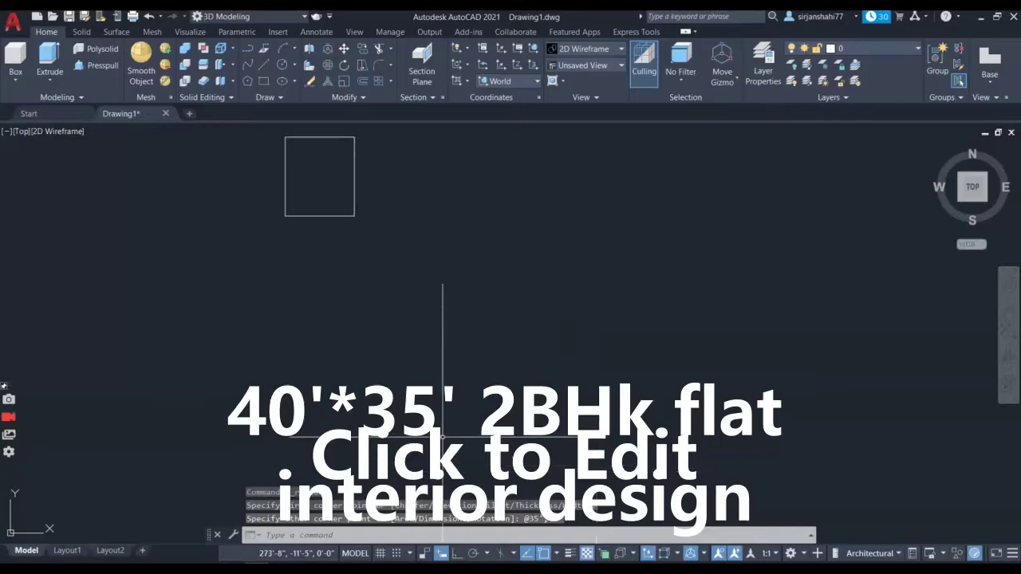
# - Draw a first 40'-tall rectangle from the plan's top-left corner
pyautogui.scroll(-4, 313, 320)
pyautogui.scroll(10, 306, 296)
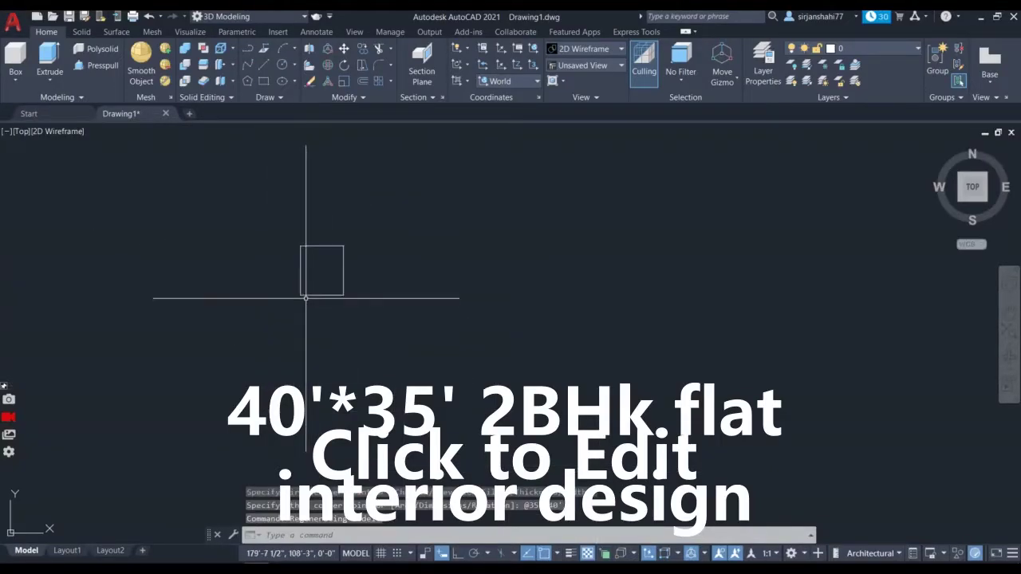
pyautogui.scroll(-4, 296, 190)
pyautogui.scroll(3, 296, 239)
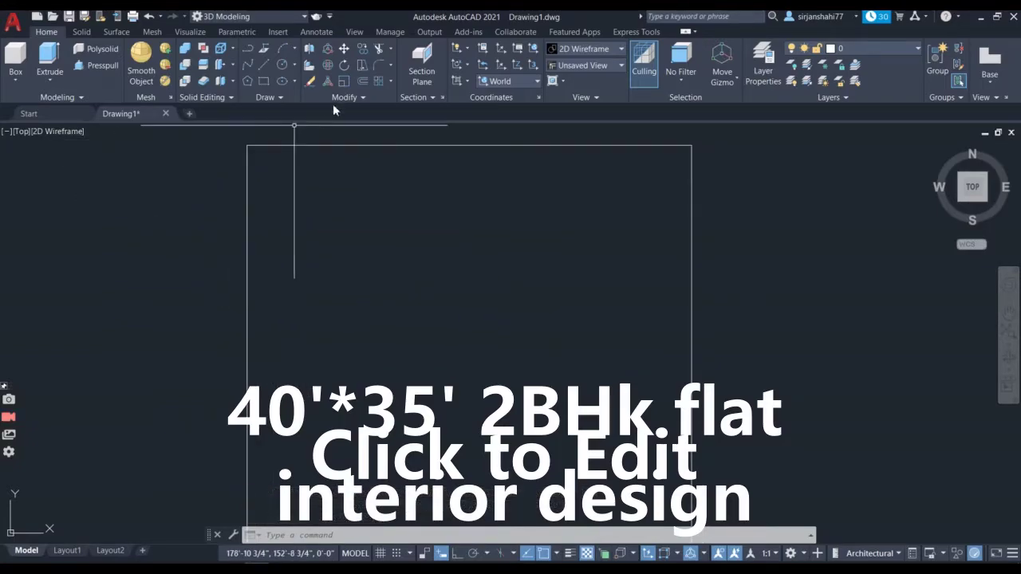
pyautogui.click(261, 81)
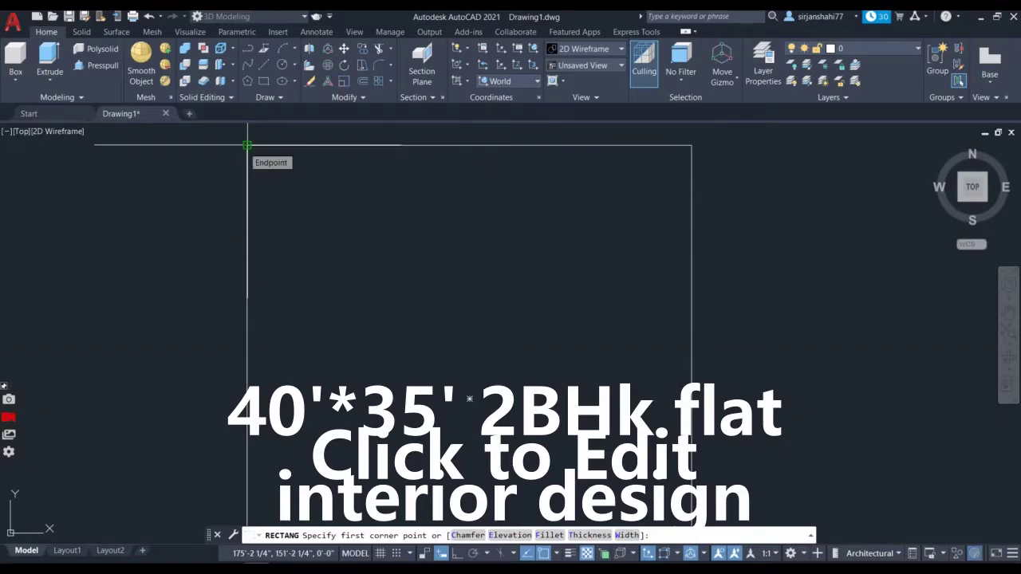
pyautogui.click(247, 145)
pyautogui.scroll(-5, 142, 415)
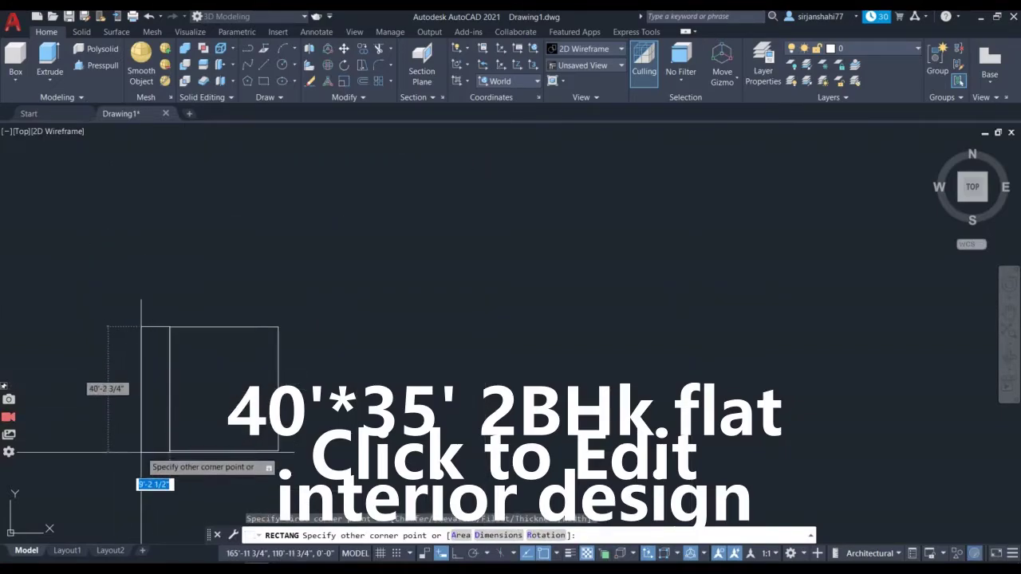
pyautogui.scroll(5, 147, 455)
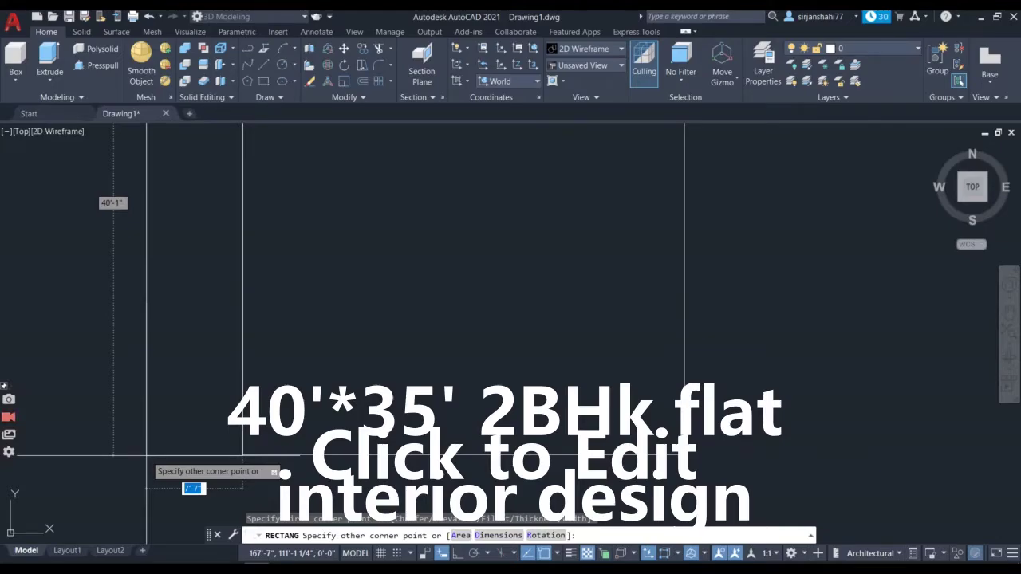
pyautogui.write("40',")
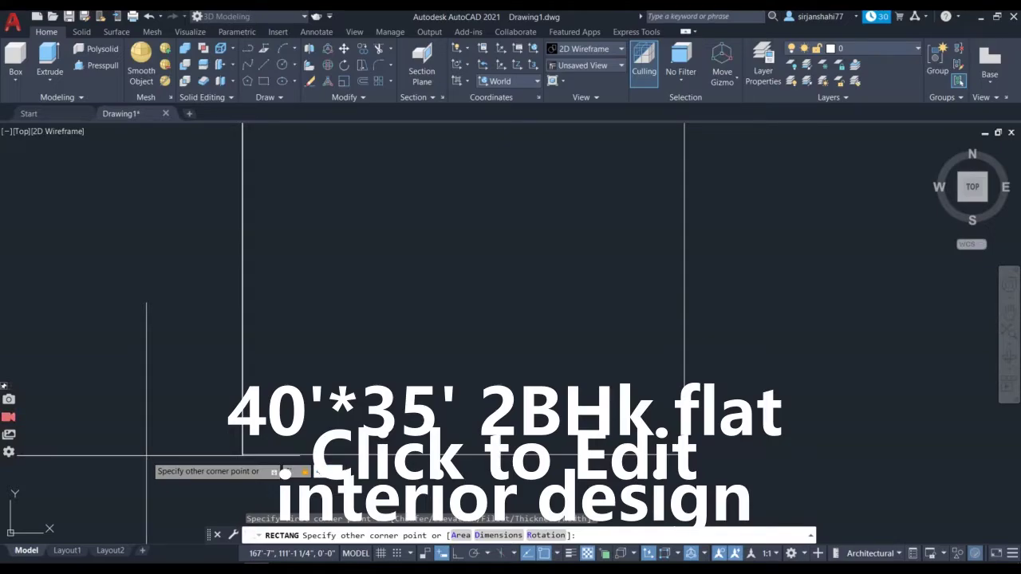
pyautogui.press('Return')
# - Erase the misplaced narrow rectangle
pyautogui.scroll(-5, 649, 290)
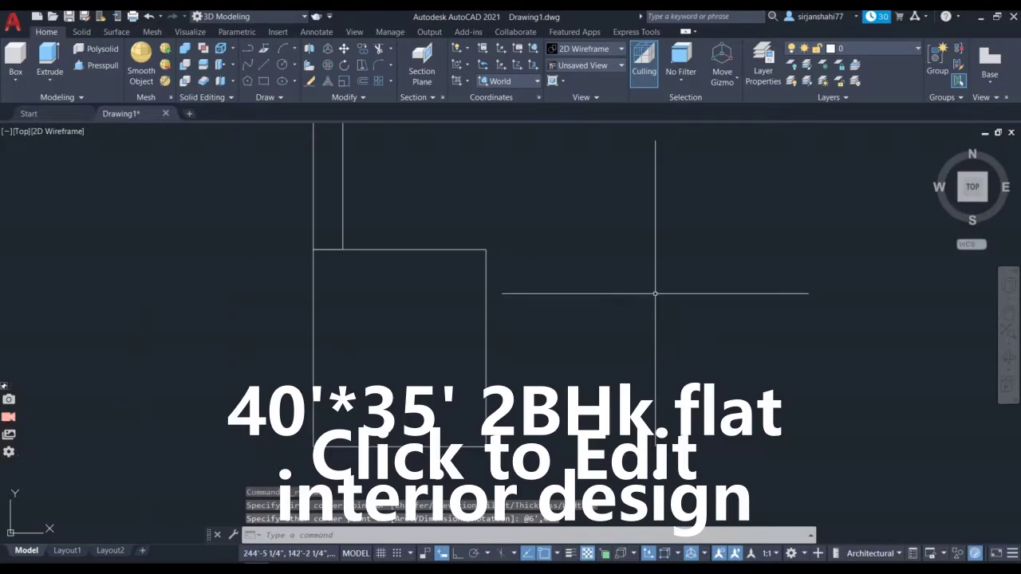
pyautogui.scroll(2, 427, 155)
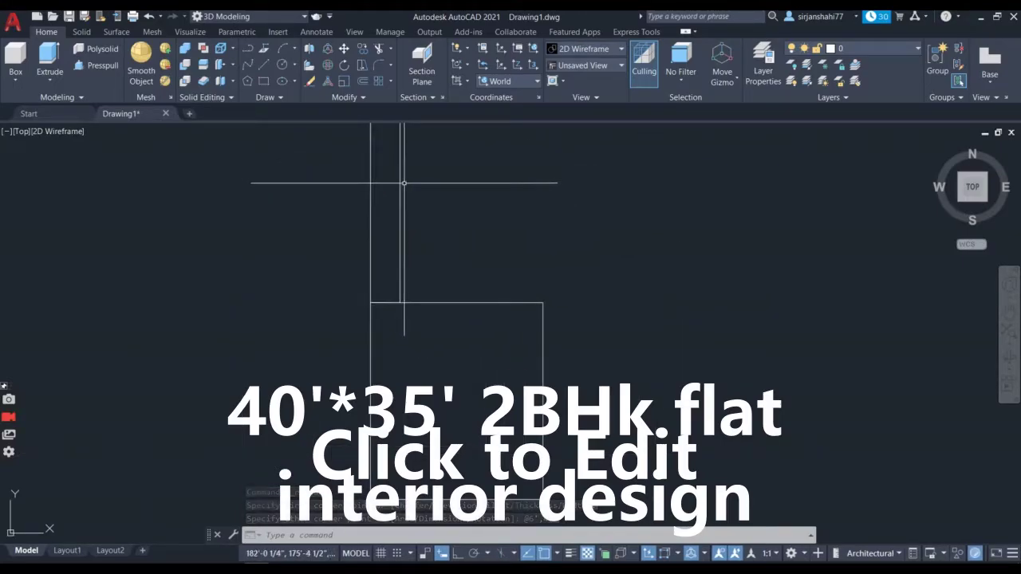
pyautogui.click(399, 180)
pyautogui.rightClick(194, 237)
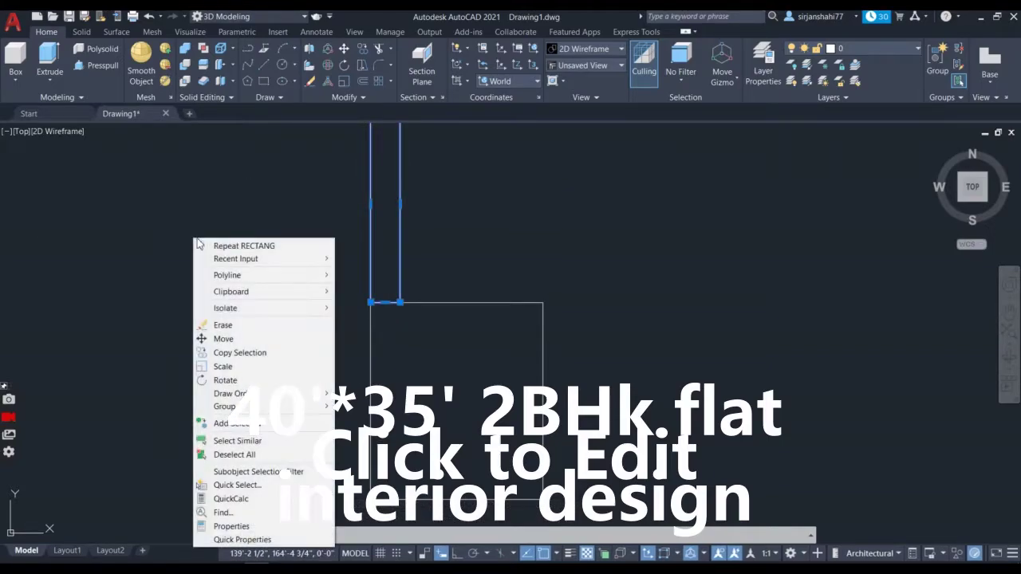
pyautogui.click(239, 325)
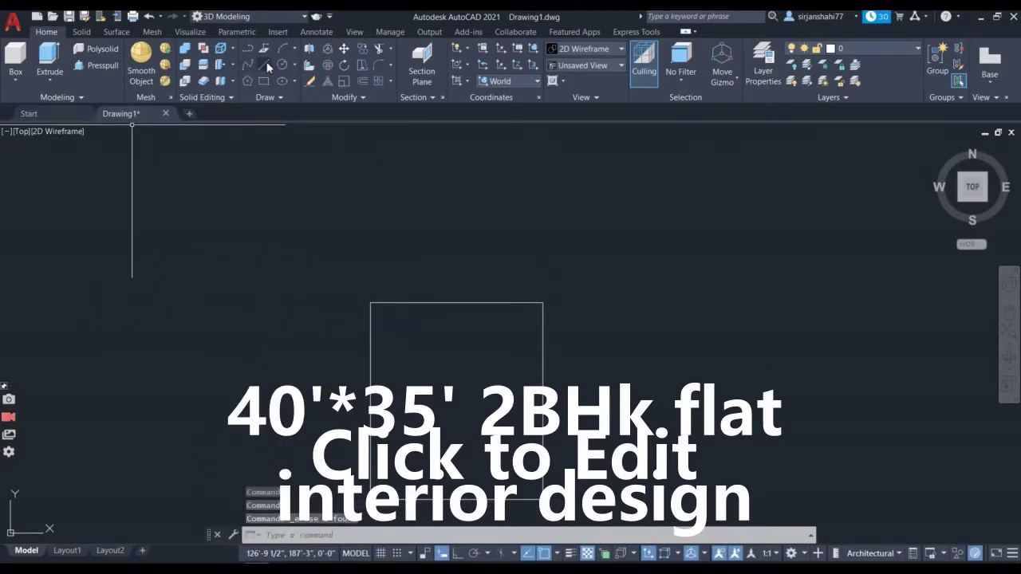
# - Draw a 6' by 40' rectangle anchored at the plan's lower-left corner
pyautogui.click(263, 83)
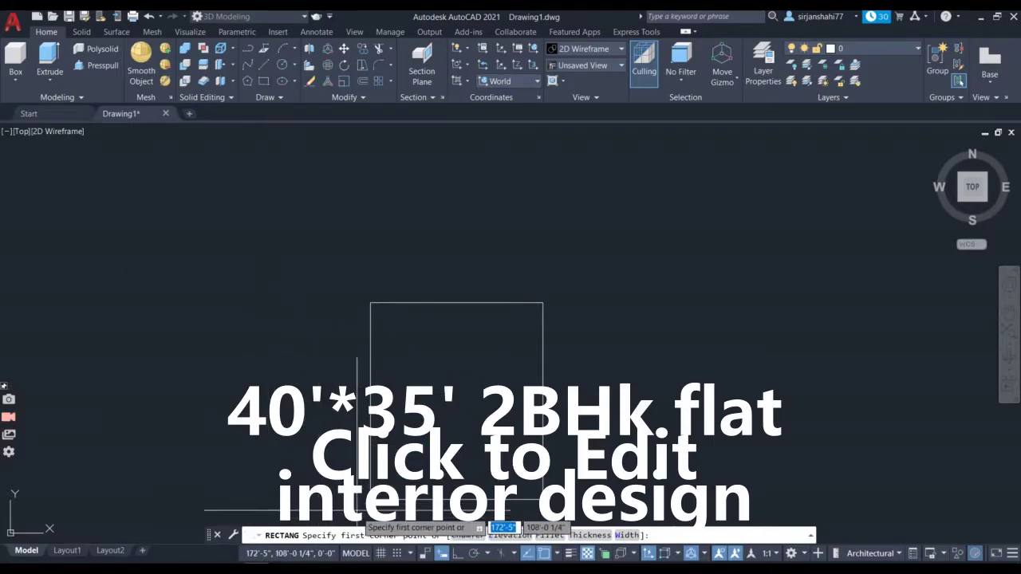
pyautogui.click(370, 504)
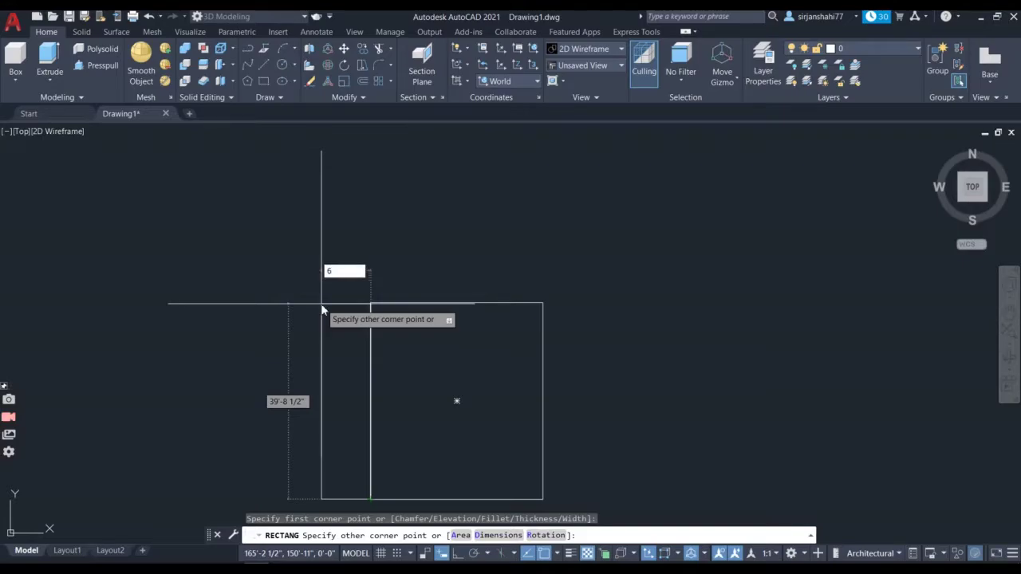
pyautogui.press('Tab')
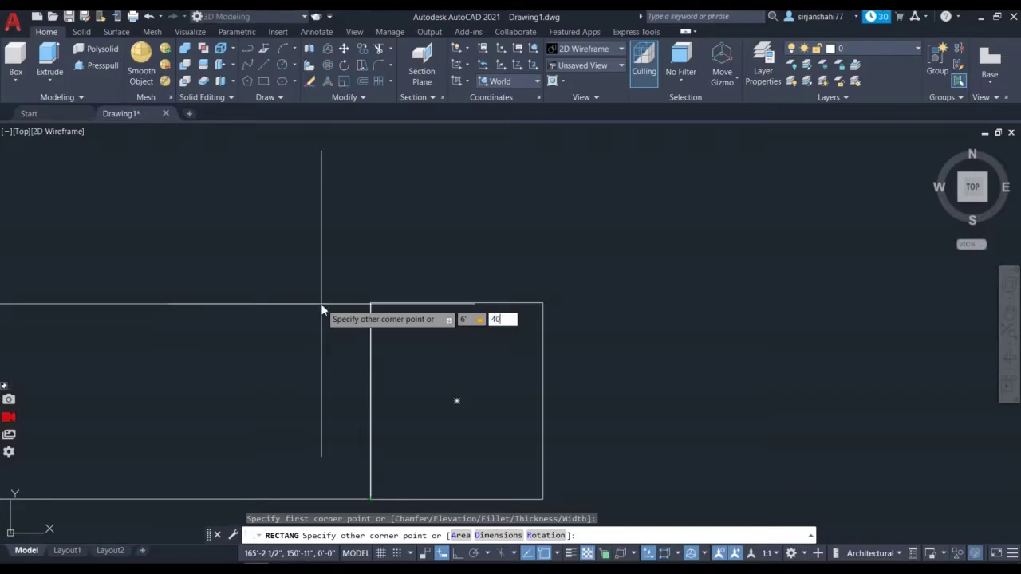
pyautogui.press('Return')
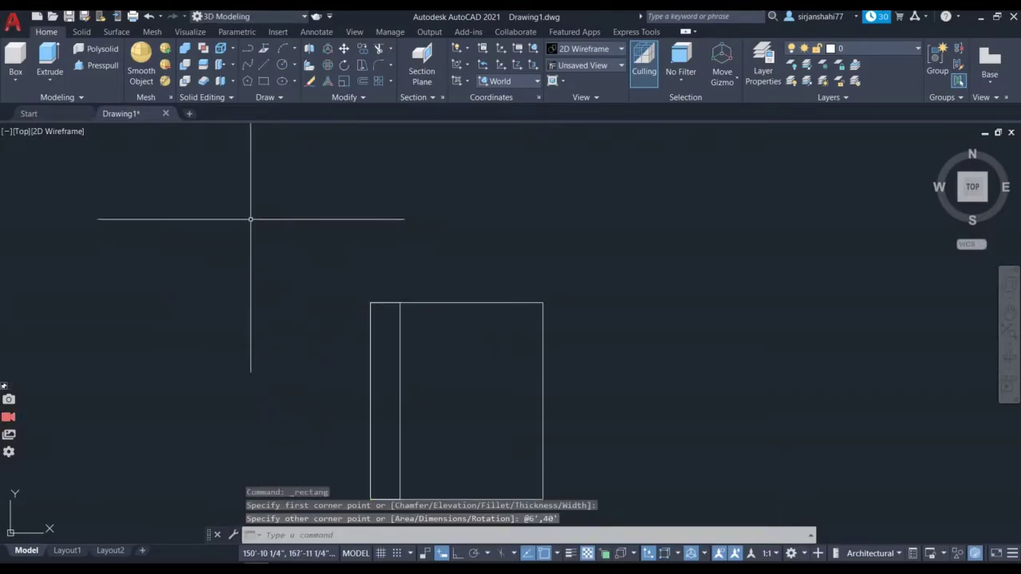
pyautogui.scroll(-4, 278, 258)
pyautogui.scroll(8, 317, 279)
pyautogui.scroll(-3, 318, 276)
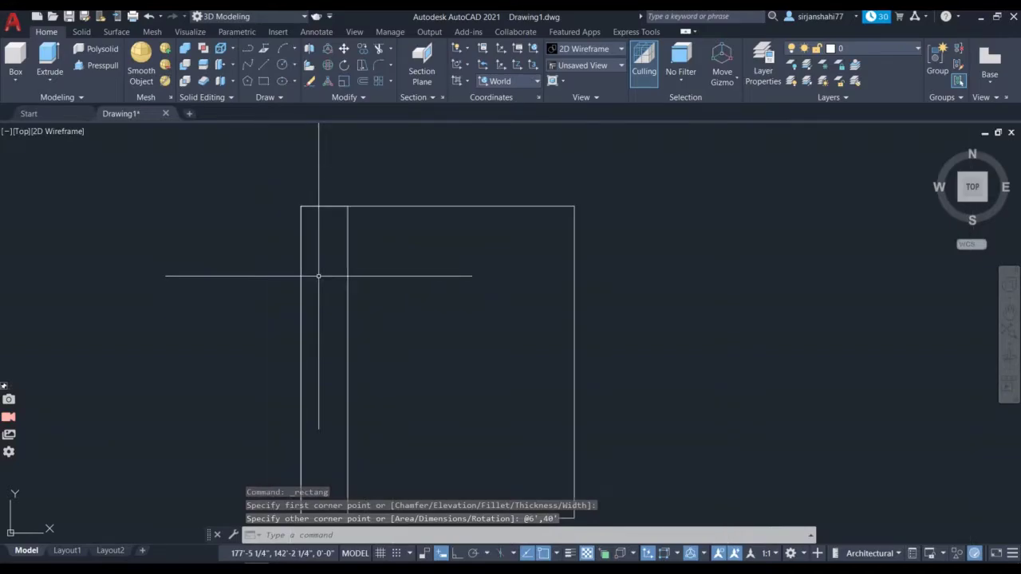
pyautogui.scroll(-3, 486, 256)
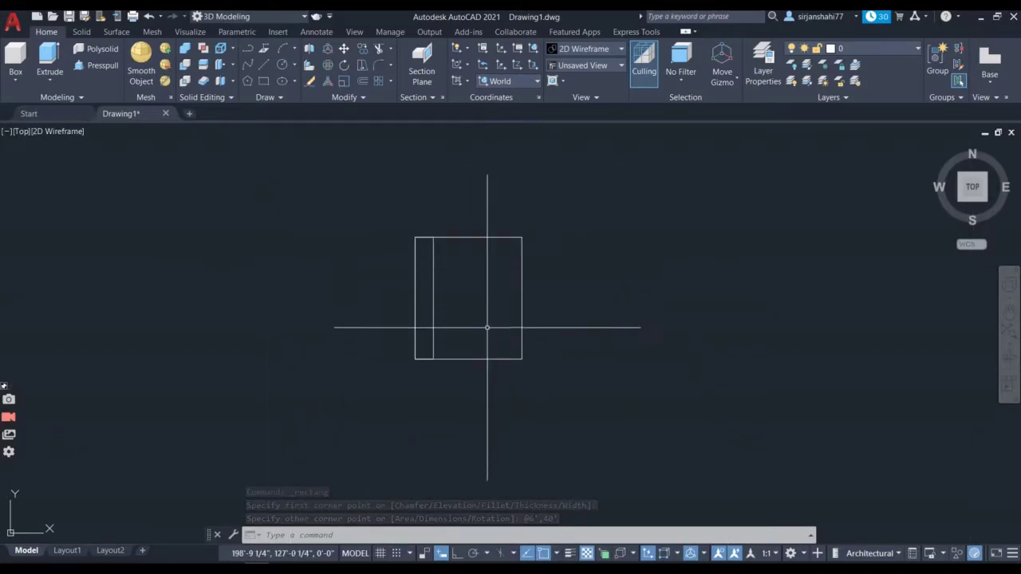
pyautogui.scroll(4, 489, 334)
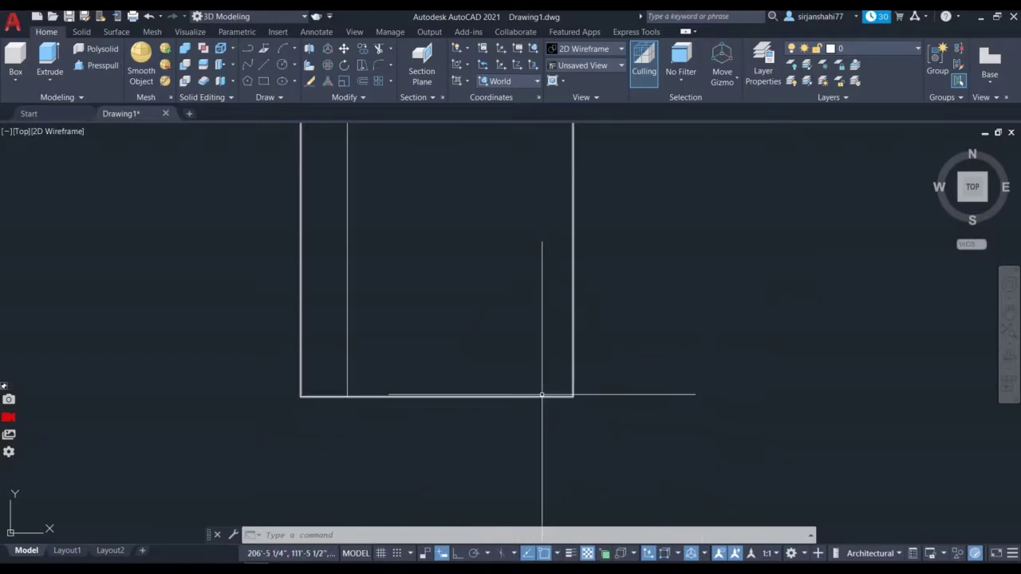
pyautogui.scroll(-2, 543, 395)
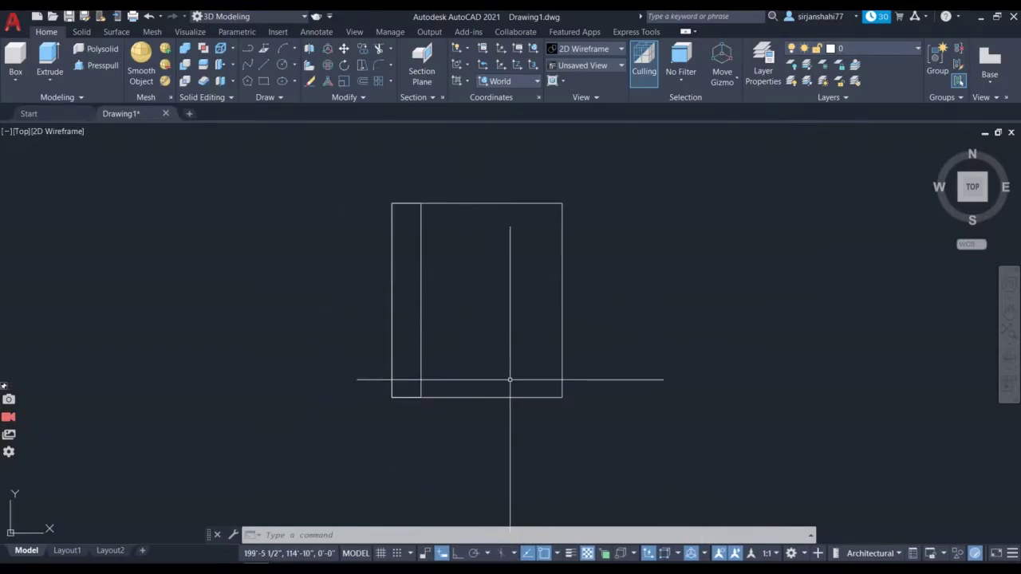
# - Draw a line 15' left from the top-right corner, then straight down to the bottom edge with Ortho on
pyautogui.click(263, 64)
pyautogui.scroll(4, 536, 171)
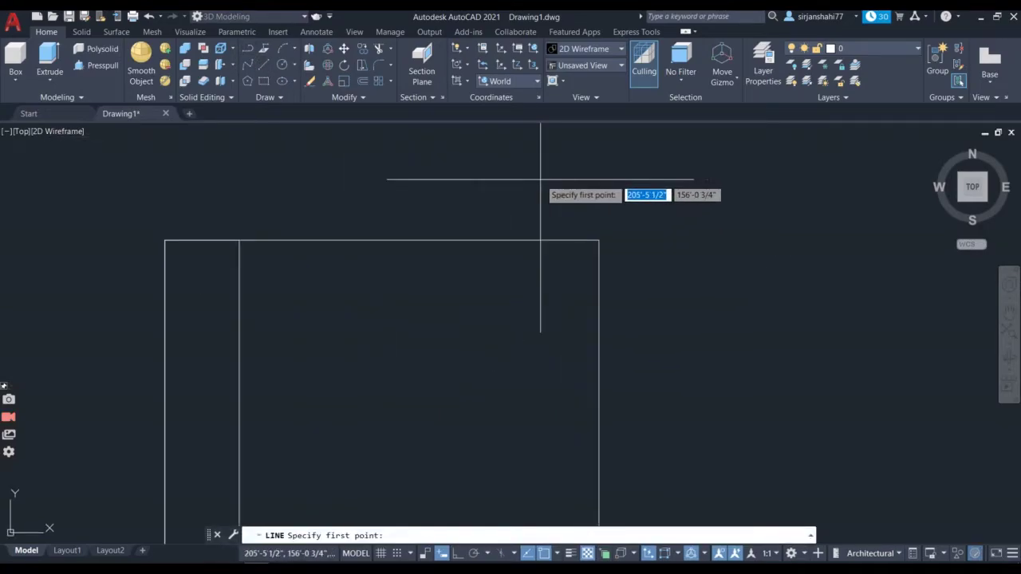
pyautogui.click(599, 240)
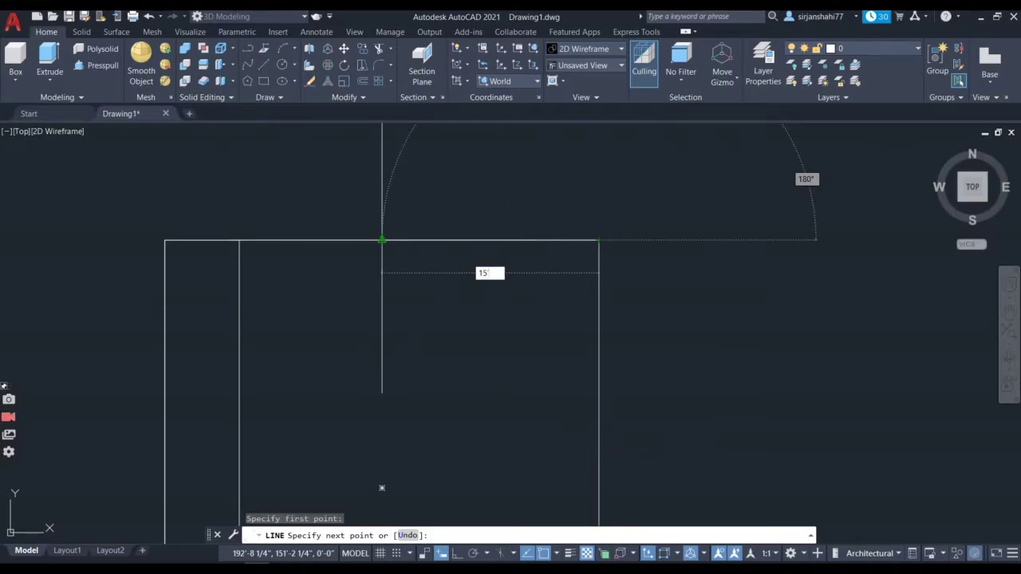
pyautogui.press('Return')
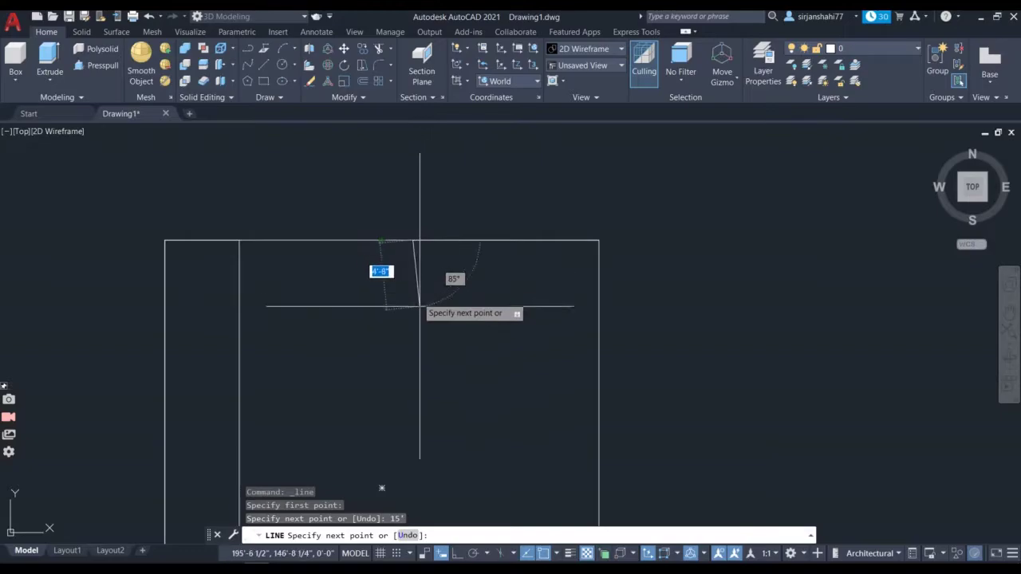
pyautogui.scroll(2, 381, 487)
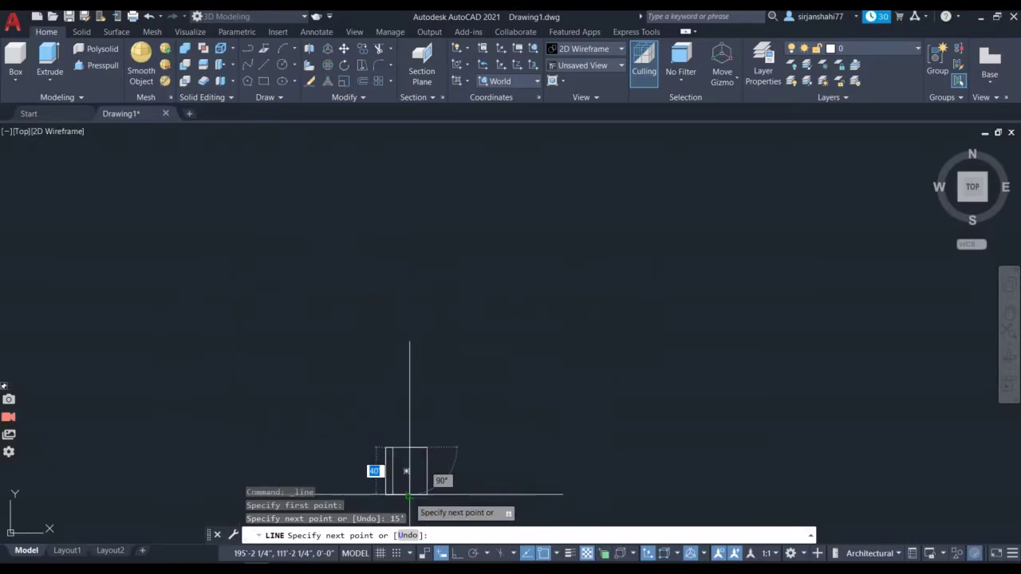
pyautogui.scroll(-4, 403, 483)
pyautogui.scroll(2, 409, 488)
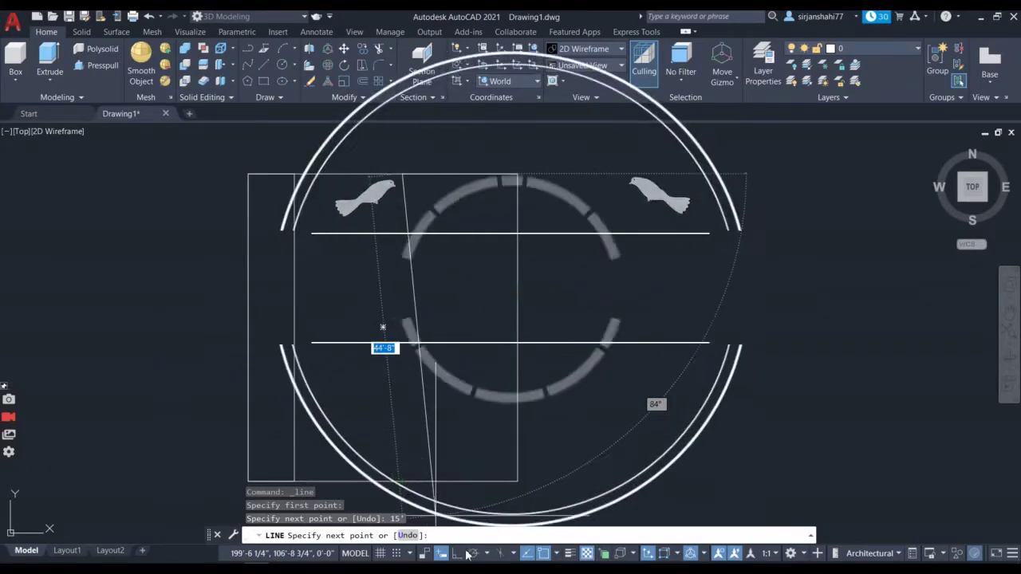
pyautogui.press('F8')
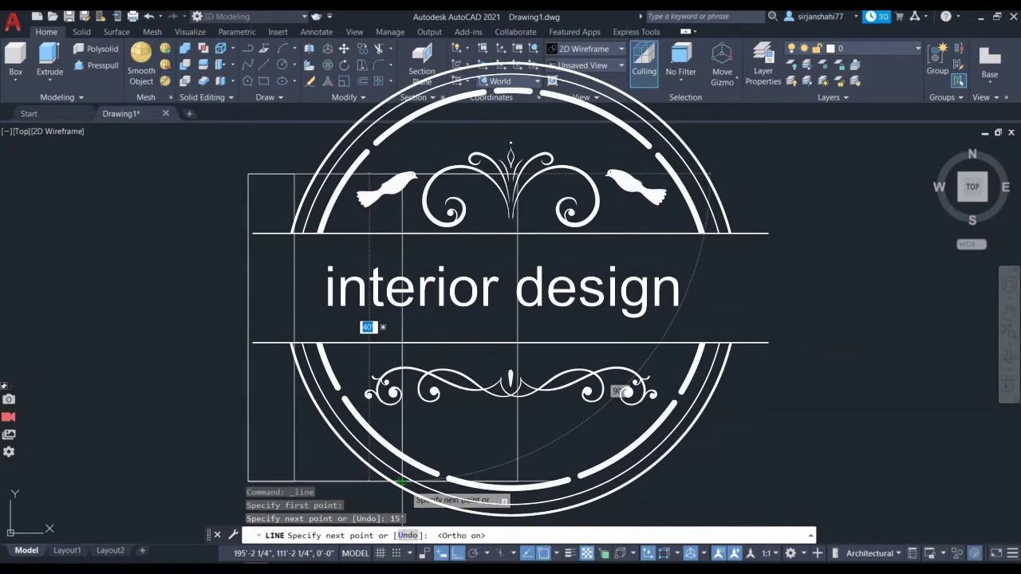
pyautogui.click(401, 453)
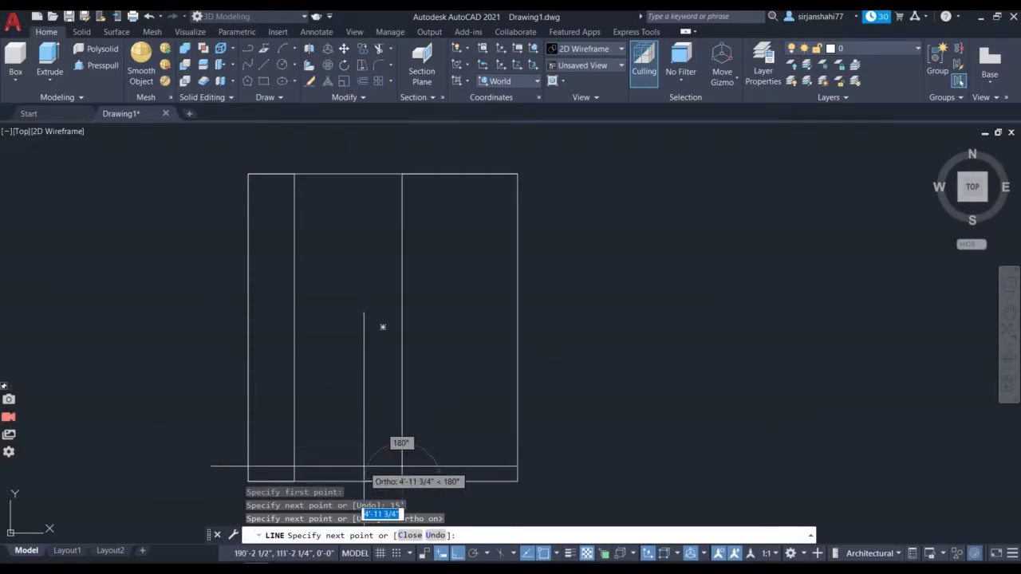
pyautogui.press('Escape')
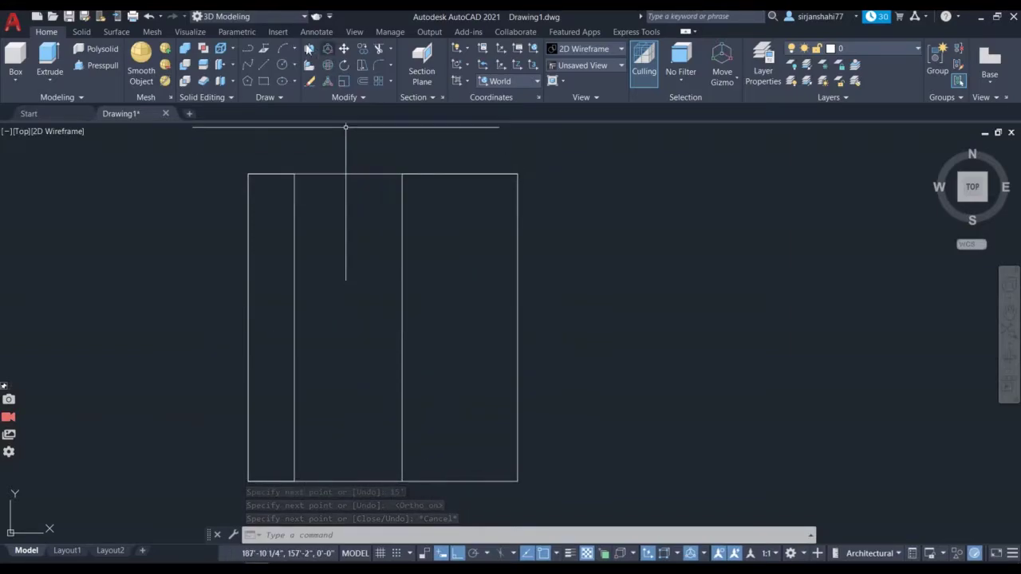
# - Draw a line 20' down the right wall, then horizontally across to the strip line
pyautogui.click(267, 63)
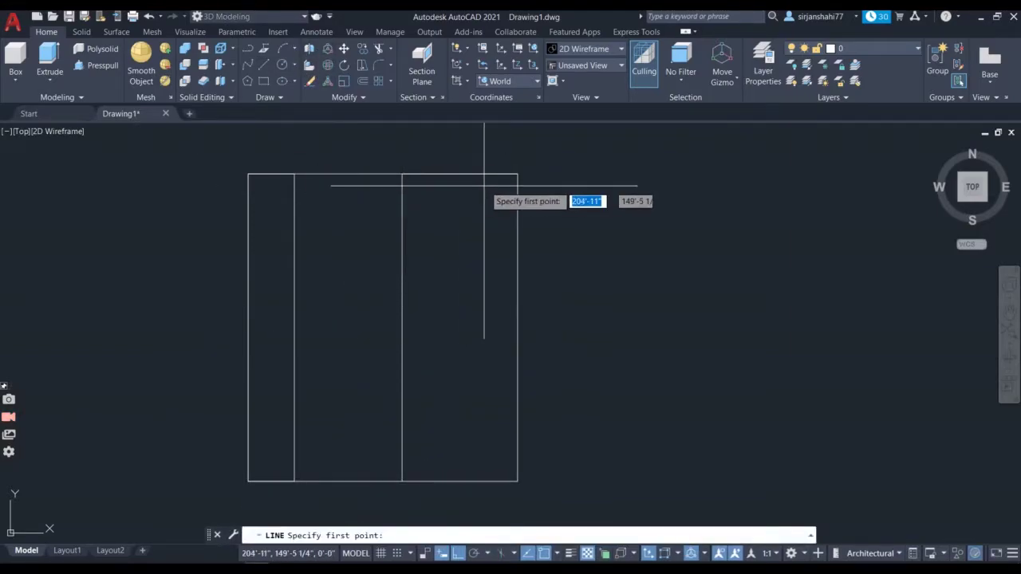
pyautogui.click(518, 174)
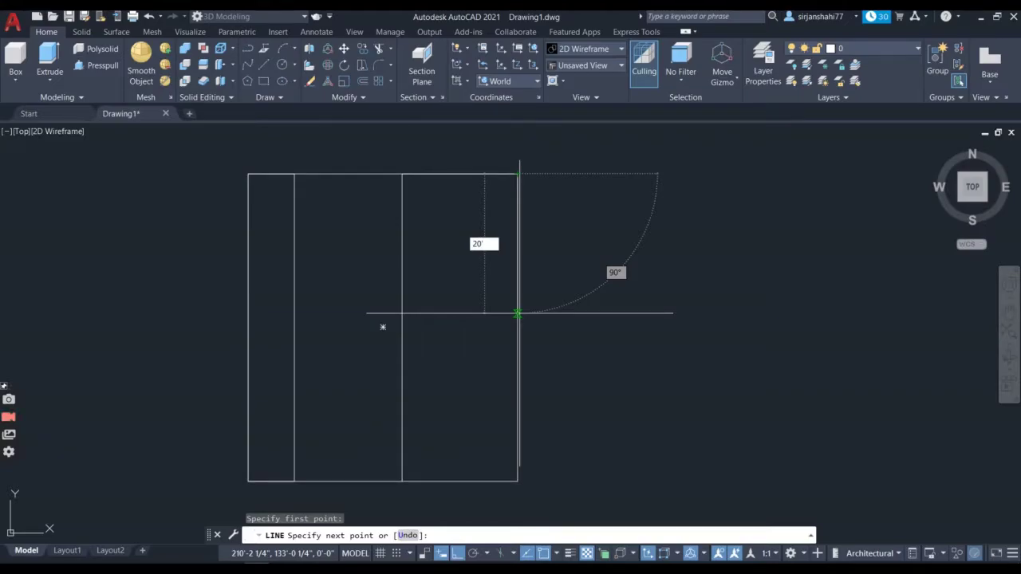
pyautogui.press('Return')
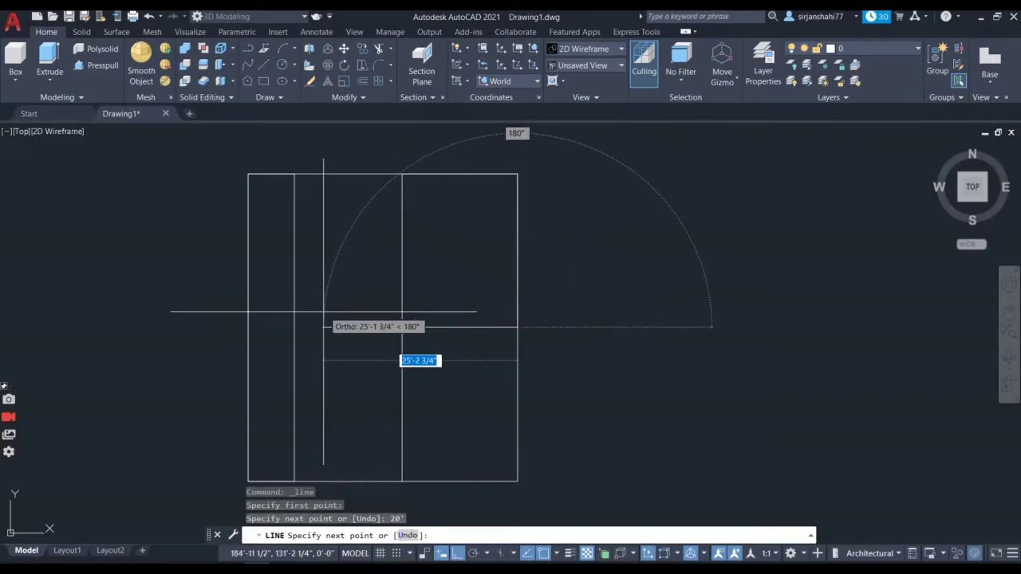
pyautogui.scroll(2, 324, 312)
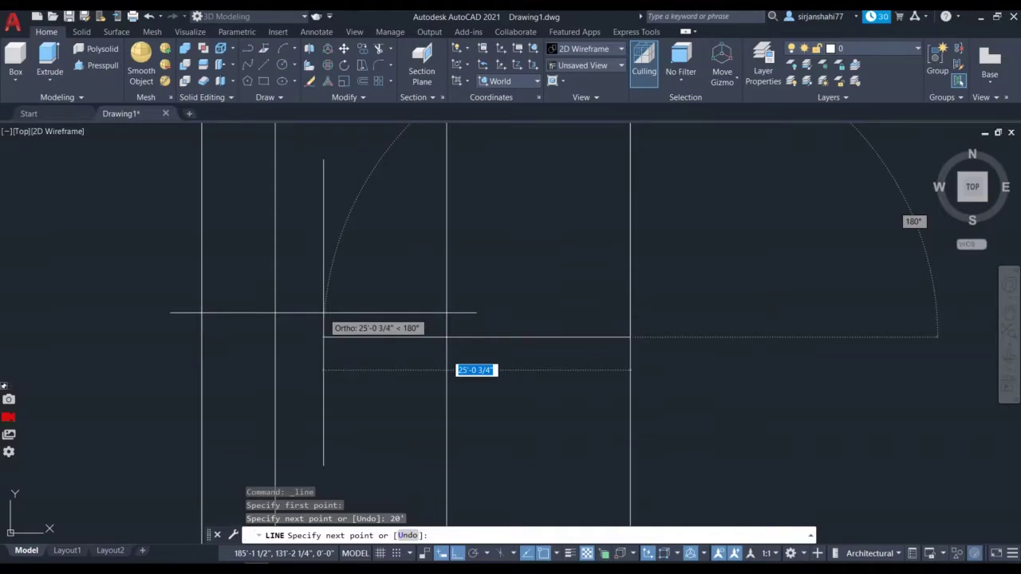
pyautogui.click(276, 337)
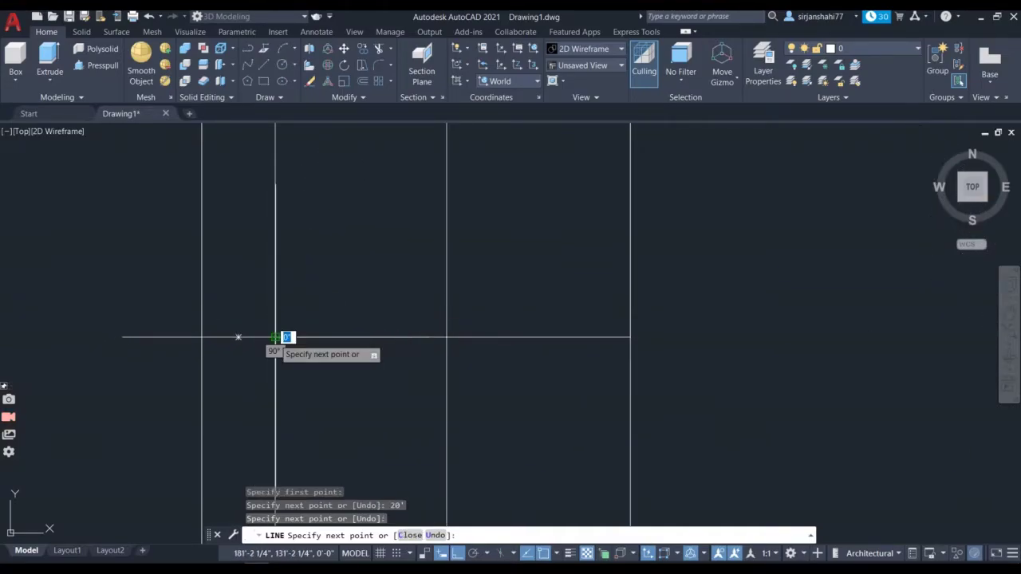
pyautogui.press('Escape')
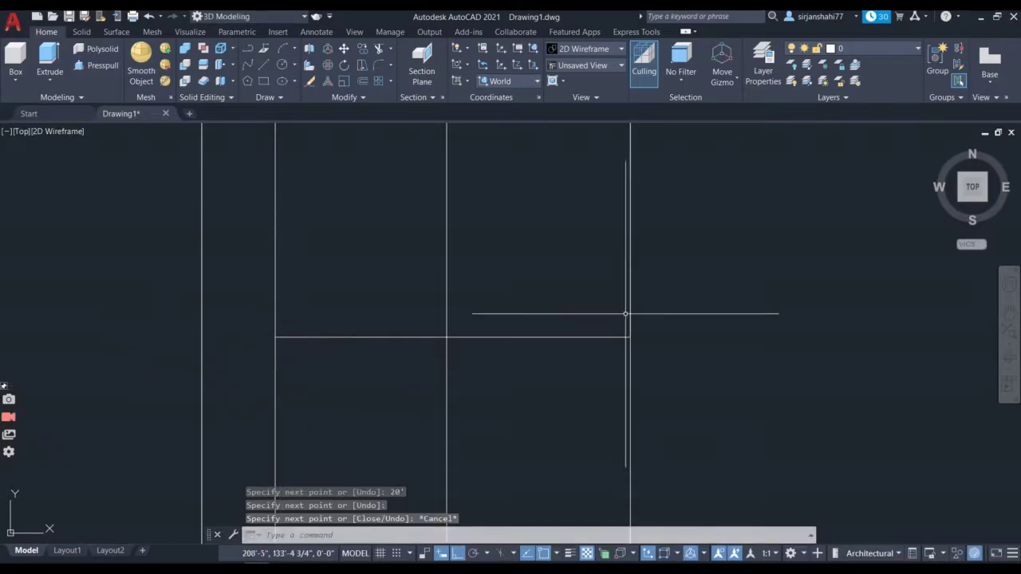
pyautogui.scroll(-3, 632, 319)
pyautogui.scroll(2, 639, 358)
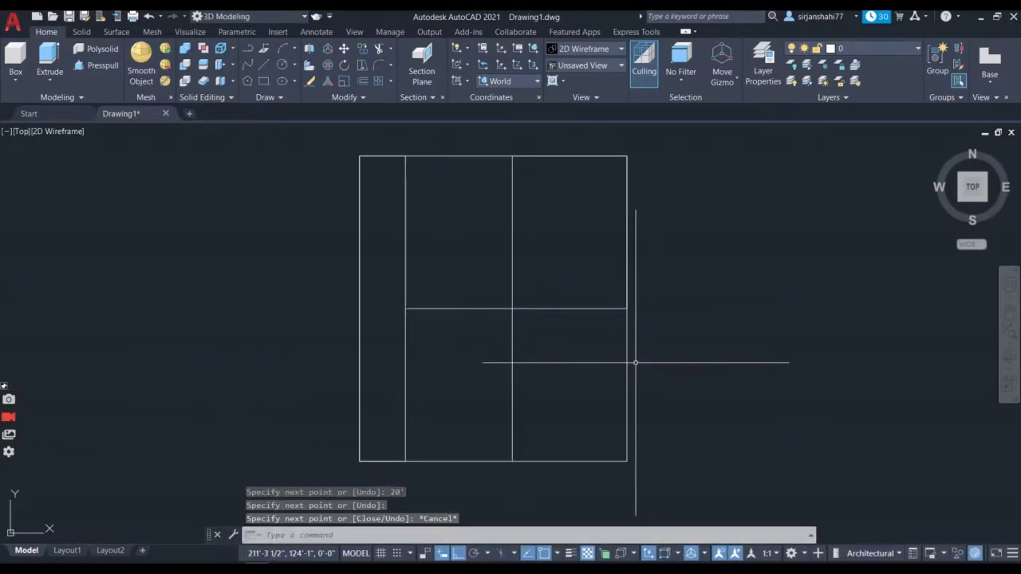
# - Offset the horizontal partition line 5' downward
pyautogui.click(598, 308)
pyautogui.write('o')
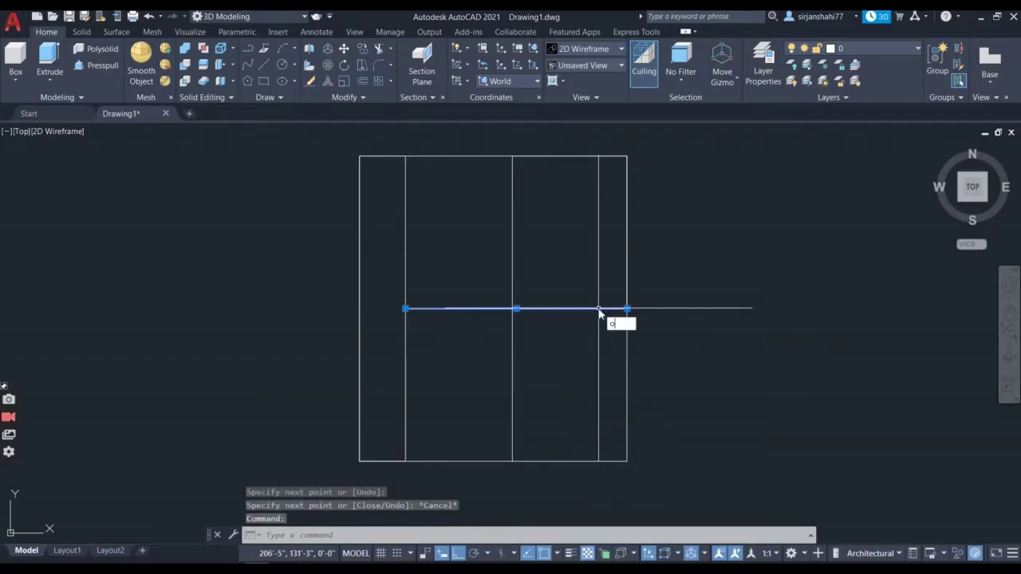
pyautogui.press('Return')
pyautogui.write('5')
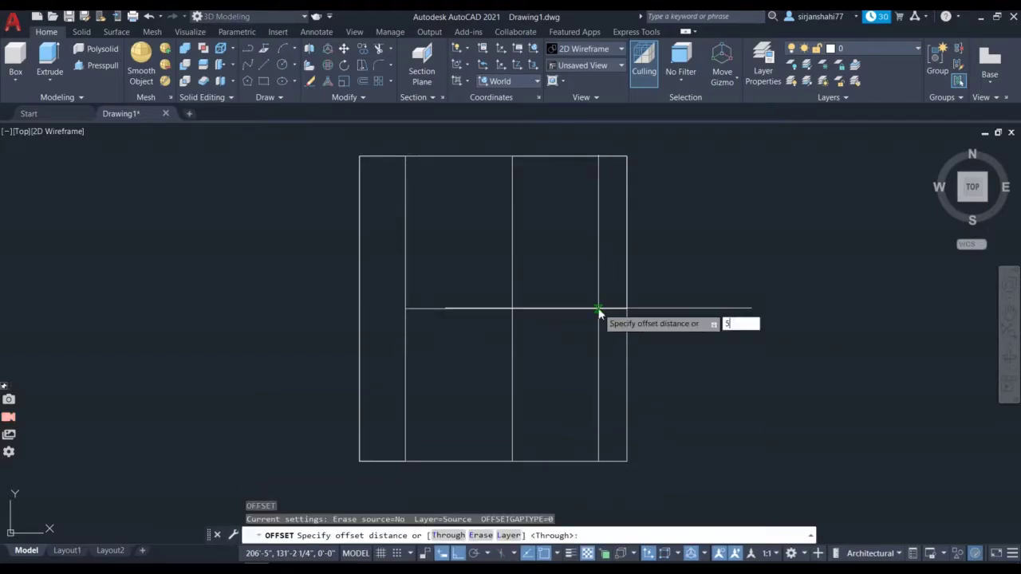
pyautogui.press('Return')
pyautogui.click(598, 309)
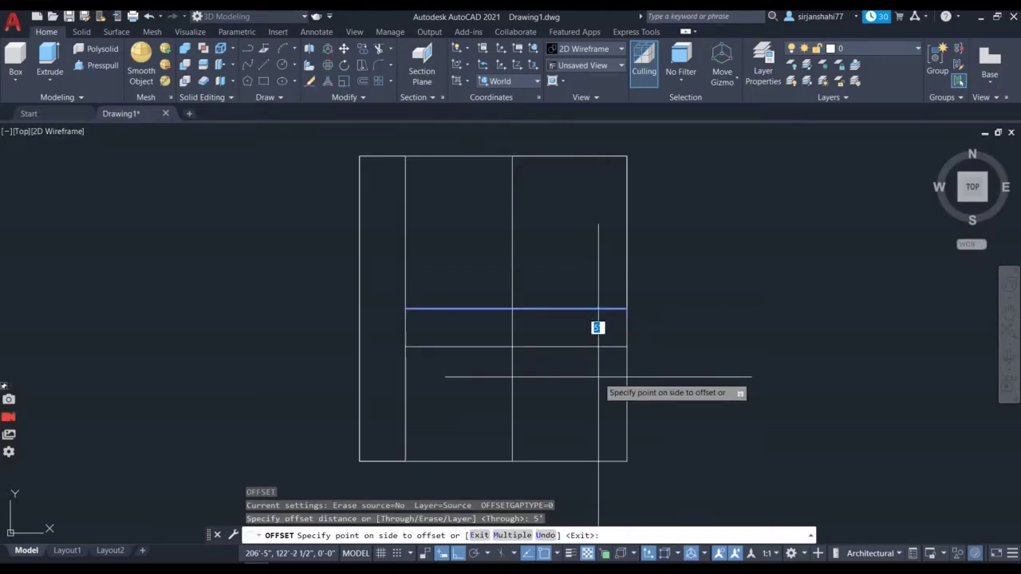
pyautogui.click(598, 377)
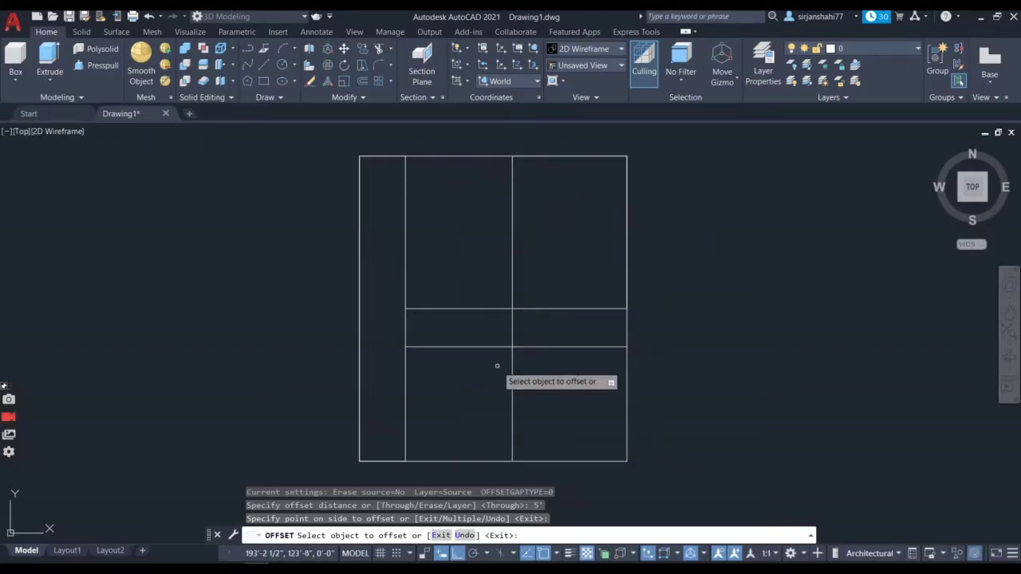
pyautogui.press('Escape')
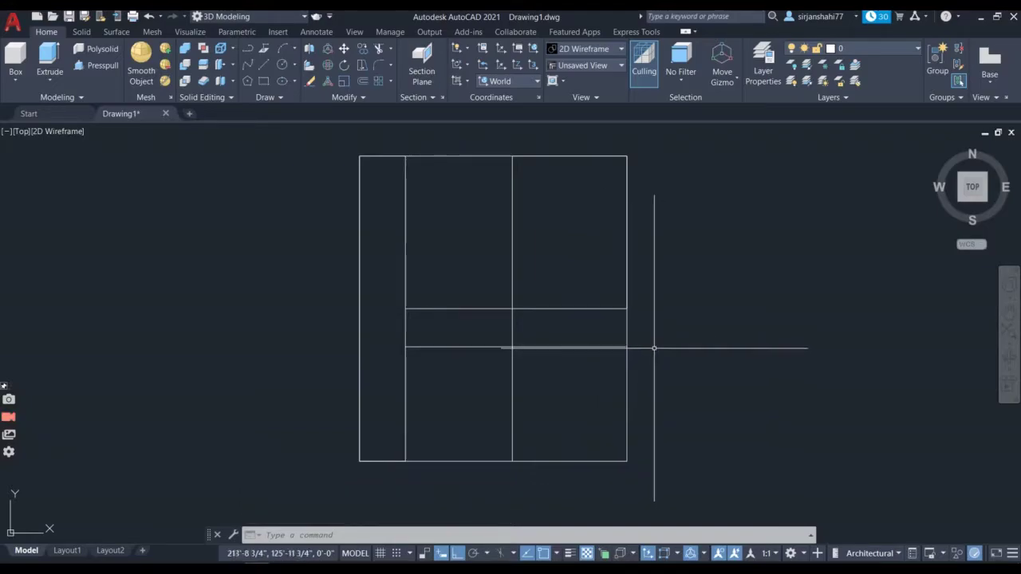
# - Offset the right section's top edge 9' downward
pyautogui.click(591, 156)
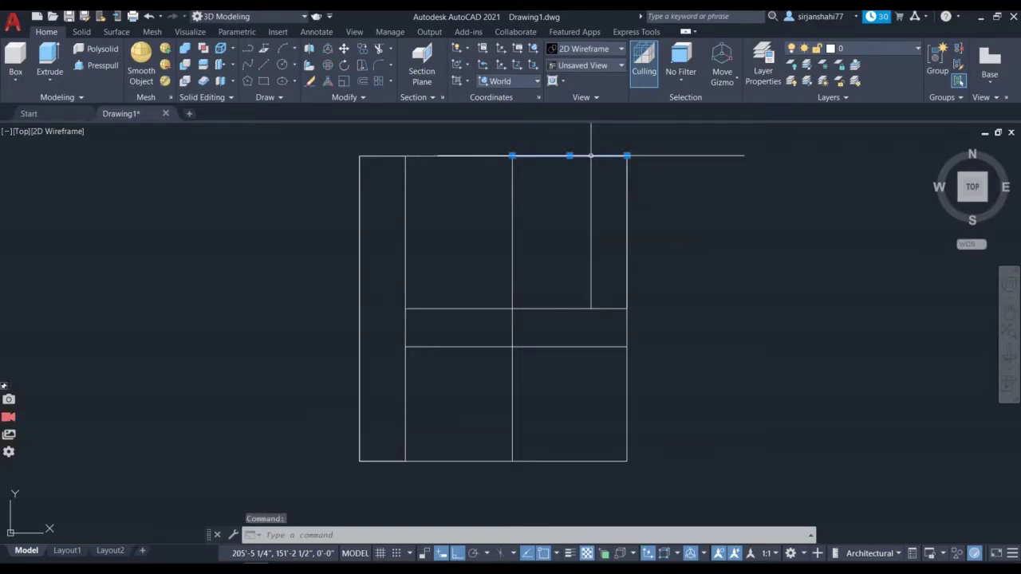
pyautogui.write('o')
pyautogui.press('Return')
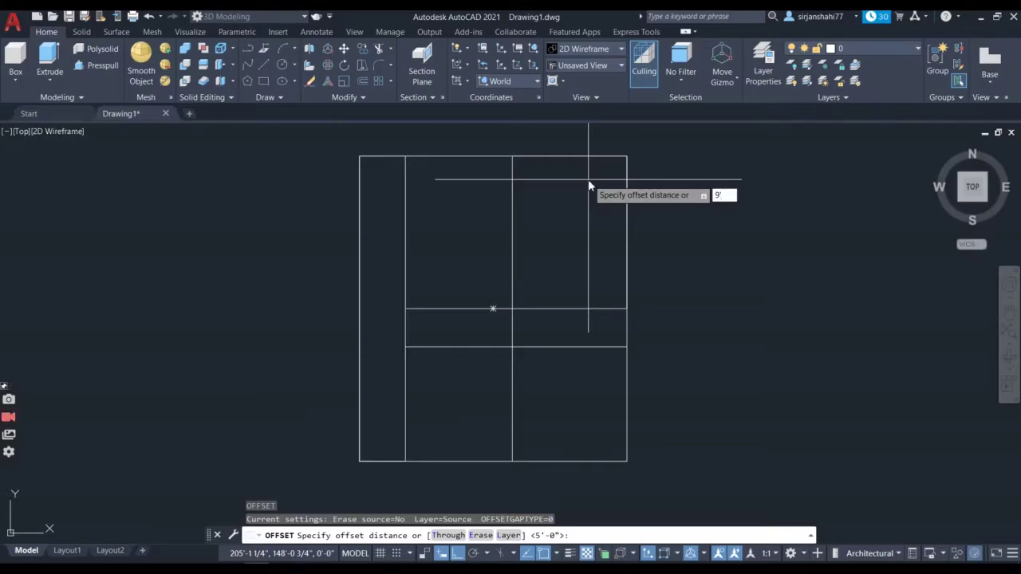
pyautogui.press('Return')
pyautogui.click(587, 157)
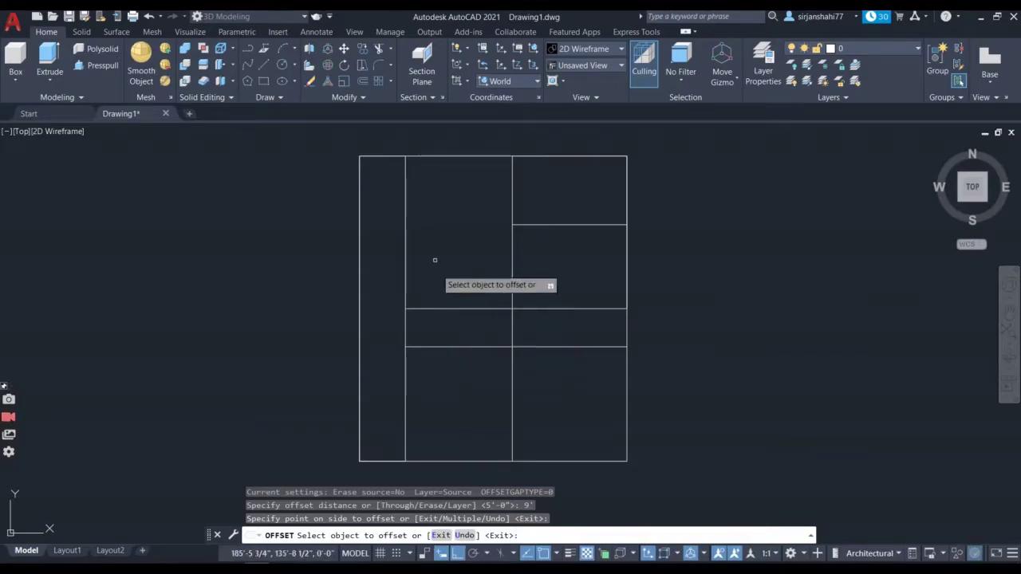
pyautogui.press('Escape')
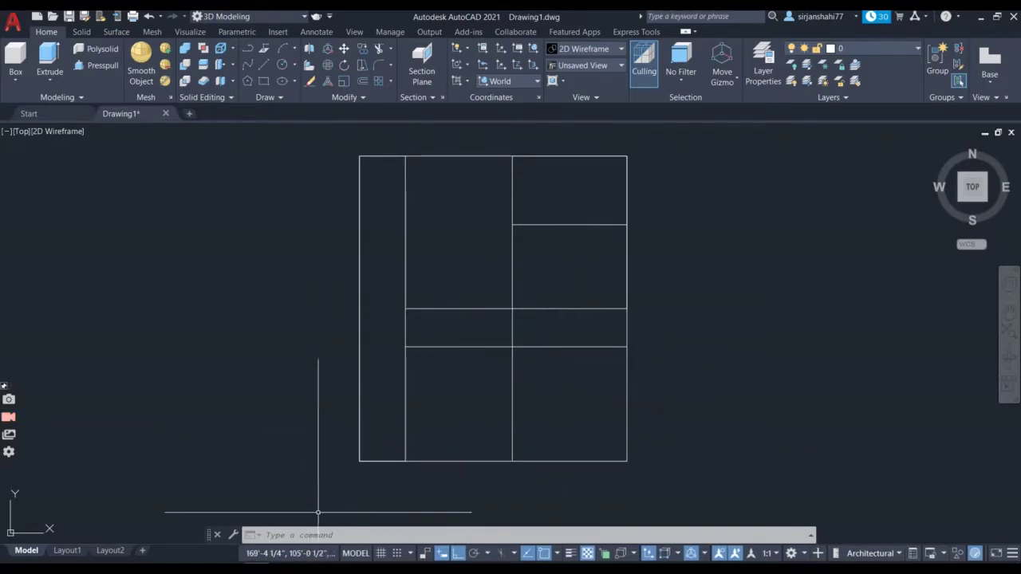
# - Trim the lower 5' strip line out of the right-hand section
pyautogui.click(379, 49)
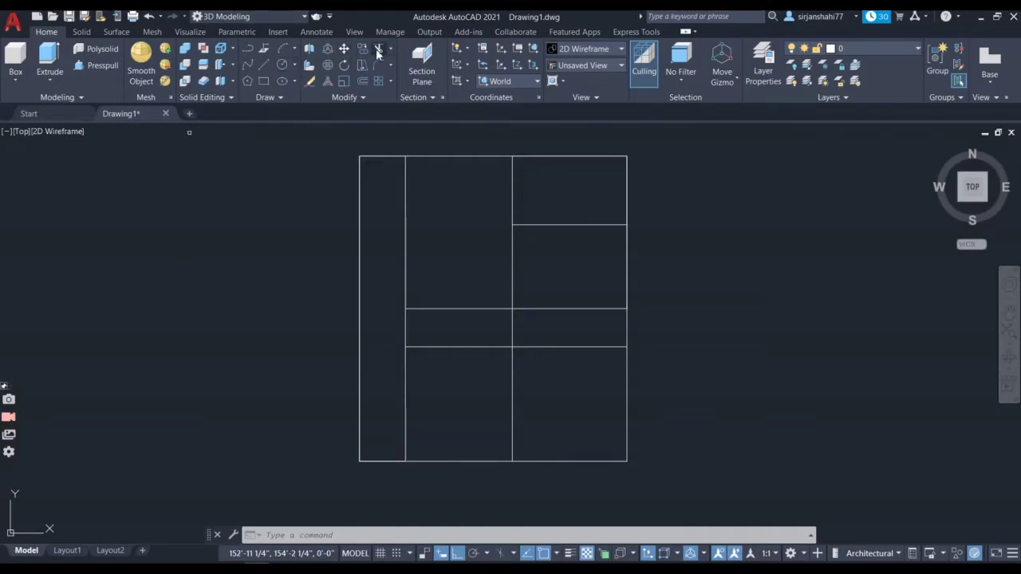
pyautogui.click(572, 351)
pyautogui.press('Escape')
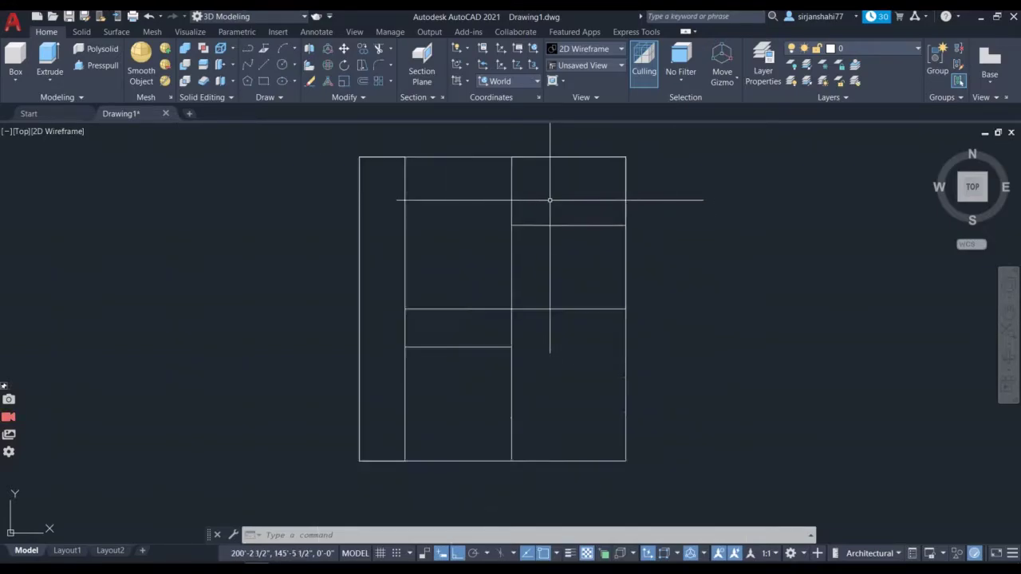
pyautogui.scroll(-2, 543, 194)
pyautogui.scroll(4, 513, 154)
pyautogui.scroll(-2, 515, 156)
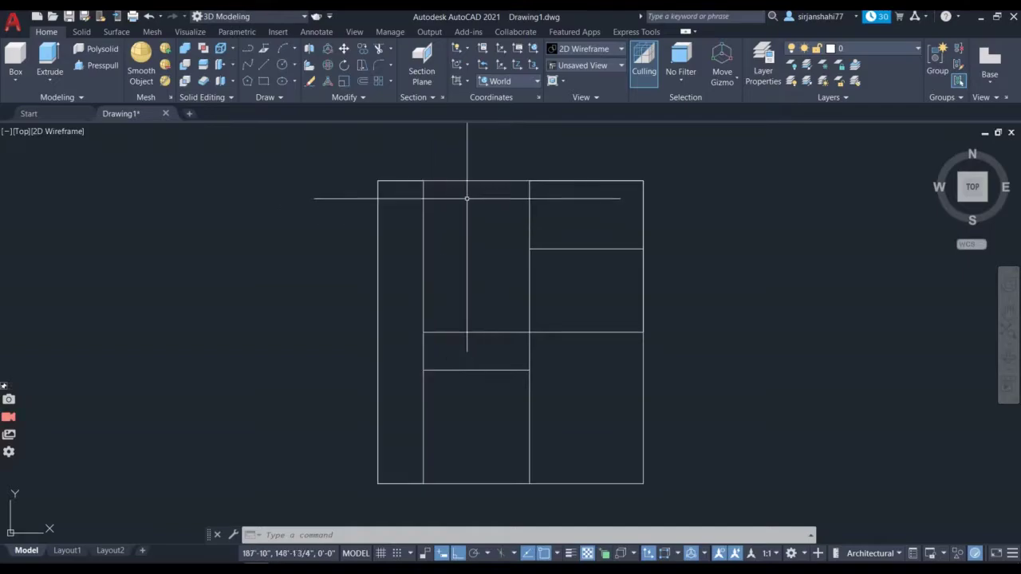
pyautogui.click(263, 67)
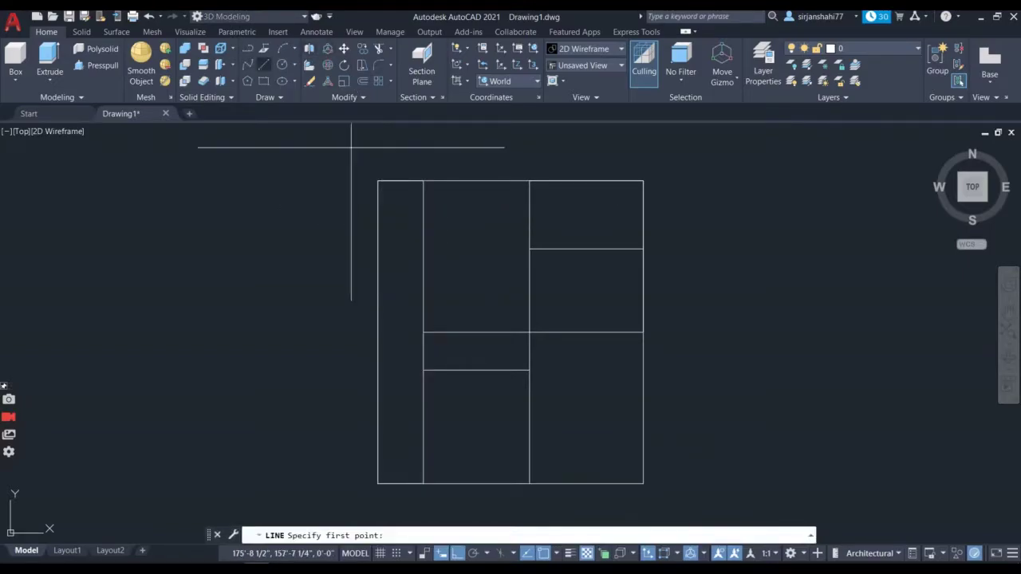
# - Trace lines around the middle and right bays along the partition and 9' line
pyautogui.click(424, 181)
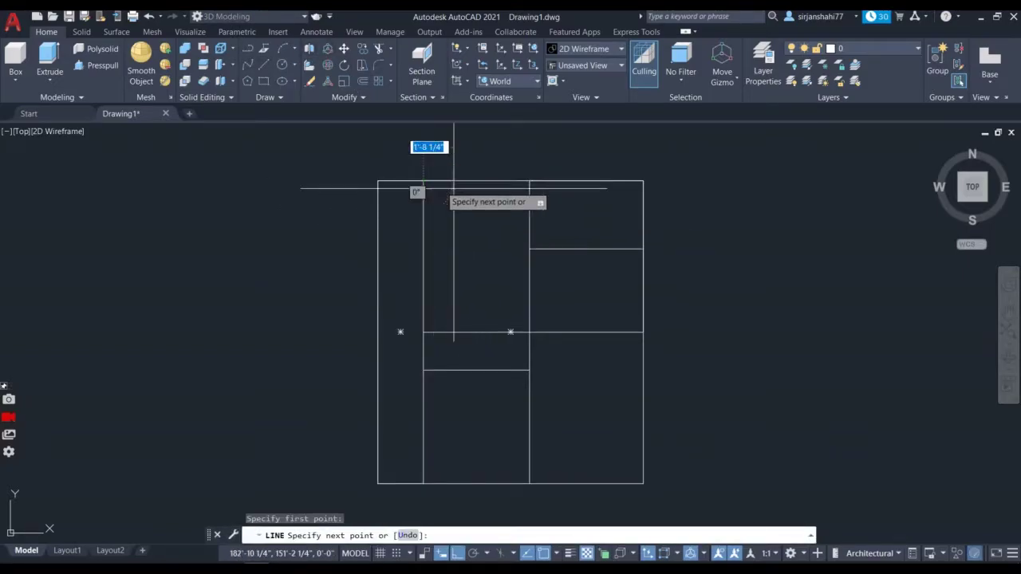
pyautogui.click(643, 181)
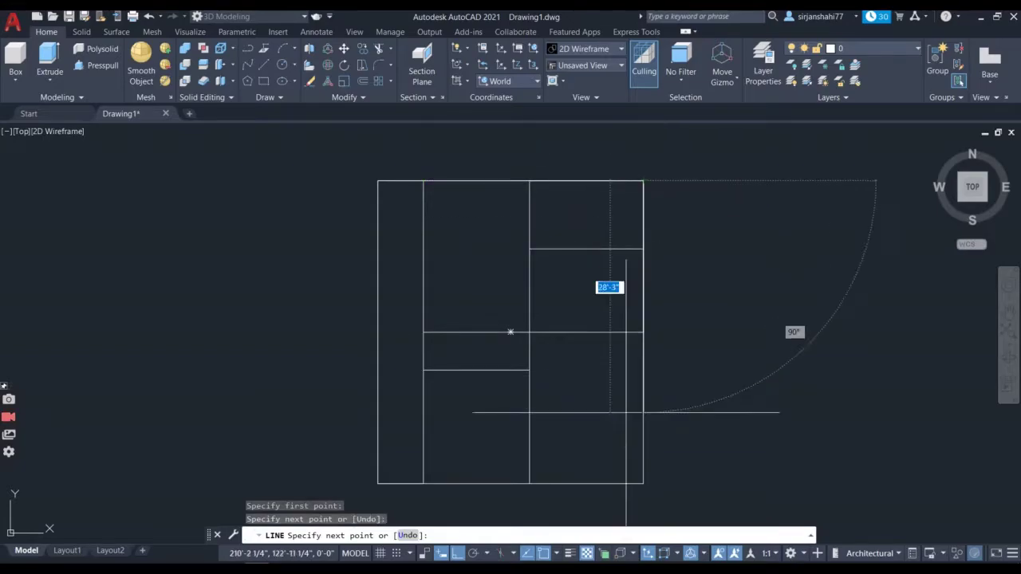
pyautogui.click(643, 484)
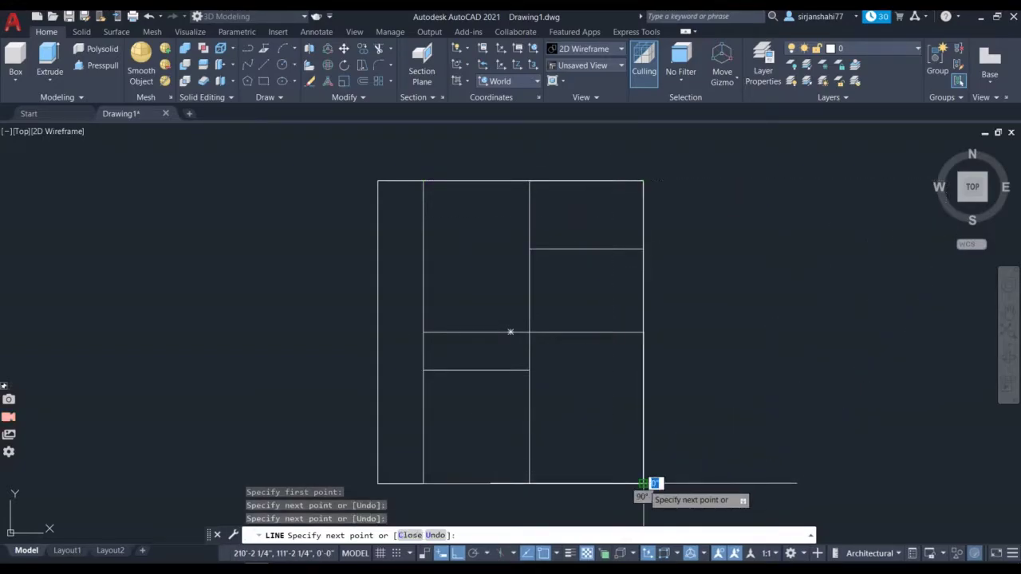
pyautogui.click(424, 483)
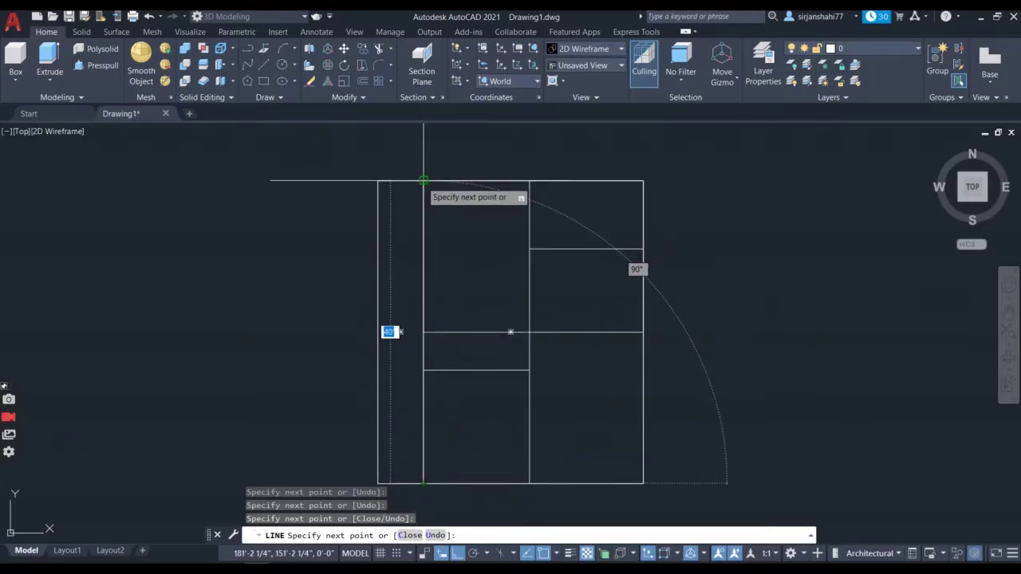
pyautogui.click(424, 332)
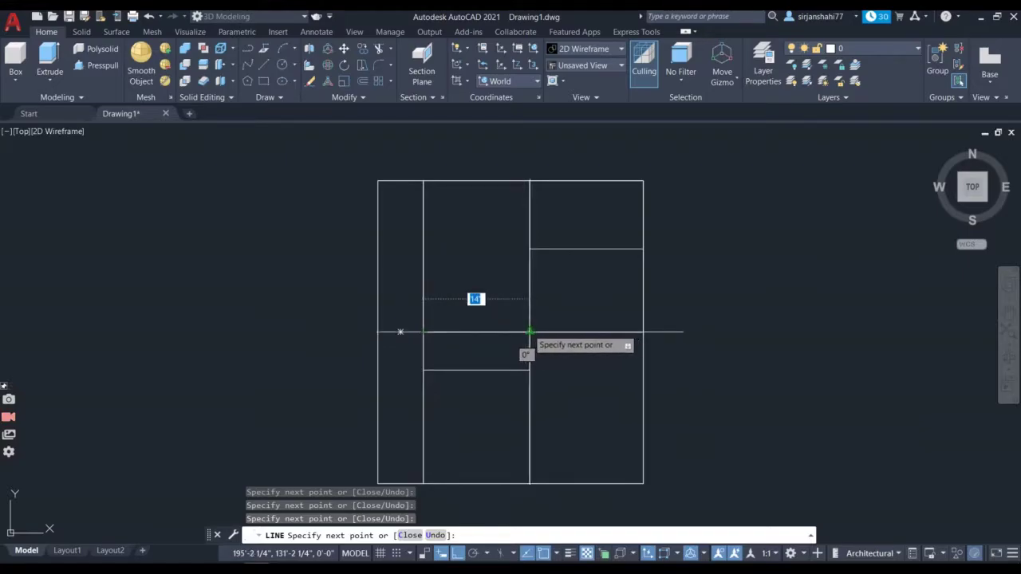
pyautogui.click(530, 332)
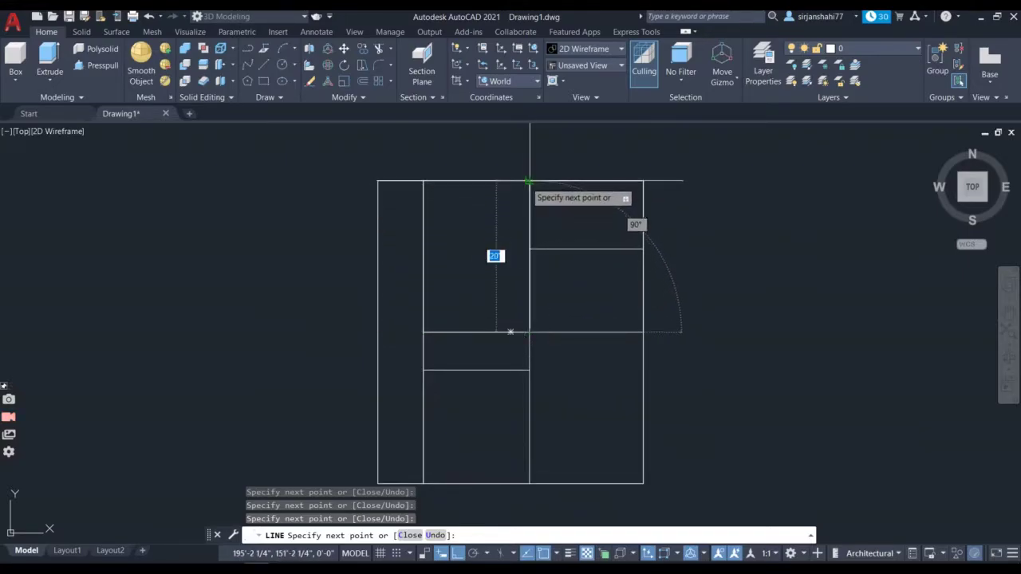
pyautogui.click(530, 181)
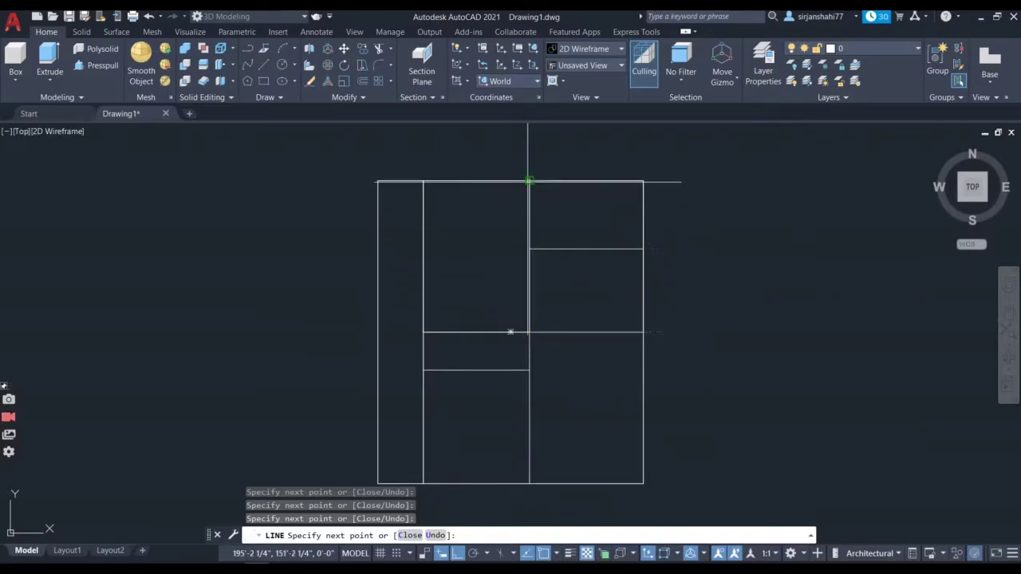
pyautogui.click(530, 249)
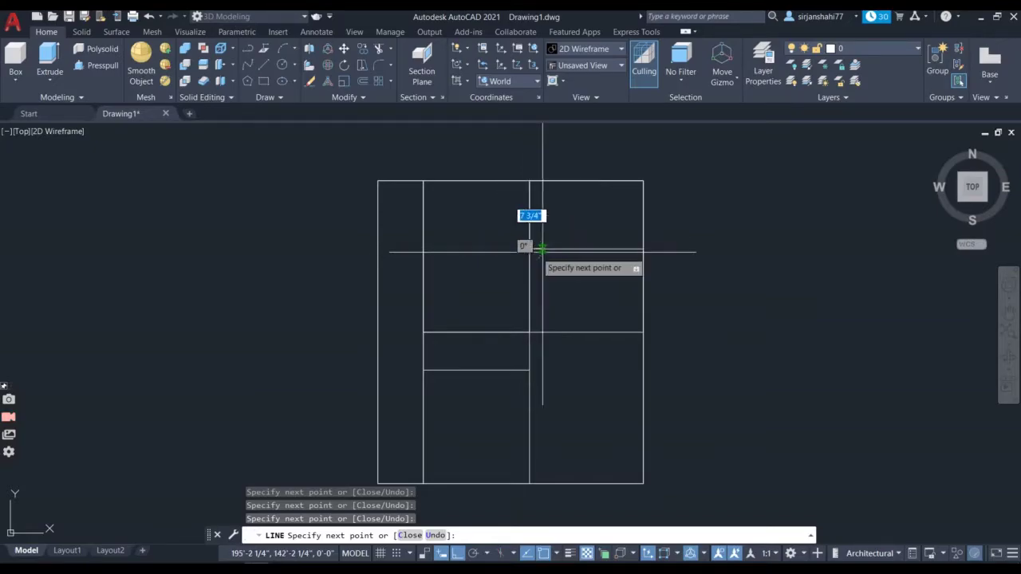
pyautogui.click(644, 249)
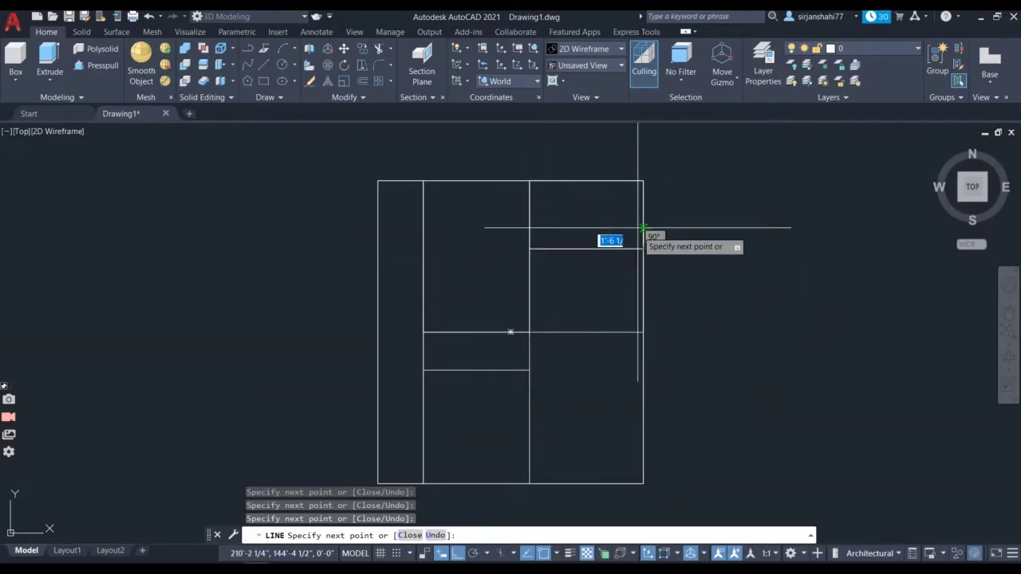
pyautogui.click(644, 181)
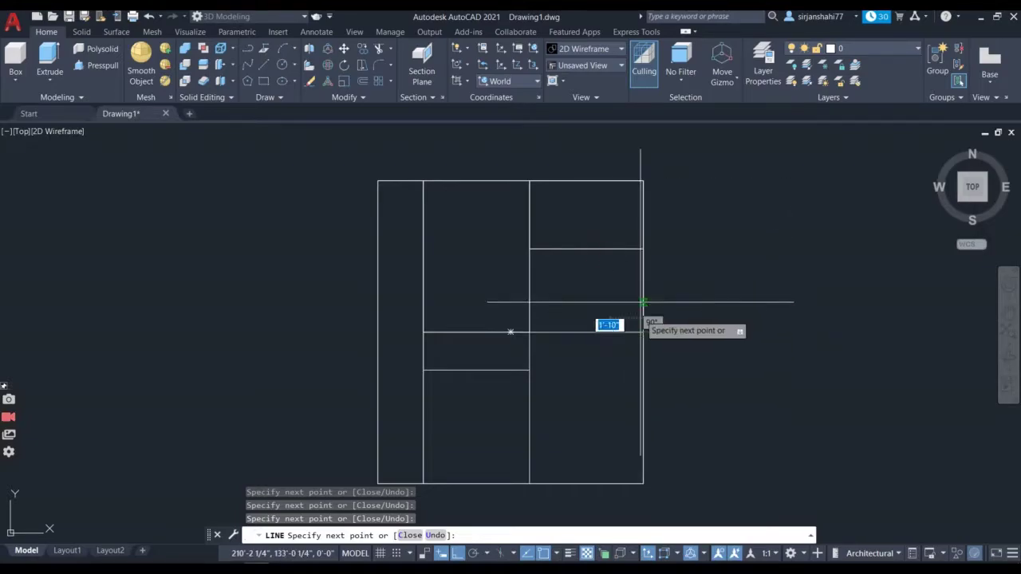
pyautogui.write('1')
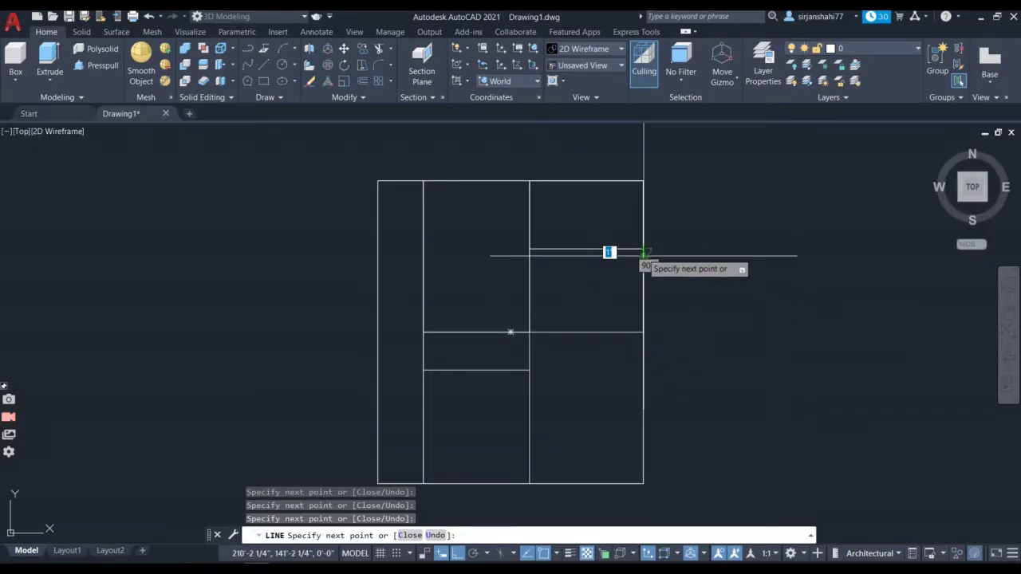
pyautogui.press('Escape')
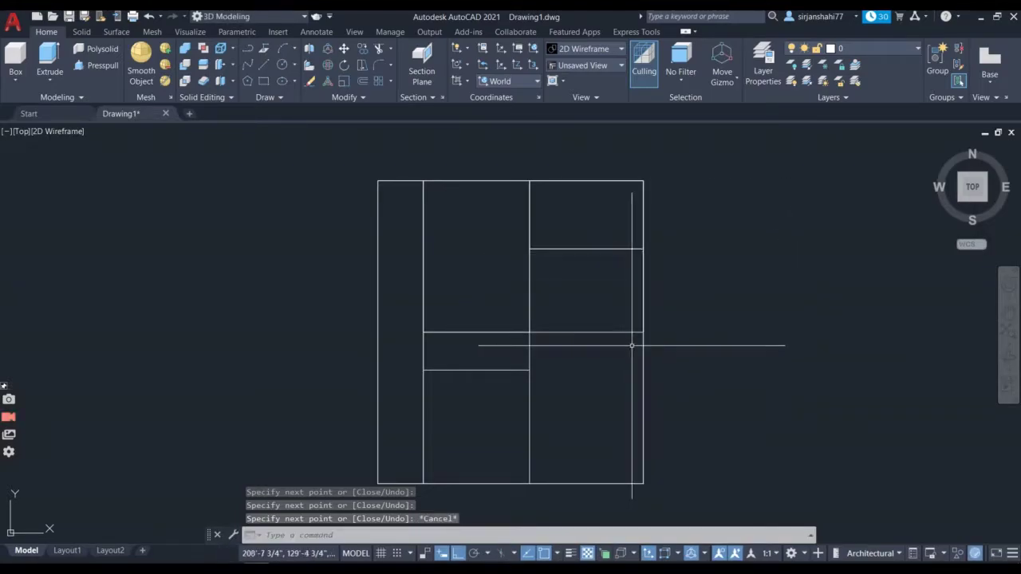
# - Trace a second line along the bottom edge and up the left wall to the strip's top corner
pyautogui.press('Return')
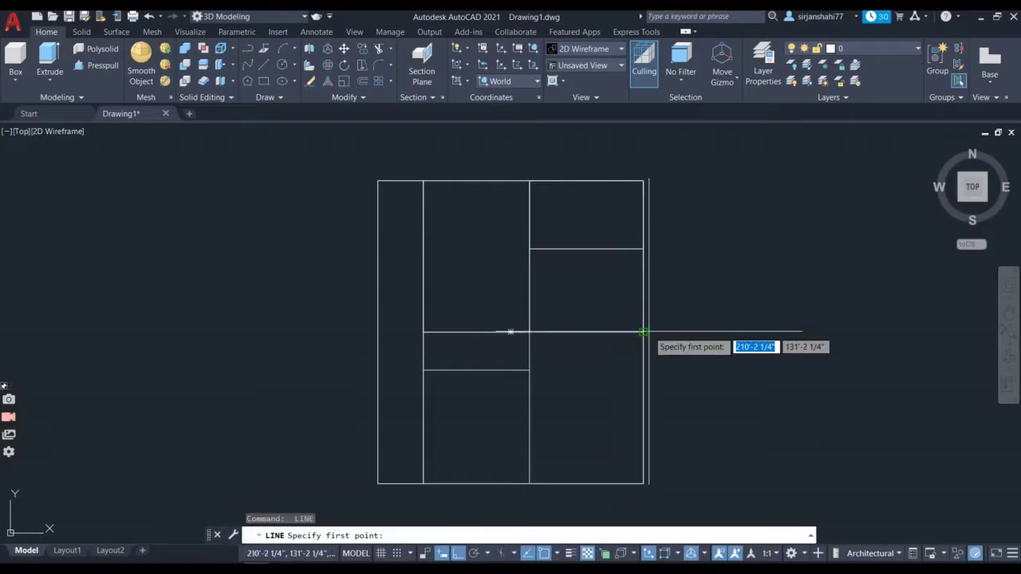
pyautogui.click(643, 483)
pyautogui.click(530, 483)
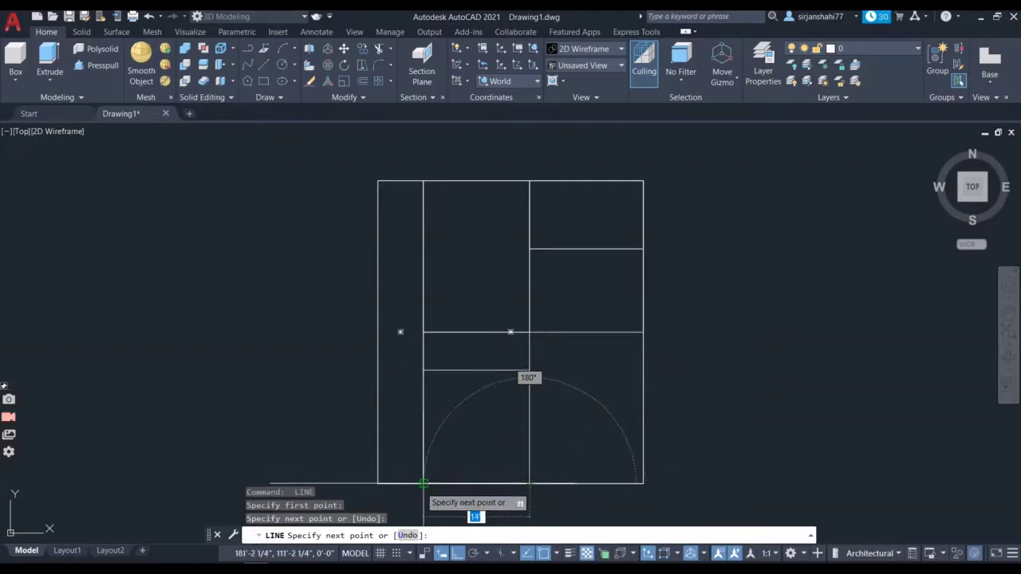
pyautogui.click(423, 484)
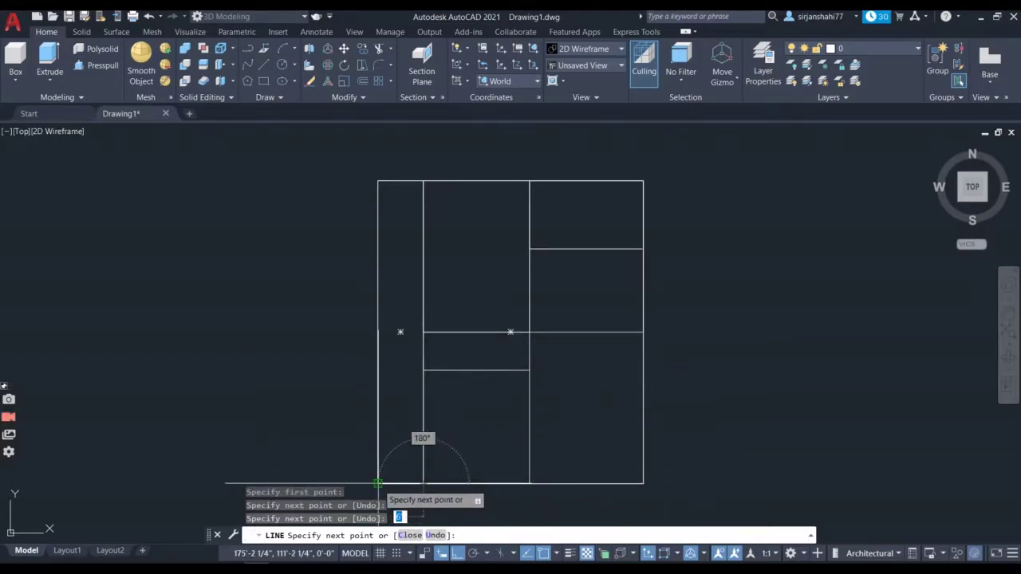
pyautogui.click(378, 484)
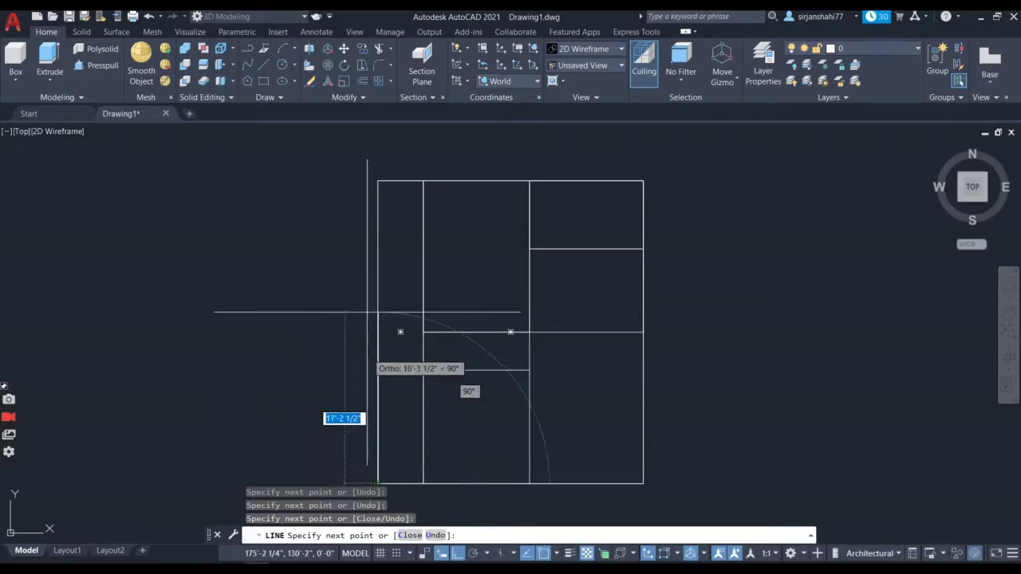
pyautogui.click(378, 181)
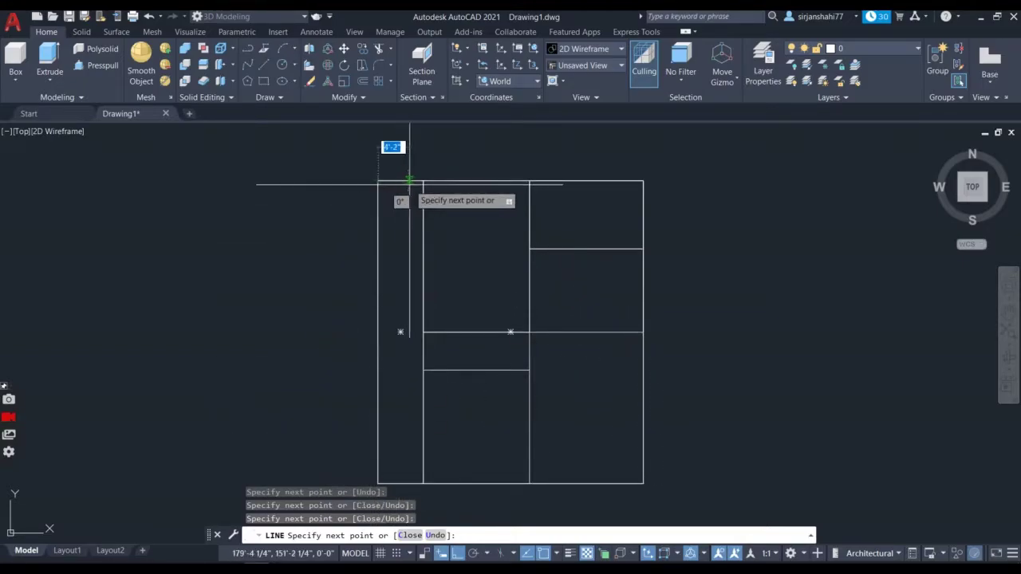
pyautogui.click(424, 181)
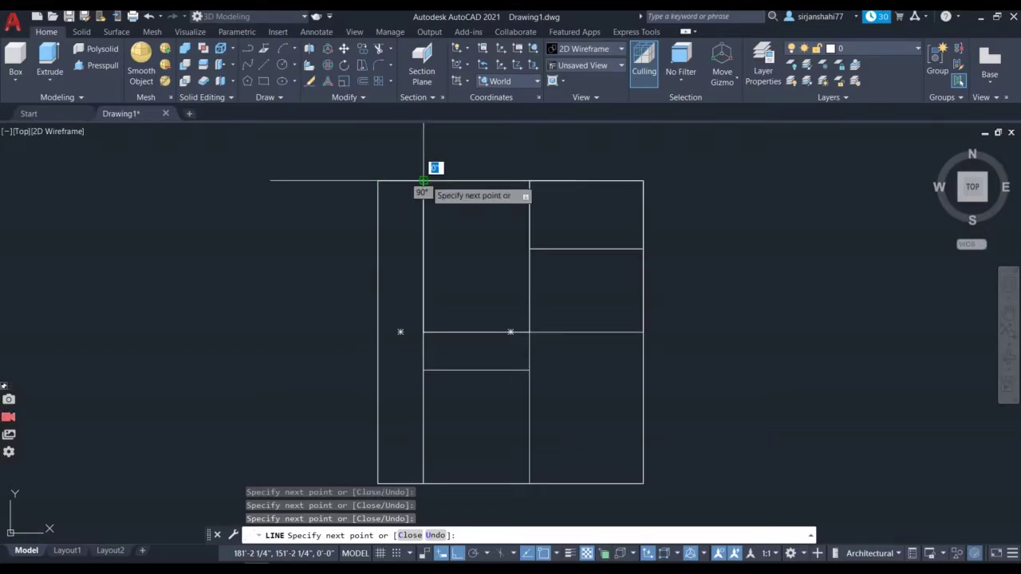
pyautogui.press('Escape')
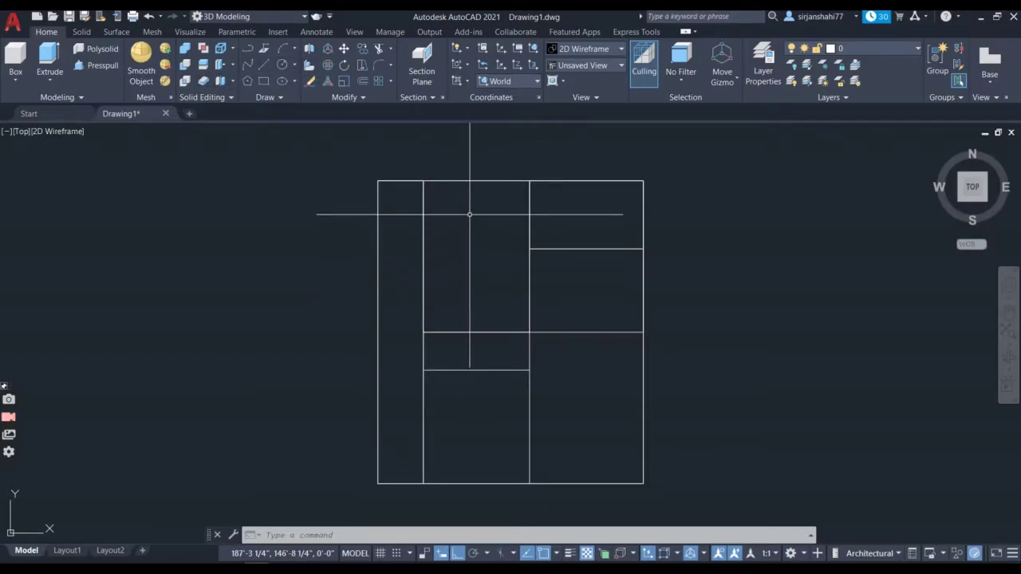
# - Offset the vertical partition lines and the top edge by 4" to form walls
pyautogui.write('o')
pyautogui.press('Return')
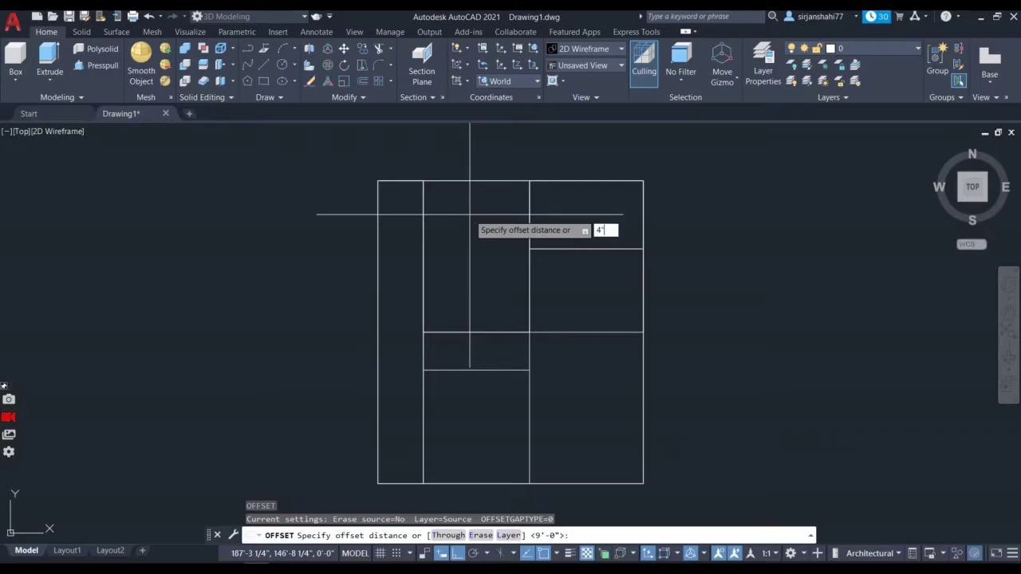
pyautogui.write('4"')
pyautogui.press('Return')
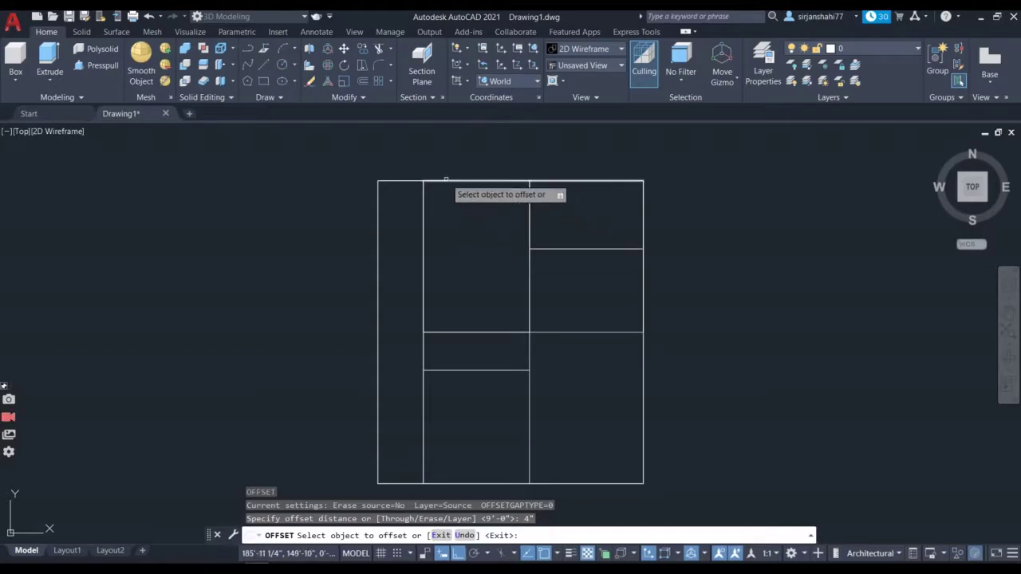
pyautogui.click(528, 215)
pyautogui.click(521, 220)
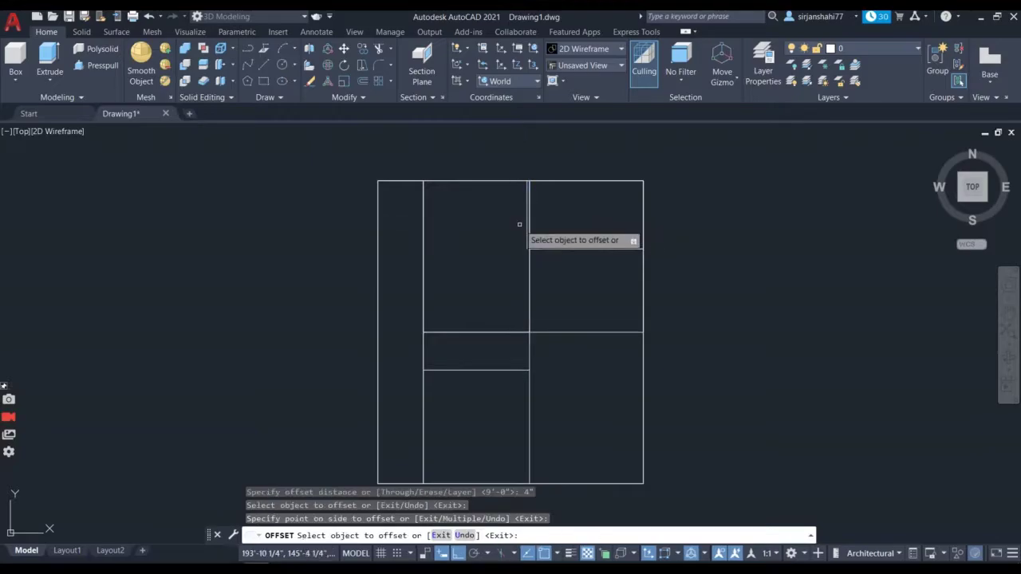
pyautogui.click(530, 284)
pyautogui.click(517, 285)
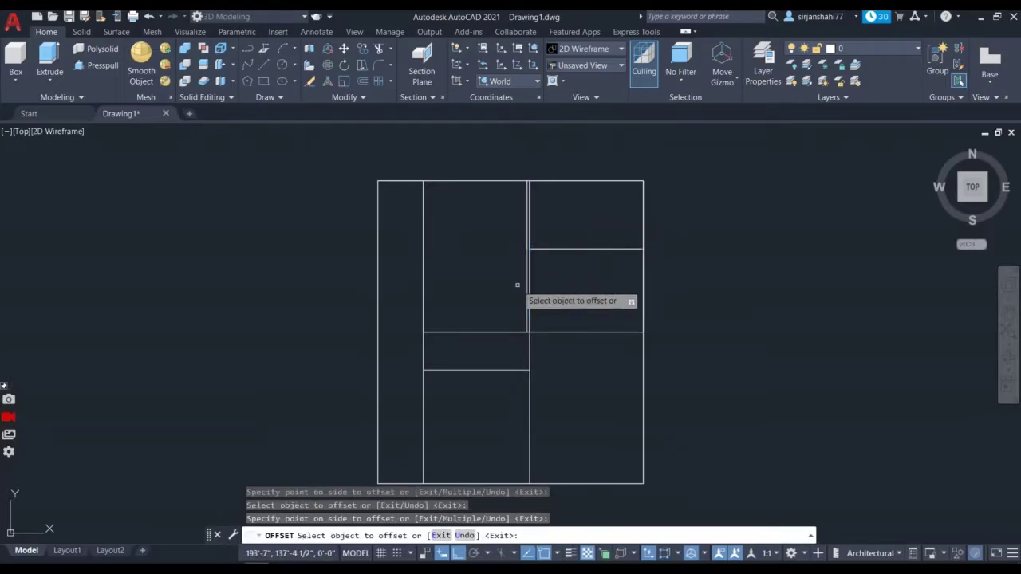
pyautogui.click(457, 182)
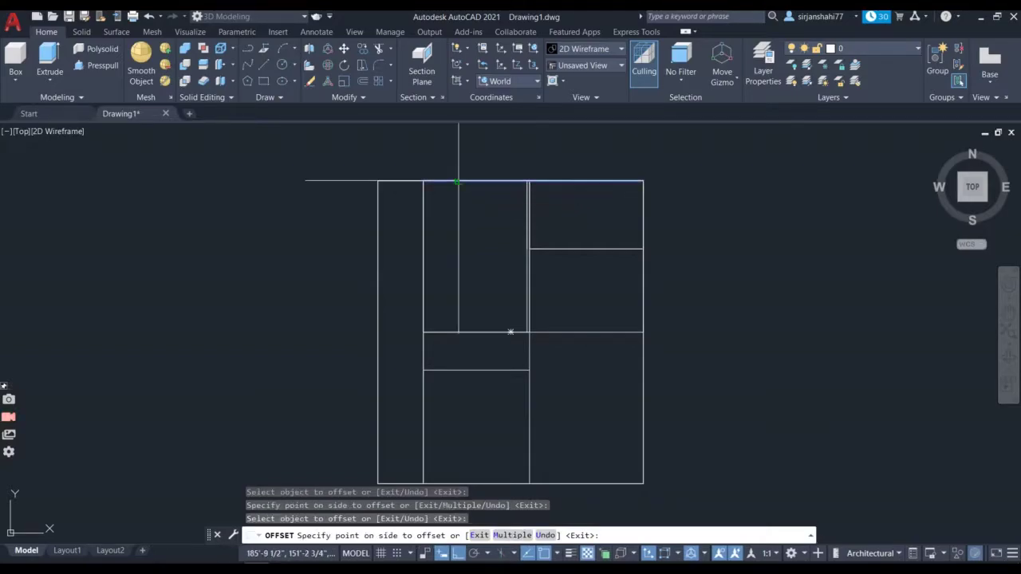
pyautogui.click(458, 200)
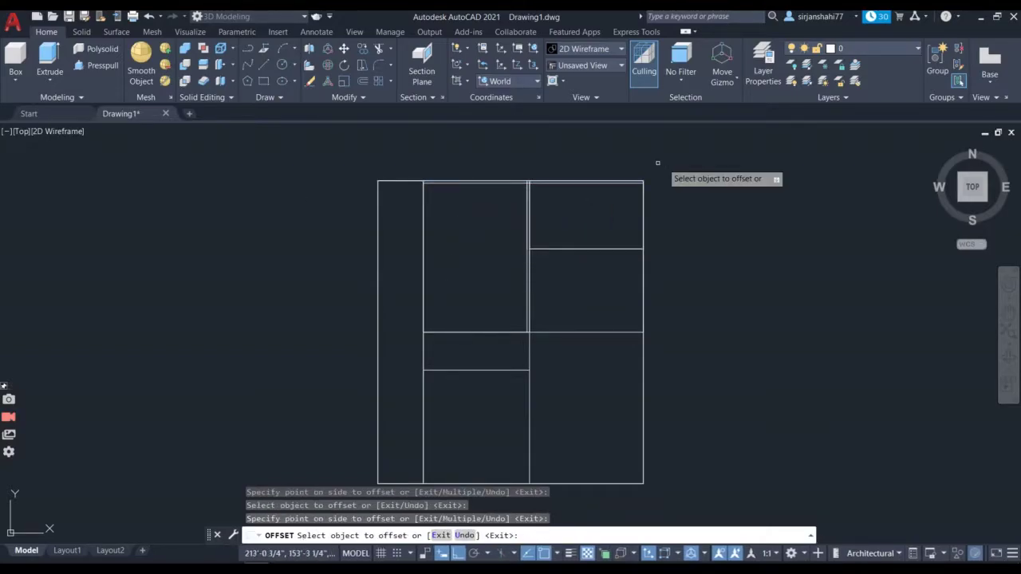
# - Offset the horizontal partitions and the middle and right bottom edges by 4"
pyautogui.scroll(-3, 604, 212)
pyautogui.scroll(1, 565, 266)
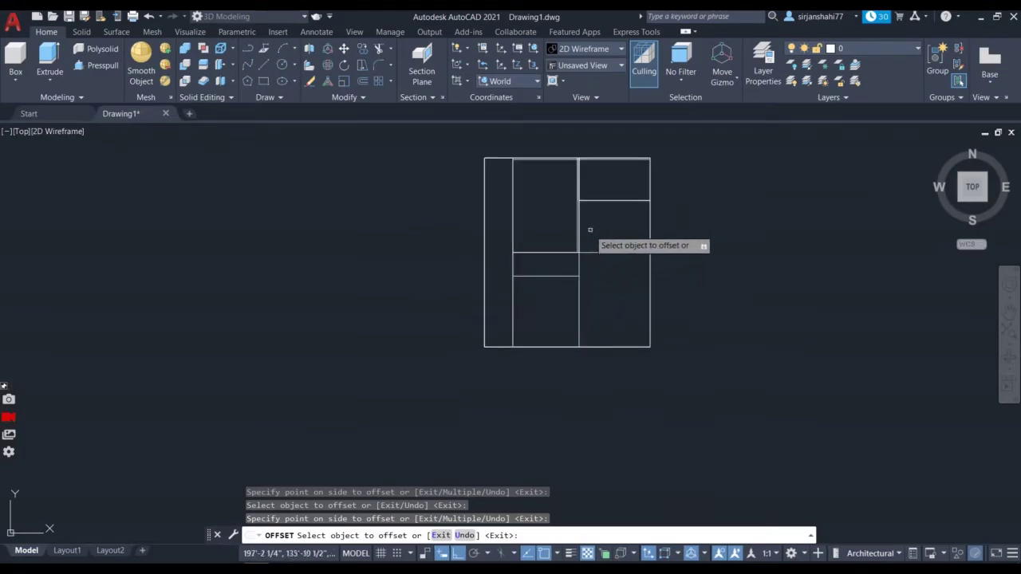
pyautogui.scroll(2, 591, 229)
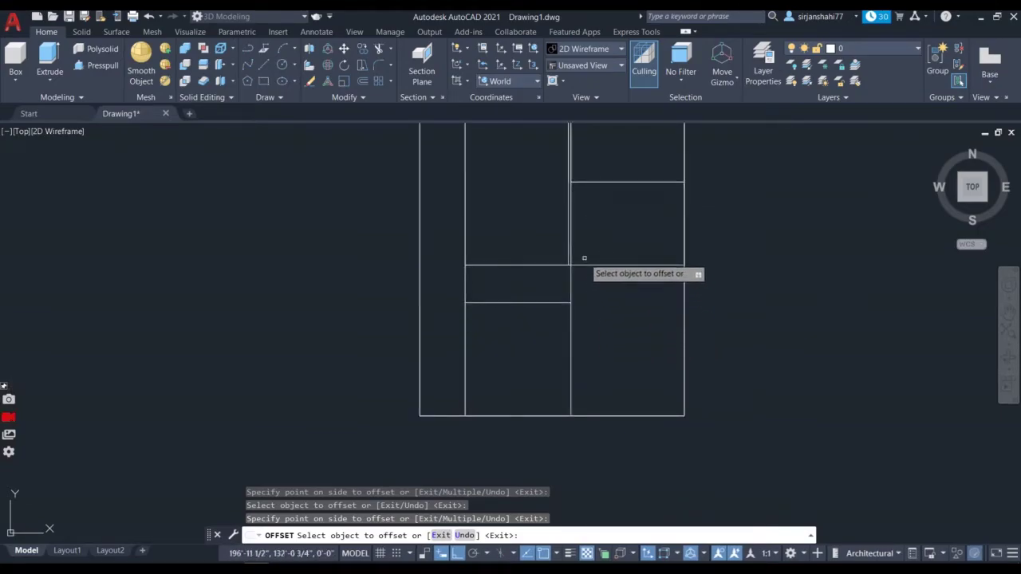
pyautogui.click(530, 265)
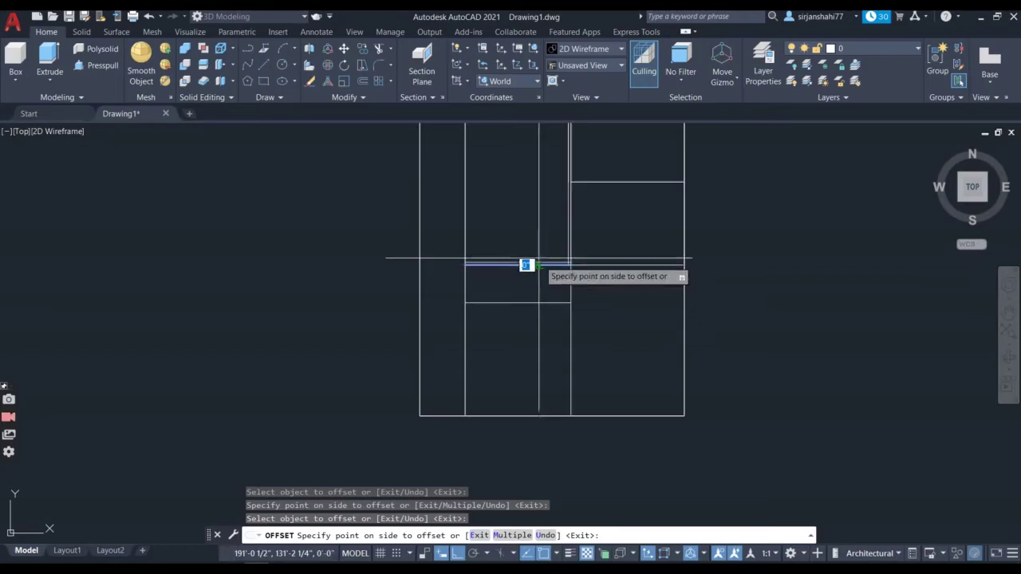
pyautogui.click(538, 254)
pyautogui.click(540, 303)
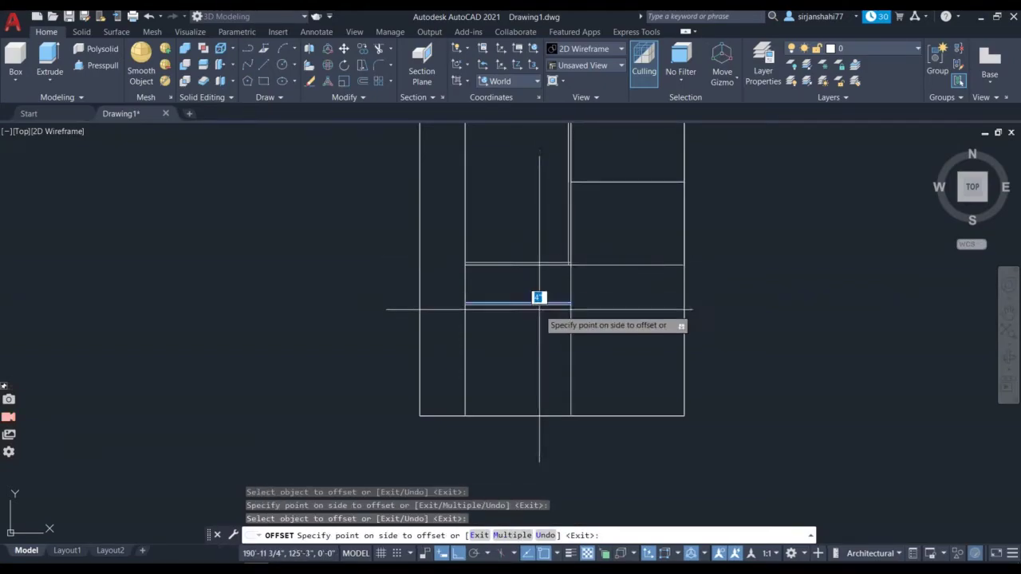
pyautogui.click(539, 309)
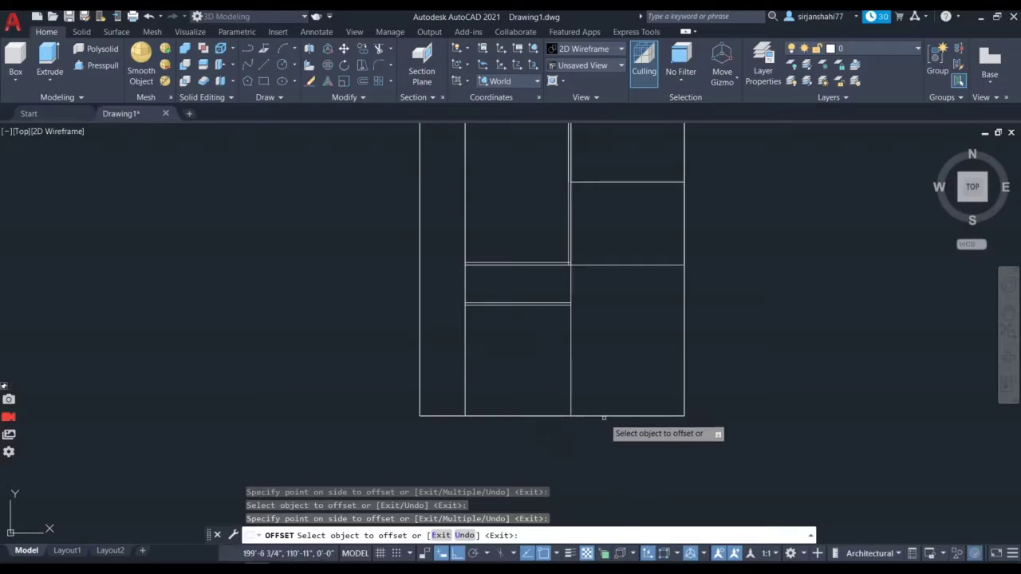
pyautogui.click(530, 415)
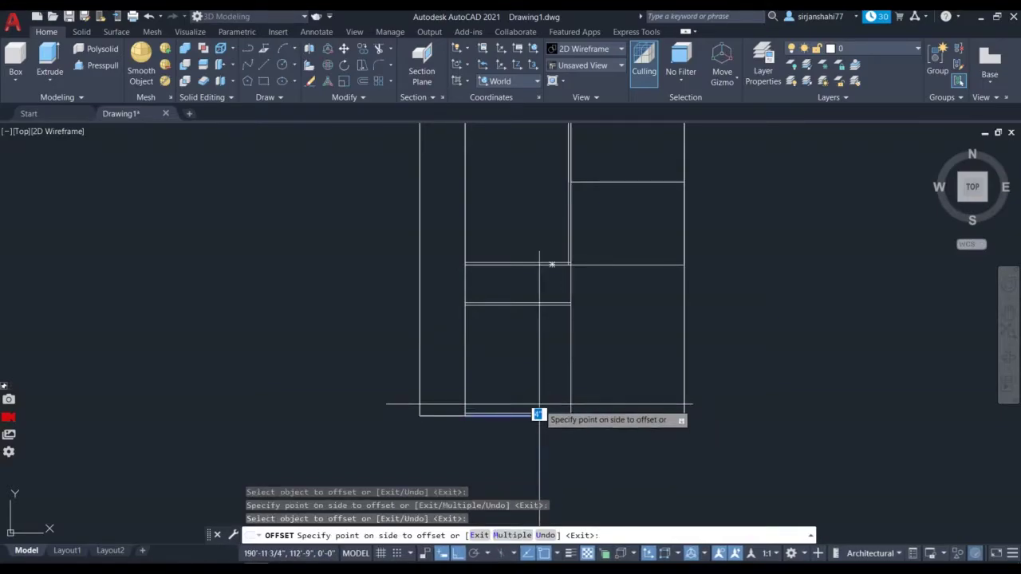
pyautogui.click(537, 412)
pyautogui.click(594, 416)
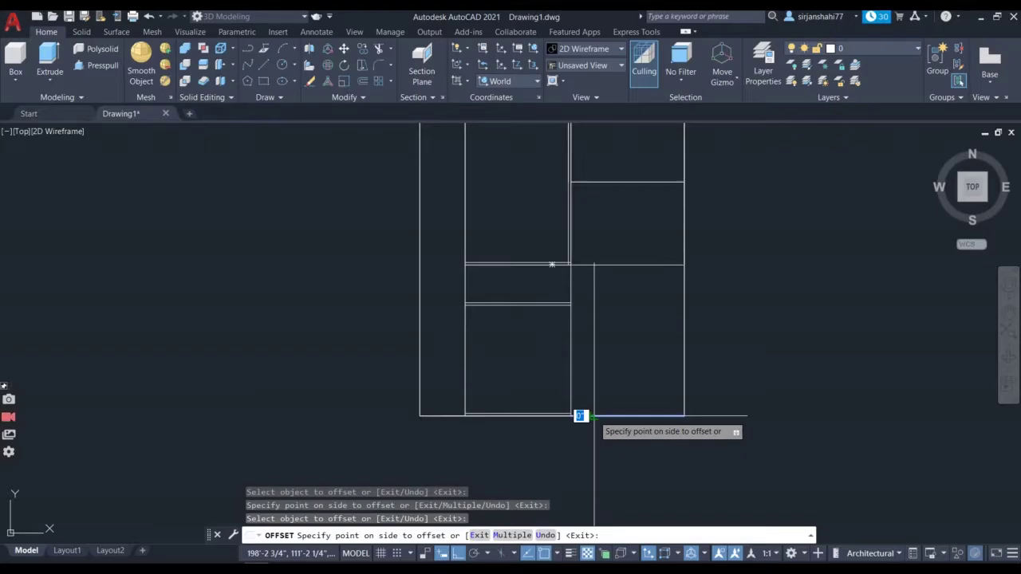
pyautogui.click(618, 397)
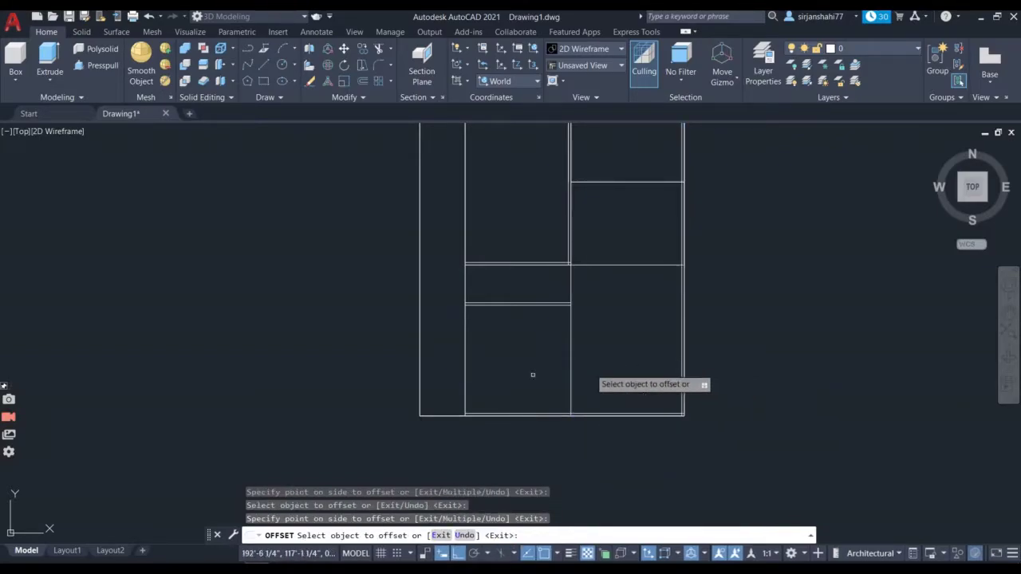
# - Offset the left strip's inner vertical line and bottom edge by 4"
pyautogui.click(468, 374)
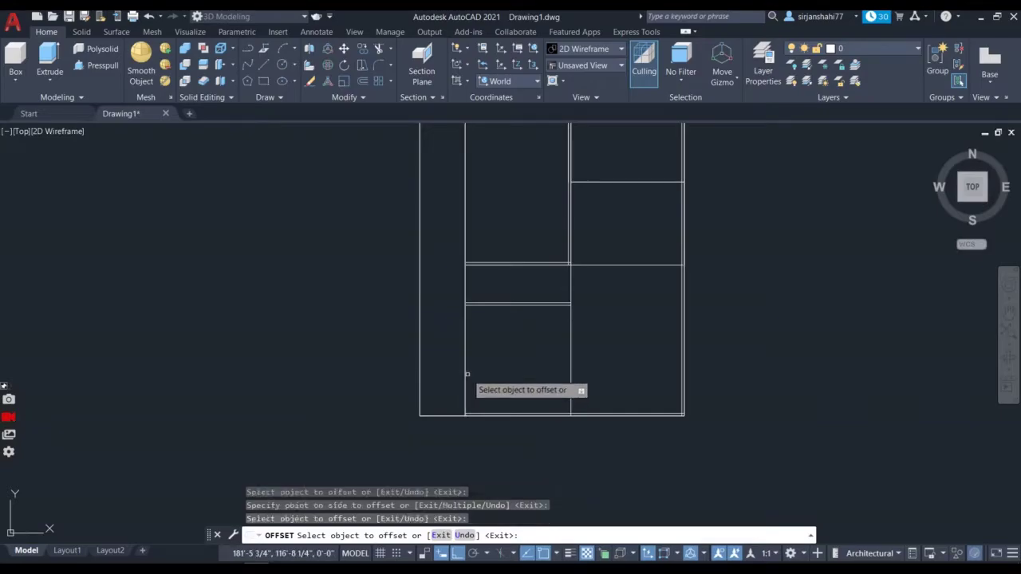
pyautogui.click(466, 369)
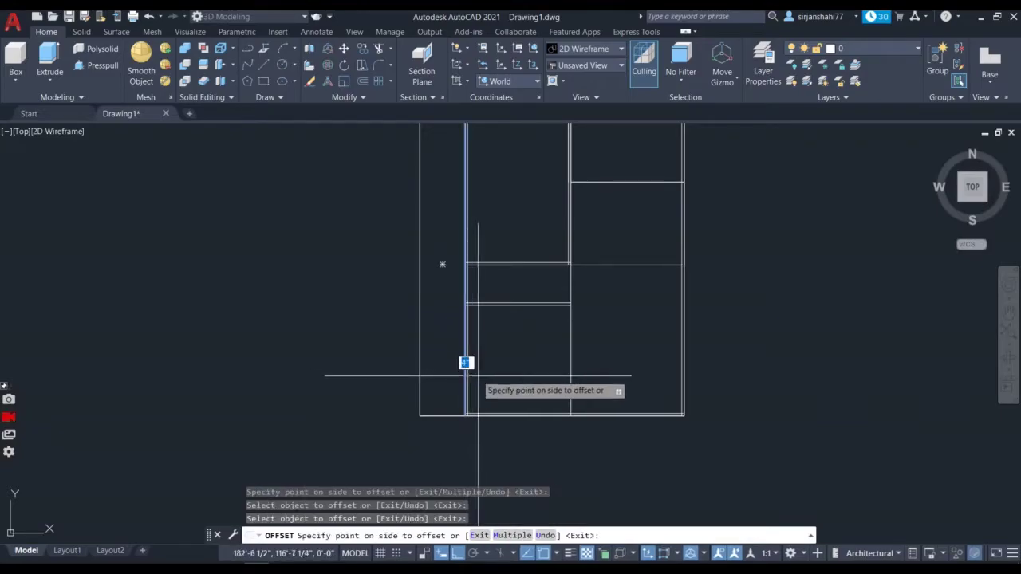
pyautogui.click(476, 378)
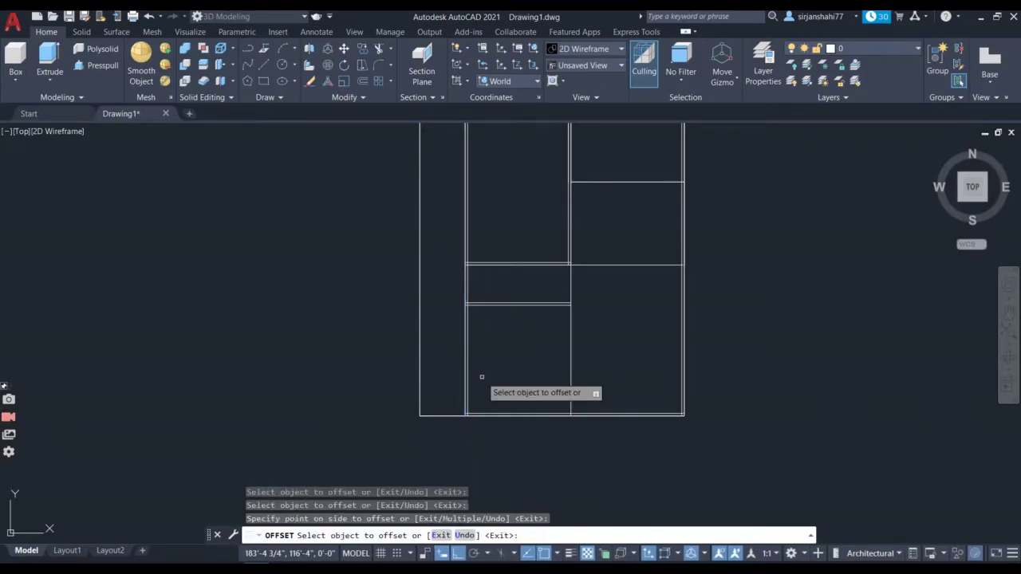
pyautogui.click(443, 416)
pyautogui.click(448, 407)
# - Offset the top edge and a horizontal partition line 4" to double them
pyautogui.scroll(-2, 460, 250)
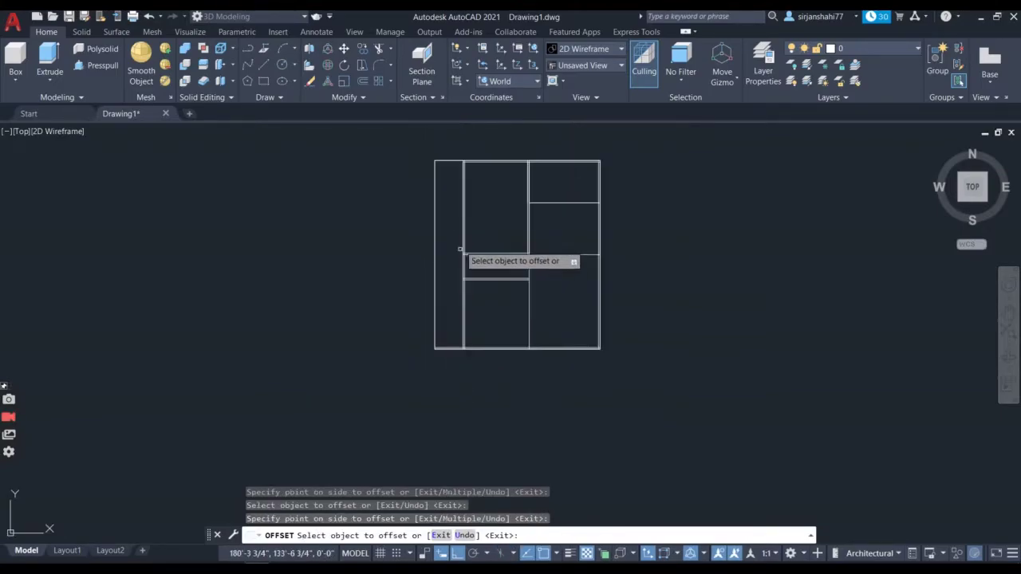
pyautogui.scroll(3, 465, 153)
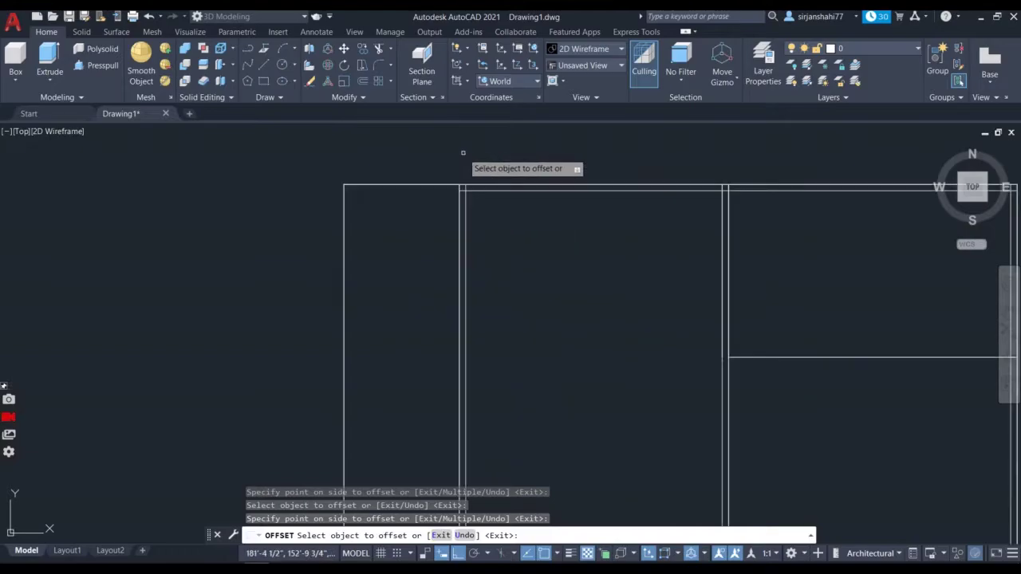
pyautogui.click(419, 184)
pyautogui.click(426, 198)
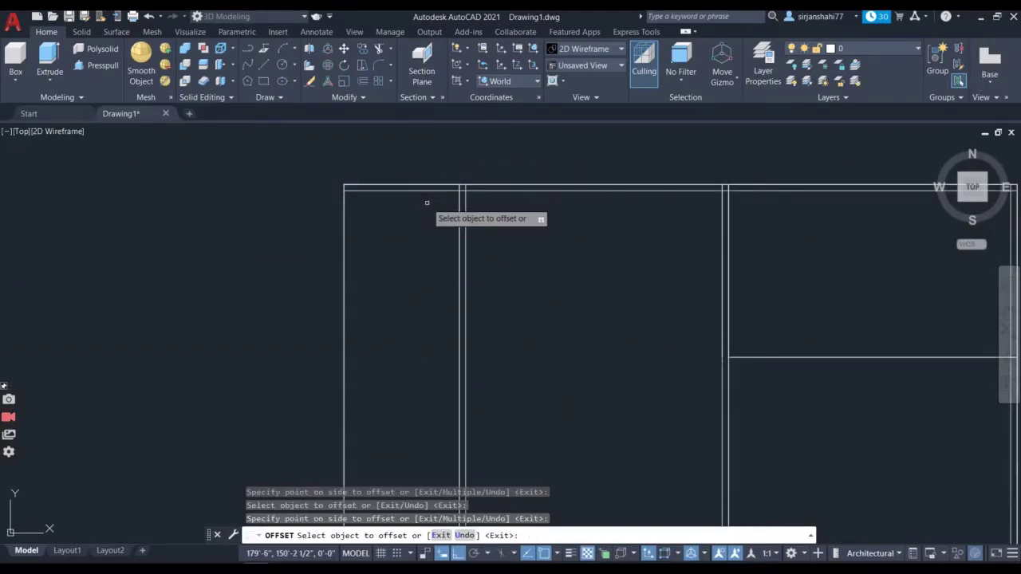
pyautogui.scroll(-3, 427, 202)
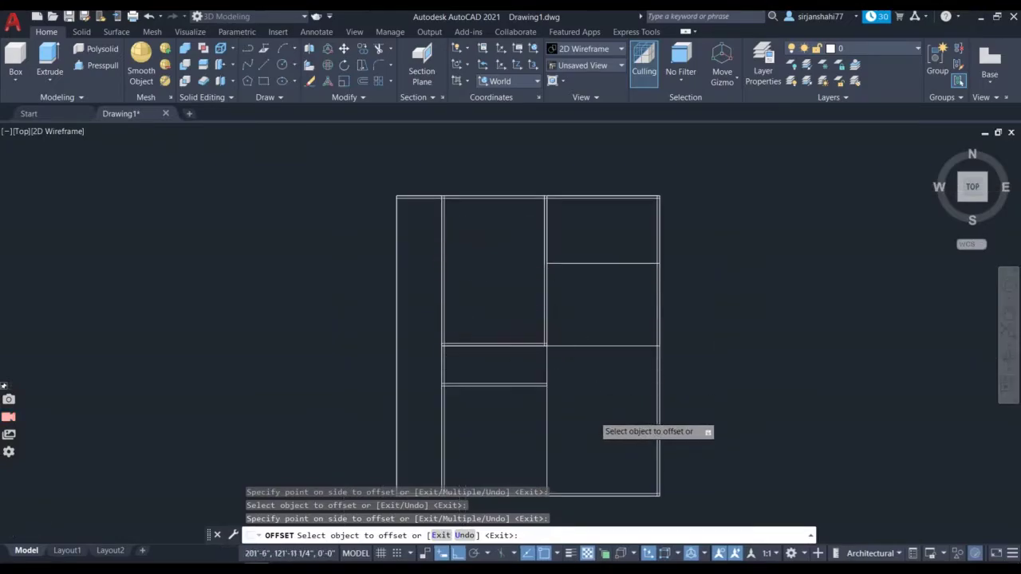
pyautogui.scroll(-4, 593, 417)
pyautogui.scroll(6, 564, 422)
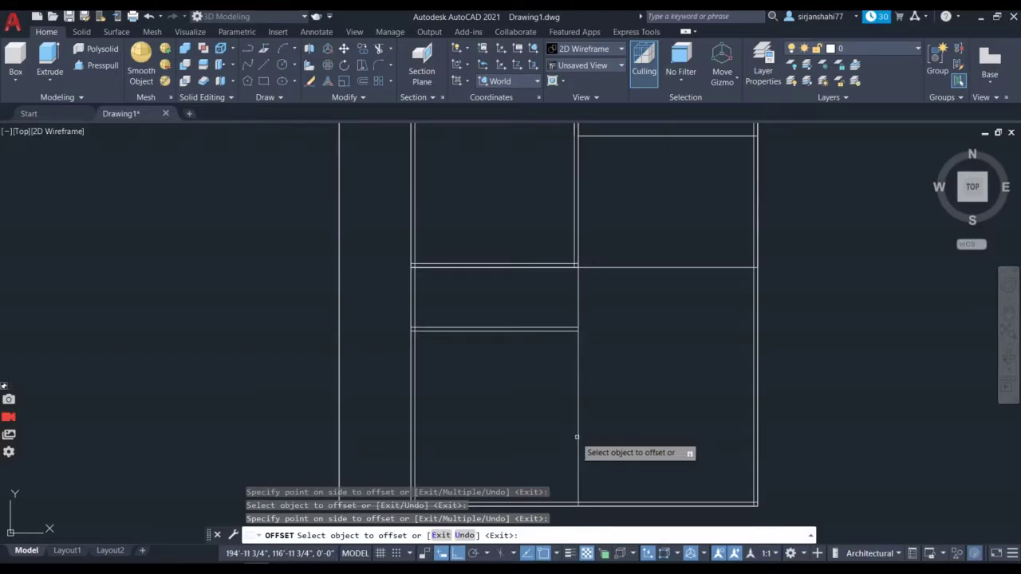
pyautogui.scroll(-3, 561, 347)
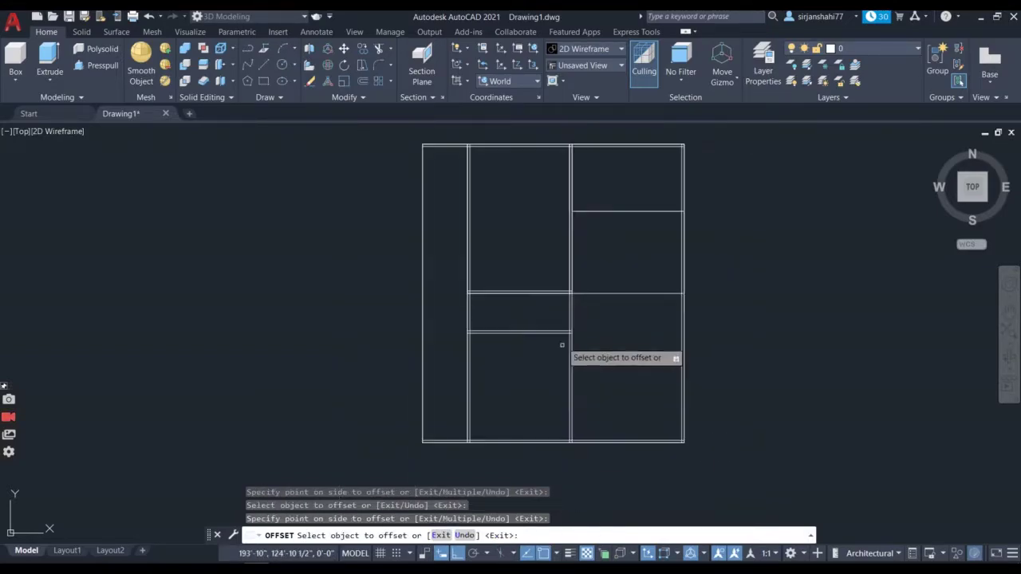
pyautogui.click(620, 211)
pyautogui.click(606, 198)
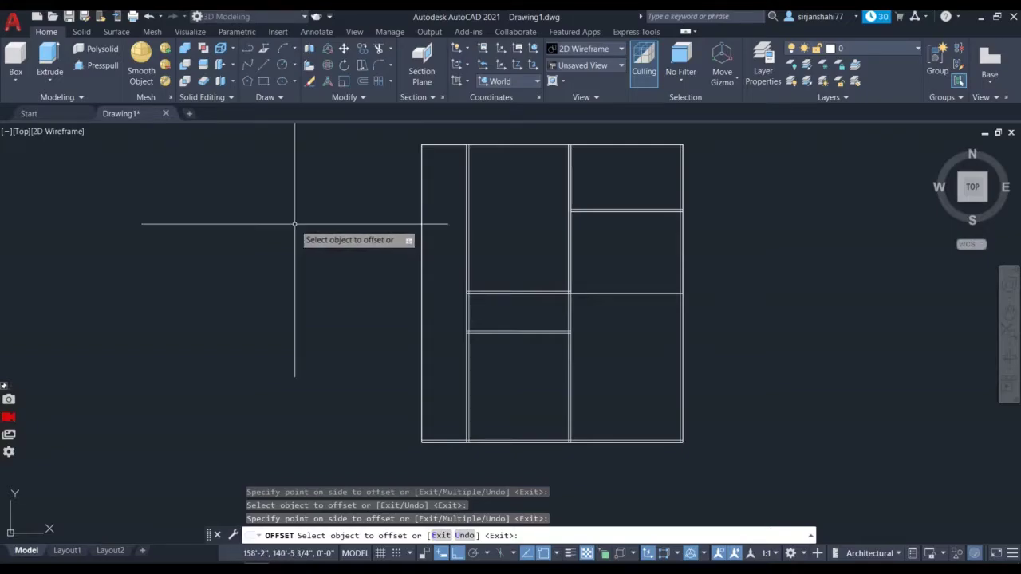
# - Rerun Offset at 0'-4" and double the remaining horizontal line upward
pyautogui.press('Escape')
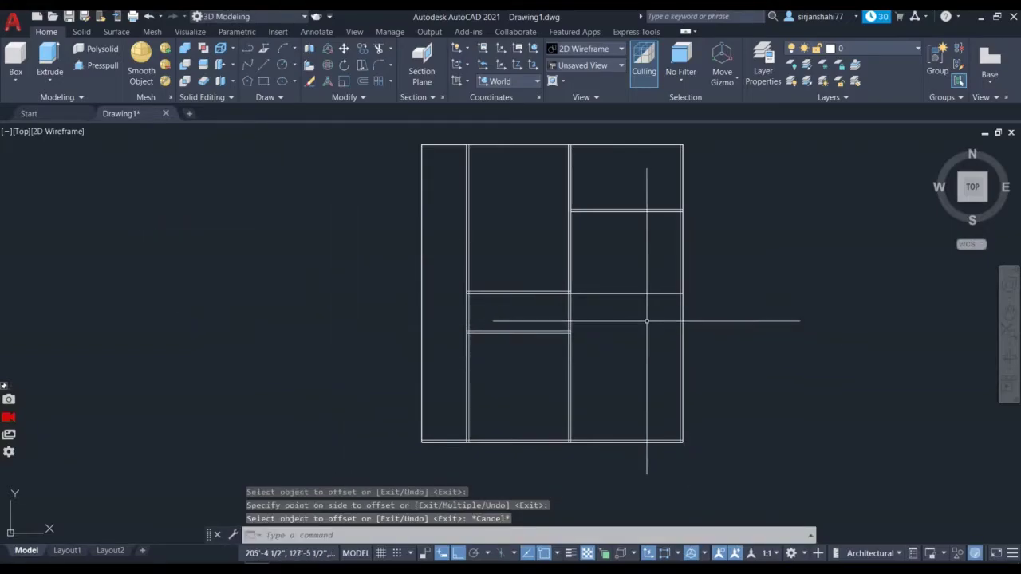
pyautogui.press('Return')
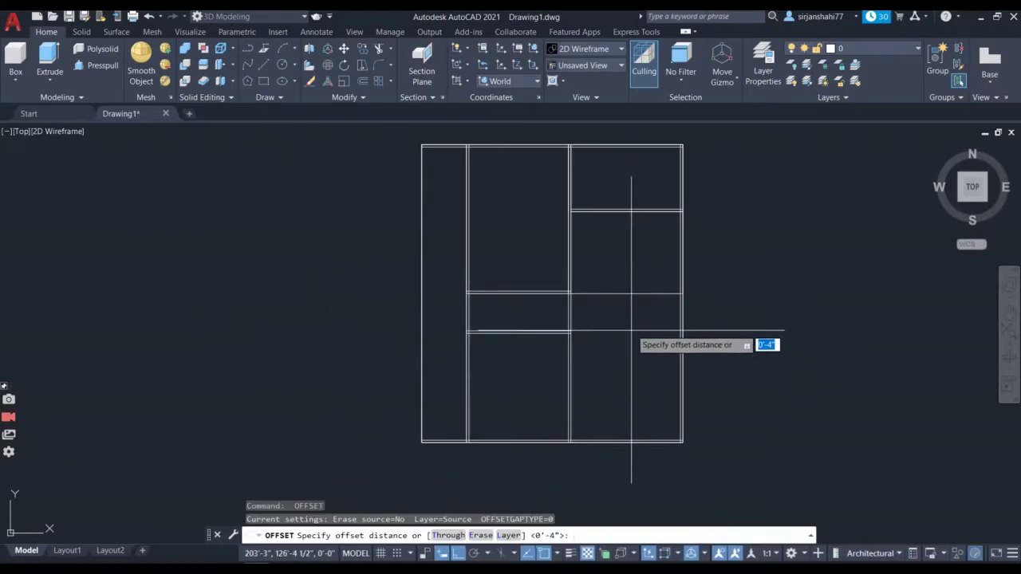
pyautogui.press('Return')
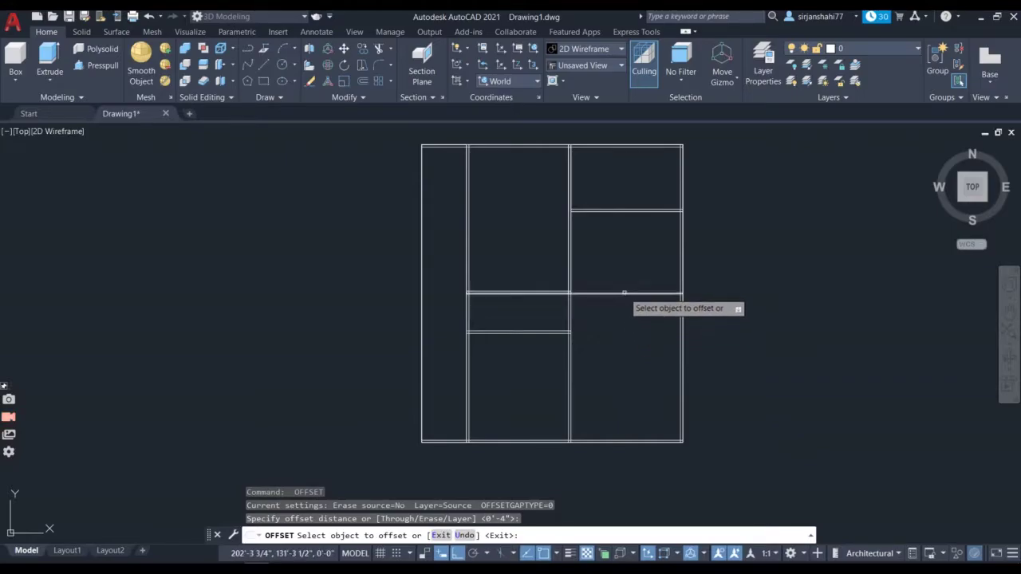
pyautogui.click(624, 293)
pyautogui.click(623, 265)
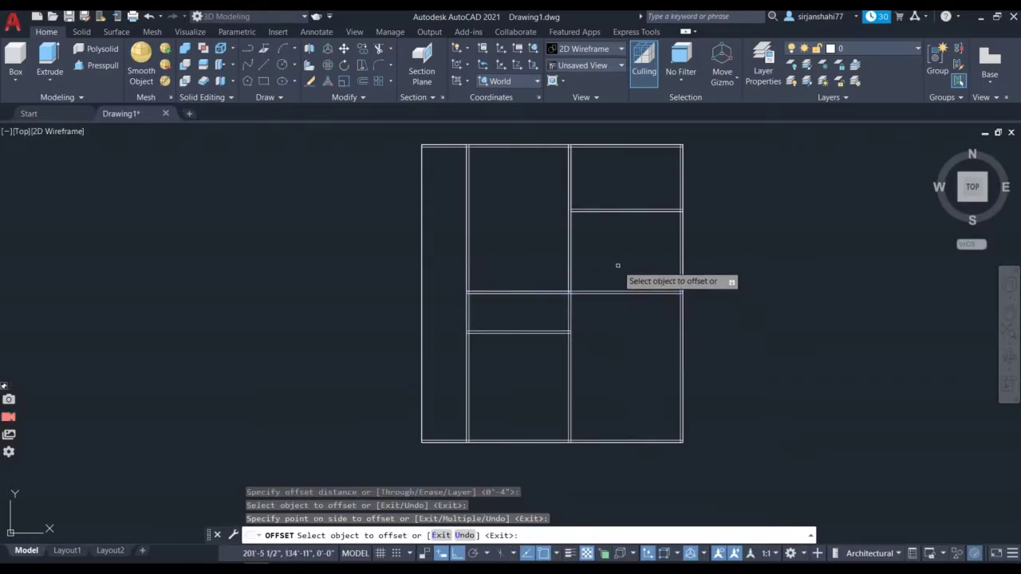
pyautogui.press('Escape')
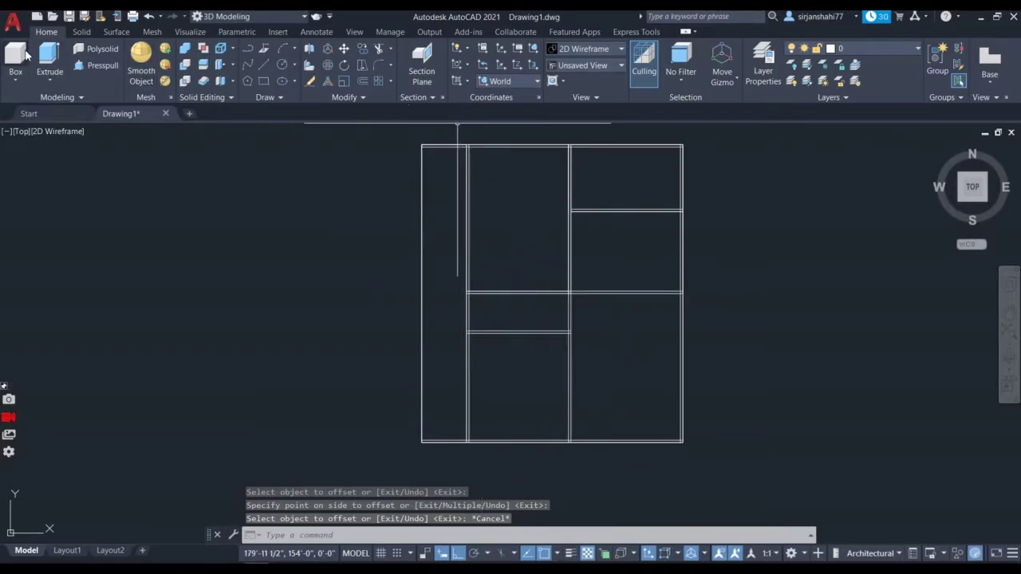
# - Trim the stray segment between the double walls and inspect the top wall junctions
pyautogui.click(383, 50)
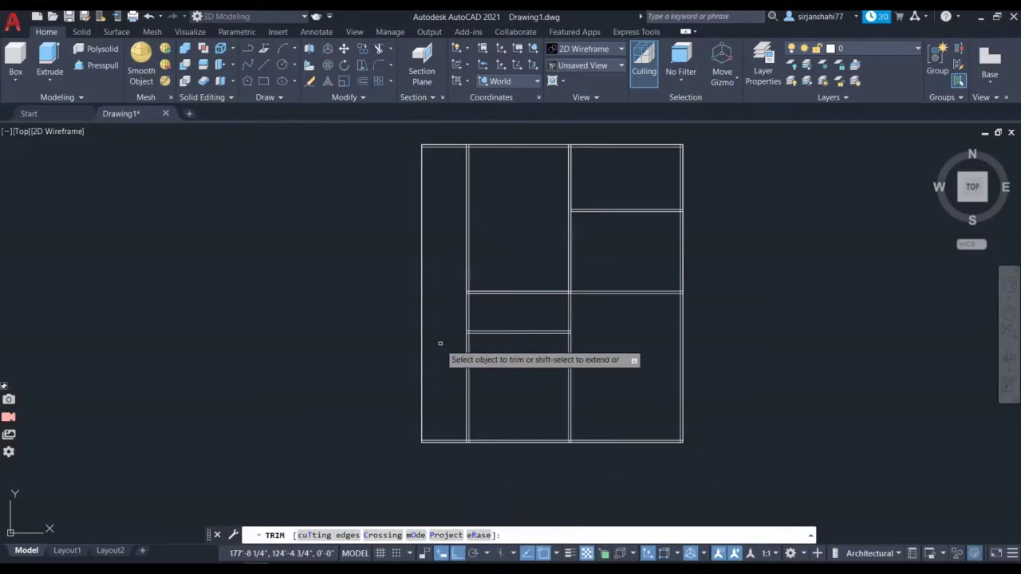
pyautogui.click(573, 310)
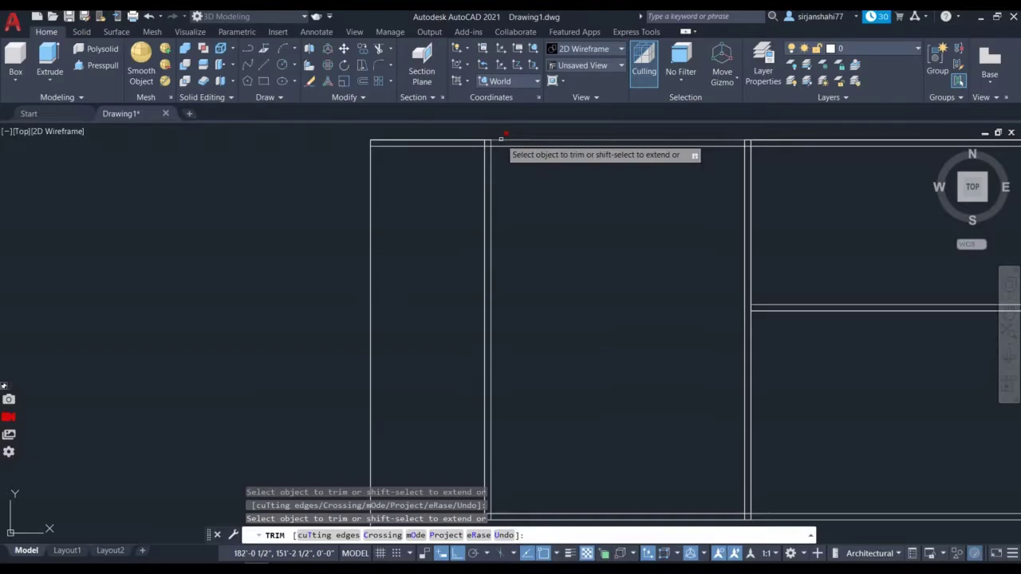
pyautogui.scroll(6, 453, 146)
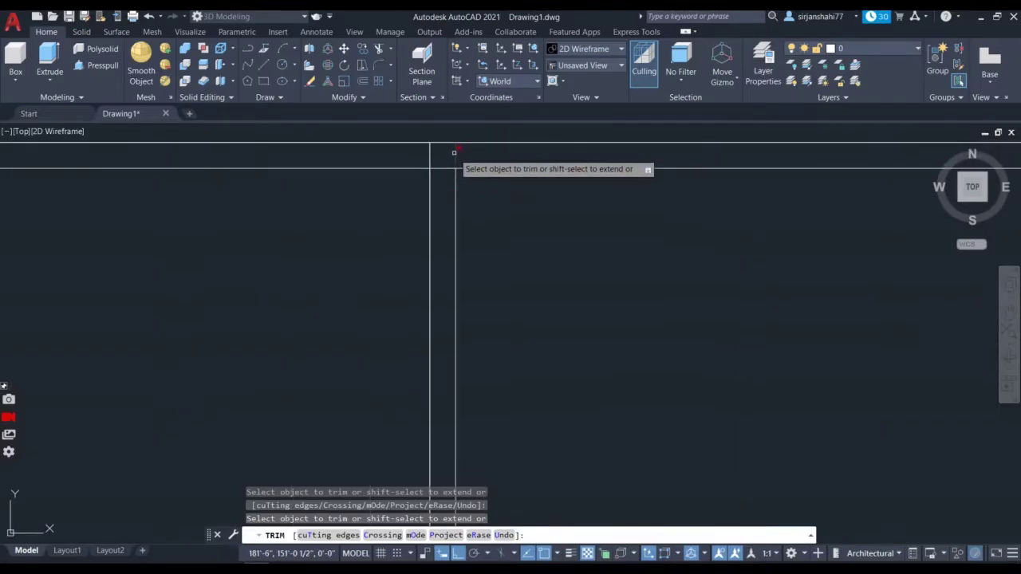
pyautogui.scroll(-5, 455, 152)
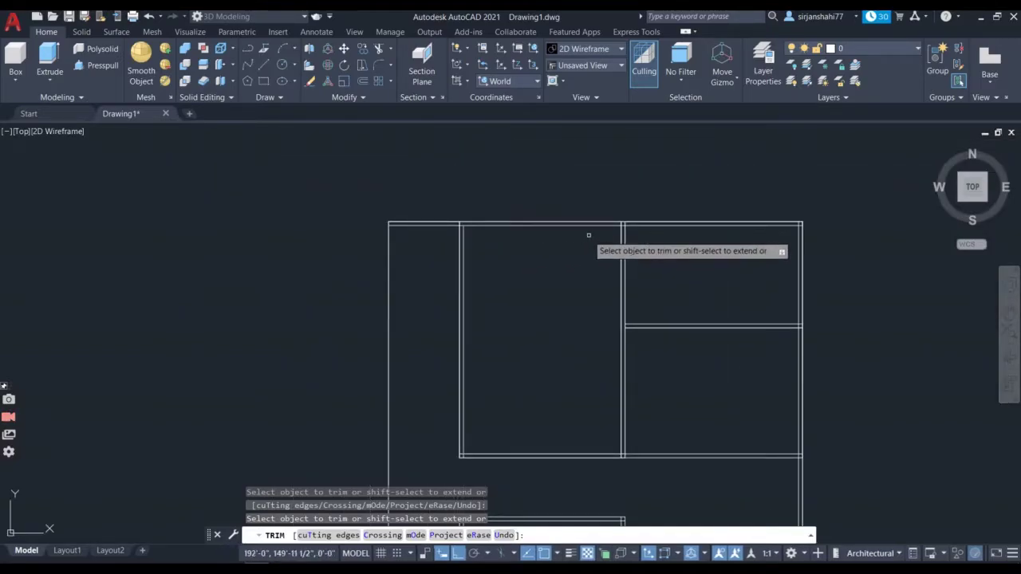
pyautogui.scroll(4, 635, 220)
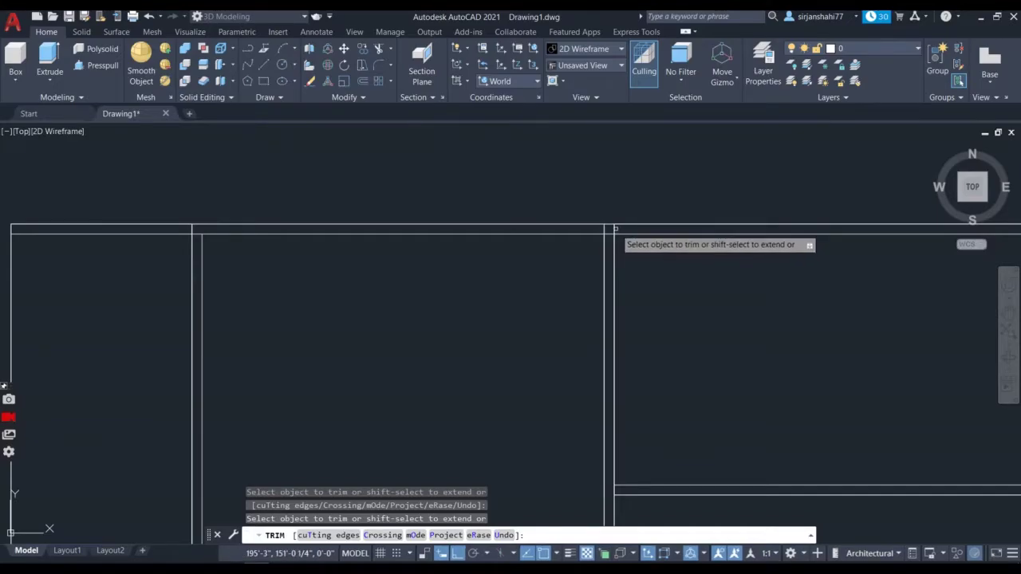
pyautogui.scroll(-4, 577, 217)
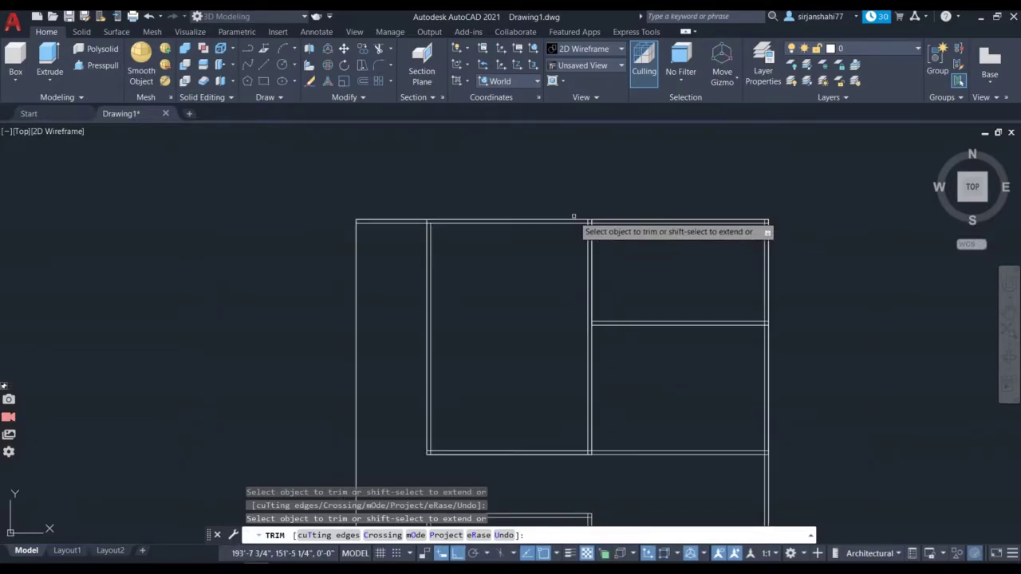
pyautogui.scroll(5, 779, 224)
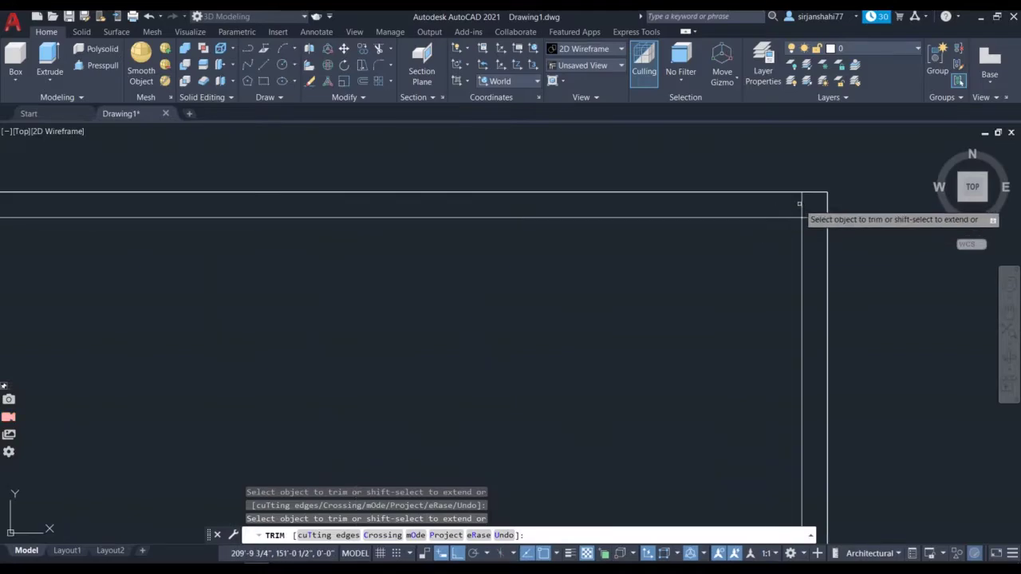
pyautogui.scroll(-3, 722, 247)
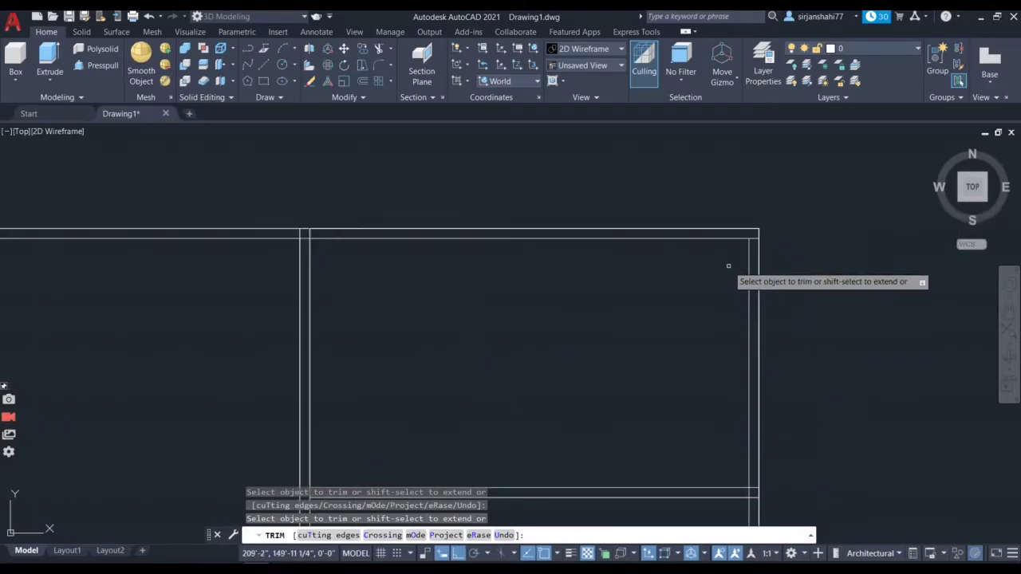
pyautogui.scroll(3, 287, 231)
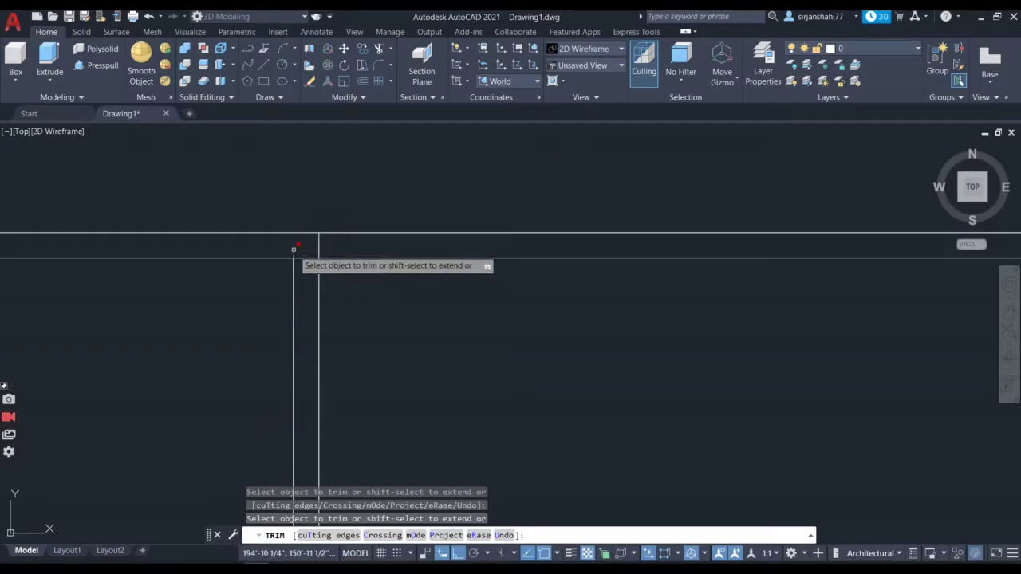
pyautogui.scroll(-3, 293, 250)
pyautogui.scroll(4, 463, 315)
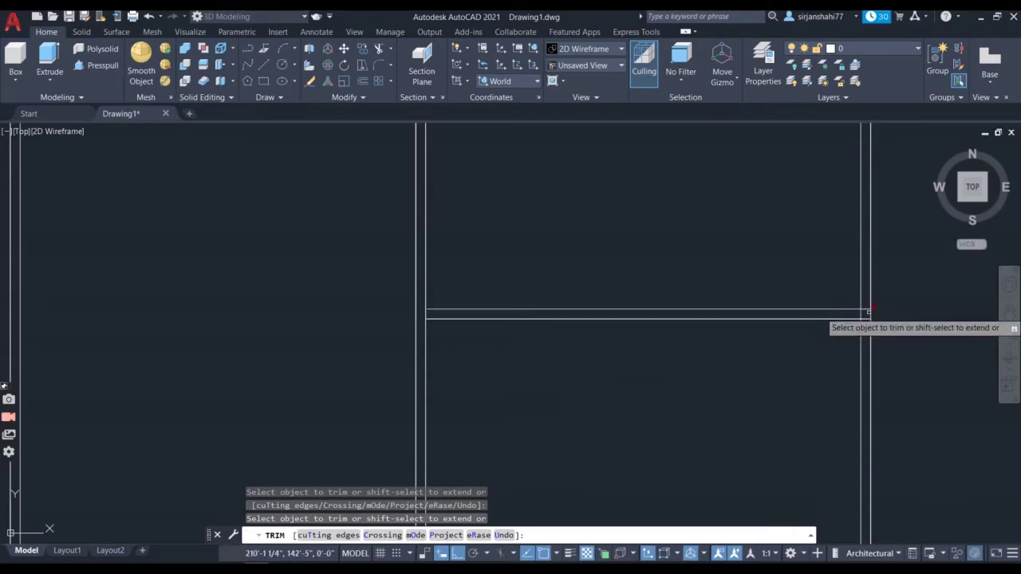
pyautogui.scroll(-3, 865, 311)
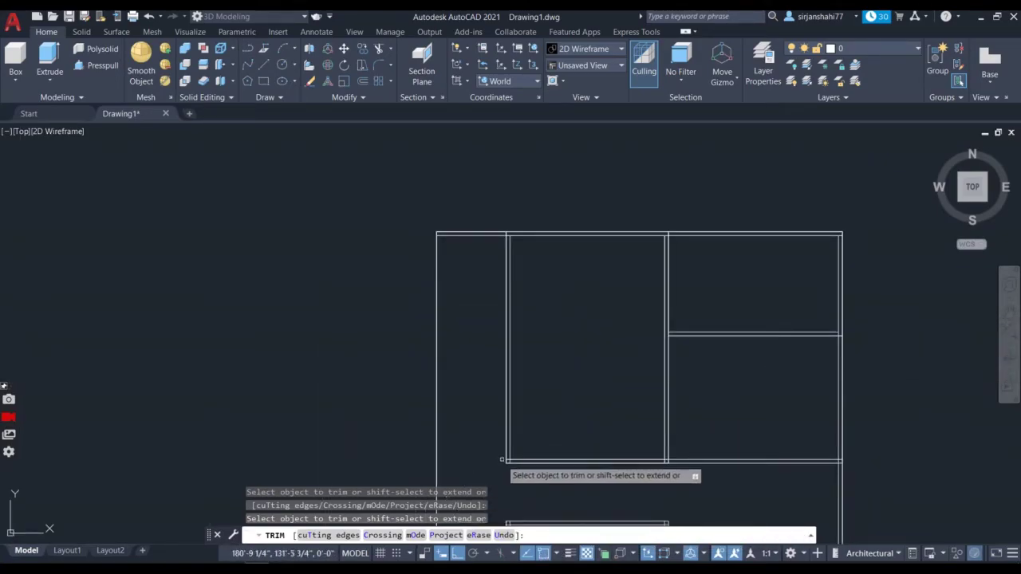
# - Zoom in and out around the lower rooms' wall corners to inspect the remaining overlapping lines
pyautogui.scroll(4, 498, 465)
pyautogui.scroll(2, 503, 469)
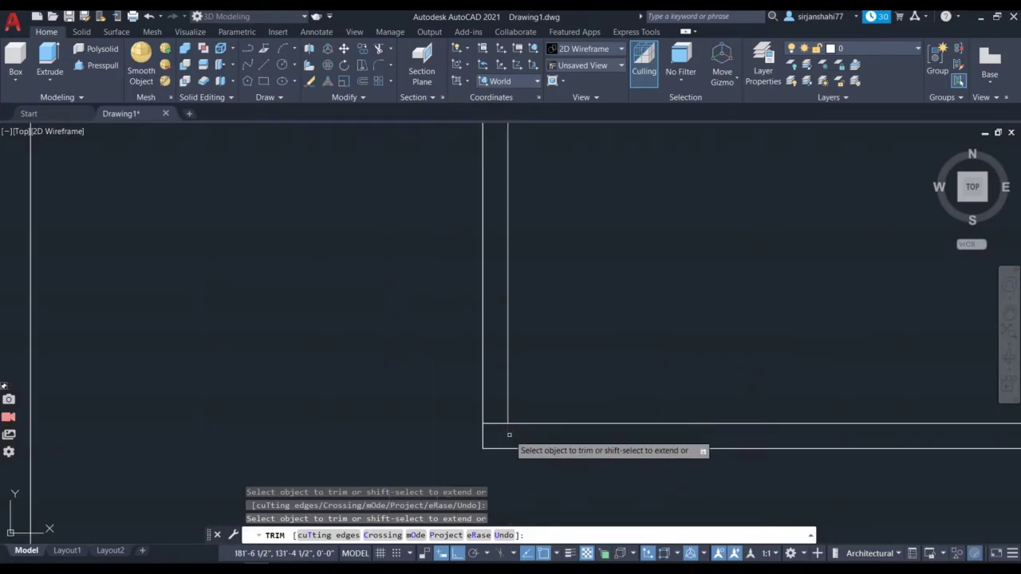
pyautogui.scroll(-2, 509, 435)
pyautogui.scroll(3, 721, 421)
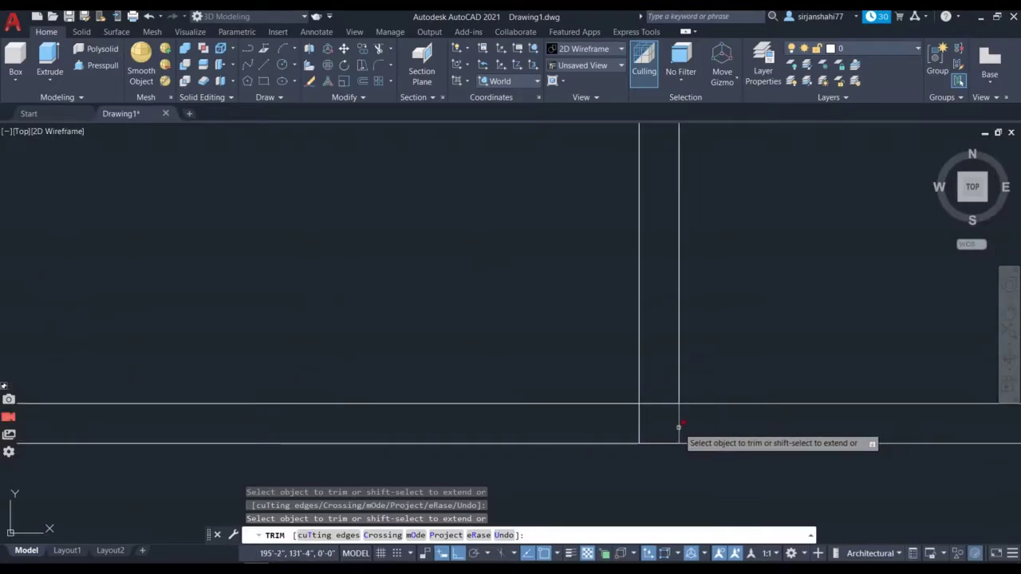
pyautogui.scroll(-3, 677, 423)
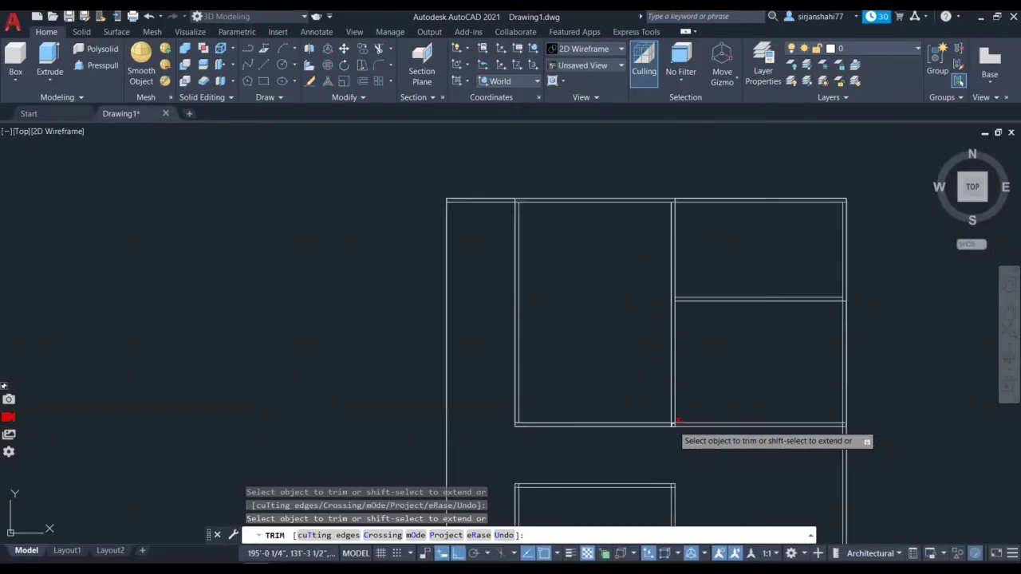
pyautogui.scroll(2, 737, 430)
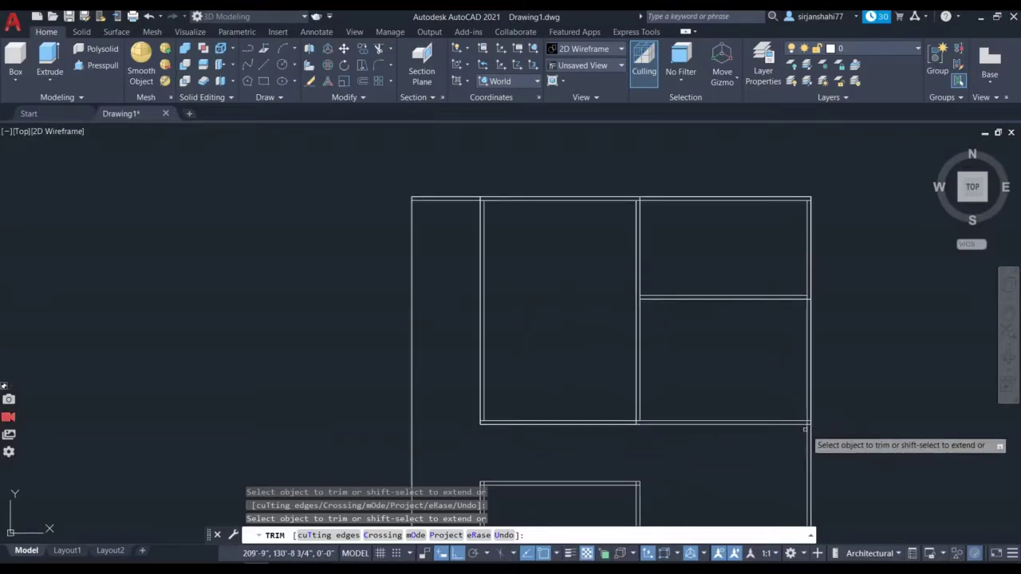
pyautogui.scroll(3, 805, 429)
pyautogui.scroll(2, 805, 429)
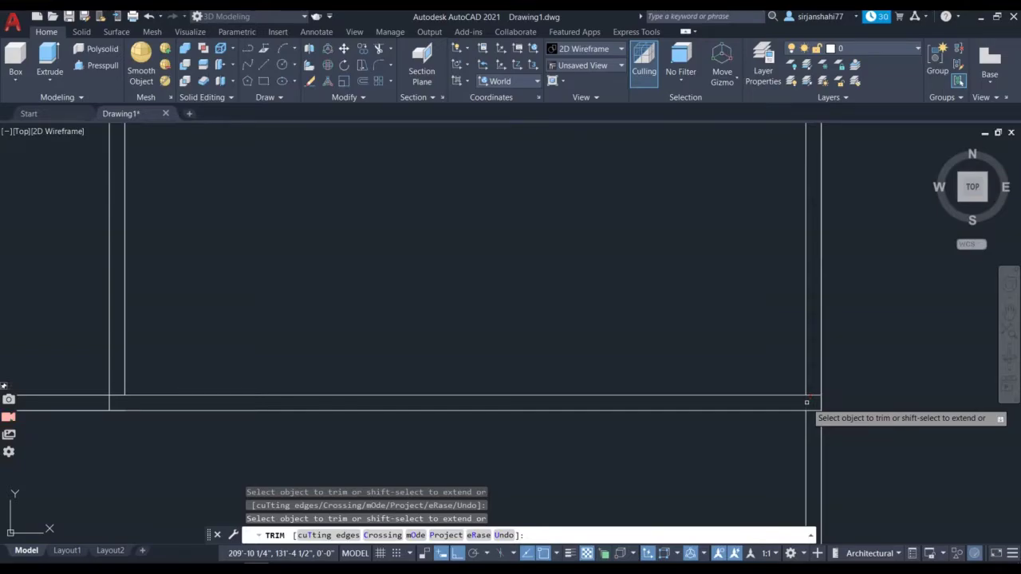
pyautogui.scroll(-5, 807, 402)
pyautogui.scroll(4, 753, 407)
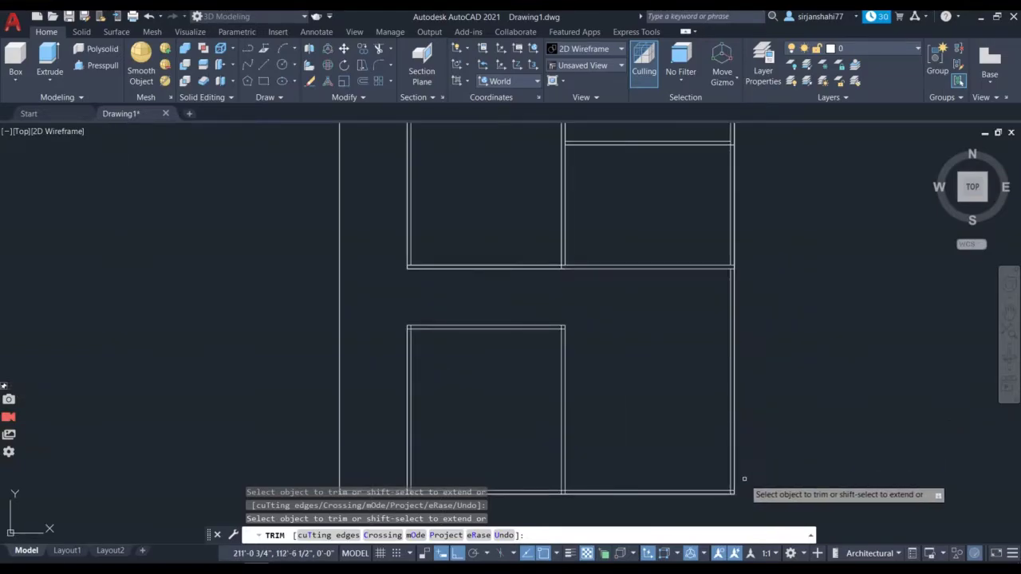
pyautogui.scroll(2, 738, 487)
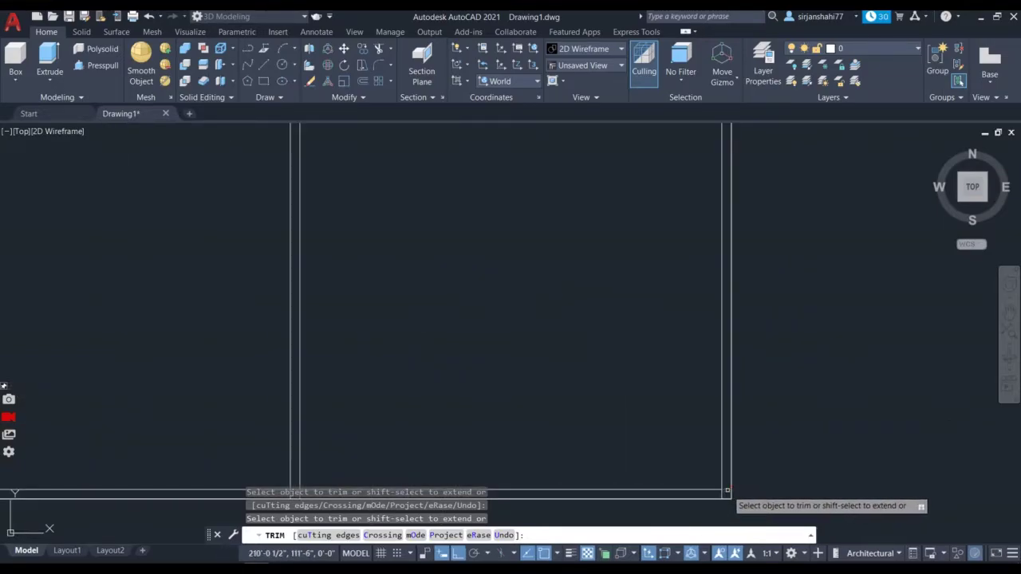
pyautogui.scroll(-3, 612, 435)
pyautogui.scroll(2, 471, 459)
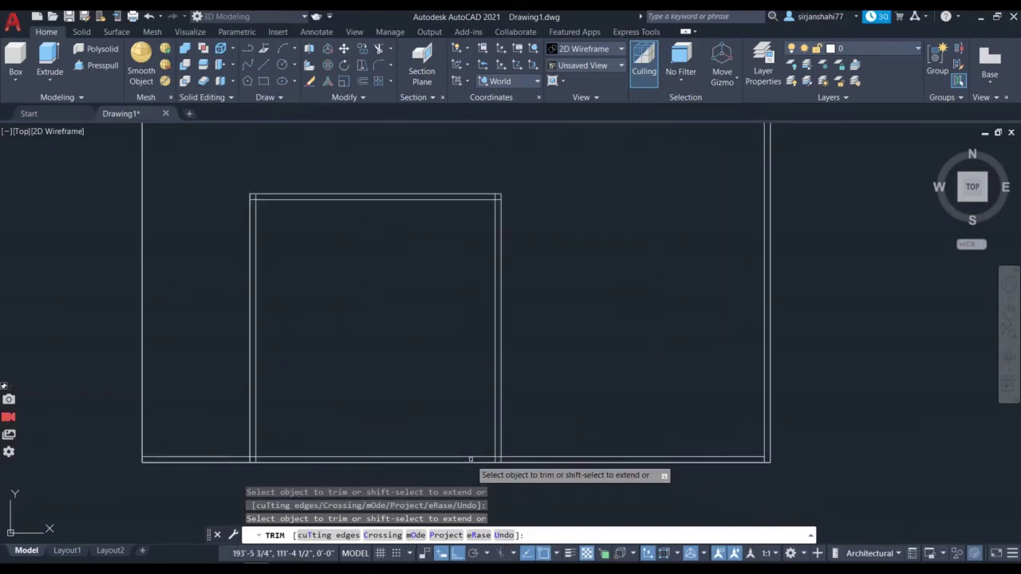
pyautogui.scroll(2, 475, 459)
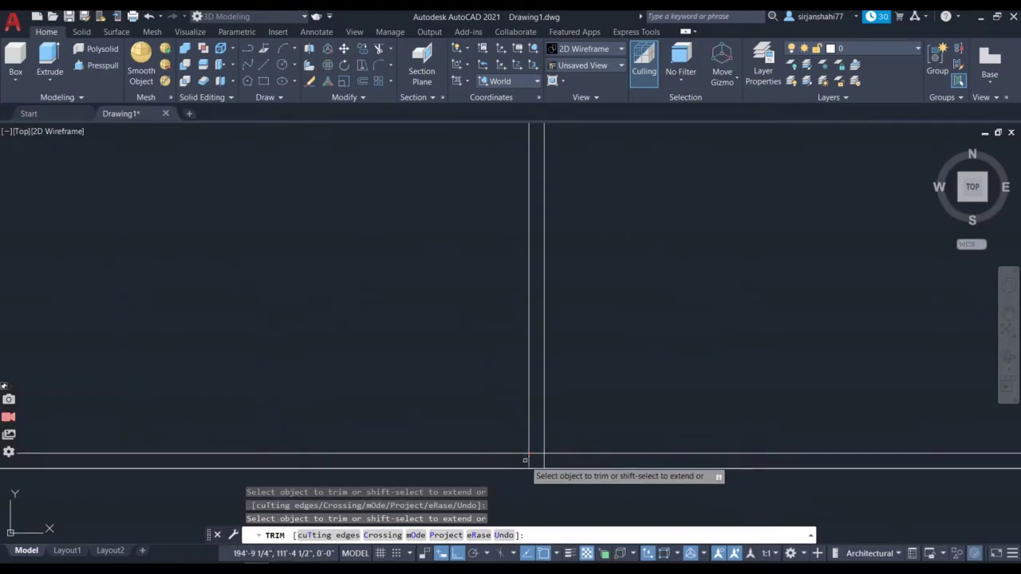
pyautogui.scroll(-3, 549, 399)
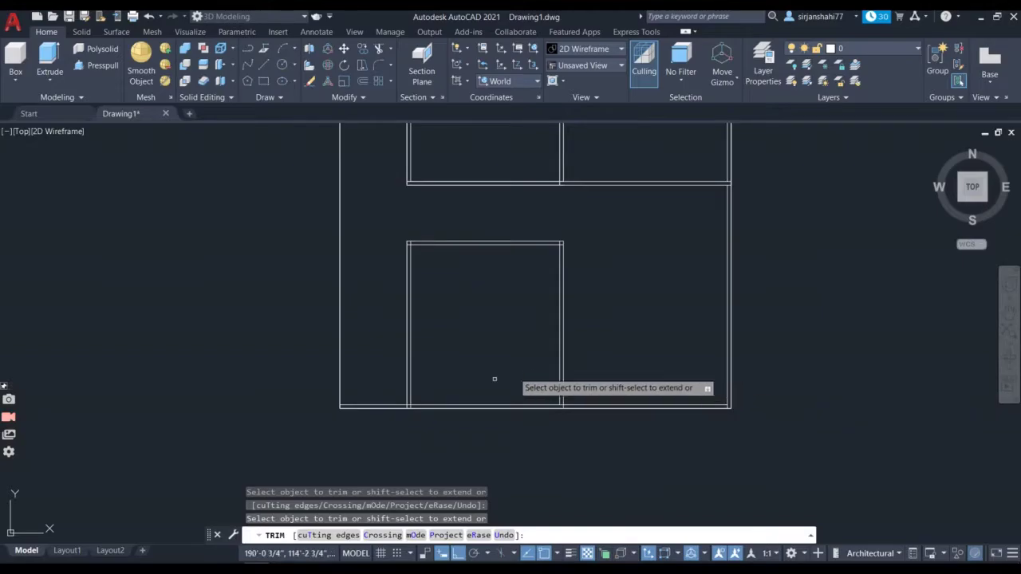
pyautogui.scroll(2, 387, 400)
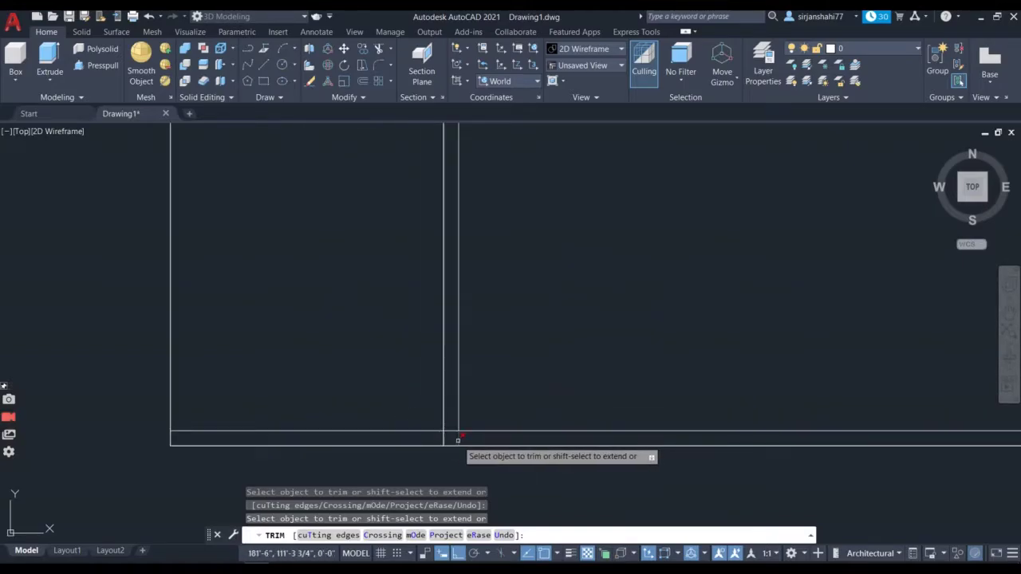
pyautogui.scroll(-3, 458, 440)
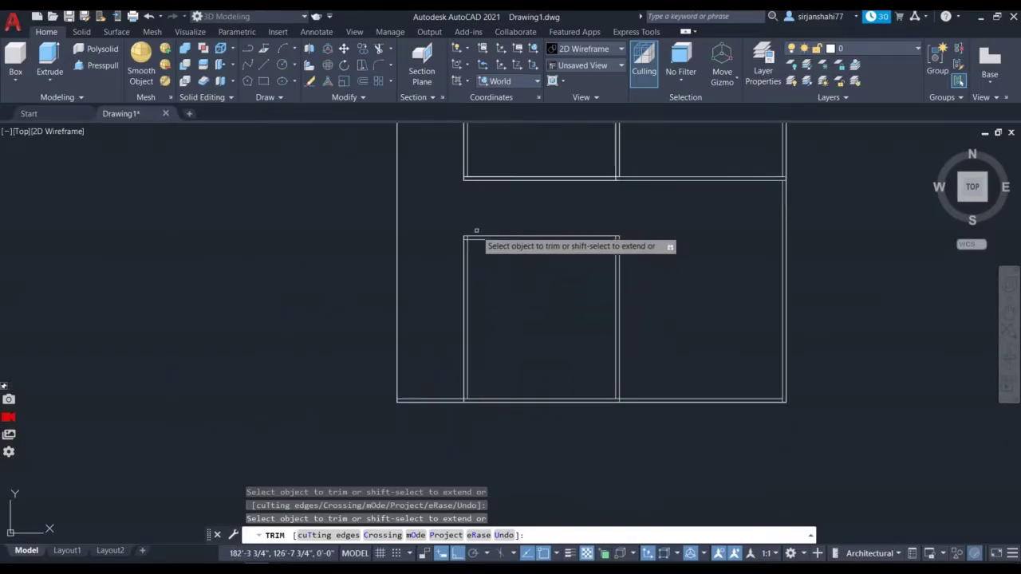
pyautogui.scroll(2, 461, 237)
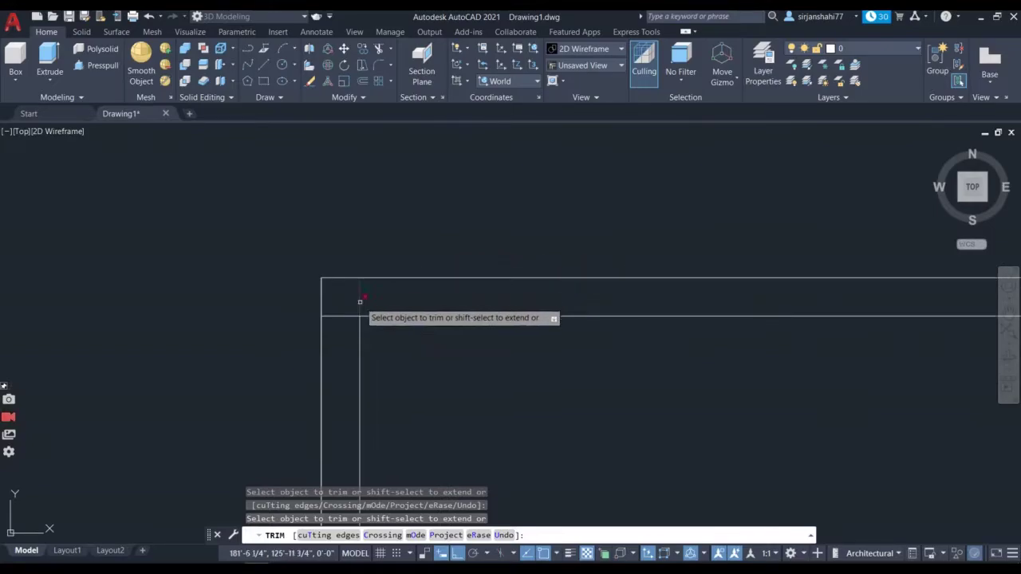
pyautogui.scroll(-3, 359, 295)
pyautogui.scroll(2, 451, 294)
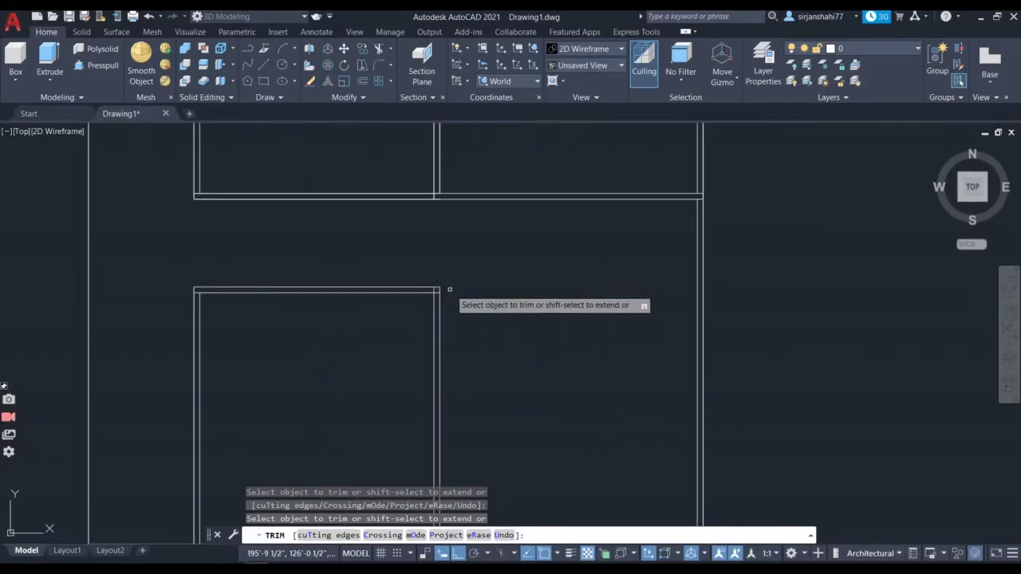
pyautogui.scroll(3, 416, 291)
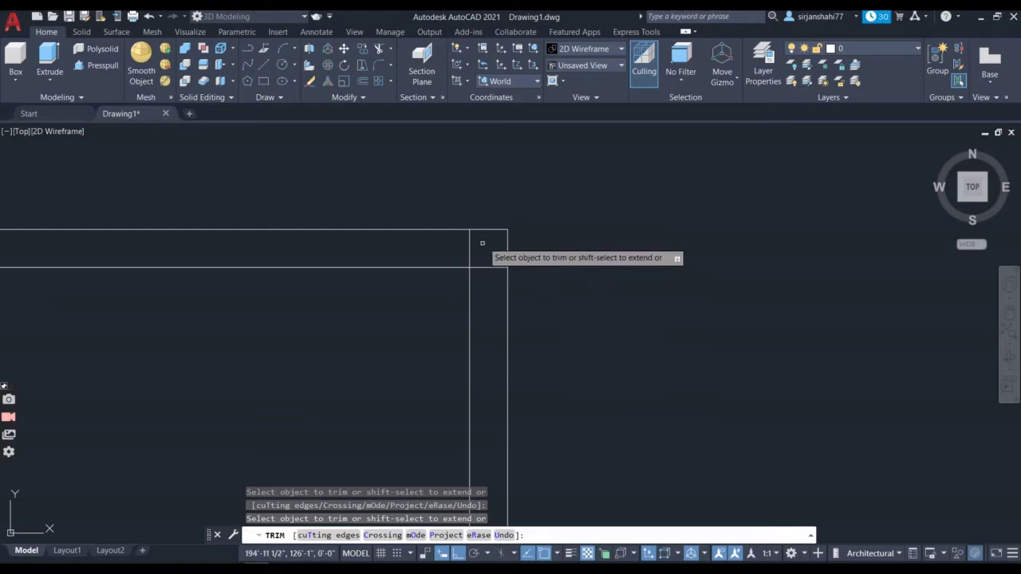
pyautogui.scroll(-5, 640, 280)
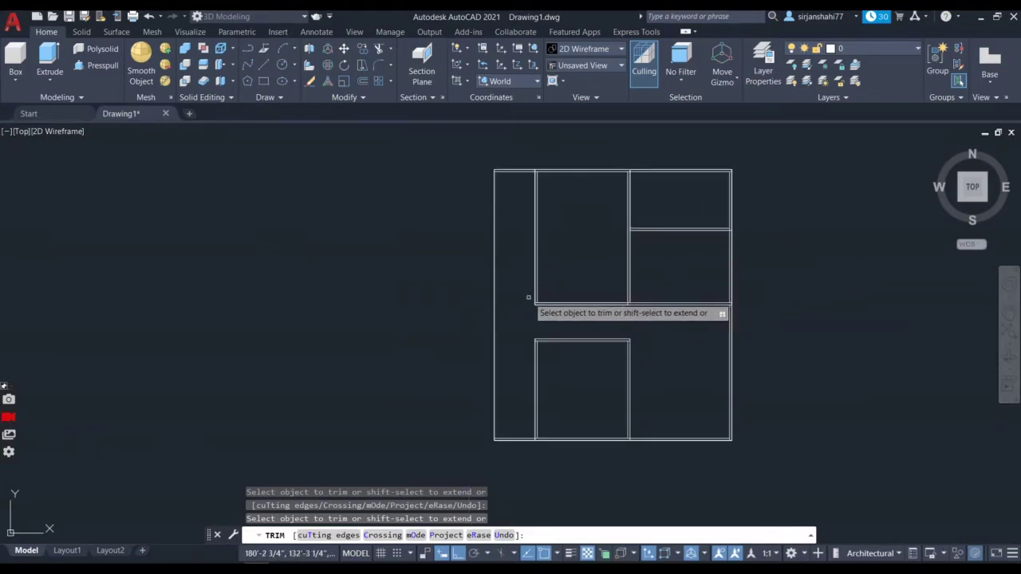
# - End trimming and press-pull the middle bay's top wall strip up into a 3D wall solid
pyautogui.press('Escape')
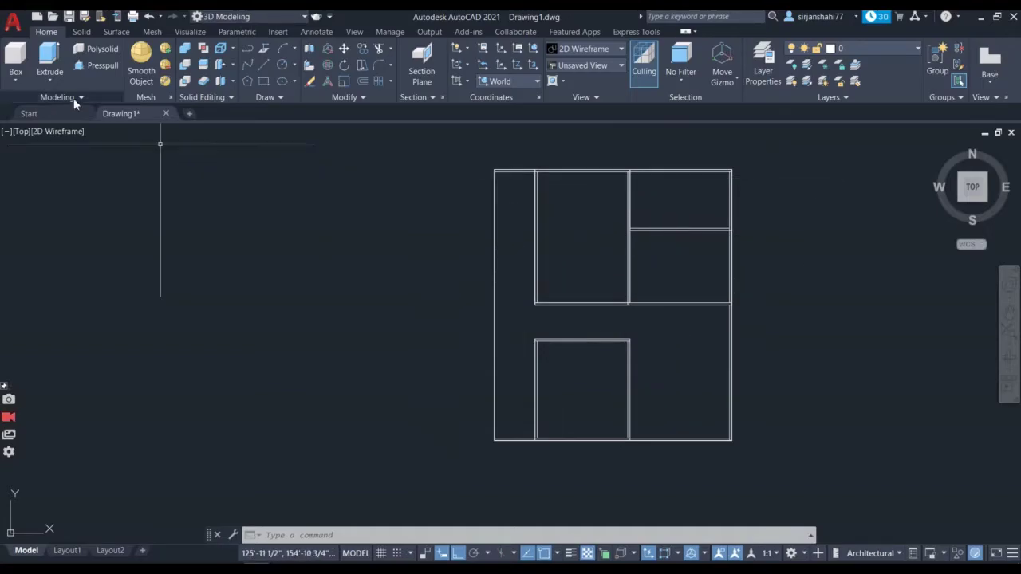
pyautogui.click(102, 66)
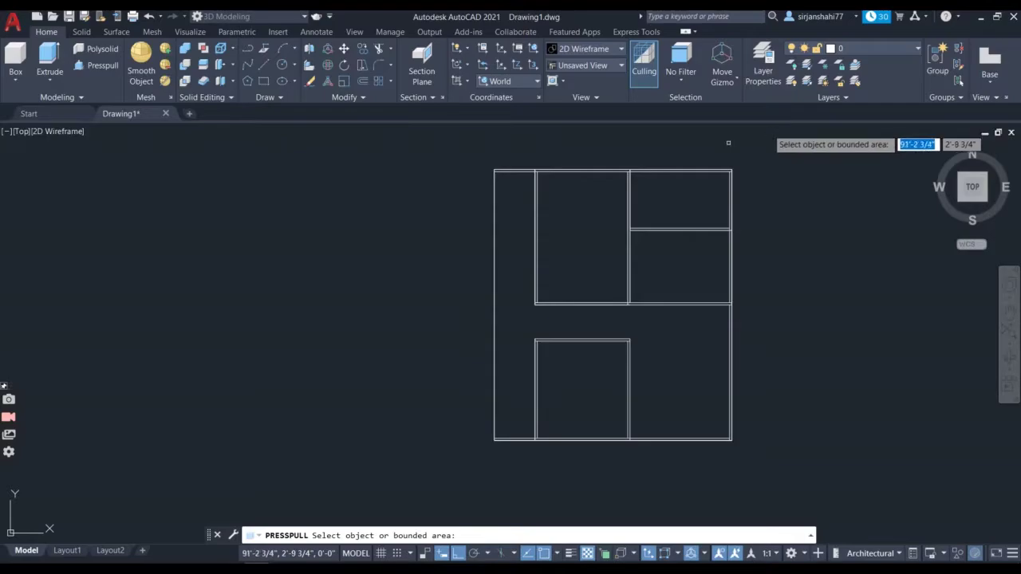
pyautogui.scroll(4, 579, 162)
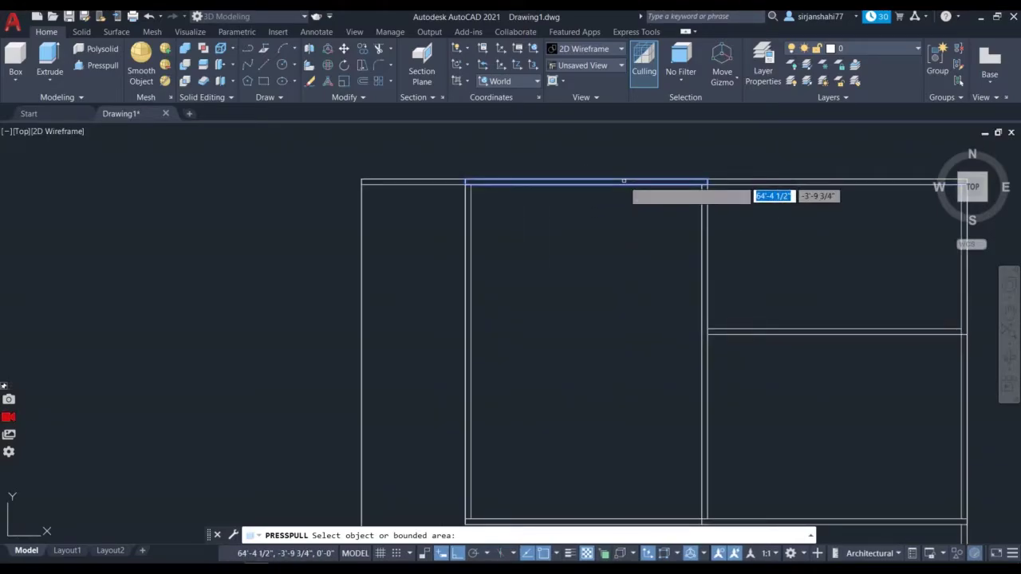
pyautogui.click(624, 182)
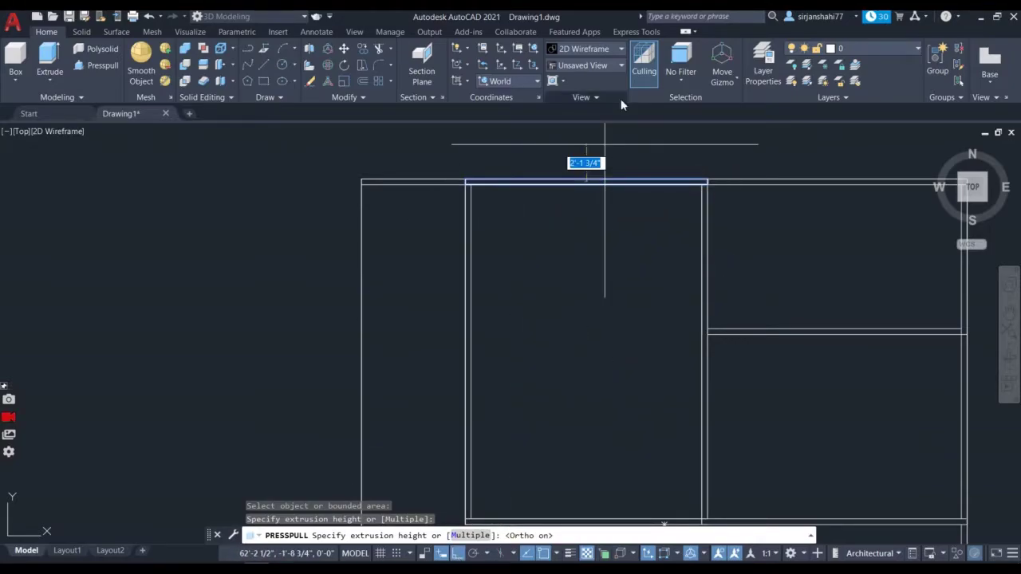
pyautogui.click(580, 167)
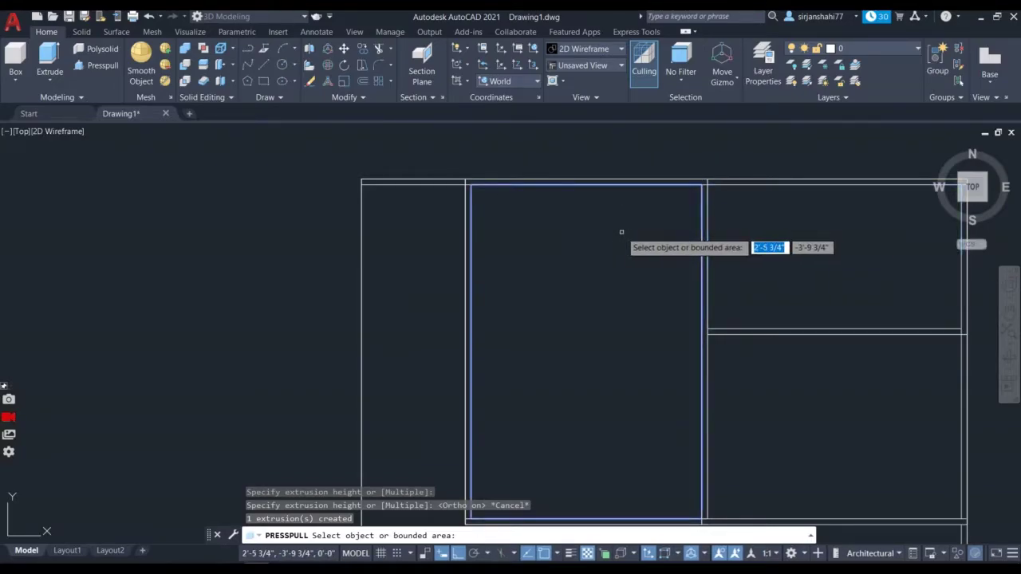
pyautogui.press('Return')
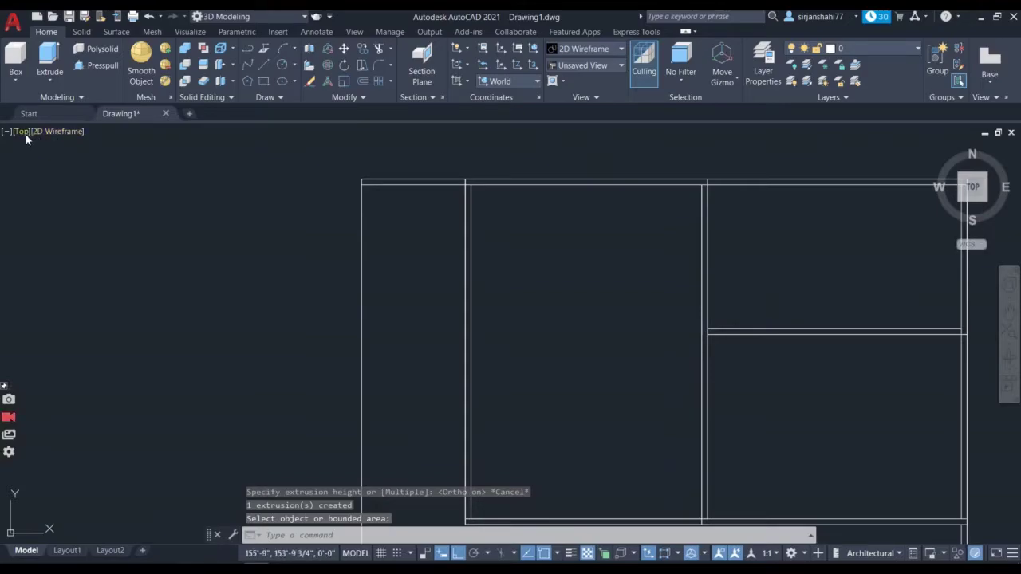
# - Switch the view to SW Isometric and the visual style to Shades of Gray
pyautogui.click(25, 134)
pyautogui.click(68, 238)
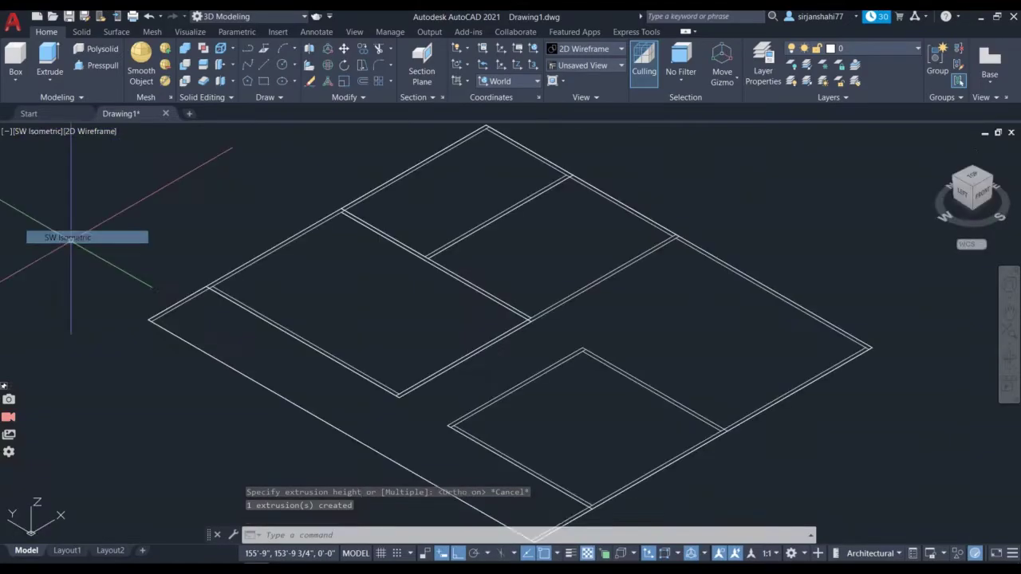
pyautogui.click(86, 132)
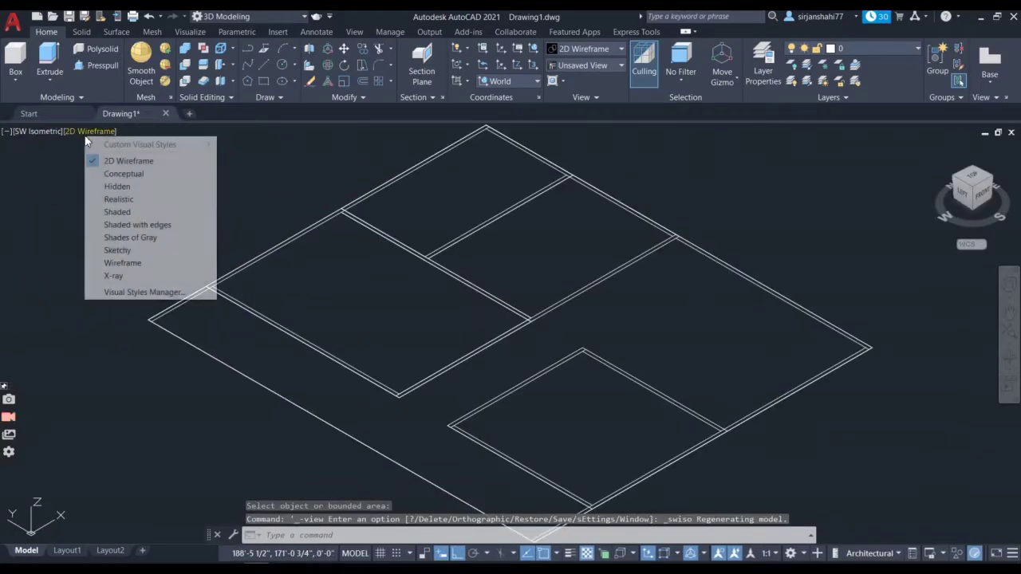
pyautogui.click(130, 238)
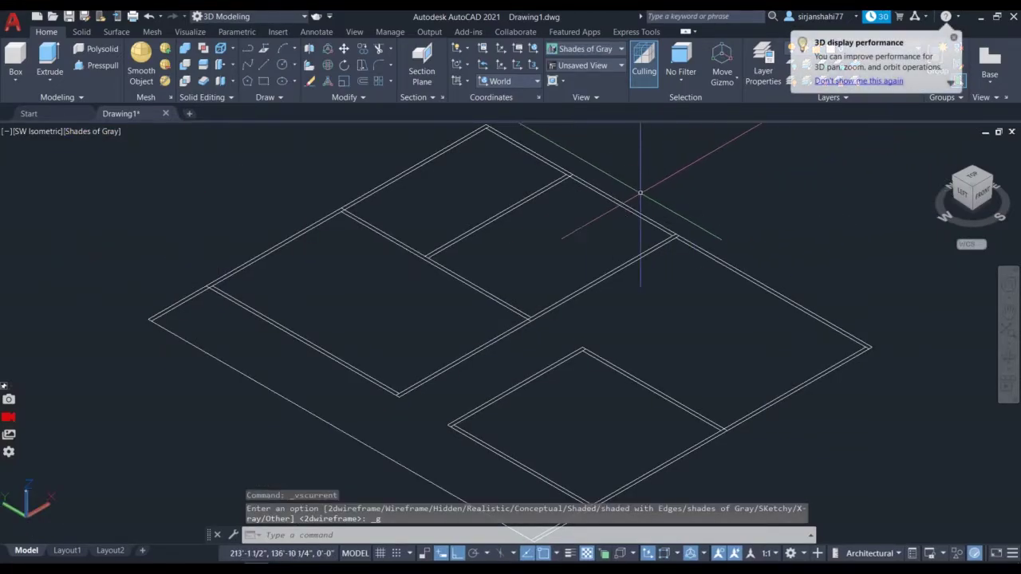
# - Press-pull the back wall strip up 10'
pyautogui.click(91, 63)
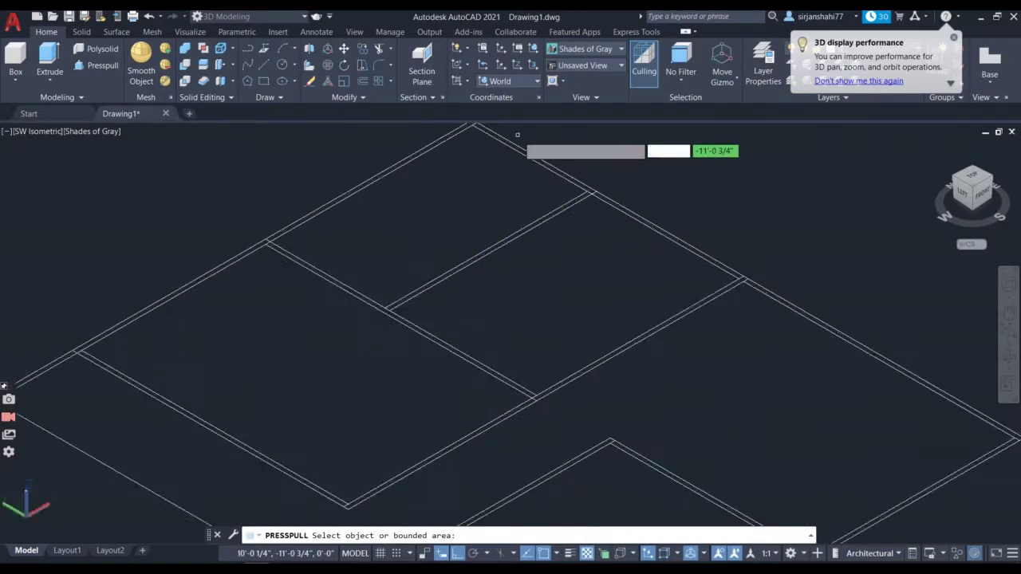
pyautogui.scroll(2, 524, 145)
pyautogui.scroll(-4, 520, 142)
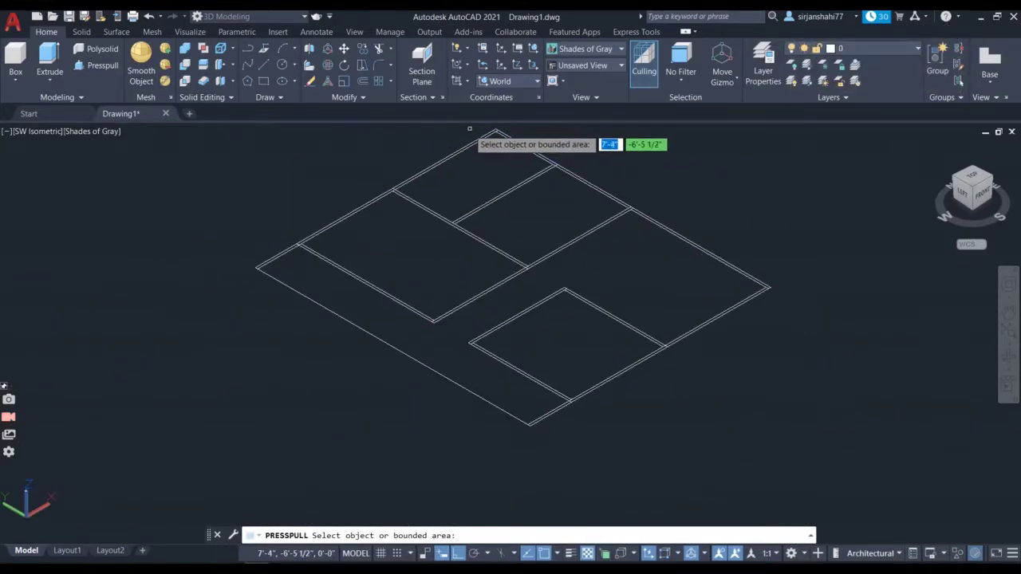
pyautogui.scroll(4, 473, 129)
pyautogui.scroll(2, 472, 128)
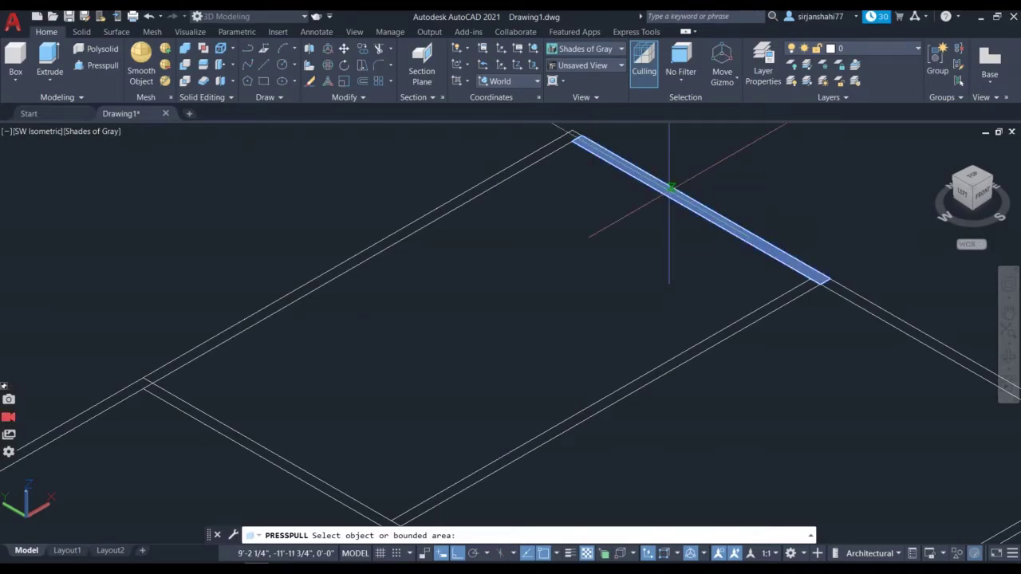
pyautogui.click(668, 190)
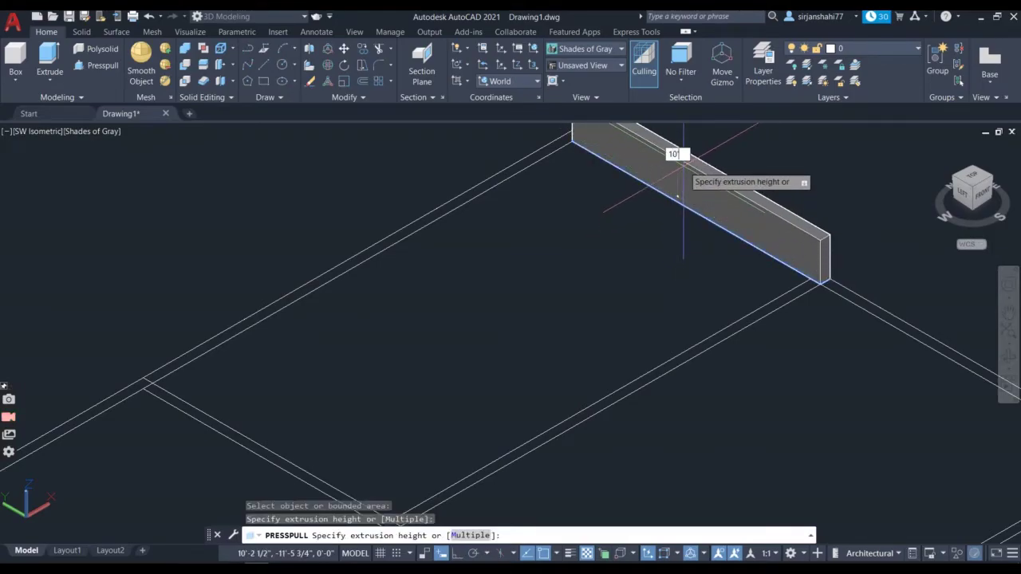
pyautogui.write("10'")
pyautogui.press('Return')
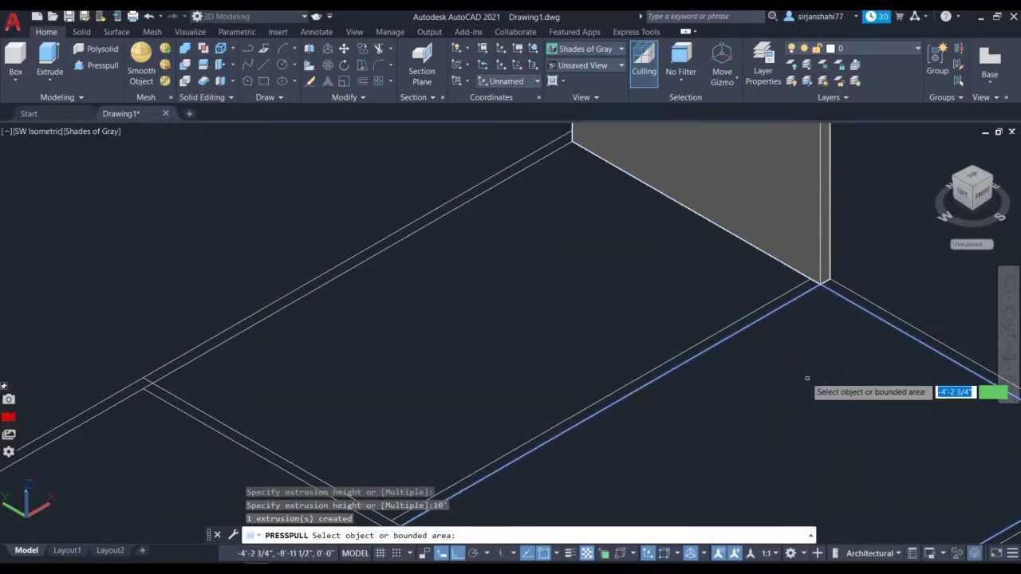
# - After two cancelled picks, raise the outer wall strip 10'
pyautogui.scroll(-5, 808, 378)
pyautogui.scroll(4, 938, 366)
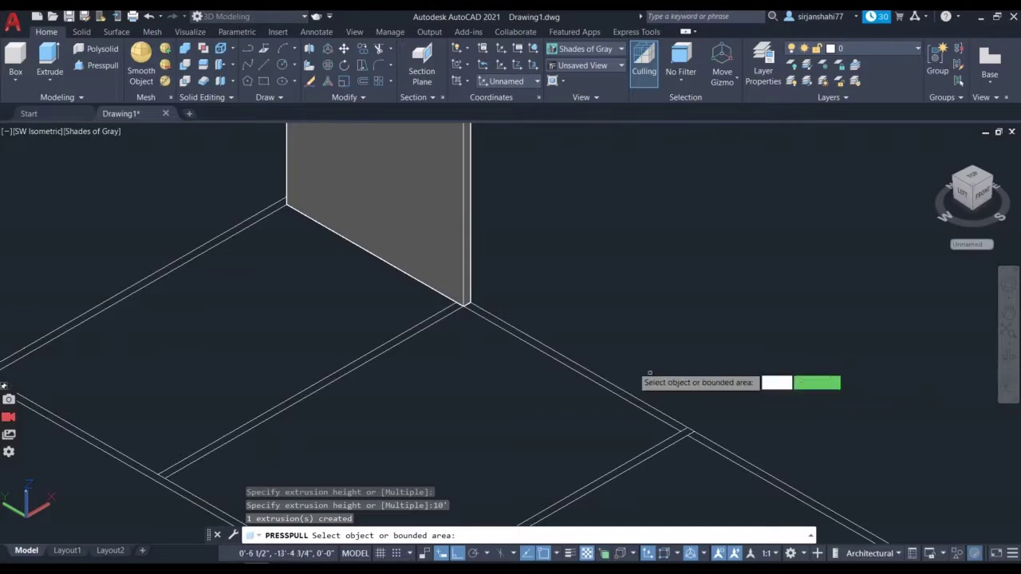
pyautogui.scroll(-5, 718, 359)
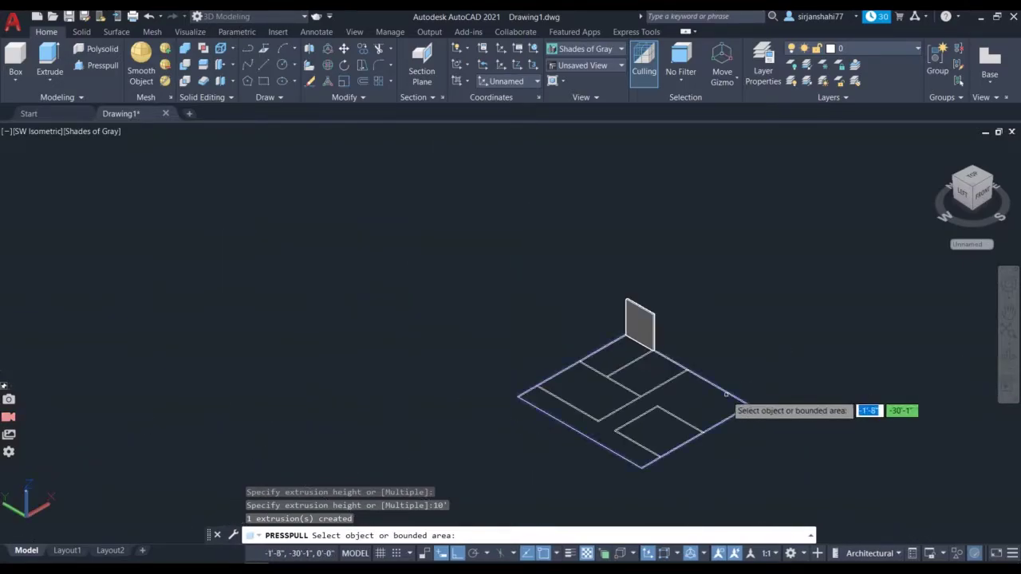
pyautogui.scroll(5, 722, 394)
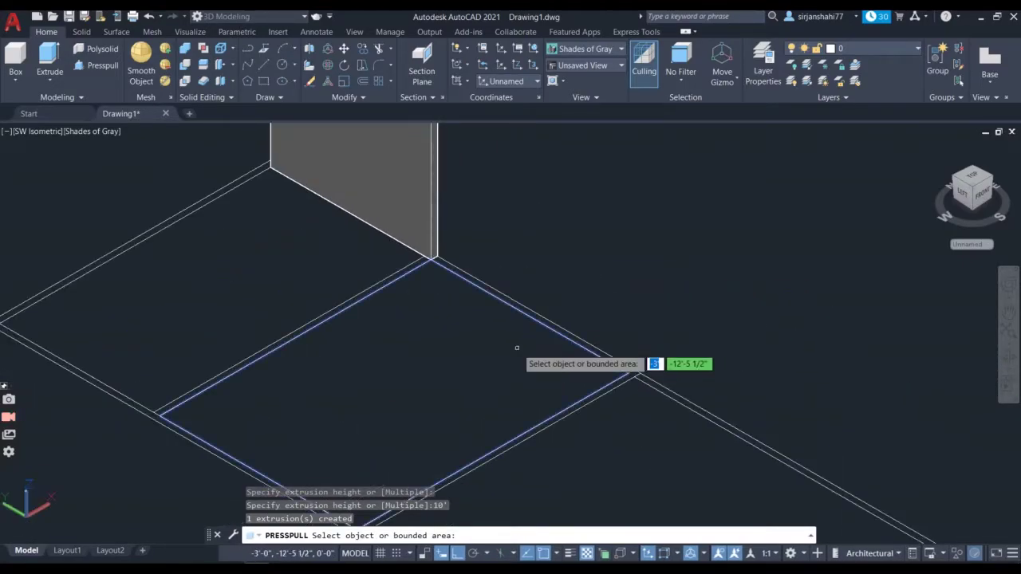
pyautogui.scroll(2, 547, 316)
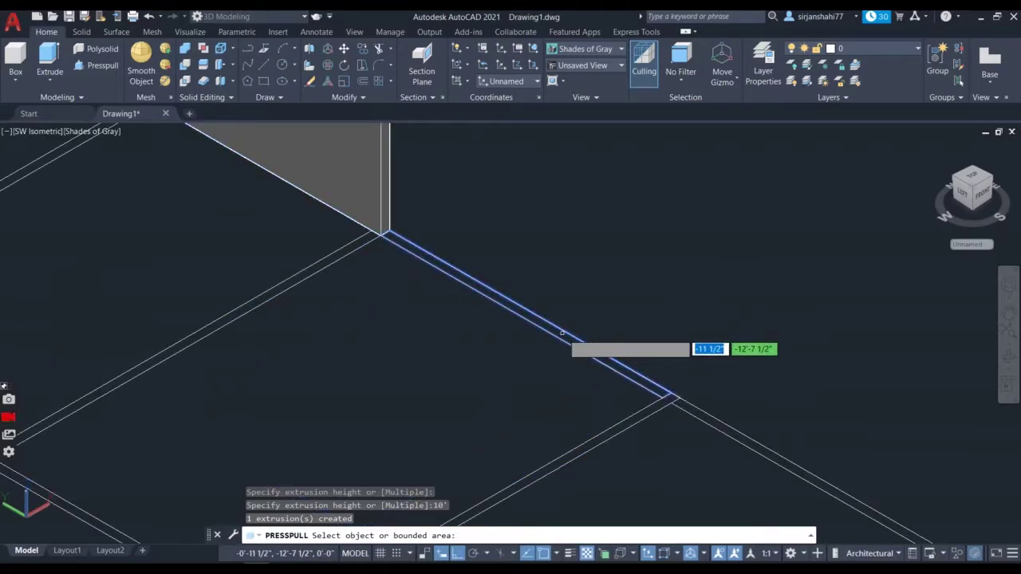
pyautogui.click(560, 330)
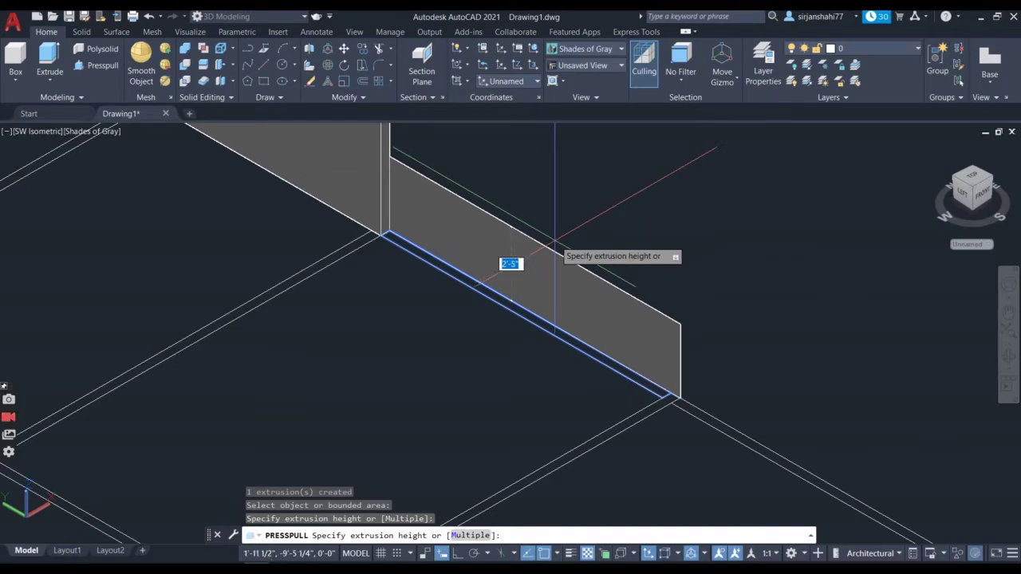
pyautogui.press('Escape')
pyautogui.press('Return')
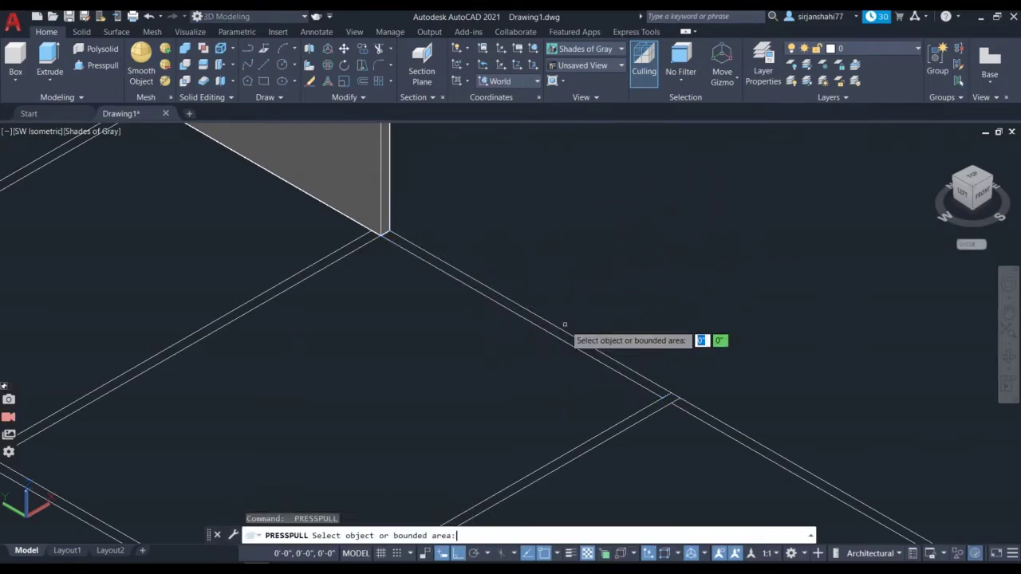
pyautogui.click(565, 339)
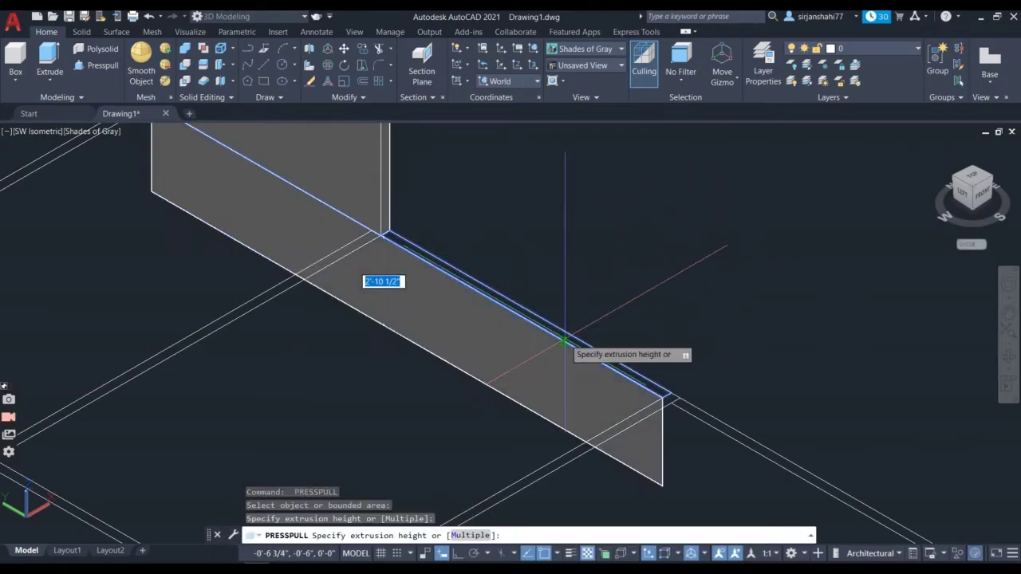
pyautogui.press('Escape')
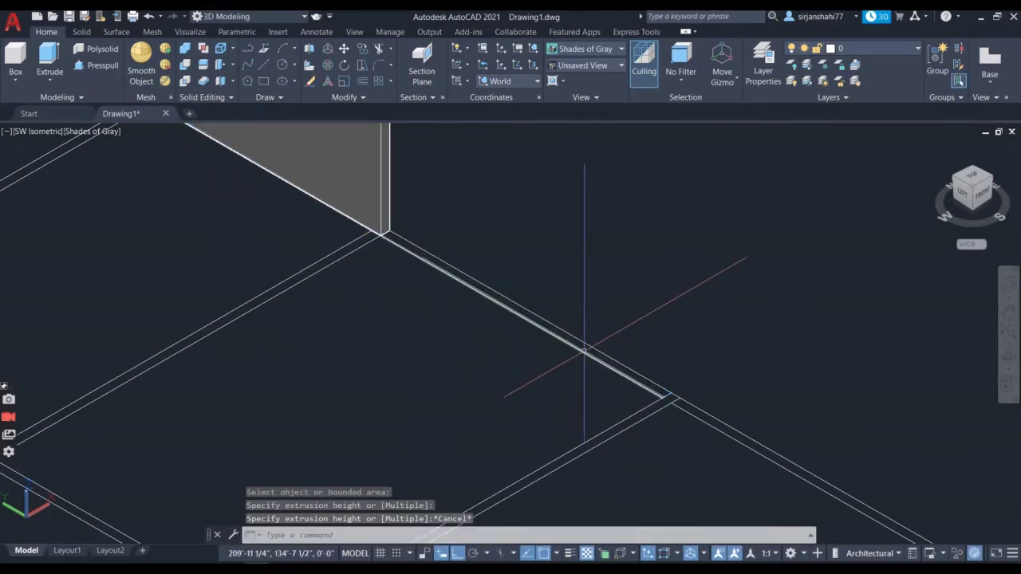
pyautogui.press('Return')
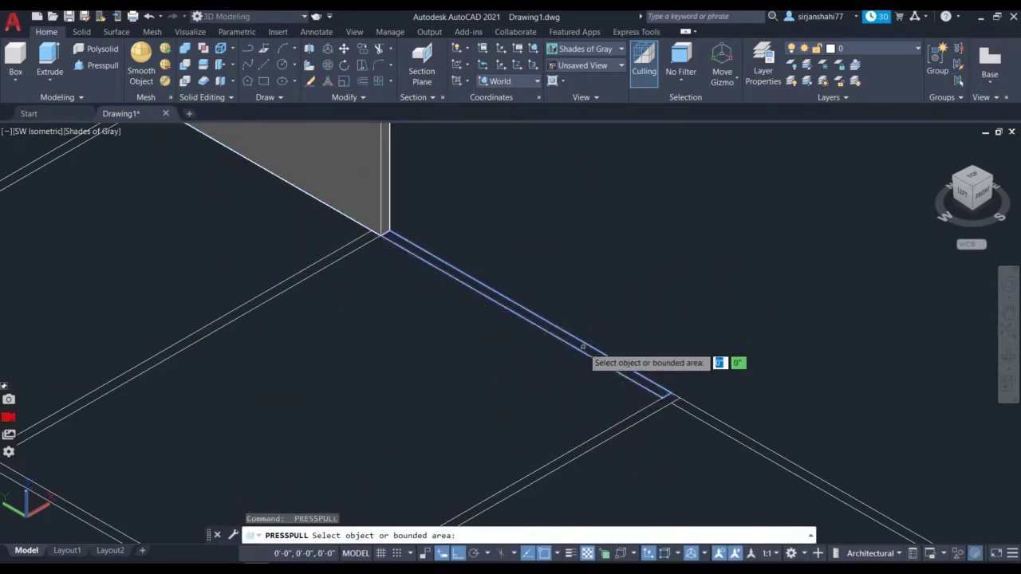
pyautogui.click(584, 343)
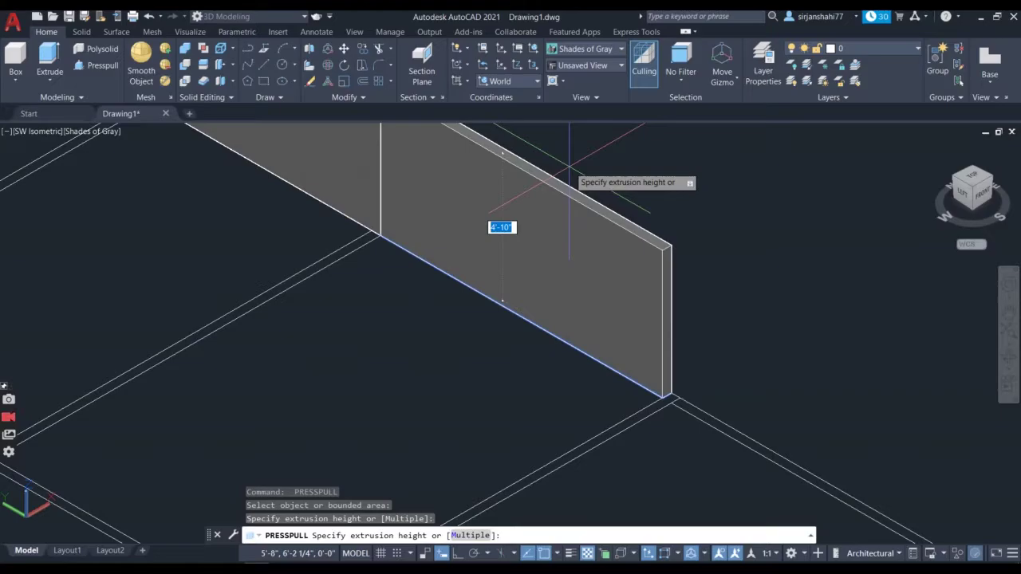
pyautogui.write("10'")
pyautogui.press('Return')
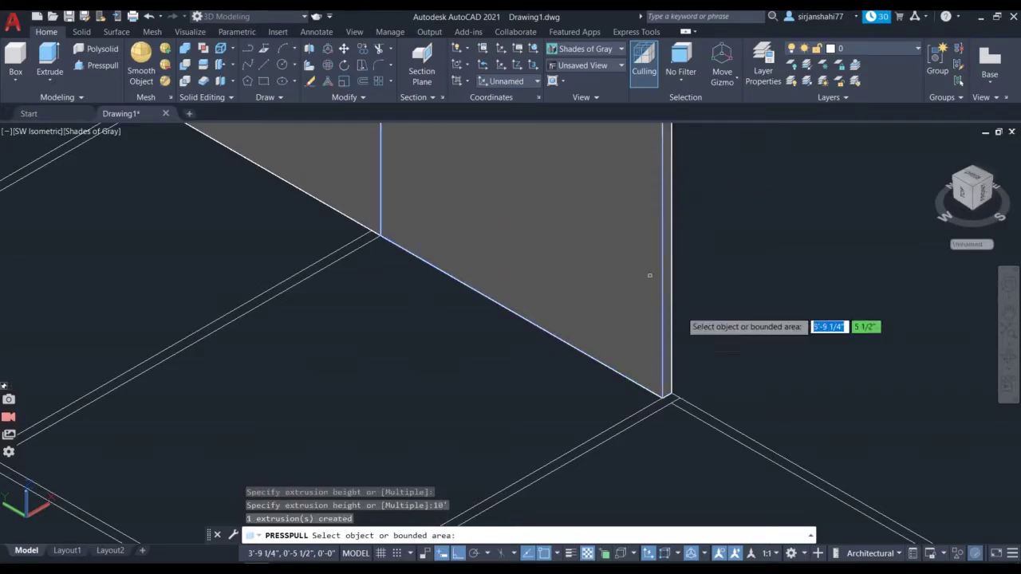
# - Raise the next outer wall strip 10'
pyautogui.scroll(-4, 760, 461)
pyautogui.scroll(2, 798, 479)
pyautogui.scroll(-6, 798, 479)
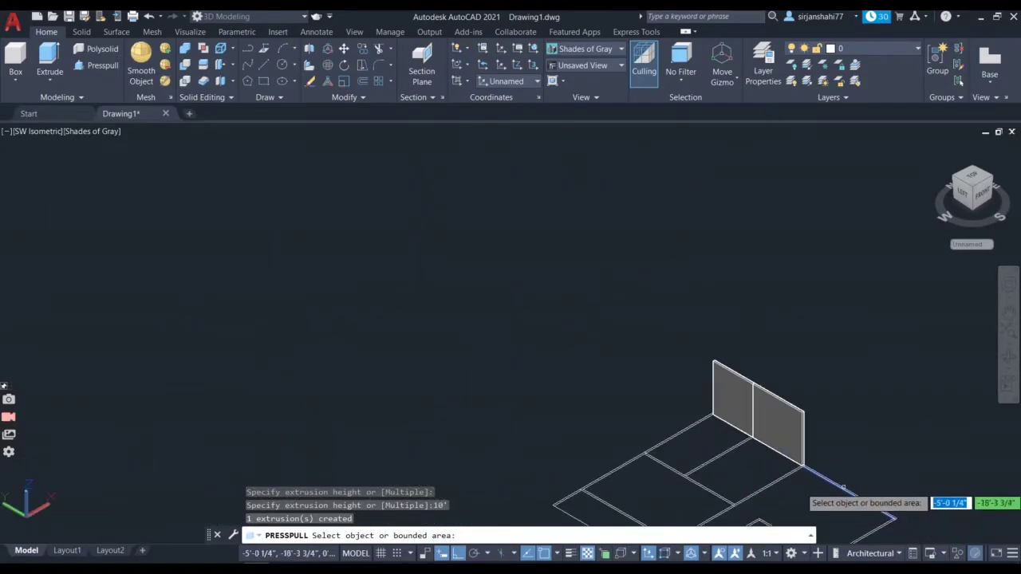
pyautogui.scroll(4, 917, 536)
pyautogui.scroll(4, 917, 537)
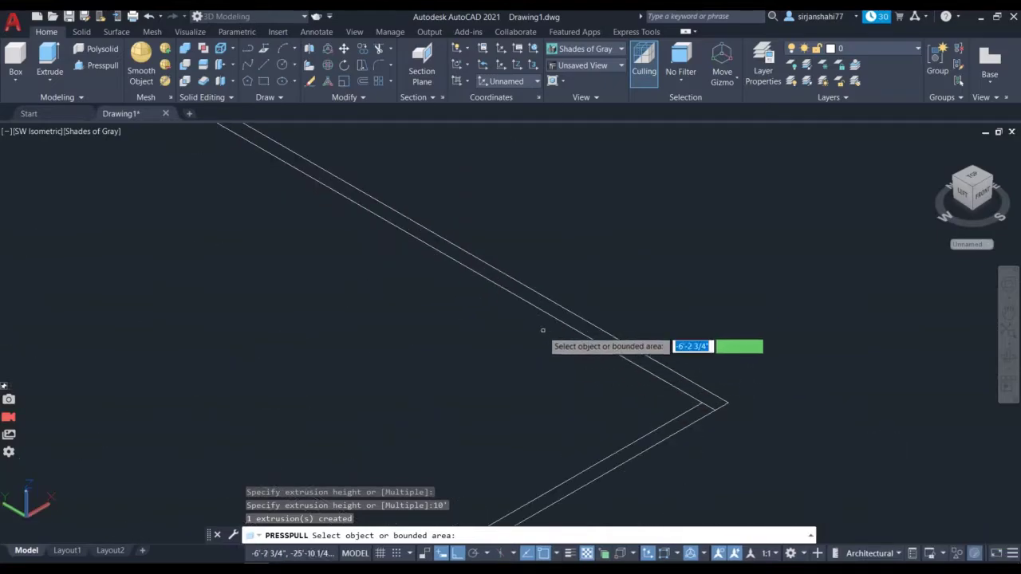
pyautogui.scroll(-2, 447, 280)
pyautogui.scroll(2, 428, 246)
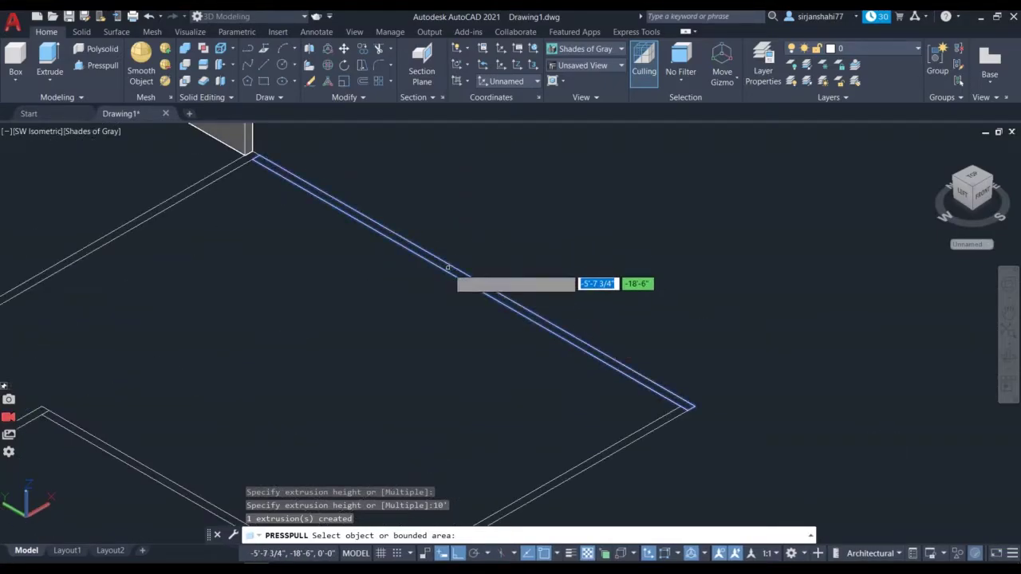
pyautogui.click(448, 267)
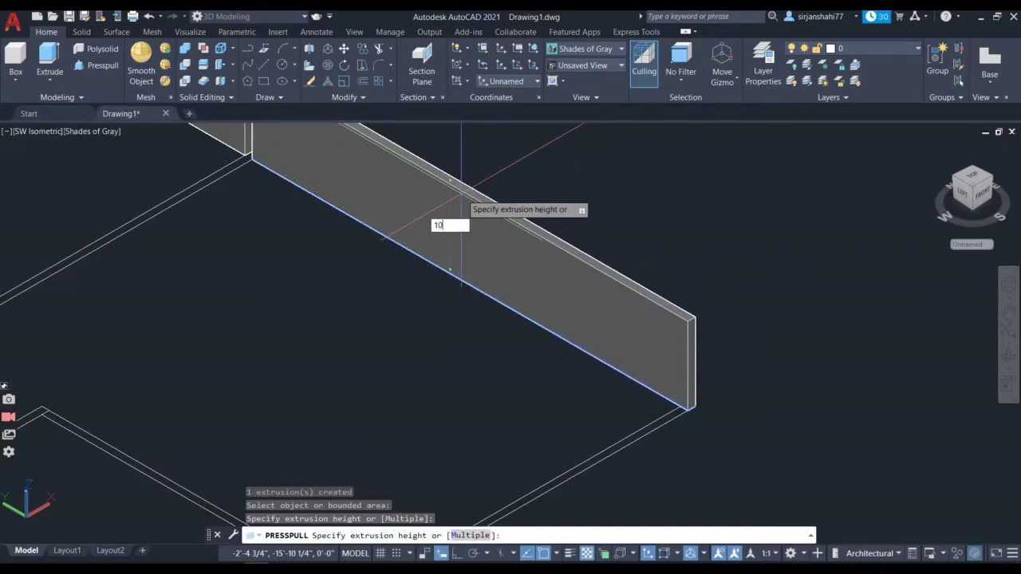
pyautogui.write("10'")
pyautogui.press('Return')
# - Extrude the wall strip beside the small room up to 10'
pyautogui.scroll(-3, 463, 194)
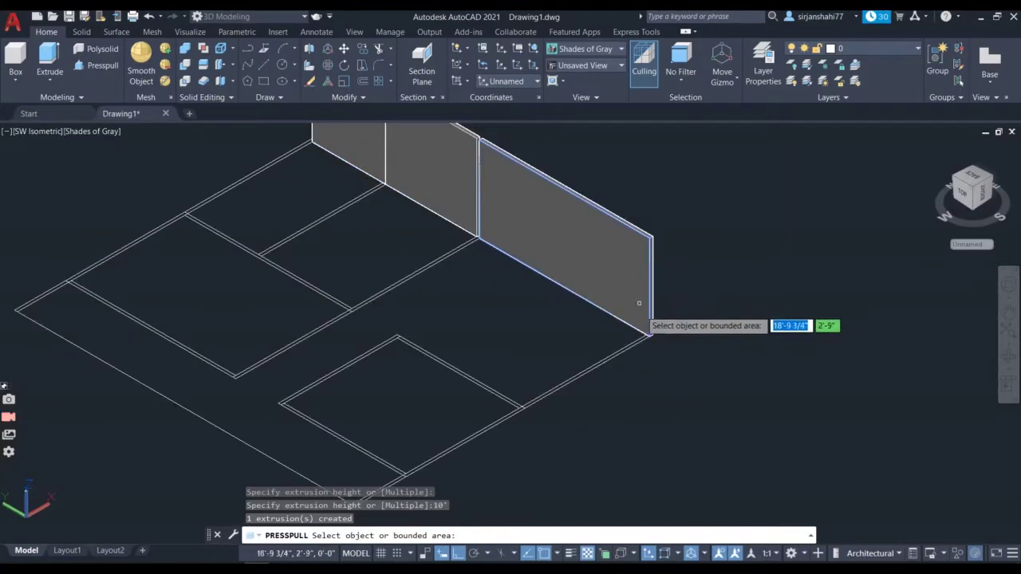
pyautogui.scroll(5, 479, 237)
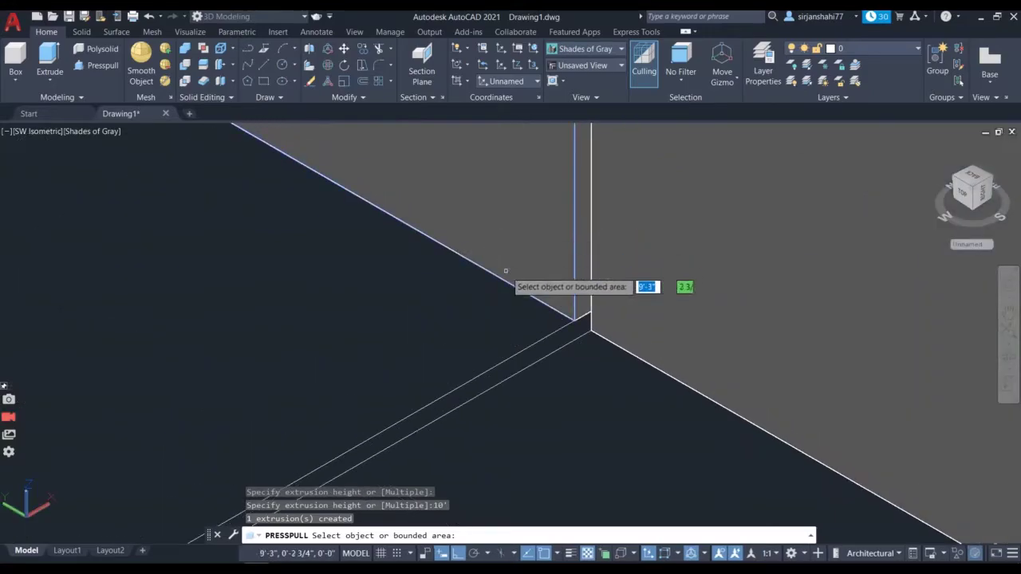
pyautogui.scroll(-6, 657, 323)
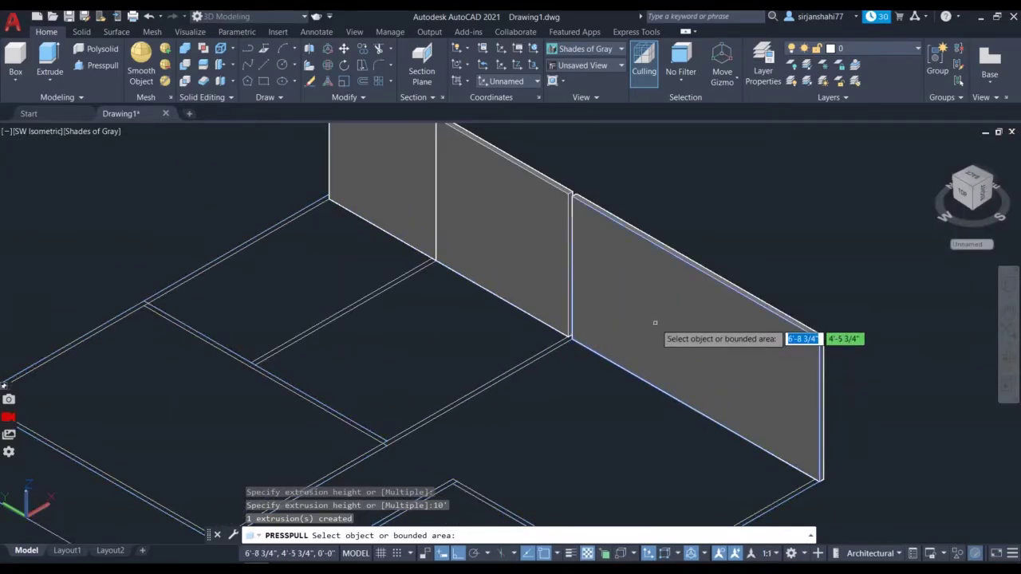
pyautogui.scroll(2, 659, 323)
pyautogui.scroll(3, 650, 323)
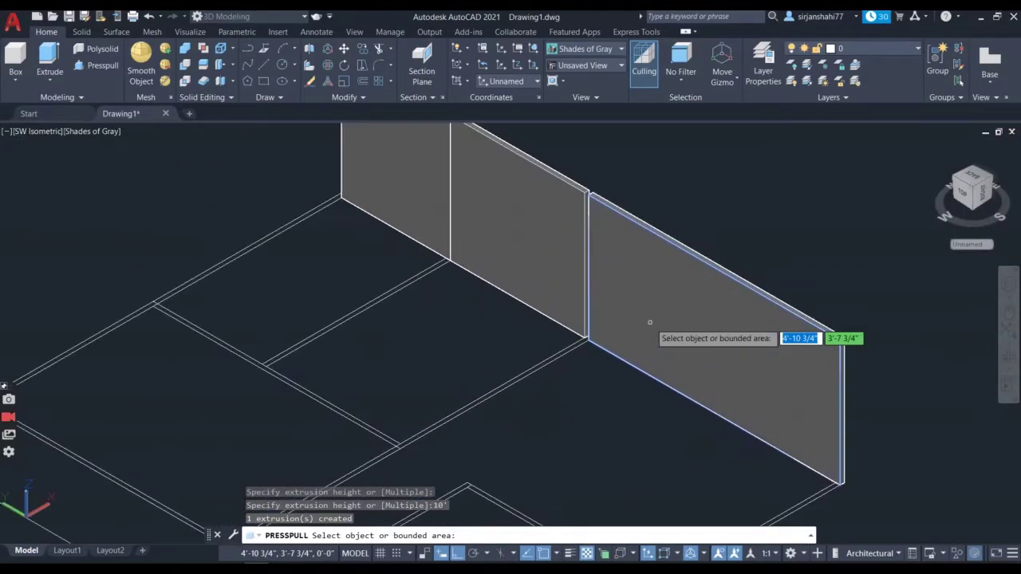
pyautogui.scroll(5, 591, 340)
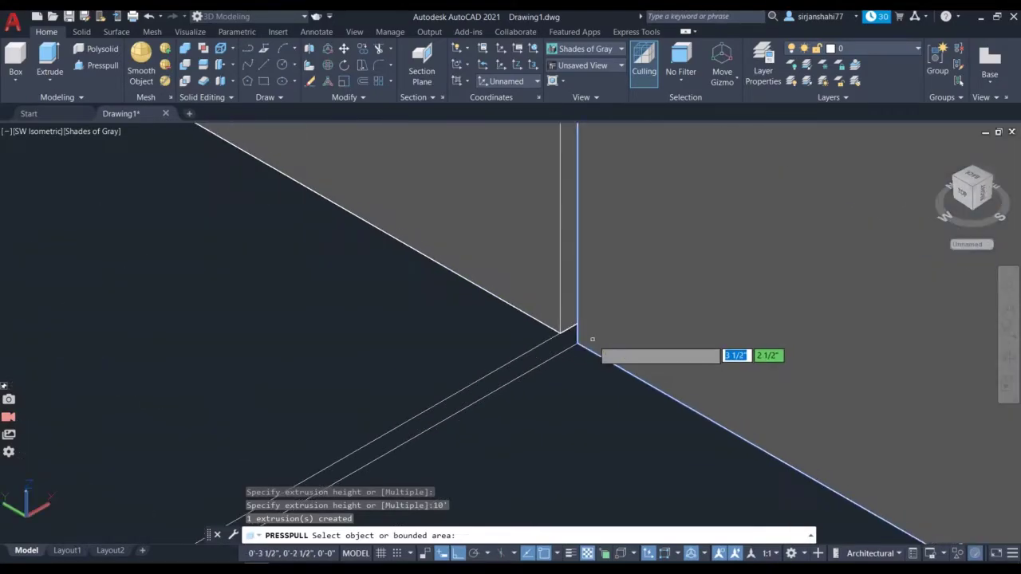
pyautogui.scroll(-4, 591, 340)
pyautogui.scroll(-4, 667, 417)
pyautogui.scroll(3, 666, 433)
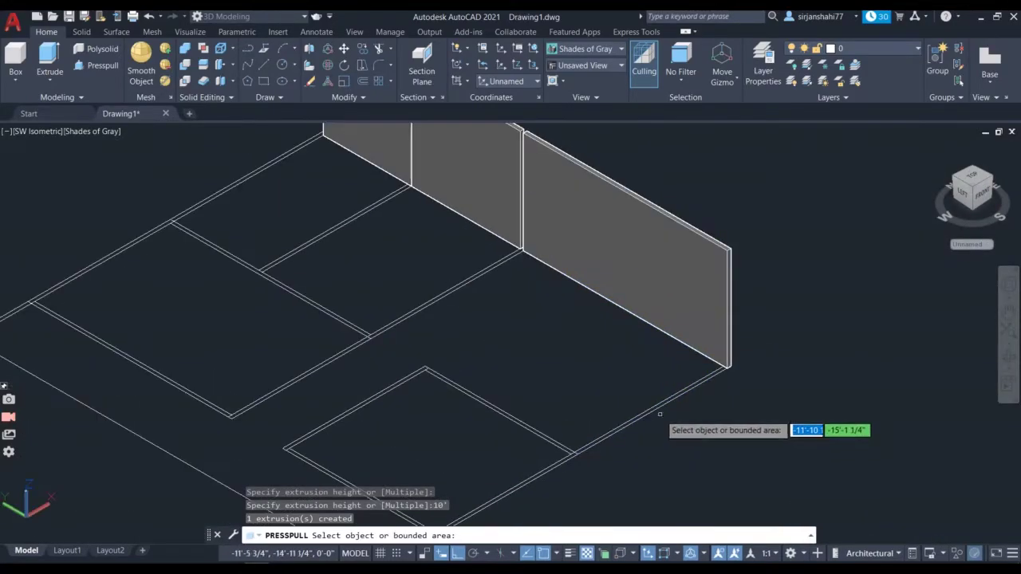
pyautogui.scroll(-4, 722, 372)
pyautogui.scroll(6, 613, 417)
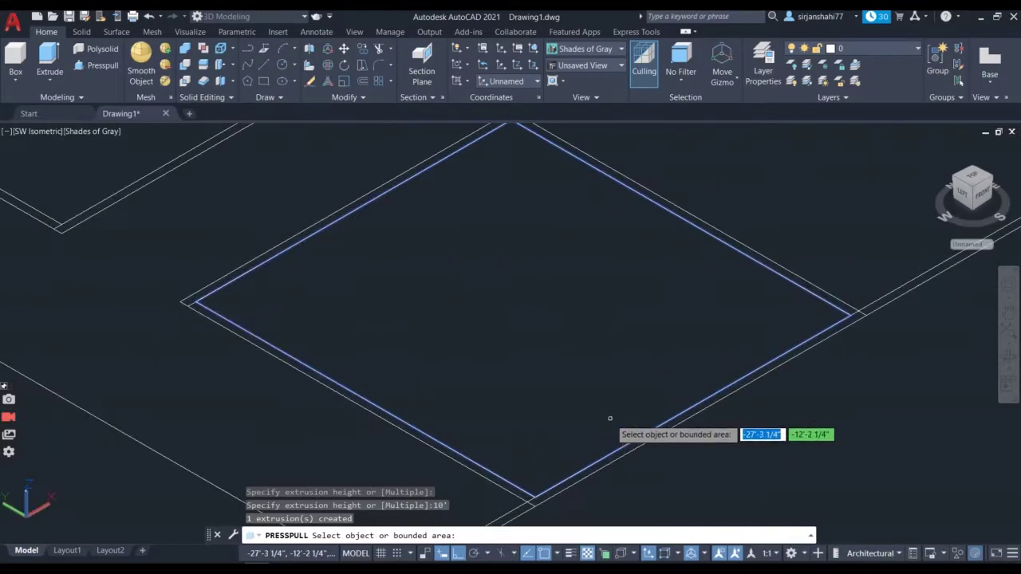
pyautogui.click(676, 417)
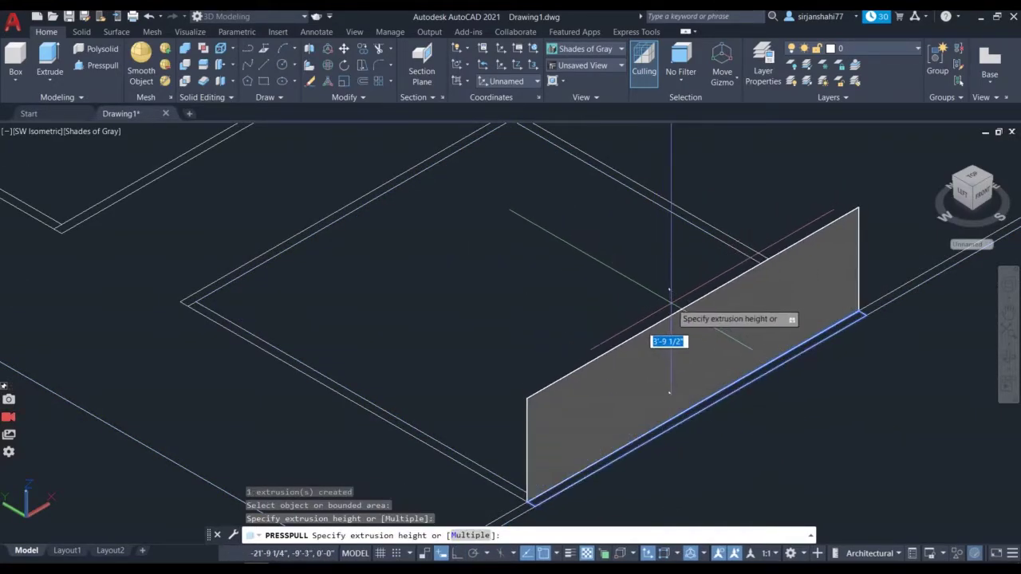
pyautogui.press('Escape')
pyautogui.press('space')
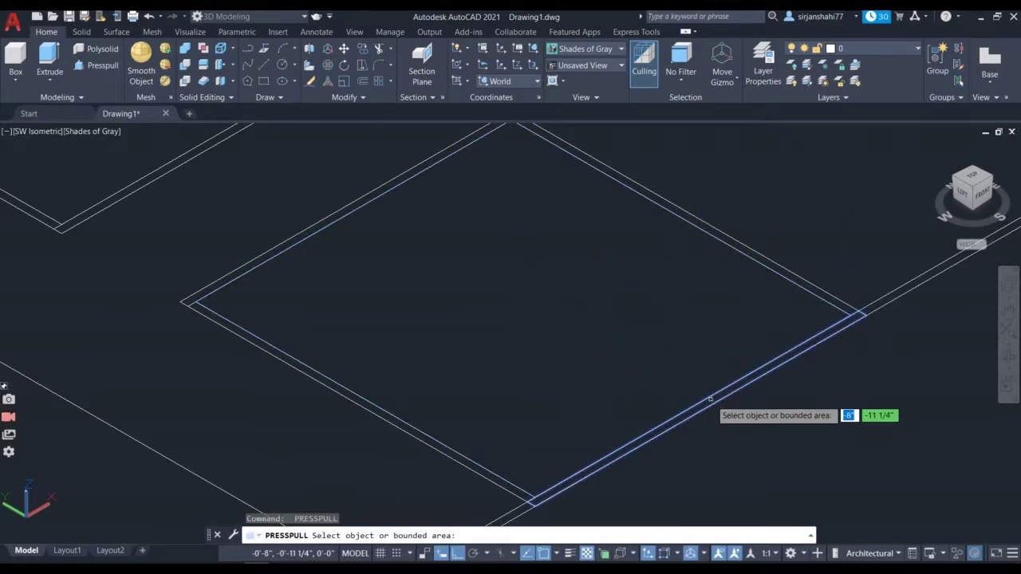
pyautogui.click(674, 417)
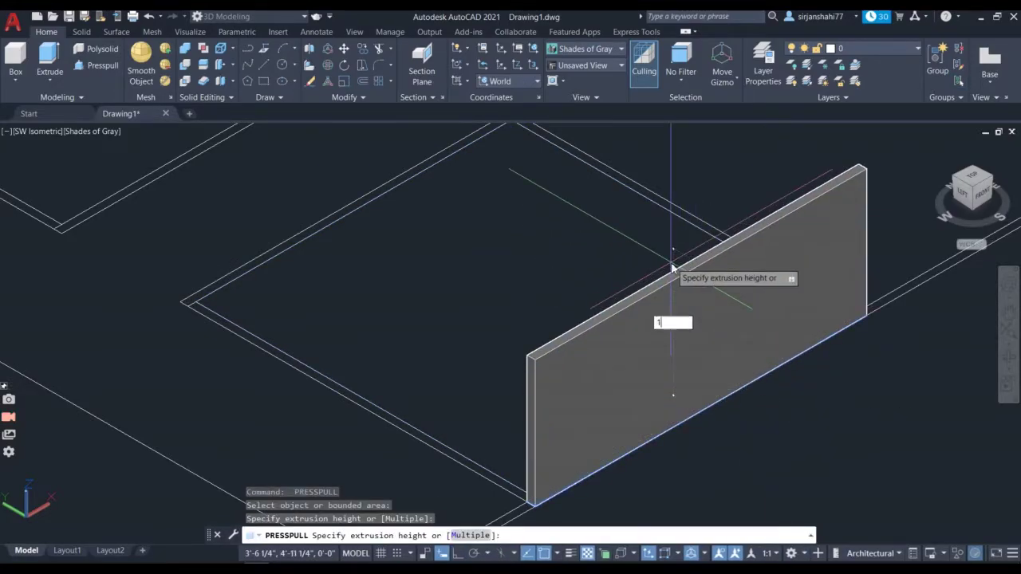
pyautogui.press('Return')
pyautogui.scroll(-2, 758, 367)
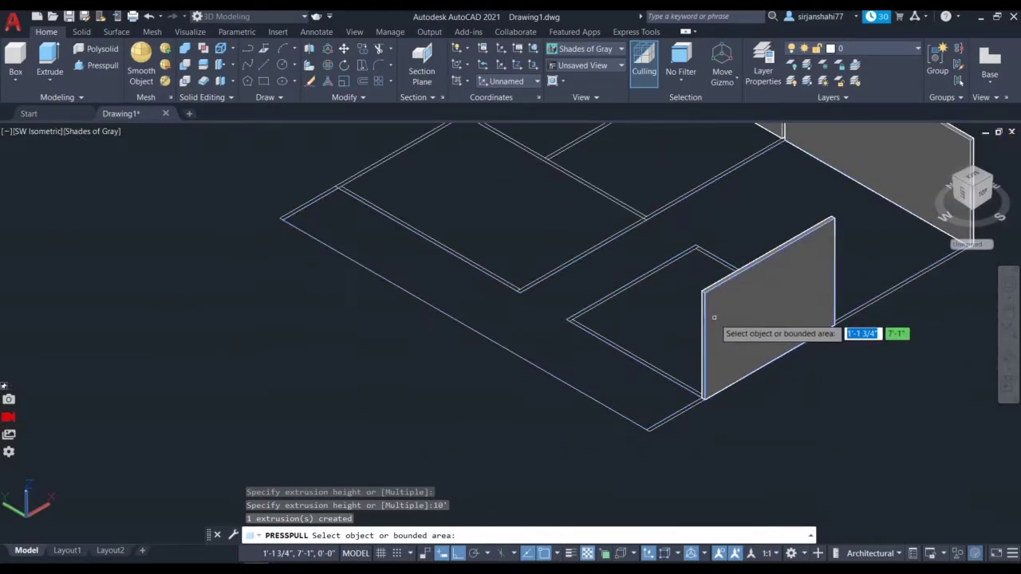
pyautogui.scroll(5, 623, 289)
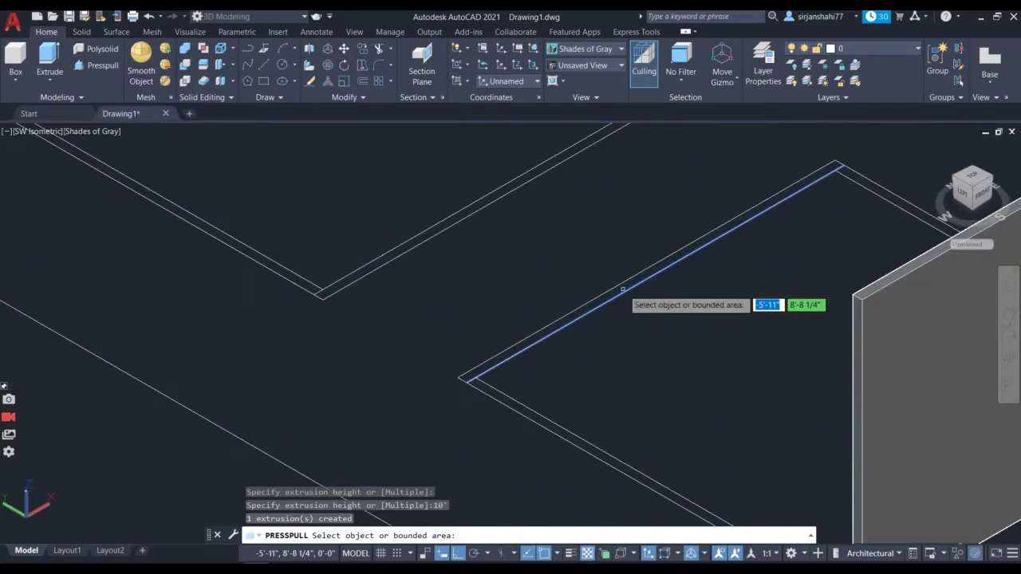
# - Press-pull the next wall strip up 10'
pyautogui.click(623, 289)
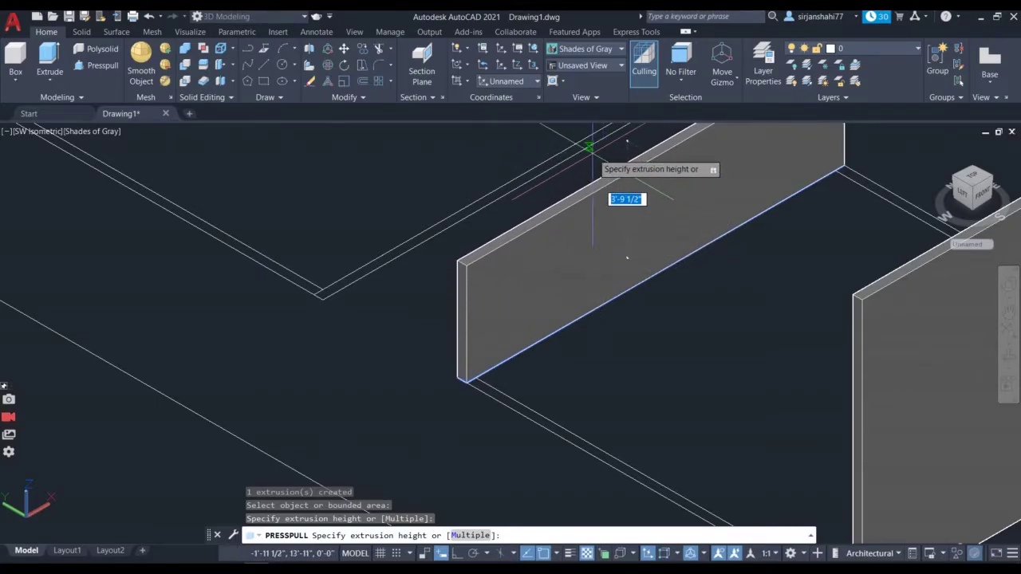
pyautogui.write('10')
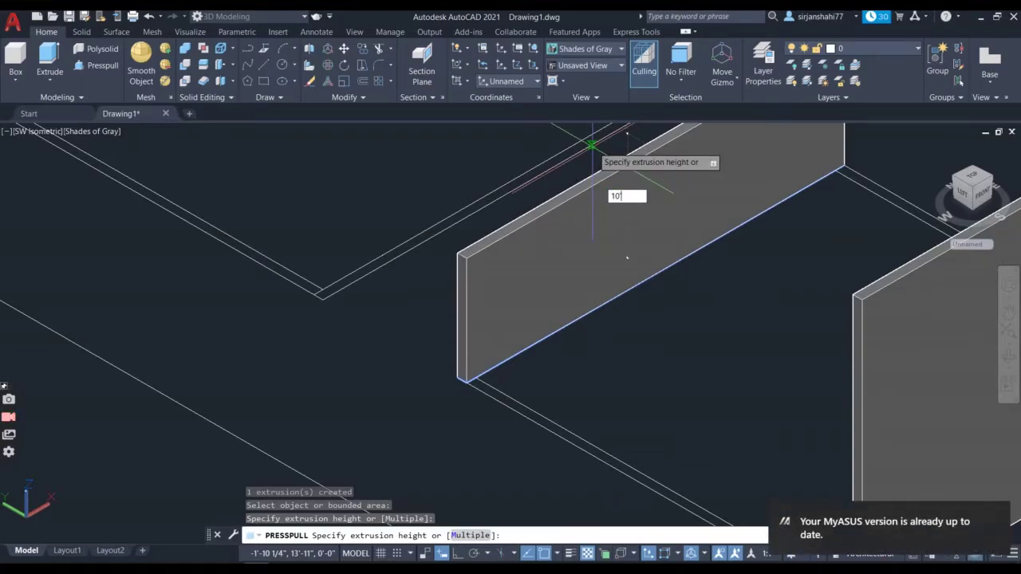
pyautogui.press('Return')
pyautogui.scroll(-3, 726, 357)
pyautogui.scroll(-3, 458, 176)
# - Raise the left wall strip to 10'
pyautogui.click(451, 172)
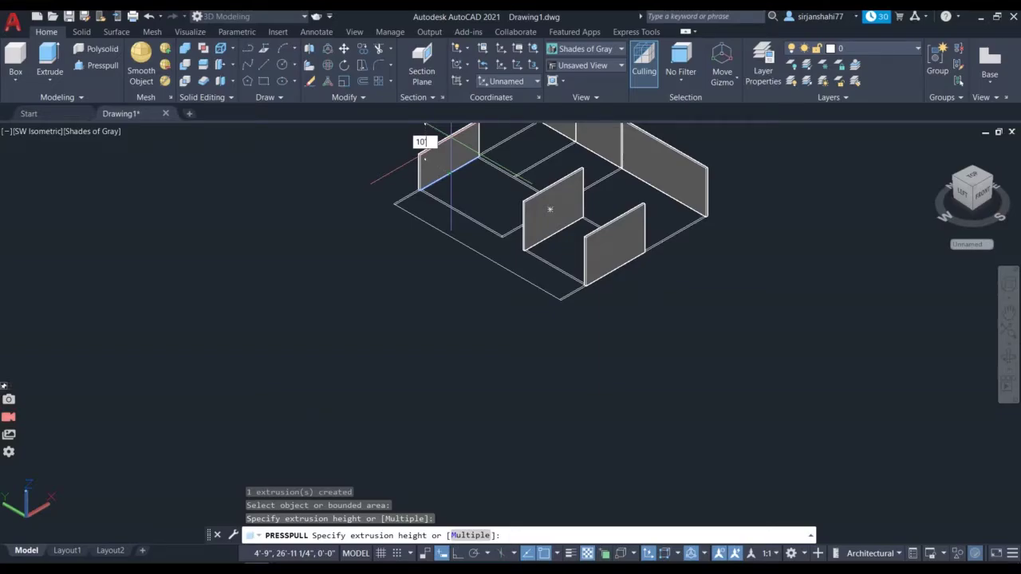
pyautogui.press('Return')
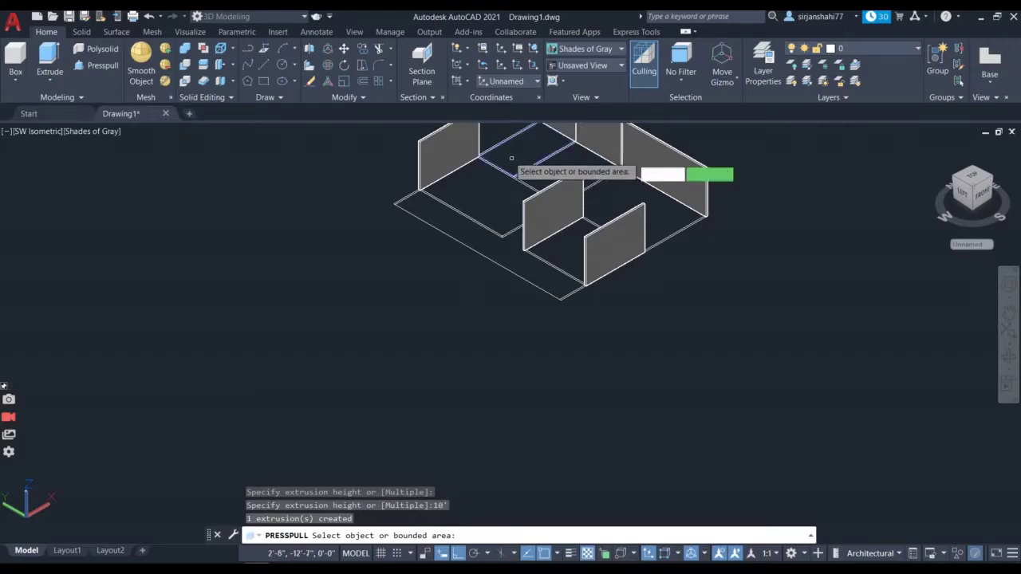
pyautogui.scroll(6, 511, 158)
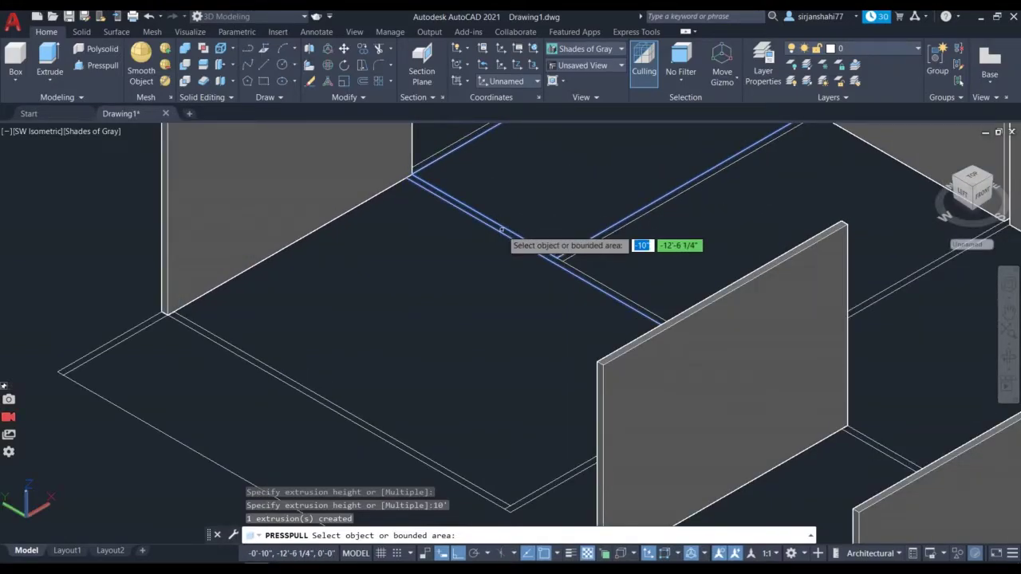
pyautogui.scroll(3, 501, 230)
pyautogui.scroll(-5, 512, 231)
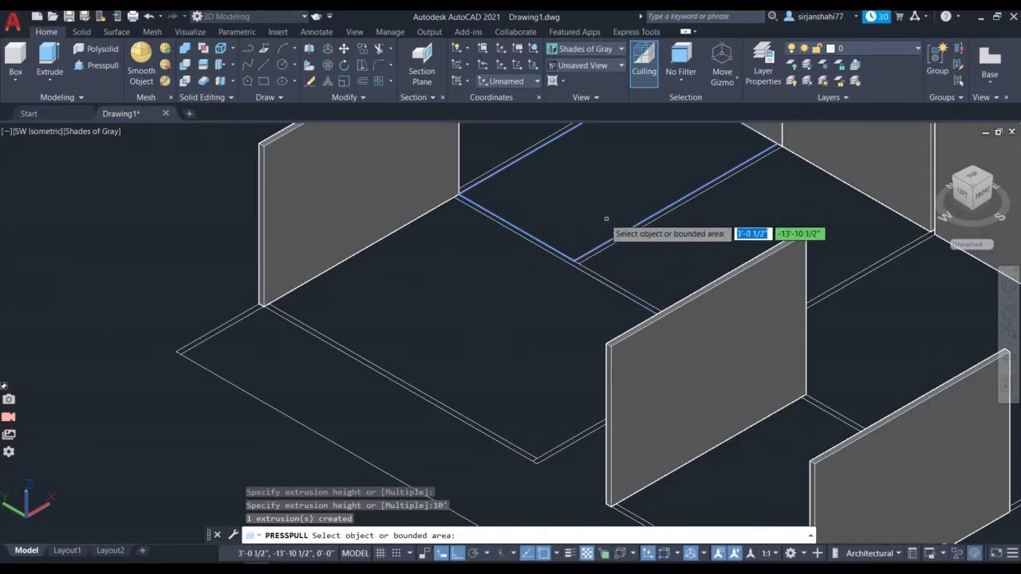
pyautogui.scroll(-3, 607, 240)
pyautogui.scroll(4, 592, 188)
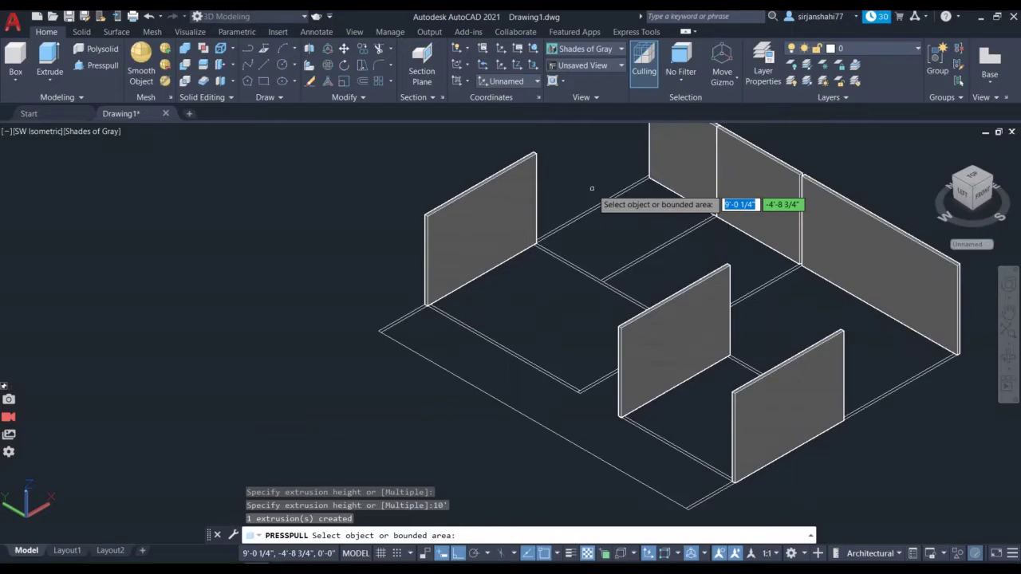
pyautogui.scroll(3, 595, 223)
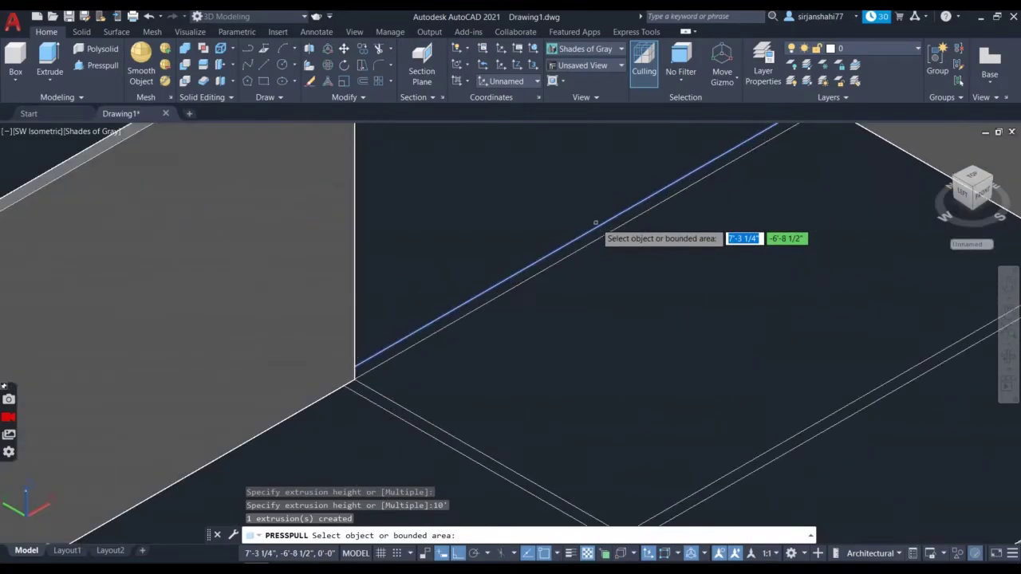
# - Raise the remaining wall strip 10' and end the press-pull command
pyautogui.click(598, 233)
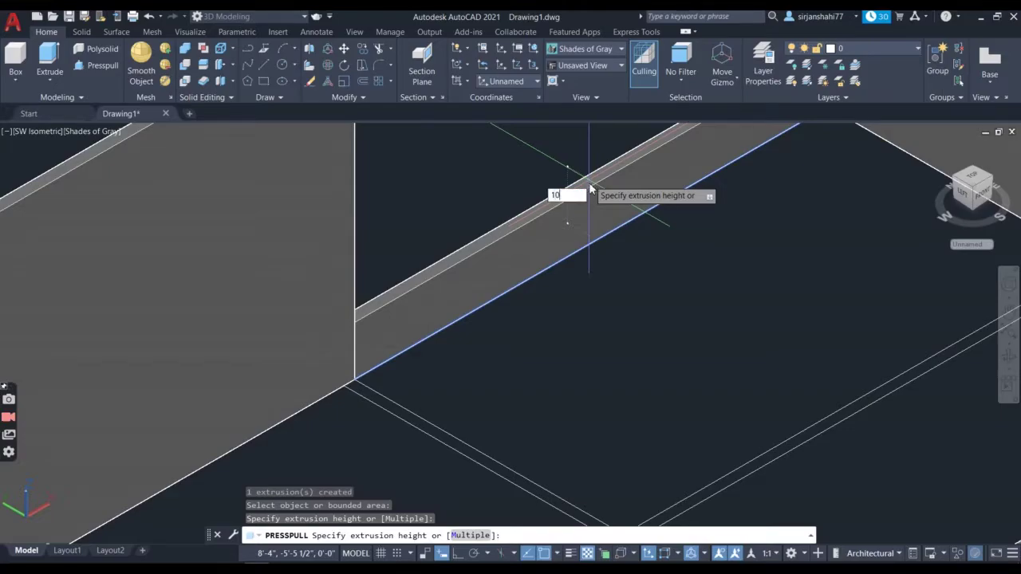
pyautogui.write("10'")
pyautogui.press('Return')
pyautogui.scroll(-5, 622, 263)
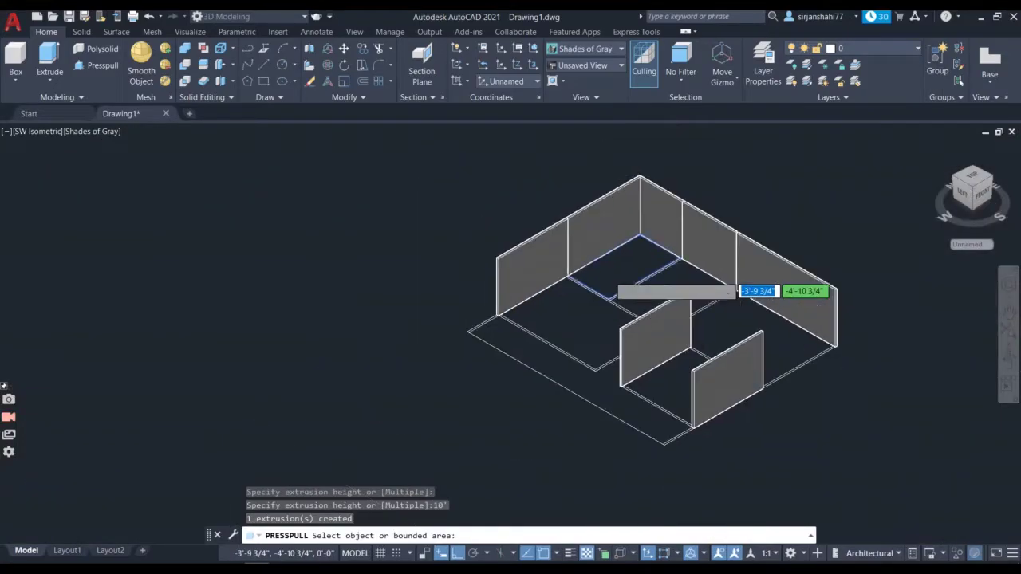
pyautogui.press('Return')
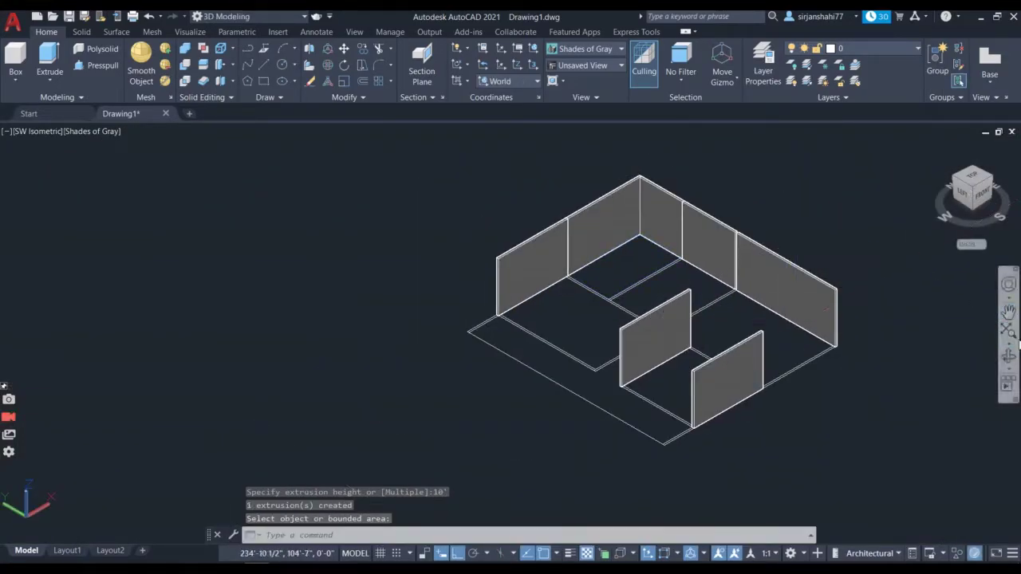
# - Orbit the model and zoom in on a corner where two walls meet
pyautogui.click(1009, 356)
pyautogui.moveTo(957, 355); pyautogui.dragTo(762, 343)
pyautogui.scroll(5, 726, 412)
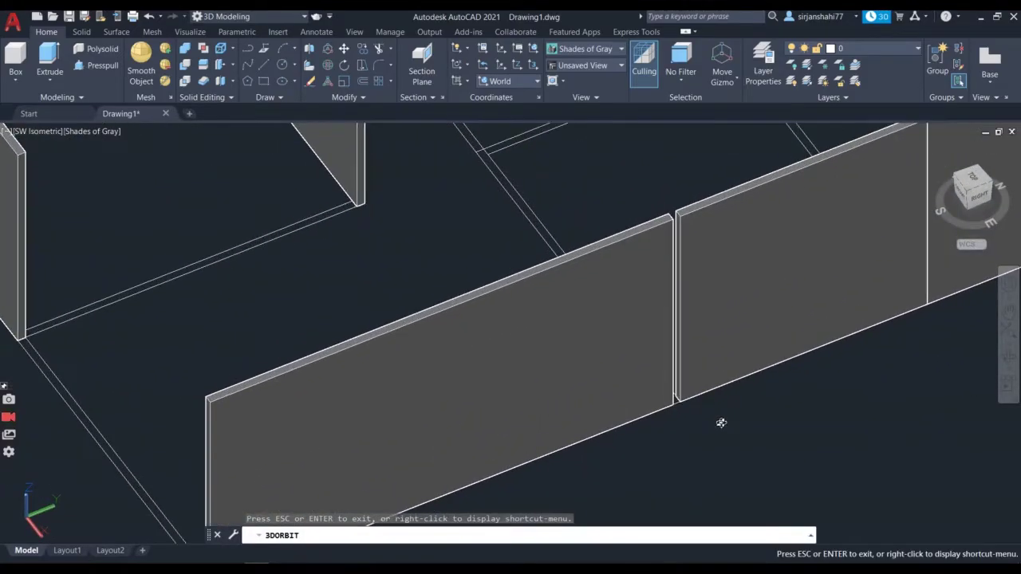
pyautogui.scroll(1, 721, 423)
pyautogui.moveTo(721, 423); pyautogui.dragTo(902, 473)
pyautogui.scroll(5, 871, 459)
pyautogui.press('Escape')
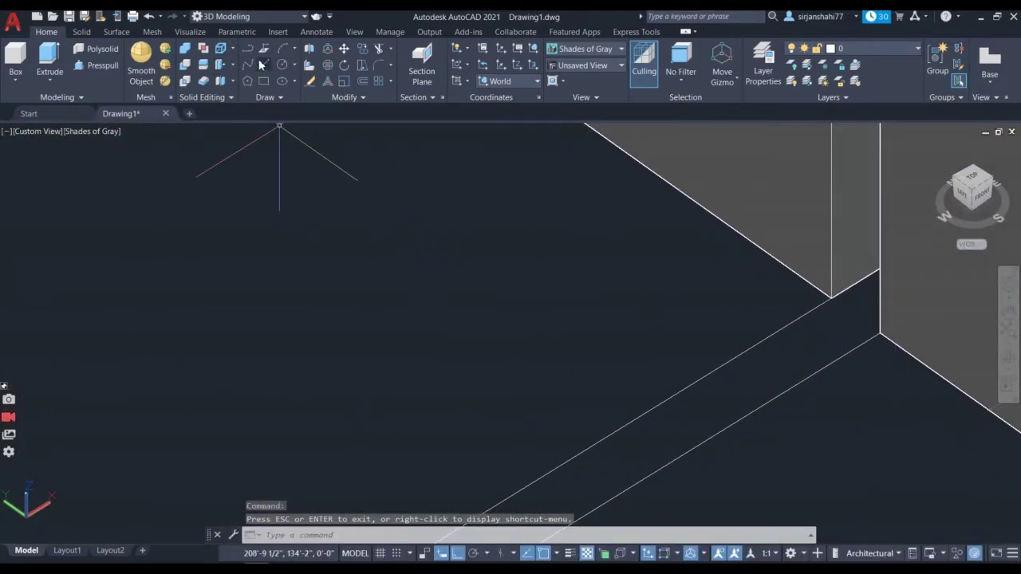
# - Draw a line from the inner to the outer wall corner, closing the gap
pyautogui.click(261, 63)
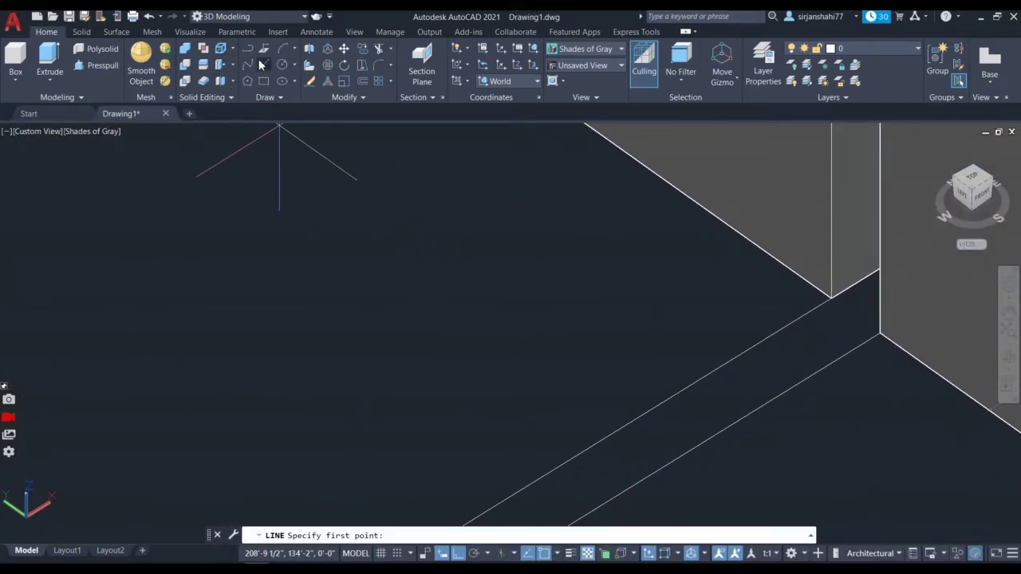
pyautogui.click(832, 298)
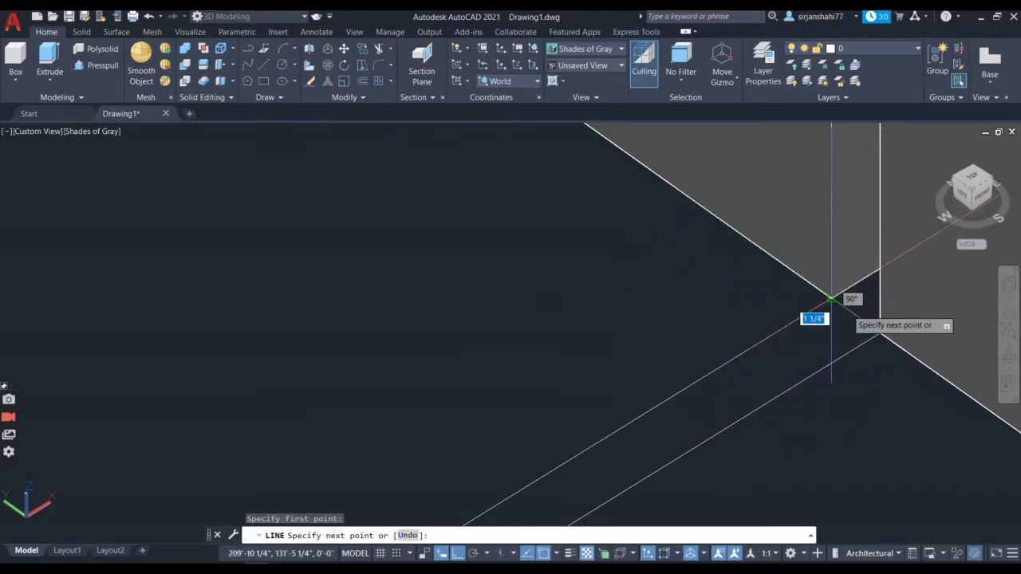
pyautogui.click(880, 333)
pyautogui.press('Return')
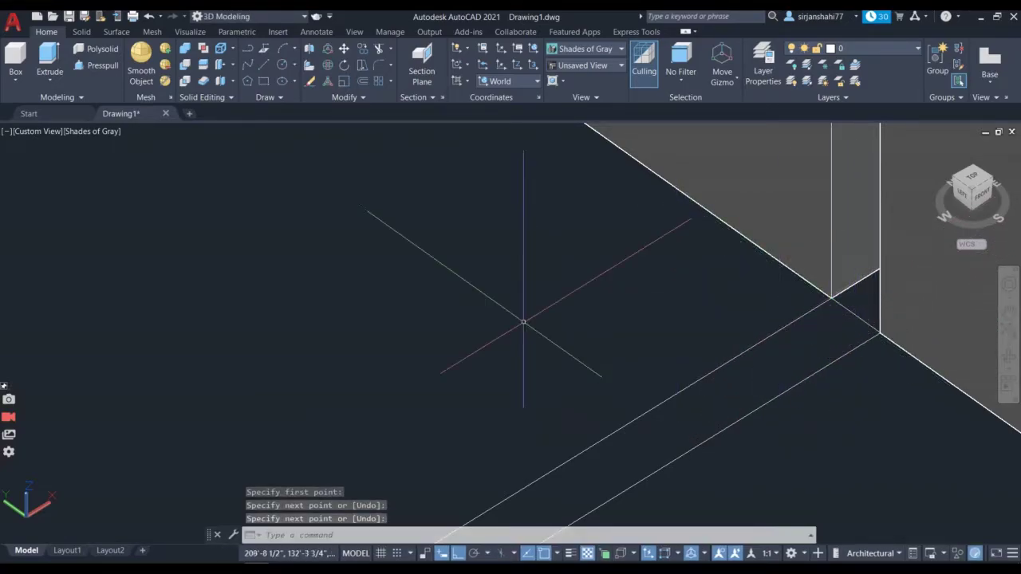
# - Press-pull the small enclosed corner area up to the neighbouring walls' height
pyautogui.click(101, 61)
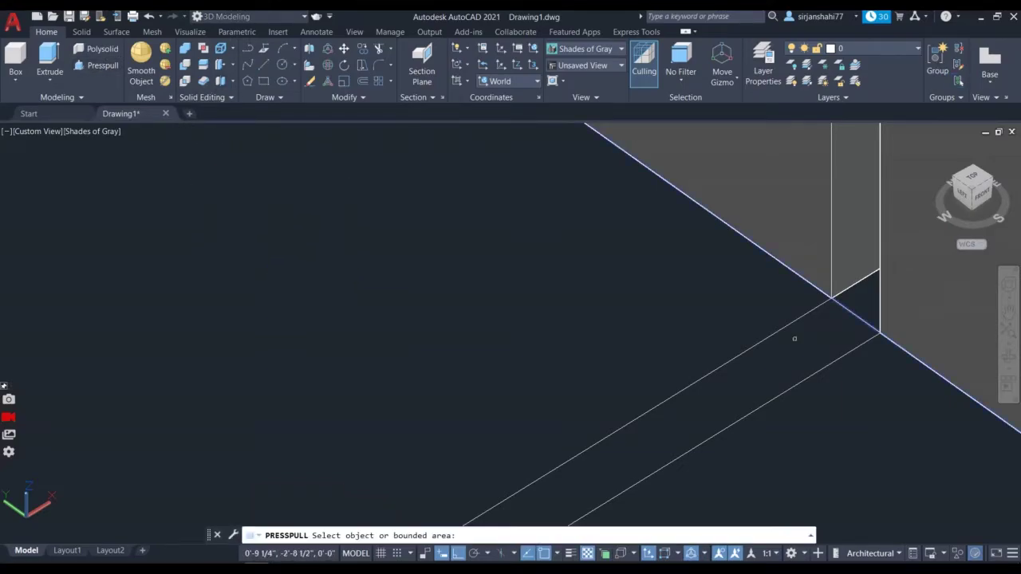
pyautogui.click(858, 305)
pyautogui.scroll(-5, 838, 290)
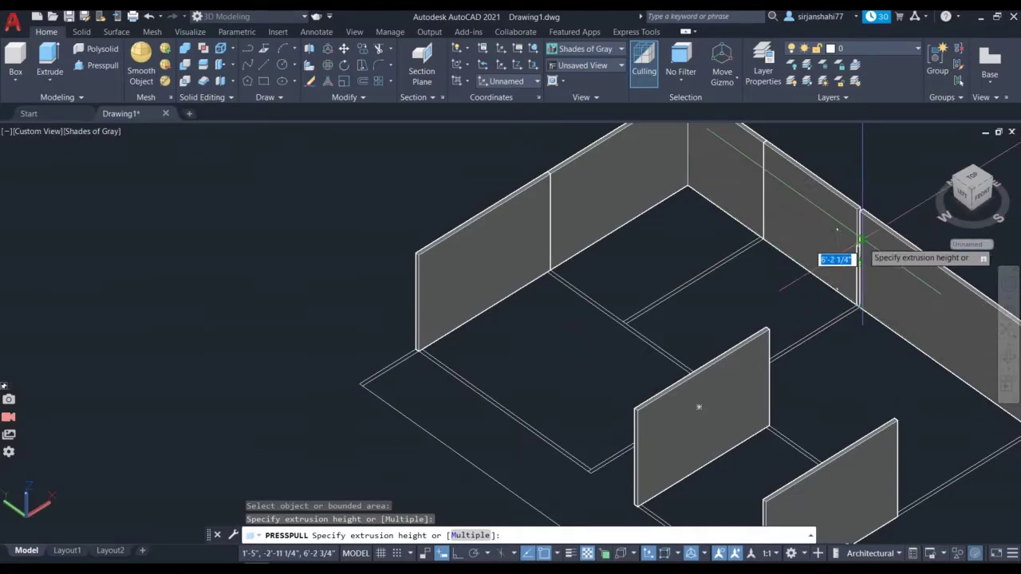
pyautogui.scroll(5, 860, 228)
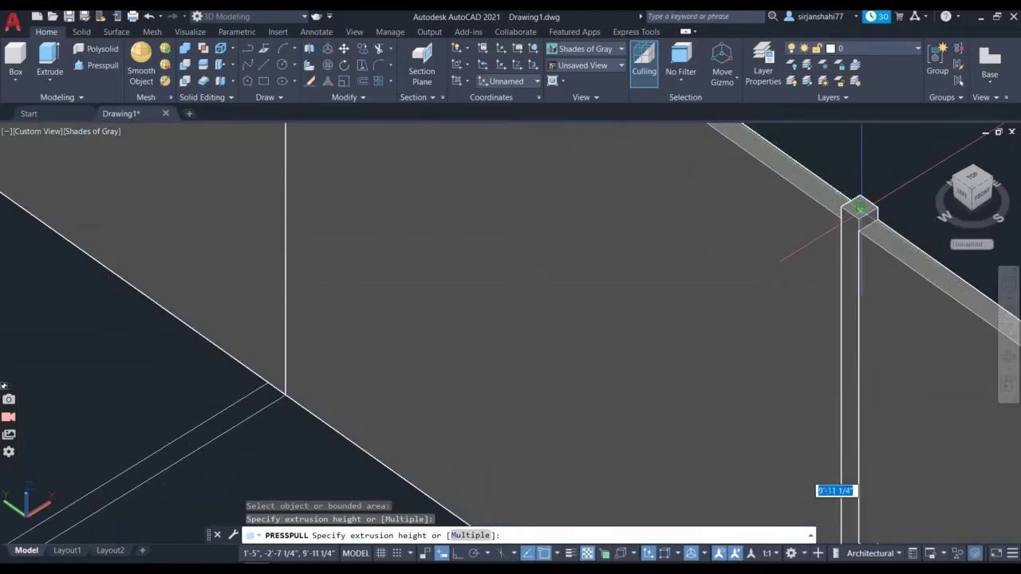
pyautogui.click(863, 233)
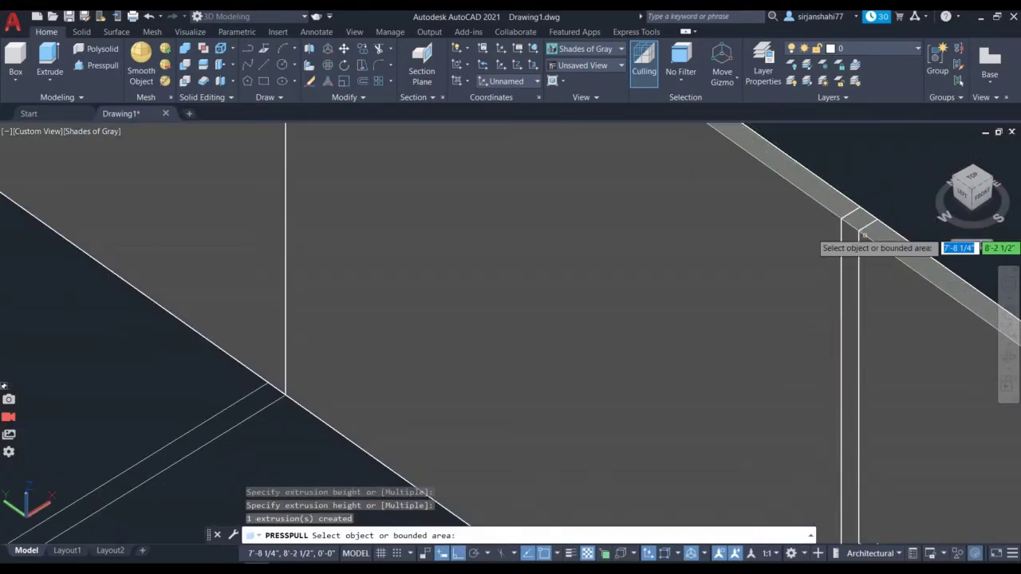
pyautogui.scroll(-2, 856, 297)
pyautogui.scroll(-3, 785, 323)
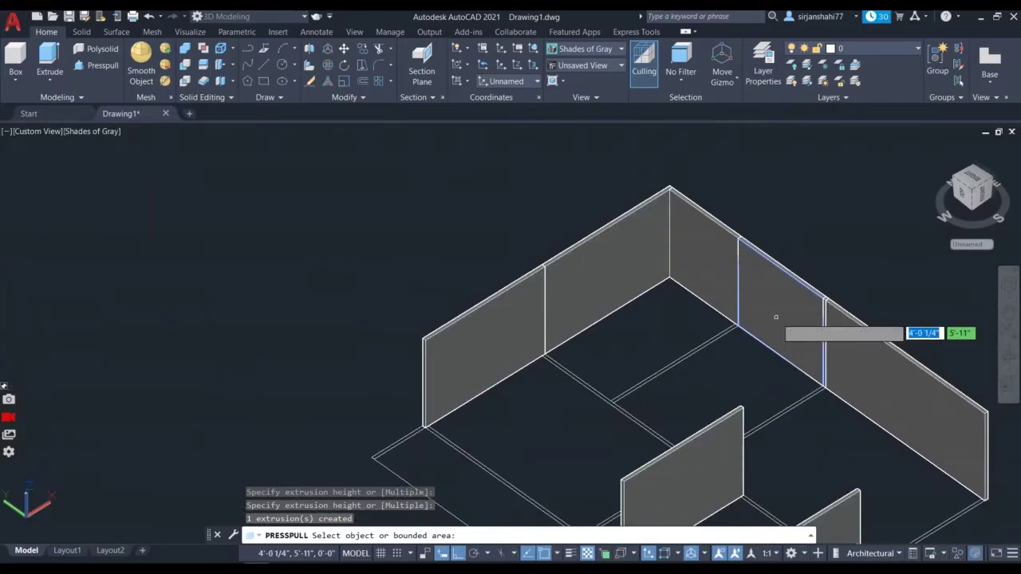
pyautogui.press('Return')
pyautogui.scroll(-3, 781, 344)
pyautogui.scroll(2, 846, 430)
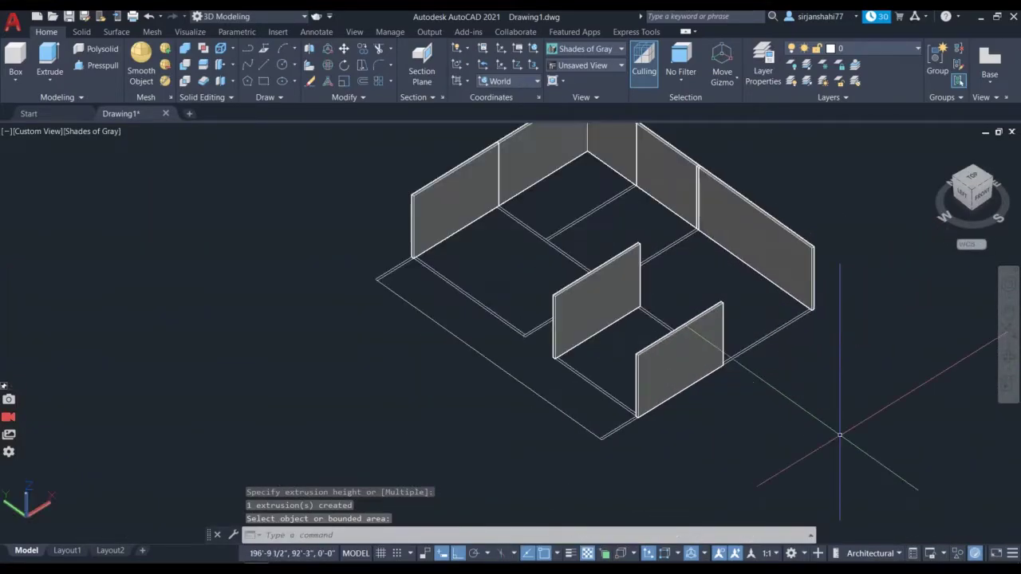
# - Orbit to a near front-on view of the walls, zoom in, and start a new line
pyautogui.click(1011, 357)
pyautogui.moveTo(923, 348); pyautogui.dragTo(858, 391)
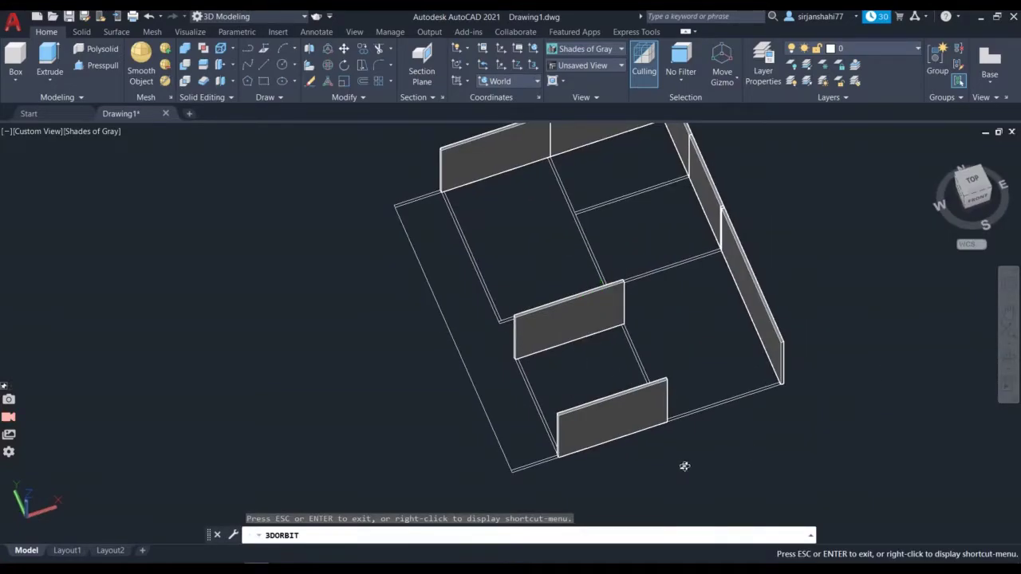
pyautogui.moveTo(685, 466); pyautogui.dragTo(748, 365)
pyautogui.scroll(3, 747, 367)
pyautogui.scroll(3, 714, 377)
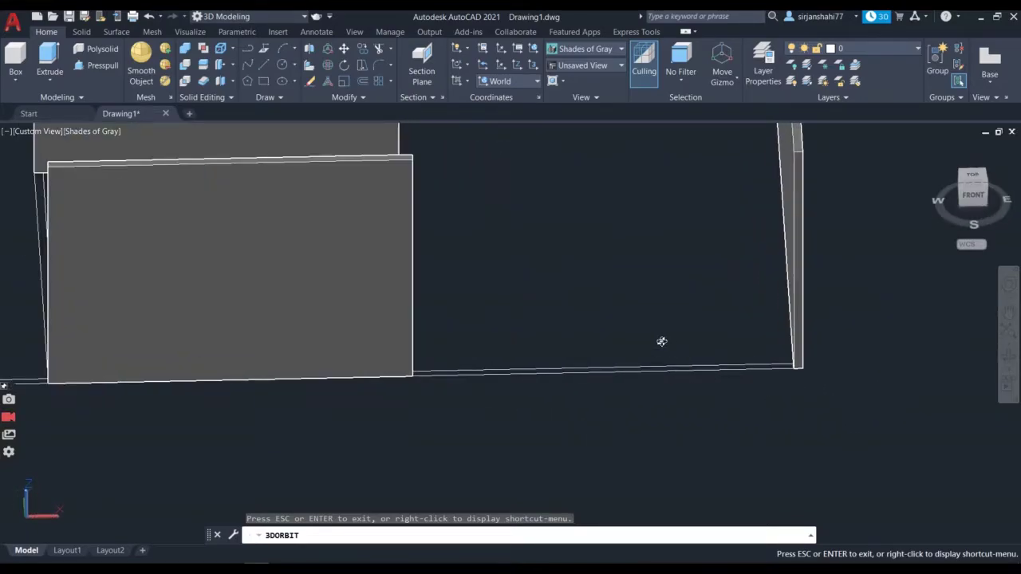
pyautogui.press('Escape')
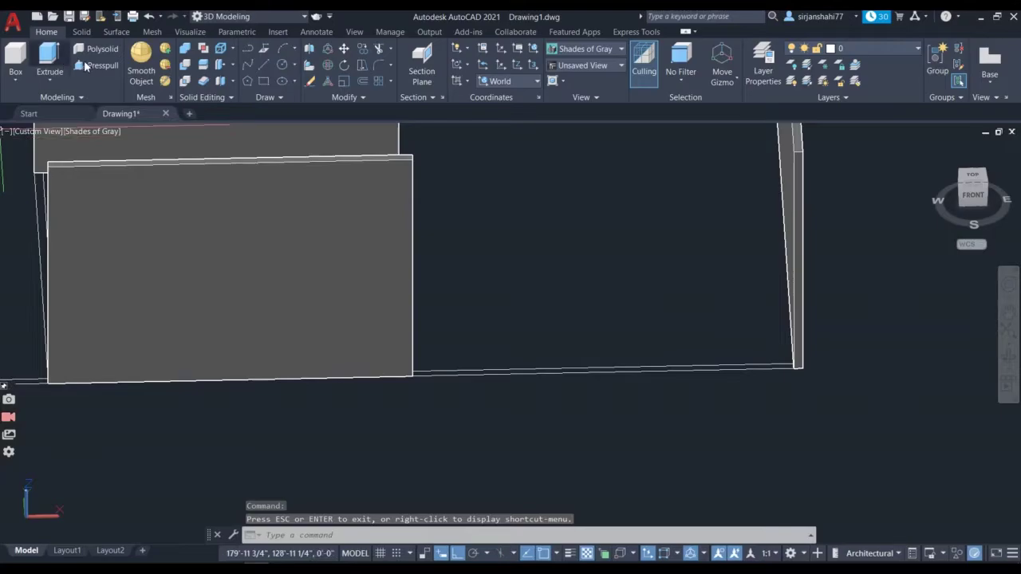
pyautogui.click(262, 65)
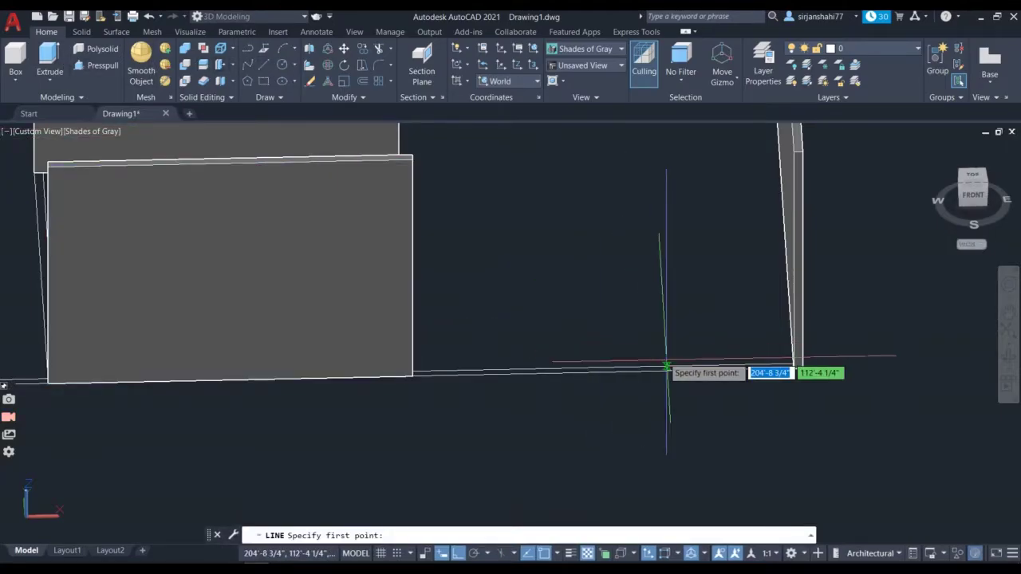
# - Draw a short cross line from the slab edge across the front wall strip
pyautogui.scroll(5, 668, 372)
pyautogui.scroll(-3, 665, 376)
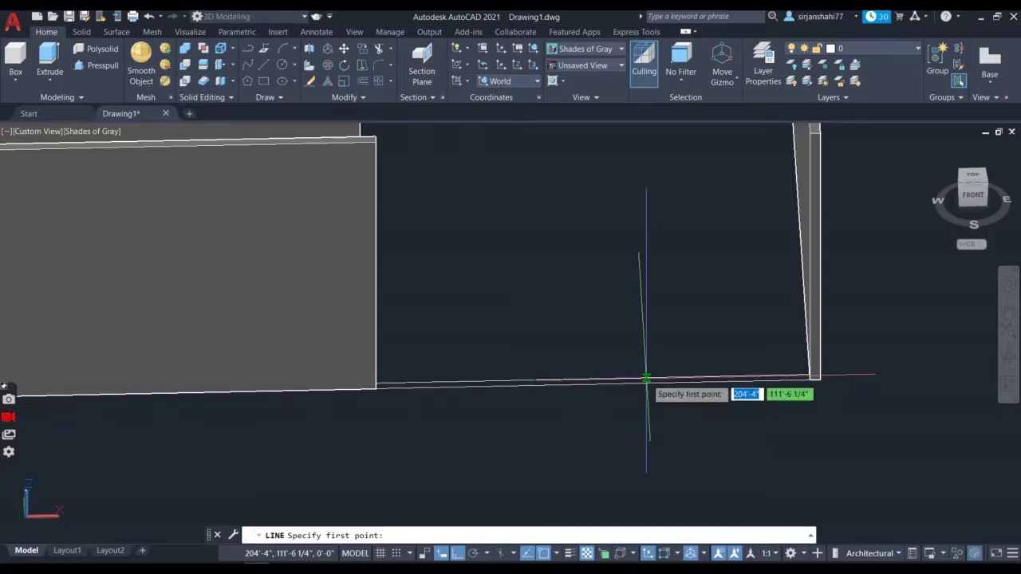
pyautogui.click(646, 378)
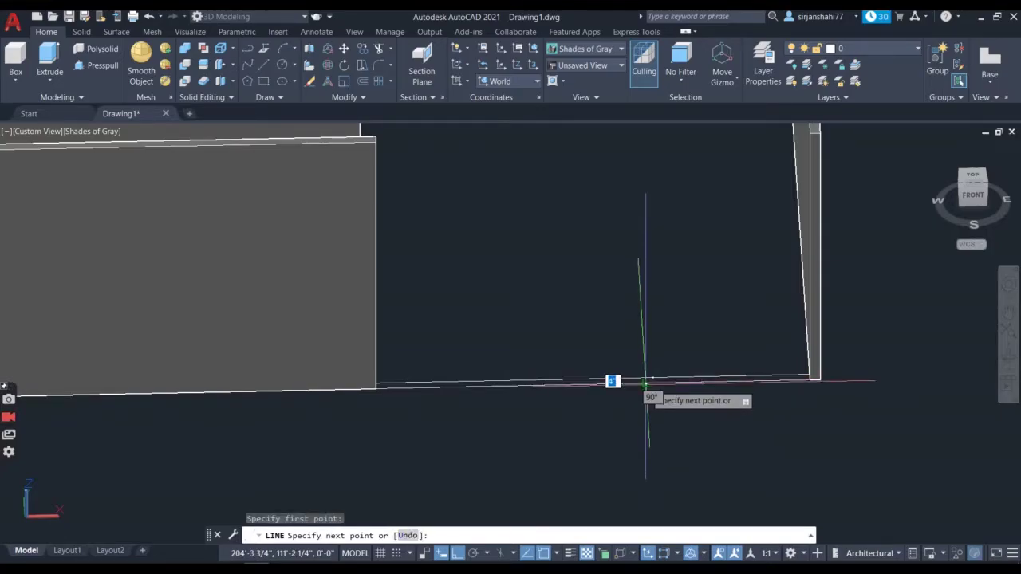
pyautogui.scroll(4, 645, 386)
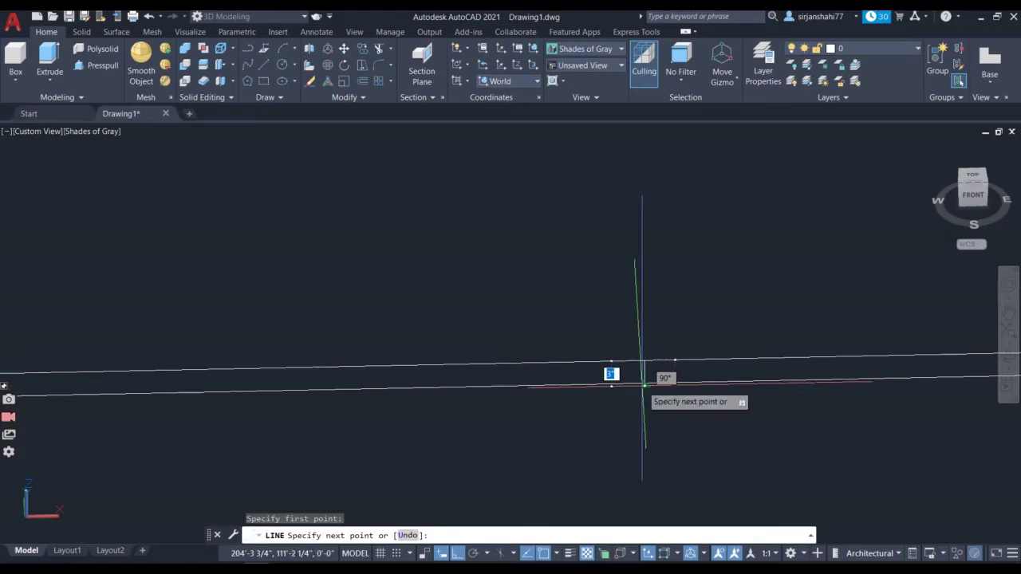
pyautogui.click(644, 386)
pyautogui.scroll(-2, 646, 391)
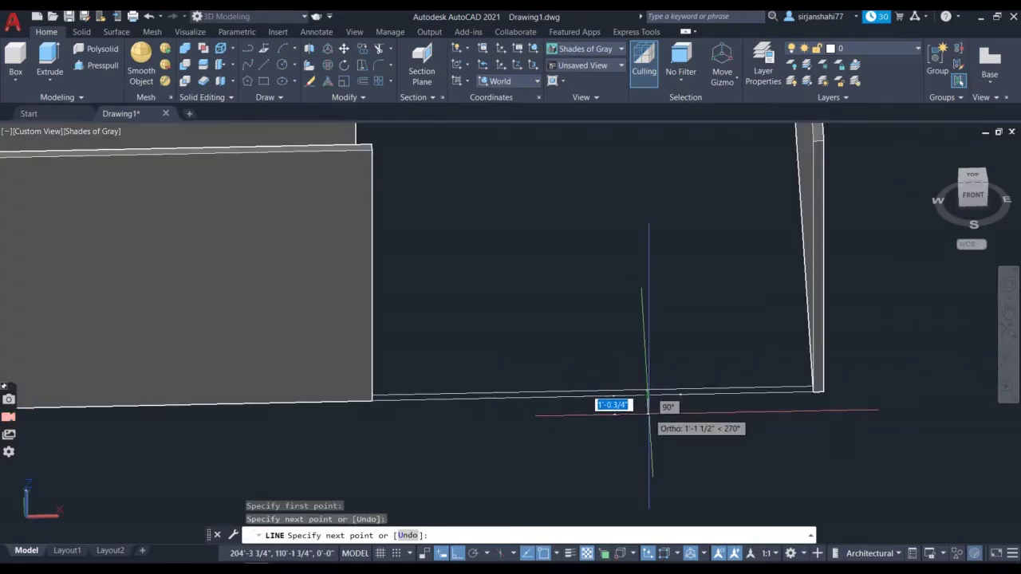
pyautogui.press('Escape')
# - Offset the cross line 5' along the strip to mark the opening's other side
pyautogui.scroll(4, 645, 389)
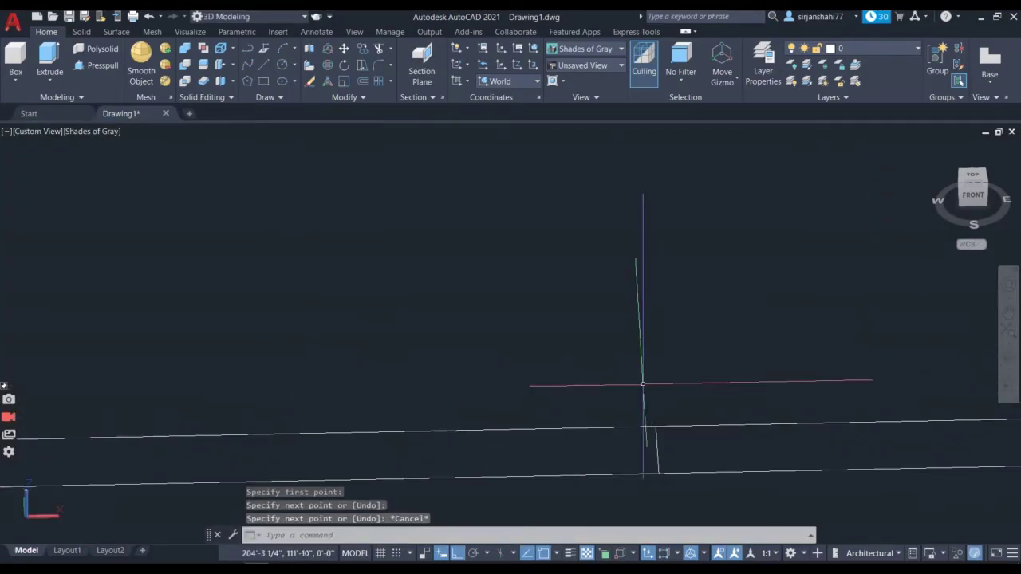
pyautogui.click(656, 448)
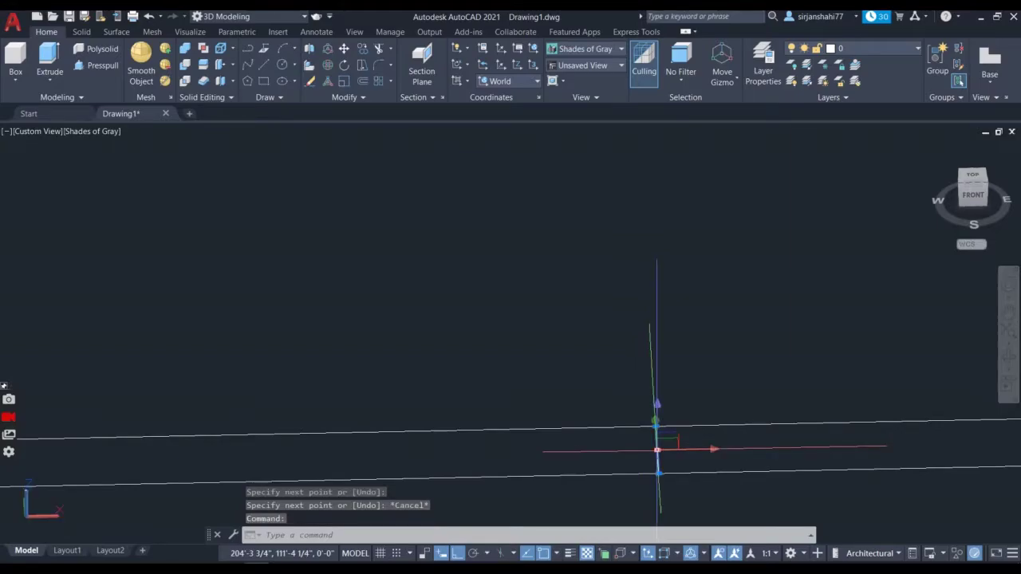
pyautogui.write('o')
pyautogui.press('Return')
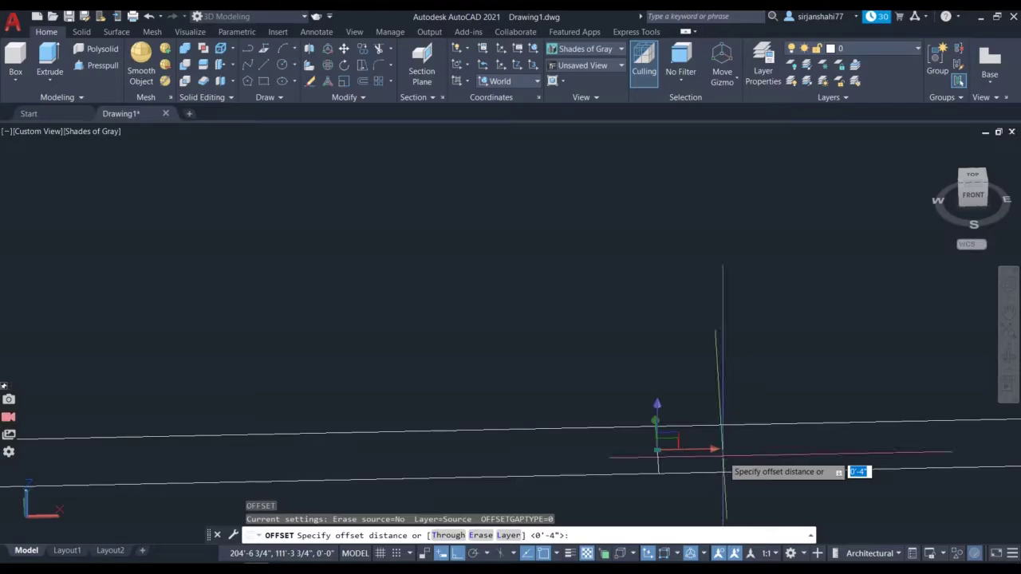
pyautogui.write('5')
pyautogui.press('Return')
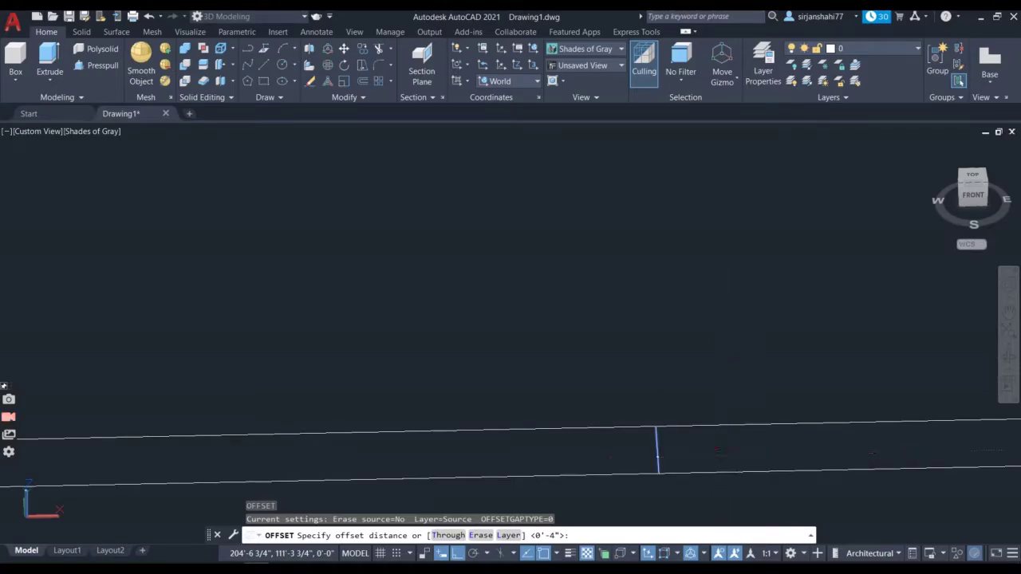
pyautogui.scroll(-5, 723, 461)
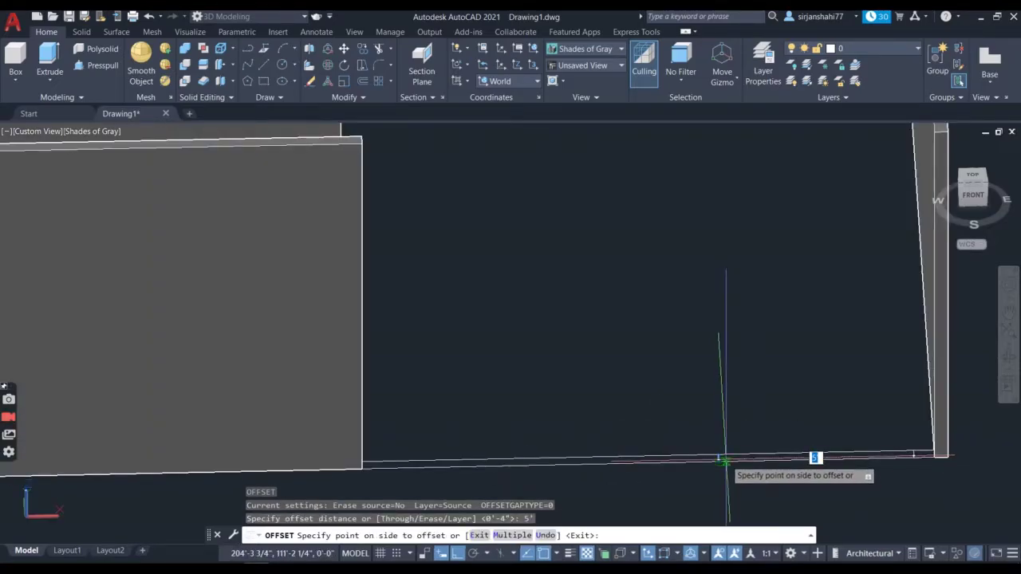
pyautogui.click(909, 453)
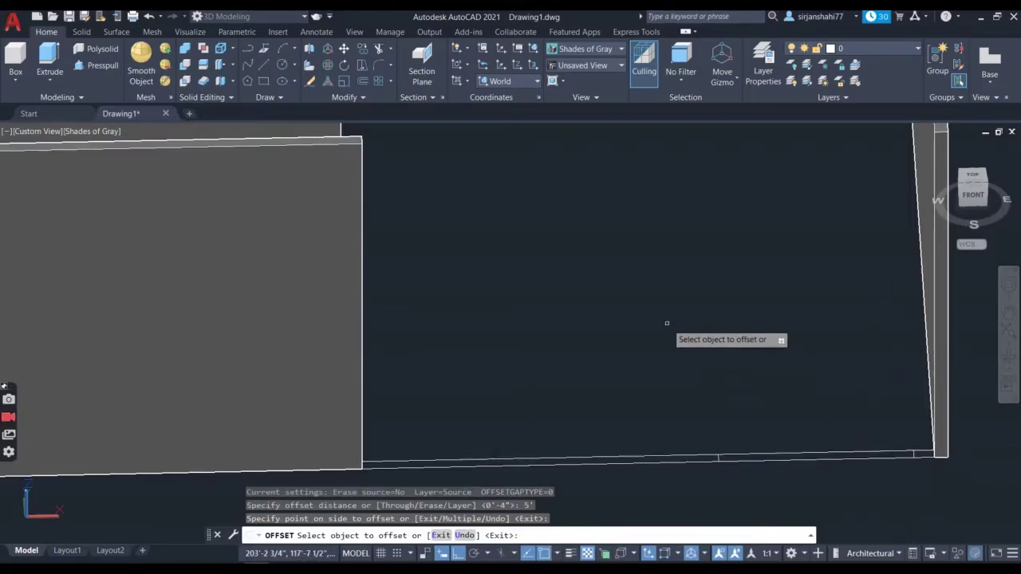
pyautogui.press('Escape')
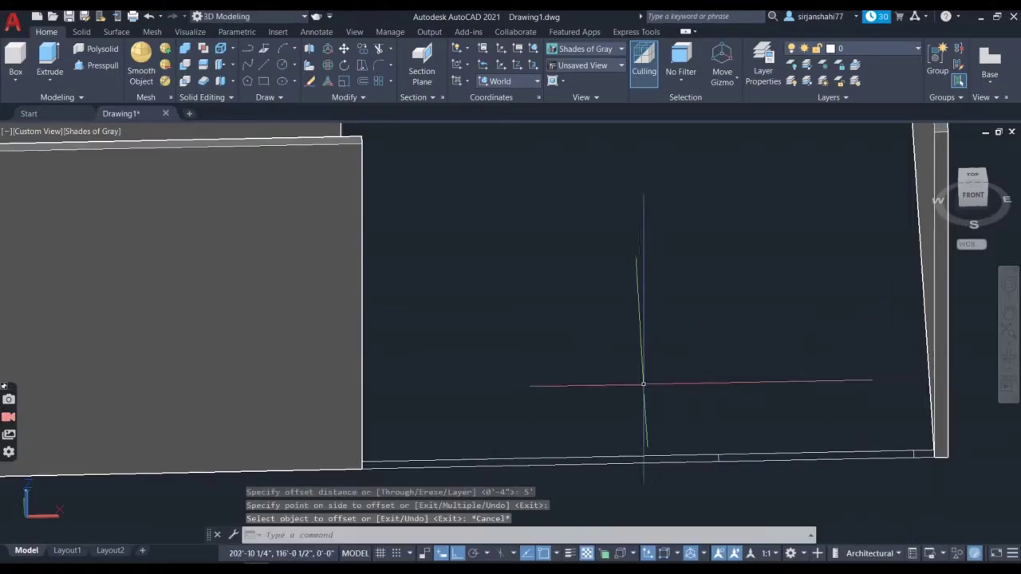
# - Press-pull the wall strip left of the opening up 10'
pyautogui.click(103, 65)
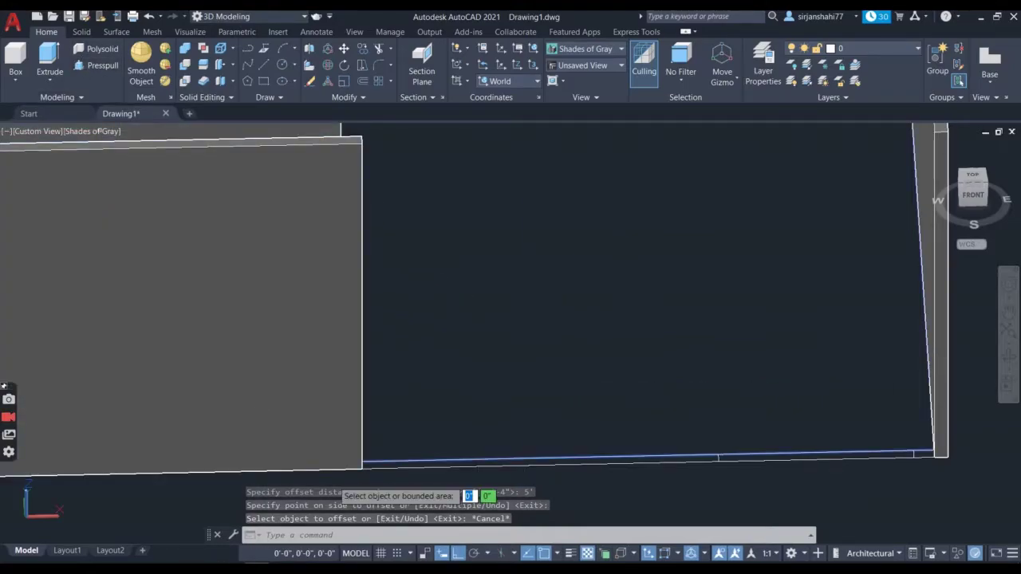
pyautogui.click(534, 462)
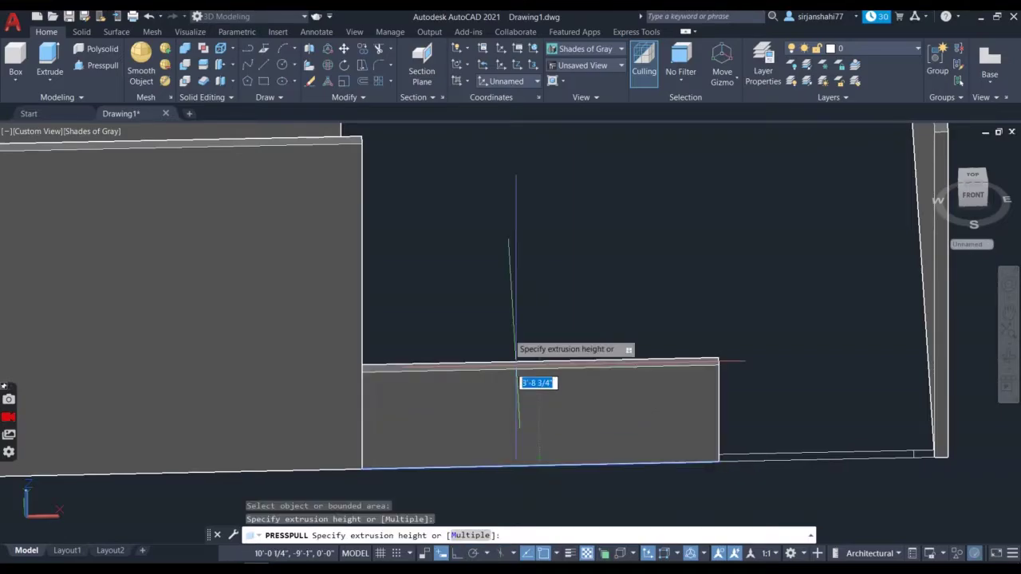
pyautogui.write('10')
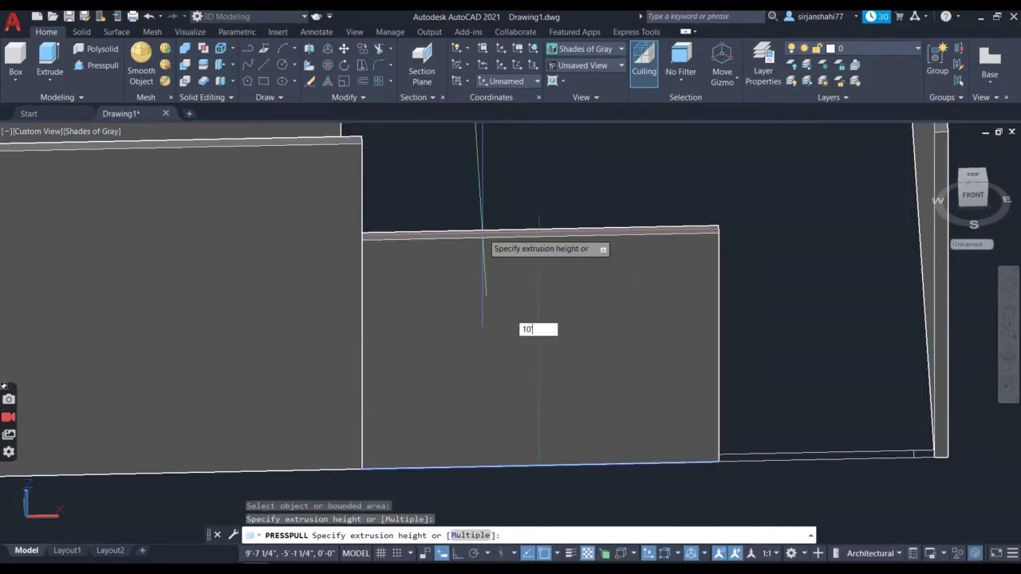
pyautogui.press('Return')
pyautogui.scroll(-2, 630, 367)
pyautogui.scroll(3, 798, 411)
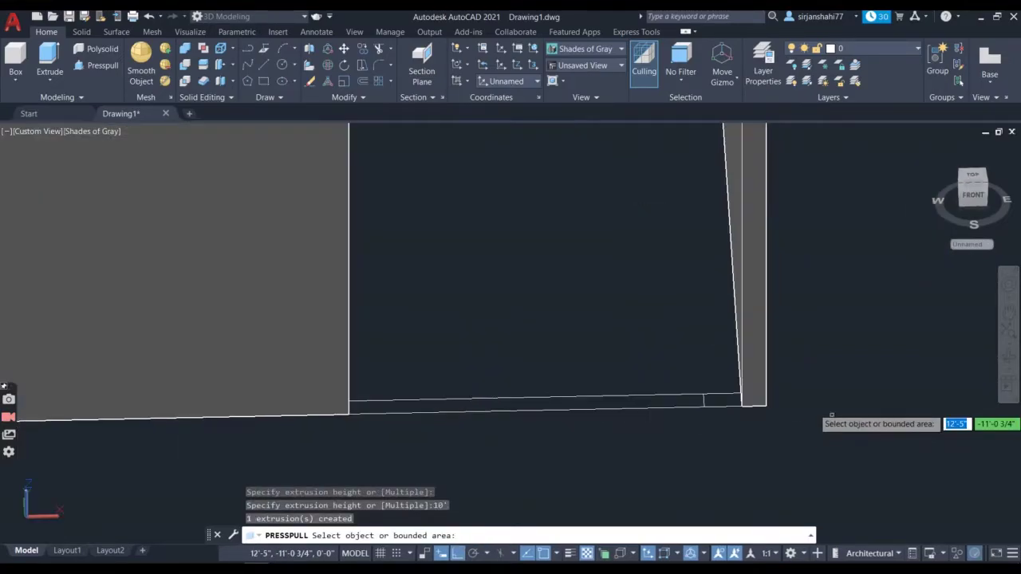
# - Press-pull the short strip beside the right wall up 10' as well
pyautogui.click(726, 399)
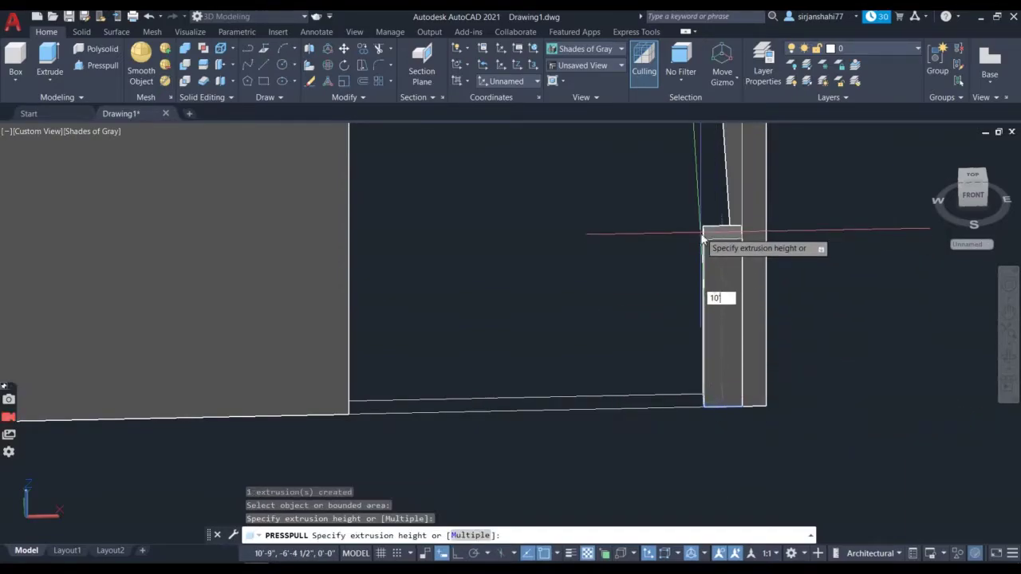
pyautogui.write("10'")
pyautogui.press('Return')
pyautogui.keyDown('shift'); pyautogui.moveTo(702, 240); pyautogui.dragTo(766, 483, button='middle'); pyautogui.keyUp('shift')
pyautogui.scroll(3, 753, 380)
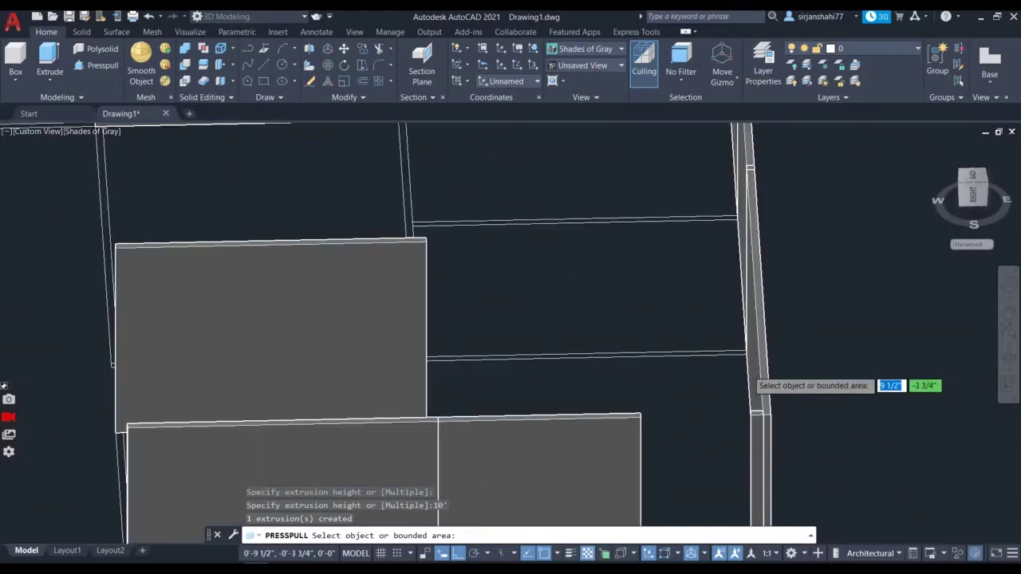
pyautogui.scroll(-3, 748, 368)
pyautogui.press('Return')
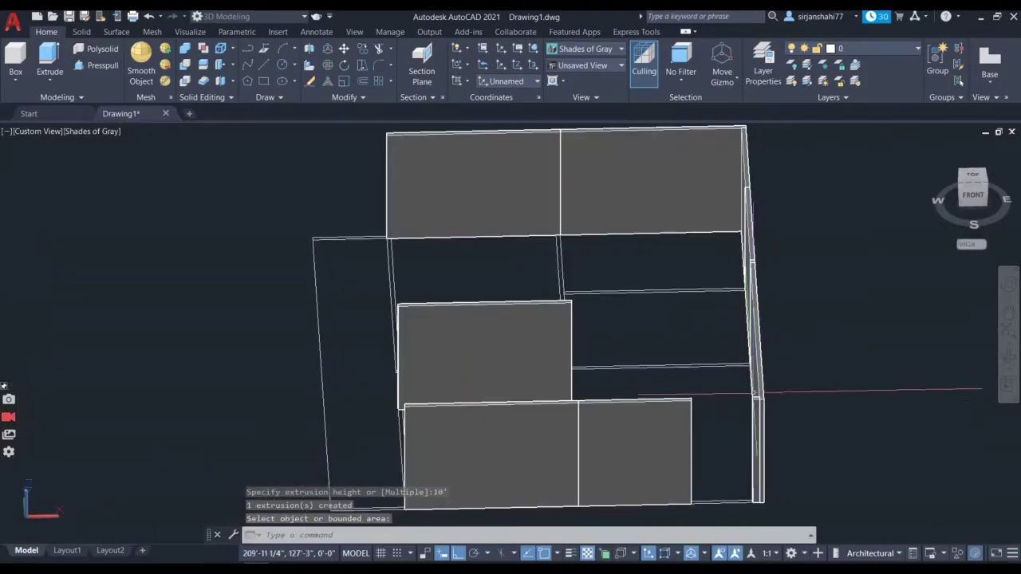
# - Orbit to an angled overhead view and draw a cross line over the right room's wall strip
pyautogui.keyDown('shift'); pyautogui.moveTo(971, 450); pyautogui.dragTo(460, 419, button='middle'); pyautogui.keyUp('shift')
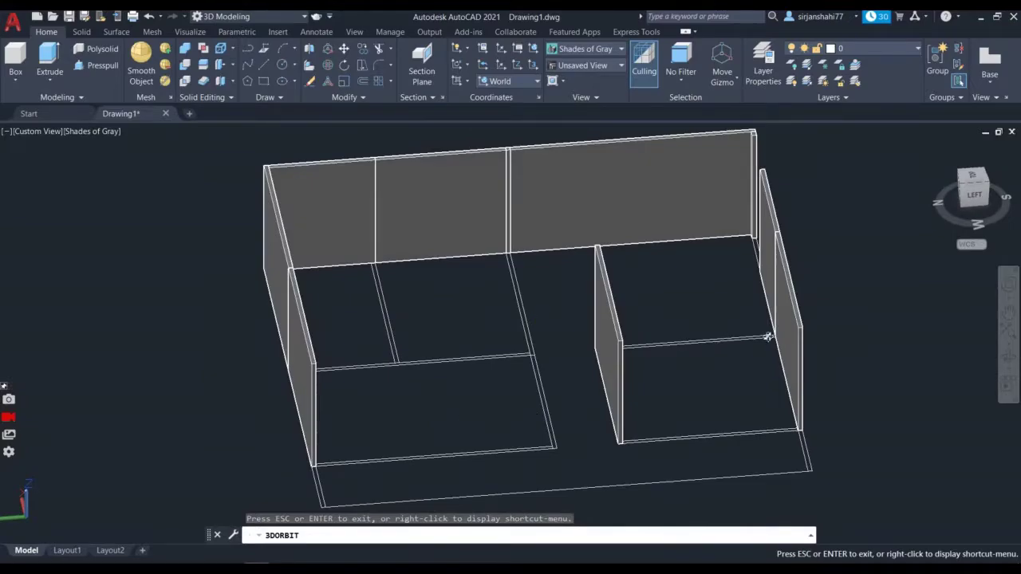
pyautogui.scroll(5, 731, 366)
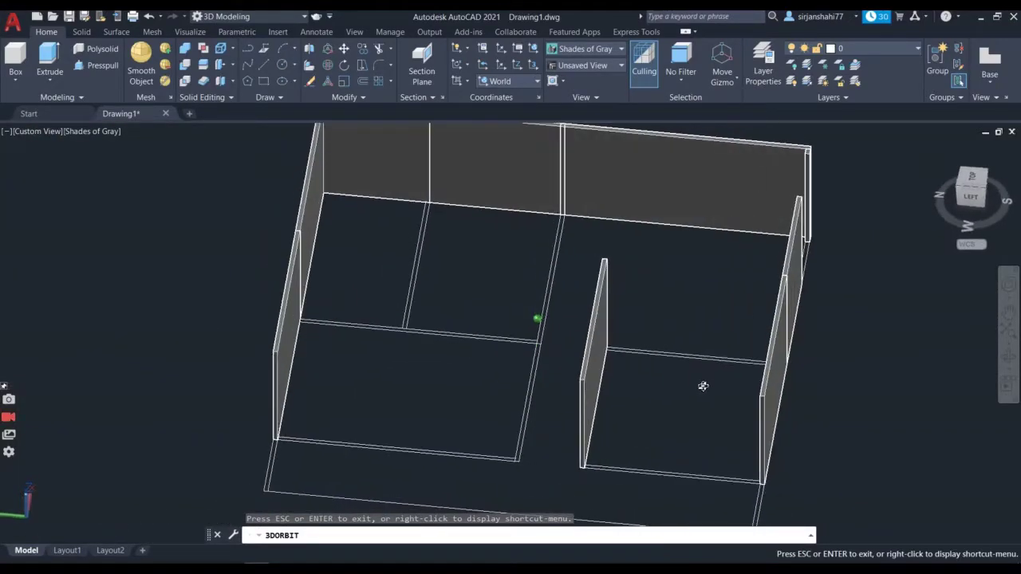
pyautogui.scroll(1, 477, 342)
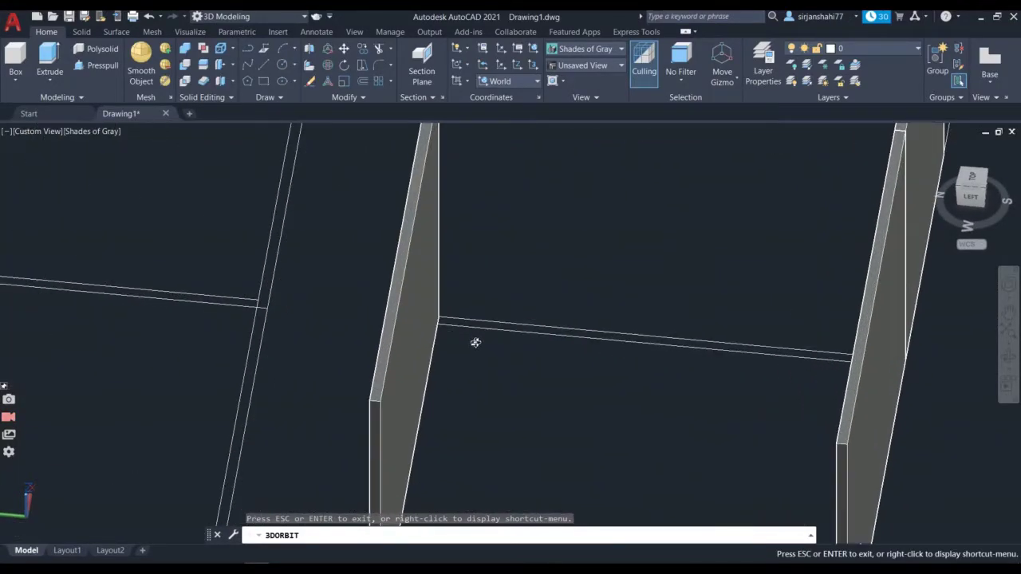
pyautogui.press('Escape')
pyautogui.click(265, 66)
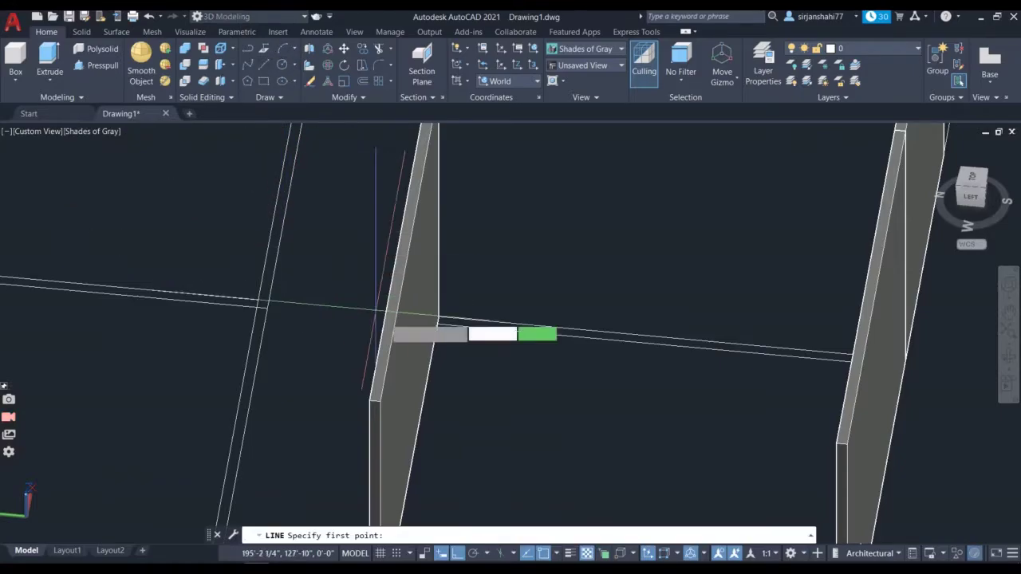
pyautogui.scroll(3, 523, 332)
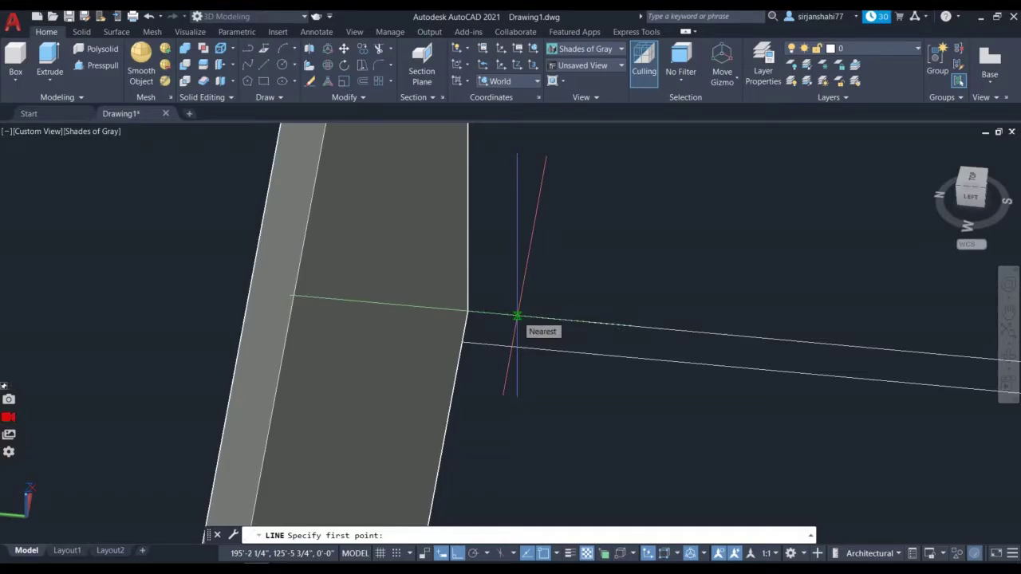
pyautogui.click(517, 317)
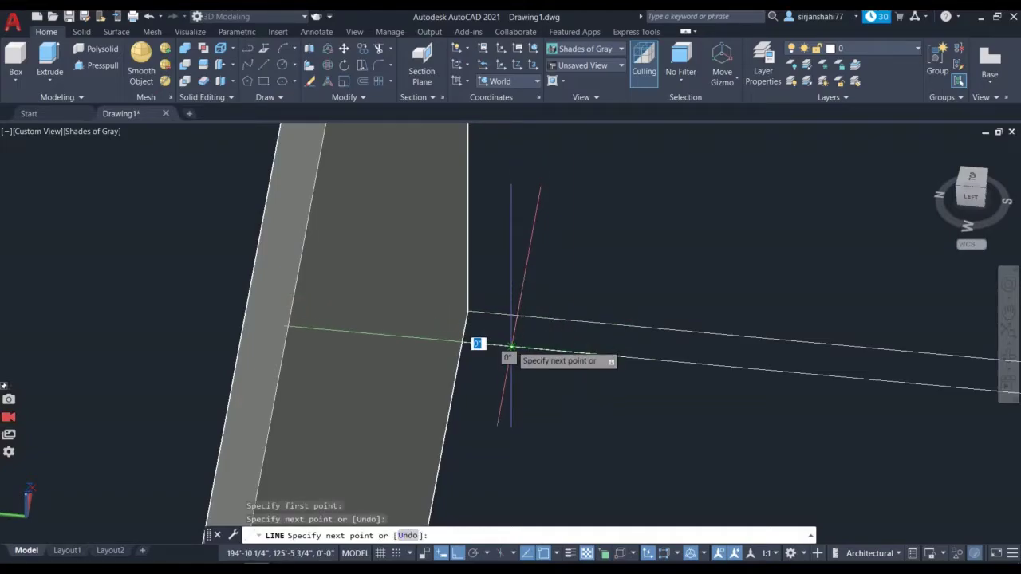
pyautogui.click(508, 344)
pyautogui.press('Return')
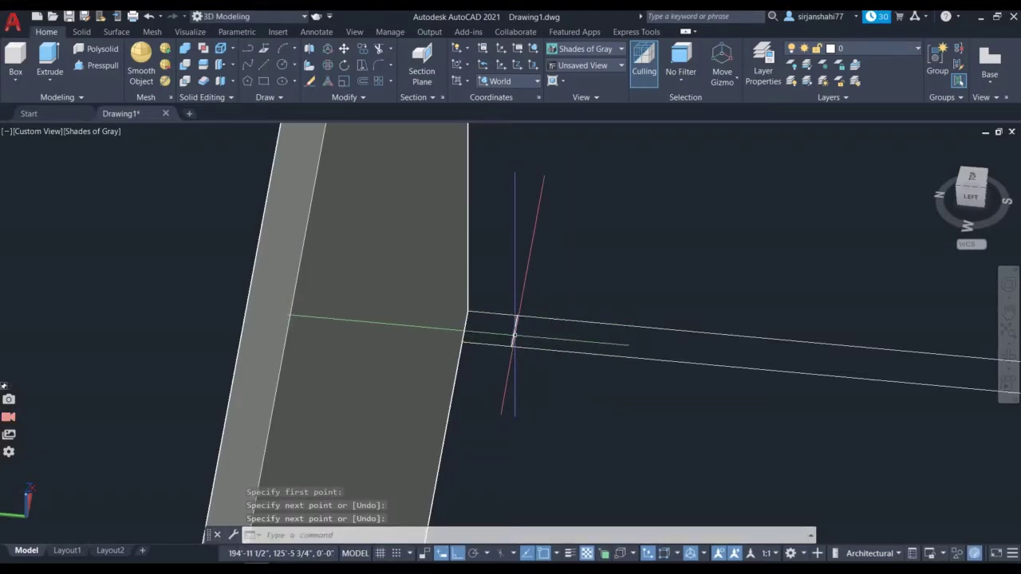
# - Offset the cross line 4' along the strip to mark the opening
pyautogui.write('o')
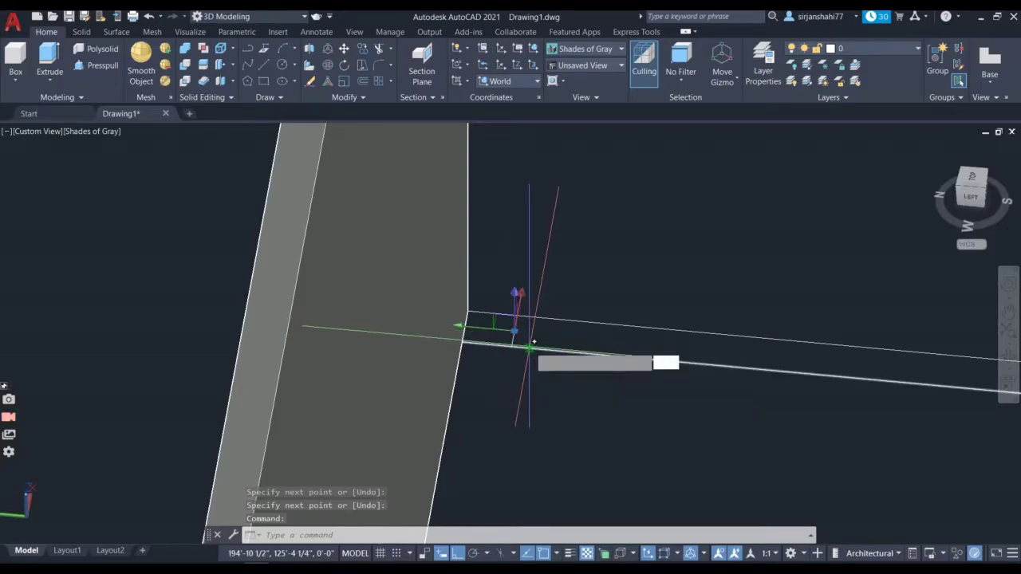
pyautogui.press('Return')
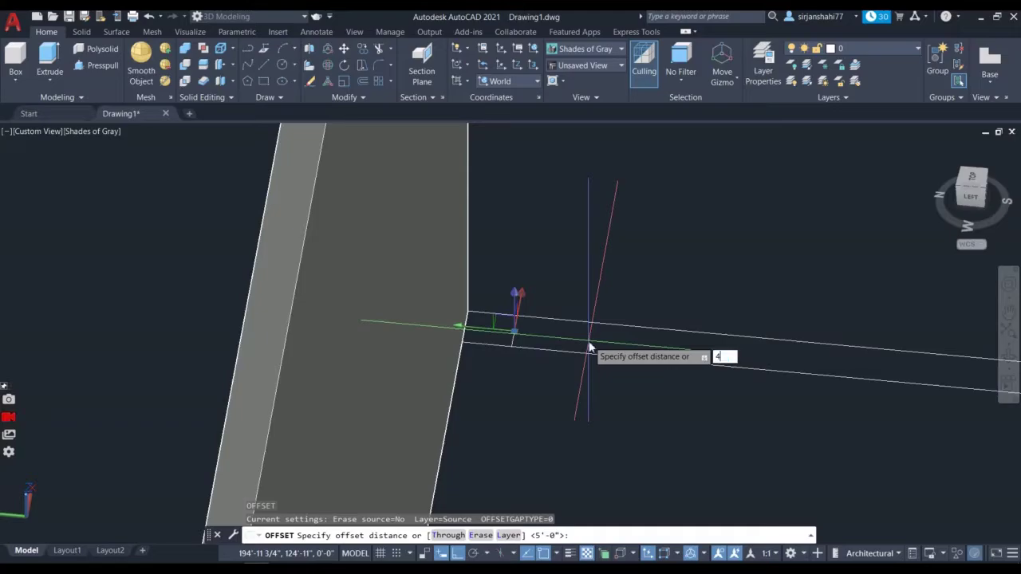
pyautogui.write("4'")
pyautogui.press('Return')
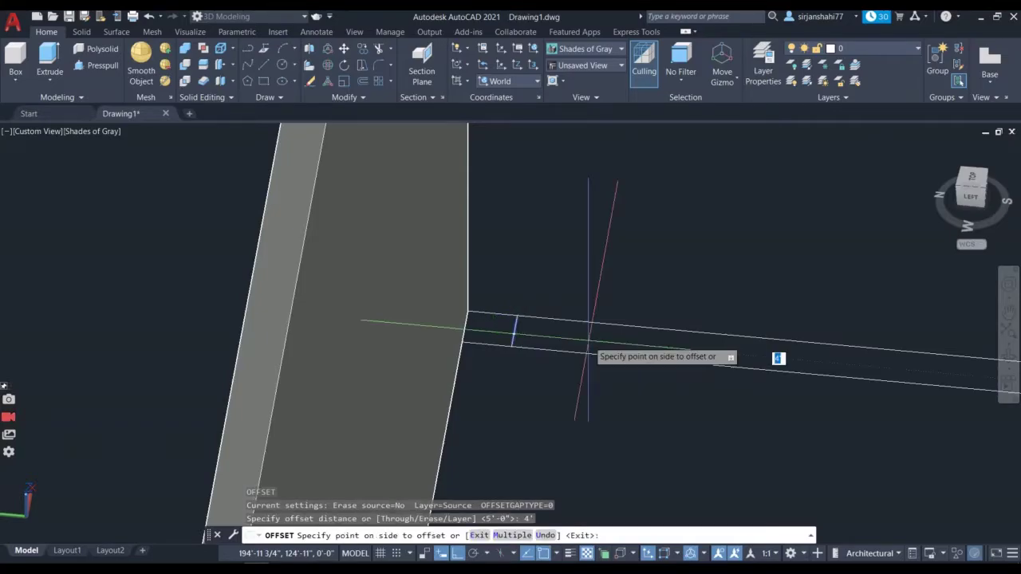
pyautogui.scroll(-4, 830, 391)
pyautogui.scroll(-3, 830, 399)
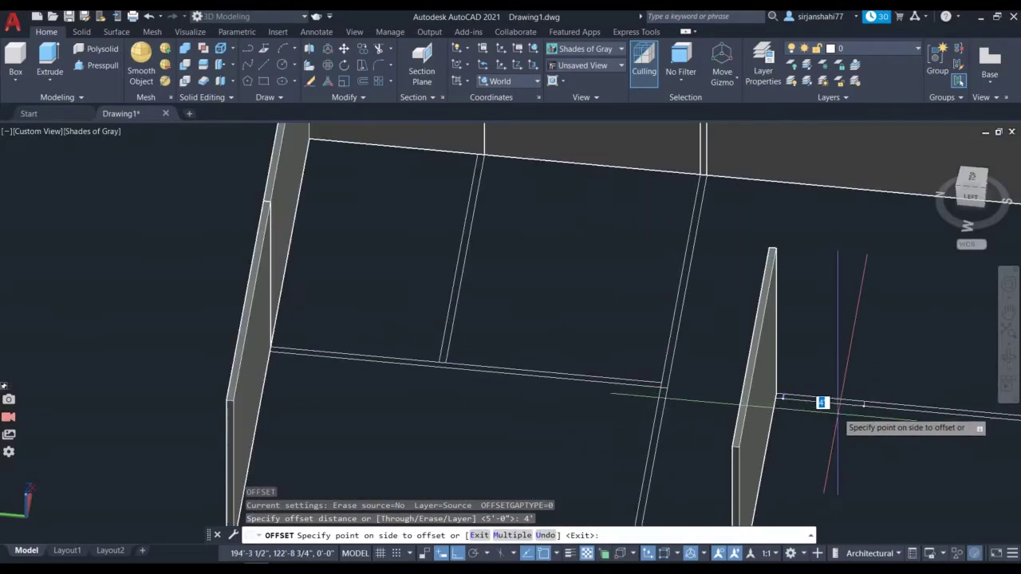
pyautogui.click(855, 410)
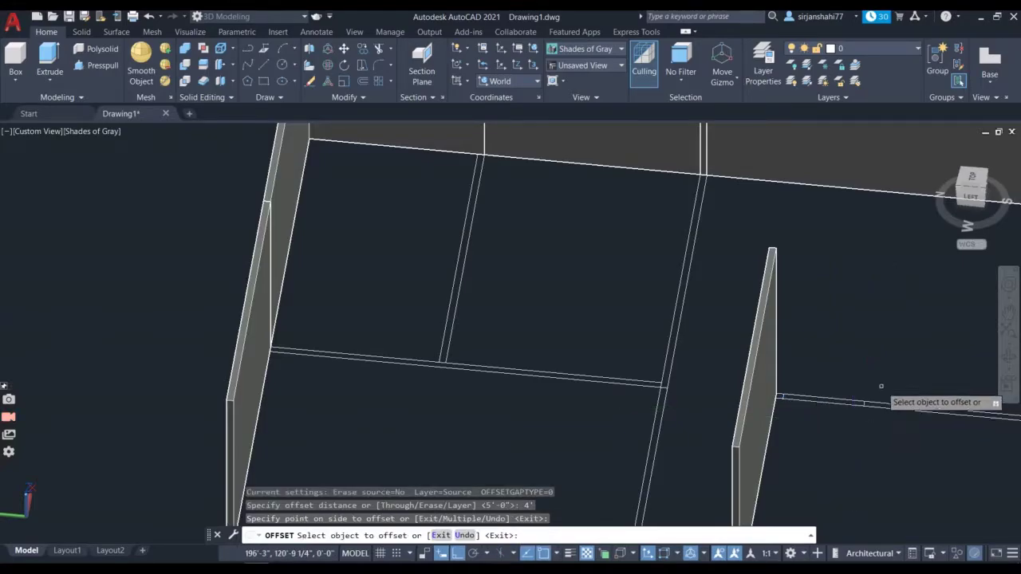
pyautogui.press('Escape')
pyautogui.scroll(-3, 878, 405)
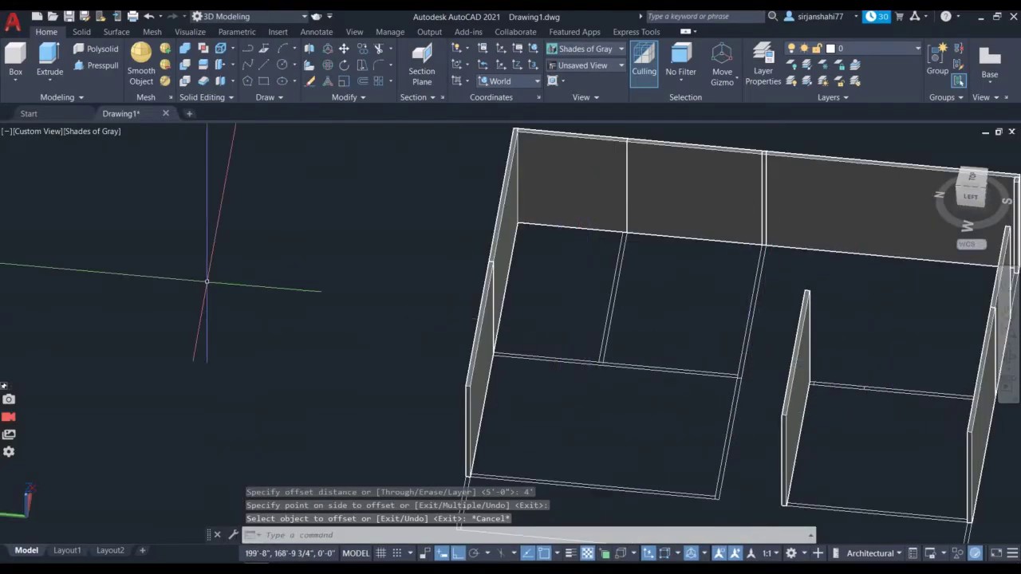
# - Press-pull the wall strip beside the opening up 2' to form a sill
pyautogui.click(112, 65)
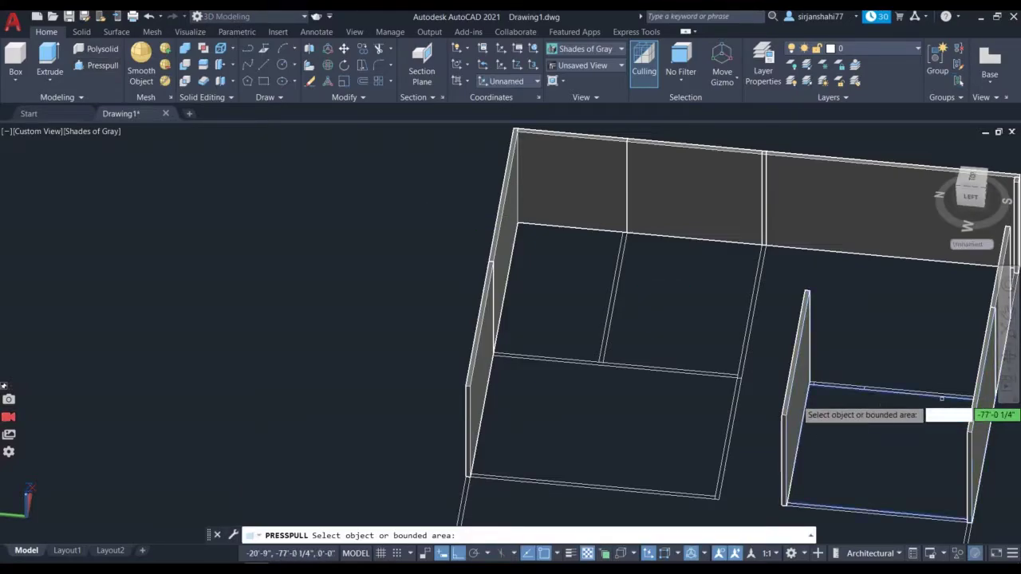
pyautogui.scroll(6, 850, 380)
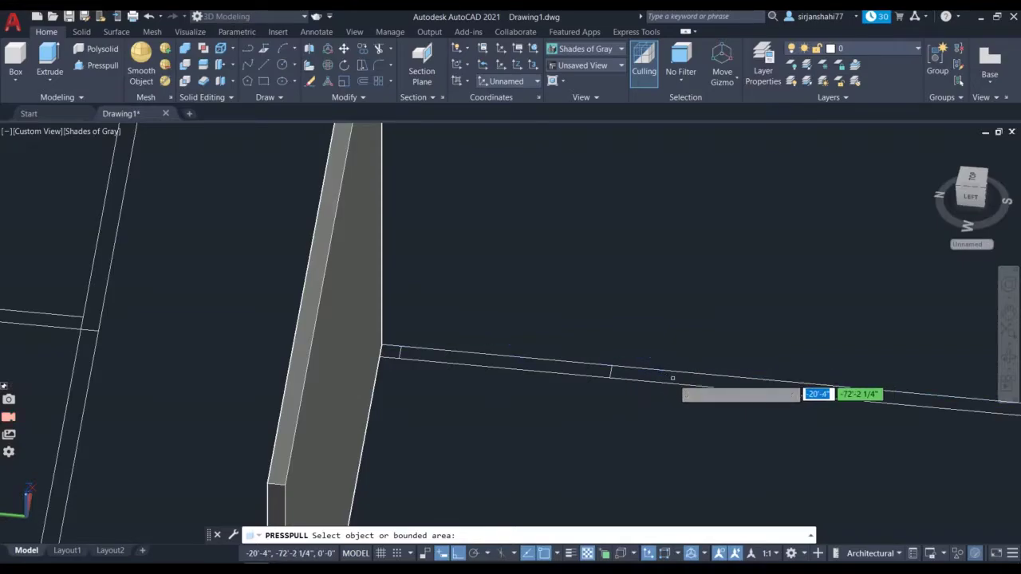
pyautogui.scroll(-6, 653, 374)
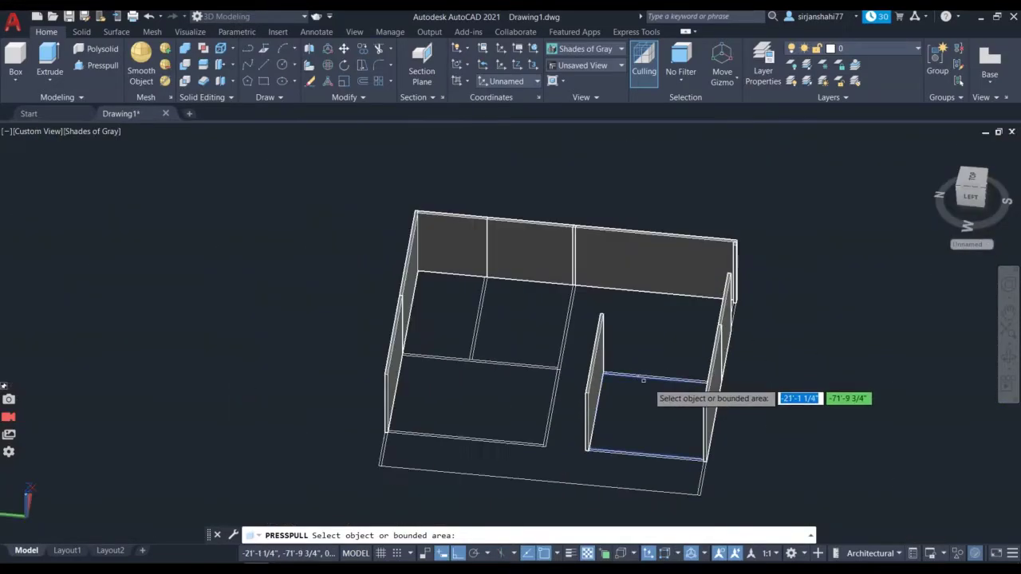
pyautogui.scroll(6, 644, 380)
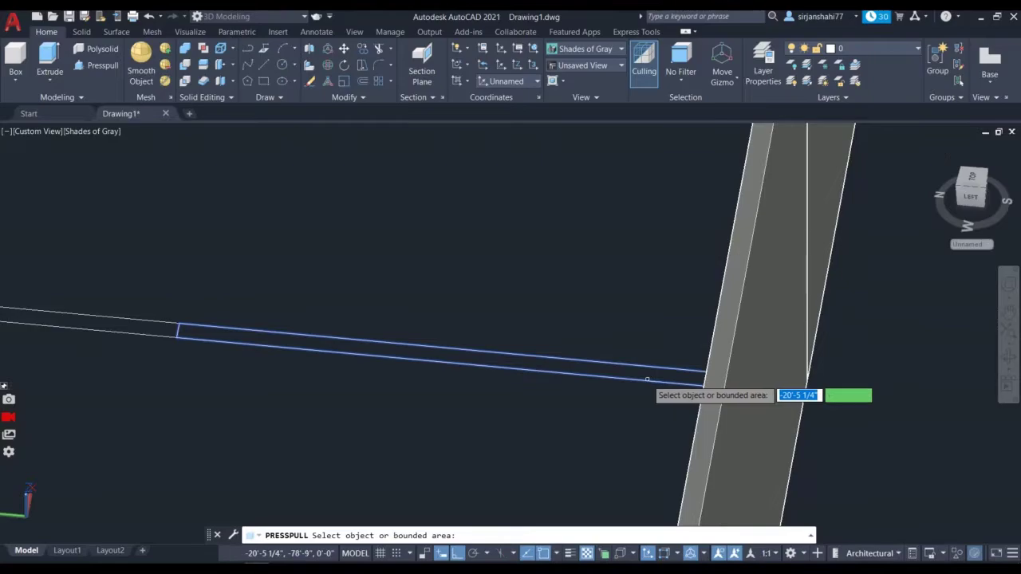
pyautogui.click(641, 373)
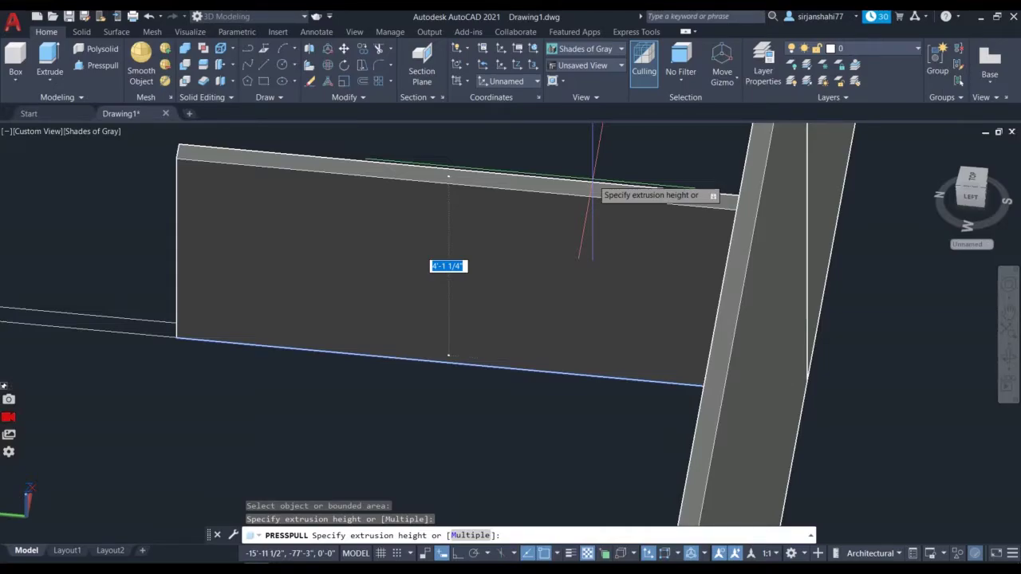
pyautogui.write("'")
pyautogui.press('Return')
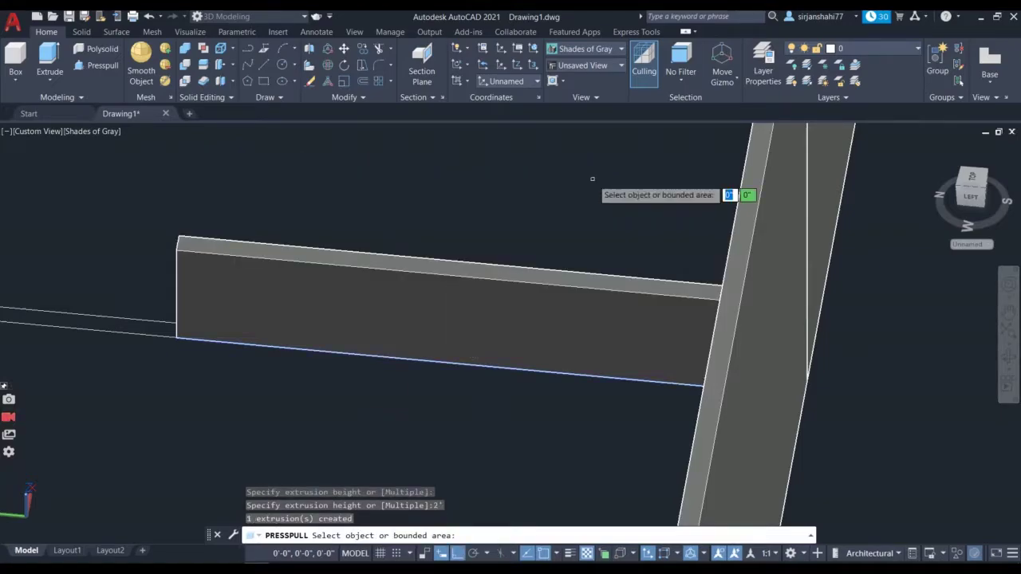
pyautogui.scroll(-5, 592, 179)
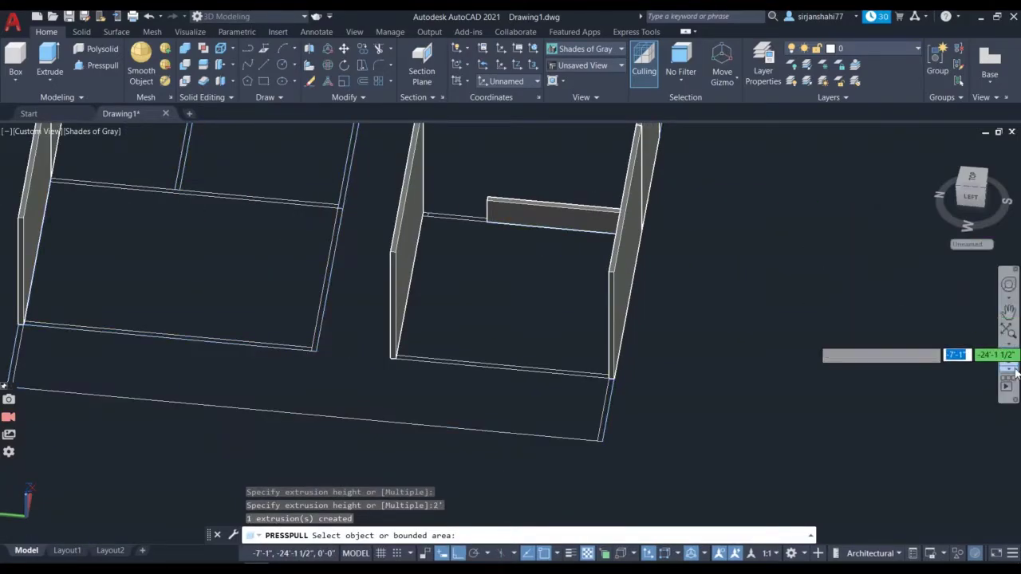
# - Orbit the model around to face the front wall gap, then end the press-pull
pyautogui.click(1012, 370)
pyautogui.moveTo(838, 356); pyautogui.dragTo(755, 347)
pyautogui.moveTo(349, 337); pyautogui.dragTo(472, 310)
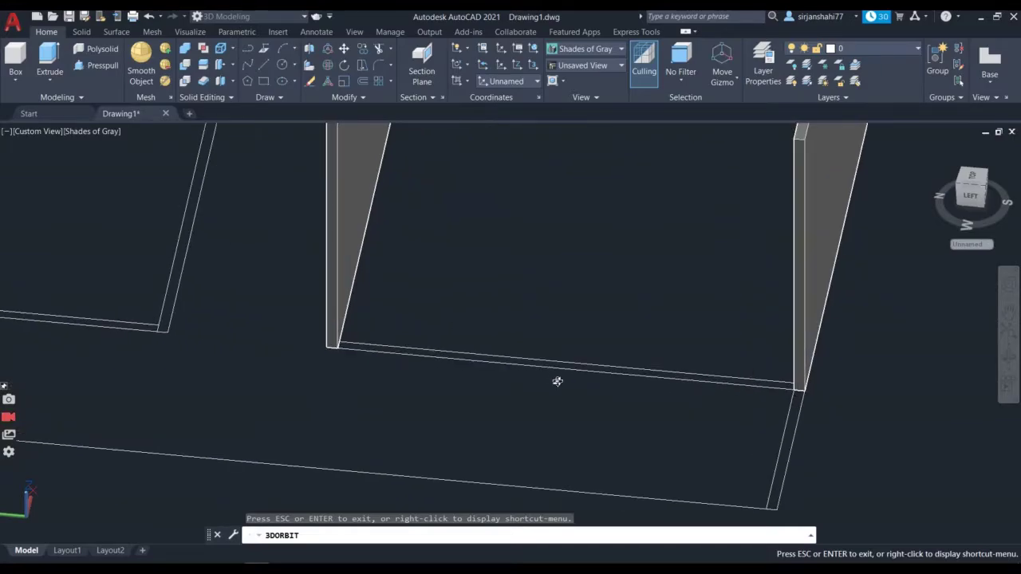
pyautogui.press('Escape')
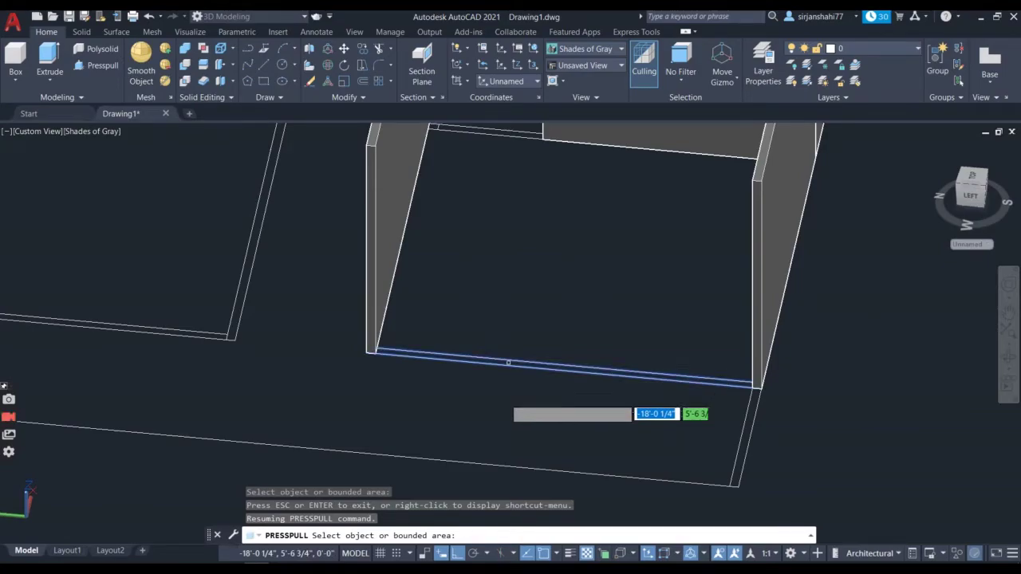
pyautogui.press('Return')
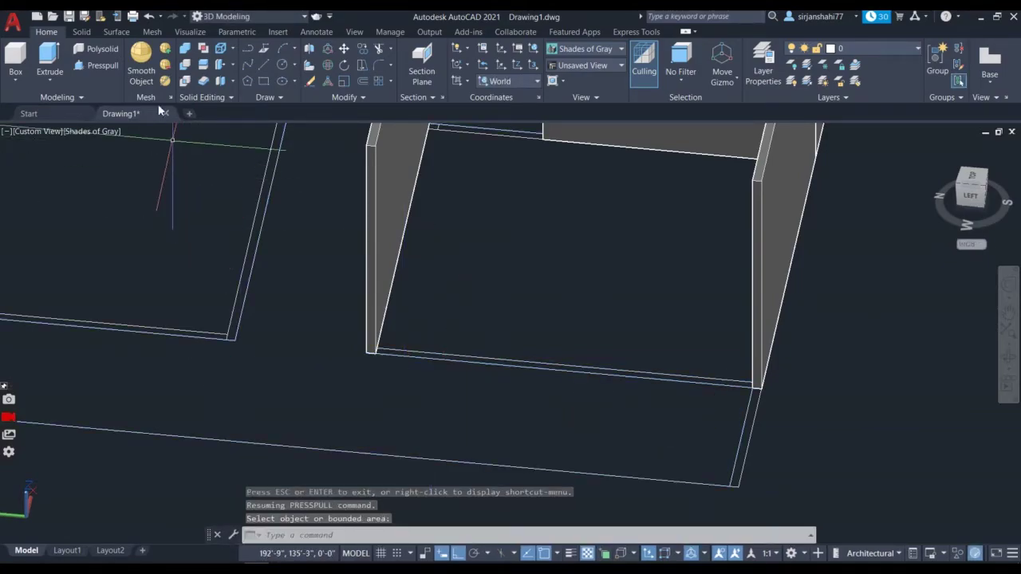
# - Draw a line 4' along the edge from the wall corner, then across the wall strip
pyautogui.click(261, 69)
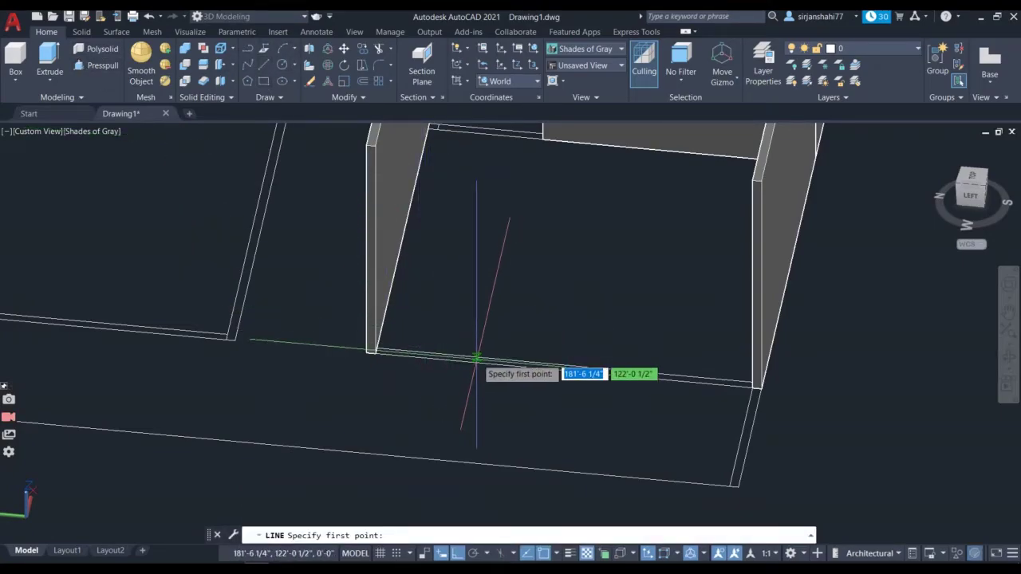
pyautogui.click(375, 349)
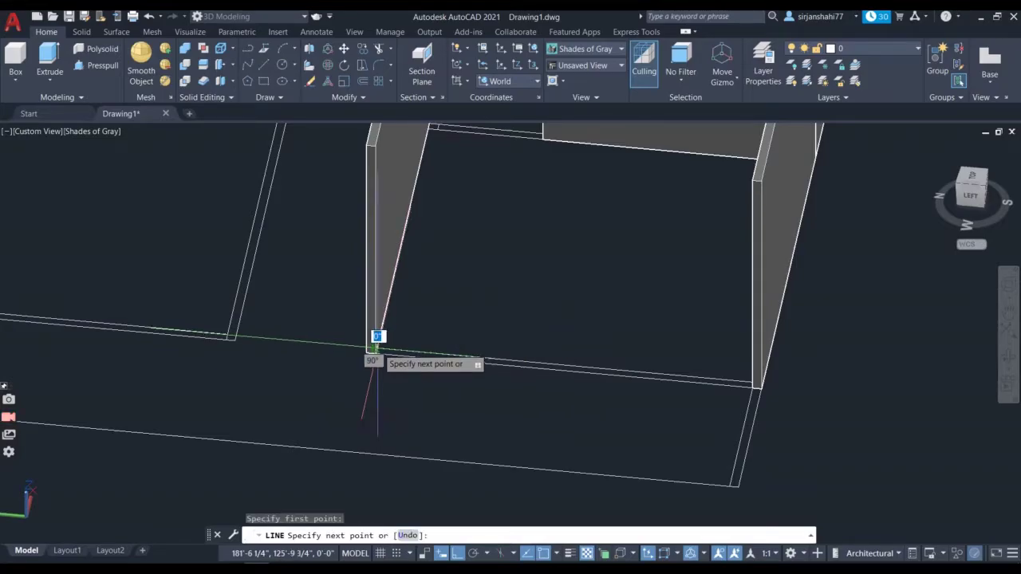
pyautogui.click(376, 345)
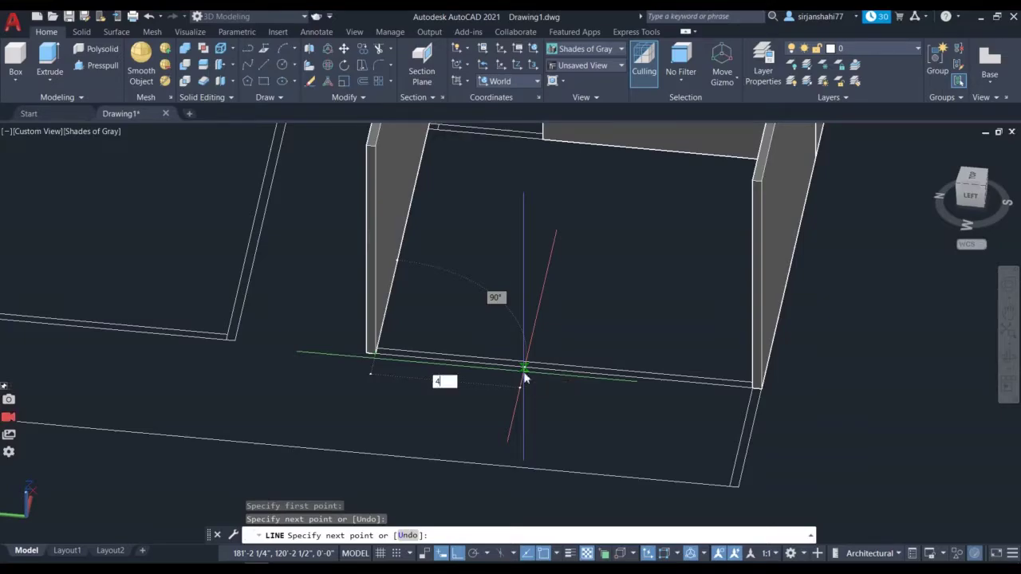
pyautogui.write("4'")
pyautogui.press('Return')
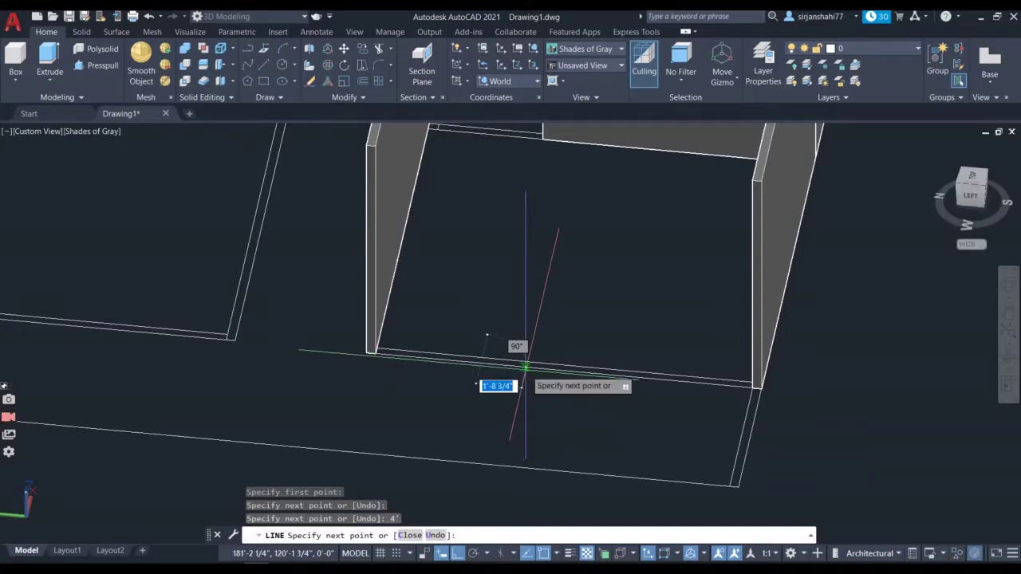
pyautogui.scroll(5, 520, 361)
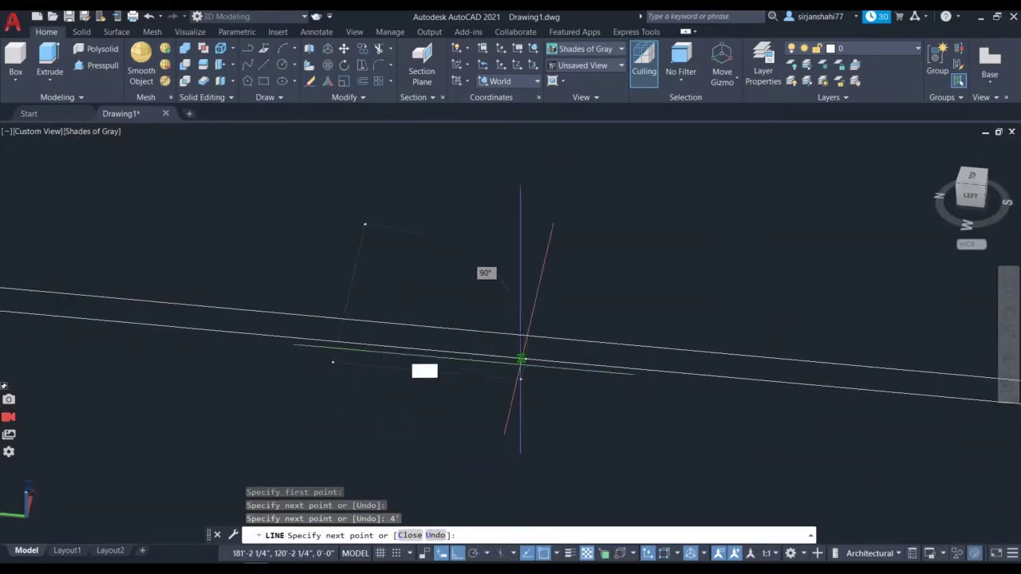
pyautogui.click(342, 320)
pyautogui.scroll(-5, 342, 319)
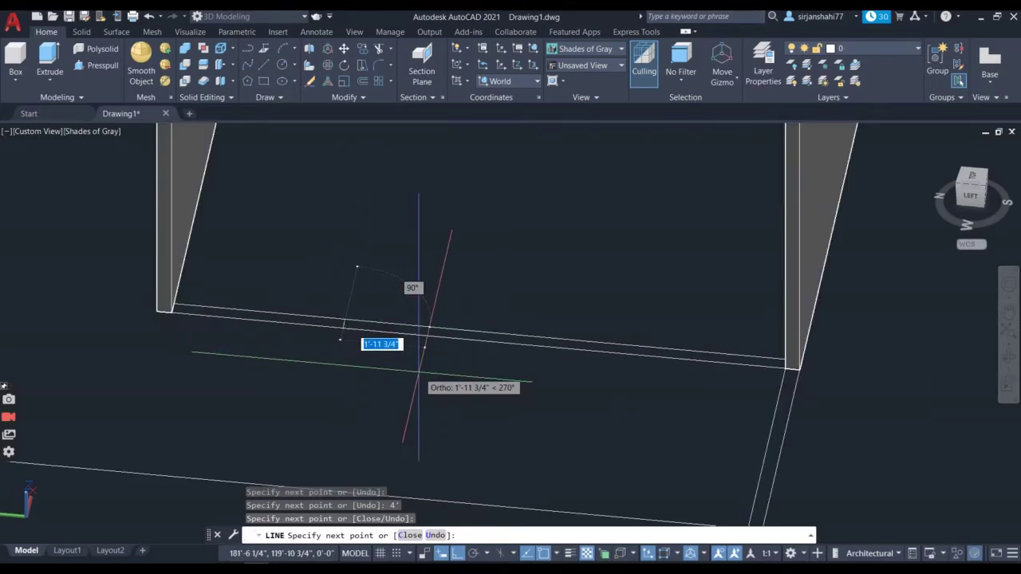
pyautogui.press('Escape')
pyautogui.scroll(-3, 447, 311)
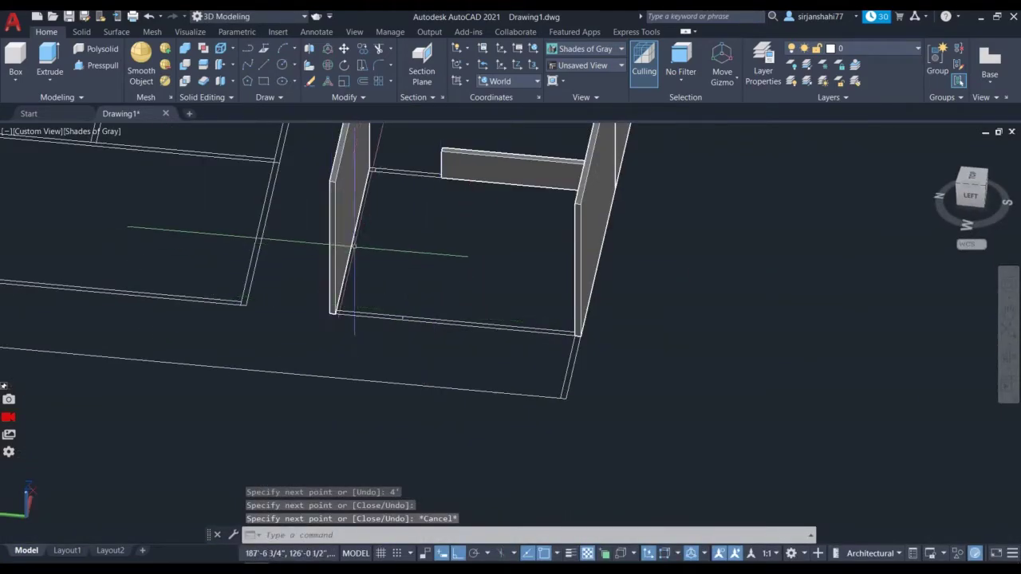
pyautogui.scroll(2, 354, 228)
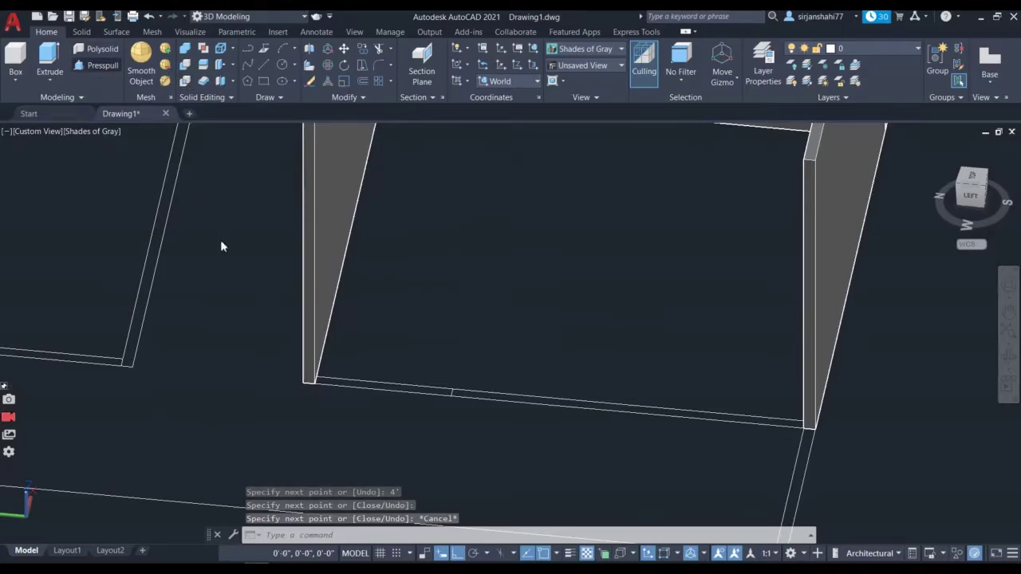
pyautogui.hotkey('ctrl', 'shift', 'e')
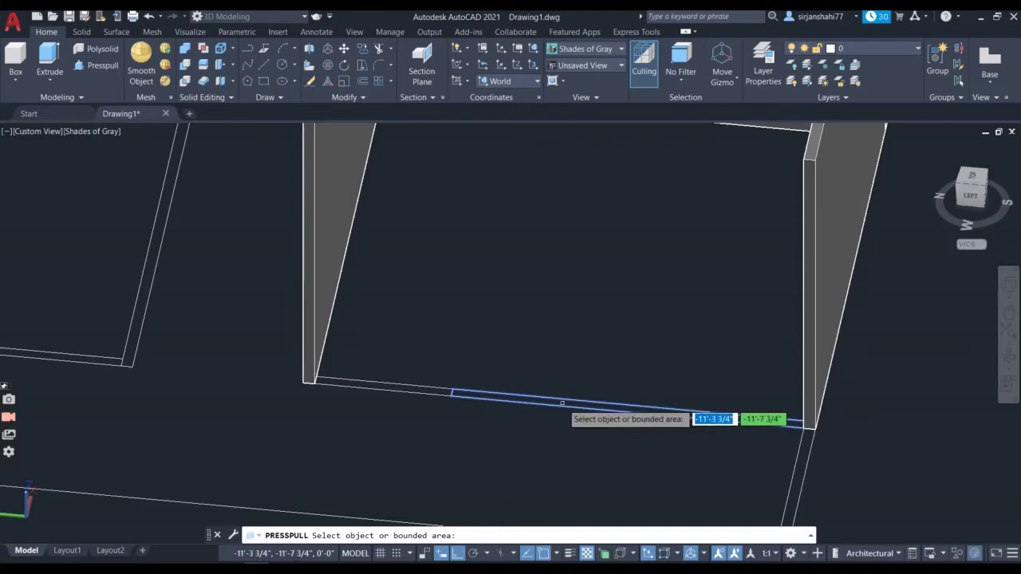
# - Raise the strip beside the opening into a 2' high sill
pyautogui.click(593, 405)
pyautogui.write('1')
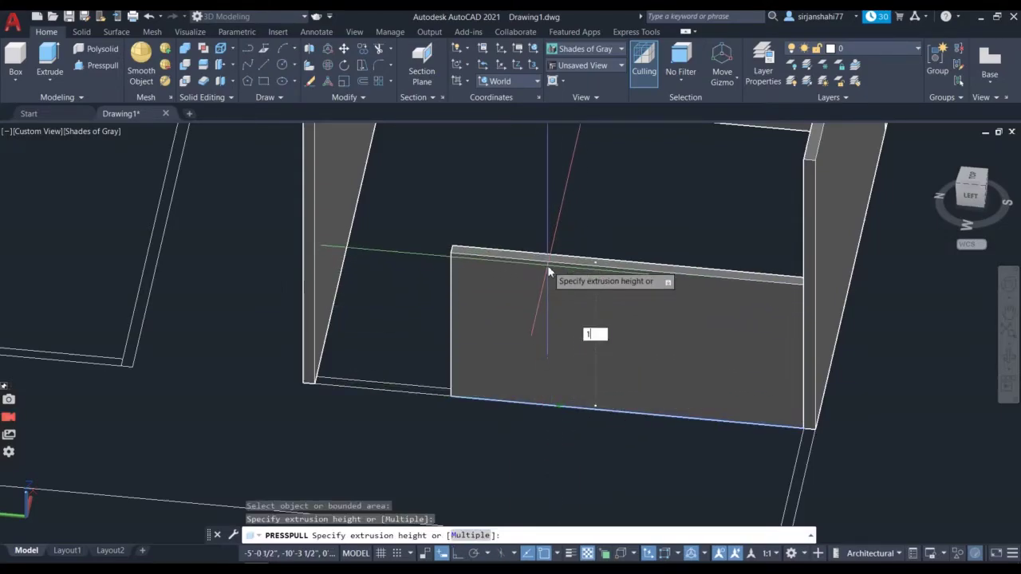
pyautogui.press('BackSpace')
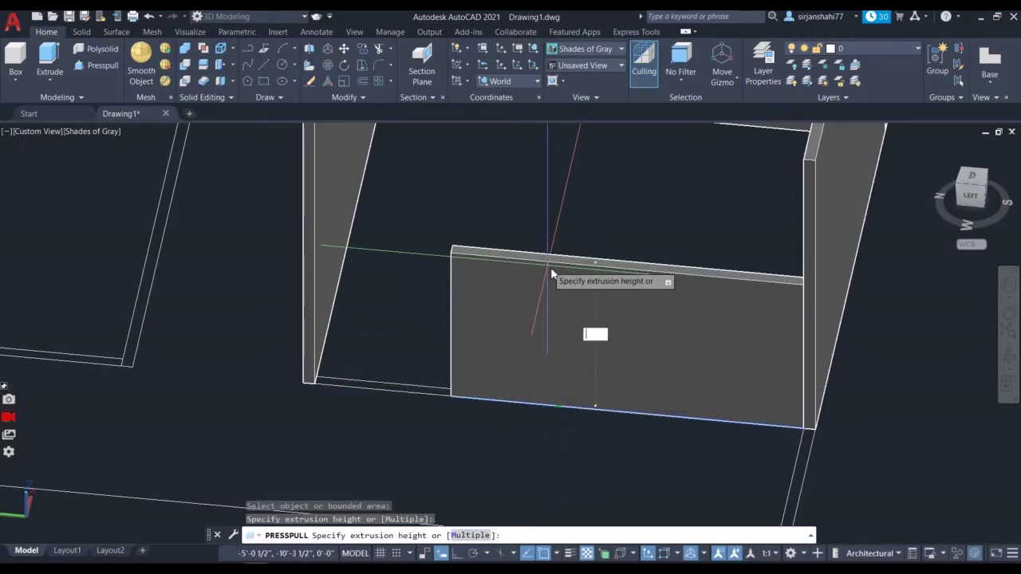
pyautogui.write('2')
pyautogui.press('Return')
pyautogui.scroll(-3, 670, 374)
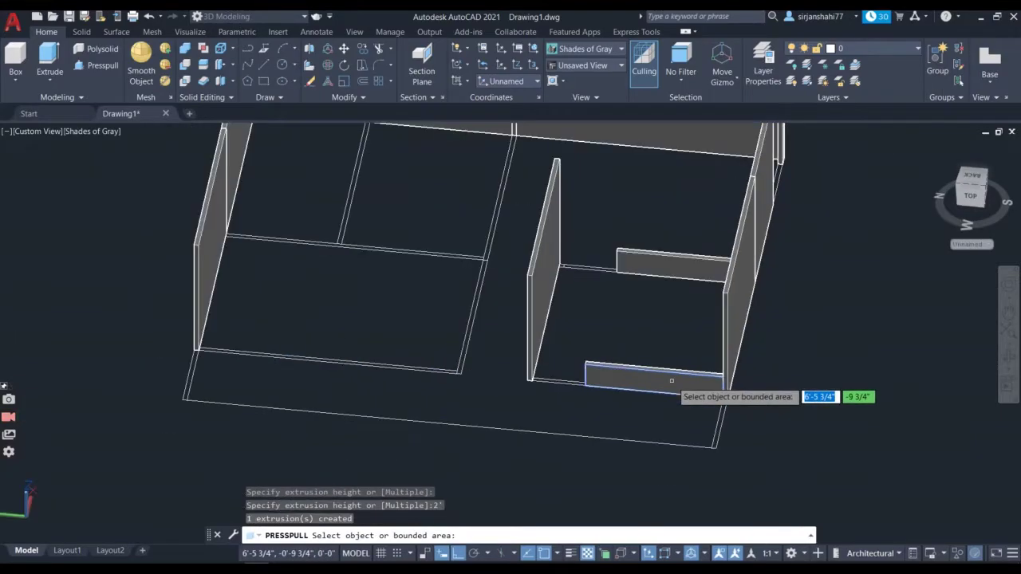
# - Orbit to an oblique view from above to inspect both sills
pyautogui.keyDown('shift'); pyautogui.moveTo(939, 375); pyautogui.dragTo(939, 375, button='middle'); pyautogui.keyUp('shift')
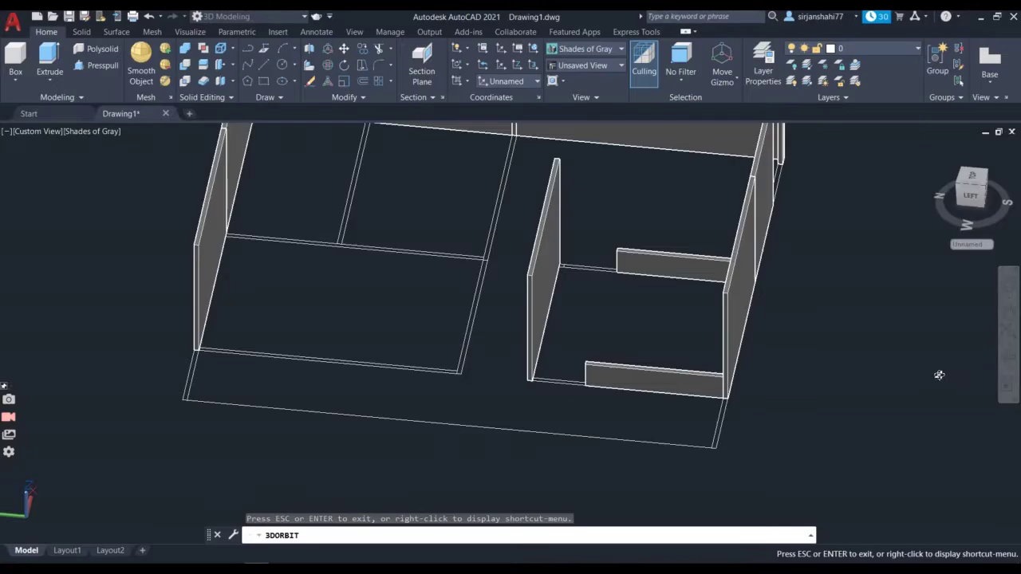
pyautogui.keyDown('shift'); pyautogui.moveTo(848, 427); pyautogui.dragTo(668, 317, button='middle'); pyautogui.keyUp('shift')
pyautogui.scroll(5, 479, 314)
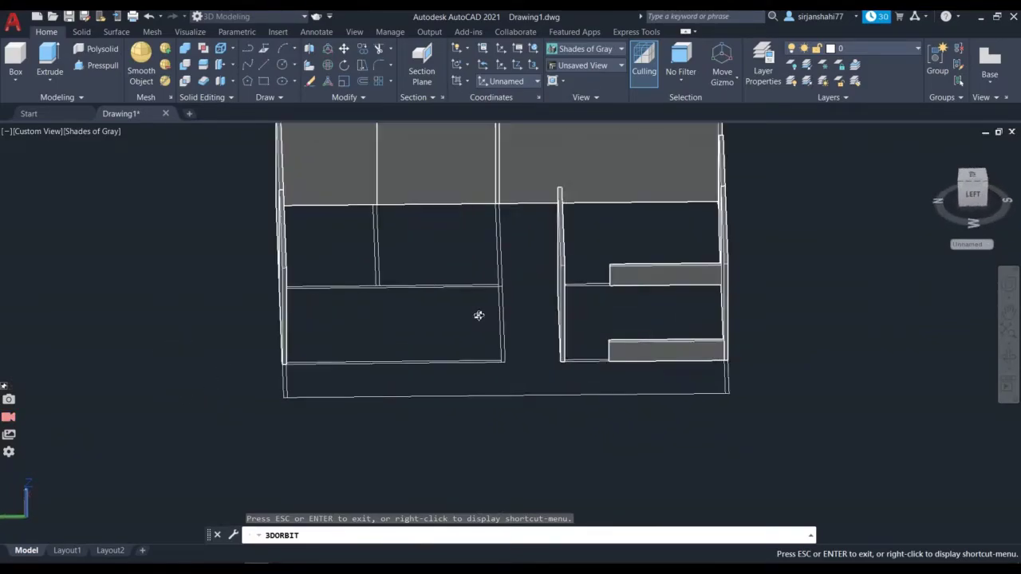
pyautogui.keyDown('shift'); pyautogui.moveTo(501, 314); pyautogui.dragTo(755, 262, button='middle'); pyautogui.keyUp('shift')
pyautogui.scroll(5, 743, 248)
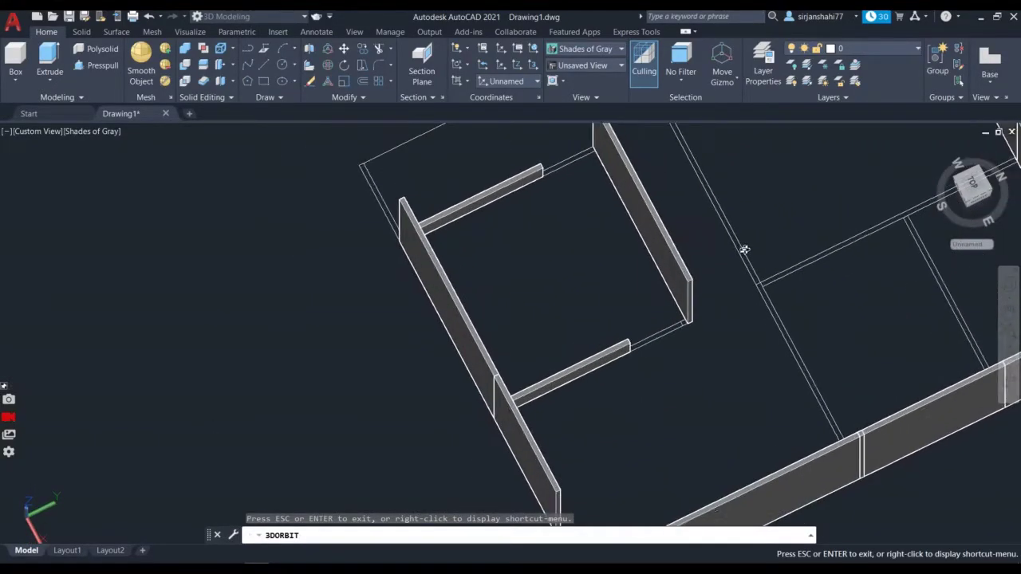
pyautogui.press('Escape')
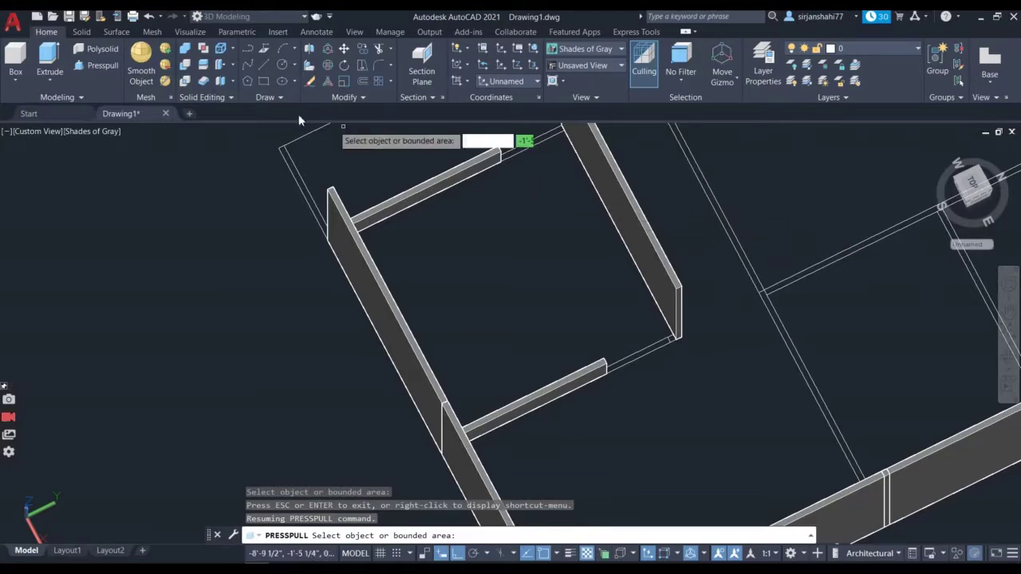
# - Draw a short line across the wall end from its endpoint
pyautogui.click(265, 64)
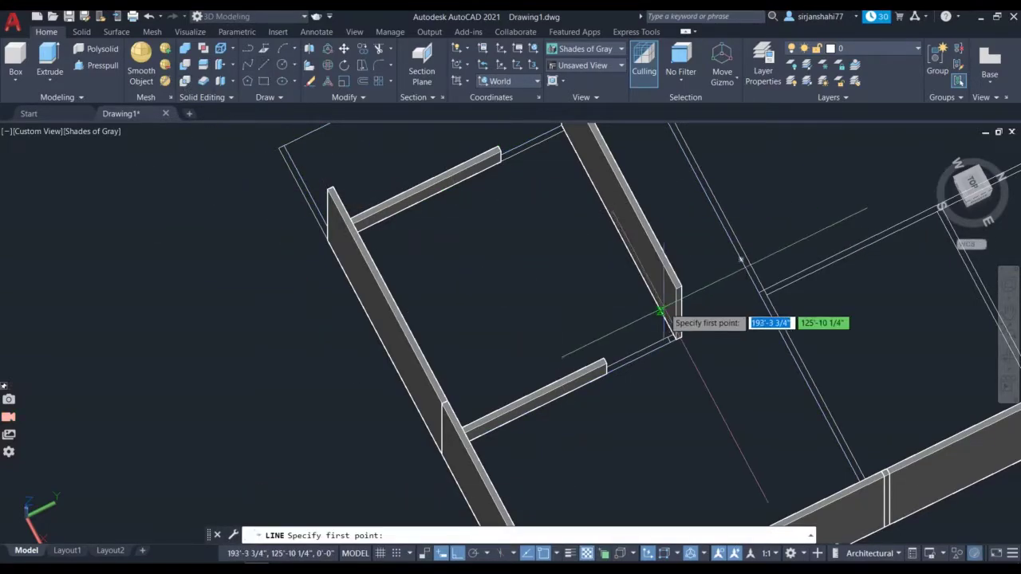
pyautogui.scroll(2, 763, 279)
pyautogui.scroll(1, 764, 289)
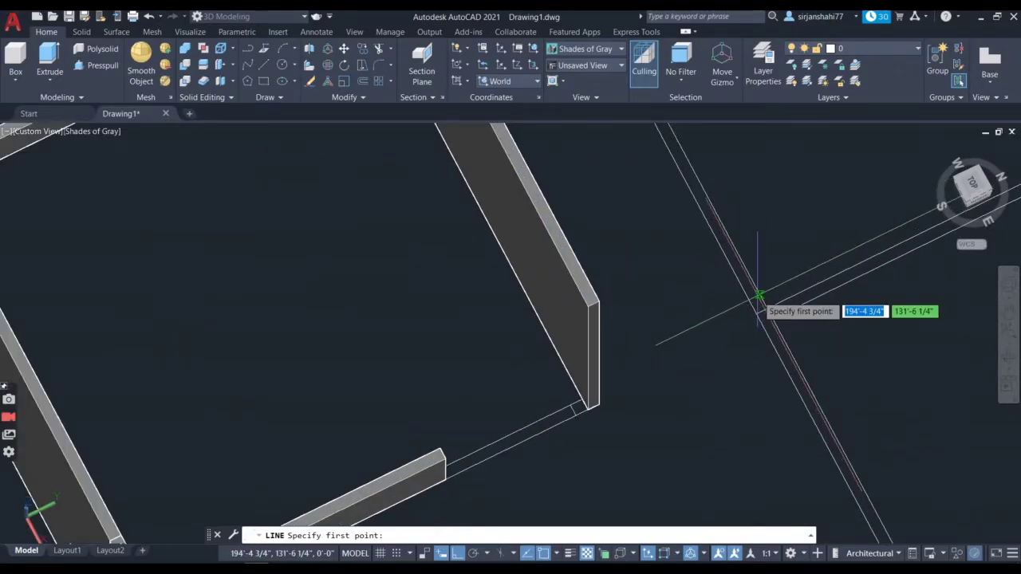
pyautogui.click(761, 299)
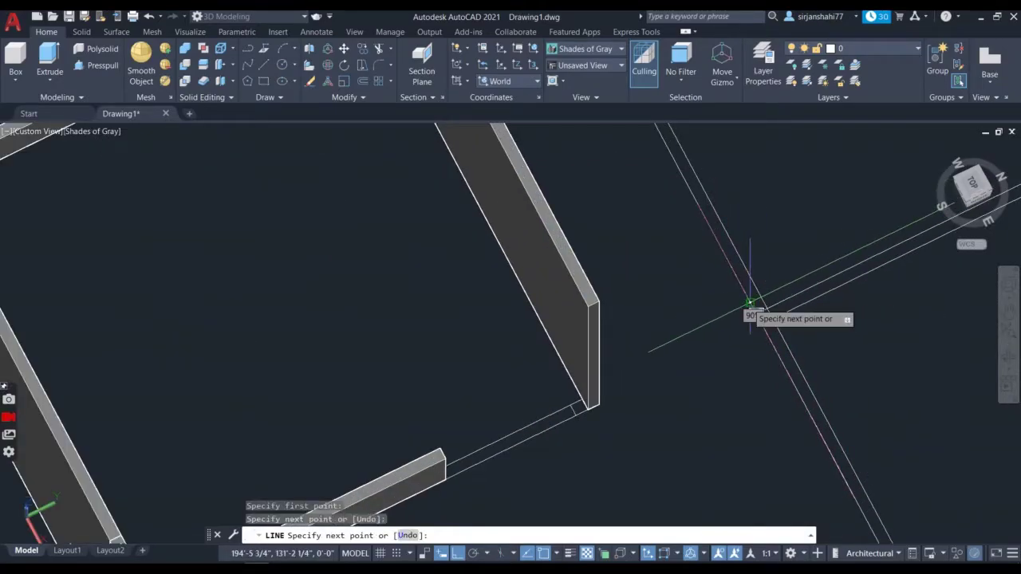
pyautogui.click(750, 303)
pyautogui.press('Return')
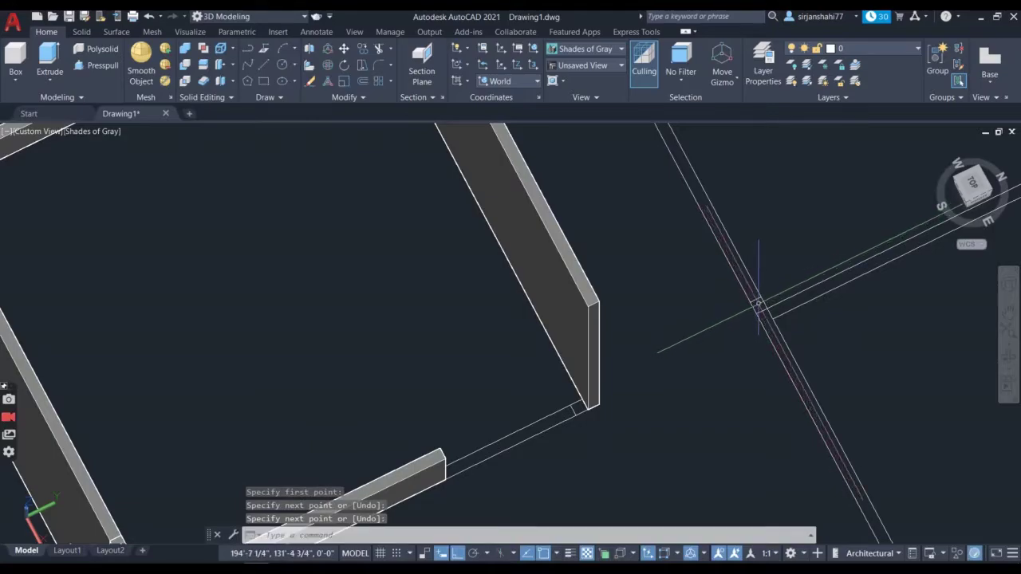
# - Offset the short line 4' toward the opening side
pyautogui.click(756, 301)
pyautogui.write('o')
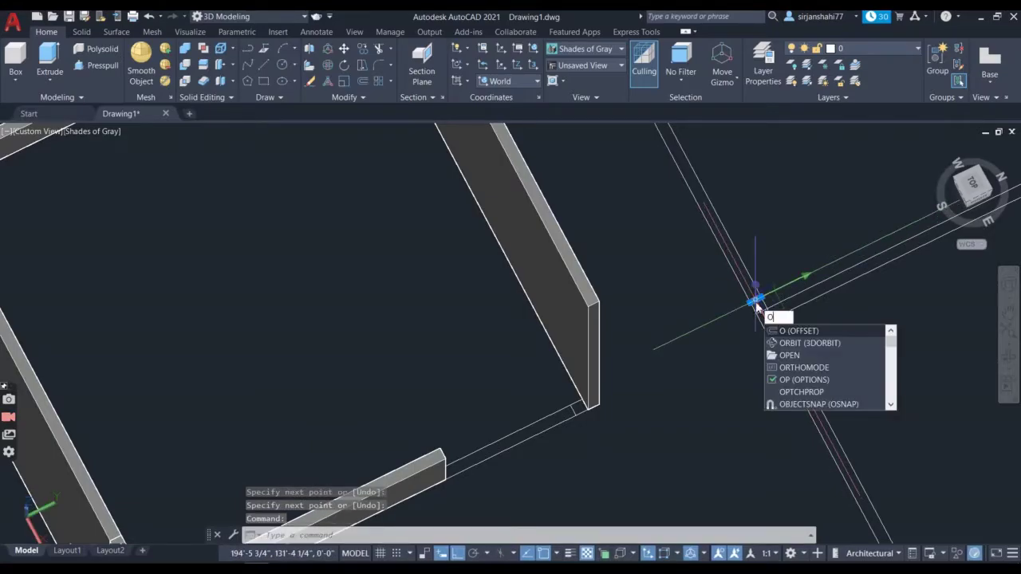
pyautogui.press('Return')
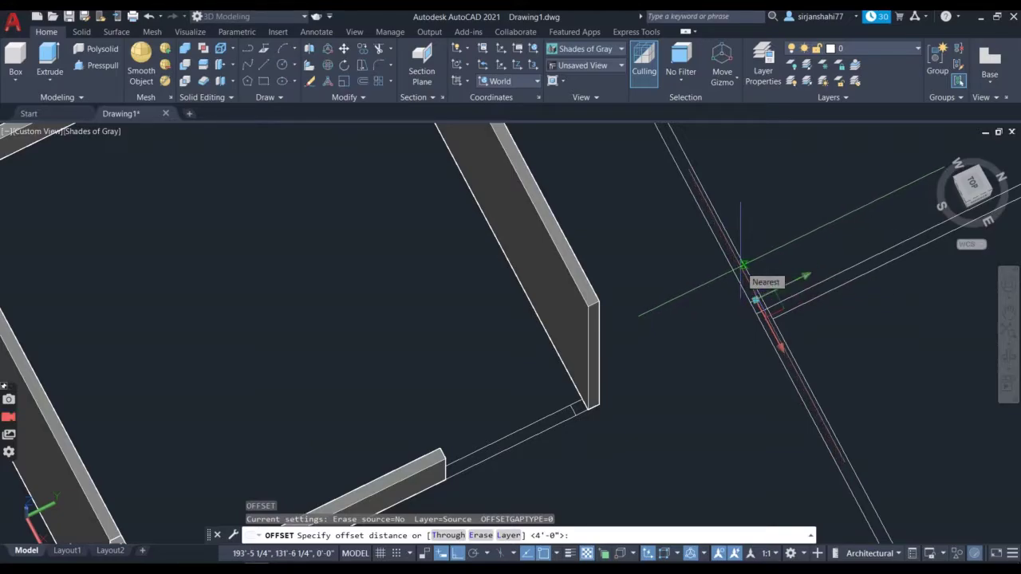
pyautogui.press('Return')
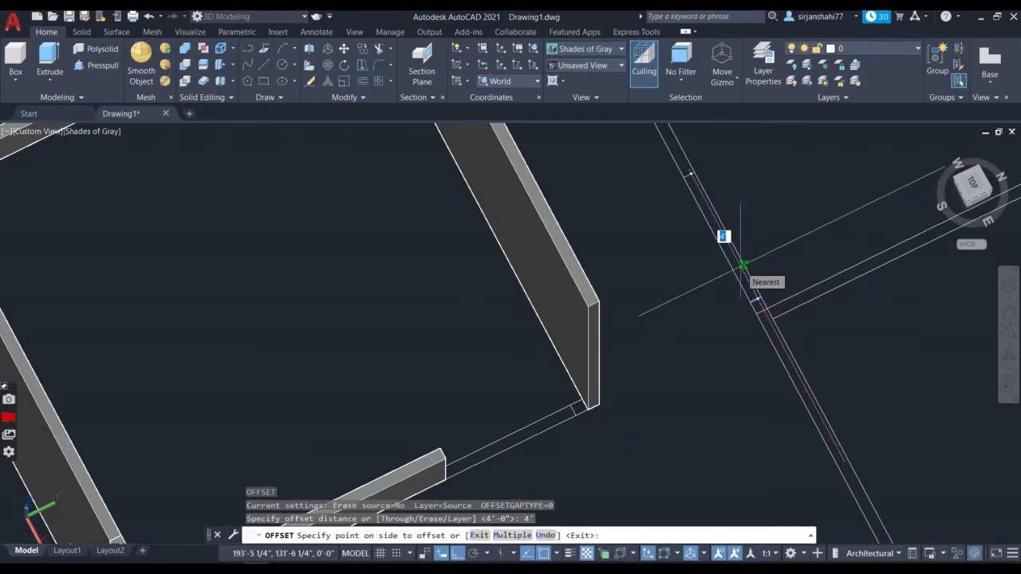
pyautogui.click(659, 272)
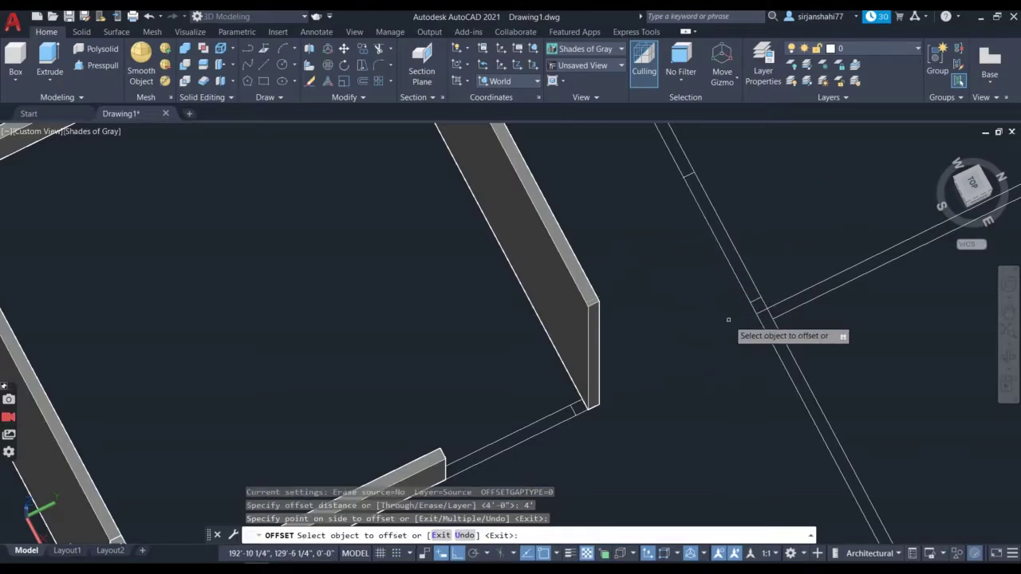
pyautogui.scroll(-5, 728, 320)
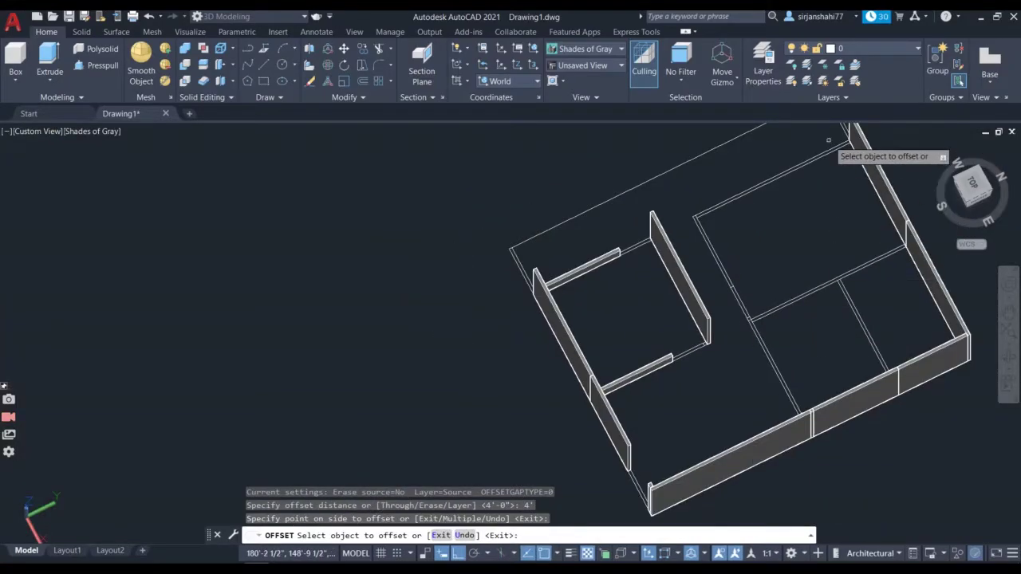
pyautogui.scroll(3, 829, 140)
pyautogui.scroll(-2, 826, 170)
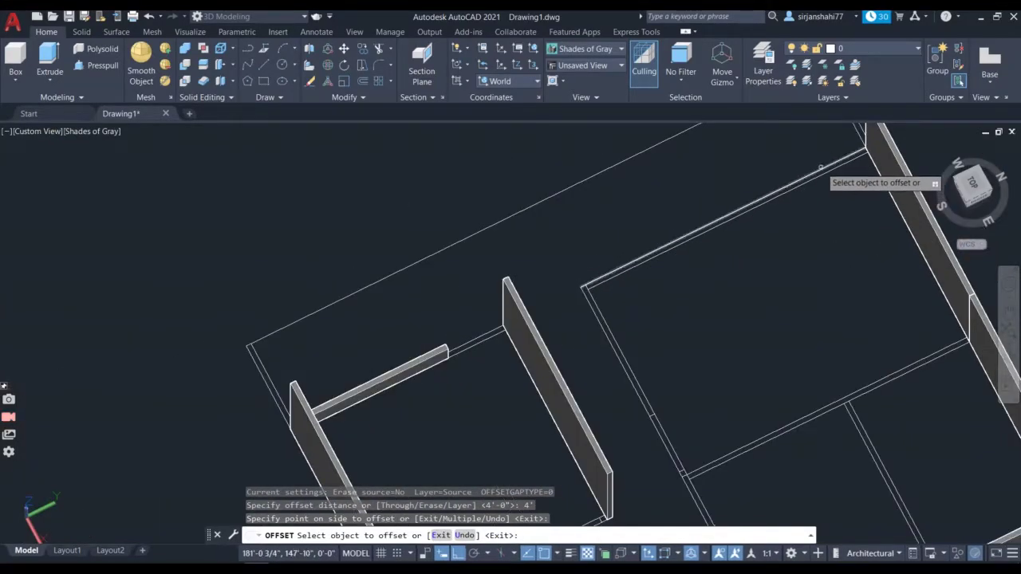
# - Draw a line from the wall edge intersection to the wall corner
pyautogui.click(264, 64)
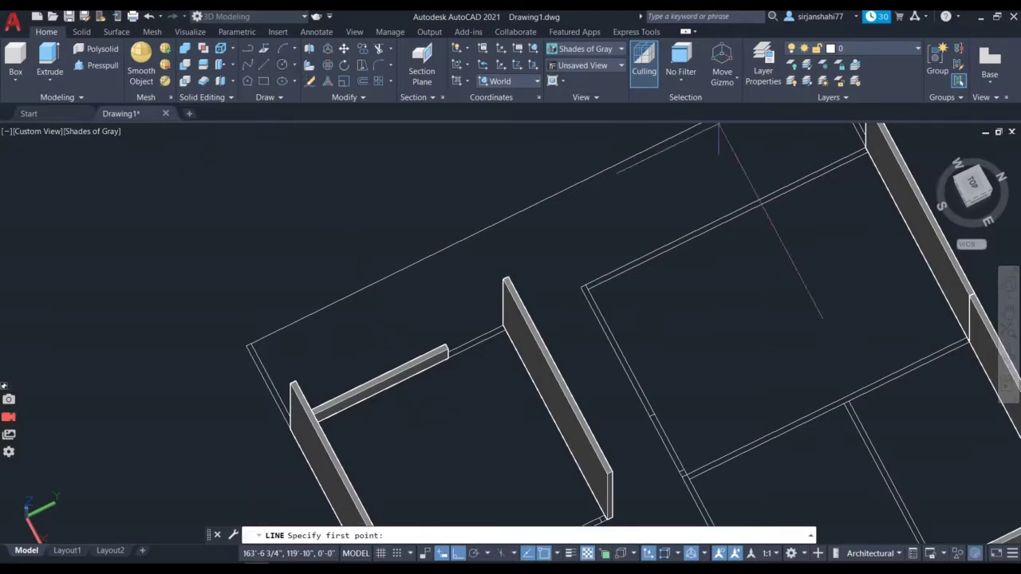
pyautogui.scroll(4, 881, 140)
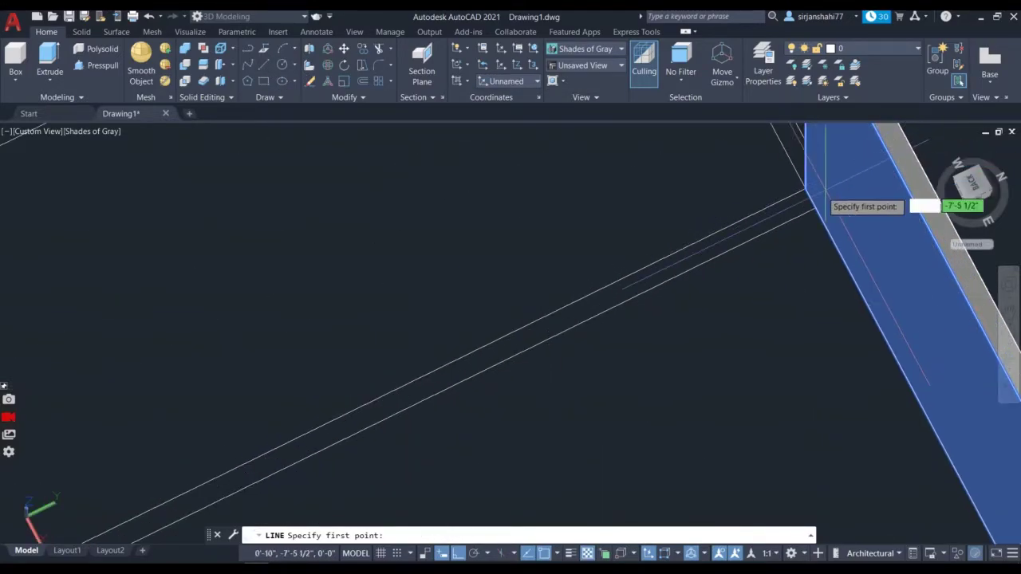
pyautogui.click(772, 205)
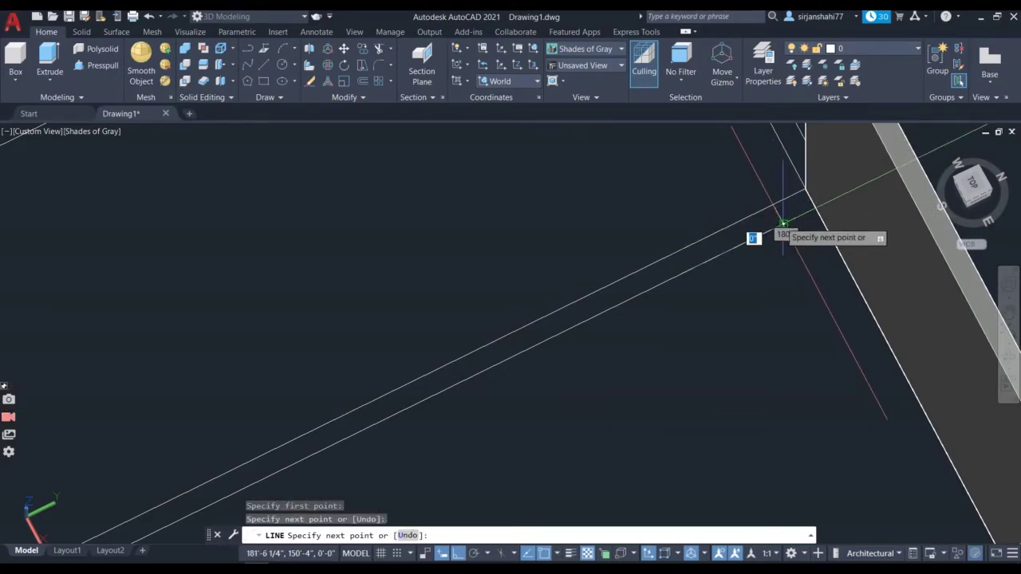
pyautogui.click(783, 224)
pyautogui.press('Return')
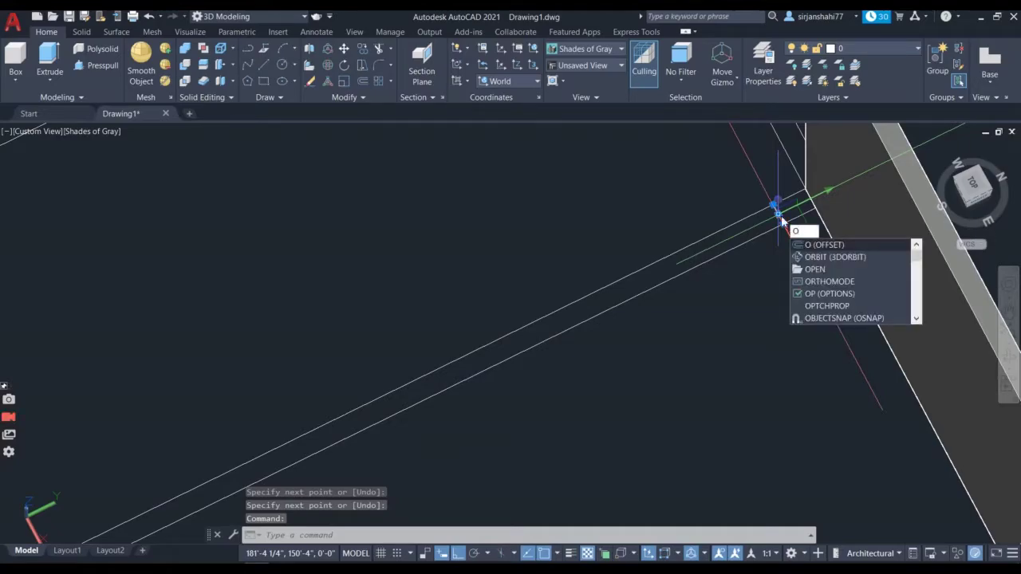
# - Offset that line 4' along the wall to mark another opening
pyautogui.press('Return')
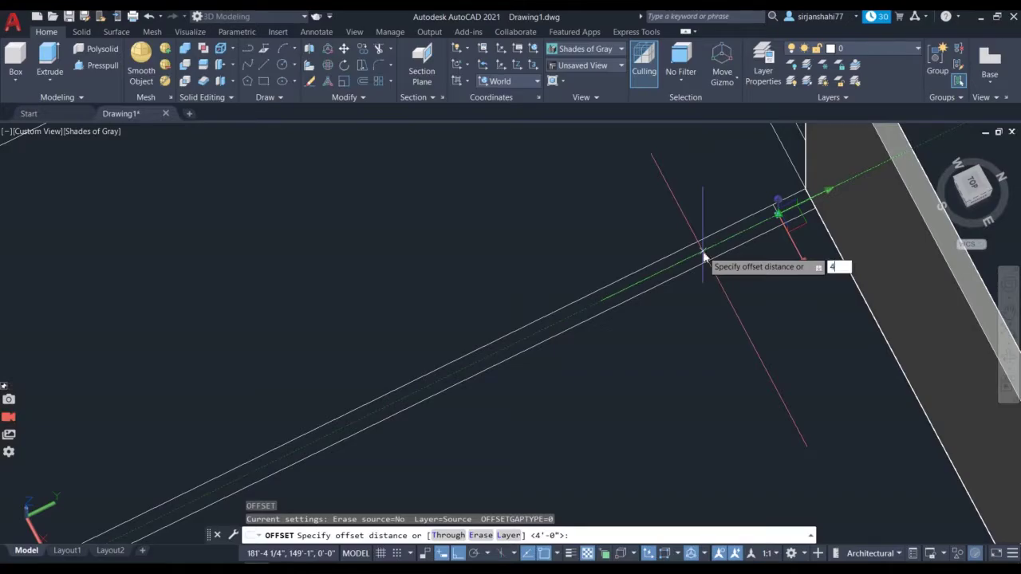
pyautogui.press('Return')
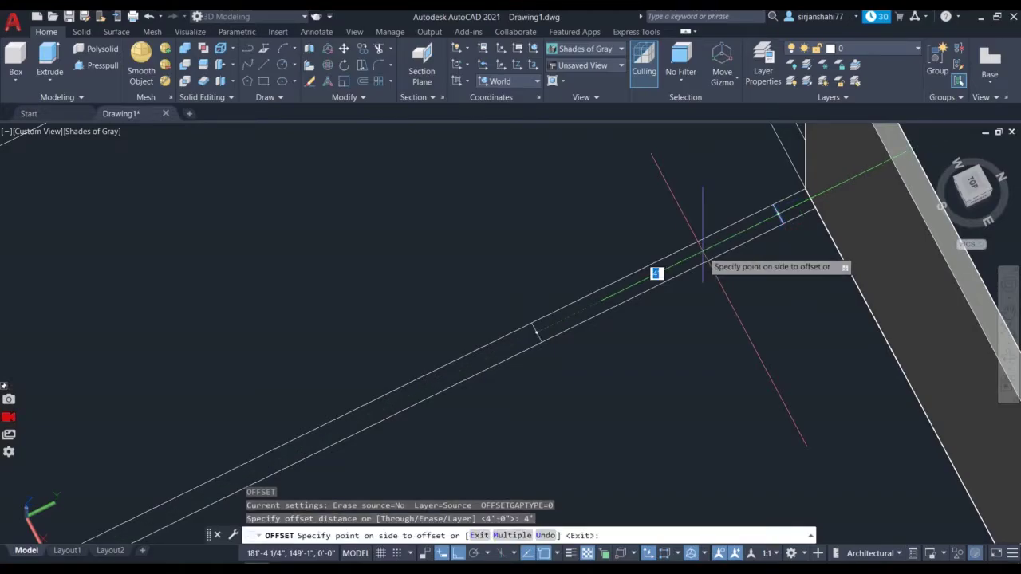
pyautogui.click(547, 424)
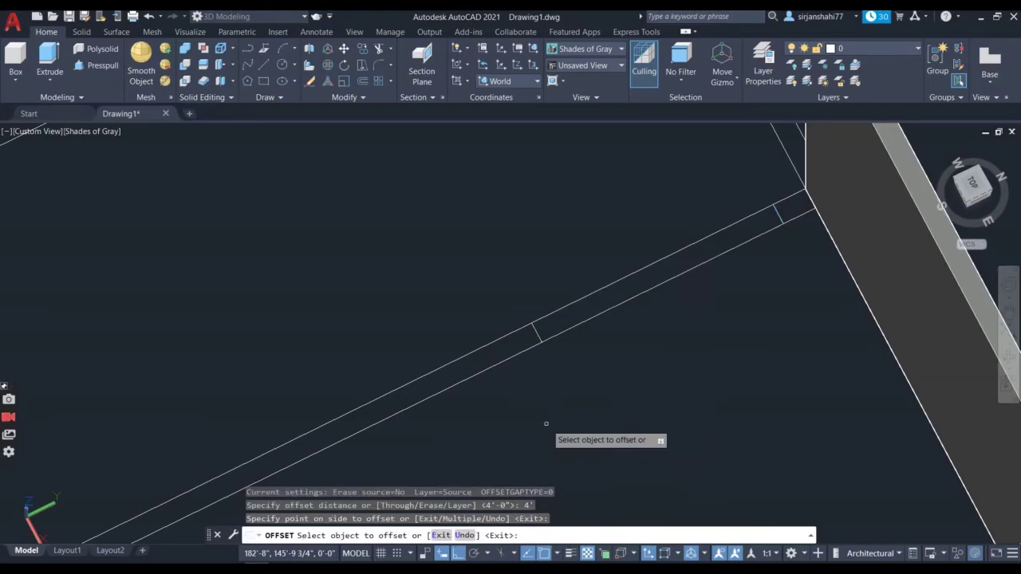
pyautogui.press('Escape')
pyautogui.keyDown('shift'); pyautogui.moveTo(577, 399); pyautogui.dragTo(588, 363, button='middle'); pyautogui.keyUp('shift')
pyautogui.scroll(2, 467, 358)
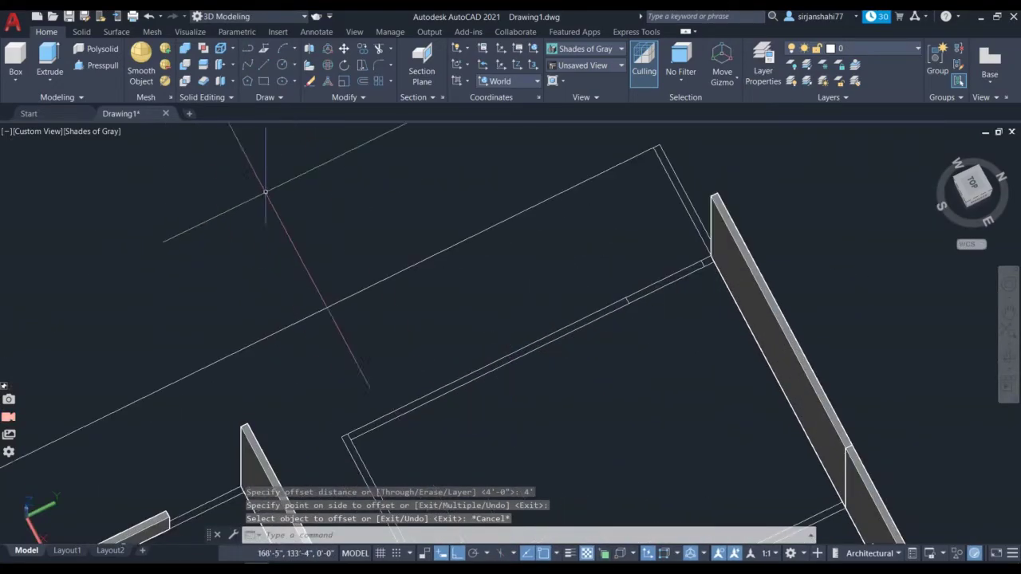
# - Orbit to a left-side view and draw a 7' line leg from the slab's side face
pyautogui.keyDown('shift'); pyautogui.moveTo(643, 399); pyautogui.dragTo(872, 326, button='middle'); pyautogui.keyUp('shift')
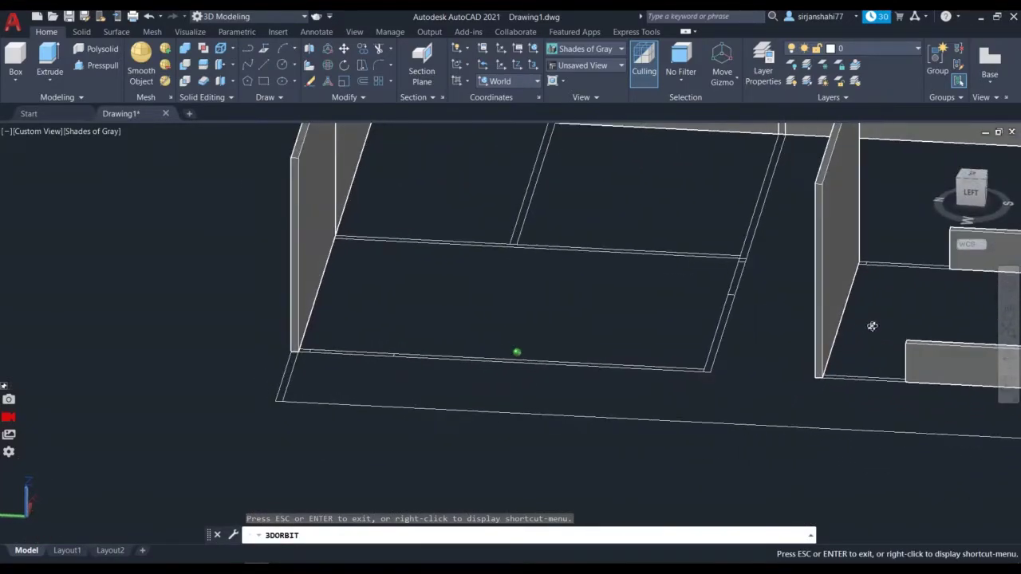
pyautogui.keyDown('shift'); pyautogui.moveTo(528, 239); pyautogui.dragTo(466, 303, button='middle'); pyautogui.keyUp('shift')
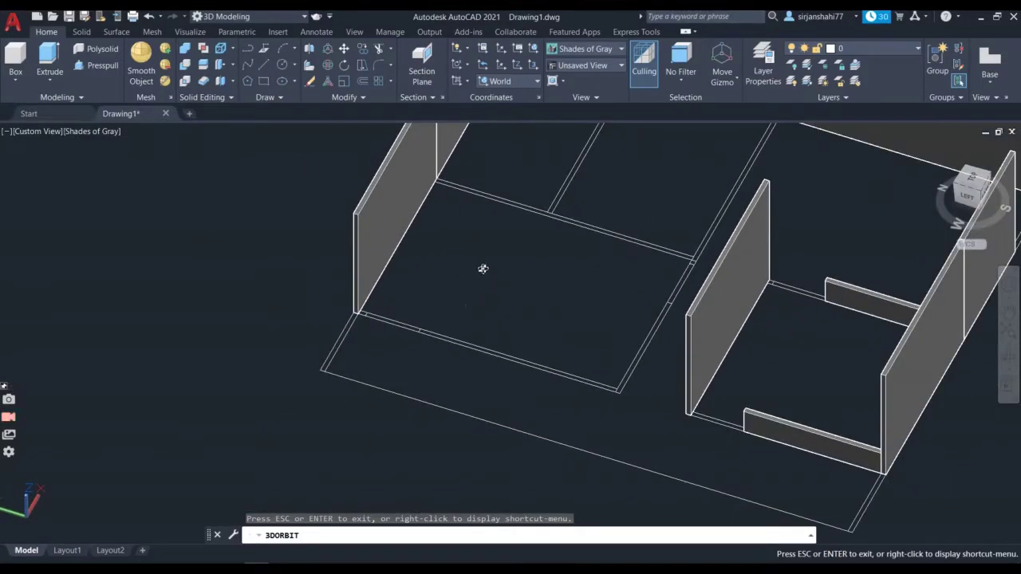
pyautogui.scroll(2, 513, 216)
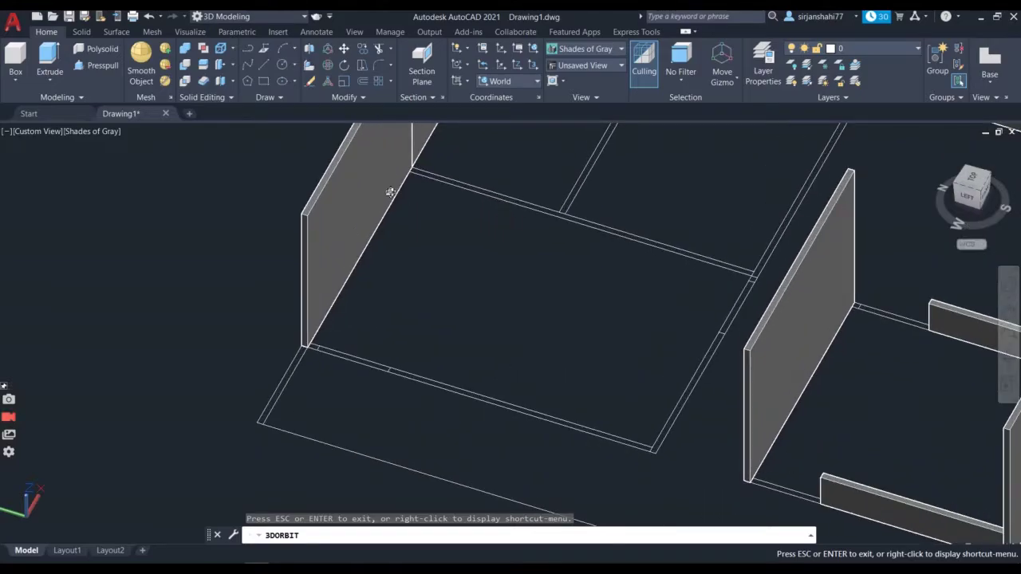
pyautogui.click(263, 66)
pyautogui.scroll(6, 476, 194)
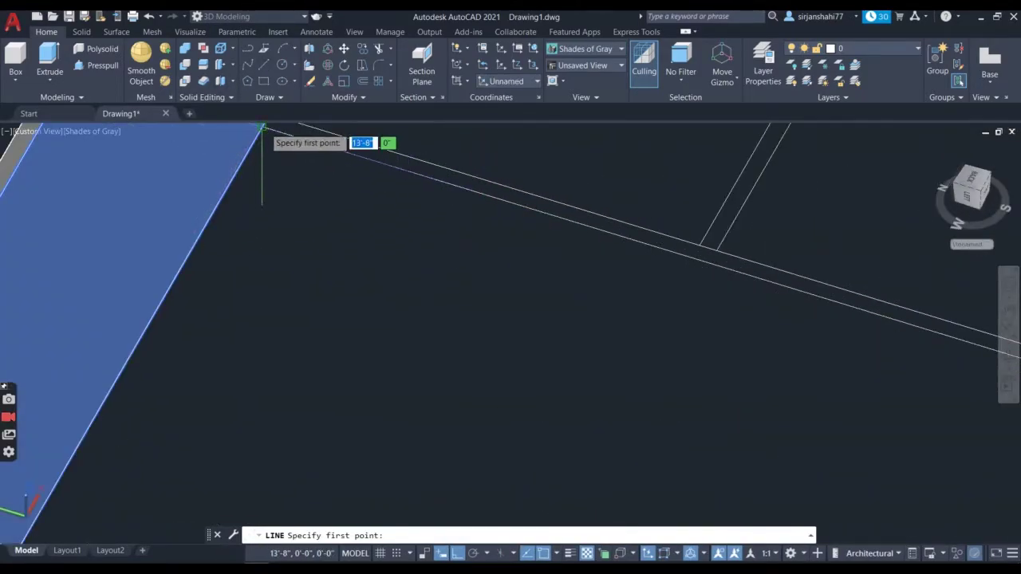
pyautogui.click(257, 143)
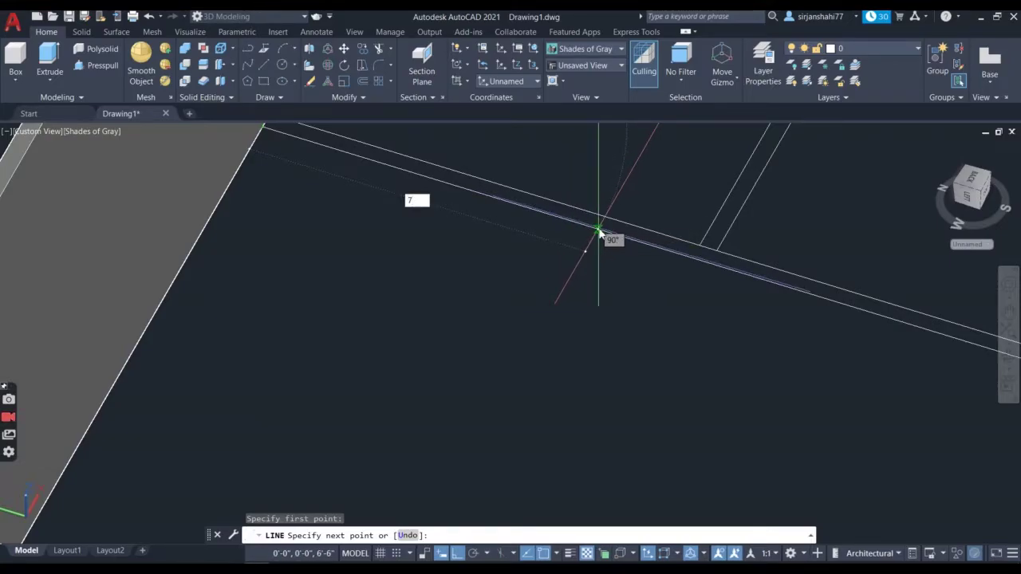
pyautogui.press('Return')
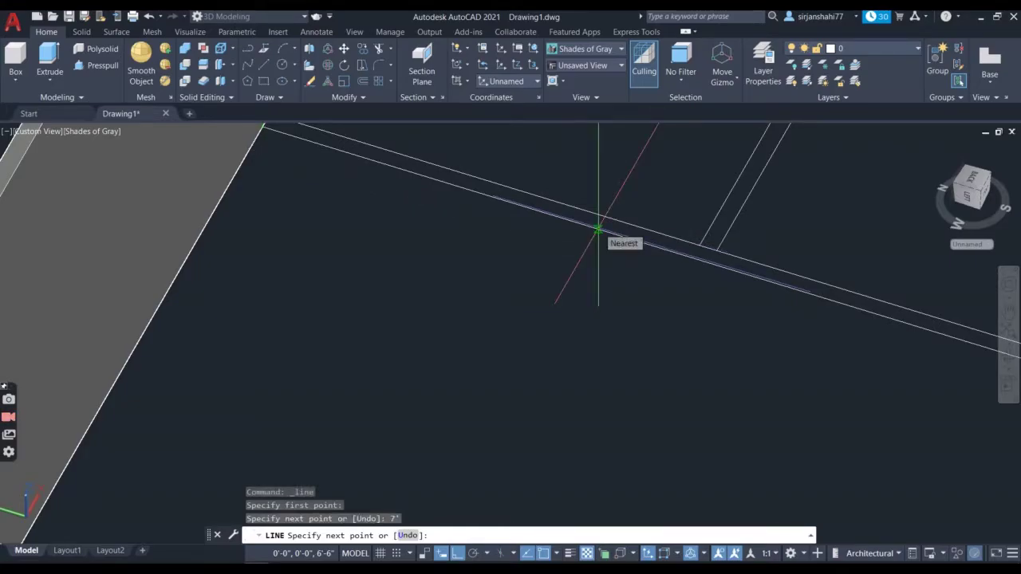
# - Extend the line with a 10' second segment, then select the misplaced line
pyautogui.scroll(-3, 526, 437)
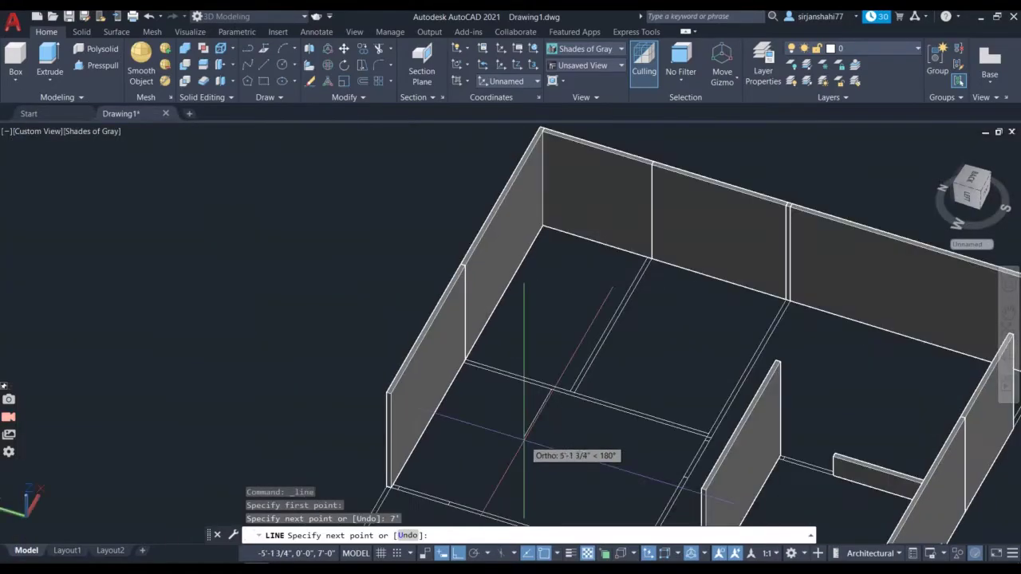
pyautogui.scroll(5, 523, 439)
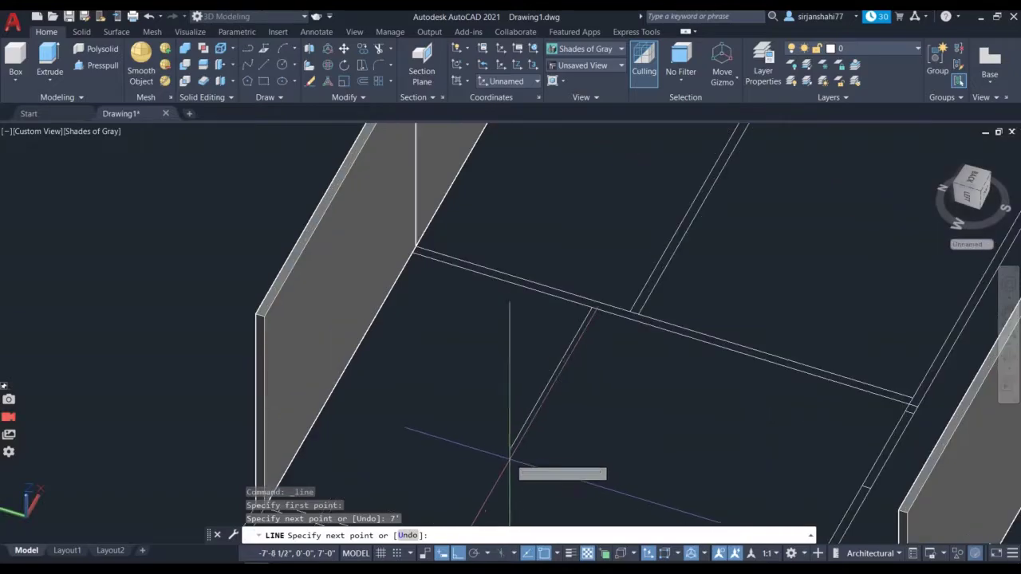
pyautogui.scroll(-4, 503, 444)
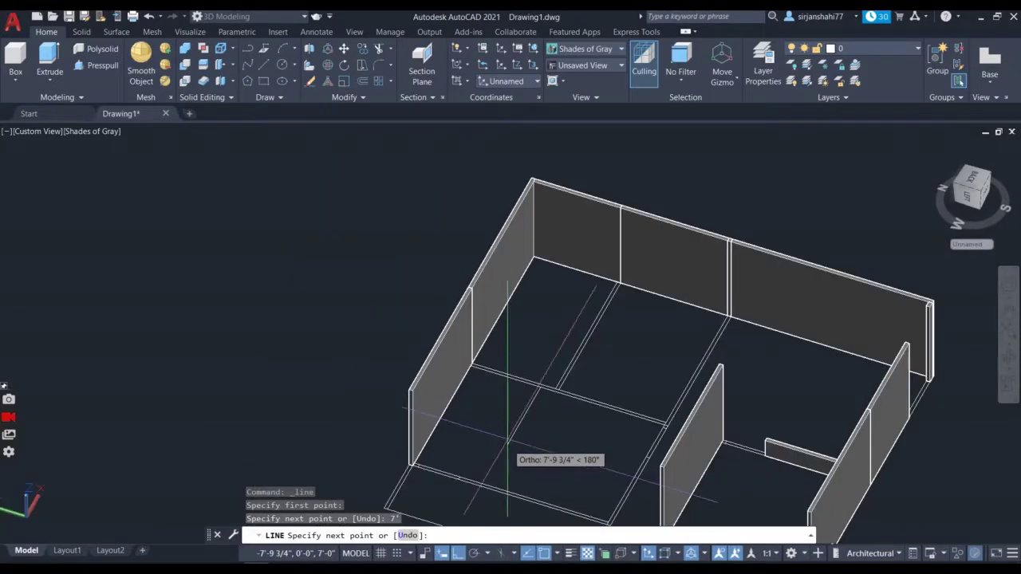
pyautogui.scroll(4, 508, 439)
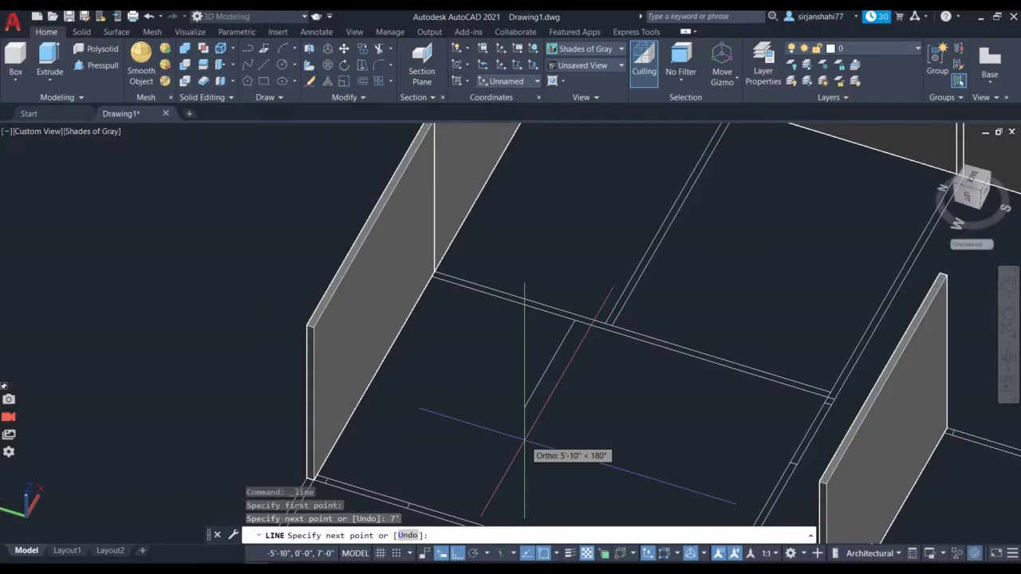
pyautogui.press('Return')
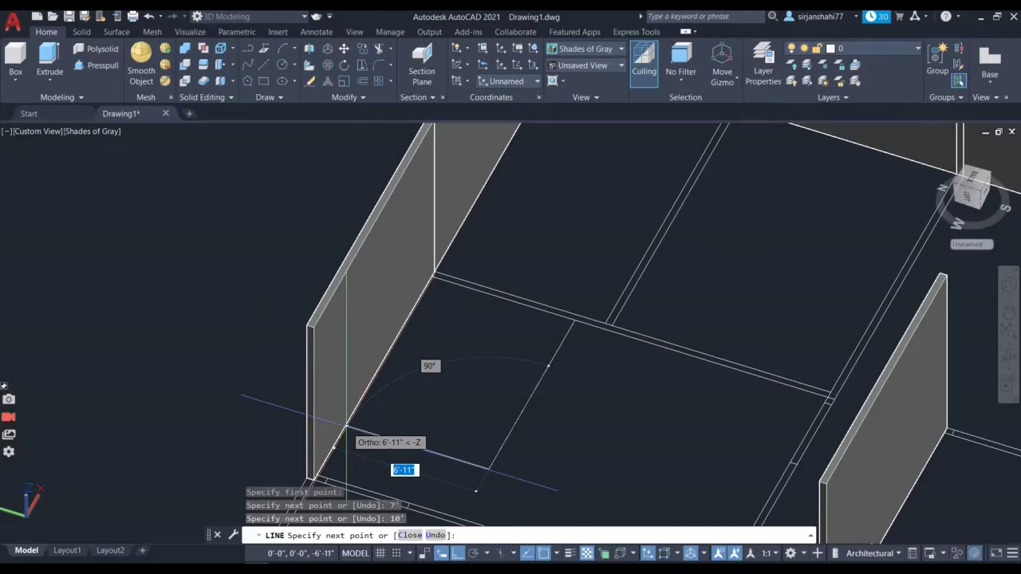
pyautogui.press('Escape')
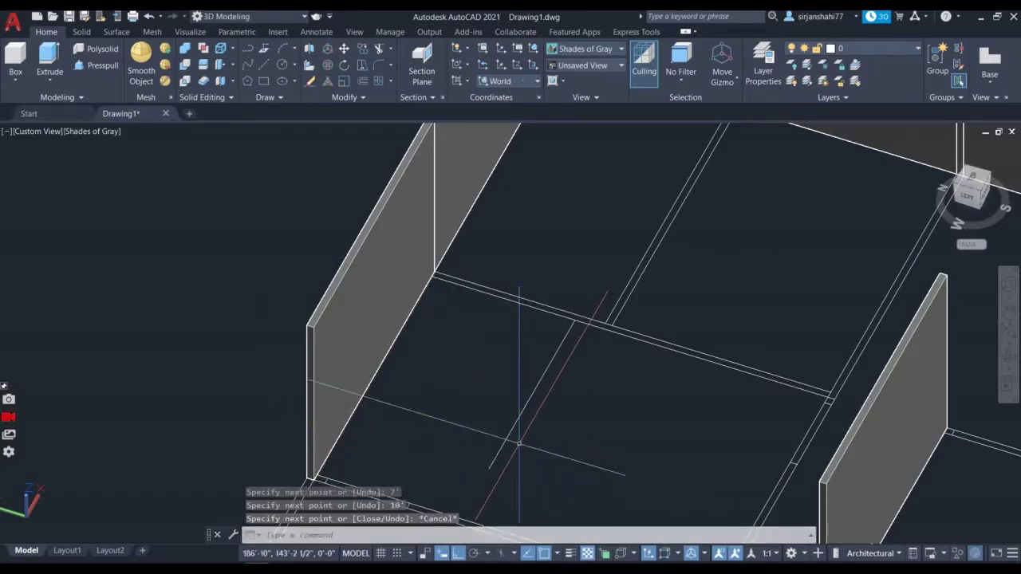
pyautogui.click(533, 391)
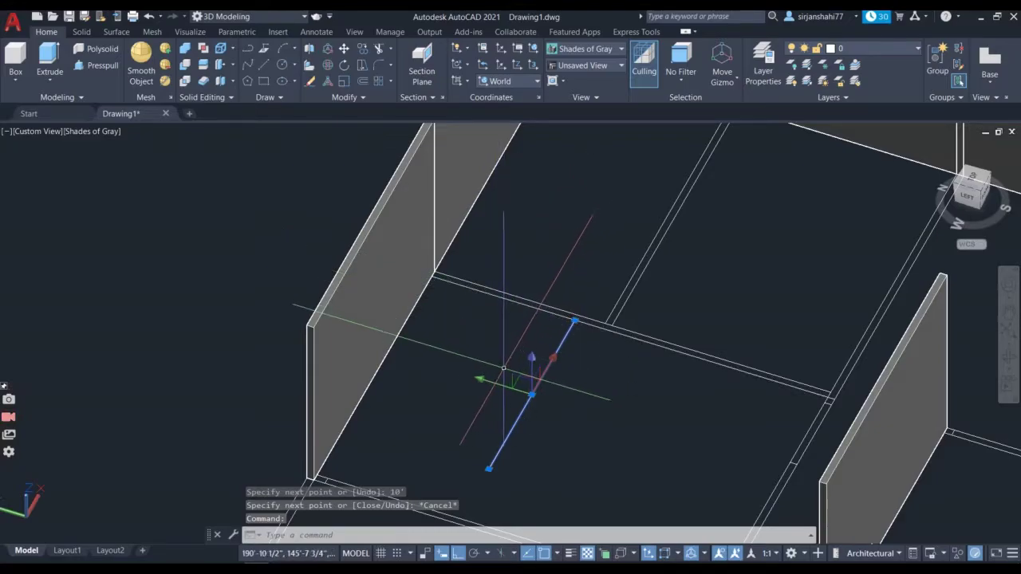
# - Erase the misplaced floor line via the right-click menu
pyautogui.rightClick(503, 369)
pyautogui.click(447, 369)
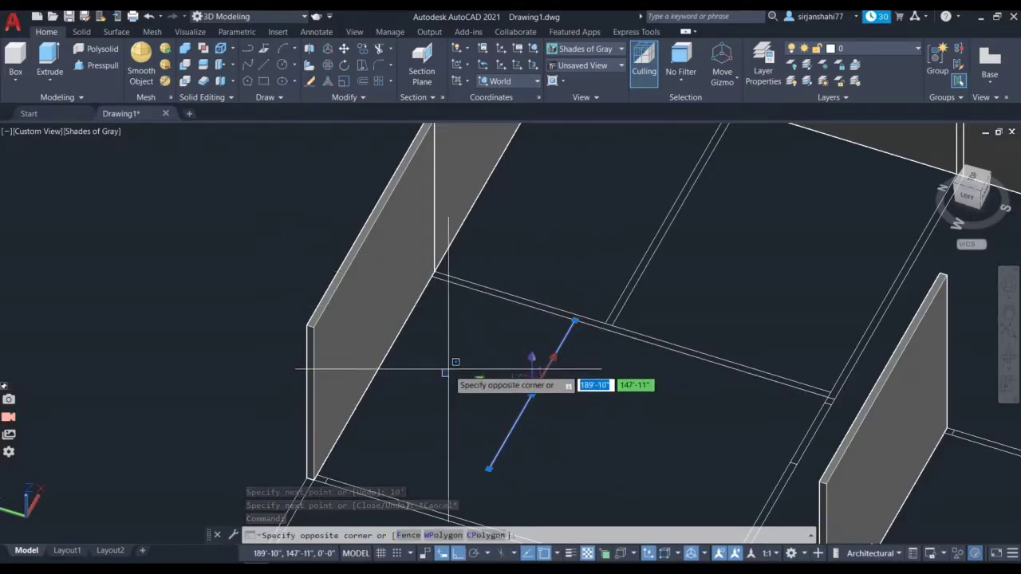
pyautogui.rightClick(449, 374)
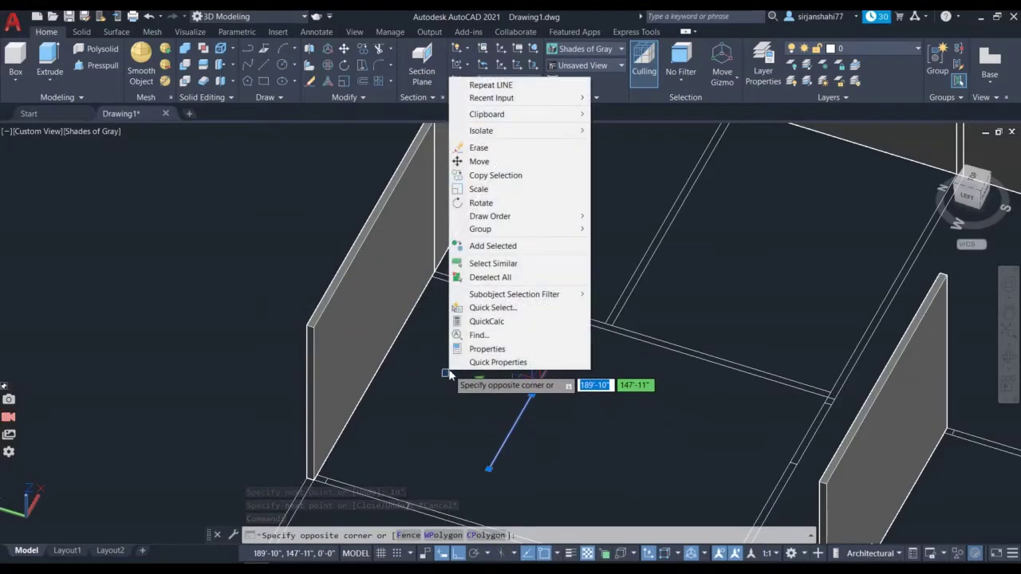
pyautogui.click(475, 148)
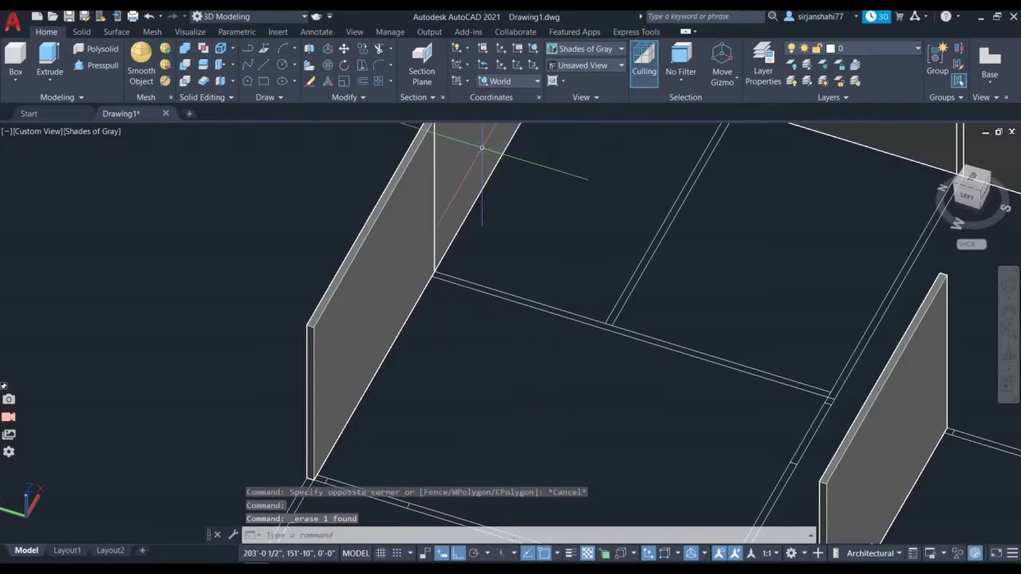
# - Start a new line at the wall corner with a 6' first segment
pyautogui.click(261, 67)
pyautogui.click(431, 276)
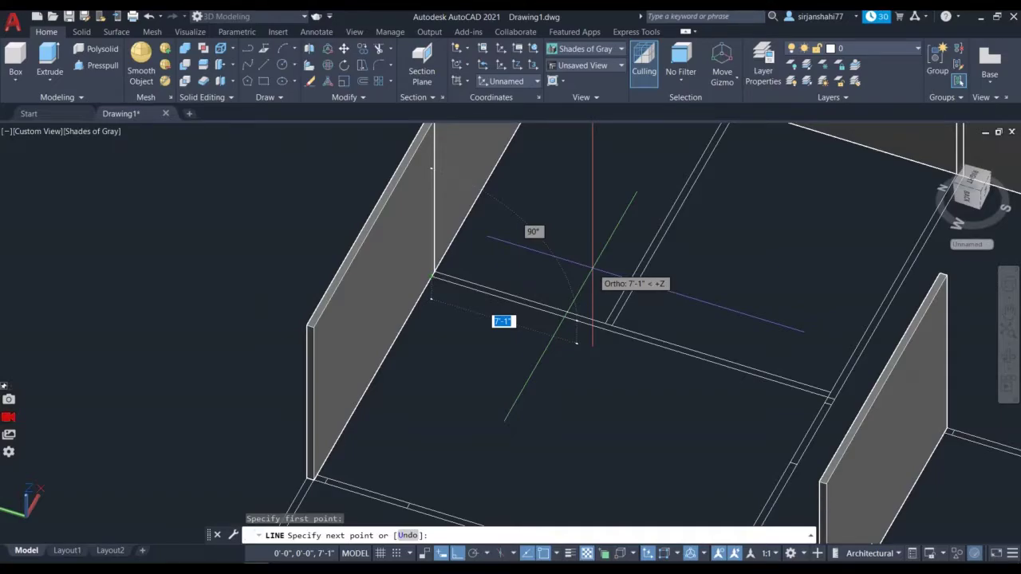
pyautogui.write("6'")
pyautogui.press('Return')
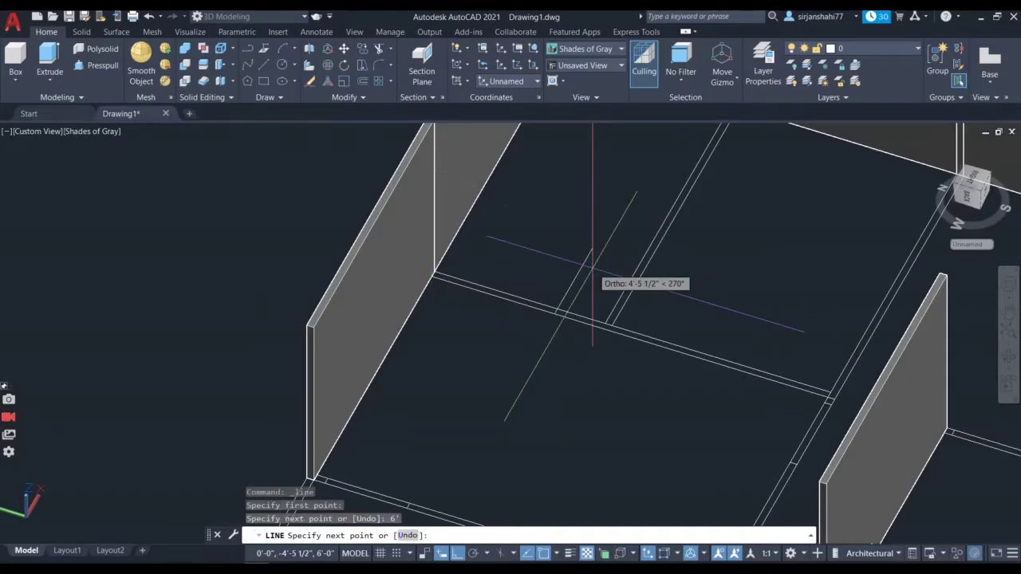
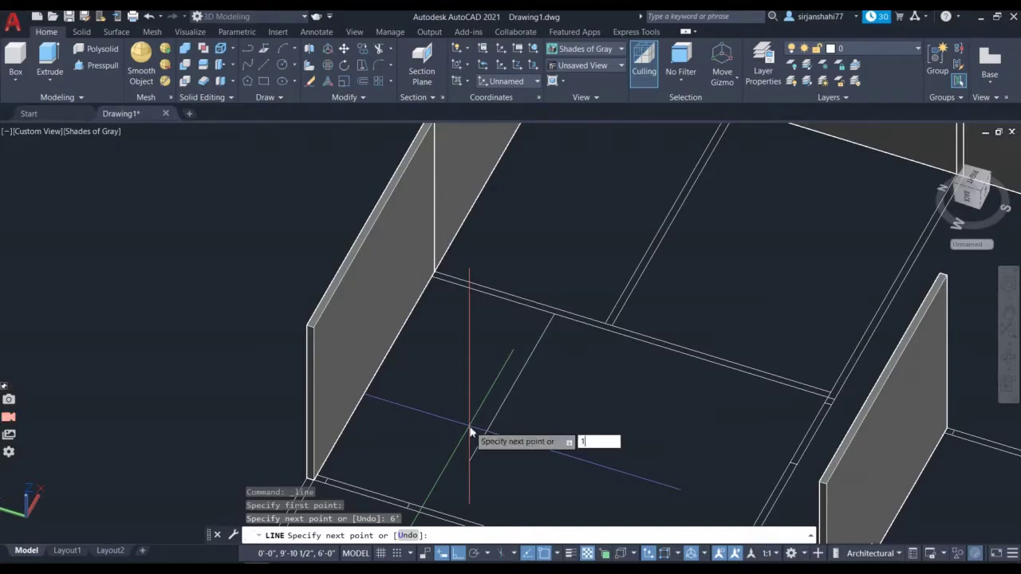
# - Finish the 6' by 10' line rectangle on the floor beside the left wall
pyautogui.press('Return')
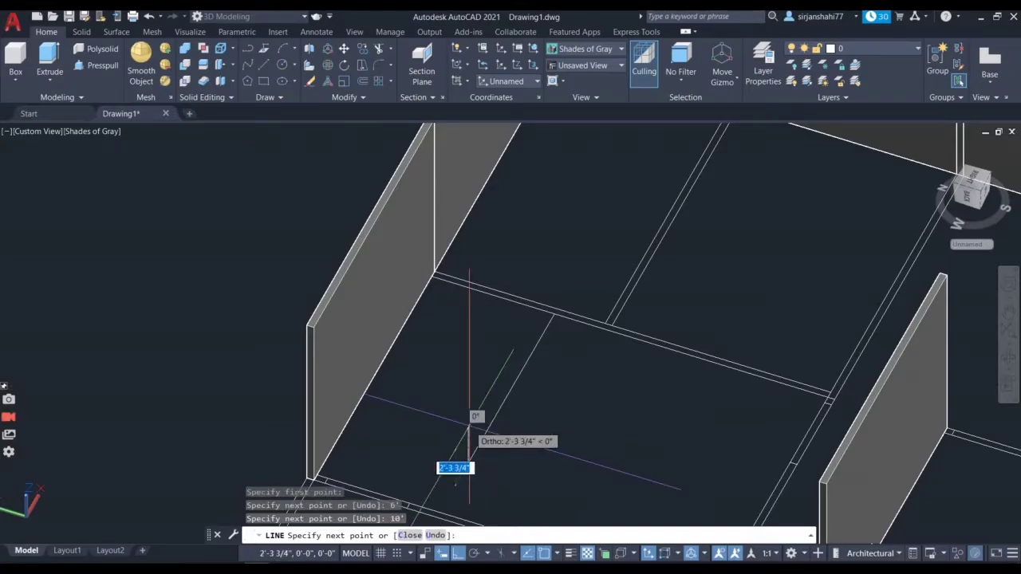
pyautogui.write('6')
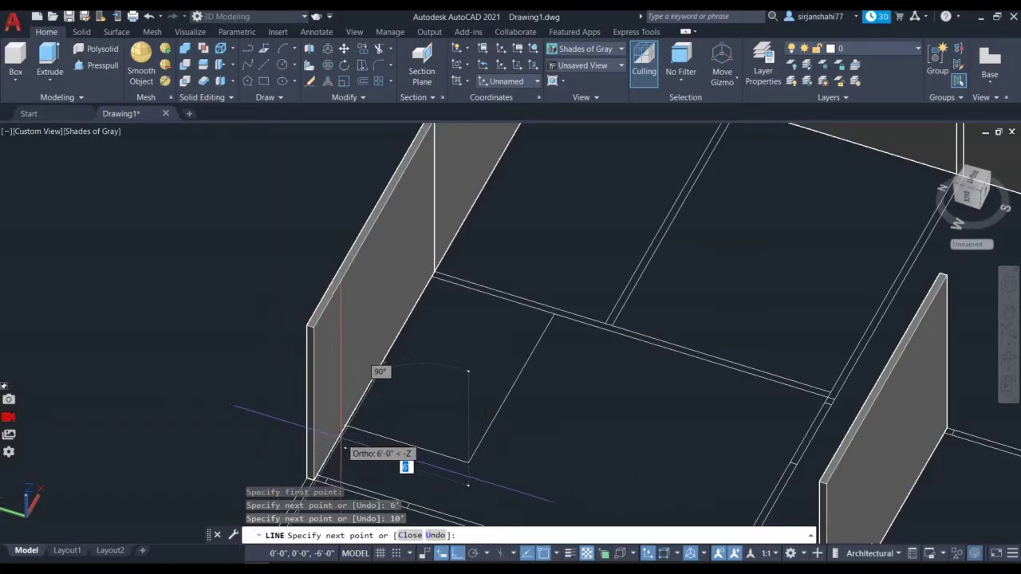
pyautogui.press('BackSpace')
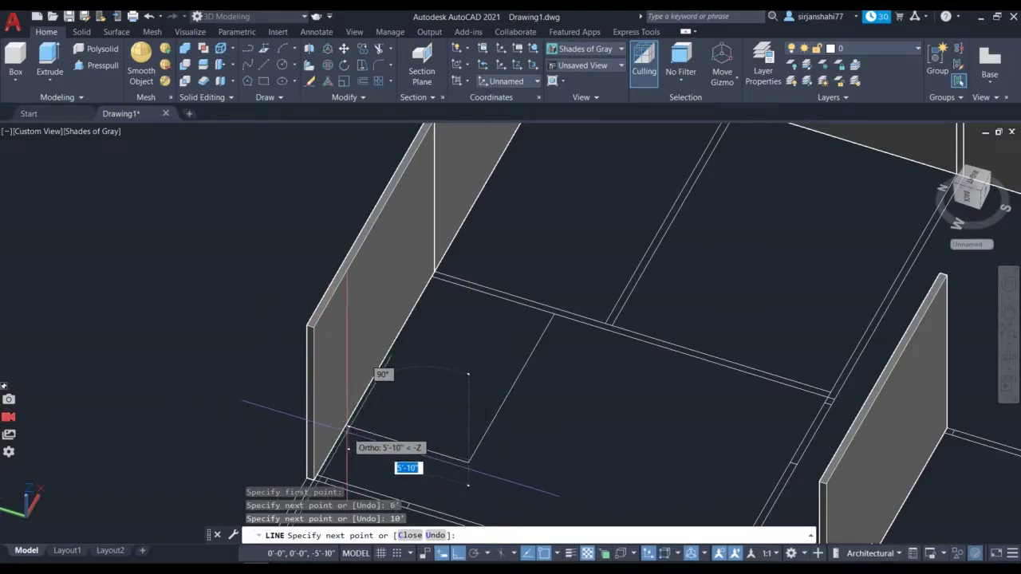
pyautogui.click(348, 448)
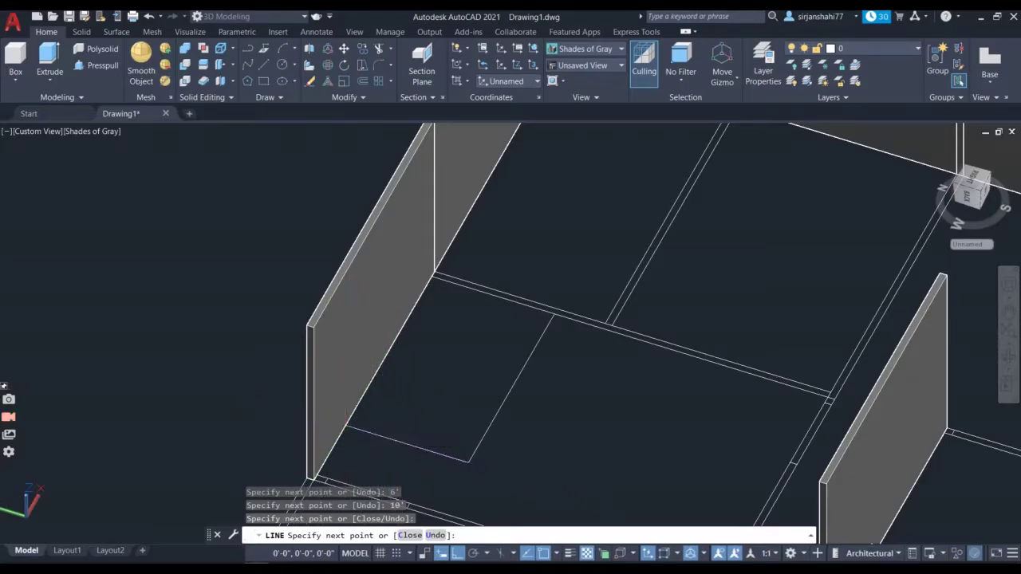
pyautogui.press('Escape')
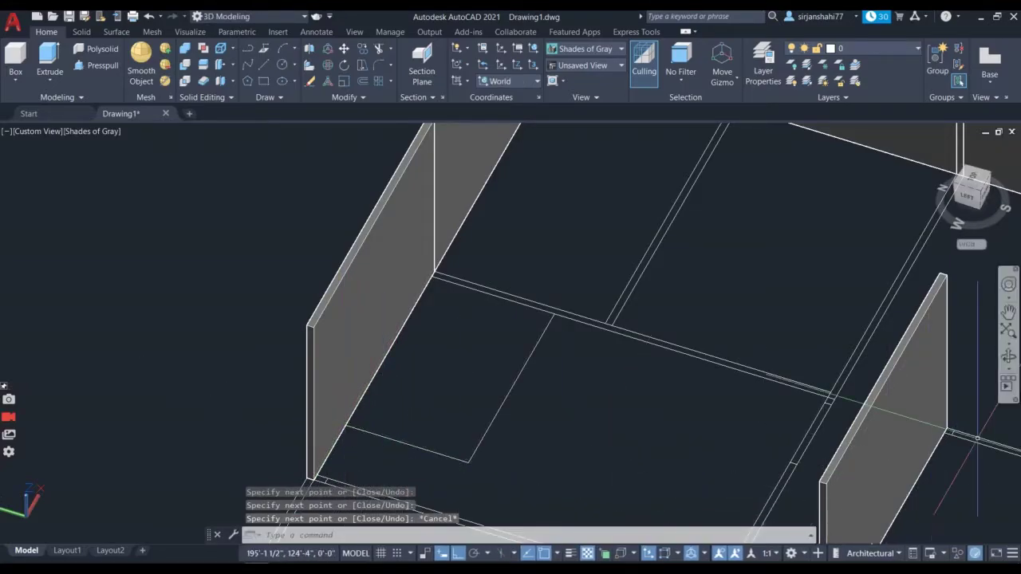
# - Orbit the model to an oblique top-down view of the room's floor outlines and corner walls
pyautogui.click(1006, 369)
pyautogui.moveTo(641, 408); pyautogui.dragTo(394, 471)
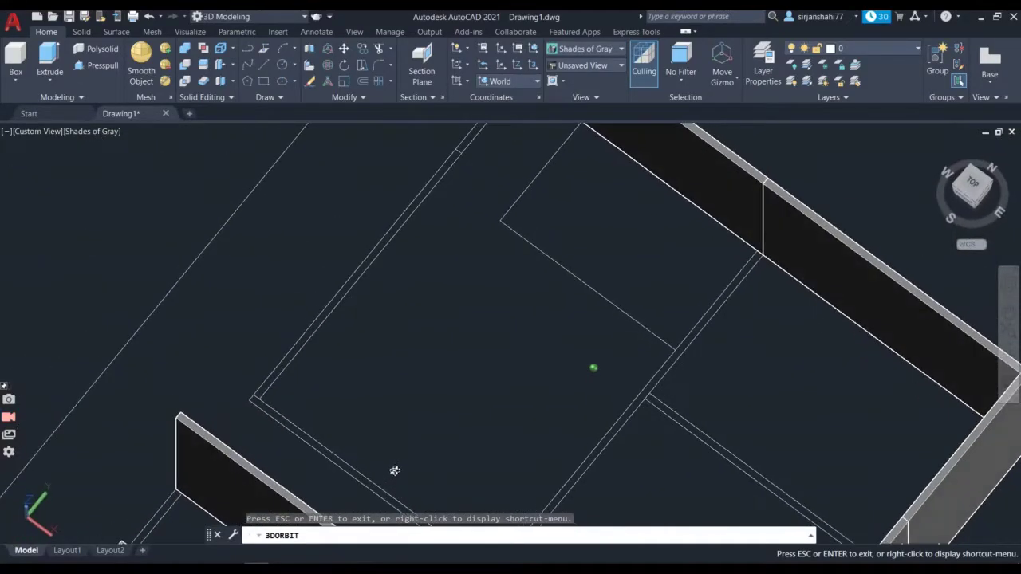
pyautogui.moveTo(471, 277); pyautogui.dragTo(493, 259)
pyautogui.moveTo(492, 137); pyautogui.dragTo(459, 329)
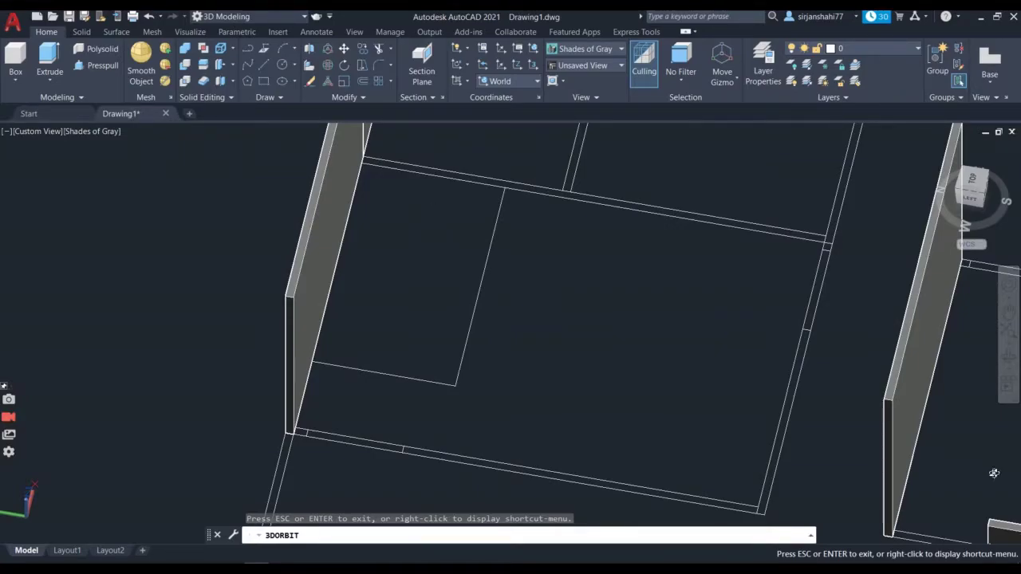
pyautogui.moveTo(994, 473); pyautogui.dragTo(734, 463)
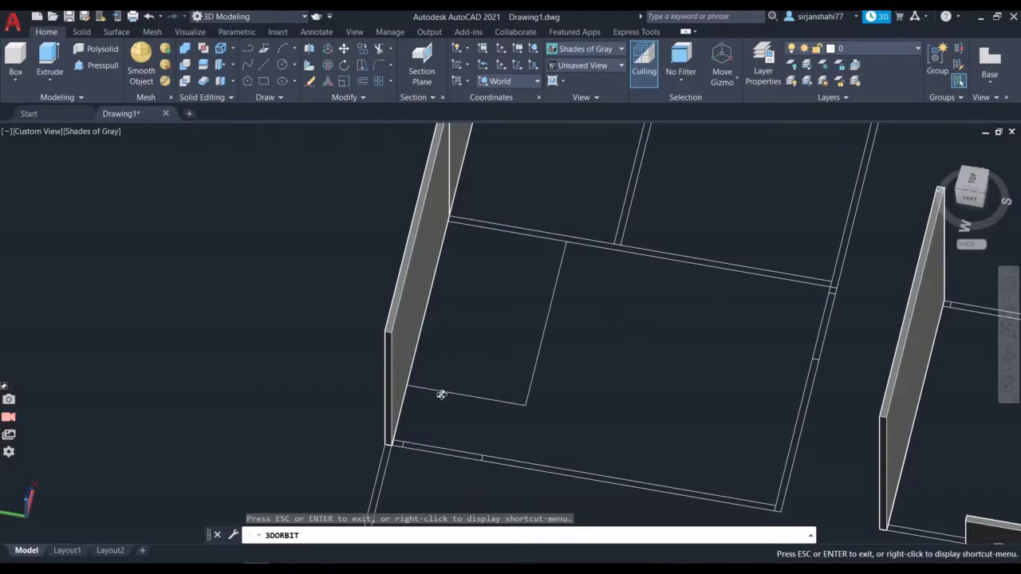
pyautogui.moveTo(441, 394); pyautogui.dragTo(442, 394)
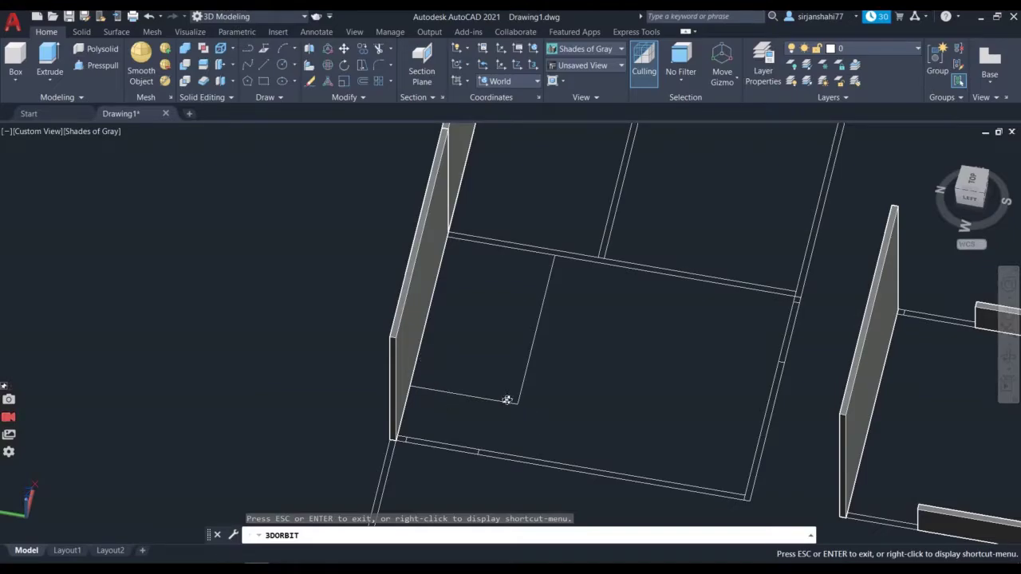
pyautogui.moveTo(711, 464); pyautogui.dragTo(691, 490)
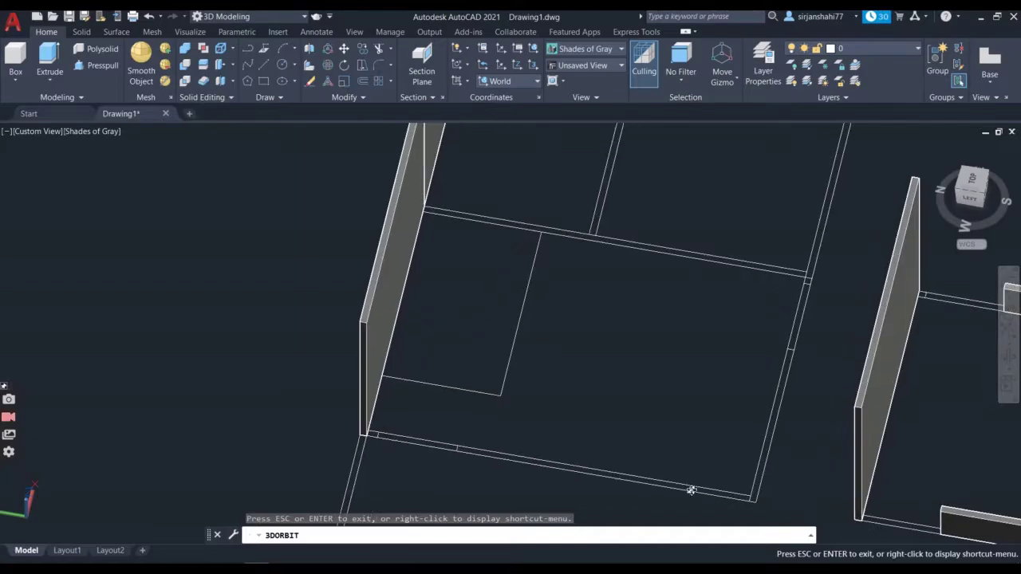
# - Draw a line across the lower wall strip from the floor edge corner, including a 4' segment
pyautogui.click(264, 65)
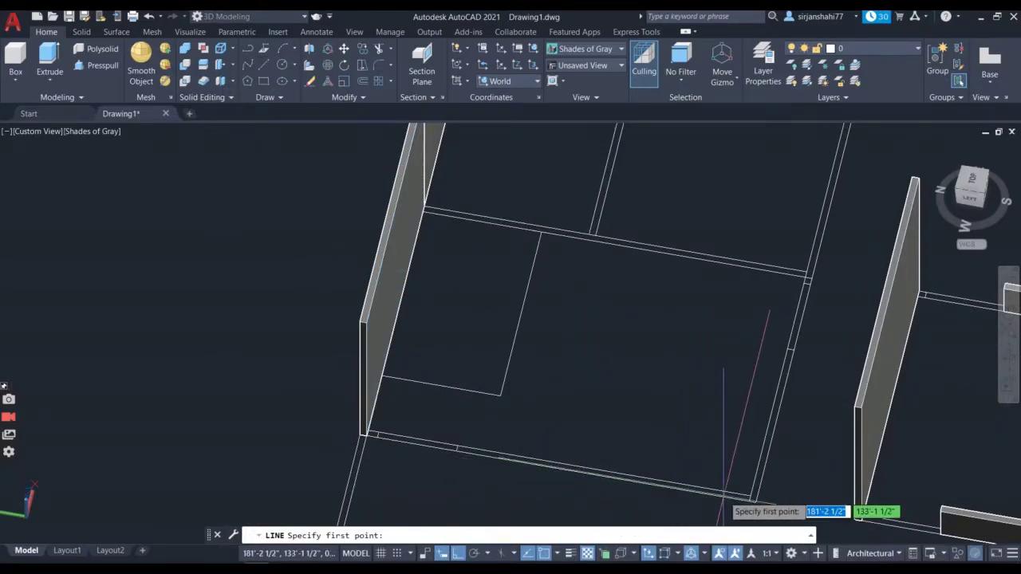
pyautogui.click(751, 497)
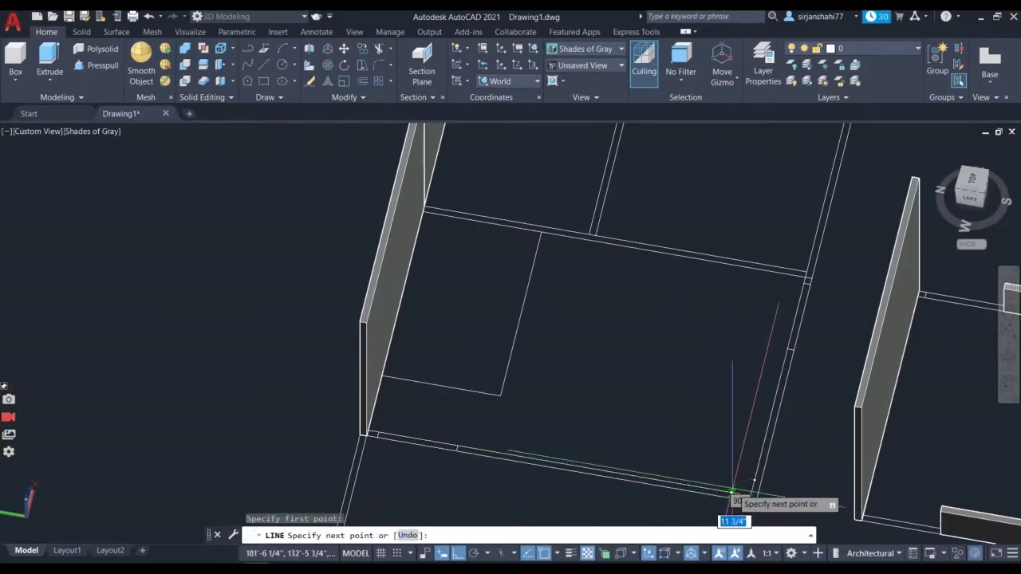
pyautogui.click(740, 495)
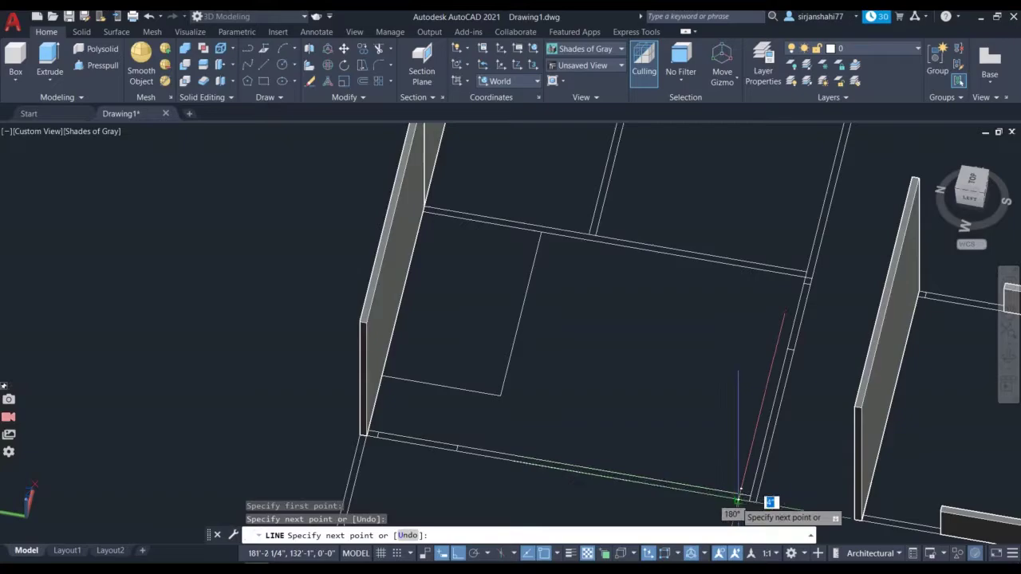
pyautogui.click(738, 500)
pyautogui.scroll(4, 675, 487)
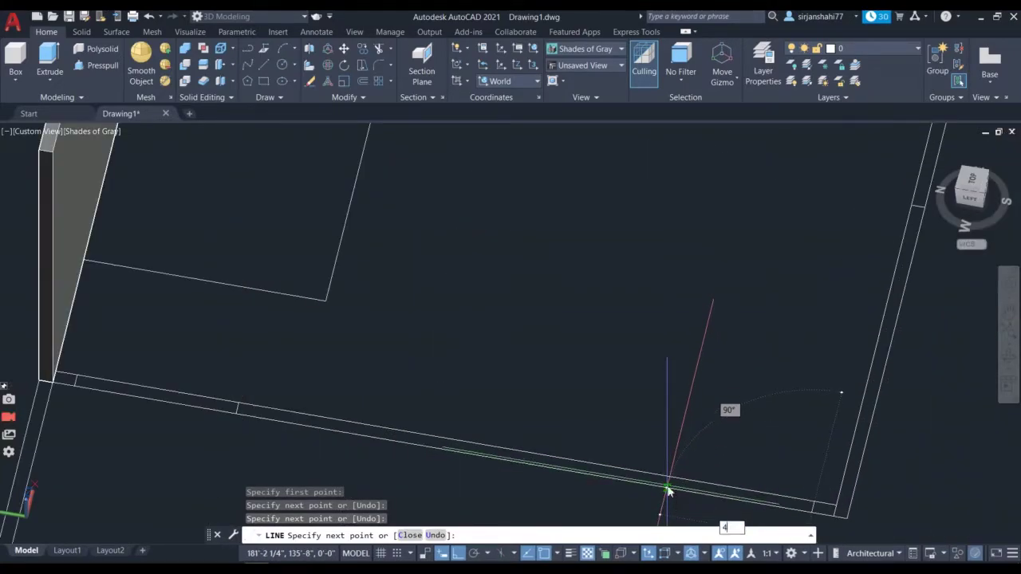
pyautogui.write("4'")
pyautogui.press('Return')
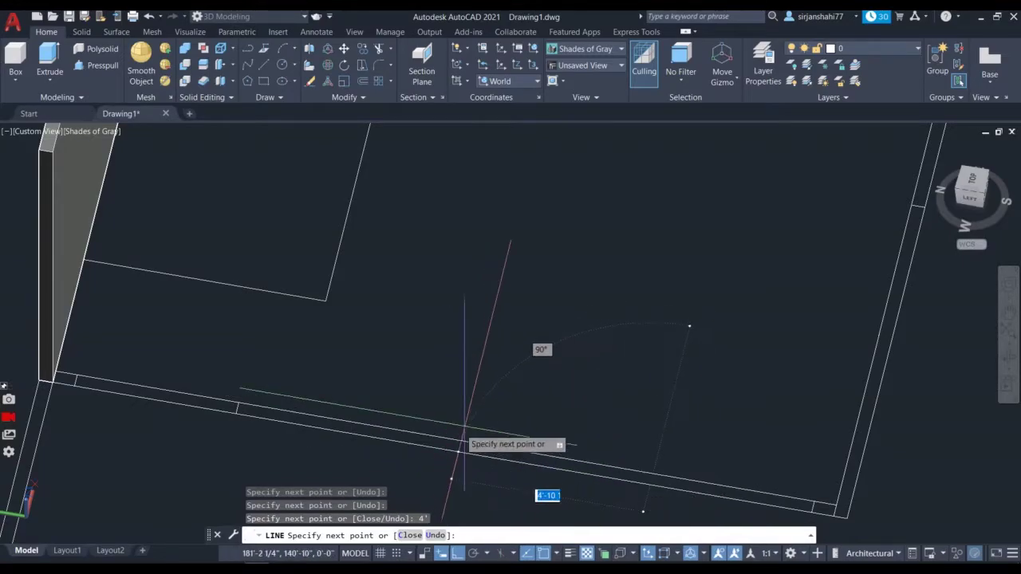
pyautogui.scroll(-4, 553, 383)
pyautogui.scroll(4, 576, 371)
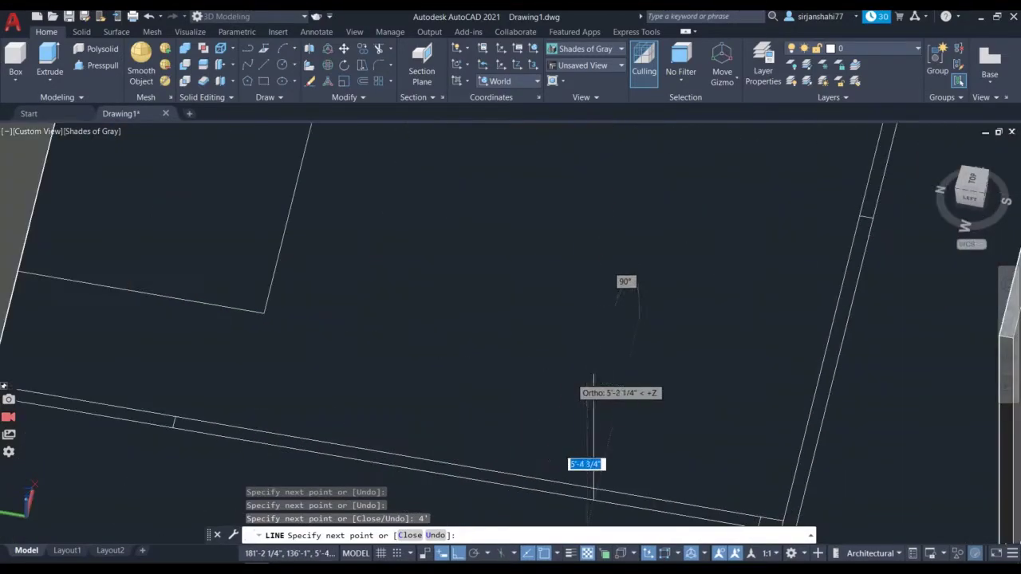
pyautogui.scroll(3, 604, 459)
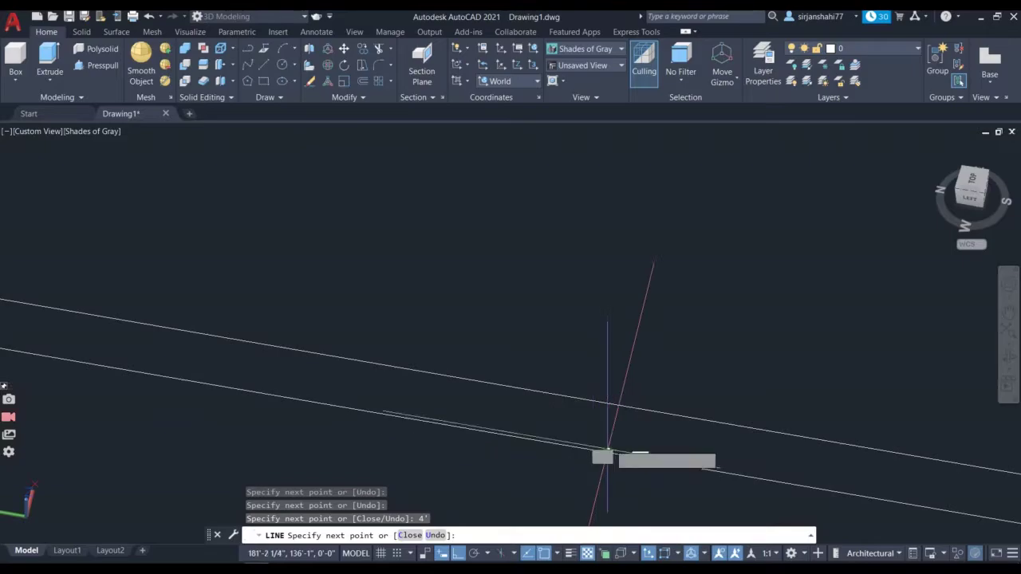
pyautogui.click(618, 407)
pyautogui.scroll(-3, 618, 405)
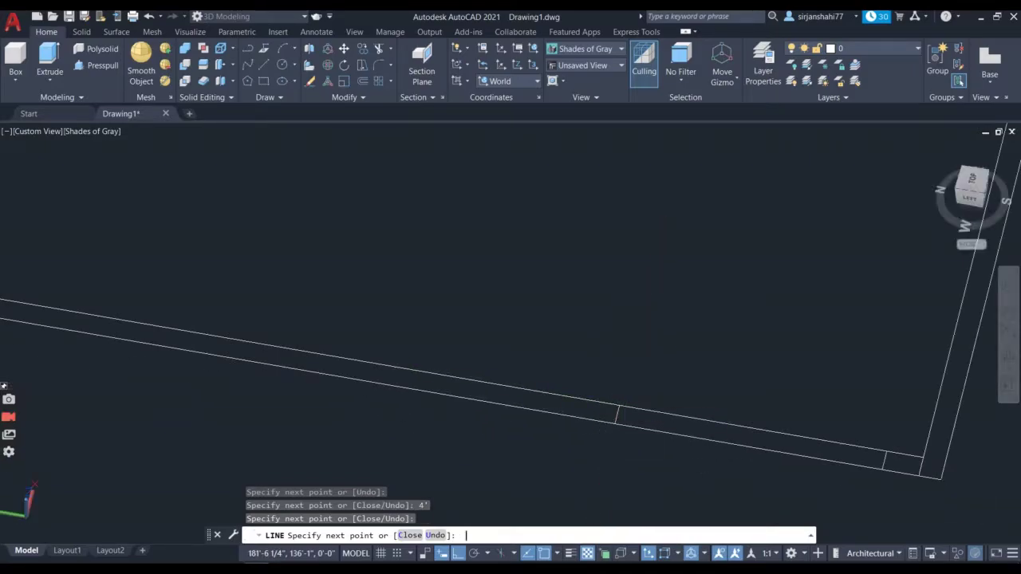
pyautogui.press('Return')
# - Erase the short corner line and the line along the wall
pyautogui.scroll(-2, 511, 319)
pyautogui.scroll(-2, 433, 296)
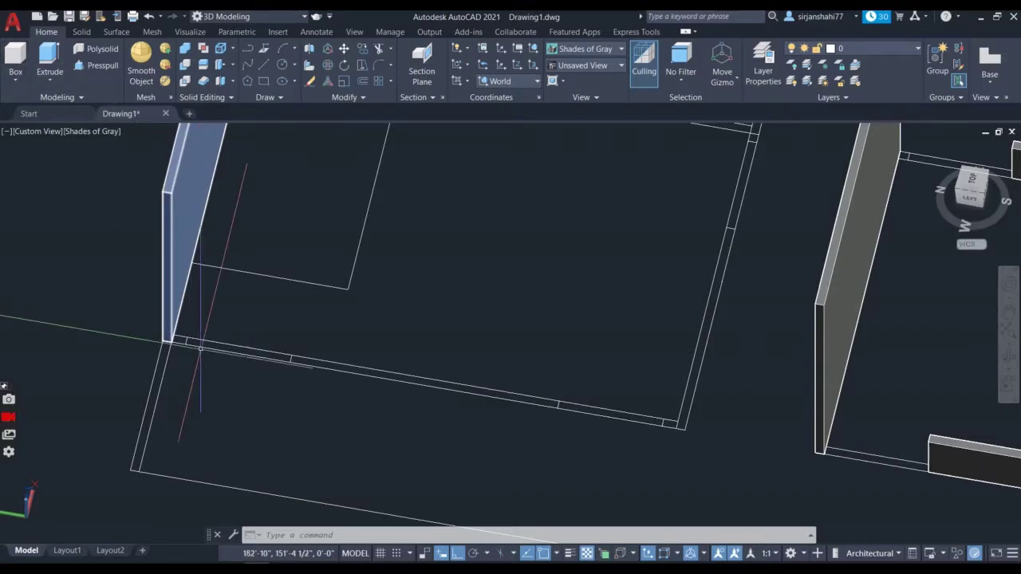
pyautogui.scroll(3, 201, 349)
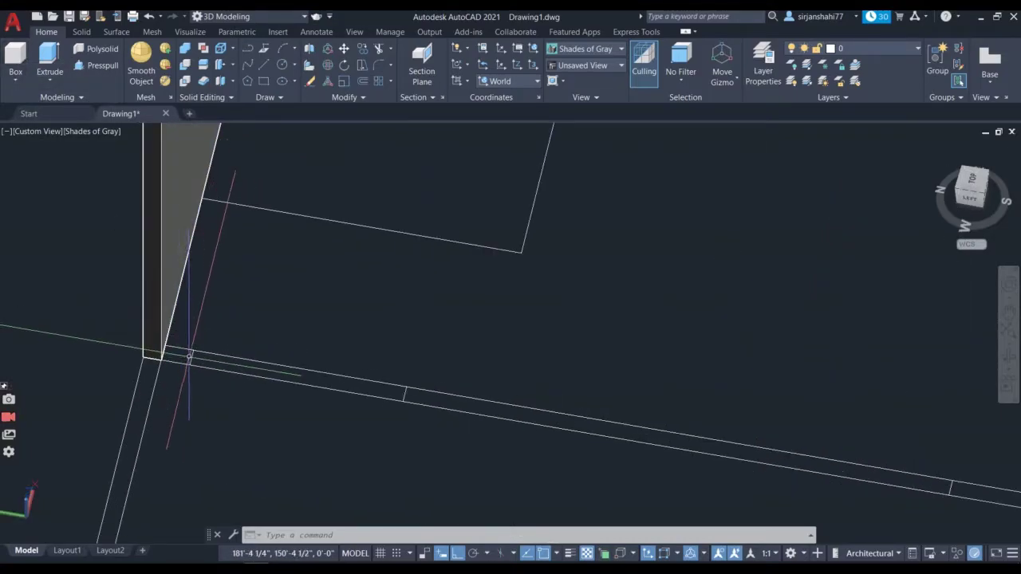
pyautogui.click(193, 359)
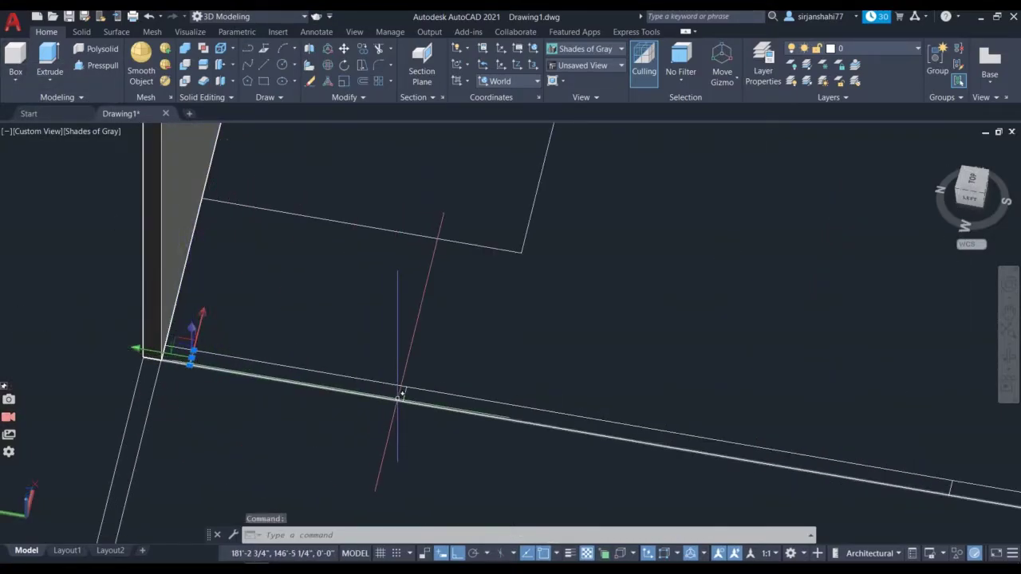
pyautogui.click(404, 391)
pyautogui.rightClick(382, 331)
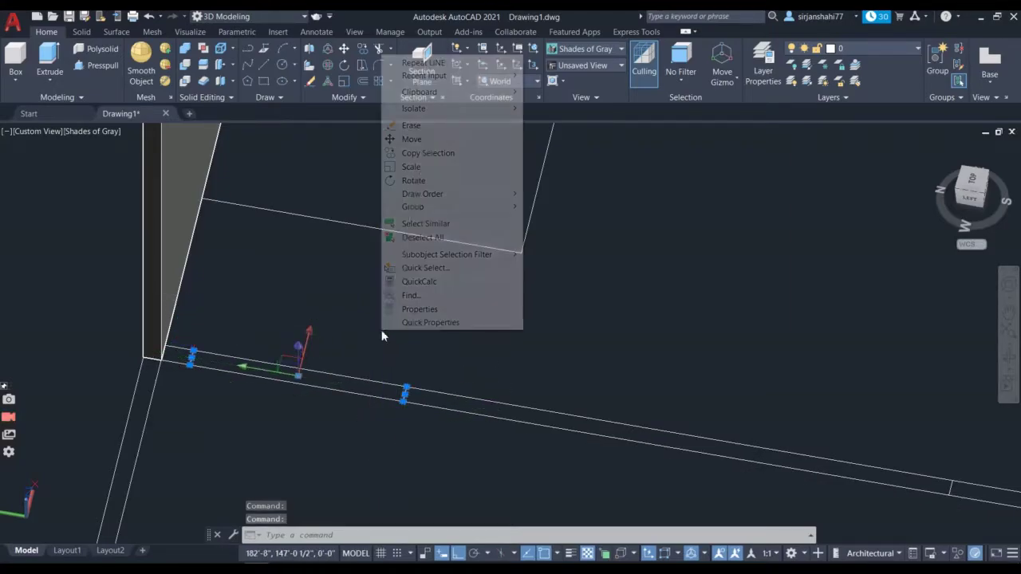
pyautogui.click(411, 126)
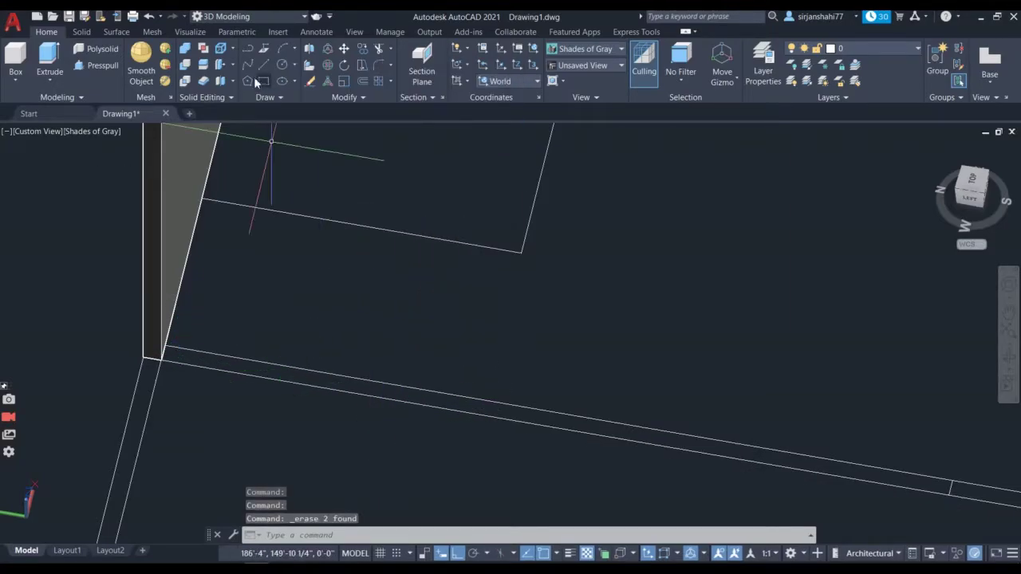
# - Press-pull the lower wall strip up 2'
pyautogui.click(102, 65)
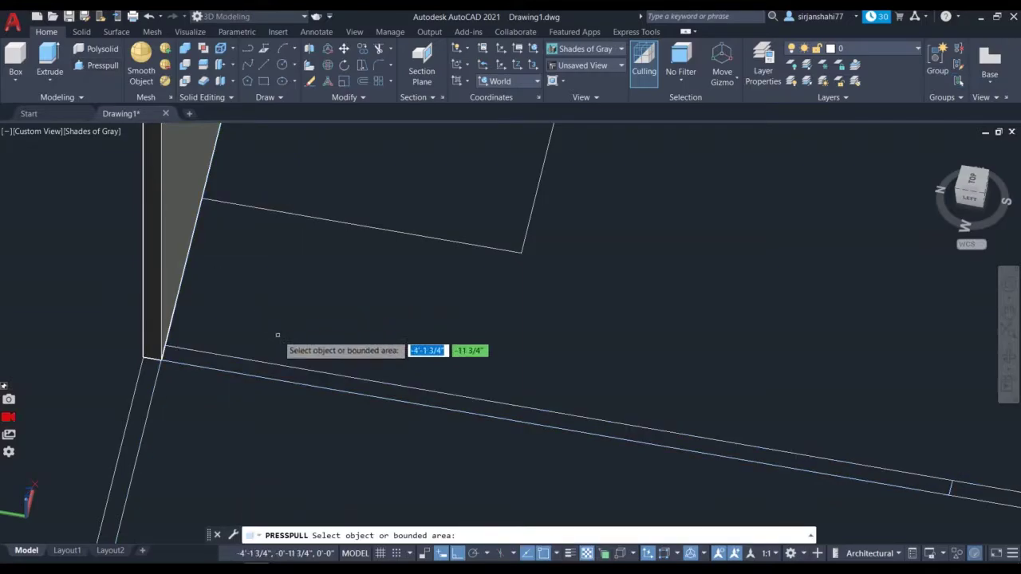
pyautogui.click(294, 376)
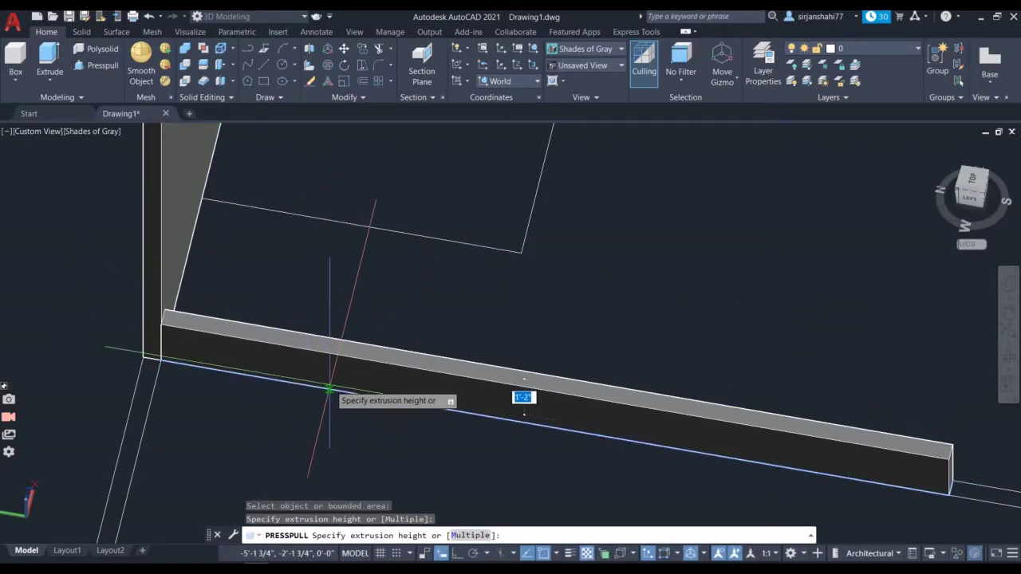
pyautogui.write('2')
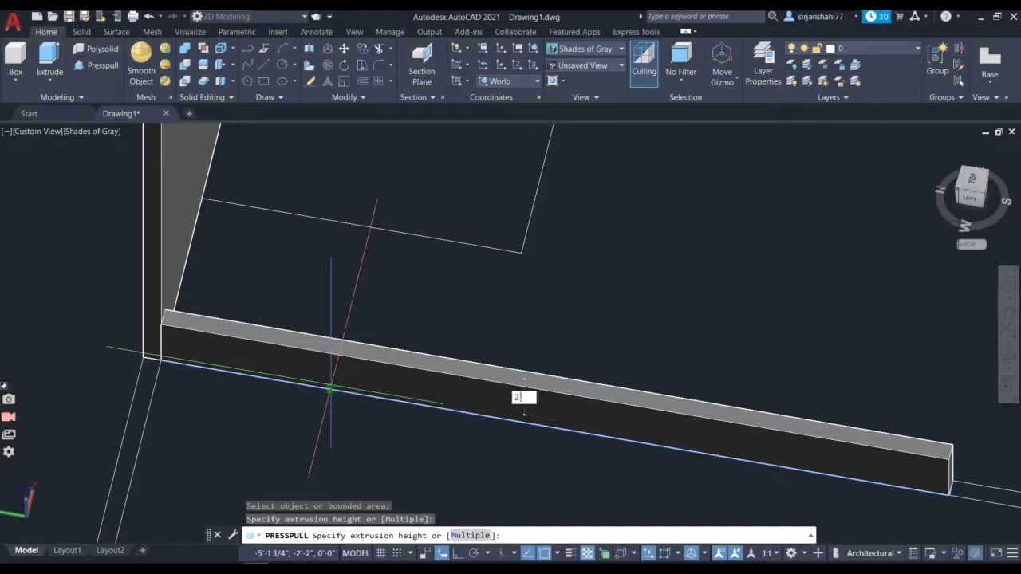
pyautogui.write("'")
pyautogui.press('Return')
pyautogui.scroll(-4, 323, 384)
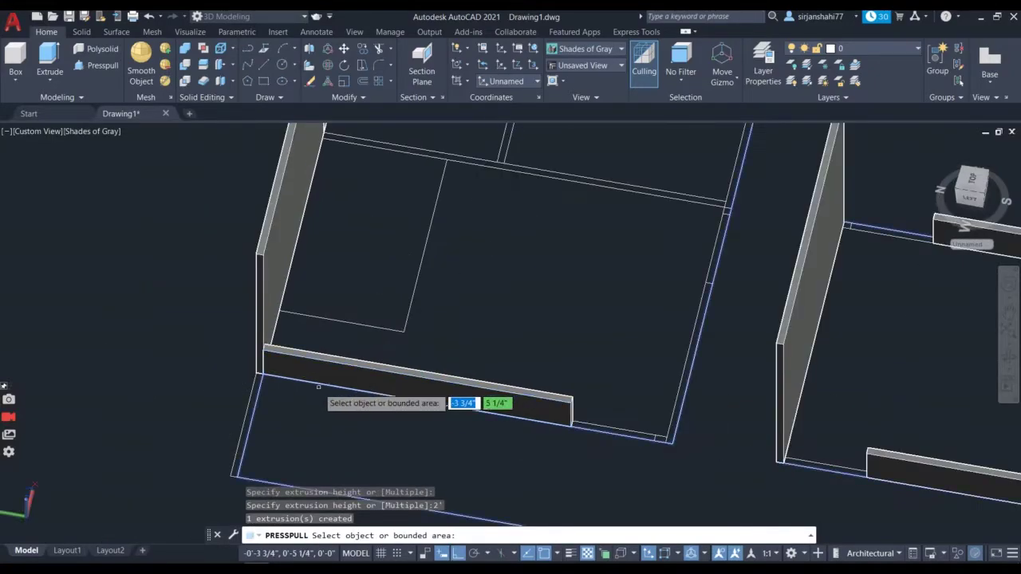
pyautogui.scroll(5, 661, 441)
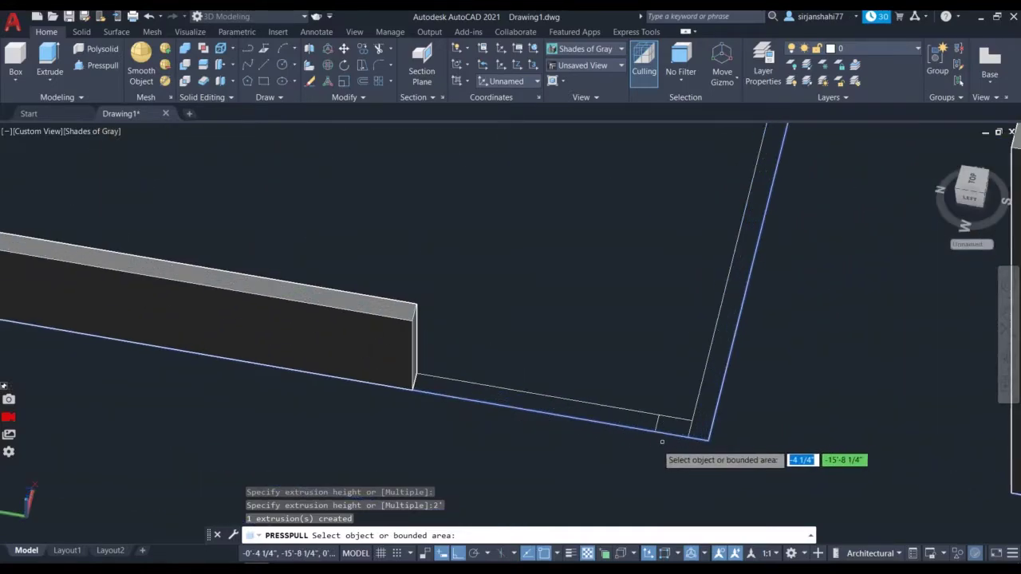
# - Extrude the small corner area and the adjacent wall outline area to 10'
pyautogui.click(669, 423)
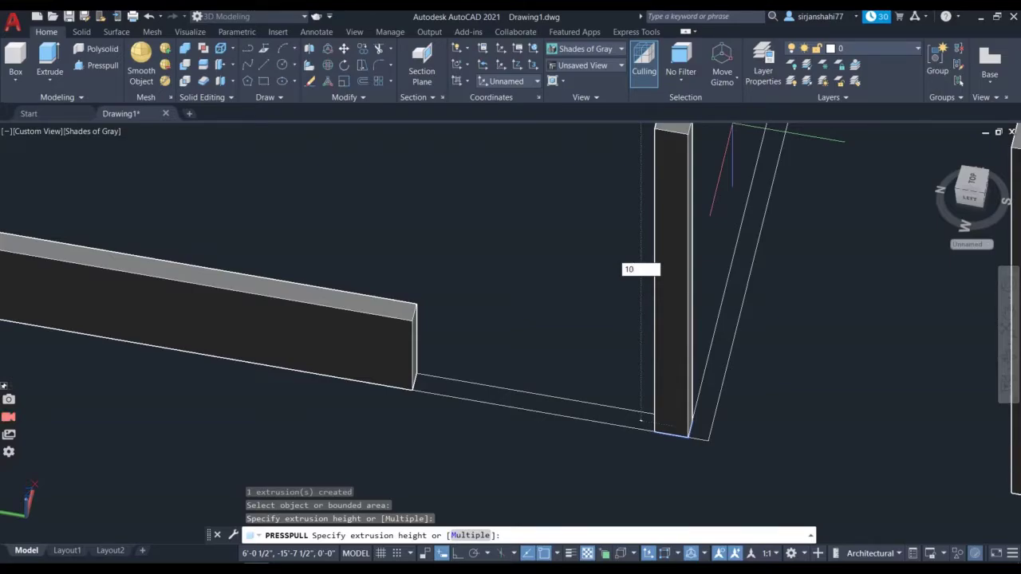
pyautogui.press('Return')
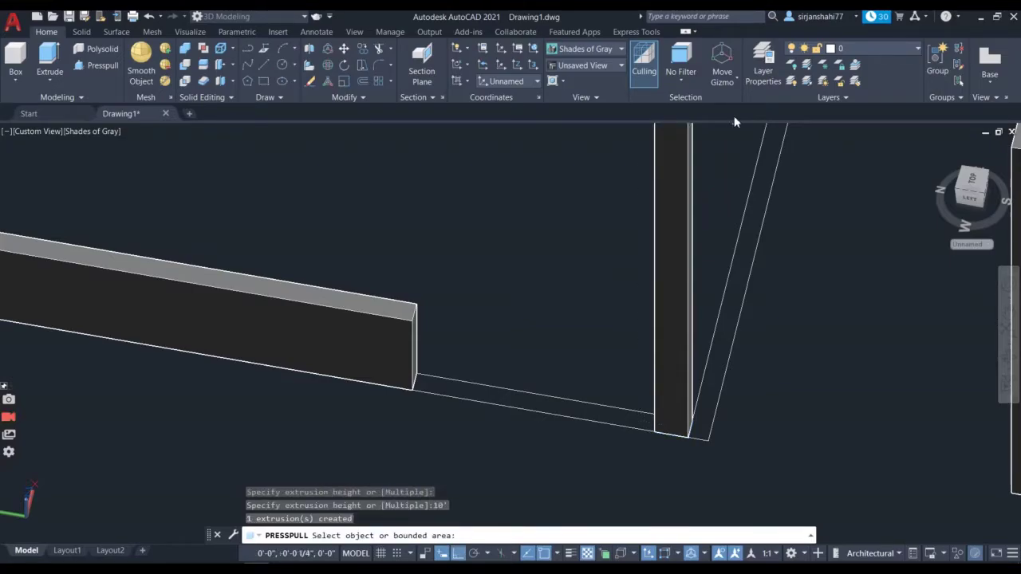
pyautogui.scroll(-3, 653, 279)
pyautogui.scroll(-2, 655, 283)
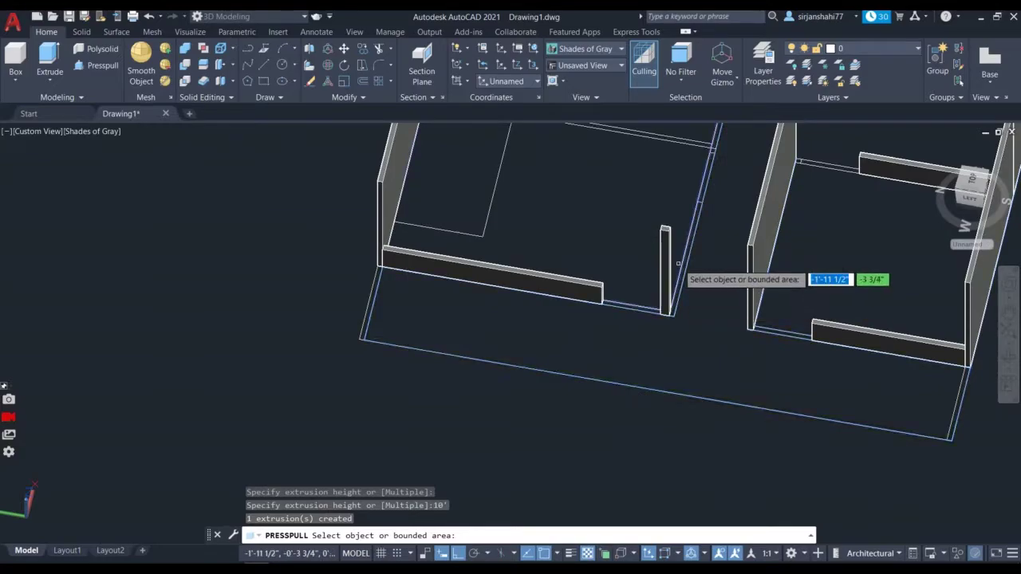
pyautogui.scroll(4, 684, 278)
pyautogui.click(688, 276)
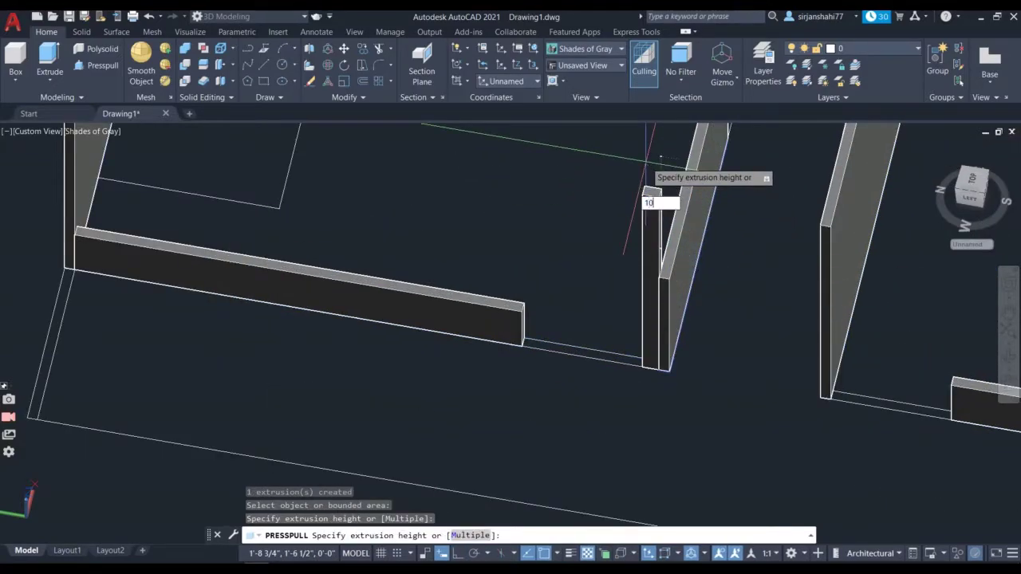
pyautogui.write("10'")
pyautogui.press('Return')
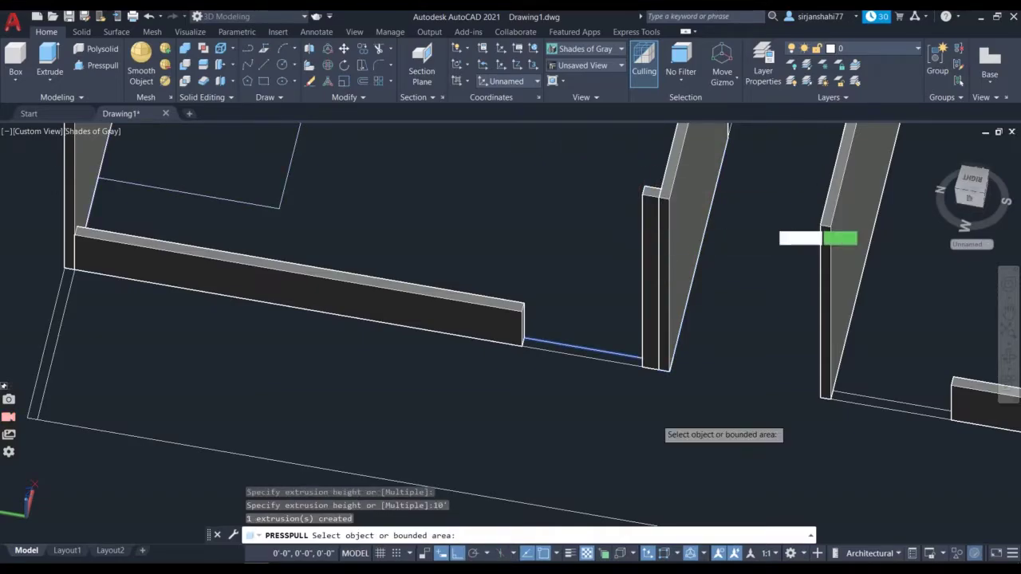
pyautogui.scroll(-2, 662, 449)
pyautogui.scroll(5, 678, 172)
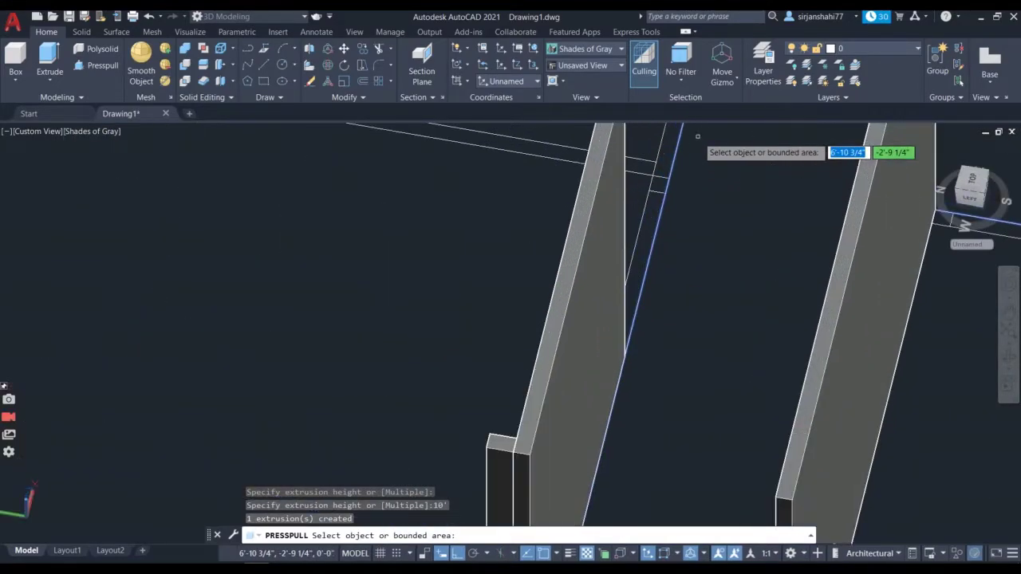
# - Raise the small wall area and the long back wall strip to 10'
pyautogui.click(659, 180)
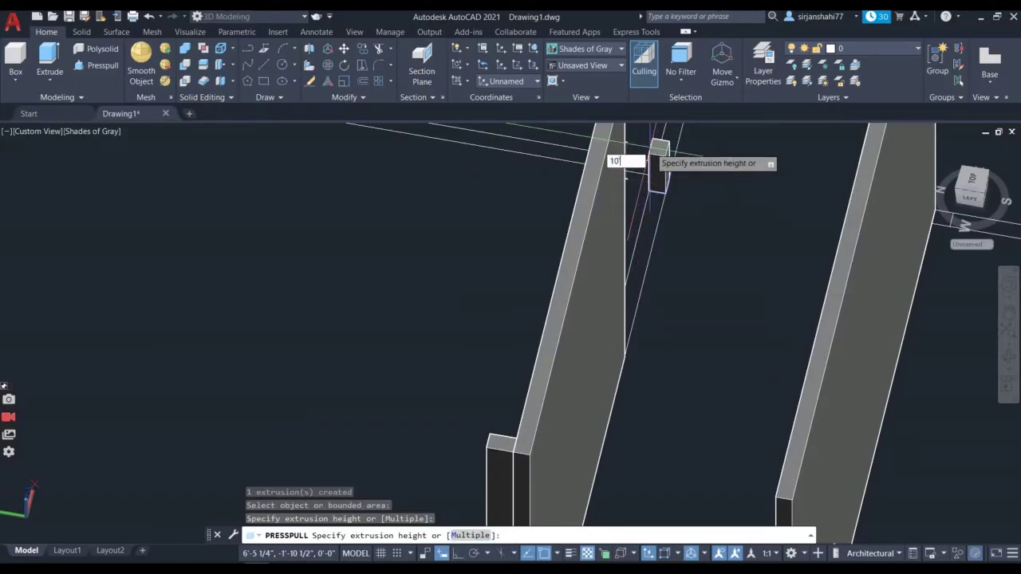
pyautogui.write("10'")
pyautogui.press('Return')
pyautogui.scroll(-3, 764, 430)
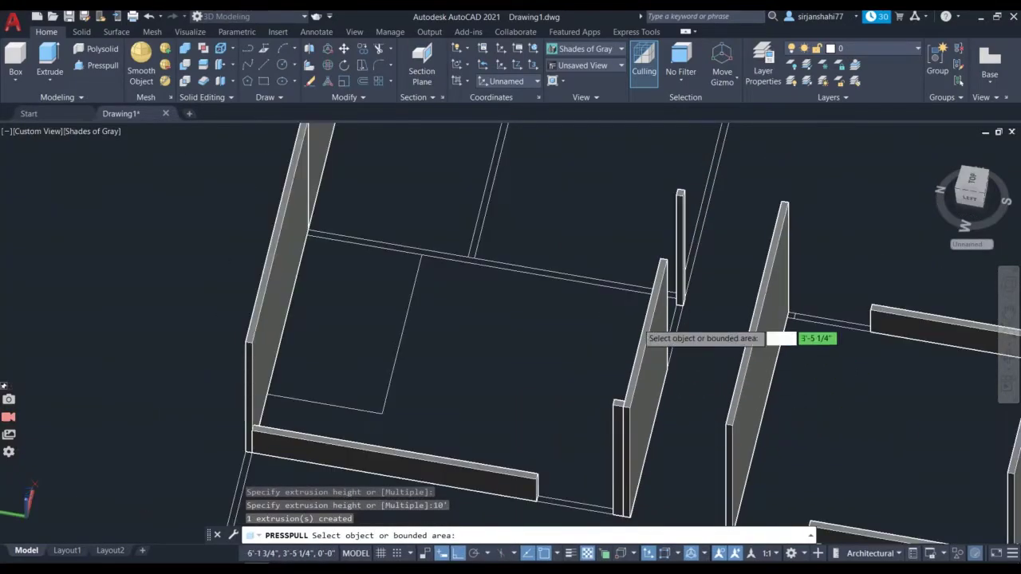
pyautogui.scroll(2, 600, 286)
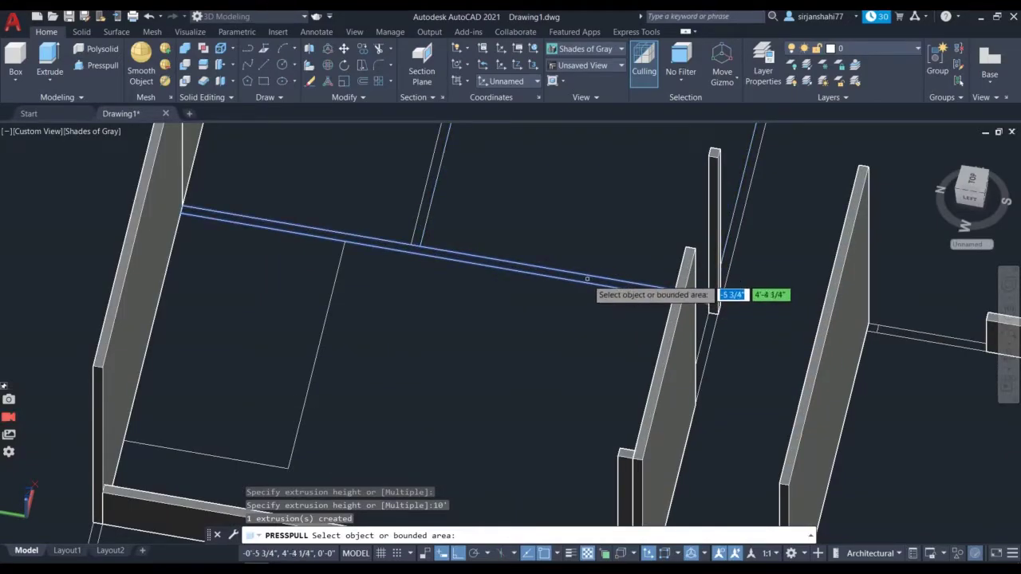
pyautogui.click(587, 278)
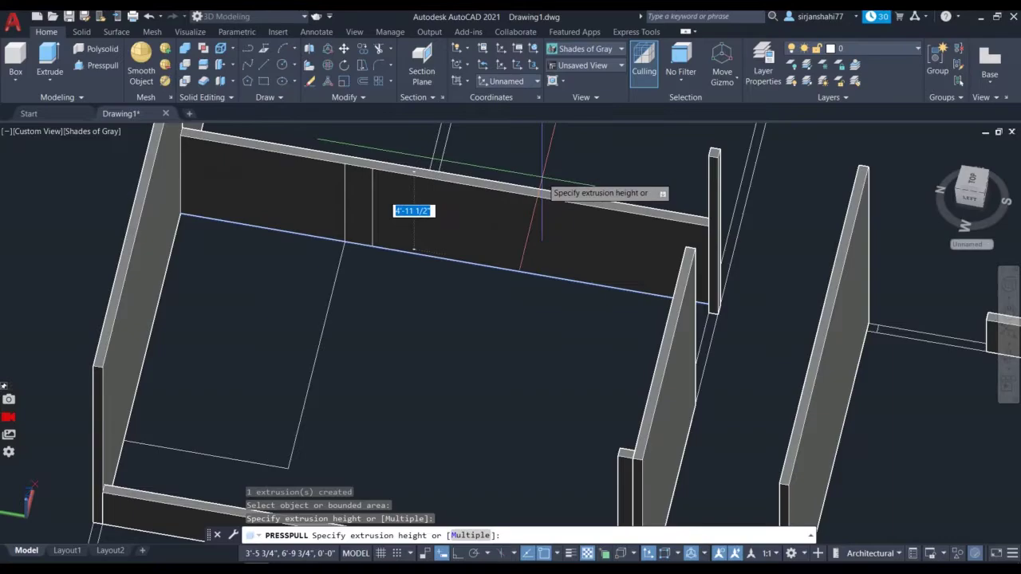
pyautogui.write("10'")
pyautogui.press('Return')
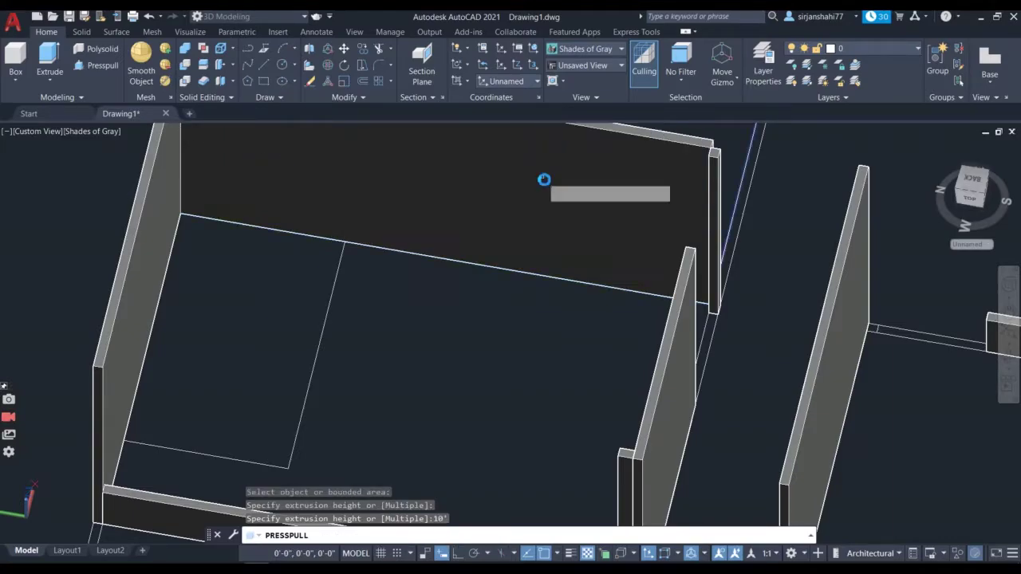
pyautogui.scroll(-3, 654, 219)
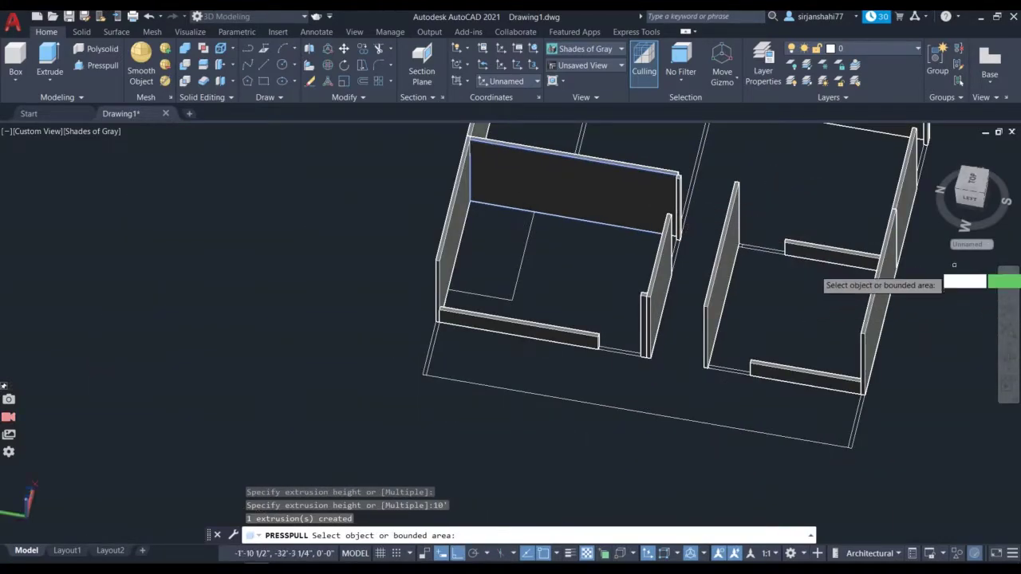
pyautogui.click(1009, 360)
# - Reorient the view and draw a short line closing the gap at the wall corner
pyautogui.moveTo(955, 356); pyautogui.dragTo(761, 291)
pyautogui.scroll(2, 761, 292)
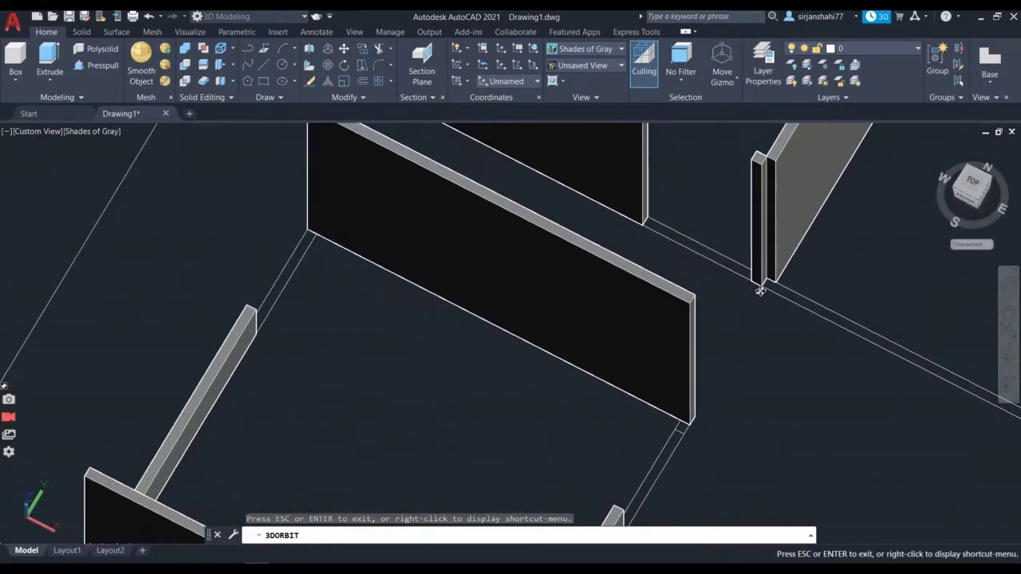
pyautogui.scroll(-3, 762, 291)
pyautogui.scroll(5, 766, 291)
pyautogui.scroll(3, 772, 291)
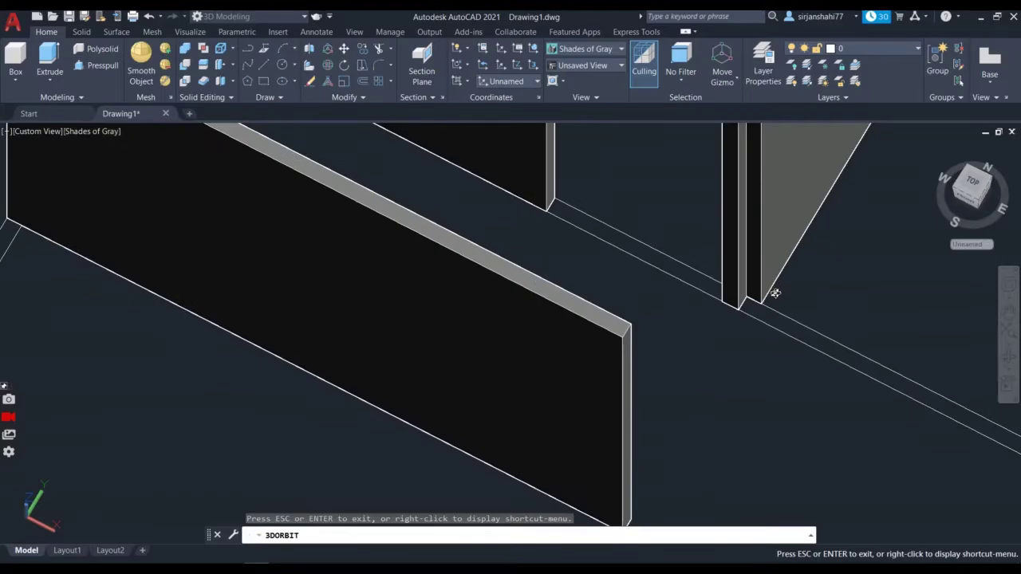
pyautogui.press('Escape')
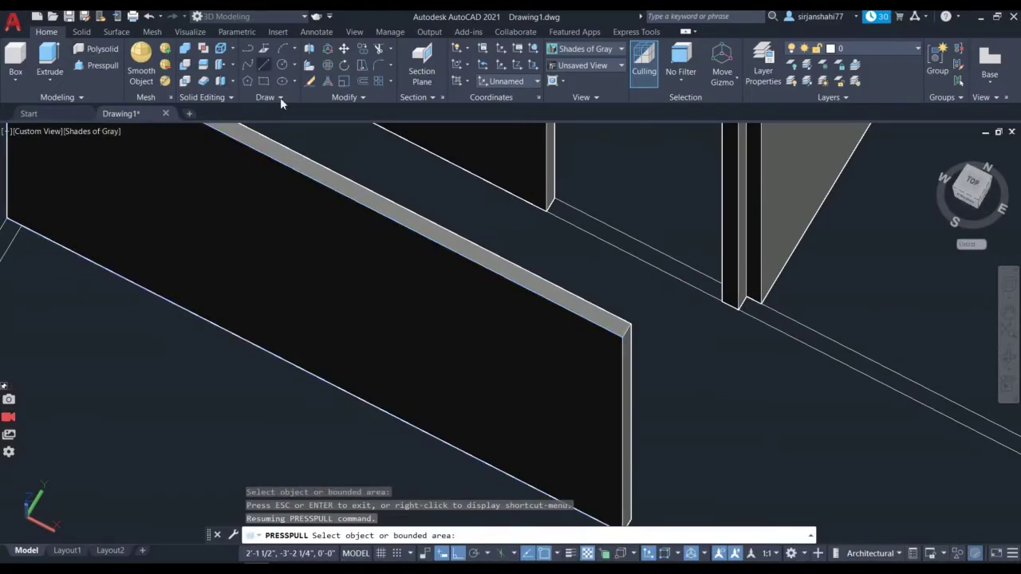
pyautogui.click(249, 49)
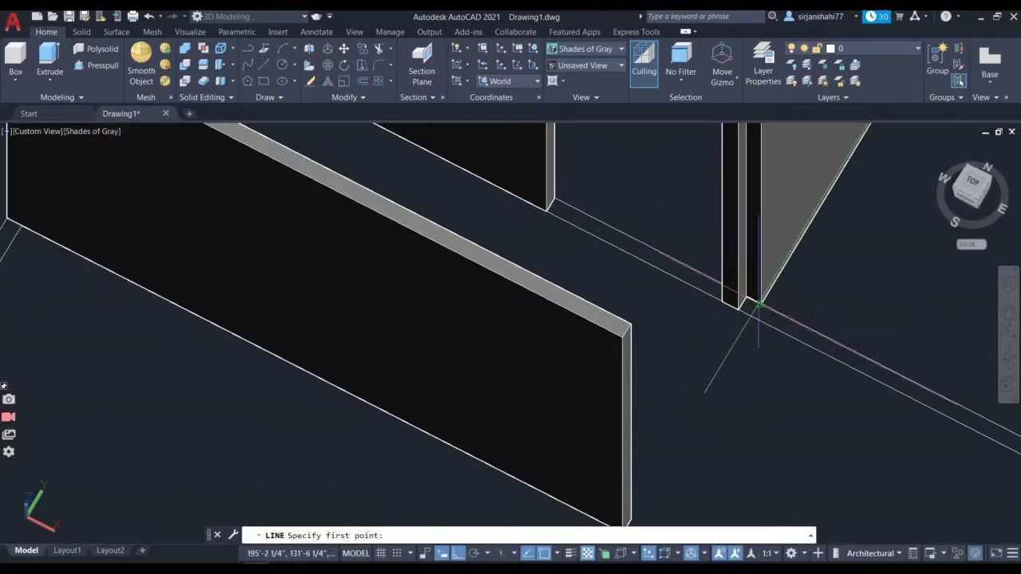
pyautogui.click(759, 304)
pyautogui.click(752, 318)
pyautogui.press('Return')
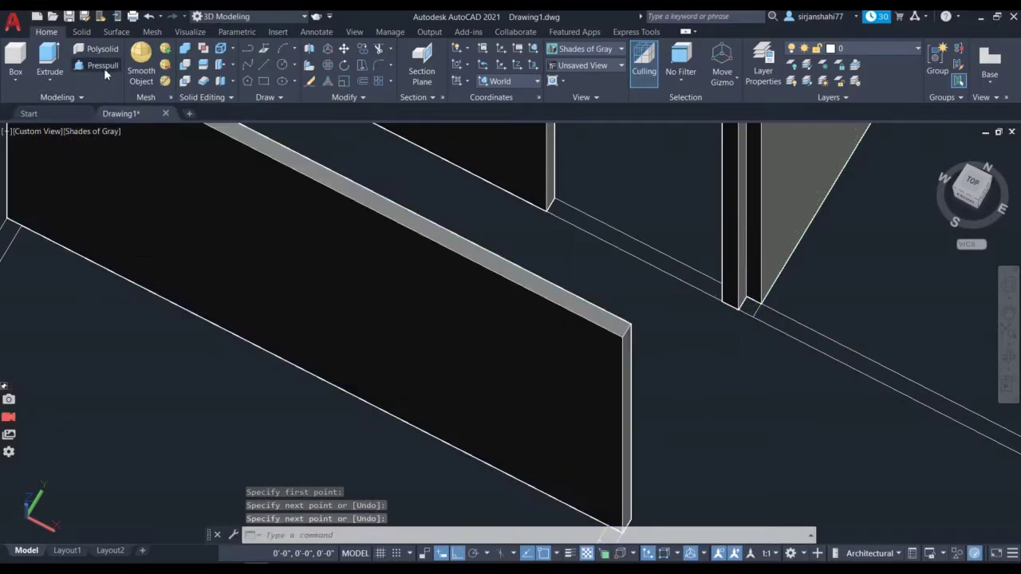
# - Press-pull the small area closed by the new line up 10'
pyautogui.click(102, 67)
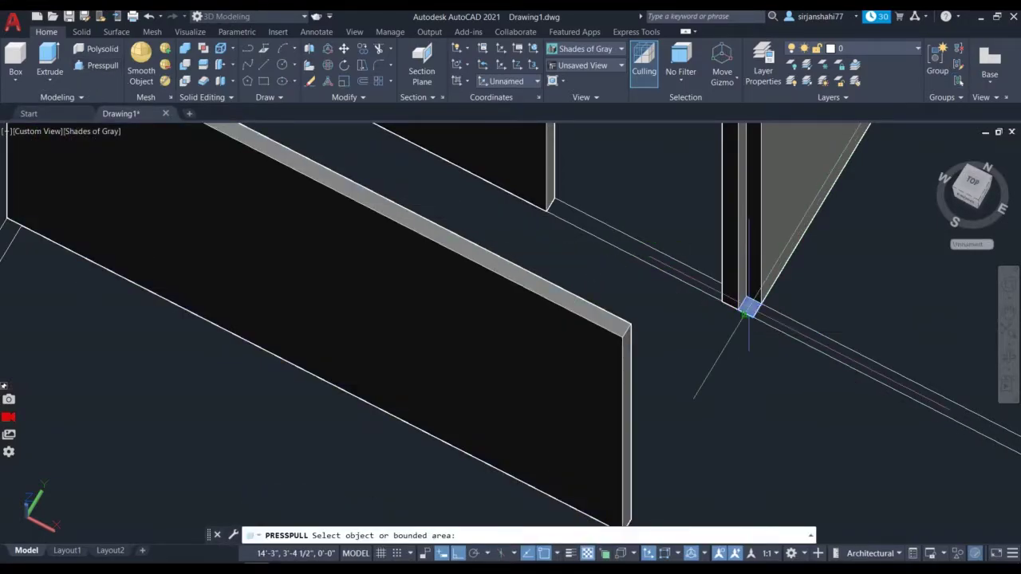
pyautogui.click(745, 304)
pyautogui.scroll(-5, 735, 211)
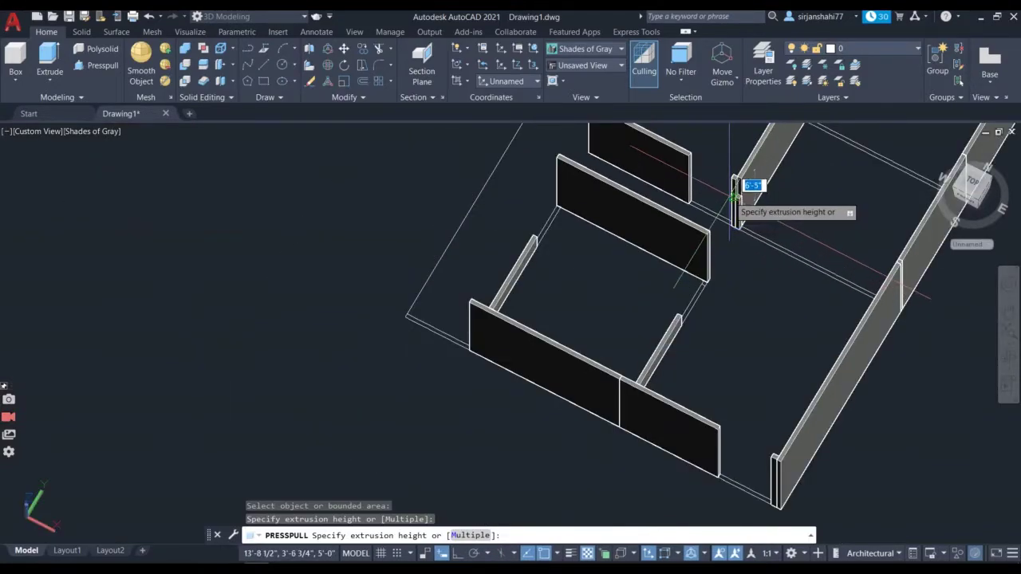
pyautogui.write("10'")
pyautogui.press('Return')
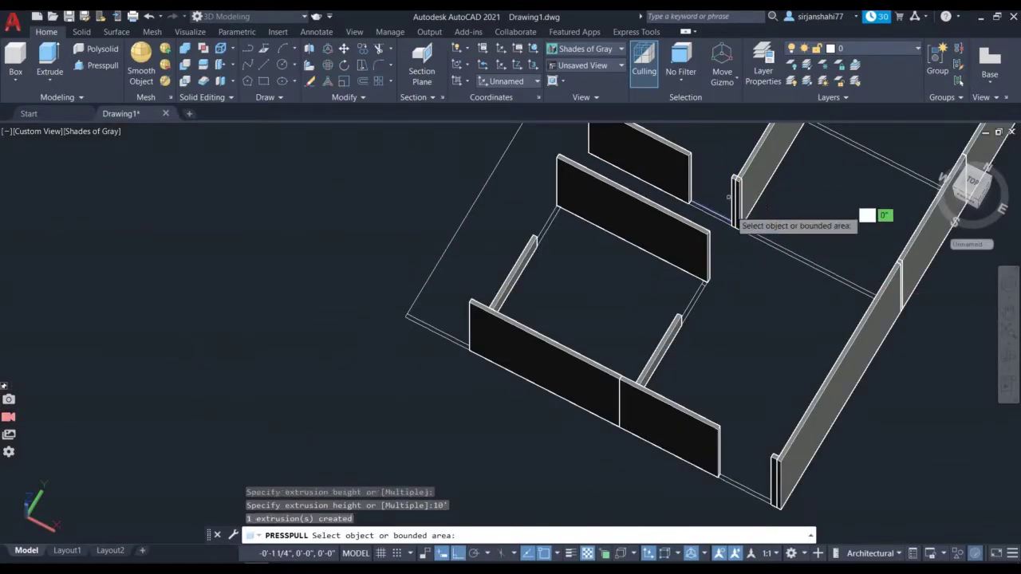
pyautogui.scroll(3, 744, 204)
pyautogui.scroll(2, 745, 180)
pyautogui.scroll(-7, 745, 180)
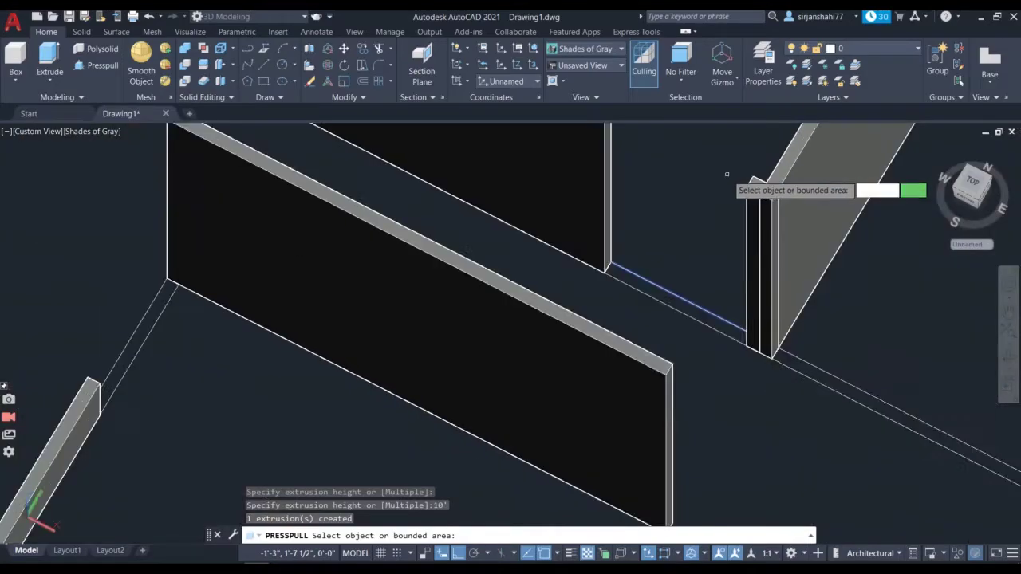
pyautogui.scroll(-3, 829, 271)
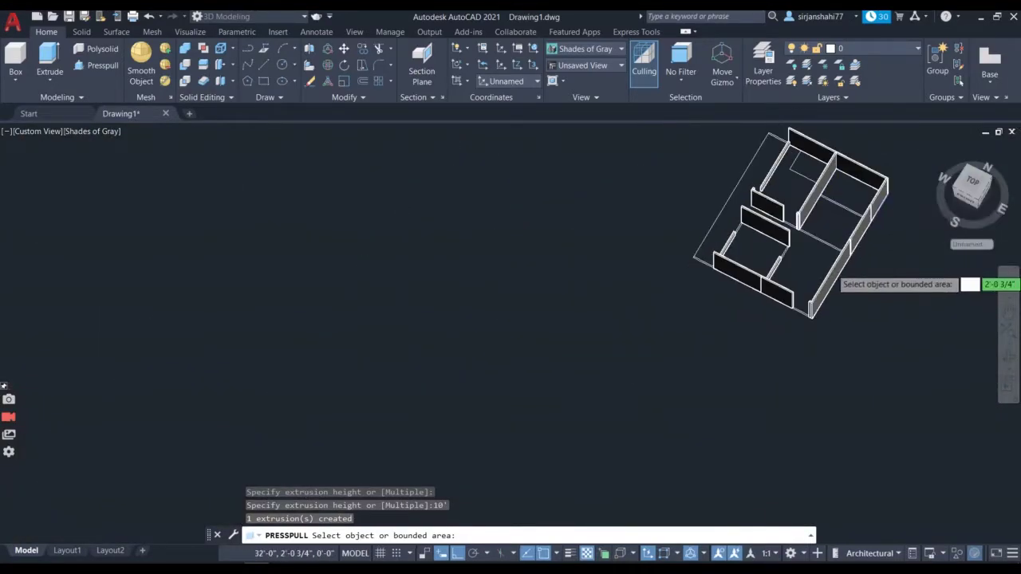
pyautogui.scroll(6, 878, 232)
pyautogui.scroll(3, 880, 225)
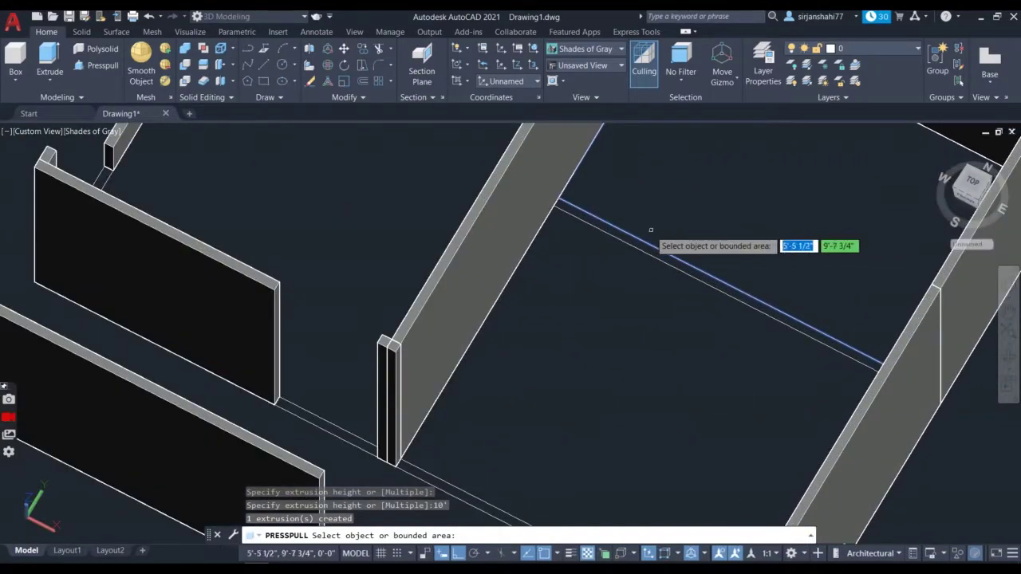
pyautogui.press('Return')
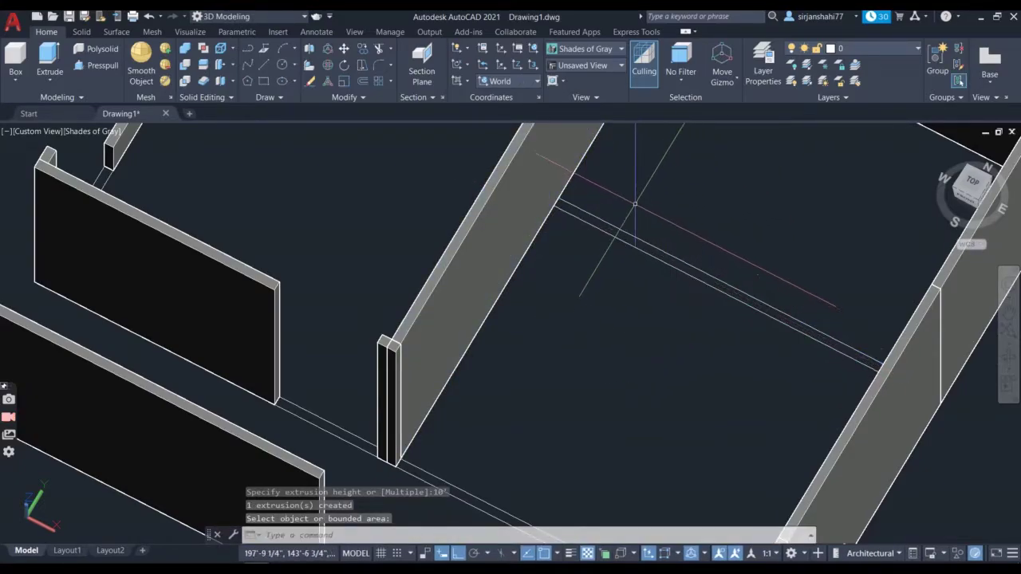
pyautogui.scroll(-3, 633, 201)
pyautogui.scroll(3, 633, 201)
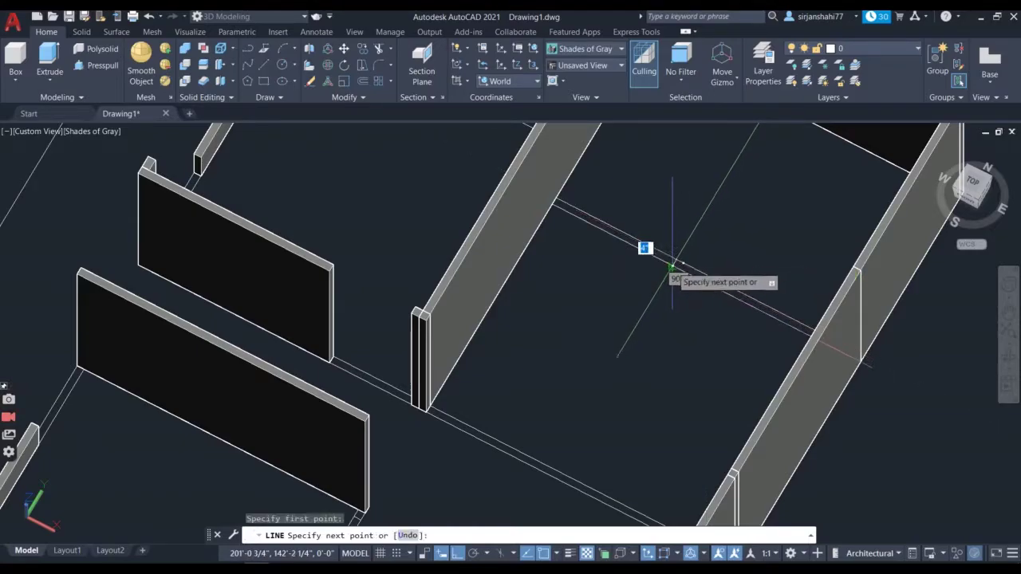
# - Finish the dividing line across the floor strip
pyautogui.click(672, 266)
pyautogui.press('Return')
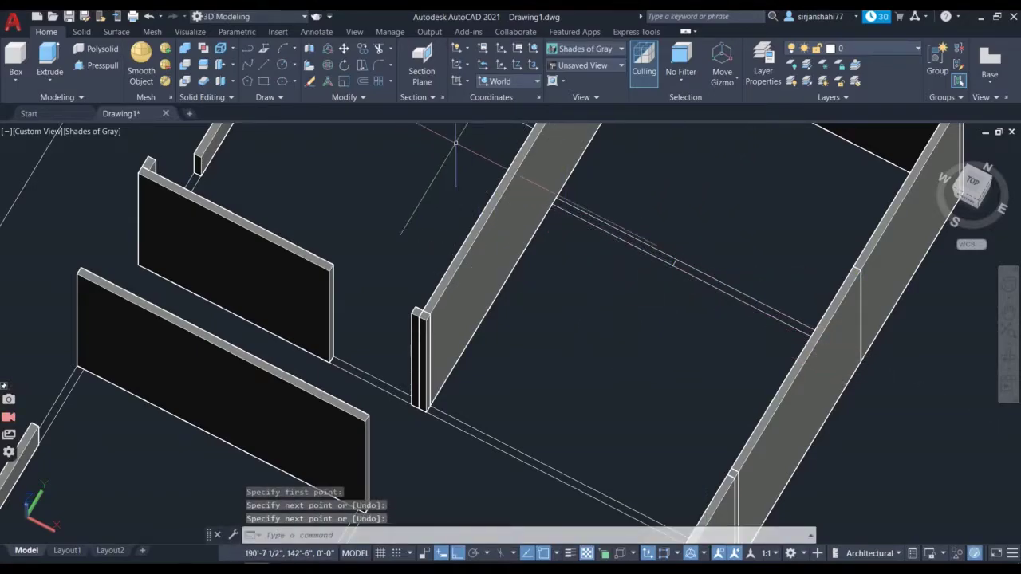
pyautogui.click(102, 66)
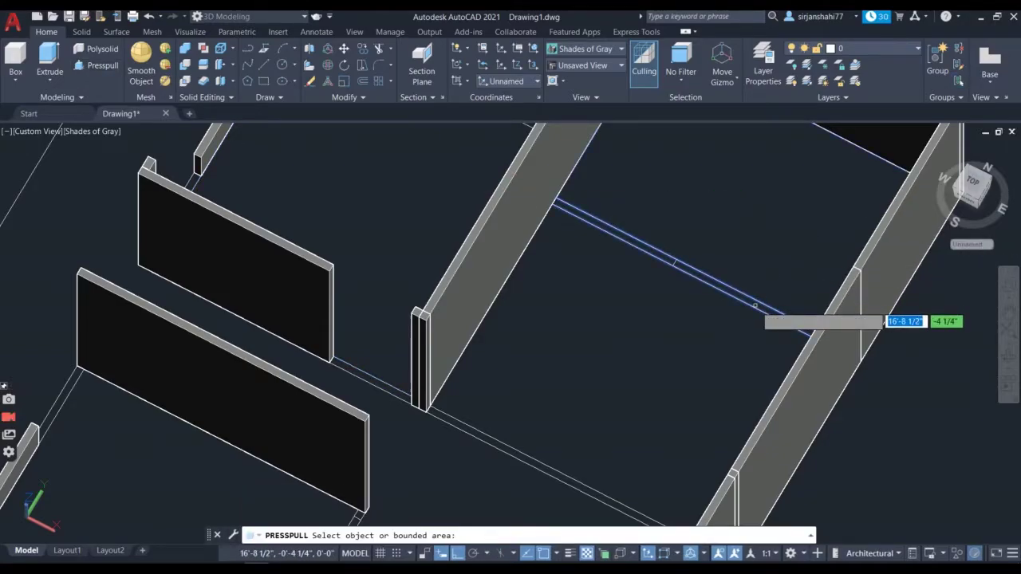
# - Erase the unwanted short dividing edge between the wall outlines and begin a replacement line
pyautogui.scroll(5, 674, 261)
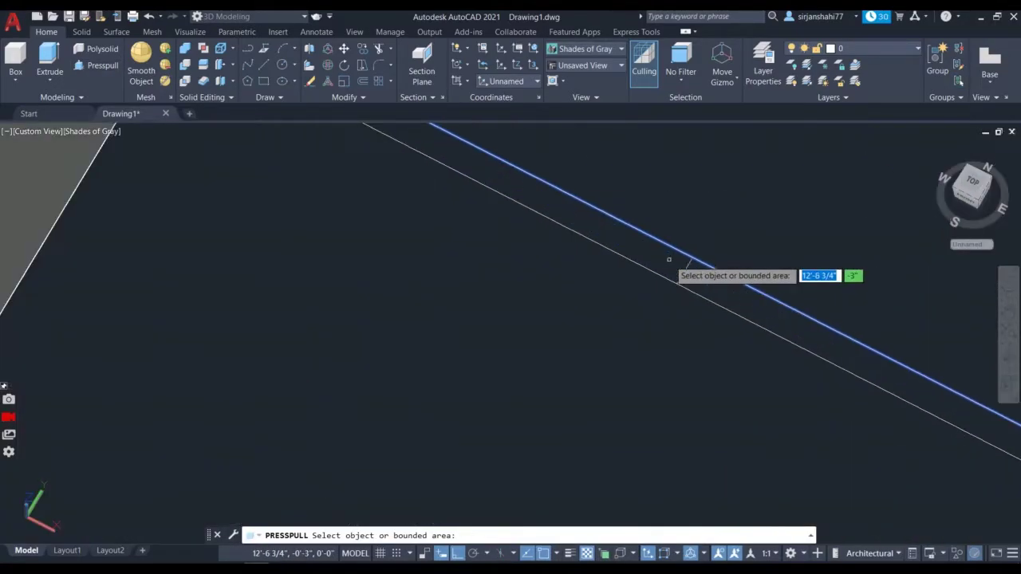
pyautogui.scroll(4, 674, 264)
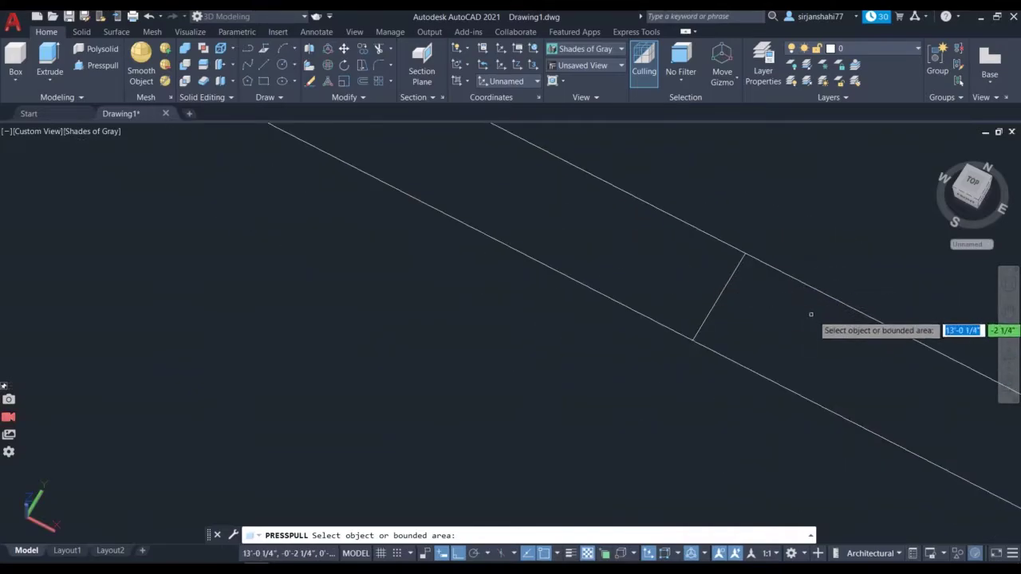
pyautogui.scroll(-5, 811, 315)
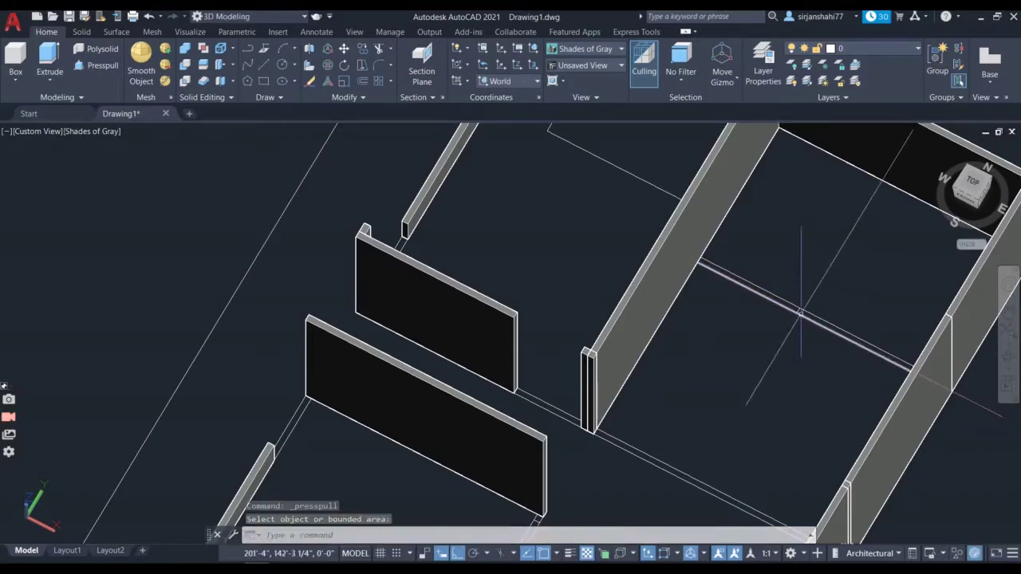
pyautogui.scroll(5, 812, 317)
pyautogui.click(807, 315)
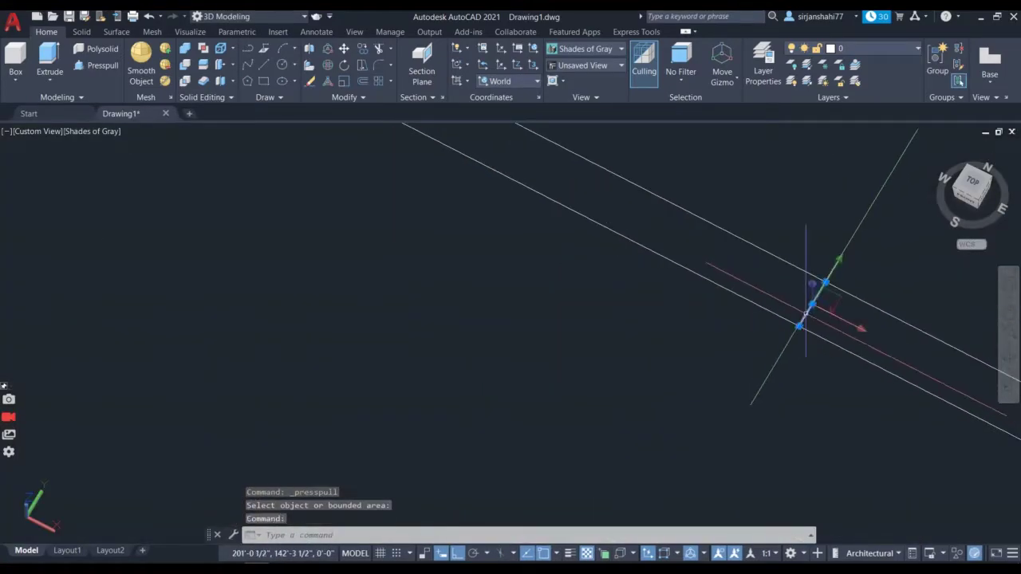
pyautogui.rightClick(726, 270)
pyautogui.click(756, 341)
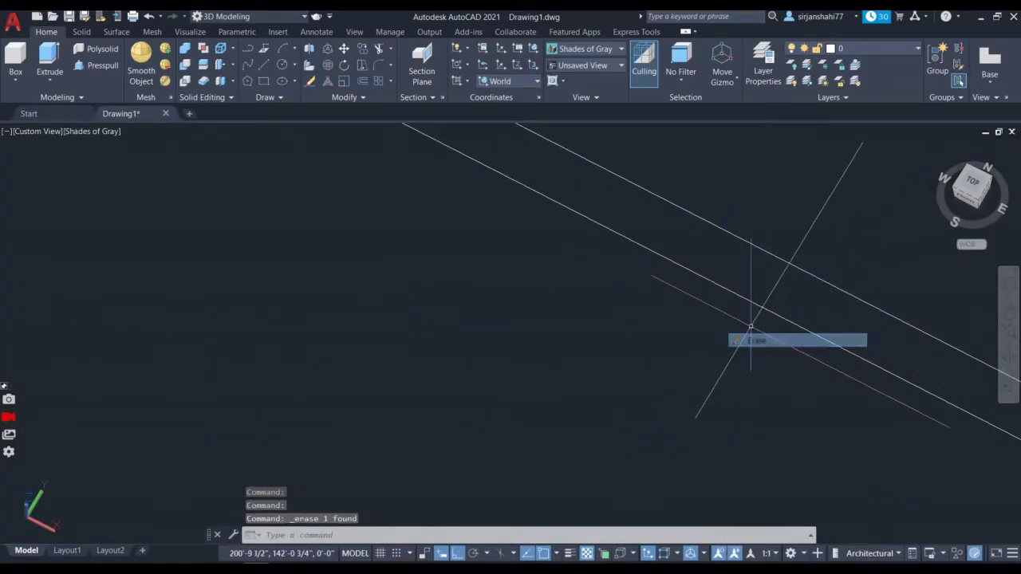
pyautogui.click(266, 65)
pyautogui.scroll(-4, 848, 255)
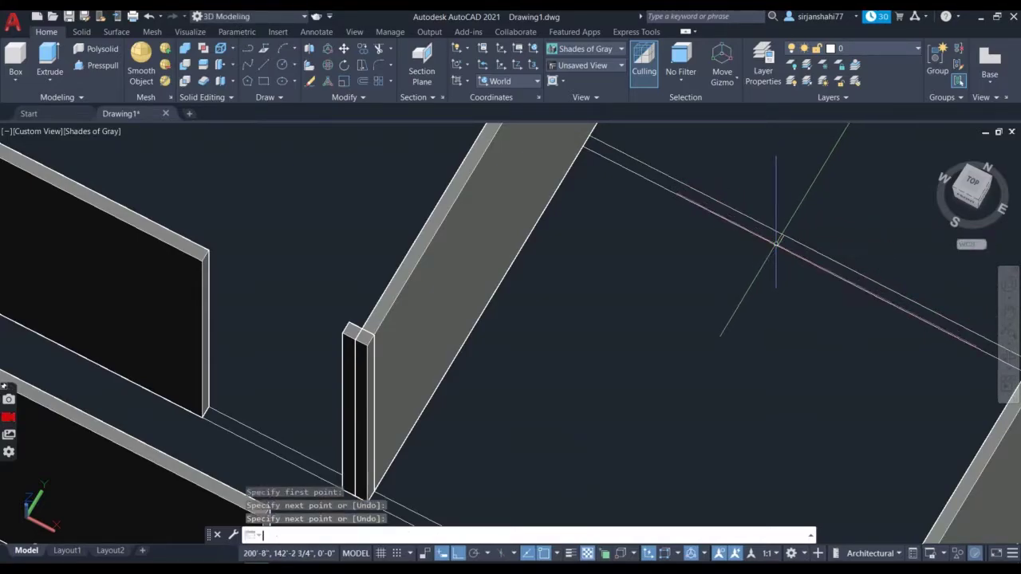
# - Close the strip with the line and press-pull it into a 10' wall between the long walls
pyautogui.press('Return')
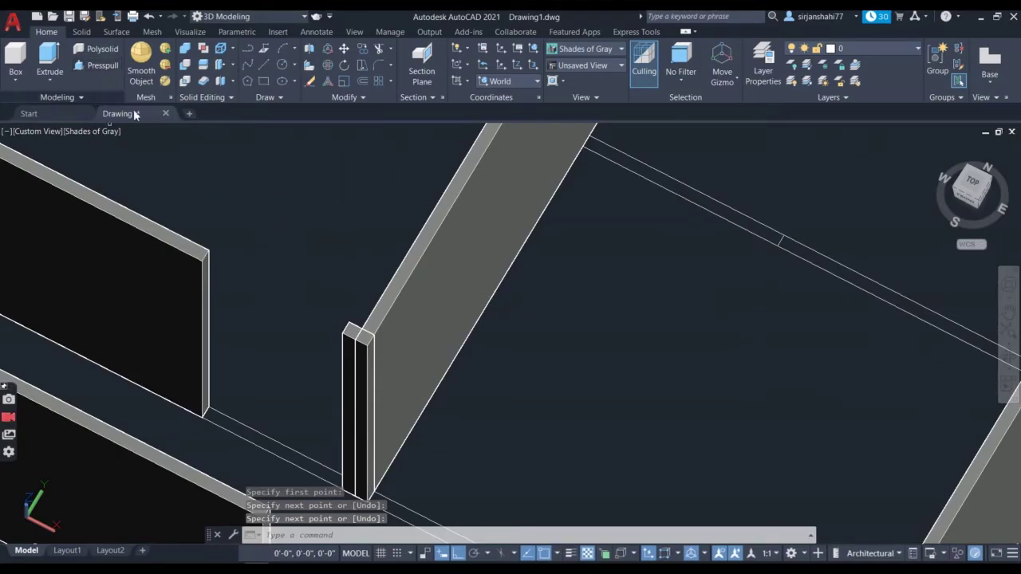
pyautogui.click(96, 64)
pyautogui.scroll(-5, 296, 167)
pyautogui.scroll(2, 335, 186)
pyautogui.scroll(4, 323, 173)
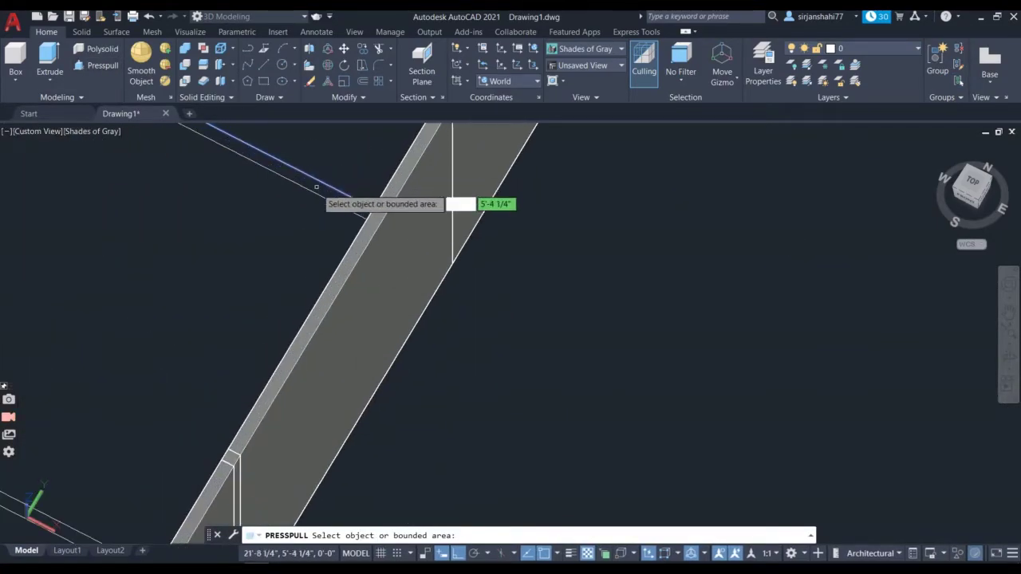
pyautogui.scroll(-5, 328, 192)
pyautogui.scroll(6, 262, 159)
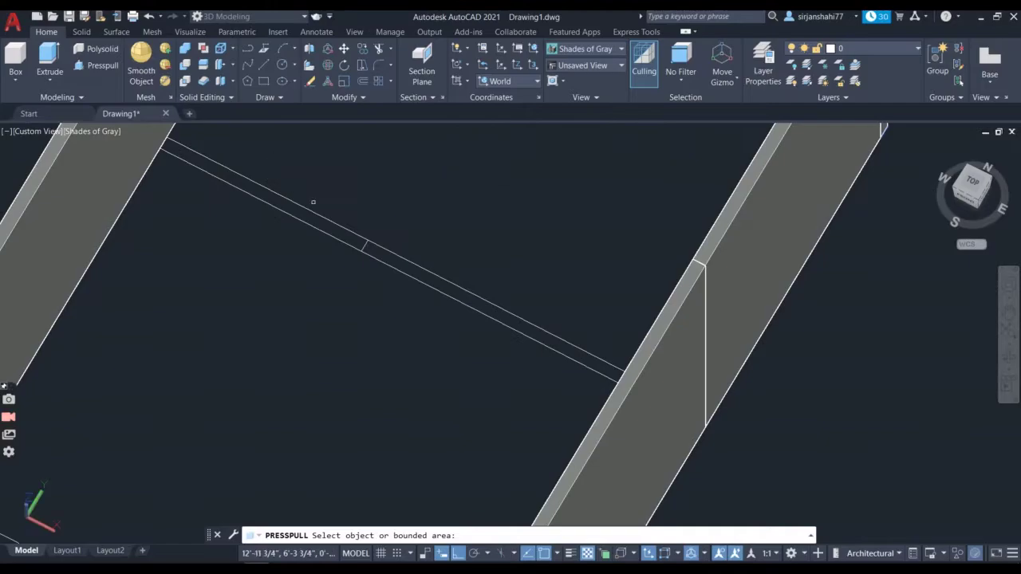
pyautogui.click(404, 276)
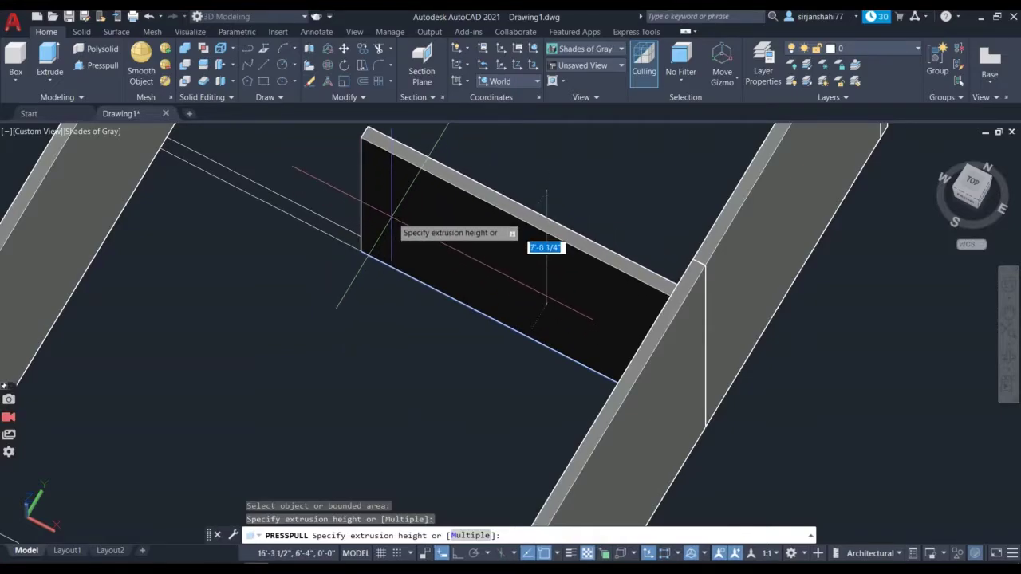
pyautogui.write('1')
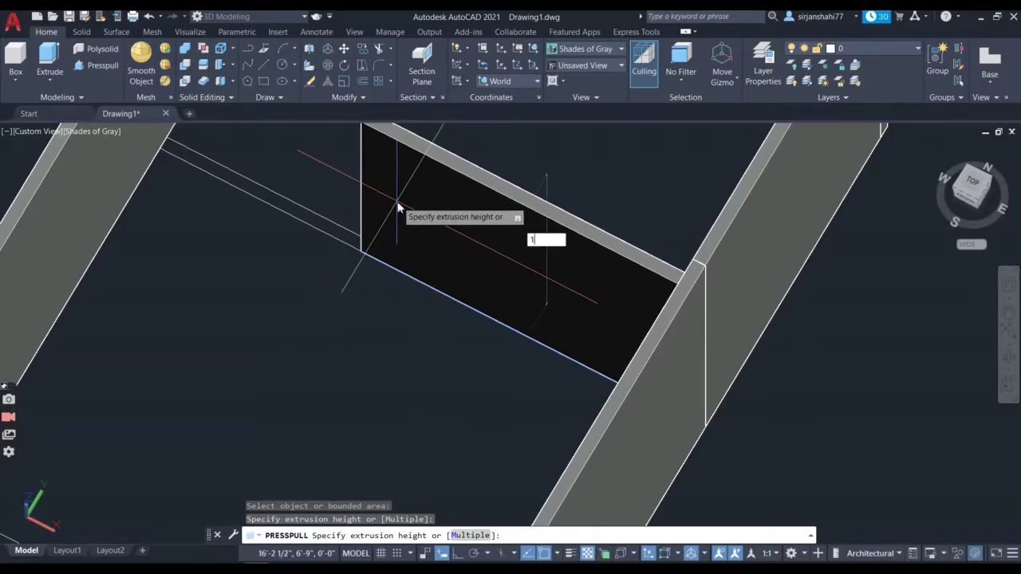
pyautogui.press('Return')
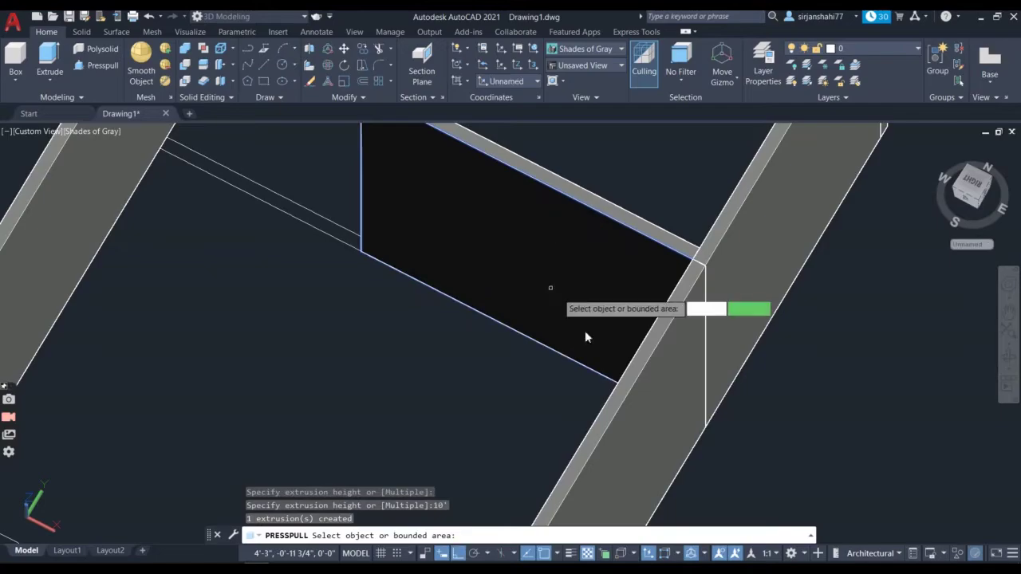
pyautogui.scroll(-5, 590, 343)
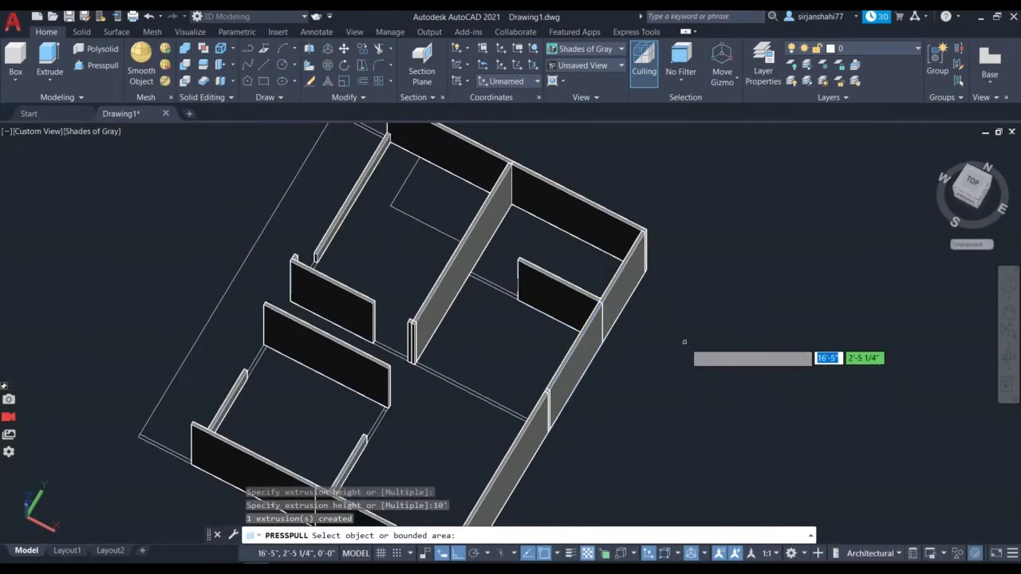
pyautogui.press('Return')
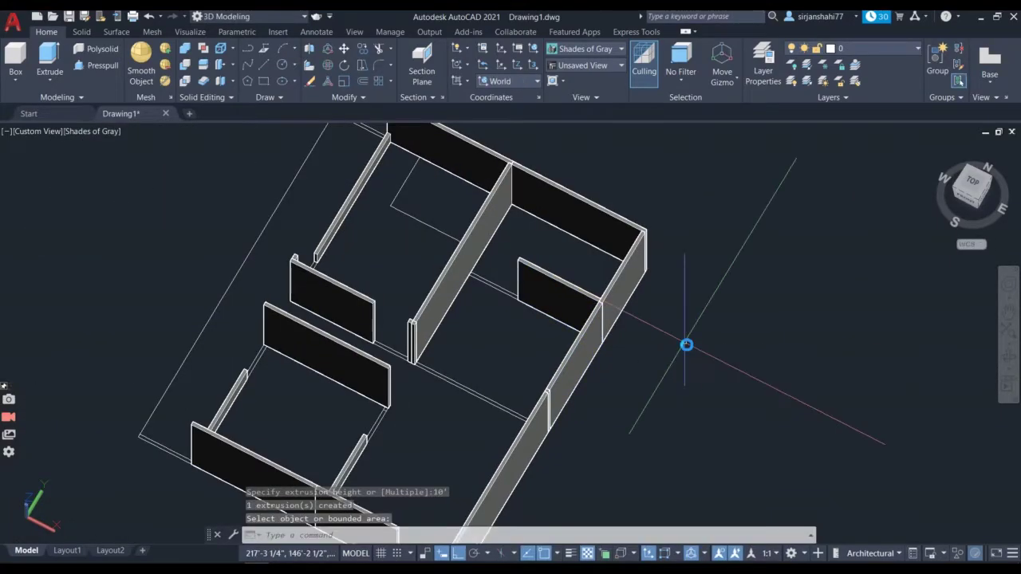
pyautogui.click(1008, 354)
pyautogui.moveTo(572, 476); pyautogui.dragTo(866, 510)
pyautogui.scroll(3, 658, 292)
pyautogui.moveTo(657, 292); pyautogui.dragTo(580, 304)
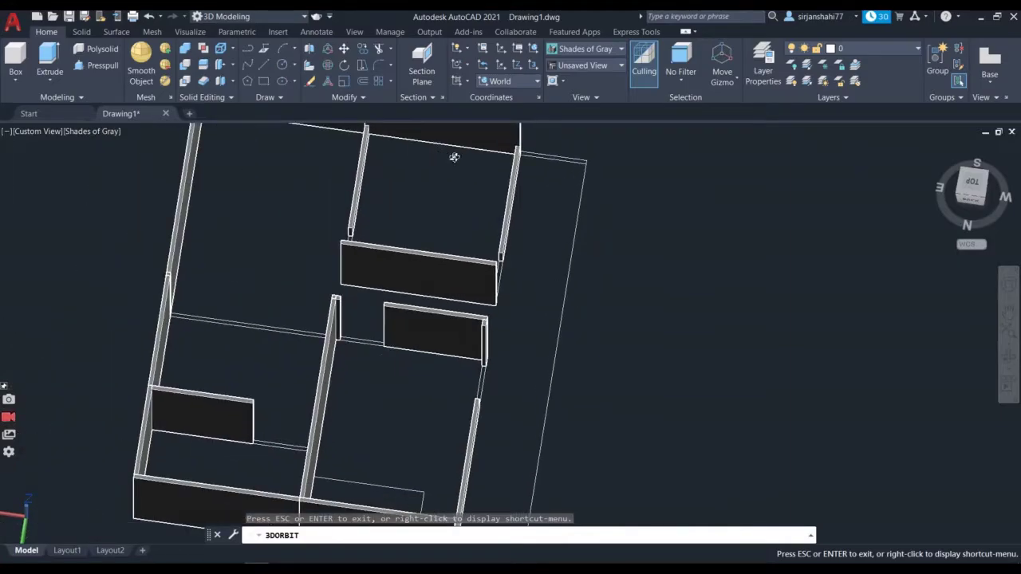
pyautogui.scroll(3, 535, 137)
pyautogui.moveTo(493, 288); pyautogui.dragTo(283, 352)
pyautogui.scroll(3, 287, 349)
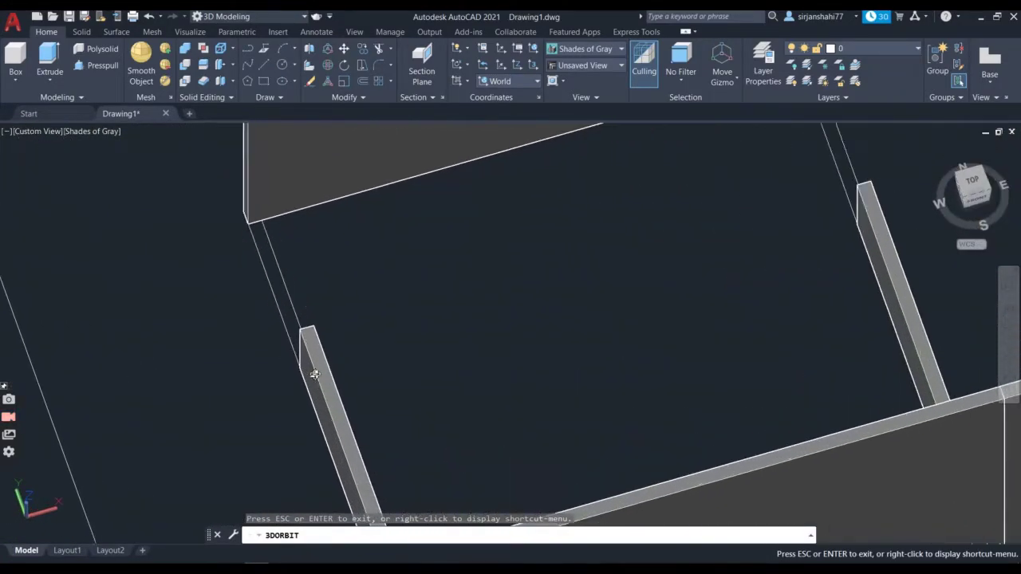
pyautogui.press('Escape')
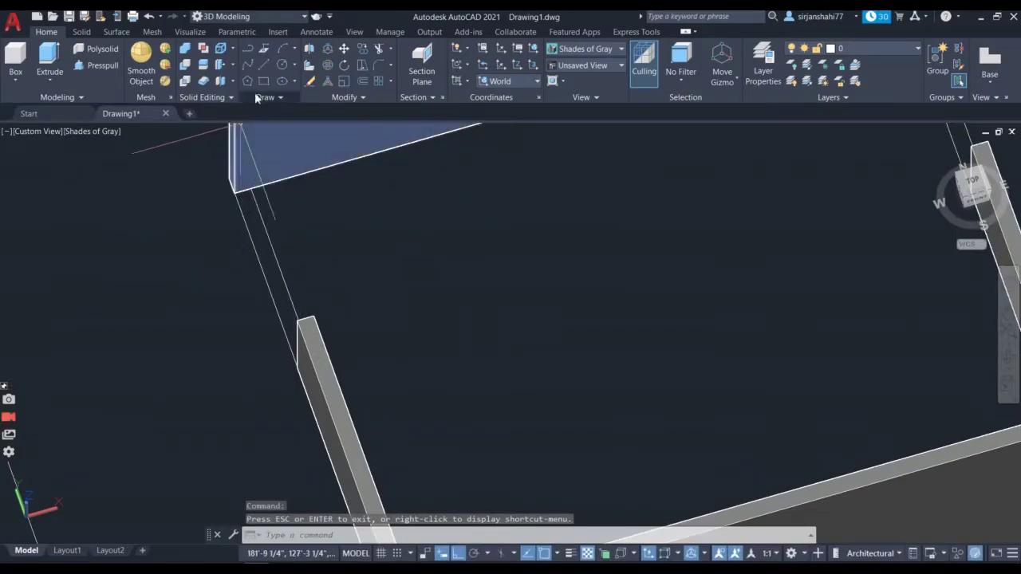
# - Draw a guide line from the sill post's top midpoint to the long wall's corner
pyautogui.click(267, 61)
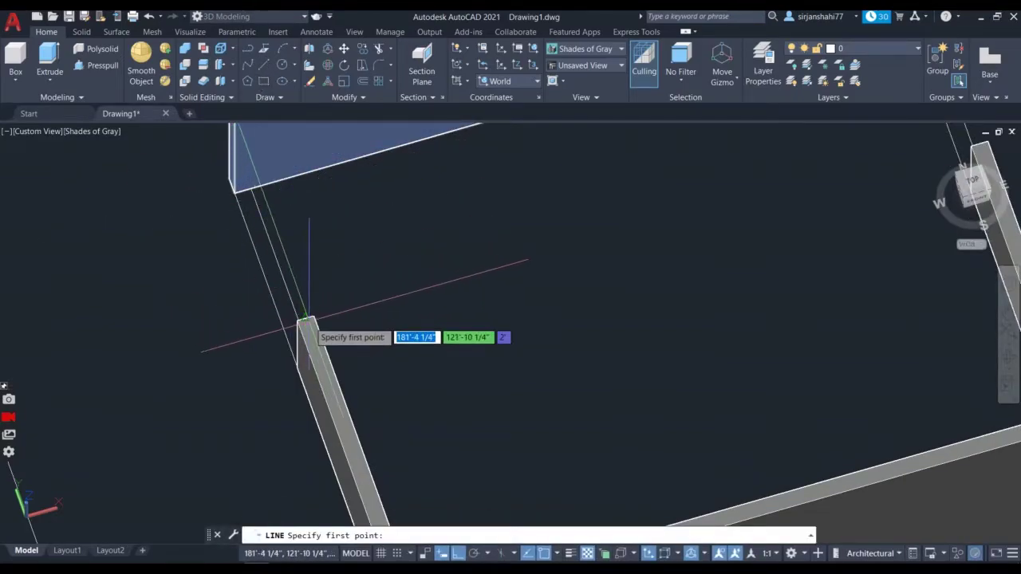
pyautogui.scroll(2, 305, 319)
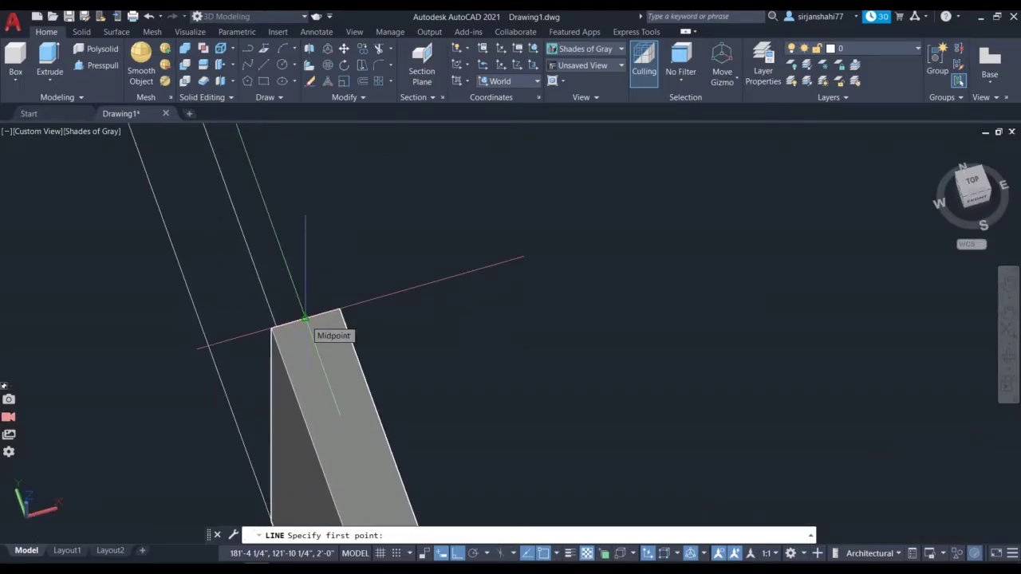
pyautogui.scroll(-3, 305, 320)
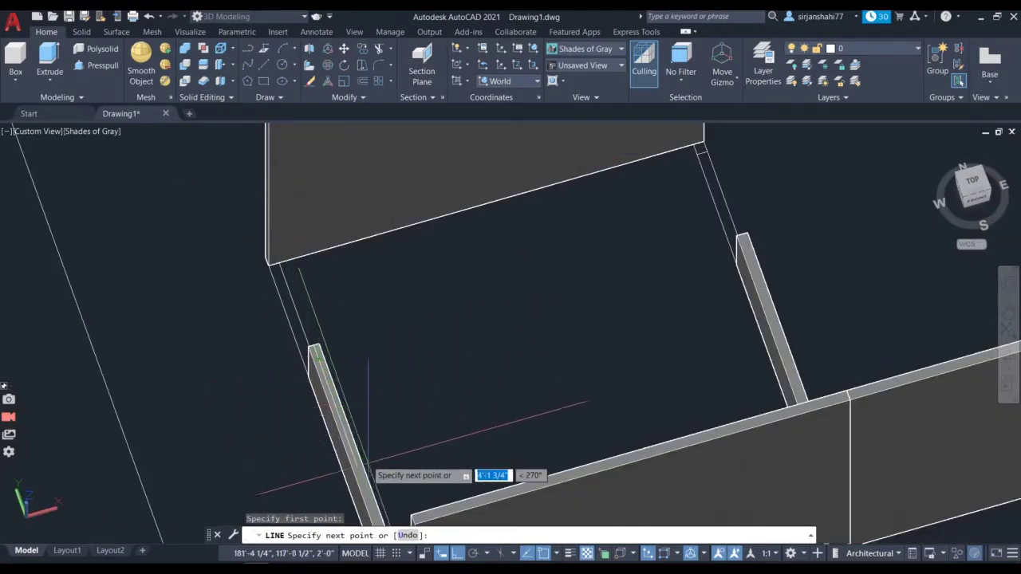
pyautogui.scroll(-2, 375, 482)
pyautogui.scroll(6, 377, 495)
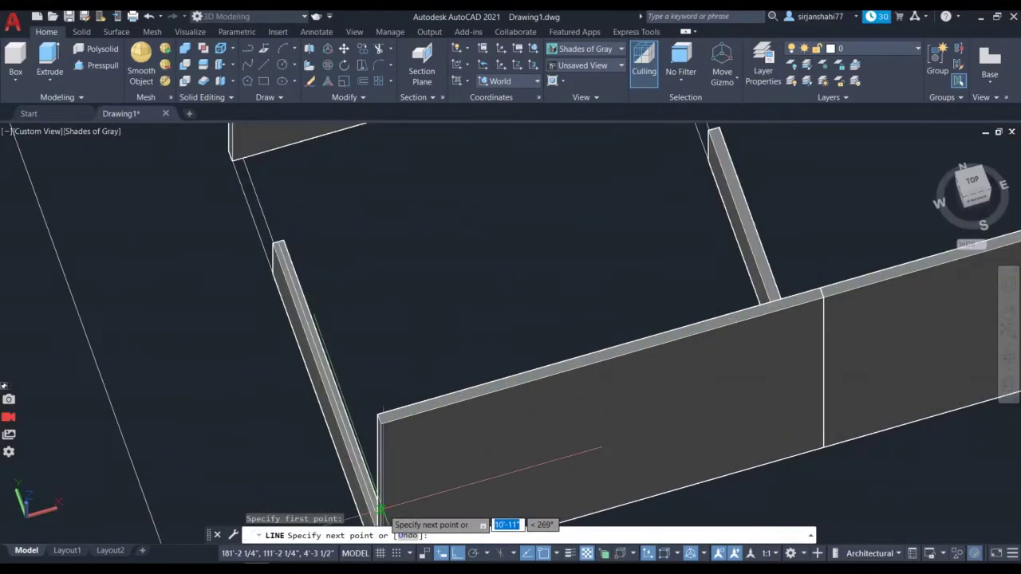
pyautogui.scroll(-3, 377, 503)
pyautogui.scroll(6, 382, 479)
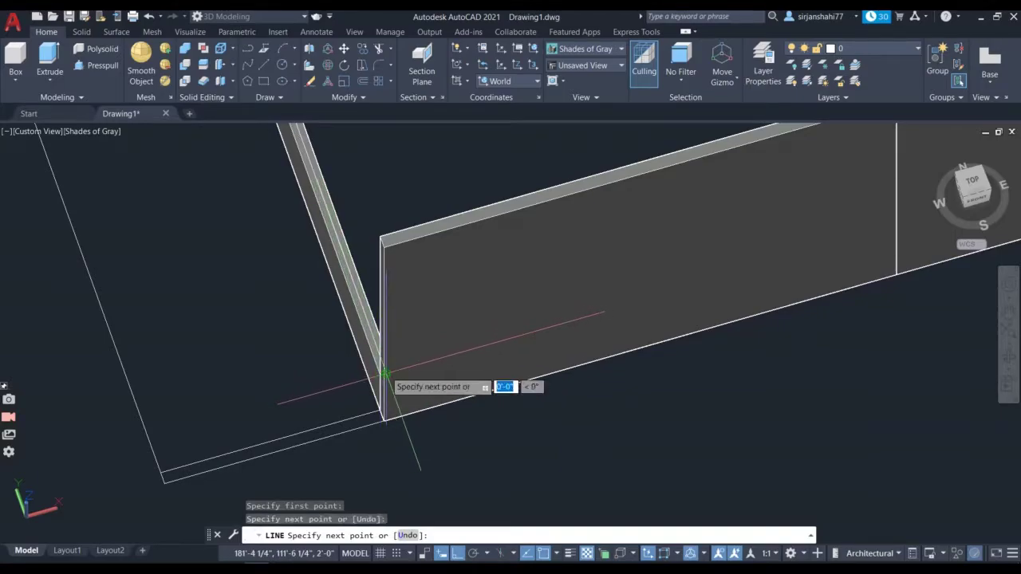
pyautogui.scroll(-1, 455, 399)
pyautogui.press('Escape')
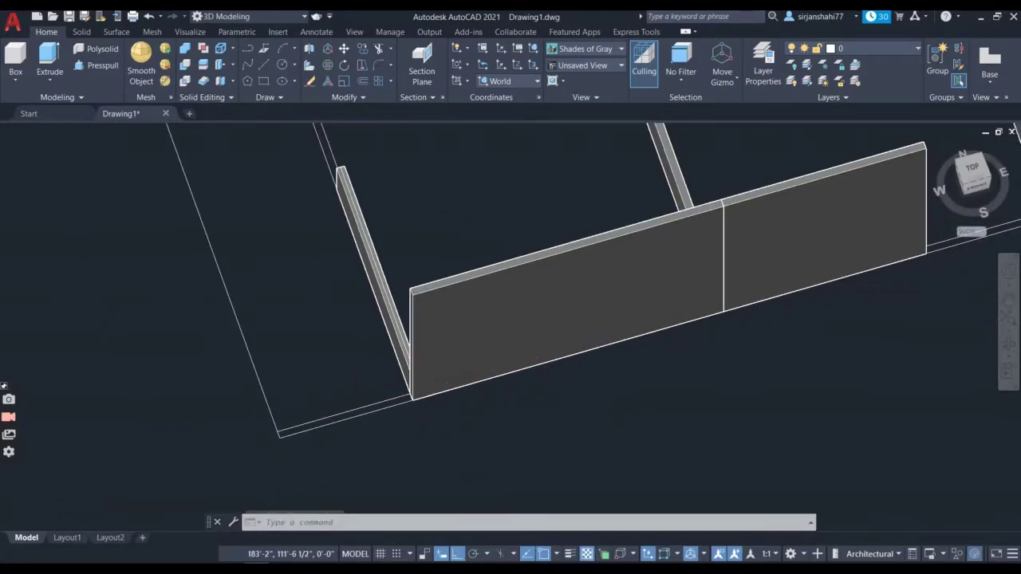
pyautogui.scroll(-4, 478, 423)
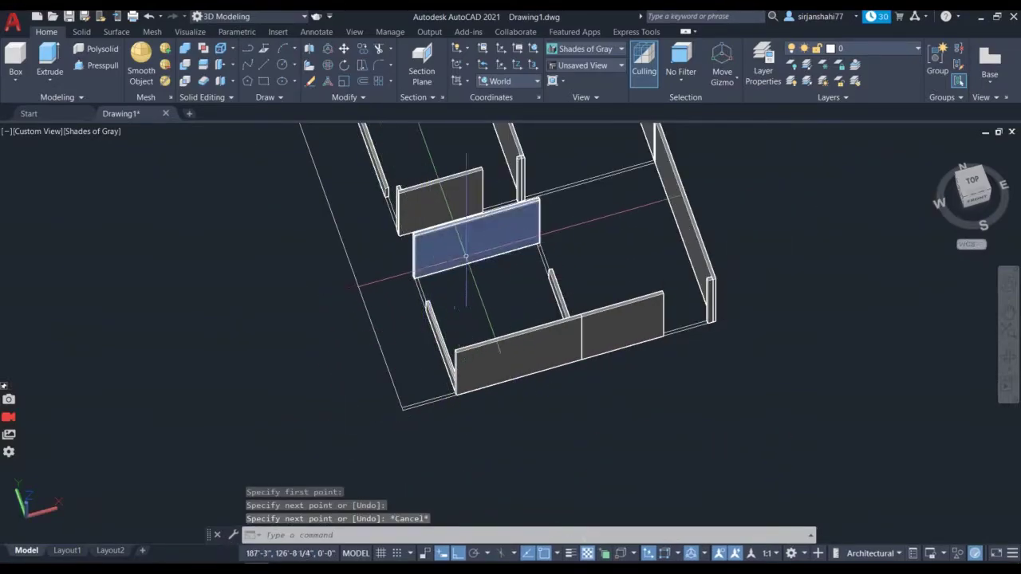
pyautogui.scroll(3, 556, 255)
pyautogui.scroll(3, 528, 265)
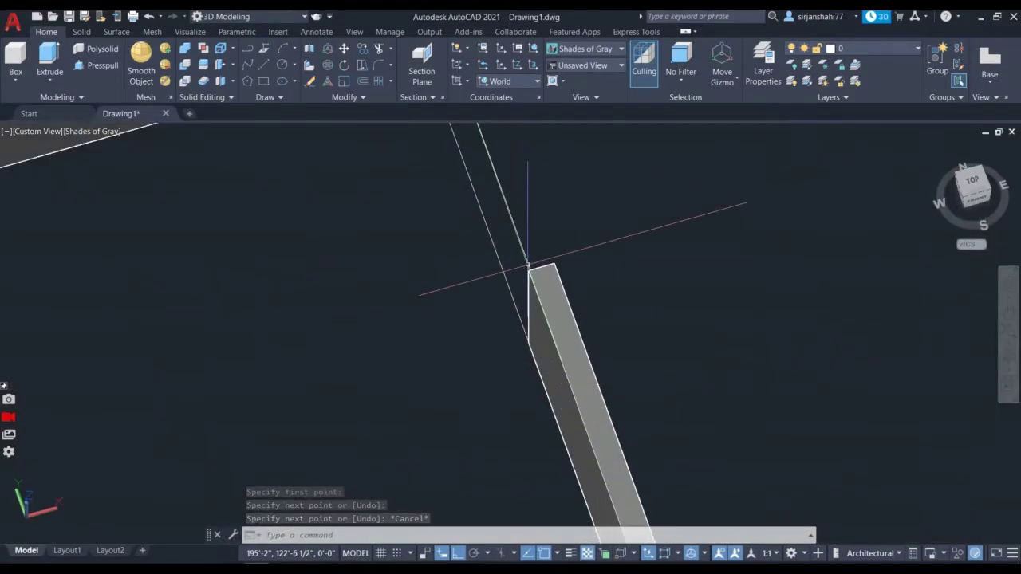
# - Start another line on the sill wall top, then cancel it
pyautogui.press('Return')
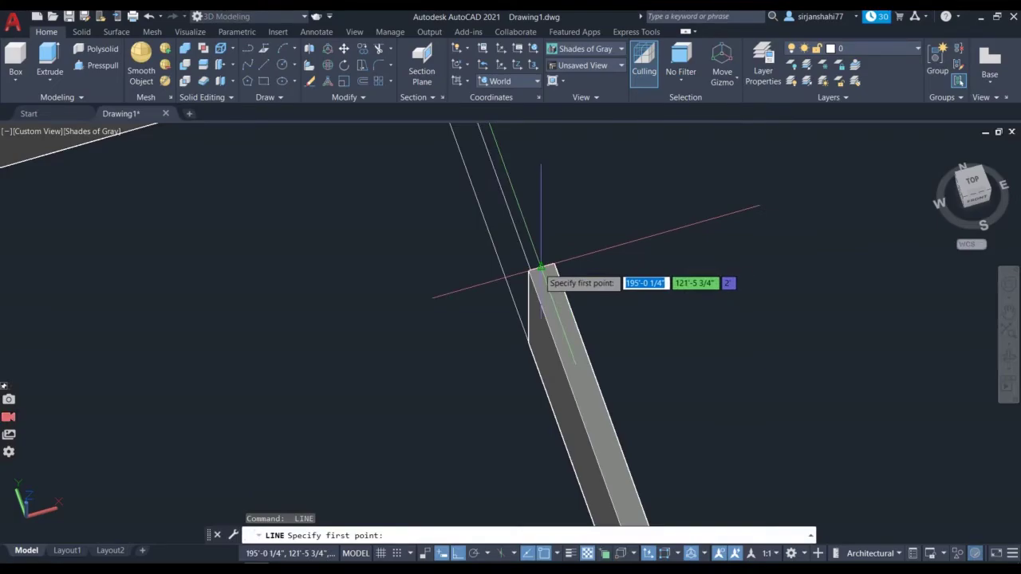
pyautogui.click(541, 268)
pyautogui.scroll(-3, 558, 308)
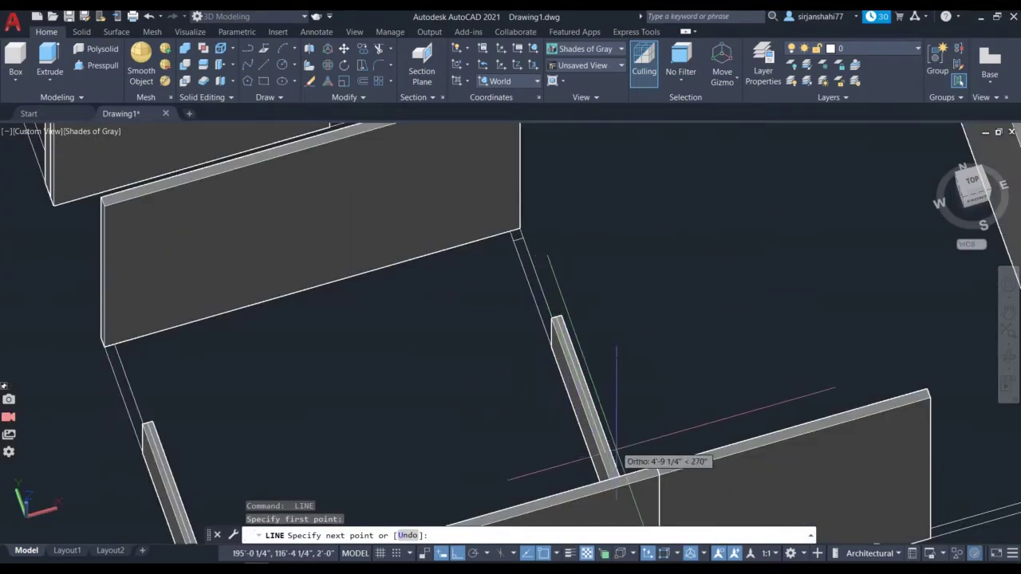
pyautogui.scroll(-4, 616, 451)
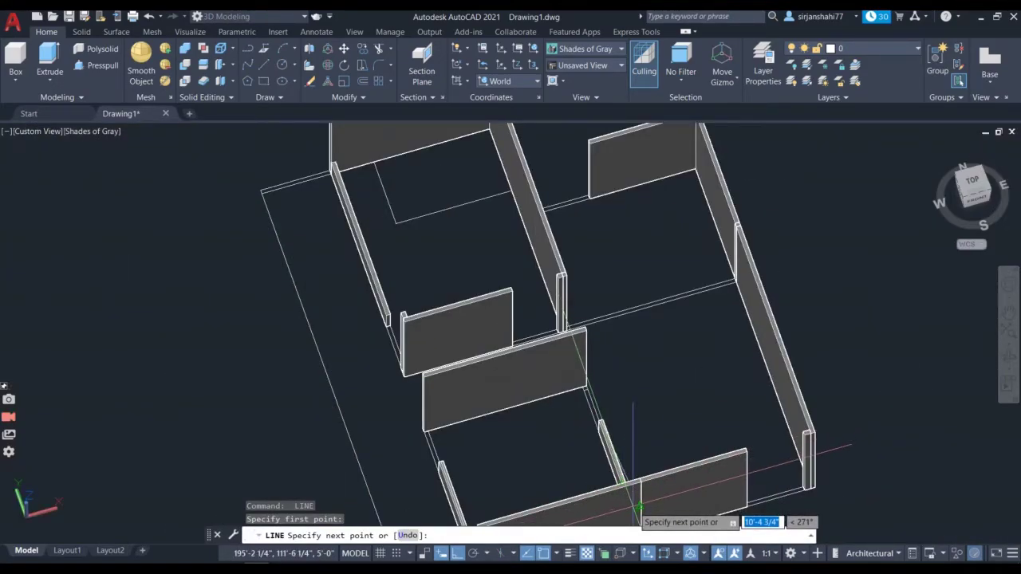
pyautogui.scroll(5, 638, 508)
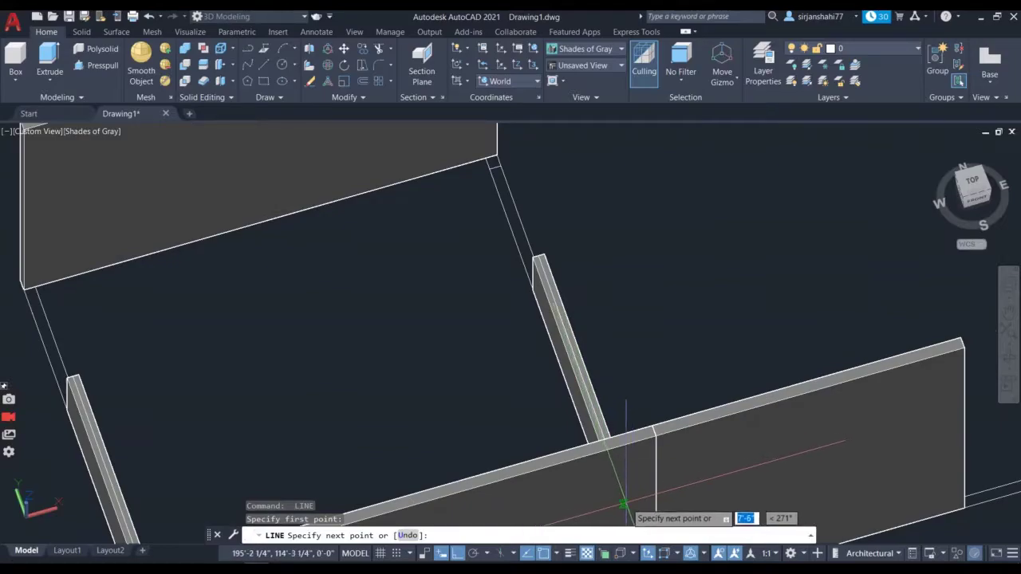
pyautogui.scroll(2, 625, 504)
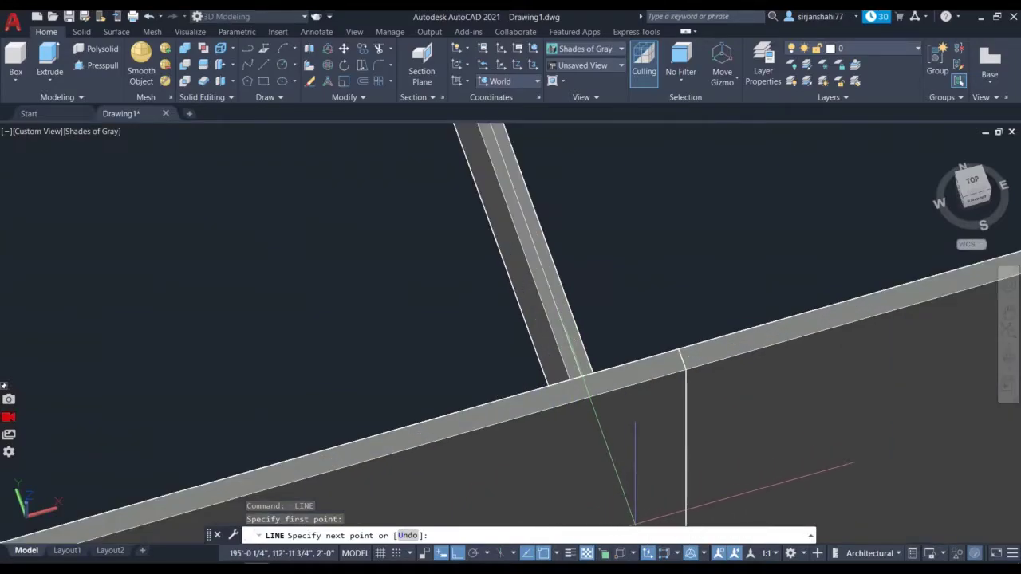
pyautogui.scroll(-4, 636, 522)
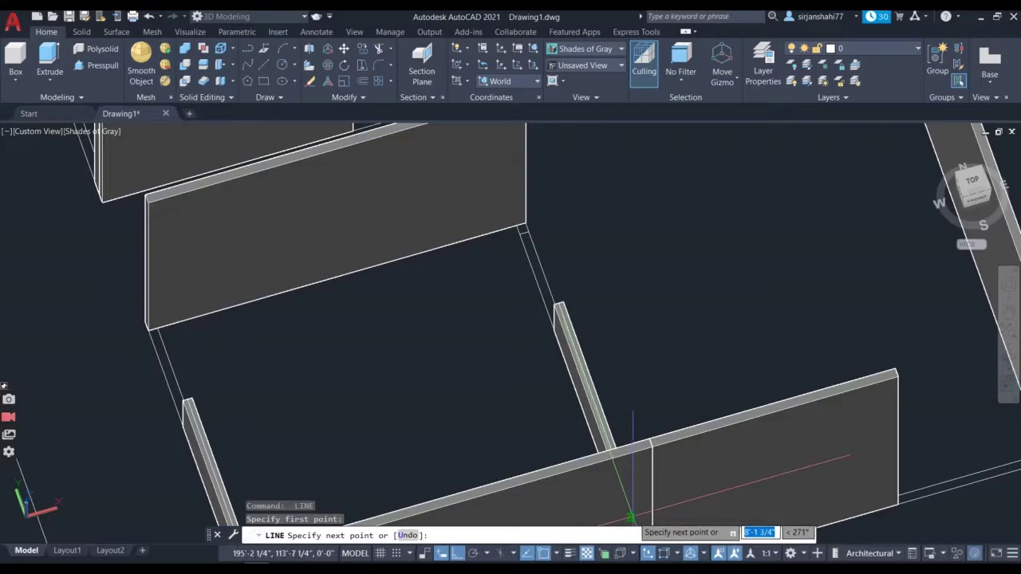
pyautogui.scroll(-3, 640, 520)
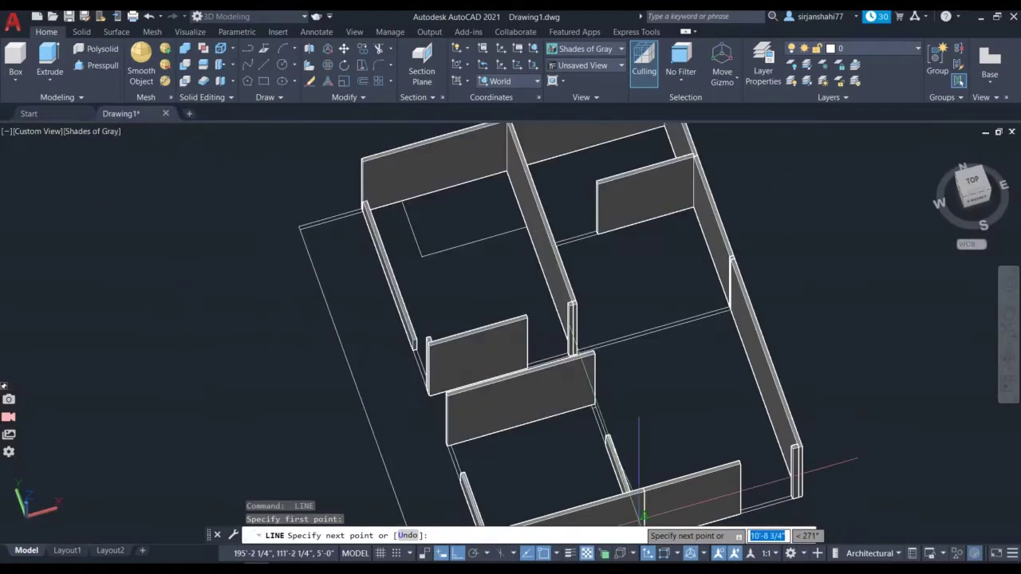
pyautogui.scroll(-3, 642, 517)
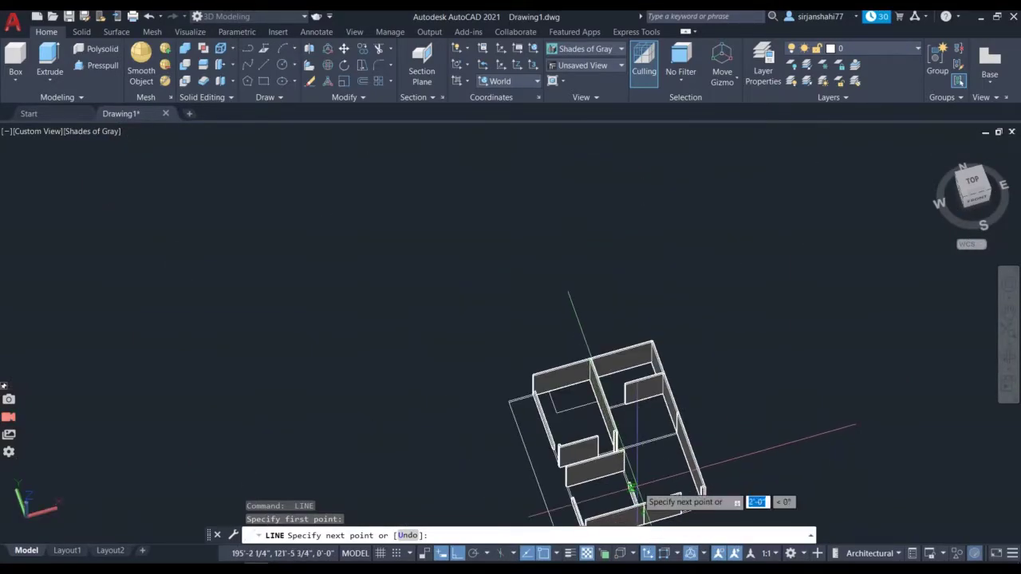
pyautogui.press('Escape')
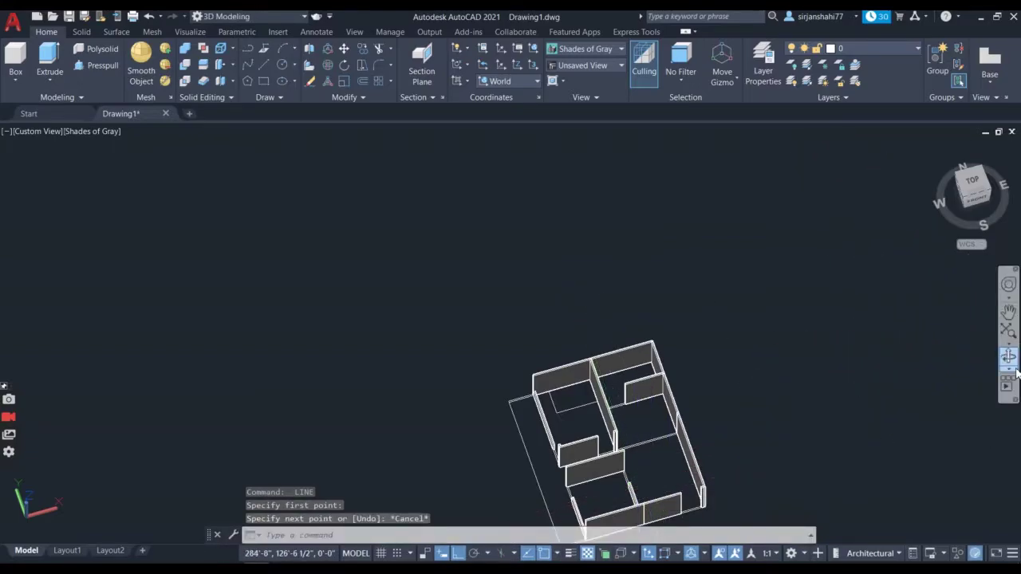
# - Orbit the model back into a top-down plan view of the floor plan
pyautogui.click(1009, 358)
pyautogui.moveTo(841, 427); pyautogui.dragTo(495, 511)
pyautogui.scroll(4, 630, 375)
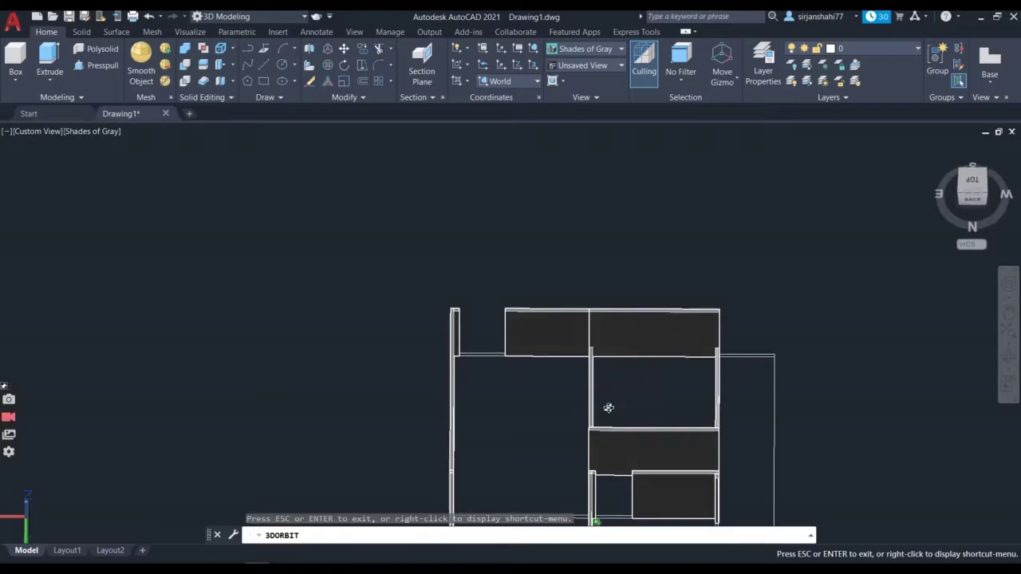
pyautogui.scroll(4, 595, 383)
pyautogui.press('Escape')
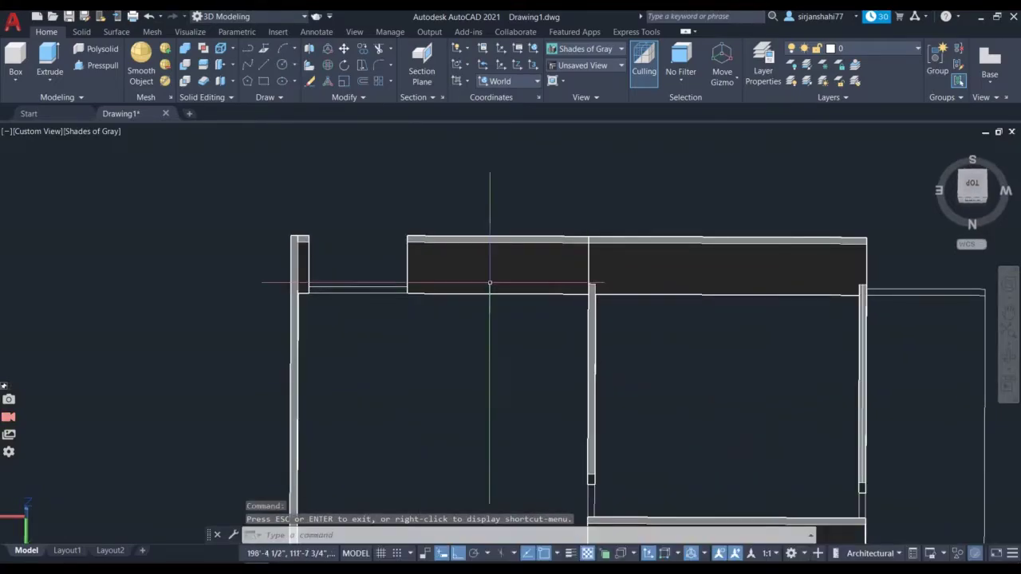
# - Draw a line across the window opening from one wall end to the opposite wall end
pyautogui.click(266, 65)
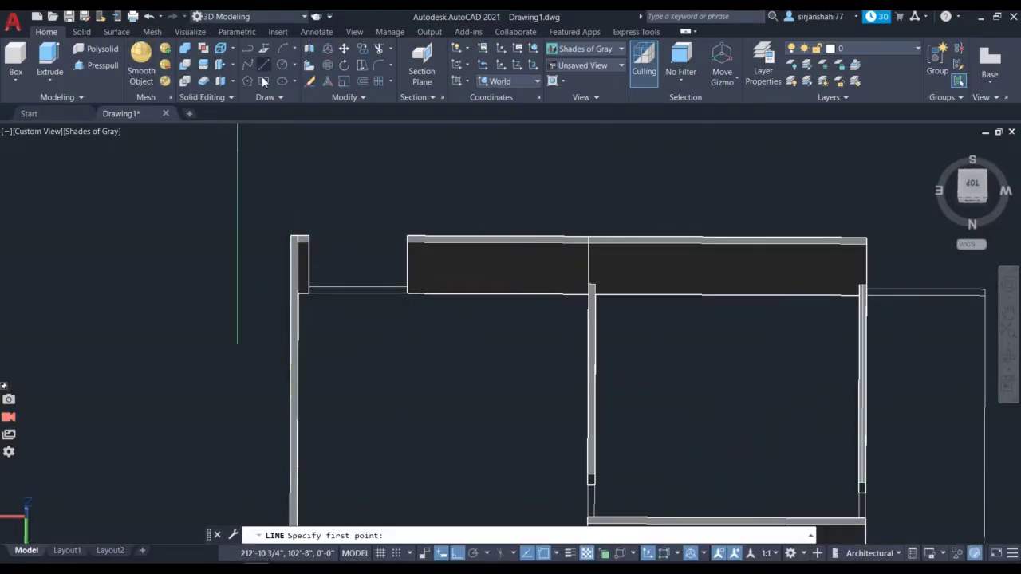
pyautogui.scroll(5, 590, 478)
pyautogui.scroll(3, 592, 477)
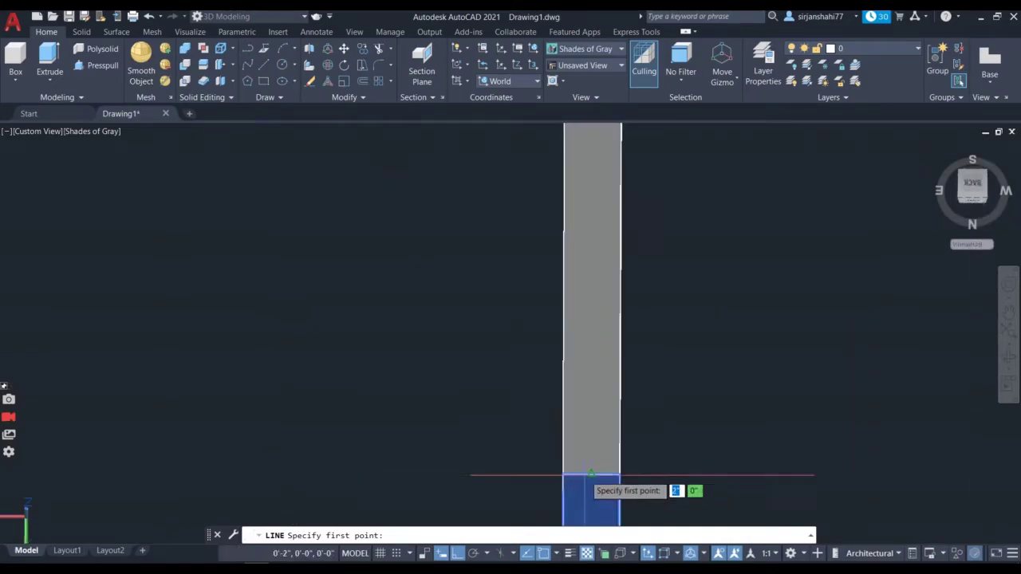
pyautogui.click(592, 477)
pyautogui.scroll(-5, 543, 342)
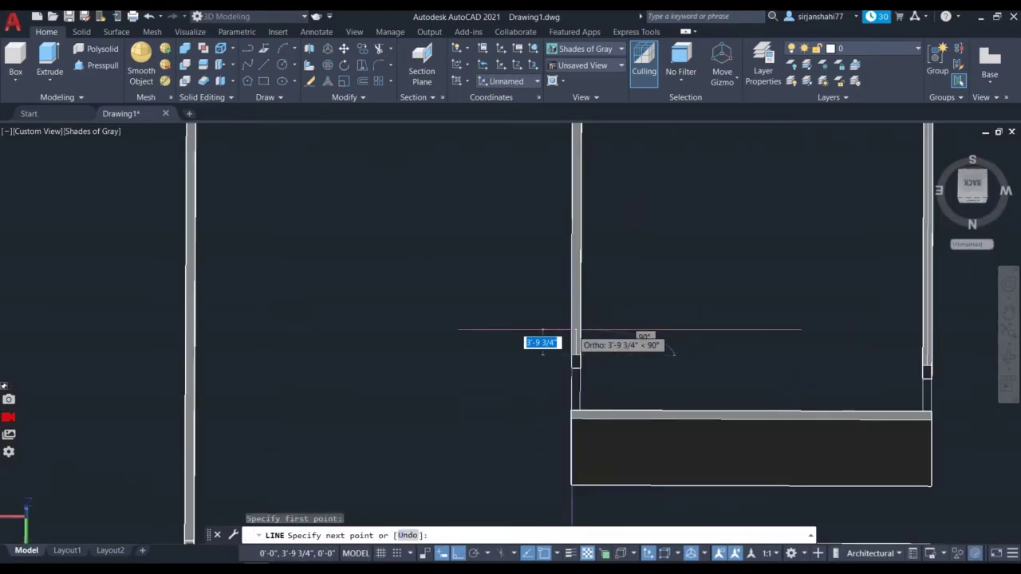
pyautogui.scroll(6, 578, 232)
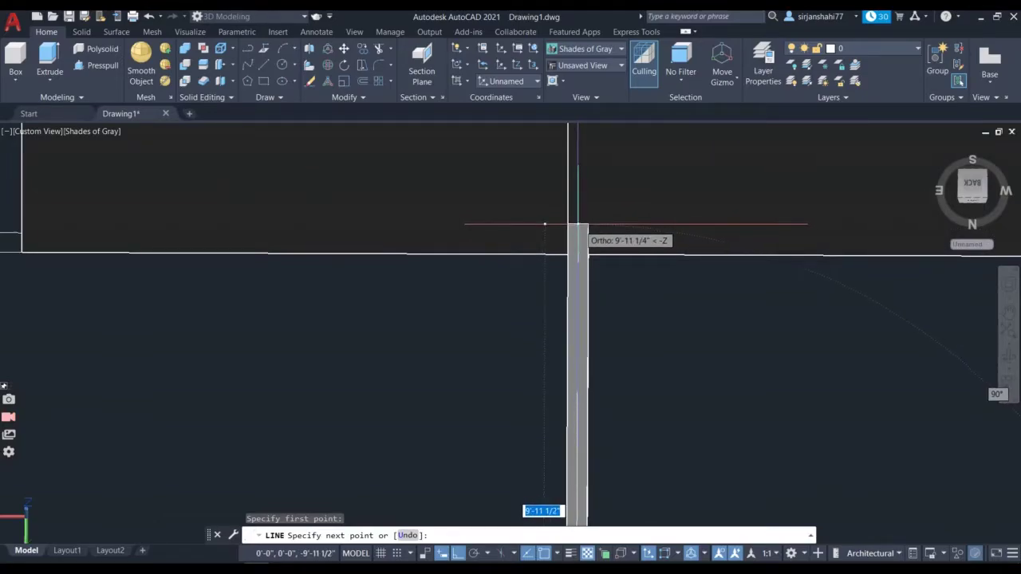
pyautogui.click(578, 223)
pyautogui.press('Return')
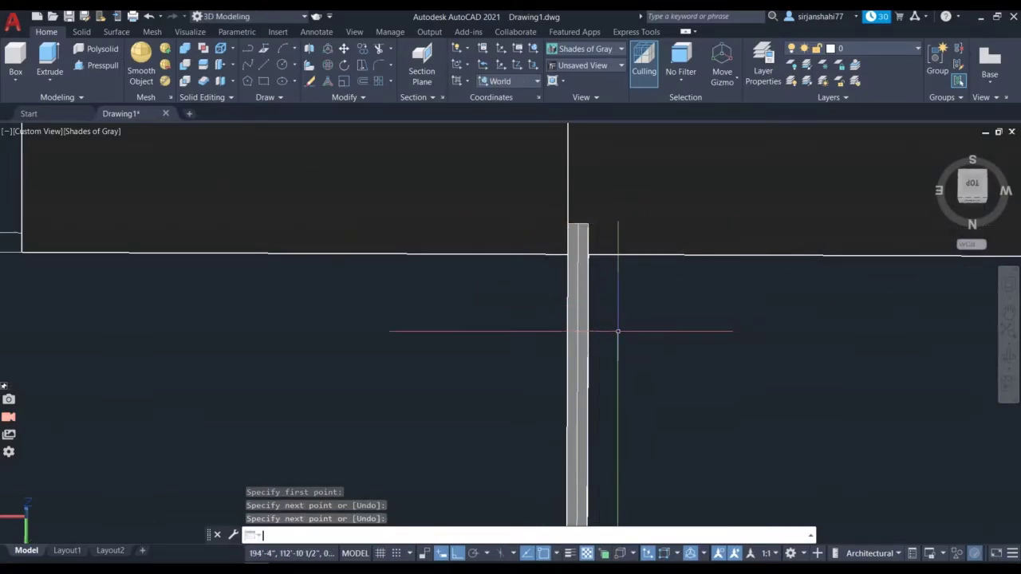
pyautogui.scroll(-5, 701, 422)
pyautogui.scroll(-4, 682, 329)
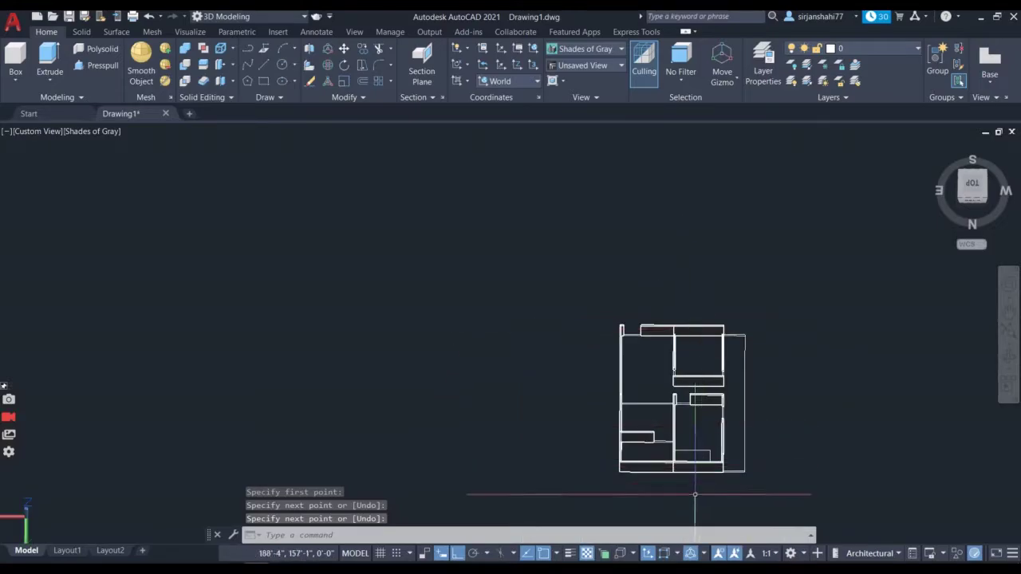
pyautogui.scroll(5, 695, 495)
pyautogui.scroll(-3, 679, 490)
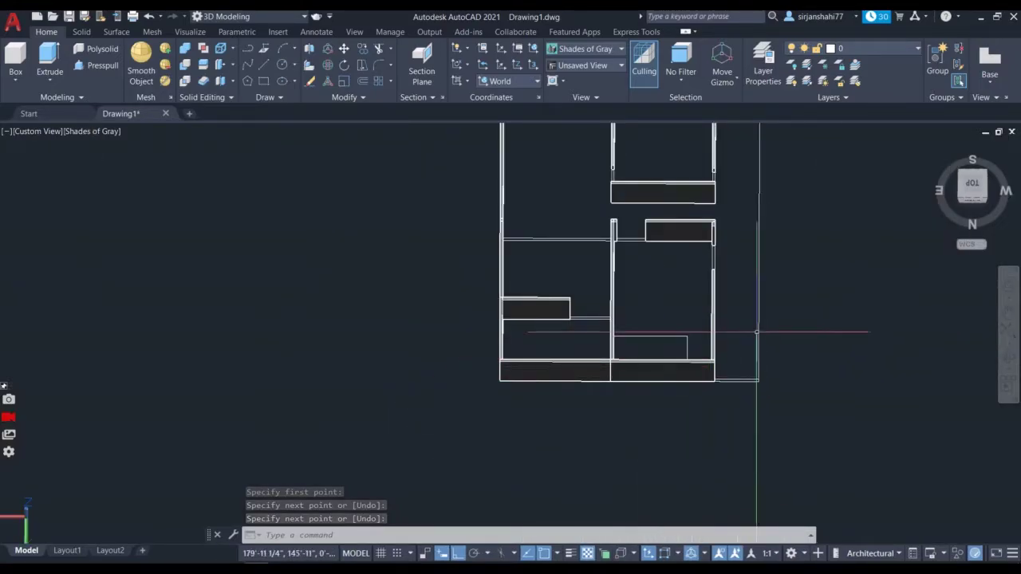
# - Tilt the floor plan into a low oblique 3D view of the walls
pyautogui.click(1009, 357)
pyautogui.moveTo(962, 349); pyautogui.dragTo(611, 381)
pyautogui.scroll(8, 611, 381)
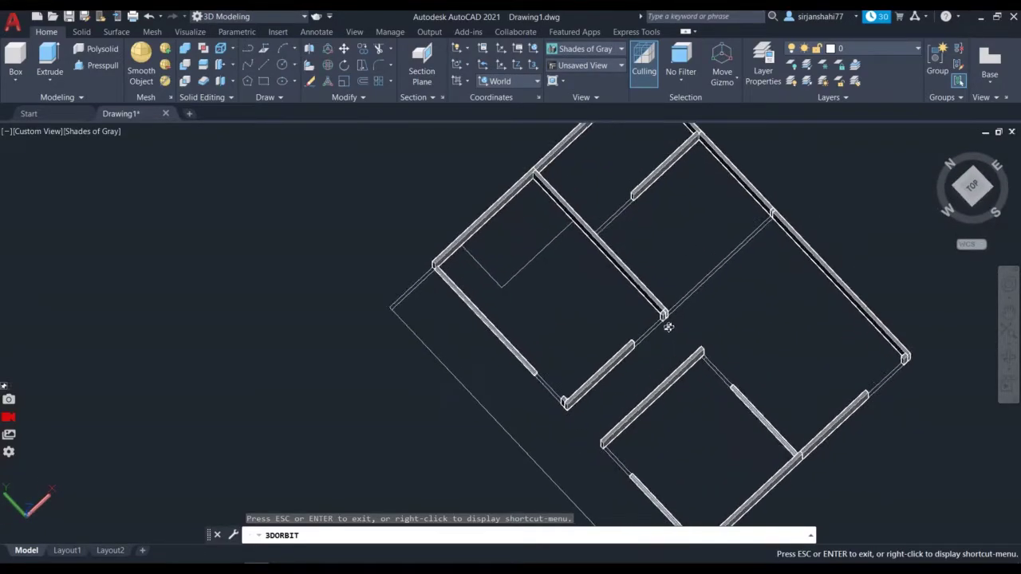
pyautogui.moveTo(594, 342); pyautogui.dragTo(652, 340)
pyautogui.press('Escape')
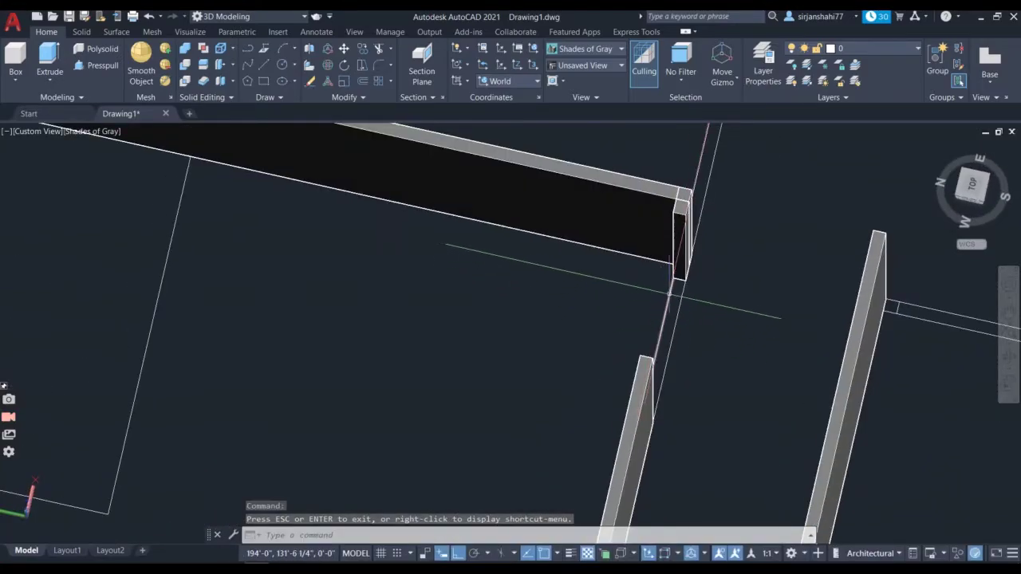
# - Make several line attempts, fixing a line point at a window-opening wall corner
pyautogui.click(263, 64)
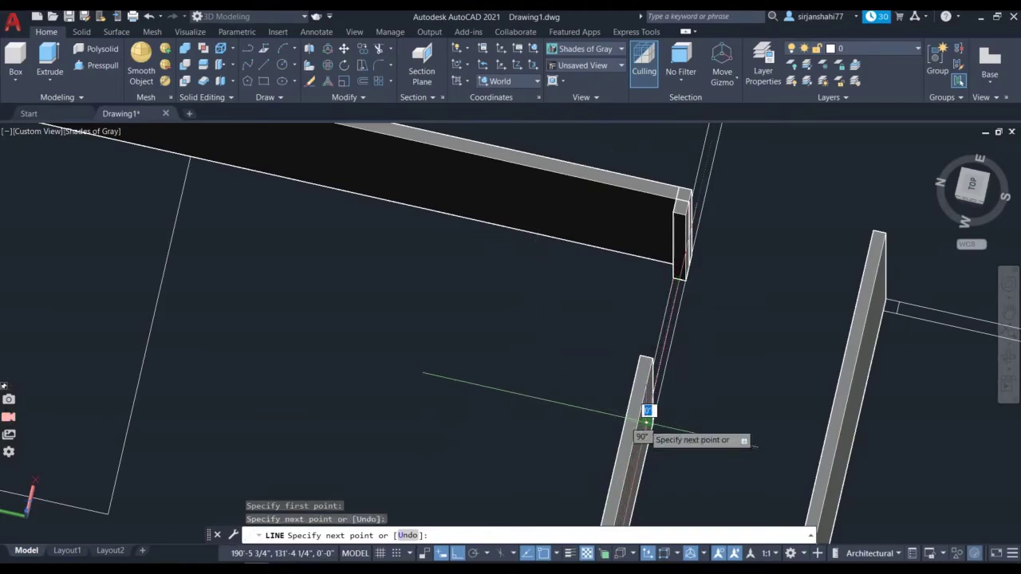
pyautogui.press('Return')
pyautogui.scroll(-3, 742, 345)
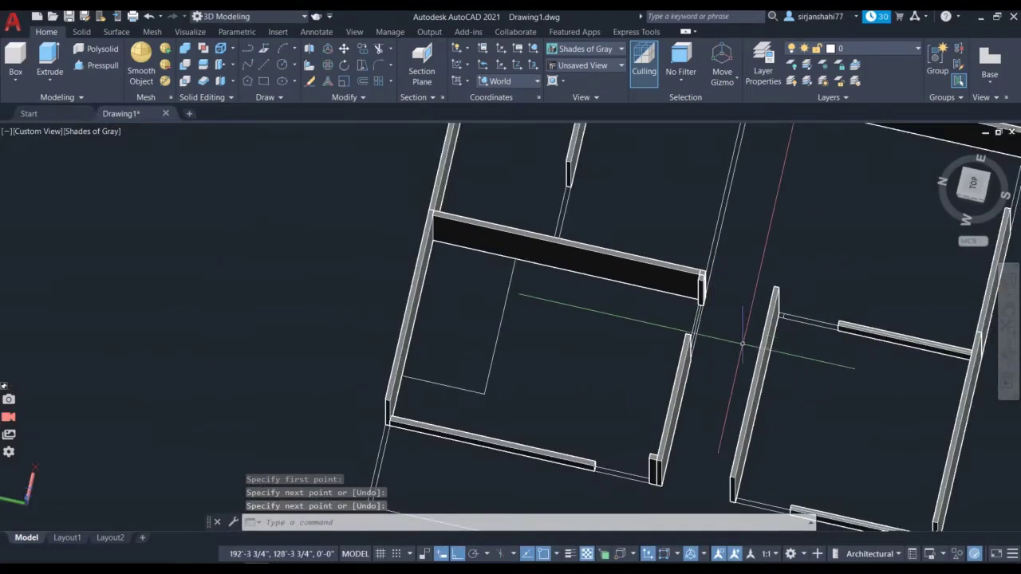
pyautogui.scroll(5, 742, 344)
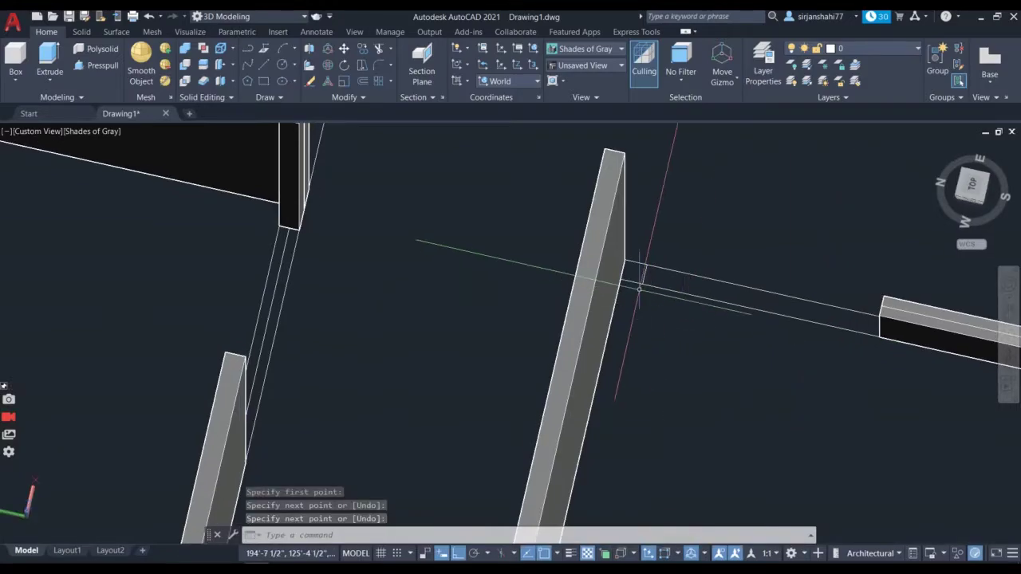
pyautogui.press('Return')
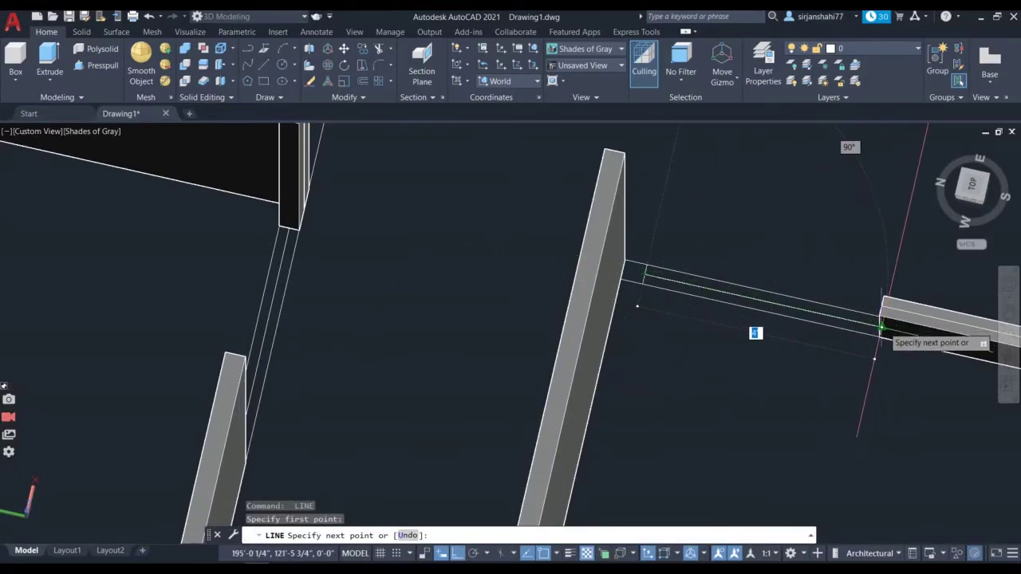
pyautogui.press('Return')
pyautogui.scroll(-8, 882, 327)
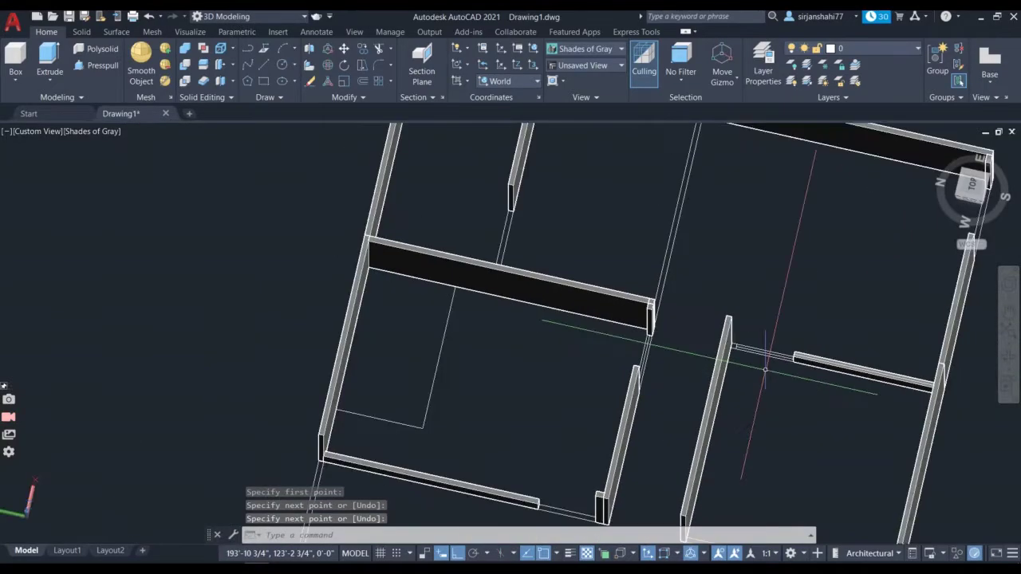
pyautogui.scroll(6, 773, 403)
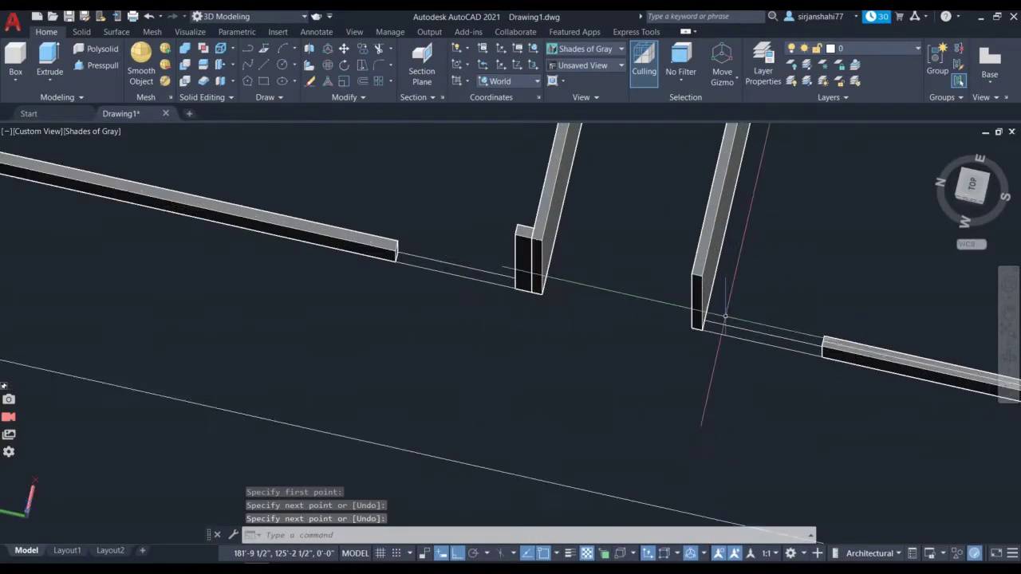
pyautogui.press('Return')
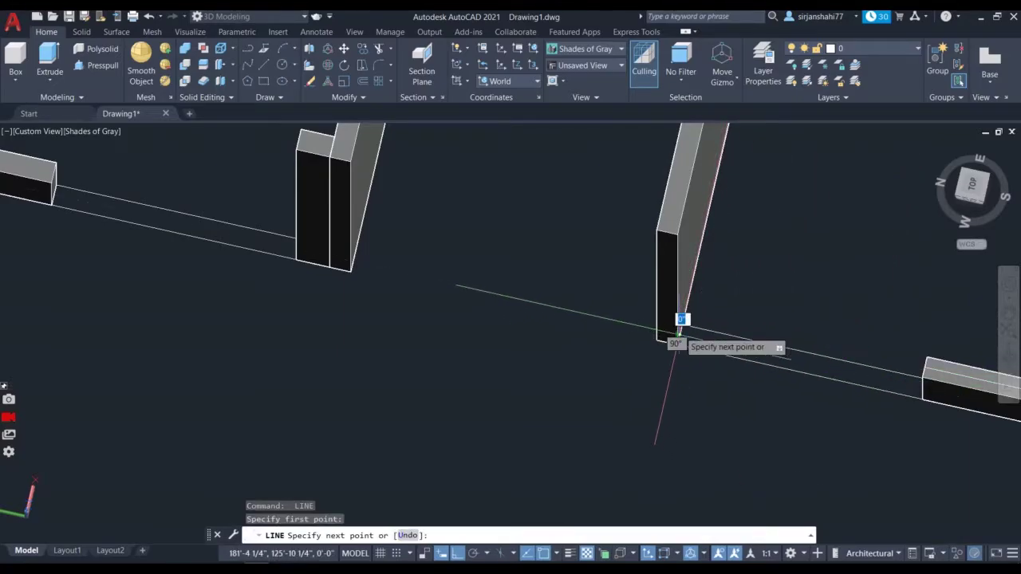
pyautogui.click(923, 389)
pyautogui.press('Return')
pyautogui.scroll(-2, 566, 456)
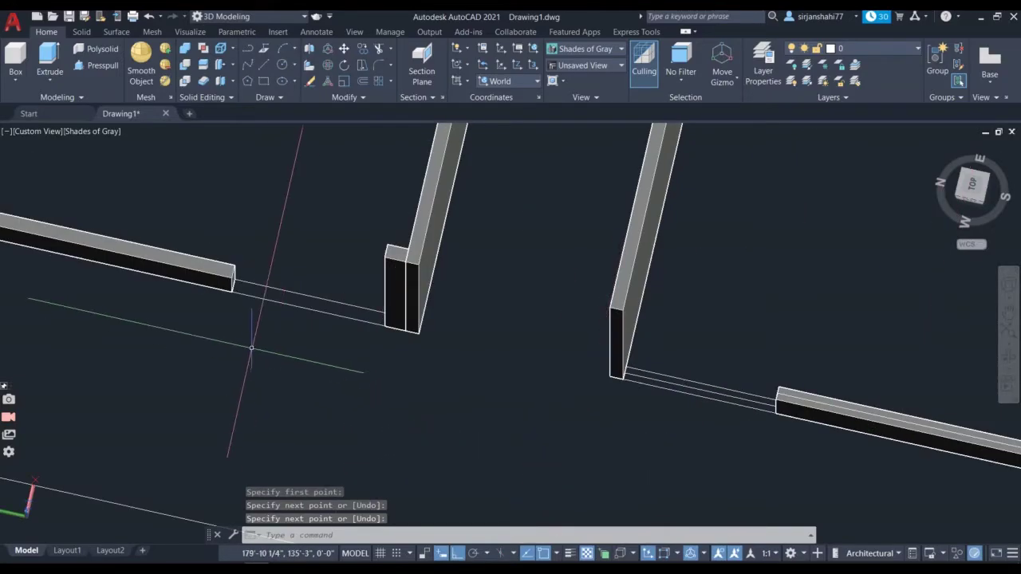
pyautogui.scroll(3, 252, 348)
# - Draw a guide line from the sill wall corner to the facing wall corner
pyautogui.press('Return')
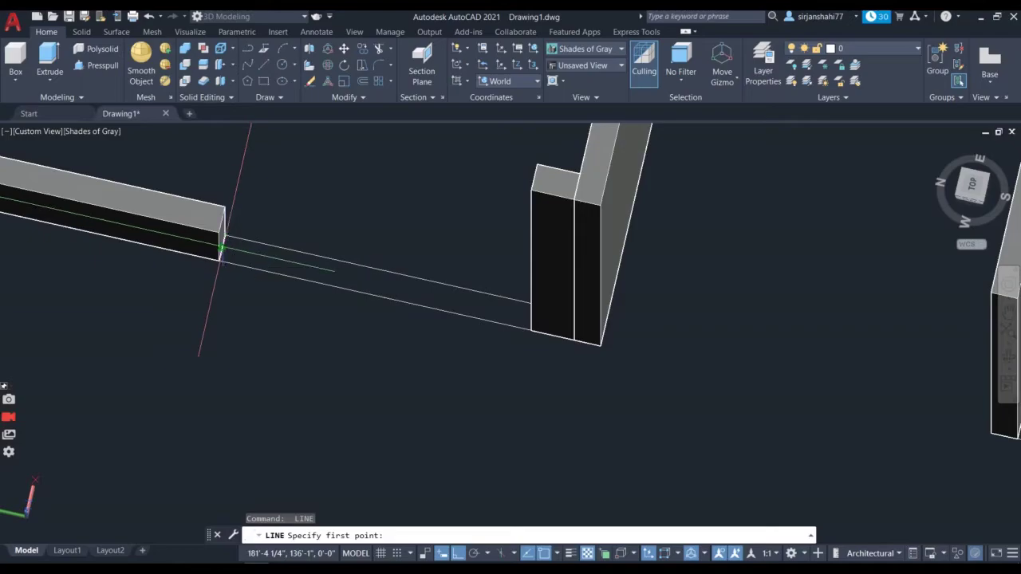
pyautogui.click(221, 248)
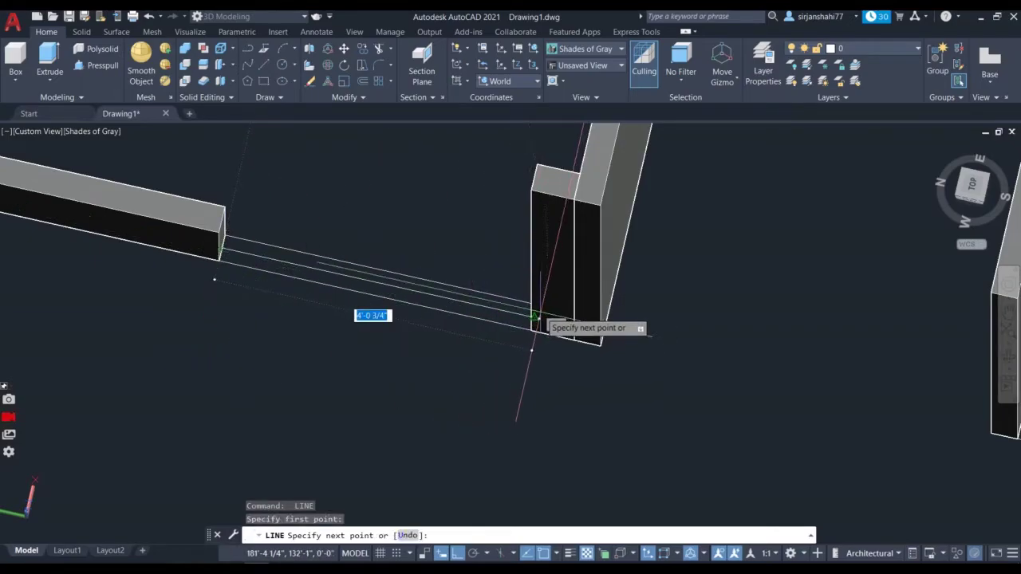
pyautogui.click(532, 318)
pyautogui.press('Return')
pyautogui.scroll(-2, 441, 420)
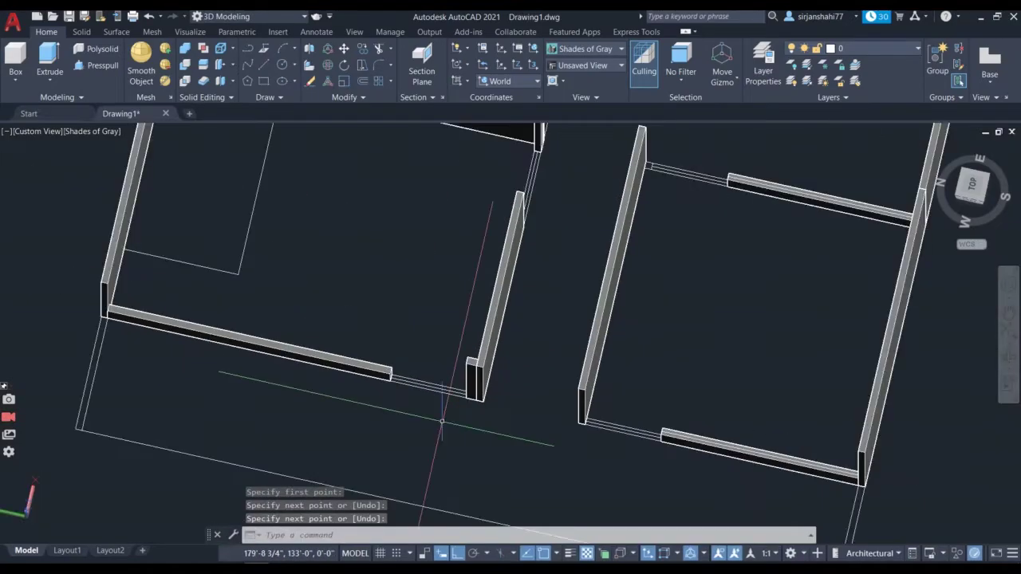
pyautogui.scroll(-1, 441, 420)
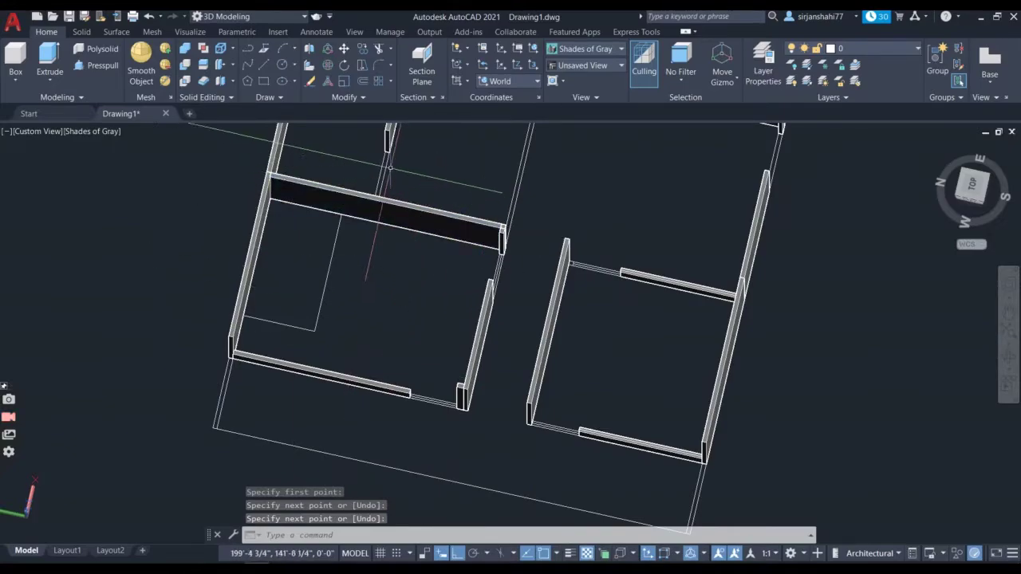
pyautogui.scroll(-3, 499, 260)
pyautogui.scroll(6, 609, 237)
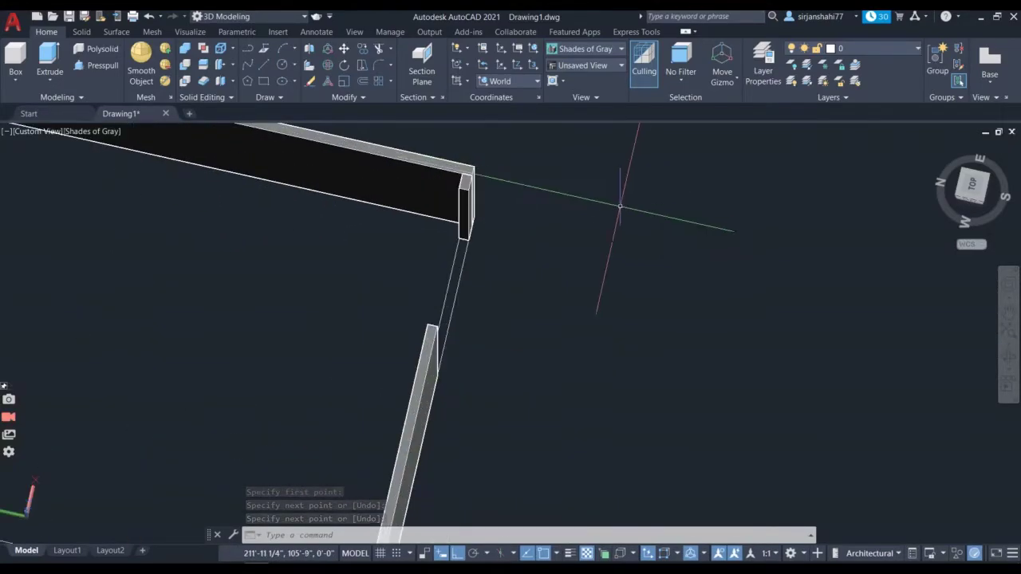
# - Draw a 5-foot guide line starting from a wall corner
pyautogui.press('Return')
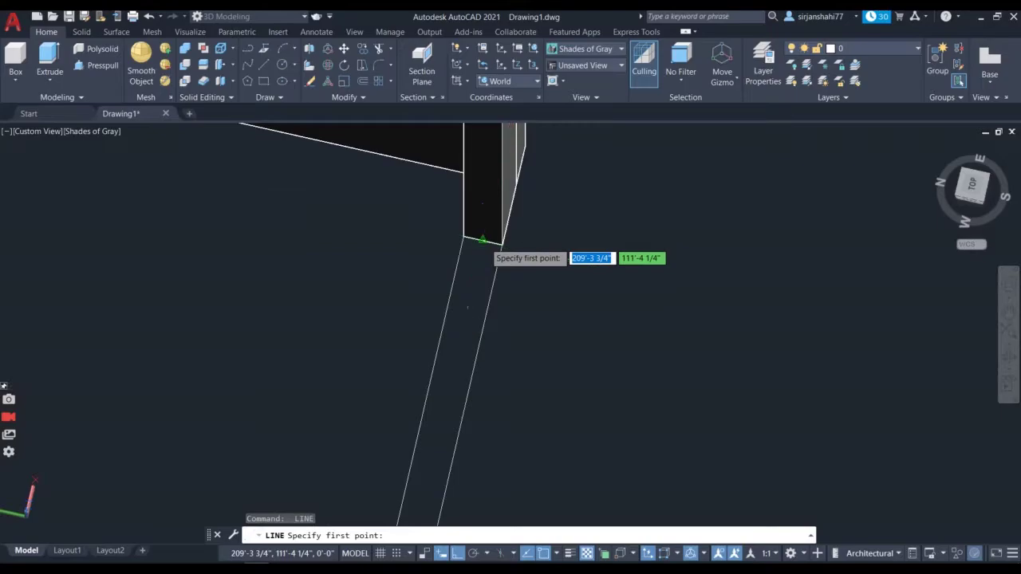
pyautogui.click(482, 240)
pyautogui.scroll(-3, 451, 383)
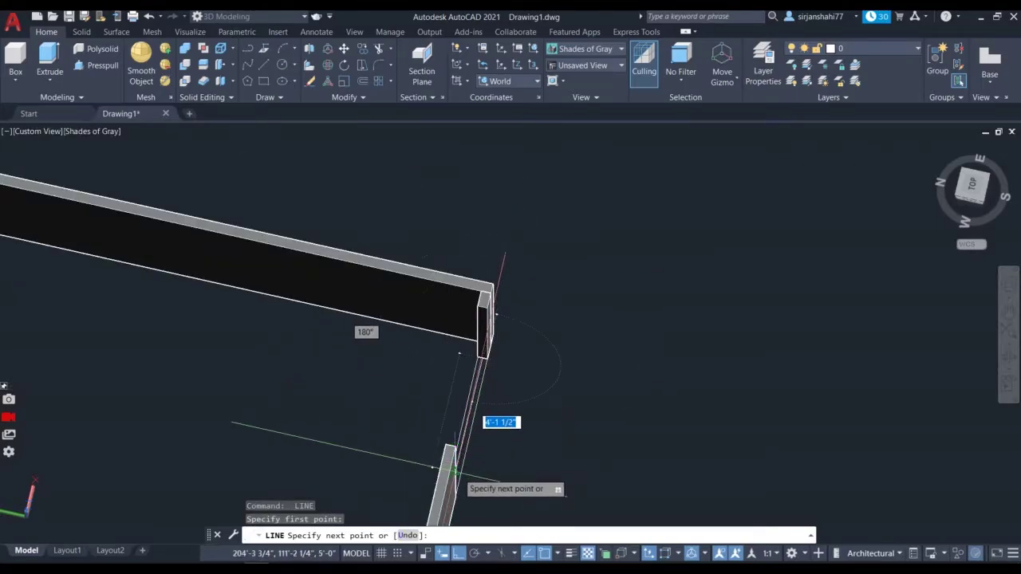
pyautogui.write('5')
pyautogui.press('Return')
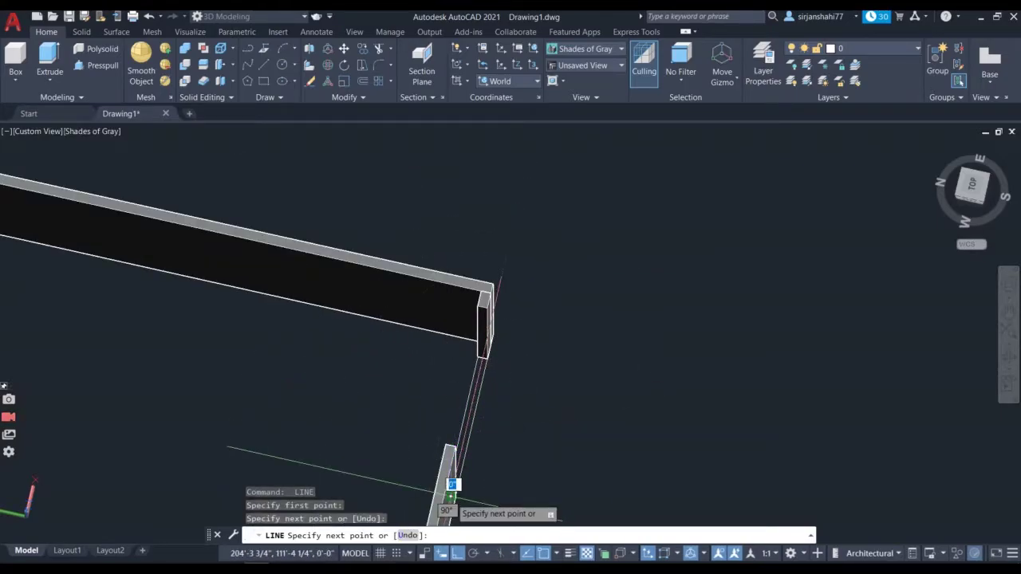
pyautogui.press('Return')
pyautogui.scroll(-5, 536, 346)
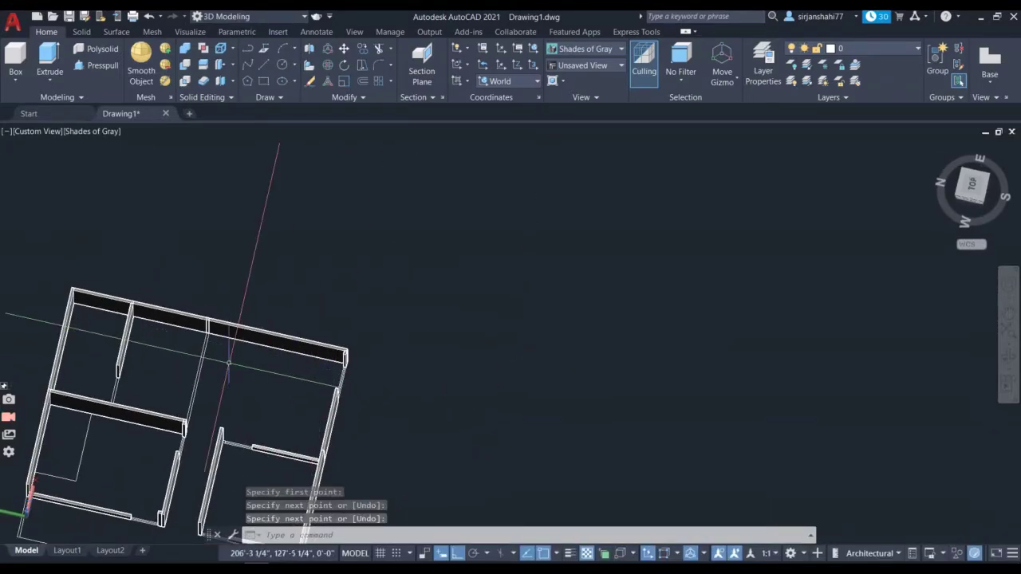
pyautogui.scroll(2, 194, 367)
pyautogui.scroll(-6, 364, 375)
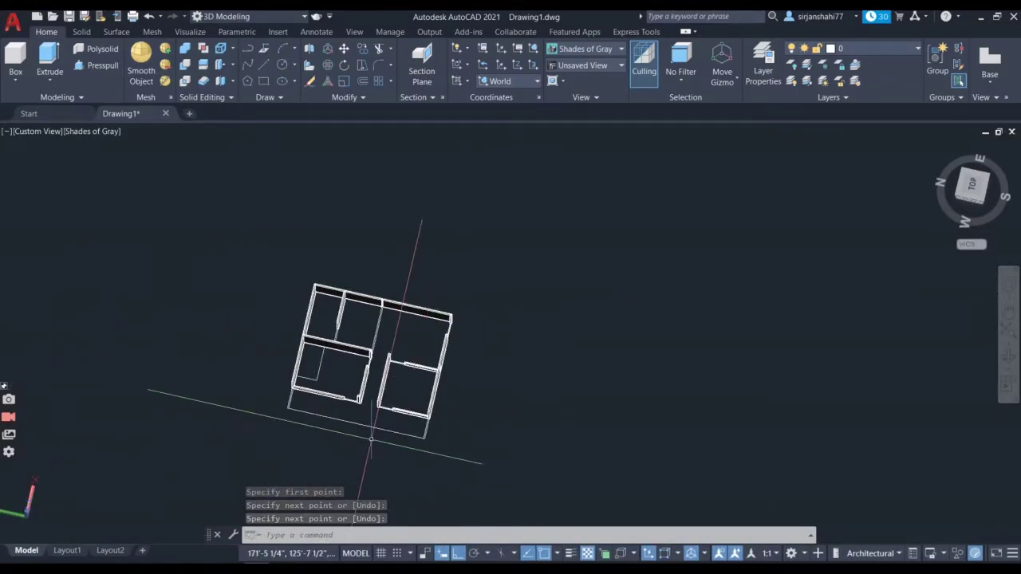
# - Offset the vertical and lower sill outline lines 4 inches toward the inside with OFFSET
pyautogui.scroll(7, 363, 375)
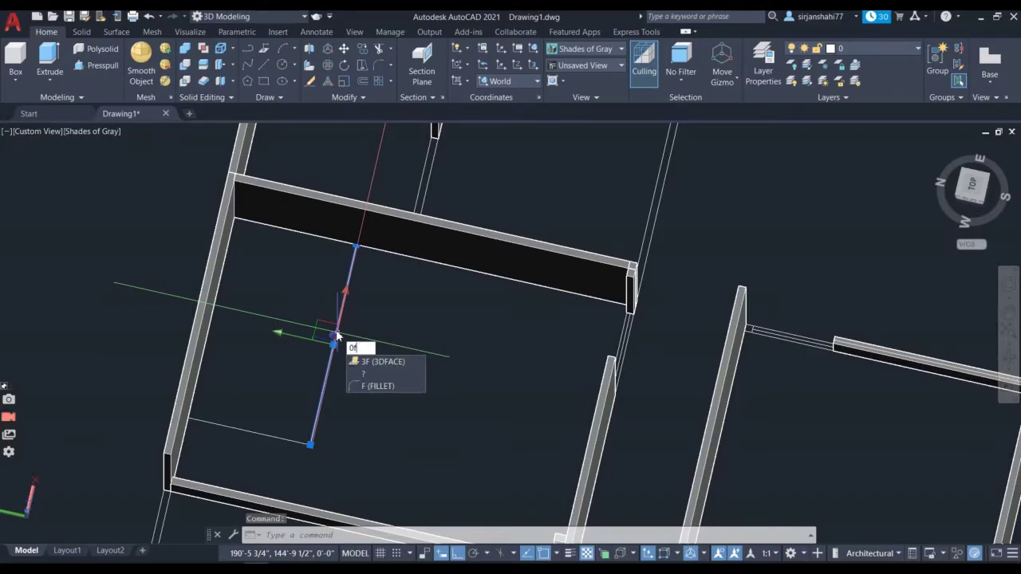
pyautogui.press('BackSpace')
pyautogui.press('BackSpace')
pyautogui.press('BackSpace')
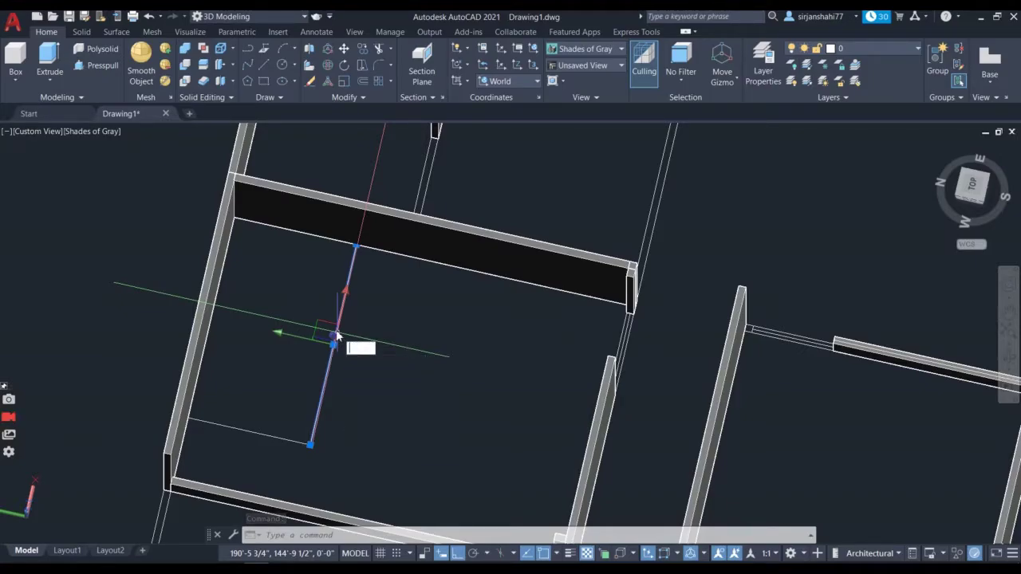
pyautogui.write('o')
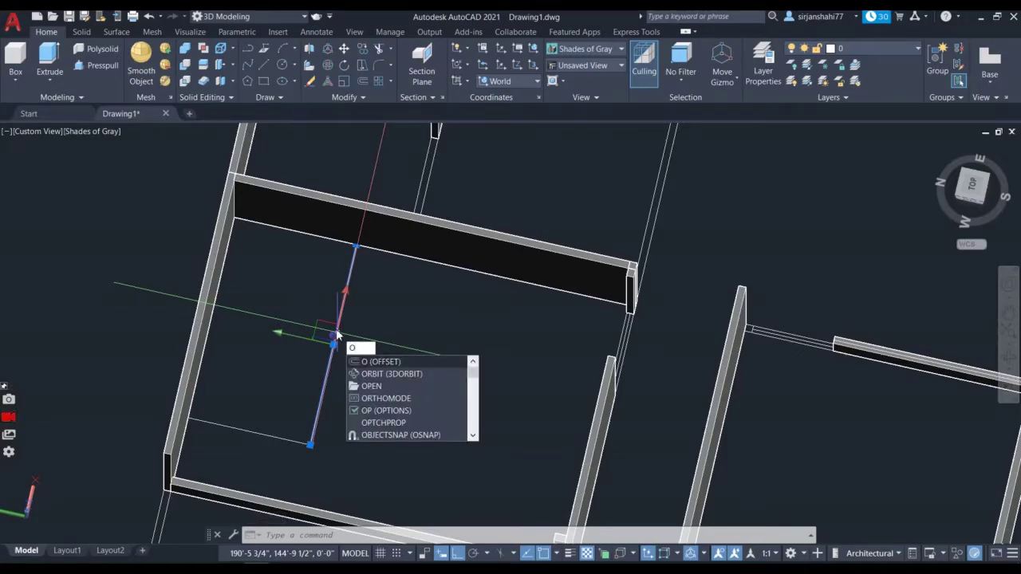
pyautogui.press('Return')
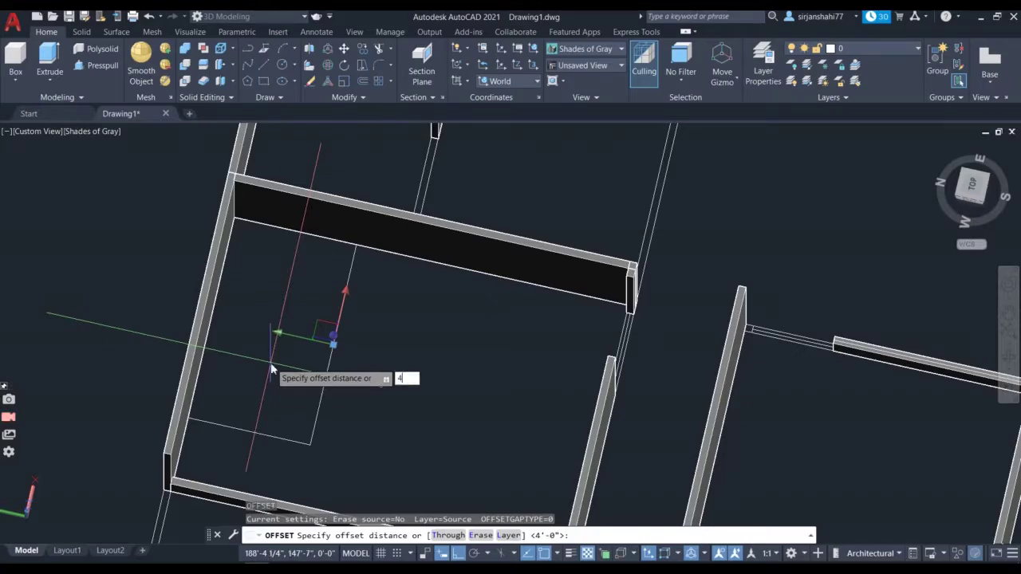
pyautogui.write('4')
pyautogui.press('Return')
pyautogui.click(327, 365)
pyautogui.click(304, 368)
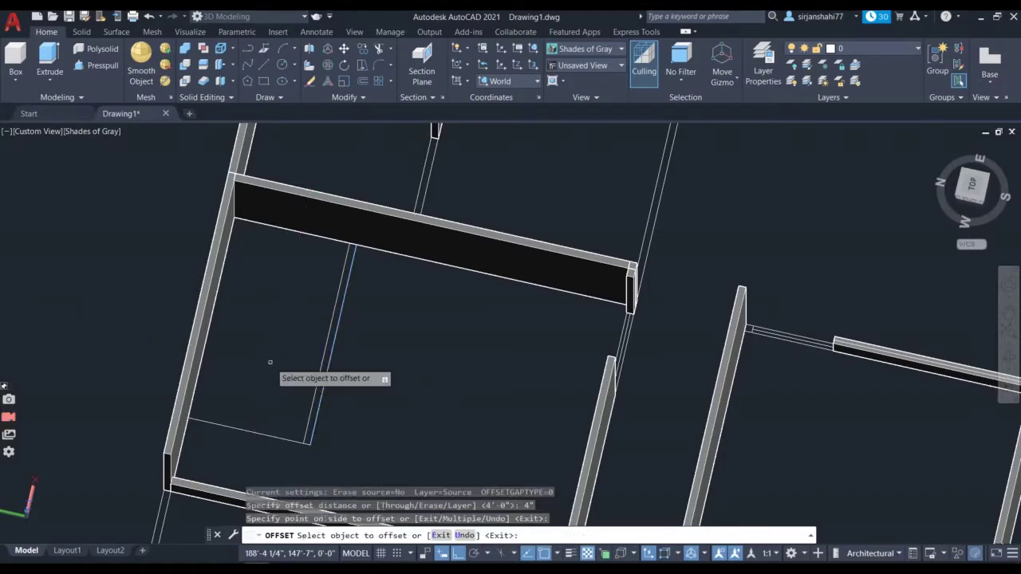
pyautogui.click(257, 433)
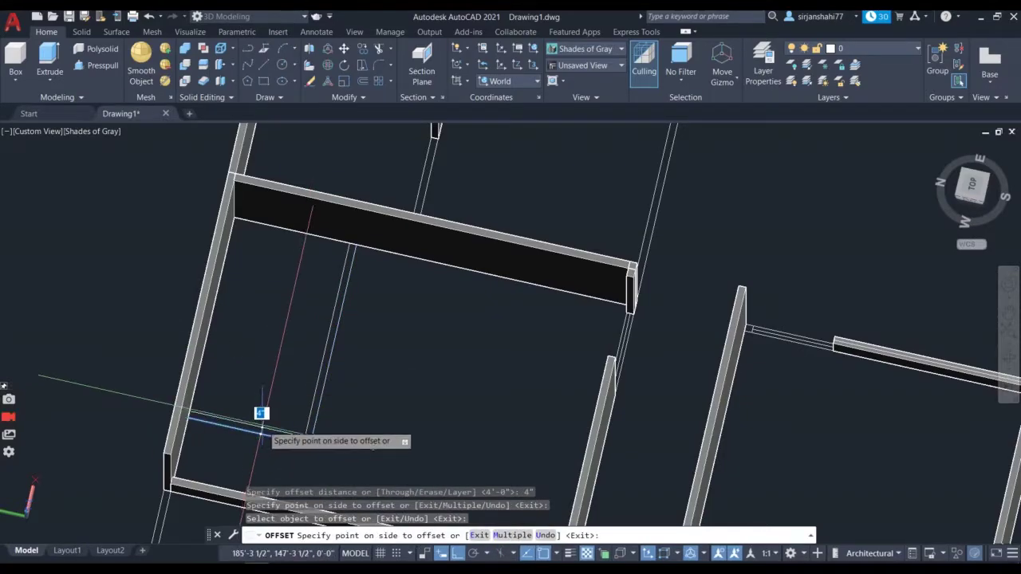
pyautogui.click(261, 416)
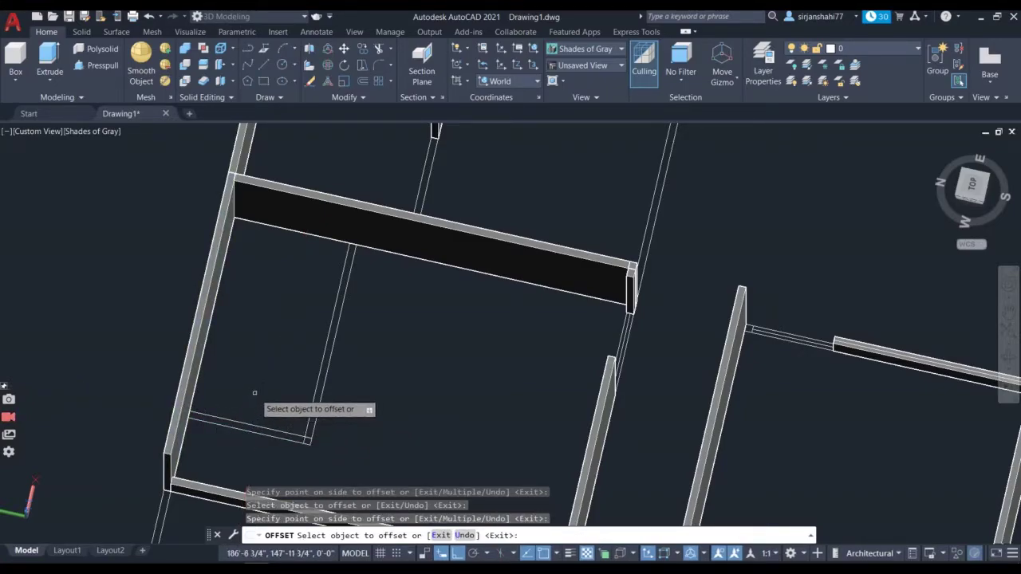
pyautogui.scroll(-3, 499, 270)
pyautogui.scroll(2, 479, 262)
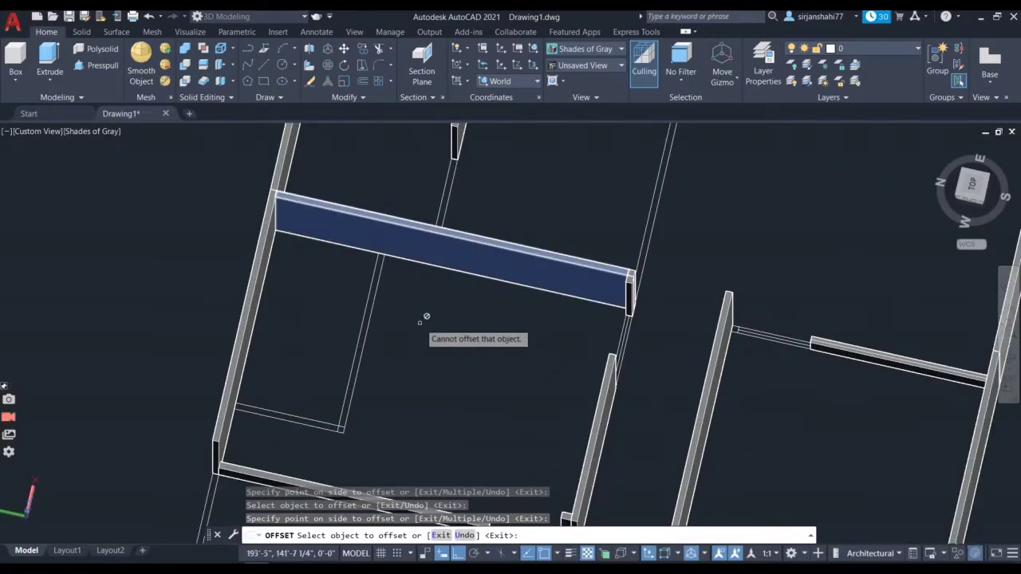
pyautogui.scroll(3, 350, 375)
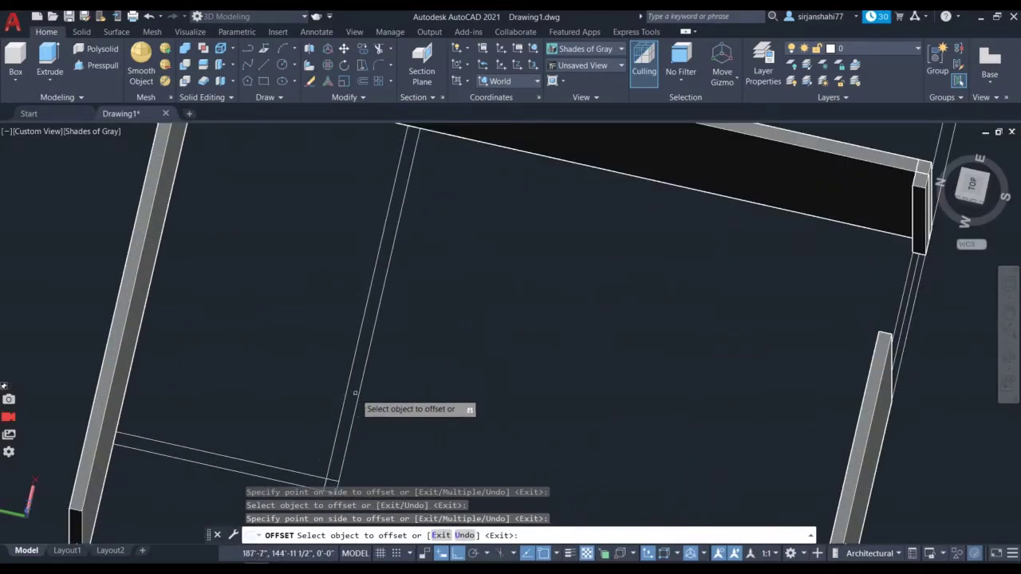
pyautogui.scroll(-3, 333, 486)
pyautogui.scroll(3, 343, 415)
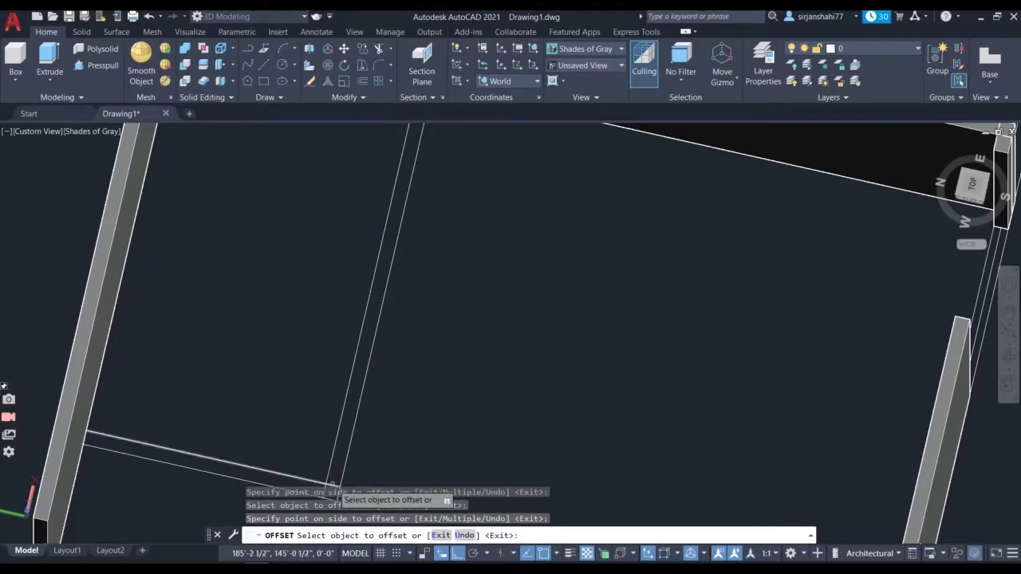
pyautogui.scroll(-2, 310, 415)
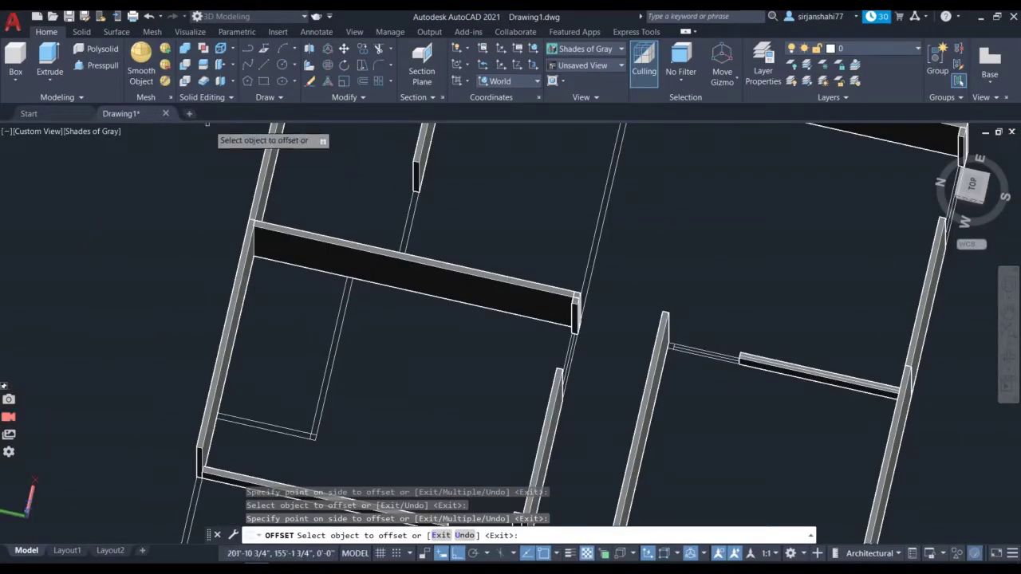
# - Draw a short line at the corner of the offset sill outline
pyautogui.click(265, 65)
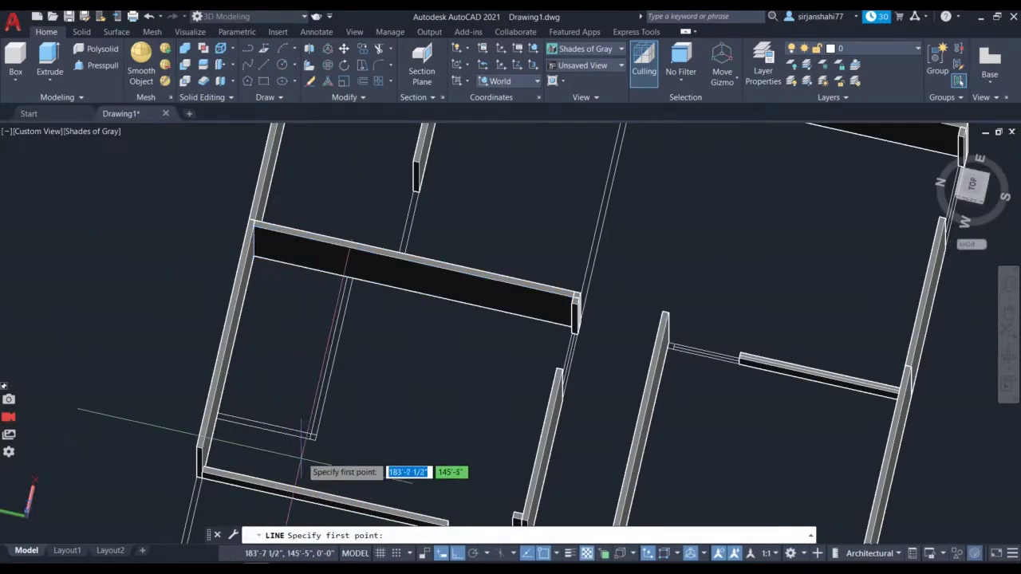
pyautogui.scroll(5, 306, 459)
pyautogui.click(335, 411)
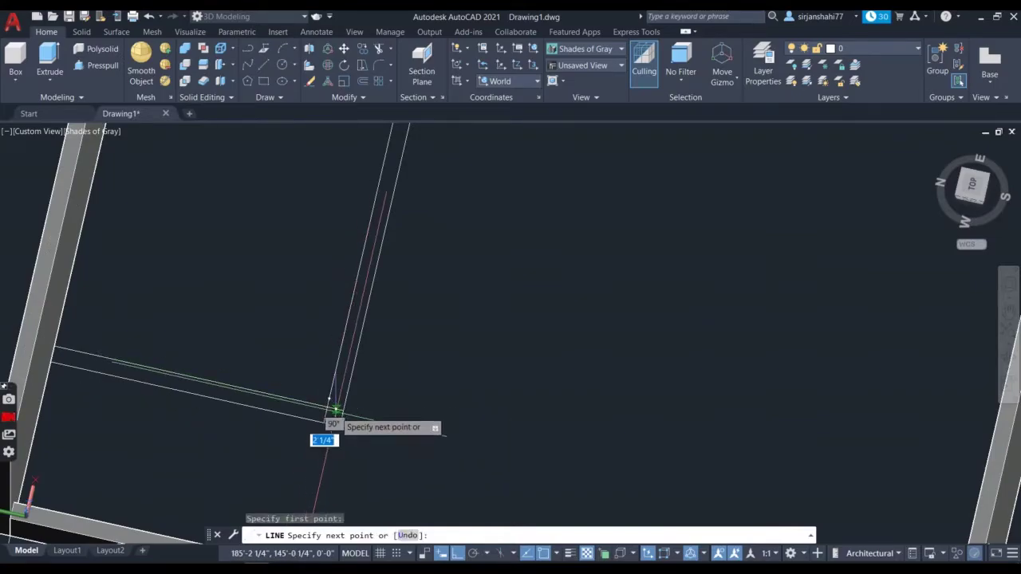
pyautogui.click(337, 416)
pyautogui.press('Return')
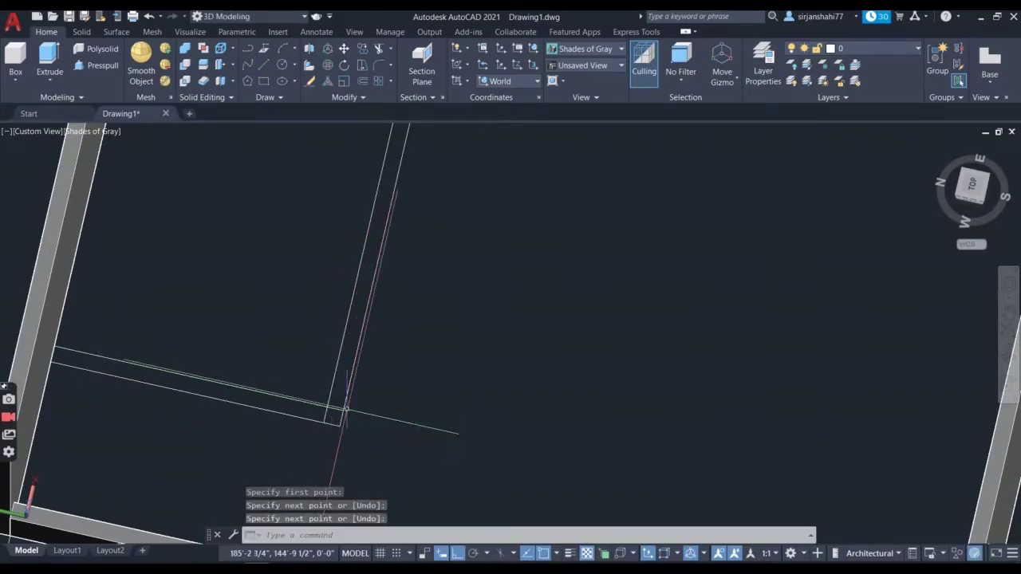
pyautogui.scroll(-3, 336, 416)
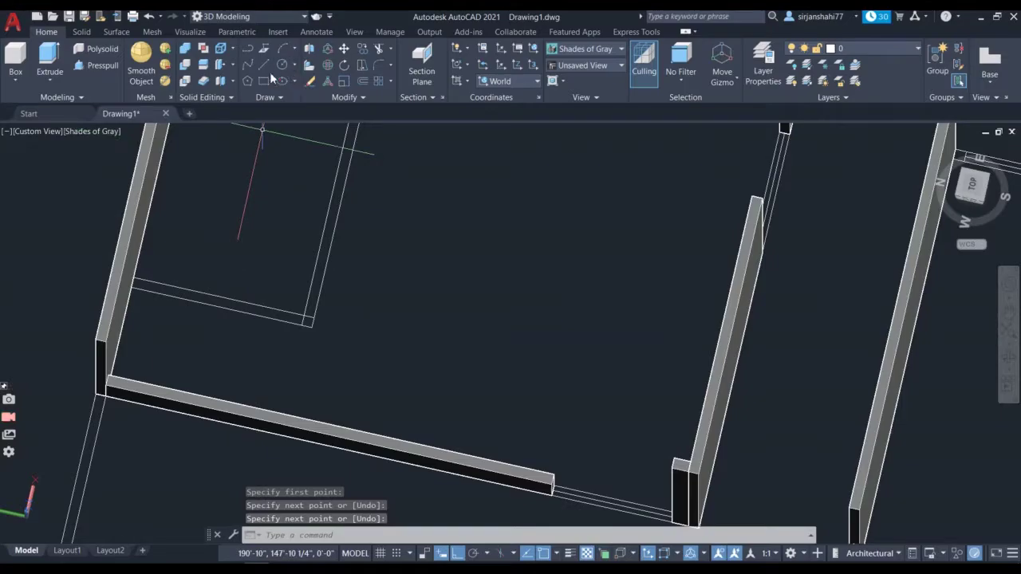
pyautogui.scroll(2, 319, 324)
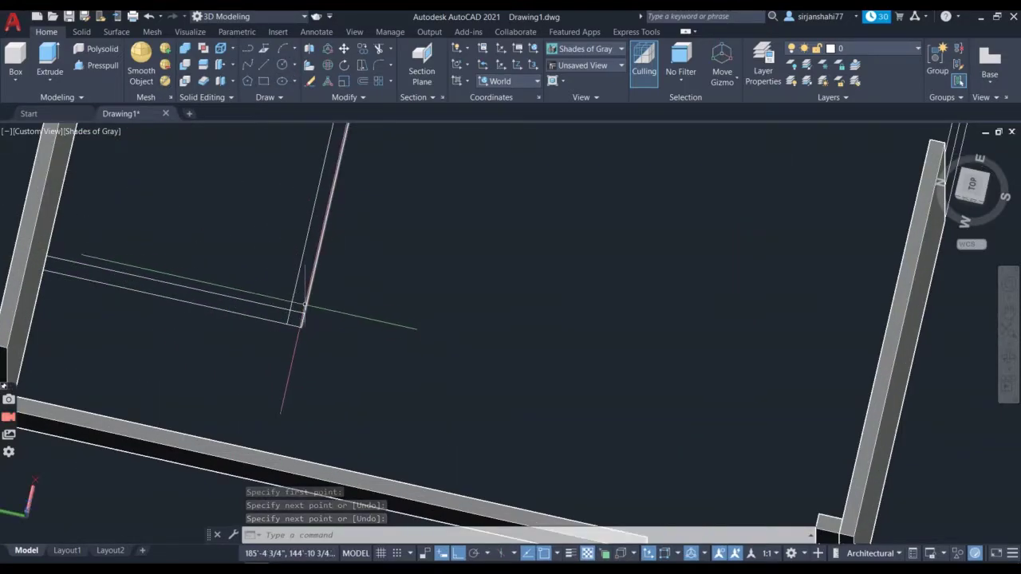
pyautogui.scroll(5, 295, 314)
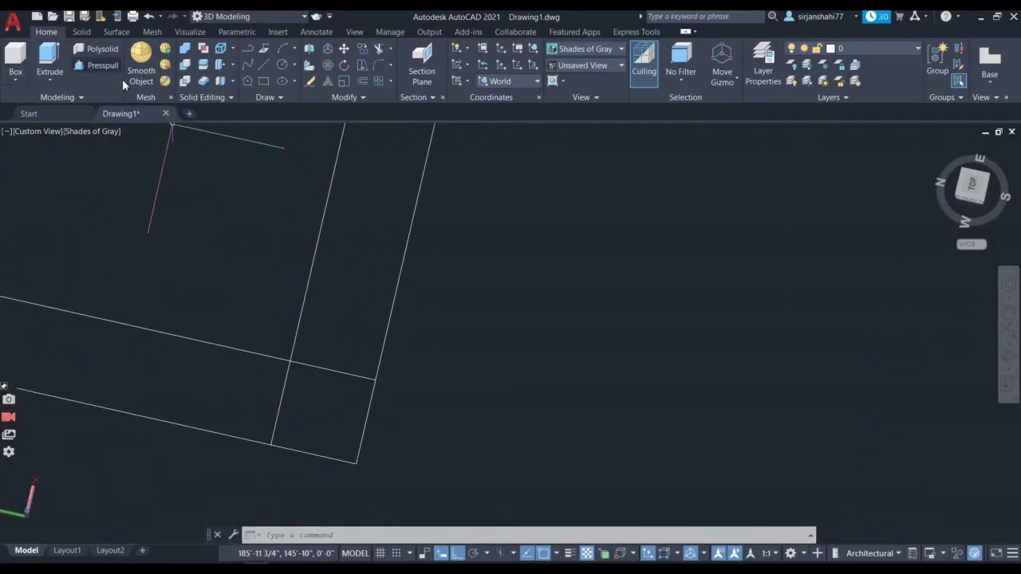
pyautogui.scroll(-5, 307, 308)
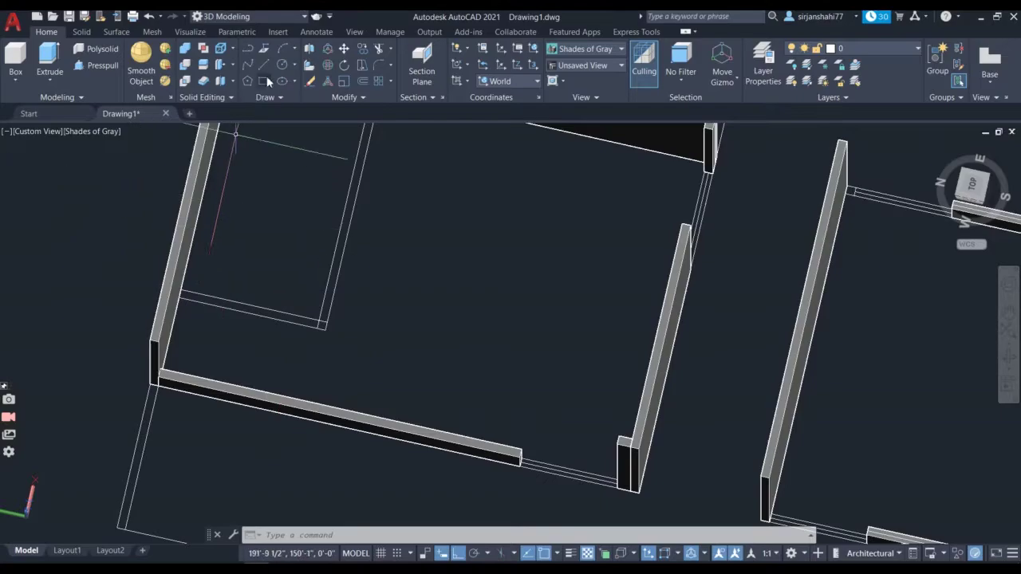
# - From the beam and wall intersection, draw a 9" segment followed by a 3" segment
pyautogui.click(264, 64)
pyautogui.scroll(3, 346, 338)
pyautogui.scroll(-2, 376, 367)
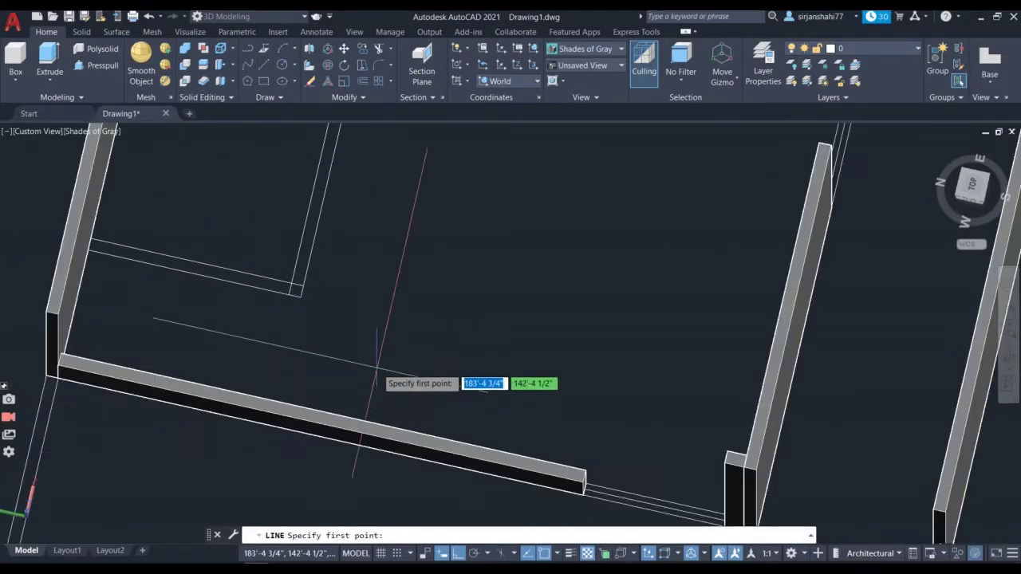
pyautogui.scroll(4, 258, 267)
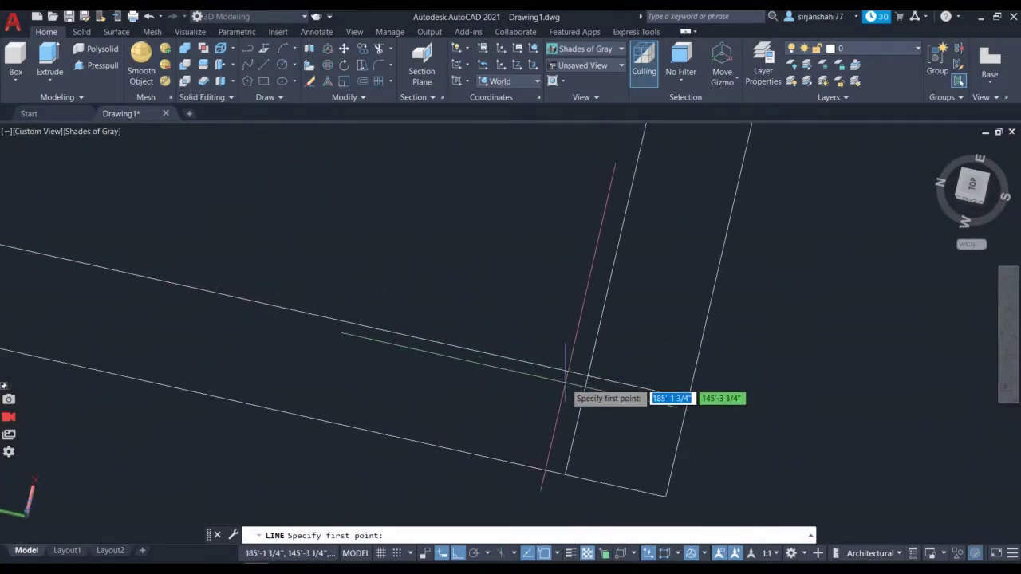
pyautogui.click(588, 373)
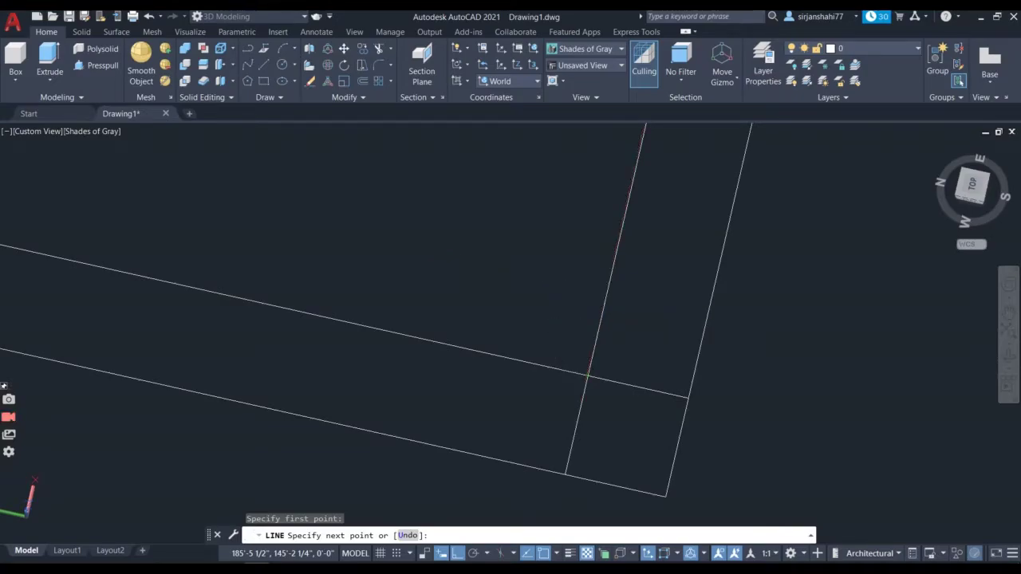
pyautogui.write('9"')
pyautogui.press('Return')
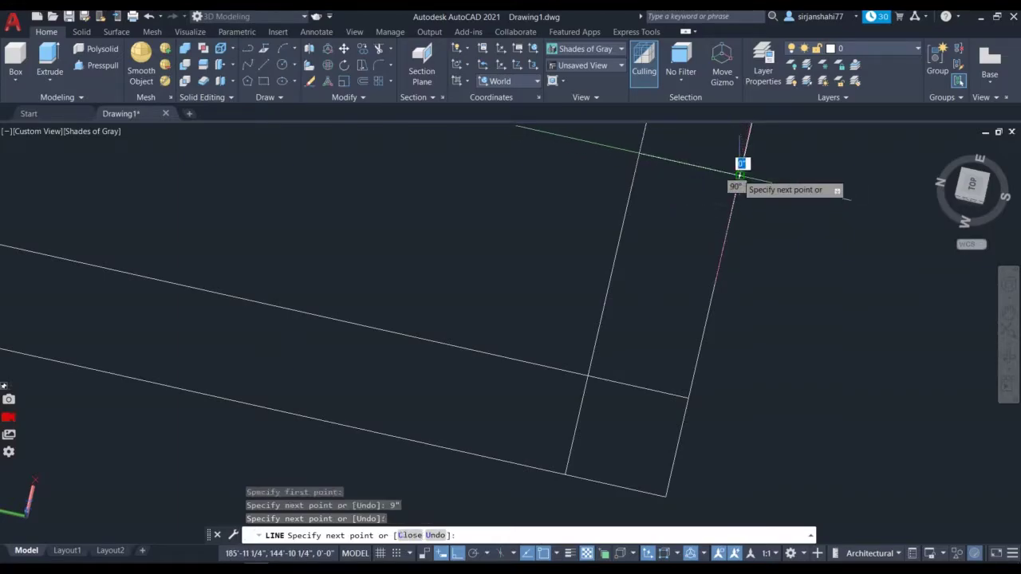
pyautogui.scroll(-3, 741, 174)
pyautogui.scroll(2, 744, 192)
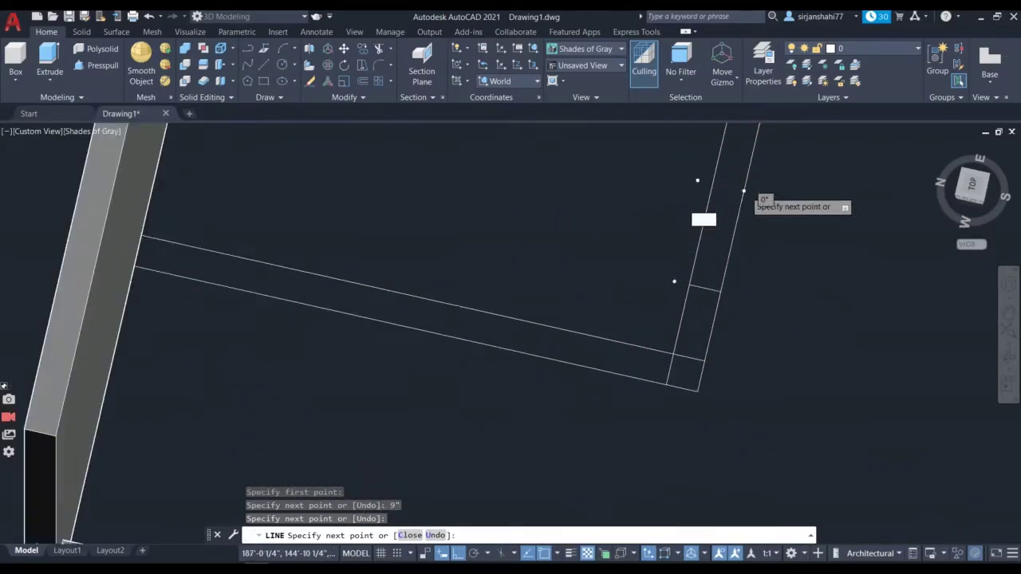
pyautogui.scroll(4, 743, 192)
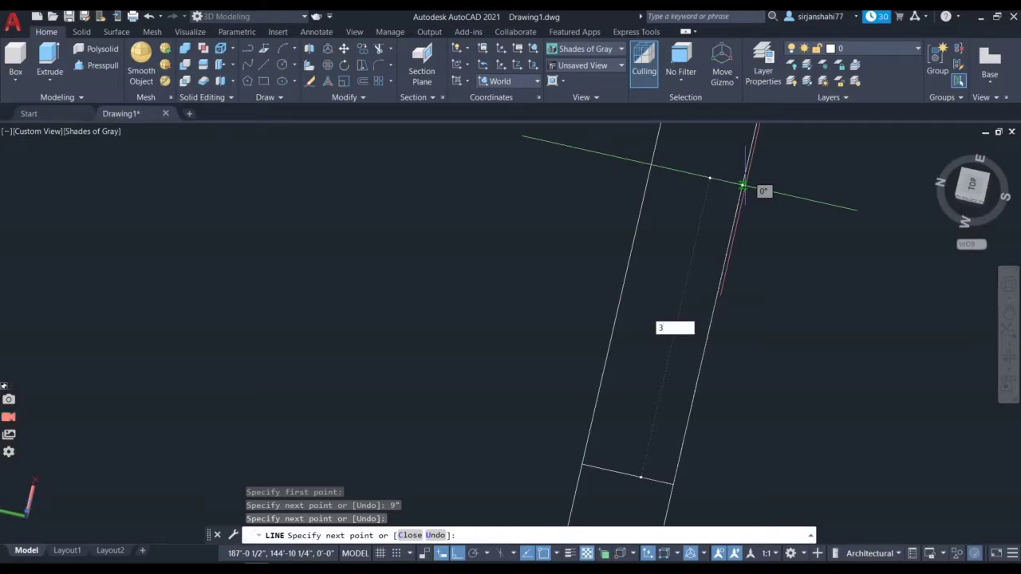
pyautogui.write('3')
pyautogui.press('Return')
pyautogui.scroll(-3, 748, 189)
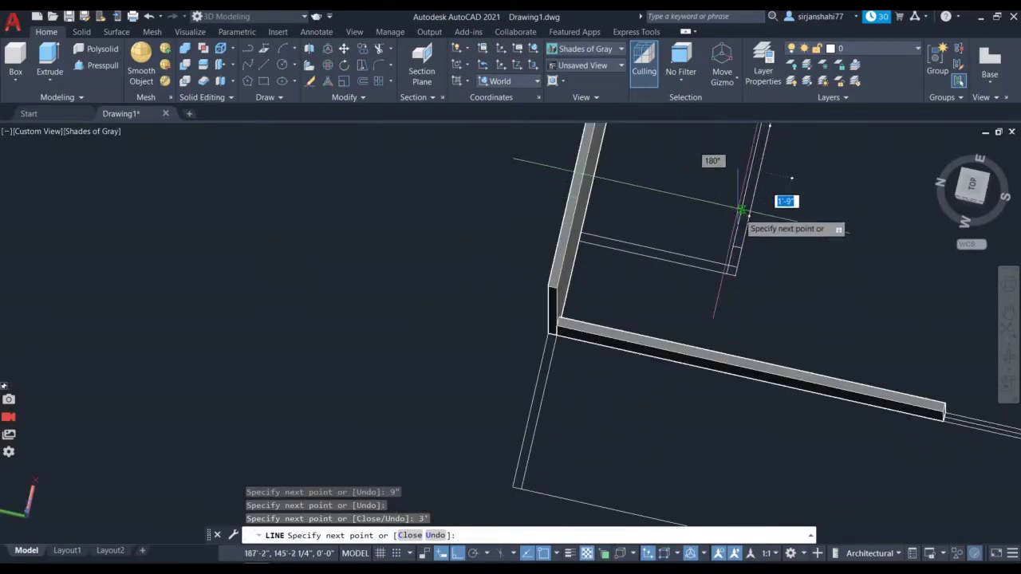
pyautogui.scroll(4, 746, 188)
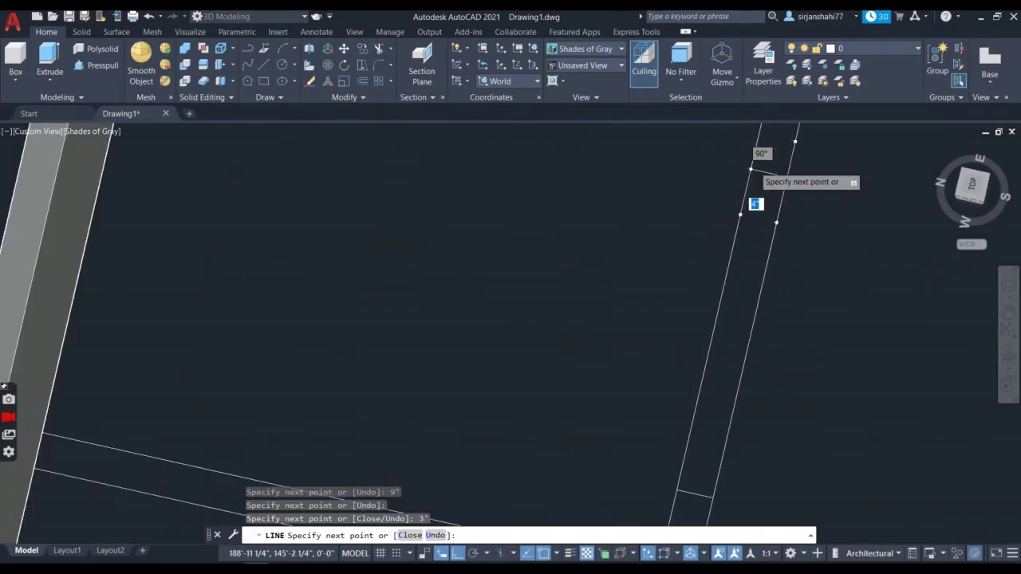
pyautogui.scroll(-5, 749, 169)
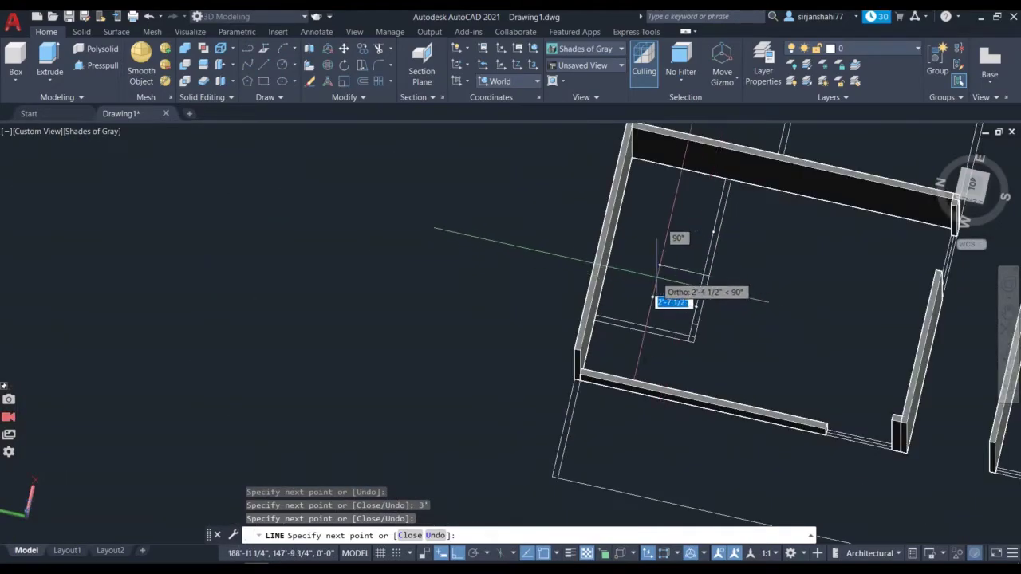
pyautogui.press('Escape')
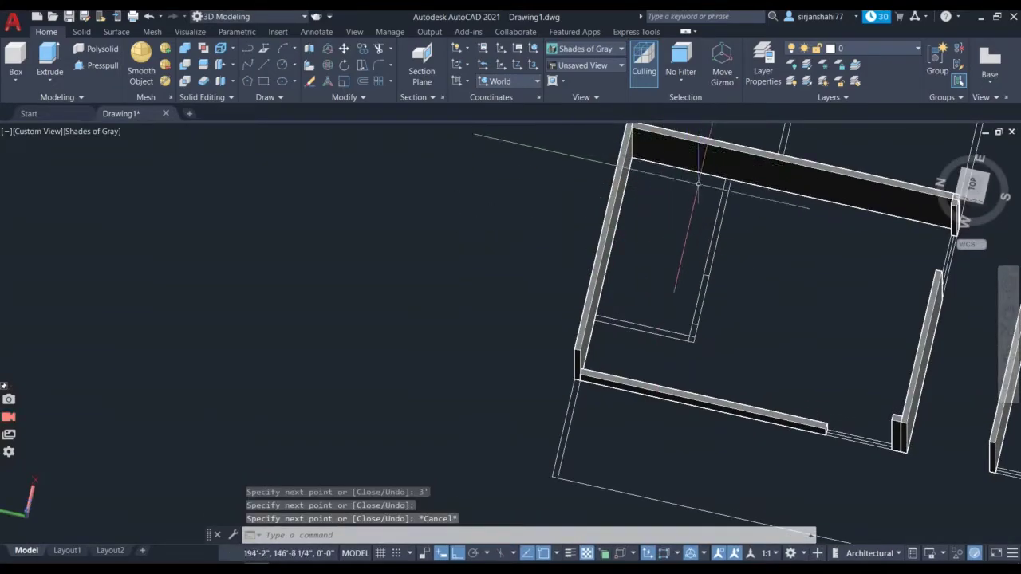
# - Select the wall lines near the corner, then clear the selection
pyautogui.scroll(5, 694, 192)
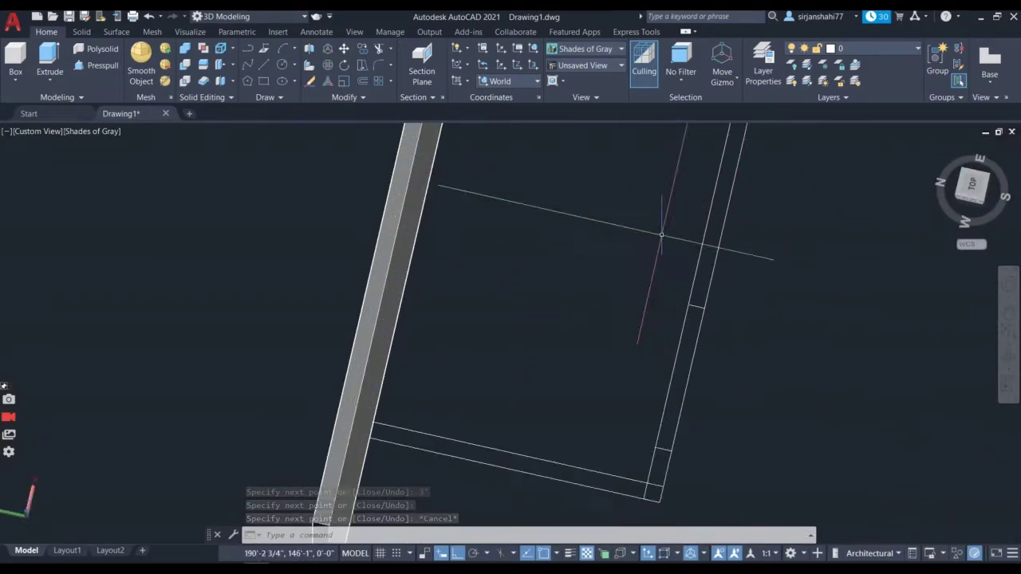
pyautogui.scroll(-5, 662, 235)
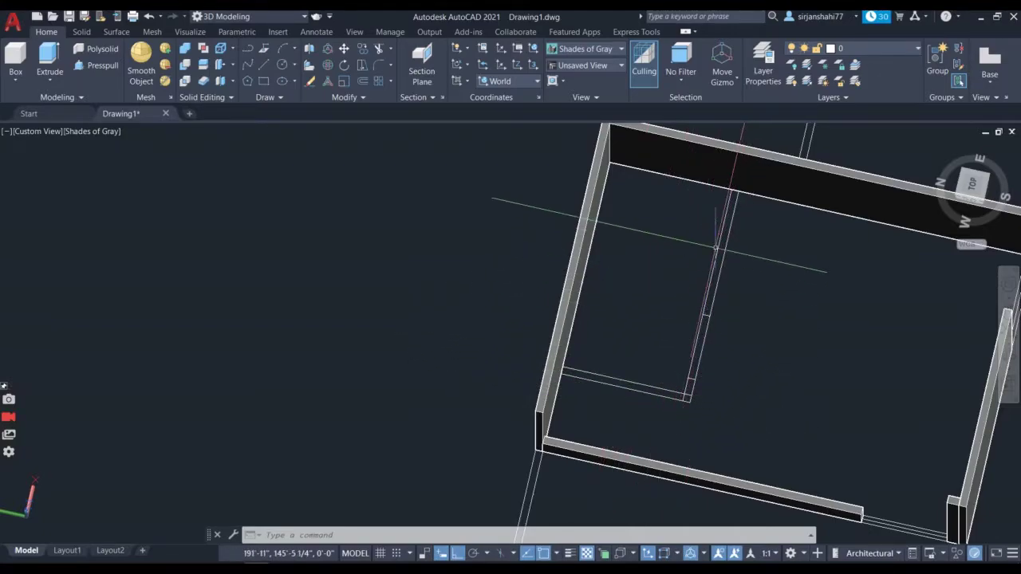
pyautogui.moveTo(747, 232)
pyautogui.mouseDown()
pyautogui.moveTo(699, 432)
pyautogui.moveTo(633, 417)
pyautogui.moveTo(618, 299)
pyautogui.moveTo(628, 290)
pyautogui.moveTo(651, 342)
pyautogui.moveTo(629, 447)
pyautogui.moveTo(630, 379)
pyautogui.mouseUp()
pyautogui.press('Escape')
# - Erase the stray wall piece
pyautogui.rightClick(596, 341)
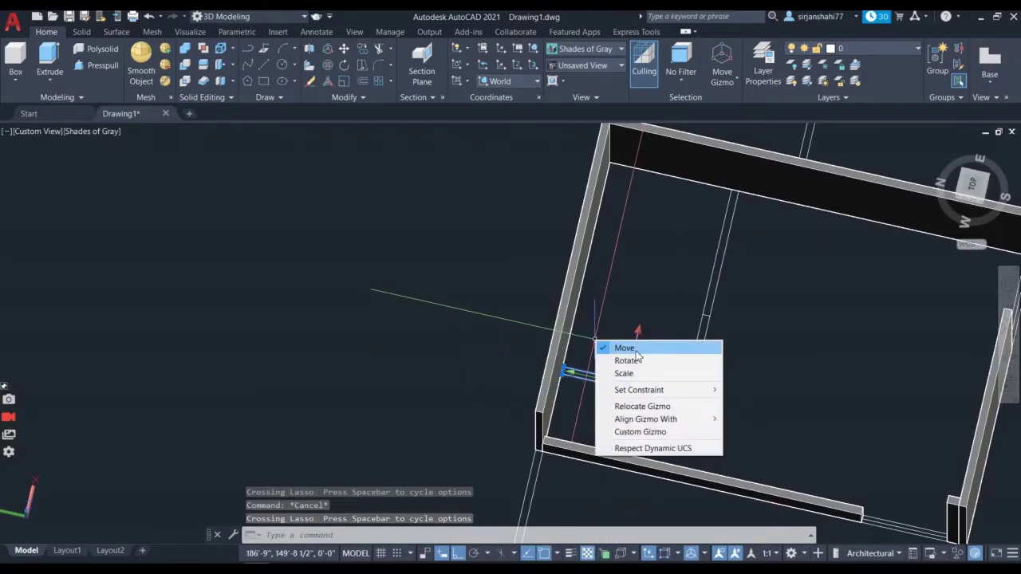
pyautogui.click(636, 351)
pyautogui.rightClick(643, 293)
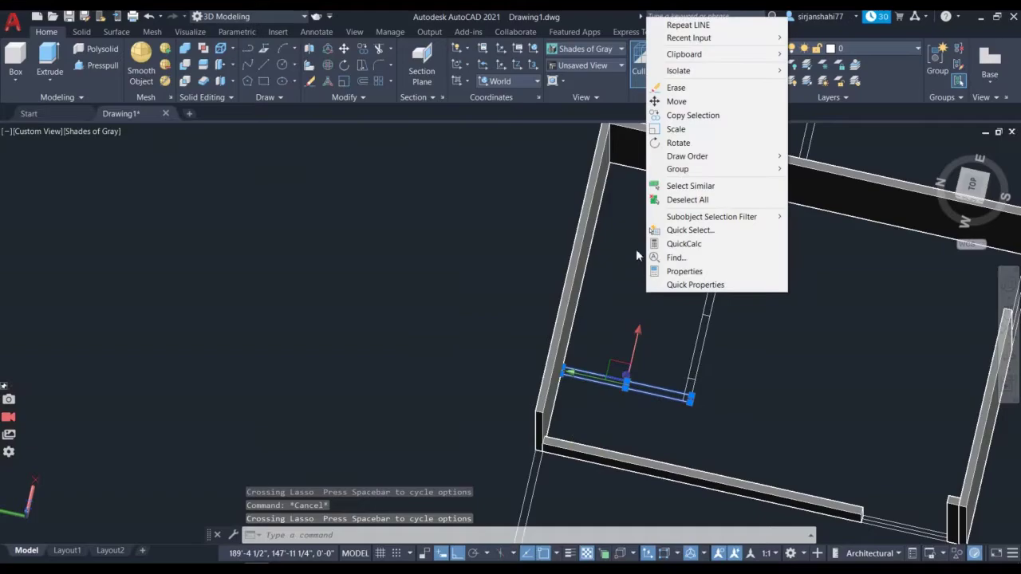
pyautogui.click(676, 87)
pyautogui.scroll(2, 604, 296)
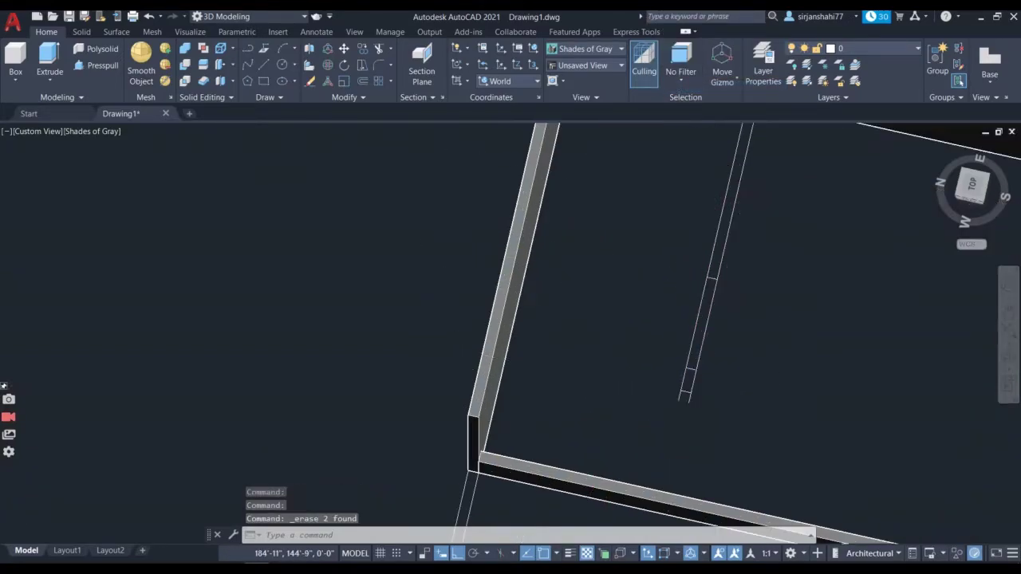
pyautogui.scroll(2, 690, 396)
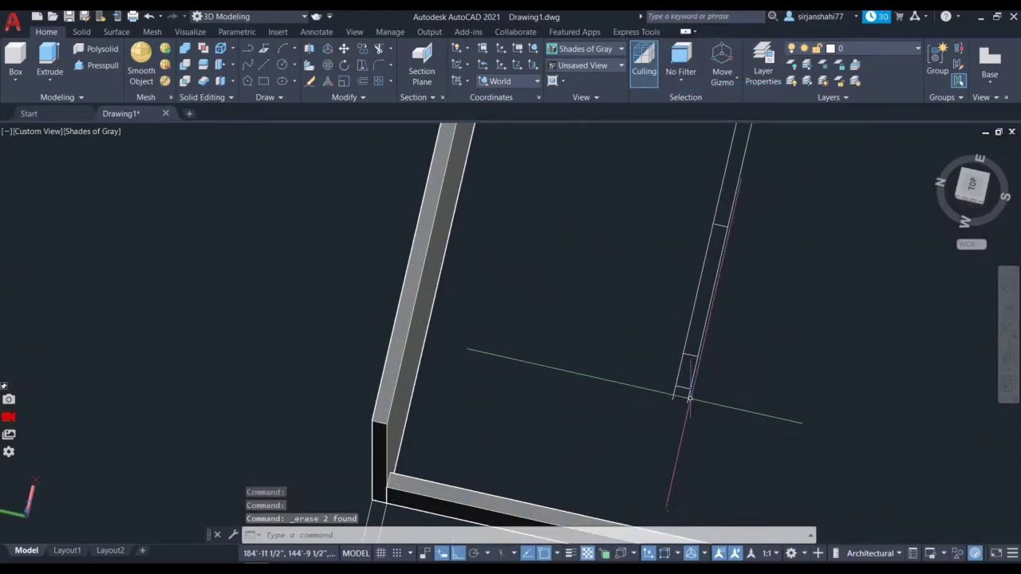
# - Draw two short cross lines marking an opening in the thin wall outline
pyautogui.click(266, 62)
pyautogui.click(686, 404)
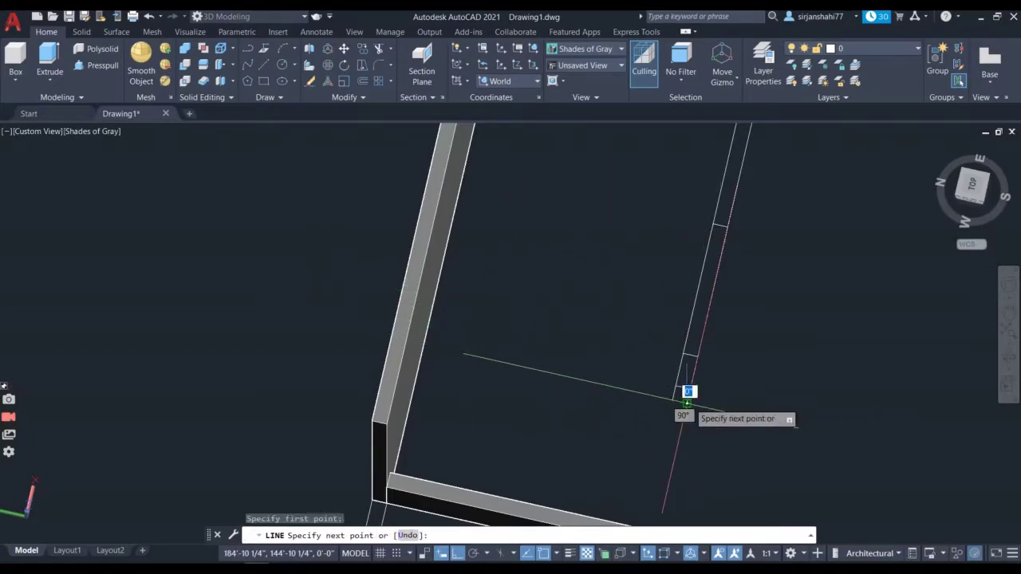
pyautogui.scroll(-2, 684, 395)
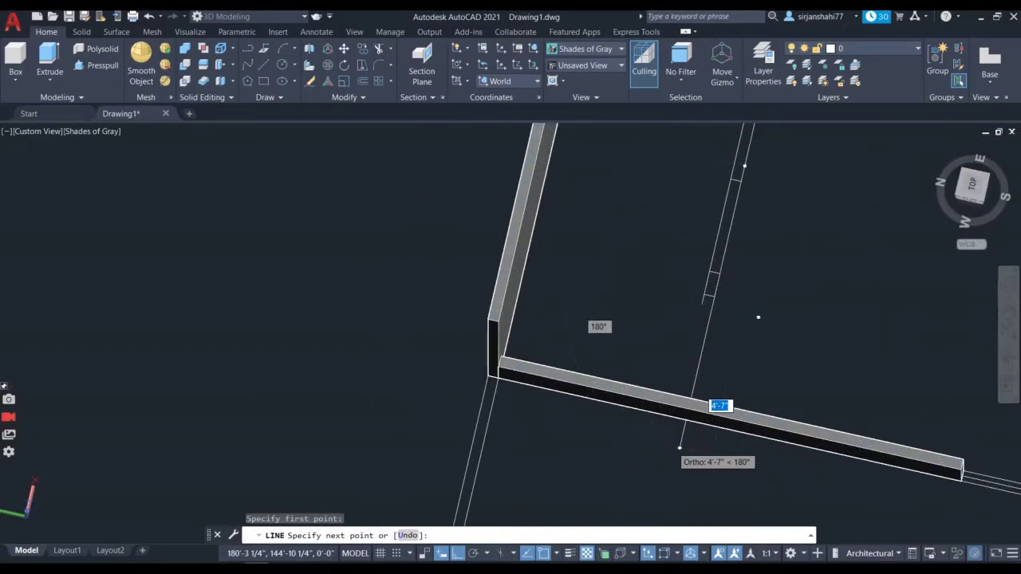
pyautogui.scroll(3, 677, 448)
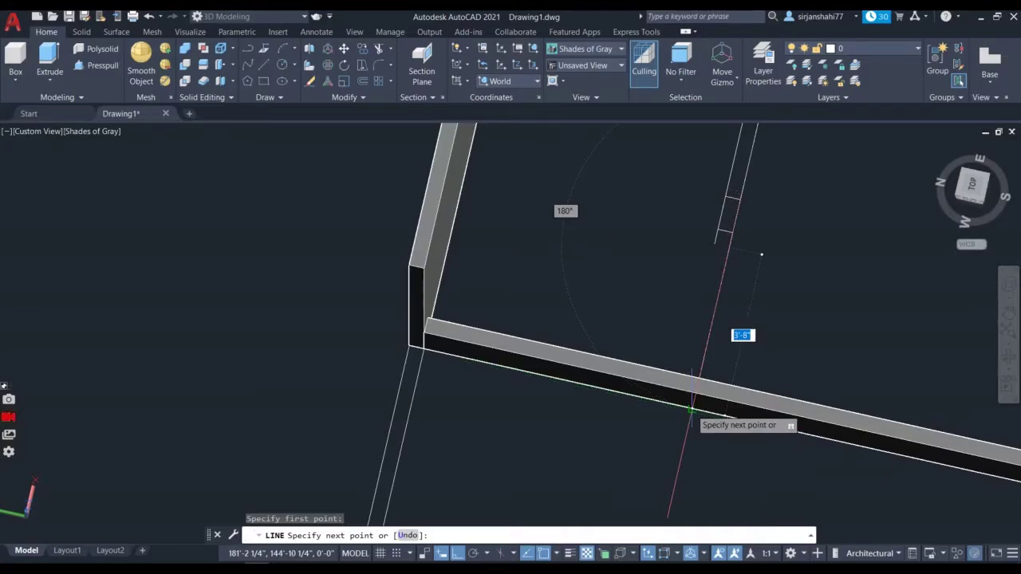
pyautogui.click(691, 230)
pyautogui.press('Return')
pyautogui.press('Return')
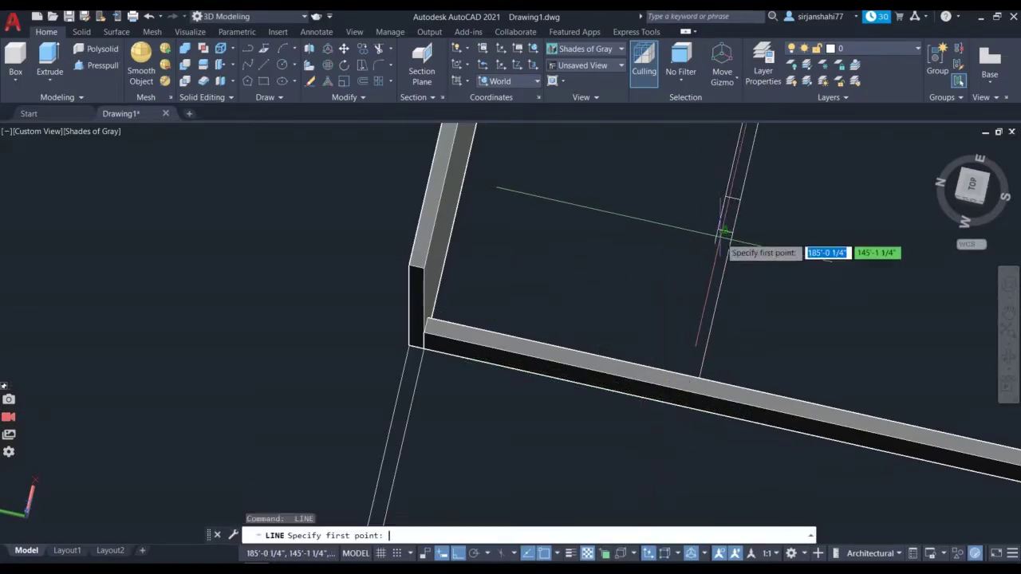
pyautogui.click(716, 244)
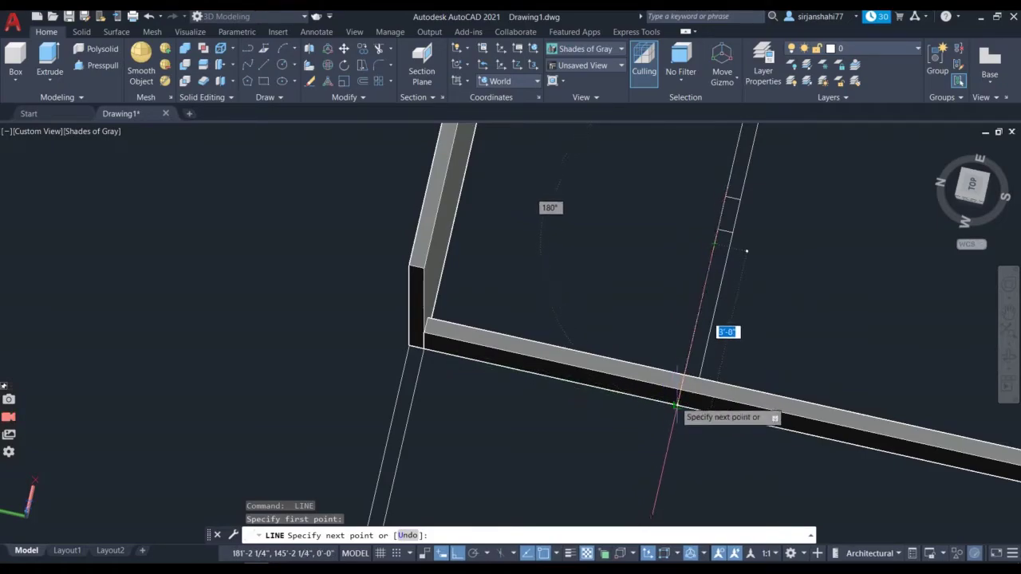
pyautogui.click(683, 294)
pyautogui.press('Return')
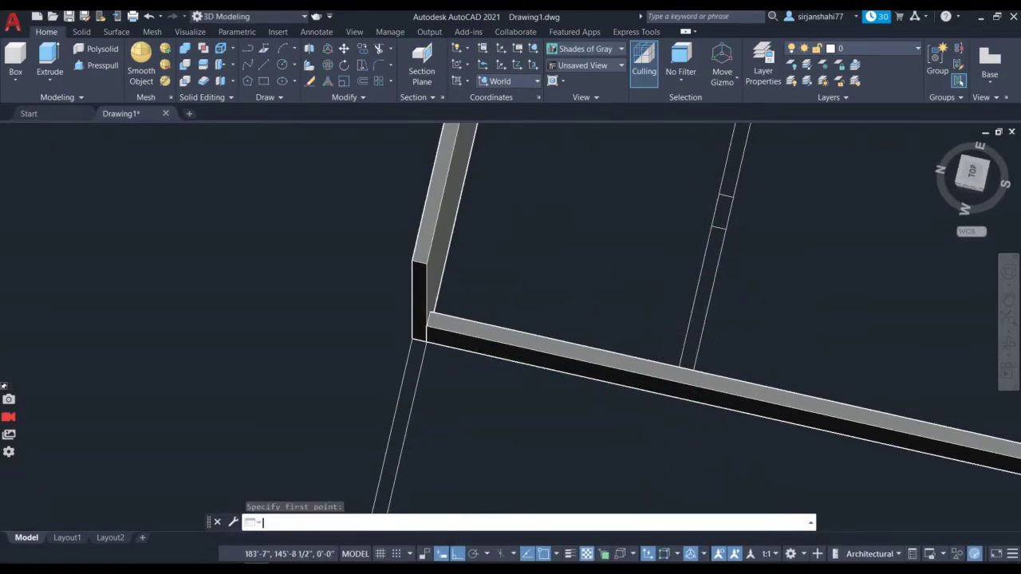
pyautogui.click(1007, 352)
pyautogui.moveTo(979, 331); pyautogui.dragTo(729, 278)
# - Erase the unwanted wall line
pyautogui.press('Escape')
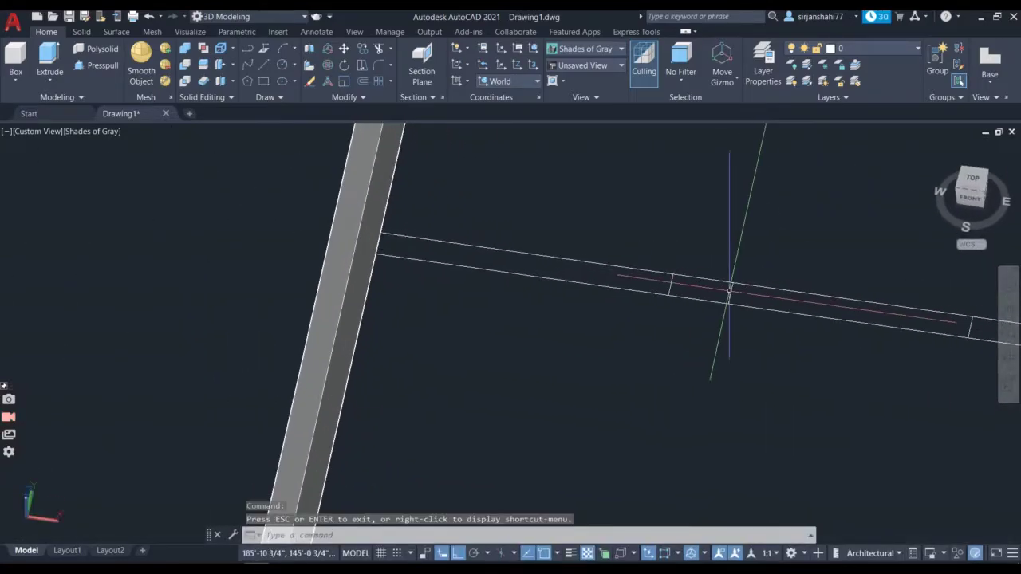
pyautogui.click(731, 292)
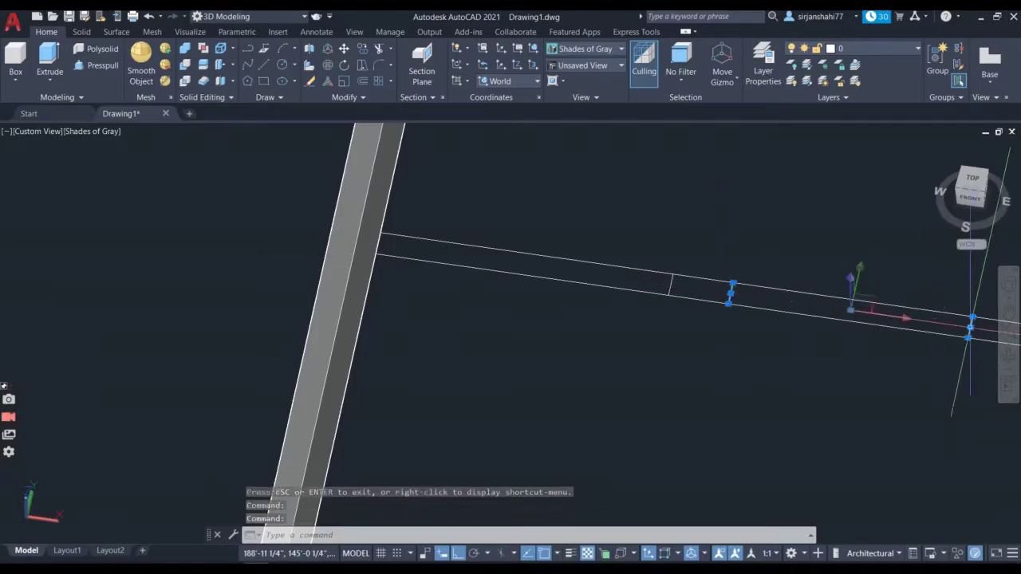
pyautogui.rightClick(801, 222)
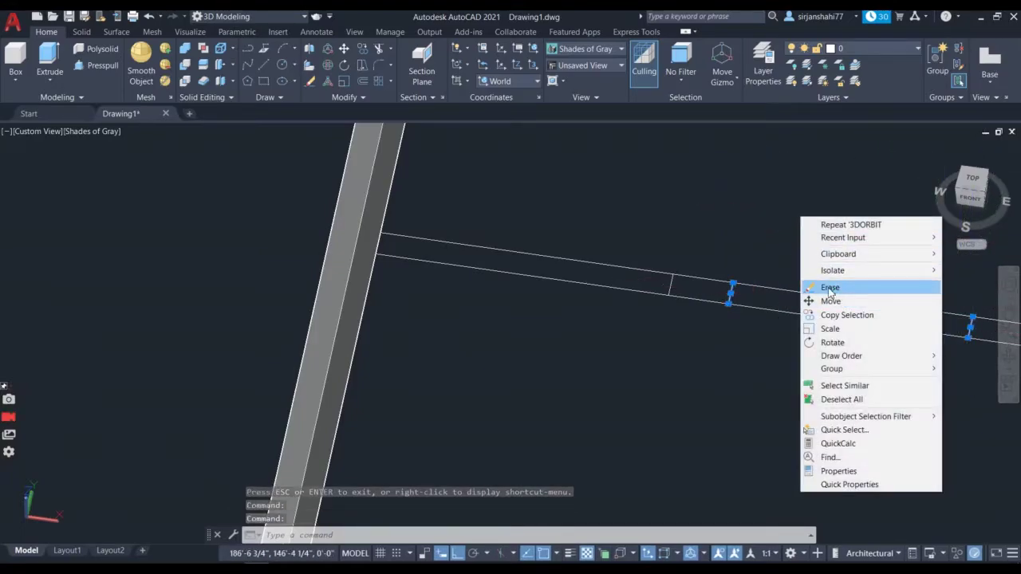
pyautogui.click(830, 285)
# - Offset the short cross line 4' along the thin wall outline
pyautogui.click(670, 285)
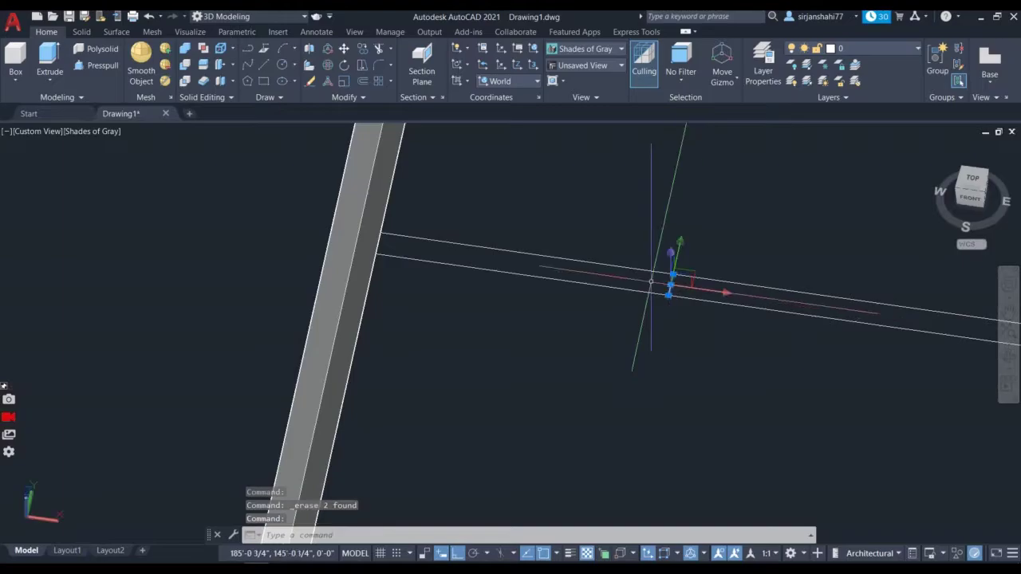
pyautogui.press('Return')
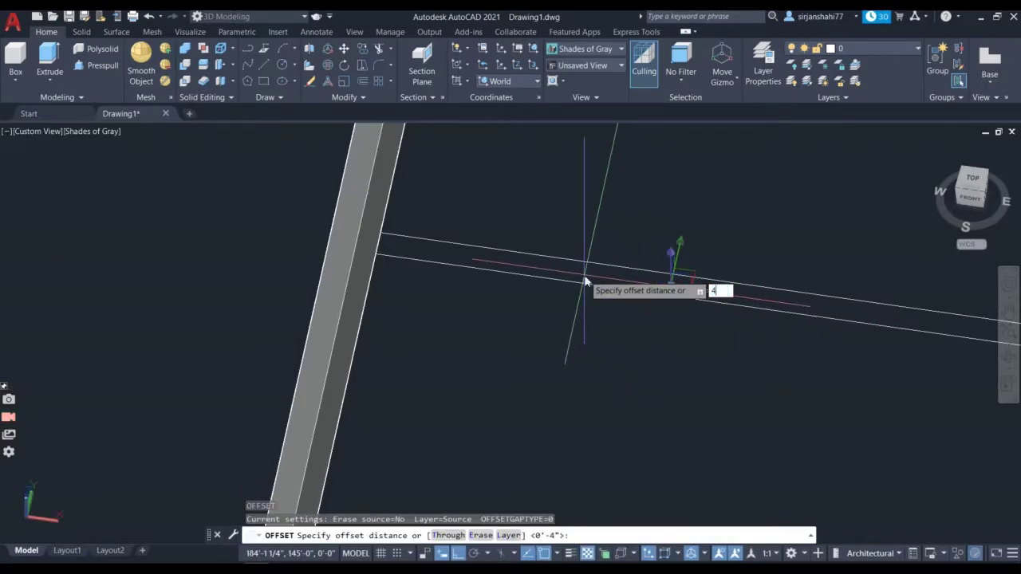
pyautogui.press('Return')
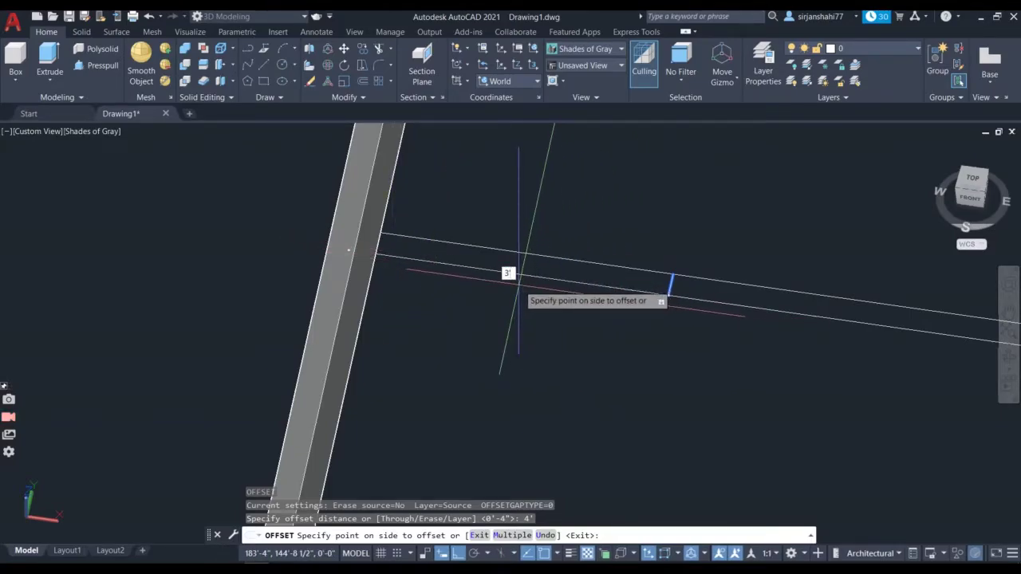
pyautogui.press('Return')
pyautogui.scroll(-3, 492, 391)
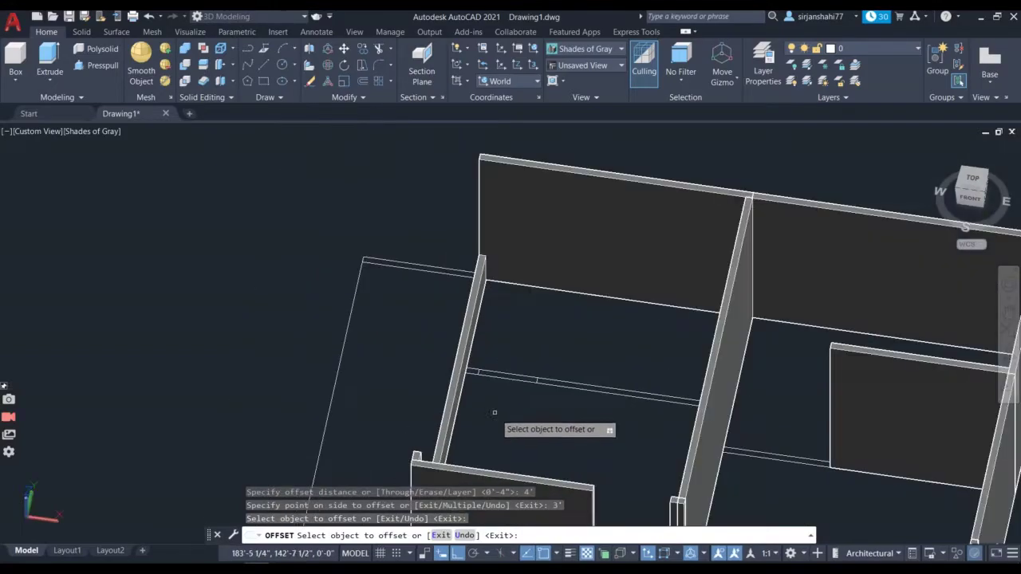
pyautogui.press('Escape')
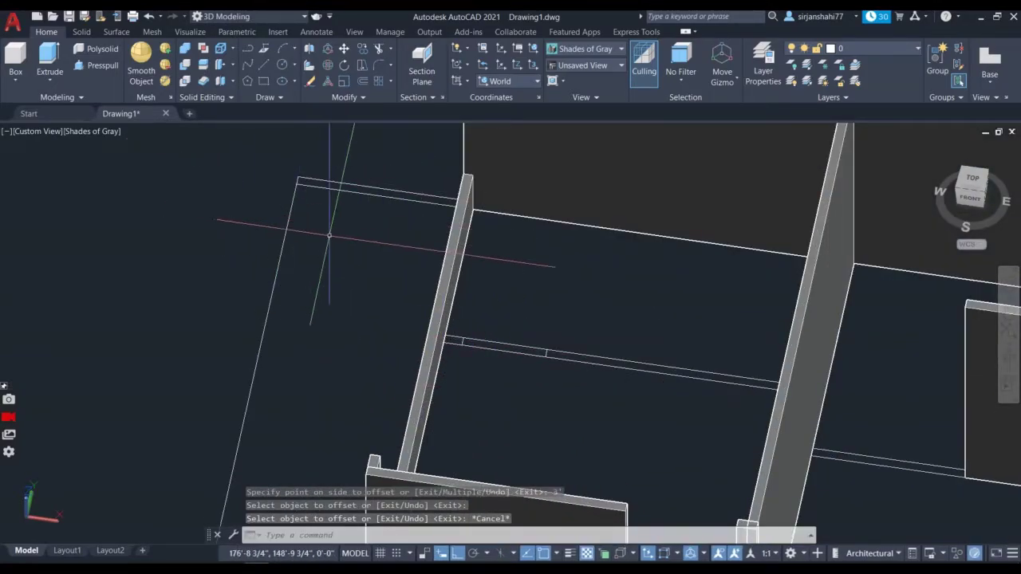
# - Erase the leftover vertical column
pyautogui.scroll(2, 447, 335)
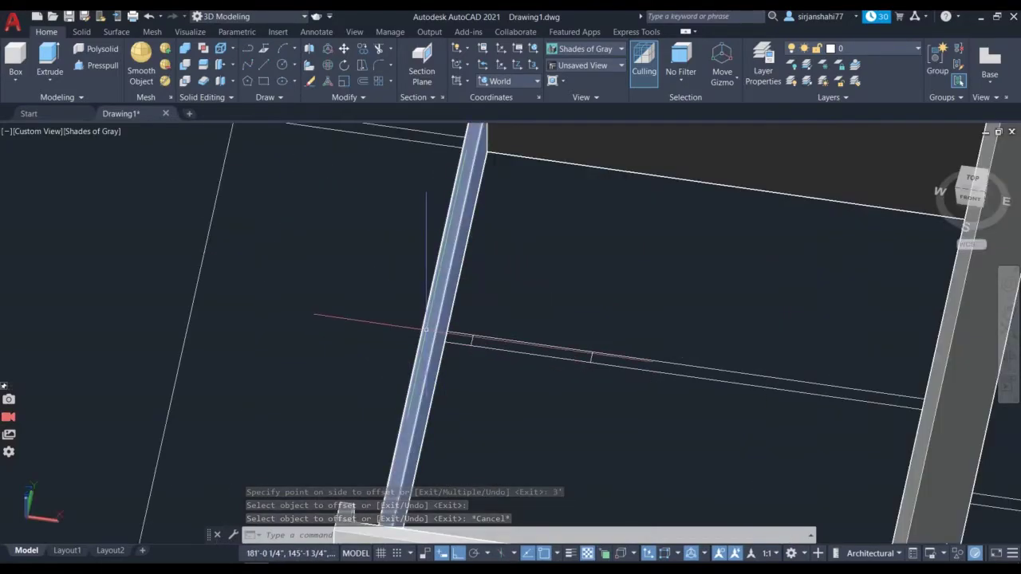
pyautogui.click(426, 331)
pyautogui.rightClick(203, 276)
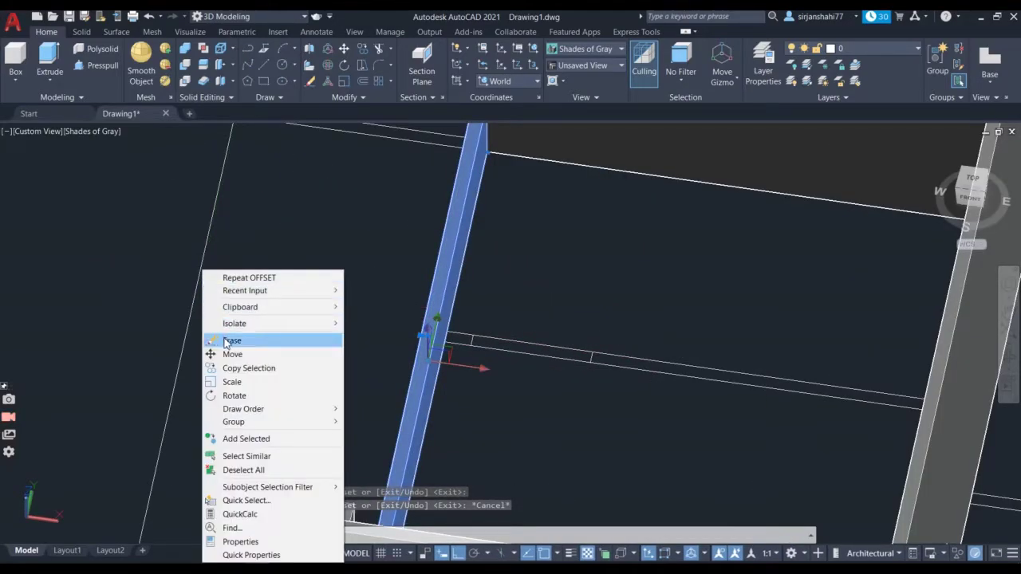
pyautogui.click(230, 341)
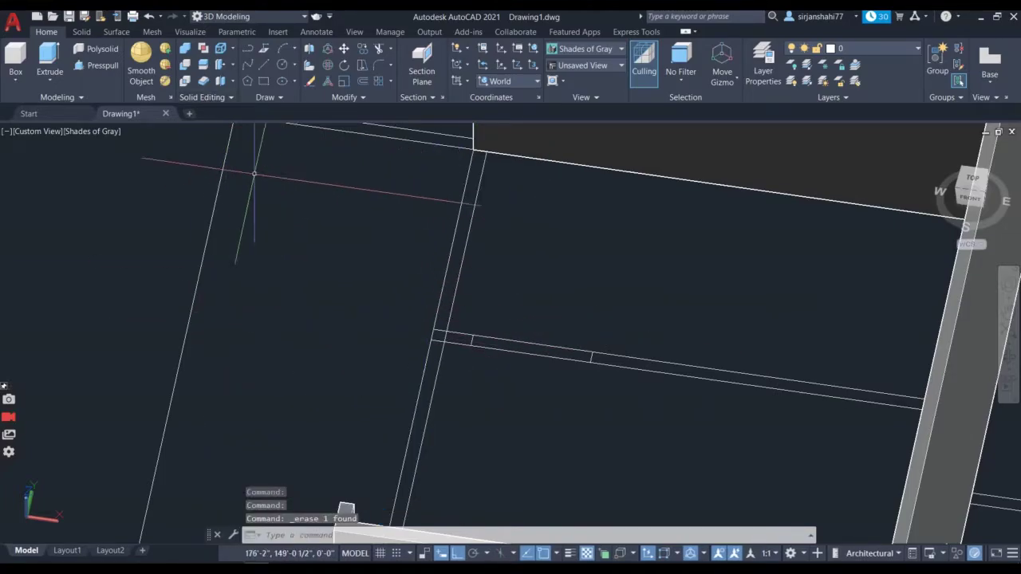
# - Presspull the strip along the thin wall up 1' to form a low sill wall
pyautogui.click(101, 64)
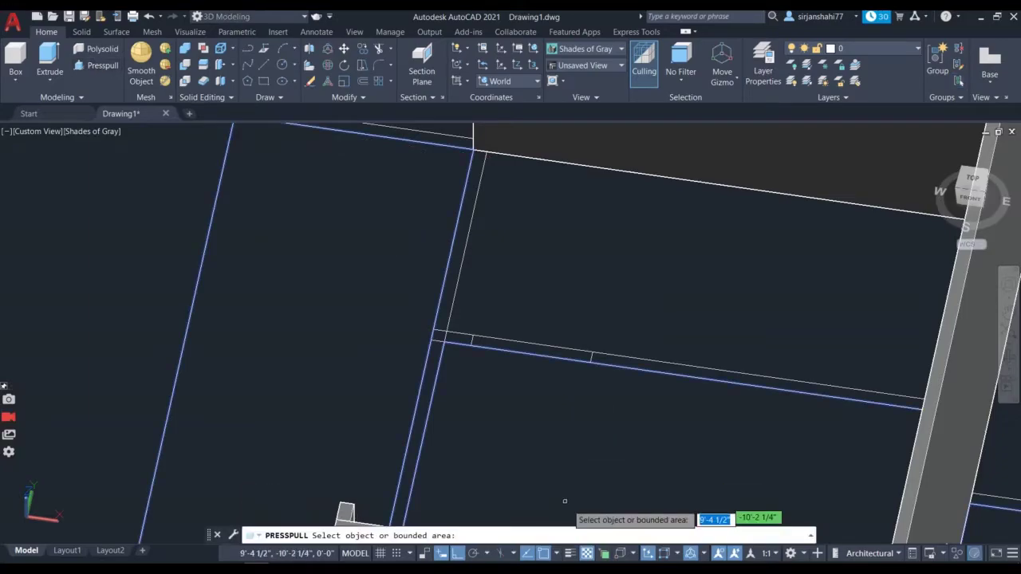
pyautogui.click(646, 365)
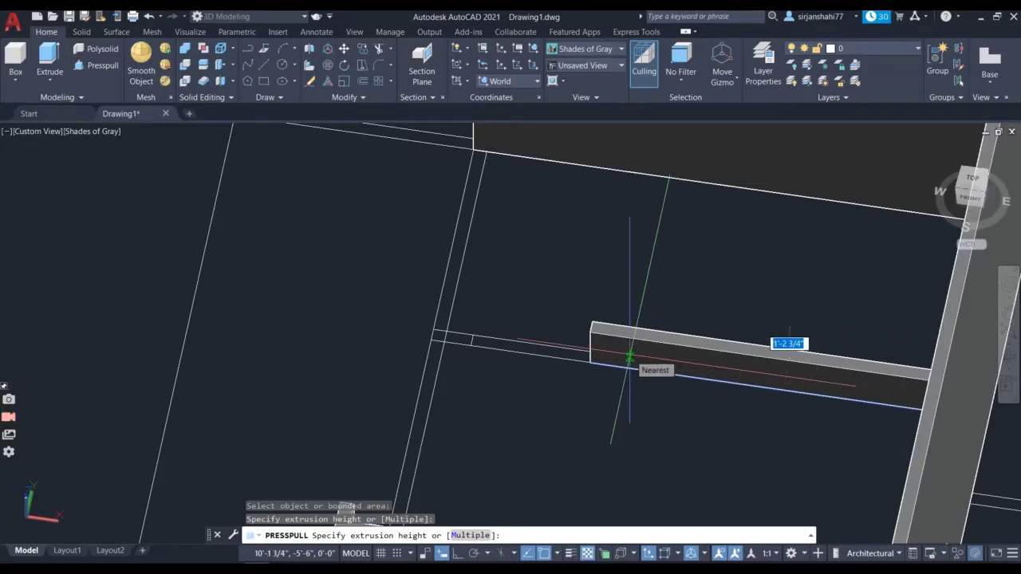
pyautogui.write('1')
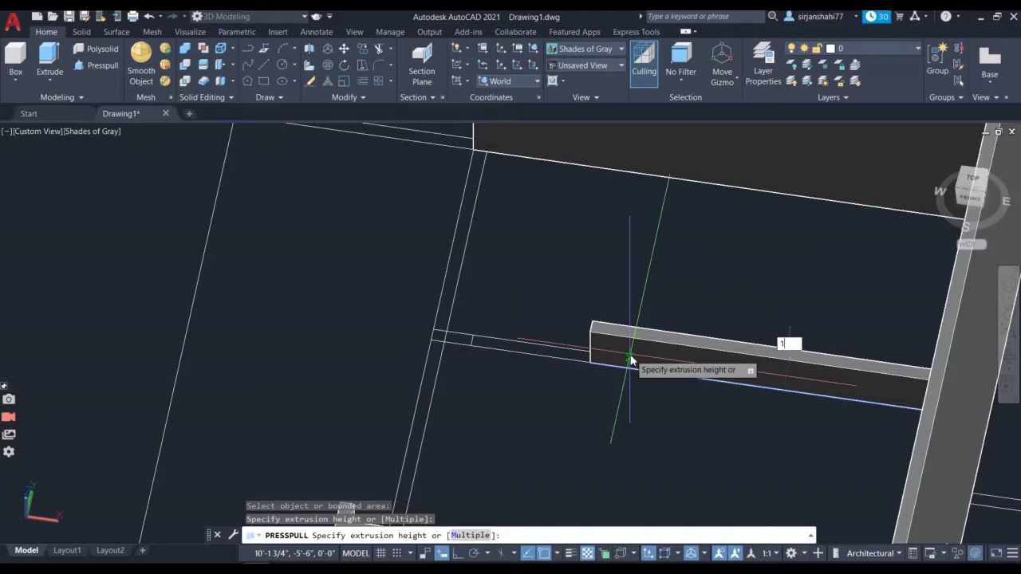
pyautogui.press('Return')
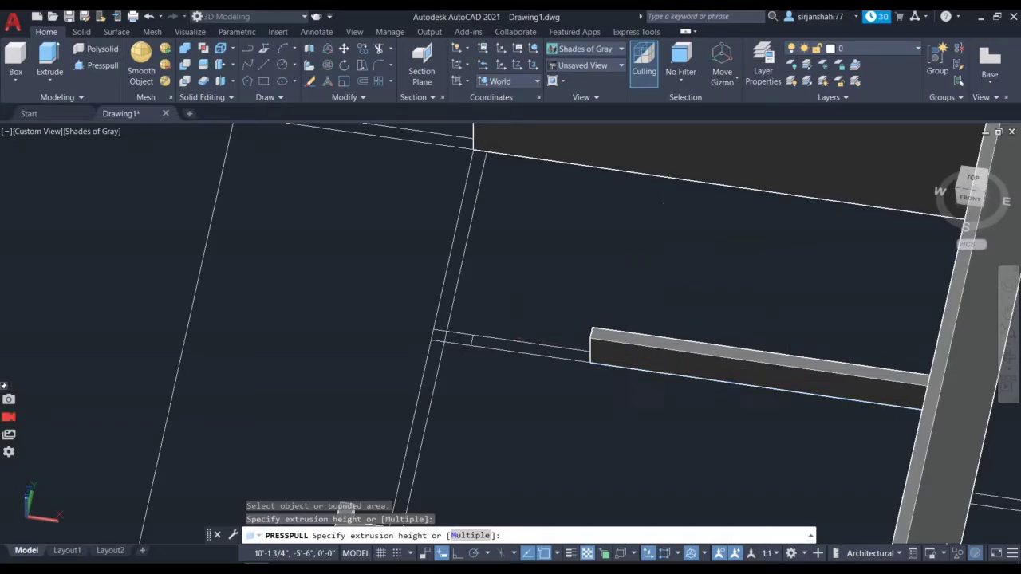
# - Presspull the small corner area up 10' into a post
pyautogui.click(457, 338)
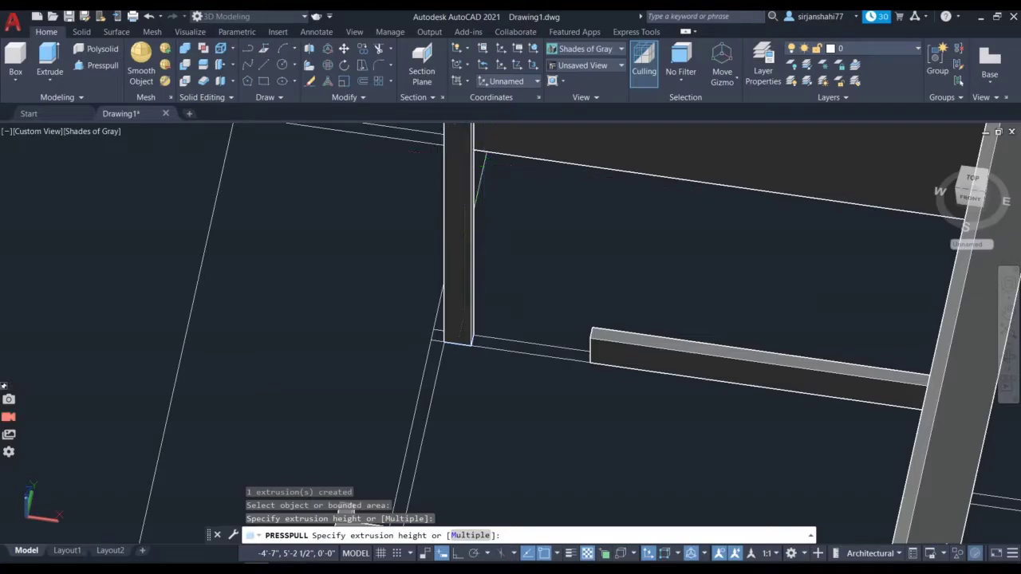
pyautogui.write("10'")
pyautogui.press('Return')
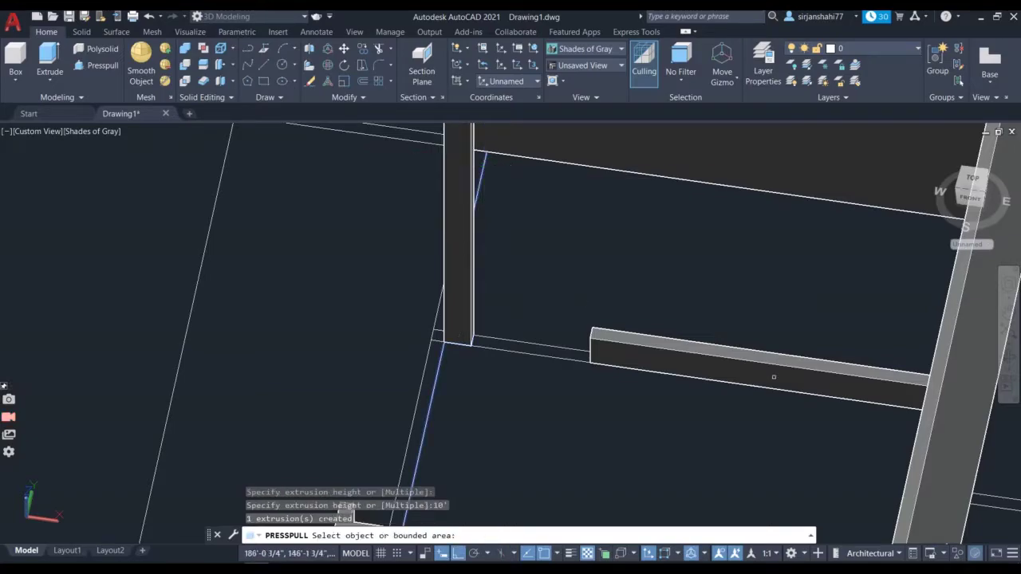
# - Orbit to view the sill wall and raise the strip along the wall to 10'
pyautogui.click(1010, 361)
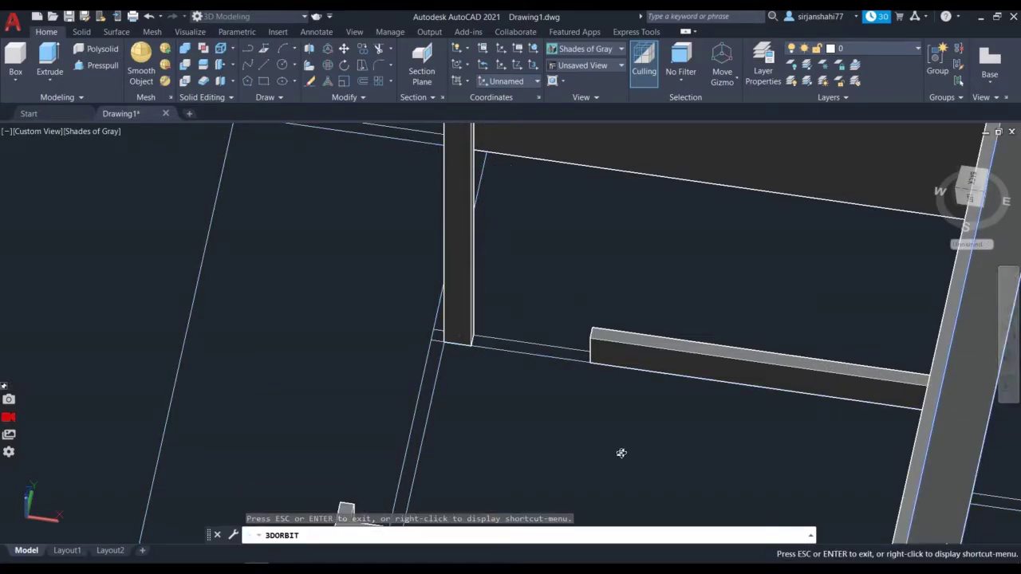
pyautogui.moveTo(620, 451); pyautogui.dragTo(741, 425)
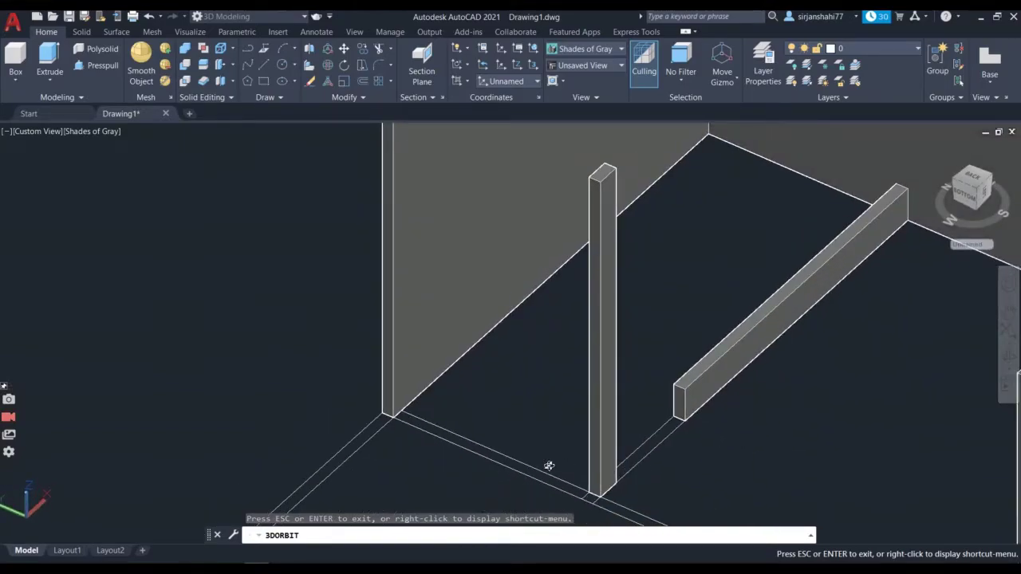
pyautogui.scroll(1, 549, 466)
pyautogui.press('Escape')
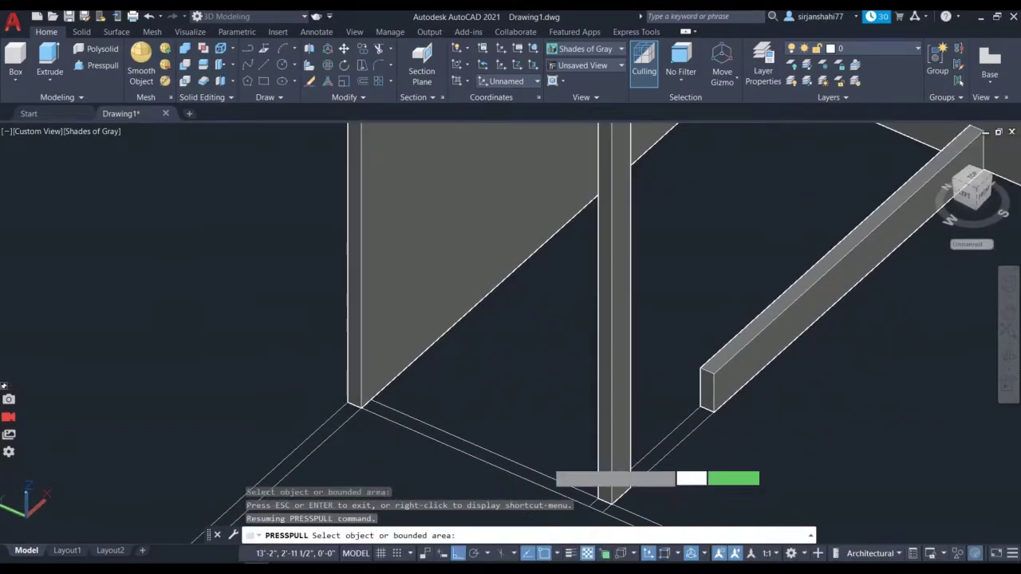
pyautogui.click(545, 483)
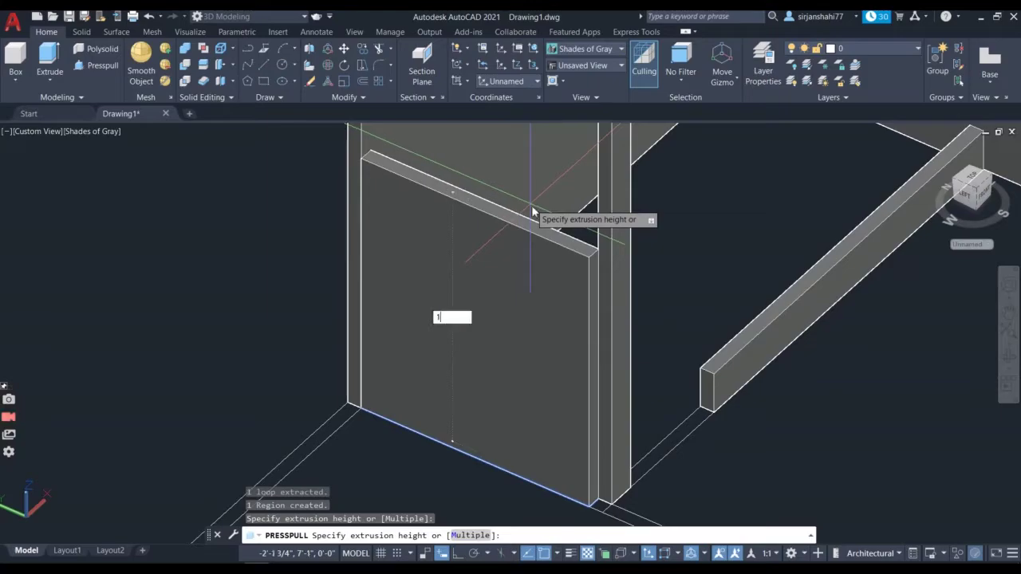
pyautogui.write("10'")
pyautogui.press('Return')
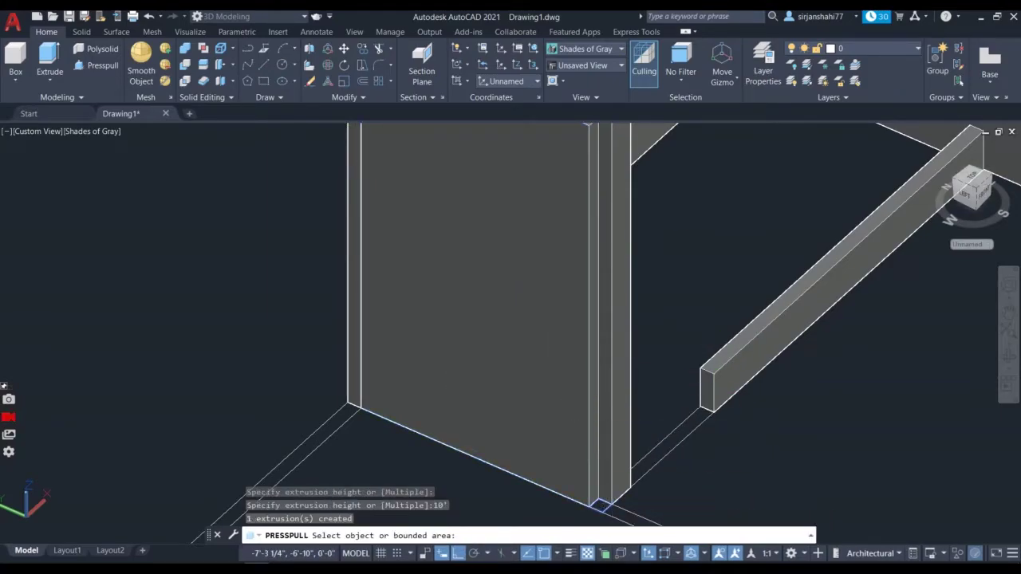
# - Pull the small area at the wall's base corner up to 10' and finish Presspull
pyautogui.click(600, 504)
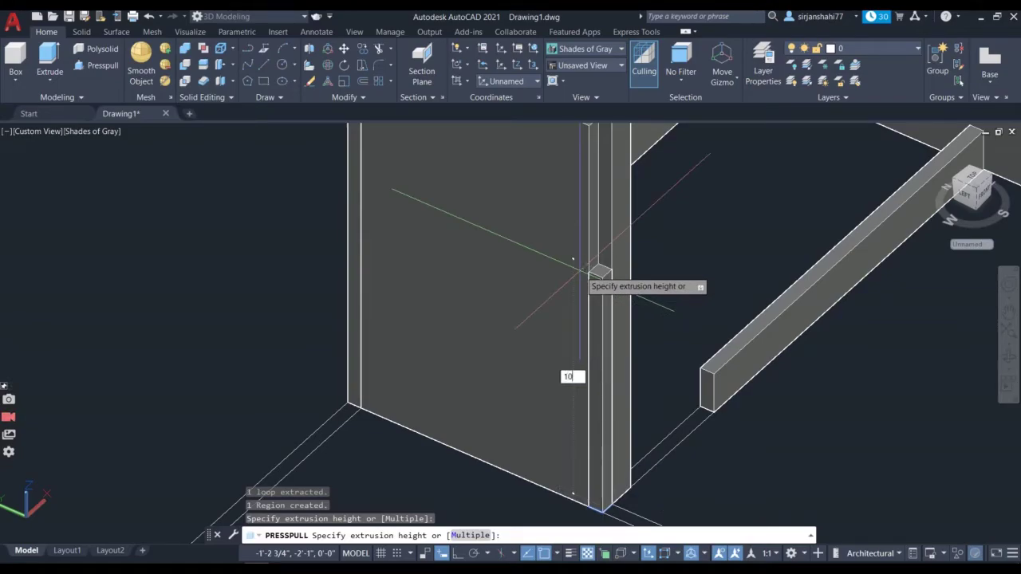
pyautogui.write("10'")
pyautogui.press('Return')
pyautogui.scroll(-4, 563, 384)
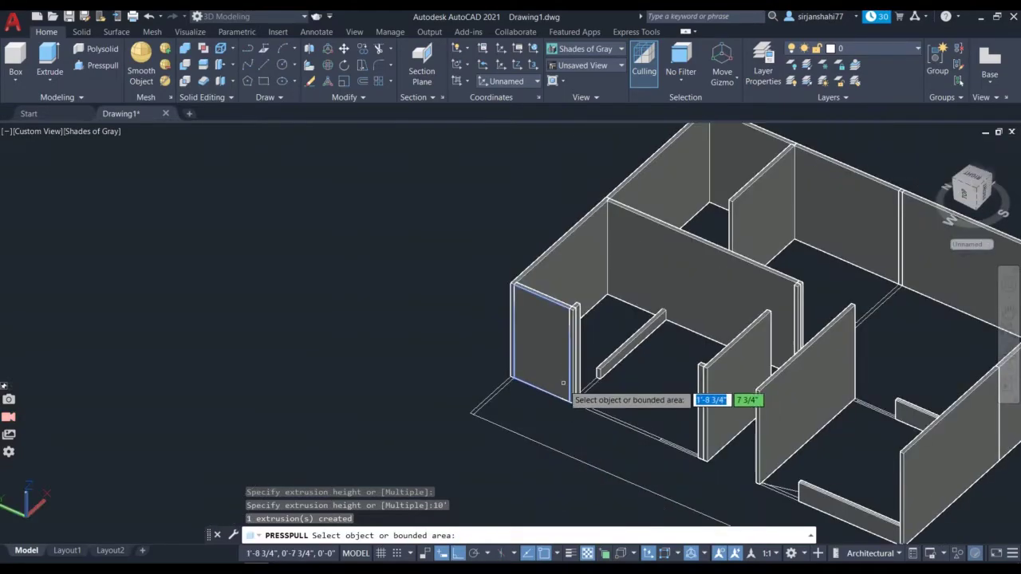
pyautogui.scroll(3, 568, 382)
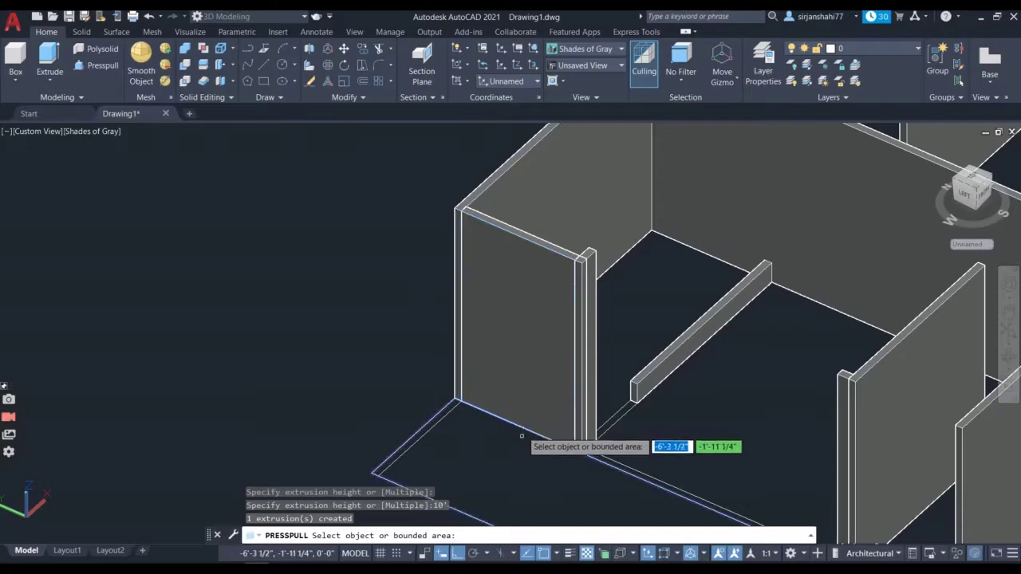
pyautogui.press('Return')
pyautogui.scroll(-3, 587, 468)
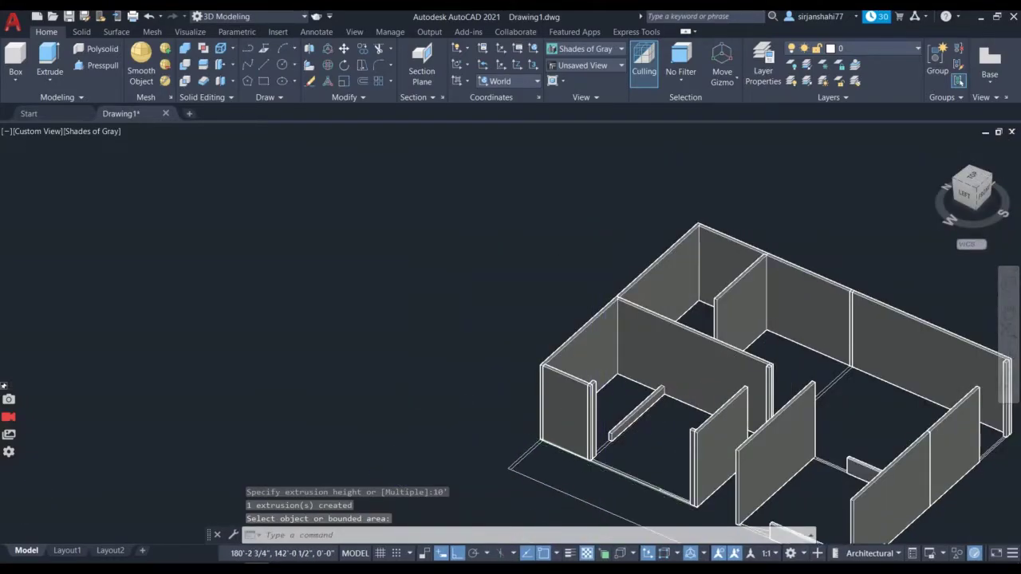
pyautogui.scroll(3, 612, 479)
# - Cancel an accidental floor-area extrusion beside the wall
pyautogui.rightClick(640, 488)
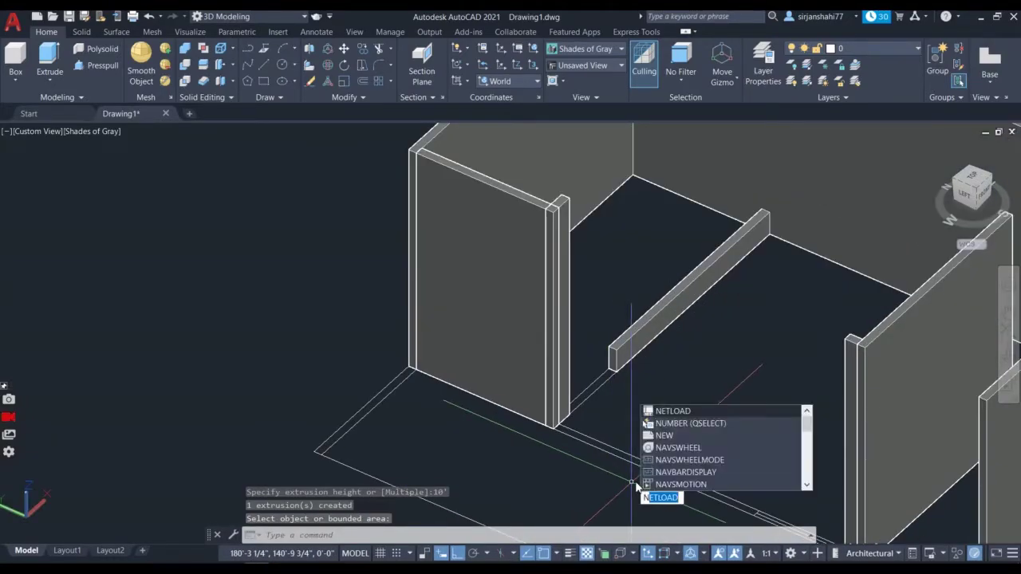
pyautogui.press('Escape')
pyautogui.press('Return')
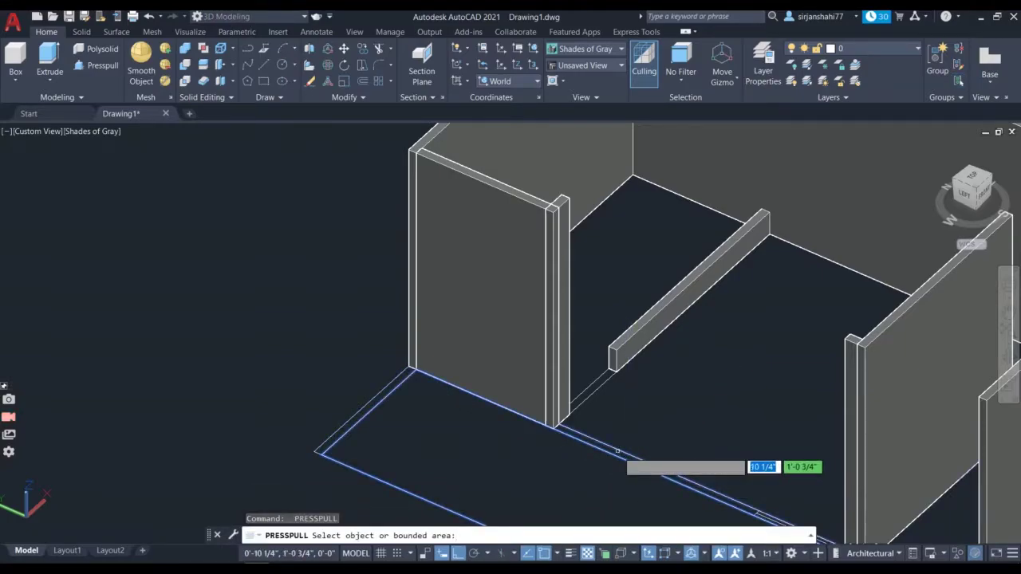
pyautogui.click(616, 452)
pyautogui.press('Escape')
pyautogui.scroll(3, 620, 455)
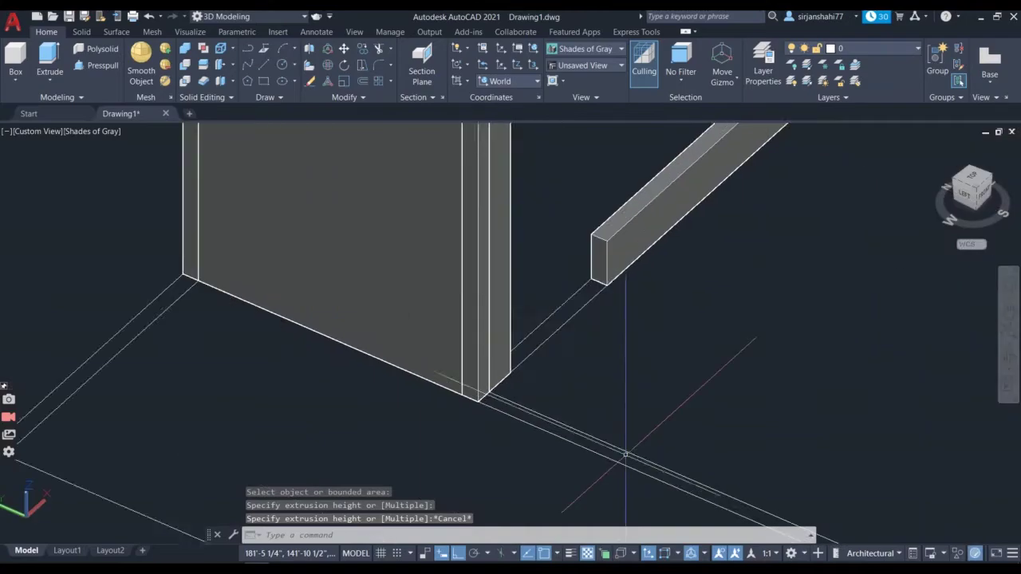
pyautogui.scroll(-3, 695, 490)
pyautogui.scroll(2, 690, 483)
pyautogui.scroll(-5, 690, 487)
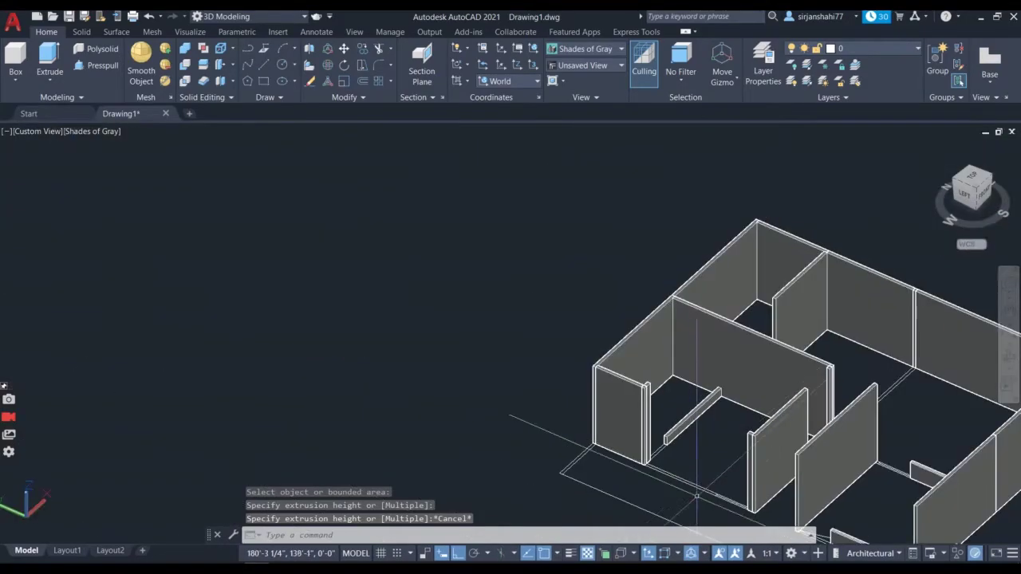
pyautogui.scroll(4, 768, 518)
pyautogui.scroll(4, 768, 519)
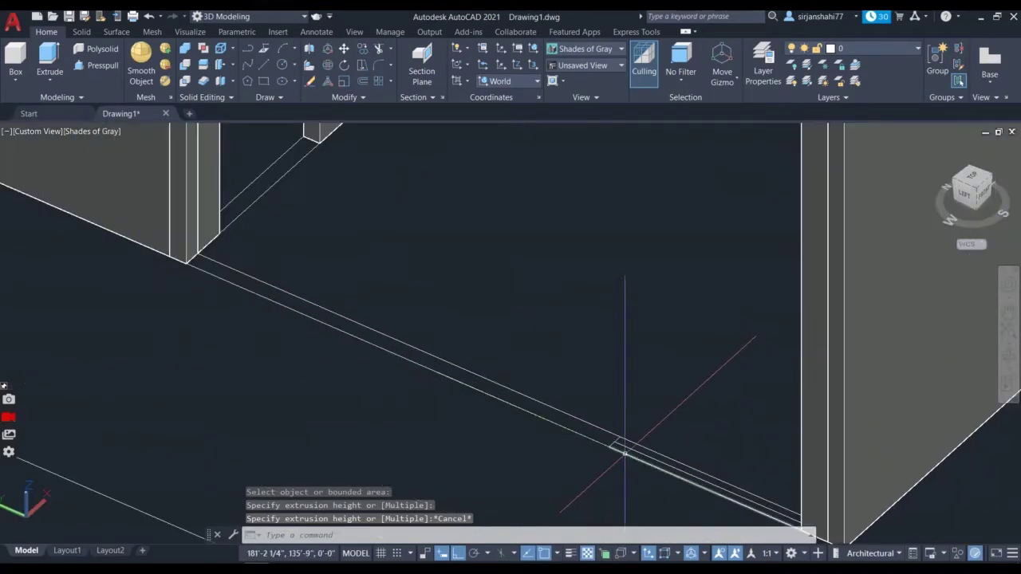
# - Presspull the narrow strip in the window gap up 1' as a sill wall
pyautogui.press('Return')
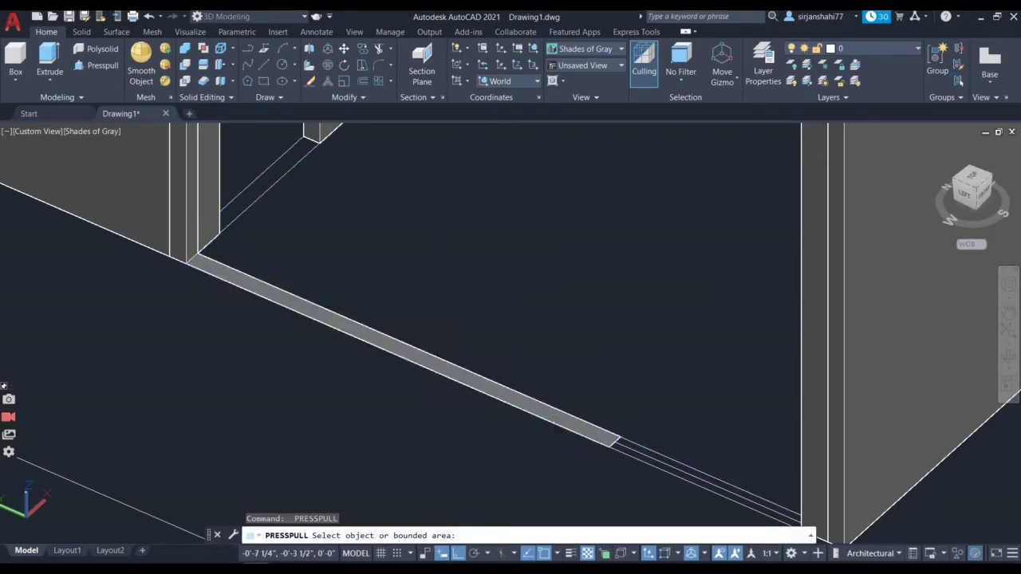
pyautogui.click(441, 365)
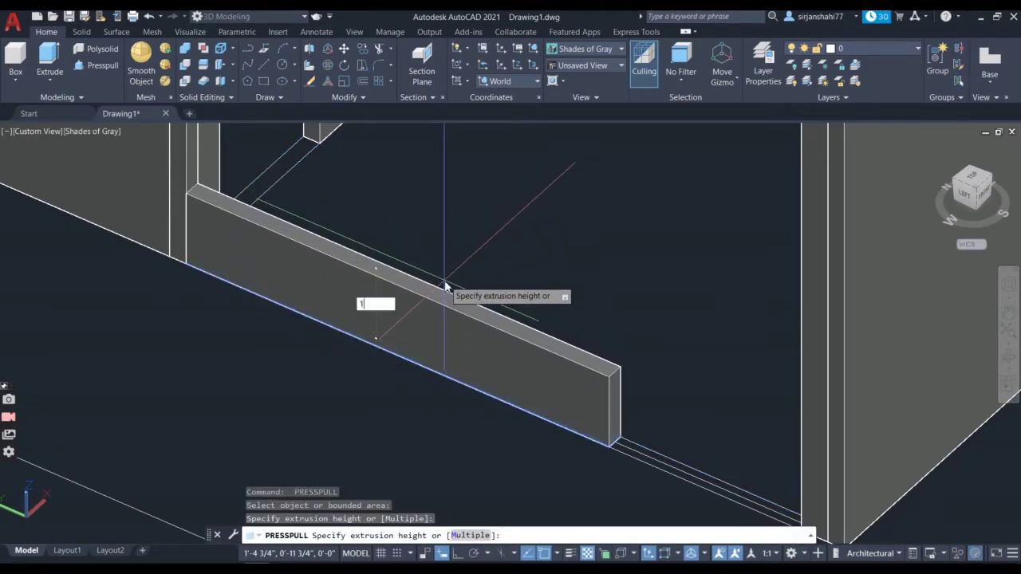
pyautogui.write('1')
pyautogui.press('Return')
pyautogui.scroll(-3, 574, 423)
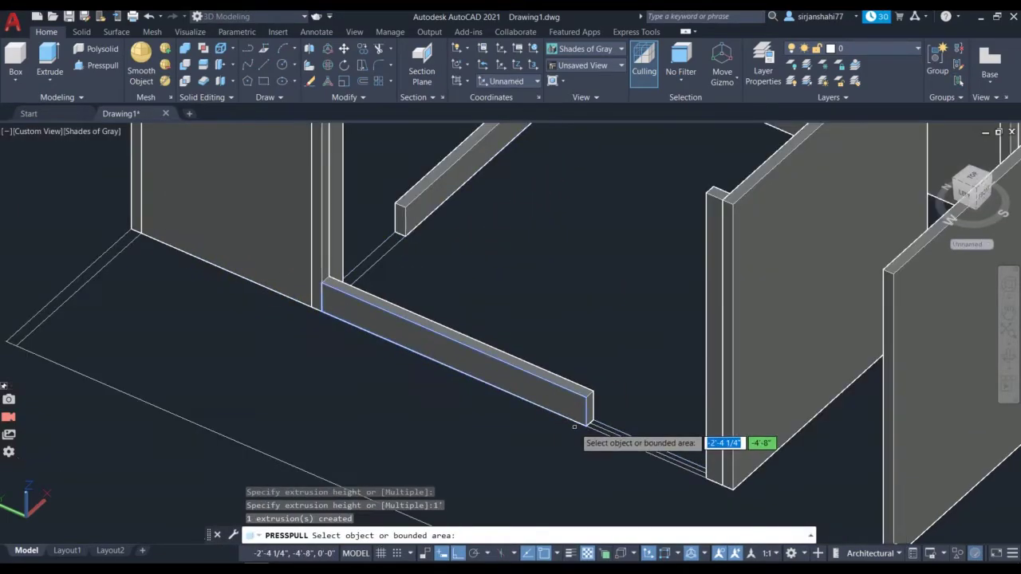
pyautogui.scroll(3, 653, 497)
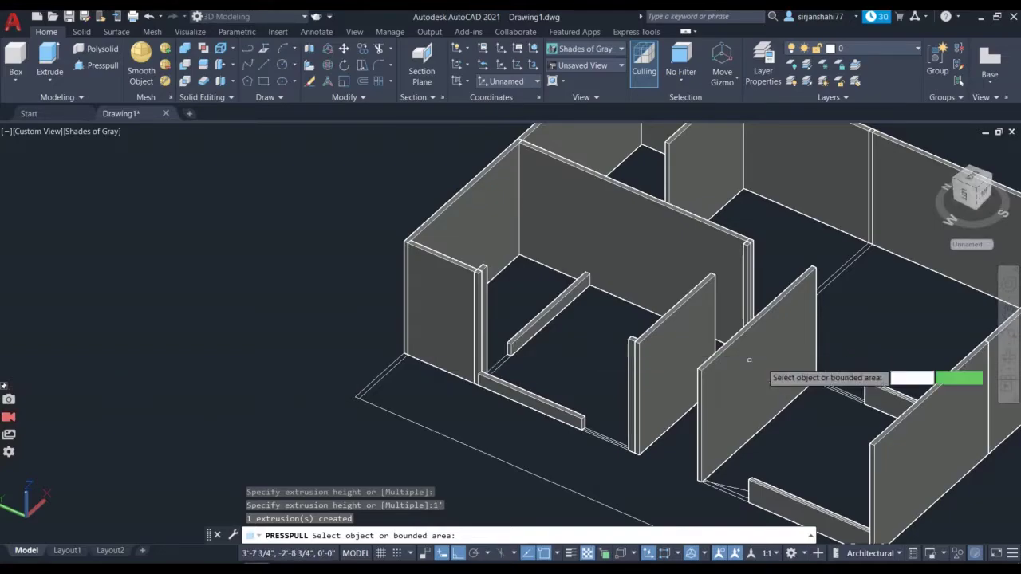
# - Raise the small bounded area at the wall corner to 10'
pyautogui.scroll(5, 770, 379)
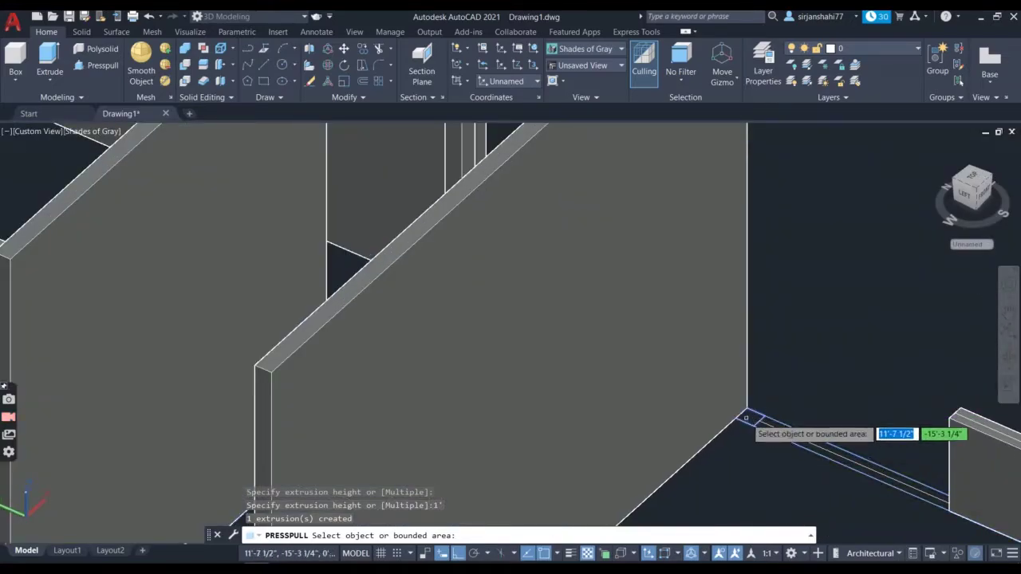
pyautogui.click(750, 419)
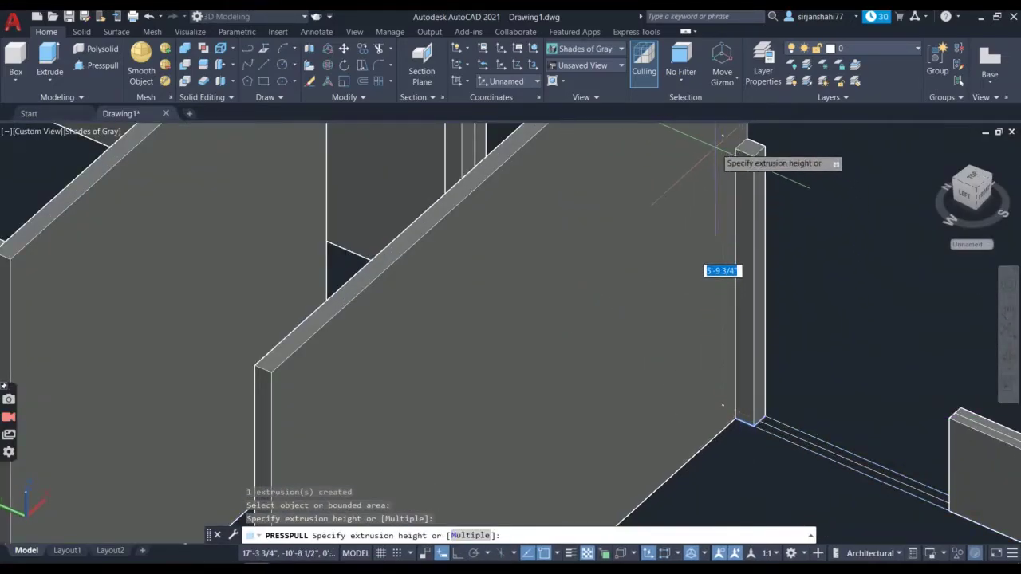
pyautogui.press('Return')
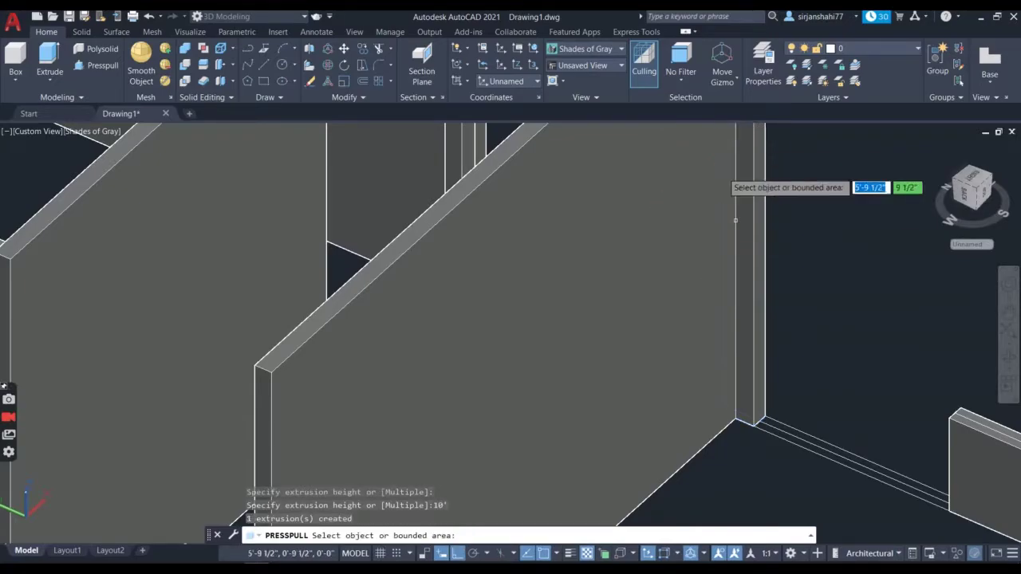
pyautogui.scroll(-8, 798, 478)
pyautogui.scroll(8, 798, 479)
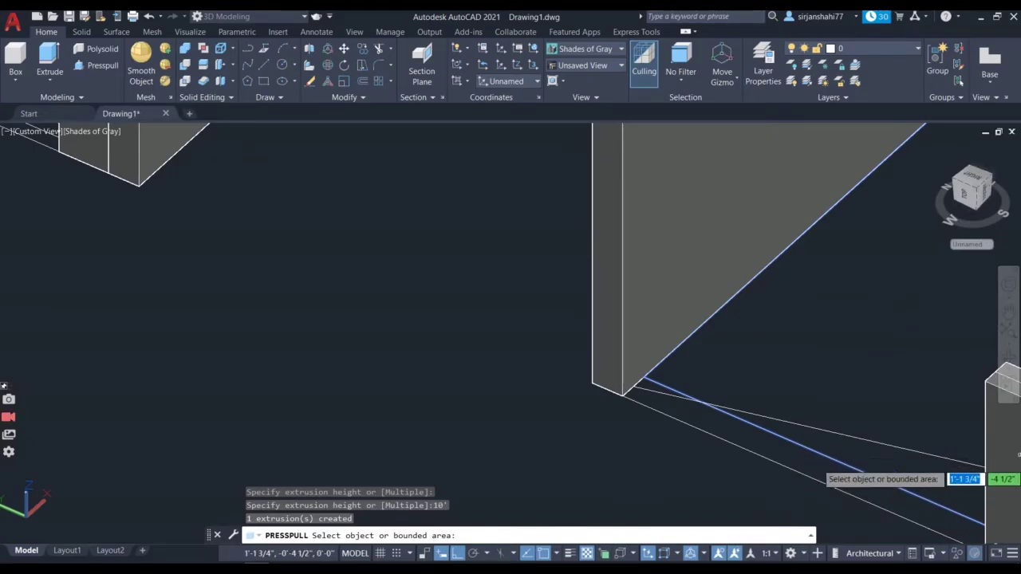
# - Orbit to the strip below the beam, then cancel its extrusion
pyautogui.click(1007, 361)
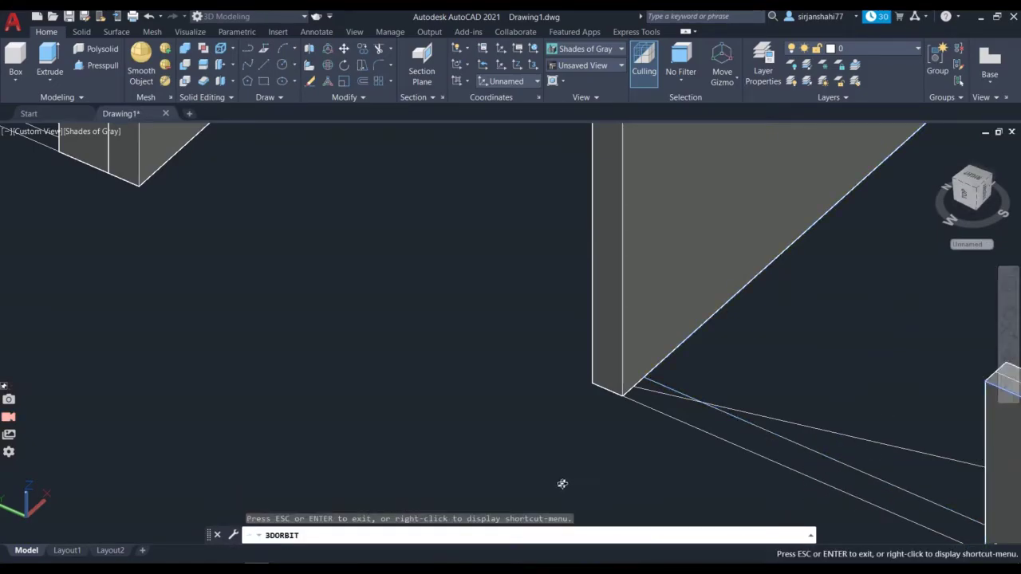
pyautogui.moveTo(561, 483); pyautogui.dragTo(914, 384)
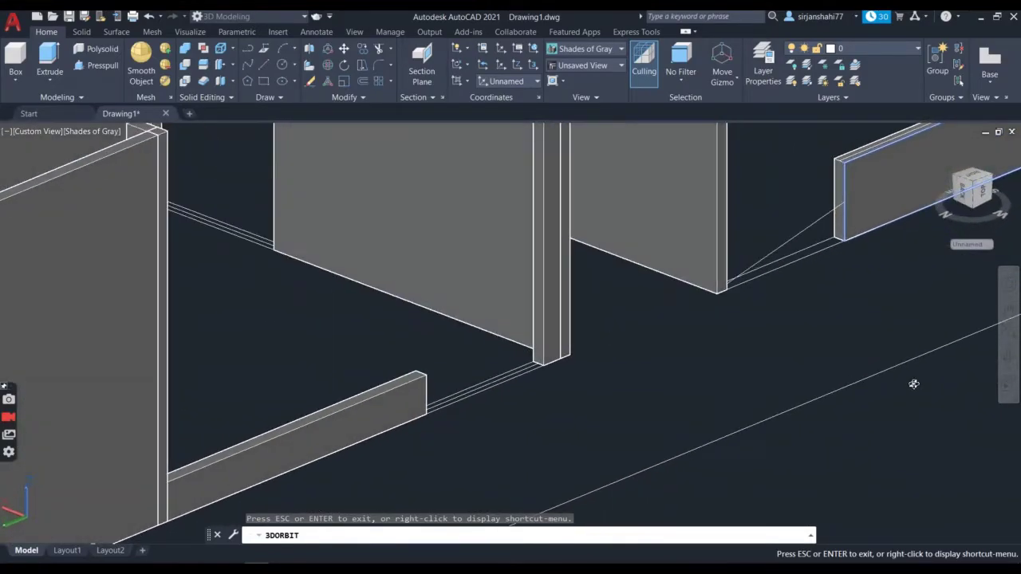
pyautogui.scroll(2, 825, 203)
pyautogui.moveTo(827, 210); pyautogui.dragTo(719, 454)
pyautogui.moveTo(684, 397); pyautogui.dragTo(664, 374)
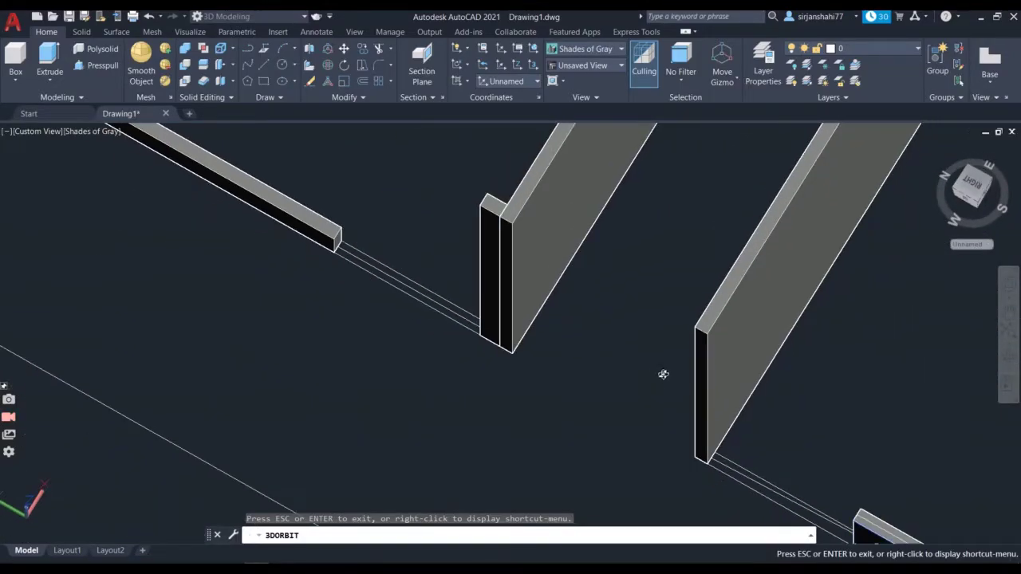
pyautogui.moveTo(859, 545); pyautogui.dragTo(783, 444)
pyautogui.scroll(5, 824, 257)
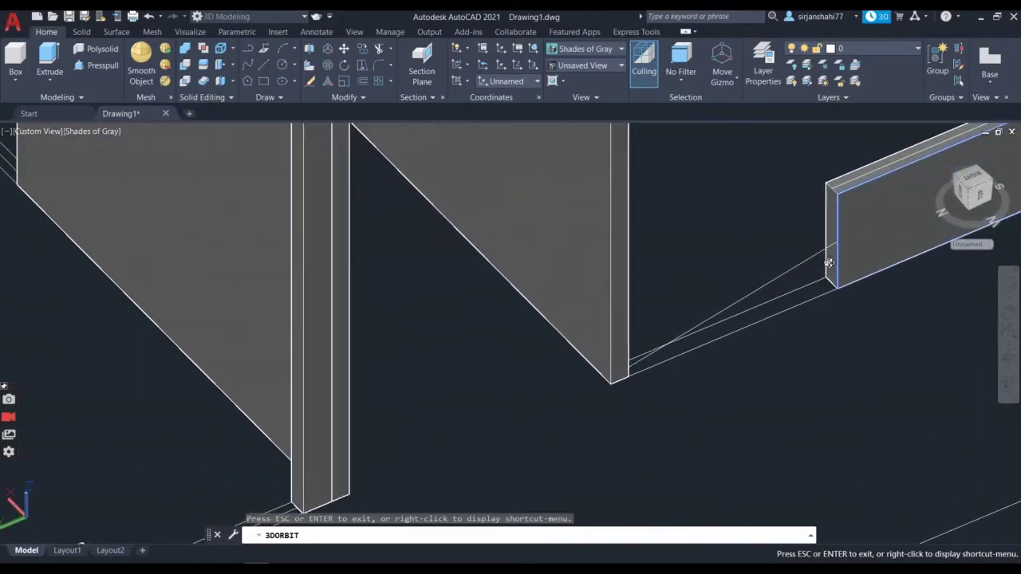
pyautogui.press('Escape')
pyautogui.click(824, 263)
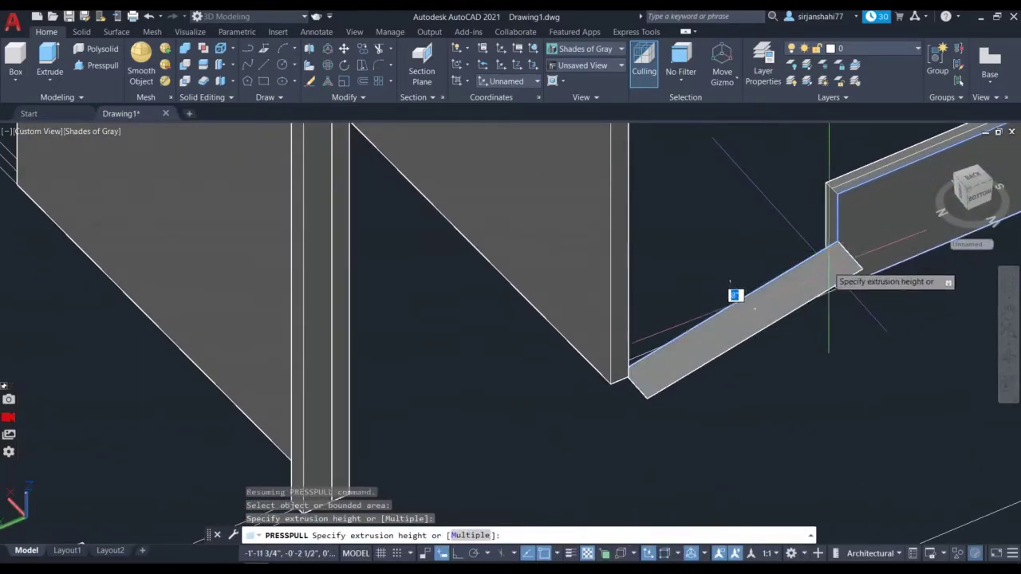
pyautogui.press('Escape')
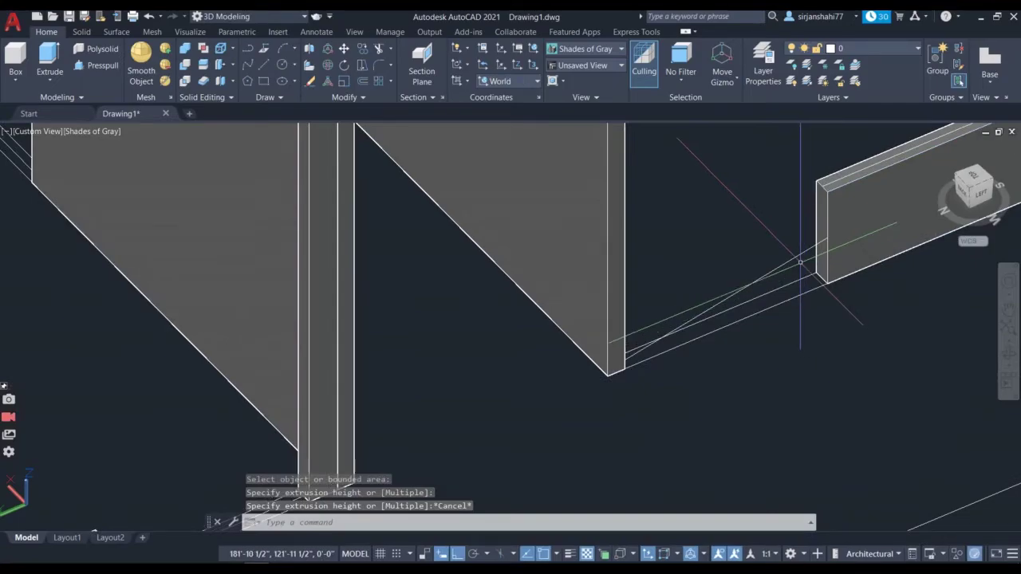
# - Stretch the stray floor line's endpoint to the wall's base corner
pyautogui.click(797, 255)
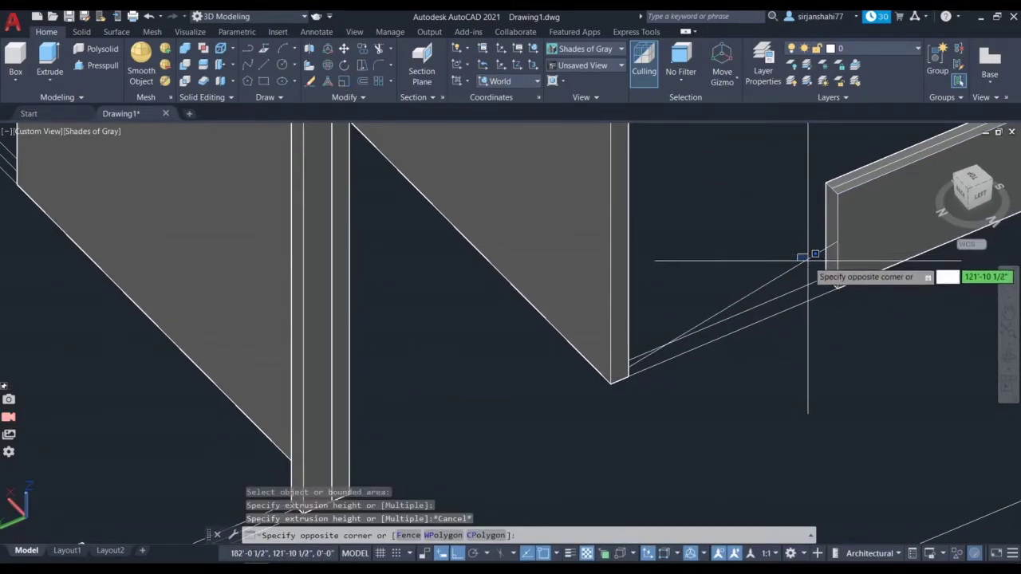
pyautogui.click(805, 261)
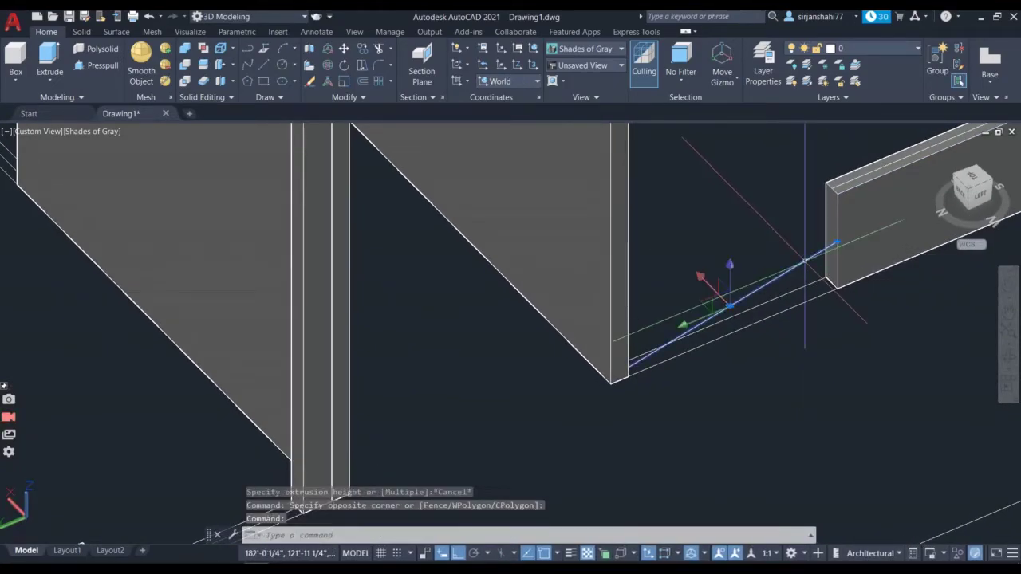
pyautogui.click(837, 241)
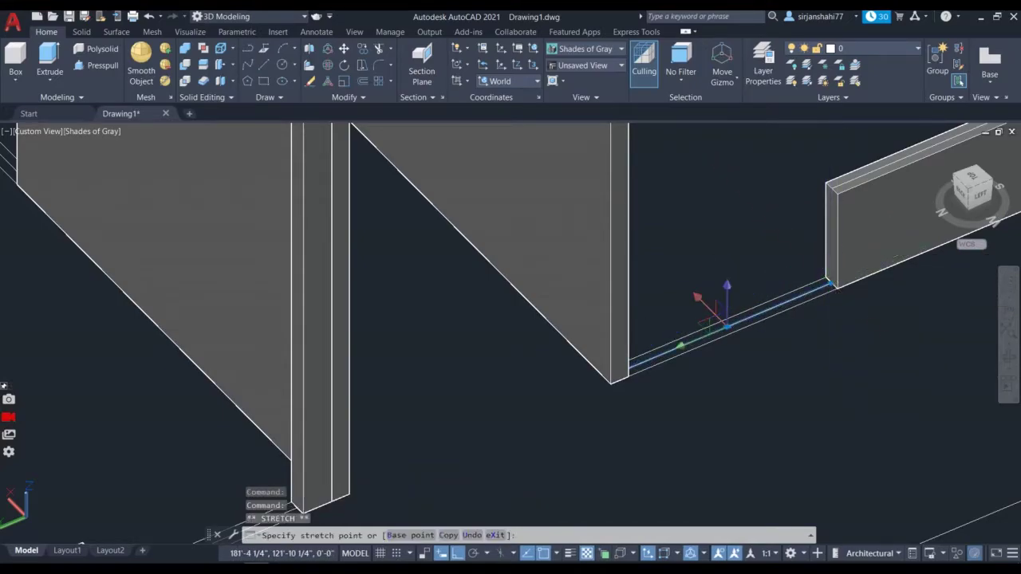
pyautogui.click(832, 288)
pyautogui.scroll(2, 768, 262)
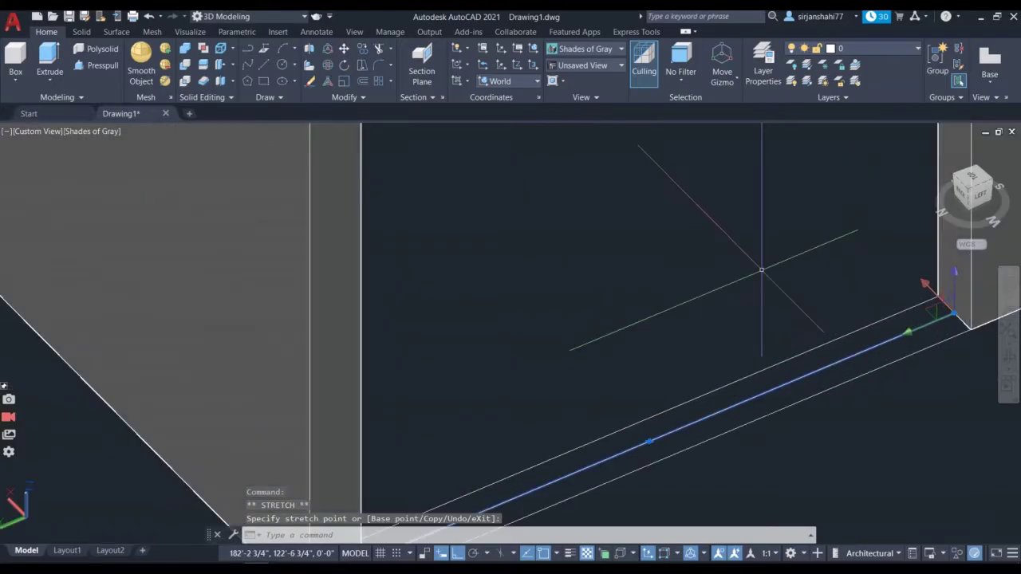
pyautogui.scroll(-4, 759, 269)
pyautogui.press('Escape')
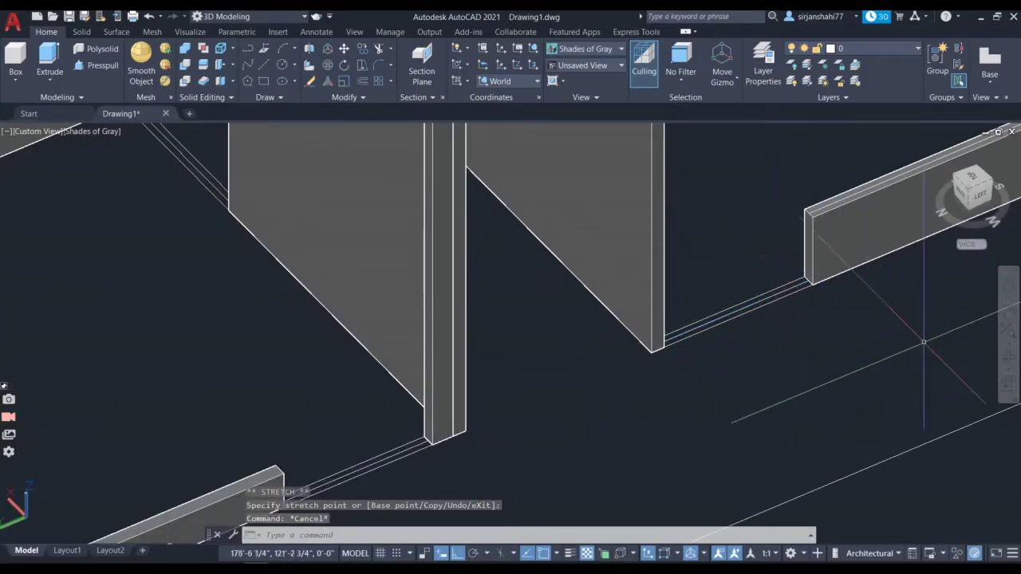
pyautogui.click(1008, 359)
pyautogui.moveTo(802, 390); pyautogui.dragTo(614, 229)
pyautogui.moveTo(559, 347); pyautogui.dragTo(88, 269)
pyautogui.scroll(3, 771, 242)
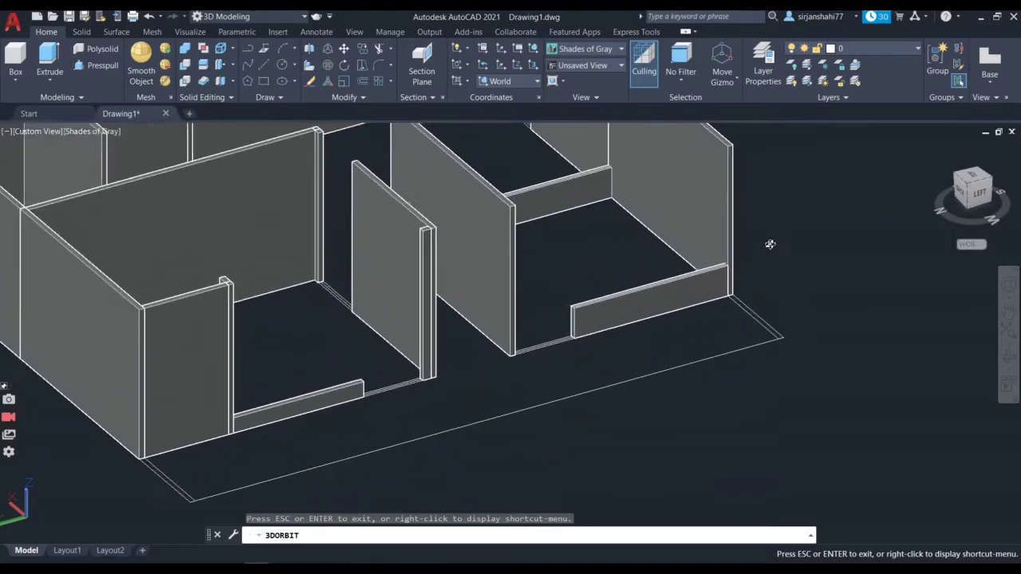
pyautogui.moveTo(770, 242); pyautogui.dragTo(677, 367)
pyautogui.scroll(3, 679, 358)
pyautogui.scroll(-3, 679, 359)
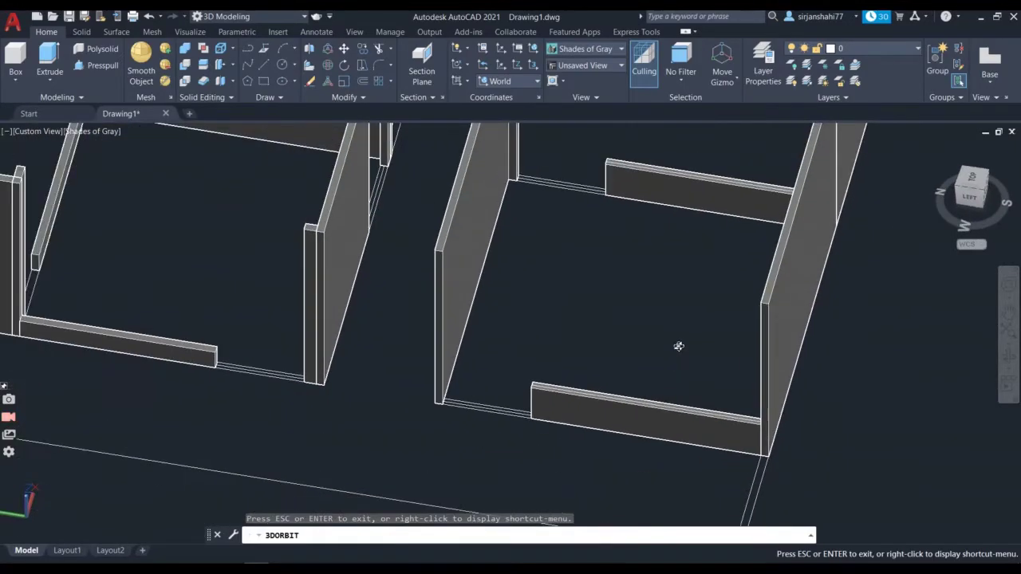
pyautogui.press('Escape')
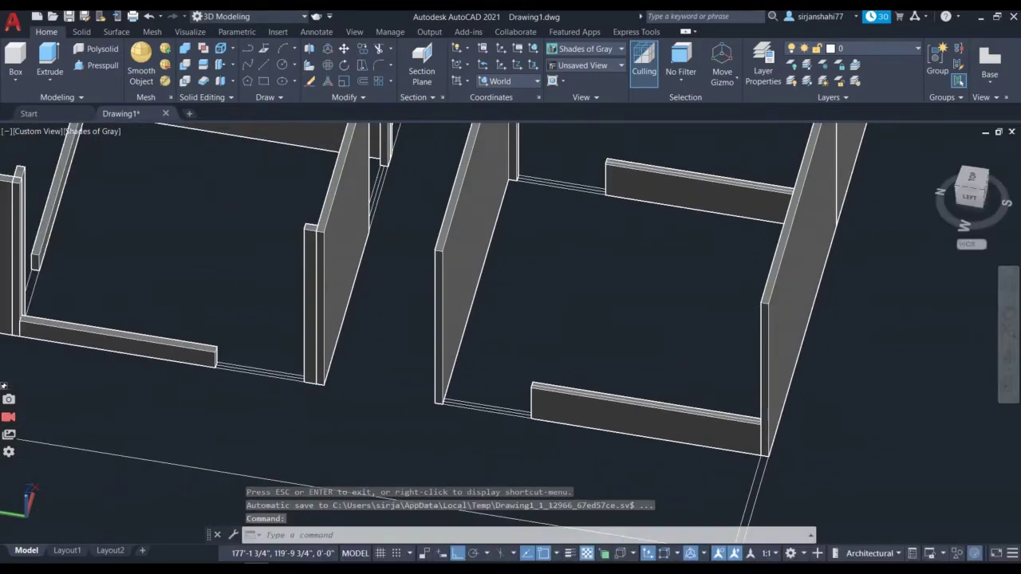
# - Start a Box solid, then cancel it
pyautogui.click(16, 58)
pyautogui.scroll(5, 563, 375)
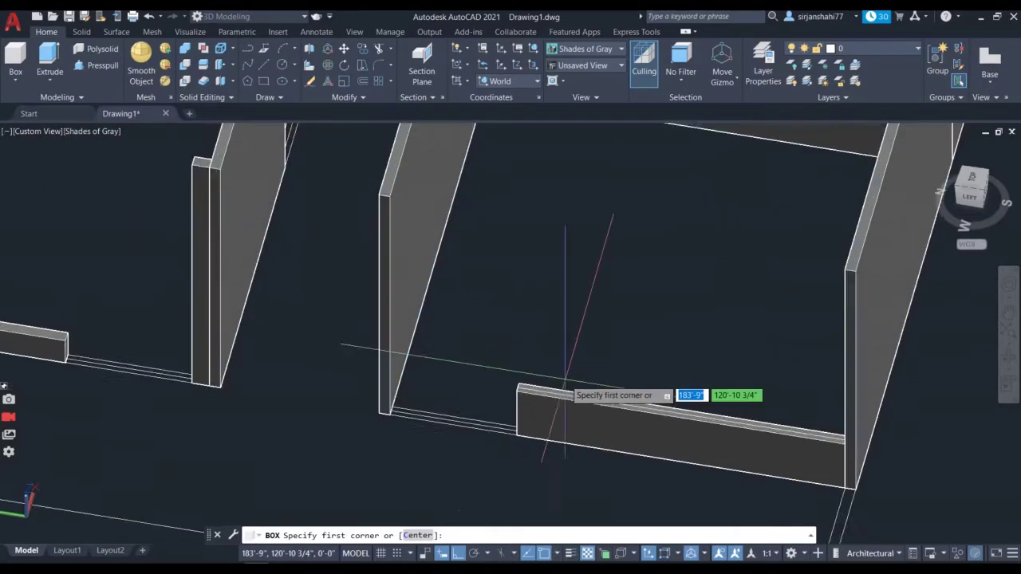
pyautogui.scroll(-5, 568, 382)
pyautogui.scroll(6, 520, 359)
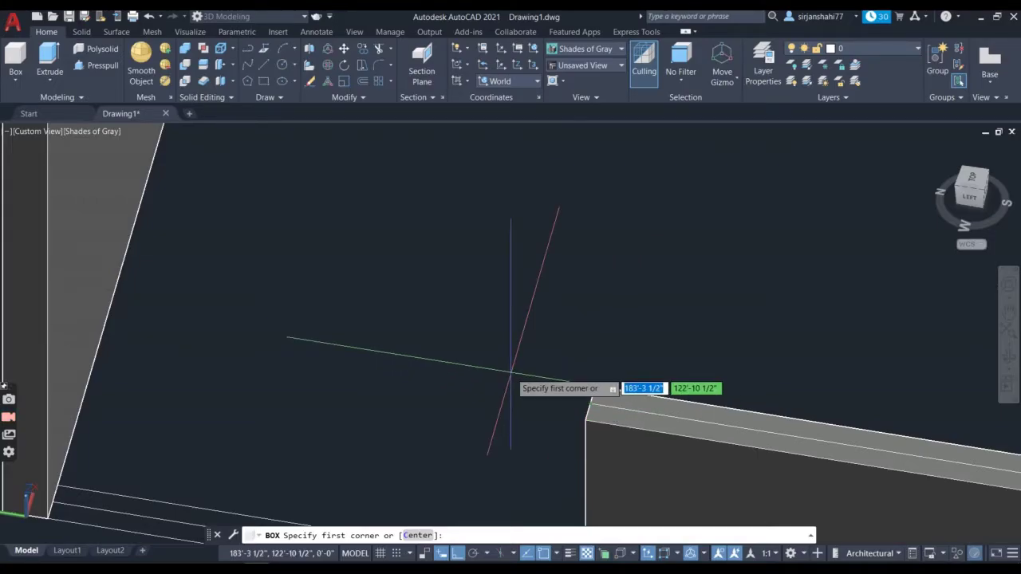
pyautogui.press('Escape')
# - From the Surface tab, begin a Planar surface on the sill wall top, then cancel
pyautogui.click(116, 32)
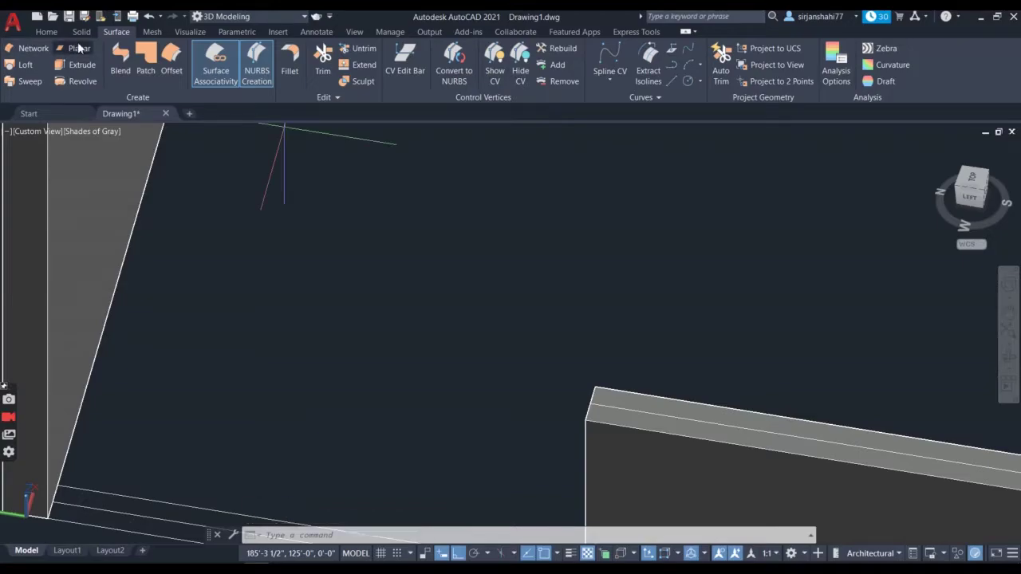
pyautogui.click(78, 48)
pyautogui.scroll(-2, 603, 431)
pyautogui.scroll(4, 610, 423)
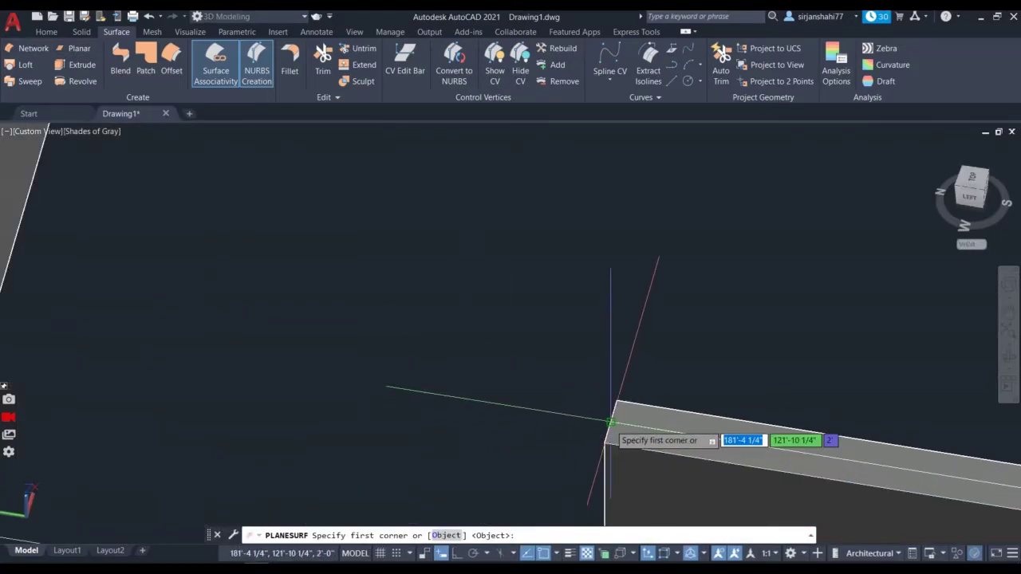
pyautogui.click(610, 421)
pyautogui.scroll(-3, 846, 403)
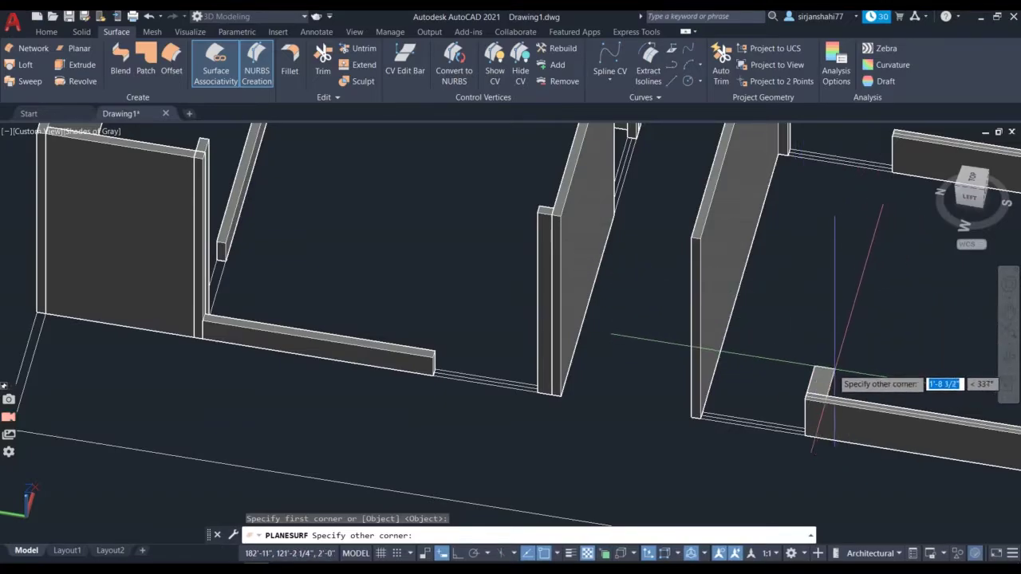
pyautogui.press('Escape')
pyautogui.scroll(-3, 782, 366)
pyautogui.scroll(4, 884, 407)
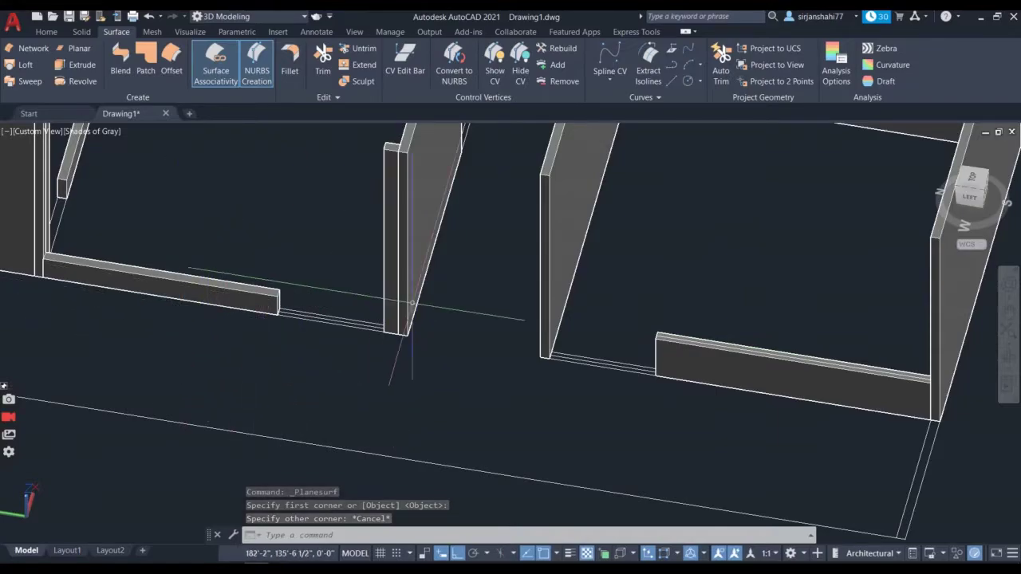
pyautogui.scroll(3, 647, 336)
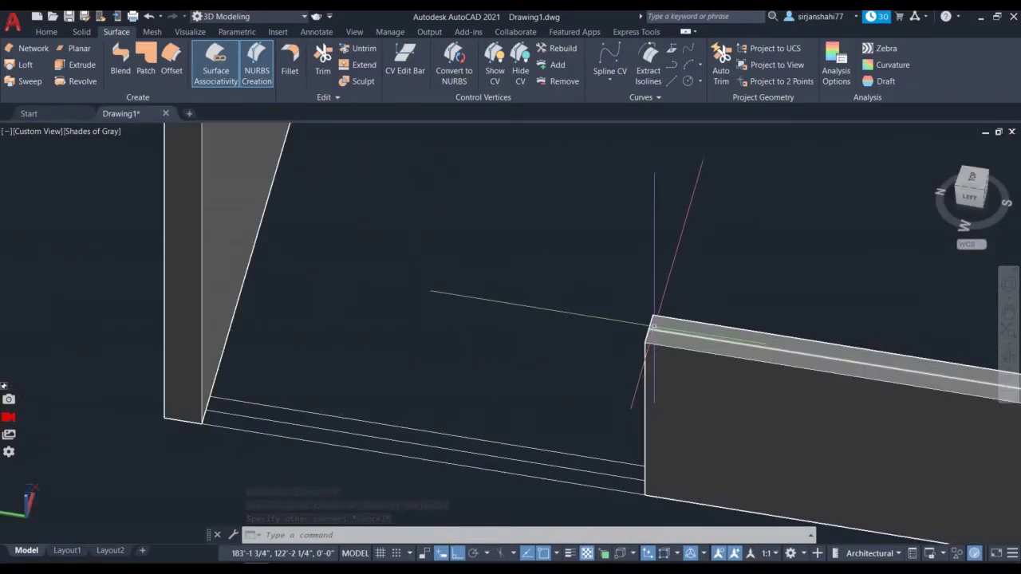
# - Run PLANESURF from the sill wall end toward the wall corner, cancelling after invalid points
pyautogui.write('planesurf')
pyautogui.press('Return')
pyautogui.click(650, 323)
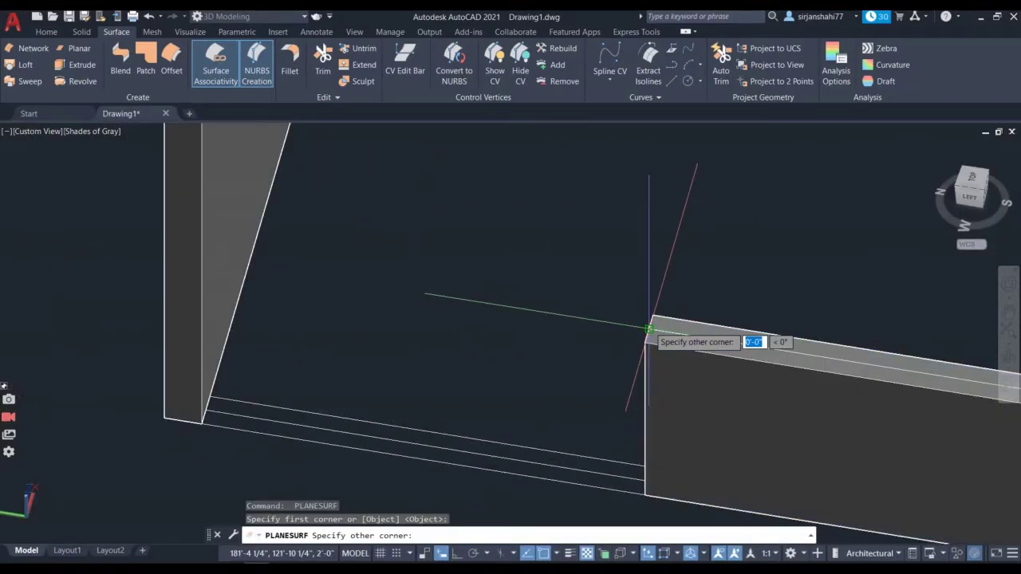
pyautogui.scroll(-2, 794, 315)
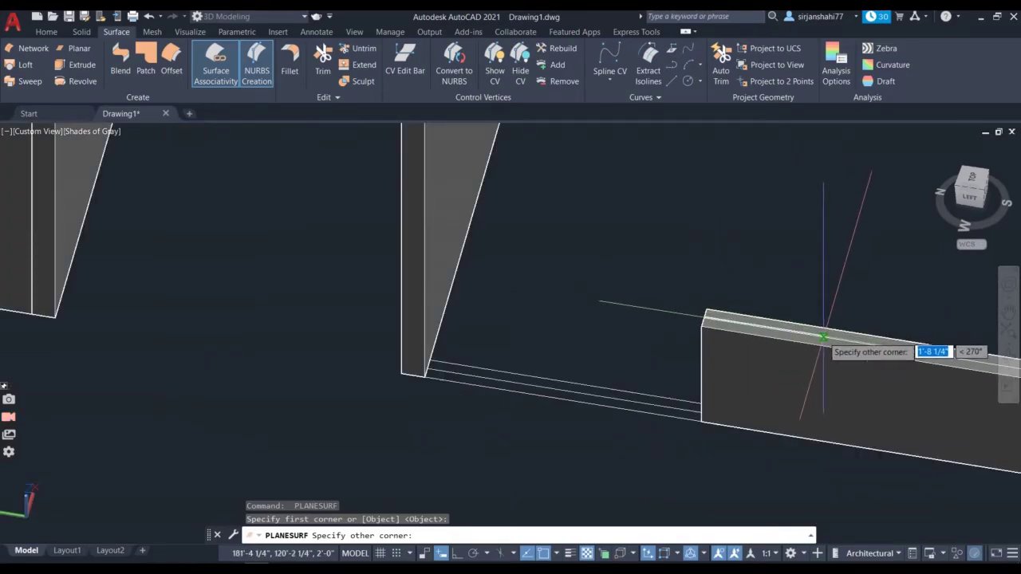
pyautogui.scroll(-2, 796, 331)
pyautogui.scroll(5, 907, 350)
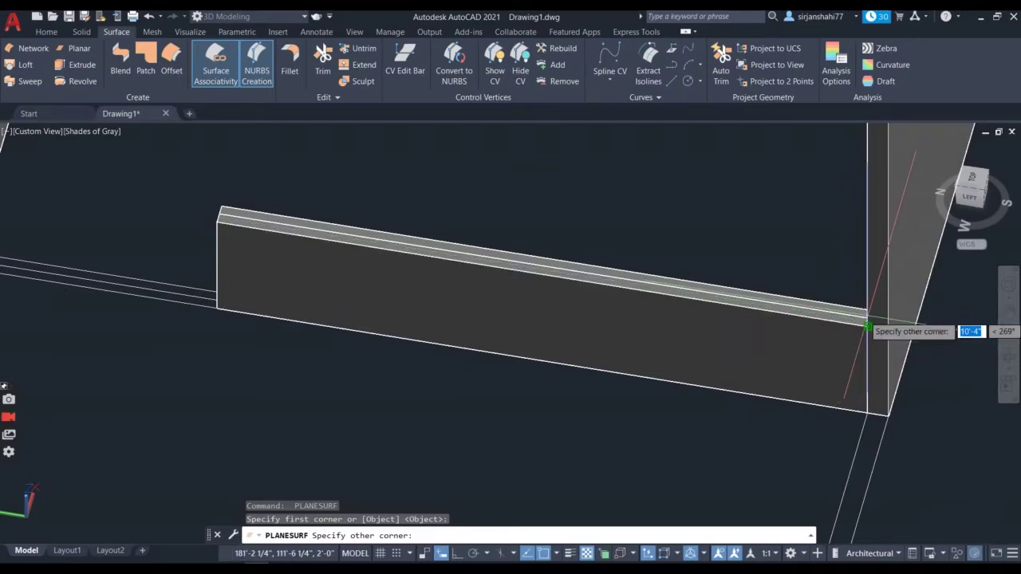
pyautogui.click(869, 319)
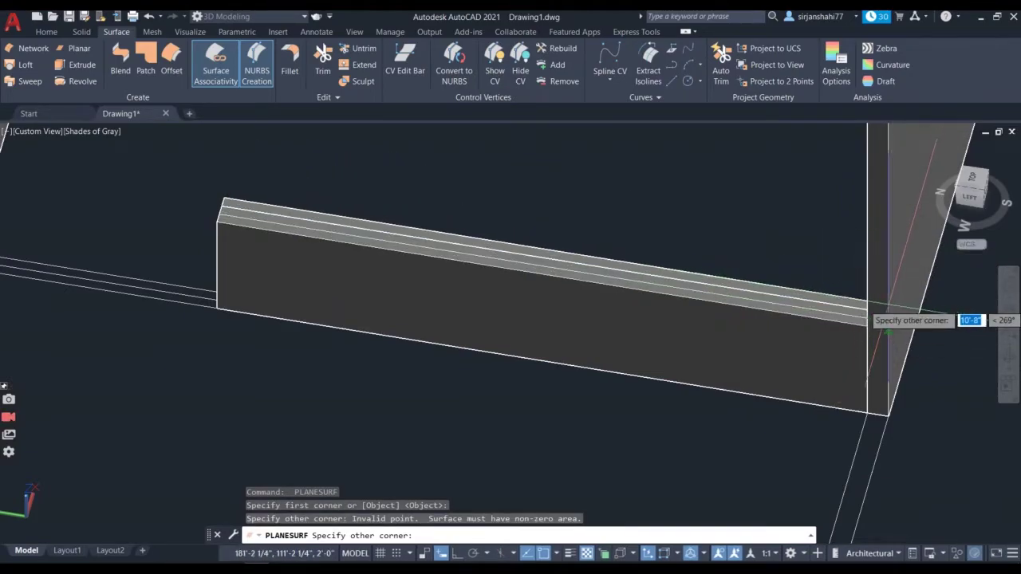
pyautogui.click(869, 319)
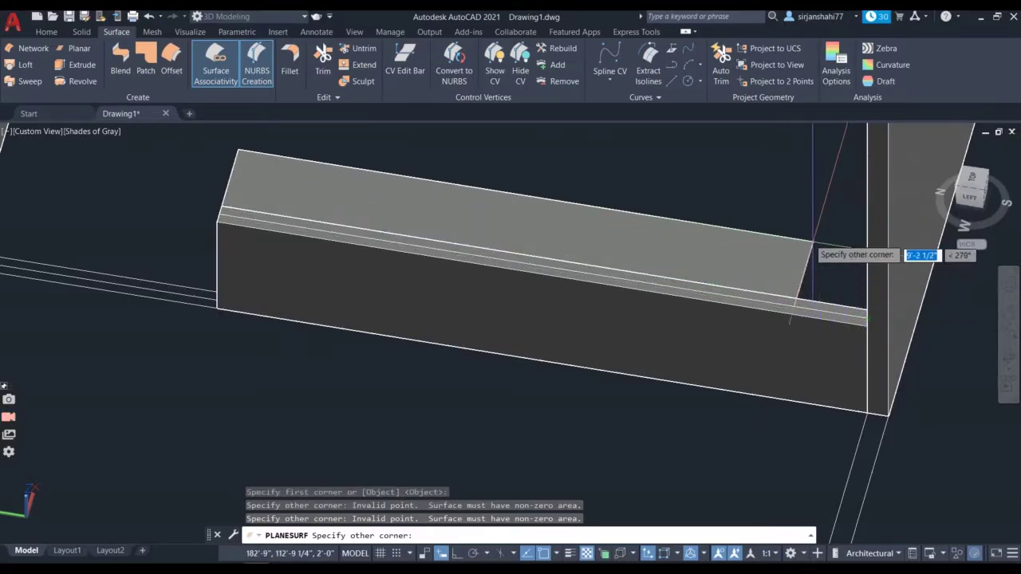
pyautogui.press('Escape')
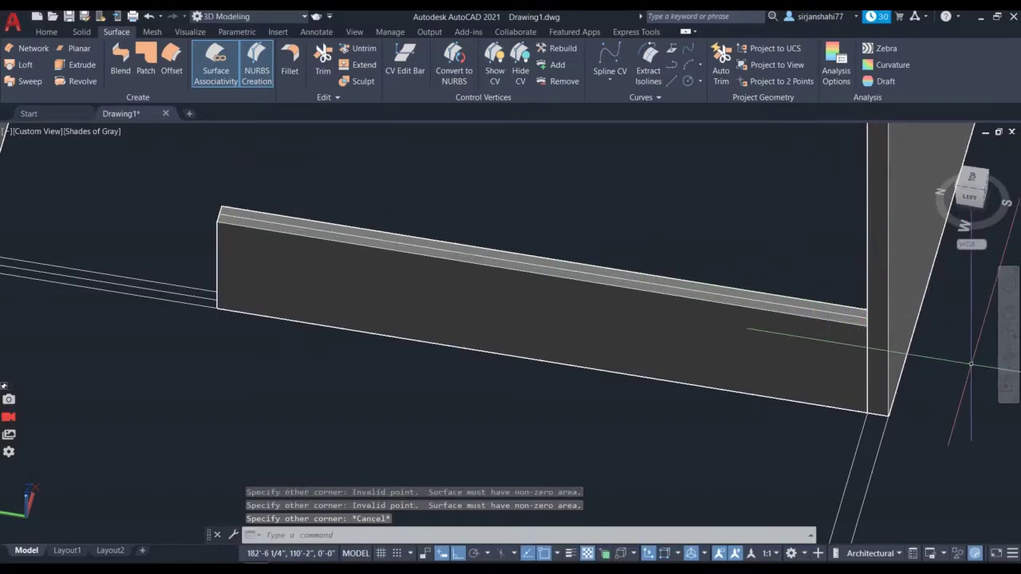
pyautogui.click(1007, 366)
# - Orbit around the sill wall, cancel another Planar surface attempt across its corners, then return to Home
pyautogui.moveTo(550, 447); pyautogui.dragTo(603, 473)
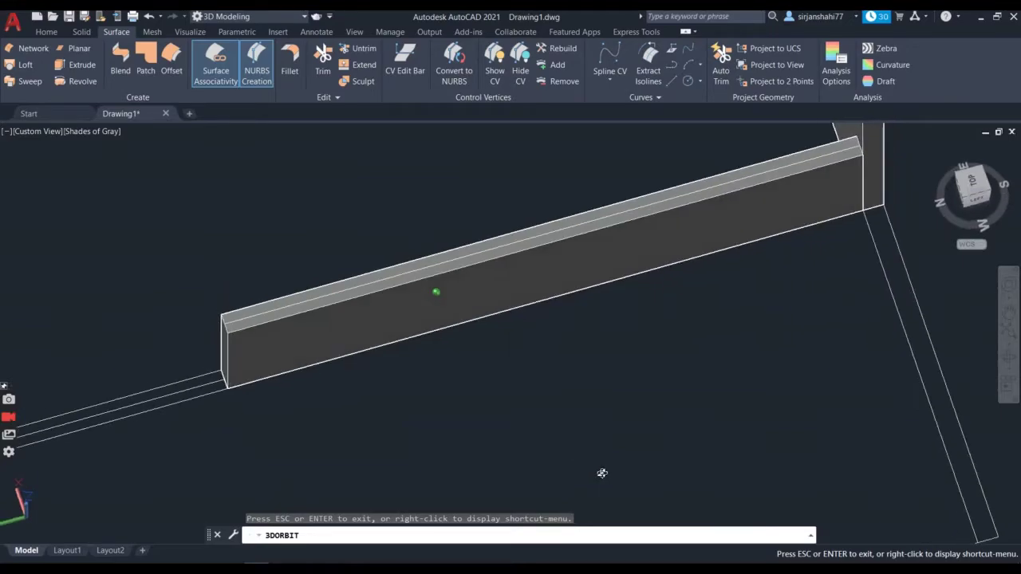
pyautogui.moveTo(667, 390); pyautogui.dragTo(670, 401)
pyautogui.press('Escape')
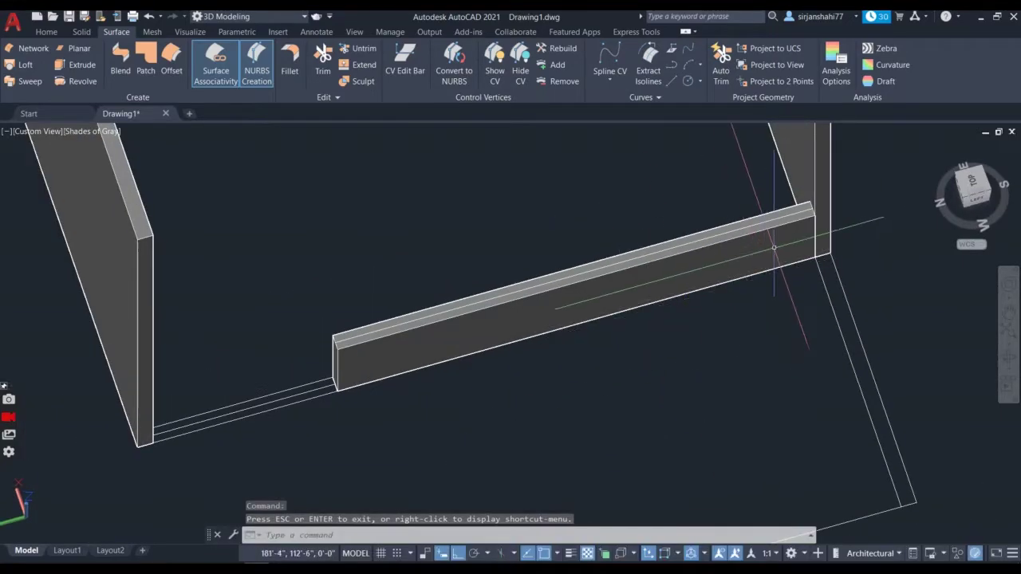
pyautogui.keyDown('shift'); pyautogui.middleClick(806, 184); pyautogui.keyUp('shift')
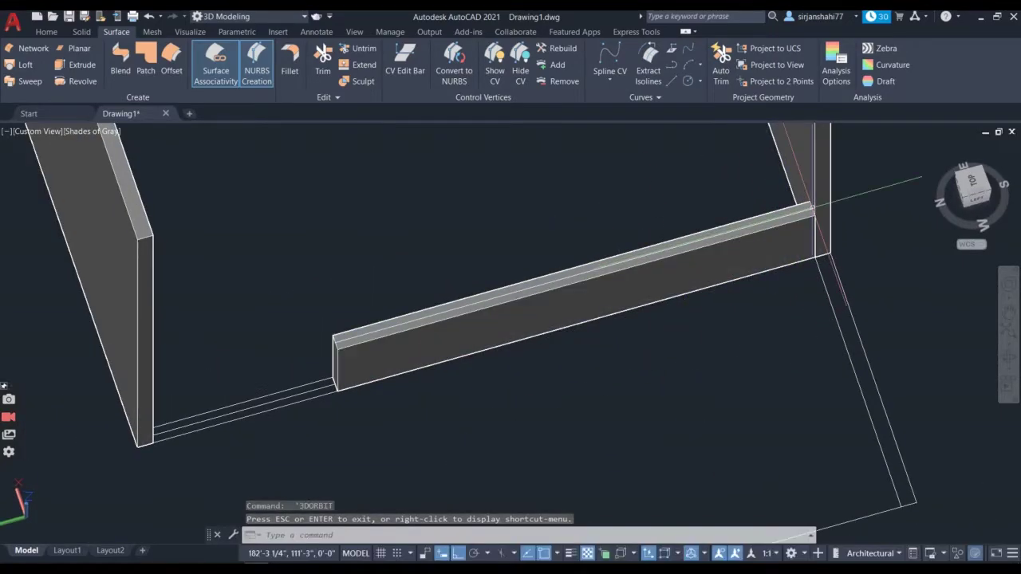
pyautogui.click(78, 51)
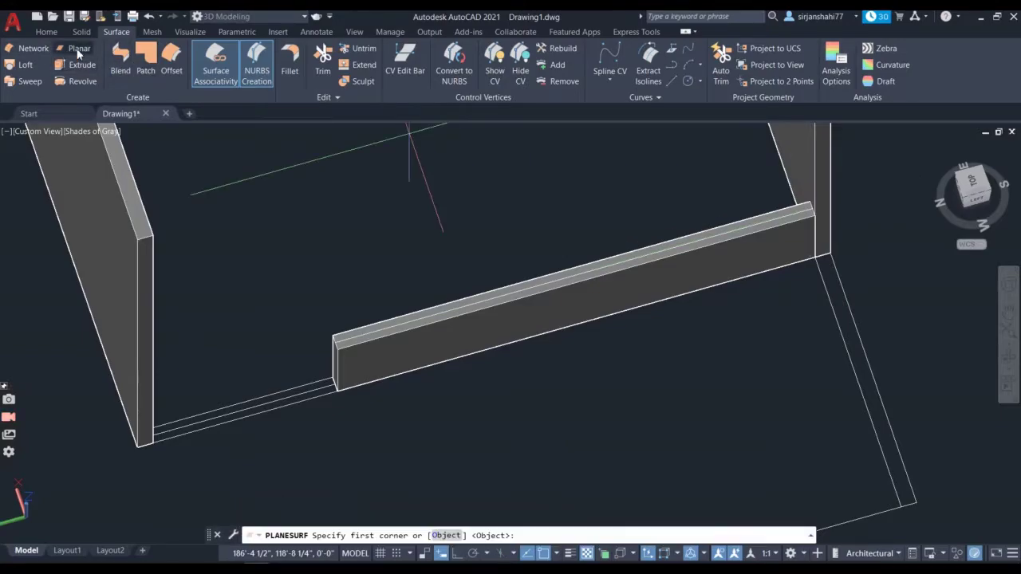
pyautogui.click(810, 209)
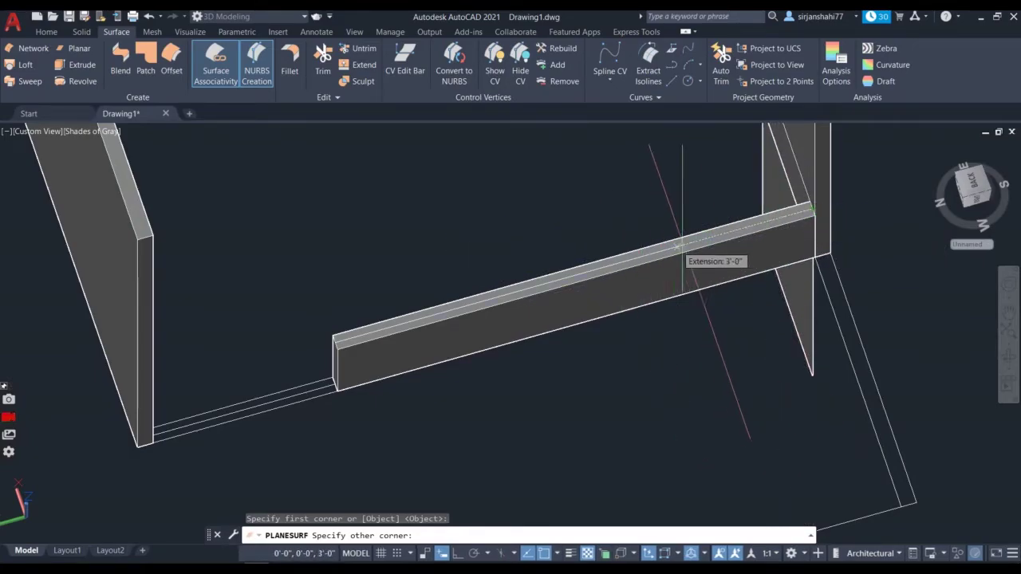
pyautogui.click(704, 237)
pyautogui.click(794, 312)
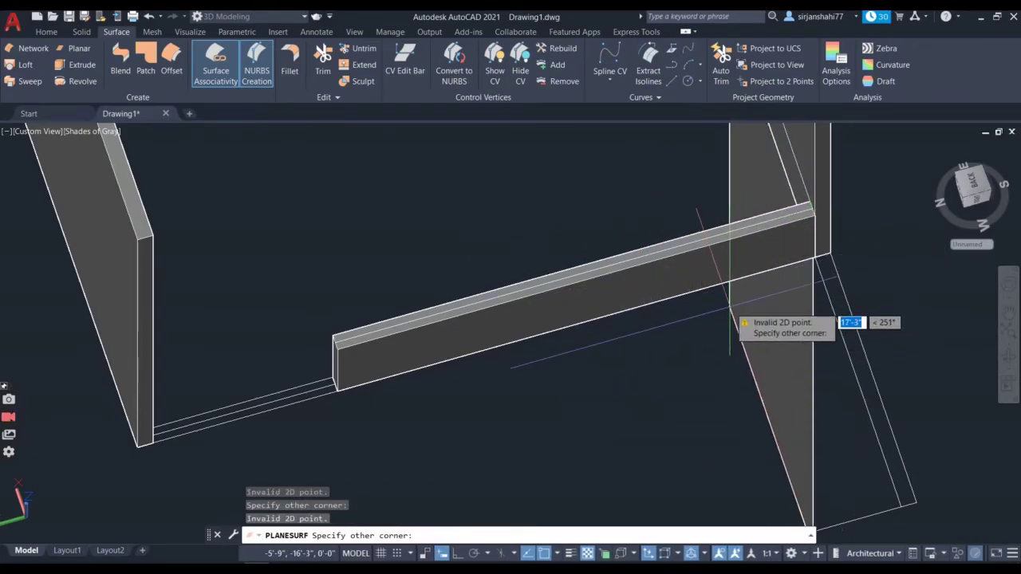
pyautogui.press('Escape')
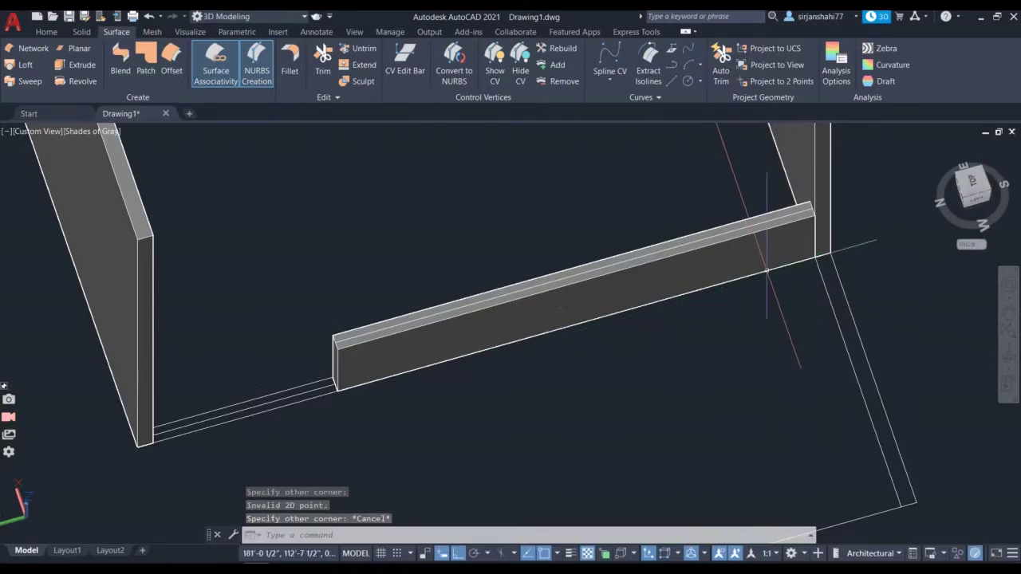
pyautogui.scroll(-4, 794, 212)
pyautogui.scroll(5, 593, 261)
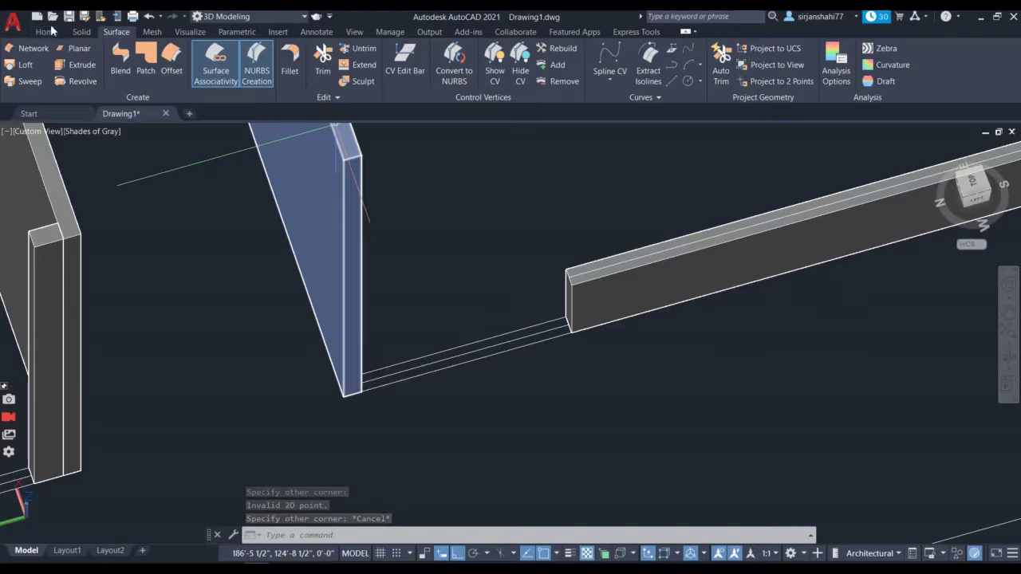
pyautogui.click(46, 32)
# - Start a box anchored at the sill wall's top corner, stretching 10'-4" along it
pyautogui.click(24, 63)
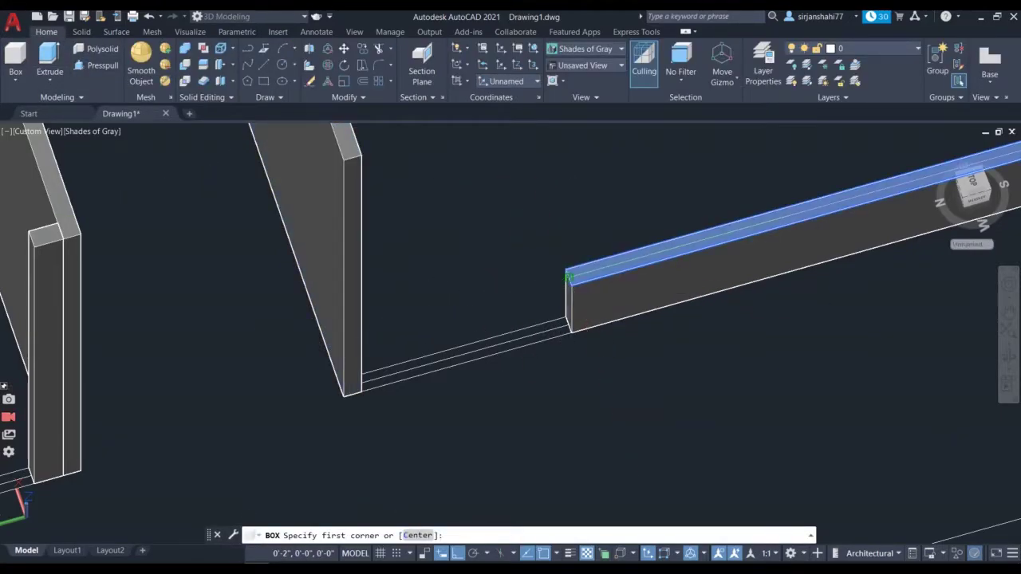
pyautogui.click(569, 277)
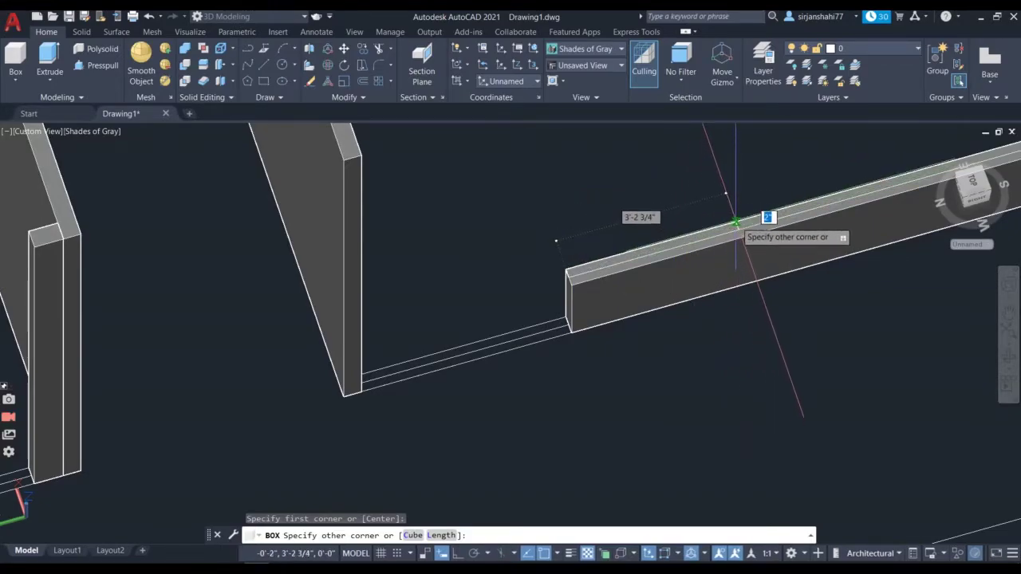
pyautogui.scroll(-3, 735, 222)
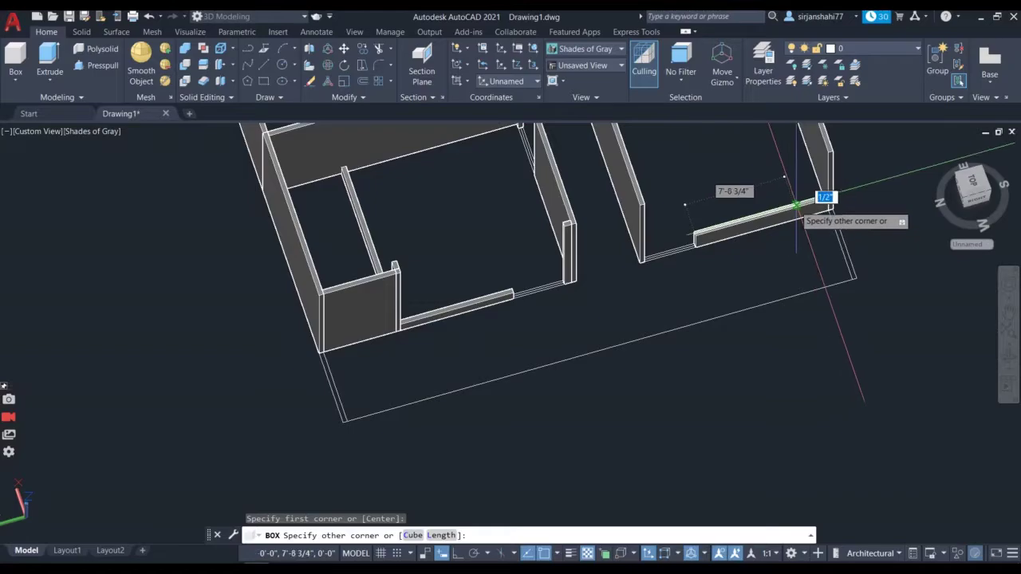
pyautogui.scroll(5, 826, 195)
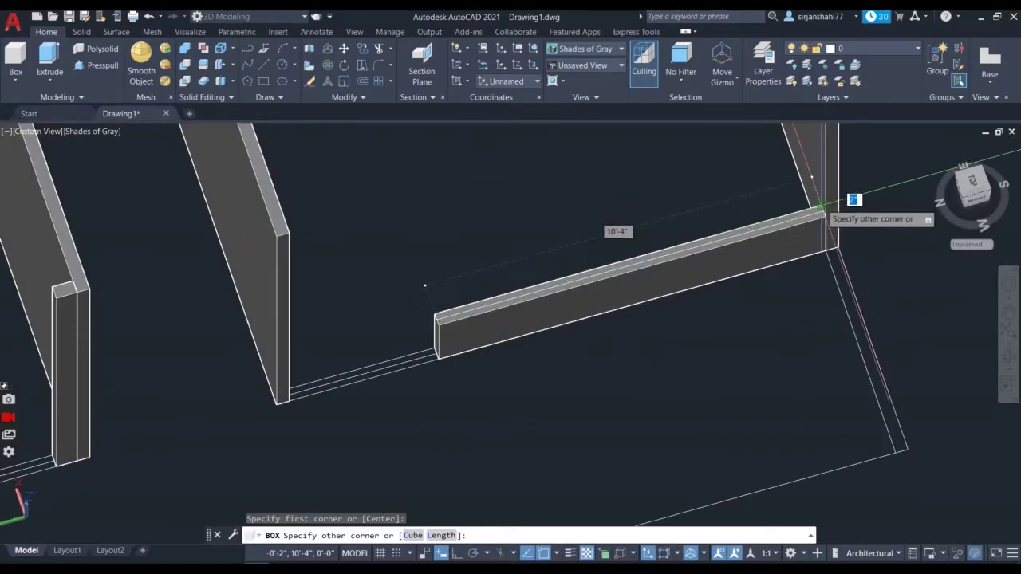
pyautogui.scroll(4, 823, 211)
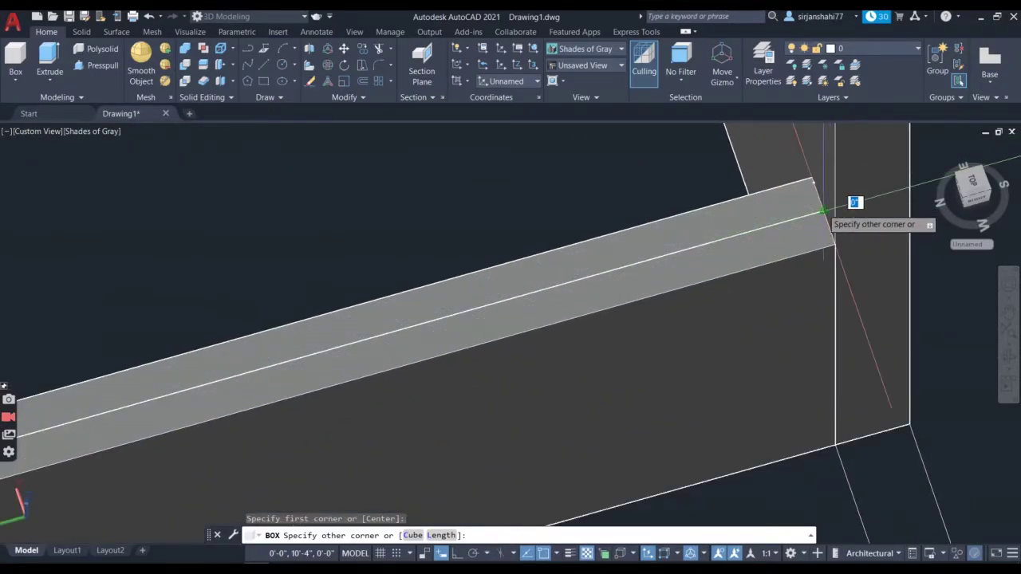
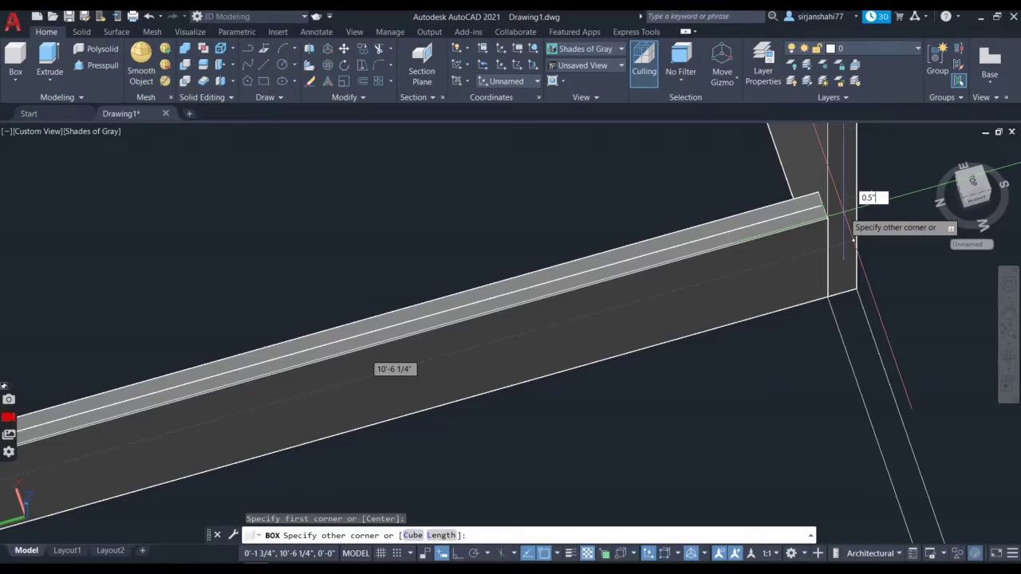
# - Create a 0.5" × 10' box panel, 8' tall, on the low sill and select it
pyautogui.press('Tab')
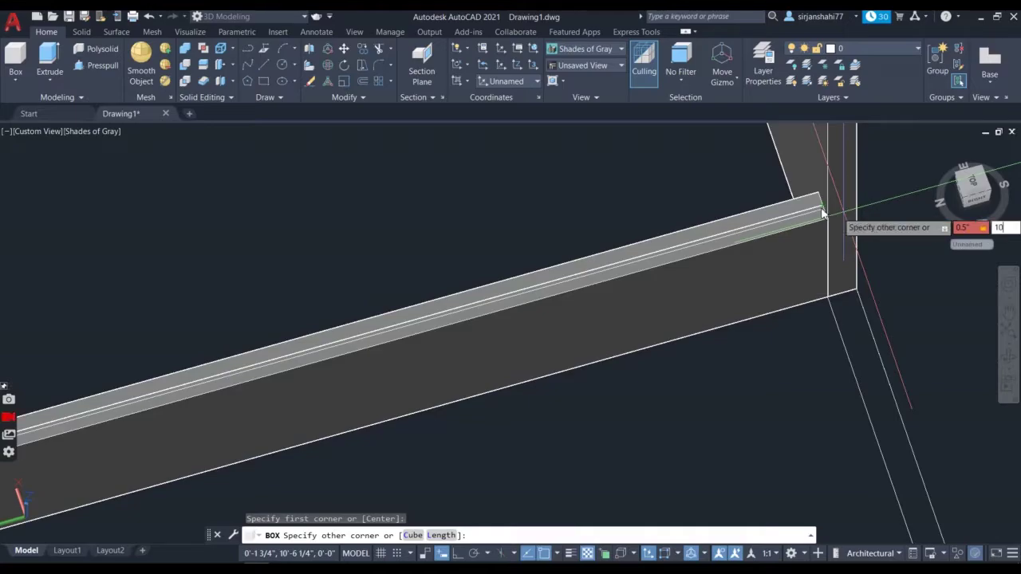
pyautogui.press('Return')
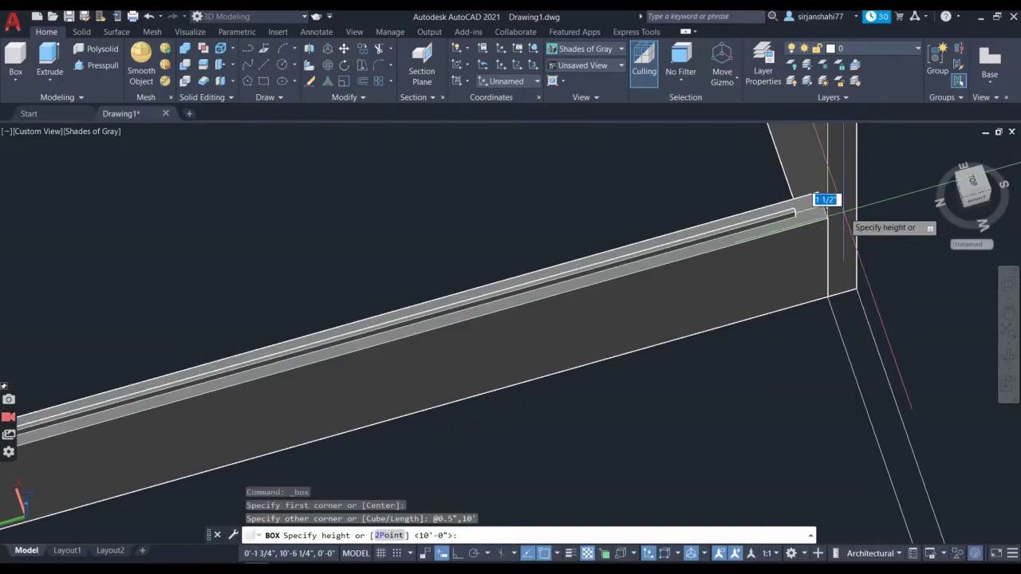
pyautogui.scroll(-5, 827, 200)
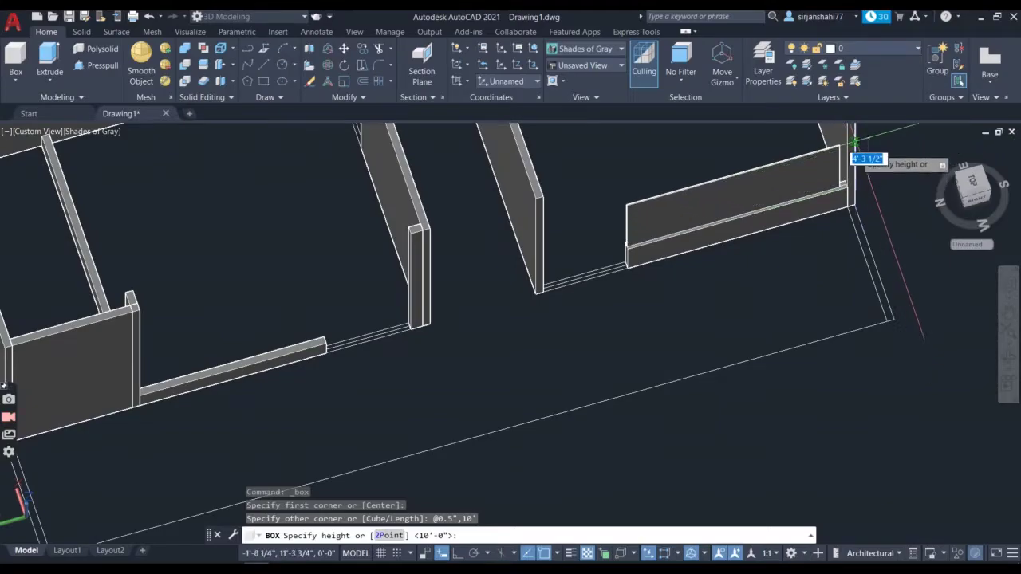
pyautogui.scroll(-4, 870, 219)
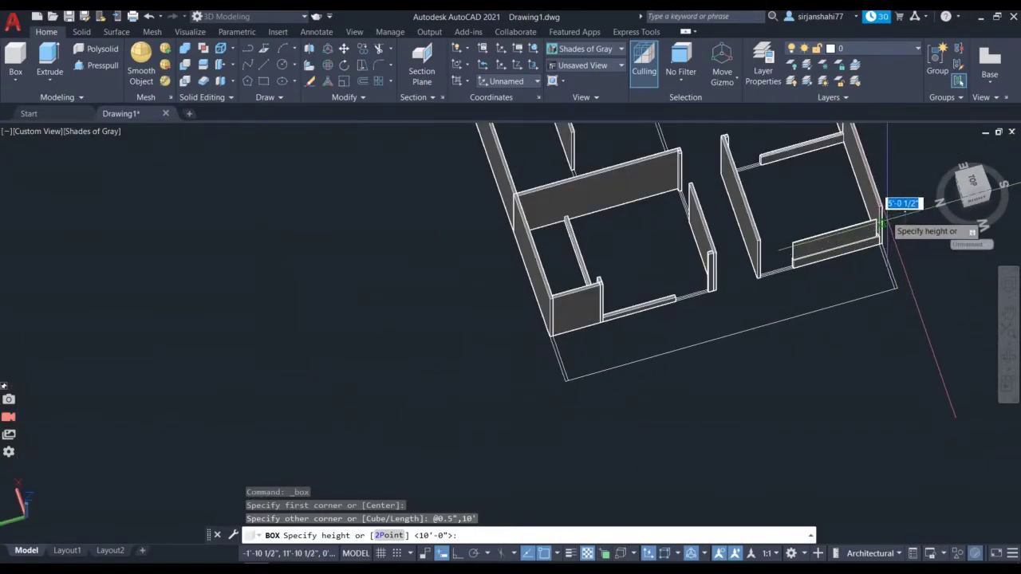
pyautogui.scroll(6, 880, 226)
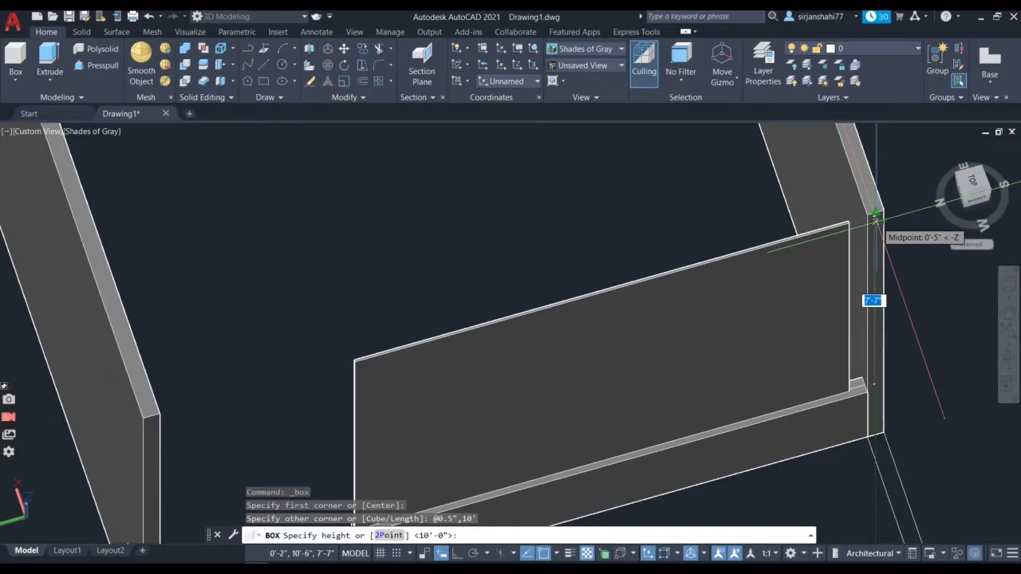
pyautogui.press('Return')
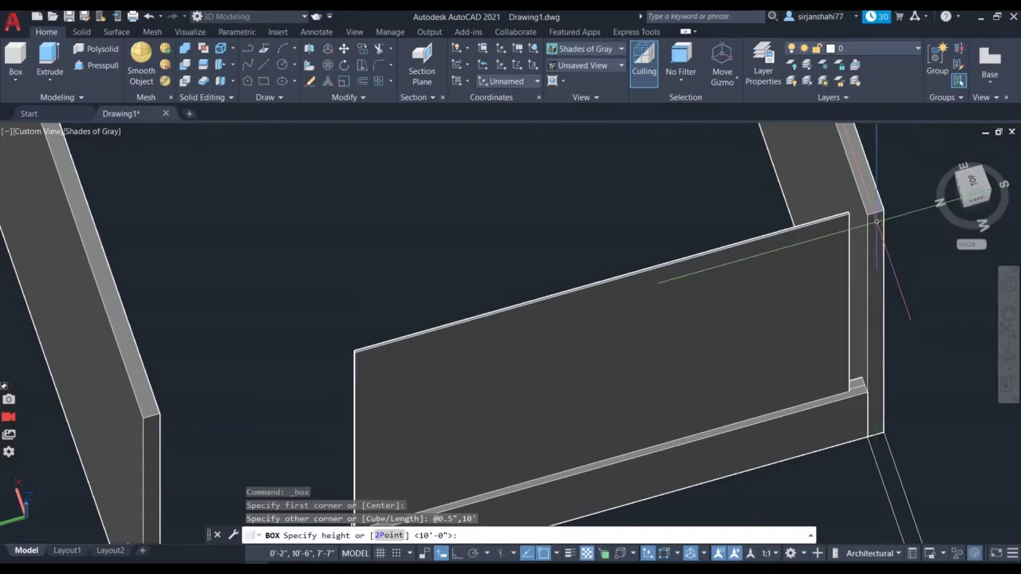
pyautogui.click(846, 294)
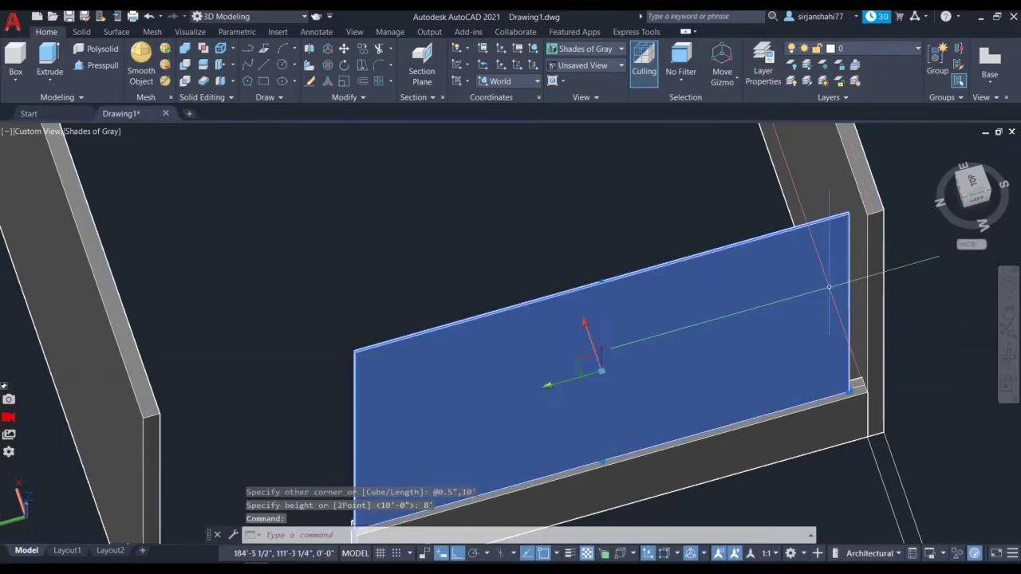
pyautogui.scroll(3, 872, 293)
pyautogui.scroll(-4, 872, 294)
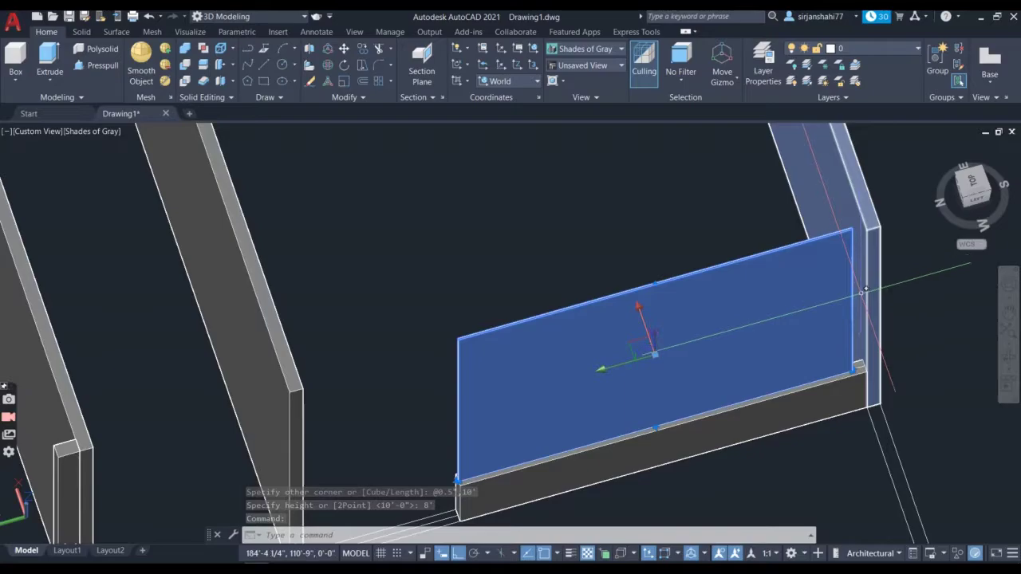
pyautogui.press('Escape')
pyautogui.click(1009, 358)
pyautogui.moveTo(941, 399); pyautogui.dragTo(892, 395)
pyautogui.scroll(3, 776, 342)
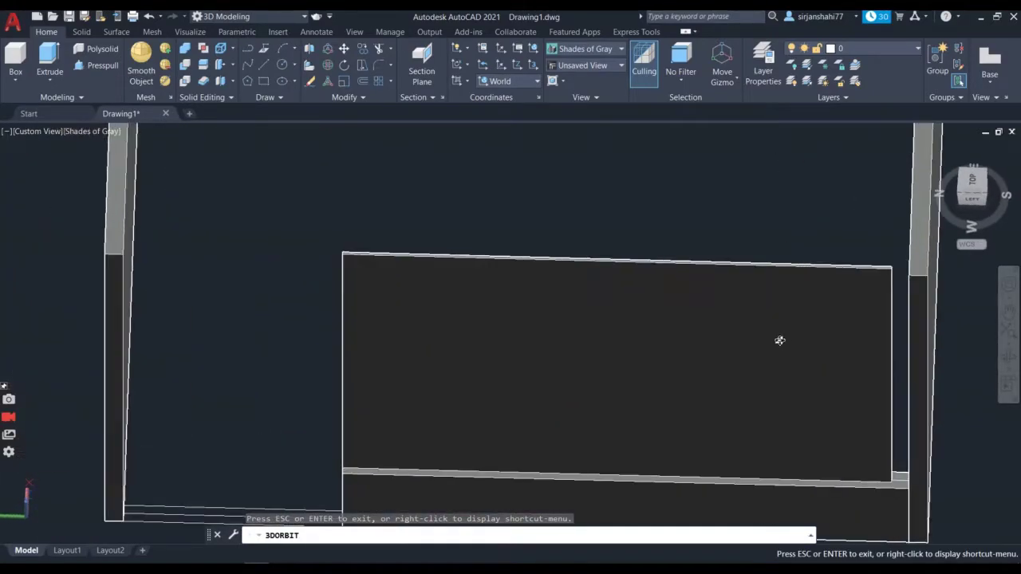
pyautogui.press('Escape')
pyautogui.click(734, 344)
pyautogui.scroll(3, 922, 485)
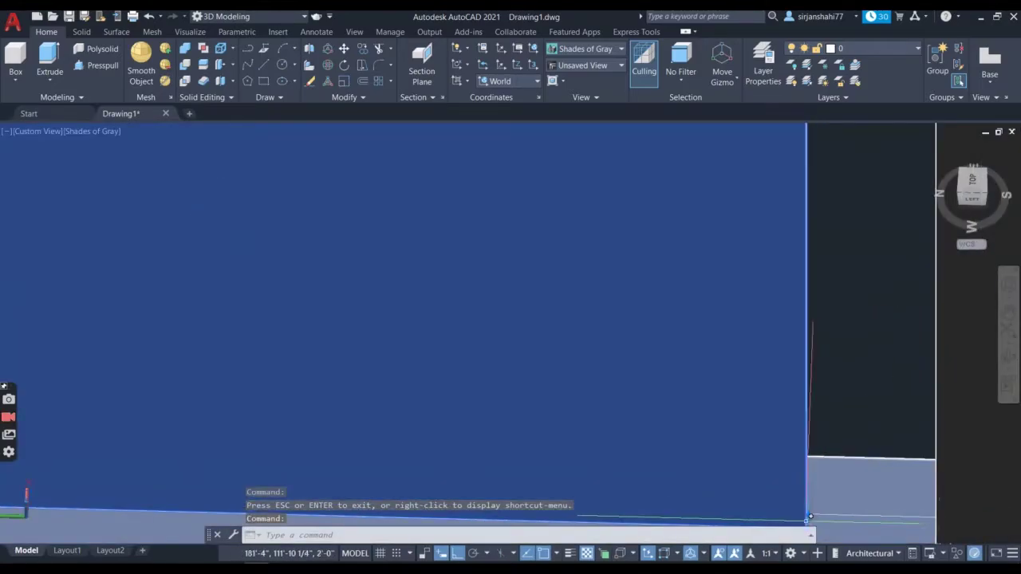
pyautogui.click(807, 521)
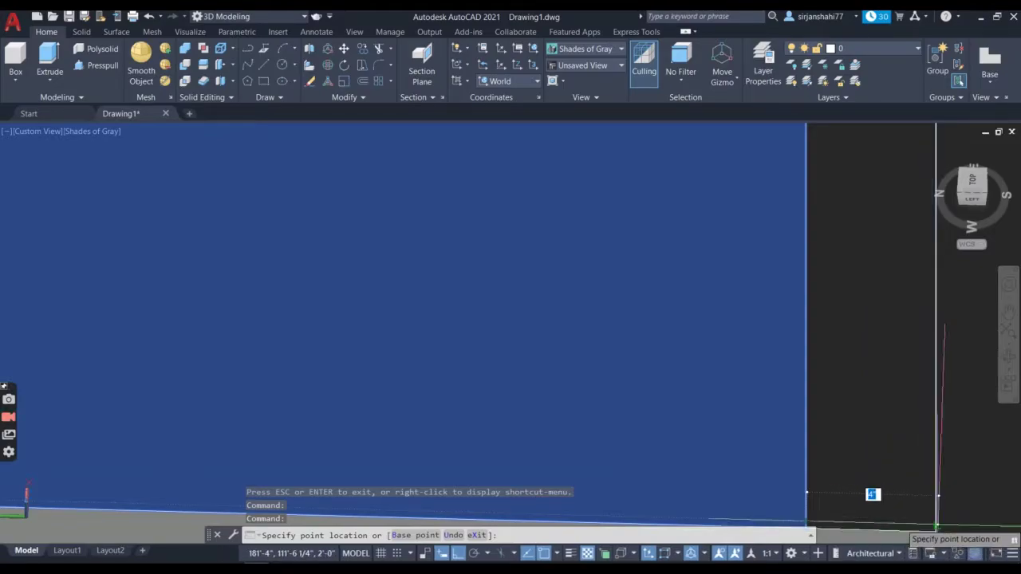
pyautogui.scroll(-5, 939, 497)
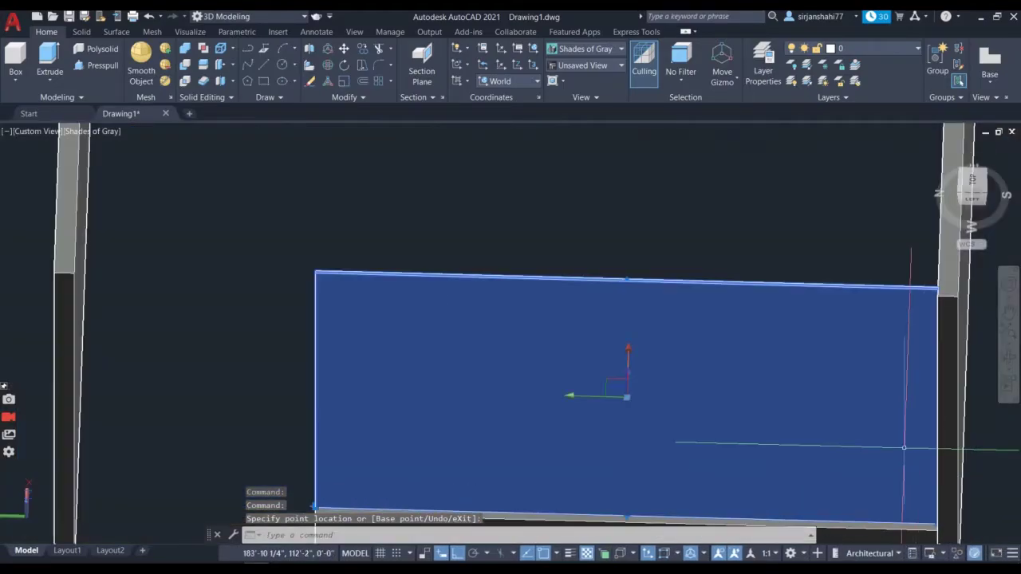
pyautogui.scroll(3, 799, 356)
pyautogui.scroll(-4, 706, 365)
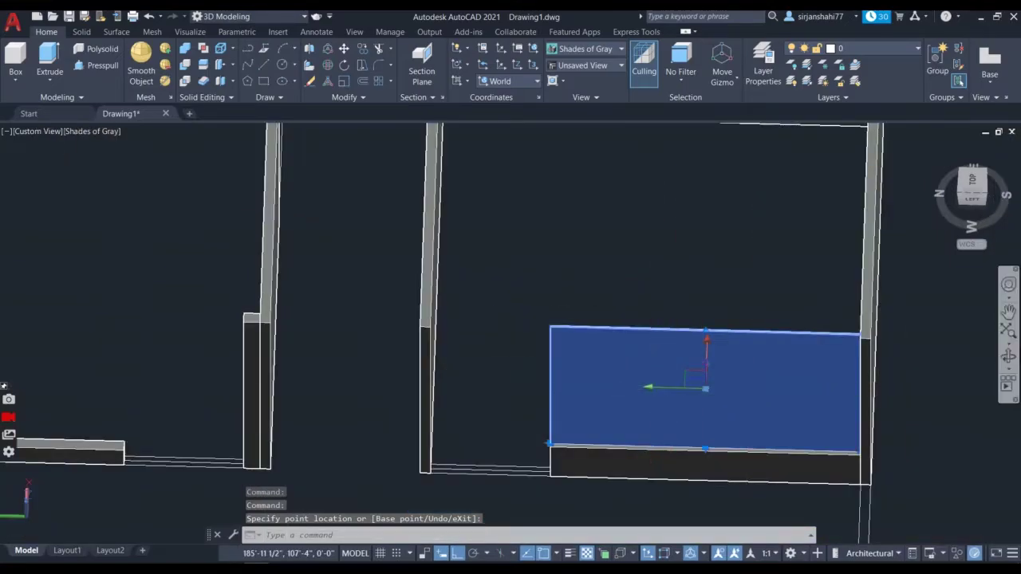
pyautogui.press('Escape')
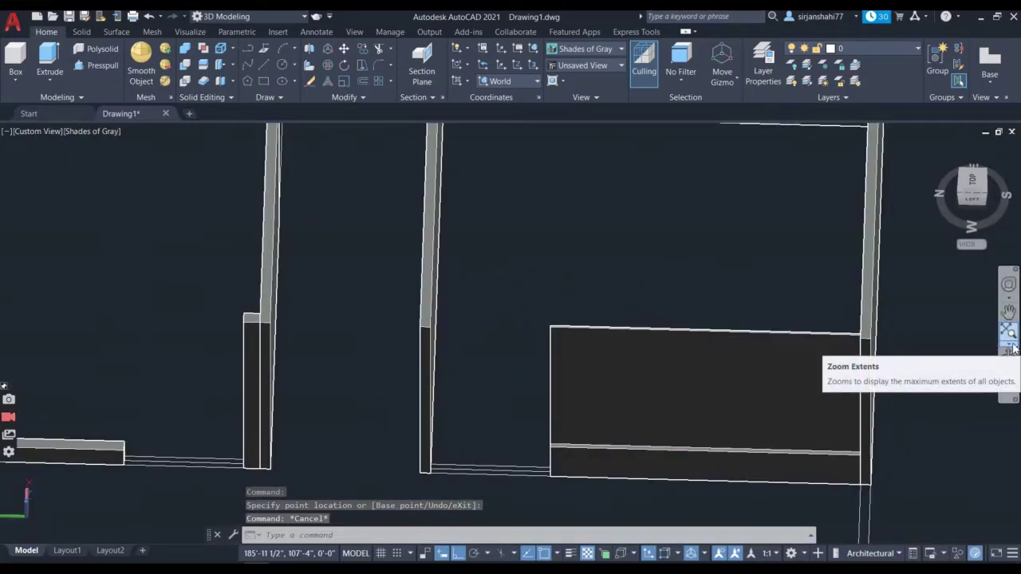
pyautogui.click(1008, 352)
pyautogui.moveTo(622, 479); pyautogui.dragTo(619, 413)
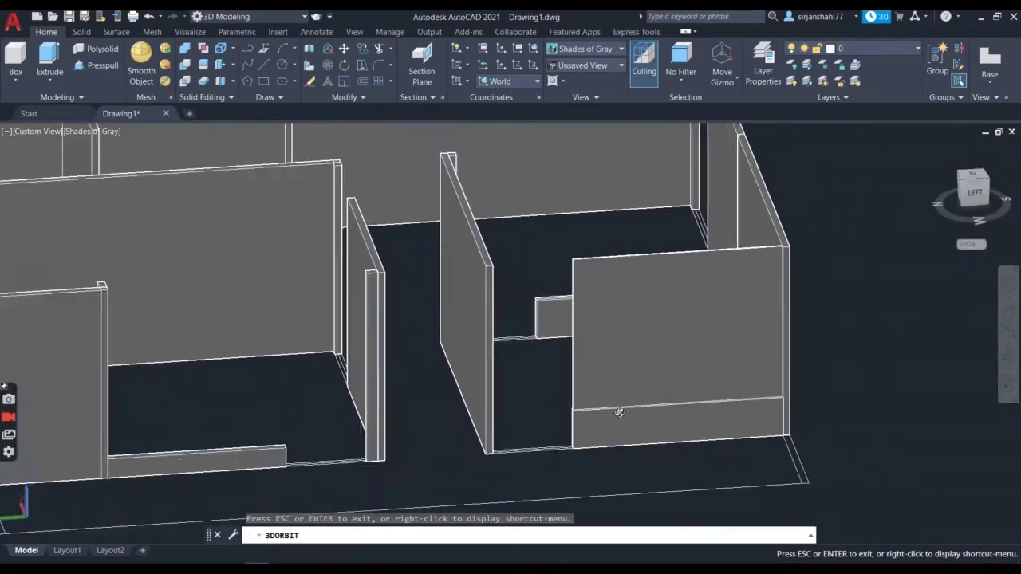
# - Rotate the view over the rooms and start a guide line at the low wall's end
pyautogui.scroll(-5, 619, 413)
pyautogui.scroll(6, 306, 428)
pyautogui.moveTo(308, 436); pyautogui.dragTo(253, 504)
pyautogui.press('Escape')
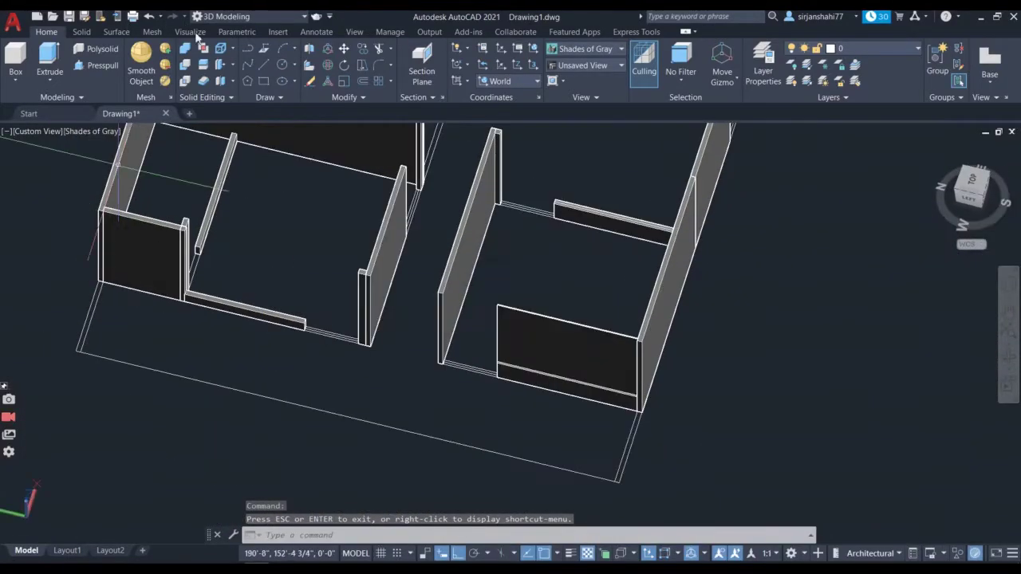
pyautogui.click(249, 50)
pyautogui.scroll(5, 285, 263)
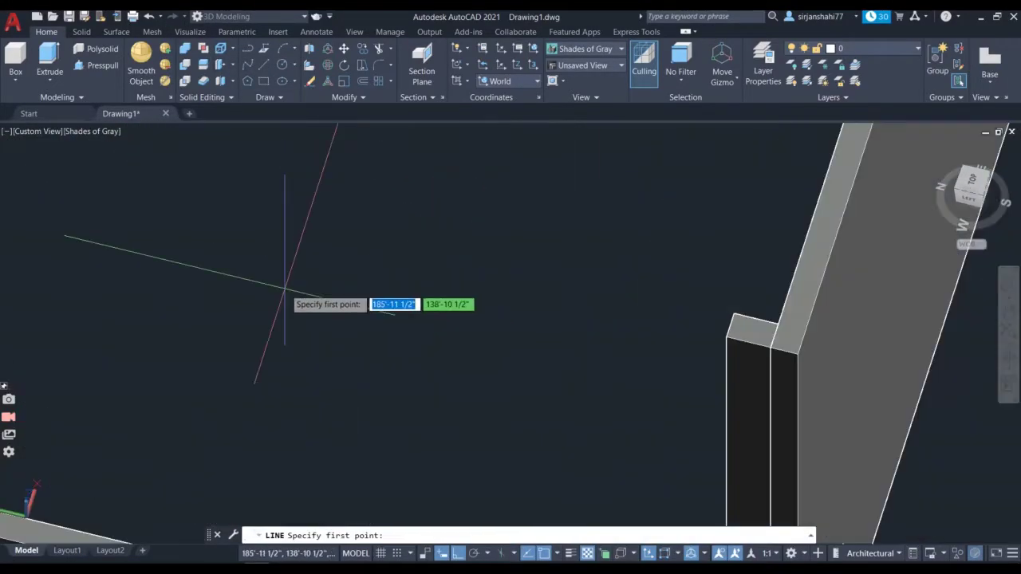
pyautogui.scroll(-5, 284, 291)
pyautogui.scroll(6, 306, 379)
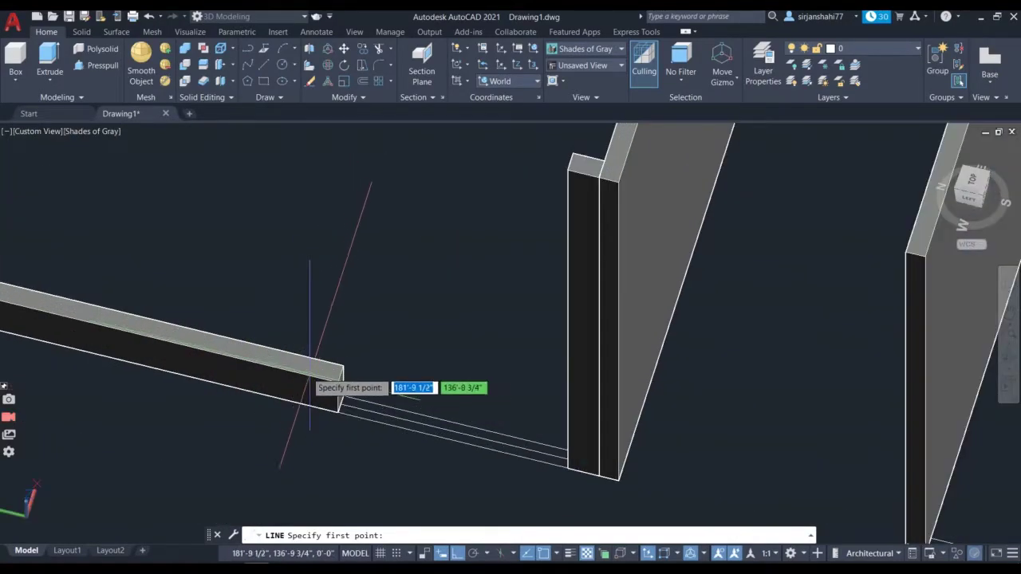
pyautogui.scroll(2, 310, 380)
pyautogui.click(340, 373)
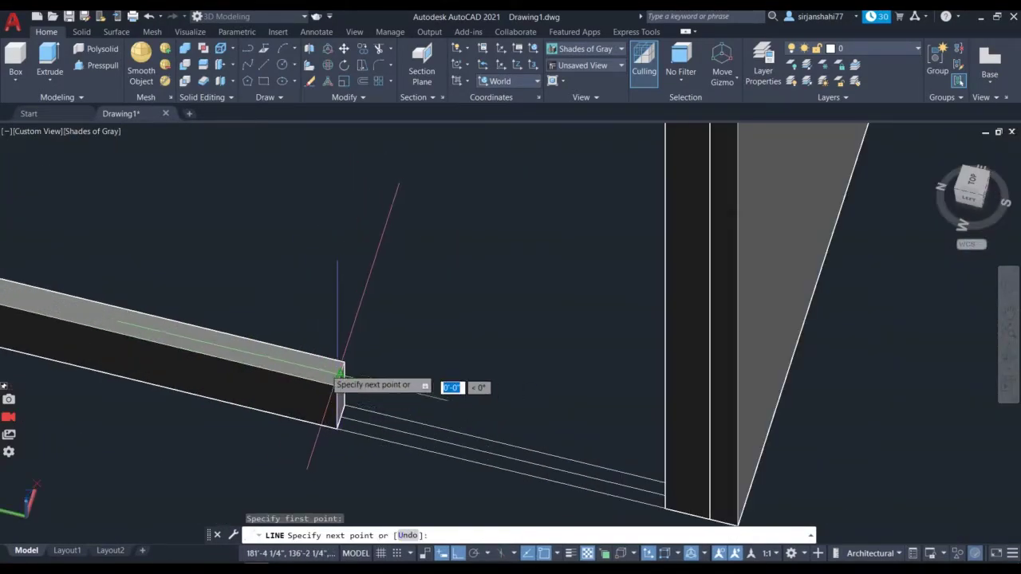
# - End the guide line at the wall corner and begin a new box there
pyautogui.scroll(-3, 159, 351)
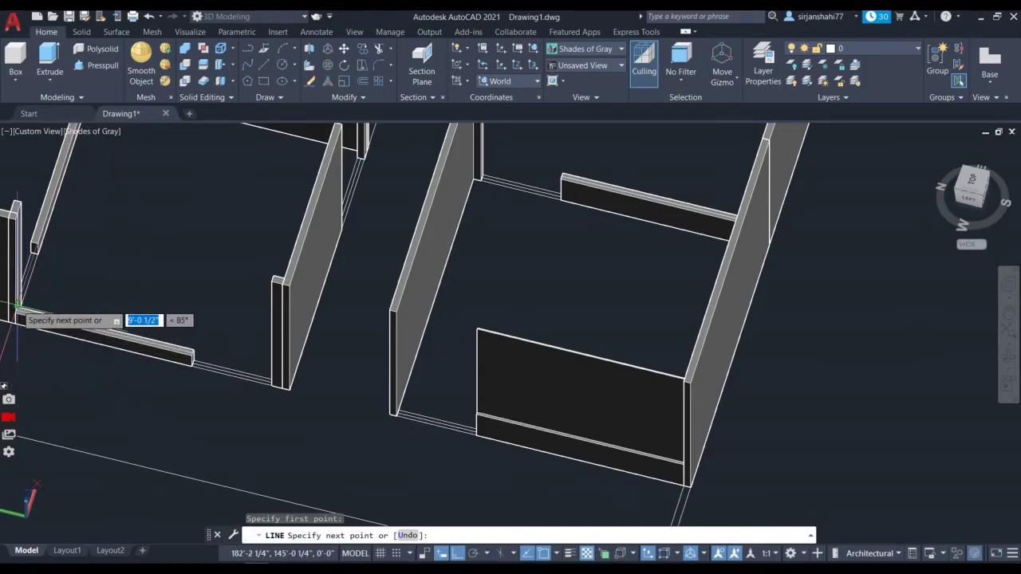
pyautogui.scroll(4, 16, 321)
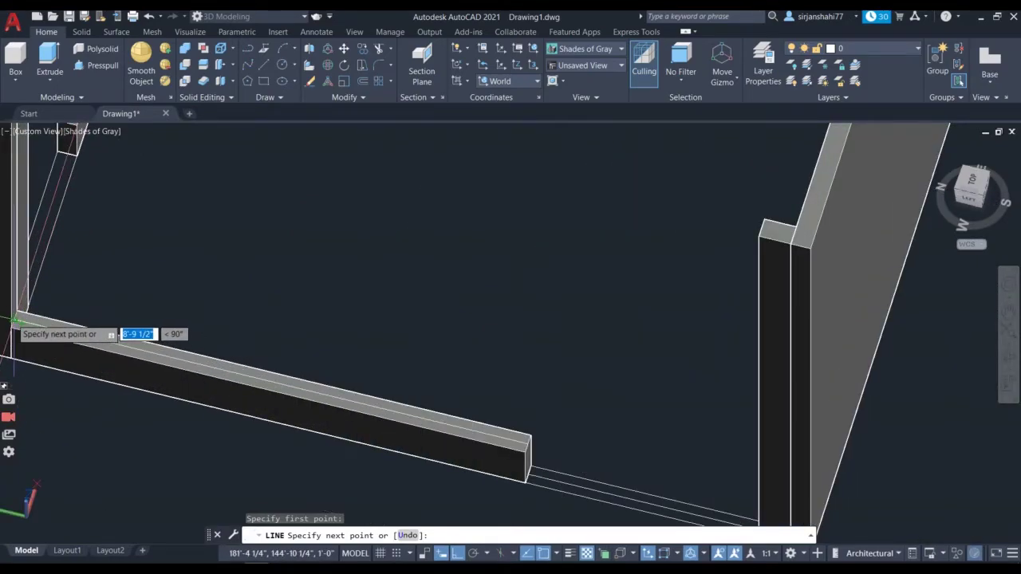
pyautogui.scroll(3, 14, 321)
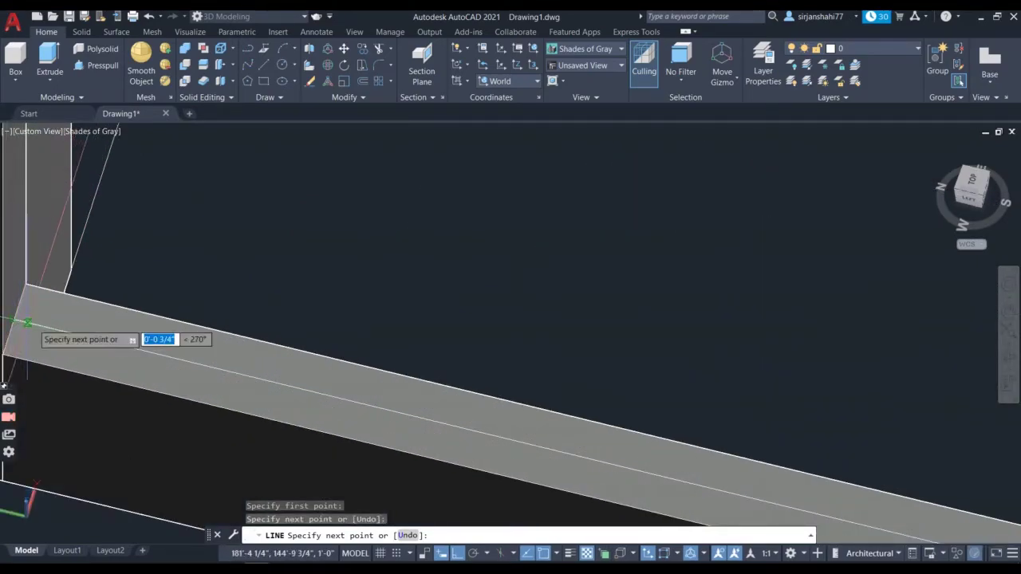
pyautogui.click(14, 321)
pyautogui.press('Return')
pyautogui.scroll(-6, 14, 322)
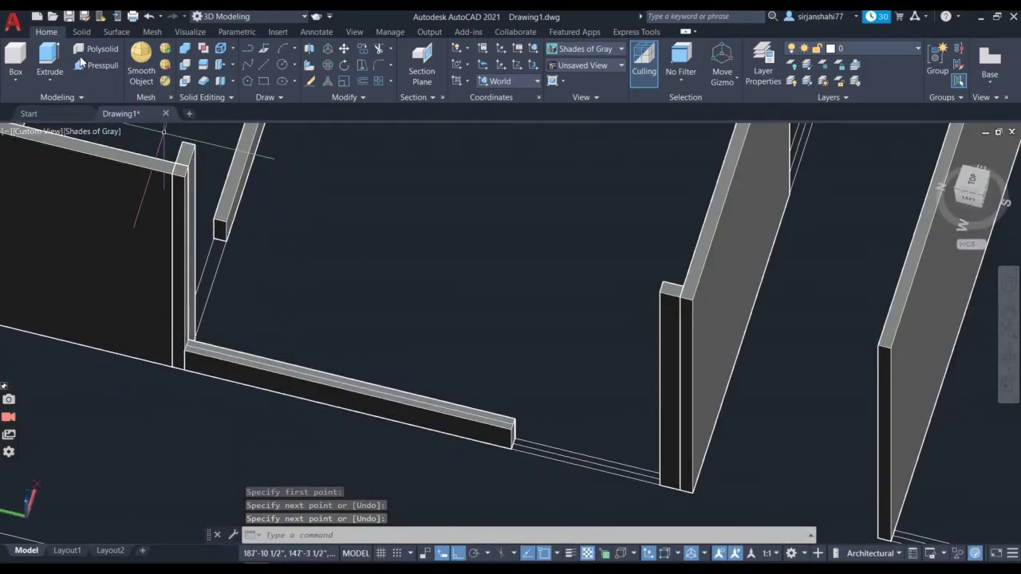
pyautogui.click(16, 54)
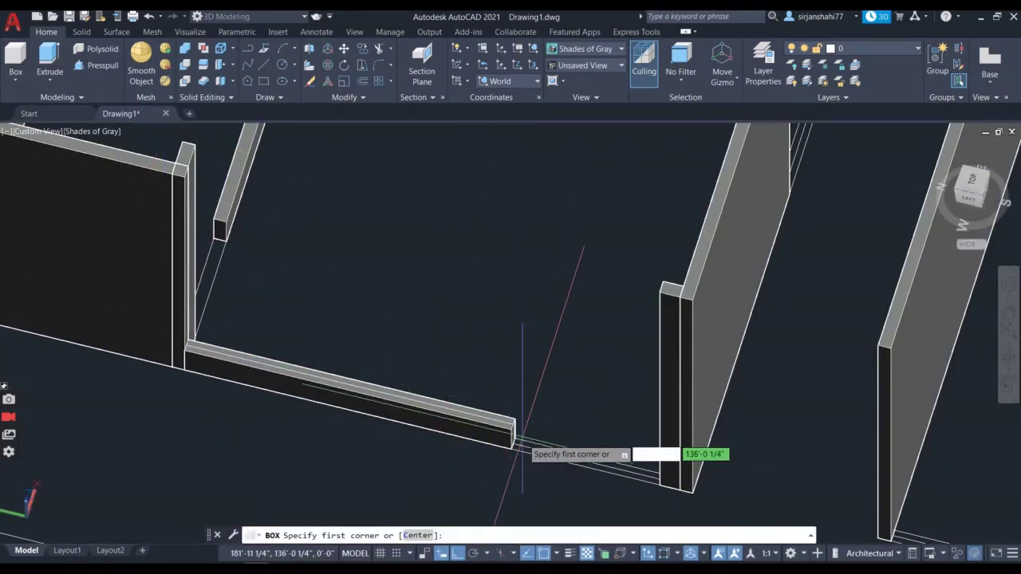
# - Build a thin upright box from the low wall's end to the neighbouring wall edge, full height
pyautogui.scroll(5, 510, 431)
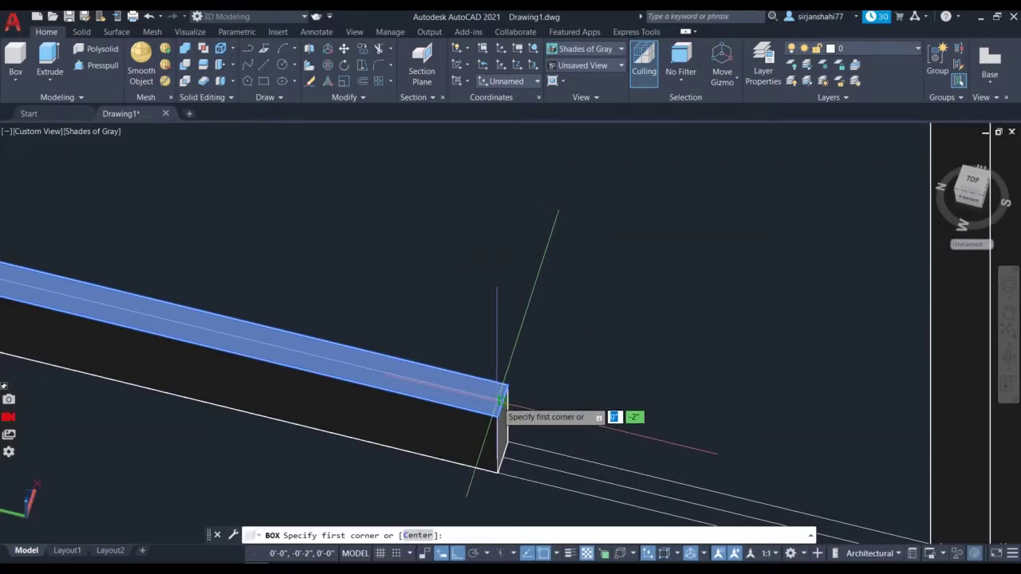
pyautogui.click(499, 398)
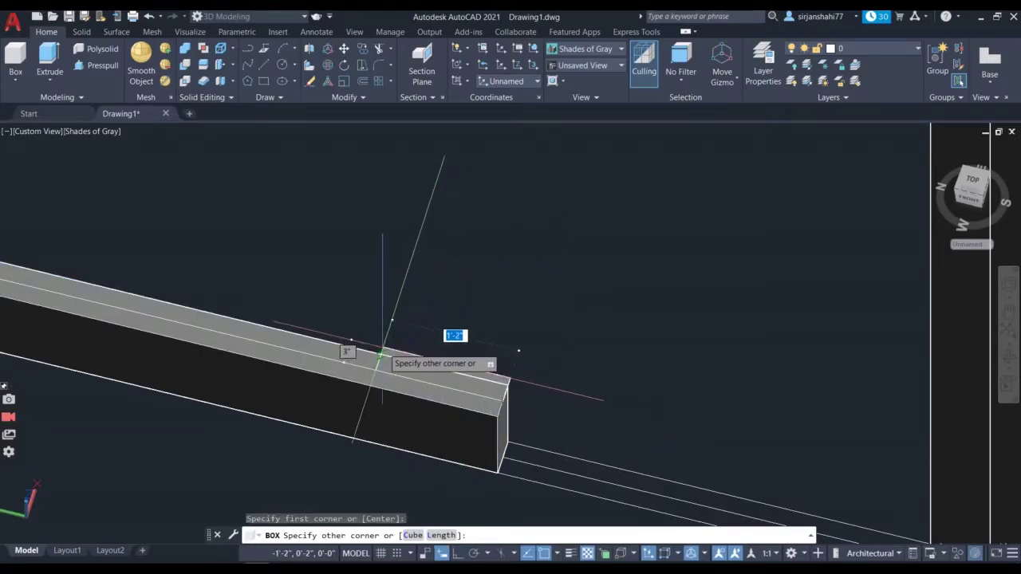
pyautogui.scroll(-3, 319, 339)
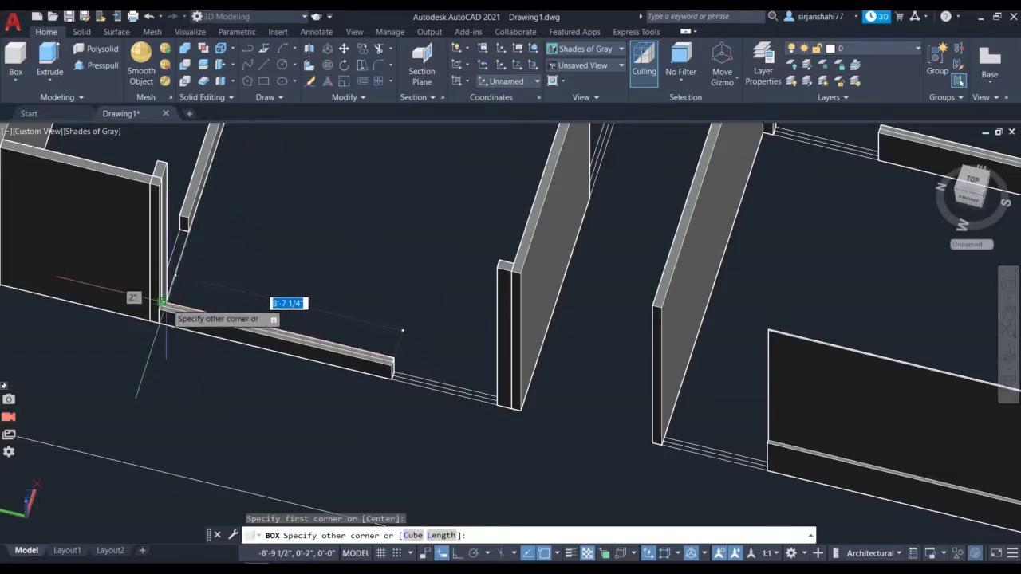
pyautogui.scroll(3, 160, 302)
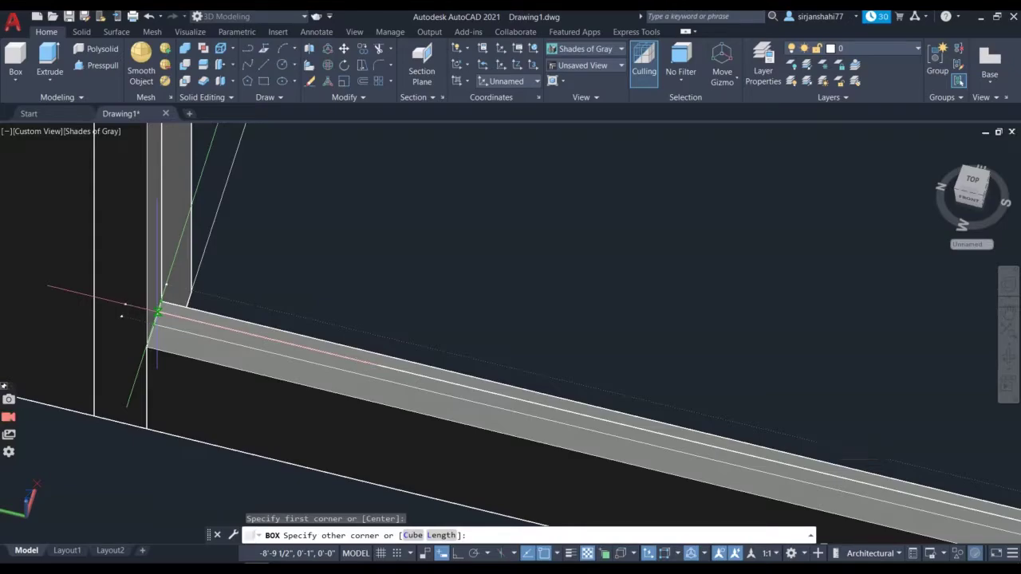
pyautogui.press('Escape')
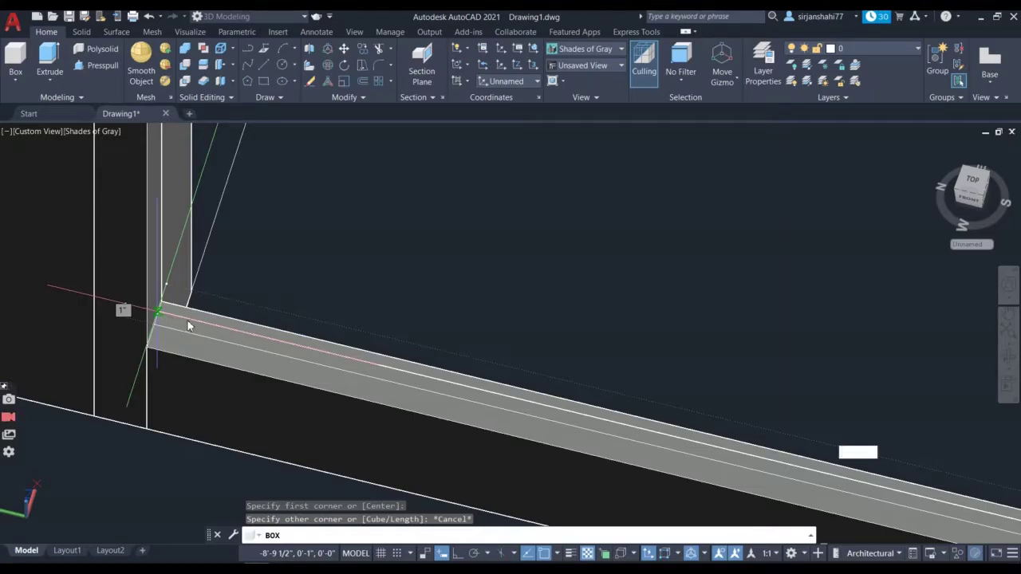
pyautogui.press('Escape')
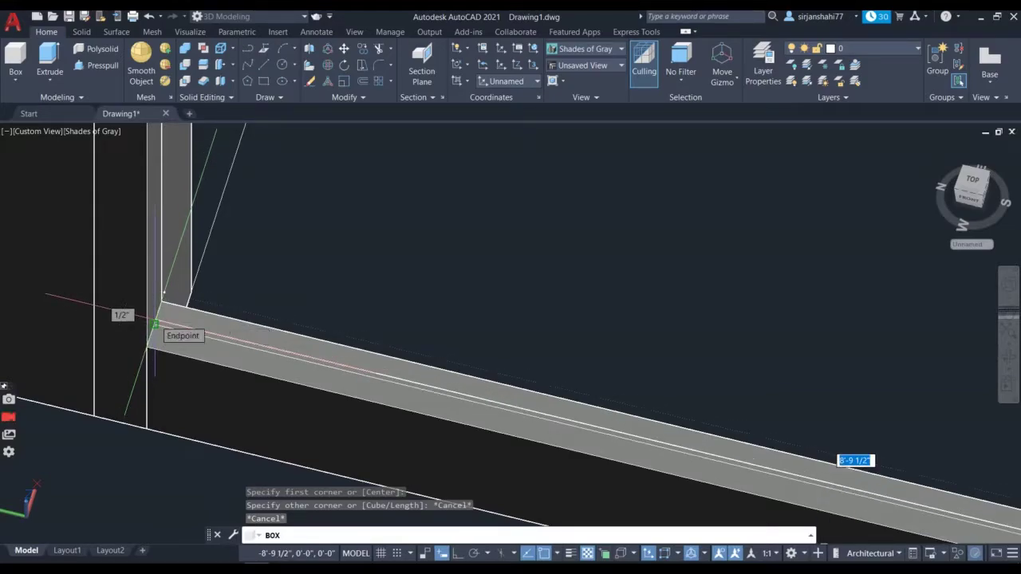
pyautogui.click(155, 324)
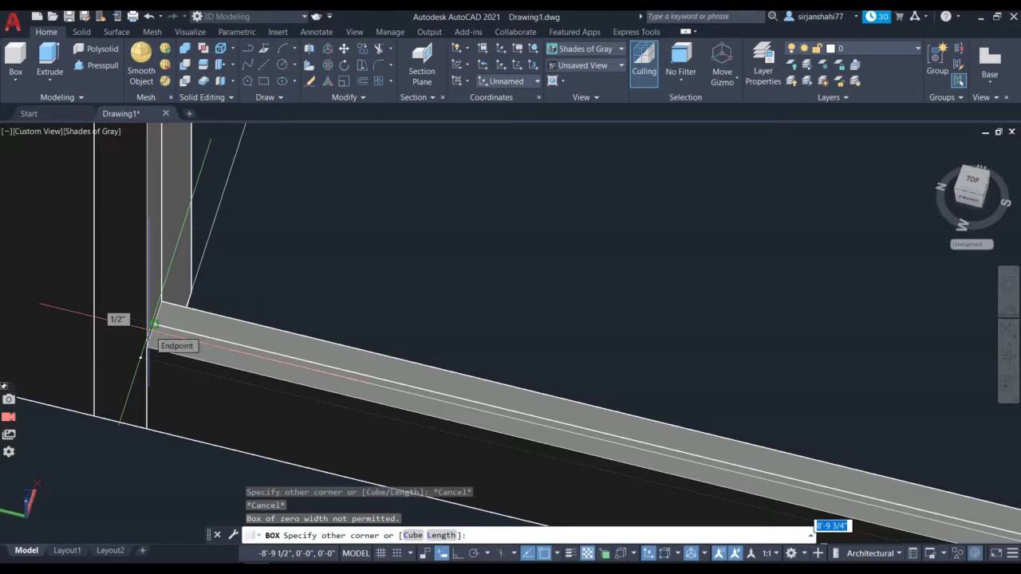
pyautogui.scroll(3, 154, 327)
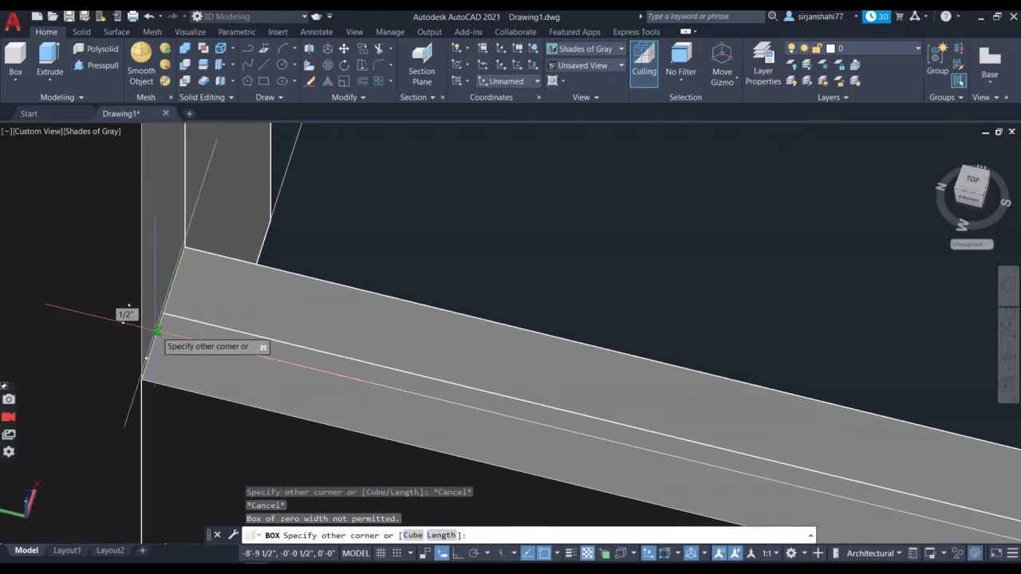
pyautogui.click(157, 332)
pyautogui.scroll(-5, 158, 334)
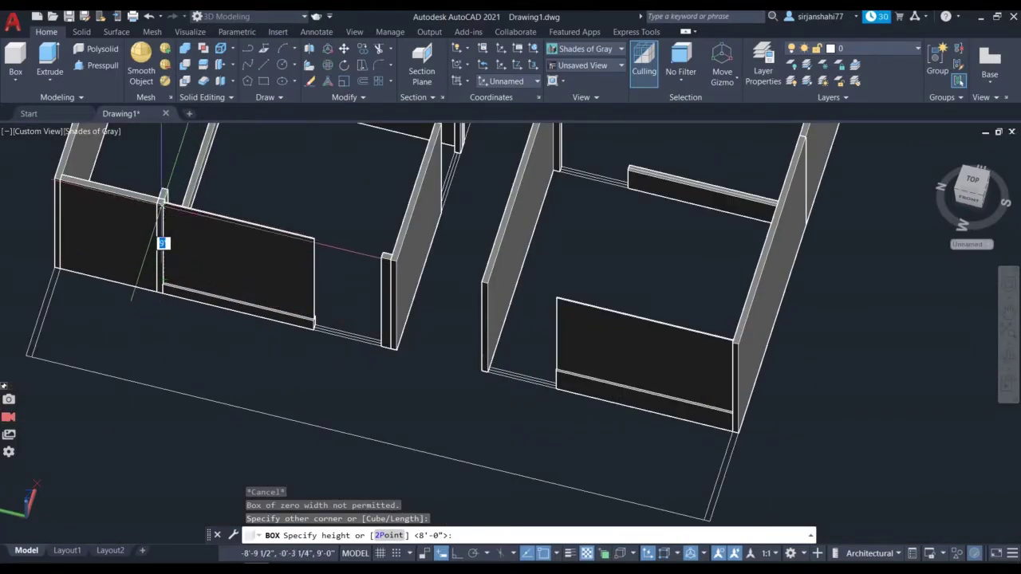
pyautogui.scroll(5, 162, 238)
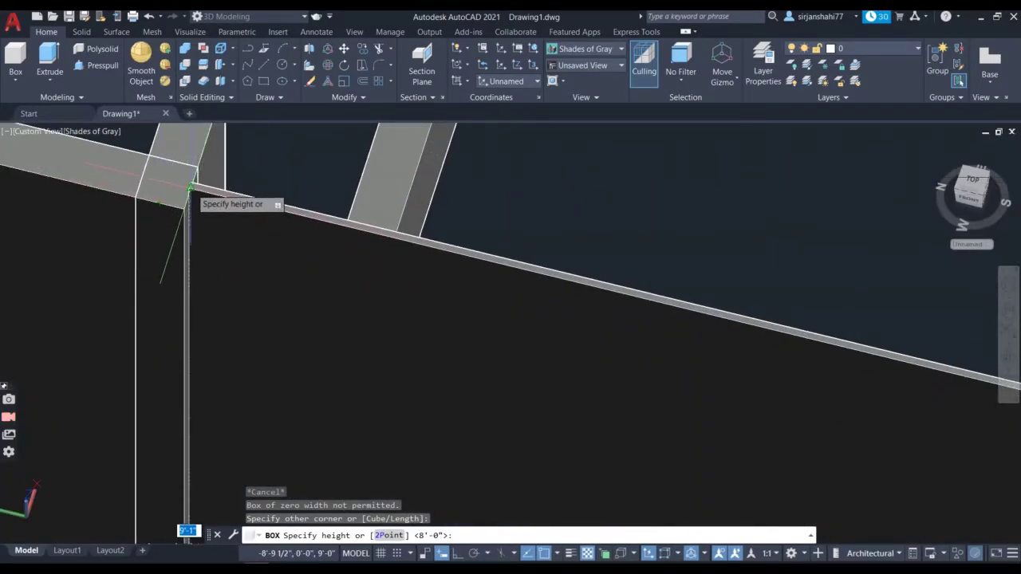
pyautogui.click(187, 197)
pyautogui.scroll(-5, 308, 230)
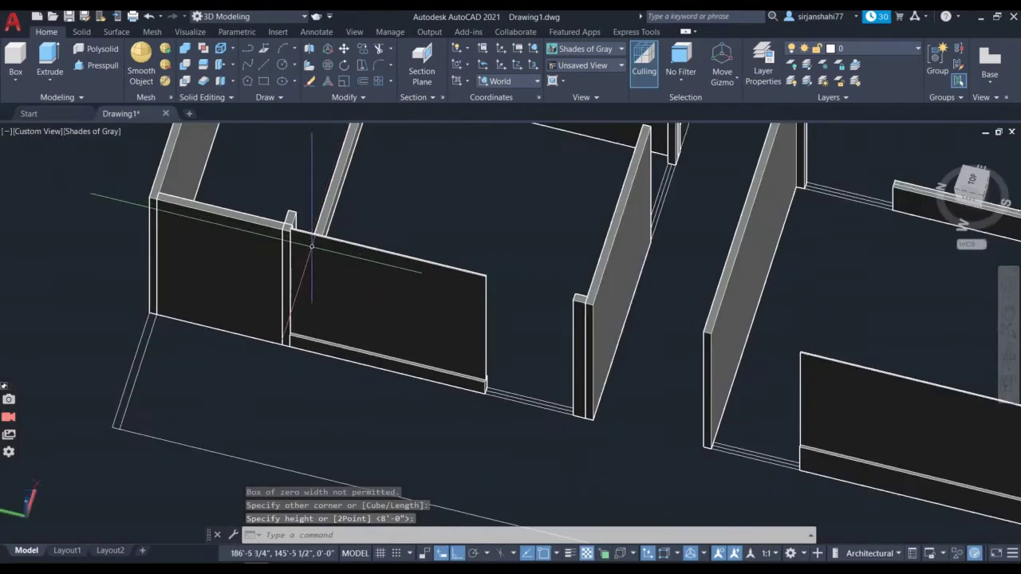
pyautogui.scroll(5, 524, 408)
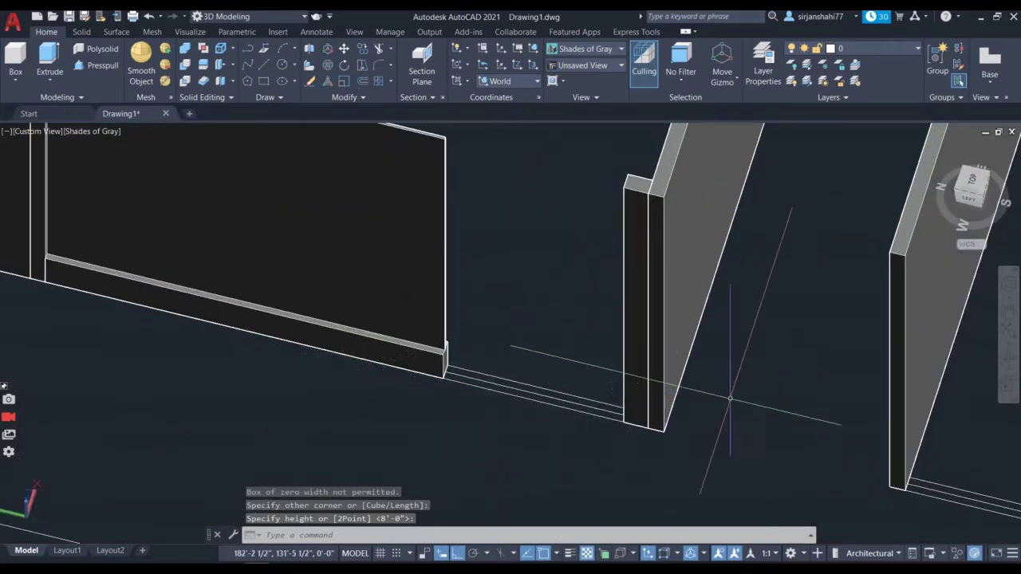
pyautogui.click(1008, 331)
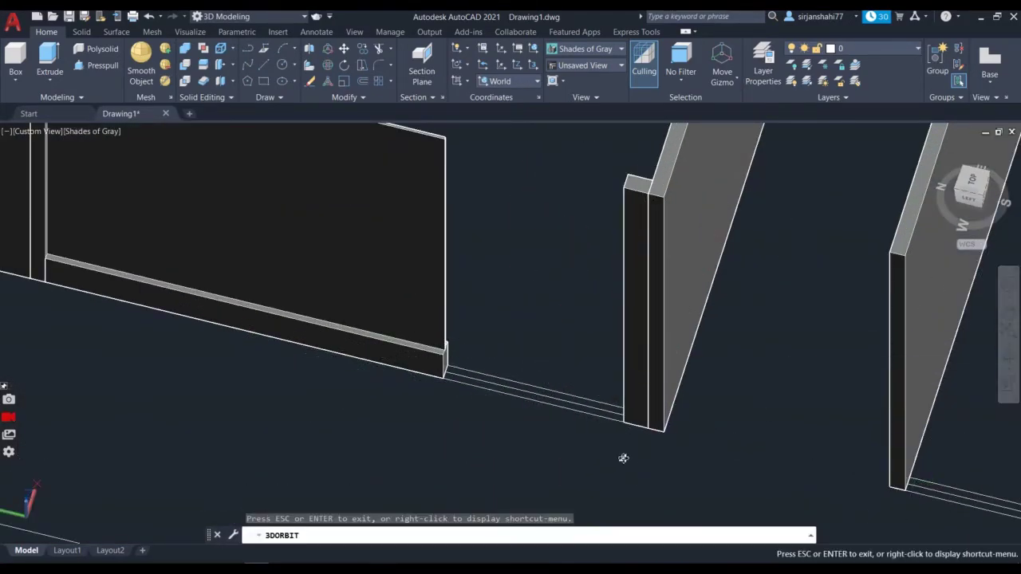
pyautogui.moveTo(226, 444); pyautogui.dragTo(136, 478)
pyautogui.moveTo(385, 348); pyautogui.dragTo(206, 423)
pyautogui.scroll(5, 205, 422)
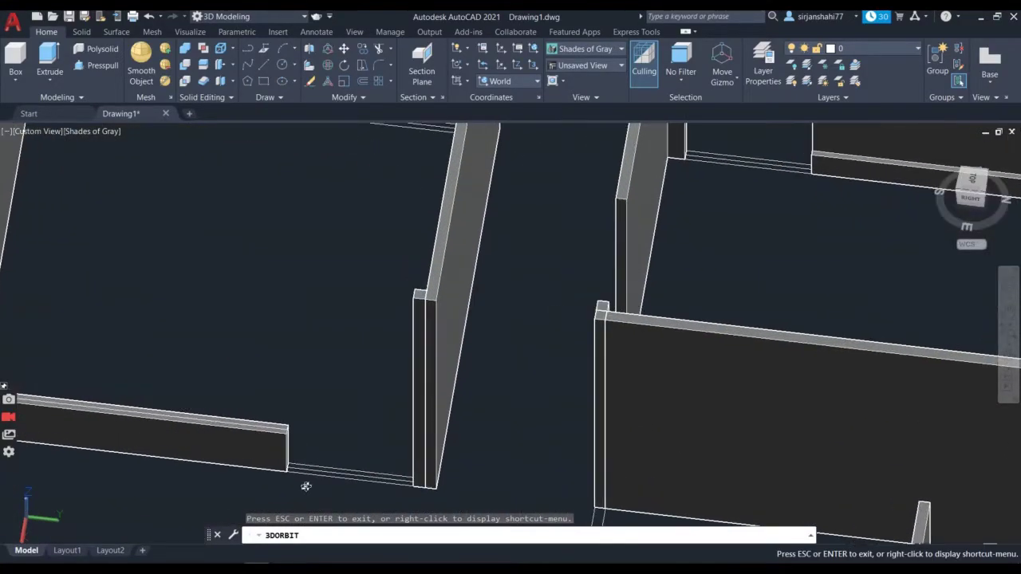
pyautogui.scroll(-3, 487, 405)
pyautogui.moveTo(487, 405); pyautogui.dragTo(325, 345)
pyautogui.scroll(4, 325, 344)
pyautogui.scroll(-6, 251, 205)
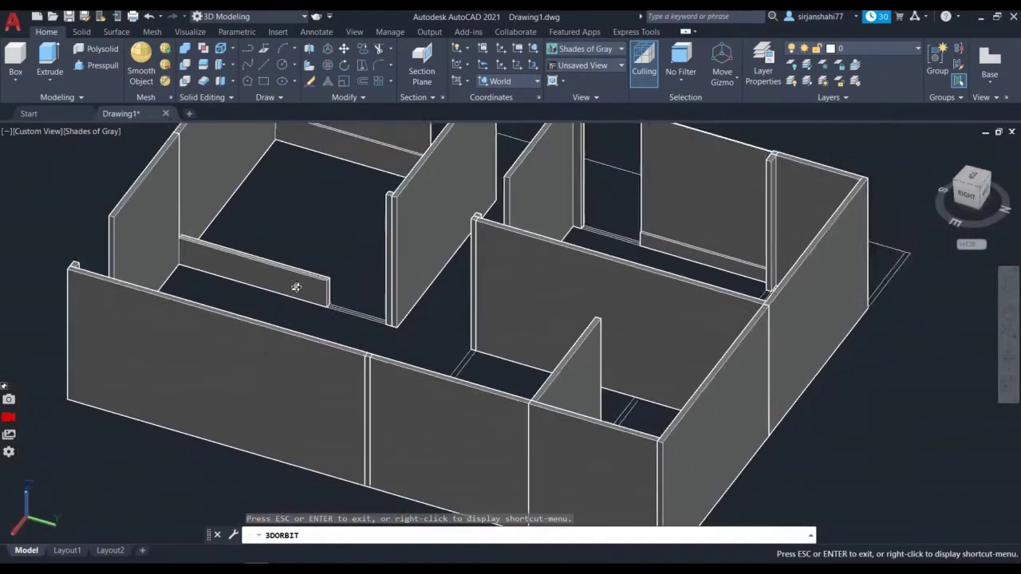
pyautogui.scroll(4, 282, 277)
pyautogui.scroll(5, 282, 277)
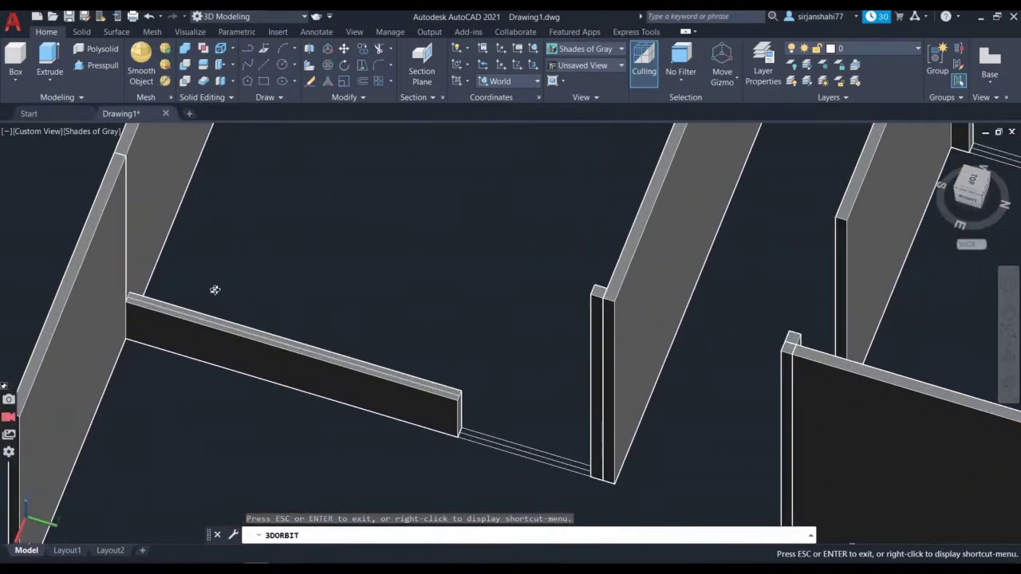
pyautogui.press('Escape')
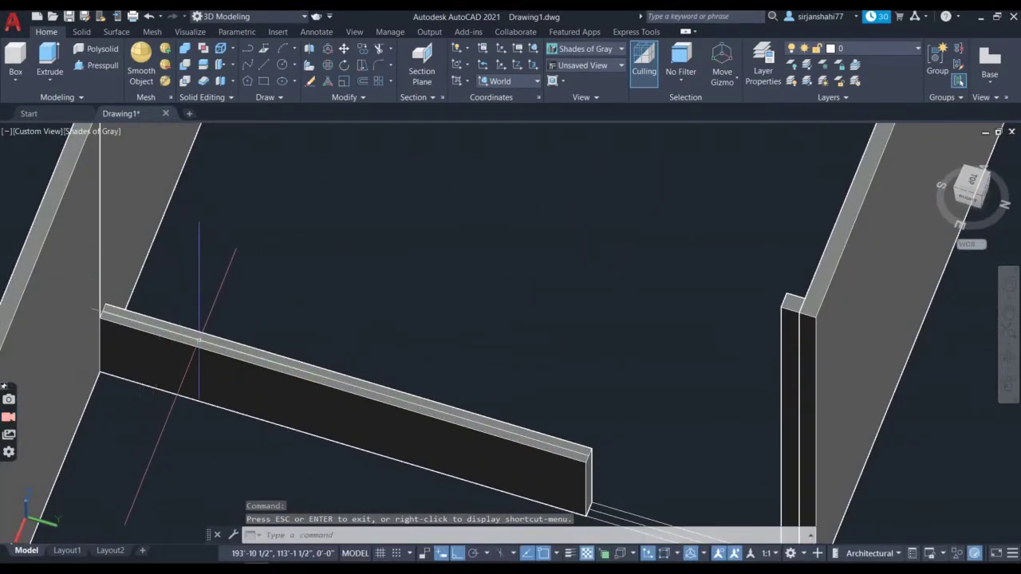
# - Start a box, cancel the first try, and set its first corner at the wall corner
pyautogui.click(14, 57)
pyautogui.scroll(3, 587, 471)
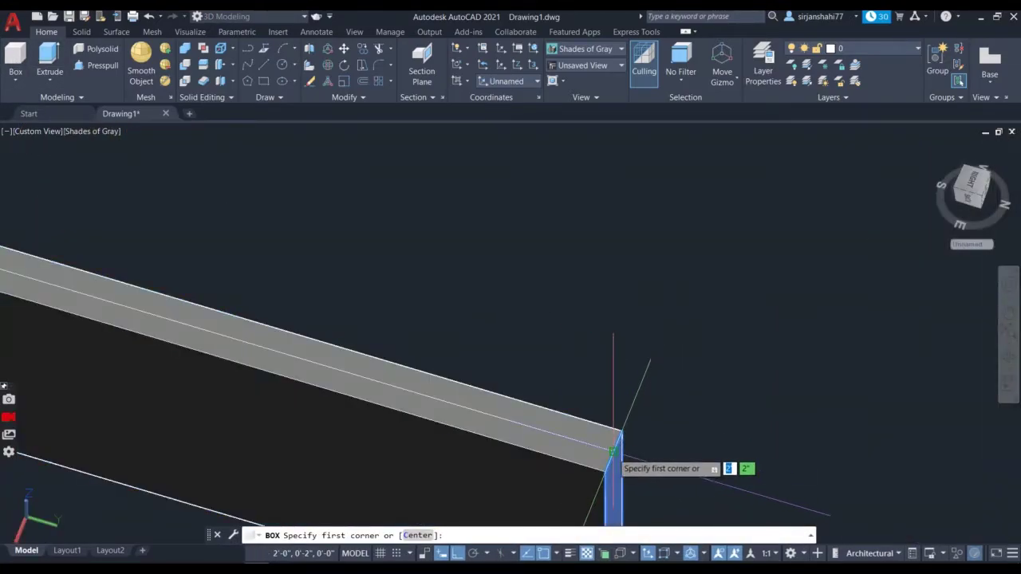
pyautogui.click(613, 452)
pyautogui.scroll(-4, 471, 427)
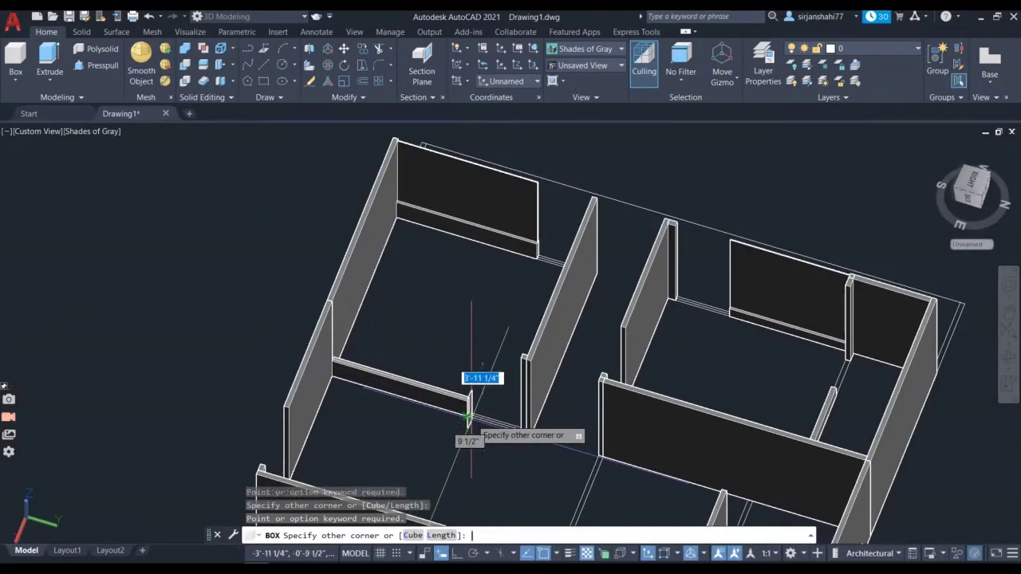
pyautogui.press('Escape')
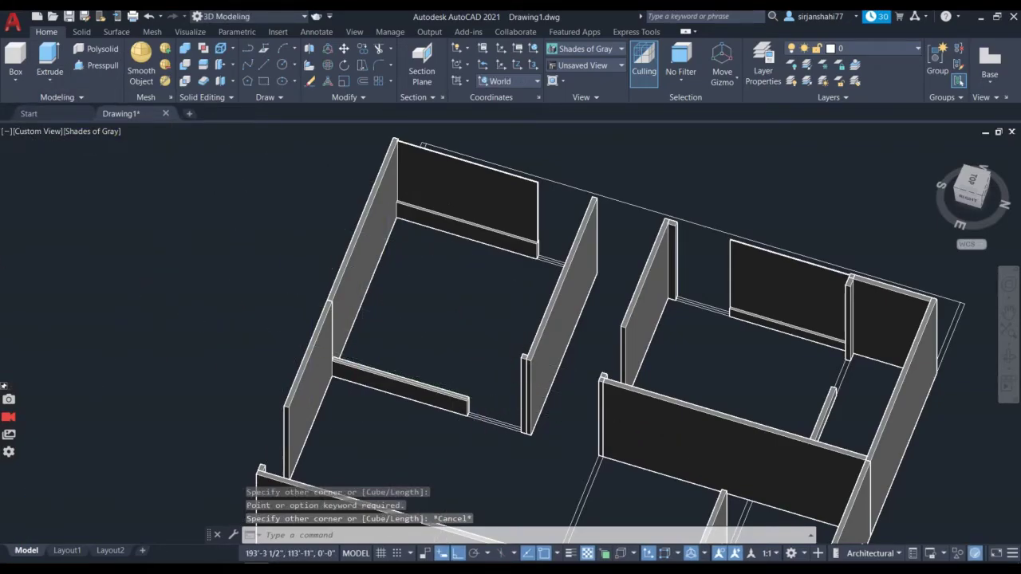
pyautogui.scroll(5, 335, 355)
pyautogui.press('Return')
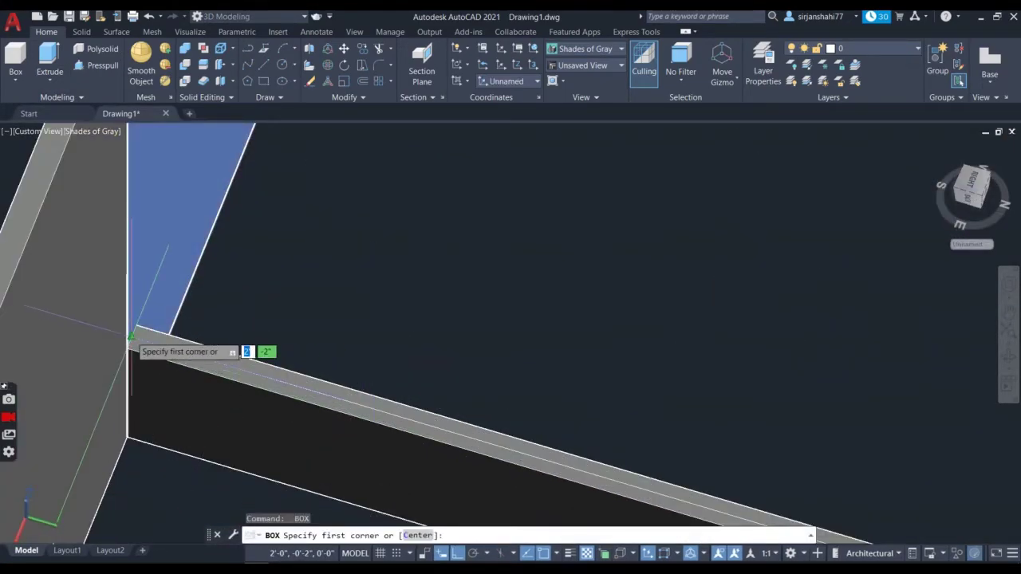
pyautogui.click(130, 343)
pyautogui.press('Return')
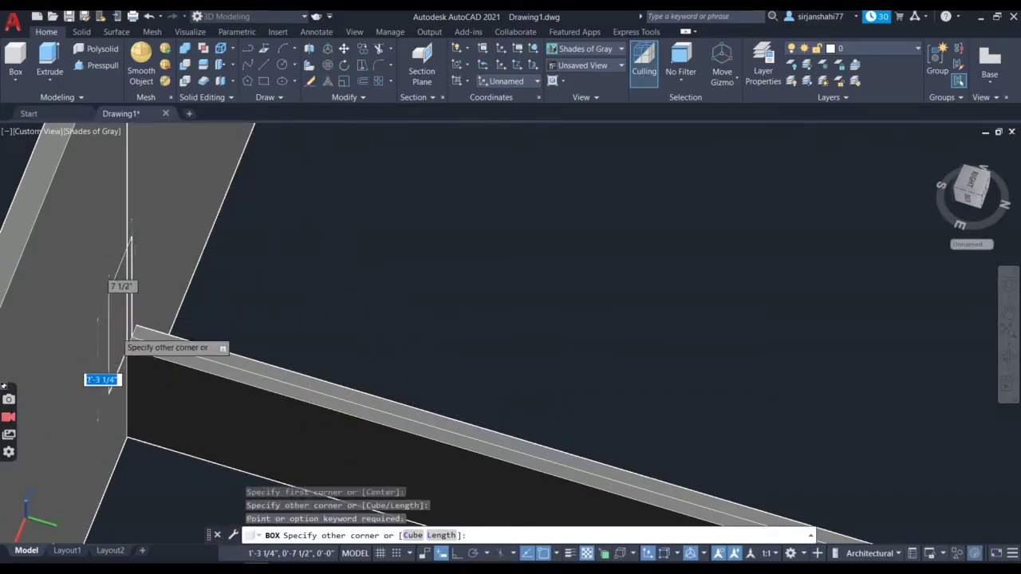
pyautogui.press('Return')
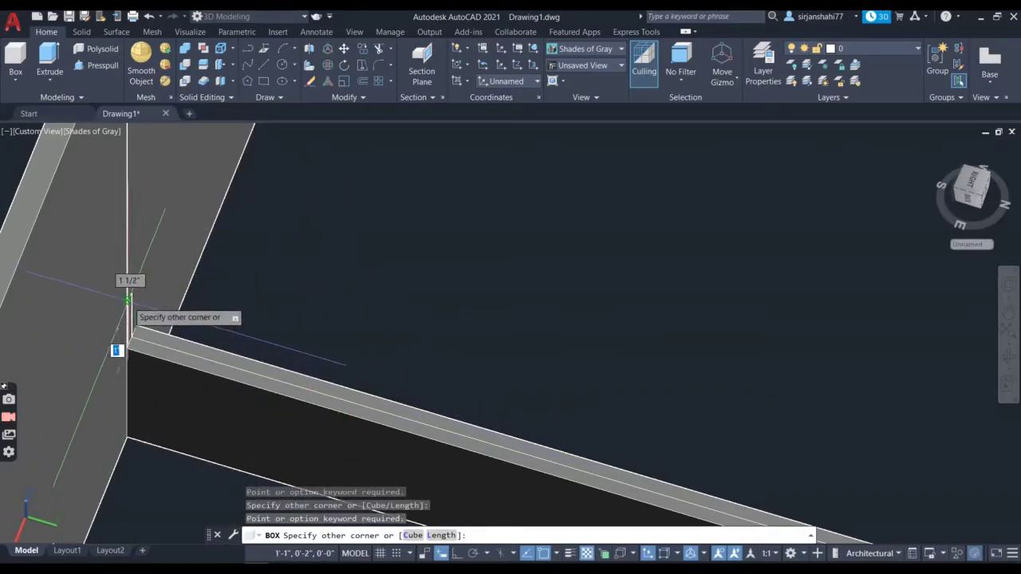
pyautogui.scroll(-3, 156, 259)
pyautogui.scroll(-3, 158, 256)
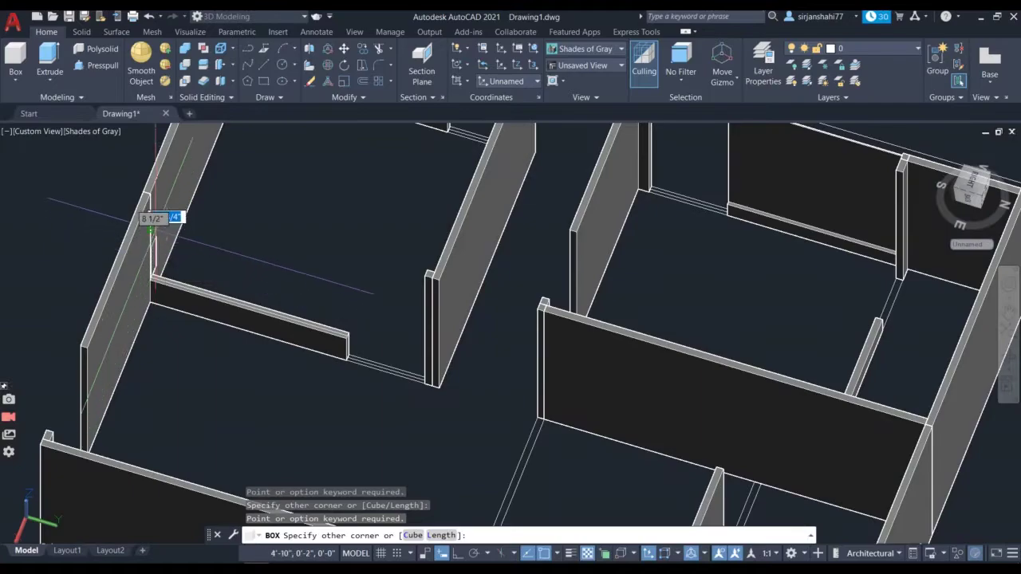
pyautogui.scroll(6, 149, 201)
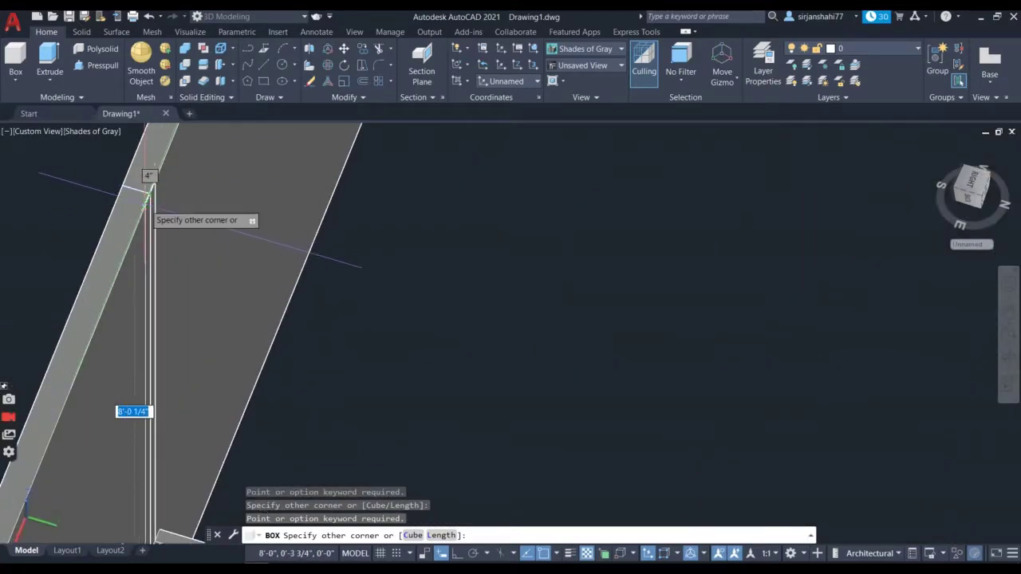
pyautogui.scroll(-1, 145, 180)
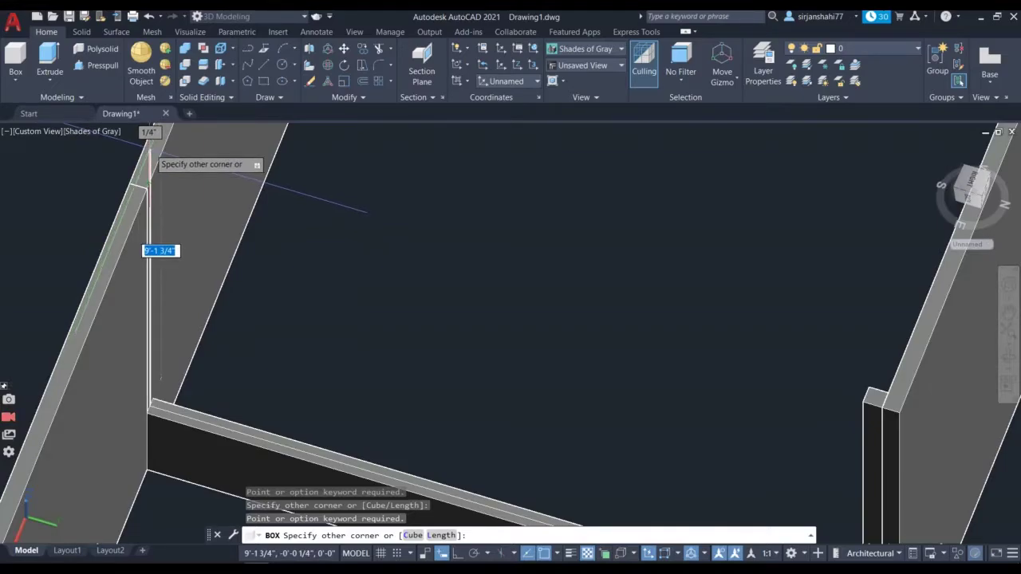
pyautogui.scroll(2, 149, 159)
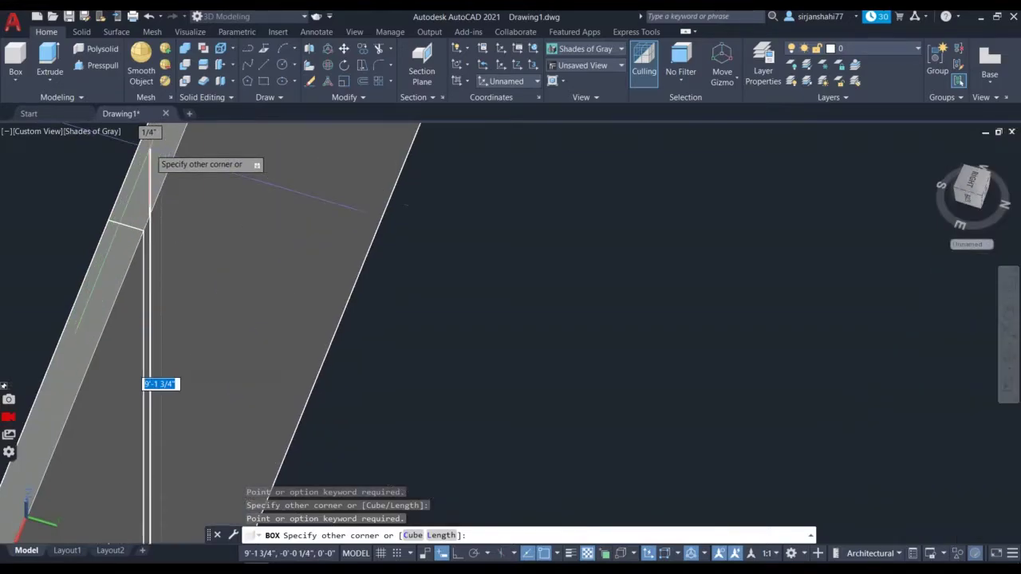
# - Place the box's opposite corner on the wall and raise it to the wall top
pyautogui.click(146, 225)
pyautogui.scroll(-5, 171, 235)
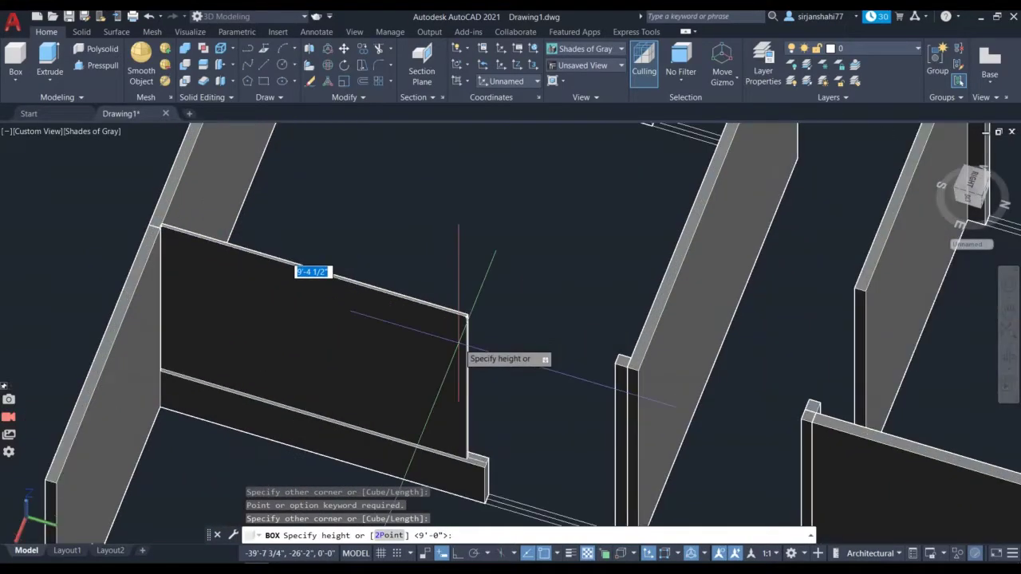
pyautogui.scroll(3, 383, 308)
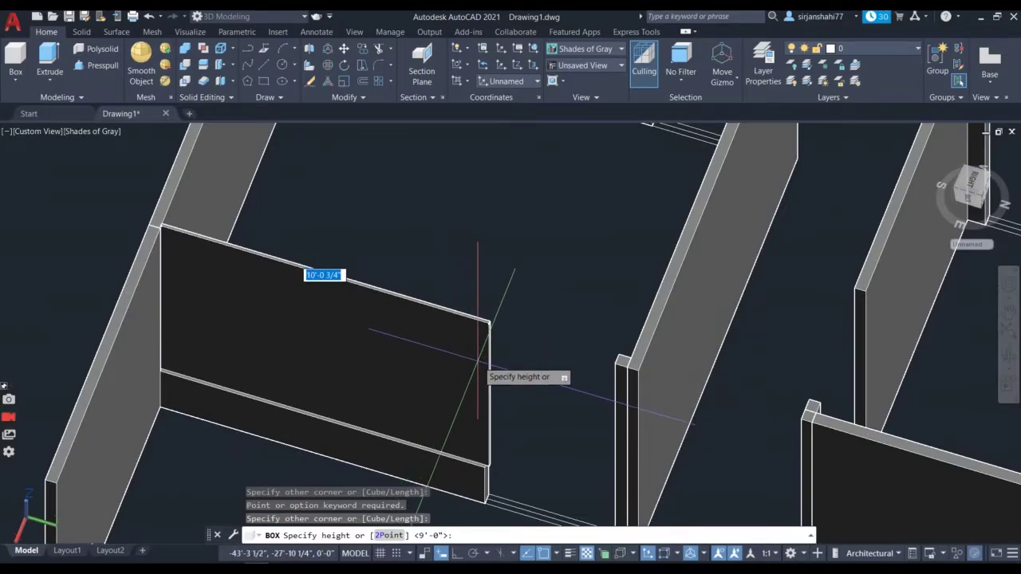
pyautogui.scroll(3, 478, 361)
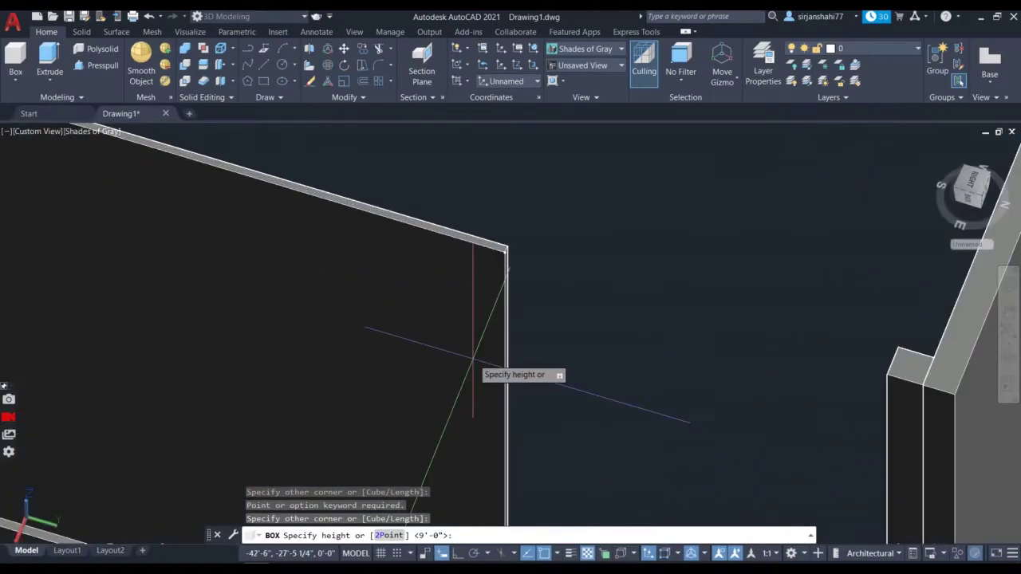
pyautogui.scroll(-3, 475, 361)
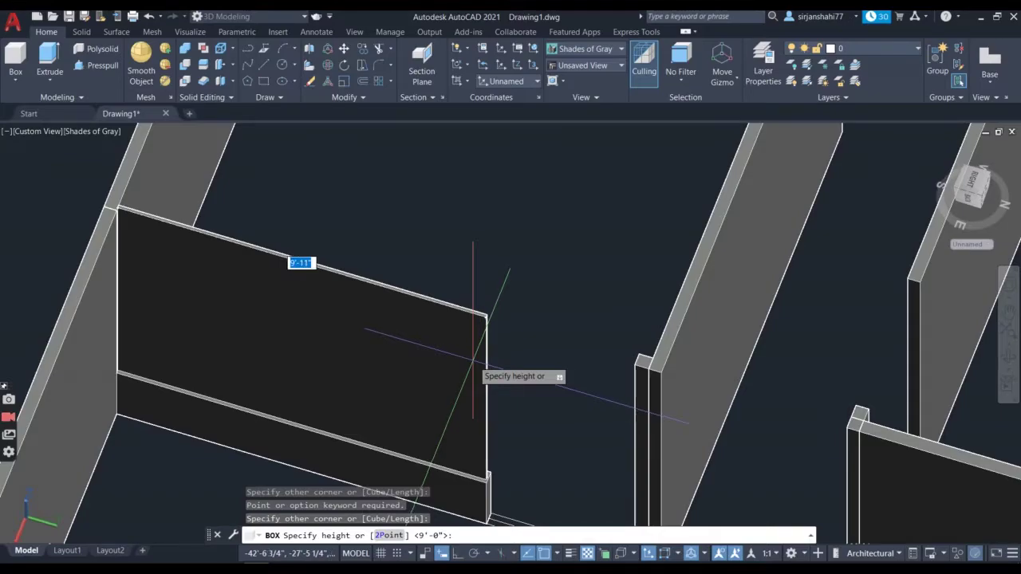
pyautogui.click(477, 363)
pyautogui.scroll(3, 477, 461)
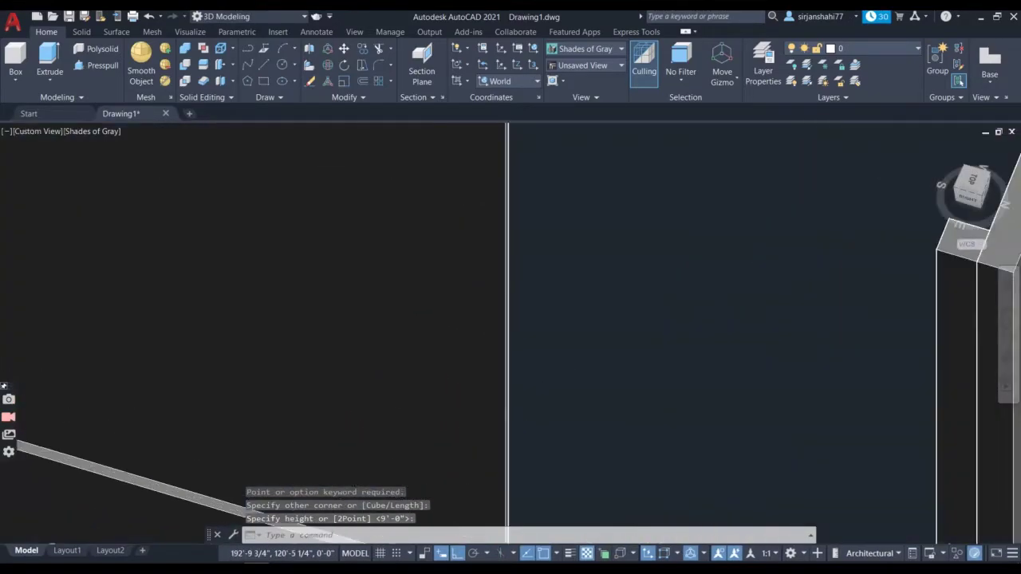
pyautogui.scroll(-3, 477, 461)
pyautogui.scroll(6, 477, 461)
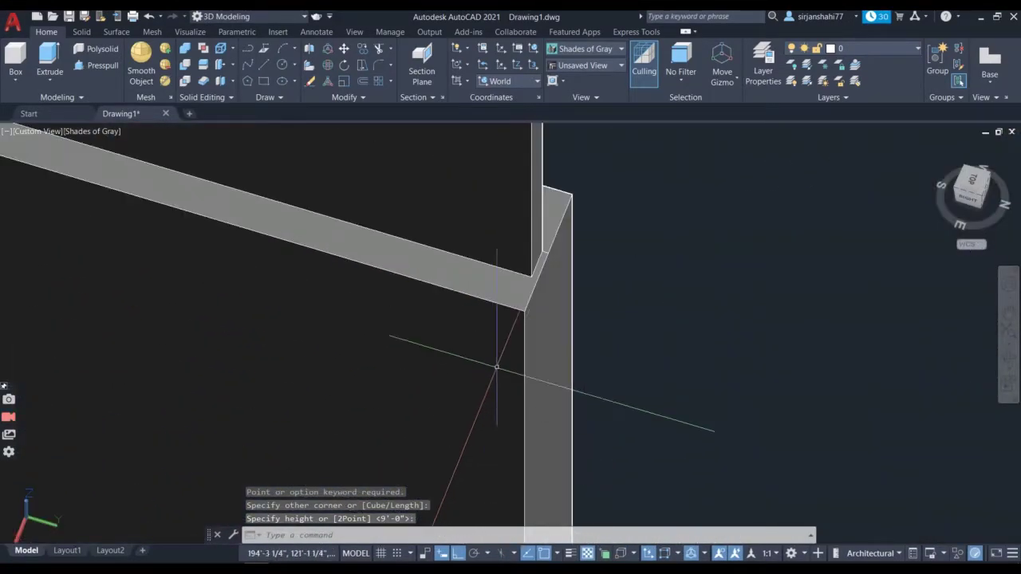
# - Set the height to complete the box filling the opening
pyautogui.click(549, 249)
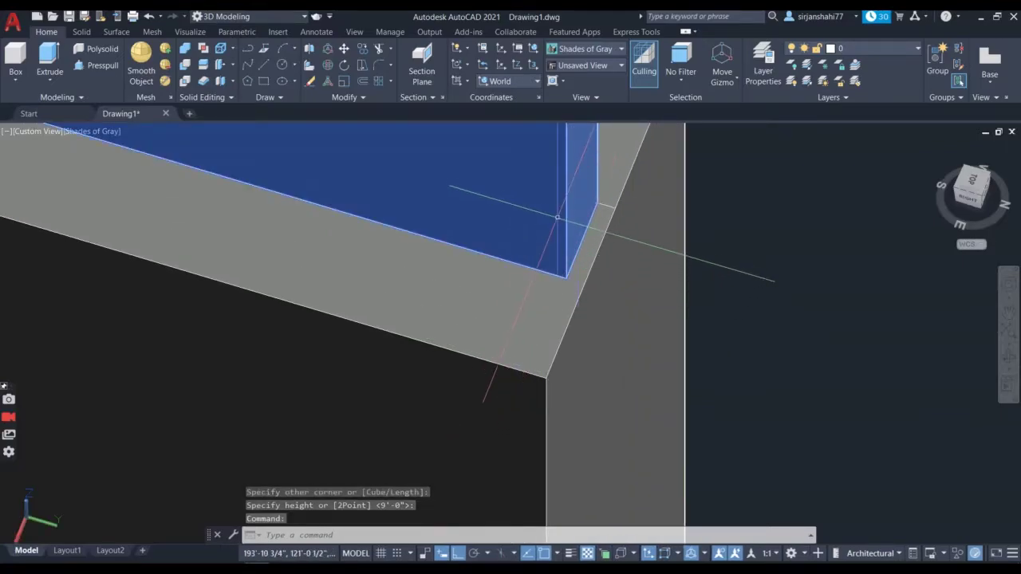
pyautogui.scroll(-6, 557, 216)
pyautogui.scroll(6, 568, 262)
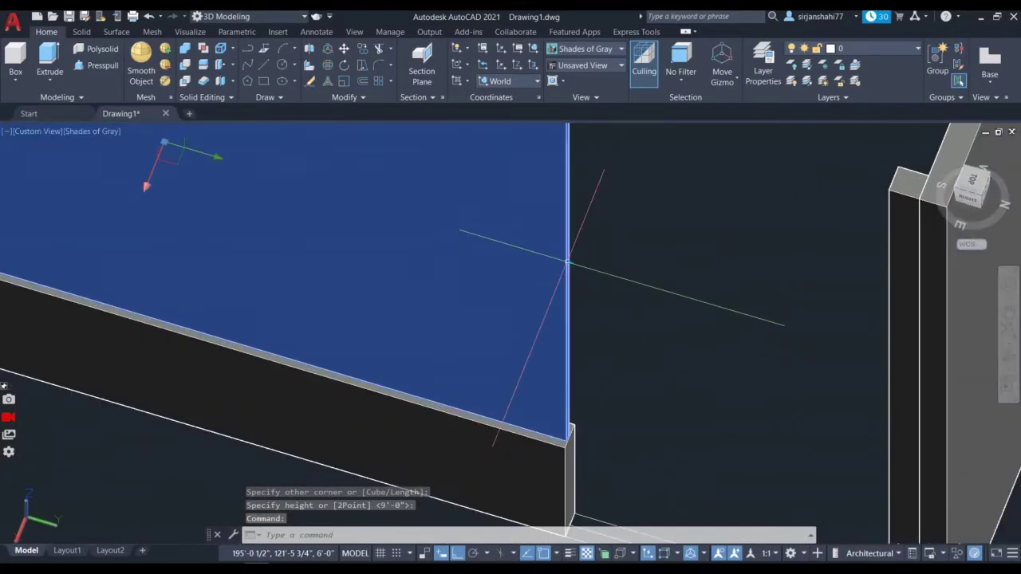
pyautogui.scroll(2, 567, 262)
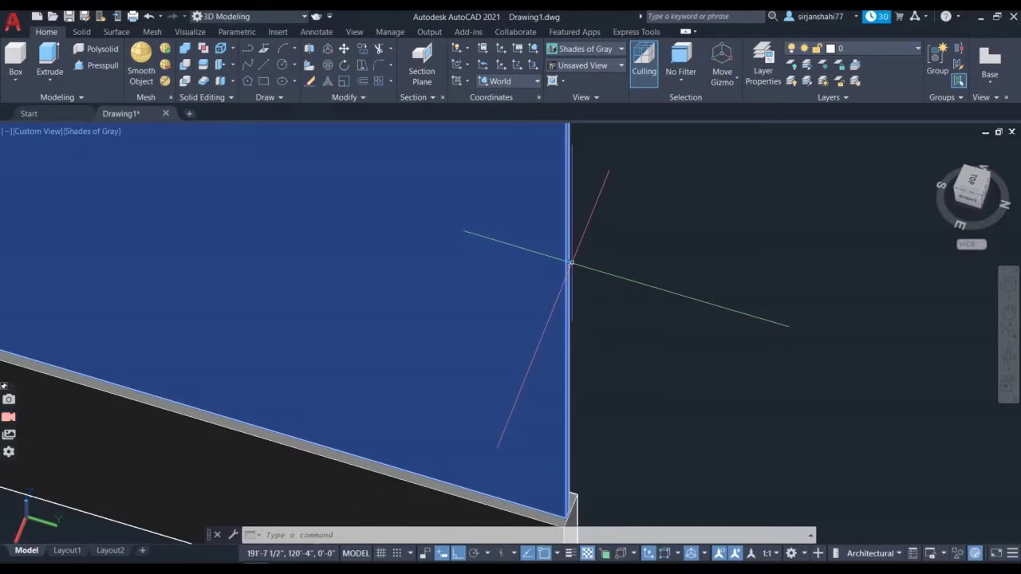
# - Check the point location at the box edge, then exit the command
pyautogui.press('Return')
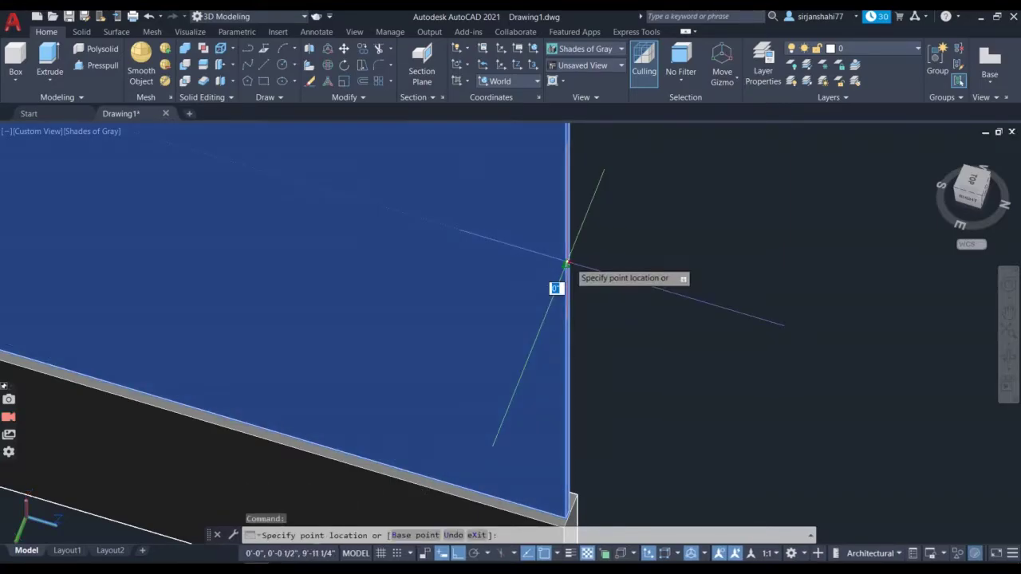
pyautogui.click(569, 259)
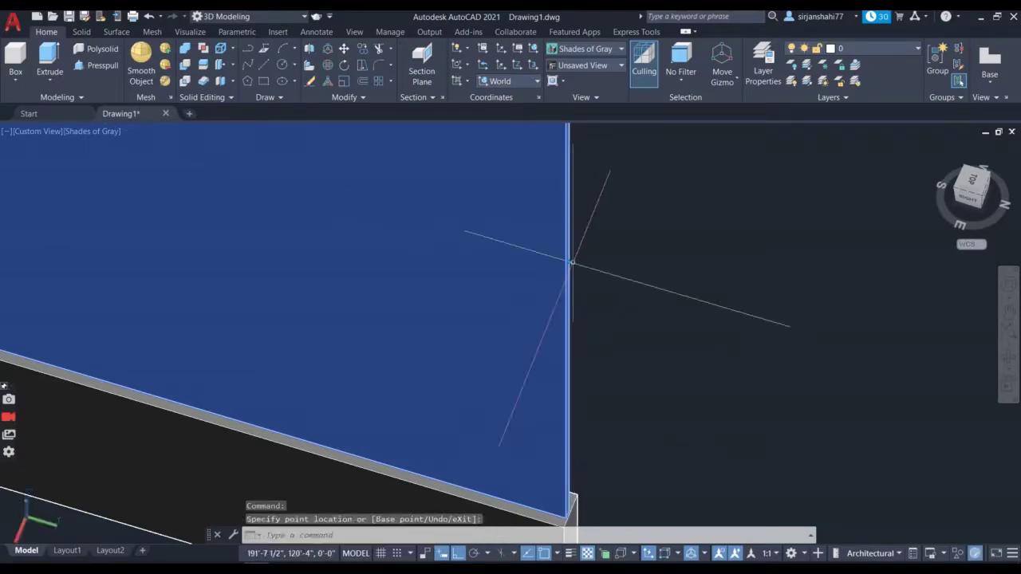
pyautogui.scroll(-5, 570, 231)
pyautogui.scroll(2, 468, 335)
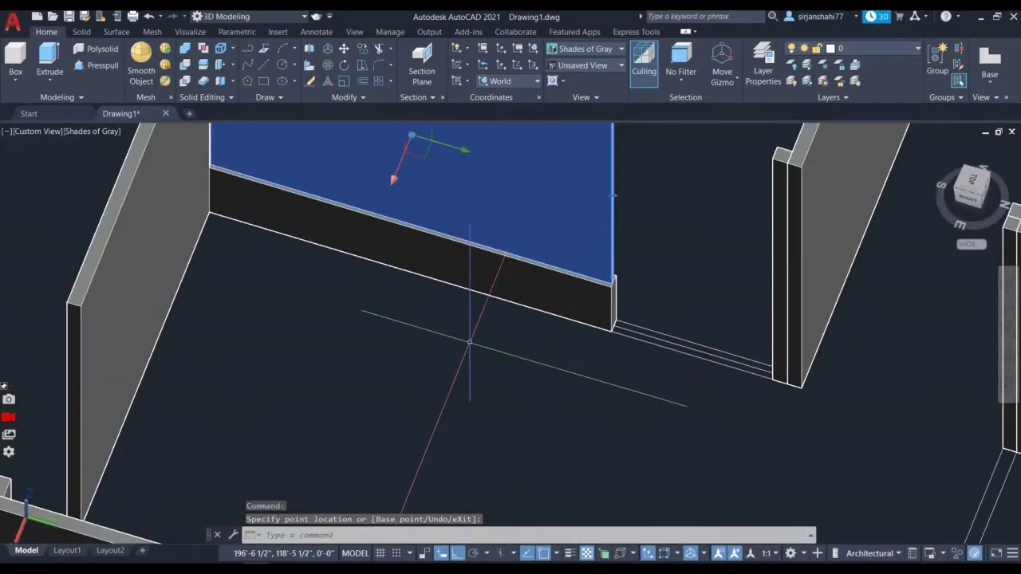
pyautogui.press('Escape')
pyautogui.scroll(-4, 469, 335)
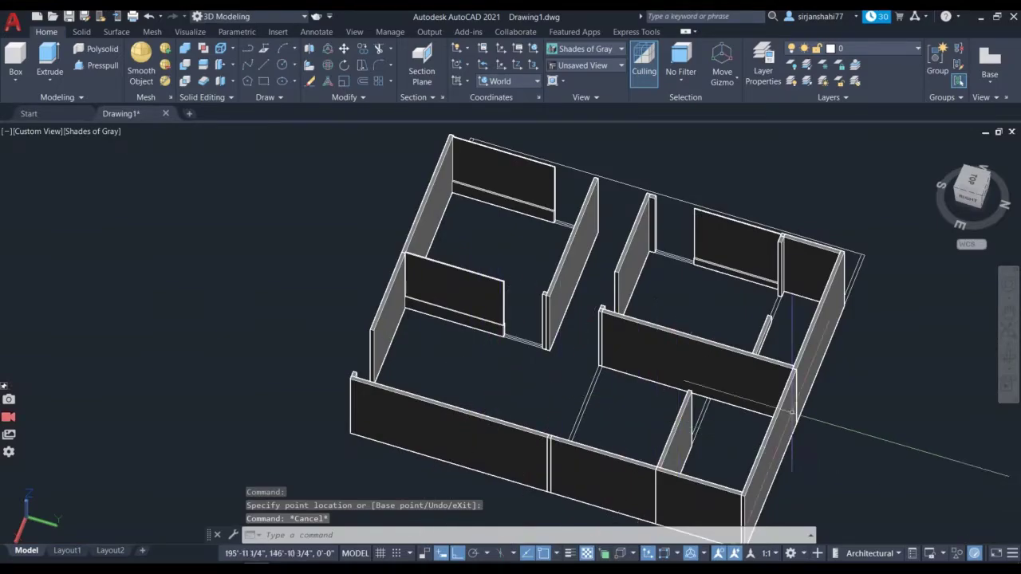
# - Orbit and zoom around the house to inspect the walls, briefly starting and cancelling a box
pyautogui.click(1010, 333)
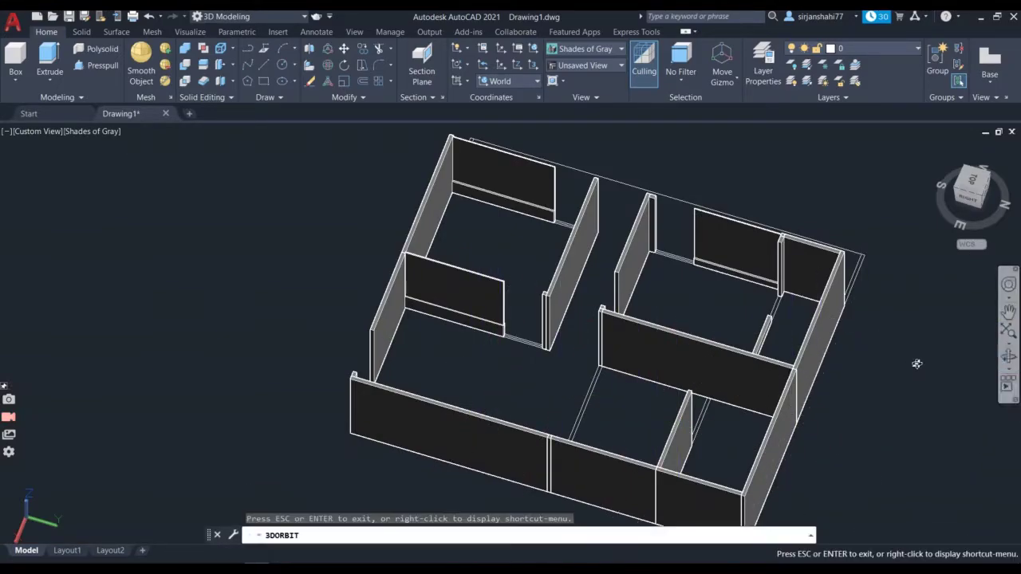
pyautogui.moveTo(853, 360); pyautogui.dragTo(733, 365)
pyautogui.scroll(10, 592, 321)
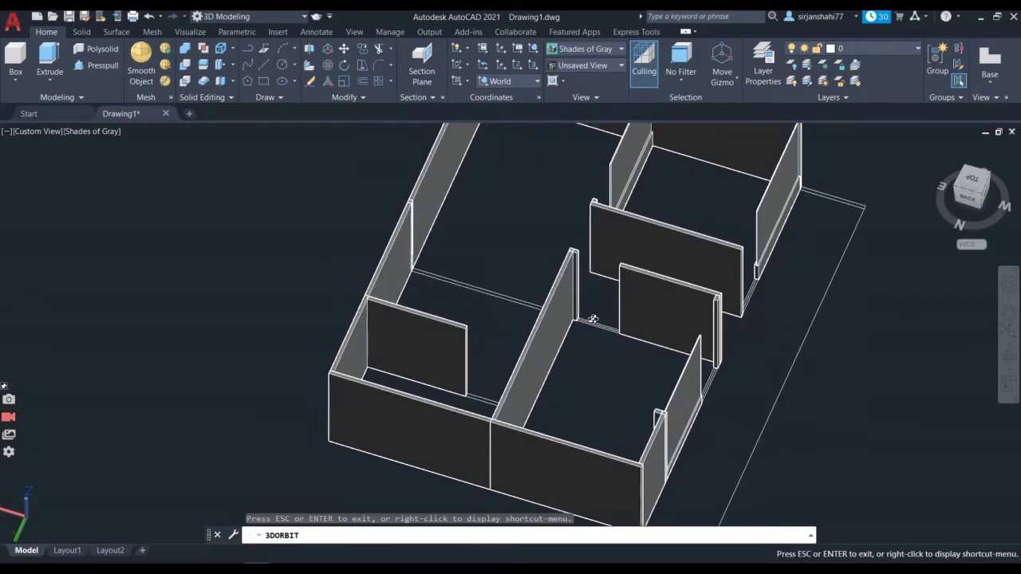
pyautogui.scroll(3, 593, 320)
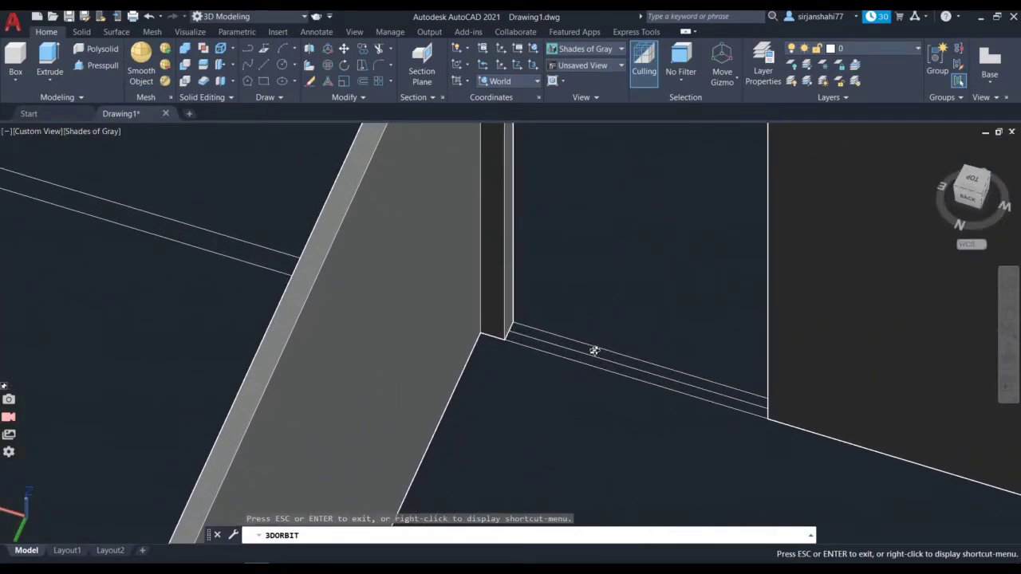
pyautogui.press('Escape')
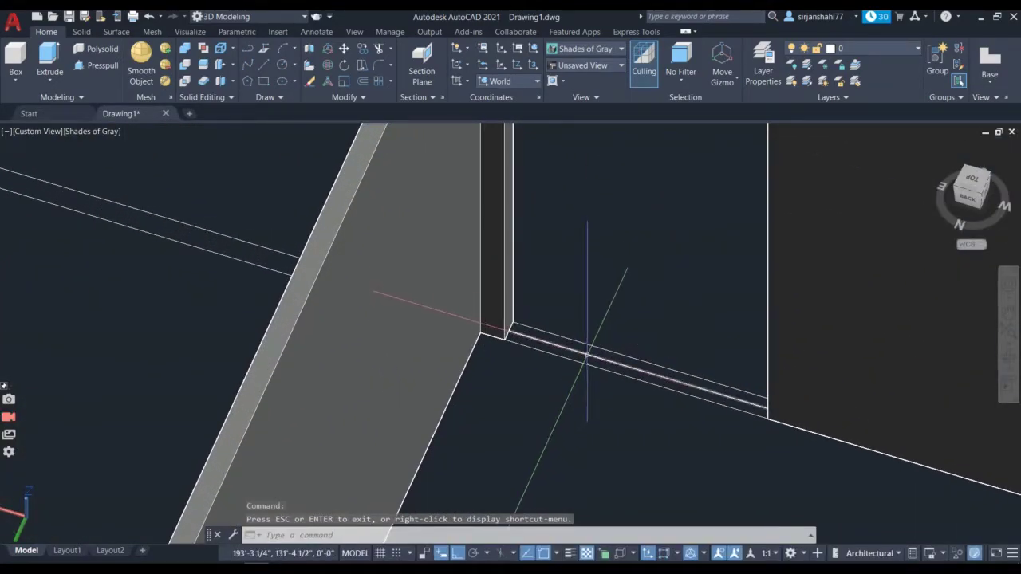
pyautogui.scroll(-3, 341, 268)
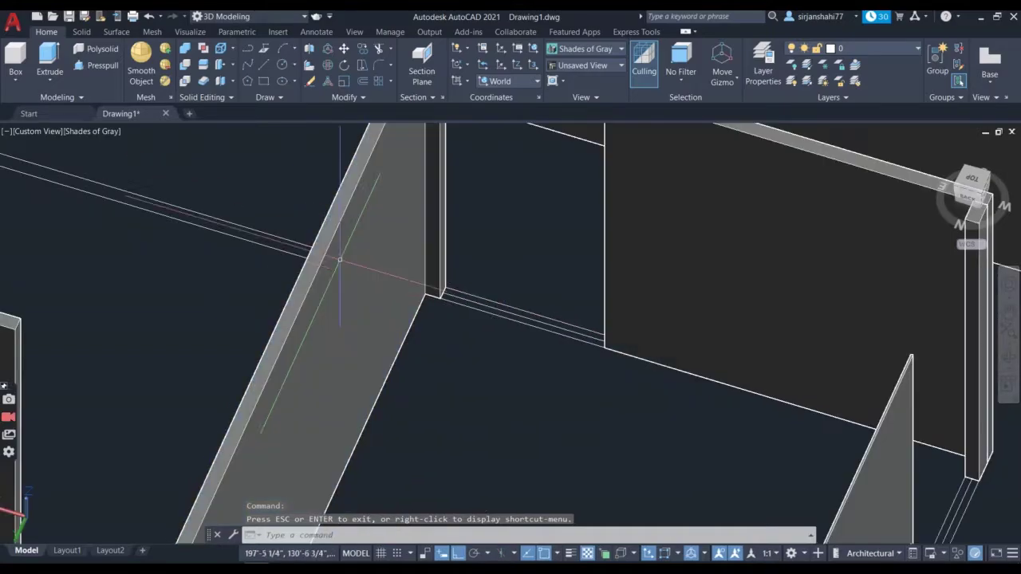
pyautogui.click(16, 54)
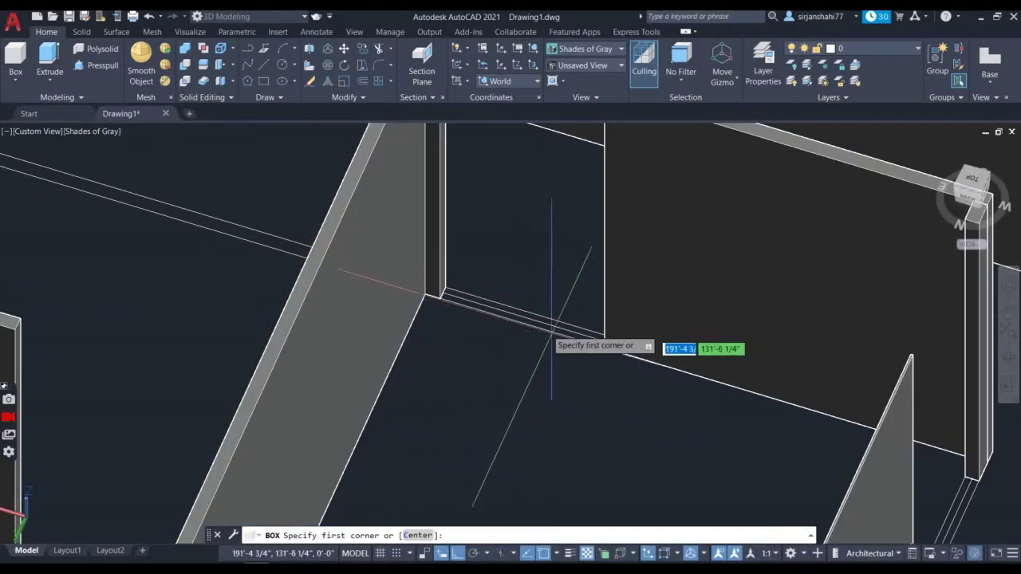
pyautogui.press('Escape')
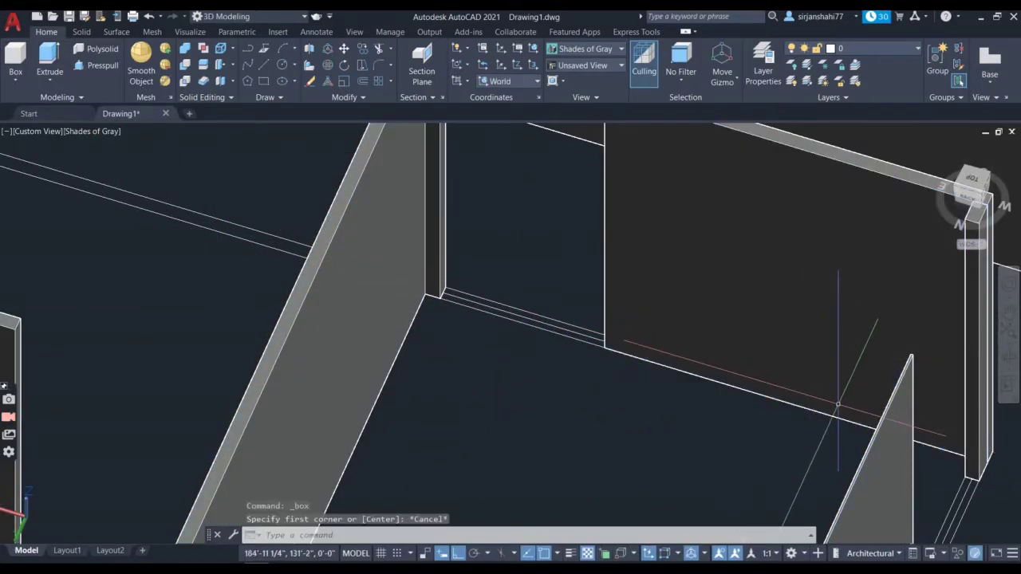
# - Orbit to look down from above at the gap between the two wall pieces
pyautogui.click(1008, 357)
pyautogui.moveTo(479, 461); pyautogui.dragTo(517, 528)
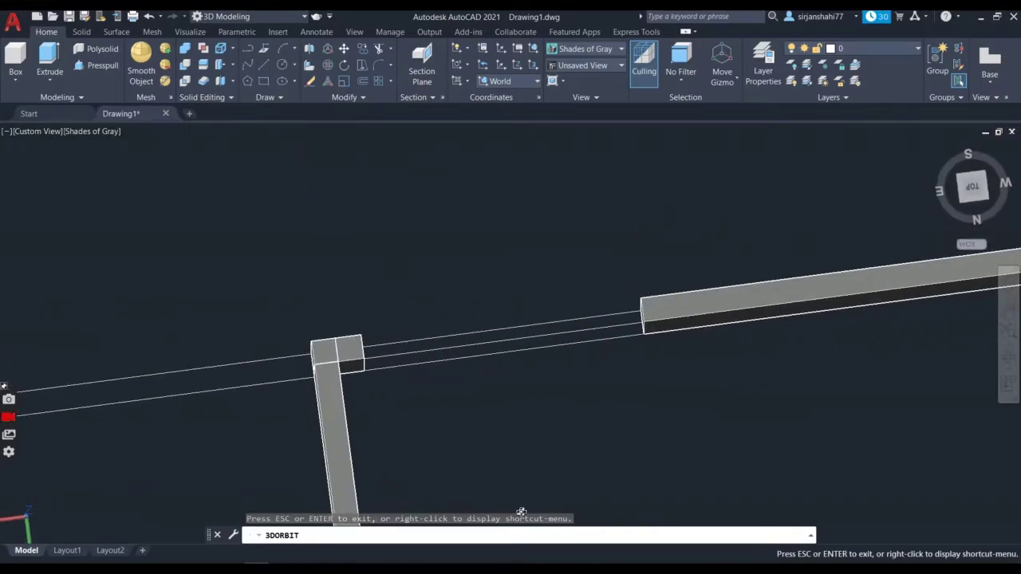
pyautogui.press('Escape')
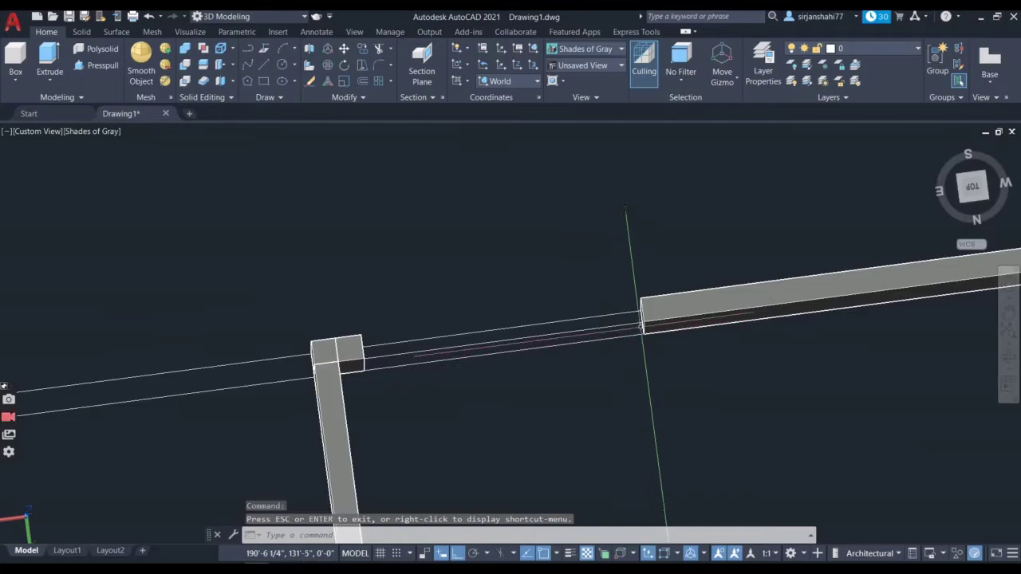
pyautogui.keyDown('shift'); pyautogui.moveTo(630, 343); pyautogui.dragTo(638, 329, button='middle'); pyautogui.keyUp('shift')
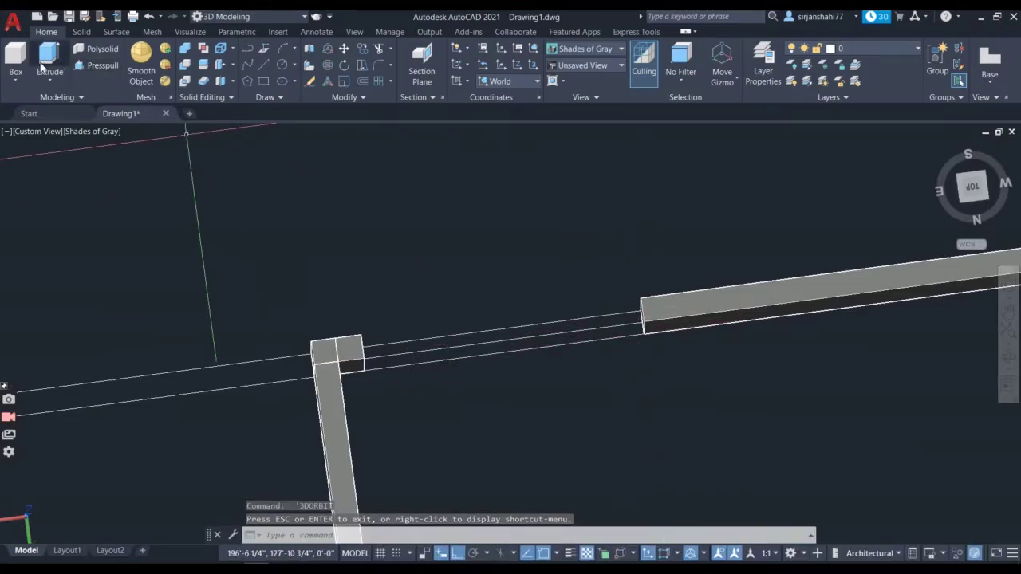
# - Draw a thin box from the wall end, 10 long across the gap, up to the column's top
pyautogui.click(16, 60)
pyautogui.scroll(6, 595, 363)
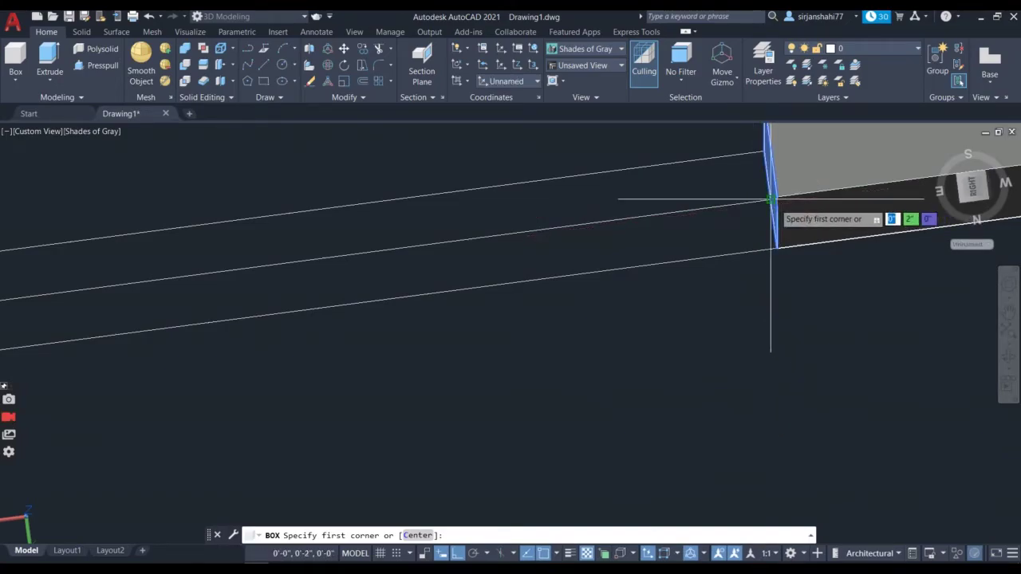
pyautogui.click(770, 200)
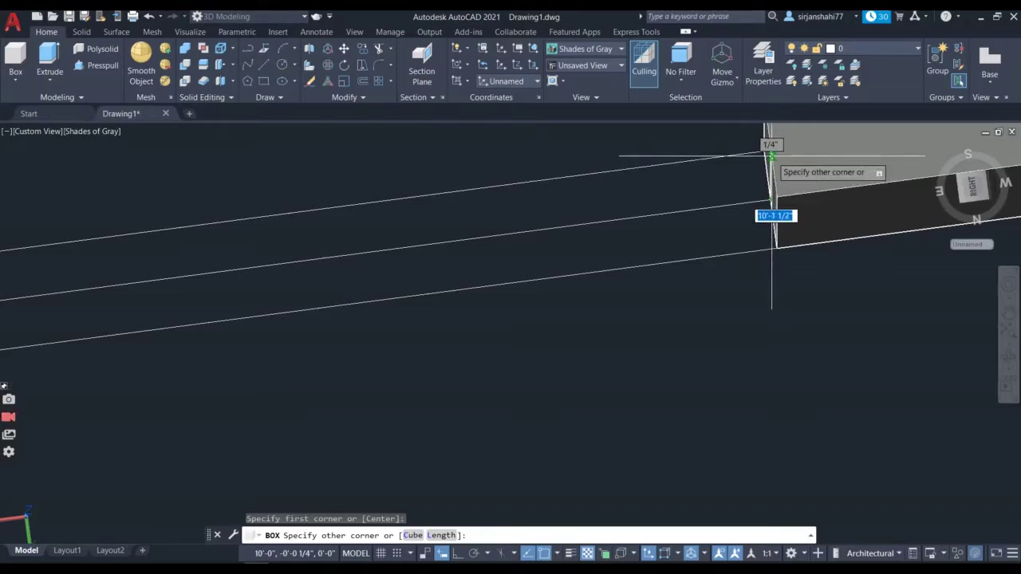
pyautogui.write('10')
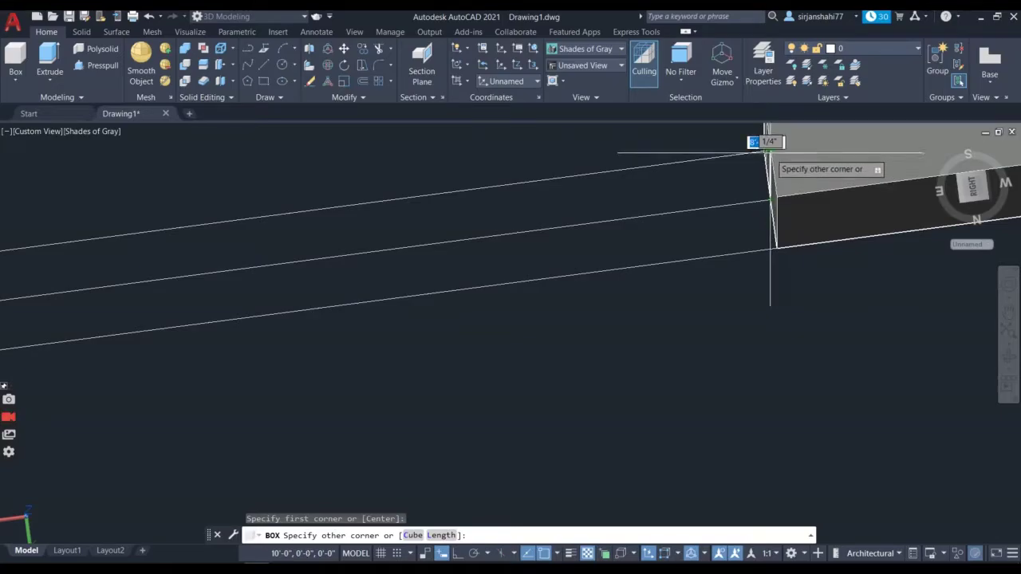
pyautogui.click(772, 157)
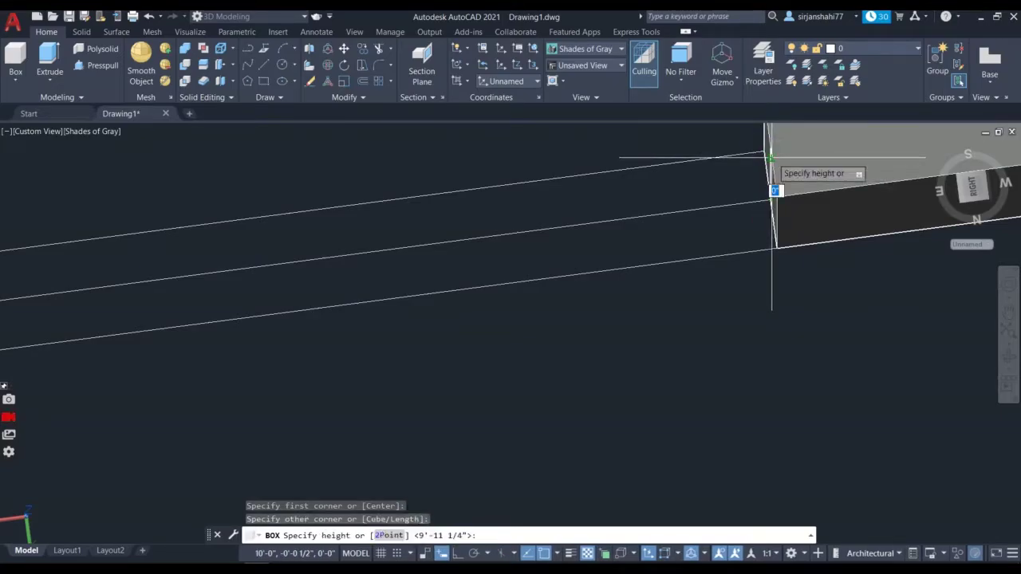
pyautogui.scroll(-3, 490, 269)
pyautogui.scroll(-2, 490, 269)
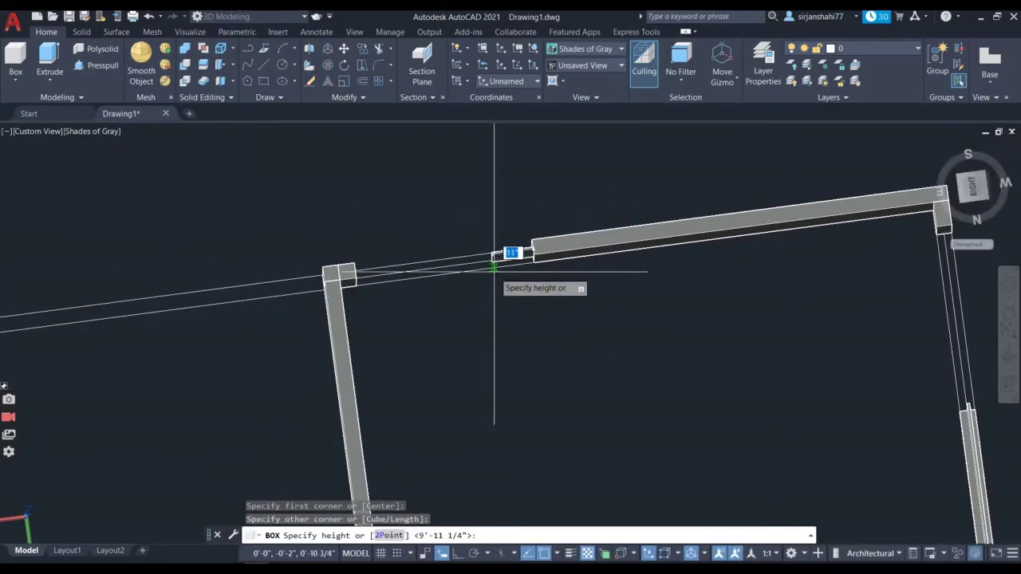
pyautogui.scroll(5, 354, 274)
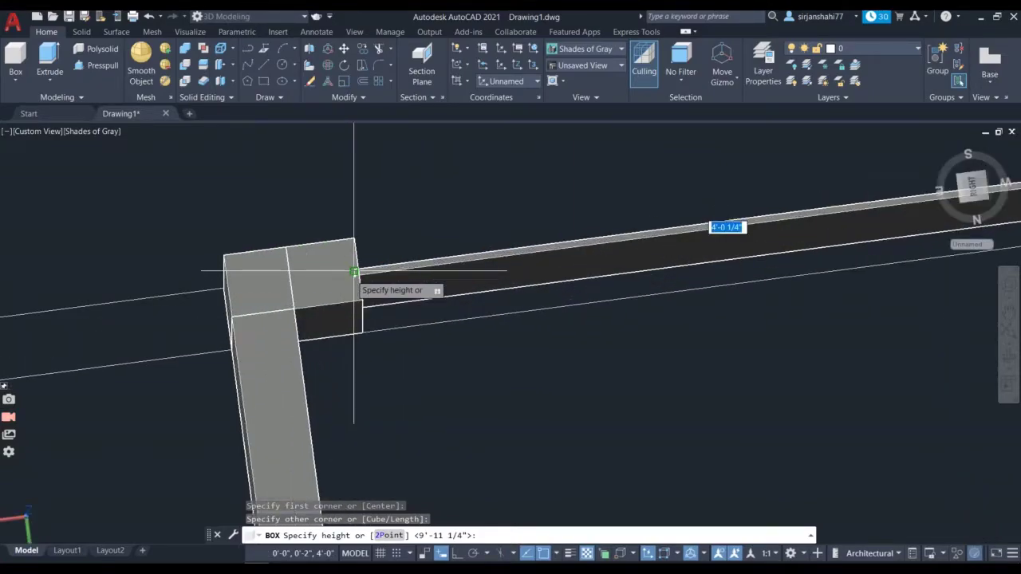
pyautogui.scroll(4, 358, 274)
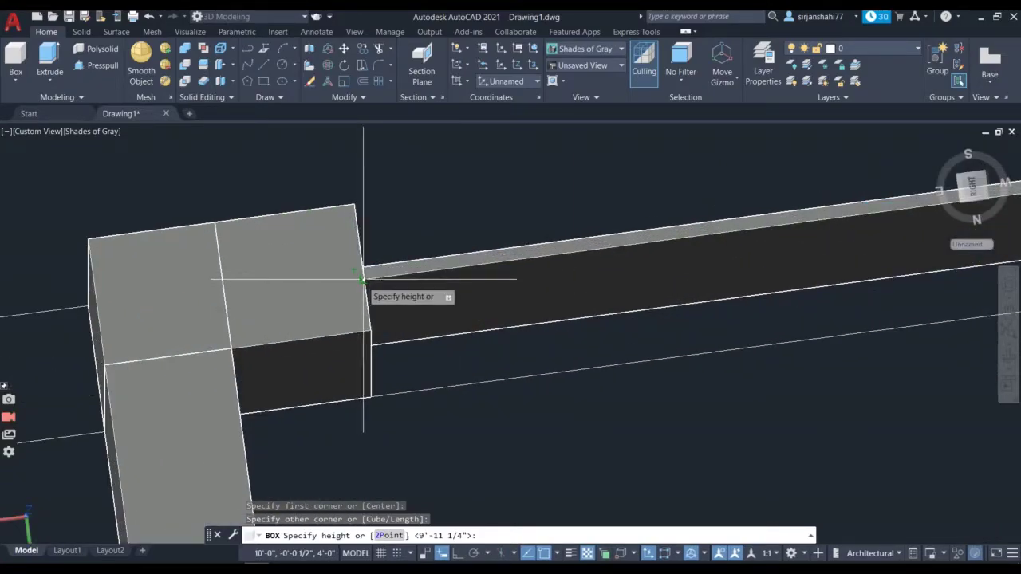
pyautogui.click(363, 281)
pyautogui.scroll(-4, 363, 281)
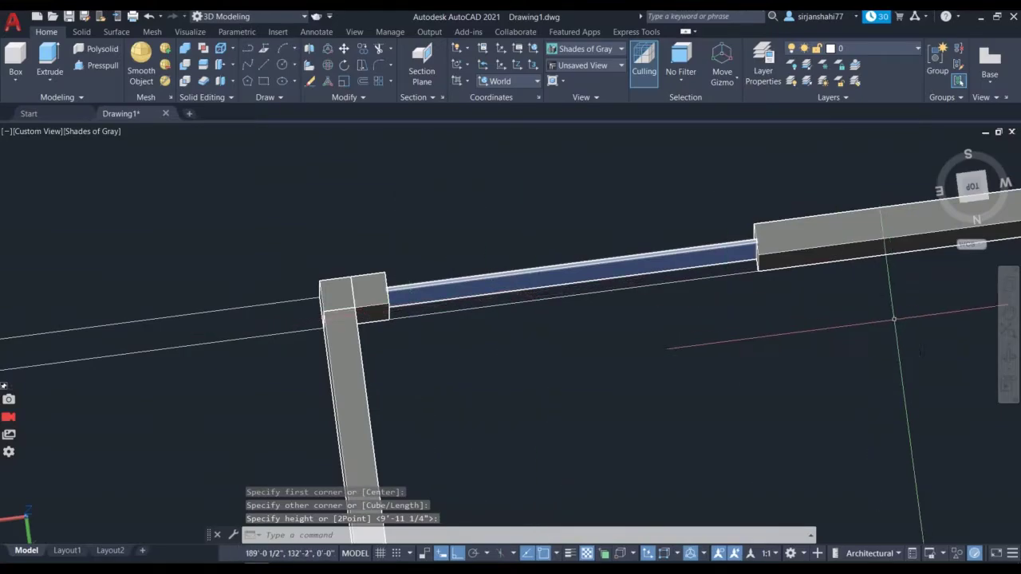
# - Zoom around the wall plan, then orbit it into an angled 3D view of the house
pyautogui.scroll(-2, 576, 252)
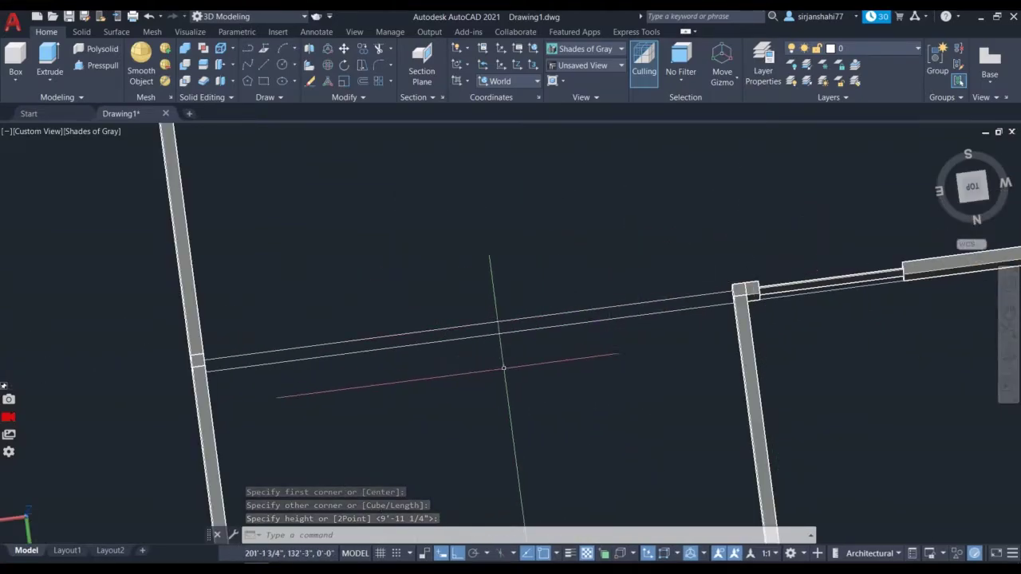
pyautogui.scroll(-3, 559, 284)
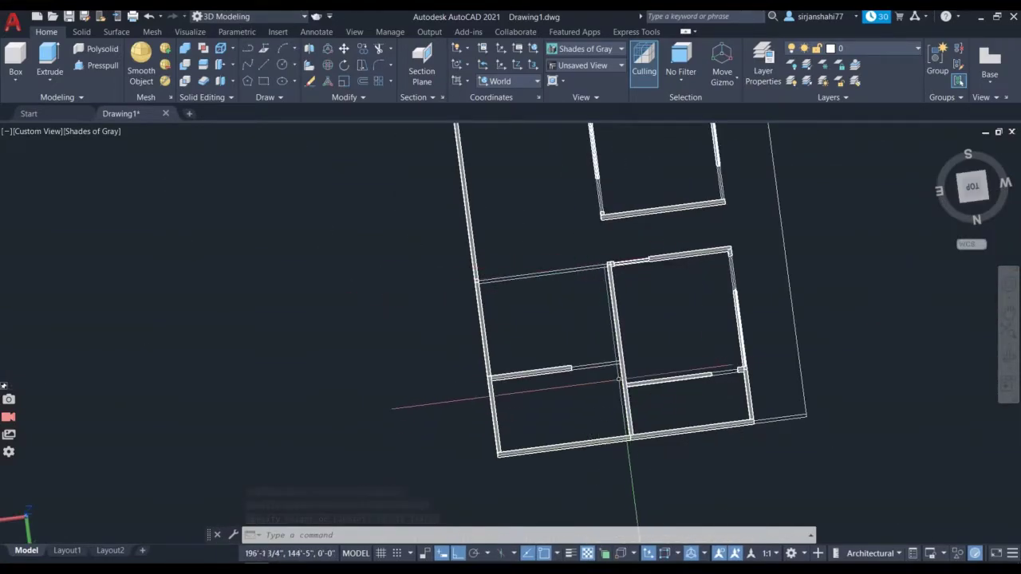
pyautogui.scroll(4, 736, 383)
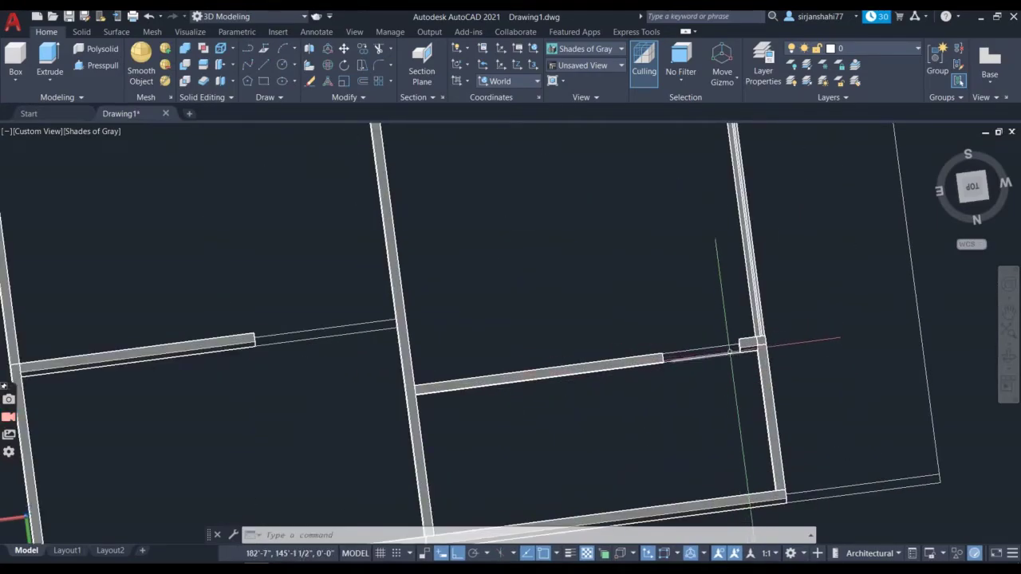
pyautogui.scroll(-5, 730, 352)
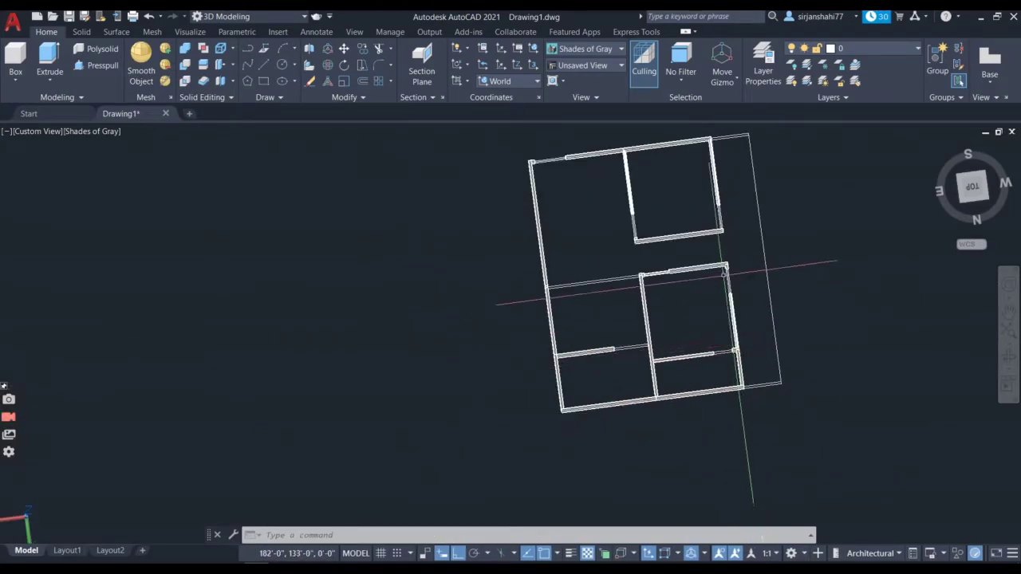
pyautogui.scroll(5, 723, 273)
pyautogui.scroll(-2, 733, 279)
pyautogui.scroll(4, 730, 263)
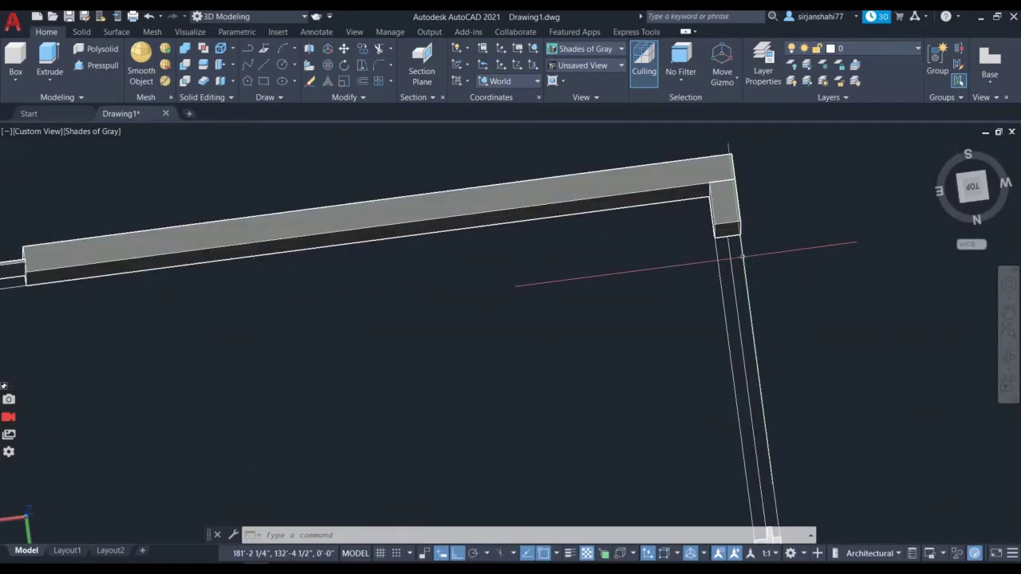
pyautogui.scroll(-2, 741, 255)
pyautogui.scroll(5, 742, 262)
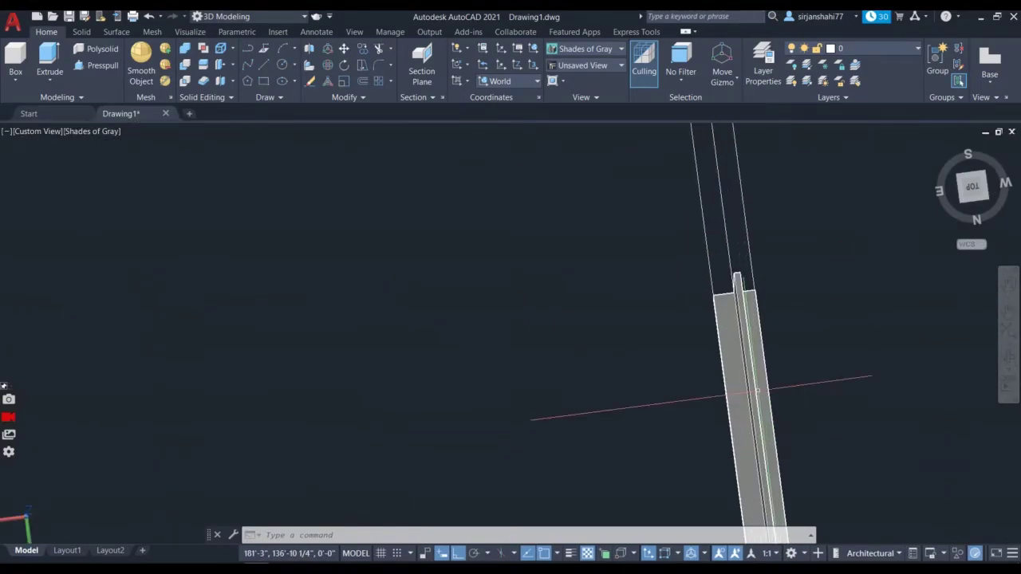
pyautogui.scroll(-2, 734, 225)
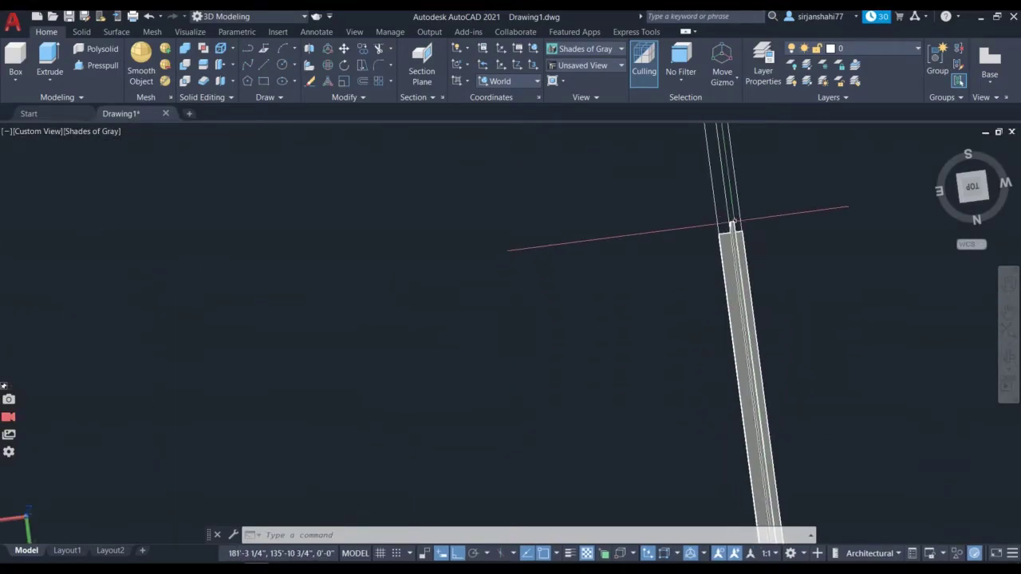
pyautogui.scroll(3, 737, 231)
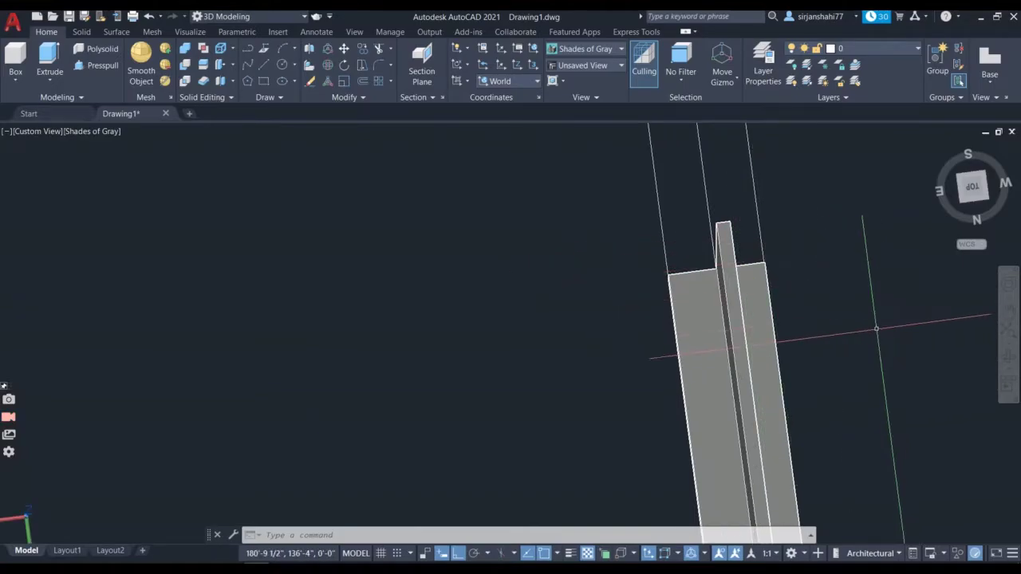
pyautogui.scroll(-3, 750, 313)
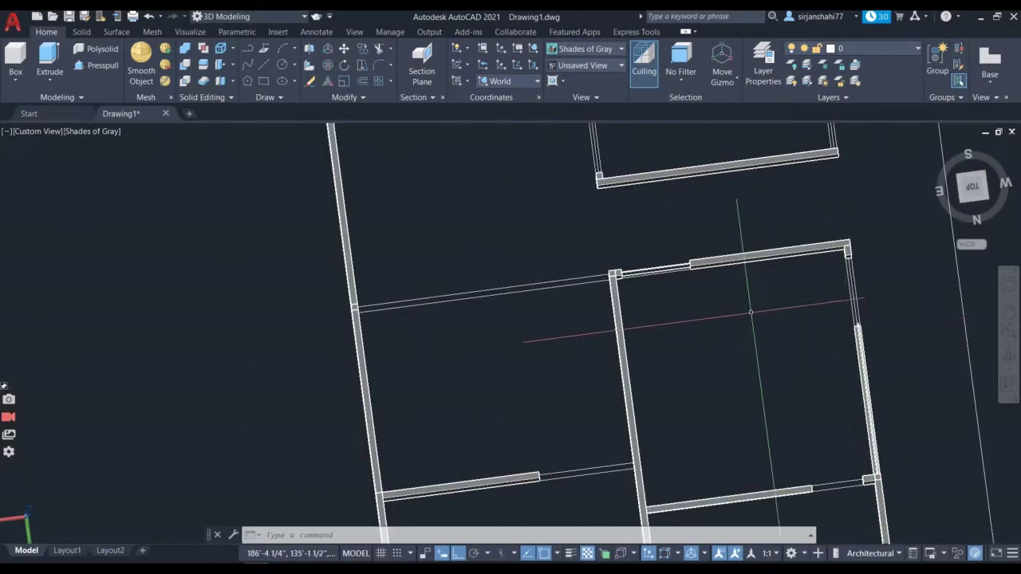
pyautogui.click(1006, 365)
pyautogui.moveTo(939, 367); pyautogui.dragTo(666, 354)
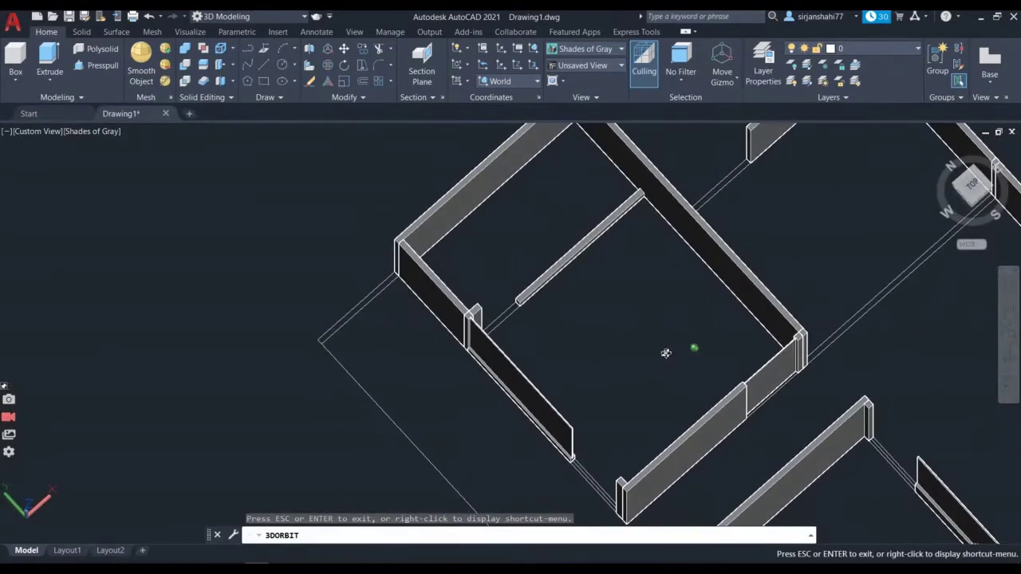
# - Draw a guide line from the beam corner to the short beam's end
pyautogui.scroll(3, 594, 190)
pyautogui.press('Escape')
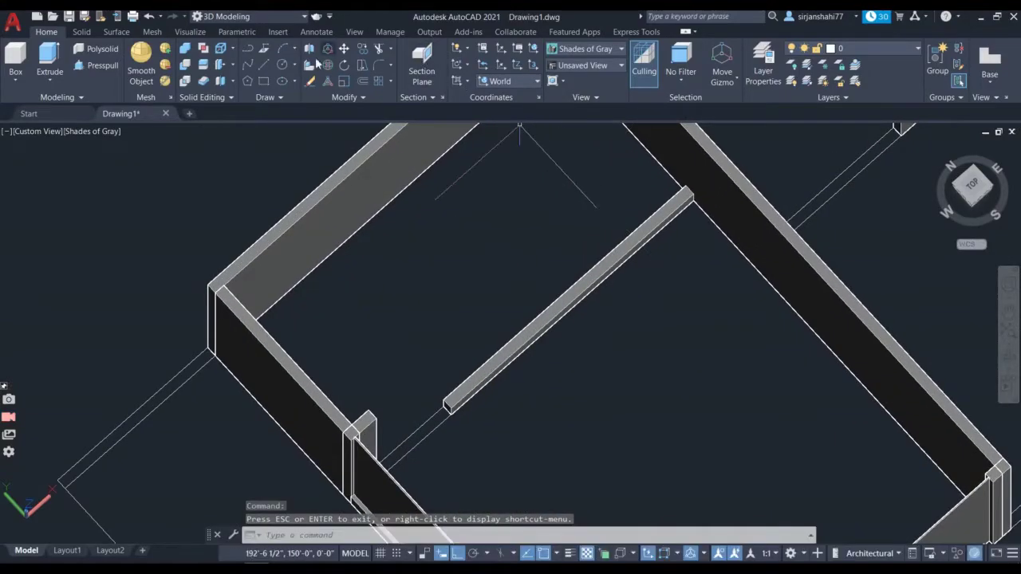
pyautogui.click(267, 66)
pyautogui.scroll(4, 684, 192)
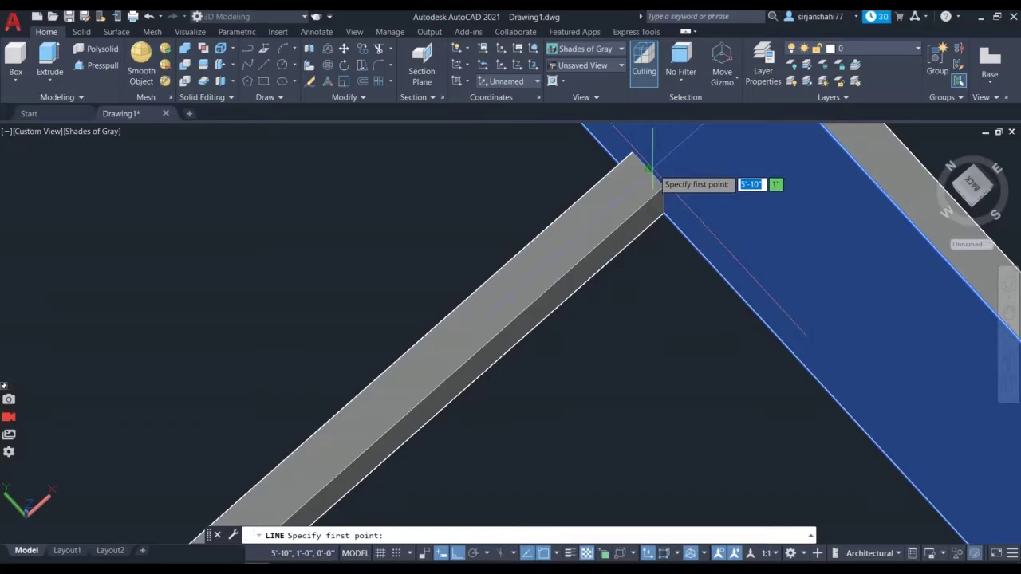
pyautogui.click(648, 168)
pyautogui.scroll(-5, 569, 212)
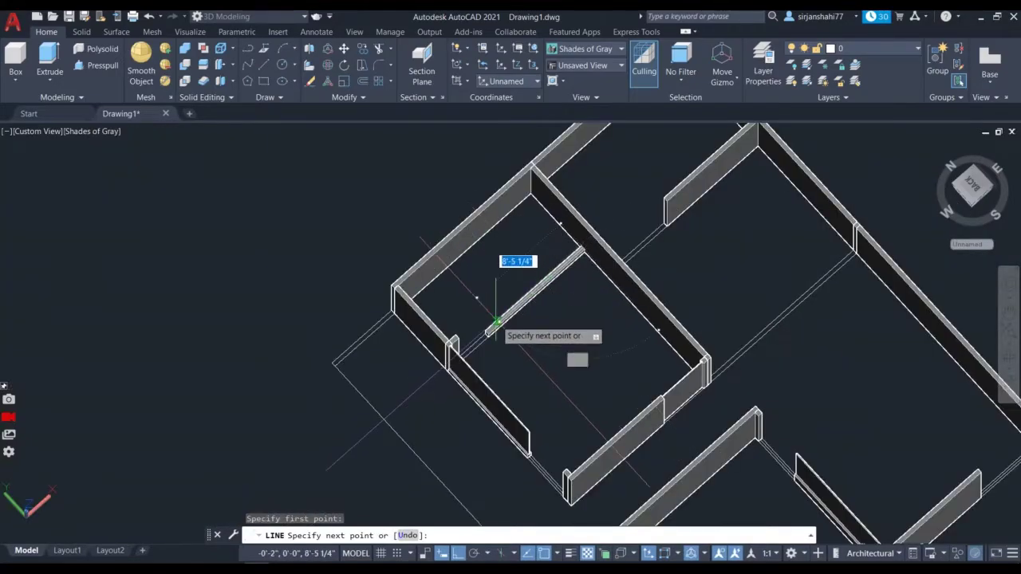
pyautogui.scroll(5, 492, 328)
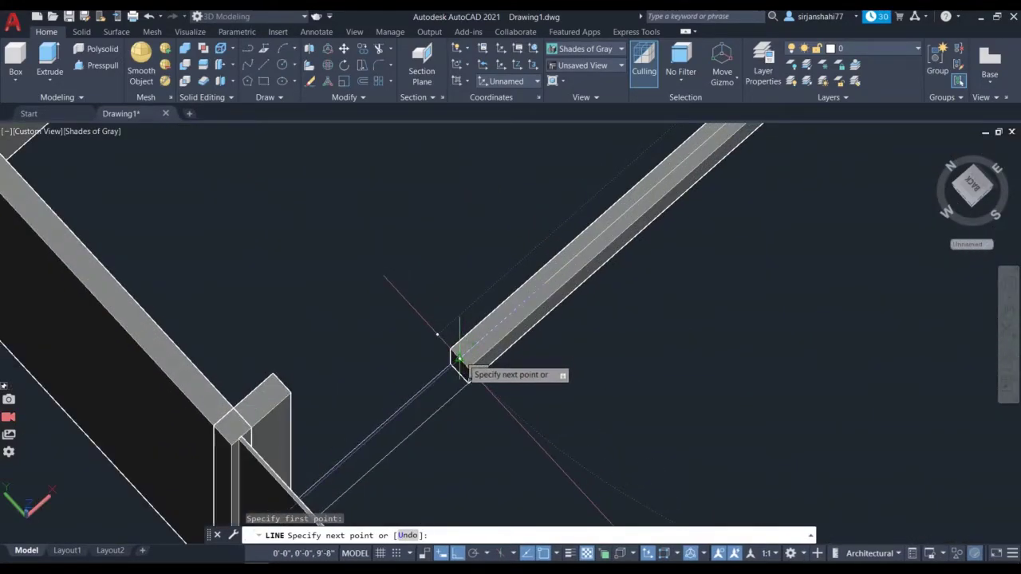
pyautogui.click(460, 357)
pyautogui.press('Return')
pyautogui.scroll(-5, 460, 357)
pyautogui.moveTo(502, 272); pyautogui.dragTo(629, 307, button='middle')
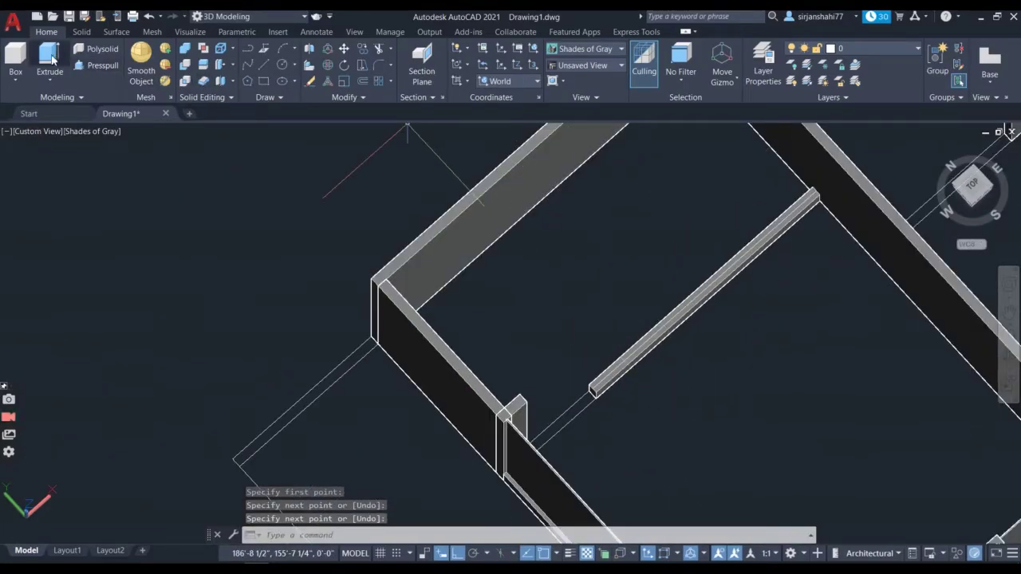
# - Start a box with its first corner at the beam end
pyautogui.click(16, 51)
pyautogui.scroll(5, 842, 203)
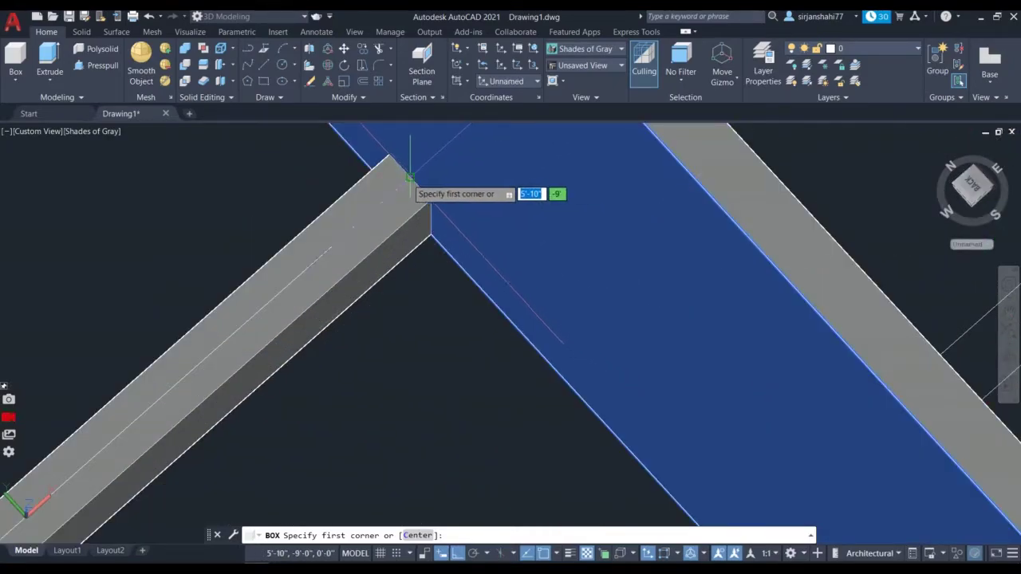
pyautogui.click(410, 177)
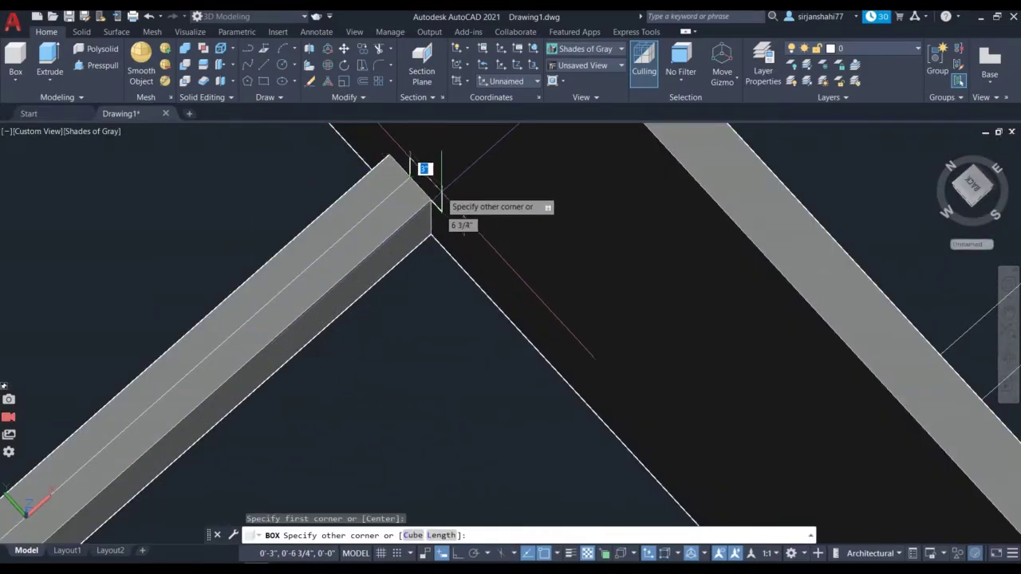
pyautogui.scroll(-5, 454, 170)
pyautogui.scroll(2, 449, 142)
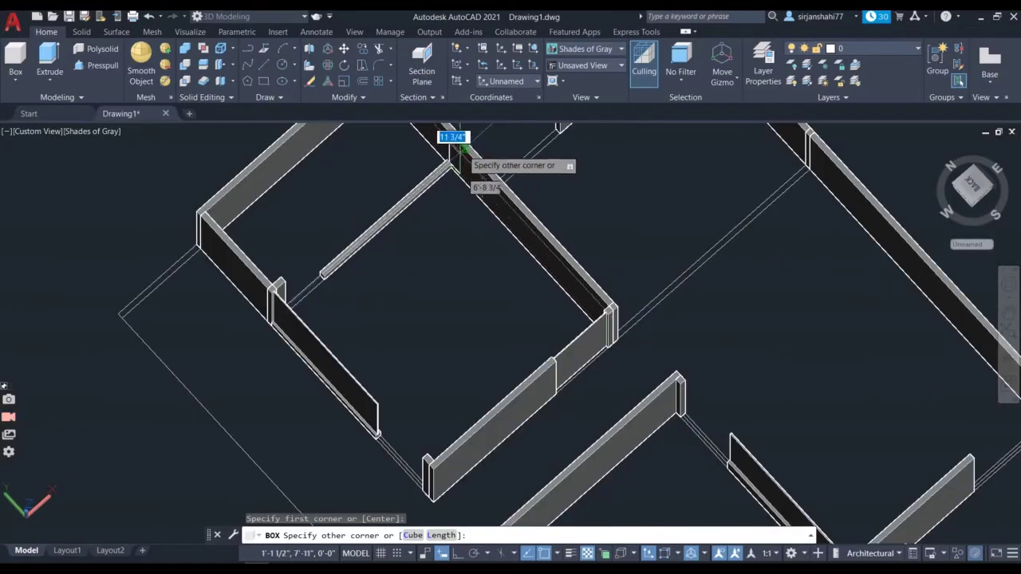
pyautogui.scroll(6, 453, 137)
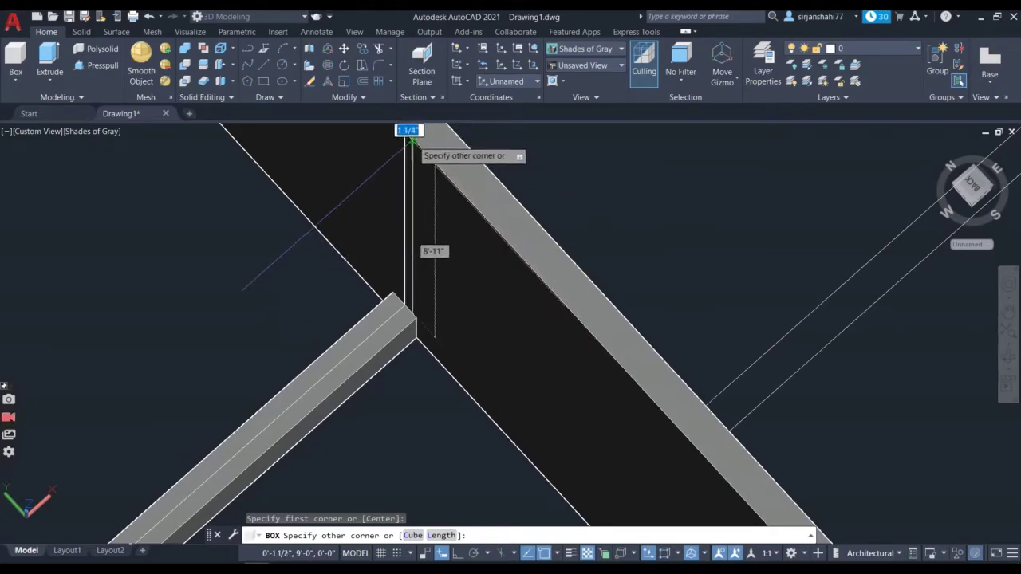
pyautogui.scroll(-2, 413, 163)
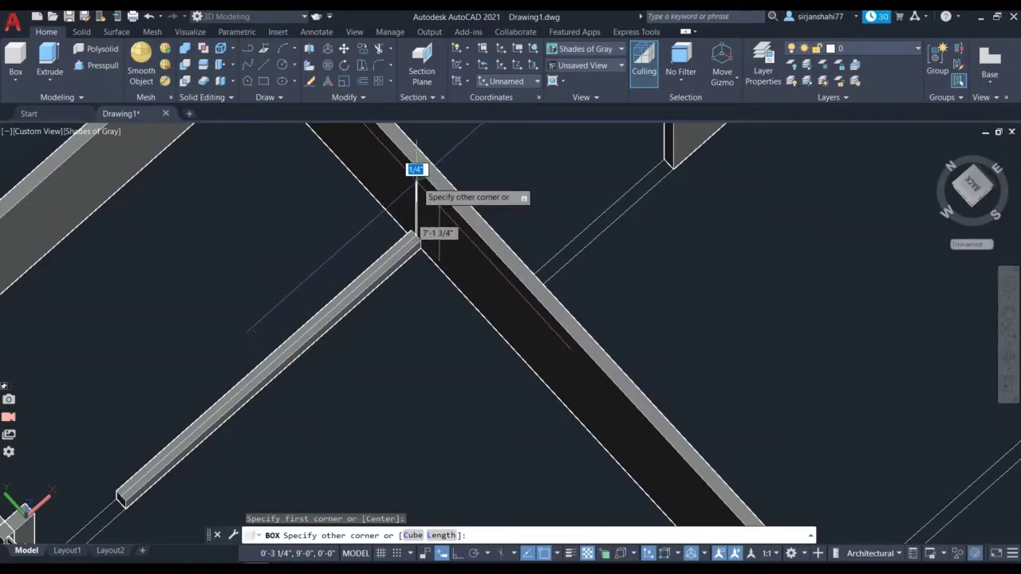
pyautogui.scroll(2, 415, 172)
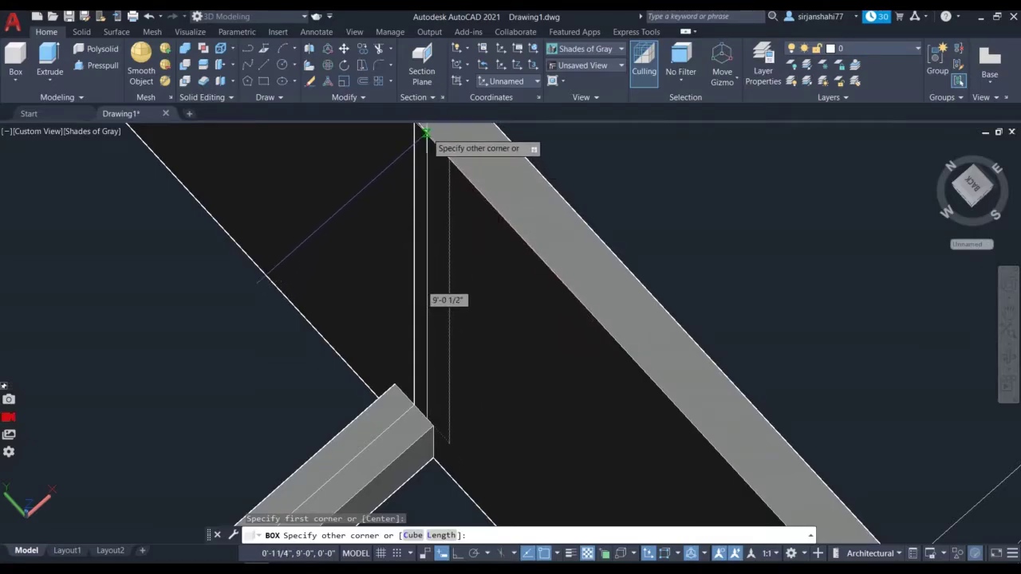
pyautogui.scroll(-8, 425, 130)
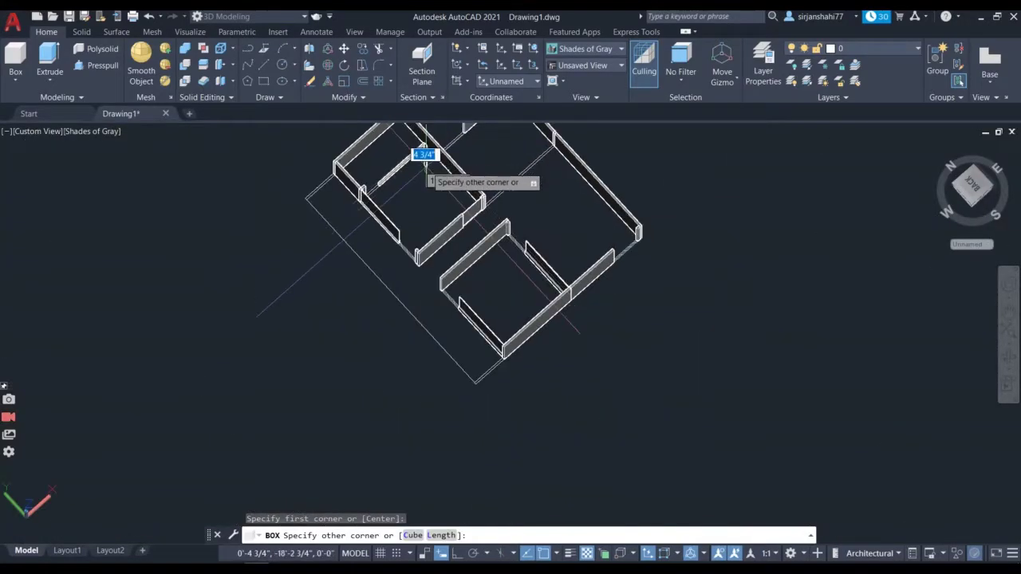
pyautogui.scroll(10, 427, 165)
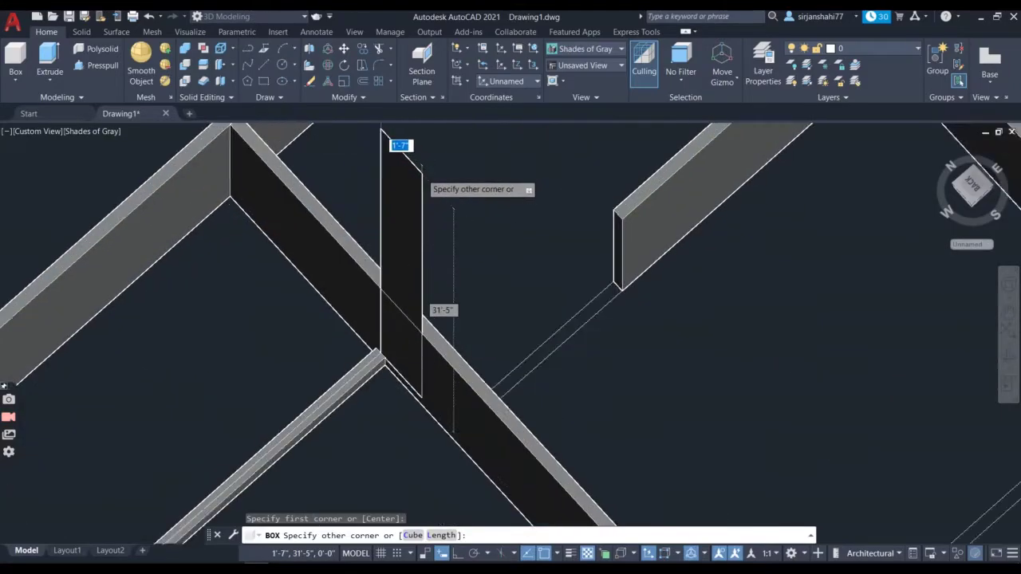
pyautogui.scroll(-5, 419, 176)
pyautogui.scroll(5, 391, 240)
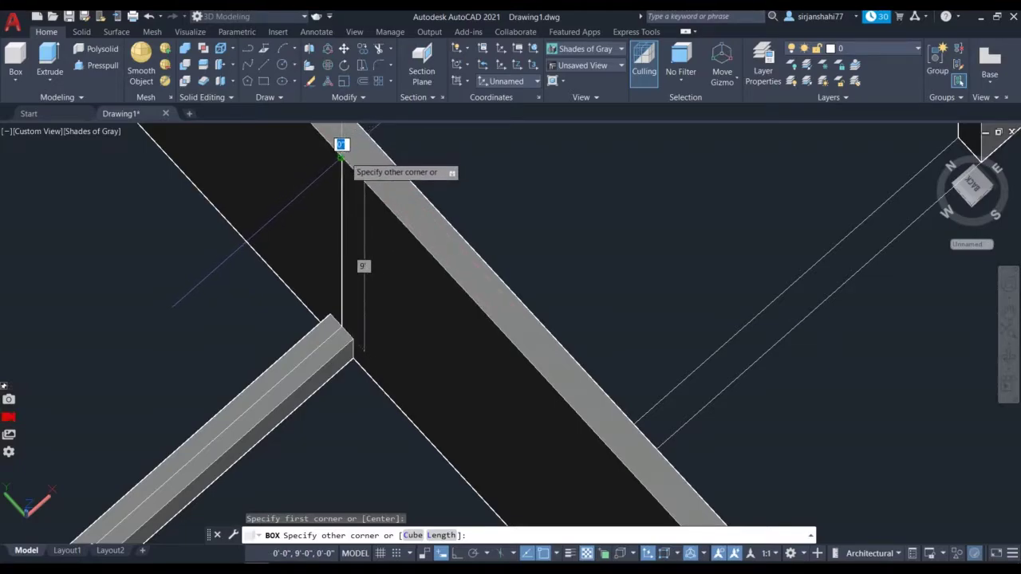
pyautogui.scroll(2, 340, 158)
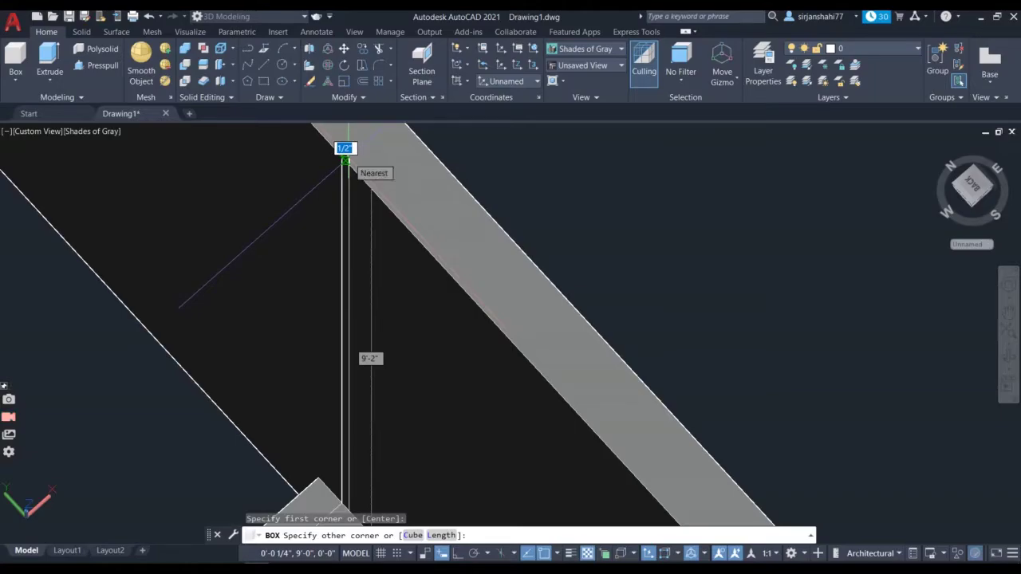
# - Set the box's opposite corner at the wall and accept the height to finish the panel
pyautogui.click(345, 160)
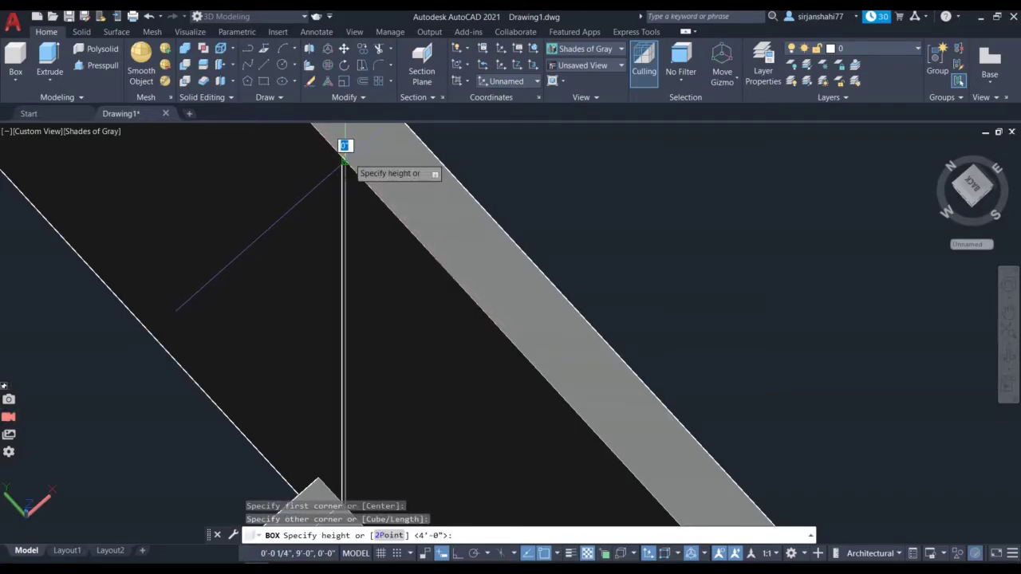
pyautogui.scroll(-4, 319, 175)
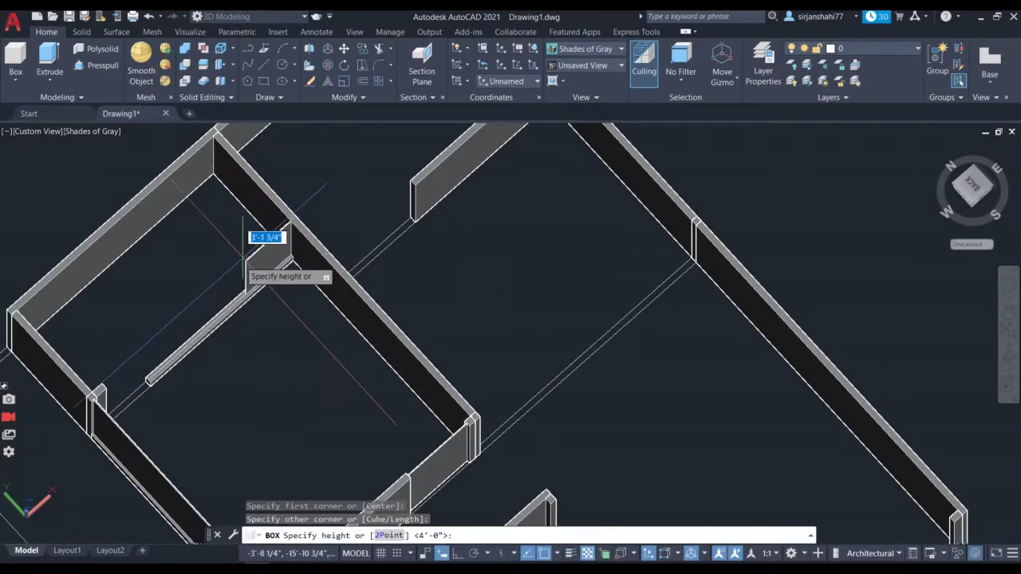
pyautogui.scroll(3, 149, 351)
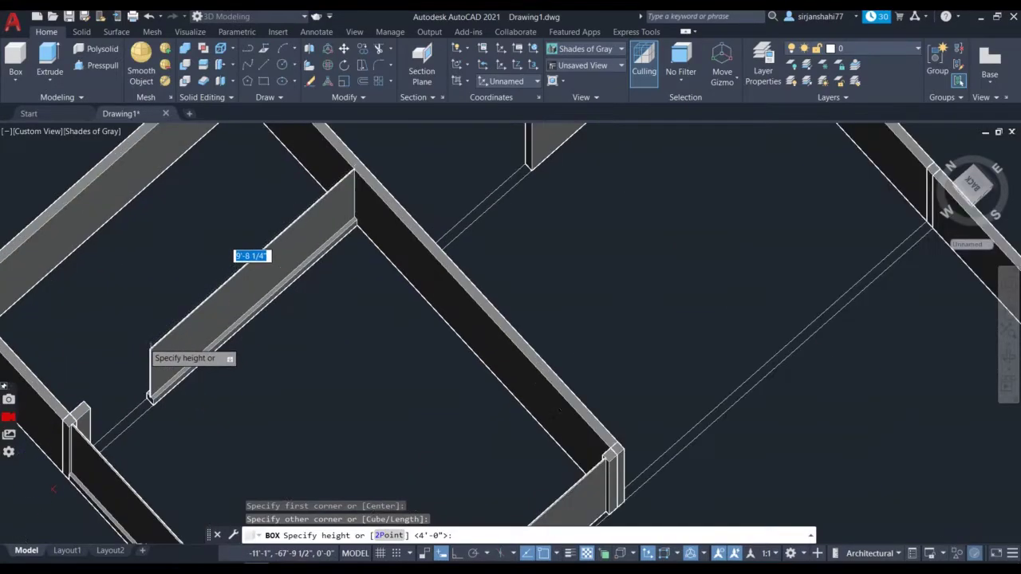
pyautogui.scroll(4, 147, 348)
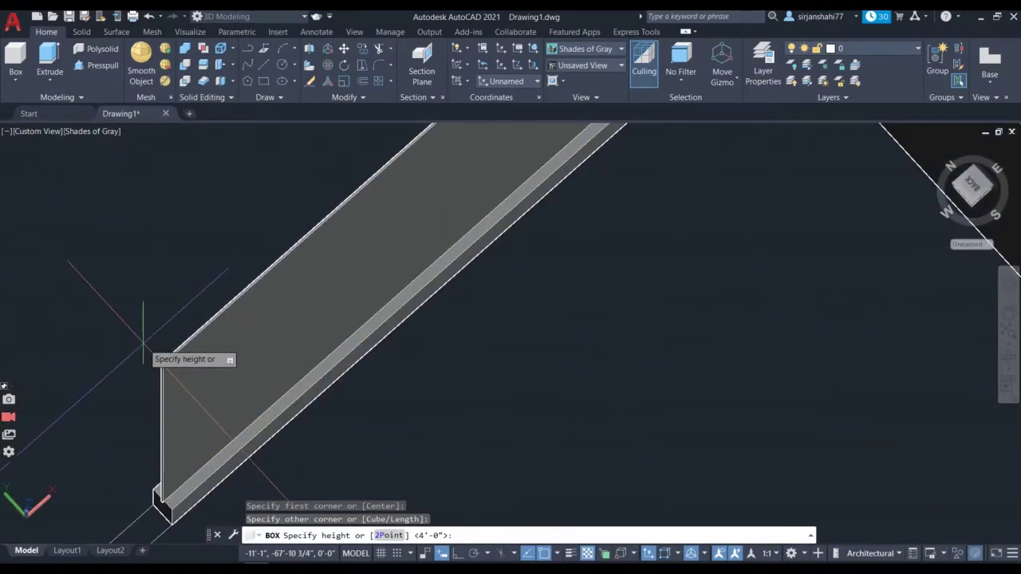
pyautogui.press('Return')
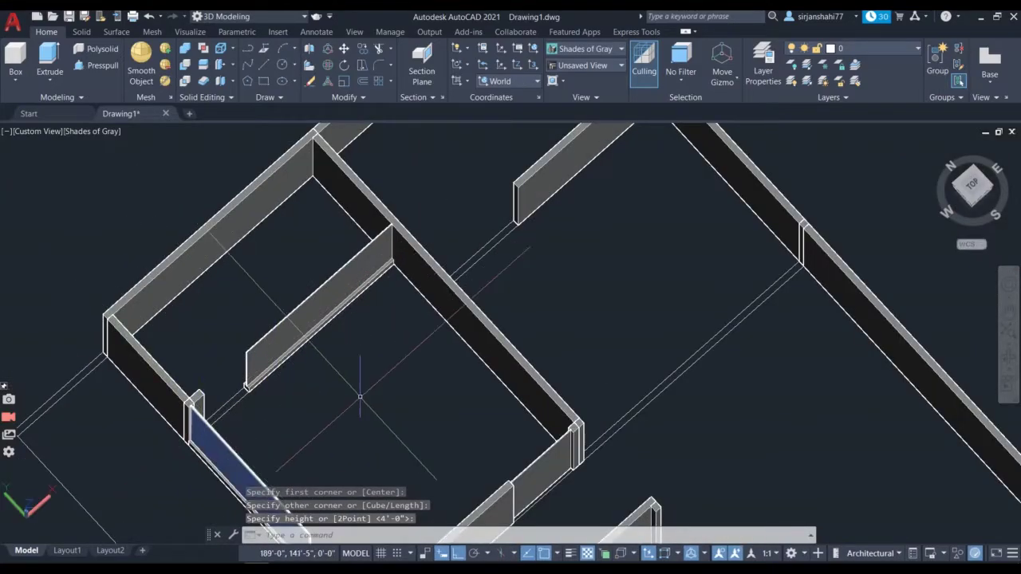
# - Orbit the model to a top-down plan view and finish the guide line
pyautogui.click(1009, 365)
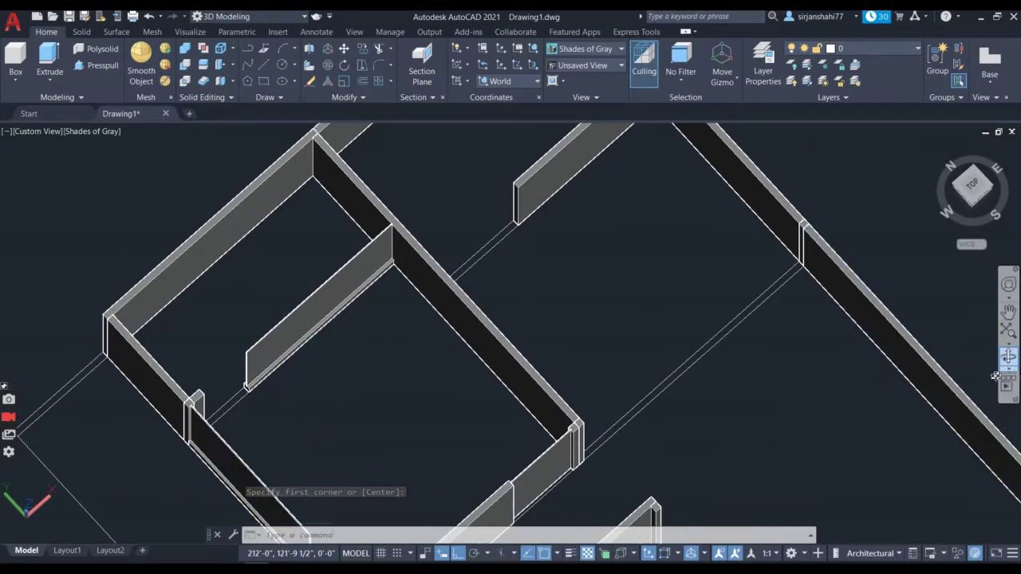
pyautogui.moveTo(718, 479); pyautogui.dragTo(693, 412)
pyautogui.moveTo(705, 402); pyautogui.dragTo(679, 464)
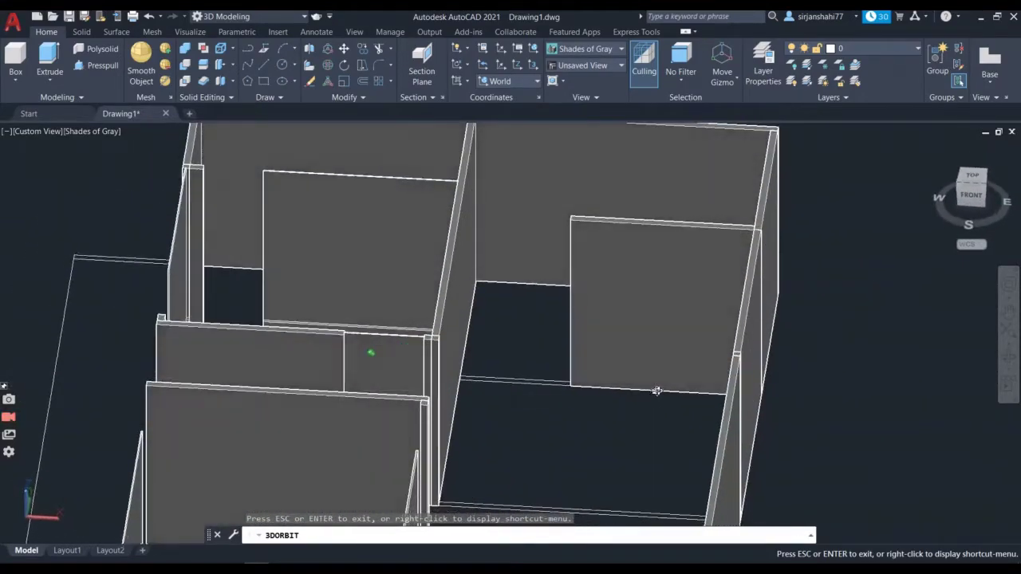
pyautogui.moveTo(657, 391); pyautogui.dragTo(221, 401)
pyautogui.scroll(4, 198, 326)
pyautogui.press('Escape')
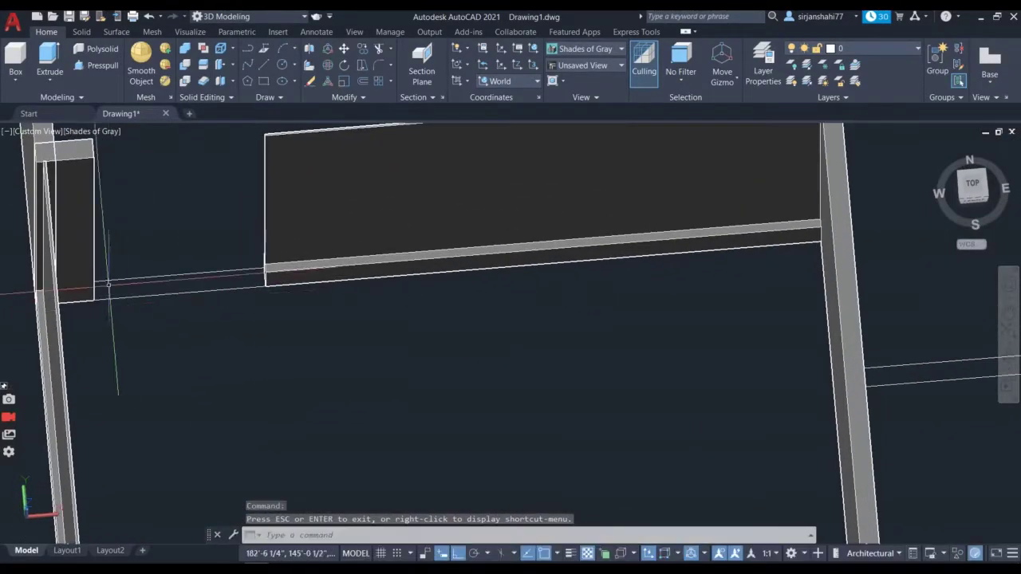
pyautogui.click(263, 65)
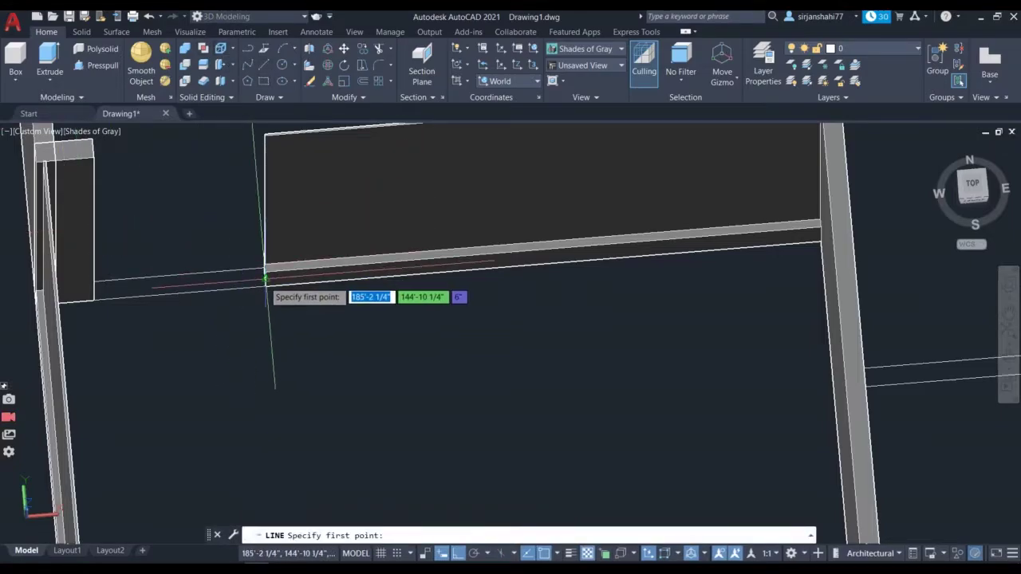
pyautogui.scroll(4, 266, 278)
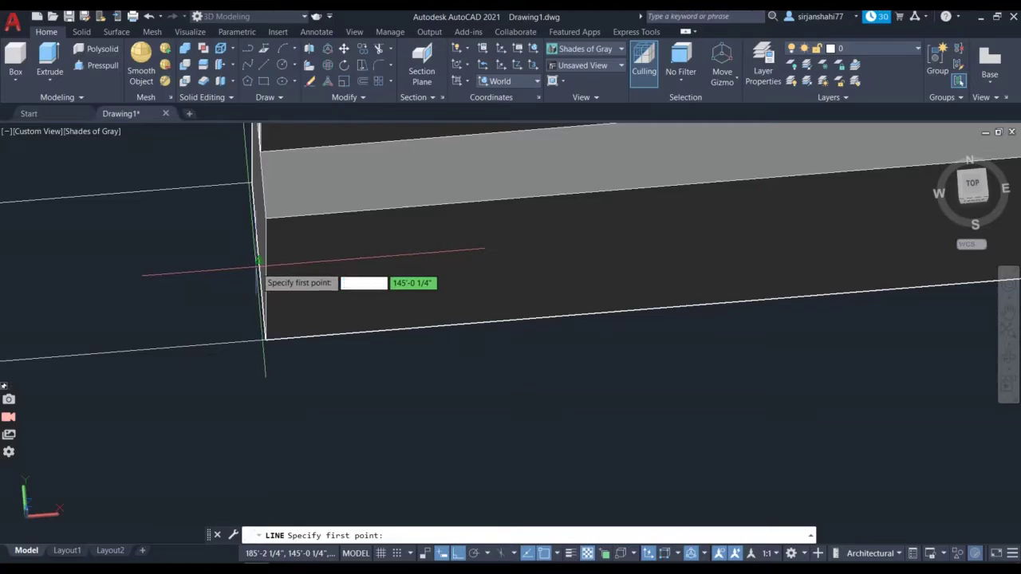
pyautogui.scroll(-3, 259, 261)
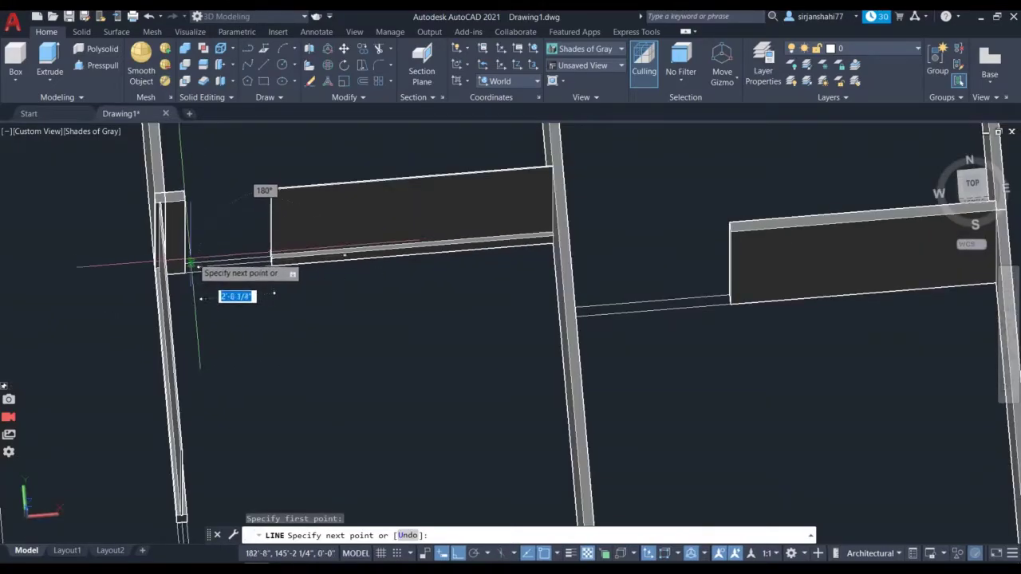
pyautogui.scroll(4, 189, 276)
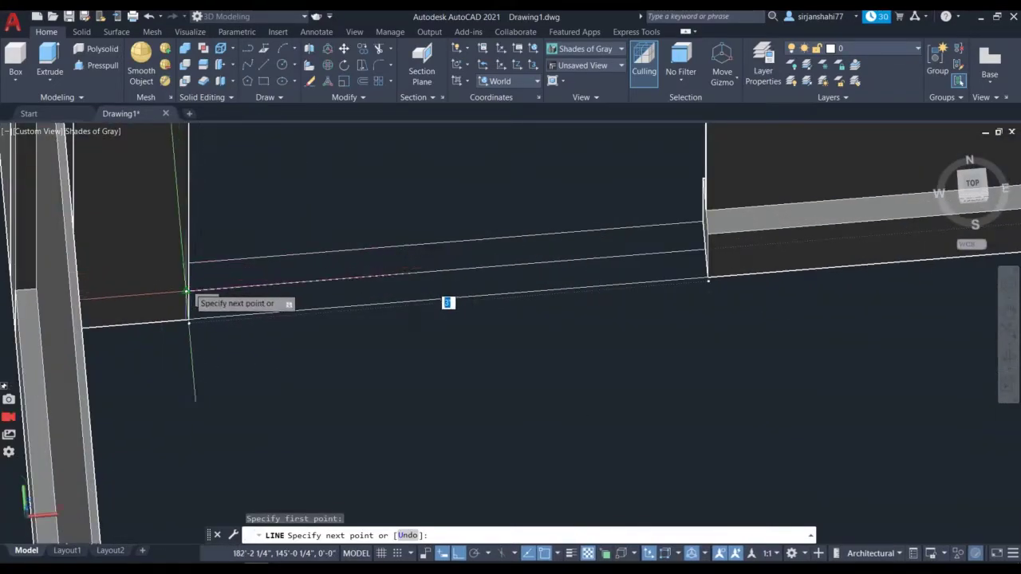
pyautogui.press('Return')
pyautogui.scroll(-5, 431, 339)
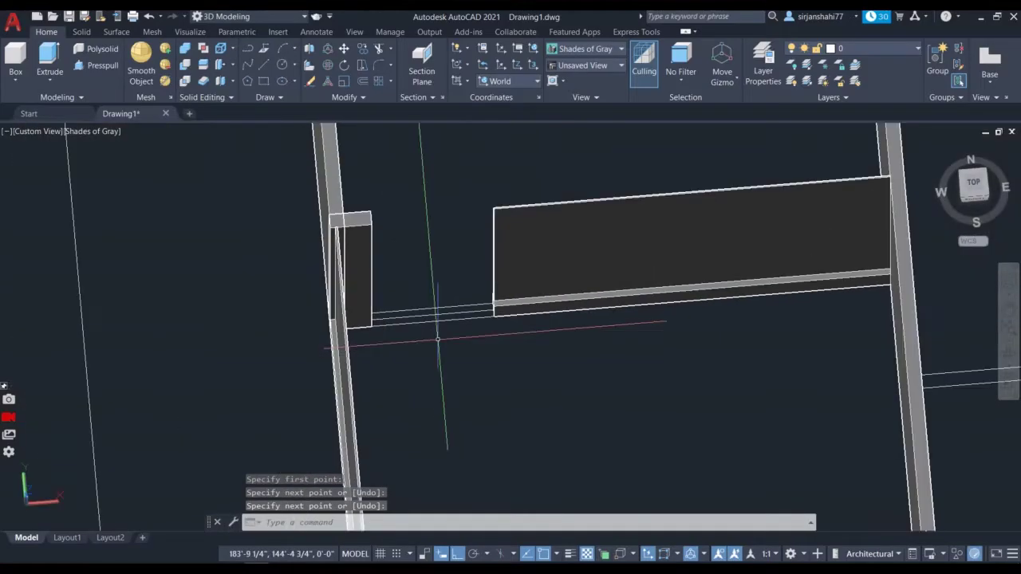
# - Draw a 10'-high box from the beam end to the wall end
pyautogui.click(15, 57)
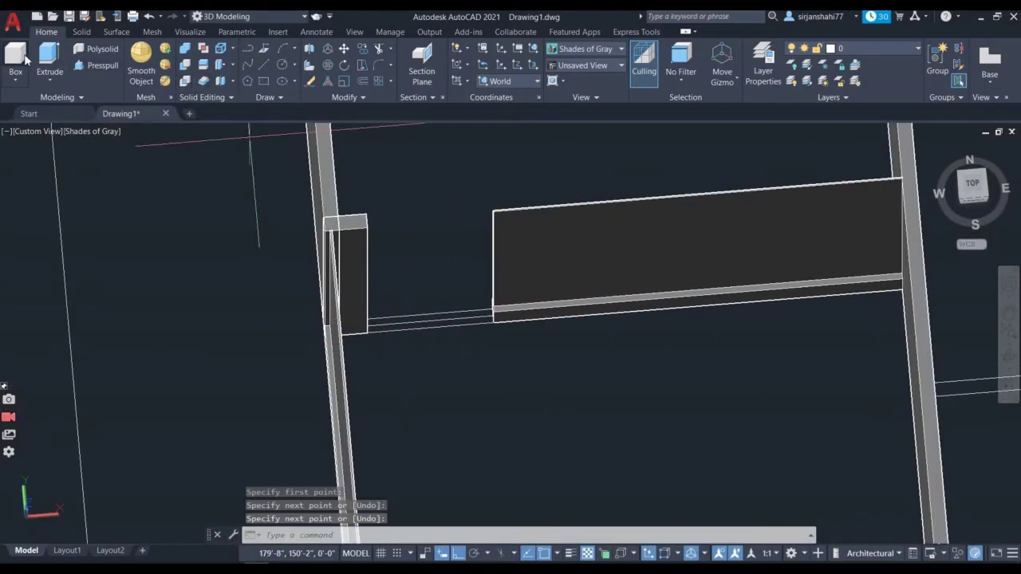
pyautogui.scroll(5, 431, 328)
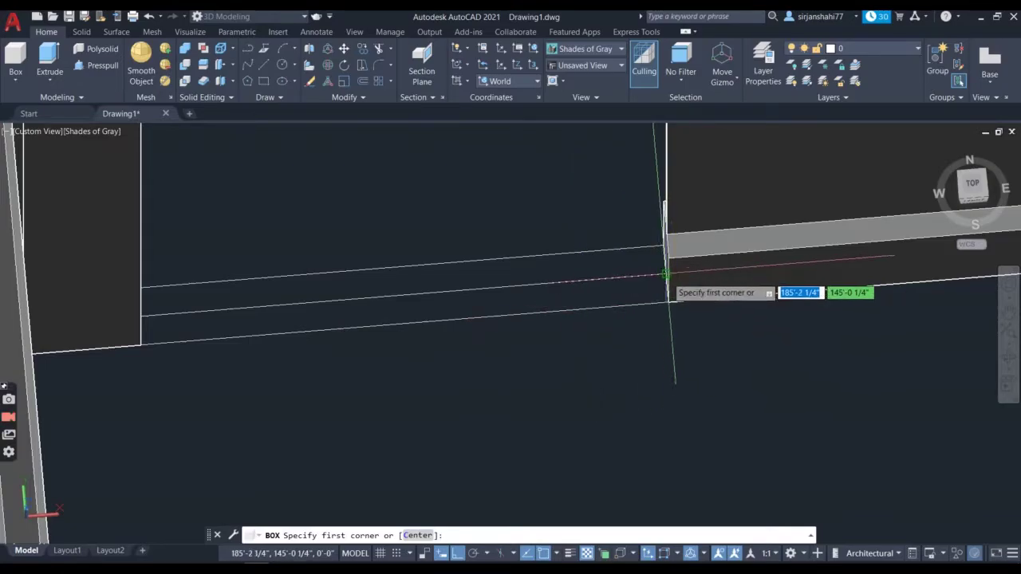
pyautogui.click(664, 275)
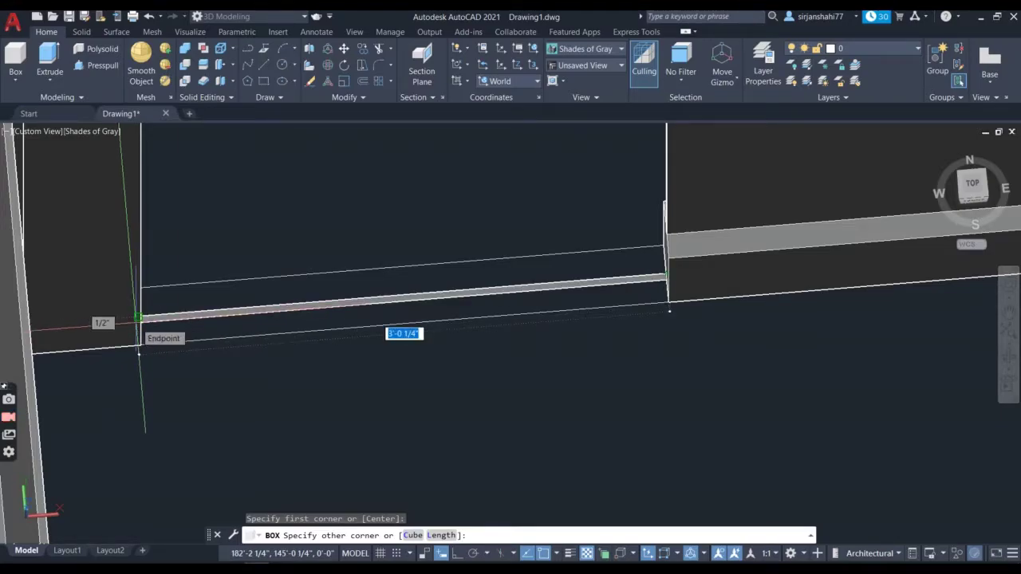
pyautogui.write('33')
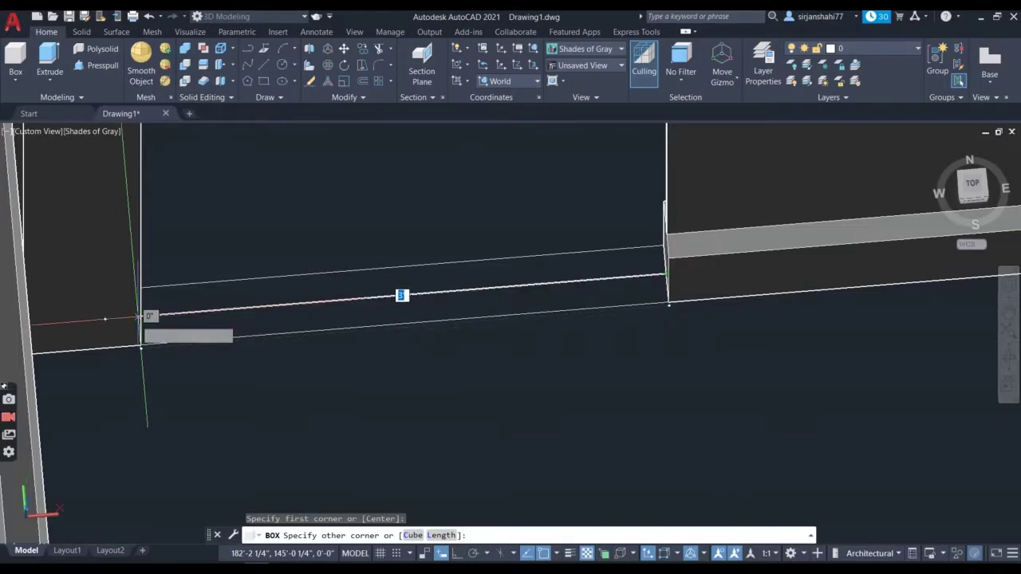
pyautogui.press('BackSpace')
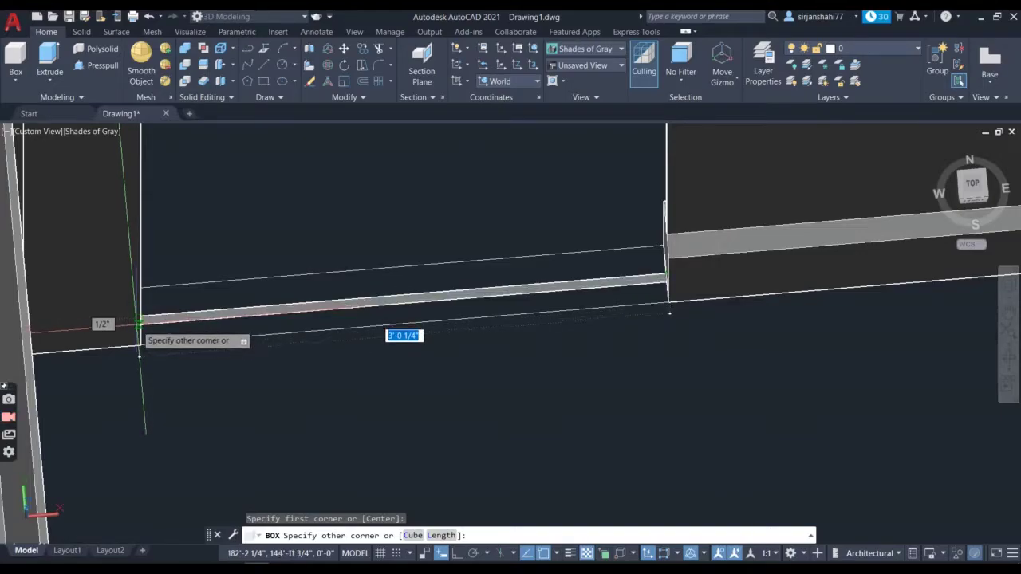
pyautogui.click(139, 325)
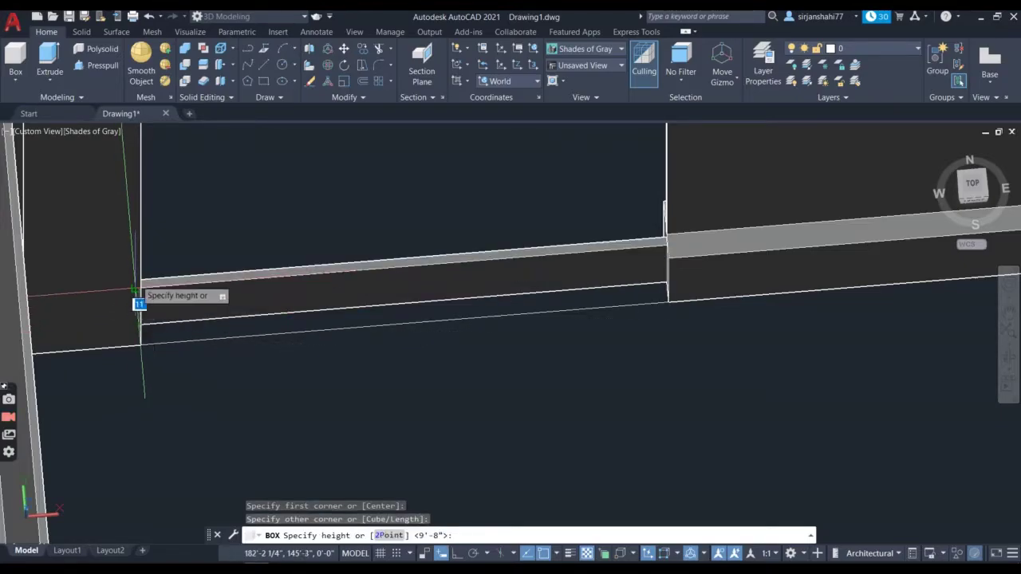
pyautogui.scroll(-4, 164, 241)
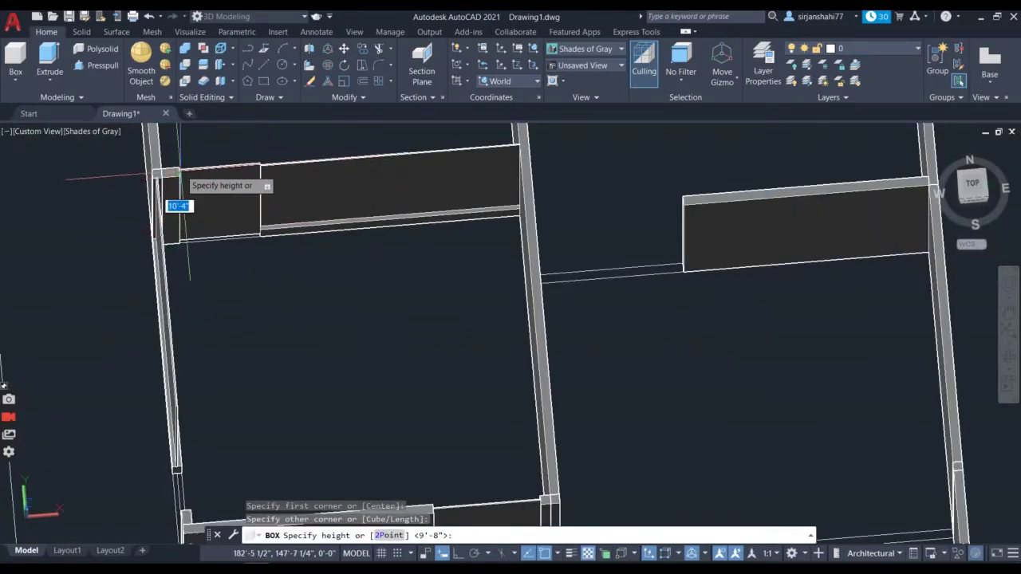
pyautogui.scroll(4, 178, 205)
pyautogui.write('10')
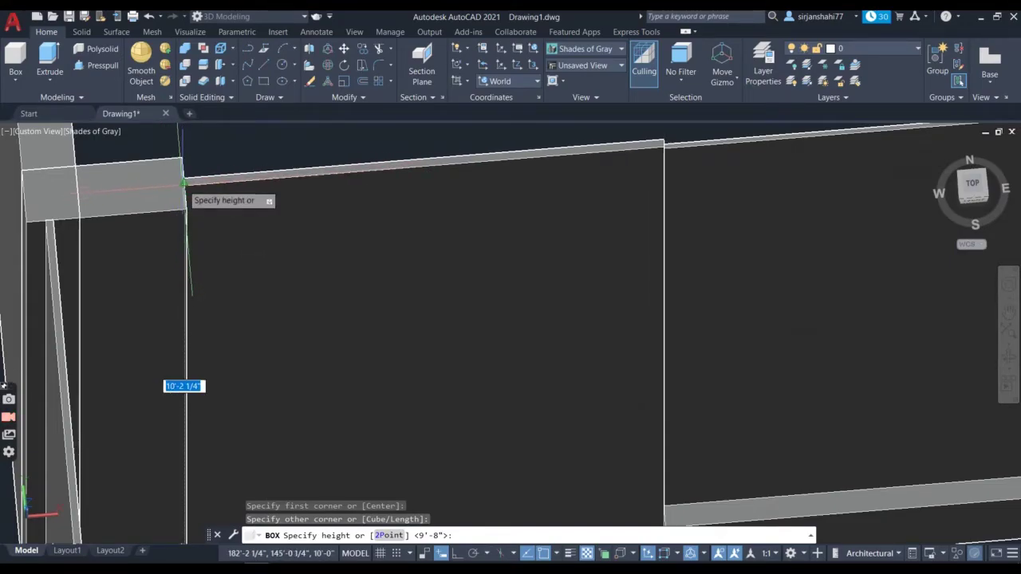
pyautogui.scroll(2, 183, 189)
pyautogui.click(184, 183)
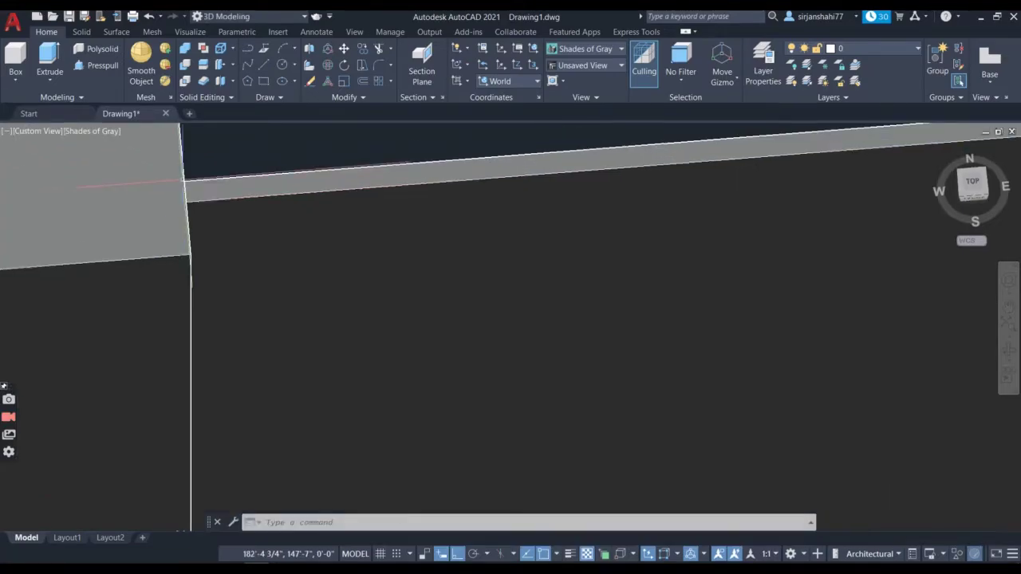
pyautogui.scroll(-3, 403, 345)
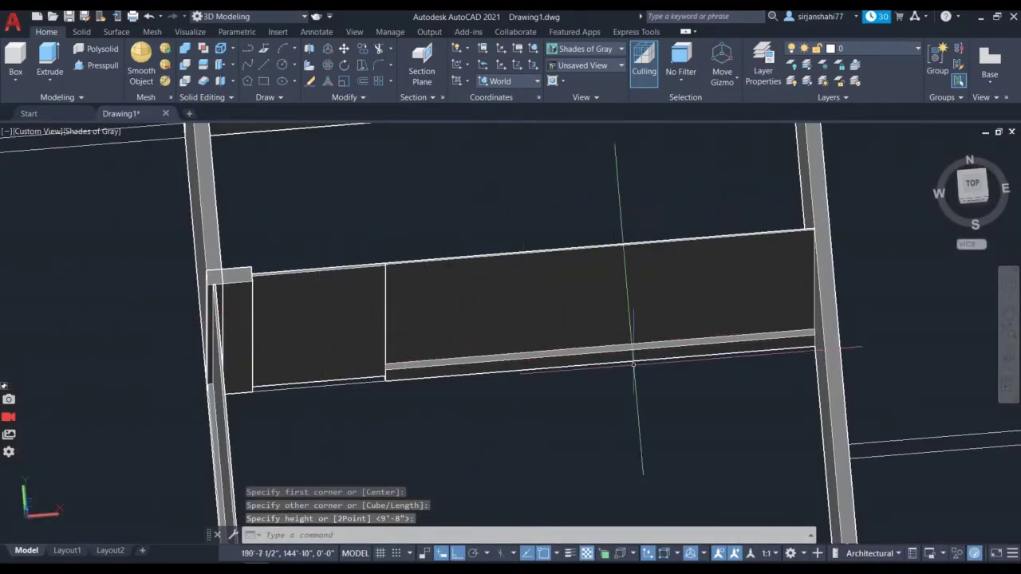
# - Orbit and zoom to a low side angle showing the walls and filled openings
pyautogui.click(1010, 358)
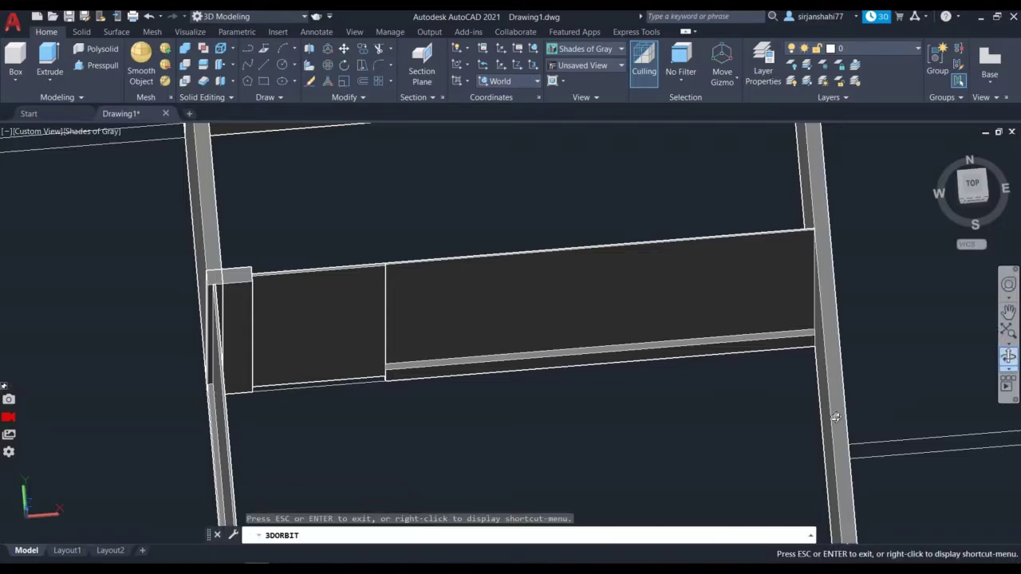
pyautogui.moveTo(836, 418); pyautogui.dragTo(600, 426)
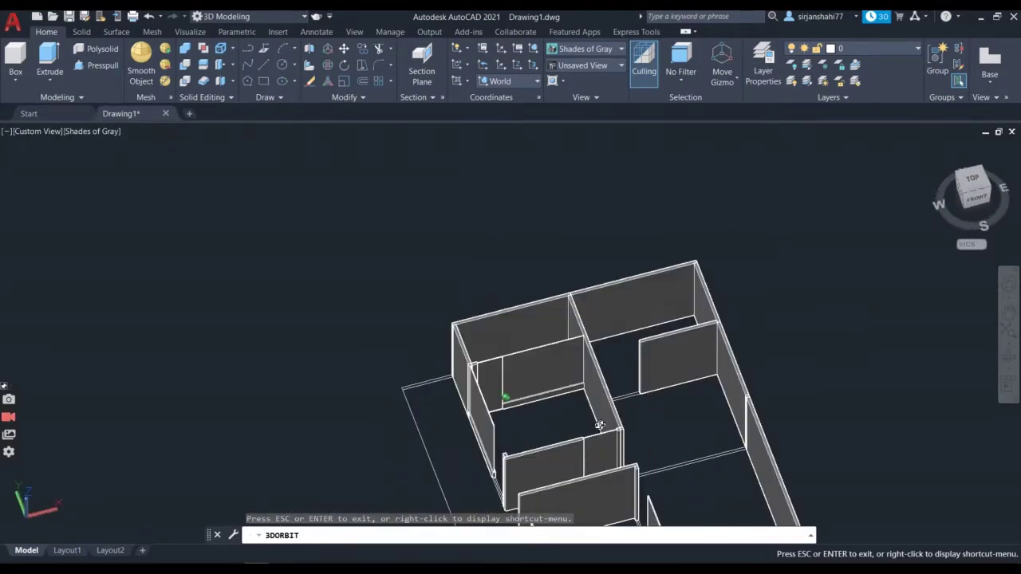
pyautogui.scroll(10, 590, 412)
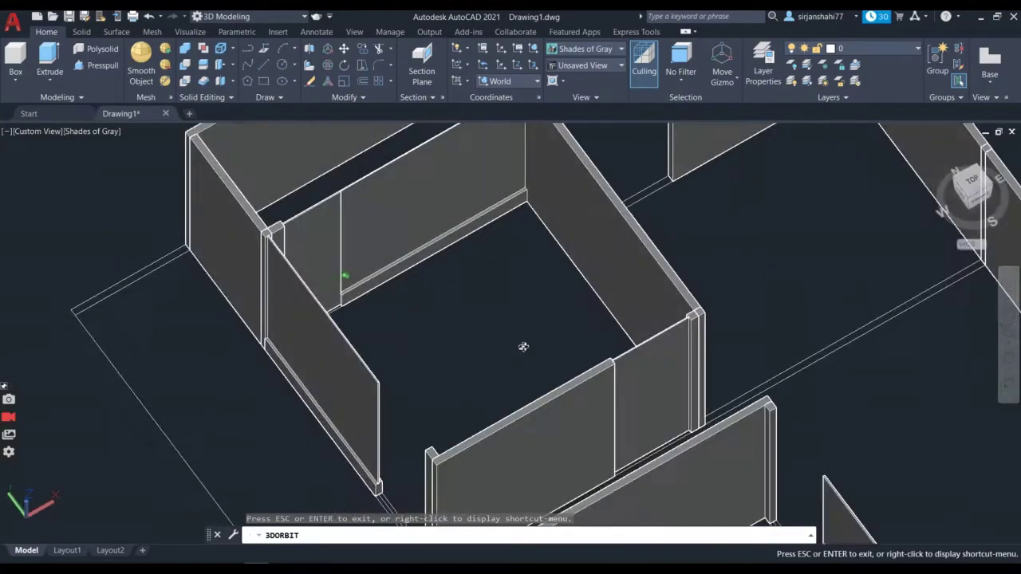
pyautogui.moveTo(523, 346); pyautogui.dragTo(611, 333)
pyautogui.scroll(-5, 601, 312)
pyautogui.scroll(2, 488, 335)
pyautogui.scroll(4, 621, 363)
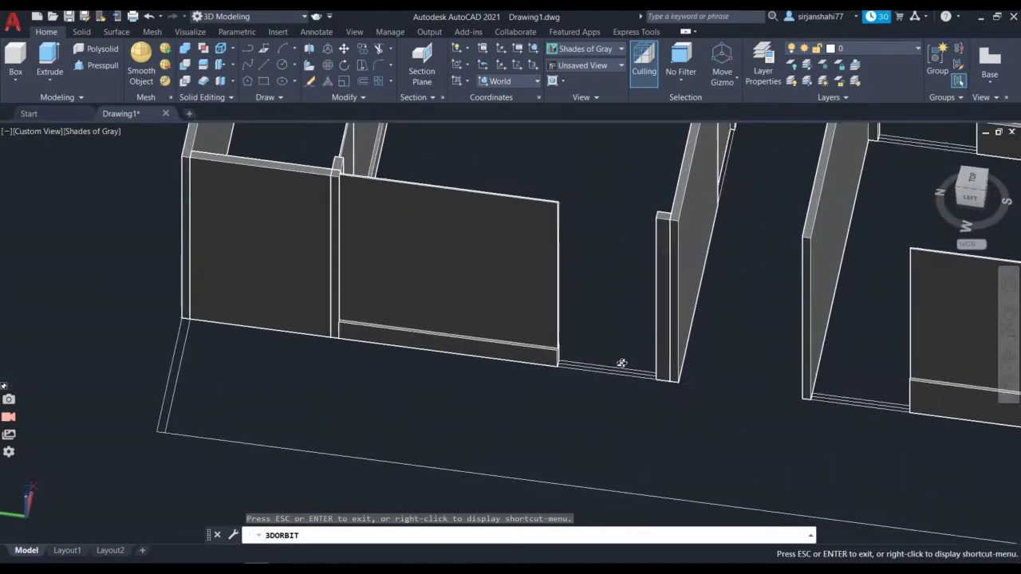
pyautogui.scroll(3, 622, 363)
# - Start another box and orbit closer to the wall corner
pyautogui.press('Escape')
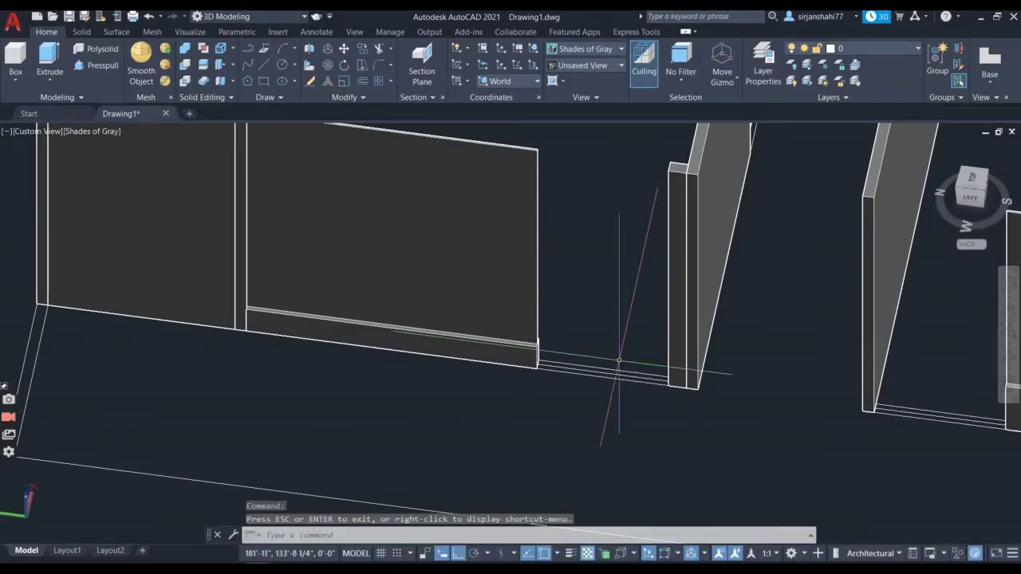
pyautogui.click(12, 60)
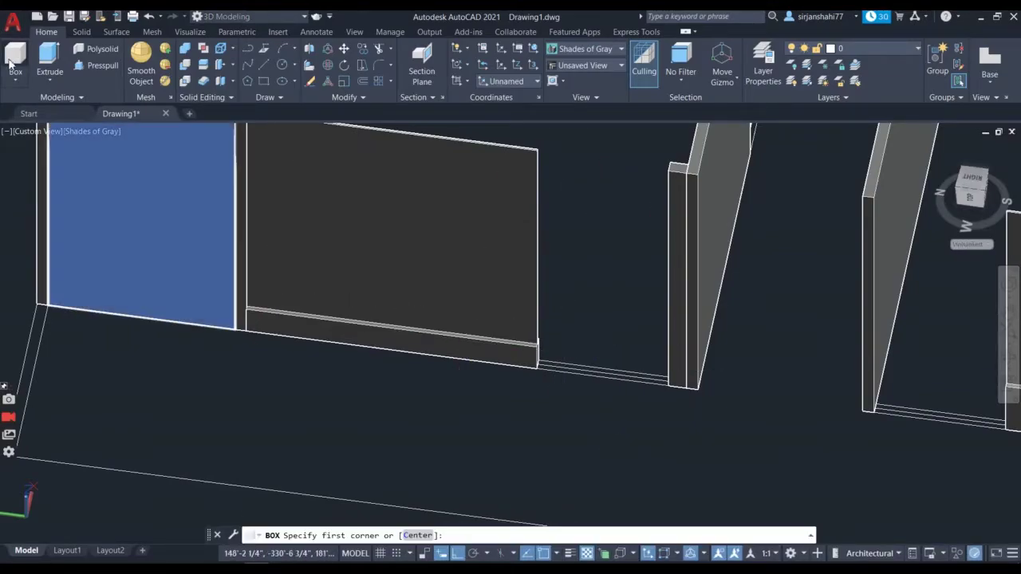
pyautogui.scroll(2, 535, 350)
pyautogui.keyDown('shift'); pyautogui.moveTo(547, 344); pyautogui.dragTo(622, 422, button='middle'); pyautogui.keyUp('shift')
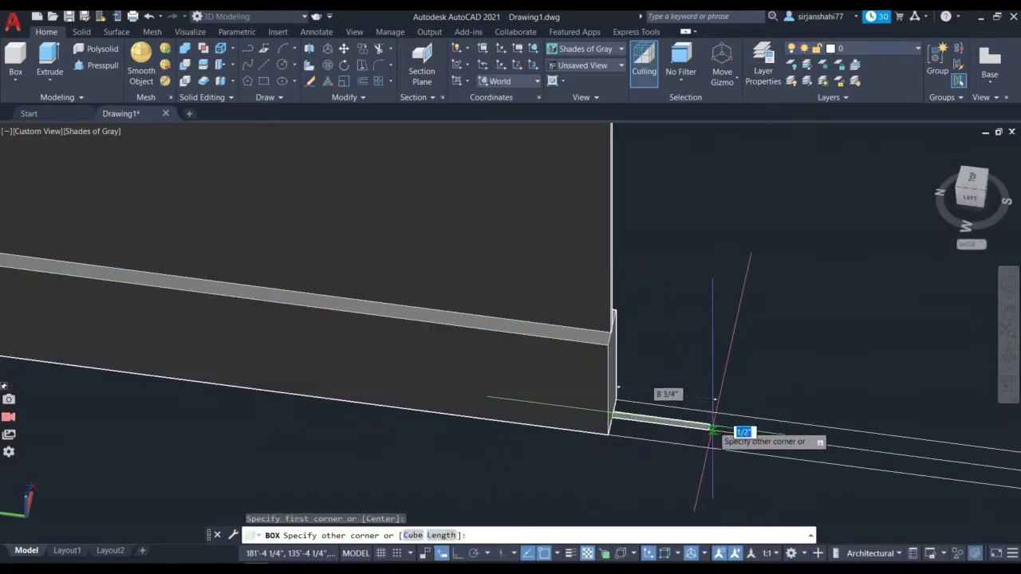
pyautogui.scroll(-3, 788, 444)
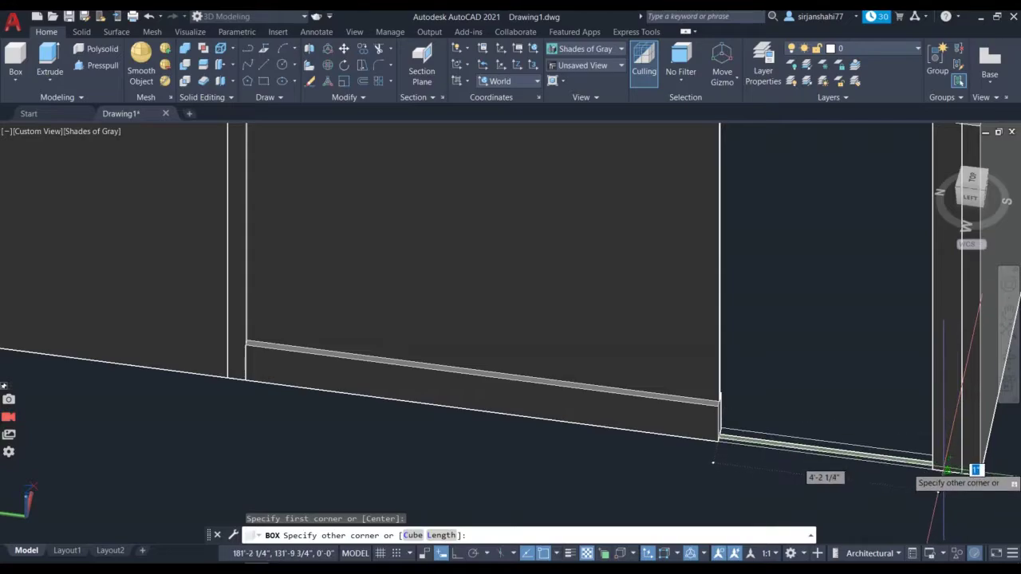
pyautogui.scroll(3, 949, 469)
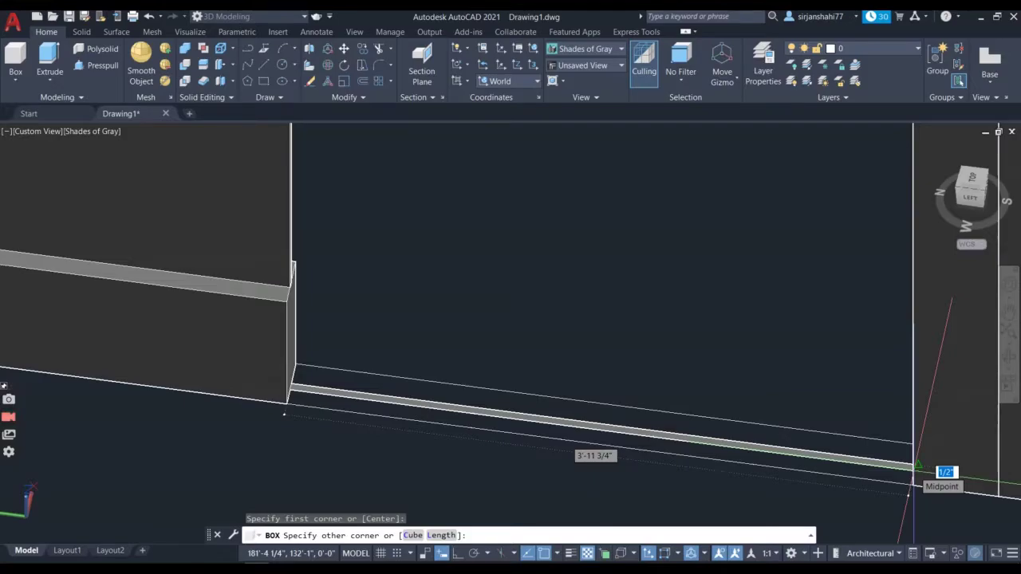
# - Snap the box's opposite corner to the wall midpoint and give it a 1/2" height
pyautogui.click(916, 469)
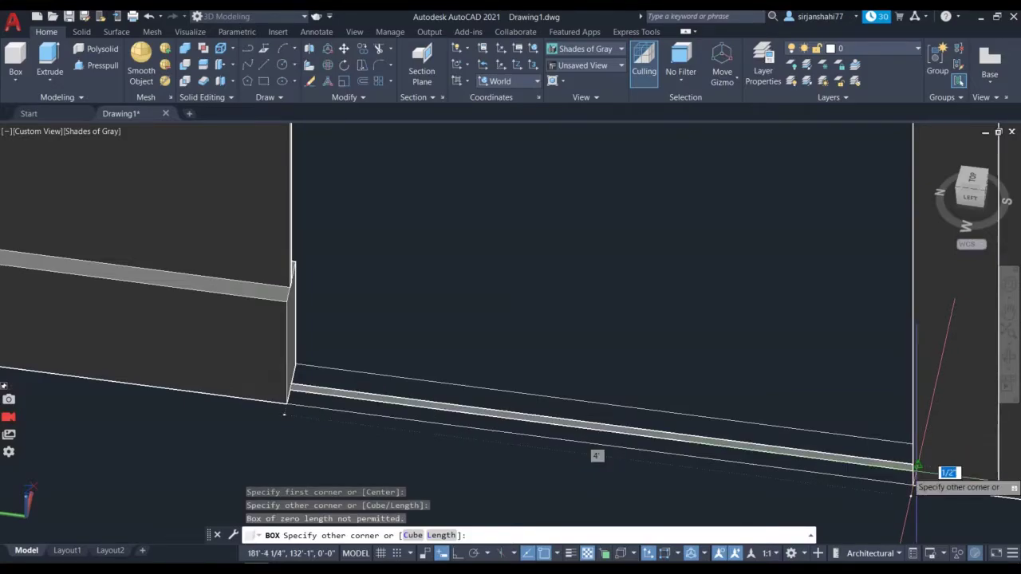
pyautogui.scroll(-3, 935, 428)
pyautogui.scroll(-2, 929, 316)
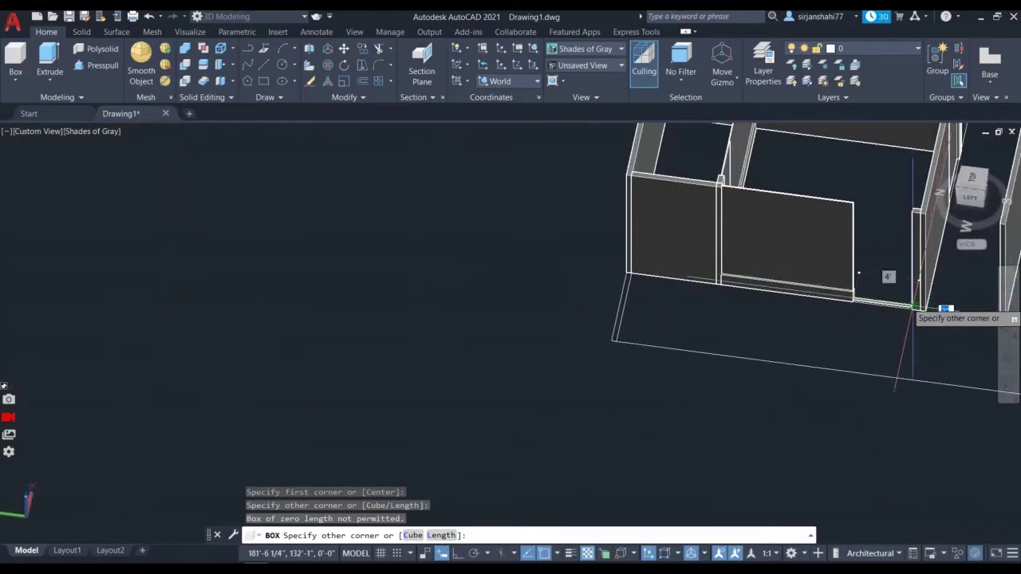
pyautogui.scroll(2, 915, 306)
pyautogui.scroll(3, 914, 306)
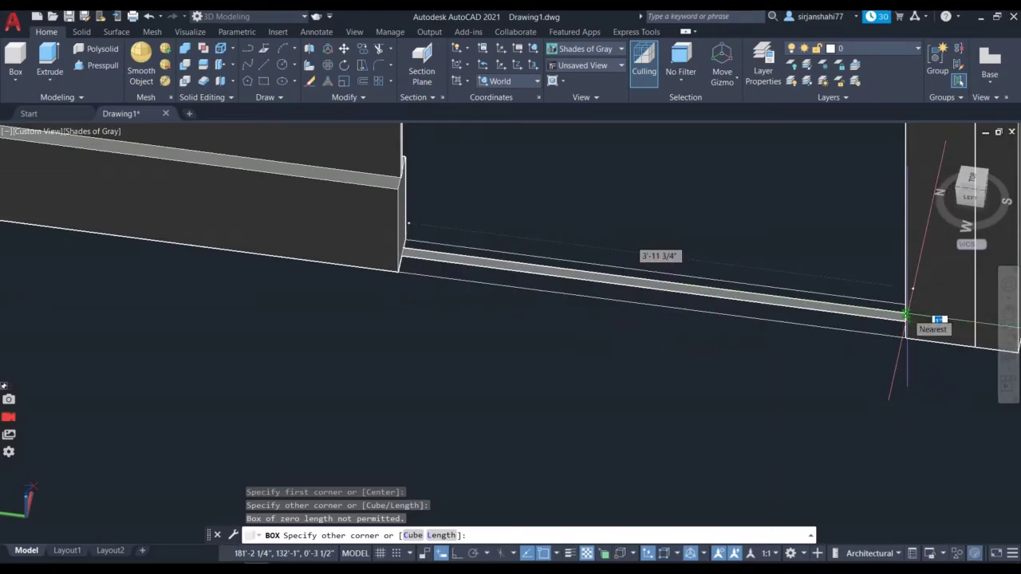
pyautogui.scroll(3, 906, 315)
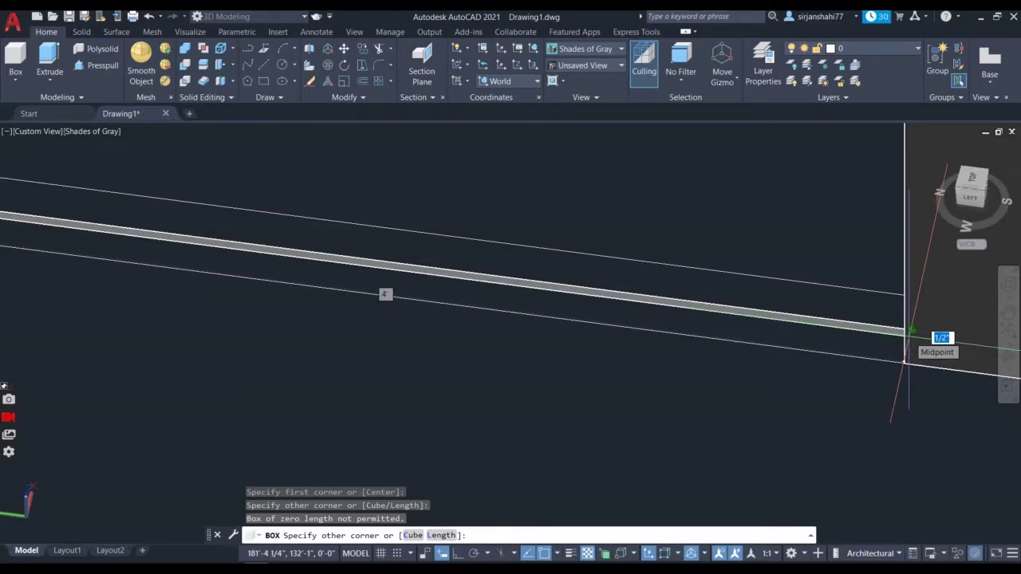
pyautogui.click(910, 332)
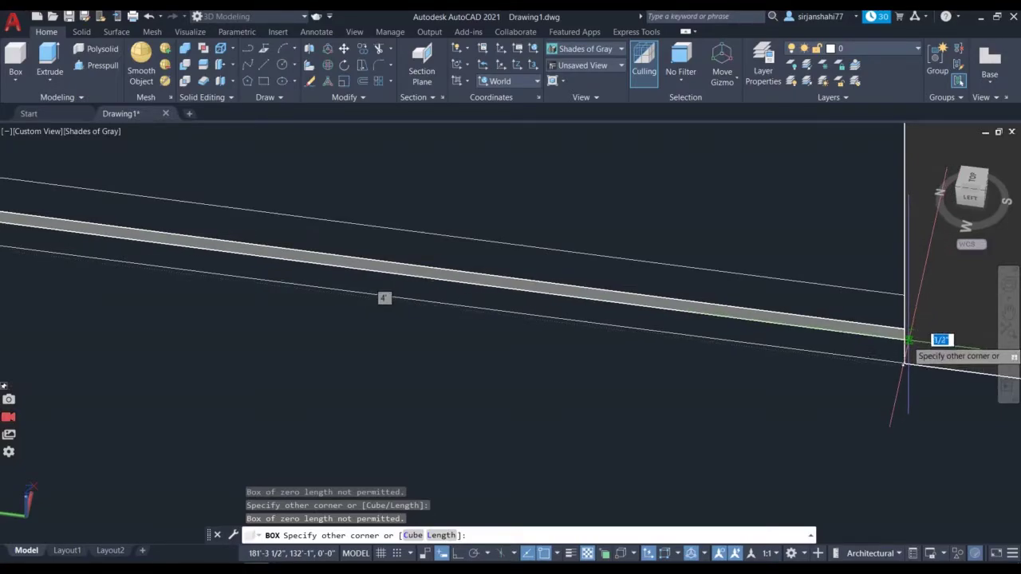
pyautogui.click(910, 341)
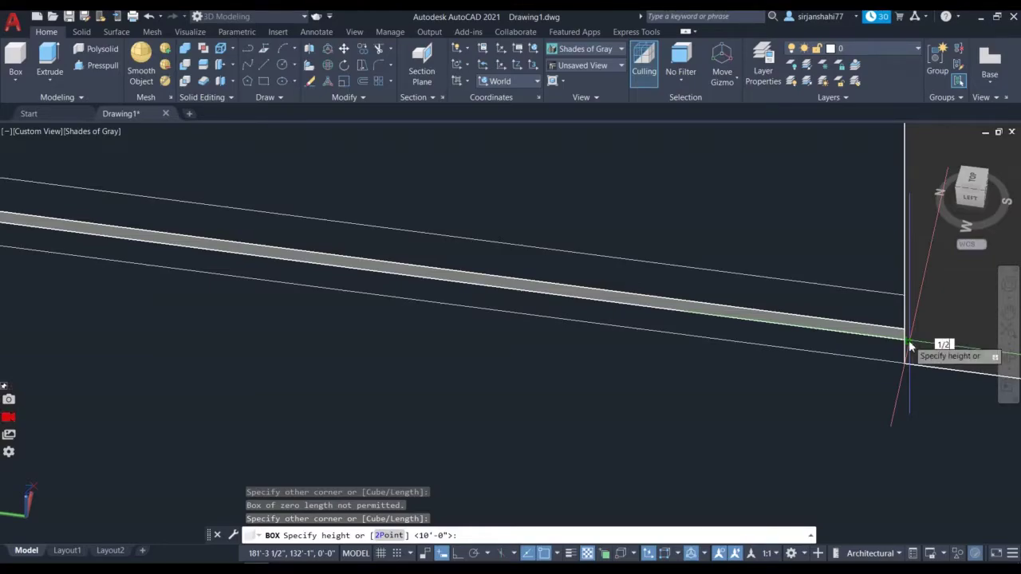
pyautogui.press('Return')
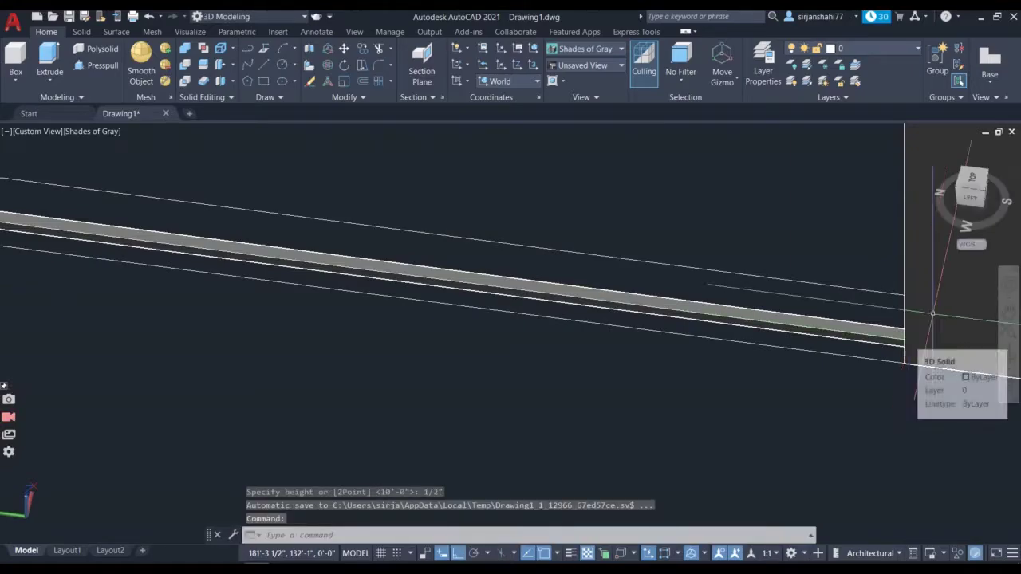
# - Press-pull the thin strip at the wall base up to wall height to fill the opening
pyautogui.scroll(3, 809, 323)
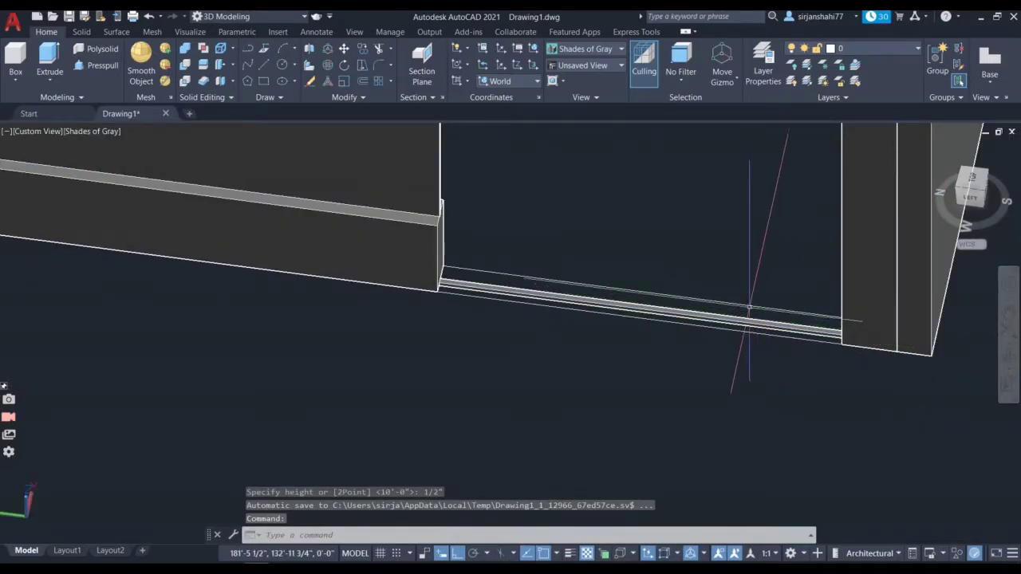
pyautogui.scroll(-3, 750, 311)
pyautogui.scroll(-2, 744, 300)
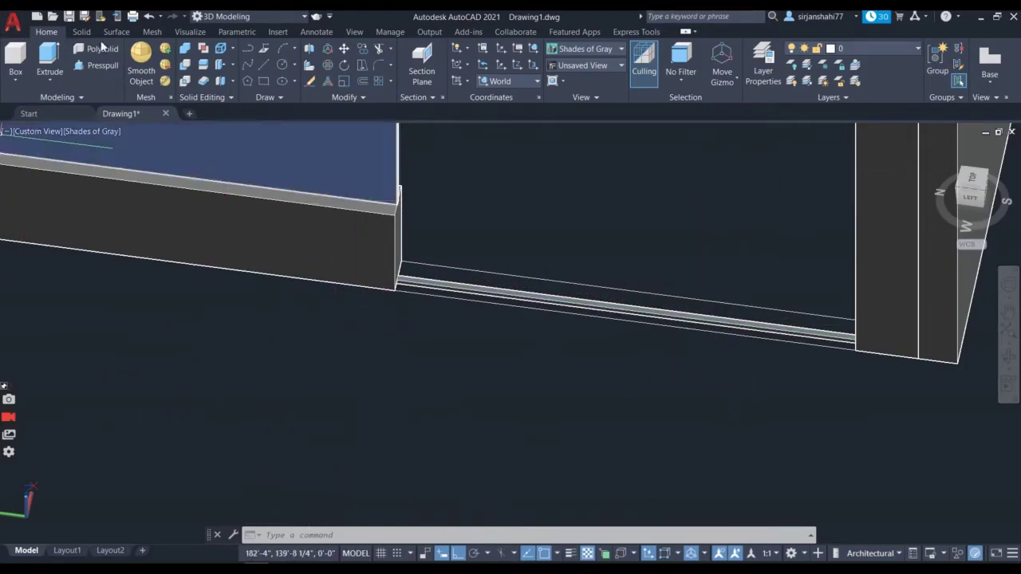
pyautogui.click(103, 65)
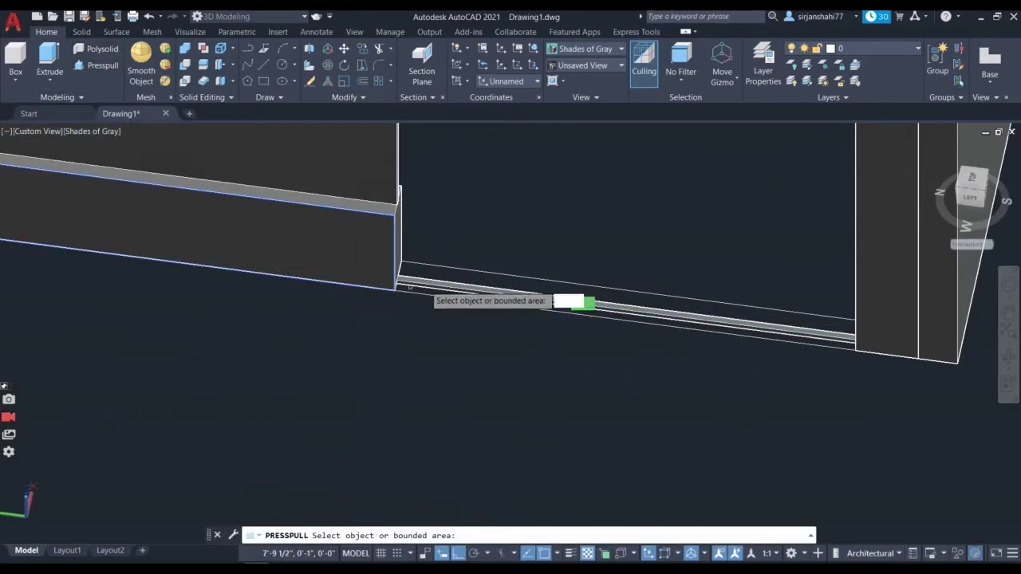
pyautogui.scroll(2, 439, 279)
pyautogui.scroll(-4, 821, 297)
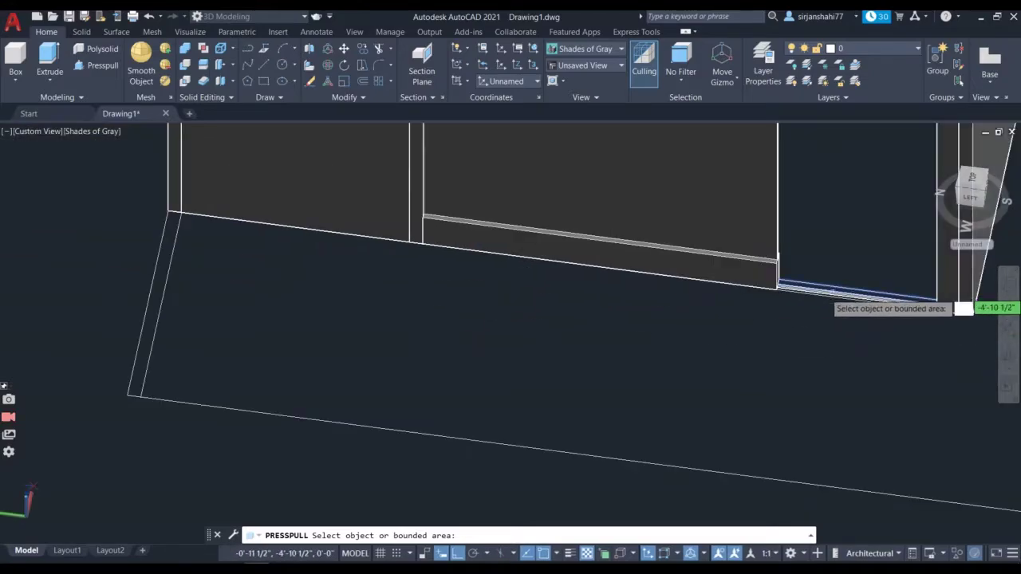
pyautogui.scroll(-4, 922, 311)
pyautogui.scroll(4, 905, 315)
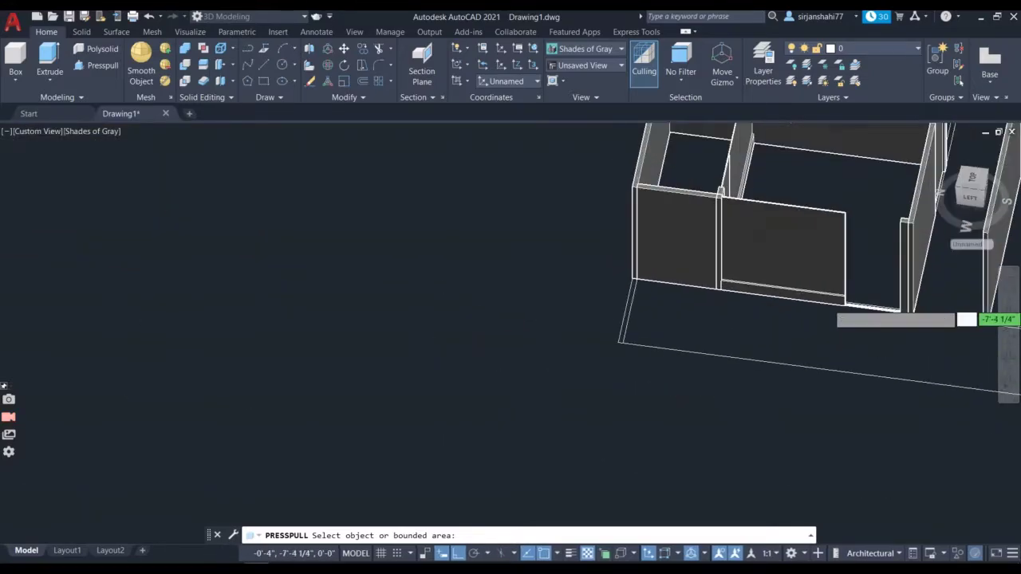
pyautogui.scroll(2, 899, 314)
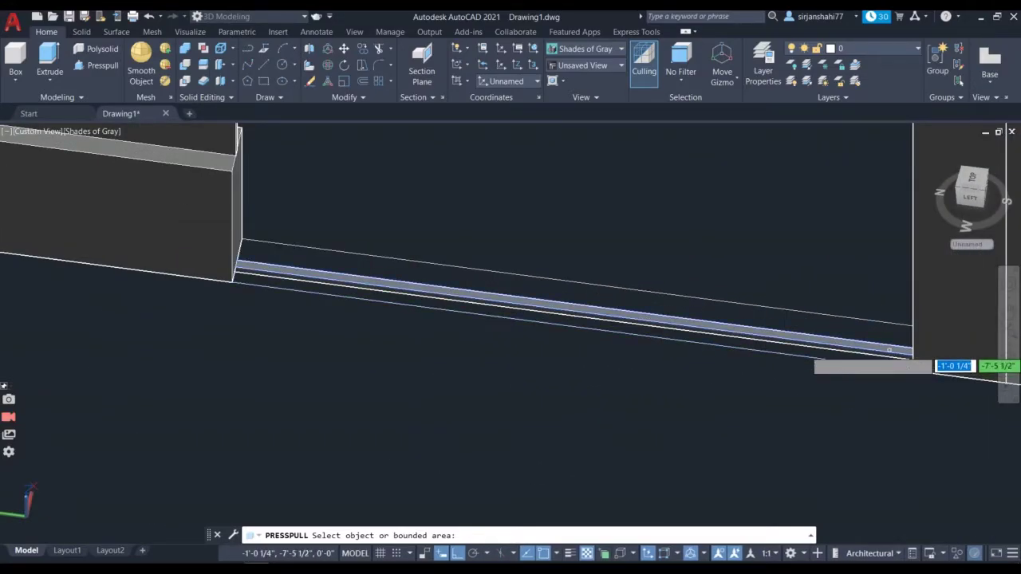
pyautogui.click(890, 349)
pyautogui.scroll(-4, 889, 232)
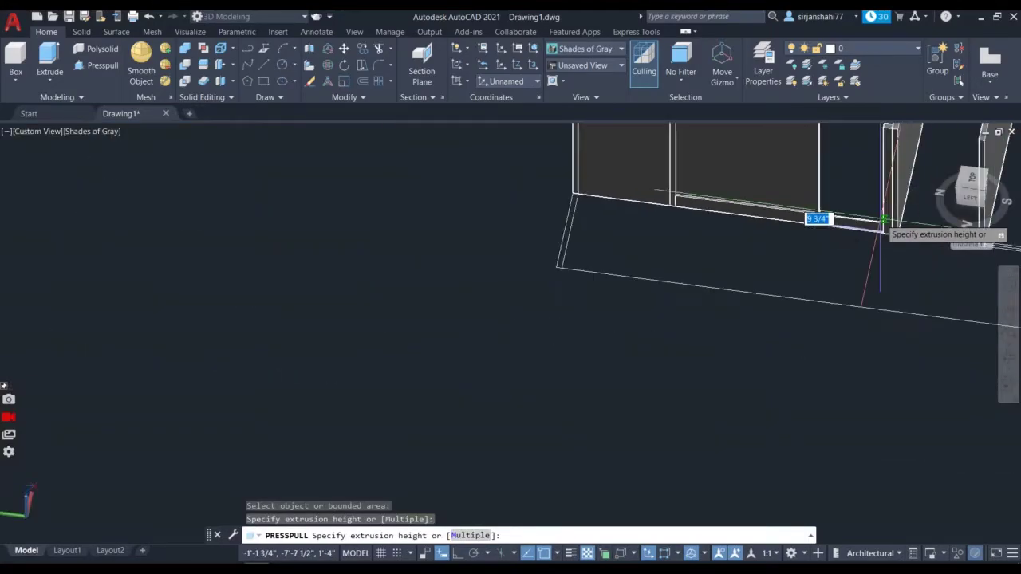
pyautogui.scroll(3, 800, 239)
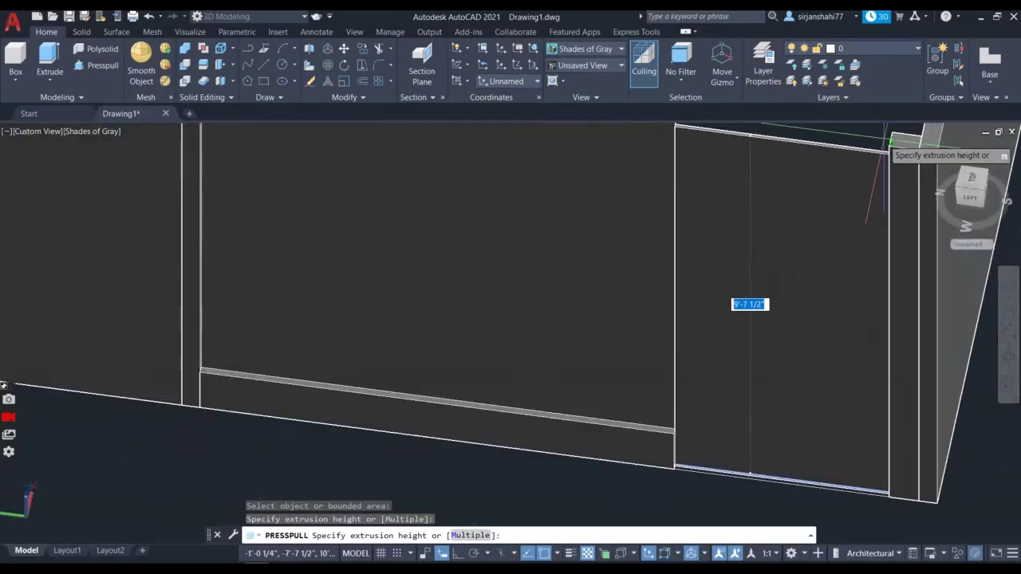
pyautogui.scroll(-3, 750, 304)
pyautogui.click(830, 230)
pyautogui.scroll(-3, 865, 236)
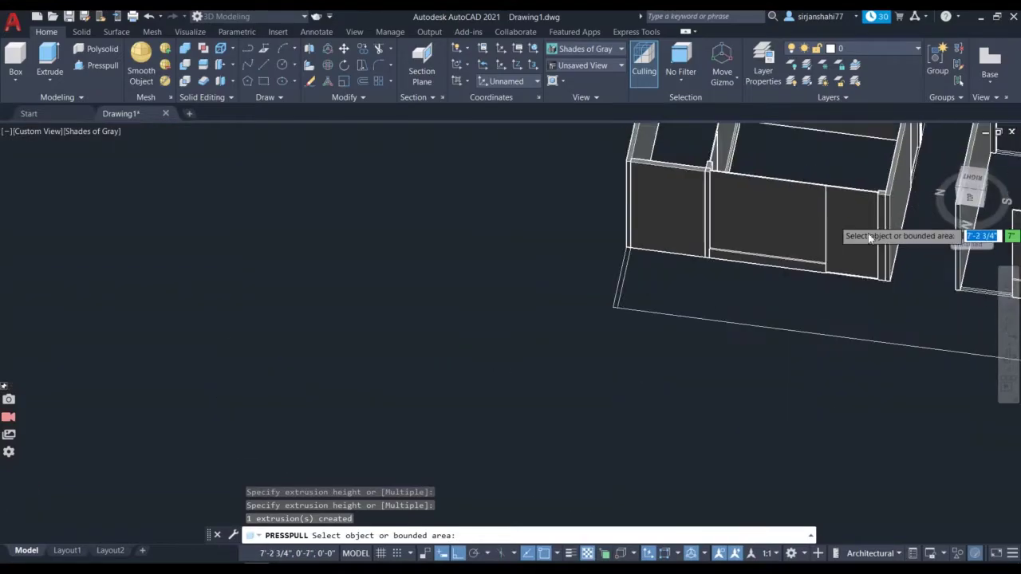
pyautogui.scroll(3, 842, 292)
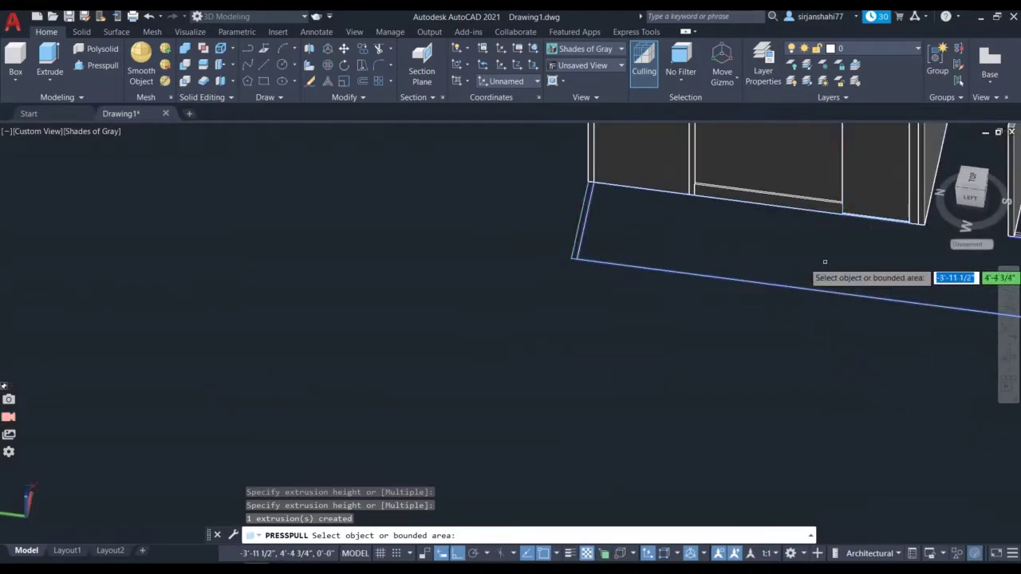
pyautogui.press('Return')
pyautogui.scroll(-5, 803, 289)
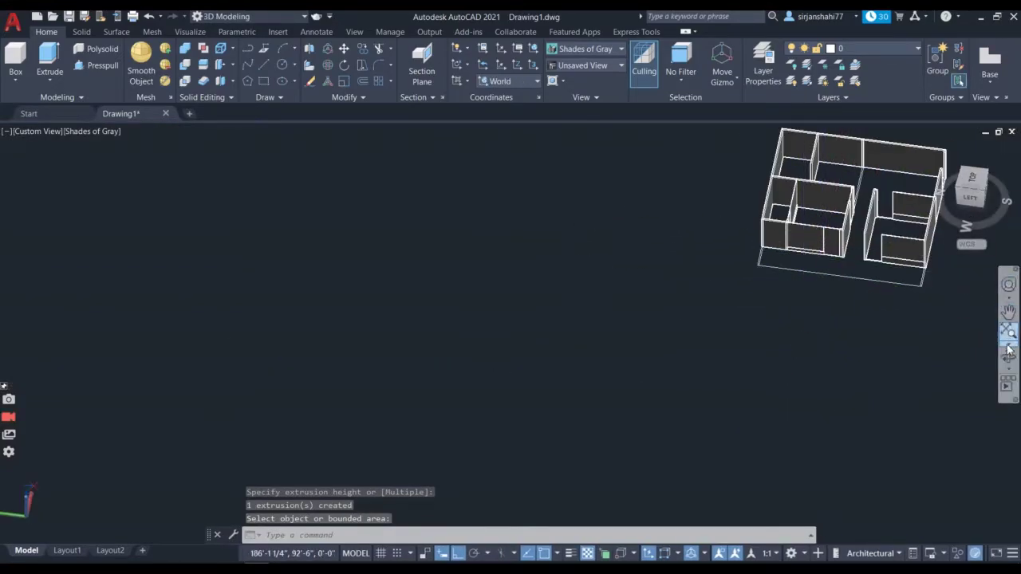
pyautogui.click(1010, 352)
pyautogui.moveTo(898, 327); pyautogui.dragTo(950, 267)
pyautogui.scroll(2, 883, 249)
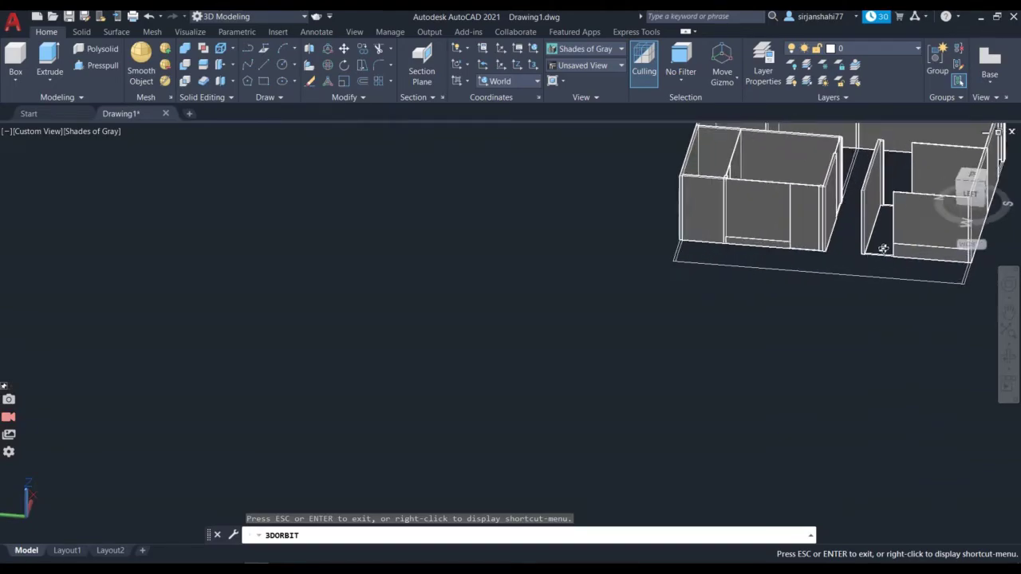
pyautogui.scroll(6, 883, 249)
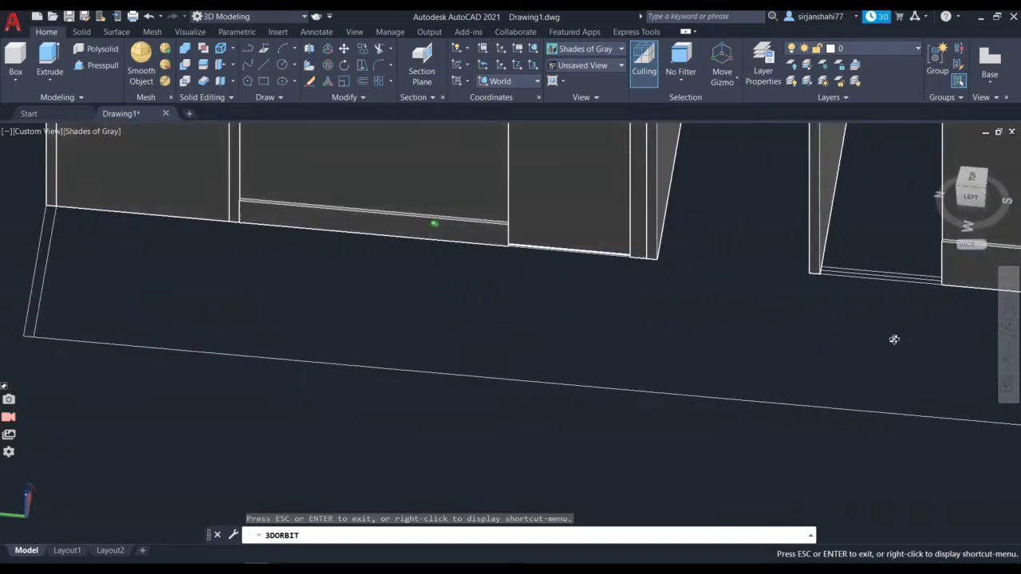
pyautogui.scroll(-2, 918, 349)
pyautogui.scroll(-5, 775, 225)
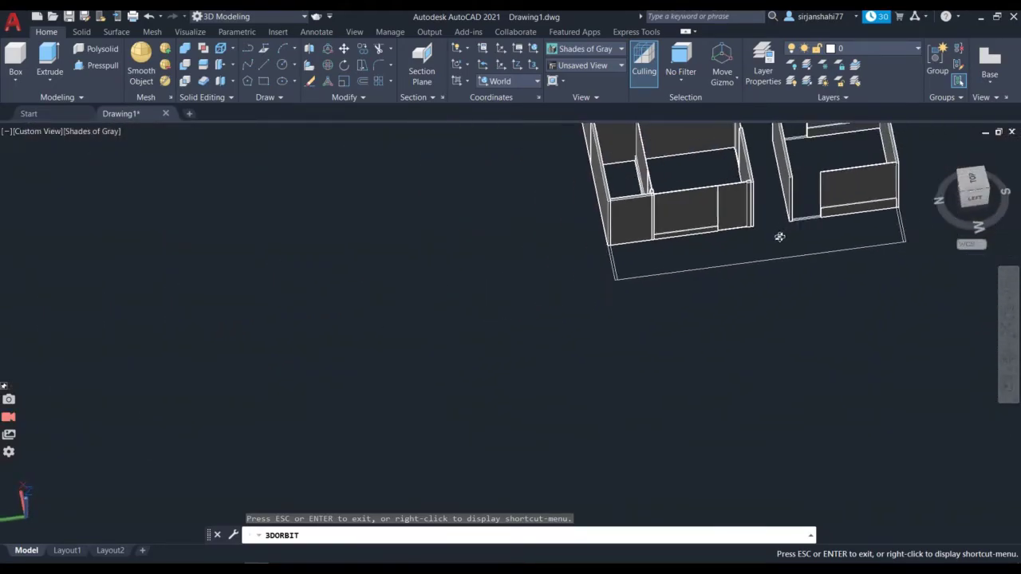
pyautogui.scroll(6, 803, 243)
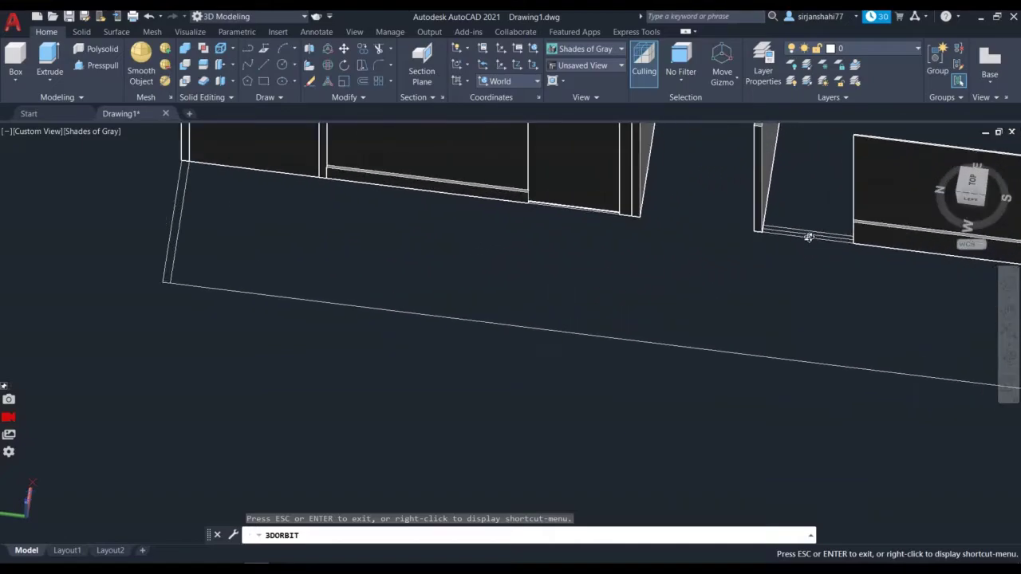
pyautogui.scroll(2, 809, 237)
pyautogui.scroll(2, 816, 217)
pyautogui.press('Escape')
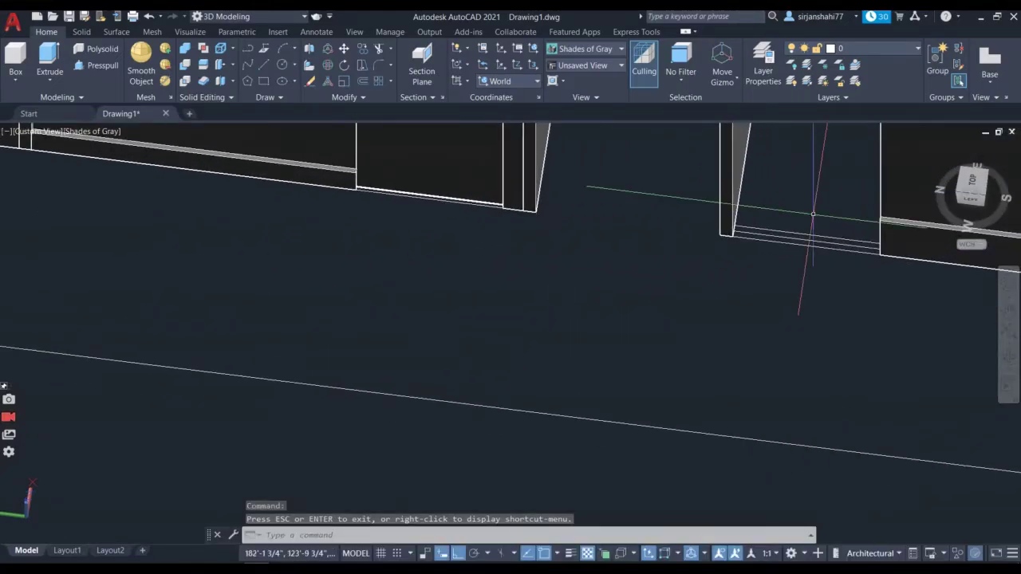
# - Draw a 1/2"-thick box from the wall end, 10' tall to the wall's top edge
pyautogui.click(15, 58)
pyautogui.scroll(2, 725, 237)
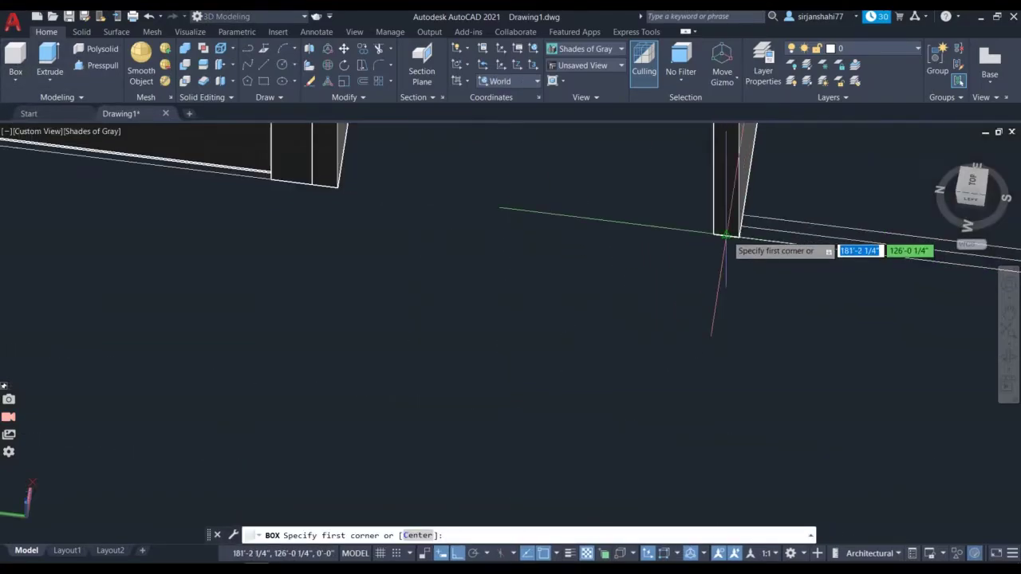
pyautogui.click(740, 228)
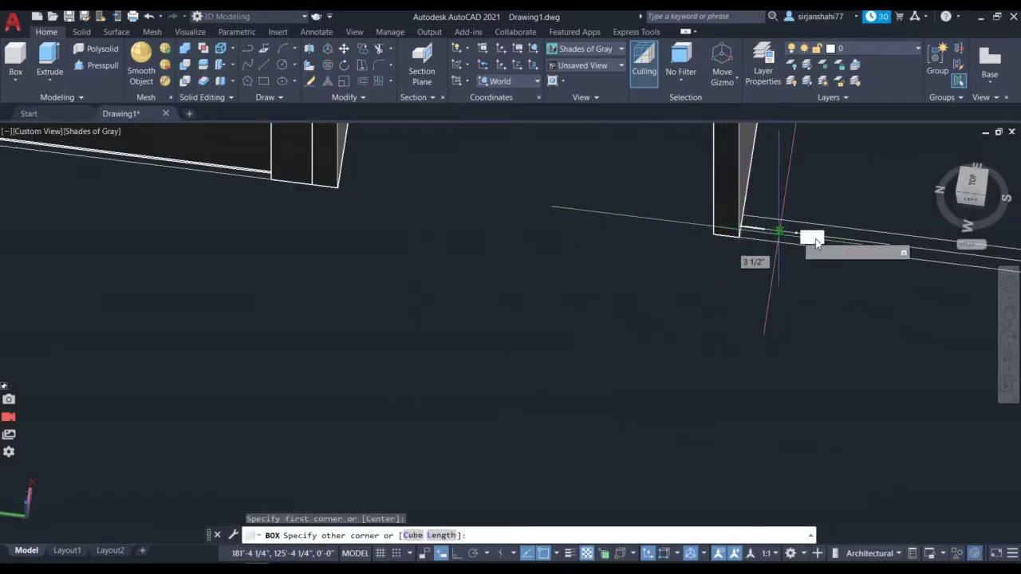
pyautogui.scroll(-3, 798, 259)
pyautogui.scroll(1, 885, 248)
pyautogui.scroll(3, 896, 247)
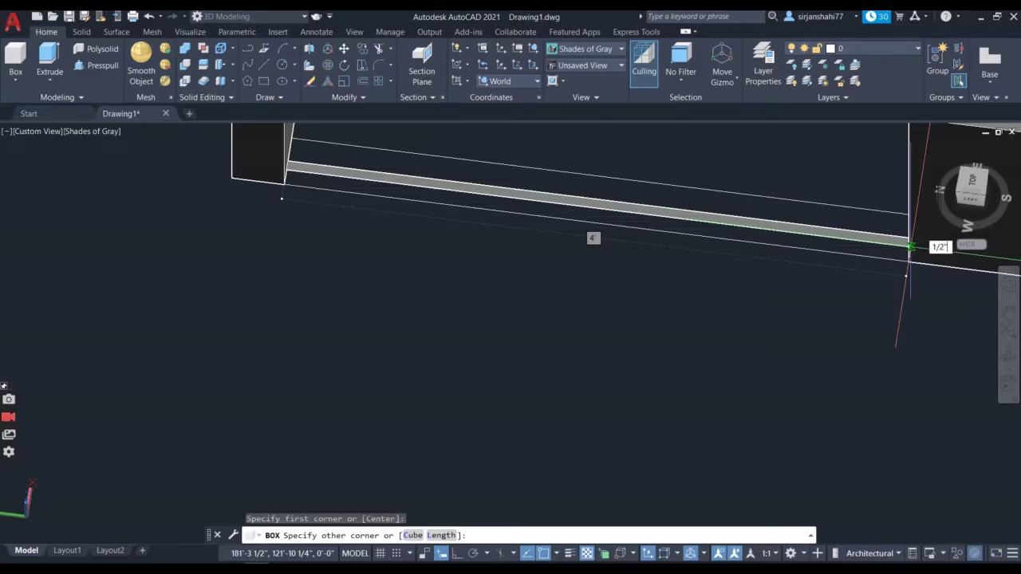
pyautogui.press('Return')
pyautogui.scroll(-6, 910, 248)
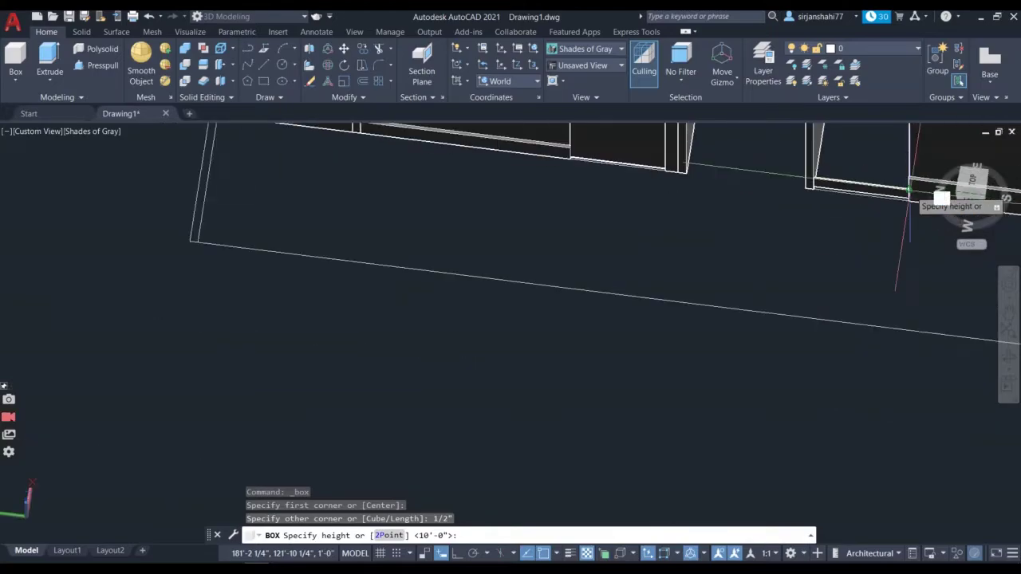
pyautogui.scroll(8, 908, 190)
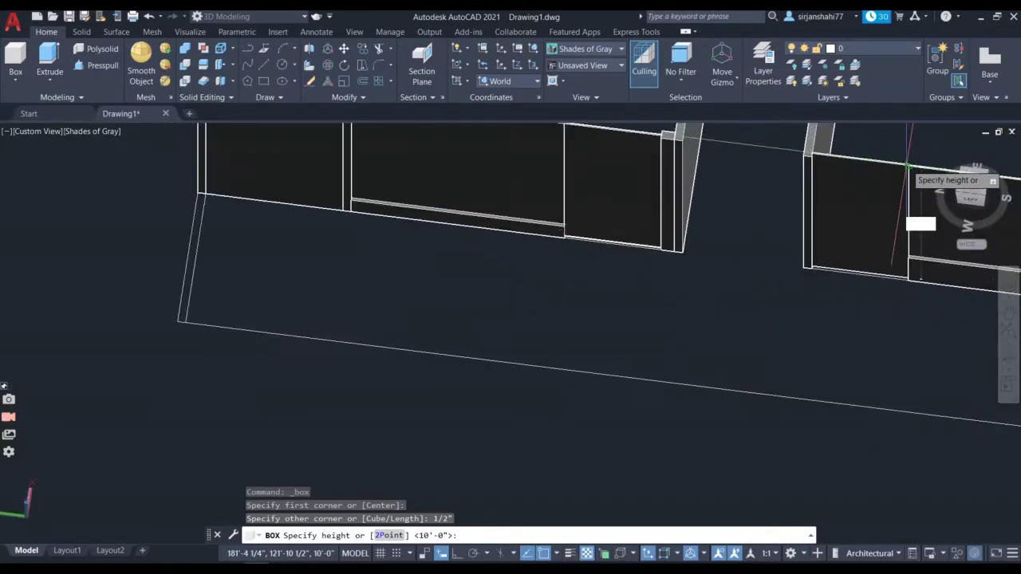
pyautogui.scroll(3, 908, 165)
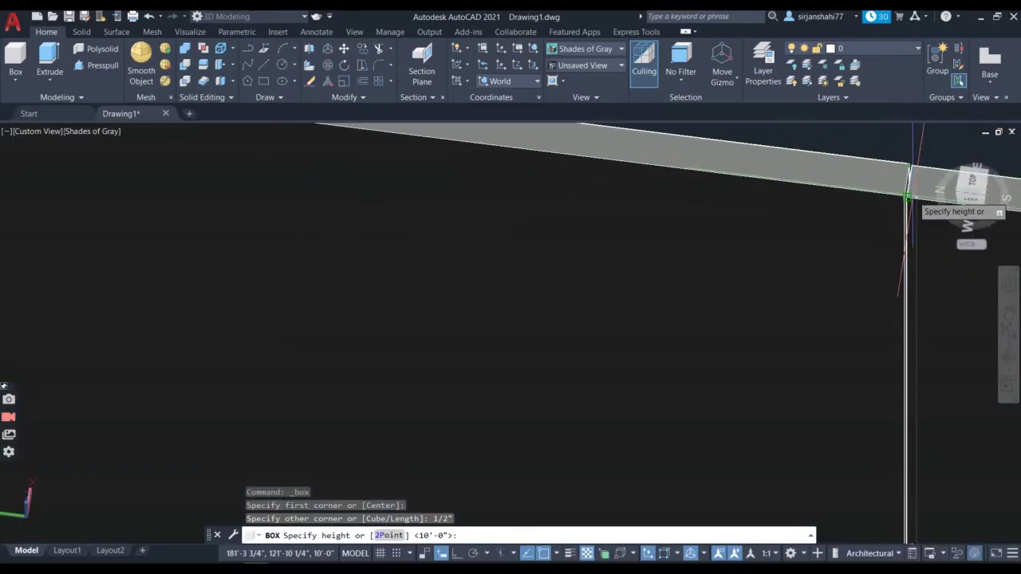
pyautogui.click(908, 197)
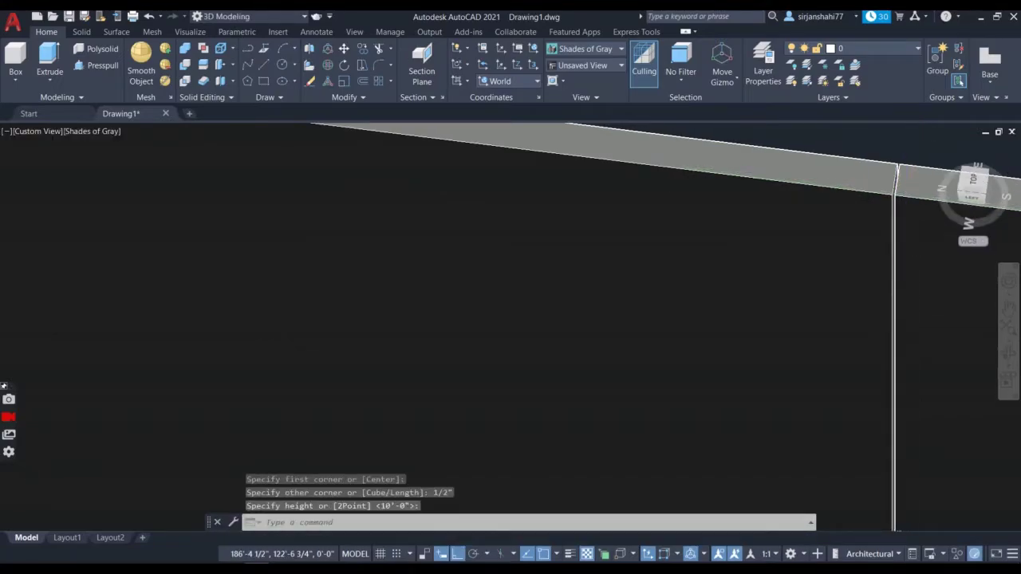
pyautogui.scroll(-5, 854, 223)
pyautogui.scroll(3, 800, 238)
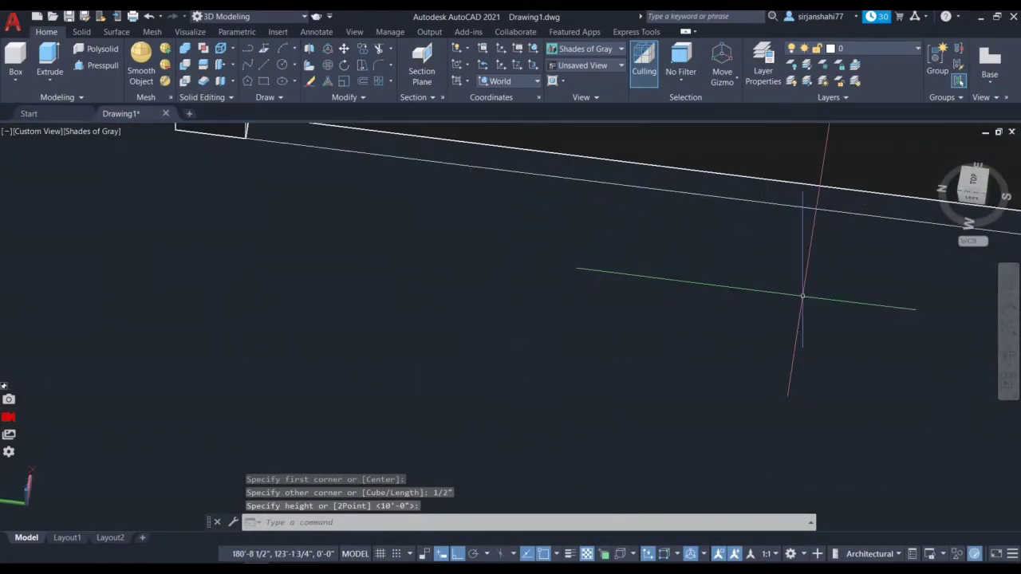
pyautogui.scroll(-5, 798, 290)
pyautogui.scroll(5, 781, 251)
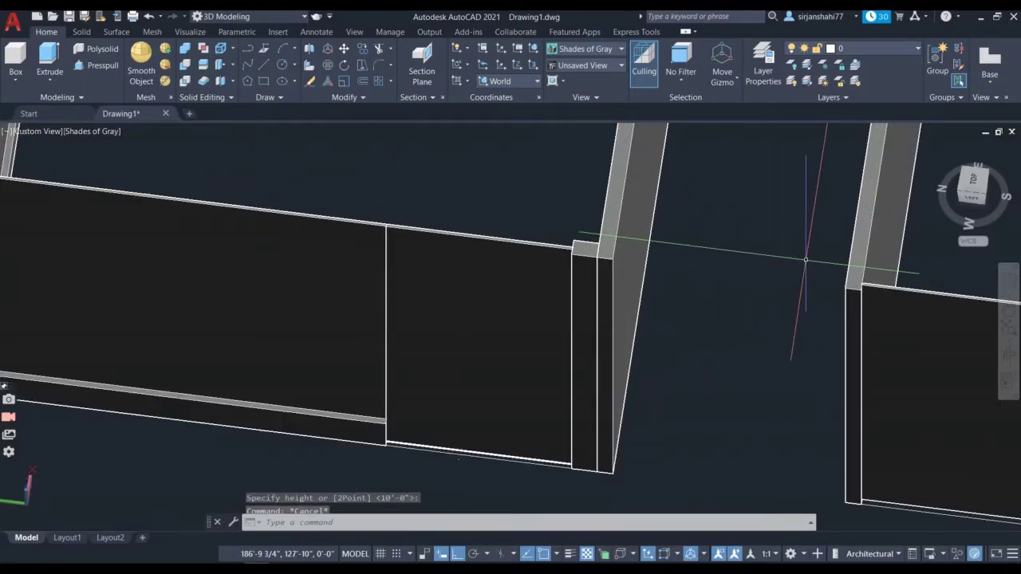
pyautogui.scroll(-6, 806, 260)
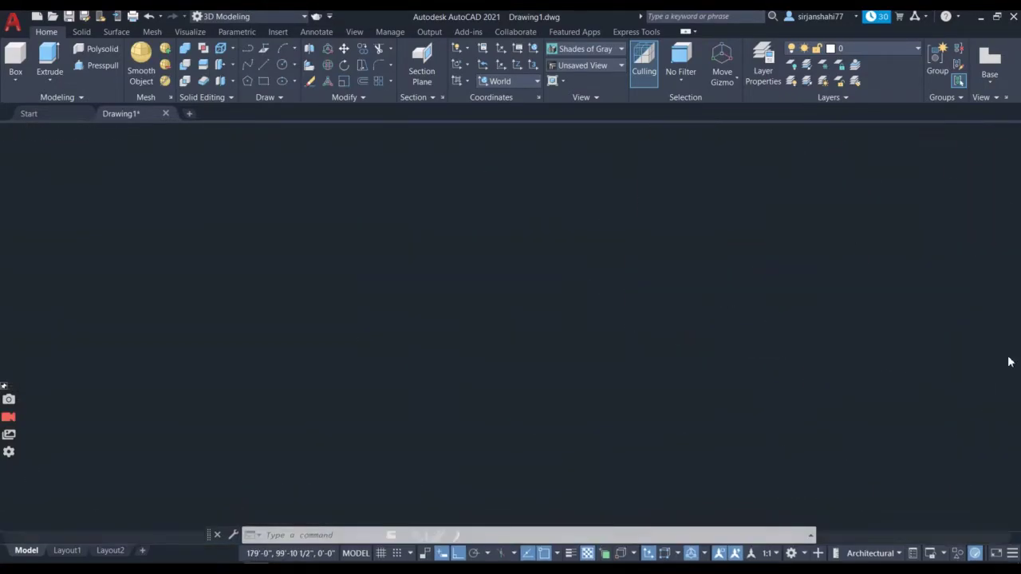
# - Orbit to a near-top view and zoom in on the gap beside the wall corner
pyautogui.keyDown('shift'); pyautogui.moveTo(943, 319); pyautogui.dragTo(702, 388, button='middle'); pyautogui.keyUp('shift')
pyautogui.scroll(5, 747, 311)
pyautogui.scroll(5, 747, 311)
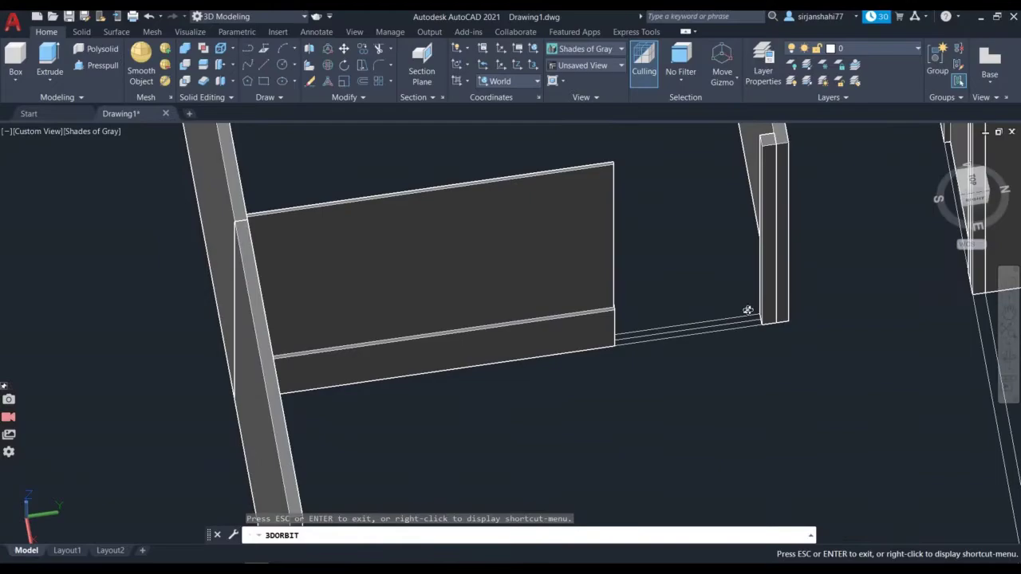
pyautogui.scroll(1, 748, 311)
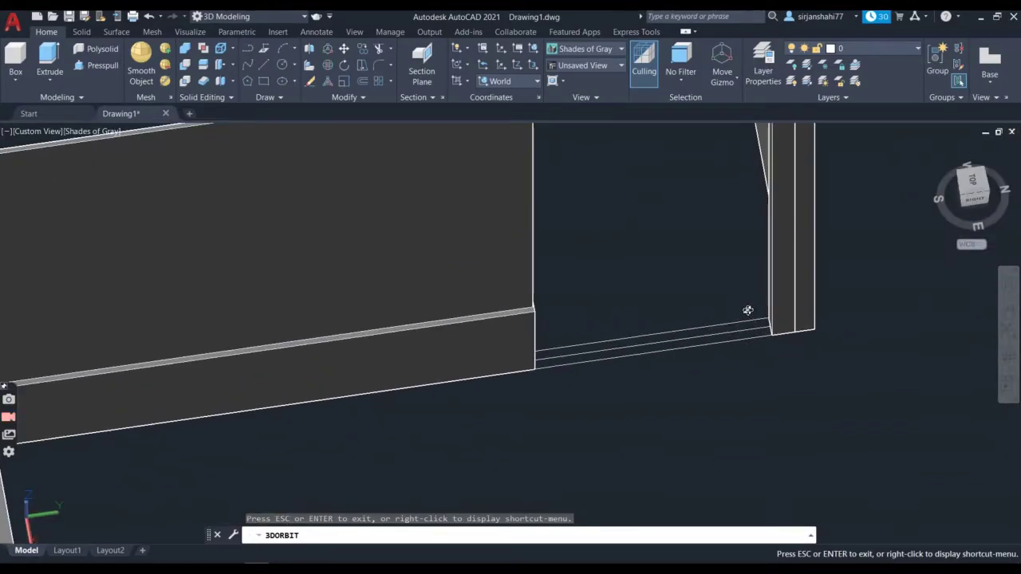
pyautogui.press('Escape')
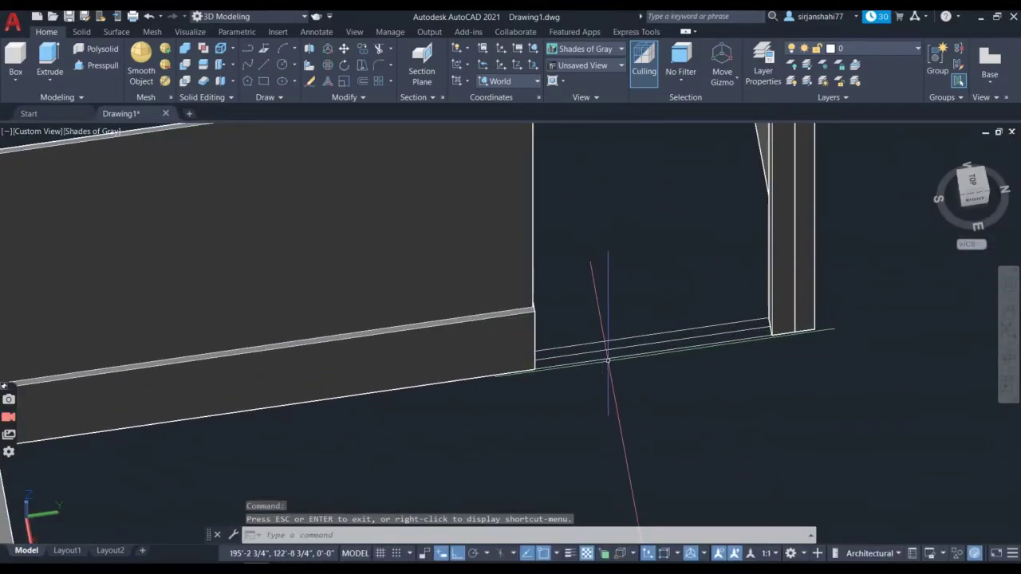
# - Create a 1/2"-thick box from the wall corner, accepting the default height
pyautogui.click(15, 56)
pyautogui.press('Return')
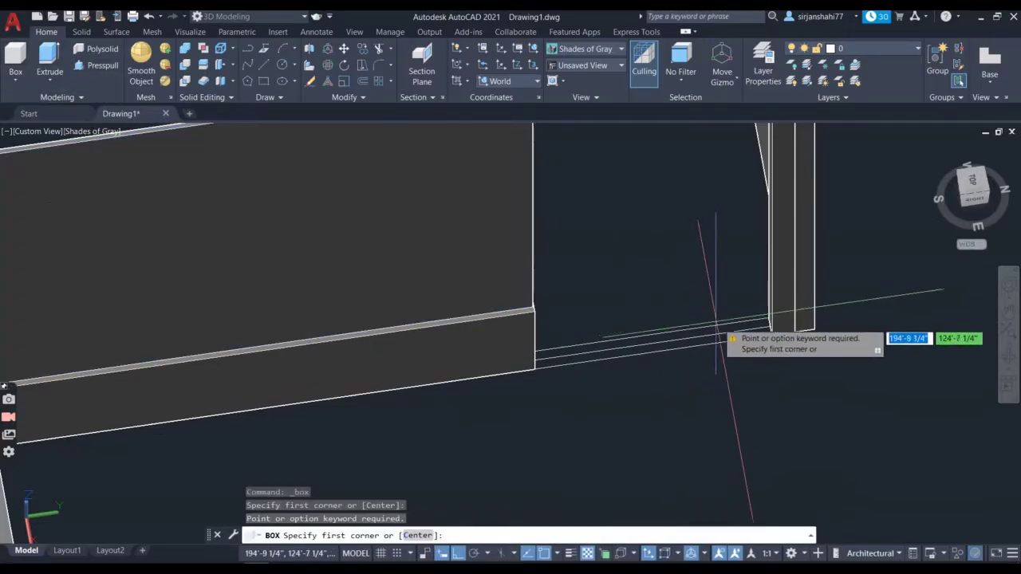
pyautogui.click(772, 331)
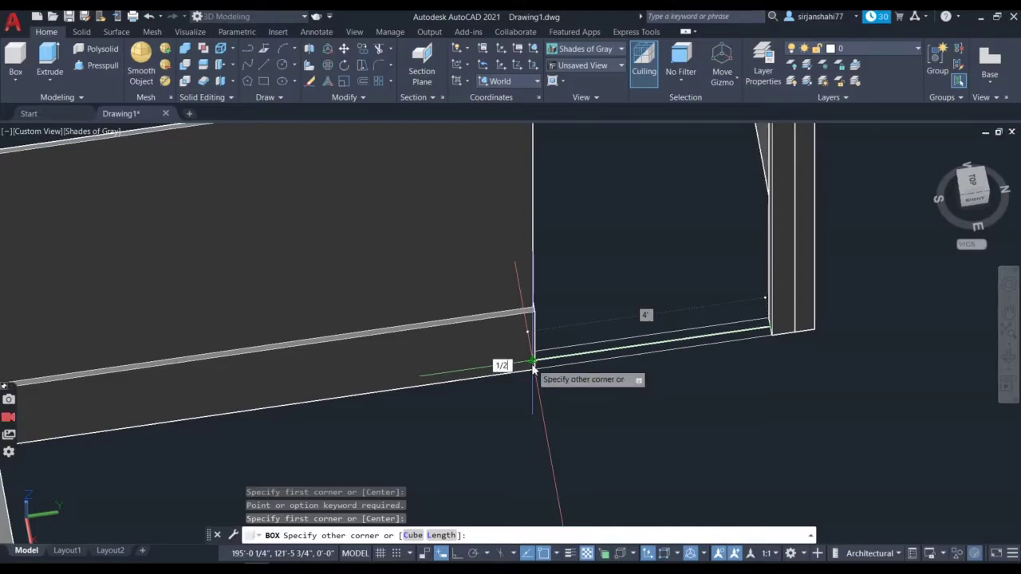
pyautogui.write('1/2"')
pyautogui.press('Return')
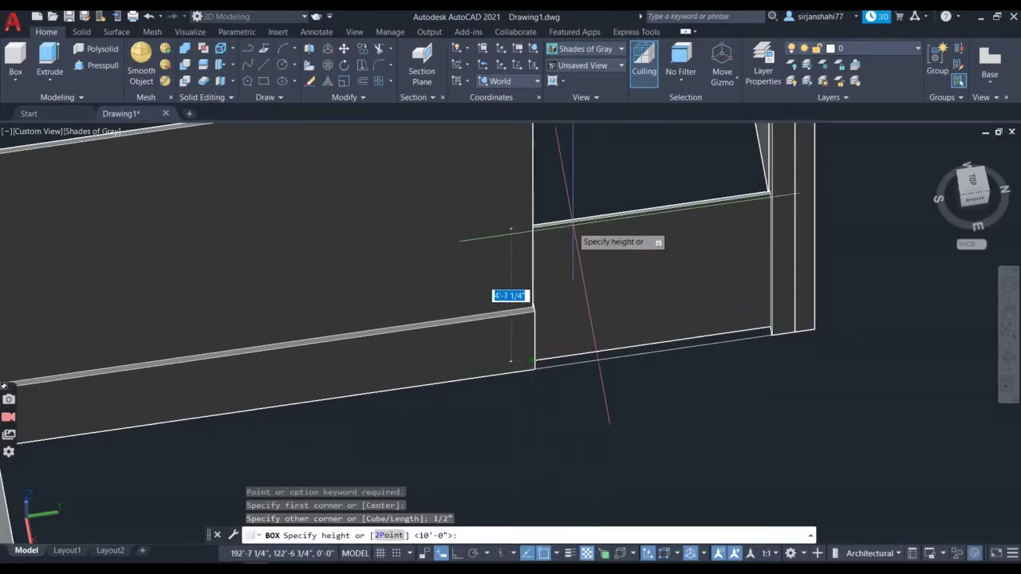
pyautogui.scroll(-2, 540, 237)
pyautogui.scroll(-3, 568, 201)
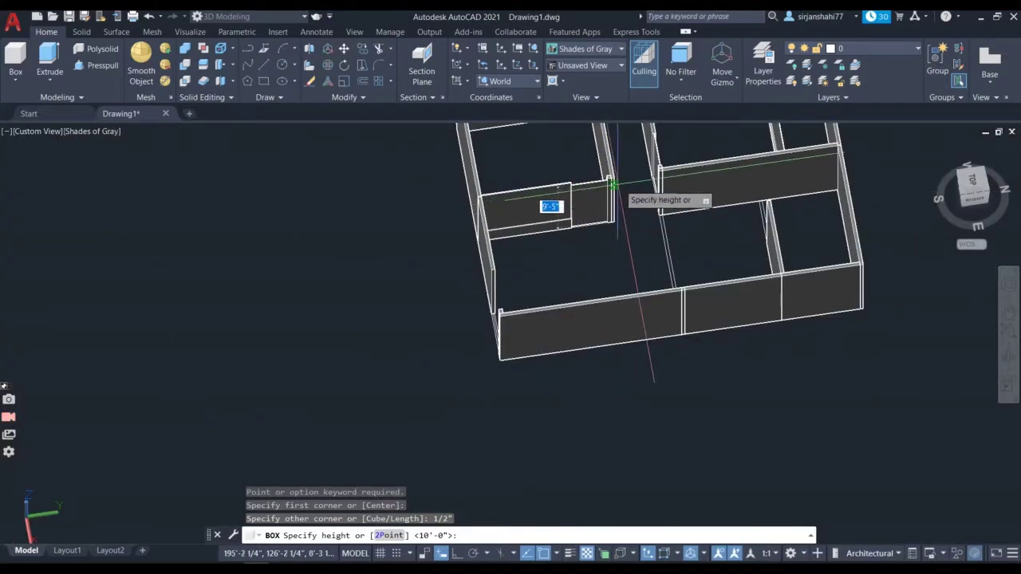
pyautogui.scroll(6, 612, 177)
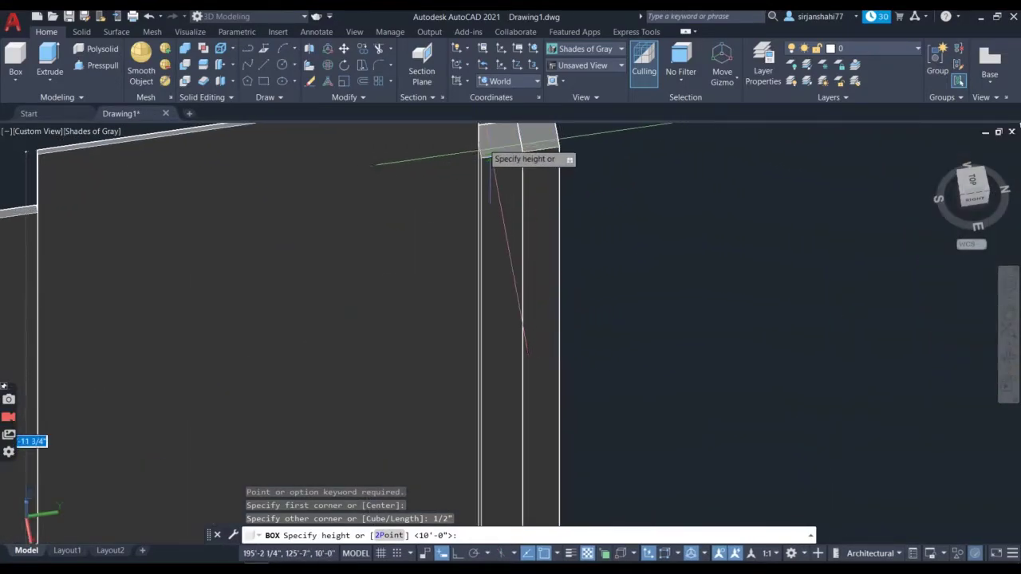
pyautogui.press('Return')
pyautogui.scroll(-5, 483, 159)
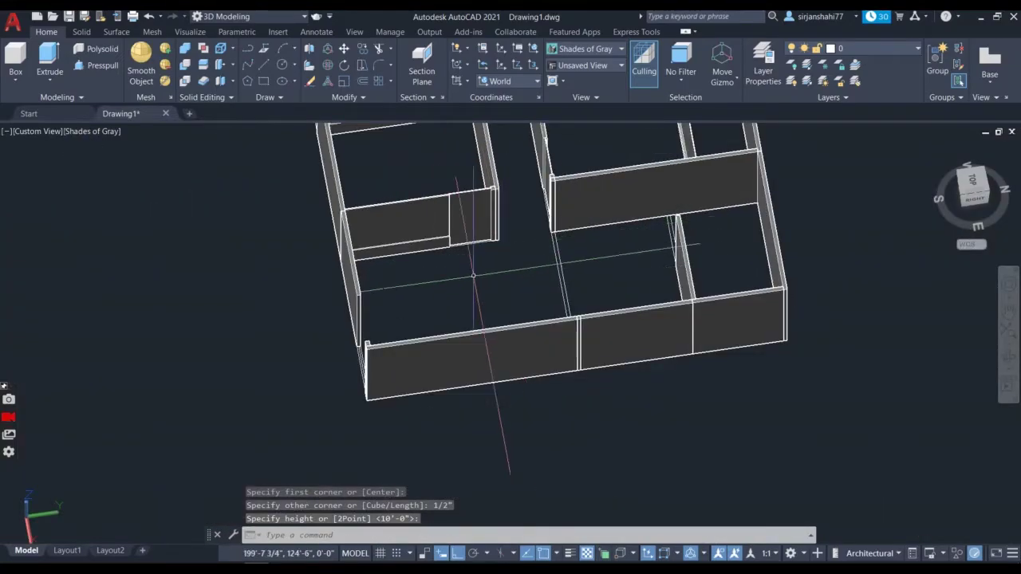
# - Orbit the walls model through several angles, then zoom into the front corner
pyautogui.click(1007, 358)
pyautogui.moveTo(504, 432); pyautogui.dragTo(739, 367)
pyautogui.scroll(-3, 809, 394)
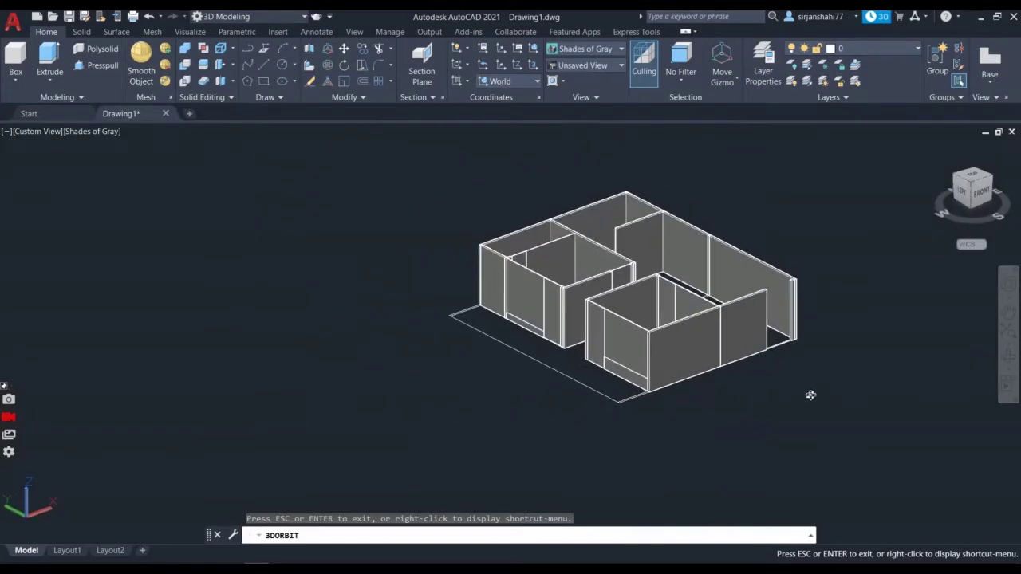
pyautogui.moveTo(809, 394); pyautogui.dragTo(609, 449)
pyautogui.scroll(6, 559, 410)
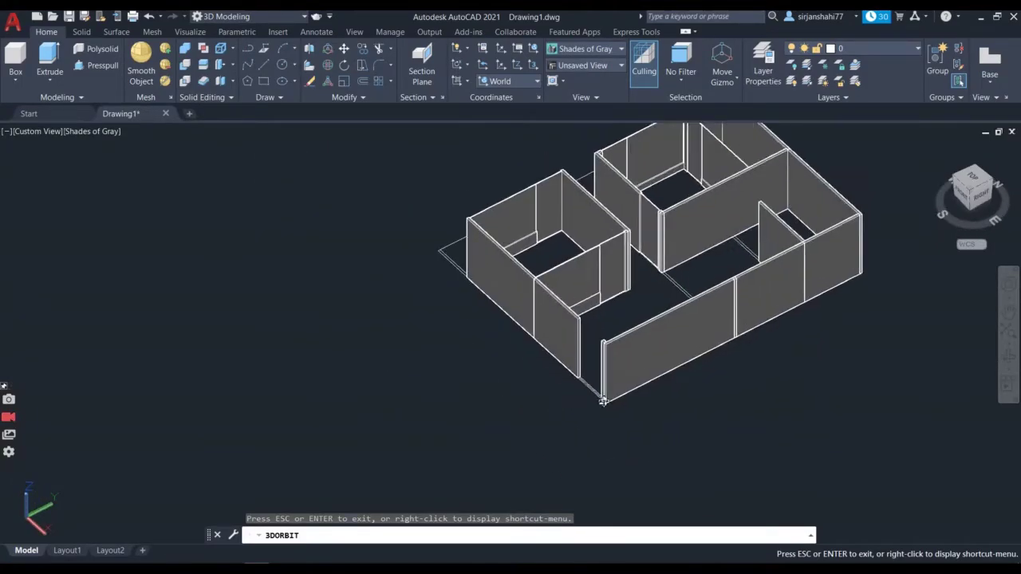
pyautogui.scroll(2, 588, 393)
pyautogui.moveTo(529, 363); pyautogui.dragTo(636, 372)
pyautogui.scroll(-3, 636, 372)
pyautogui.moveTo(623, 428); pyautogui.dragTo(651, 473)
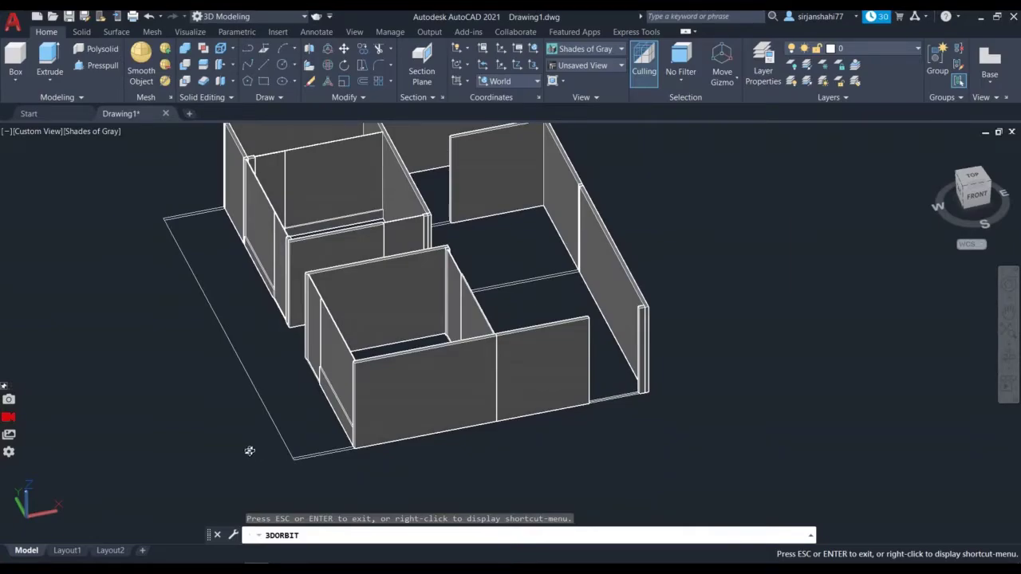
pyautogui.scroll(3, 249, 451)
pyautogui.scroll(-2, 257, 450)
pyautogui.press('Escape')
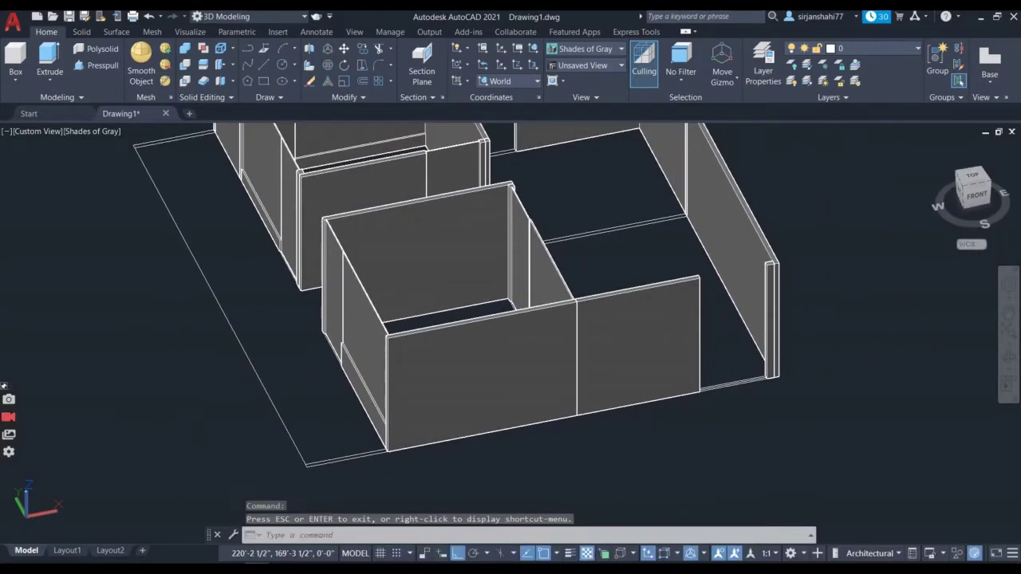
pyautogui.scroll(4, 344, 458)
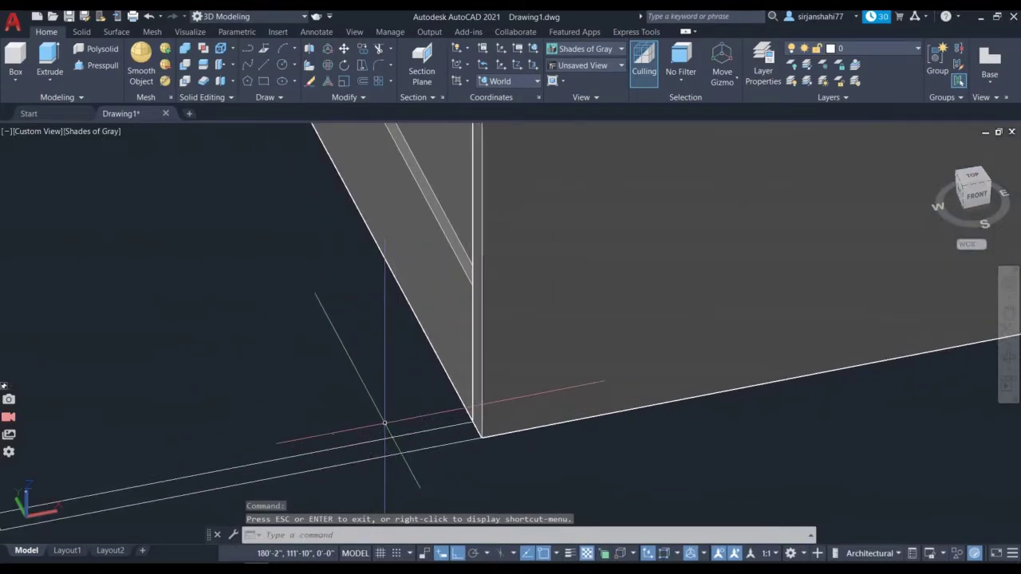
pyautogui.scroll(-1, 383, 433)
# - Press-pull the strip along the first plot edge up 4' into a boundary wall
pyautogui.click(101, 66)
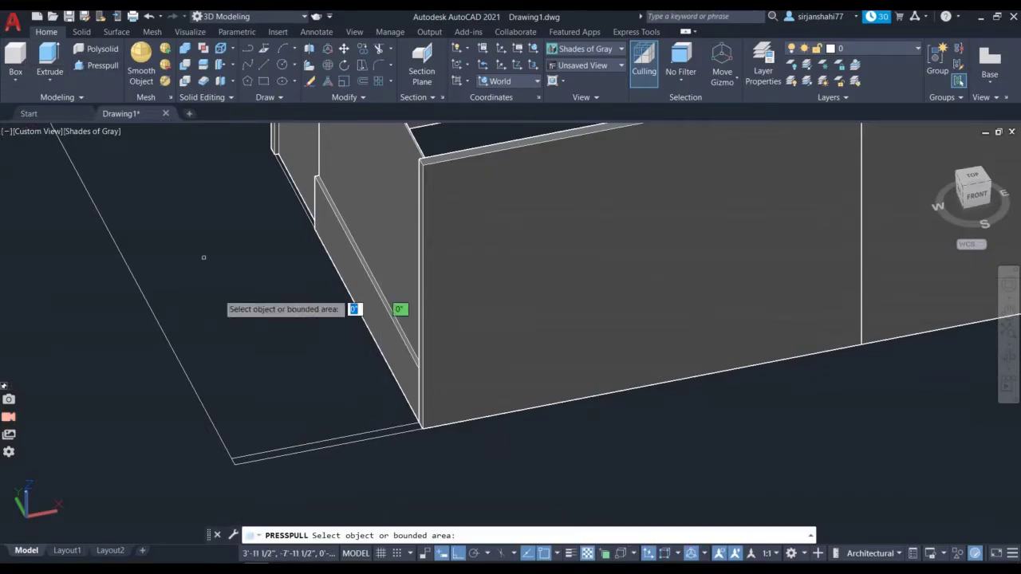
pyautogui.scroll(4, 342, 458)
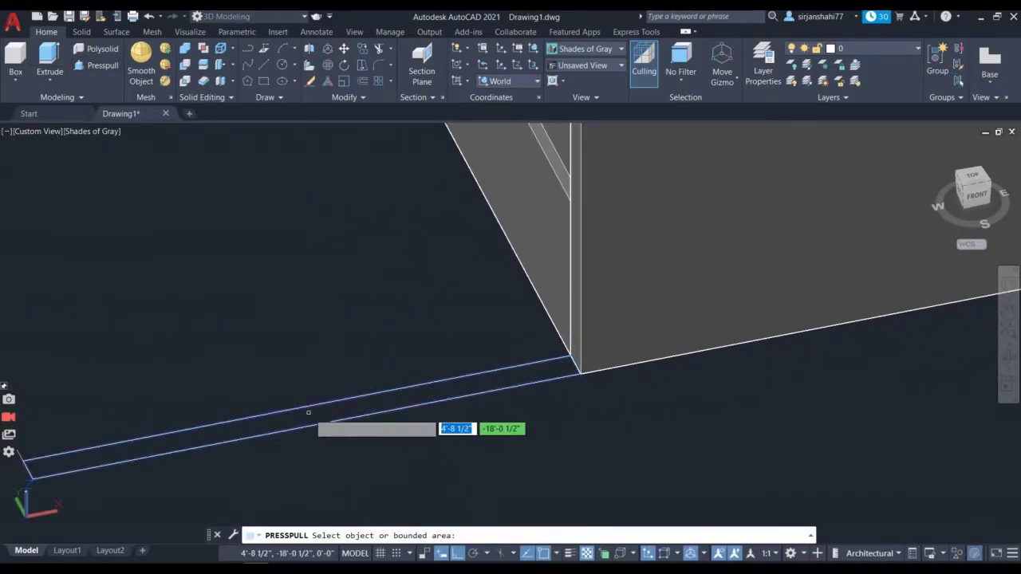
pyautogui.click(309, 407)
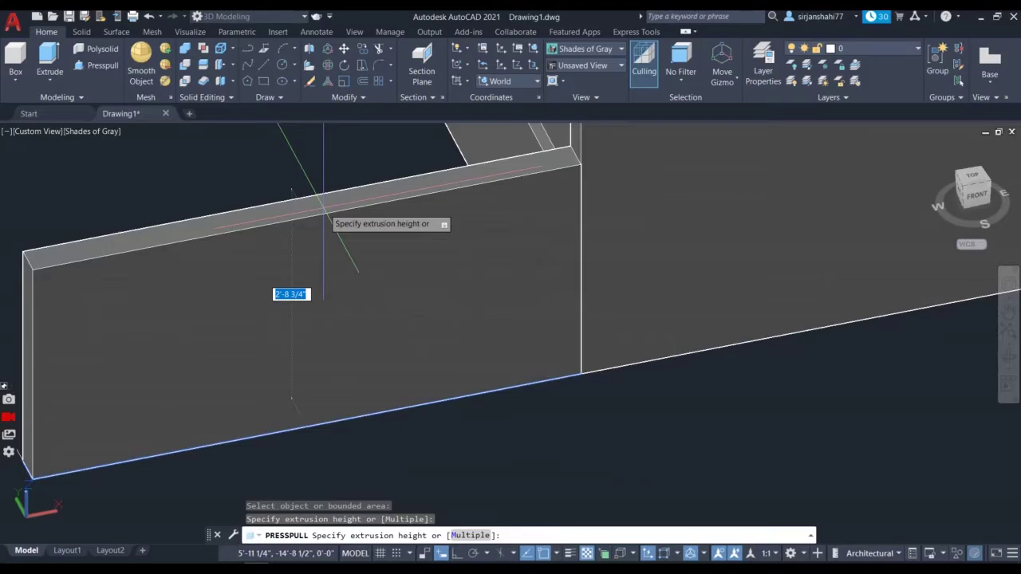
pyautogui.write('4')
pyautogui.press('Return')
pyautogui.scroll(-5, 335, 235)
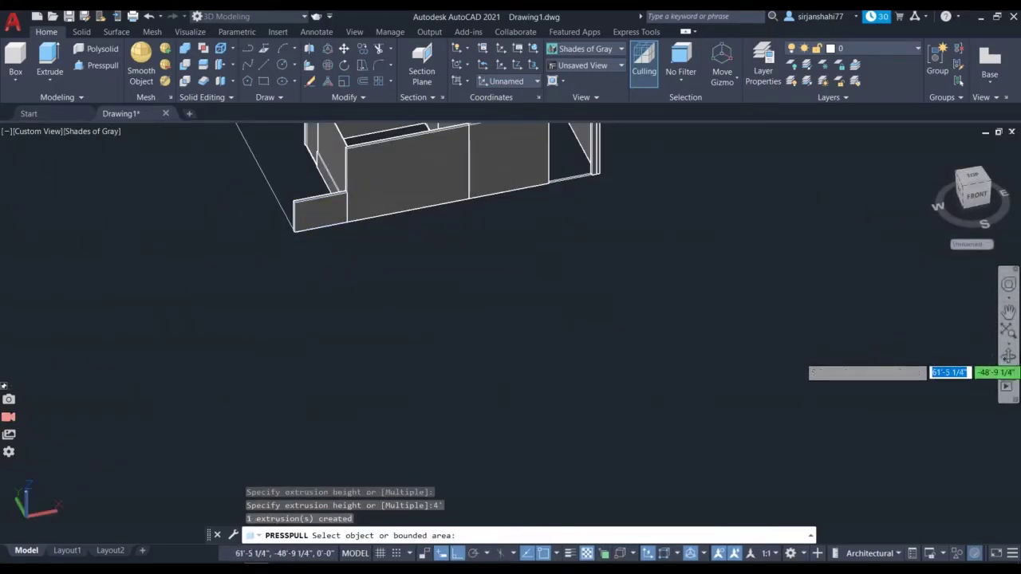
# - Press-pull the strip along the other plot edge up 4' into a second boundary wall
pyautogui.click(1009, 357)
pyautogui.moveTo(251, 406); pyautogui.dragTo(239, 319)
pyautogui.scroll(5, 324, 360)
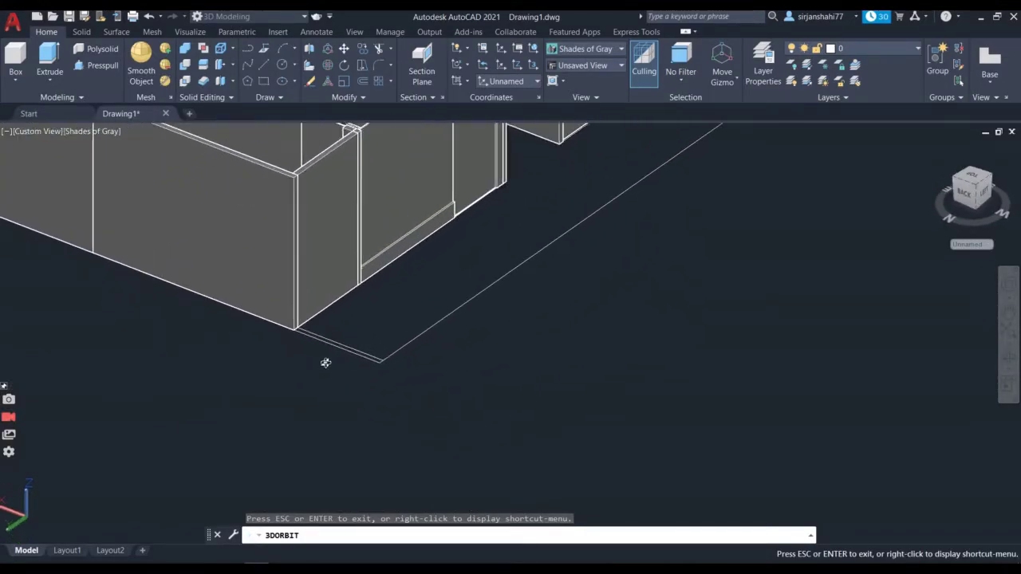
pyautogui.scroll(3, 326, 363)
pyautogui.press('Escape')
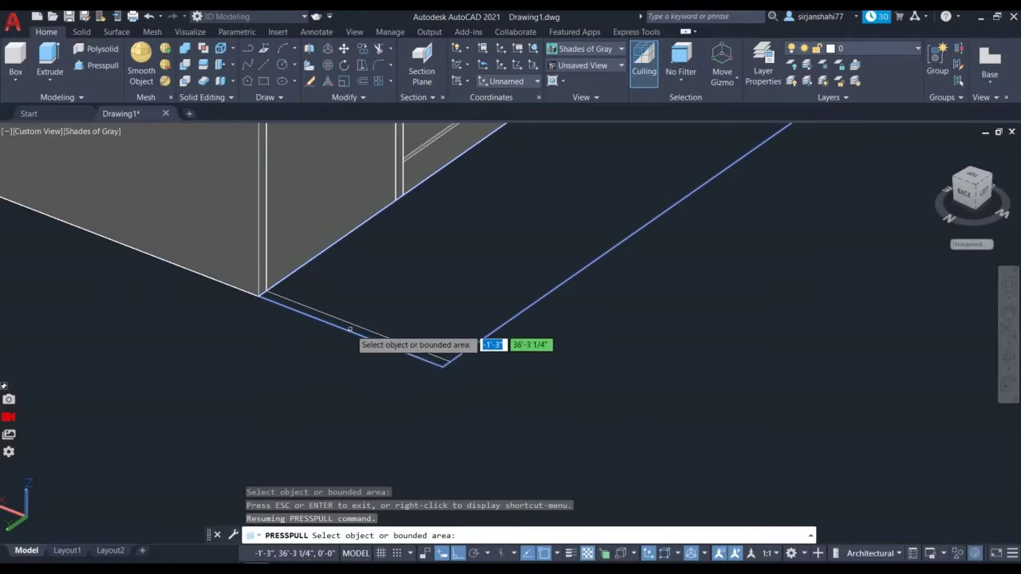
pyautogui.click(350, 328)
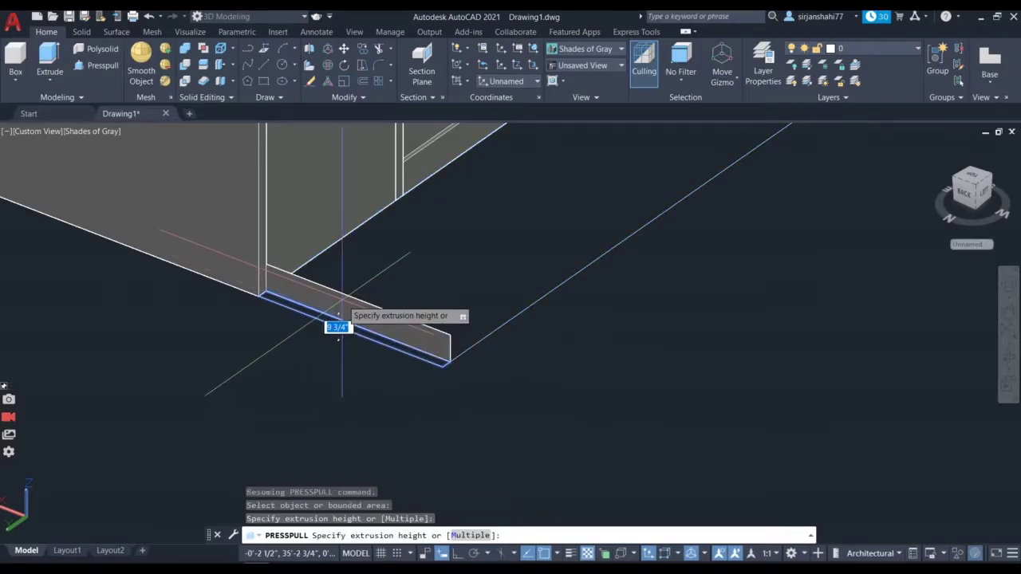
pyautogui.press('Escape')
pyautogui.press('Return')
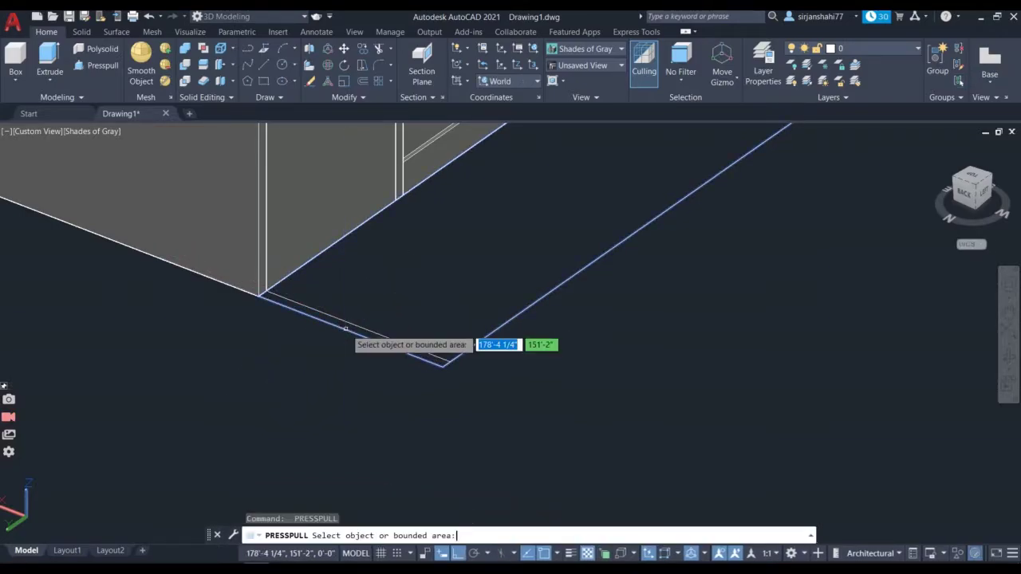
pyautogui.click(345, 326)
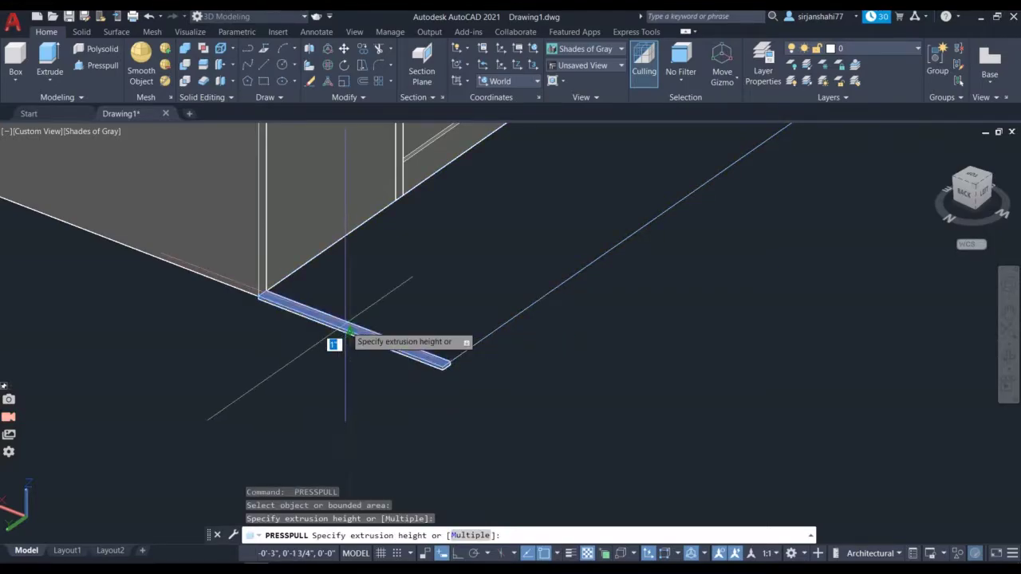
pyautogui.write('4')
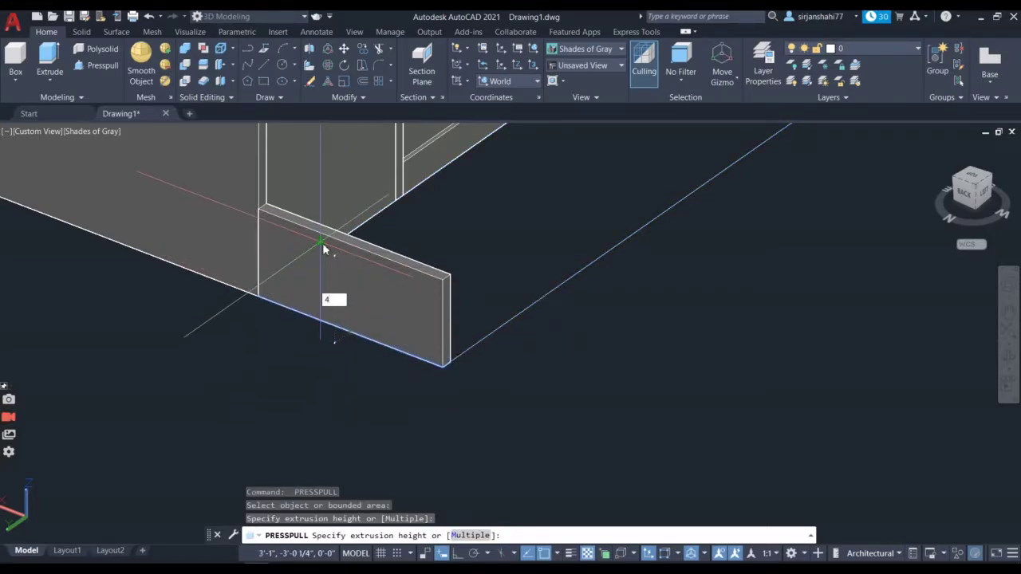
pyautogui.press('Return')
pyautogui.scroll(-2, 351, 334)
pyautogui.scroll(-2, 352, 334)
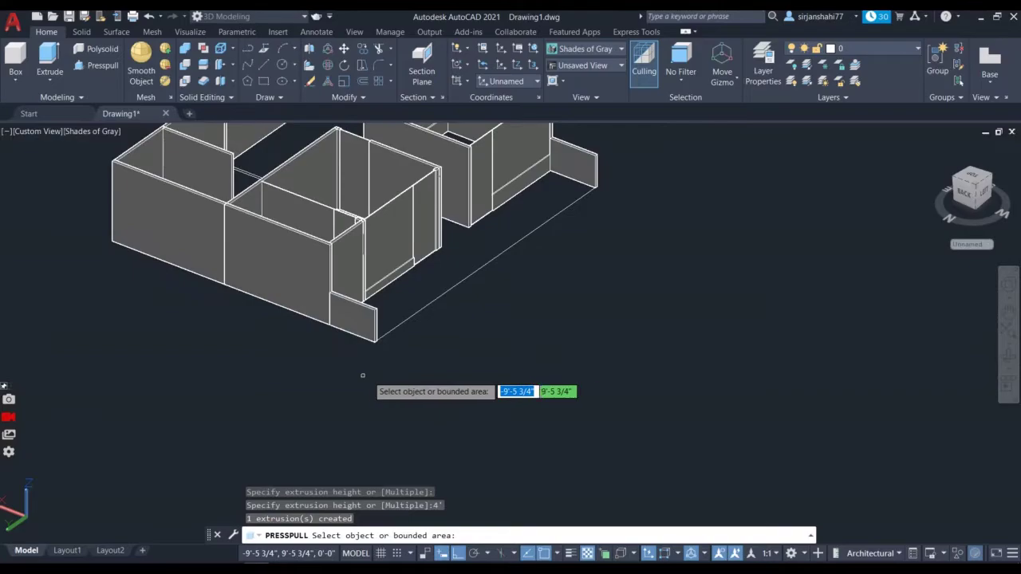
pyautogui.scroll(1, 502, 286)
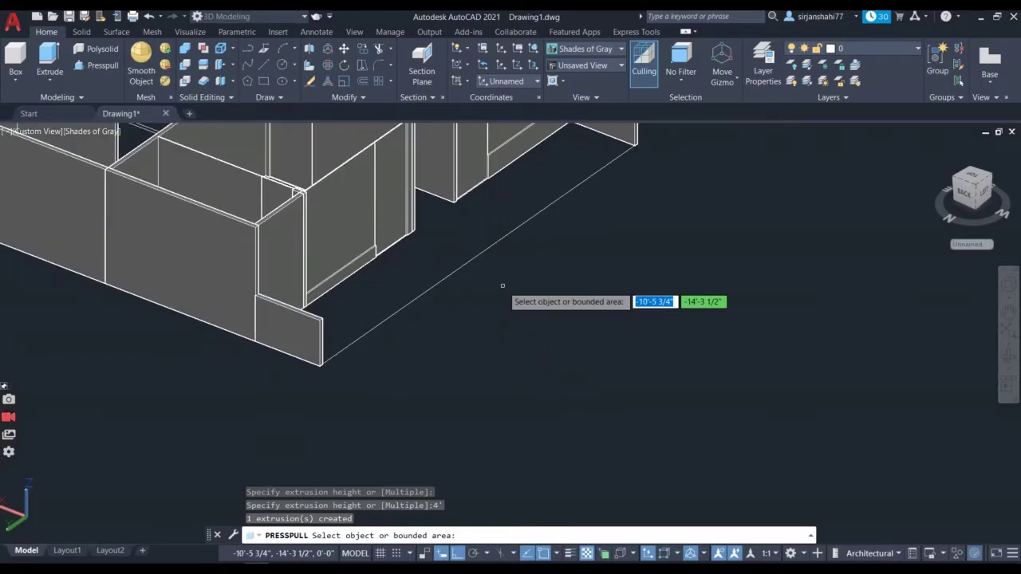
pyautogui.press('Return')
pyautogui.scroll(-2, 502, 287)
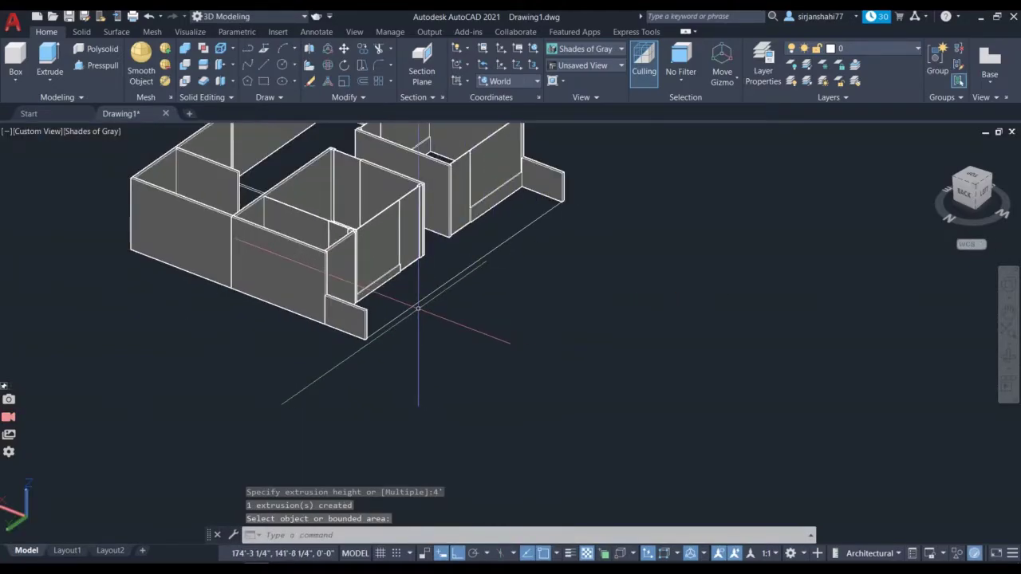
pyautogui.scroll(2, 481, 214)
pyautogui.scroll(2, 499, 235)
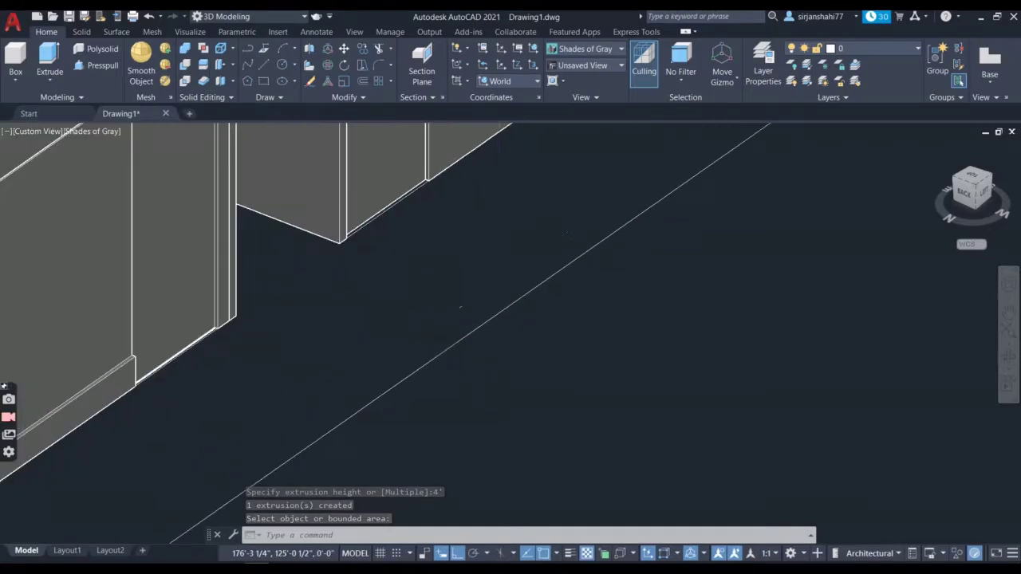
pyautogui.scroll(-1, 499, 235)
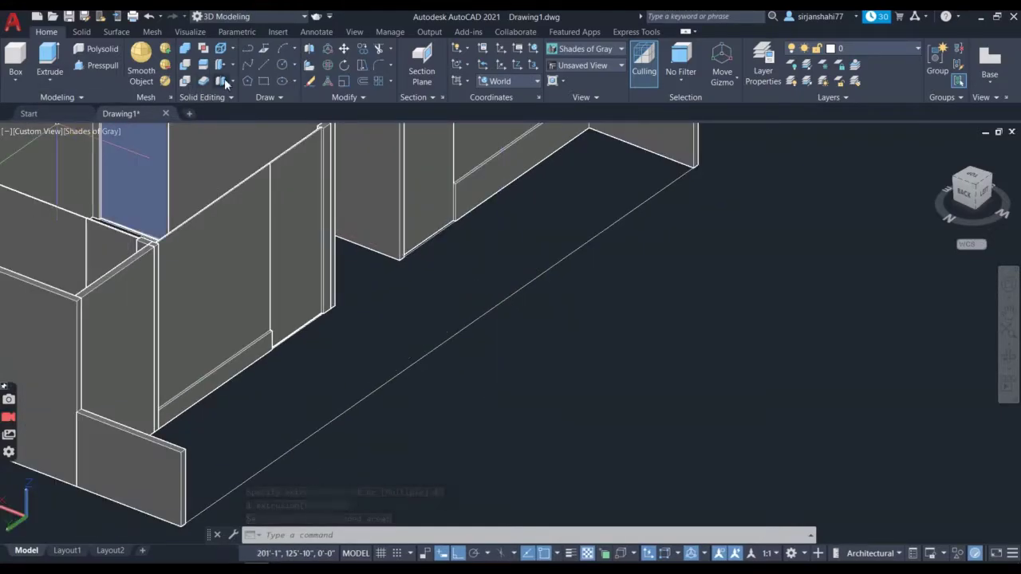
# - Draw a 3' guide line from the front wall corner, squared off to the lower corner
pyautogui.click(266, 62)
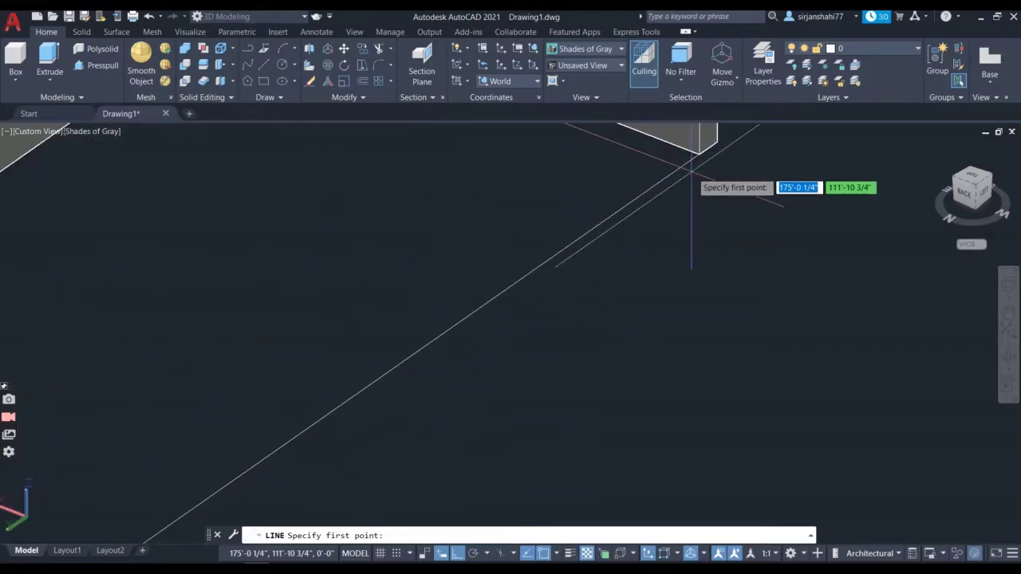
pyautogui.click(685, 165)
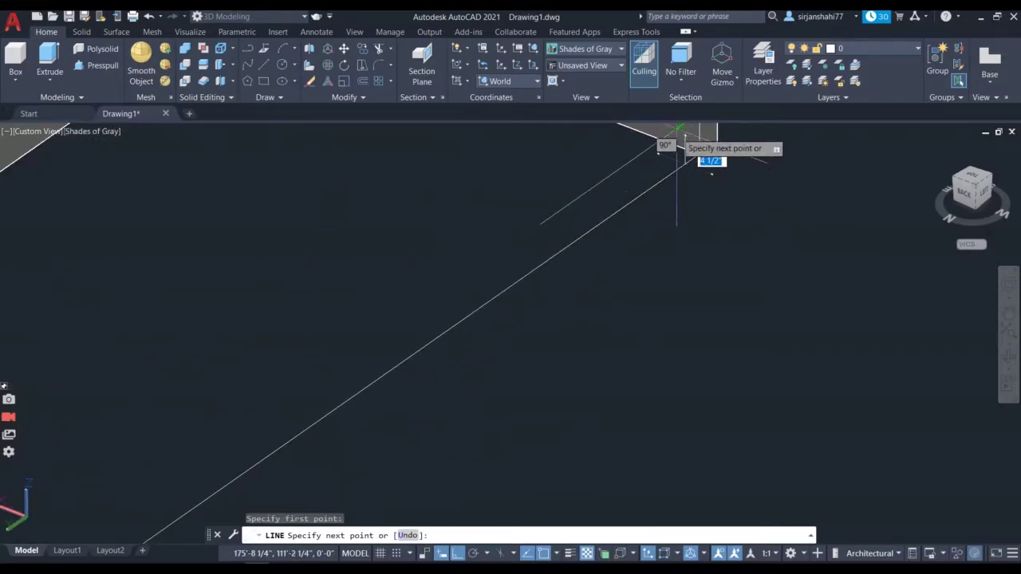
pyautogui.scroll(-5, 679, 156)
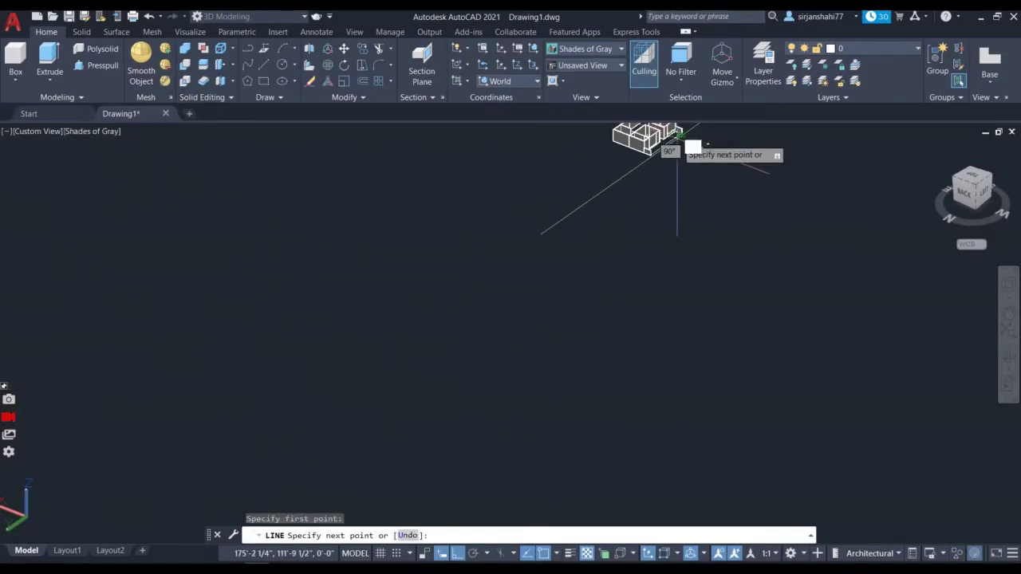
pyautogui.scroll(-5, 674, 143)
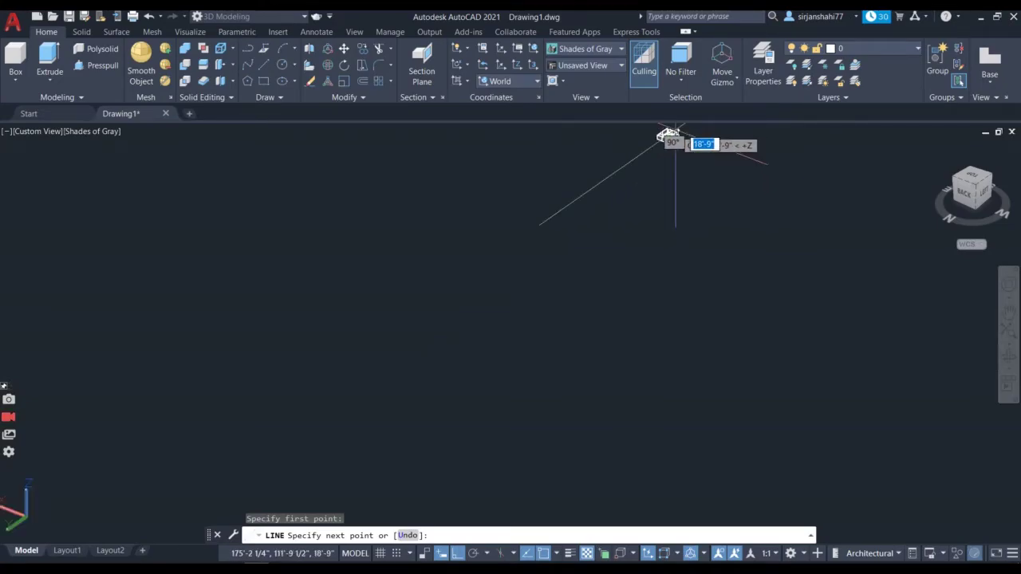
pyautogui.scroll(6, 700, 230)
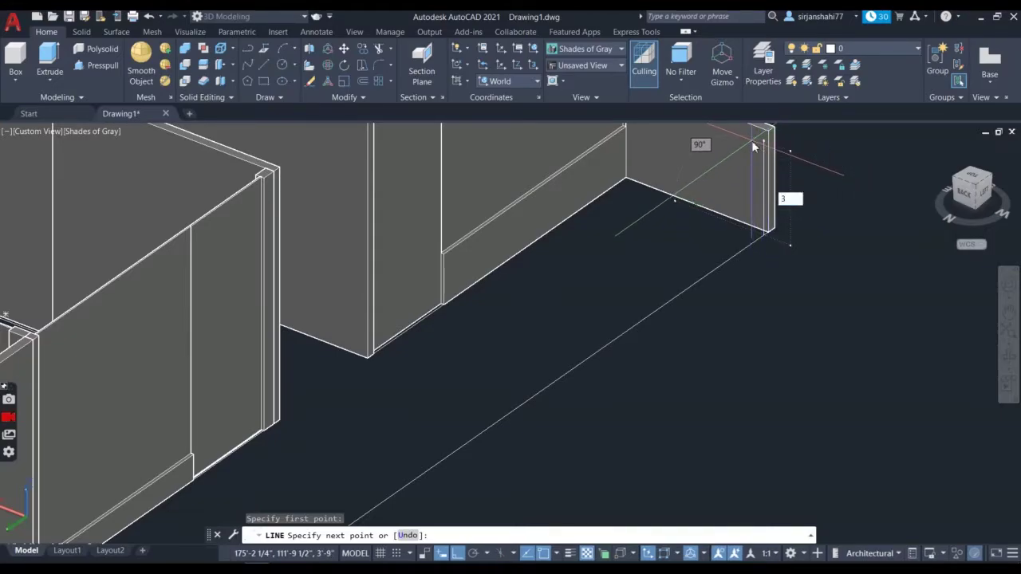
pyautogui.press('Return')
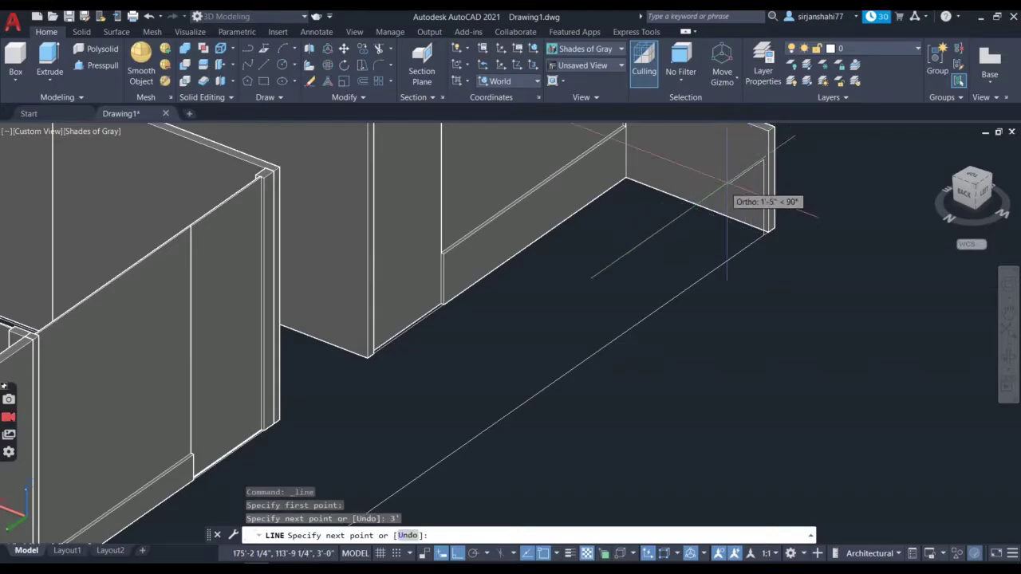
pyautogui.scroll(-5, 553, 326)
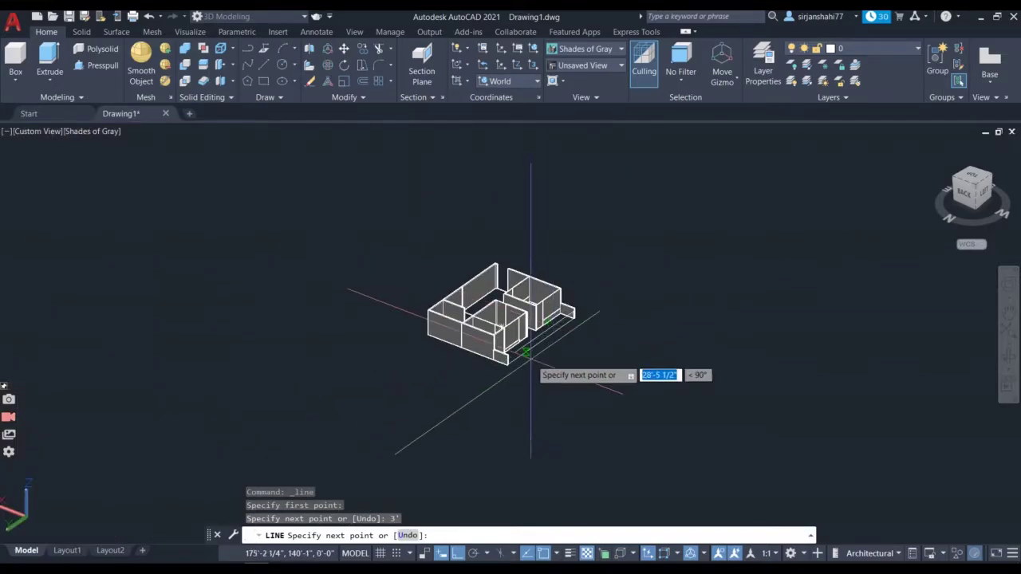
pyautogui.scroll(6, 518, 361)
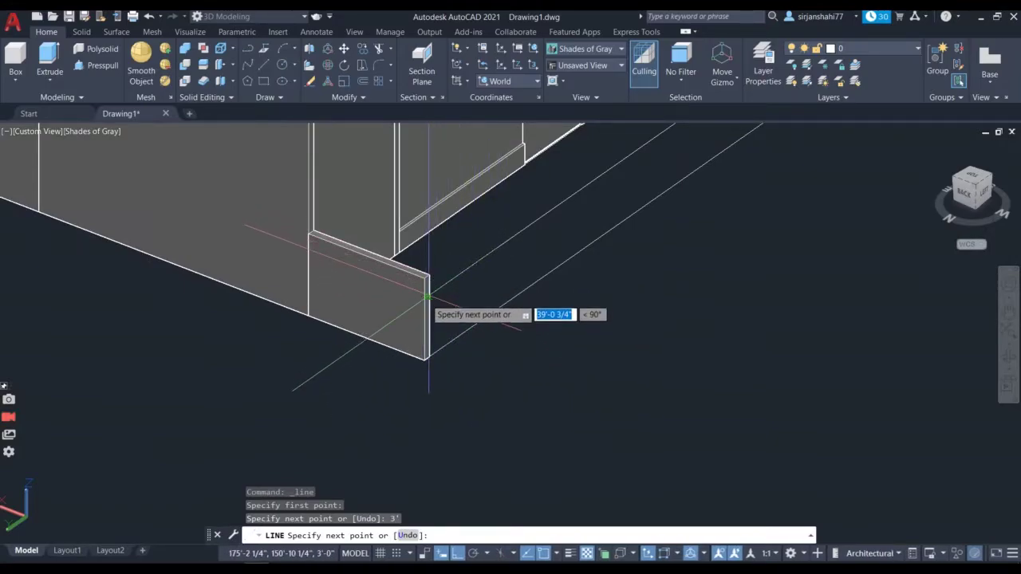
pyautogui.click(428, 297)
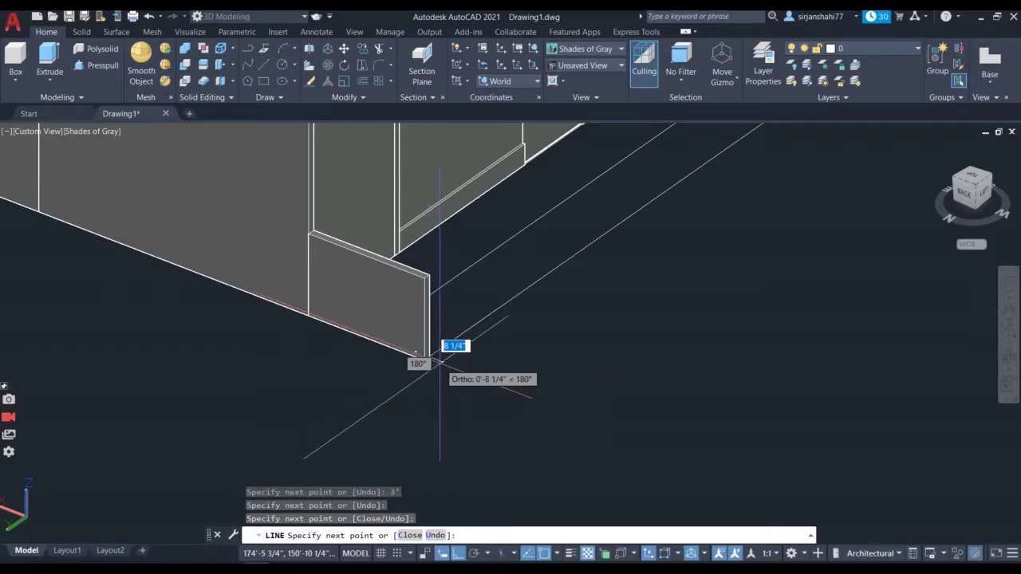
pyautogui.press('Return')
pyautogui.scroll(-8, 440, 353)
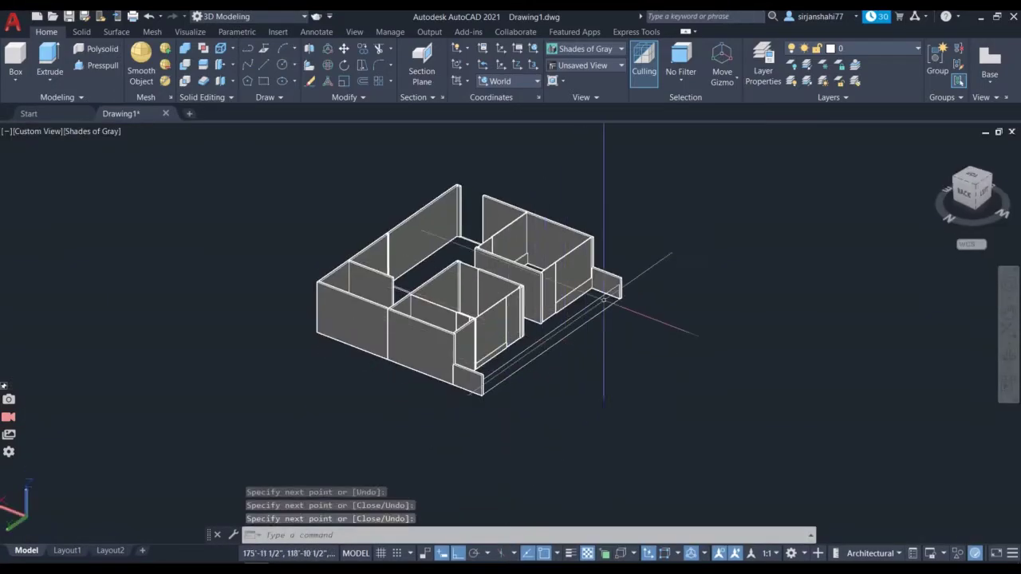
pyautogui.scroll(10, 604, 354)
pyautogui.scroll(5, 654, 399)
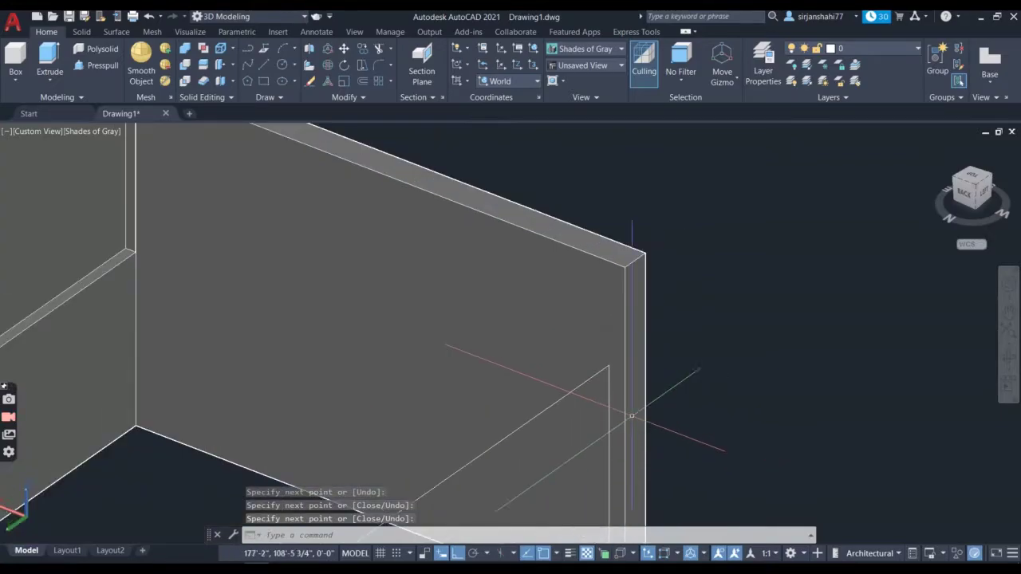
# - Draw another guide line starting at the next wall corner
pyautogui.press('Return')
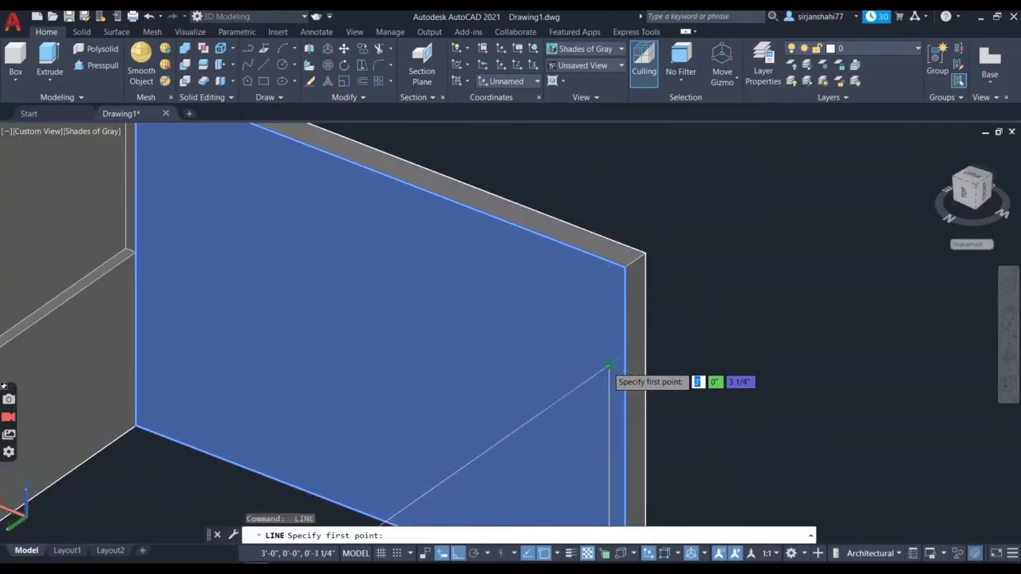
pyautogui.click(608, 366)
pyautogui.scroll(3, 627, 353)
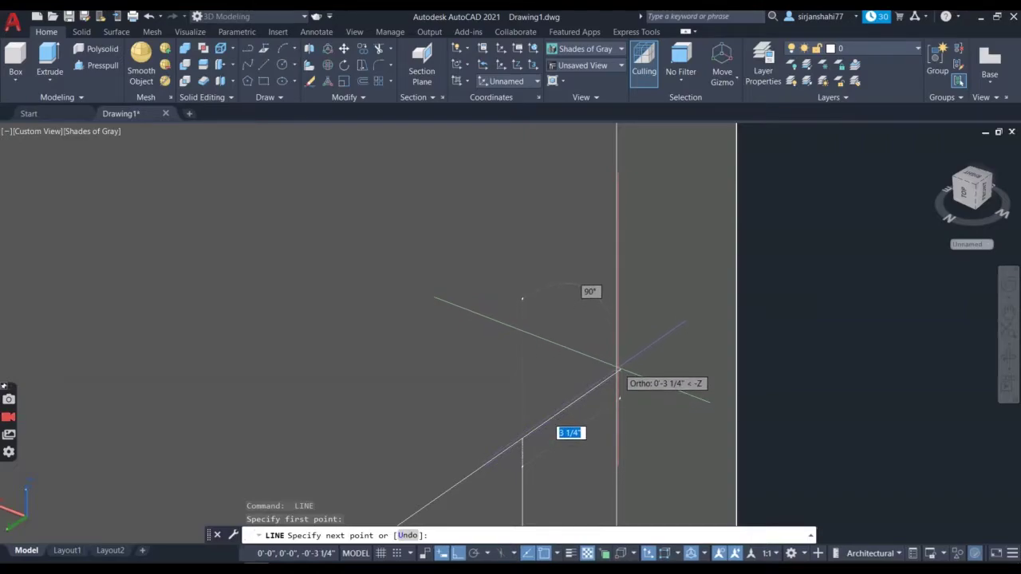
pyautogui.scroll(-3, 618, 370)
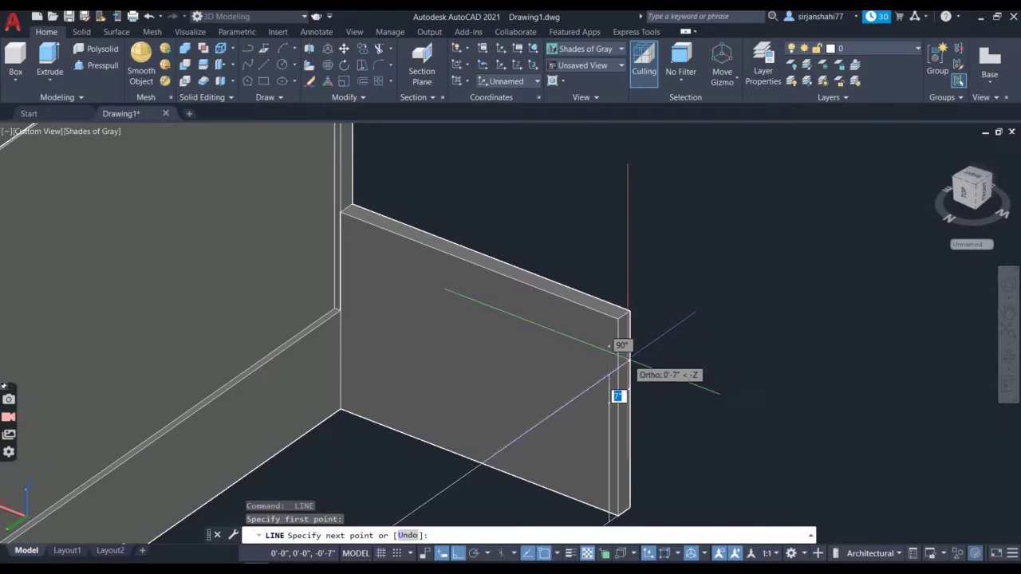
pyautogui.press('Return')
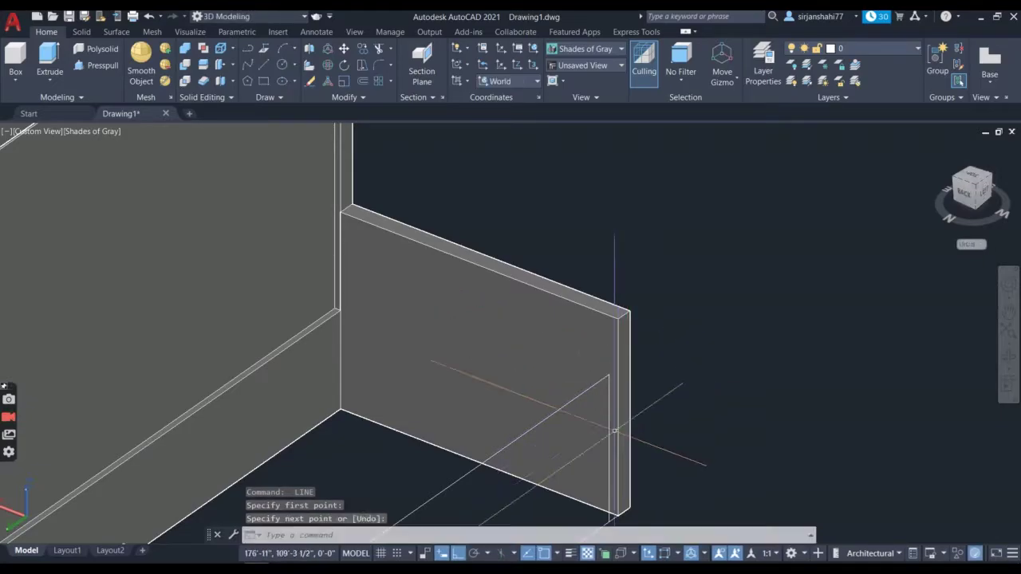
# - Draw a 3' guide line from the lower wall corner with a second perpendicular segment
pyautogui.press('Return')
pyautogui.click(618, 516)
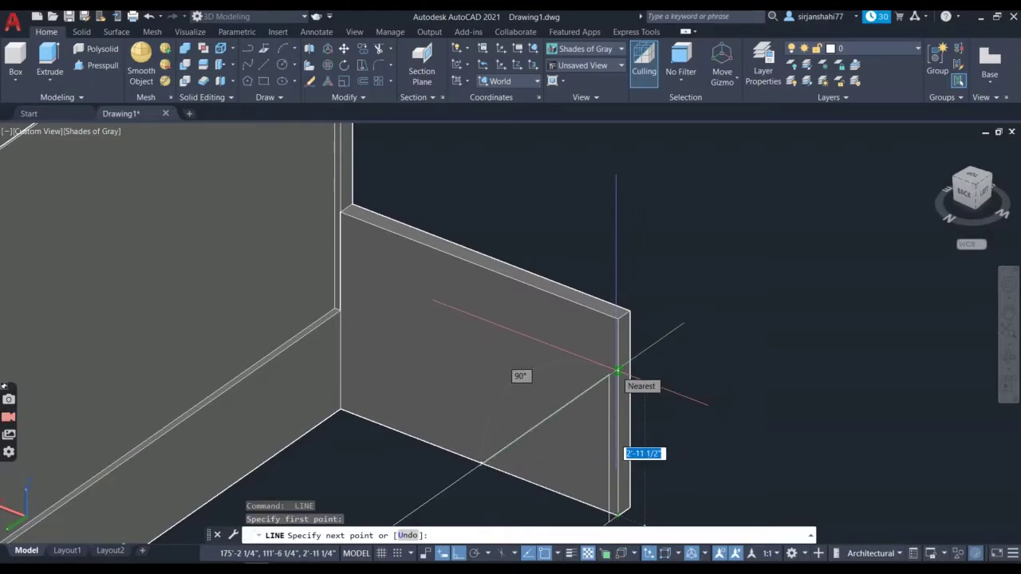
pyautogui.write("3'")
pyautogui.press('Return')
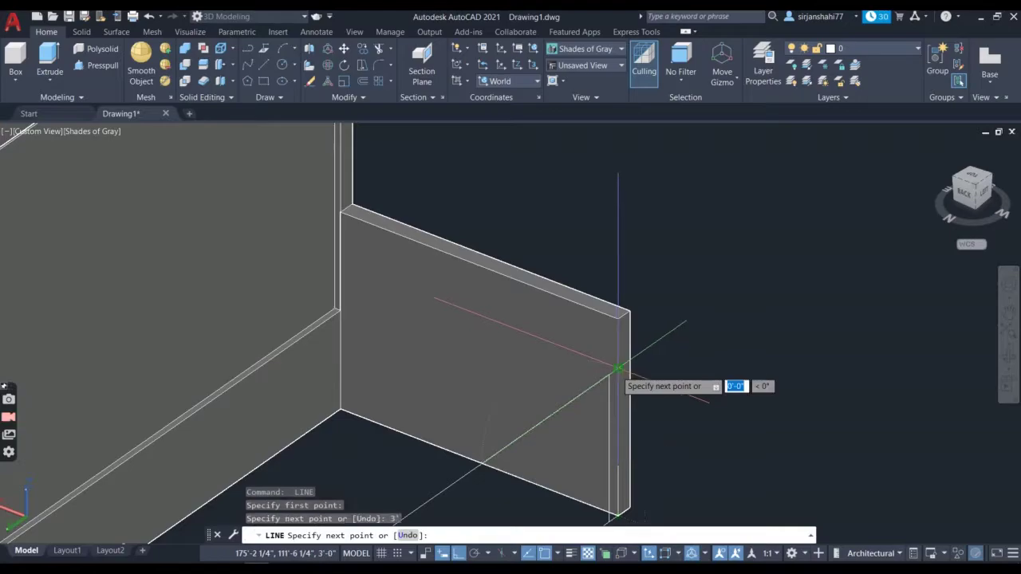
pyautogui.click(609, 373)
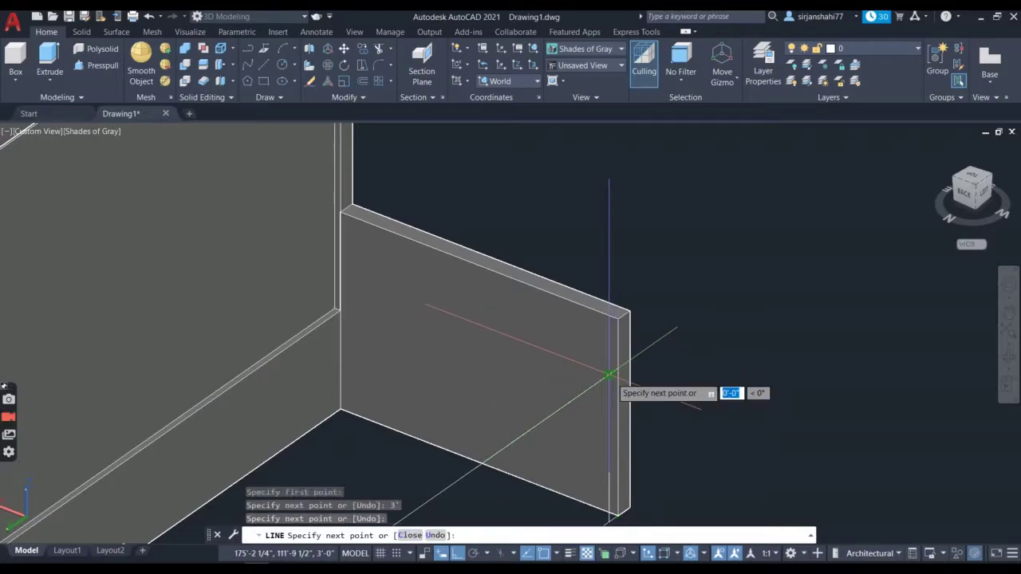
pyautogui.press('Return')
pyautogui.scroll(-3, 610, 437)
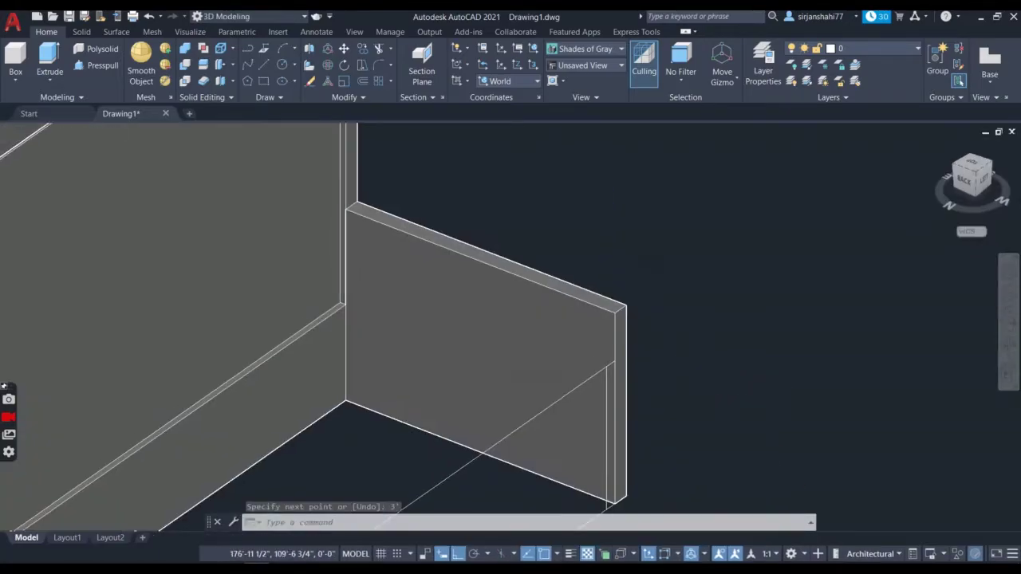
pyautogui.scroll(3, 673, 422)
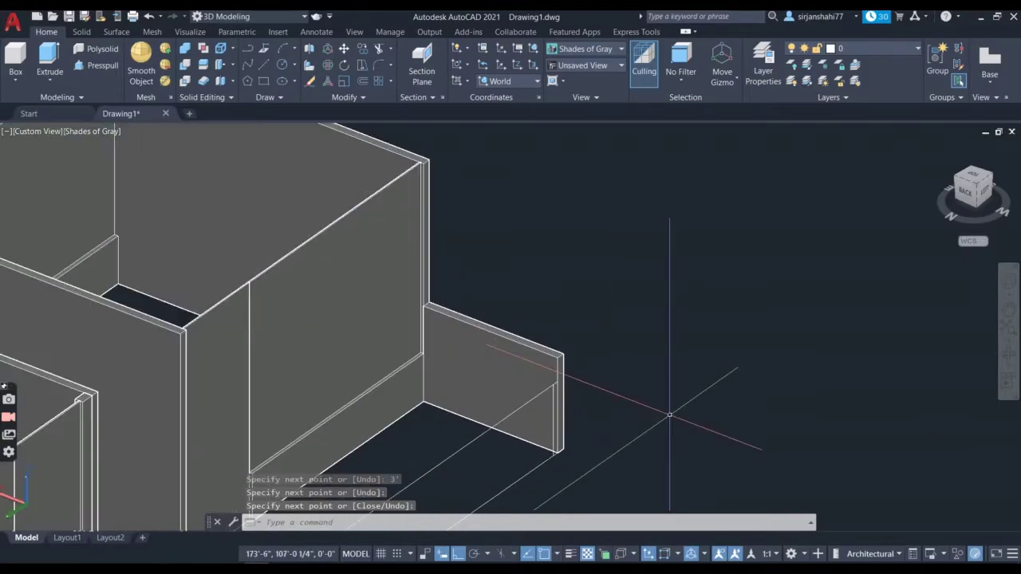
# - Orbit the house to a lower front-left viewing angle
pyautogui.click(1008, 355)
pyautogui.moveTo(595, 454); pyautogui.dragTo(579, 441)
pyautogui.scroll(-2, 579, 441)
pyautogui.scroll(-2, 481, 384)
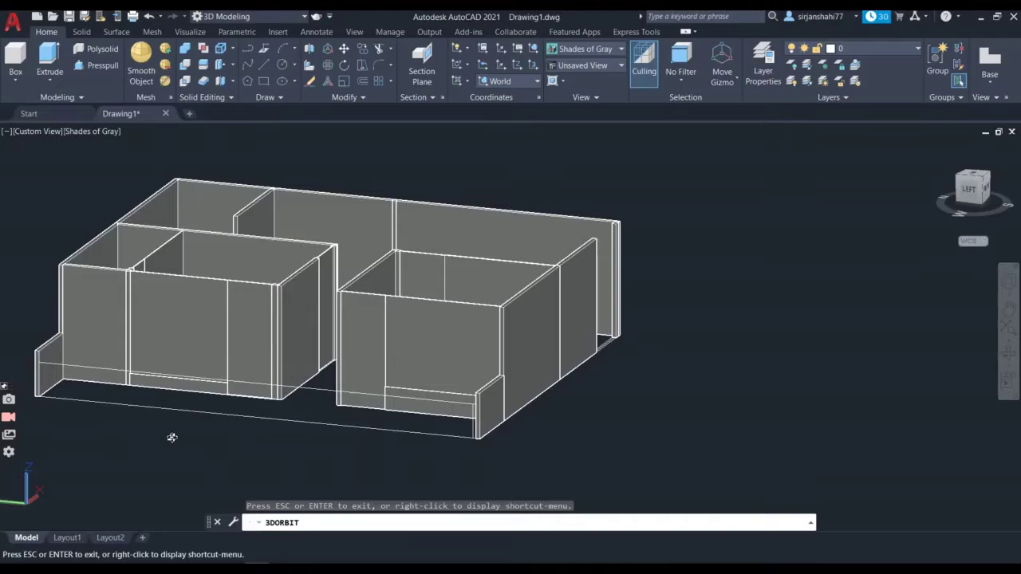
pyautogui.moveTo(171, 437); pyautogui.dragTo(176, 462)
pyautogui.scroll(2, 40, 402)
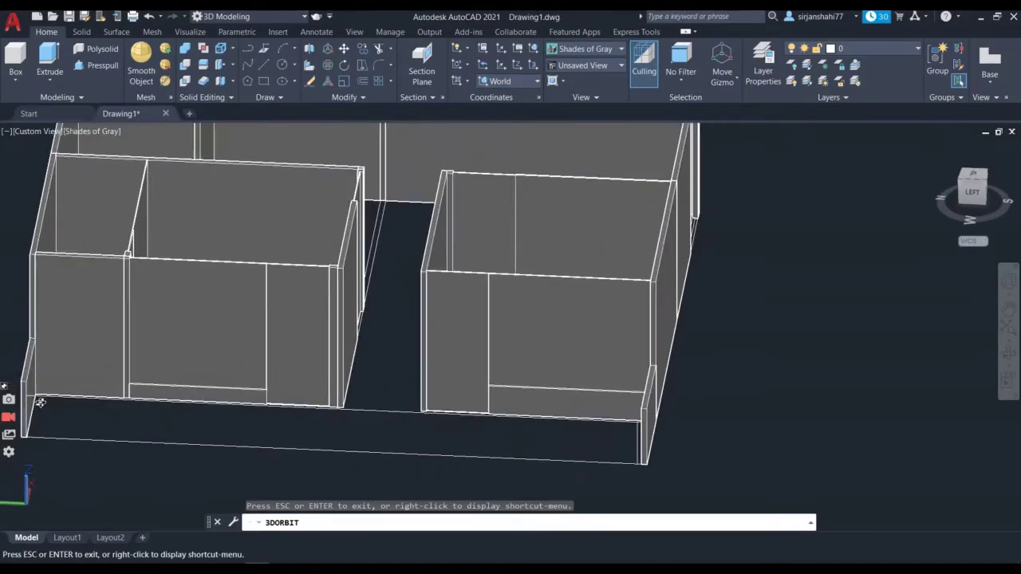
pyautogui.press('Escape')
# - Start a Box solid with its first corner at the plot's lower-left corner
pyautogui.click(16, 57)
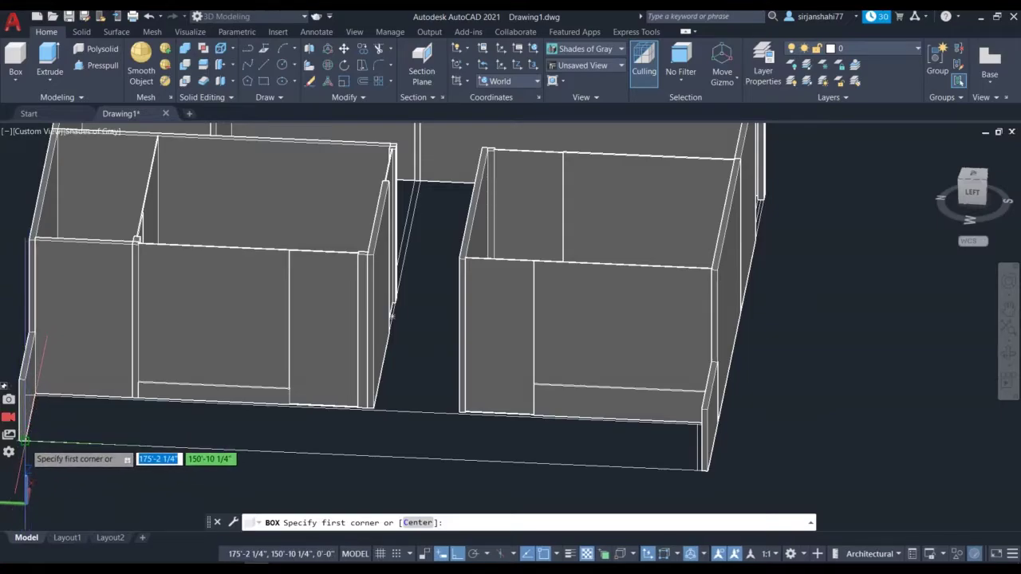
pyautogui.click(27, 439)
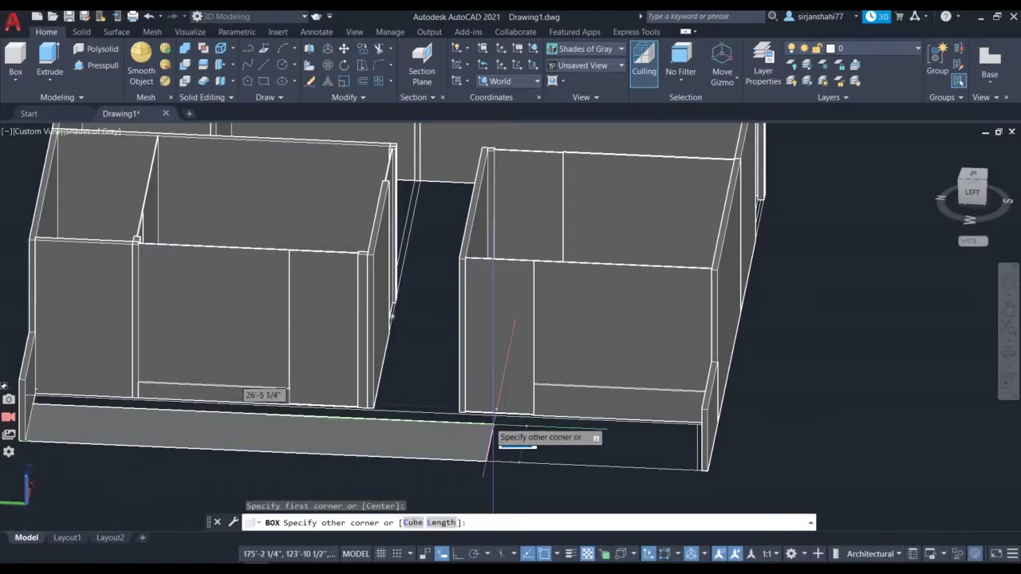
pyautogui.scroll(3, 656, 459)
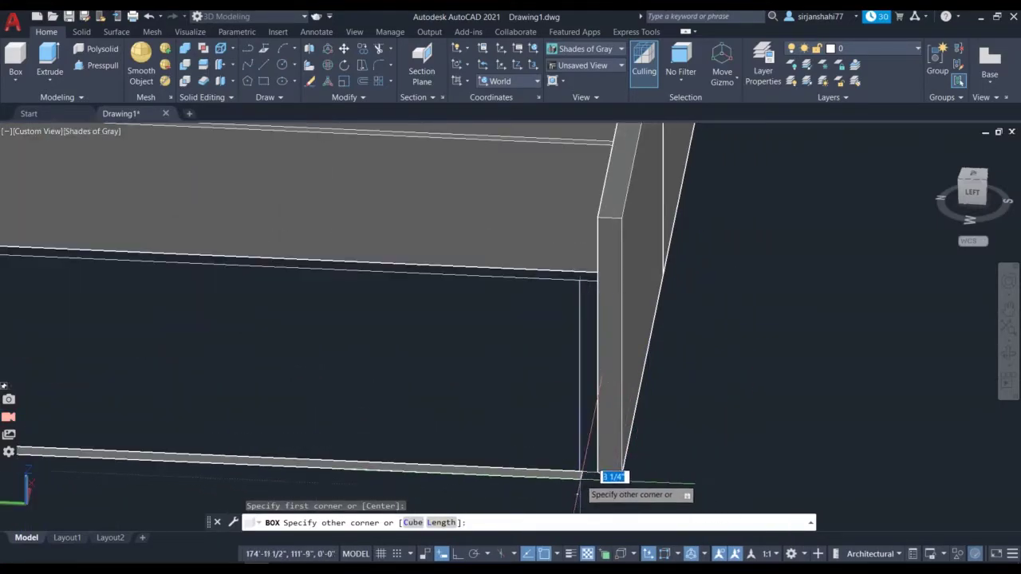
pyautogui.scroll(2, 608, 471)
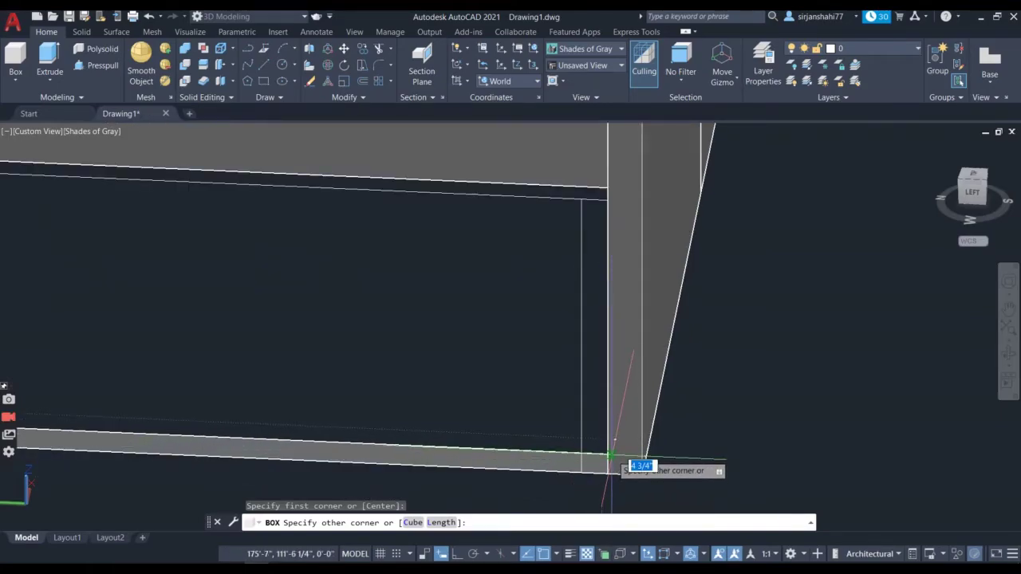
pyautogui.scroll(-3, 611, 460)
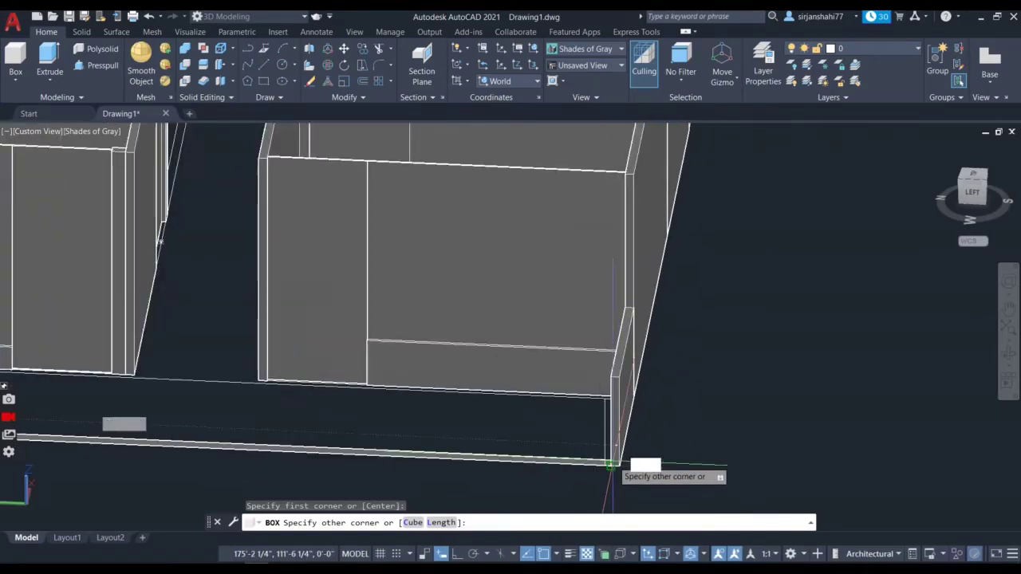
pyautogui.scroll(3, 611, 463)
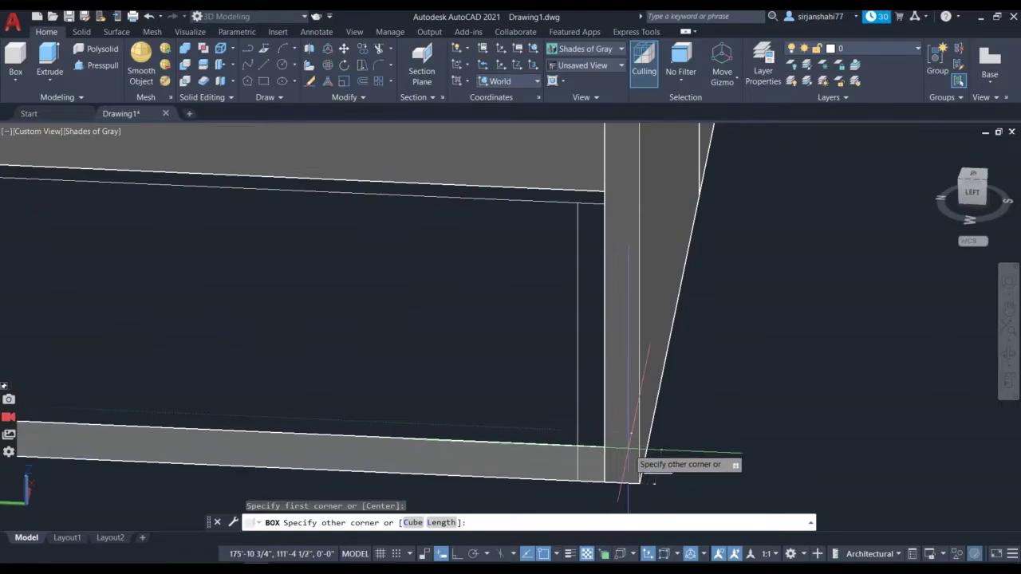
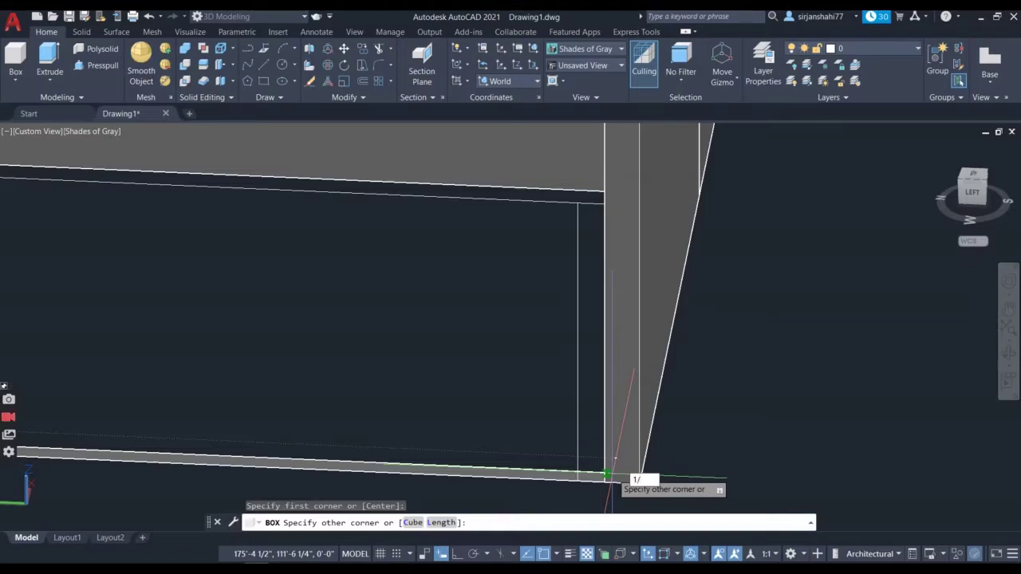
# - Finish the 1/2"-deep, 4'-0"-tall box and orbit to view the house from above
pyautogui.press('Return')
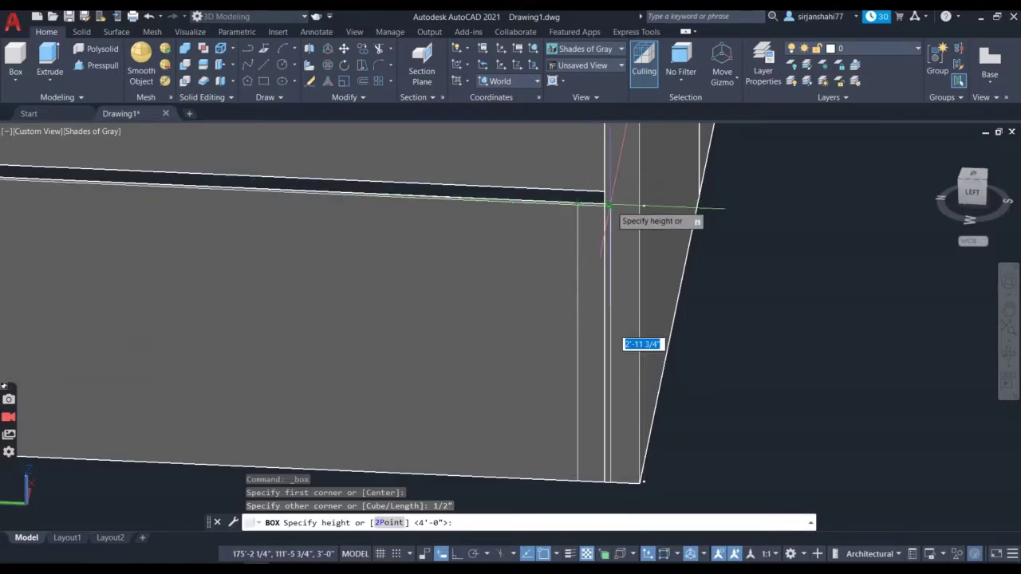
pyautogui.click(608, 206)
pyautogui.scroll(-2, 604, 232)
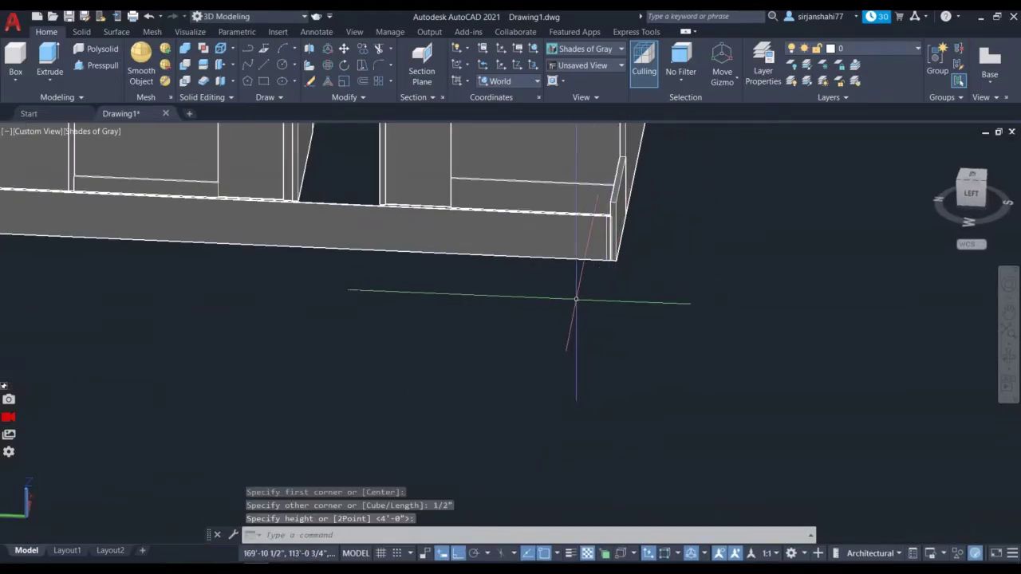
pyautogui.keyDown('shift'); pyautogui.moveTo(688, 497); pyautogui.dragTo(307, 393, button='middle'); pyautogui.keyUp('shift')
pyautogui.keyDown('shift'); pyautogui.moveTo(139, 368); pyautogui.dragTo(140, 368, button='middle'); pyautogui.keyUp('shift')
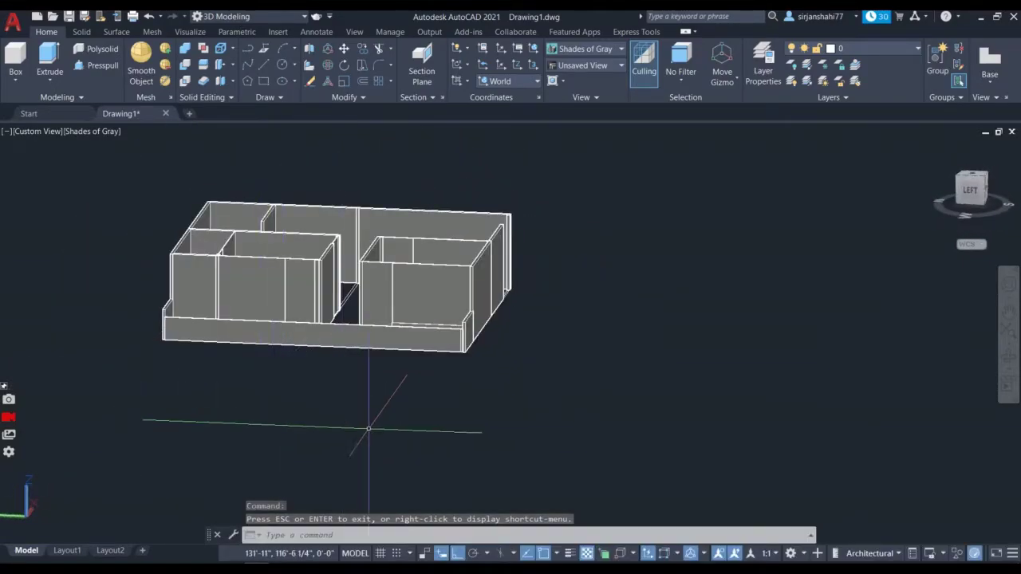
# - Open the Materials Browser with MA and search the library for 'gla' glass materials
pyautogui.write('ma')
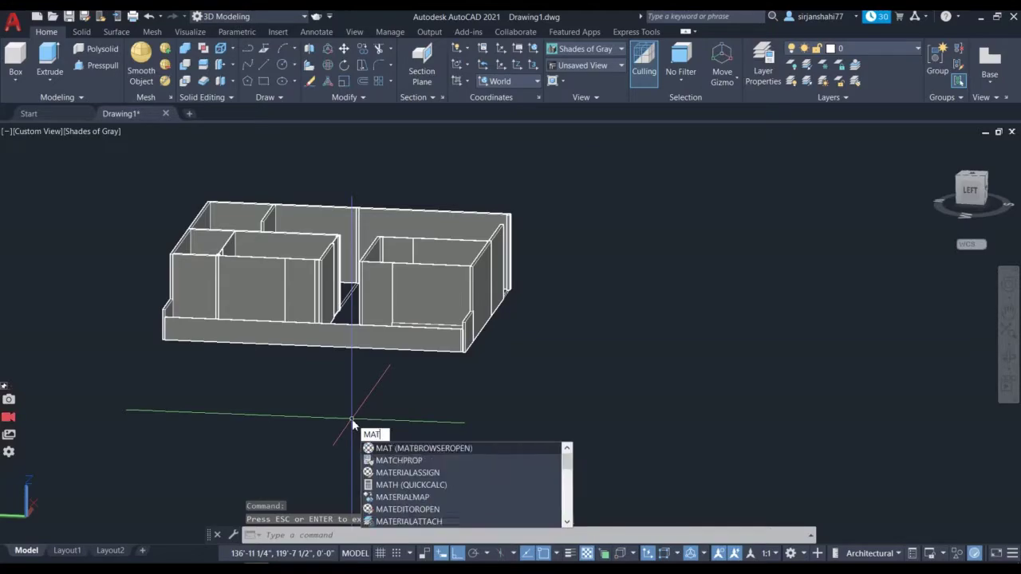
pyautogui.press('Return')
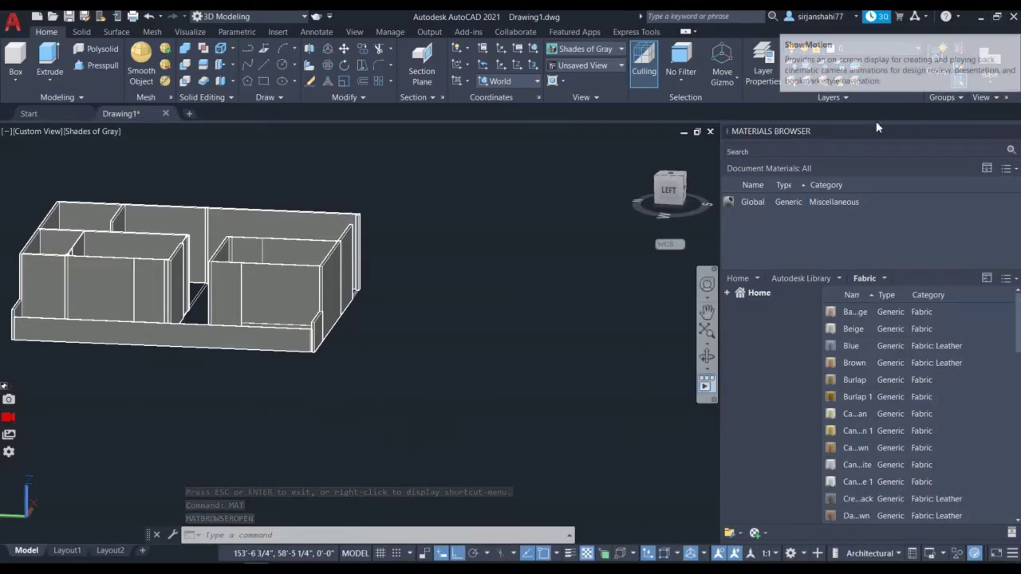
pyautogui.click(858, 150)
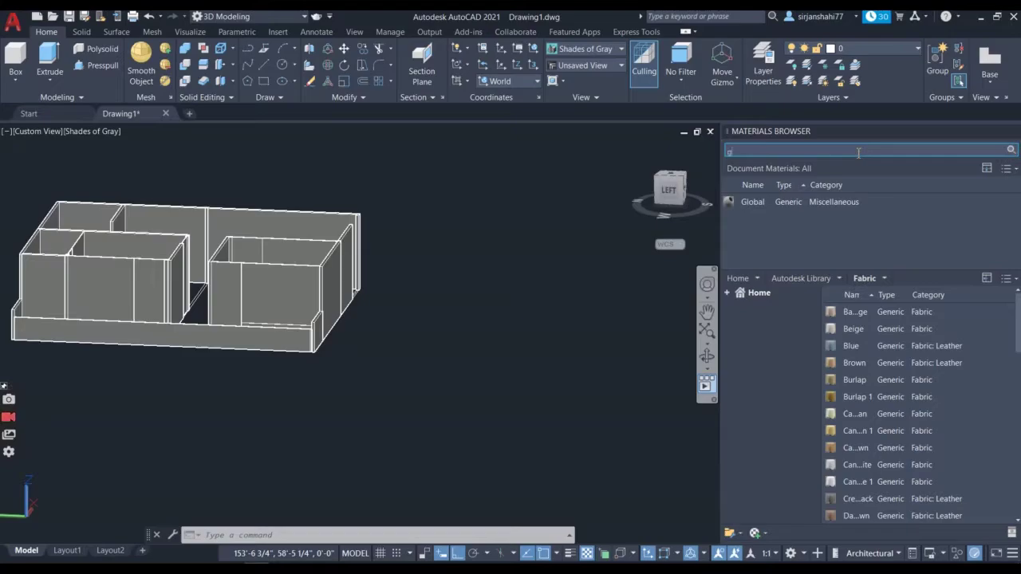
pyautogui.write('glass')
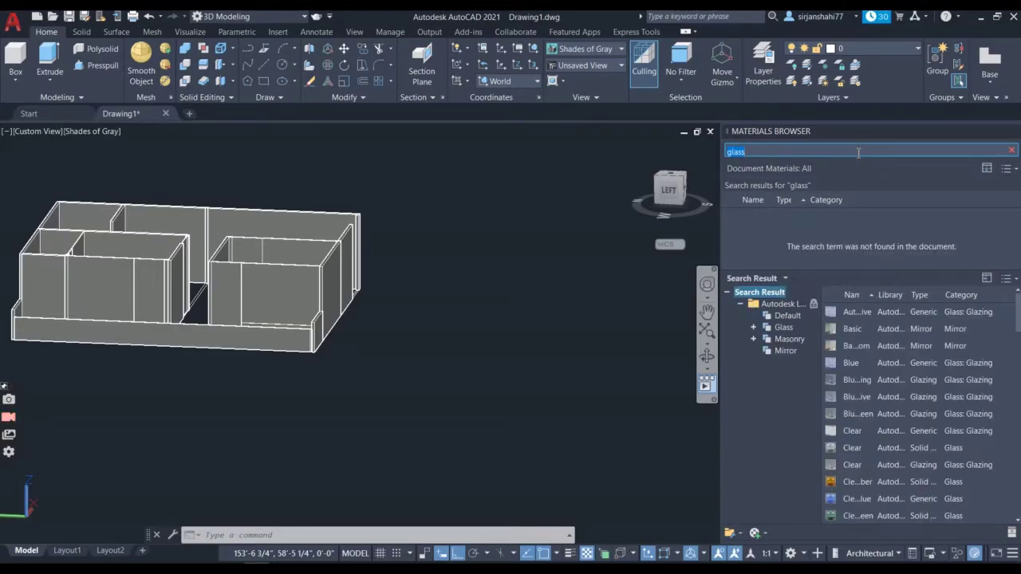
pyautogui.scroll(-2, 964, 481)
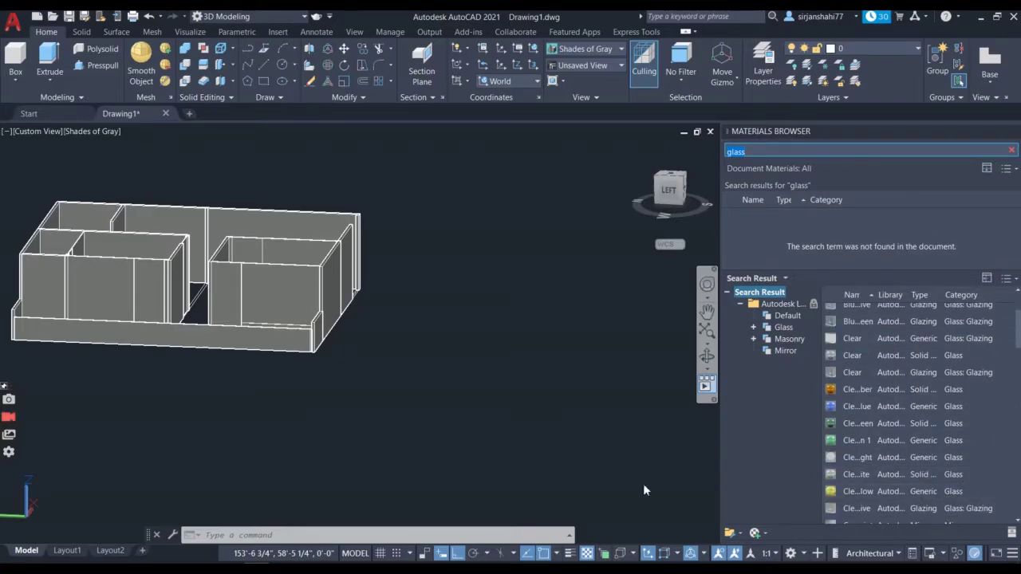
pyautogui.scroll(5, 46, 245)
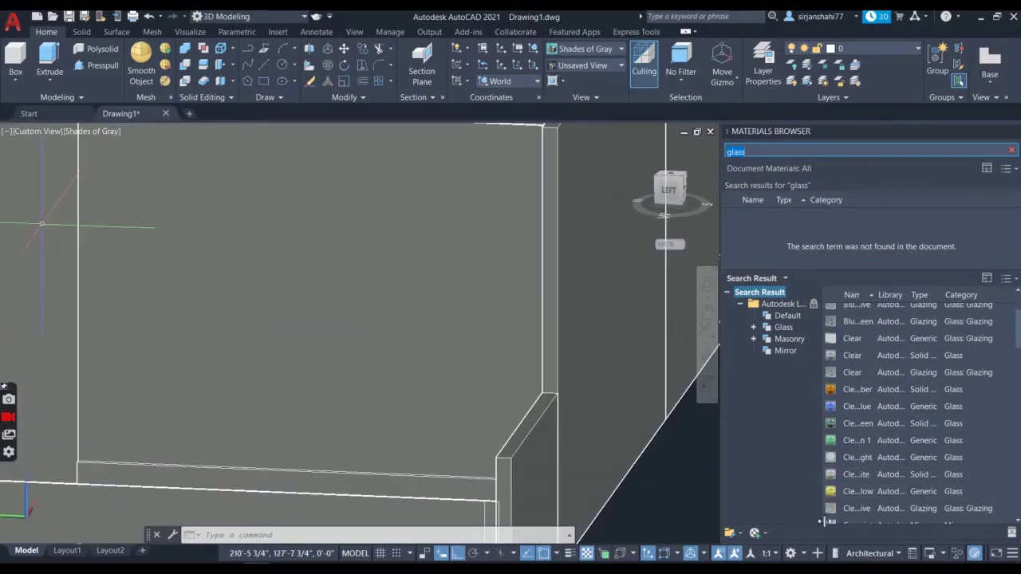
# - Add a glazing material, select the window pane, and switch the viewport to Realistic
pyautogui.moveTo(411, 346); pyautogui.dragTo(429, 383)
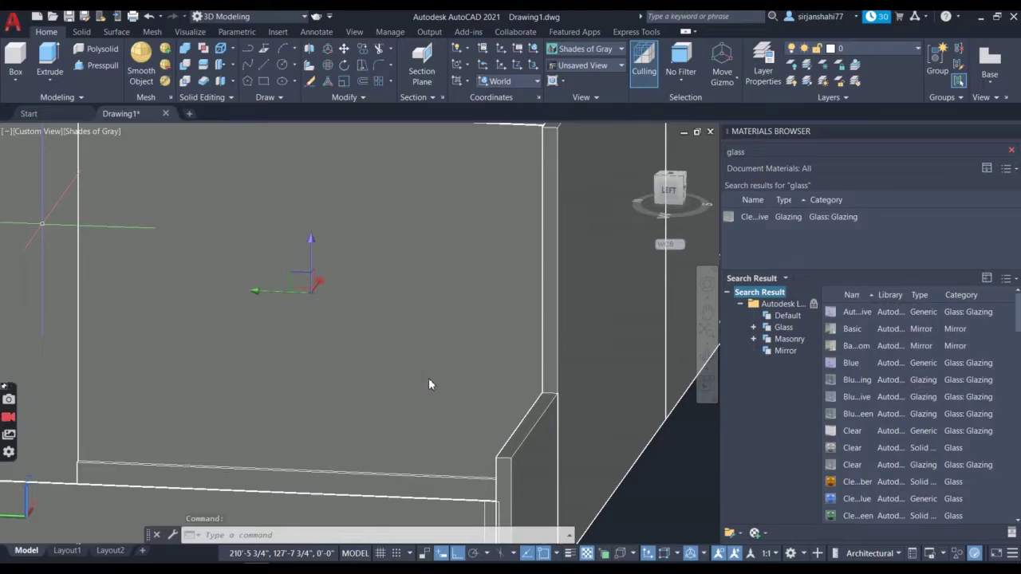
pyautogui.click(77, 133)
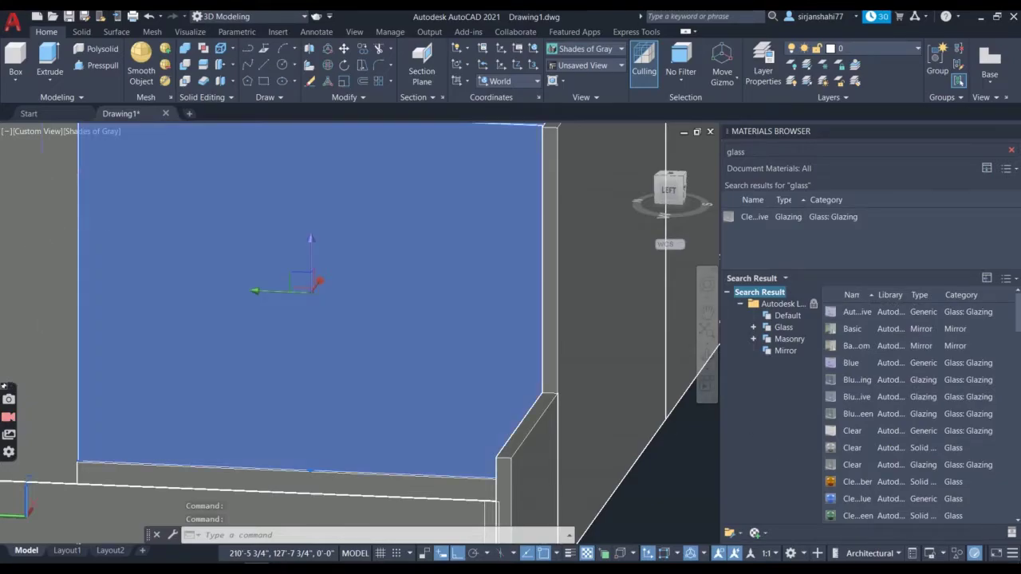
pyautogui.click(80, 132)
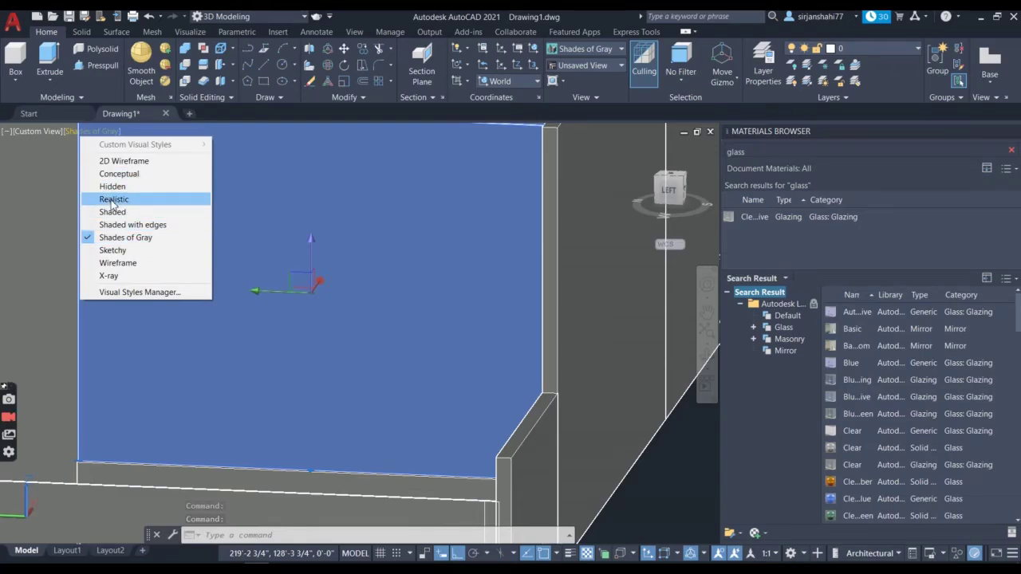
pyautogui.click(113, 198)
pyautogui.scroll(-5, 364, 367)
pyautogui.scroll(5, 364, 367)
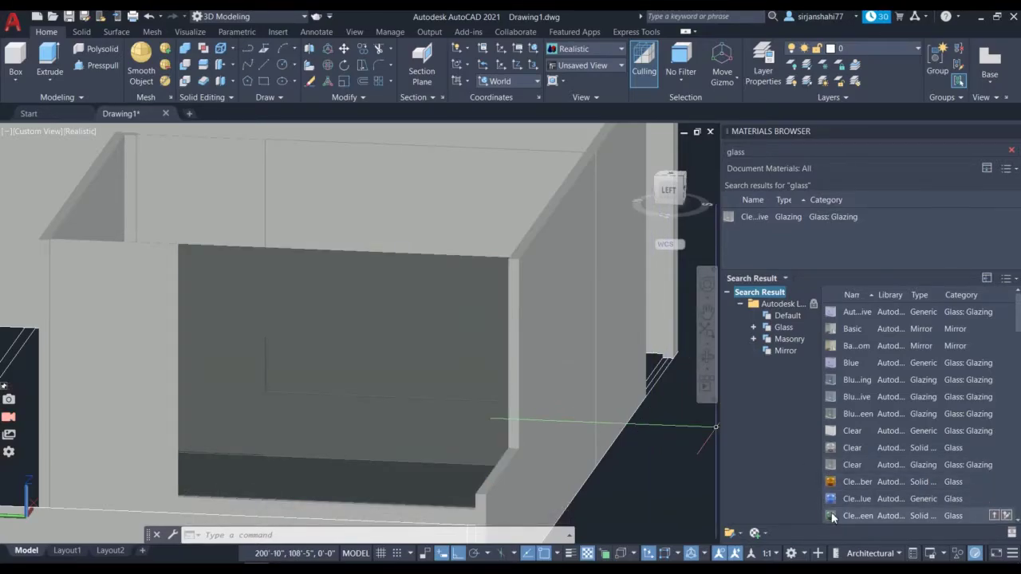
# - Apply a glass material to the window pane and select the glazed pane
pyautogui.moveTo(343, 367); pyautogui.dragTo(343, 367)
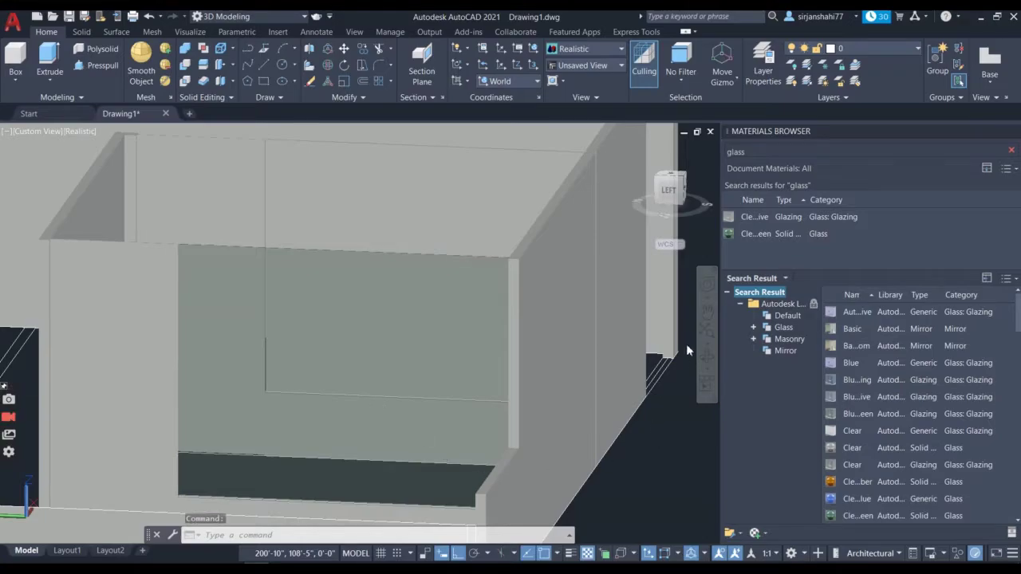
pyautogui.scroll(-5, 460, 303)
pyautogui.scroll(2, 90, 352)
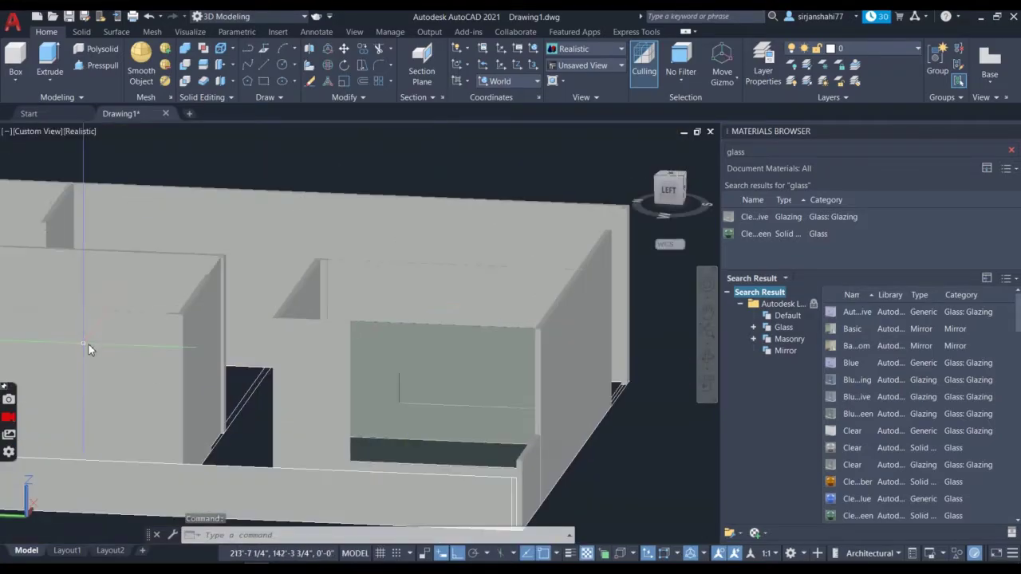
pyautogui.click(437, 396)
pyautogui.scroll(2, 436, 397)
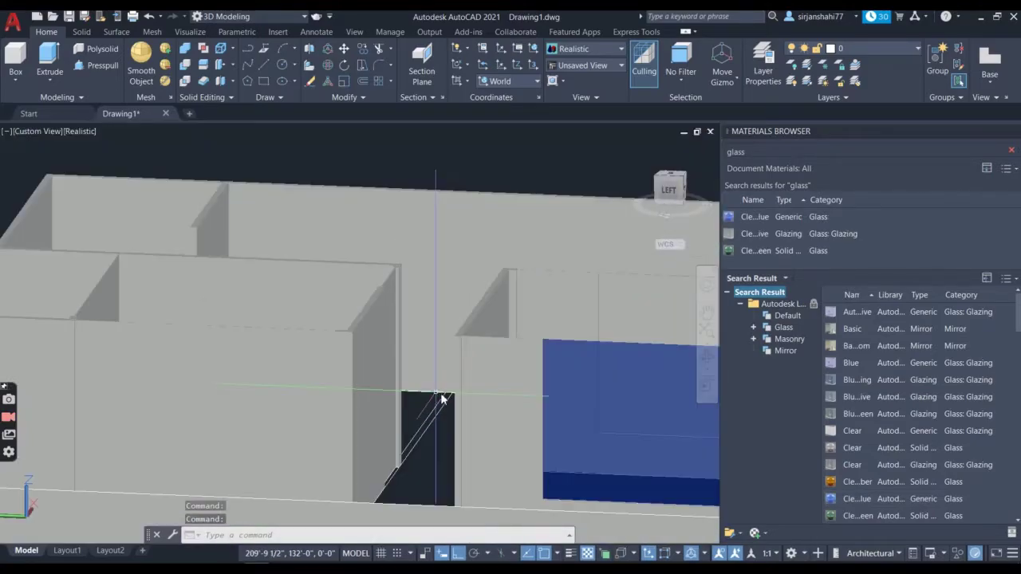
pyautogui.scroll(-3, 441, 398)
pyautogui.scroll(-3, 825, 503)
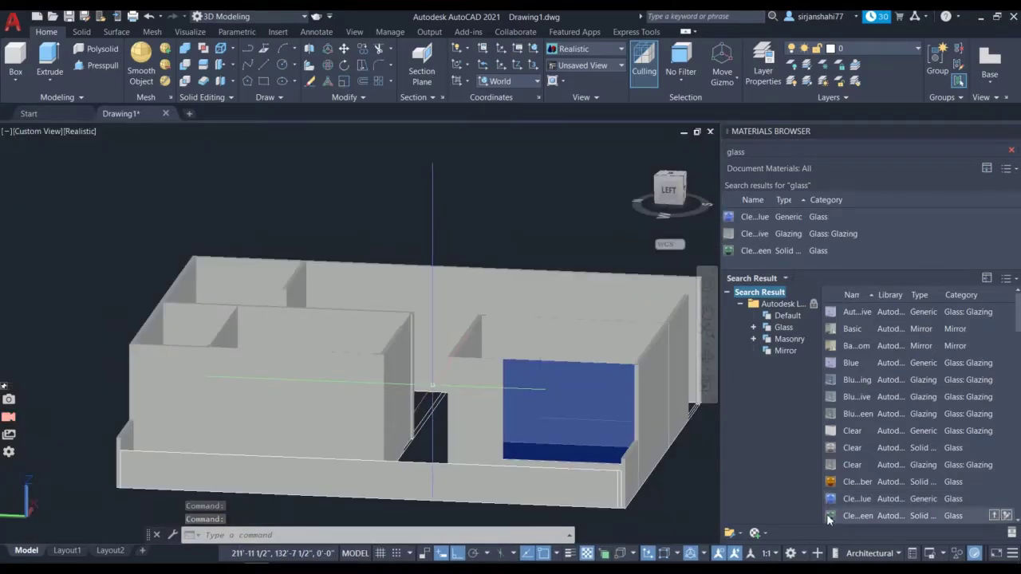
pyautogui.scroll(-4, 830, 487)
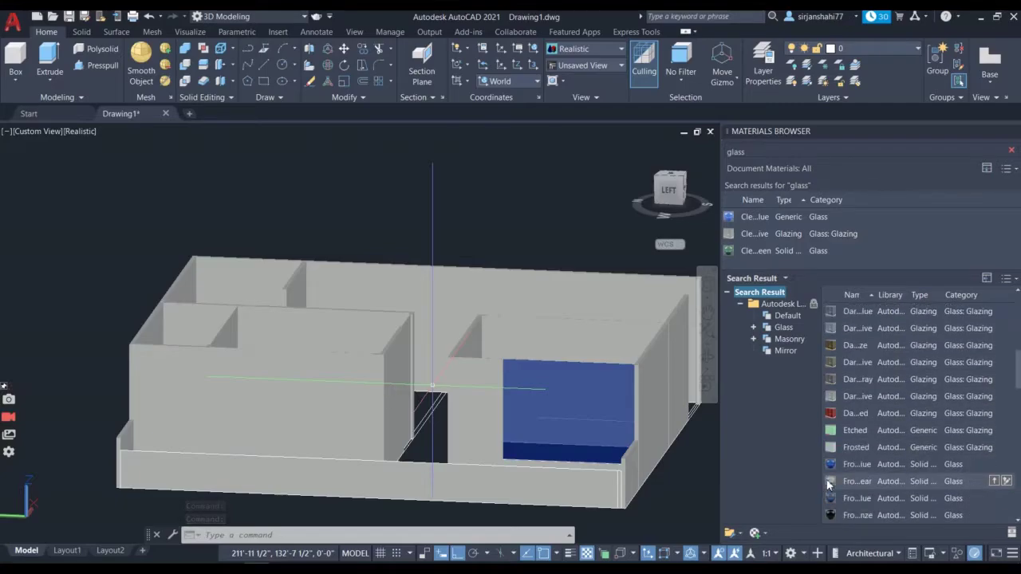
# - Give the left window pane frosted blue, then blue glass
pyautogui.moveTo(841, 465); pyautogui.dragTo(579, 411)
pyautogui.scroll(4, 579, 411)
pyautogui.scroll(-3, 579, 411)
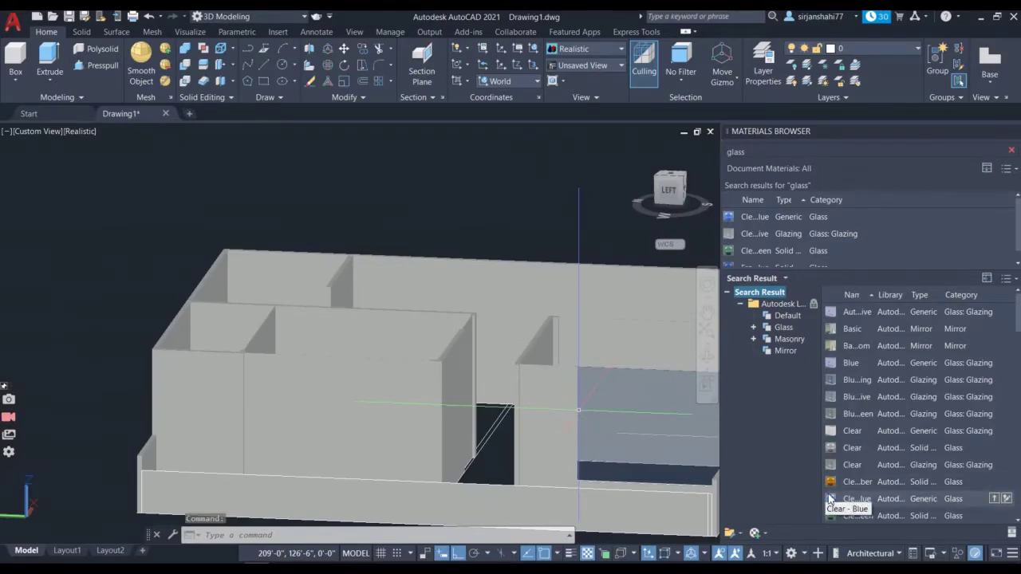
pyautogui.moveTo(830, 499); pyautogui.dragTo(608, 488)
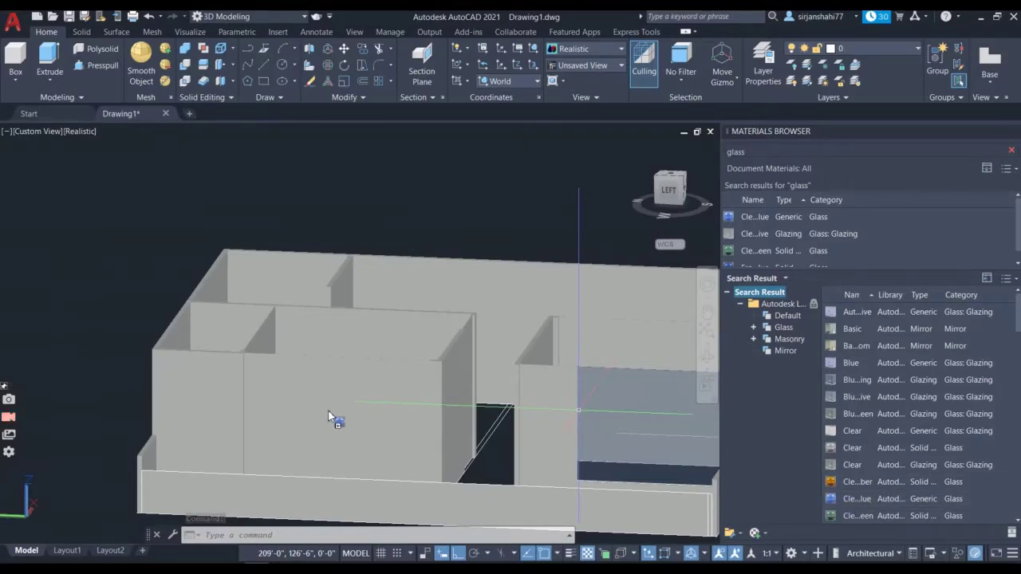
pyautogui.moveTo(331, 417); pyautogui.dragTo(341, 410)
pyautogui.scroll(3, 351, 410)
pyautogui.scroll(-4, 352, 415)
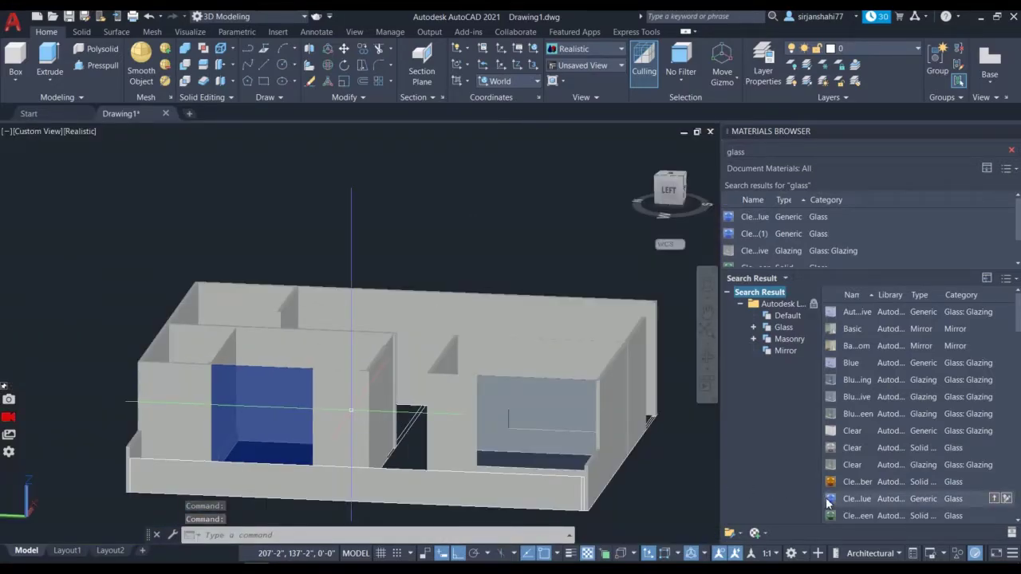
# - Make the right pane blue glass and switch the left pane to clear glazing
pyautogui.moveTo(830, 501); pyautogui.dragTo(549, 473)
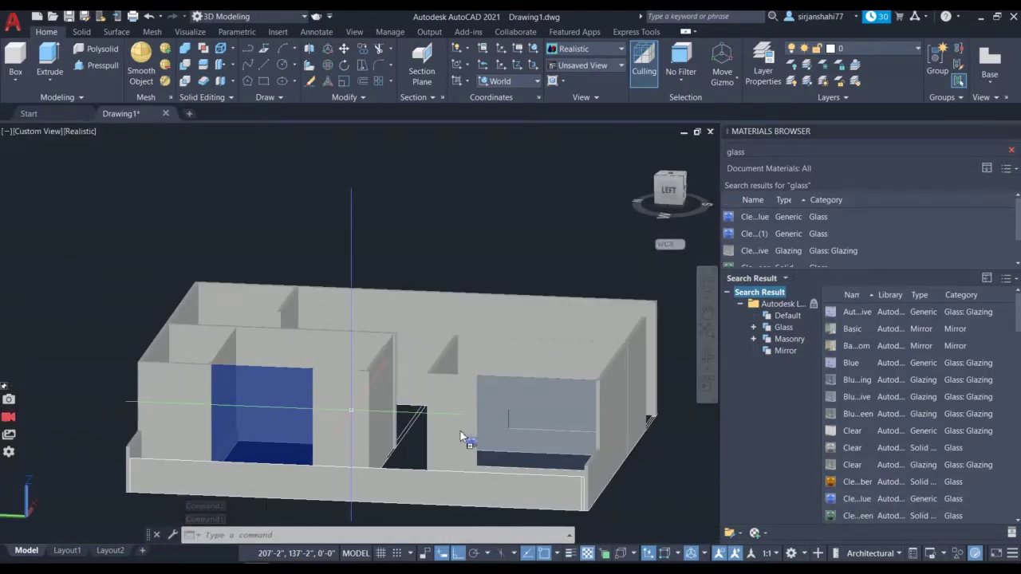
pyautogui.moveTo(460, 436); pyautogui.dragTo(452, 437)
pyautogui.scroll(3, 452, 437)
pyautogui.scroll(-2, 452, 434)
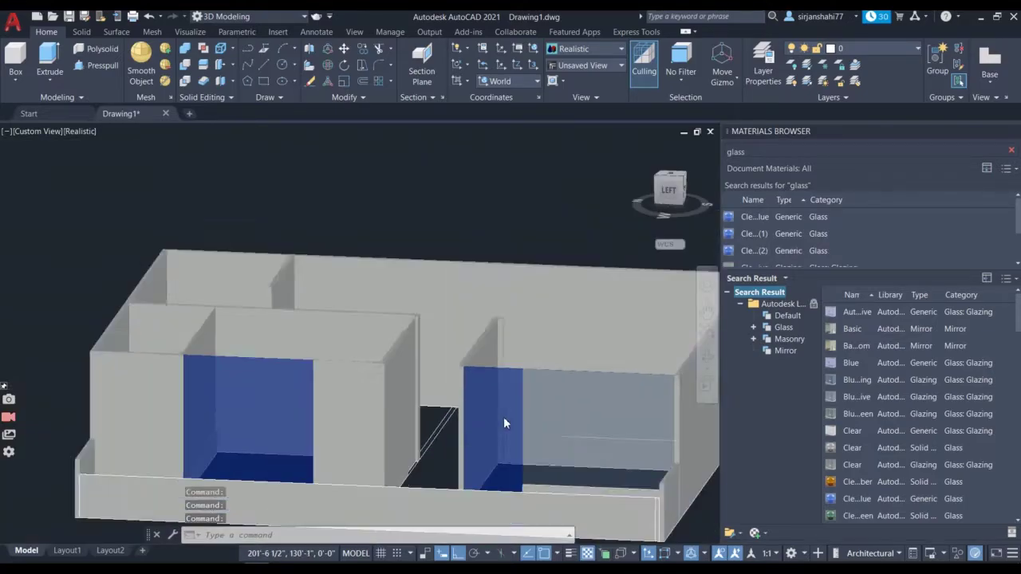
pyautogui.scroll(-3, 504, 417)
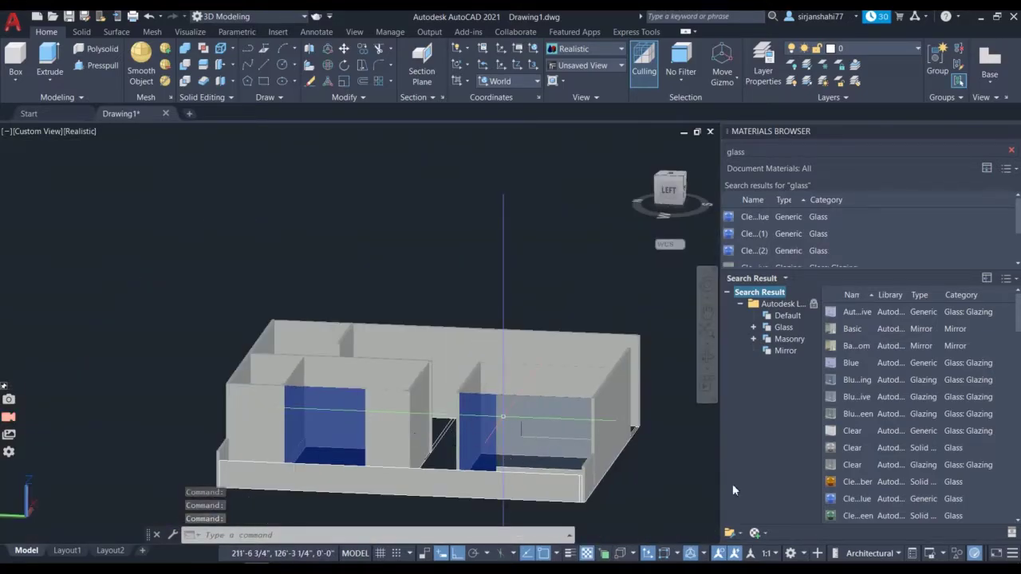
pyautogui.moveTo(831, 473)
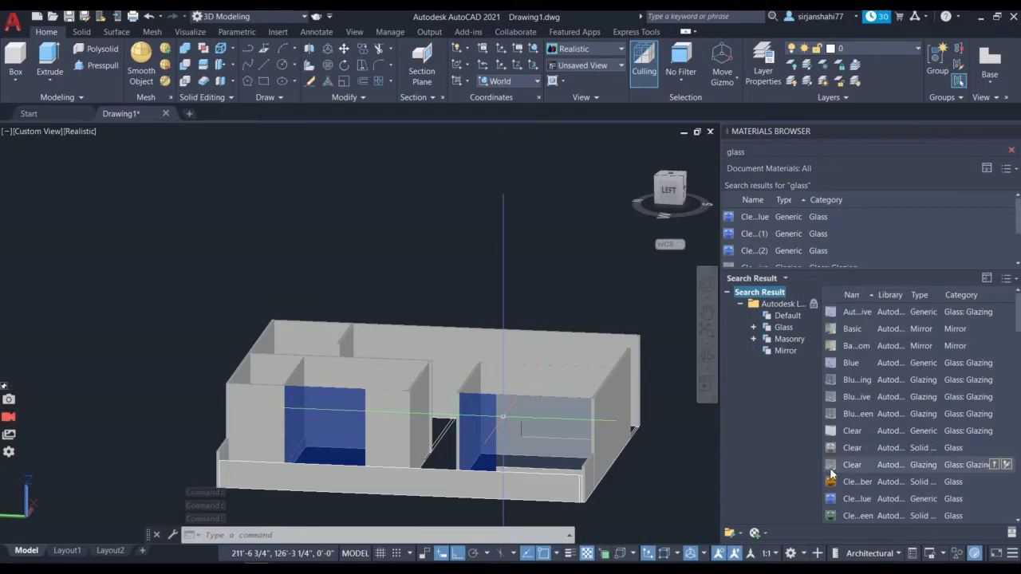
pyautogui.moveTo(833, 465); pyautogui.dragTo(405, 427)
pyautogui.moveTo(321, 408); pyautogui.dragTo(321, 409)
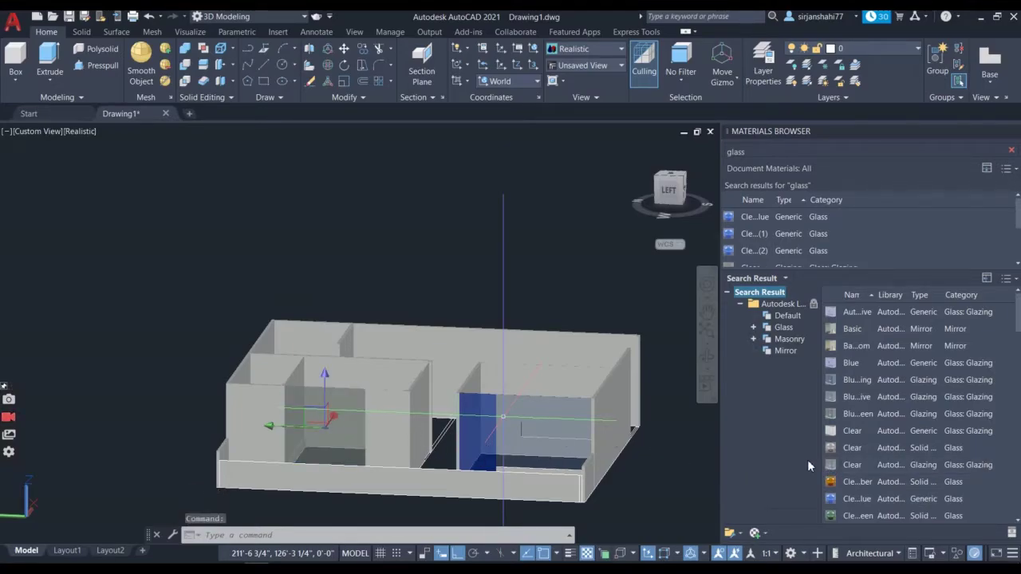
# - Try blue-green, then frosted blue glass on the left window pane
pyautogui.moveTo(835, 451)
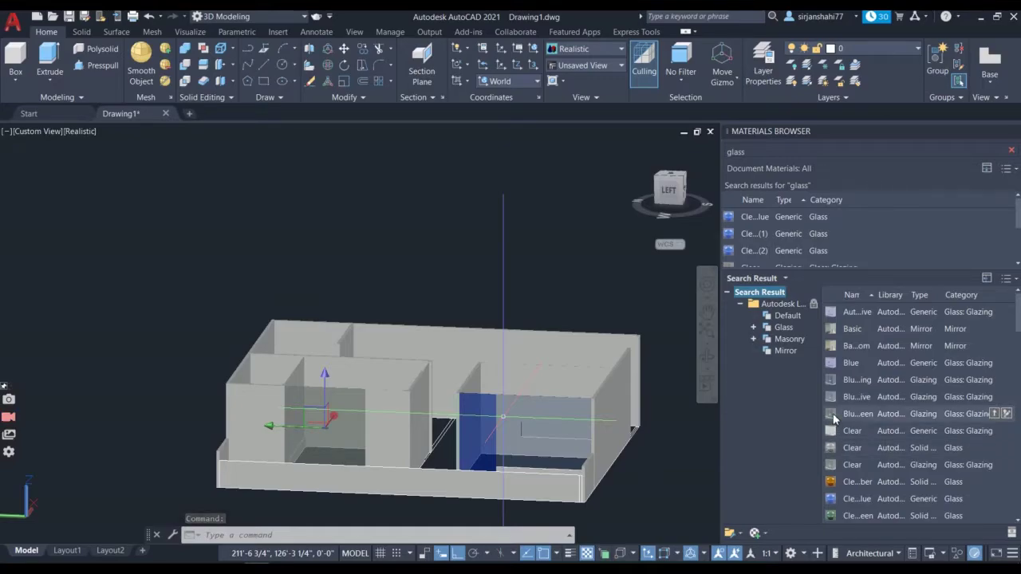
pyautogui.moveTo(327, 415); pyautogui.dragTo(327, 415)
pyautogui.scroll(2, 328, 417)
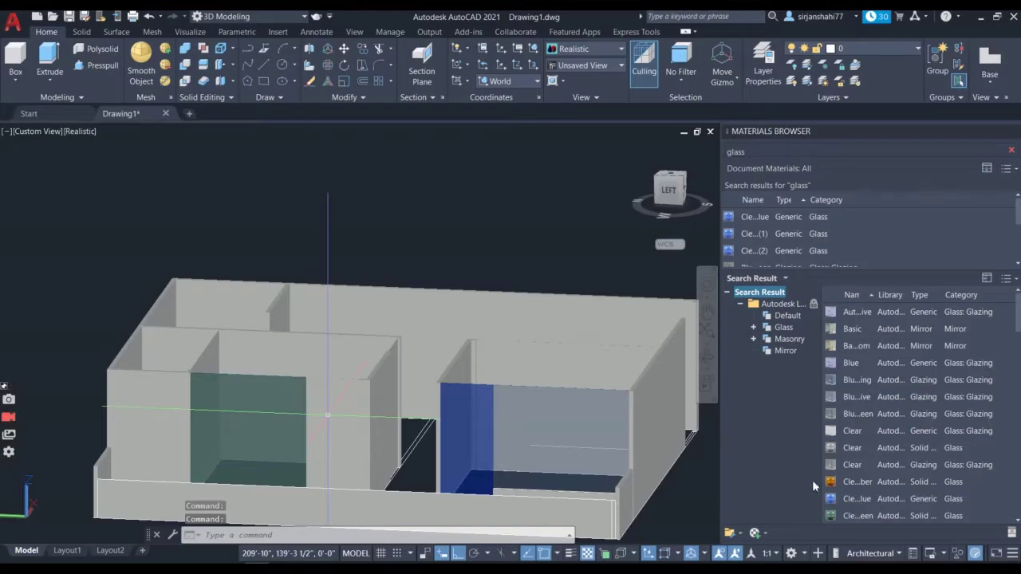
pyautogui.scroll(-8, 842, 452)
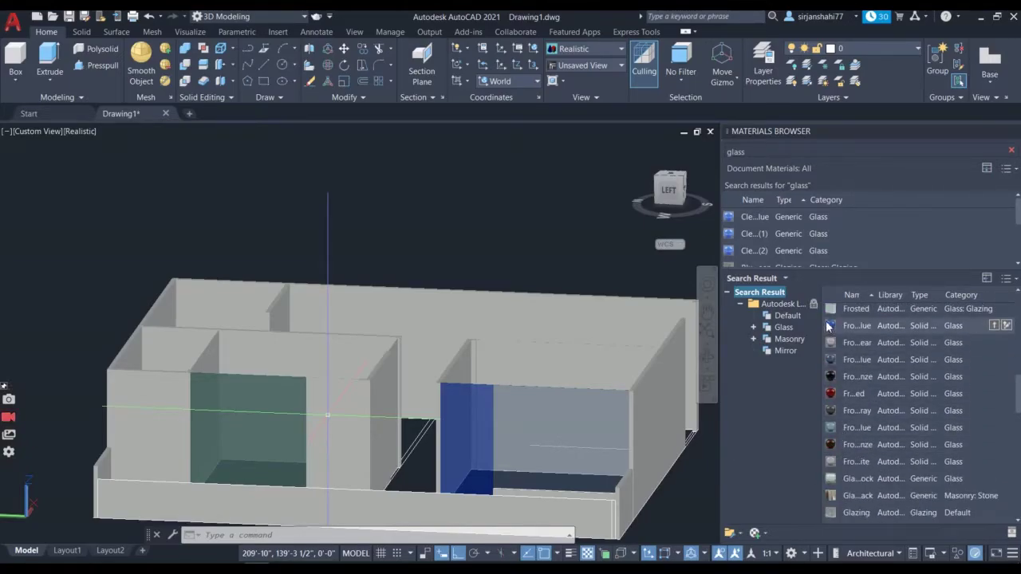
pyautogui.moveTo(830, 325); pyautogui.dragTo(304, 483)
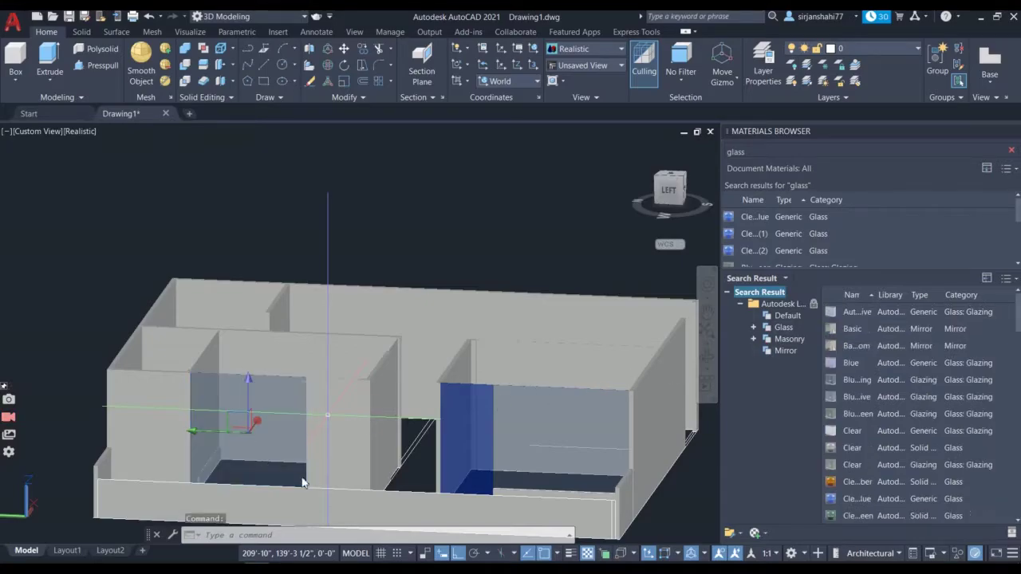
pyautogui.press('Escape')
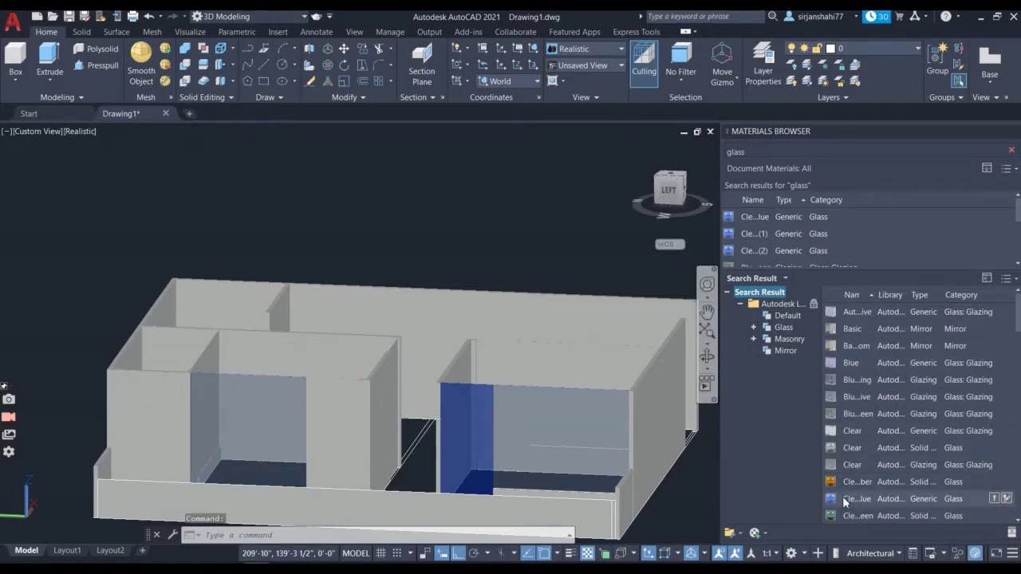
# - Apply blue glass, then frosted blue glass to the right window panel
pyautogui.moveTo(820, 501); pyautogui.dragTo(339, 439)
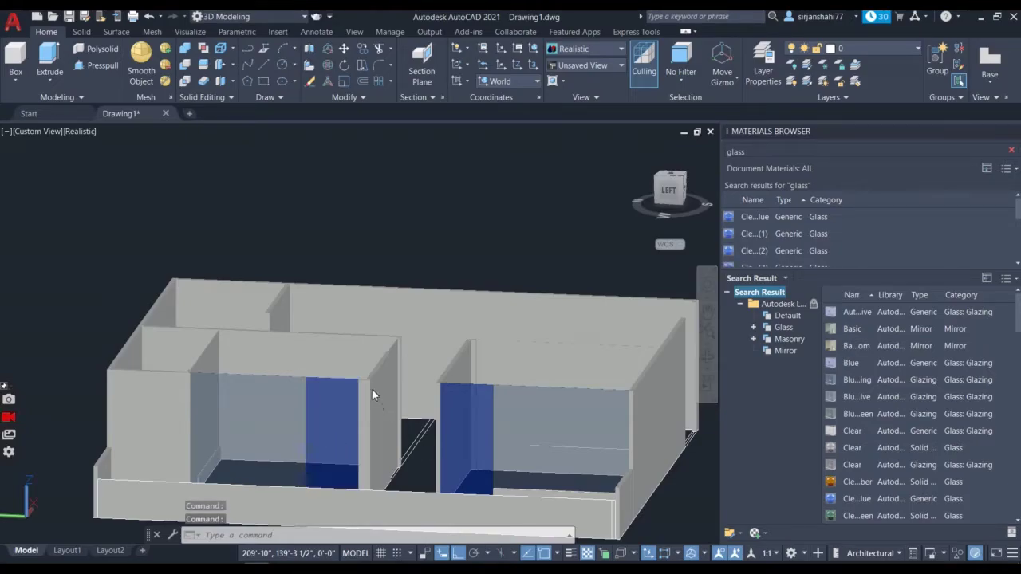
pyautogui.scroll(3, 492, 362)
pyautogui.scroll(-2, 493, 363)
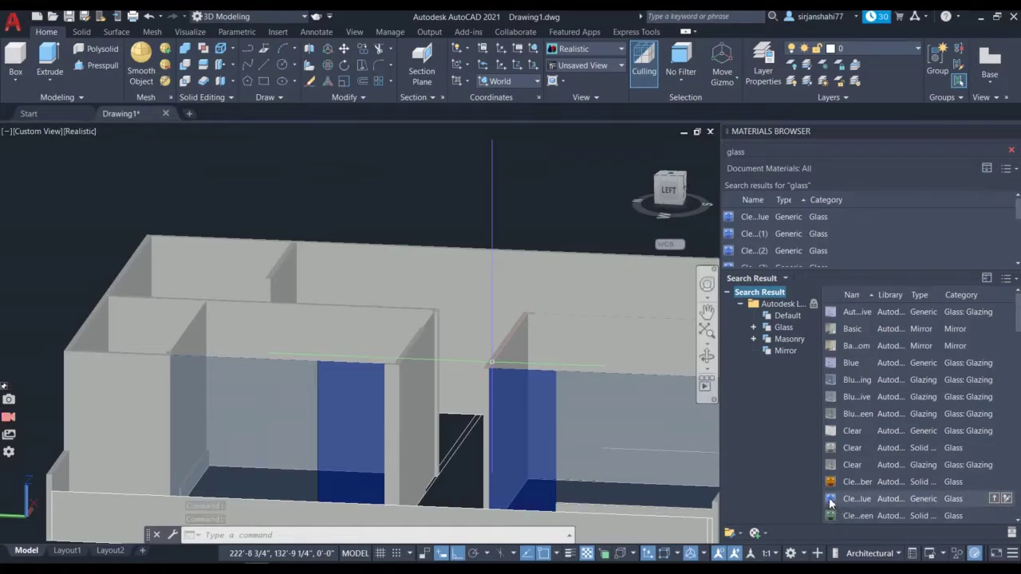
pyautogui.moveTo(831, 502); pyautogui.dragTo(576, 368)
pyautogui.moveTo(570, 334); pyautogui.dragTo(574, 341)
pyautogui.scroll(-4, 604, 407)
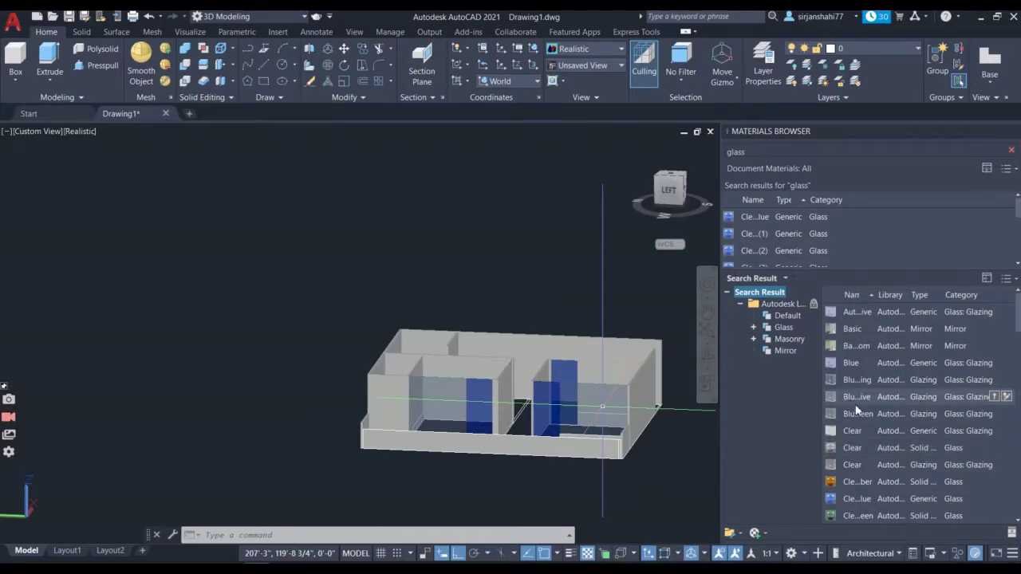
pyautogui.scroll(-5, 858, 410)
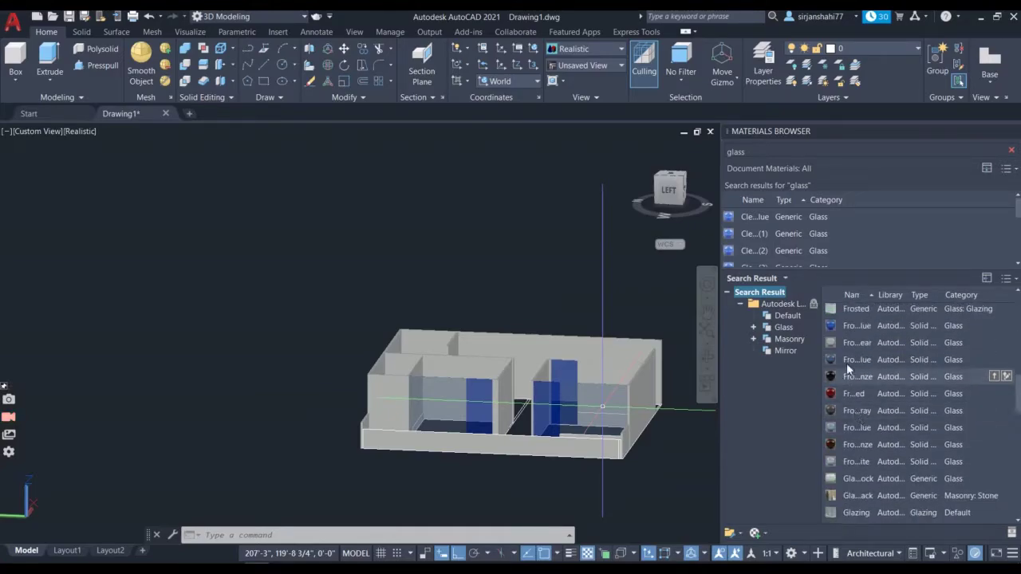
pyautogui.moveTo(834, 331); pyautogui.dragTo(794, 351)
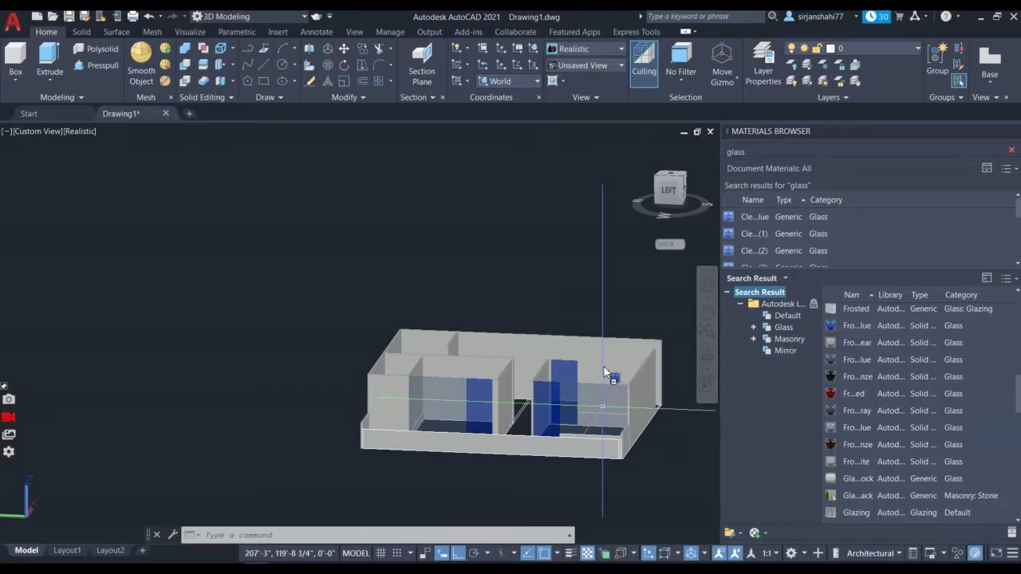
pyautogui.moveTo(604, 371); pyautogui.dragTo(603, 367)
pyautogui.scroll(3, 603, 375)
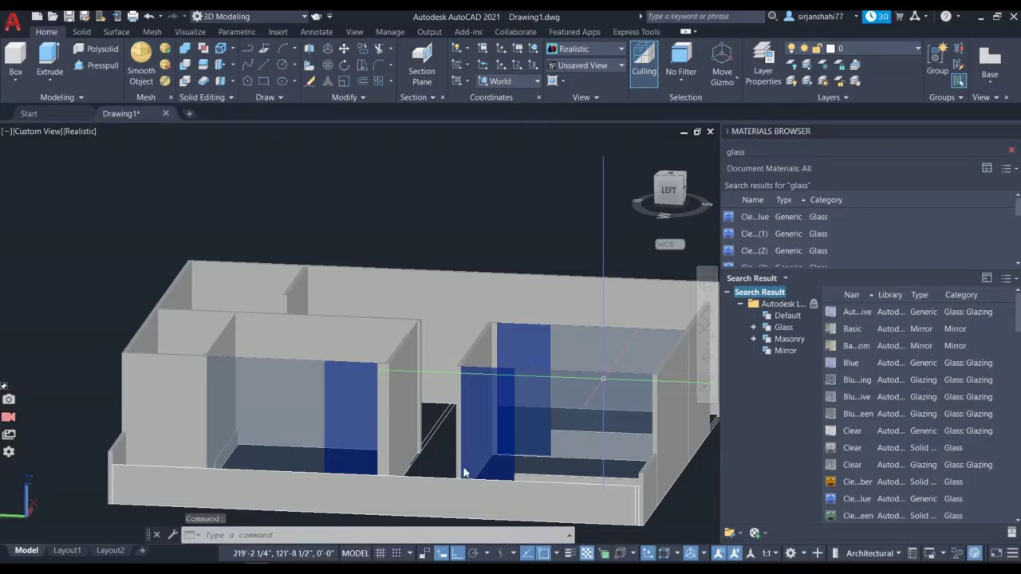
# - Orbit the model to a distant oblique view facing the front wall
pyautogui.click(705, 363)
pyautogui.moveTo(558, 395); pyautogui.dragTo(96, 459)
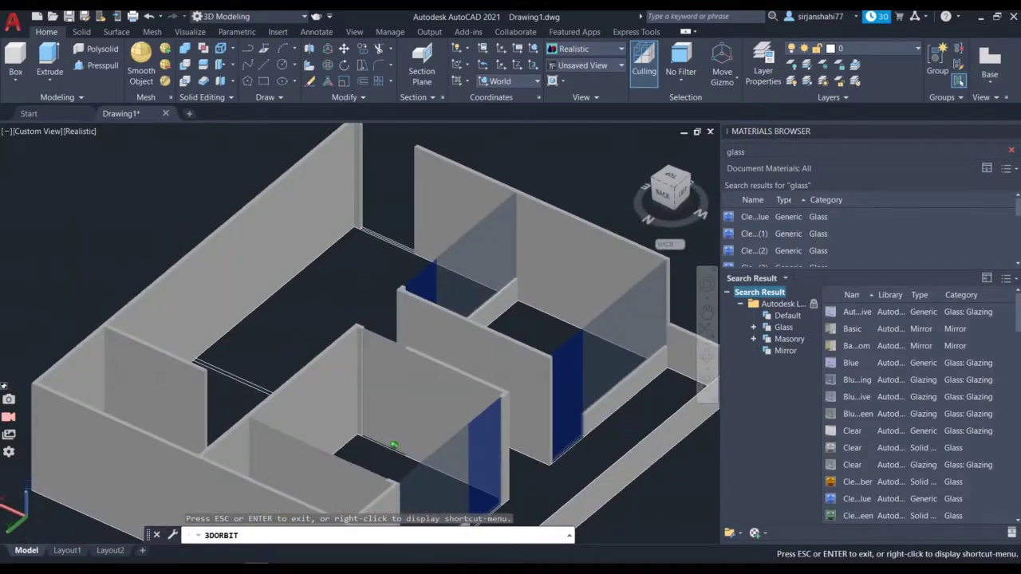
pyautogui.scroll(-5, 324, 365)
pyautogui.moveTo(319, 367); pyautogui.dragTo(392, 317)
pyautogui.scroll(5, 383, 319)
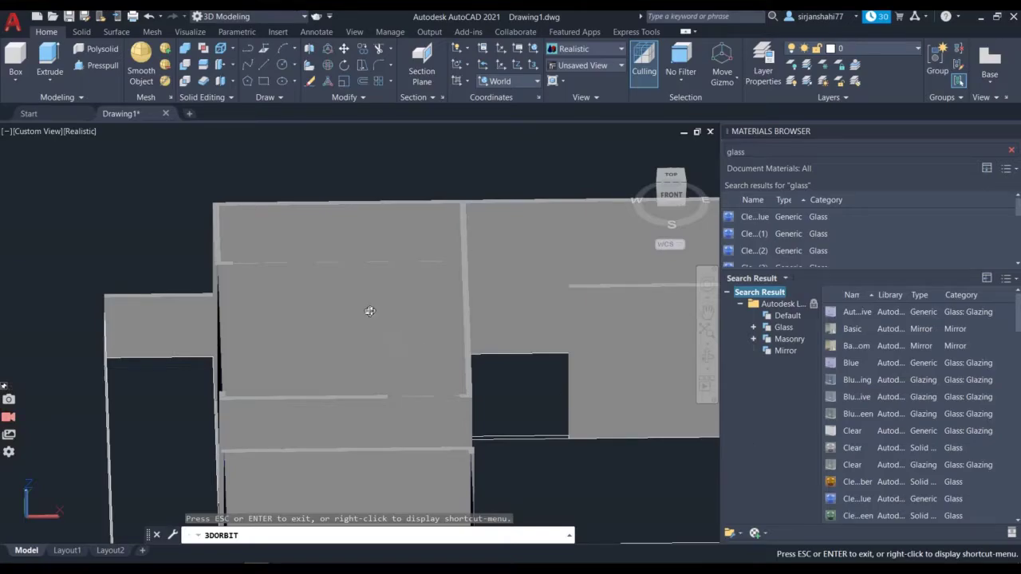
pyautogui.press('Escape')
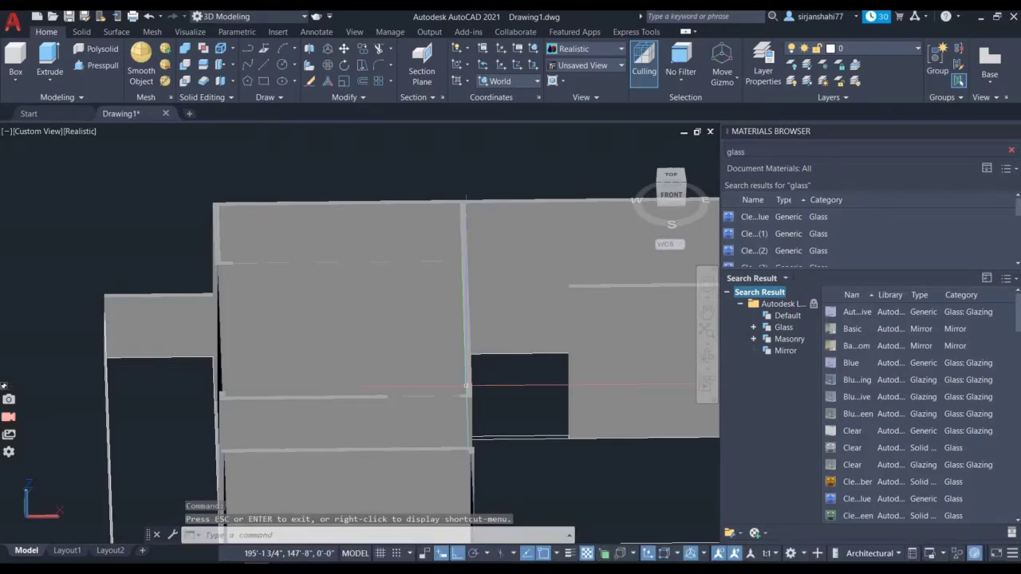
pyautogui.scroll(-5, 901, 423)
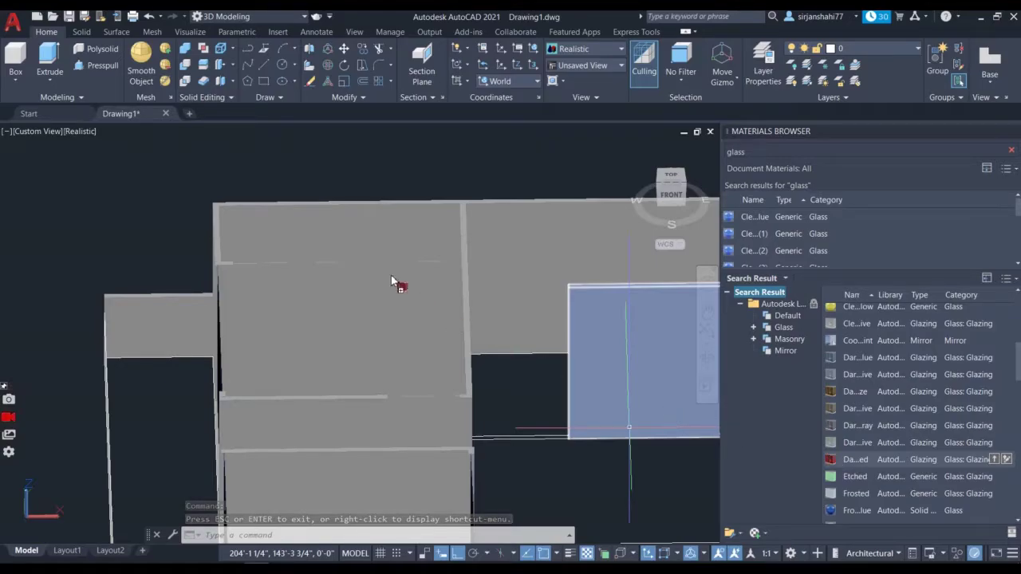
# - Replace the red front window panel's material with tinted glass
pyautogui.moveTo(391, 281); pyautogui.dragTo(379, 303)
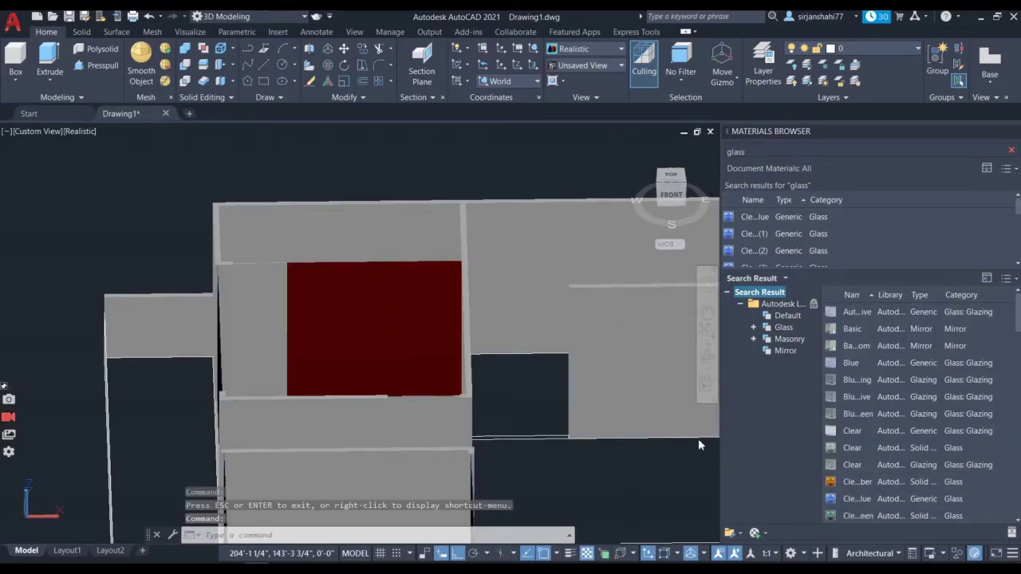
pyautogui.scroll(-4, 858, 481)
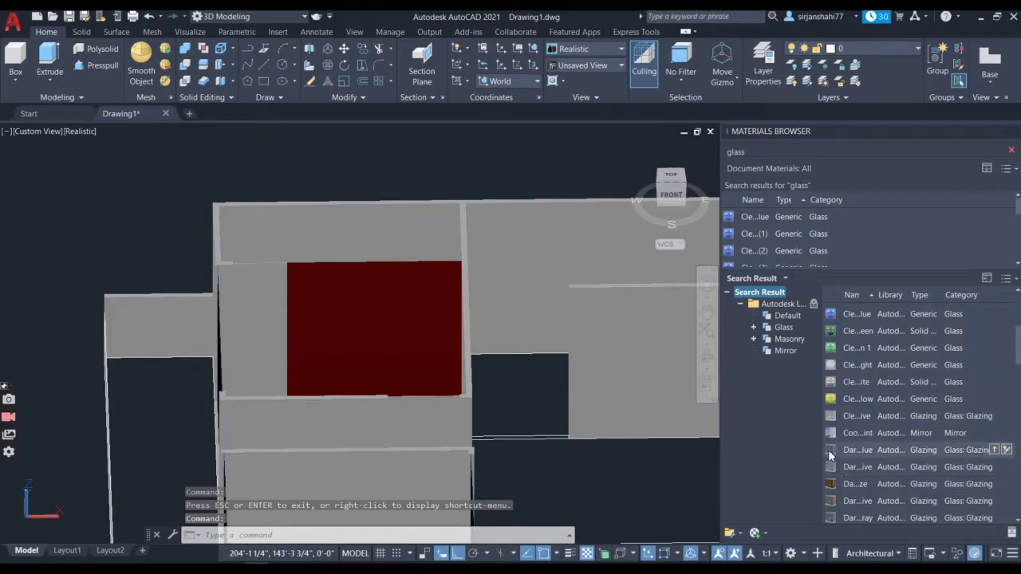
pyautogui.moveTo(832, 478); pyautogui.dragTo(532, 389)
pyautogui.moveTo(400, 296); pyautogui.dragTo(401, 297)
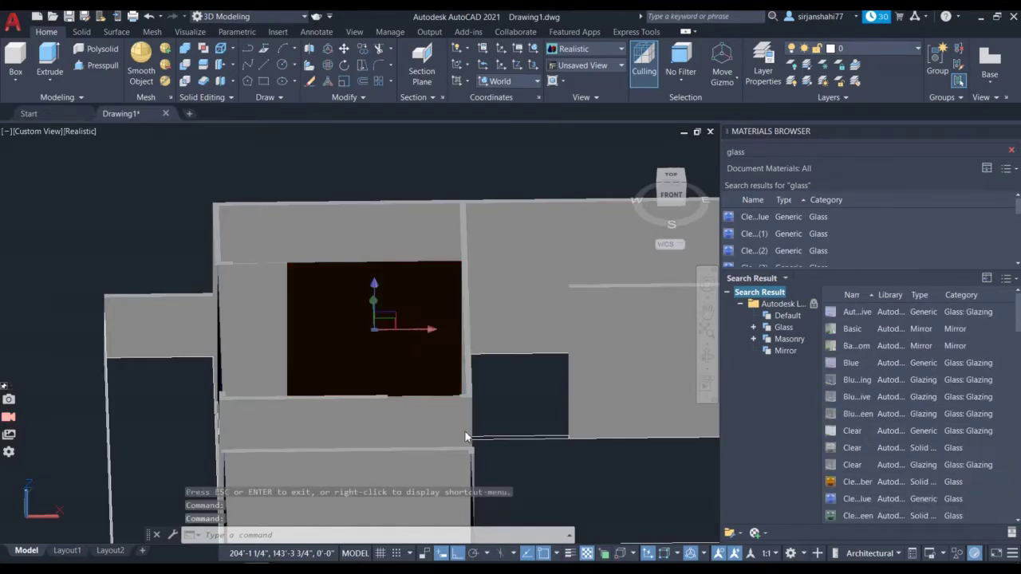
pyautogui.moveTo(850, 517); pyautogui.dragTo(388, 325)
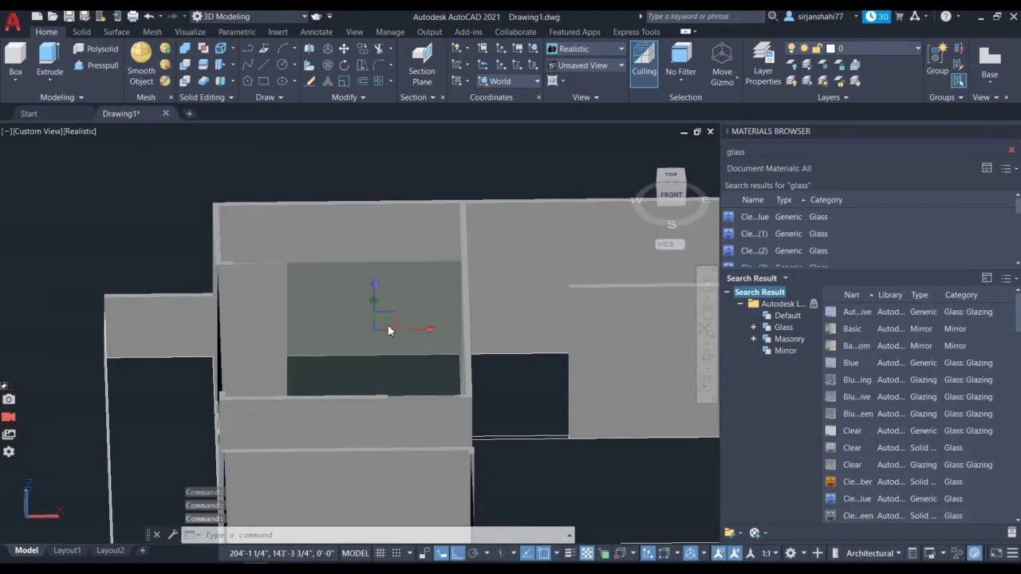
# - Orbit the house back to a top-down angle
pyautogui.click(705, 359)
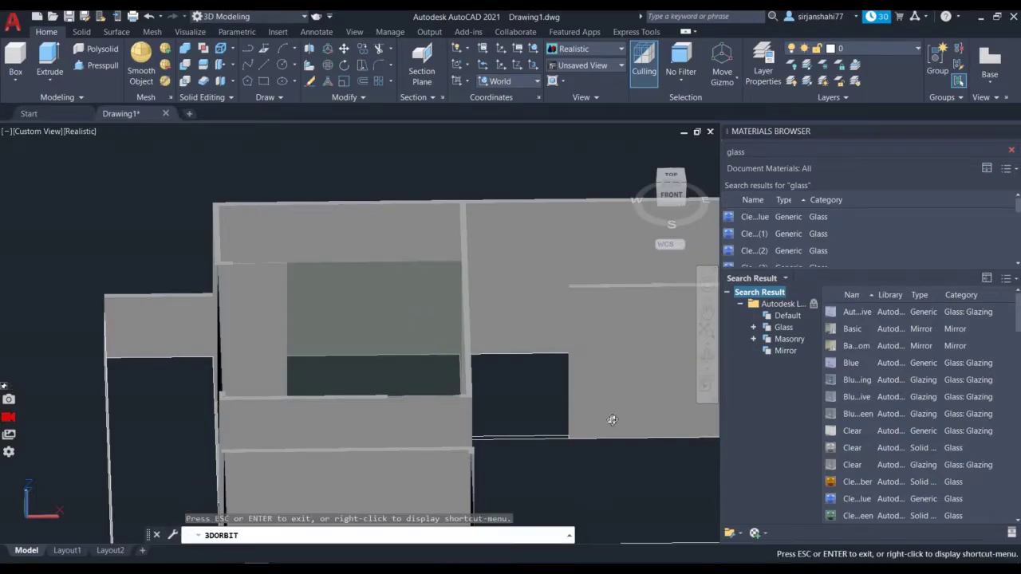
pyautogui.moveTo(611, 418); pyautogui.dragTo(260, 479)
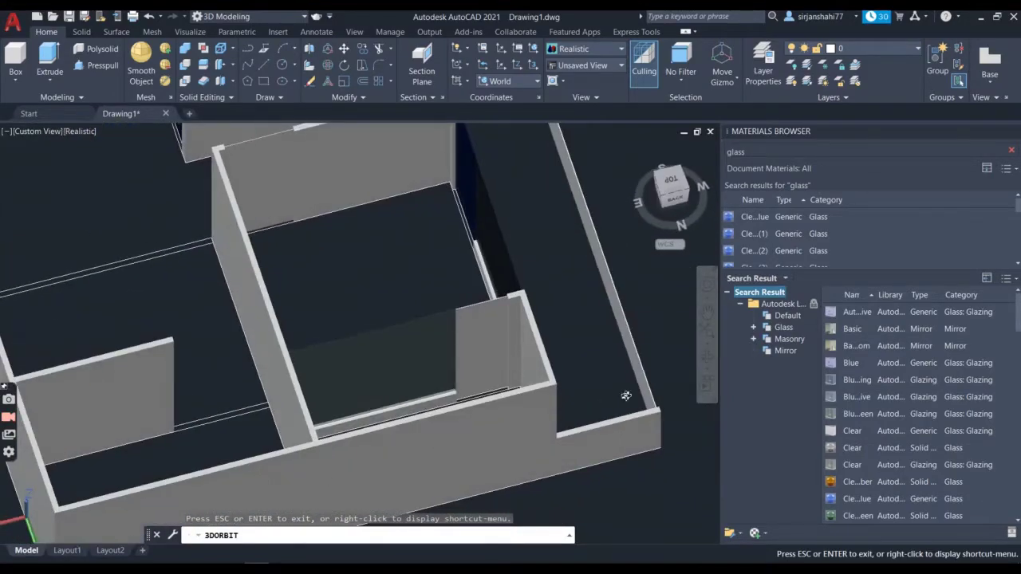
pyautogui.moveTo(678, 323); pyautogui.dragTo(294, 416)
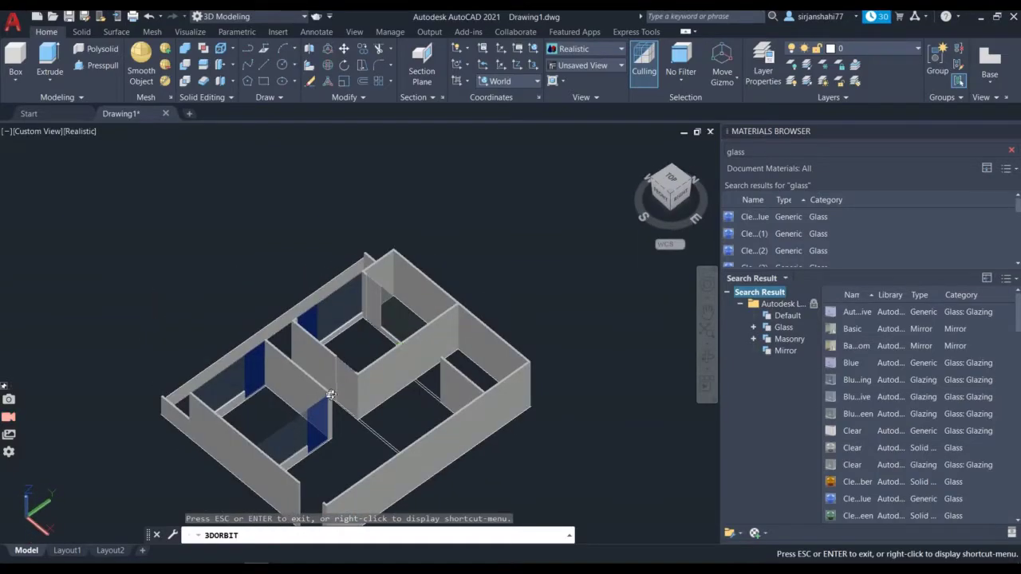
pyautogui.scroll(10, 331, 395)
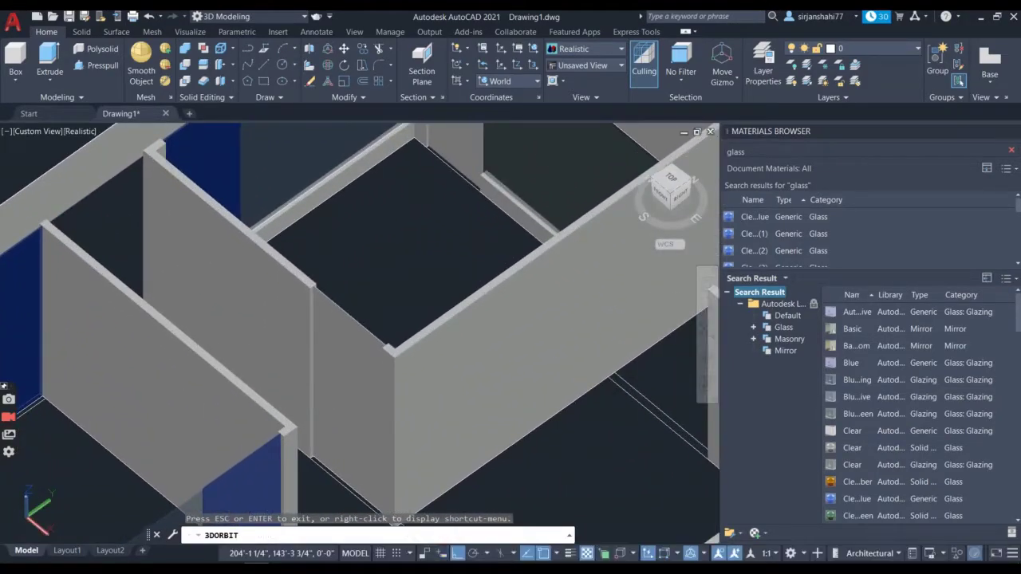
pyautogui.press('Escape')
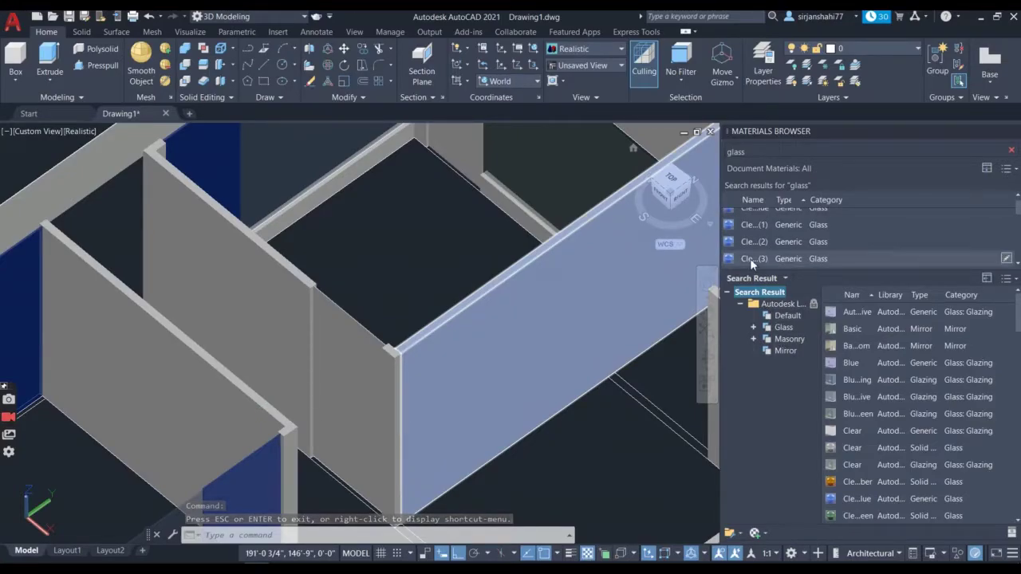
pyautogui.scroll(1, 766, 231)
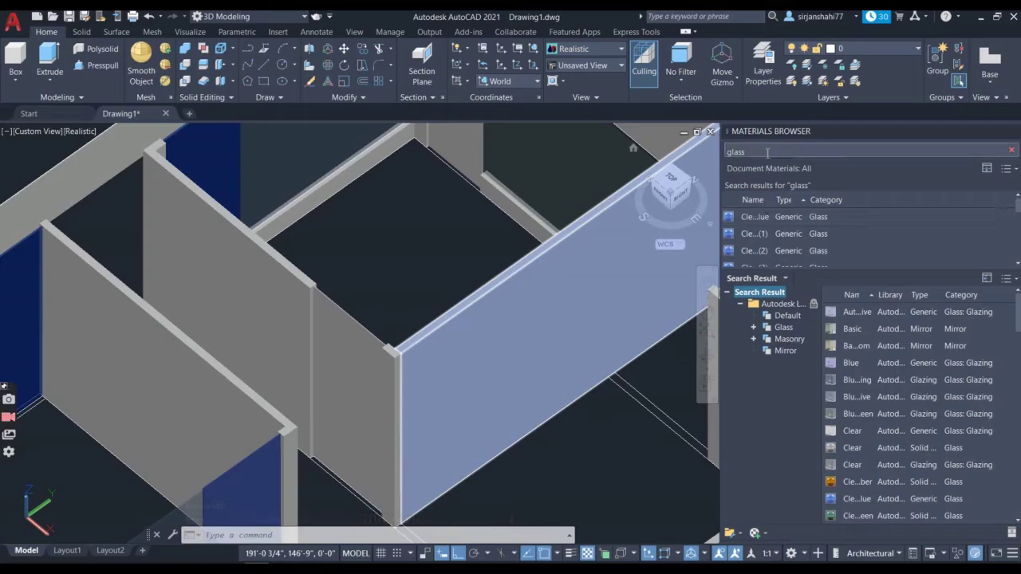
# - Search the library for 'wood' and give the door panel a brown wood finish
pyautogui.press('BackSpace')
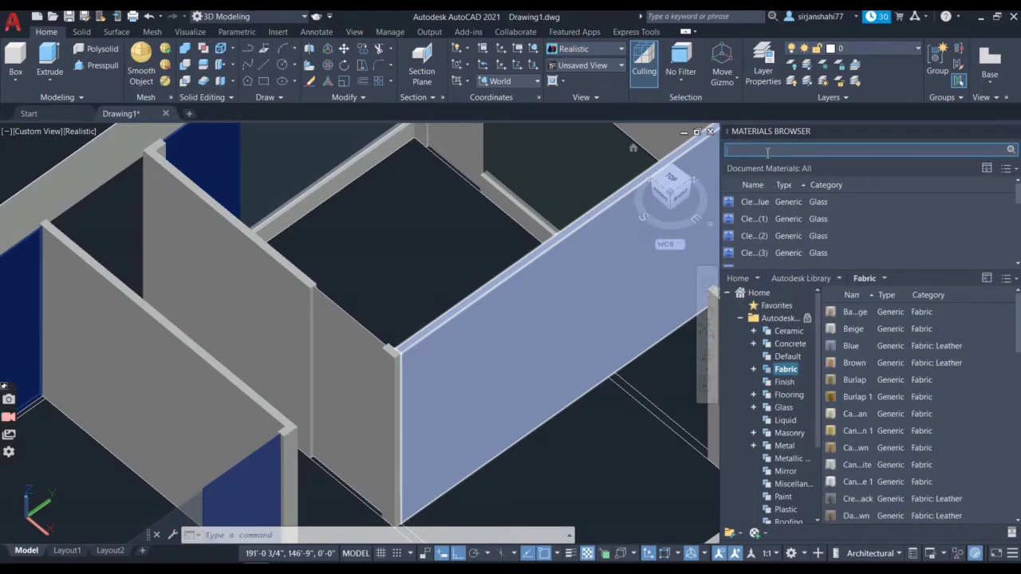
pyautogui.write('wood')
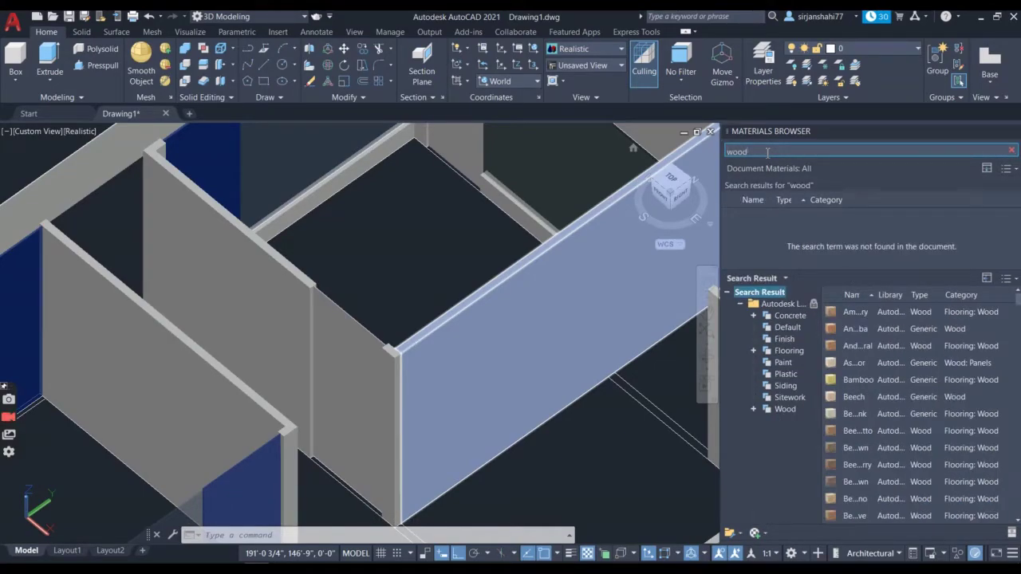
pyautogui.moveTo(829, 328); pyautogui.dragTo(438, 361)
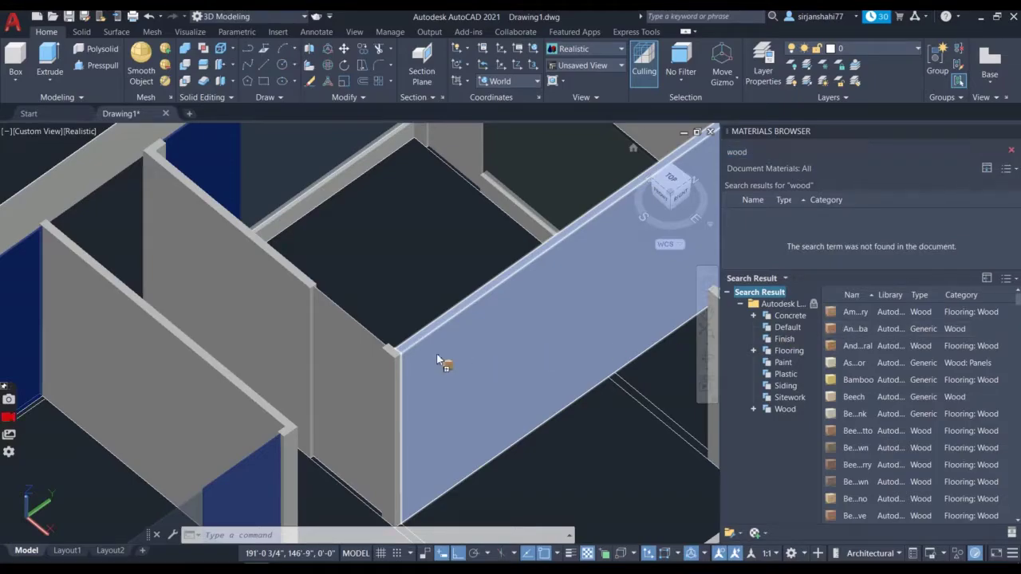
pyautogui.moveTo(351, 363); pyautogui.dragTo(354, 365)
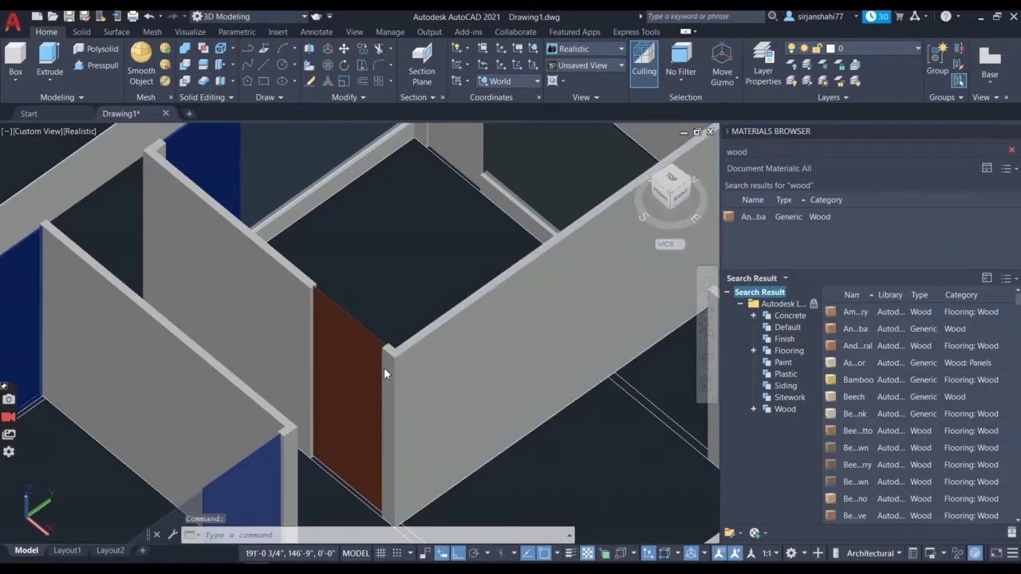
# - Change the door panel to a dark wood finish
pyautogui.moveTo(838, 498); pyautogui.dragTo(357, 355)
pyautogui.scroll(2, 326, 411)
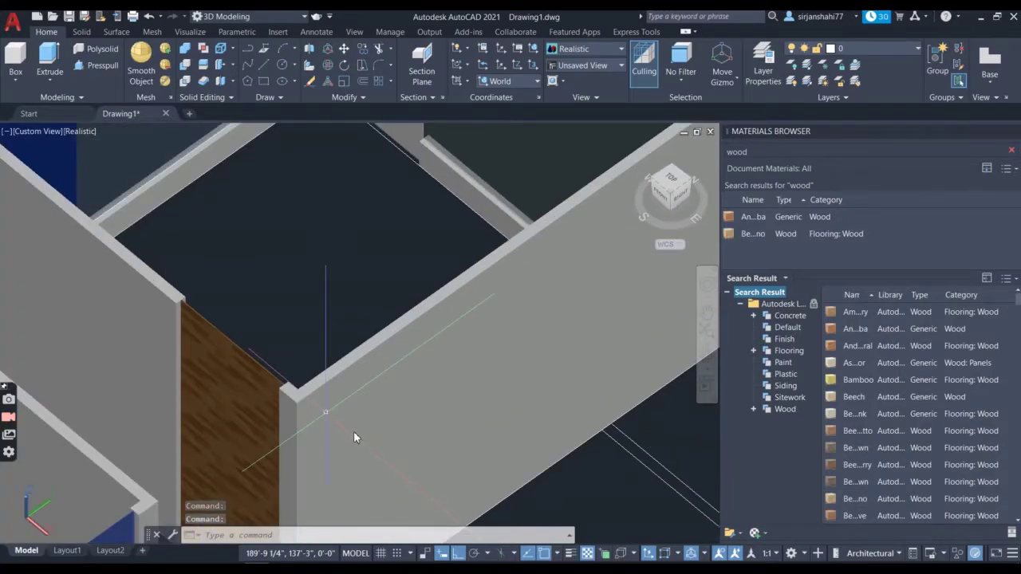
pyautogui.scroll(-4, 354, 431)
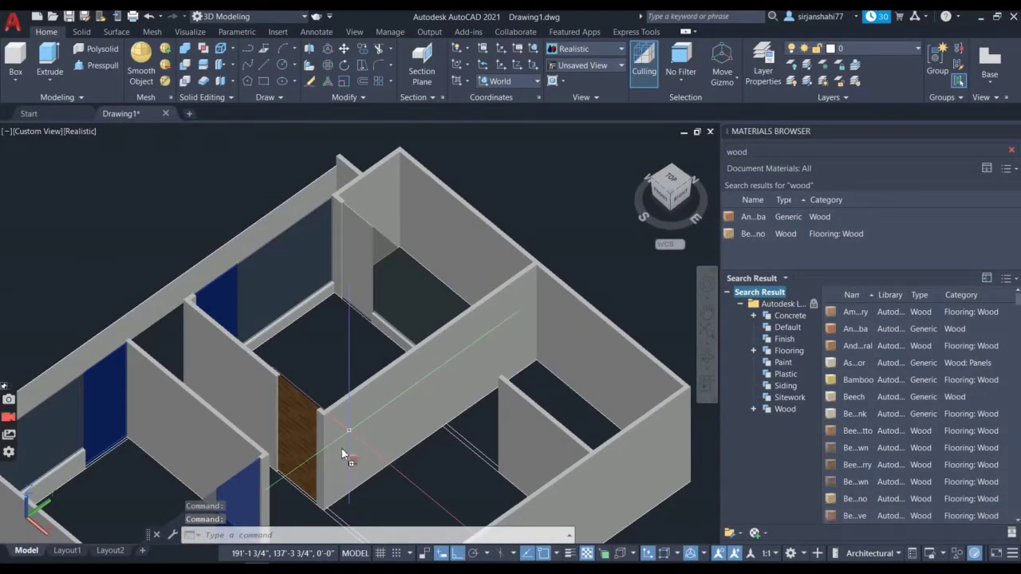
pyautogui.moveTo(287, 432); pyautogui.dragTo(288, 429)
# - Give the second door panel dark wood and orbit the house to a left-side view
pyautogui.scroll(3, 287, 429)
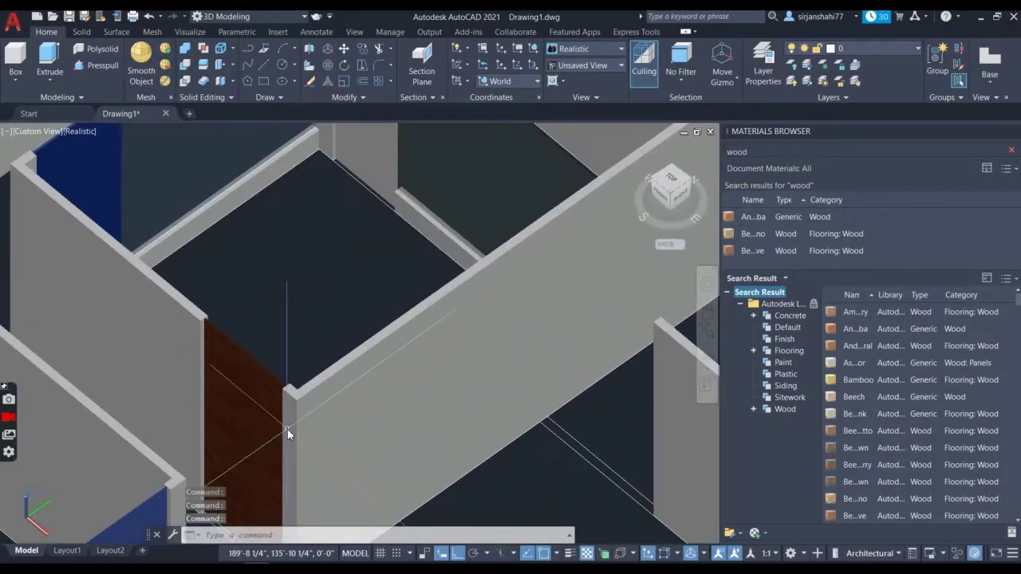
pyautogui.scroll(-4, 375, 303)
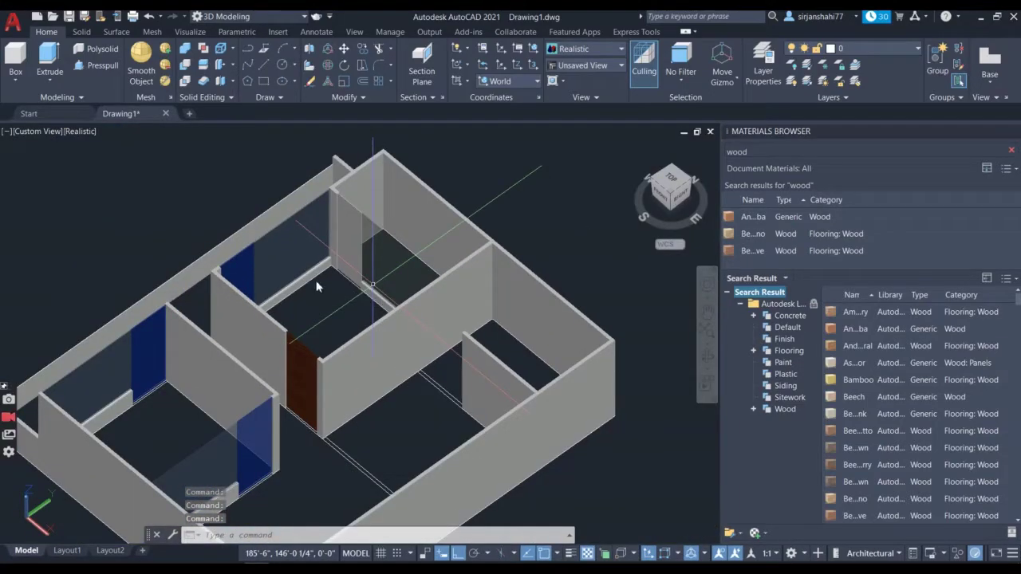
pyautogui.scroll(5, 352, 254)
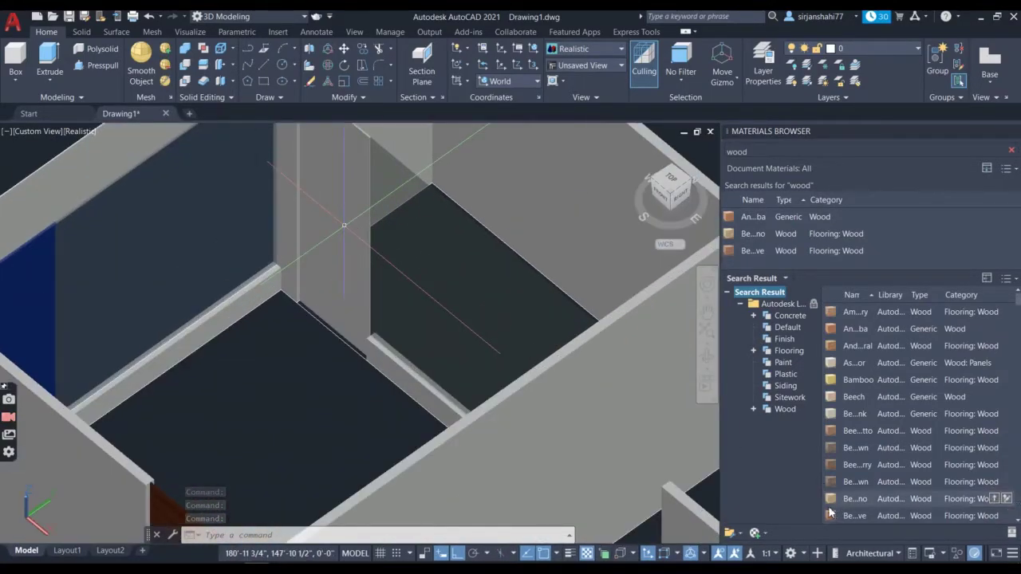
pyautogui.moveTo(830, 517); pyautogui.dragTo(431, 366)
pyautogui.moveTo(323, 211); pyautogui.dragTo(323, 211)
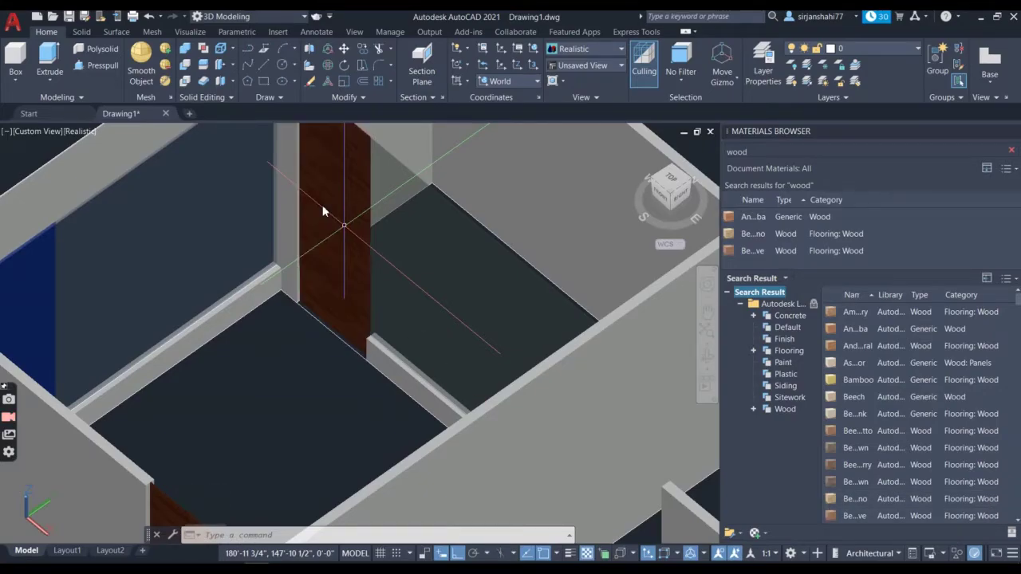
pyautogui.scroll(-5, 482, 341)
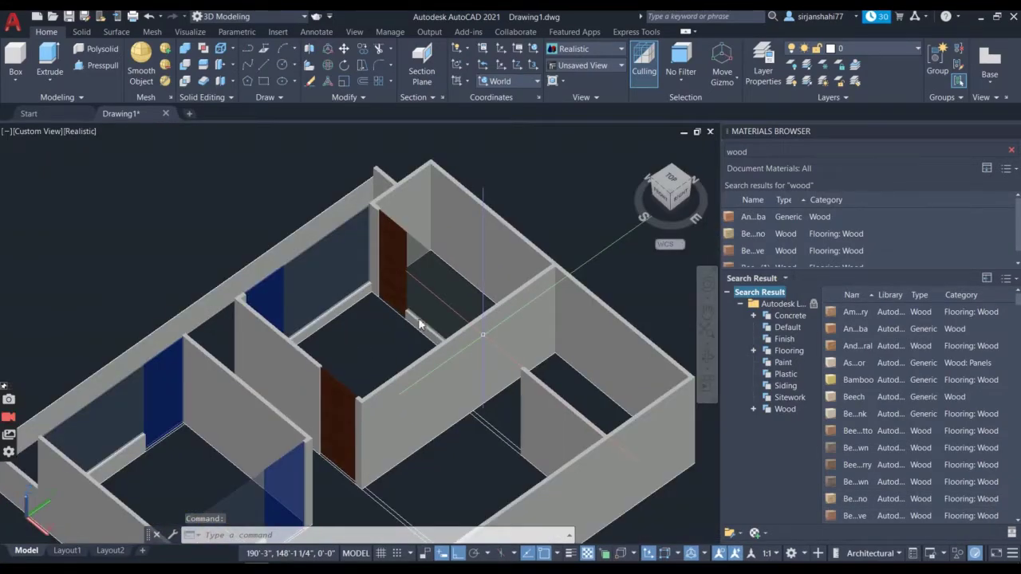
pyautogui.scroll(2, 483, 335)
pyautogui.scroll(-2, 582, 285)
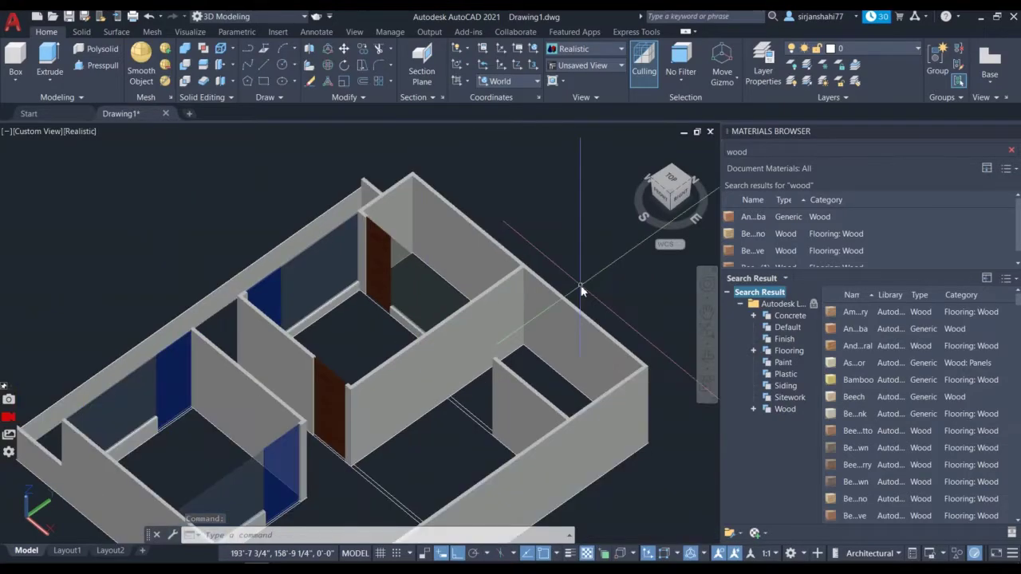
pyautogui.scroll(-2, 399, 423)
pyautogui.scroll(3, 365, 418)
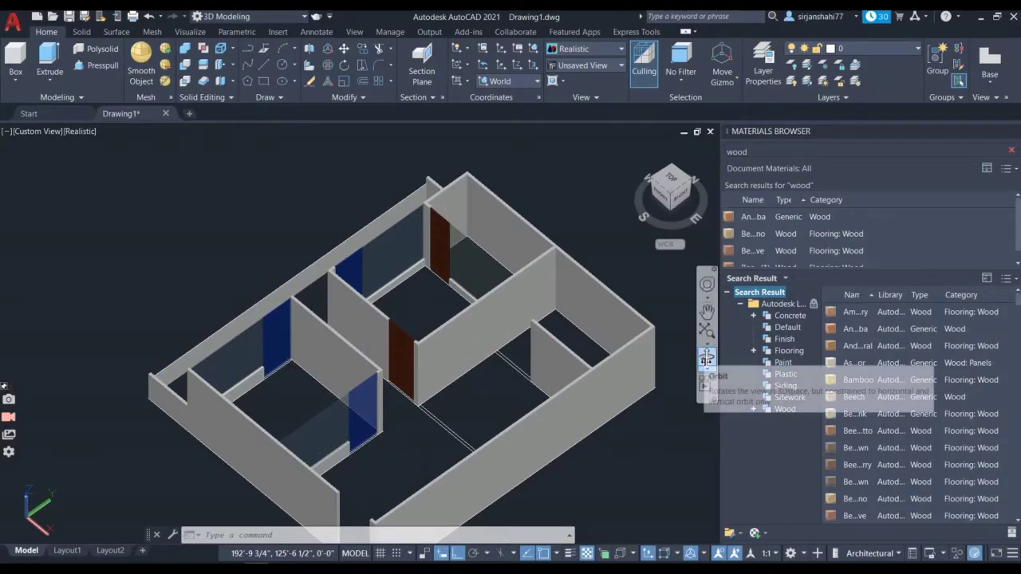
pyautogui.click(706, 356)
pyautogui.moveTo(629, 451); pyautogui.dragTo(209, 415)
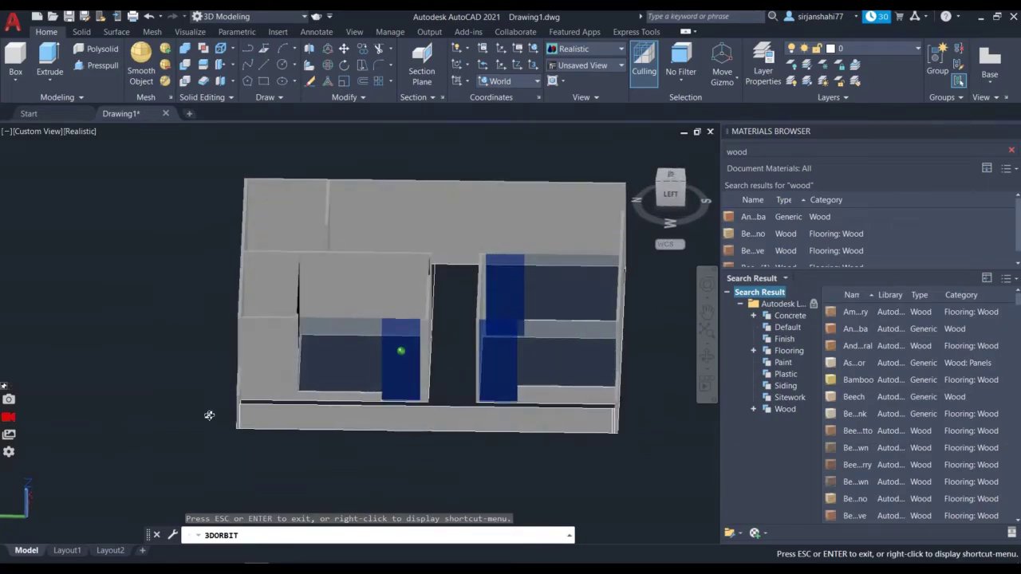
# - Search the library for 'wall' and paint the left wall with Brindle wall paint
pyautogui.press('Escape')
pyautogui.scroll(-1, 801, 255)
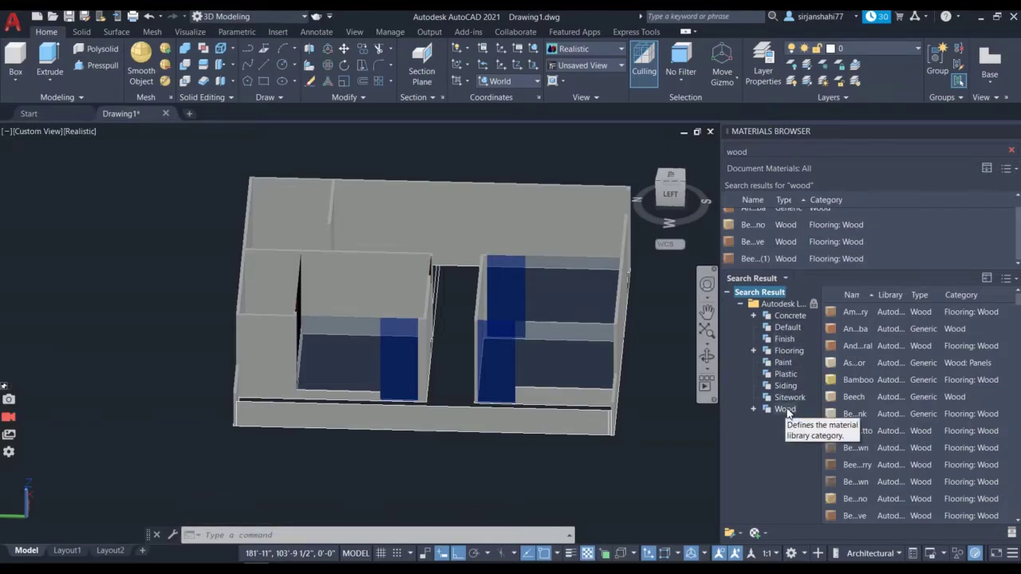
pyautogui.scroll(1, 770, 223)
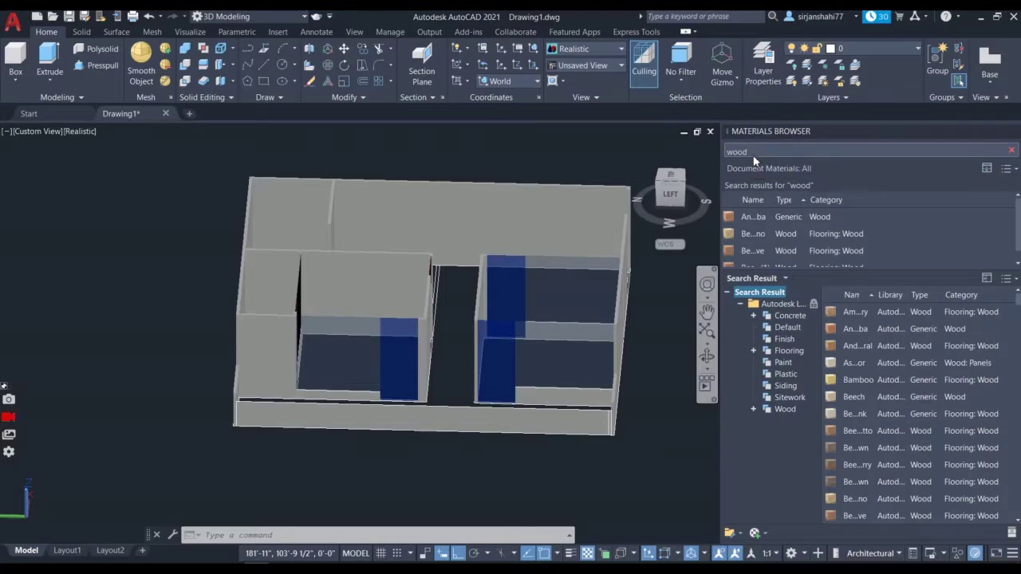
pyautogui.press('BackSpace')
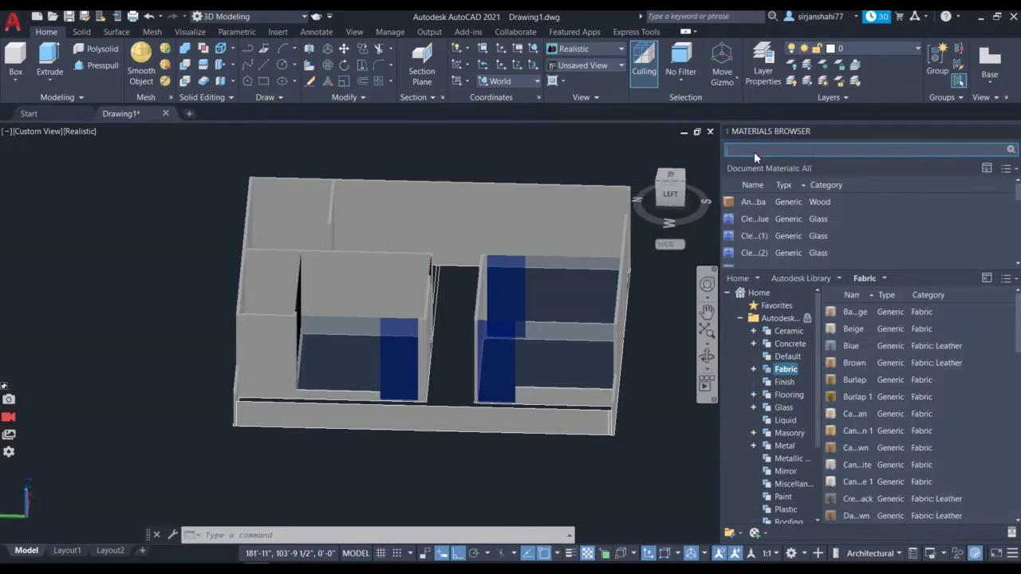
pyautogui.write('wall')
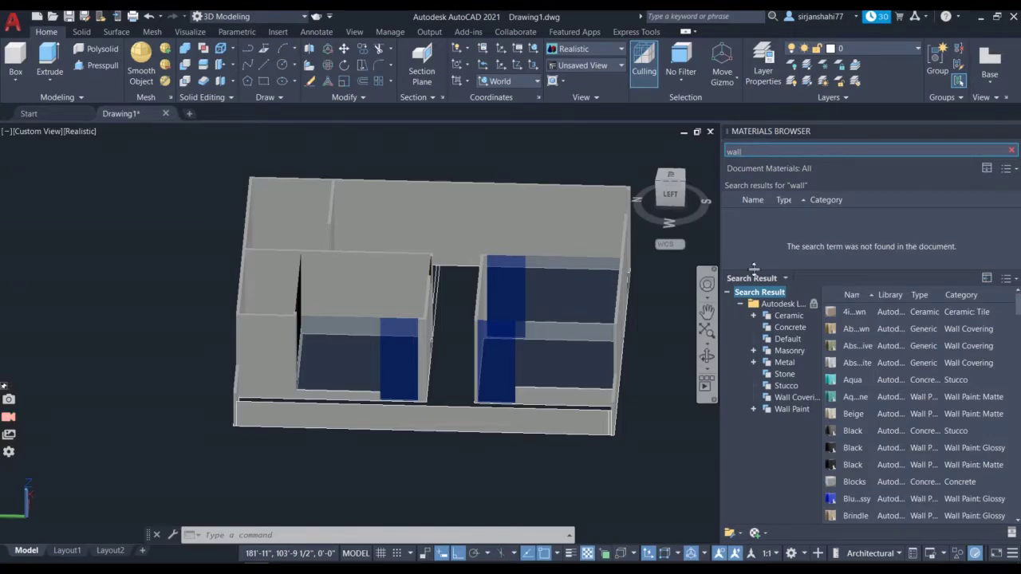
pyautogui.click(792, 408)
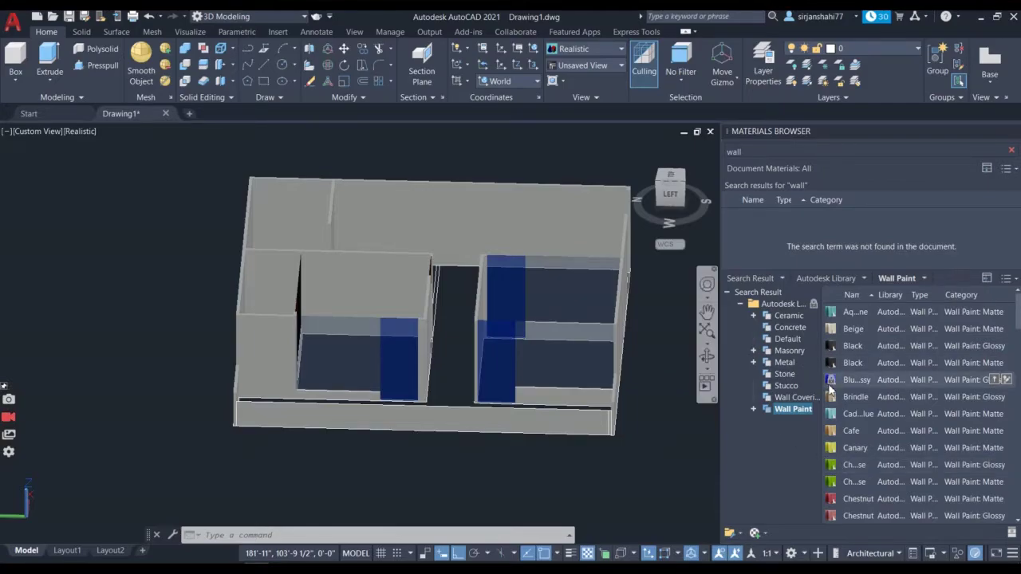
pyautogui.moveTo(830, 391); pyautogui.dragTo(558, 343)
pyautogui.moveTo(362, 274); pyautogui.dragTo(356, 273)
# - Switch to Wall Covering materials and apply the Tan covering to the left wall
pyautogui.scroll(5, 359, 271)
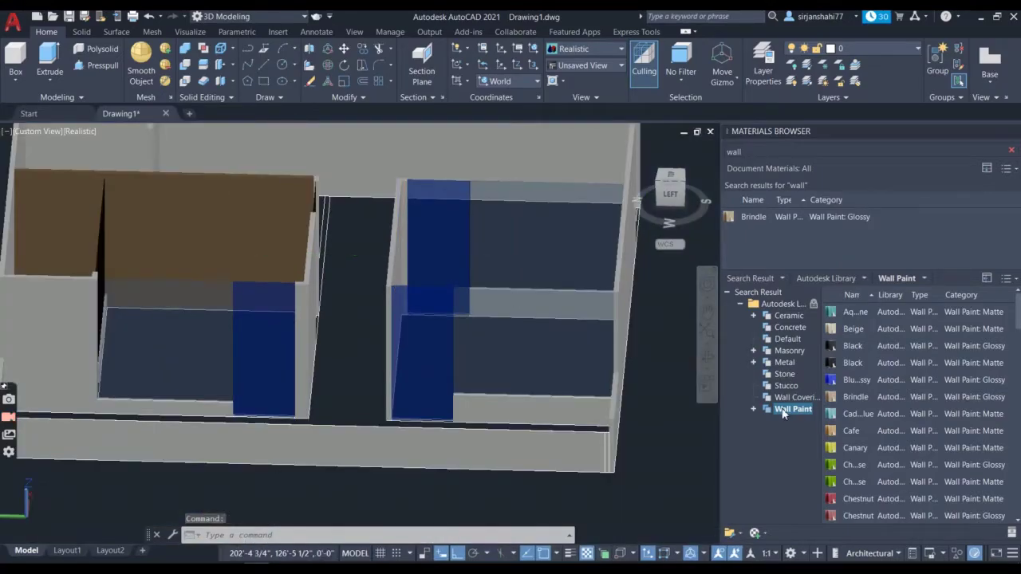
pyautogui.click(792, 398)
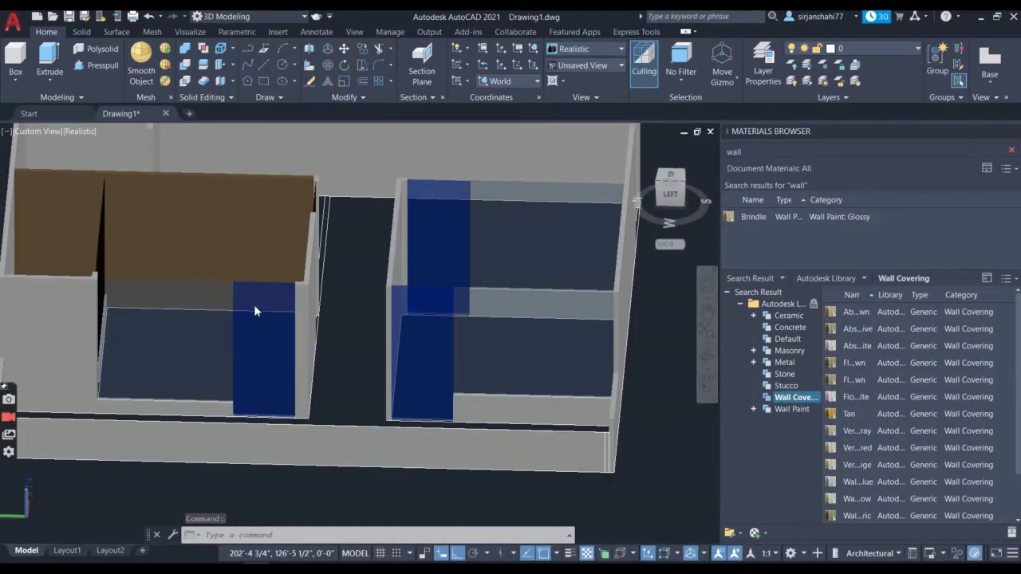
pyautogui.scroll(-4, 334, 303)
pyautogui.moveTo(335, 306); pyautogui.dragTo(252, 252, button='middle')
pyautogui.scroll(5, 254, 251)
pyautogui.scroll(-5, 258, 251)
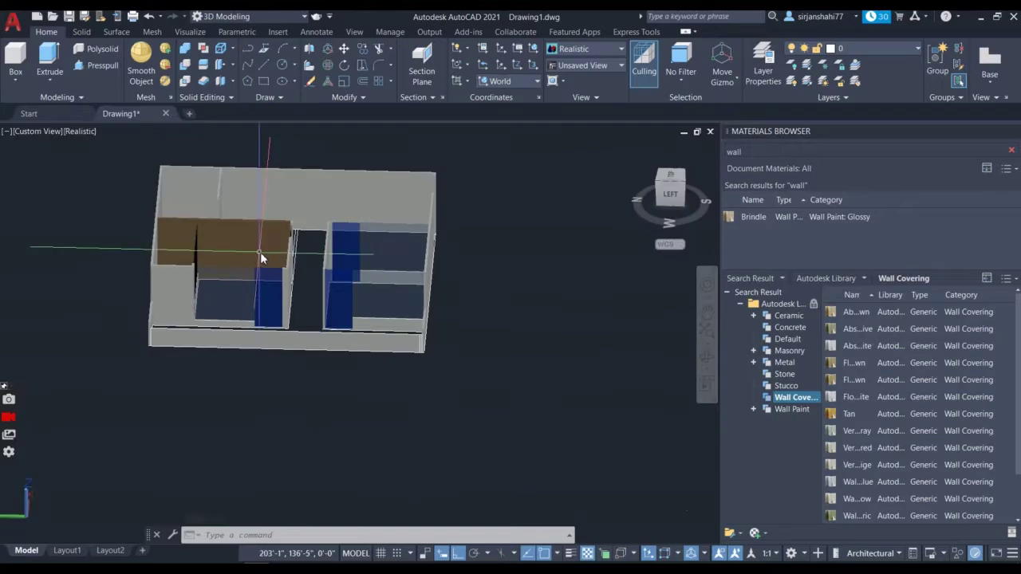
pyautogui.scroll(2, 258, 240)
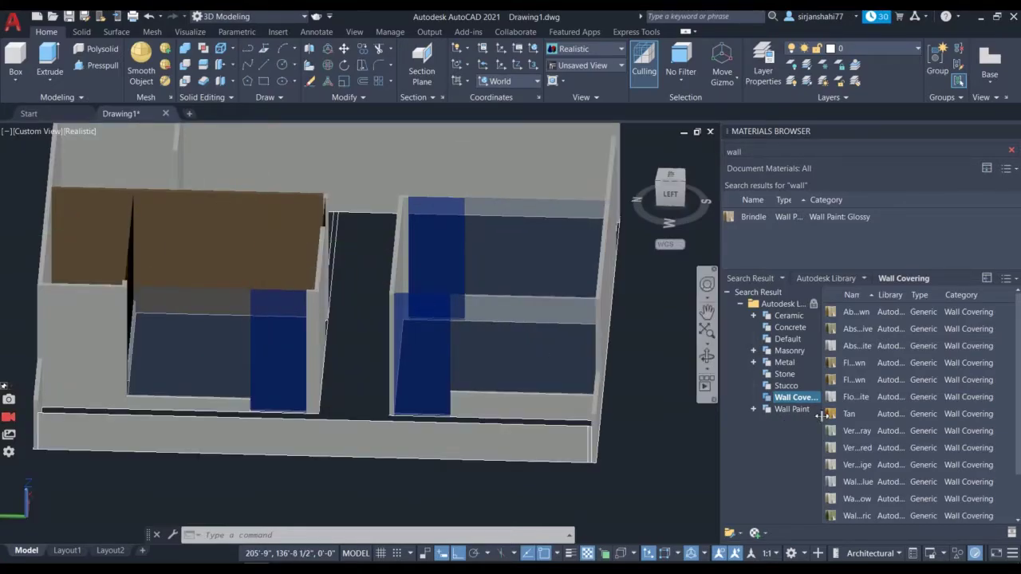
pyautogui.moveTo(830, 414); pyautogui.dragTo(249, 235)
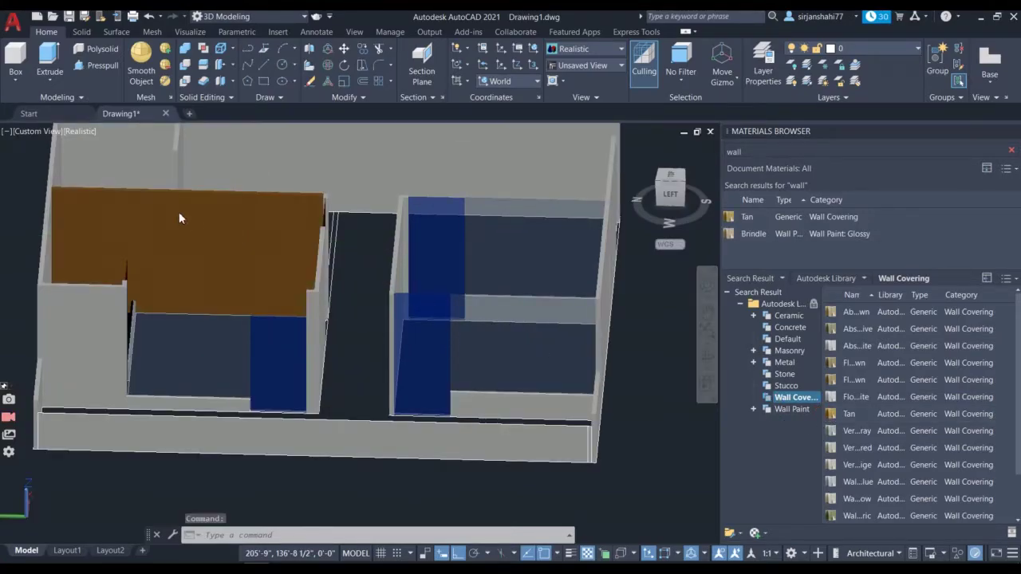
# - Try beige, dark olive, grey-olive and dotted coverings, settling on the brown covering
pyautogui.scroll(2, 179, 213)
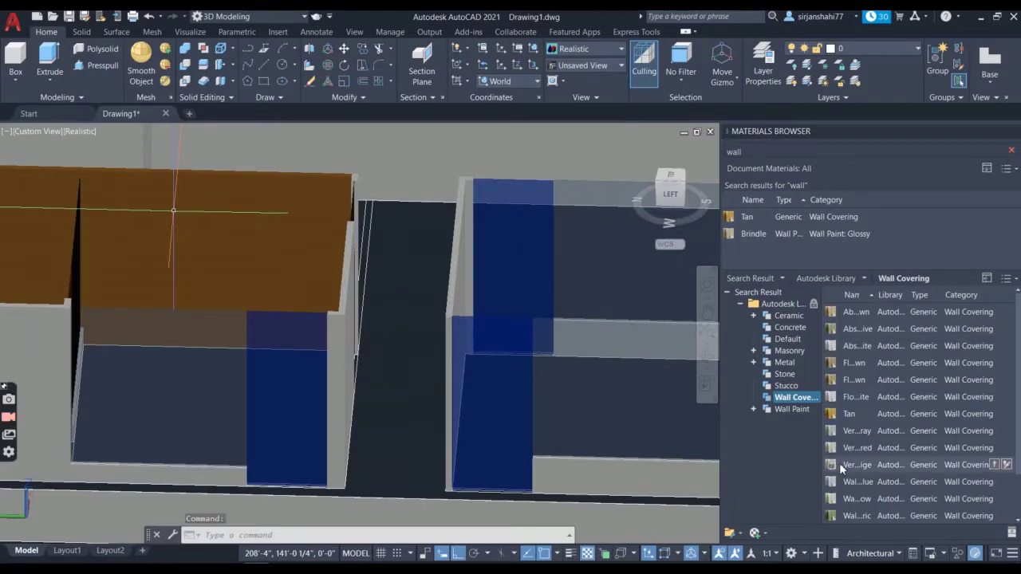
pyautogui.moveTo(829, 465); pyautogui.dragTo(209, 249)
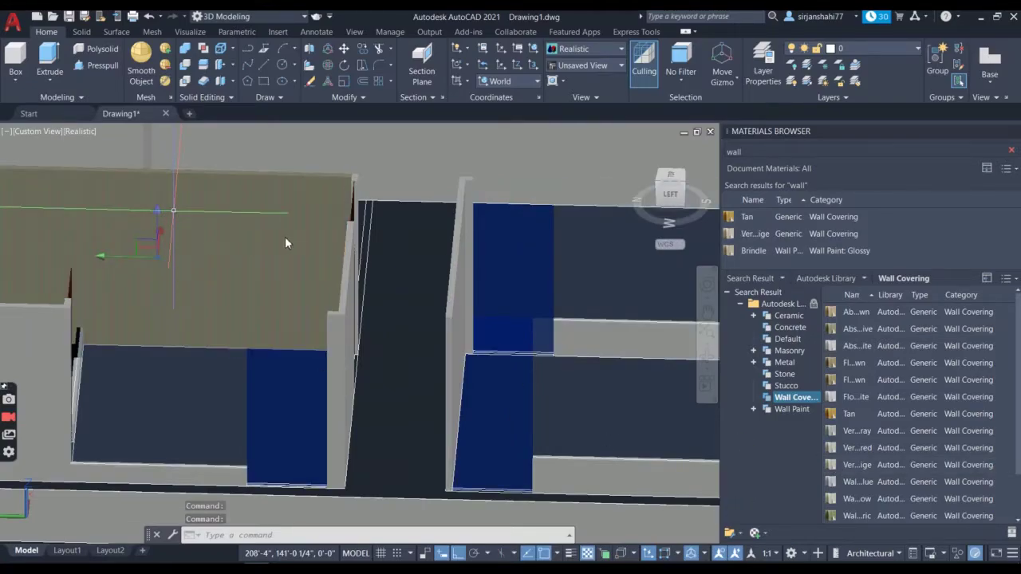
pyautogui.moveTo(846, 328); pyautogui.dragTo(236, 221)
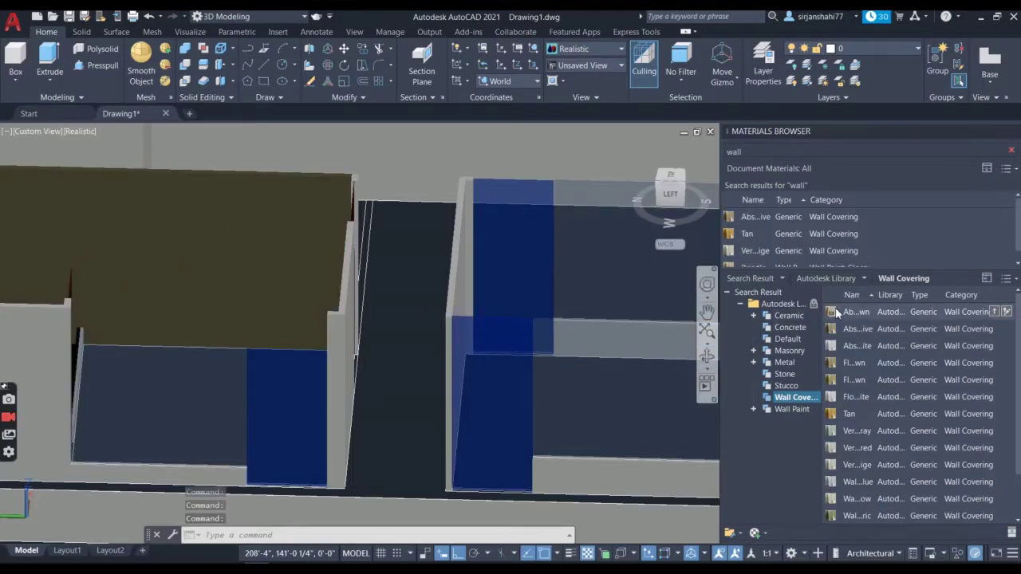
pyautogui.moveTo(835, 307); pyautogui.dragTo(164, 269)
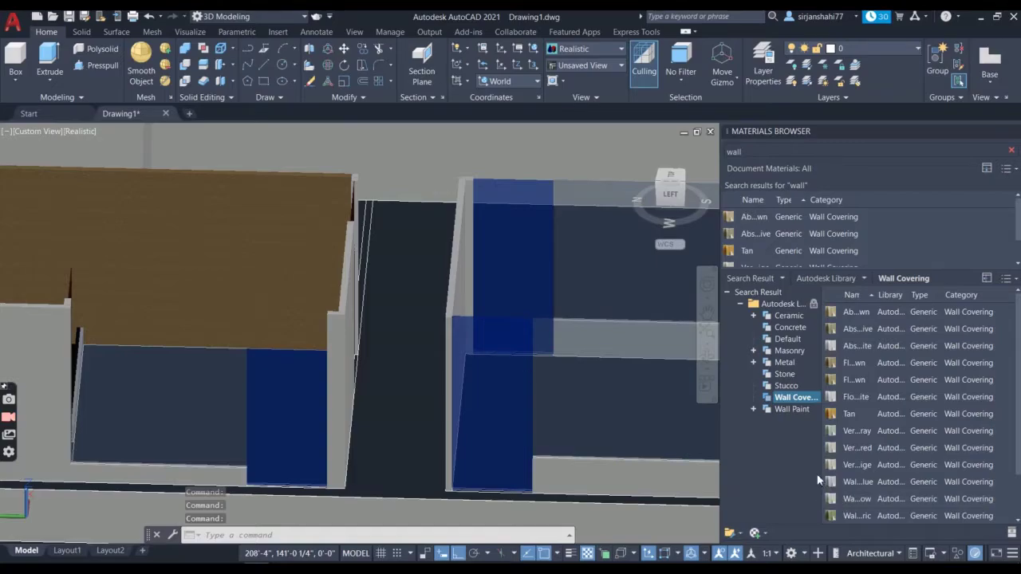
pyautogui.scroll(-1, 839, 477)
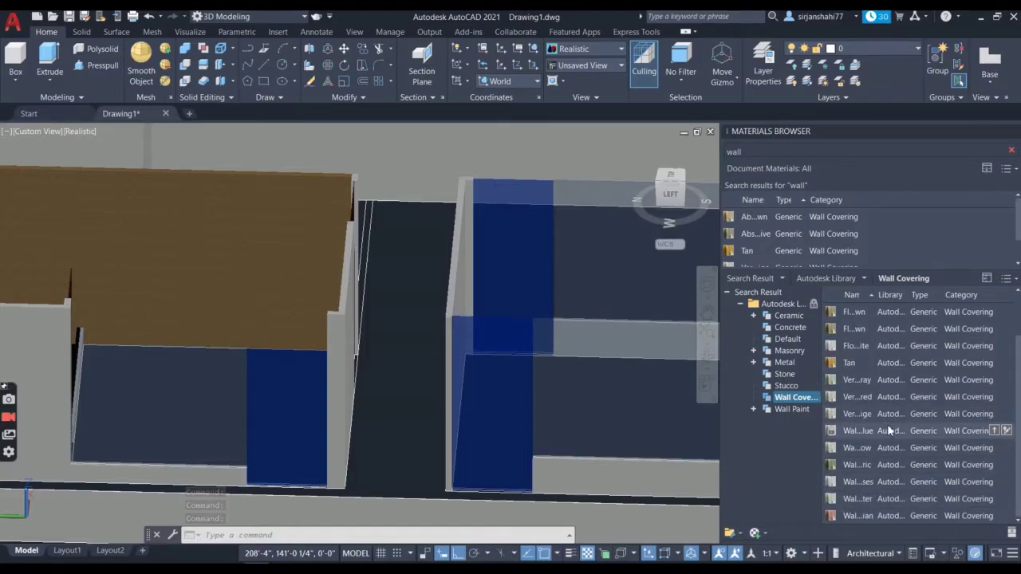
pyautogui.scroll(1, 868, 451)
pyautogui.moveTo(836, 464); pyautogui.dragTo(186, 254)
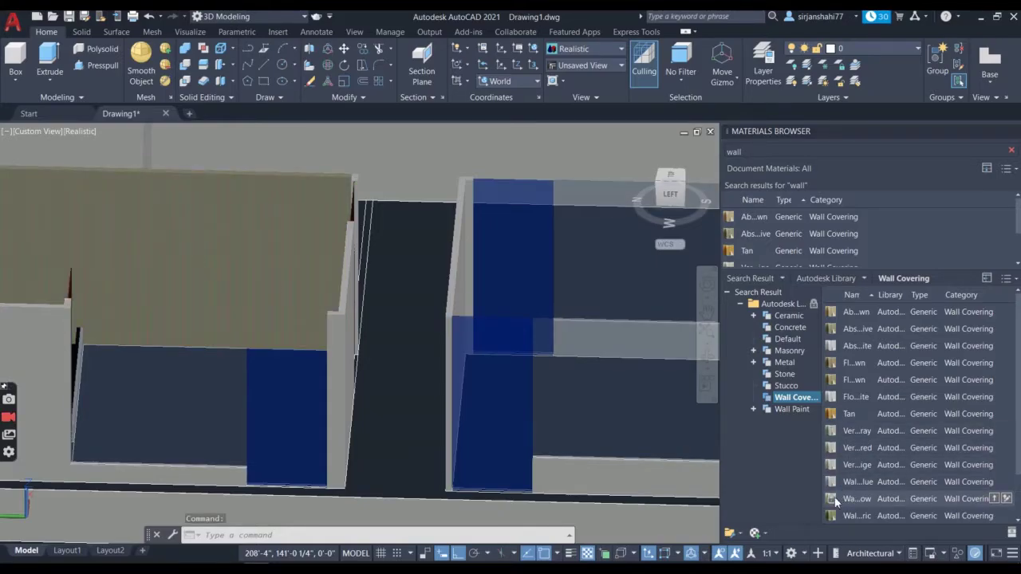
pyautogui.moveTo(280, 257); pyautogui.dragTo(284, 252)
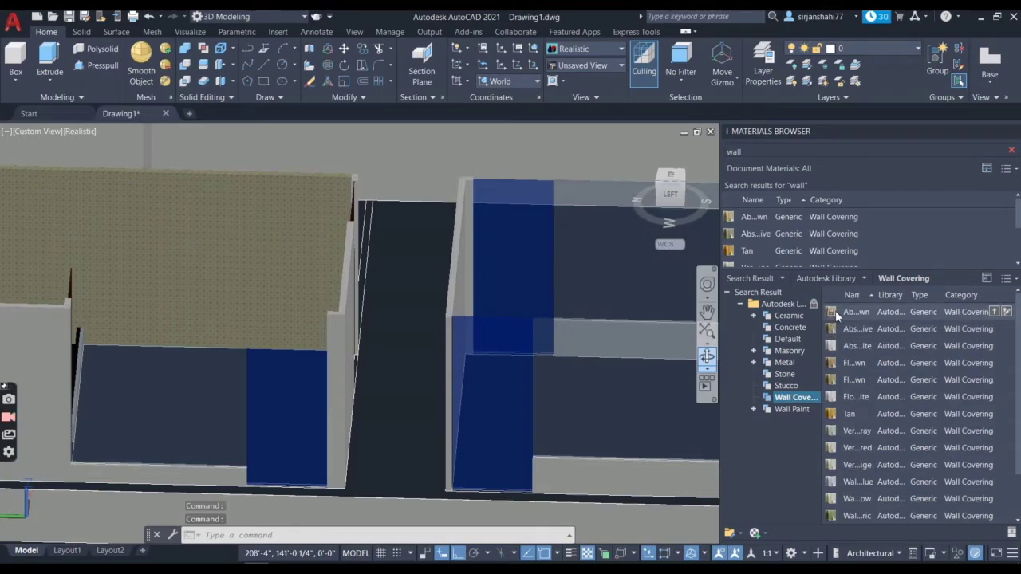
pyautogui.moveTo(831, 308); pyautogui.dragTo(240, 229)
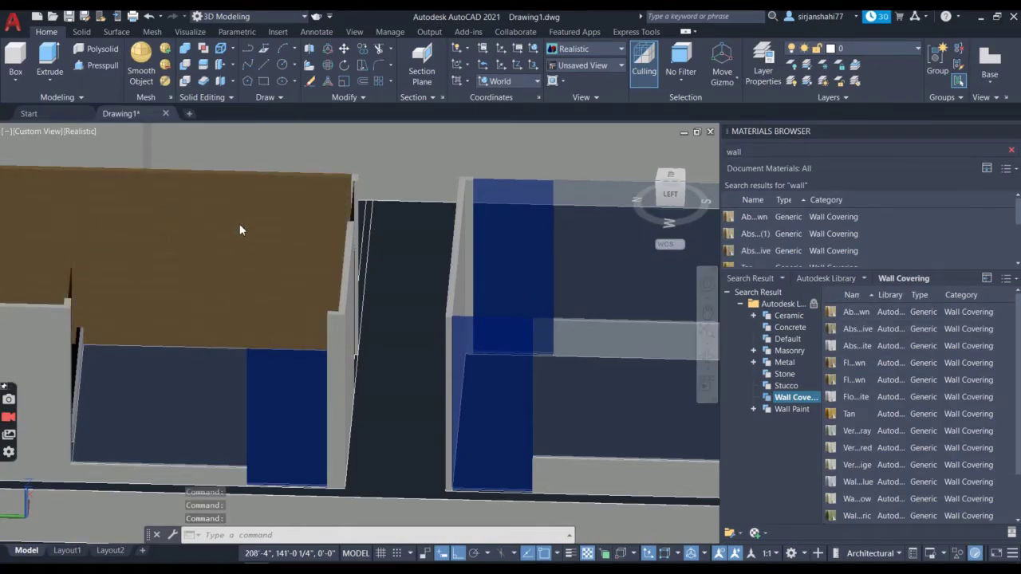
# - From the opposite side, cover the back wall olive-brown and the front interior wall brown
pyautogui.click(707, 355)
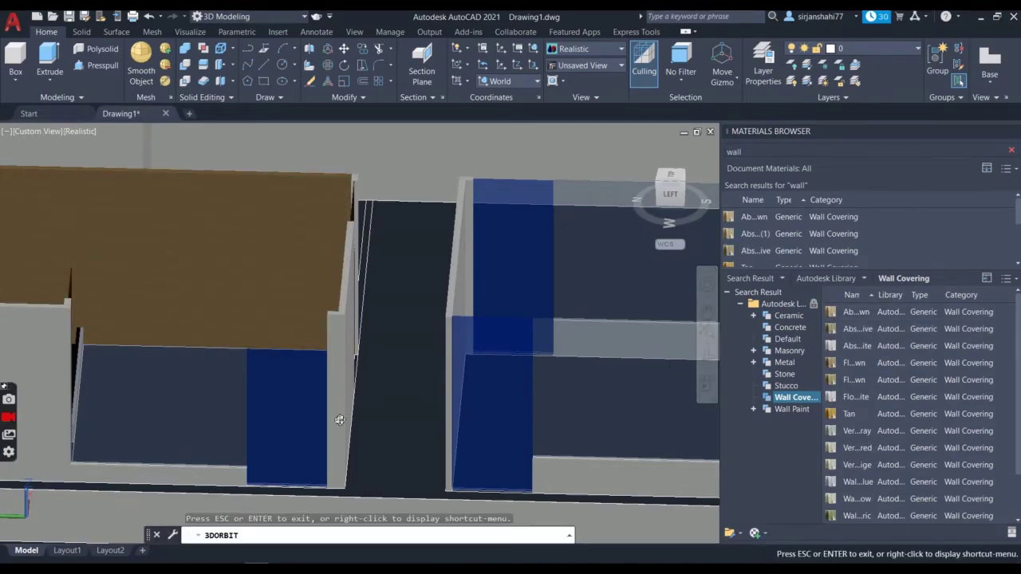
pyautogui.moveTo(379, 417); pyautogui.dragTo(295, 351)
pyautogui.scroll(5, 364, 320)
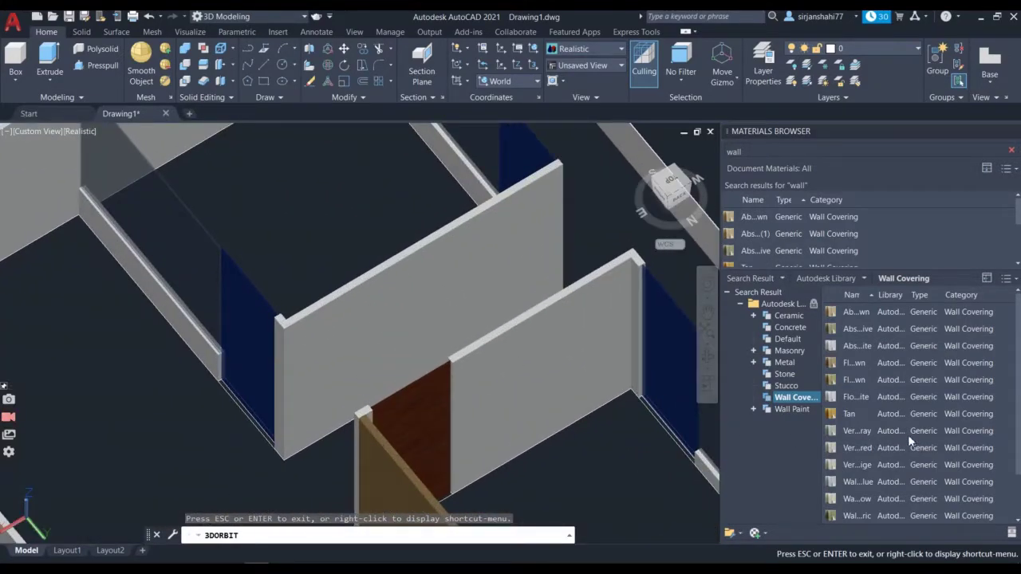
pyautogui.press('Escape')
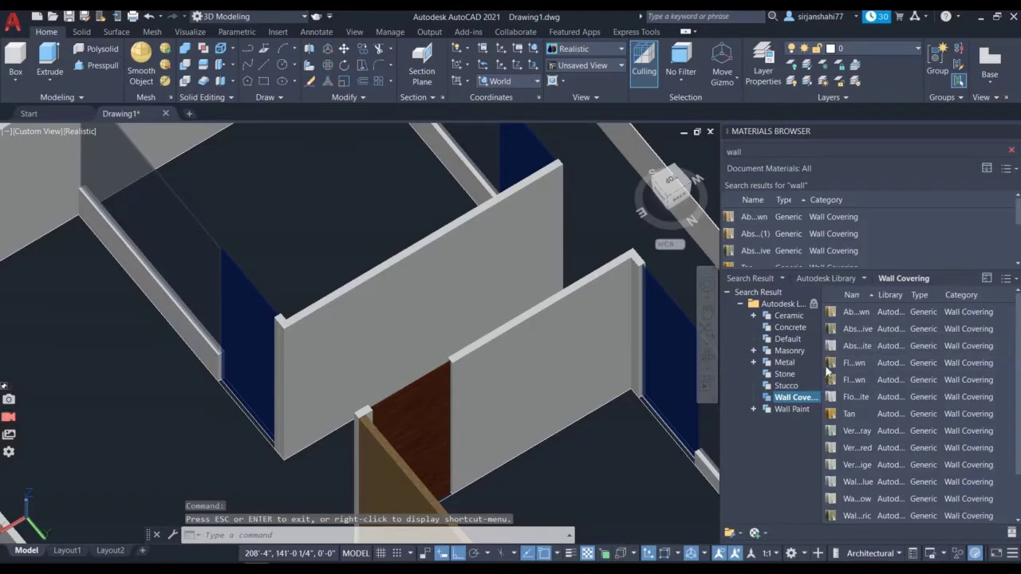
pyautogui.moveTo(395, 315); pyautogui.dragTo(390, 316)
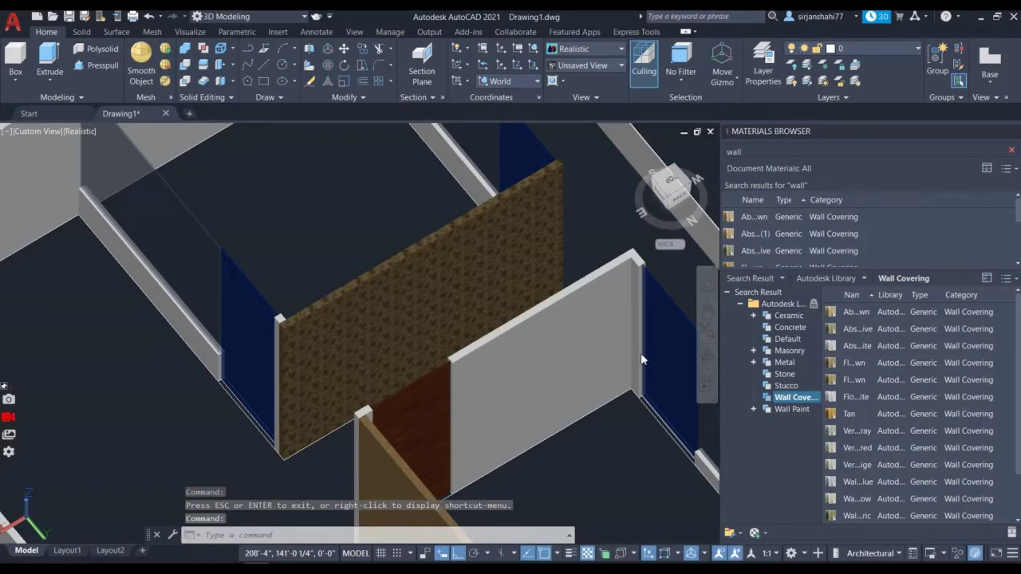
pyautogui.moveTo(832, 345); pyautogui.dragTo(594, 311)
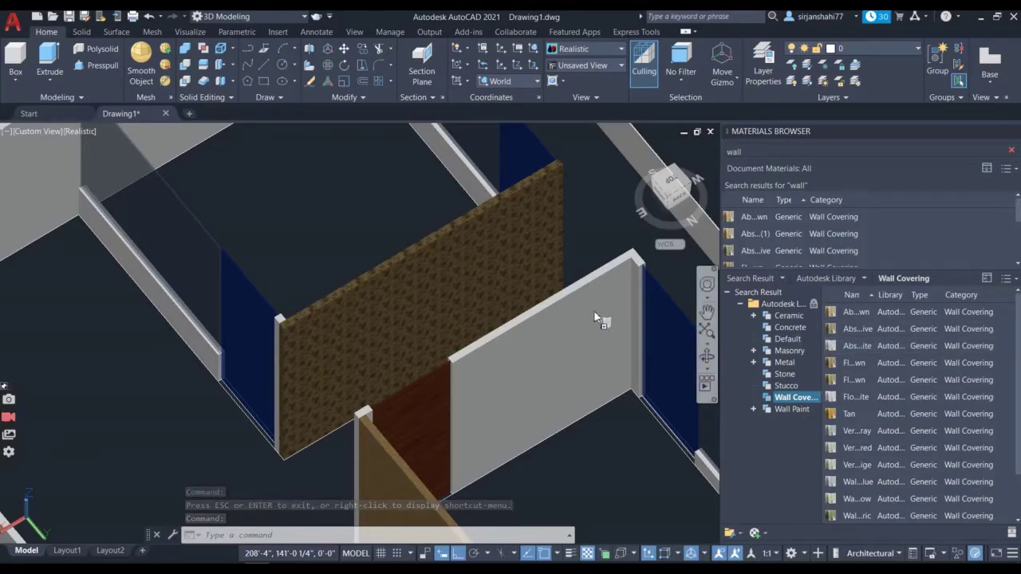
pyautogui.moveTo(451, 277); pyautogui.dragTo(450, 273)
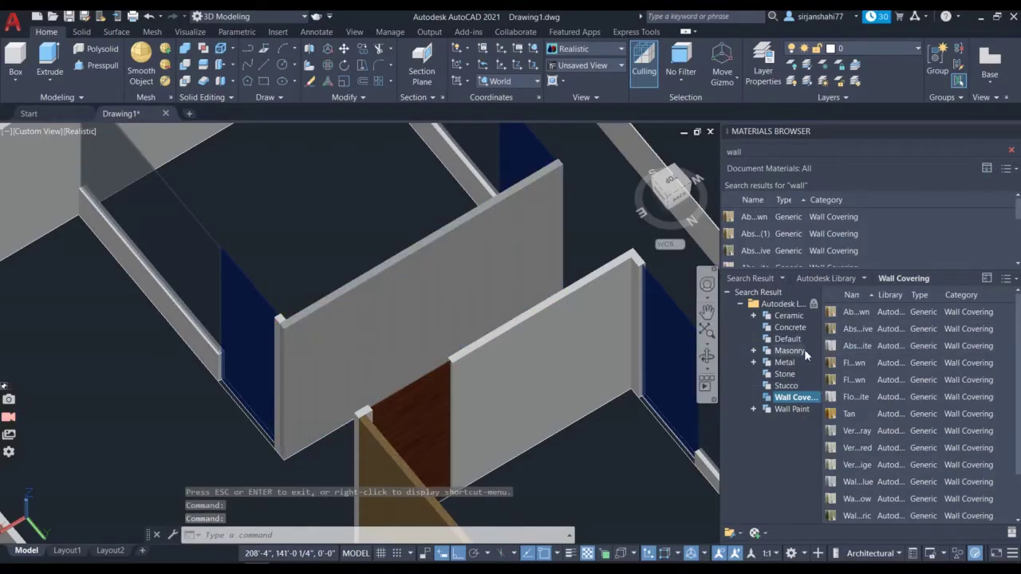
pyautogui.moveTo(817, 330); pyautogui.dragTo(409, 285)
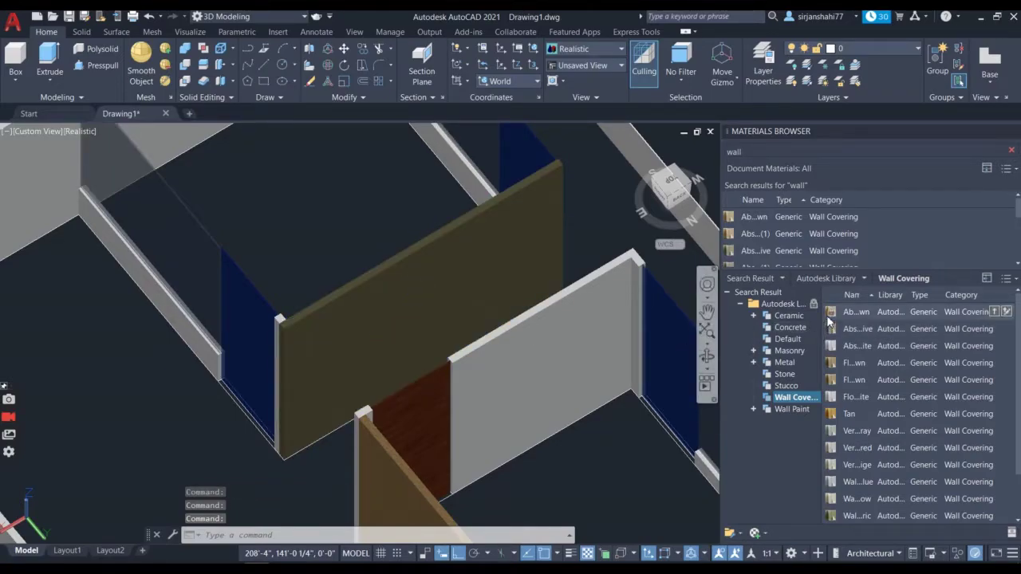
pyautogui.moveTo(828, 310); pyautogui.dragTo(572, 335)
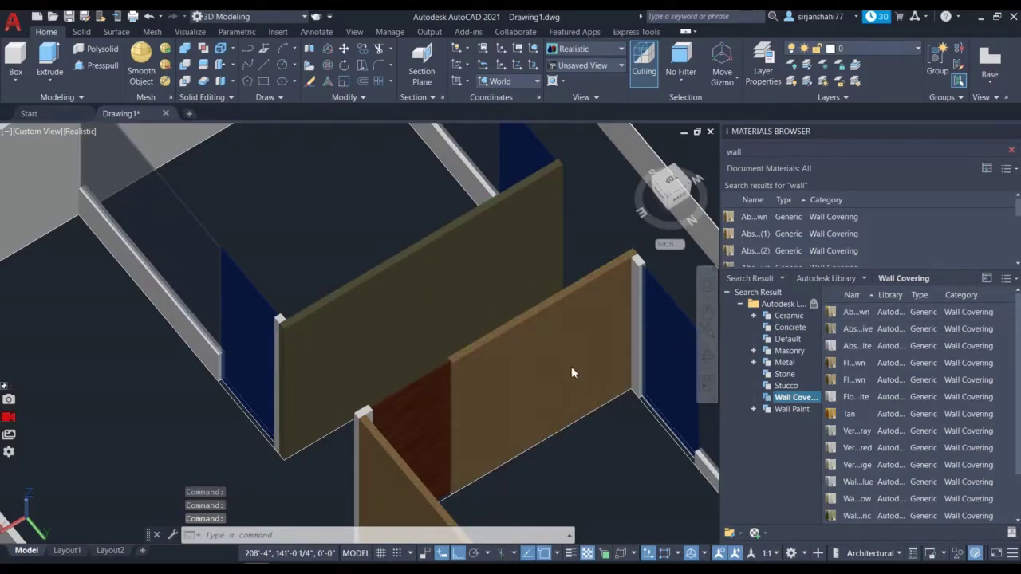
# - From a higher view, apply wall coverings to the central interior wall and the small wall
pyautogui.scroll(-4, 461, 297)
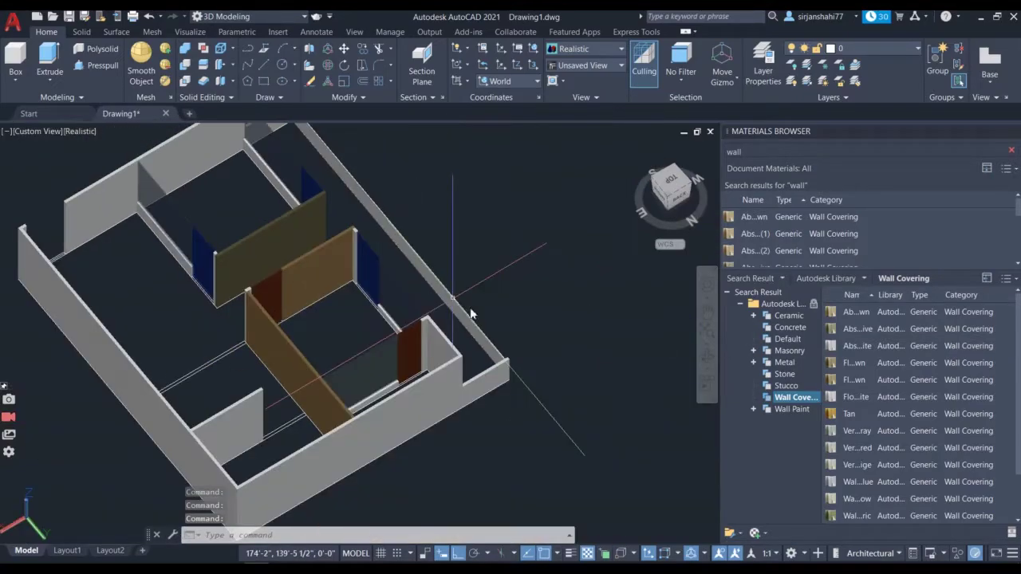
pyautogui.keyDown('shift'); pyautogui.moveTo(572, 438); pyautogui.dragTo(551, 416, button='middle'); pyautogui.keyUp('shift')
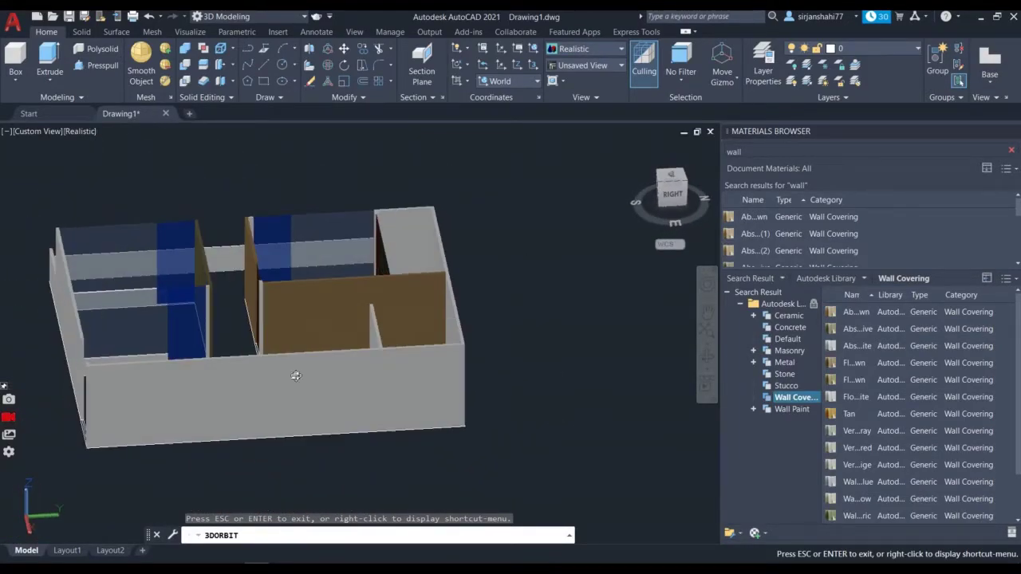
pyautogui.keyDown('shift'); pyautogui.moveTo(295, 376); pyautogui.dragTo(263, 359, button='middle'); pyautogui.keyUp('shift')
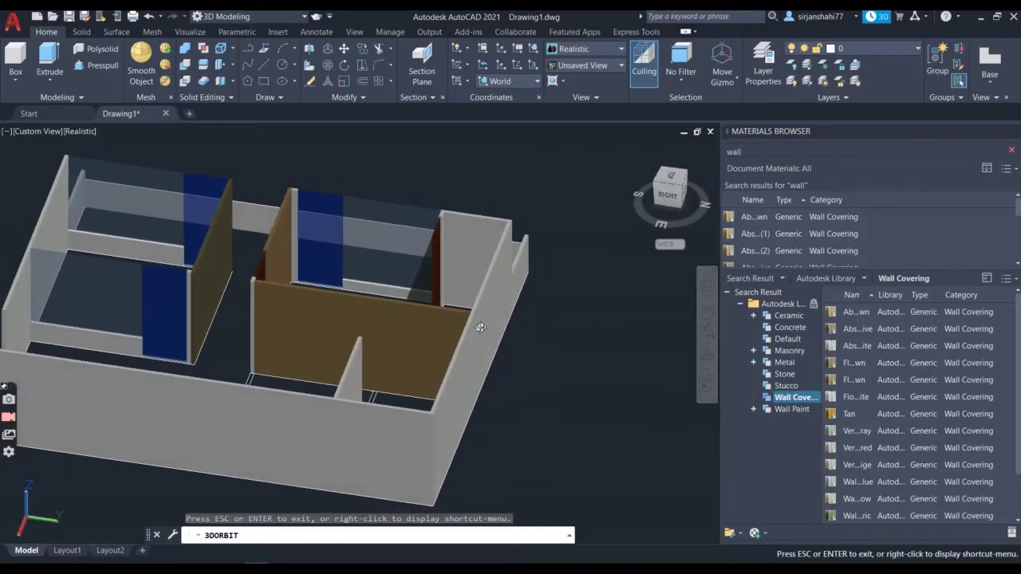
pyautogui.press('Escape')
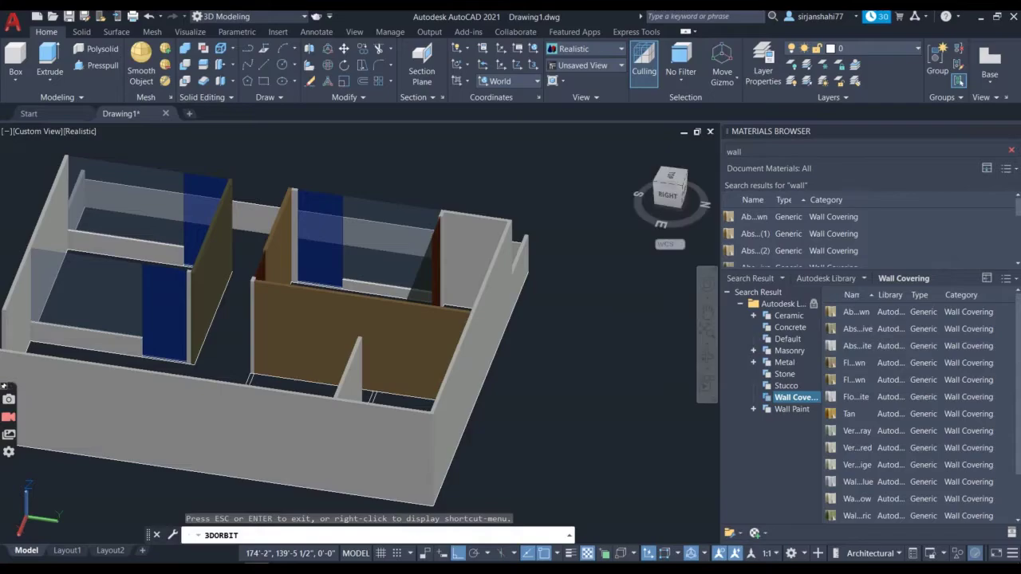
pyautogui.click(391, 323)
pyautogui.moveTo(834, 345); pyautogui.dragTo(651, 343)
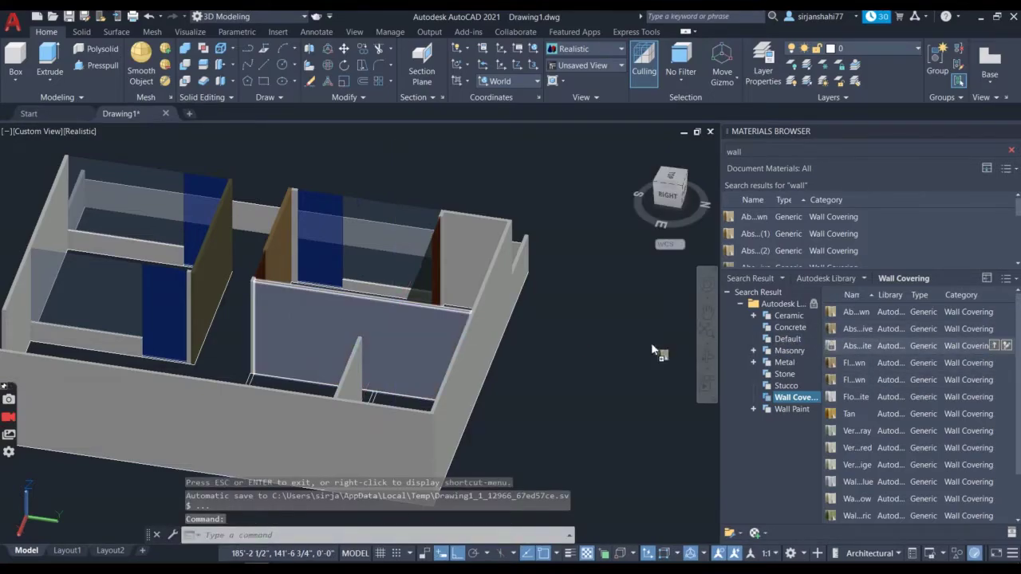
pyautogui.moveTo(325, 329); pyautogui.dragTo(320, 318)
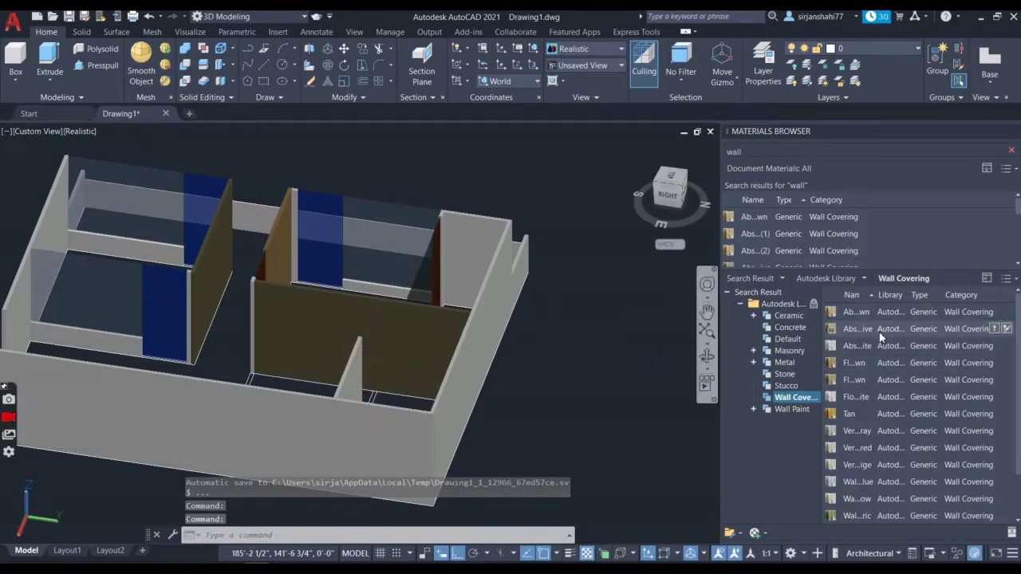
pyautogui.moveTo(825, 335); pyautogui.dragTo(636, 307)
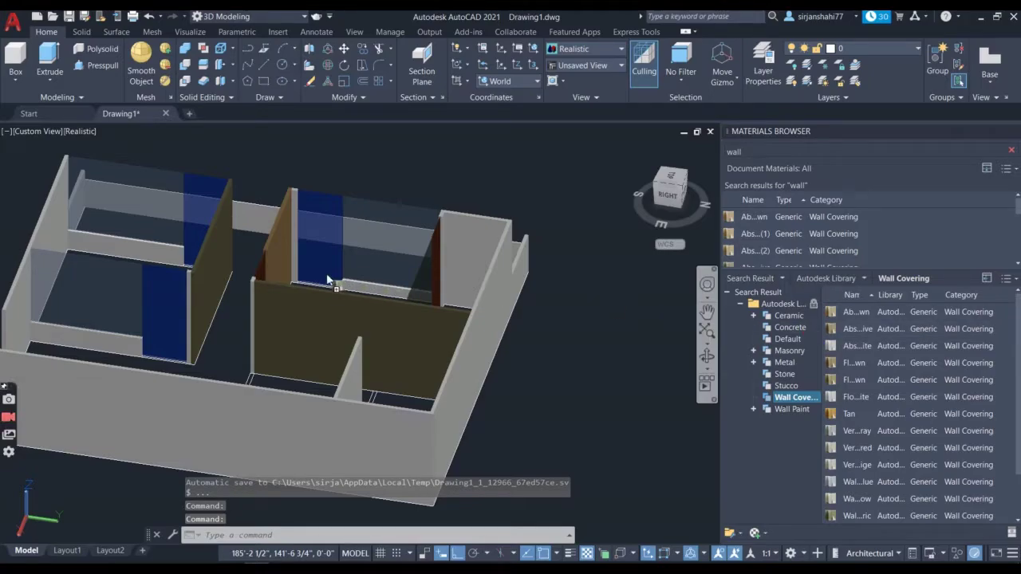
pyautogui.moveTo(271, 239); pyautogui.dragTo(270, 239)
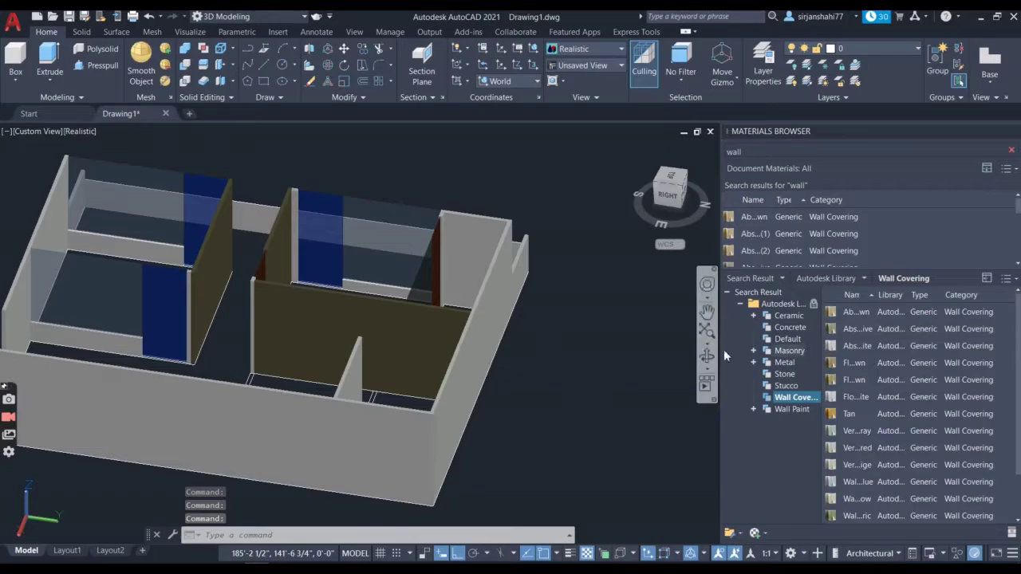
pyautogui.click(706, 359)
pyautogui.moveTo(694, 371); pyautogui.dragTo(687, 433)
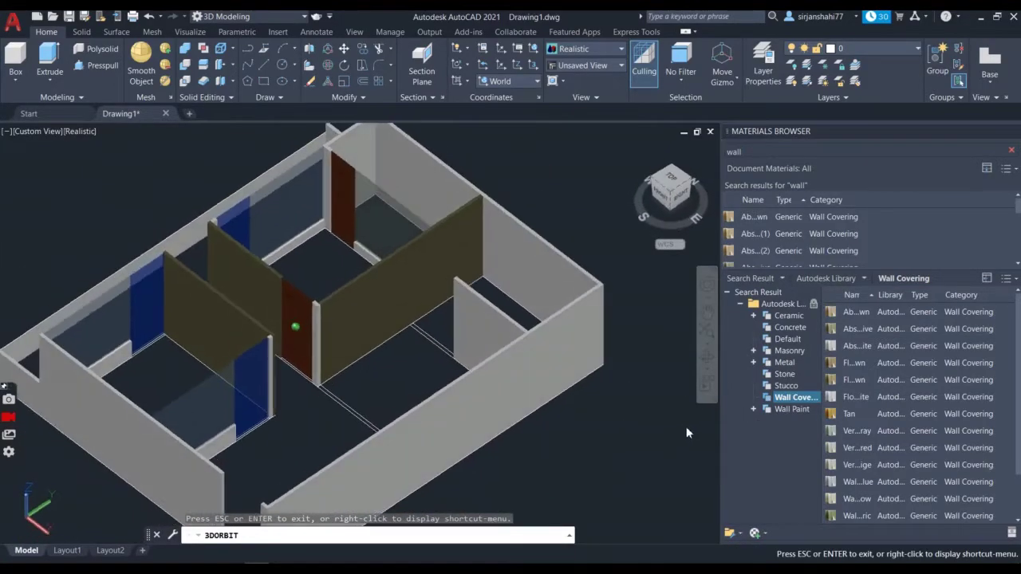
# - Apply patterned wall-covering materials to the reddish wall section and the grey column
pyautogui.scroll(1, 295, 299)
pyautogui.scroll(2, 316, 312)
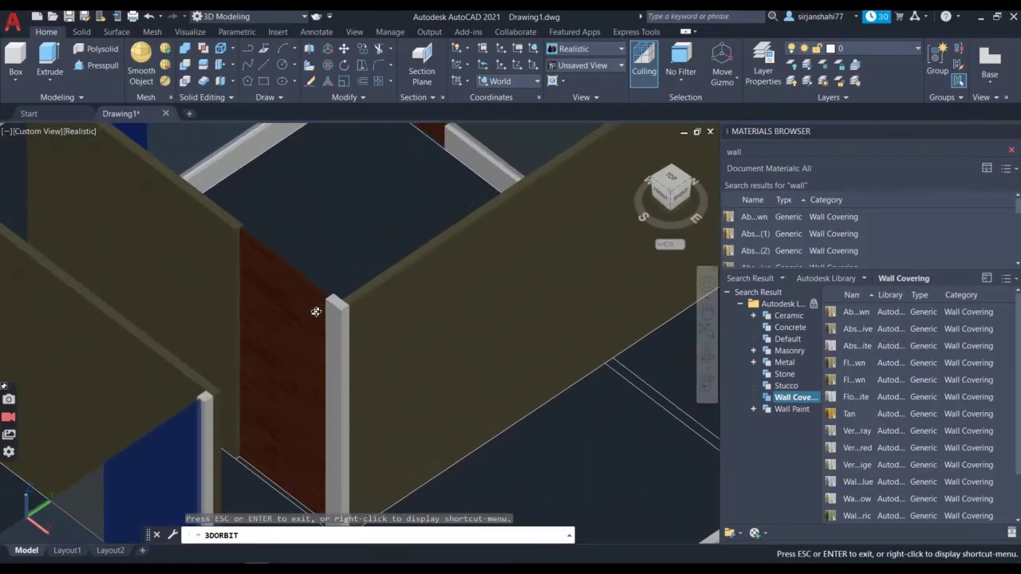
pyautogui.press('Escape')
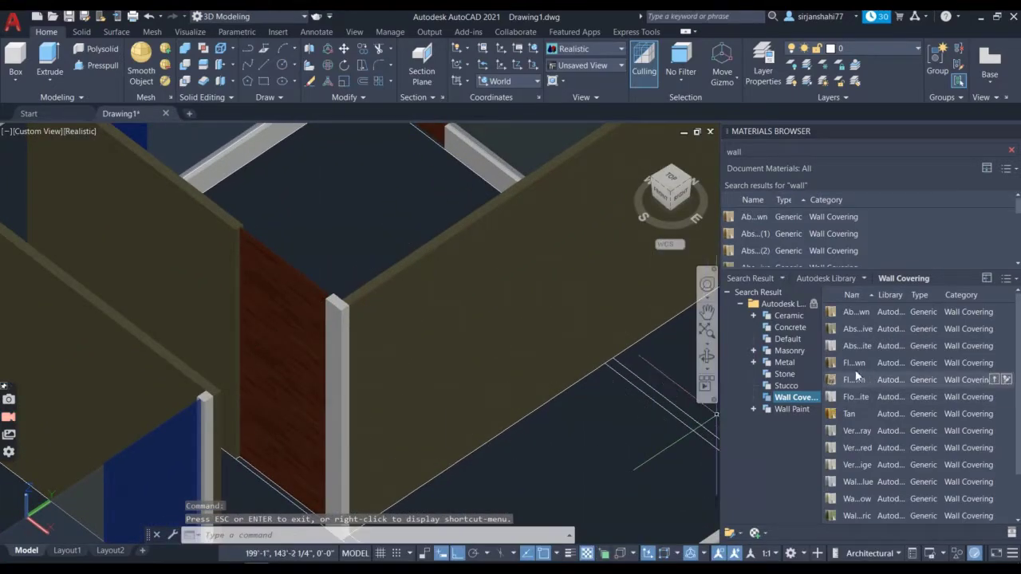
pyautogui.moveTo(833, 363); pyautogui.dragTo(461, 362)
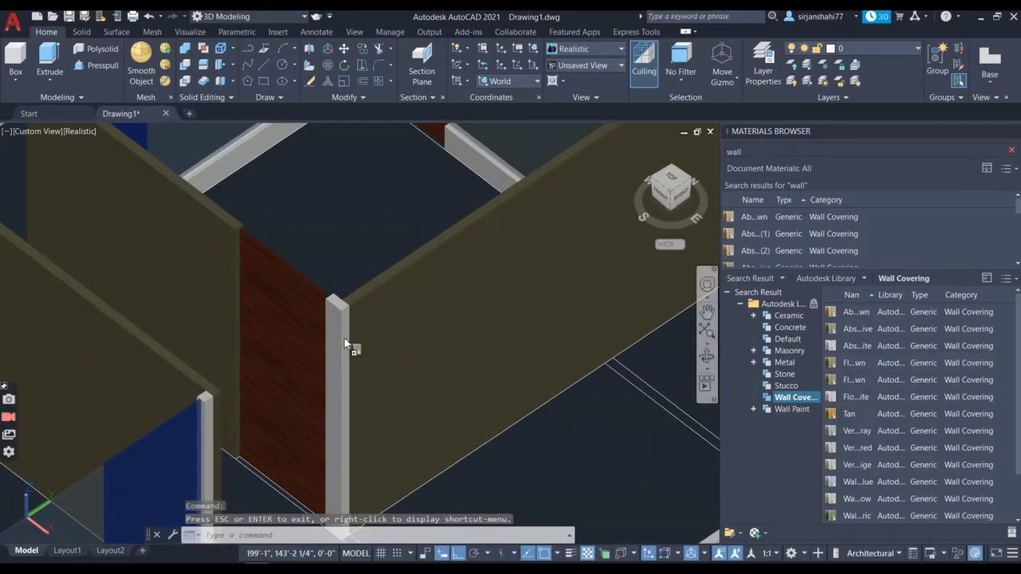
pyautogui.moveTo(345, 343); pyautogui.dragTo(332, 333)
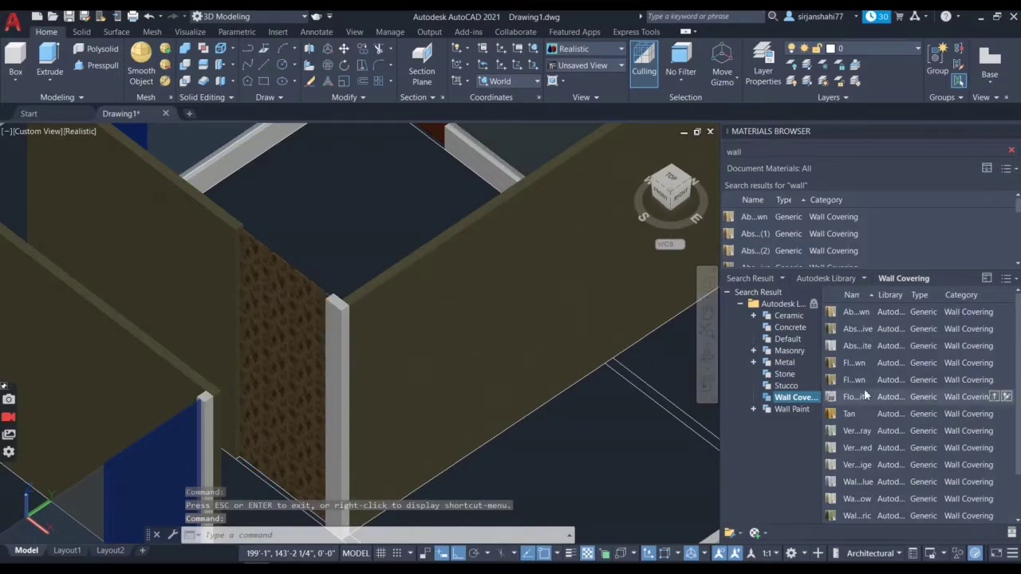
pyautogui.moveTo(833, 364); pyautogui.dragTo(466, 363)
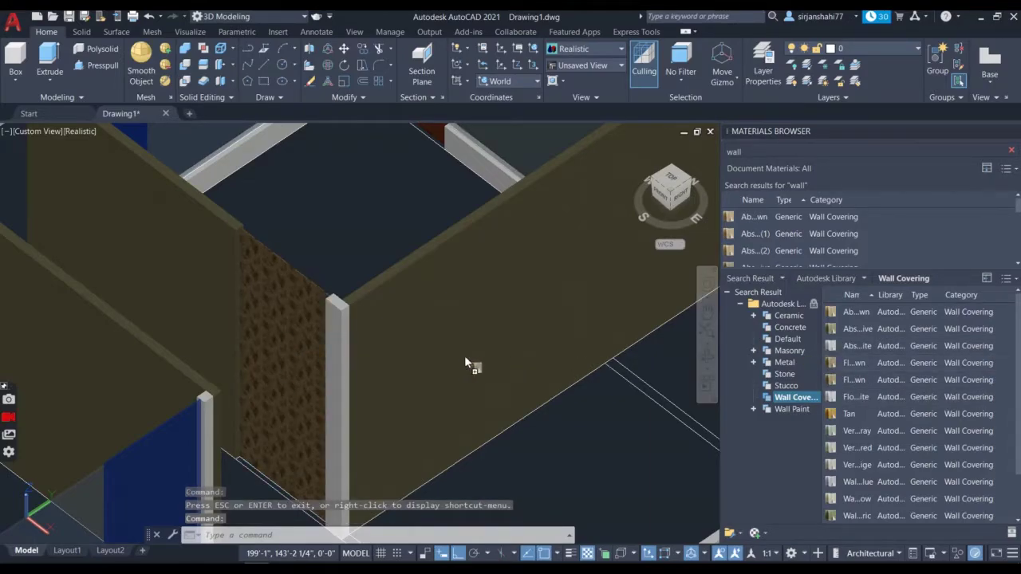
pyautogui.moveTo(345, 345); pyautogui.dragTo(332, 334)
# - Turn the view to face the textured wall and cover its narrow end face
pyautogui.scroll(5, 330, 334)
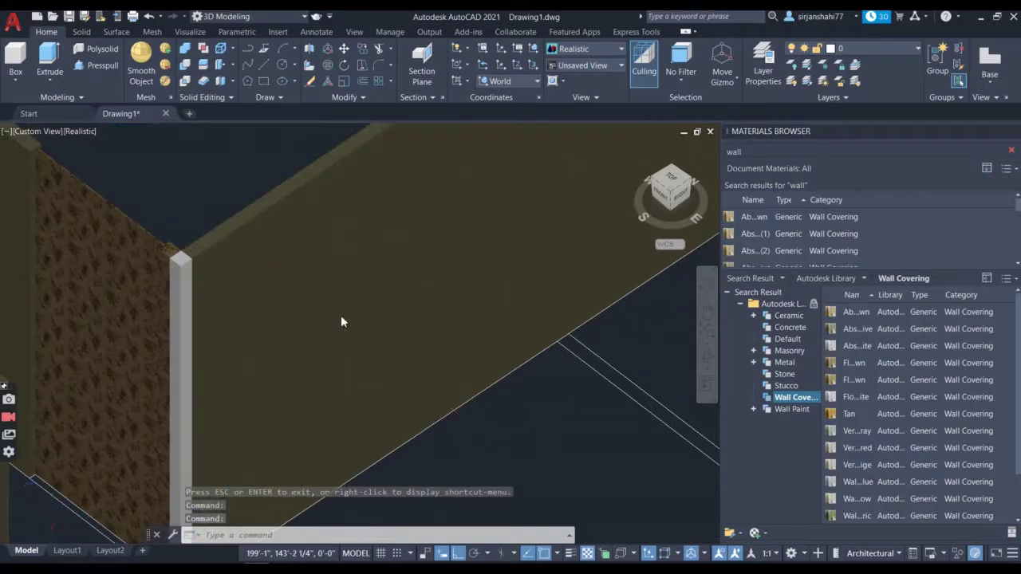
pyautogui.scroll(-8, 83, 255)
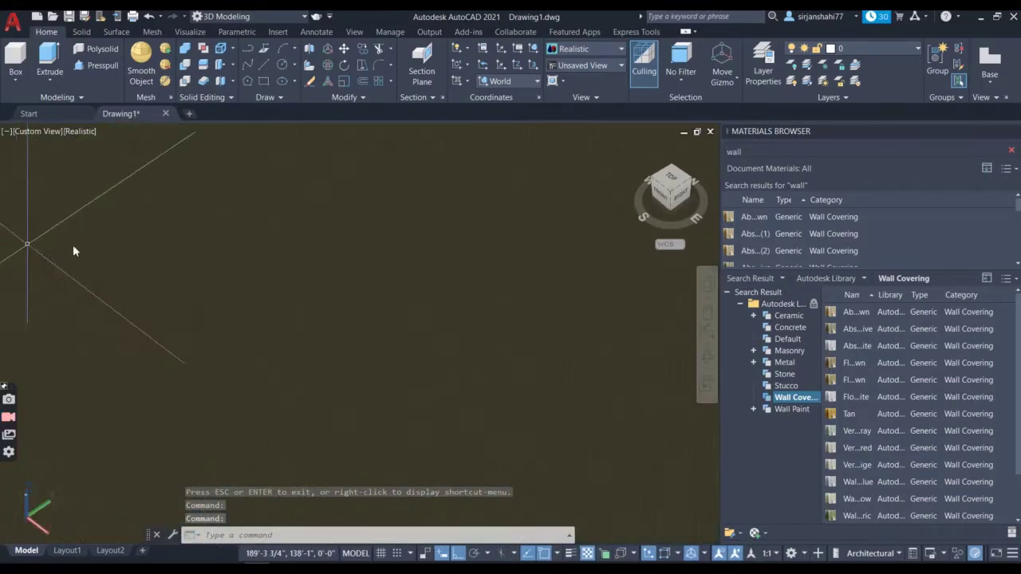
pyautogui.scroll(3, 130, 204)
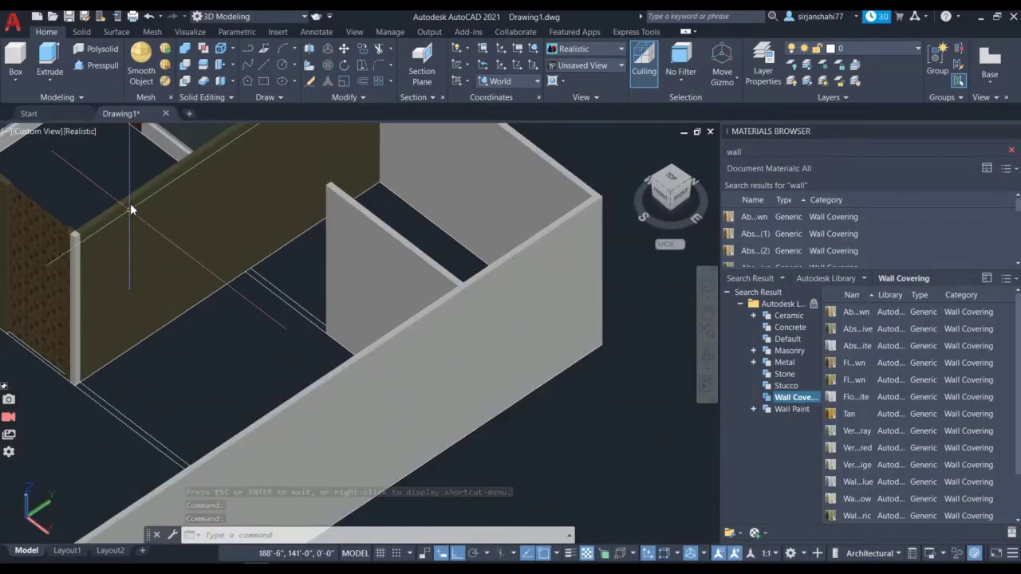
pyautogui.scroll(-10, 385, 243)
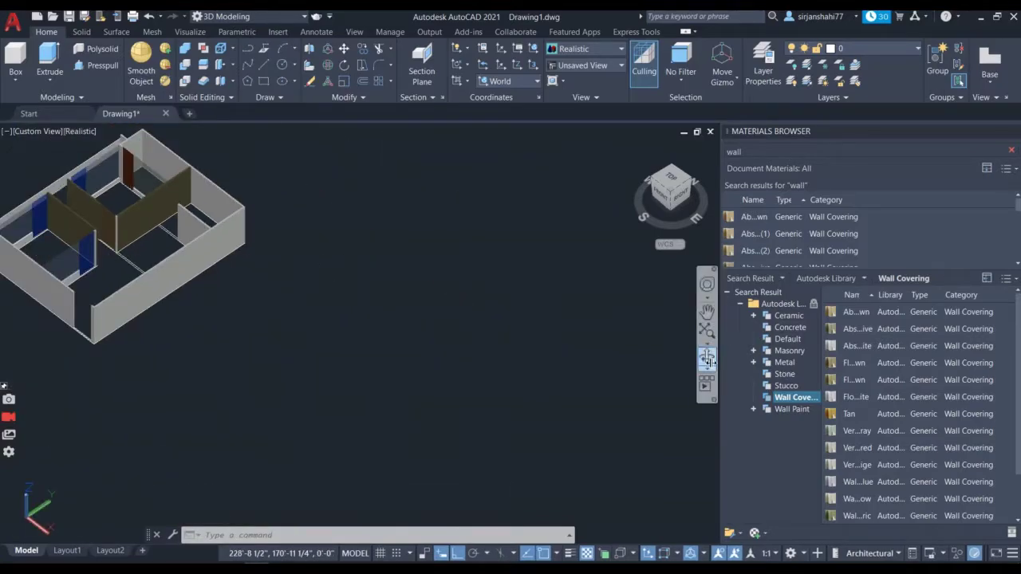
pyautogui.keyDown('shift'); pyautogui.moveTo(280, 383); pyautogui.dragTo(331, 418, button='middle'); pyautogui.keyUp('shift')
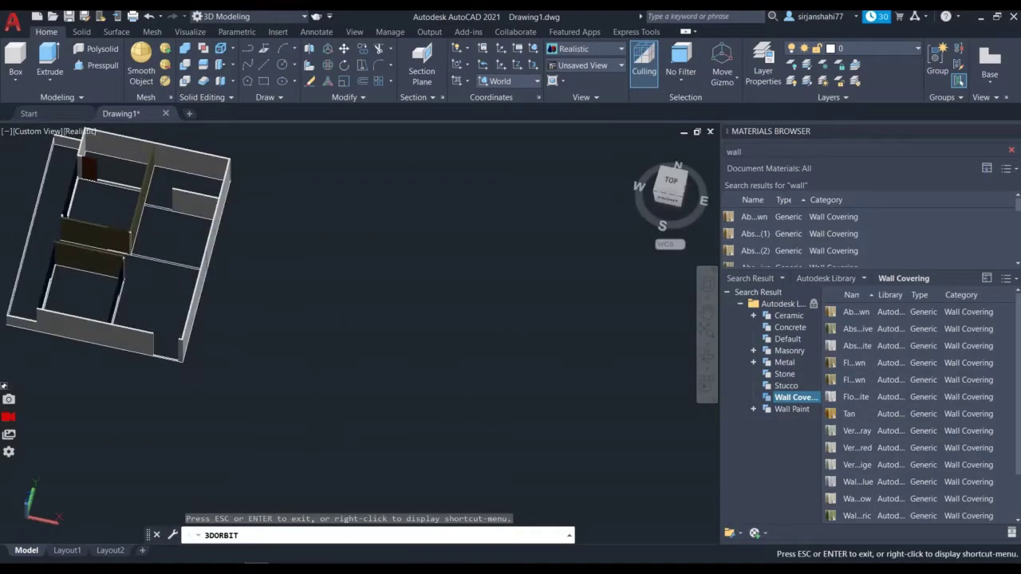
pyautogui.scroll(5, 16, 232)
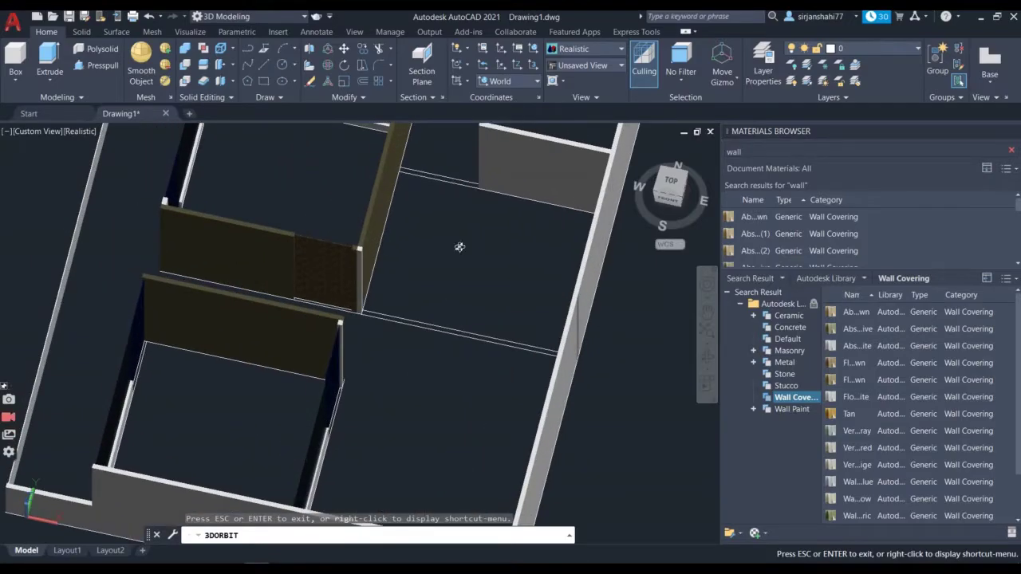
pyautogui.scroll(6, 406, 248)
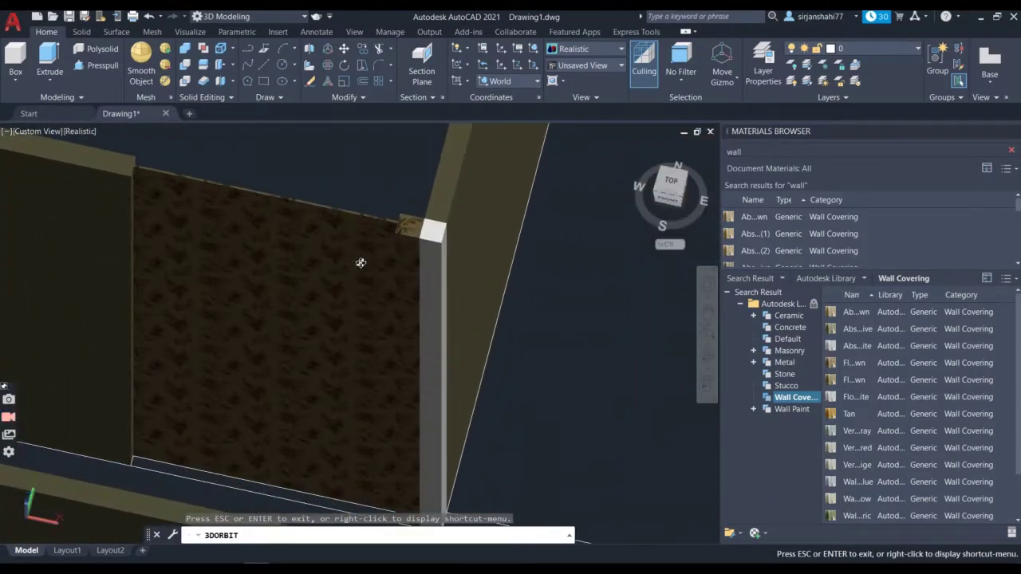
pyautogui.keyDown('shift'); pyautogui.moveTo(360, 263); pyautogui.dragTo(389, 262, button='middle'); pyautogui.keyUp('shift')
pyautogui.press('Escape')
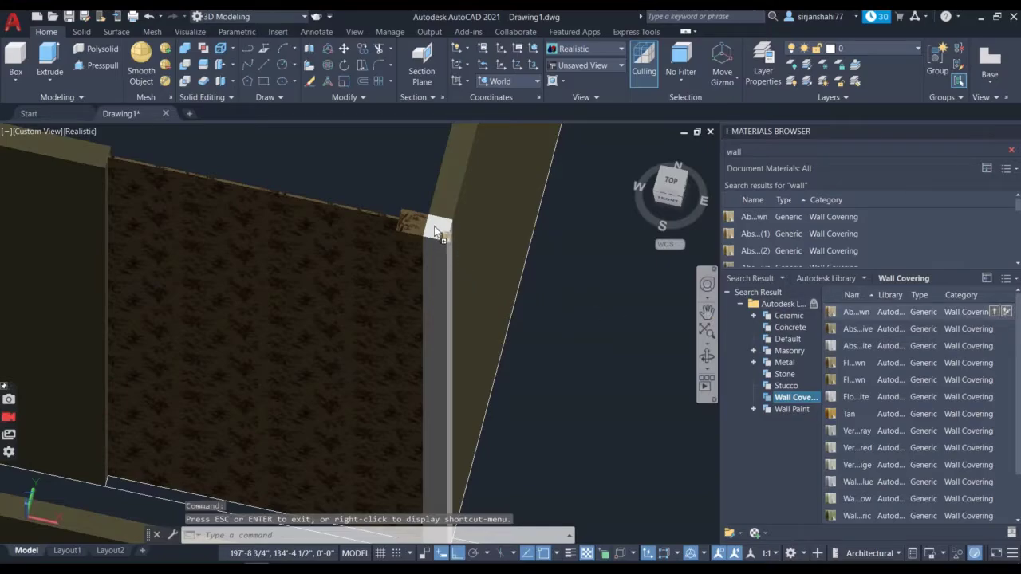
pyautogui.moveTo(435, 231); pyautogui.dragTo(435, 230)
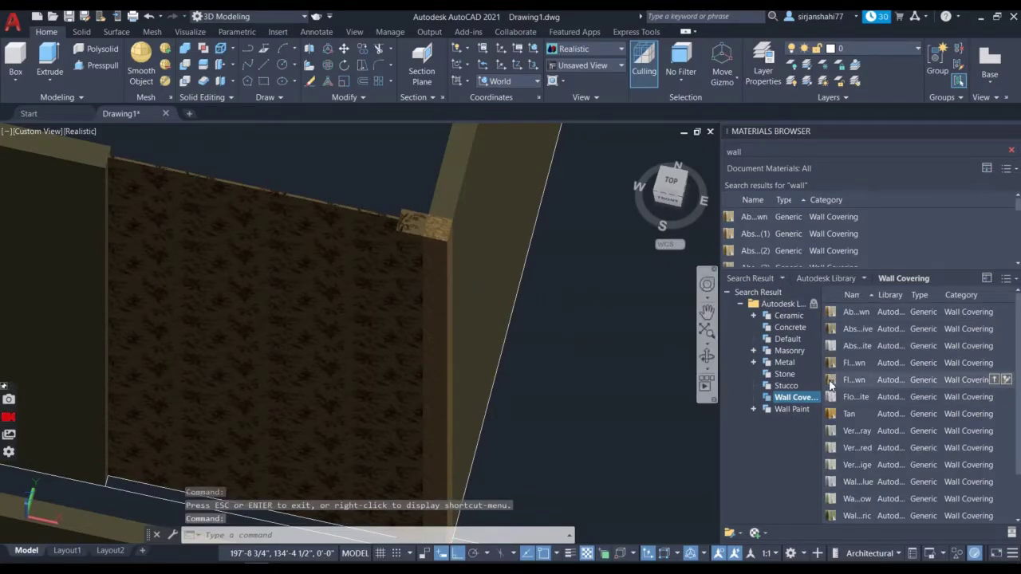
# - Drop another wall covering onto the wall and a material on the pillar's side face
pyautogui.moveTo(854, 379); pyautogui.dragTo(438, 283)
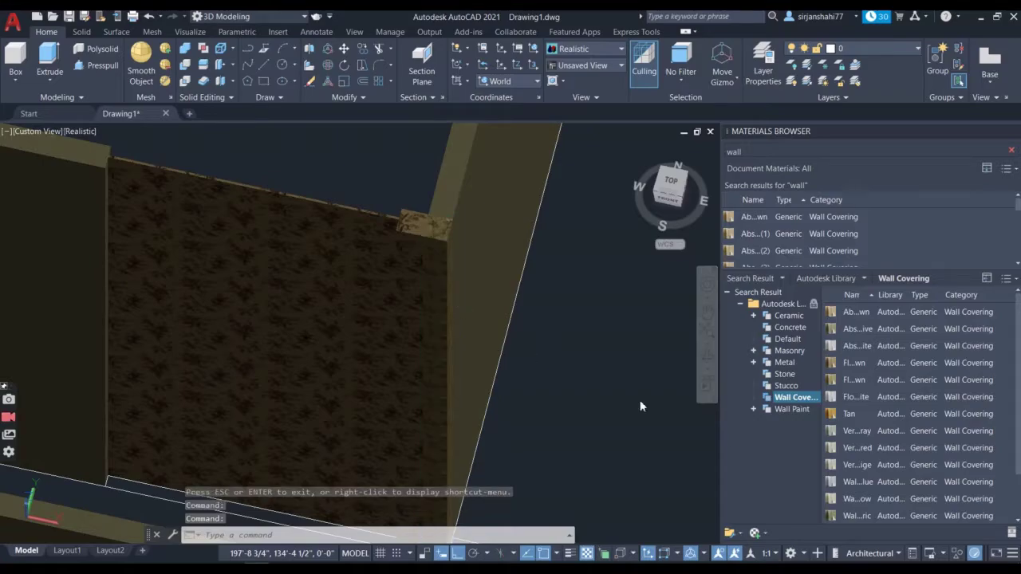
pyautogui.scroll(-1, 759, 236)
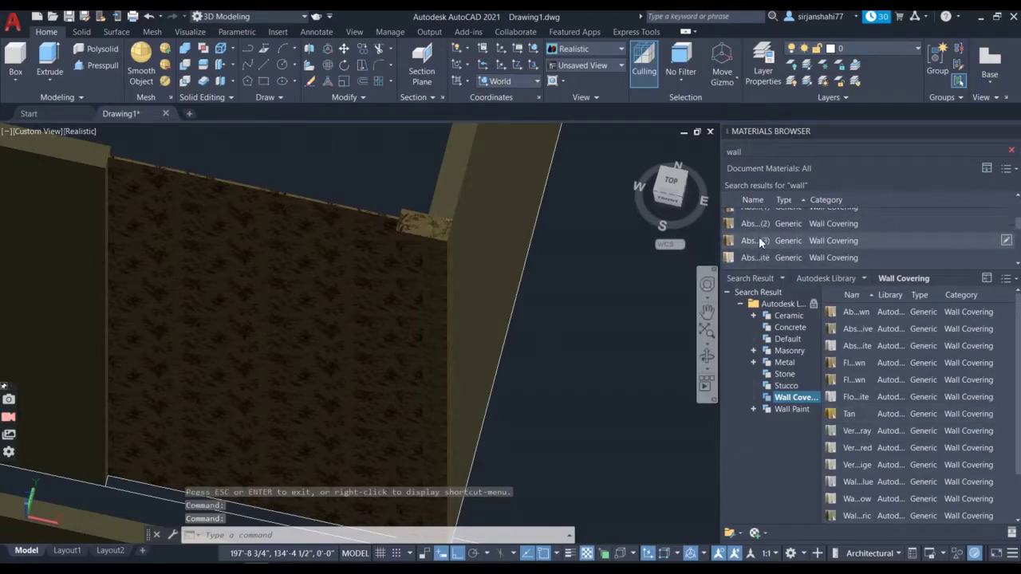
pyautogui.moveTo(730, 245)
pyautogui.mouseDown()
pyautogui.moveTo(460, 276)
pyautogui.moveTo(427, 262)
pyautogui.moveTo(433, 285)
pyautogui.moveTo(727, 244)
pyautogui.mouseUp()
pyautogui.moveTo(398, 295); pyautogui.dragTo(401, 295)
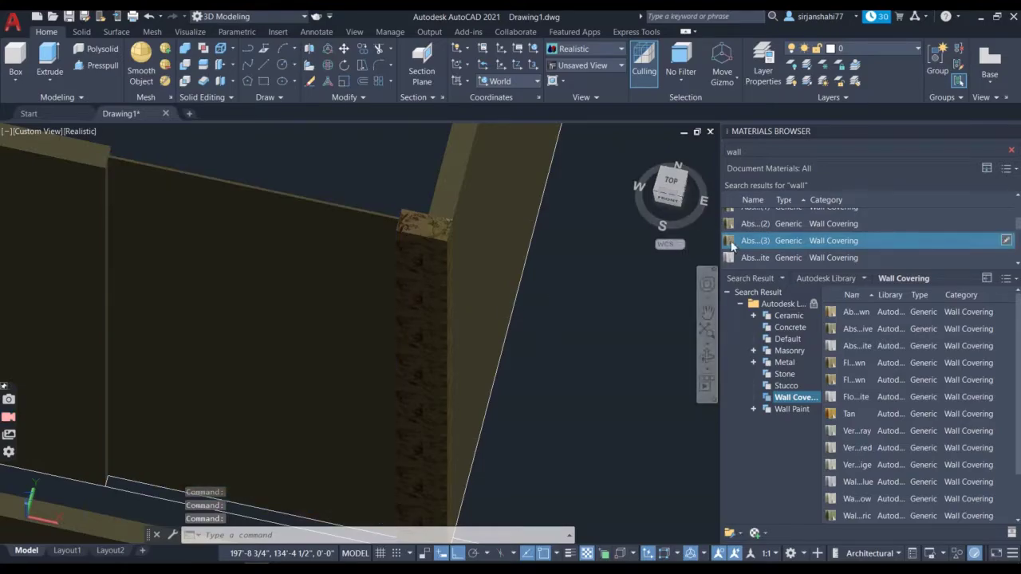
# - Apply a wall-covering material from the Materials Browser to the pillar
pyautogui.moveTo(408, 285); pyautogui.dragTo(412, 280)
pyautogui.scroll(2, 395, 256)
pyautogui.scroll(-3, 418, 256)
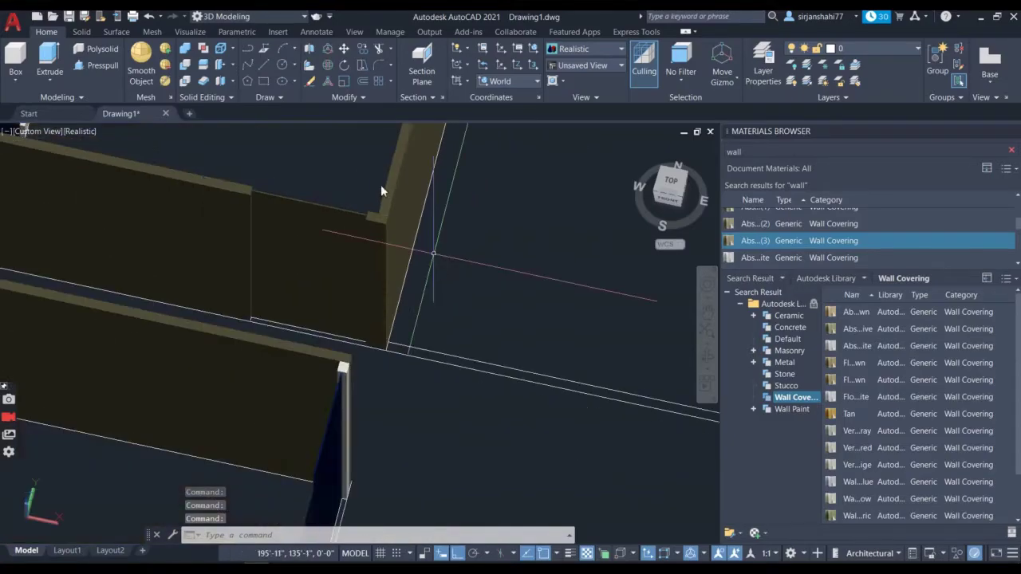
pyautogui.scroll(2, 316, 178)
pyautogui.scroll(2, 368, 238)
pyautogui.scroll(2, 367, 233)
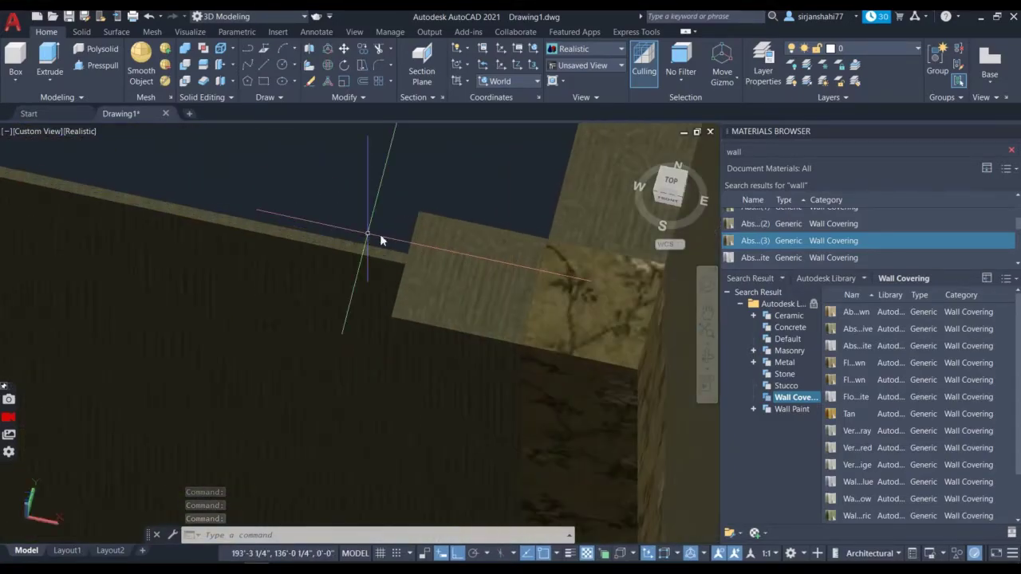
pyautogui.moveTo(732, 239); pyautogui.dragTo(590, 307)
pyautogui.scroll(-3, 609, 286)
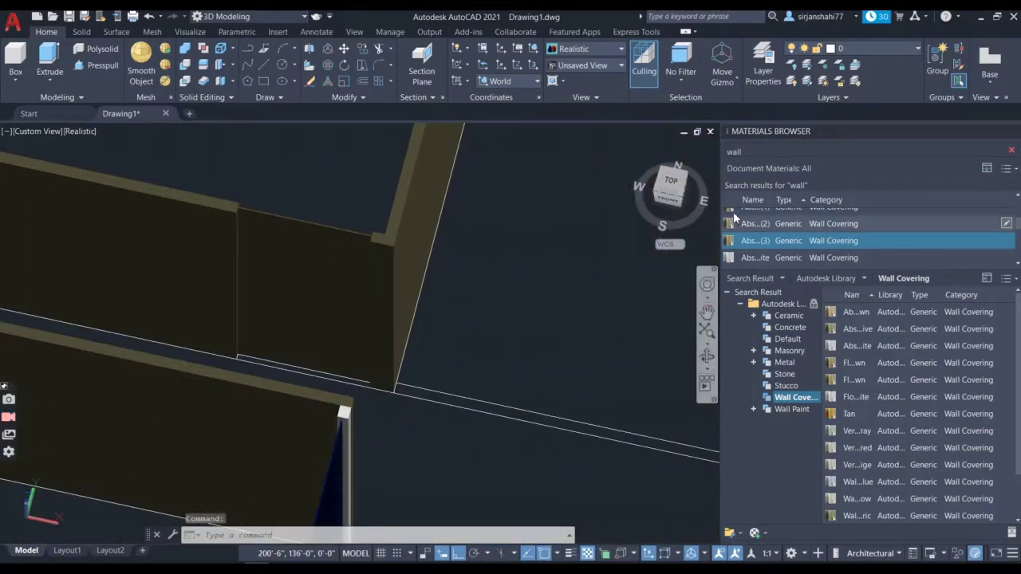
pyautogui.scroll(-3, 742, 216)
pyautogui.scroll(3, 748, 233)
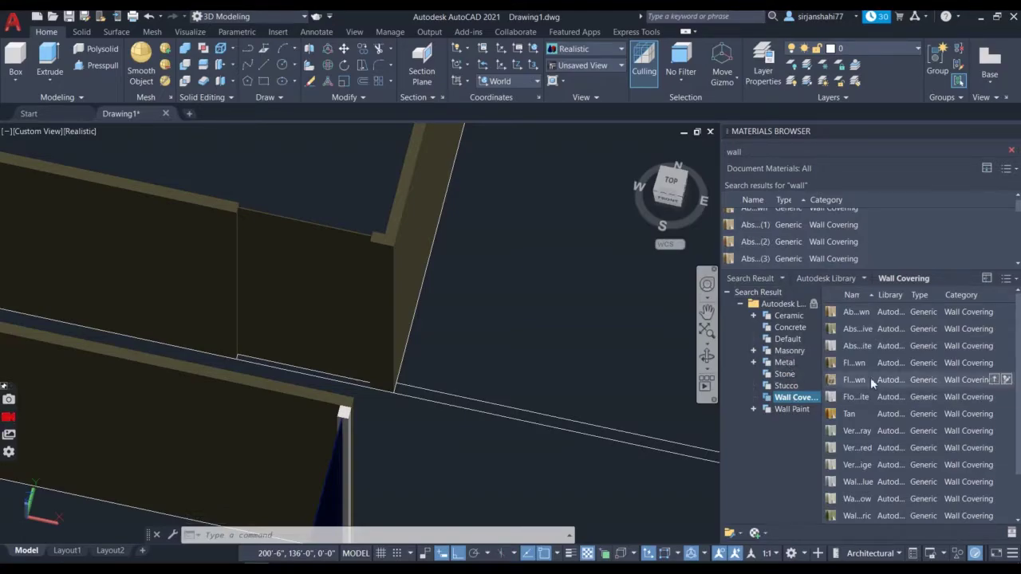
pyautogui.scroll(-2, 631, 280)
pyautogui.scroll(2, 489, 368)
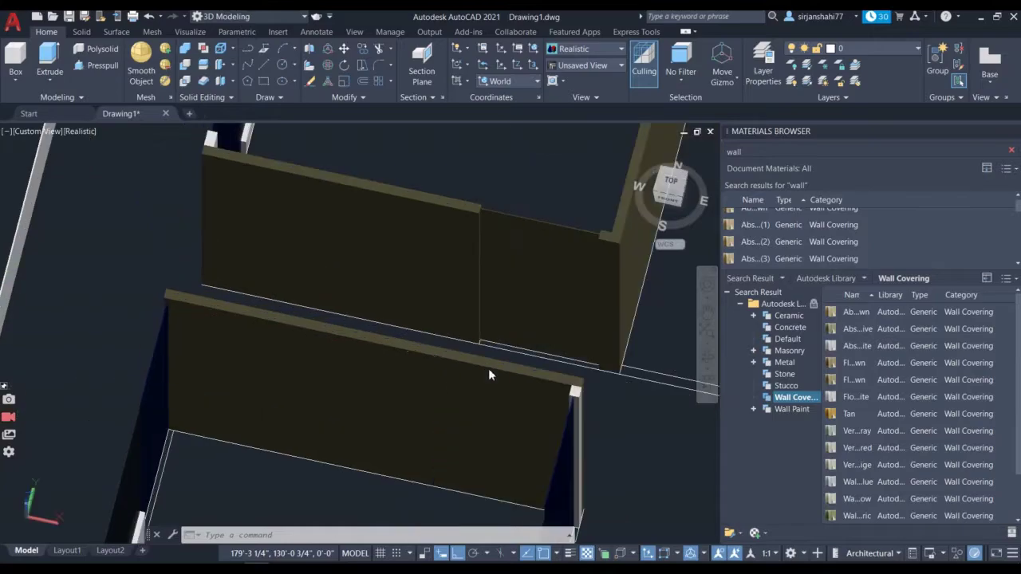
pyautogui.scroll(4, 550, 391)
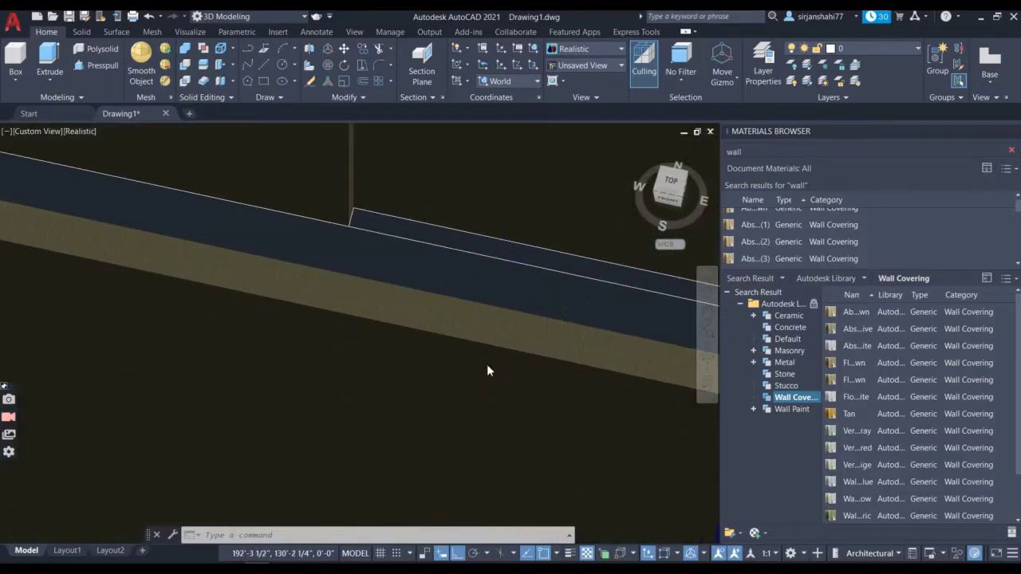
pyautogui.scroll(-3, 486, 364)
pyautogui.scroll(2, 580, 405)
pyautogui.scroll(2, 636, 408)
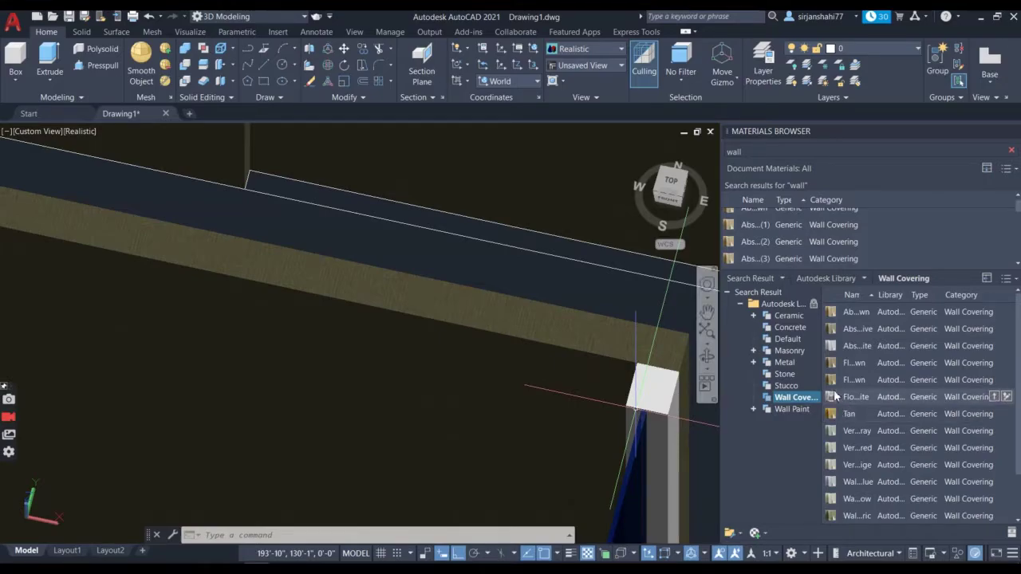
# - Try wood and wall-covering materials on the corner post, then orbit to the whole house
pyautogui.click(732, 241)
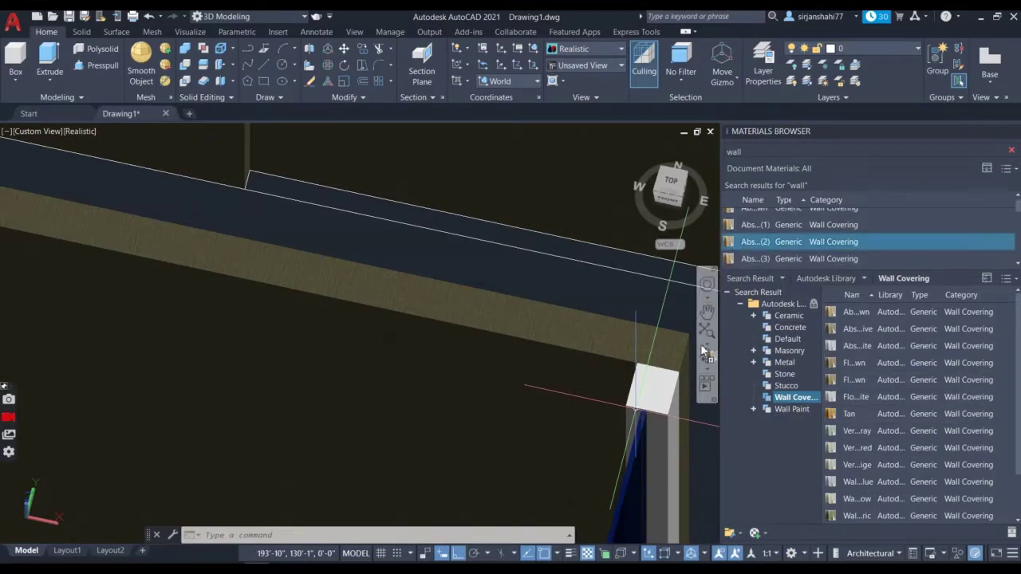
pyautogui.moveTo(654, 391); pyautogui.dragTo(653, 385)
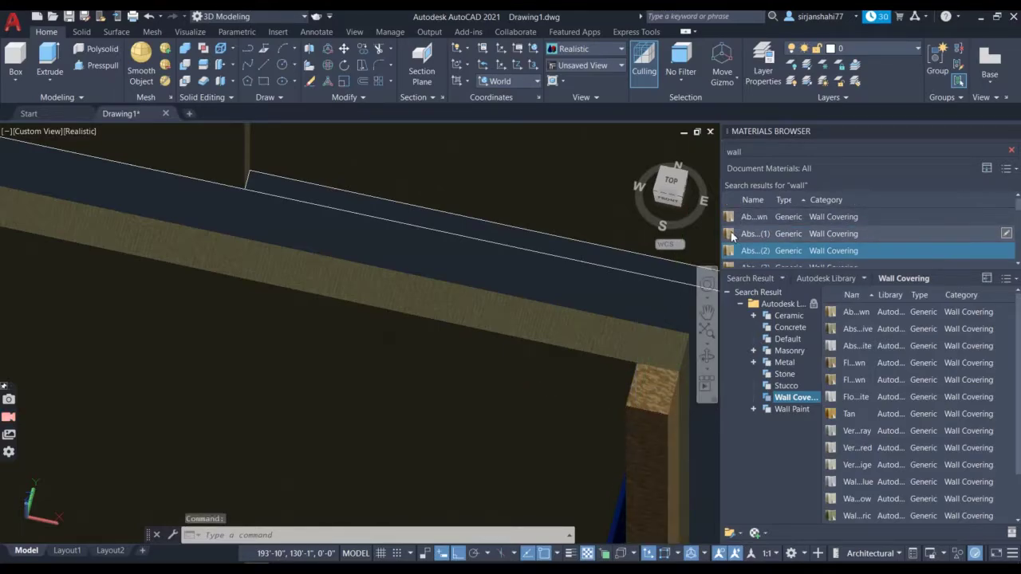
pyautogui.moveTo(732, 234); pyautogui.dragTo(653, 378)
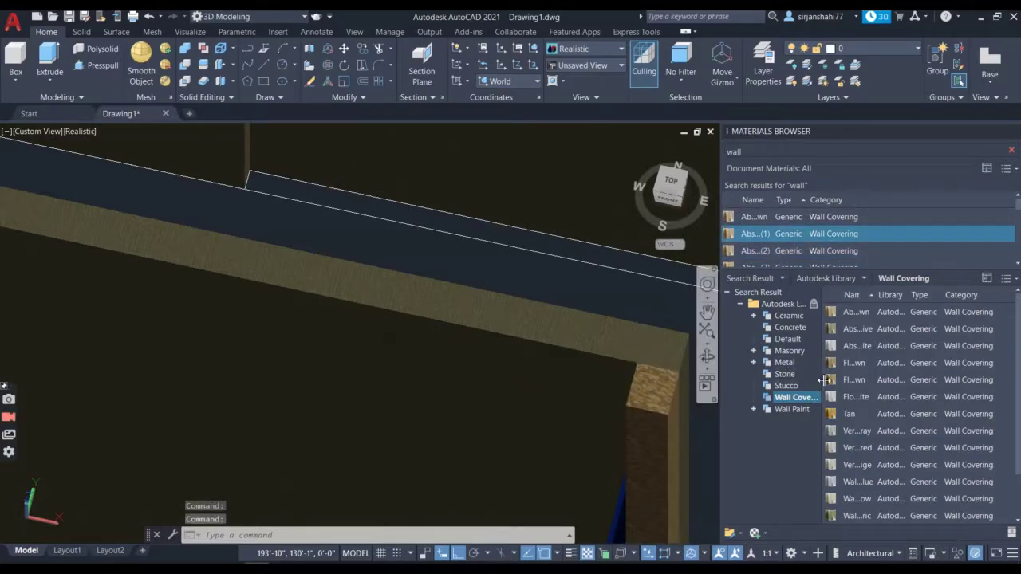
pyautogui.moveTo(822, 379); pyautogui.dragTo(643, 392)
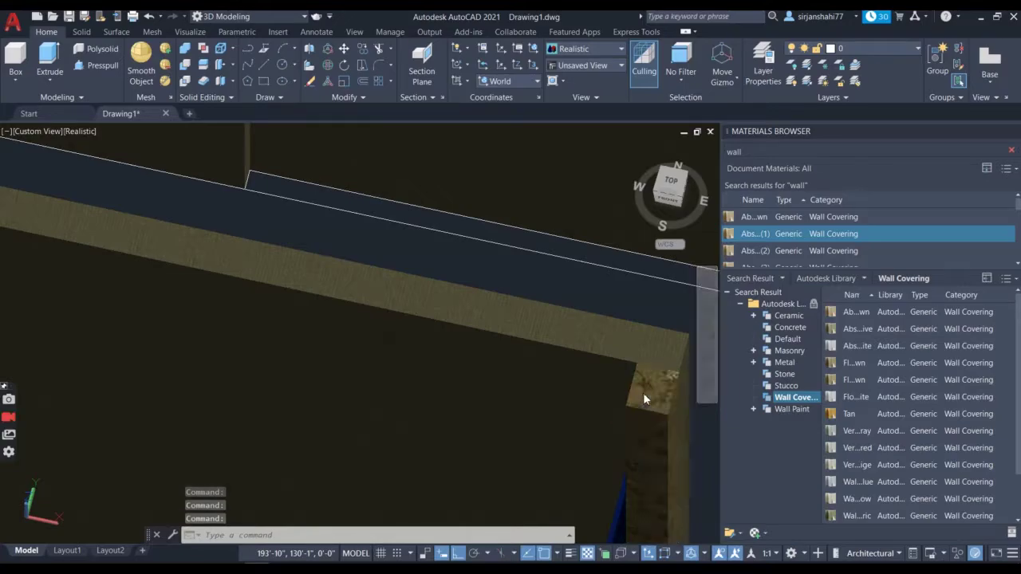
pyautogui.moveTo(827, 517); pyautogui.dragTo(662, 433)
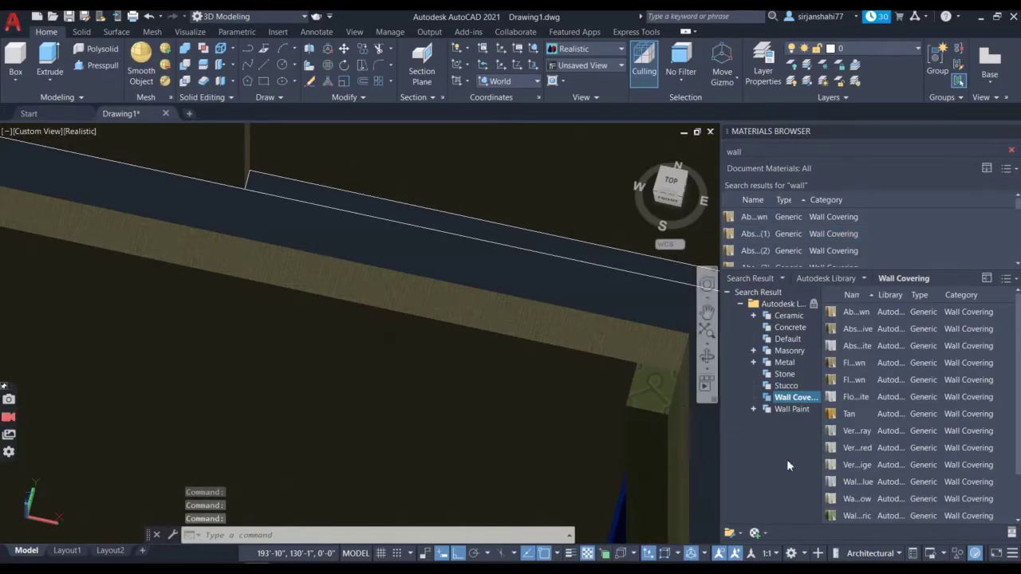
pyautogui.scroll(-1, 830, 467)
pyautogui.scroll(1, 830, 339)
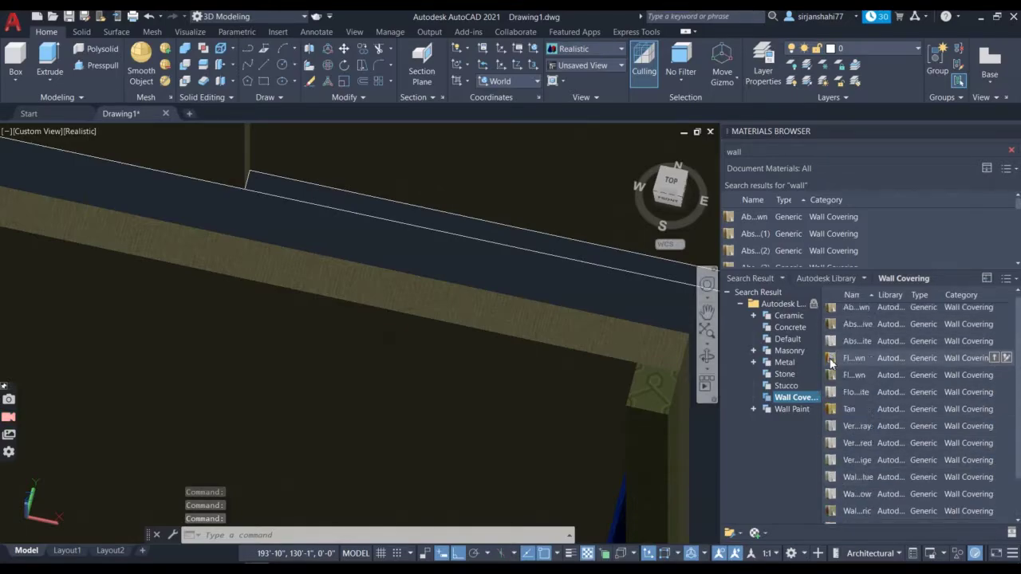
pyautogui.moveTo(830, 328); pyautogui.dragTo(744, 369)
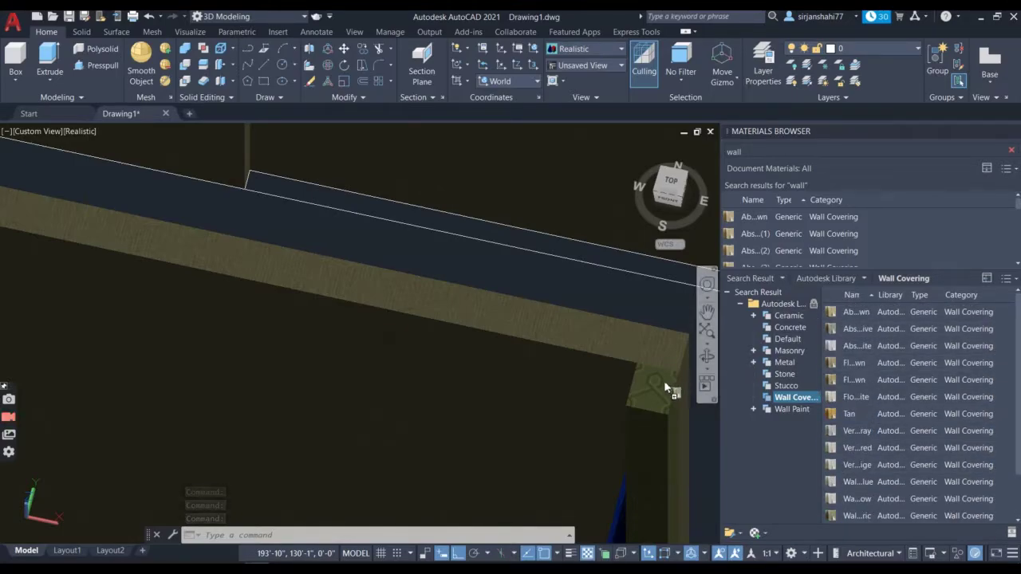
pyautogui.moveTo(664, 381); pyautogui.dragTo(653, 379)
pyautogui.keyDown('shift'); pyautogui.moveTo(218, 321); pyautogui.dragTo(332, 298, button='middle'); pyautogui.keyUp('shift')
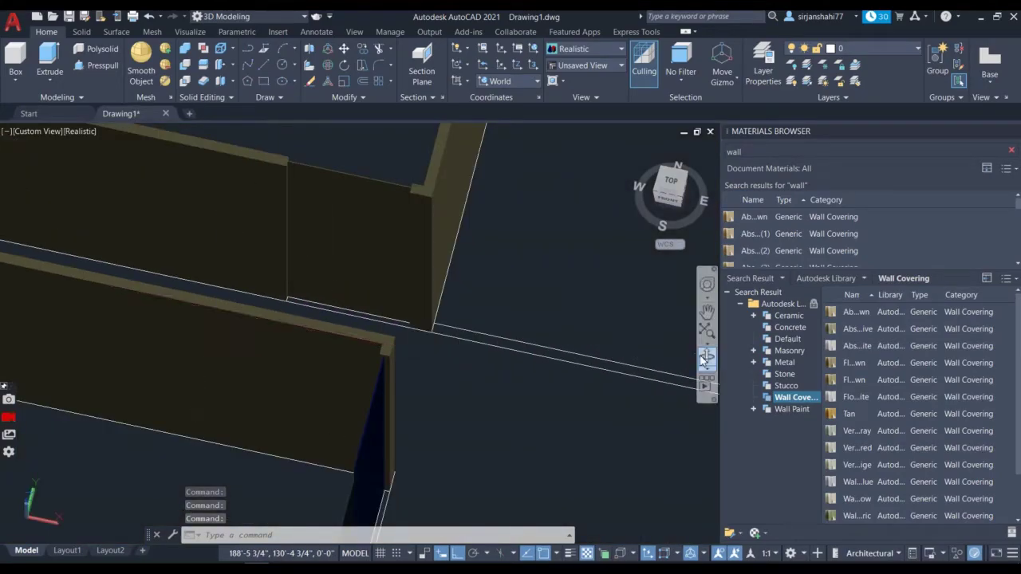
pyautogui.keyDown('shift'); pyautogui.moveTo(502, 423); pyautogui.dragTo(439, 334, button='middle'); pyautogui.keyUp('shift')
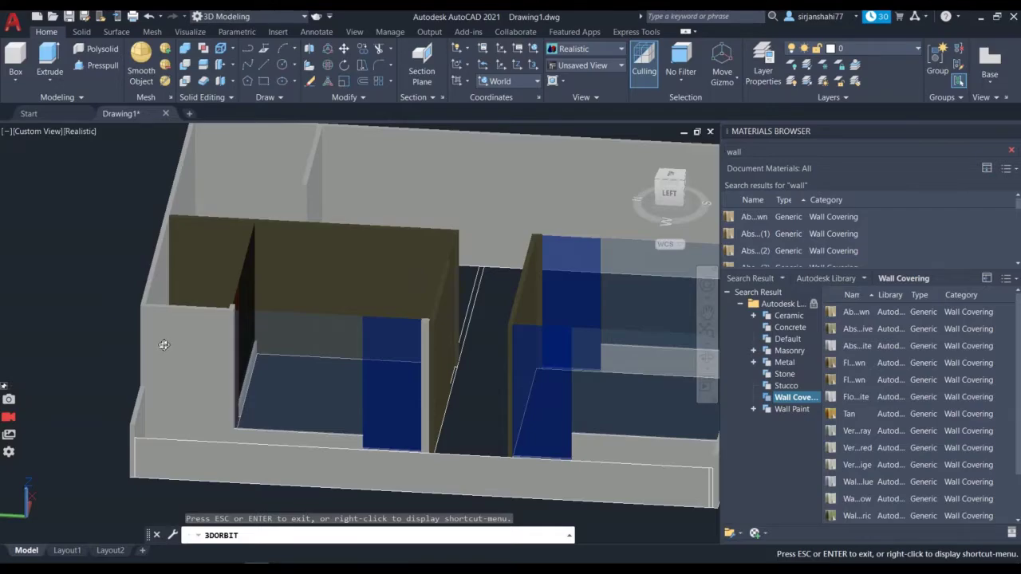
# - Paint the left wall Cadet Blue, then a darker teal wall paint
pyautogui.press('Escape')
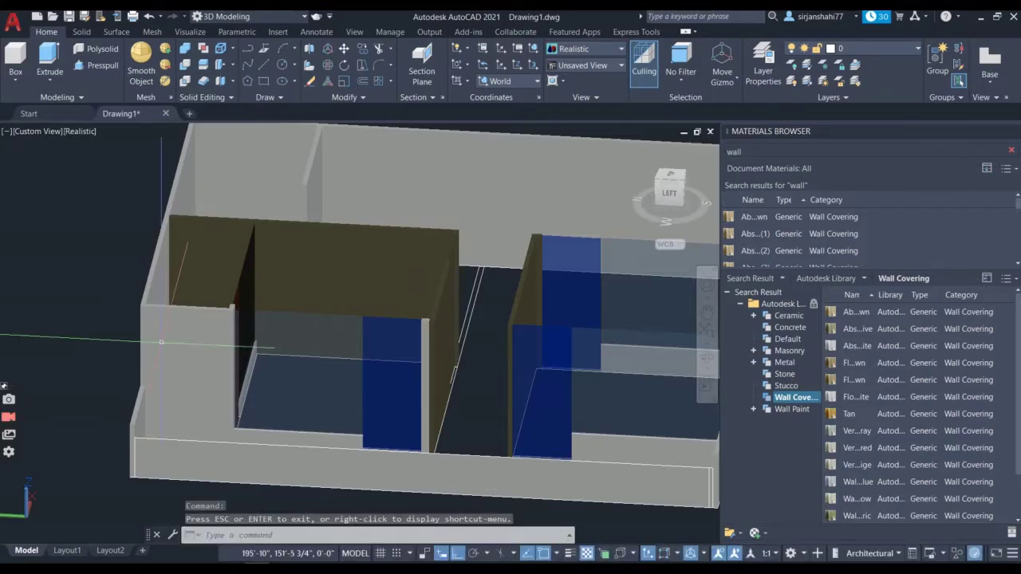
pyautogui.click(795, 410)
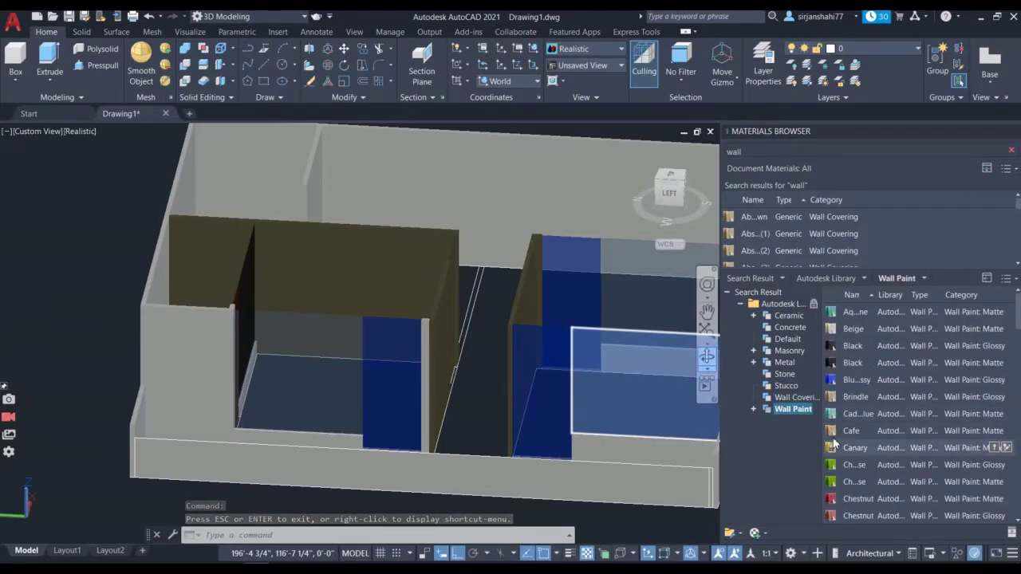
pyautogui.moveTo(833, 415)
pyautogui.mouseDown()
pyautogui.moveTo(317, 384)
pyautogui.moveTo(188, 339)
pyautogui.mouseUp()
pyautogui.click(188, 339)
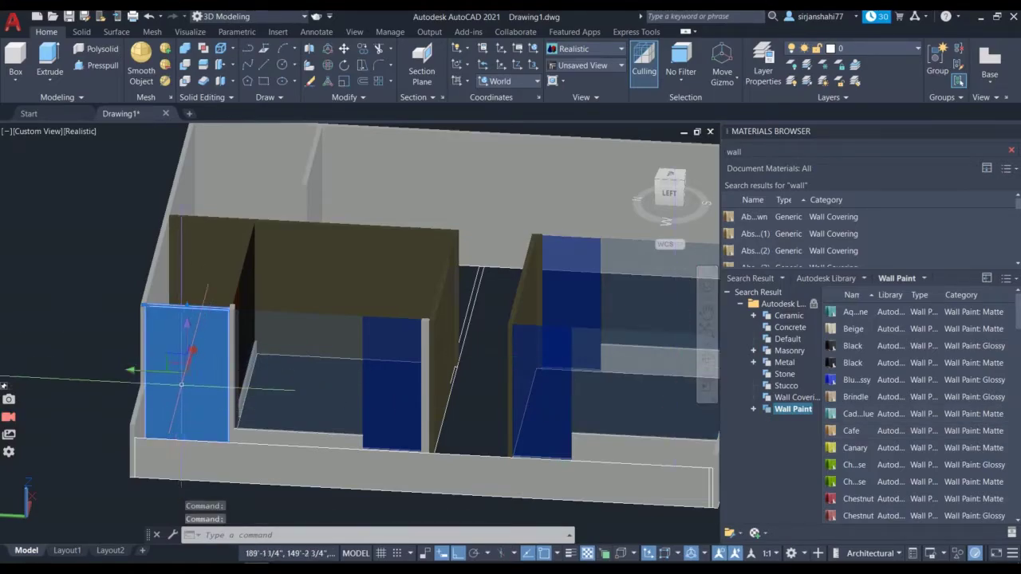
pyautogui.press('Escape')
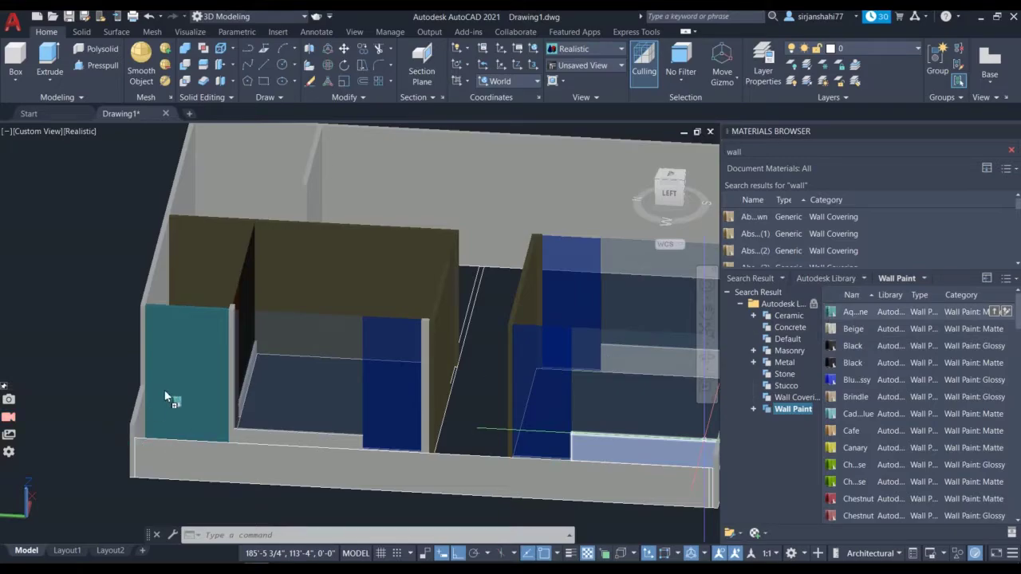
pyautogui.moveTo(166, 391); pyautogui.dragTo(165, 389)
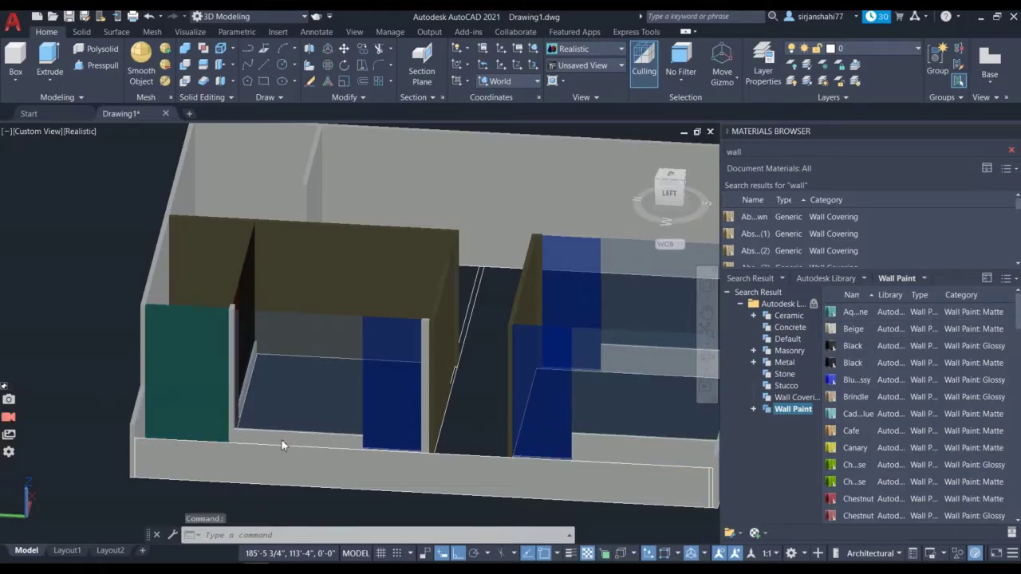
# - Orbit the model from a top-down view back to a side perspective
pyautogui.scroll(2, 225, 339)
pyautogui.scroll(-5, 125, 336)
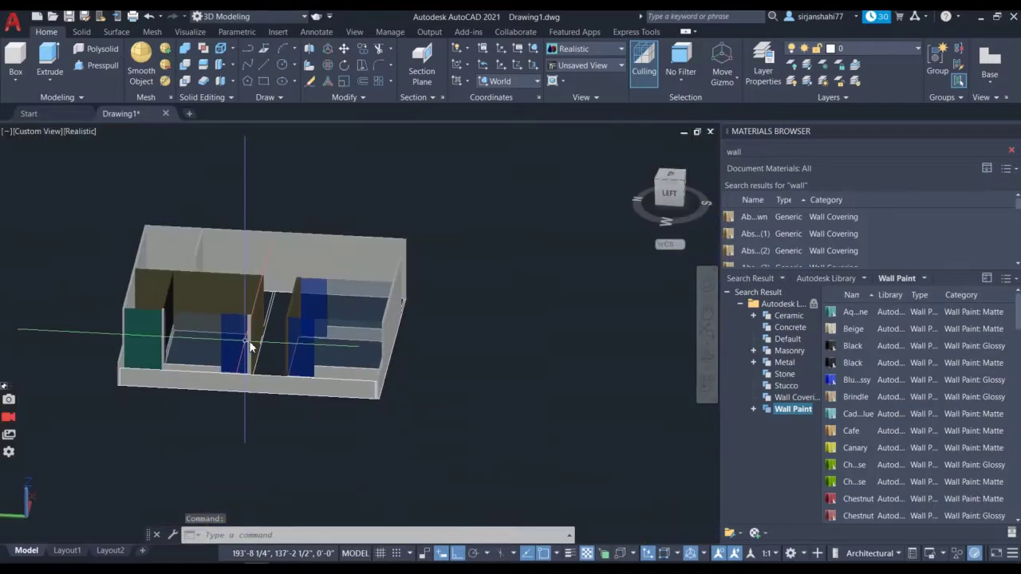
pyautogui.scroll(2, 99, 312)
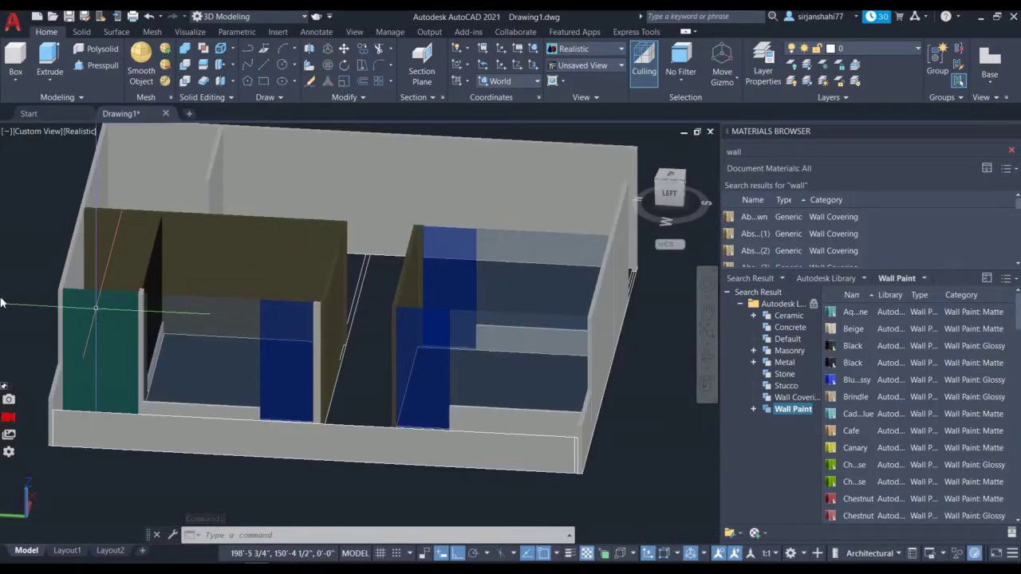
pyautogui.scroll(-3, 16, 301)
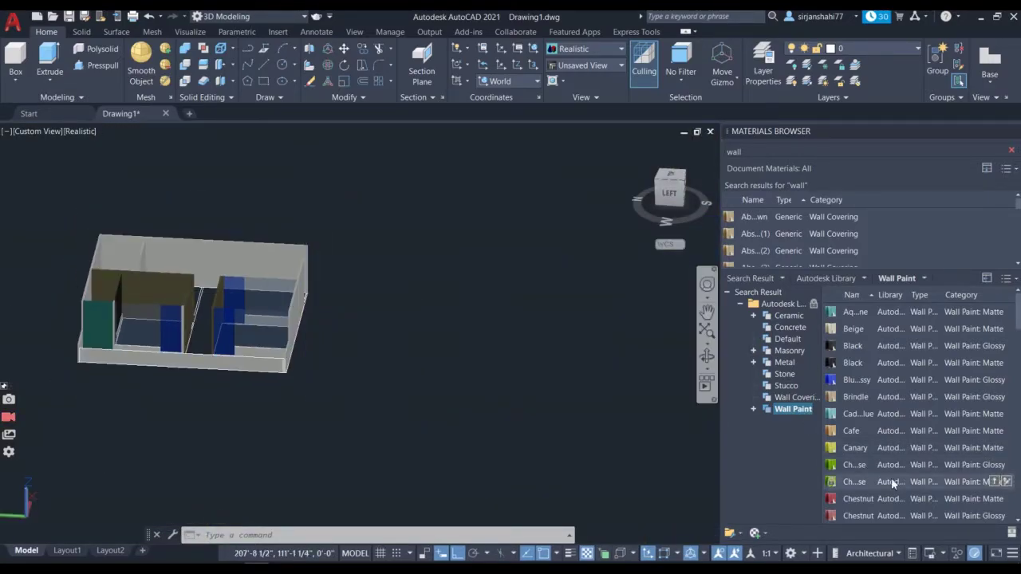
pyautogui.scroll(-5, 887, 475)
pyautogui.scroll(-5, 844, 475)
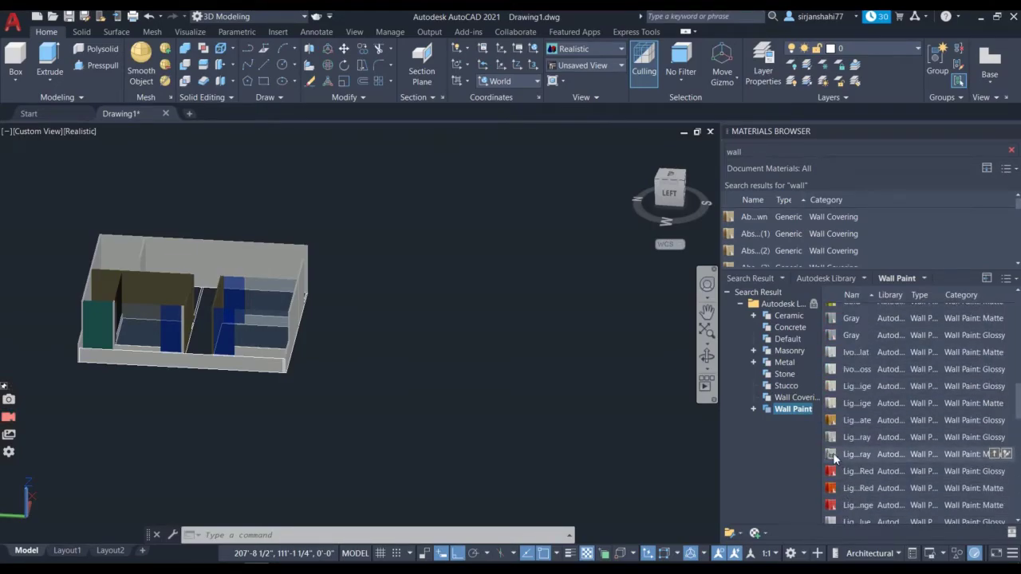
pyautogui.scroll(-5, 843, 486)
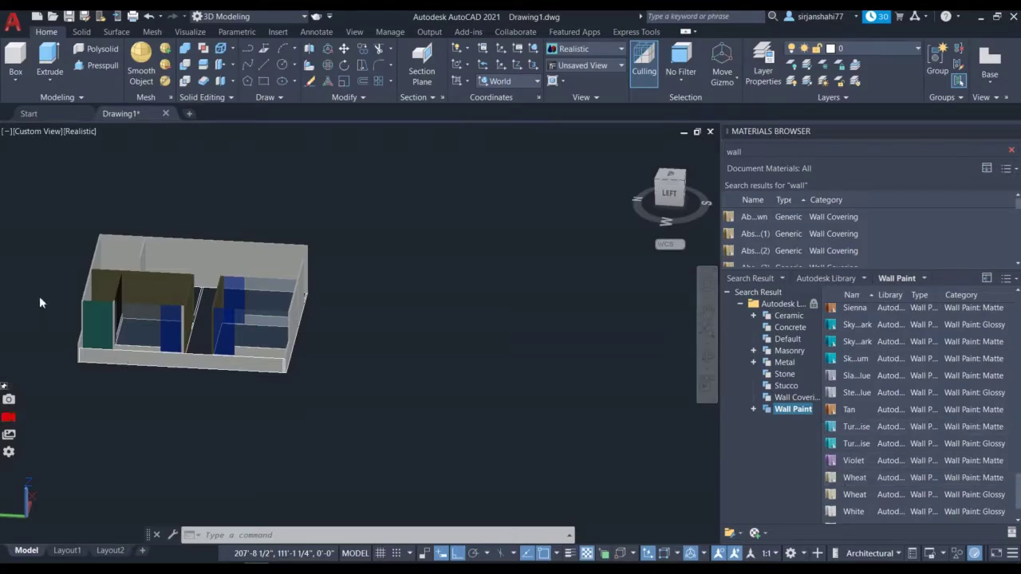
pyautogui.scroll(3, 39, 296)
pyautogui.scroll(-5, 47, 287)
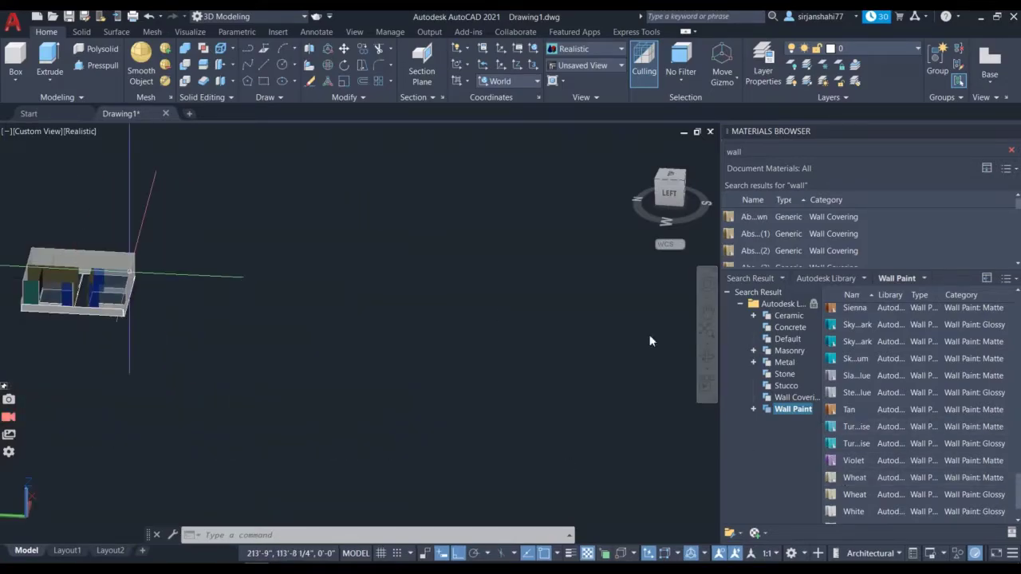
pyautogui.click(705, 360)
pyautogui.moveTo(247, 351); pyautogui.dragTo(259, 495)
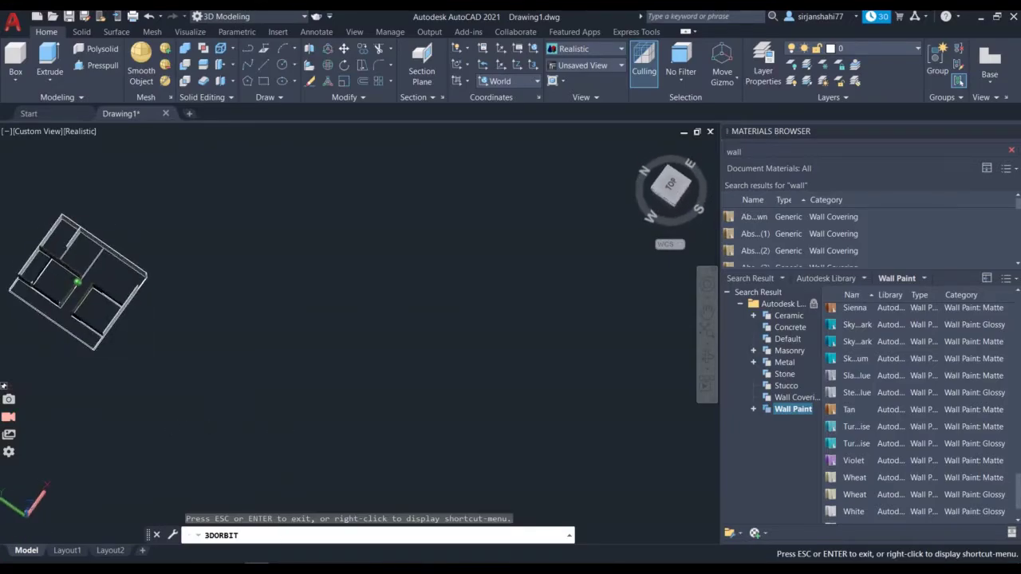
pyautogui.moveTo(104, 487); pyautogui.dragTo(67, 415)
pyautogui.scroll(4, 66, 415)
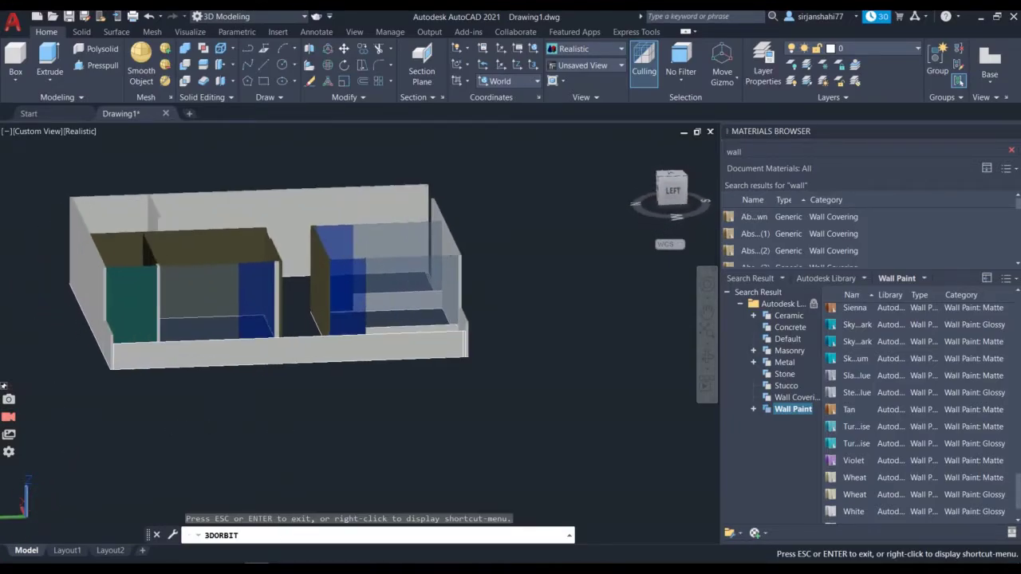
pyautogui.scroll(4, 49, 299)
pyautogui.scroll(6, 213, 214)
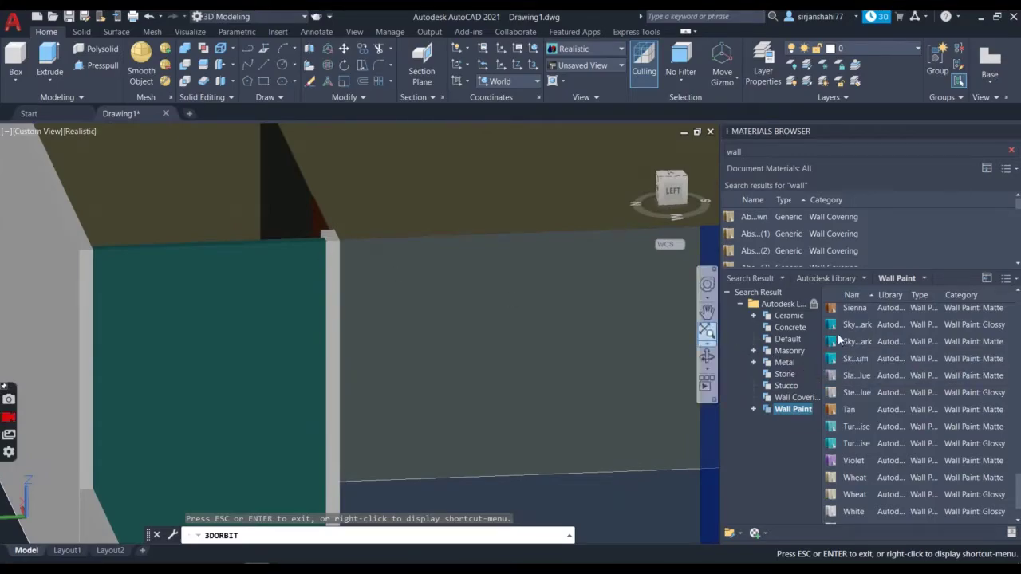
pyautogui.press('Escape')
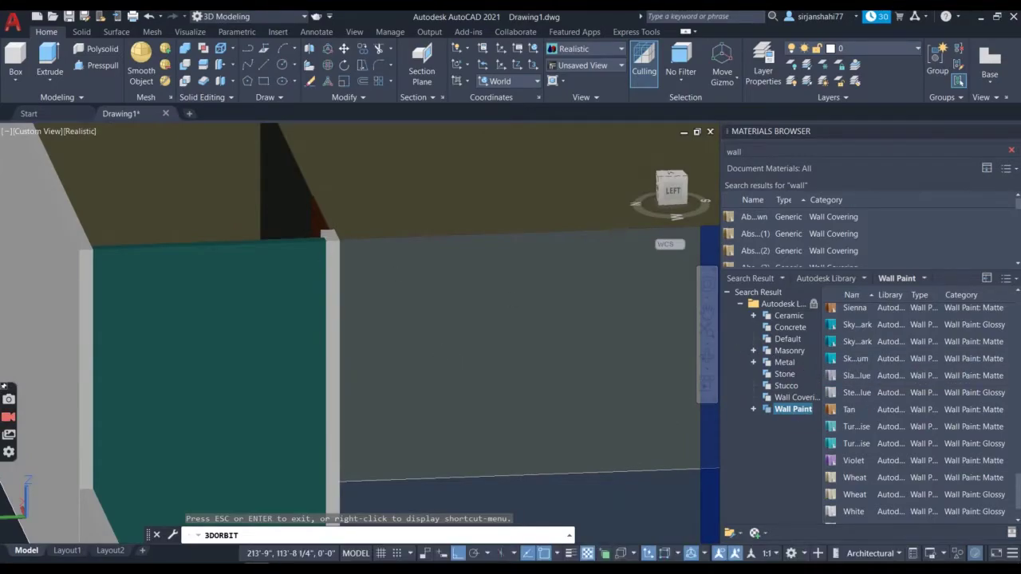
# - Drop wall paint onto the left wall and paint the grey wall with the first paint
pyautogui.click(410, 353)
pyautogui.scroll(1, 876, 371)
pyautogui.scroll(10, 876, 371)
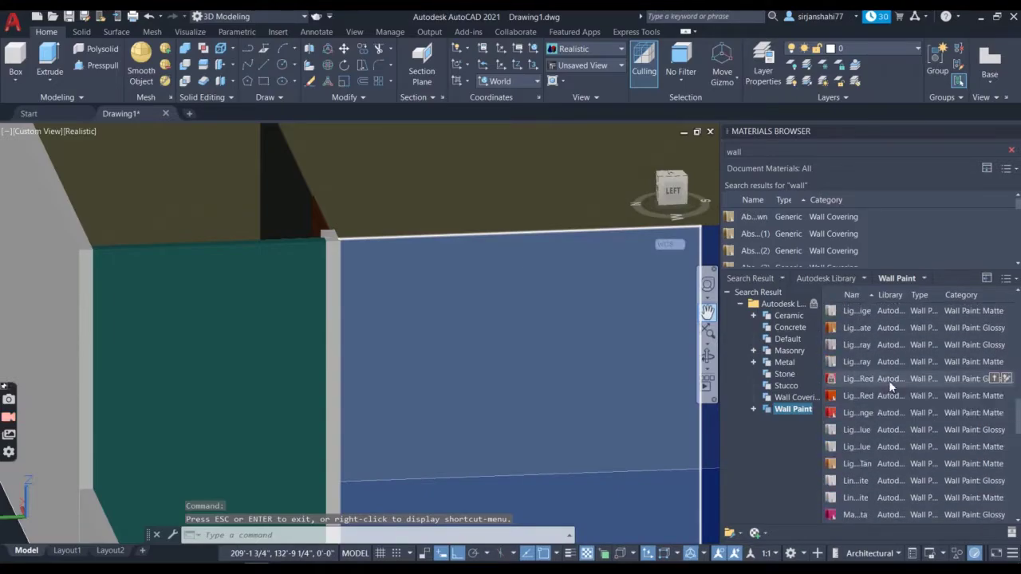
pyautogui.scroll(4, 890, 380)
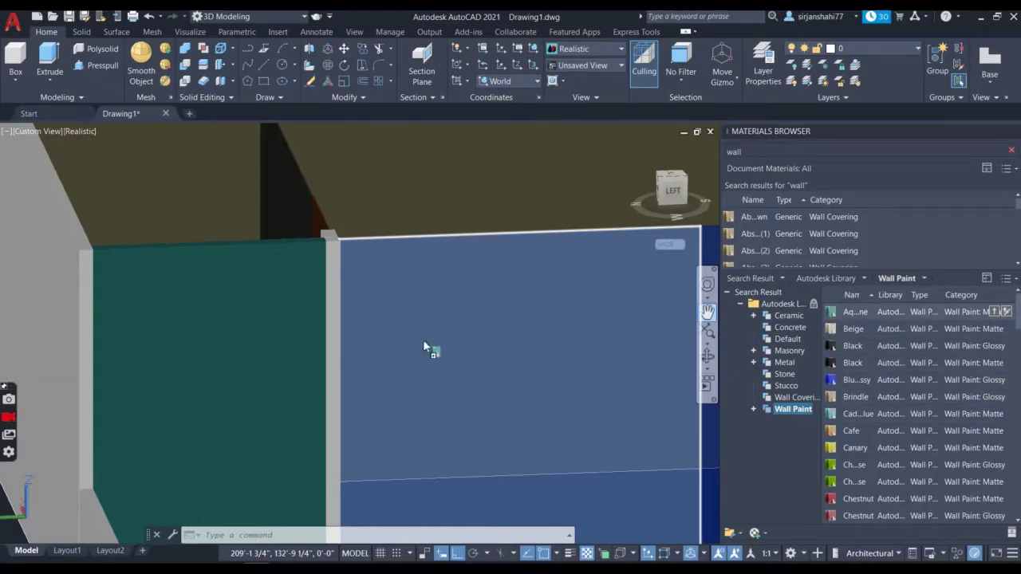
pyautogui.moveTo(423, 344); pyautogui.dragTo(205, 344)
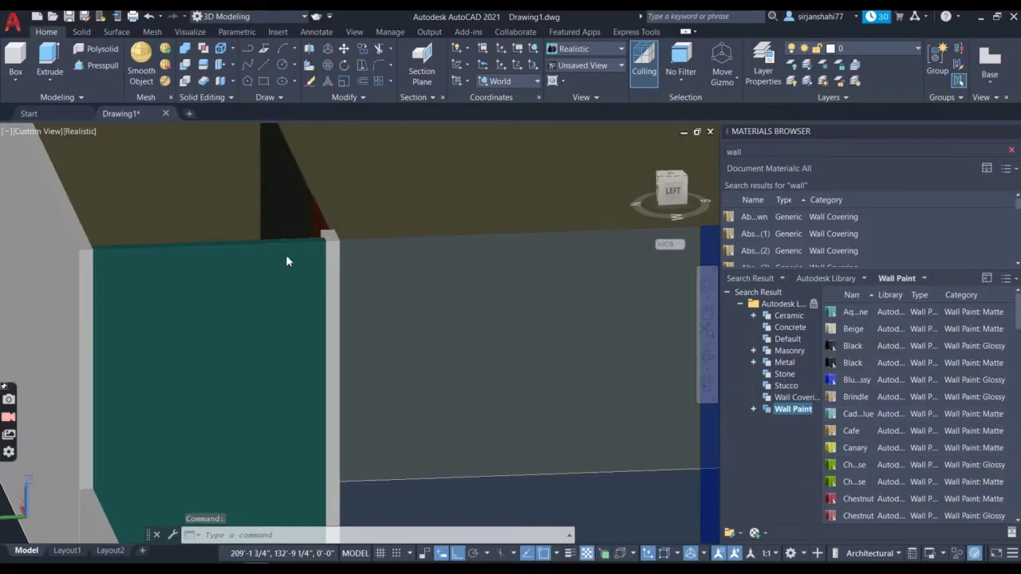
pyautogui.scroll(-4, 299, 239)
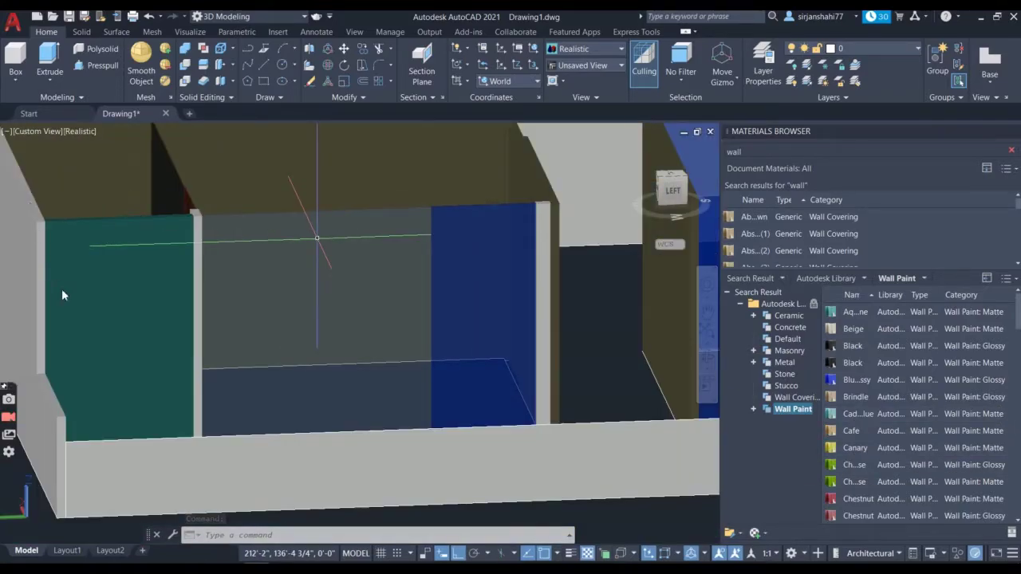
pyautogui.scroll(4, 146, 213)
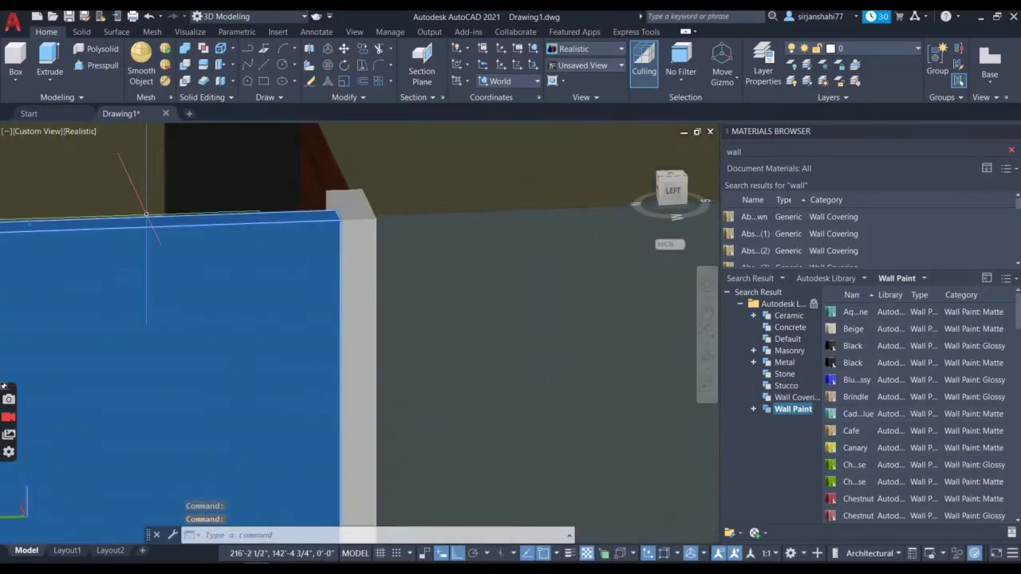
pyautogui.scroll(4, 146, 214)
pyautogui.scroll(-4, 146, 214)
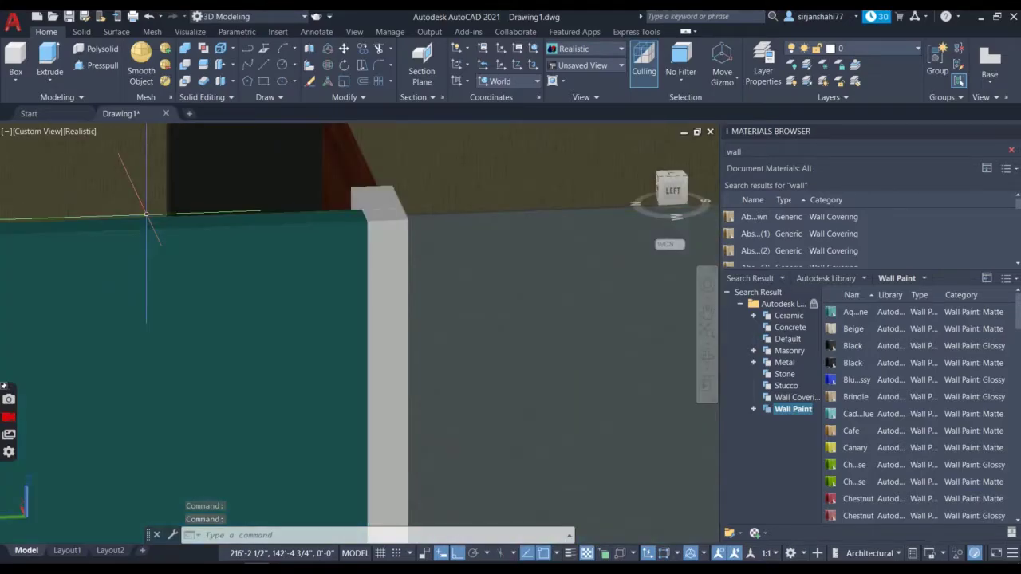
pyautogui.press('Escape')
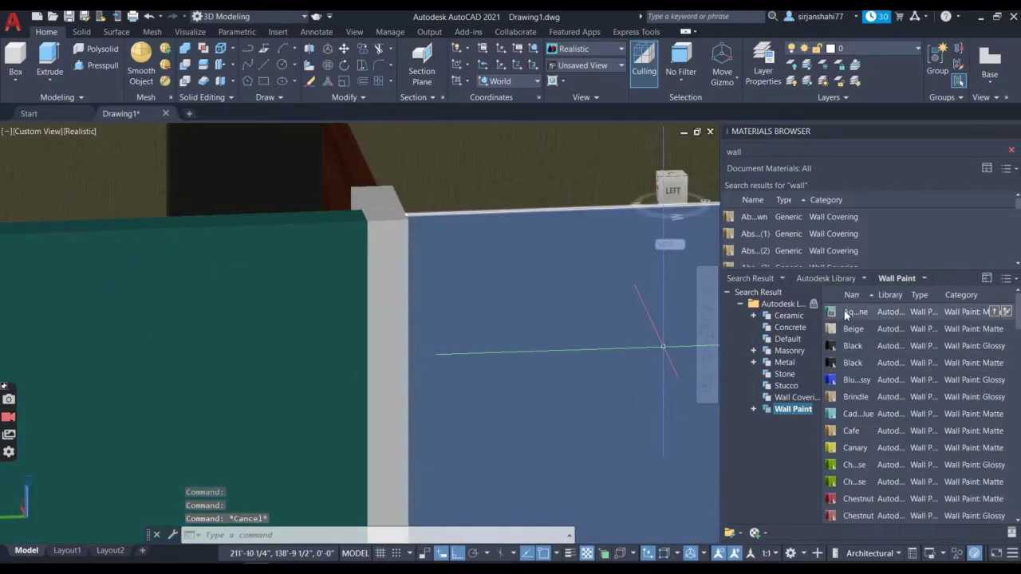
pyautogui.moveTo(835, 313); pyautogui.dragTo(664, 298)
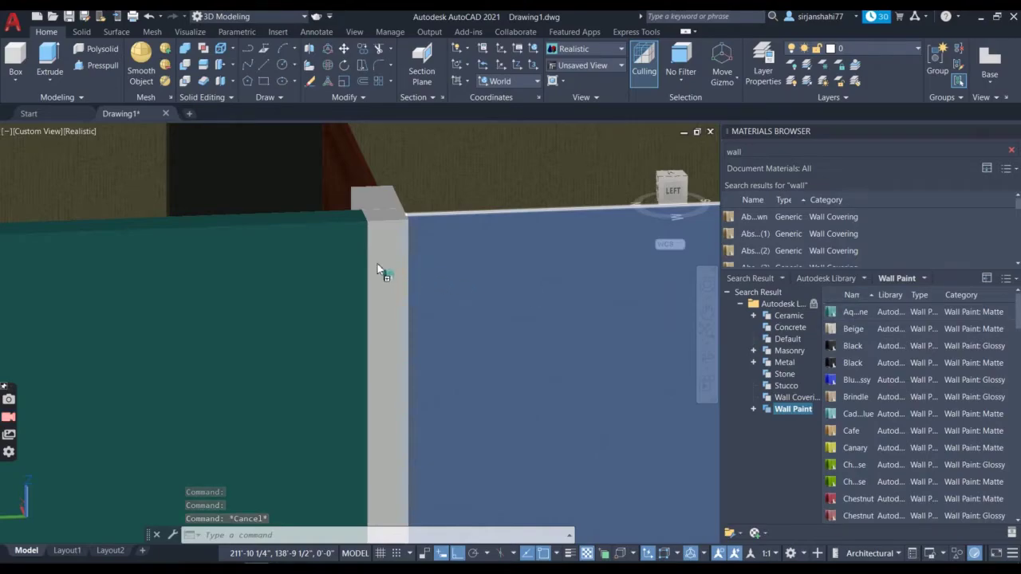
pyautogui.moveTo(380, 270); pyautogui.dragTo(376, 263)
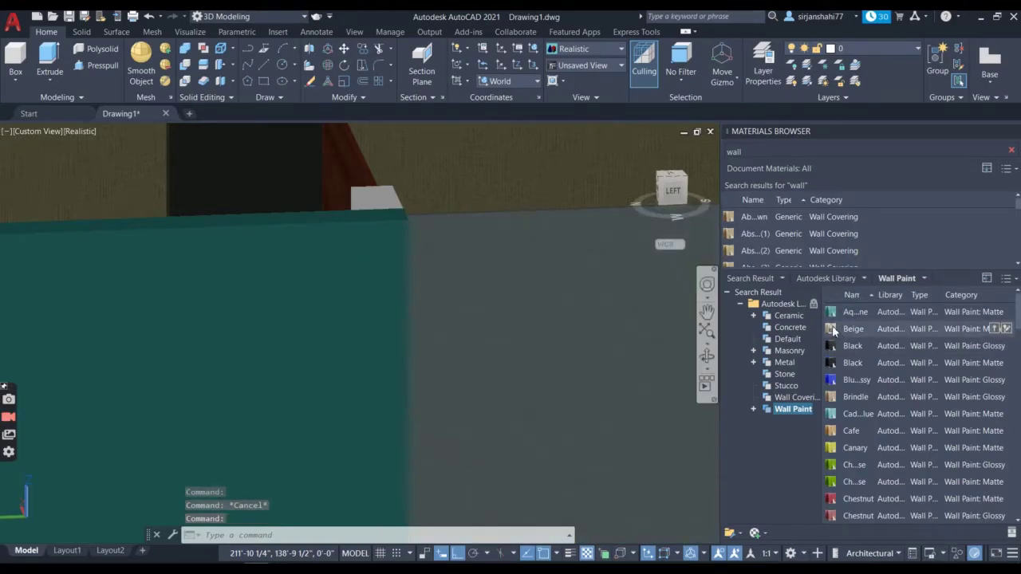
# - Paint the wall corner post and the left wall face teal
pyautogui.moveTo(831, 312); pyautogui.dragTo(494, 215)
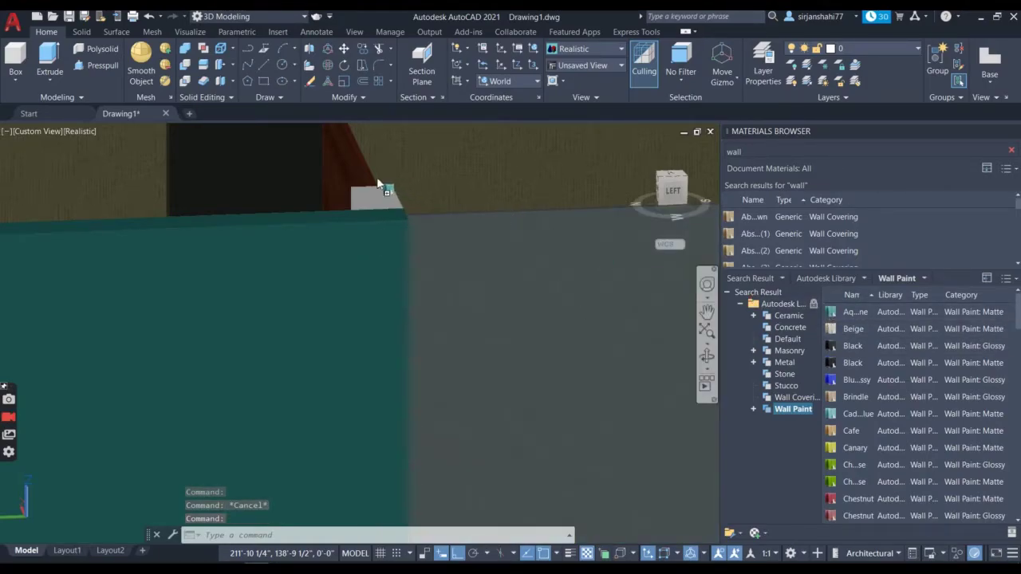
pyautogui.moveTo(372, 192); pyautogui.dragTo(373, 189)
pyautogui.keyDown('shift'); pyautogui.moveTo(372, 190); pyautogui.dragTo(386, 256, button='middle'); pyautogui.keyUp('shift')
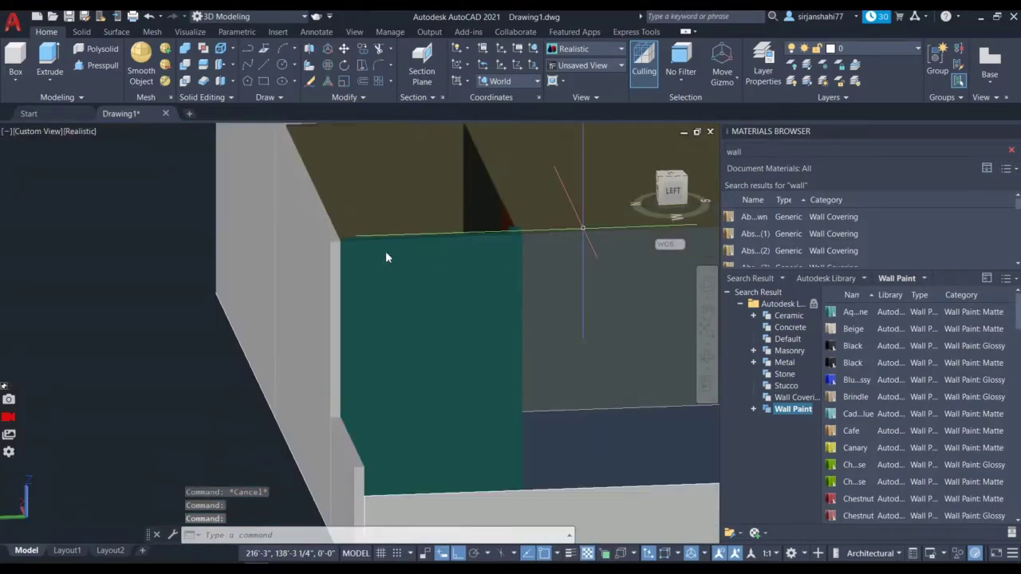
pyautogui.moveTo(834, 312); pyautogui.dragTo(371, 275)
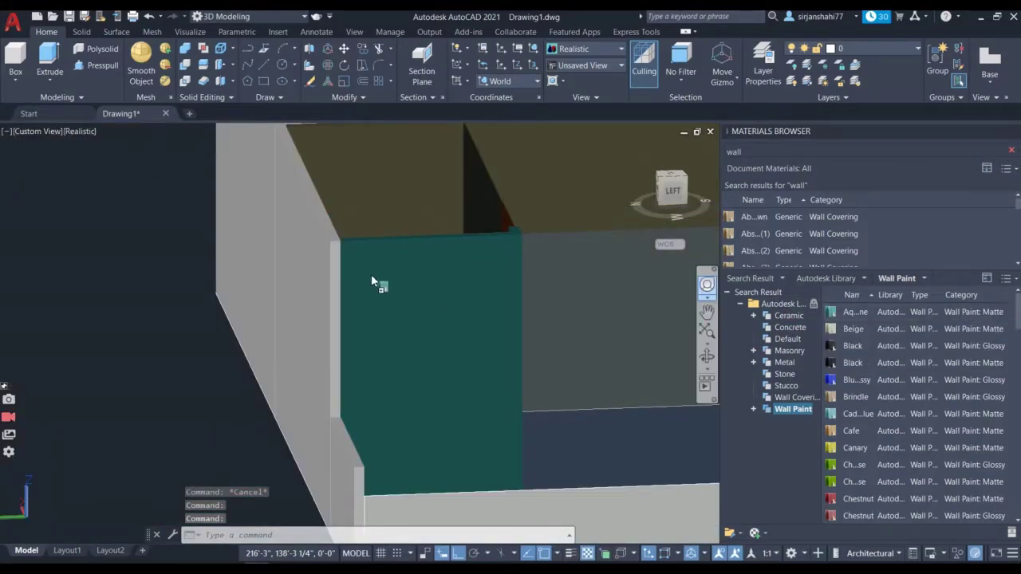
pyautogui.moveTo(294, 242); pyautogui.dragTo(295, 243)
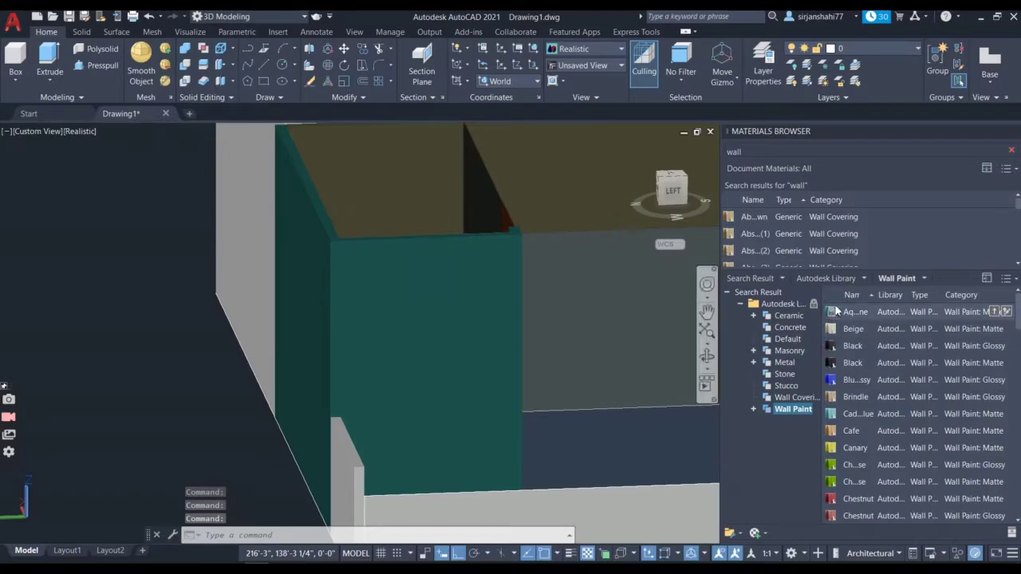
# - Paint the grey wall face and the small pillar face teal
pyautogui.moveTo(836, 312); pyautogui.dragTo(412, 252)
pyautogui.moveTo(258, 172); pyautogui.dragTo(241, 157)
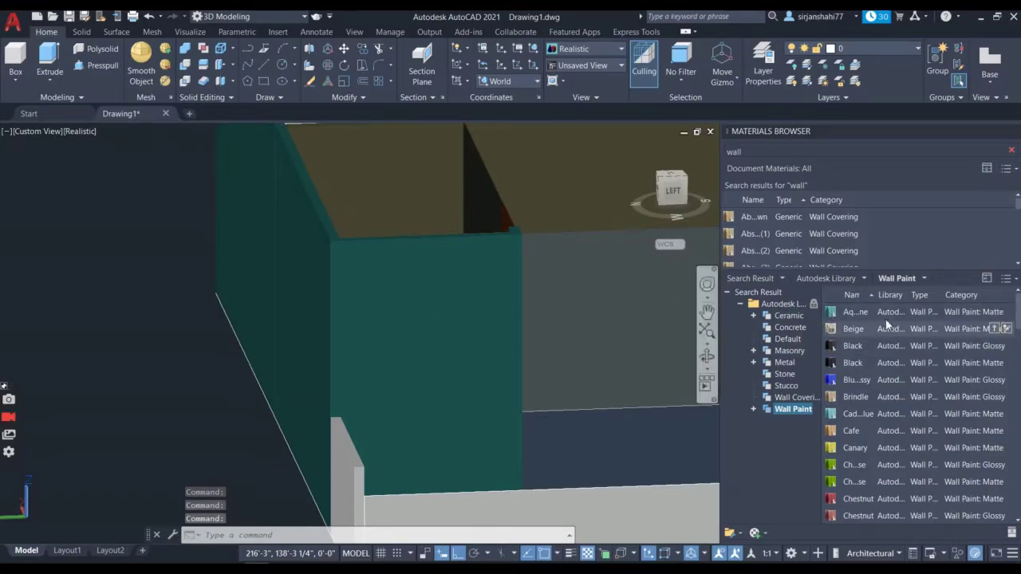
pyautogui.moveTo(833, 311); pyautogui.dragTo(502, 386)
pyautogui.moveTo(333, 453); pyautogui.dragTo(339, 453)
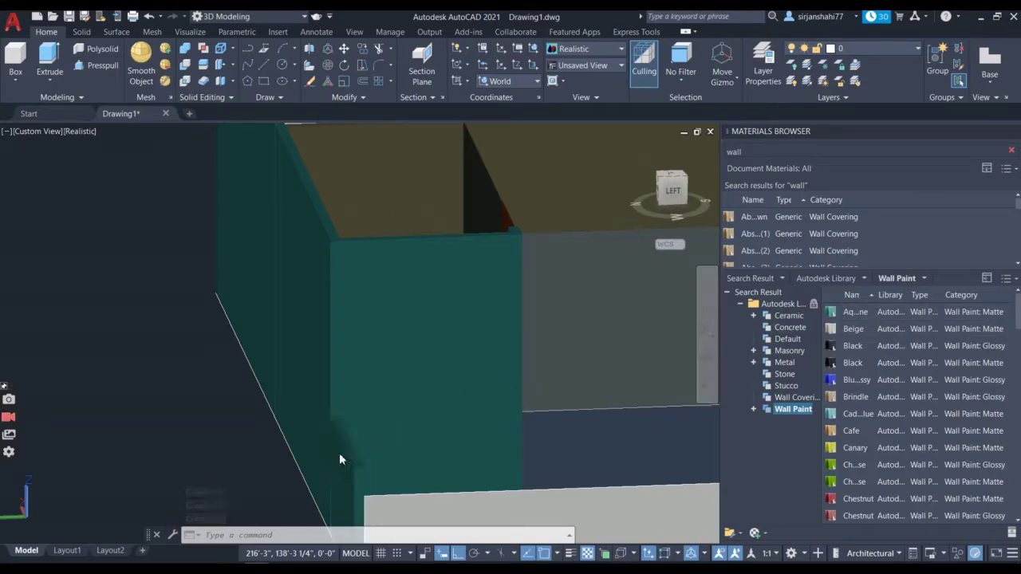
pyautogui.scroll(-5, 409, 295)
pyautogui.scroll(2, 541, 321)
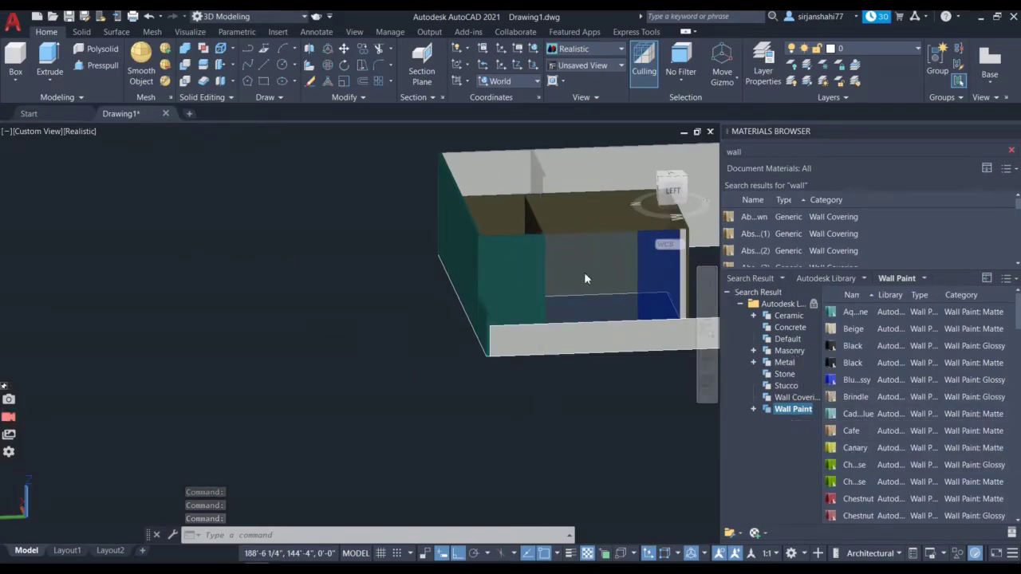
# - Paint the three front wall faces teal Aquamarine, then orbit to the model's right side
pyautogui.keyDown('shift'); pyautogui.moveTo(495, 369); pyautogui.dragTo(398, 381, button='middle'); pyautogui.keyUp('shift')
pyautogui.moveTo(653, 375); pyautogui.dragTo(702, 367)
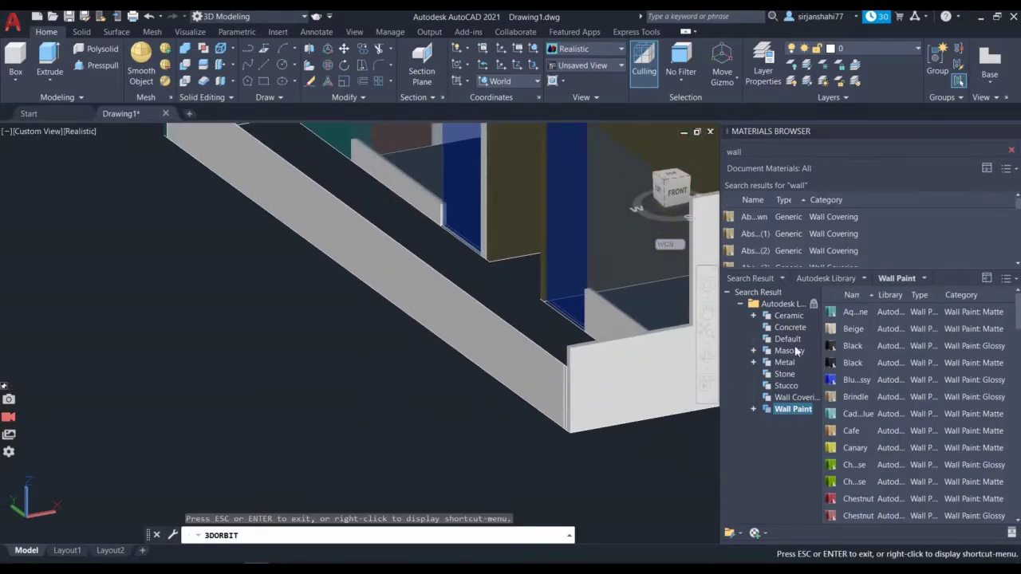
pyautogui.press('Escape')
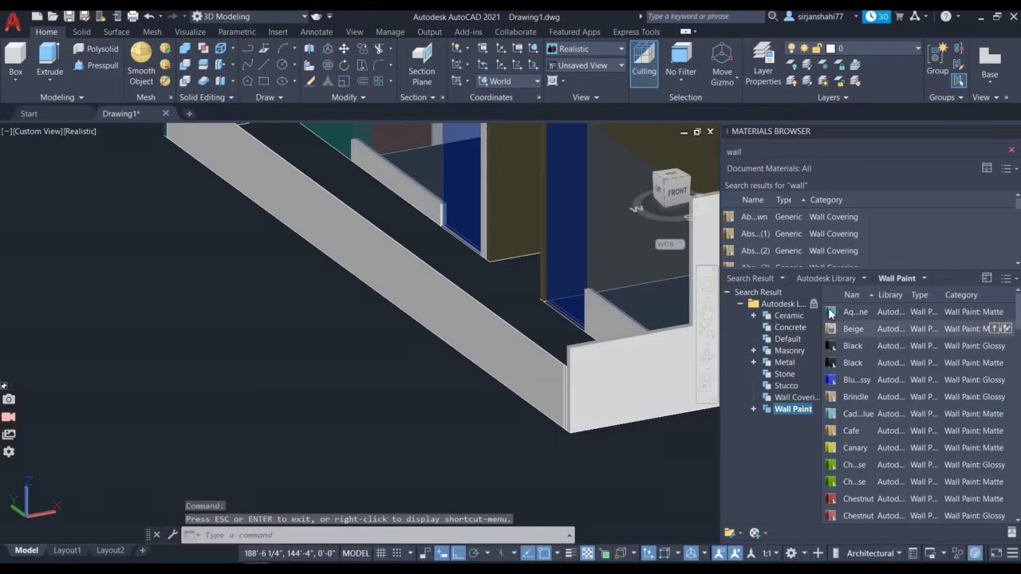
pyautogui.moveTo(829, 314)
pyautogui.mouseDown()
pyautogui.moveTo(659, 373)
pyautogui.moveTo(648, 361)
pyautogui.mouseUp()
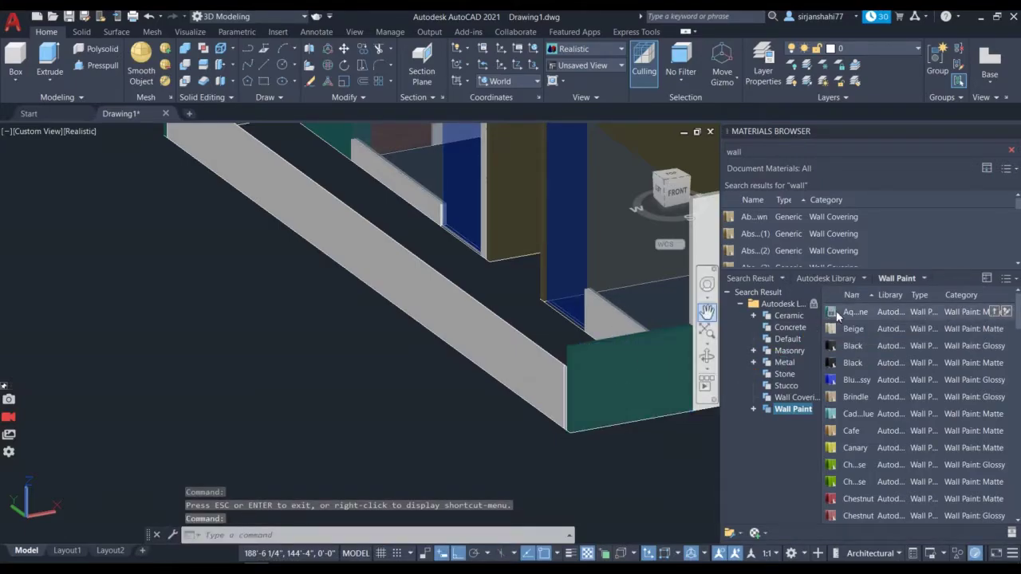
pyautogui.moveTo(836, 310)
pyautogui.mouseDown()
pyautogui.moveTo(380, 194)
pyautogui.moveTo(393, 178)
pyautogui.mouseUp()
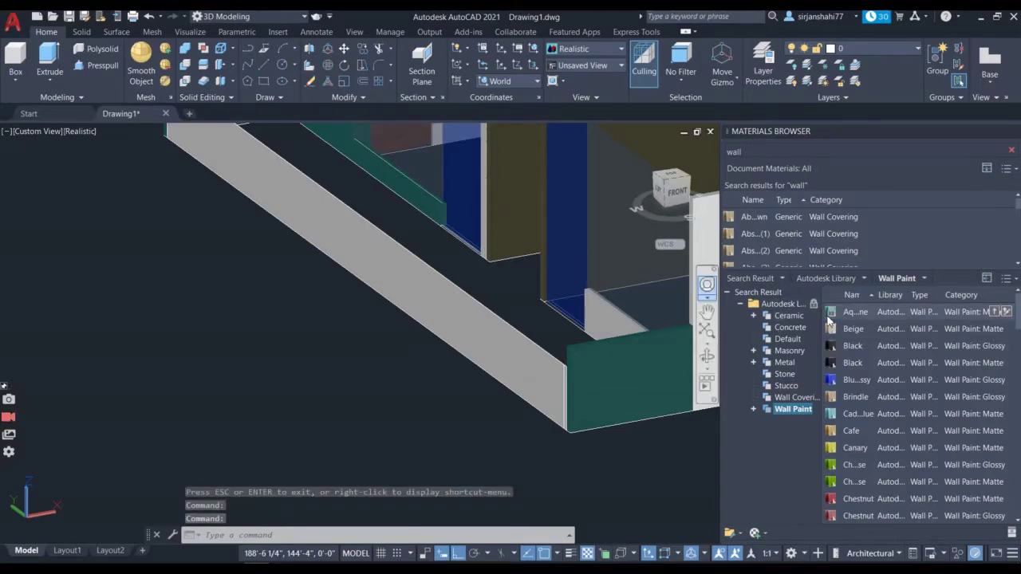
pyautogui.moveTo(830, 319); pyautogui.dragTo(660, 299)
pyautogui.moveTo(607, 319); pyautogui.dragTo(606, 319)
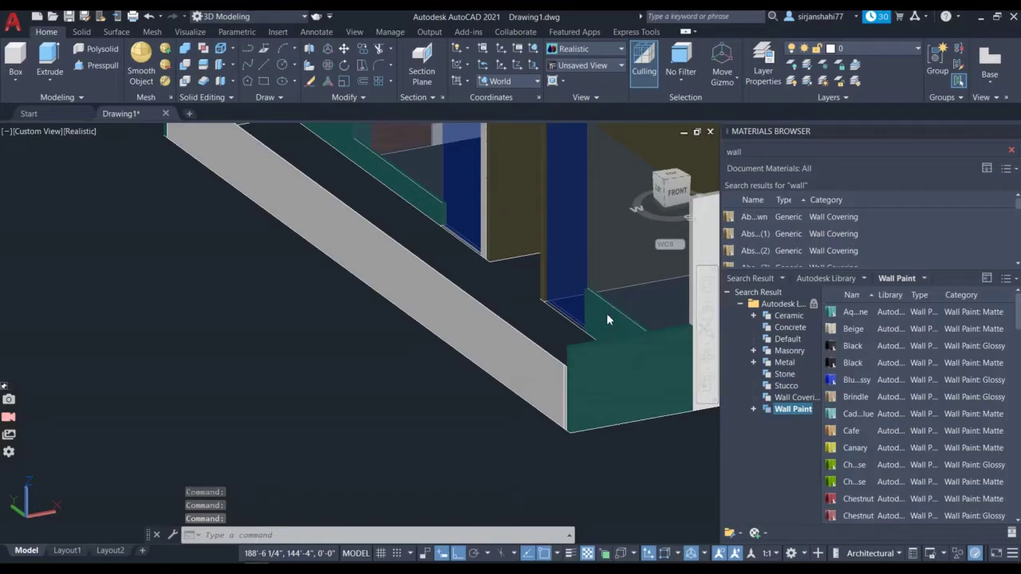
pyautogui.scroll(-3, 521, 267)
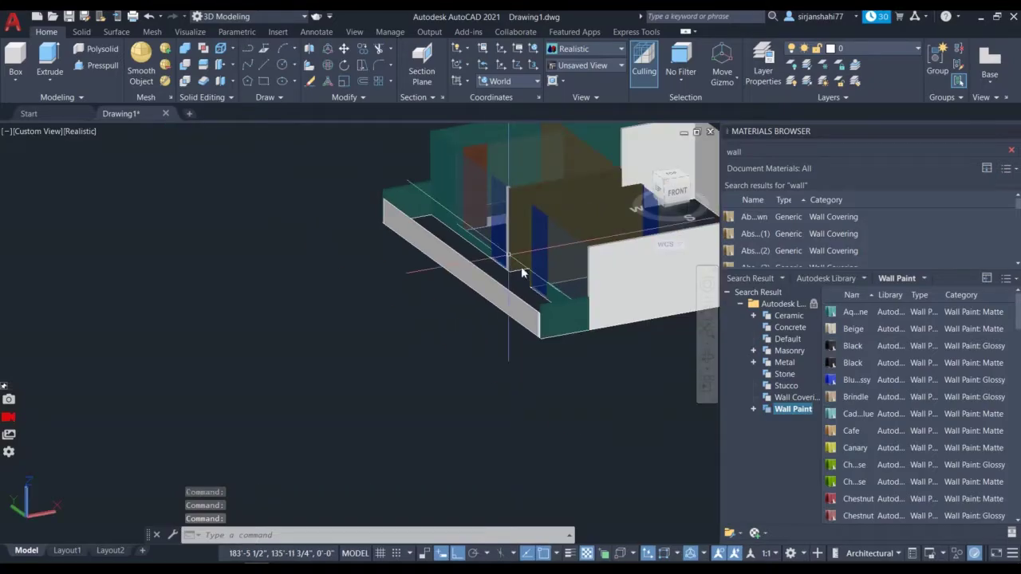
pyautogui.click(705, 356)
pyautogui.moveTo(662, 375); pyautogui.dragTo(470, 309)
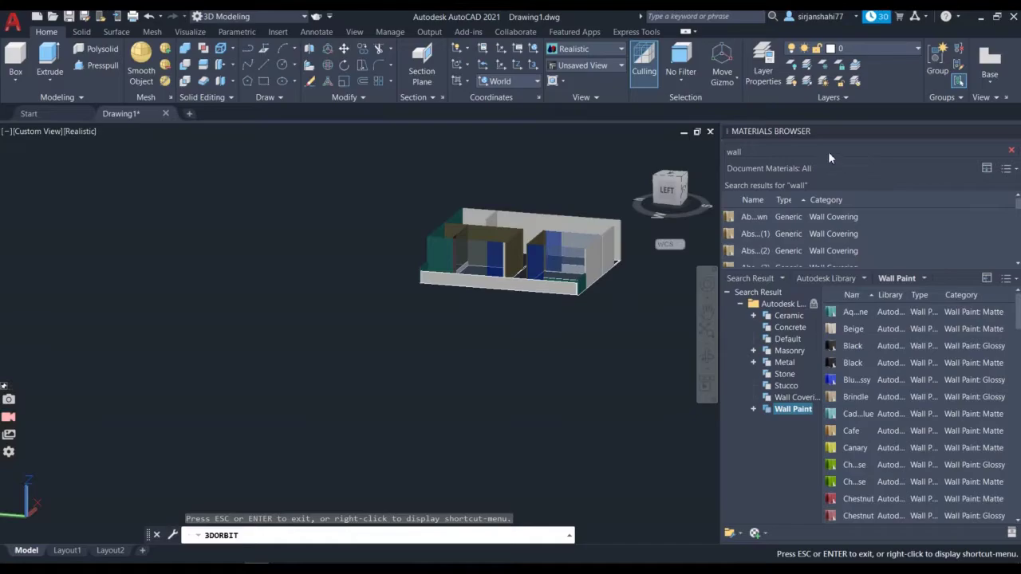
# - Replace the wall search in the Materials Browser with a 'glass' search
pyautogui.click(753, 148)
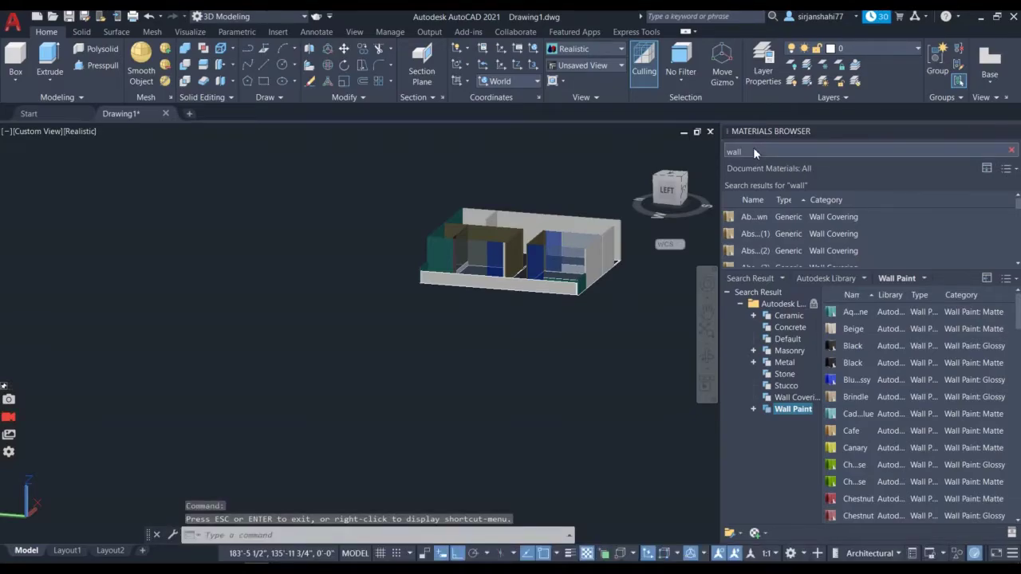
pyautogui.press('BackSpace')
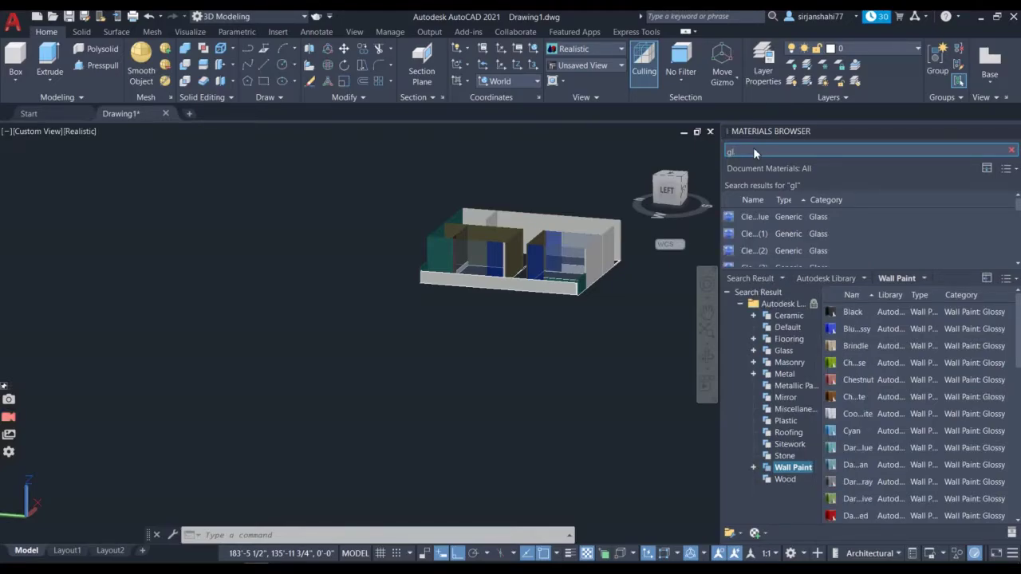
pyautogui.write('add')
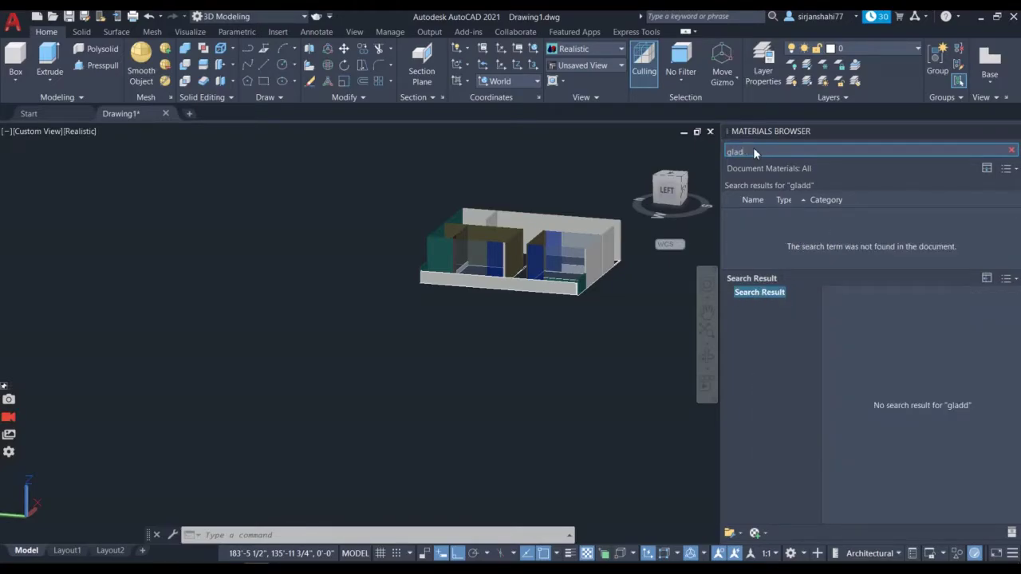
pyautogui.press('BackSpace')
pyautogui.press('BackSpace')
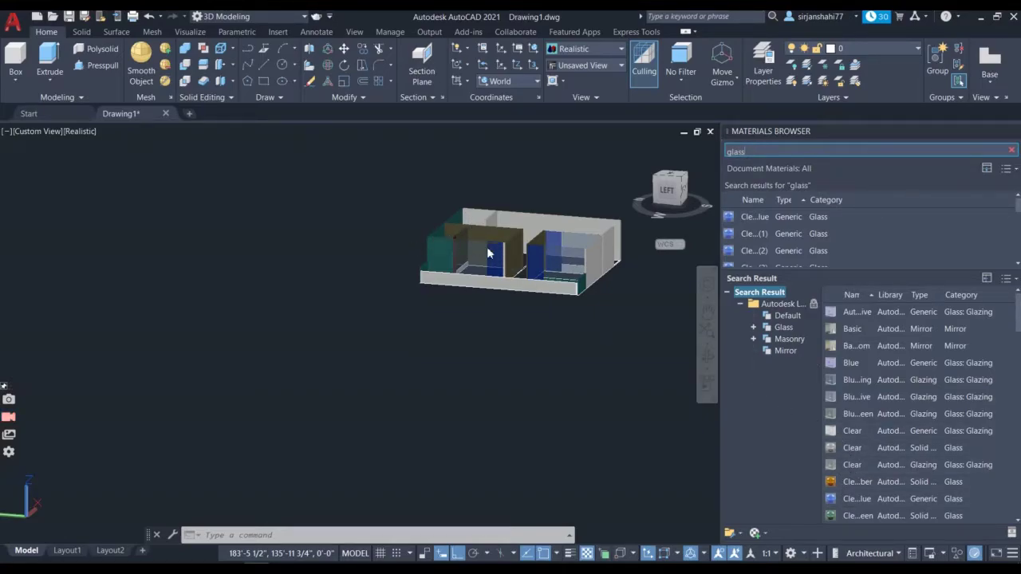
pyautogui.scroll(10, 489, 254)
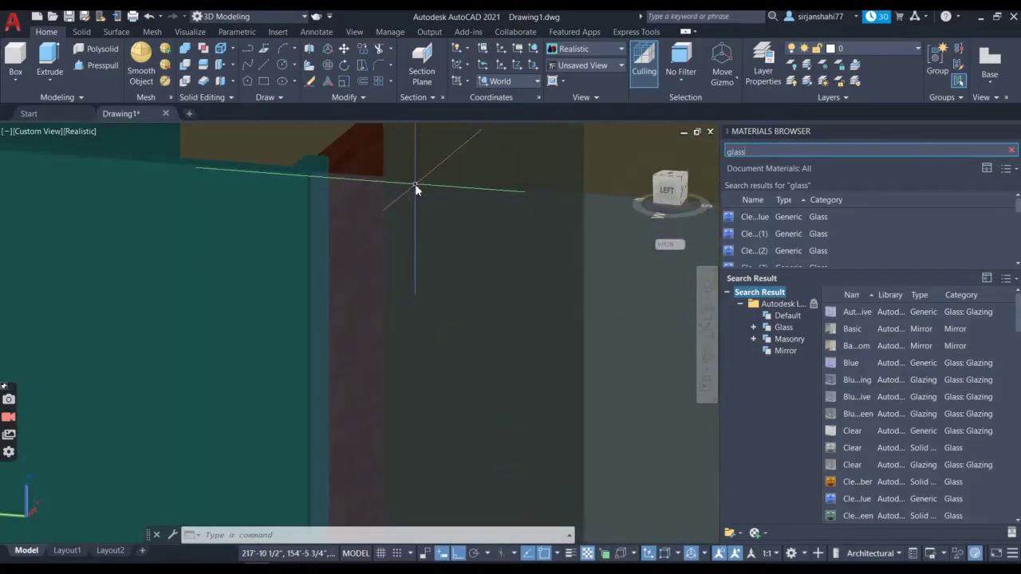
# - Orbit to a higher front view and turn the front slab into translucent blue-green glass
pyautogui.scroll(-5, 414, 186)
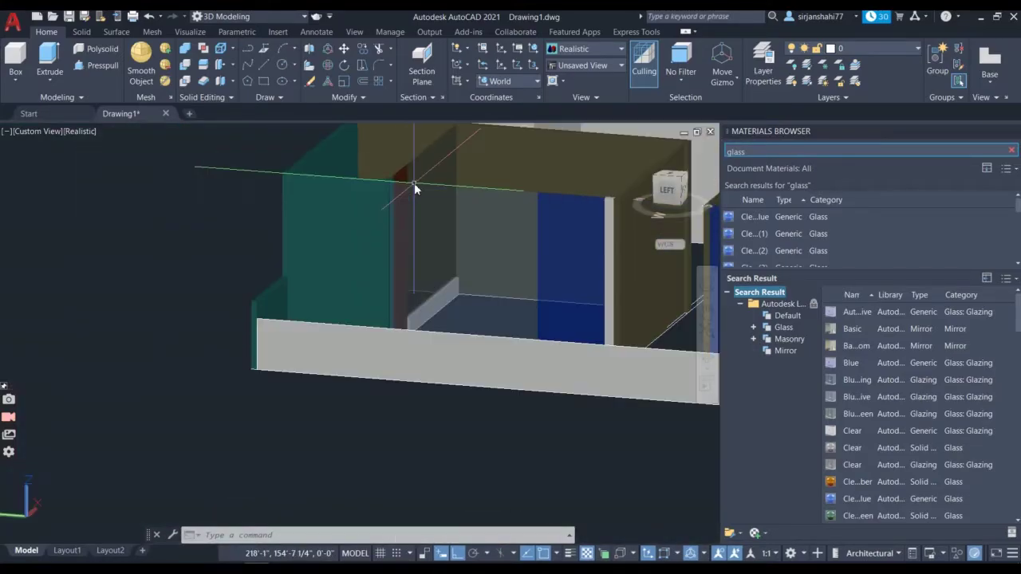
pyautogui.click(705, 360)
pyautogui.moveTo(559, 375); pyautogui.dragTo(711, 414)
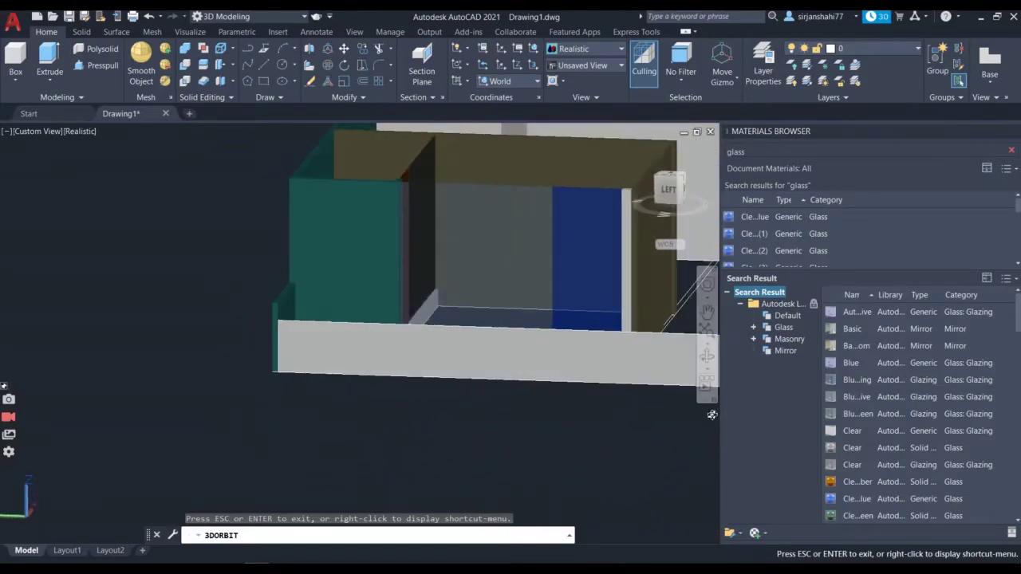
pyautogui.press('Escape')
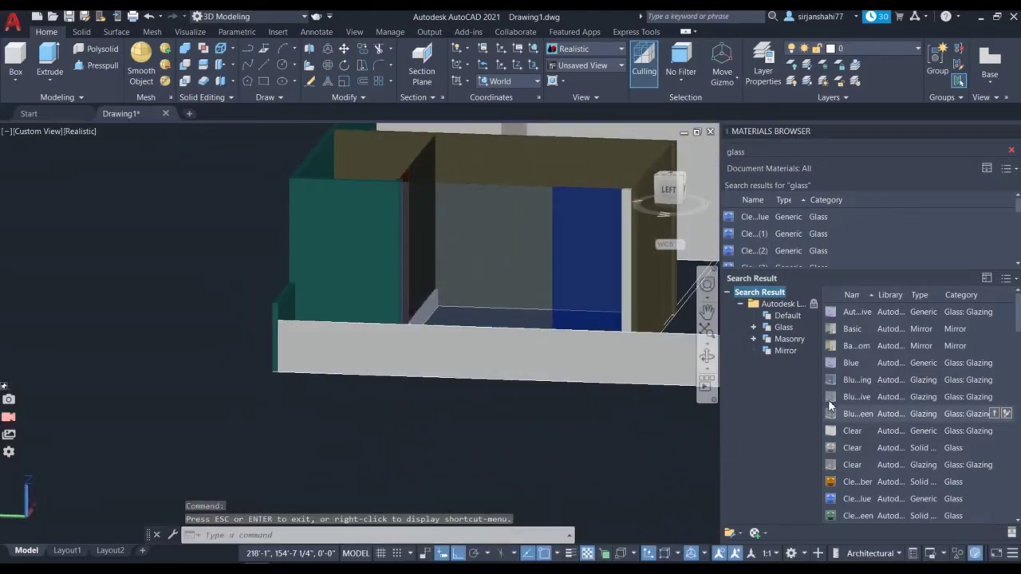
pyautogui.moveTo(829, 403); pyautogui.dragTo(656, 384)
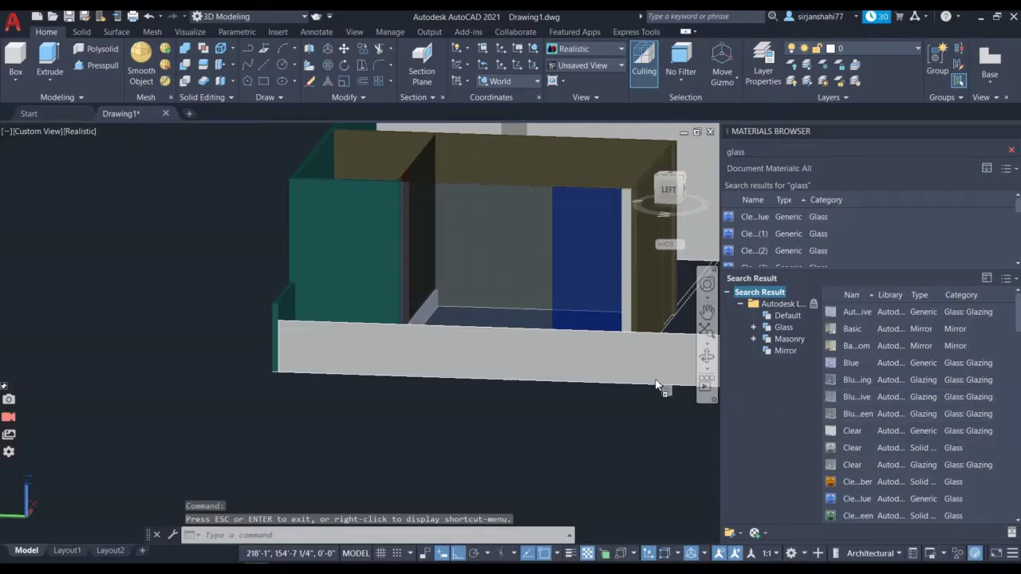
pyautogui.moveTo(593, 353); pyautogui.dragTo(501, 359)
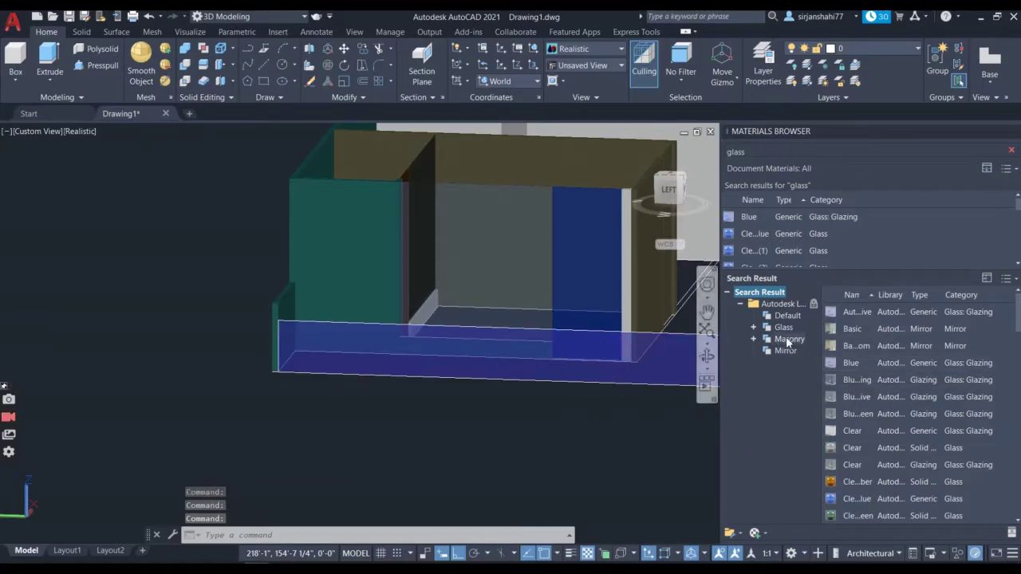
# - Try blue, clear, amber-tinted and green-tinted glazing materials on the front slab
pyautogui.moveTo(852, 329); pyautogui.dragTo(570, 360)
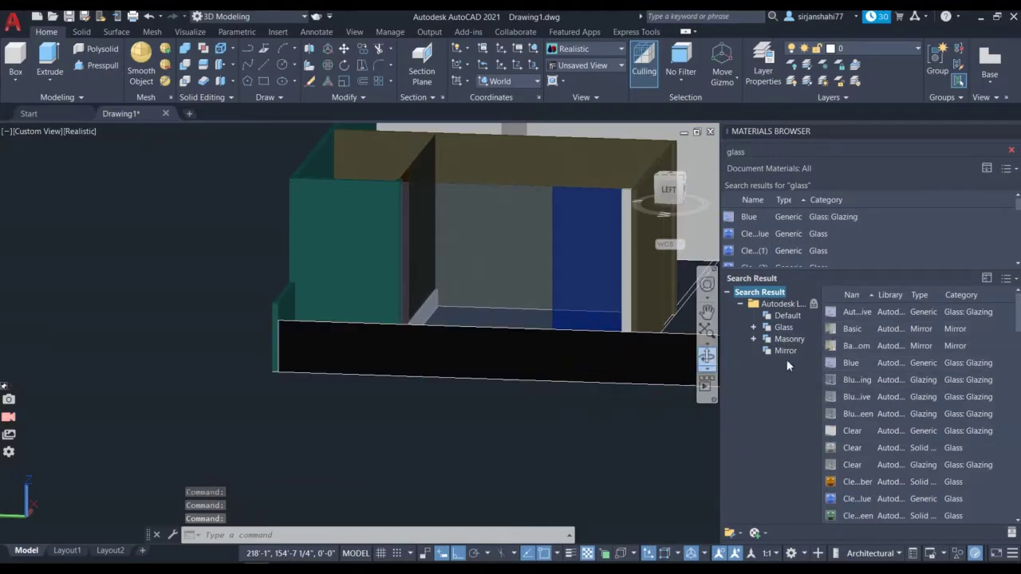
pyautogui.moveTo(831, 317); pyautogui.dragTo(559, 349)
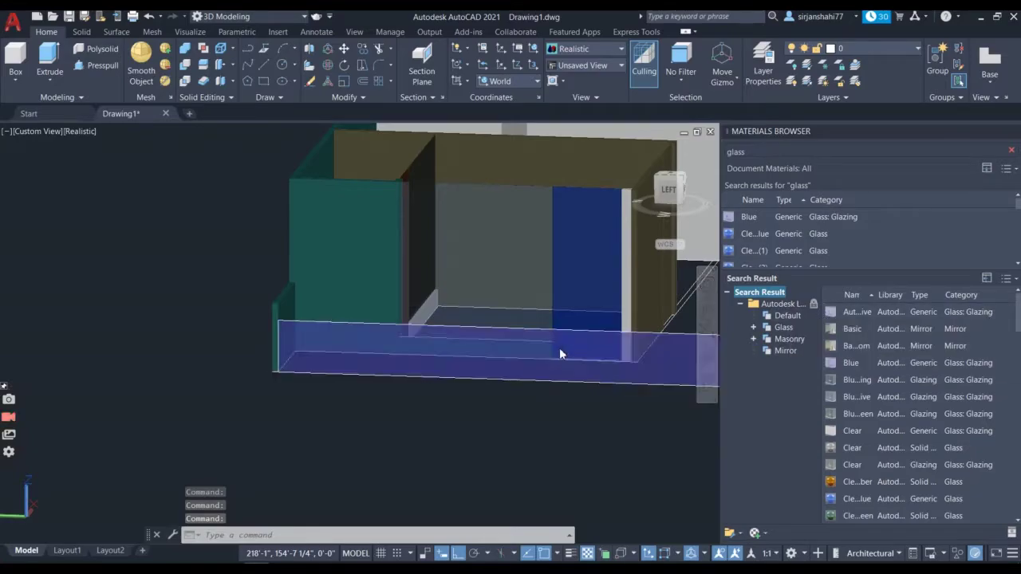
pyautogui.moveTo(830, 470); pyautogui.dragTo(453, 352)
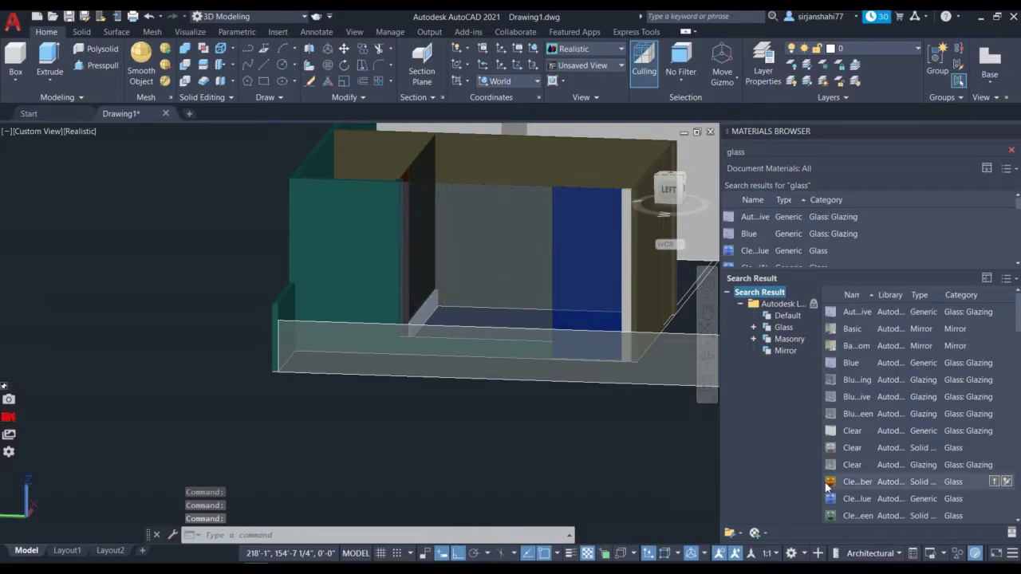
pyautogui.moveTo(831, 483); pyautogui.dragTo(572, 385)
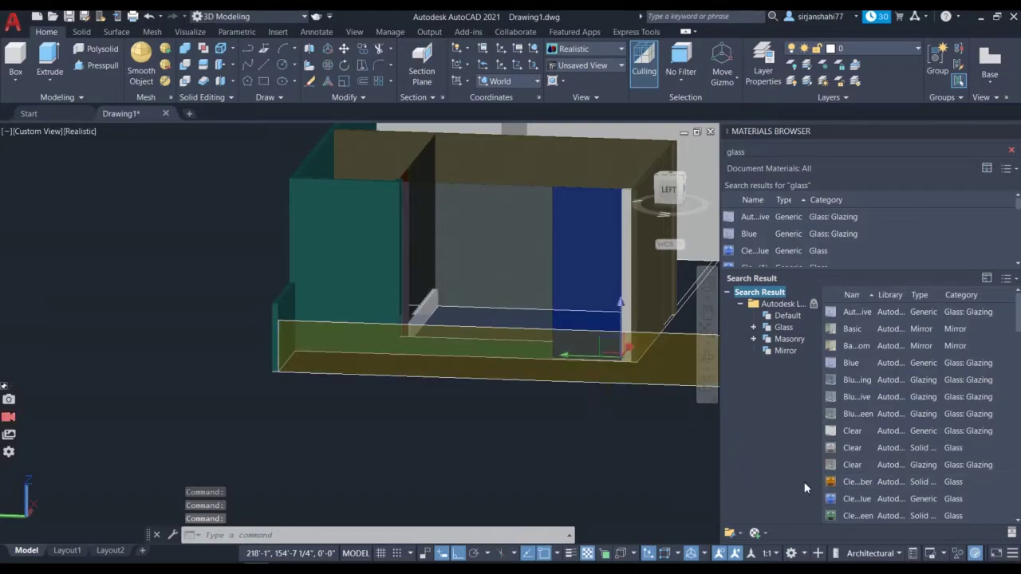
pyautogui.moveTo(806, 493); pyautogui.dragTo(517, 383)
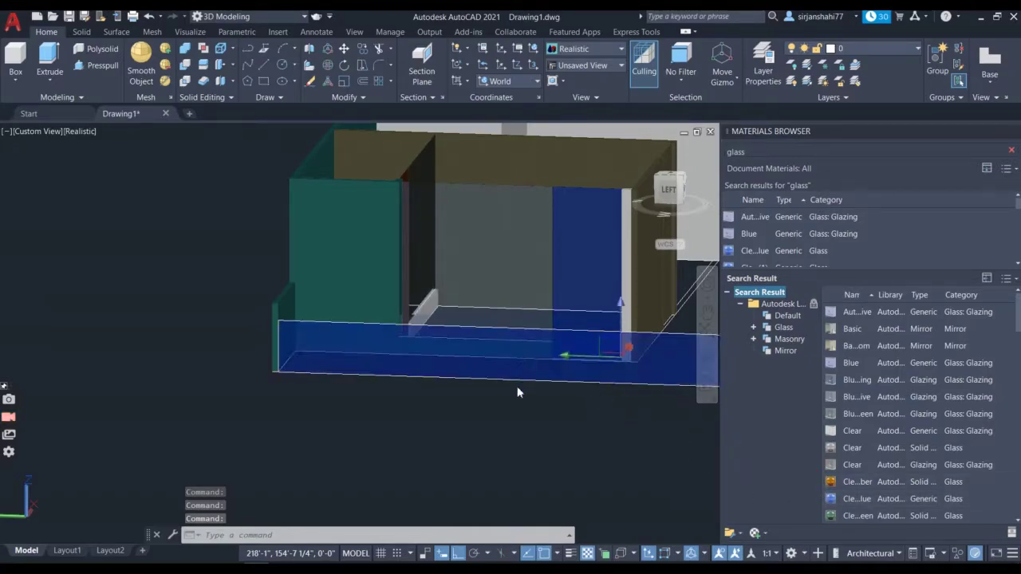
pyautogui.moveTo(832, 516); pyautogui.dragTo(576, 421)
pyautogui.moveTo(486, 357); pyautogui.dragTo(486, 357)
# - Try red glass, then frosted glass on the front slab
pyautogui.scroll(-5, 876, 453)
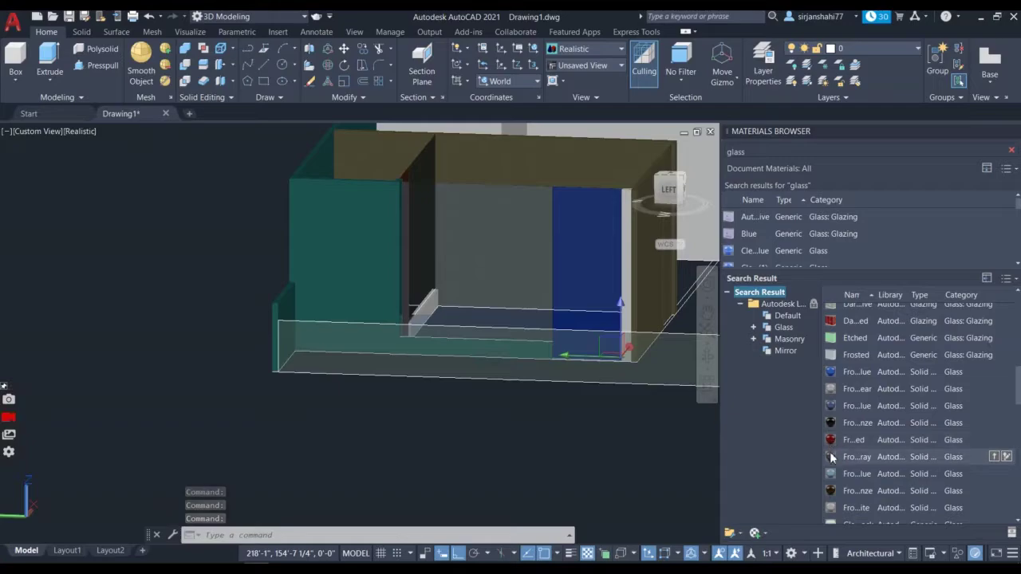
pyautogui.moveTo(831, 446); pyautogui.dragTo(603, 350)
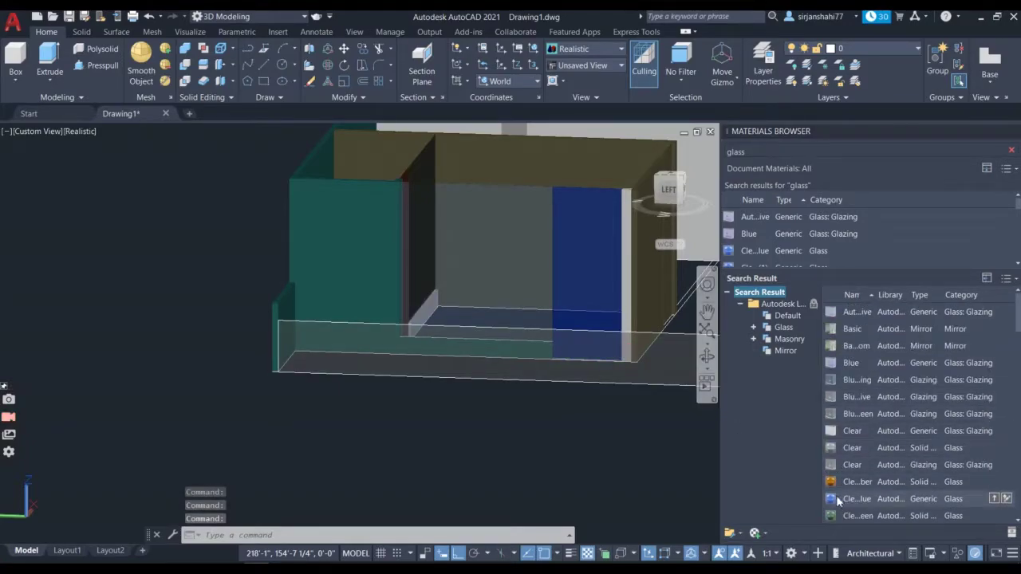
pyautogui.scroll(-3, 829, 496)
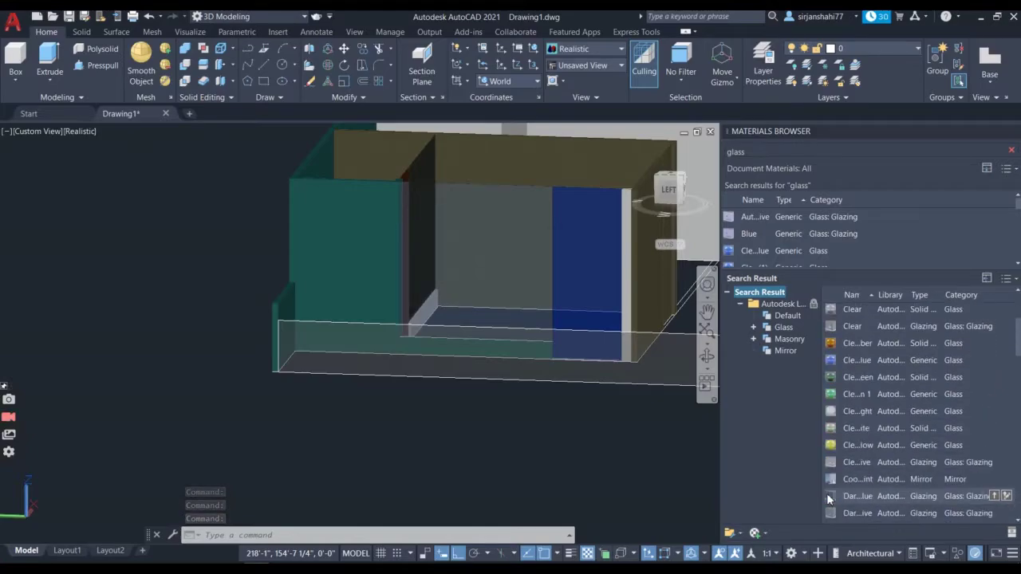
pyautogui.scroll(-3, 832, 483)
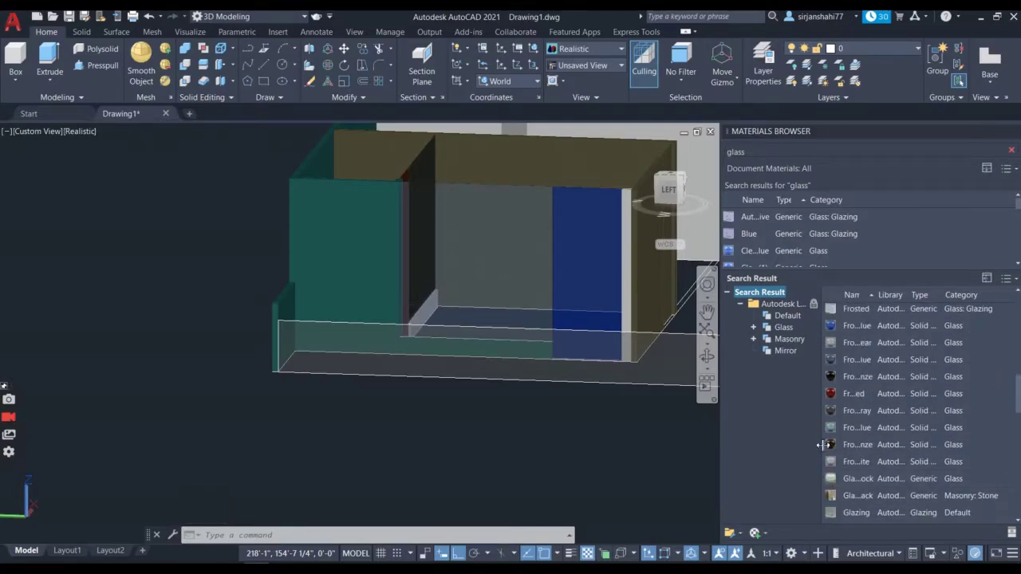
pyautogui.moveTo(829, 431); pyautogui.dragTo(554, 360)
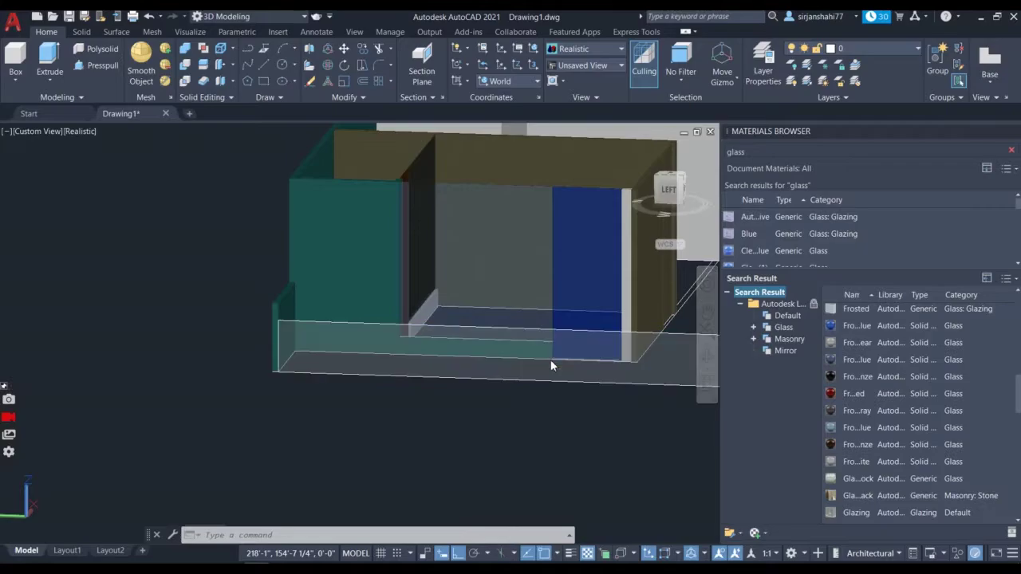
# - Orbit and zoom around the house to inspect the glass slab and rooms
pyautogui.click(707, 360)
pyautogui.moveTo(655, 399); pyautogui.dragTo(528, 408)
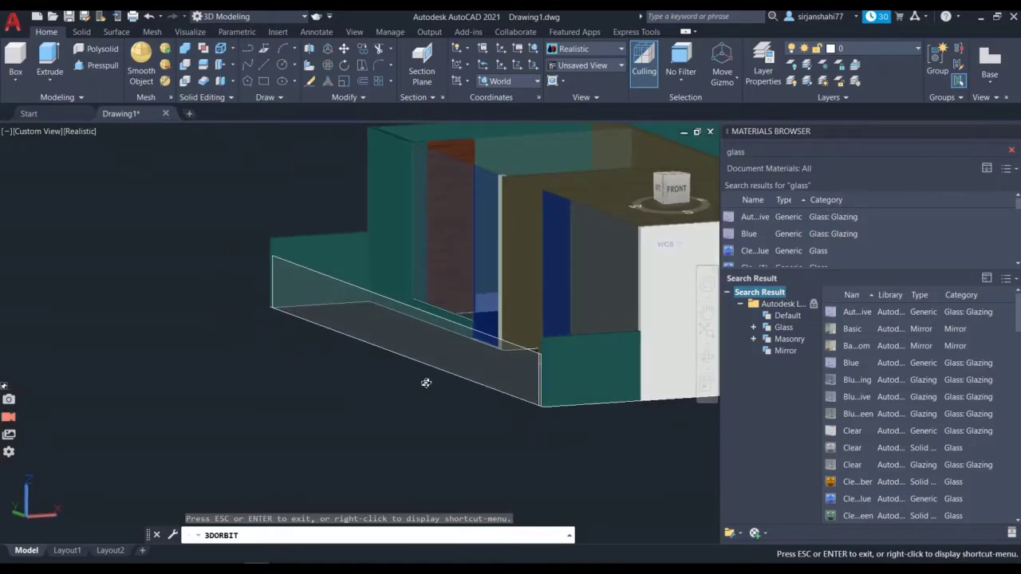
pyautogui.moveTo(426, 383); pyautogui.dragTo(586, 404)
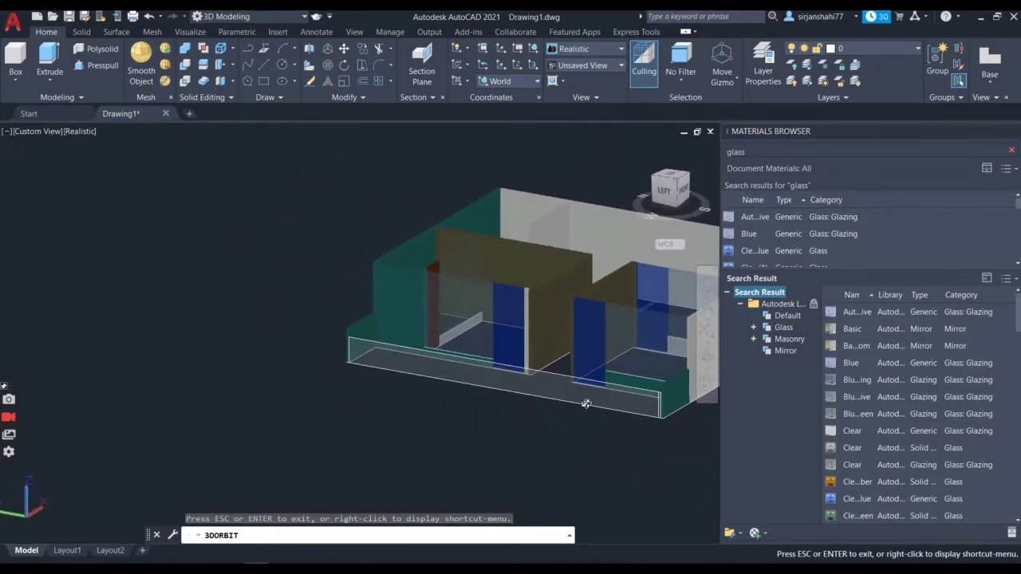
pyautogui.scroll(8, 663, 385)
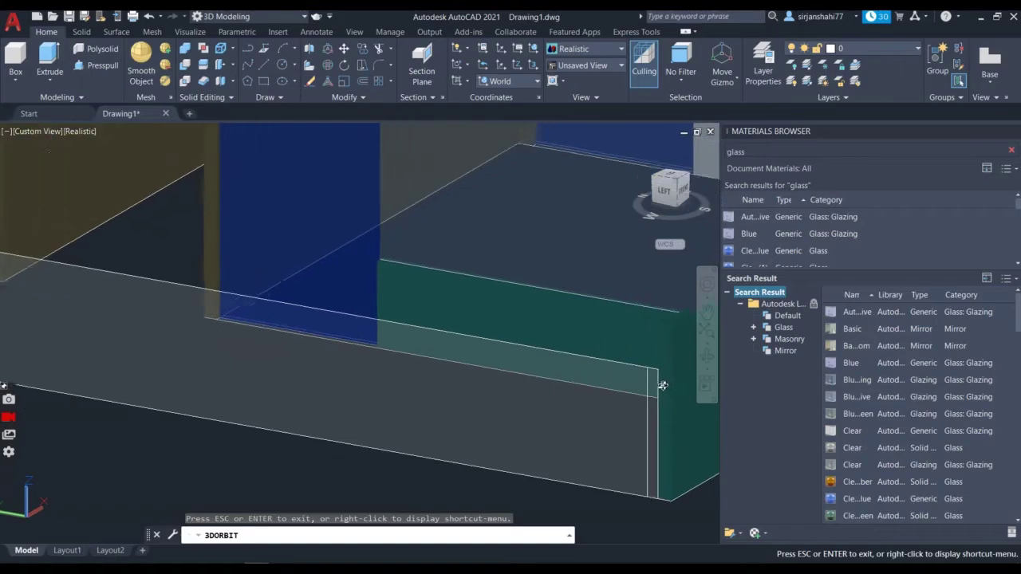
pyautogui.scroll(4, 663, 385)
pyautogui.moveTo(615, 381); pyautogui.dragTo(370, 332)
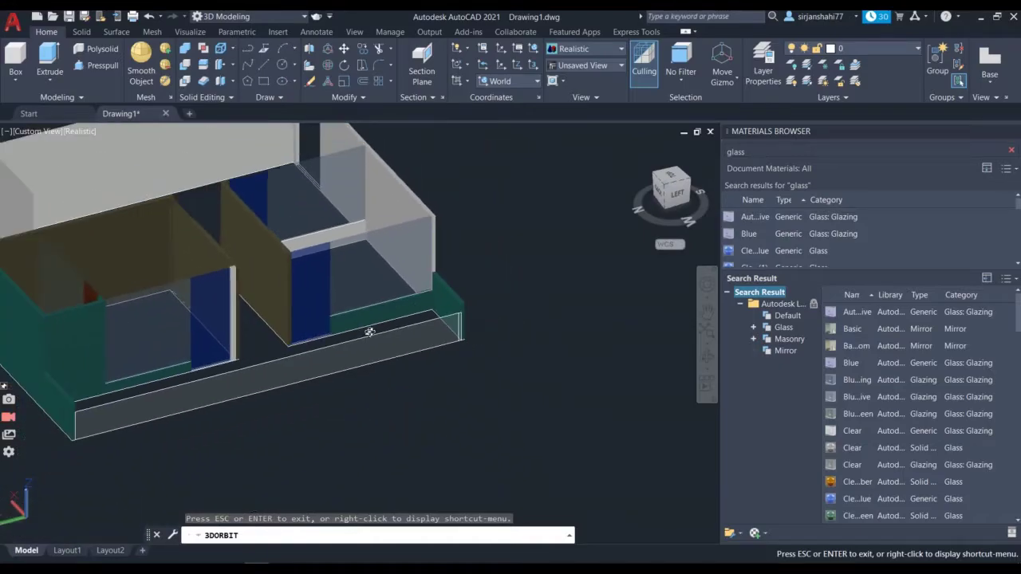
pyautogui.scroll(-2, 161, 288)
pyautogui.scroll(6, 254, 301)
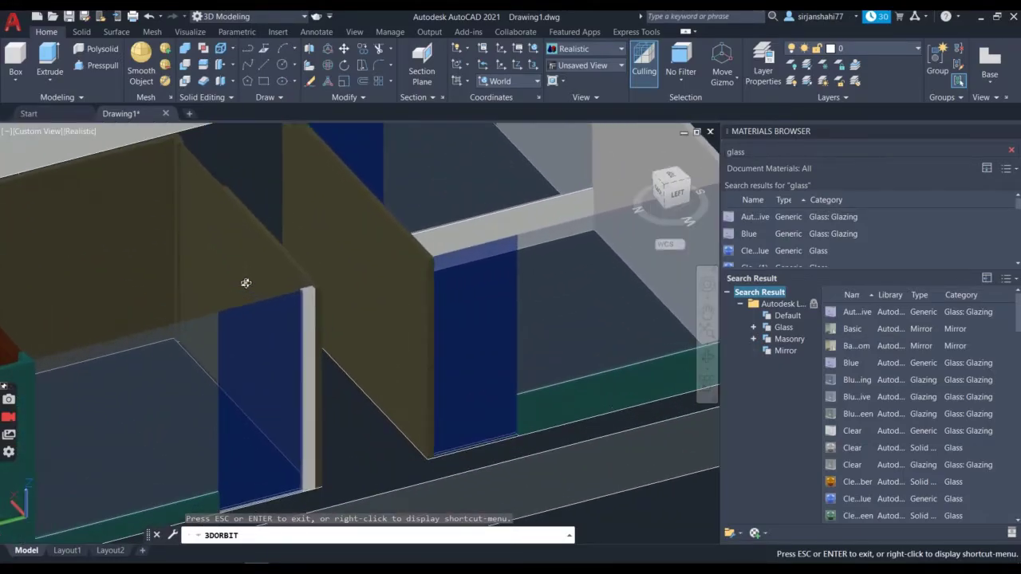
pyautogui.scroll(2, 272, 329)
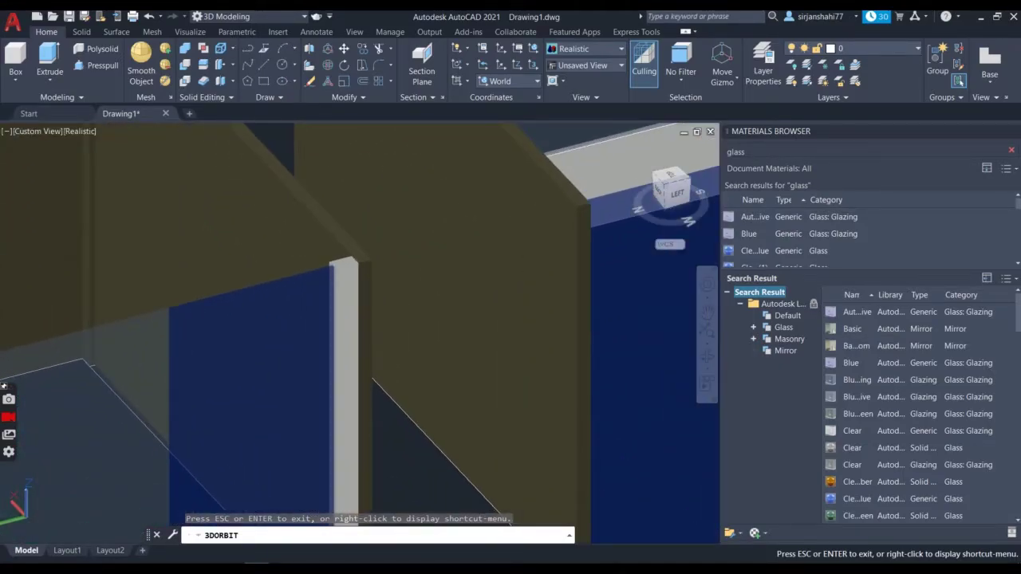
pyautogui.press('Escape')
pyautogui.scroll(-1, 752, 239)
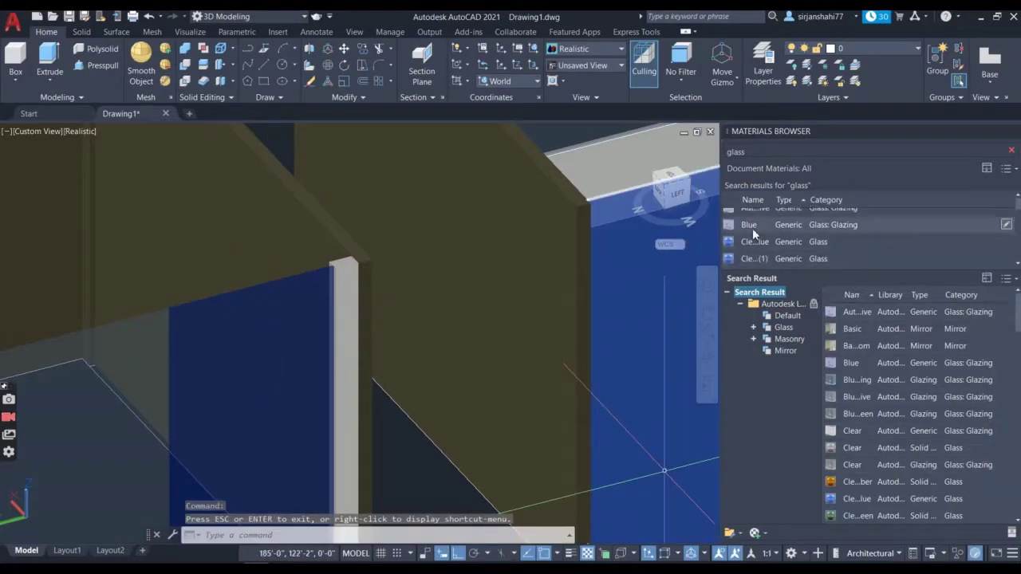
pyautogui.scroll(-3, 751, 228)
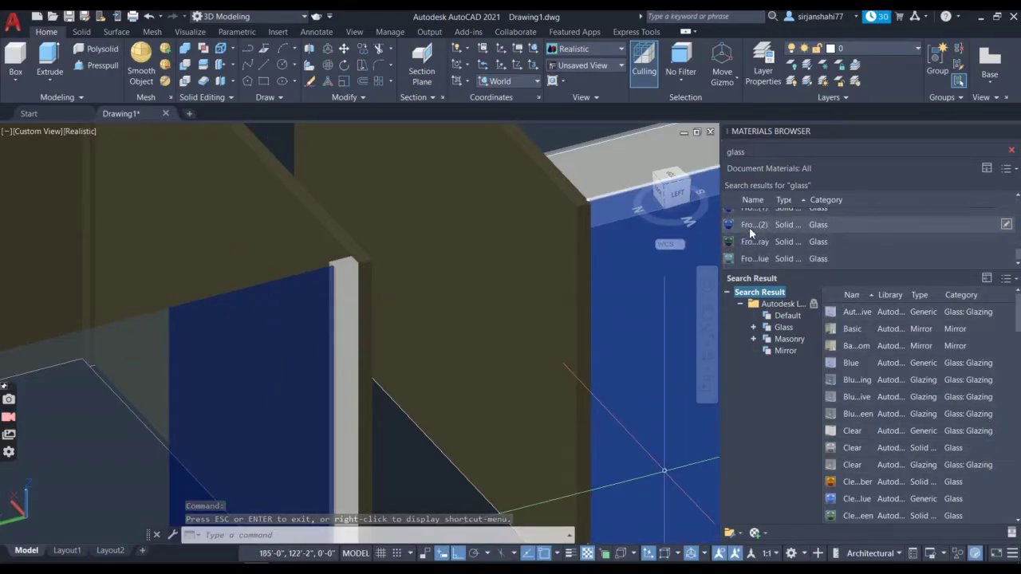
pyautogui.scroll(1, 750, 228)
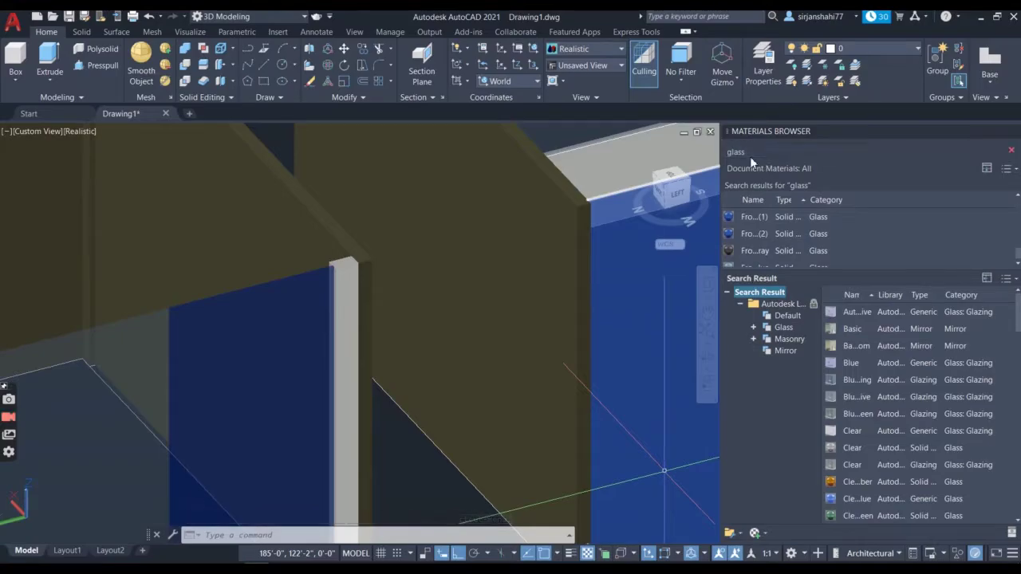
pyautogui.scroll(-1, 766, 254)
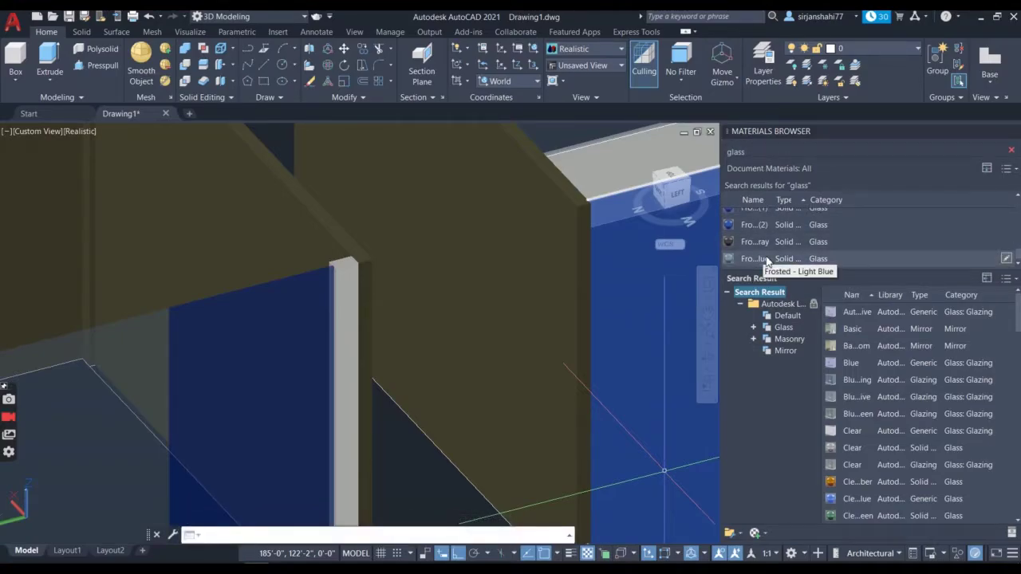
# - Clear the glass search and apply the patterned wall-covering material to the vertical post
pyautogui.doubleClick(798, 150)
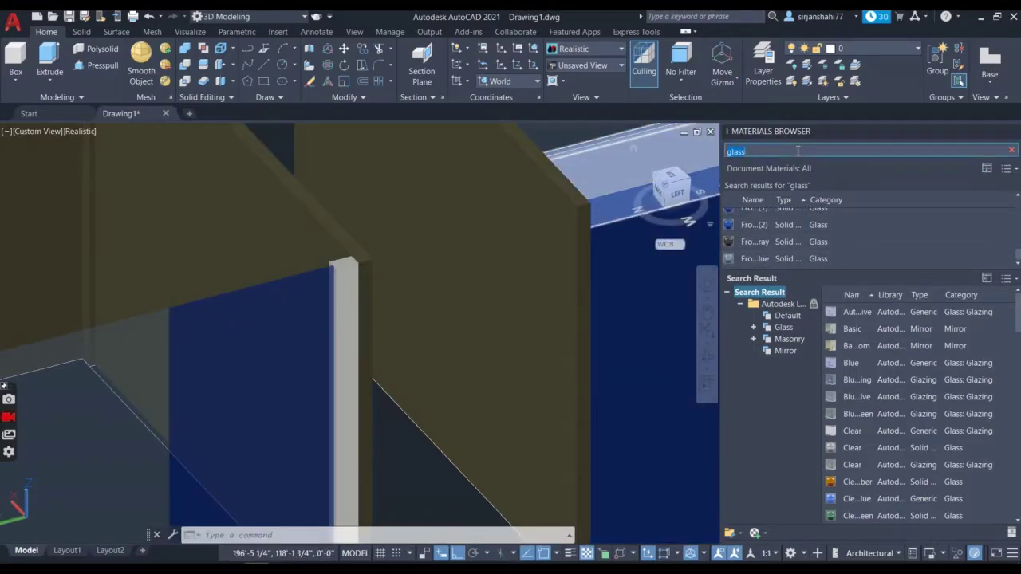
pyautogui.press('BackSpace')
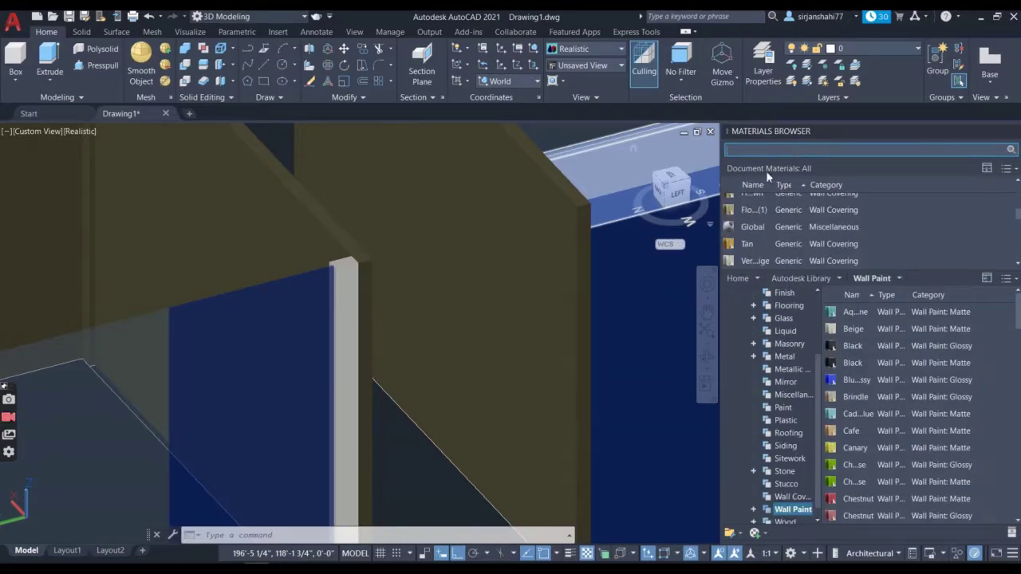
pyautogui.scroll(1, 751, 215)
pyautogui.moveTo(731, 221); pyautogui.dragTo(436, 285)
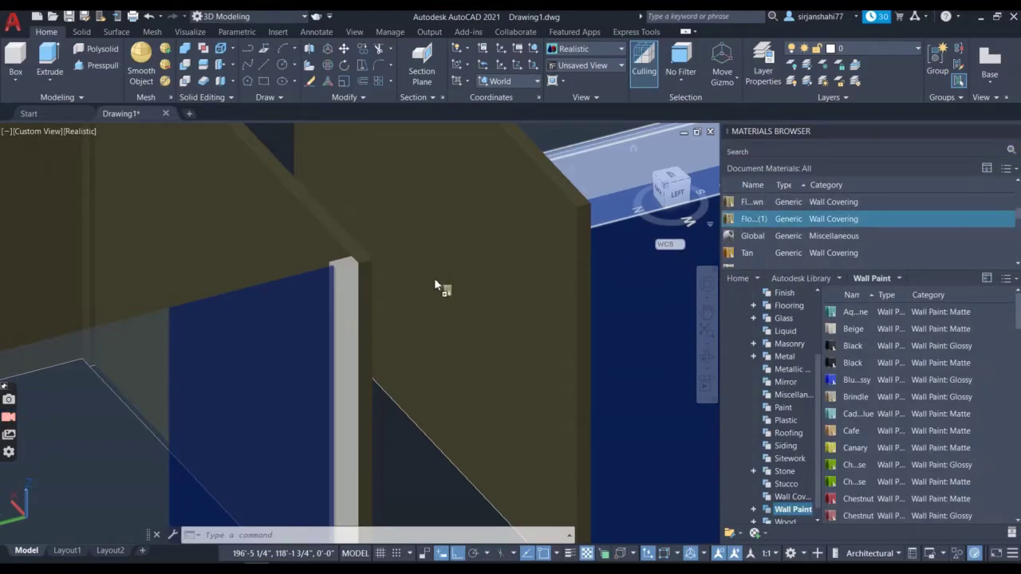
pyautogui.moveTo(341, 291); pyautogui.dragTo(337, 291)
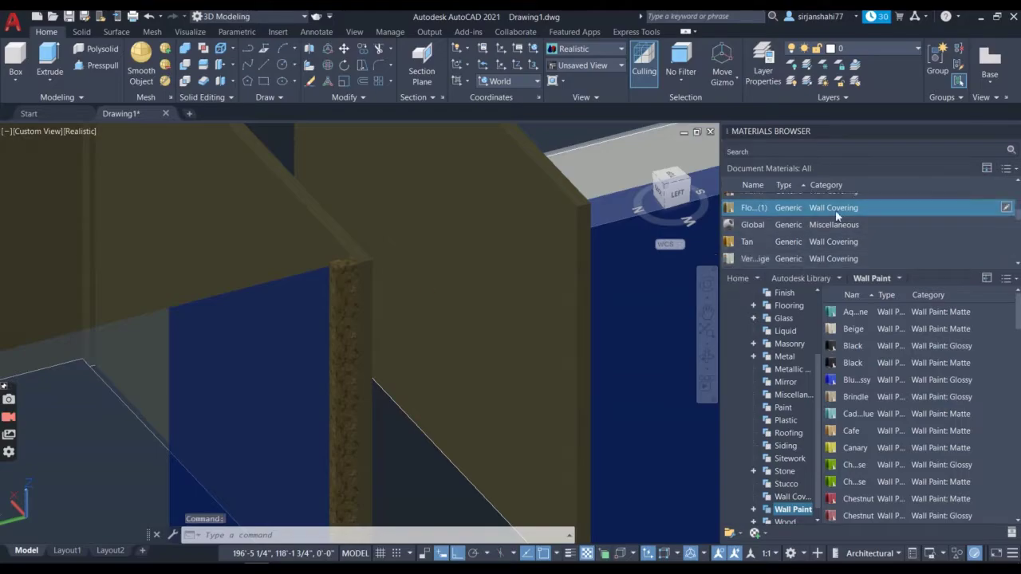
# - Paint the blue panel and the adjacent wall edge with Aquamarine wall paint
pyautogui.scroll(-5, 808, 226)
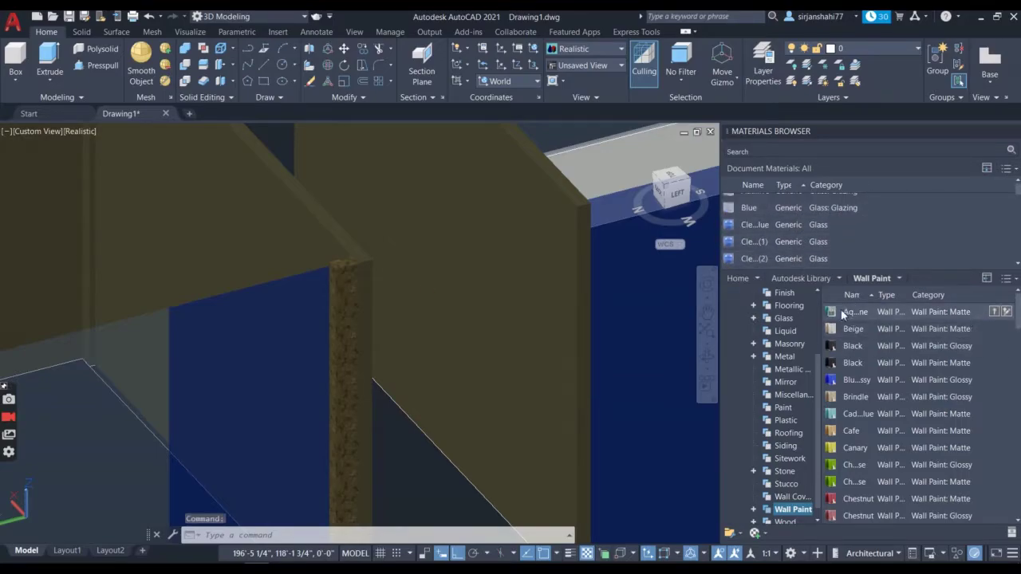
pyautogui.moveTo(833, 311); pyautogui.dragTo(546, 350)
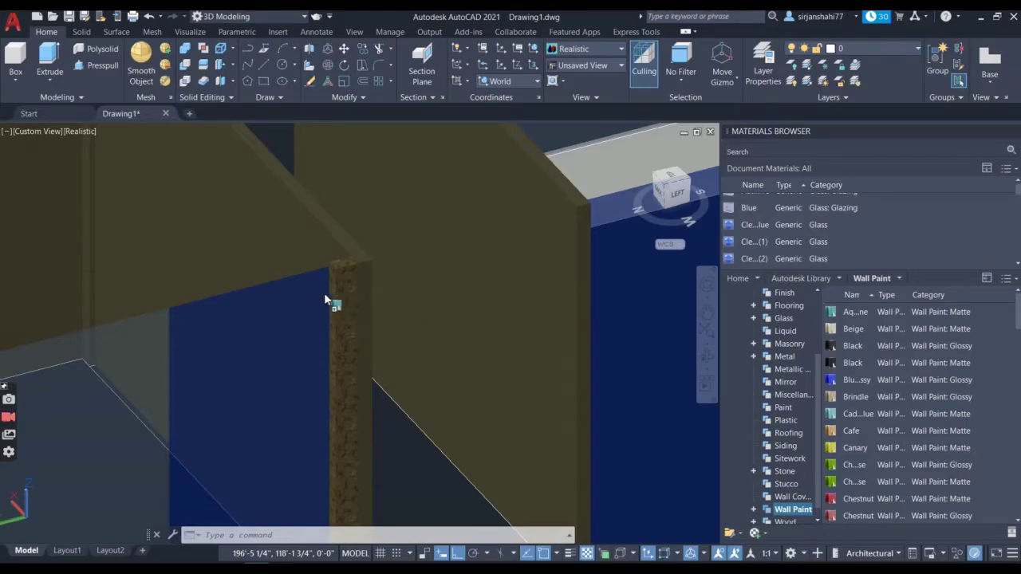
pyautogui.moveTo(335, 318); pyautogui.dragTo(336, 319)
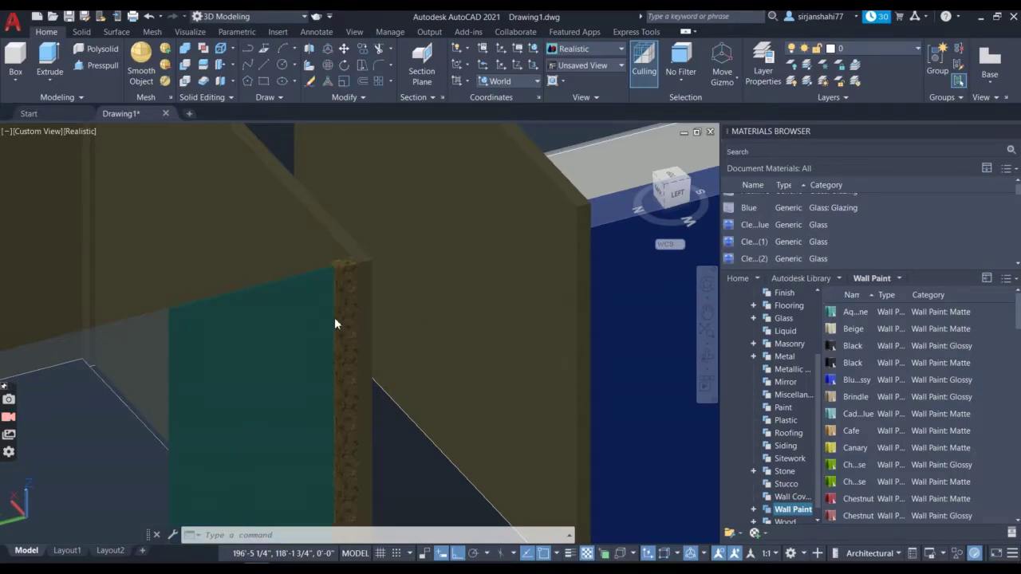
pyautogui.moveTo(834, 313); pyautogui.dragTo(416, 319)
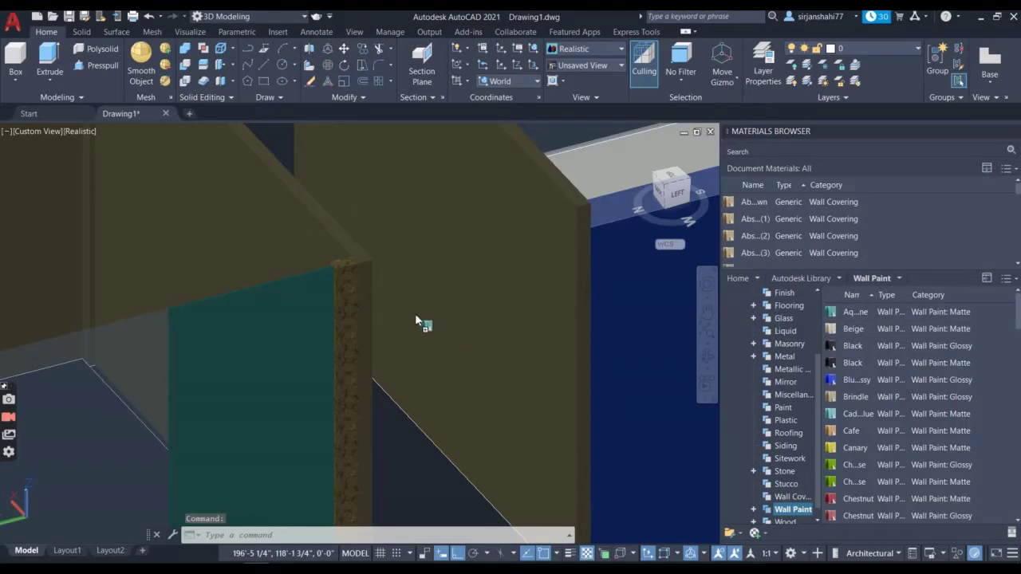
pyautogui.moveTo(340, 317); pyautogui.dragTo(338, 311)
# - Search 'glass' in the Materials Browser and drag the blue glass onto the teal panel
pyautogui.scroll(-5, 338, 311)
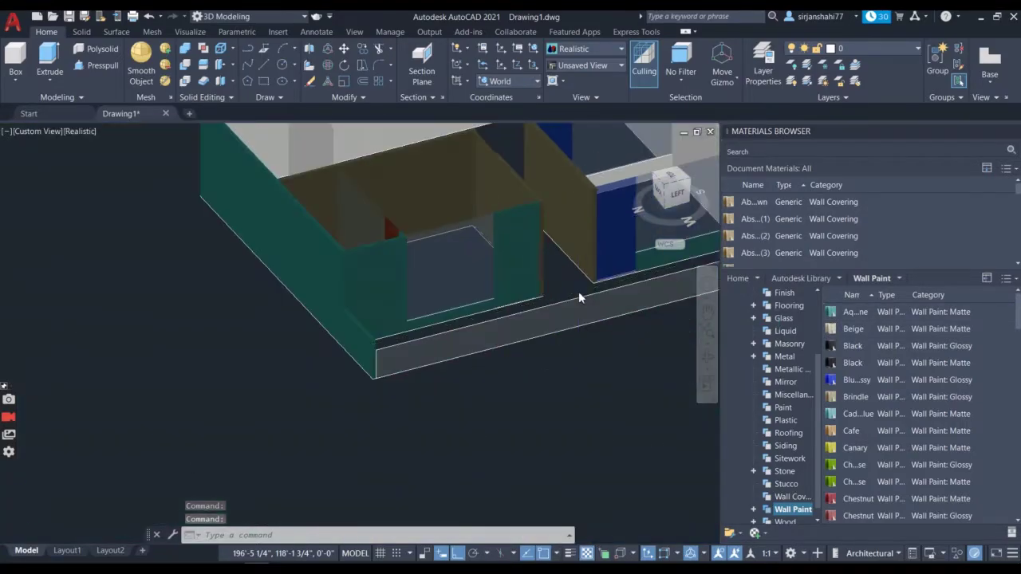
pyautogui.scroll(3, 515, 251)
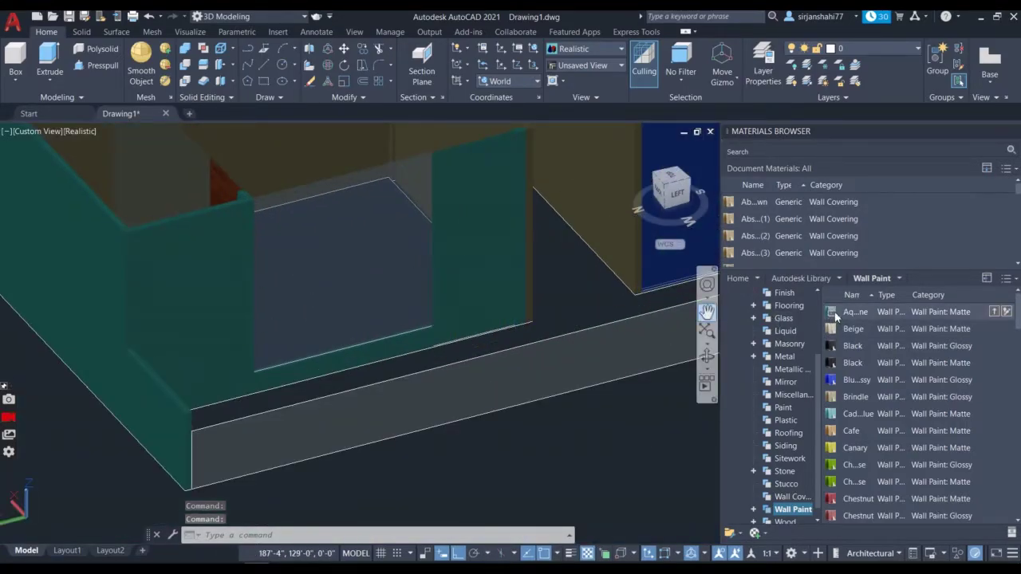
pyautogui.click(761, 152)
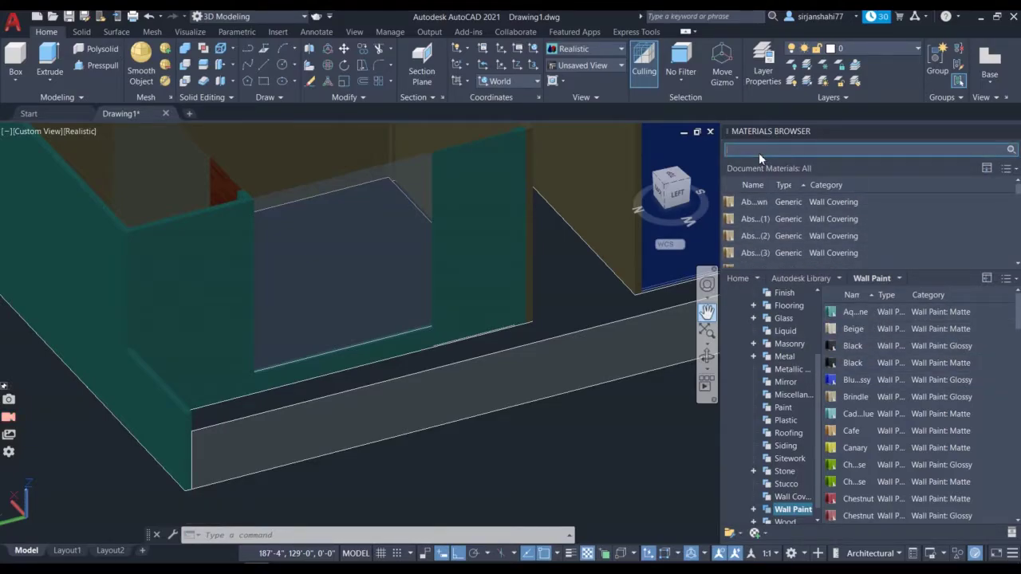
pyautogui.write('g')
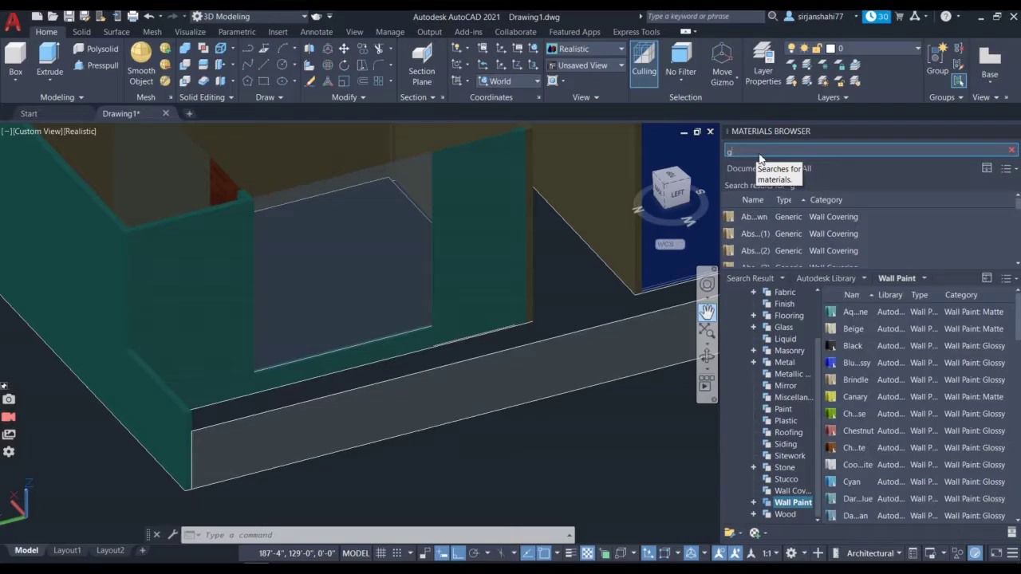
pyautogui.write('la')
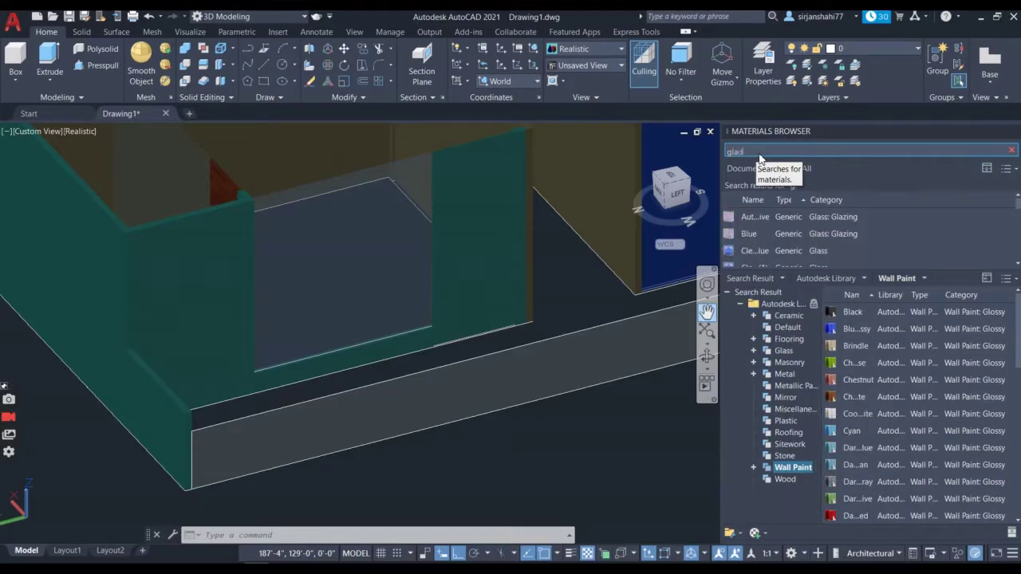
pyautogui.press('BackSpace')
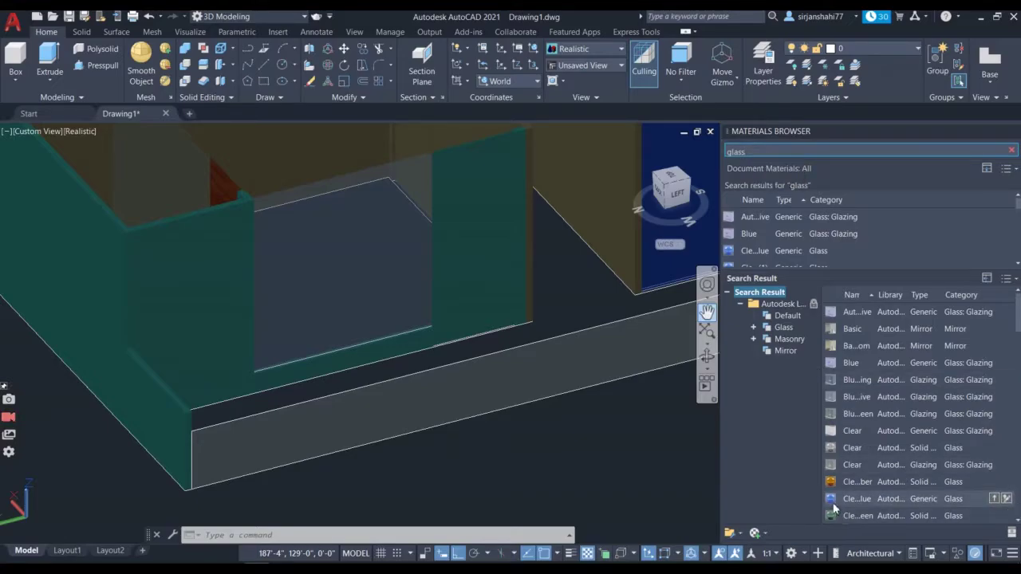
pyautogui.moveTo(833, 504); pyautogui.dragTo(540, 342)
pyautogui.moveTo(480, 228); pyautogui.dragTo(479, 226)
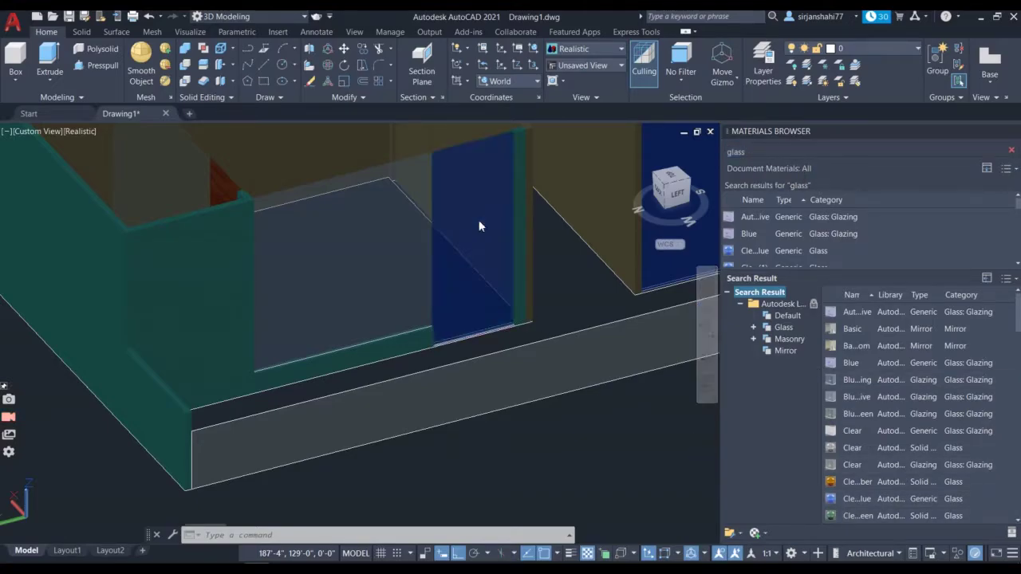
pyautogui.scroll(-5, 403, 285)
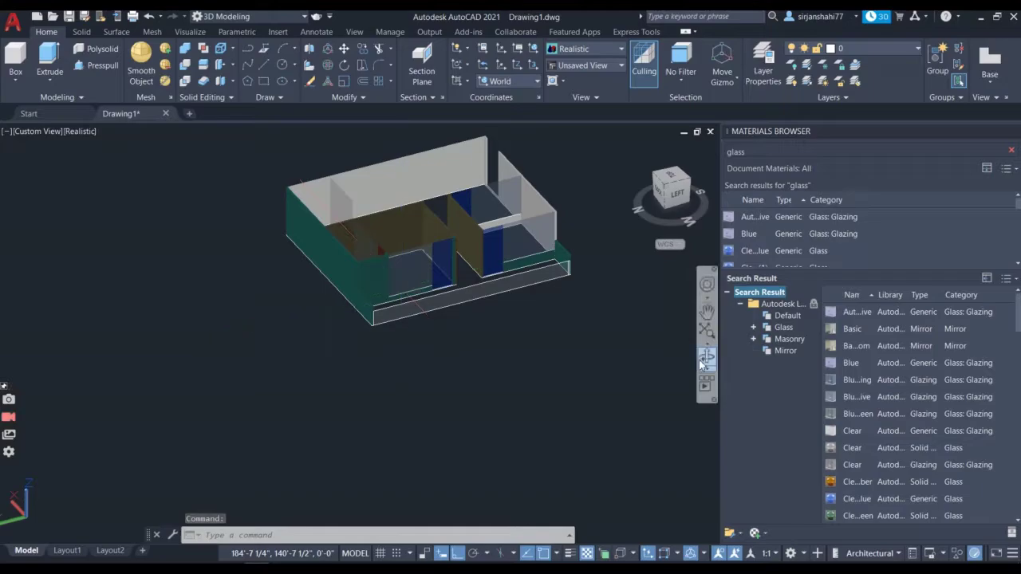
# - Orbit the house round to face its front wall
pyautogui.click(704, 362)
pyautogui.moveTo(524, 349); pyautogui.dragTo(323, 339)
pyautogui.scroll(5, 476, 287)
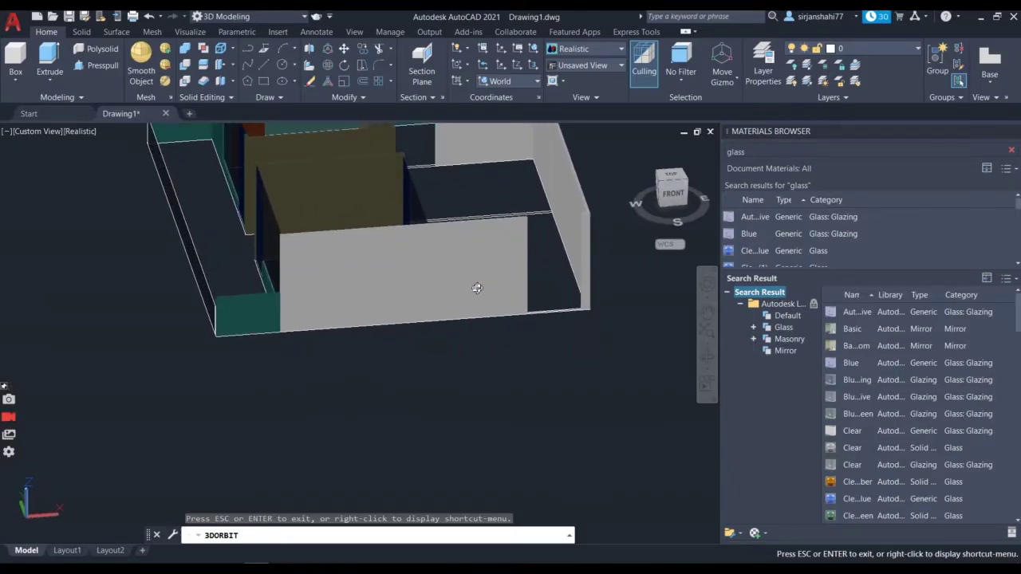
pyautogui.press('Escape')
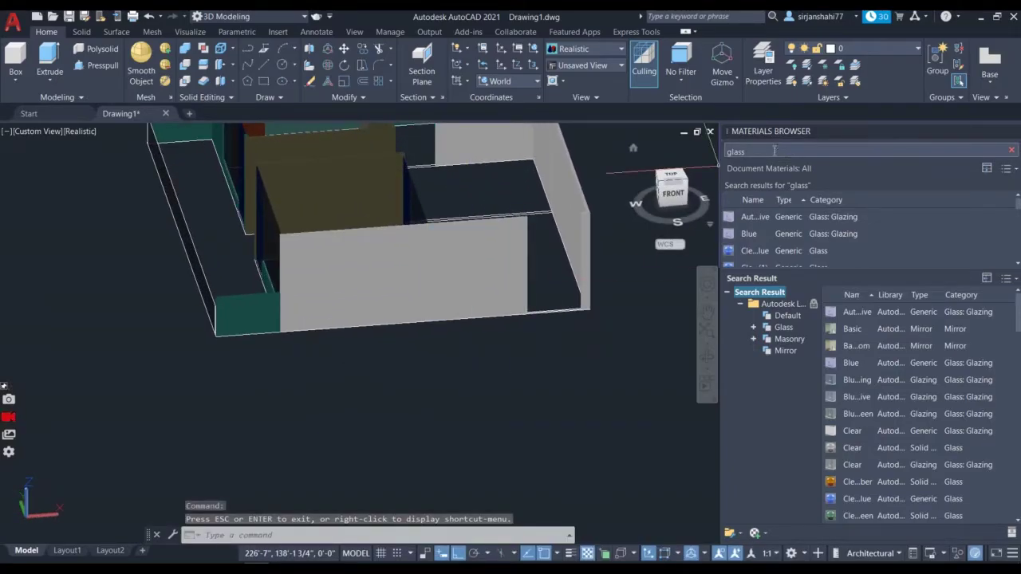
# - Clear the glass search and apply Aquamarine wall paint to the right-hand front wall section
pyautogui.doubleClick(774, 150)
pyautogui.press('BackSpace')
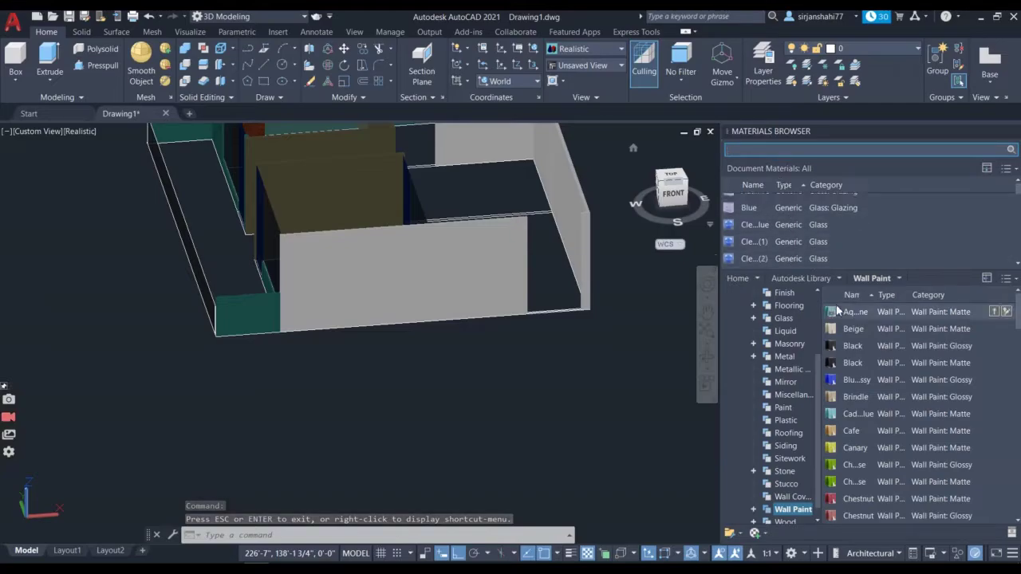
pyautogui.click(439, 261)
pyautogui.press('Escape')
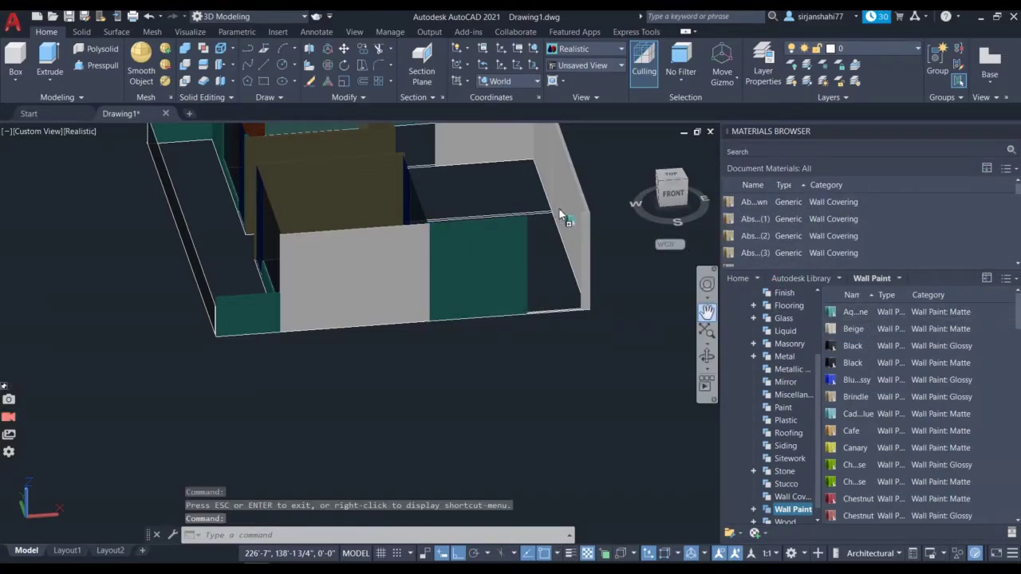
pyautogui.scroll(5, 571, 218)
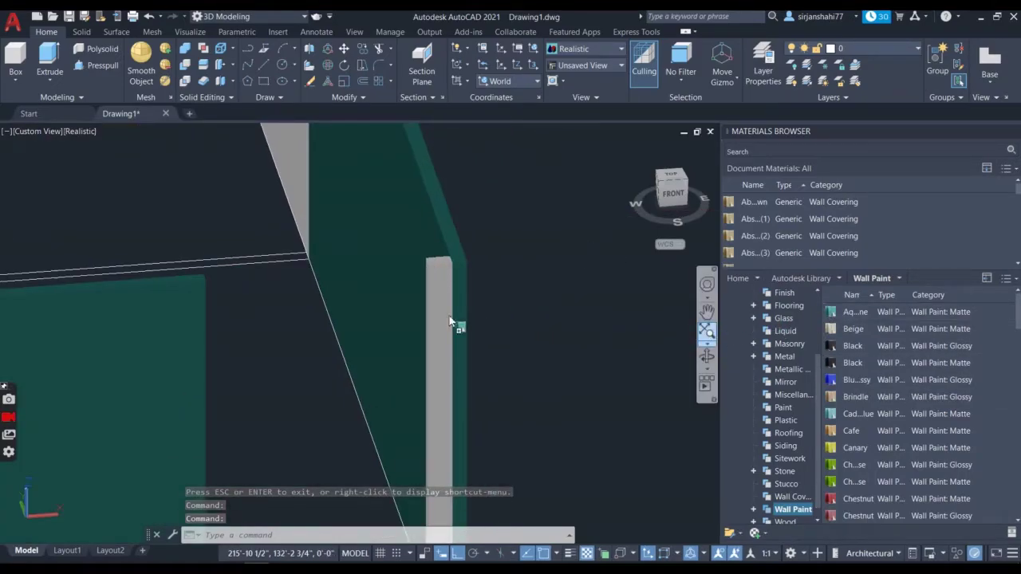
pyautogui.press('Escape')
pyautogui.scroll(-8, 419, 283)
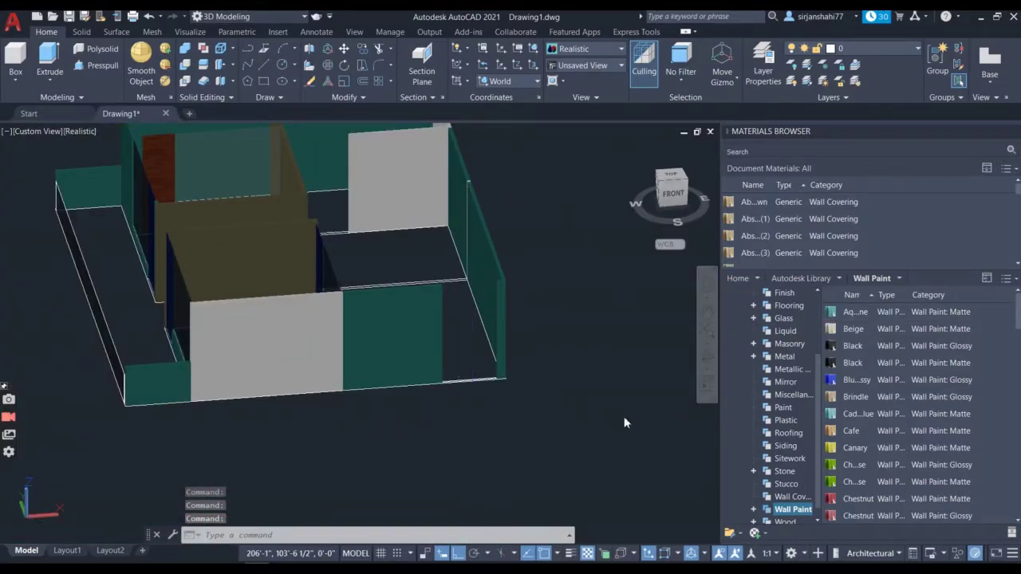
# - Orbit the view round to the front wall beside the grey pillar
pyautogui.keyDown('shift'); pyautogui.moveTo(584, 402); pyautogui.dragTo(357, 351, button='middle'); pyautogui.keyUp('shift')
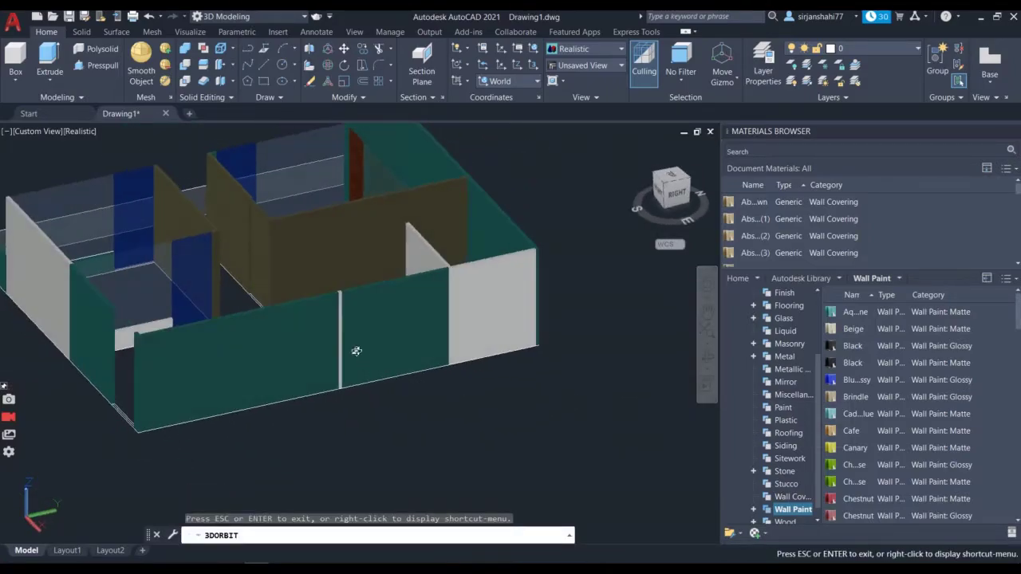
pyautogui.scroll(10, 328, 310)
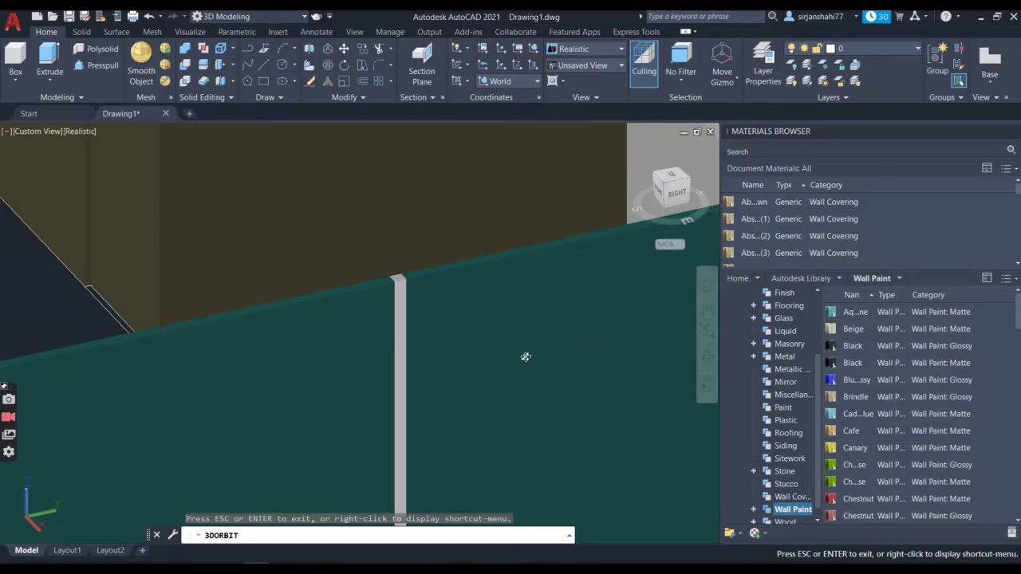
pyautogui.moveTo(526, 356); pyautogui.dragTo(792, 393)
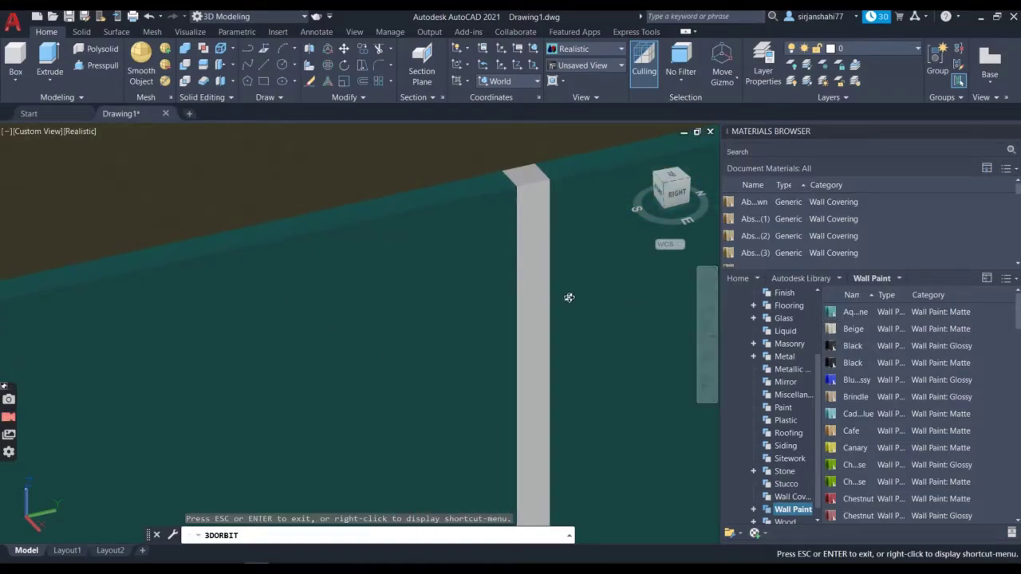
pyautogui.press('Escape')
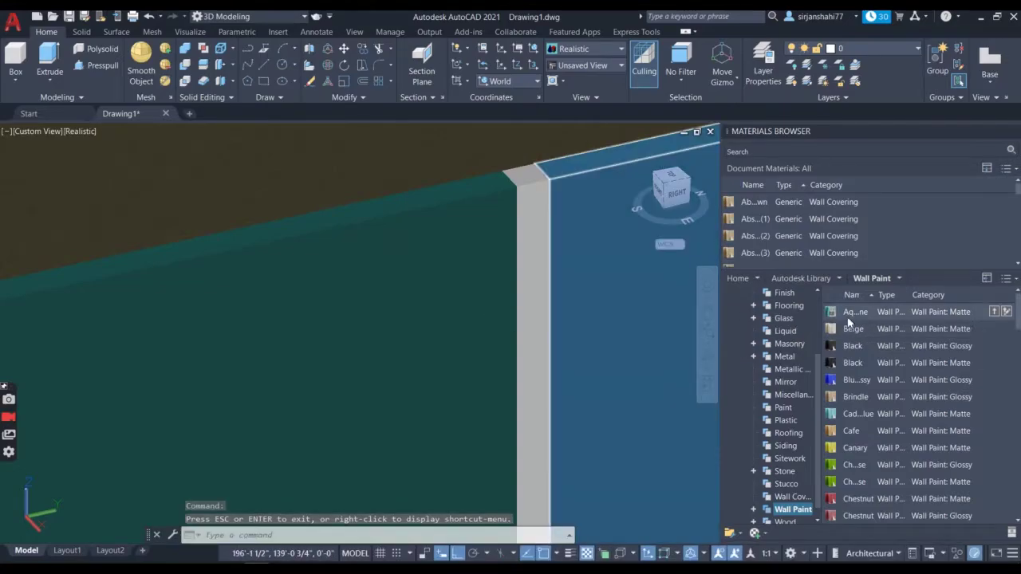
# - Apply Aquamarine wall paint to the front wall section next to the pillar
pyautogui.moveTo(833, 313); pyautogui.dragTo(608, 283)
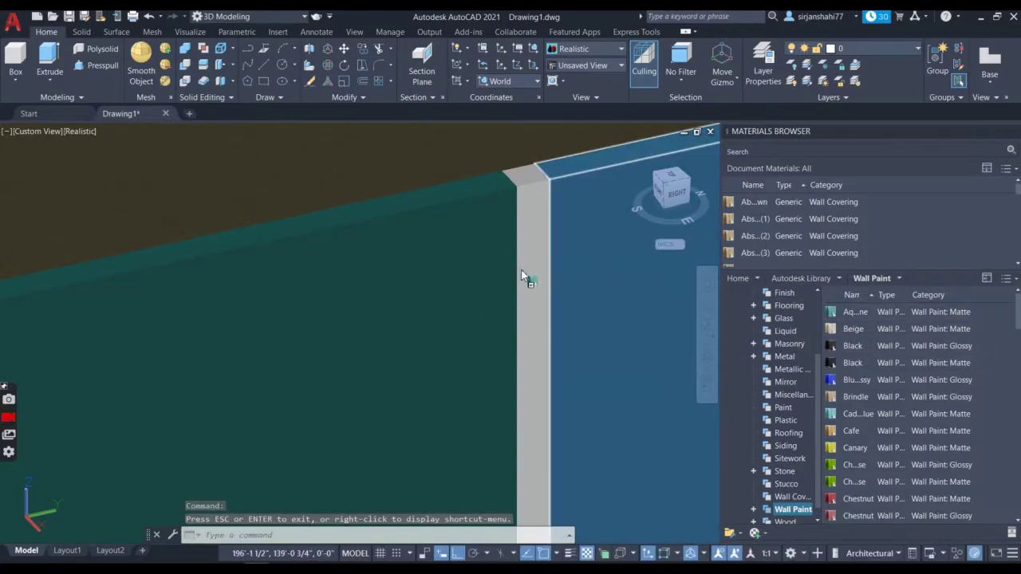
pyautogui.moveTo(523, 275); pyautogui.dragTo(521, 285)
pyautogui.scroll(-10, 521, 298)
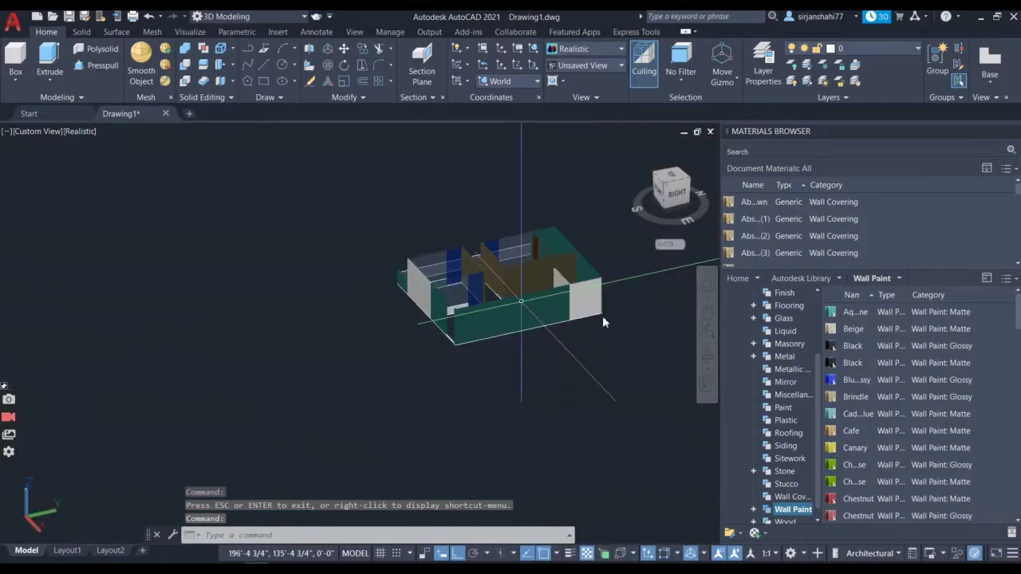
pyautogui.scroll(10, 599, 285)
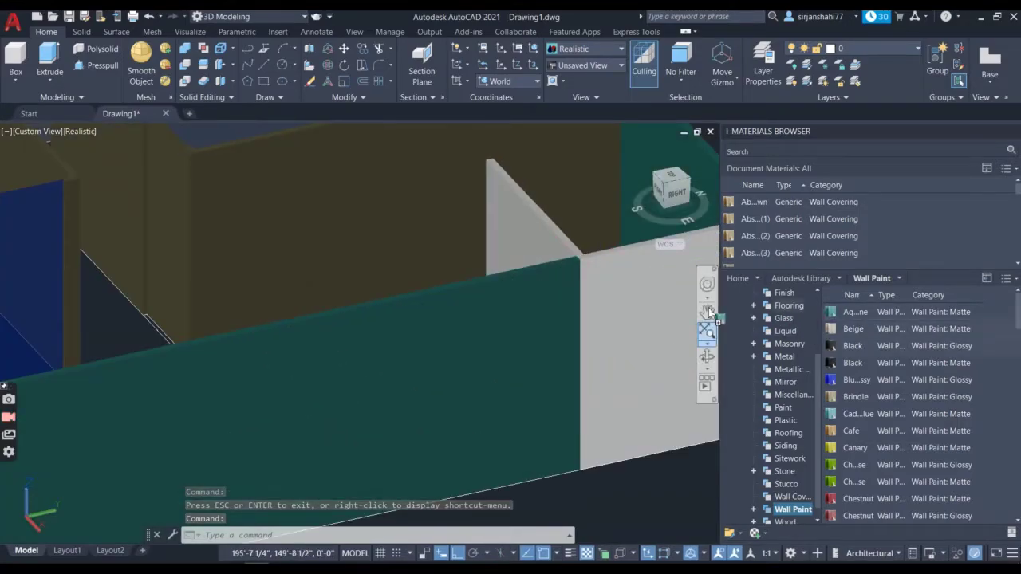
pyautogui.scroll(-10, 616, 300)
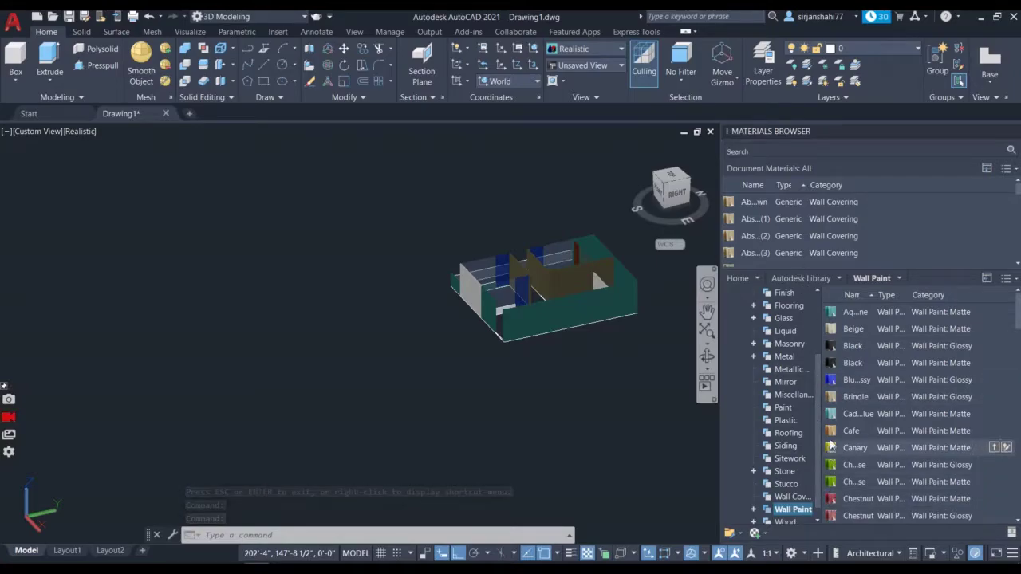
# - Paint the brown interior wall teal and the grey triangular piece orange with wall paints
pyautogui.moveTo(831, 430)
pyautogui.mouseDown()
pyautogui.moveTo(665, 297)
pyautogui.moveTo(590, 274)
pyautogui.mouseUp()
pyautogui.scroll(5, 590, 271)
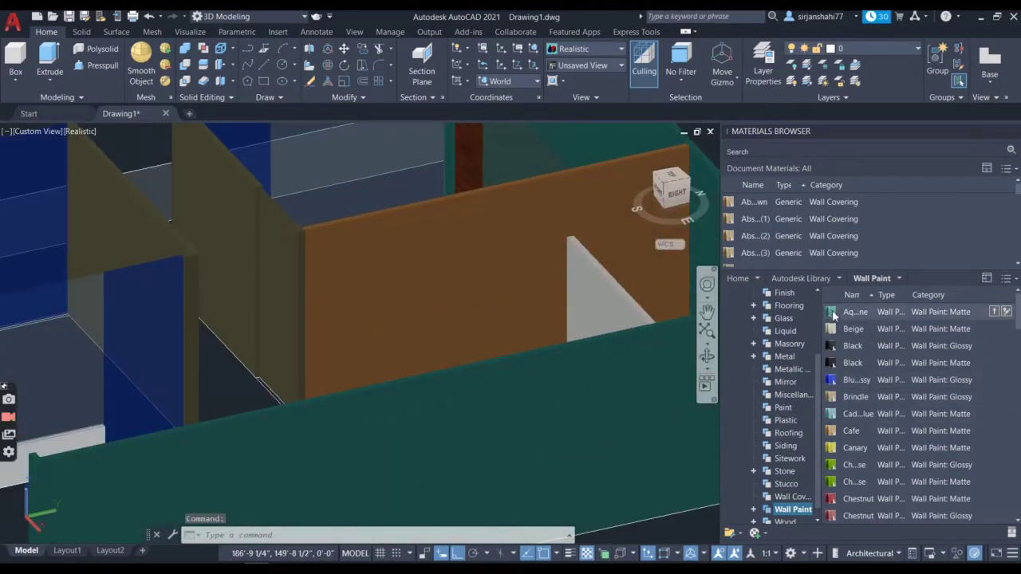
pyautogui.moveTo(834, 317); pyautogui.dragTo(453, 245)
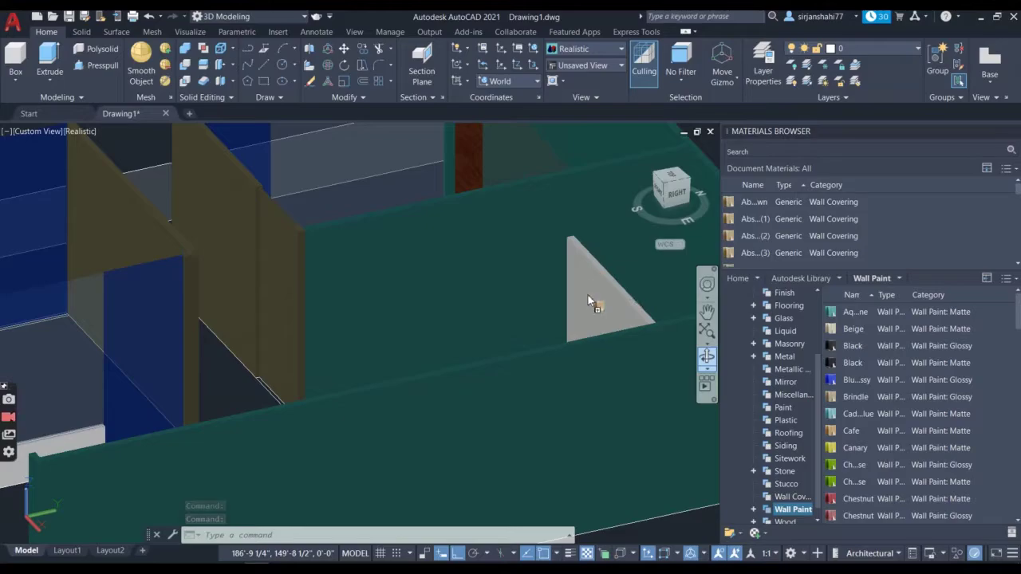
pyautogui.moveTo(588, 301); pyautogui.dragTo(588, 302)
# - Orbit the house around to a front view
pyautogui.click(707, 357)
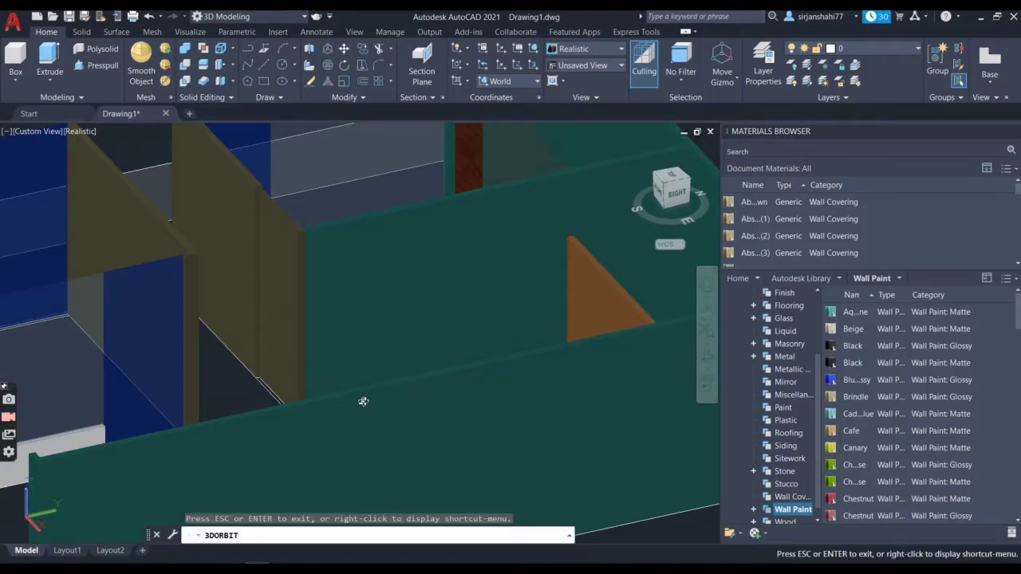
pyautogui.moveTo(363, 401); pyautogui.dragTo(407, 371)
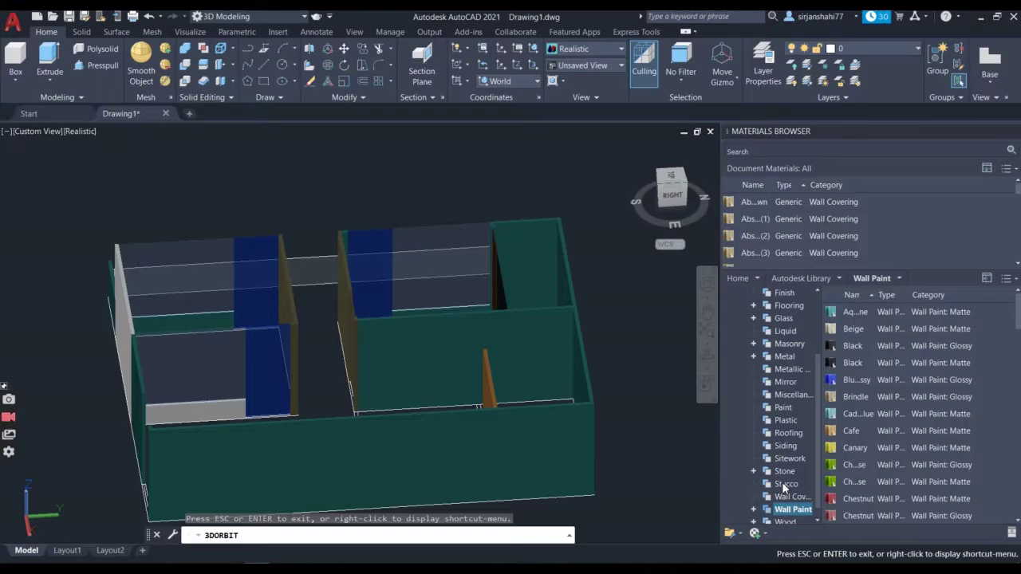
pyautogui.press('Escape')
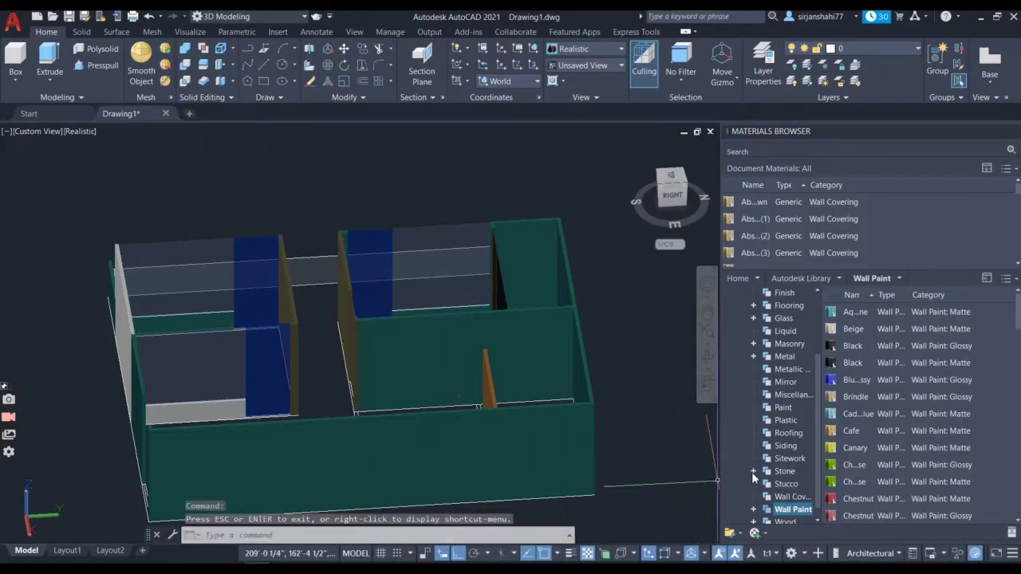
# - Drag the Aqua material from the library's Stucco category onto the interior wall
pyautogui.click(786, 484)
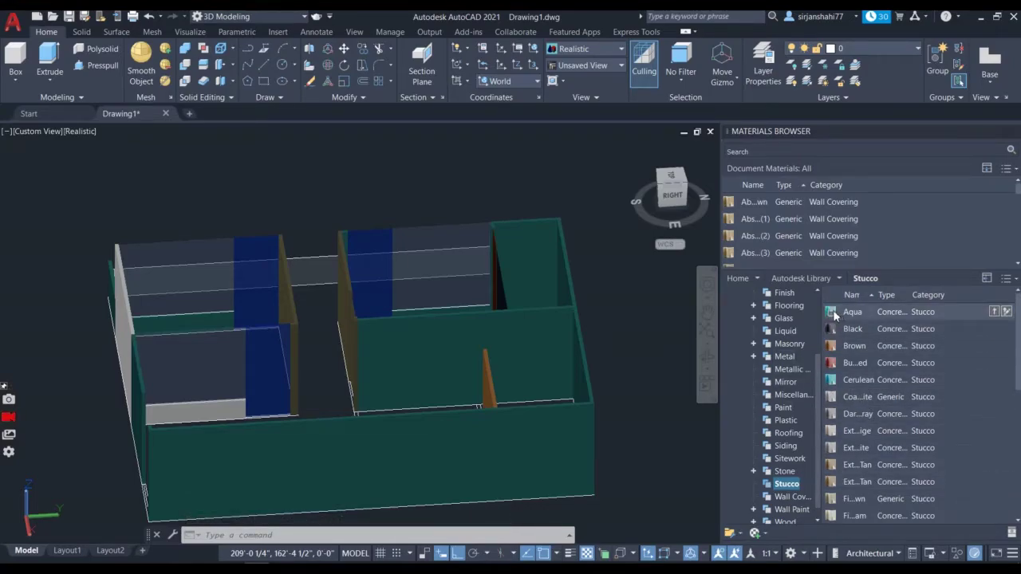
pyautogui.moveTo(827, 320); pyautogui.dragTo(318, 363)
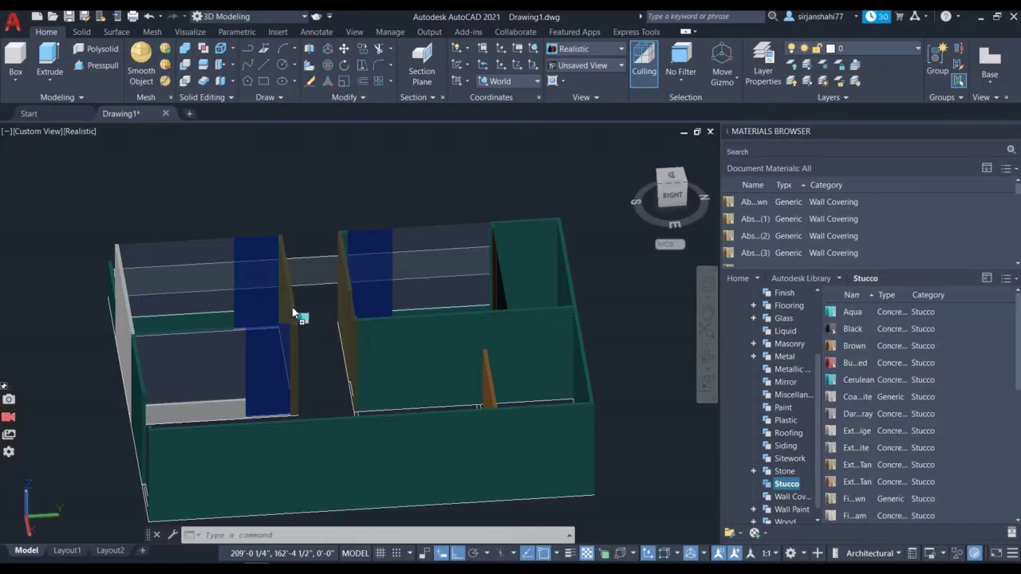
pyautogui.moveTo(281, 301); pyautogui.dragTo(280, 301)
pyautogui.scroll(5, 274, 290)
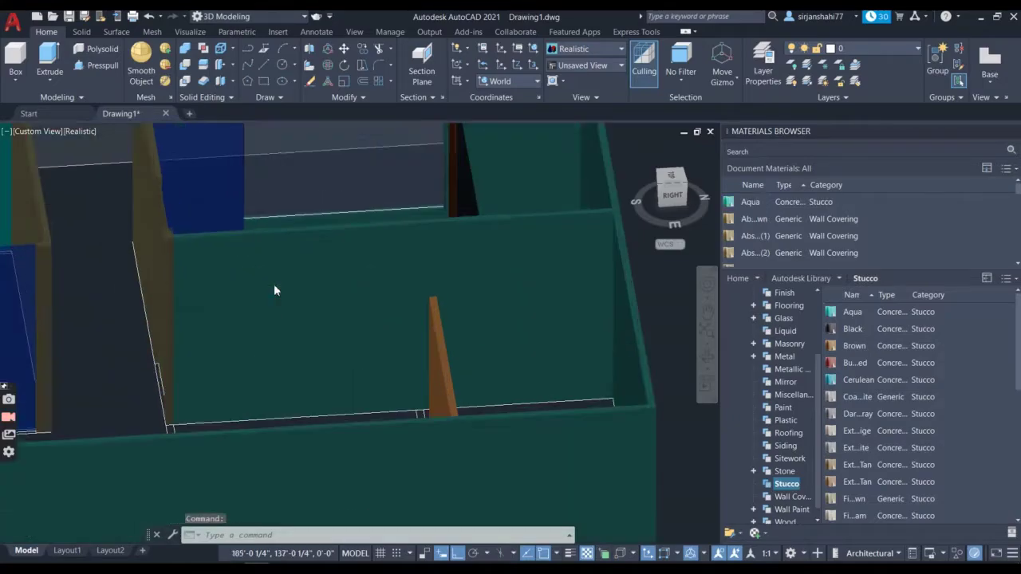
pyautogui.scroll(-10, 303, 297)
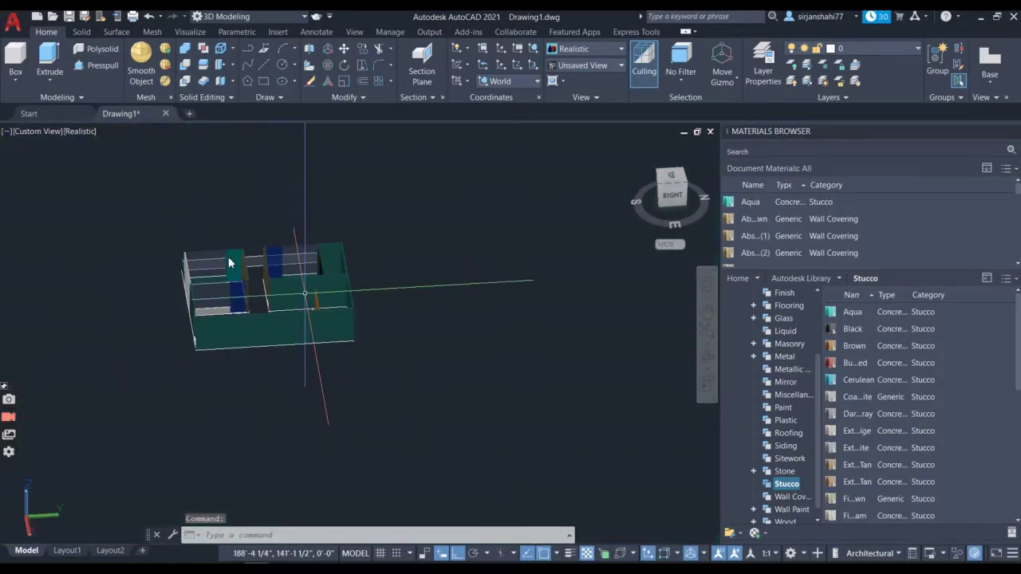
# - Try ribbed, grey dotted and tan wall coverings on the wall, settling on the brown textured one
pyautogui.scroll(5, 229, 261)
pyautogui.scroll(3, 145, 251)
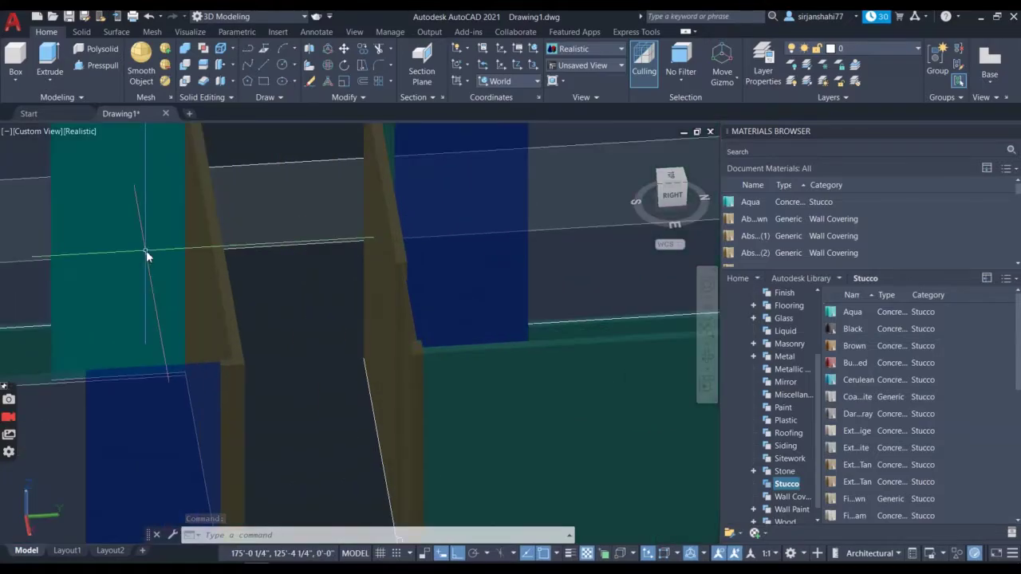
pyautogui.scroll(3, 146, 250)
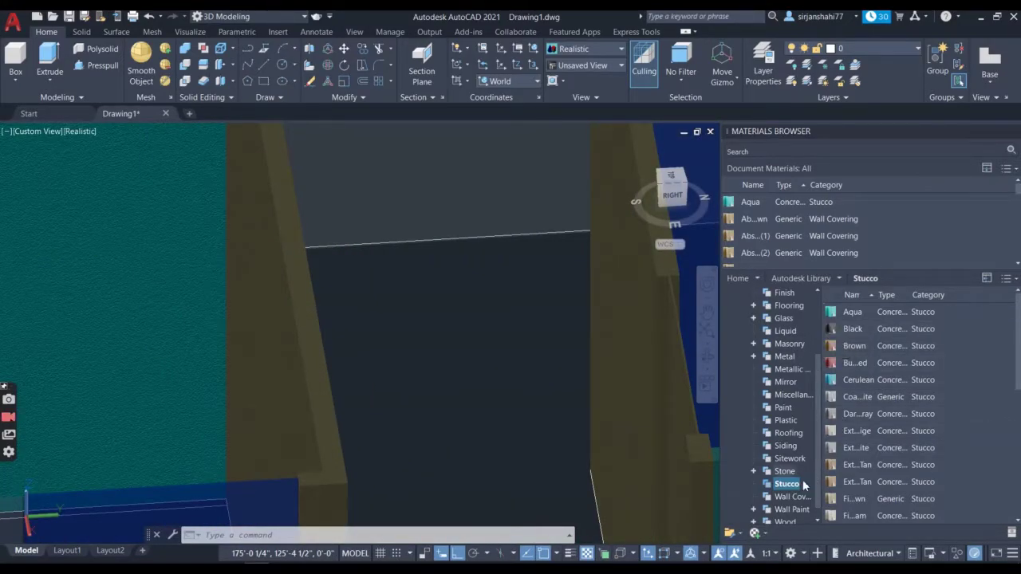
pyautogui.click(784, 497)
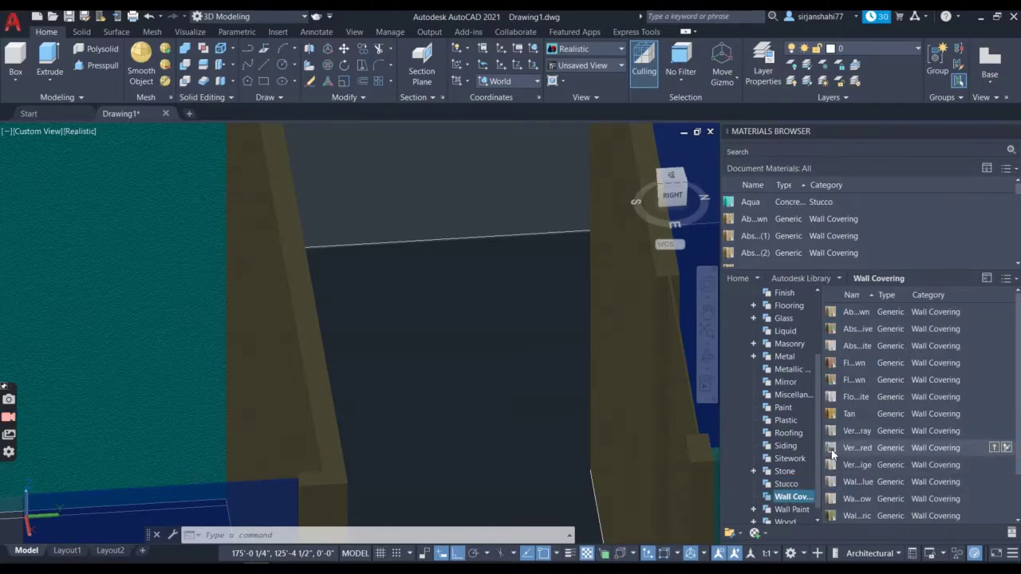
pyautogui.moveTo(295, 377); pyautogui.dragTo(295, 377)
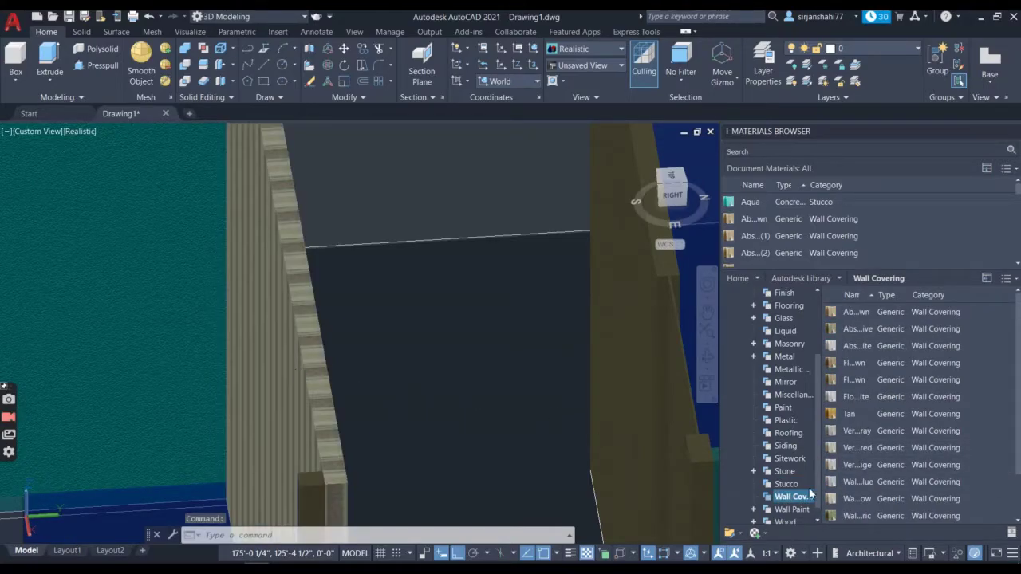
pyautogui.moveTo(829, 482); pyautogui.dragTo(319, 439)
pyautogui.moveTo(288, 400); pyautogui.dragTo(290, 401)
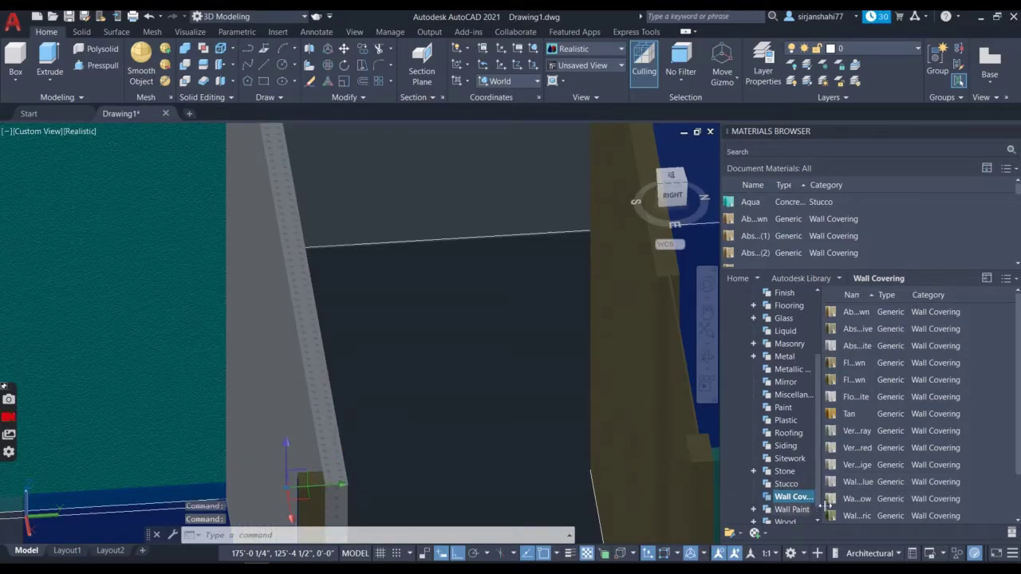
pyautogui.moveTo(834, 499); pyautogui.dragTo(288, 370)
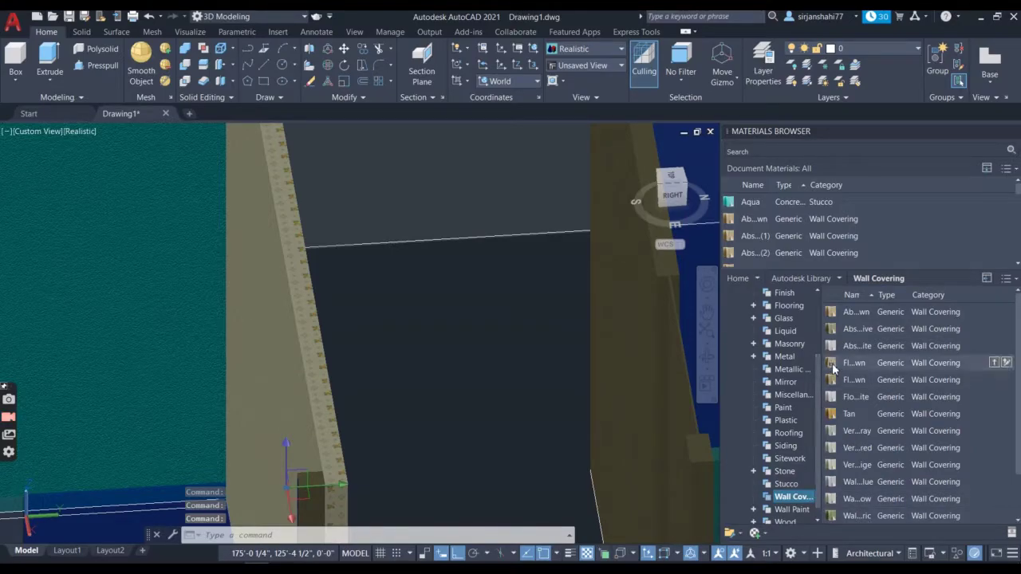
pyautogui.moveTo(832, 366); pyautogui.dragTo(530, 348)
pyautogui.moveTo(289, 365); pyautogui.dragTo(286, 359)
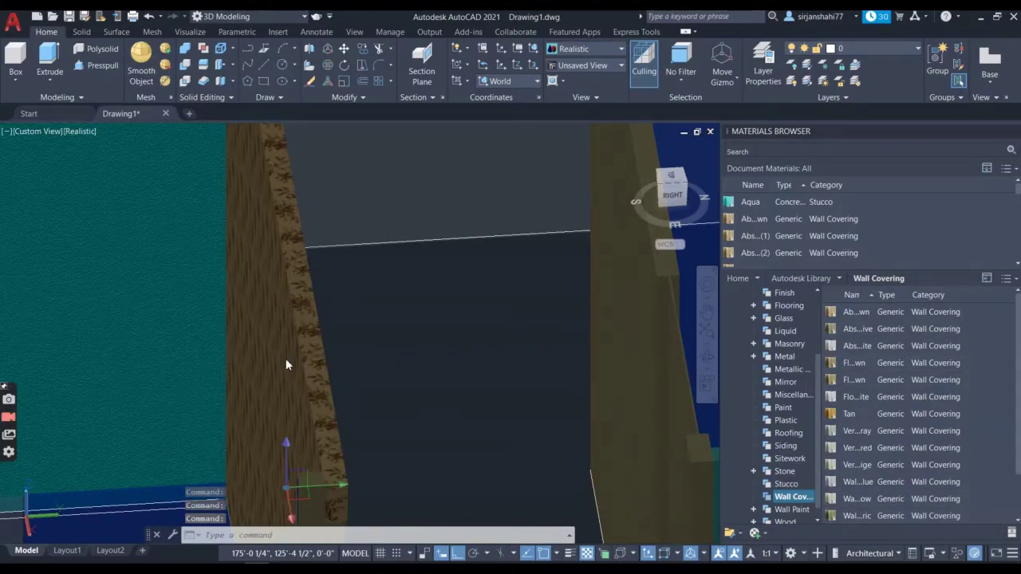
pyautogui.scroll(-3, 466, 359)
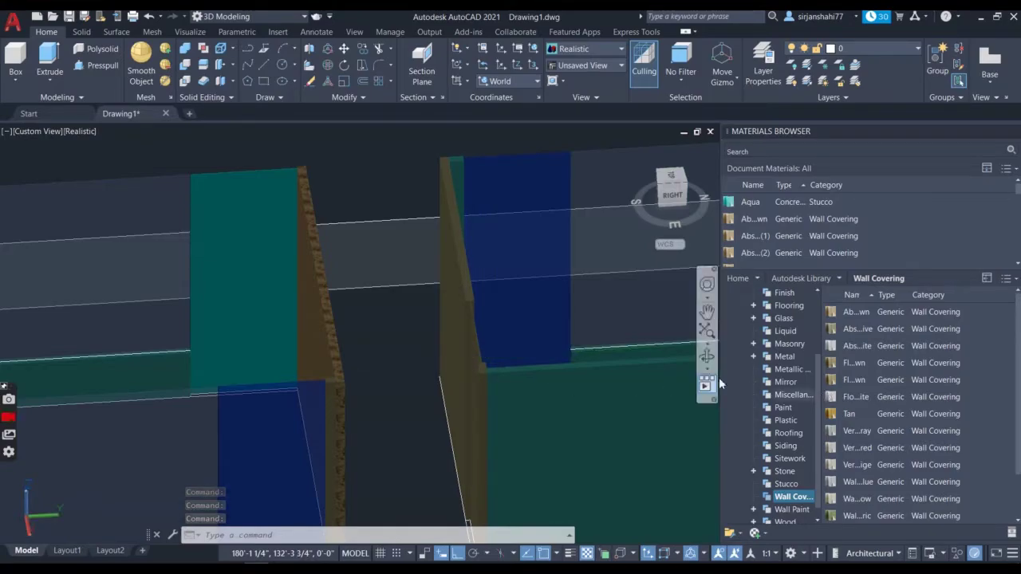
# - From the Wall Paint category, paint the wall face teal
pyautogui.click(798, 508)
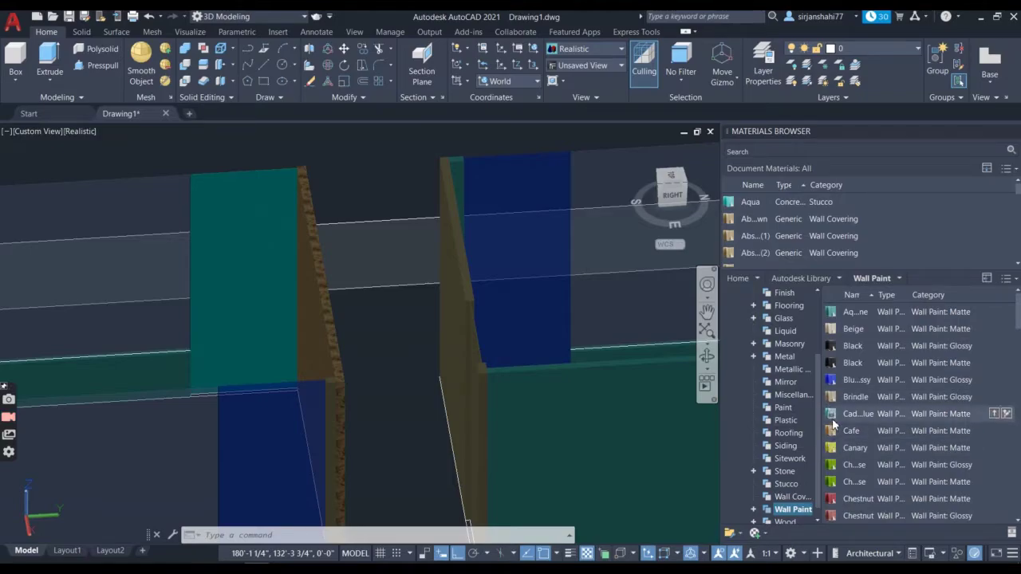
pyautogui.moveTo(833, 421); pyautogui.dragTo(411, 333)
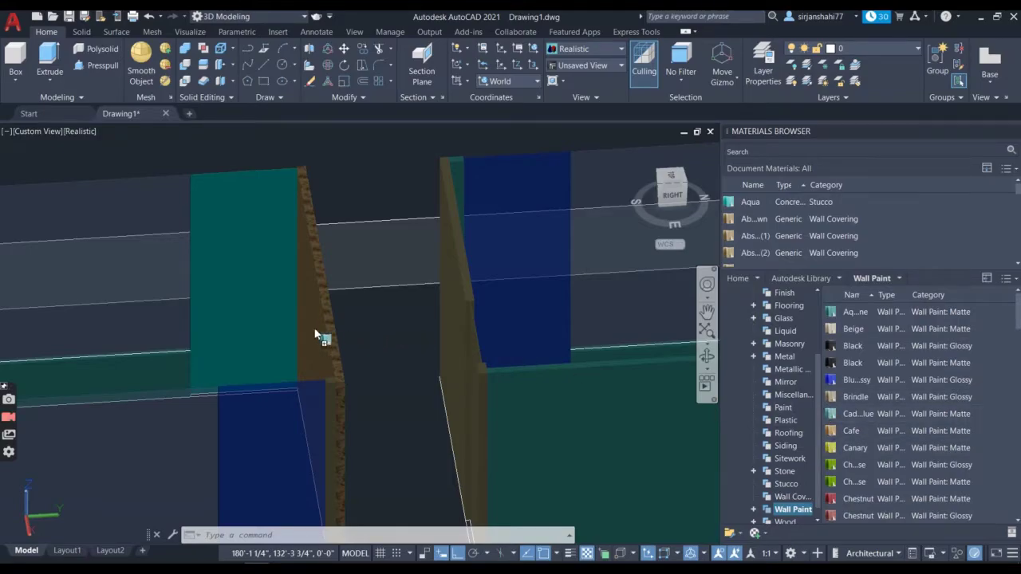
pyautogui.moveTo(315, 335); pyautogui.dragTo(315, 335)
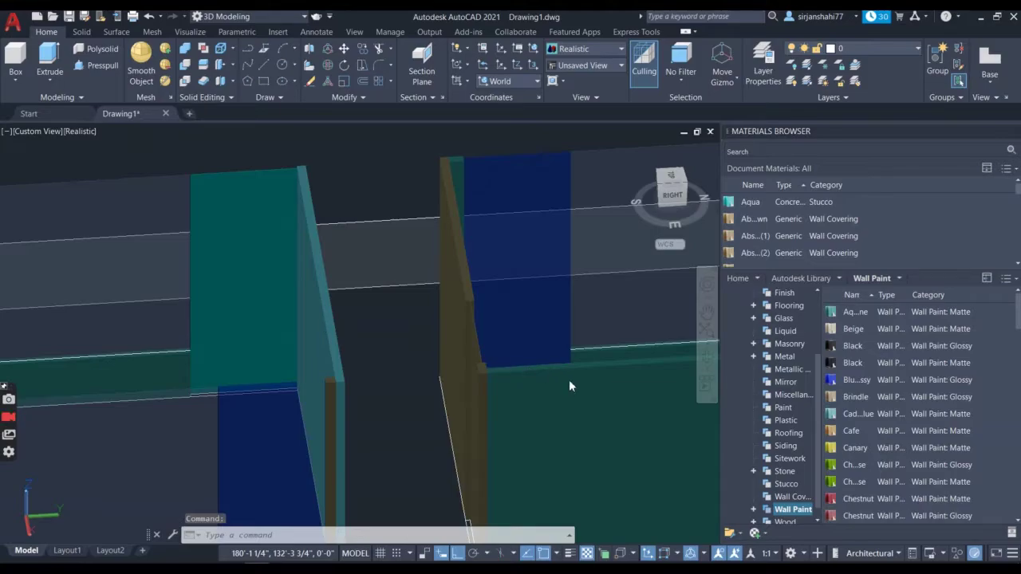
pyautogui.scroll(-4, 841, 399)
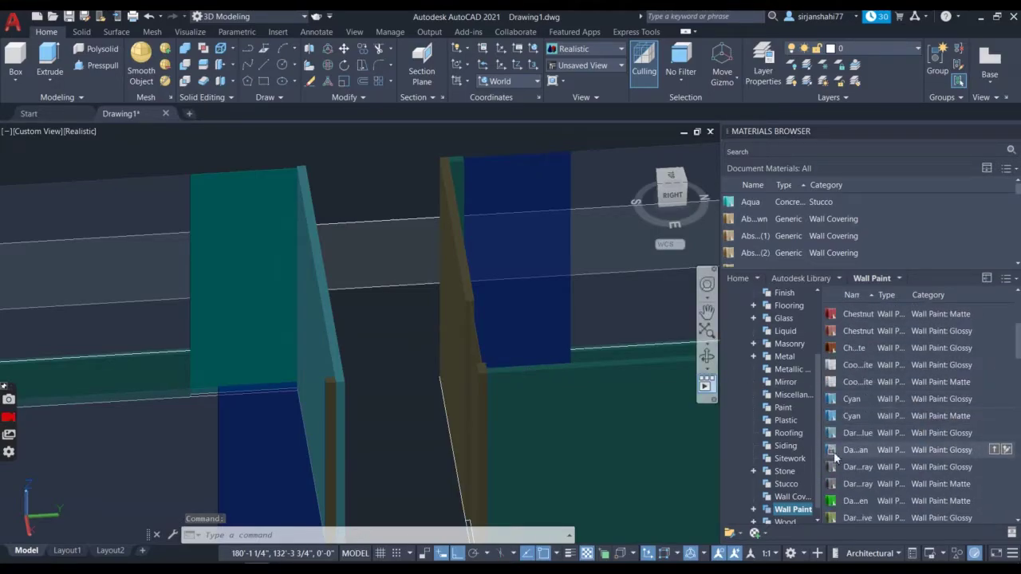
# - Paint the wall's side face and the column face with dark blue wall paint
pyautogui.moveTo(834, 451); pyautogui.dragTo(407, 429)
pyautogui.moveTo(312, 330); pyautogui.dragTo(312, 330)
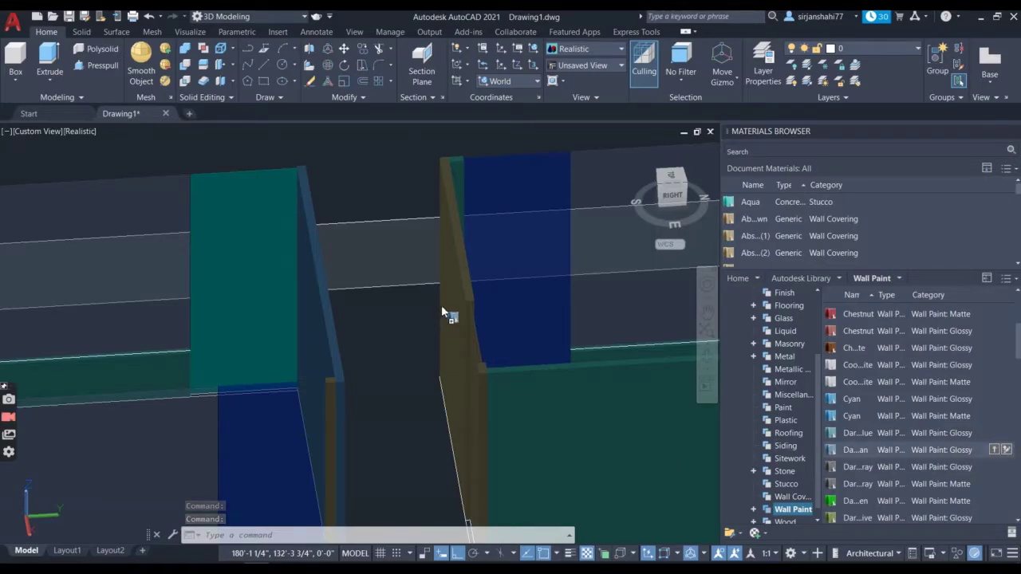
pyautogui.moveTo(441, 304); pyautogui.dragTo(441, 304)
pyautogui.scroll(3, 479, 376)
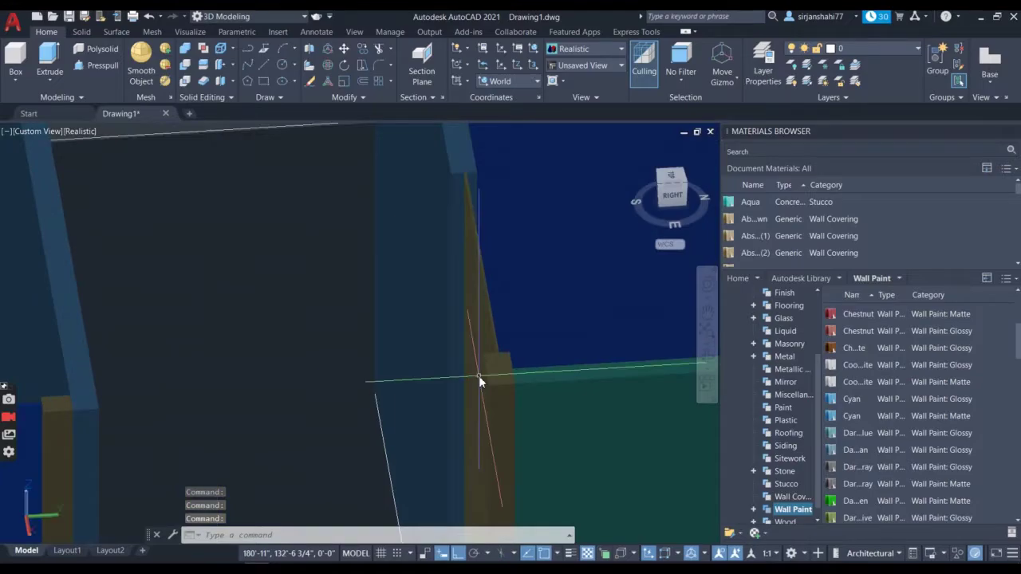
pyautogui.scroll(2, 479, 376)
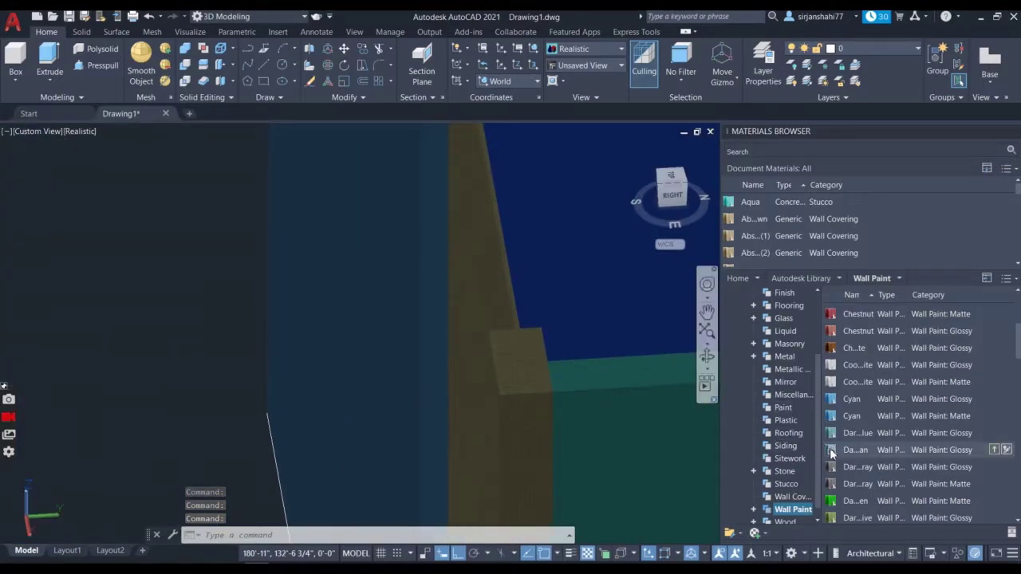
pyautogui.moveTo(832, 453)
pyautogui.mouseDown()
pyautogui.moveTo(542, 402)
pyautogui.moveTo(512, 375)
pyautogui.mouseUp()
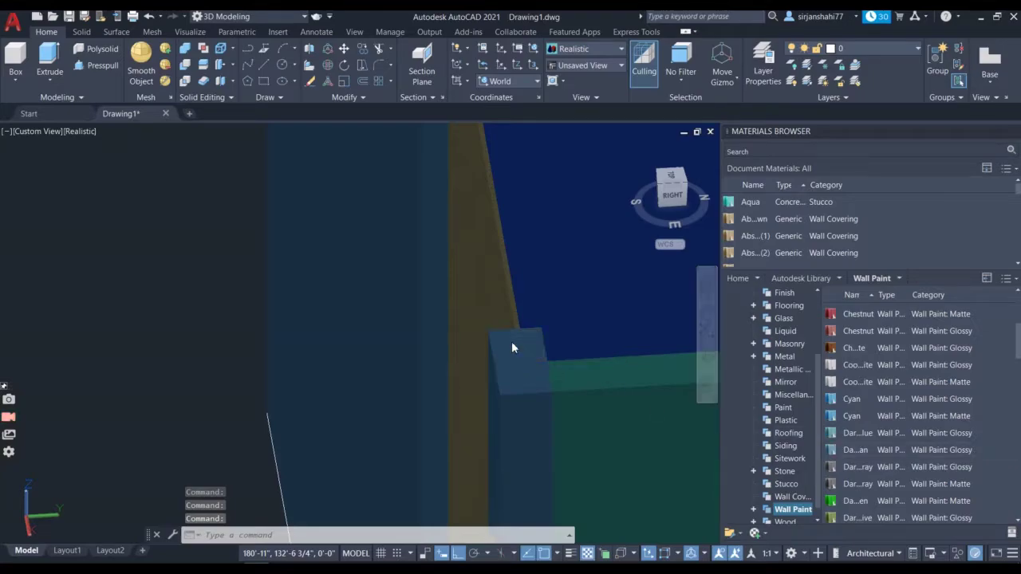
pyautogui.scroll(-5, 512, 349)
pyautogui.scroll(5, 427, 371)
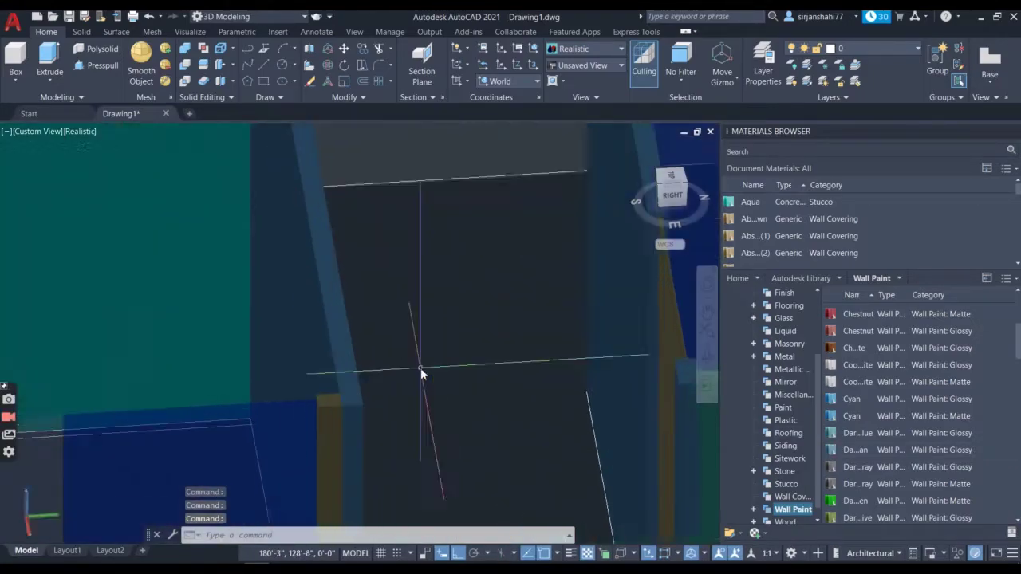
pyautogui.moveTo(830, 449); pyautogui.dragTo(284, 411)
# - Paint the left wall with Aqua wall paint
pyautogui.scroll(-5, 283, 415)
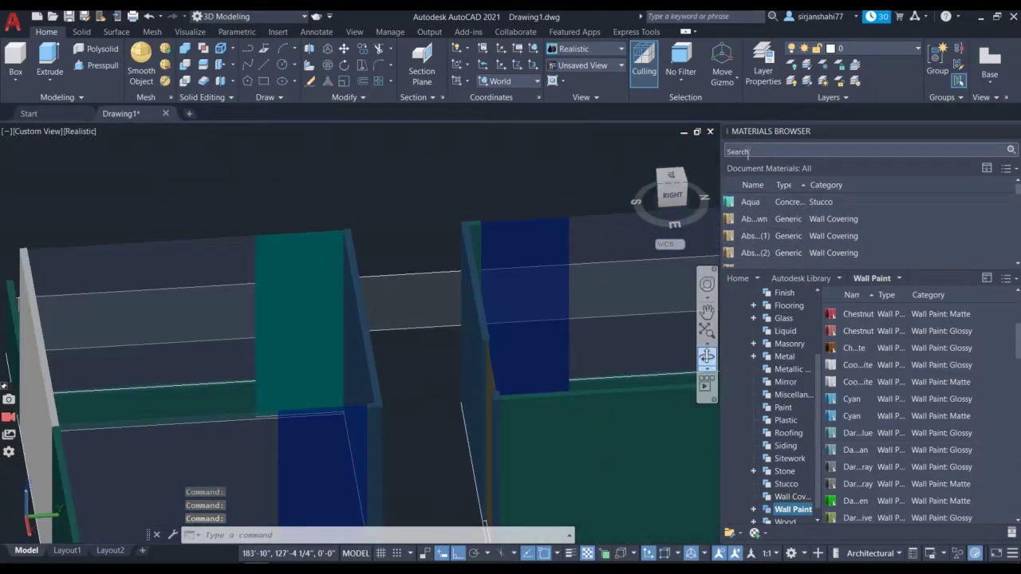
pyautogui.scroll(-1, 797, 232)
pyautogui.scroll(-5, 93, 381)
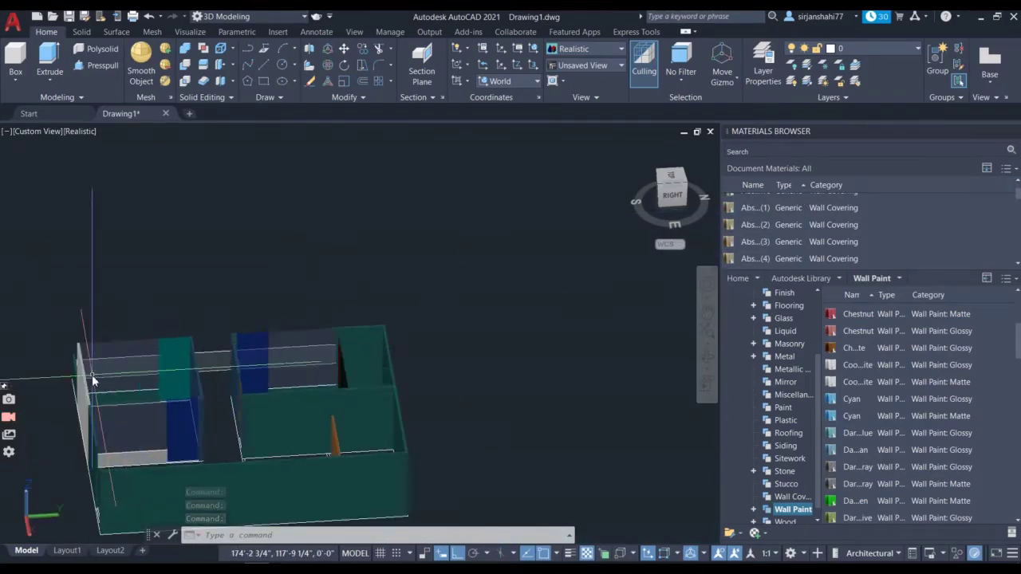
pyautogui.scroll(5, 93, 381)
pyautogui.scroll(4, 886, 336)
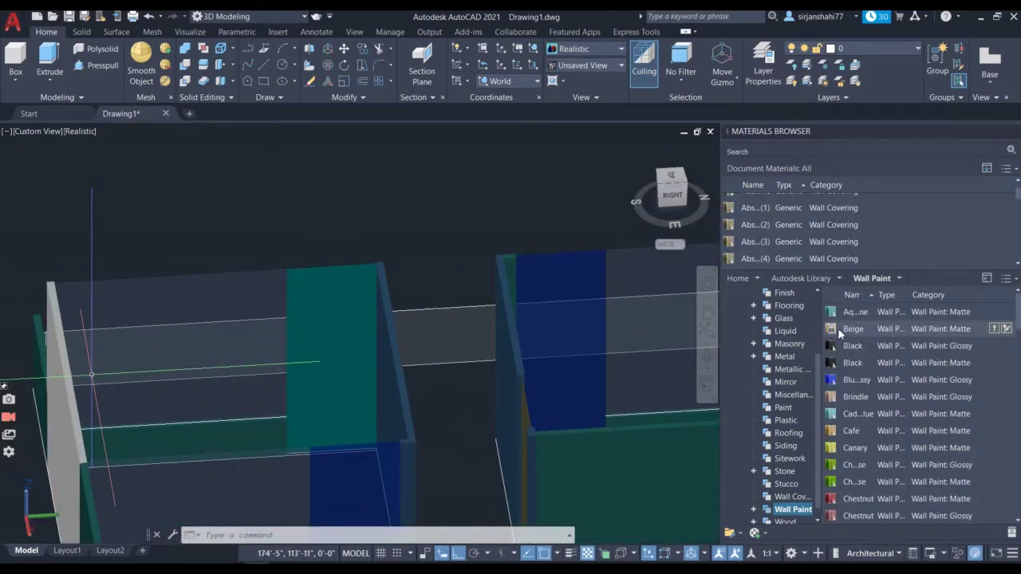
pyautogui.moveTo(753, 330)
pyautogui.mouseDown()
pyautogui.moveTo(32, 431)
pyautogui.moveTo(50, 405)
pyautogui.mouseUp()
pyautogui.scroll(-4, 327, 439)
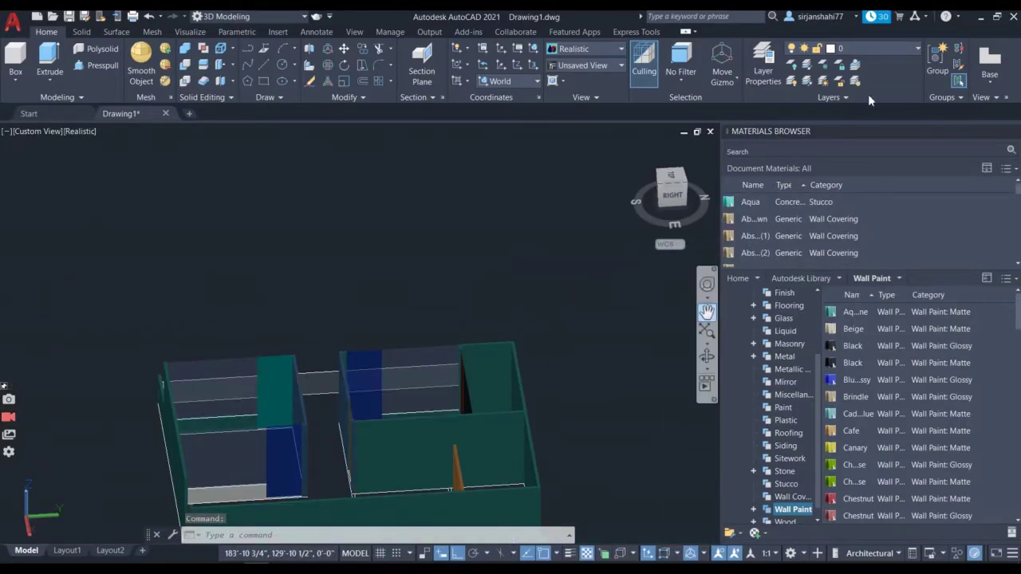
# - Apply the blue-tinted clear glass from the library's Glass category to the wall panel
pyautogui.click(785, 319)
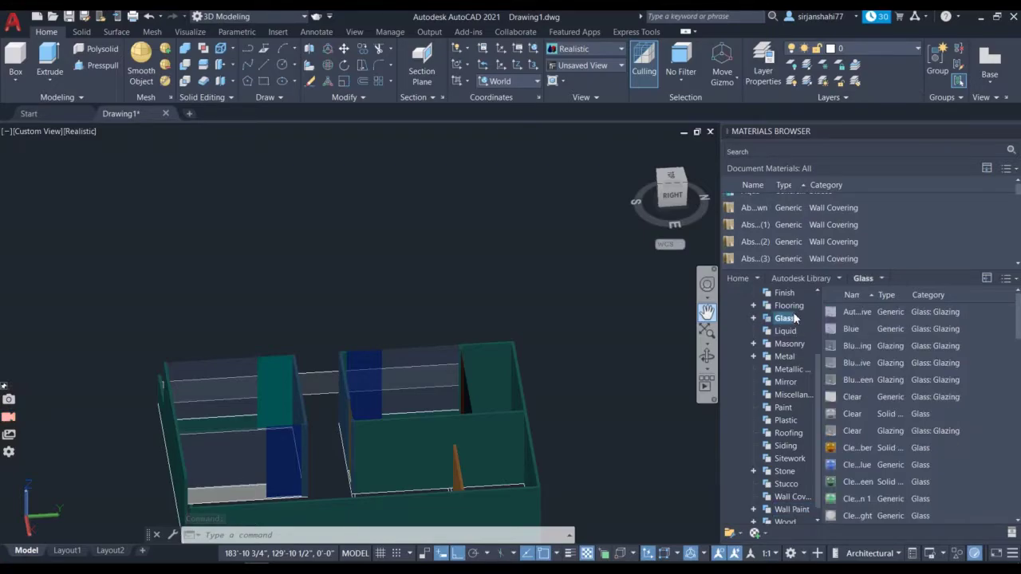
pyautogui.scroll(-2, 859, 387)
pyautogui.scroll(5, 859, 396)
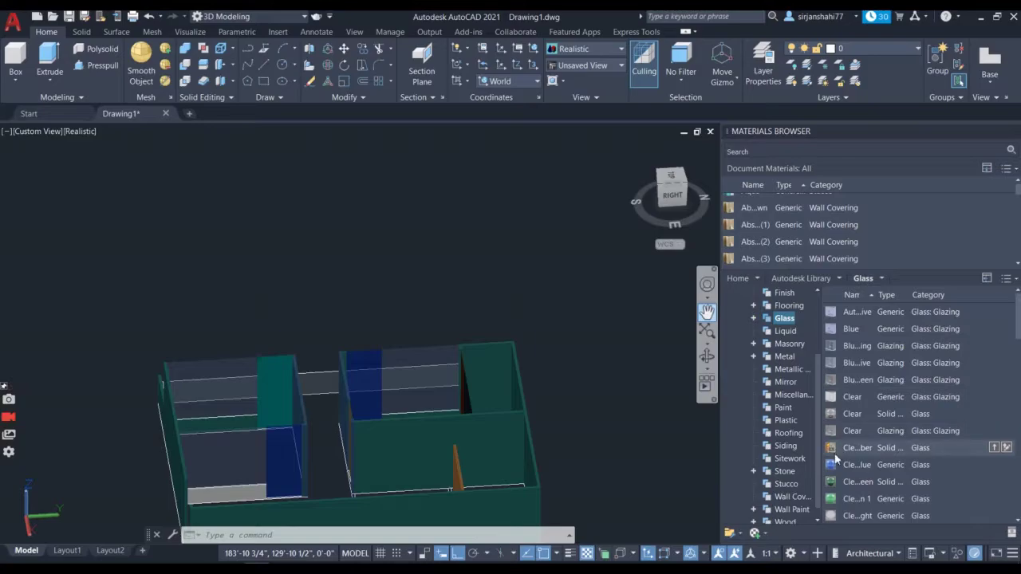
pyautogui.moveTo(850, 466); pyautogui.dragTo(798, 447)
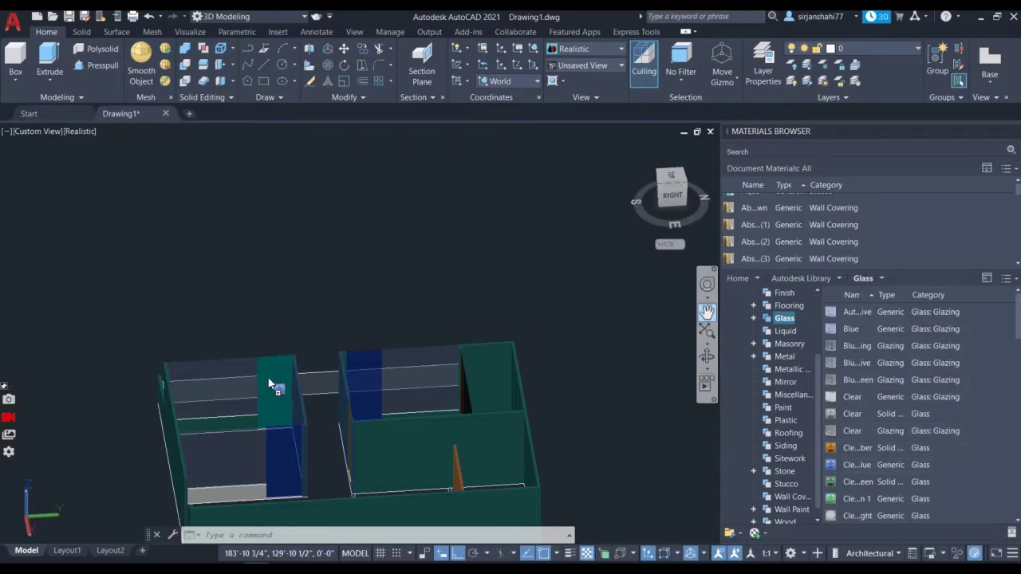
pyautogui.moveTo(269, 385); pyautogui.dragTo(269, 384)
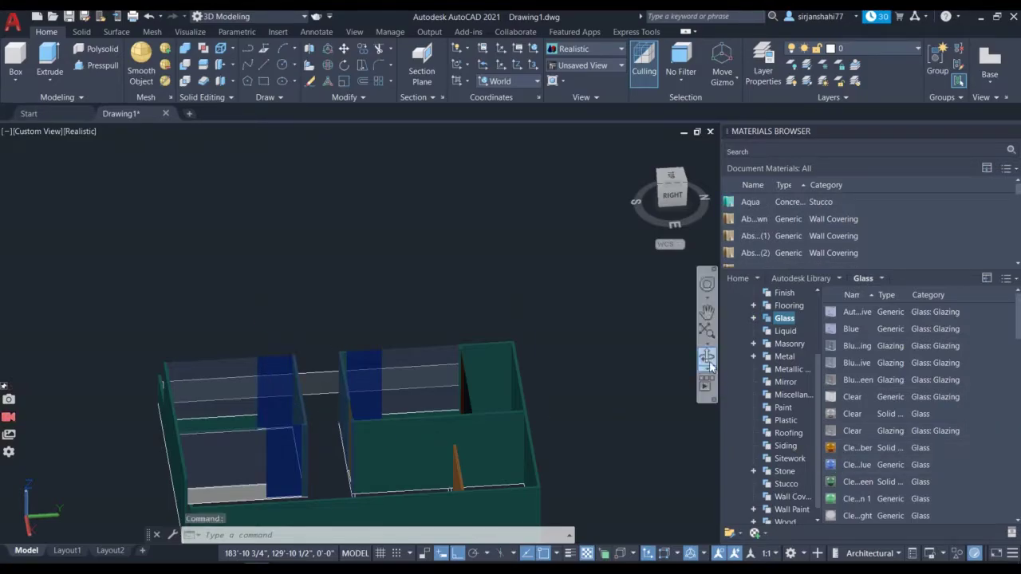
# - From a top-back view, apply a brown Wall Covering material to the horizontal strip
pyautogui.keyDown('shift'); pyautogui.moveTo(482, 408); pyautogui.dragTo(467, 391, button='middle'); pyautogui.keyUp('shift')
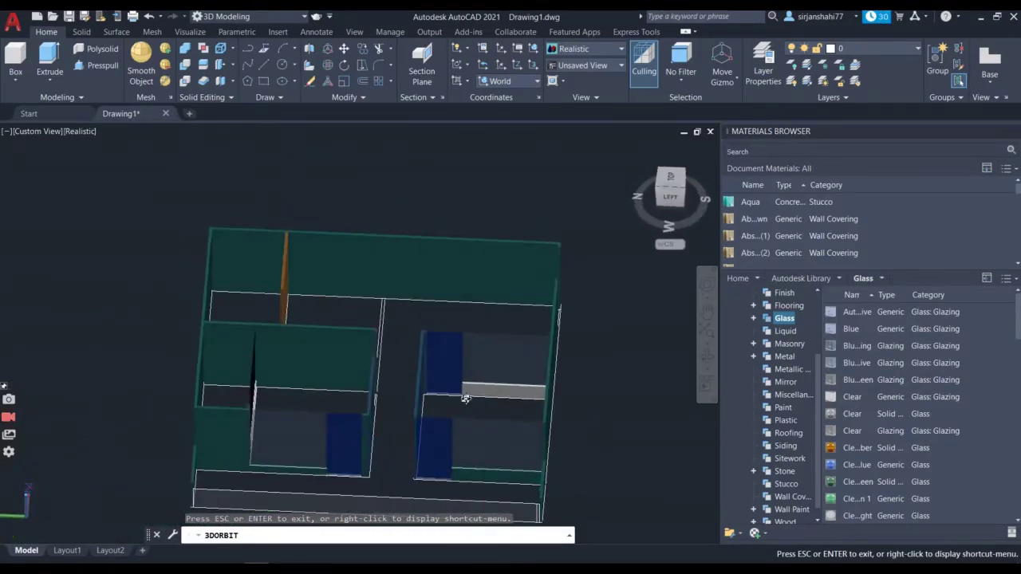
pyautogui.scroll(5, 504, 404)
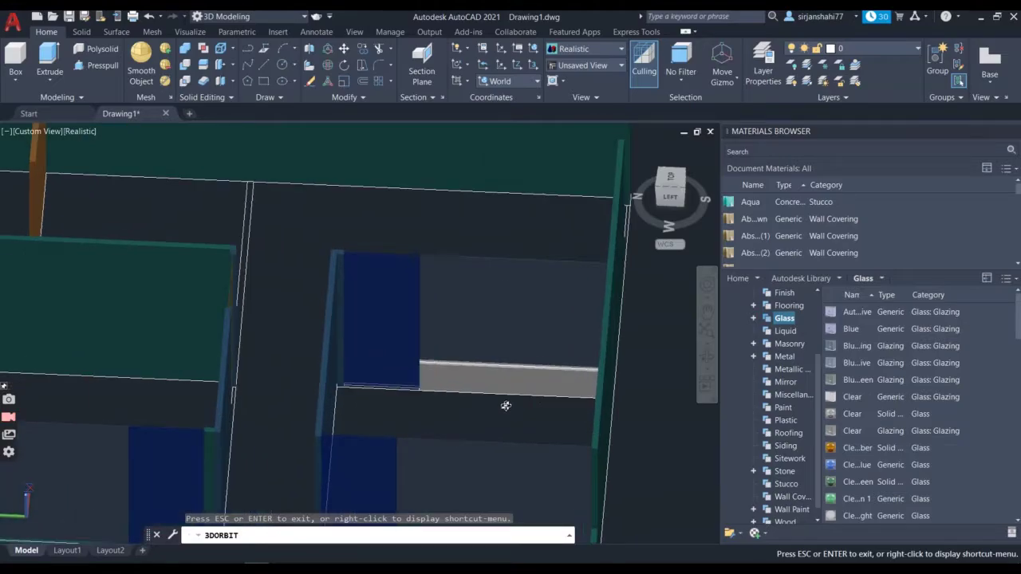
pyautogui.scroll(-3, 506, 407)
pyautogui.scroll(4, 506, 431)
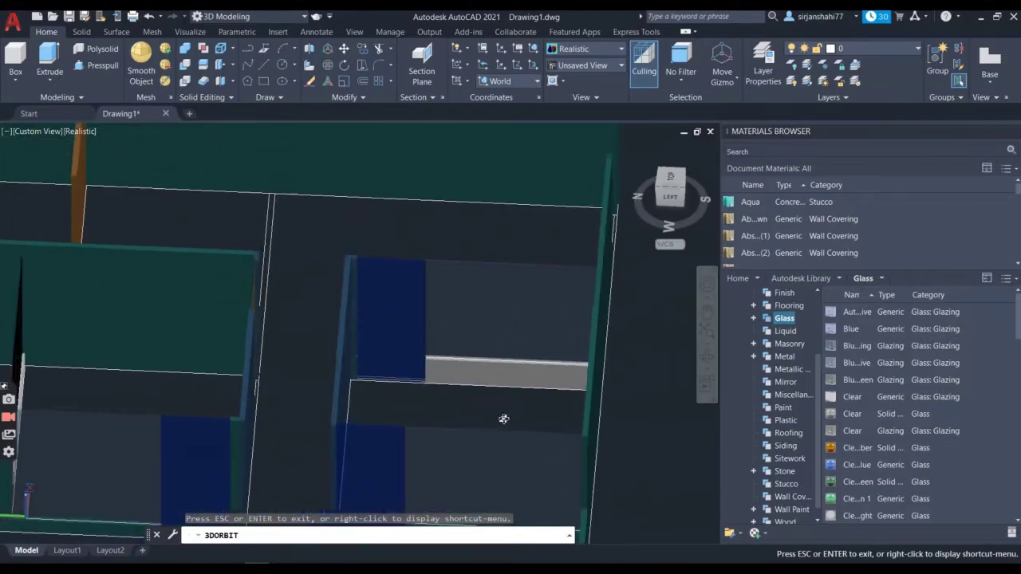
pyautogui.scroll(-1, 503, 419)
pyautogui.scroll(2, 492, 367)
pyautogui.press('Escape')
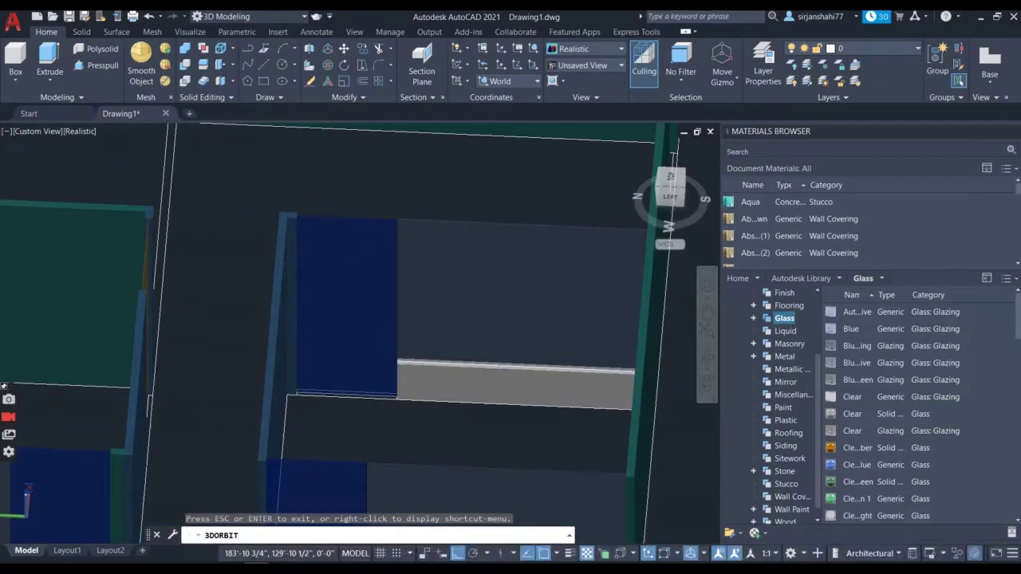
pyautogui.click(782, 499)
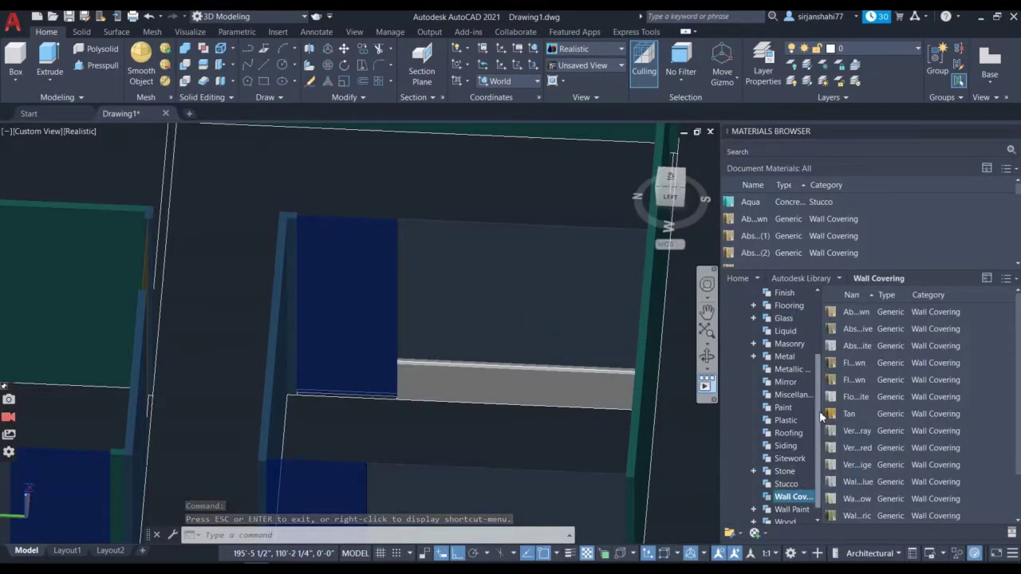
pyautogui.moveTo(833, 378); pyautogui.dragTo(543, 379)
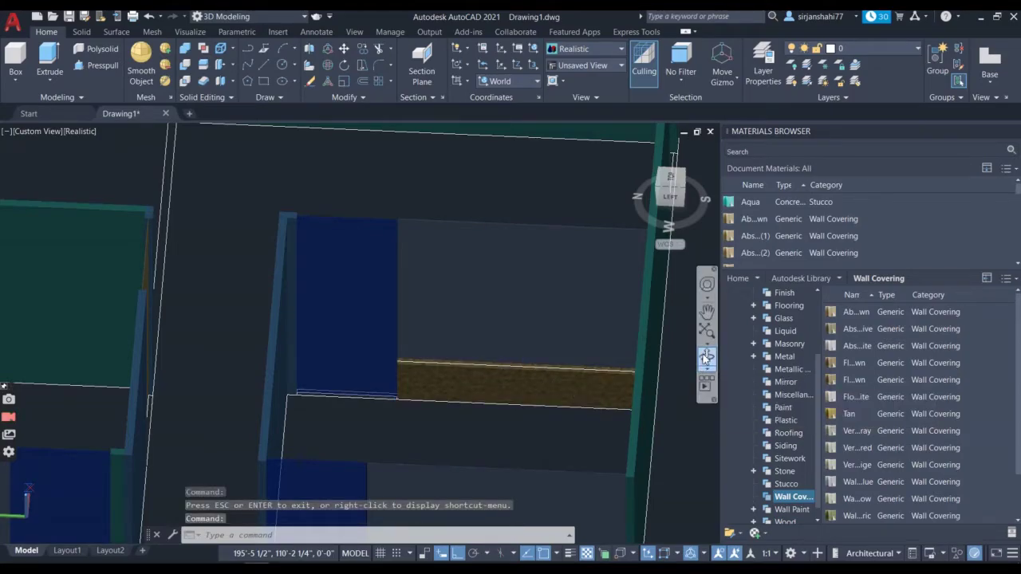
# - Orbit the model to check the whole house
pyautogui.click(705, 359)
pyautogui.moveTo(380, 332); pyautogui.dragTo(544, 454)
pyautogui.scroll(-4, 375, 392)
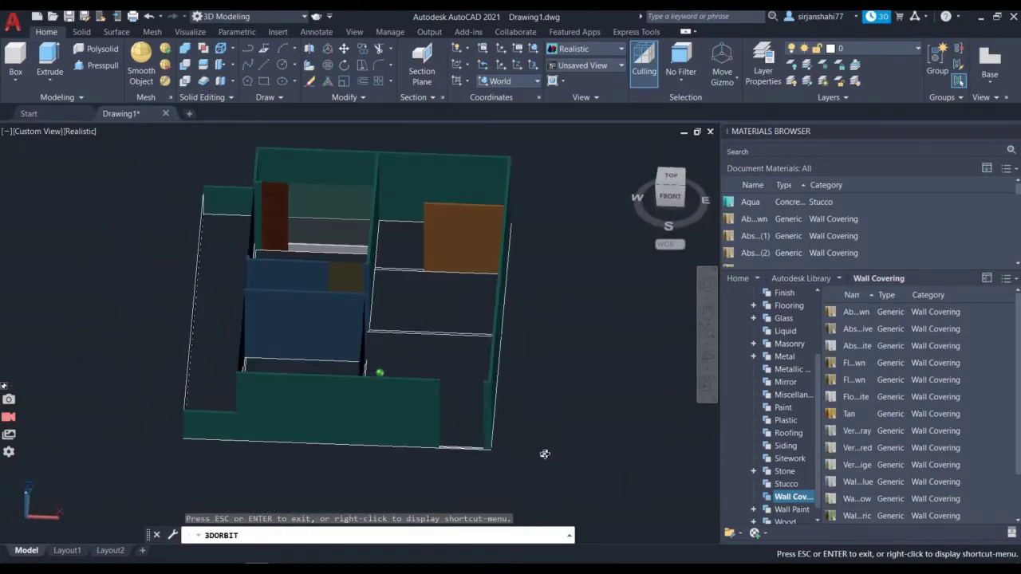
pyautogui.scroll(5, 318, 310)
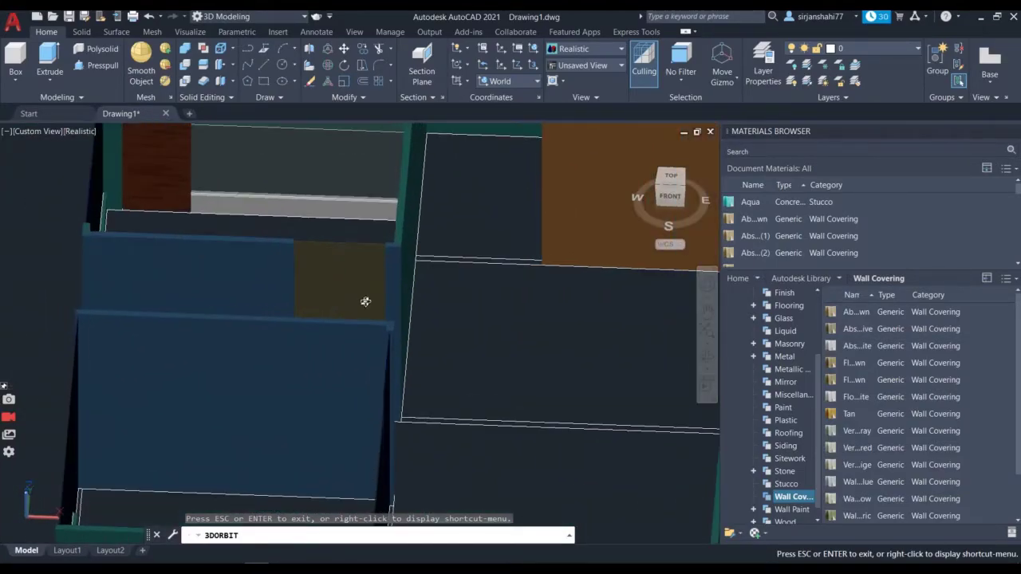
# - Search materials for 'wood' and apply a reddish-brown wood to the door panel
pyautogui.press('Escape')
pyautogui.click(802, 151)
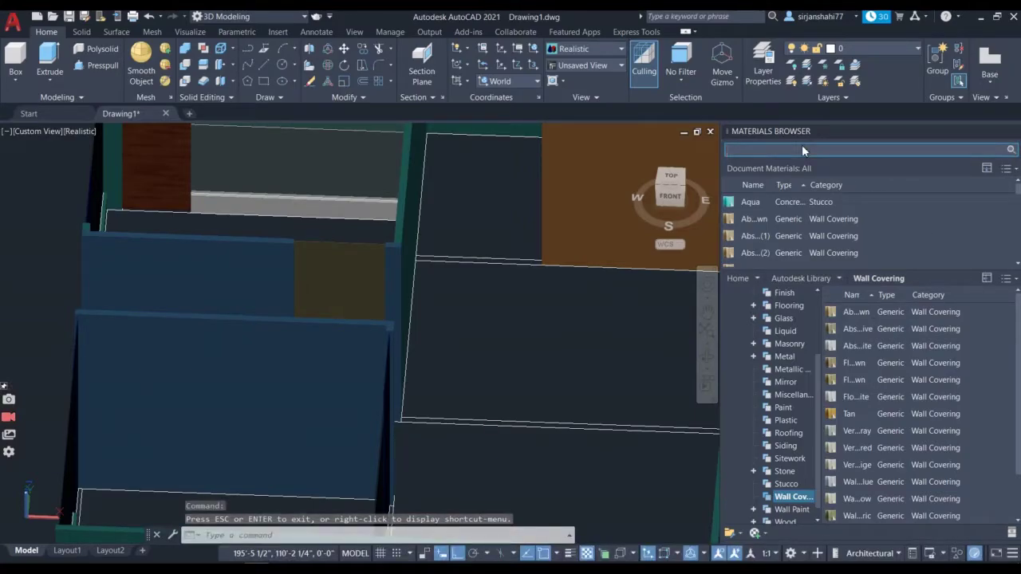
pyautogui.write('wood')
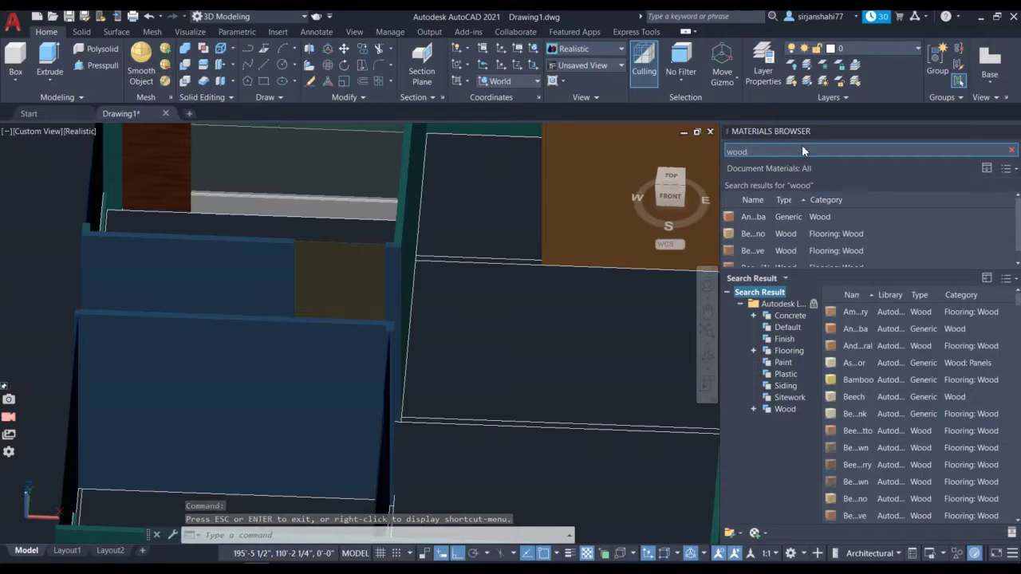
pyautogui.hotkey('ctrl', 'a')
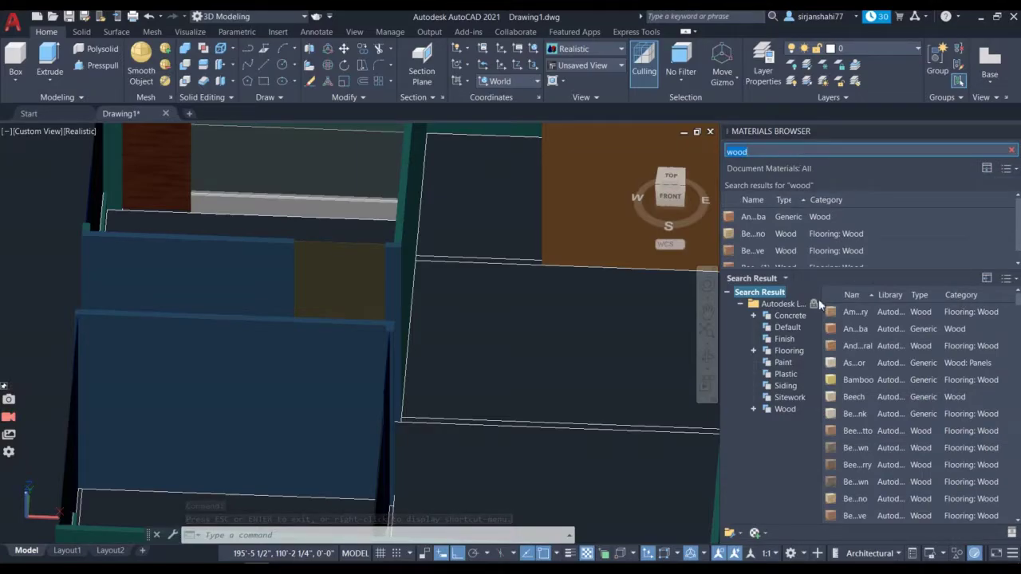
pyautogui.moveTo(825, 330); pyautogui.dragTo(596, 324)
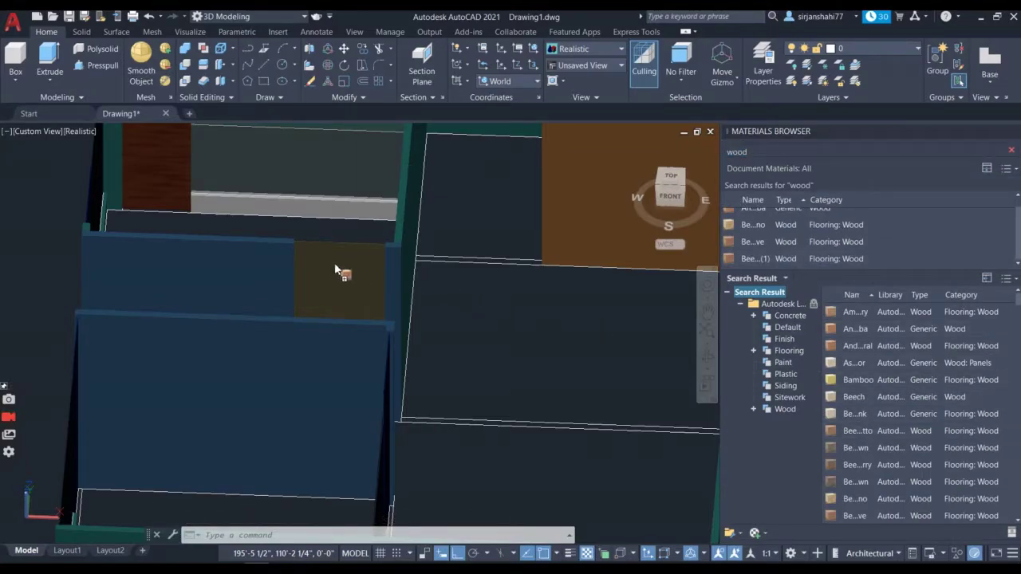
pyautogui.moveTo(335, 270); pyautogui.dragTo(331, 265)
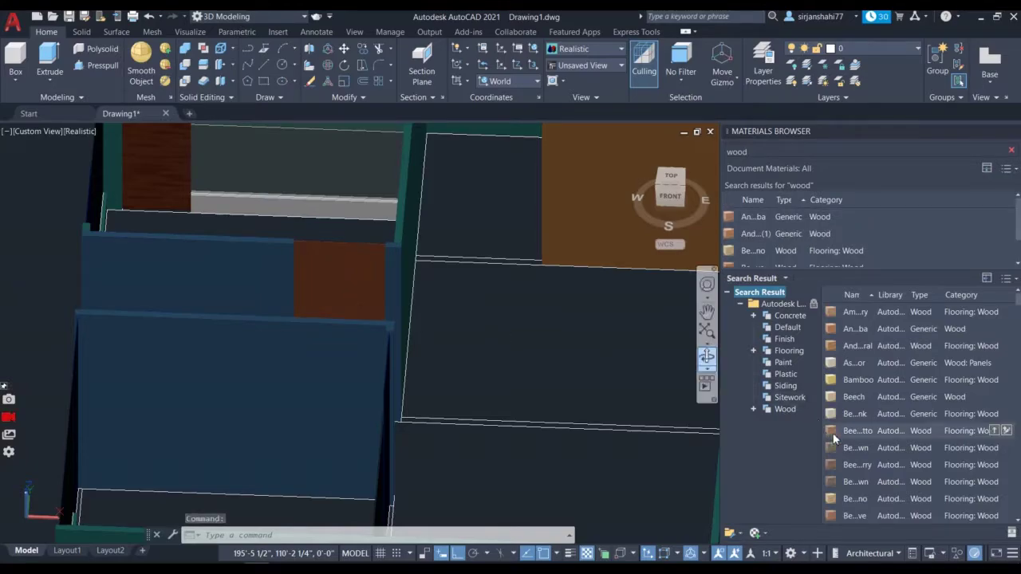
# - Switch the door panel to a darker brown wood and close the Materials Browser
pyautogui.moveTo(831, 431); pyautogui.dragTo(311, 223)
pyautogui.moveTo(322, 273); pyautogui.dragTo(322, 273)
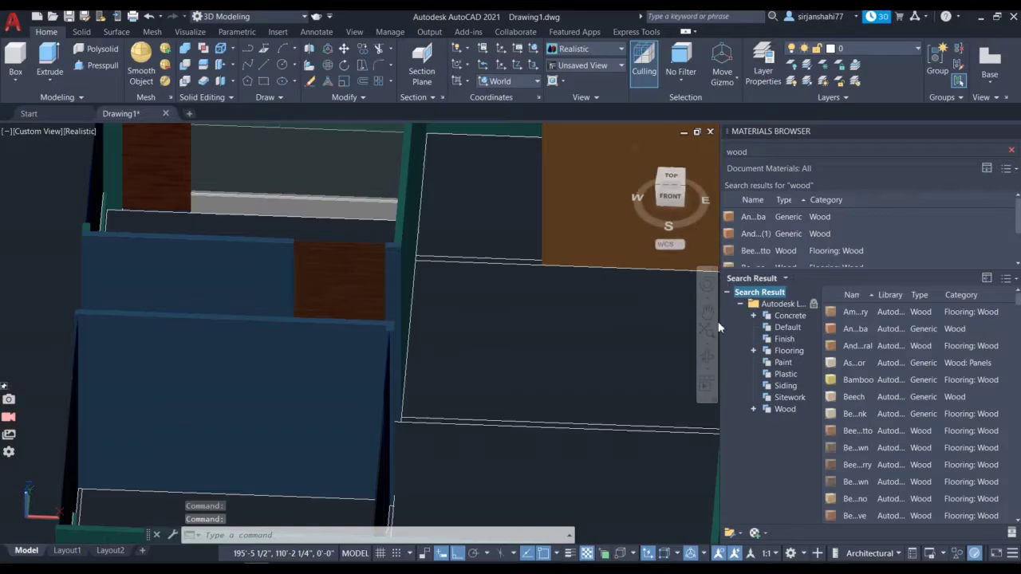
pyautogui.scroll(-1, 862, 239)
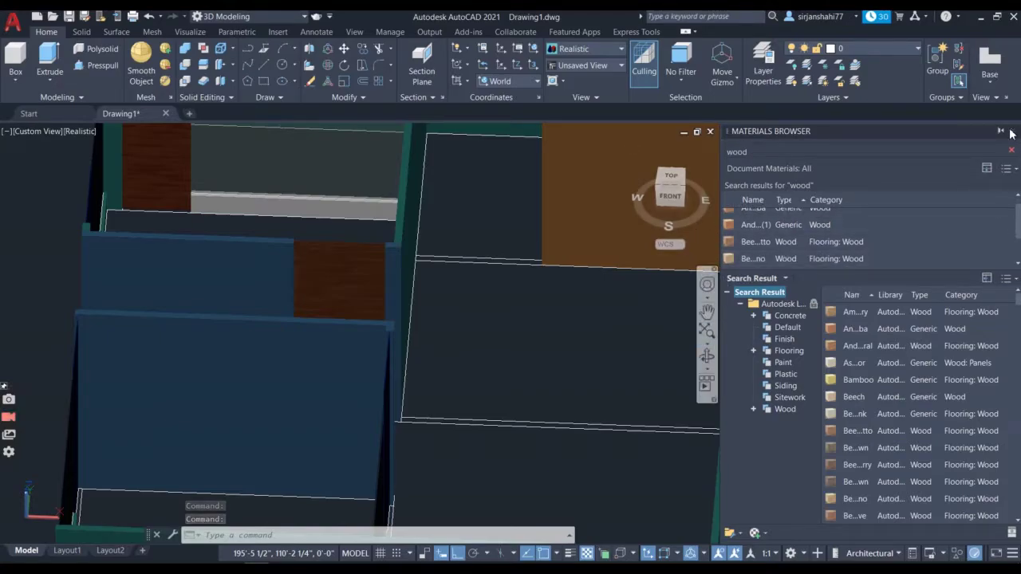
pyautogui.click(1011, 134)
pyautogui.scroll(-5, 606, 303)
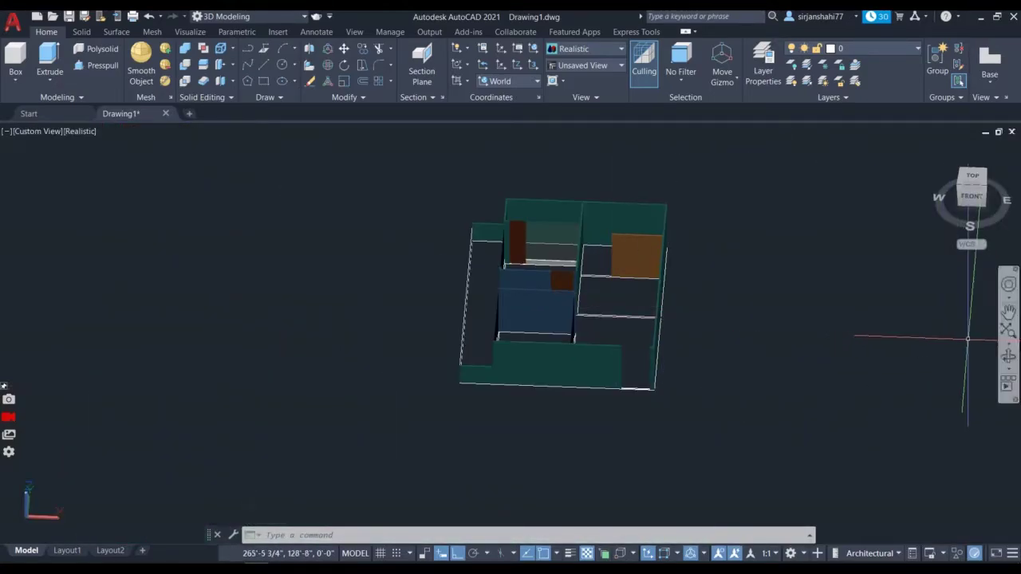
pyautogui.click(1009, 357)
pyautogui.moveTo(294, 336); pyautogui.dragTo(401, 303)
pyautogui.scroll(6, 548, 319)
pyautogui.scroll(-2, 269, 320)
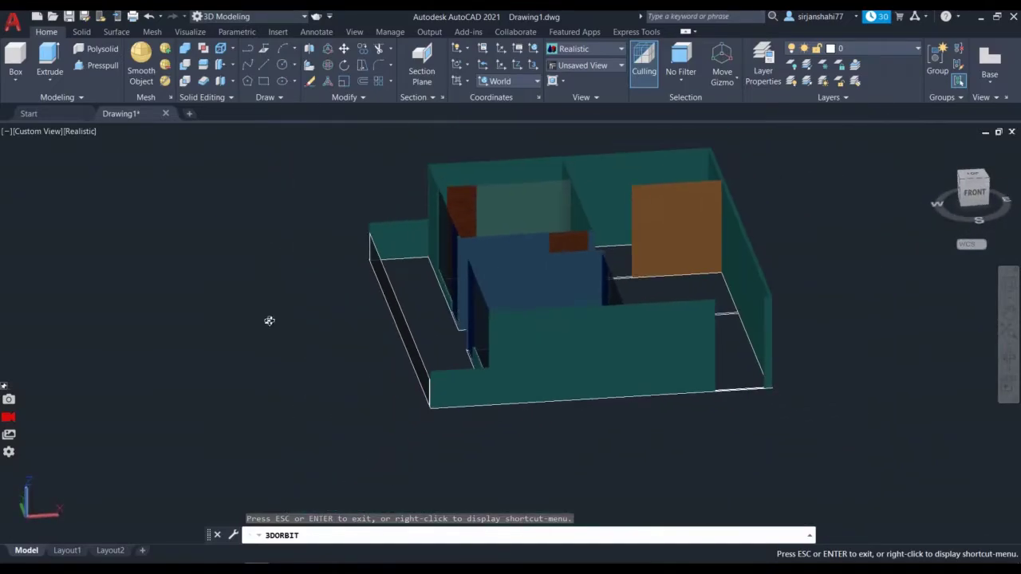
pyautogui.moveTo(269, 321); pyautogui.dragTo(416, 345)
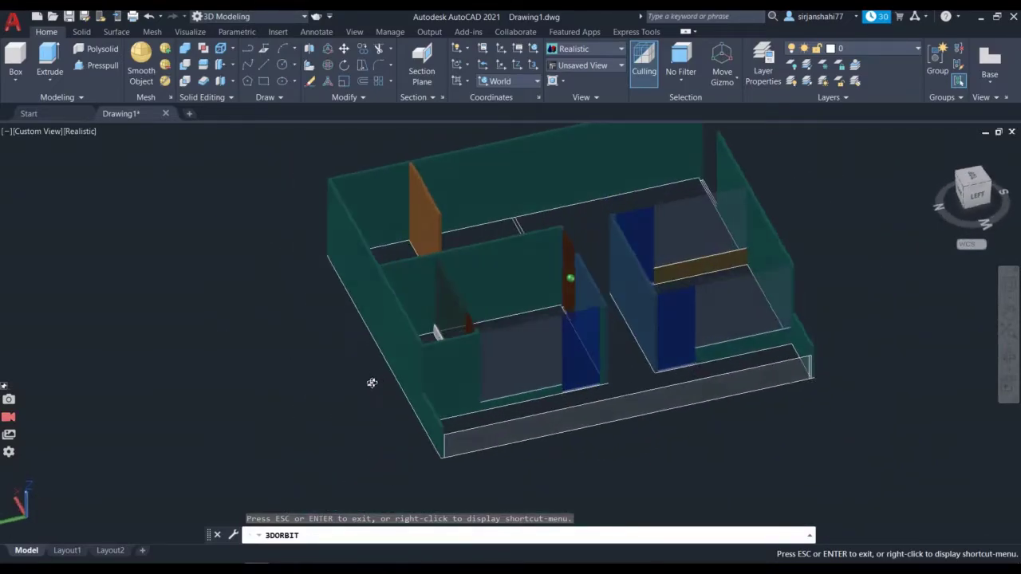
pyautogui.moveTo(372, 383); pyautogui.dragTo(329, 348)
pyautogui.moveTo(423, 375); pyautogui.dragTo(383, 405)
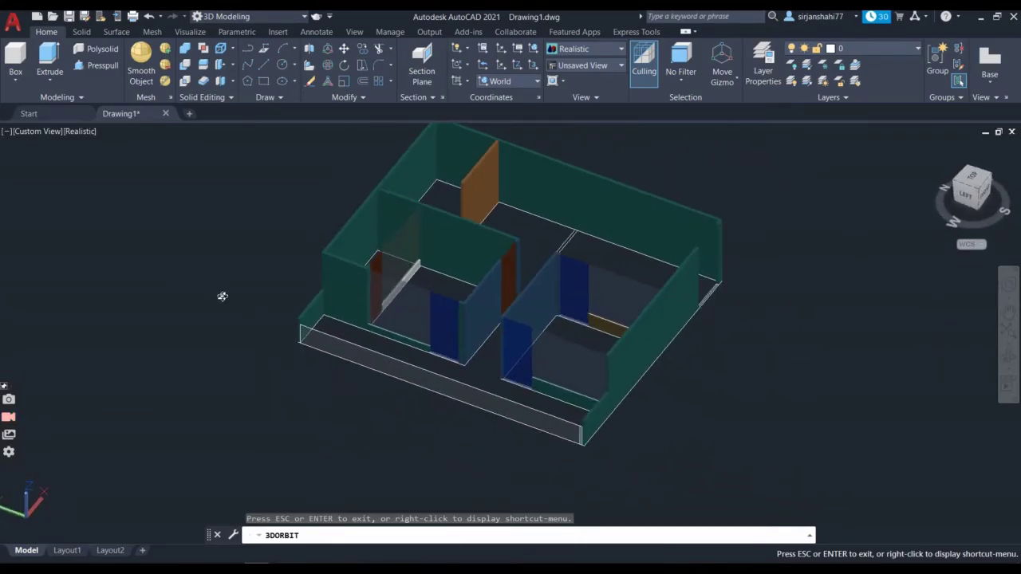
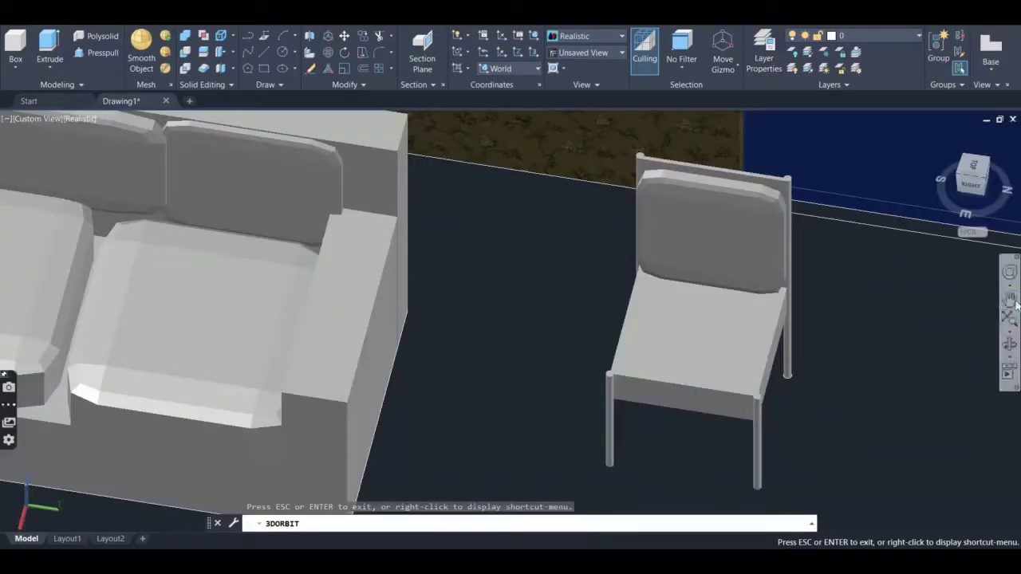
# - Draw a 4.5" high box spanning the chair seat from corner to corner
pyautogui.moveTo(606, 344); pyautogui.dragTo(721, 363)
pyautogui.scroll(-3, 722, 363)
pyautogui.scroll(5, 643, 439)
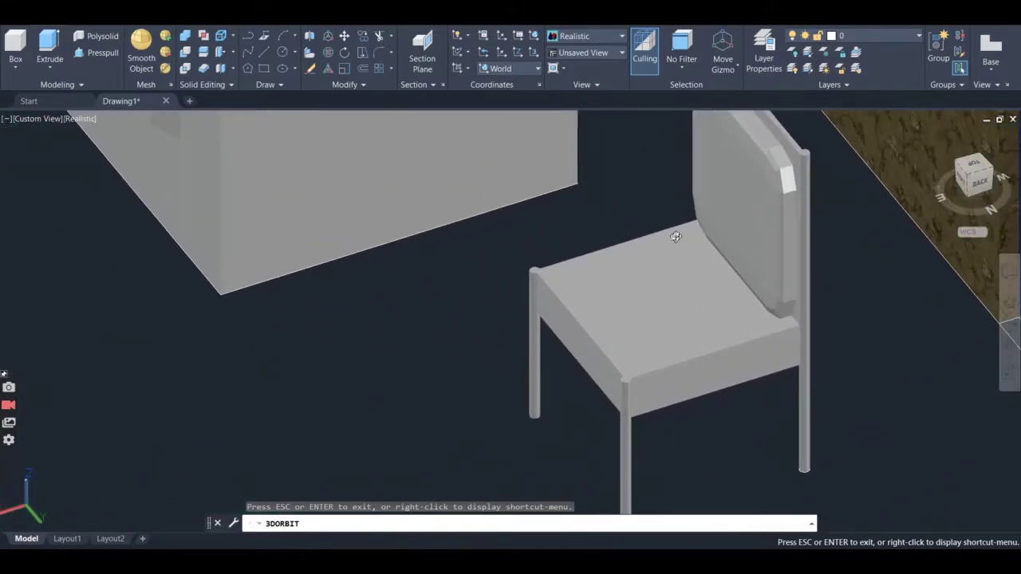
pyautogui.scroll(-3, 675, 236)
pyautogui.scroll(5, 700, 206)
pyautogui.scroll(-2, 701, 206)
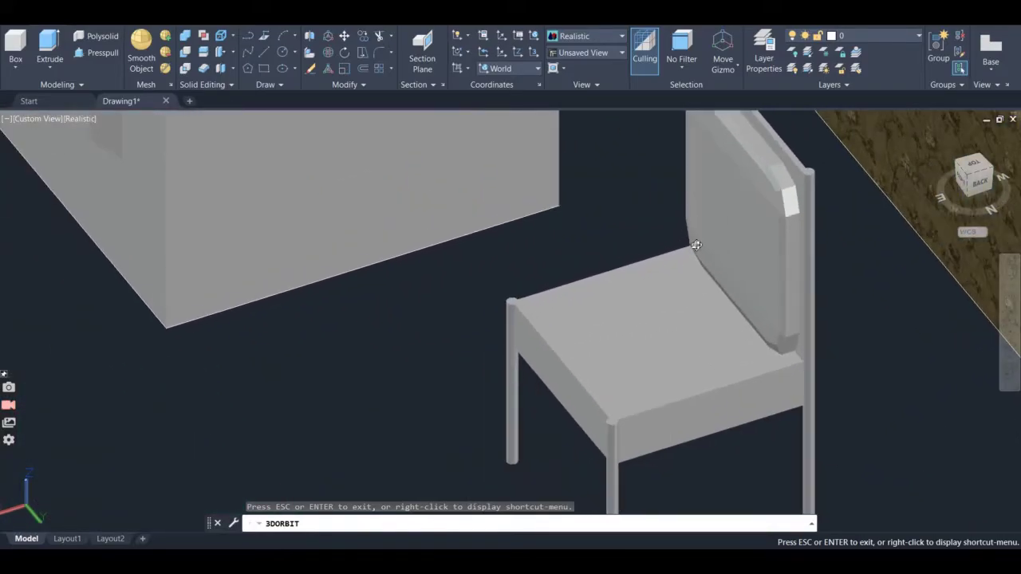
pyautogui.moveTo(702, 255); pyautogui.dragTo(699, 382)
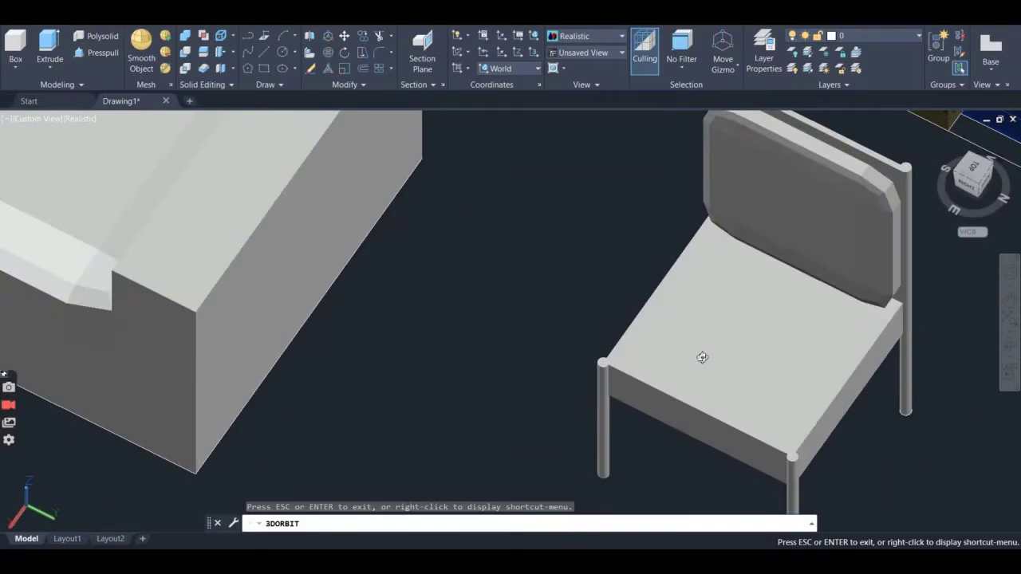
pyautogui.press('Escape')
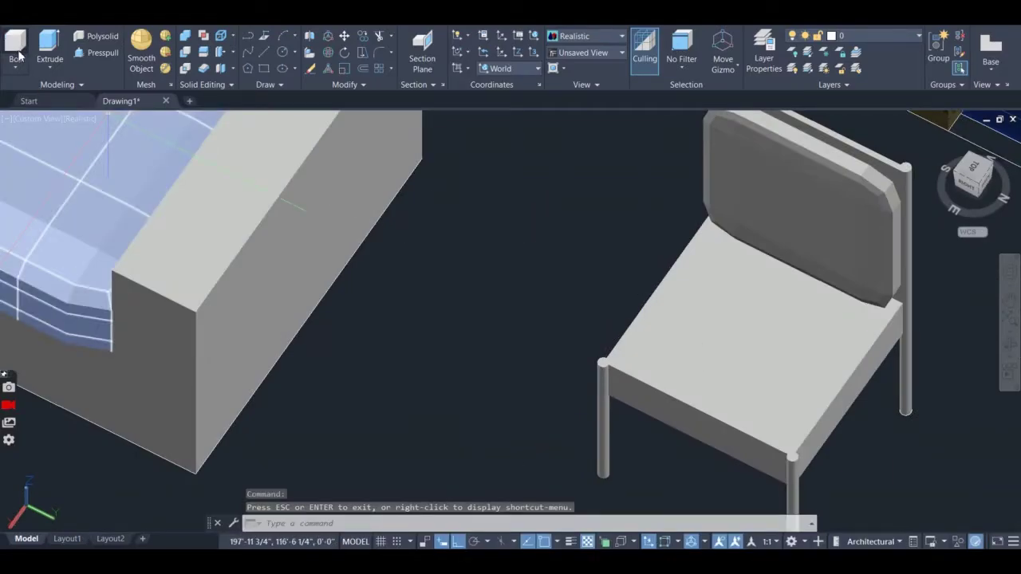
pyautogui.click(16, 46)
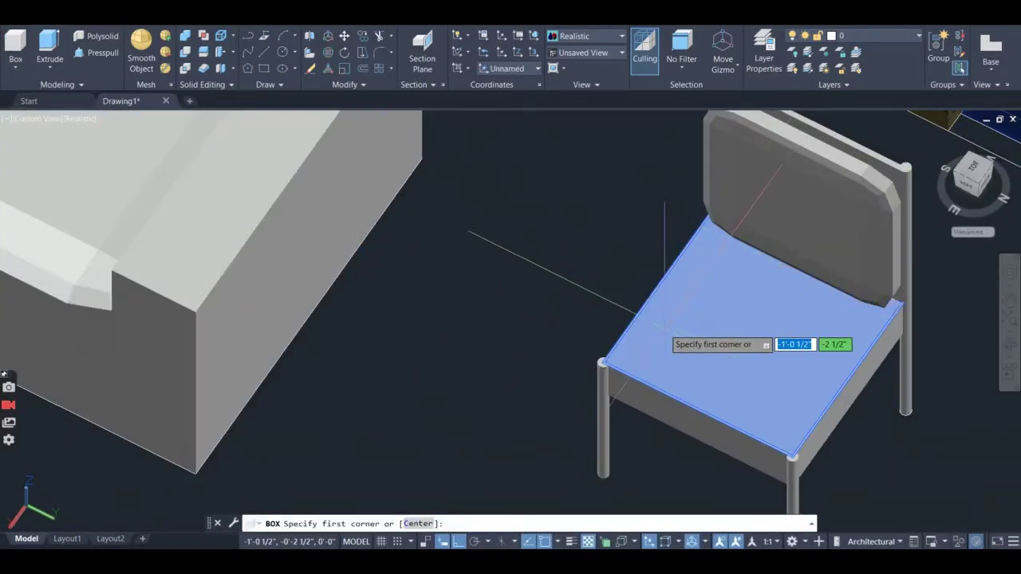
pyautogui.click(603, 363)
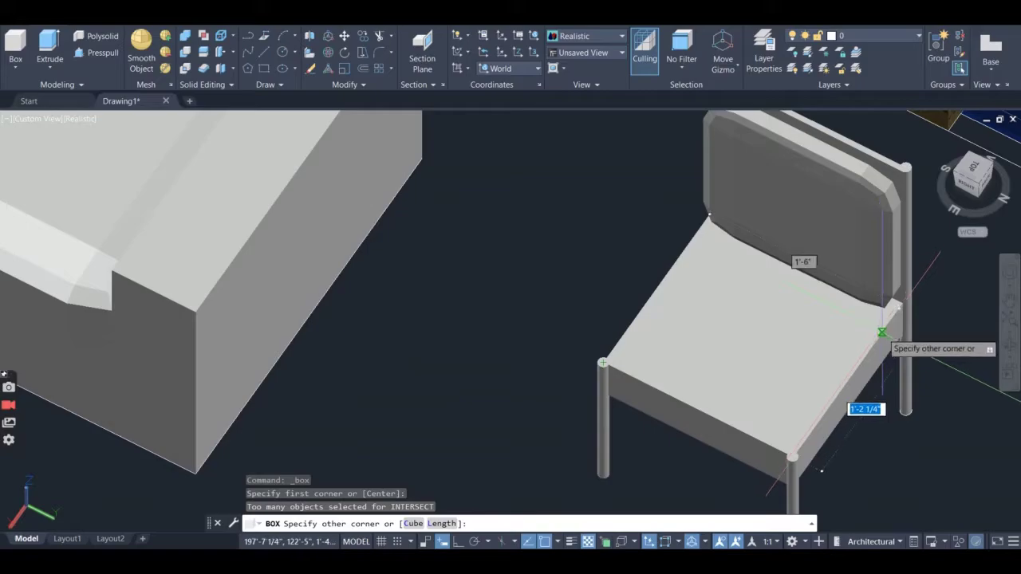
pyautogui.click(881, 332)
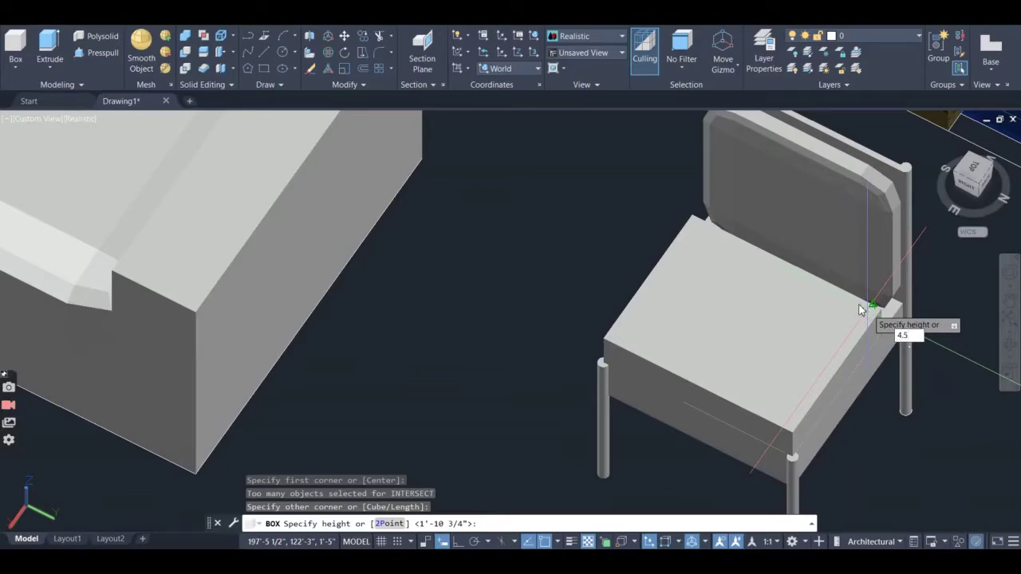
pyautogui.write('4.5"')
pyautogui.press('Return')
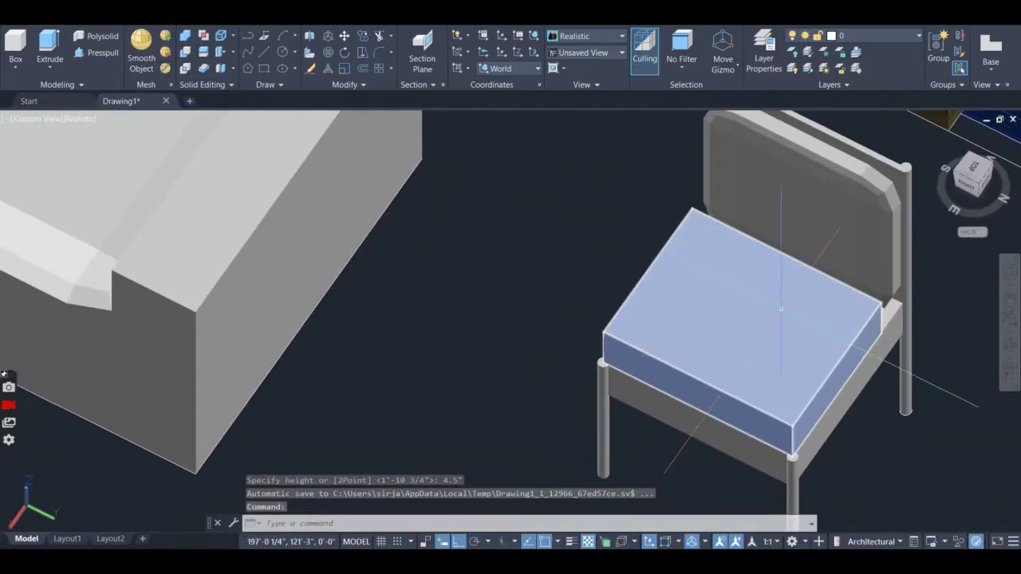
# - Smooth the seat box into a rounded mesh cushion and view it from behind
pyautogui.click(718, 335)
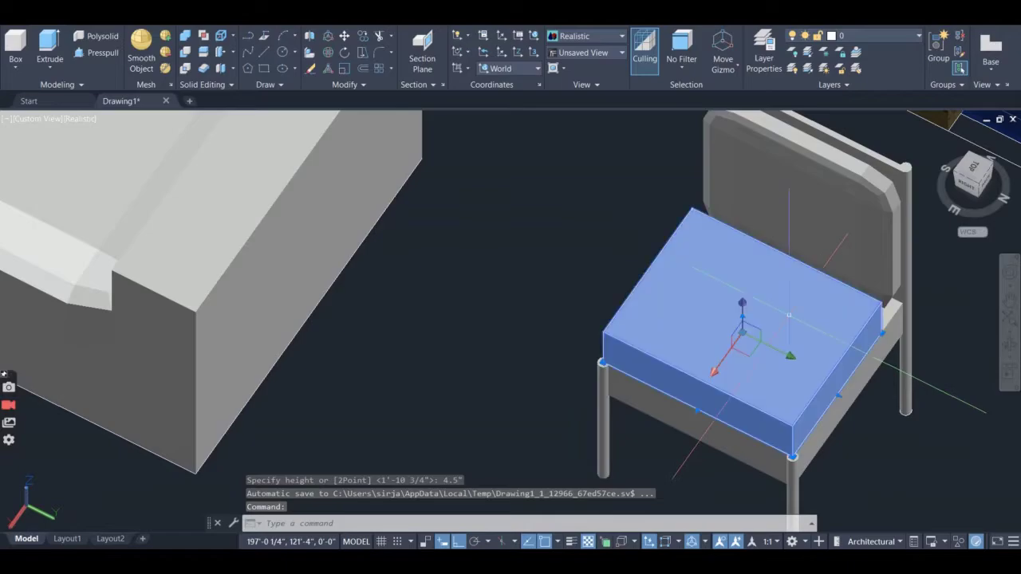
pyautogui.click(141, 48)
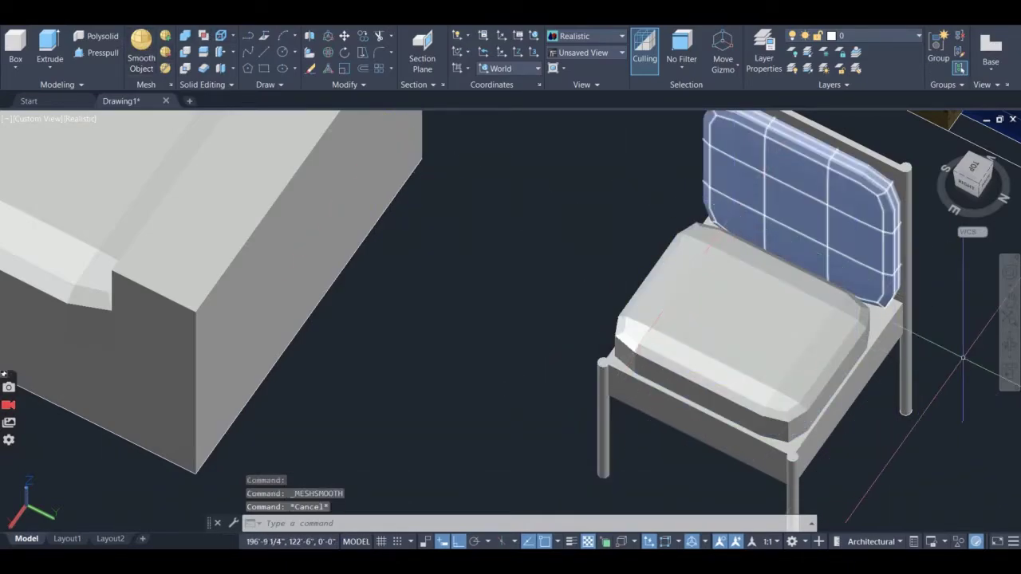
pyautogui.click(1010, 344)
pyautogui.moveTo(945, 400); pyautogui.dragTo(862, 375)
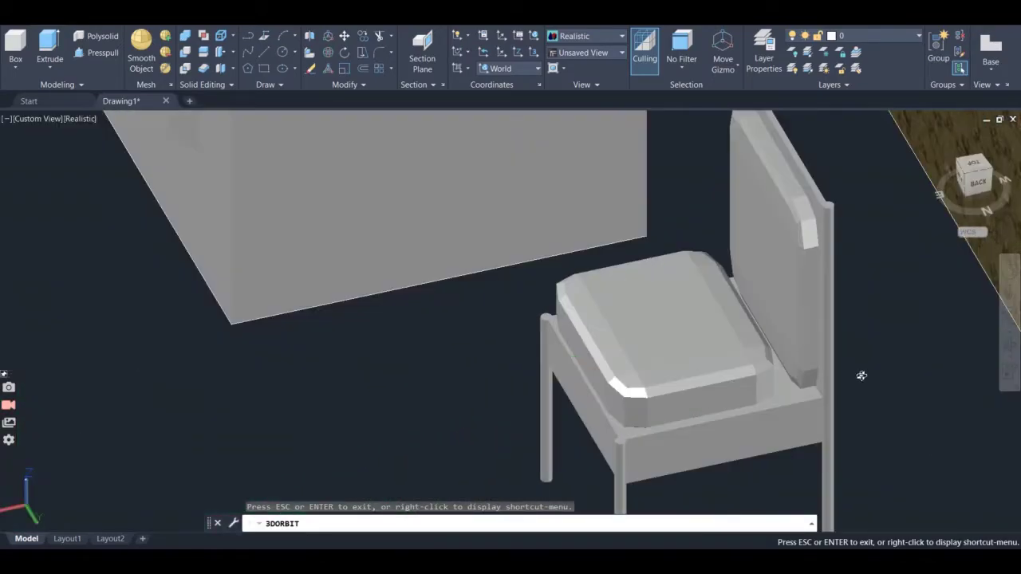
# - Shift the cushion along its X axis toward the backrest, then orbit out over the whole model
pyautogui.press('Escape')
pyautogui.click(688, 345)
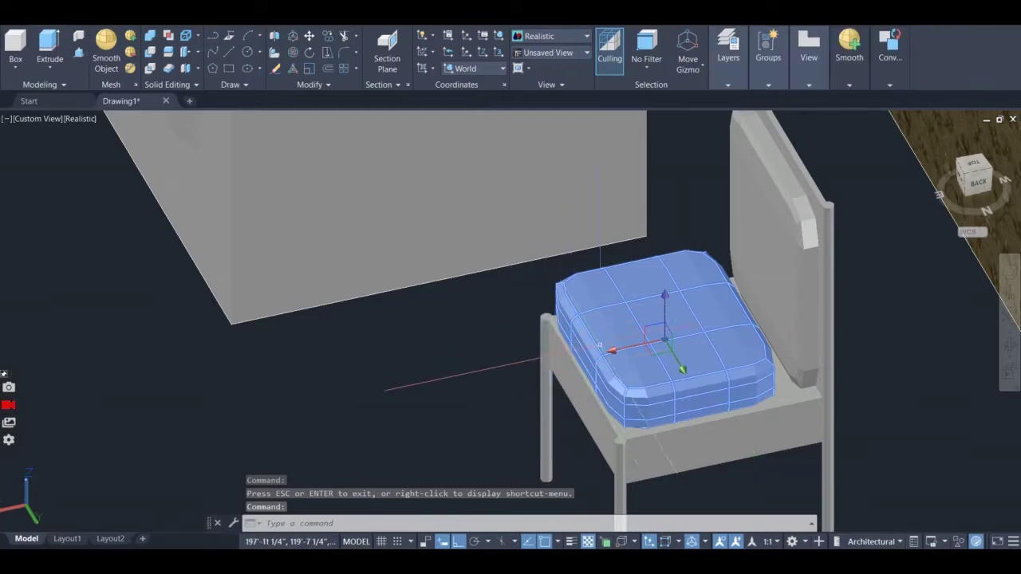
pyautogui.click(611, 354)
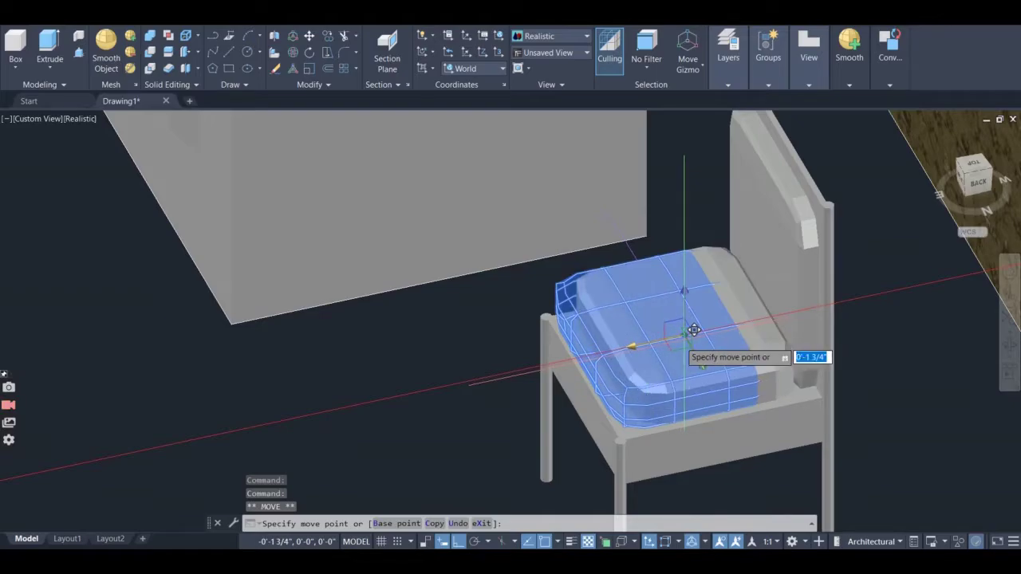
pyautogui.click(684, 332)
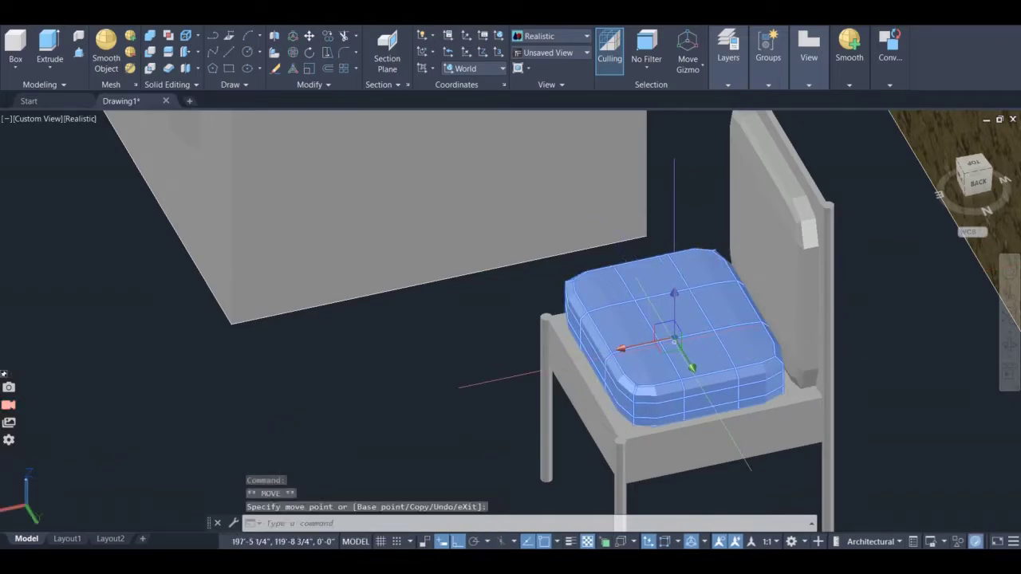
pyautogui.press('Escape')
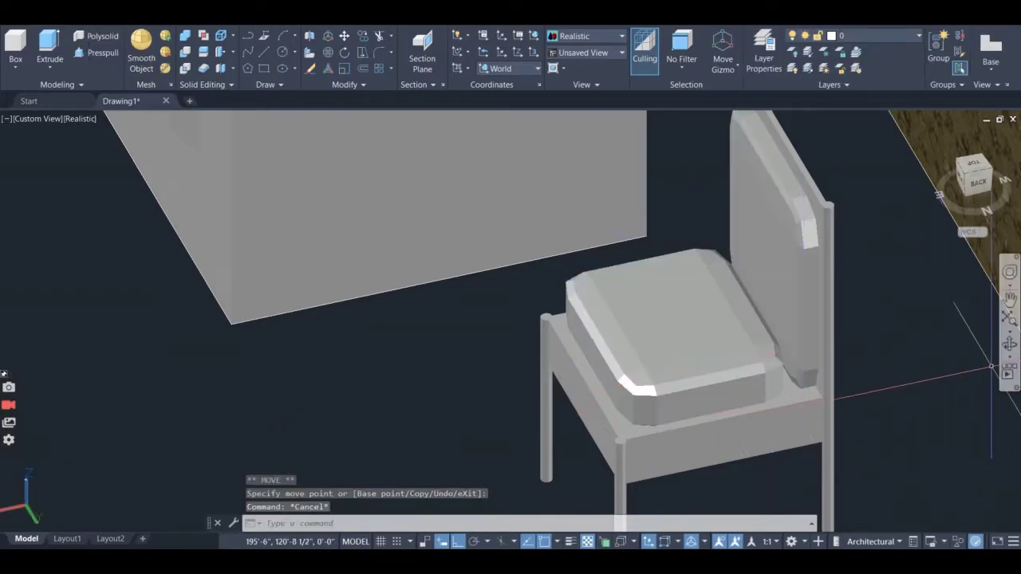
pyautogui.click(1011, 346)
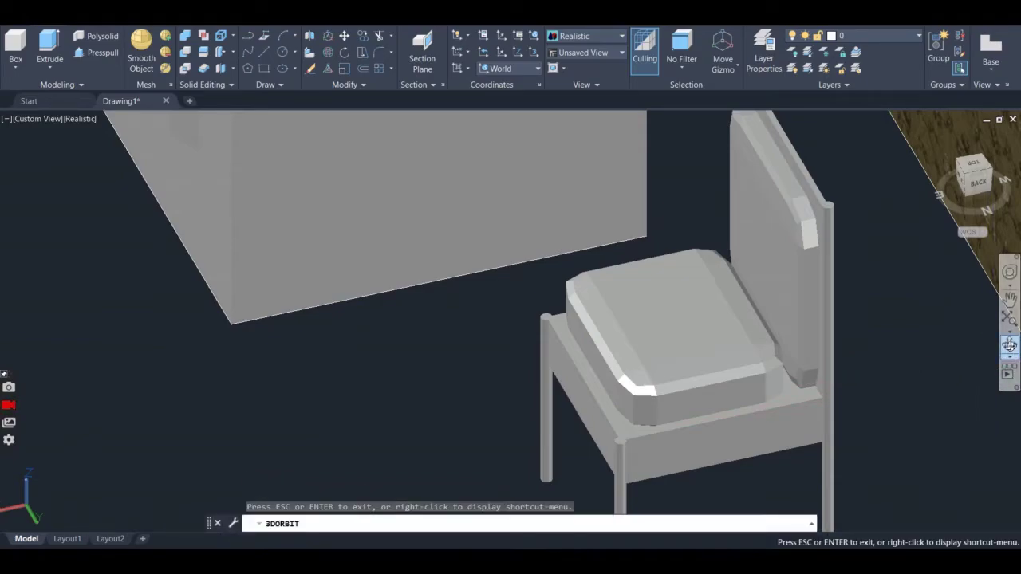
pyautogui.moveTo(652, 353); pyautogui.dragTo(542, 423)
pyautogui.scroll(5, 554, 393)
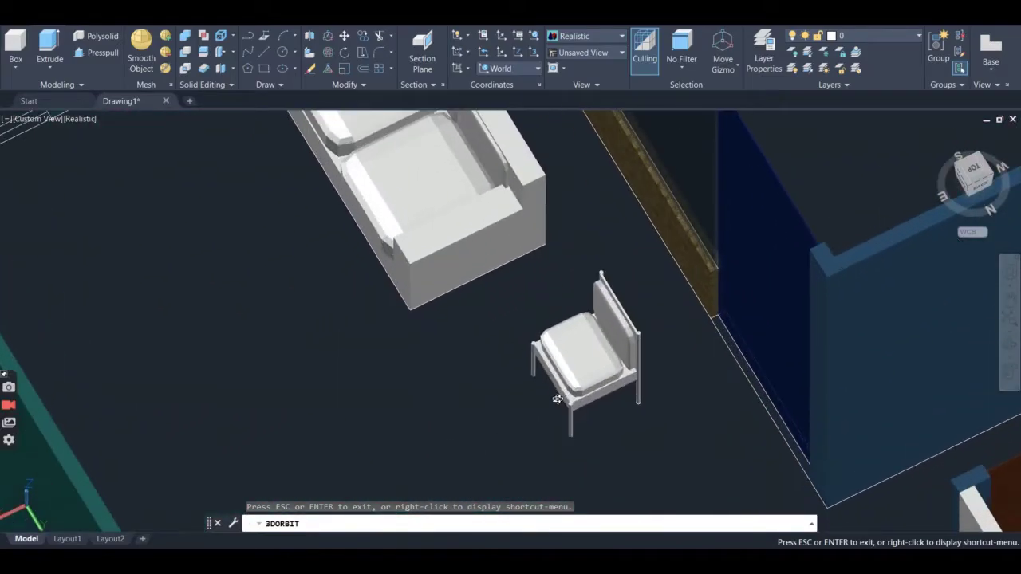
# - Lasso-select the chair and copy it with CP from a leg into the next room
pyautogui.press('Escape')
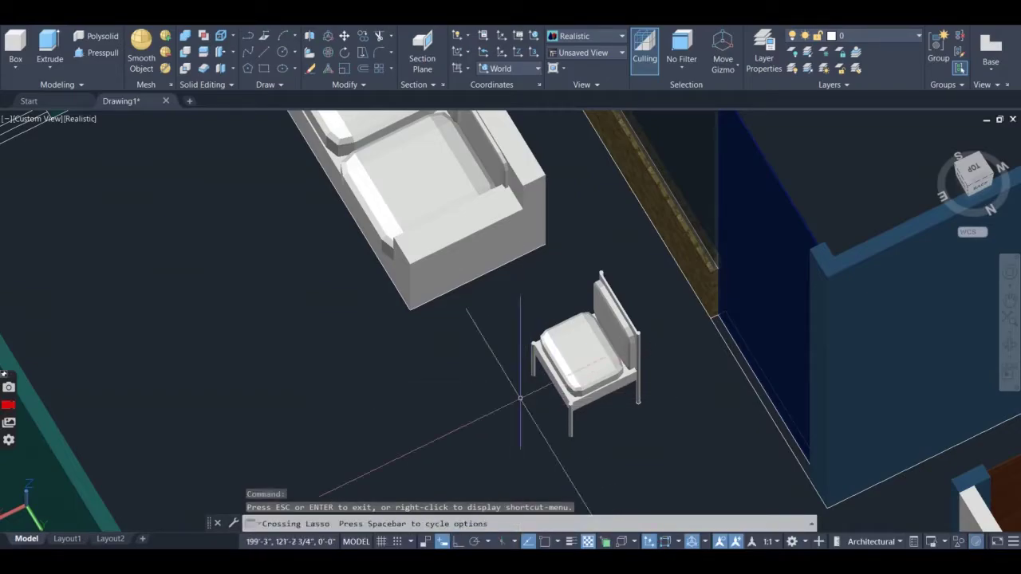
pyautogui.press('Escape')
pyautogui.moveTo(665, 288); pyautogui.dragTo(648, 380)
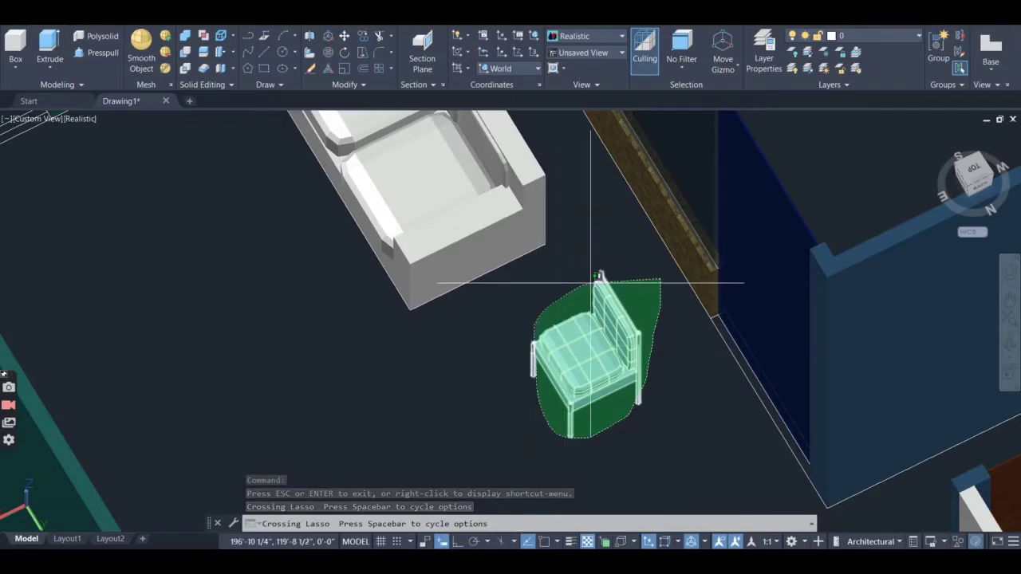
pyautogui.moveTo(598, 277); pyautogui.dragTo(600, 281)
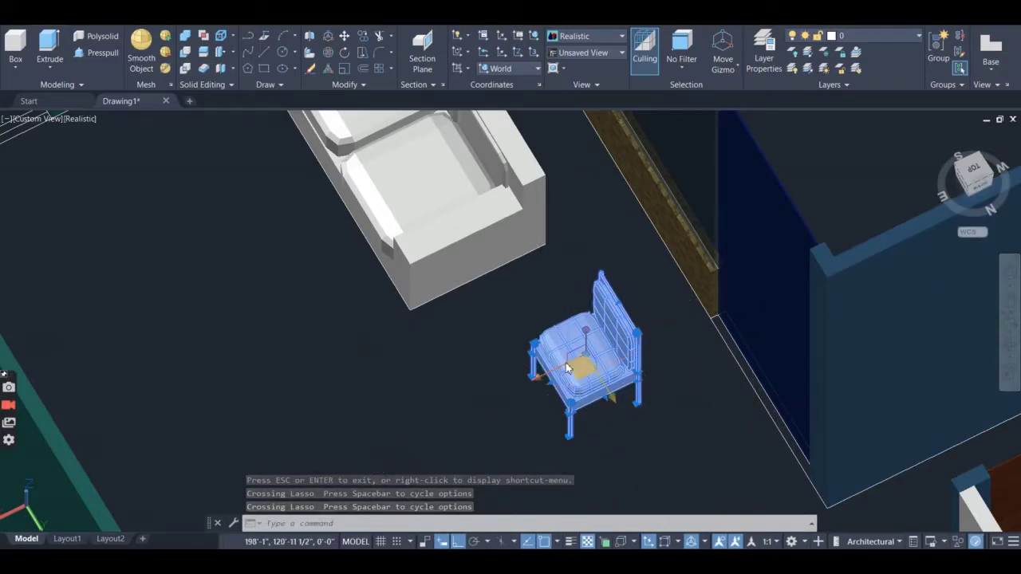
pyautogui.write('CP')
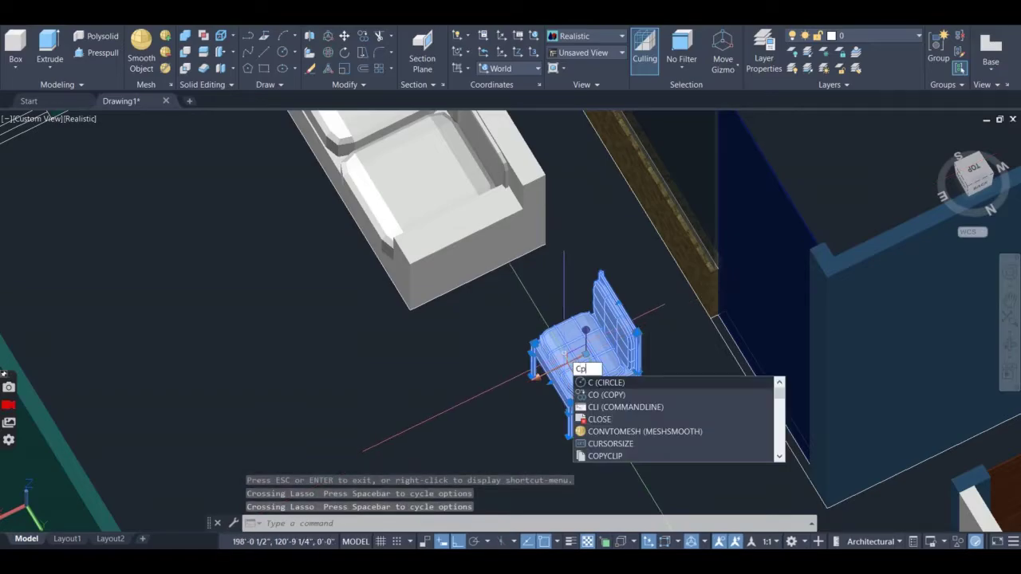
pyautogui.press('Return')
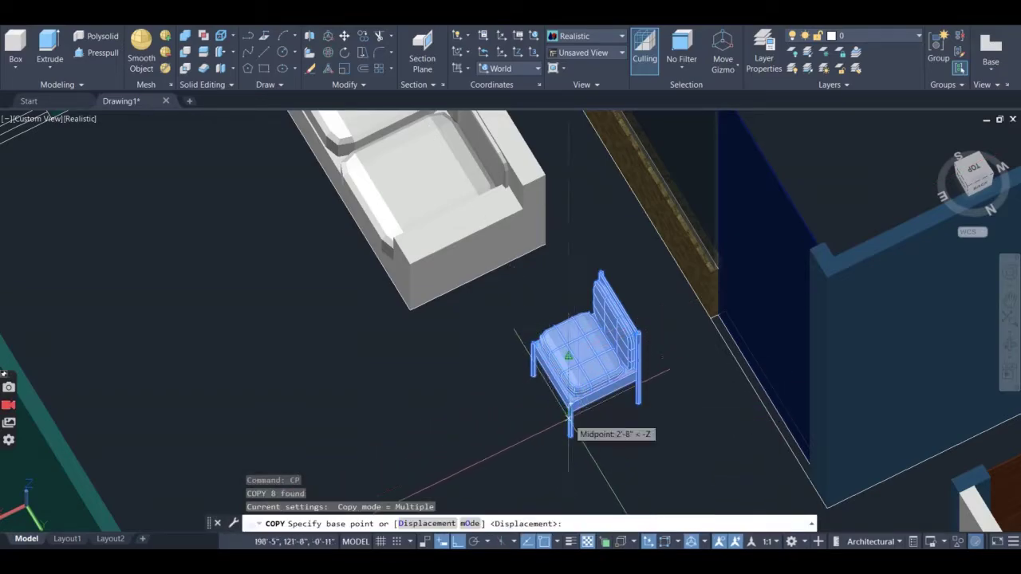
pyautogui.click(570, 436)
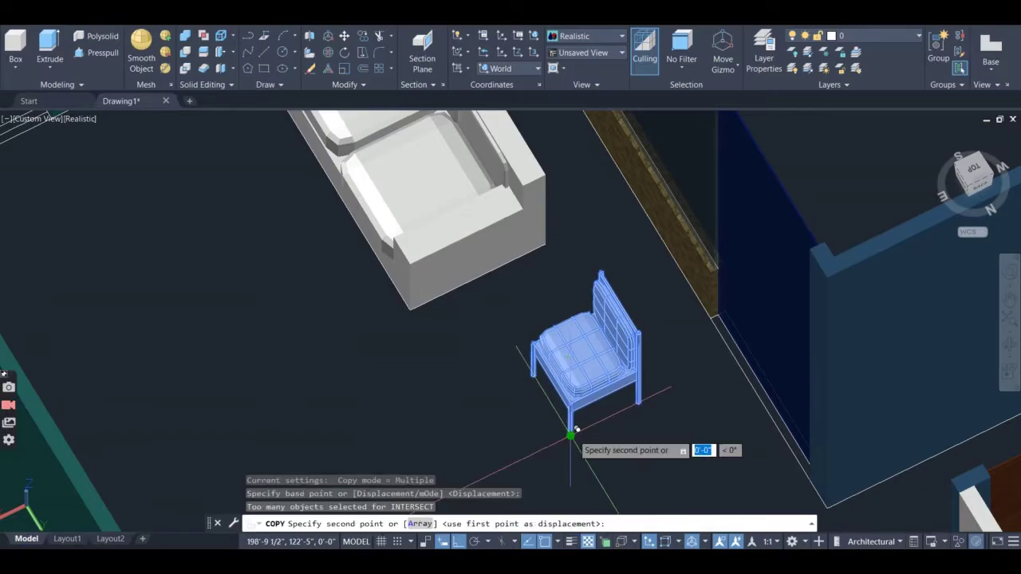
pyautogui.scroll(-5, 573, 423)
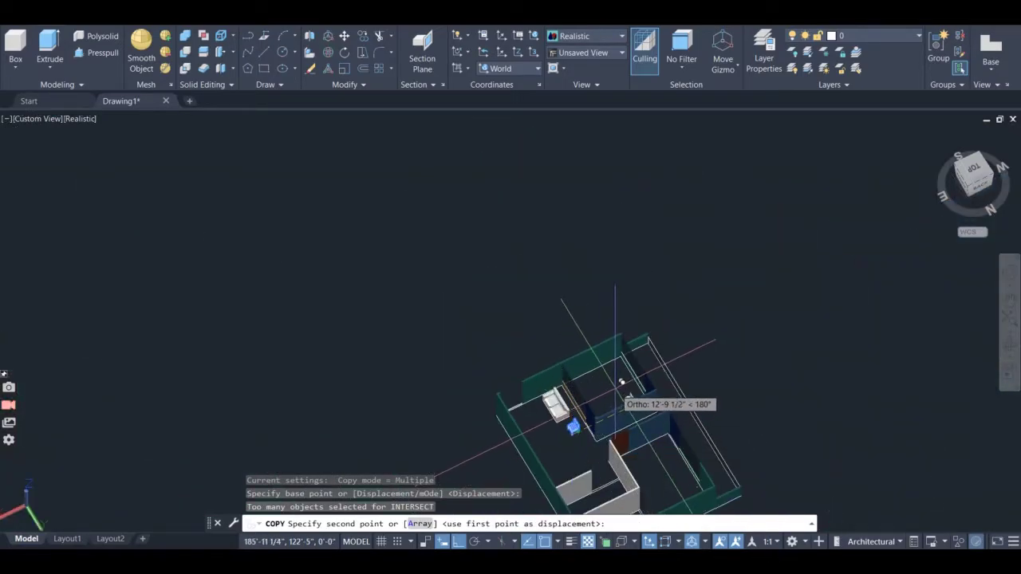
pyautogui.scroll(5, 621, 383)
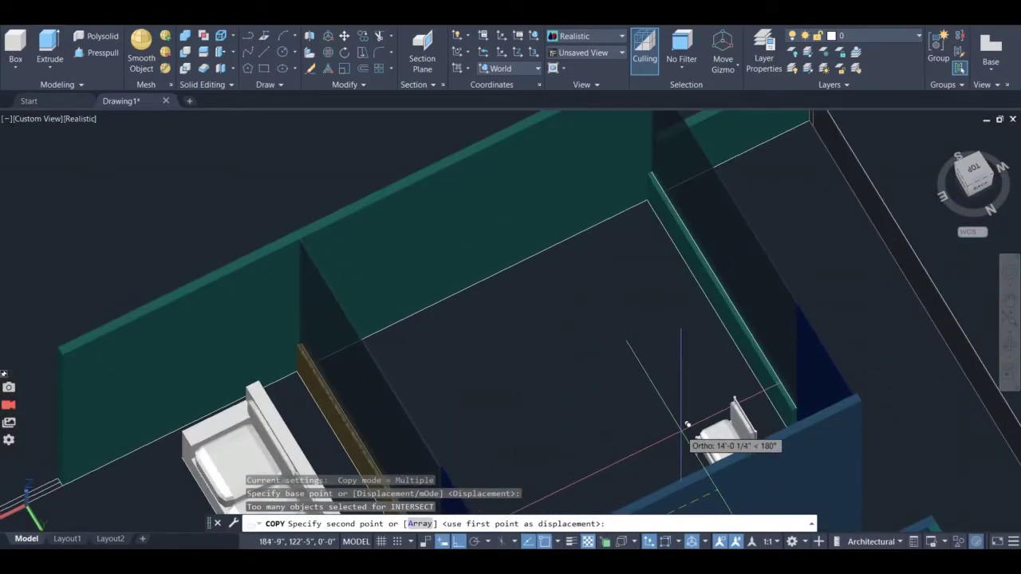
pyautogui.click(682, 423)
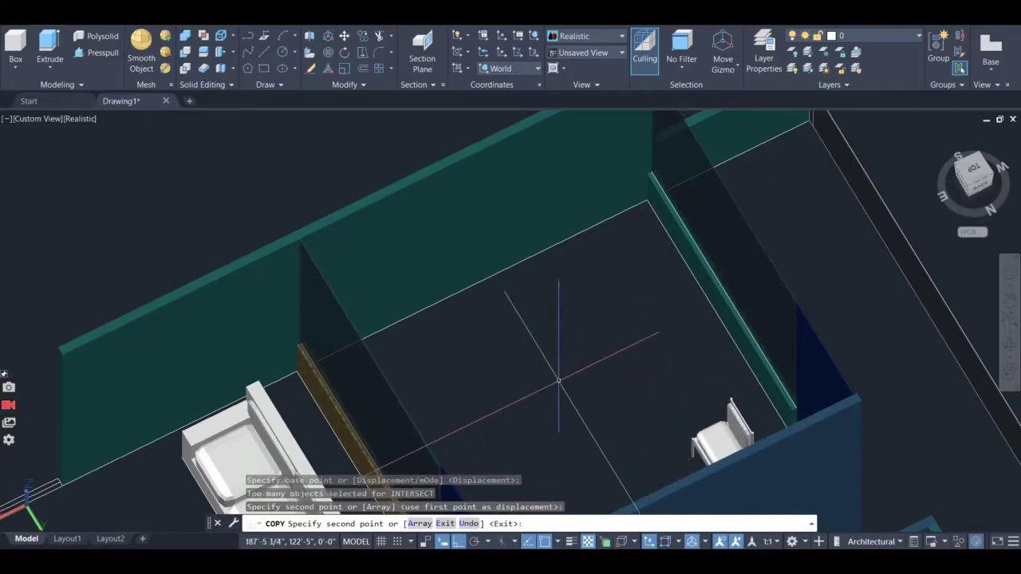
pyautogui.keyDown('shift'); pyautogui.moveTo(558, 381); pyautogui.dragTo(710, 385, button='middle'); pyautogui.keyUp('shift')
# - Rotate the copied chair 90 degrees with 3DROTATE
pyautogui.keyDown('shift'); pyautogui.moveTo(750, 316); pyautogui.dragTo(753, 342, button='middle'); pyautogui.keyUp('shift')
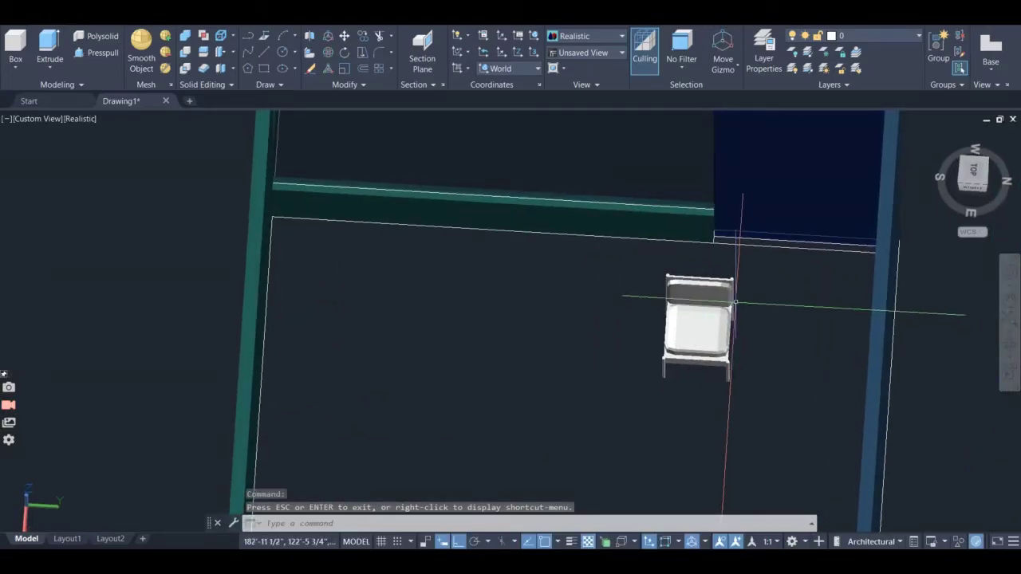
pyautogui.moveTo(746, 271)
pyautogui.mouseDown()
pyautogui.moveTo(731, 377)
pyautogui.moveTo(703, 399)
pyautogui.moveTo(642, 327)
pyautogui.mouseUp()
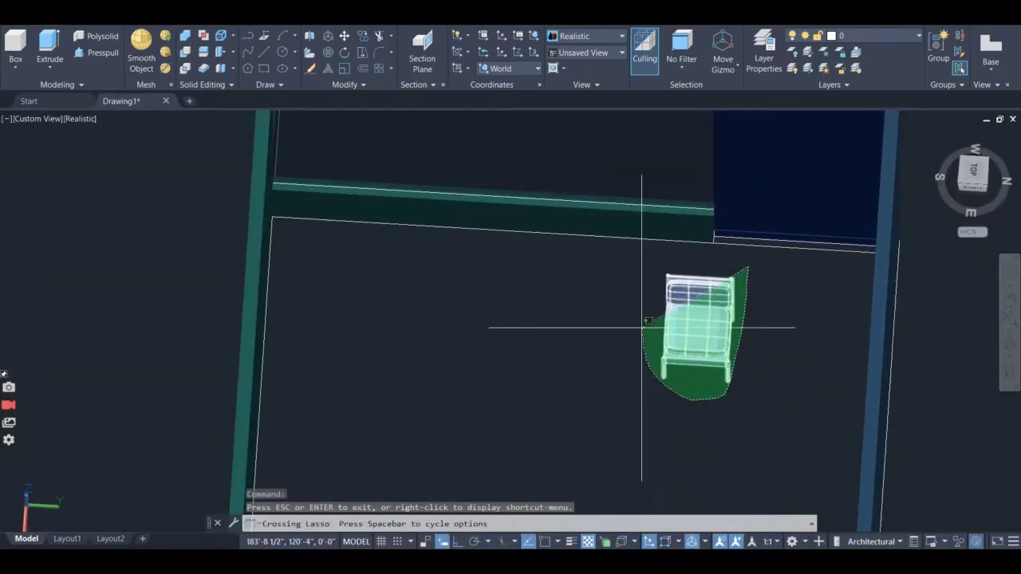
pyautogui.moveTo(637, 283); pyautogui.dragTo(634, 269)
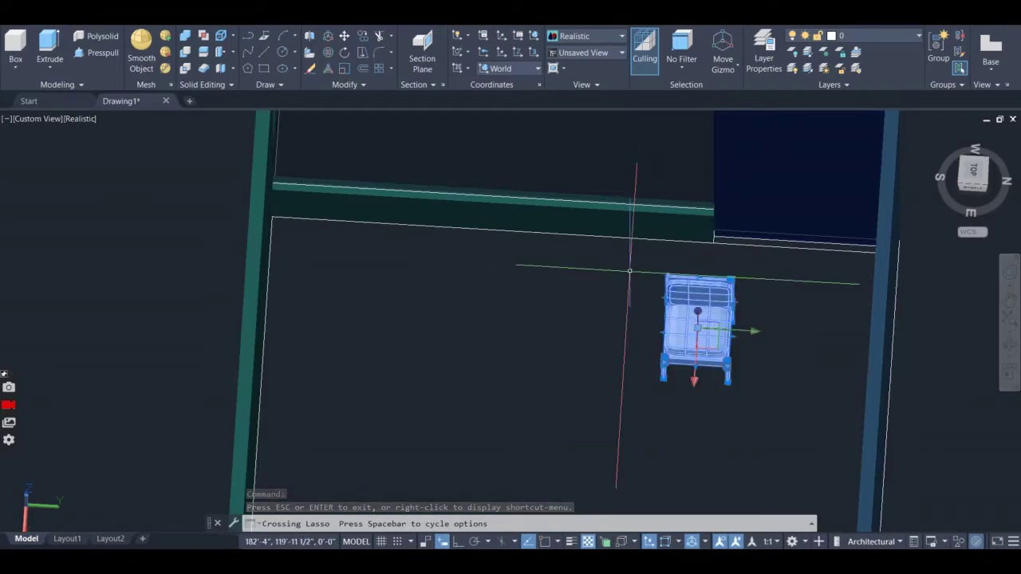
pyautogui.click(328, 52)
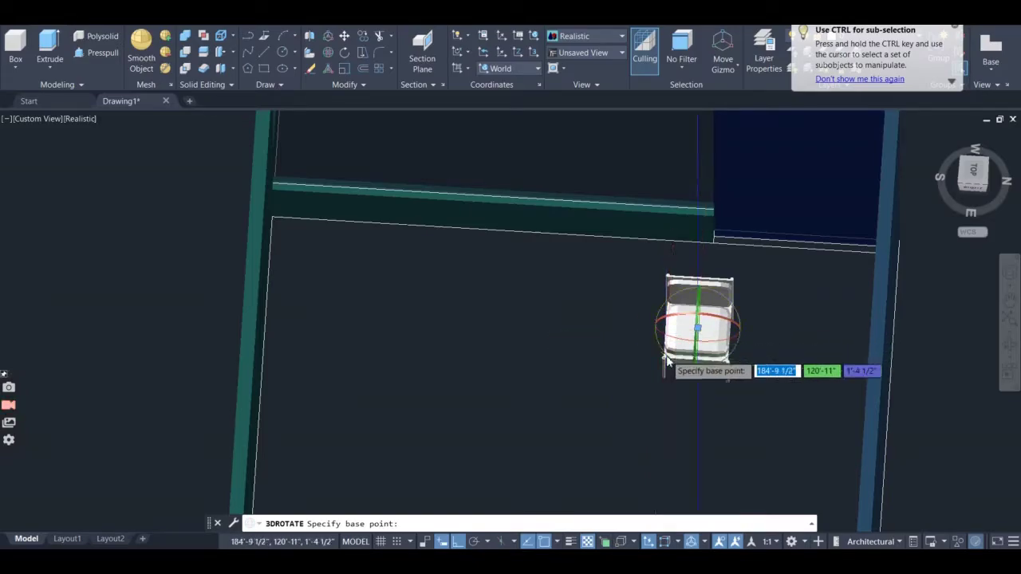
pyautogui.click(698, 328)
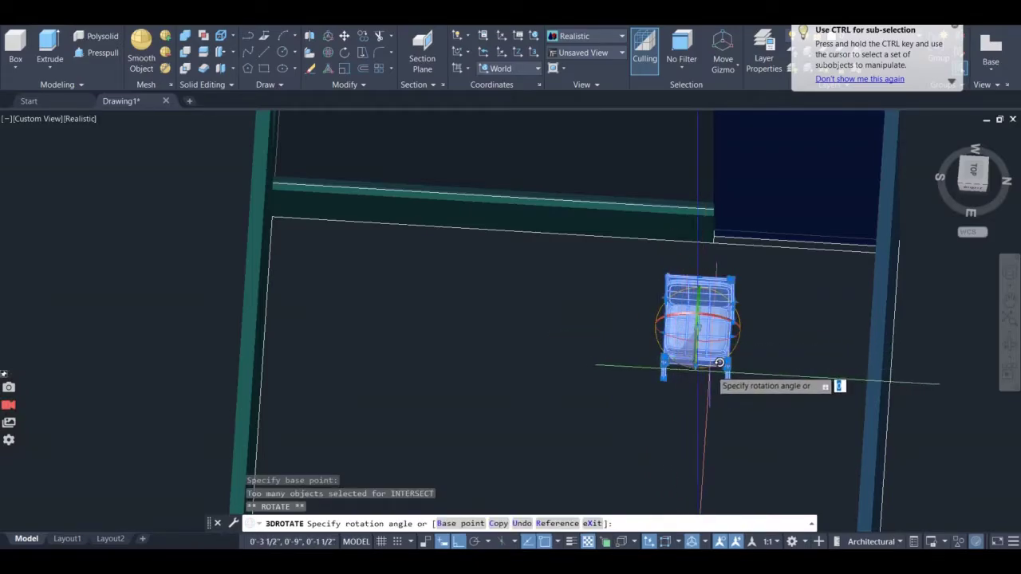
pyautogui.write('90')
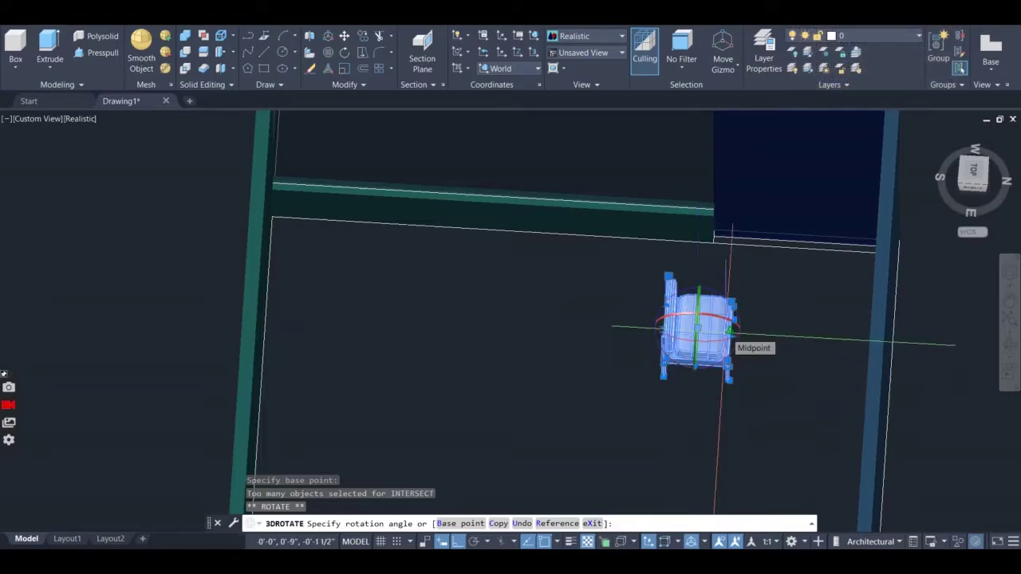
pyautogui.press('Return')
pyautogui.press('Escape')
pyautogui.press('Escape')
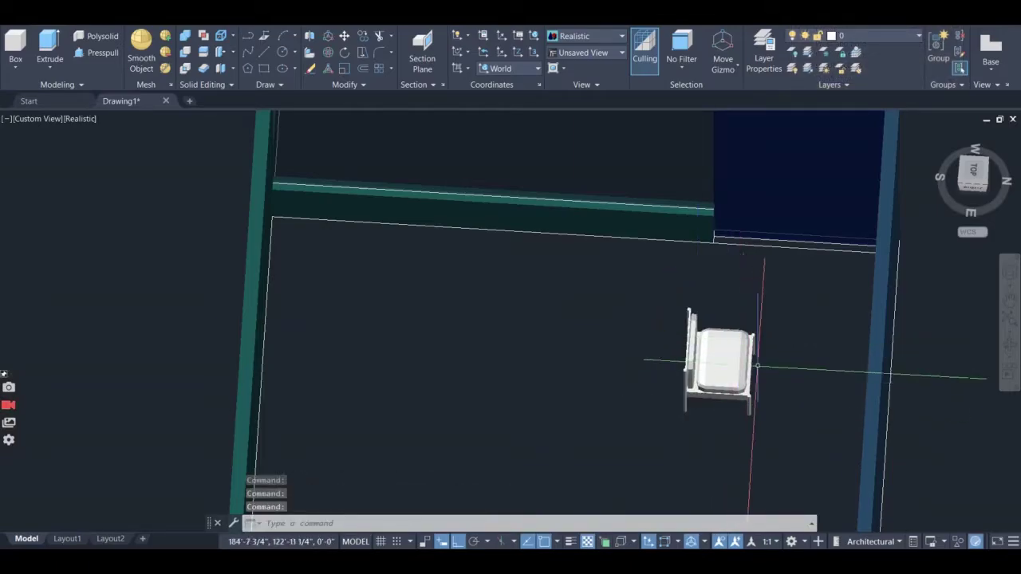
# - Move the chair beside the left wall and orbit toward the neighbouring room
pyautogui.moveTo(772, 333)
pyautogui.mouseDown()
pyautogui.moveTo(763, 431)
pyautogui.moveTo(678, 439)
pyautogui.moveTo(645, 310)
pyautogui.mouseUp()
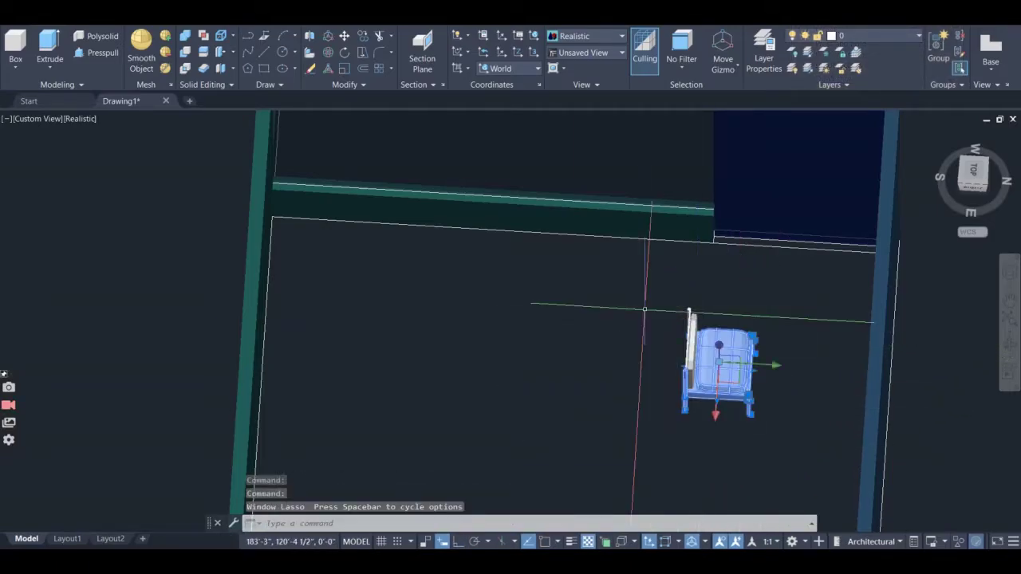
pyautogui.moveTo(707, 331)
pyautogui.mouseDown()
pyautogui.moveTo(687, 362)
pyautogui.moveTo(661, 344)
pyautogui.mouseUp()
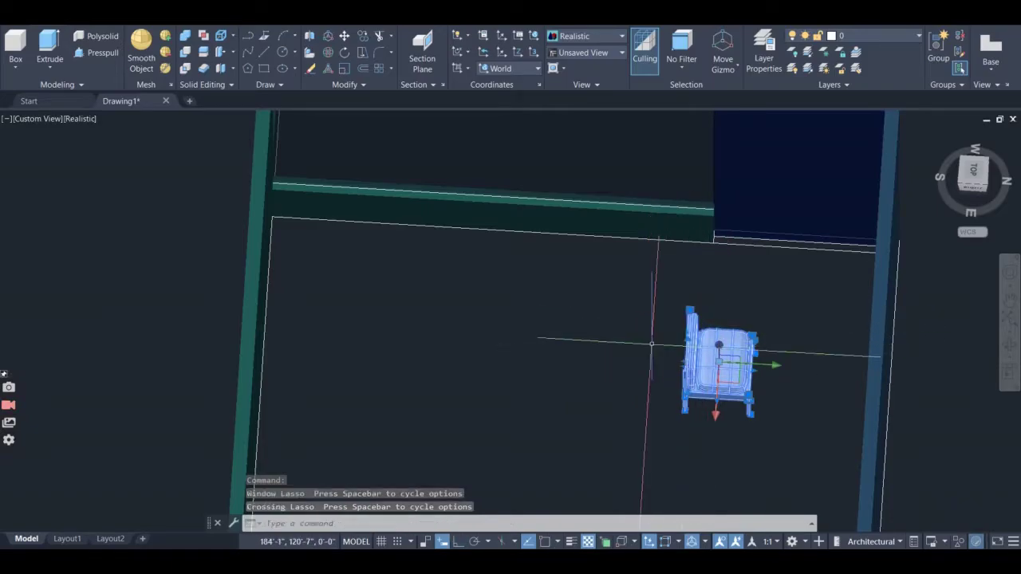
pyautogui.click(776, 366)
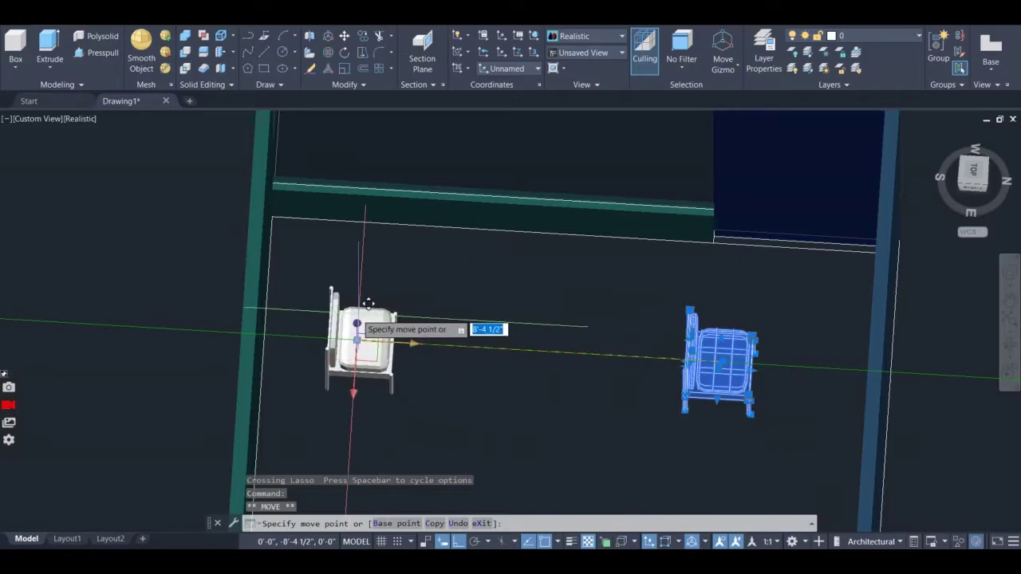
pyautogui.click(327, 306)
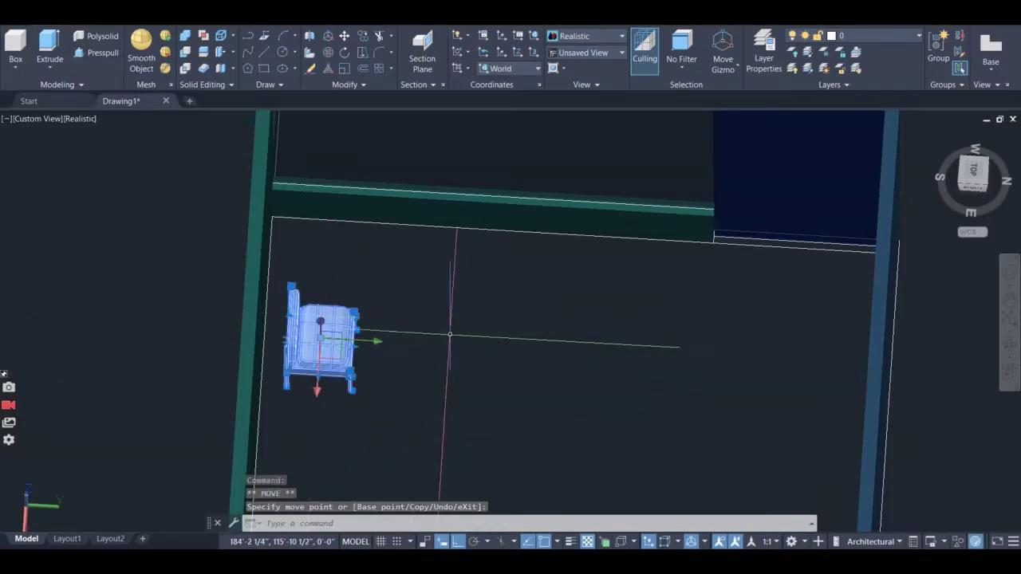
pyautogui.press('Escape')
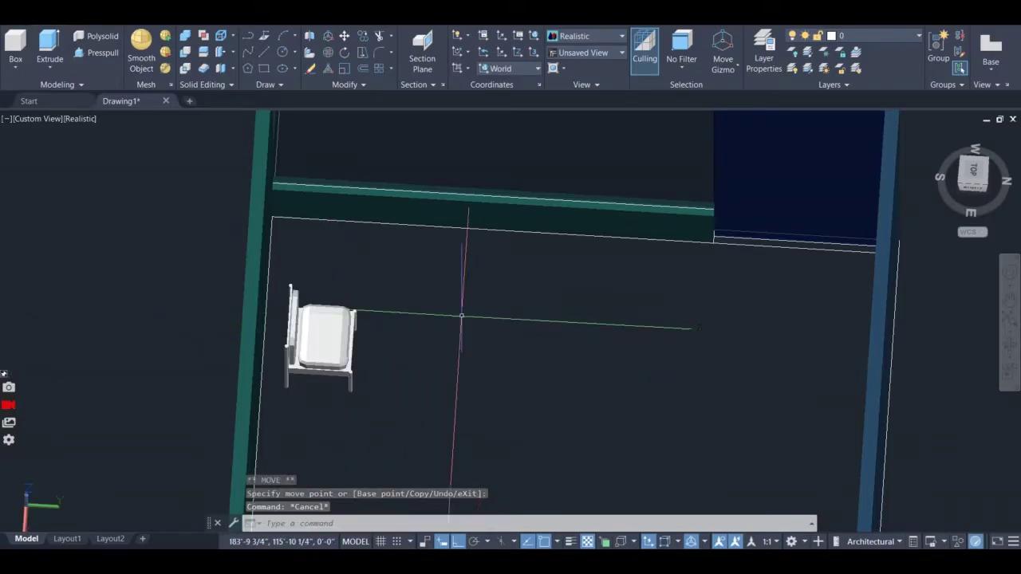
pyautogui.click(1009, 348)
pyautogui.moveTo(755, 419); pyautogui.dragTo(850, 515)
# - Draw a circle of radius 1 in the other room
pyautogui.scroll(3, 538, 370)
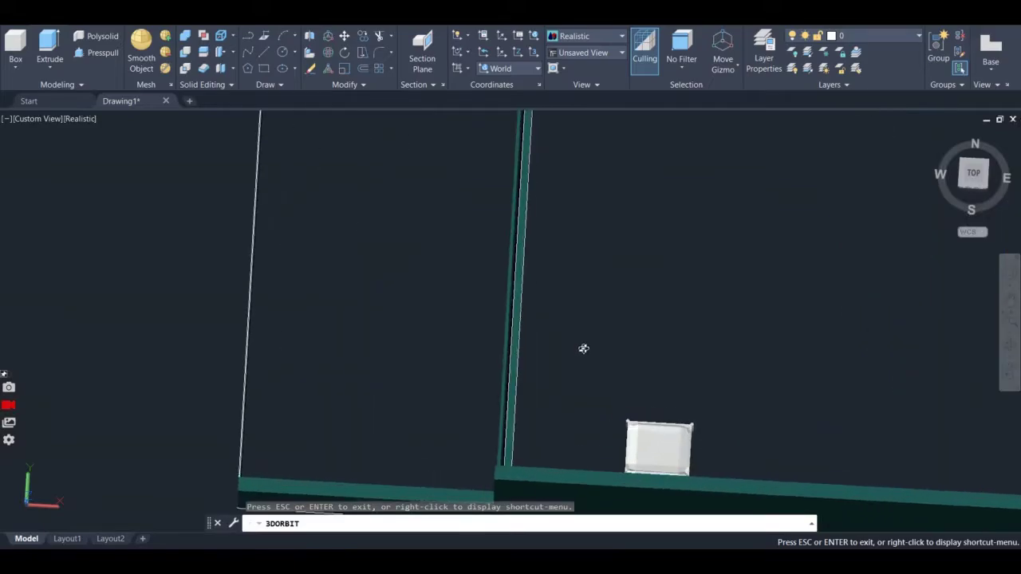
pyautogui.press('Escape')
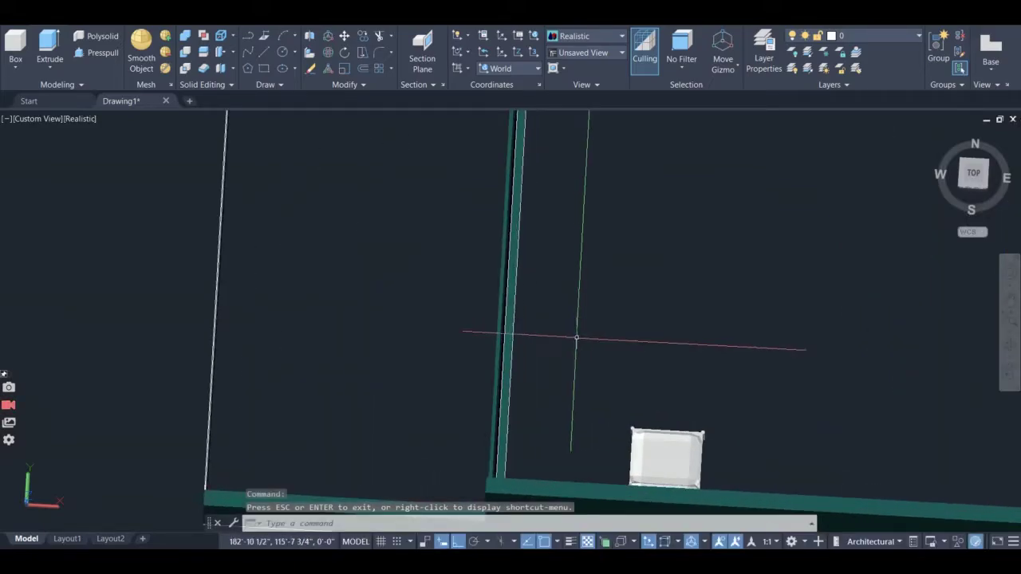
pyautogui.click(284, 52)
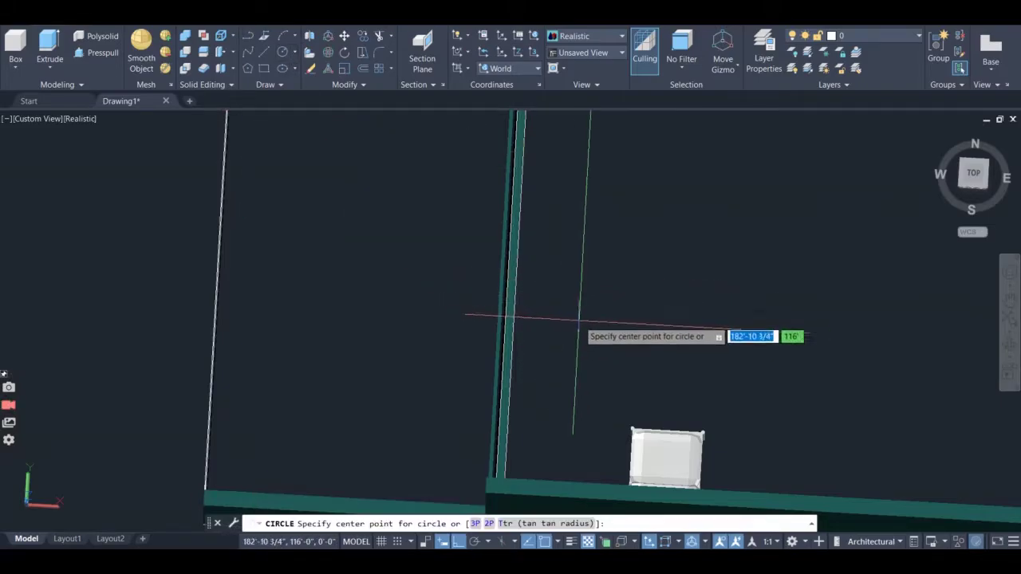
pyautogui.click(592, 397)
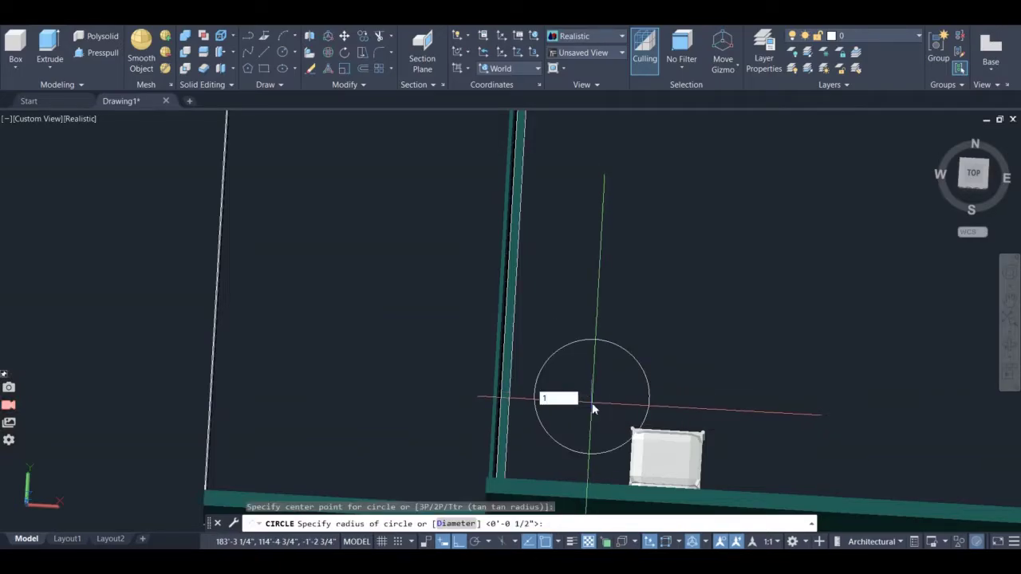
pyautogui.write('1')
pyautogui.press('Return')
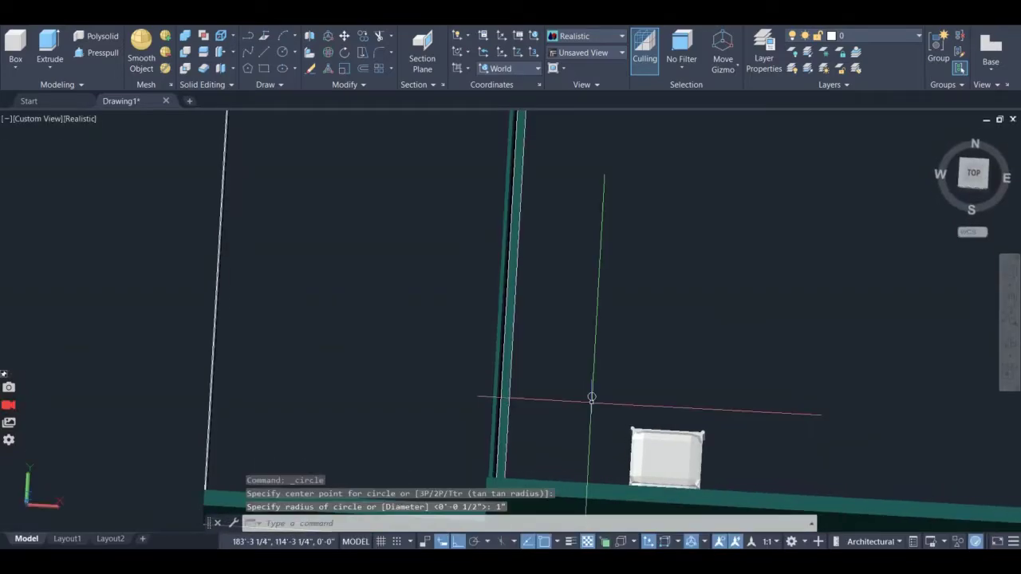
# - Copy the circle 3.5' to the right
pyautogui.click(591, 397)
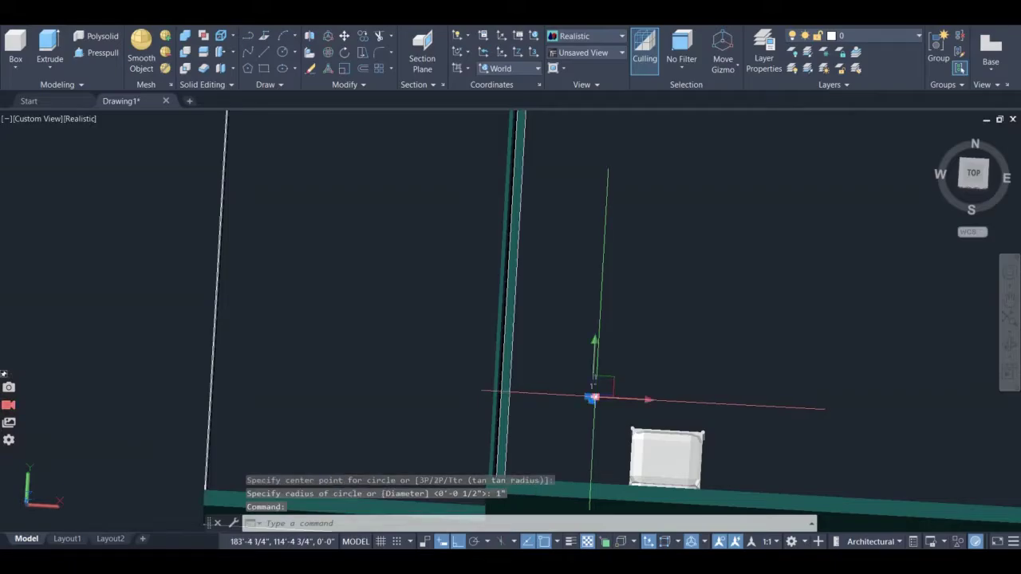
pyautogui.write('cp')
pyautogui.press('Return')
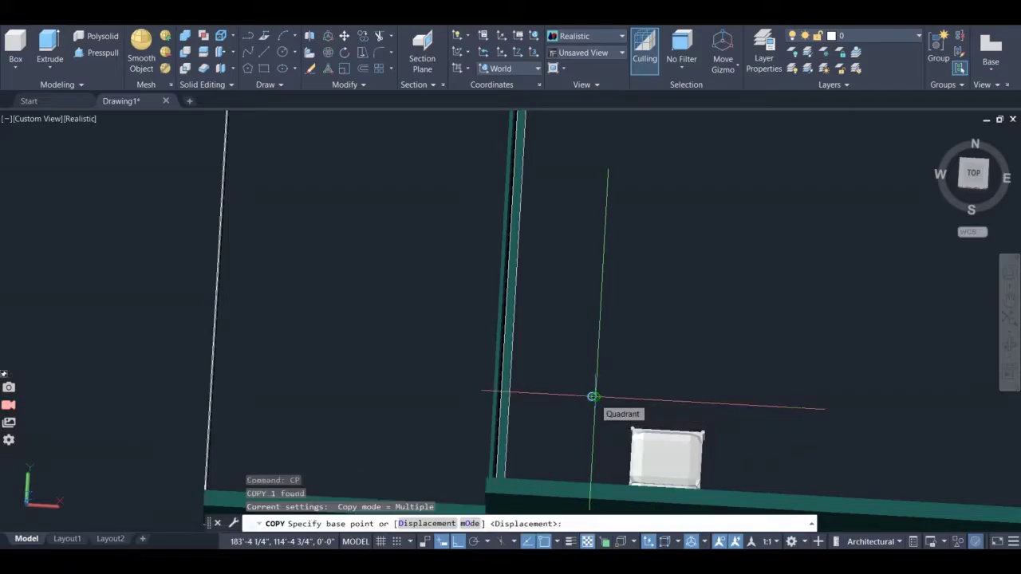
pyautogui.click(592, 397)
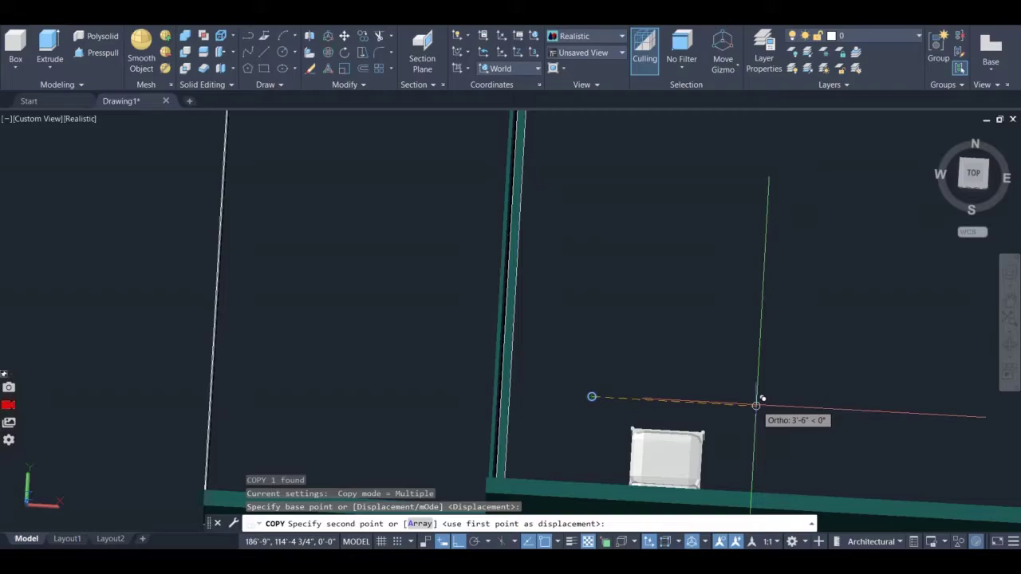
pyautogui.write('3.5')
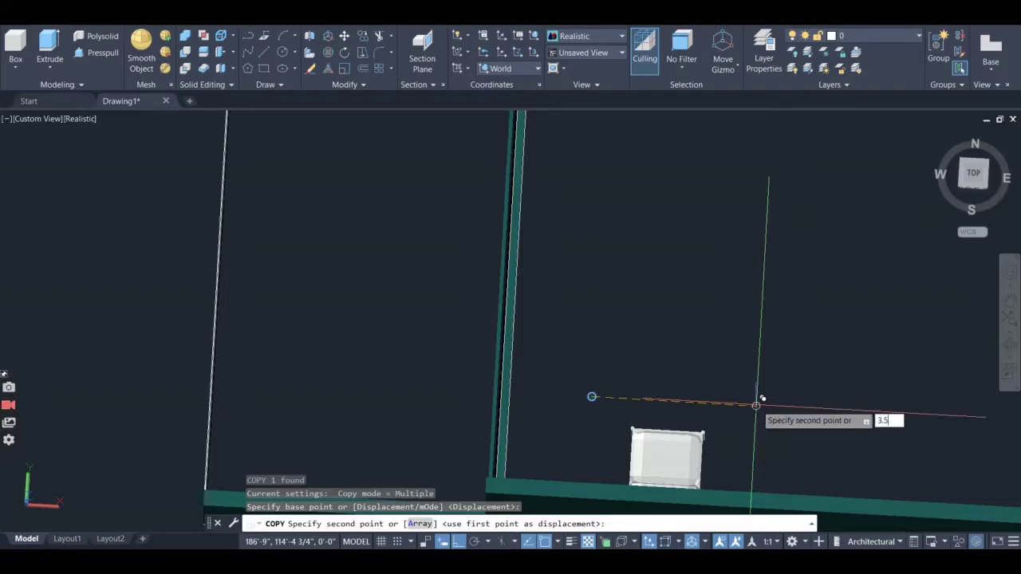
pyautogui.write("'")
pyautogui.press('Return')
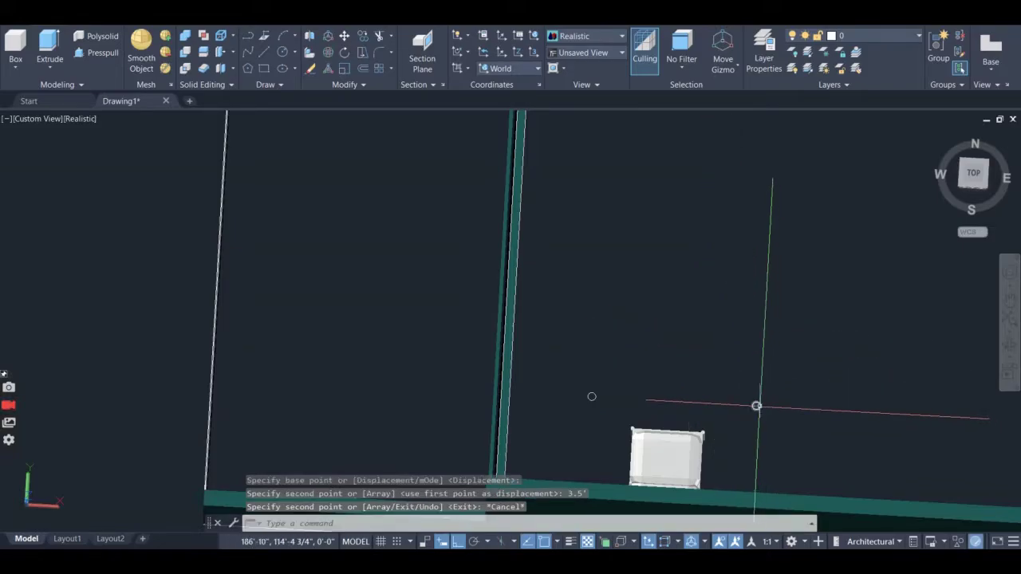
pyautogui.press('Escape')
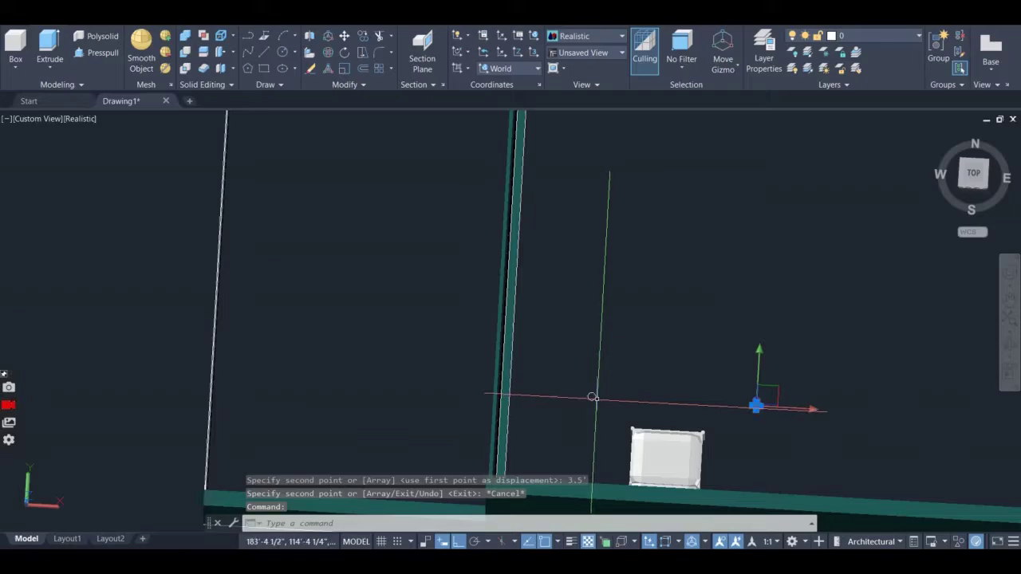
# - Copy both circles 2' upward to complete four circles
pyautogui.click(593, 396)
pyautogui.write('c')
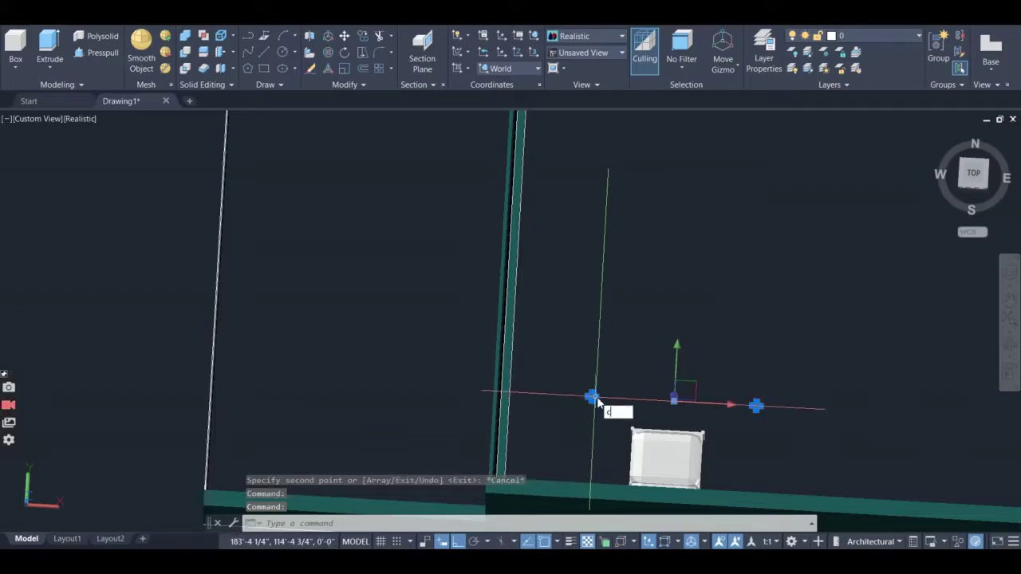
pyautogui.write('p')
pyautogui.press('Return')
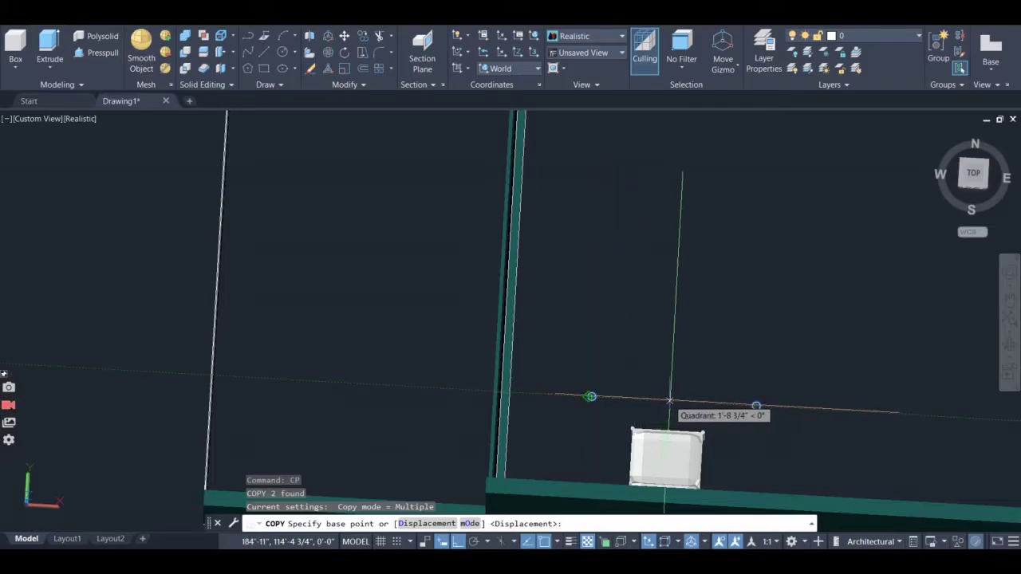
pyautogui.click(592, 396)
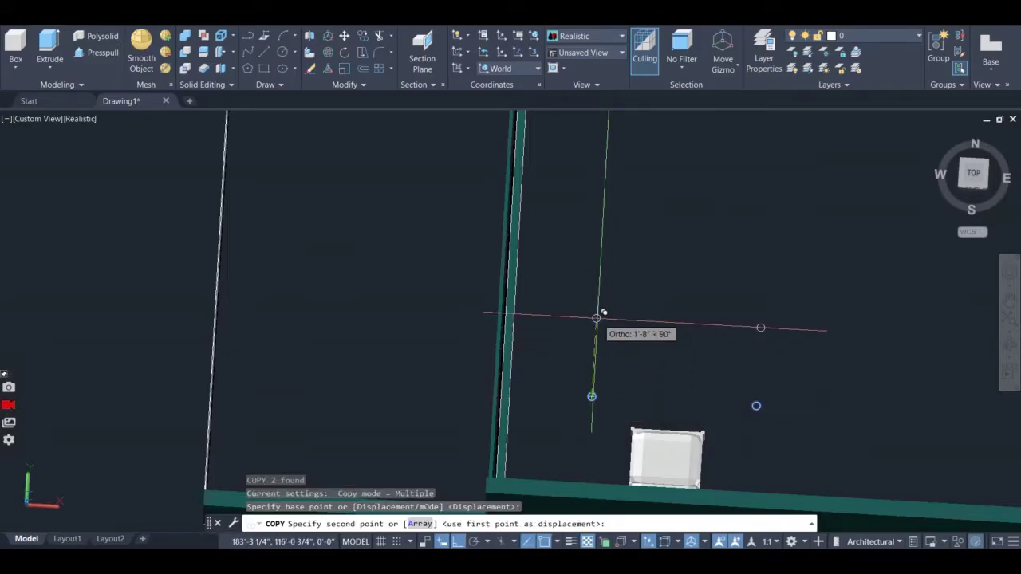
pyautogui.write('2')
pyautogui.press('Return')
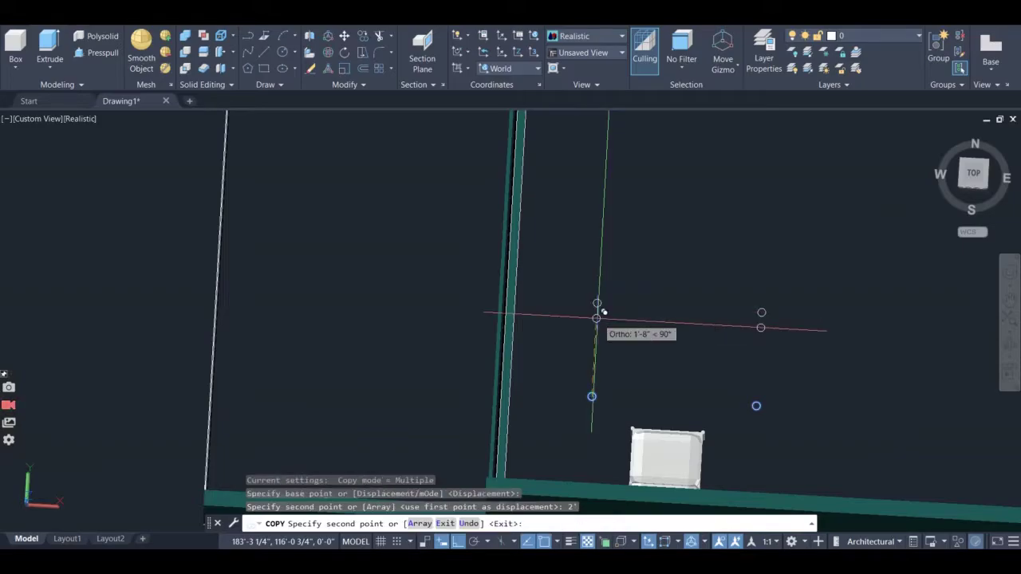
pyautogui.press('Escape')
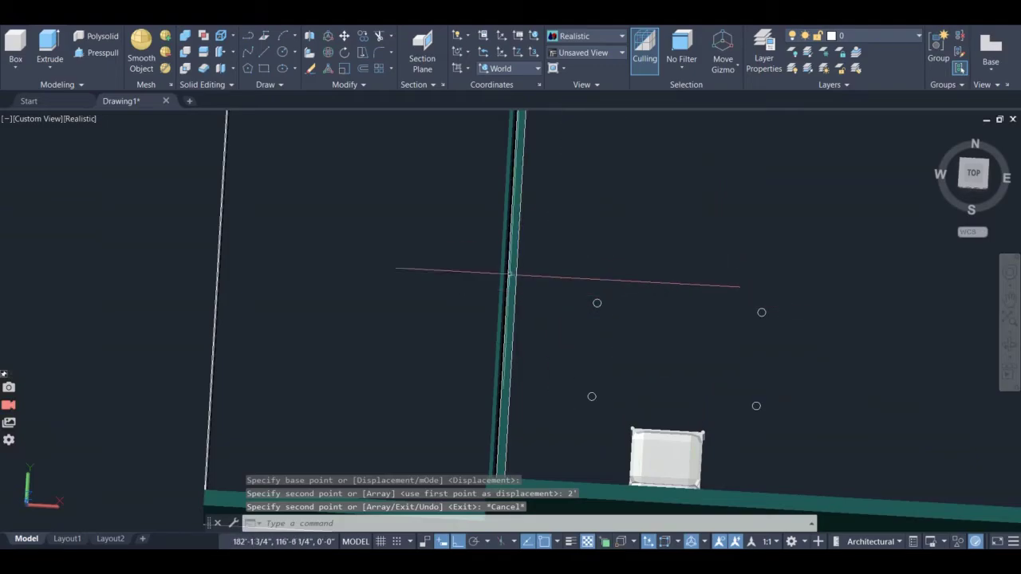
# - Press-pull the top two circles 3' up into pillars
pyautogui.click(97, 53)
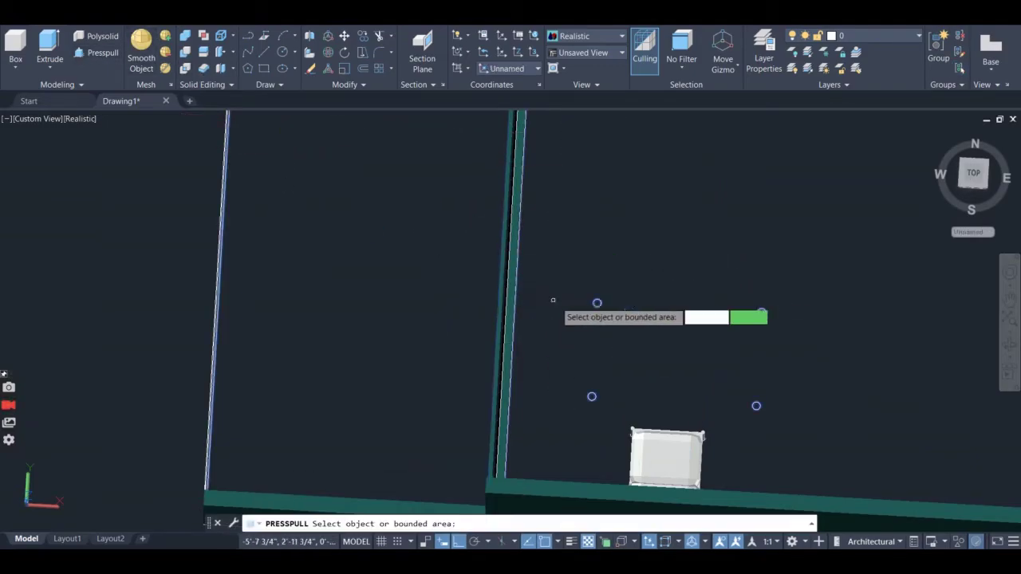
pyautogui.click(597, 303)
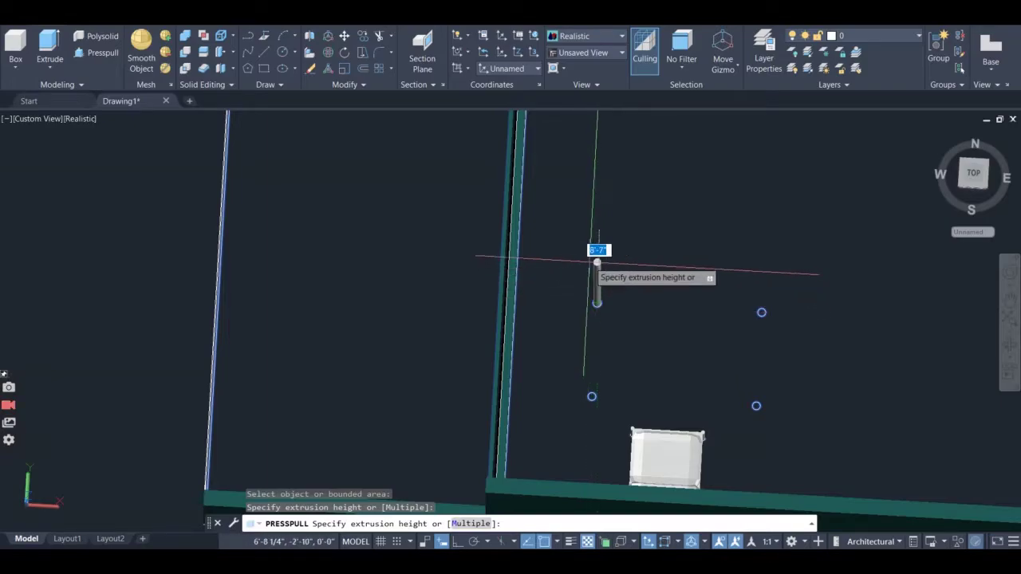
pyautogui.scroll(2, 598, 268)
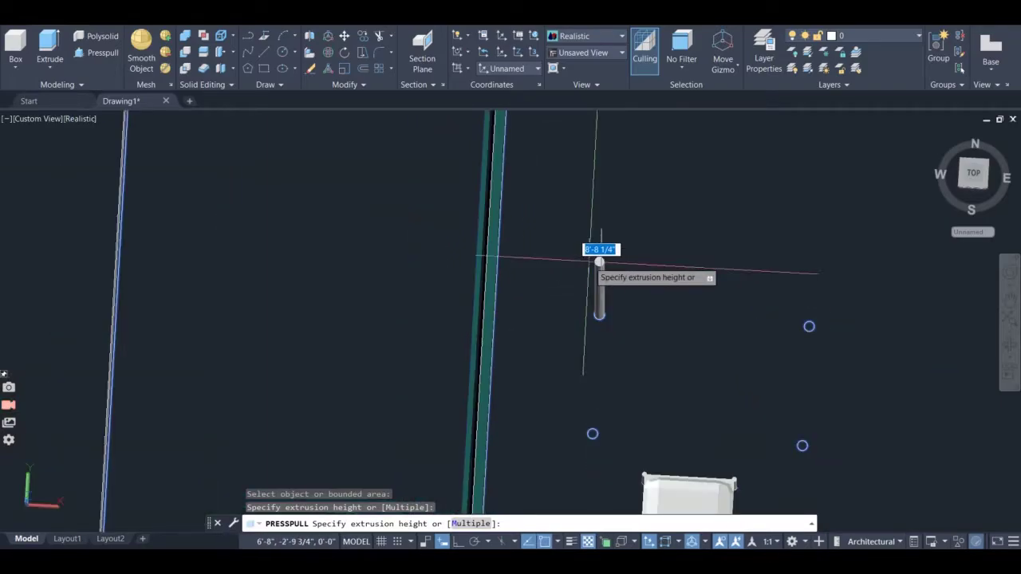
pyautogui.scroll(-2, 600, 262)
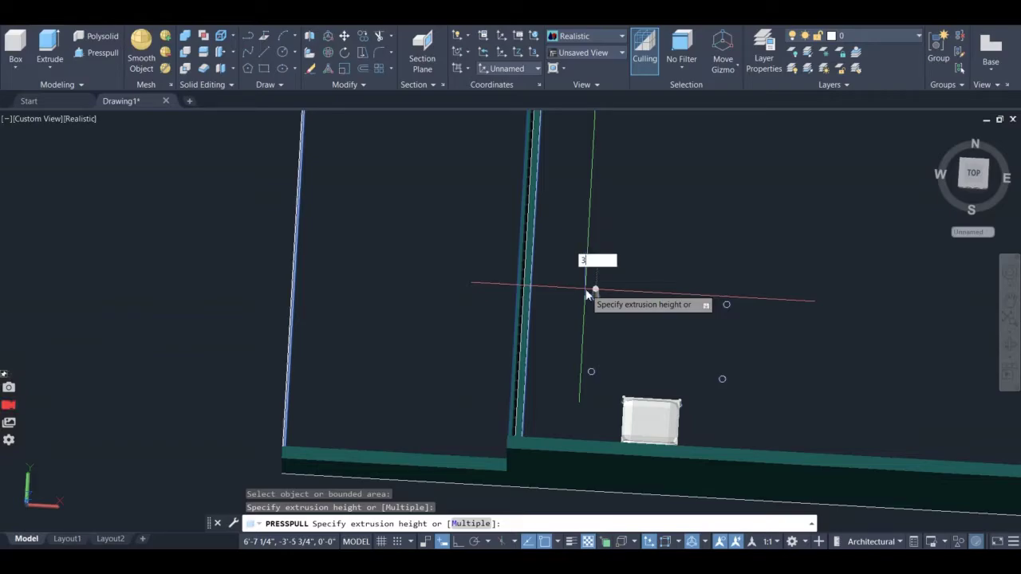
pyautogui.press('Return')
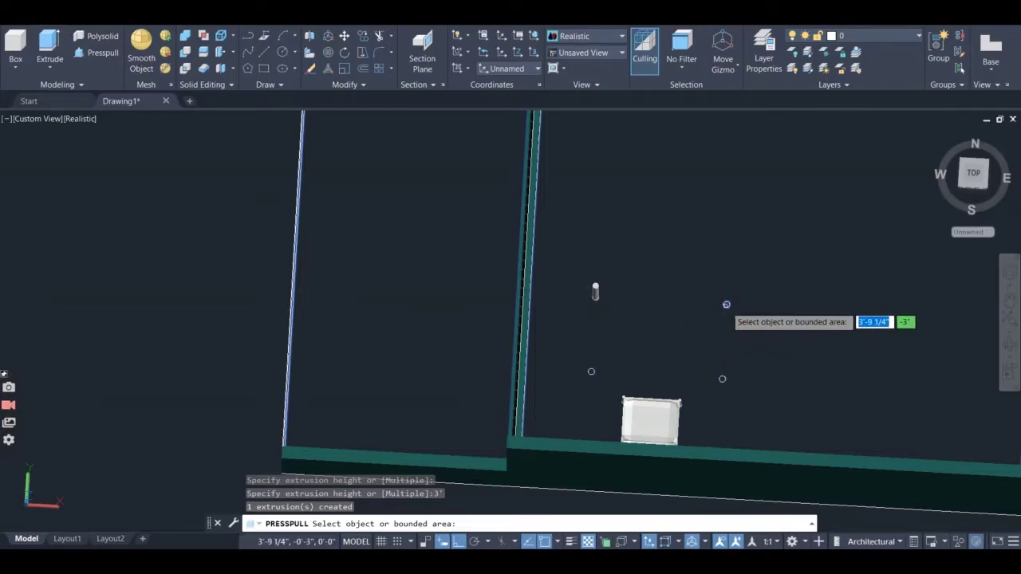
pyautogui.click(728, 305)
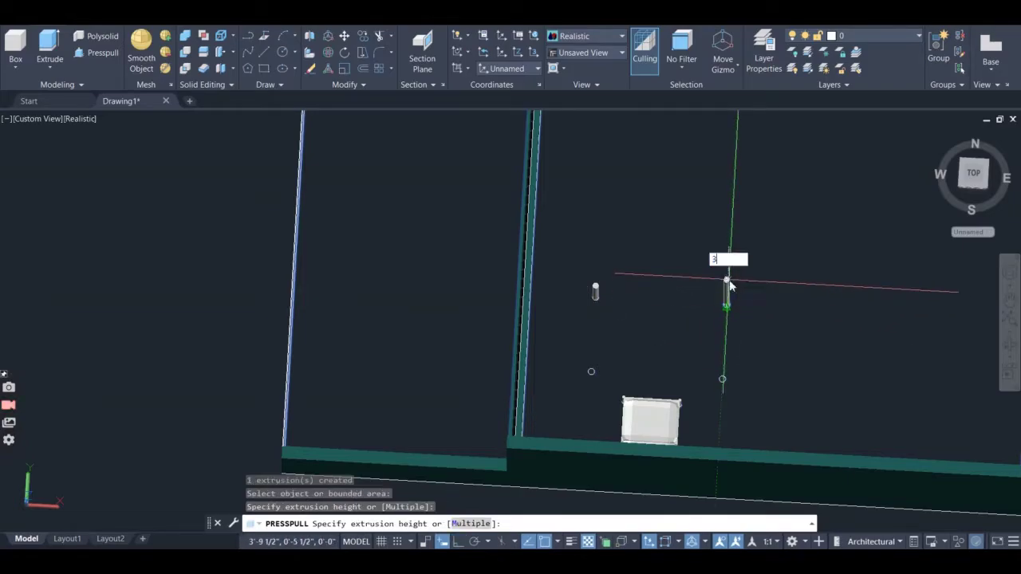
pyautogui.write("3'")
pyautogui.press('Return')
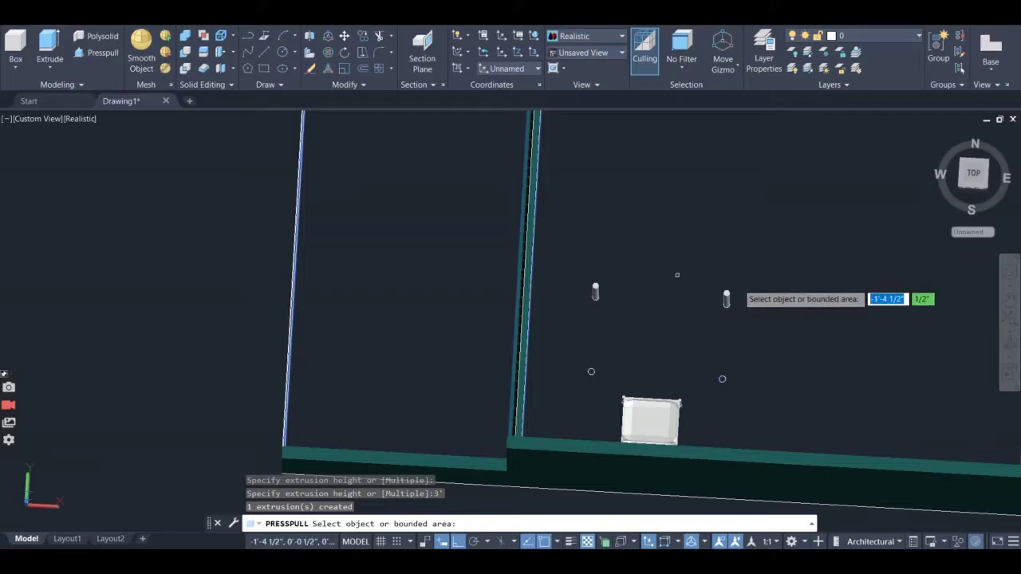
# - Press-pull the remaining two circles 3' up as well
pyautogui.click(591, 372)
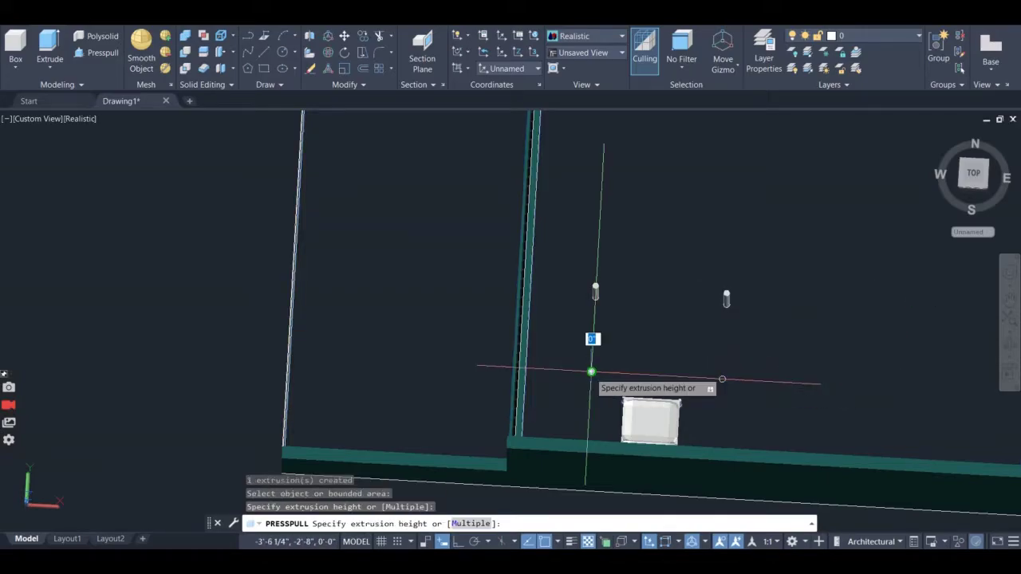
pyautogui.write('3')
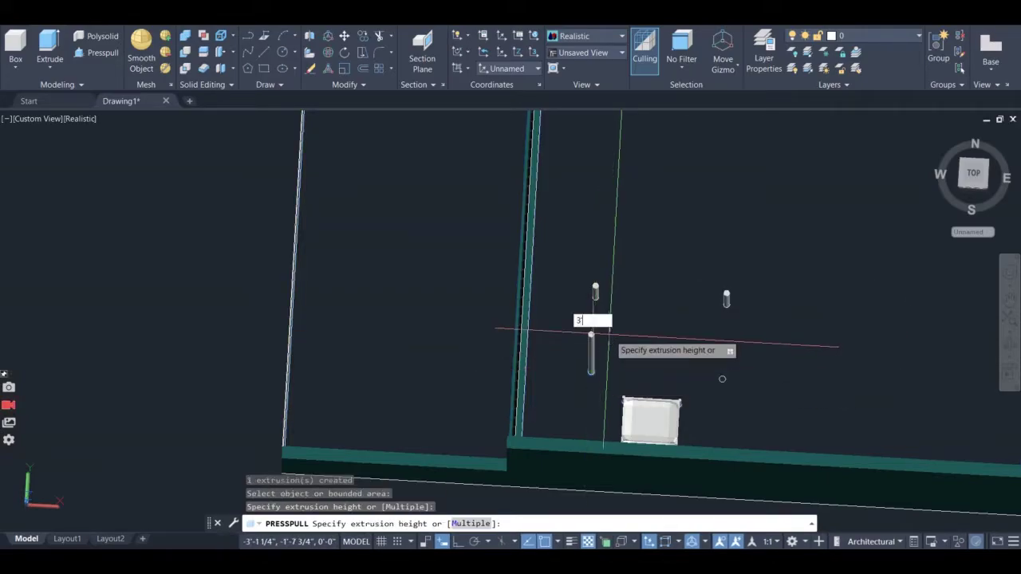
pyautogui.write("'")
pyautogui.press('Return')
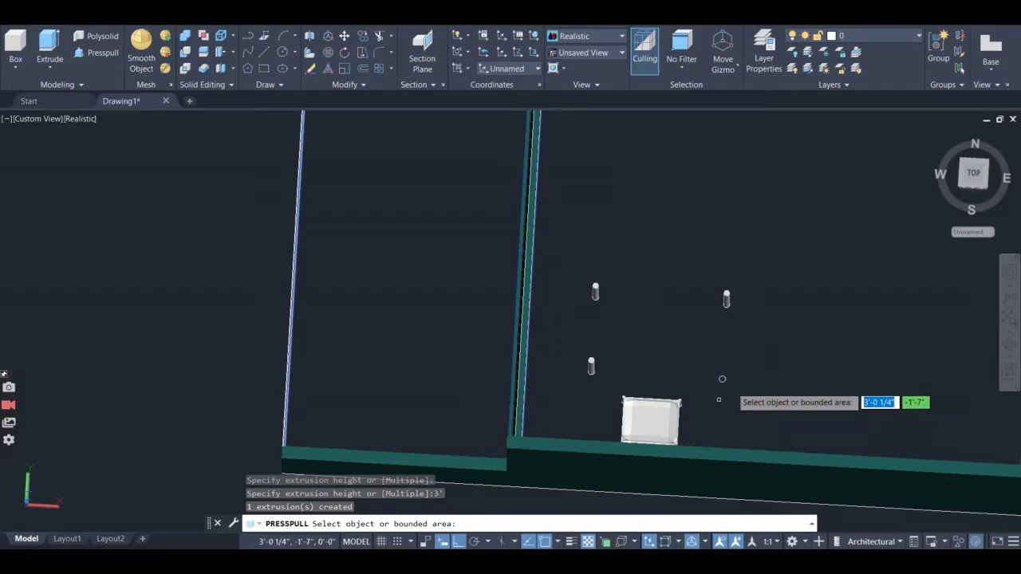
pyautogui.click(722, 381)
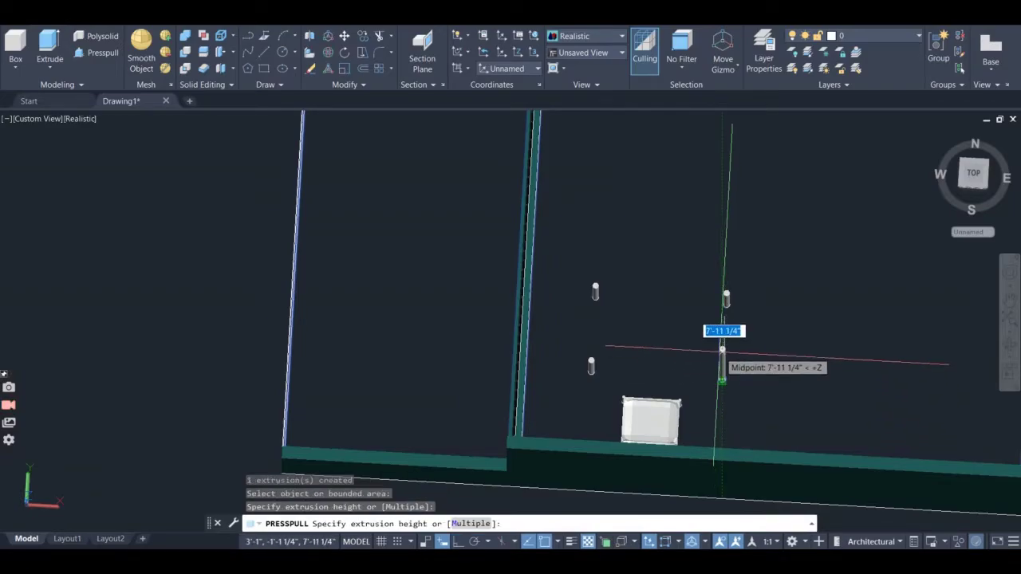
pyautogui.write("3'")
pyautogui.press('Return')
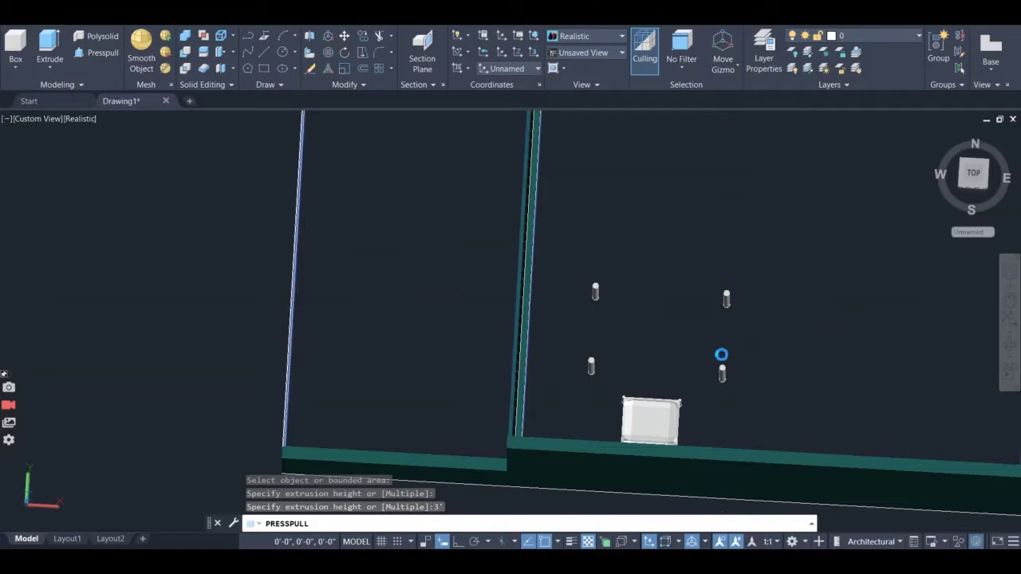
pyautogui.click(1010, 345)
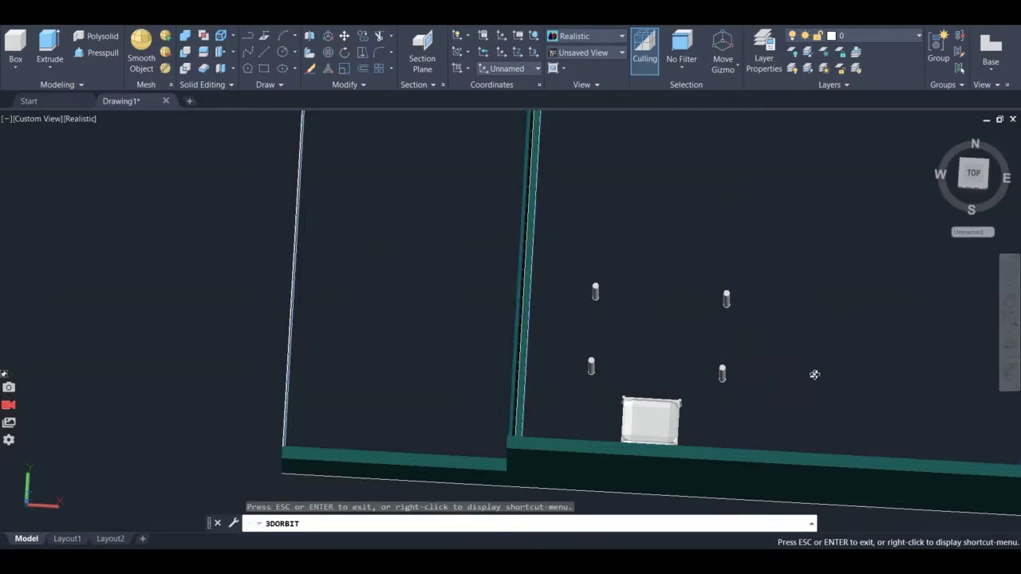
# - Orbit and zoom to a close, near top-down view of the chair and four pillars
pyautogui.moveTo(814, 374); pyautogui.dragTo(748, 312)
pyautogui.moveTo(818, 348); pyautogui.dragTo(718, 402)
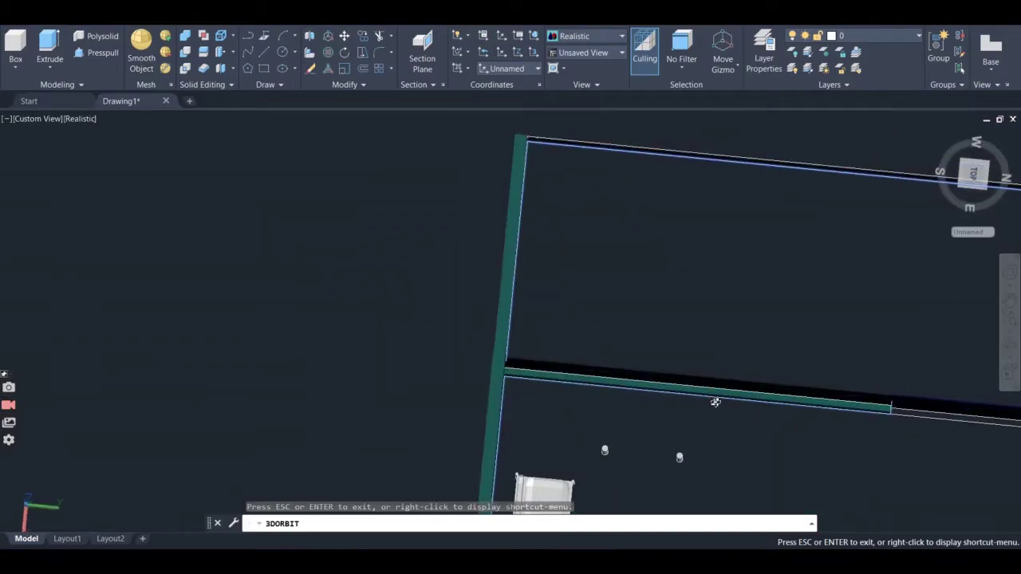
pyautogui.moveTo(691, 439); pyautogui.dragTo(756, 406)
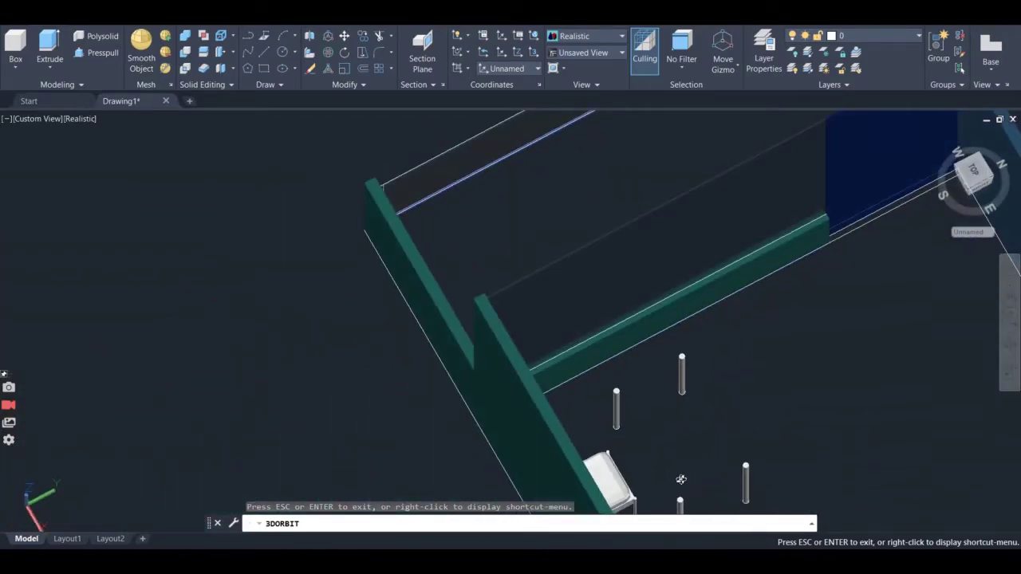
pyautogui.moveTo(681, 480); pyautogui.dragTo(633, 481)
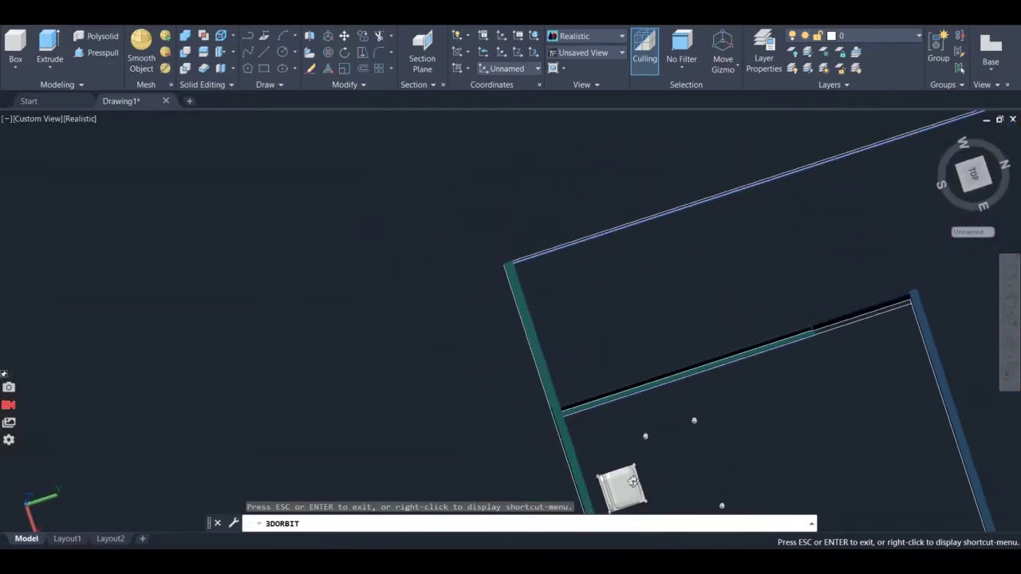
pyautogui.moveTo(635, 446); pyautogui.dragTo(720, 513)
pyautogui.scroll(4, 719, 512)
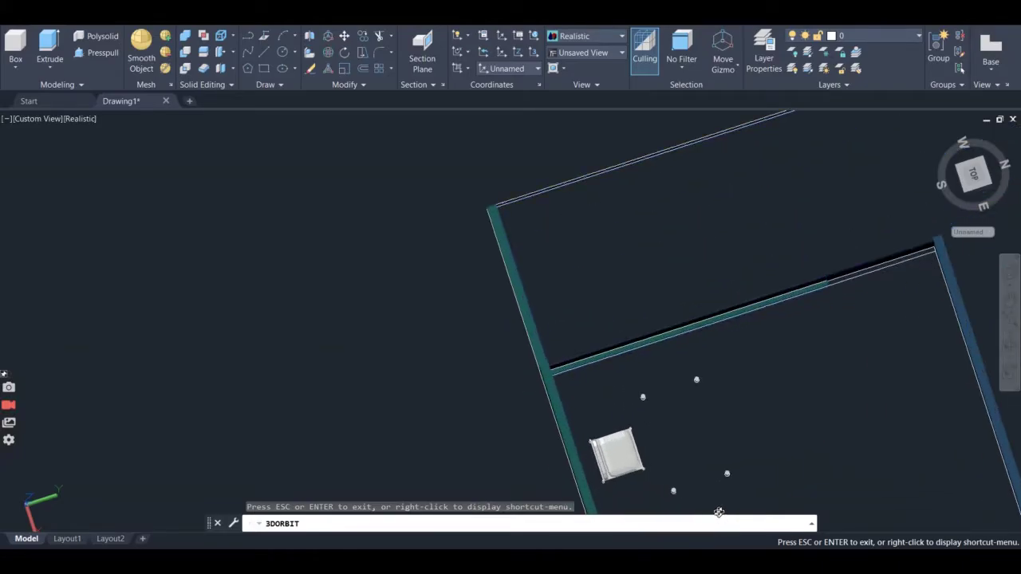
pyautogui.scroll(2, 711, 511)
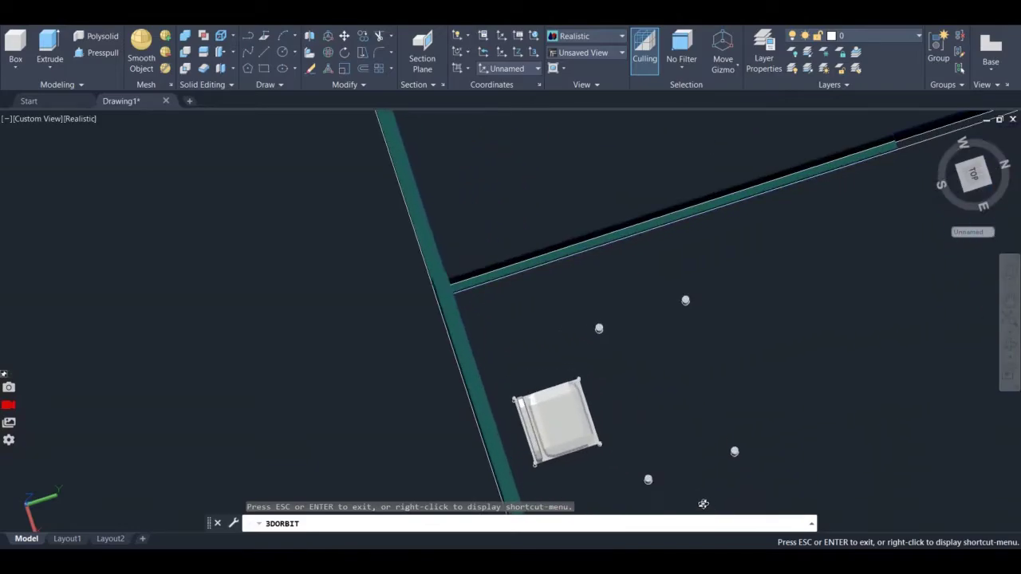
pyautogui.press('Escape')
pyautogui.press('Escape')
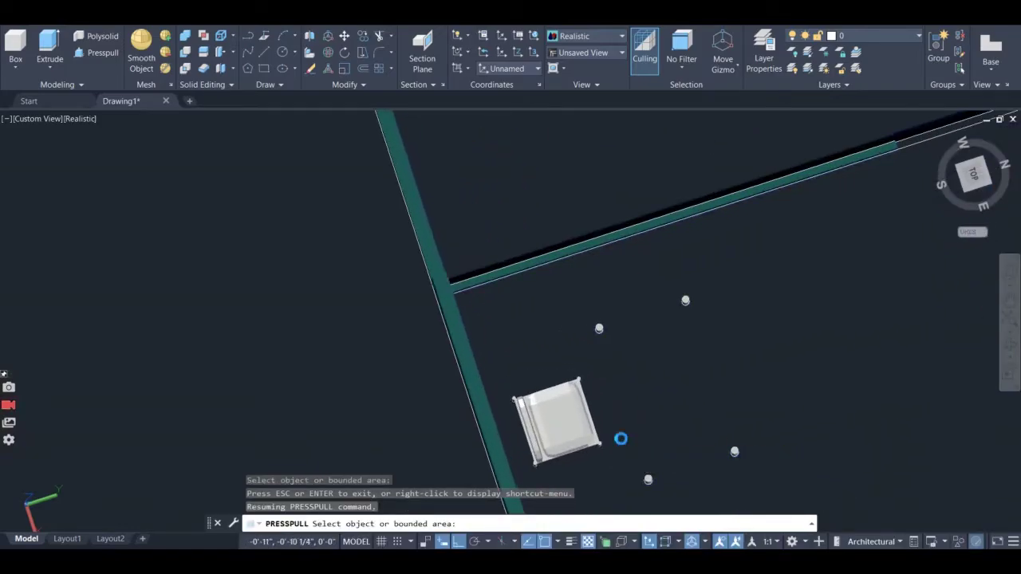
# - Draw a box between diagonally opposite pillar tops
pyautogui.click(17, 42)
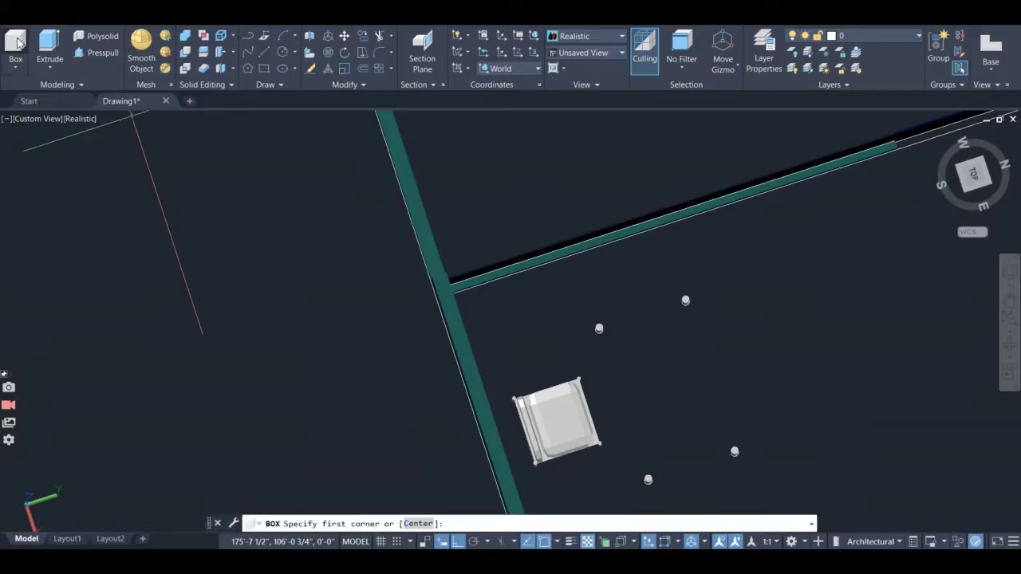
pyautogui.click(599, 328)
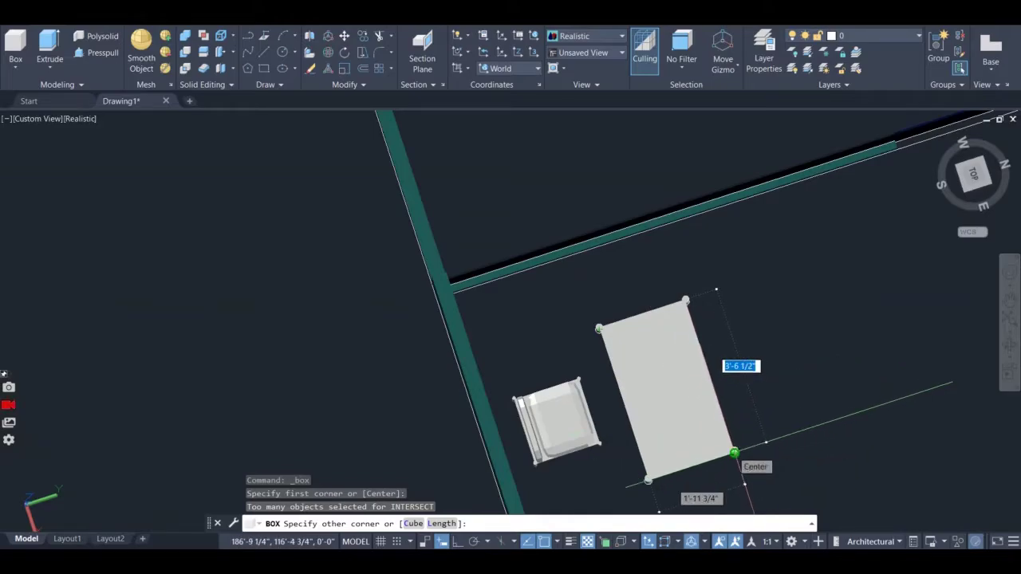
pyautogui.click(734, 453)
pyautogui.scroll(3, 691, 375)
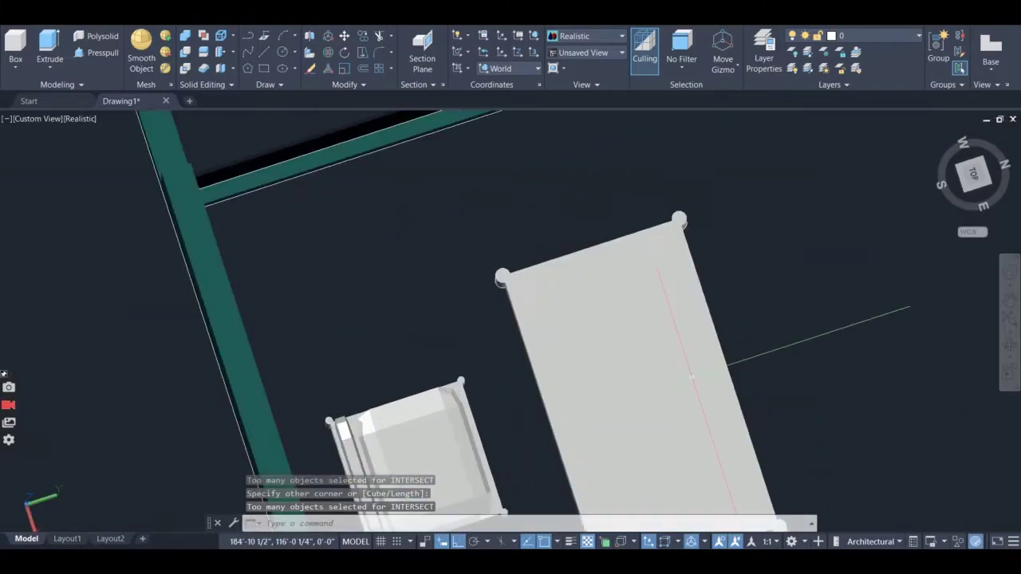
# - Orbit to an angled view and erase the box from the right-click menu
pyautogui.click(1009, 346)
pyautogui.moveTo(900, 398); pyautogui.dragTo(829, 319)
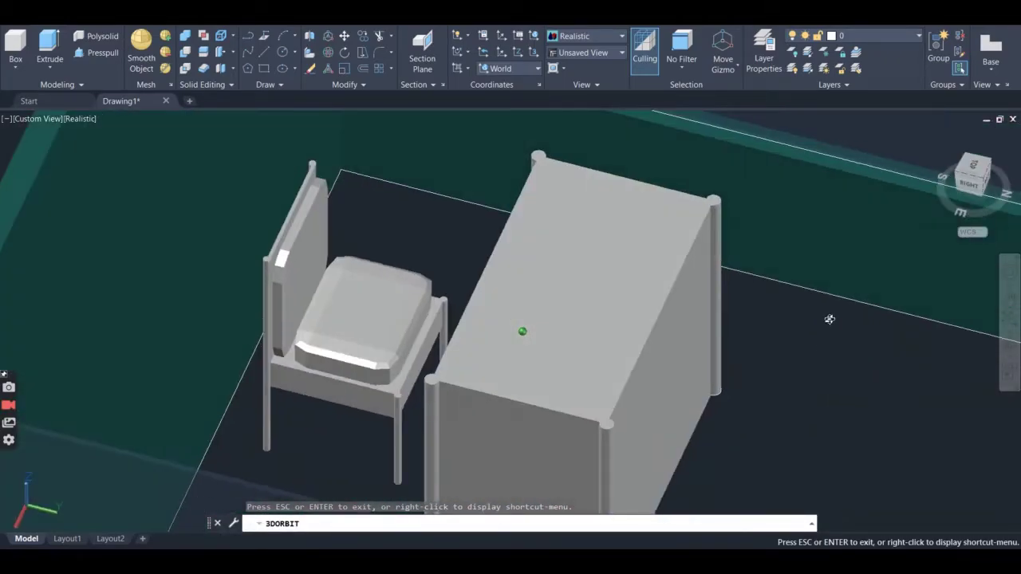
pyautogui.press('Escape')
pyautogui.click(589, 231)
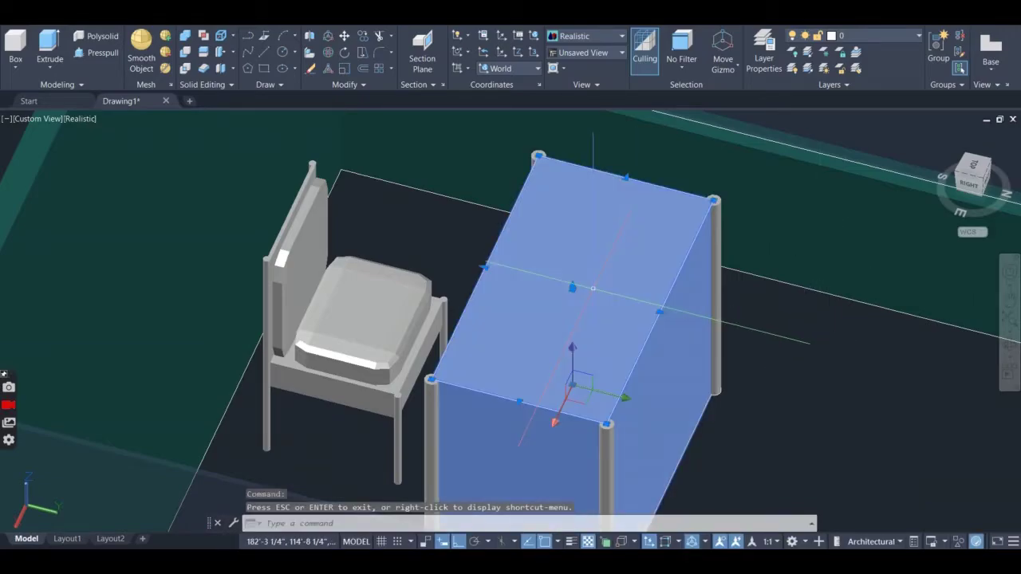
pyautogui.rightClick(820, 387)
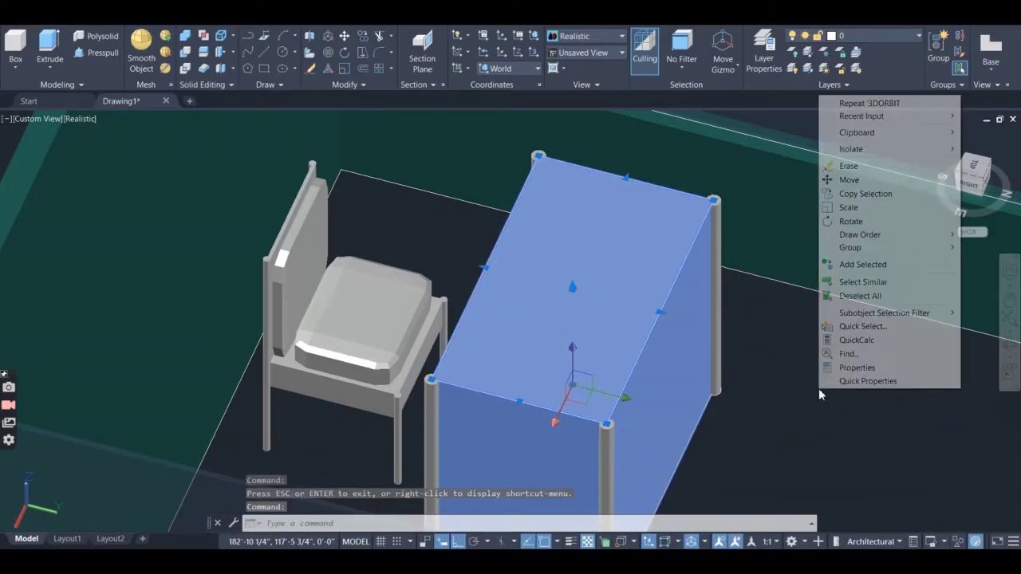
pyautogui.click(835, 168)
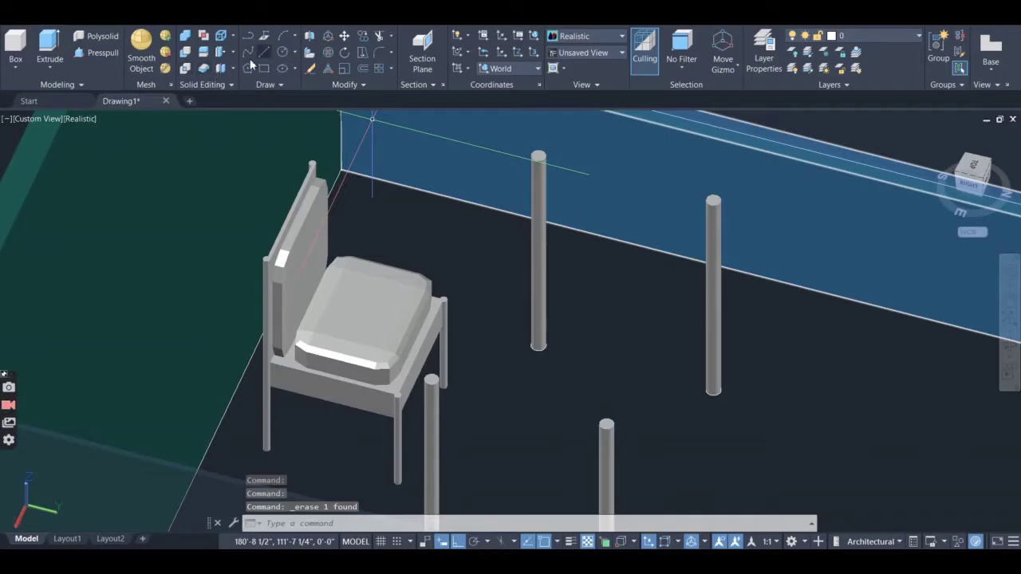
# - Draw a 4.5" thick box from the front pillar top to the back pillar top
pyautogui.click(14, 42)
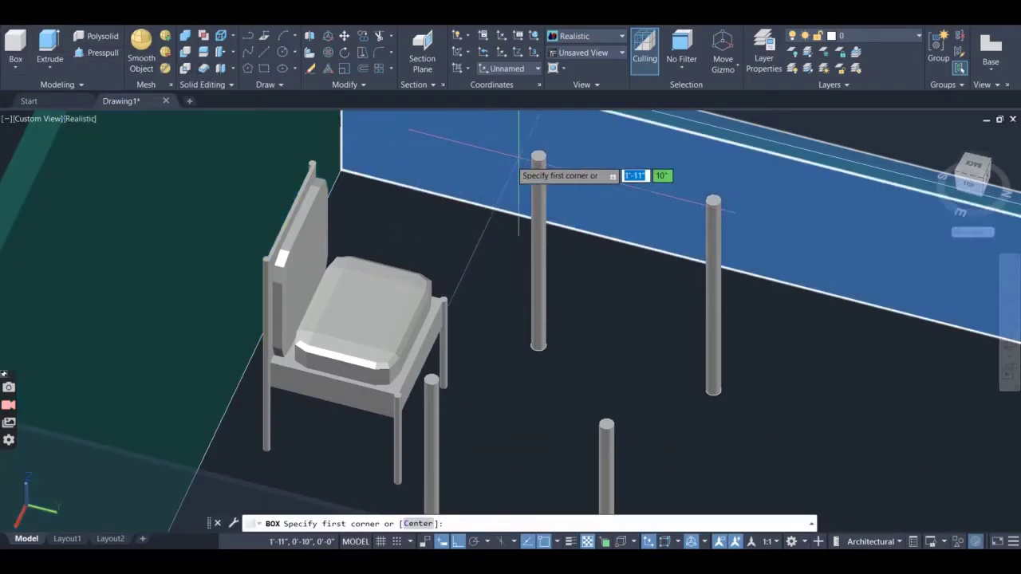
pyautogui.click(538, 155)
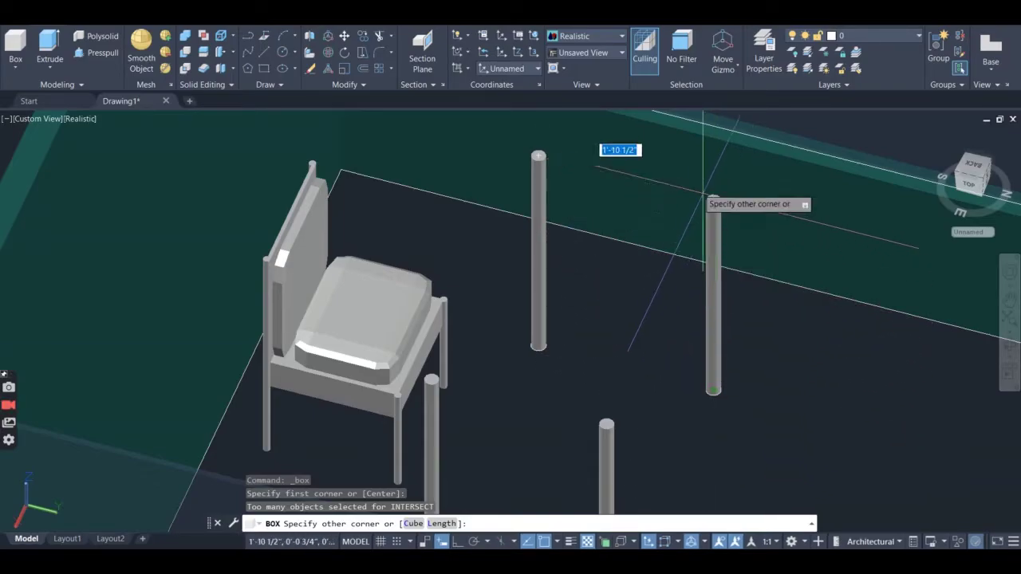
pyautogui.press('Escape')
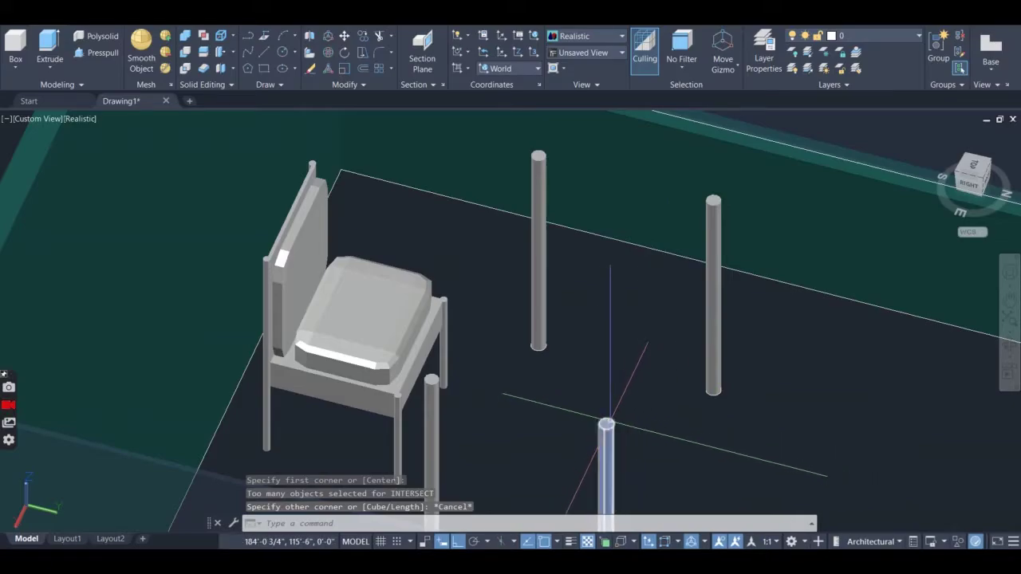
pyautogui.press('Return')
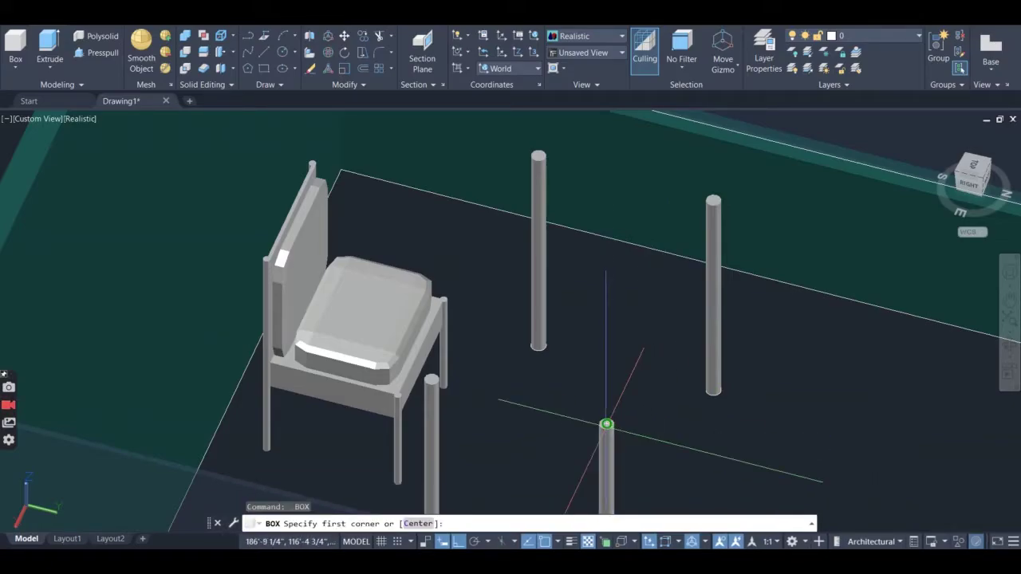
pyautogui.click(606, 424)
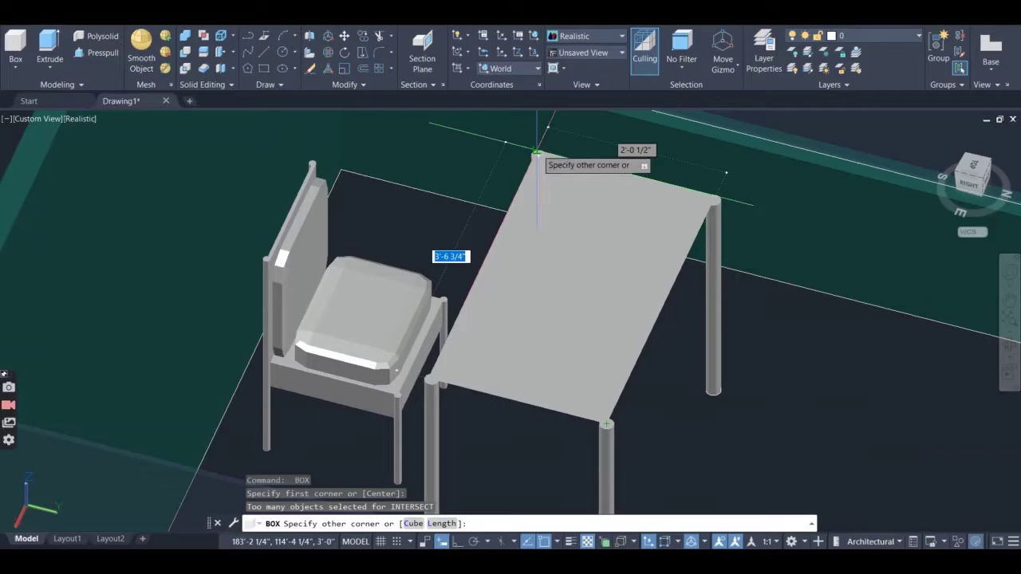
pyautogui.click(538, 156)
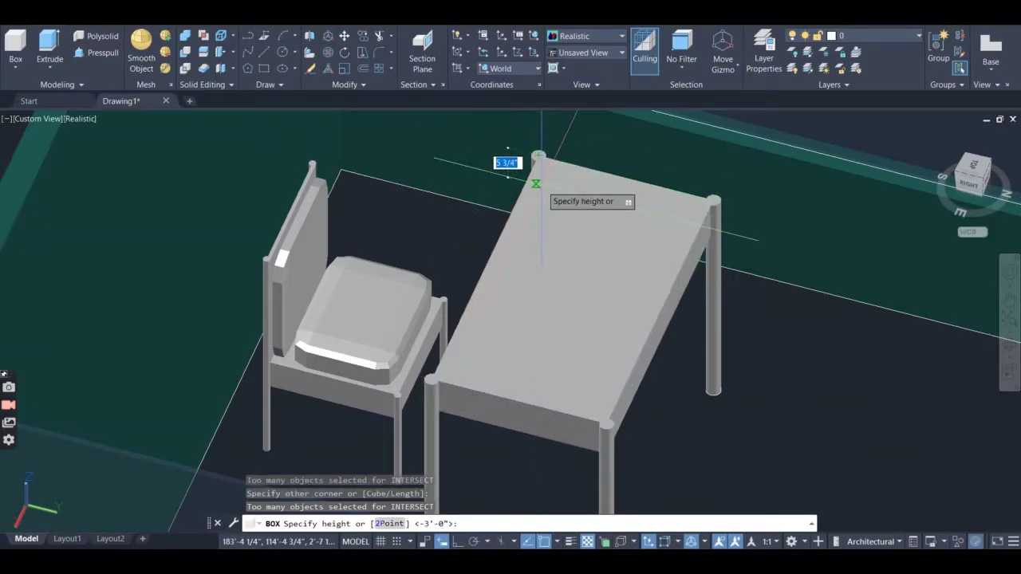
pyautogui.write('4')
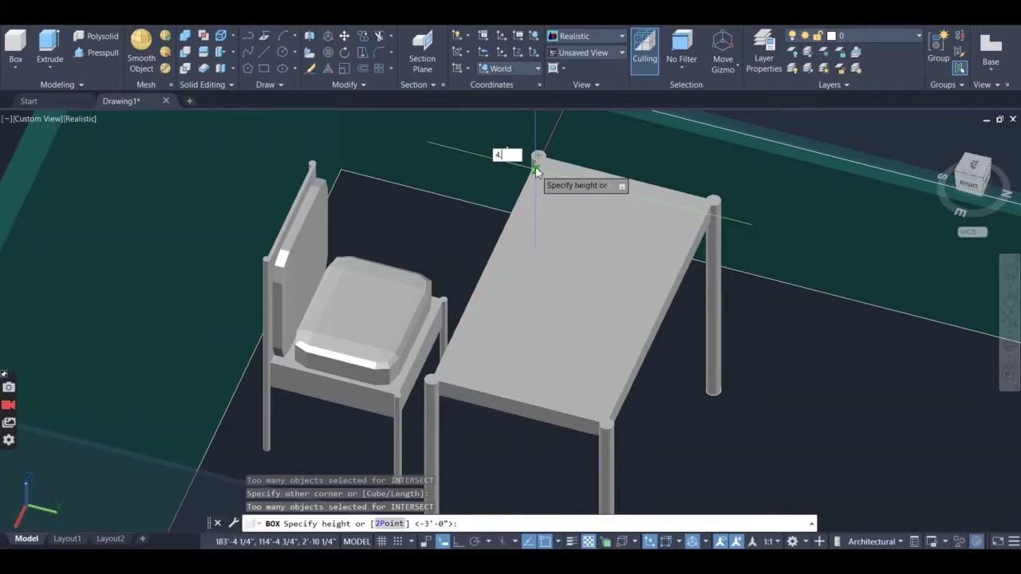
pyautogui.write('.5"')
pyautogui.press('Return')
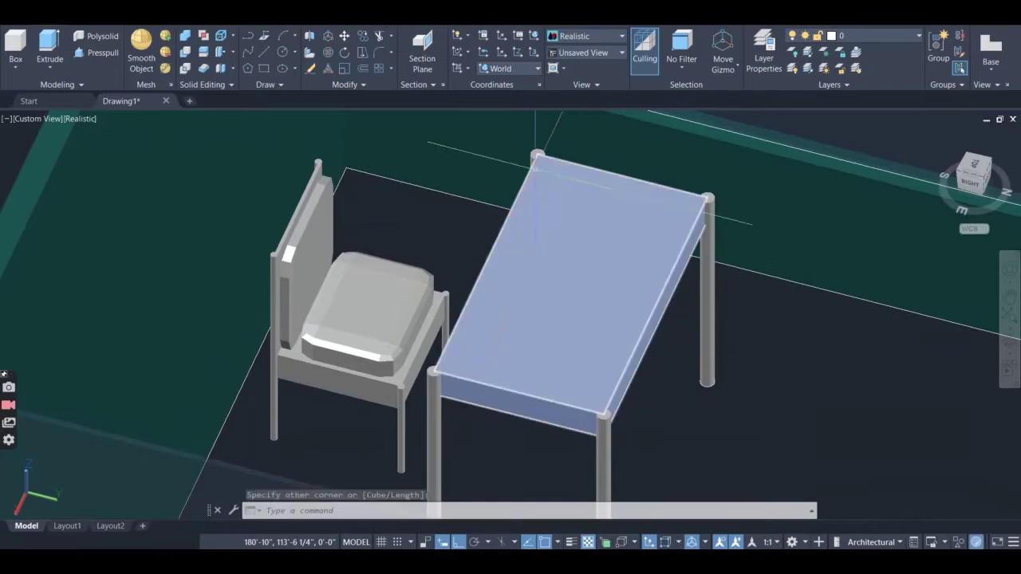
pyautogui.moveTo(982, 393)
pyautogui.mouseDown()
pyautogui.moveTo(741, 352)
pyautogui.moveTo(662, 318)
pyautogui.moveTo(764, 339)
pyautogui.moveTo(1007, 343)
pyautogui.mouseUp()
# - Orbit the view further around the chair and table, then start the Box command
pyautogui.click(1009, 343)
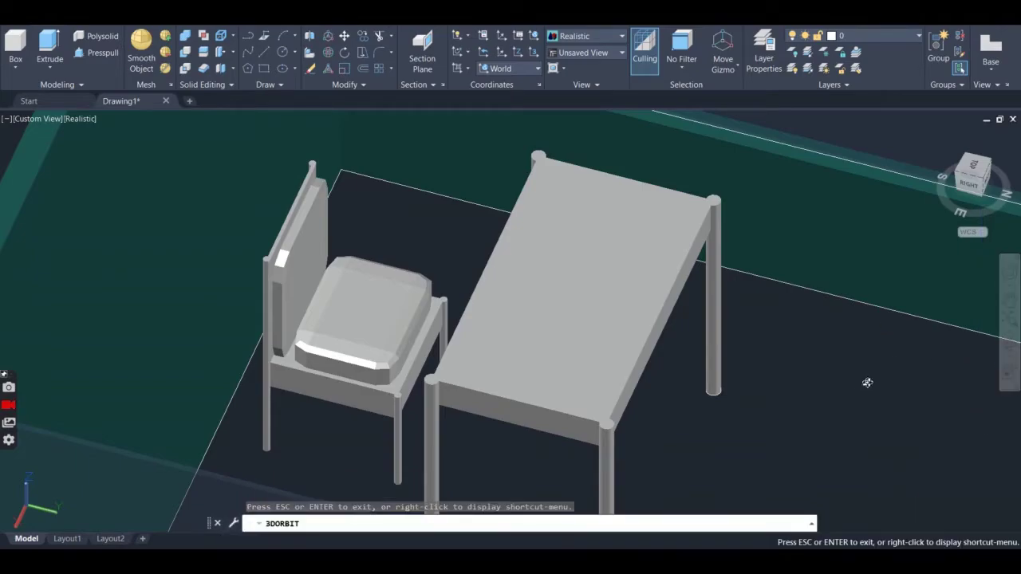
pyautogui.moveTo(867, 383)
pyautogui.mouseDown()
pyautogui.moveTo(748, 346)
pyautogui.moveTo(745, 369)
pyautogui.moveTo(774, 371)
pyautogui.moveTo(912, 346)
pyautogui.moveTo(934, 321)
pyautogui.moveTo(850, 417)
pyautogui.moveTo(785, 415)
pyautogui.moveTo(775, 370)
pyautogui.moveTo(869, 376)
pyautogui.mouseUp()
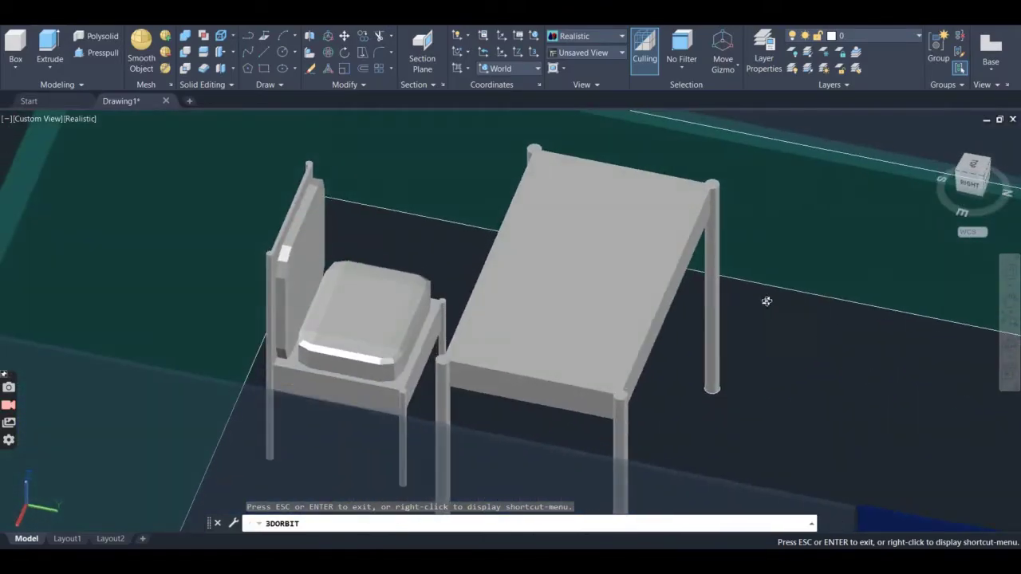
pyautogui.moveTo(766, 300); pyautogui.dragTo(495, 191)
pyautogui.press('Escape')
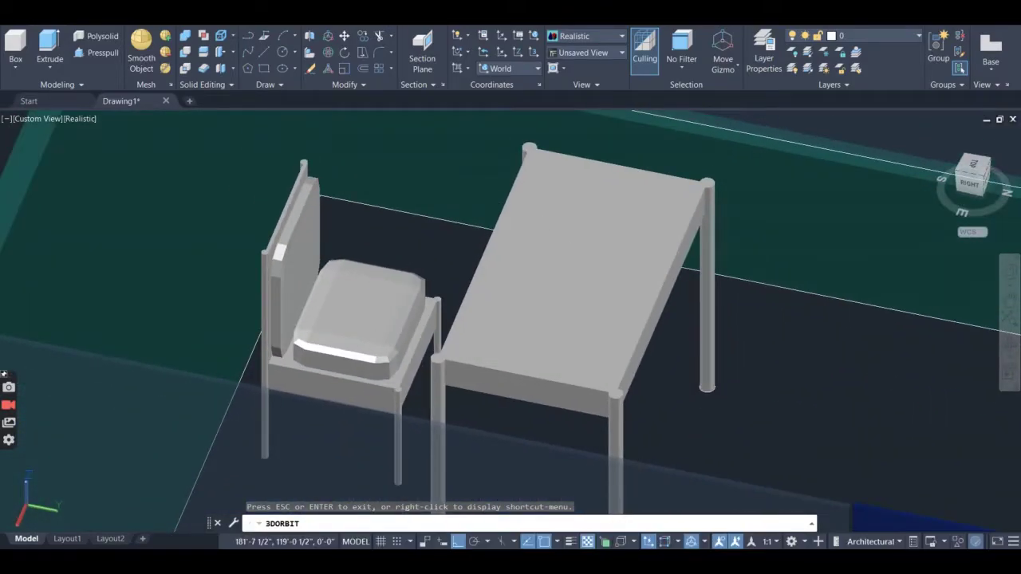
pyautogui.click(16, 46)
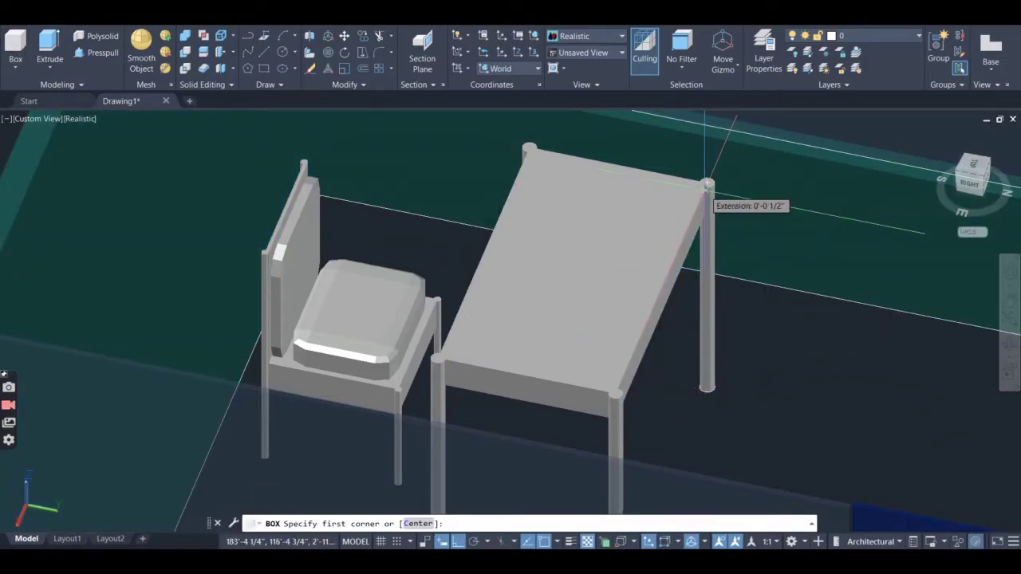
# - Extend the end panel box from the table-top corner down to floor level
pyautogui.scroll(5, 707, 185)
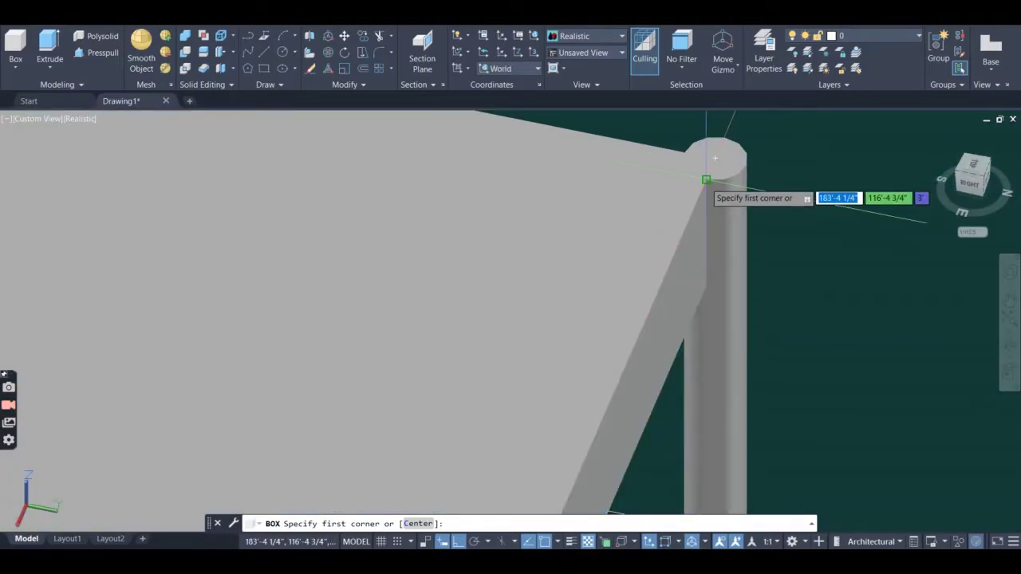
pyautogui.scroll(-6, 702, 379)
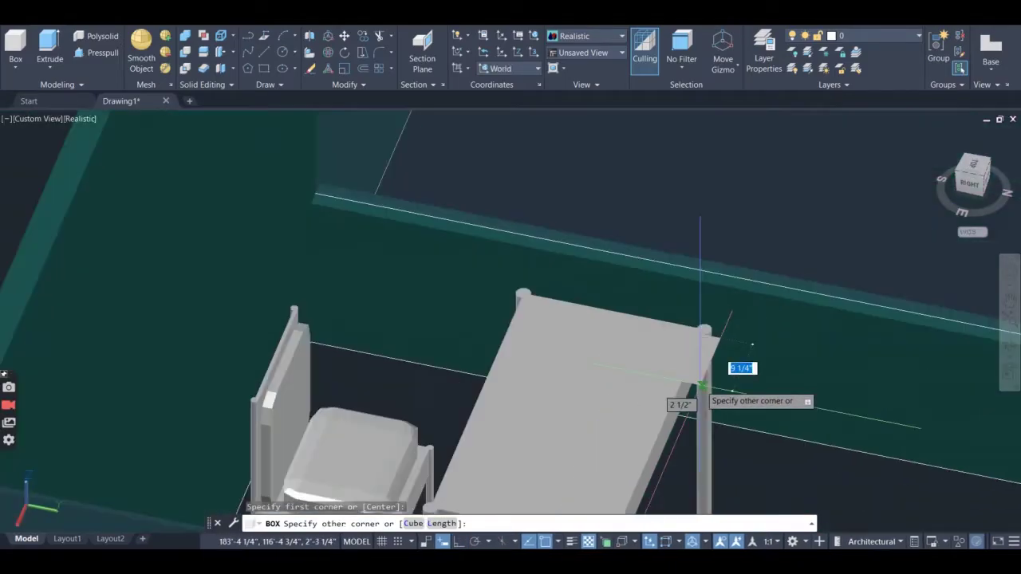
pyautogui.scroll(6, 697, 385)
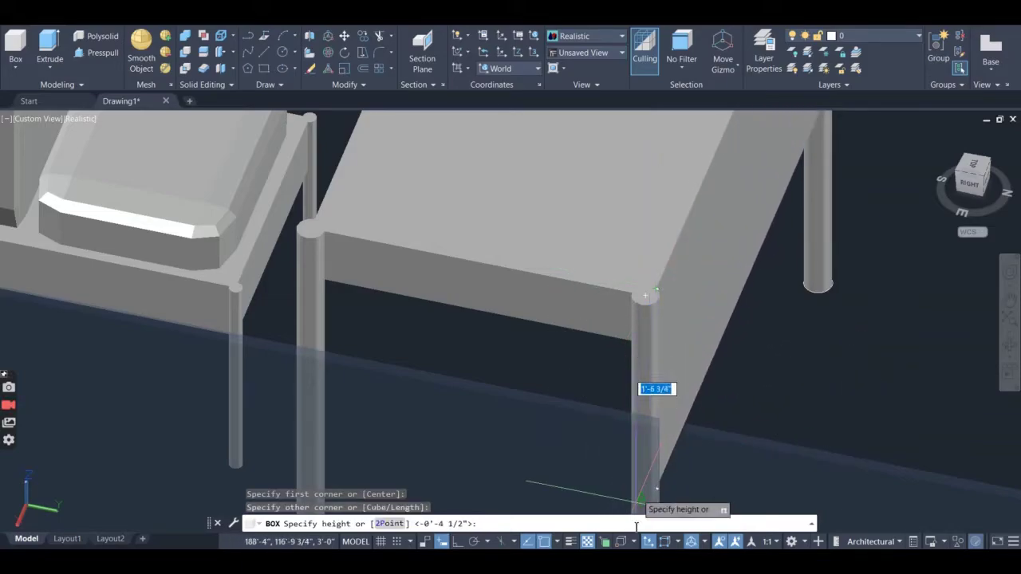
pyautogui.scroll(-3, 653, 510)
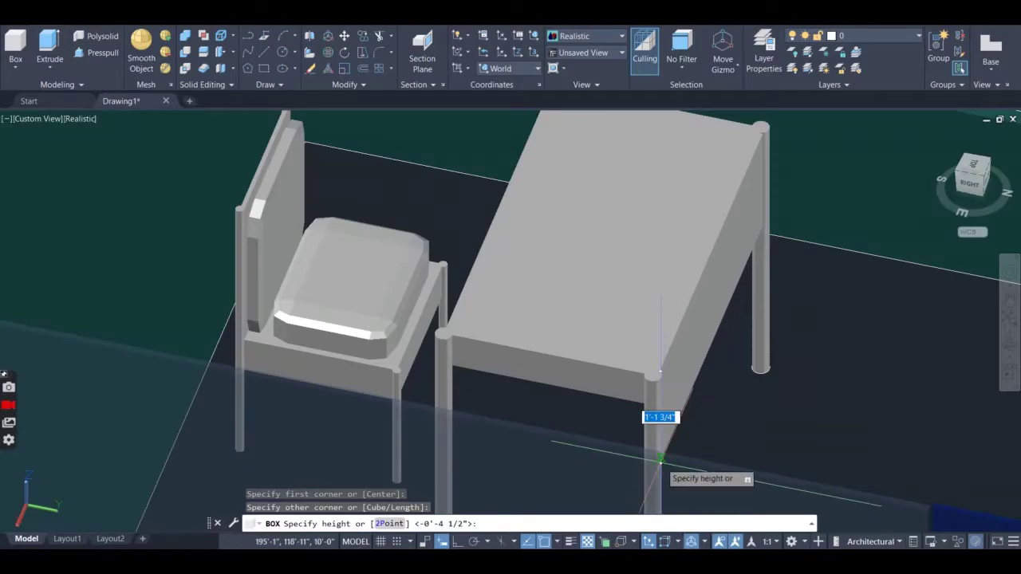
pyautogui.scroll(-3, 656, 507)
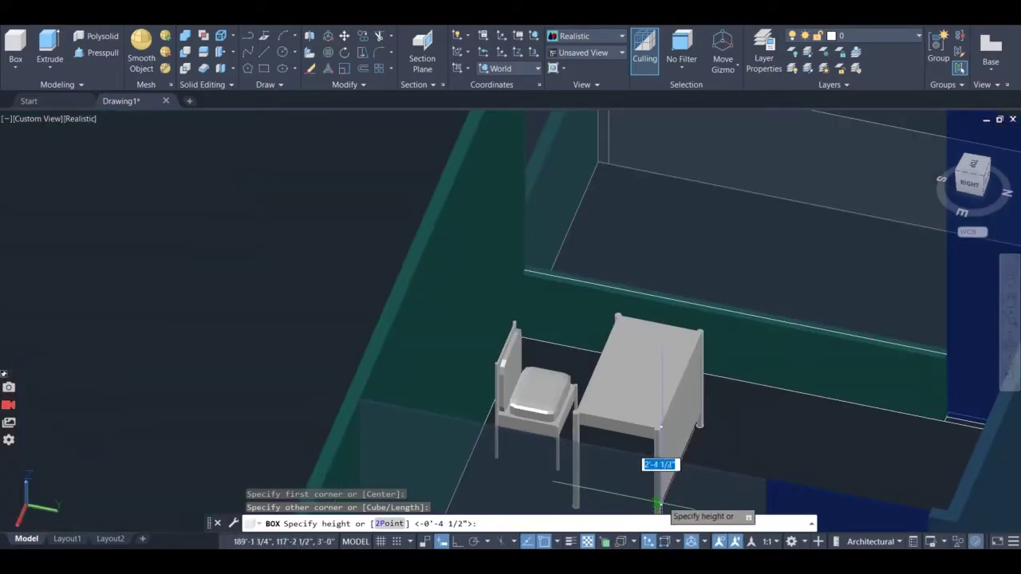
pyautogui.scroll(-3, 659, 477)
pyautogui.scroll(5, 659, 495)
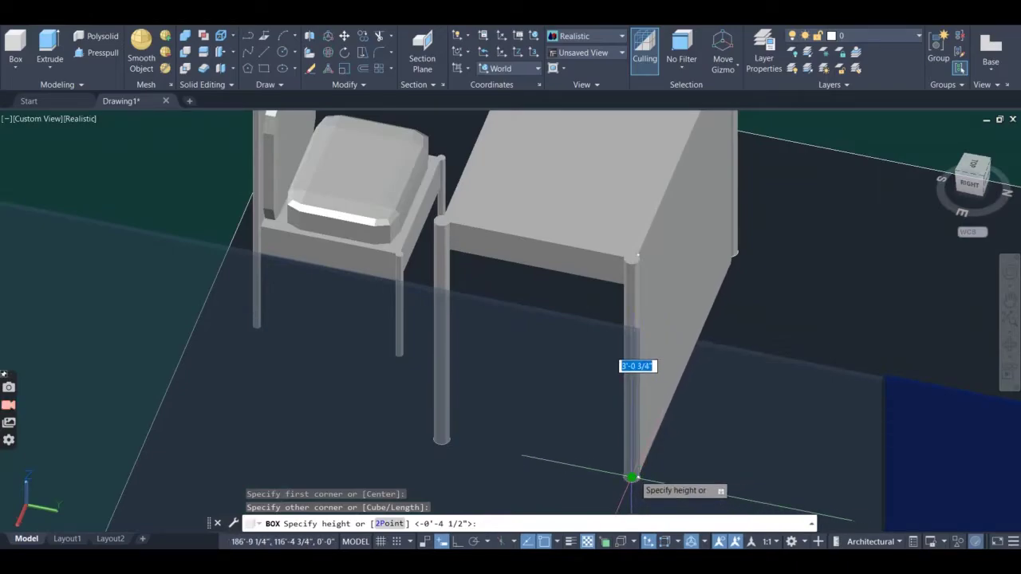
pyautogui.scroll(-3, 631, 477)
pyautogui.click(909, 232)
pyautogui.scroll(-3, 816, 278)
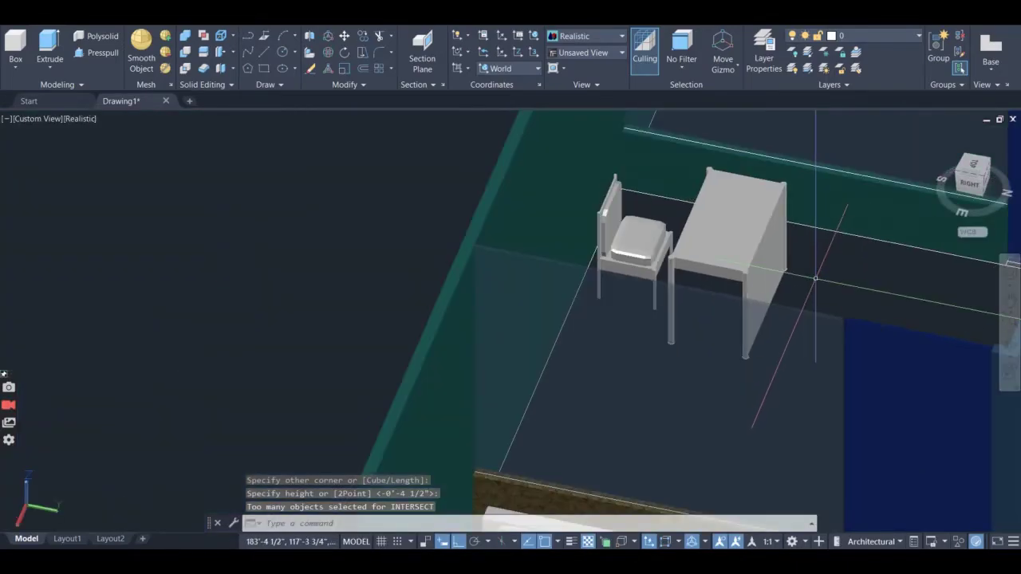
# - Draw a thin box panel from the leg tops under the desk top's front edge
pyautogui.keyDown('shift'); pyautogui.moveTo(869, 327); pyautogui.dragTo(784, 317, button='middle'); pyautogui.keyUp('shift')
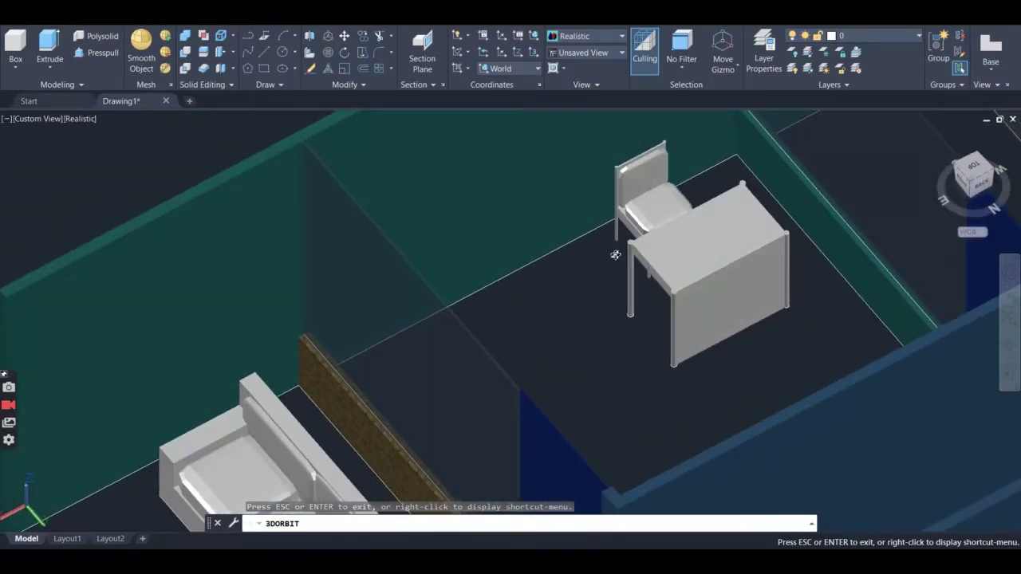
pyautogui.scroll(3, 630, 254)
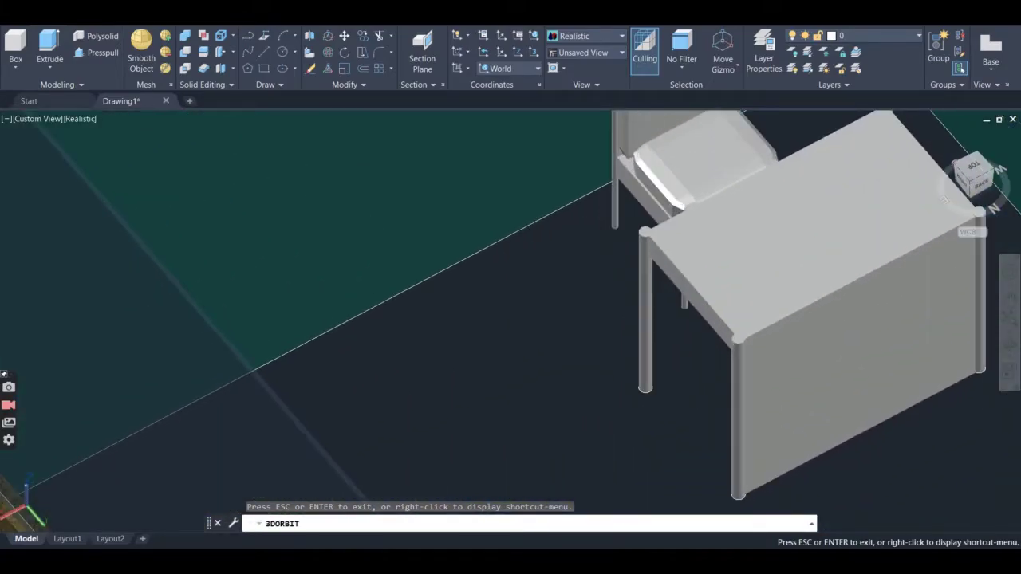
pyautogui.press('Escape')
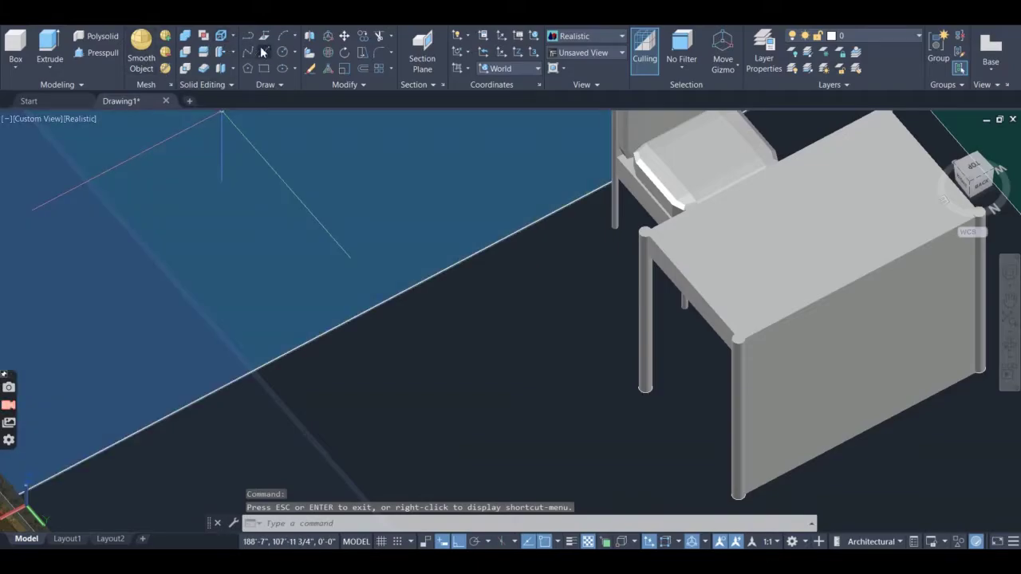
pyautogui.click(17, 44)
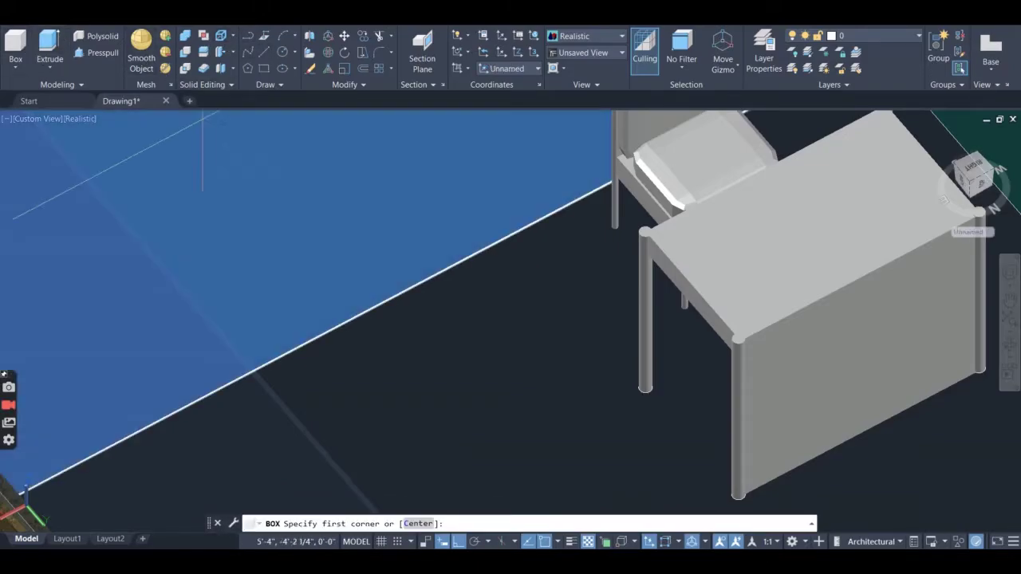
pyautogui.click(645, 250)
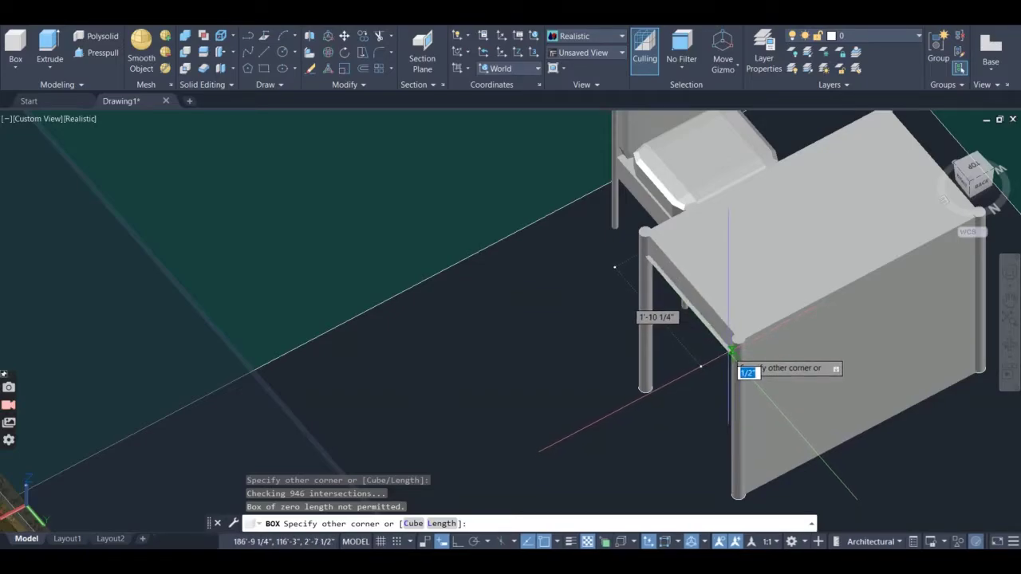
pyautogui.click(733, 351)
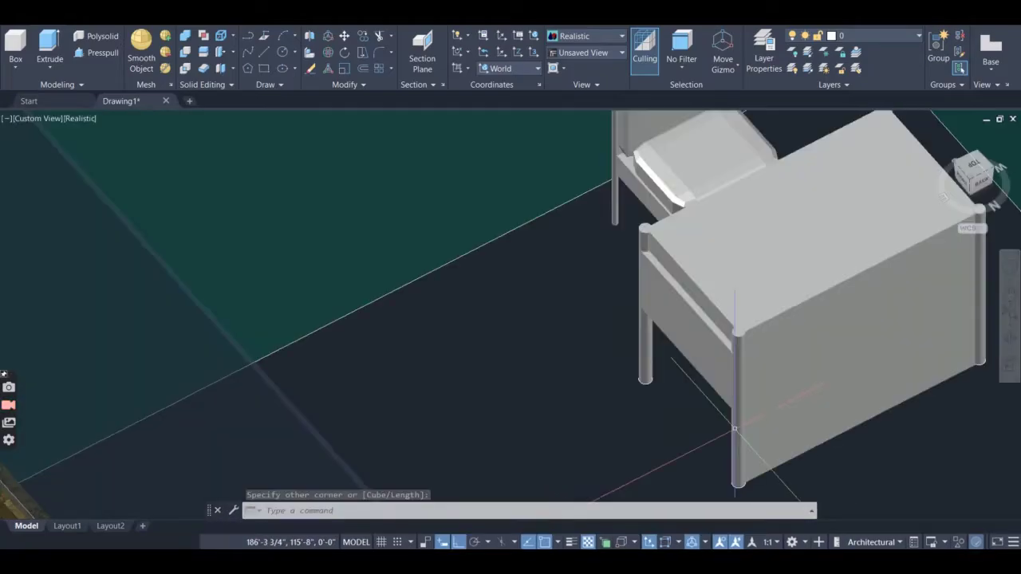
pyautogui.click(1010, 348)
# - Orbit to face the desk's side and switch the visual style to 2D Wireframe
pyautogui.moveTo(623, 376); pyautogui.dragTo(952, 382)
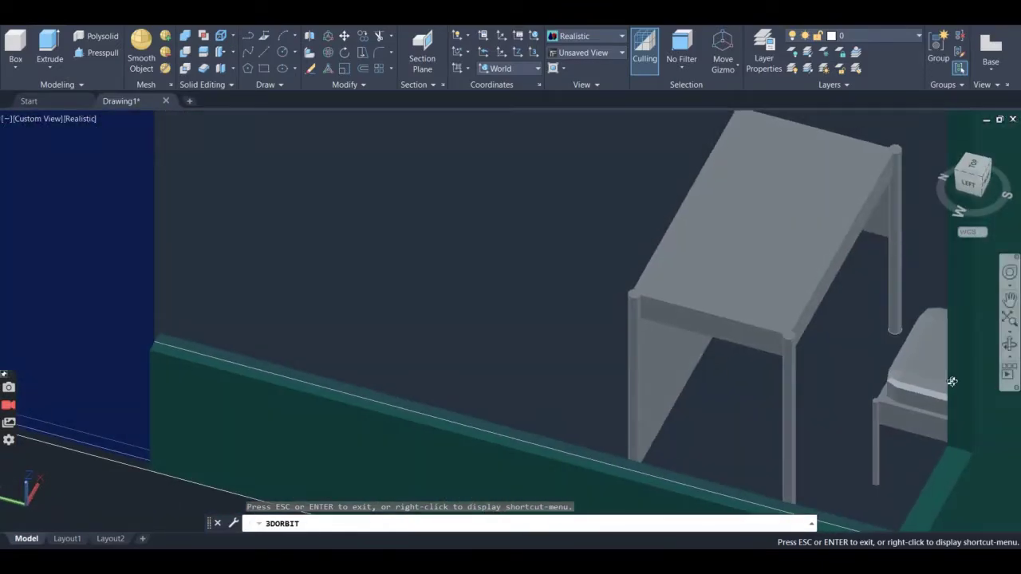
pyautogui.scroll(2, 656, 341)
pyautogui.press('Escape')
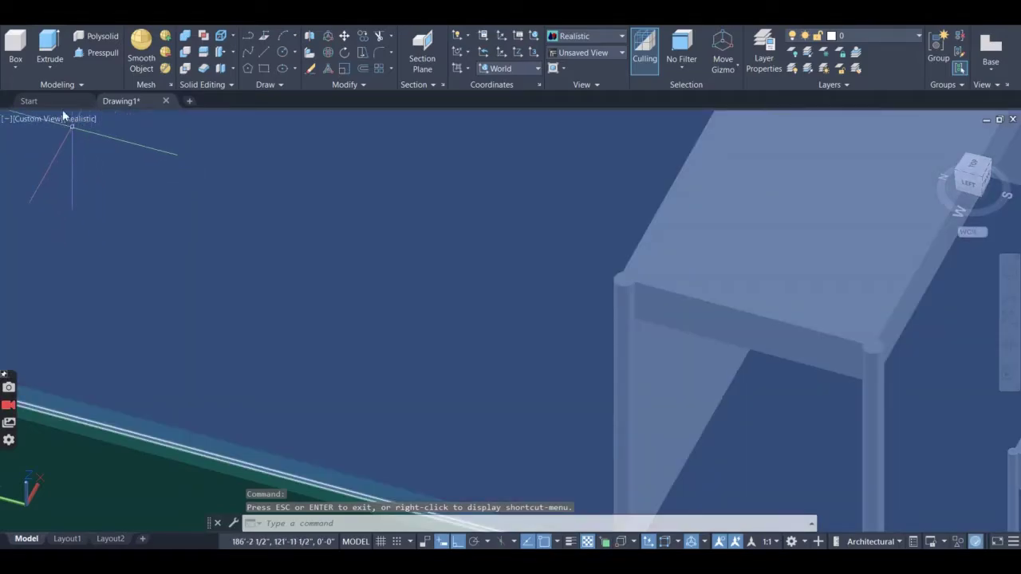
pyautogui.click(77, 118)
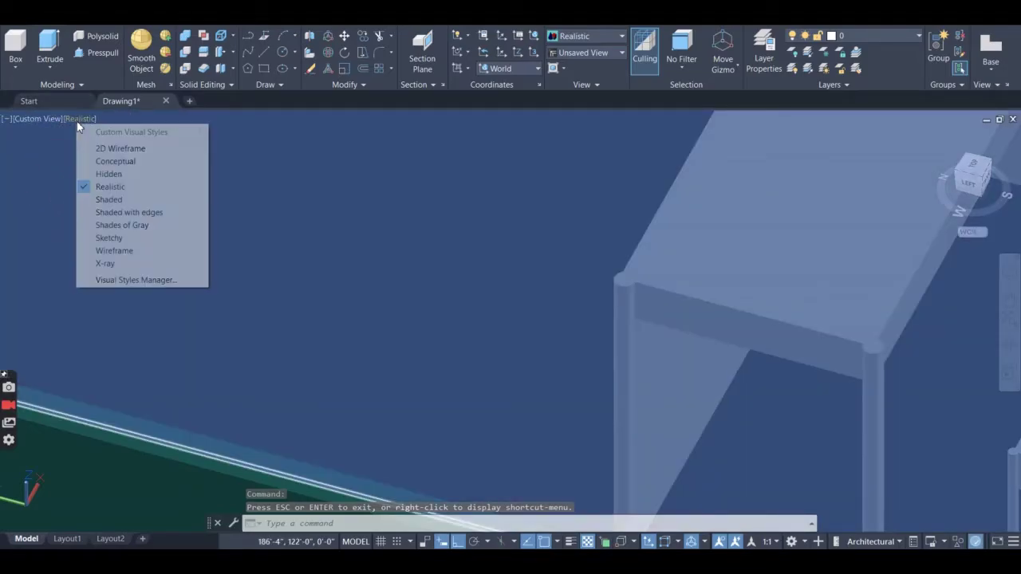
pyautogui.click(120, 149)
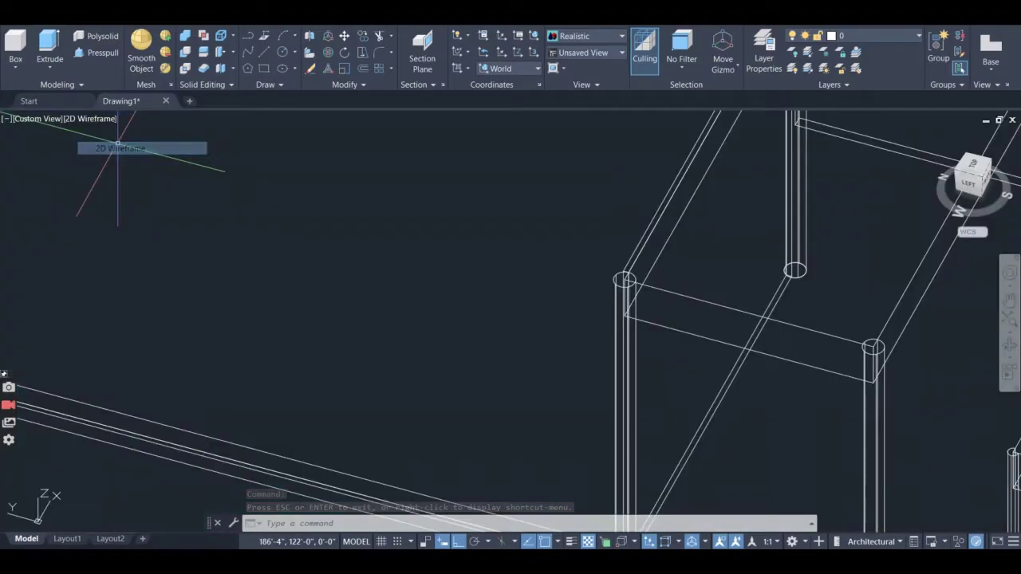
# - Draw a thin, low box spanning between the bases of two desk legs
pyautogui.click(16, 48)
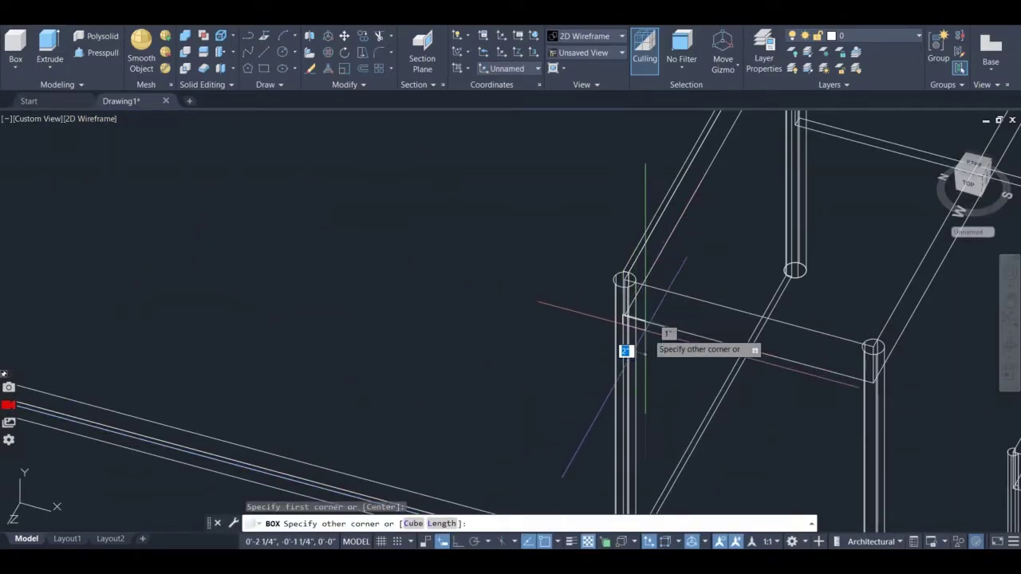
pyautogui.scroll(-5, 861, 411)
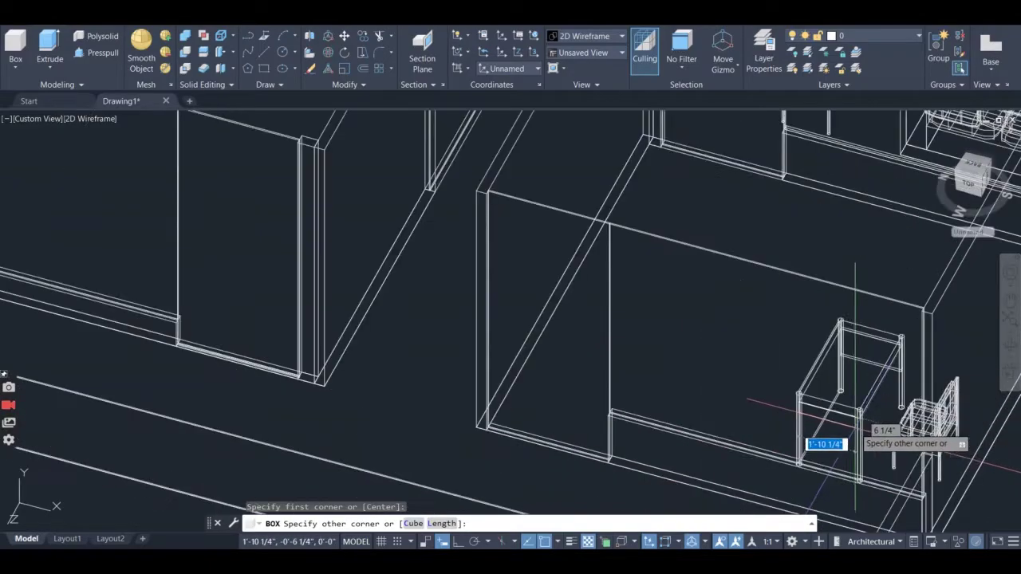
pyautogui.scroll(6, 852, 472)
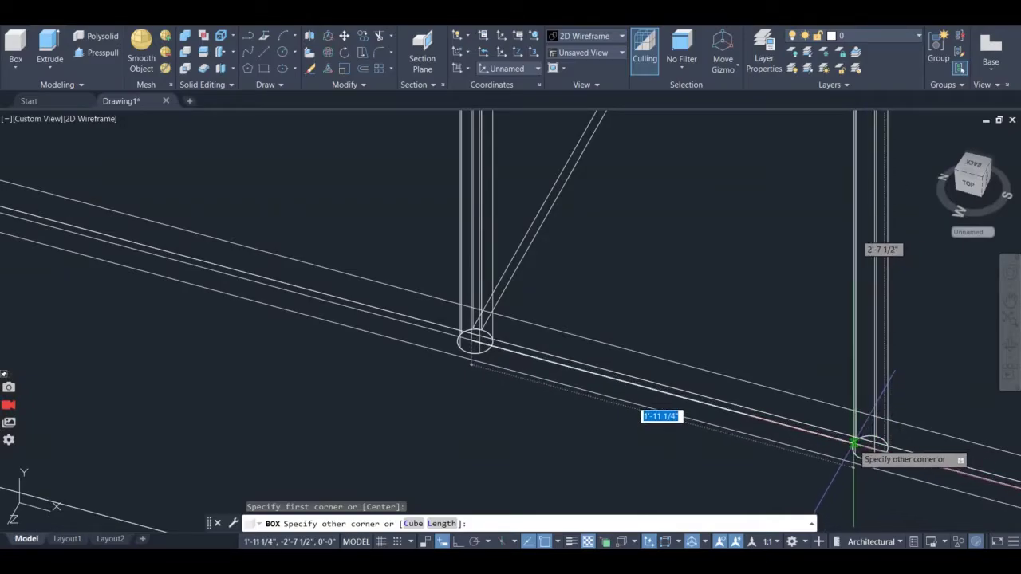
pyautogui.click(852, 444)
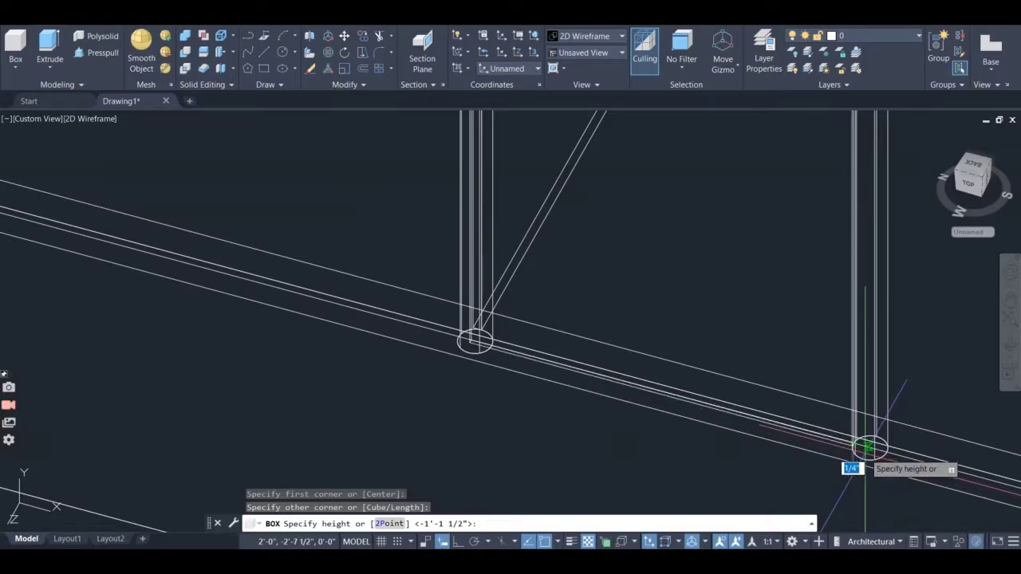
pyautogui.click(866, 453)
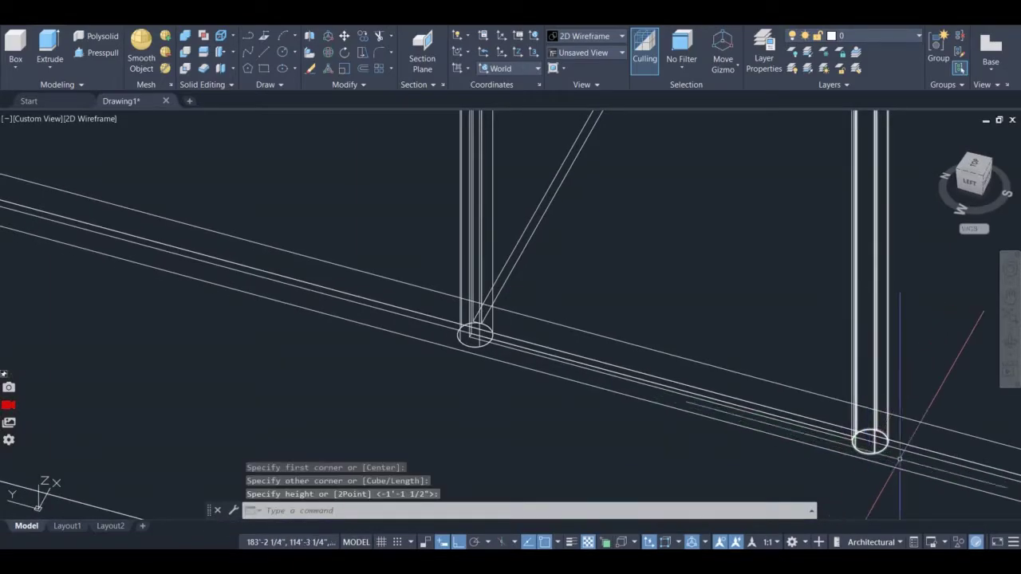
pyautogui.click(1009, 343)
# - Look down on the table, erase the stray rectangle beside its legs, and recheck the frame
pyautogui.moveTo(974, 342); pyautogui.dragTo(462, 237)
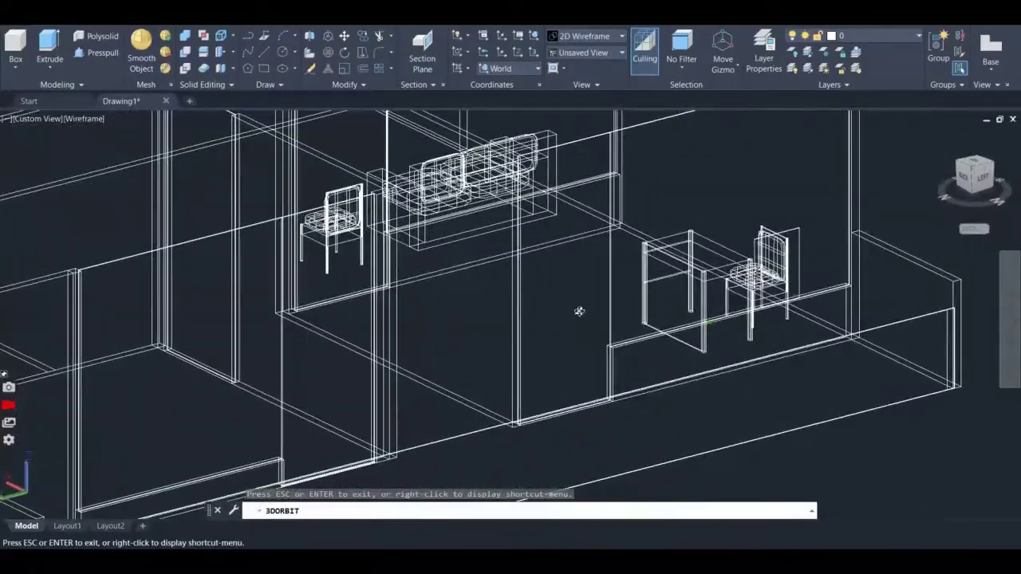
pyautogui.scroll(5, 579, 311)
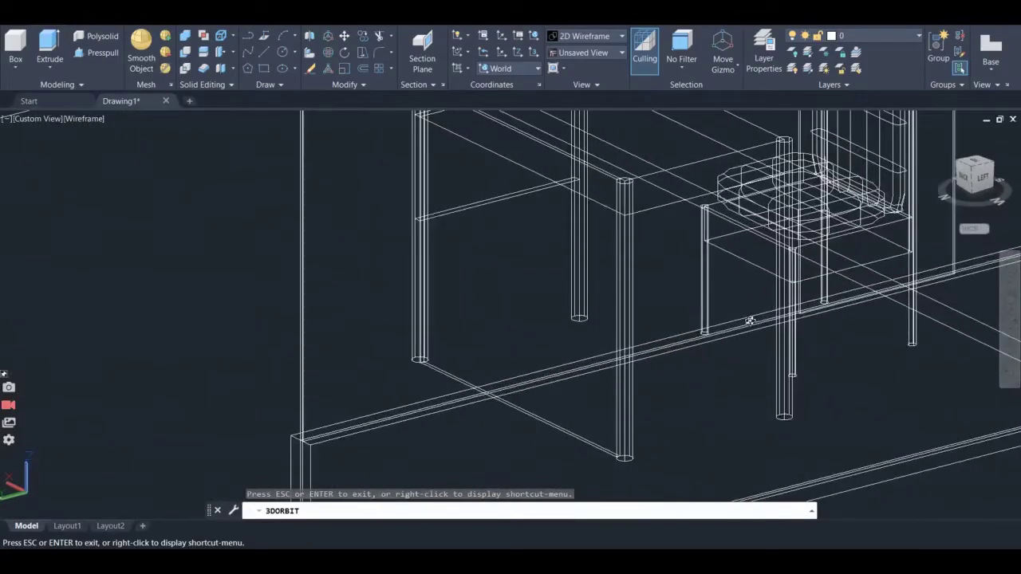
pyautogui.scroll(-6, 750, 320)
pyautogui.moveTo(752, 330); pyautogui.dragTo(679, 382)
pyautogui.scroll(2, 708, 375)
pyautogui.press('Escape')
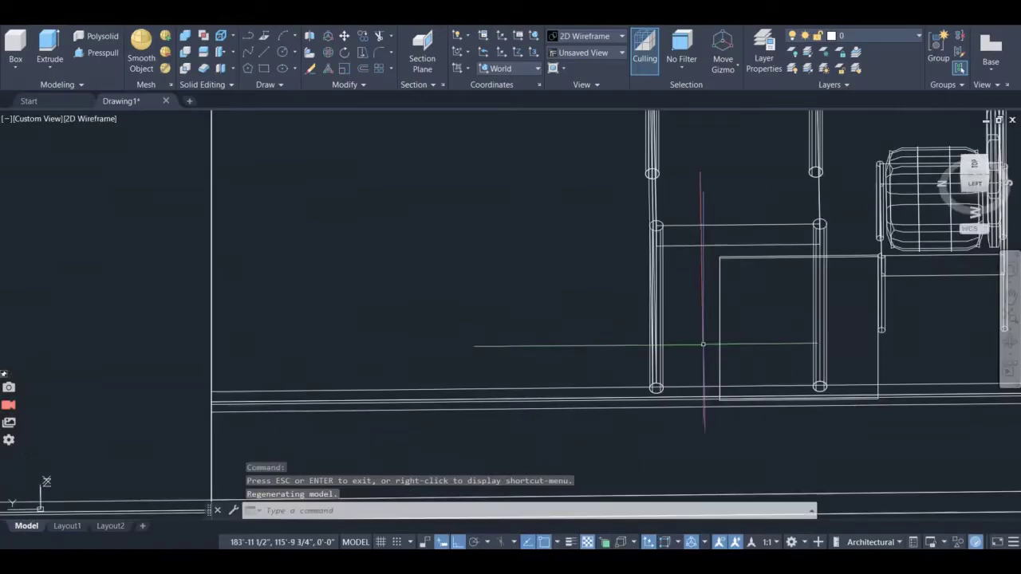
pyautogui.click(720, 322)
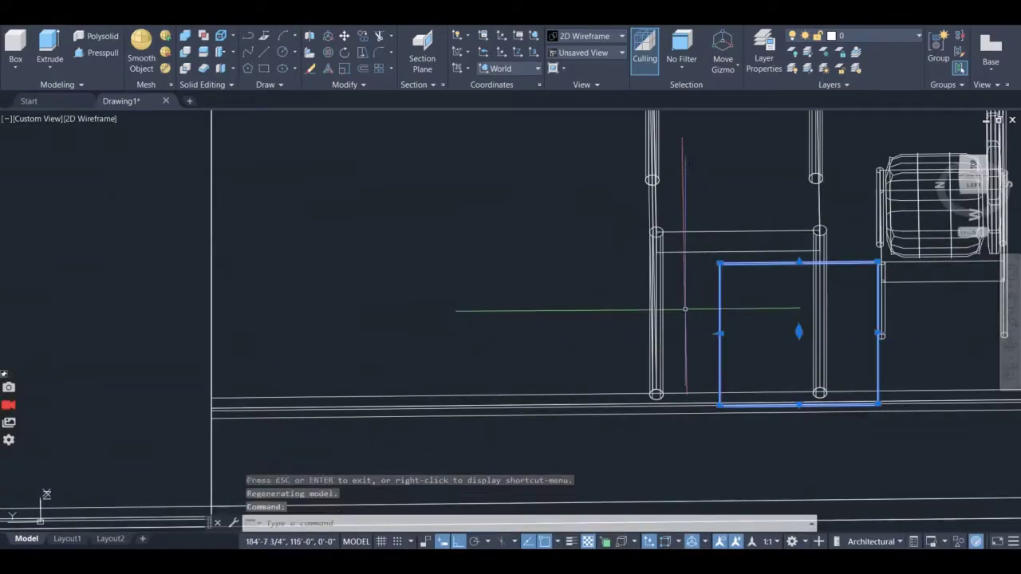
pyautogui.rightClick(688, 311)
pyautogui.click(762, 96)
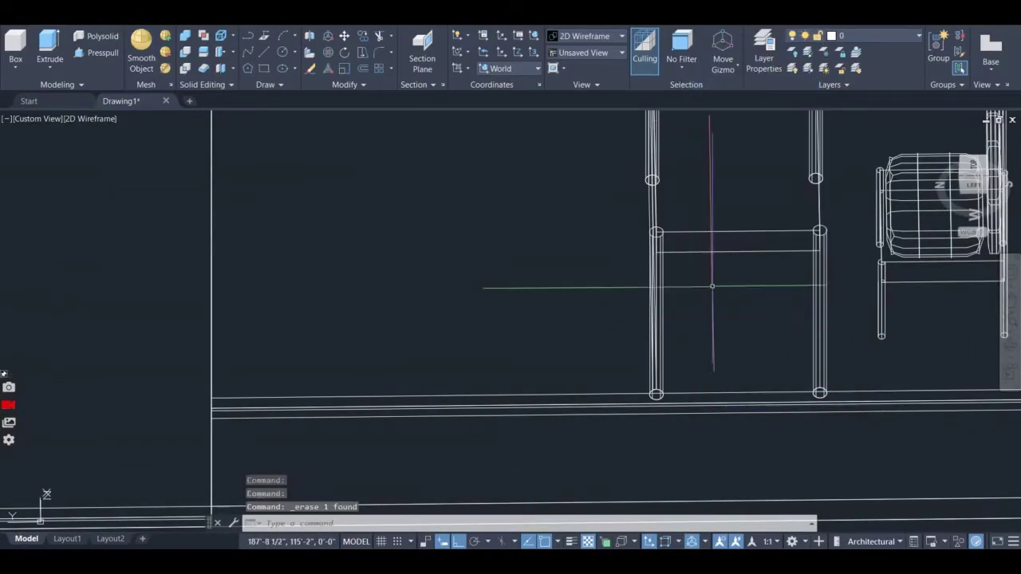
pyautogui.click(1011, 341)
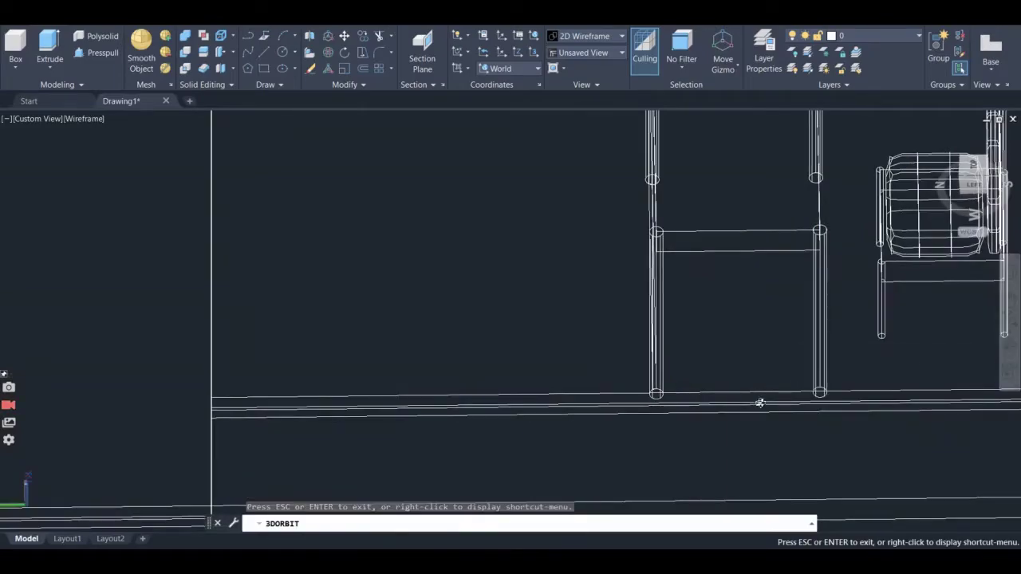
pyautogui.moveTo(752, 352)
pyautogui.mouseDown()
pyautogui.moveTo(741, 355)
pyautogui.moveTo(748, 370)
pyautogui.mouseUp()
pyautogui.press('Escape')
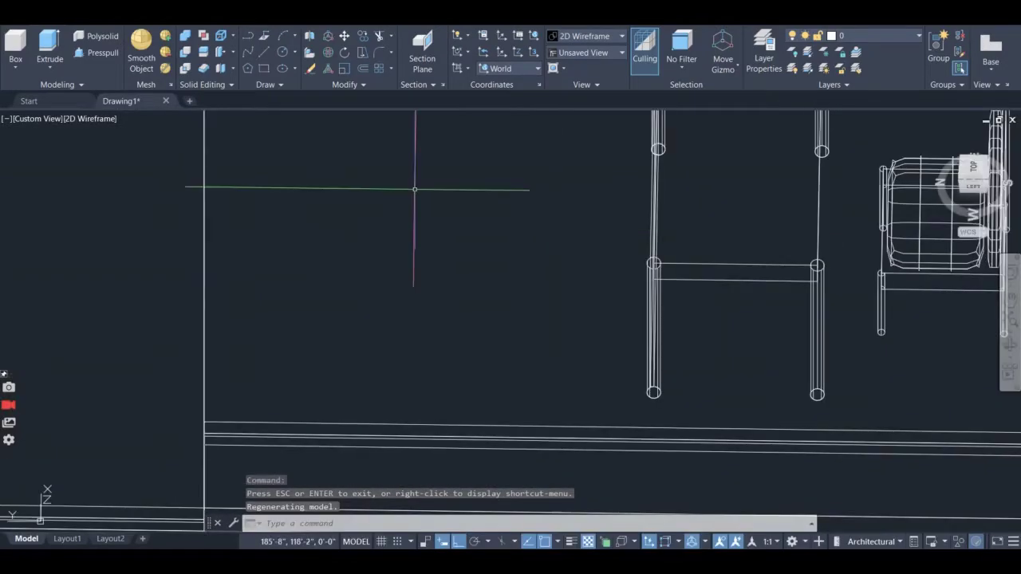
# - Draw a thin rail box between the two top legs of the table frame
pyautogui.click(8, 43)
pyautogui.keyDown('shift'); pyautogui.moveTo(720, 337); pyautogui.dragTo(511, 172, button='middle'); pyautogui.keyUp('shift')
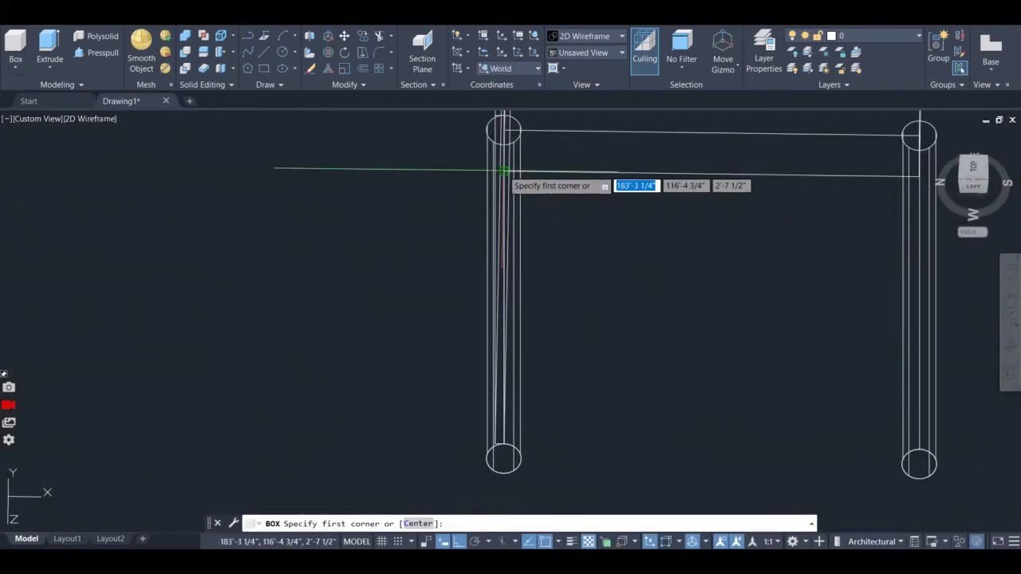
pyautogui.click(503, 171)
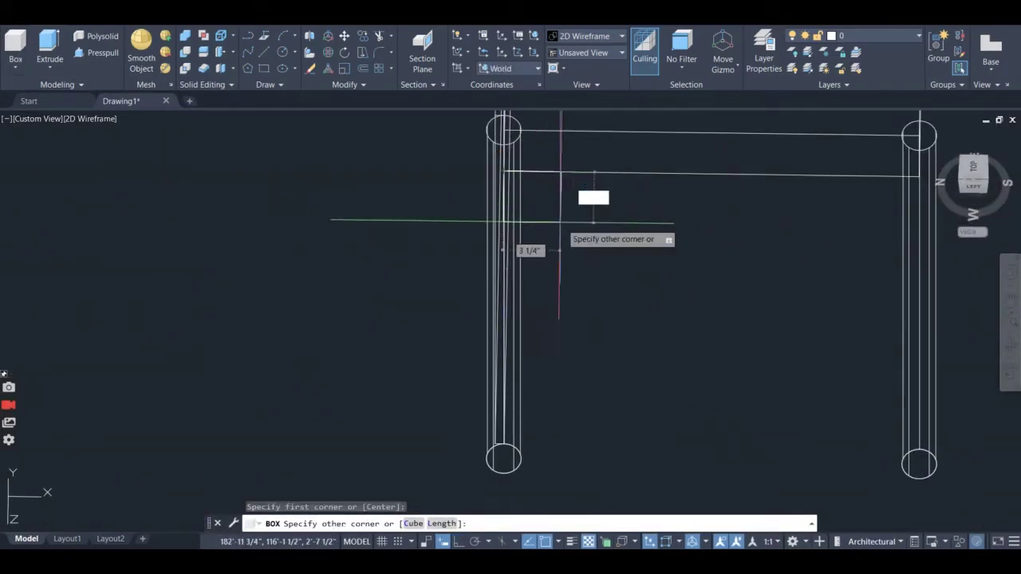
pyautogui.click(919, 464)
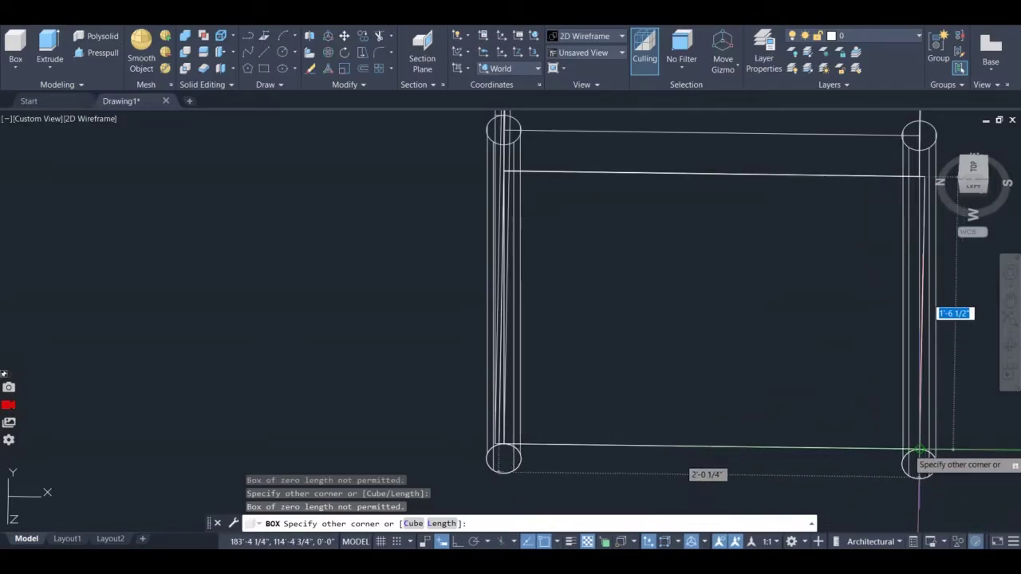
pyautogui.click(919, 451)
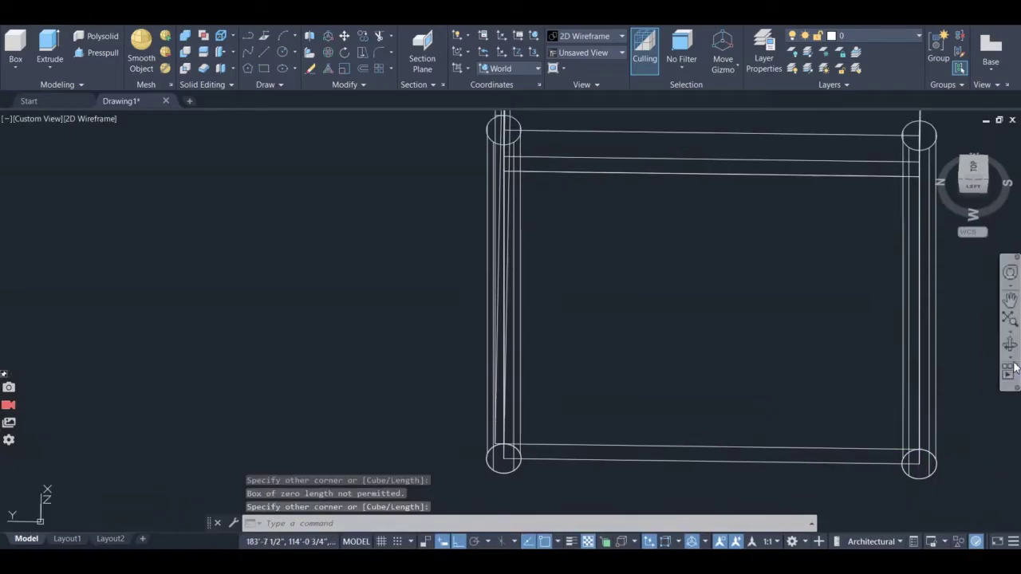
pyautogui.click(1010, 345)
pyautogui.moveTo(854, 343); pyautogui.dragTo(874, 354)
pyautogui.press('Escape')
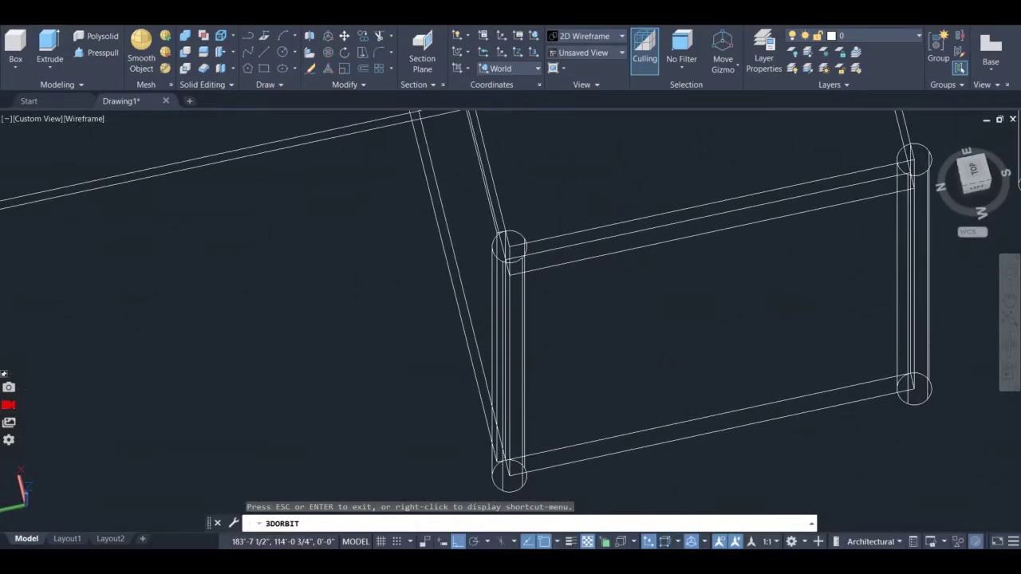
# - Set the viewport visual style to Realistic
pyautogui.scroll(-5, 774, 369)
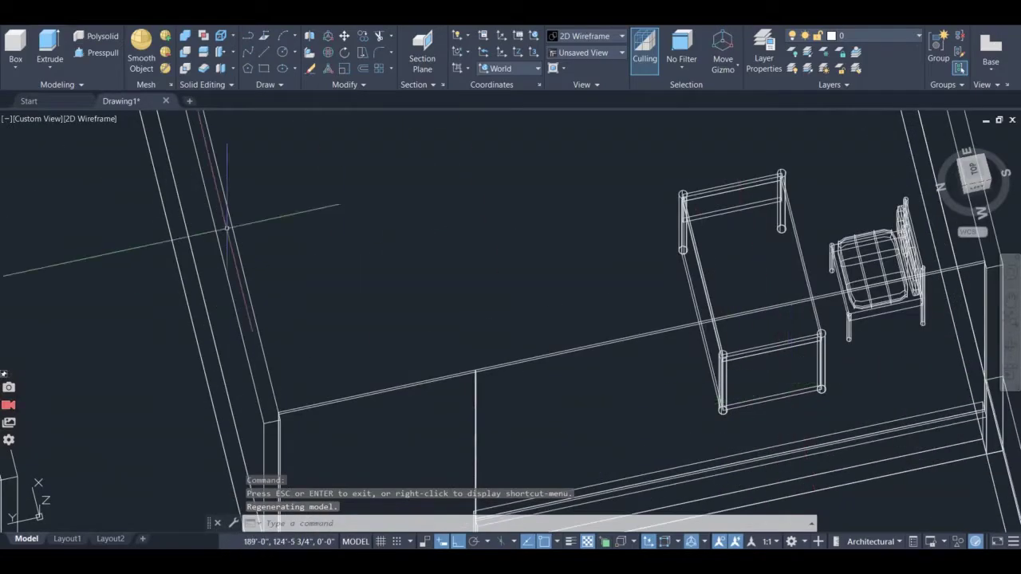
pyautogui.click(89, 120)
pyautogui.click(130, 188)
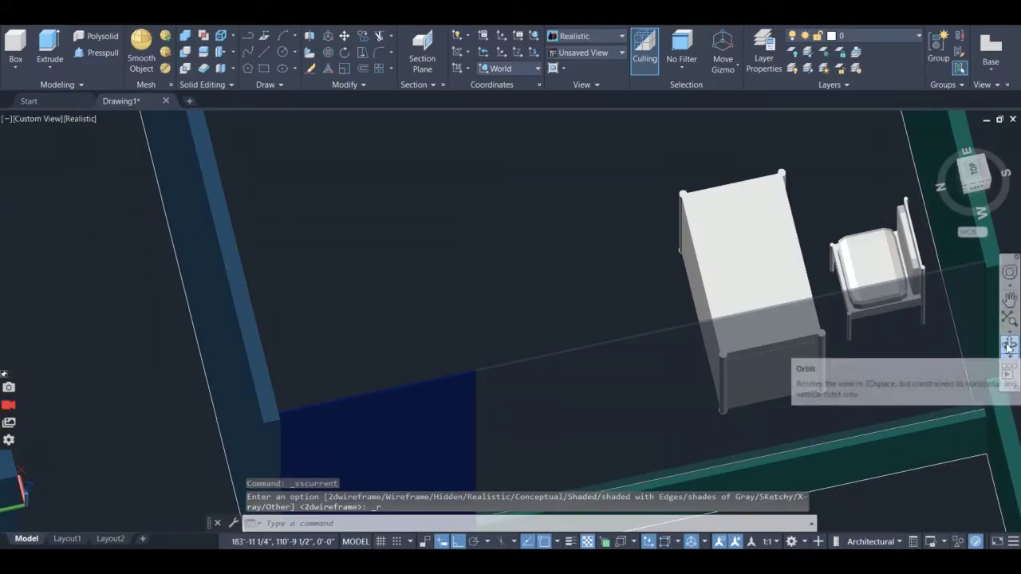
pyautogui.click(1007, 348)
pyautogui.moveTo(894, 370); pyautogui.dragTo(946, 375)
pyautogui.moveTo(627, 348); pyautogui.dragTo(685, 332)
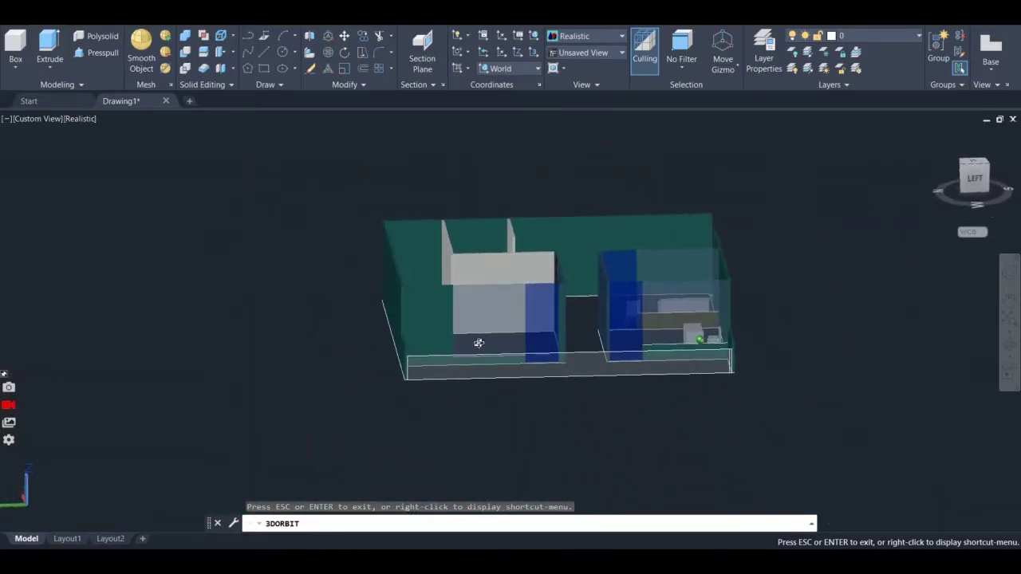
pyautogui.moveTo(527, 365); pyautogui.dragTo(610, 434)
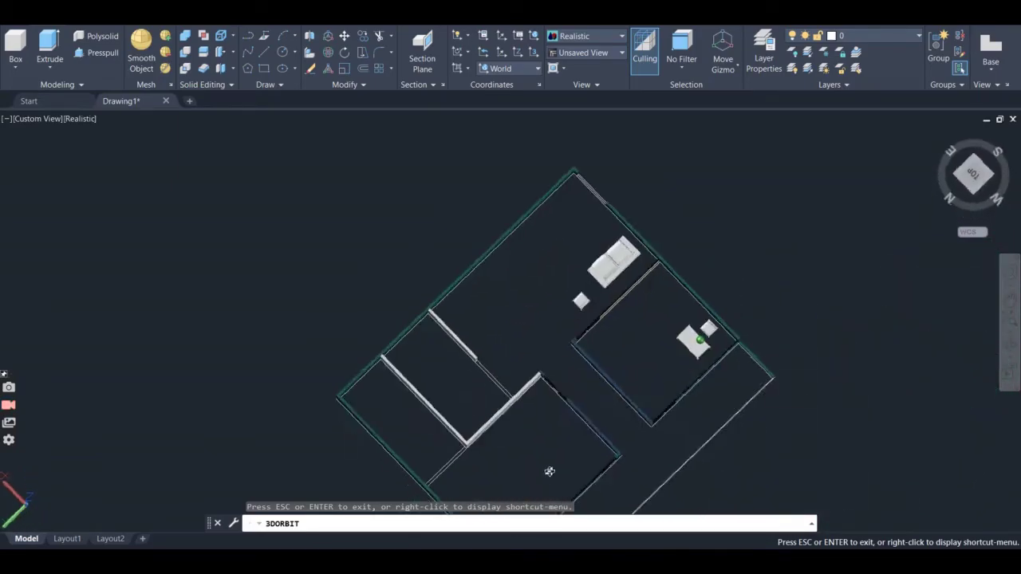
pyautogui.moveTo(549, 472); pyautogui.dragTo(636, 417)
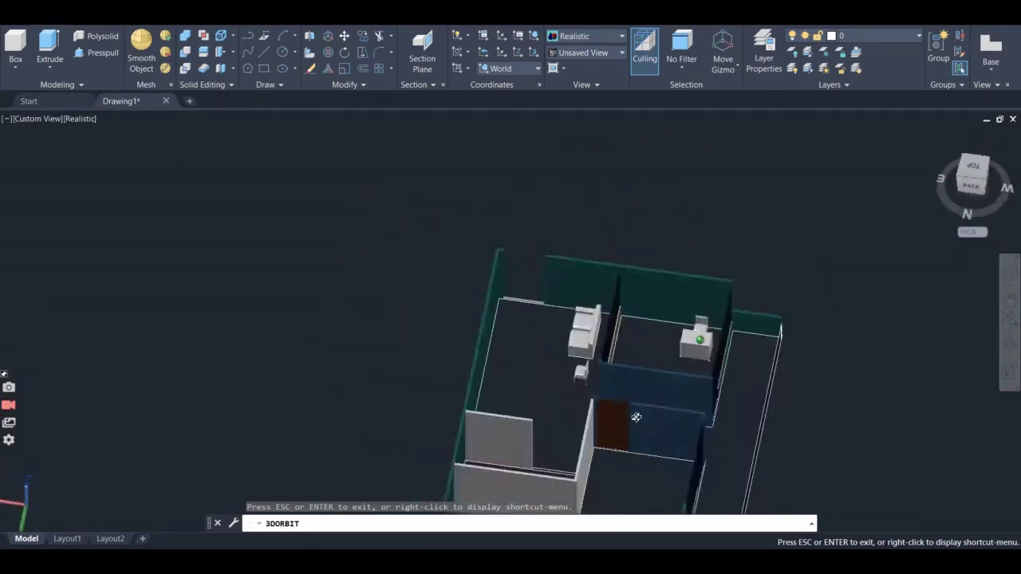
pyautogui.scroll(5, 672, 346)
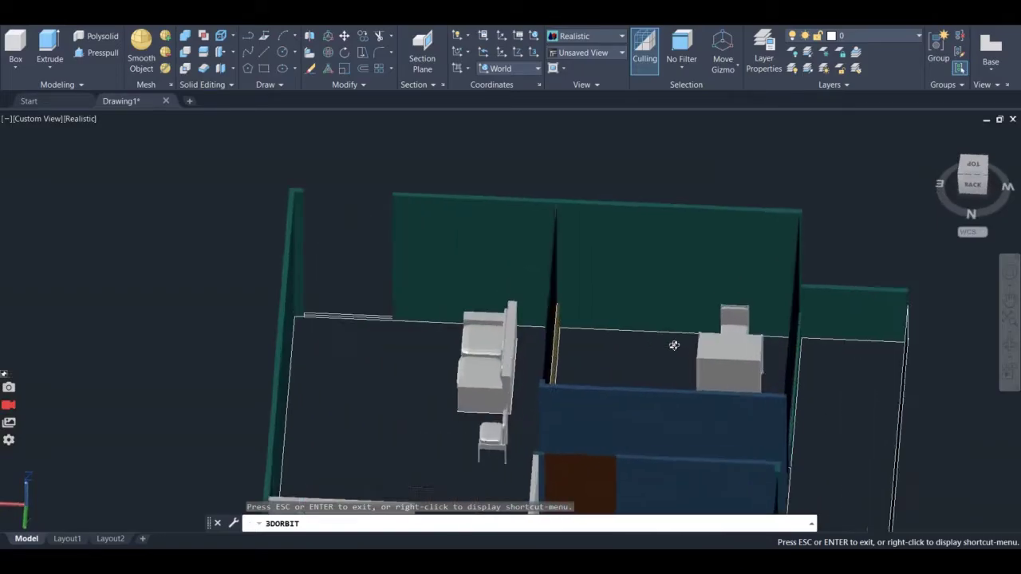
pyautogui.scroll(-2, 677, 348)
pyautogui.moveTo(688, 342); pyautogui.dragTo(499, 214)
pyautogui.scroll(-3, 573, 290)
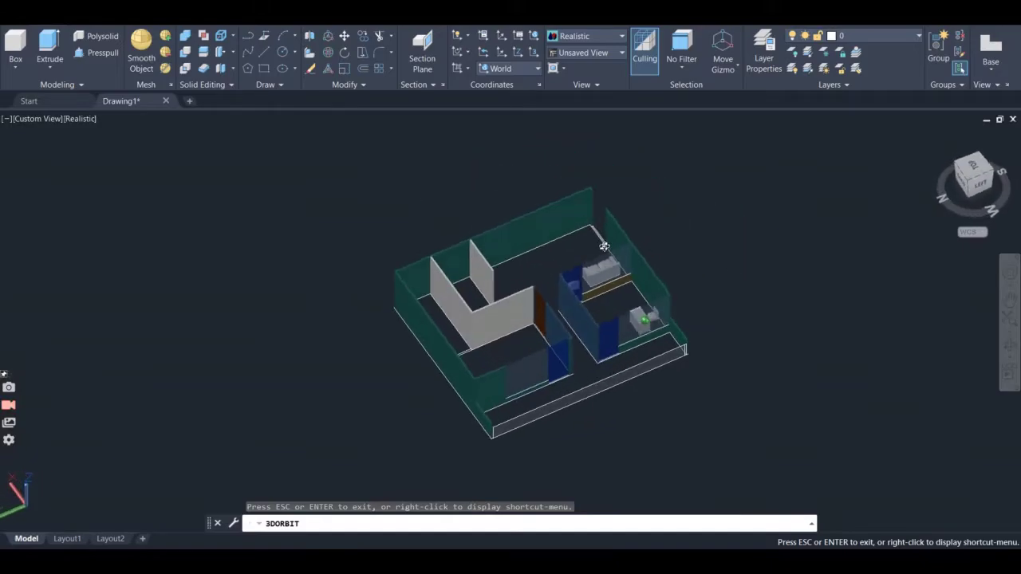
pyautogui.moveTo(691, 230); pyautogui.dragTo(835, 342)
pyautogui.scroll(4, 798, 387)
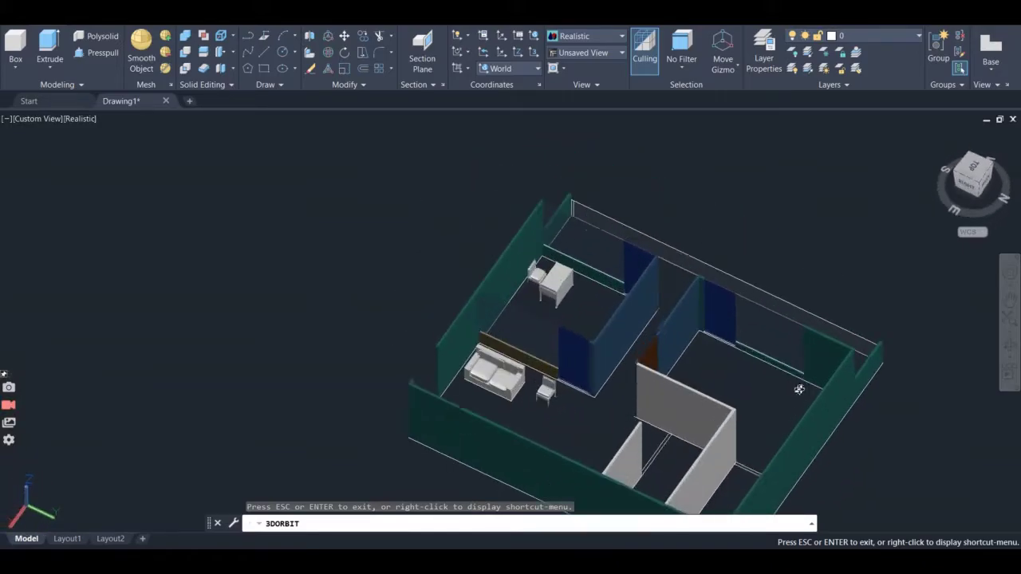
pyautogui.moveTo(828, 422); pyautogui.dragTo(750, 239)
pyautogui.scroll(5, 747, 232)
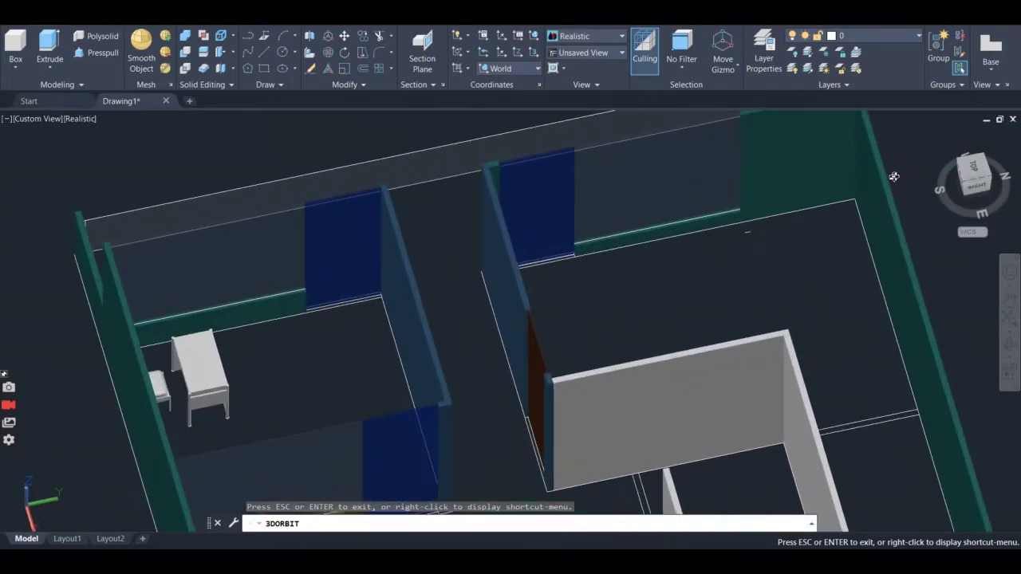
# - Start a box with its first corner on the right wall of the far room
pyautogui.press('Escape')
pyautogui.click(16, 47)
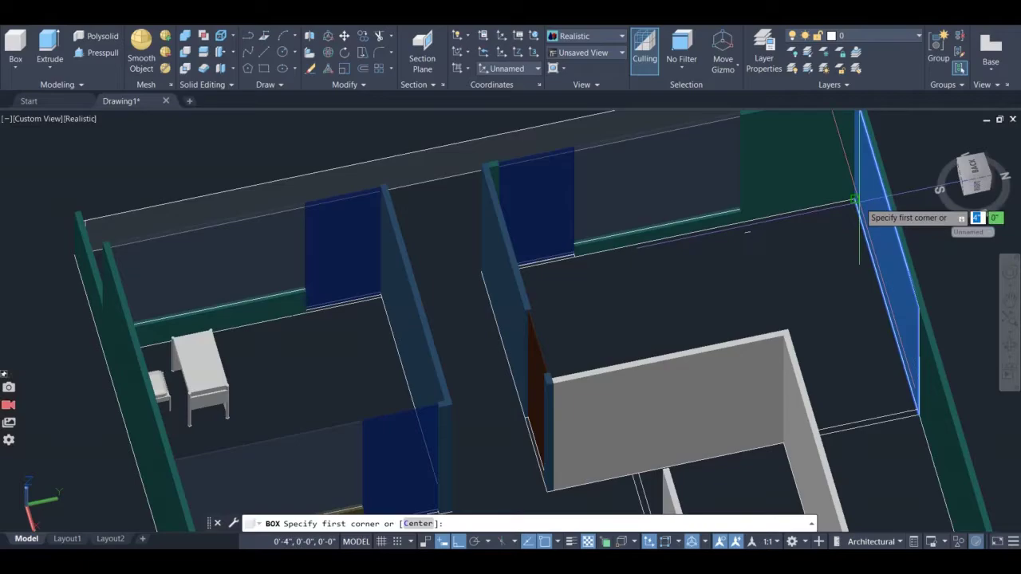
pyautogui.click(856, 202)
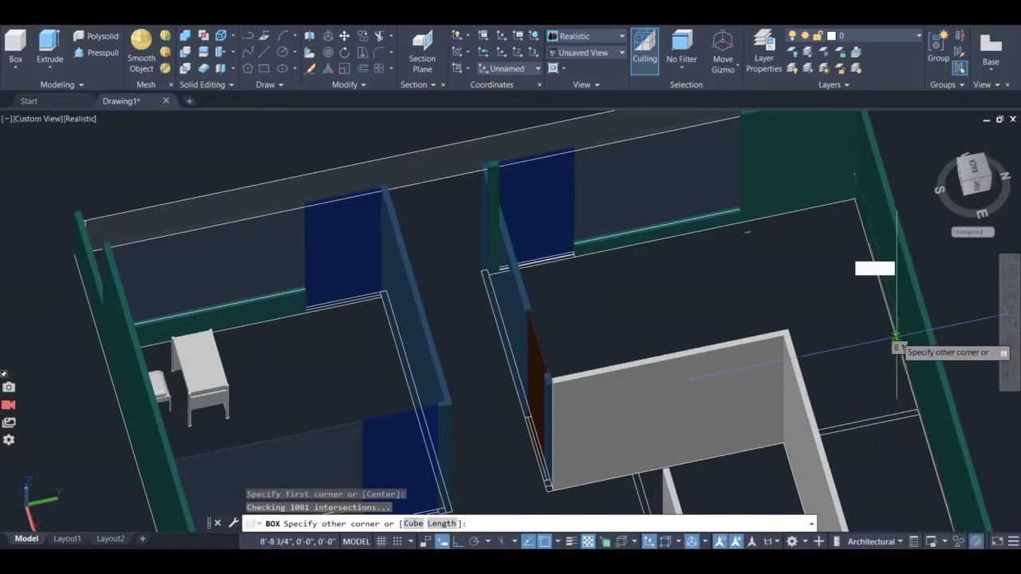
pyautogui.scroll(-2, 894, 331)
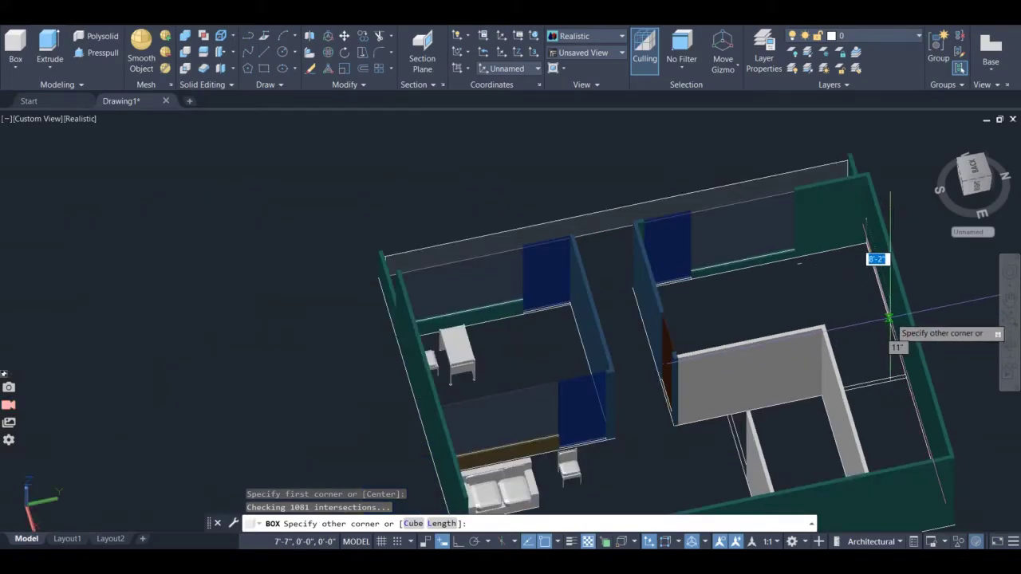
pyautogui.scroll(4, 888, 319)
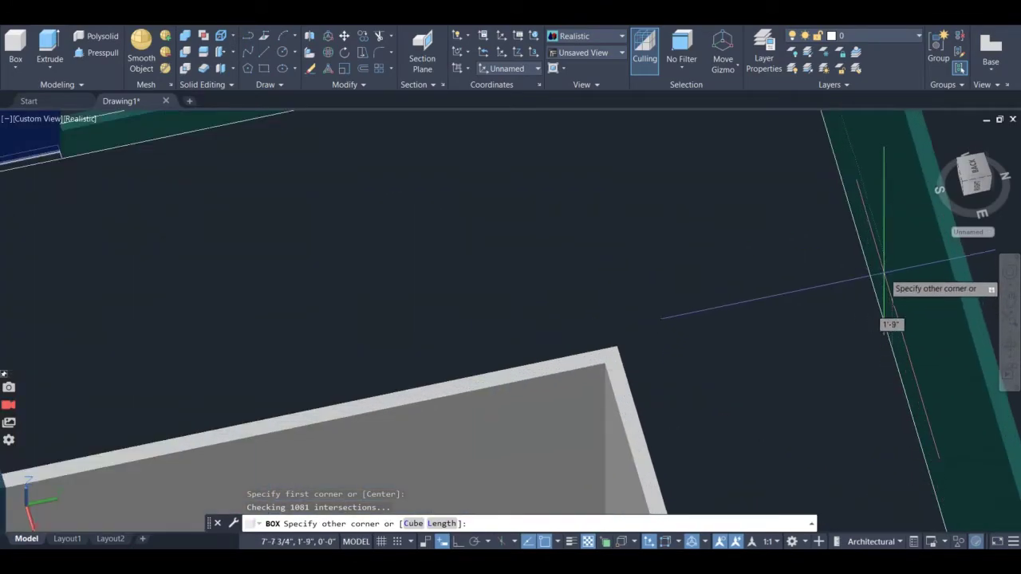
pyautogui.scroll(-4, 846, 233)
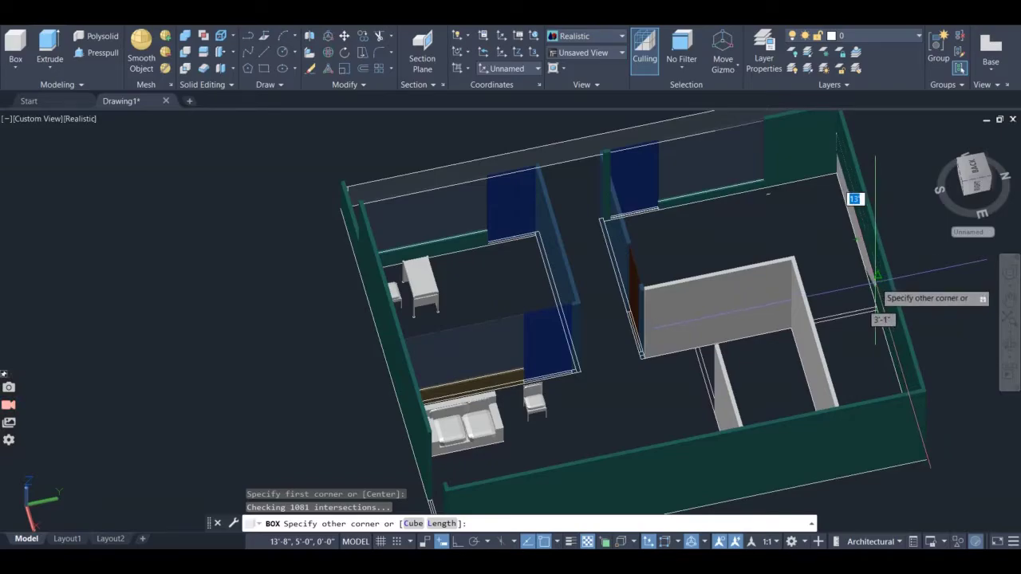
# - Give the bed block a 6.5' by 2' footprint and confirm its height
pyautogui.write('13')
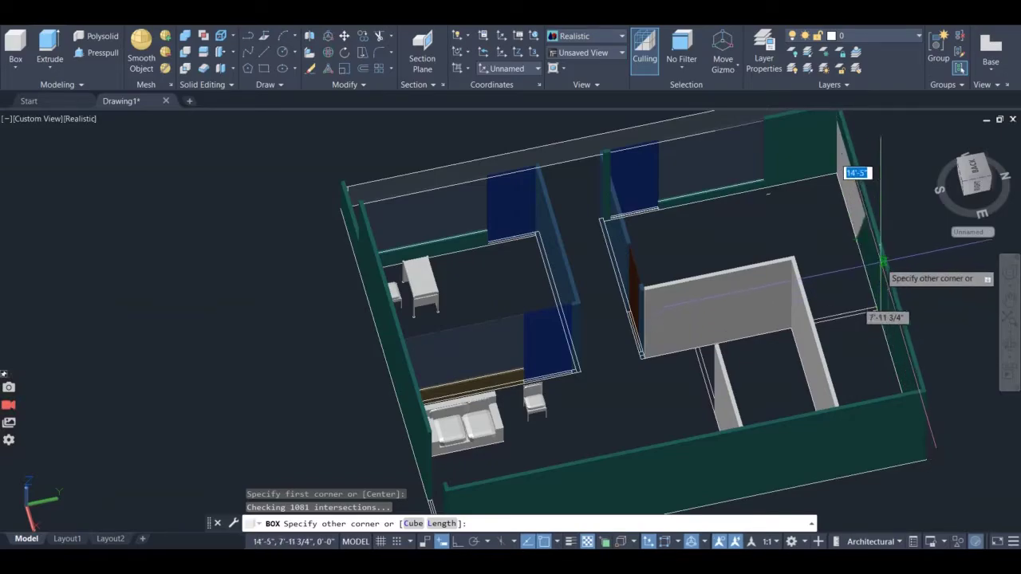
pyautogui.press('BackSpace')
pyautogui.press('BackSpace')
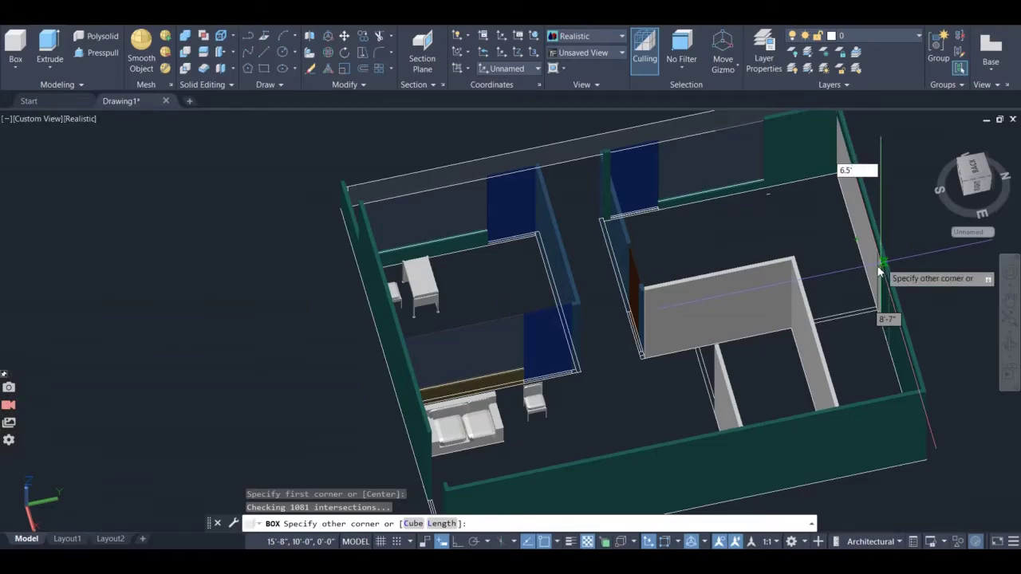
pyautogui.press('Tab')
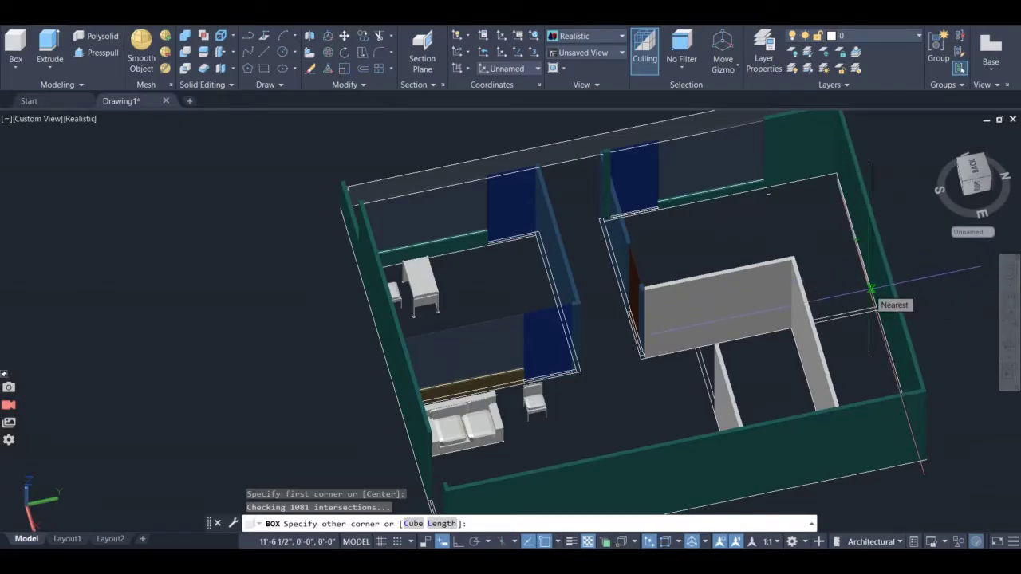
pyautogui.press('BackSpace')
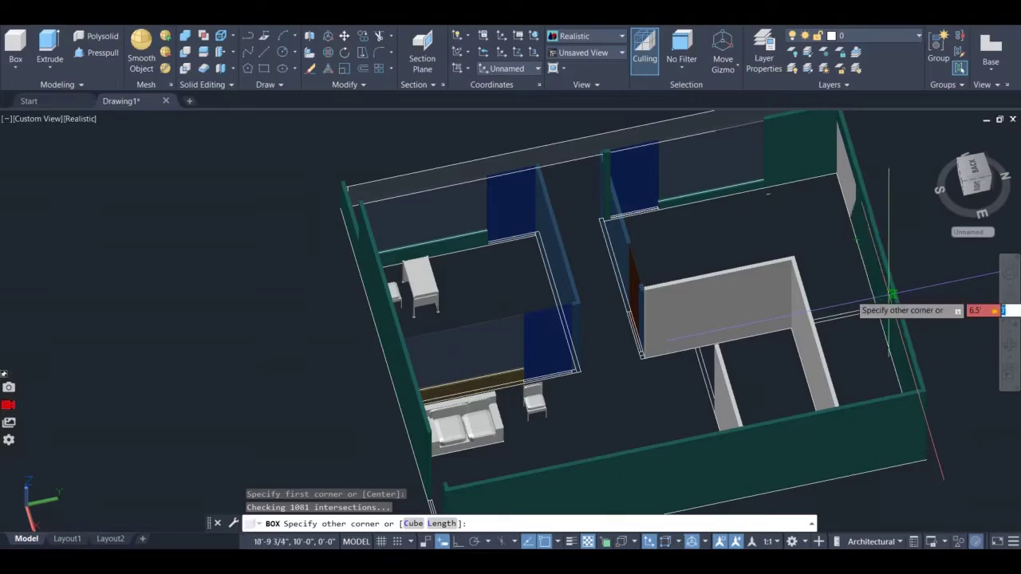
pyautogui.write('2')
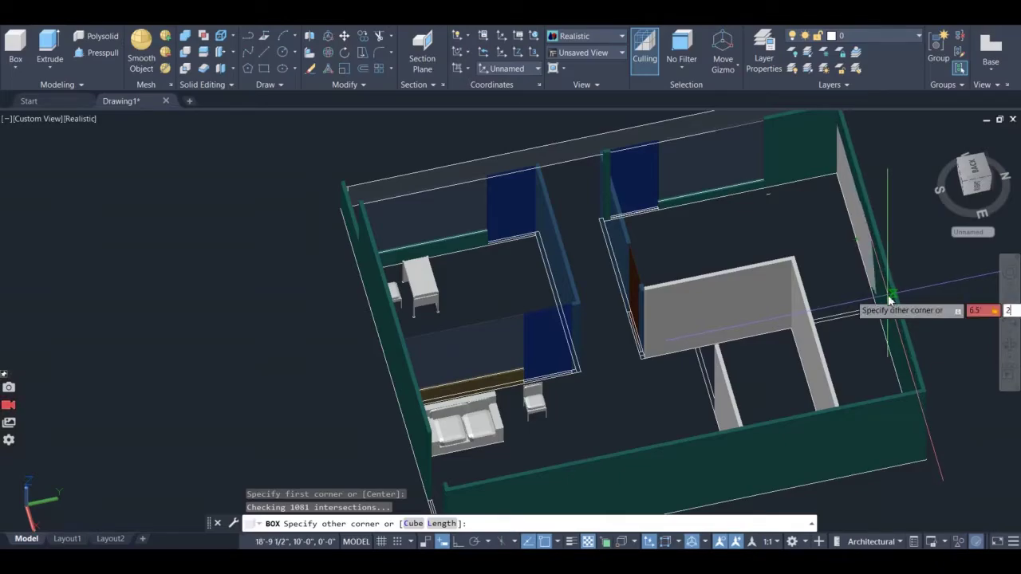
pyautogui.press('Return')
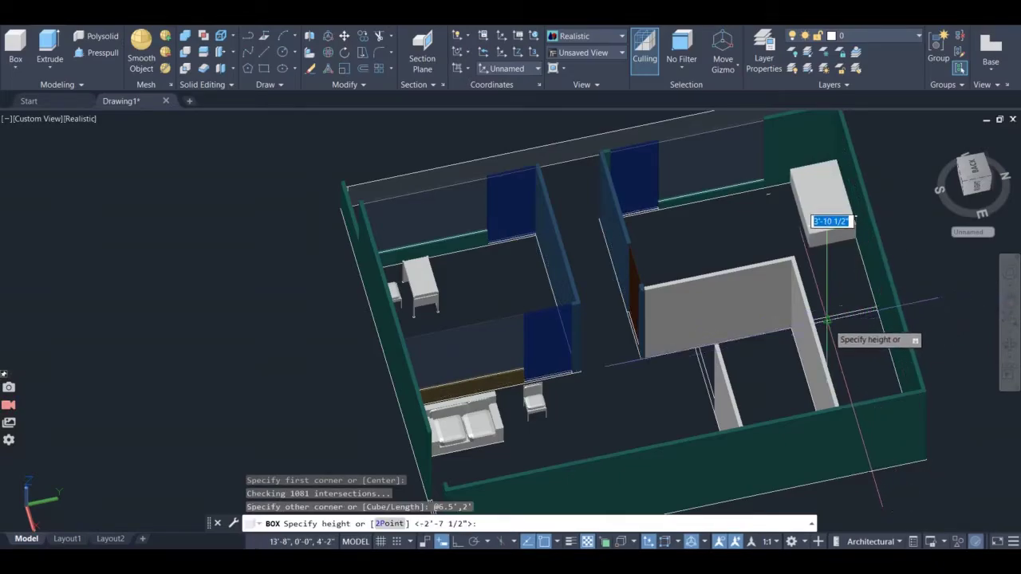
pyautogui.scroll(4, 792, 252)
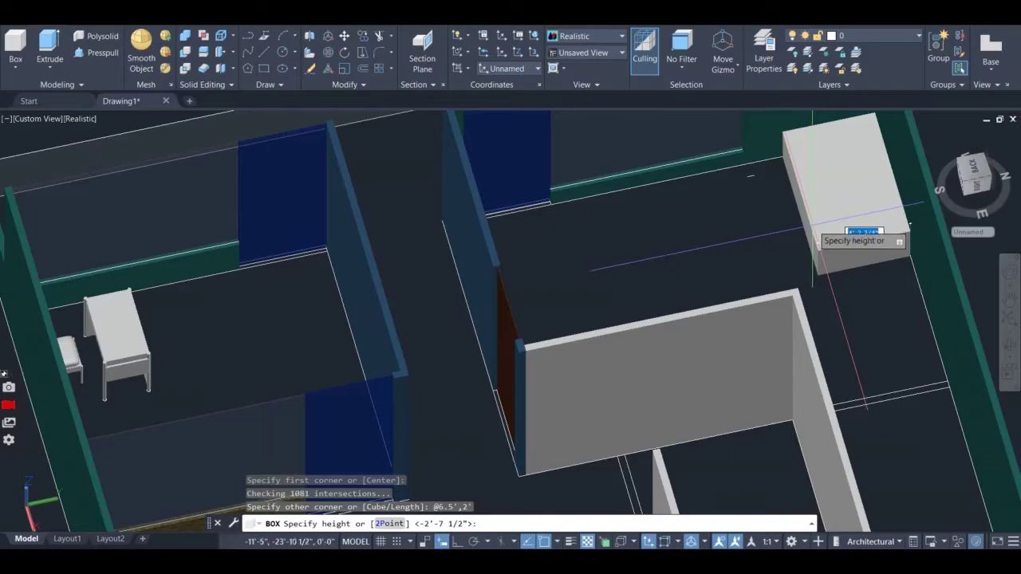
pyautogui.scroll(2, 816, 236)
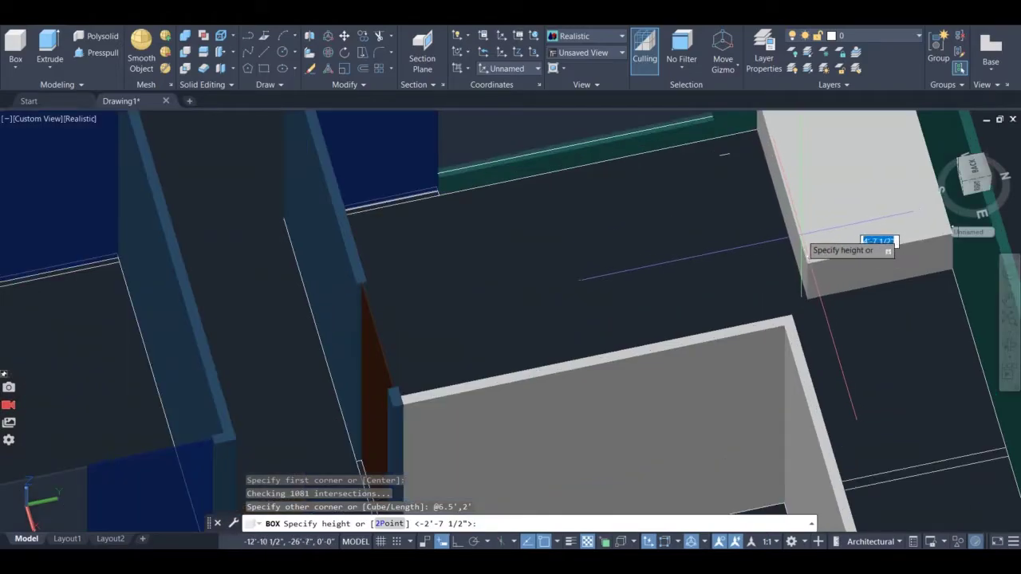
pyautogui.scroll(-4, 807, 237)
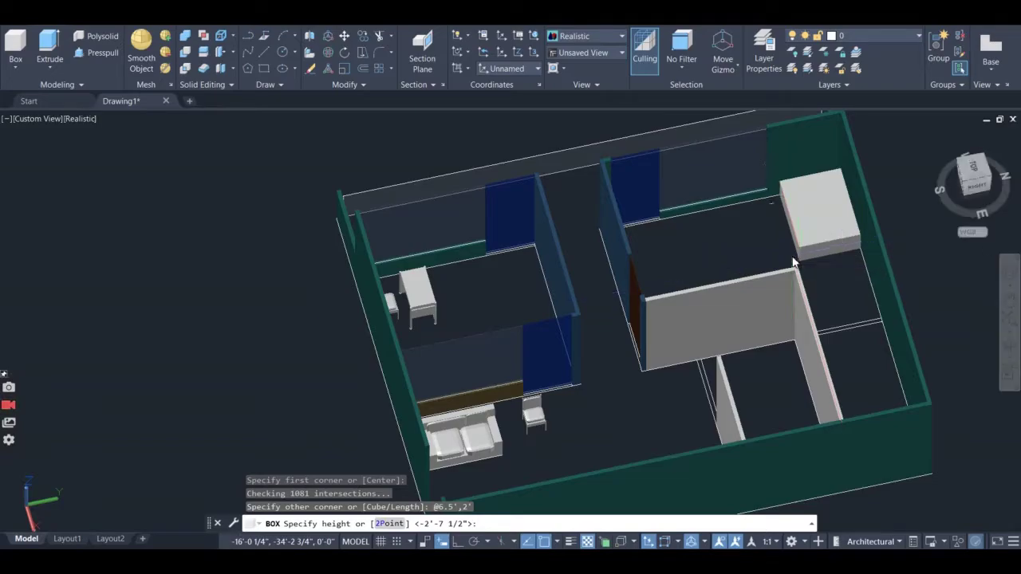
pyautogui.press('Return')
# - Orbit to a lower, more frontal view of the bed block
pyautogui.click(1010, 348)
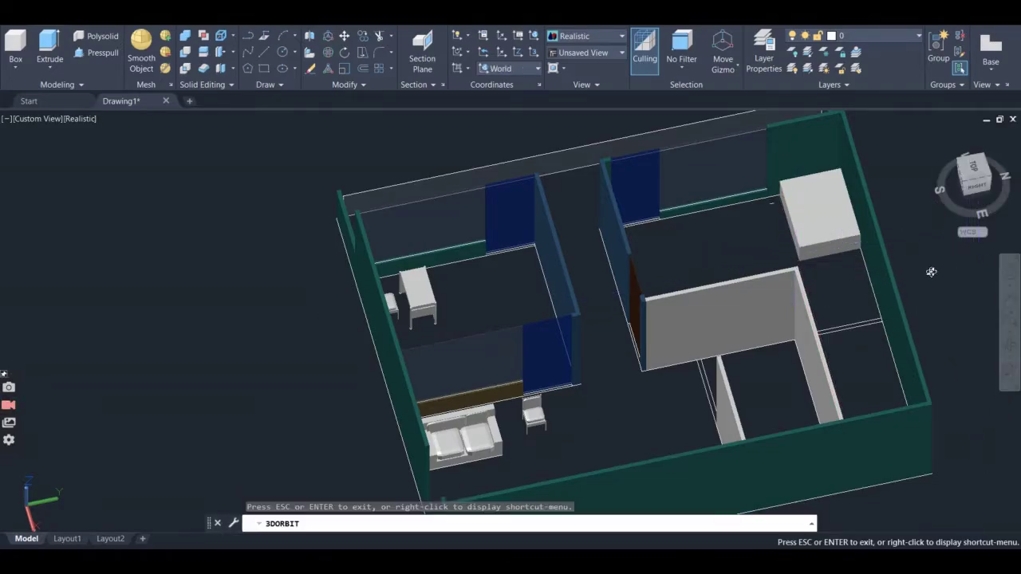
pyautogui.moveTo(704, 272); pyautogui.dragTo(618, 285)
pyautogui.scroll(3, 702, 187)
pyautogui.scroll(3, 707, 197)
pyautogui.scroll(-1, 625, 287)
pyautogui.press('Escape')
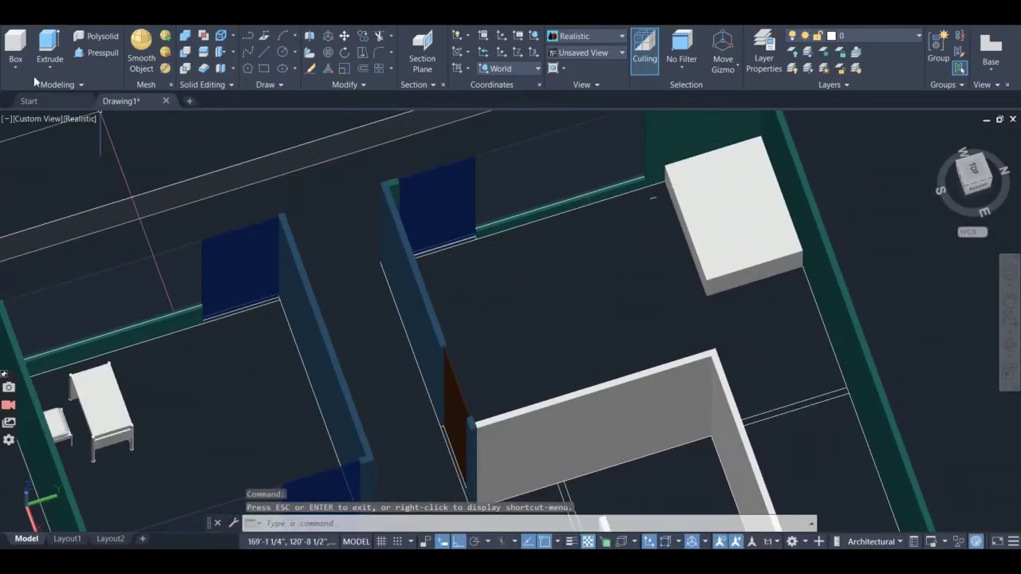
# - Draw a 0.1"-deep box from the wall corner behind the bed with 5' height
pyautogui.click(10, 48)
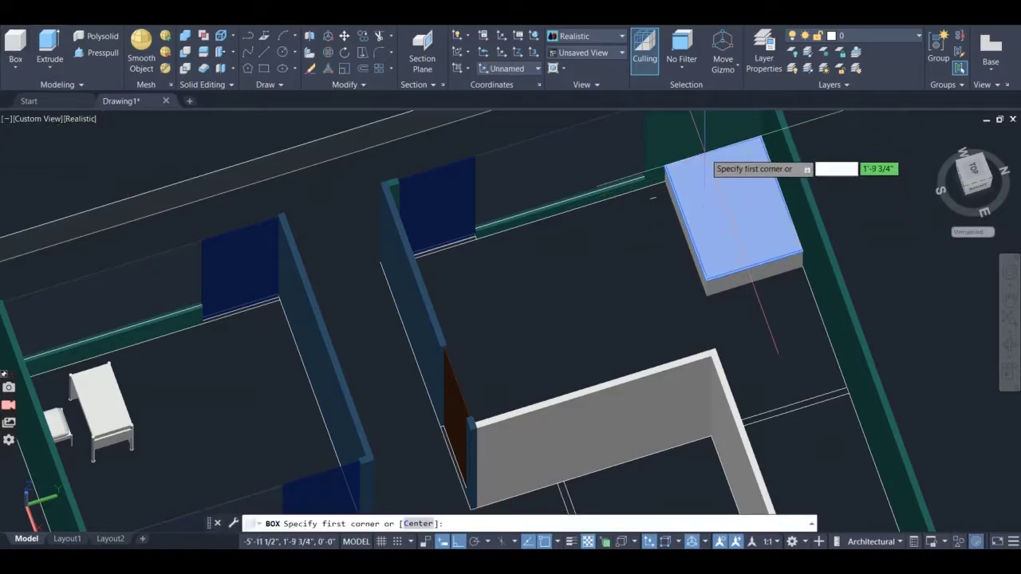
pyautogui.click(762, 293)
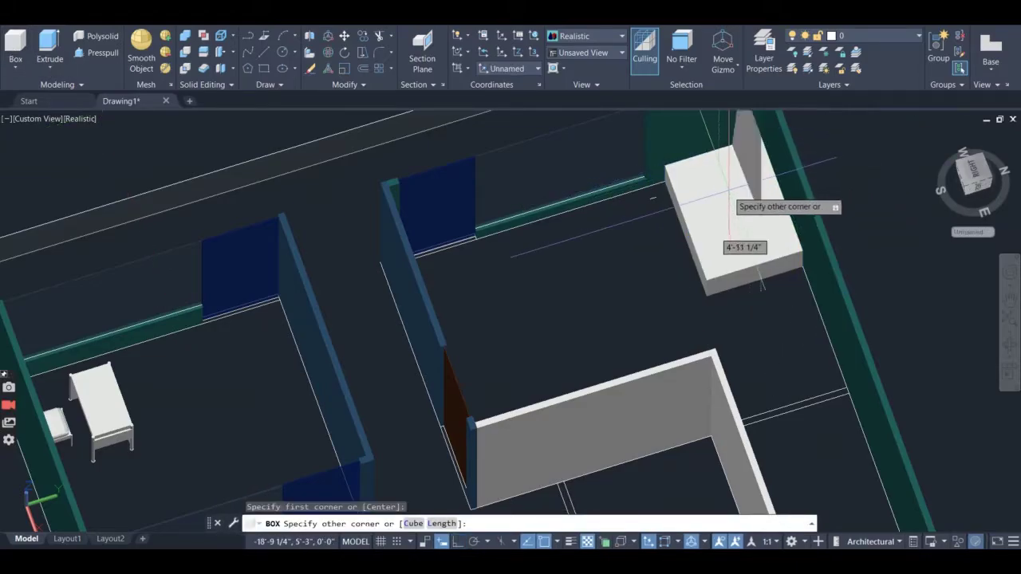
pyautogui.press('Escape')
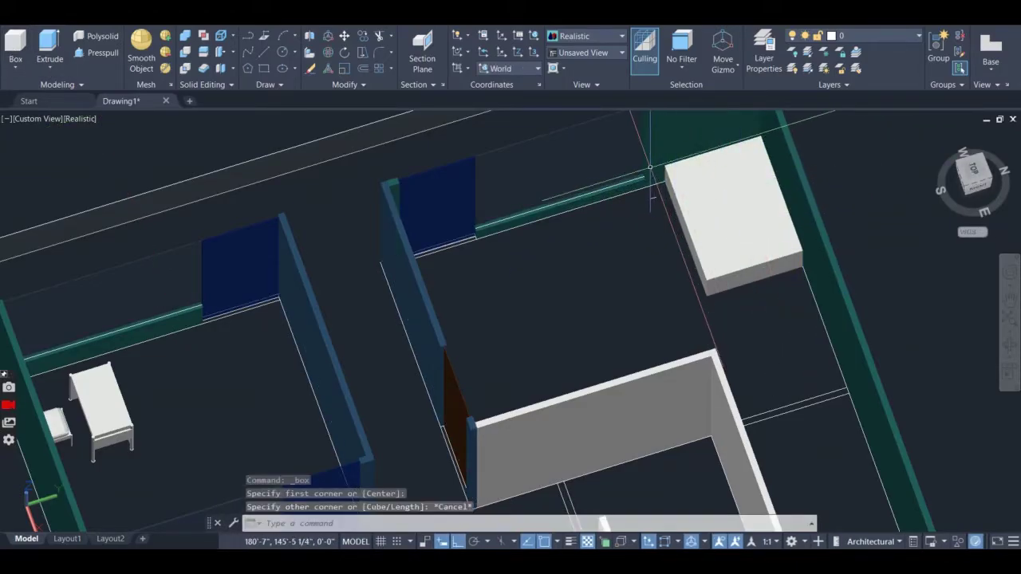
pyautogui.press('Return')
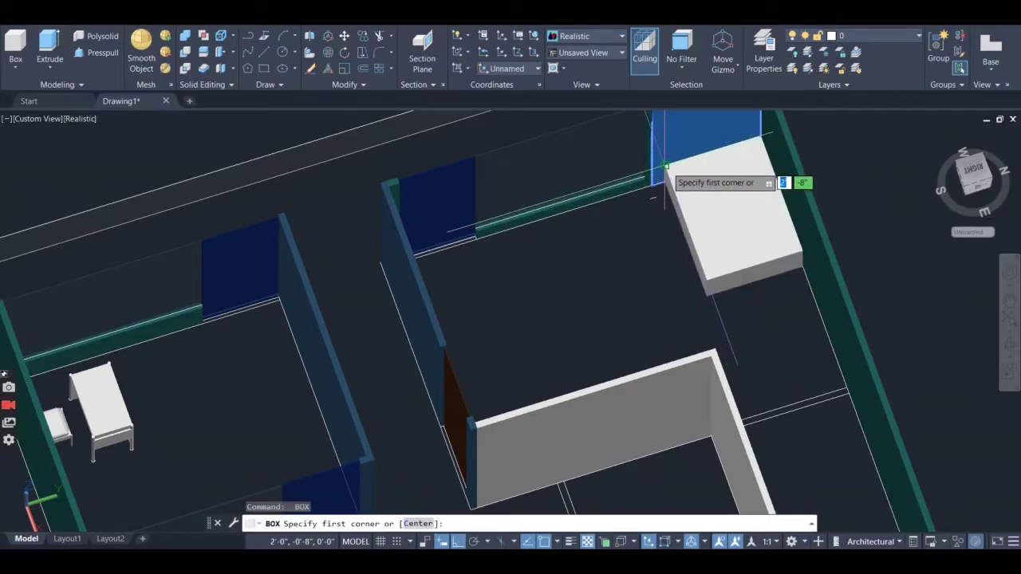
pyautogui.click(665, 166)
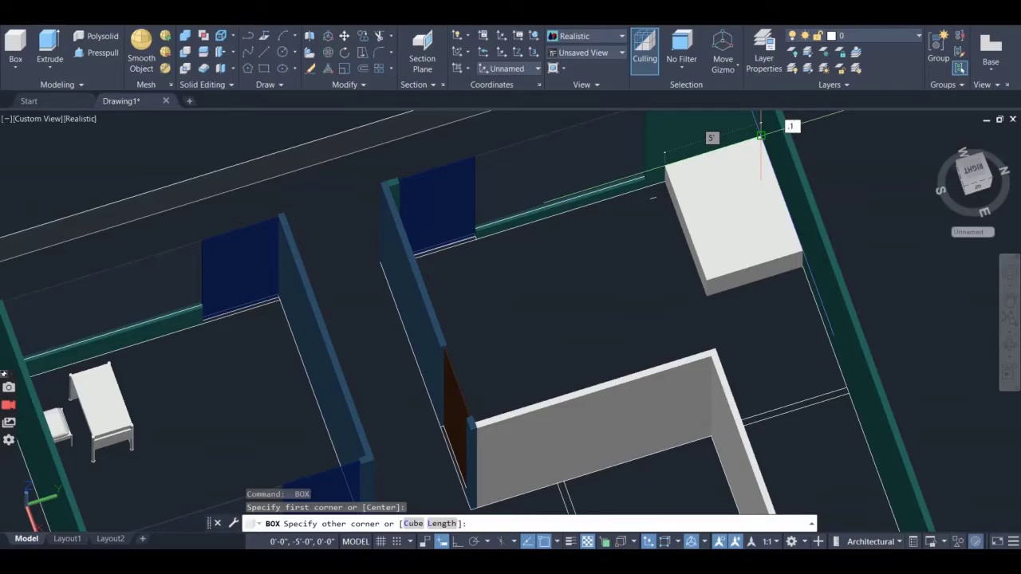
pyautogui.press('Return')
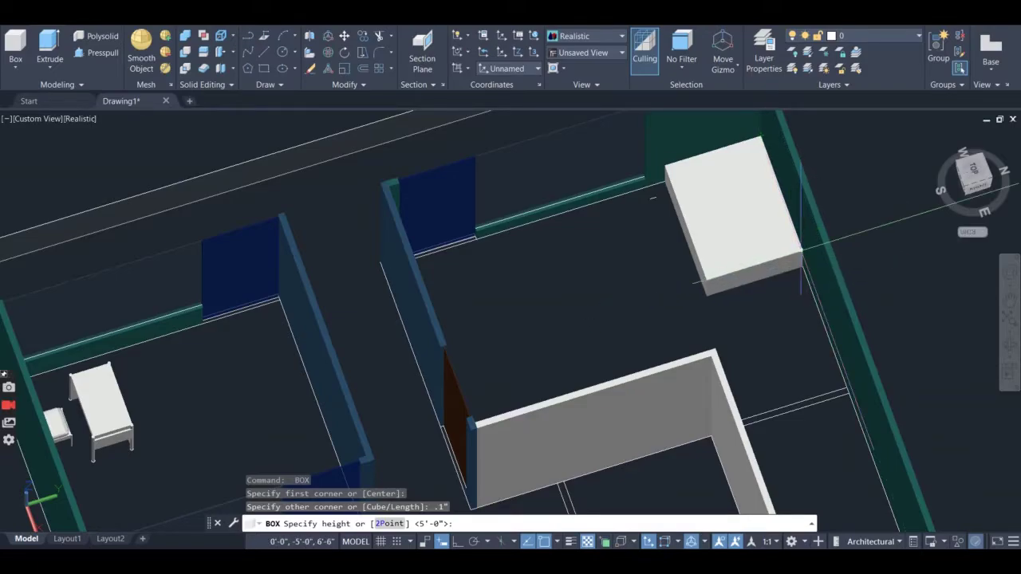
pyautogui.click(800, 240)
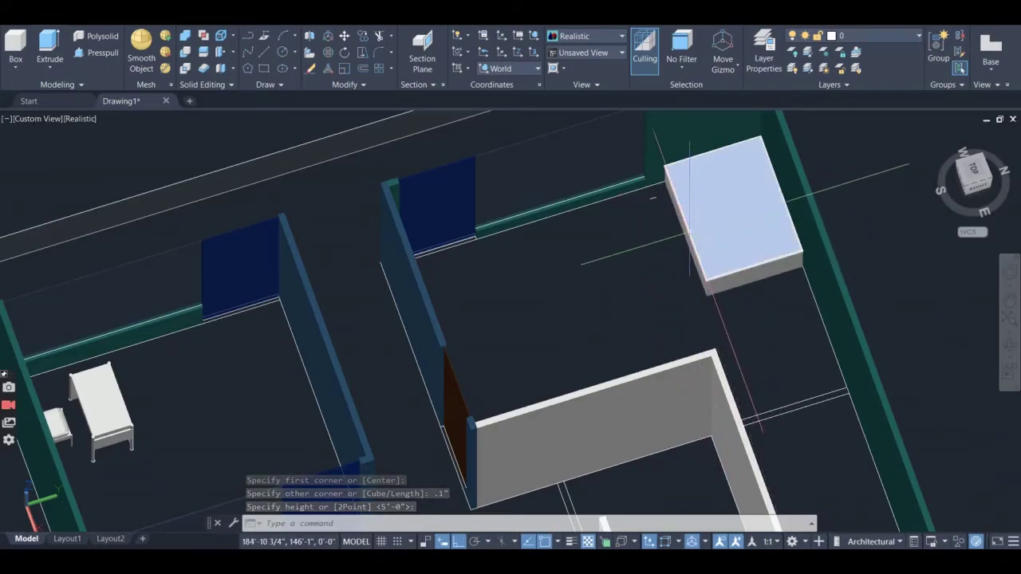
# - Draw a thin slab along the wall-side edge of the bed top
pyautogui.click(15, 48)
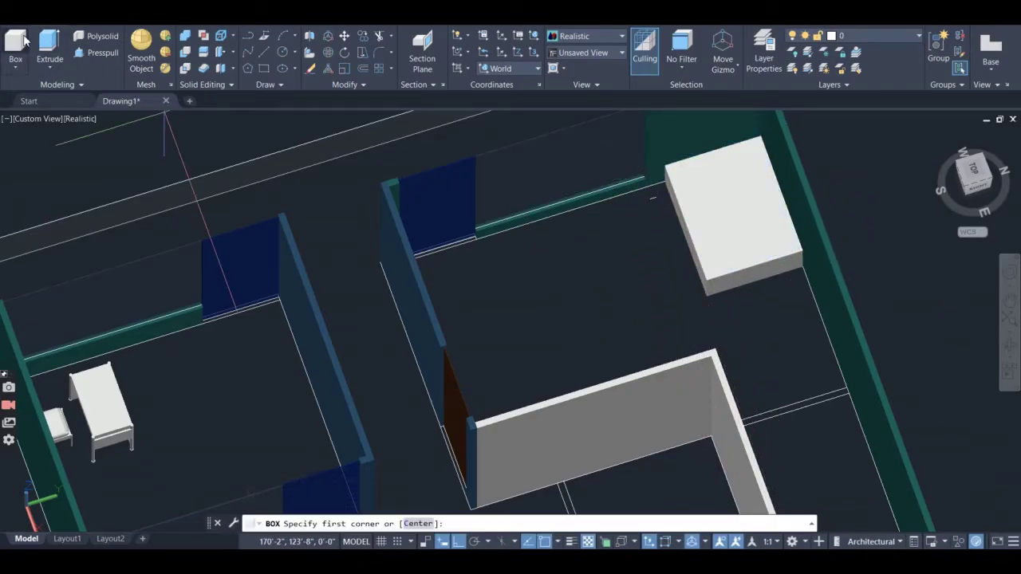
pyautogui.scroll(4, 696, 114)
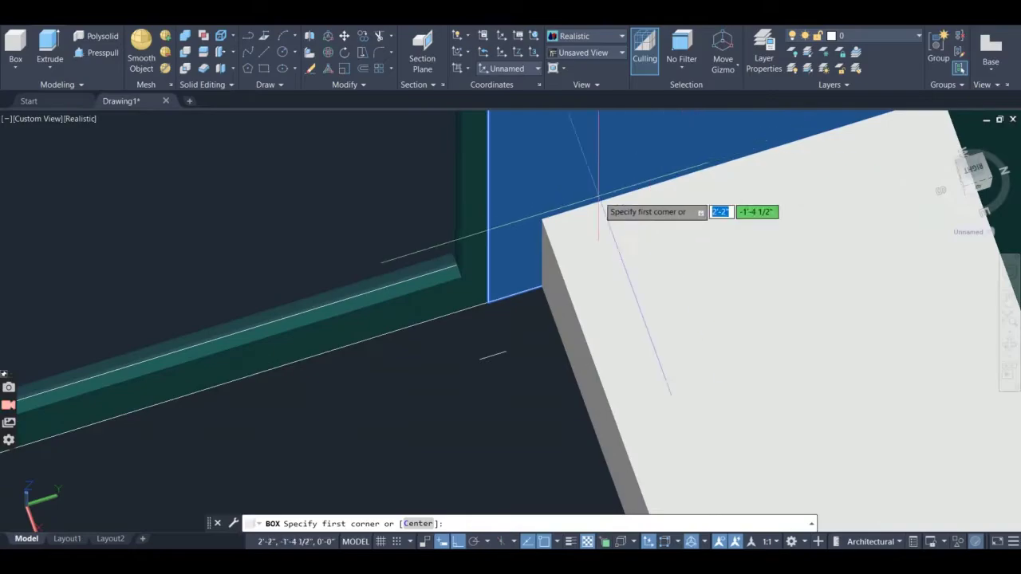
pyautogui.click(542, 219)
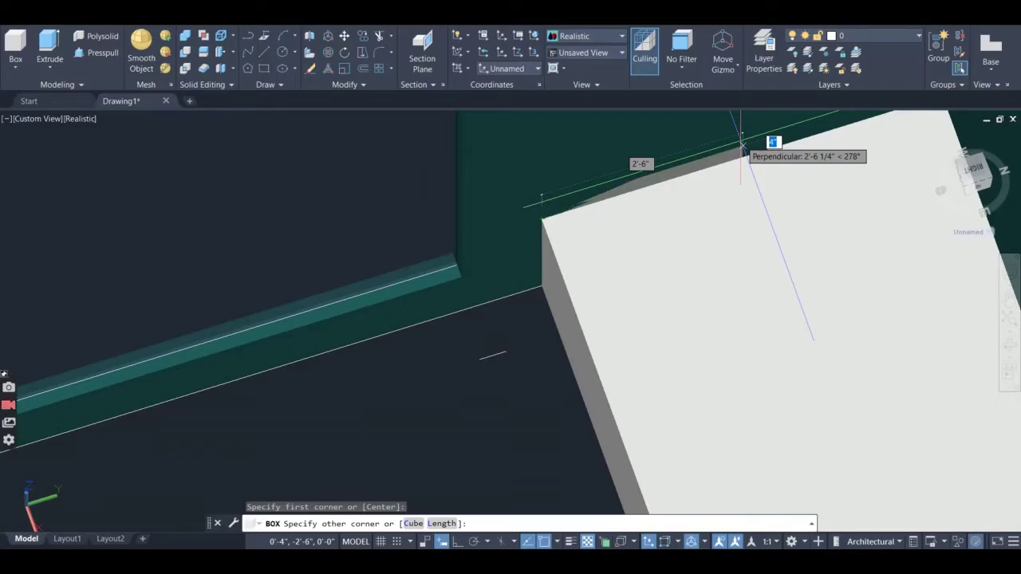
pyautogui.click(742, 148)
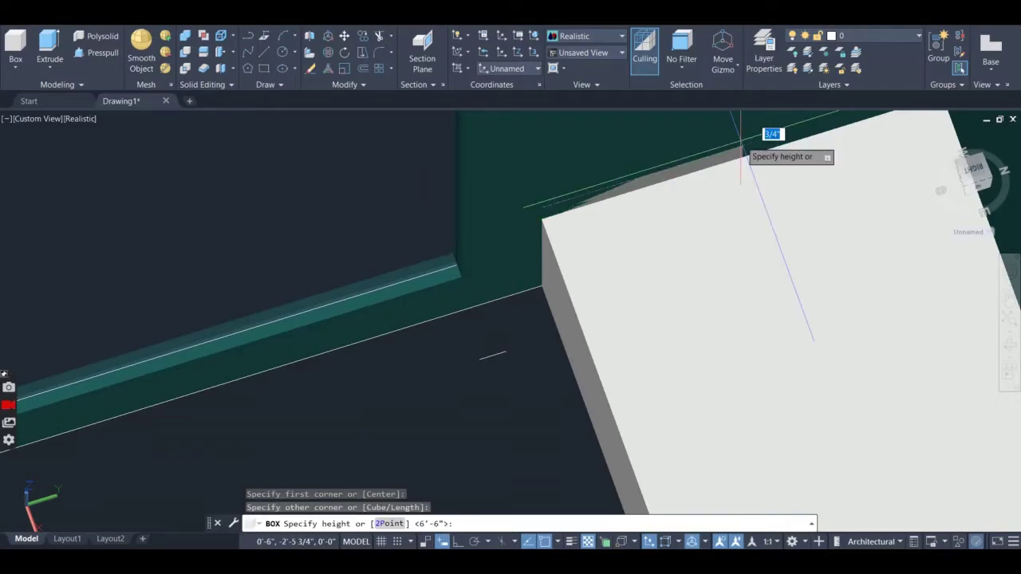
pyautogui.click(781, 195)
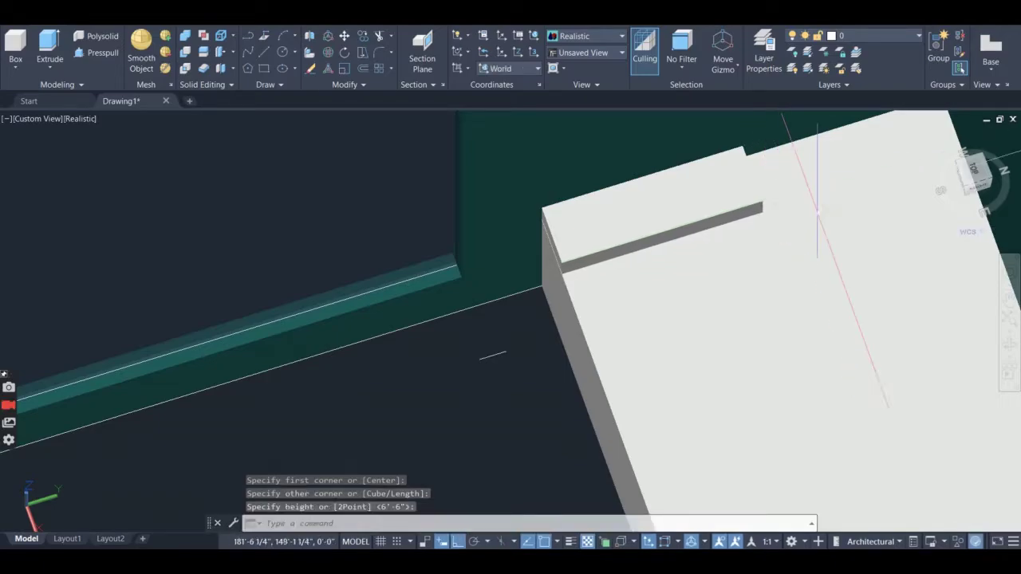
# - Copy the slab with CP from its corner to a spot beside the original
pyautogui.click(701, 212)
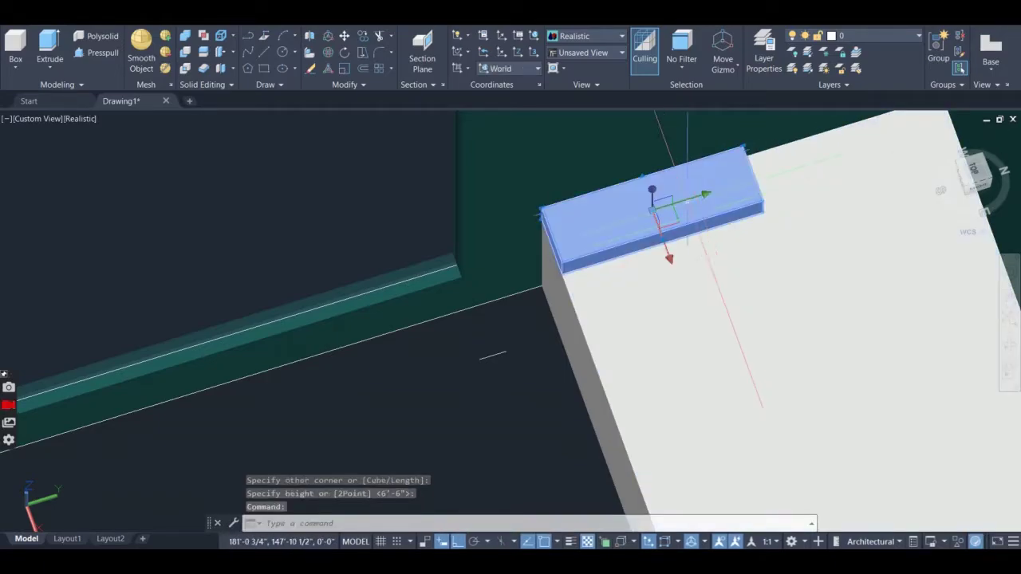
pyautogui.write('cp')
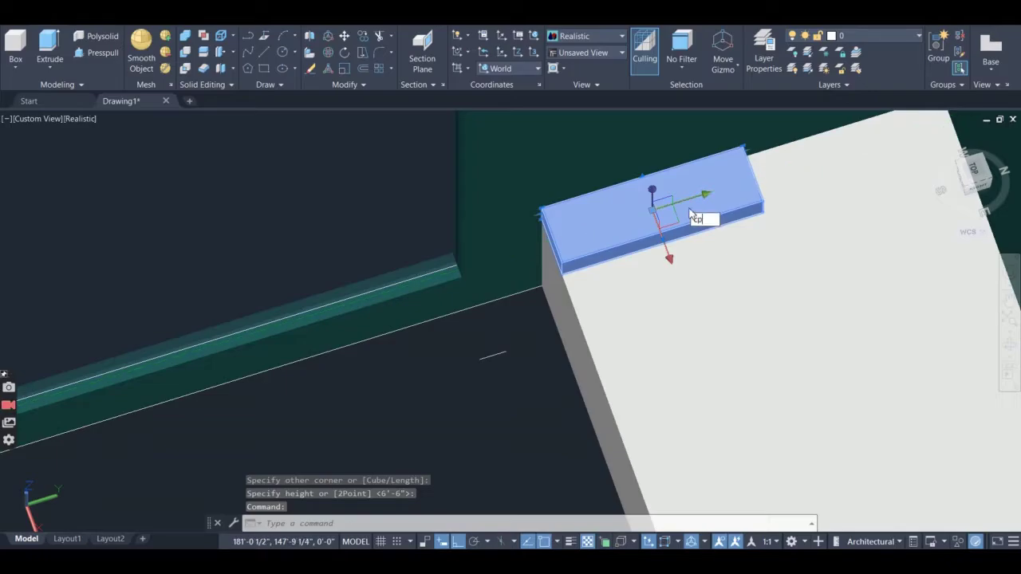
pyautogui.press('Return')
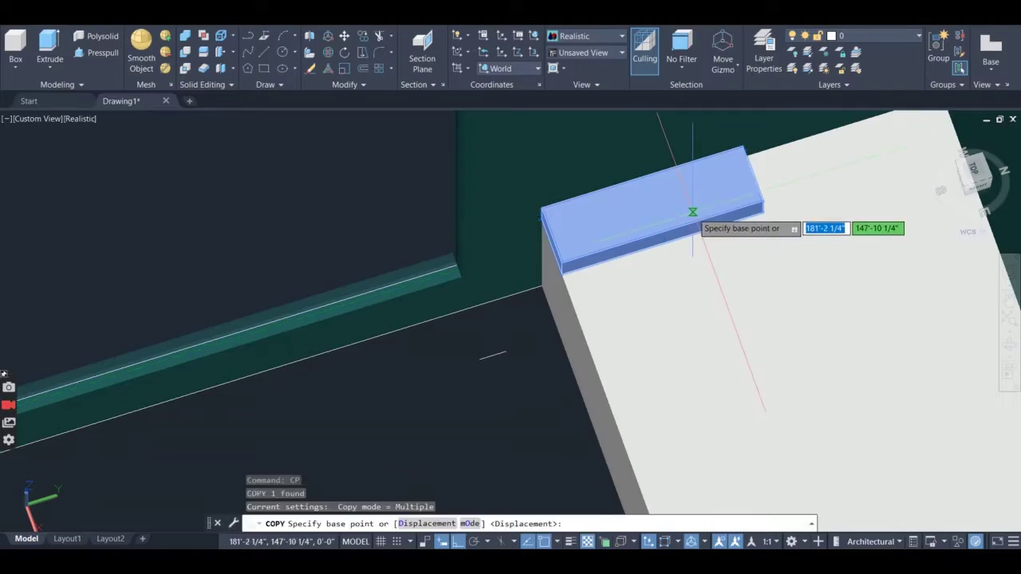
pyautogui.click(762, 214)
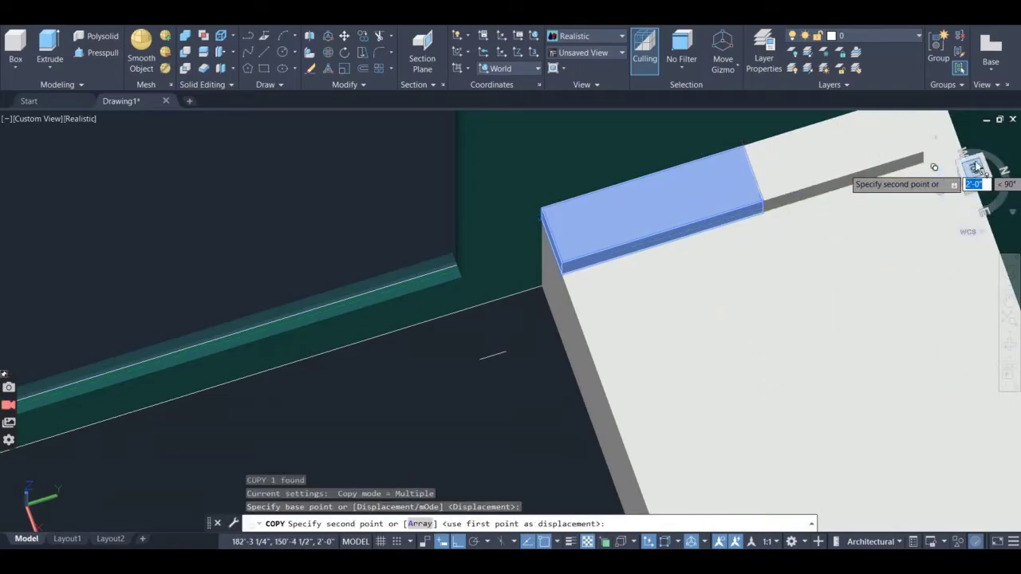
pyautogui.scroll(-5, 925, 160)
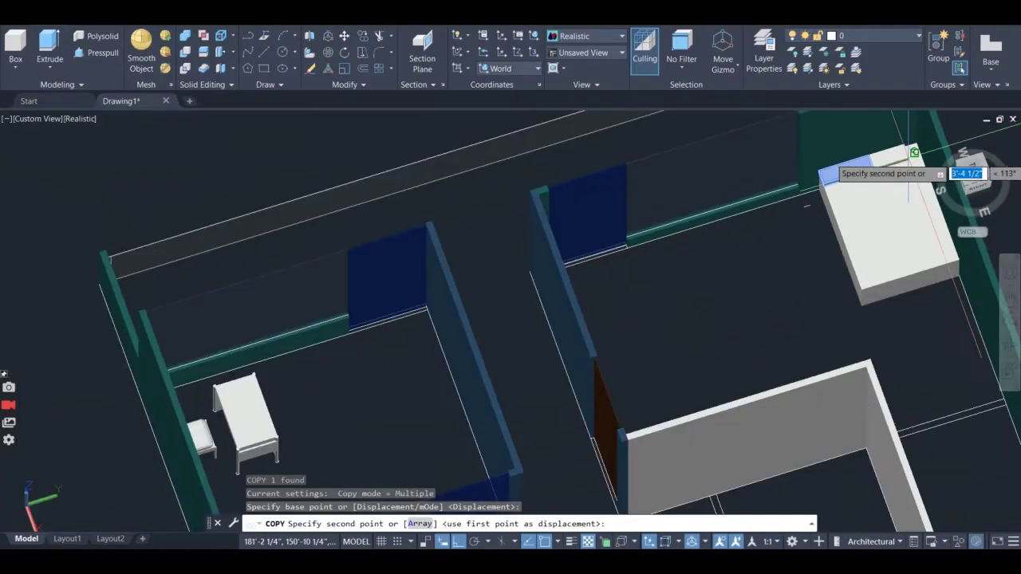
pyautogui.scroll(5, 923, 151)
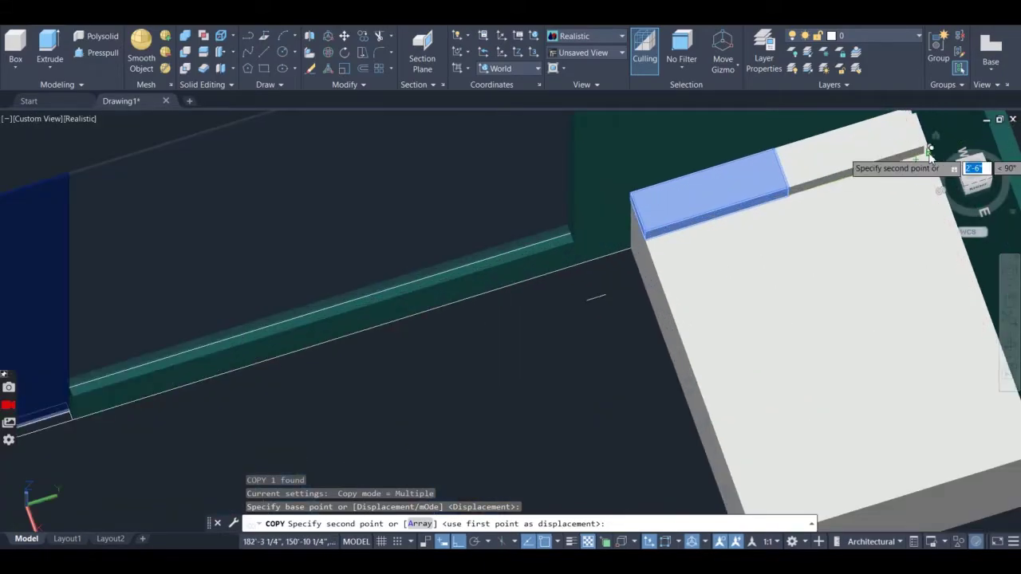
pyautogui.scroll(-4, 929, 155)
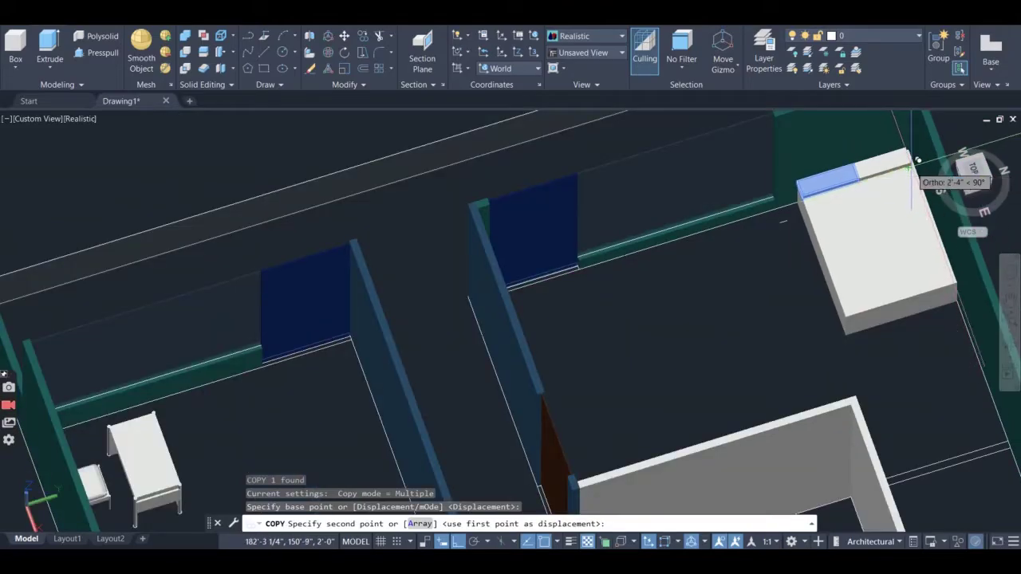
pyautogui.click(920, 162)
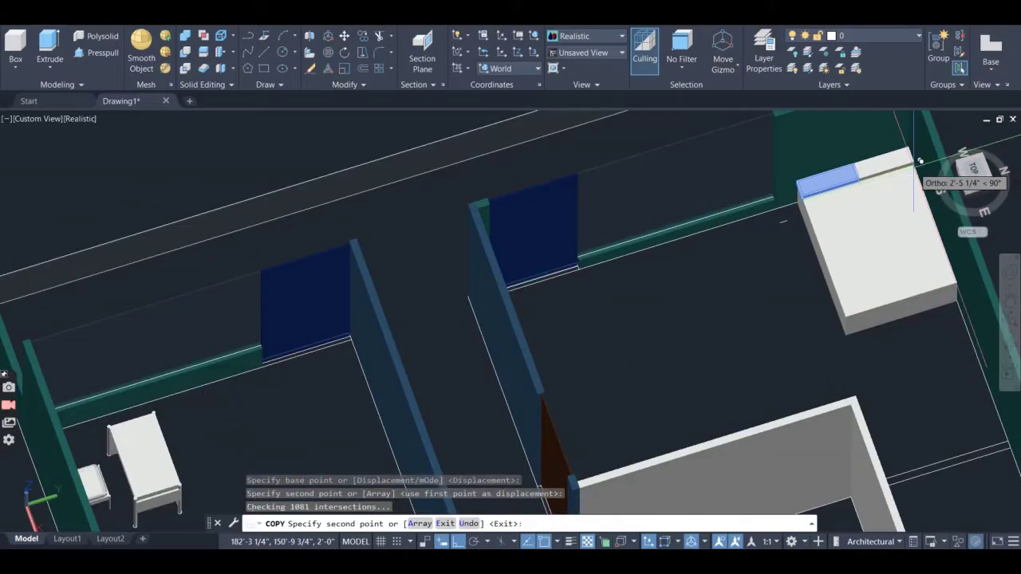
pyautogui.scroll(5, 910, 167)
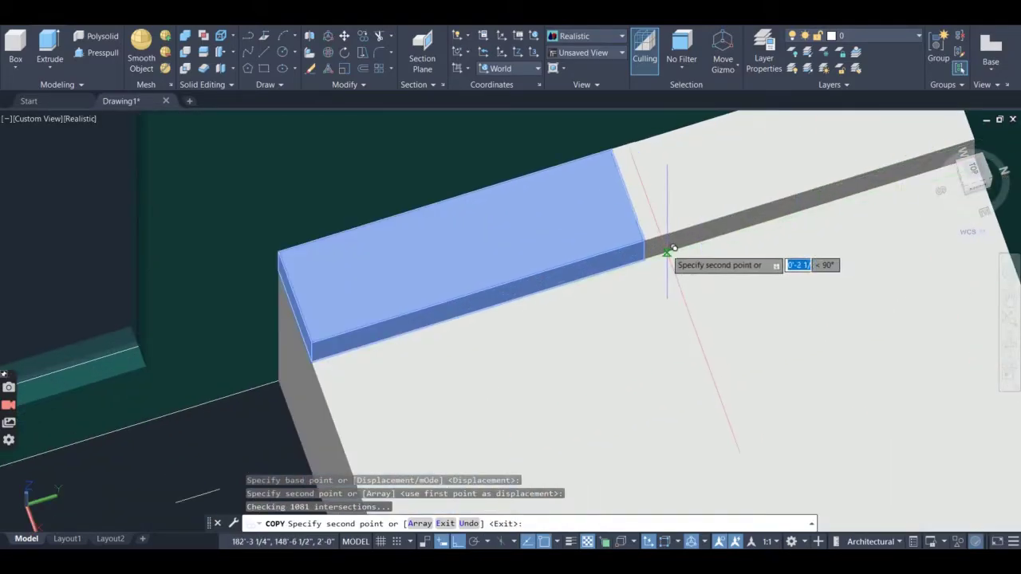
pyautogui.press('Escape')
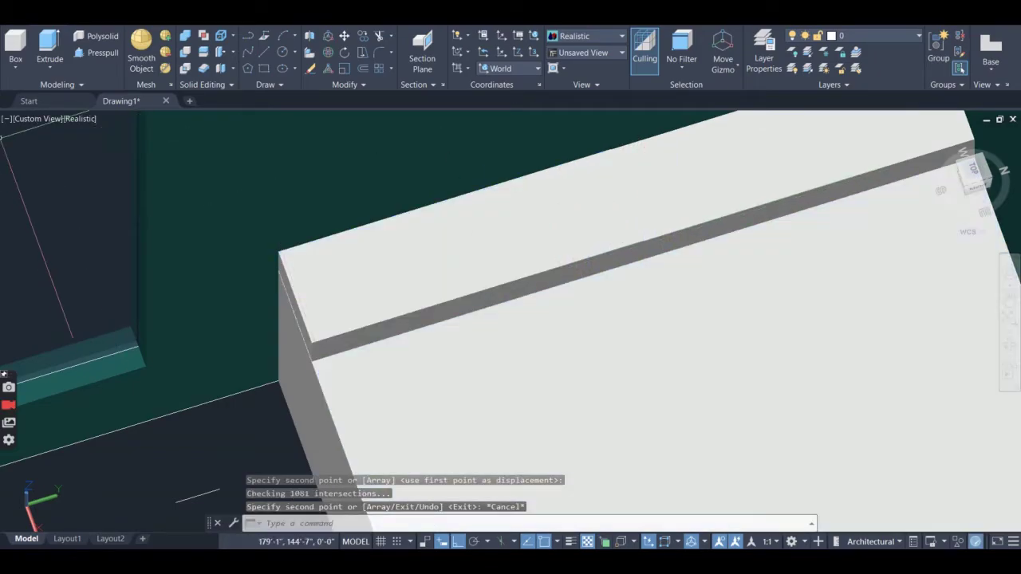
# - Apply Smooth Object to each of the two slim slabs atop the bed, one after the other
pyautogui.click(435, 249)
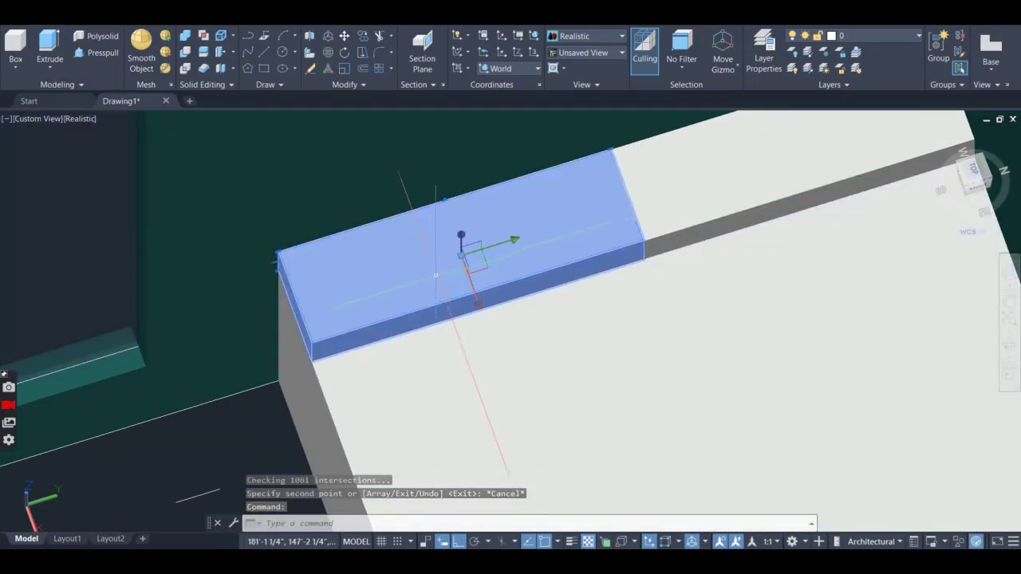
pyautogui.click(141, 42)
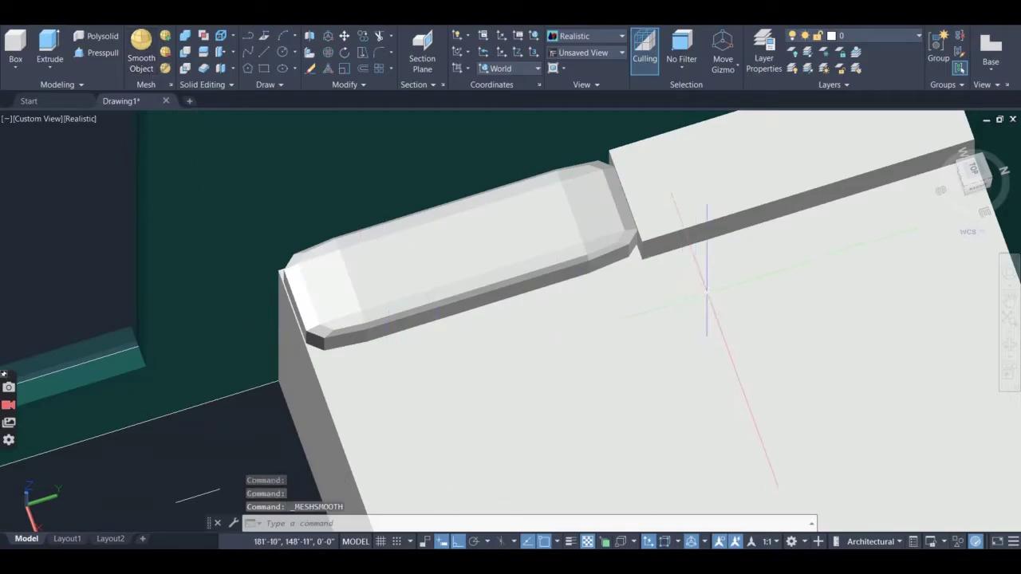
pyautogui.click(723, 191)
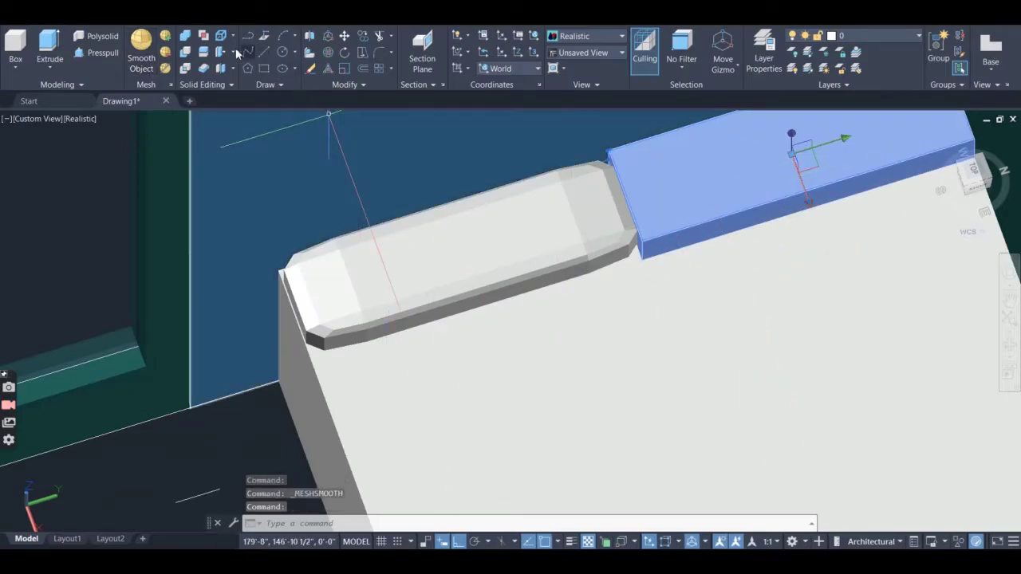
pyautogui.click(149, 43)
pyautogui.scroll(-4, 562, 416)
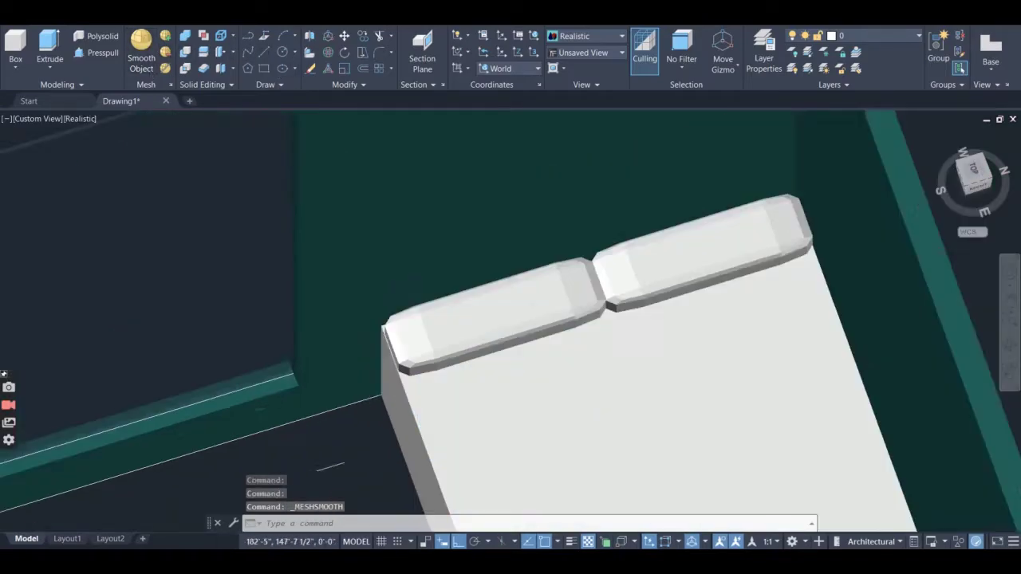
pyautogui.scroll(1, 563, 416)
pyautogui.scroll(-3, 590, 383)
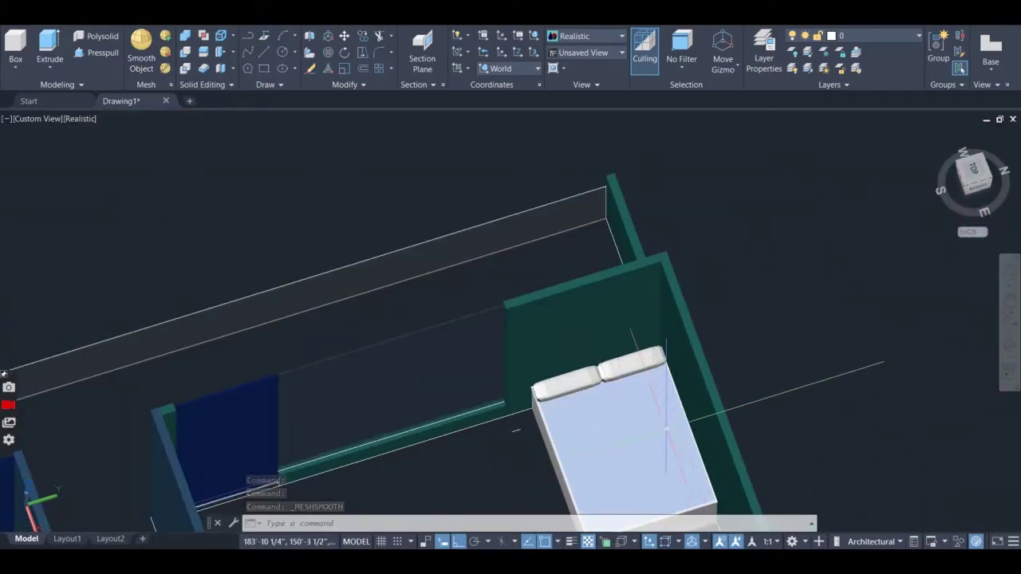
pyautogui.press('Escape')
pyautogui.scroll(-1, 630, 427)
pyautogui.scroll(4, 609, 375)
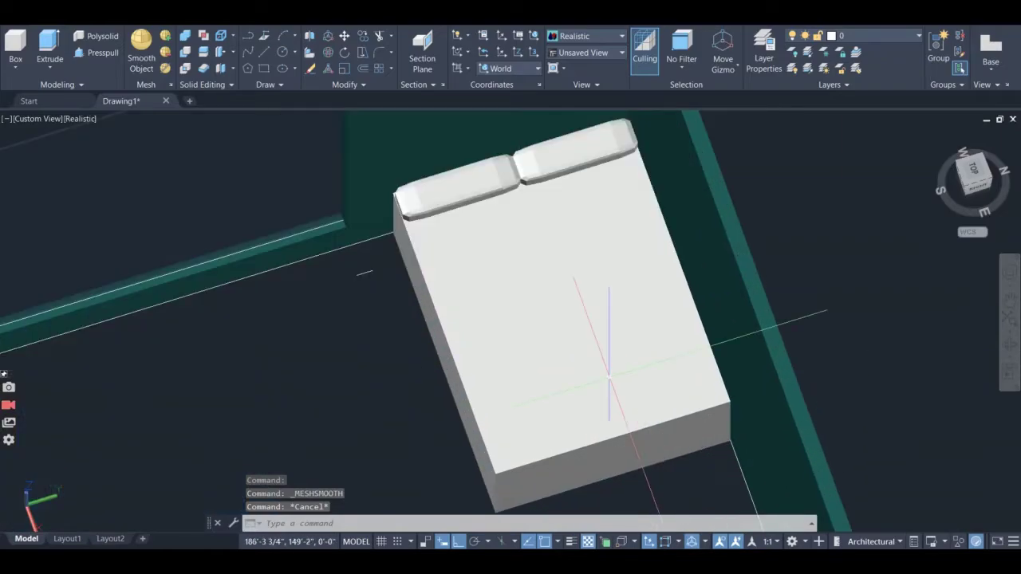
# - Draw a blanket box across the bed's lower part with height 1
pyautogui.click(12, 48)
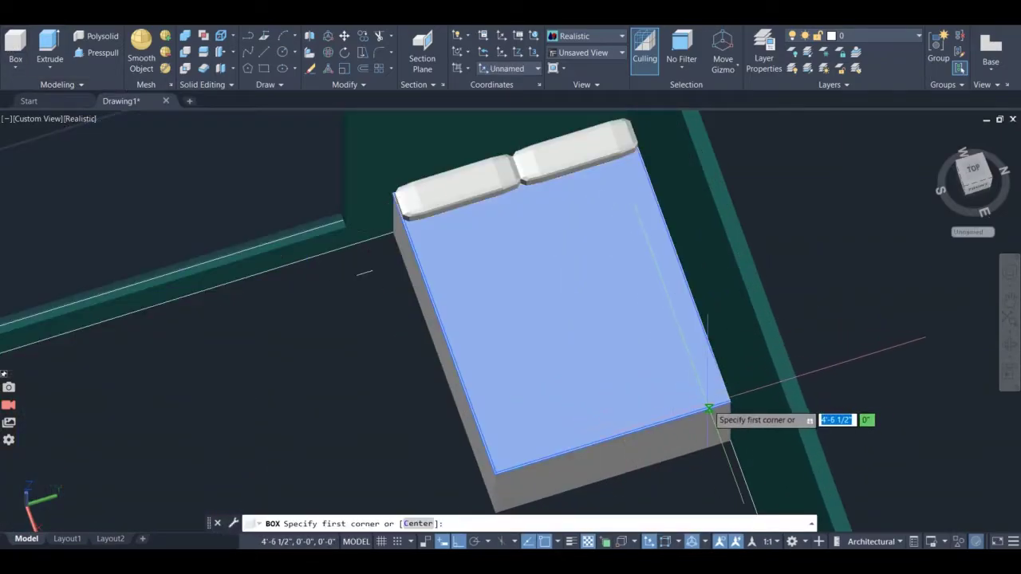
pyautogui.click(731, 401)
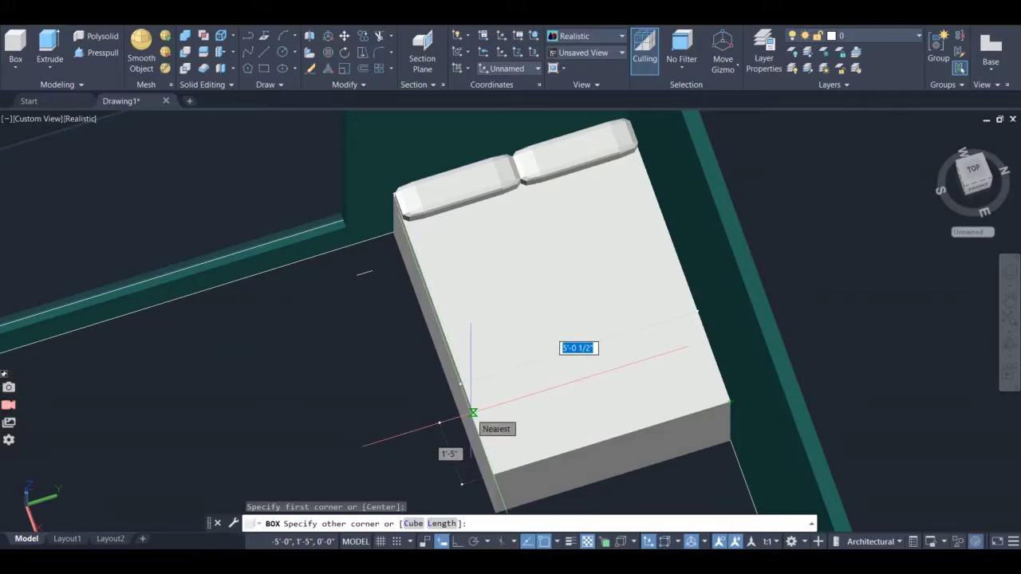
pyautogui.click(473, 413)
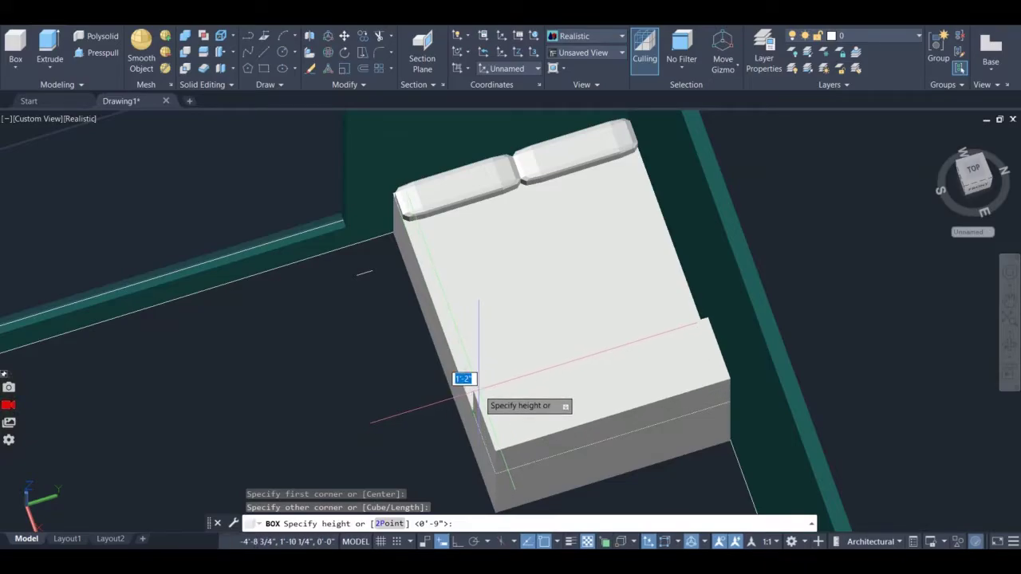
pyautogui.write('1')
pyautogui.press('Return')
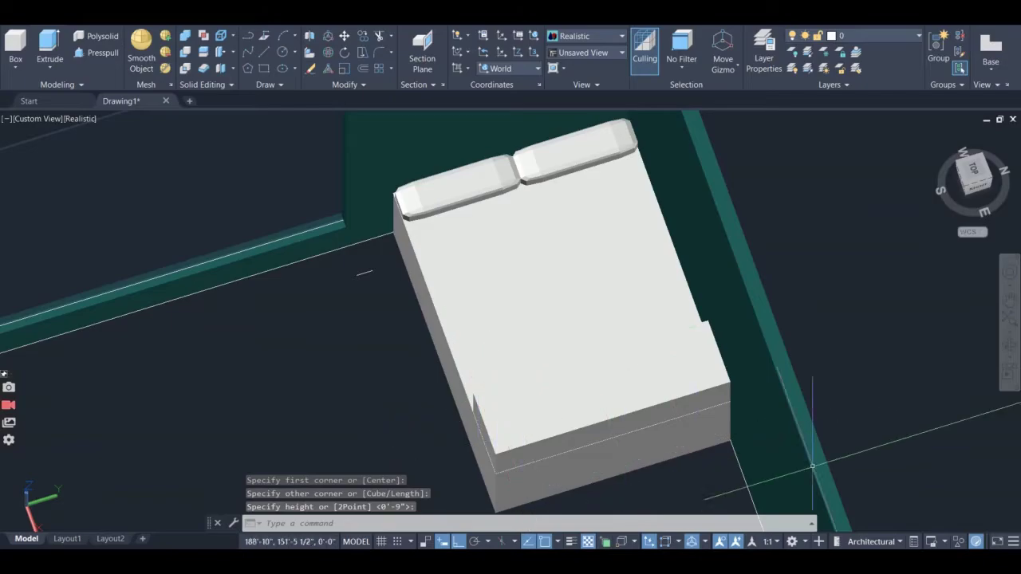
# - Smooth the blanket block into a rounded mesh with Smooth Object
pyautogui.click(1010, 344)
pyautogui.moveTo(542, 275); pyautogui.dragTo(546, 215)
pyautogui.moveTo(1009, 297); pyautogui.dragTo(875, 343)
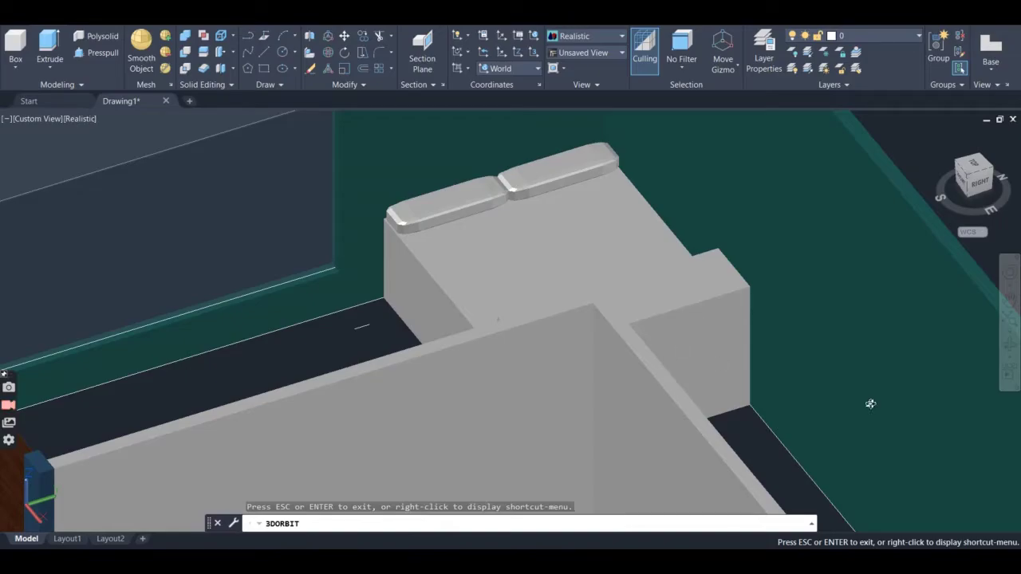
pyautogui.press('Escape')
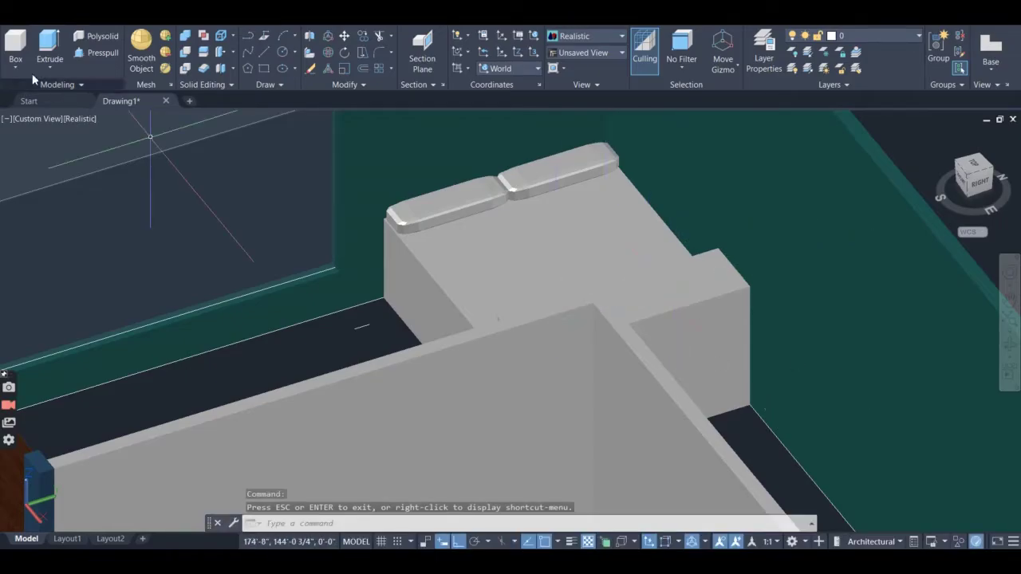
pyautogui.click(686, 307)
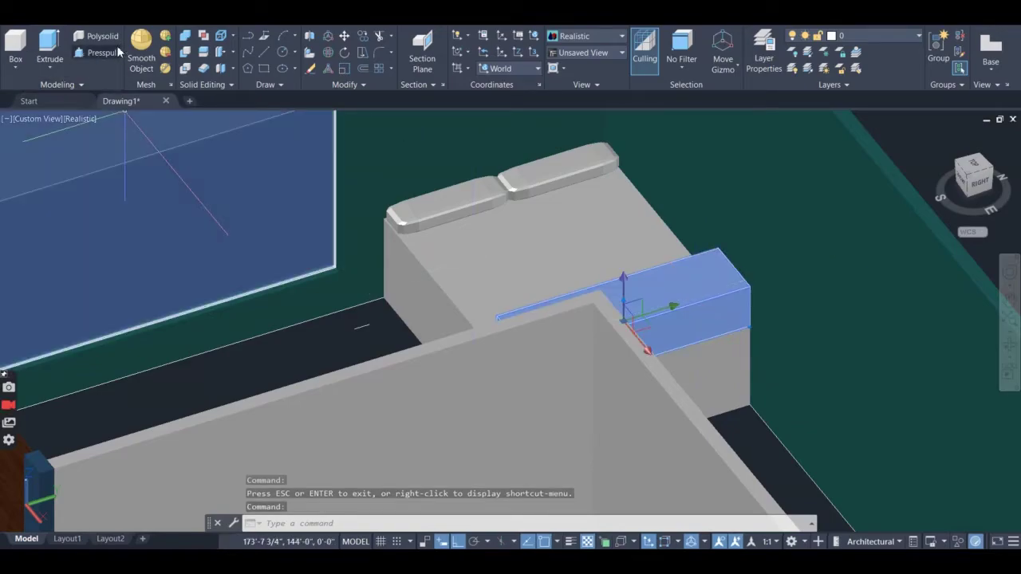
pyautogui.click(140, 42)
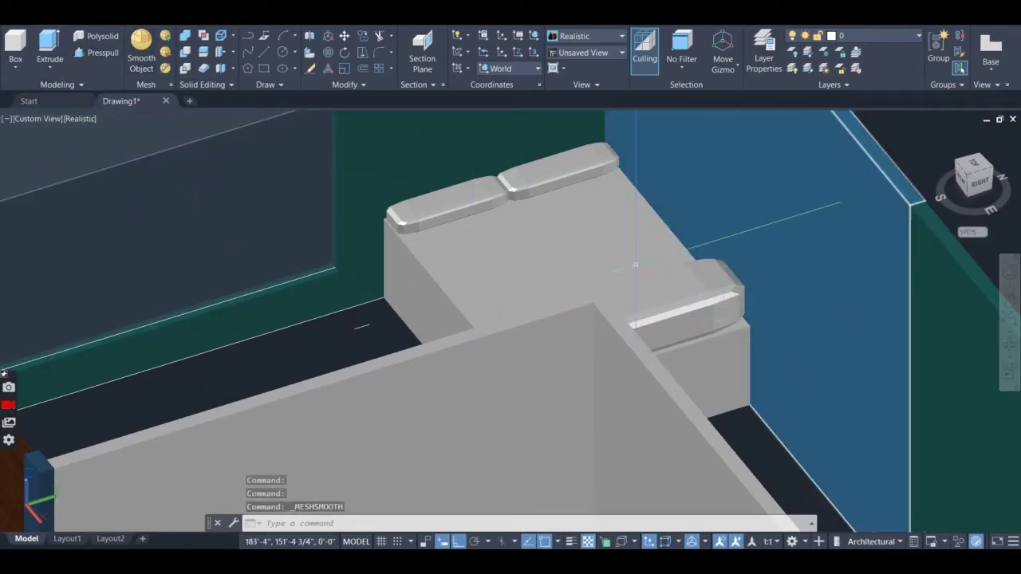
pyautogui.click(1007, 346)
pyautogui.moveTo(795, 387); pyautogui.dragTo(715, 405)
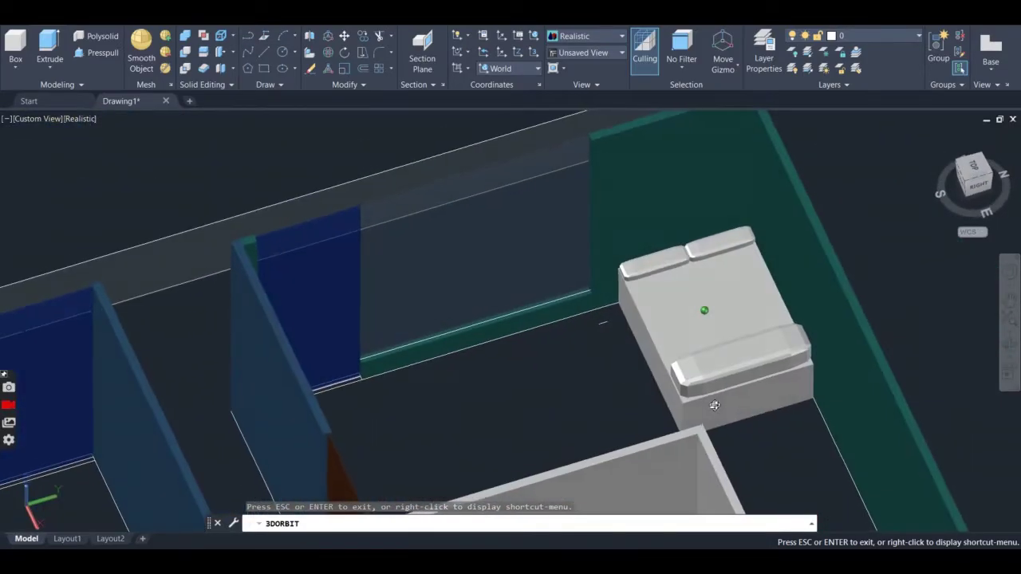
# - Erase the short stray line on the floor beside the bed
pyautogui.scroll(5, 632, 341)
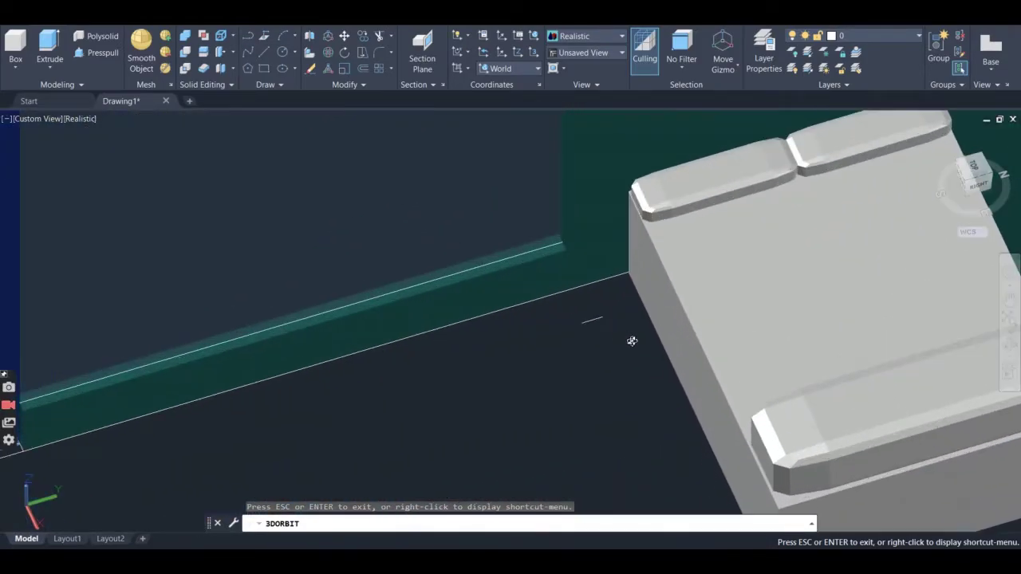
pyautogui.press('Escape')
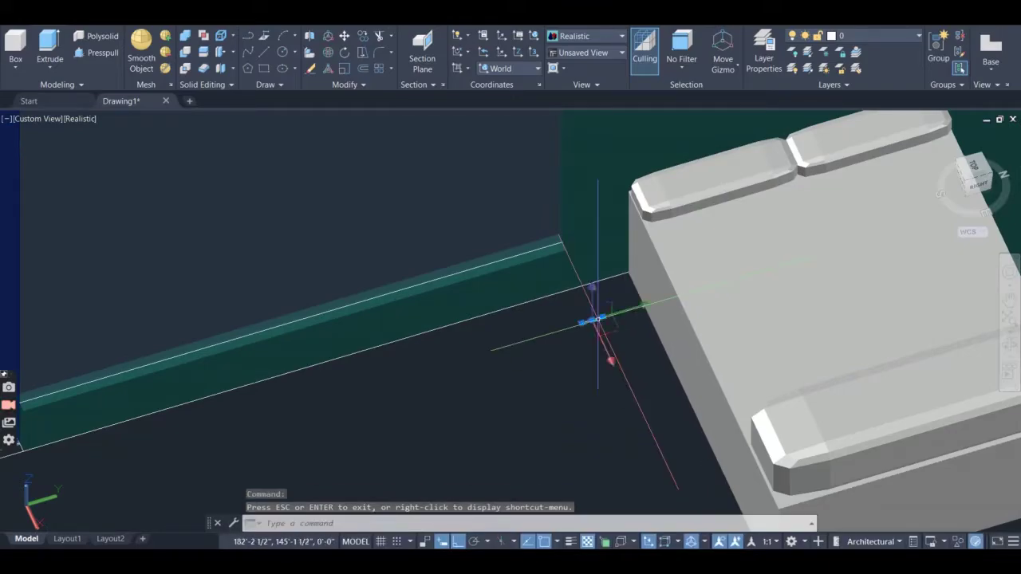
pyautogui.rightClick(532, 350)
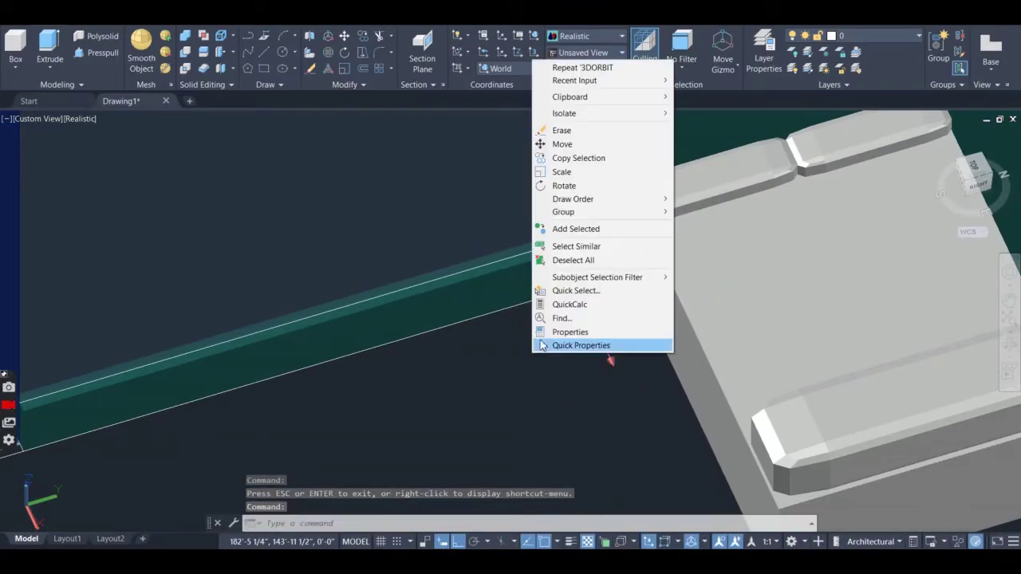
pyautogui.click(563, 131)
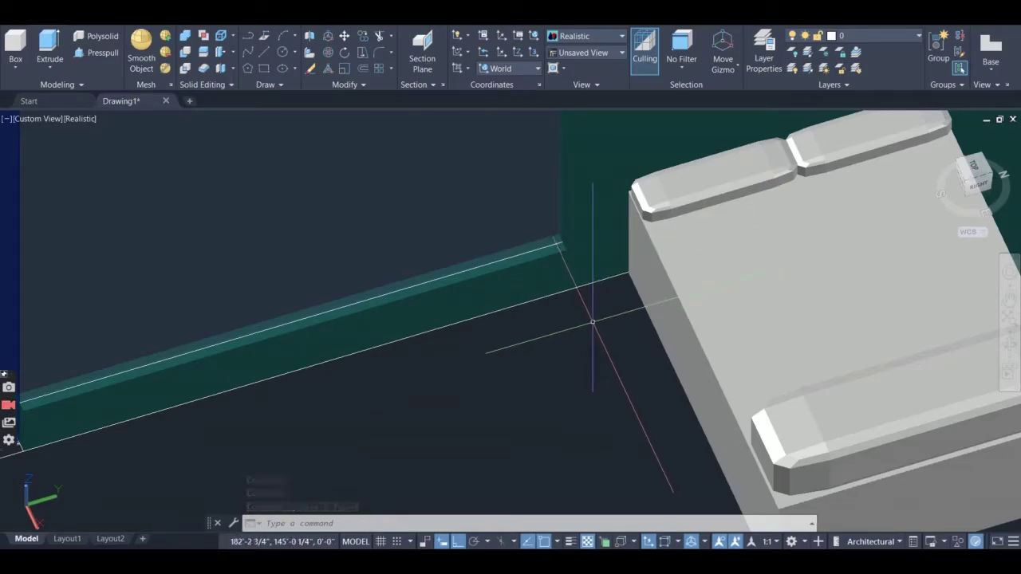
# - Orbit and zoom the model to face the neighbouring room's corner
pyautogui.scroll(-5, 592, 322)
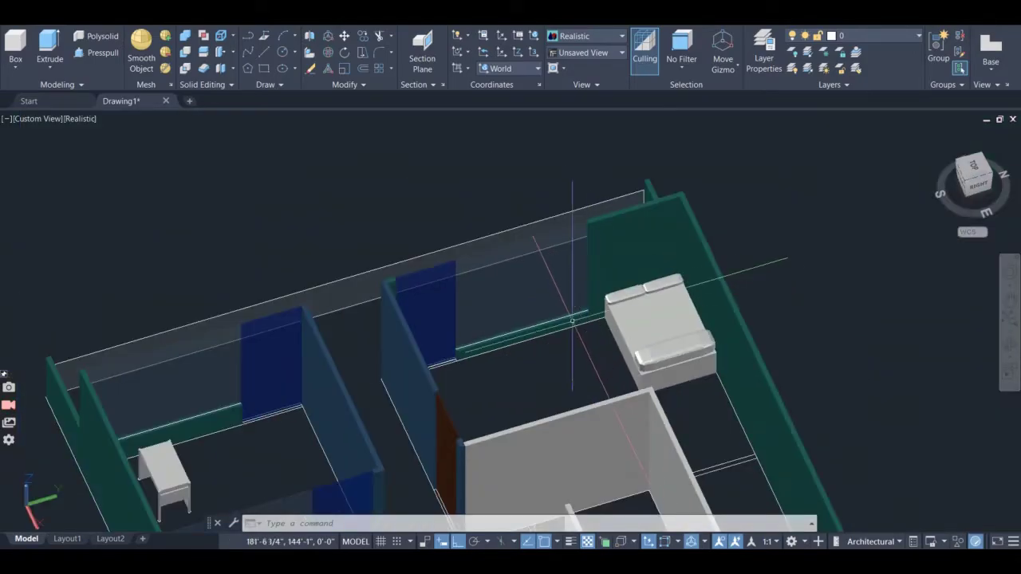
pyautogui.click(1009, 345)
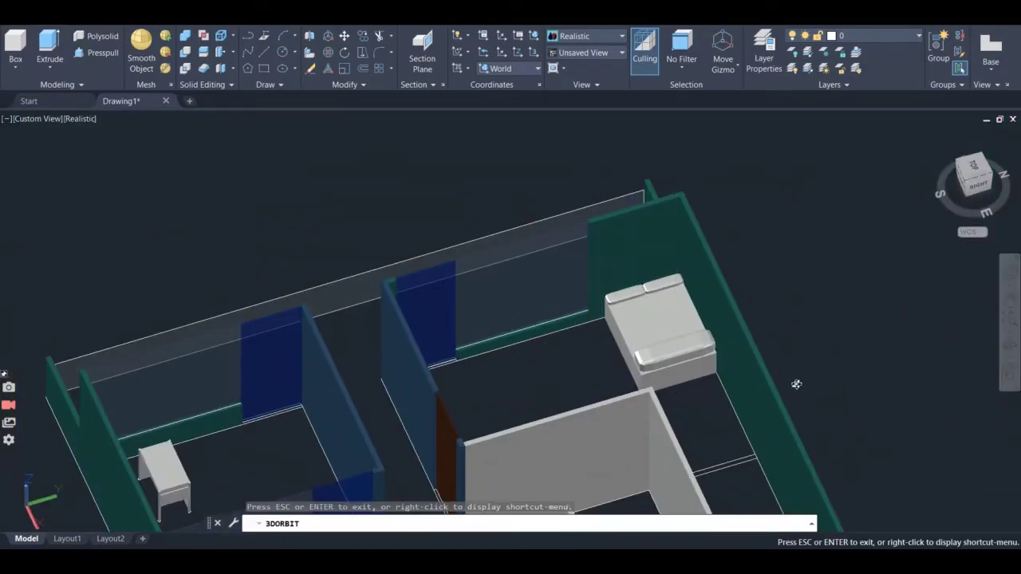
pyautogui.moveTo(796, 383); pyautogui.dragTo(769, 312)
pyautogui.scroll(10, 394, 307)
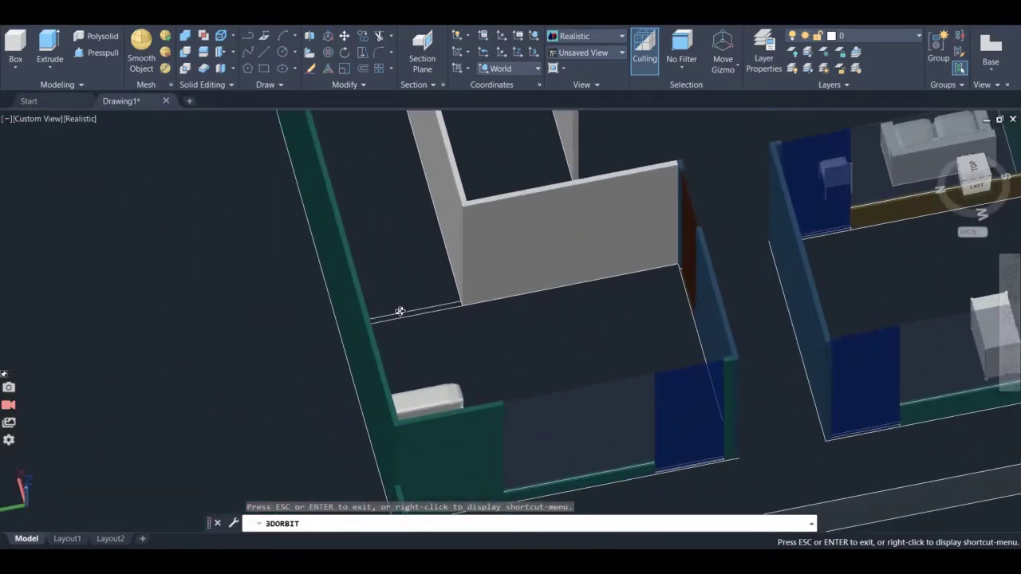
pyautogui.moveTo(406, 339); pyautogui.dragTo(353, 358)
# - Turn on the Perpendicular and Nearest to Face 3D object snaps
pyautogui.press('Escape')
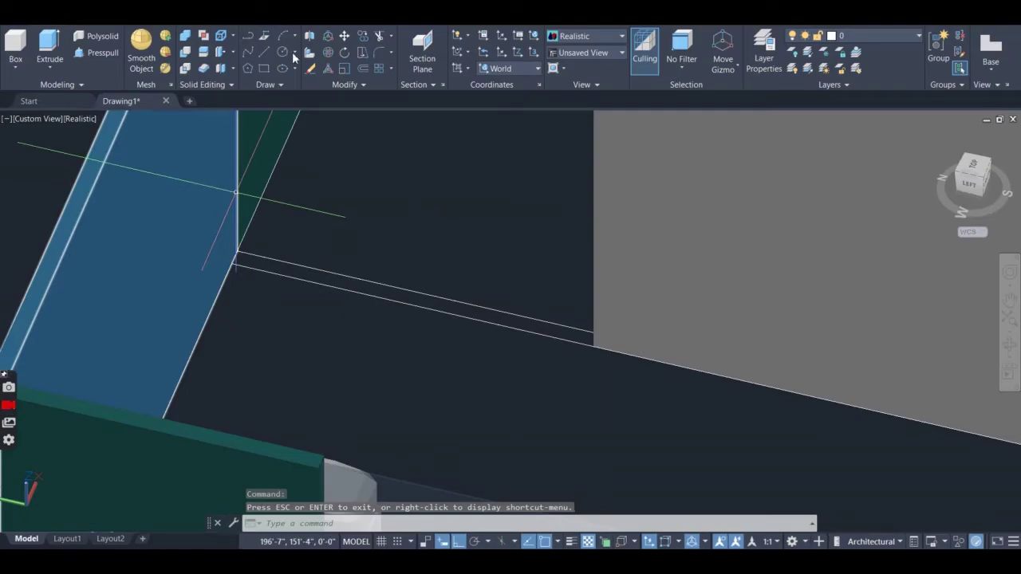
pyautogui.click(259, 51)
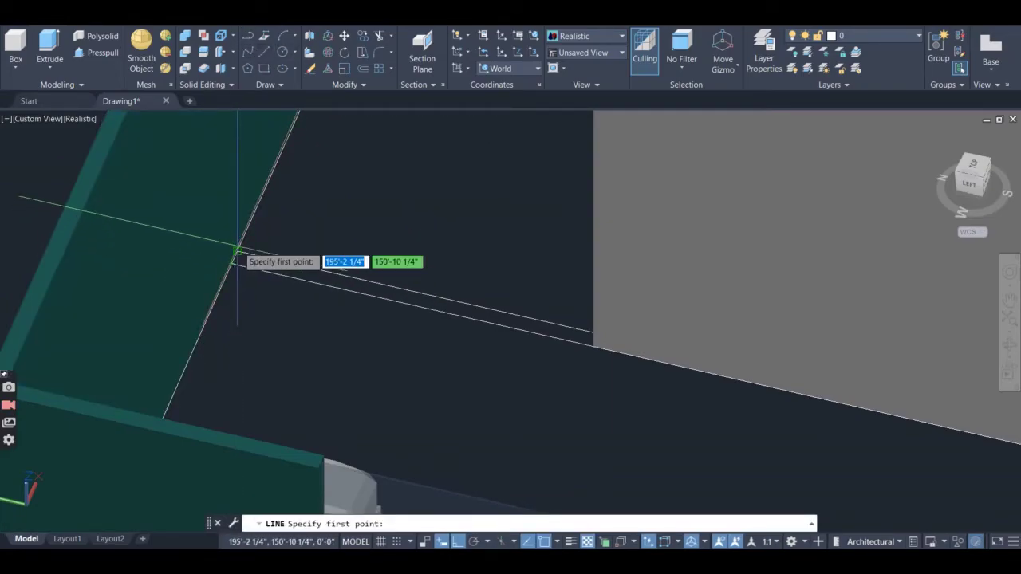
pyautogui.scroll(3, 237, 252)
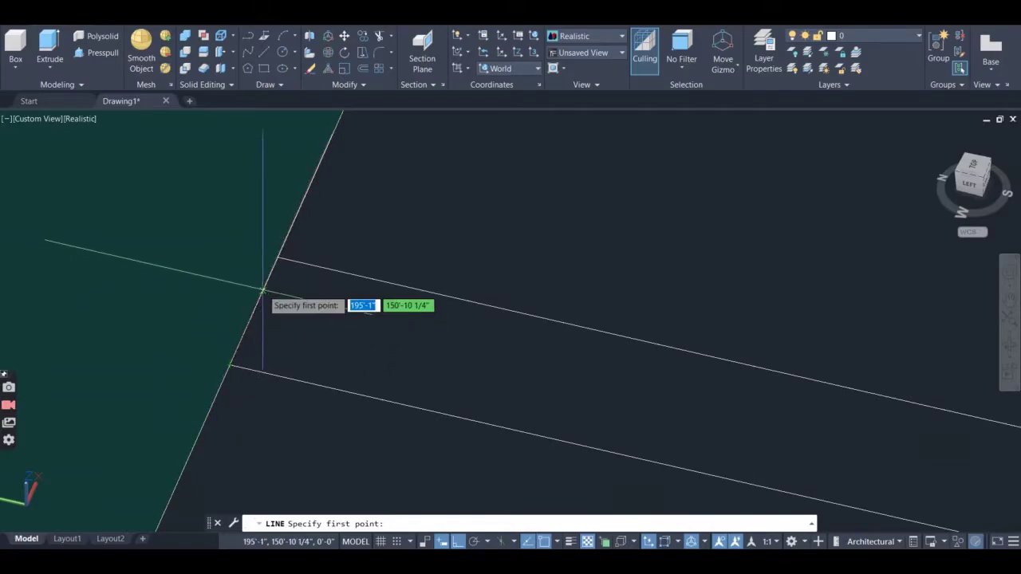
pyautogui.click(514, 542)
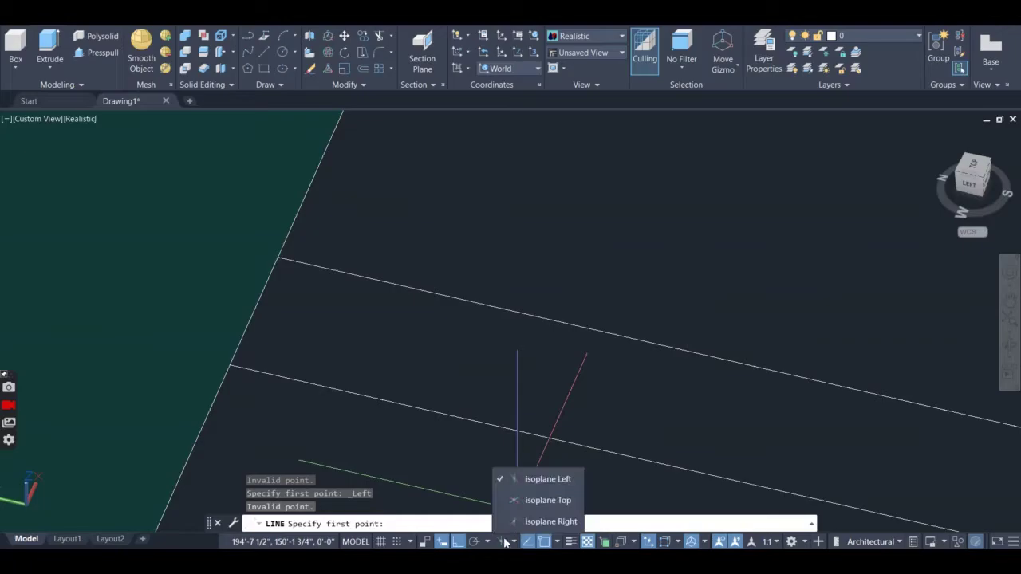
pyautogui.click(487, 542)
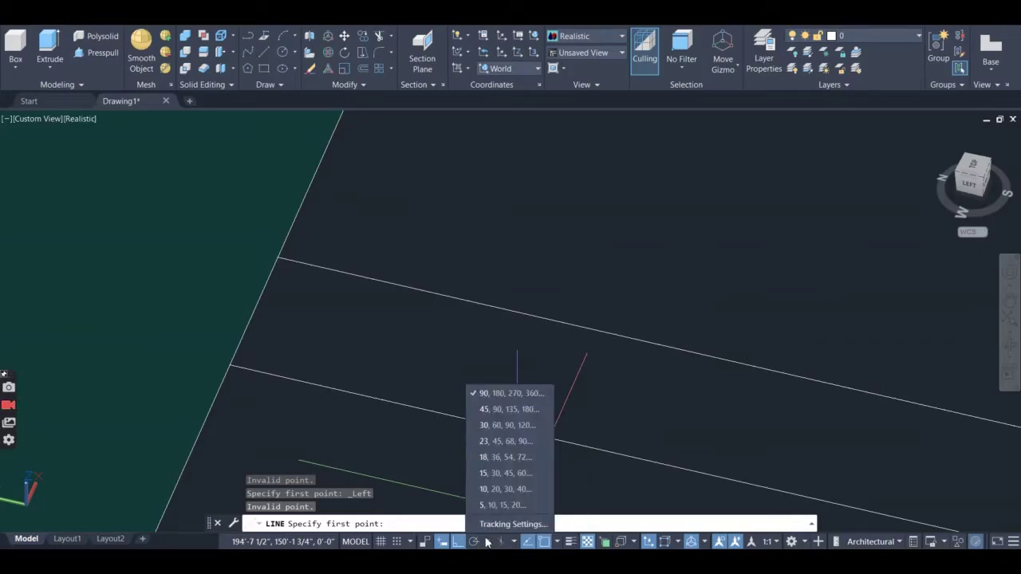
pyautogui.click(678, 543)
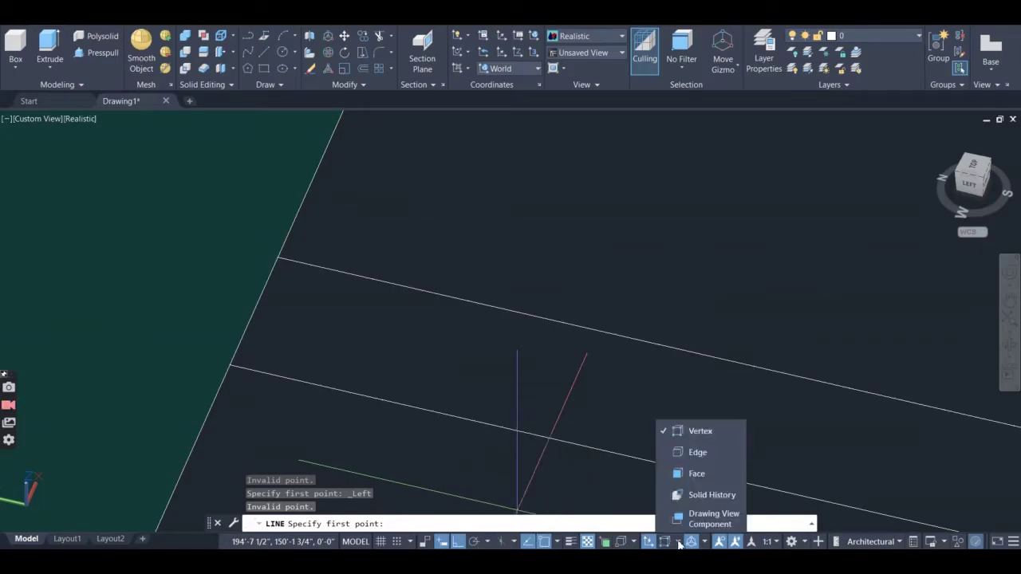
pyautogui.click(634, 543)
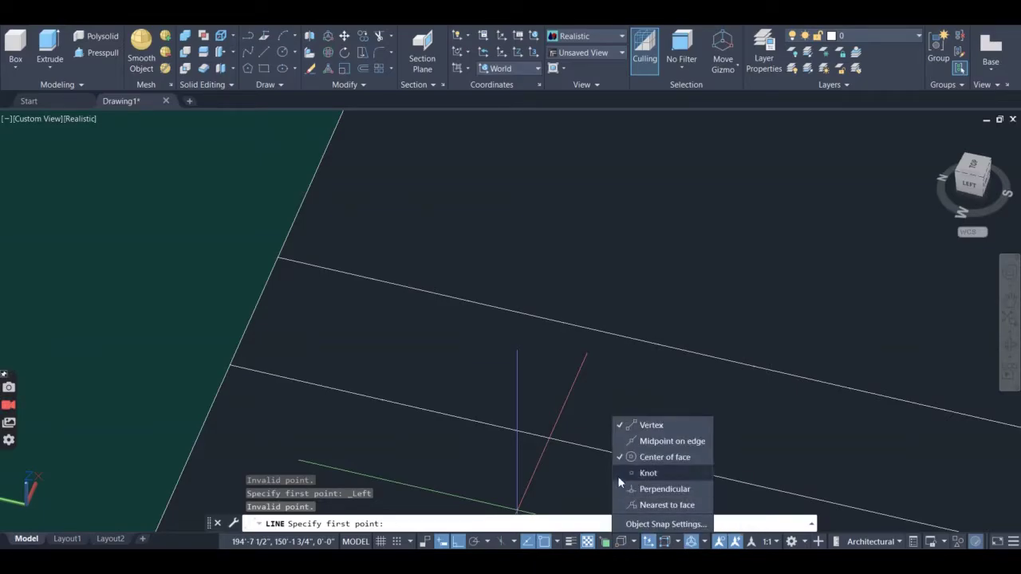
pyautogui.click(619, 492)
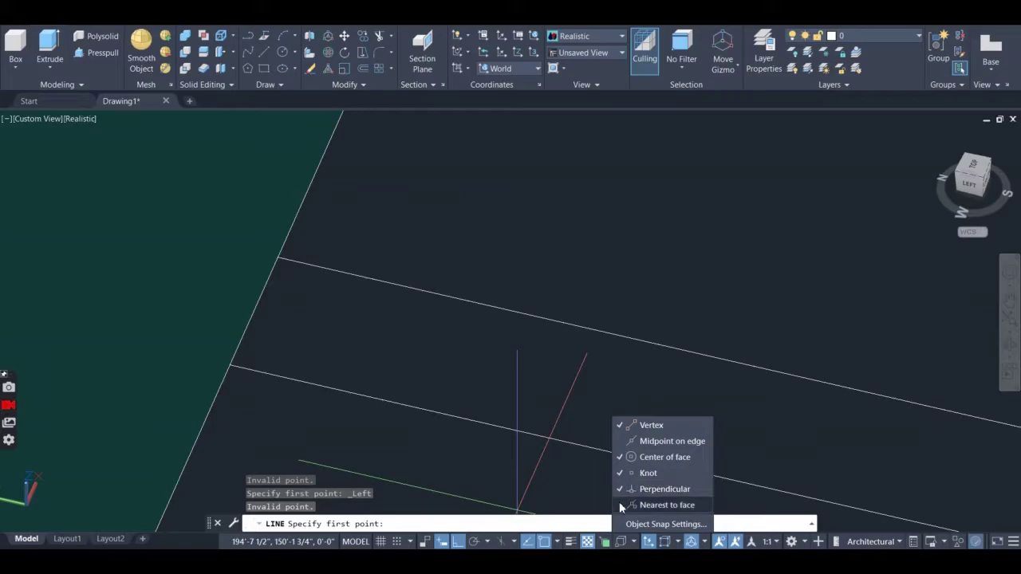
pyautogui.click(619, 503)
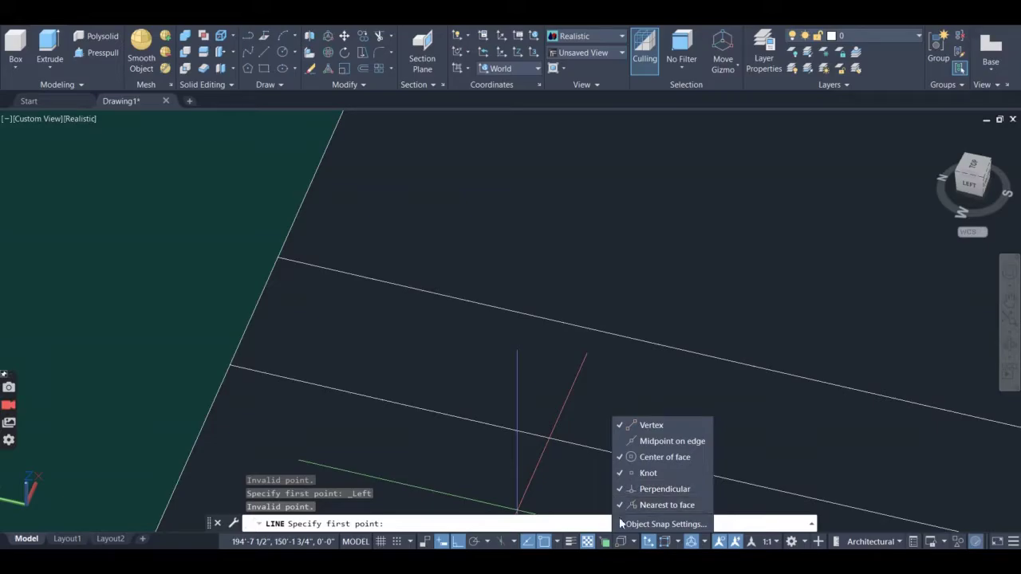
# - Enable Midpoint object snapping and confirm it stays on
pyautogui.click(558, 542)
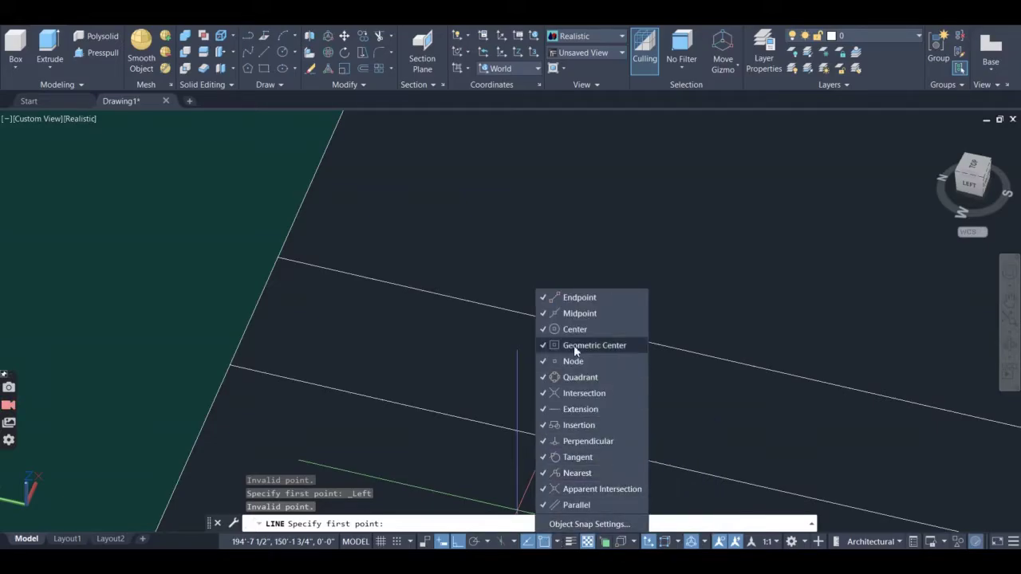
pyautogui.click(546, 313)
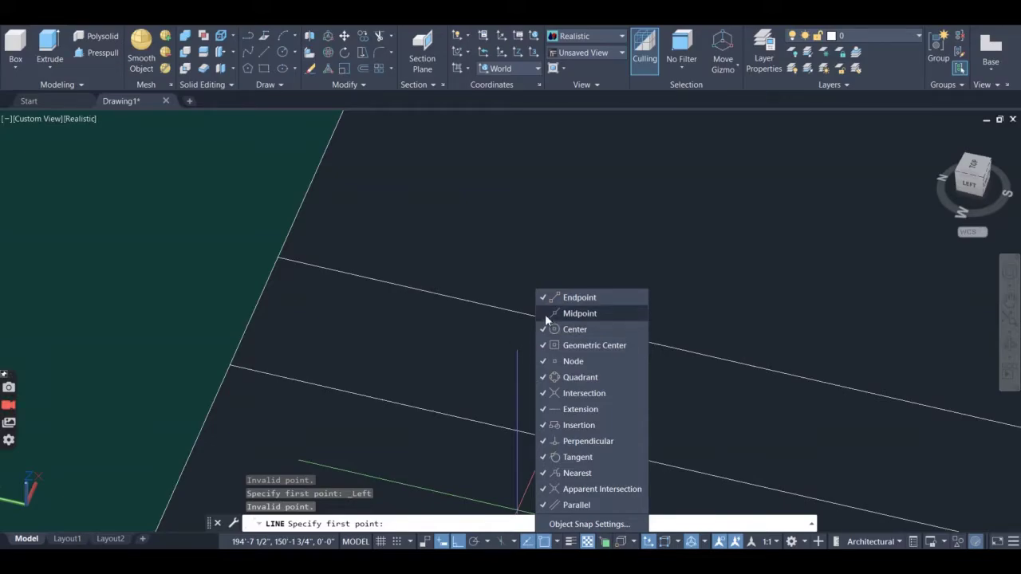
pyautogui.click(501, 361)
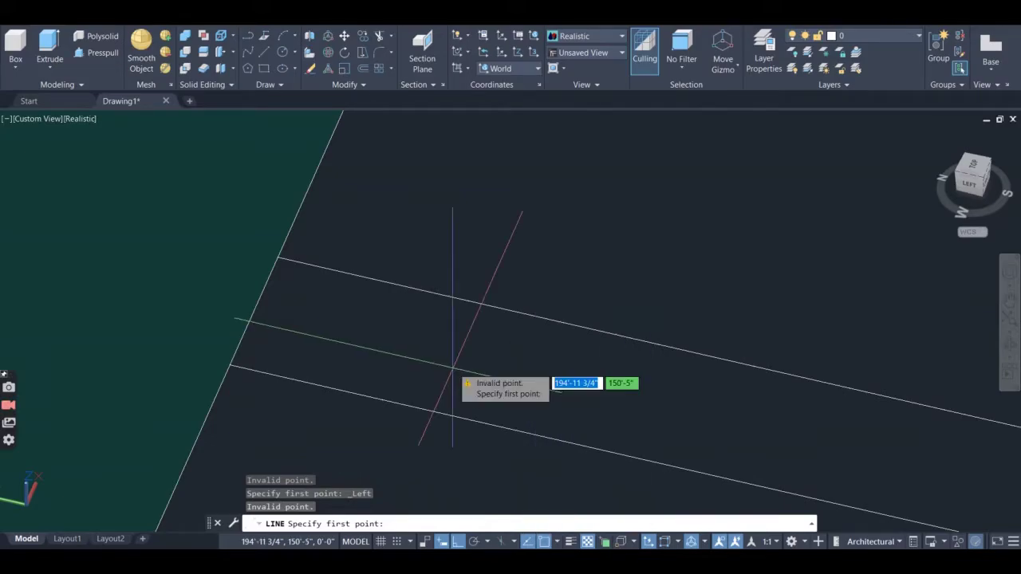
pyautogui.click(556, 542)
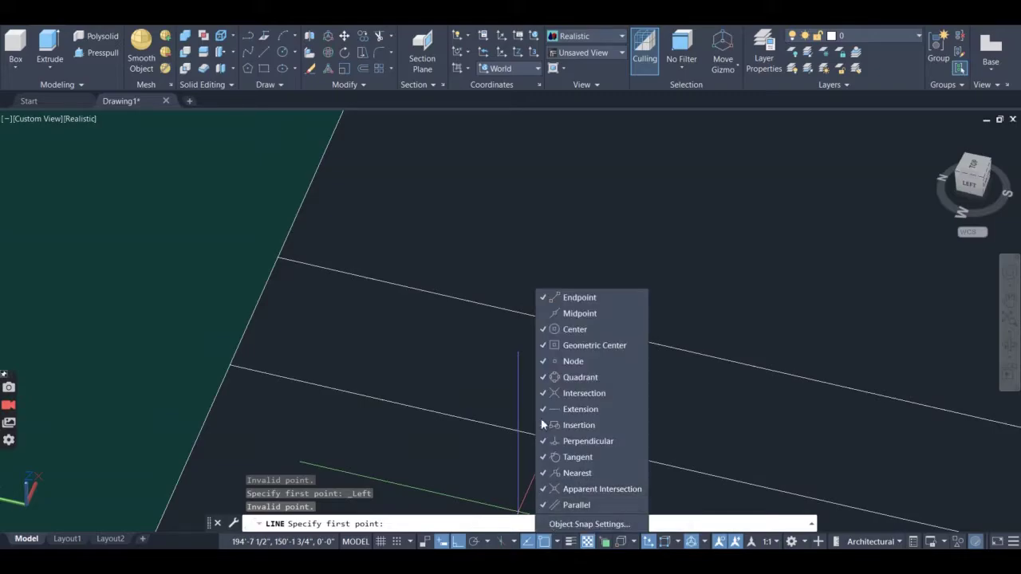
pyautogui.click(542, 312)
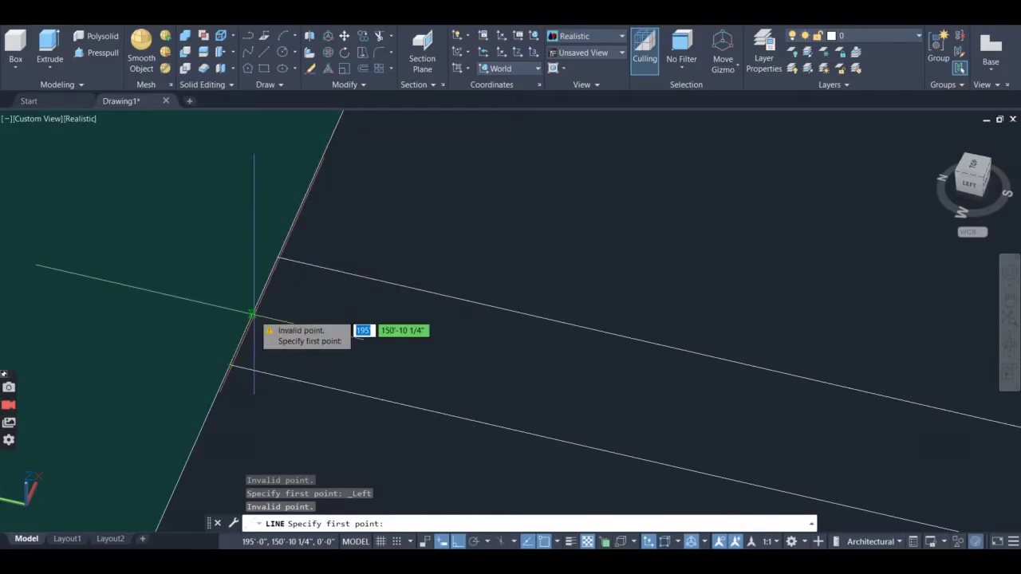
# - Draw a line from the green wall's edge to the endpoint of the parallel wall lines
pyautogui.click(254, 313)
pyautogui.moveTo(495, 369)
pyautogui.mouseDown(button='middle')
pyautogui.moveTo(632, 372)
pyautogui.moveTo(856, 409)
pyautogui.mouseUp(button='middle')
pyautogui.scroll(-3, 857, 409)
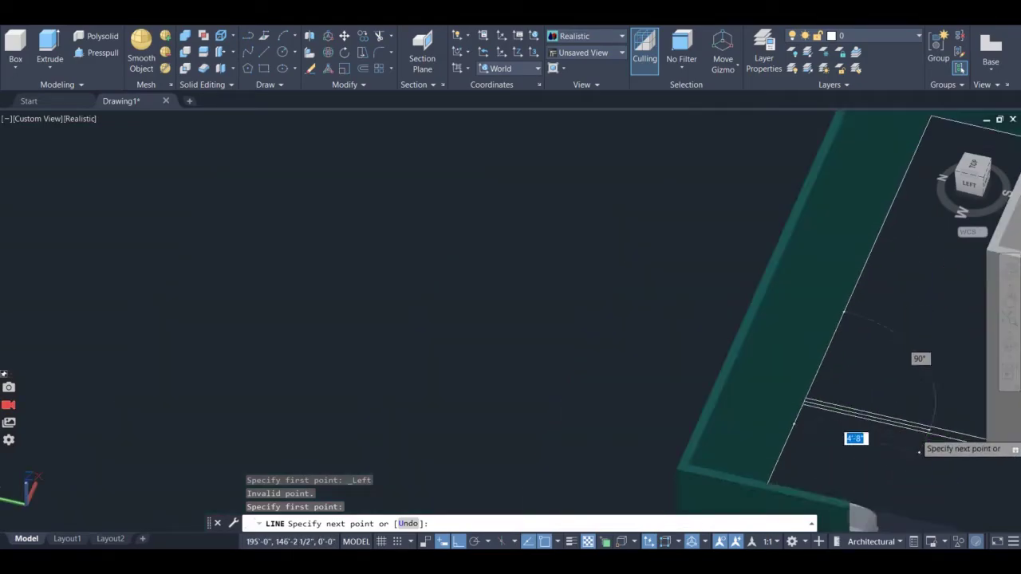
pyautogui.scroll(3, 900, 445)
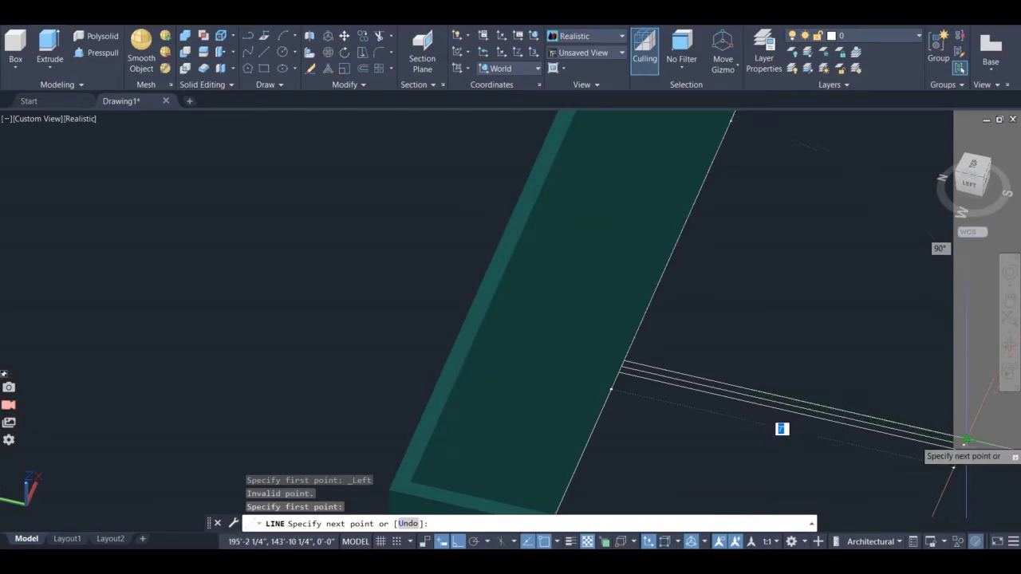
pyautogui.click(966, 440)
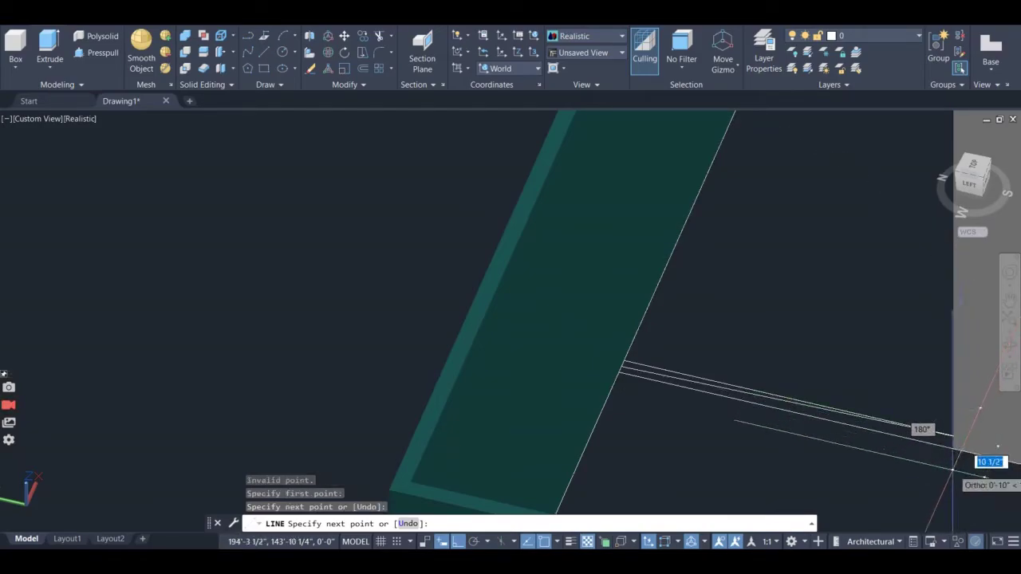
pyautogui.press('Escape')
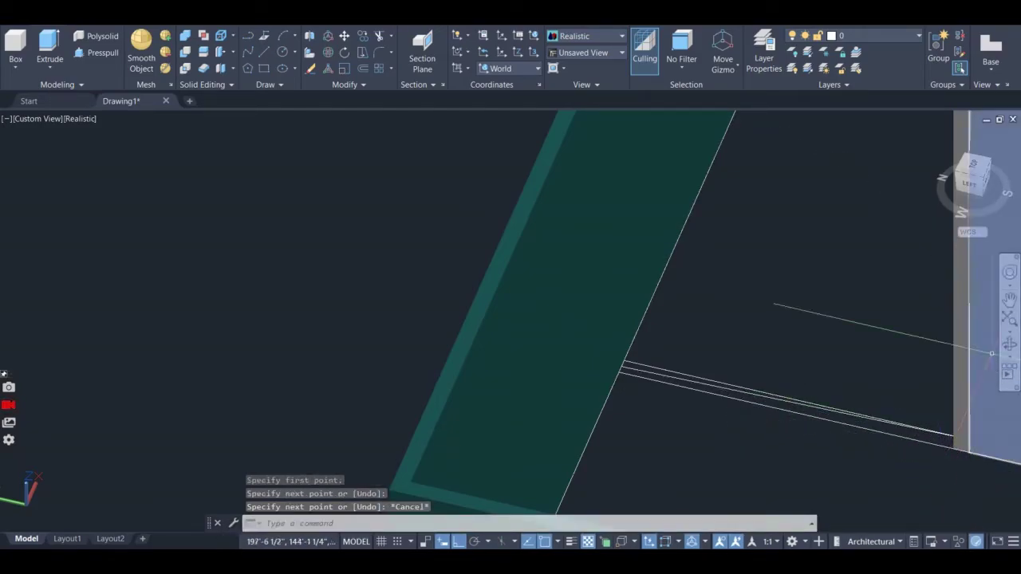
pyautogui.keyDown('shift'); pyautogui.moveTo(793, 383); pyautogui.dragTo(968, 398, button='middle'); pyautogui.keyUp('shift')
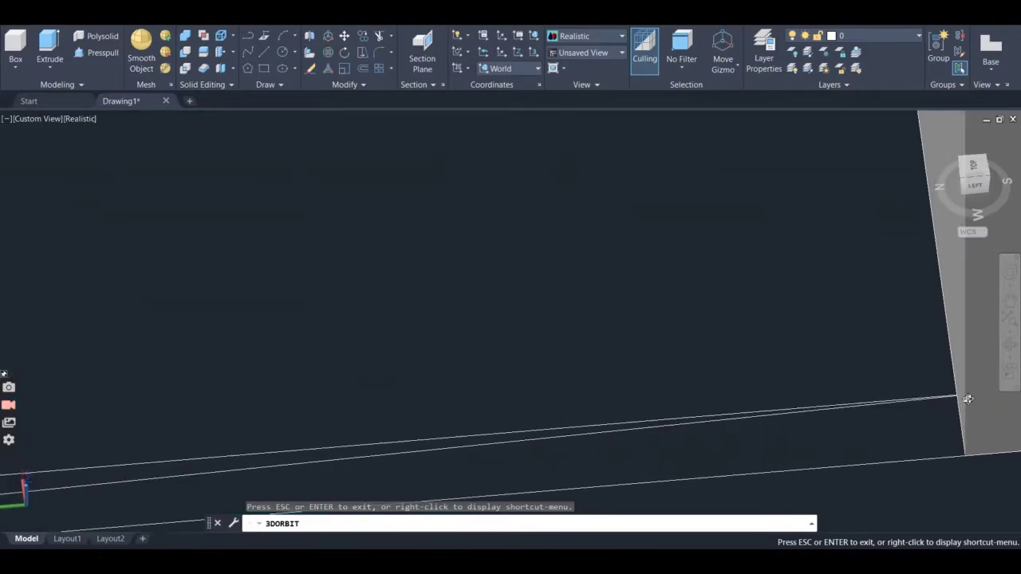
# - Test-select the wall edge lines to identify the stray one
pyautogui.click(394, 447)
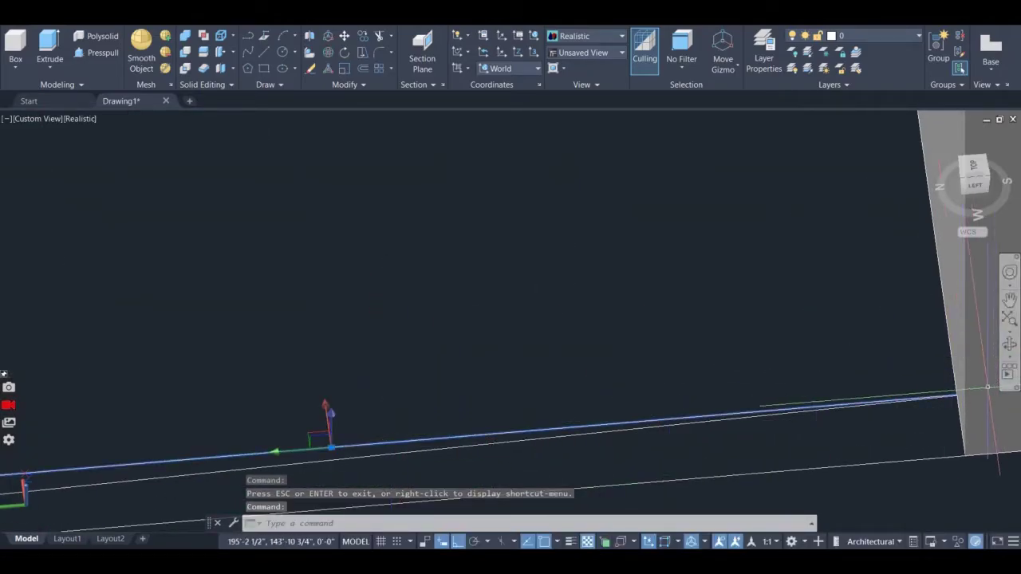
pyautogui.click(957, 425)
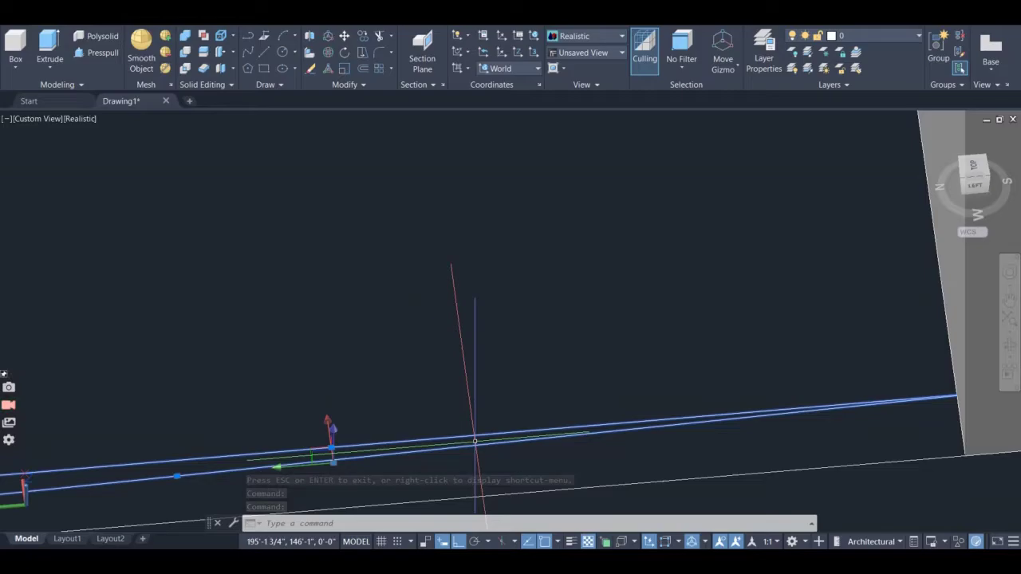
pyautogui.press('Escape')
pyautogui.scroll(3, 558, 454)
pyautogui.scroll(-3, 549, 465)
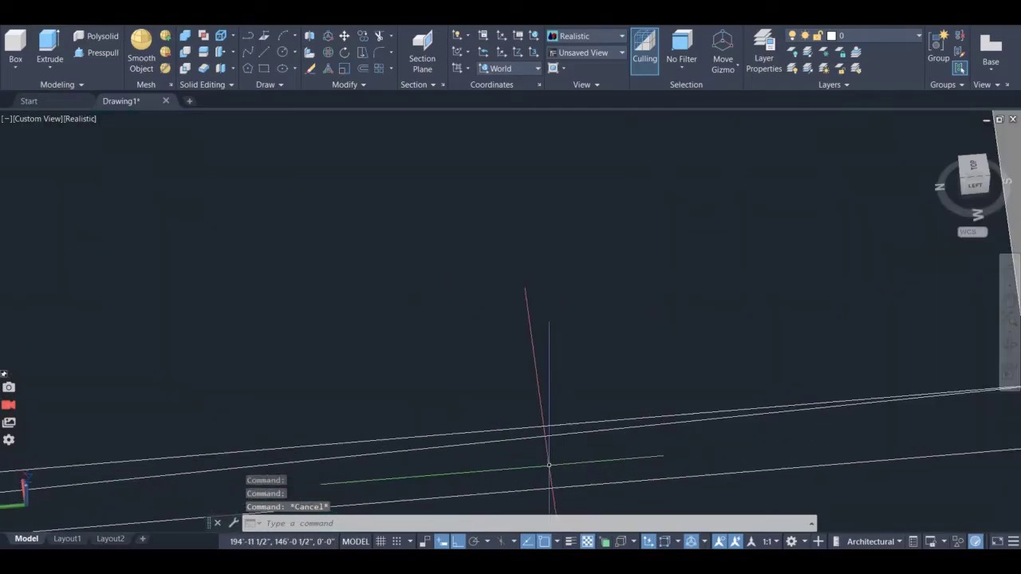
pyautogui.click(527, 433)
pyautogui.scroll(2, 623, 434)
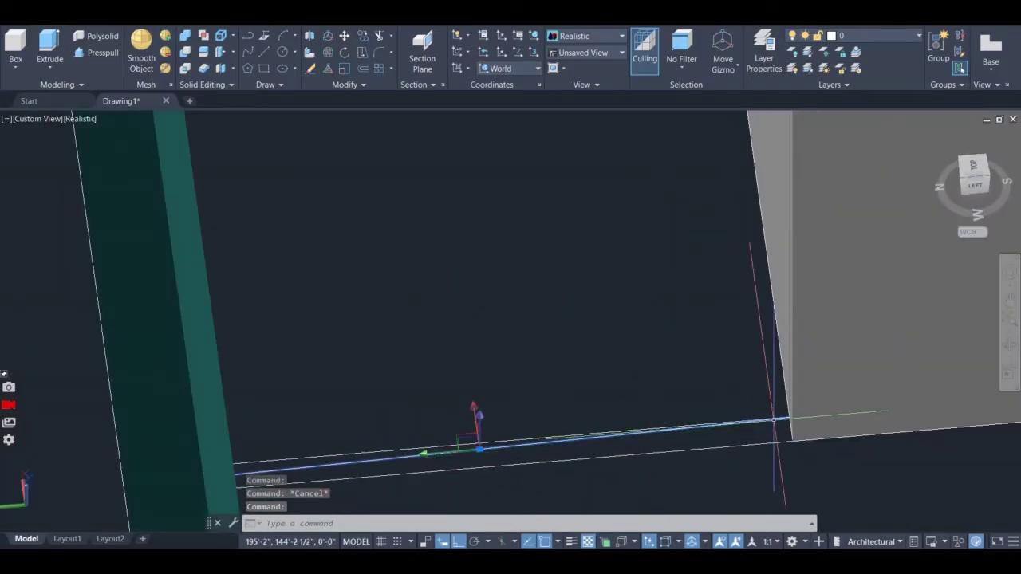
pyautogui.scroll(2, 773, 419)
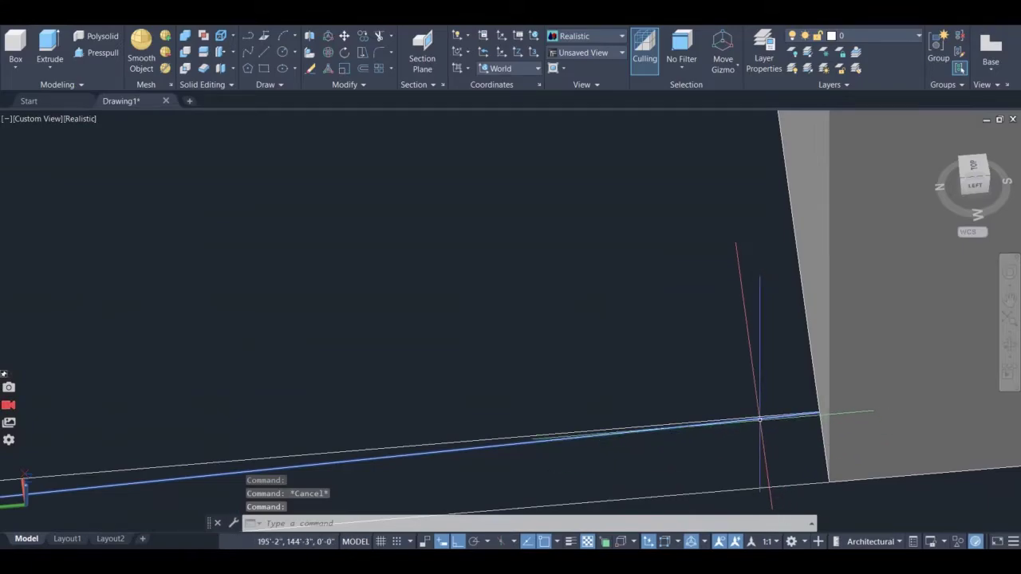
pyautogui.press('Escape')
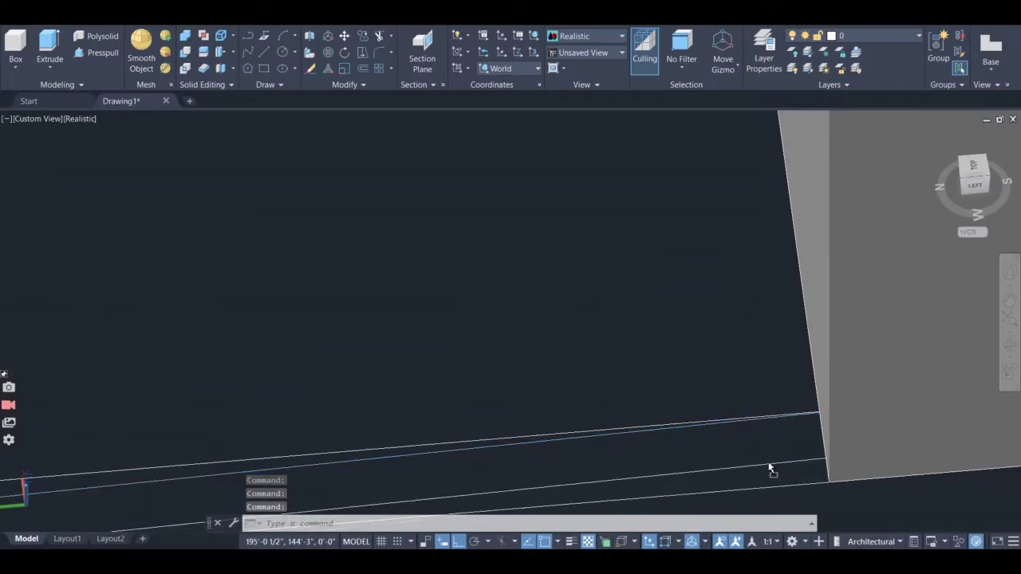
# - Erase the stray wall line
pyautogui.click(748, 458)
pyautogui.scroll(-1, 742, 458)
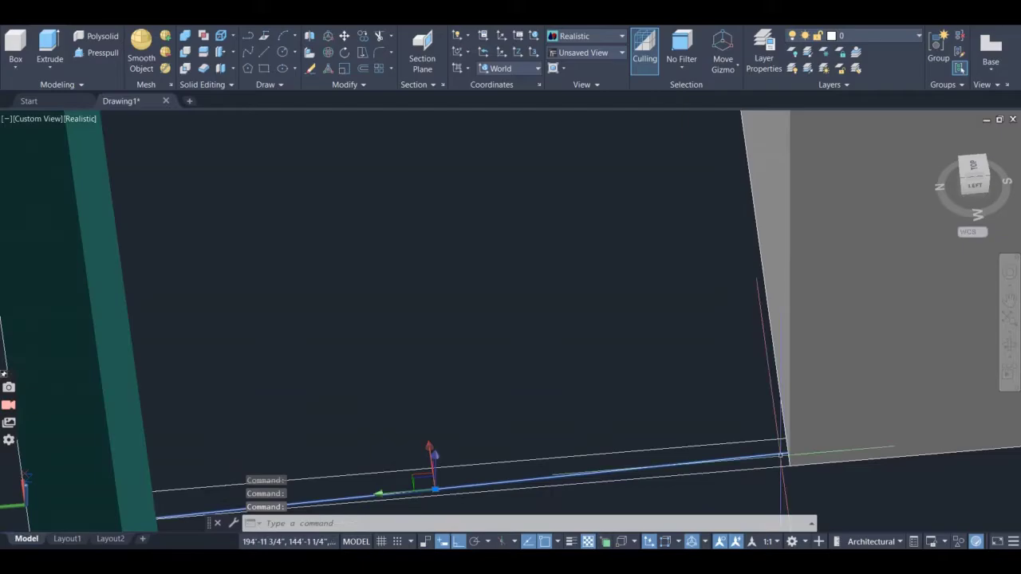
pyautogui.rightClick(637, 375)
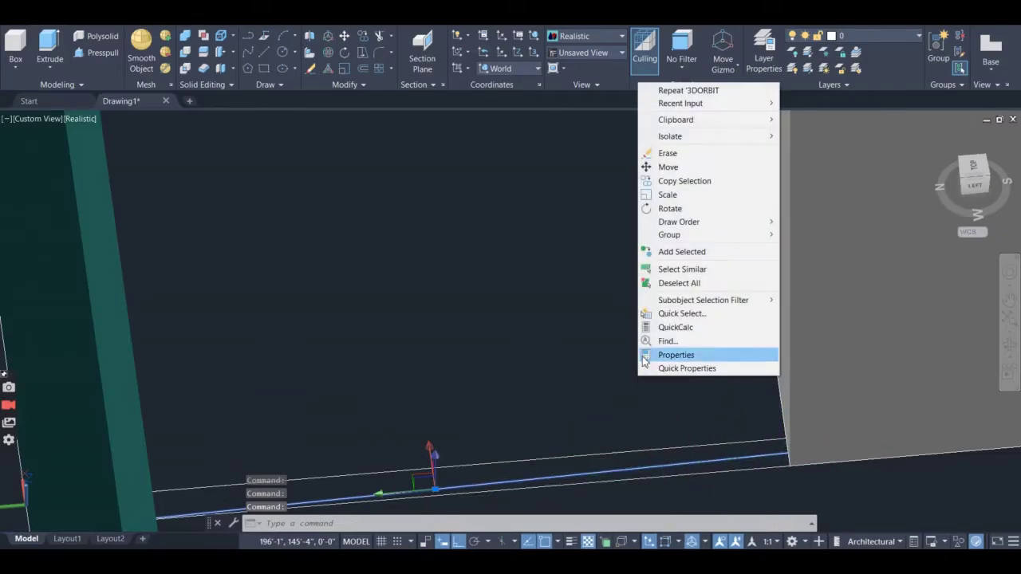
pyautogui.click(691, 156)
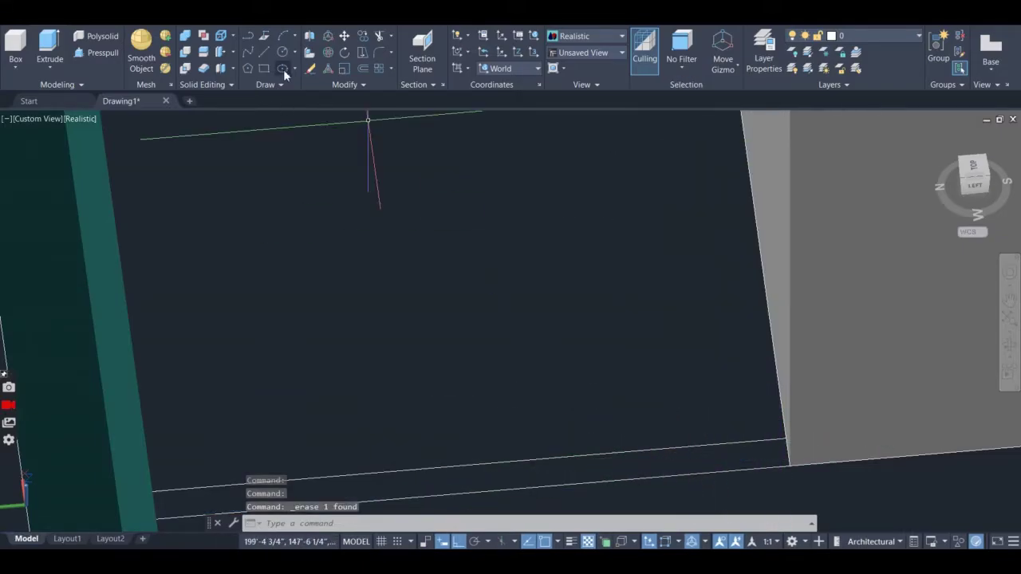
# - Start a new line at the corner where the wall lines meet the grey wall
pyautogui.click(266, 52)
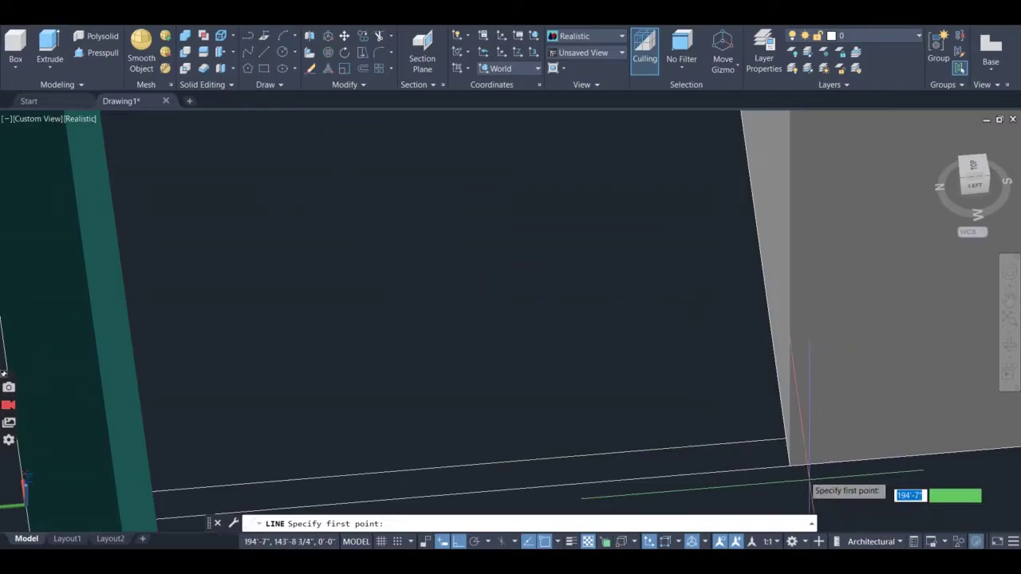
pyautogui.click(789, 456)
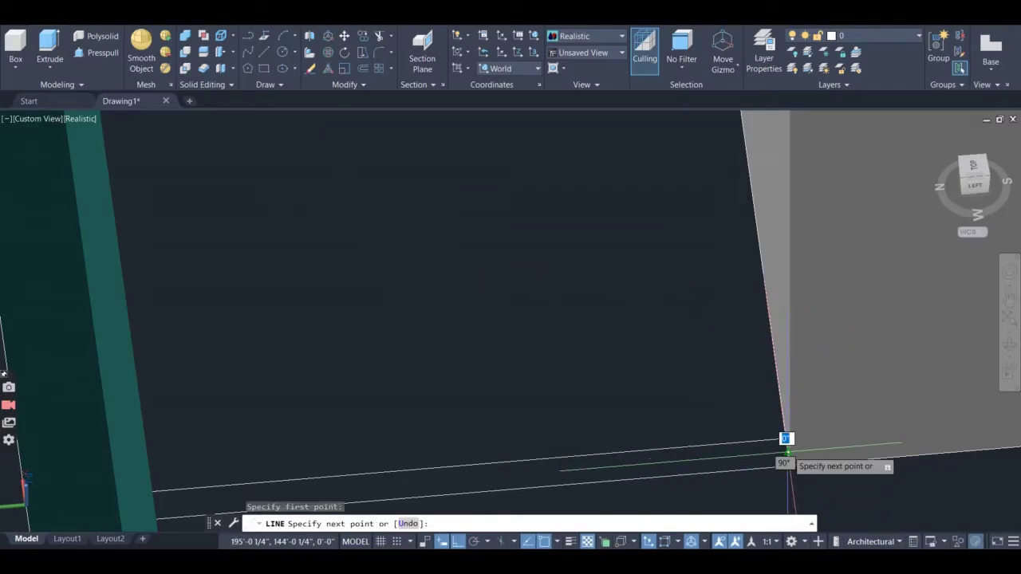
pyautogui.scroll(-2, 438, 496)
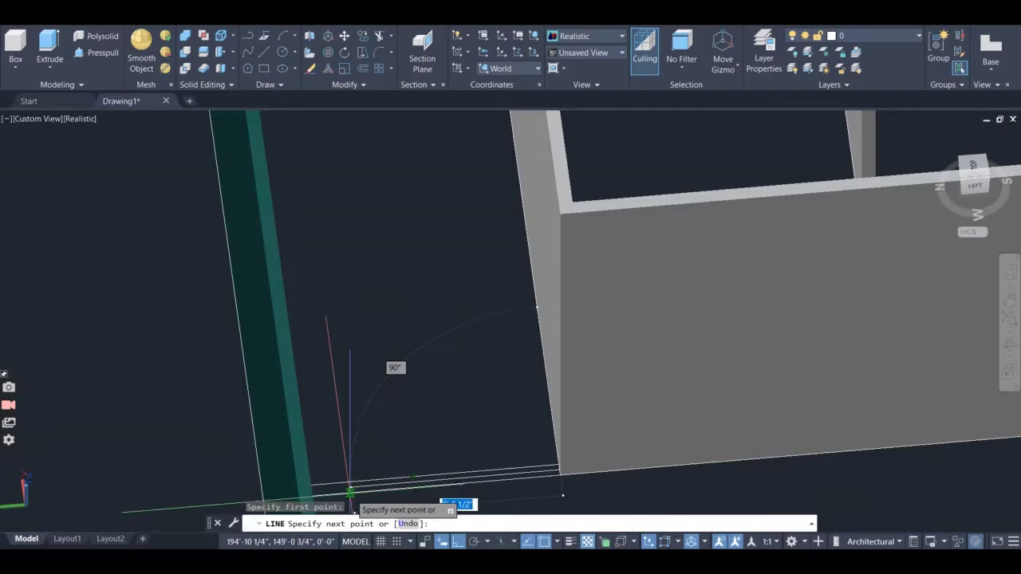
pyautogui.scroll(3, 311, 491)
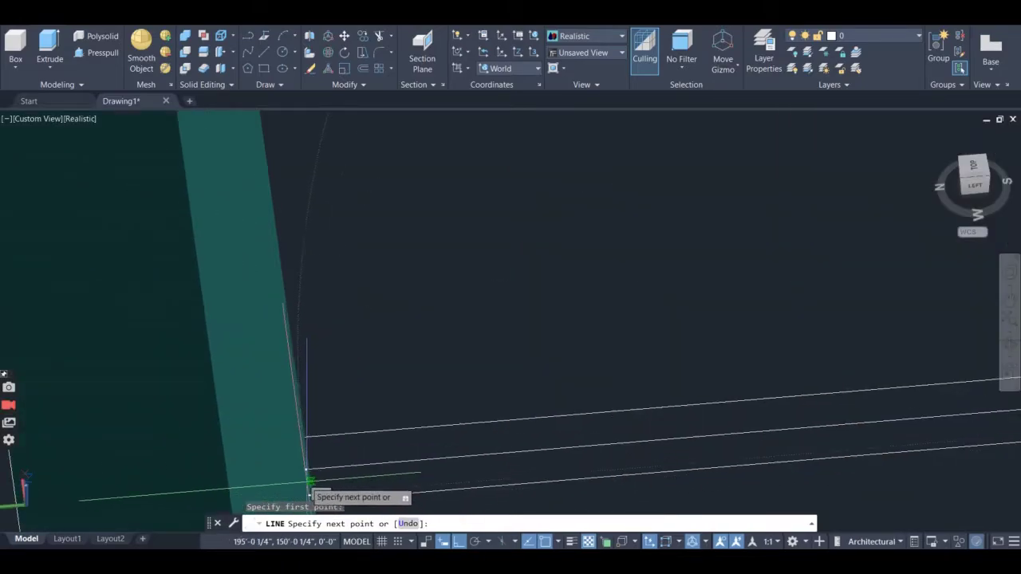
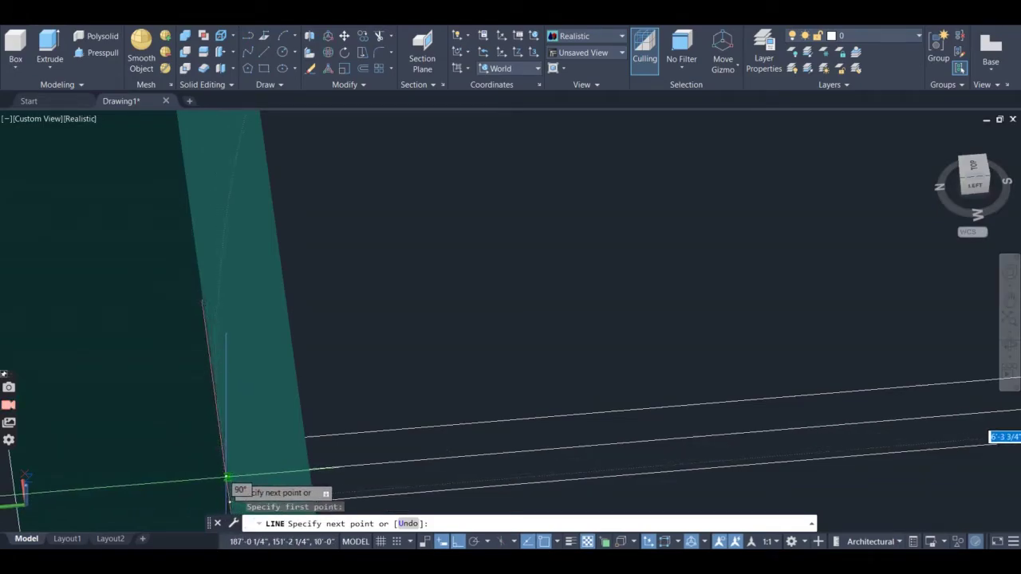
# - Finish the diagonal guide line and orbit the view toward the wall corner
pyautogui.click(227, 477)
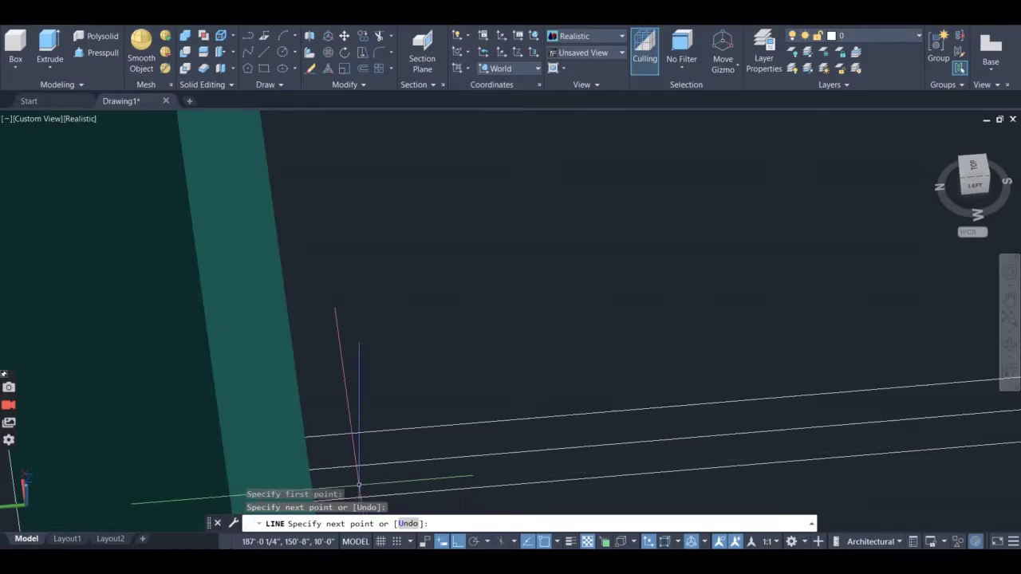
pyautogui.press('Escape')
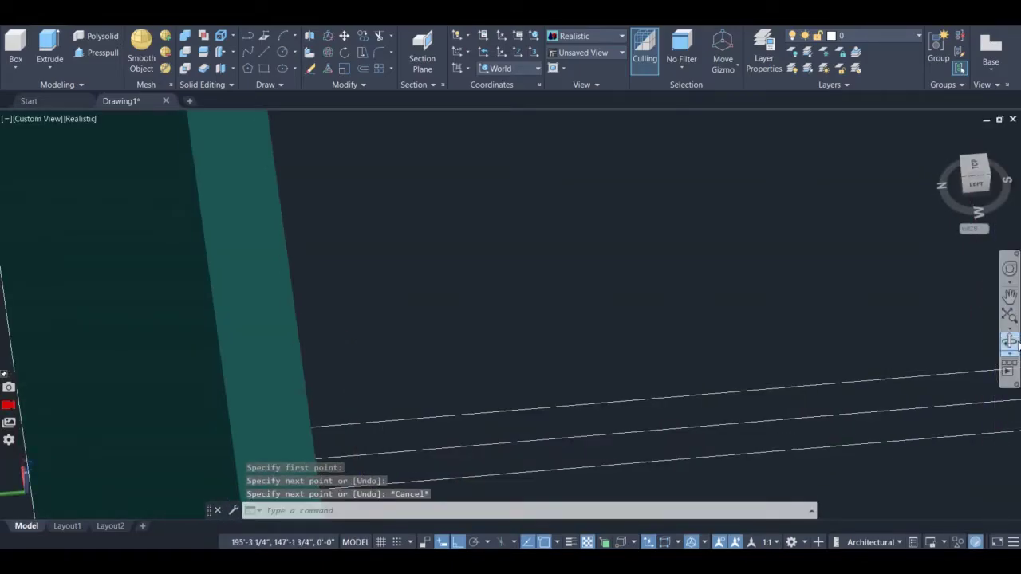
pyautogui.click(1010, 341)
pyautogui.moveTo(670, 388); pyautogui.dragTo(605, 317)
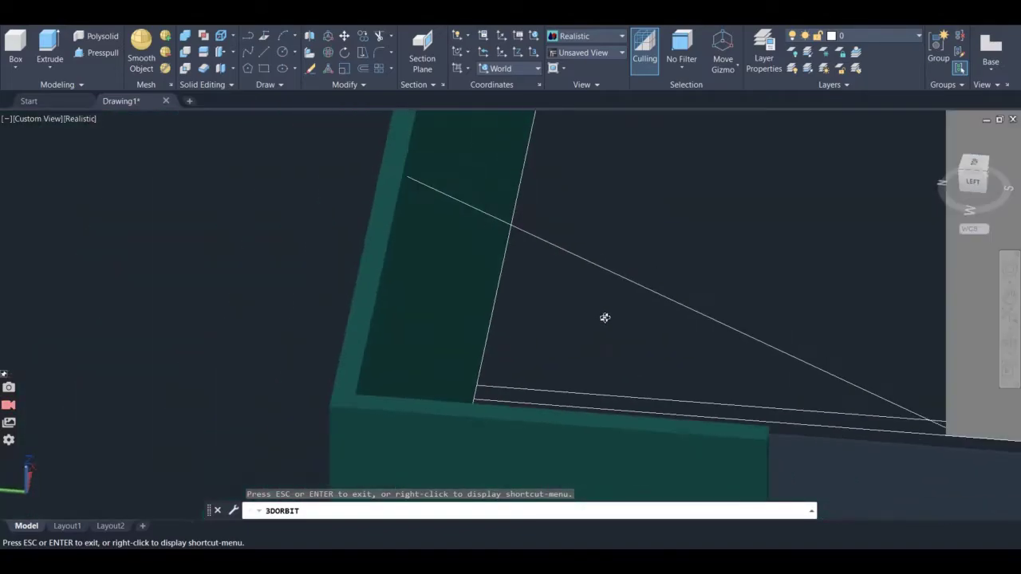
pyautogui.press('Escape')
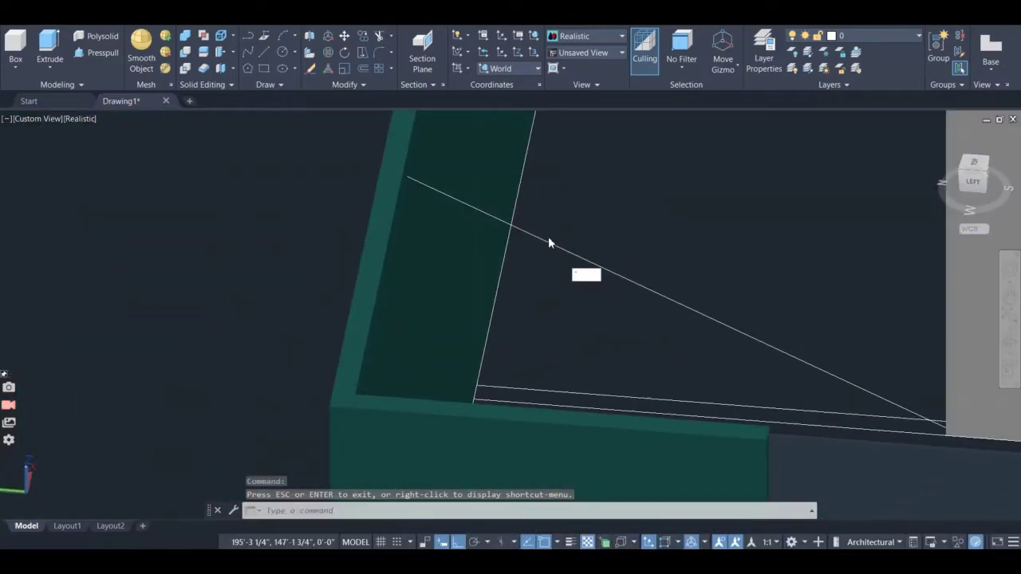
pyautogui.press('Escape')
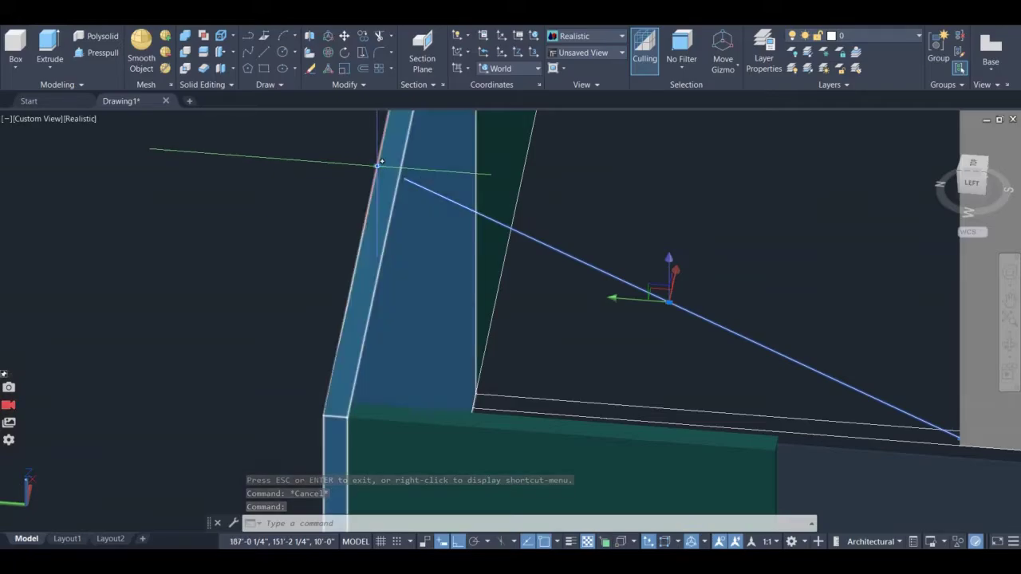
# - Grip-stretch the guide line's endpoints onto the wall's bottom corner points, then orbit to look along the wall
pyautogui.click(376, 168)
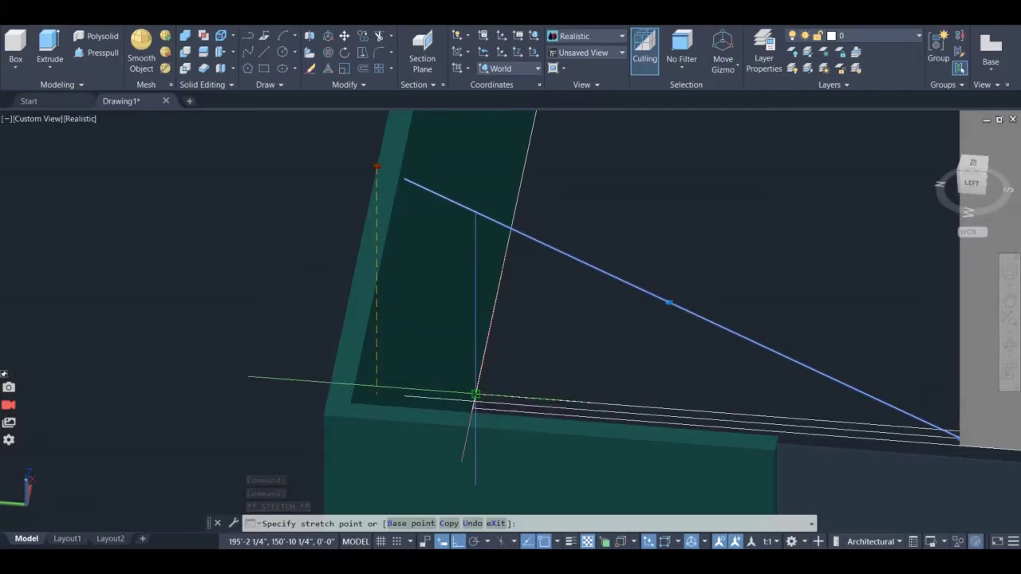
pyautogui.click(475, 392)
pyautogui.scroll(3, 494, 395)
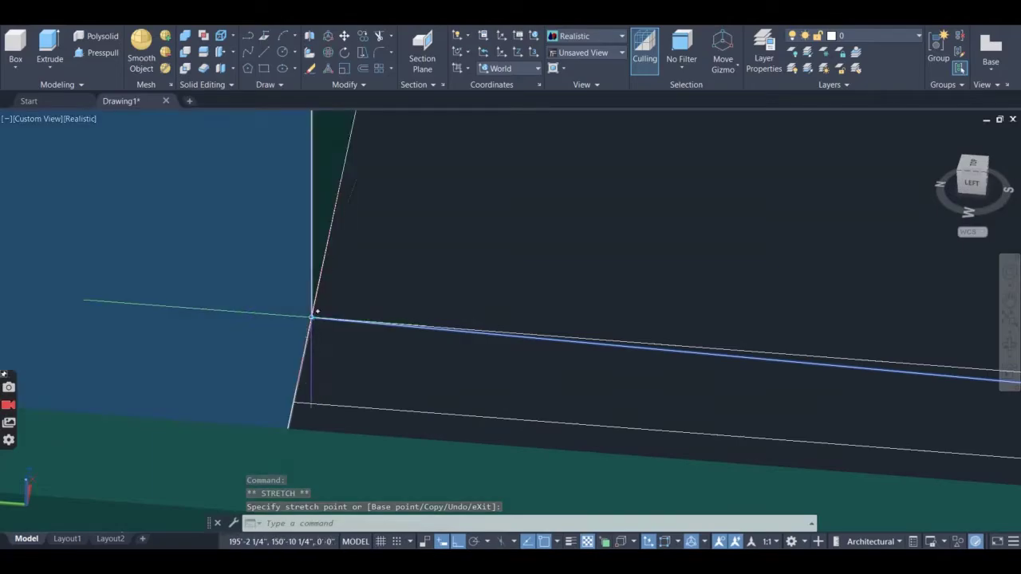
pyautogui.click(312, 317)
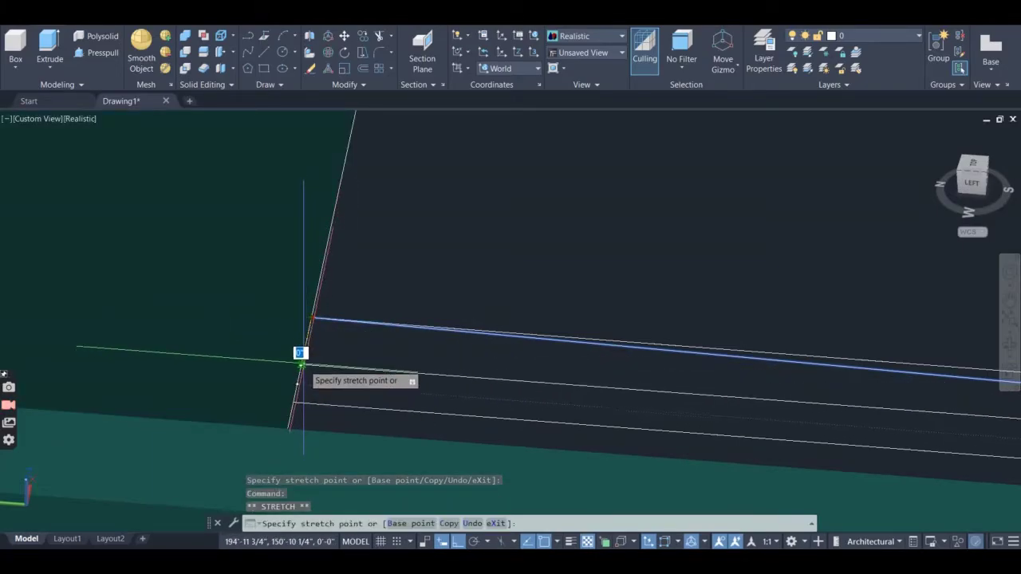
pyautogui.click(372, 356)
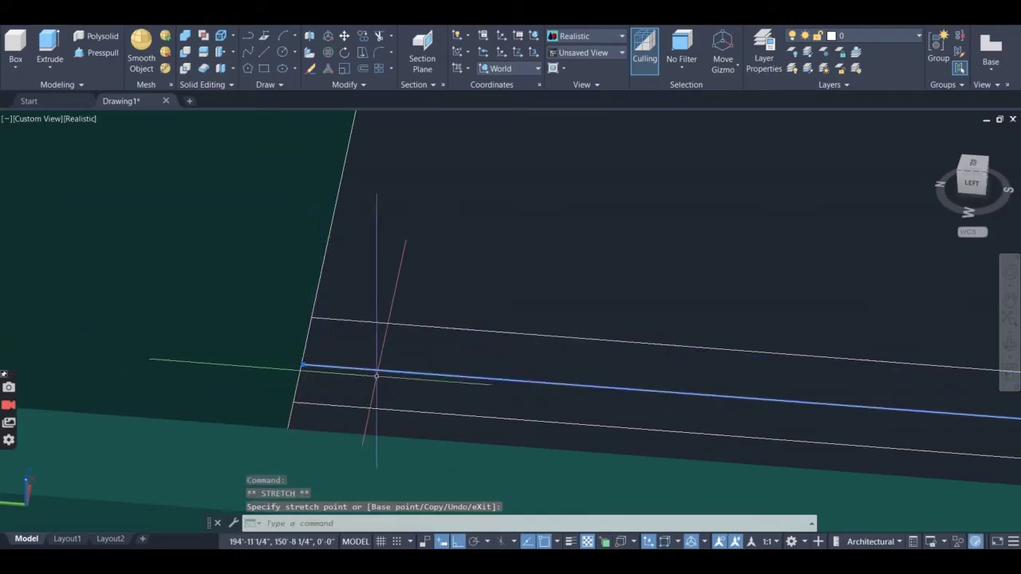
pyautogui.press('Escape')
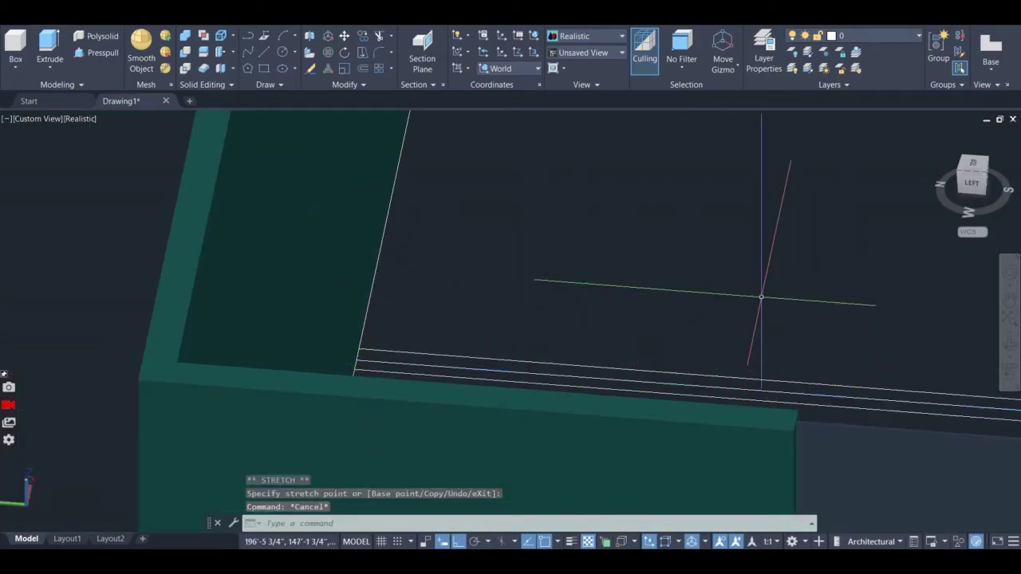
pyautogui.keyDown('shift'); pyautogui.moveTo(843, 344); pyautogui.dragTo(729, 378, button='middle'); pyautogui.keyUp('shift')
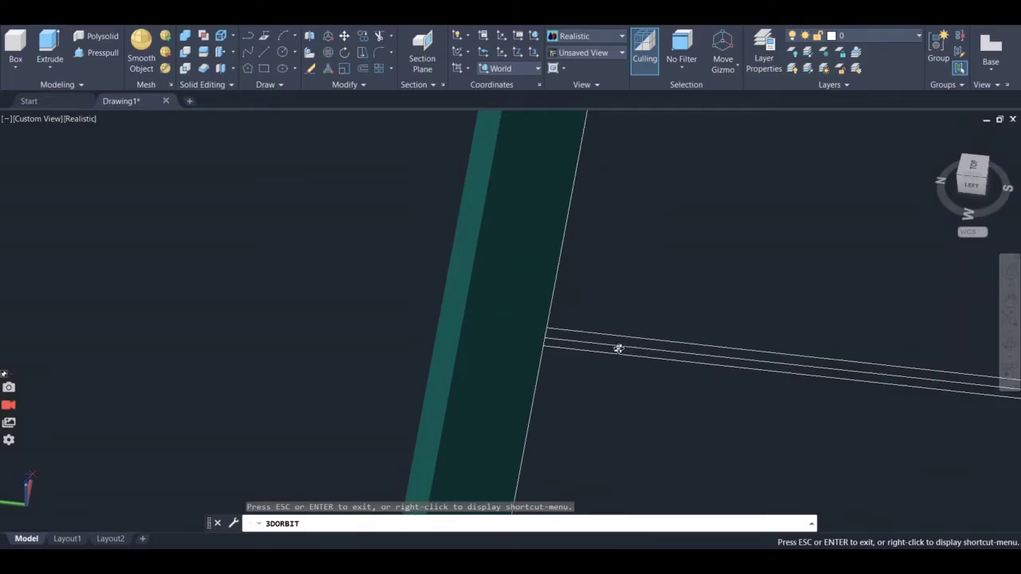
pyautogui.keyDown('shift'); pyautogui.moveTo(619, 349); pyautogui.dragTo(618, 349, button='middle'); pyautogui.keyUp('shift')
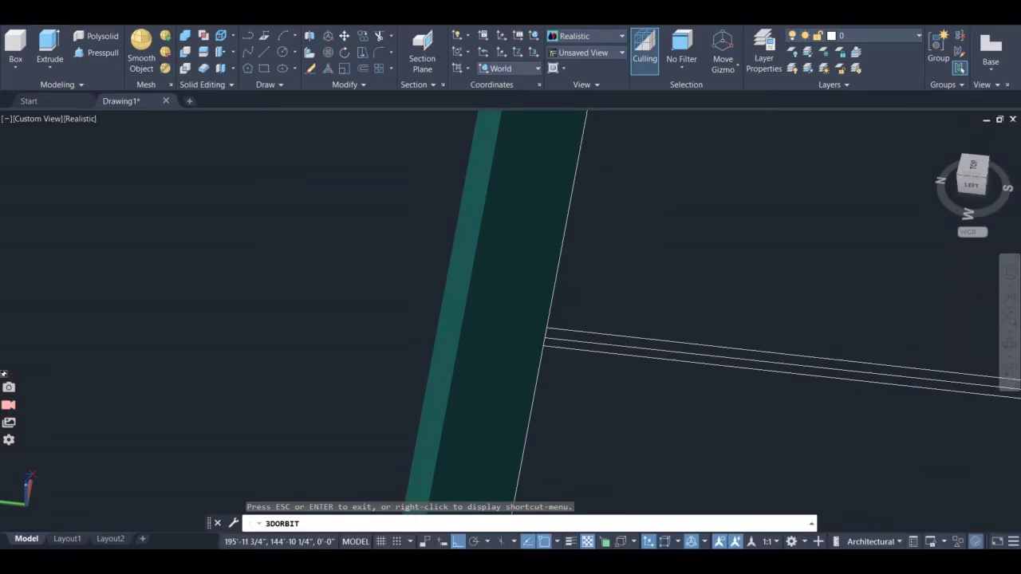
# - Draw a 10'-tall box from the wall face to the wall's end as a new wall
pyautogui.click(17, 44)
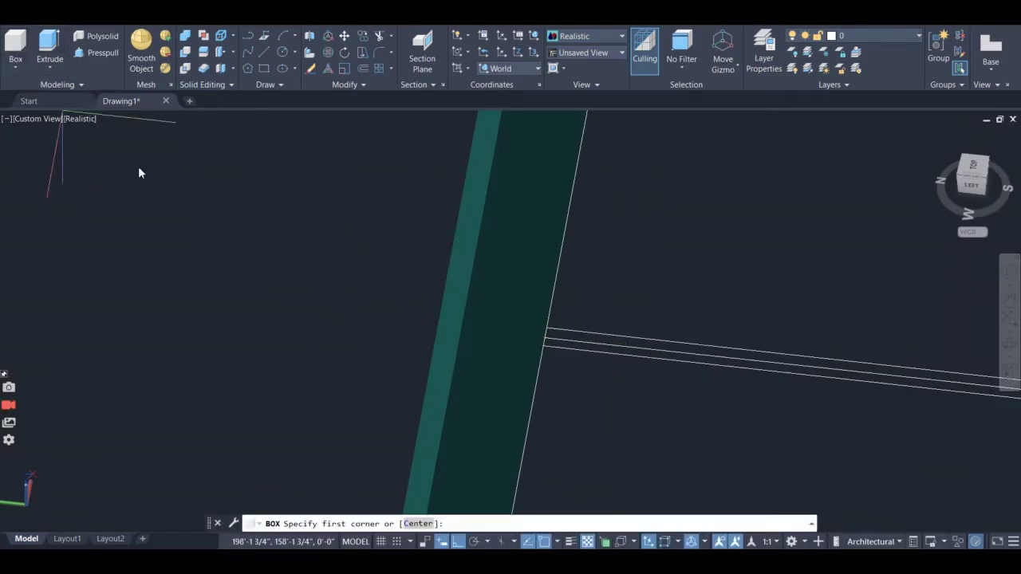
pyautogui.click(551, 340)
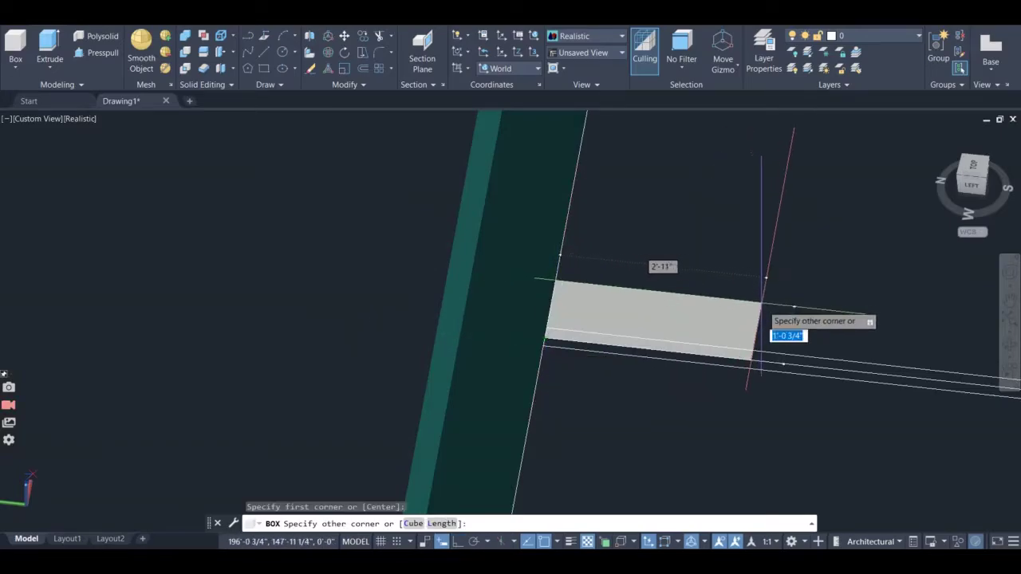
pyautogui.scroll(-3, 798, 312)
pyautogui.scroll(5, 898, 332)
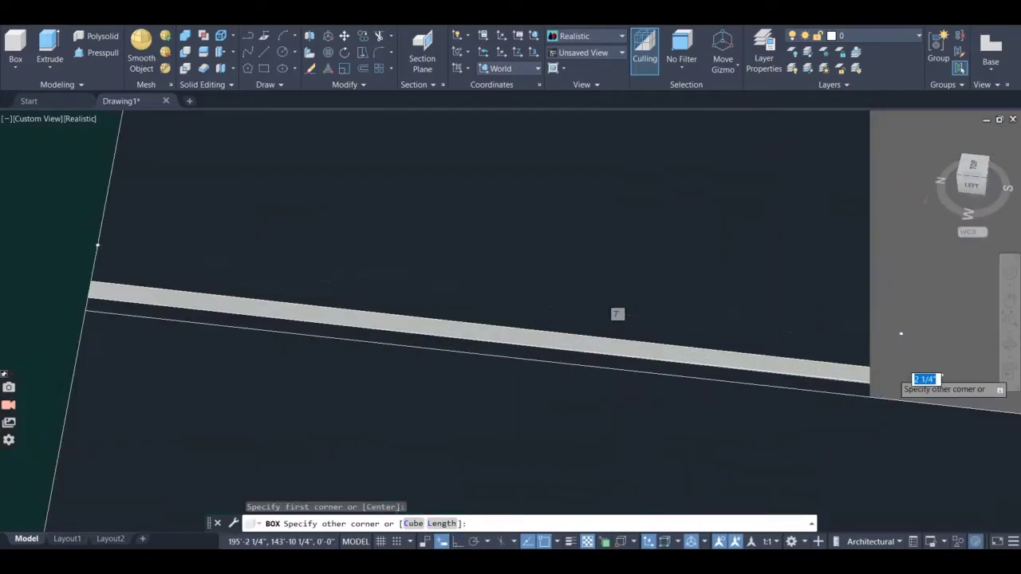
pyautogui.click(876, 369)
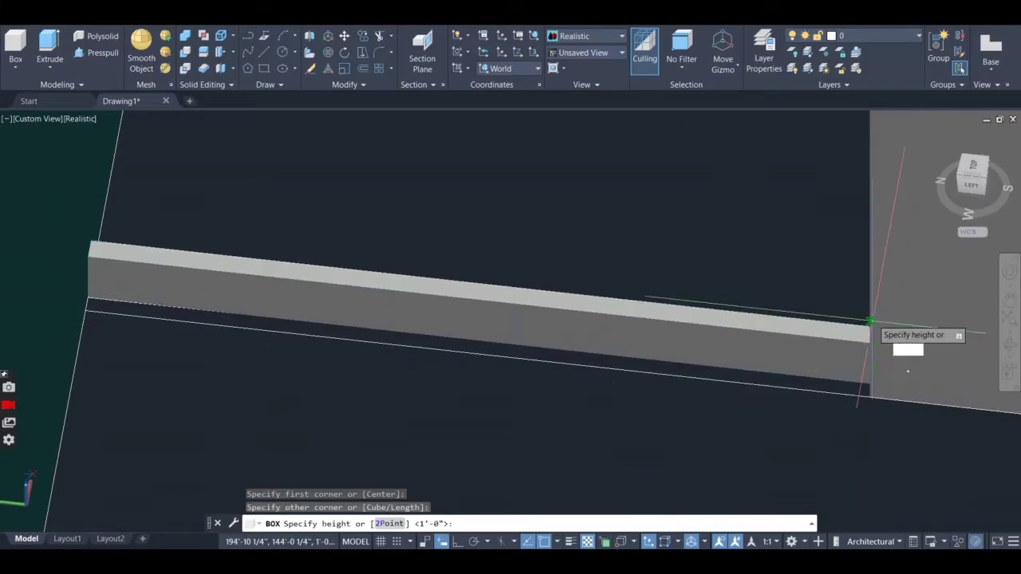
pyautogui.scroll(-2, 877, 303)
pyautogui.scroll(-3, 877, 242)
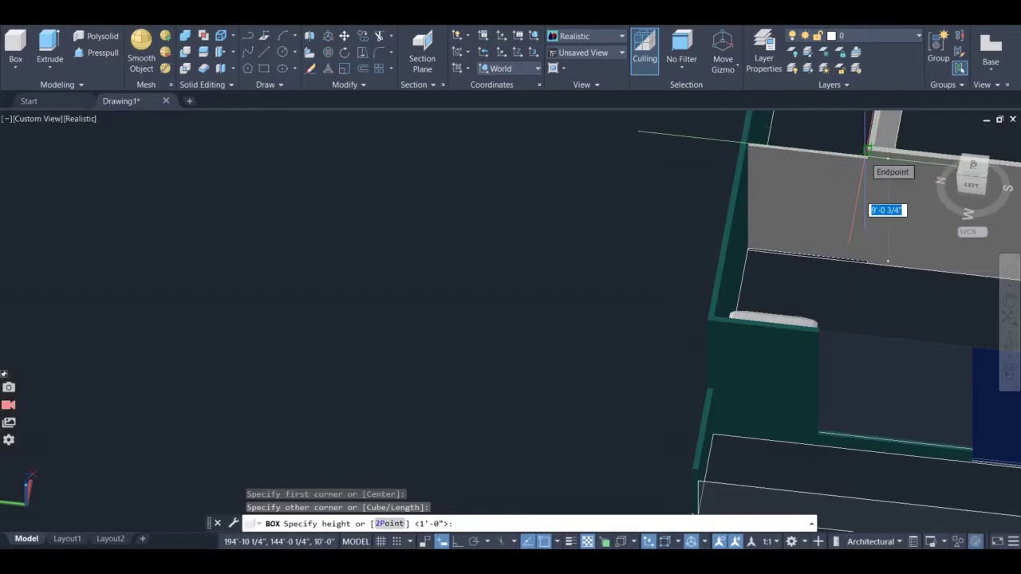
pyautogui.write('10')
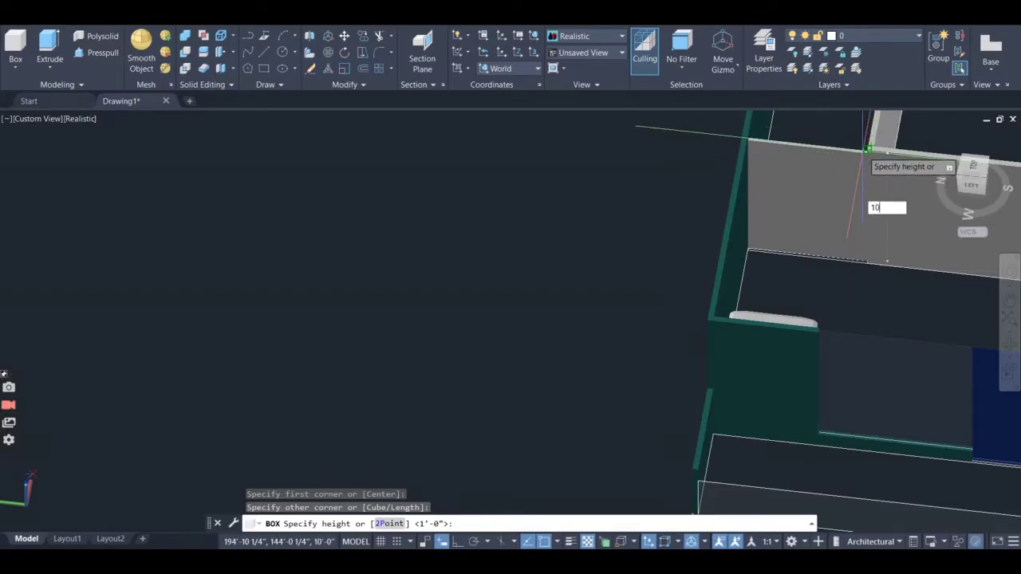
pyautogui.write("'")
pyautogui.press('Return')
pyautogui.scroll(-3, 893, 294)
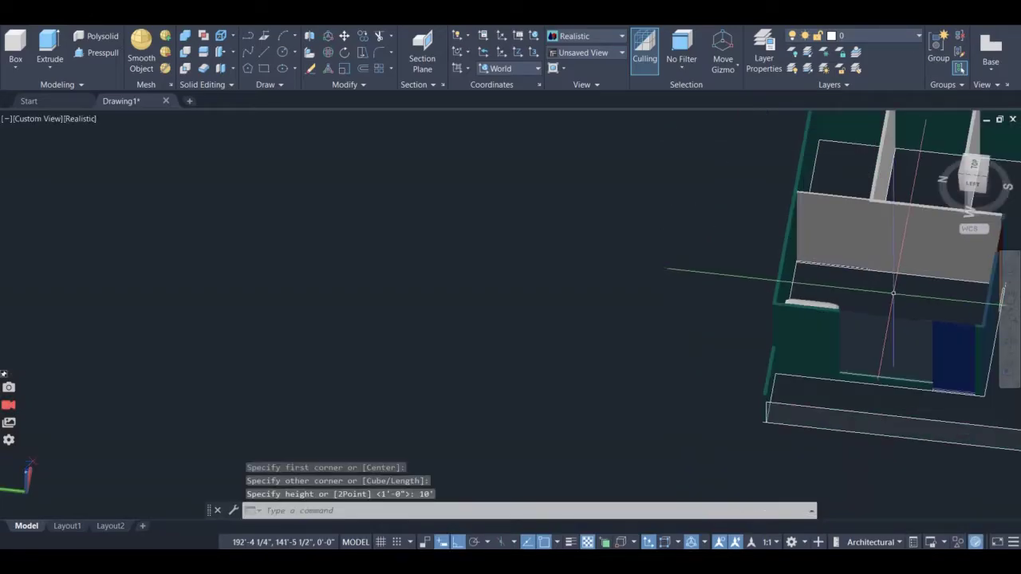
# - Orbit and zoom around the house model to a near top-down plan view
pyautogui.keyDown('shift'); pyautogui.moveTo(906, 302); pyautogui.dragTo(719, 396, button='middle'); pyautogui.keyUp('shift')
pyautogui.scroll(-4, 742, 379)
pyautogui.keyDown('shift'); pyautogui.moveTo(787, 389); pyautogui.dragTo(814, 385, button='middle'); pyautogui.keyUp('shift')
pyautogui.scroll(4, 923, 429)
pyautogui.scroll(-2, 926, 344)
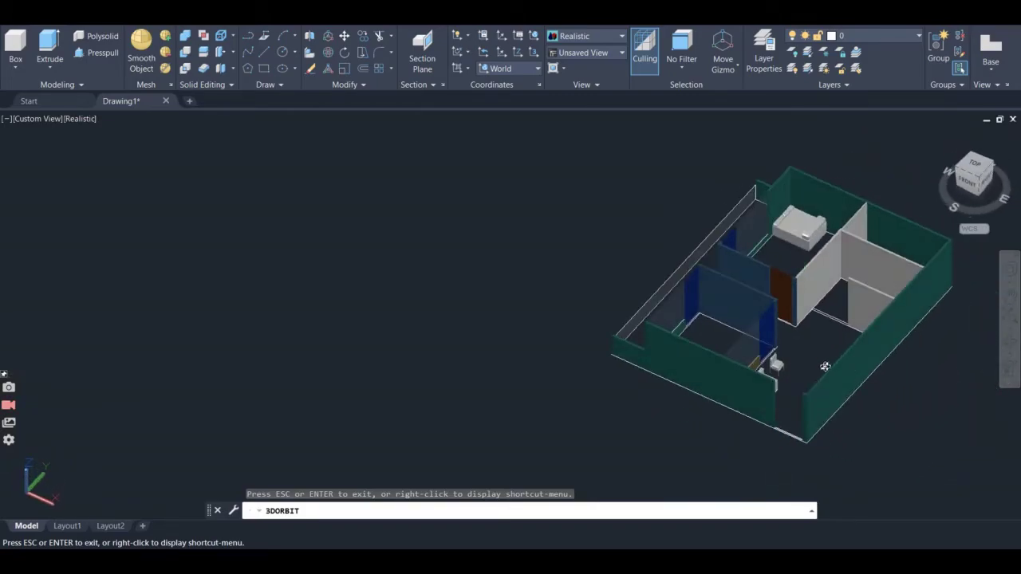
pyautogui.scroll(1, 825, 367)
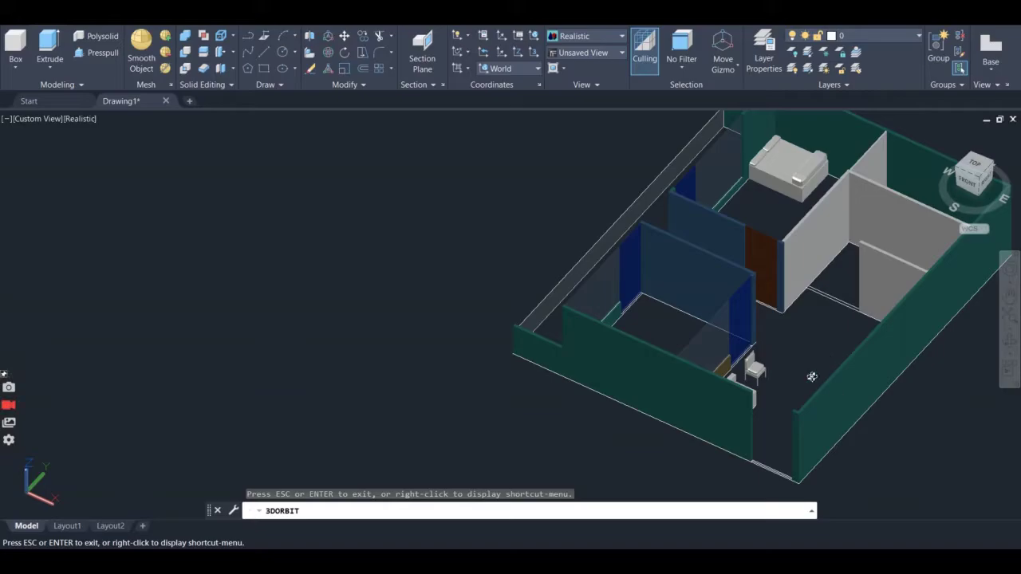
pyautogui.keyDown('shift'); pyautogui.moveTo(812, 376); pyautogui.dragTo(873, 366, button='middle'); pyautogui.keyUp('shift')
pyautogui.scroll(3, 953, 333)
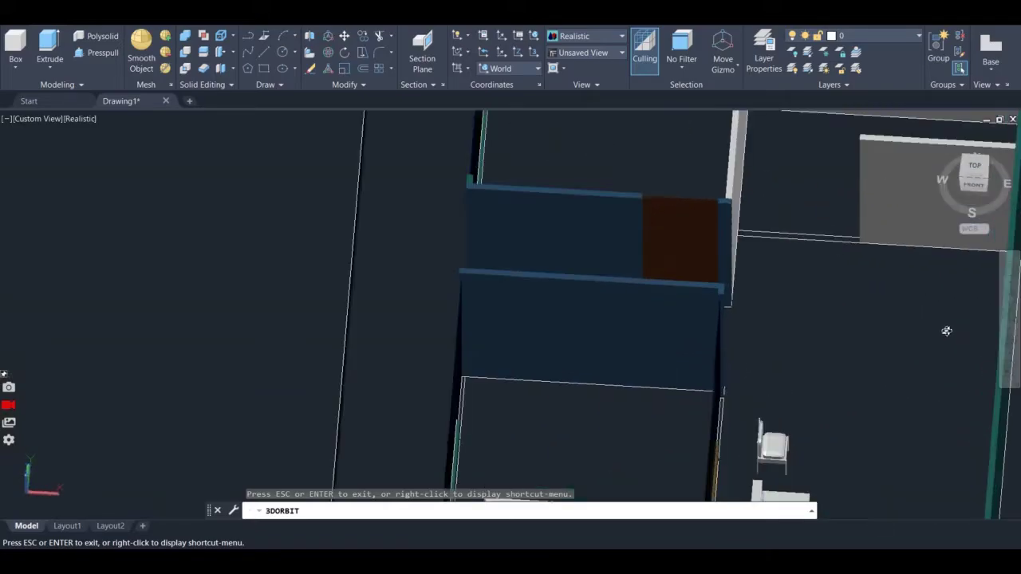
pyautogui.scroll(-3, 947, 331)
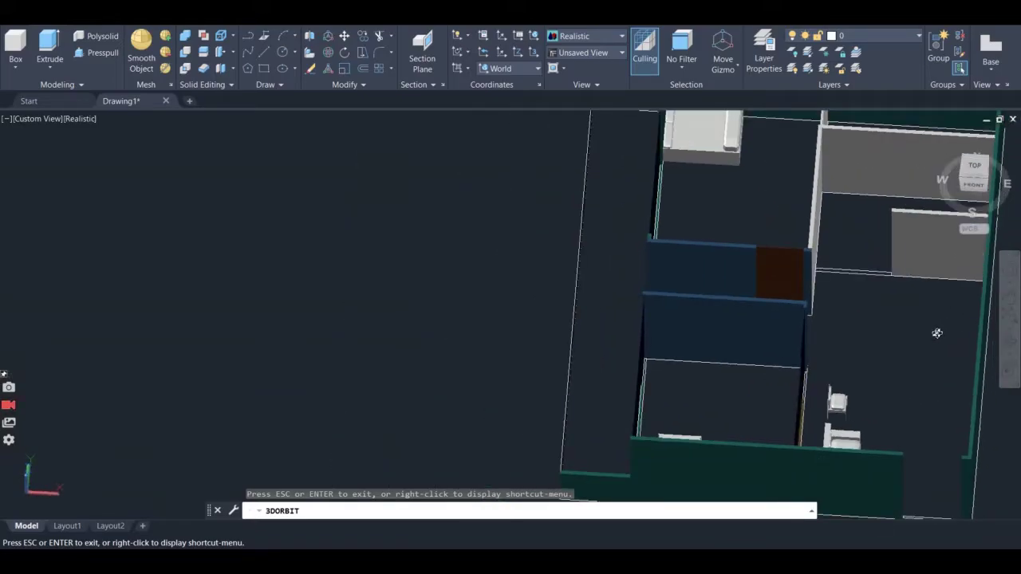
pyautogui.press('Escape')
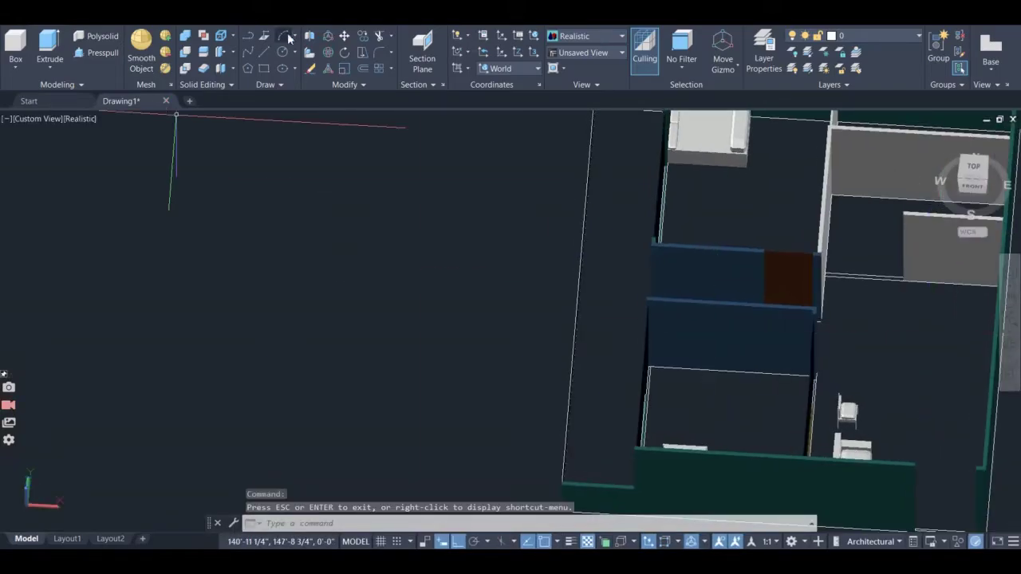
# - Start the Circle command and switch to the front orthographic view
pyautogui.click(283, 53)
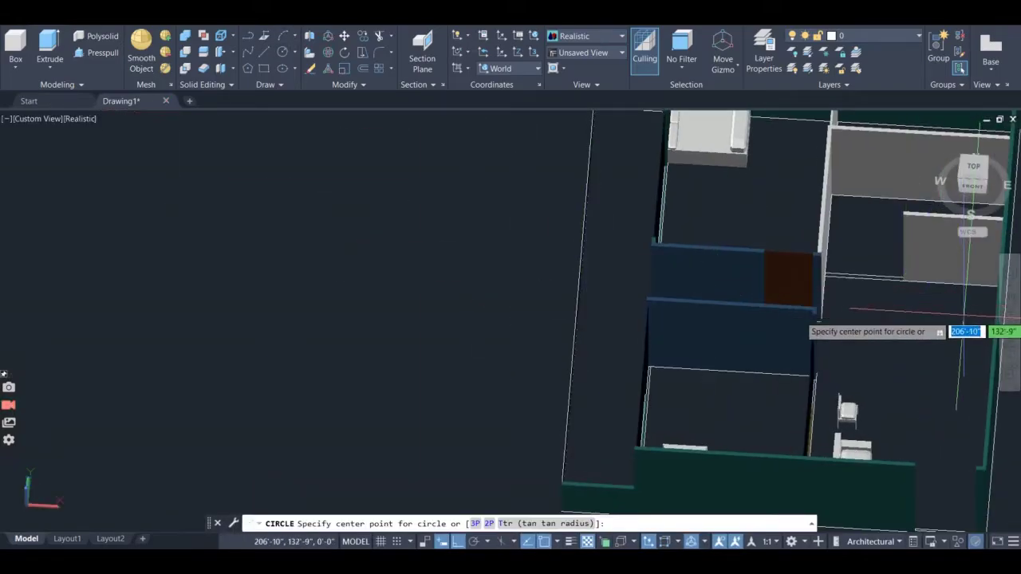
pyautogui.scroll(5, 966, 332)
pyautogui.scroll(-8, 965, 331)
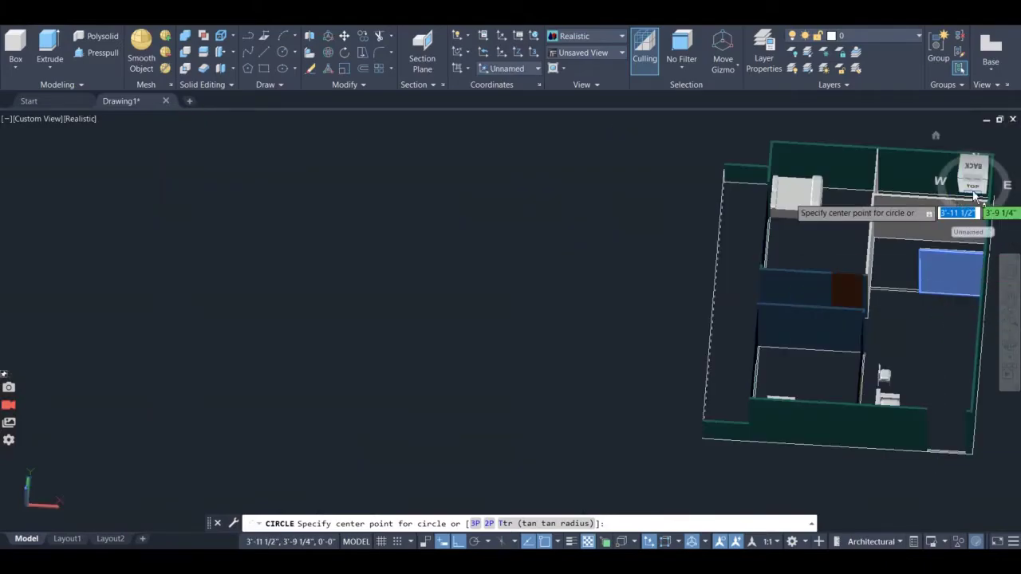
pyautogui.click(975, 194)
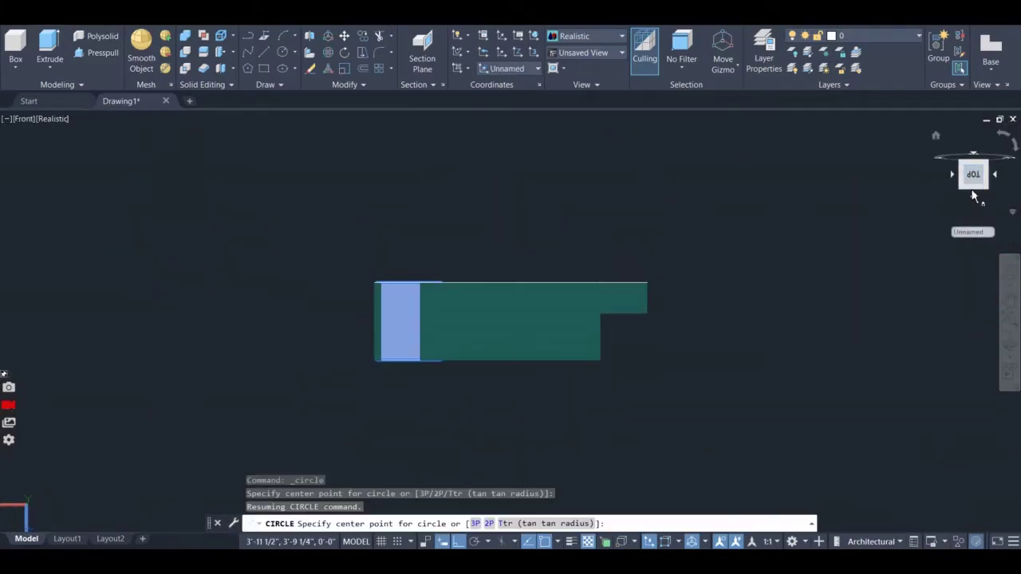
pyautogui.click(974, 174)
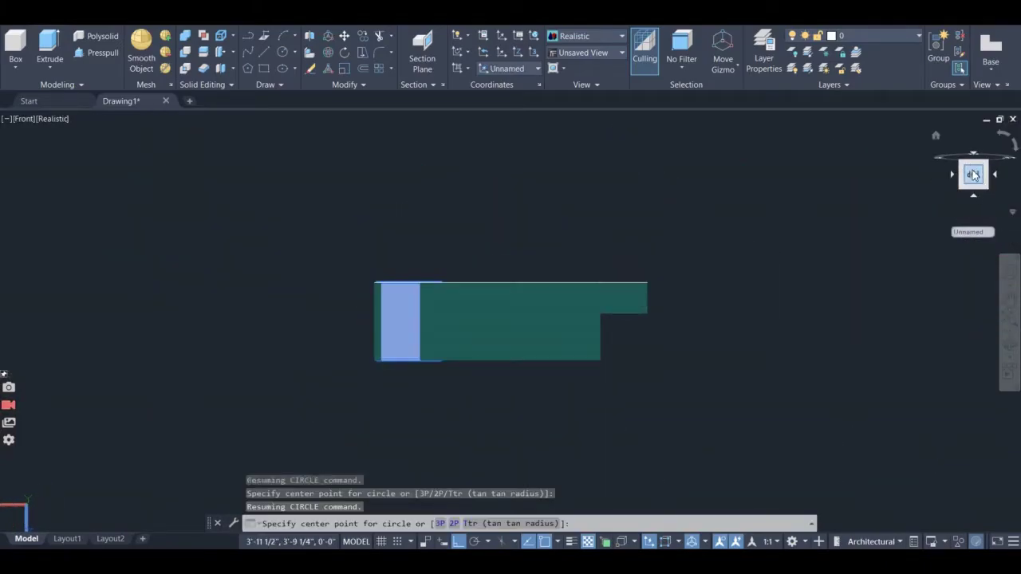
# - Cycle the UCS through the World, Top, Back and Left presets
pyautogui.click(520, 67)
pyautogui.click(522, 81)
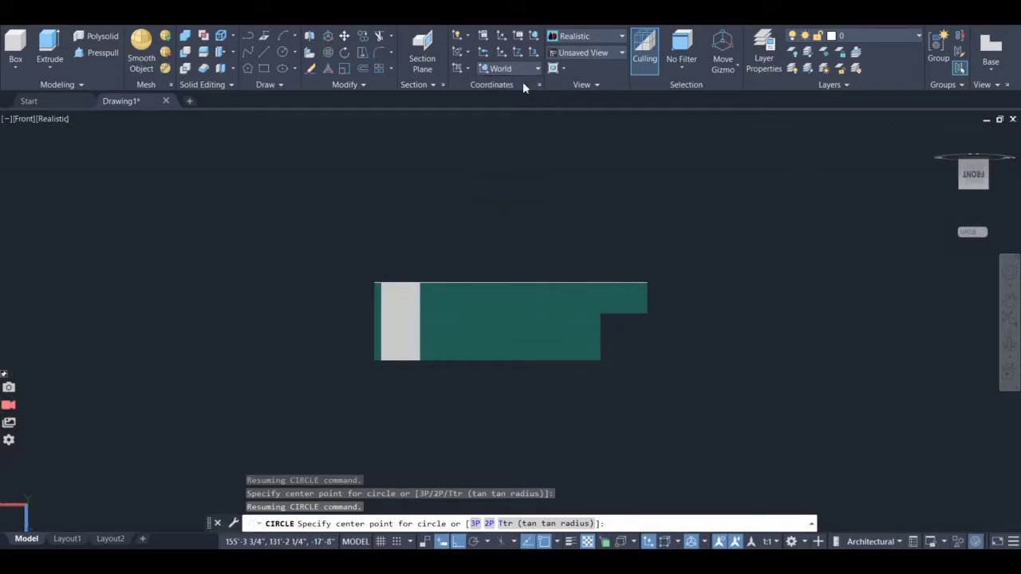
pyautogui.click(523, 67)
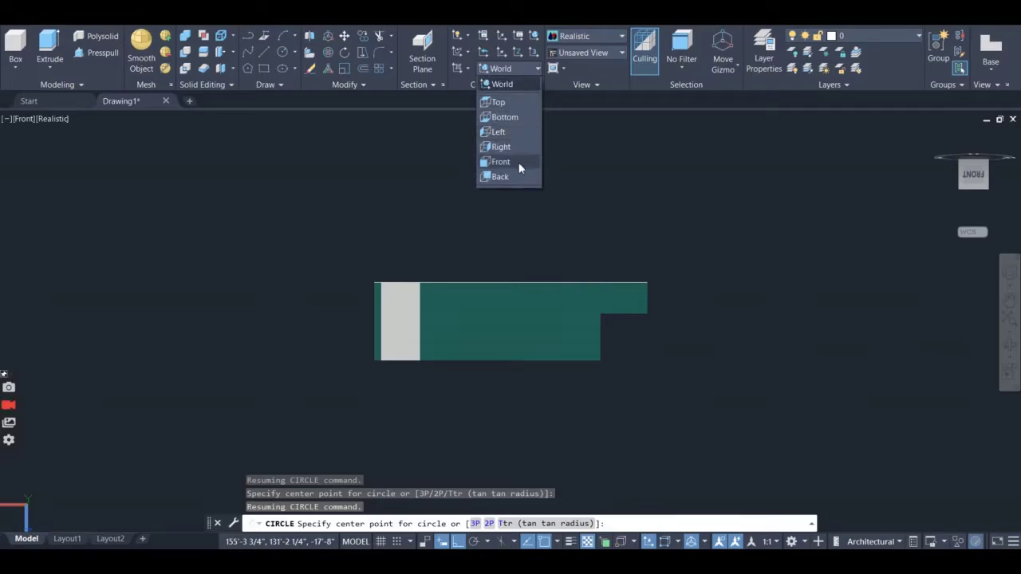
pyautogui.click(506, 103)
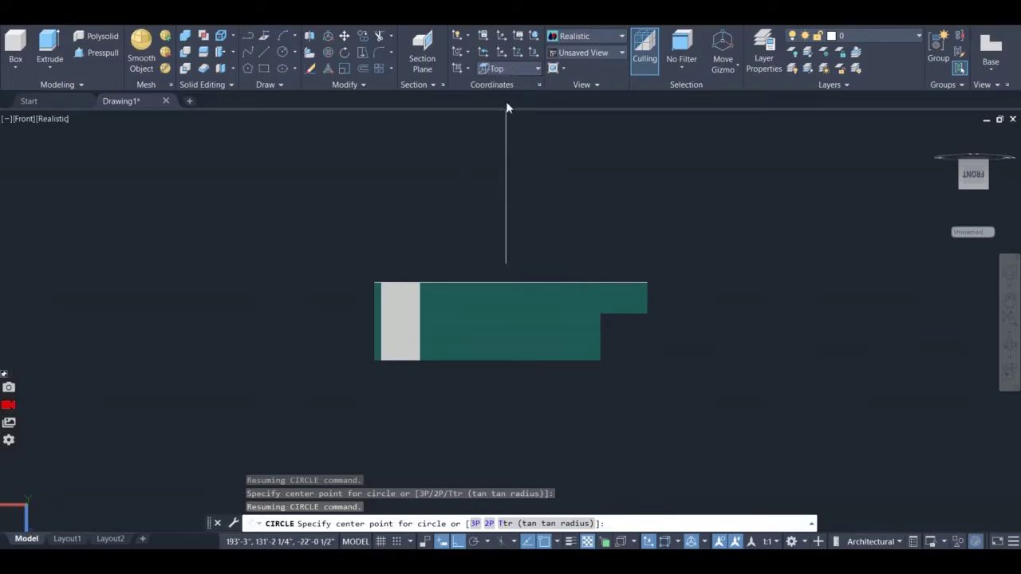
pyautogui.click(508, 68)
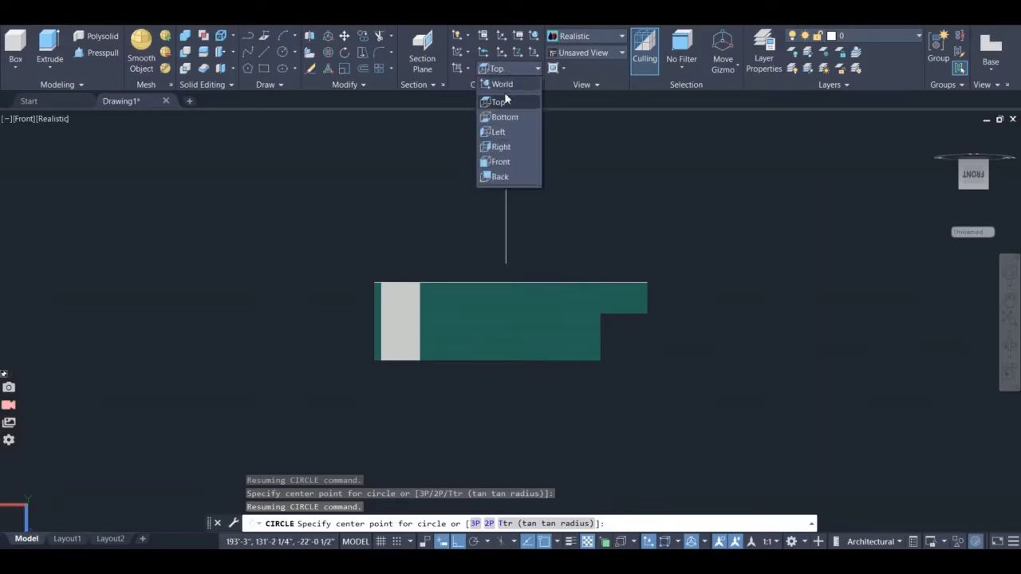
pyautogui.click(509, 174)
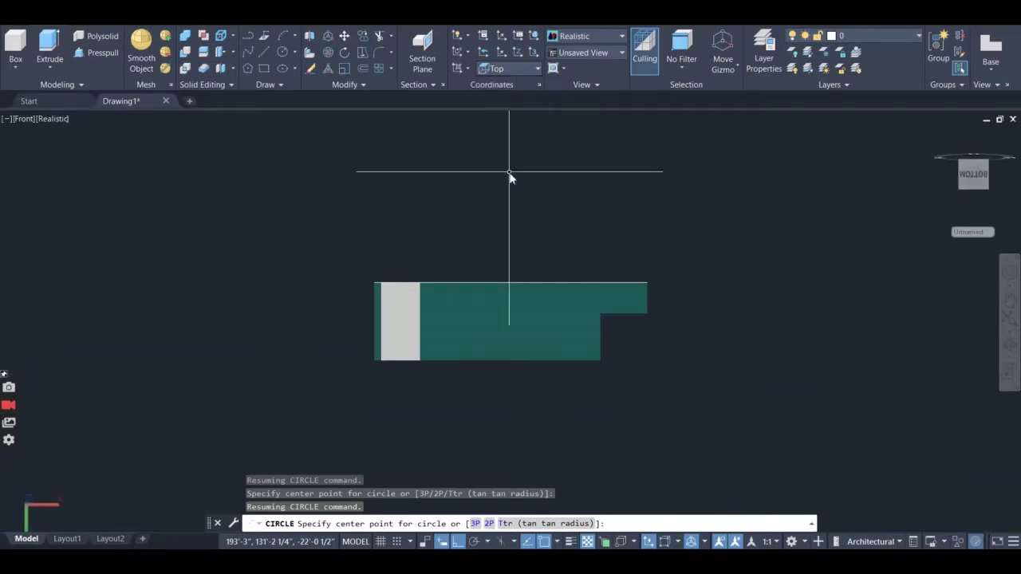
pyautogui.click(502, 70)
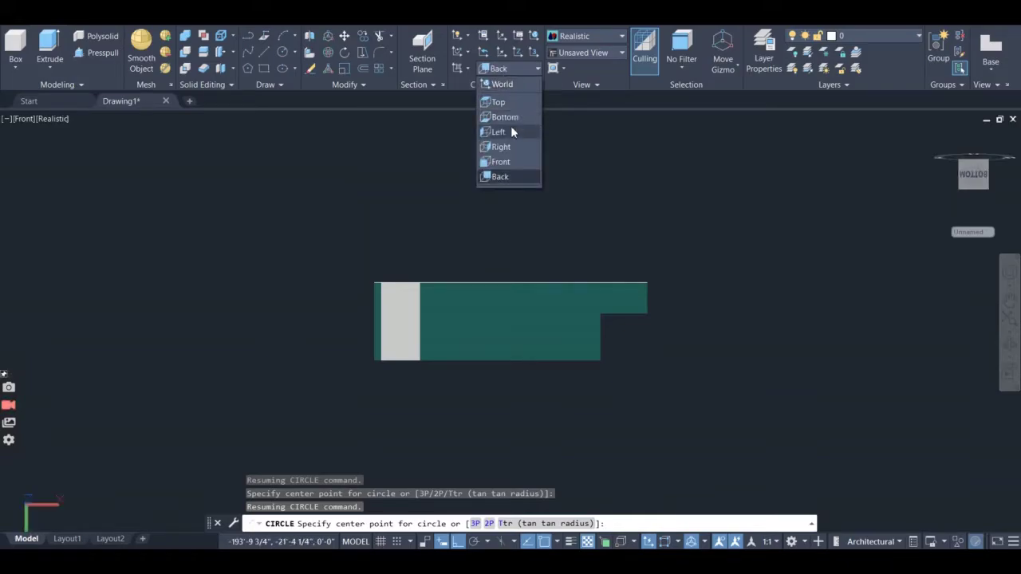
pyautogui.click(511, 130)
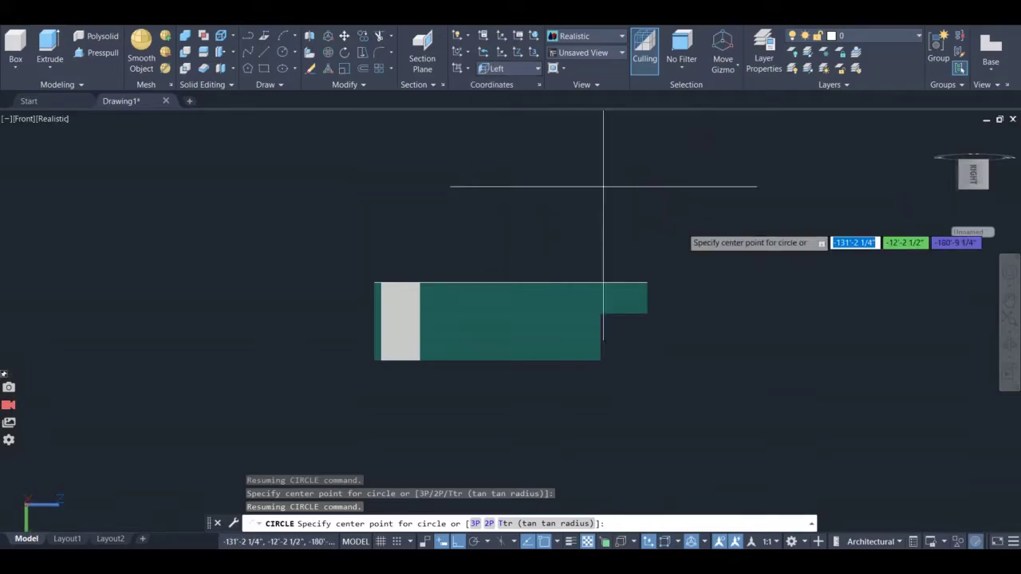
# - Orbit to a top-down plan, reset the UCS to World, and zoom into the right-hand rooms
pyautogui.click(1009, 343)
pyautogui.moveTo(817, 346); pyautogui.dragTo(656, 428)
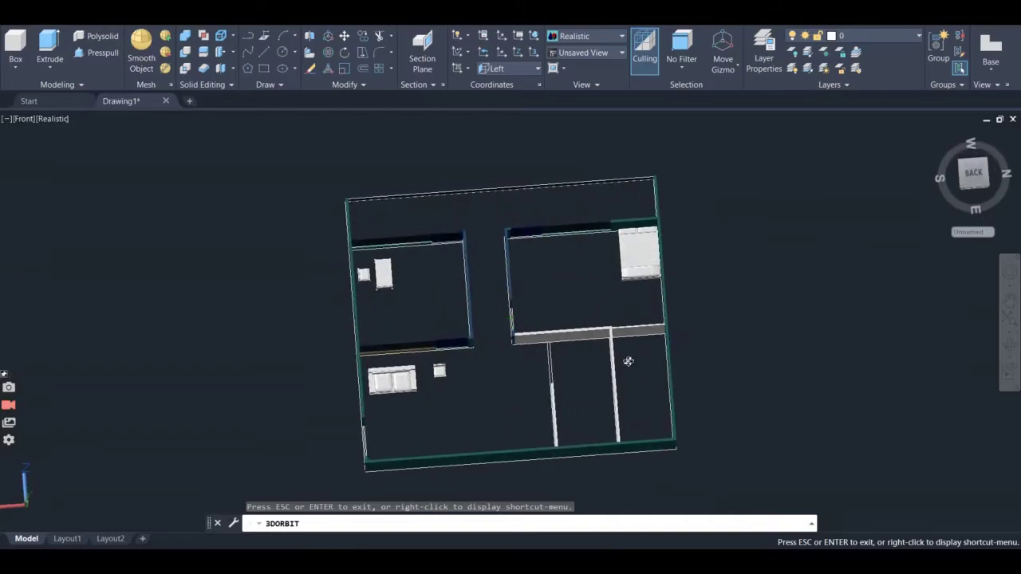
pyautogui.click(519, 70)
pyautogui.click(507, 89)
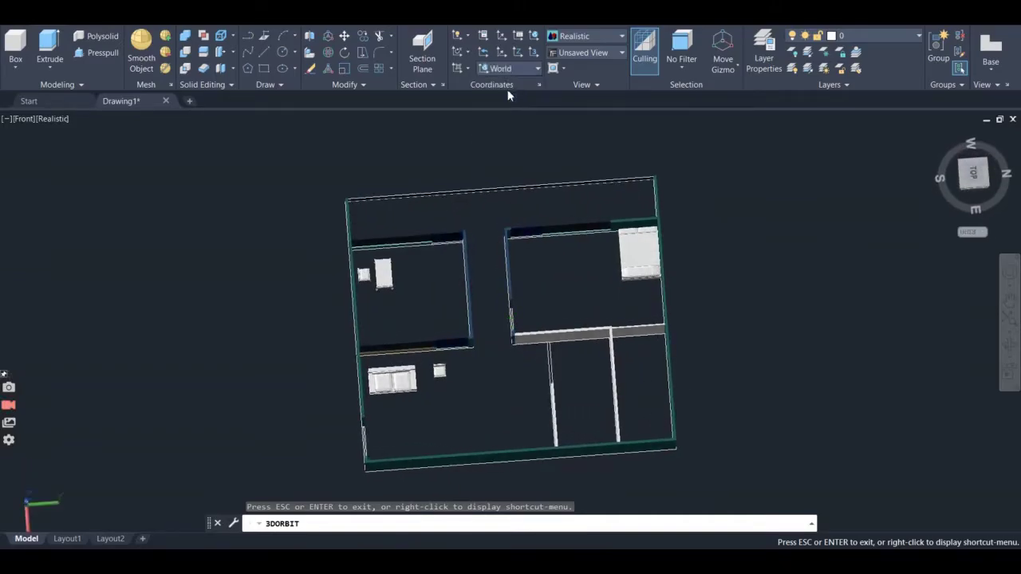
pyautogui.moveTo(580, 298); pyautogui.dragTo(748, 462)
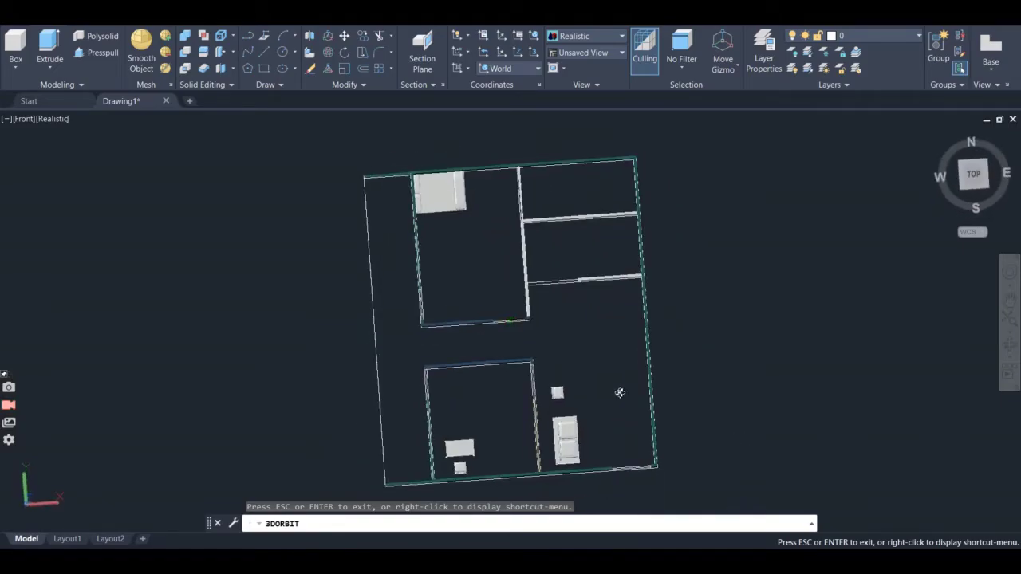
pyautogui.scroll(3, 604, 307)
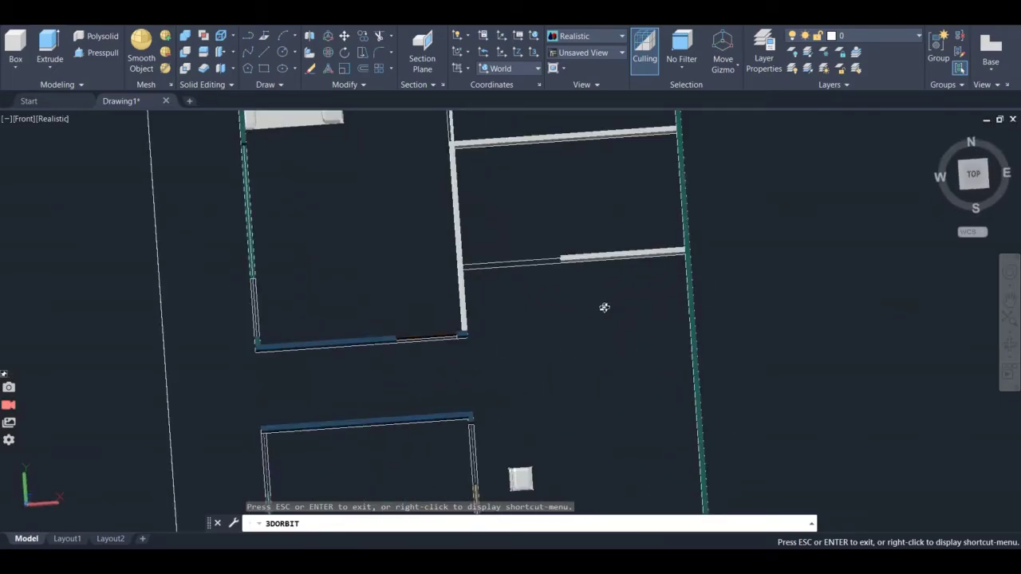
pyautogui.press('Escape')
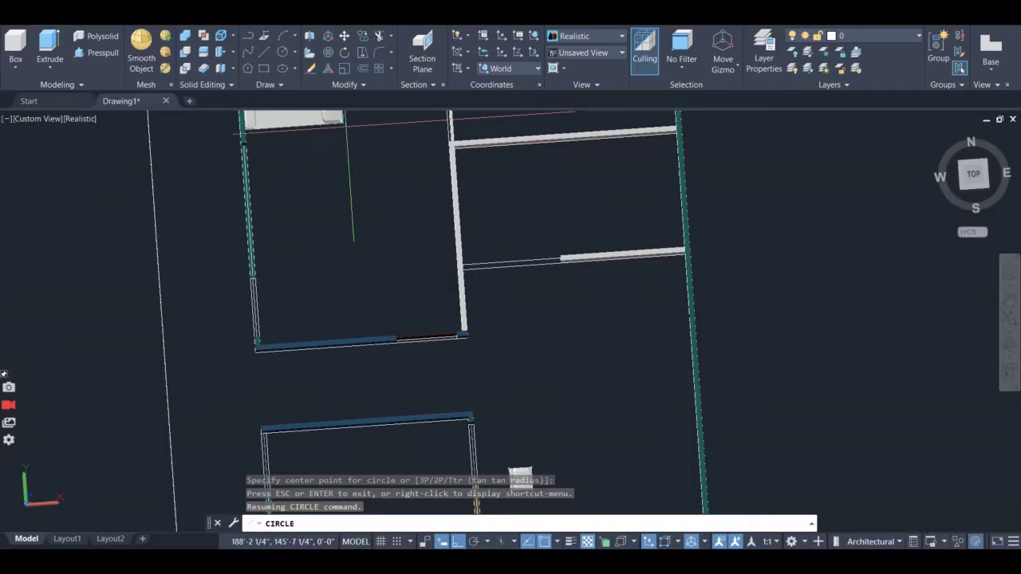
# - Draw a 1-inch-radius circle inside the room
pyautogui.click(286, 51)
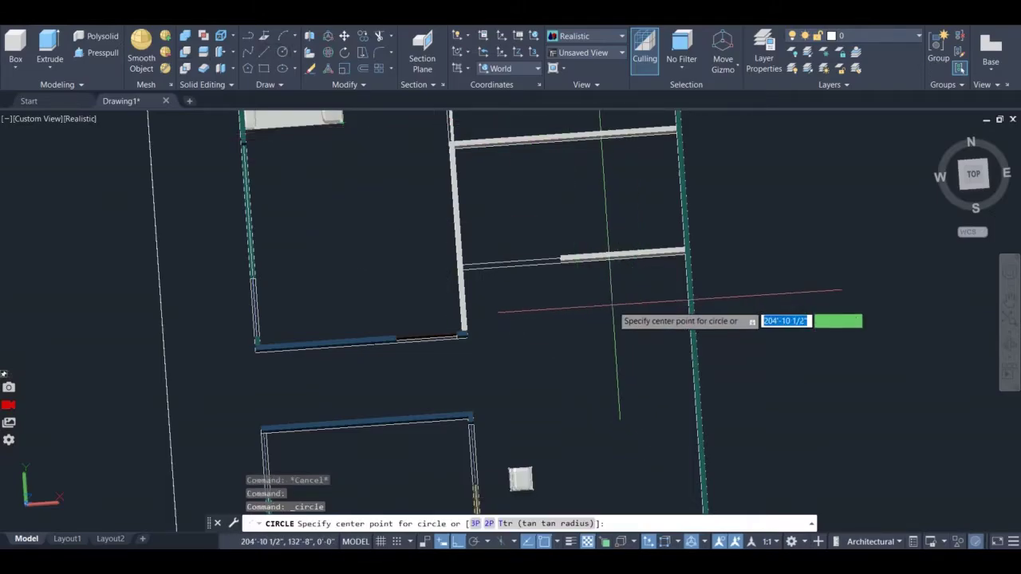
pyautogui.scroll(3, 626, 291)
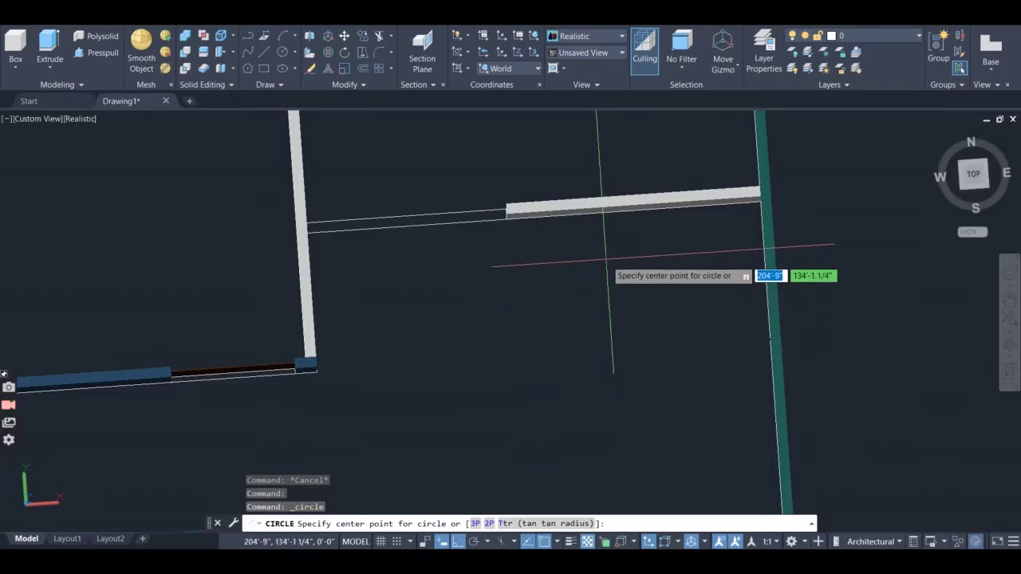
pyautogui.click(605, 267)
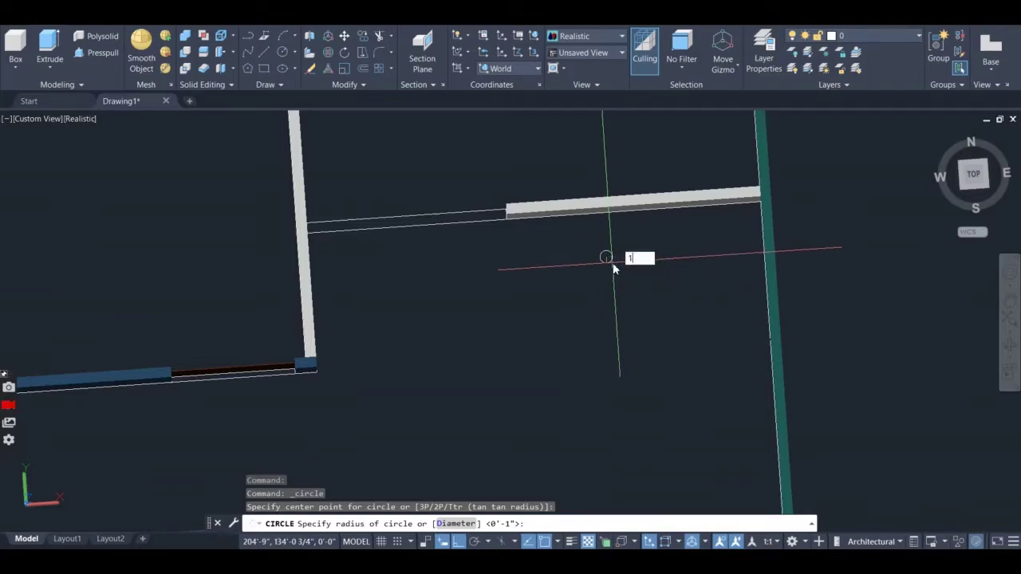
pyautogui.press('Return')
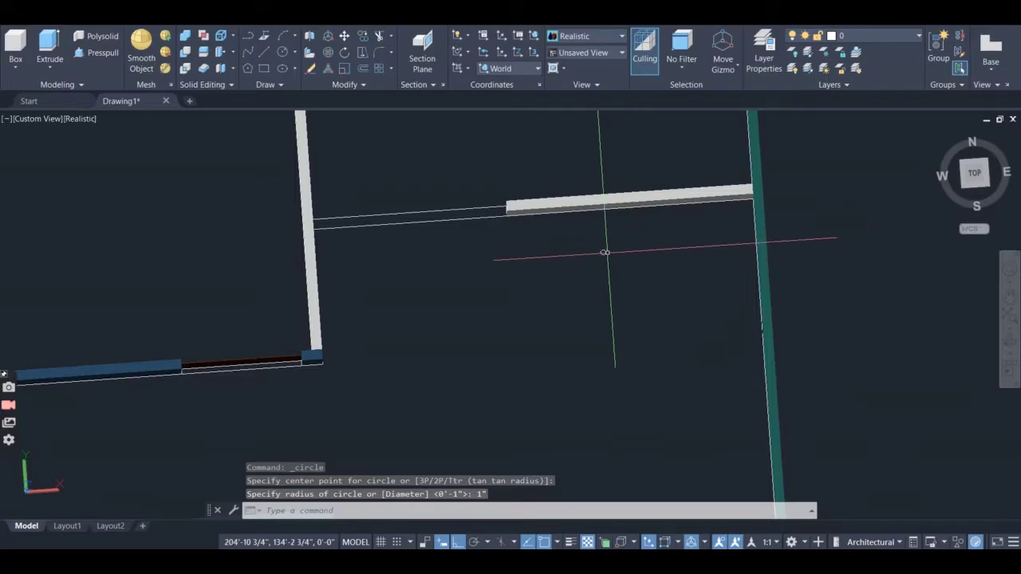
# - Copy the circle 3' to the right
pyautogui.click(604, 252)
pyautogui.write('c')
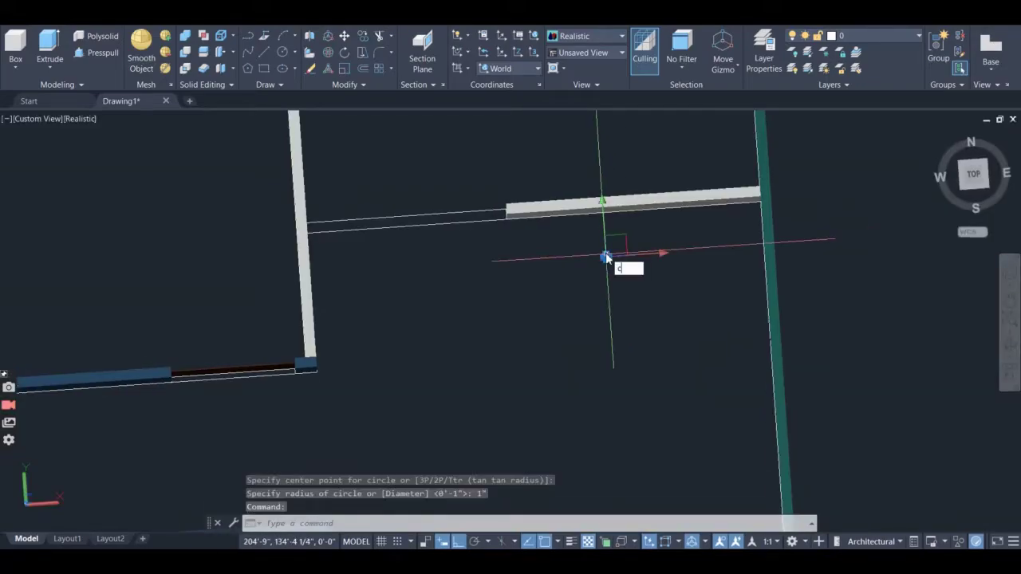
pyautogui.write('p')
pyautogui.press('Return')
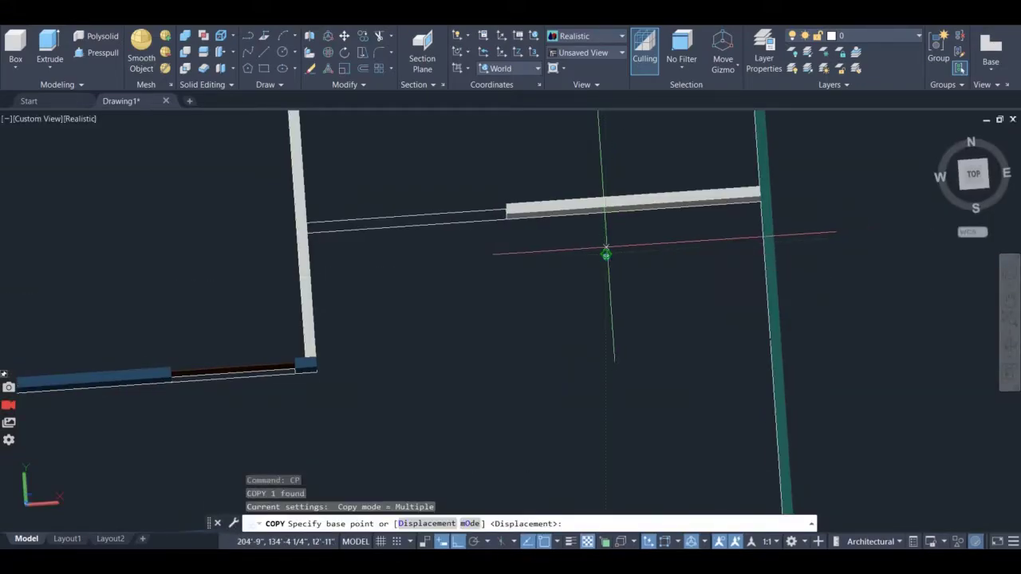
pyautogui.click(606, 257)
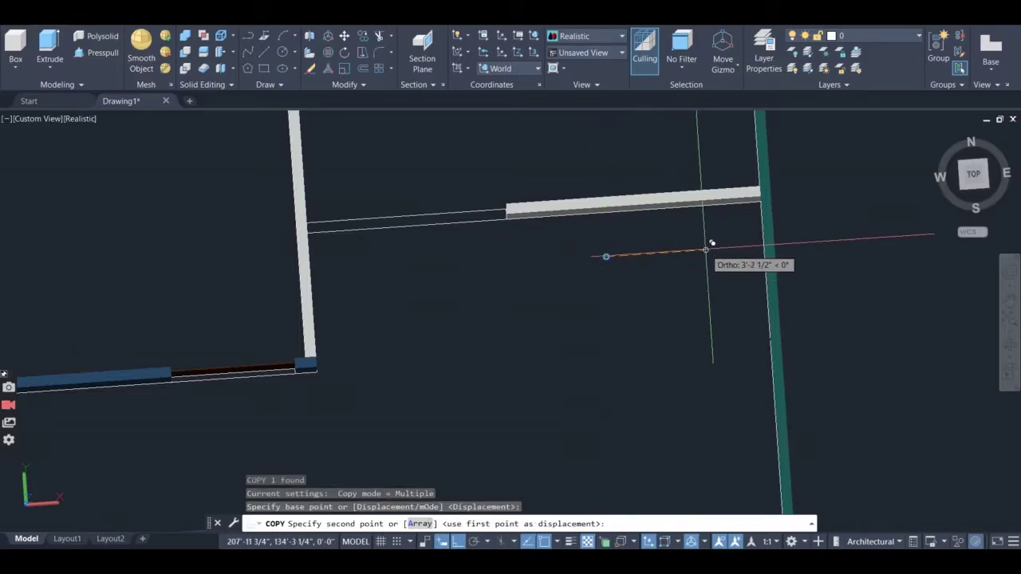
pyautogui.write('3')
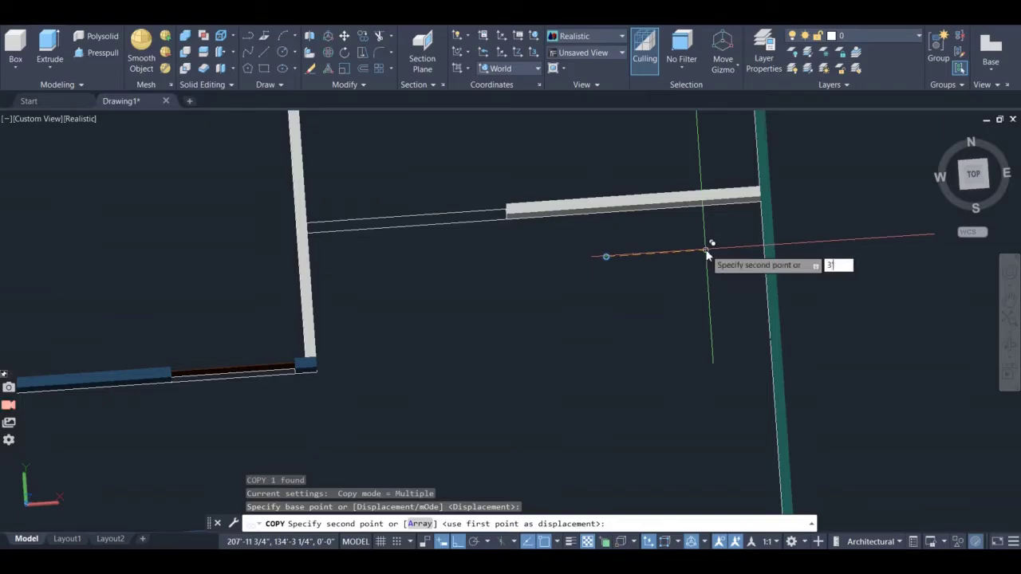
pyautogui.write("'")
pyautogui.press('Return')
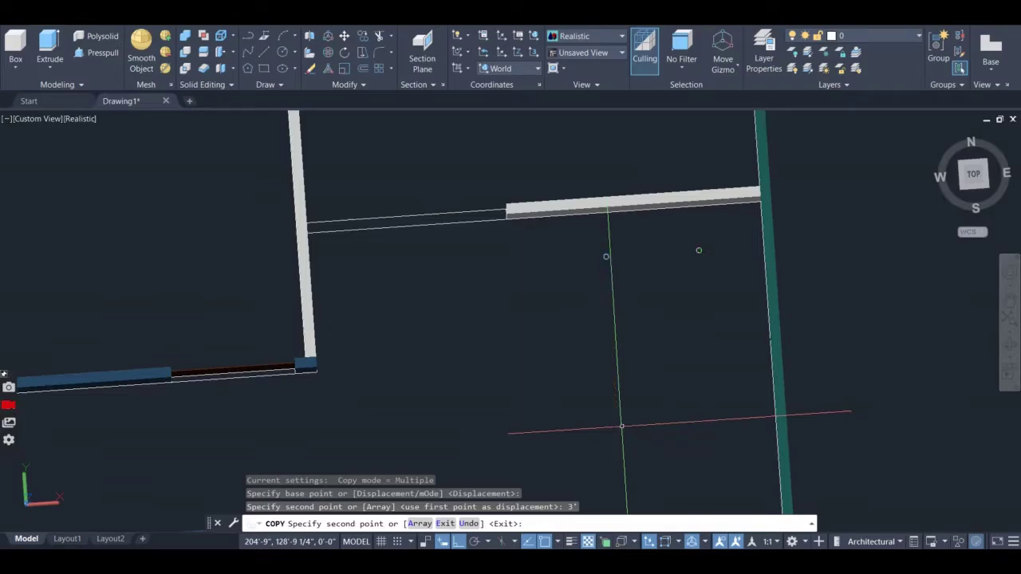
pyautogui.press('Escape')
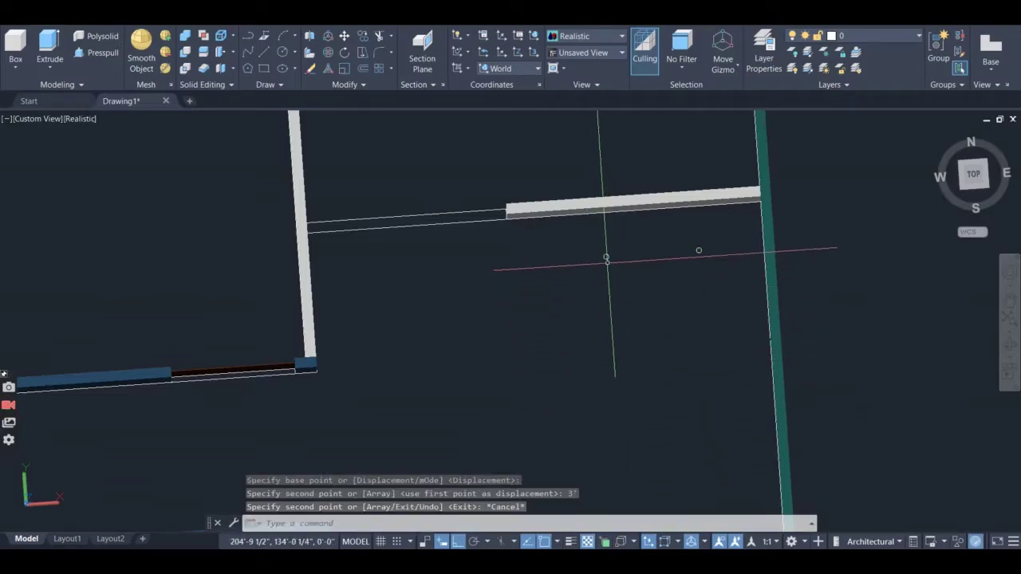
# - Copy both circles 5' down to complete the rectangle of four
pyautogui.click(606, 259)
pyautogui.click(699, 249)
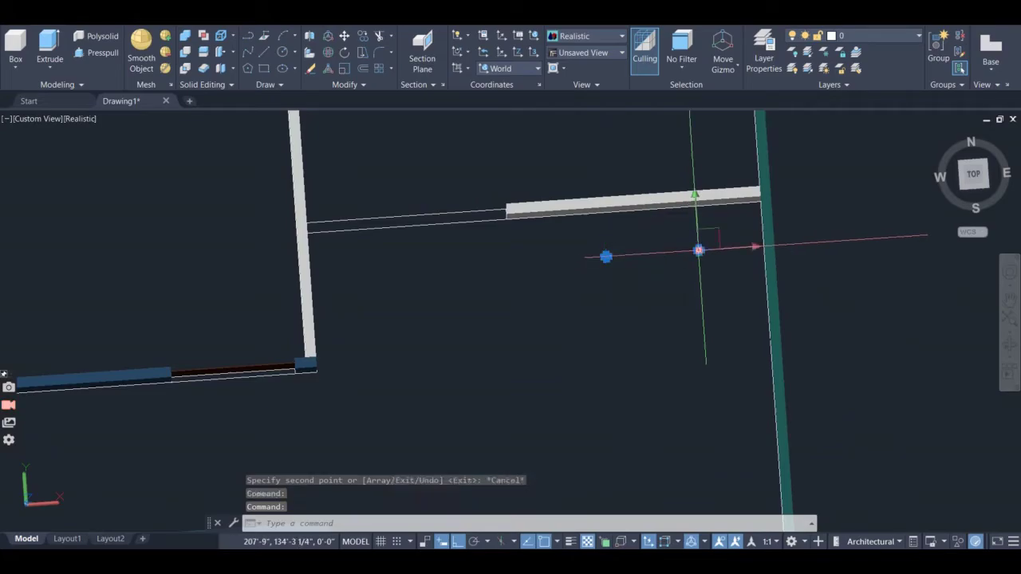
pyautogui.write('cp')
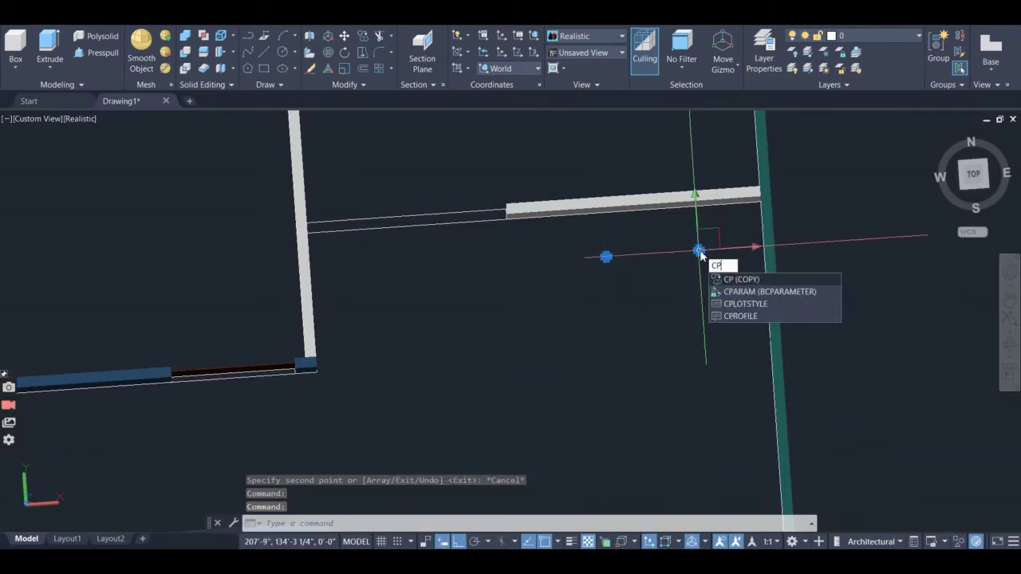
pyautogui.press('Return')
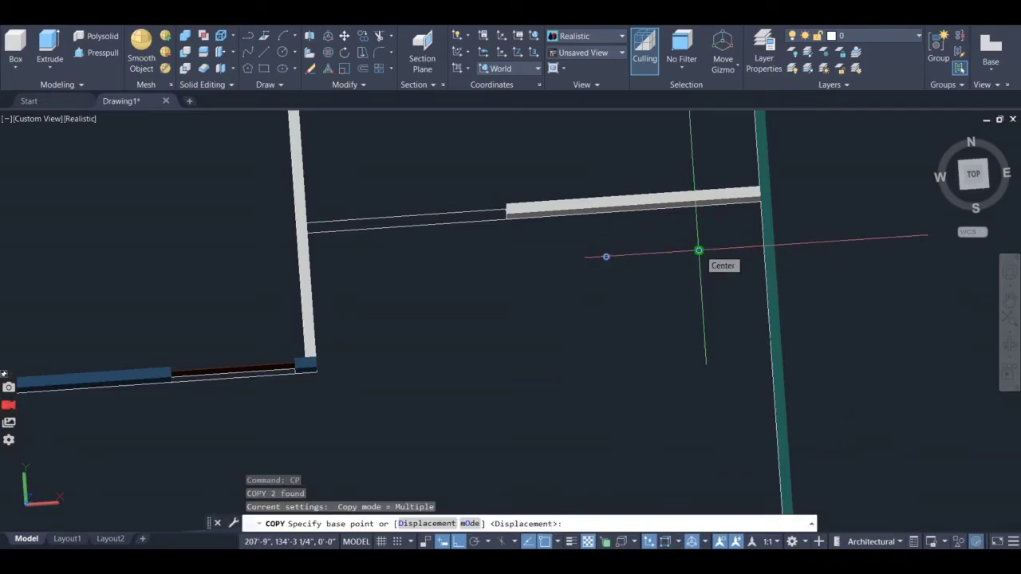
pyautogui.click(699, 251)
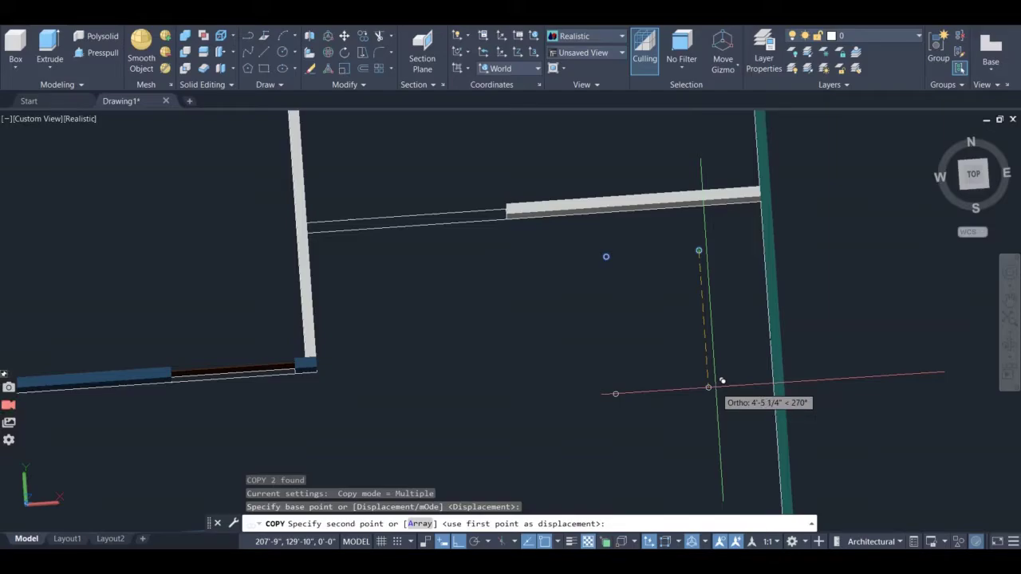
pyautogui.write("5'")
pyautogui.press('Return')
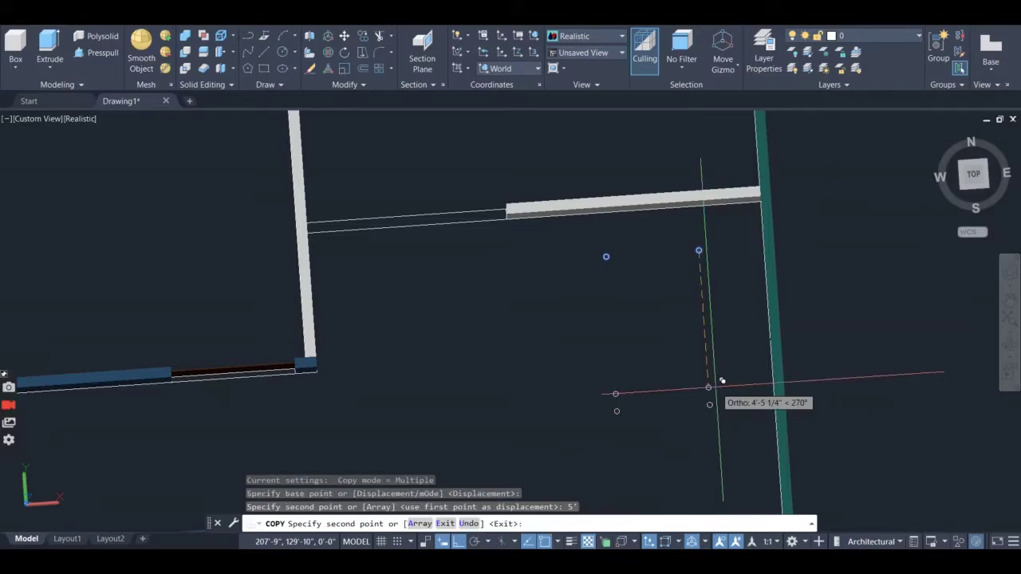
pyautogui.press('Escape')
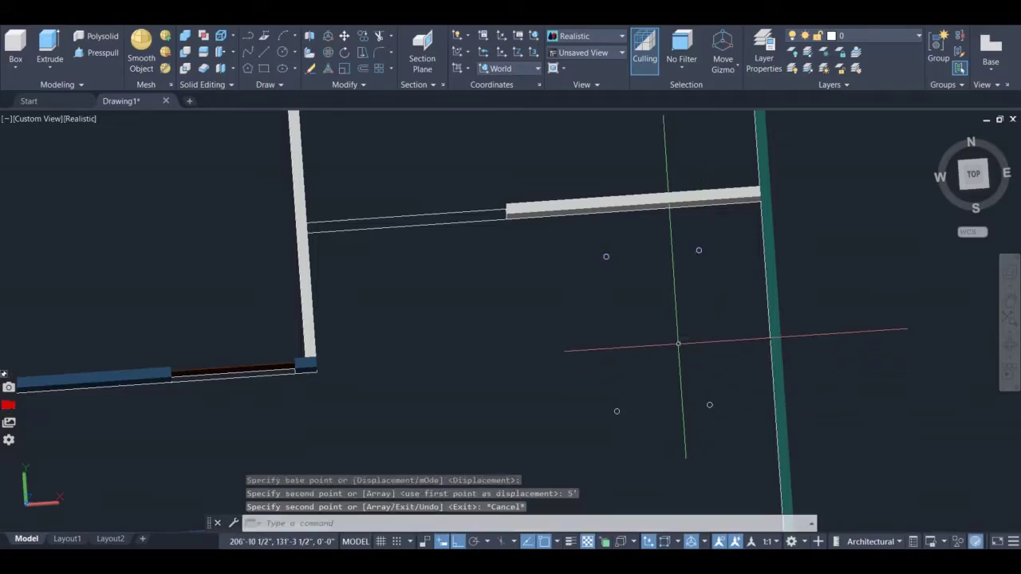
# - Begin a box from one circle's centre with a length of 3, then cancel it
pyautogui.click(18, 43)
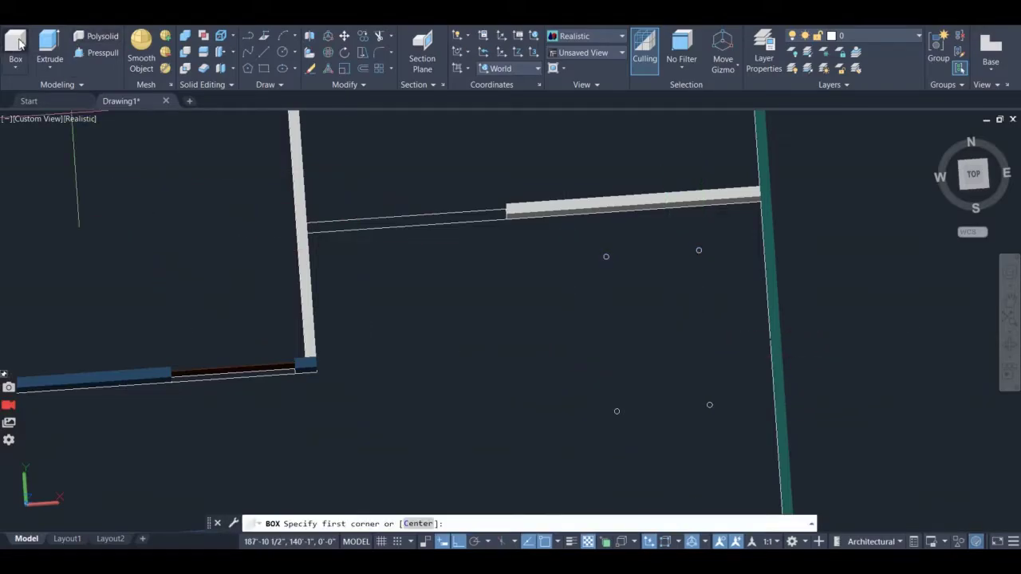
pyautogui.scroll(-3, 604, 257)
pyautogui.click(606, 257)
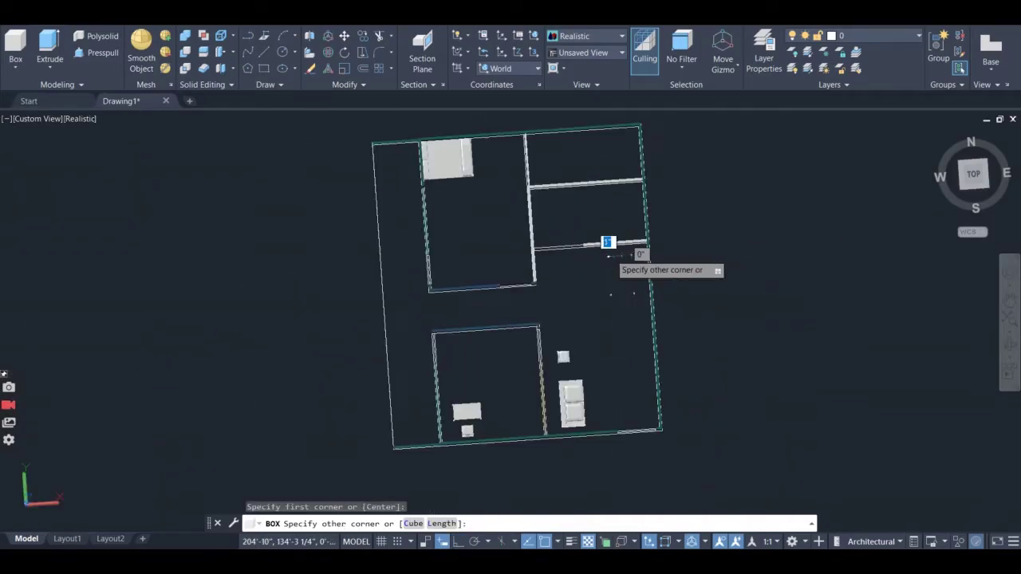
pyautogui.scroll(5, 619, 326)
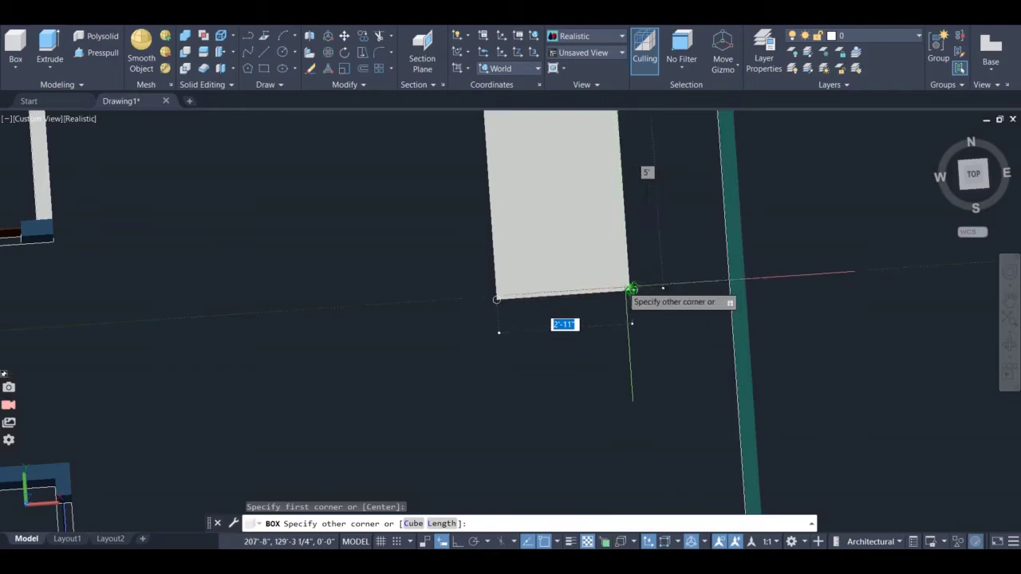
pyautogui.scroll(6, 632, 288)
pyautogui.write('3')
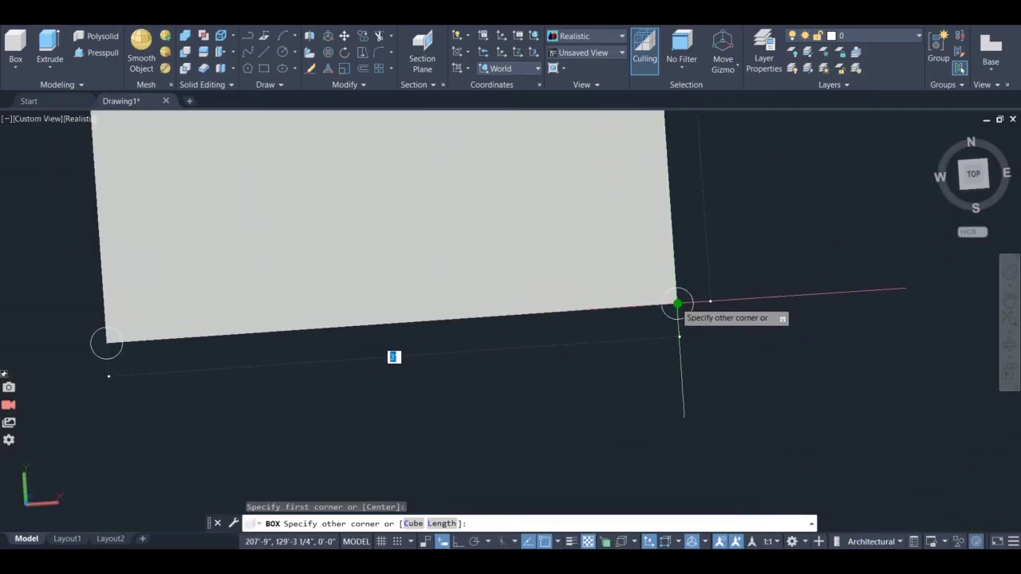
pyautogui.press('Escape')
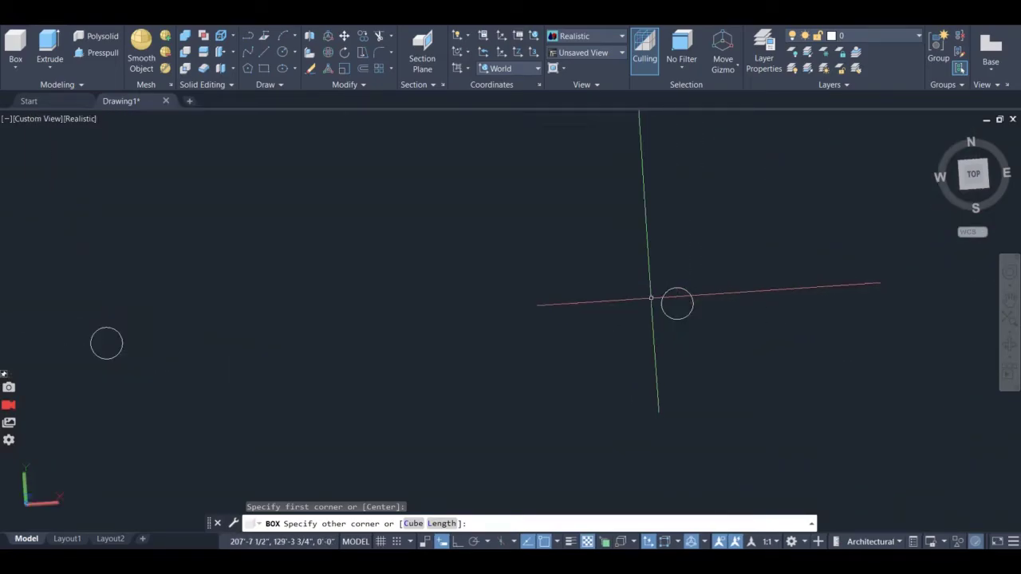
pyautogui.scroll(5, 643, 306)
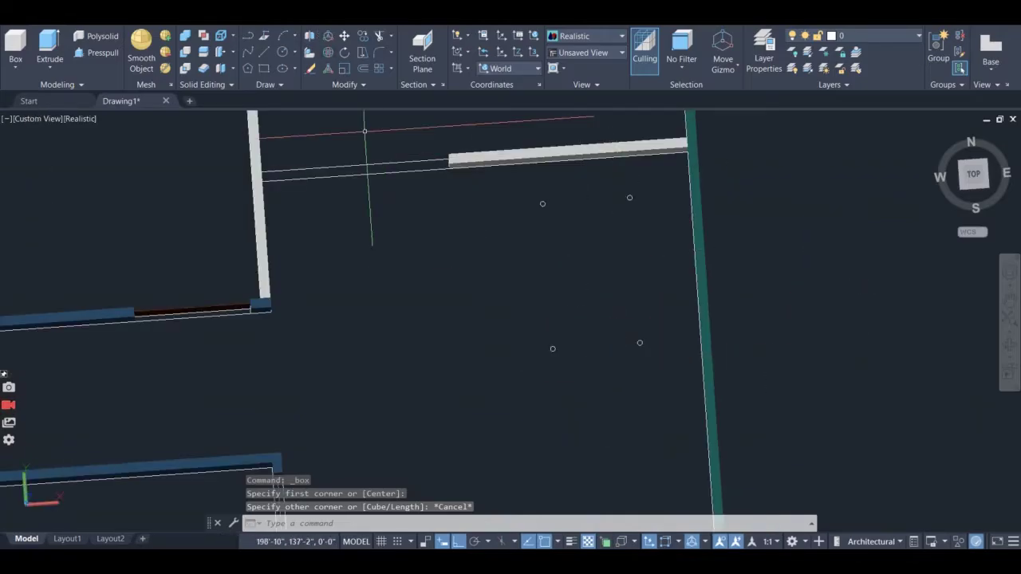
# - Press-pull the first two circles up 2' each into table legs
pyautogui.click(92, 54)
pyautogui.scroll(5, 543, 200)
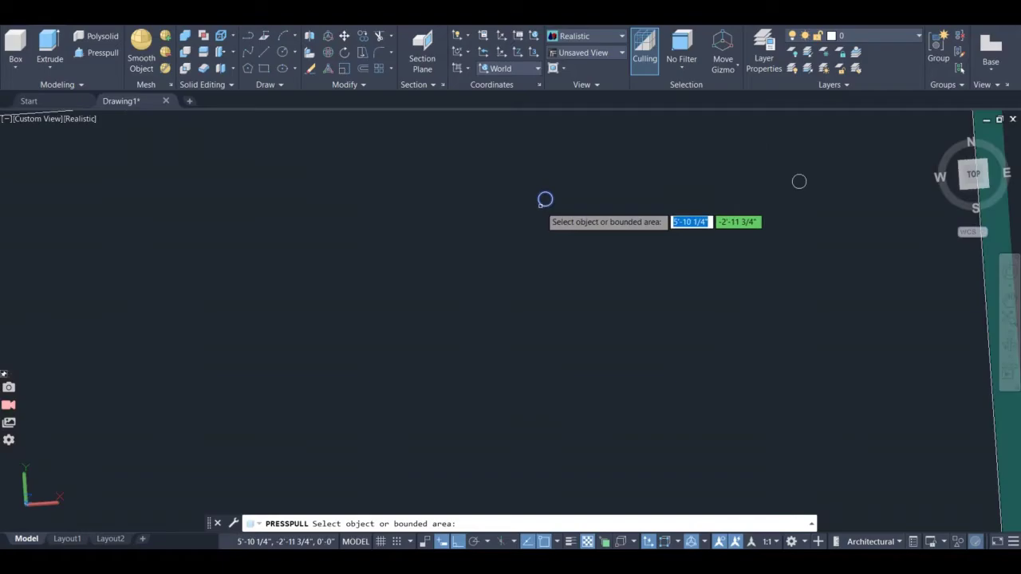
pyautogui.click(545, 200)
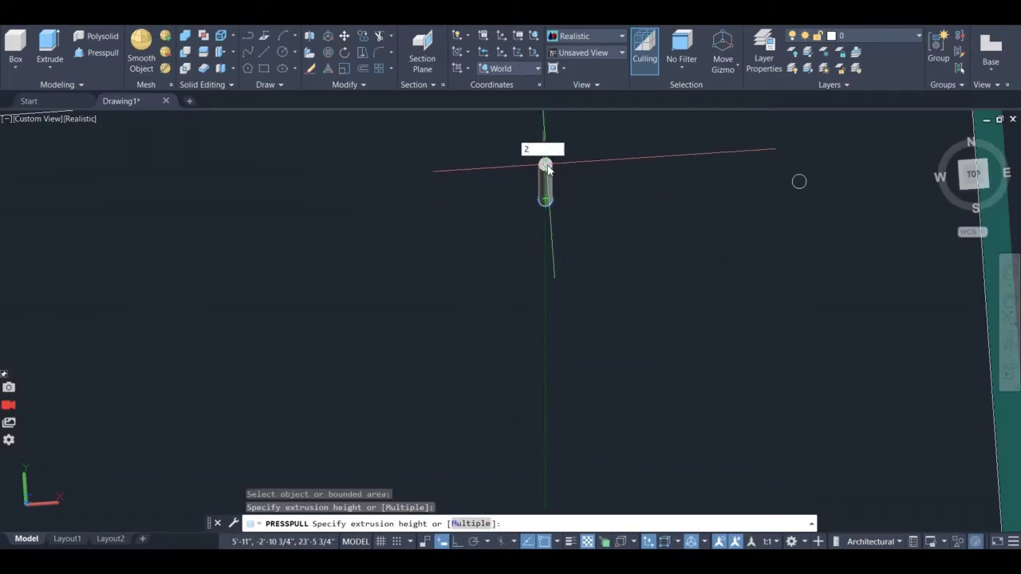
pyautogui.write("2'")
pyautogui.press('Return')
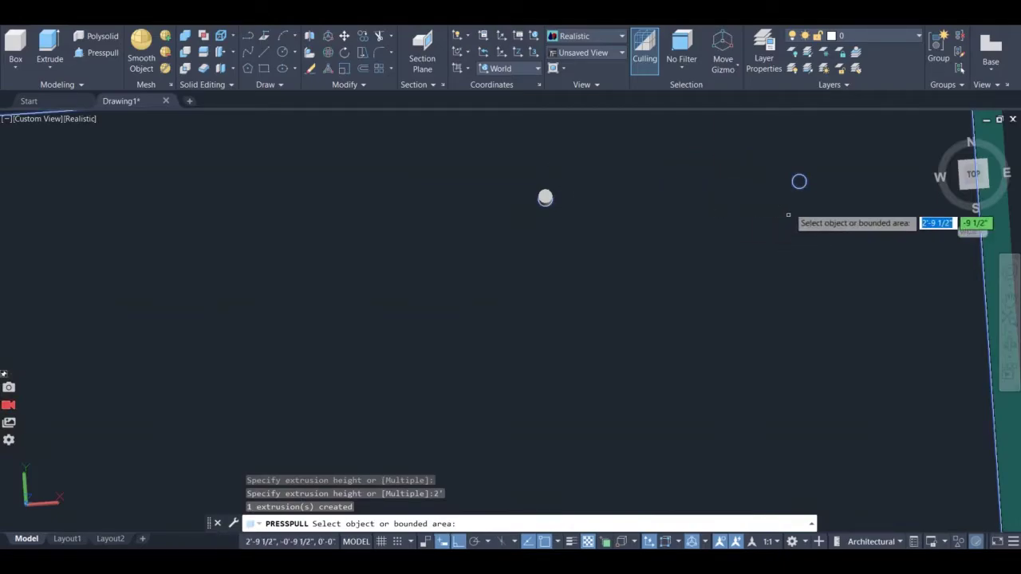
pyautogui.click(799, 181)
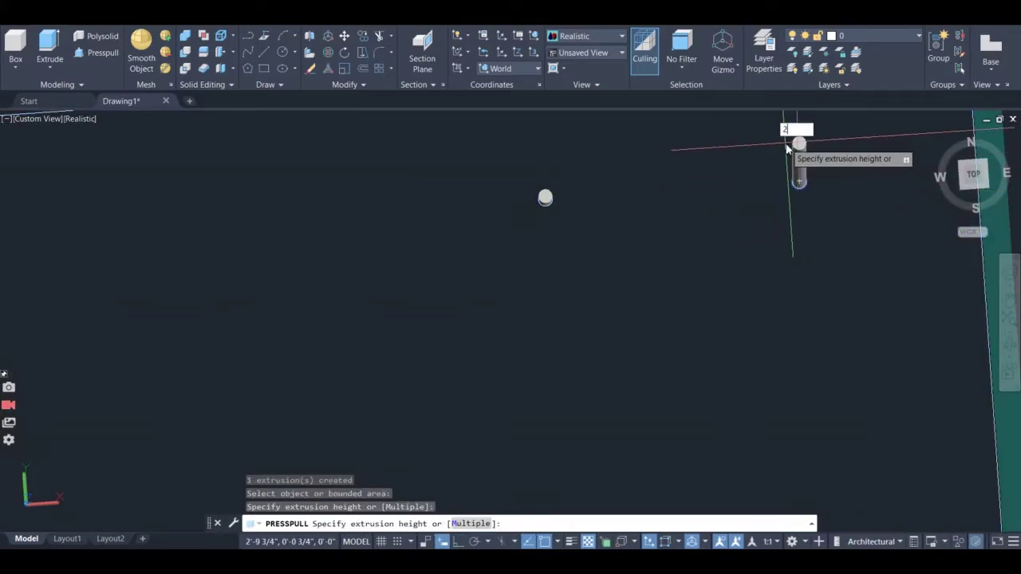
pyautogui.write("2'")
pyautogui.press('Return')
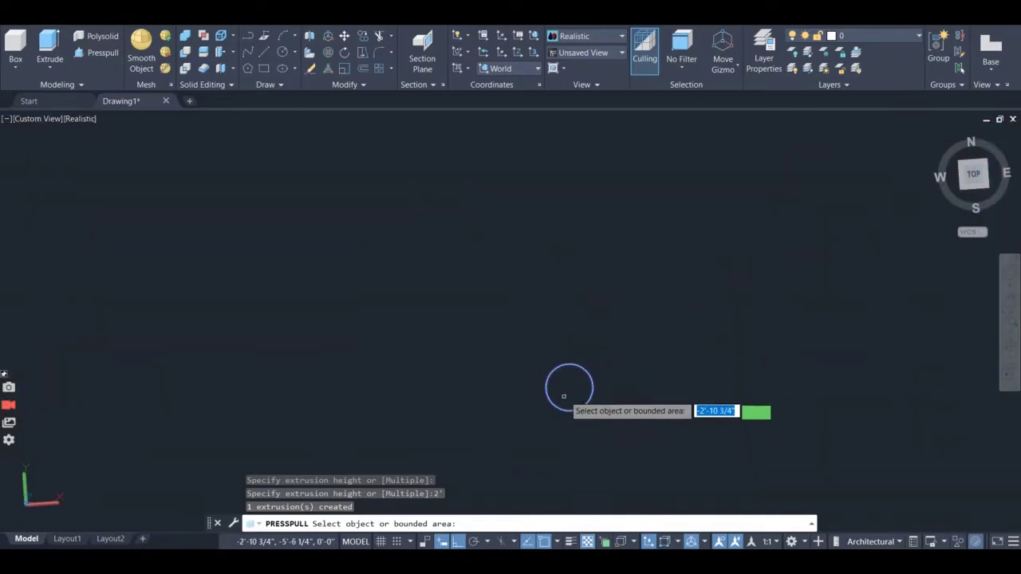
# - Press-pull the remaining two circles up 2' each and finish the command
pyautogui.click(576, 380)
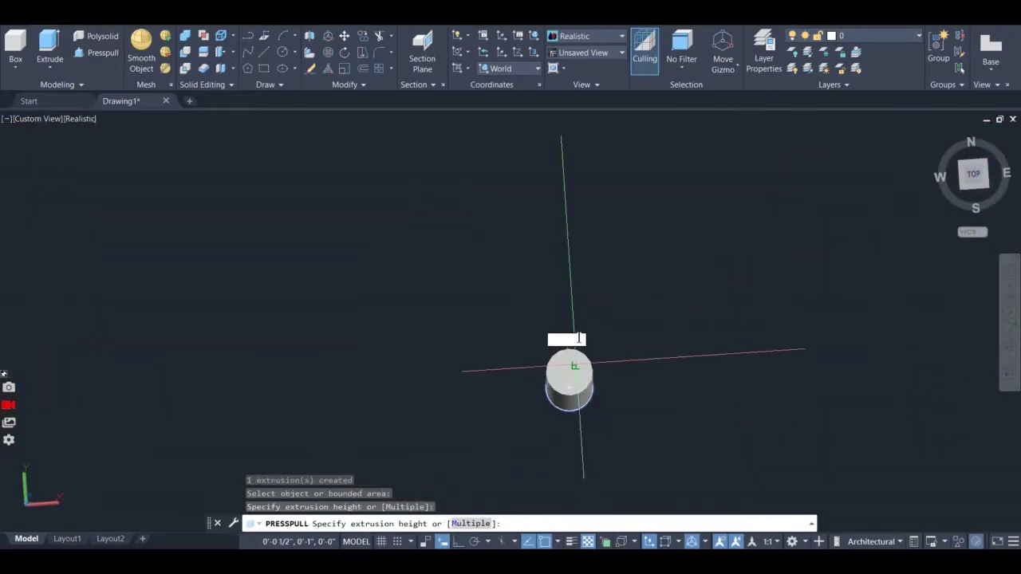
pyautogui.write("2'")
pyautogui.press('Return')
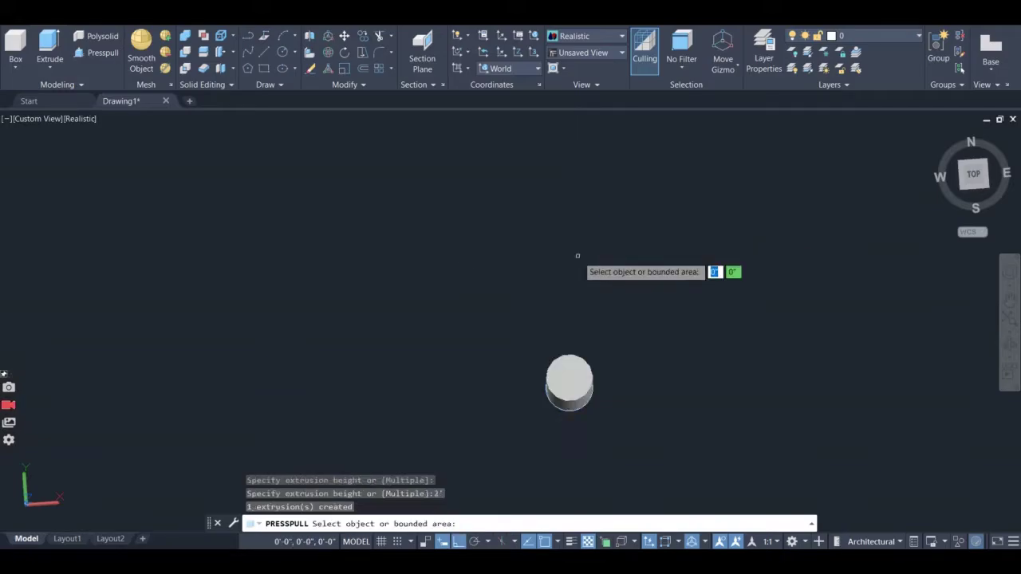
pyautogui.scroll(-5, 578, 256)
pyautogui.scroll(3, 787, 276)
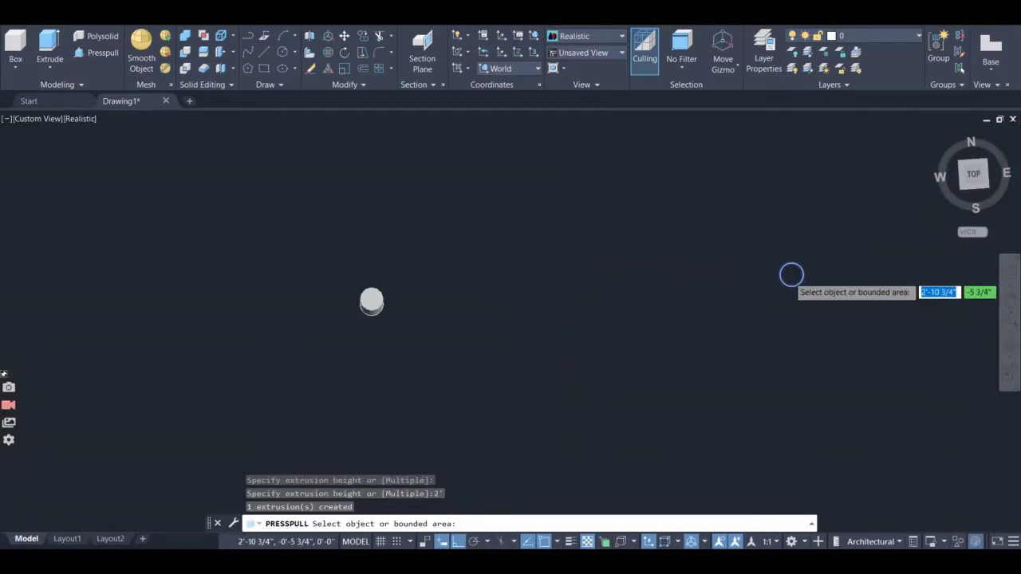
pyautogui.click(799, 271)
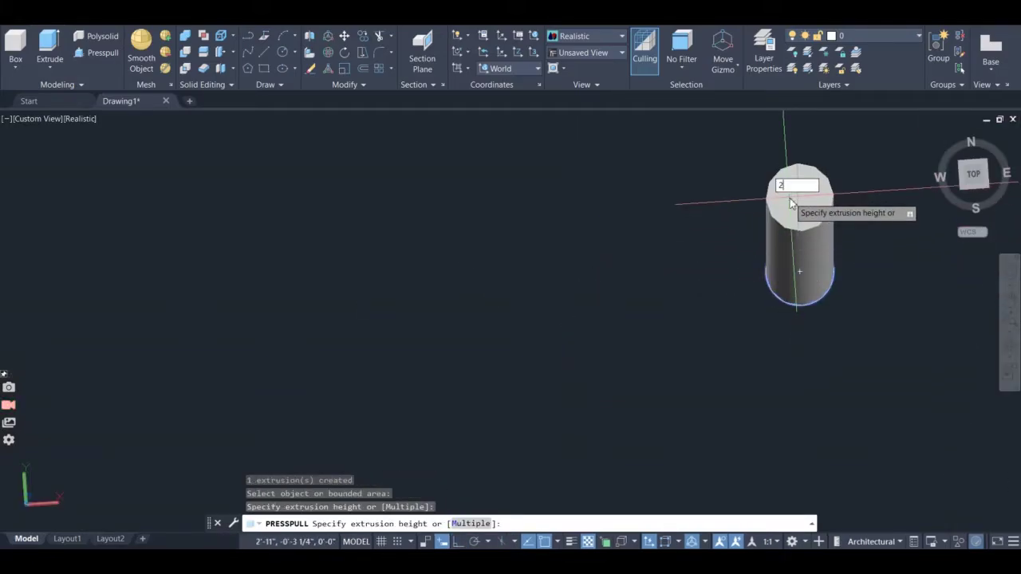
pyautogui.write("2'")
pyautogui.press('Return')
pyautogui.scroll(-2, 755, 212)
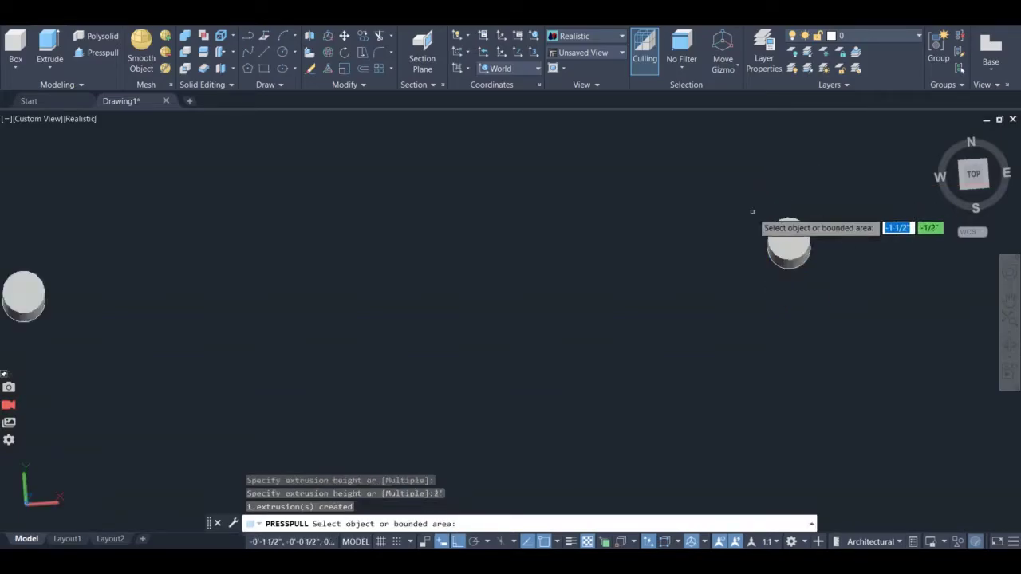
pyautogui.press('Return')
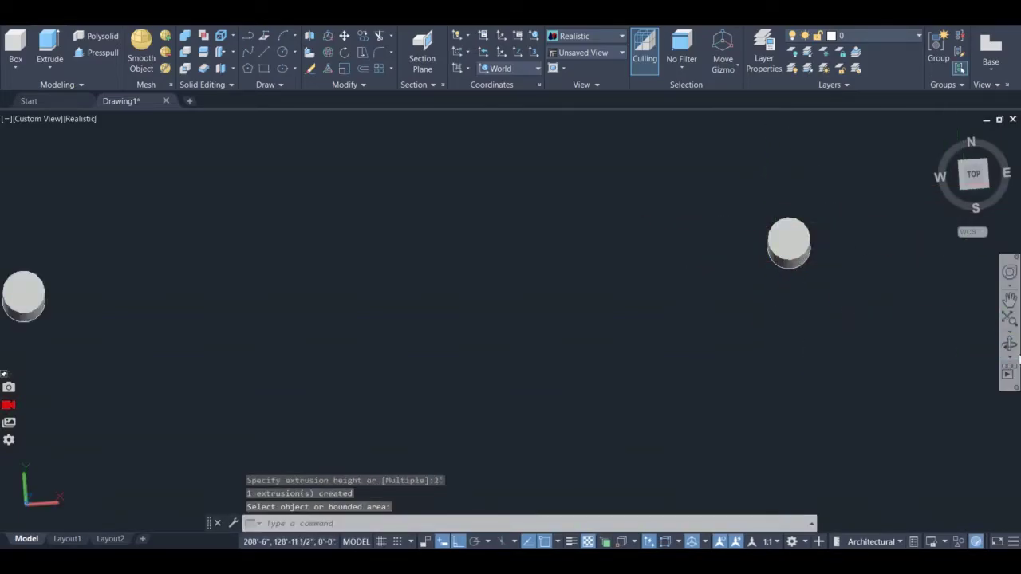
pyautogui.click(1010, 346)
pyautogui.moveTo(559, 311); pyautogui.dragTo(550, 347)
pyautogui.moveTo(458, 337); pyautogui.dragTo(445, 314)
pyautogui.scroll(3, 558, 253)
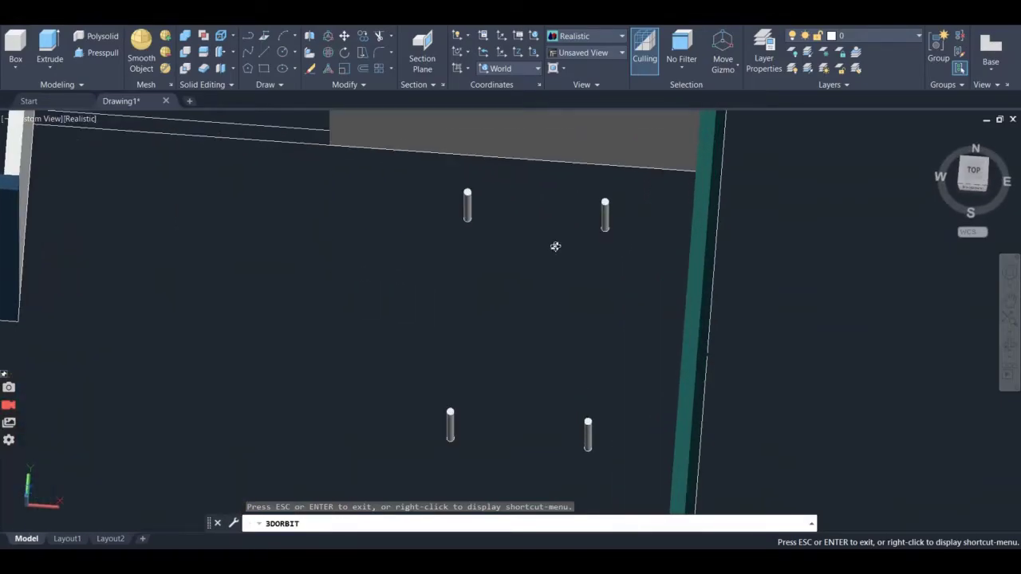
pyautogui.press('Escape')
pyautogui.scroll(-6, 553, 243)
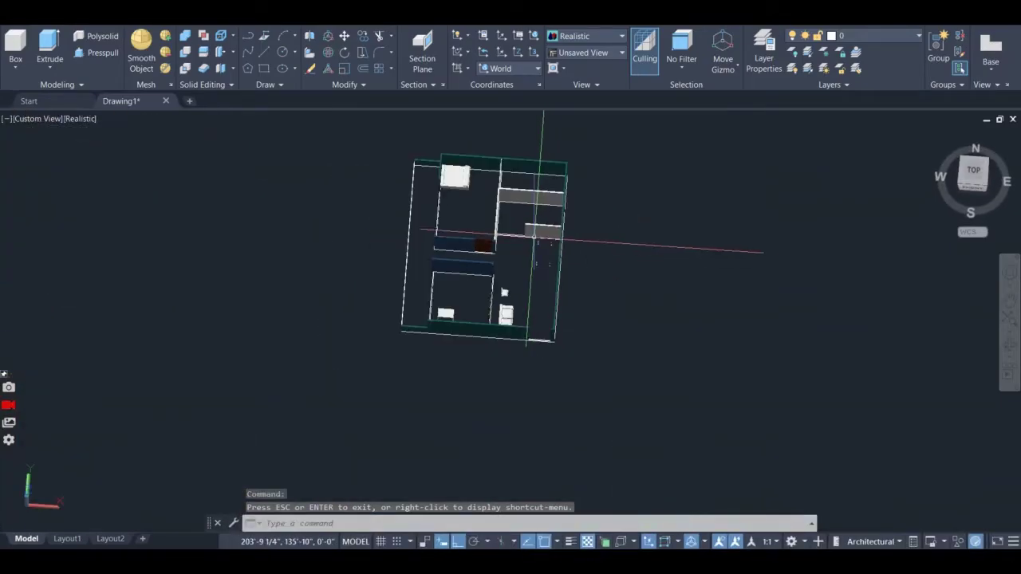
pyautogui.scroll(4, 534, 237)
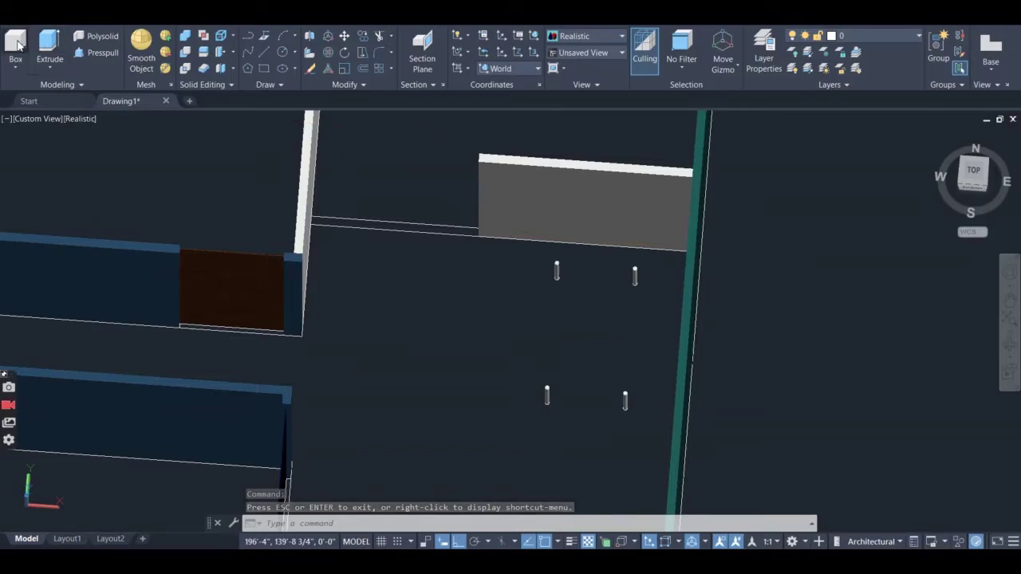
pyautogui.click(16, 44)
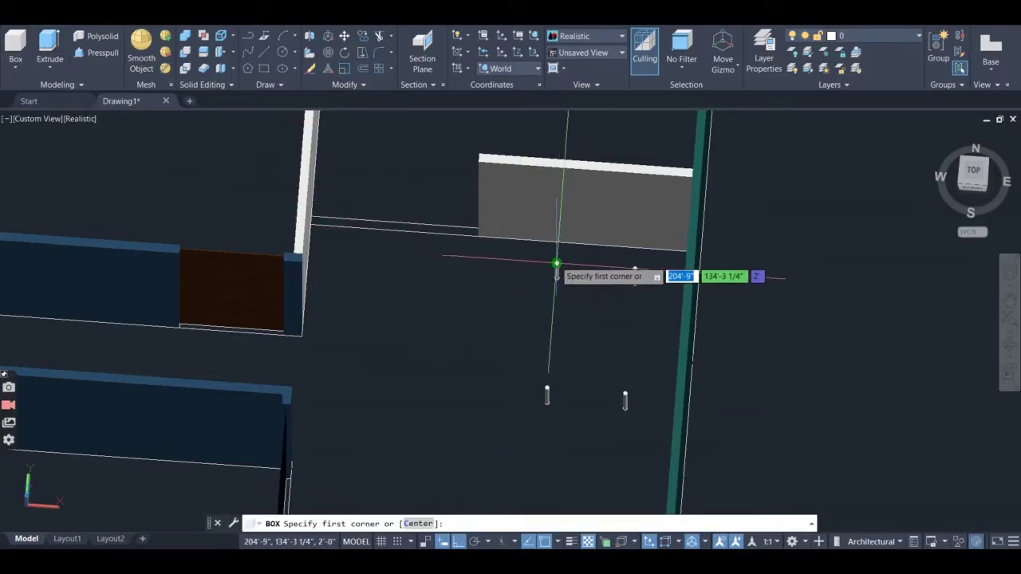
pyautogui.click(556, 263)
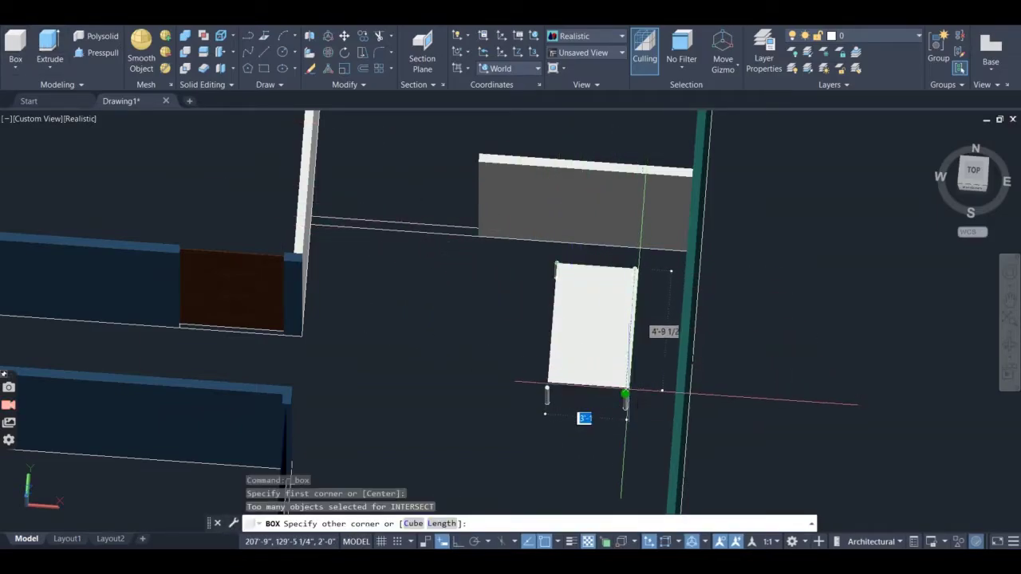
pyautogui.click(625, 394)
pyautogui.scroll(3, 626, 394)
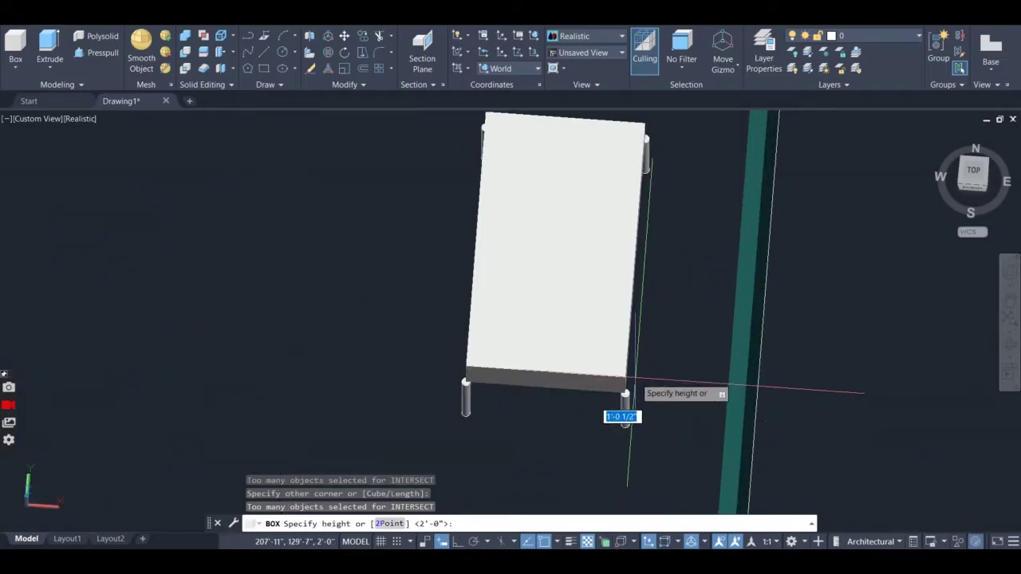
pyautogui.scroll(1, 625, 396)
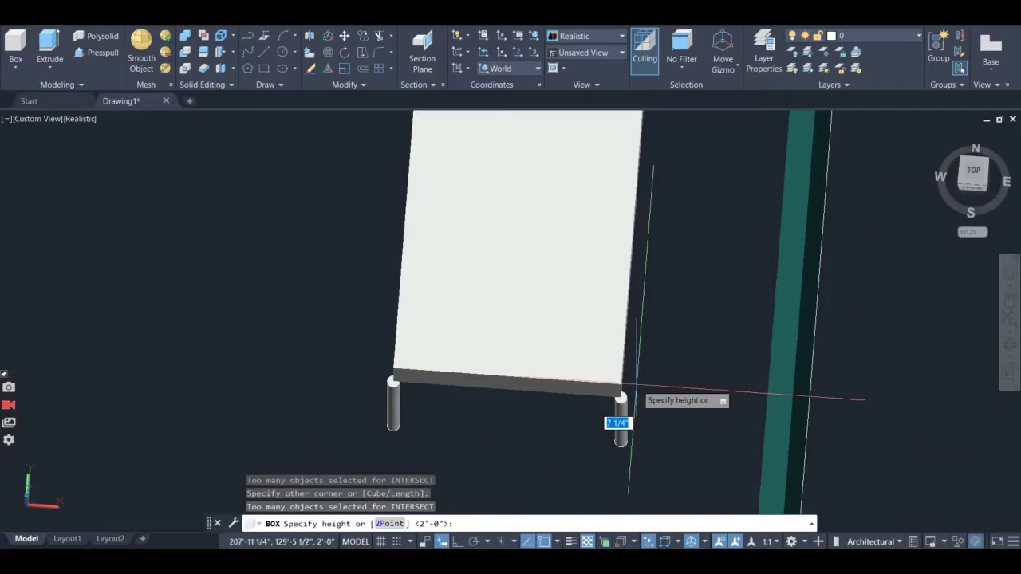
pyautogui.write('7')
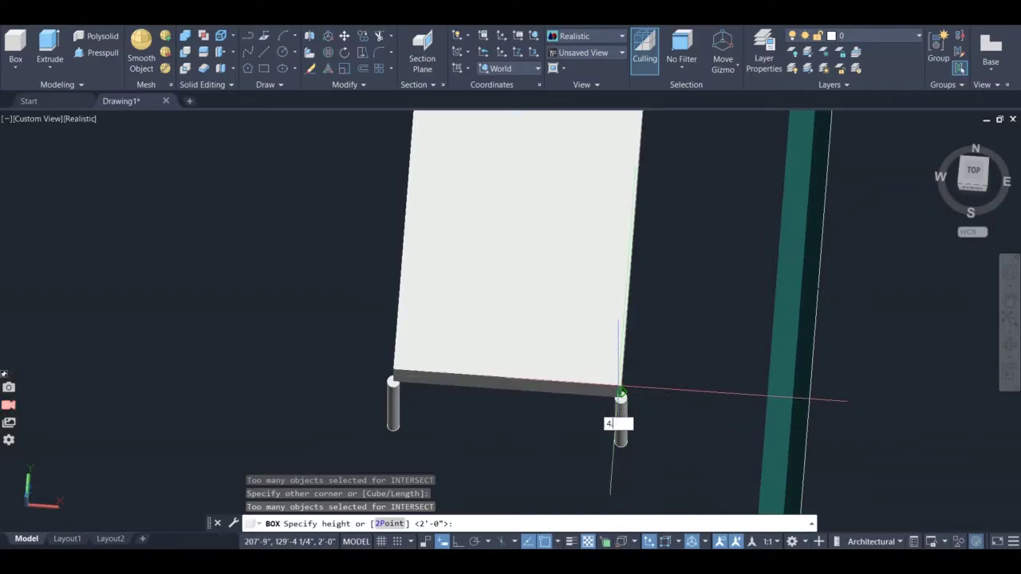
pyautogui.write(".5'")
pyautogui.press('Return')
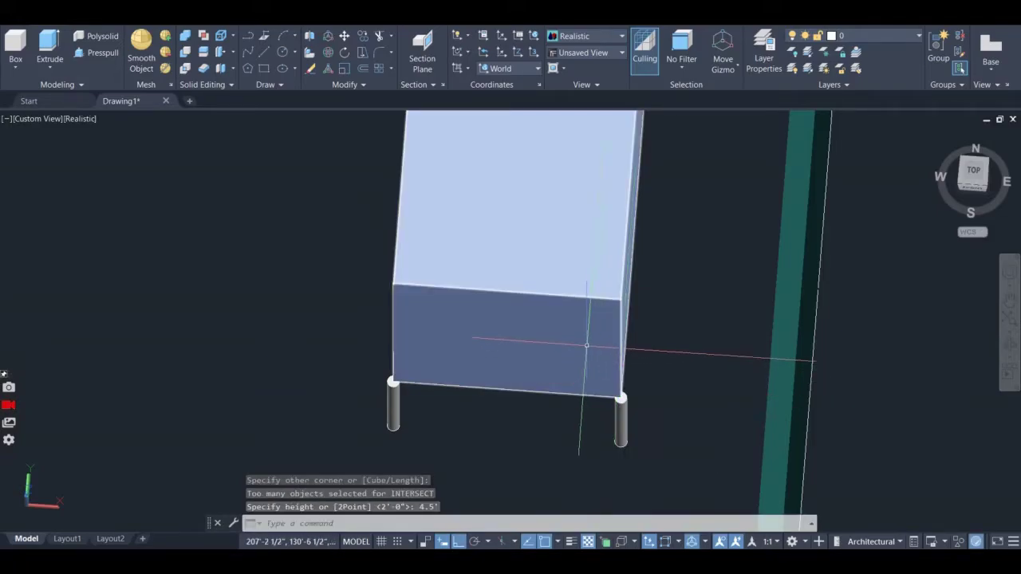
pyautogui.click(581, 346)
pyautogui.rightClick(582, 346)
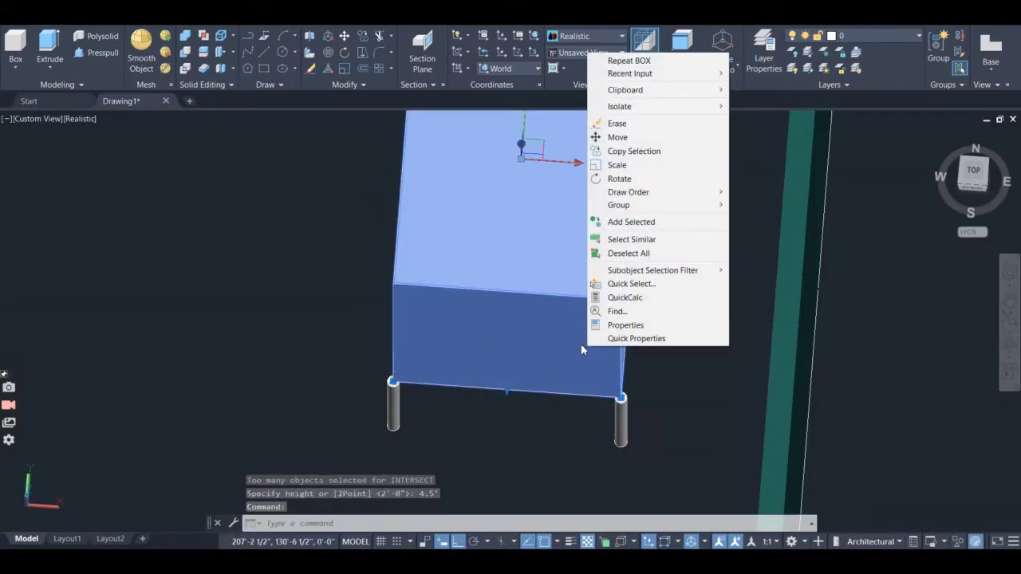
pyautogui.click(674, 123)
pyautogui.keyDown('shift'); pyautogui.moveTo(662, 160); pyautogui.dragTo(615, 410, button='middle'); pyautogui.keyUp('shift')
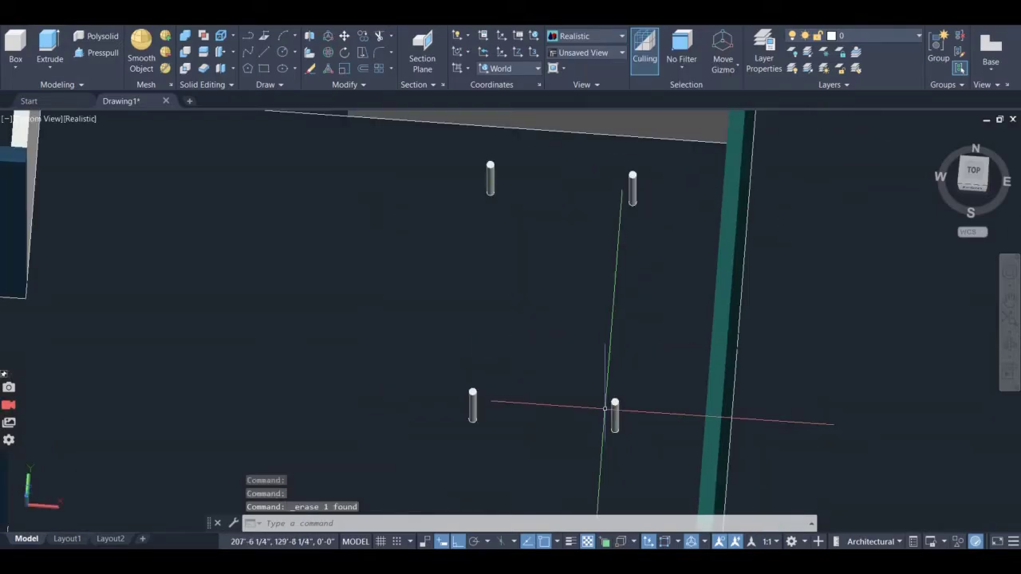
# - Draw a 4.5"-thick box spanning the upper-left to lower-right posts, then select it
pyautogui.click(16, 42)
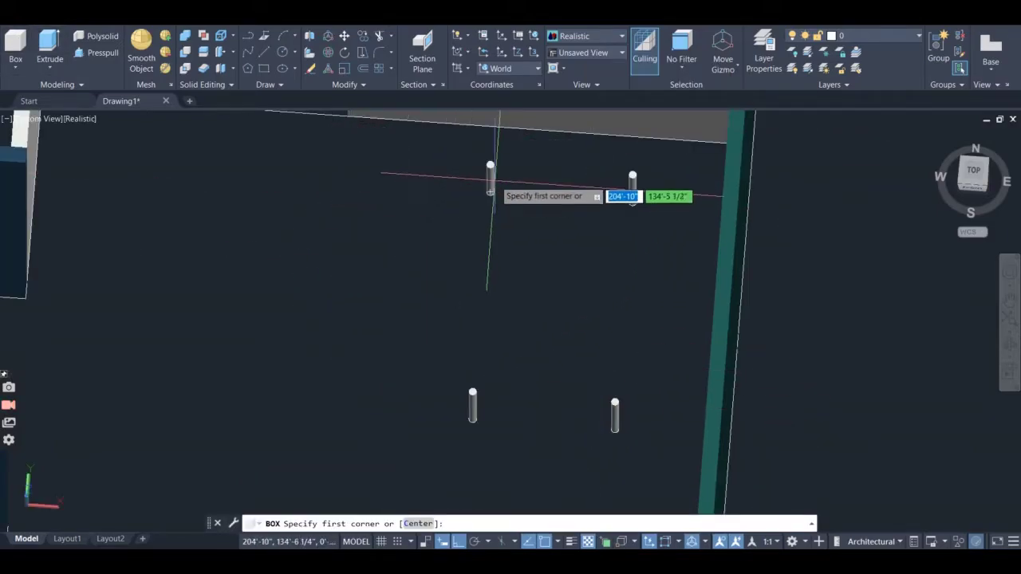
pyautogui.click(489, 166)
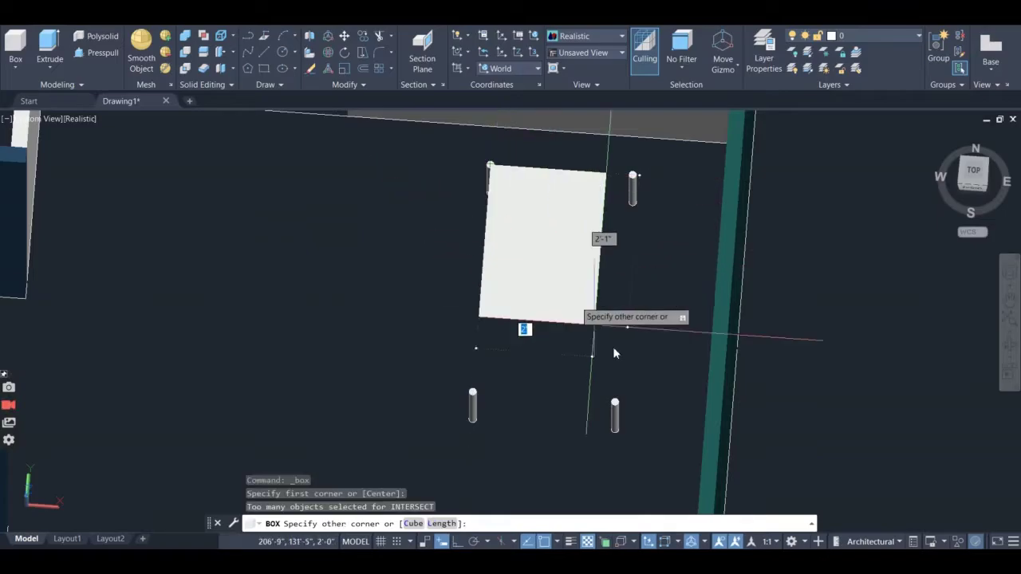
pyautogui.click(615, 398)
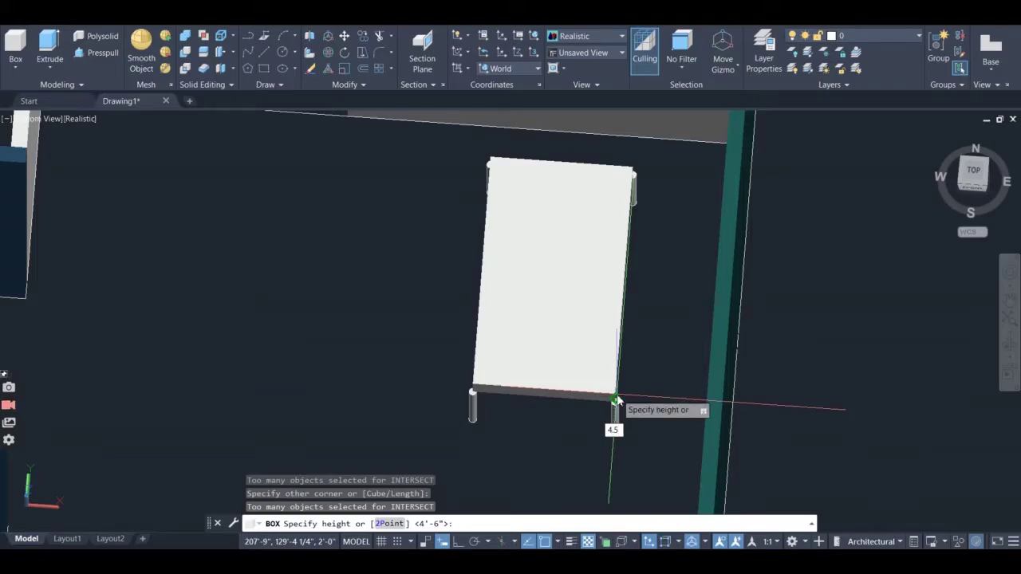
pyautogui.write('4.5"')
pyautogui.press('Return')
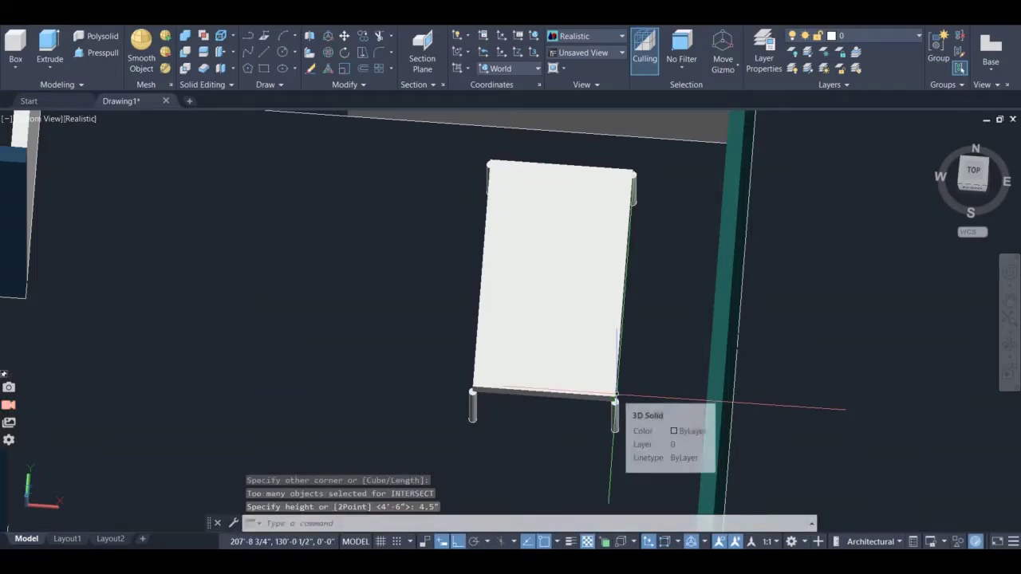
pyautogui.click(501, 316)
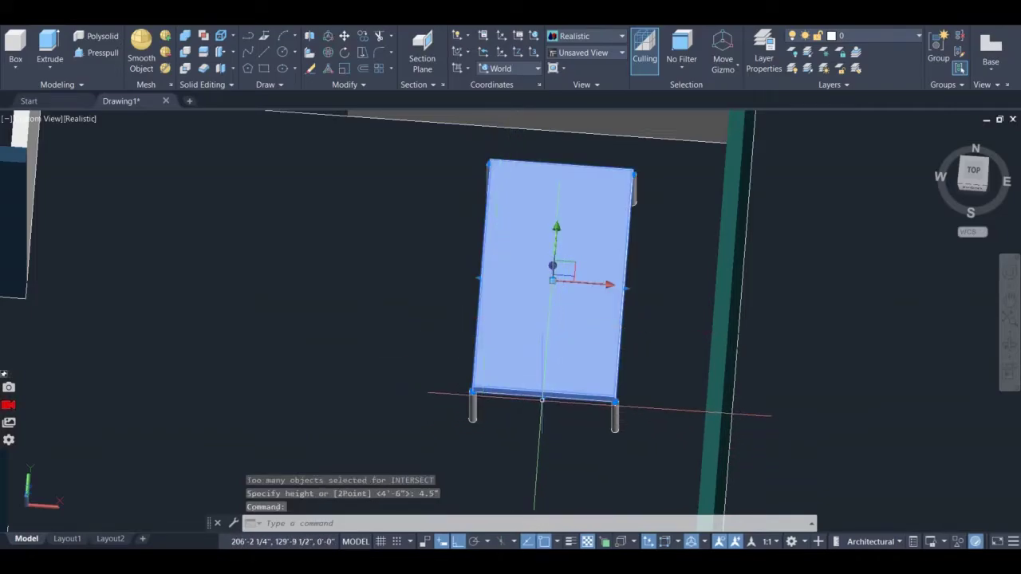
# - Stretch the tabletop's near edge 4" and undo a mistaken 4' stretch on its right side
pyautogui.click(543, 397)
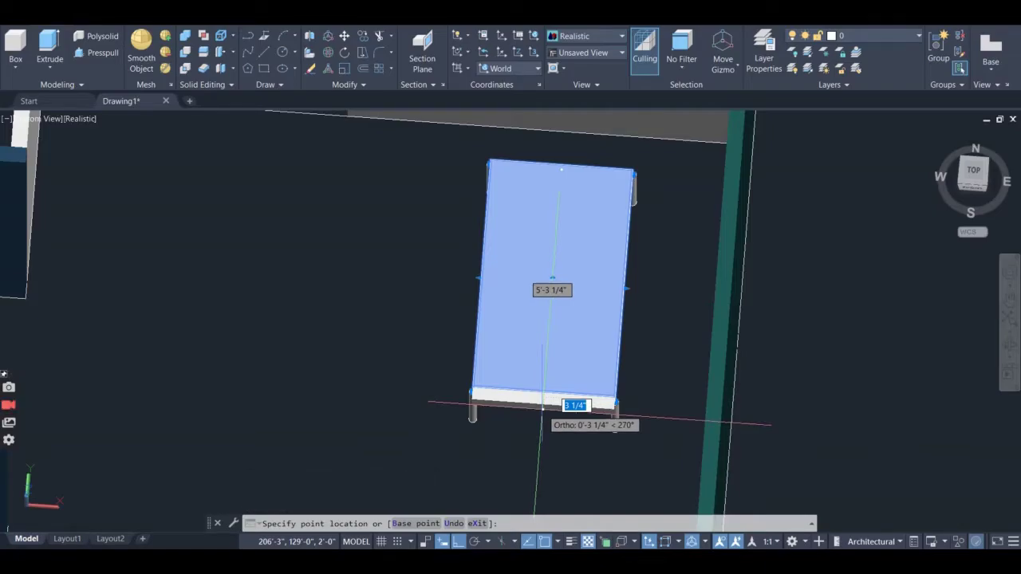
pyautogui.press('Return')
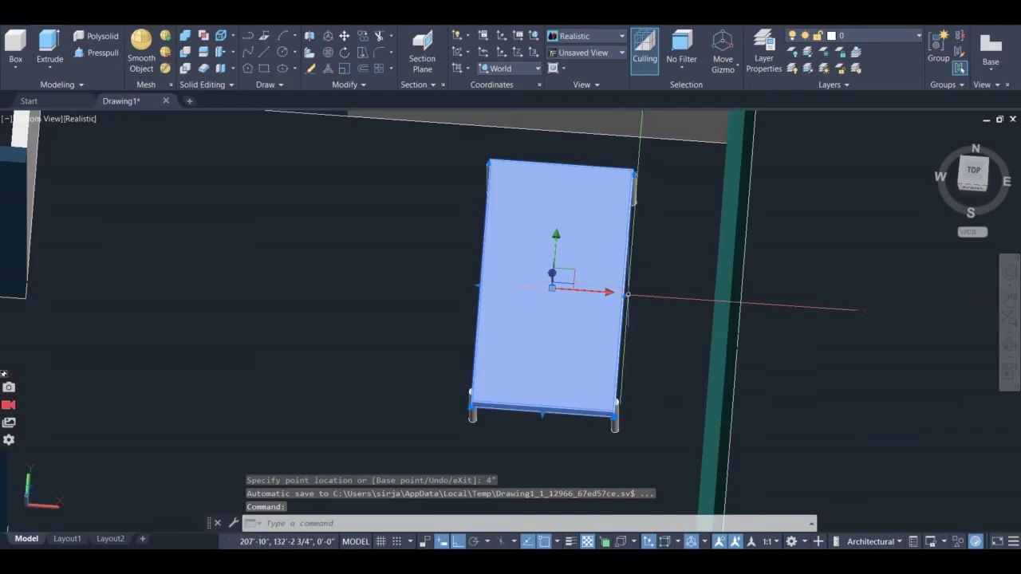
pyautogui.click(624, 295)
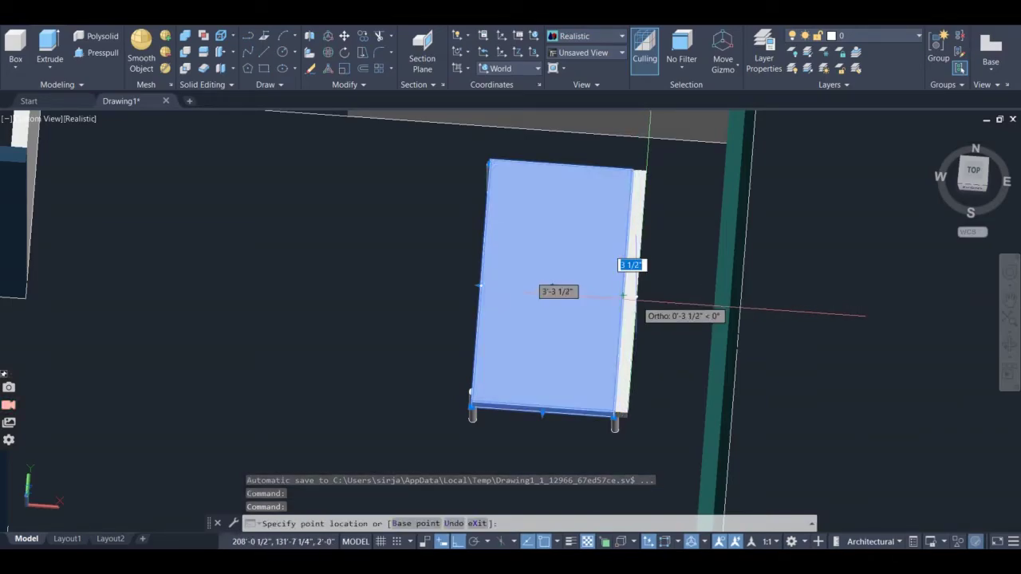
pyautogui.press('Return')
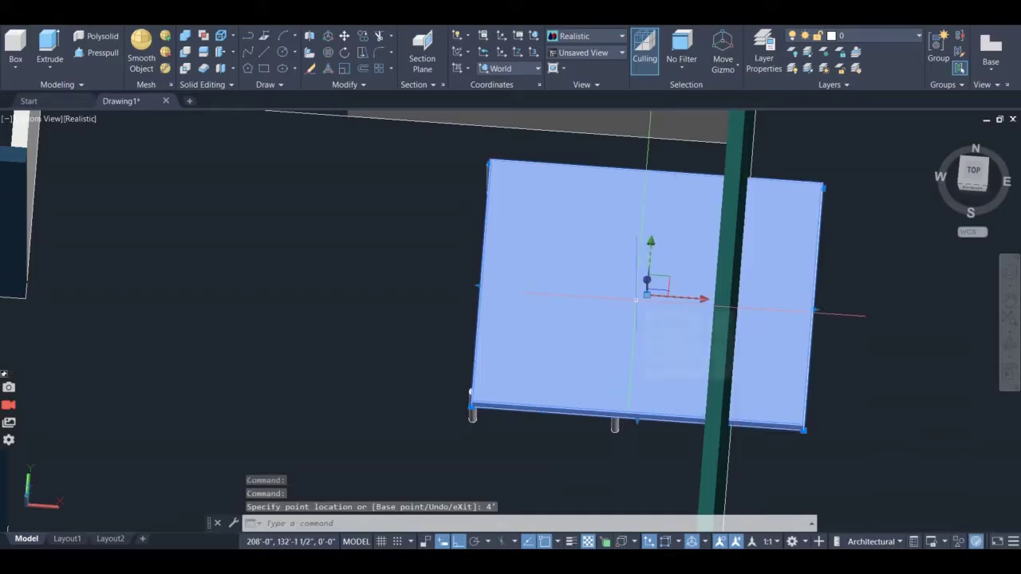
pyautogui.hotkey('ctrl', 'z')
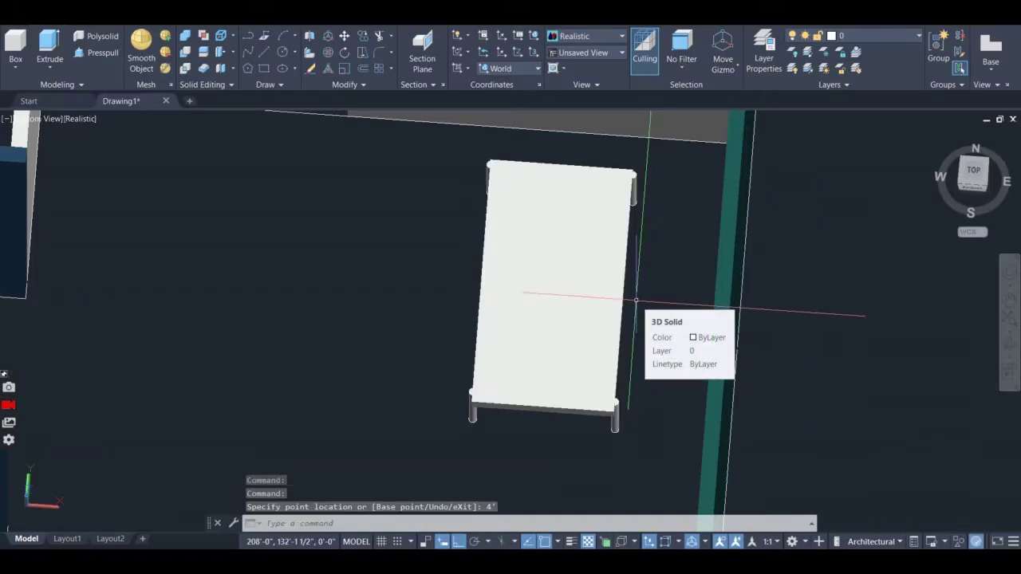
# - Stretch the tabletop's right and left edges outward 4" each, then deselect it
pyautogui.click(626, 304)
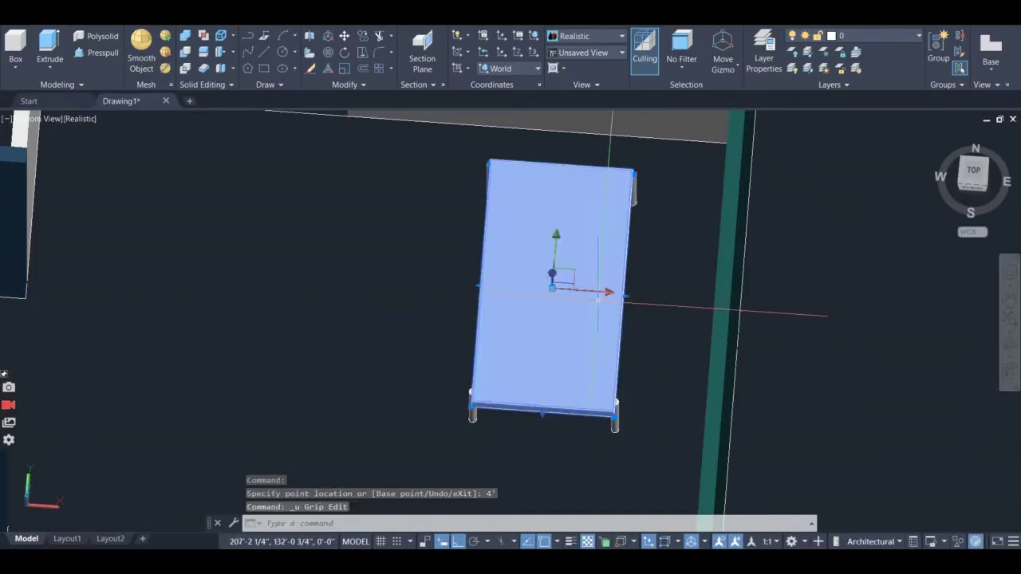
pyautogui.click(624, 296)
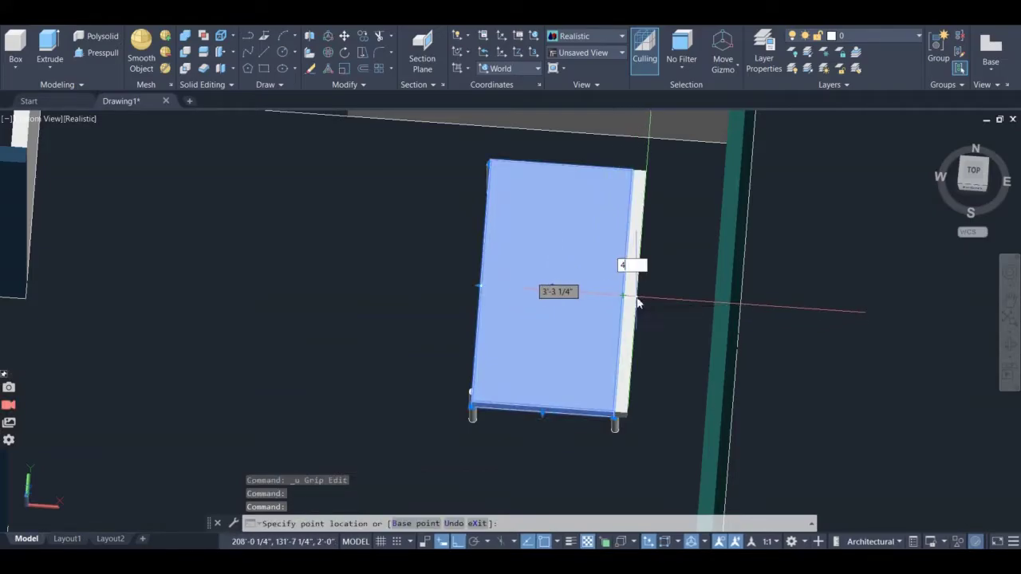
pyautogui.press('Return')
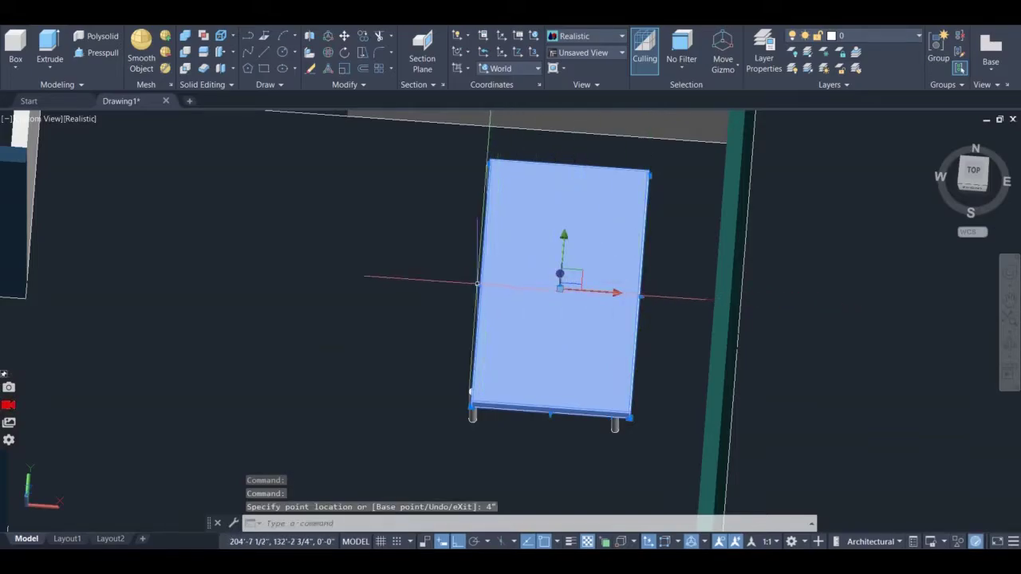
pyautogui.click(479, 285)
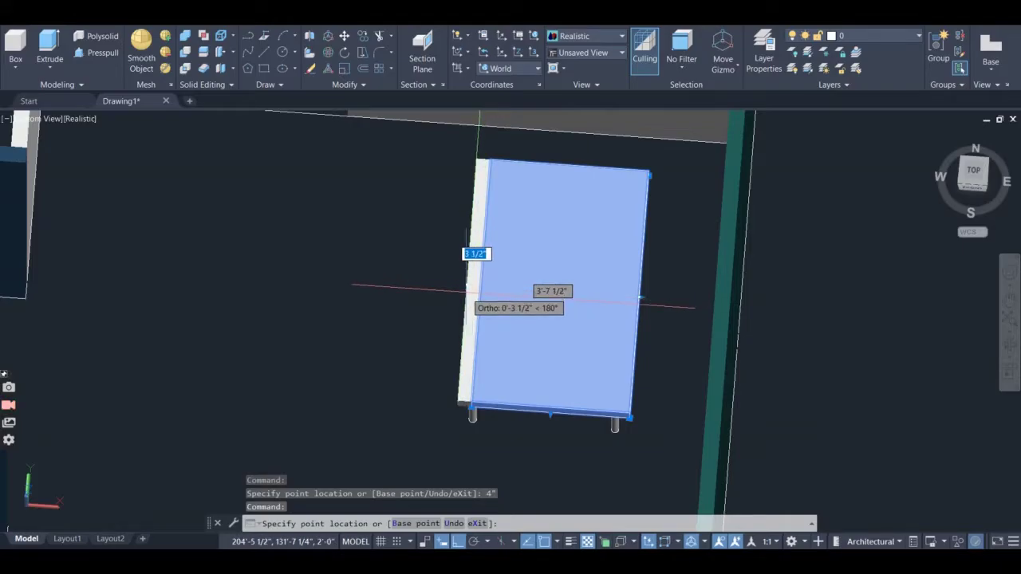
pyautogui.press('Return')
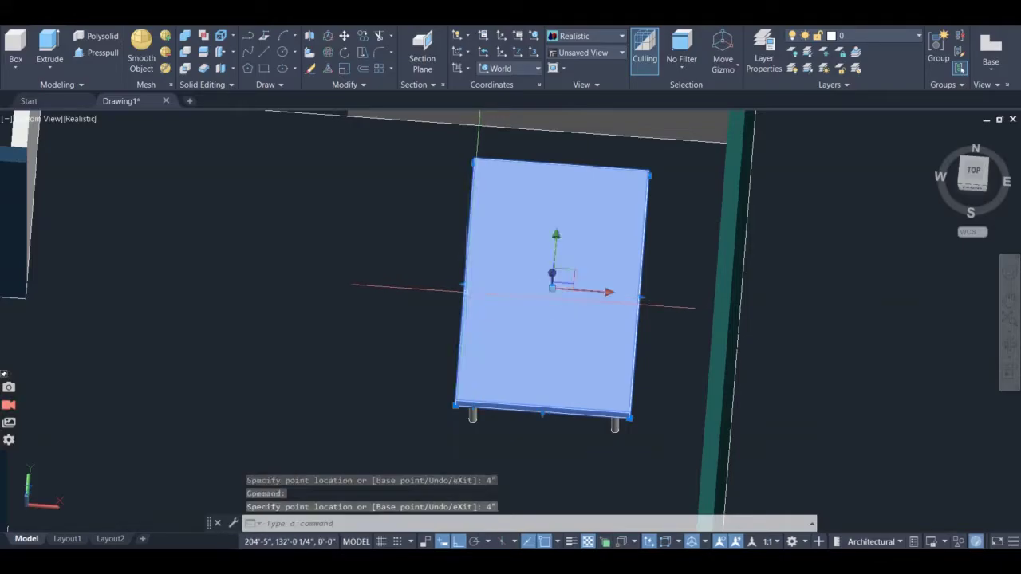
pyautogui.click(1007, 345)
pyautogui.press('Escape')
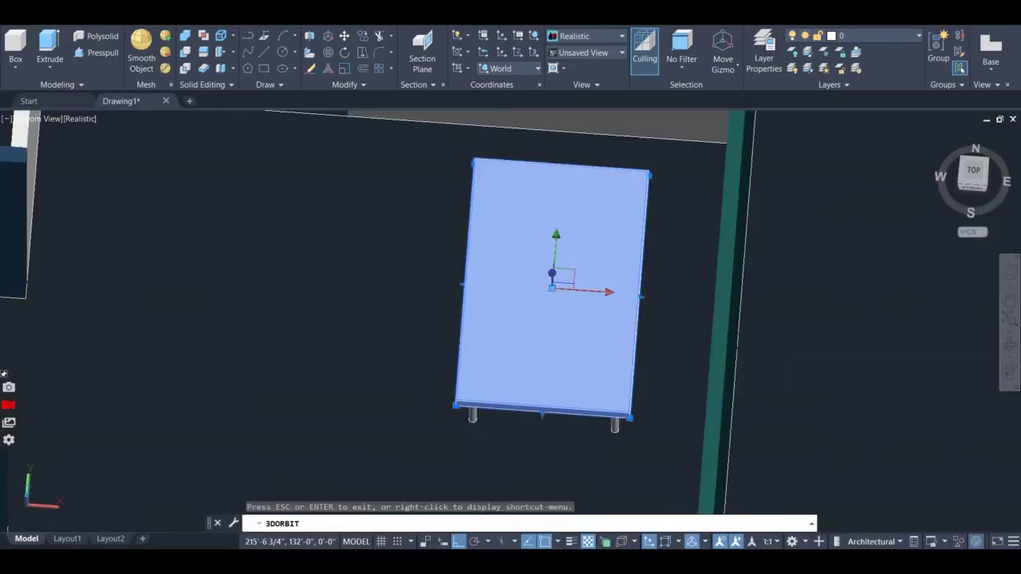
pyautogui.press('Escape')
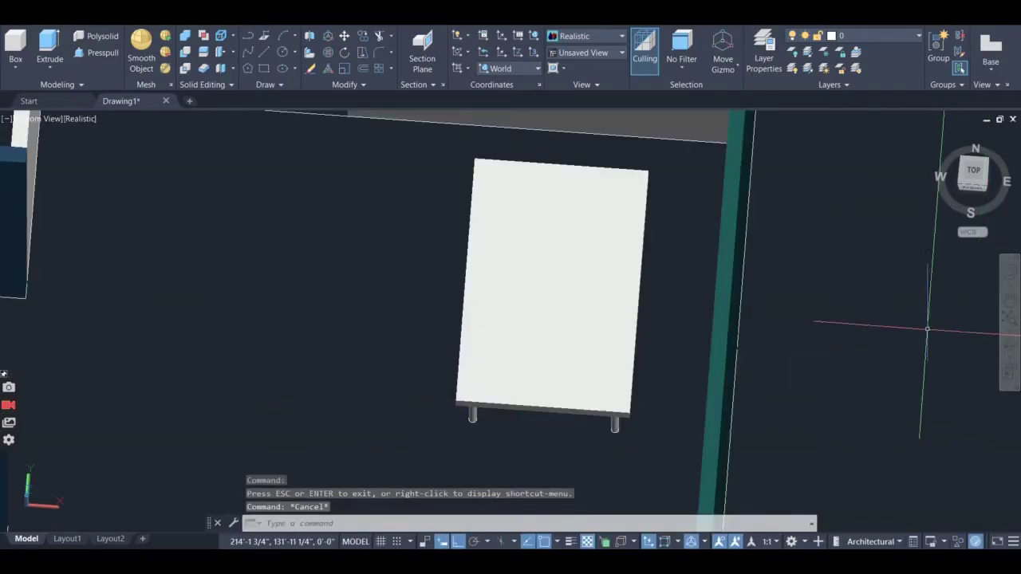
# - Orbit and zoom the house model to a near top-down view of the table
pyautogui.click(1010, 344)
pyautogui.moveTo(891, 401); pyautogui.dragTo(944, 377)
pyautogui.moveTo(720, 376); pyautogui.dragTo(683, 490)
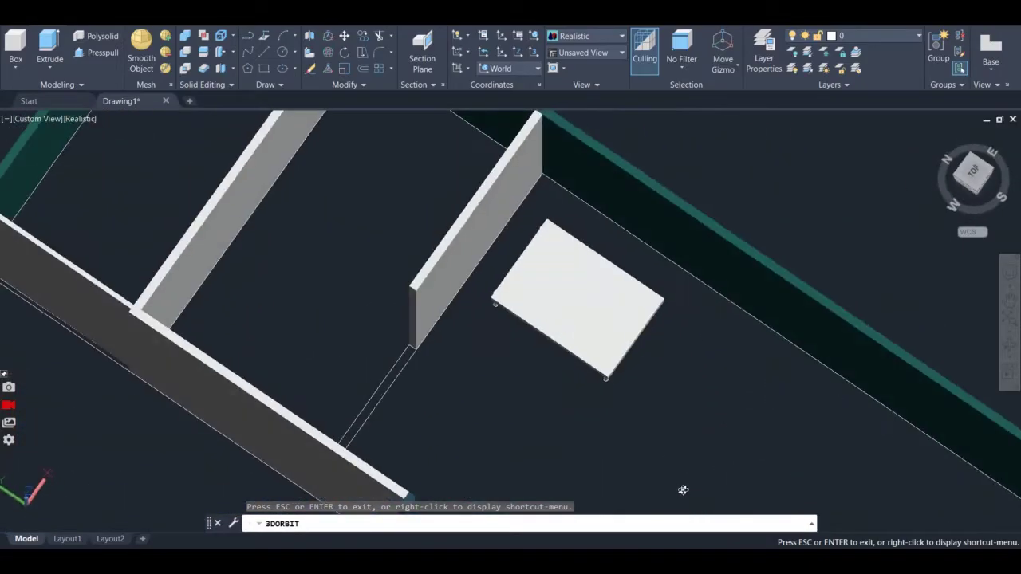
pyautogui.scroll(-5, 671, 404)
pyautogui.moveTo(686, 401); pyautogui.dragTo(597, 444)
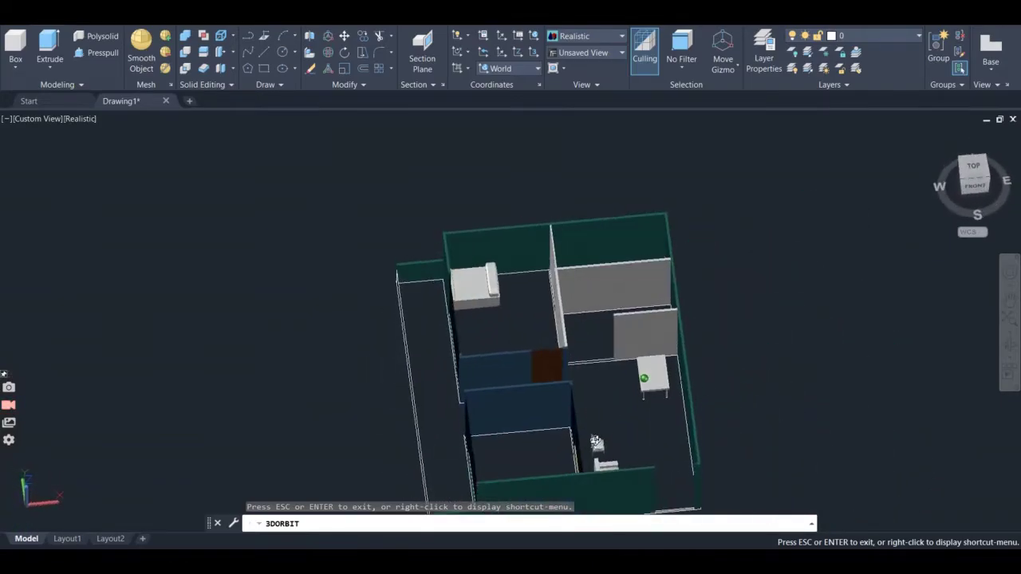
pyautogui.scroll(6, 679, 381)
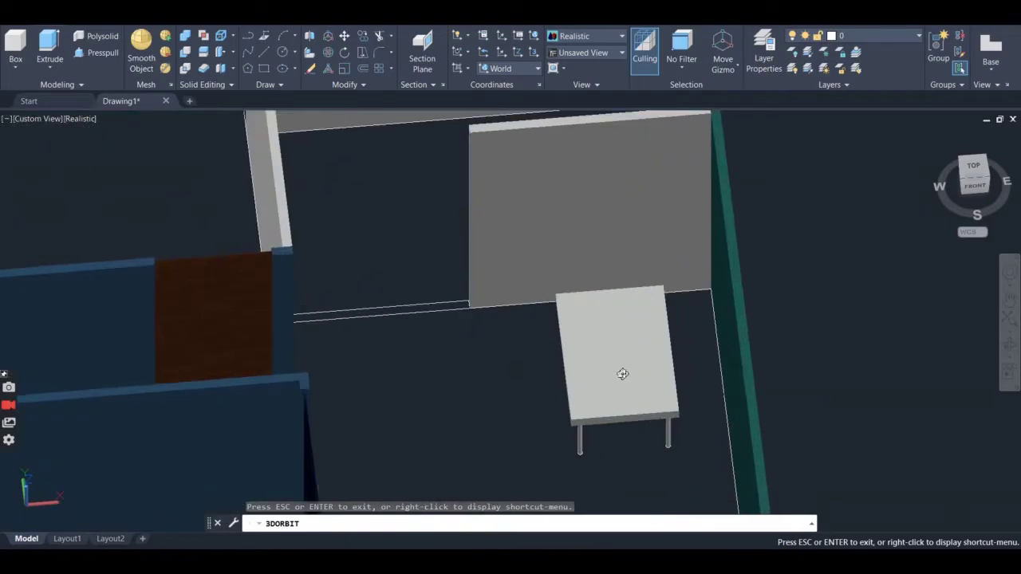
pyautogui.moveTo(622, 374); pyautogui.dragTo(646, 395)
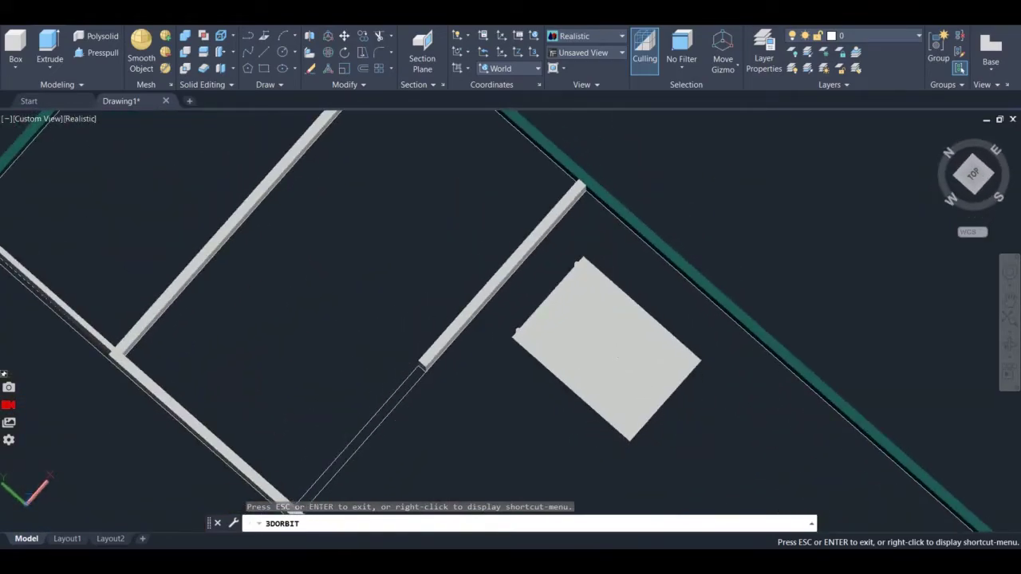
pyautogui.press('Escape')
# - Grip-stretch the table top's edge facing the interior wall out by 4"
pyautogui.click(576, 309)
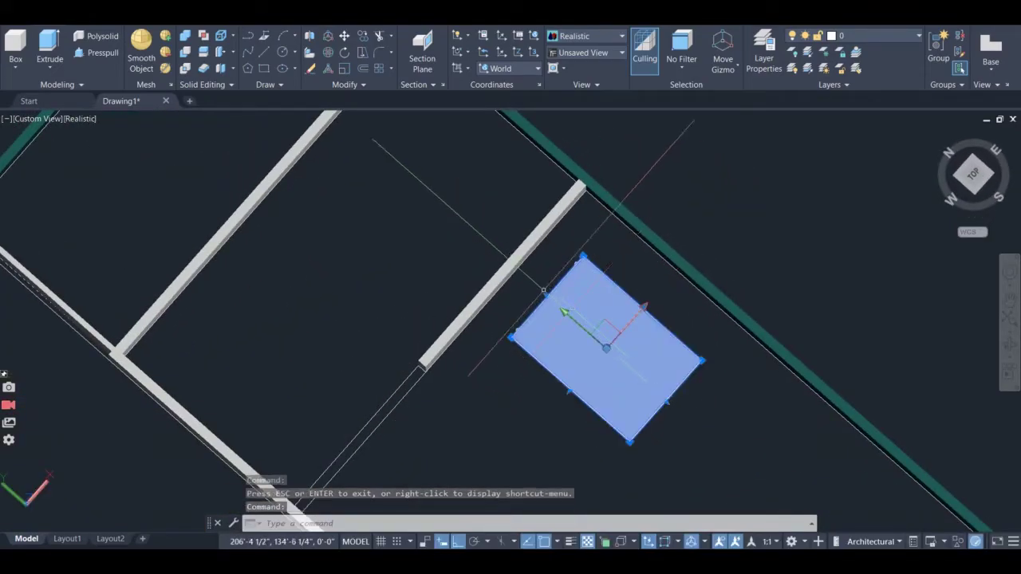
pyautogui.click(549, 296)
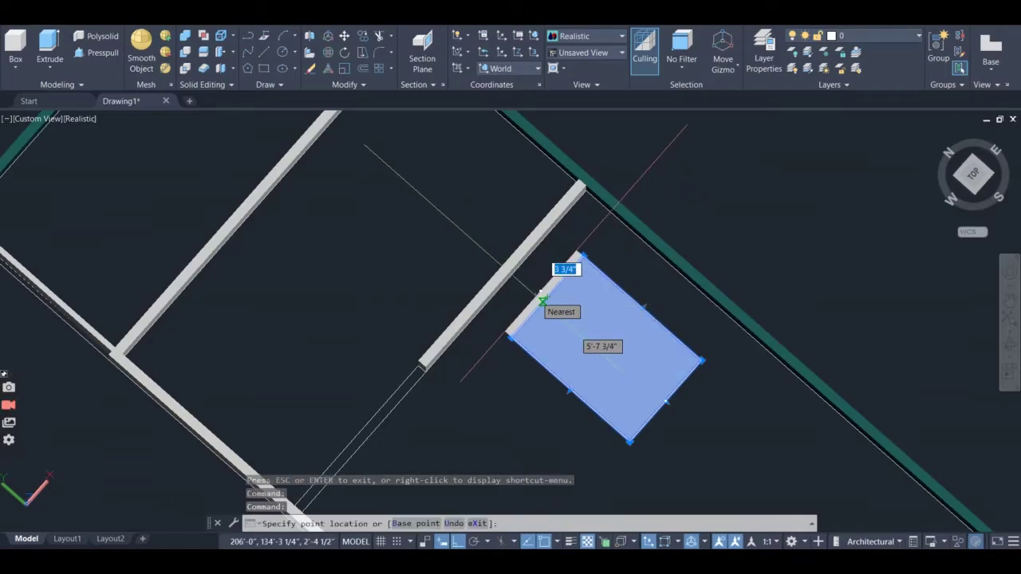
pyautogui.write('4"')
pyautogui.press('Return')
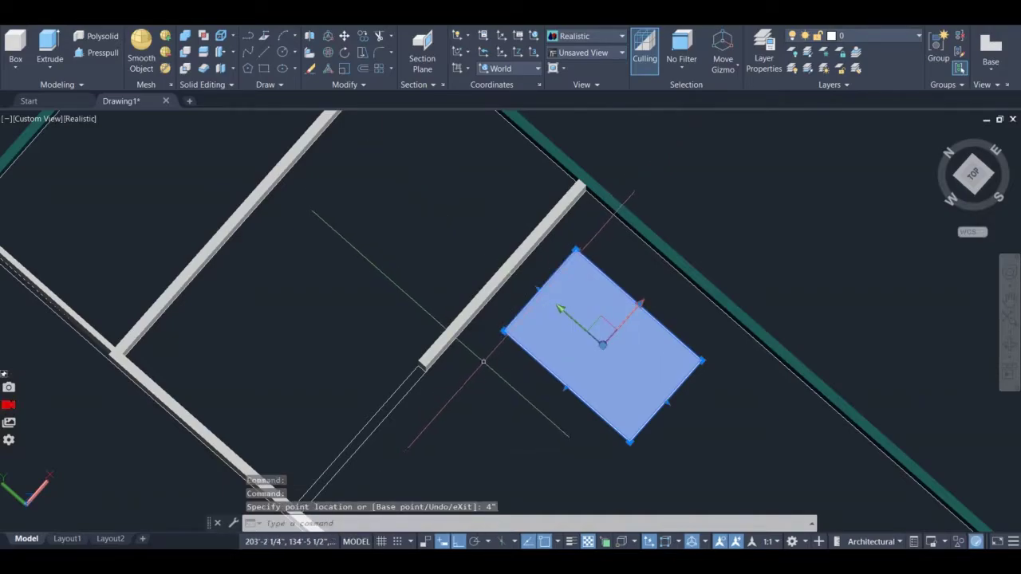
pyautogui.press('Escape')
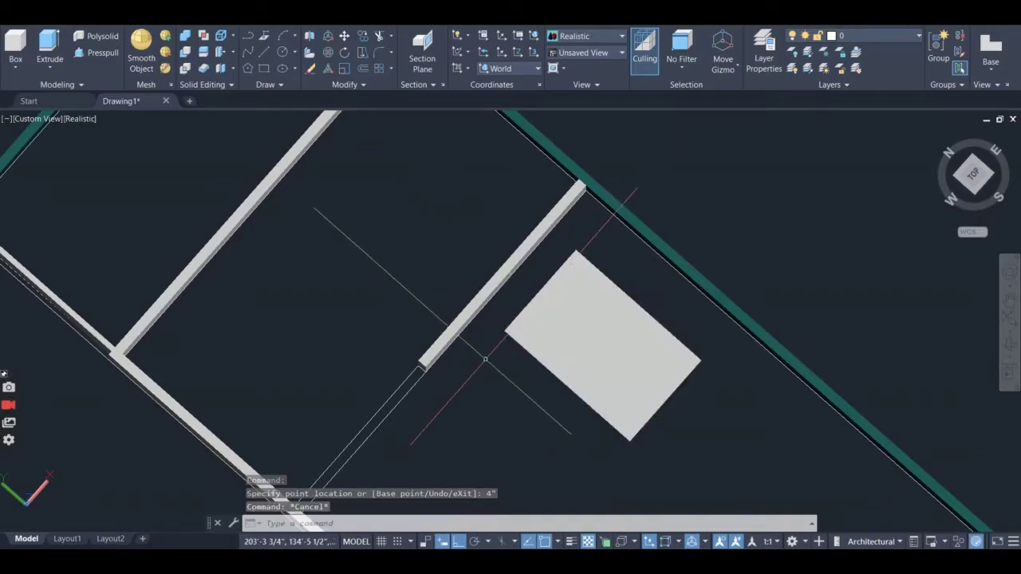
# - Orbit to a perspective view of the room and lasso-select the chair
pyautogui.click(1010, 349)
pyautogui.moveTo(720, 433); pyautogui.dragTo(466, 392)
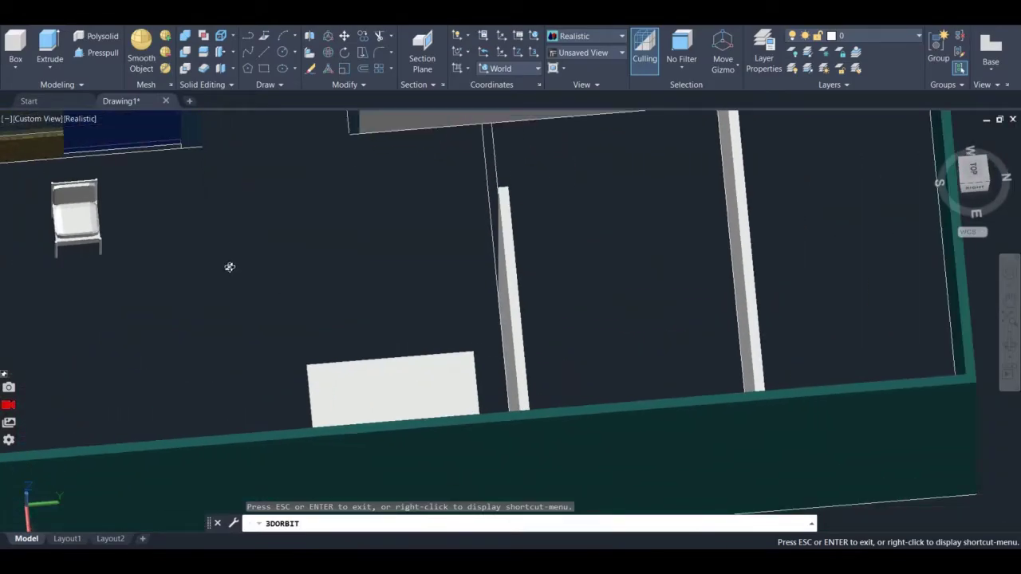
pyautogui.press('Escape')
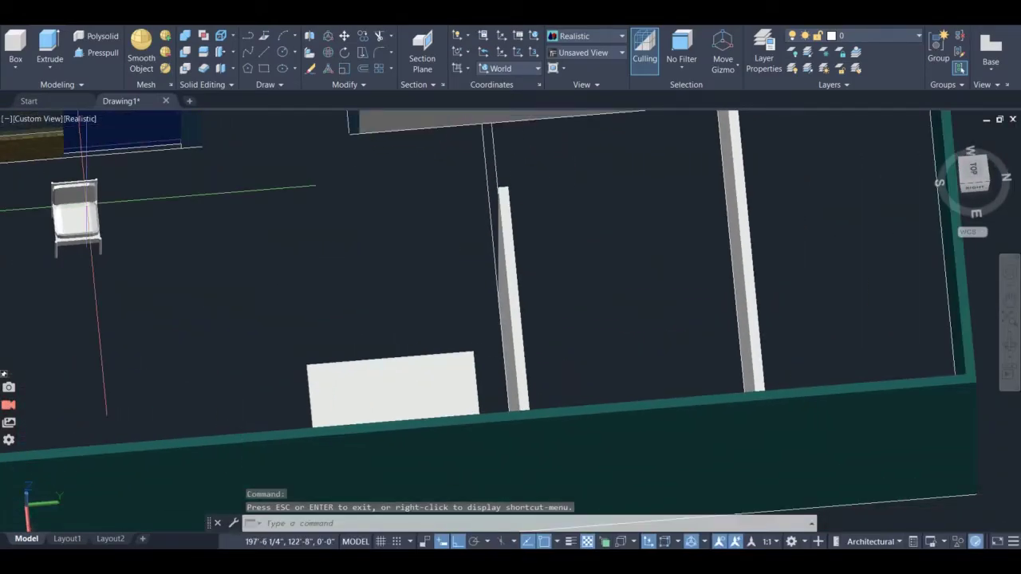
pyautogui.click(109, 170)
pyautogui.moveTo(96, 205)
pyautogui.mouseDown()
pyautogui.moveTo(66, 255)
pyautogui.moveTo(39, 249)
pyautogui.moveTo(33, 211)
pyautogui.moveTo(76, 192)
pyautogui.mouseUp()
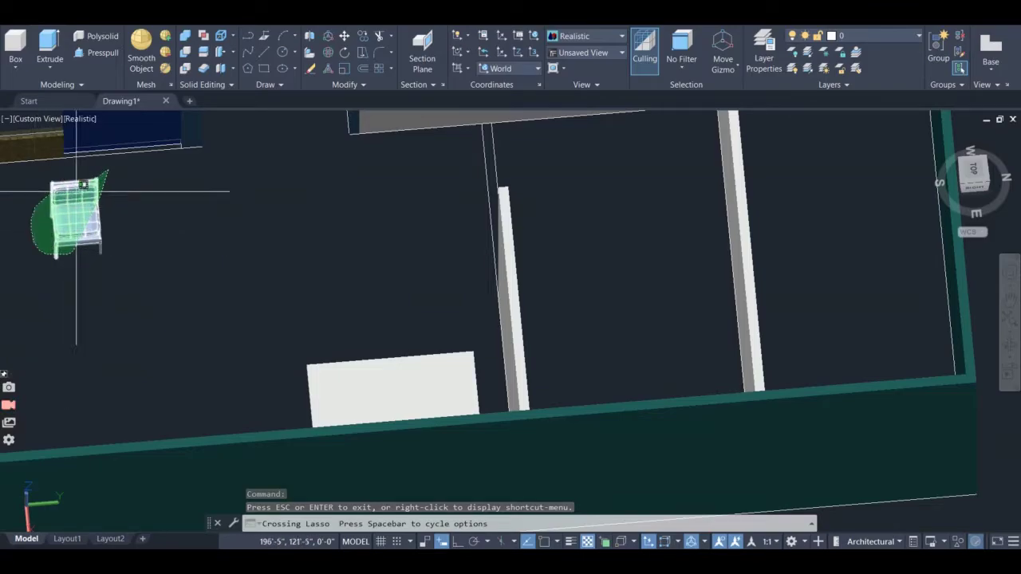
pyautogui.moveTo(93, 257)
pyautogui.mouseDown()
pyautogui.moveTo(124, 238)
pyautogui.moveTo(94, 177)
pyautogui.moveTo(77, 171)
pyautogui.moveTo(25, 211)
pyautogui.moveTo(27, 227)
pyautogui.moveTo(65, 237)
pyautogui.moveTo(42, 207)
pyautogui.mouseUp()
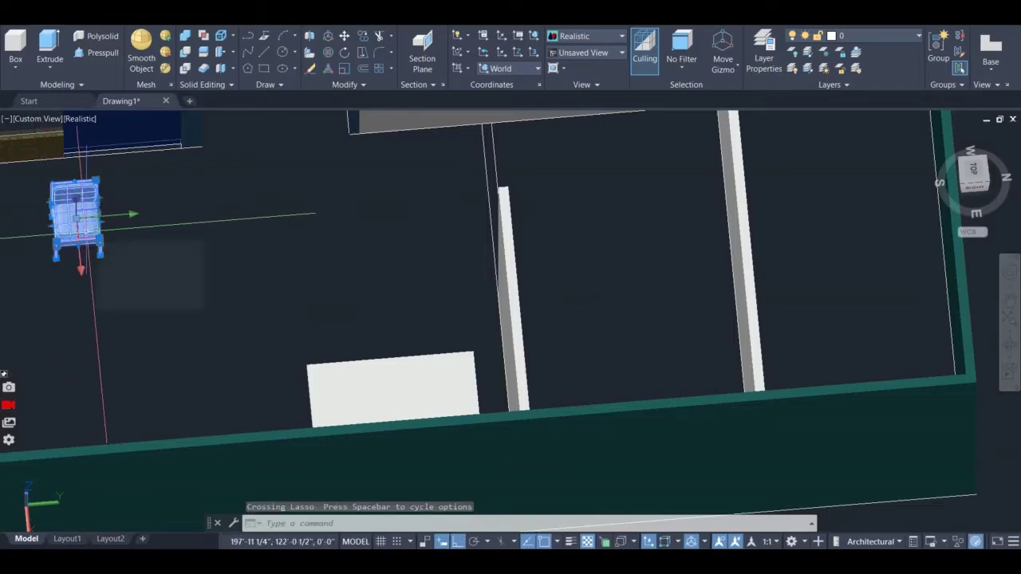
# - Copy the chair with CP to four positions in a row from its corner base point
pyautogui.write('CP')
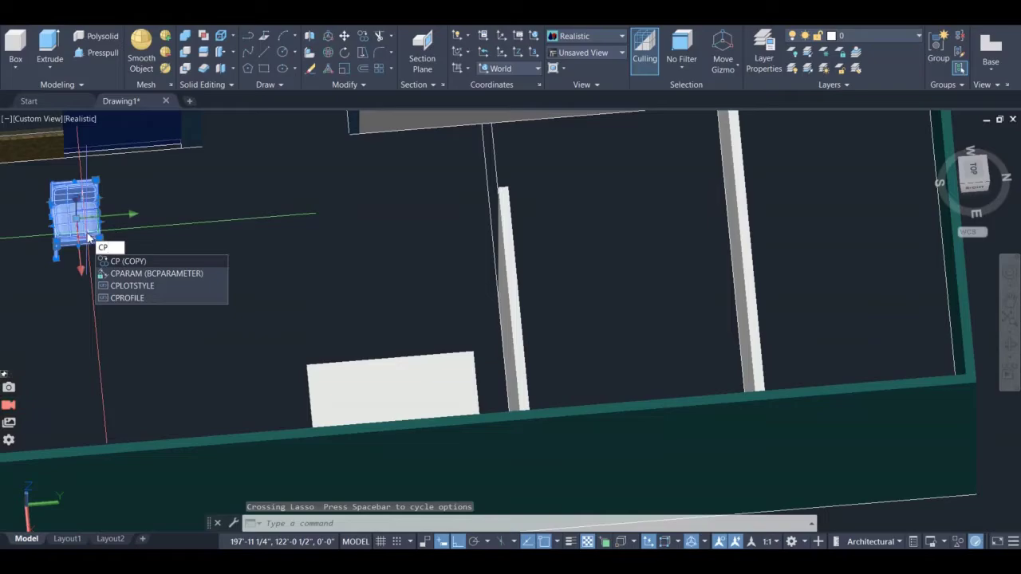
pyautogui.press('Return')
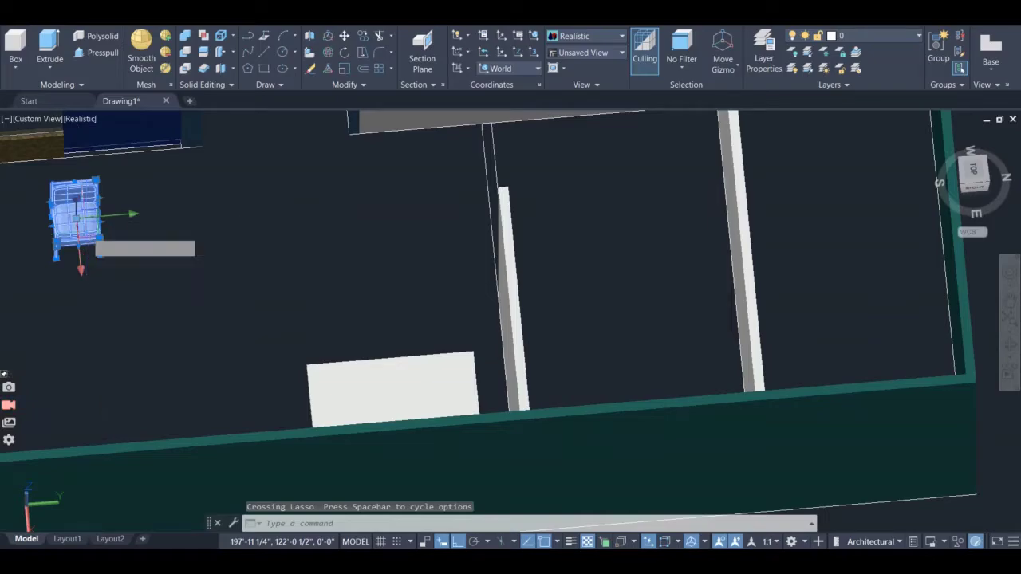
pyautogui.click(100, 242)
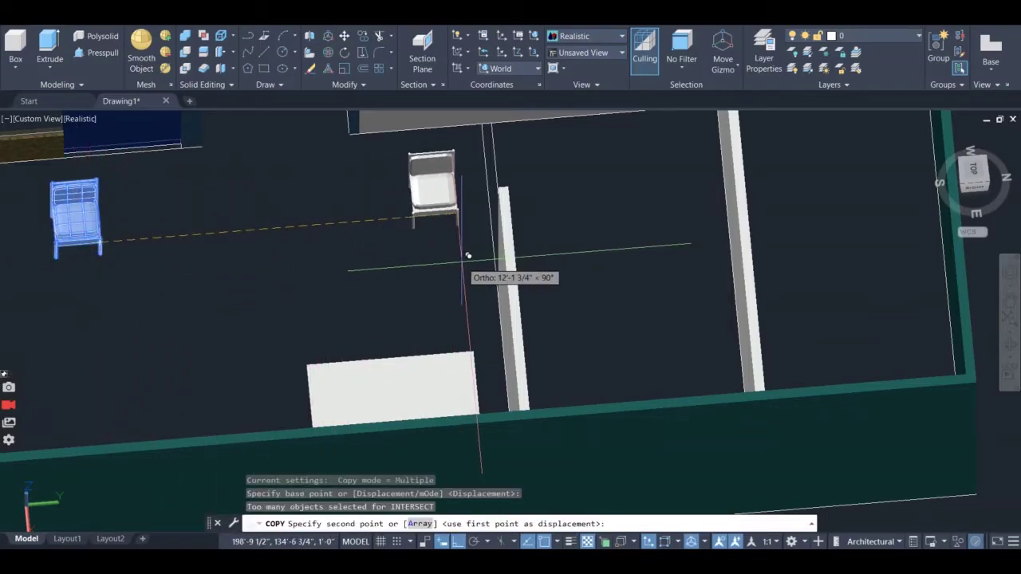
pyautogui.click(475, 255)
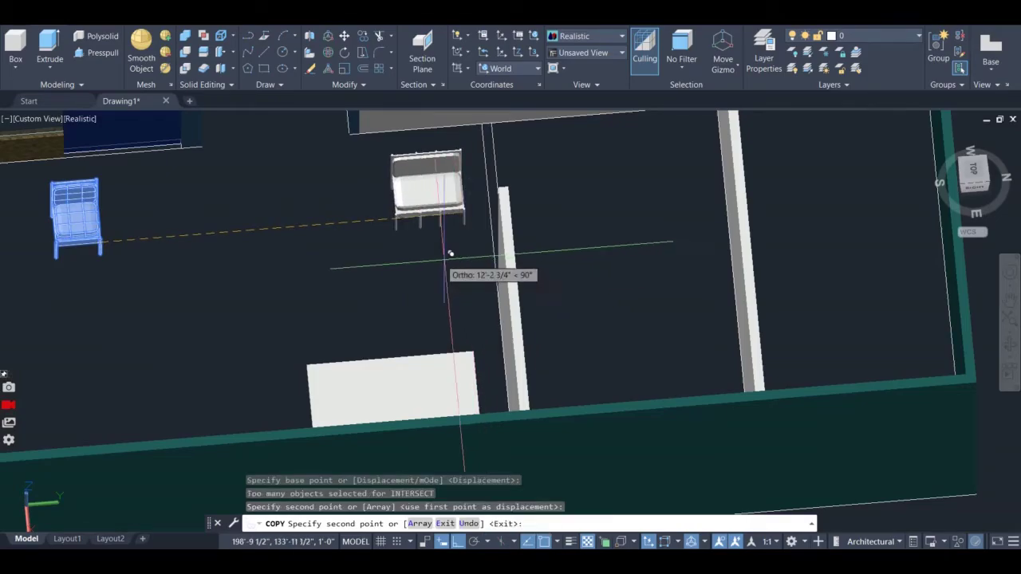
pyautogui.click(422, 252)
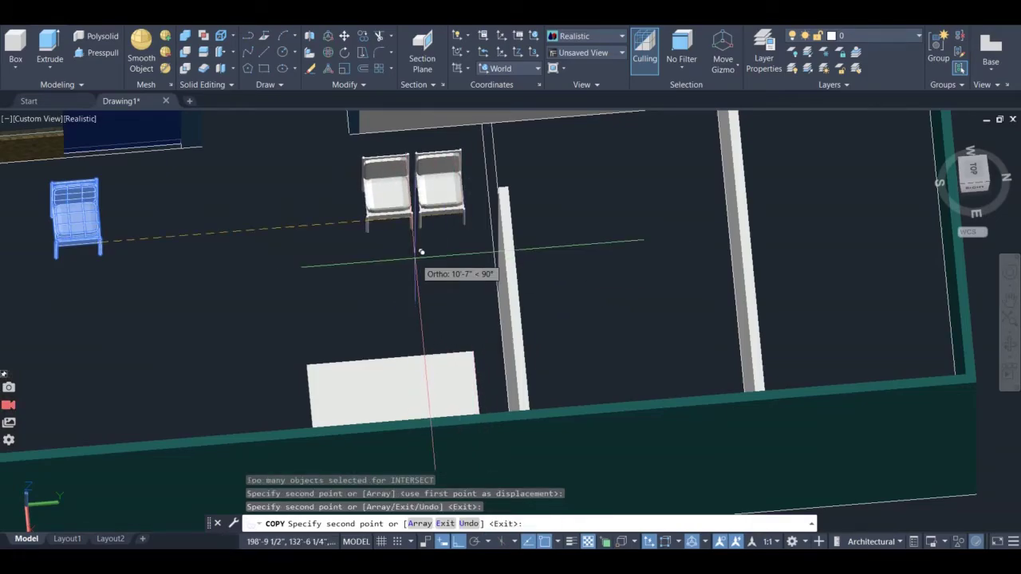
pyautogui.click(365, 253)
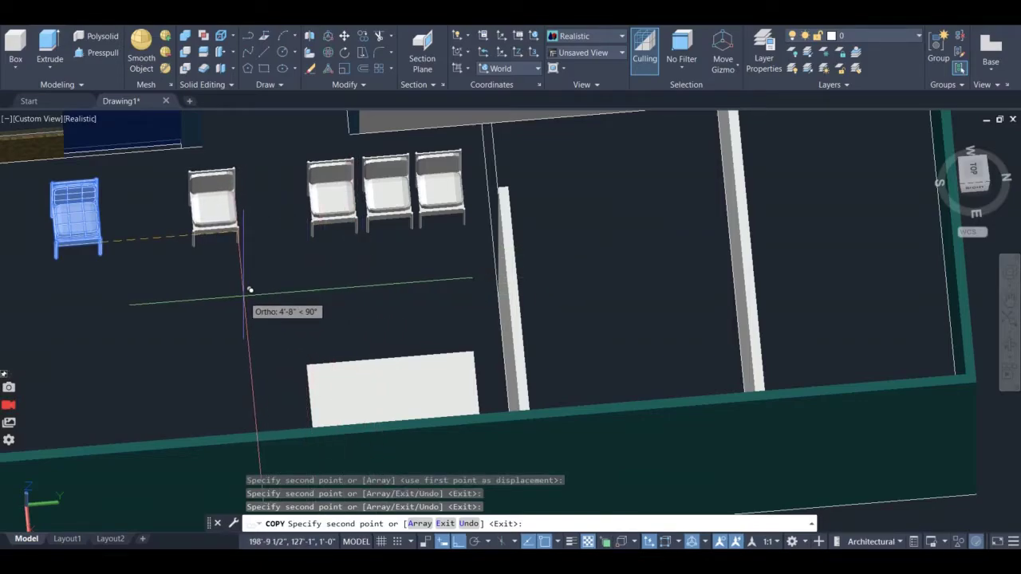
pyautogui.click(266, 321)
pyautogui.press('Escape')
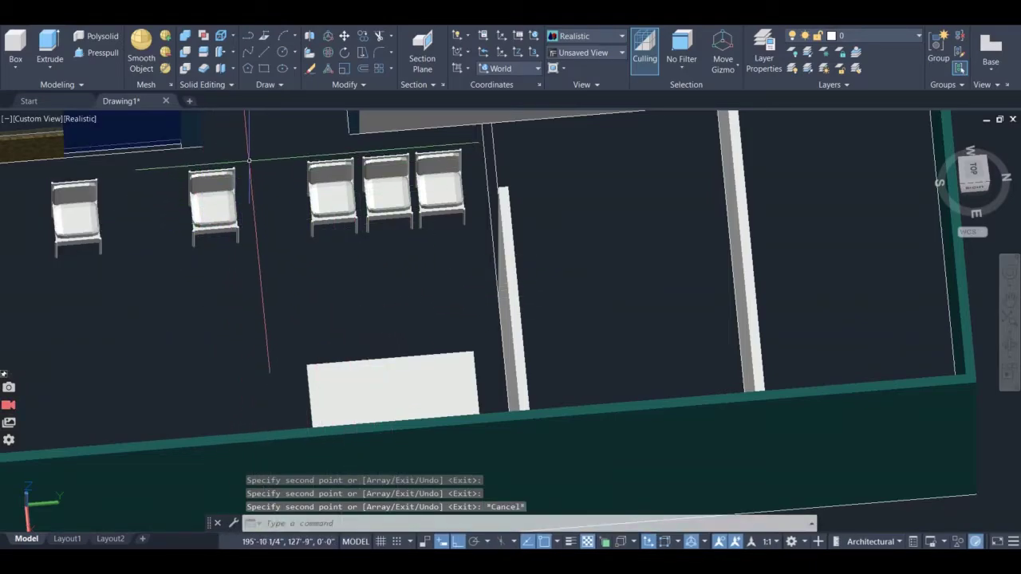
pyautogui.moveTo(247, 165)
pyautogui.mouseDown()
pyautogui.moveTo(237, 258)
pyautogui.moveTo(211, 261)
pyautogui.moveTo(193, 137)
pyautogui.moveTo(184, 173)
pyautogui.mouseUp()
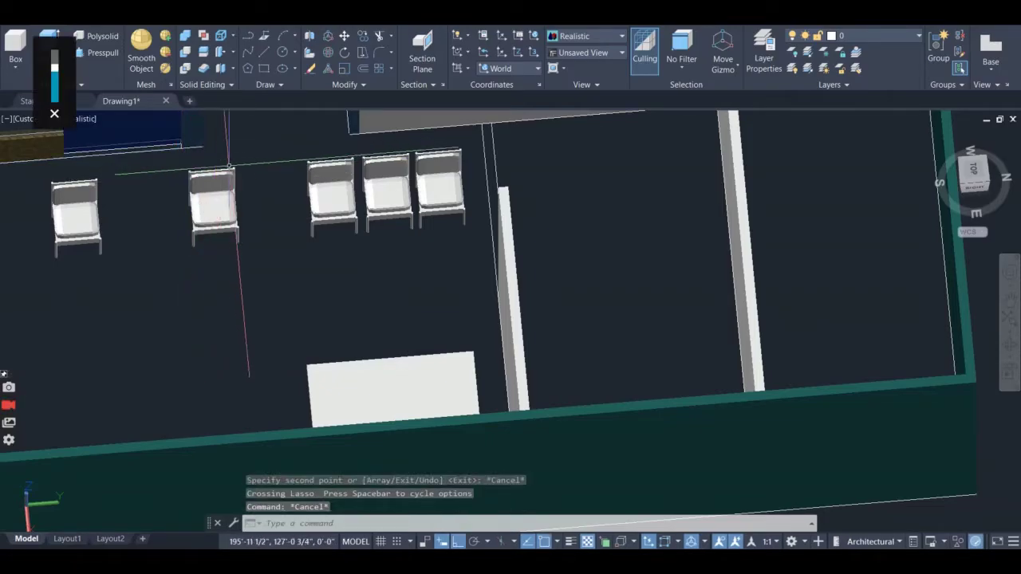
# - Select the chair copy nearest the original and rotate it in 3D
pyautogui.click(209, 199)
pyautogui.moveTo(186, 165)
pyautogui.mouseDown()
pyautogui.moveTo(186, 236)
pyautogui.moveTo(210, 264)
pyautogui.moveTo(232, 234)
pyautogui.moveTo(248, 172)
pyautogui.moveTo(260, 199)
pyautogui.moveTo(222, 251)
pyautogui.mouseUp()
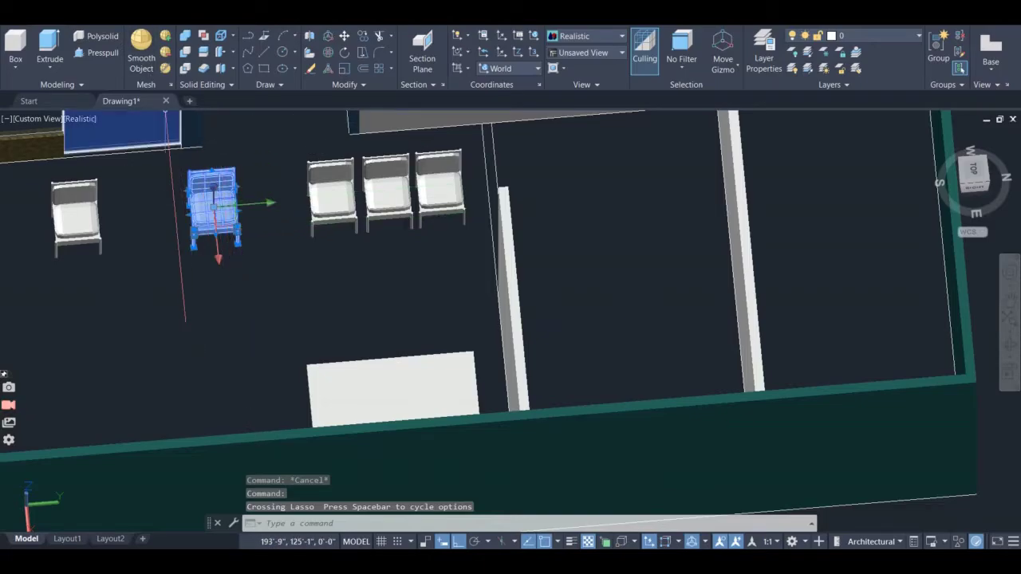
pyautogui.click(326, 53)
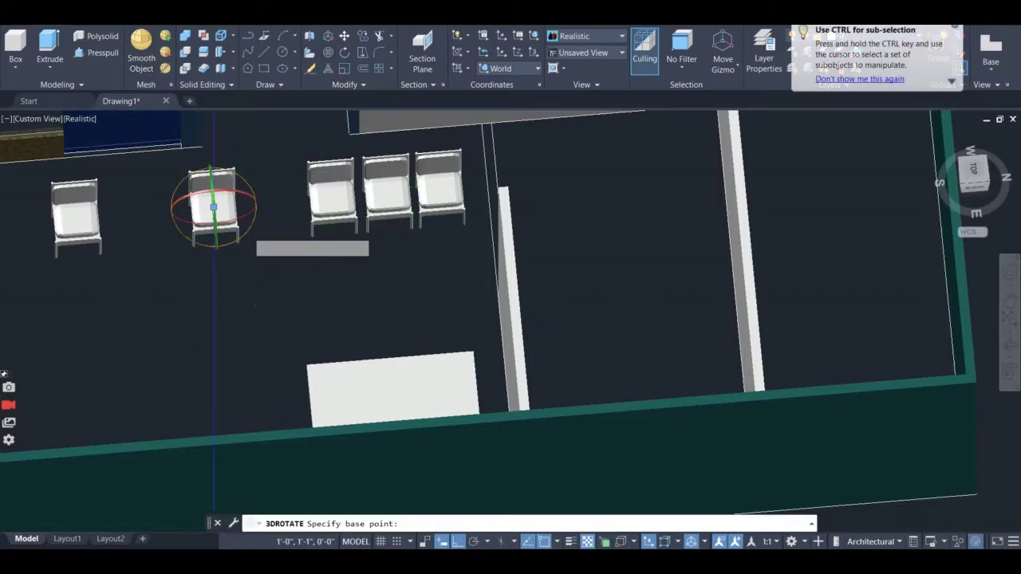
pyautogui.click(213, 213)
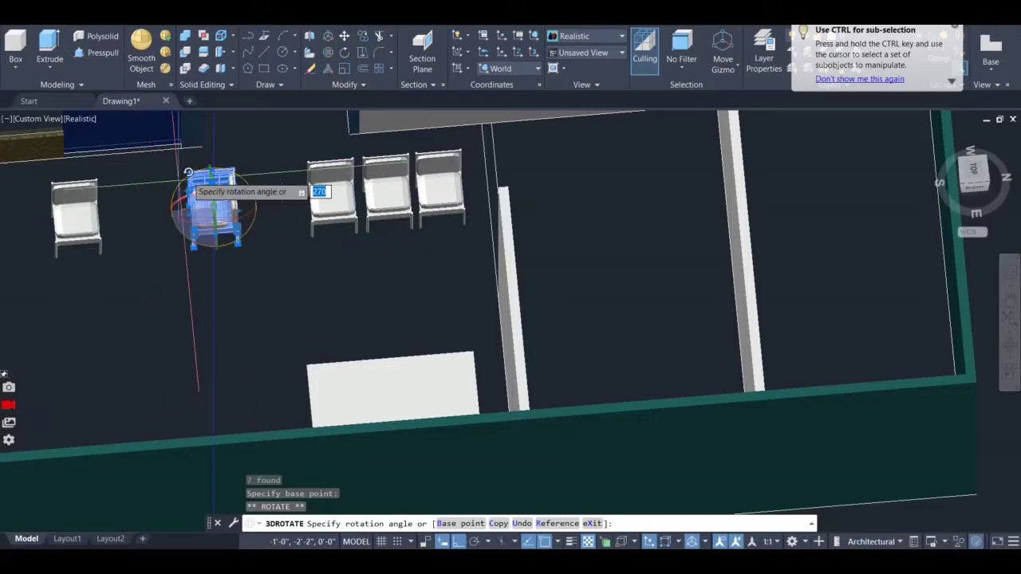
pyautogui.click(227, 159)
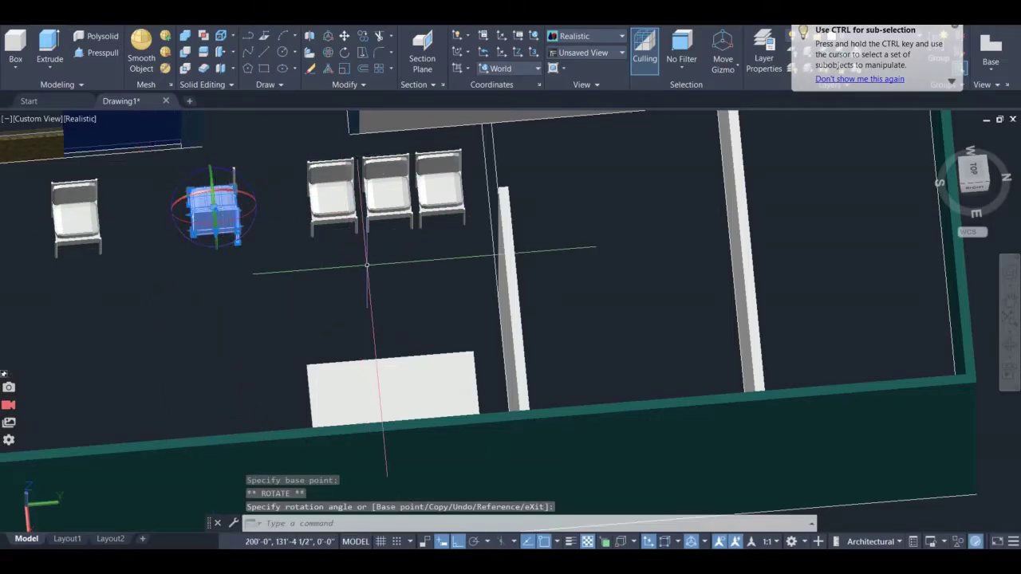
pyautogui.press('Escape')
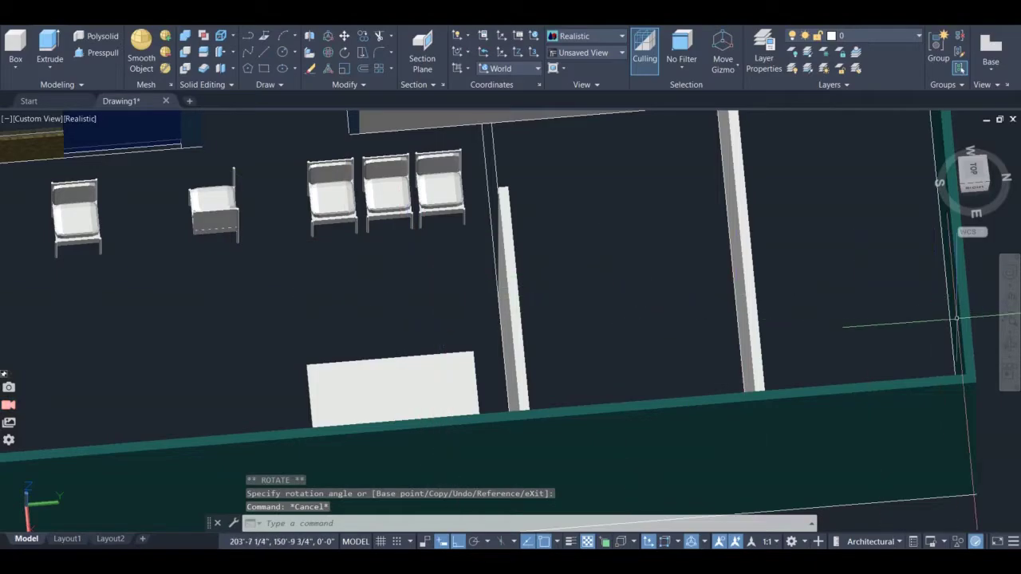
# - Orbit to a front view of the room and undo the chair rotation
pyautogui.click(1009, 343)
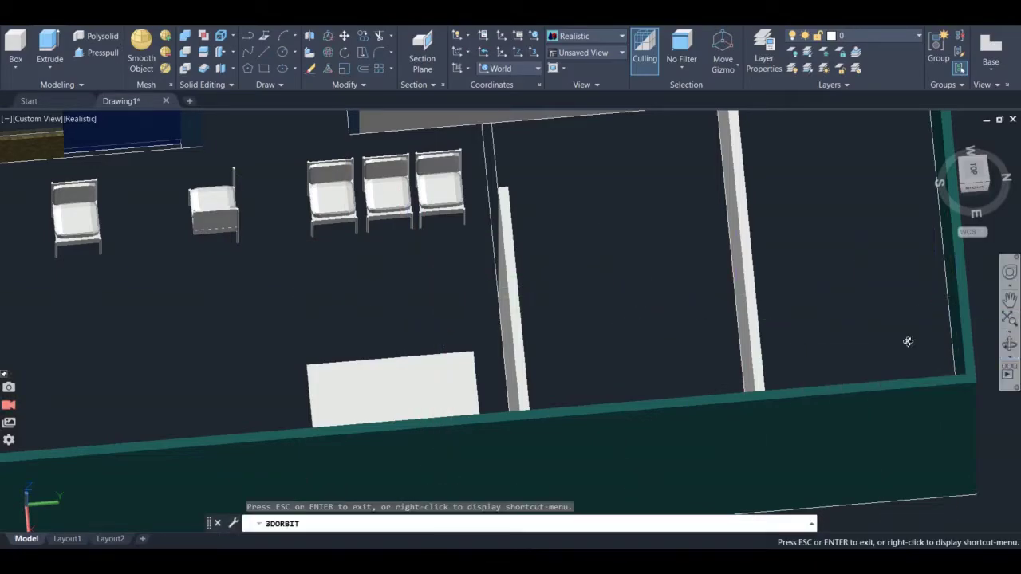
pyautogui.moveTo(233, 317); pyautogui.dragTo(379, 282)
pyautogui.press('Escape')
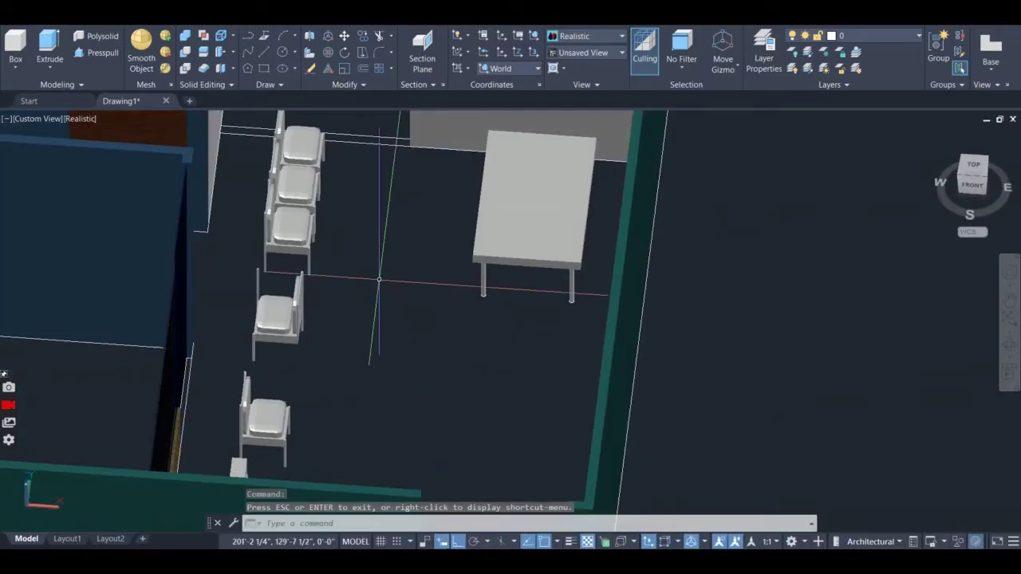
pyautogui.hotkey('ctrl', 'z')
pyautogui.hotkey('ctrl', 'z')
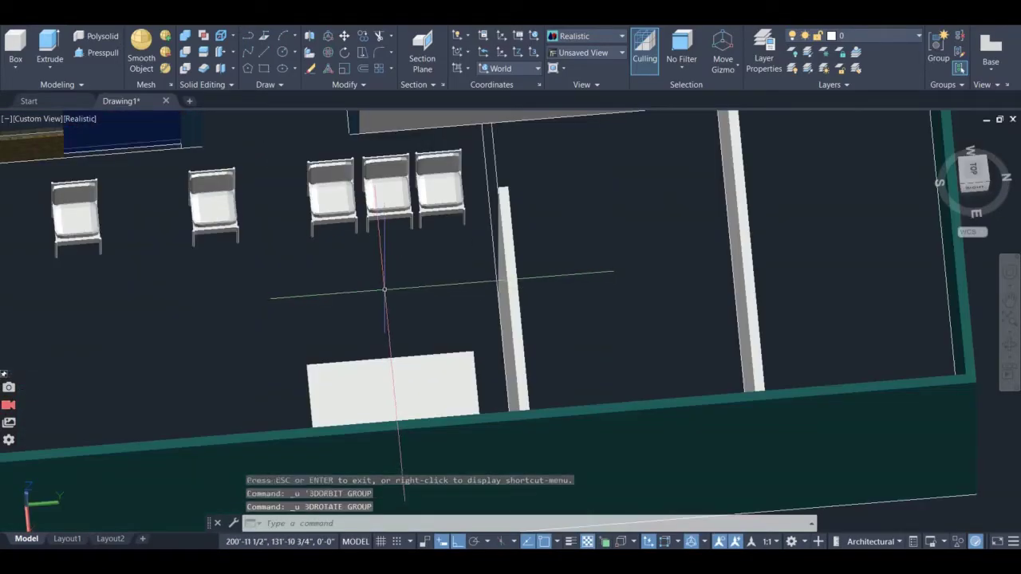
# - Reselect the lone chair and rotate it 180° about a base point on it
pyautogui.moveTo(267, 150)
pyautogui.mouseDown()
pyautogui.moveTo(251, 265)
pyautogui.moveTo(212, 288)
pyautogui.moveTo(181, 236)
pyautogui.moveTo(167, 168)
pyautogui.mouseUp()
pyautogui.click(329, 56)
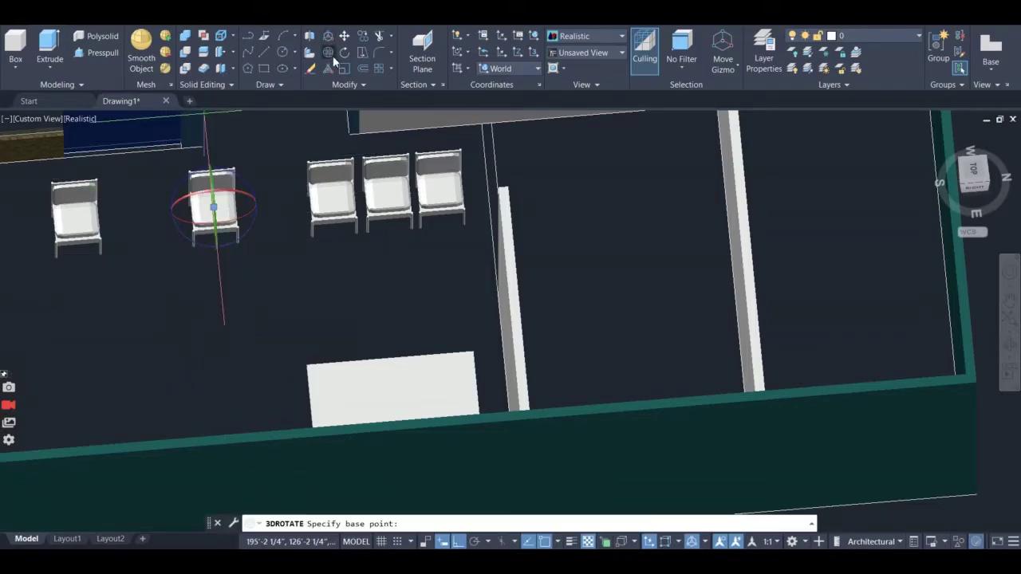
pyautogui.click(254, 232)
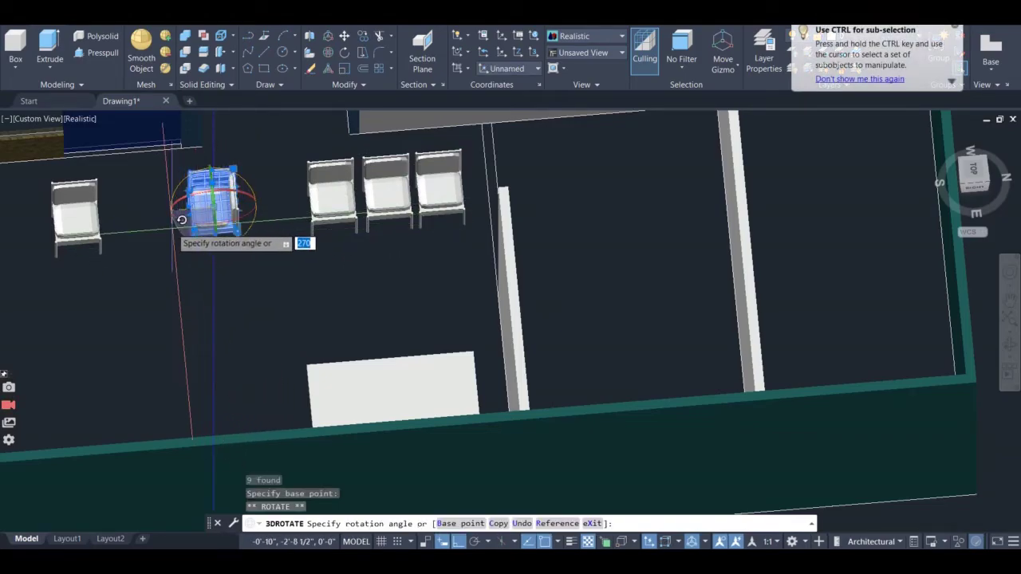
pyautogui.click(221, 180)
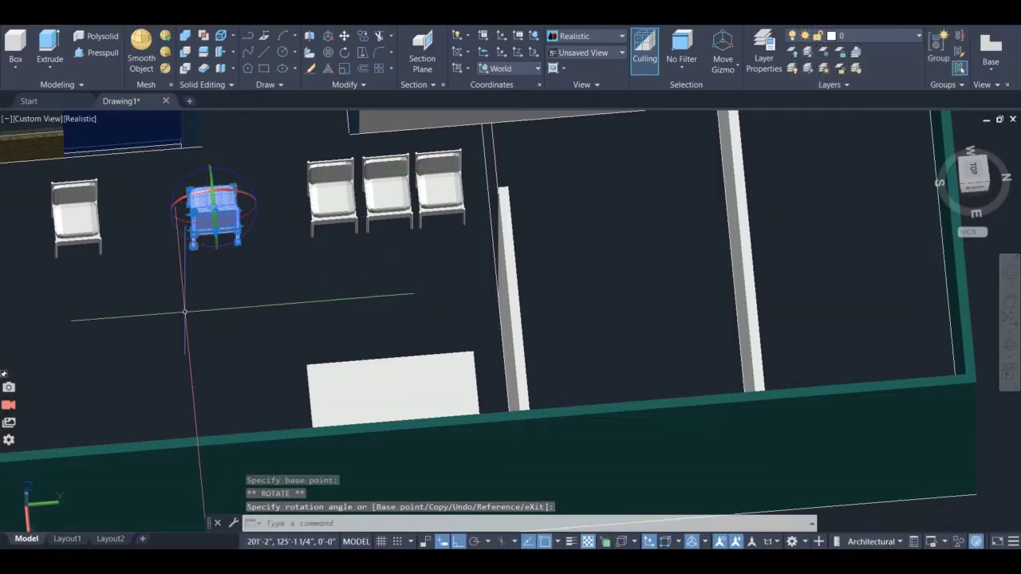
pyautogui.press('Escape')
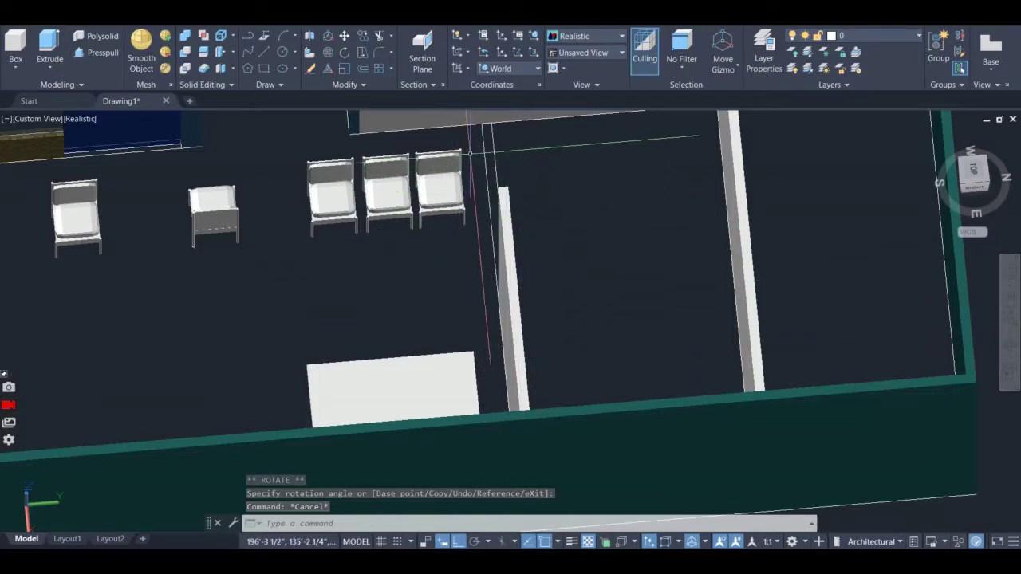
pyautogui.moveTo(471, 152)
pyautogui.mouseDown()
pyautogui.moveTo(465, 183)
pyautogui.moveTo(405, 256)
pyautogui.moveTo(355, 236)
pyautogui.moveTo(299, 160)
pyautogui.mouseUp()
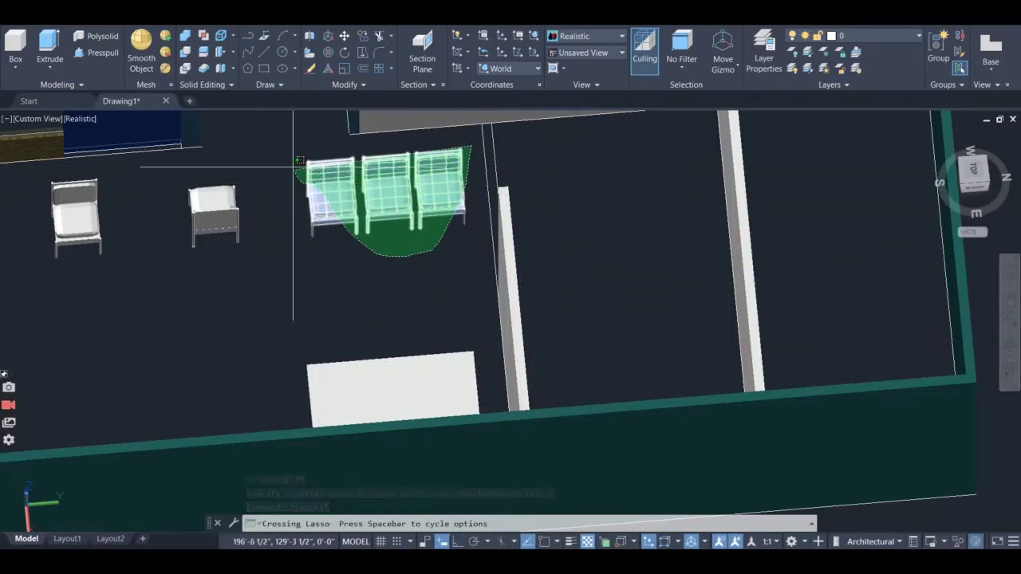
# - Lasso-select the three chairs and move them down against the white table
pyautogui.moveTo(307, 197)
pyautogui.mouseDown()
pyautogui.moveTo(329, 248)
pyautogui.moveTo(347, 245)
pyautogui.moveTo(347, 203)
pyautogui.moveTo(311, 145)
pyautogui.moveTo(309, 180)
pyautogui.moveTo(325, 194)
pyautogui.moveTo(351, 199)
pyautogui.moveTo(398, 161)
pyautogui.moveTo(369, 144)
pyautogui.moveTo(353, 154)
pyautogui.moveTo(365, 177)
pyautogui.mouseUp()
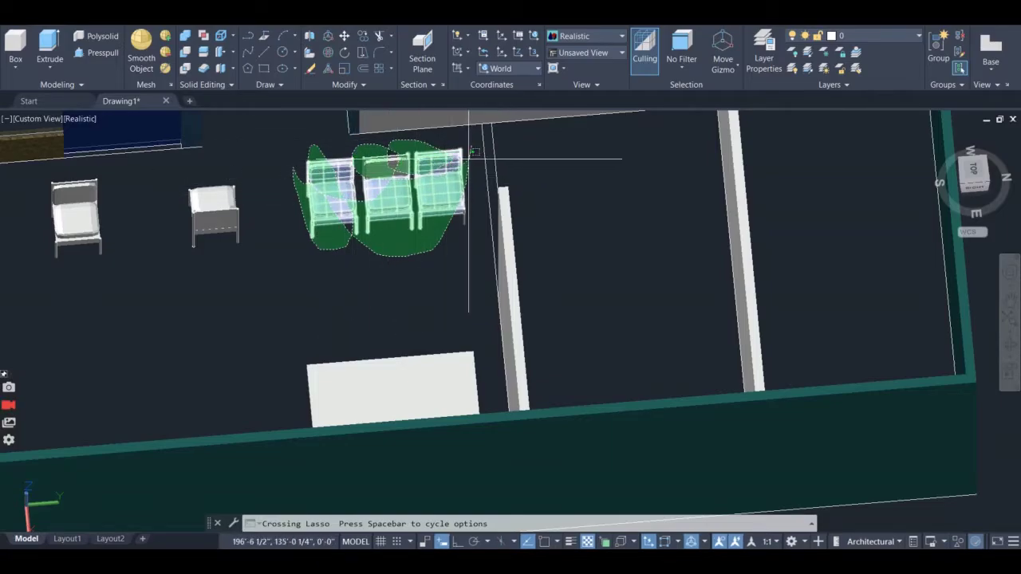
pyautogui.moveTo(448, 148)
pyautogui.mouseDown()
pyautogui.moveTo(451, 225)
pyautogui.moveTo(460, 233)
pyautogui.moveTo(469, 209)
pyautogui.mouseUp()
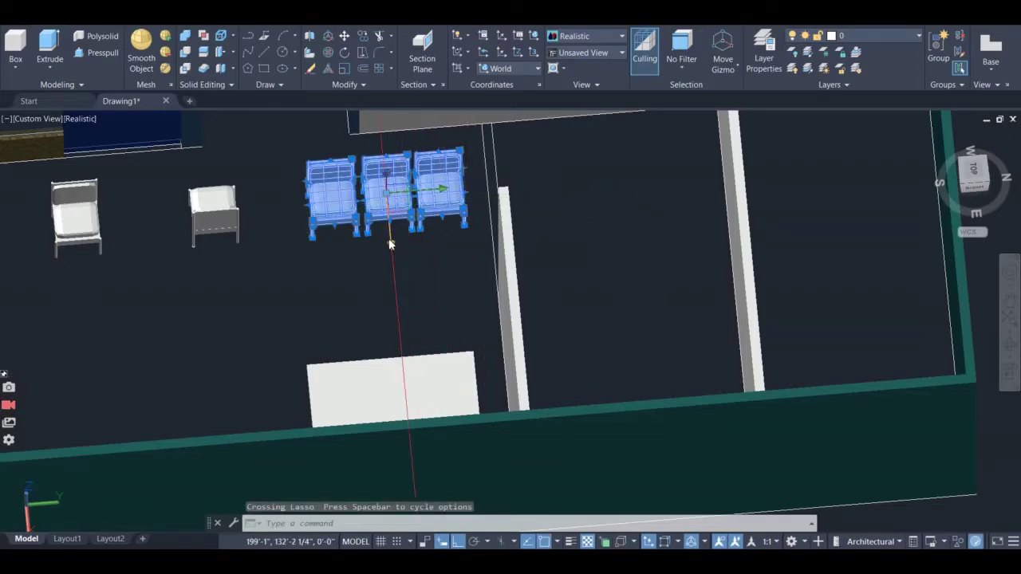
pyautogui.click(398, 186)
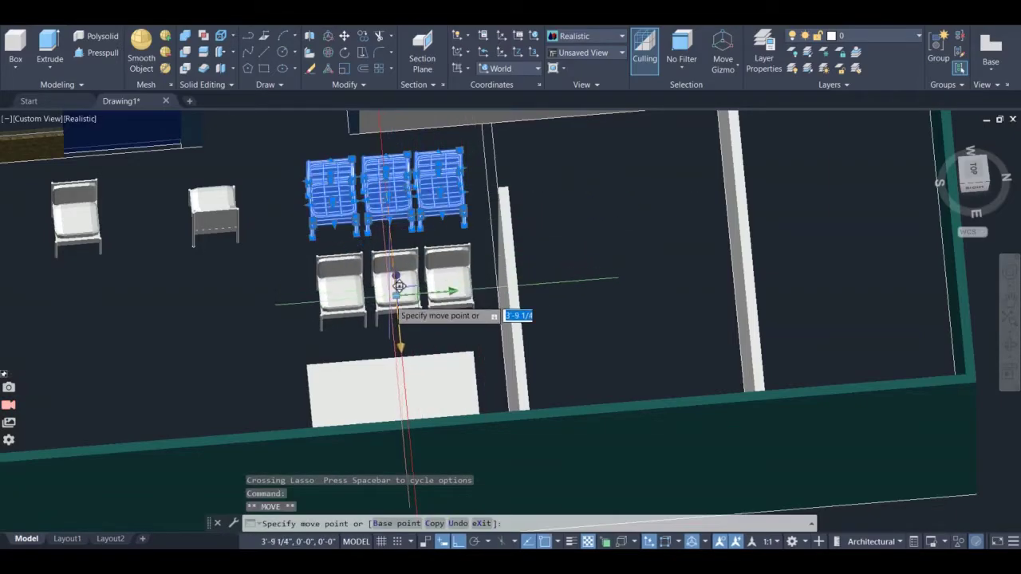
pyautogui.click(399, 316)
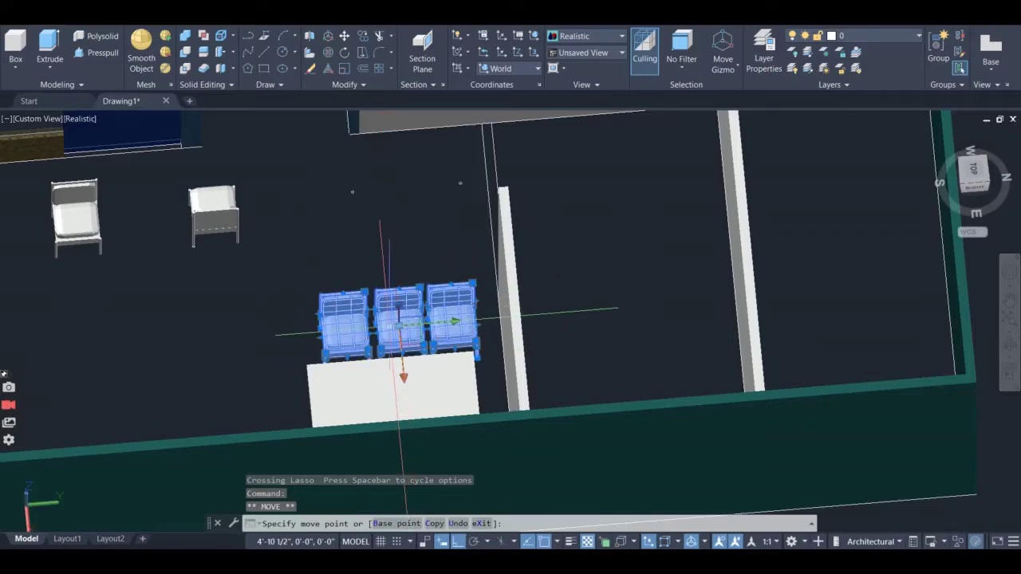
pyautogui.press('Escape')
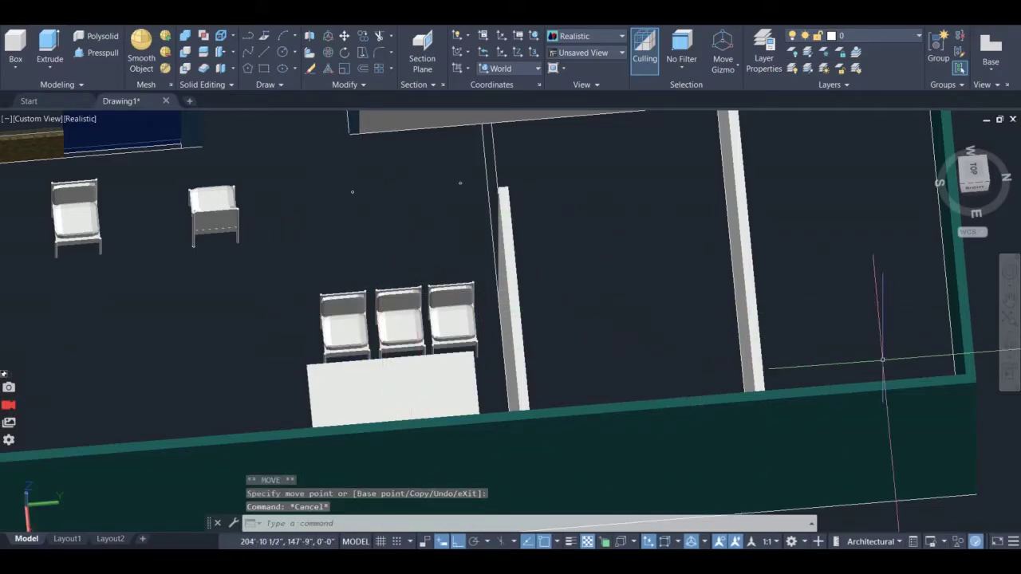
pyautogui.click(1009, 344)
# - Orbit to a near-top view, then undo the chair move, rotation, copies and table stretch
pyautogui.moveTo(630, 322); pyautogui.dragTo(1010, 303)
pyautogui.moveTo(835, 279); pyautogui.dragTo(495, 301)
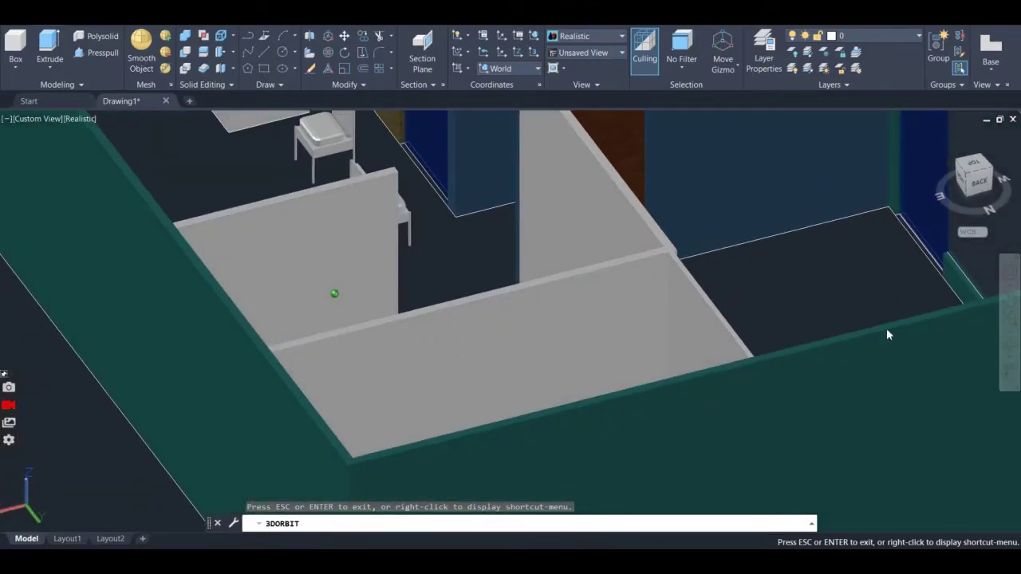
pyautogui.moveTo(449, 409); pyautogui.dragTo(428, 375)
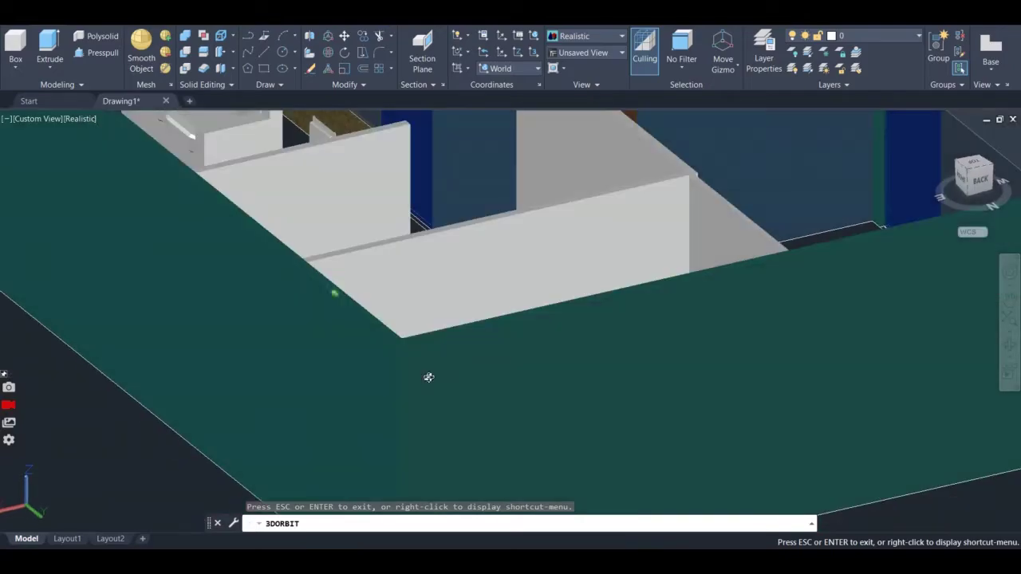
pyautogui.press('Escape')
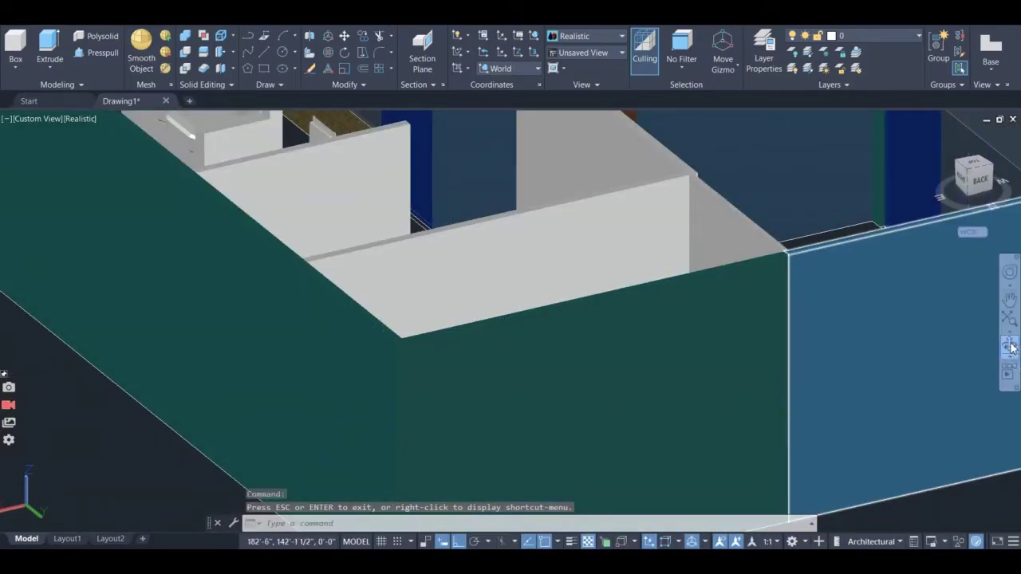
pyautogui.press('Return')
pyautogui.moveTo(615, 321); pyautogui.dragTo(205, 315)
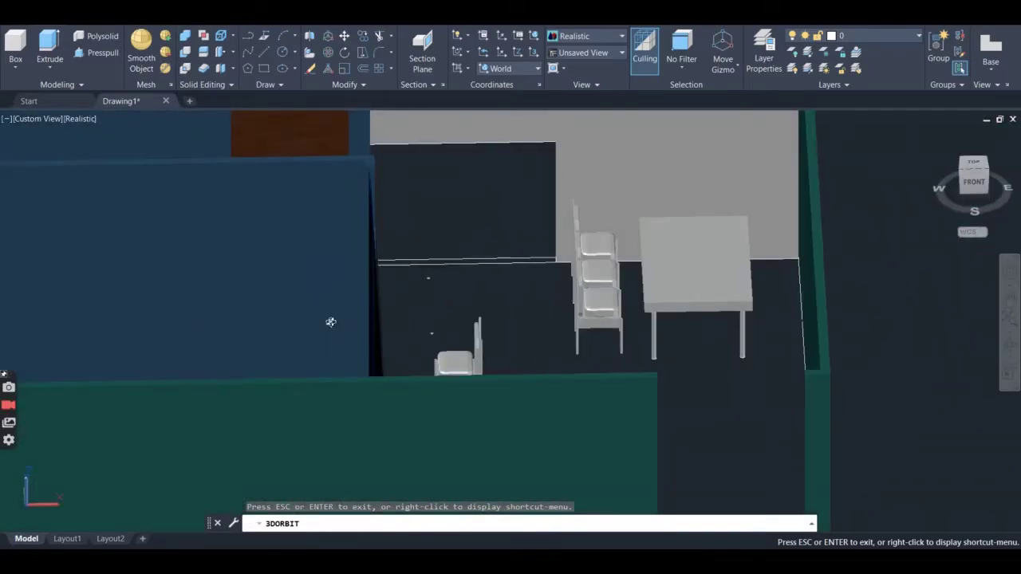
pyautogui.scroll(5, 569, 260)
pyautogui.press('Escape')
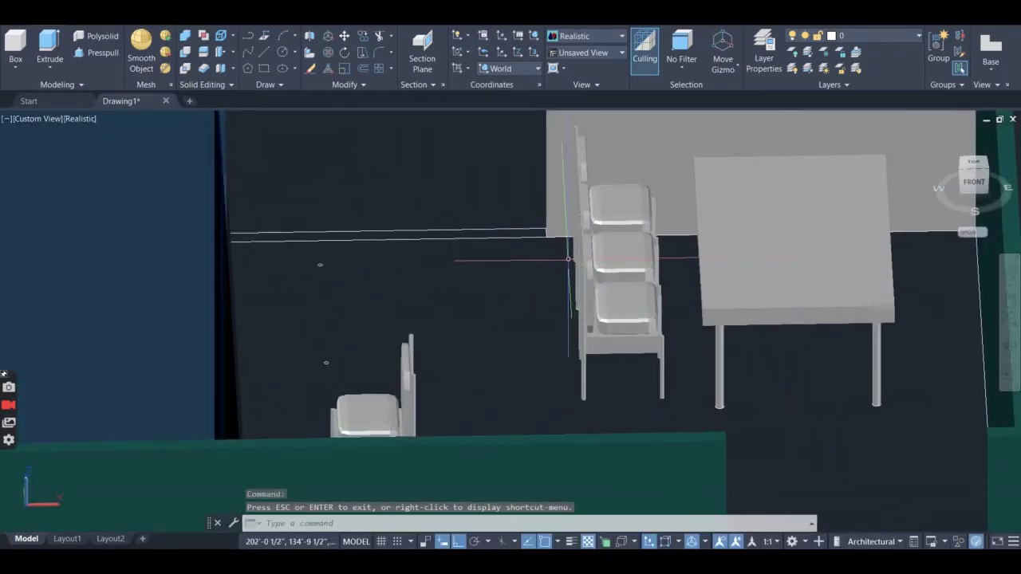
pyautogui.keyDown('shift'); pyautogui.moveTo(569, 259); pyautogui.dragTo(551, 279, button='middle'); pyautogui.keyUp('shift')
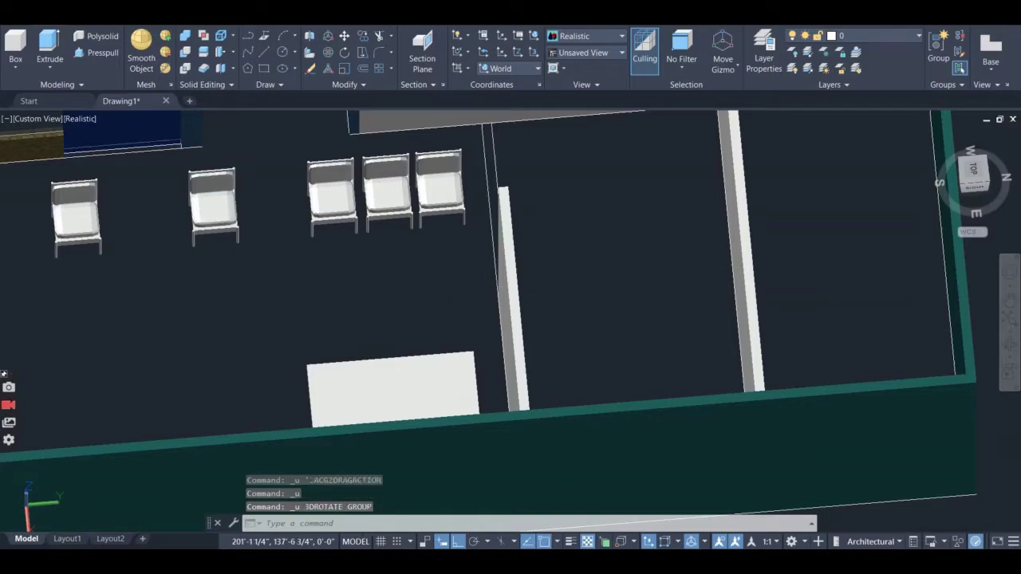
pyautogui.hotkey('ctrl', 'z')
pyautogui.hotkey('ctrl', 'z')
pyautogui.hotkey('ctrl', 'z')
pyautogui.hotkey('ctrl', 'z')
pyautogui.hotkey('ctrl', 'z')
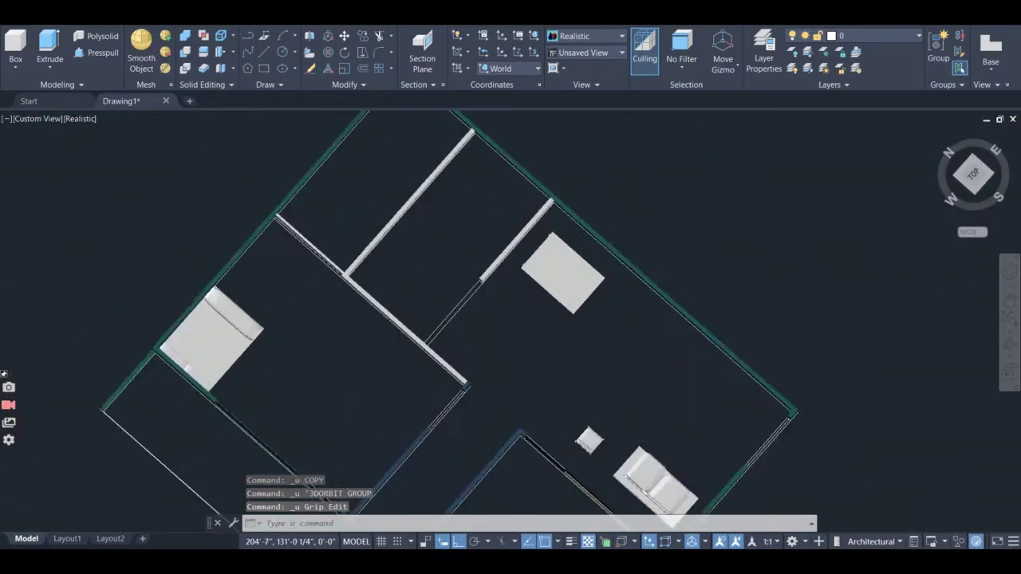
pyautogui.scroll(3, 554, 292)
# - Select the box near the wall and stretch one of its edges
pyautogui.click(538, 230)
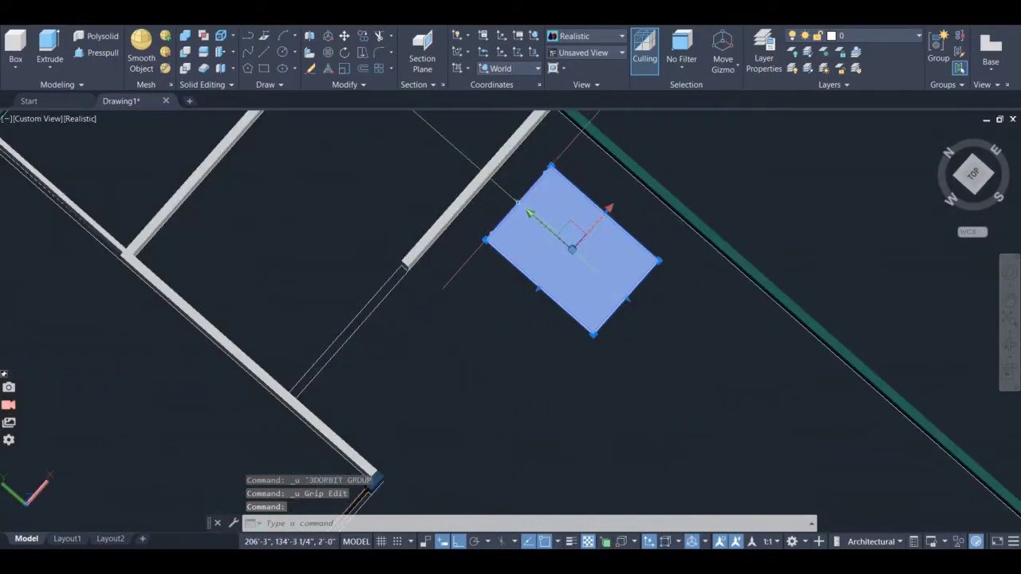
pyautogui.click(519, 202)
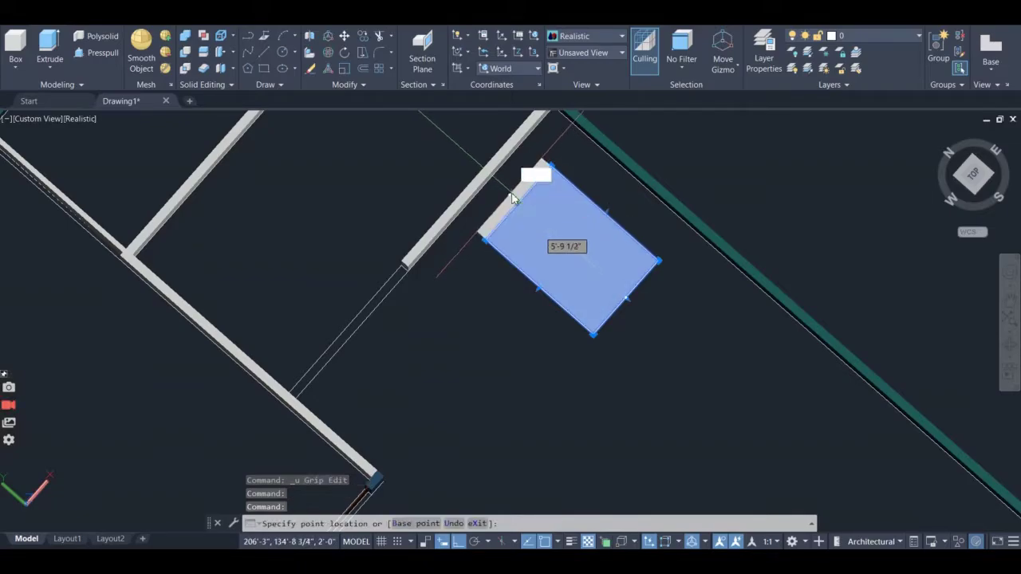
pyautogui.press('Return')
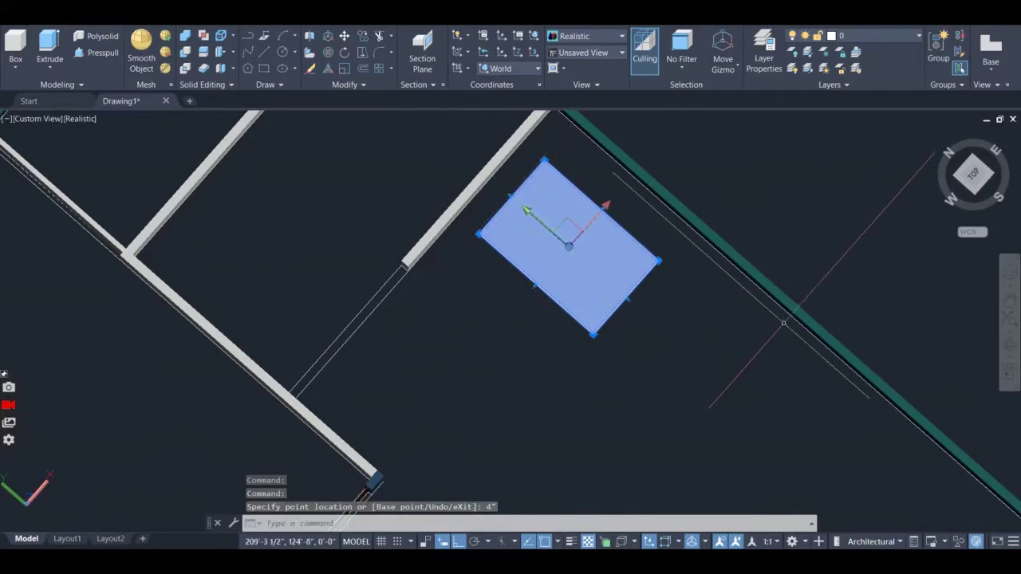
pyautogui.press('Escape')
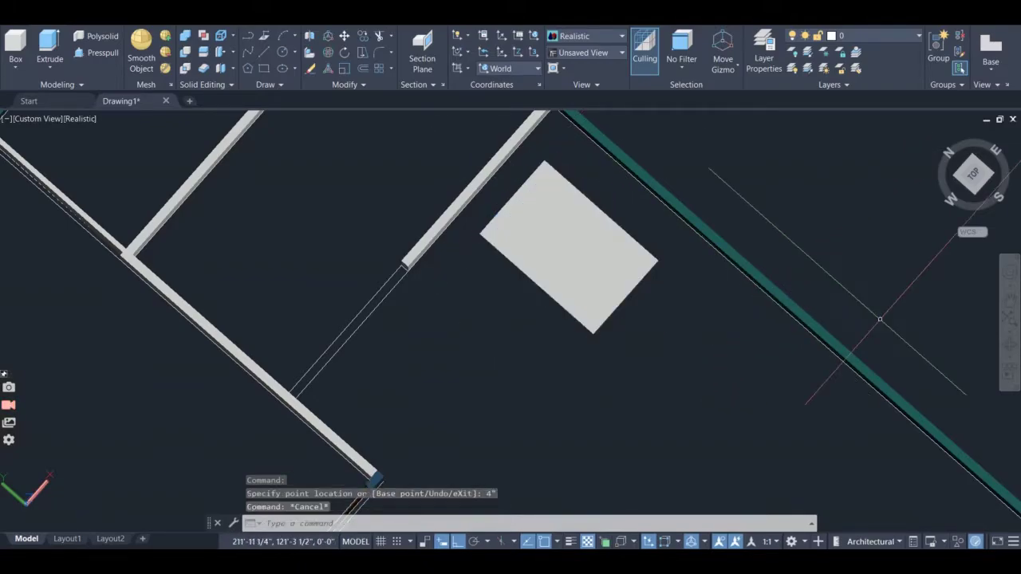
# - Orbit and zoom to an oblique view tilted toward the wall face
pyautogui.click(1010, 345)
pyautogui.moveTo(640, 458); pyautogui.dragTo(721, 380)
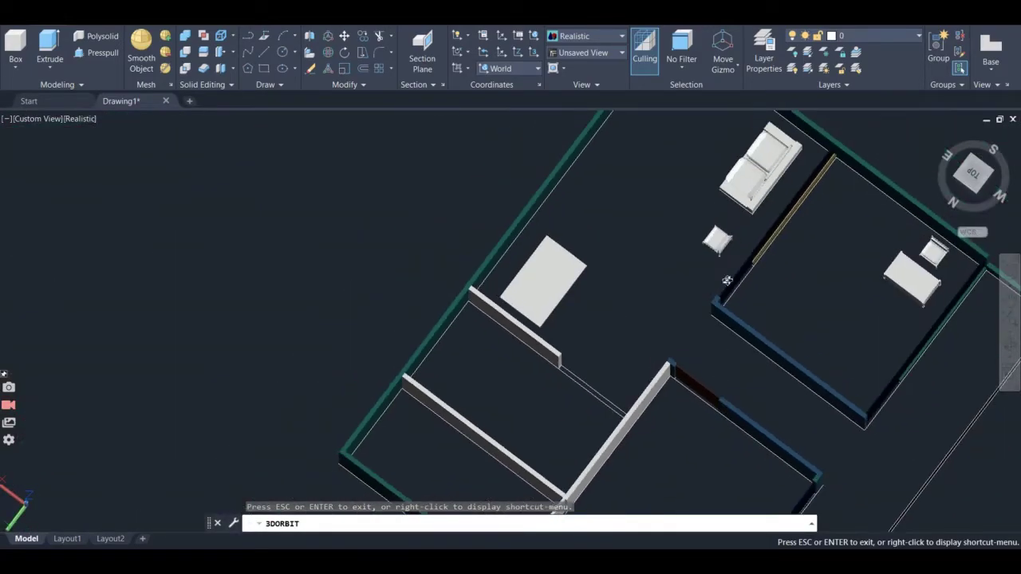
pyautogui.moveTo(608, 323); pyautogui.dragTo(484, 261)
pyautogui.scroll(4, 468, 326)
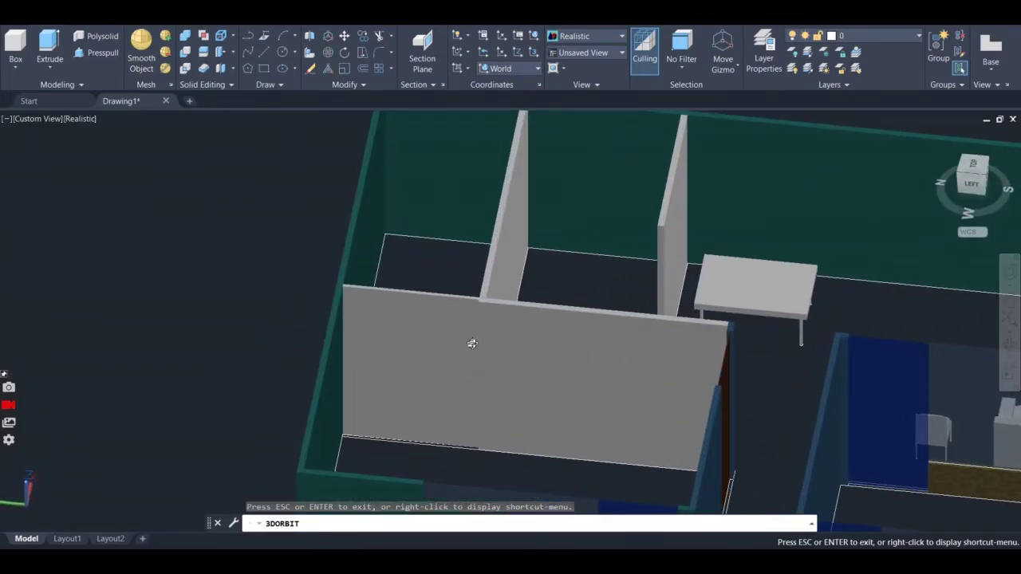
pyautogui.moveTo(472, 343); pyautogui.dragTo(467, 366)
pyautogui.press('Escape')
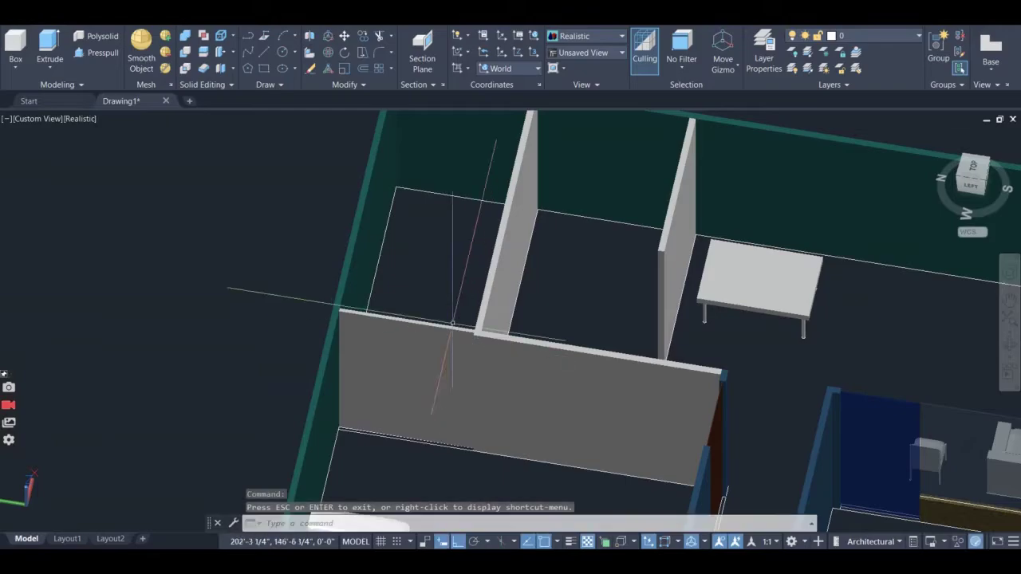
# - Start then cancel a box, and display the Surface modelling tools
pyautogui.click(27, 51)
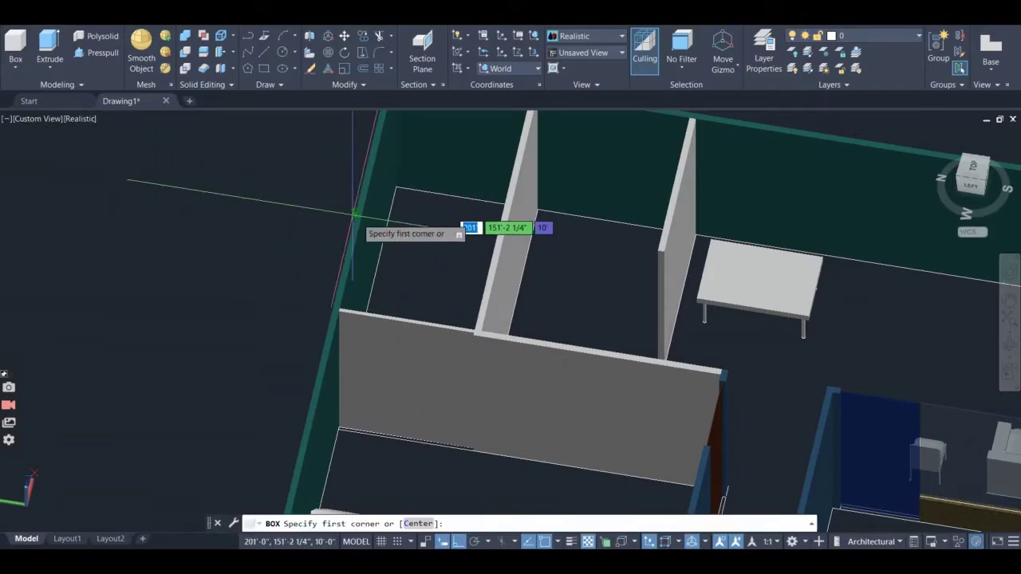
pyautogui.press('Escape')
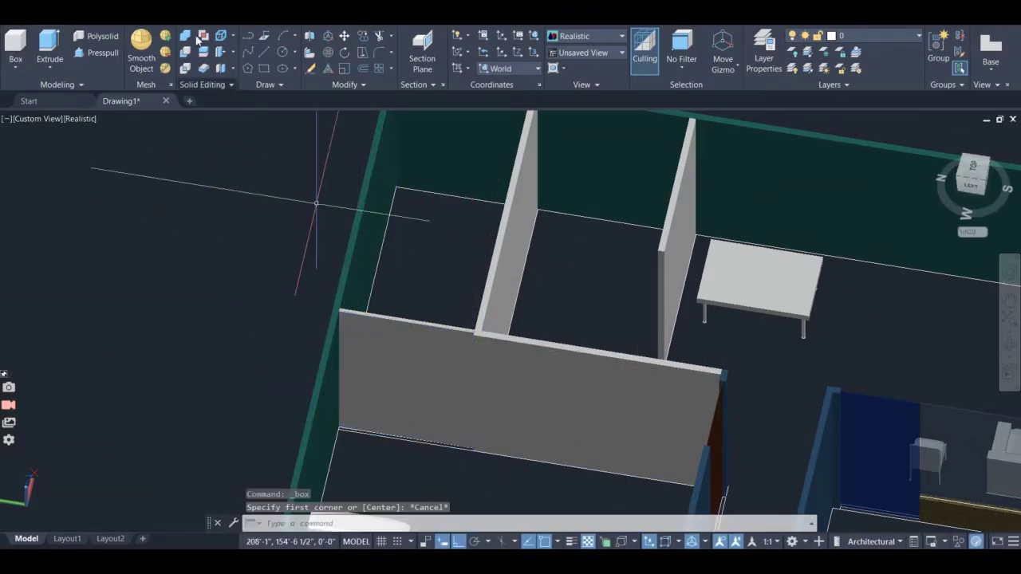
pyautogui.click(101, 20)
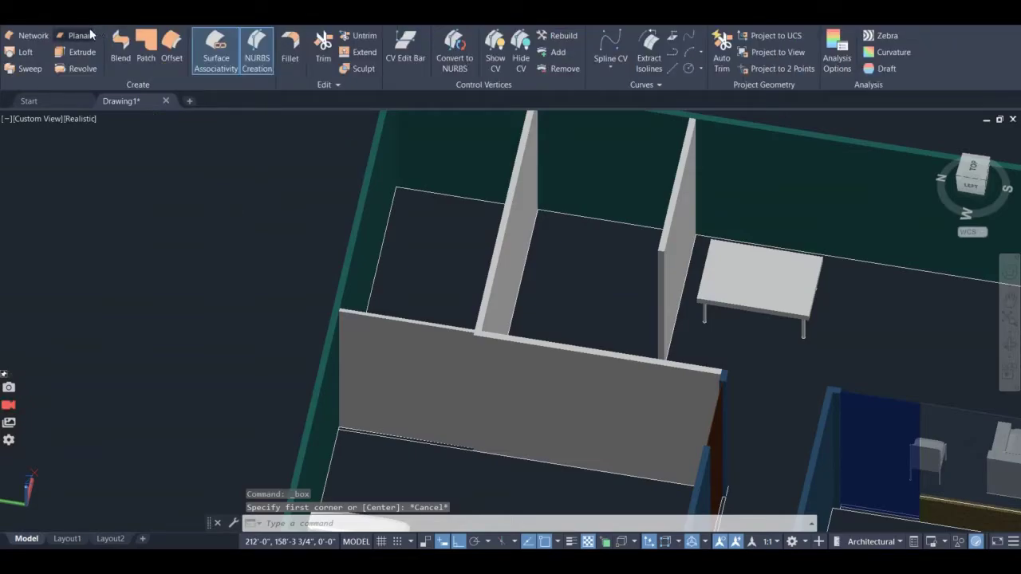
# - Create a Planar surface from the wall corner at the partition to the wall's far opposite corner
pyautogui.click(90, 35)
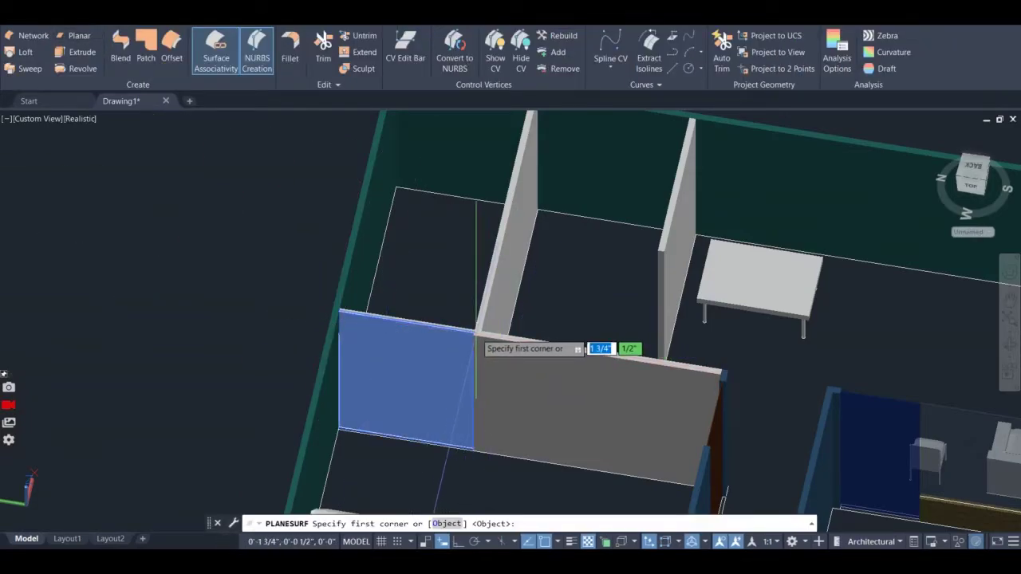
pyautogui.scroll(5, 476, 336)
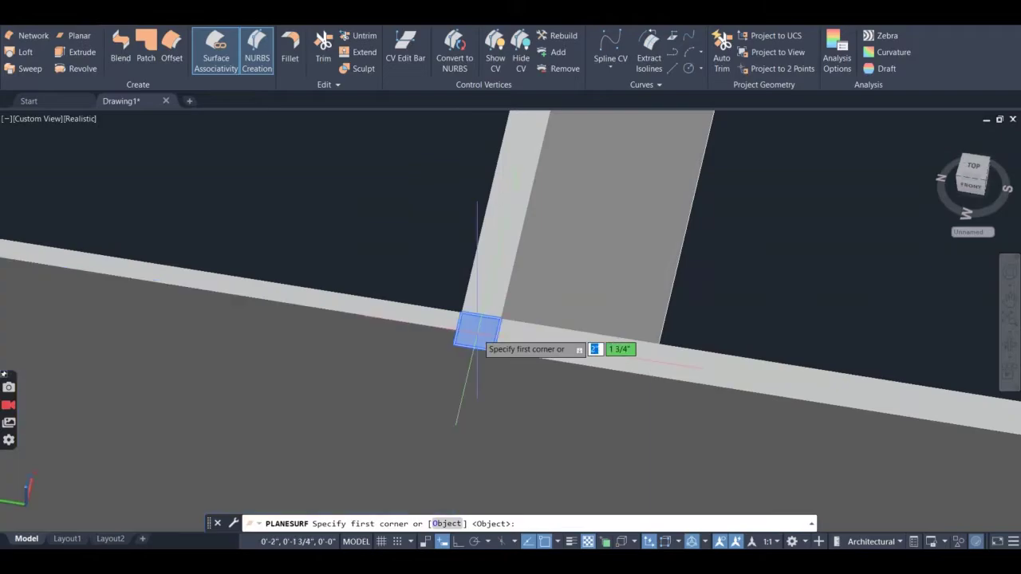
pyautogui.click(455, 343)
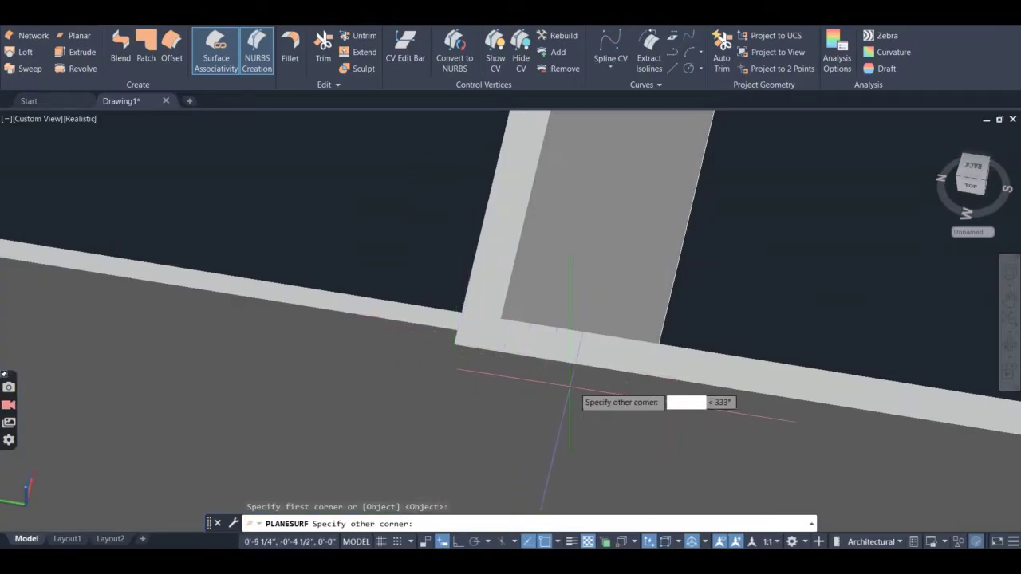
pyautogui.scroll(-5, 738, 419)
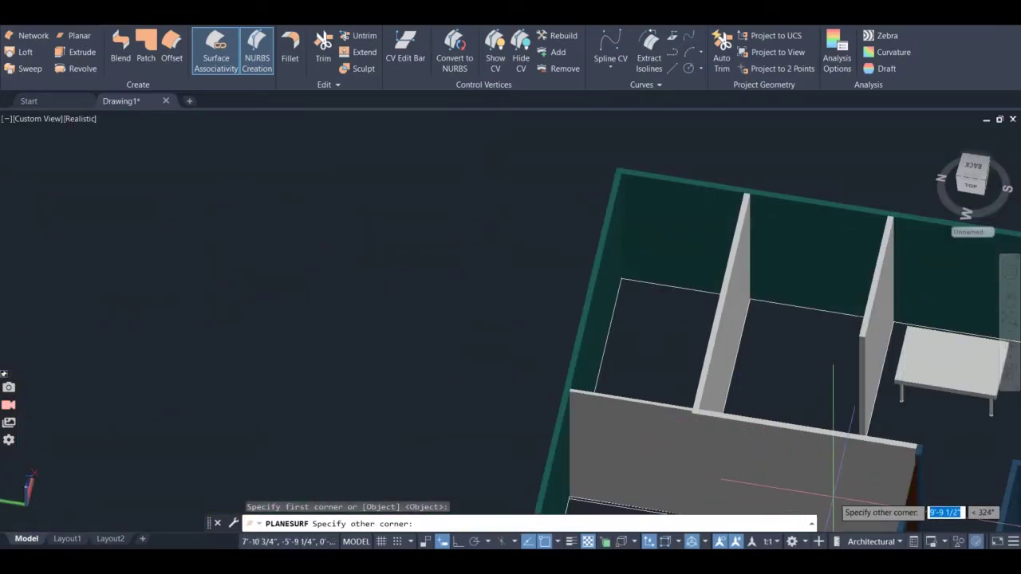
pyautogui.scroll(-5, 915, 448)
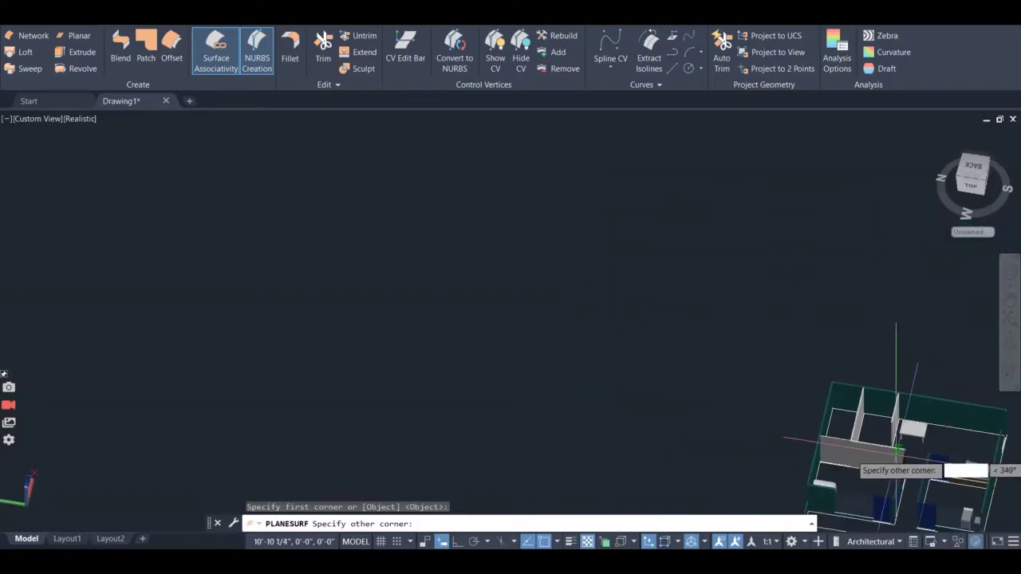
pyautogui.scroll(8, 901, 467)
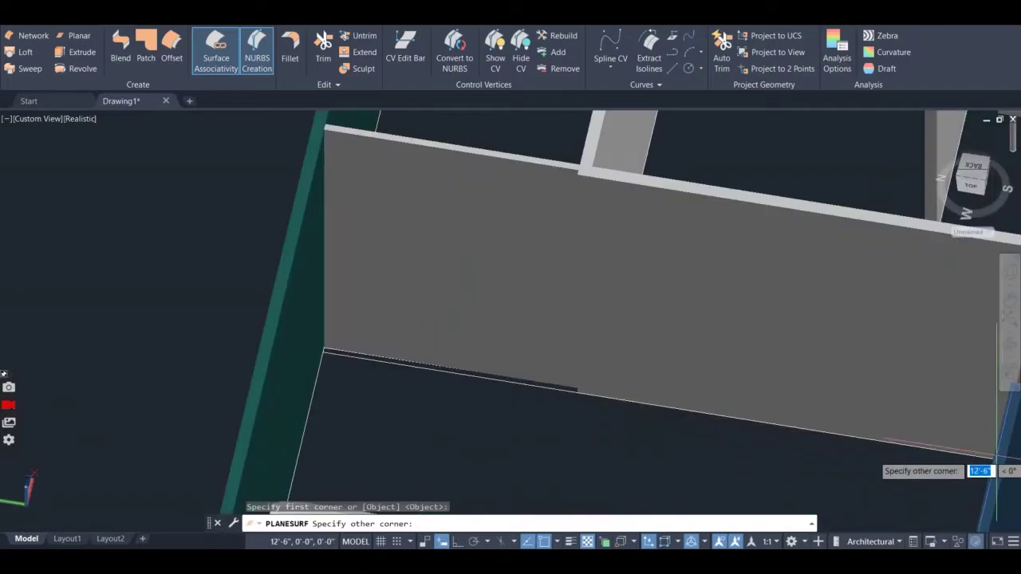
pyautogui.scroll(-3, 969, 459)
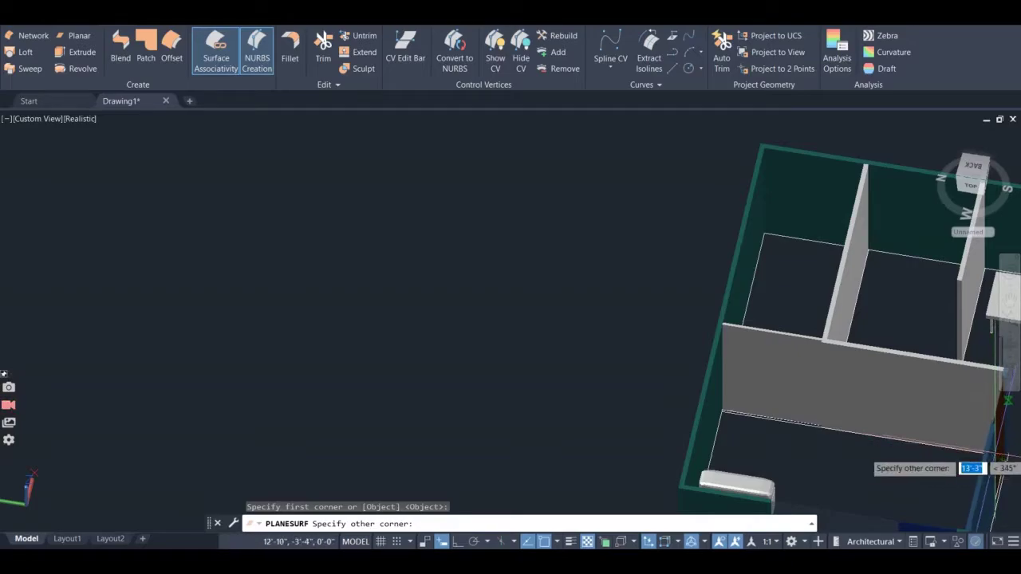
pyautogui.scroll(8, 997, 459)
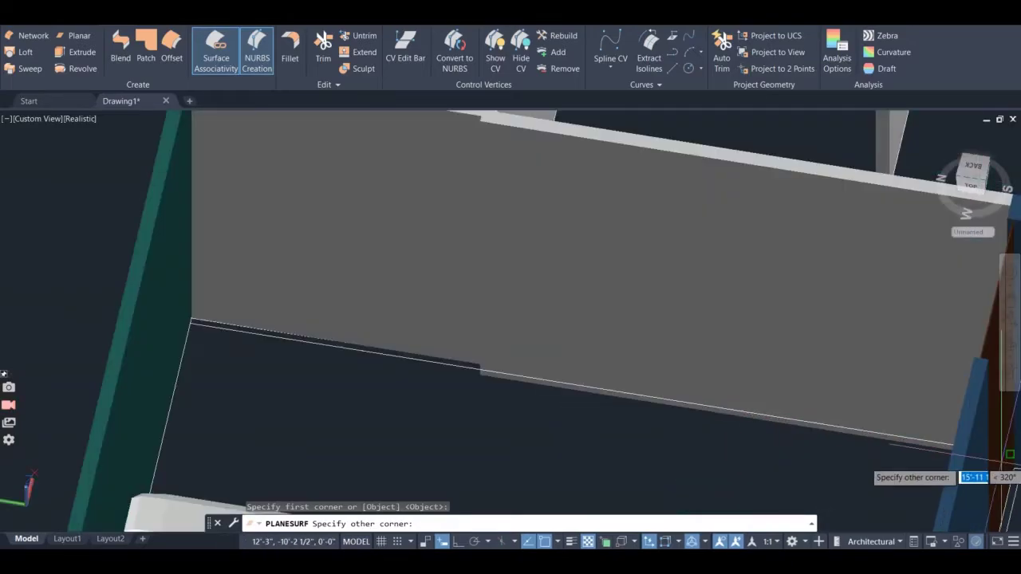
pyautogui.scroll(-4, 989, 445)
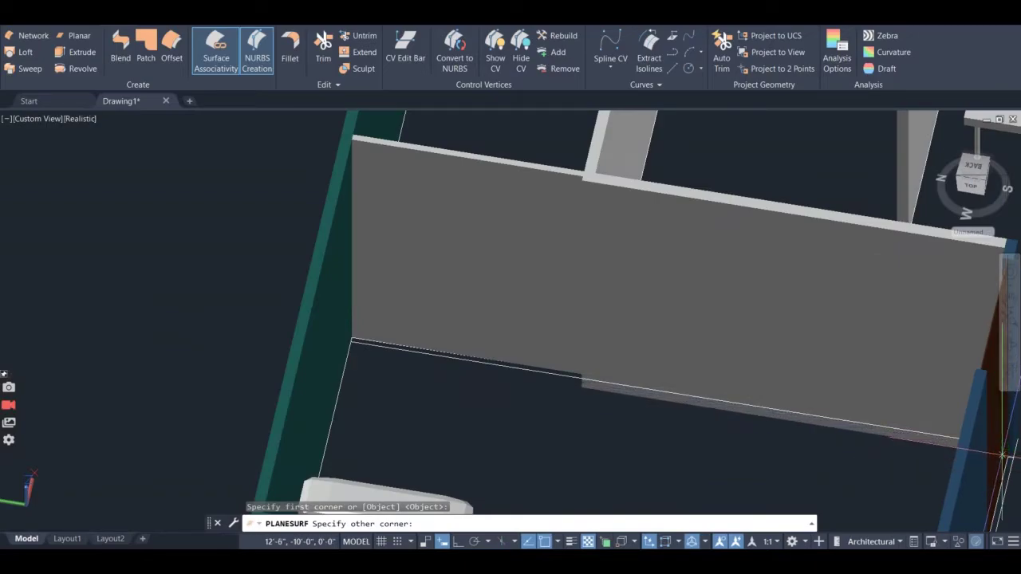
pyautogui.click(1004, 447)
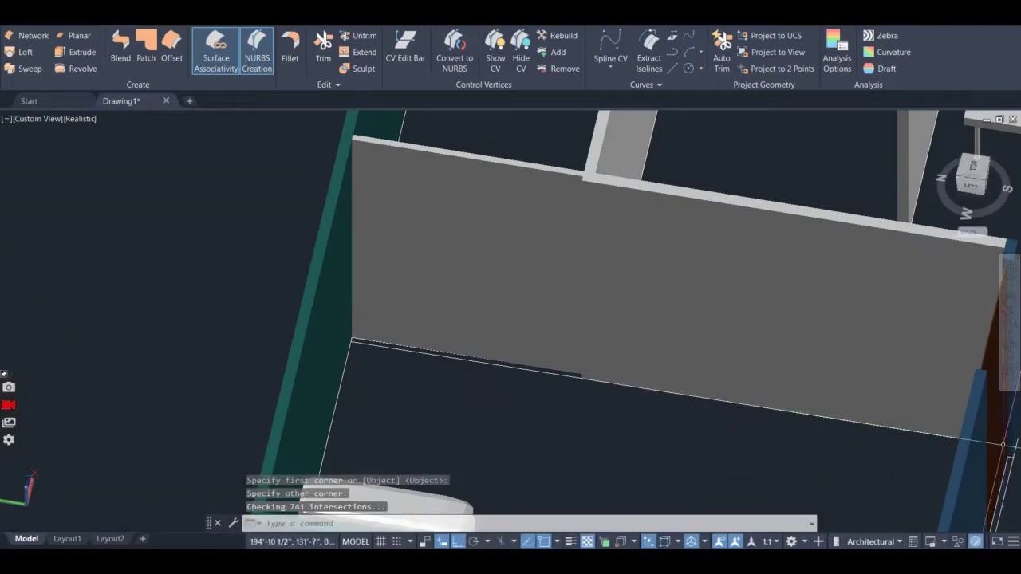
pyautogui.click(818, 272)
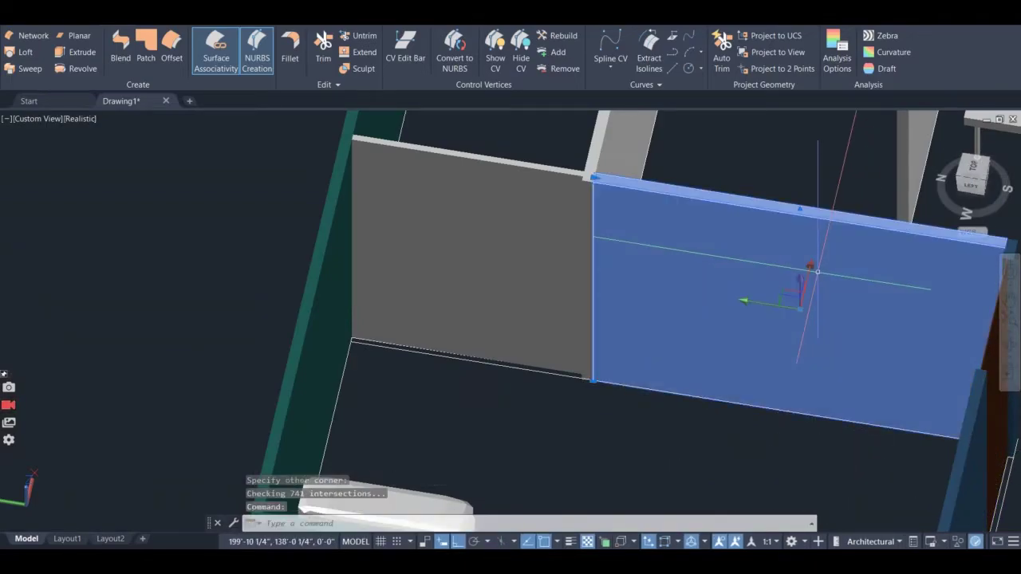
pyautogui.press('Escape')
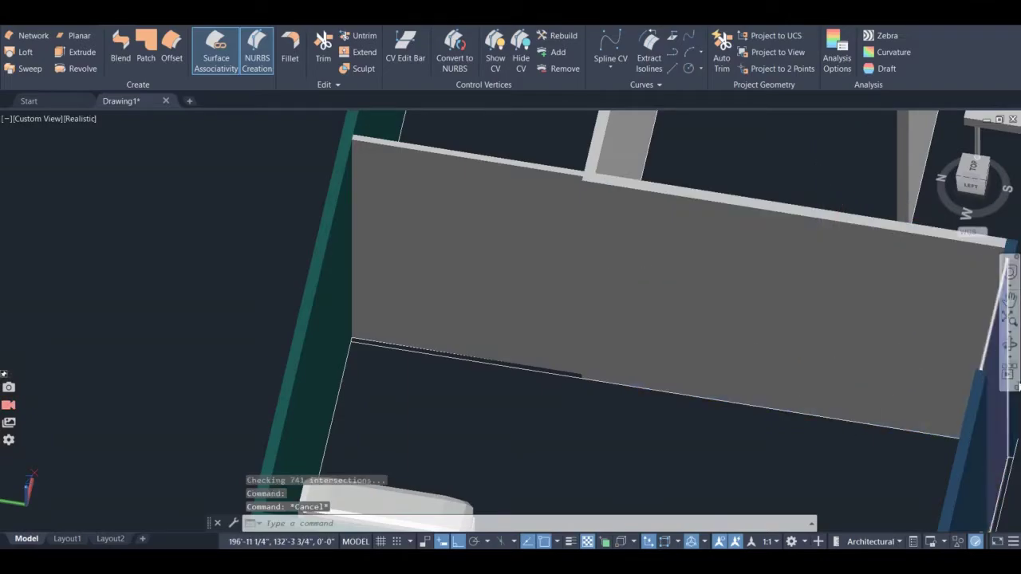
pyautogui.click(1010, 347)
# - Orbit the model around to view the other side of the house
pyautogui.moveTo(793, 467); pyautogui.dragTo(845, 409)
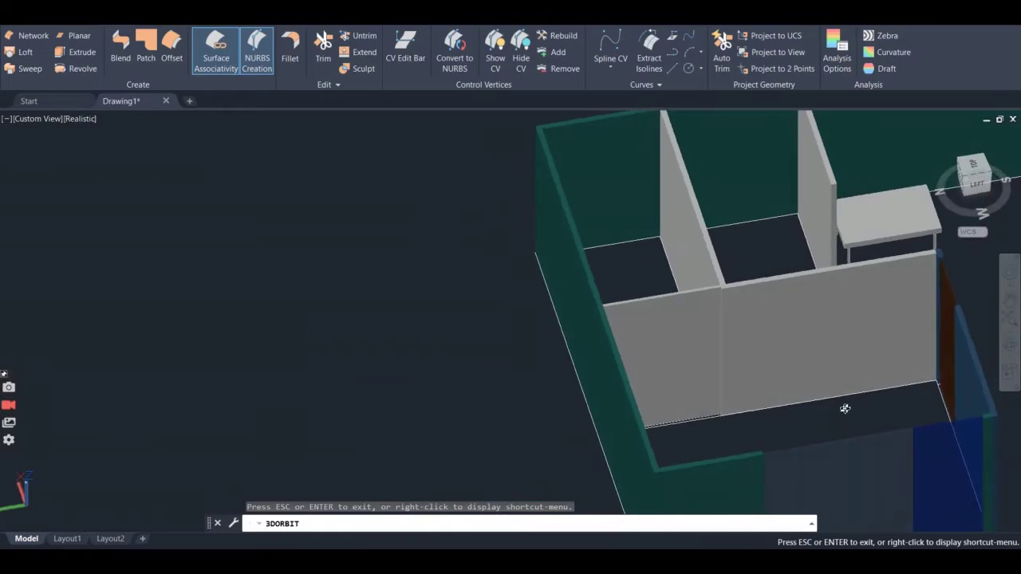
pyautogui.press('Escape')
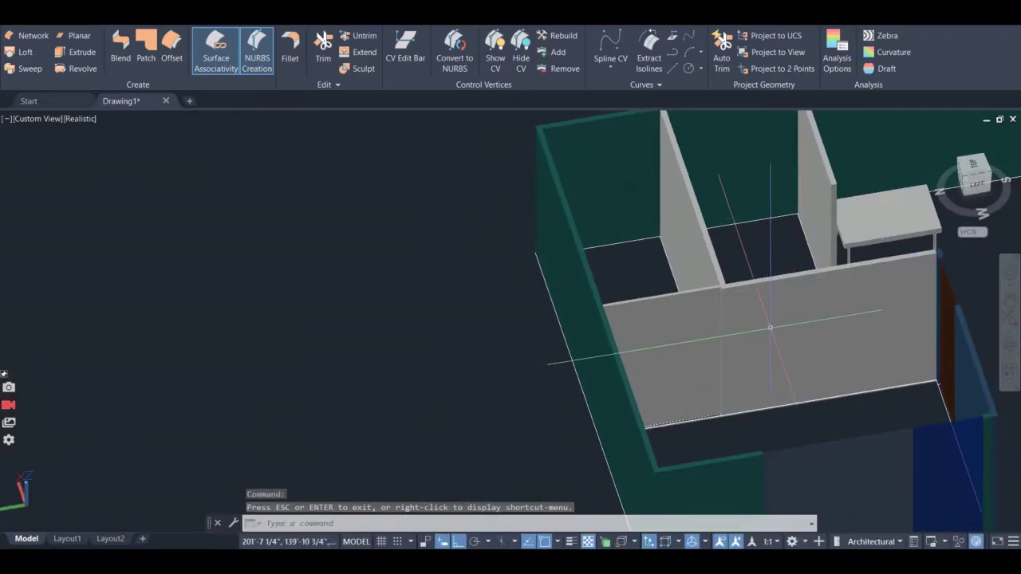
pyautogui.scroll(-4, 778, 332)
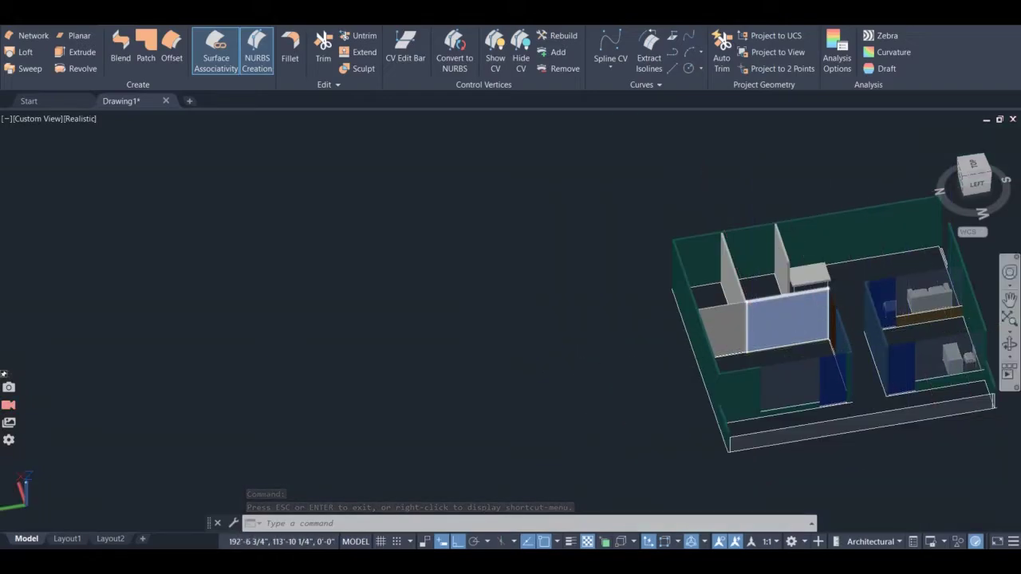
pyautogui.click(1008, 343)
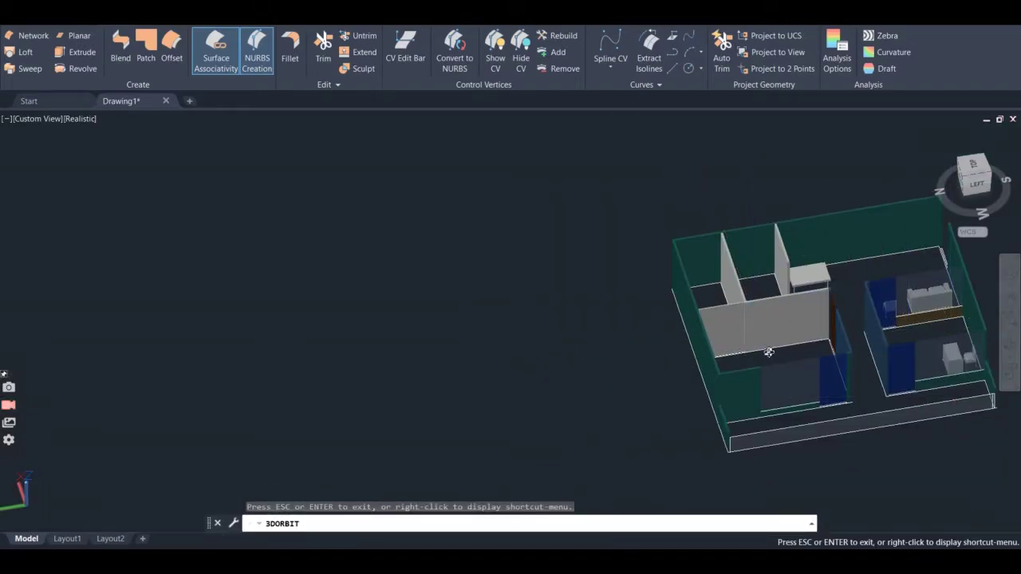
pyautogui.moveTo(767, 355); pyautogui.dragTo(558, 351)
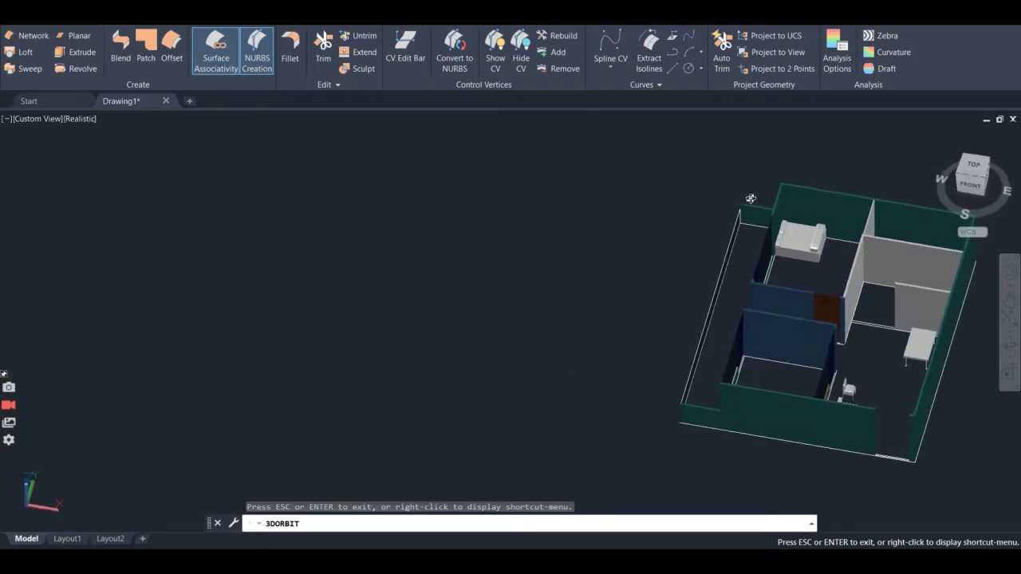
pyautogui.scroll(2, 804, 193)
pyautogui.press('Escape')
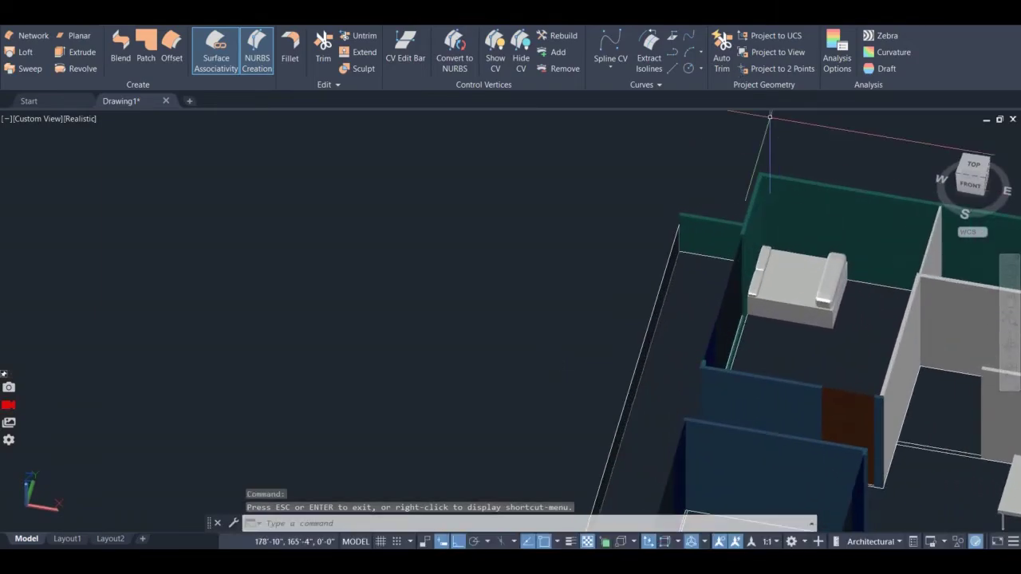
# - Create a planar surface from the sofa wall's top endpoint to its opposite bottom corner
pyautogui.click(79, 36)
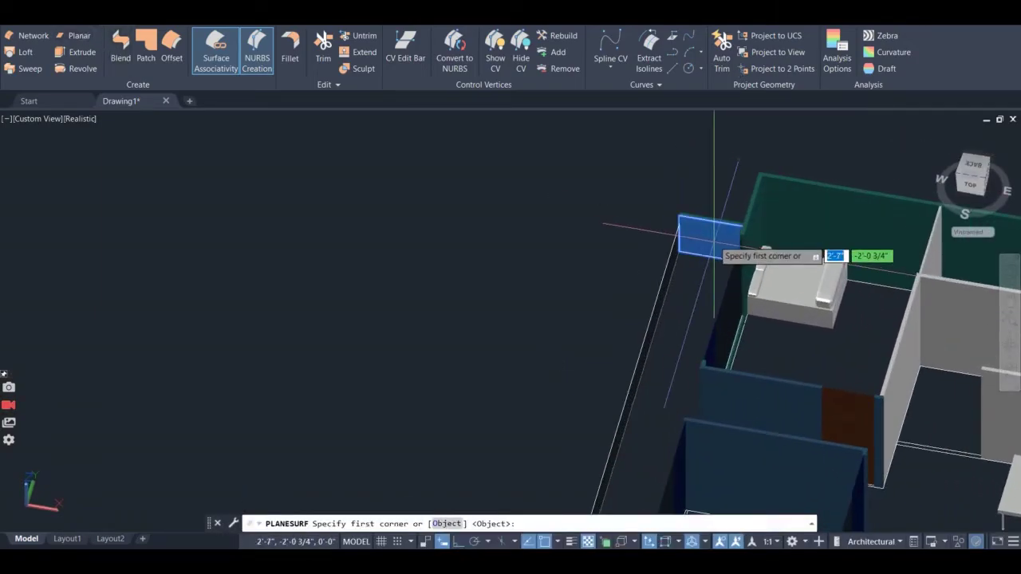
pyautogui.click(1009, 346)
pyautogui.moveTo(843, 360)
pyautogui.mouseDown()
pyautogui.moveTo(828, 369)
pyautogui.moveTo(845, 371)
pyautogui.mouseUp()
pyautogui.scroll(4, 786, 232)
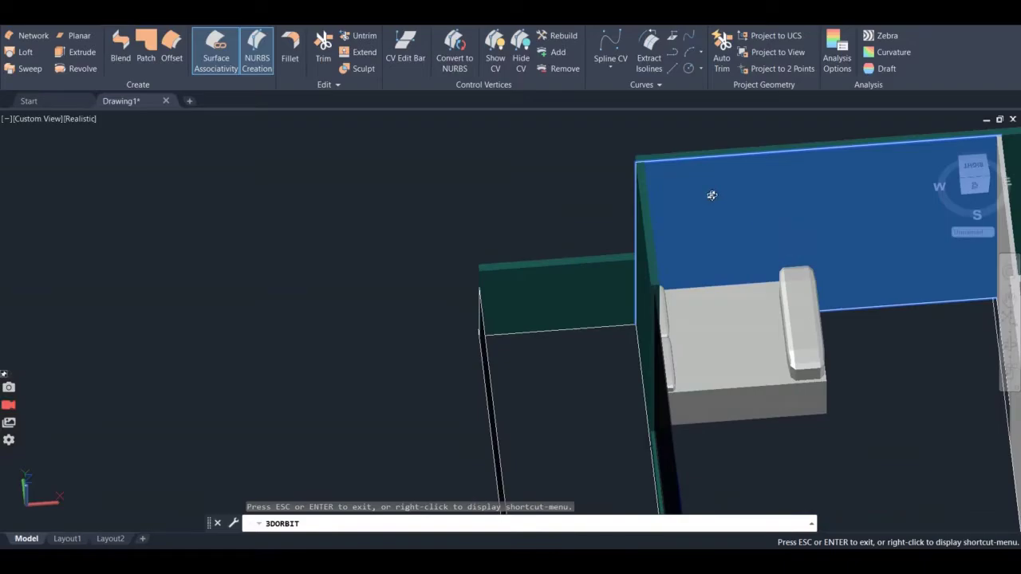
pyautogui.press('Escape')
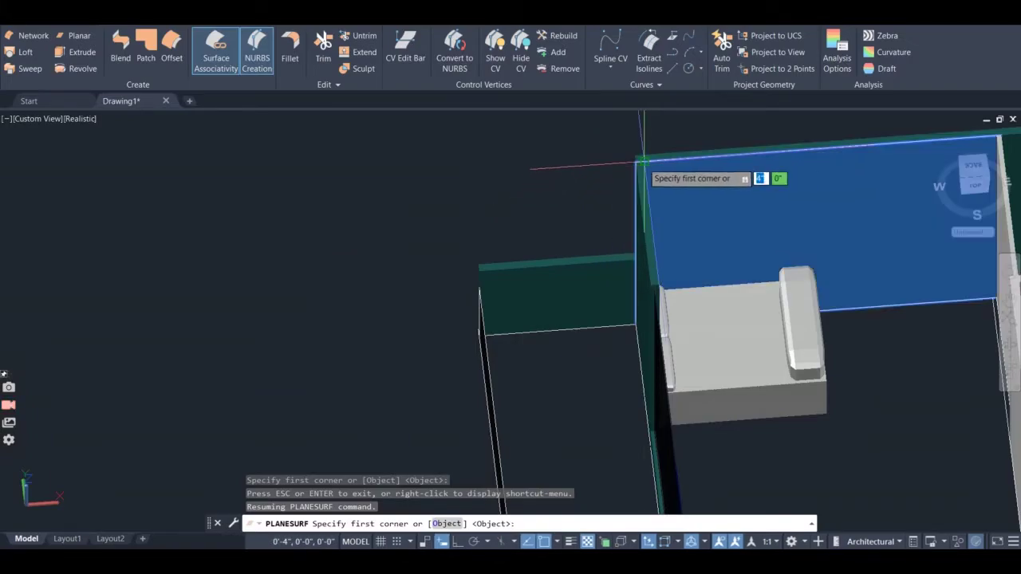
pyautogui.click(643, 162)
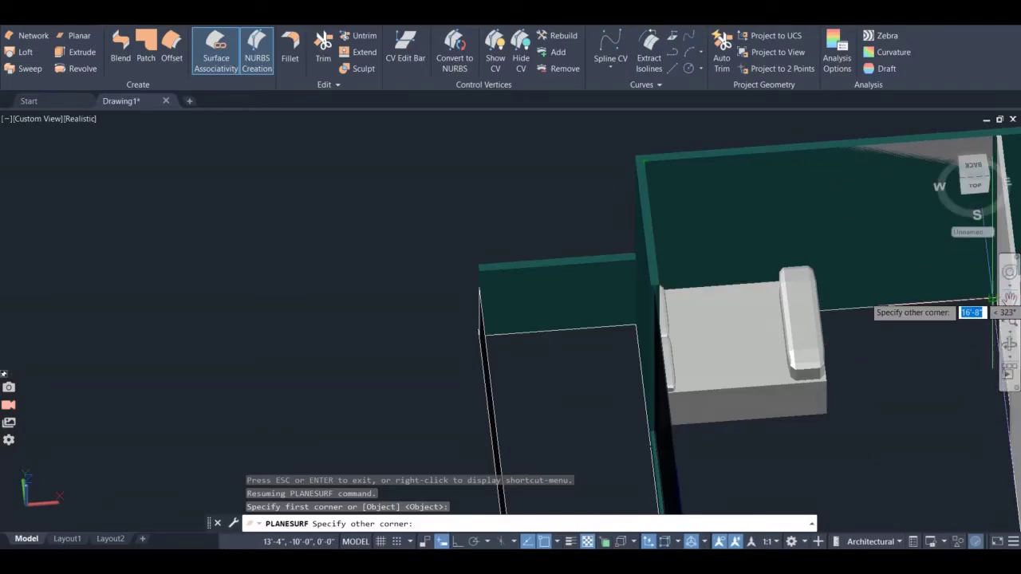
pyautogui.scroll(6, 993, 300)
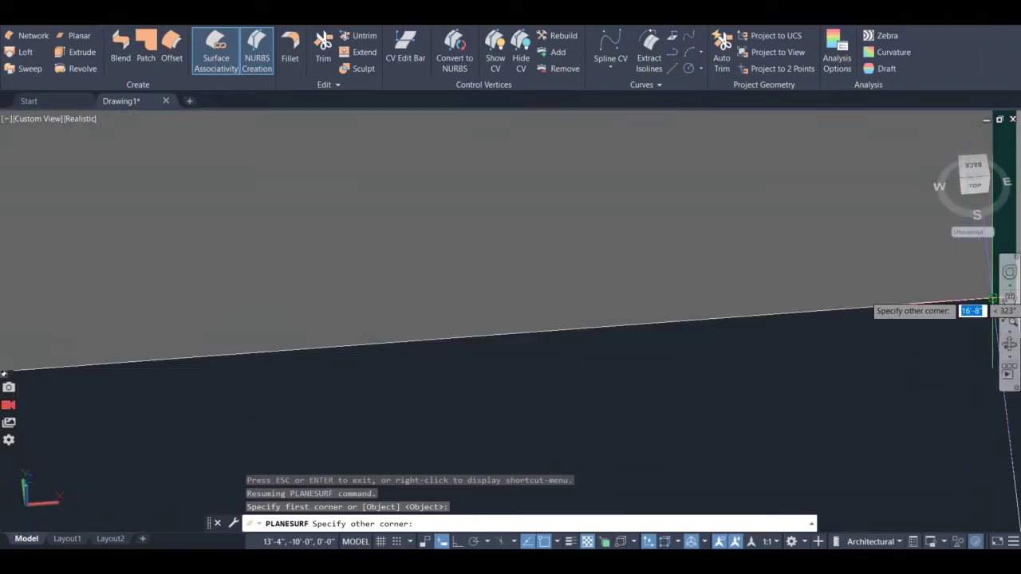
pyautogui.click(993, 300)
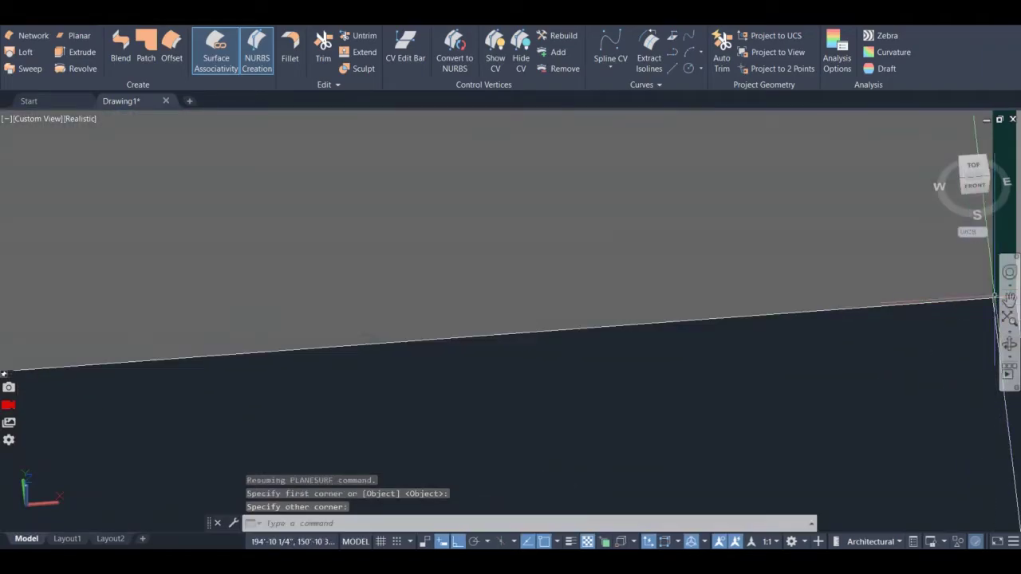
pyautogui.scroll(-6, 873, 327)
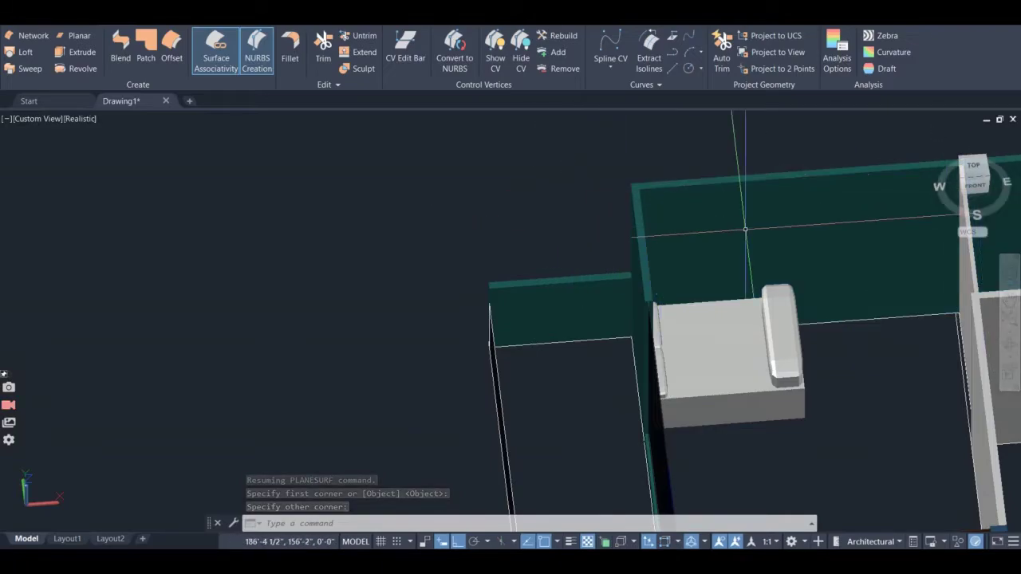
pyautogui.press('Escape')
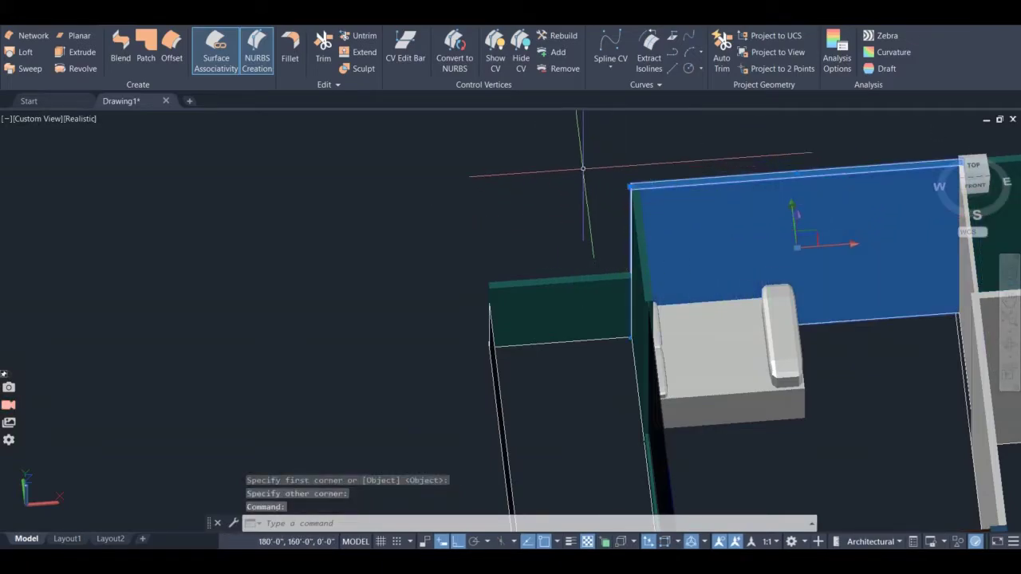
pyautogui.press('Escape')
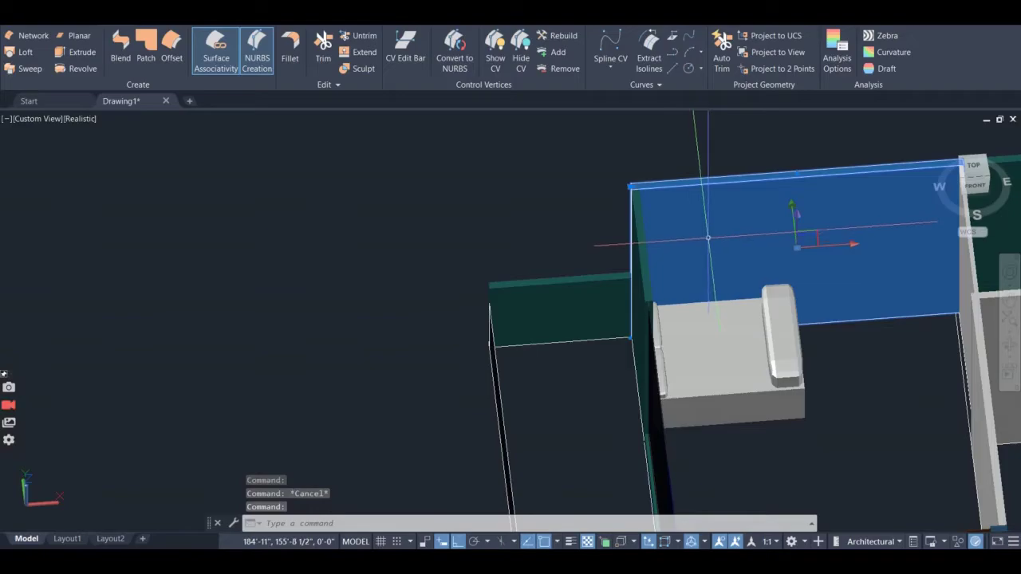
pyautogui.scroll(4, 643, 169)
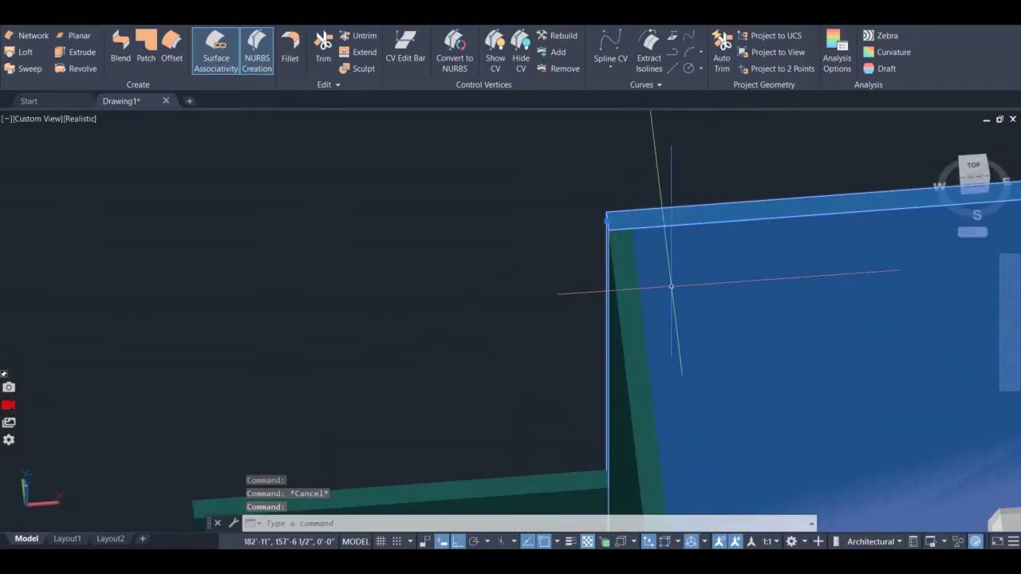
pyautogui.rightClick(507, 177)
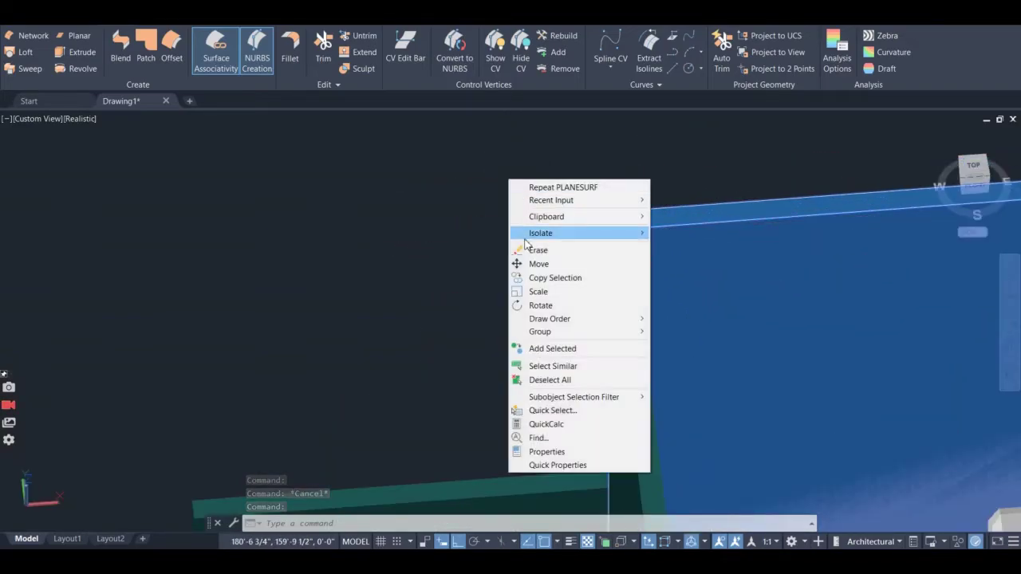
pyautogui.click(528, 246)
pyautogui.scroll(-2, 579, 238)
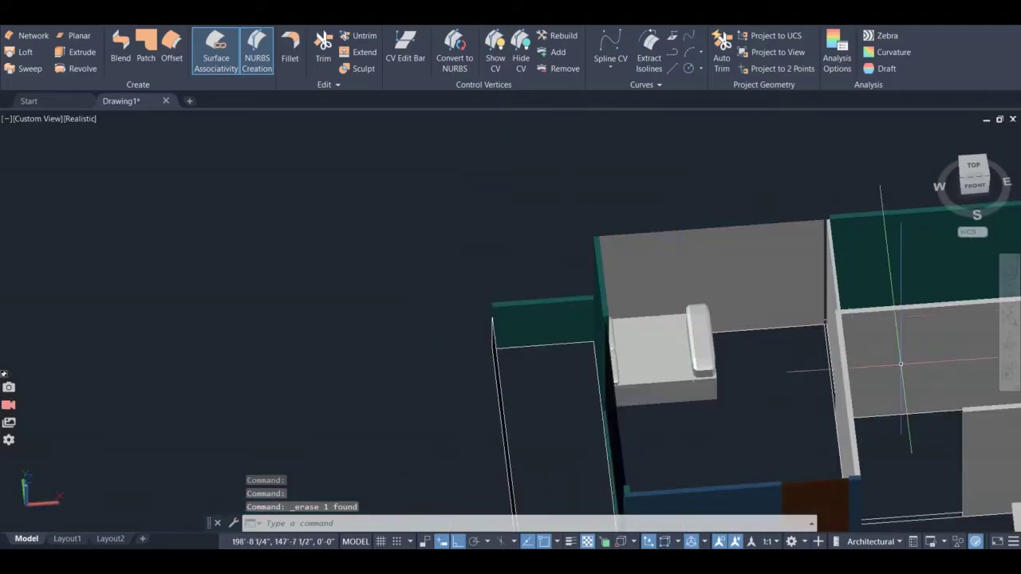
pyautogui.keyDown('shift'); pyautogui.moveTo(790, 364); pyautogui.dragTo(817, 478, button='middle'); pyautogui.keyUp('shift')
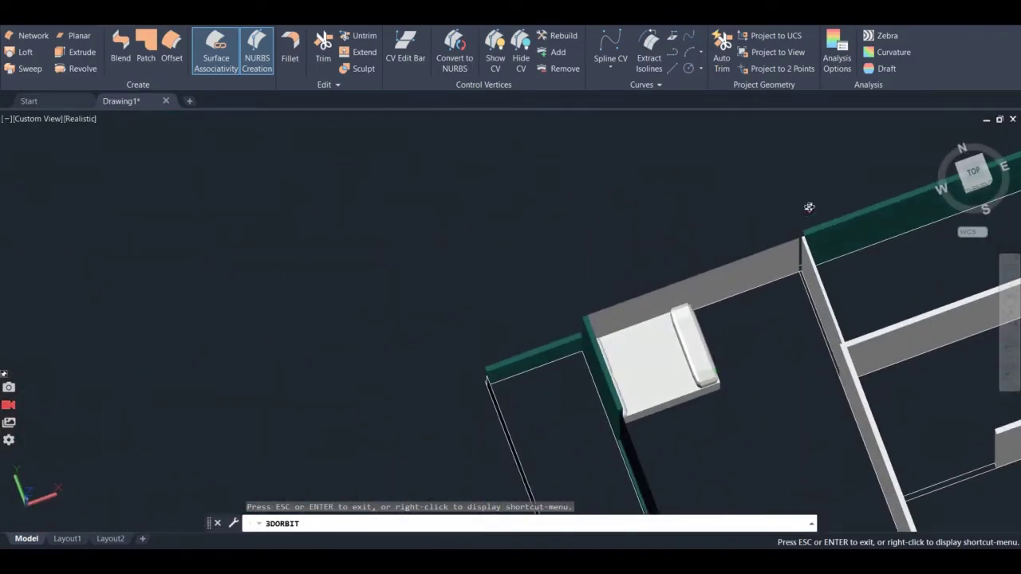
pyautogui.scroll(8, 809, 207)
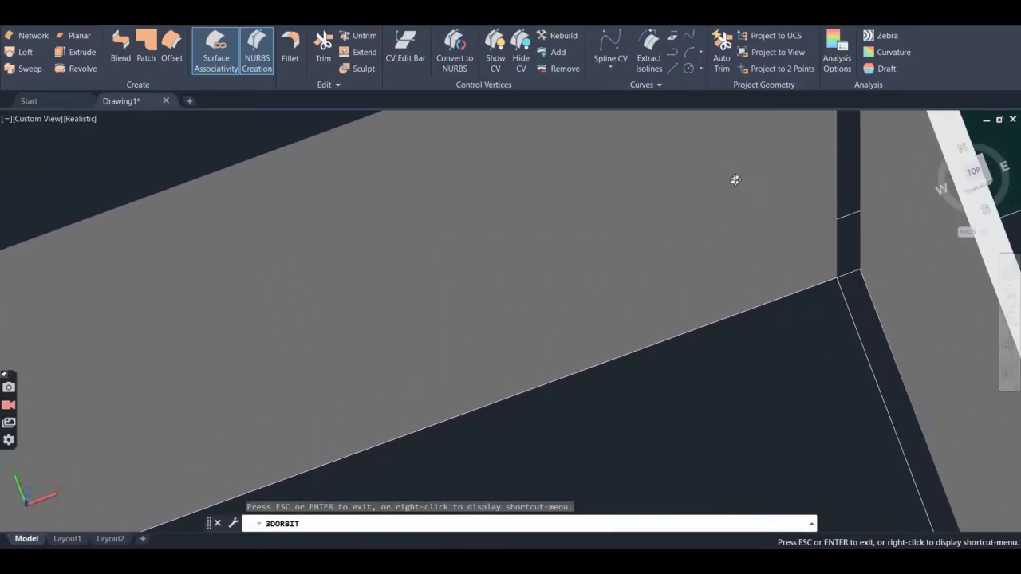
pyautogui.scroll(-7, 758, 219)
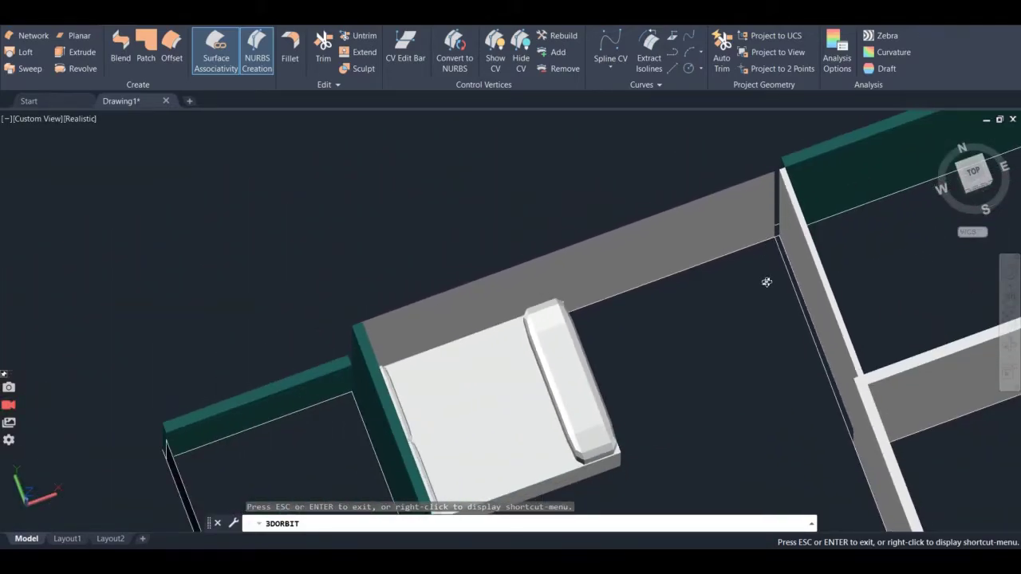
pyautogui.press('Escape')
pyautogui.hotkey('ctrl', 'z')
pyautogui.hotkey('ctrl', 'z')
pyautogui.hotkey('ctrl', 'z')
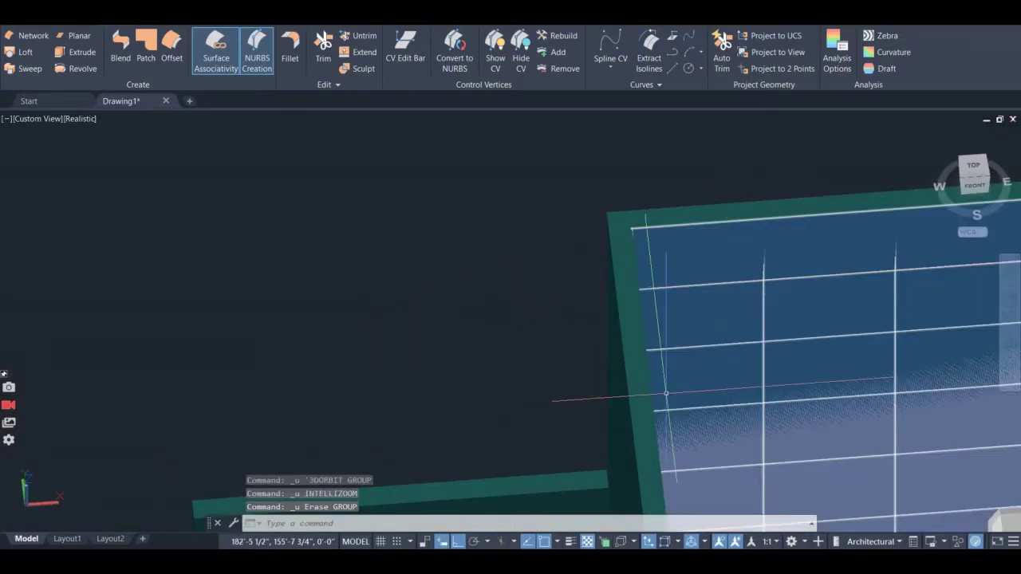
pyautogui.scroll(-3, 834, 311)
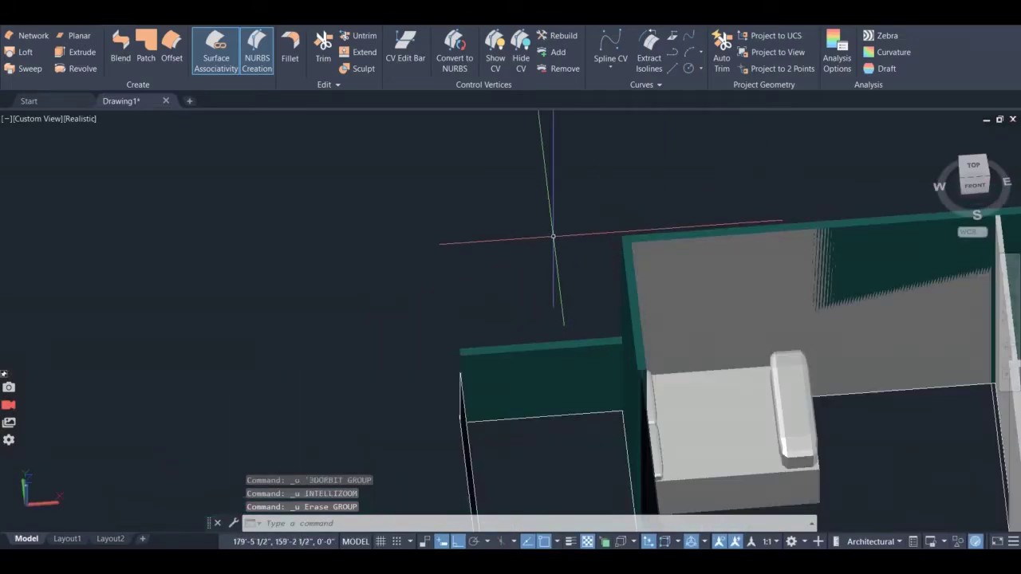
# - Move the surface behind the bed 0.1" along the gizmo axis, off the wall face
pyautogui.click(734, 323)
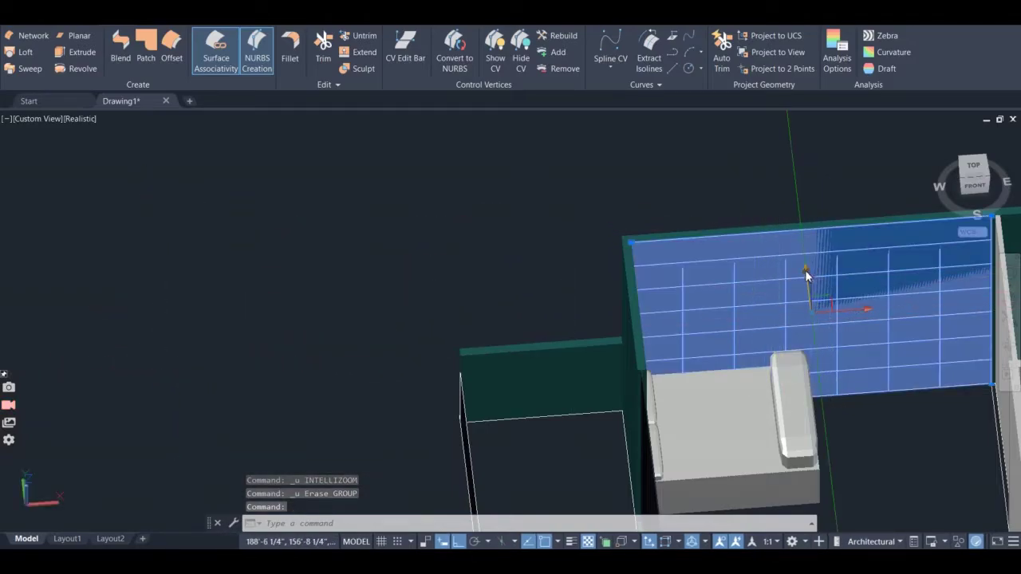
pyautogui.click(819, 311)
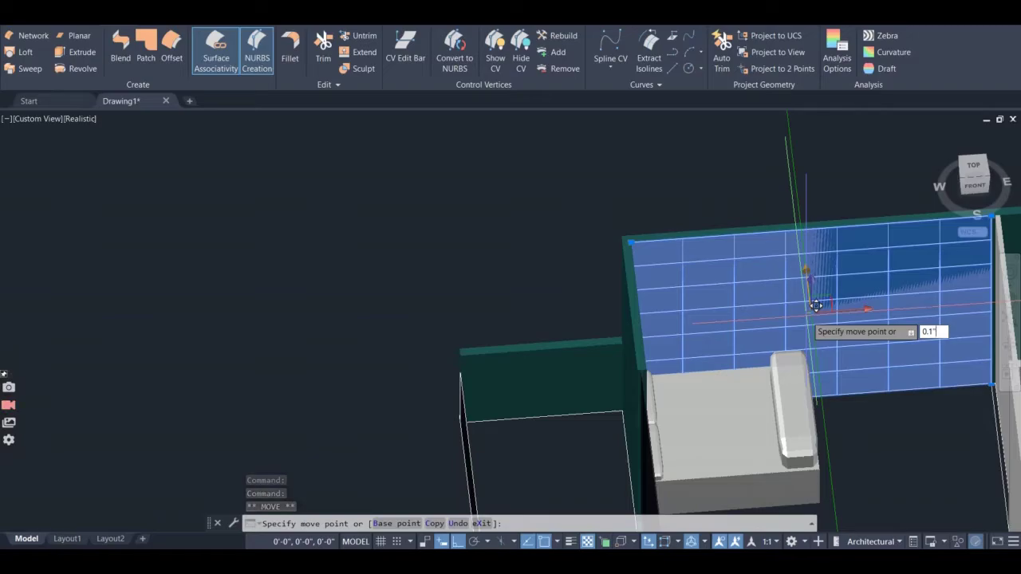
pyautogui.write('0.1"')
pyautogui.press('Return')
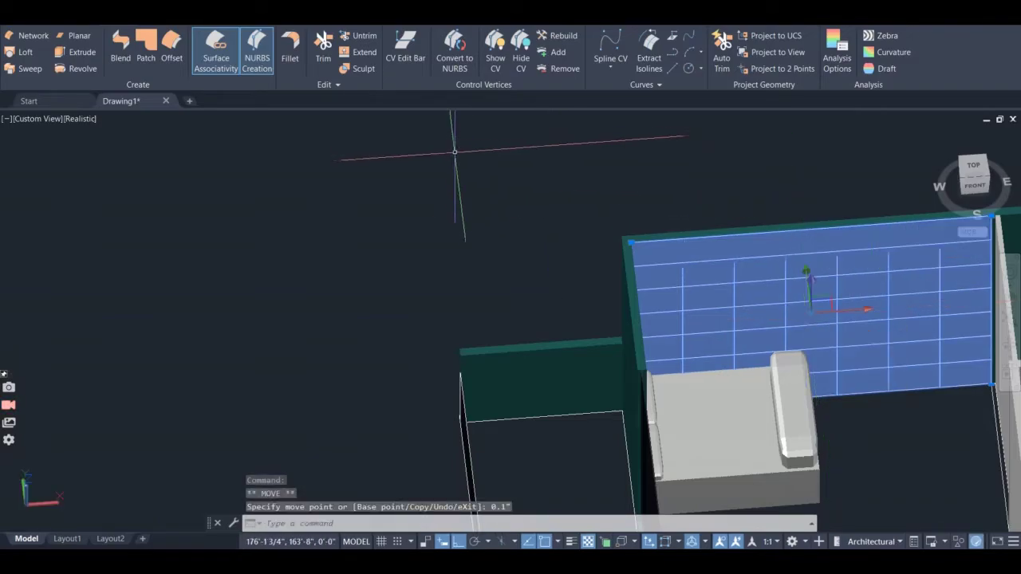
pyautogui.press('Escape')
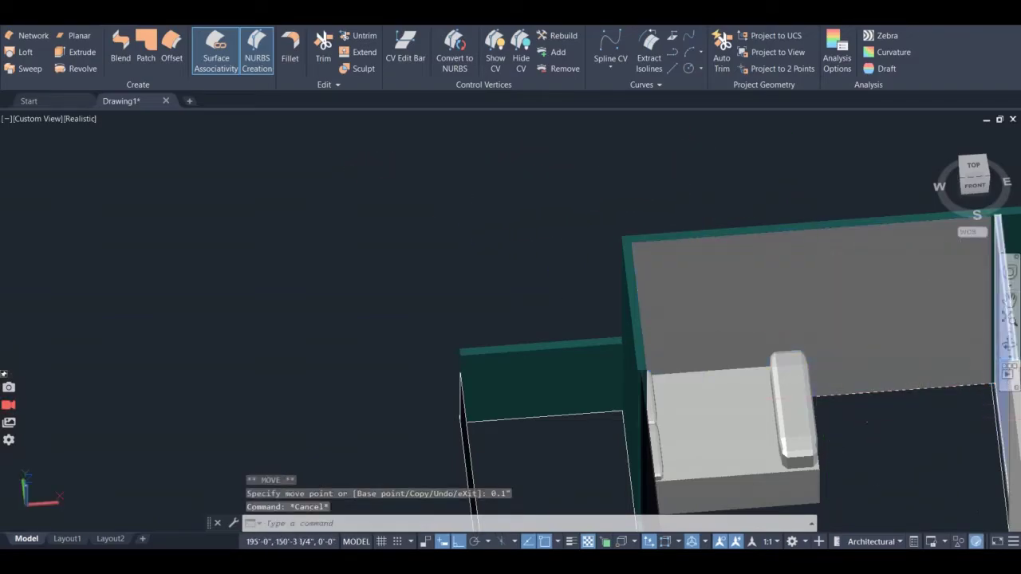
pyautogui.keyDown('shift'); pyautogui.moveTo(867, 421); pyautogui.dragTo(659, 451, button='middle'); pyautogui.keyUp('shift')
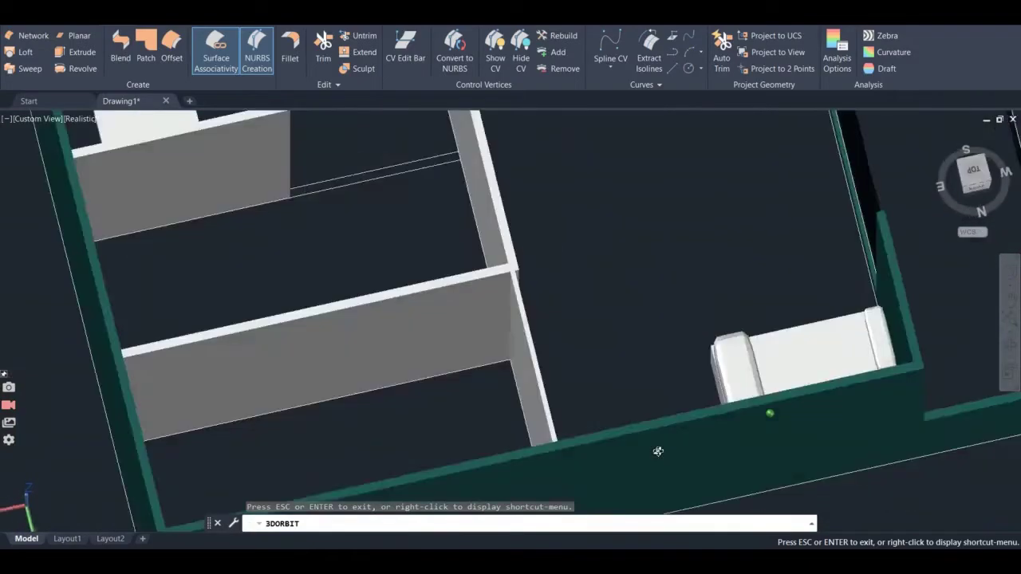
# - From an oblique side view, draw a planar surface across the long wall face near the table using two opposite corners
pyautogui.scroll(-6, 662, 435)
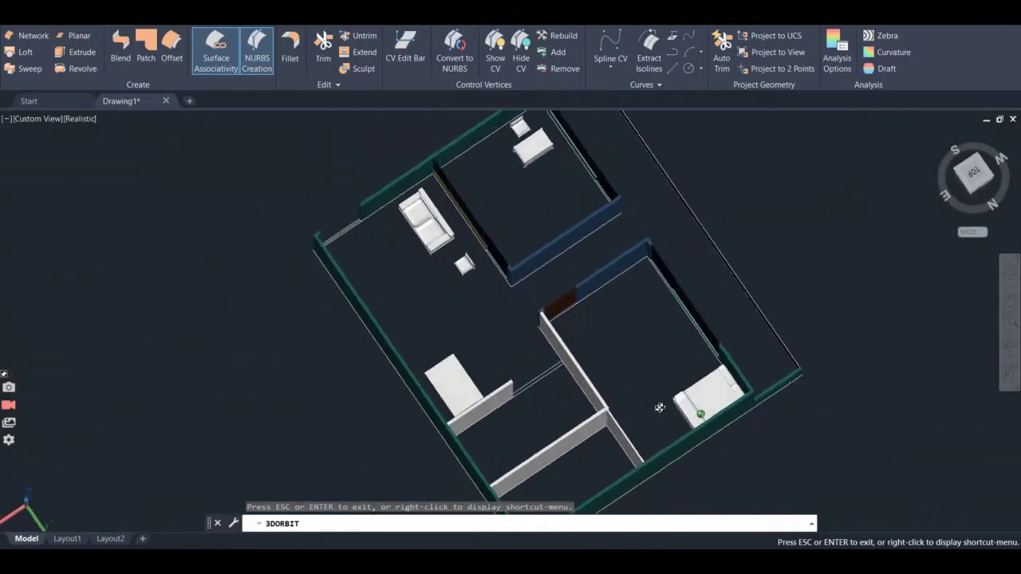
pyautogui.keyDown('shift'); pyautogui.moveTo(660, 408); pyautogui.dragTo(631, 220, button='middle'); pyautogui.keyUp('shift')
pyautogui.keyDown('shift'); pyautogui.moveTo(450, 168); pyautogui.dragTo(447, 165, button='middle'); pyautogui.keyUp('shift')
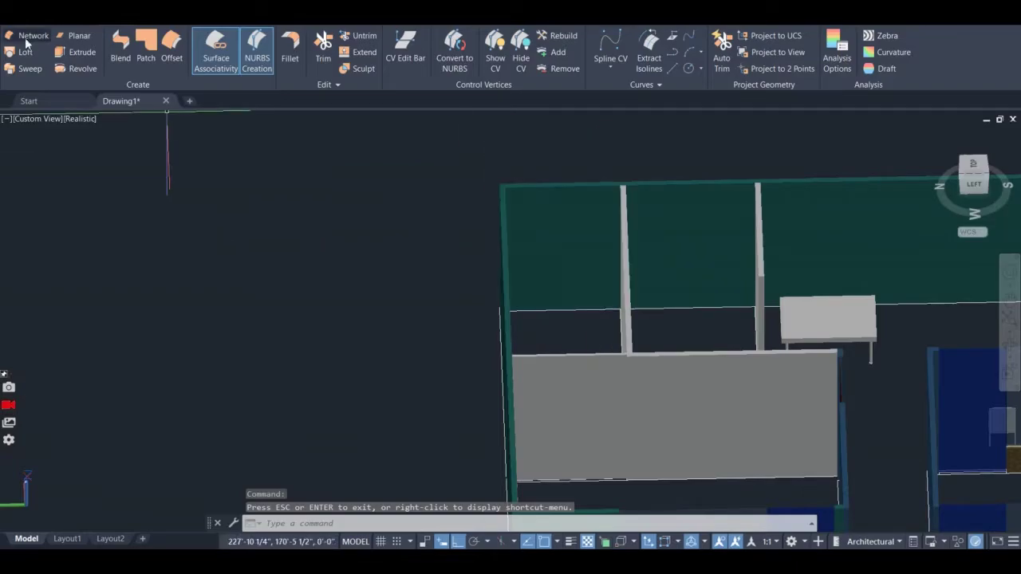
pyautogui.click(72, 37)
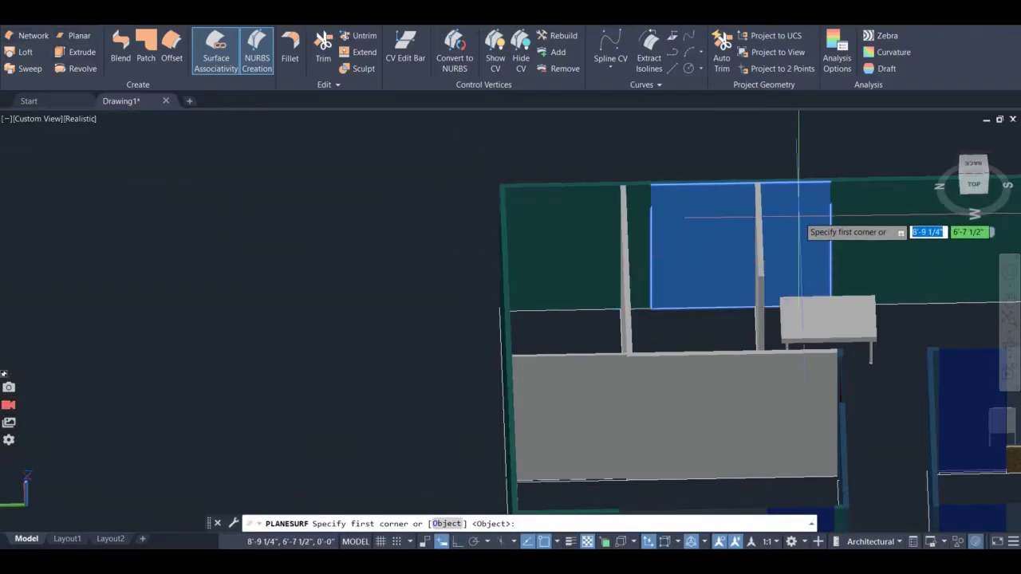
pyautogui.click(760, 185)
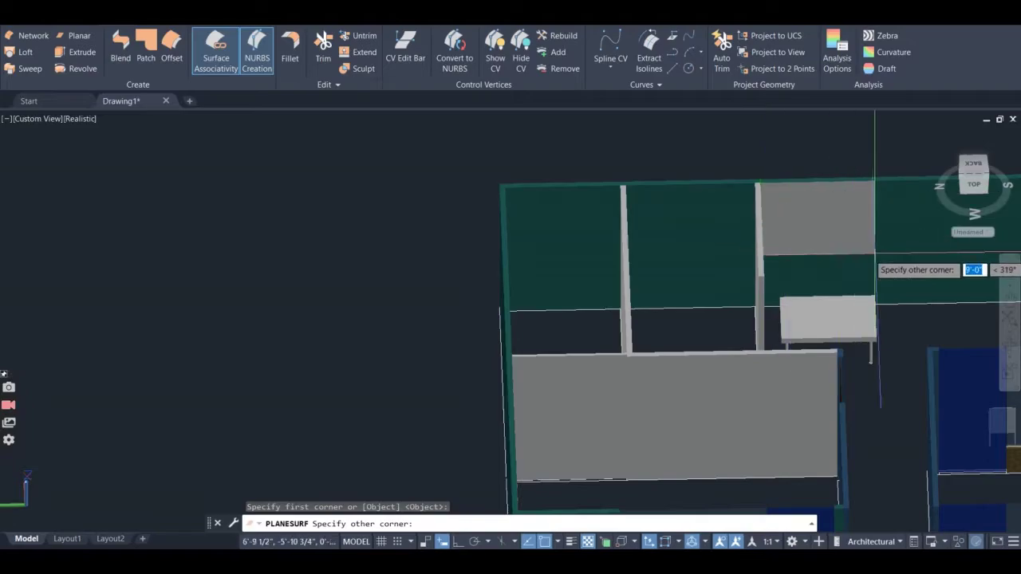
pyautogui.scroll(-5, 869, 307)
pyautogui.scroll(5, 869, 308)
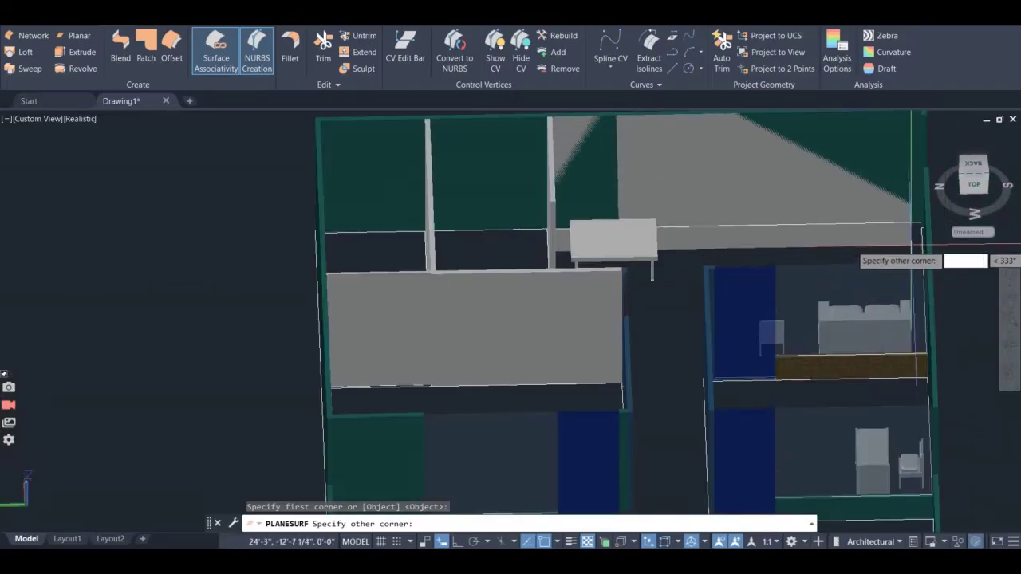
pyautogui.scroll(2, 878, 239)
pyautogui.scroll(-2, 910, 218)
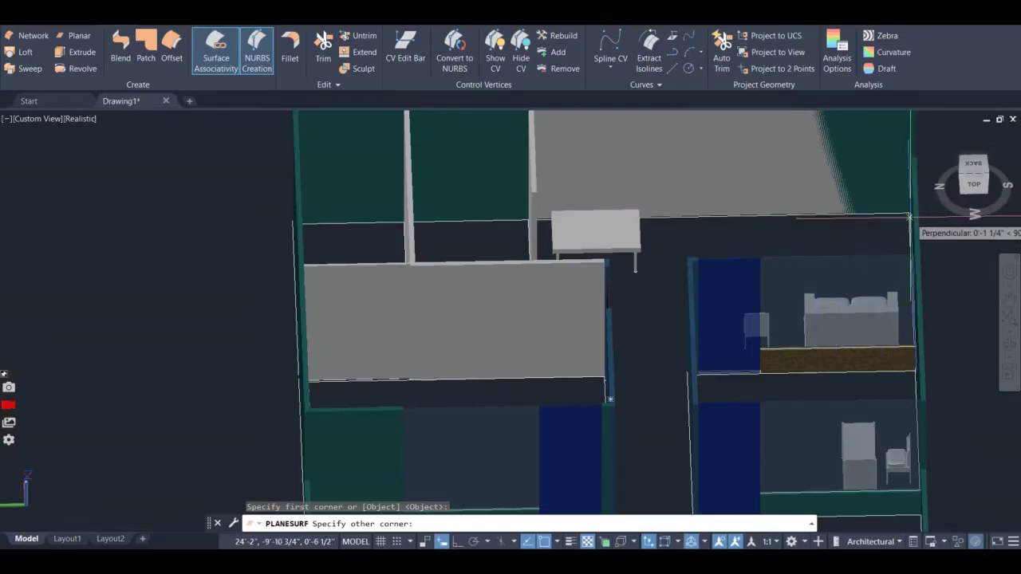
pyautogui.scroll(3, 909, 217)
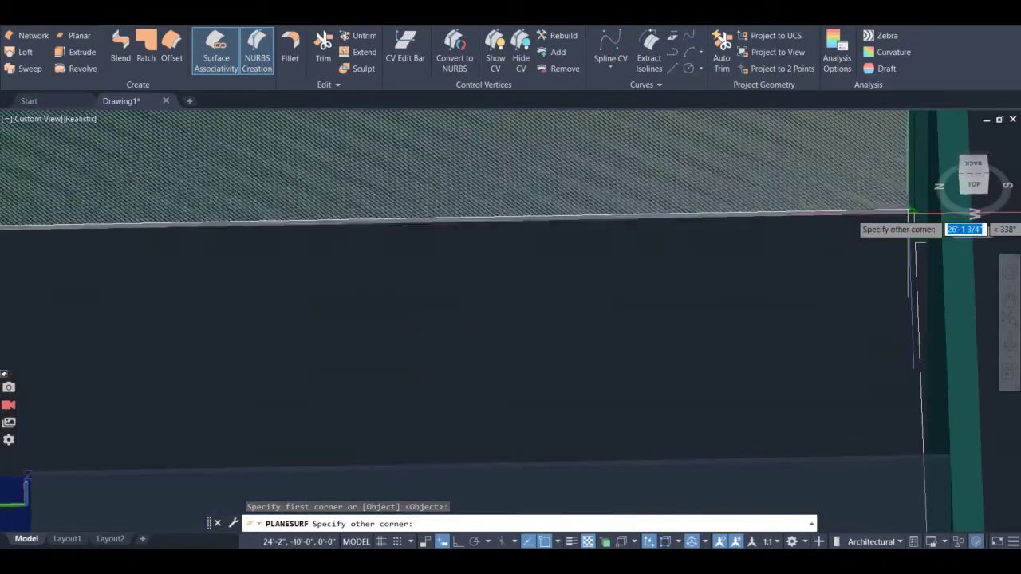
pyautogui.click(914, 210)
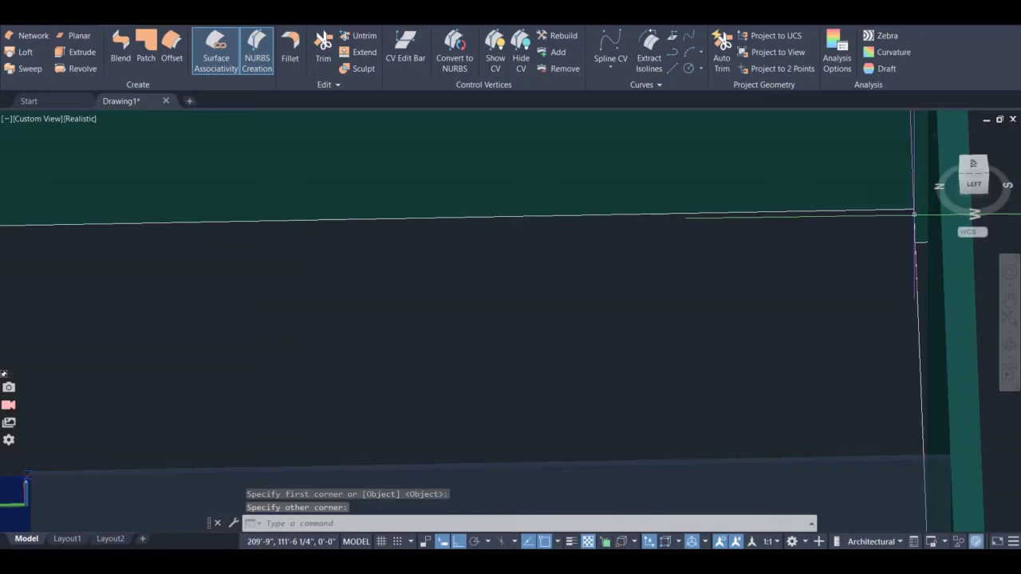
pyautogui.scroll(-5, 912, 225)
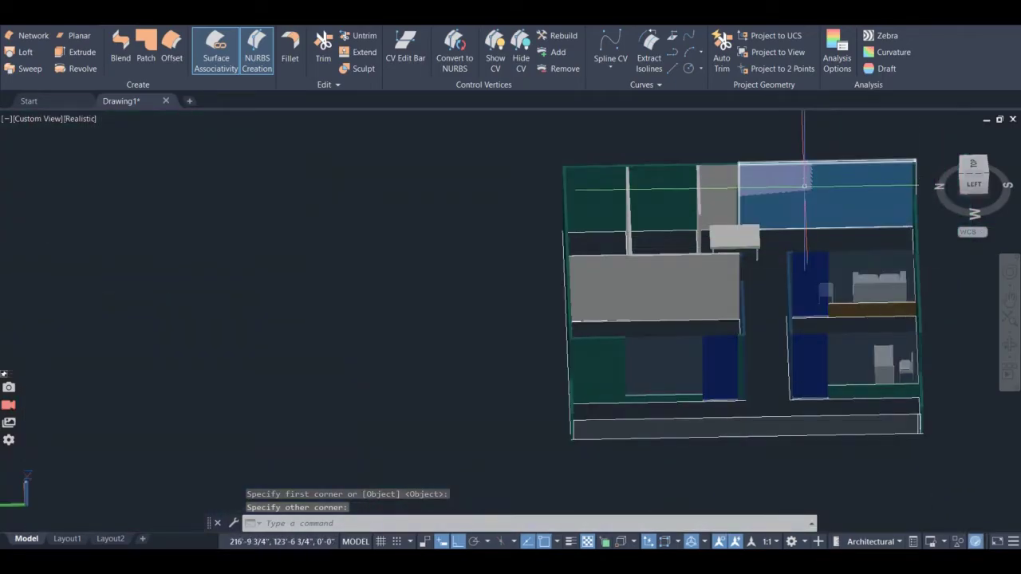
pyautogui.scroll(4, 820, 156)
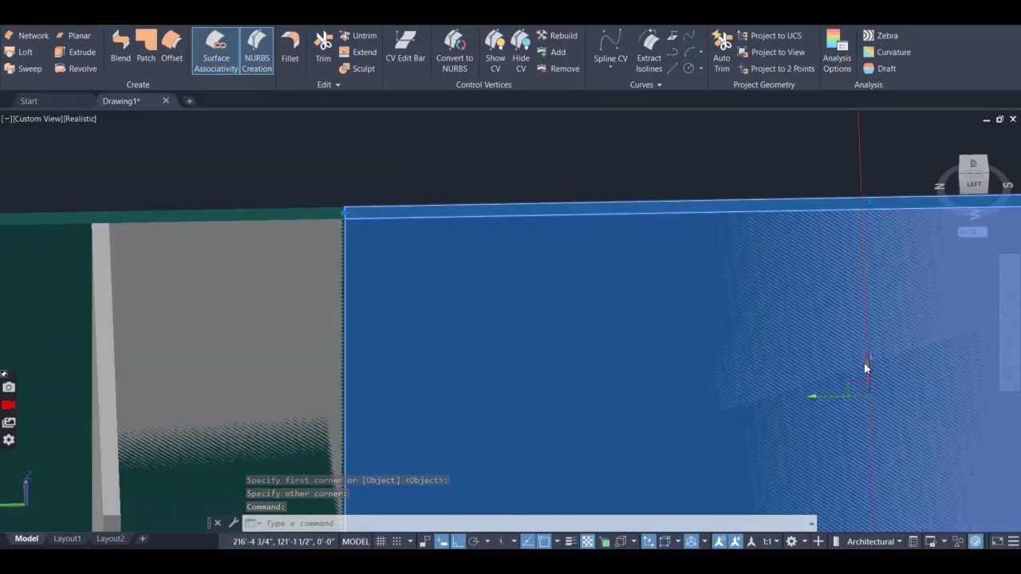
# - Shift the new wall surface 0.1 inch outward along the gizmo axis, then clear the selection
pyautogui.click(869, 392)
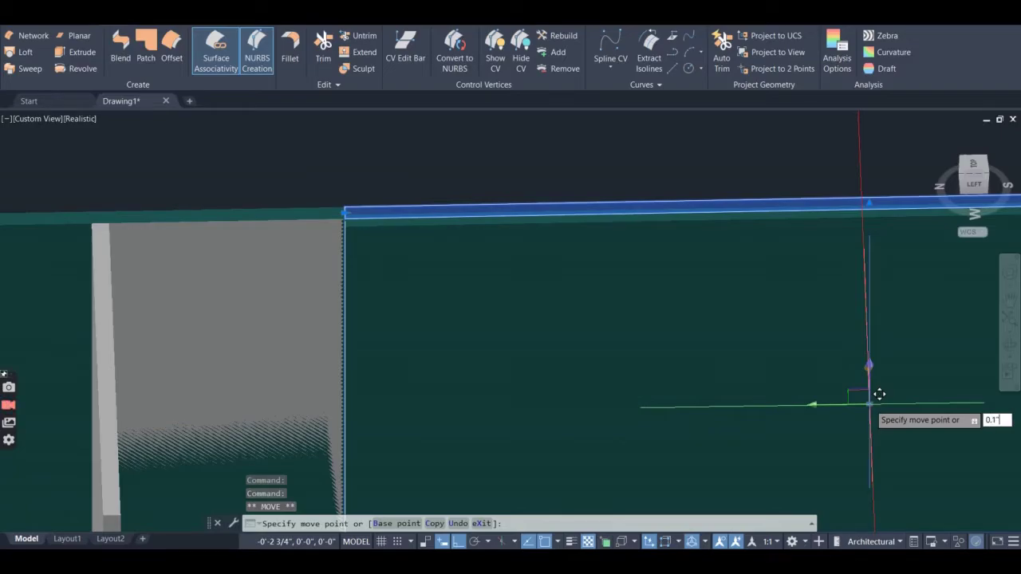
pyautogui.write('0.1')
pyautogui.press('Return')
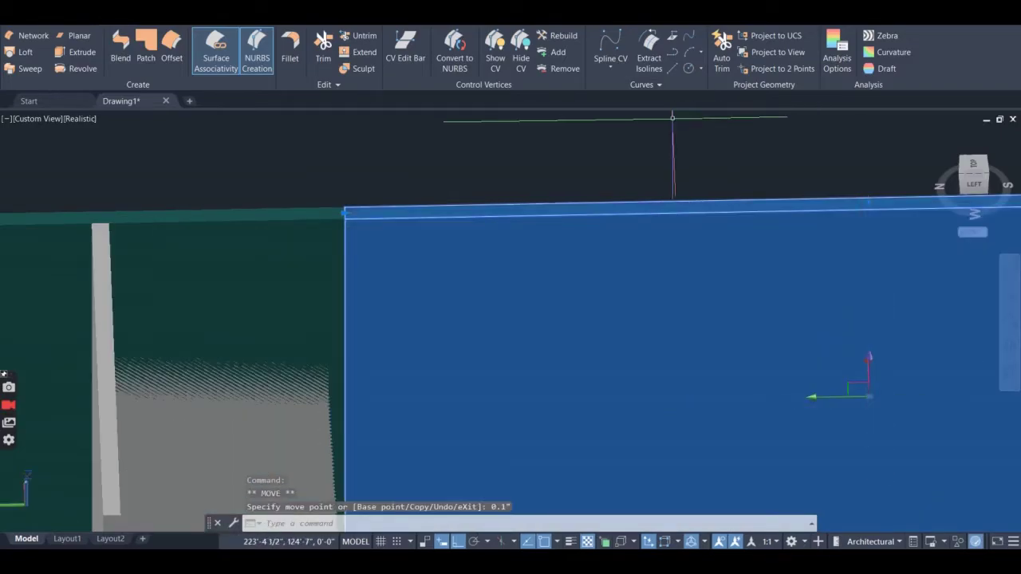
pyautogui.scroll(-5, 673, 119)
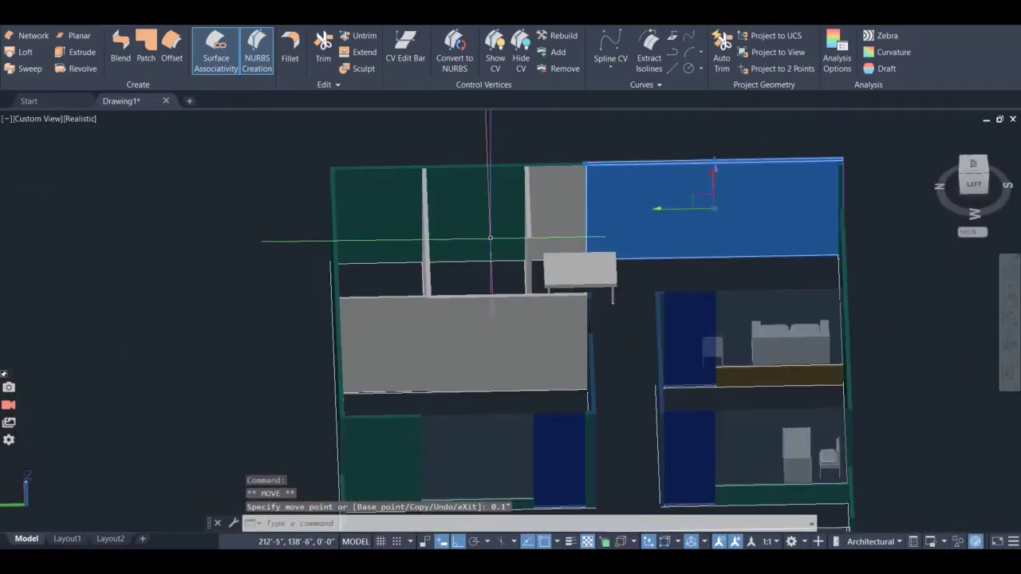
pyautogui.click(556, 198)
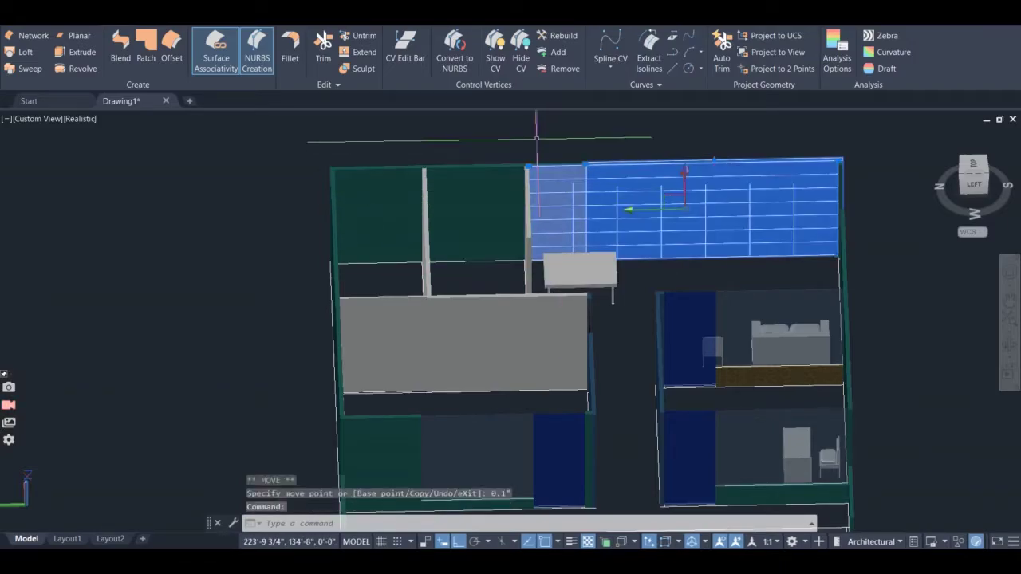
pyautogui.press('Escape')
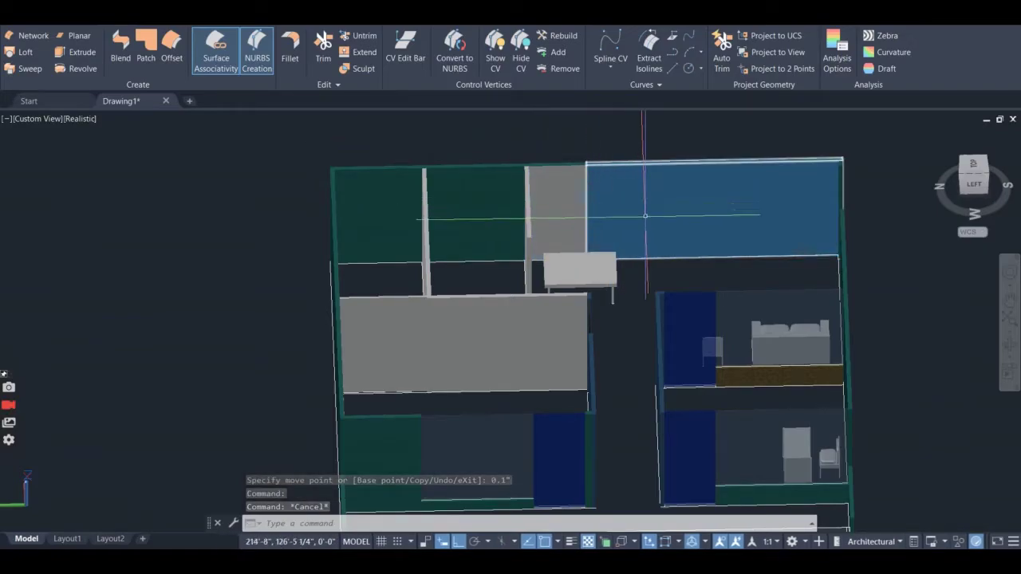
pyautogui.press('Escape')
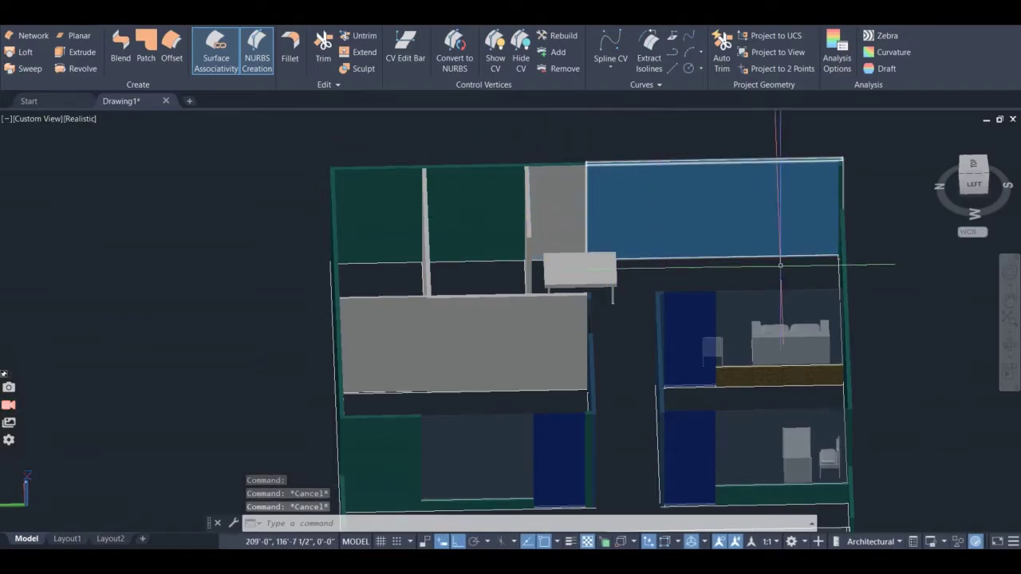
# - In an oblique 3D view, move the long right-hand wall surface 0.1 inch along its X axis
pyautogui.click(1007, 351)
pyautogui.moveTo(878, 335); pyautogui.dragTo(785, 373)
pyautogui.press('Escape')
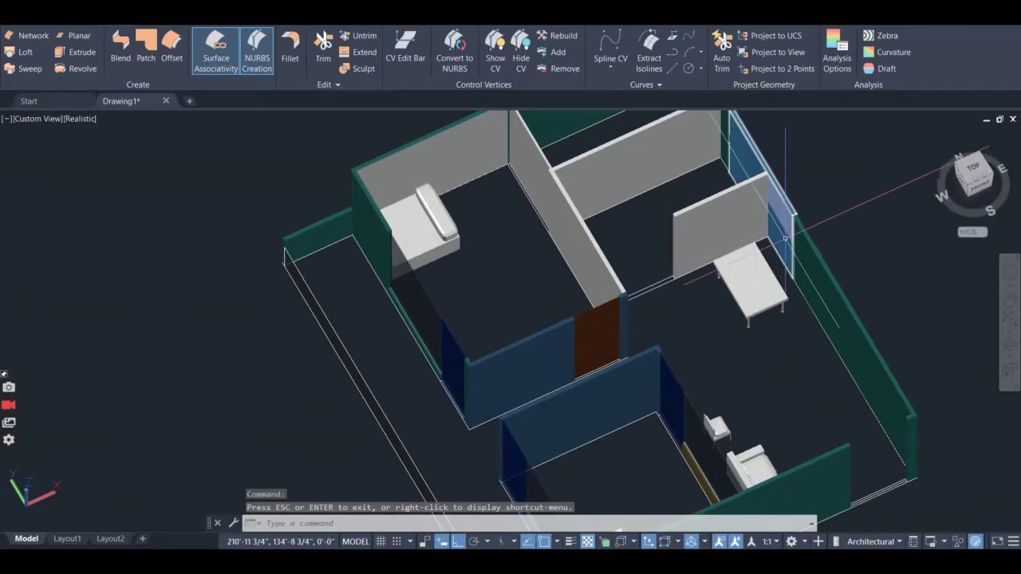
pyautogui.click(792, 241)
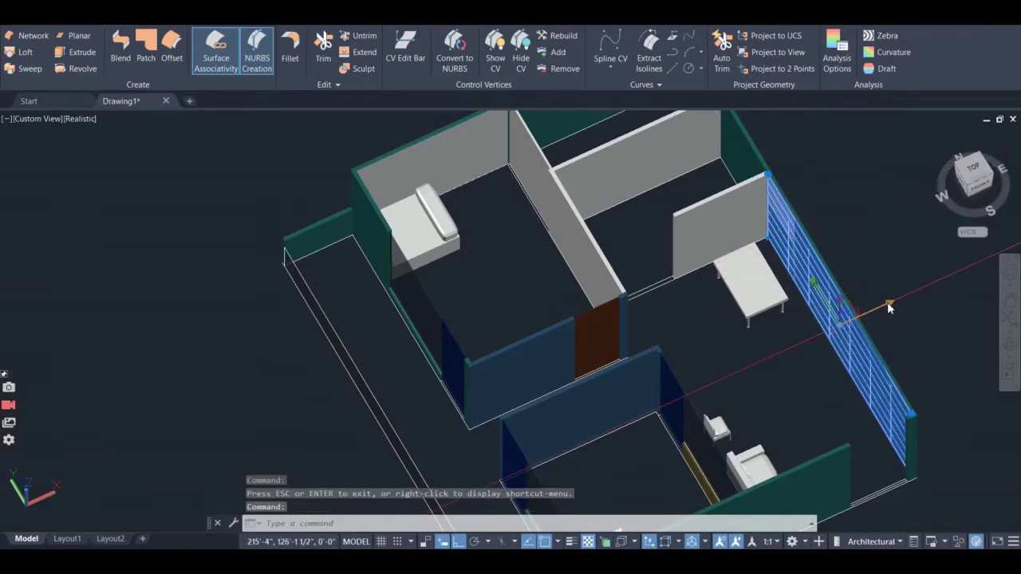
pyautogui.click(888, 305)
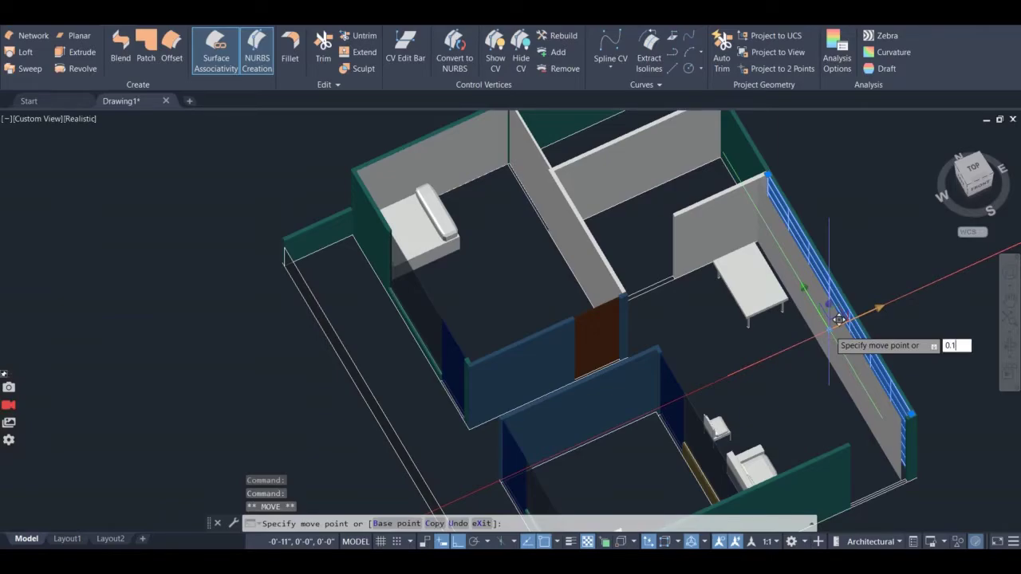
pyautogui.press('Return')
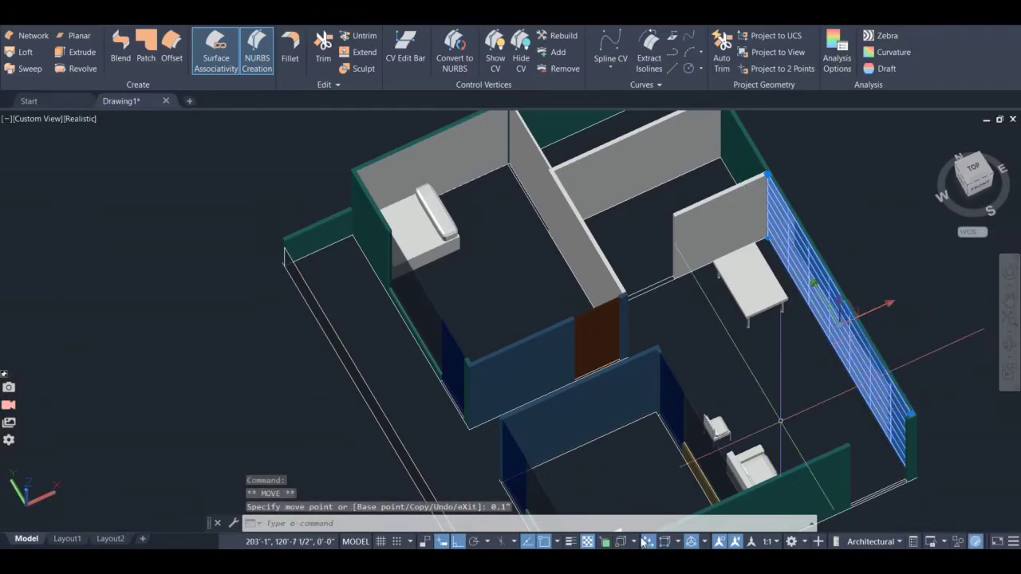
# - Move the right-wall planar surface a further 0.2 outward along the X axis, then deselect it
pyautogui.click(656, 239)
pyautogui.click(811, 391)
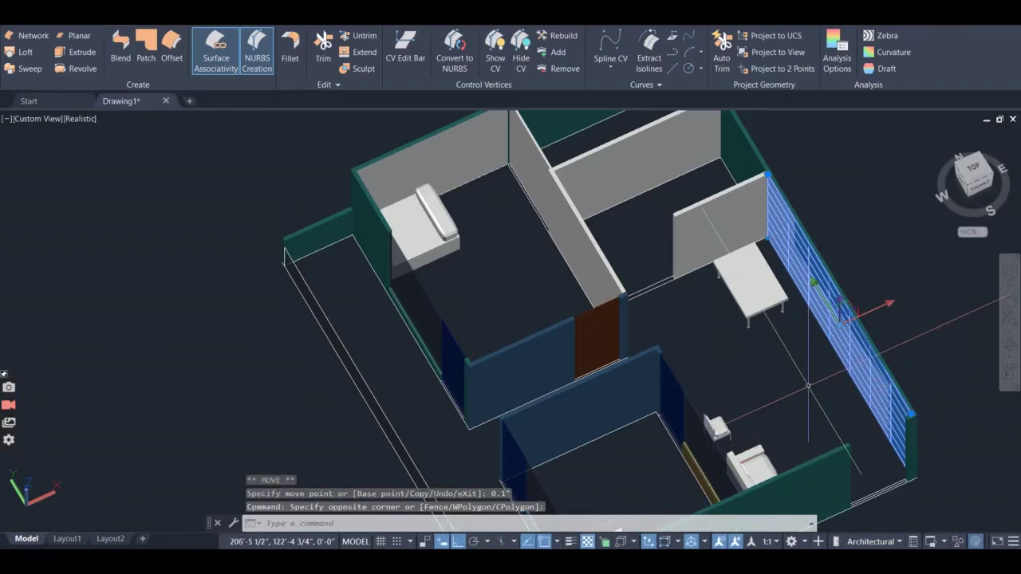
pyautogui.press('Escape')
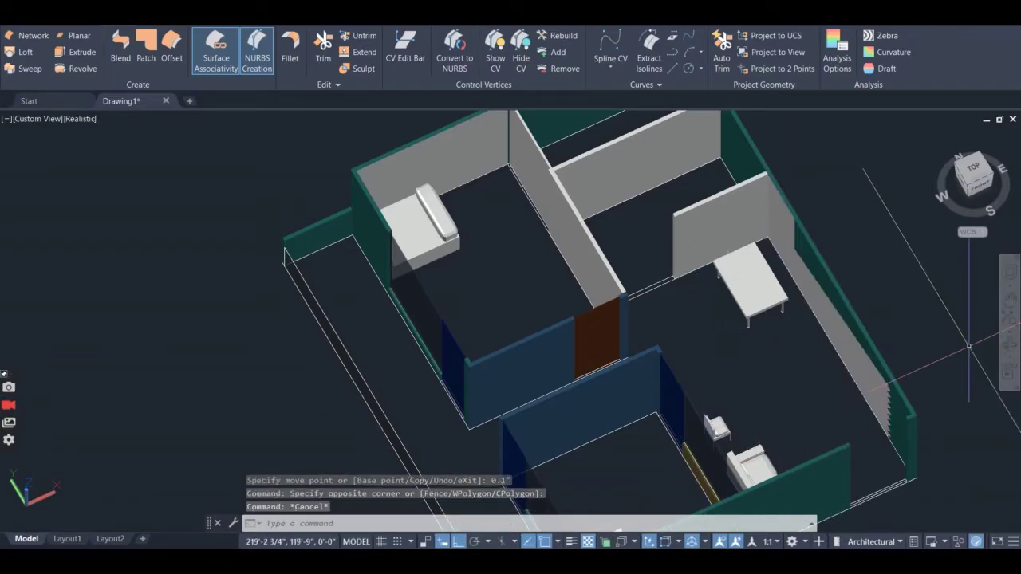
pyautogui.click(872, 370)
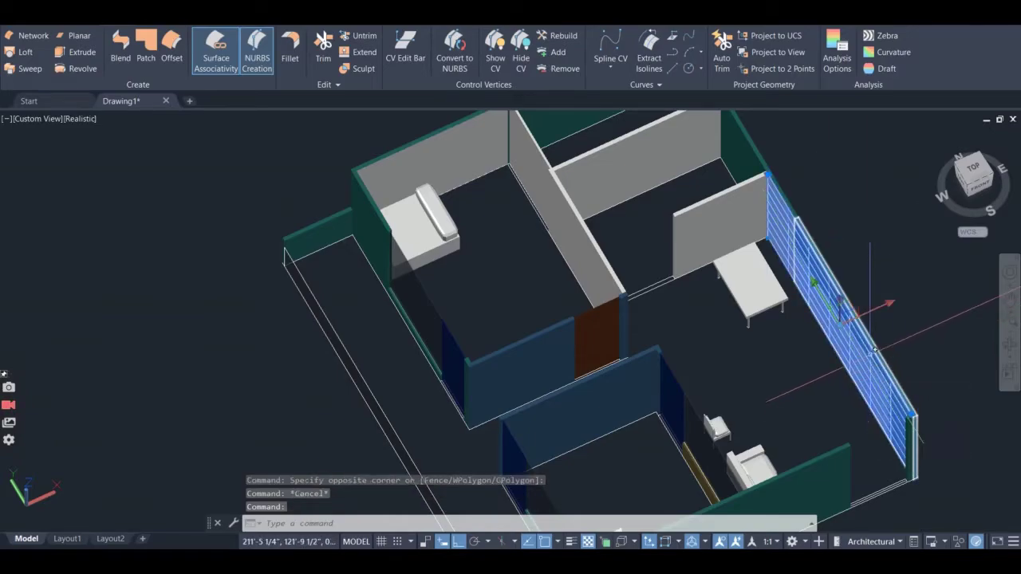
pyautogui.click(893, 301)
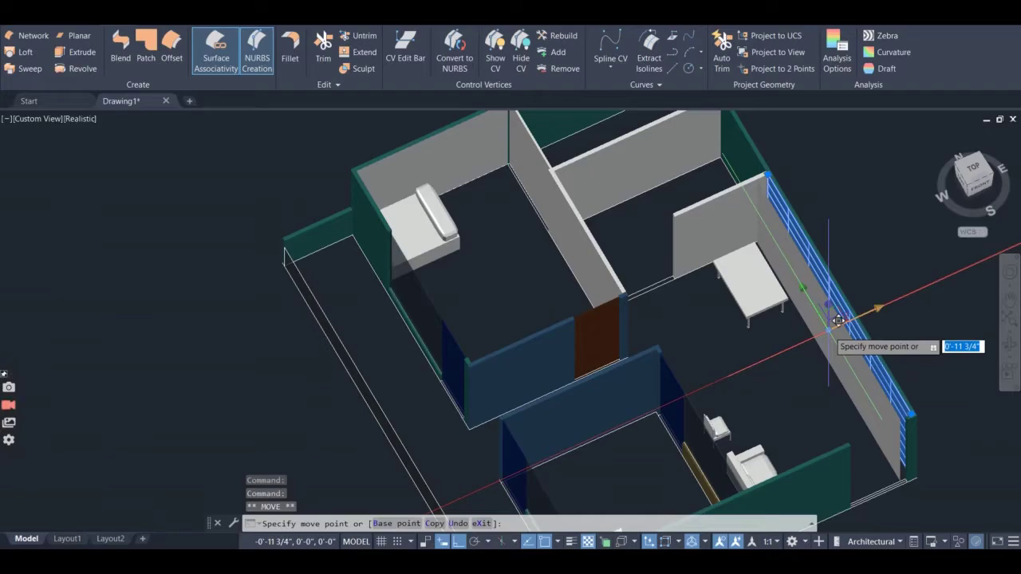
pyautogui.write('0')
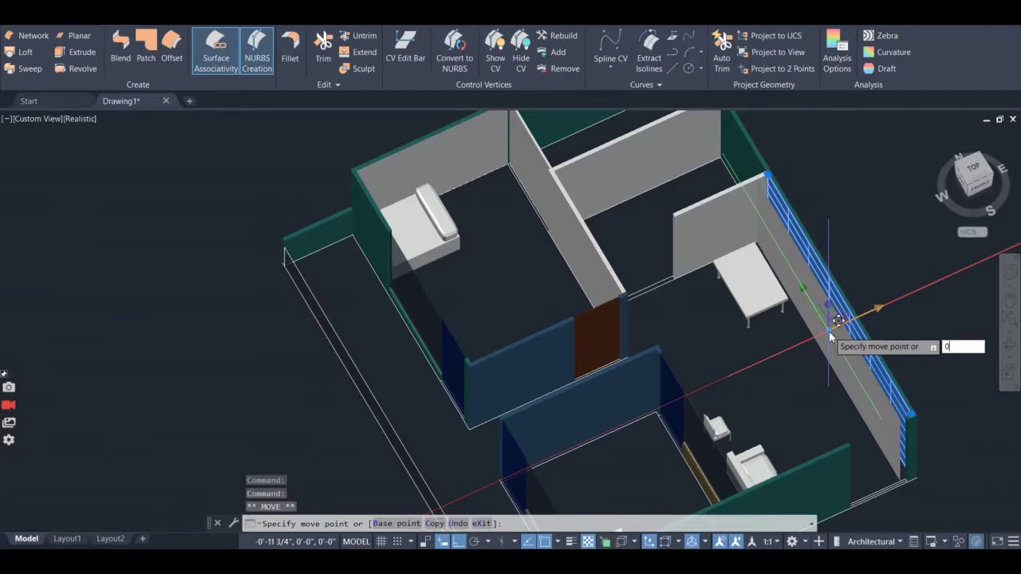
pyautogui.write('.2')
pyautogui.press('Return')
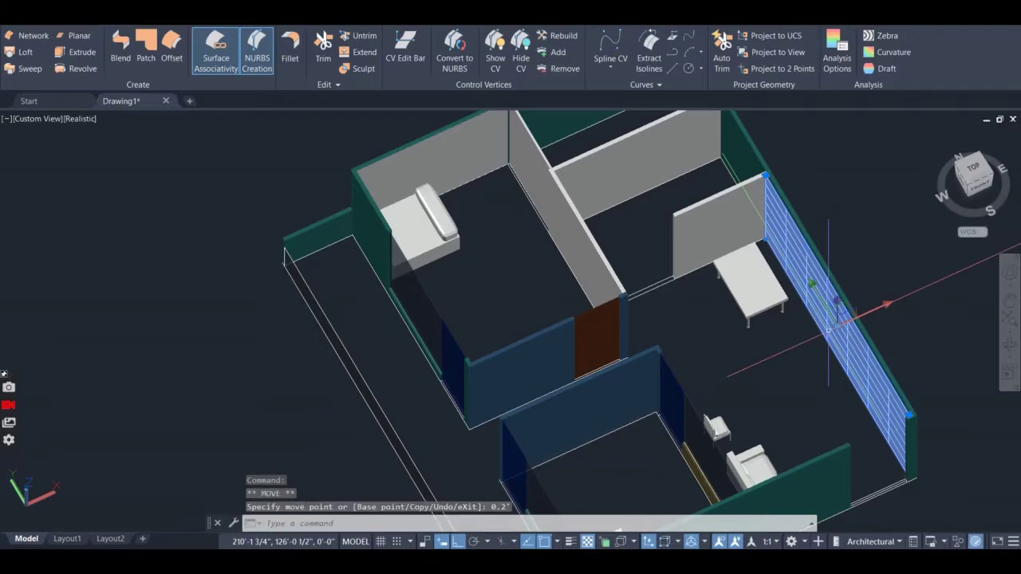
pyautogui.press('Escape')
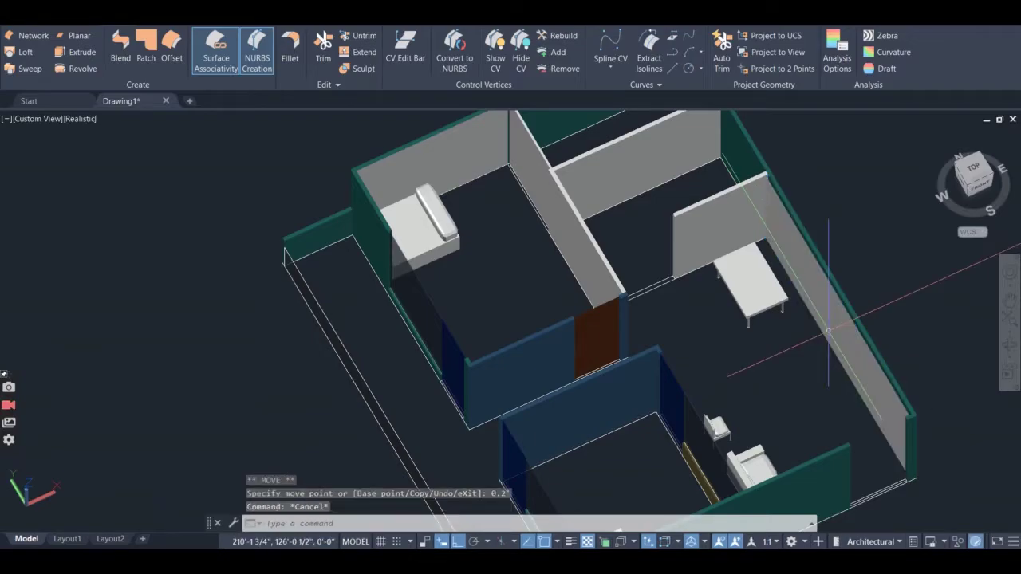
# - Facing the back wall, draw a planar surface from its top middle to its lower right corner
pyautogui.keyDown('shift'); pyautogui.moveTo(737, 384); pyautogui.dragTo(651, 183, button='middle'); pyautogui.keyUp('shift')
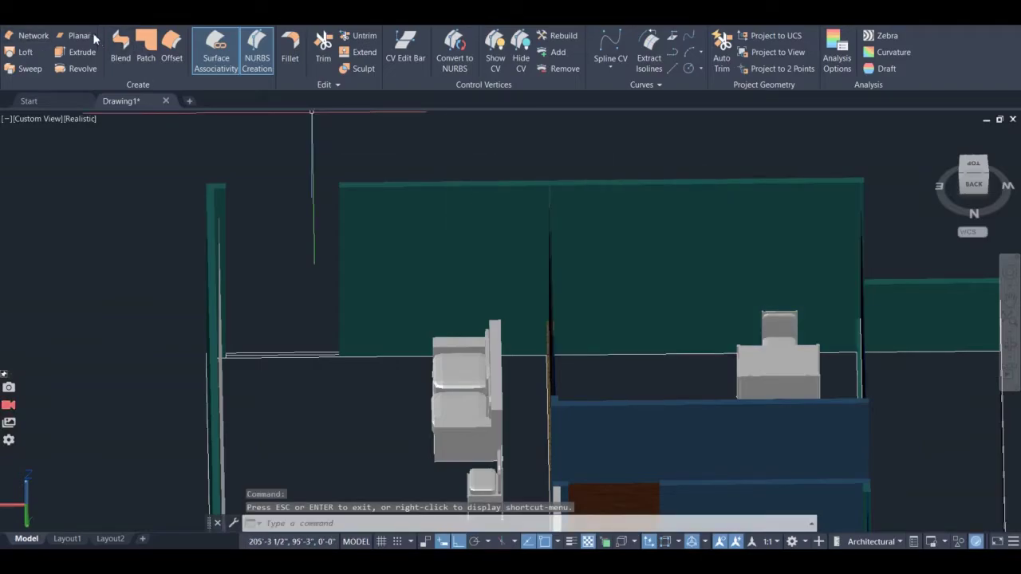
pyautogui.click(69, 37)
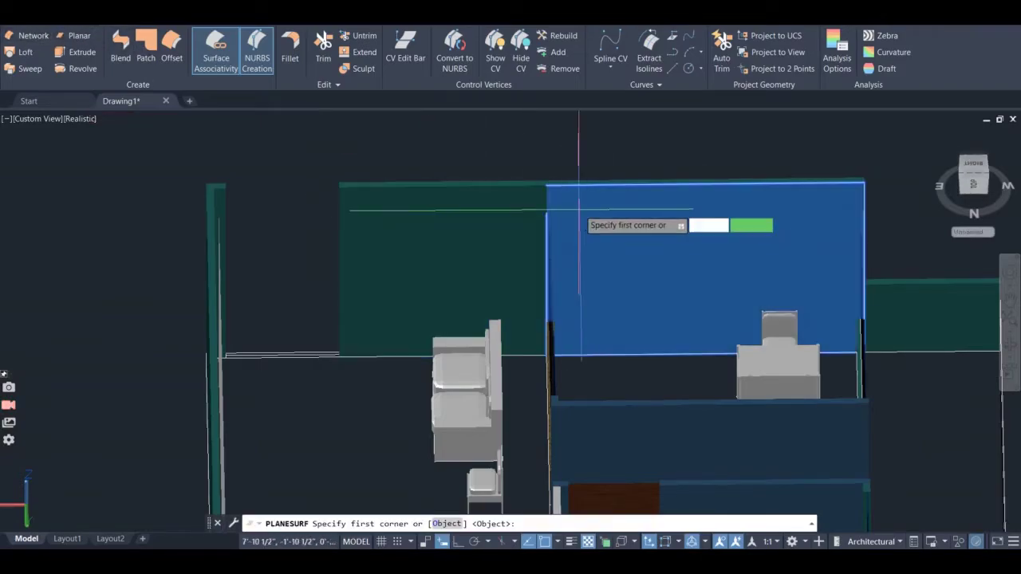
pyautogui.click(610, 238)
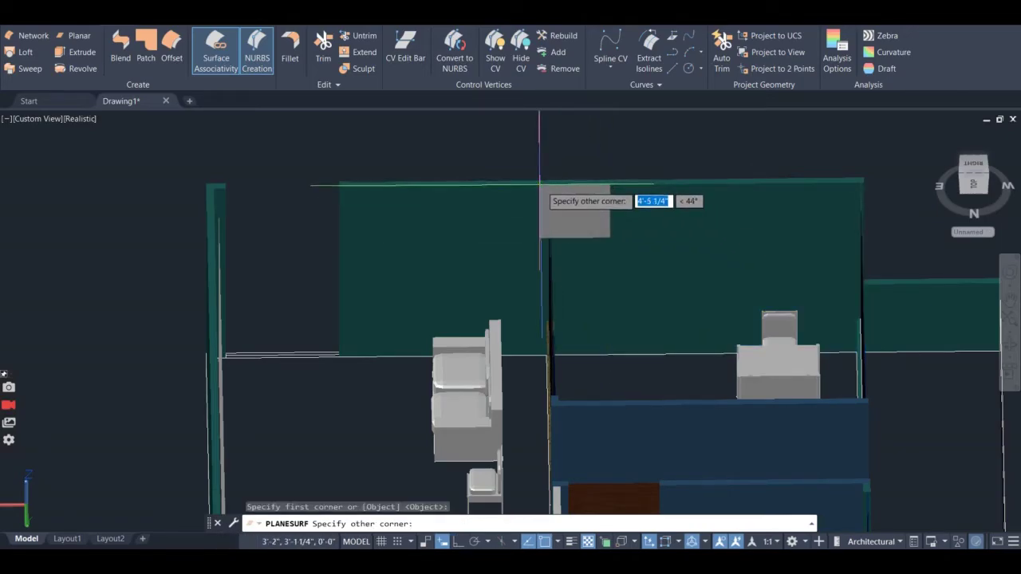
pyautogui.press('Escape')
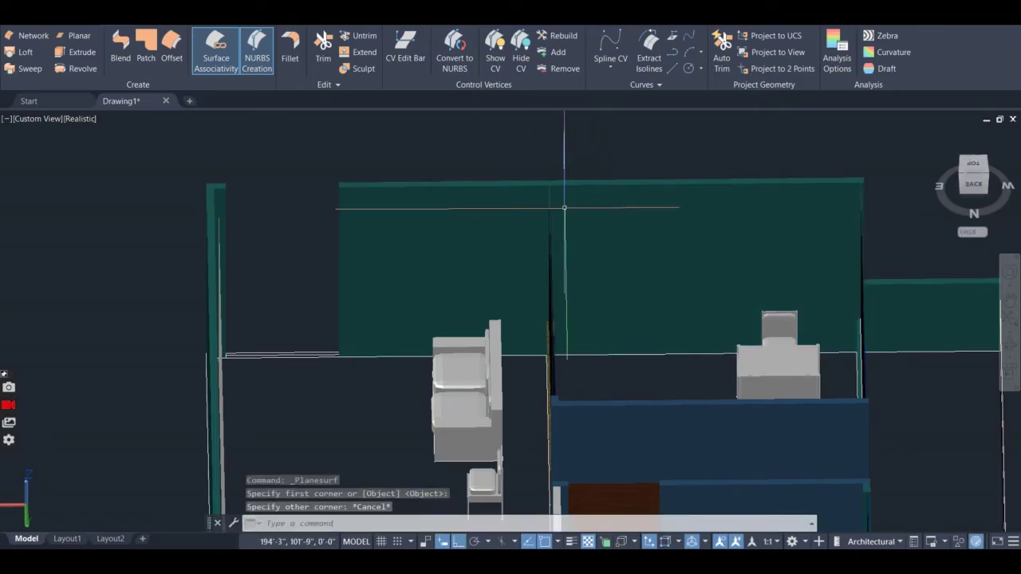
pyautogui.press('Return')
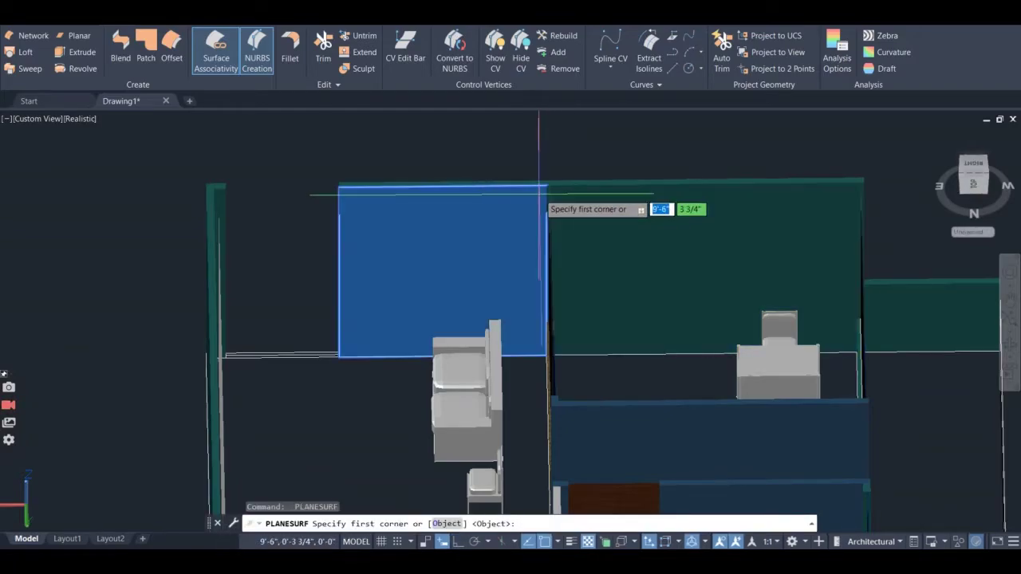
pyautogui.click(549, 186)
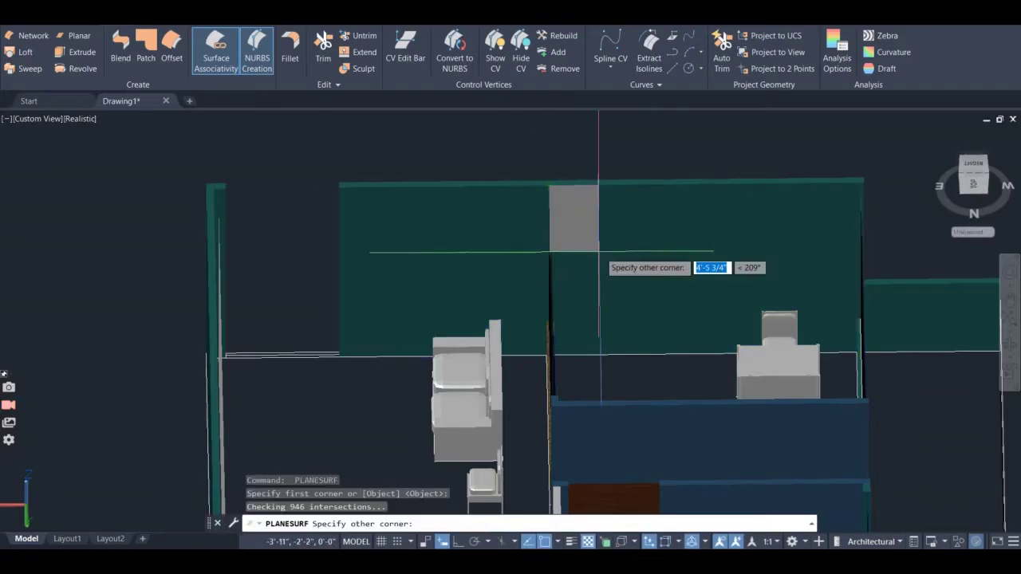
pyautogui.click(857, 353)
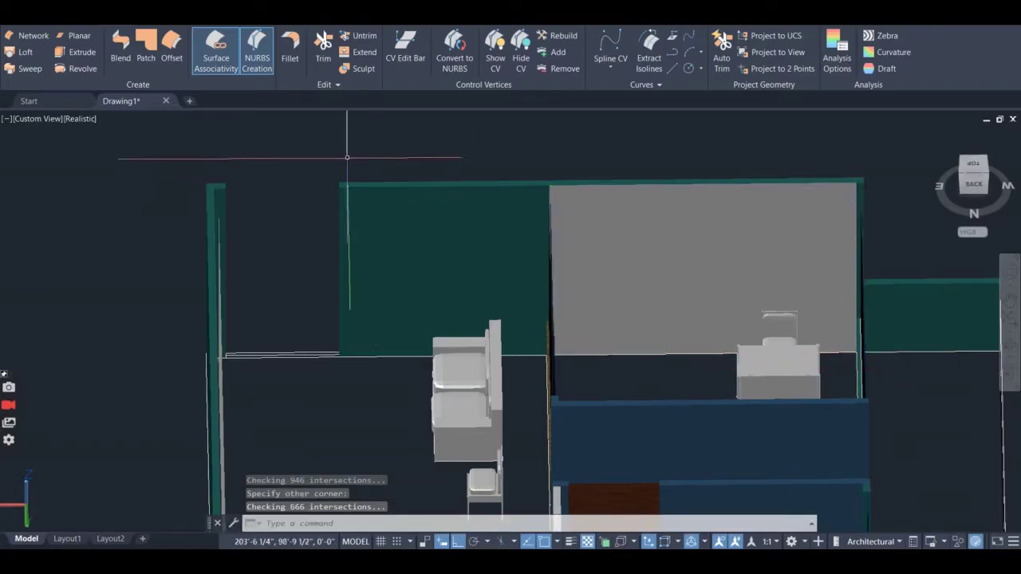
# - Try a planar surface on the left back wall section, cancel the failed attempt, and reorbit the view
pyautogui.press('Return')
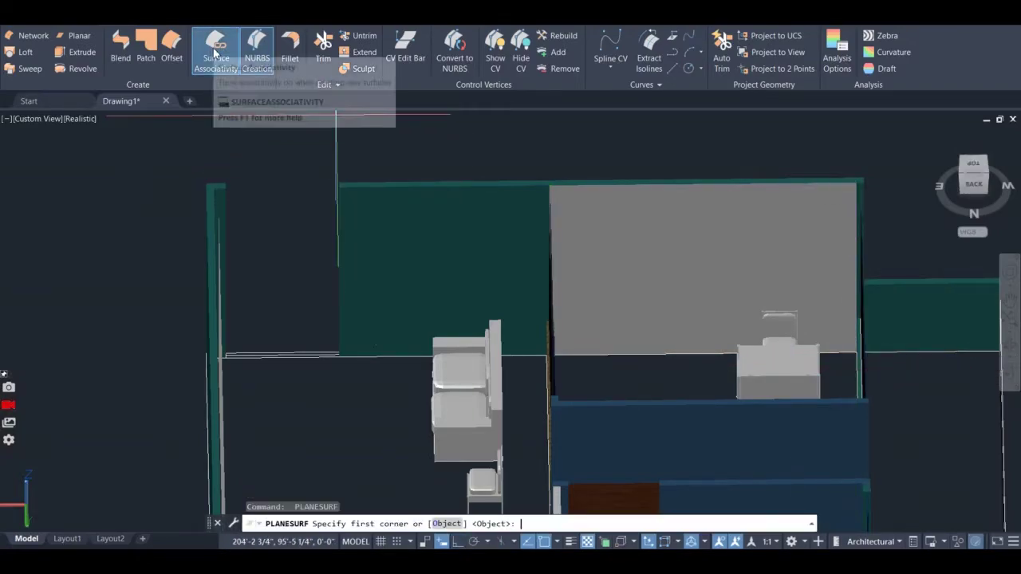
pyautogui.click(336, 187)
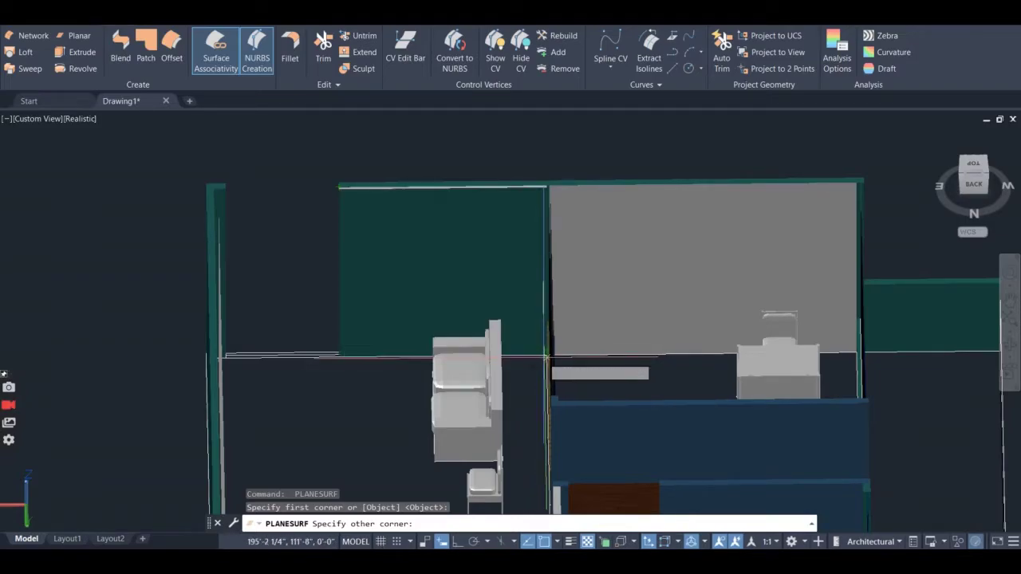
pyautogui.scroll(5, 547, 354)
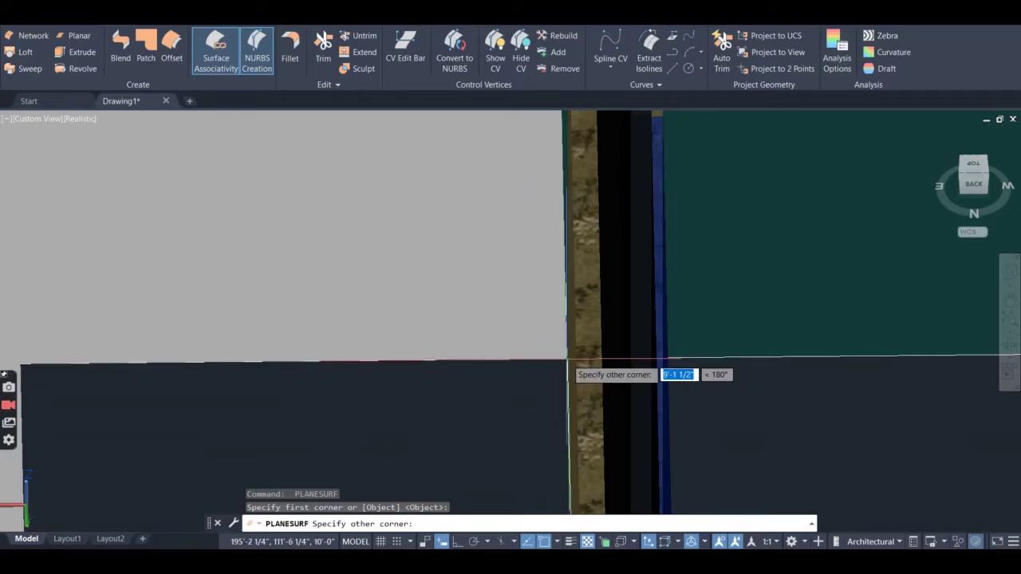
pyautogui.click(570, 360)
pyautogui.scroll(-5, 569, 361)
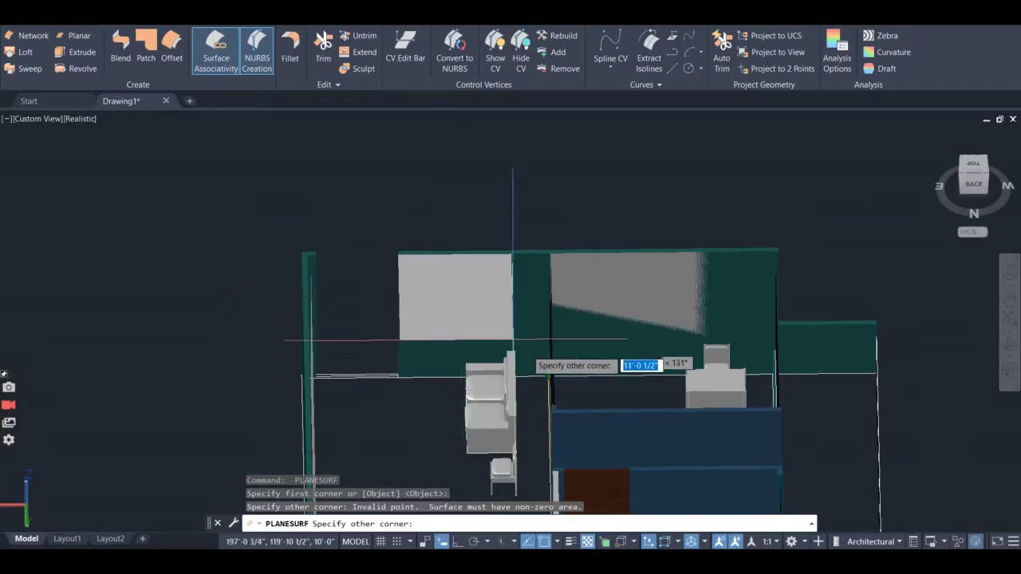
pyautogui.scroll(5, 548, 379)
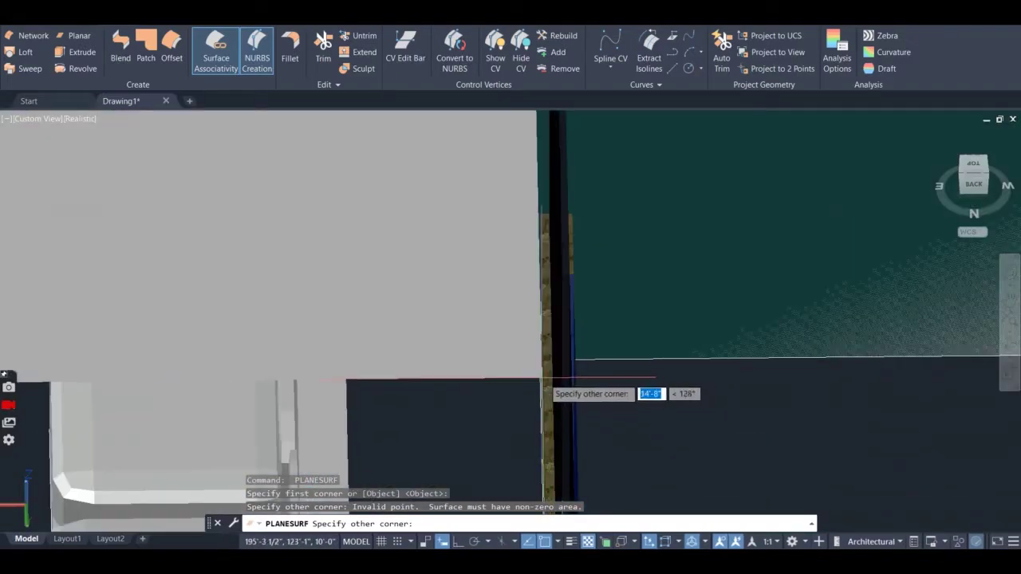
pyautogui.click(541, 361)
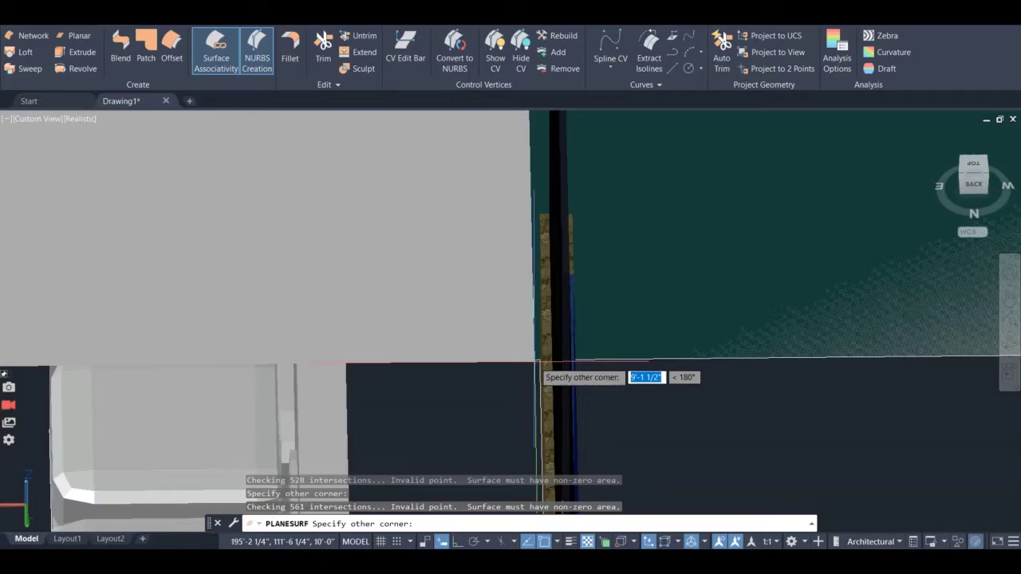
pyautogui.click(537, 361)
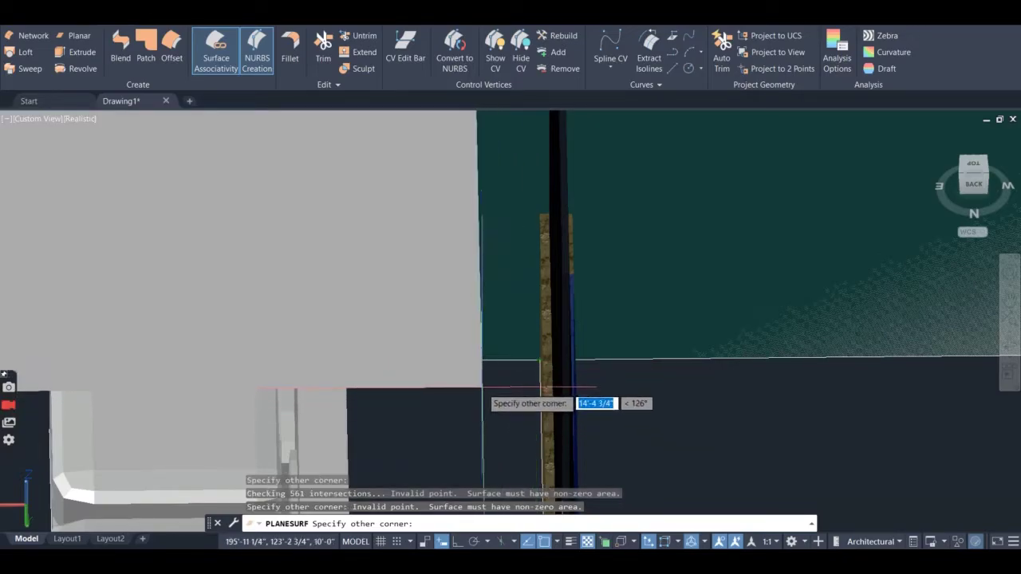
pyautogui.press('Escape')
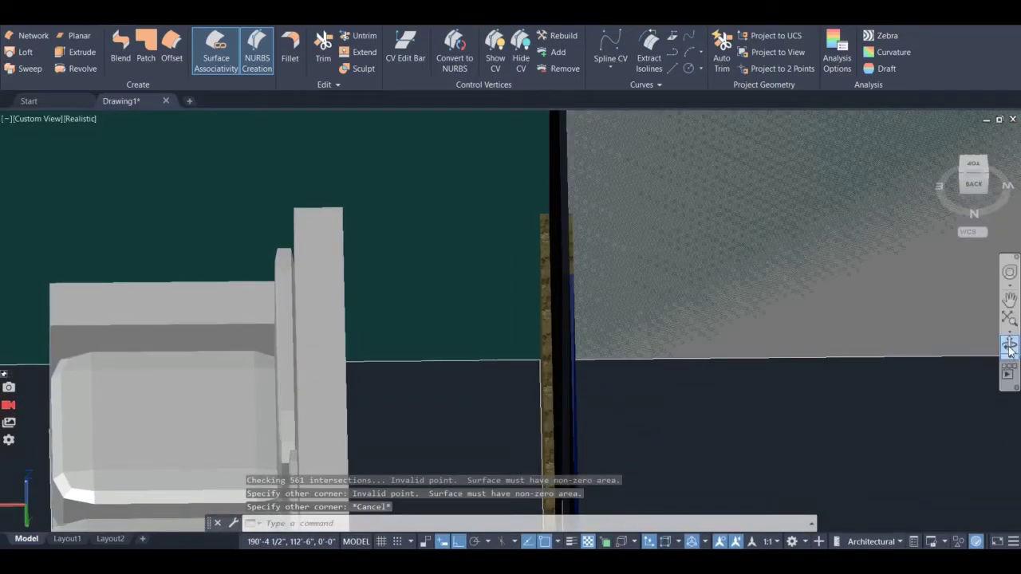
pyautogui.click(1009, 349)
pyautogui.moveTo(854, 366); pyautogui.dragTo(712, 281)
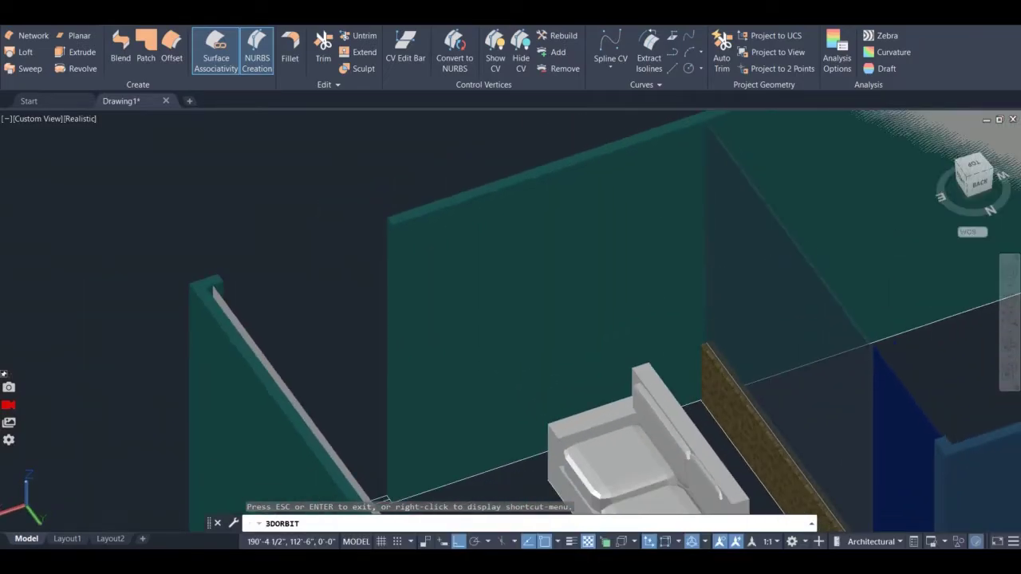
pyautogui.press('Escape')
pyautogui.click(68, 37)
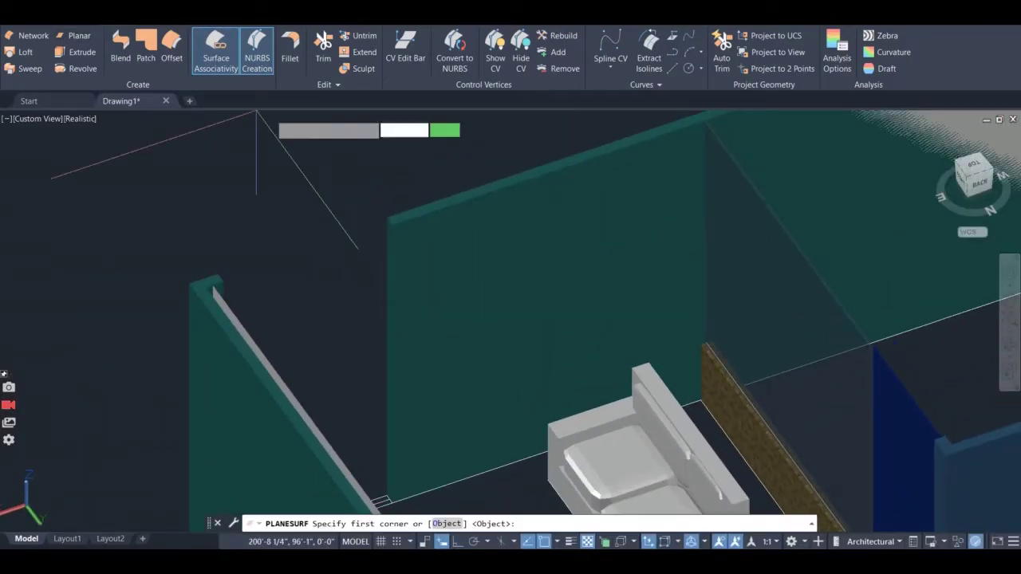
pyautogui.click(391, 226)
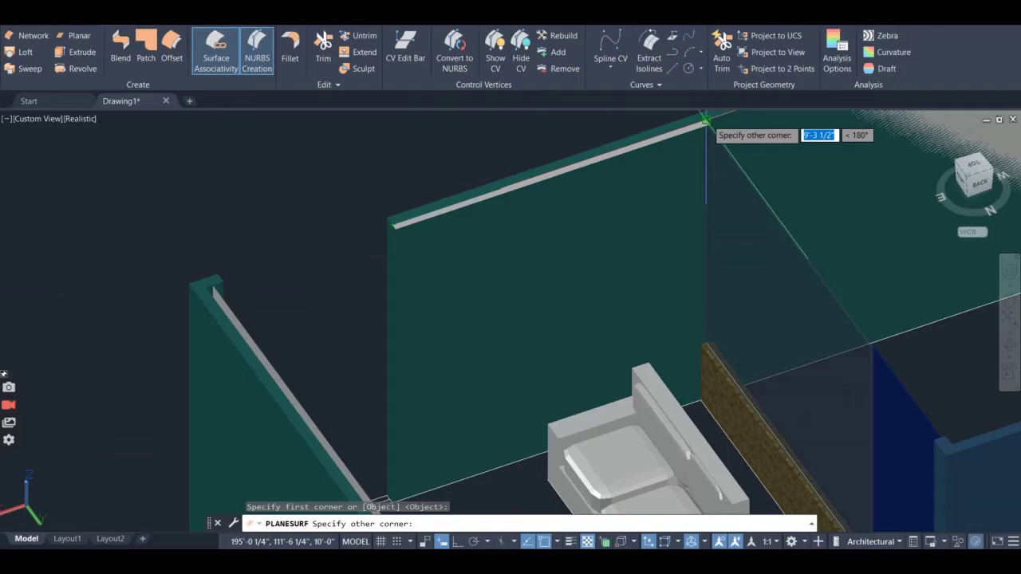
pyautogui.scroll(3, 706, 119)
pyautogui.scroll(-6, 686, 239)
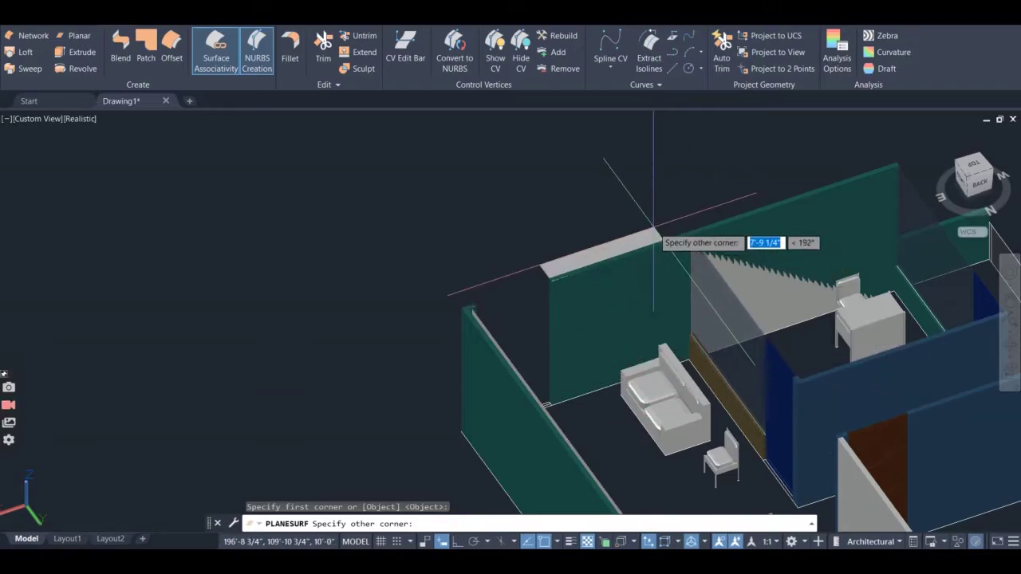
pyautogui.press('Escape')
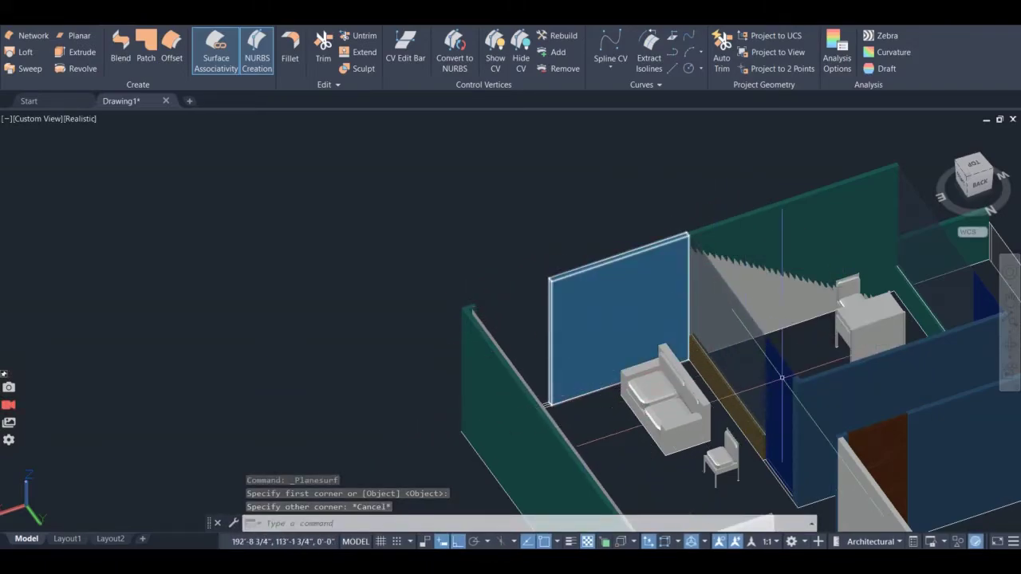
pyautogui.click(1015, 351)
pyautogui.moveTo(827, 383); pyautogui.dragTo(730, 424)
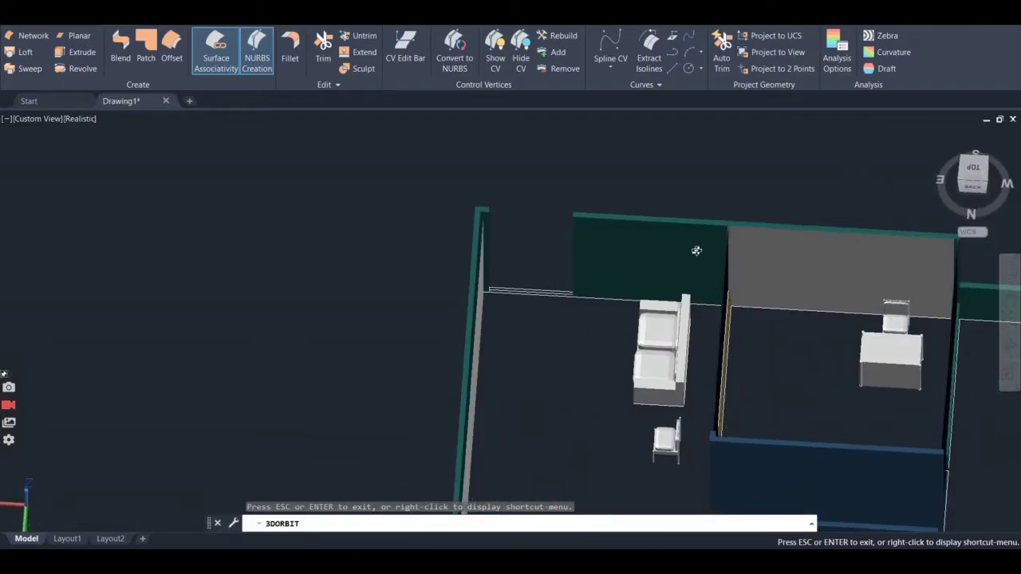
# - Tilt the view toward the back walls and start planar surfaces there, cancelling both attempts
pyautogui.moveTo(697, 251); pyautogui.dragTo(708, 316)
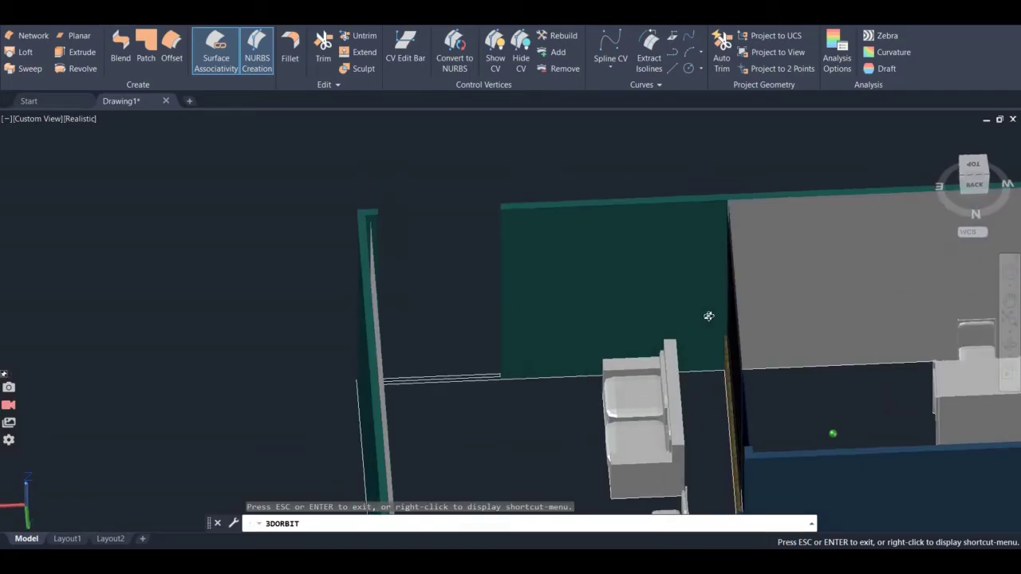
pyautogui.scroll(3, 708, 316)
pyautogui.press('Escape')
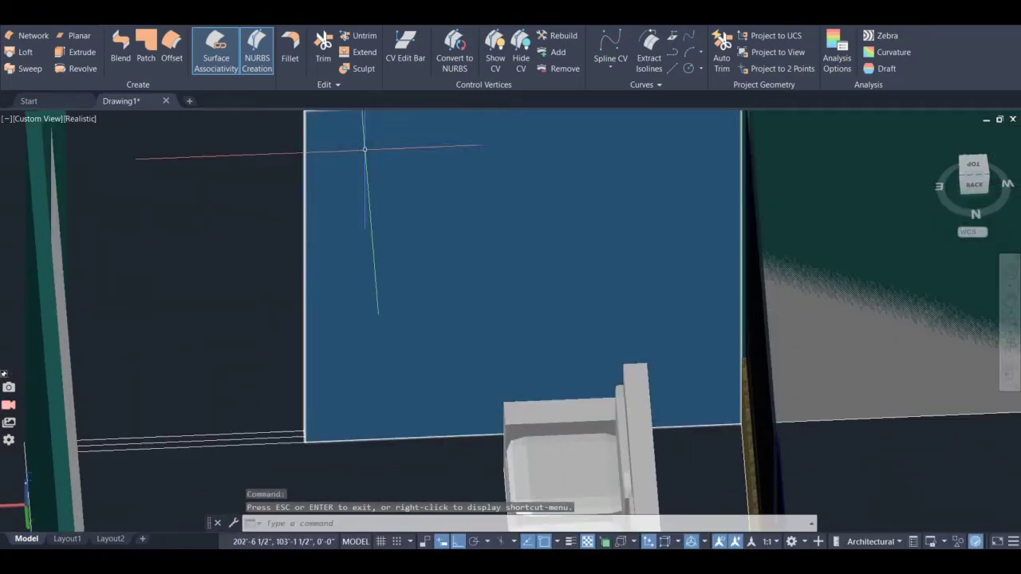
pyautogui.scroll(-5, 365, 148)
pyautogui.click(62, 36)
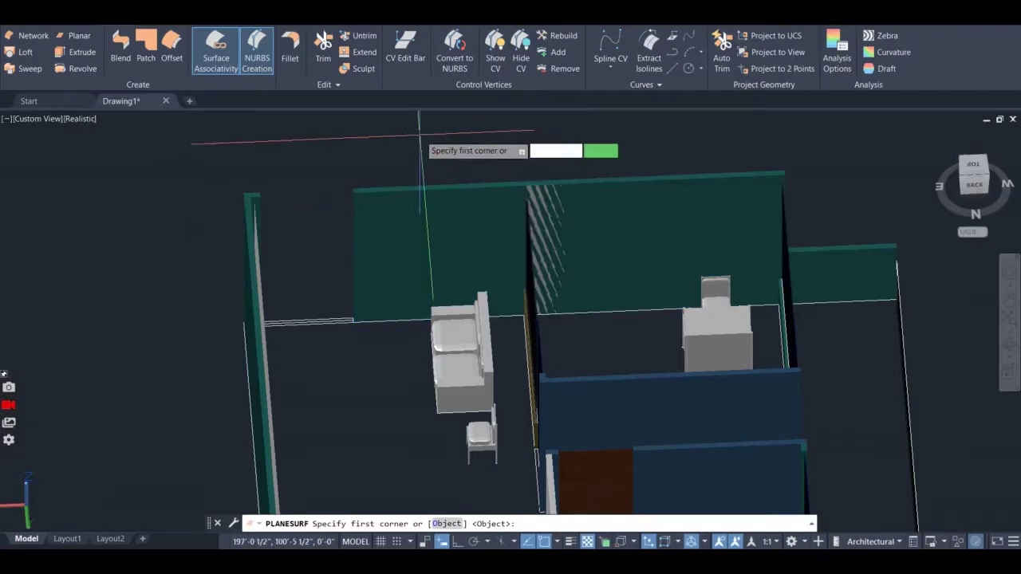
pyautogui.click(622, 257)
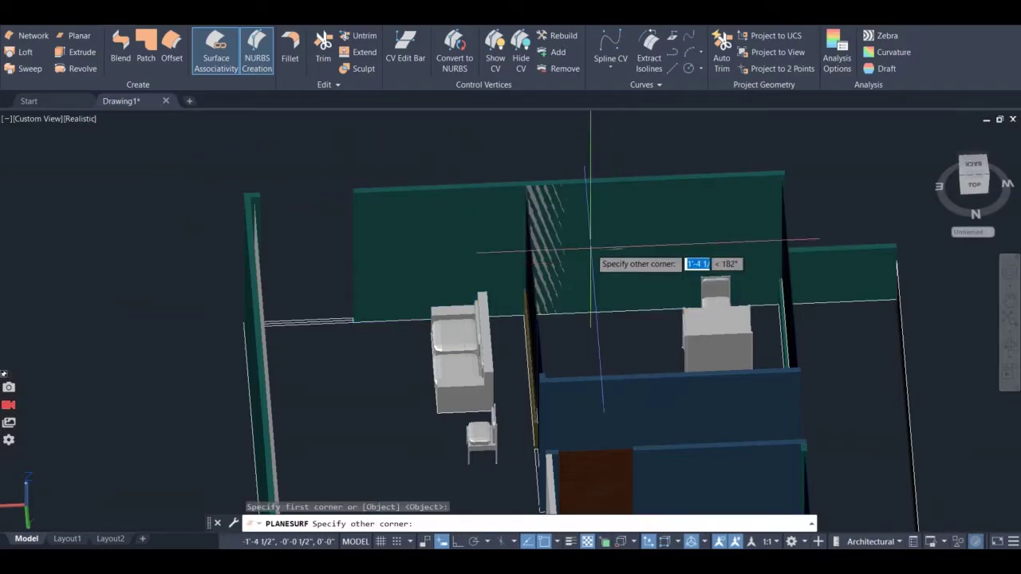
pyautogui.press('Escape')
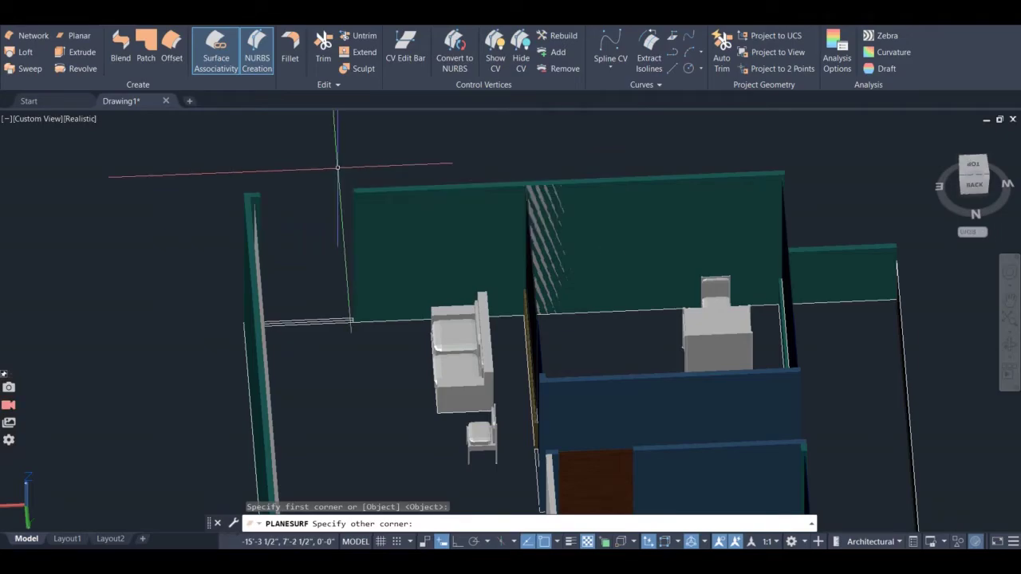
pyautogui.press('Return')
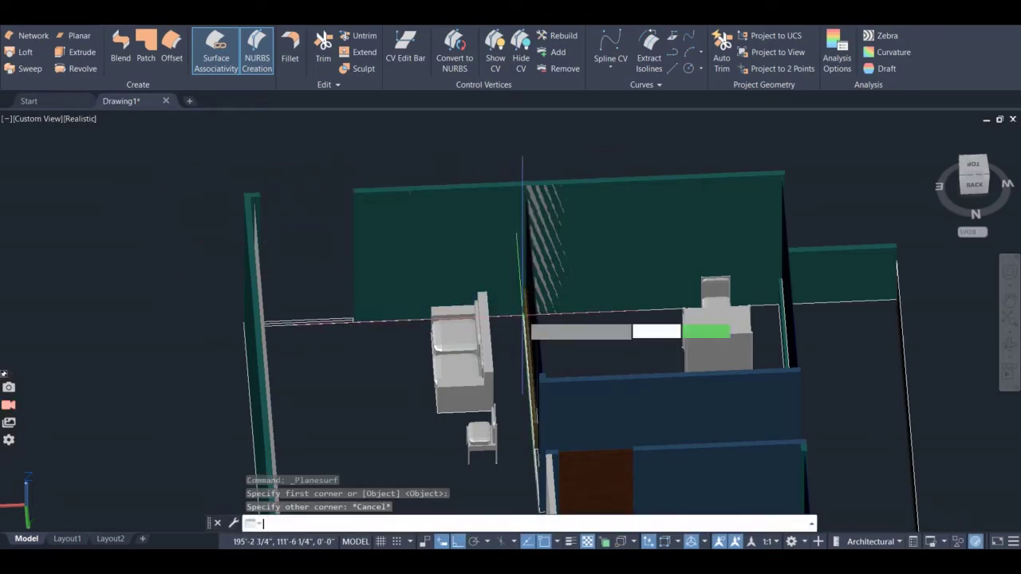
pyautogui.scroll(5, 523, 315)
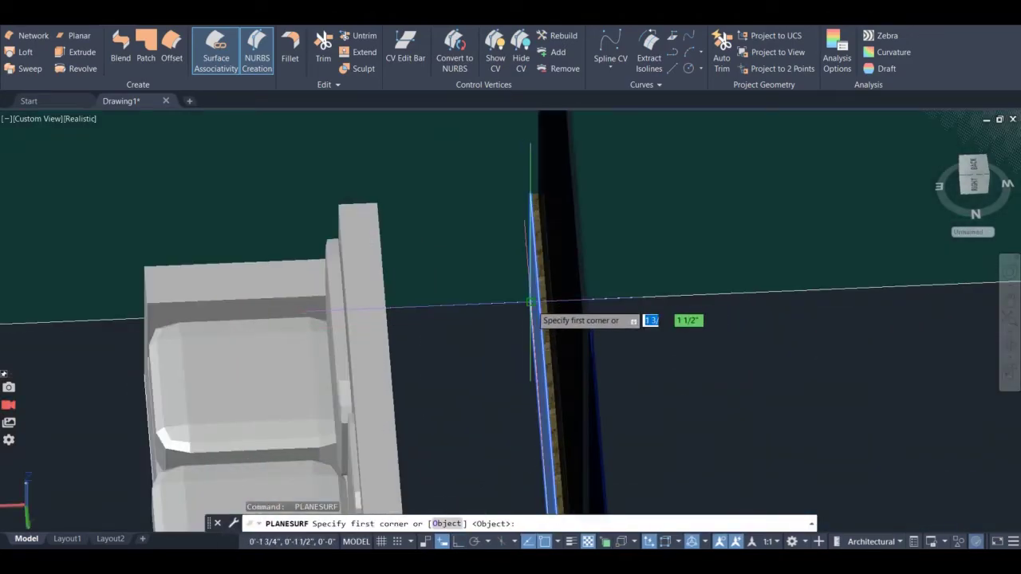
pyautogui.click(531, 303)
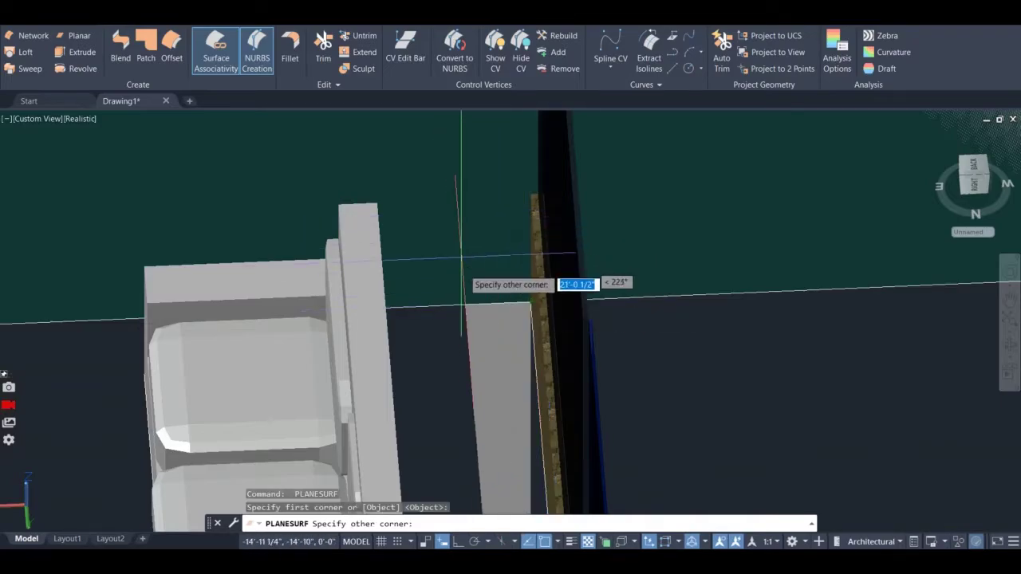
pyautogui.scroll(-2, 481, 350)
pyautogui.scroll(-3, 477, 339)
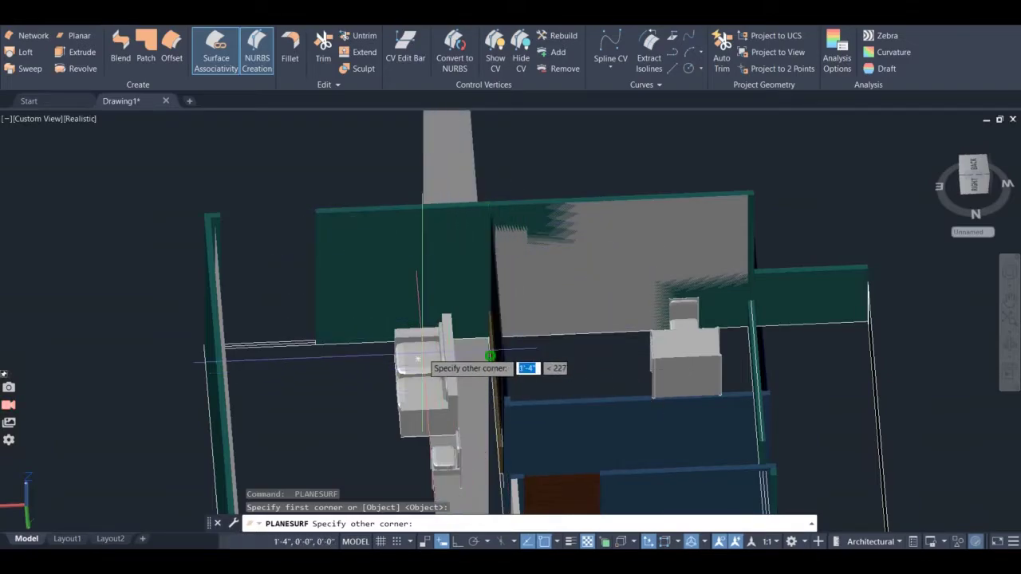
pyautogui.press('Escape')
# - Retry planar surface corners on the left wall three times, cancelling each rejected attempt
pyautogui.press('Return')
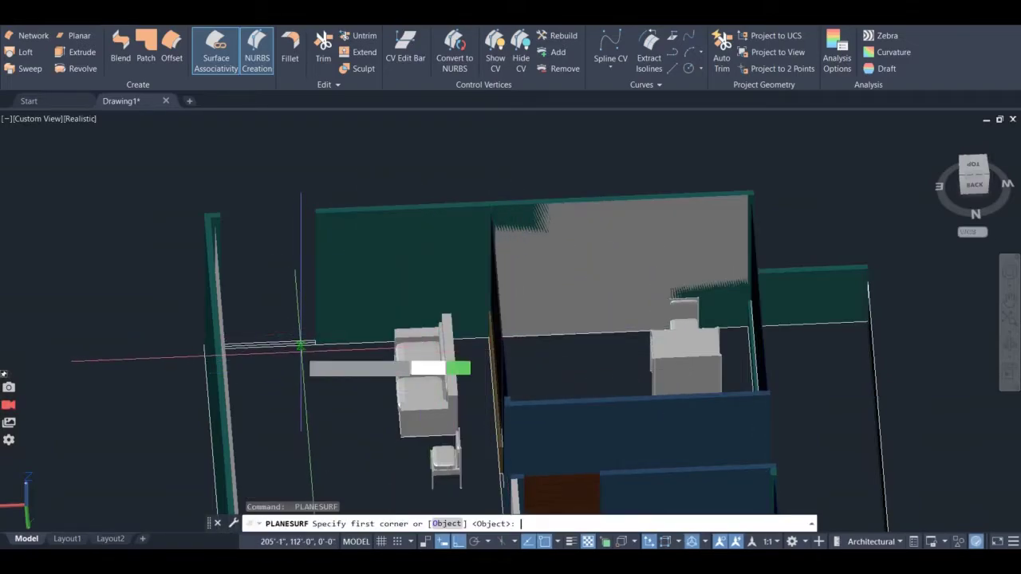
pyautogui.click(319, 345)
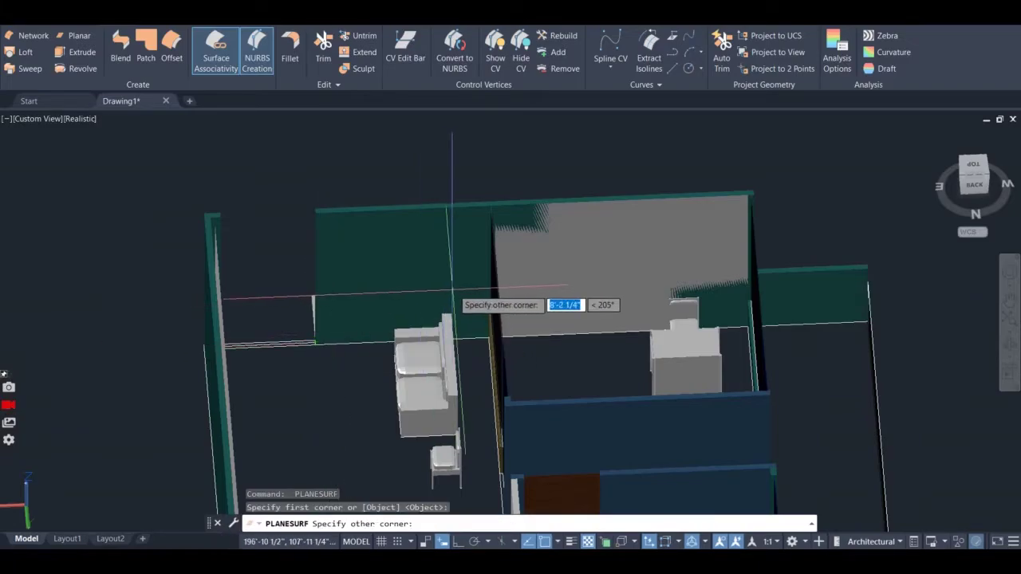
pyautogui.doubleClick(487, 270)
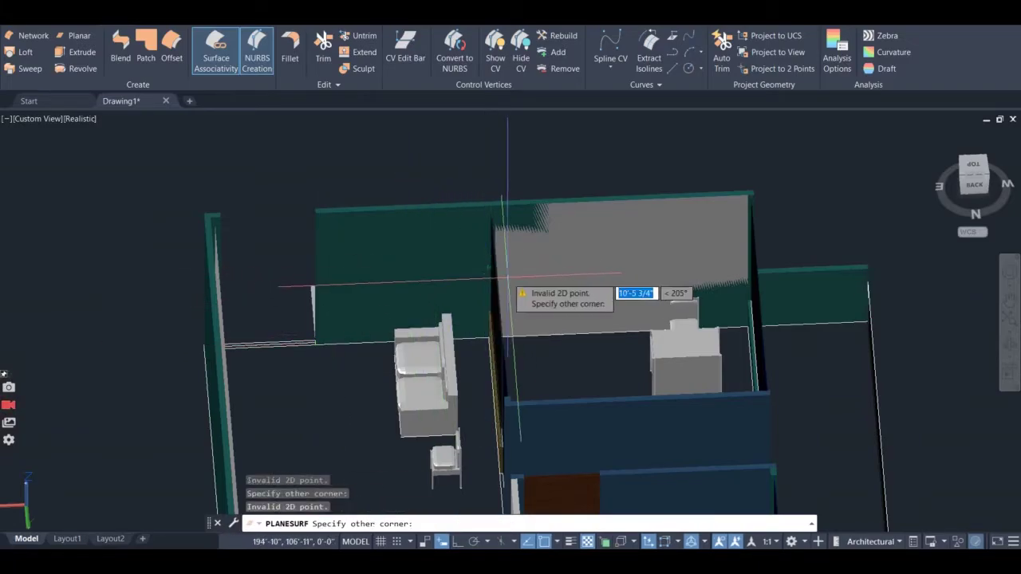
pyautogui.press('Escape')
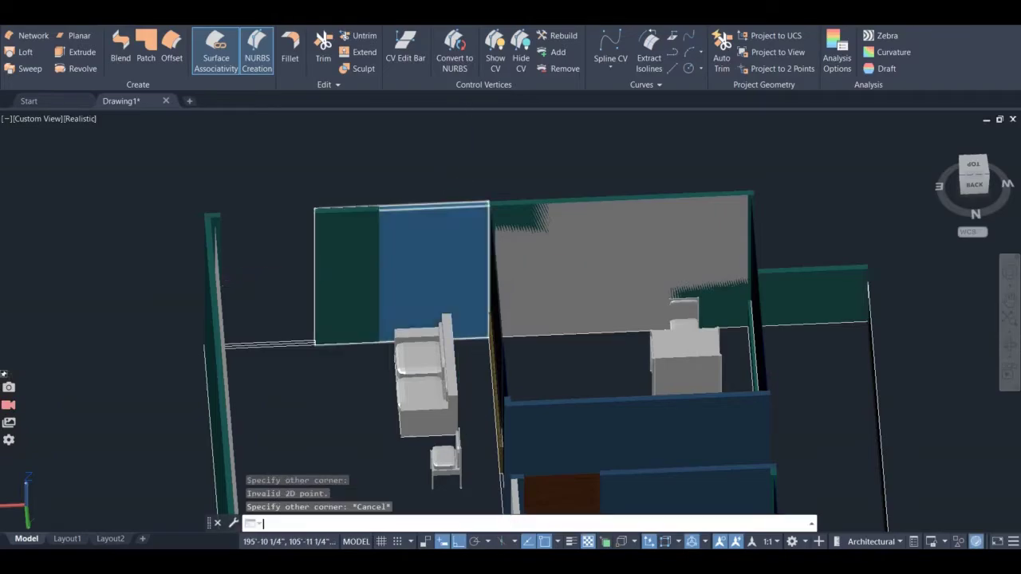
pyautogui.press('Return')
pyautogui.click(488, 206)
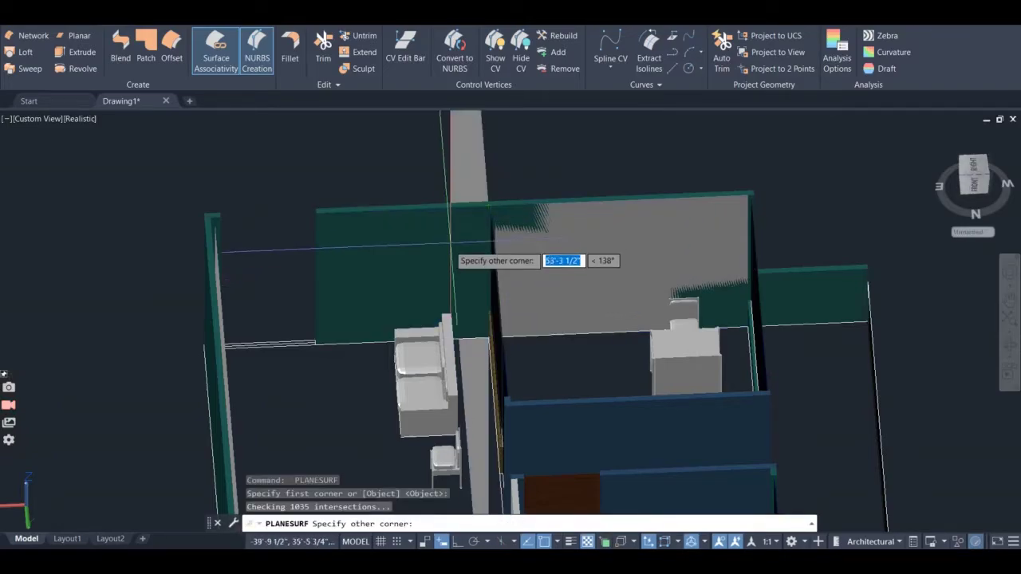
pyautogui.click(413, 258)
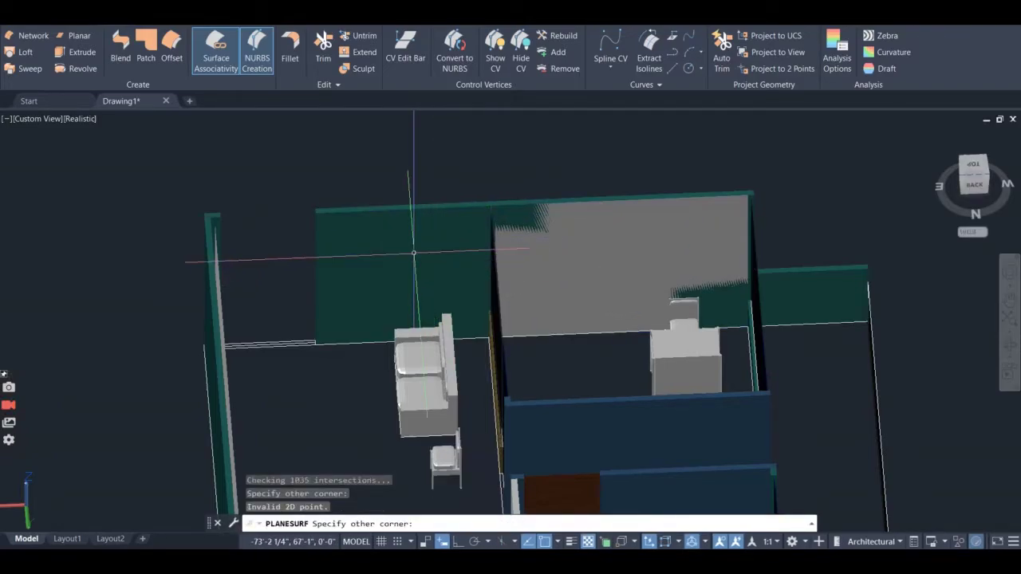
pyautogui.press('Escape')
pyautogui.press('Return')
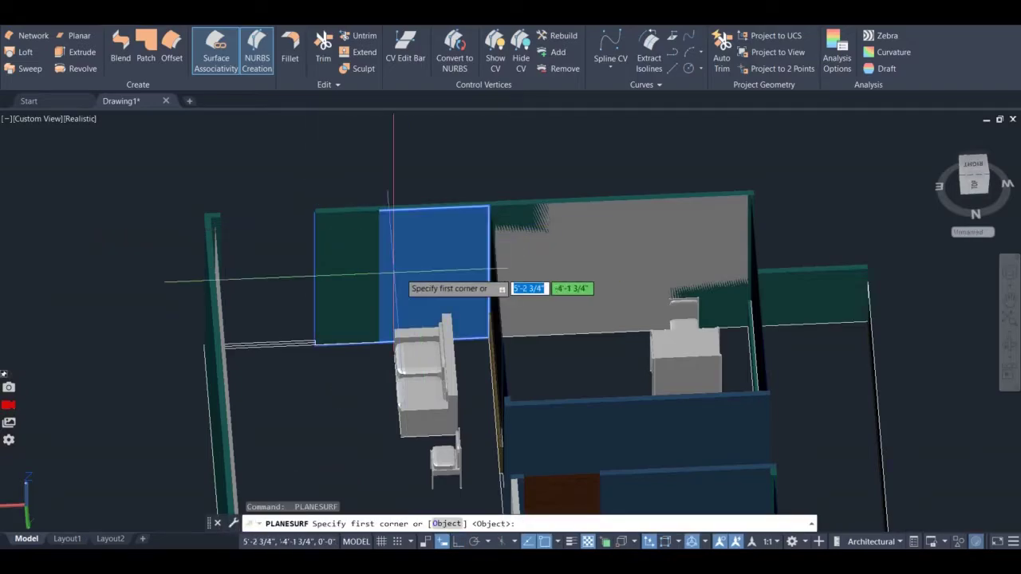
pyautogui.click(464, 270)
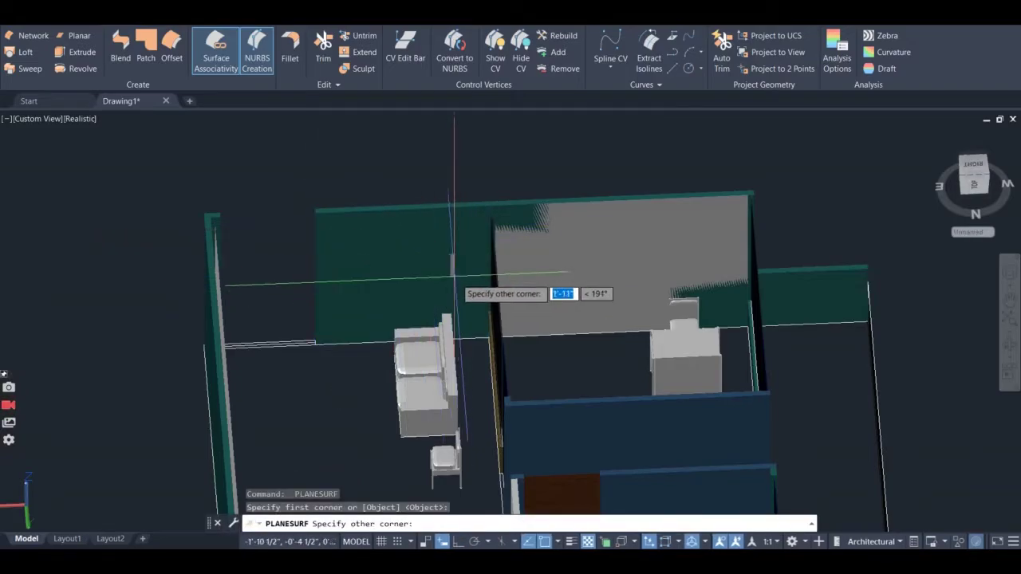
pyautogui.click(412, 258)
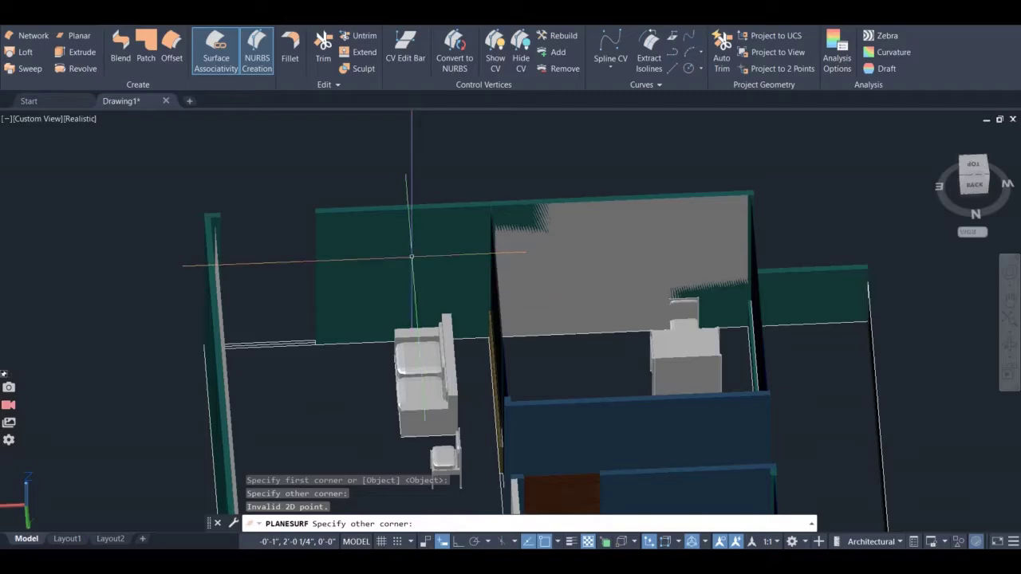
pyautogui.press('Escape')
pyautogui.press('Return')
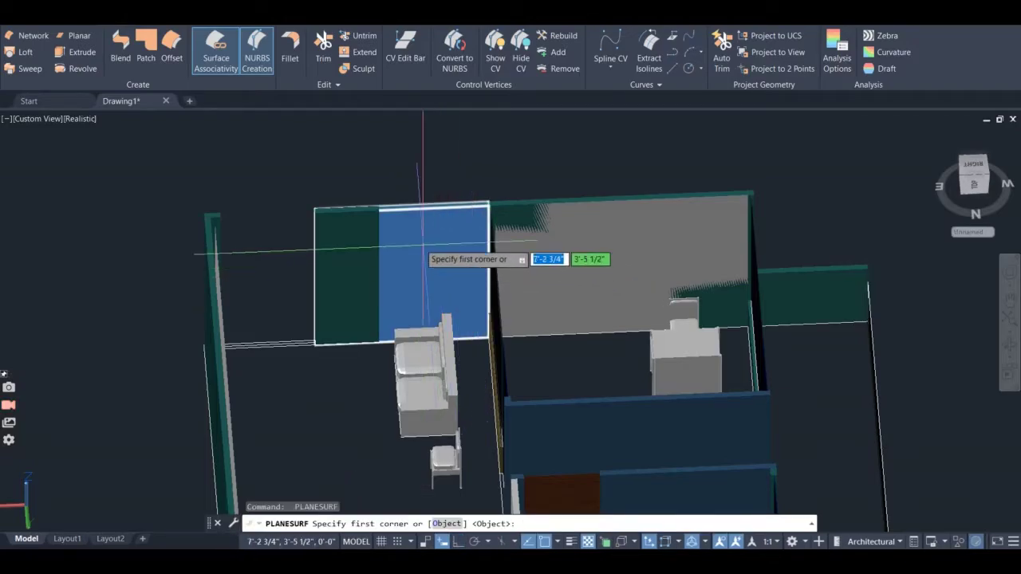
pyautogui.press('Escape')
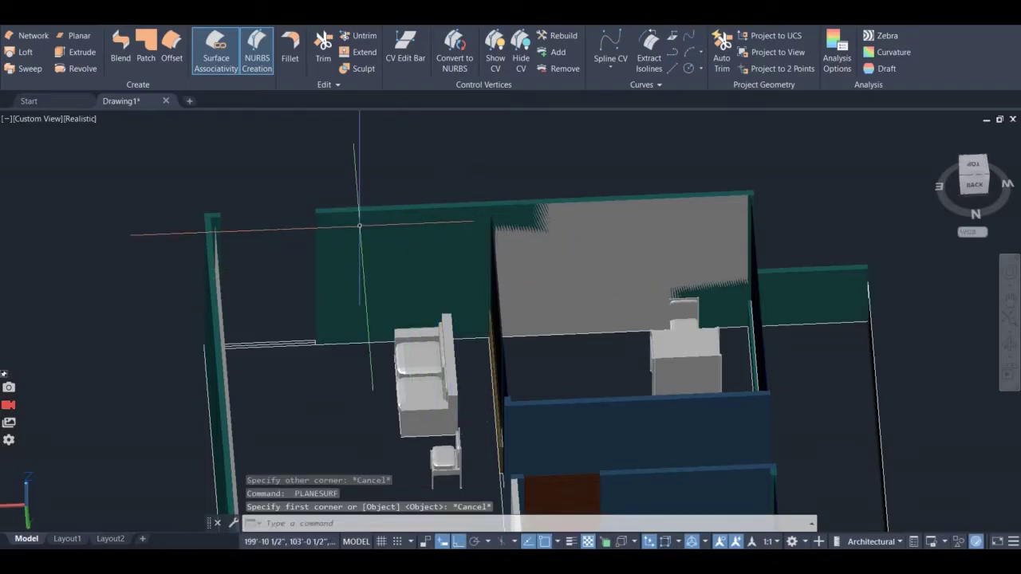
# - Start and abandon another planar surface, then select the grey surface on the back wall
pyautogui.click(72, 37)
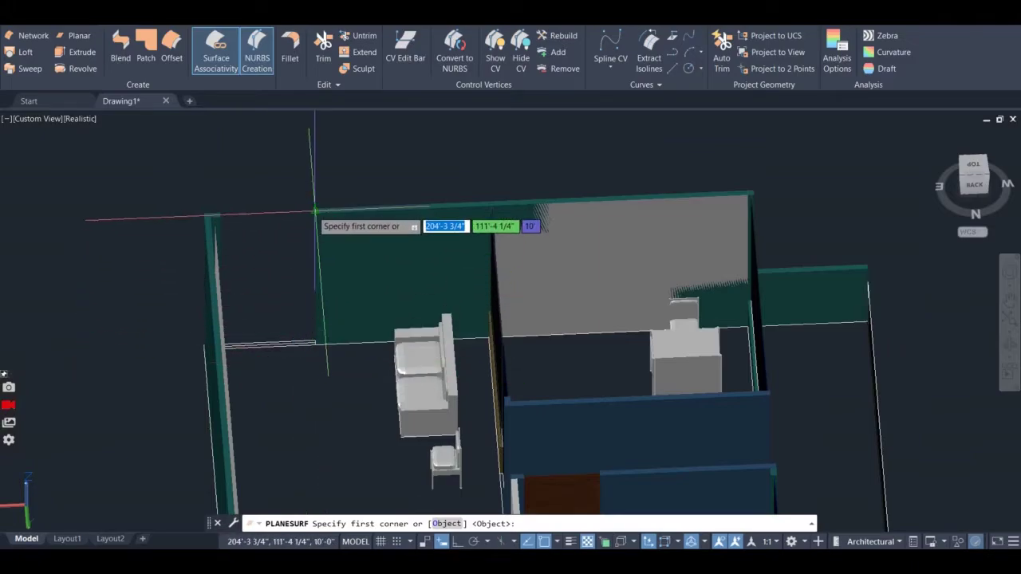
pyautogui.click(315, 210)
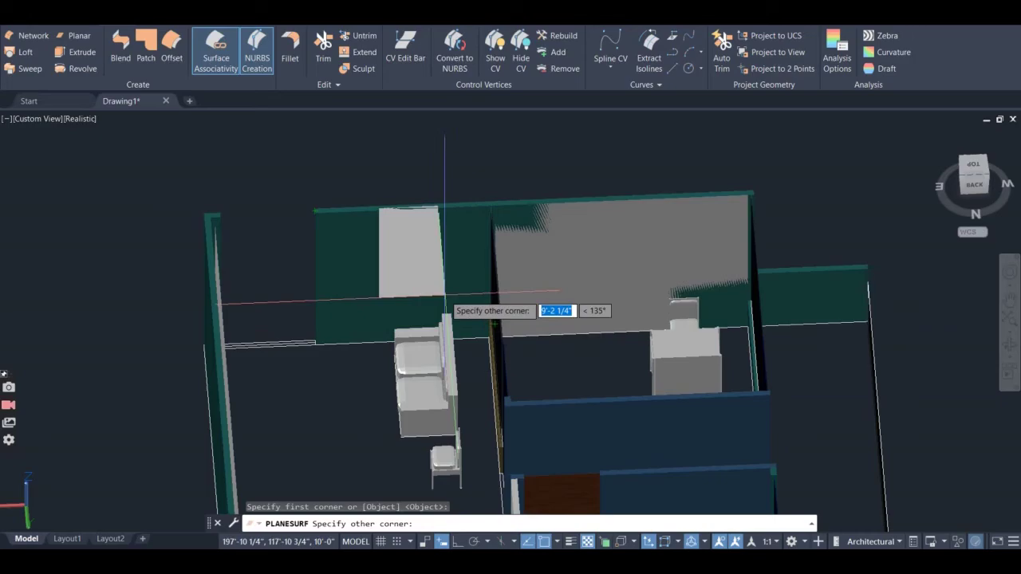
pyautogui.press('Escape')
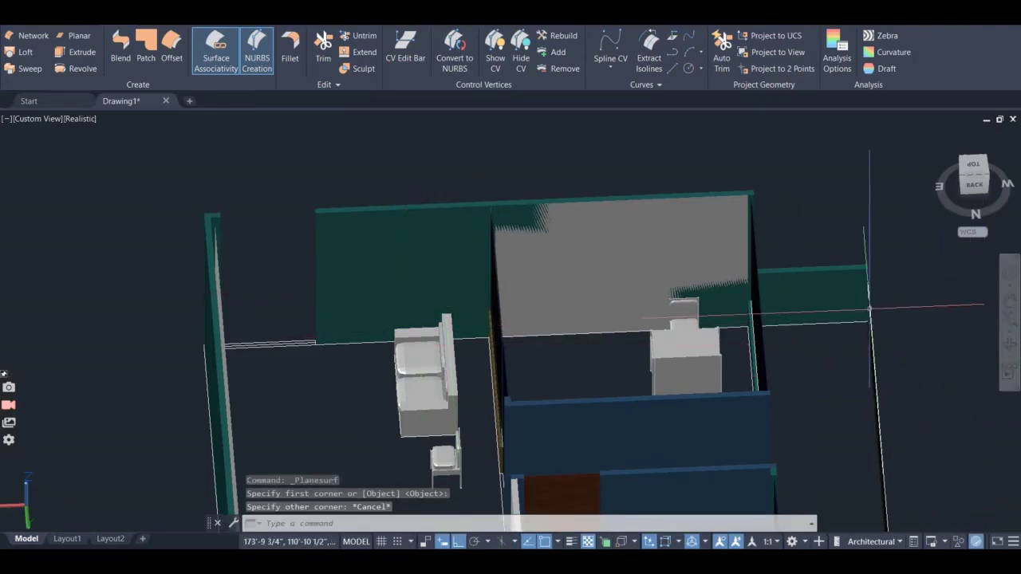
pyautogui.click(652, 254)
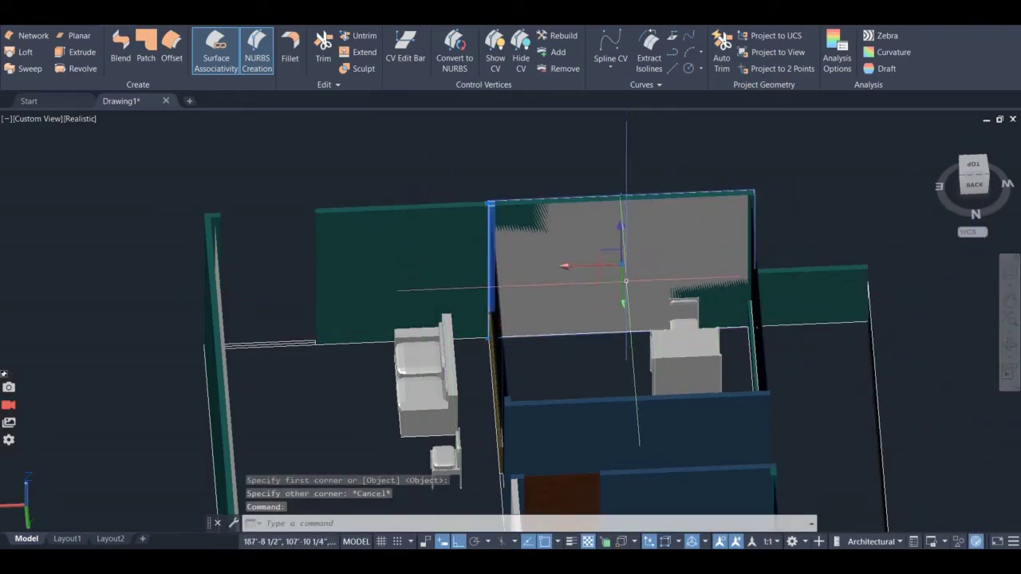
# - From an angled overhead view, move the back-wall surface above the table room 0.1" off the wall, then deselect it
pyautogui.press('Escape')
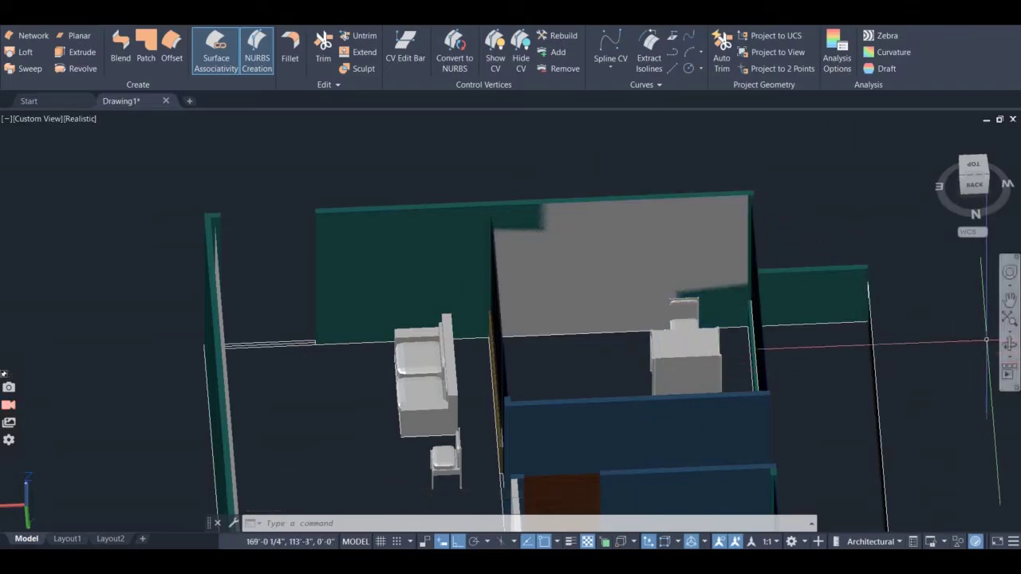
pyautogui.click(1010, 345)
pyautogui.moveTo(901, 308); pyautogui.dragTo(816, 301)
pyautogui.press('Escape')
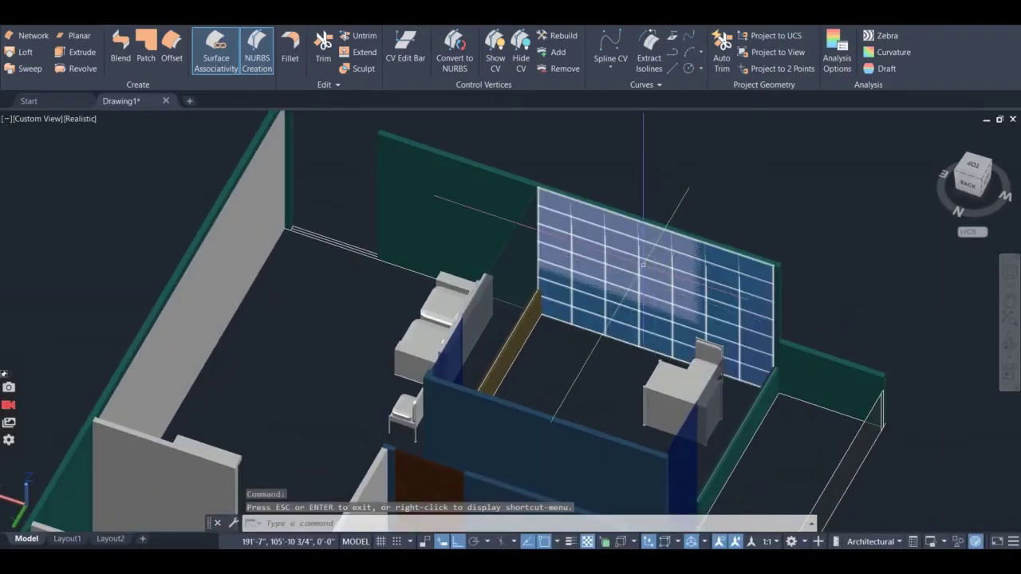
pyautogui.click(663, 274)
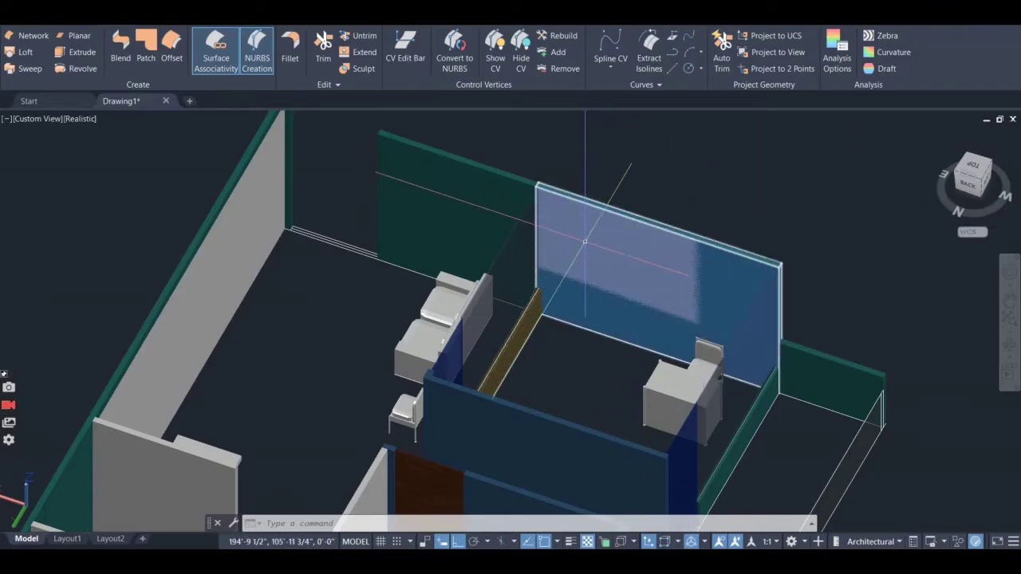
pyautogui.scroll(3, 606, 250)
pyautogui.scroll(-4, 606, 252)
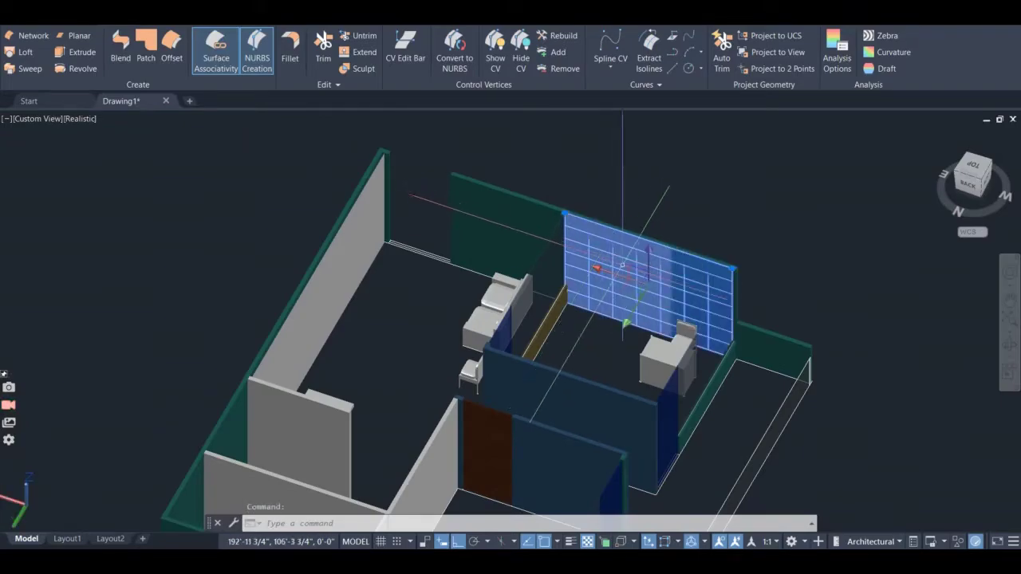
pyautogui.click(627, 324)
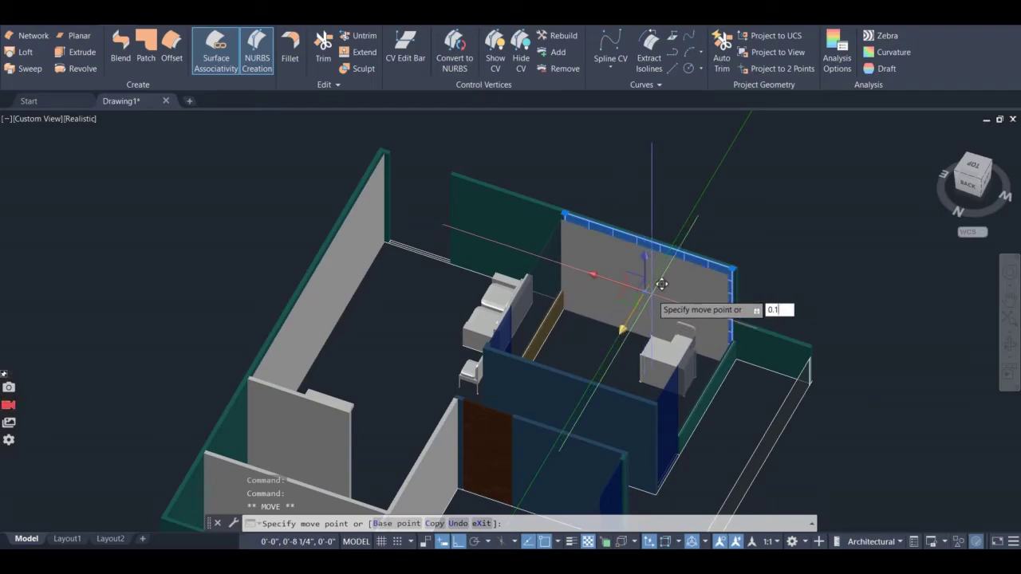
pyautogui.write('0.1"')
pyautogui.press('Return')
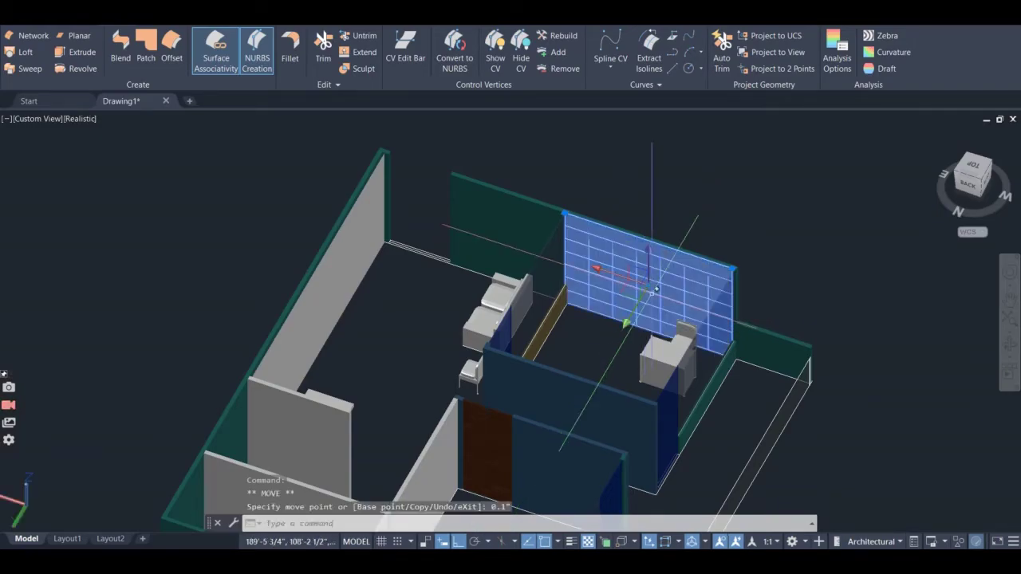
pyautogui.press('Escape')
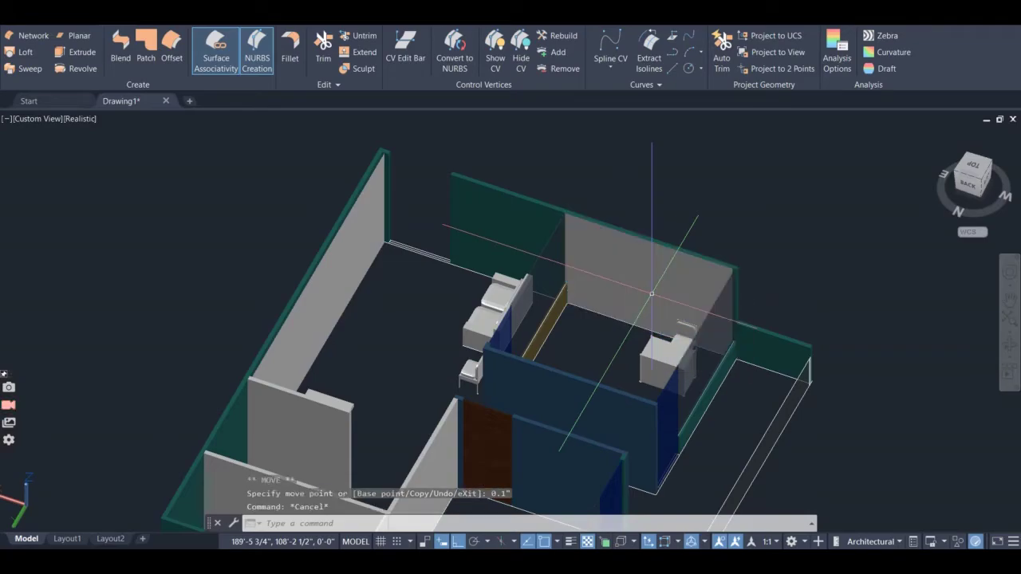
# - Orbit the house edge-on from the right side to check the surface offsets, then type M for Move
pyautogui.click(1010, 345)
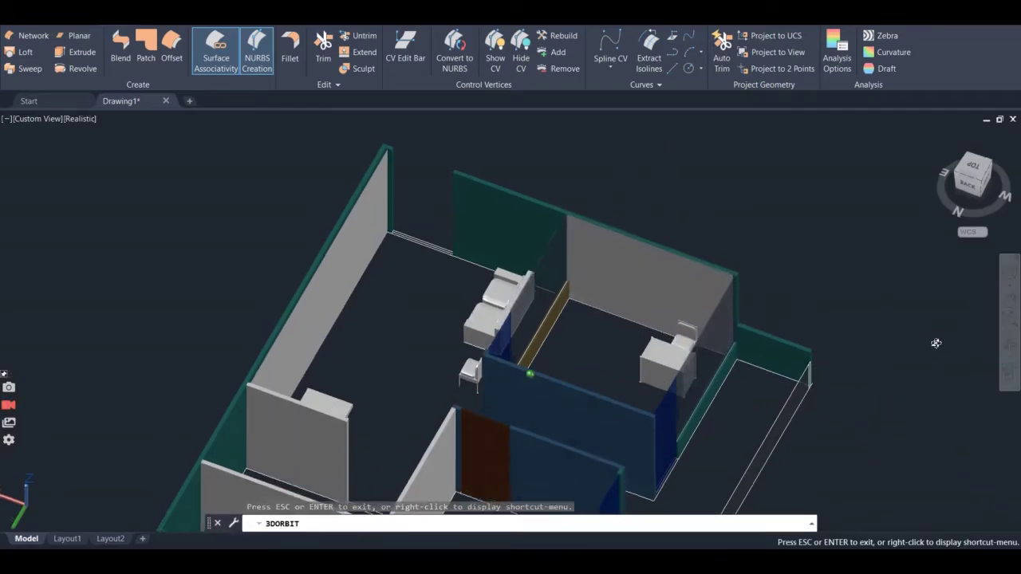
pyautogui.moveTo(934, 342); pyautogui.dragTo(471, 269)
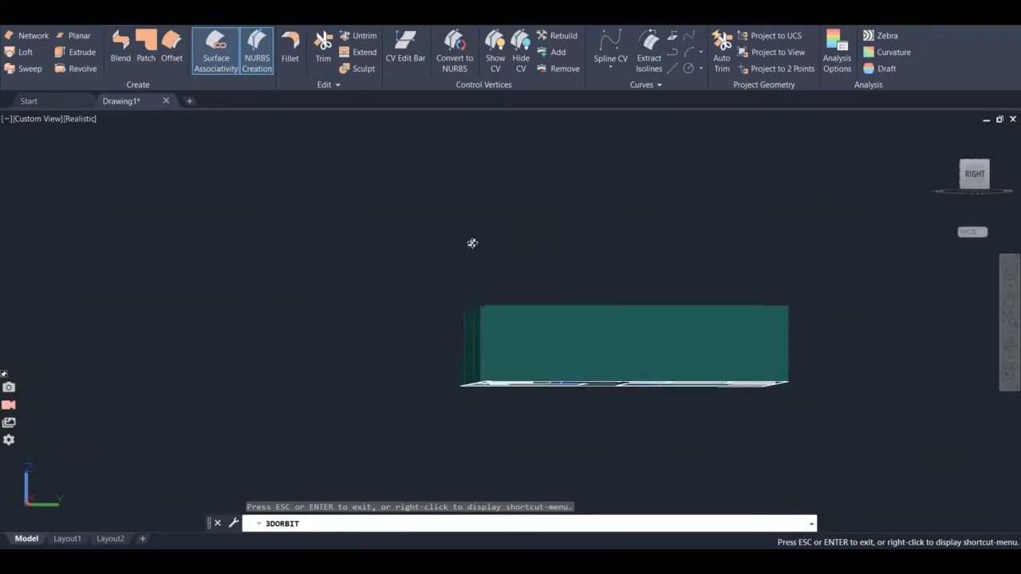
pyautogui.press('Escape')
pyautogui.write('M')
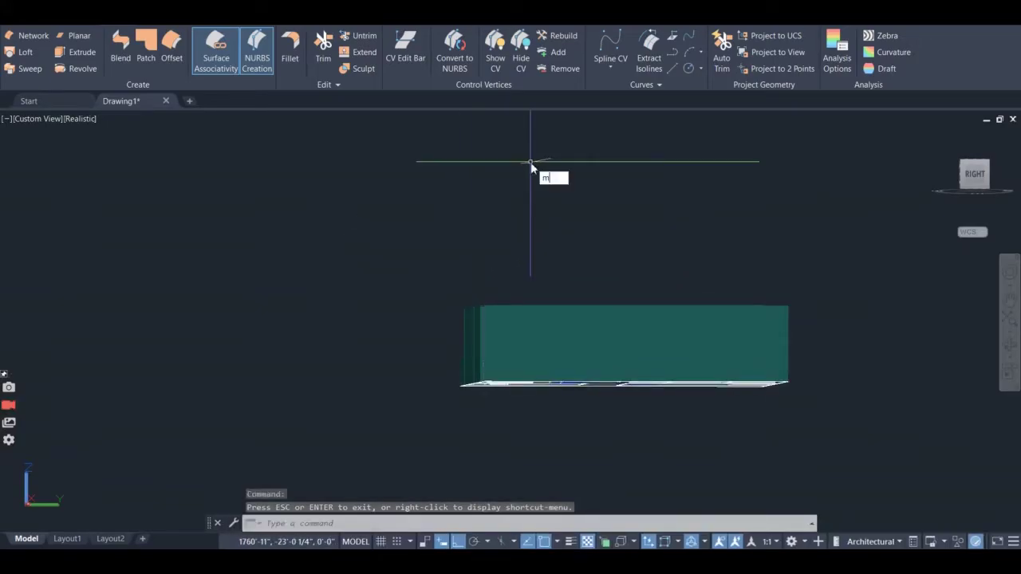
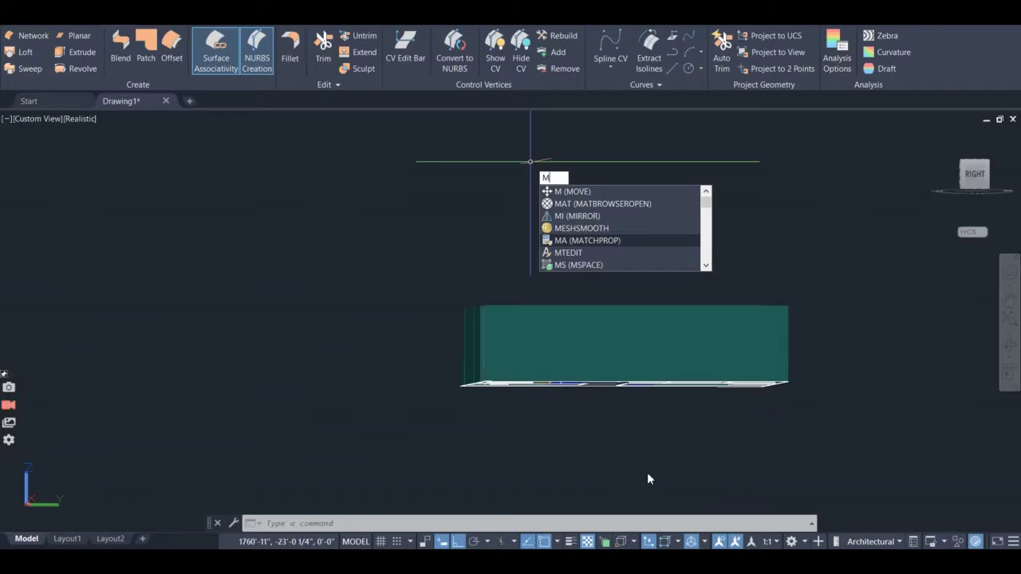
# - Open the Materials Browser with MAT and tilt the view down onto the furnished floor plan
pyautogui.click(592, 203)
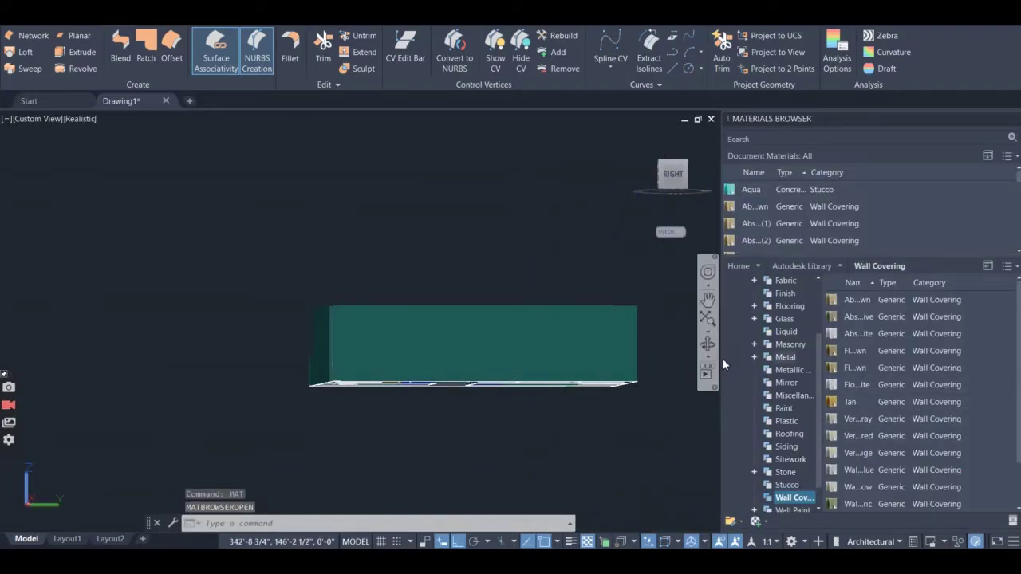
pyautogui.click(708, 347)
pyautogui.moveTo(607, 375); pyautogui.dragTo(628, 521)
# - Zoom in on the chair and list the Autodesk Library Fabric materials (Beige, Blue, Brown, Burlap)
pyautogui.scroll(3, 398, 380)
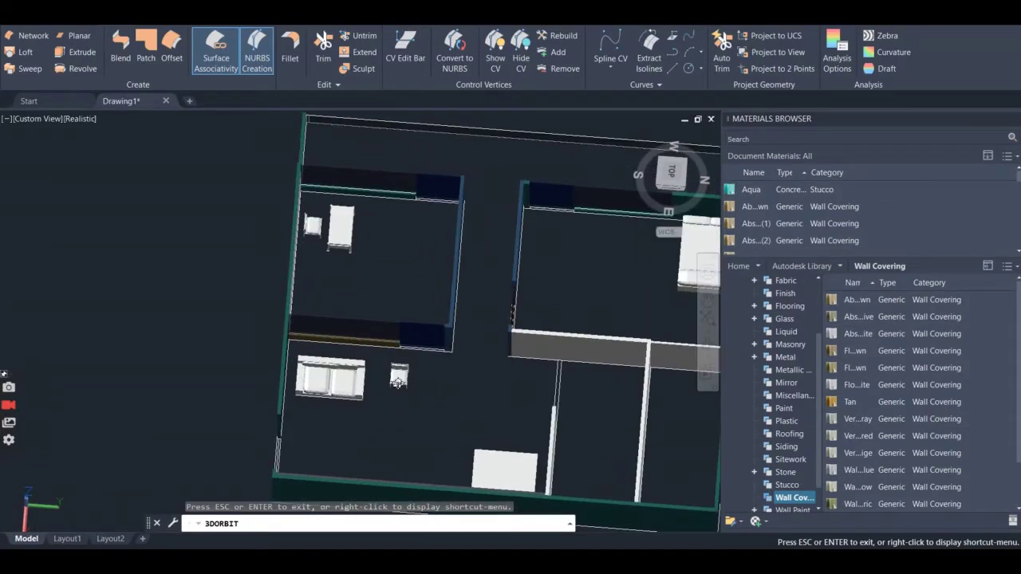
pyautogui.press('Escape')
pyautogui.scroll(10, 403, 357)
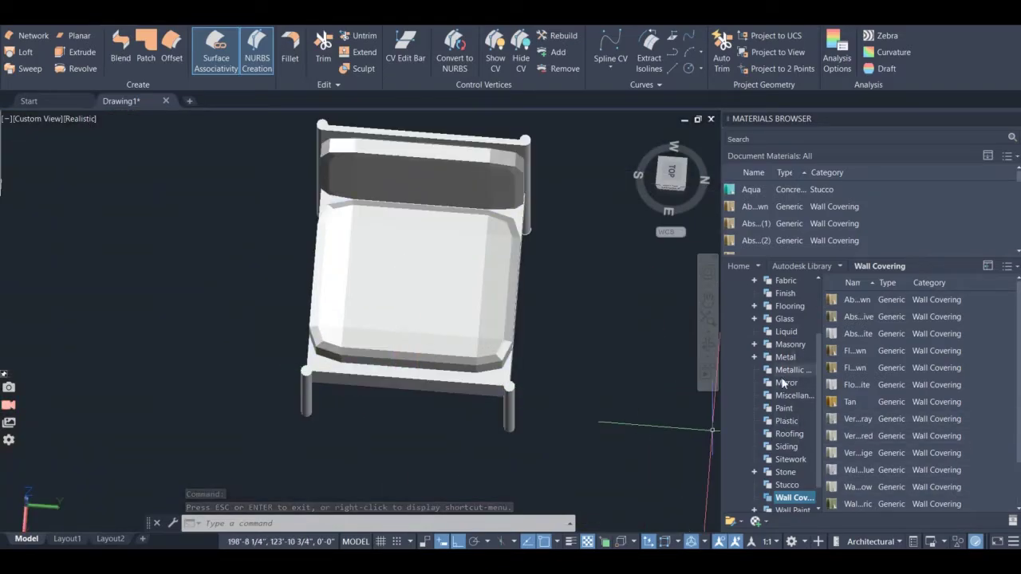
pyautogui.scroll(-1, 783, 465)
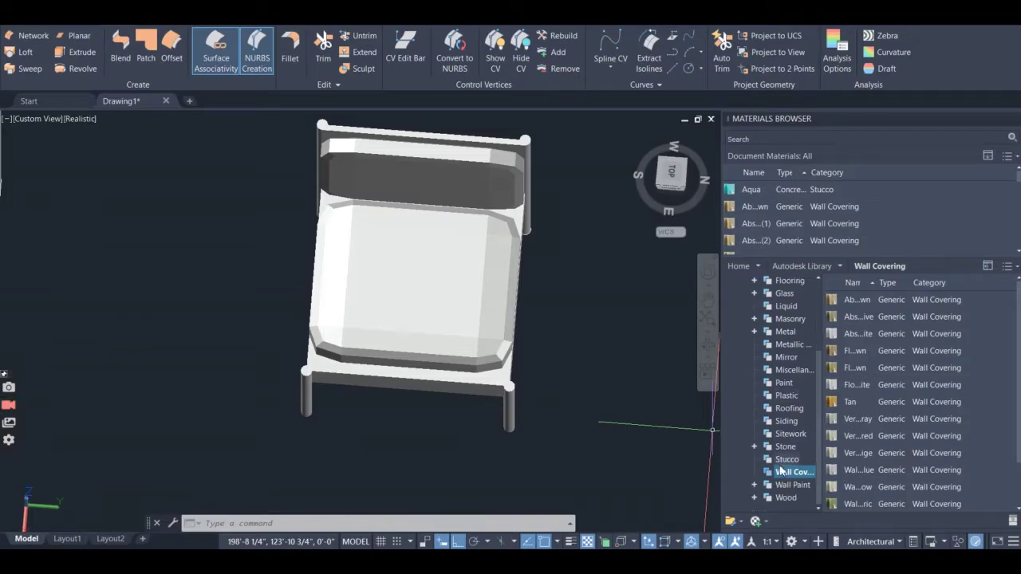
pyautogui.scroll(3, 778, 410)
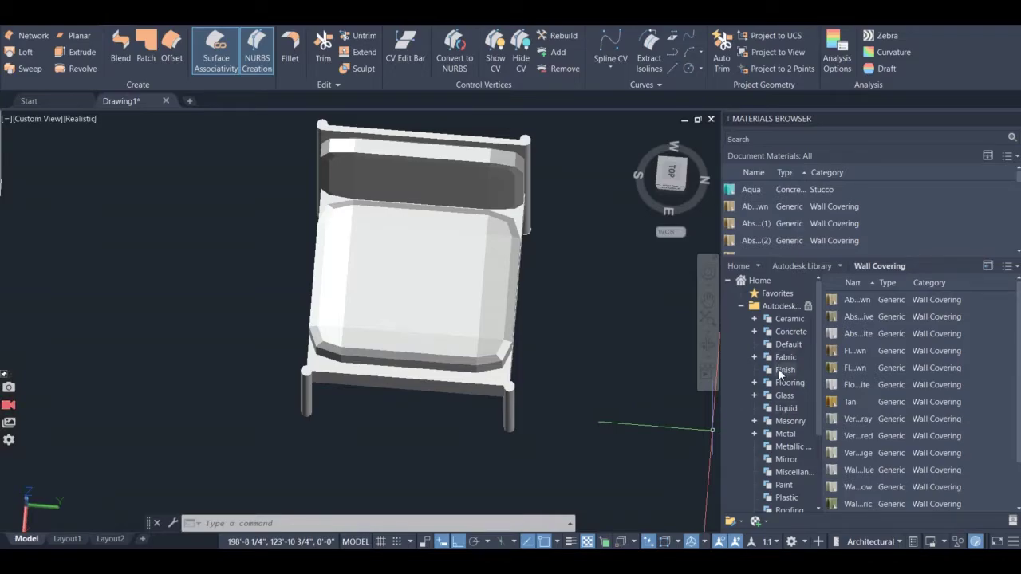
pyautogui.click(784, 370)
pyautogui.click(783, 359)
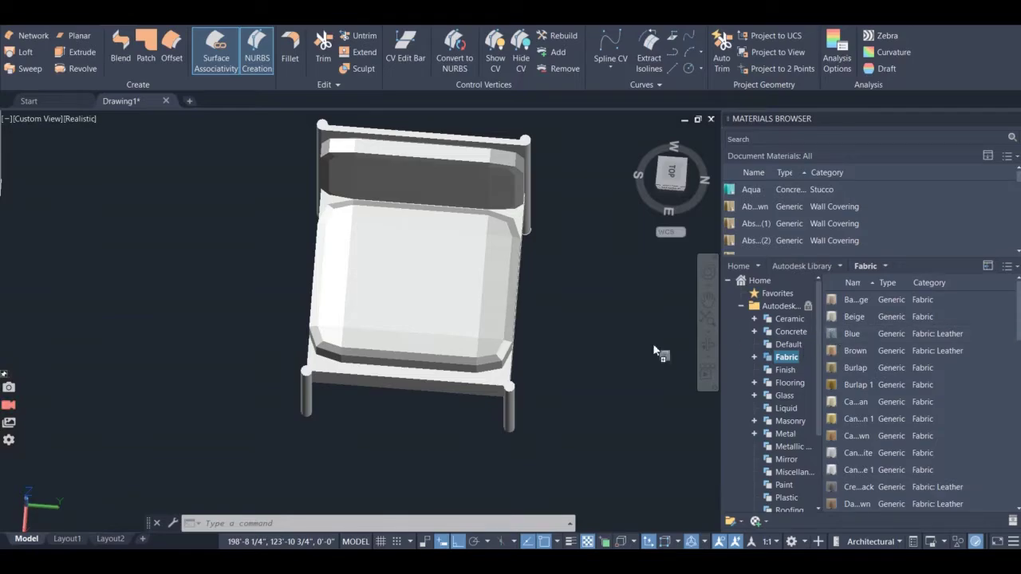
# - Apply the dark Blue fabric to the chair seat and backrest
pyautogui.moveTo(392, 277); pyautogui.dragTo(395, 281)
pyautogui.scroll(3, 401, 282)
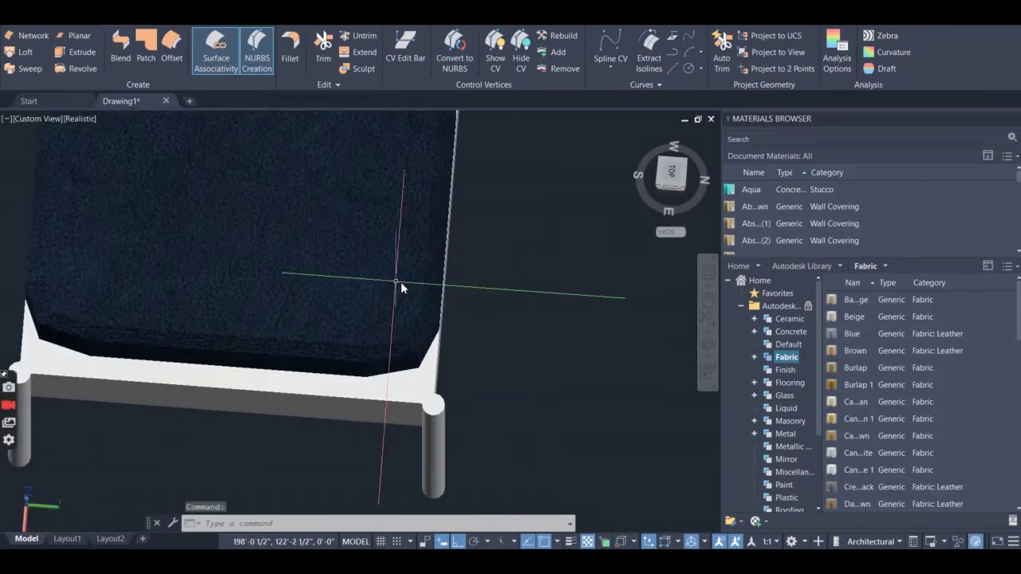
pyautogui.scroll(-1, 419, 314)
pyautogui.scroll(-4, 421, 317)
pyautogui.scroll(5, 391, 272)
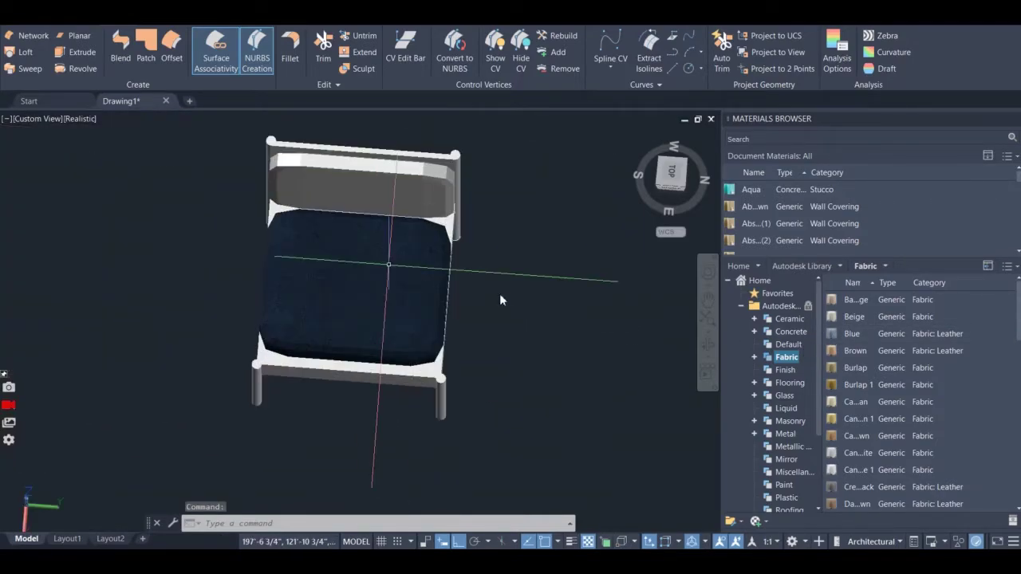
pyautogui.moveTo(833, 338); pyautogui.dragTo(514, 231)
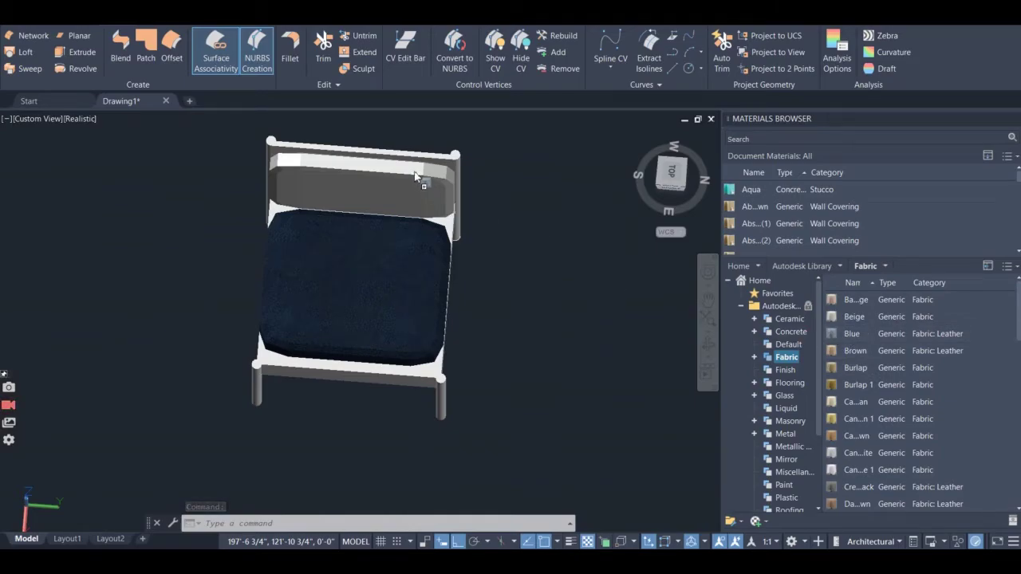
pyautogui.moveTo(414, 175); pyautogui.dragTo(414, 182)
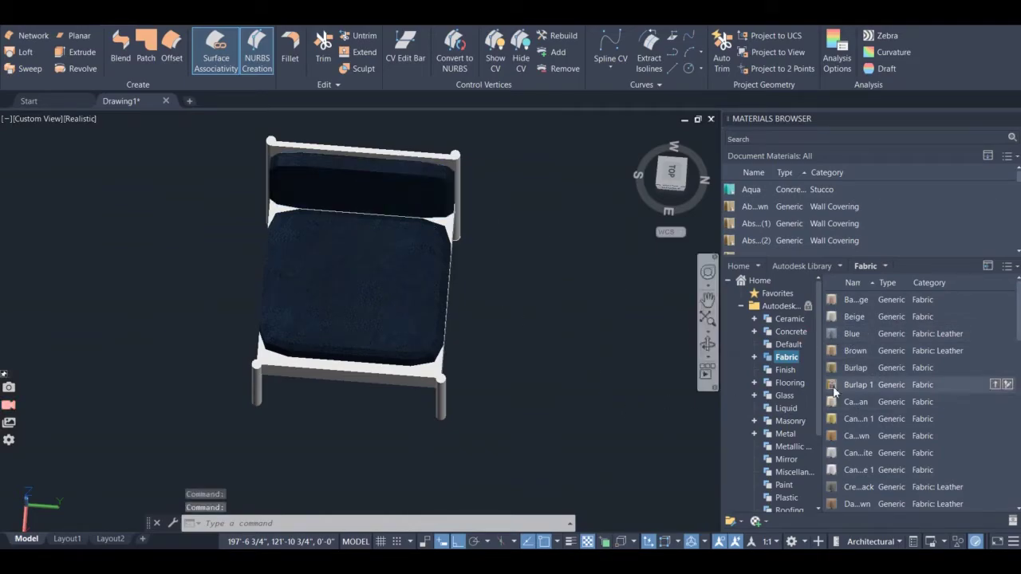
# - Apply the Burlap 1 fabric to the chair frame
pyautogui.moveTo(847, 384); pyautogui.dragTo(813, 386)
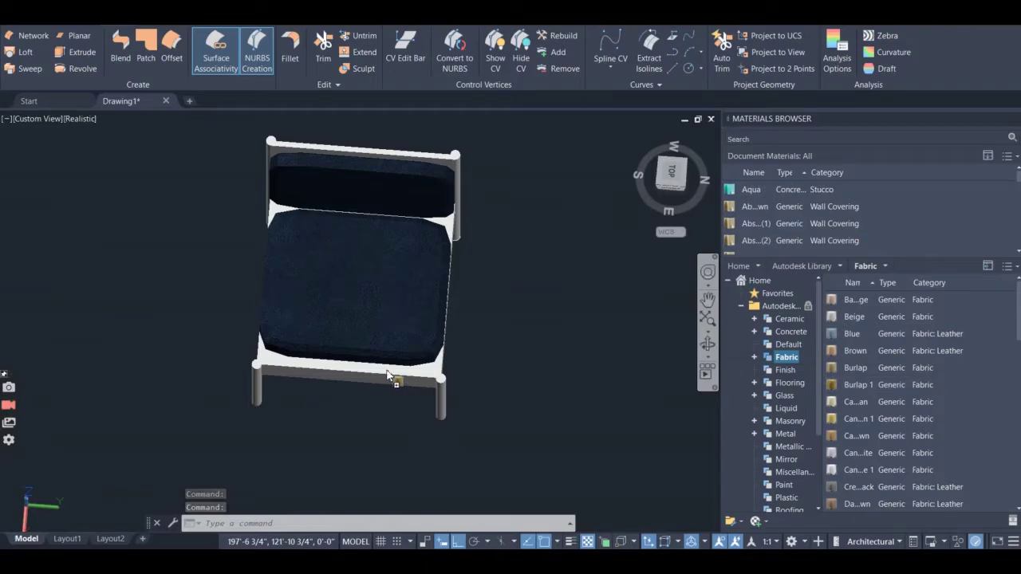
pyautogui.moveTo(389, 375); pyautogui.dragTo(387, 375)
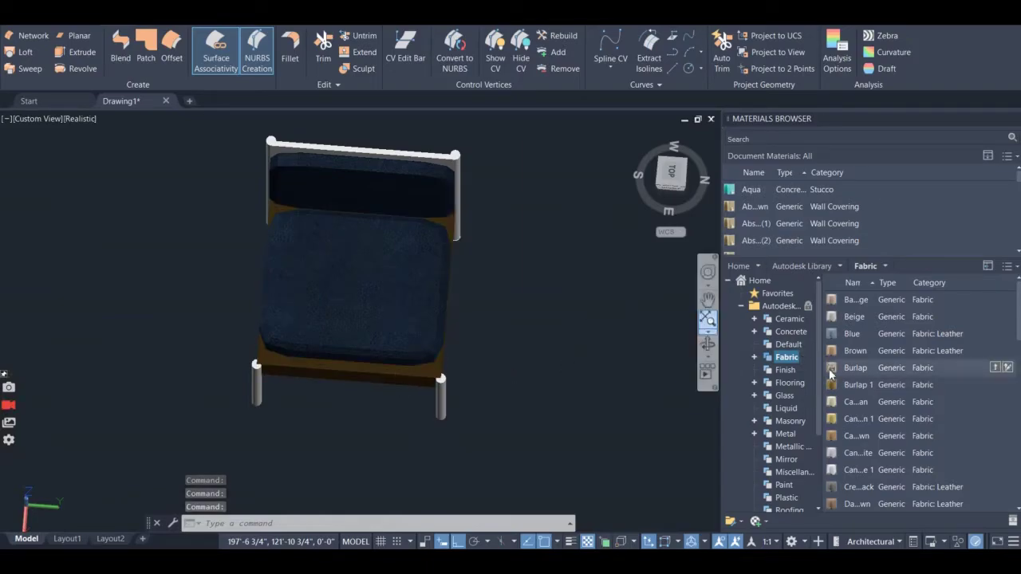
pyautogui.moveTo(850, 385); pyautogui.dragTo(438, 154)
pyautogui.scroll(5, 417, 156)
pyautogui.scroll(-6, 423, 160)
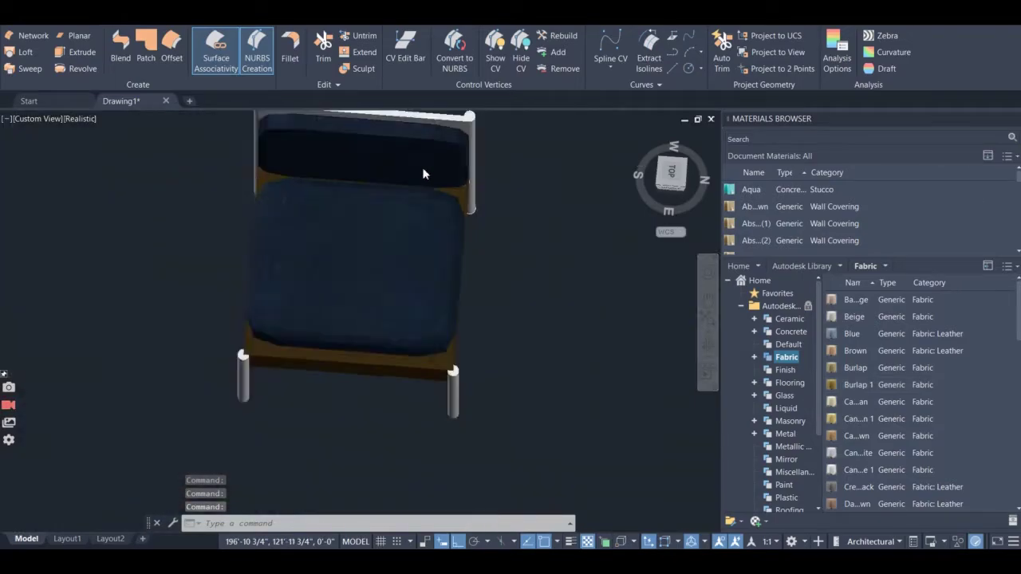
pyautogui.scroll(8, 426, 123)
pyautogui.scroll(-10, 427, 120)
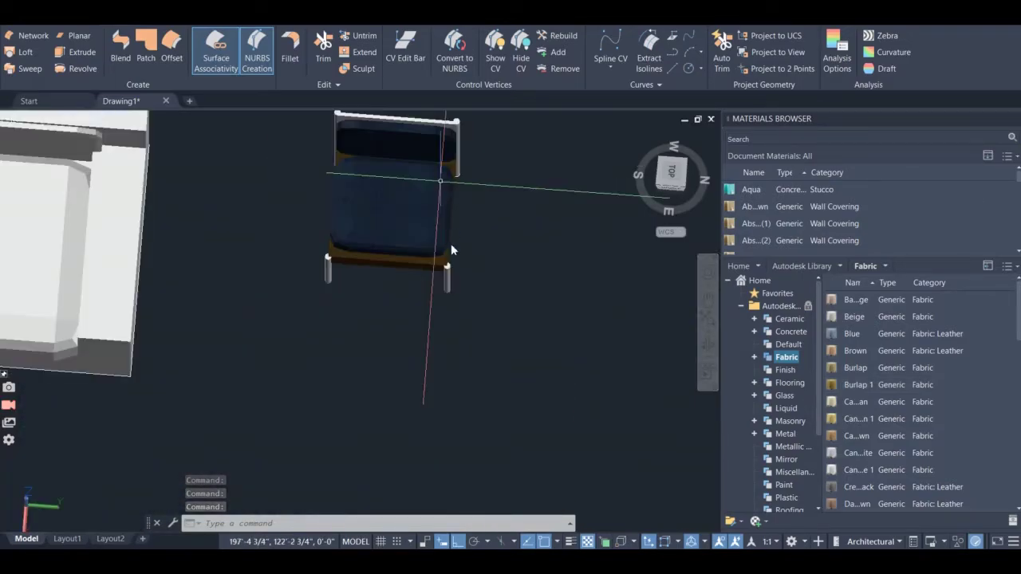
pyautogui.scroll(5, 440, 205)
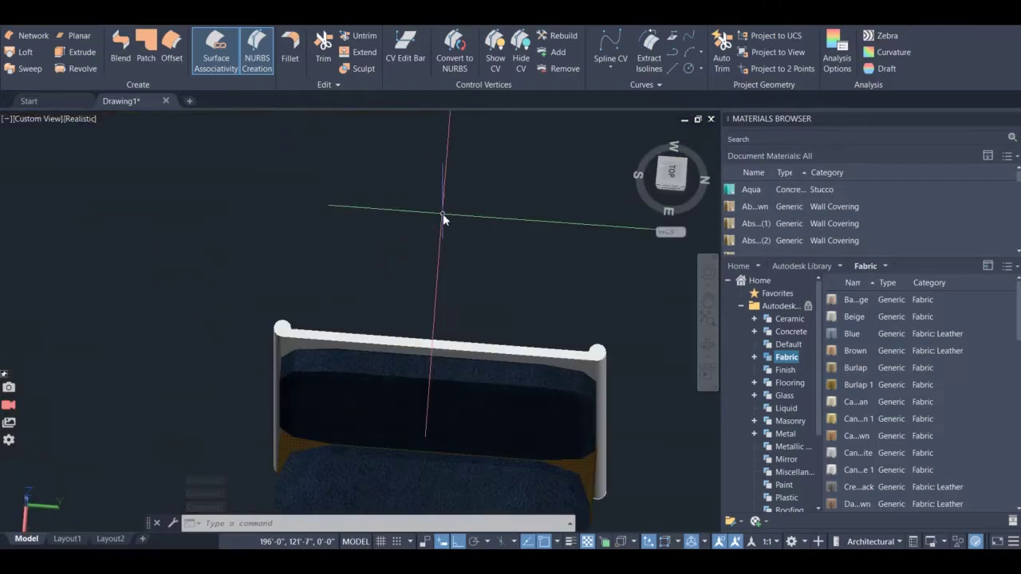
pyautogui.scroll(3, 476, 339)
pyautogui.scroll(-2, 476, 340)
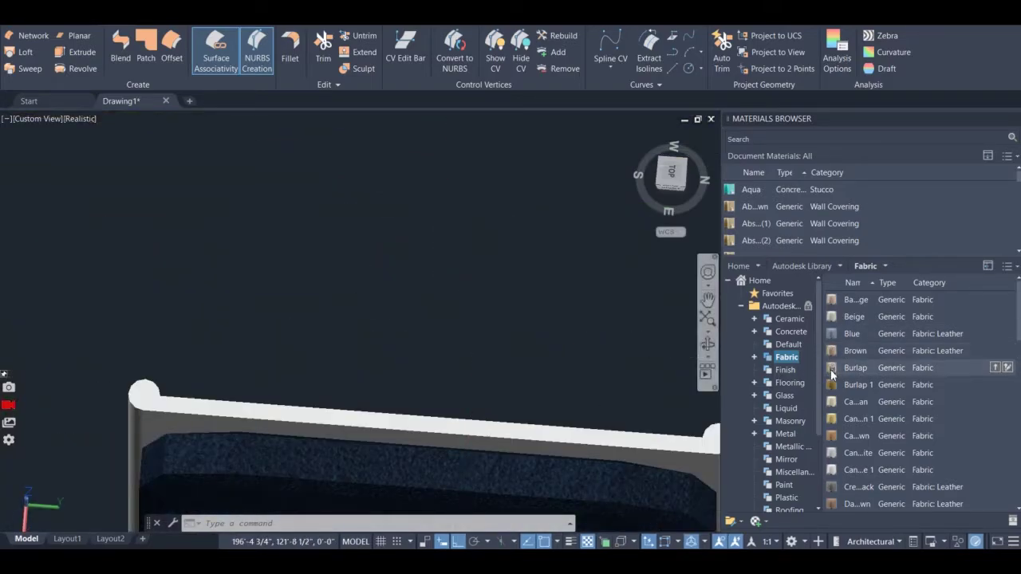
# - Apply Burlap and Burlap 1 to the chair's top rail and remaining frame parts
pyautogui.moveTo(831, 369); pyautogui.dragTo(629, 431)
pyautogui.scroll(-3, 361, 357)
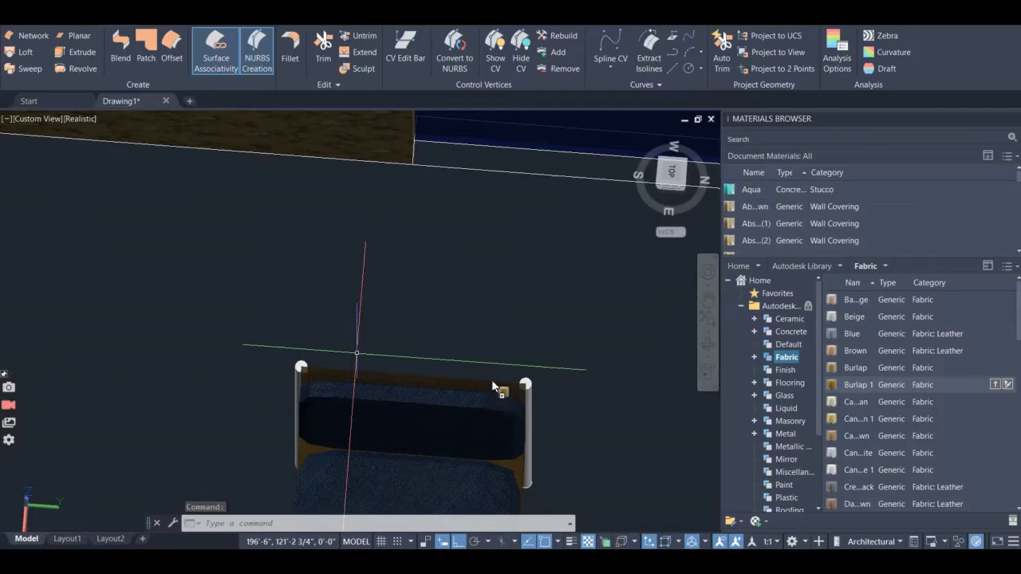
pyautogui.moveTo(492, 377); pyautogui.dragTo(492, 377)
pyautogui.scroll(5, 494, 381)
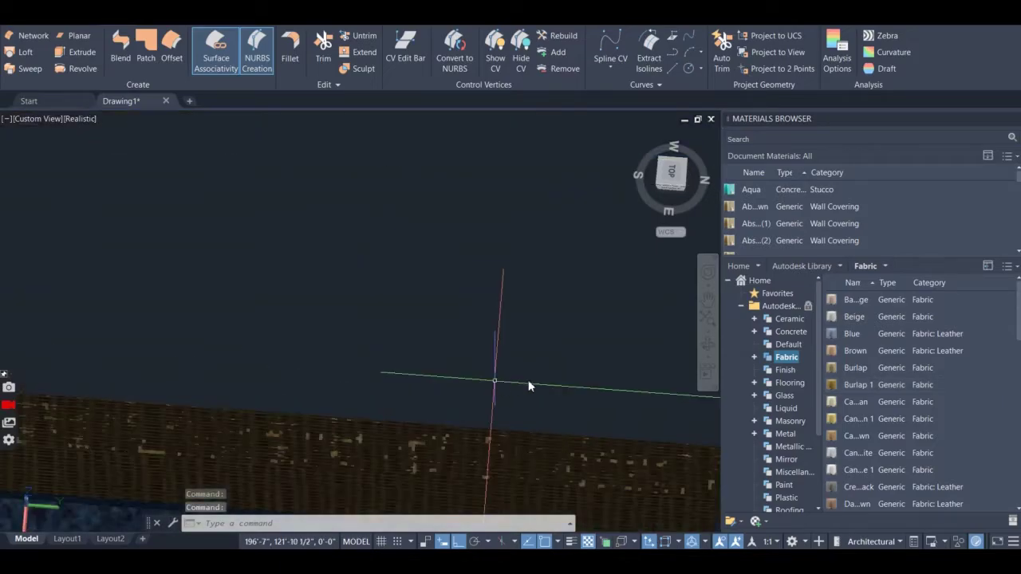
pyautogui.moveTo(830, 387); pyautogui.dragTo(579, 377)
pyautogui.scroll(-5, 575, 383)
pyautogui.scroll(-4, 574, 387)
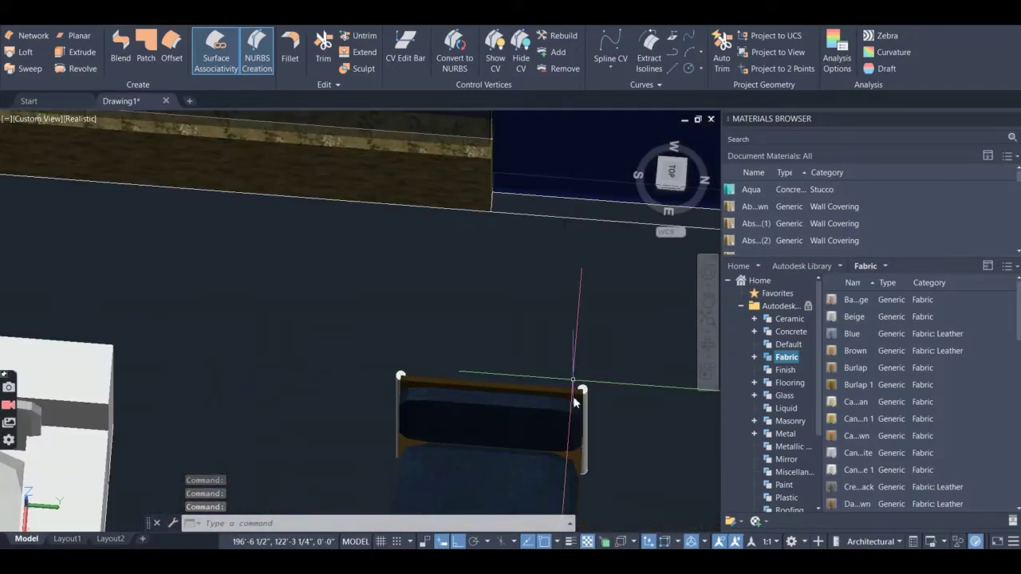
# - Orbit the view to face the sofa and chair
pyautogui.click(705, 351)
pyautogui.moveTo(522, 426); pyautogui.dragTo(595, 368)
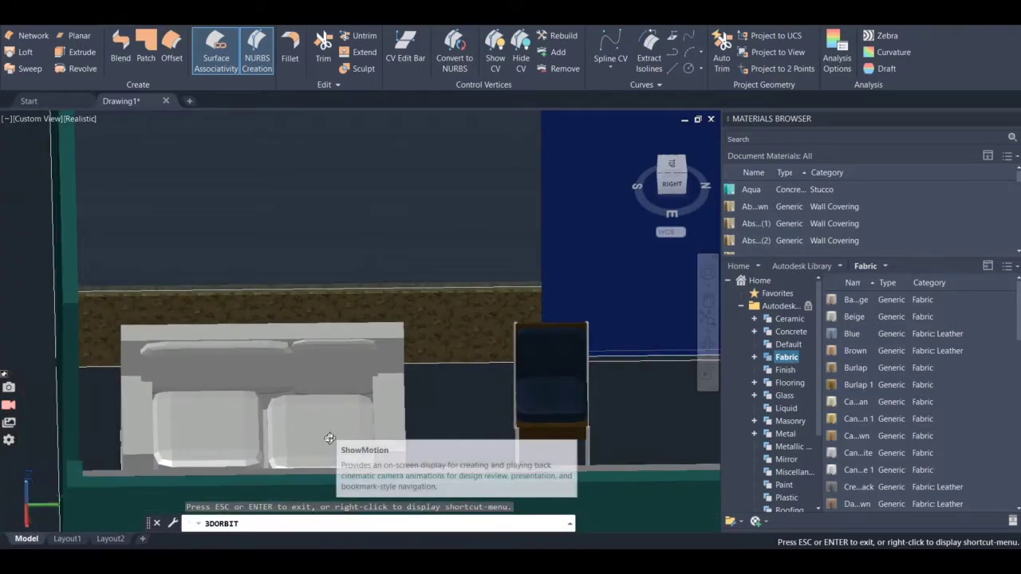
pyautogui.press('Escape')
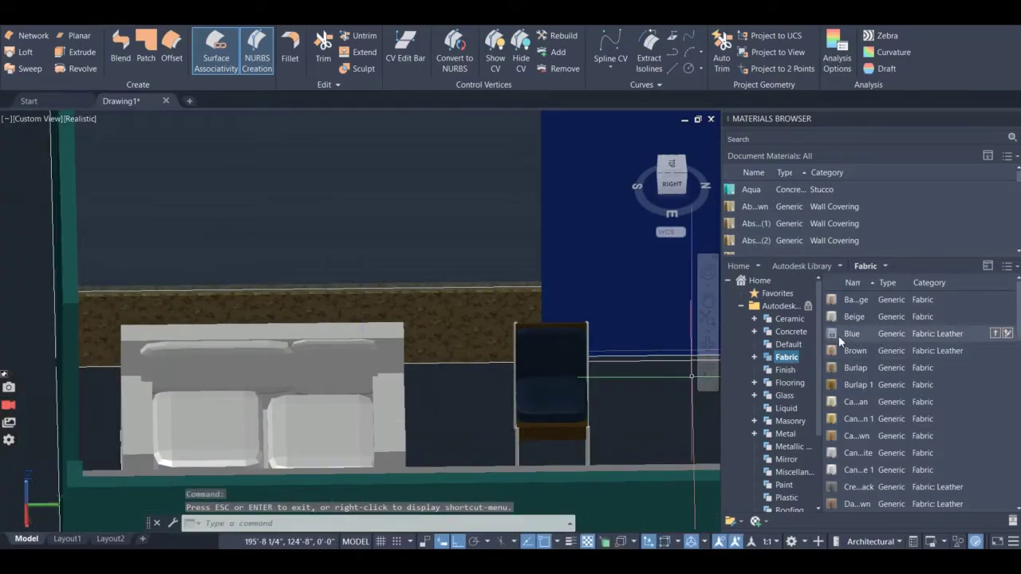
# - Apply the Blue fabric to the sofa's two seat cushions and two back cushions
pyautogui.moveTo(333, 407); pyautogui.dragTo(327, 415)
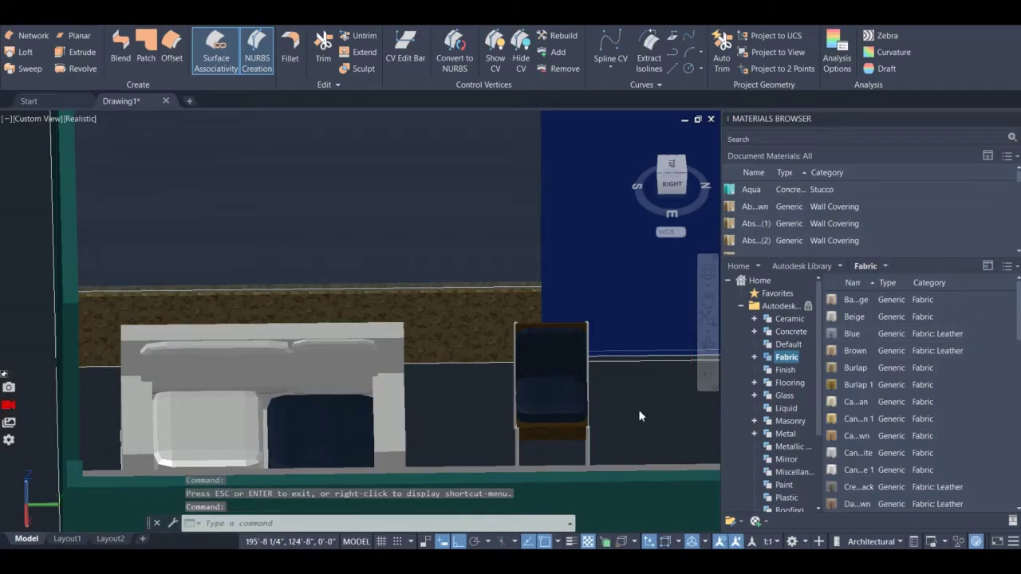
pyautogui.moveTo(831, 335); pyautogui.dragTo(272, 403)
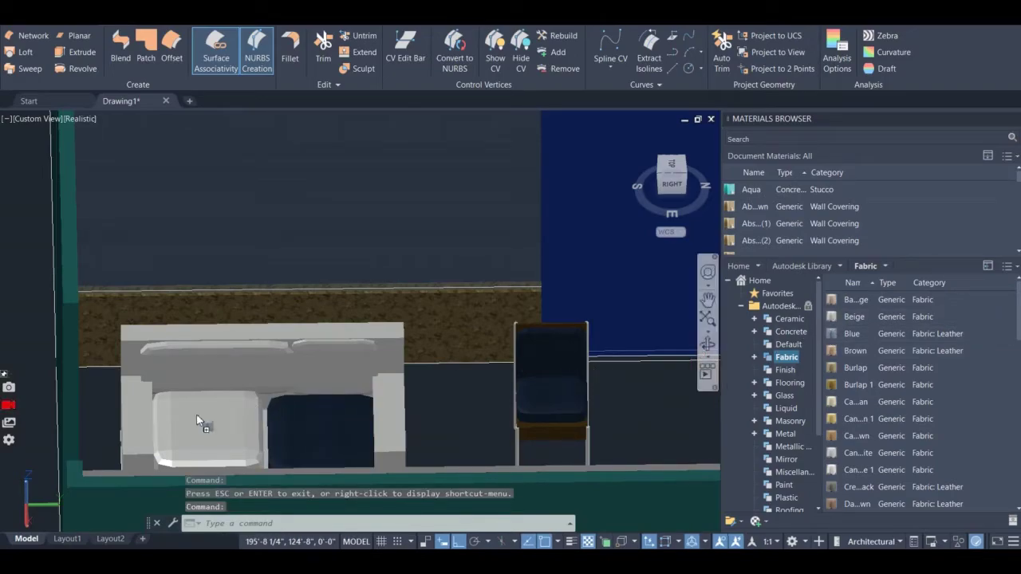
pyautogui.moveTo(199, 421); pyautogui.dragTo(199, 421)
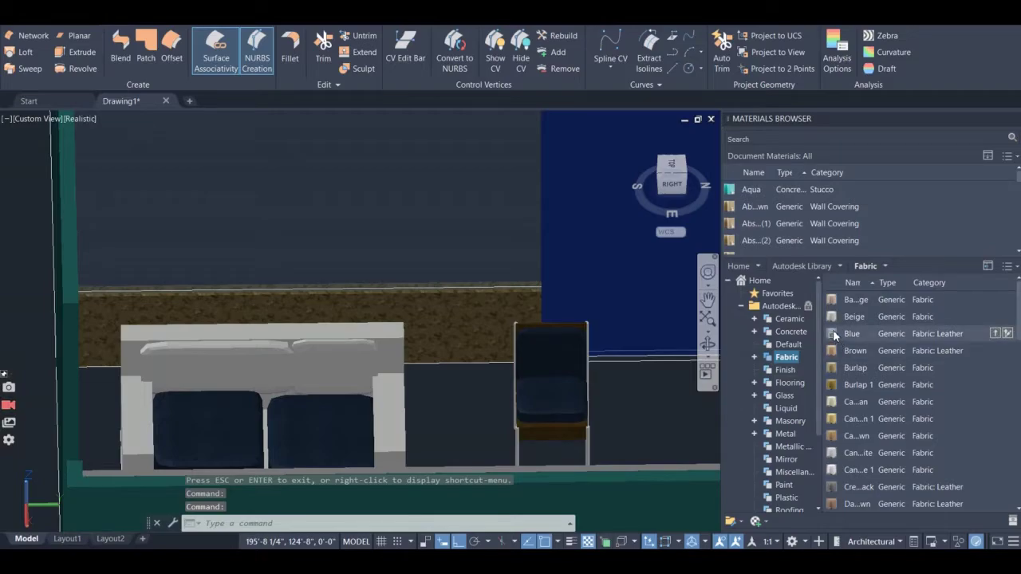
pyautogui.moveTo(834, 335); pyautogui.dragTo(438, 379)
pyautogui.moveTo(207, 369); pyautogui.dragTo(209, 371)
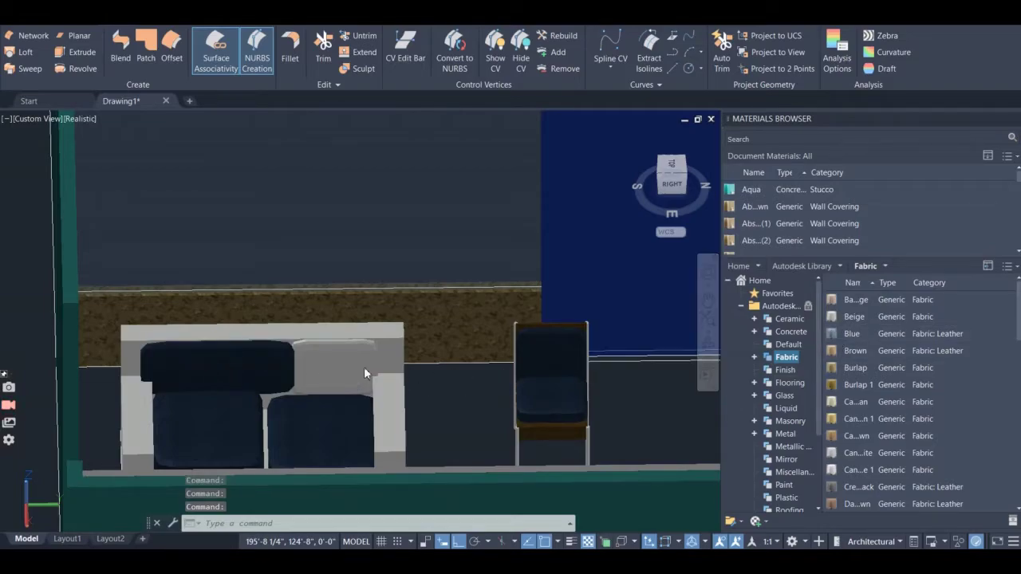
pyautogui.moveTo(834, 335); pyautogui.dragTo(339, 356)
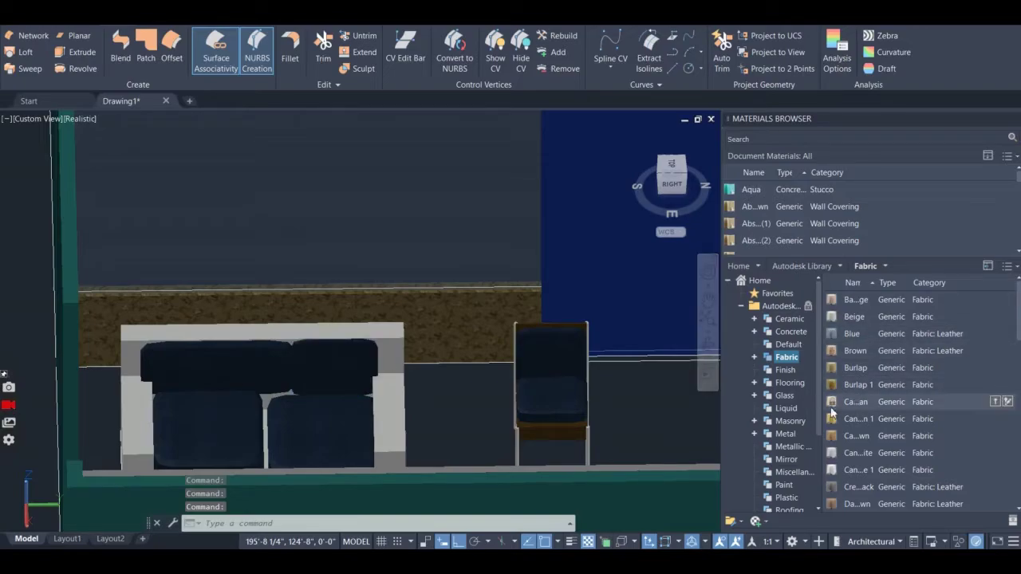
pyautogui.moveTo(844, 487); pyautogui.dragTo(497, 423)
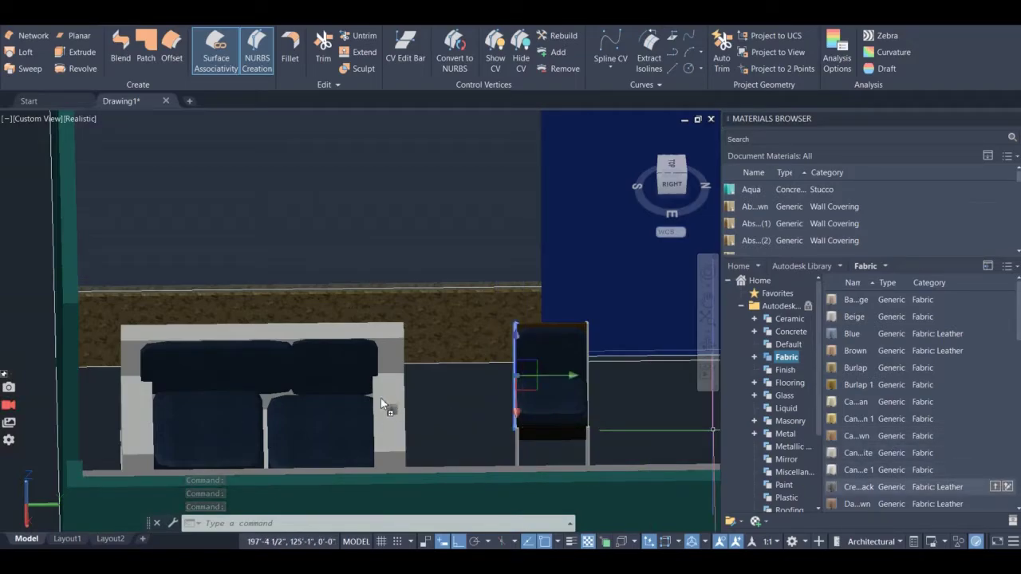
# - Apply the leather material to the sofa and a brown finish to the post beside it
pyautogui.moveTo(381, 398); pyautogui.dragTo(381, 397)
pyautogui.scroll(4, 388, 379)
pyautogui.scroll(-3, 389, 383)
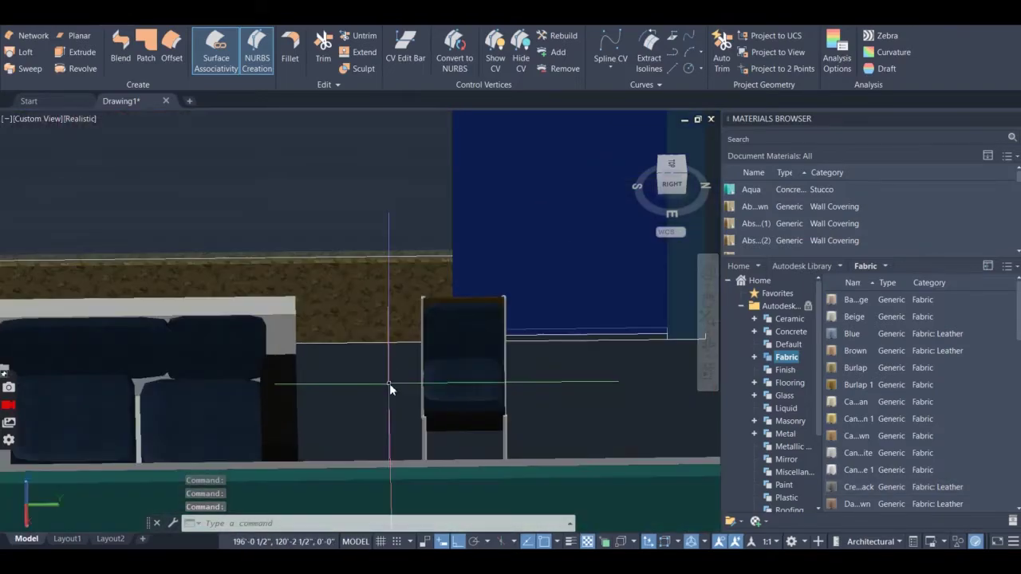
pyautogui.scroll(-2, 838, 447)
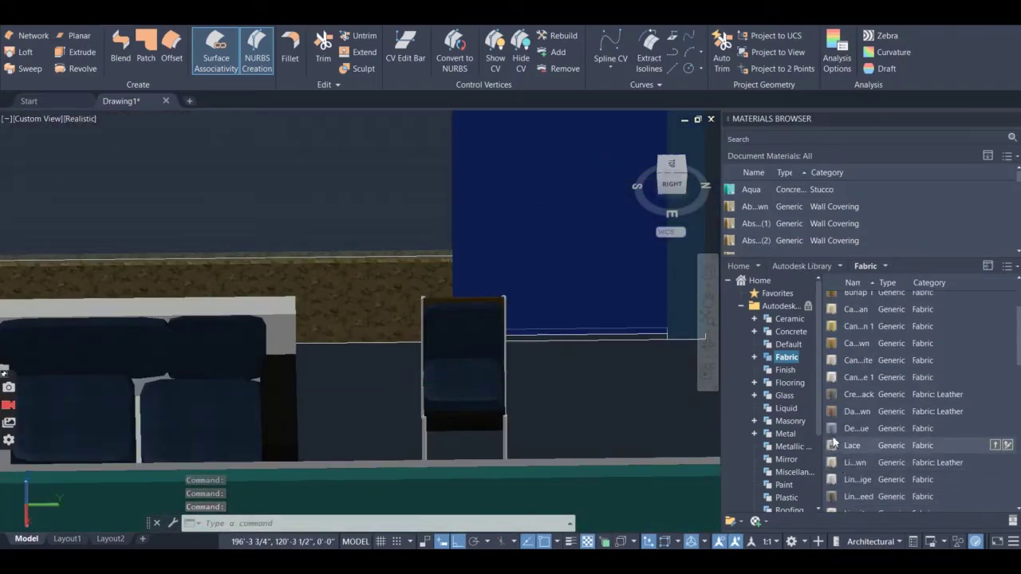
pyautogui.moveTo(835, 496); pyautogui.dragTo(427, 431)
pyautogui.moveTo(277, 415); pyautogui.dragTo(281, 416)
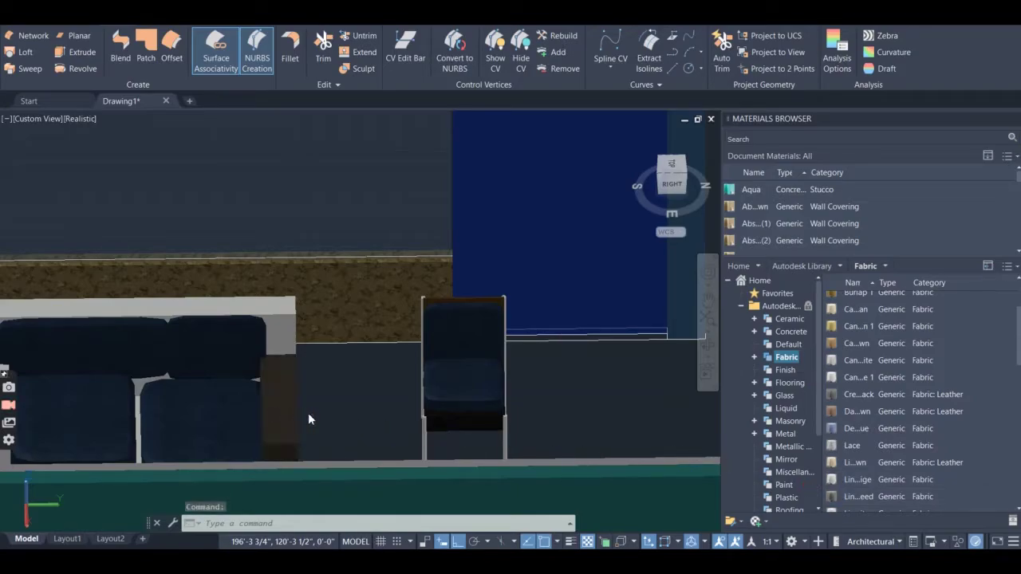
pyautogui.scroll(-2, 487, 373)
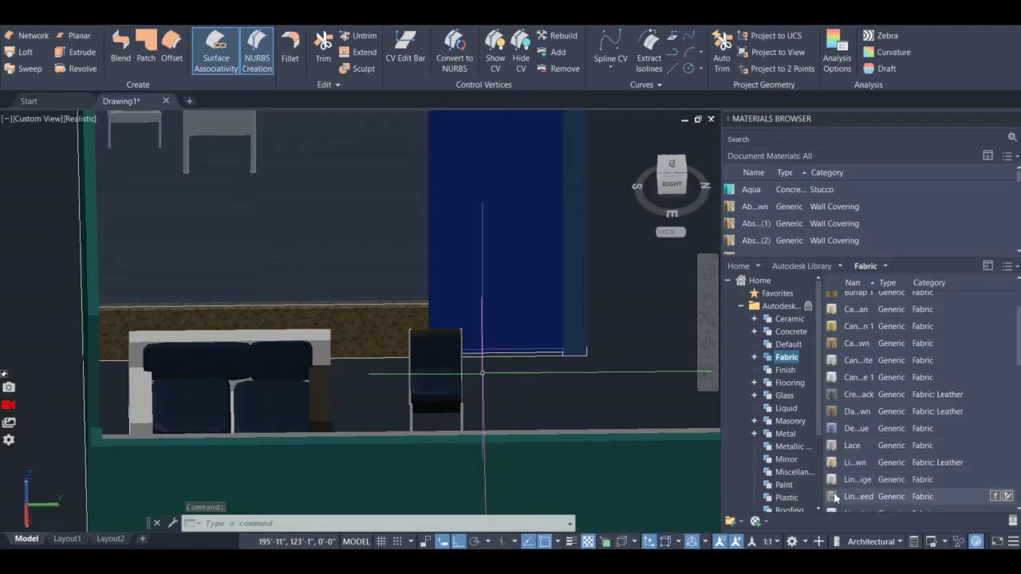
# - Cover the sofa body and its light arm with the dark fabric material
pyautogui.moveTo(834, 492); pyautogui.dragTo(578, 465)
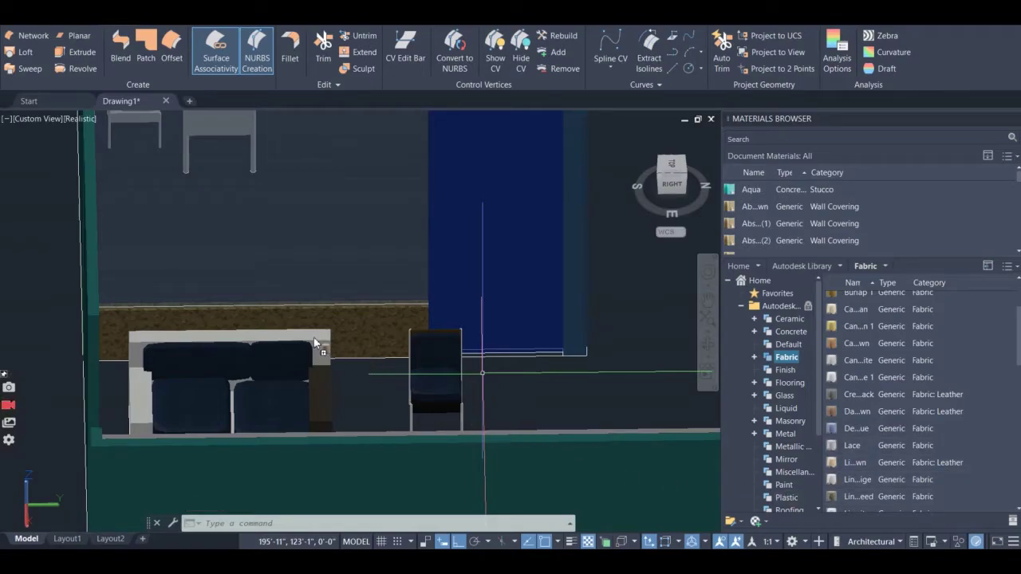
pyautogui.moveTo(315, 343)
pyautogui.mouseDown()
pyautogui.moveTo(240, 368)
pyautogui.moveTo(304, 345)
pyautogui.mouseUp()
pyautogui.scroll(2, 304, 345)
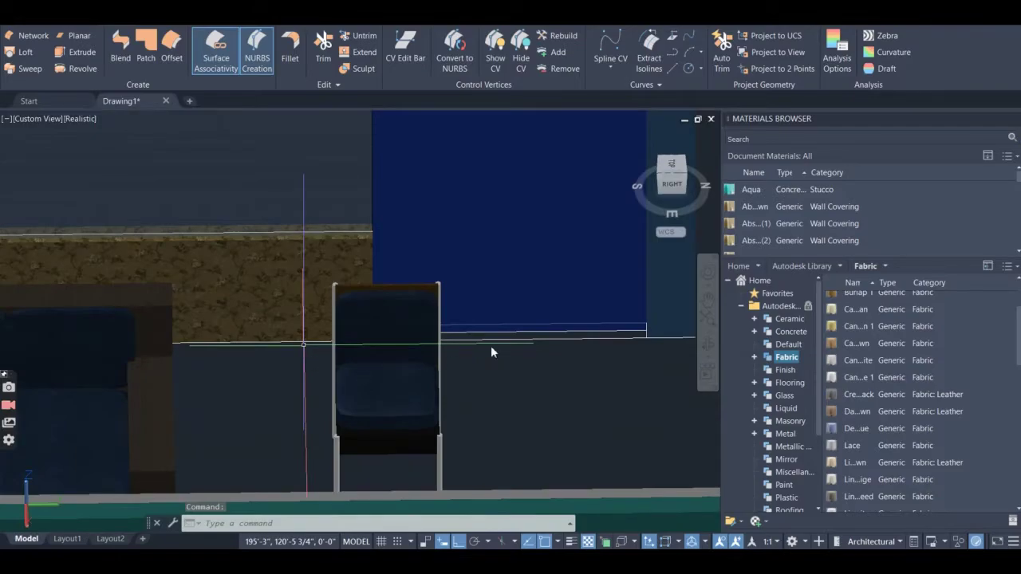
pyautogui.scroll(-2, 491, 351)
pyautogui.scroll(-1, 806, 272)
pyautogui.scroll(-4, 321, 339)
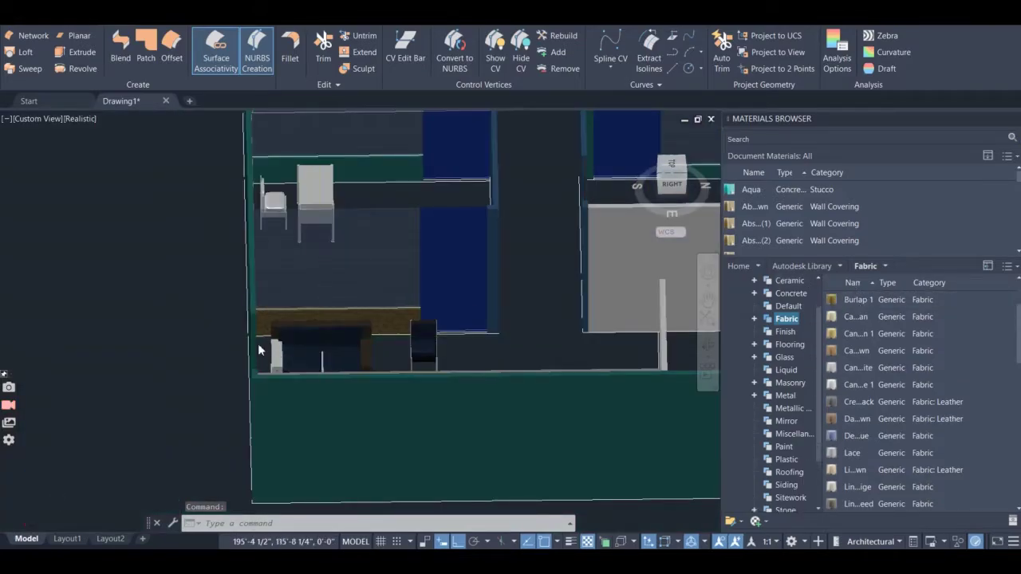
pyautogui.scroll(5, 259, 348)
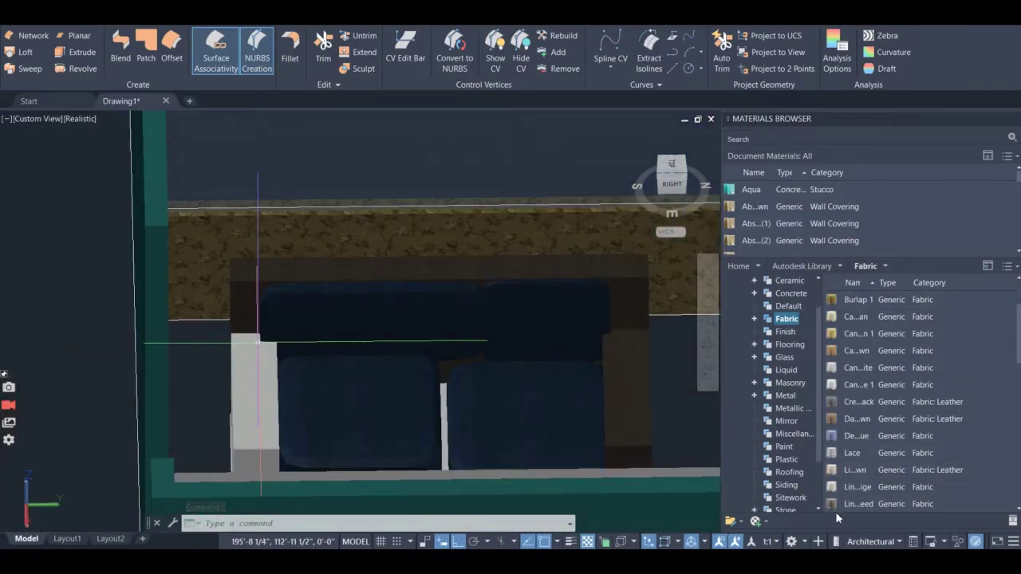
pyautogui.moveTo(716, 506); pyautogui.dragTo(291, 442)
pyautogui.moveTo(237, 411); pyautogui.dragTo(253, 420)
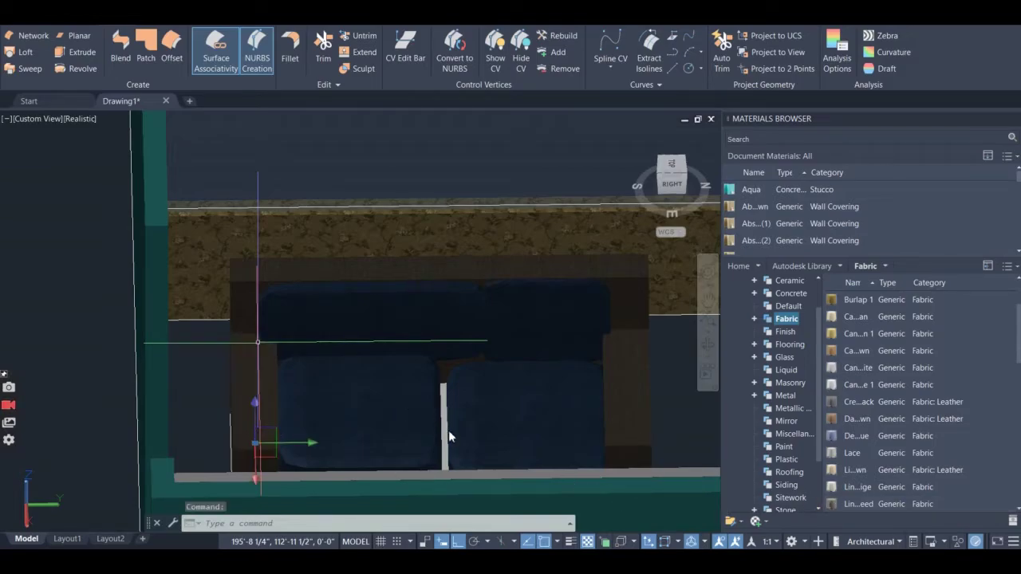
pyautogui.scroll(-5, 449, 430)
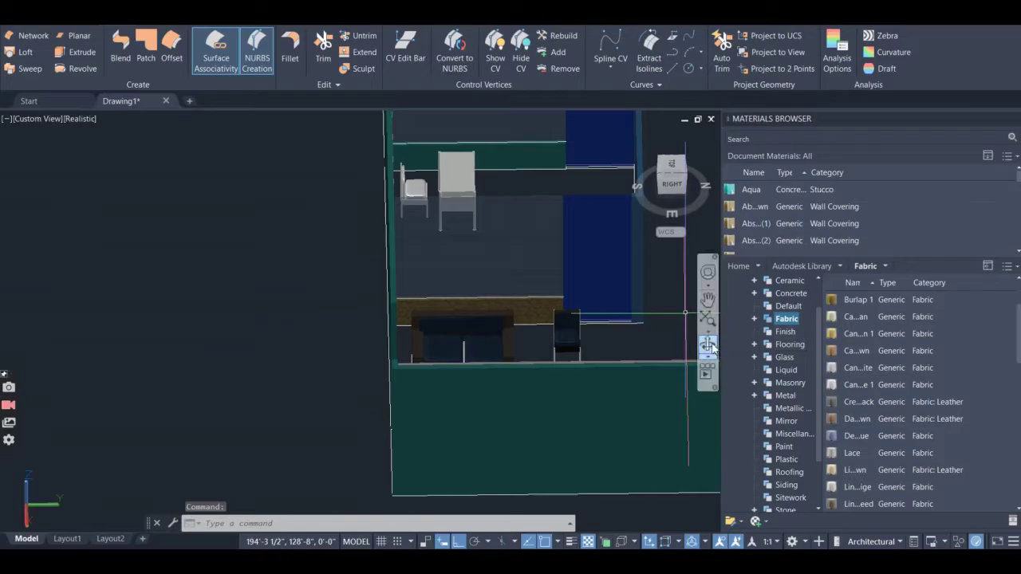
# - Orbit and zoom the room into an isometric view of the sofa and chair
pyautogui.keyDown('shift'); pyautogui.moveTo(495, 375); pyautogui.dragTo(518, 388, button='middle'); pyautogui.keyUp('shift')
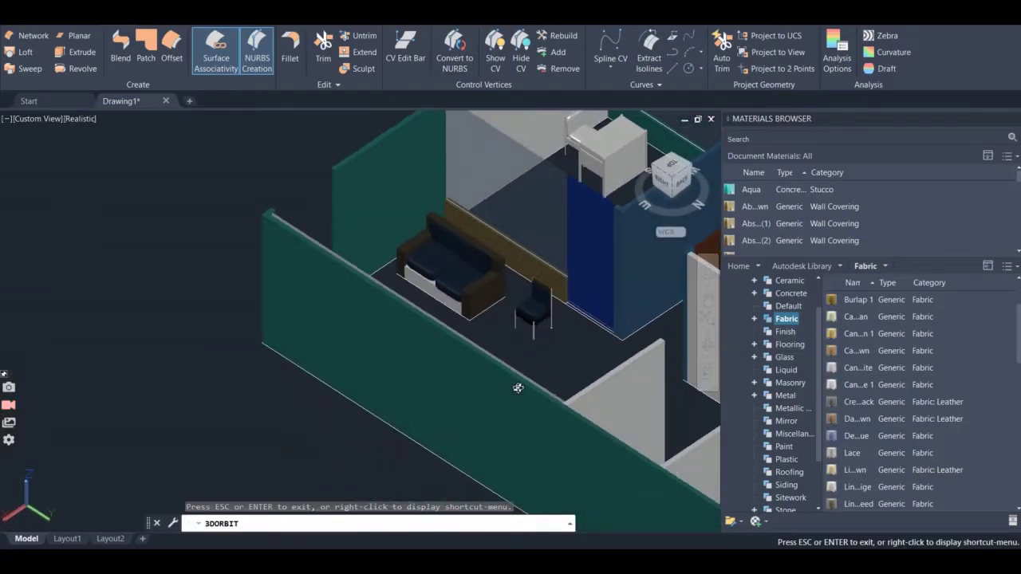
pyautogui.scroll(8, 465, 292)
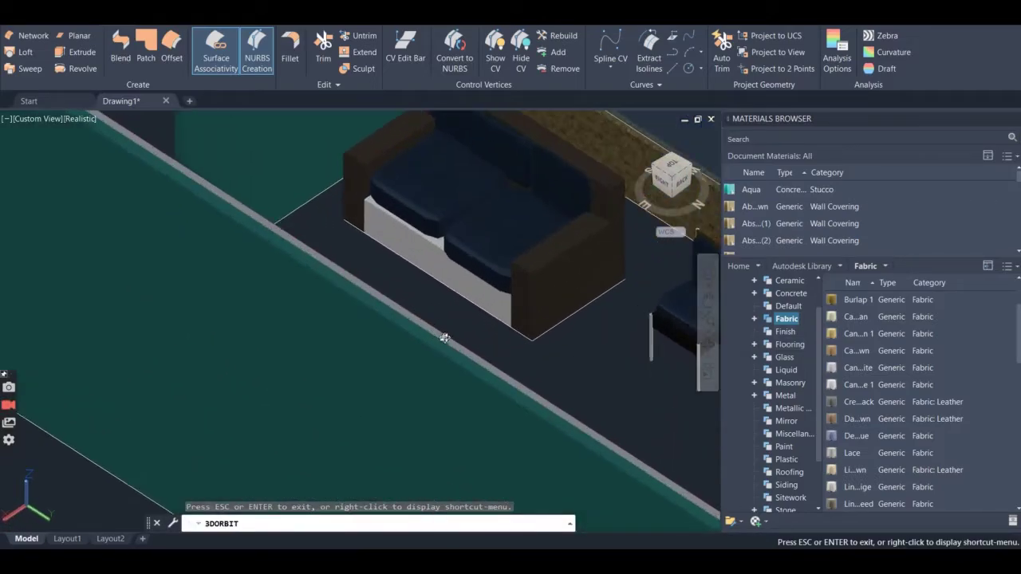
pyautogui.scroll(5, 449, 273)
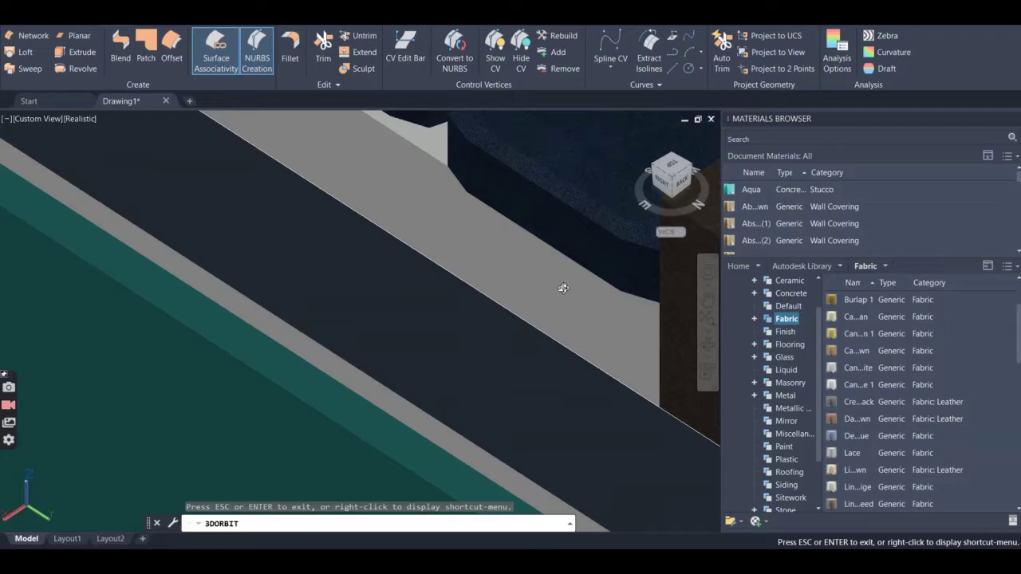
pyautogui.press('Escape')
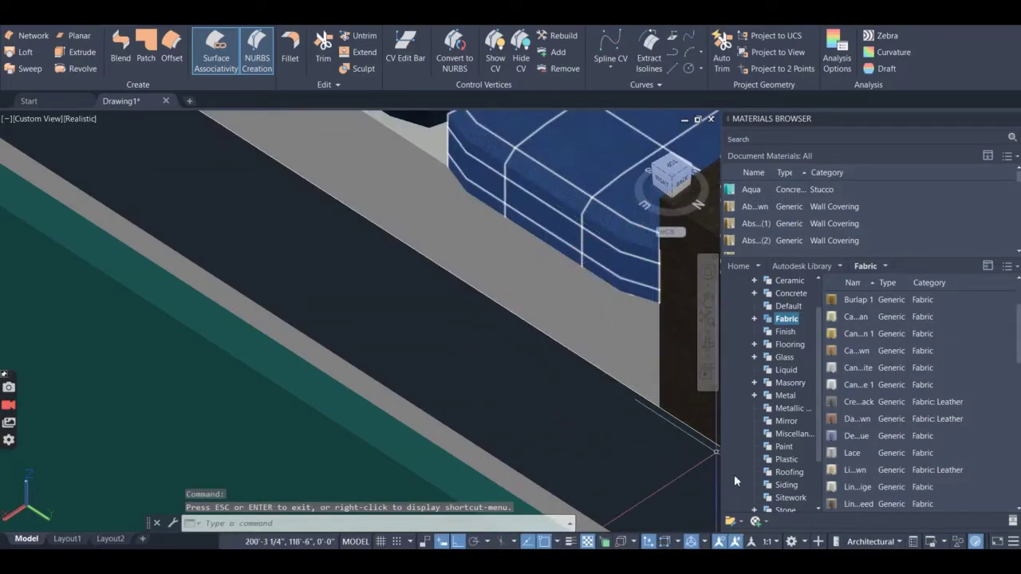
# - Apply the dark fabric material to the front face of the sofa
pyautogui.moveTo(830, 505); pyautogui.dragTo(632, 356)
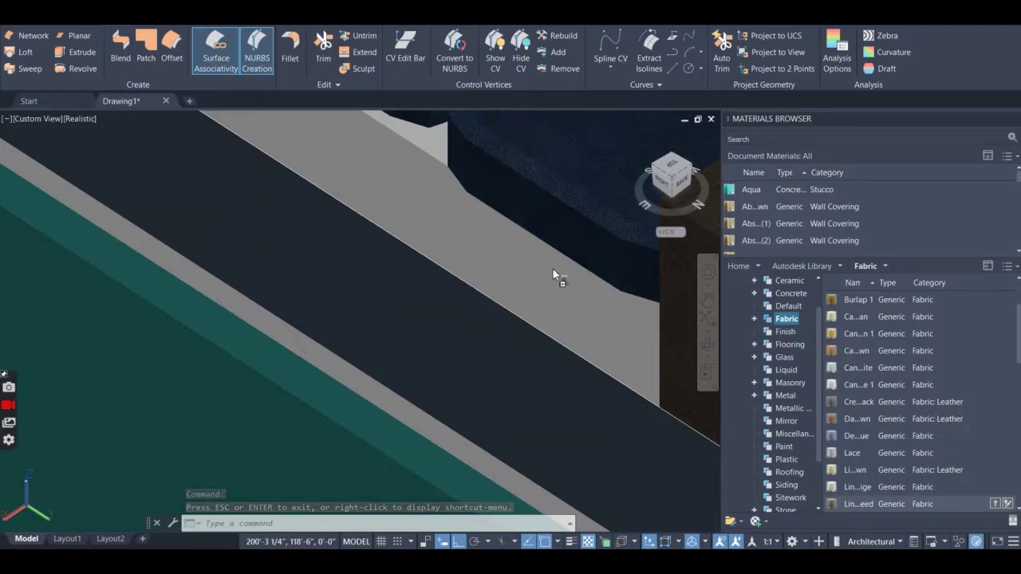
pyautogui.moveTo(553, 274); pyautogui.dragTo(552, 273)
pyautogui.scroll(-6, 553, 273)
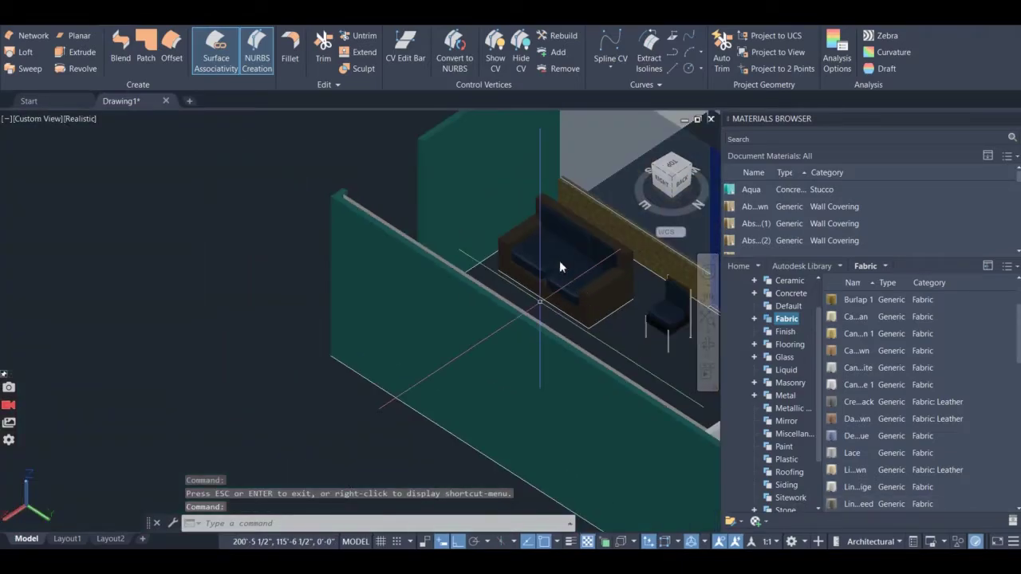
pyautogui.scroll(-5, 560, 266)
pyautogui.scroll(6, 583, 279)
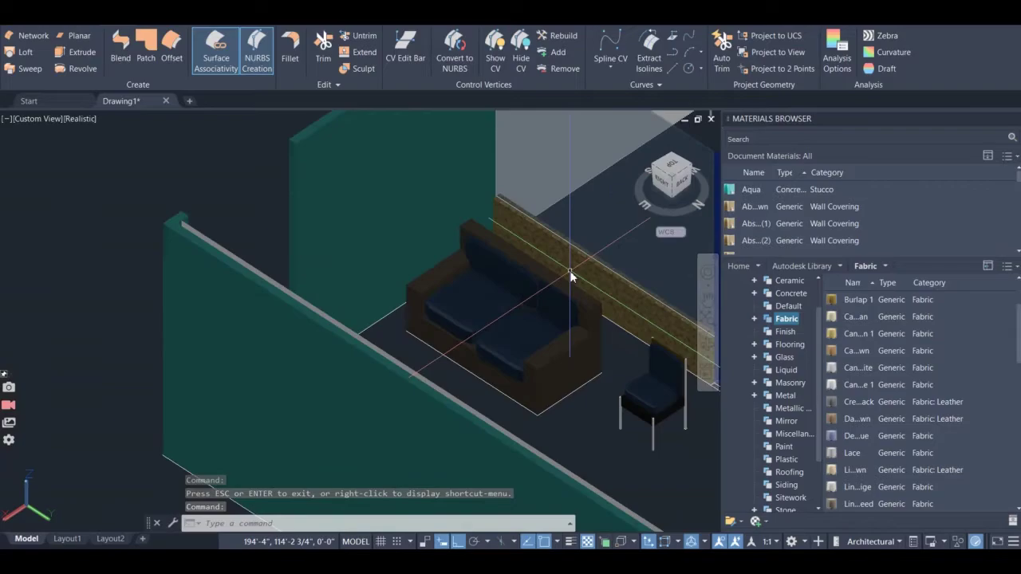
pyautogui.scroll(4, 639, 408)
pyautogui.scroll(-4, 662, 438)
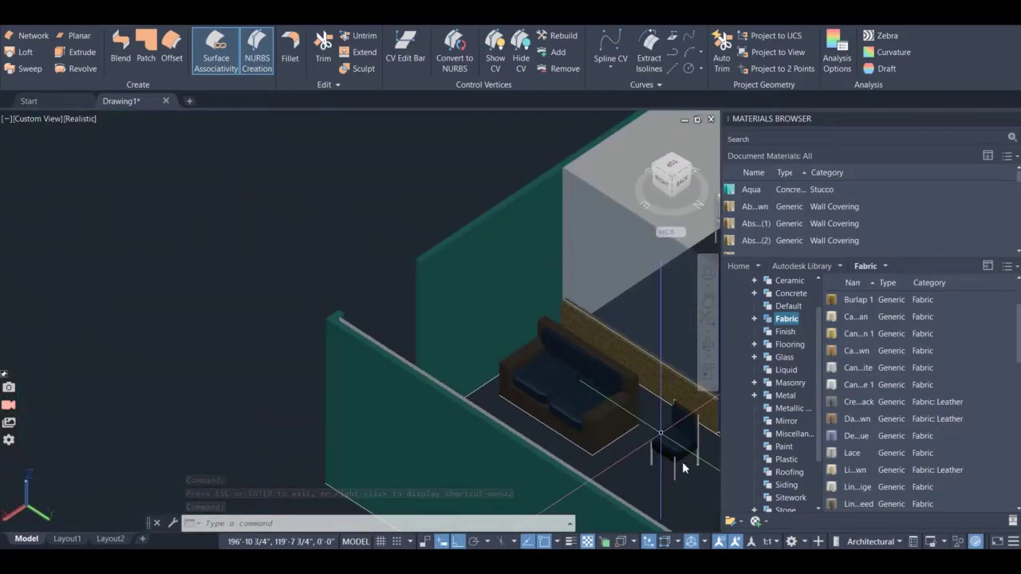
pyautogui.scroll(4, 683, 462)
pyautogui.scroll(-6, 683, 465)
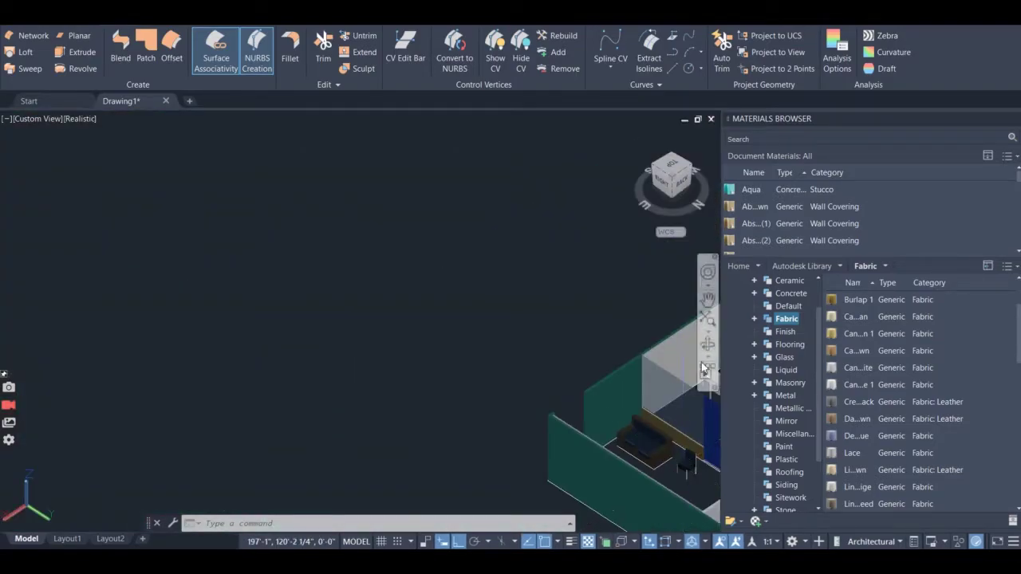
# - Rotate the model slightly and zoom in for a close look at the chair
pyautogui.click(708, 345)
pyautogui.moveTo(614, 454); pyautogui.dragTo(636, 471)
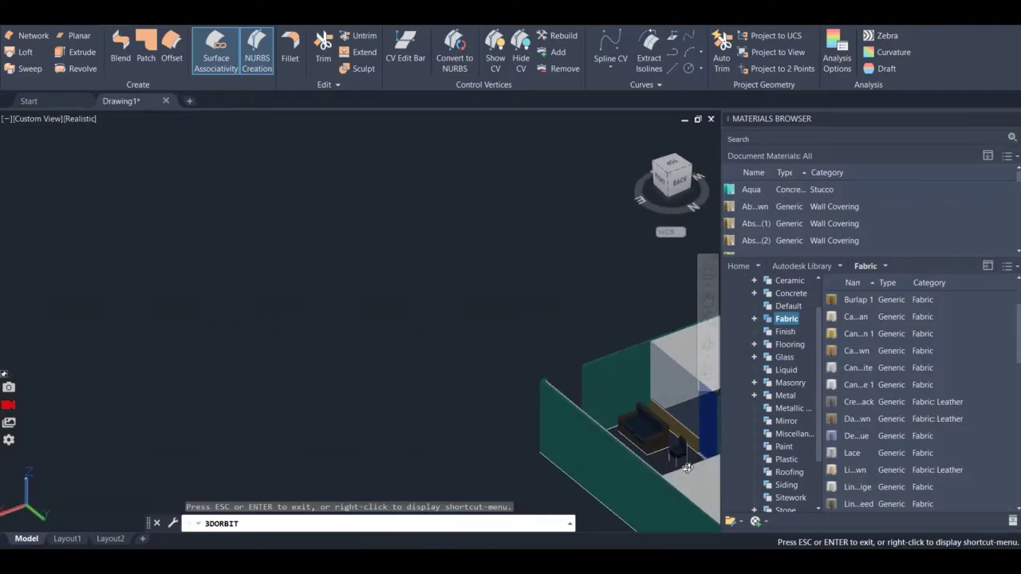
pyautogui.scroll(8, 687, 467)
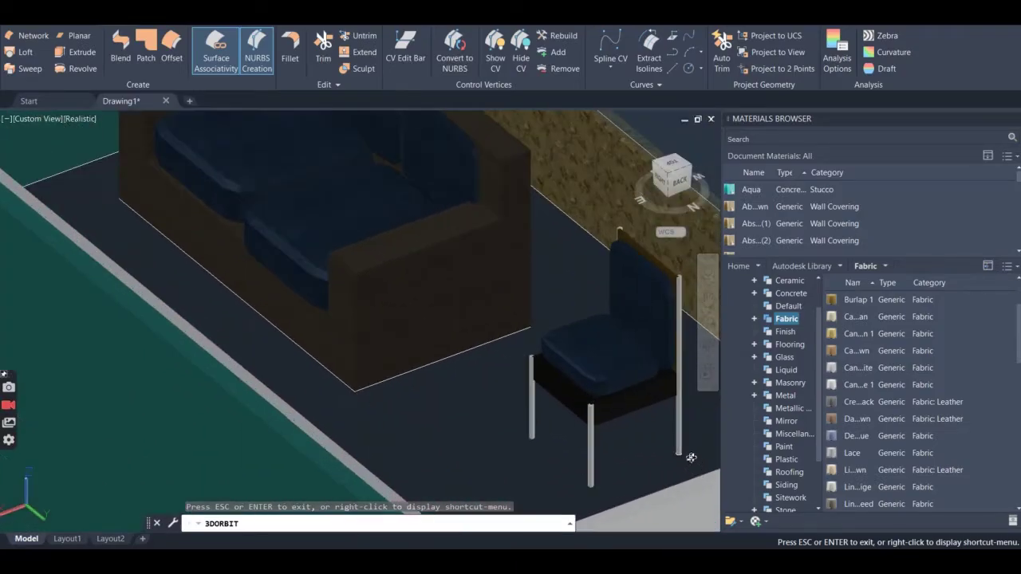
pyautogui.scroll(5, 691, 457)
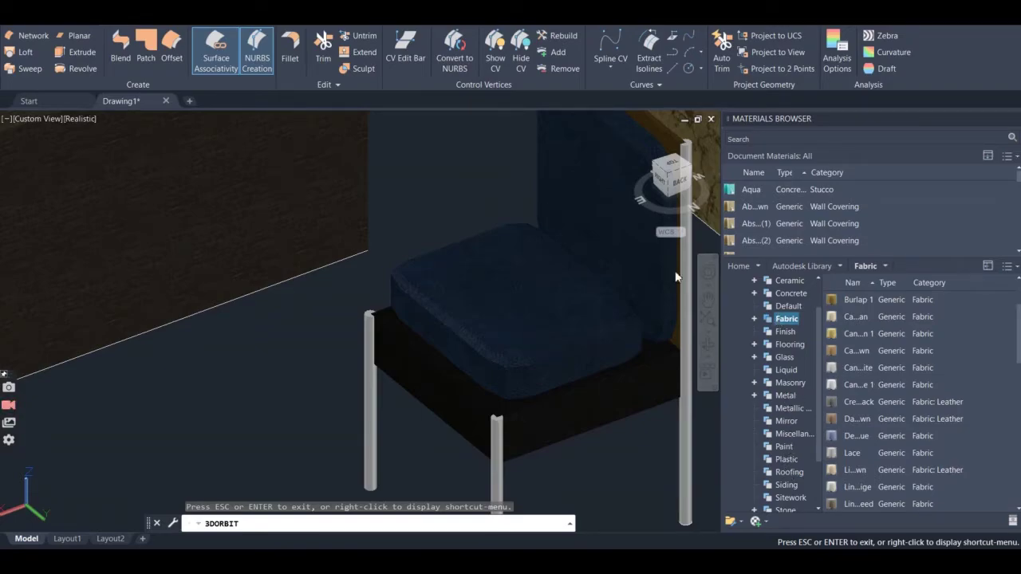
# - Show the Metal materials and apply the red anodized metal to a chair leg
pyautogui.press('Escape')
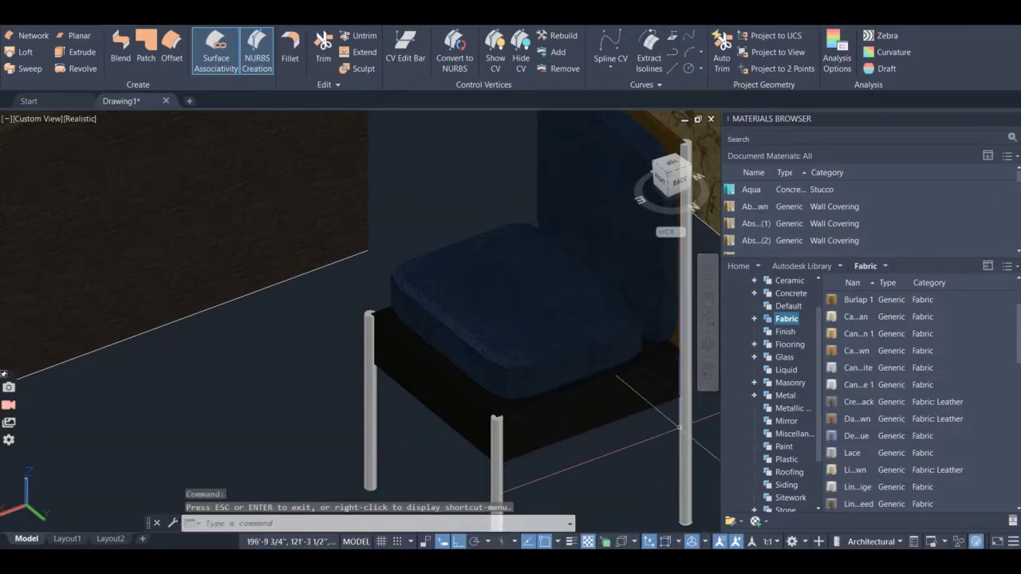
pyautogui.click(785, 395)
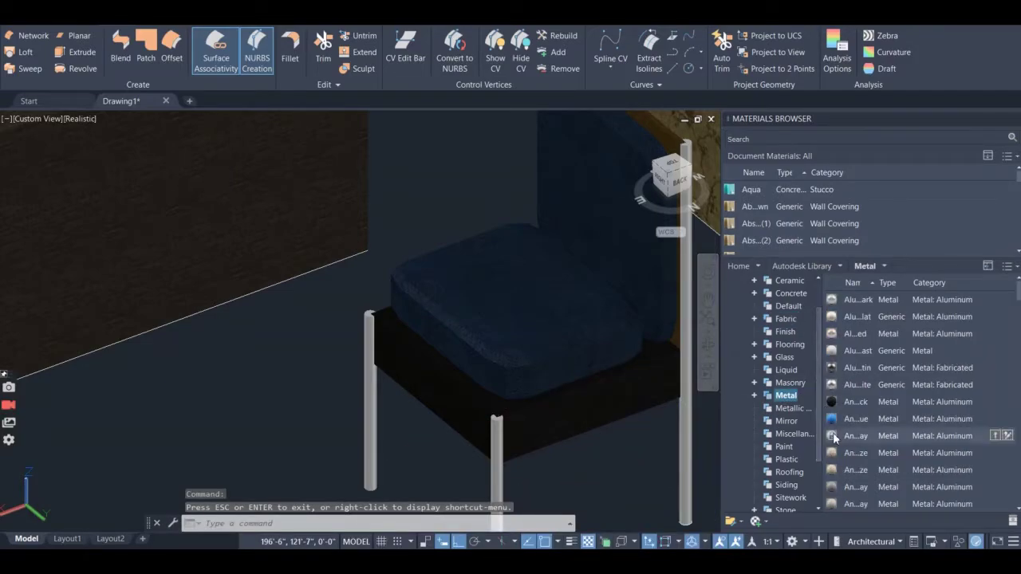
pyautogui.scroll(-4, 846, 444)
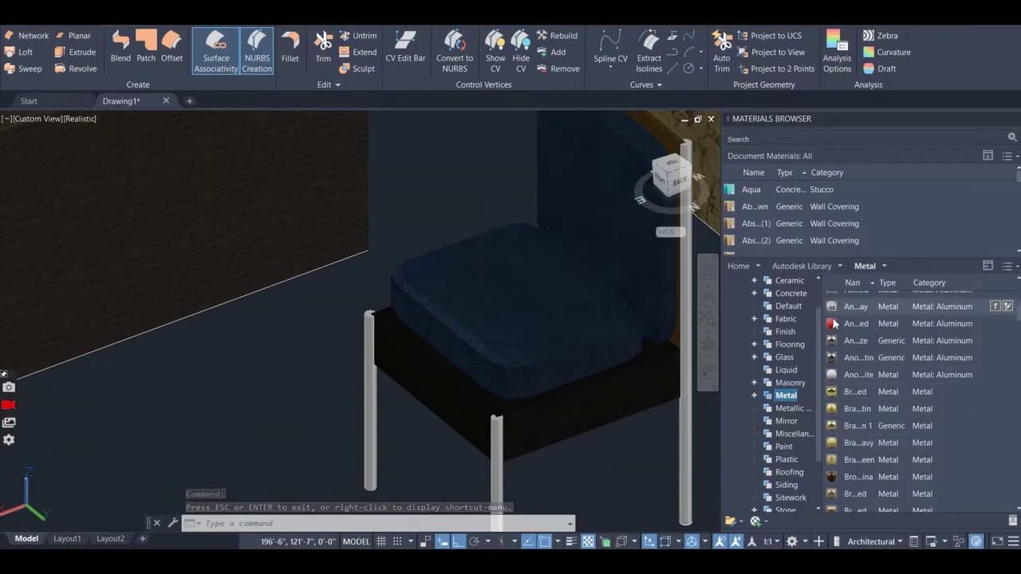
pyautogui.scroll(3, 490, 447)
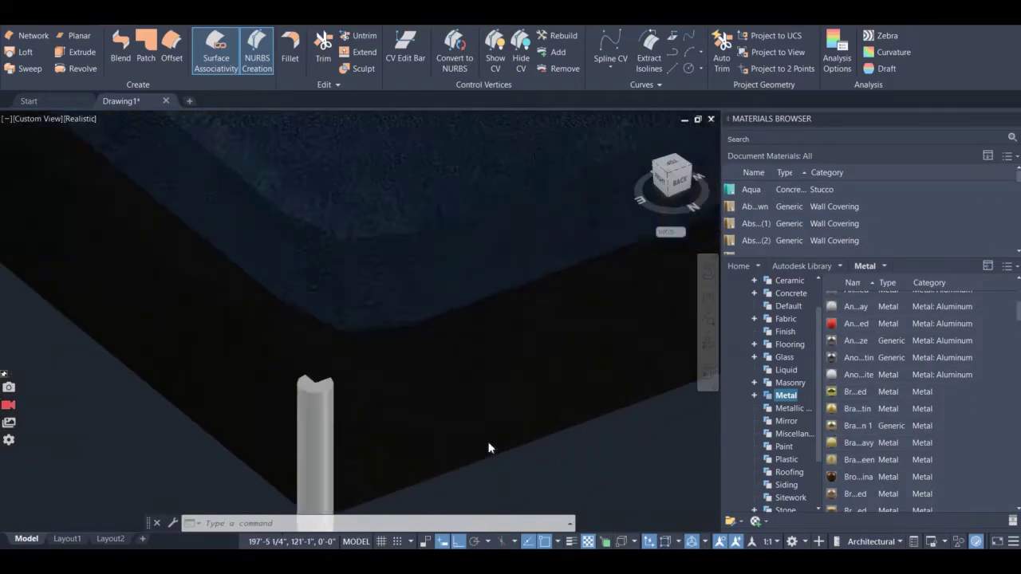
pyautogui.scroll(5, 490, 443)
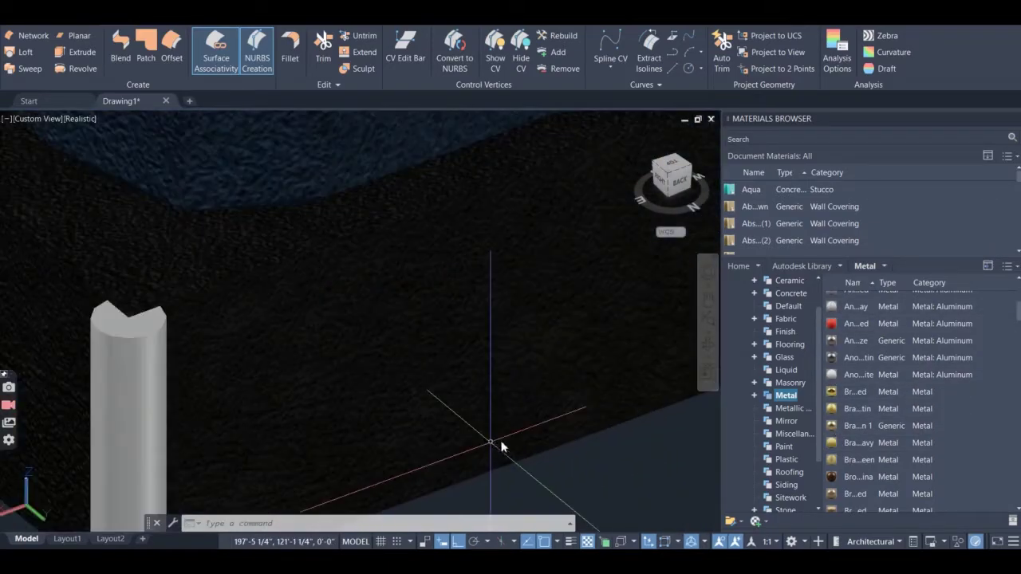
pyautogui.moveTo(853, 323); pyautogui.dragTo(556, 401)
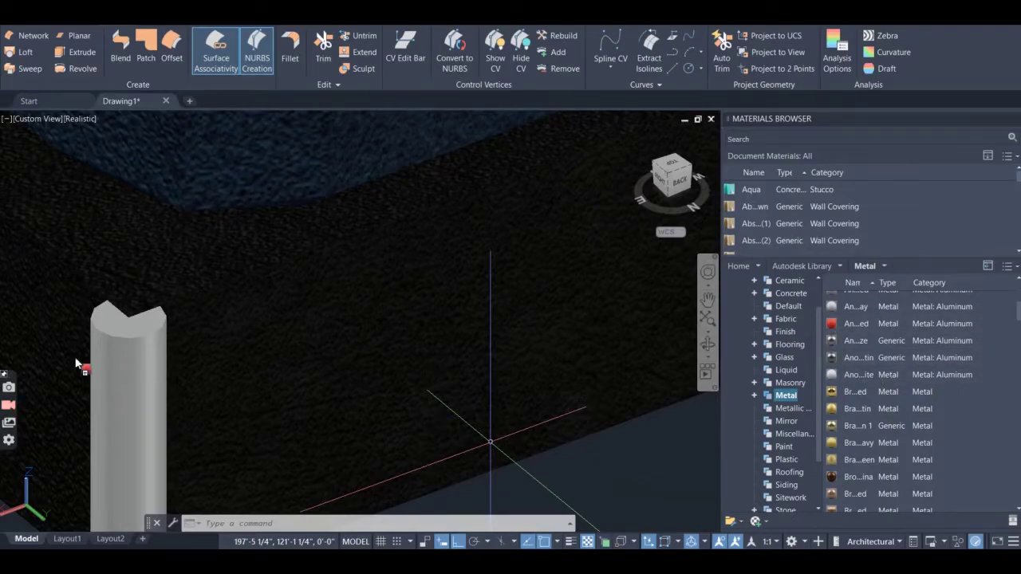
pyautogui.moveTo(112, 384); pyautogui.dragTo(123, 388)
pyautogui.scroll(-5, 392, 319)
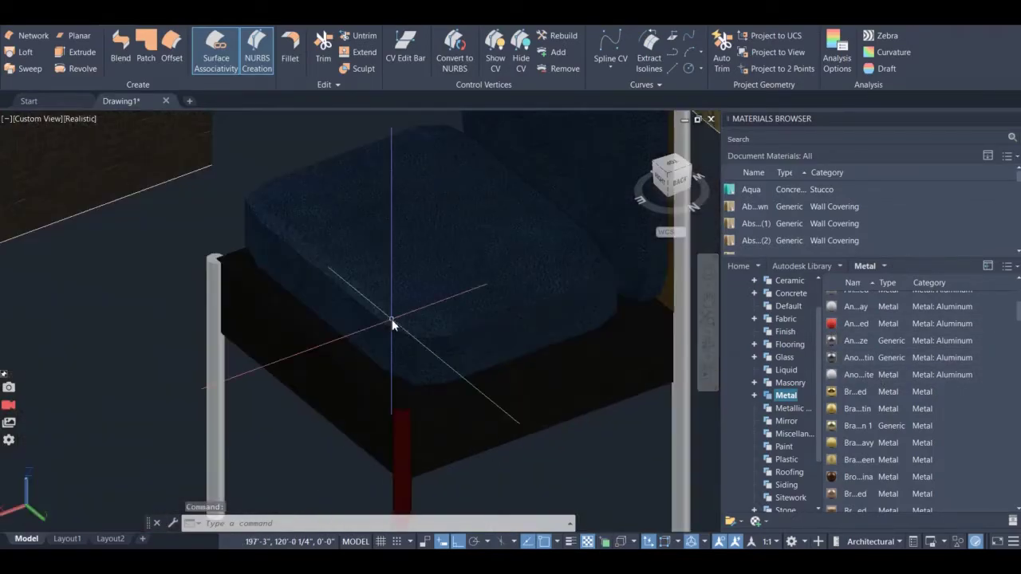
pyautogui.scroll(-5, 381, 325)
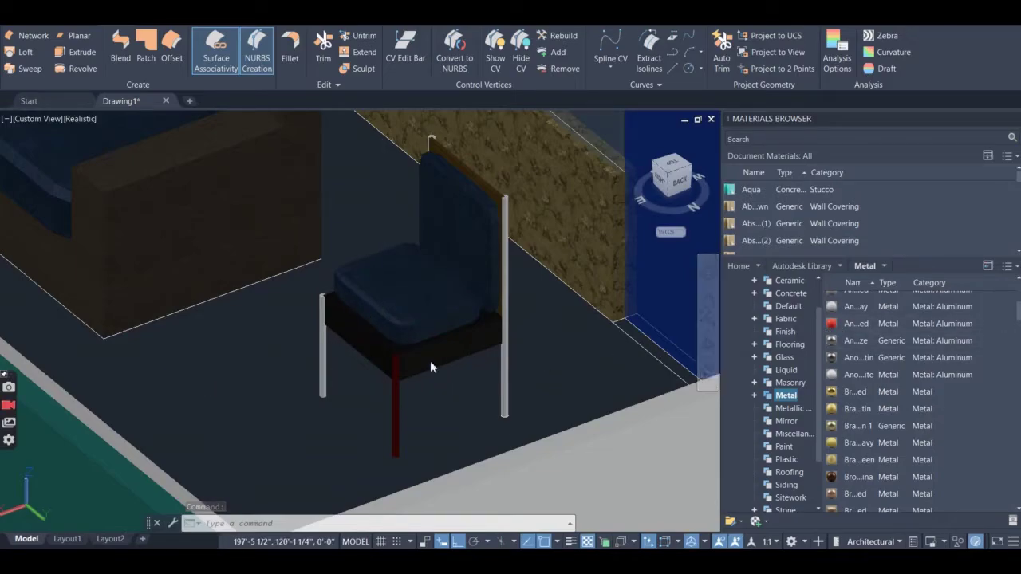
pyautogui.scroll(10, 299, 333)
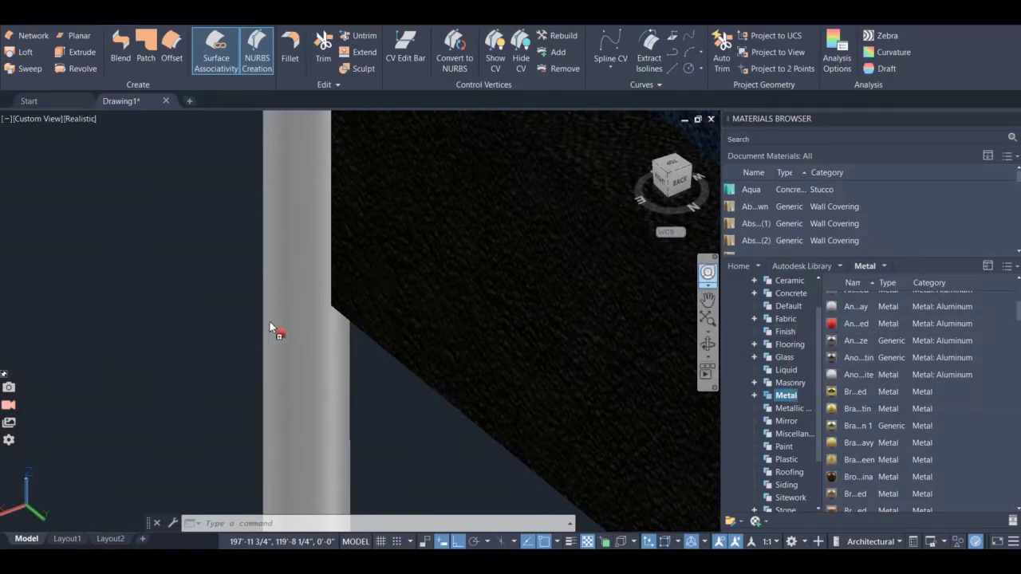
# - Apply the same red metal to another chair leg and the white pole
pyautogui.moveTo(270, 329); pyautogui.dragTo(284, 343)
pyautogui.scroll(-8, 291, 340)
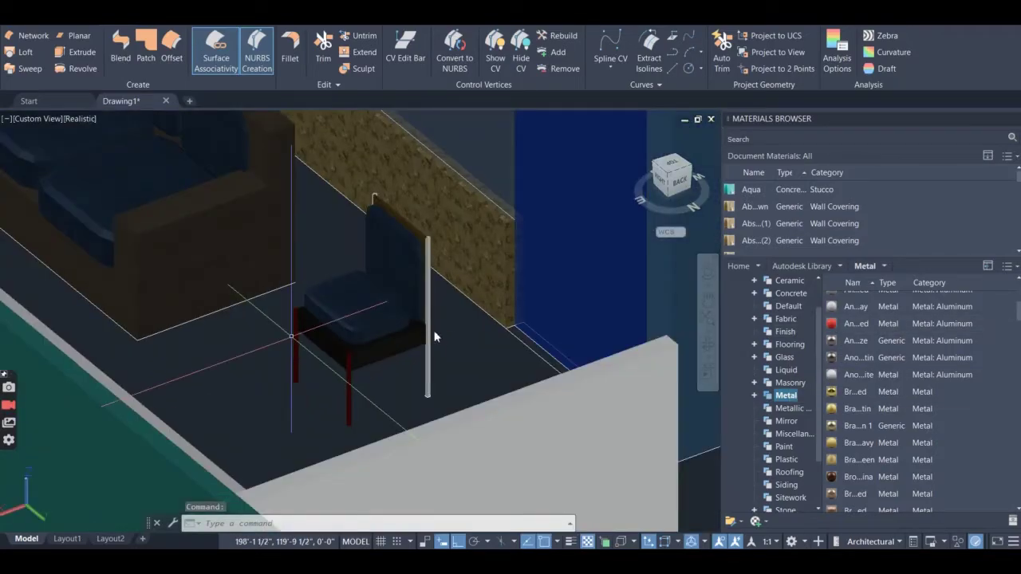
pyautogui.scroll(5, 434, 330)
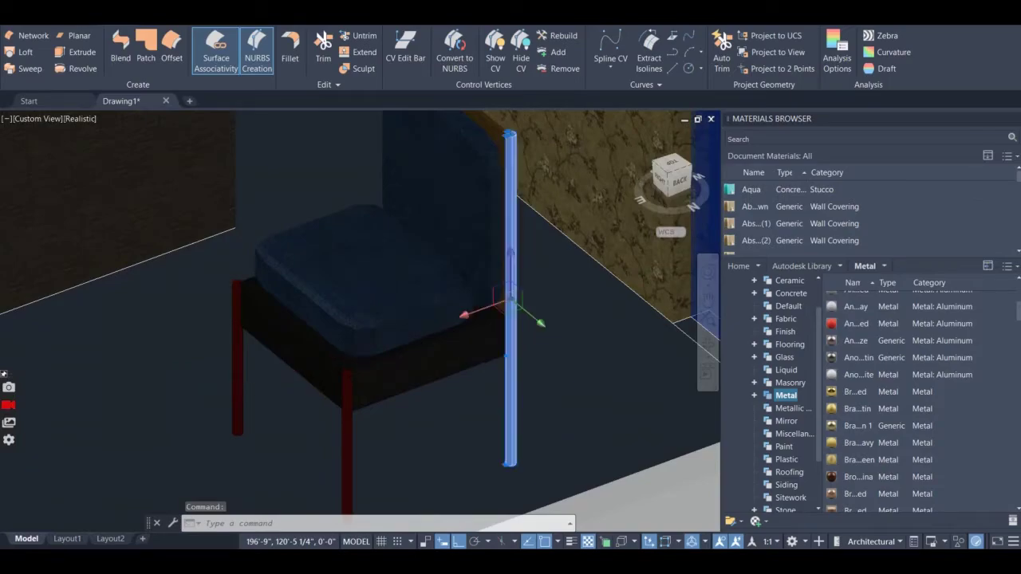
pyautogui.scroll(5, 511, 336)
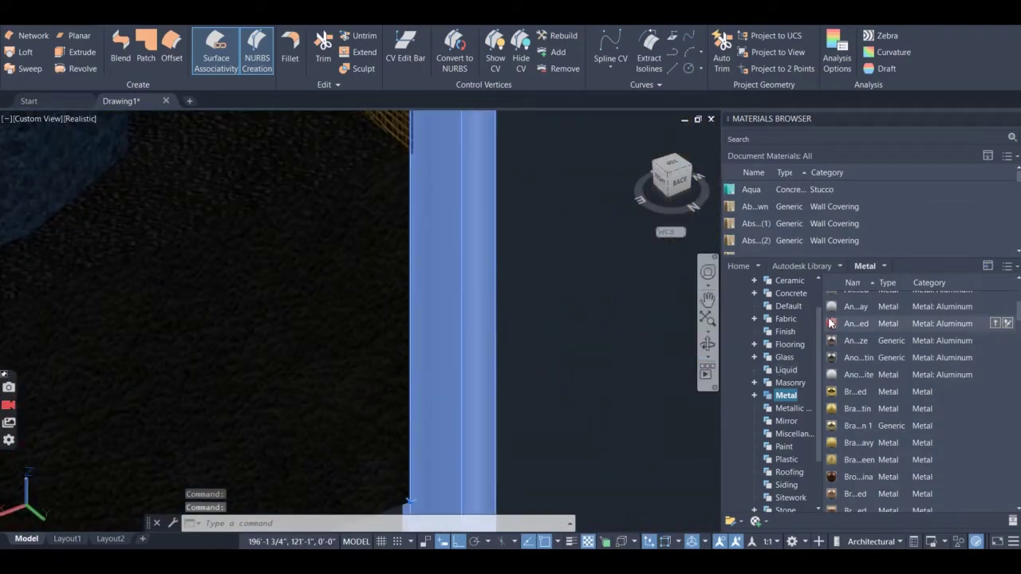
pyautogui.moveTo(451, 325); pyautogui.dragTo(453, 327)
pyautogui.scroll(-5, 459, 351)
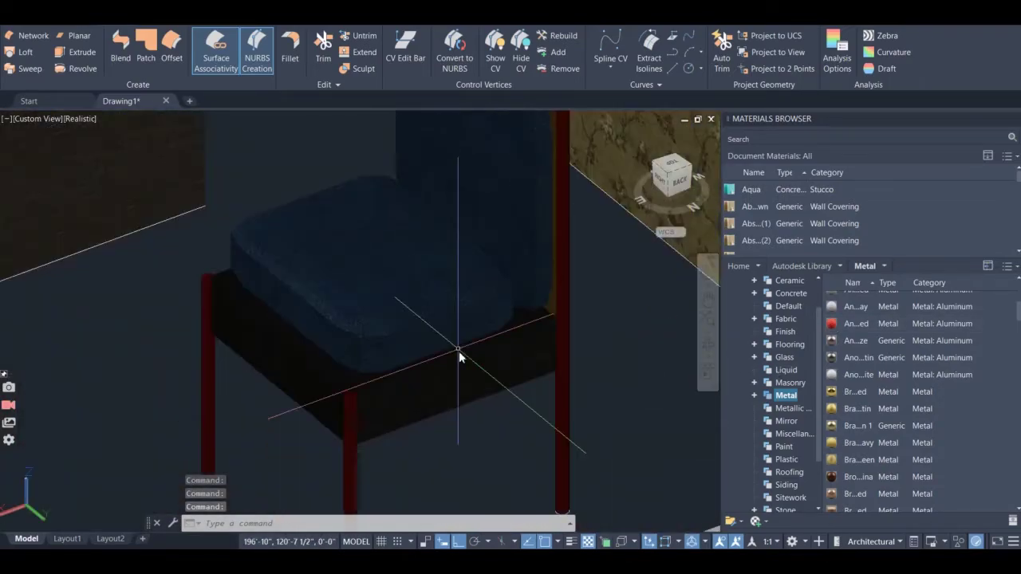
# - Orbit around the chair and apply the red metal to the pole next to the wall
pyautogui.click(707, 345)
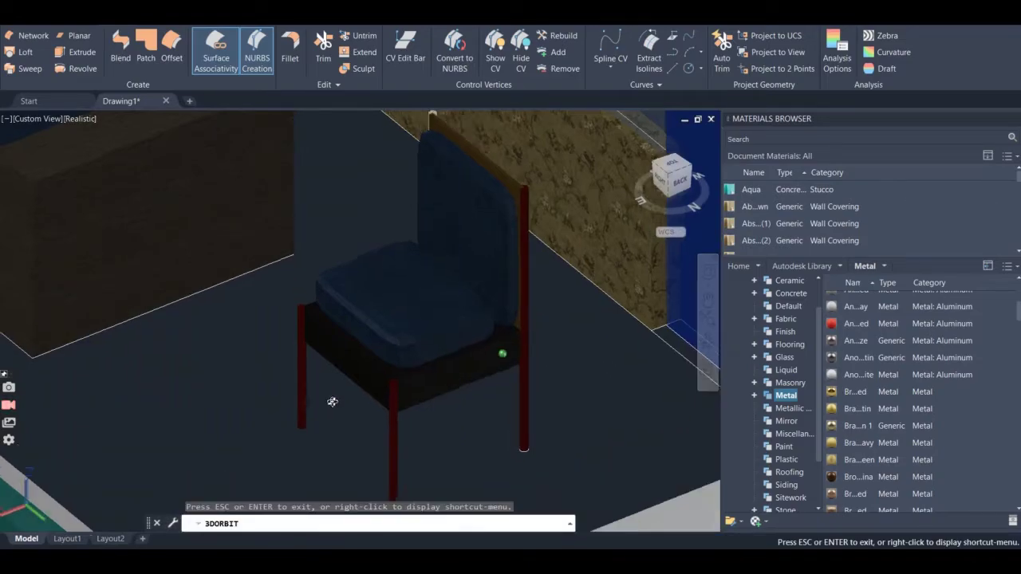
pyautogui.moveTo(335, 405); pyautogui.dragTo(472, 411)
pyautogui.scroll(6, 403, 294)
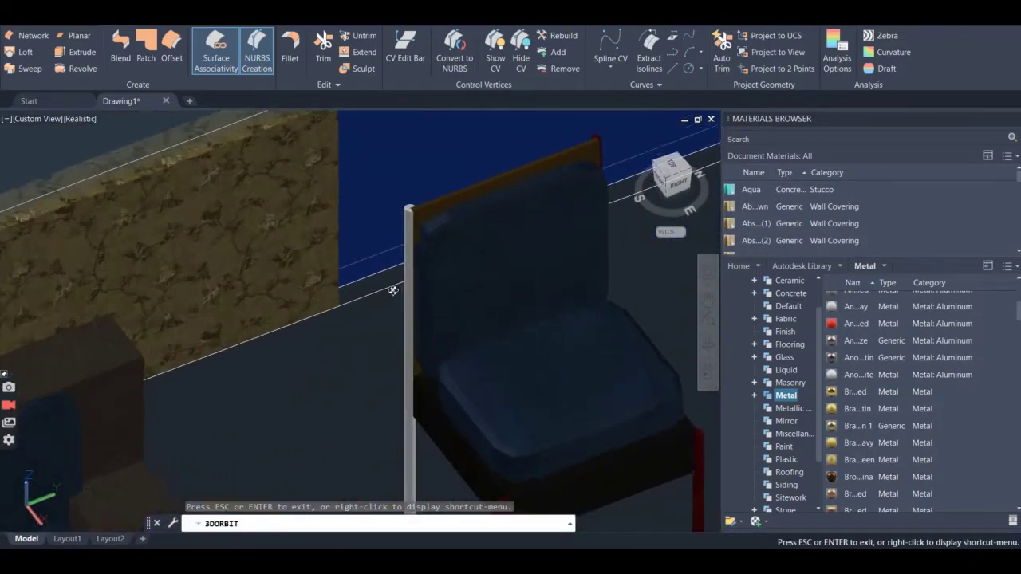
pyautogui.scroll(3, 407, 295)
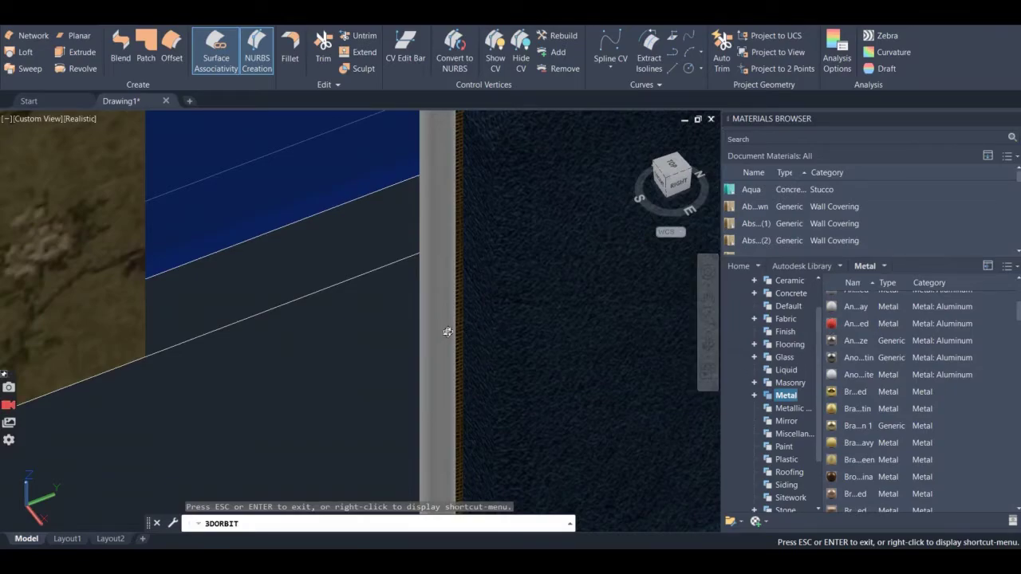
pyautogui.press('Escape')
pyautogui.click(647, 357)
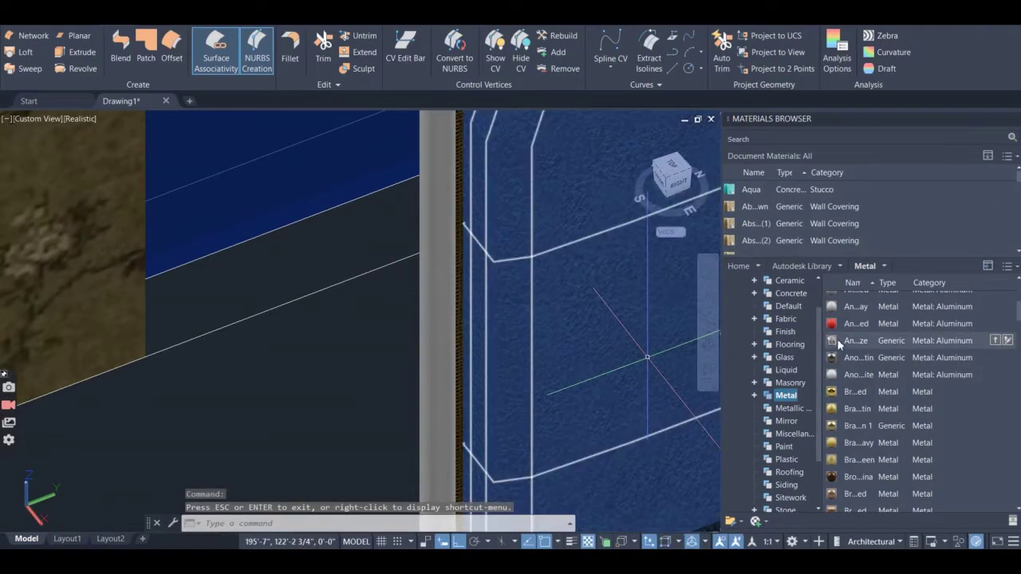
pyautogui.moveTo(835, 327); pyautogui.dragTo(564, 426)
pyautogui.scroll(-5, 431, 367)
# - Orbit and zoom out to view the whole room
pyautogui.click(707, 347)
pyautogui.scroll(-5, 428, 410)
pyautogui.moveTo(654, 422); pyautogui.dragTo(545, 144)
pyautogui.scroll(5, 551, 151)
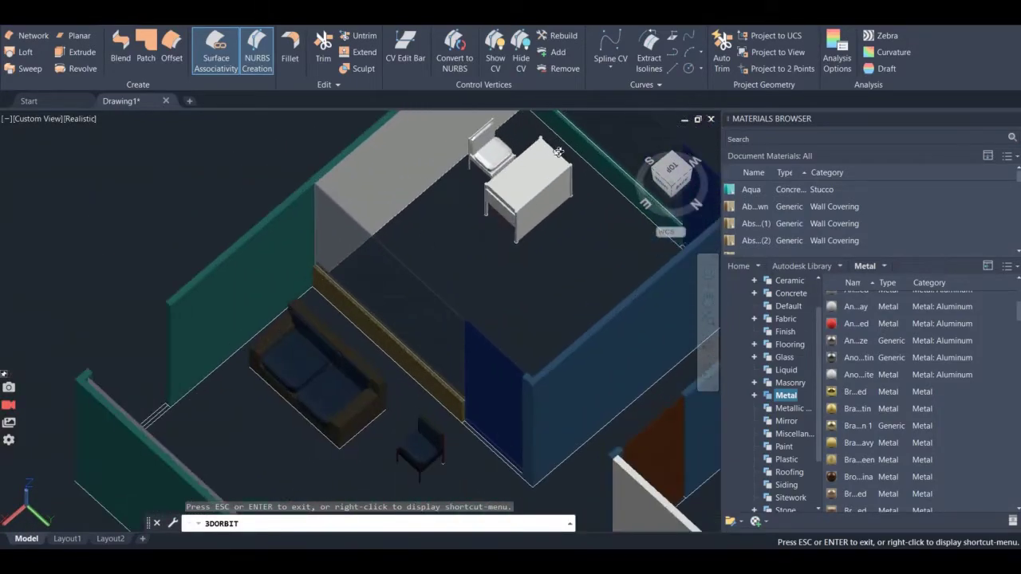
# - Orbit to a top-down view and switch the visual style to 2D Wireframe
pyautogui.moveTo(373, 309); pyautogui.dragTo(387, 348)
pyautogui.press('Escape')
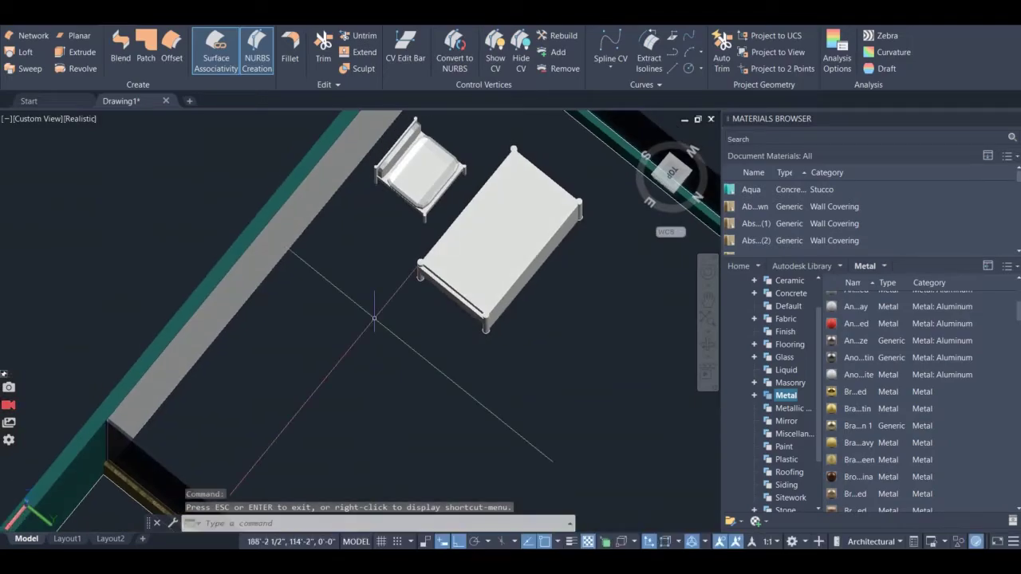
pyautogui.click(82, 120)
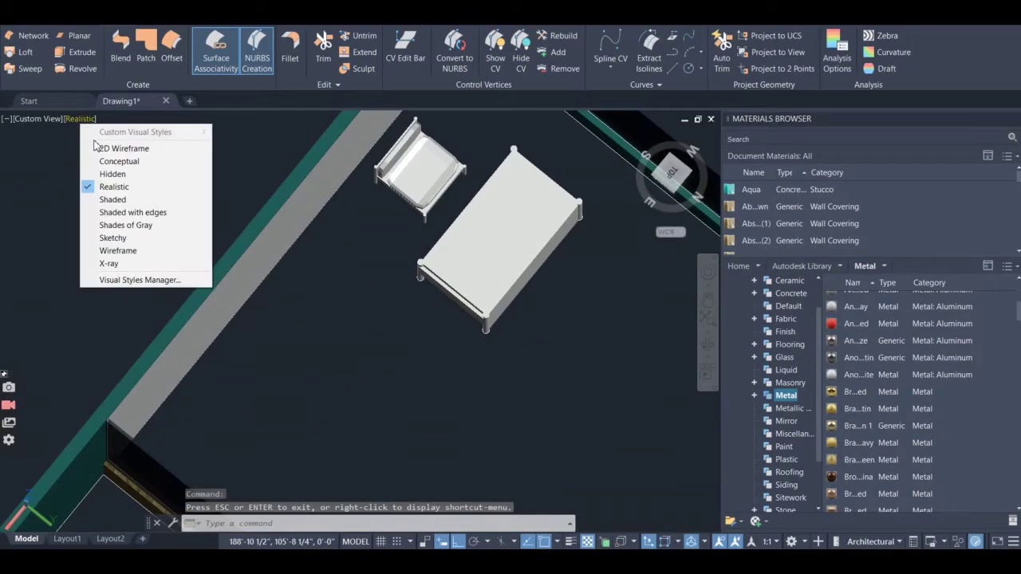
pyautogui.click(117, 149)
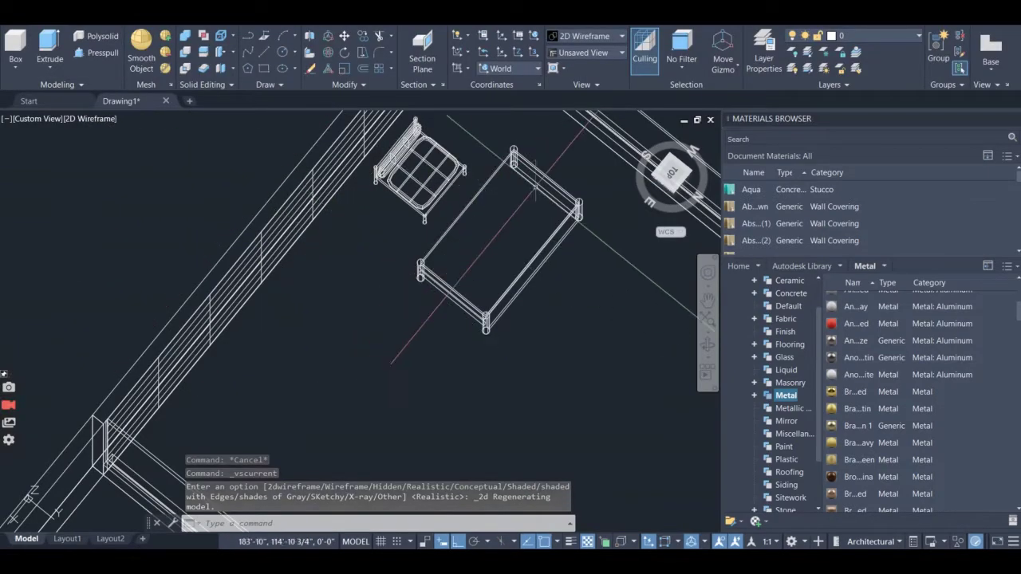
# - Union the selected table parts into one solid, then return to the Realistic style
pyautogui.click(608, 201)
pyautogui.moveTo(568, 247)
pyautogui.mouseDown()
pyautogui.moveTo(484, 351)
pyautogui.moveTo(441, 338)
pyautogui.moveTo(423, 281)
pyautogui.moveTo(430, 234)
pyautogui.moveTo(409, 287)
pyautogui.moveTo(410, 261)
pyautogui.moveTo(463, 211)
pyautogui.moveTo(509, 138)
pyautogui.mouseUp()
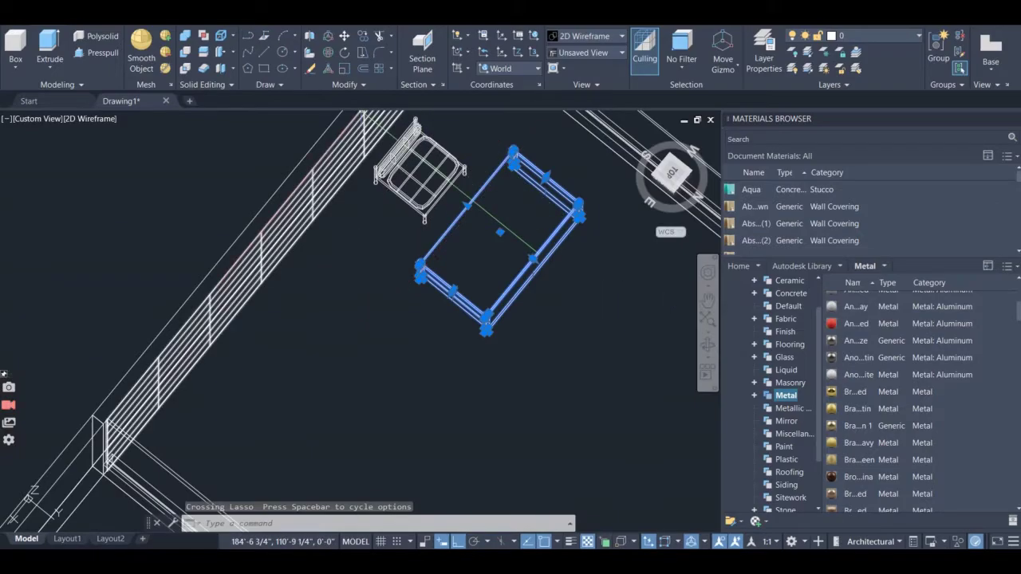
pyautogui.click(185, 36)
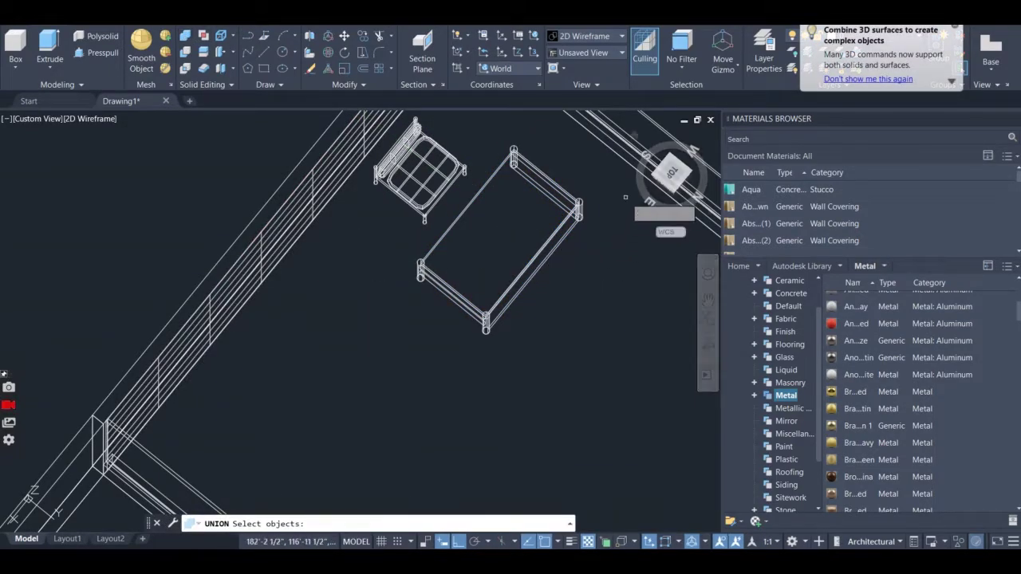
pyautogui.moveTo(625, 198)
pyautogui.mouseDown()
pyautogui.moveTo(502, 344)
pyautogui.moveTo(397, 274)
pyautogui.moveTo(479, 160)
pyautogui.moveTo(610, 155)
pyautogui.mouseUp()
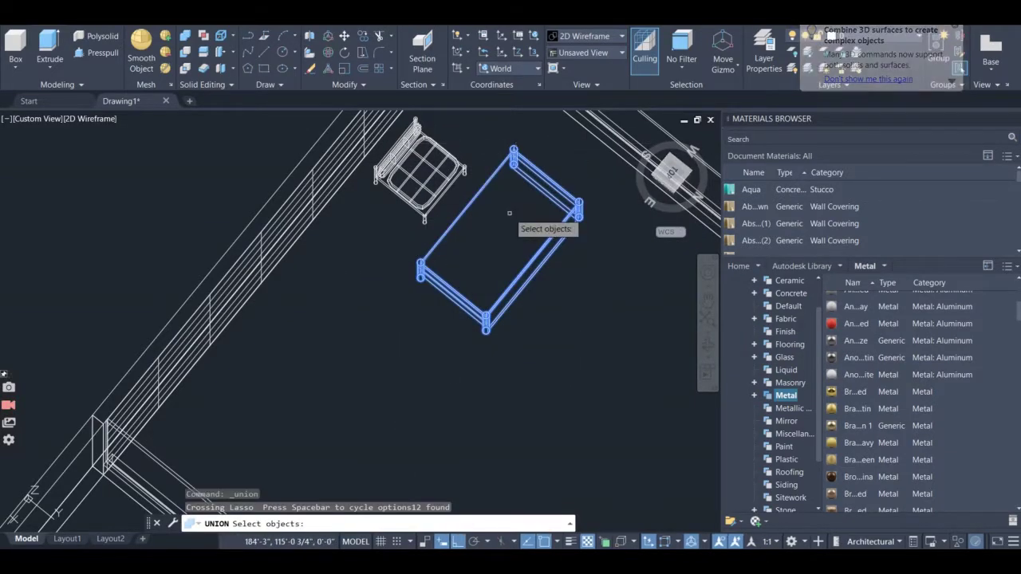
pyautogui.press('Return')
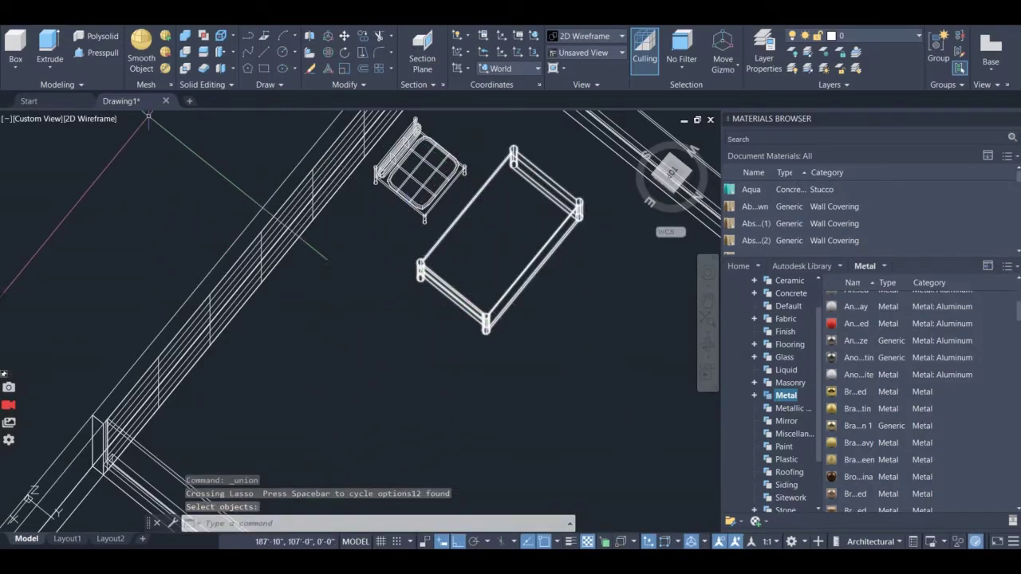
pyautogui.click(109, 118)
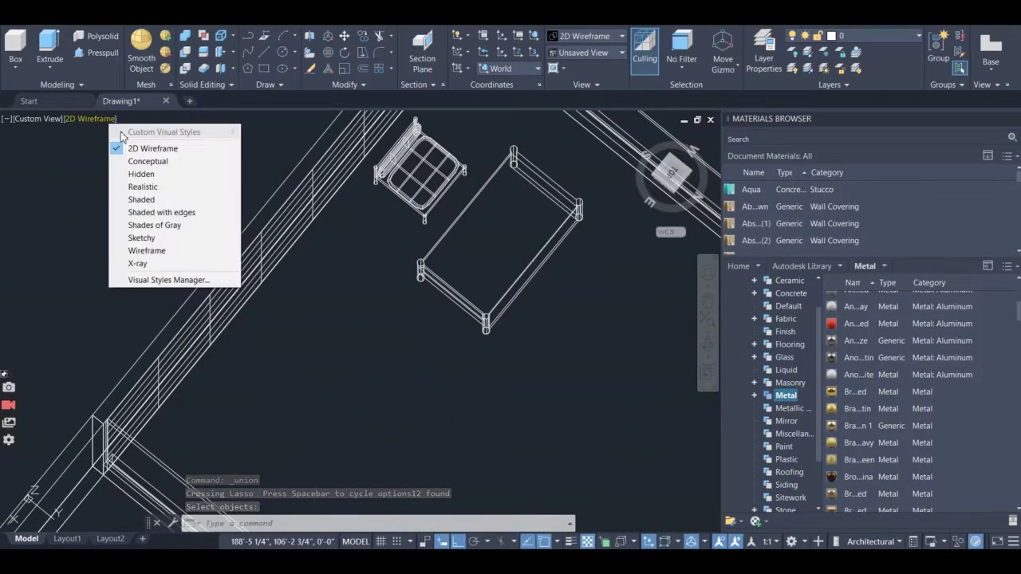
pyautogui.click(157, 186)
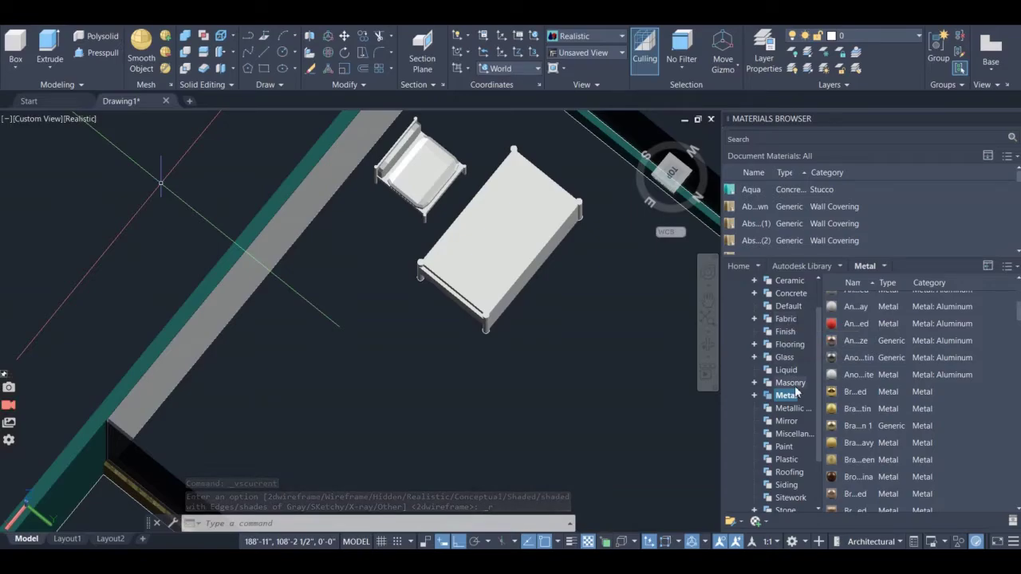
# - Apply a wood swatch from the Wood category to the table and orbit to a room overview
pyautogui.scroll(-2, 790, 495)
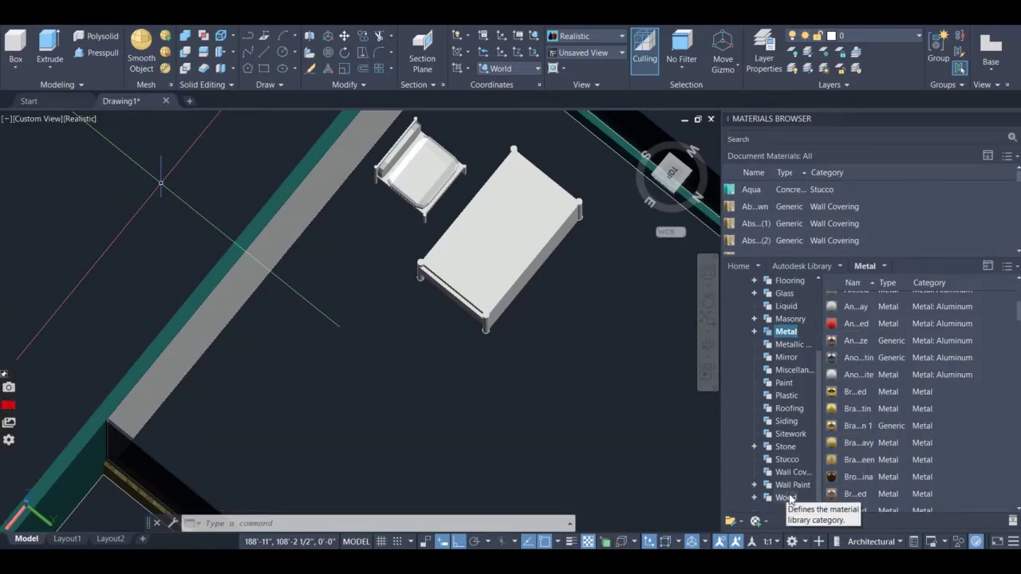
pyautogui.click(788, 498)
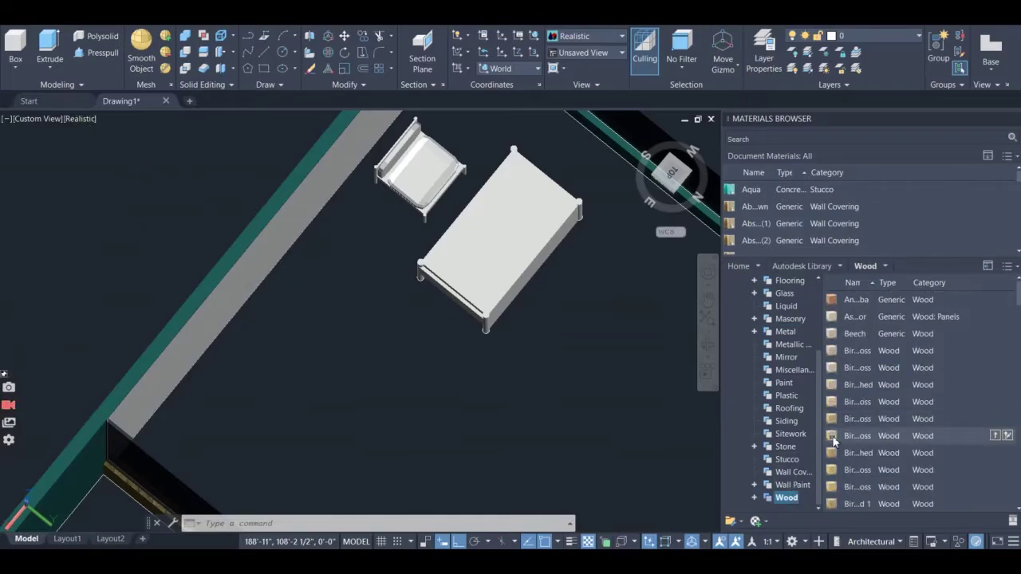
pyautogui.moveTo(499, 224); pyautogui.dragTo(501, 231)
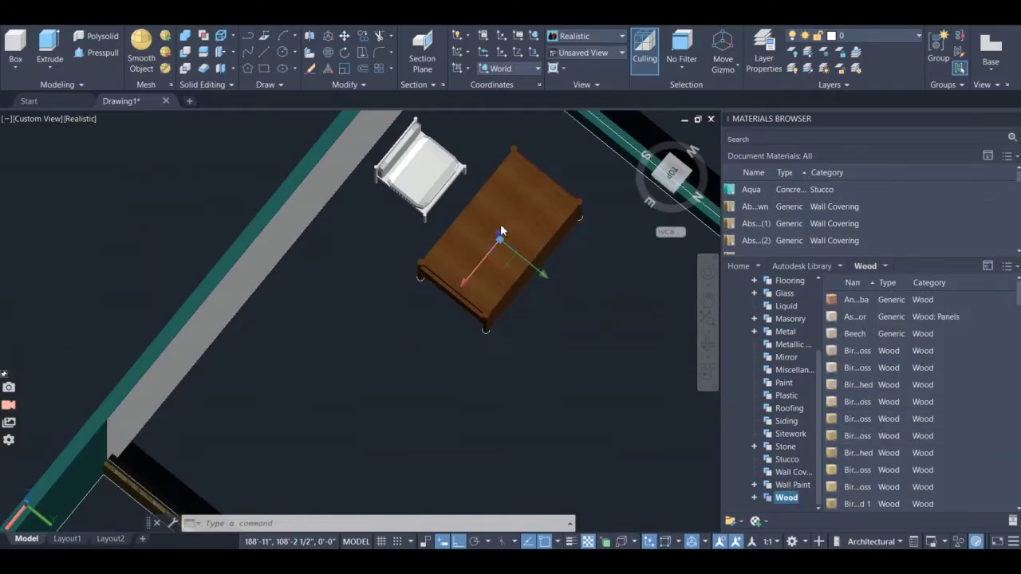
pyautogui.click(708, 349)
pyautogui.moveTo(572, 376); pyautogui.dragTo(578, 318)
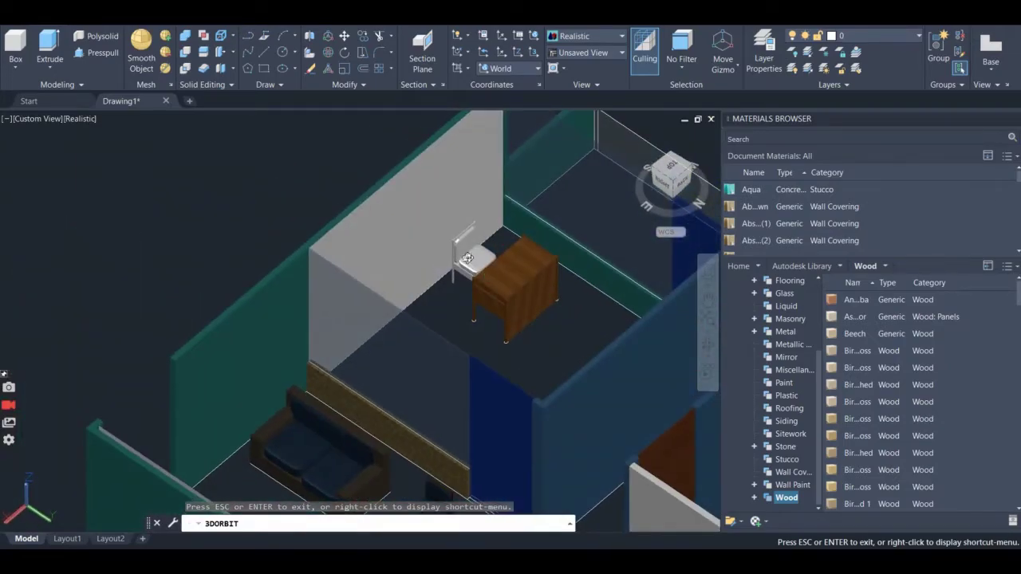
# - From the Fabric library, give the chair seat a black fabric, replacing an earlier tweed trial
pyautogui.scroll(8, 467, 258)
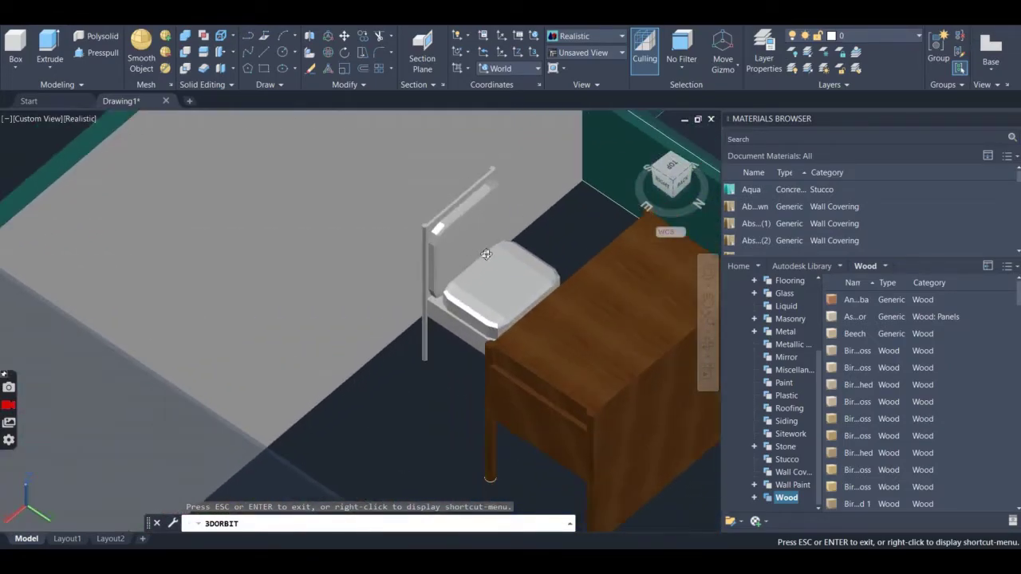
pyautogui.press('Escape')
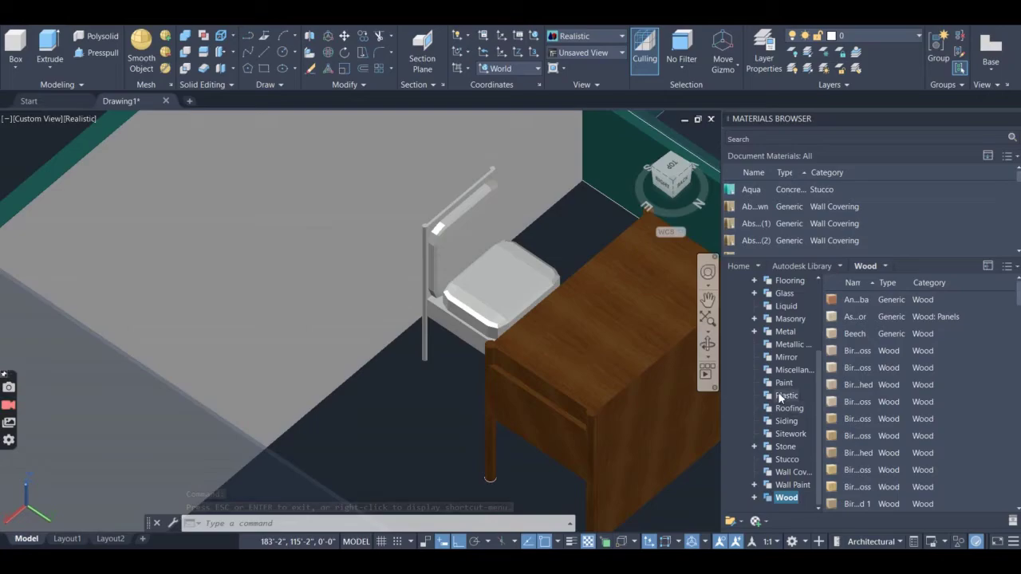
pyautogui.scroll(3, 779, 351)
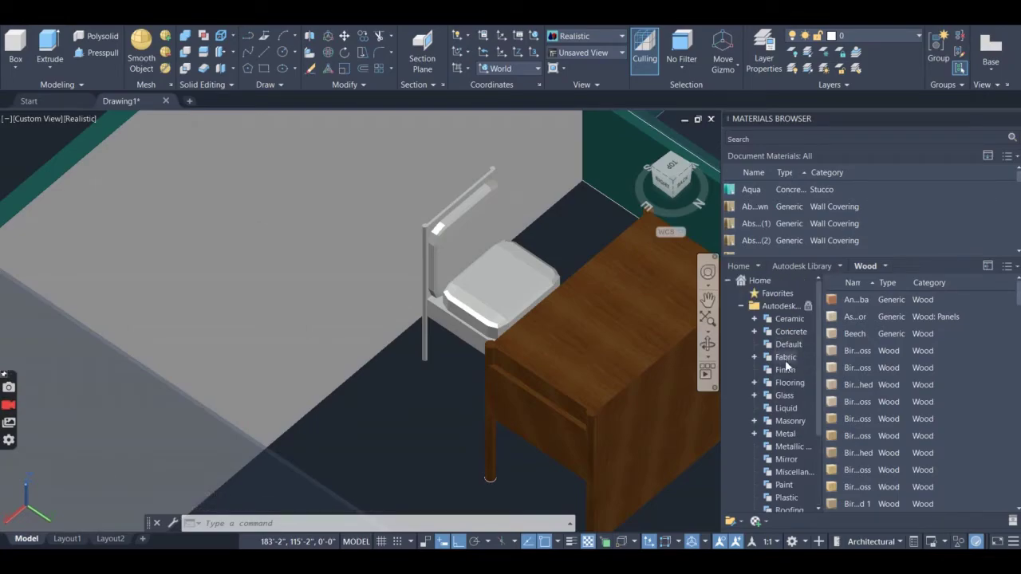
pyautogui.click(787, 360)
pyautogui.scroll(-10, 832, 386)
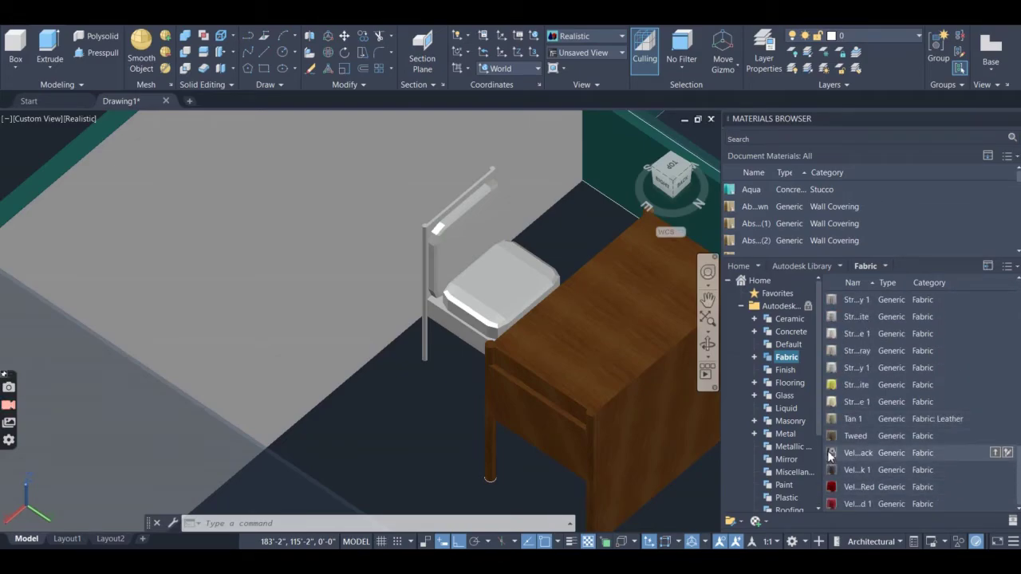
pyautogui.moveTo(512, 279); pyautogui.dragTo(513, 280)
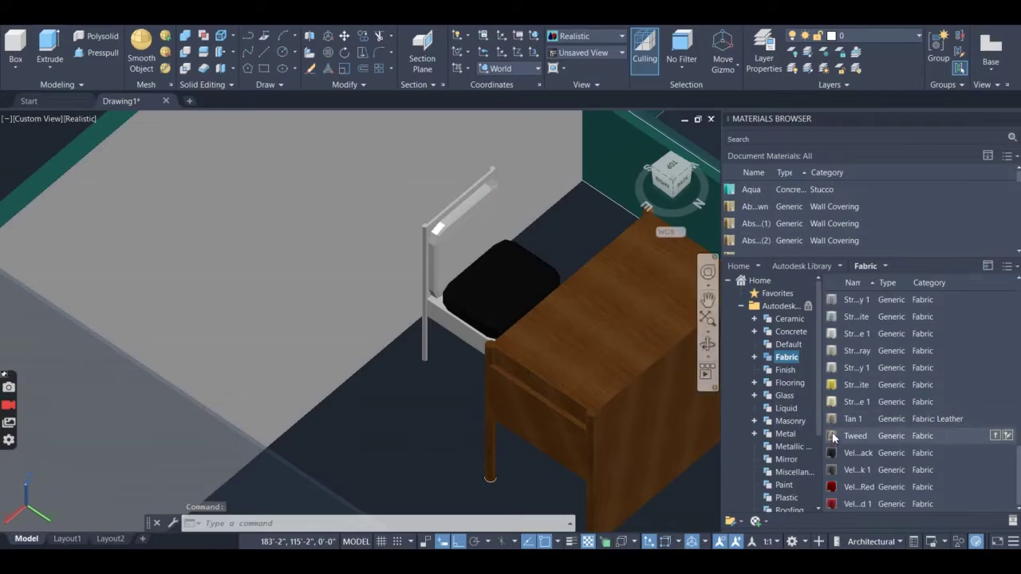
pyautogui.moveTo(509, 285); pyautogui.dragTo(509, 285)
pyautogui.scroll(5, 531, 290)
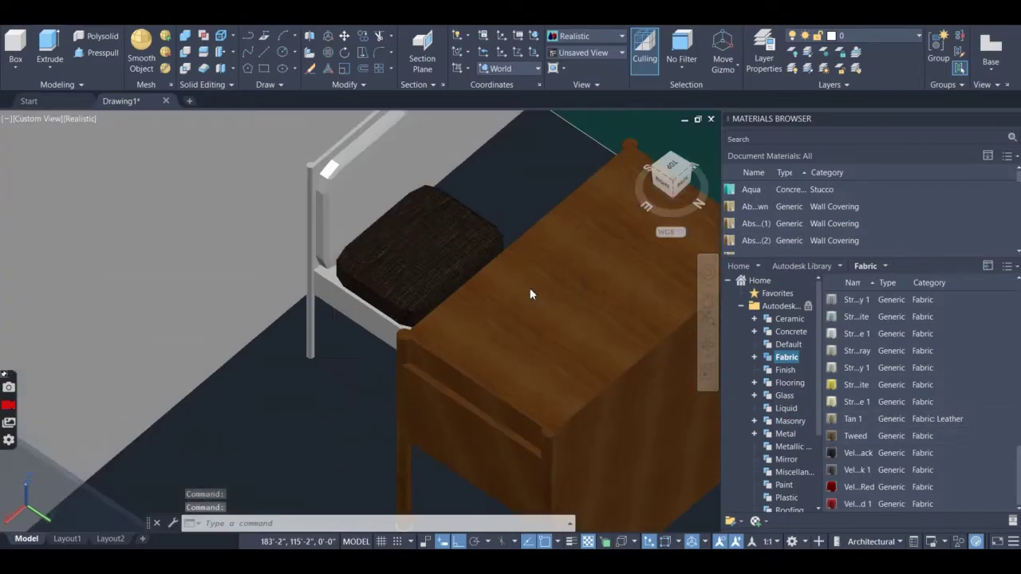
pyautogui.scroll(-5, 533, 289)
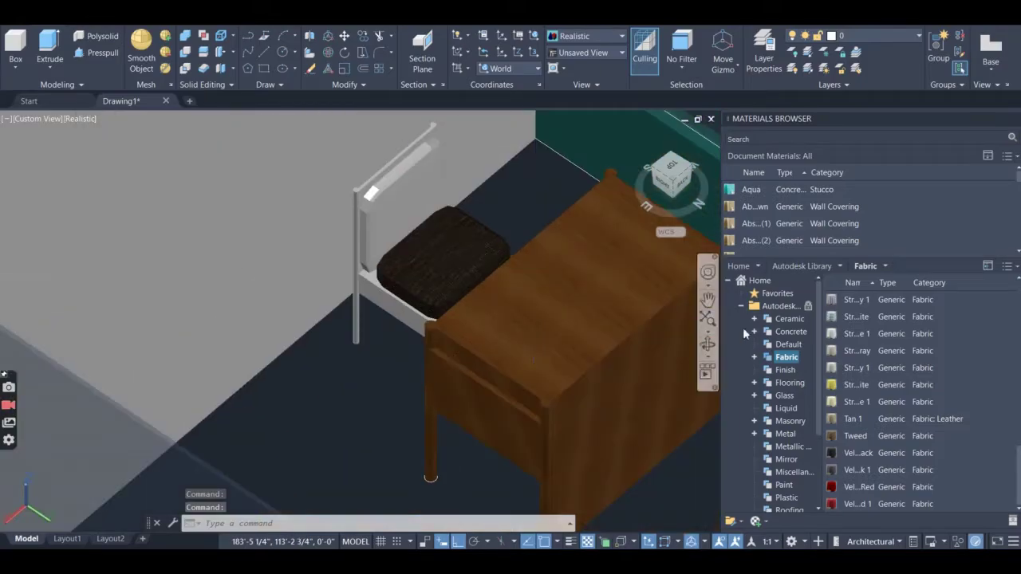
pyautogui.scroll(3, 830, 351)
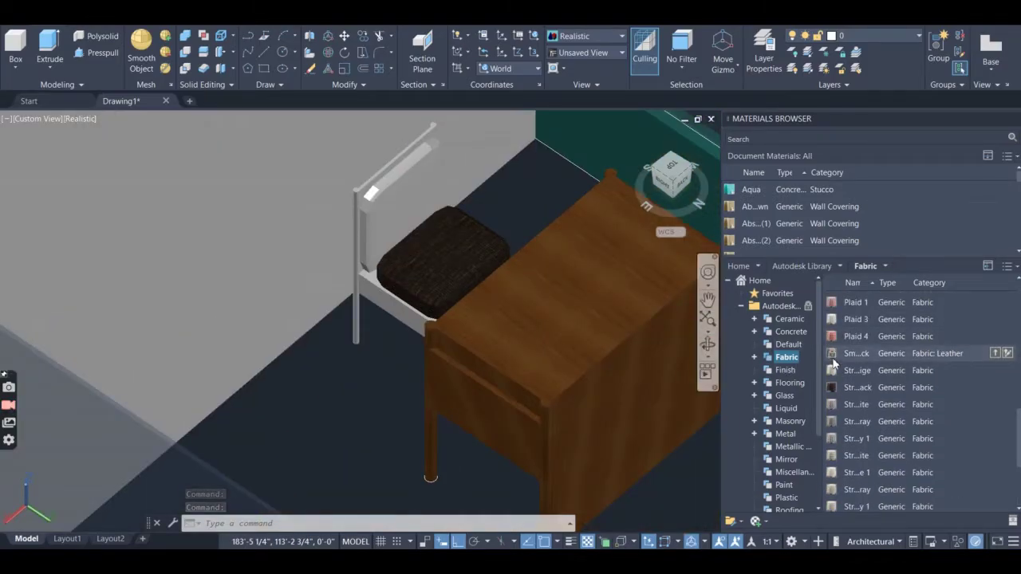
pyautogui.moveTo(415, 259); pyautogui.dragTo(415, 263)
# - Apply a dark fabric to the chair back and a linen fabric to the chair frame
pyautogui.scroll(4, 415, 263)
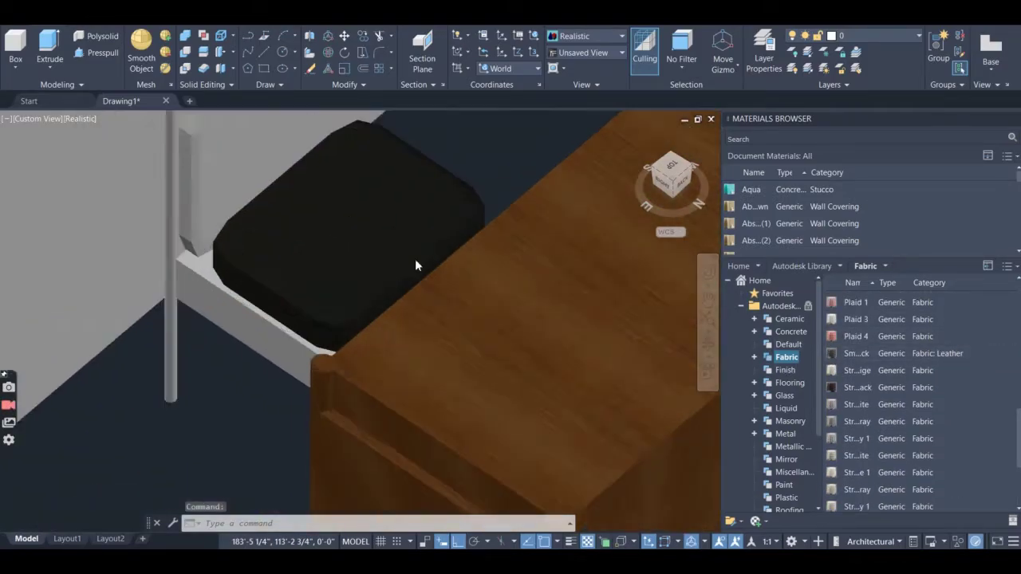
pyautogui.scroll(-3, 423, 267)
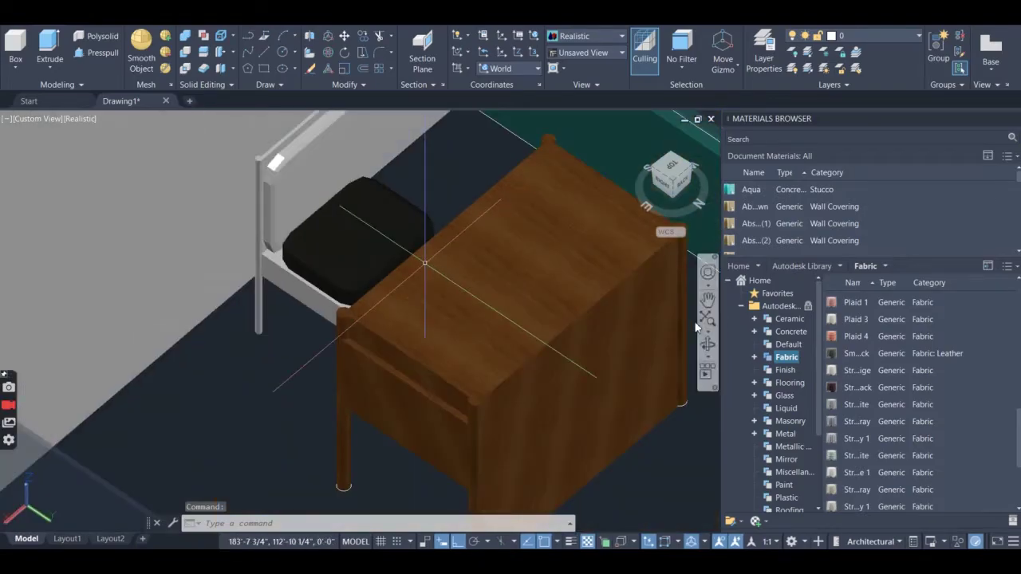
pyautogui.moveTo(834, 387); pyautogui.dragTo(500, 271)
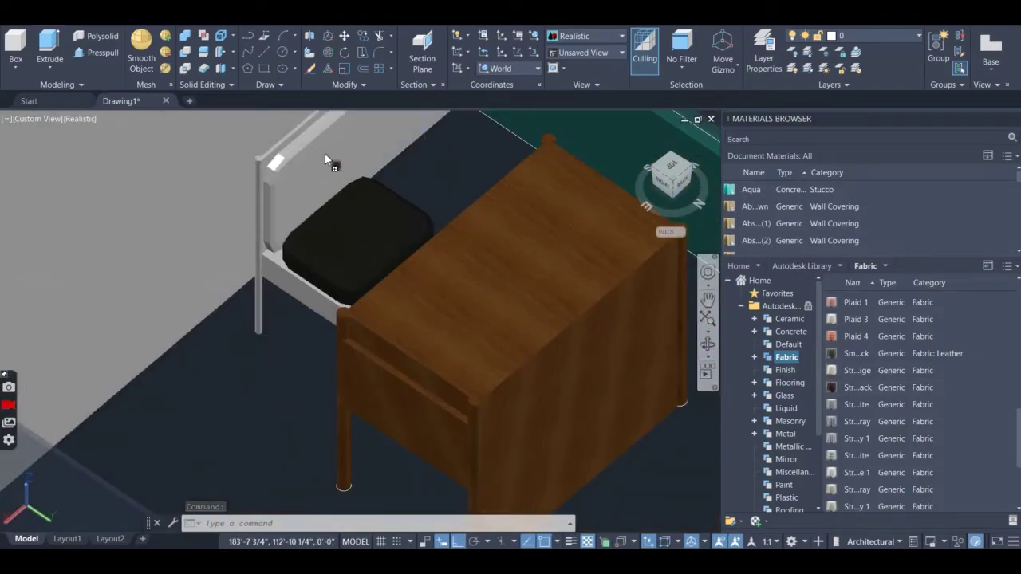
pyautogui.moveTo(325, 154); pyautogui.dragTo(323, 150)
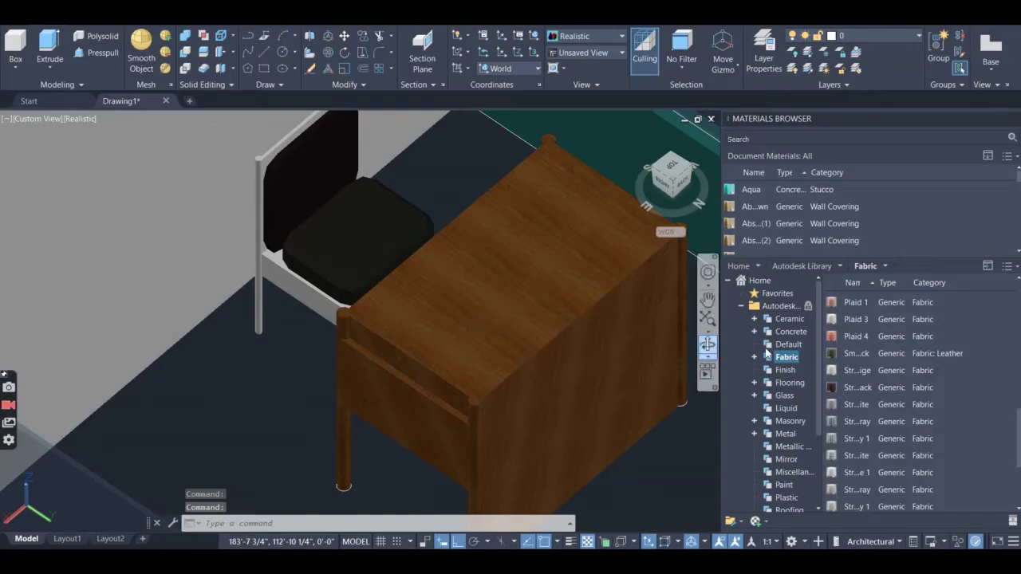
pyautogui.scroll(4, 830, 331)
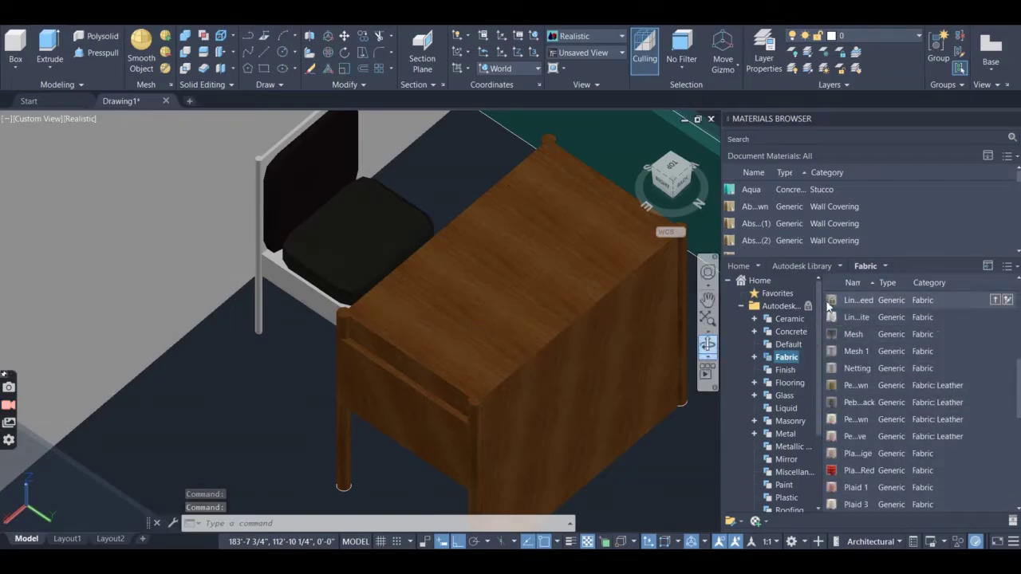
pyautogui.moveTo(828, 305); pyautogui.dragTo(630, 337)
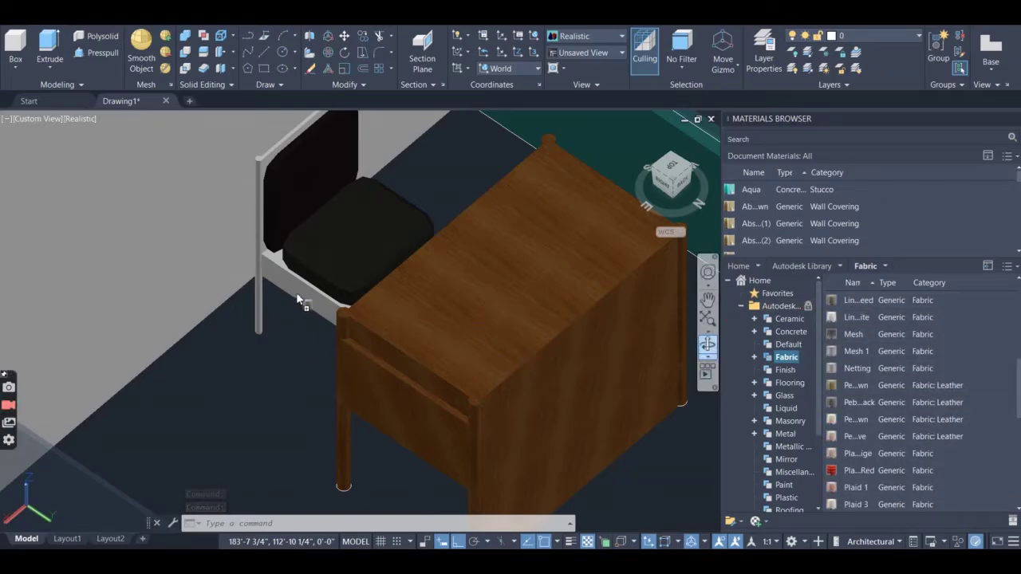
pyautogui.moveTo(297, 291); pyautogui.dragTo(296, 292)
pyautogui.scroll(5, 296, 288)
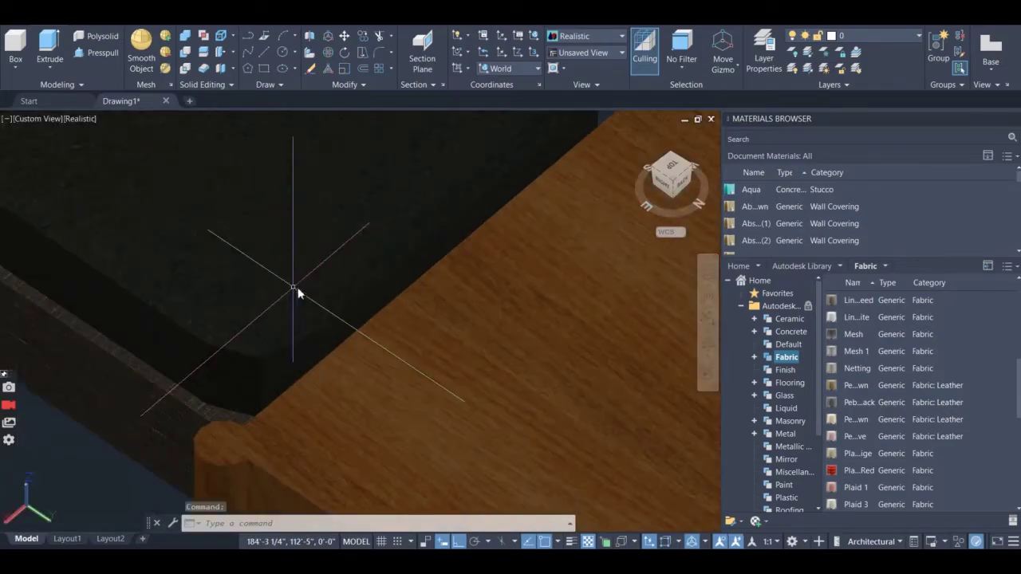
pyautogui.scroll(-3, 334, 297)
pyautogui.scroll(-6, 197, 166)
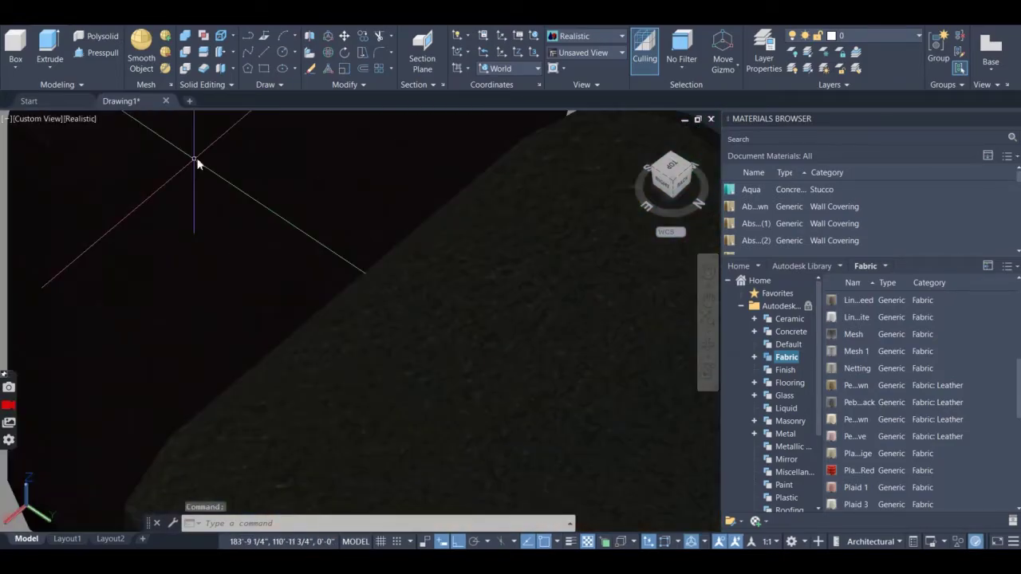
pyautogui.scroll(5, 195, 152)
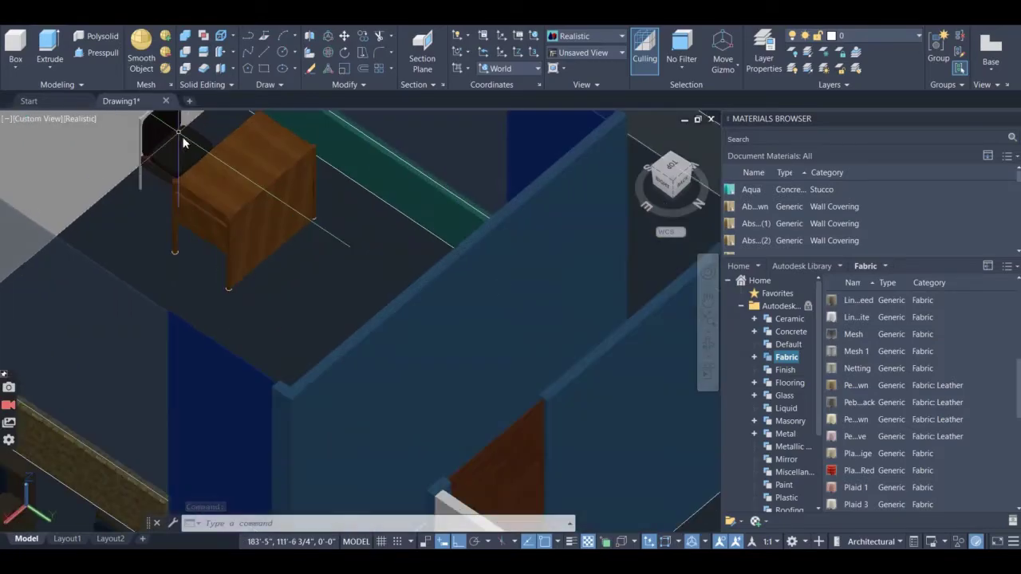
pyautogui.click(710, 344)
# - Look down on the chair and drag the perforated Mesh fabric onto its backrest
pyautogui.moveTo(606, 343); pyautogui.dragTo(337, 336)
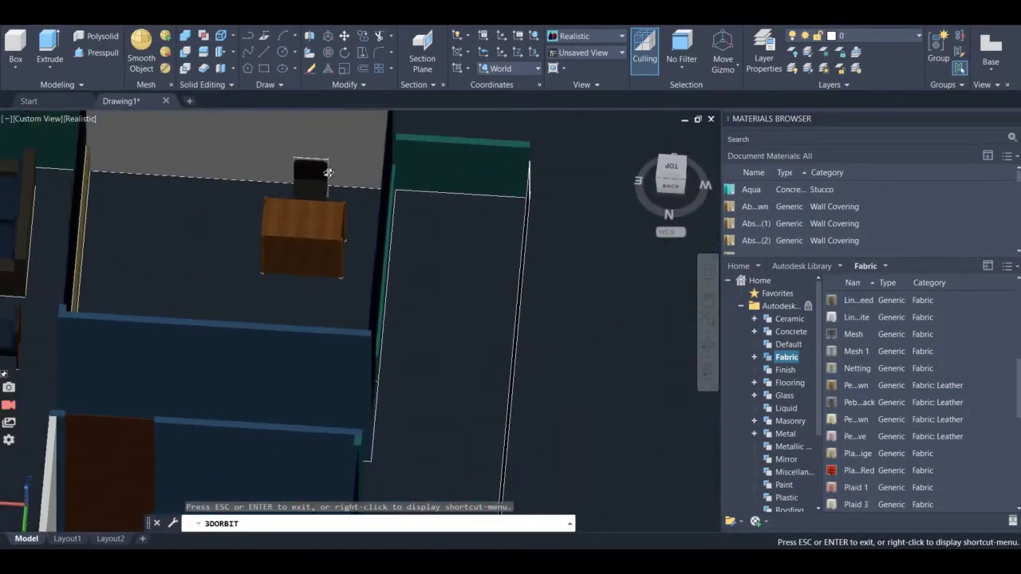
pyautogui.scroll(4, 317, 146)
pyautogui.scroll(6, 317, 146)
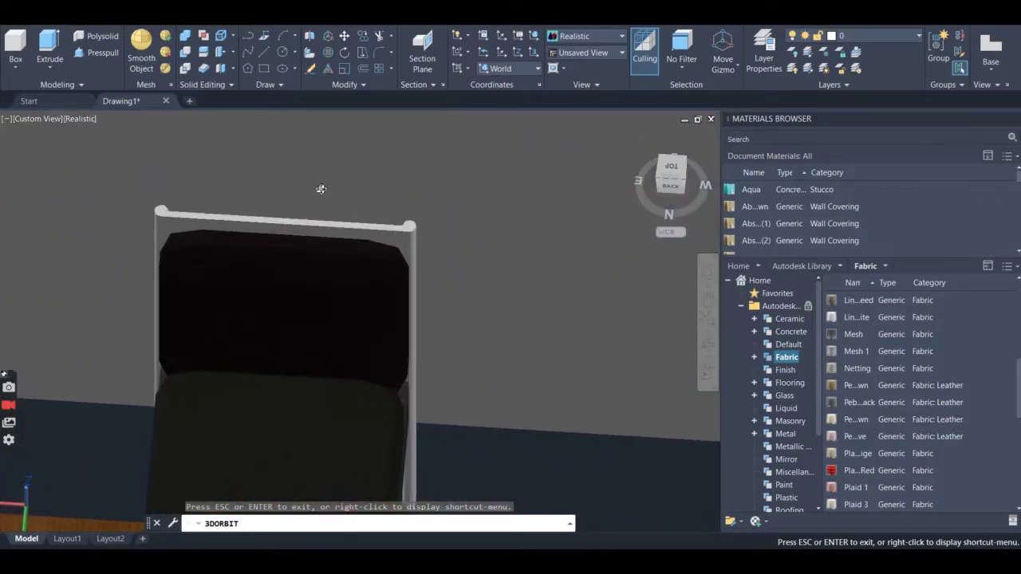
pyautogui.press('Escape')
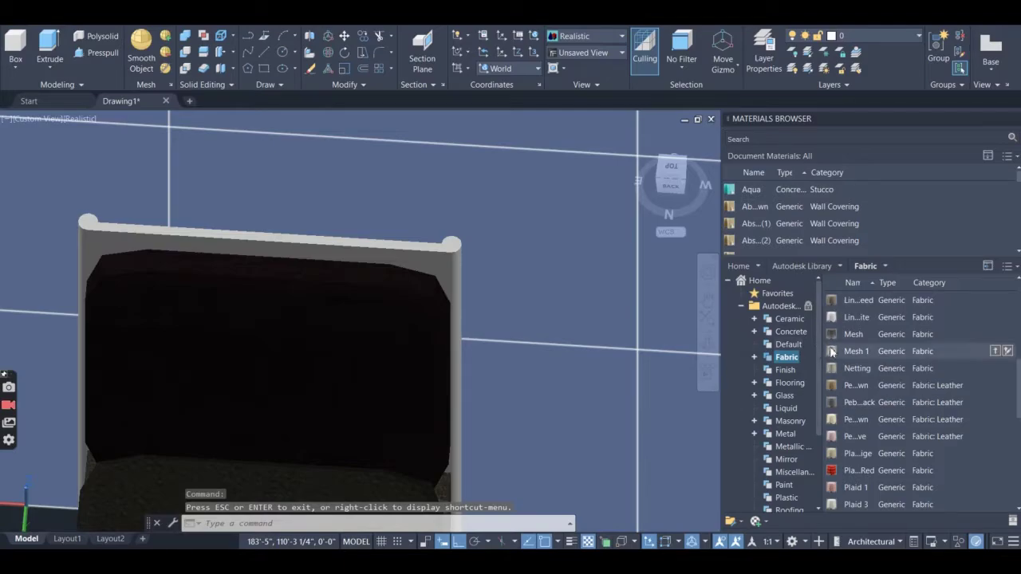
pyautogui.moveTo(837, 403); pyautogui.dragTo(489, 271)
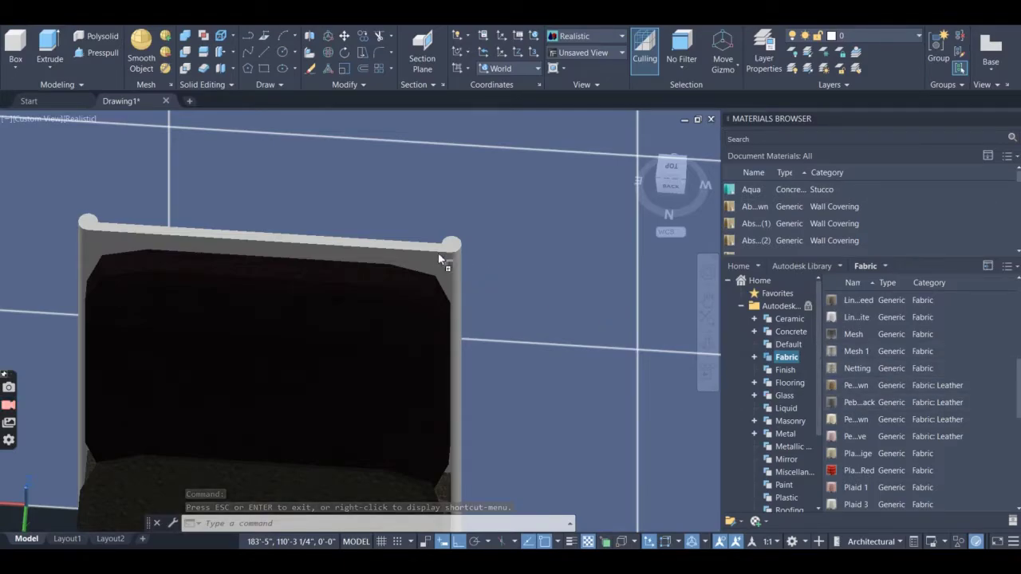
pyautogui.moveTo(431, 256); pyautogui.dragTo(434, 263)
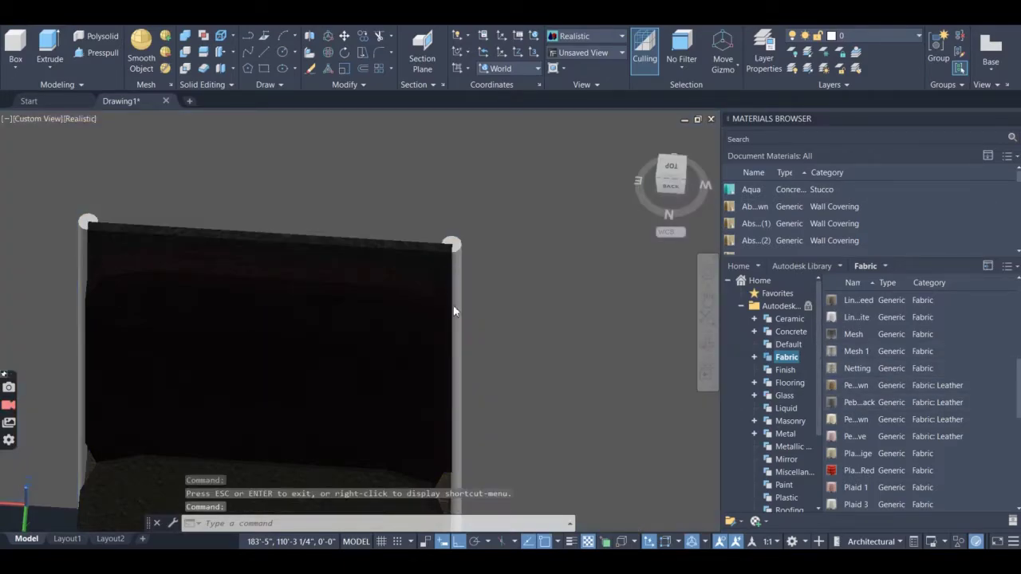
pyautogui.moveTo(853, 334); pyautogui.dragTo(803, 333)
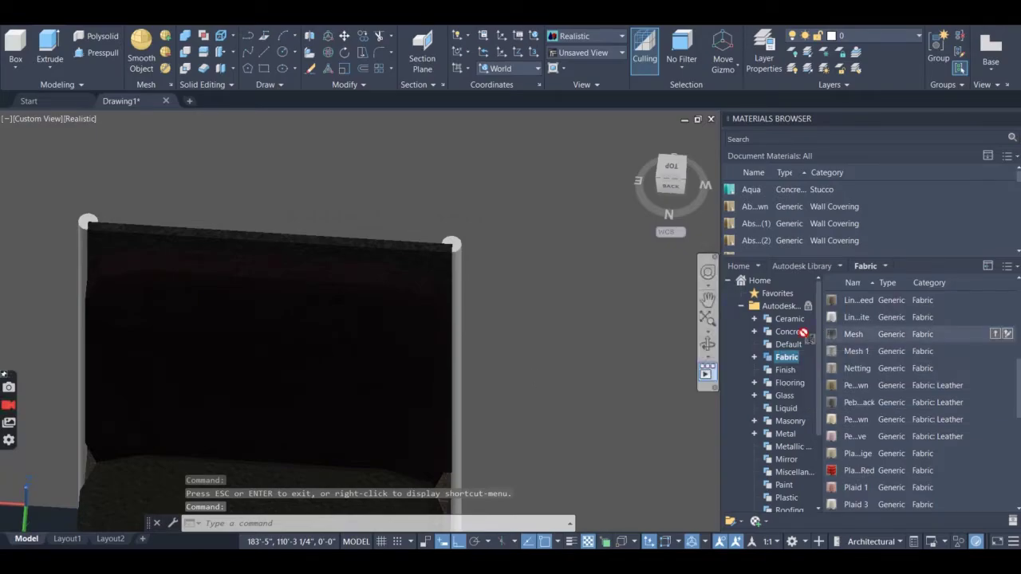
pyautogui.moveTo(423, 249); pyautogui.dragTo(424, 250)
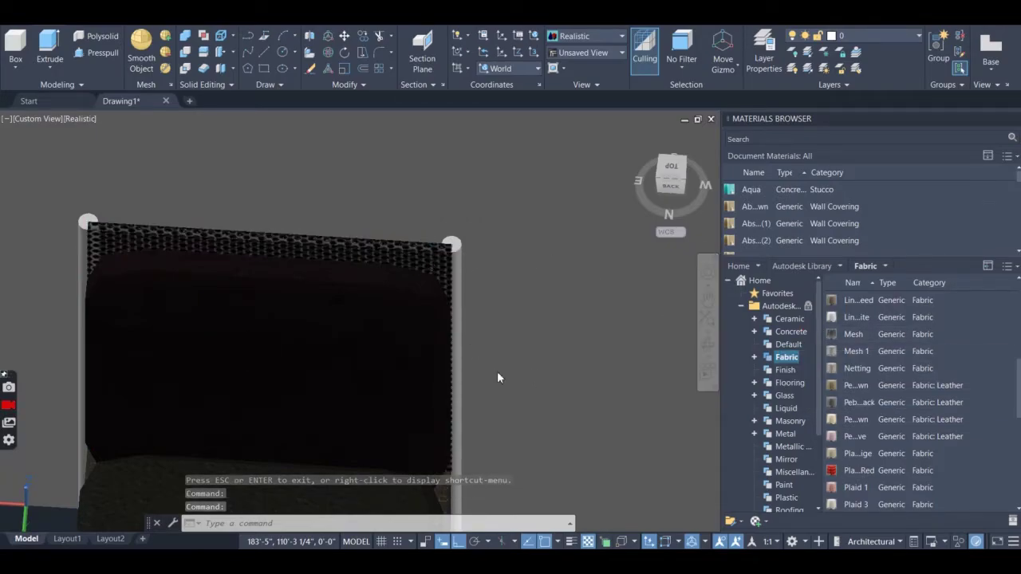
pyautogui.scroll(-4, 621, 385)
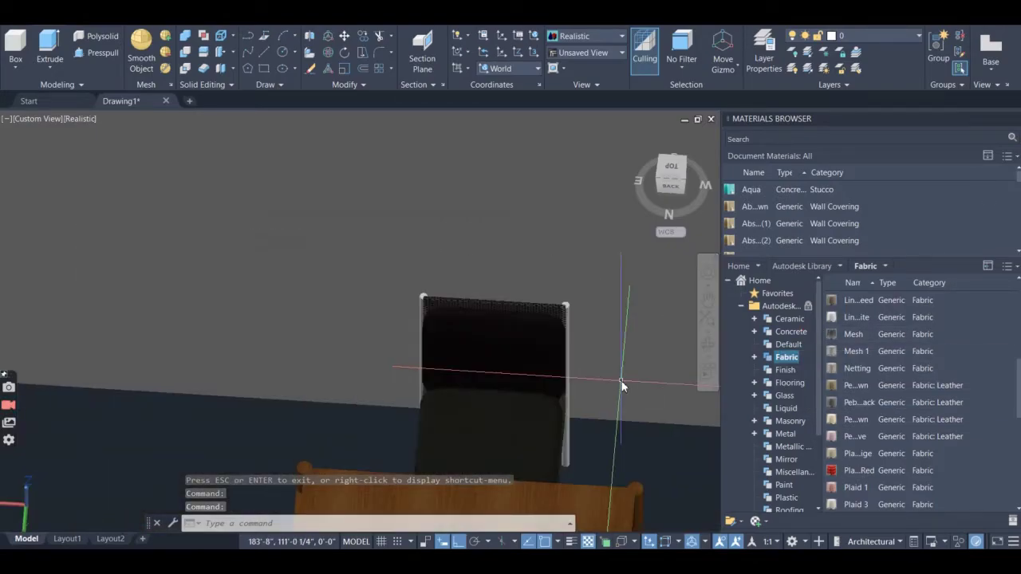
pyautogui.click(708, 348)
pyautogui.moveTo(622, 411); pyautogui.dragTo(783, 437)
# - Open the Metal category in the Materials Browser, cancelling a stray selection window
pyautogui.press('Escape')
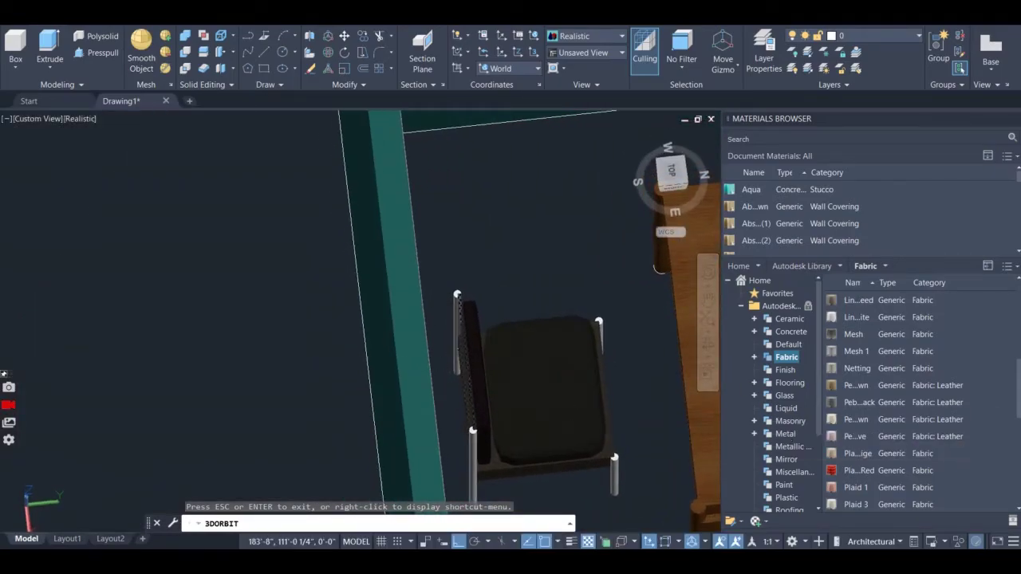
pyautogui.click(797, 434)
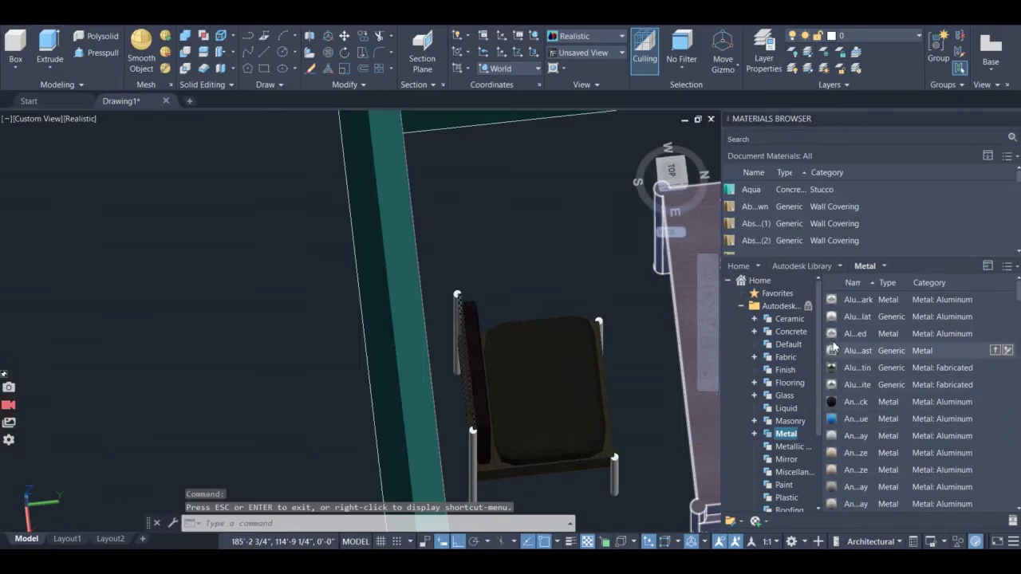
pyautogui.scroll(5, 479, 469)
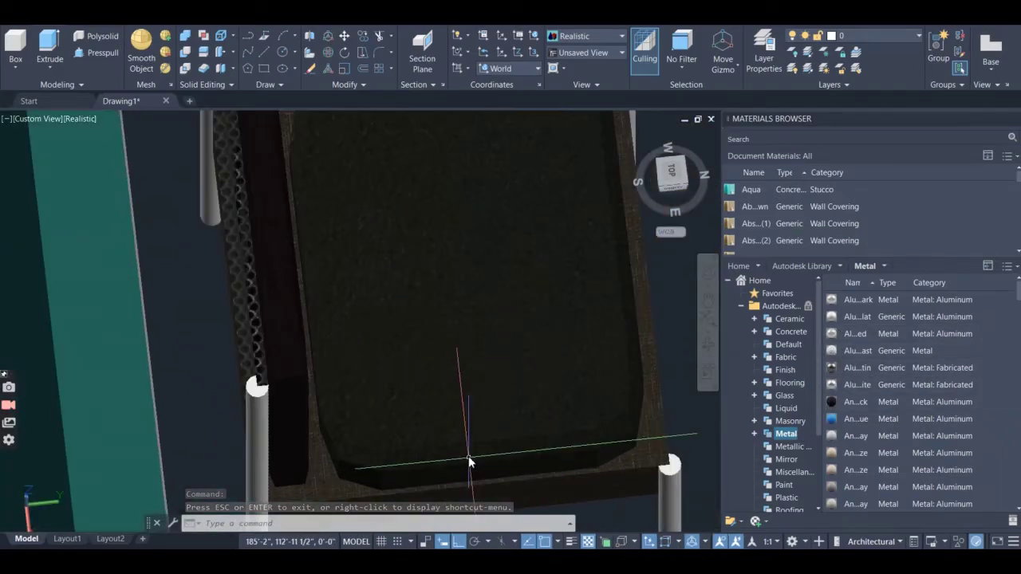
pyautogui.scroll(-6, 680, 481)
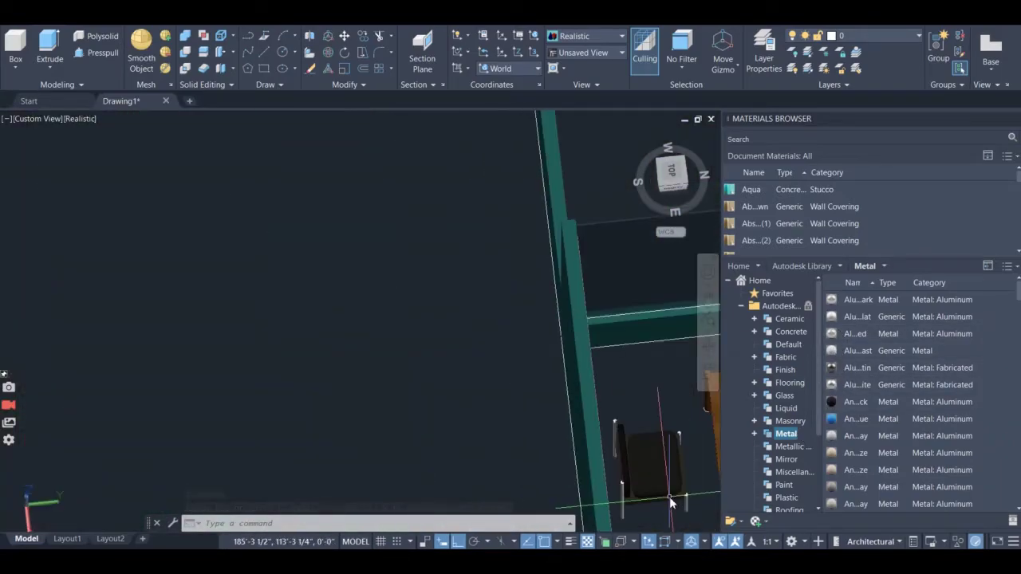
pyautogui.click(691, 513)
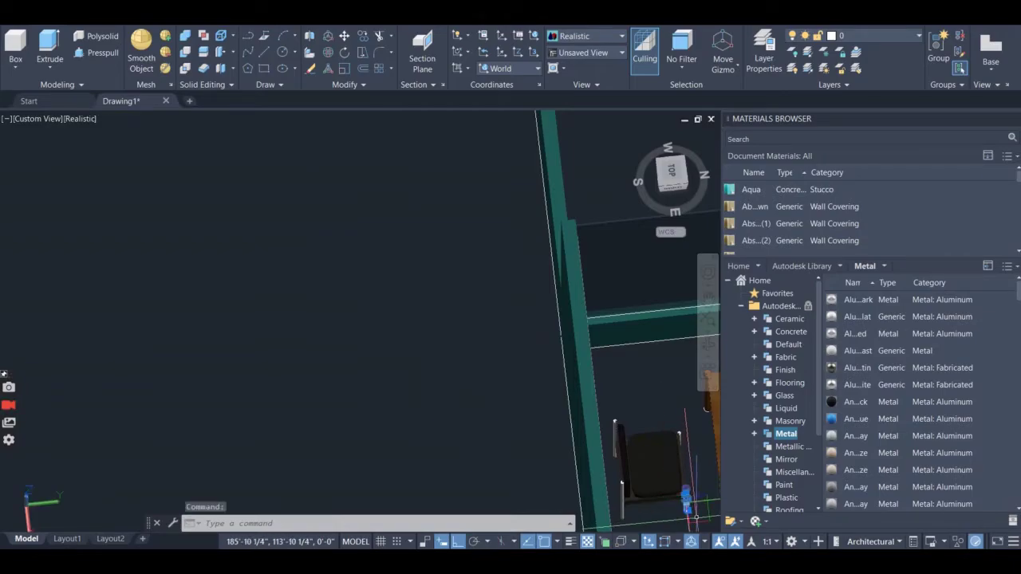
pyautogui.press('Escape')
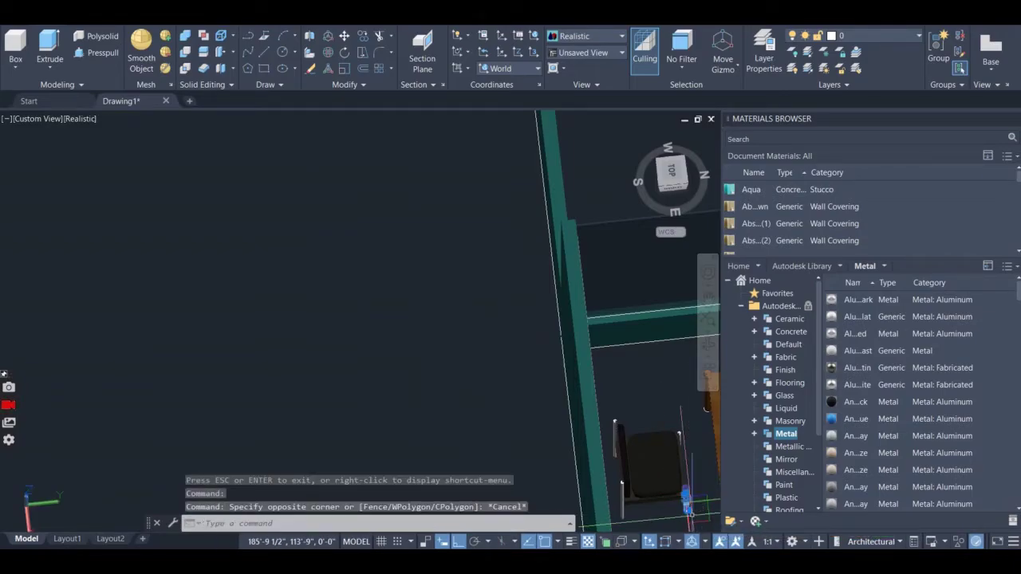
pyautogui.press('Escape')
pyautogui.scroll(5, 686, 503)
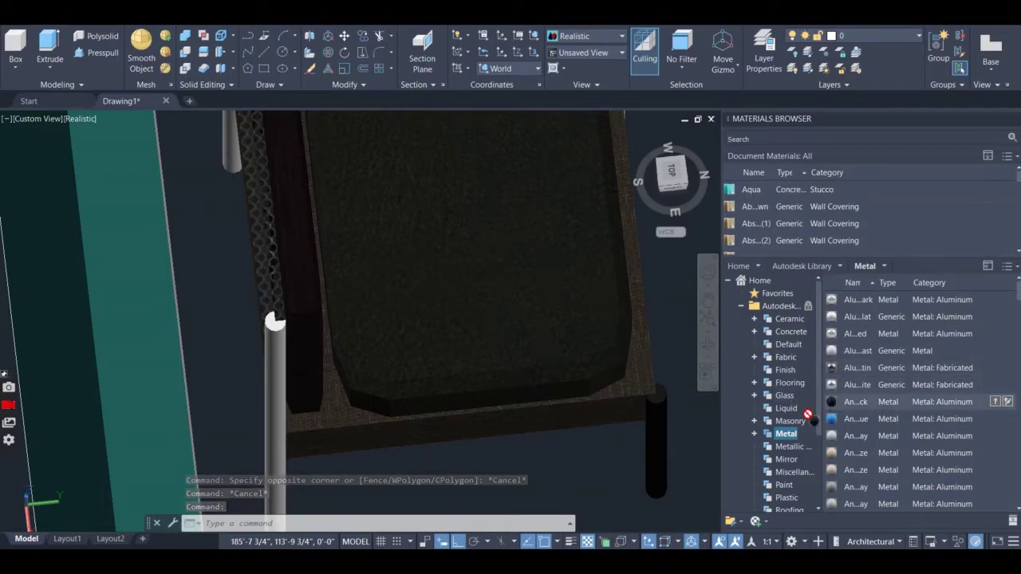
# - Apply a black metal material to the chair leg and the chair back post
pyautogui.moveTo(807, 414); pyautogui.dragTo(327, 482)
pyautogui.moveTo(273, 459); pyautogui.dragTo(270, 450)
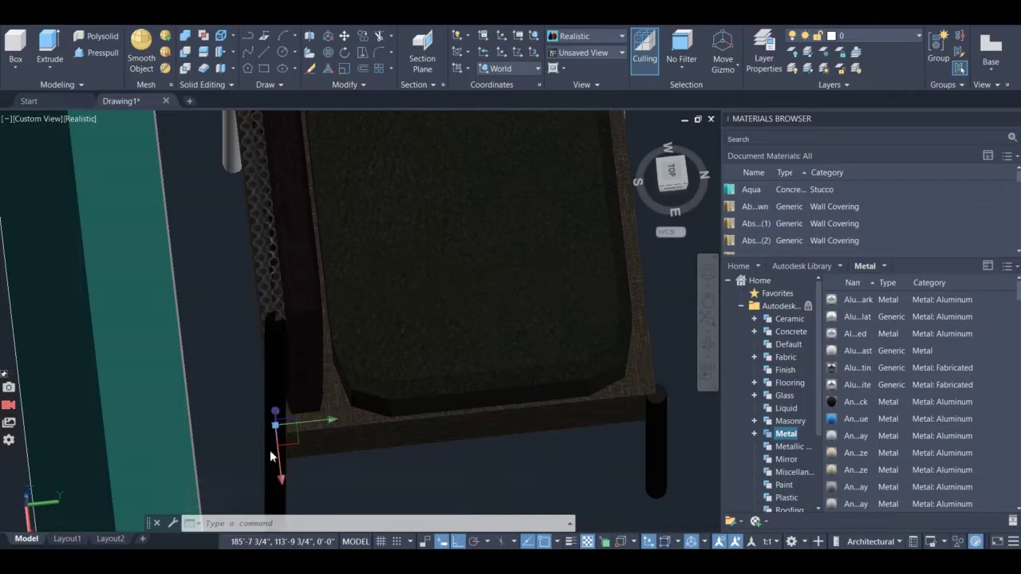
pyautogui.scroll(-2, 579, 477)
pyautogui.scroll(-2, 579, 477)
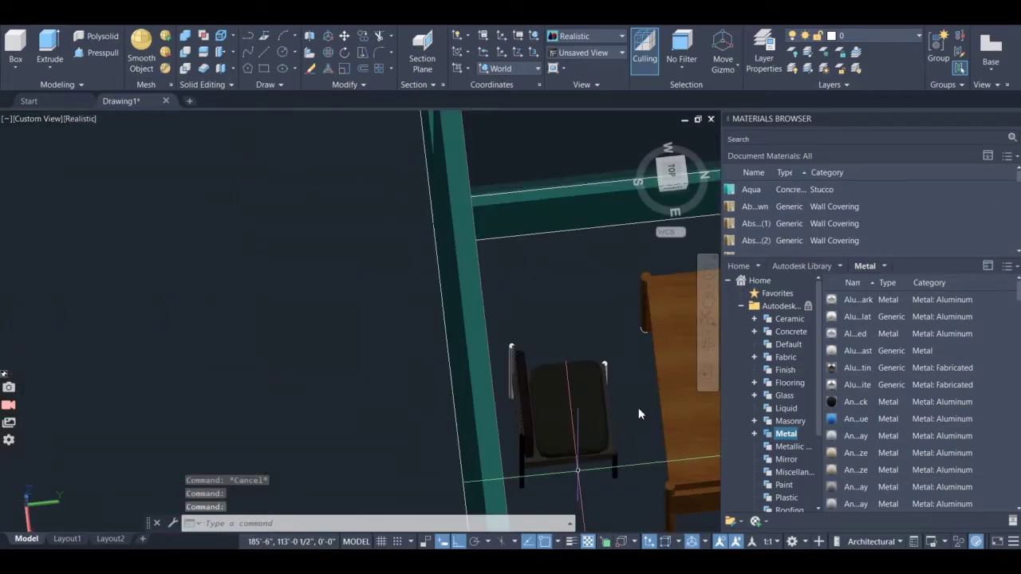
pyautogui.scroll(6, 533, 391)
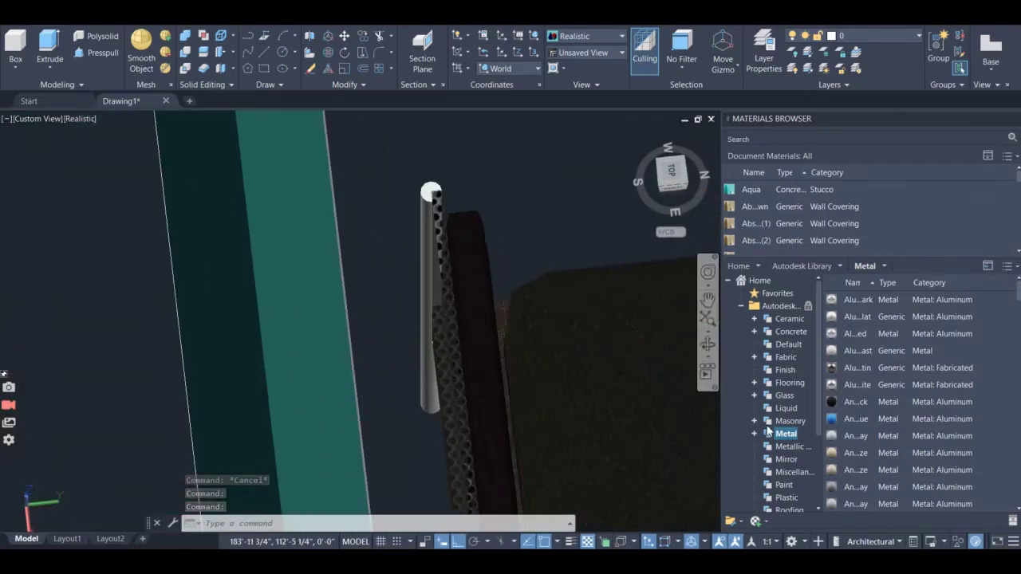
pyautogui.moveTo(831, 406); pyautogui.dragTo(785, 399)
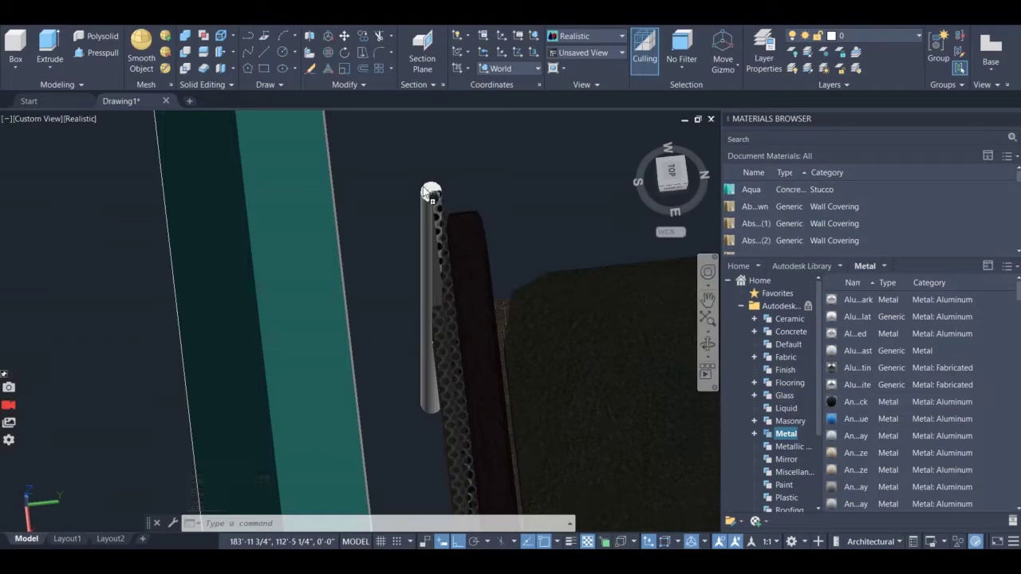
pyautogui.moveTo(416, 188); pyautogui.dragTo(413, 188)
# - Orbit out around the chair and table to see the whole furnished floor plan
pyautogui.scroll(5, 413, 209)
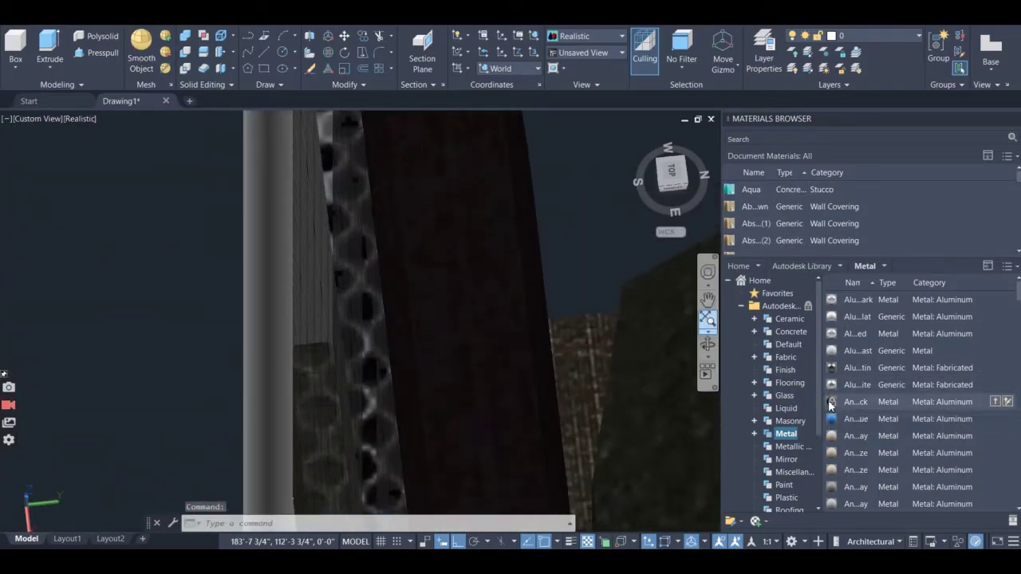
pyautogui.scroll(-8, 258, 271)
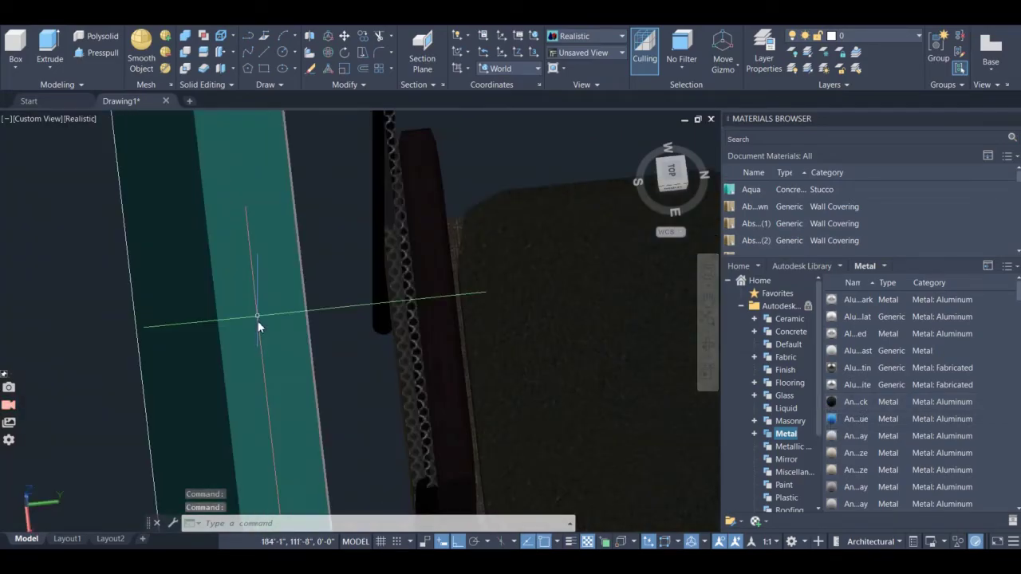
pyautogui.scroll(6, 401, 284)
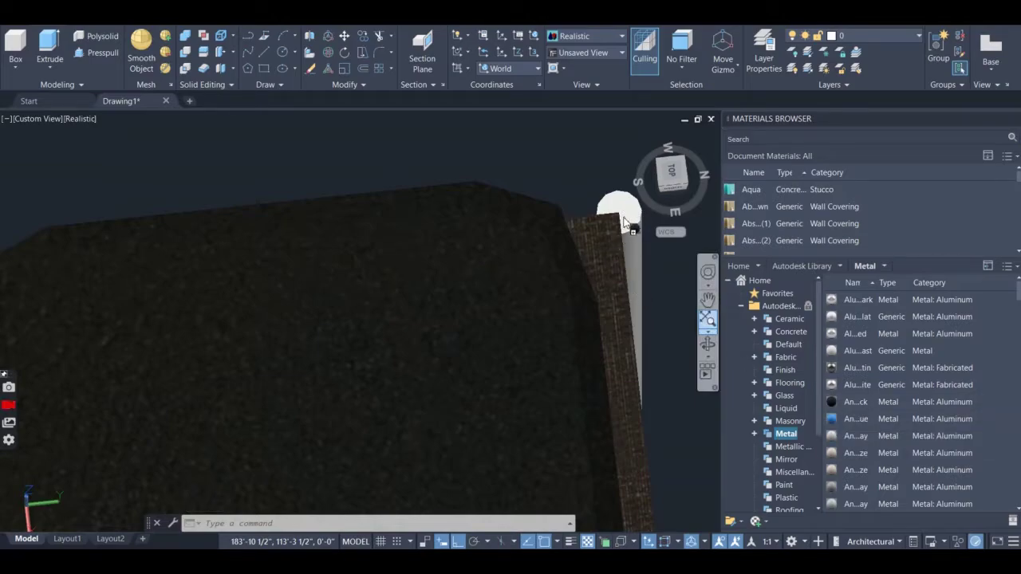
pyautogui.scroll(-5, 623, 339)
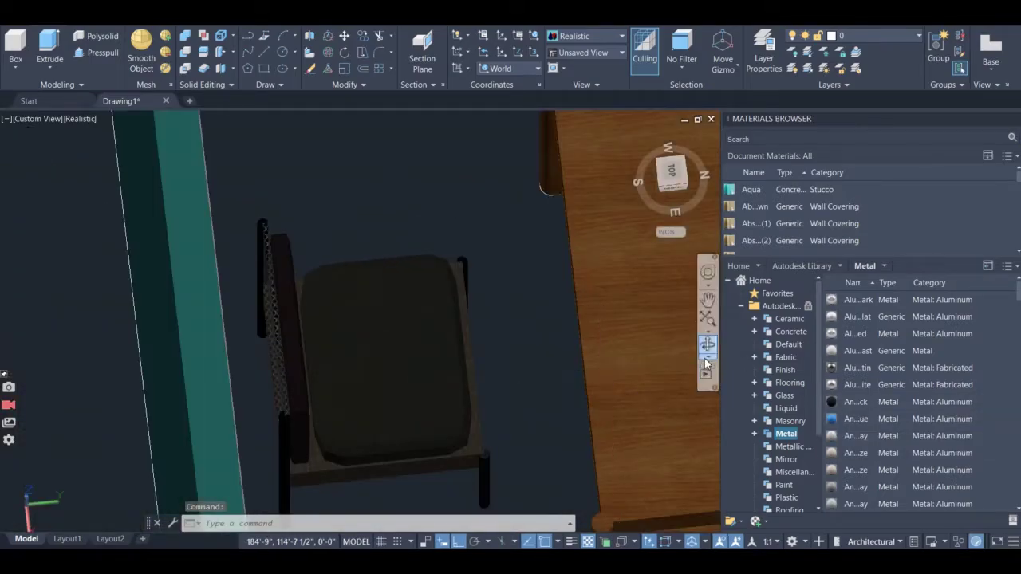
pyautogui.click(707, 355)
pyautogui.moveTo(487, 425); pyautogui.dragTo(242, 500)
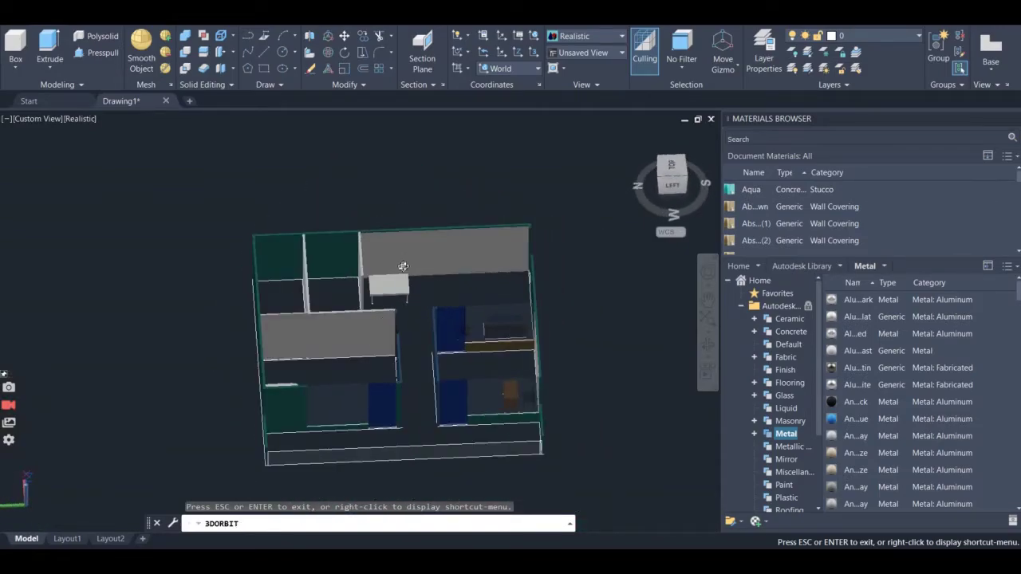
# - Orbit and zoom in on the room with the sofa, lone chair and white table
pyautogui.moveTo(403, 266); pyautogui.dragTo(434, 392)
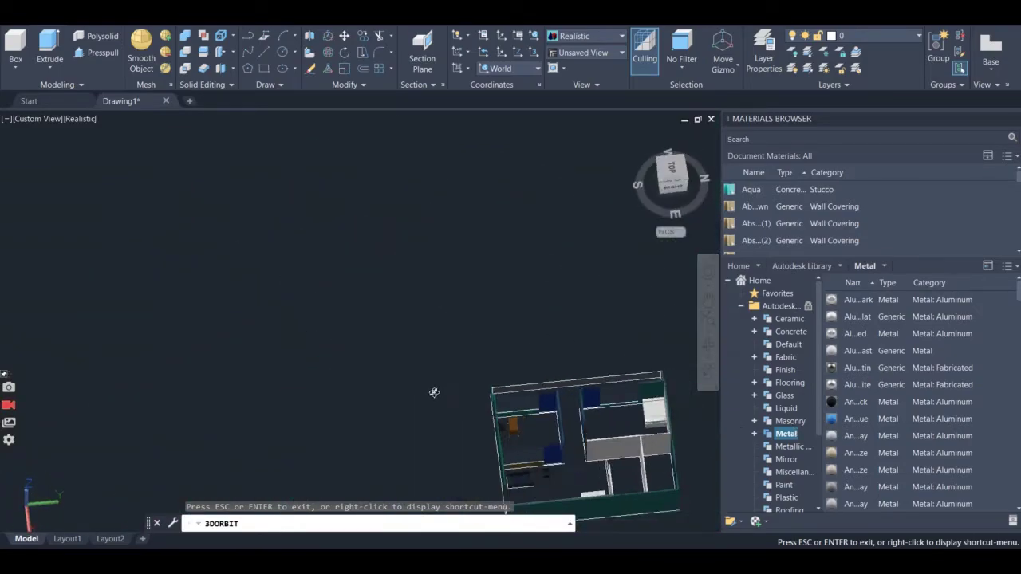
pyautogui.scroll(10, 526, 462)
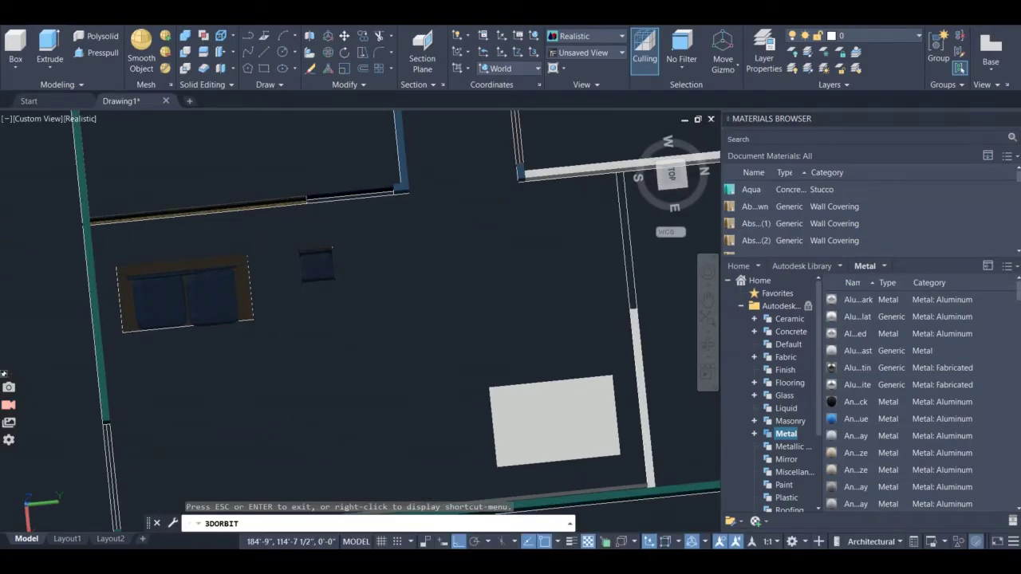
pyautogui.press('Escape')
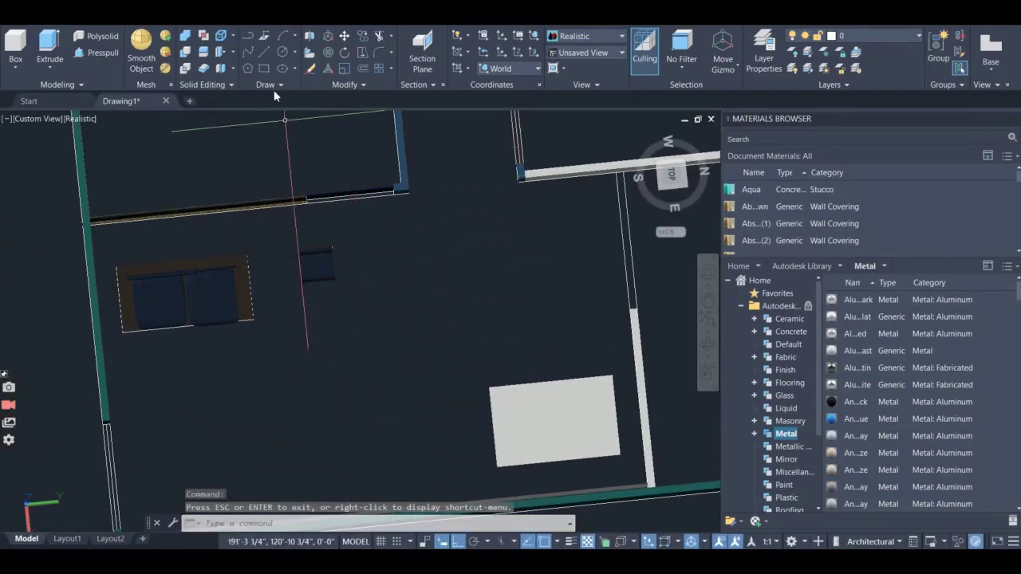
# - Try to UNION the mesh chair near the sofa, then dismiss the mesh-conversion warning
pyautogui.click(186, 38)
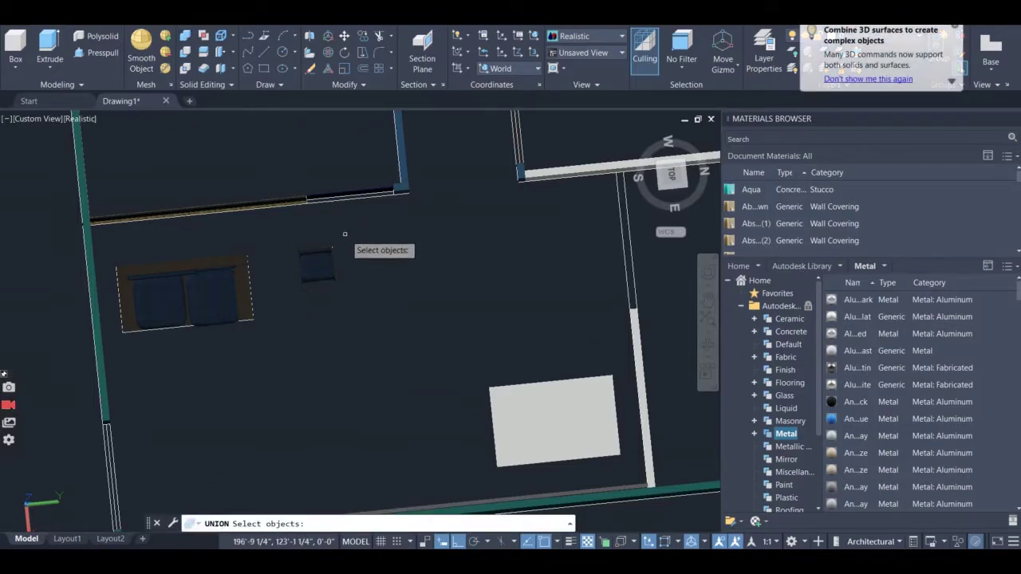
pyautogui.moveTo(344, 234)
pyautogui.mouseDown()
pyautogui.moveTo(344, 276)
pyautogui.moveTo(319, 311)
pyautogui.moveTo(289, 284)
pyautogui.moveTo(287, 246)
pyautogui.mouseUp()
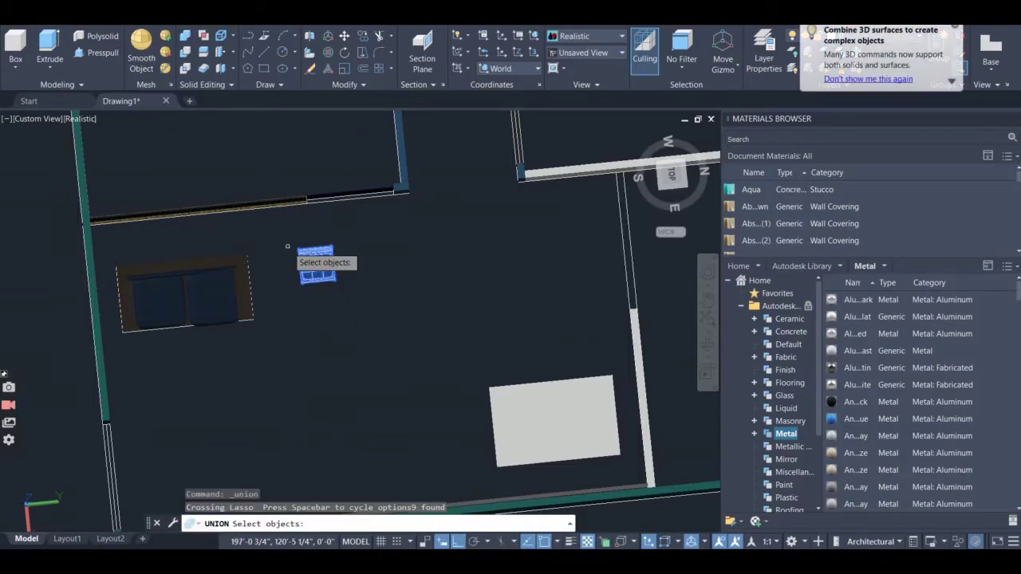
pyautogui.press('Return')
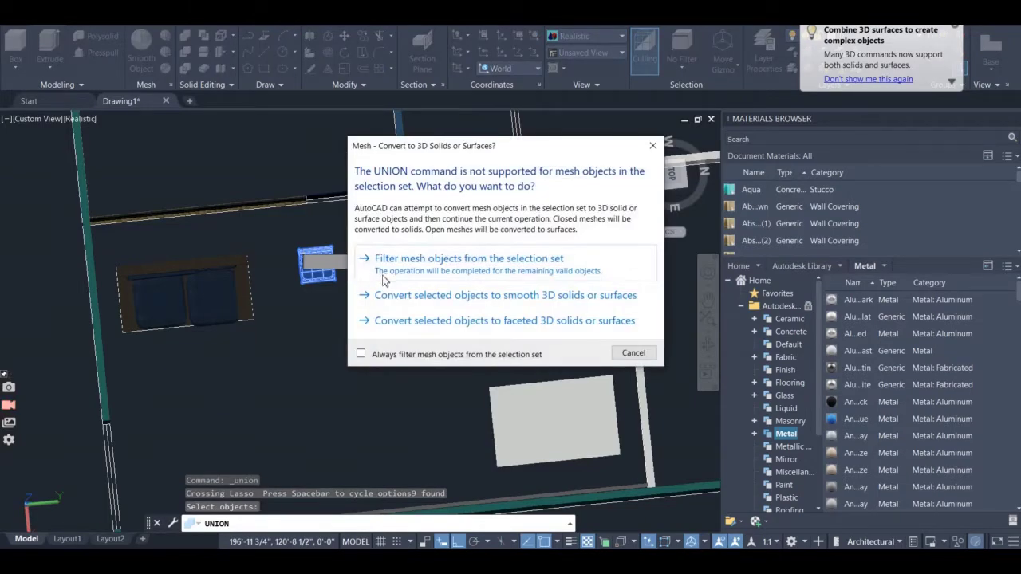
pyautogui.click(652, 147)
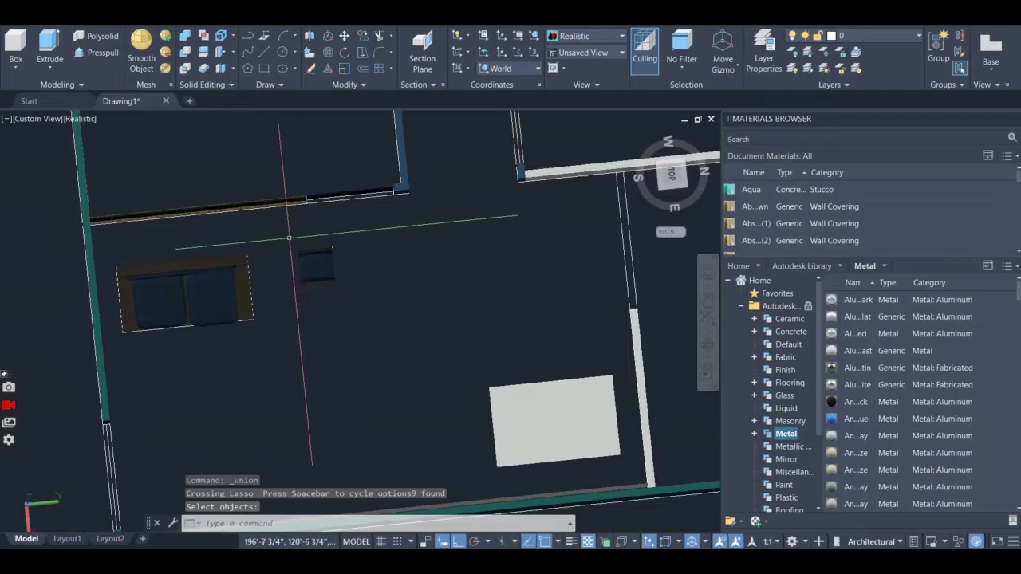
# - Copy the chair near the sofa four times with CP, placing copies in a row to the right
pyautogui.moveTo(288, 247)
pyautogui.mouseDown()
pyautogui.moveTo(318, 297)
pyautogui.moveTo(371, 270)
pyautogui.moveTo(368, 240)
pyautogui.mouseUp()
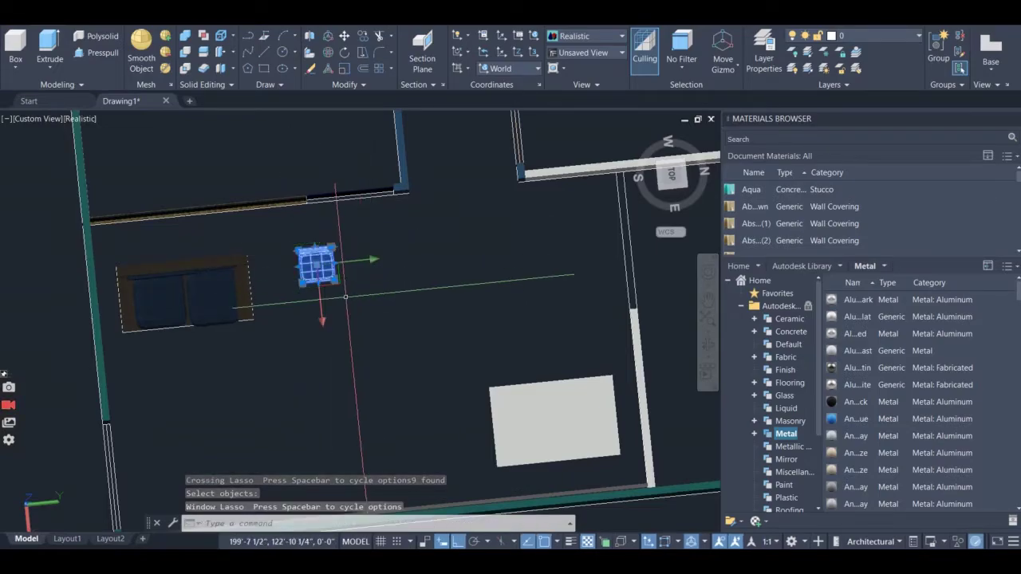
pyautogui.scroll(5, 346, 297)
pyautogui.scroll(-4, 343, 297)
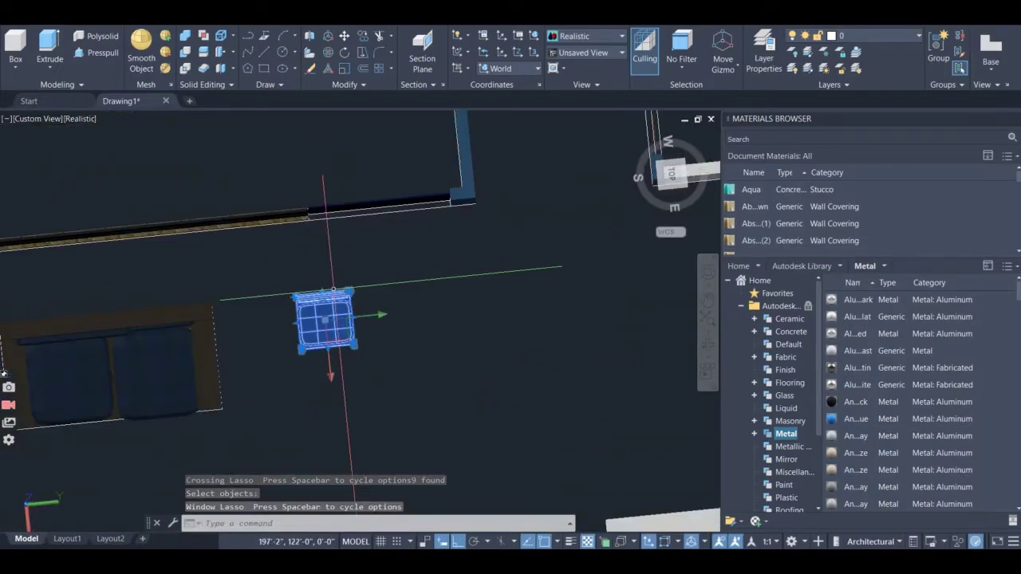
pyautogui.write('p')
pyautogui.press('Return')
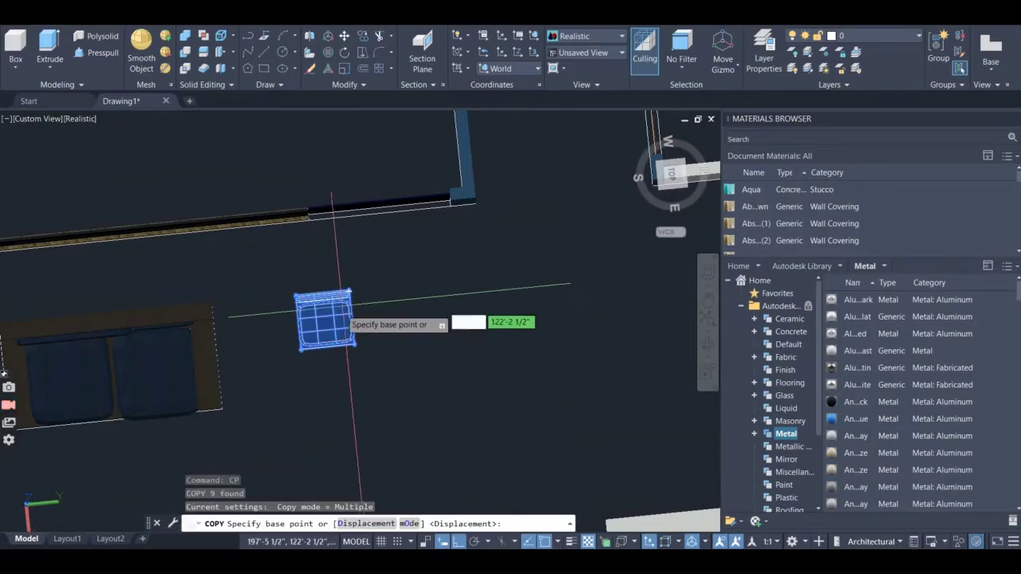
pyautogui.click(354, 344)
pyautogui.scroll(-5, 354, 344)
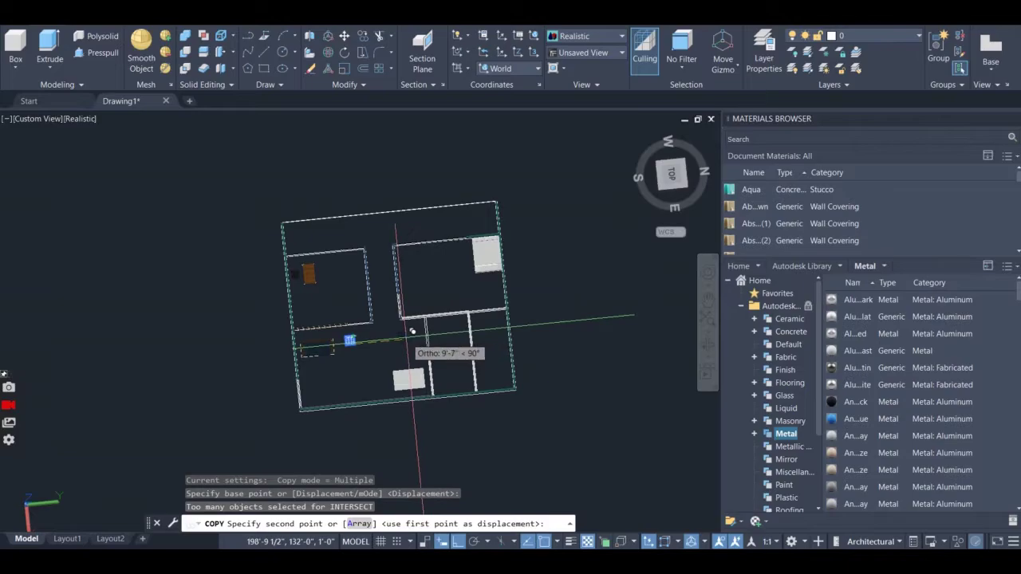
pyautogui.scroll(5, 431, 339)
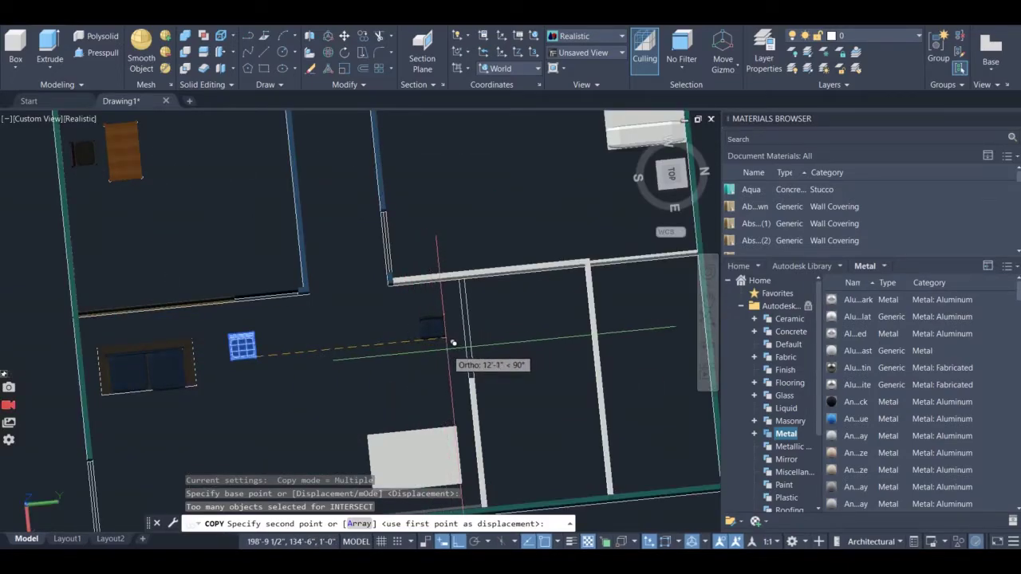
pyautogui.click(442, 346)
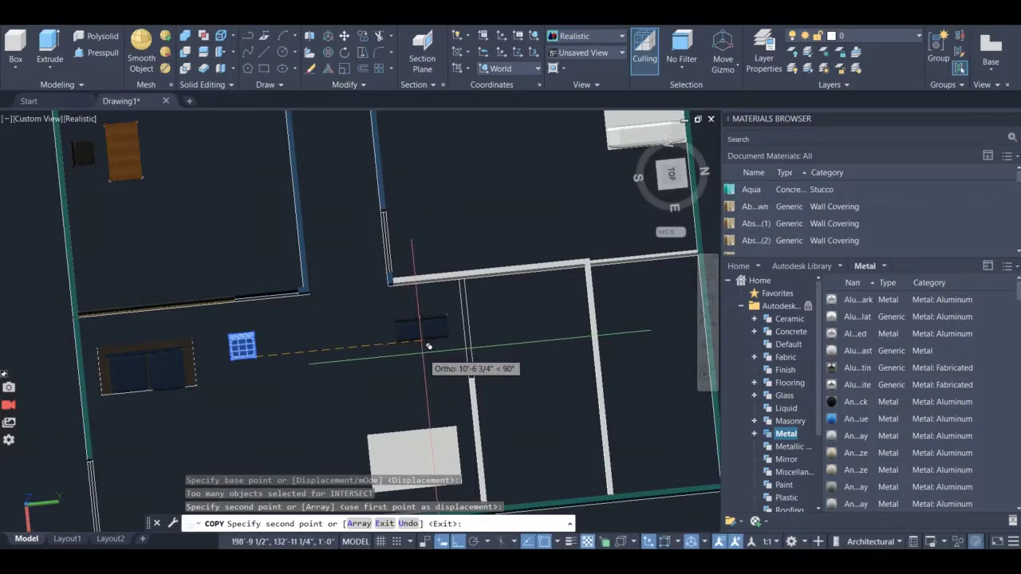
pyautogui.click(425, 346)
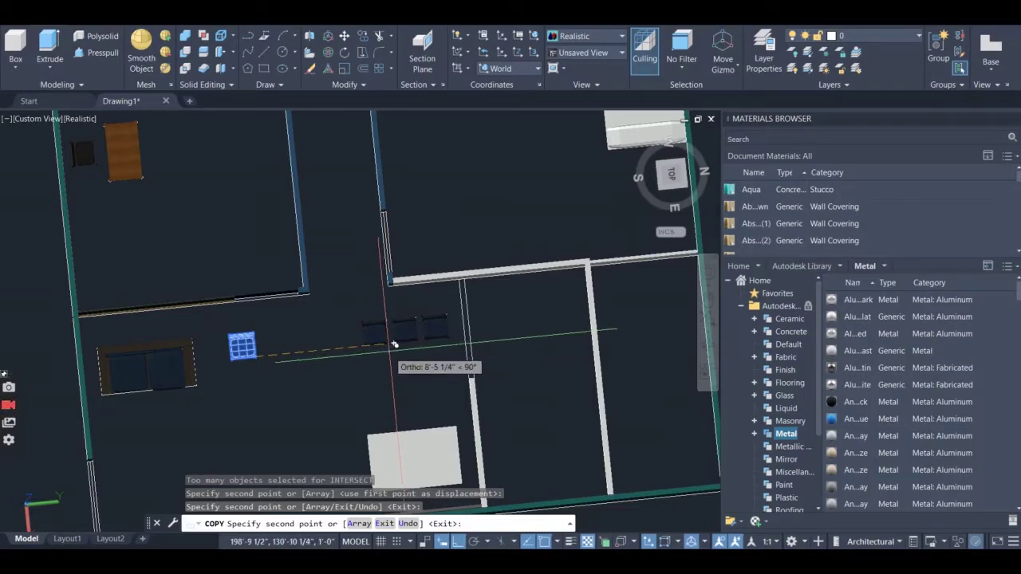
pyautogui.click(395, 346)
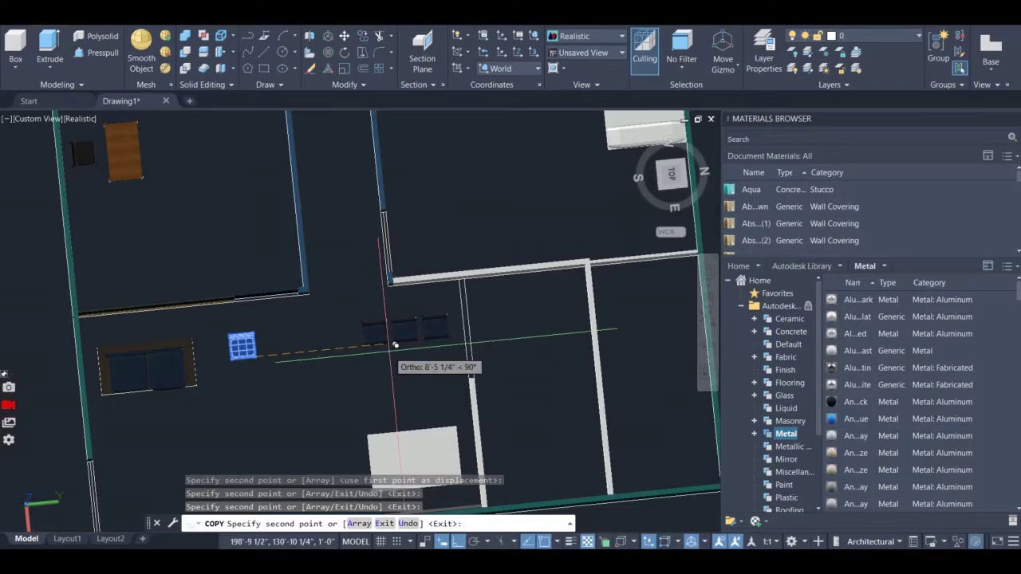
pyautogui.click(338, 345)
pyautogui.press('Escape')
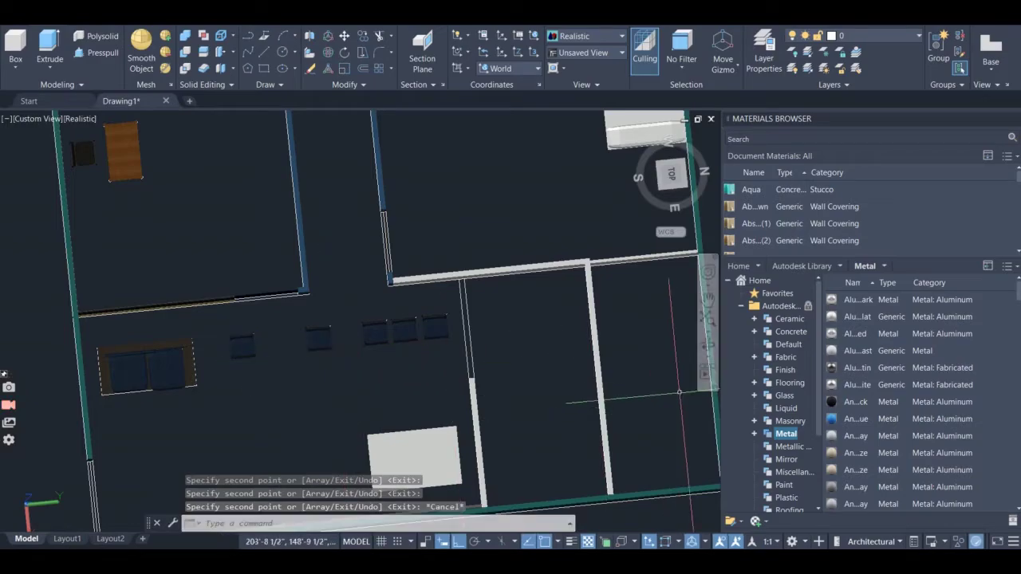
pyautogui.click(707, 348)
# - Orbit to an angled overhead view of the chairs by the white table, cancelling a started selection
pyautogui.moveTo(602, 364); pyautogui.dragTo(556, 337)
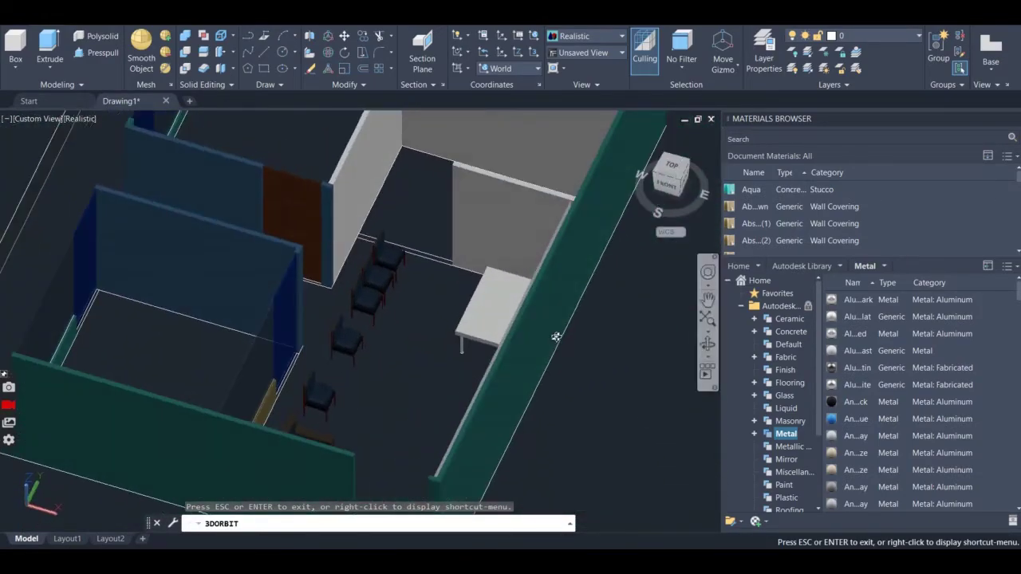
pyautogui.moveTo(403, 325); pyautogui.dragTo(394, 386)
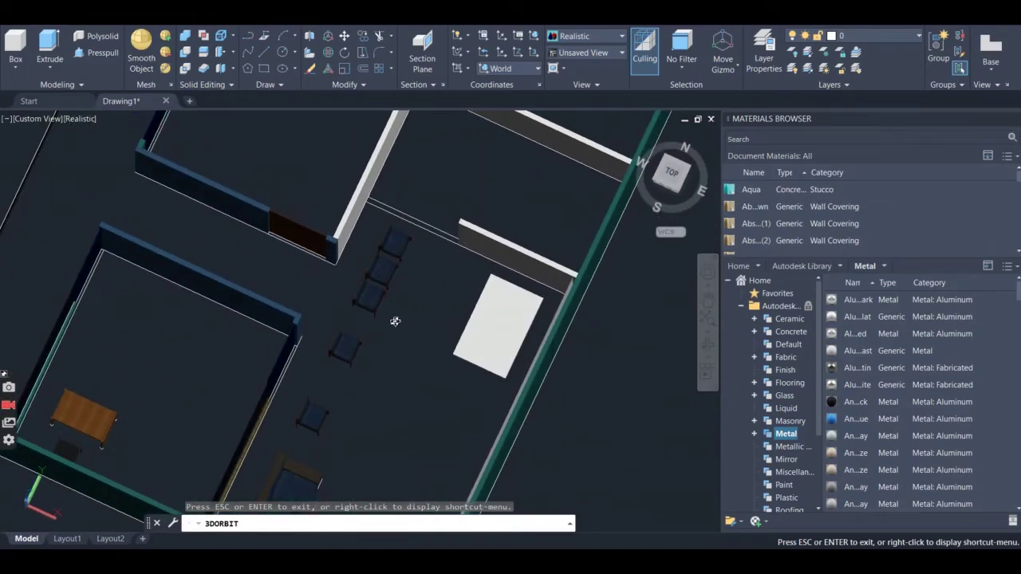
pyautogui.press('Escape')
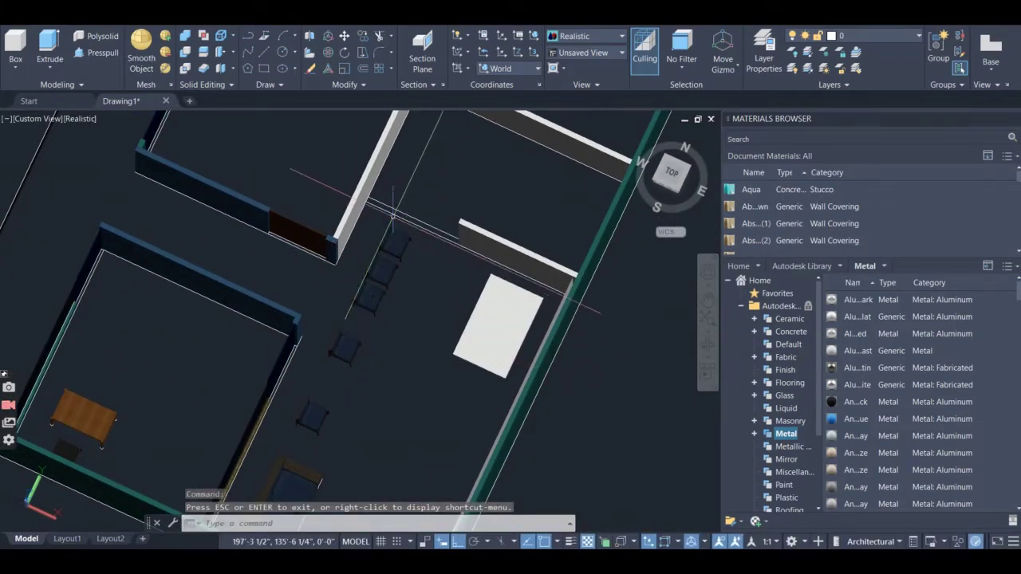
pyautogui.moveTo(389, 225)
pyautogui.mouseDown()
pyautogui.moveTo(406, 278)
pyautogui.moveTo(402, 255)
pyautogui.moveTo(410, 264)
pyautogui.mouseUp()
pyautogui.press('Escape')
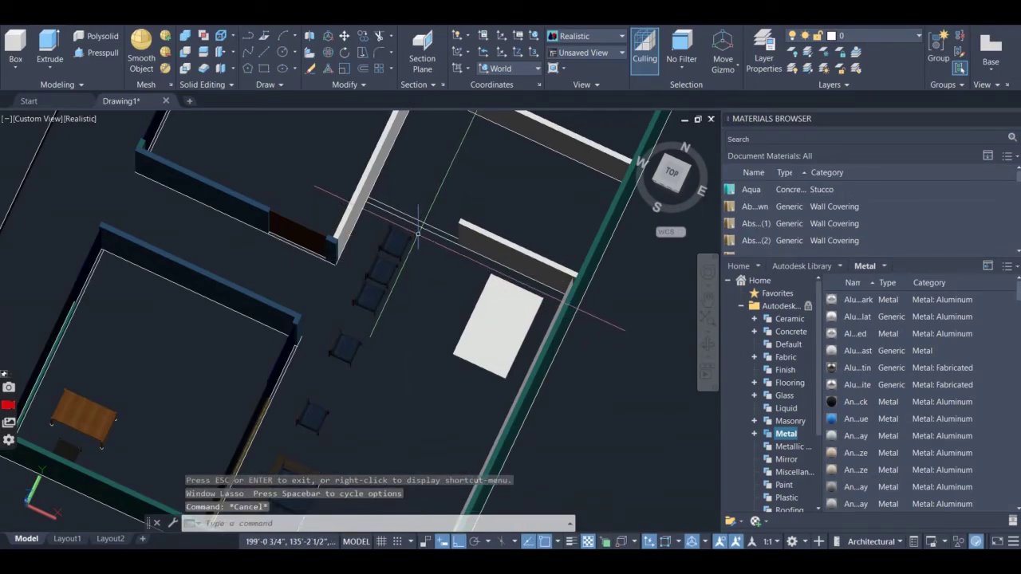
# - Select three of the copied chairs and move them beside the long side of the white table
pyautogui.moveTo(417, 233); pyautogui.dragTo(389, 317)
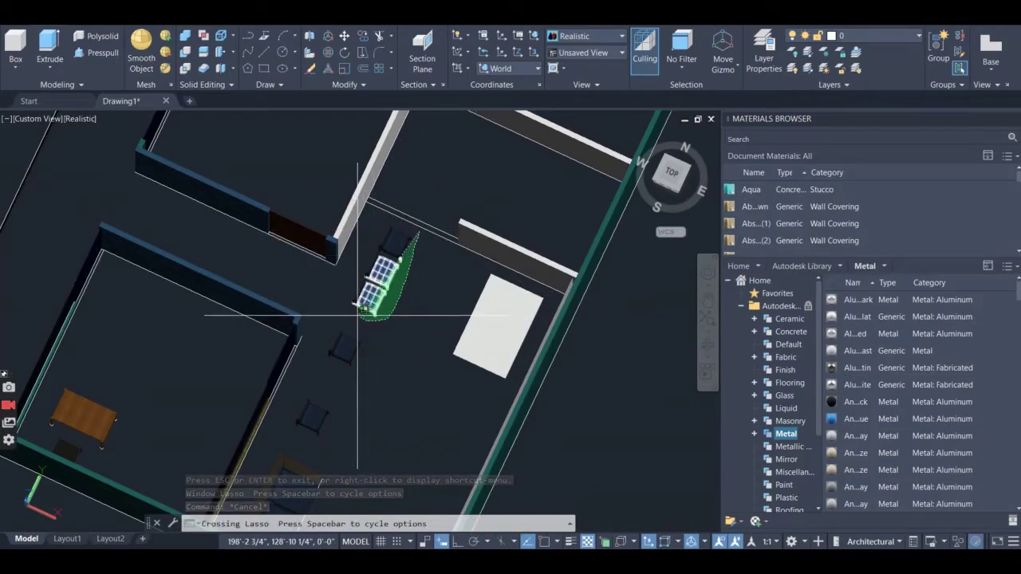
pyautogui.moveTo(363, 250); pyautogui.dragTo(366, 235)
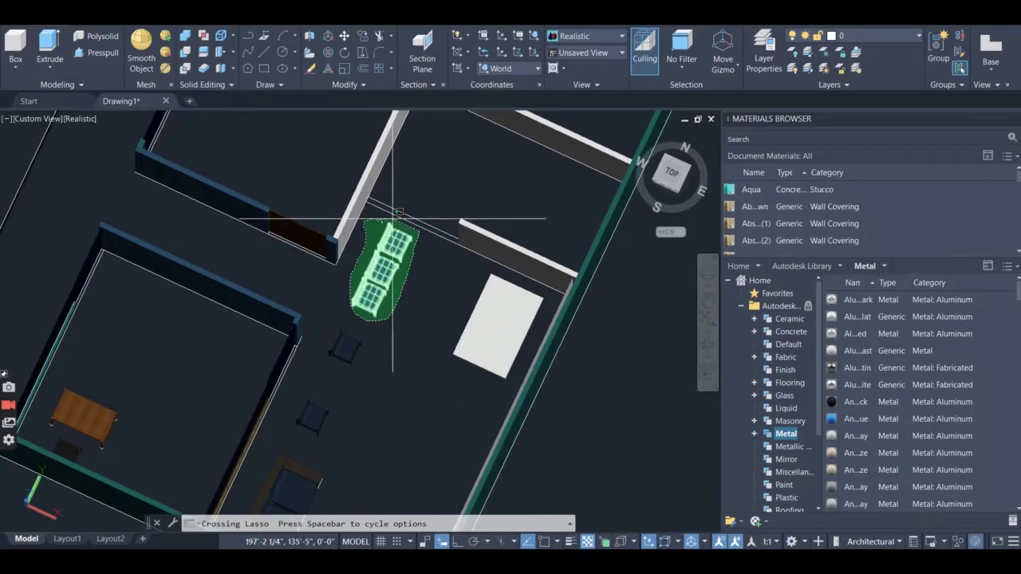
pyautogui.moveTo(394, 217); pyautogui.dragTo(396, 216)
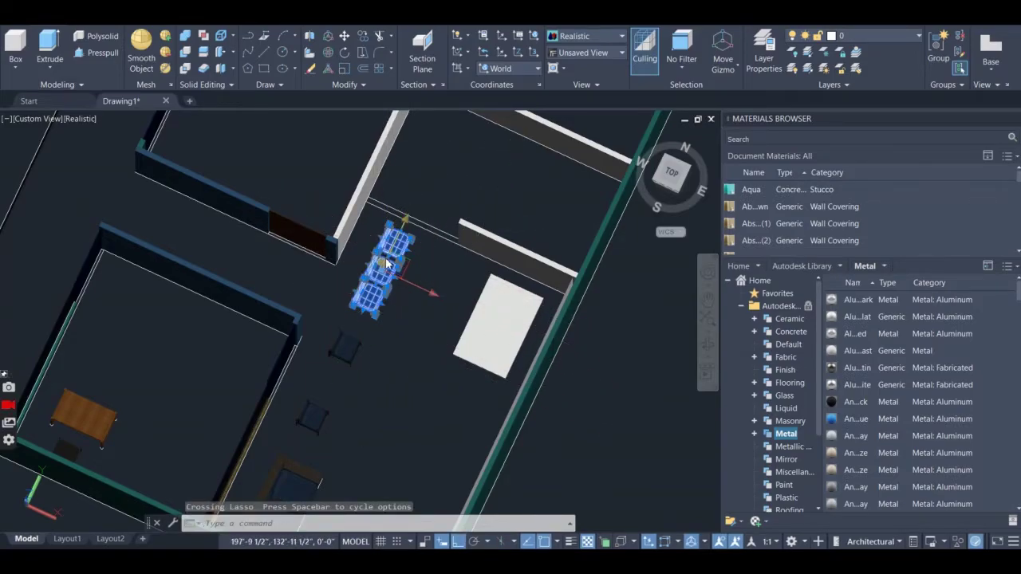
pyautogui.scroll(5, 387, 263)
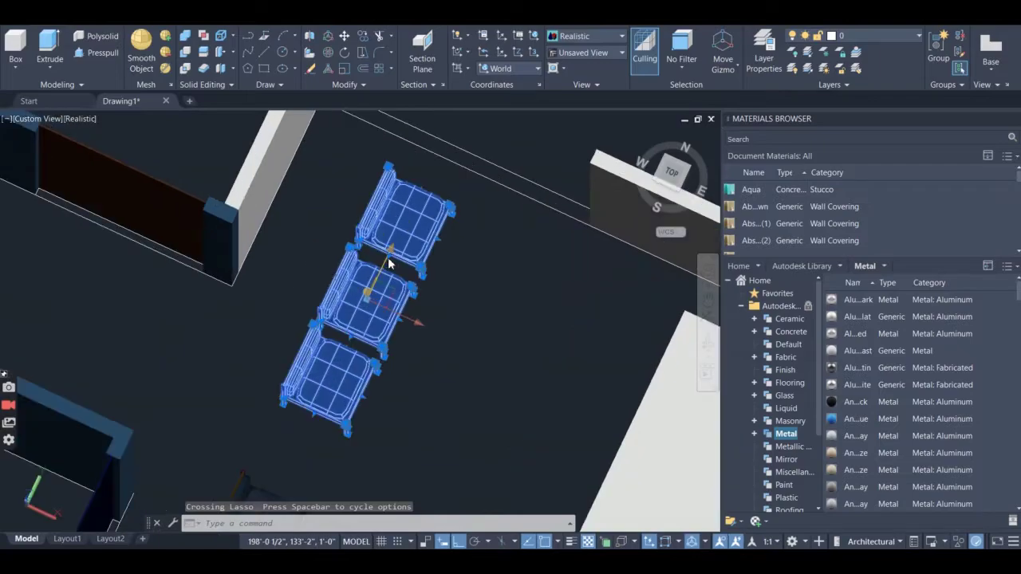
pyautogui.click(397, 313)
pyautogui.scroll(-5, 383, 311)
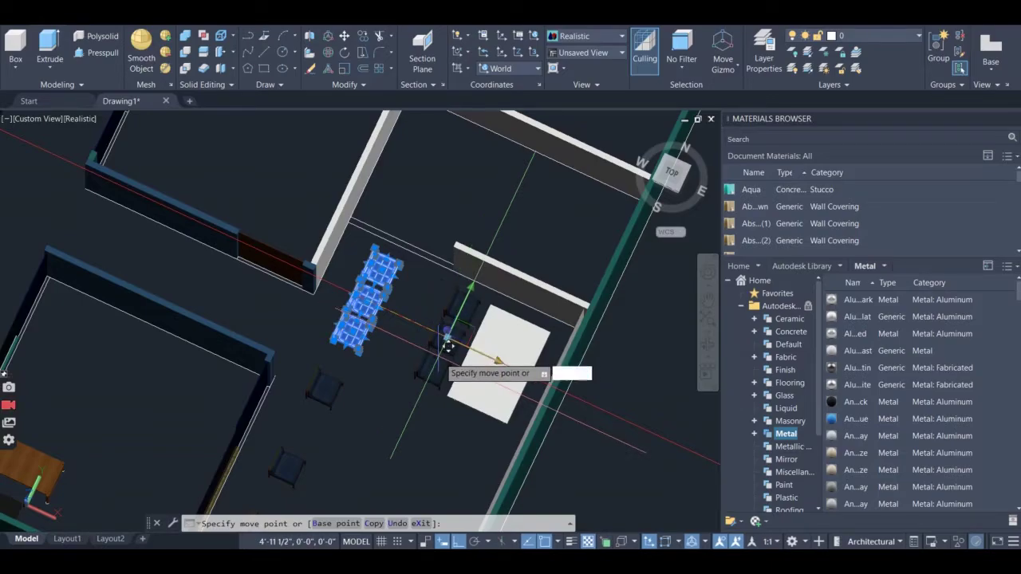
pyautogui.click(447, 340)
pyautogui.press('Escape')
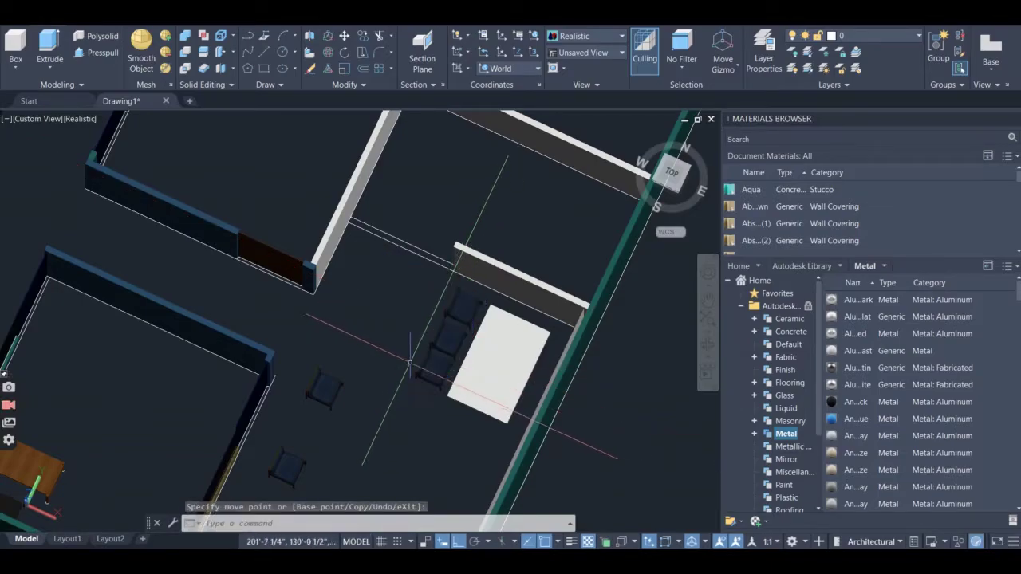
pyautogui.press('Escape')
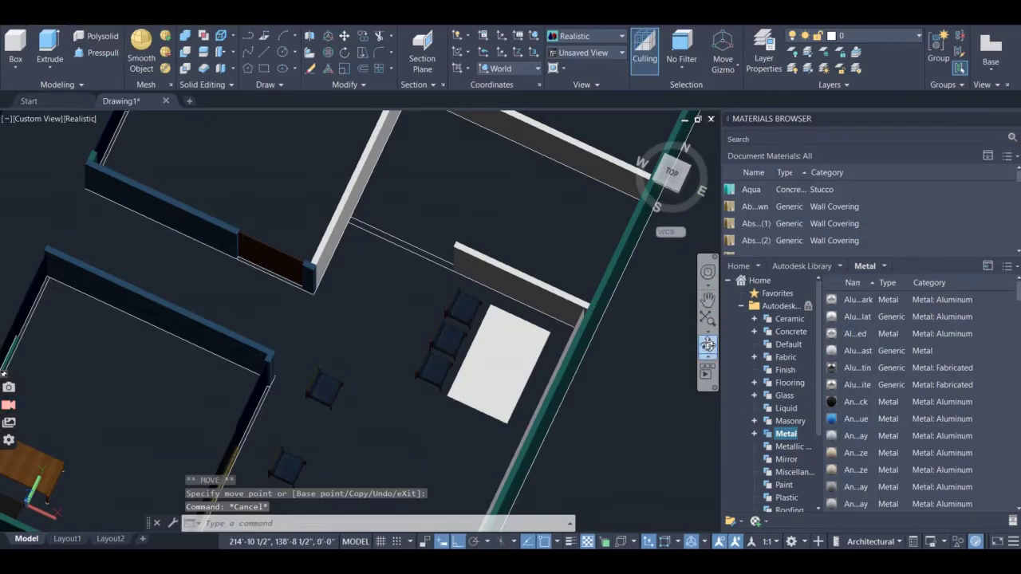
# - Orbit and zoom to a close, lower angled view of the table and chairs
pyautogui.click(708, 344)
pyautogui.moveTo(709, 344); pyautogui.dragTo(700, 417)
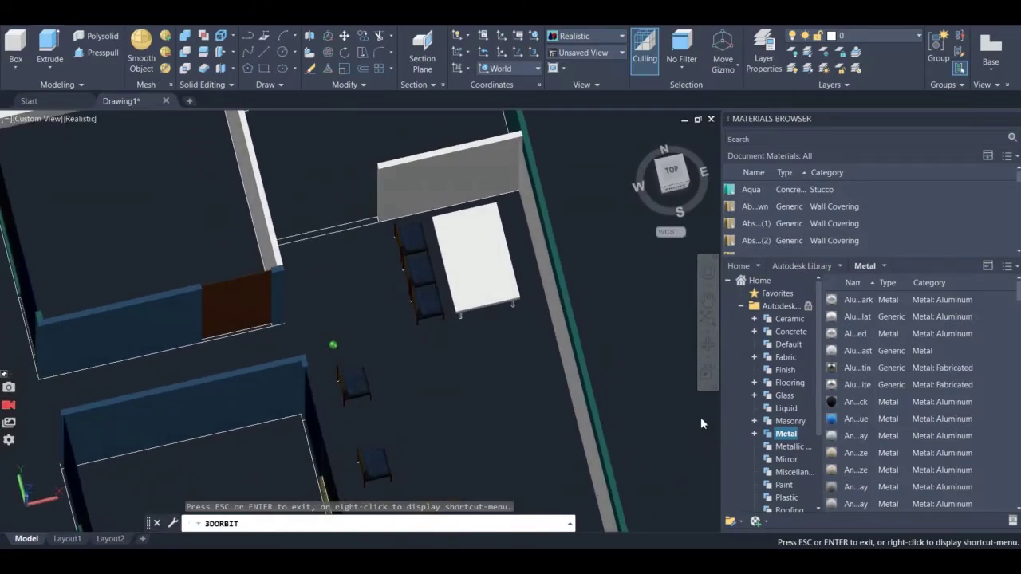
pyautogui.scroll(4, 492, 271)
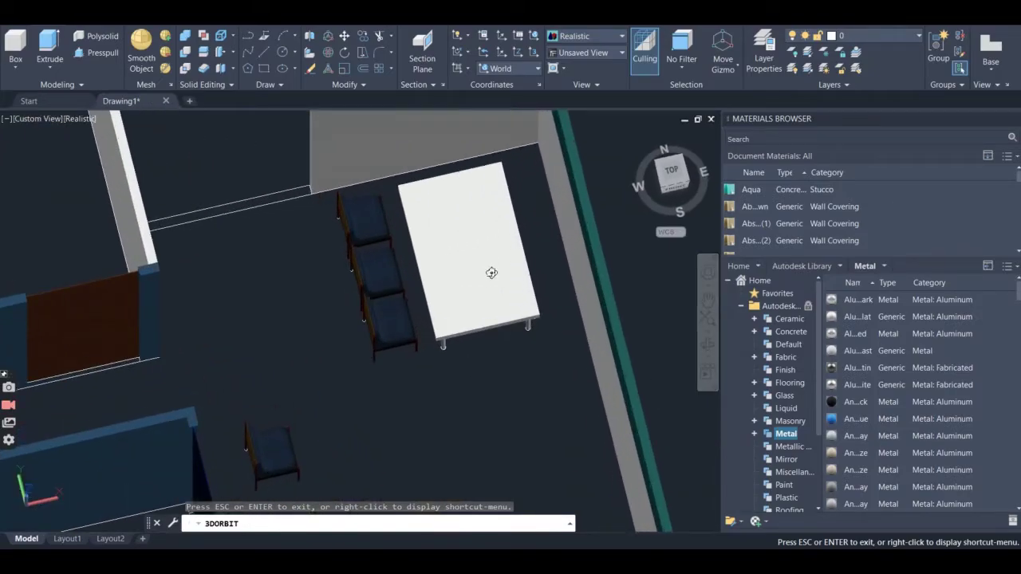
pyautogui.press('Escape')
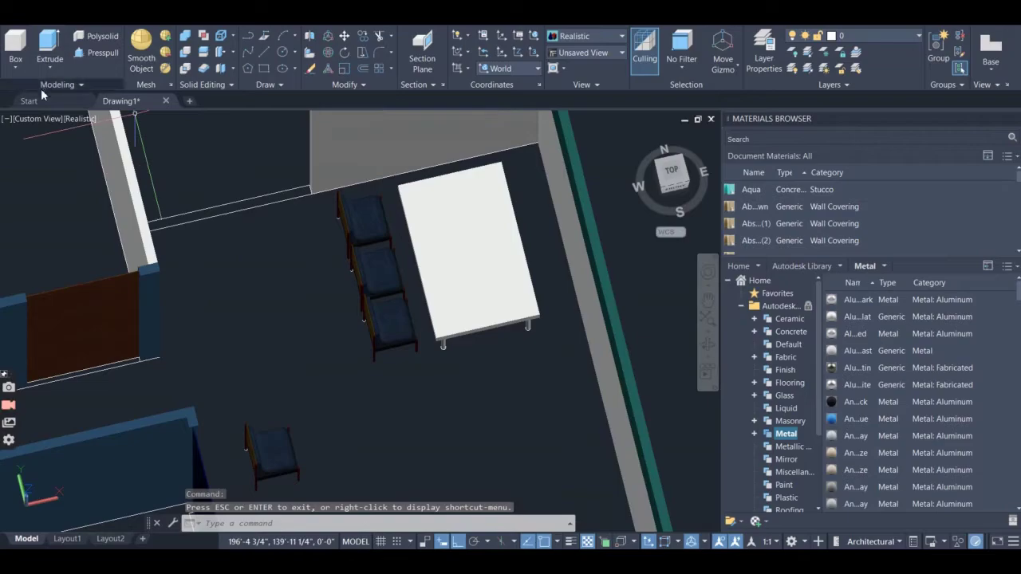
# - Switch the visual style to 2D Wireframe and window-select the table parts
pyautogui.click(77, 119)
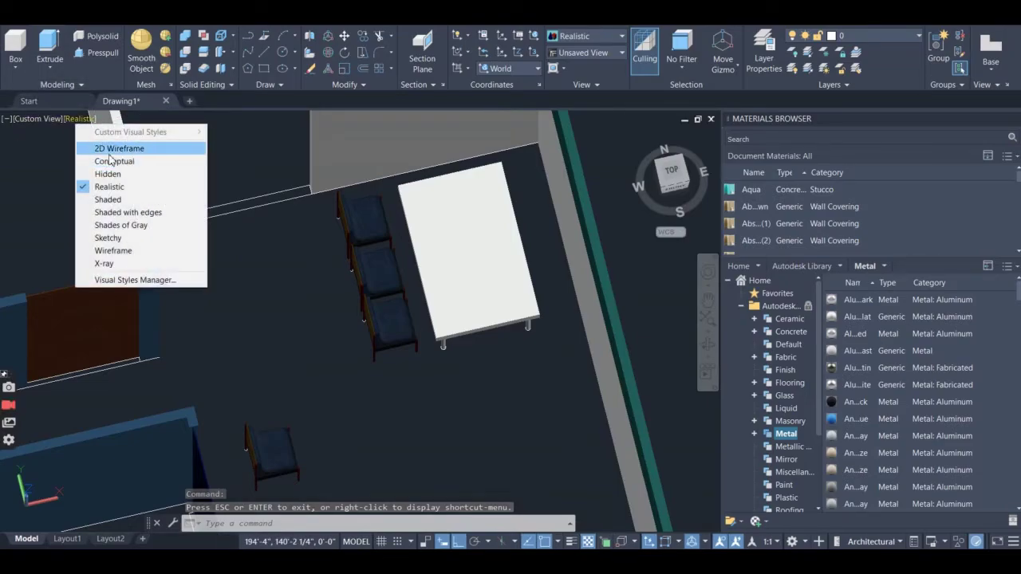
pyautogui.click(108, 147)
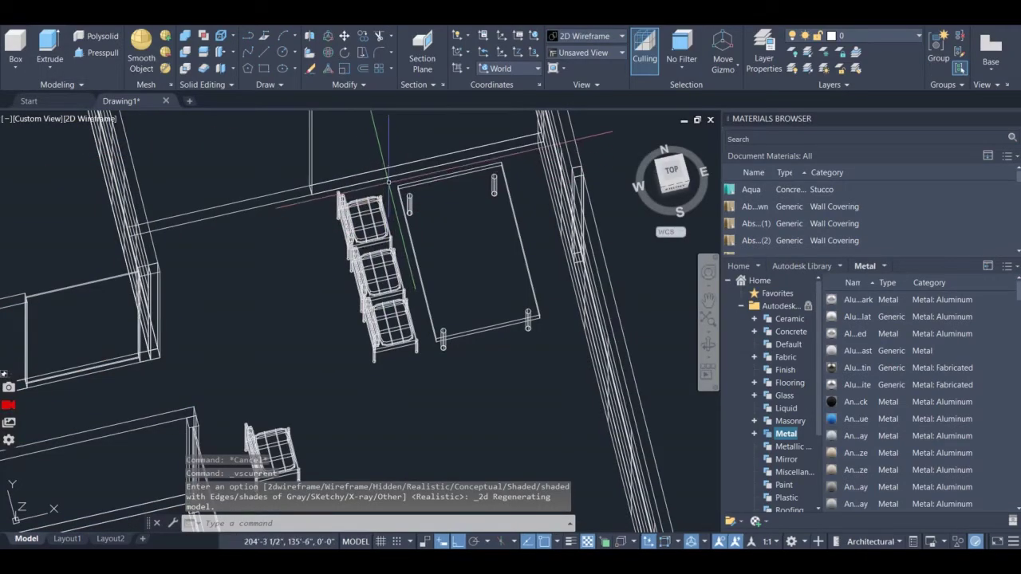
pyautogui.moveTo(405, 239)
pyautogui.mouseDown()
pyautogui.moveTo(436, 344)
pyautogui.moveTo(507, 321)
pyautogui.moveTo(541, 326)
pyautogui.moveTo(554, 296)
pyautogui.moveTo(517, 227)
pyautogui.moveTo(518, 155)
pyautogui.mouseUp()
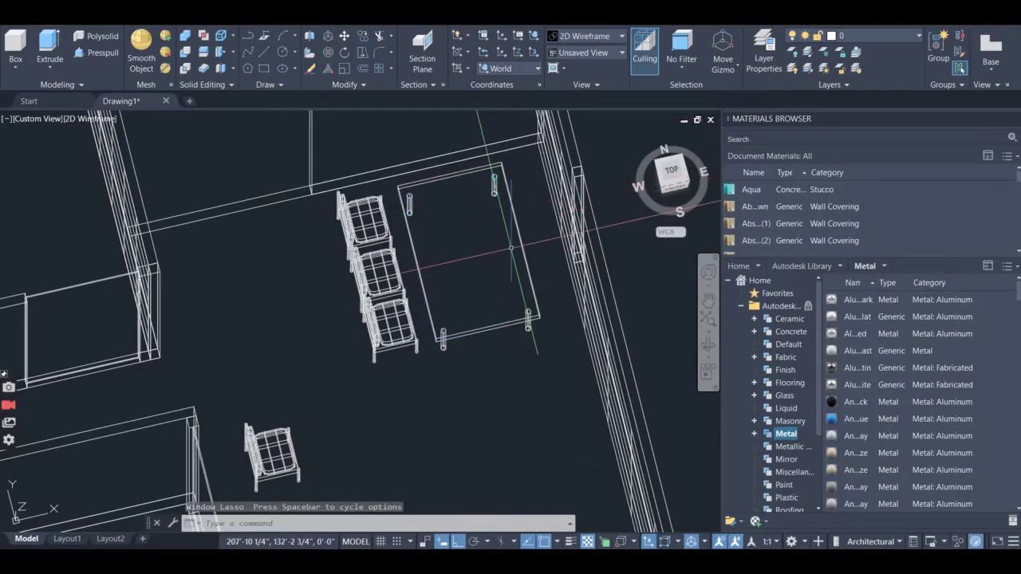
pyautogui.press('Escape')
pyautogui.moveTo(506, 153)
pyautogui.mouseDown()
pyautogui.moveTo(542, 307)
pyautogui.moveTo(522, 192)
pyautogui.mouseUp()
pyautogui.click(526, 162)
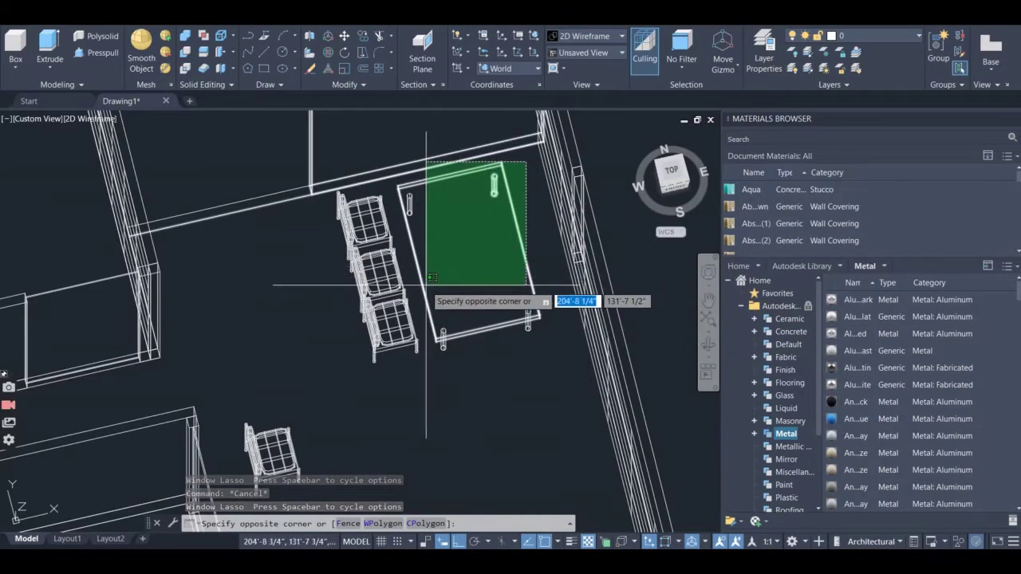
pyautogui.click(466, 252)
pyautogui.press('Escape')
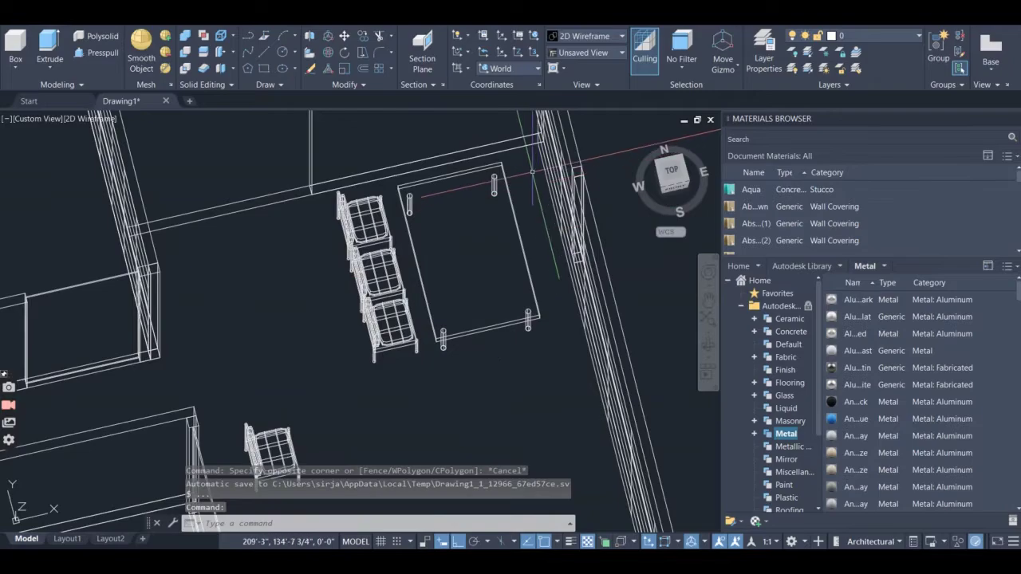
pyautogui.moveTo(517, 182)
pyautogui.mouseDown()
pyautogui.moveTo(496, 280)
pyautogui.moveTo(441, 346)
pyautogui.moveTo(455, 302)
pyautogui.moveTo(524, 307)
pyautogui.moveTo(554, 322)
pyautogui.moveTo(531, 347)
pyautogui.moveTo(458, 321)
pyautogui.moveTo(434, 297)
pyautogui.moveTo(437, 260)
pyautogui.moveTo(411, 230)
pyautogui.moveTo(398, 189)
pyautogui.moveTo(435, 184)
pyautogui.moveTo(549, 239)
pyautogui.moveTo(541, 273)
pyautogui.moveTo(458, 317)
pyautogui.moveTo(443, 307)
pyautogui.moveTo(431, 214)
pyautogui.mouseUp()
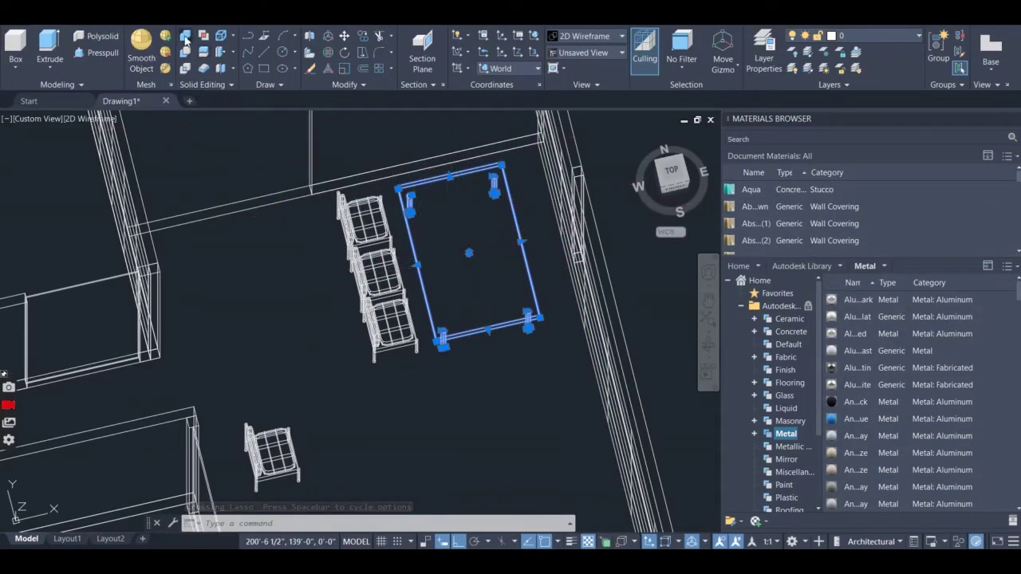
# - UNION the table top and legs, nine pieces, into one solid
pyautogui.click(185, 38)
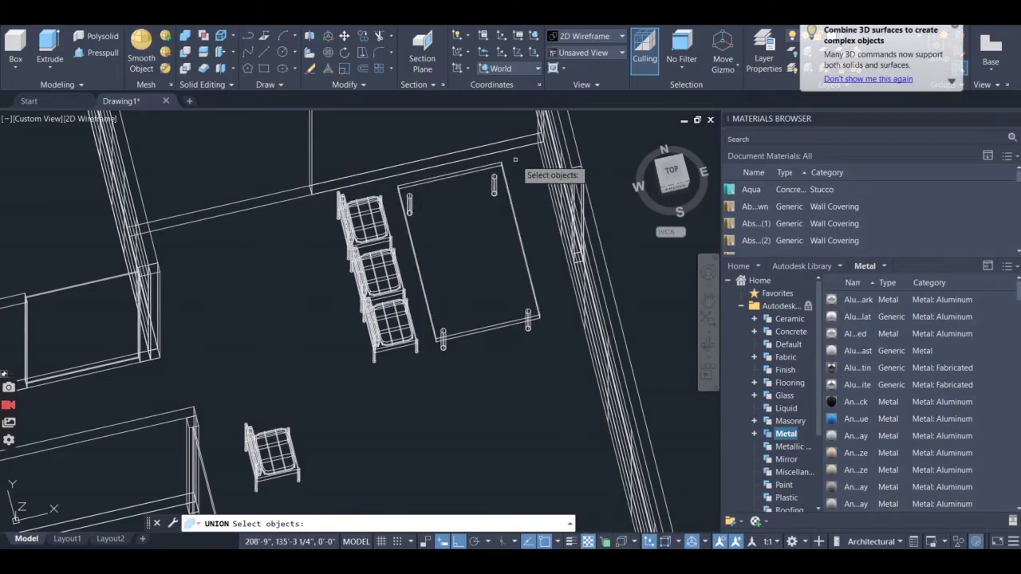
pyautogui.moveTo(515, 160); pyautogui.dragTo(536, 215)
pyautogui.moveTo(542, 292)
pyautogui.mouseDown()
pyautogui.moveTo(511, 249)
pyautogui.moveTo(532, 241)
pyautogui.moveTo(554, 249)
pyautogui.moveTo(447, 279)
pyautogui.mouseUp()
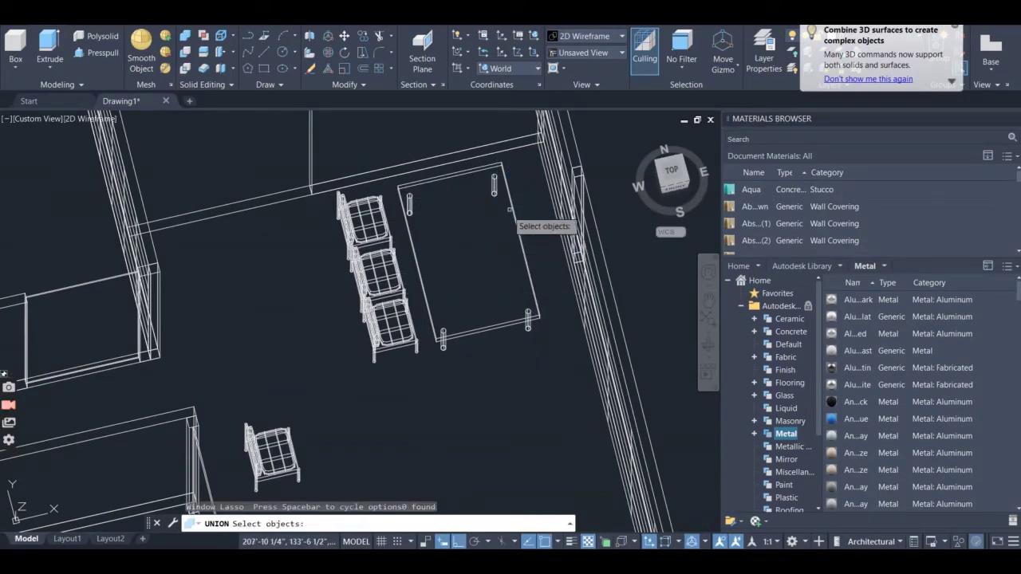
pyautogui.moveTo(511, 161)
pyautogui.mouseDown()
pyautogui.moveTo(510, 263)
pyautogui.moveTo(486, 284)
pyautogui.moveTo(439, 275)
pyautogui.moveTo(389, 198)
pyautogui.moveTo(422, 201)
pyautogui.moveTo(398, 210)
pyautogui.moveTo(396, 189)
pyautogui.moveTo(426, 199)
pyautogui.moveTo(422, 321)
pyautogui.moveTo(445, 354)
pyautogui.moveTo(469, 353)
pyautogui.moveTo(534, 316)
pyautogui.moveTo(548, 322)
pyautogui.moveTo(543, 300)
pyautogui.moveTo(493, 287)
pyautogui.moveTo(405, 227)
pyautogui.moveTo(406, 208)
pyautogui.moveTo(386, 196)
pyautogui.moveTo(414, 200)
pyautogui.moveTo(433, 245)
pyautogui.moveTo(428, 286)
pyautogui.moveTo(411, 300)
pyautogui.moveTo(403, 275)
pyautogui.moveTo(452, 257)
pyautogui.mouseUp()
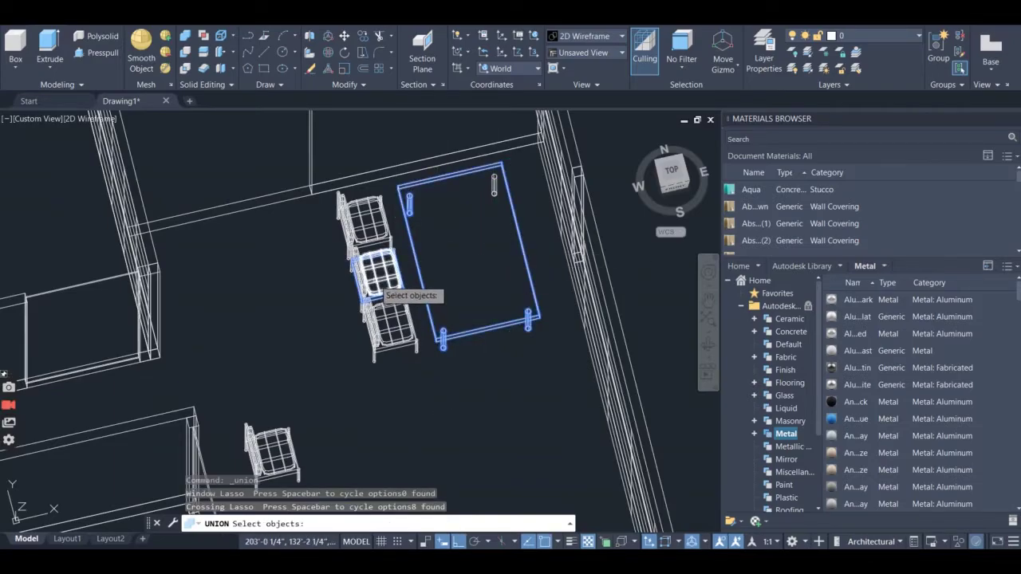
pyautogui.press('Escape')
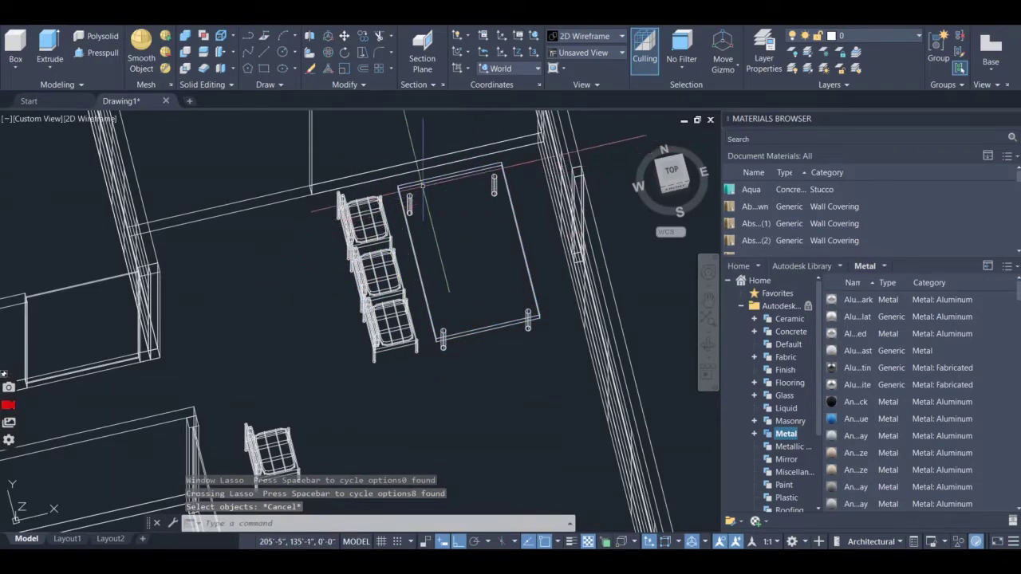
pyautogui.press('Return')
pyautogui.moveTo(513, 161); pyautogui.dragTo(511, 217)
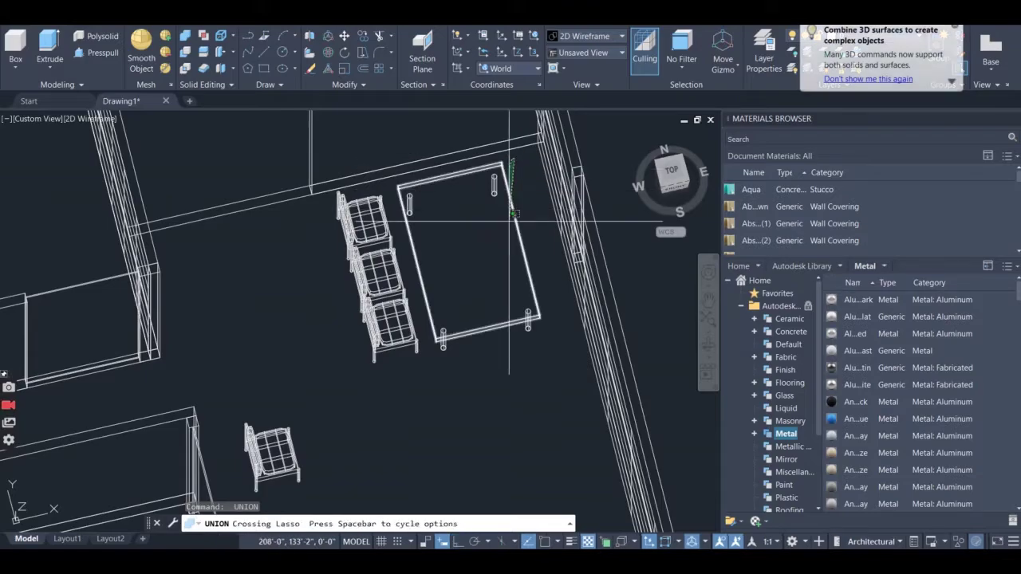
pyautogui.moveTo(517, 337)
pyautogui.mouseDown()
pyautogui.moveTo(554, 359)
pyautogui.moveTo(514, 389)
pyautogui.moveTo(469, 397)
pyautogui.moveTo(465, 313)
pyautogui.moveTo(543, 294)
pyautogui.moveTo(552, 344)
pyautogui.moveTo(510, 369)
pyautogui.moveTo(440, 362)
pyautogui.moveTo(391, 189)
pyautogui.mouseUp()
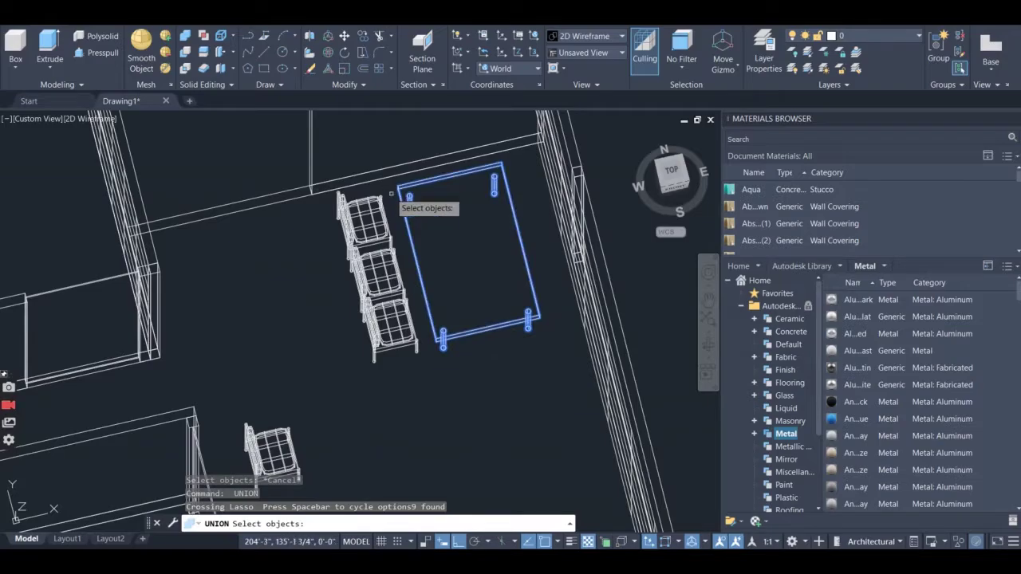
pyautogui.press('Return')
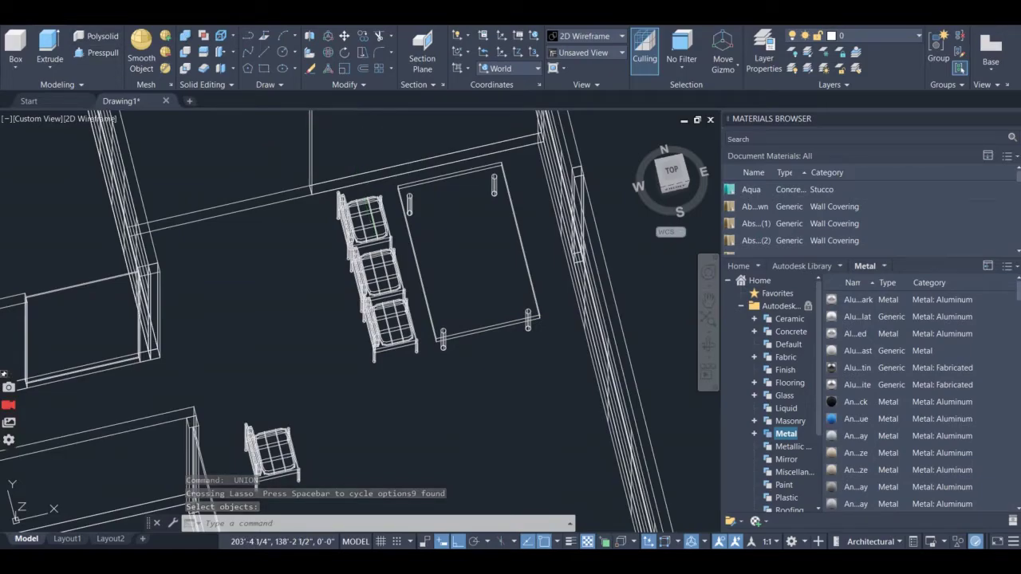
pyautogui.click(94, 118)
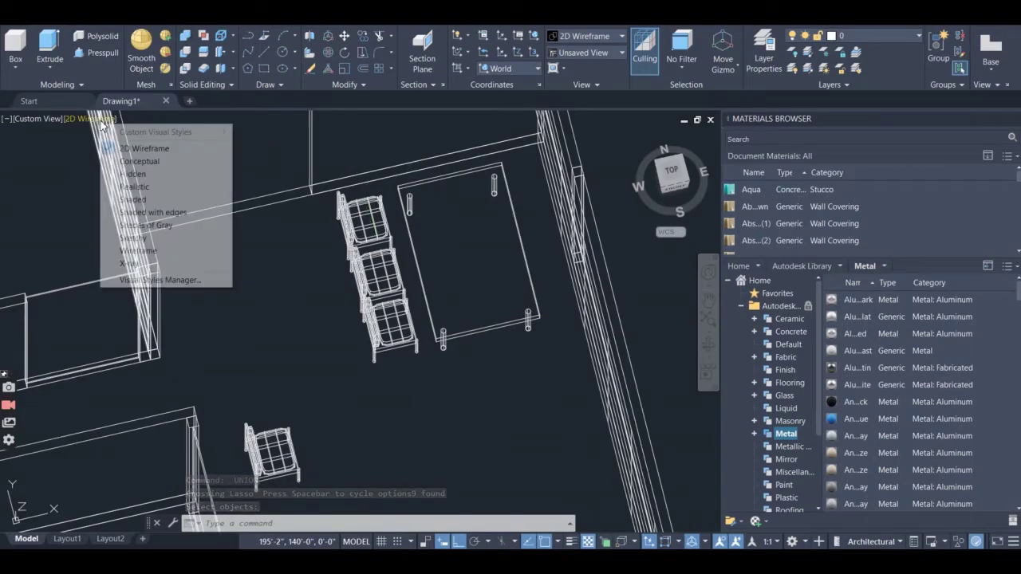
# - Switch to Realistic shading and drag a wood material from the Wood library onto the table
pyautogui.click(133, 186)
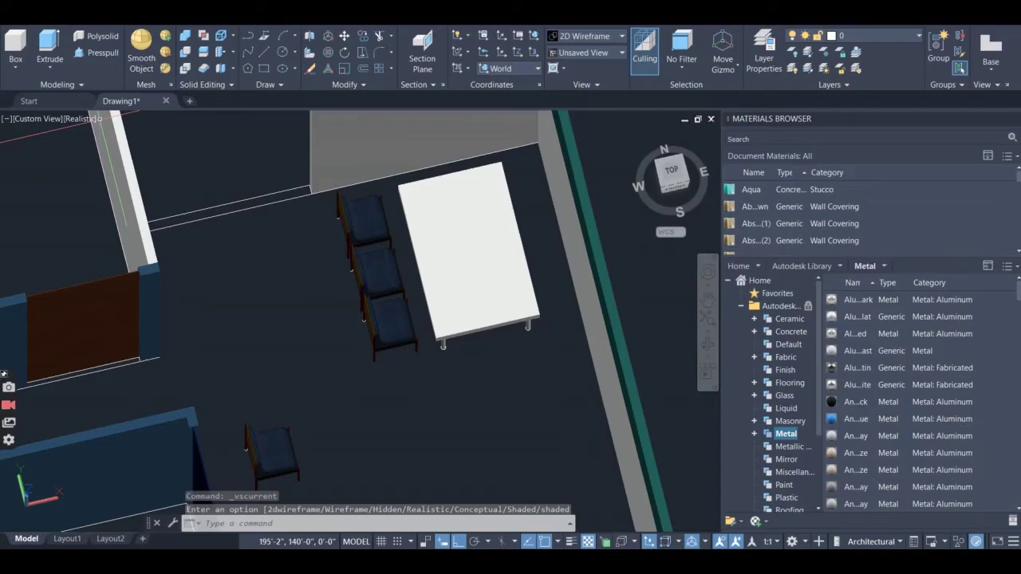
pyautogui.scroll(-3, 789, 447)
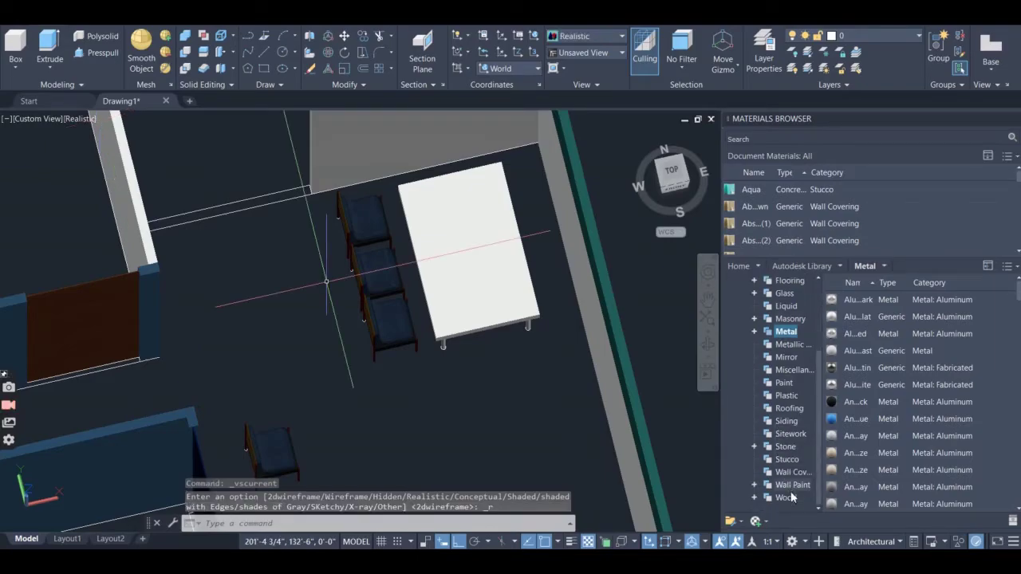
pyautogui.click(788, 498)
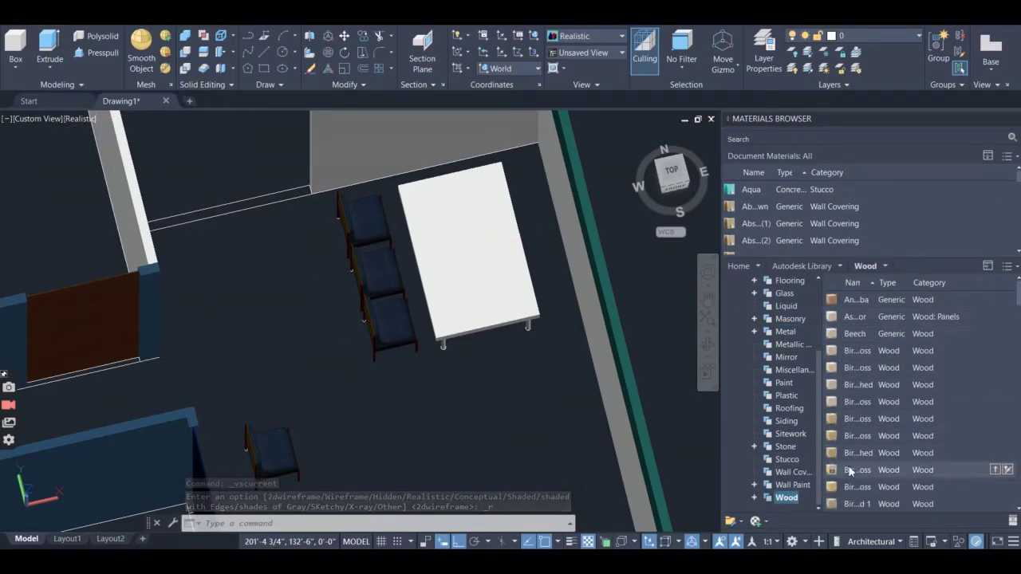
pyautogui.moveTo(837, 475); pyautogui.dragTo(594, 384)
pyautogui.moveTo(473, 275); pyautogui.dragTo(471, 278)
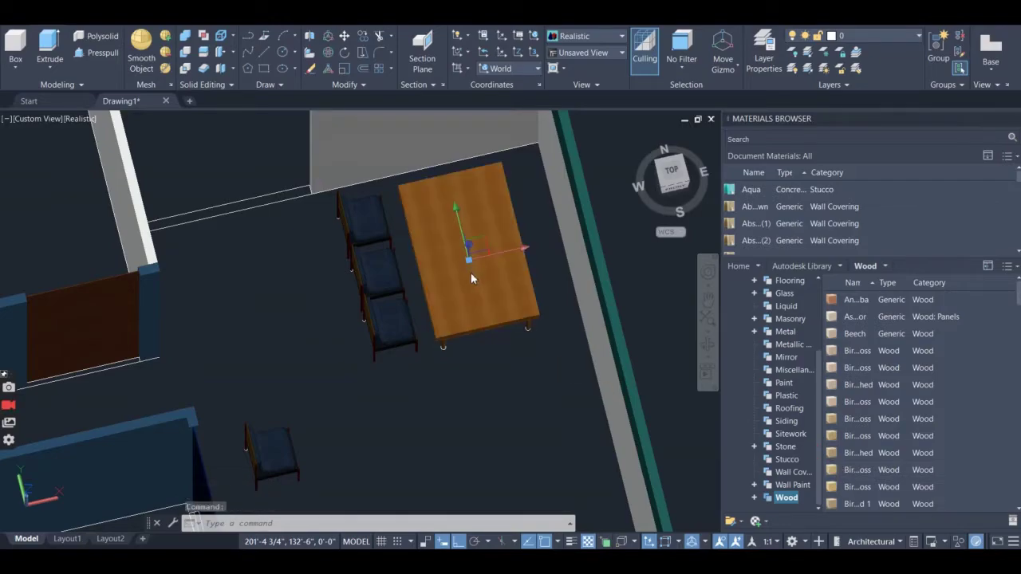
pyautogui.click(706, 344)
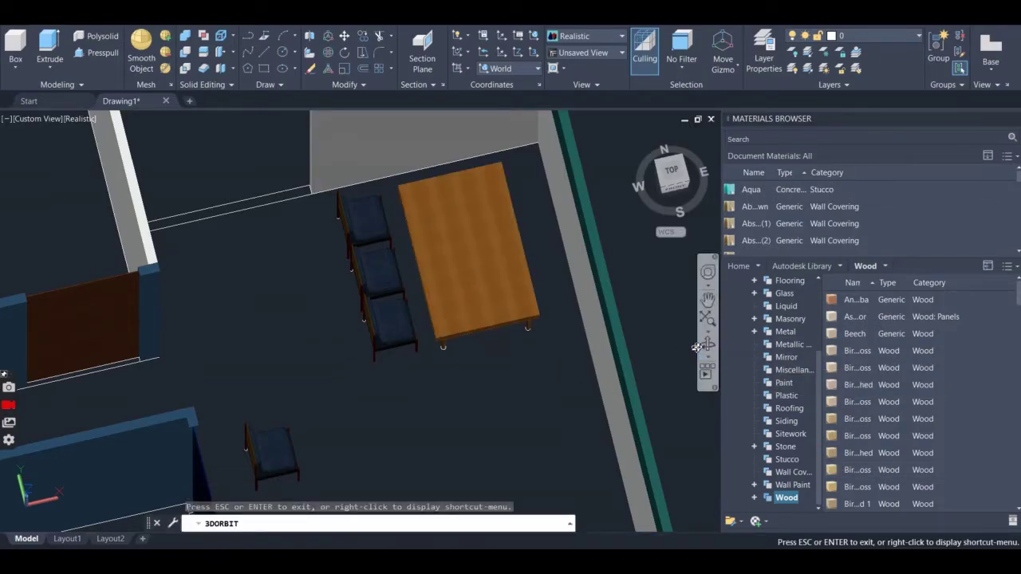
pyautogui.moveTo(452, 421); pyautogui.dragTo(543, 442)
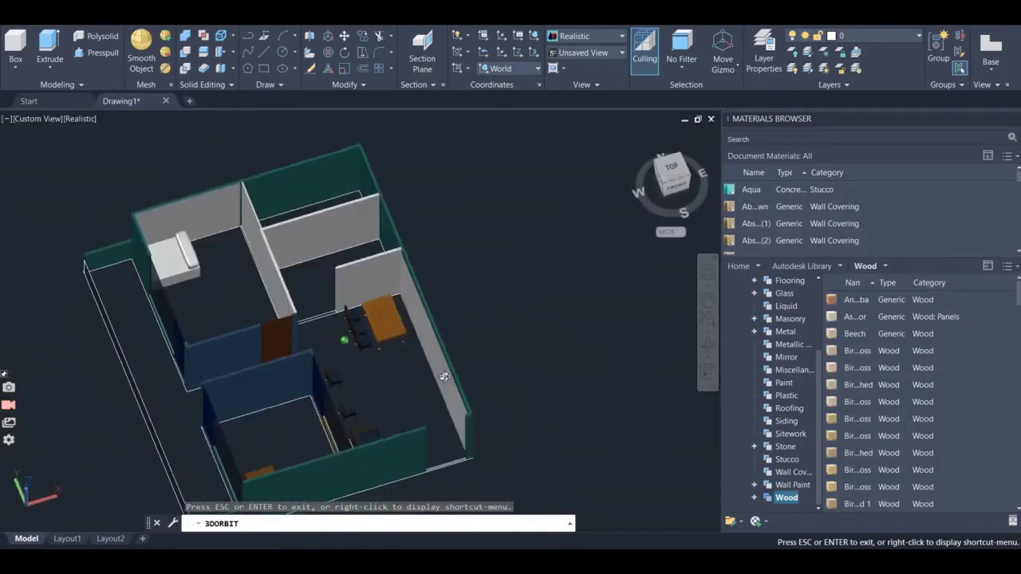
pyautogui.moveTo(529, 323); pyautogui.dragTo(452, 349)
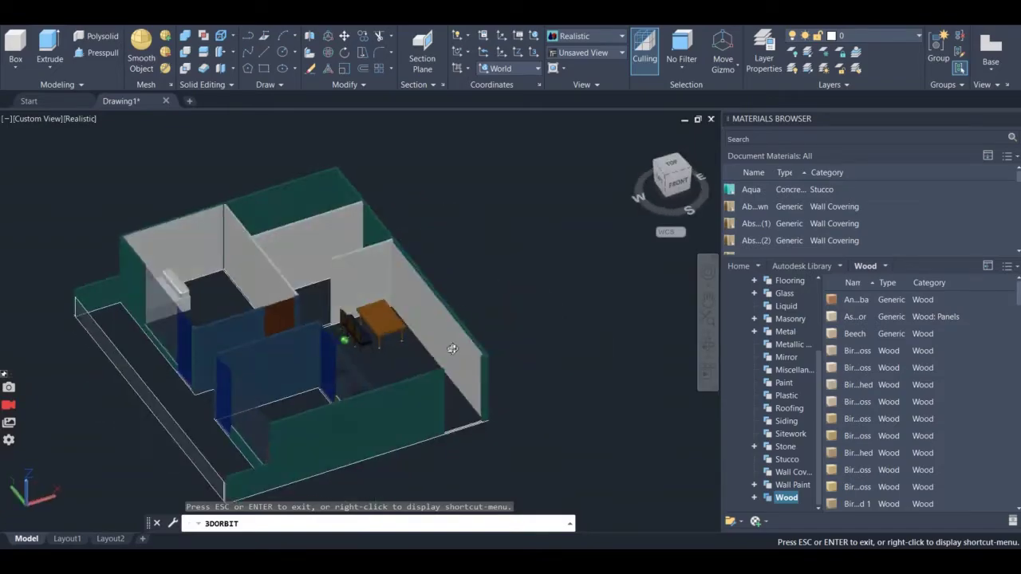
pyautogui.moveTo(352, 300); pyautogui.dragTo(351, 332)
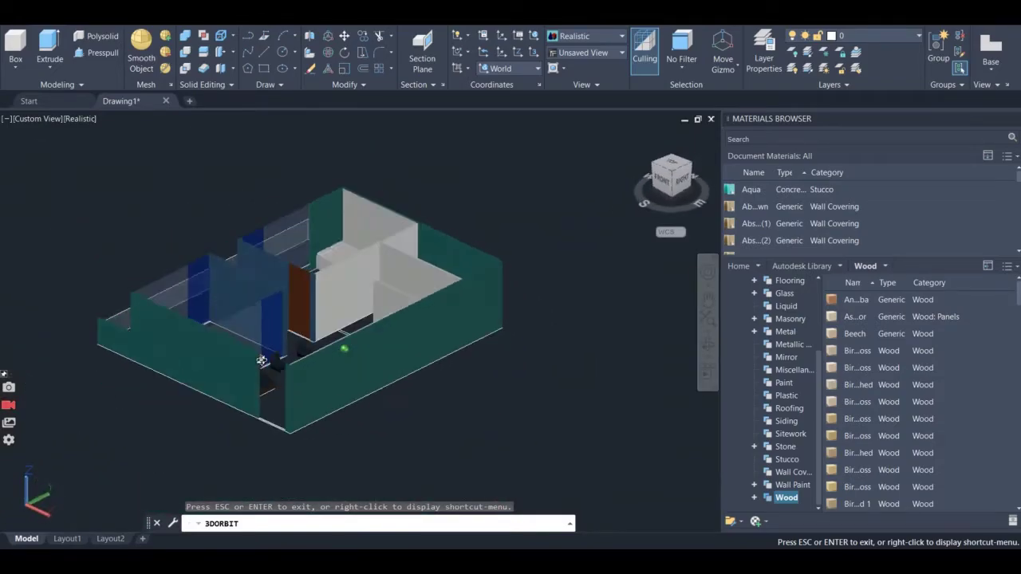
pyautogui.scroll(5, 310, 388)
pyautogui.moveTo(285, 392); pyautogui.dragTo(384, 380)
pyautogui.scroll(-3, 387, 386)
pyautogui.moveTo(391, 414); pyautogui.dragTo(393, 398)
pyautogui.scroll(5, 389, 383)
pyautogui.scroll(3, 368, 299)
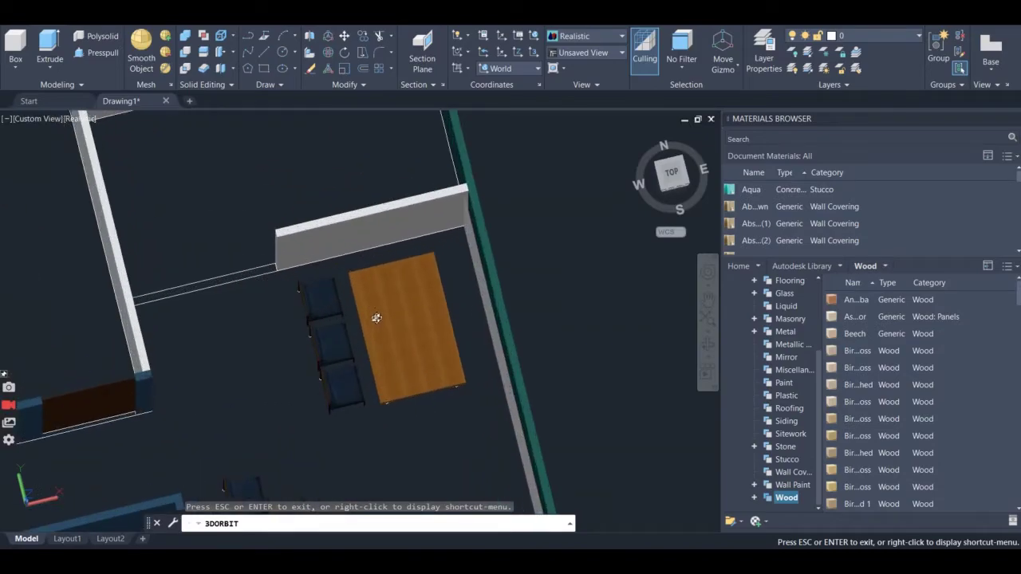
pyautogui.scroll(-3, 358, 411)
pyautogui.scroll(5, 267, 478)
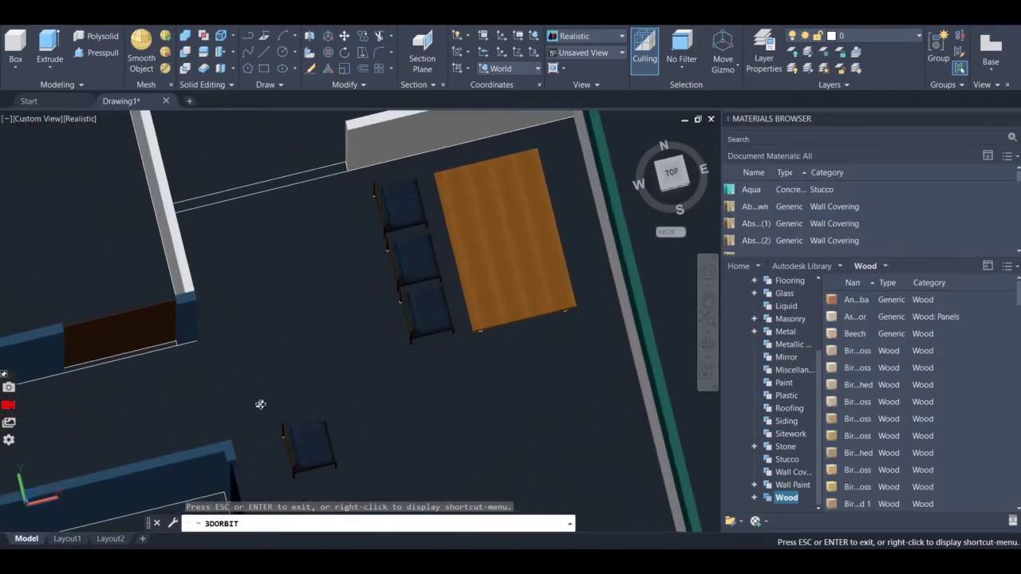
pyautogui.press('Escape')
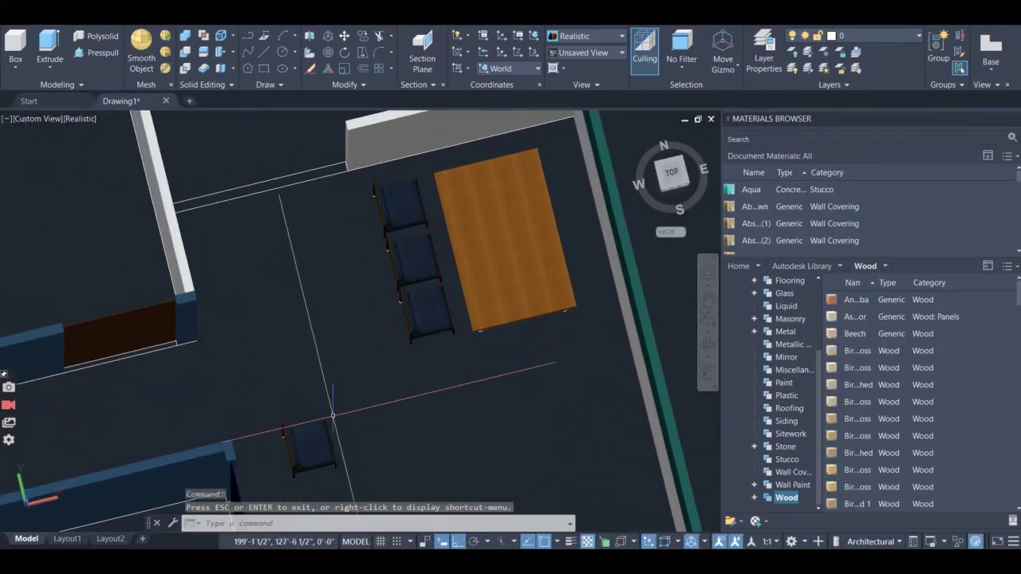
# - Select the stray chair near the lower wall and turn it with 3DROTATE about a picked pivot
pyautogui.click(334, 398)
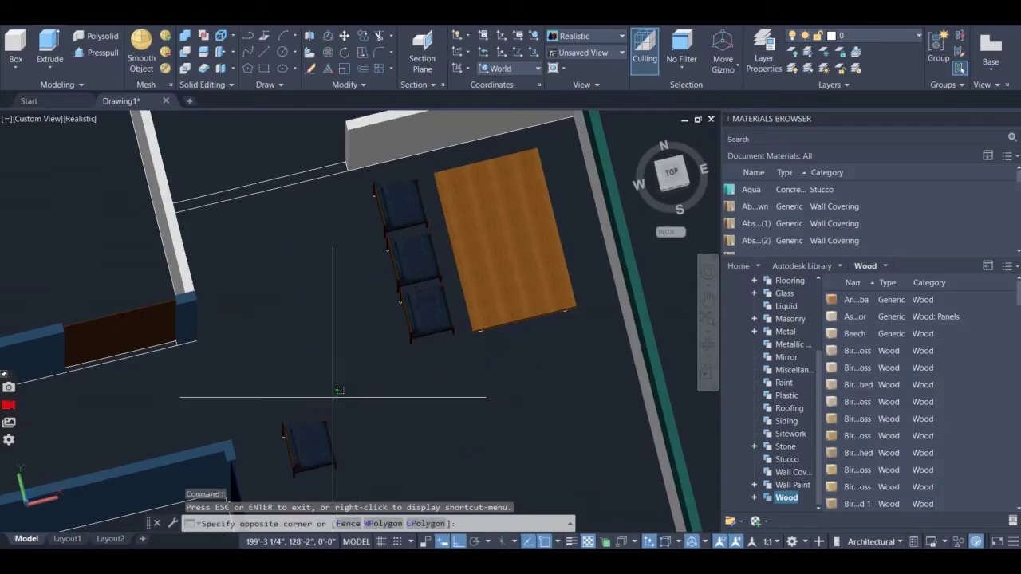
pyautogui.click(279, 470)
pyautogui.scroll(3, 359, 479)
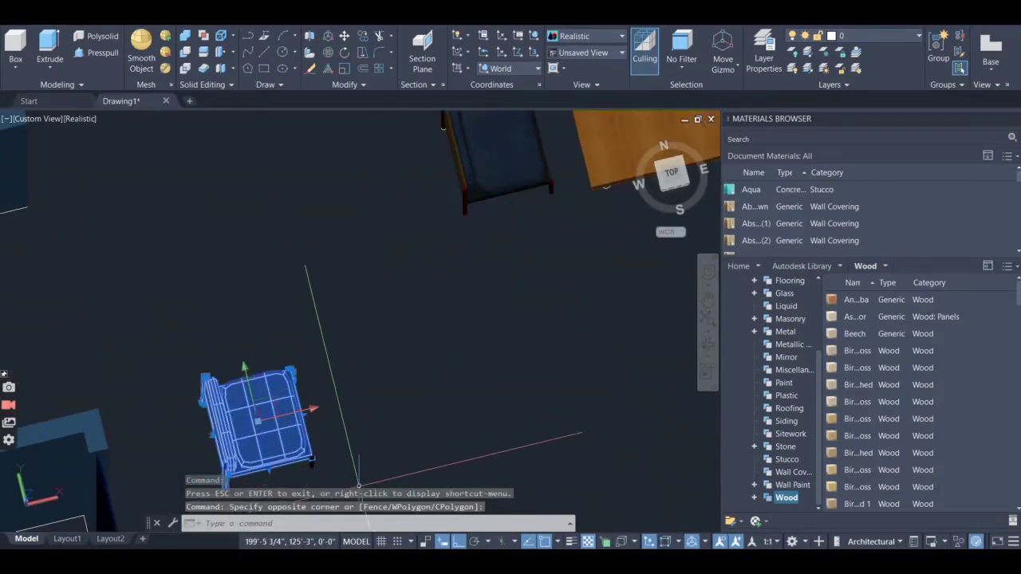
pyautogui.moveTo(329, 460); pyautogui.dragTo(335, 452)
pyautogui.scroll(-3, 289, 326)
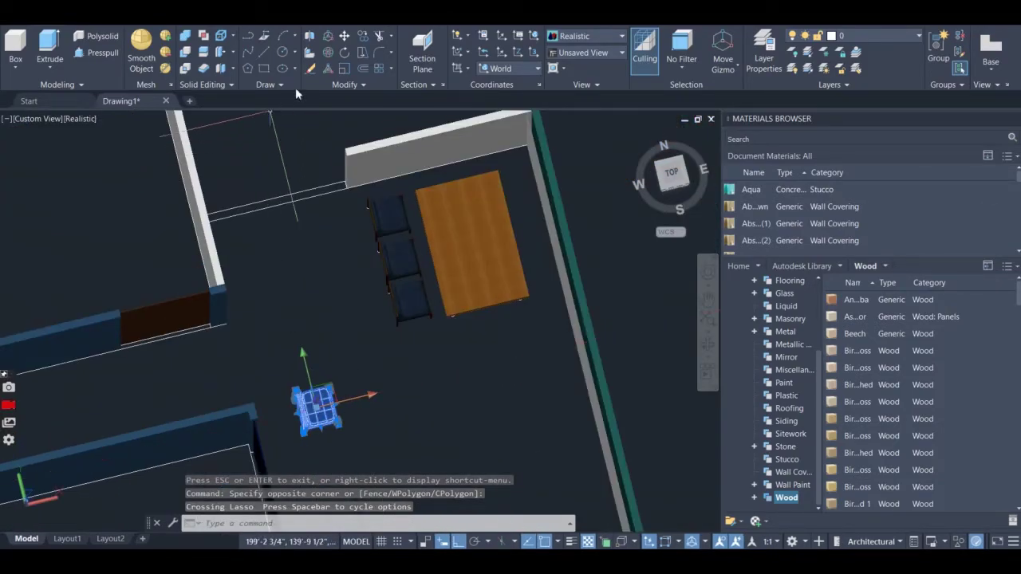
pyautogui.click(328, 56)
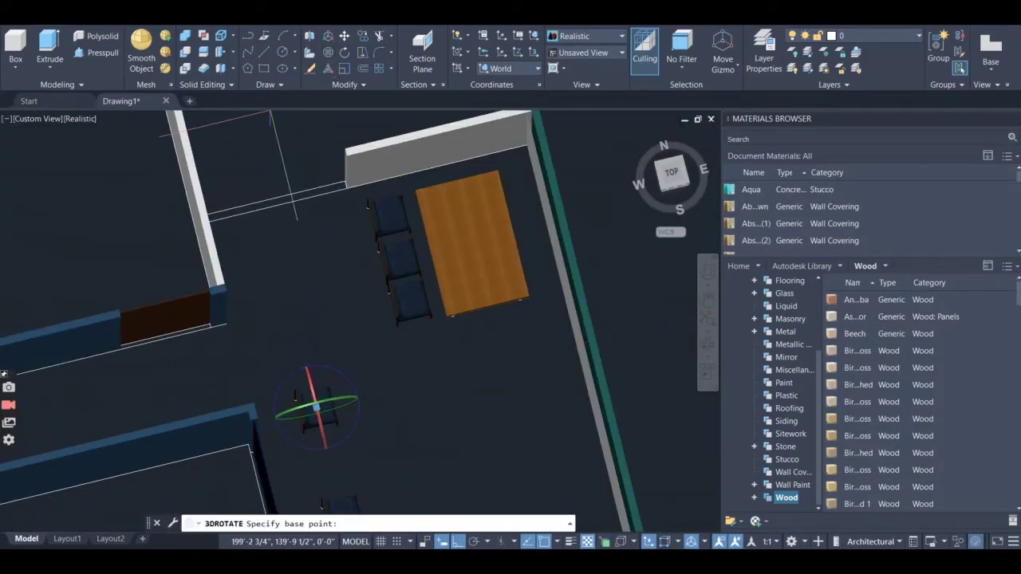
pyautogui.click(349, 438)
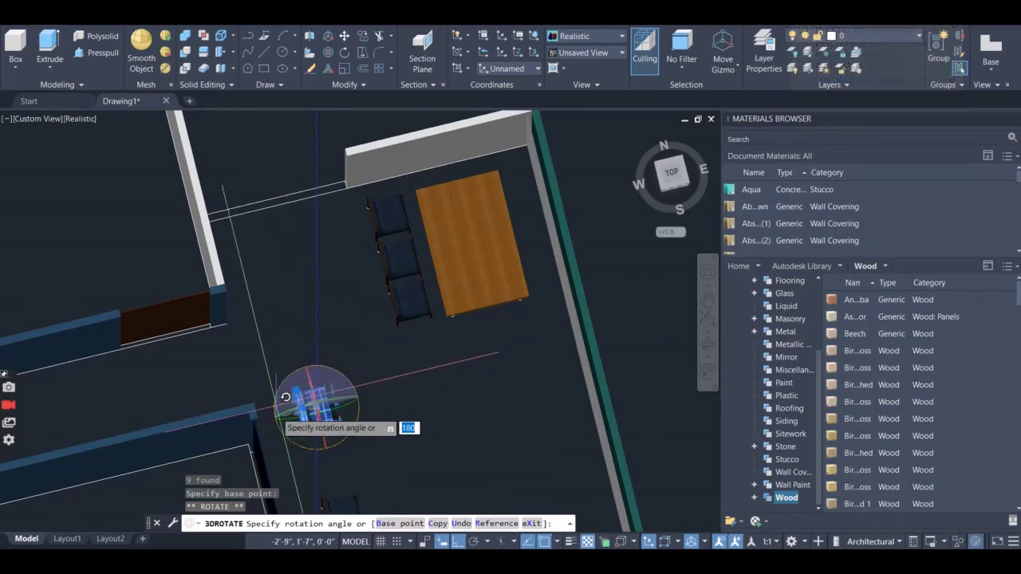
pyautogui.click(291, 430)
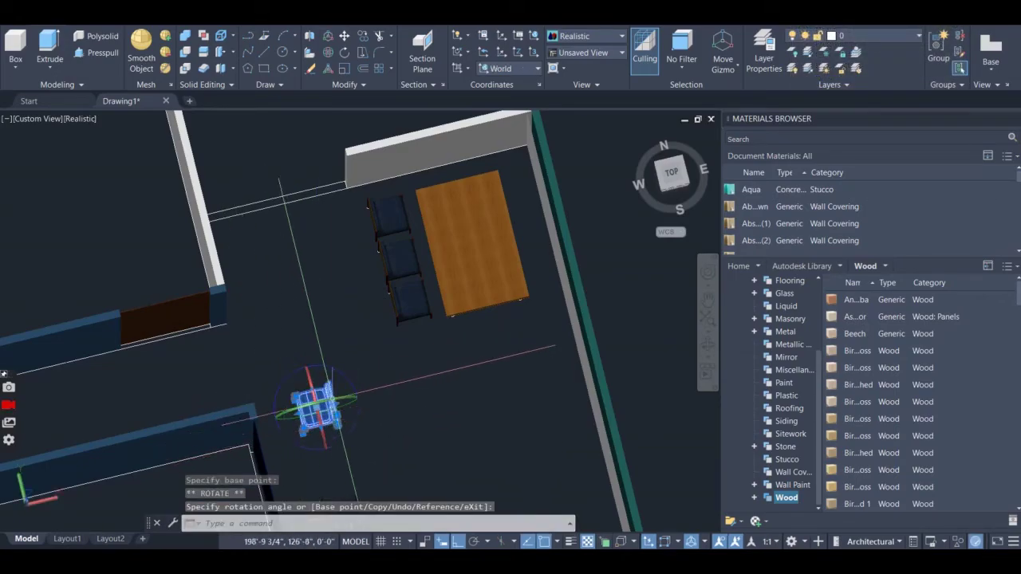
pyautogui.press('Escape')
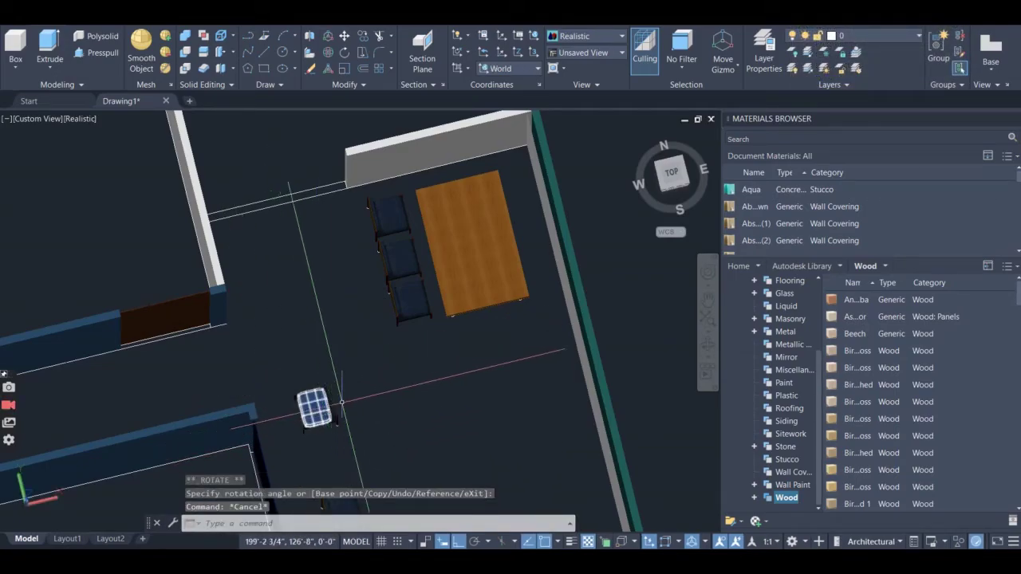
pyautogui.moveTo(342, 435)
pyautogui.mouseDown()
pyautogui.moveTo(337, 368)
pyautogui.moveTo(281, 390)
pyautogui.mouseUp()
pyautogui.scroll(3, 315, 403)
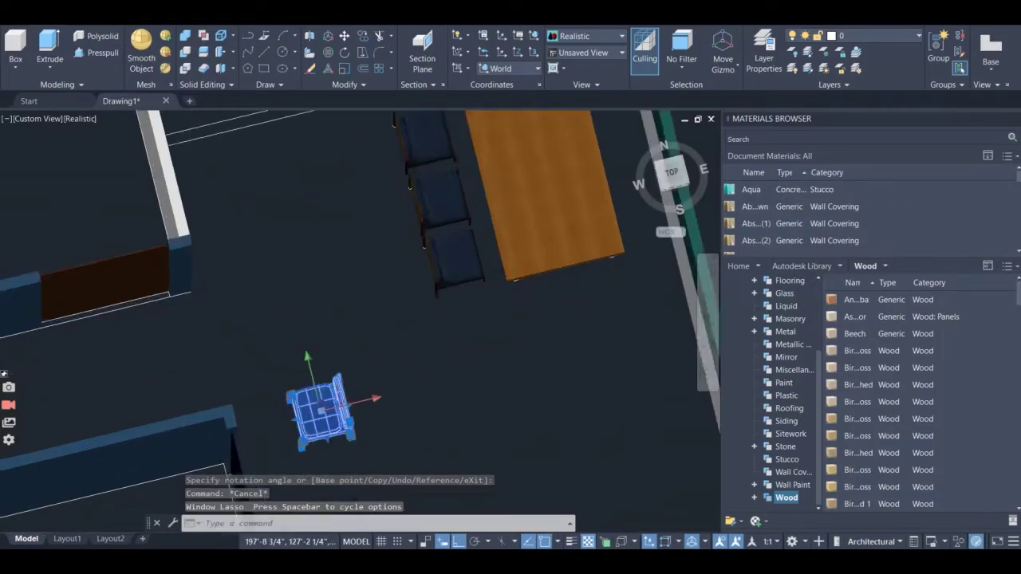
# - Copy the rotated chair twice above itself with CP, forming a column of three chairs
pyautogui.write('C')
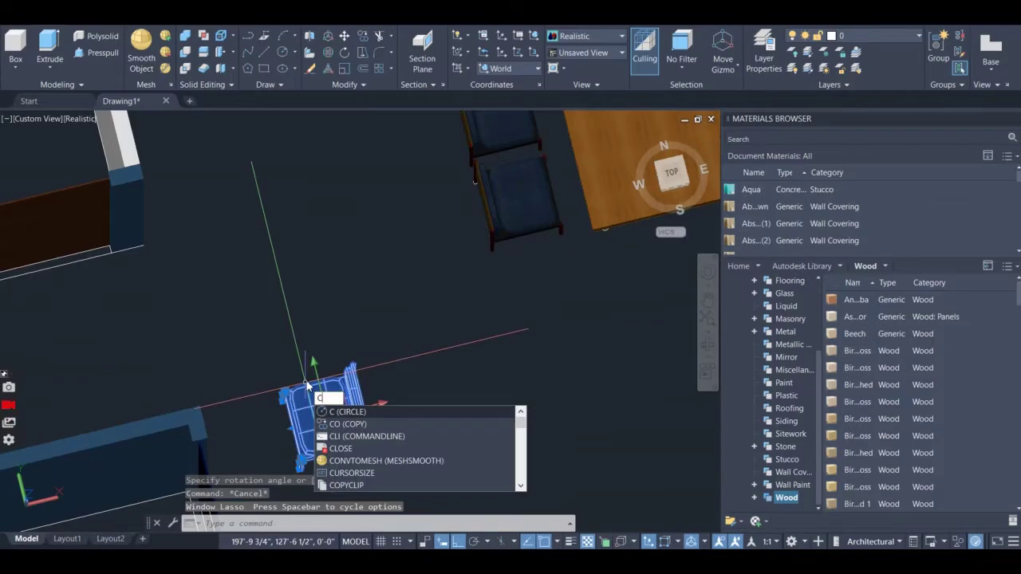
pyautogui.write('P')
pyautogui.press('Return')
pyautogui.scroll(-4, 313, 403)
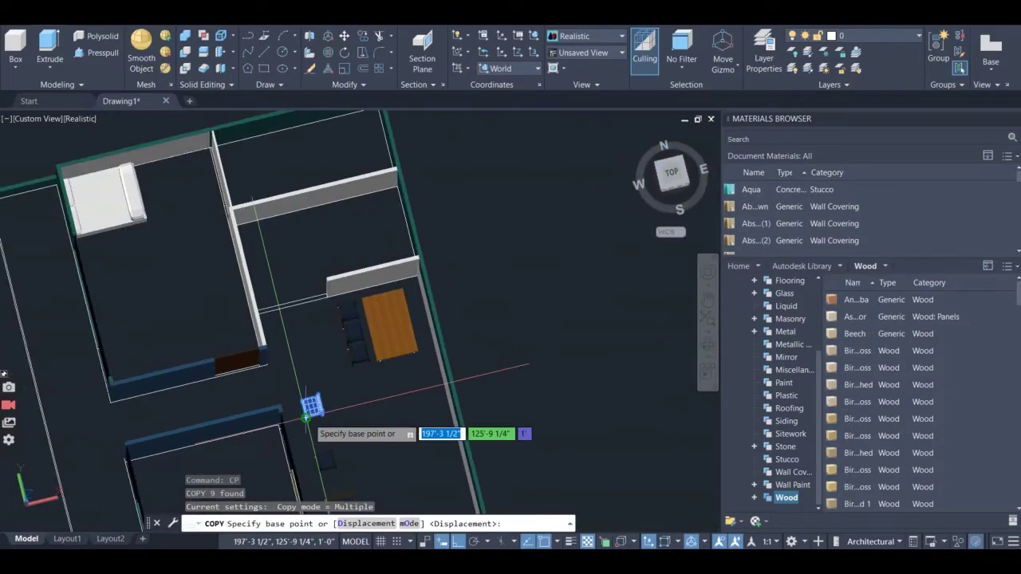
pyautogui.scroll(3, 294, 345)
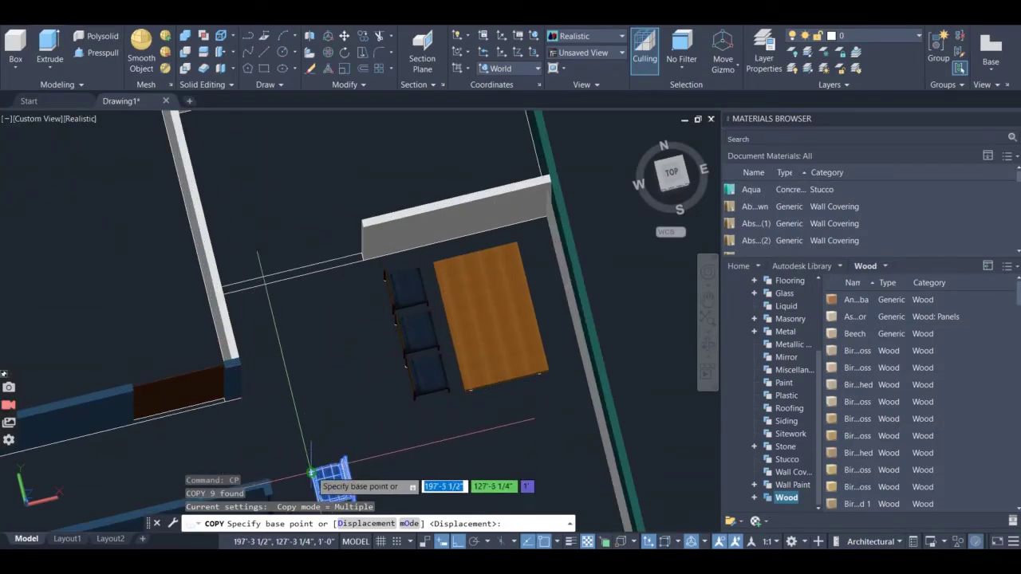
pyautogui.click(311, 474)
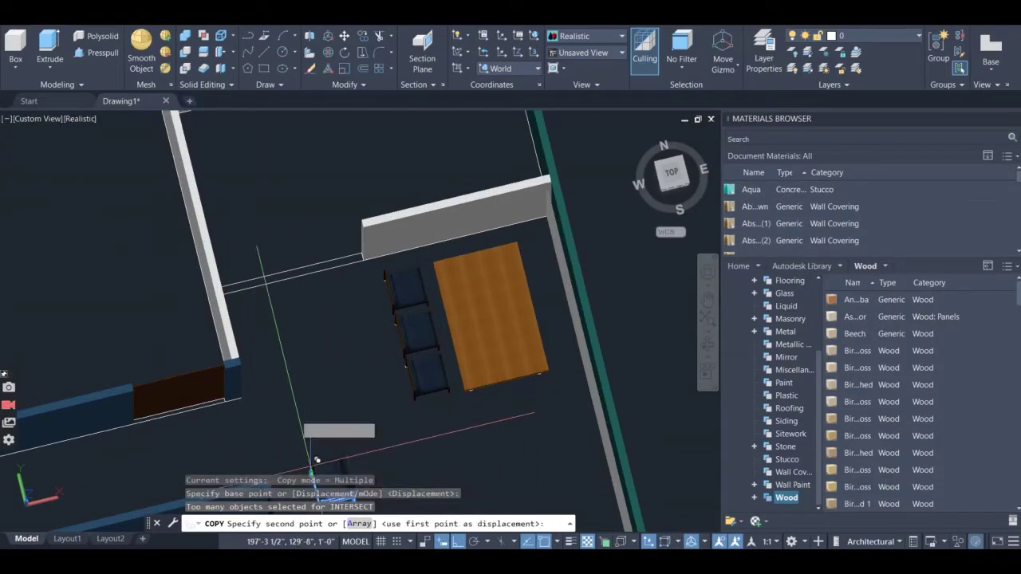
pyautogui.click(274, 304)
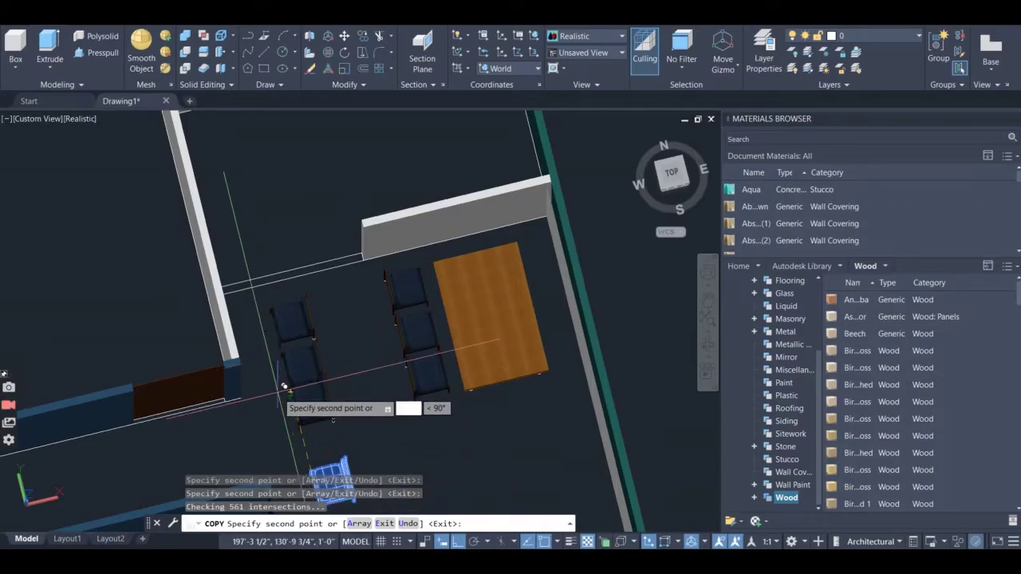
pyautogui.click(330, 406)
pyautogui.press('Escape')
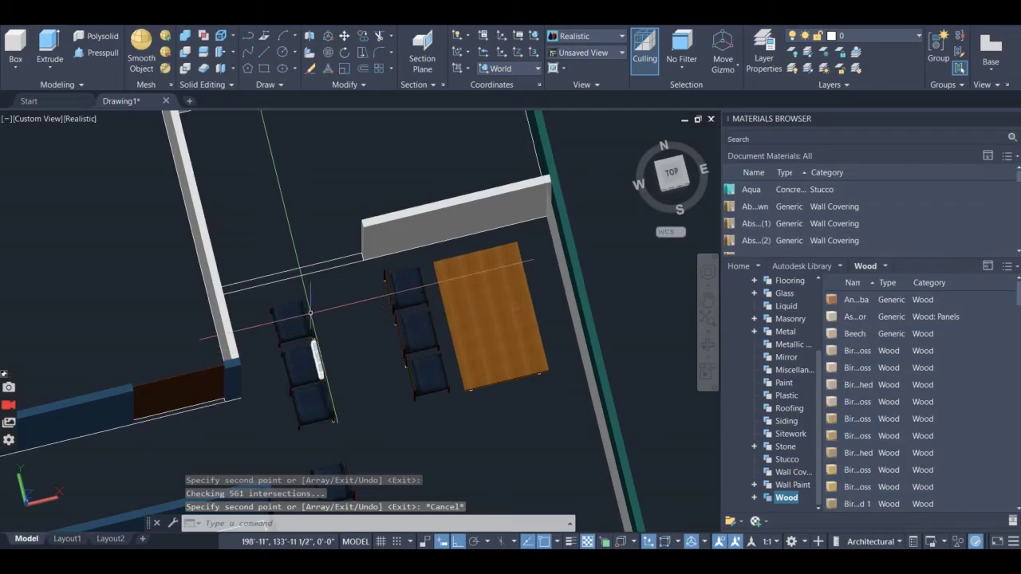
# - Select the three stacked chairs with window drags
pyautogui.moveTo(317, 289); pyautogui.dragTo(360, 430)
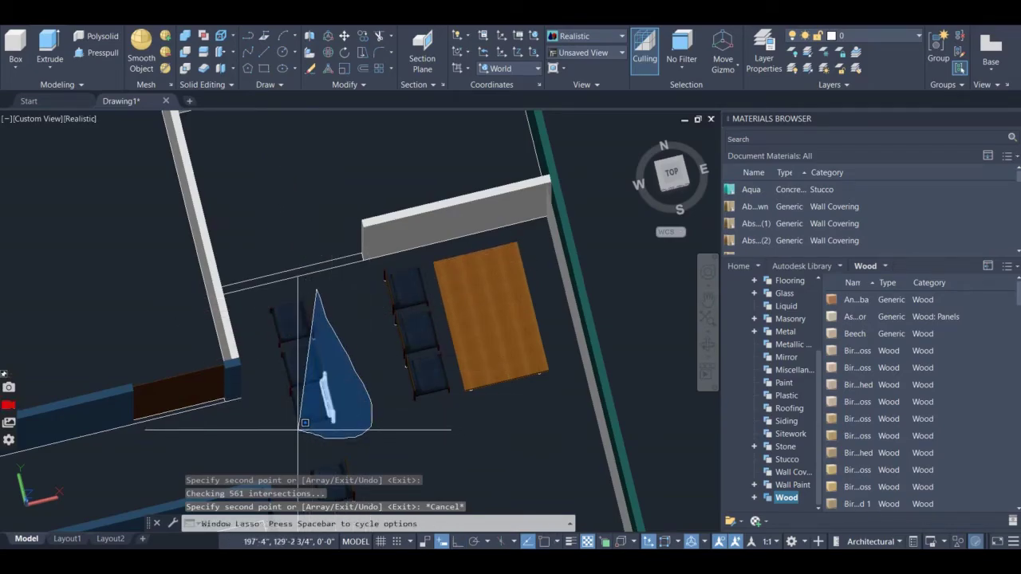
pyautogui.moveTo(294, 428); pyautogui.dragTo(285, 389)
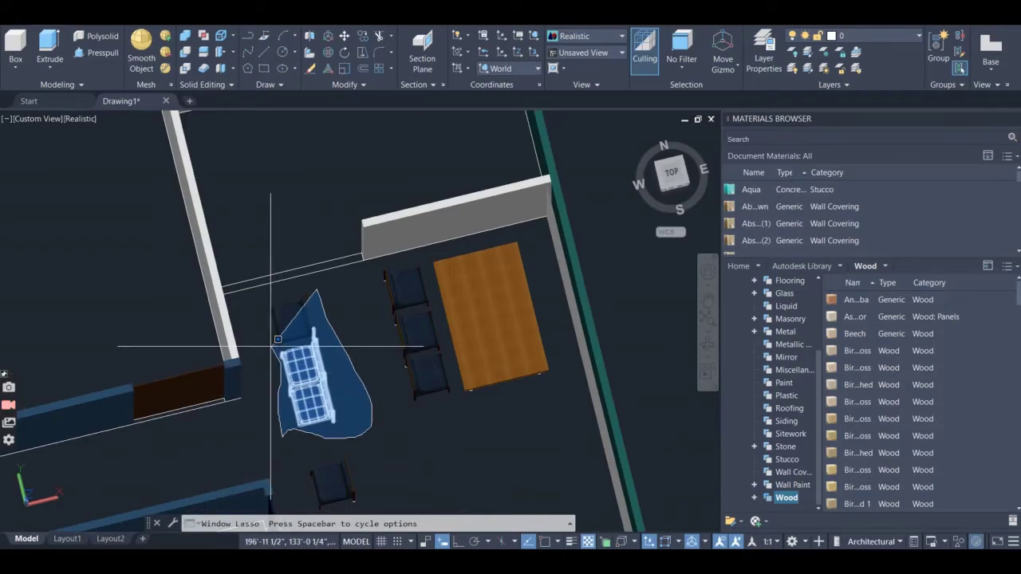
pyautogui.moveTo(273, 321); pyautogui.dragTo(264, 304)
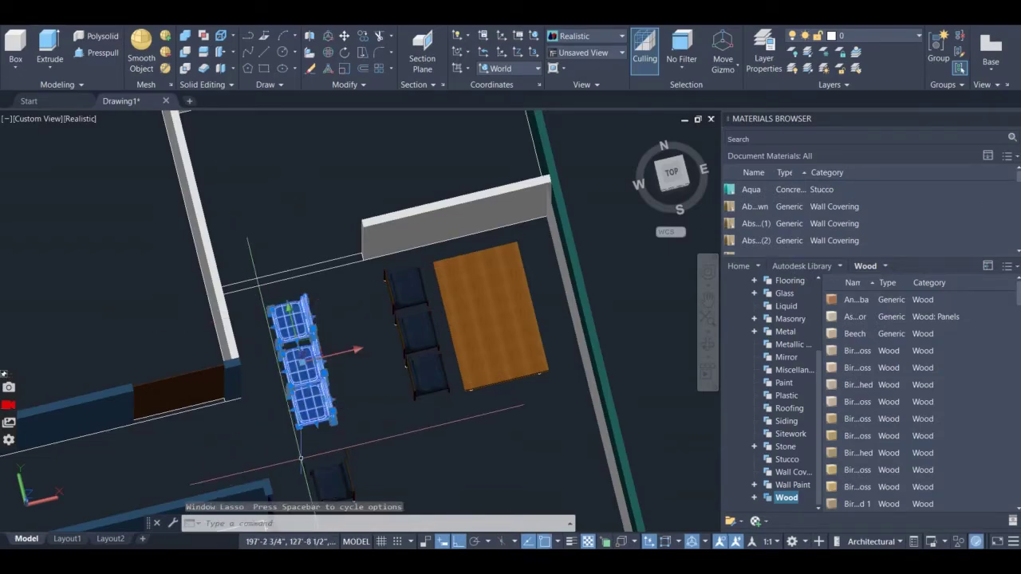
# - Move the three chairs along X to the table's far side, opposite the existing chairs
pyautogui.scroll(5, 312, 423)
pyautogui.keyDown('shift'); pyautogui.moveTo(324, 455); pyautogui.dragTo(574, 204, button='middle'); pyautogui.keyUp('shift')
pyautogui.scroll(-3, 573, 205)
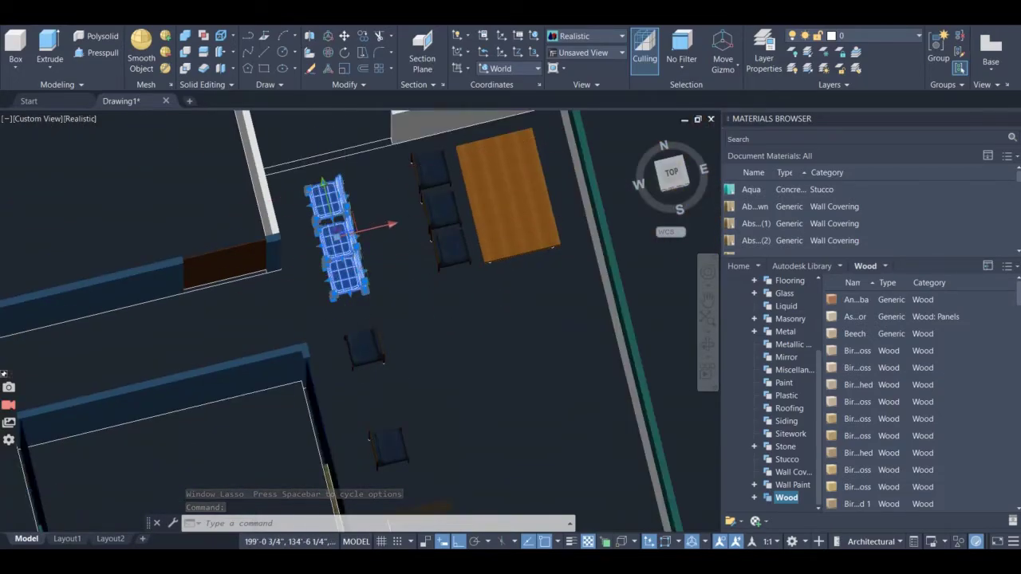
pyautogui.scroll(5, 335, 231)
pyautogui.scroll(-3, 318, 206)
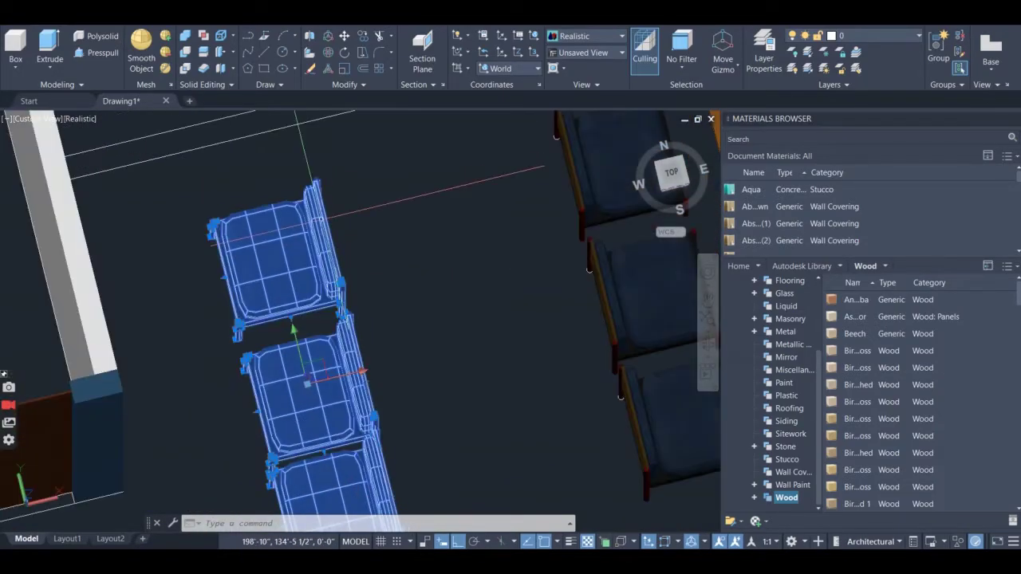
pyautogui.scroll(-2, 351, 375)
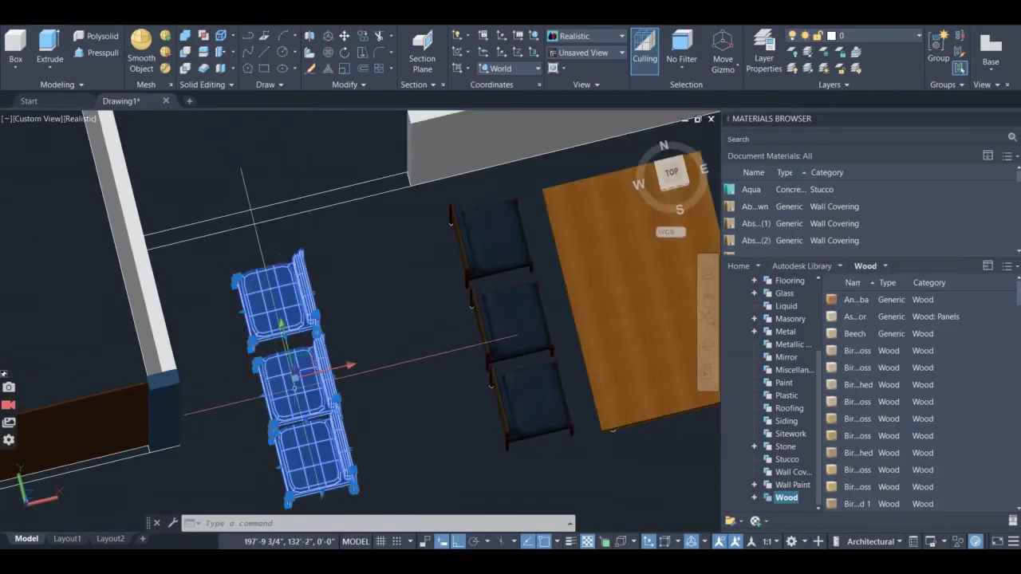
pyautogui.click(350, 368)
pyautogui.scroll(-4, 305, 367)
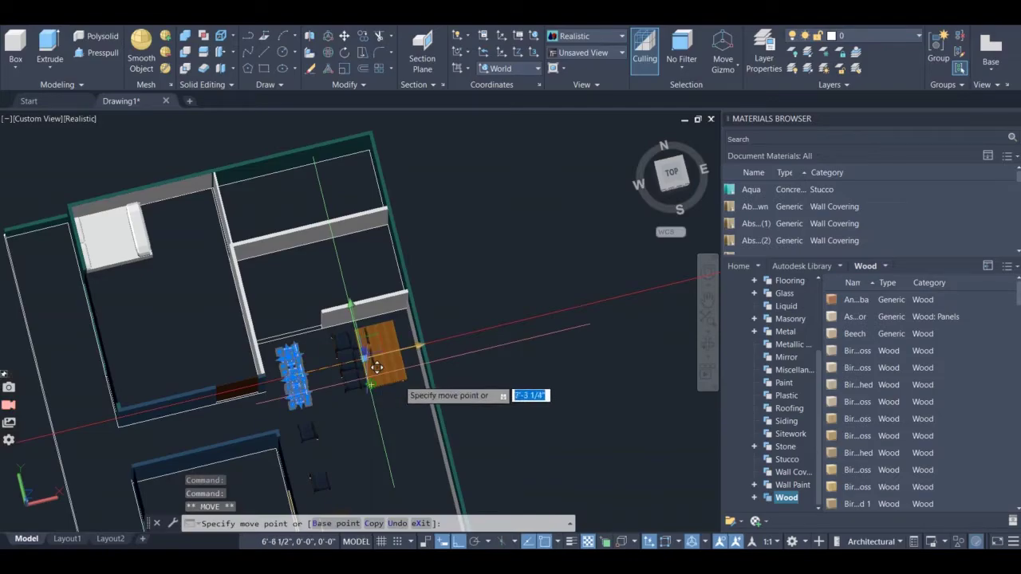
pyautogui.scroll(3, 371, 364)
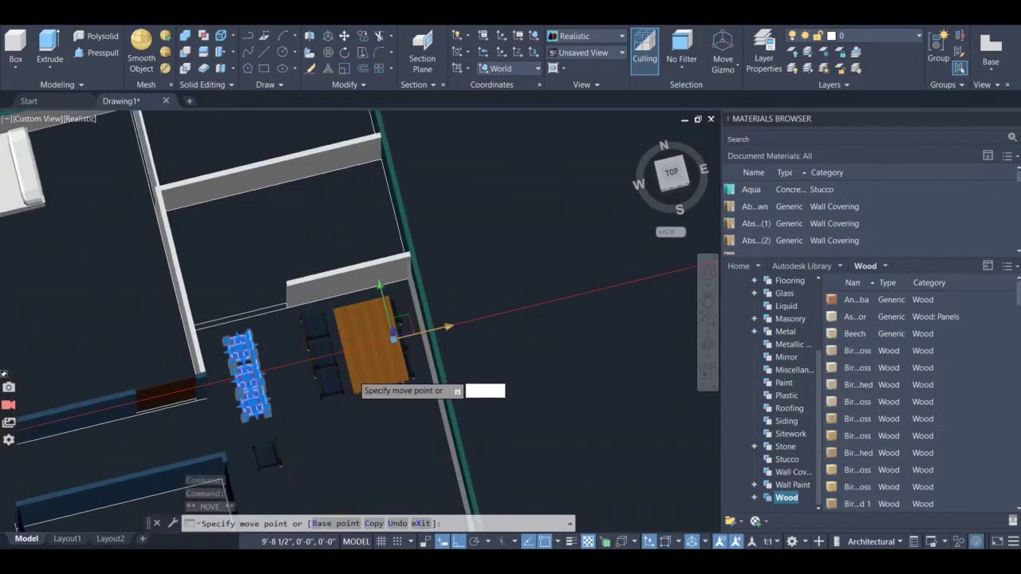
pyautogui.scroll(4, 362, 360)
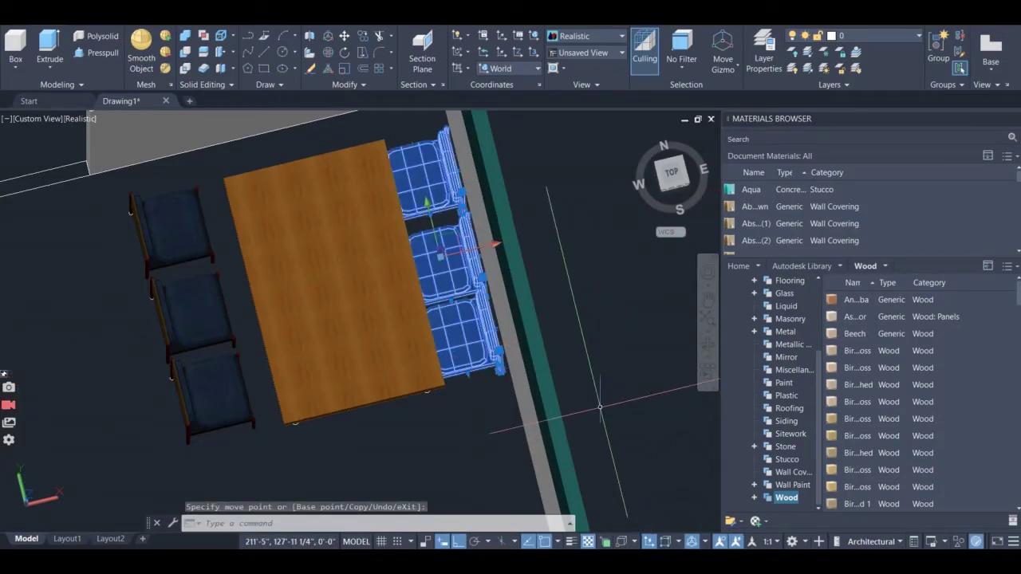
pyautogui.press('Escape')
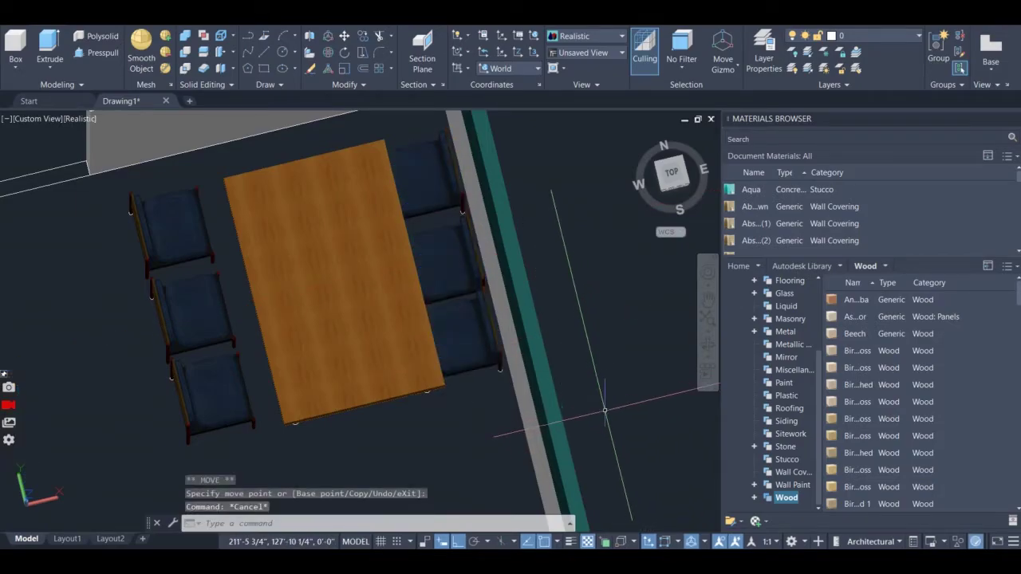
# - Orbit the 3D view to a front view of the dining set
pyautogui.click(705, 348)
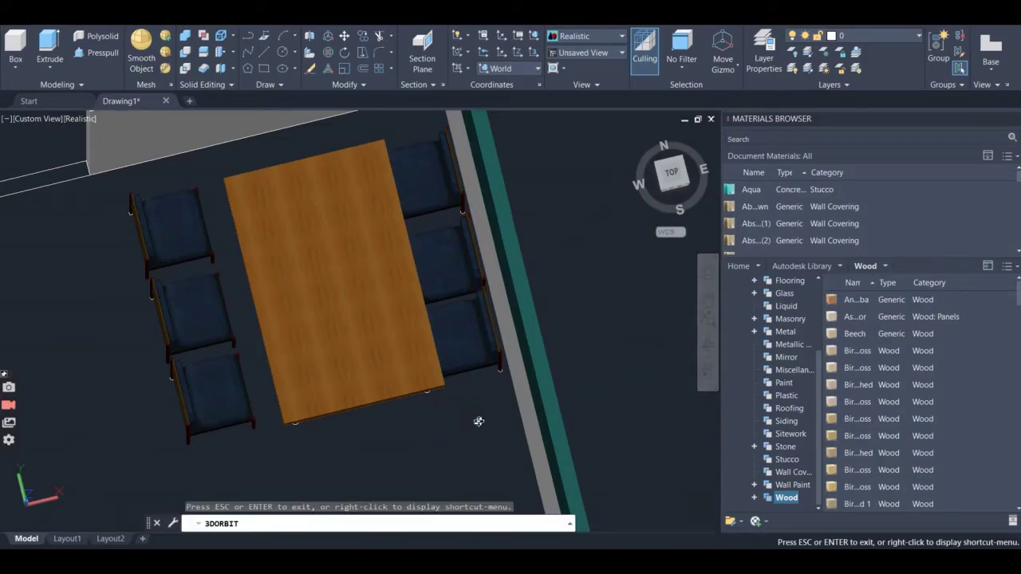
pyautogui.moveTo(478, 422); pyautogui.dragTo(467, 320)
pyautogui.press('Escape')
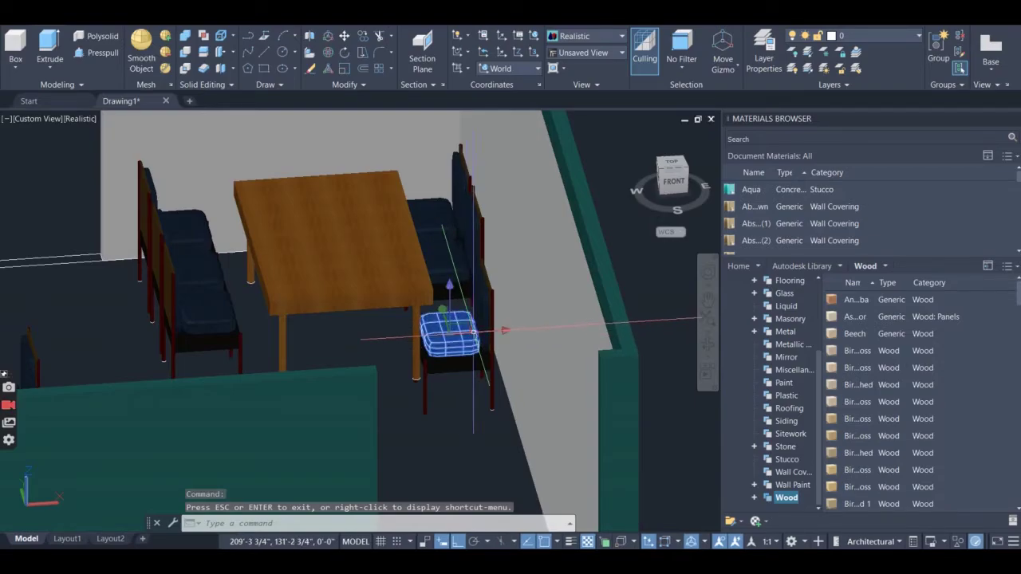
# - Select a moved chair's cushion and back, zoom in, and orbit around it
pyautogui.click(478, 317)
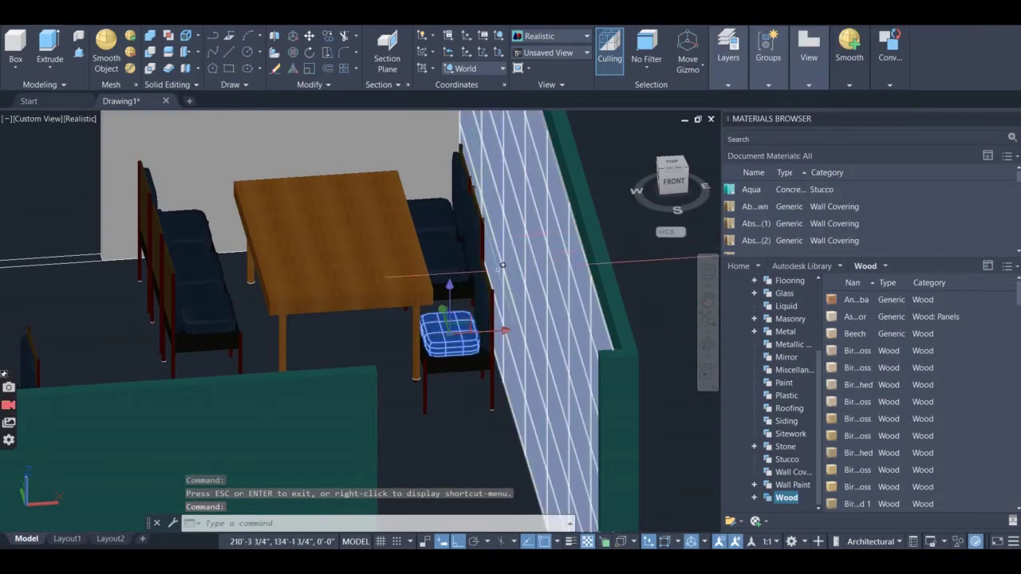
pyautogui.click(489, 303)
pyautogui.scroll(6, 493, 301)
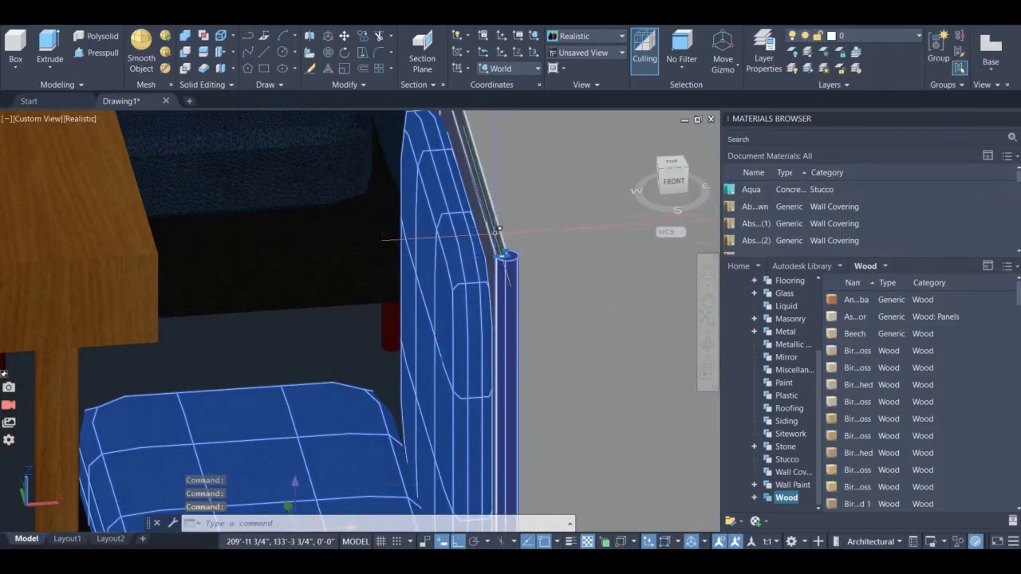
pyautogui.scroll(-4, 488, 292)
pyautogui.scroll(10, 474, 201)
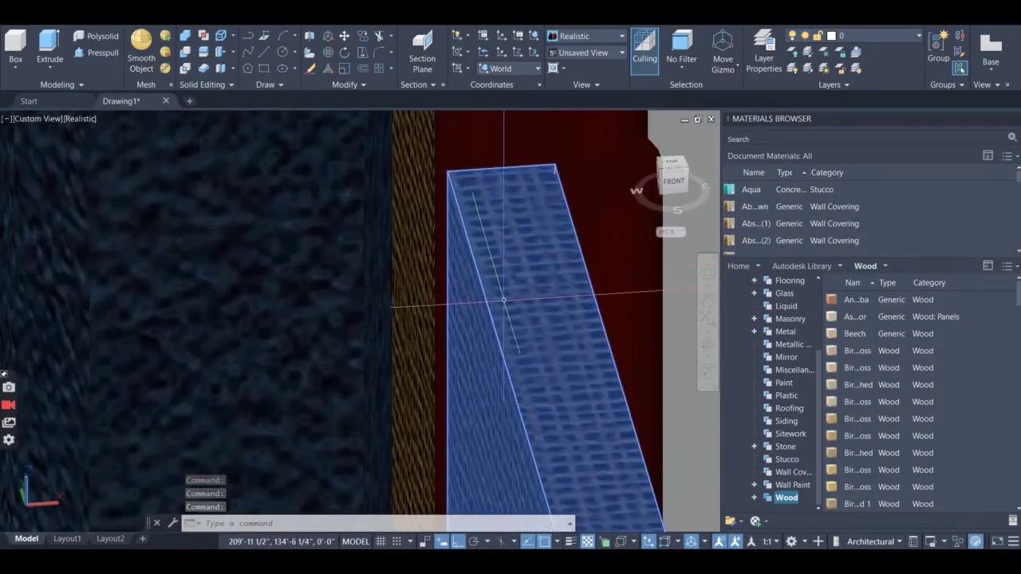
pyautogui.scroll(-10, 504, 300)
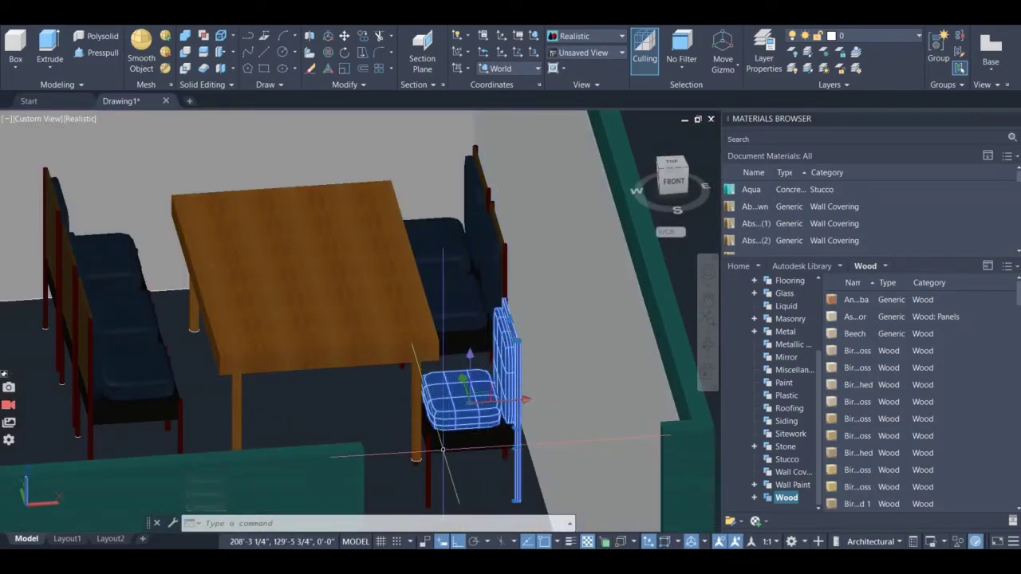
pyautogui.scroll(8, 443, 451)
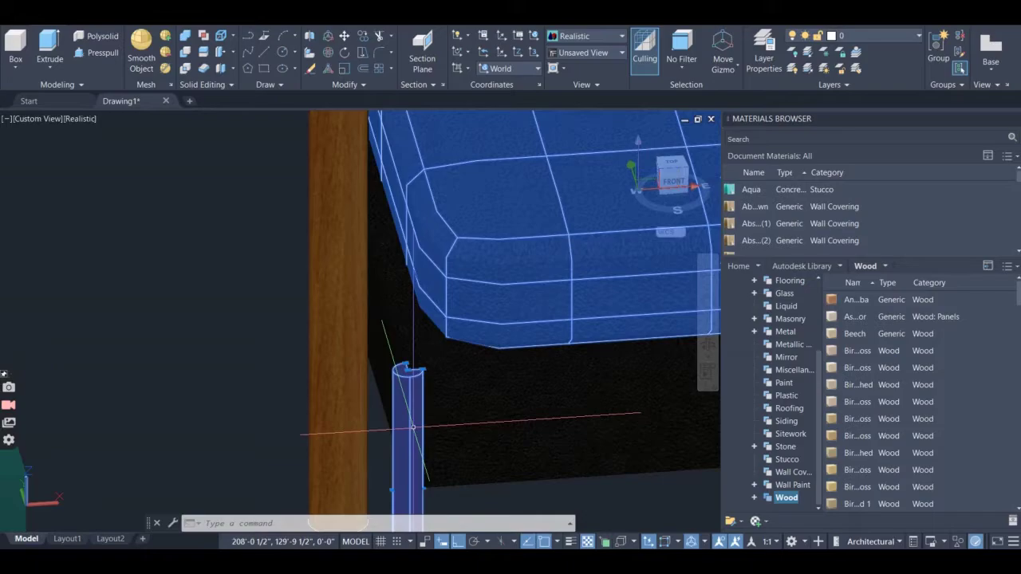
pyautogui.scroll(-5, 413, 428)
pyautogui.scroll(3, 480, 412)
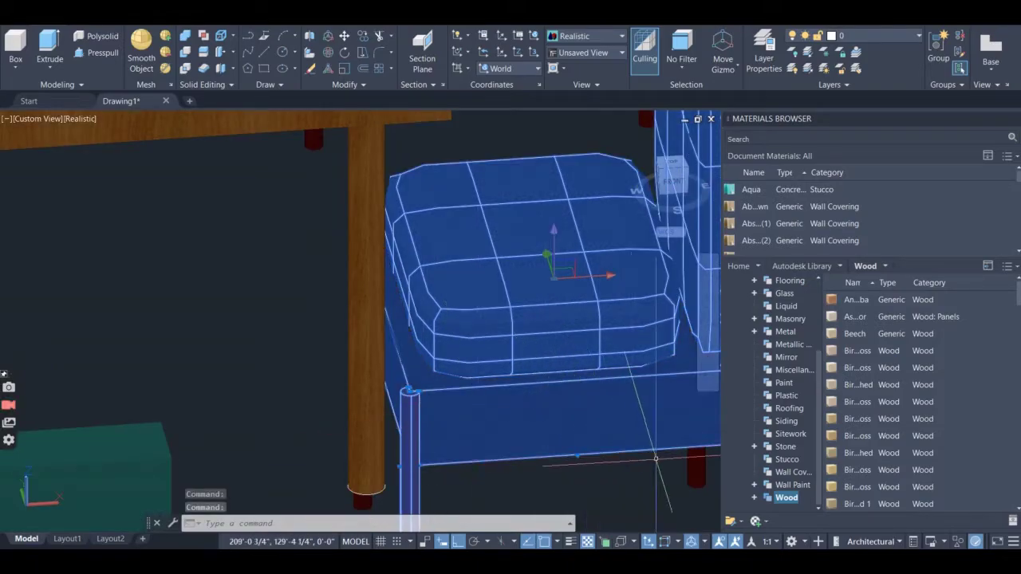
pyautogui.scroll(-5, 653, 450)
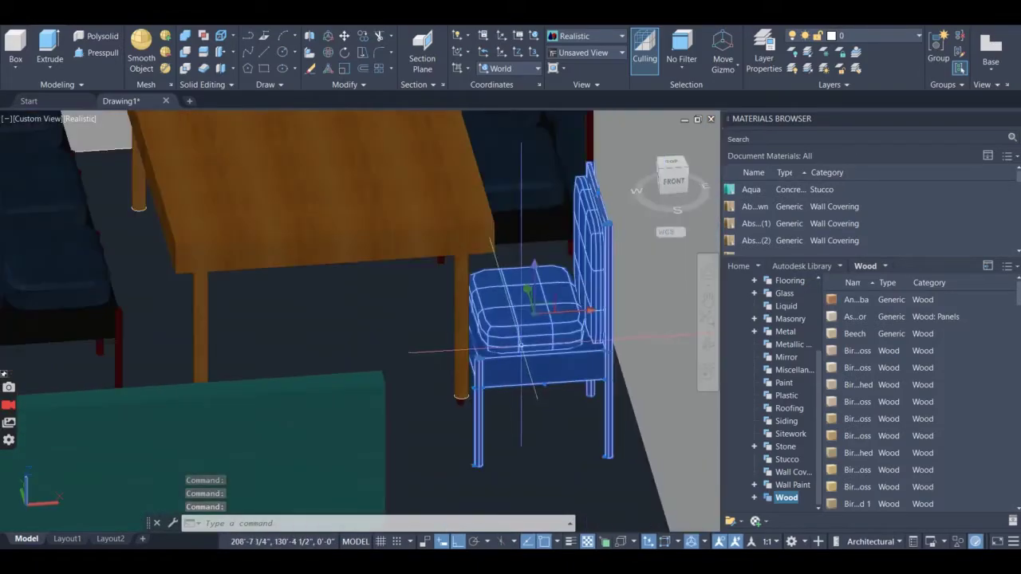
pyautogui.keyDown('shift'); pyautogui.moveTo(662, 336); pyautogui.dragTo(812, 391, button='middle'); pyautogui.keyUp('shift')
# - Inspect the selected chair from several angles, including below, then clear the selection
pyautogui.press('Escape')
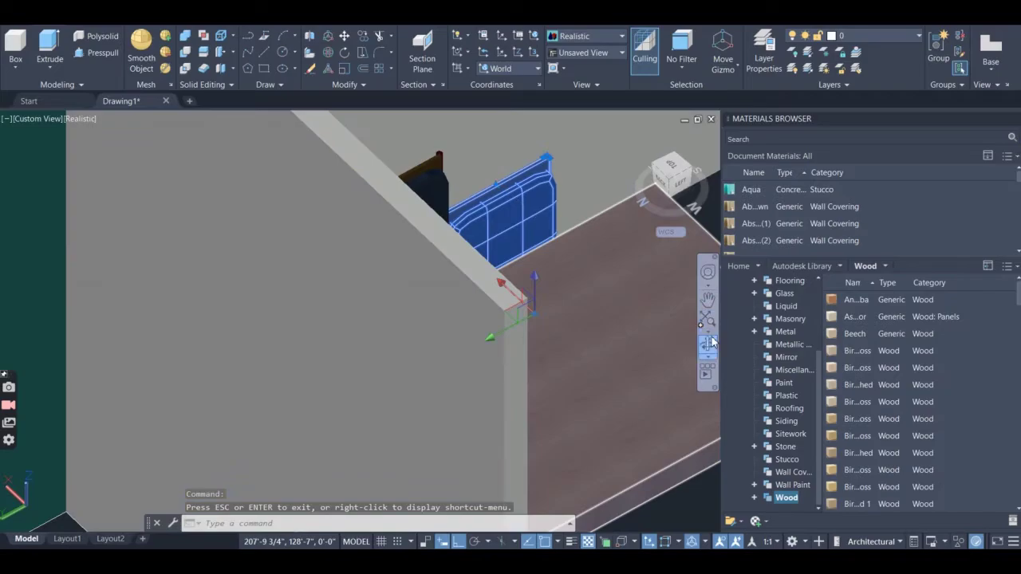
pyautogui.keyDown('shift'); pyautogui.moveTo(634, 307); pyautogui.dragTo(621, 391, button='middle'); pyautogui.keyUp('shift')
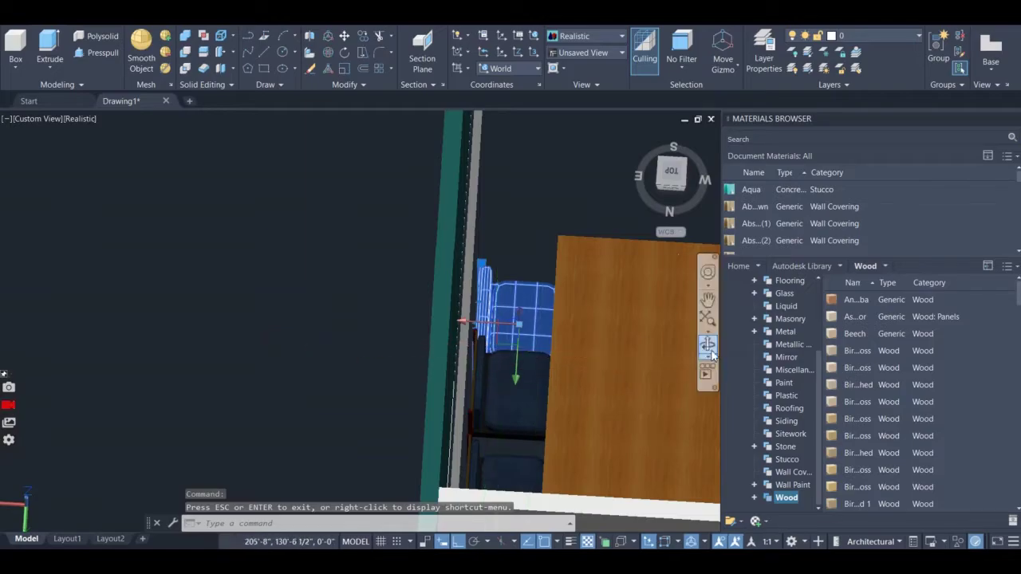
pyautogui.keyDown('shift'); pyautogui.moveTo(666, 368); pyautogui.dragTo(412, 93, button='middle'); pyautogui.keyUp('shift')
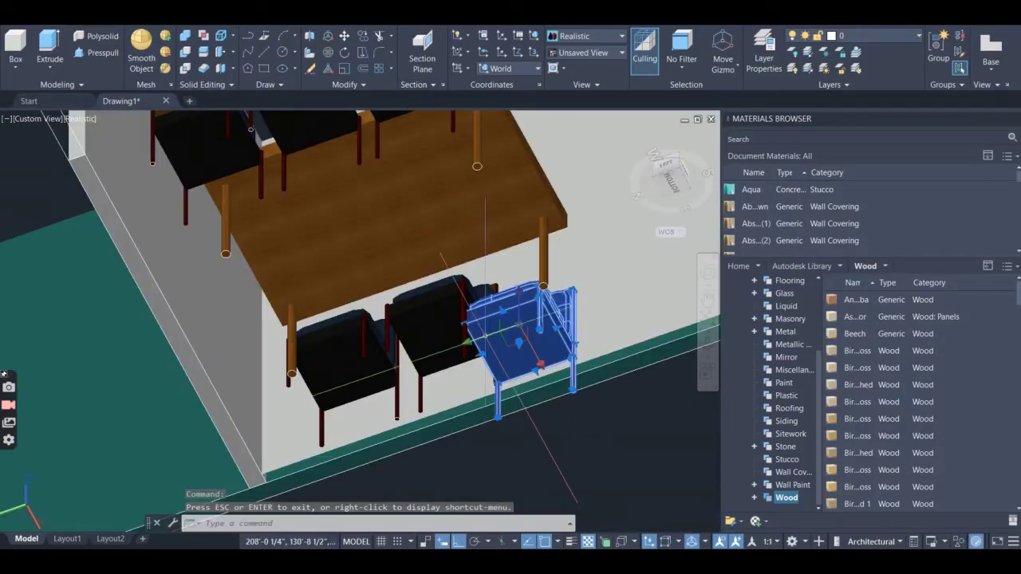
pyautogui.scroll(5, 487, 368)
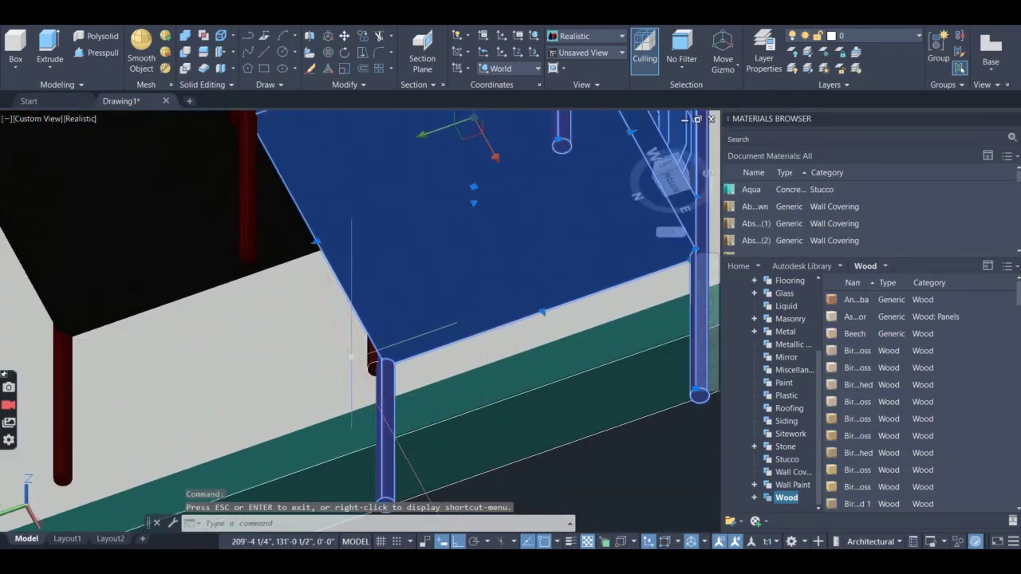
pyautogui.scroll(-5, 351, 356)
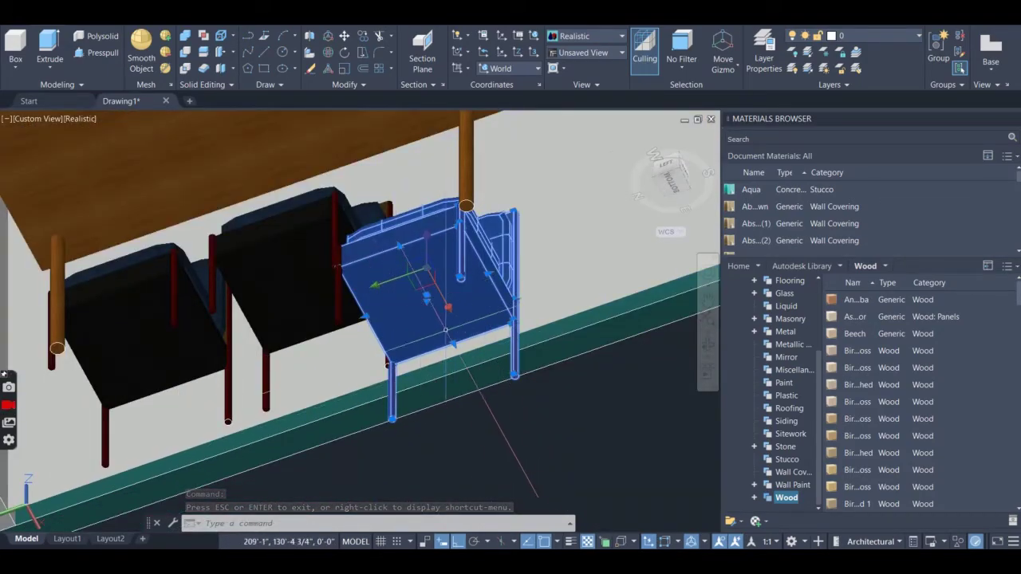
pyautogui.press('Escape')
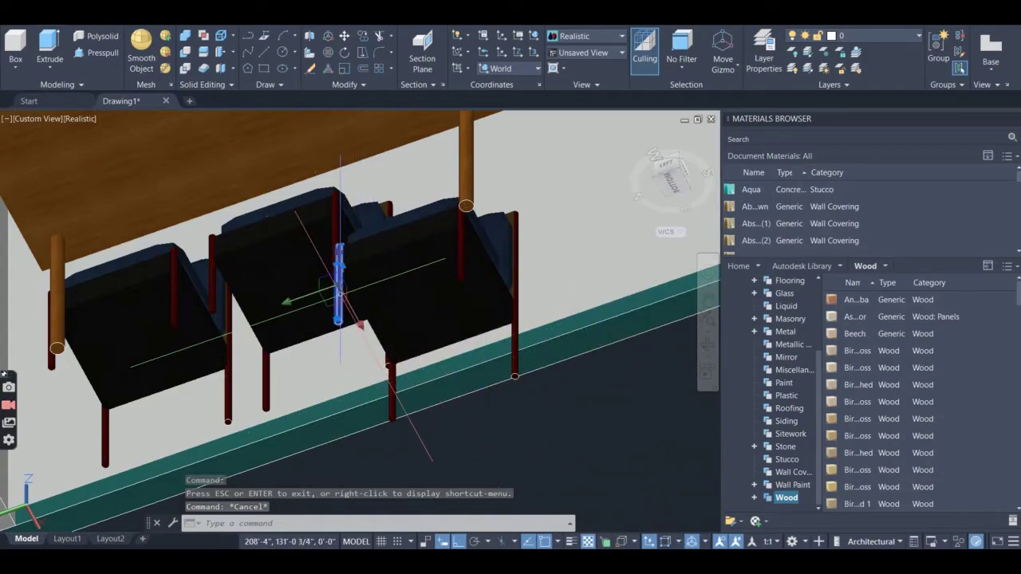
# - Select the end chair and its back rest and move it vertically clear of the tabletop
pyautogui.click(340, 294)
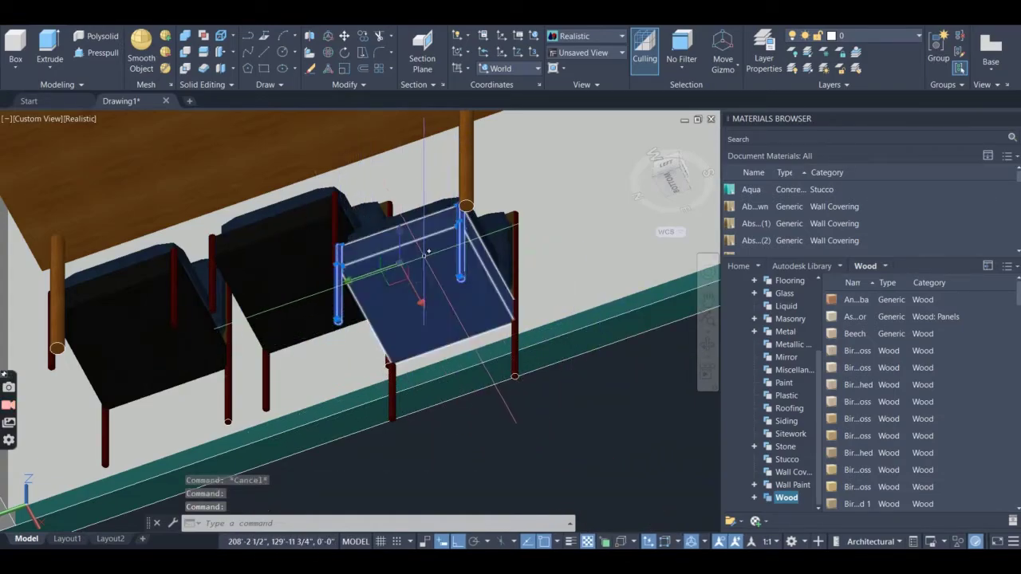
pyautogui.click(435, 201)
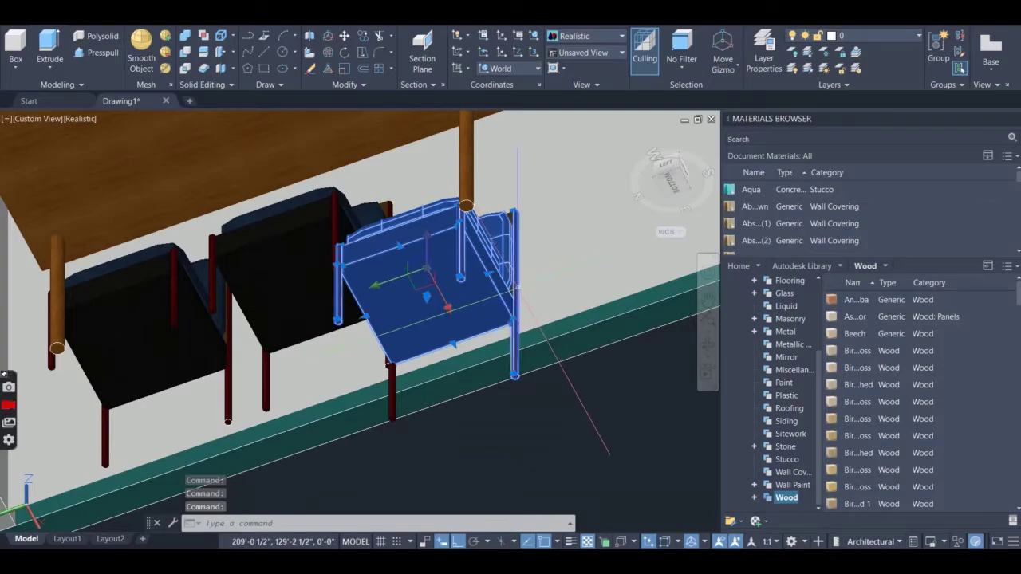
pyautogui.scroll(6, 517, 289)
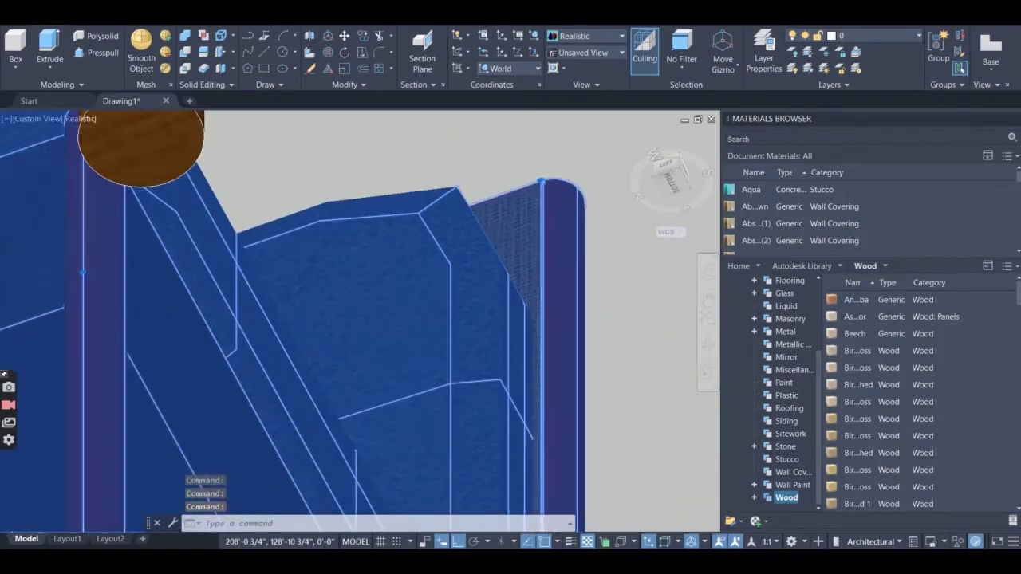
pyautogui.scroll(-6, 427, 369)
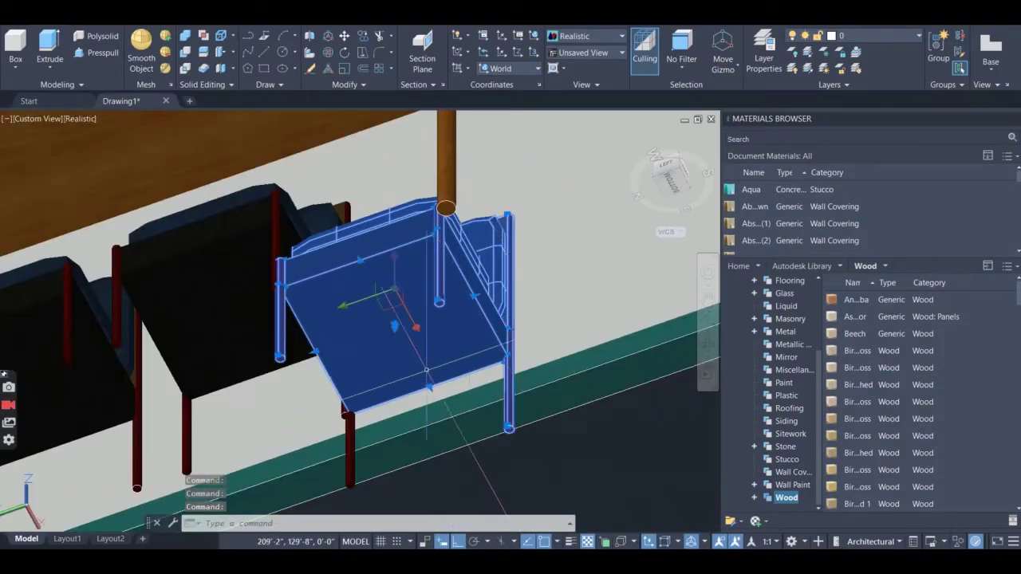
pyautogui.click(396, 263)
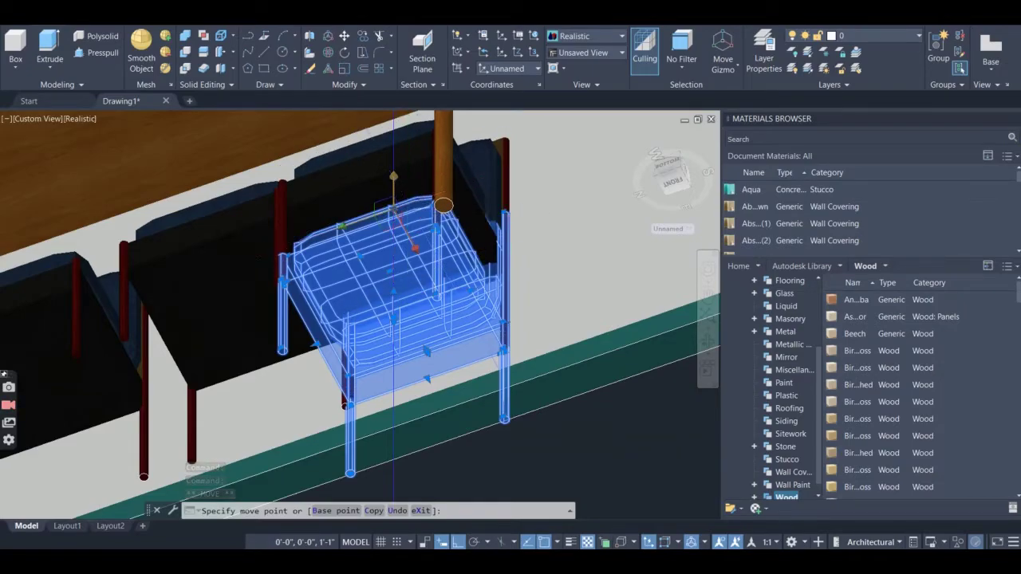
pyautogui.keyDown('shift'); pyautogui.moveTo(393, 319); pyautogui.dragTo(342, 228, button='middle'); pyautogui.keyUp('shift')
pyautogui.click(437, 279)
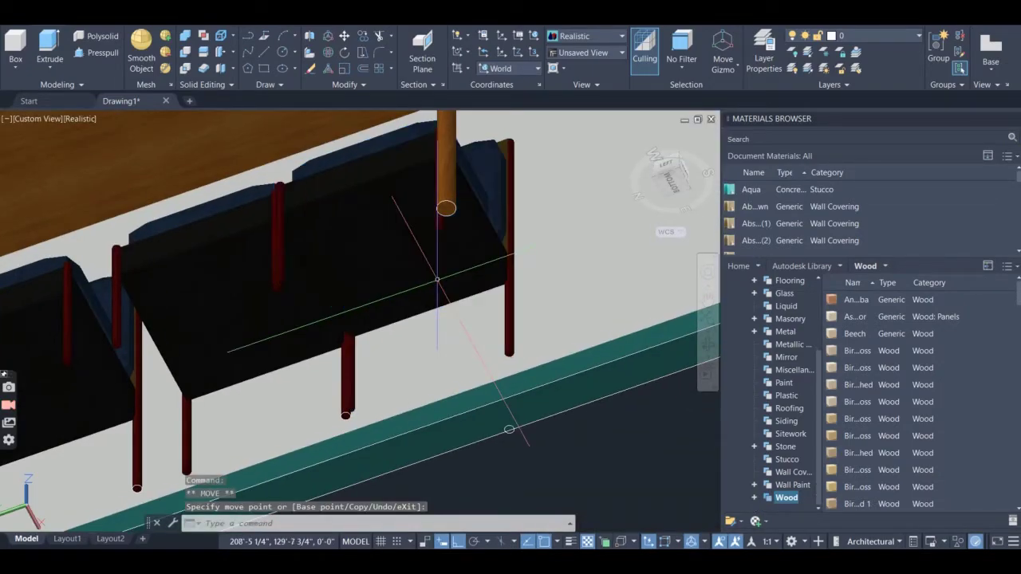
# - Select the bench seat cushion and backrest at the table end
pyautogui.keyDown('shift'); pyautogui.moveTo(551, 371); pyautogui.dragTo(493, 508, button='middle'); pyautogui.keyUp('shift')
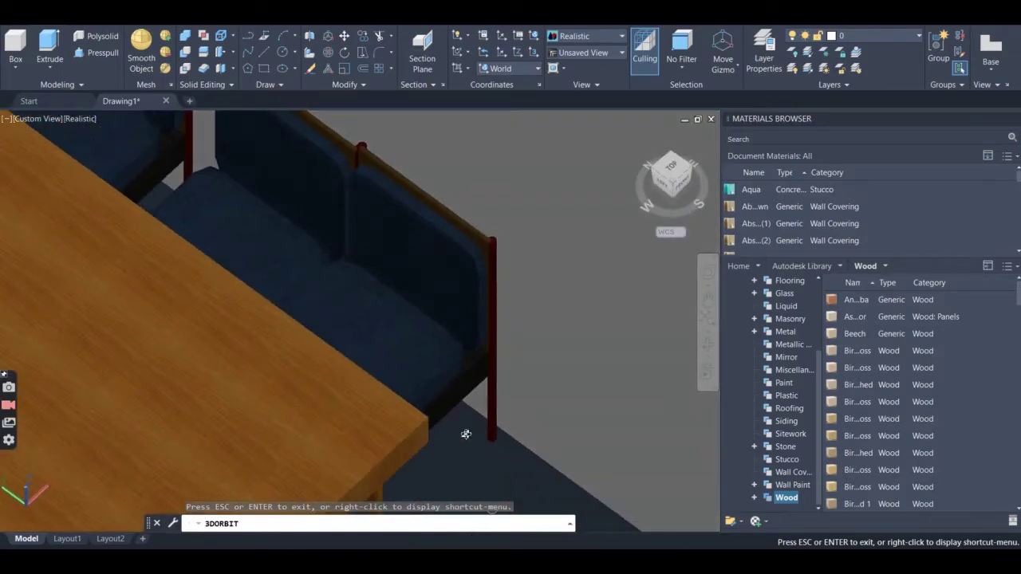
pyautogui.click(391, 349)
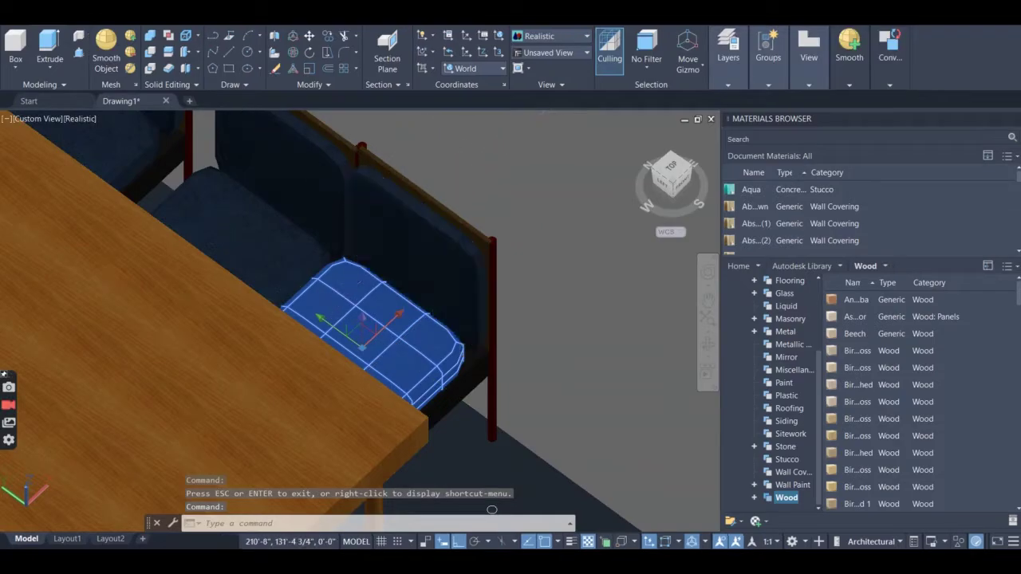
pyautogui.click(405, 191)
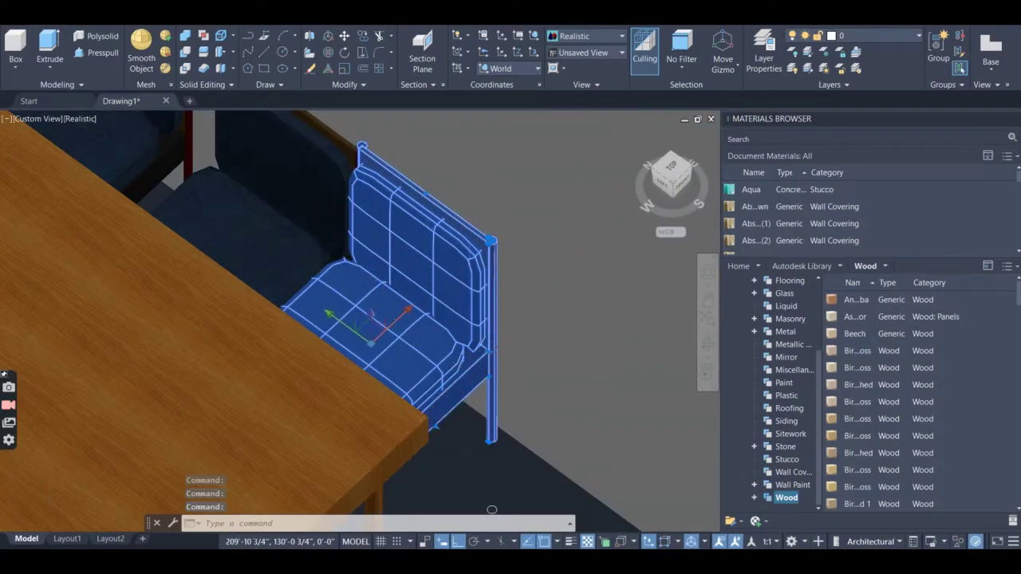
pyautogui.scroll(-5, 492, 509)
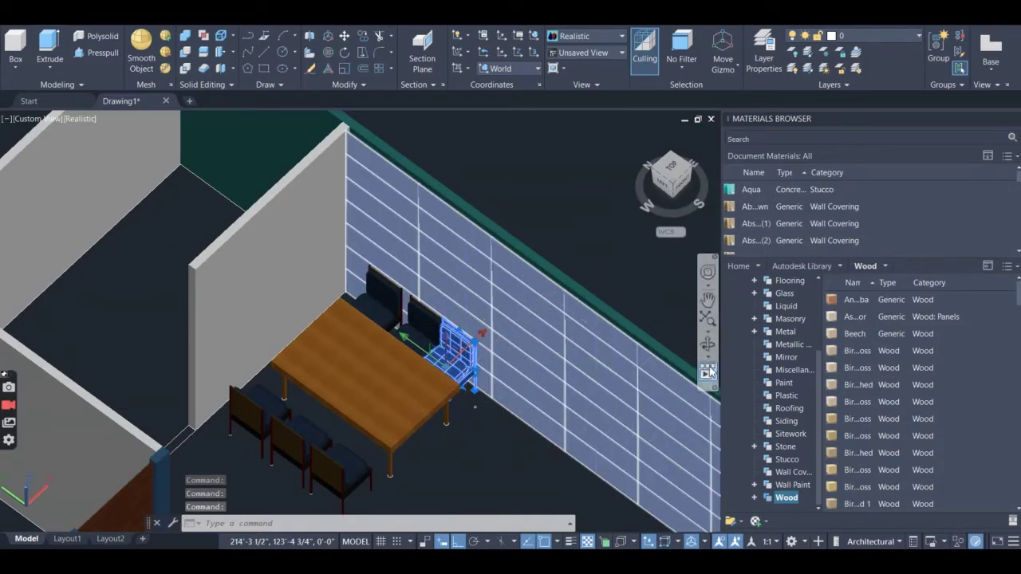
# - Orbit around the selected chair from below and near-top views to check its position
pyautogui.click(708, 346)
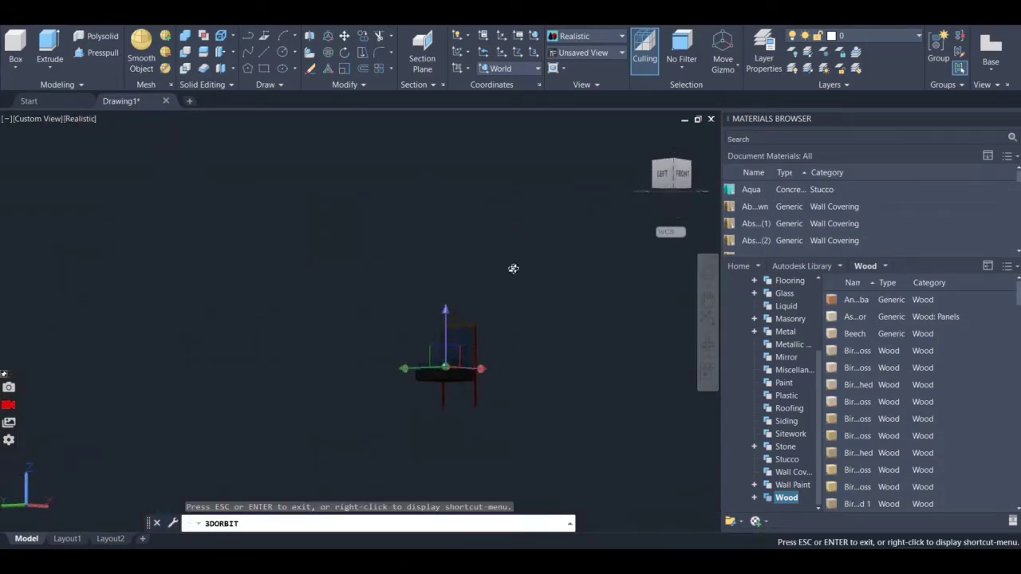
pyautogui.press('Escape')
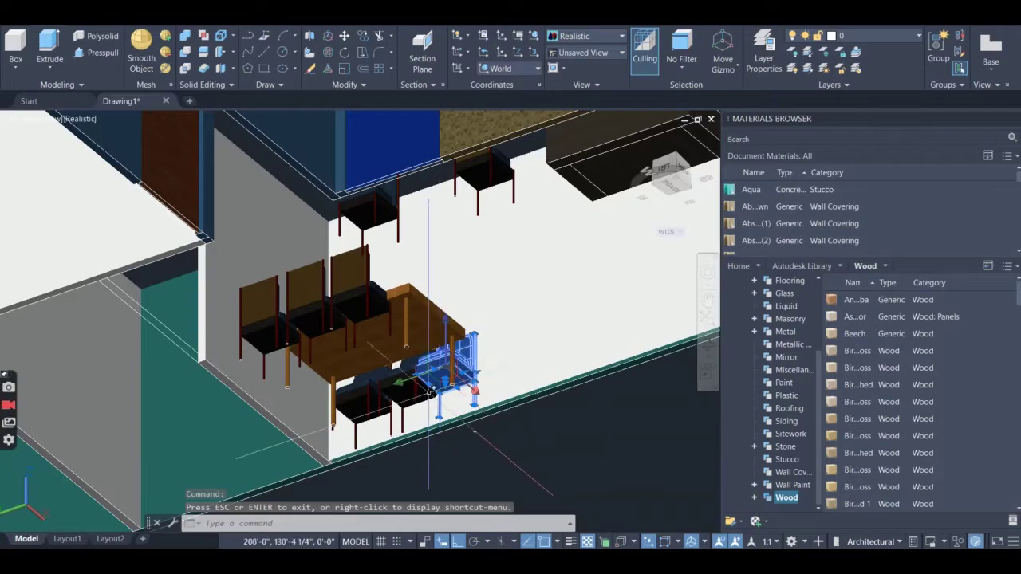
pyautogui.scroll(5, 429, 391)
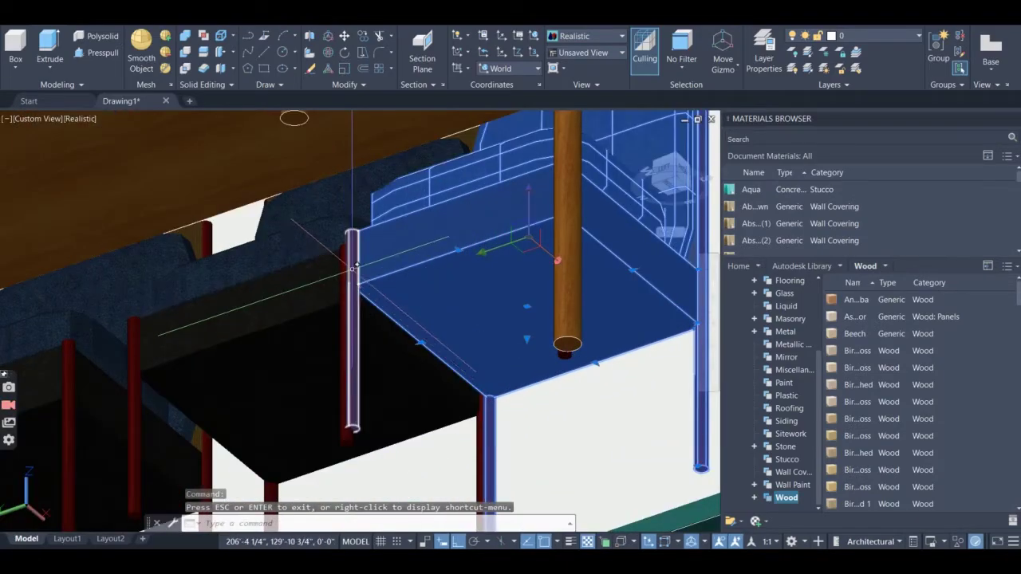
pyautogui.scroll(-5, 352, 269)
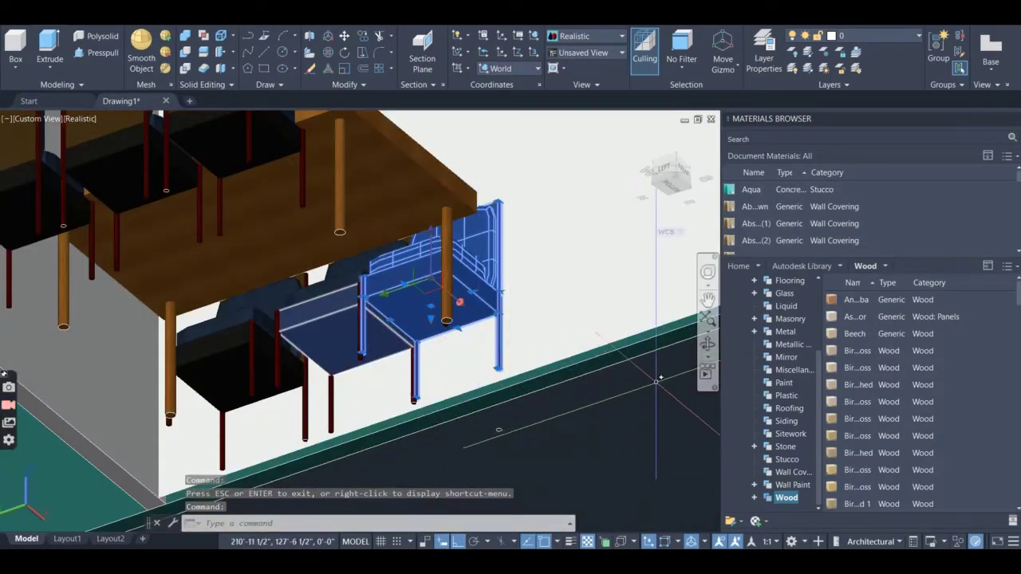
pyautogui.click(708, 343)
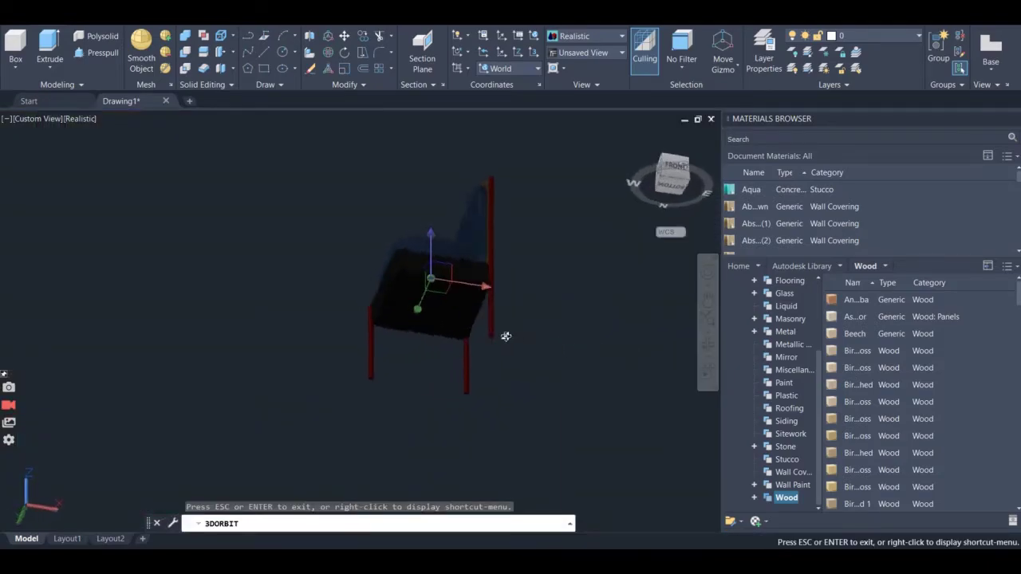
pyautogui.moveTo(389, 362); pyautogui.dragTo(557, 373)
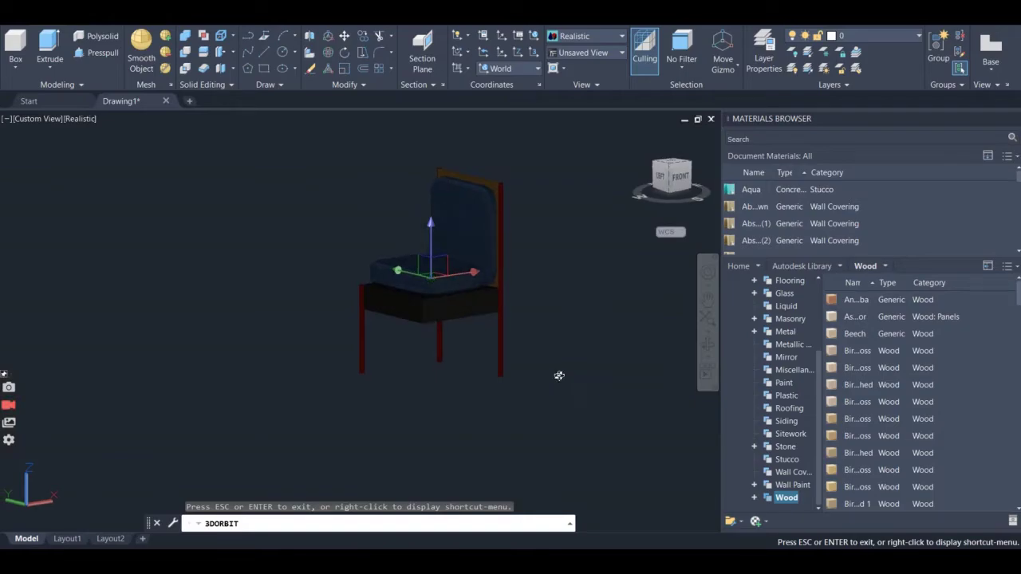
pyautogui.press('Escape')
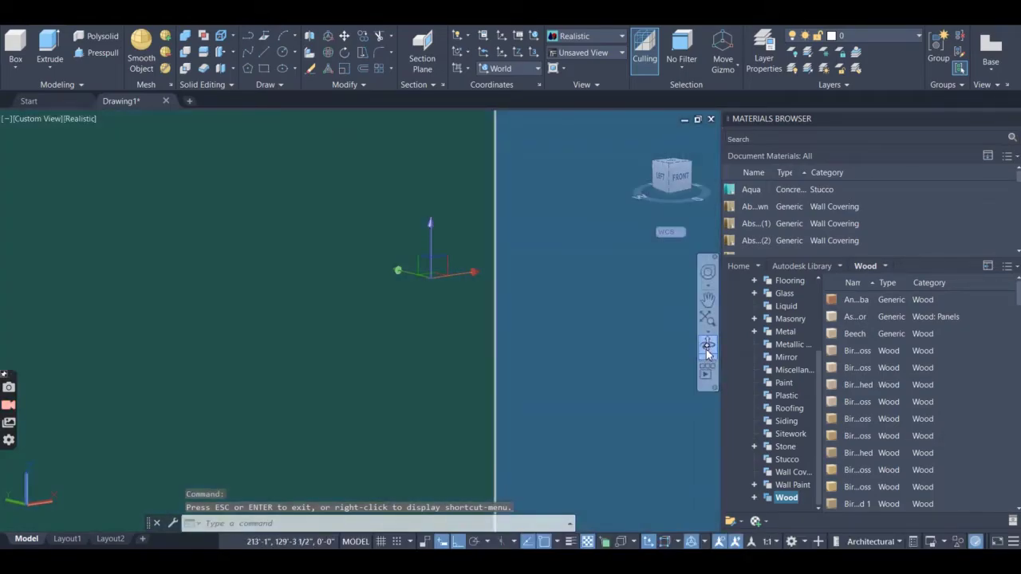
pyautogui.press('Return')
pyautogui.moveTo(561, 358); pyautogui.dragTo(540, 488)
pyautogui.press('Escape')
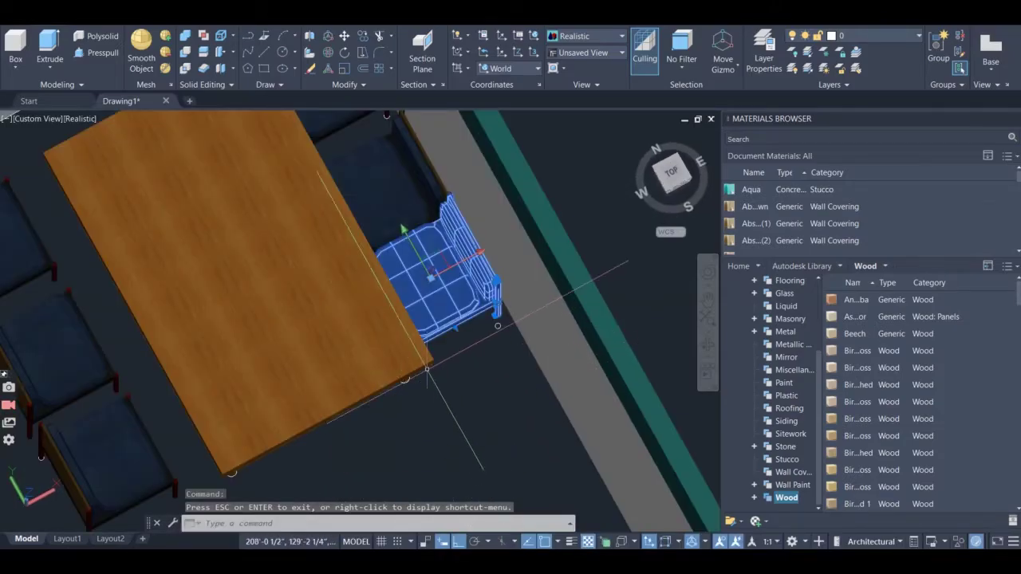
pyautogui.click(709, 345)
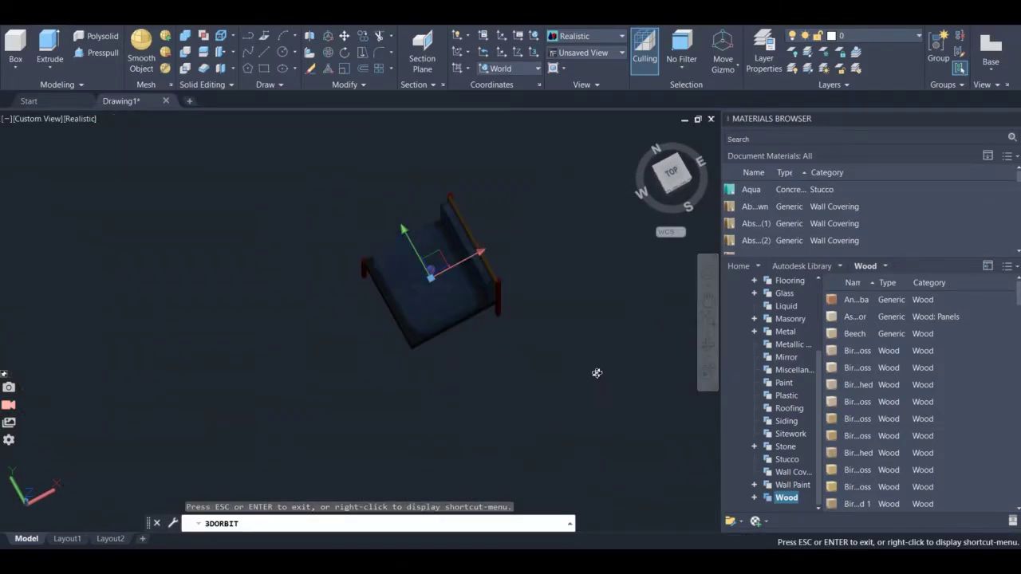
pyautogui.moveTo(597, 372); pyautogui.dragTo(586, 342)
pyautogui.press('Escape')
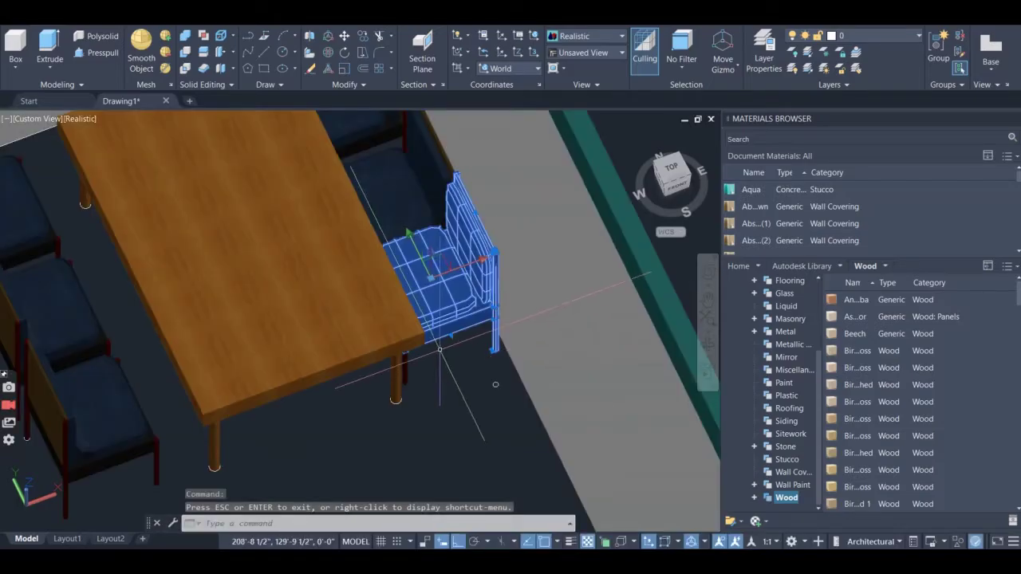
# - Select a part of the end chair, begin a move, then cancel it
pyautogui.click(406, 360)
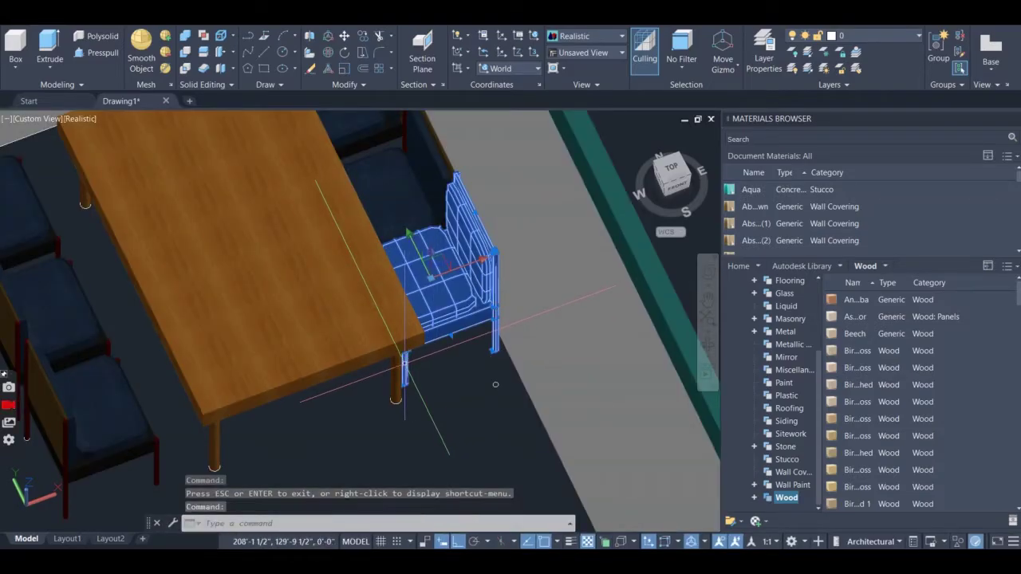
pyautogui.click(408, 236)
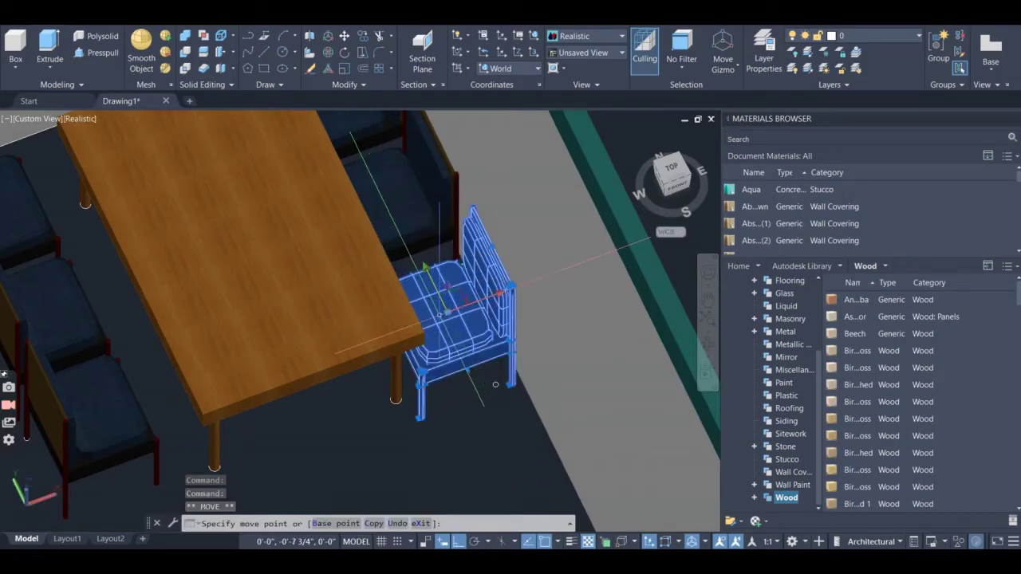
pyautogui.press('Escape')
pyautogui.press('Escape')
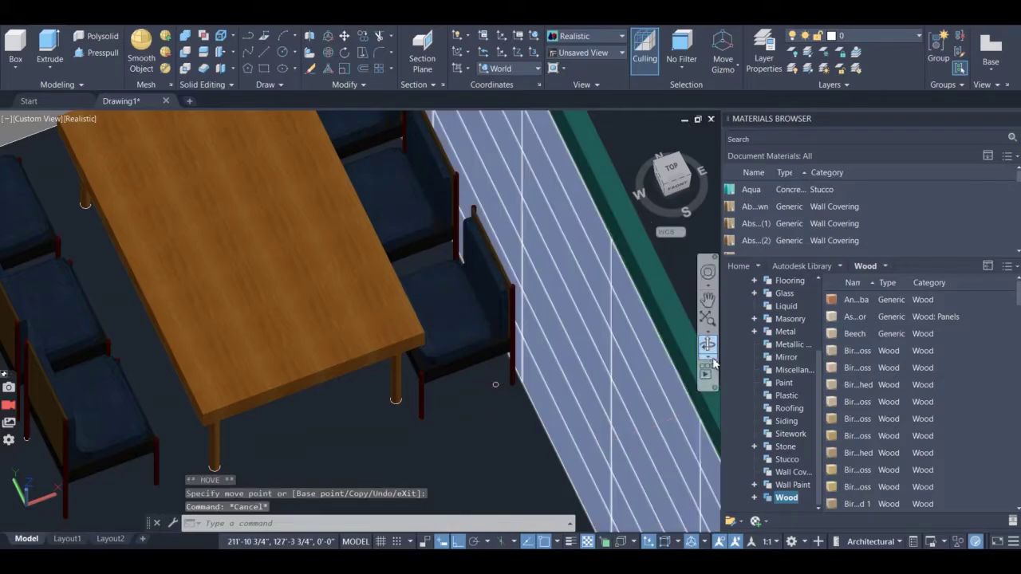
# - Shift the wood table 0'-4" along X between the chair rows, then orbit around it
pyautogui.click(707, 345)
pyautogui.moveTo(486, 371); pyautogui.dragTo(434, 413)
pyautogui.press('Escape')
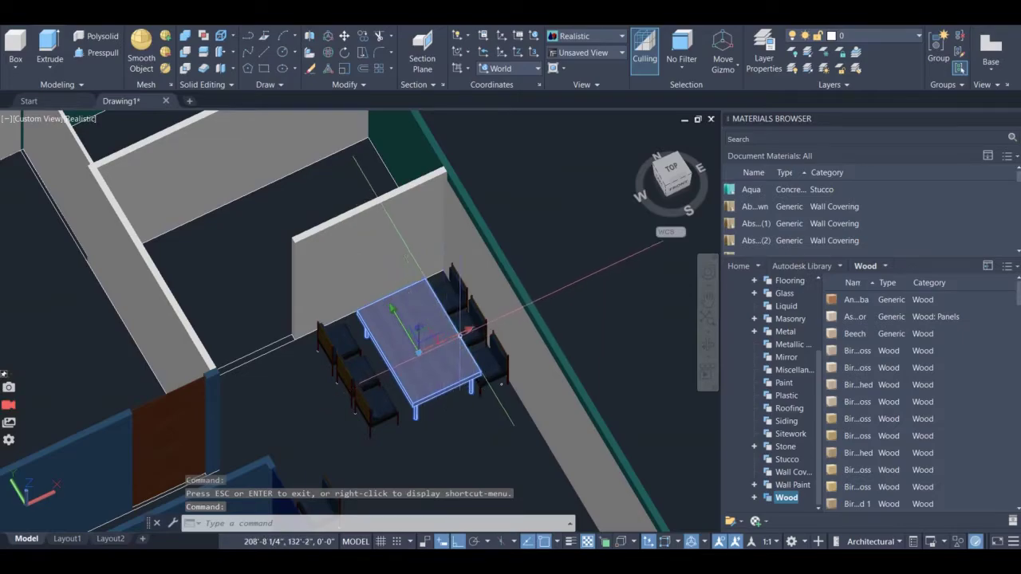
pyautogui.click(432, 341)
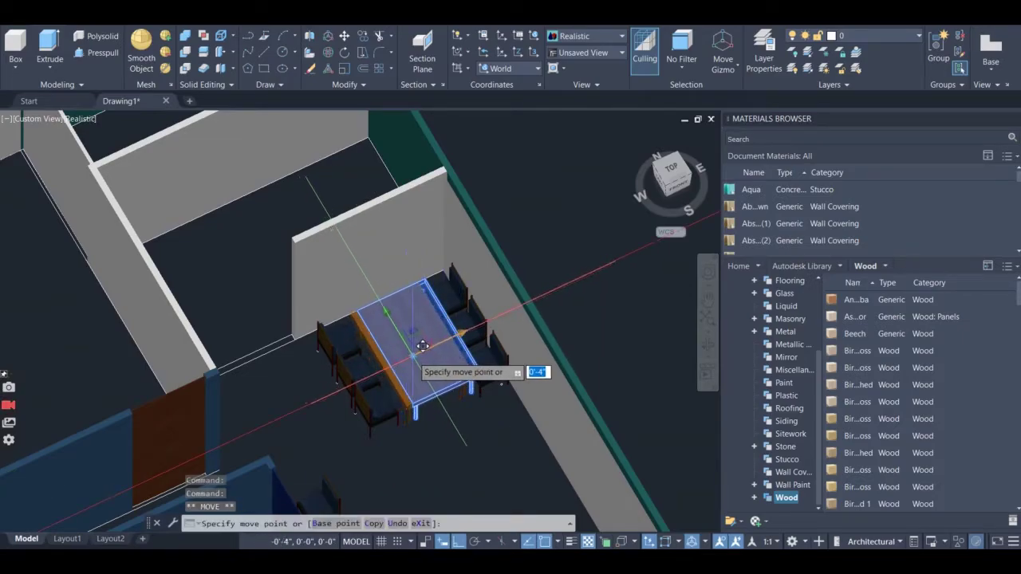
pyautogui.press('Return')
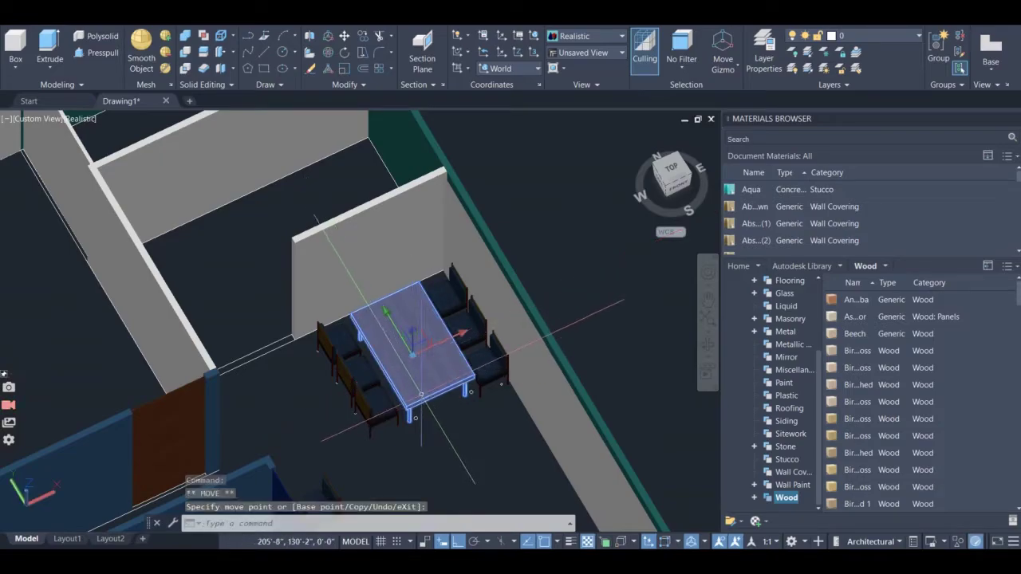
pyautogui.press('Escape')
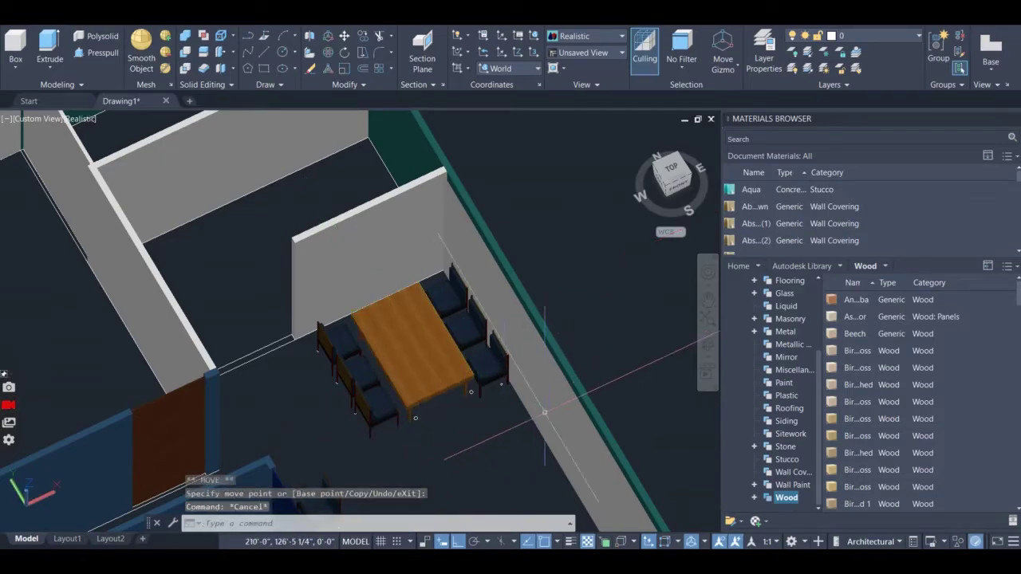
pyautogui.click(707, 344)
pyautogui.moveTo(510, 303); pyautogui.dragTo(130, 444)
# - Zoom to the living room and erase the stray chair standing mid-floor near the sofa
pyautogui.scroll(-5, 470, 424)
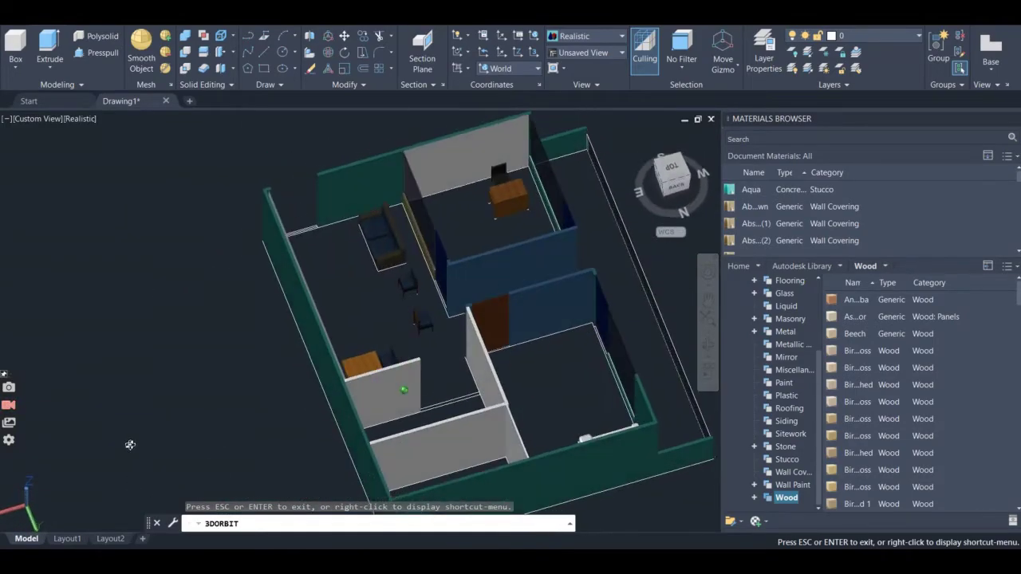
pyautogui.scroll(8, 429, 368)
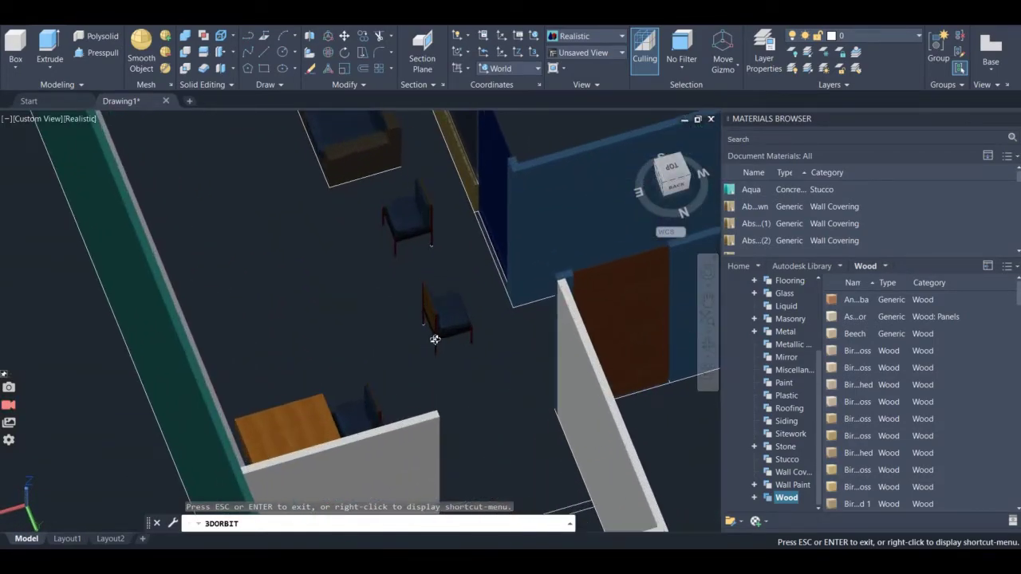
pyautogui.press('Escape')
pyautogui.scroll(-8, 471, 293)
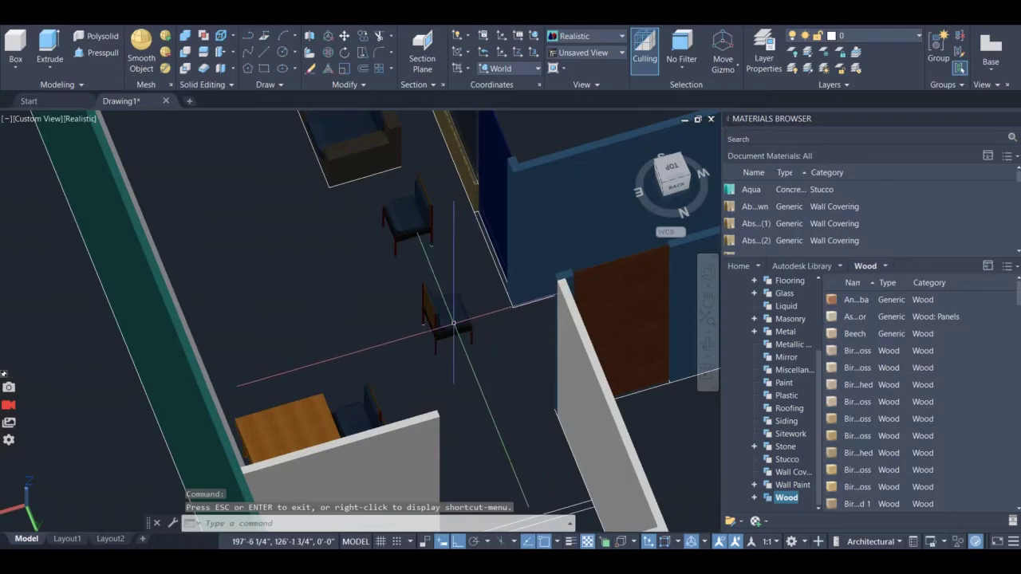
pyautogui.scroll(5, 467, 415)
pyautogui.scroll(4, 444, 307)
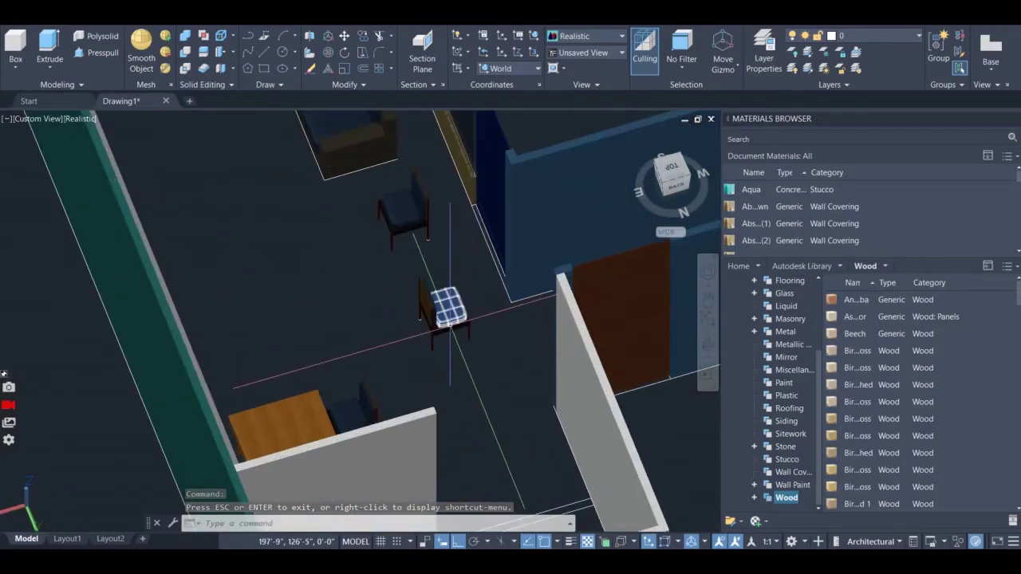
pyautogui.scroll(-7, 444, 308)
pyautogui.scroll(6, 447, 306)
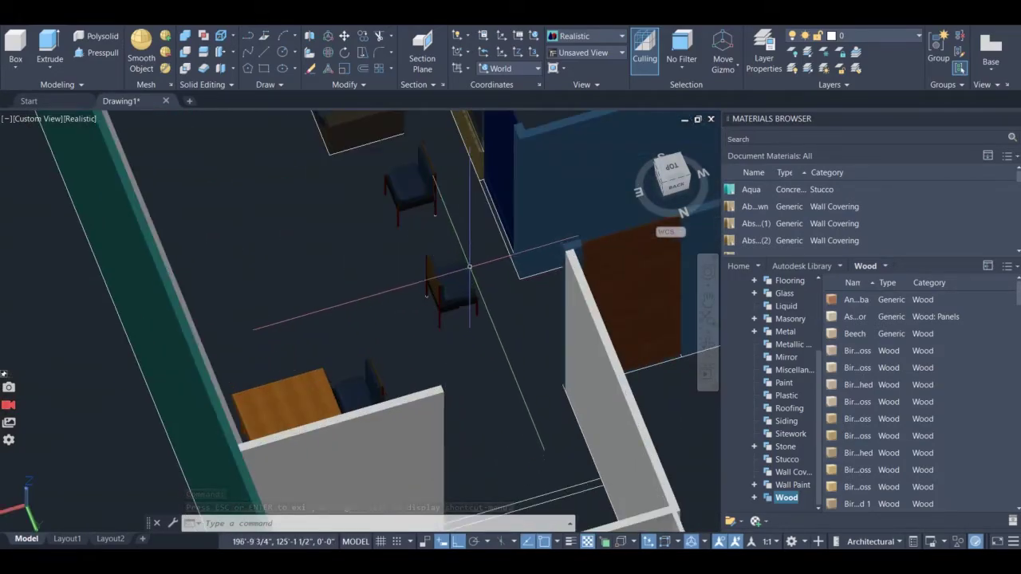
pyautogui.moveTo(451, 303)
pyautogui.mouseDown()
pyautogui.moveTo(478, 342)
pyautogui.moveTo(383, 274)
pyautogui.moveTo(410, 259)
pyautogui.moveTo(433, 274)
pyautogui.moveTo(386, 273)
pyautogui.mouseUp()
pyautogui.rightClick(307, 279)
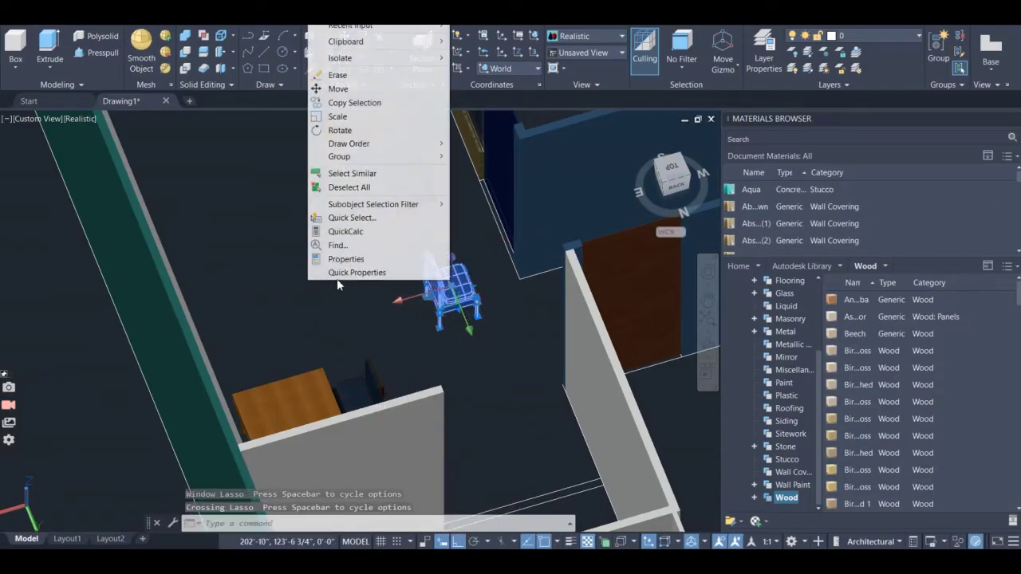
pyautogui.click(375, 77)
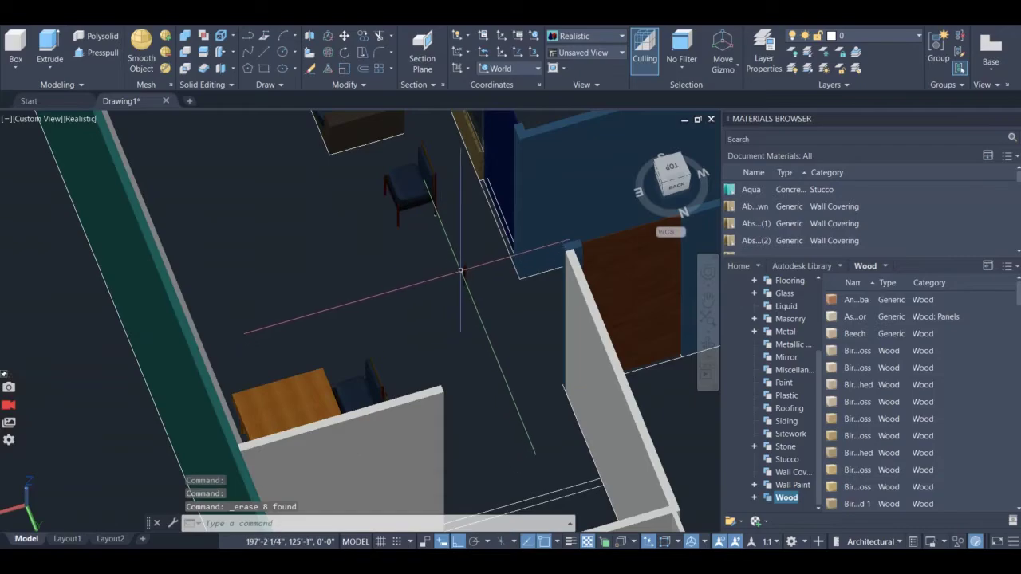
# - Erase the leftover piece beside it, then orbit up to a floor-plan overview
pyautogui.click(485, 256)
pyautogui.click(418, 283)
pyautogui.rightClick(418, 284)
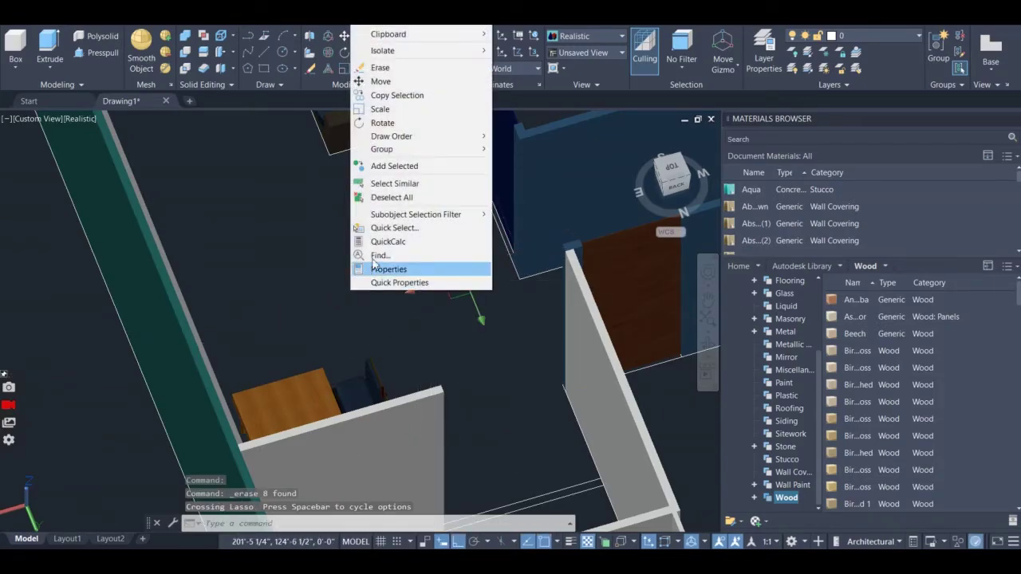
pyautogui.click(383, 68)
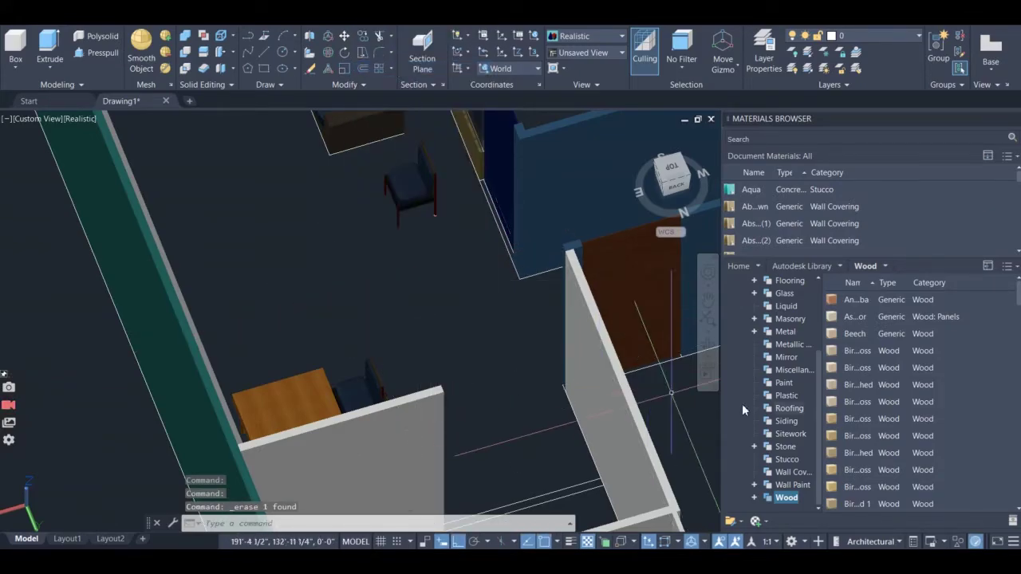
pyautogui.click(707, 345)
pyautogui.moveTo(436, 318); pyautogui.dragTo(209, 342)
# - Orbit and zoom to look down into the bedroom
pyautogui.scroll(3, 264, 338)
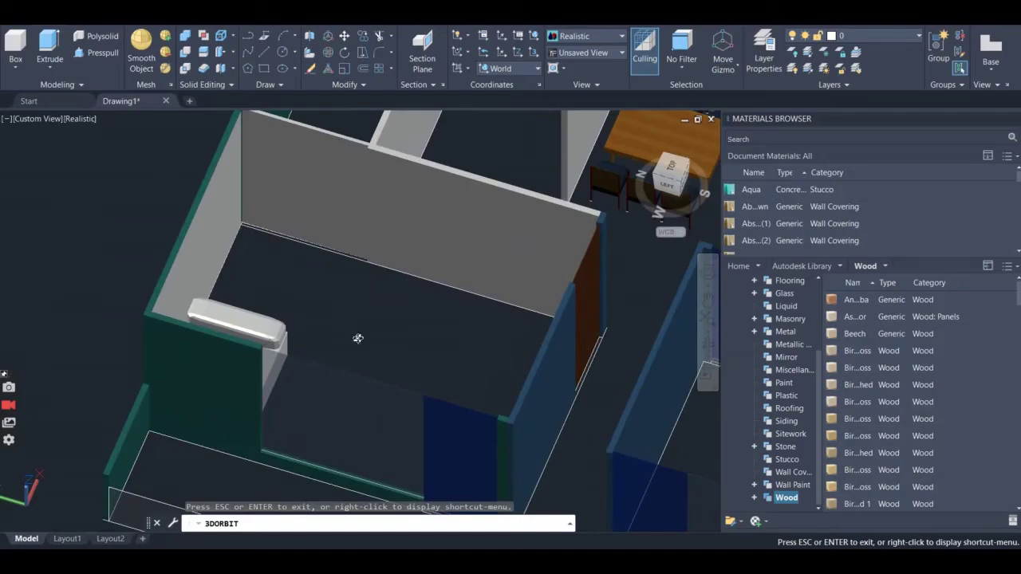
pyautogui.moveTo(437, 333); pyautogui.dragTo(461, 237)
pyautogui.scroll(-4, 458, 380)
pyautogui.scroll(10, 462, 240)
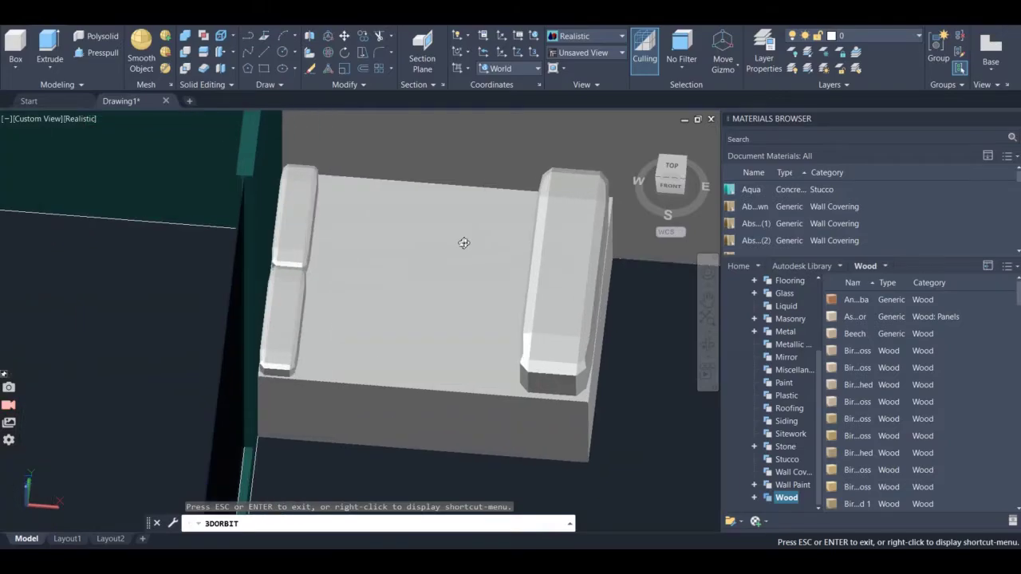
pyautogui.press('Escape')
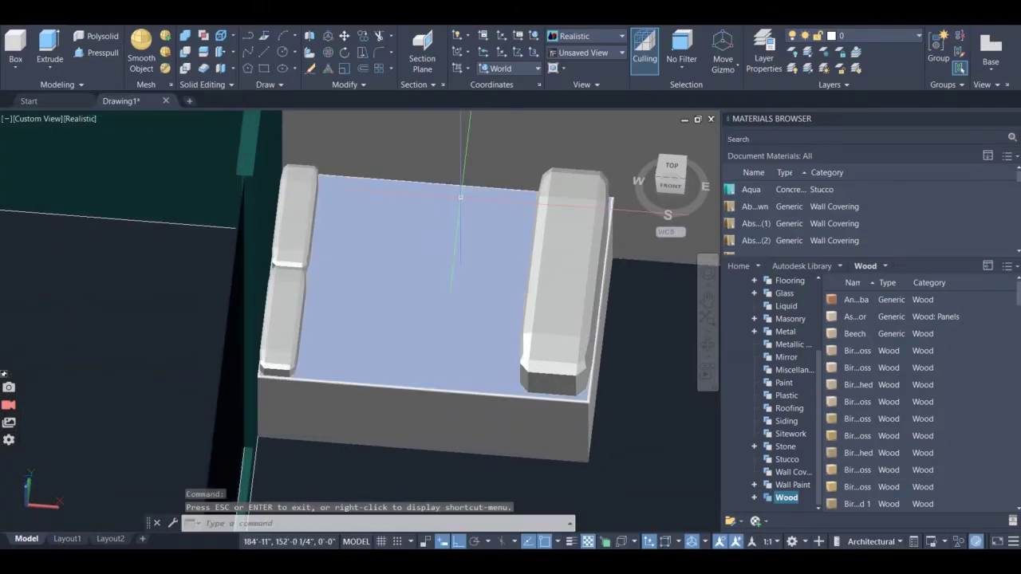
# - Select the bed's headboard plus its upper and lower pillows
pyautogui.scroll(-5, 455, 290)
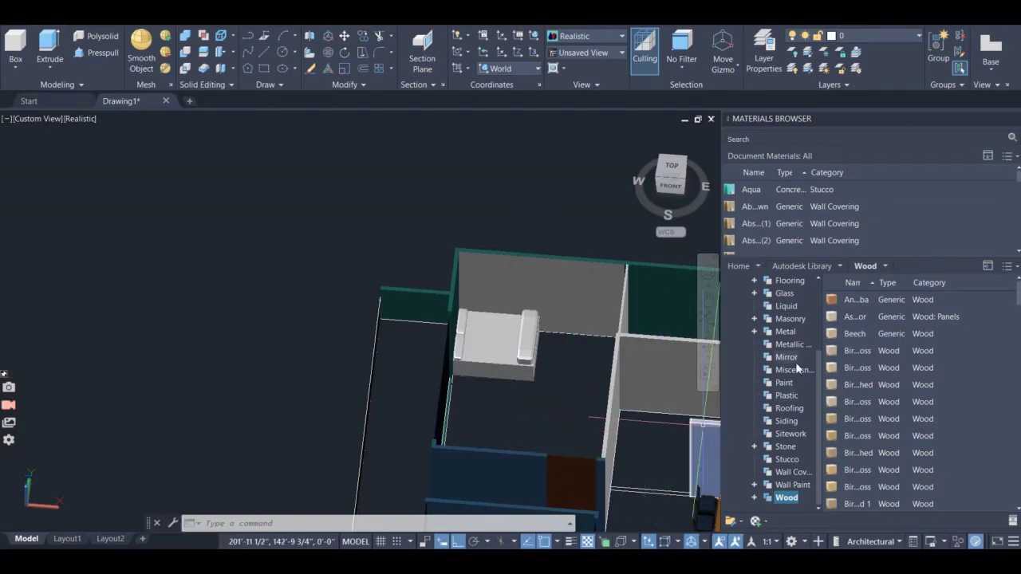
pyautogui.scroll(2, 818, 375)
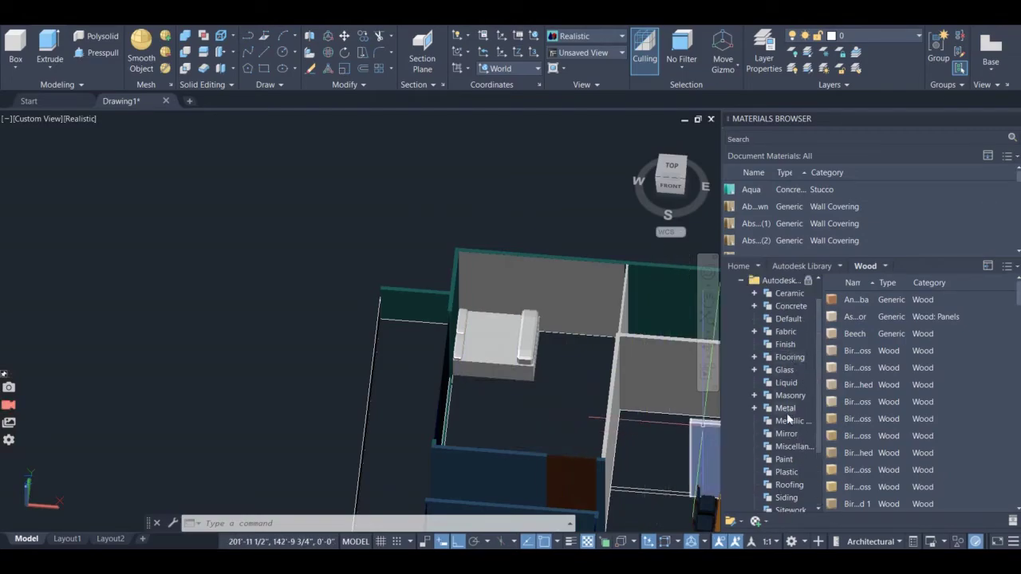
pyautogui.scroll(-3, 774, 375)
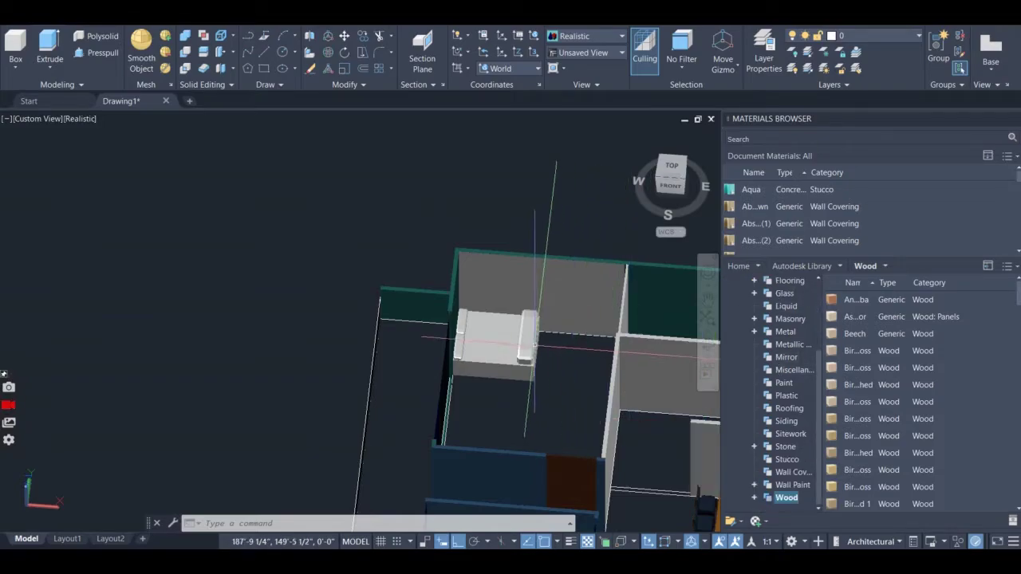
pyautogui.click(527, 335)
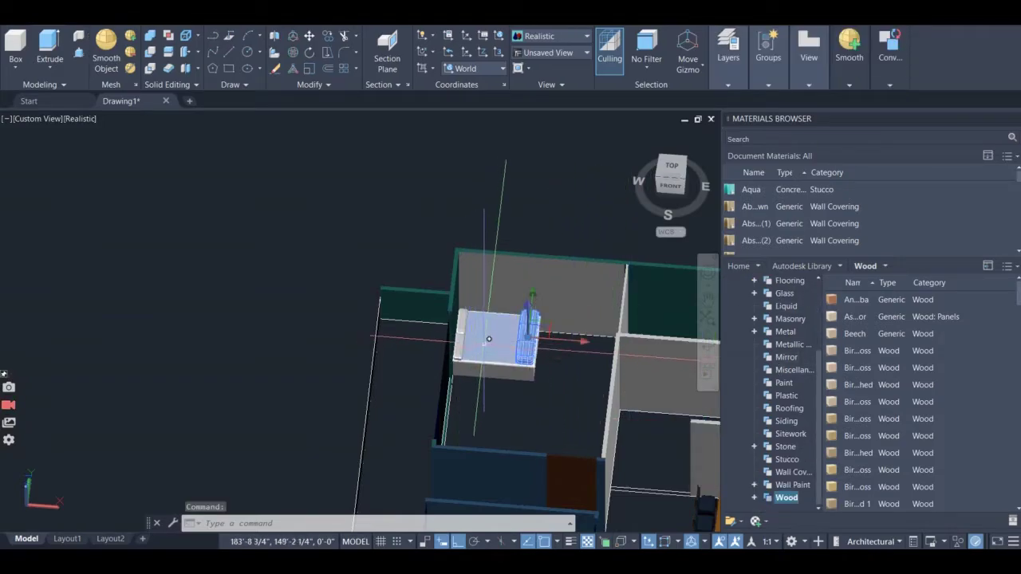
pyautogui.scroll(5, 449, 323)
pyautogui.click(501, 303)
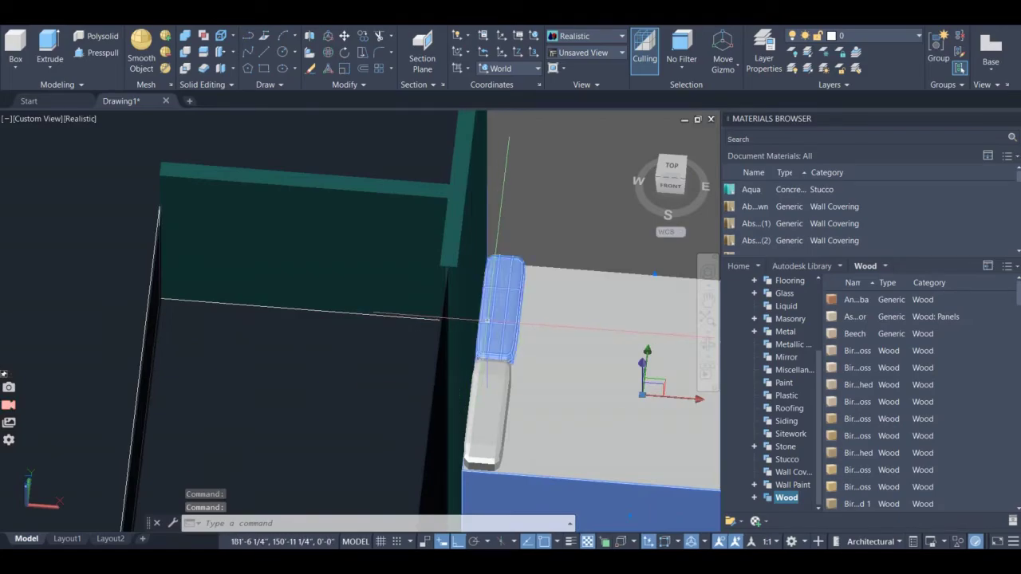
pyautogui.click(488, 415)
pyautogui.scroll(-3, 523, 315)
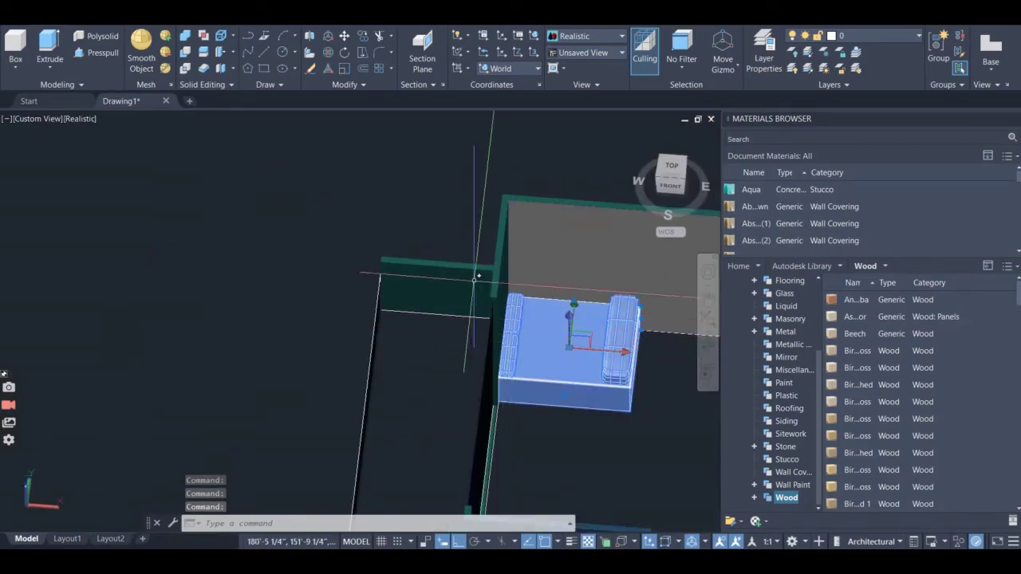
# - 3D-rotate the bed pieces about a picked pivot point, then begin a second rotation
pyautogui.click(330, 51)
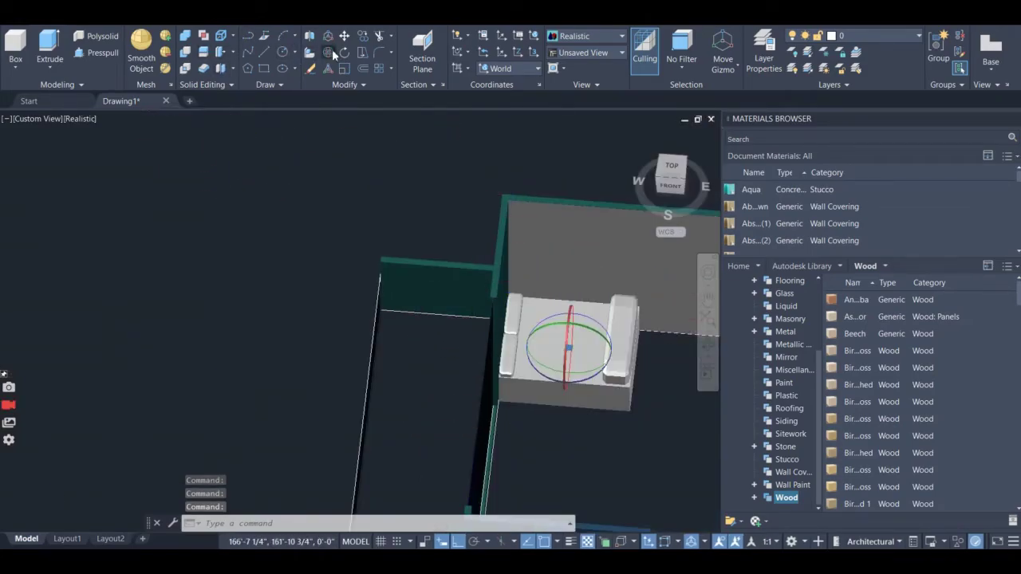
pyautogui.click(547, 378)
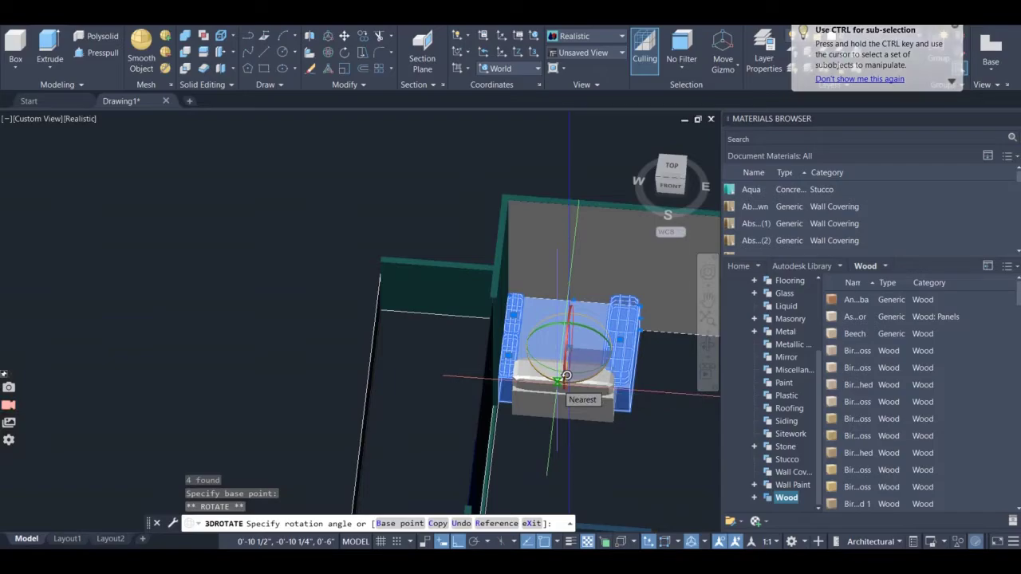
pyautogui.click(561, 387)
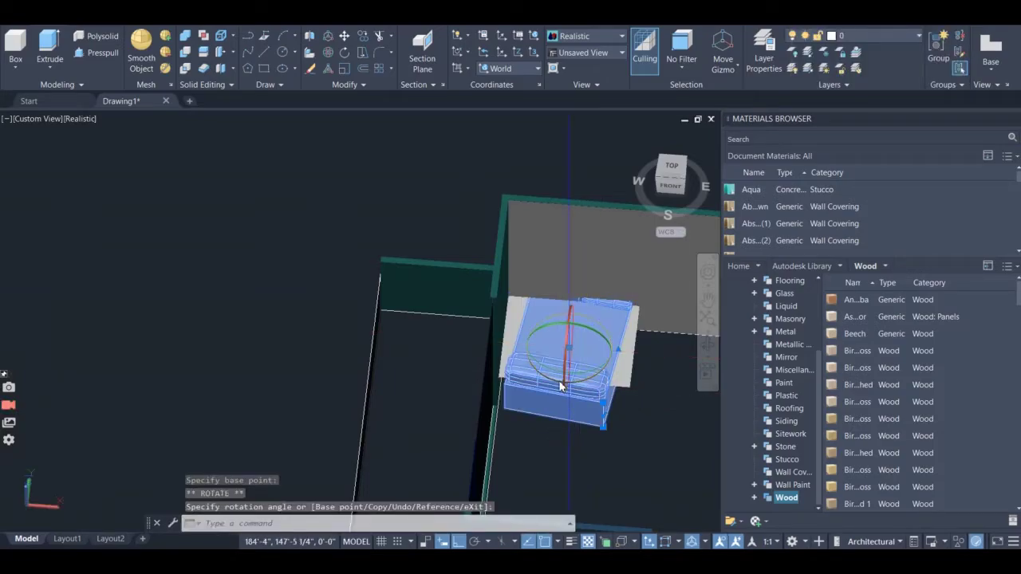
pyautogui.click(567, 373)
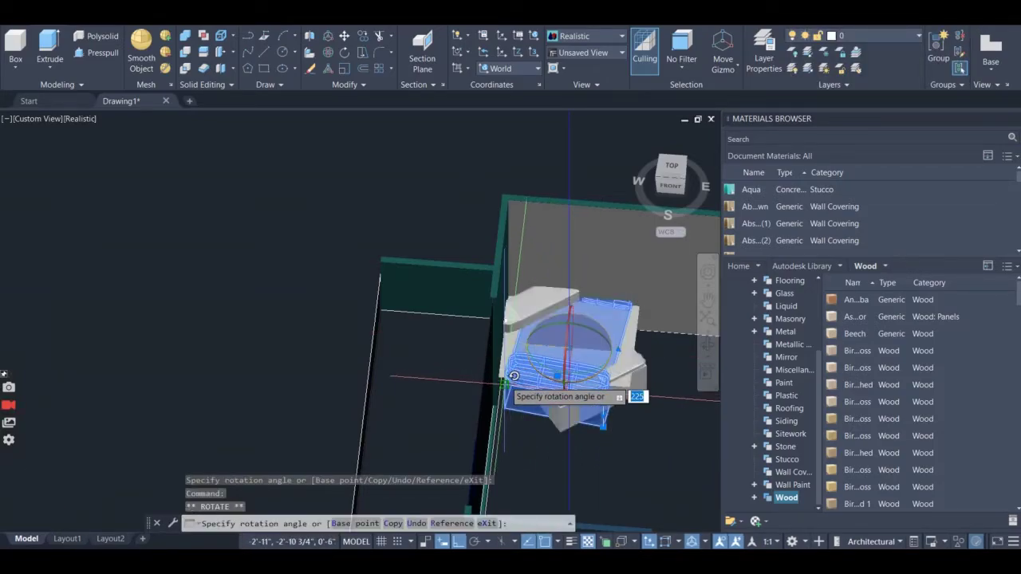
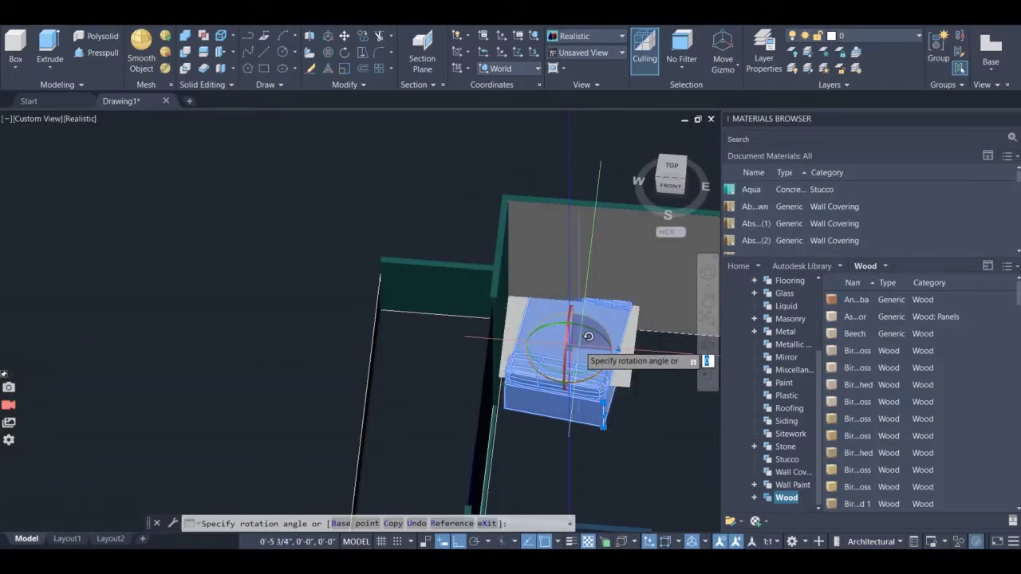
# - Cancel the grip rotate and undo the 3DROTATE so the sofa returns to its original angle
pyautogui.press('Escape')
pyautogui.press('Escape')
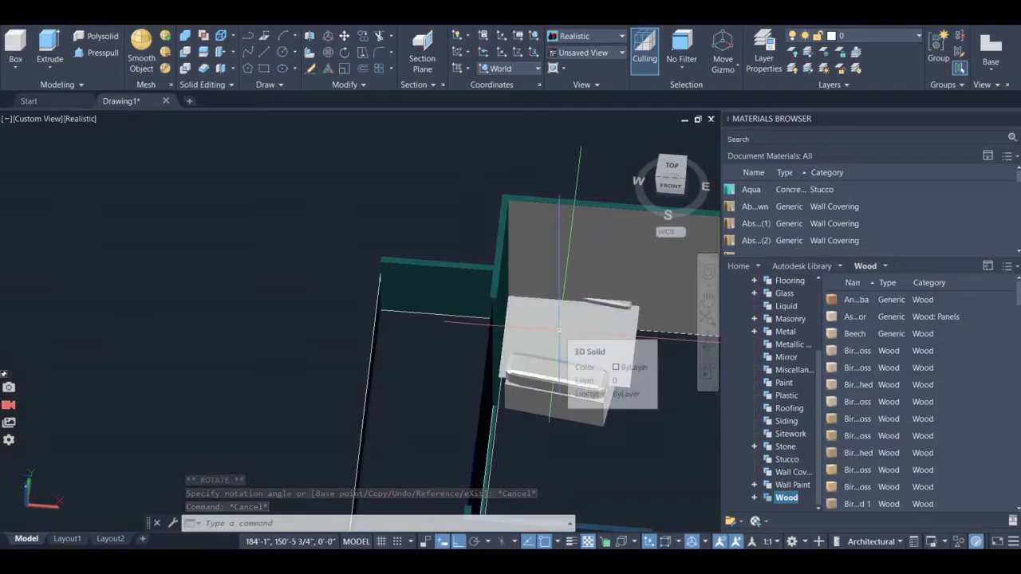
pyautogui.hotkey('ctrl', 'z')
pyautogui.hotkey('ctrl', 'z')
pyautogui.hotkey('ctrl', 'z')
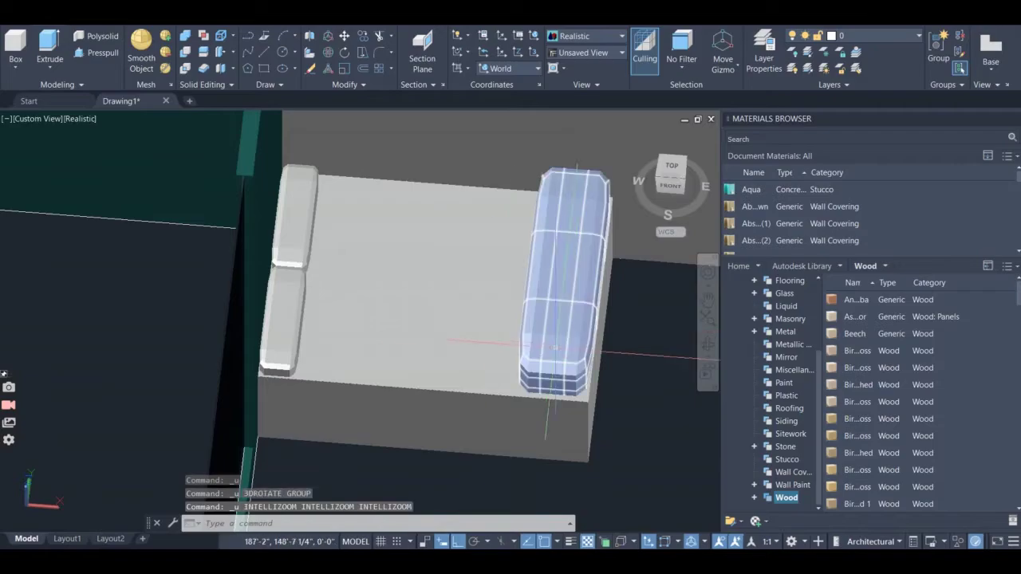
pyautogui.scroll(-4, 489, 356)
pyautogui.scroll(5, 490, 357)
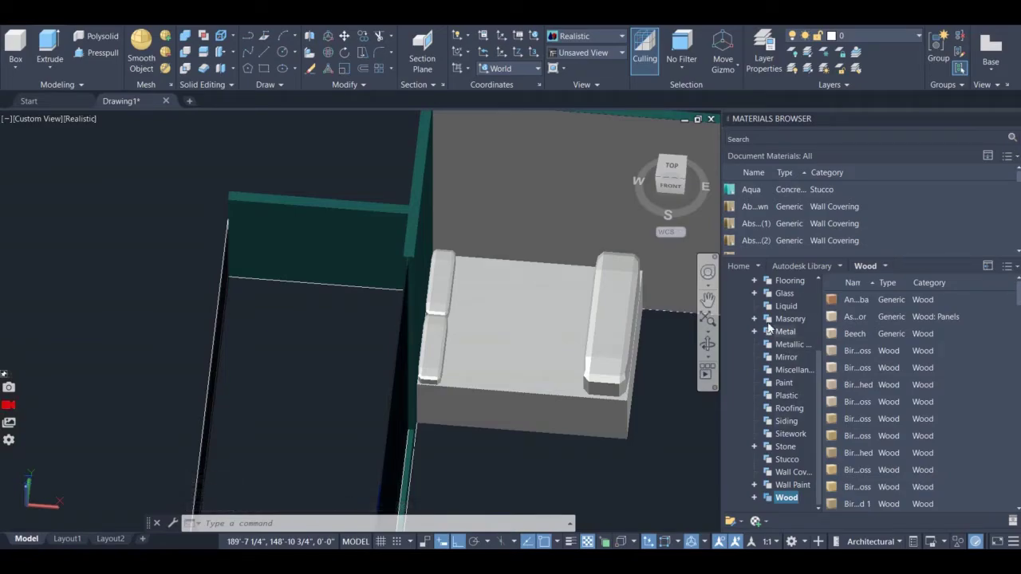
pyautogui.scroll(3, 785, 321)
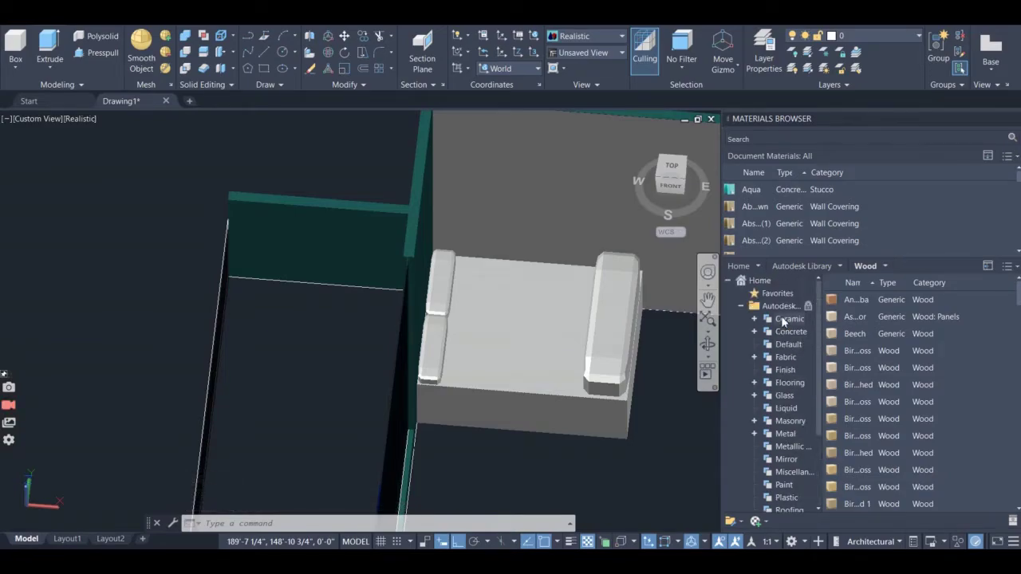
# - From the Fabric materials, give the sofa seat dark blue fabric and its base dark brown
pyautogui.click(787, 358)
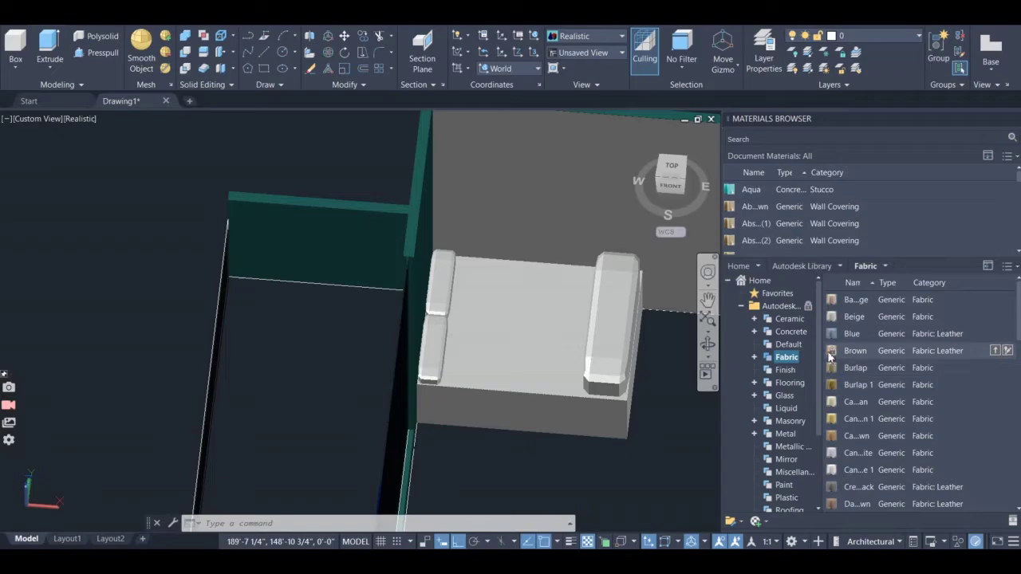
pyautogui.scroll(-3, 831, 367)
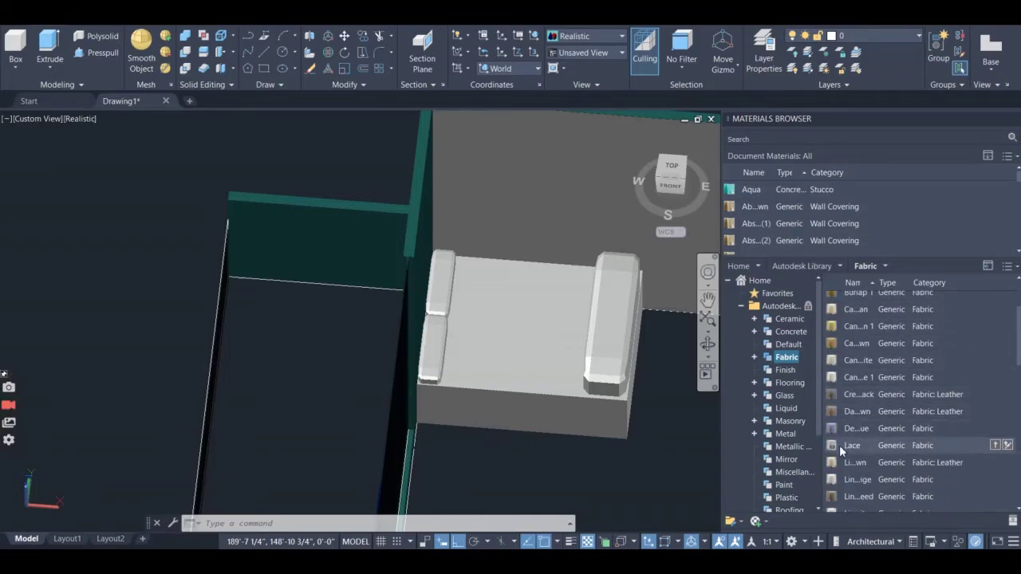
pyautogui.moveTo(833, 431); pyautogui.dragTo(707, 426)
pyautogui.moveTo(498, 323); pyautogui.dragTo(497, 323)
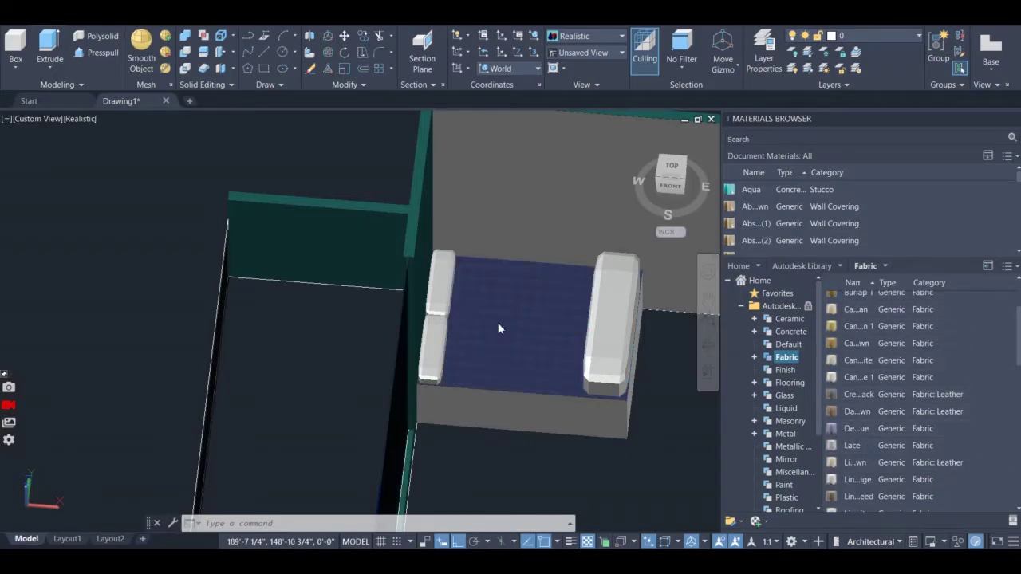
pyautogui.scroll(4, 498, 325)
pyautogui.scroll(-4, 510, 324)
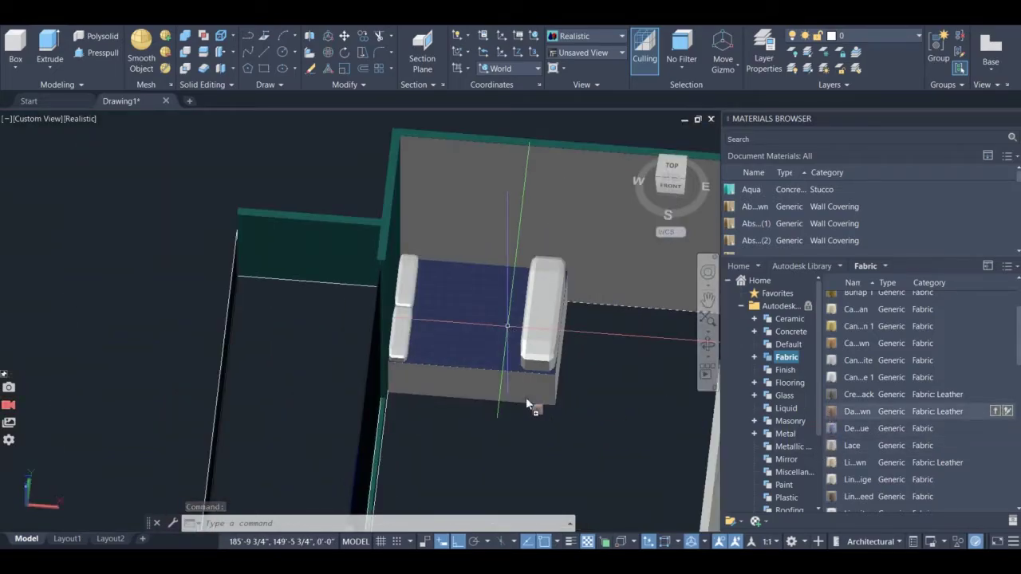
pyautogui.moveTo(437, 384); pyautogui.dragTo(438, 382)
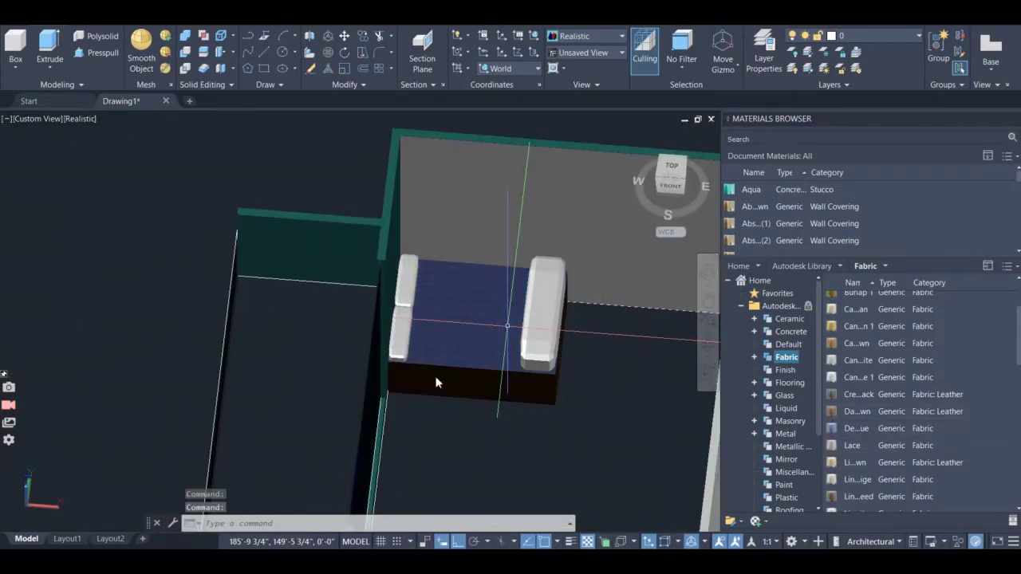
# - Try a yellow striped fabric and then a dark red fabric on the sofa seat
pyautogui.scroll(4, 439, 380)
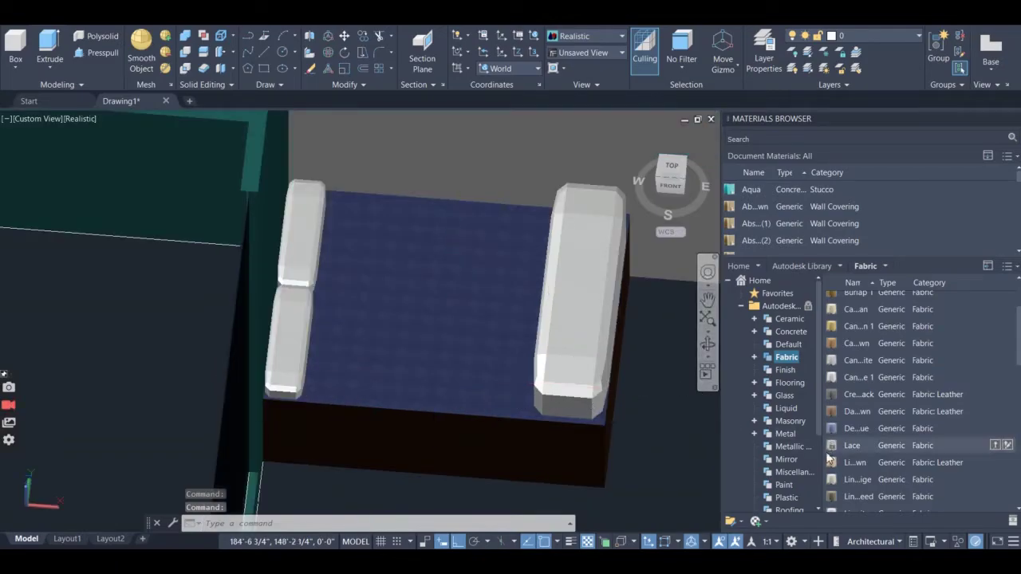
pyautogui.scroll(-5, 830, 472)
pyautogui.scroll(-4, 830, 479)
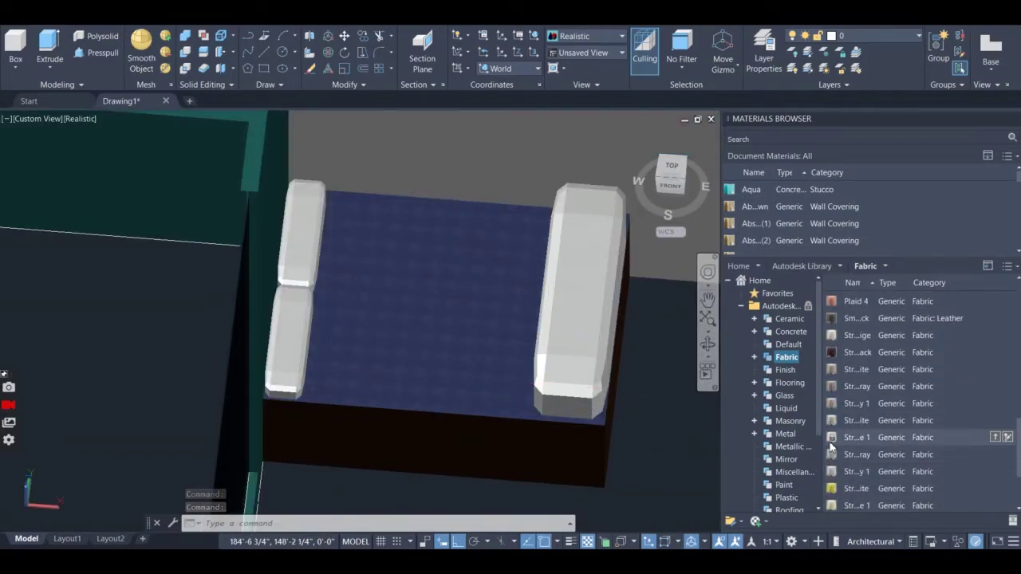
pyautogui.moveTo(832, 493); pyautogui.dragTo(553, 369)
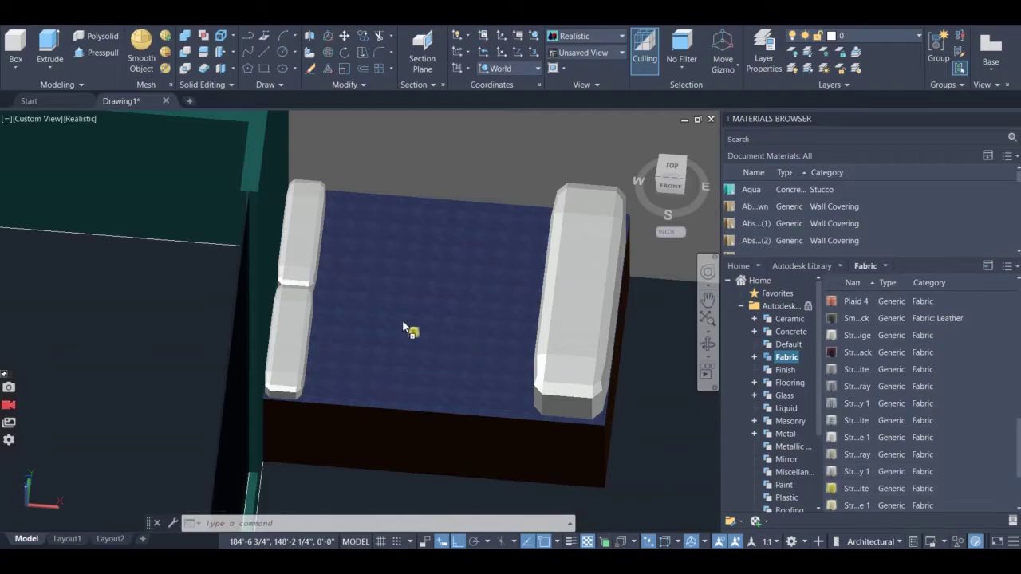
pyautogui.moveTo(403, 327); pyautogui.dragTo(402, 324)
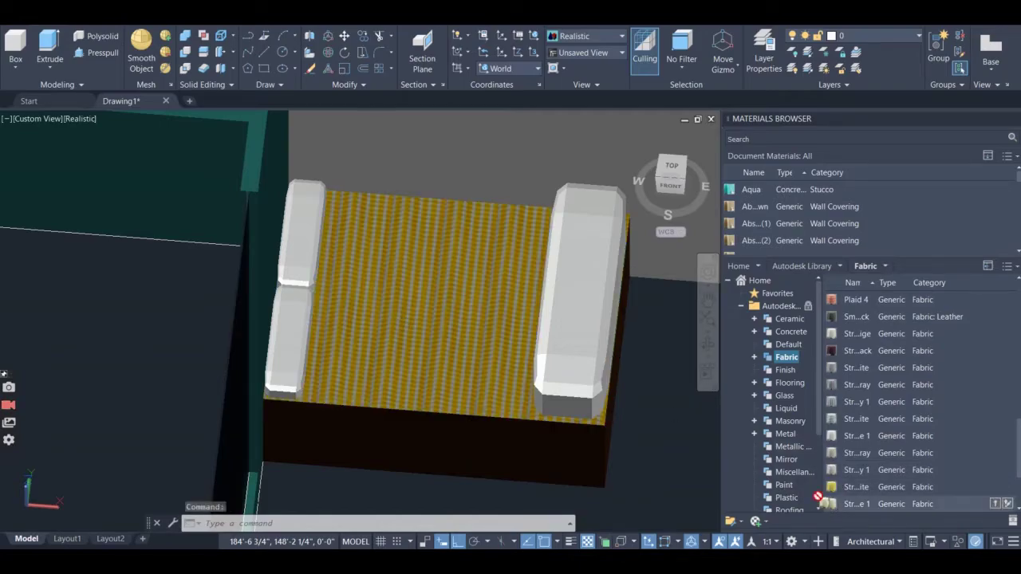
pyautogui.moveTo(818, 497); pyautogui.dragTo(473, 310)
pyautogui.scroll(-3, 883, 453)
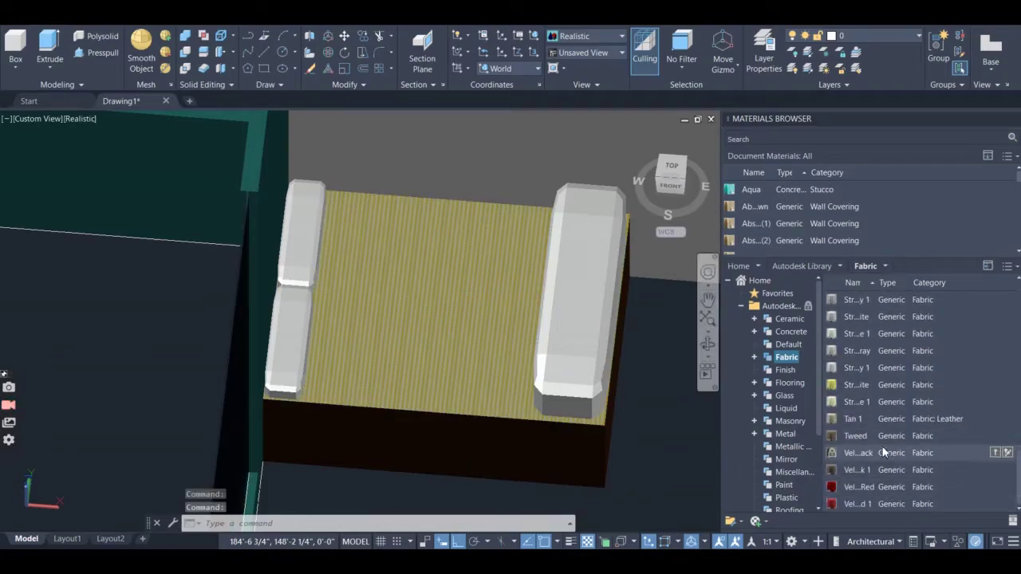
pyautogui.moveTo(834, 469); pyautogui.dragTo(455, 343)
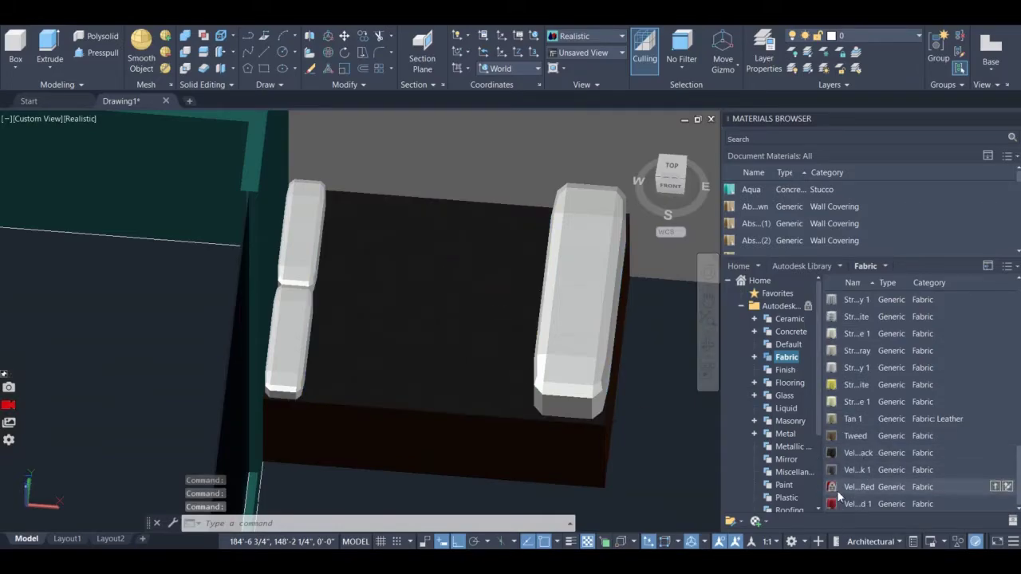
pyautogui.moveTo(831, 488); pyautogui.dragTo(440, 333)
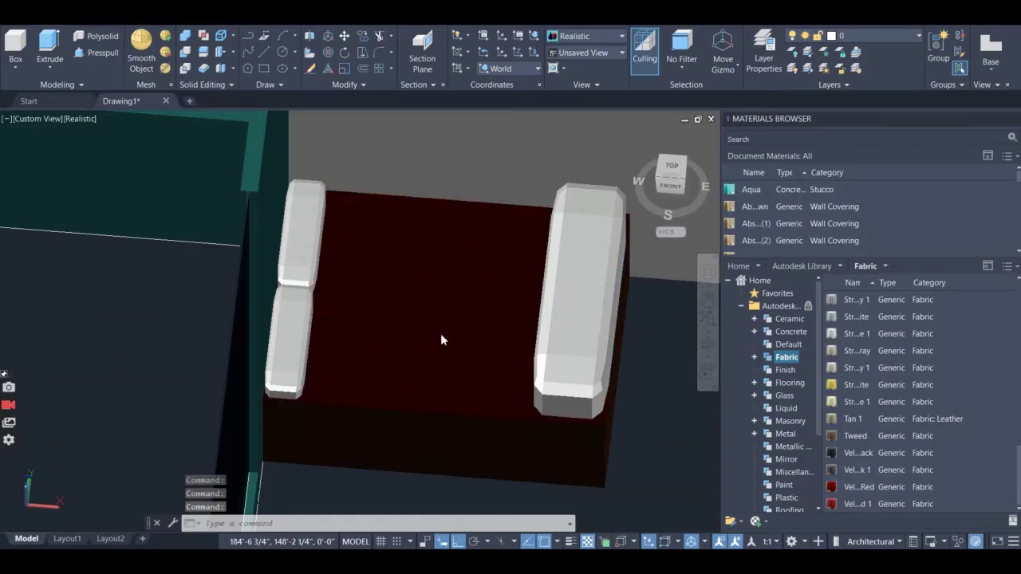
# - Change the sofa seat to a tan fabric, then settle on the Blue fabric
pyautogui.scroll(10, 837, 446)
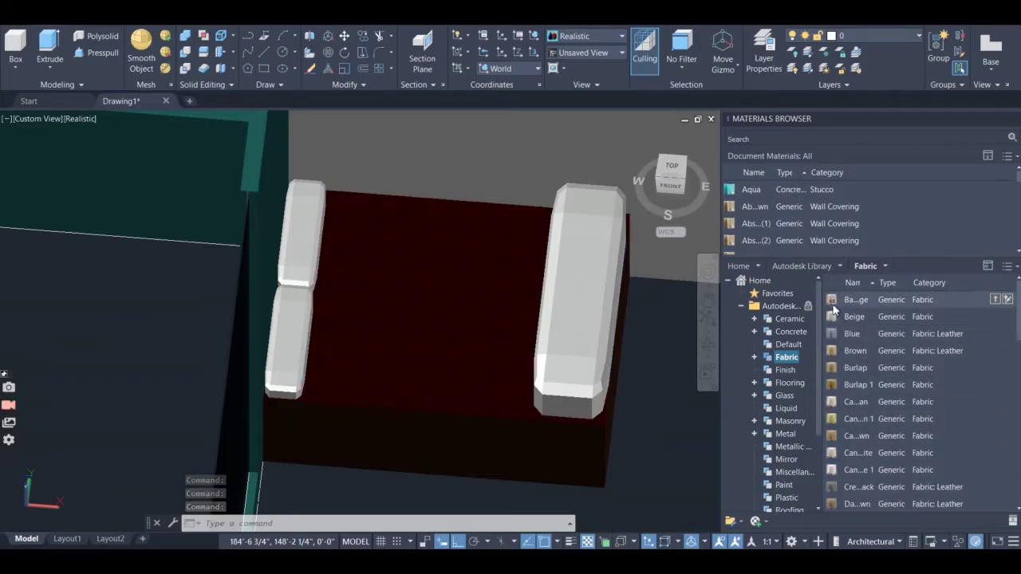
pyautogui.moveTo(839, 301); pyautogui.dragTo(812, 308)
pyautogui.moveTo(488, 302); pyautogui.dragTo(582, 348)
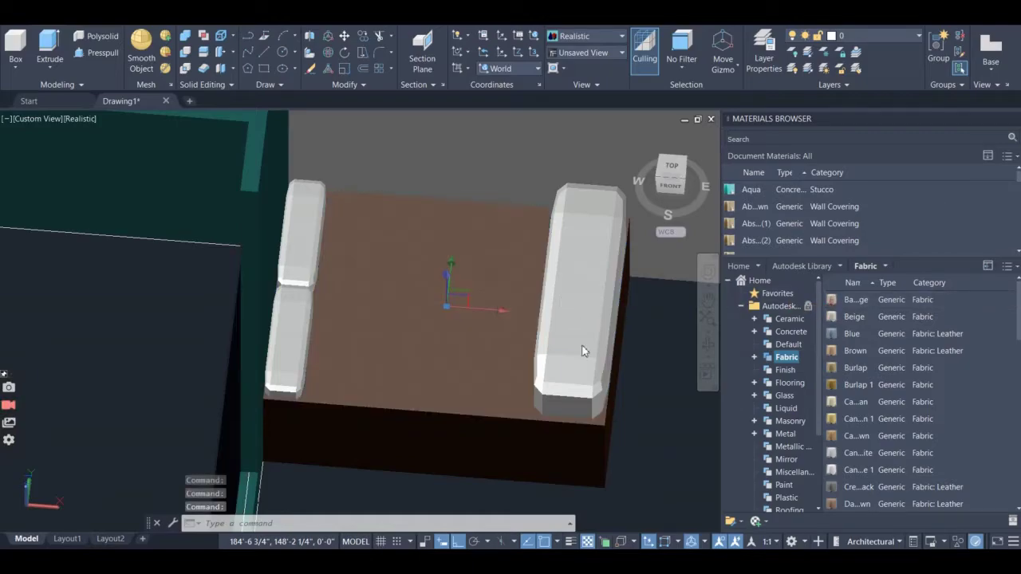
pyautogui.moveTo(832, 335); pyautogui.dragTo(436, 307)
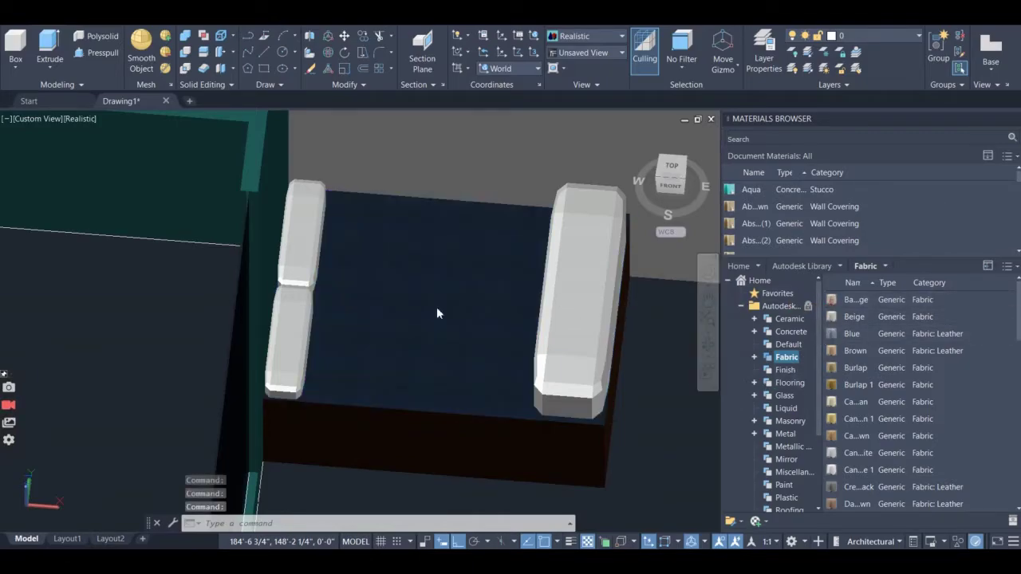
# - Orbit to an angled view of the sofa and make the right armrest black leather
pyautogui.click(707, 343)
pyautogui.moveTo(642, 393); pyautogui.dragTo(598, 369)
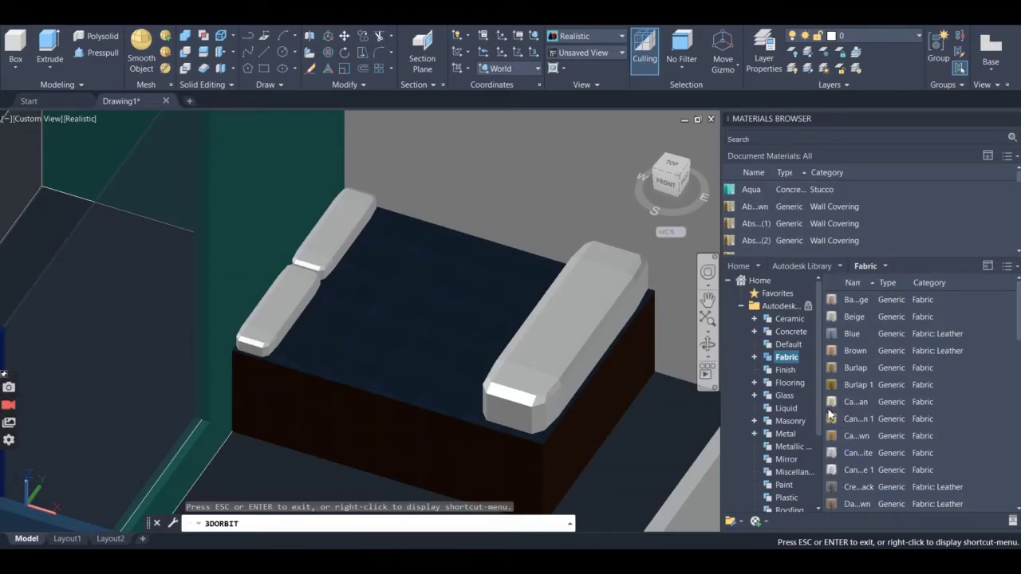
pyautogui.press('Escape')
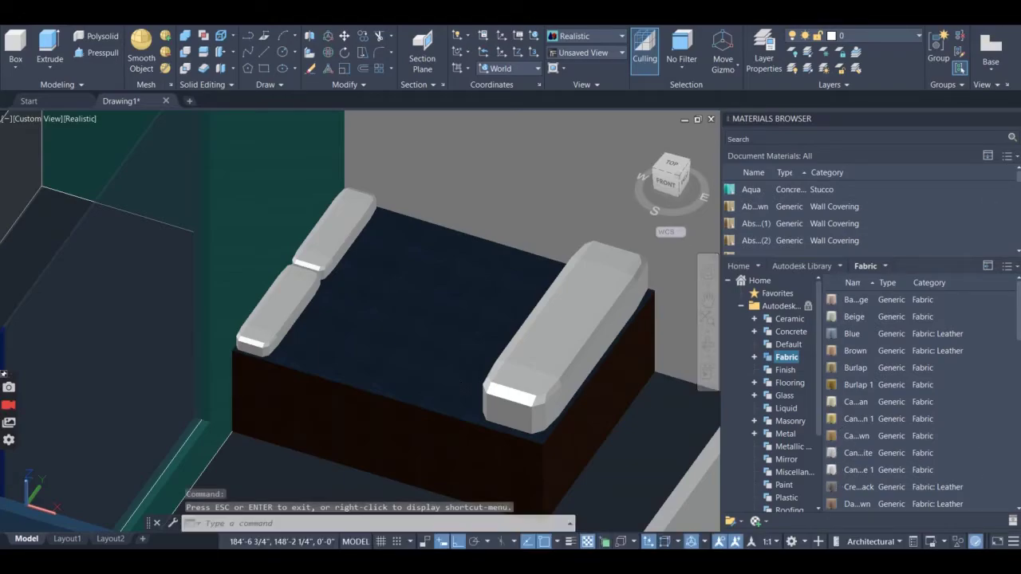
pyautogui.scroll(-10, 966, 414)
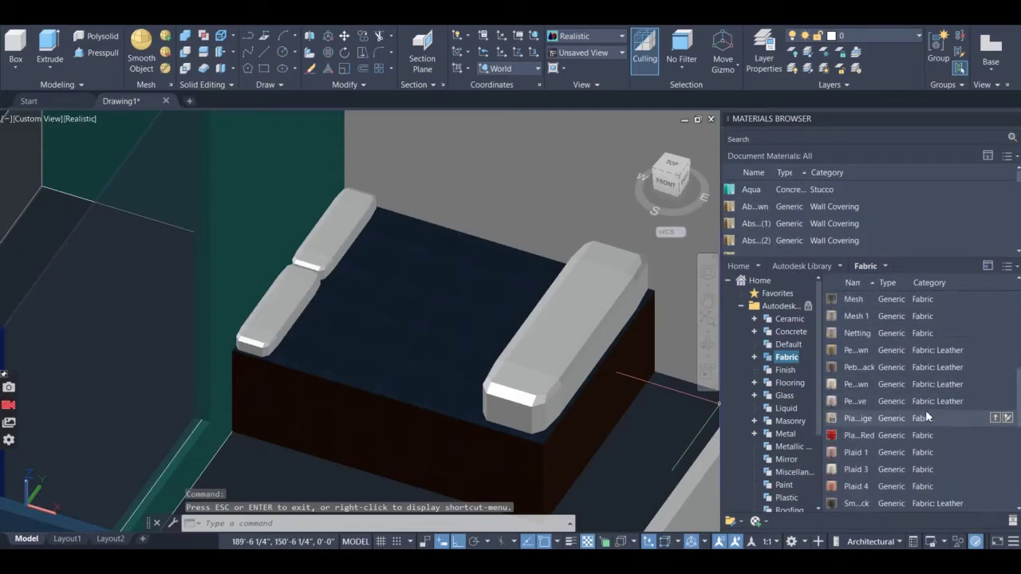
pyautogui.moveTo(918, 457); pyautogui.dragTo(614, 396)
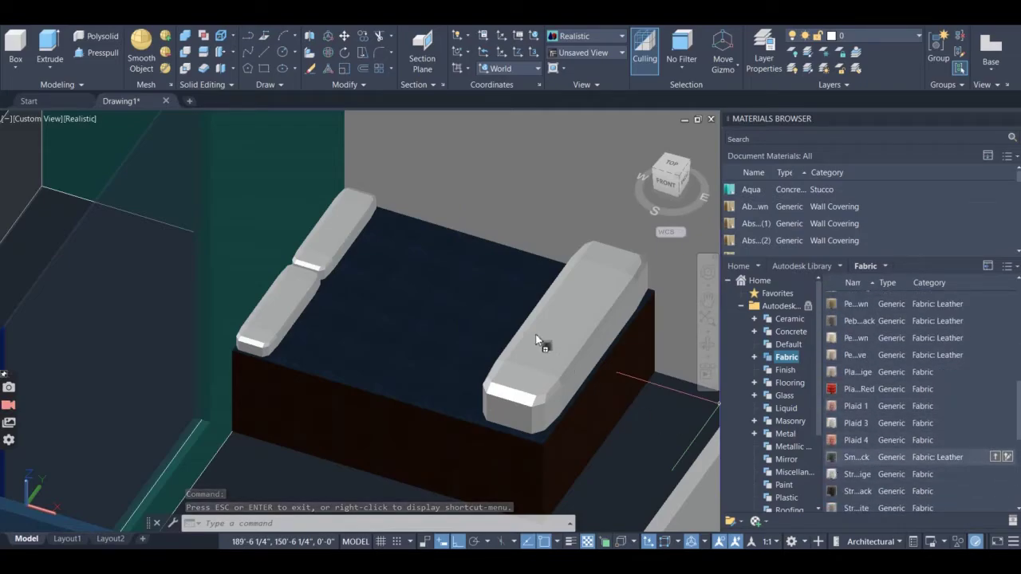
pyautogui.moveTo(537, 341); pyautogui.dragTo(537, 339)
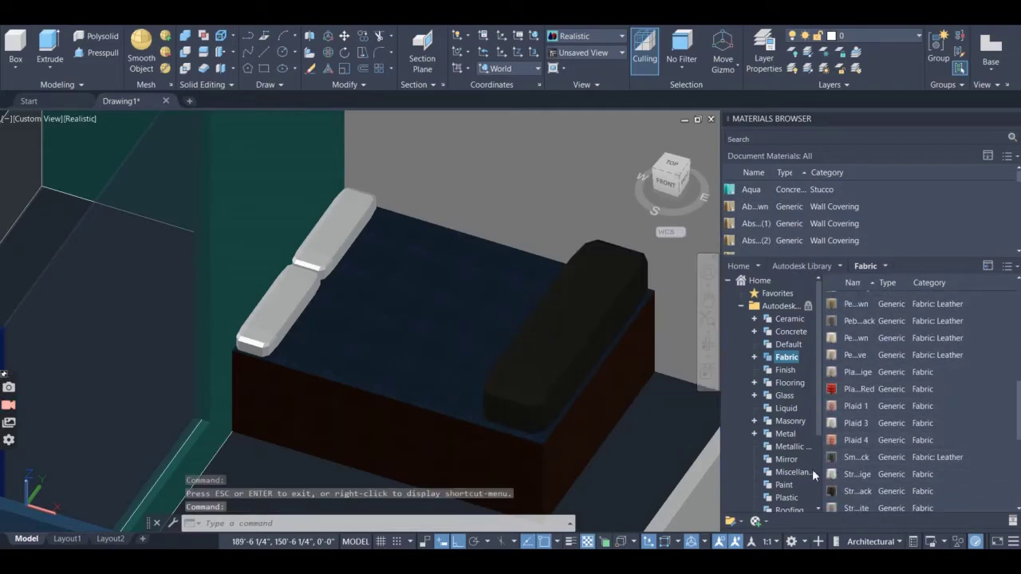
# - Give the lower armrest piece the Brown material
pyautogui.scroll(3, 882, 386)
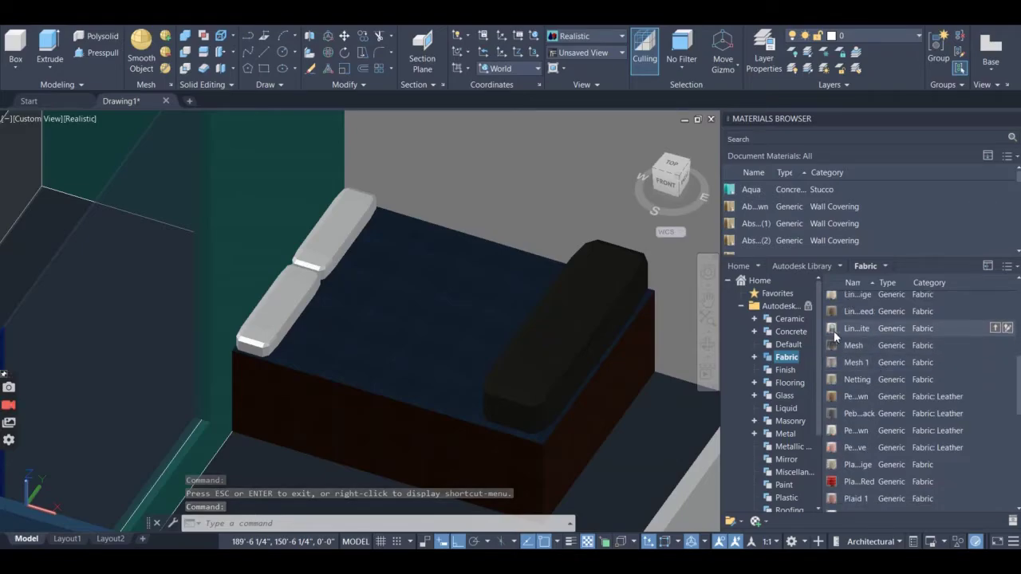
pyautogui.scroll(10, 838, 343)
pyautogui.moveTo(836, 317); pyautogui.dragTo(334, 219)
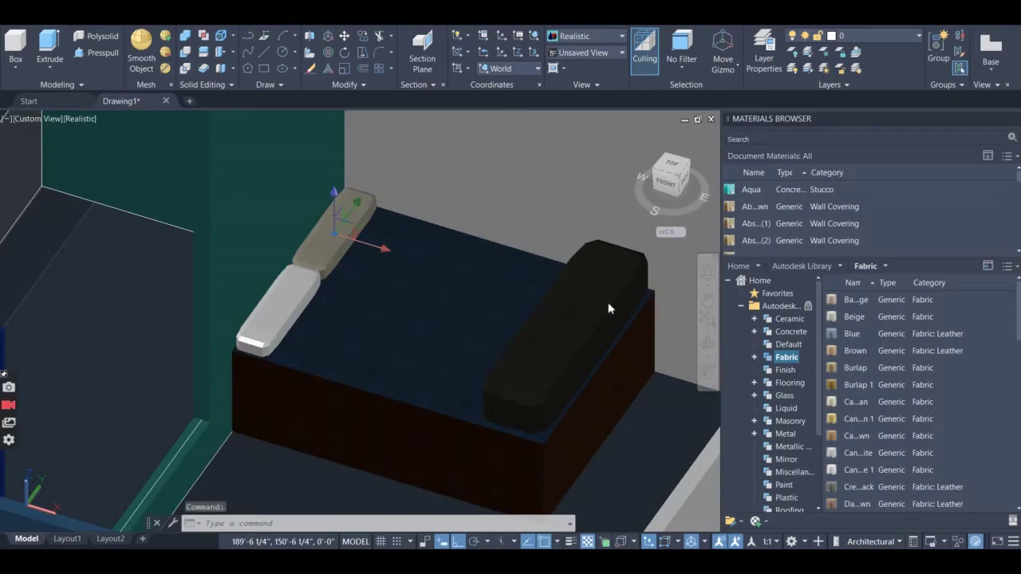
pyautogui.press('Escape')
pyautogui.moveTo(827, 355); pyautogui.dragTo(337, 313)
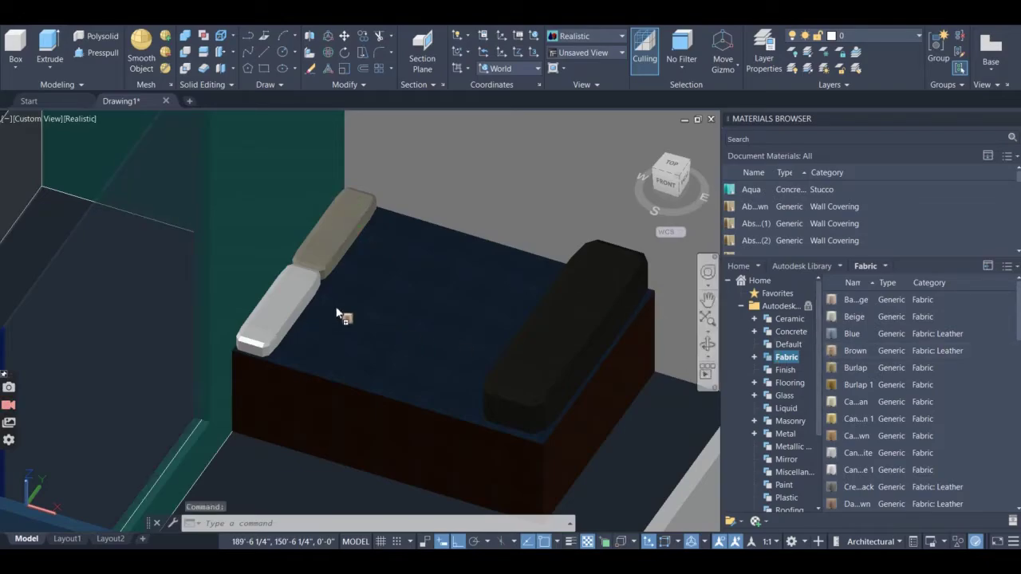
pyautogui.moveTo(285, 283); pyautogui.dragTo(285, 283)
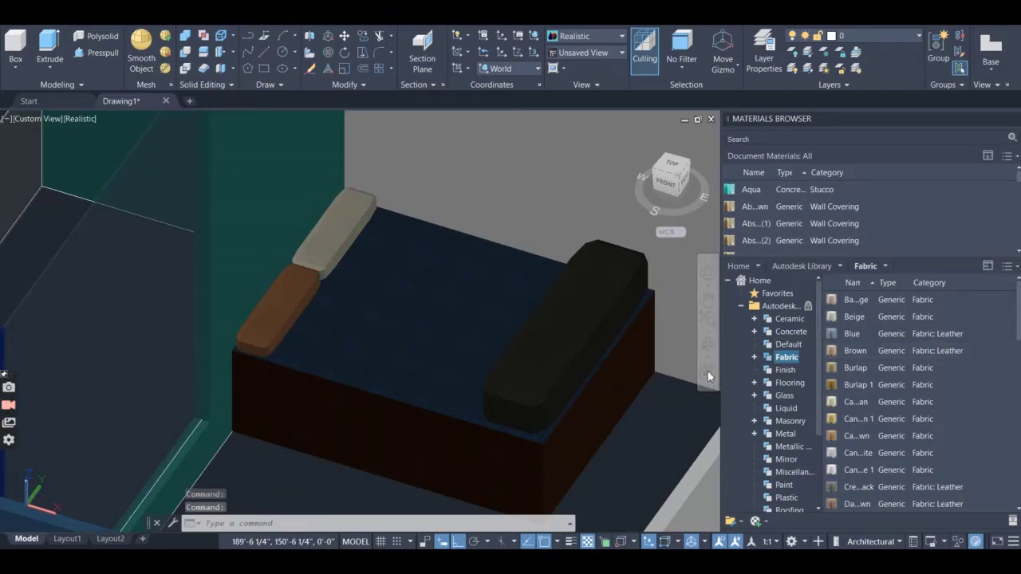
# - Apply Burlap, then the darker Burlap 1, to the upper armrest piece
pyautogui.moveTo(855, 368); pyautogui.dragTo(729, 363)
pyautogui.moveTo(338, 210); pyautogui.dragTo(337, 210)
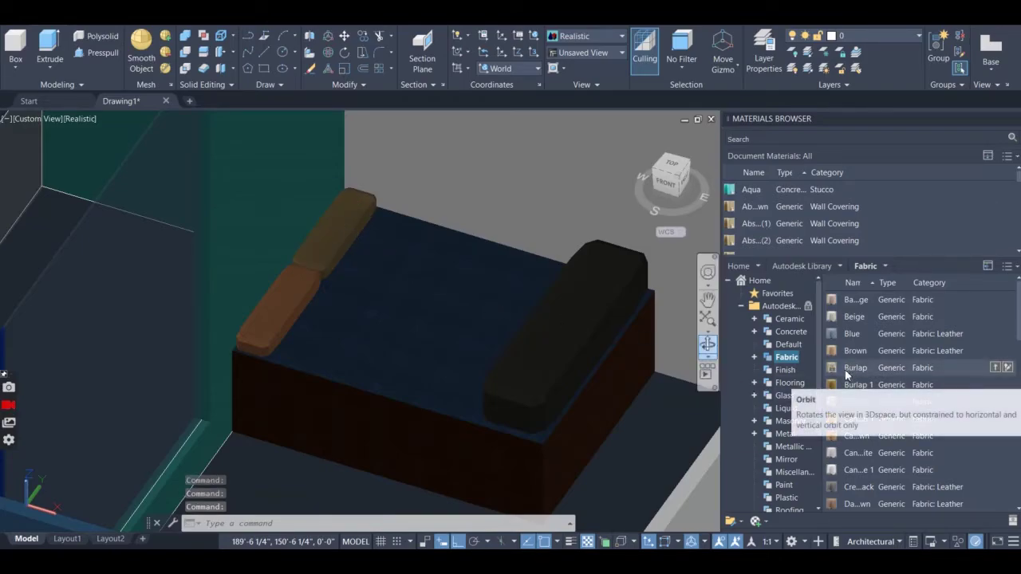
pyautogui.moveTo(837, 387); pyautogui.dragTo(411, 256)
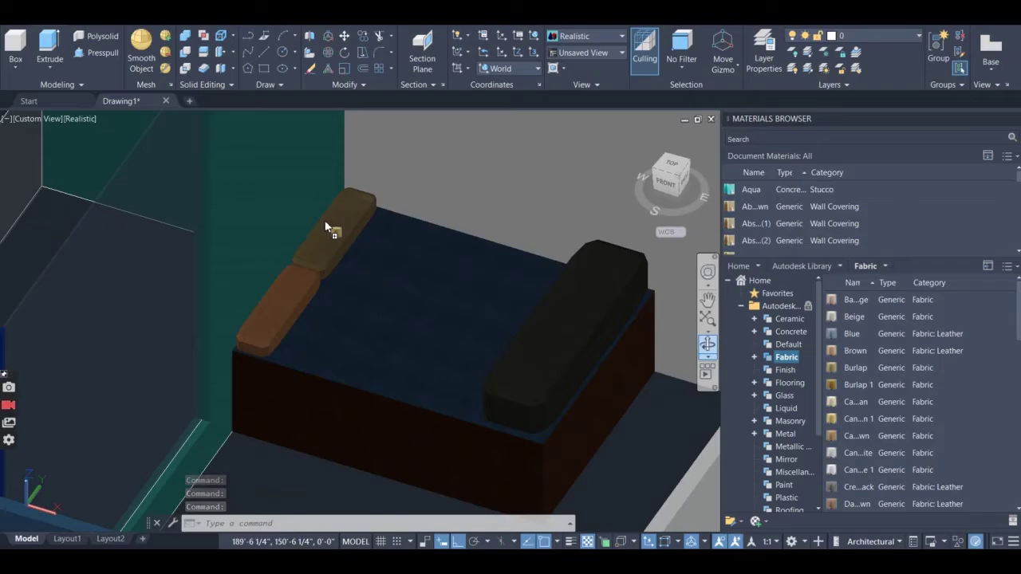
pyautogui.moveTo(326, 223); pyautogui.dragTo(329, 227)
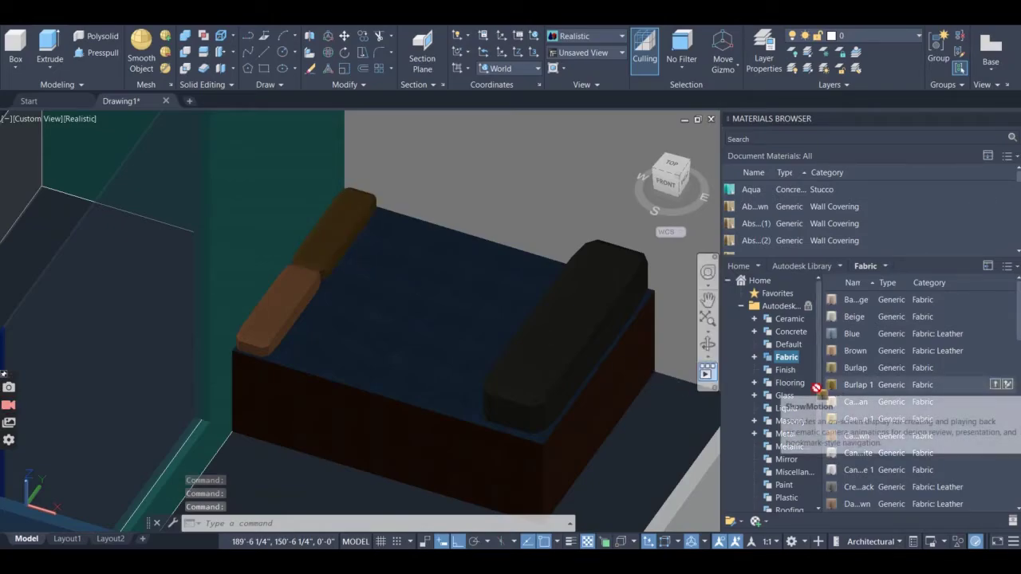
pyautogui.moveTo(846, 385); pyautogui.dragTo(264, 317)
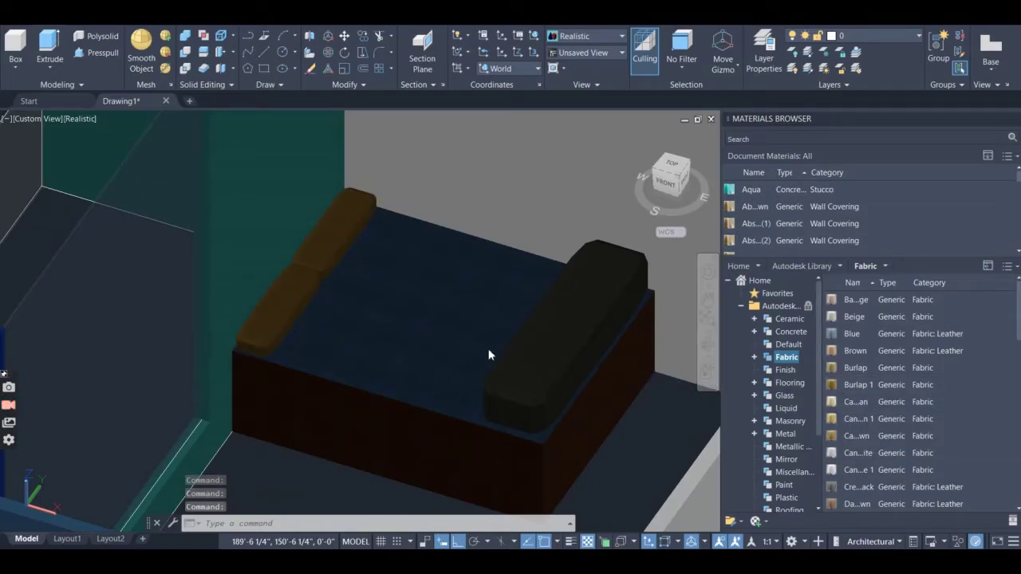
# - Orbit and zoom the view down into the rooms to bring the dining-area walls into view
pyautogui.click(709, 346)
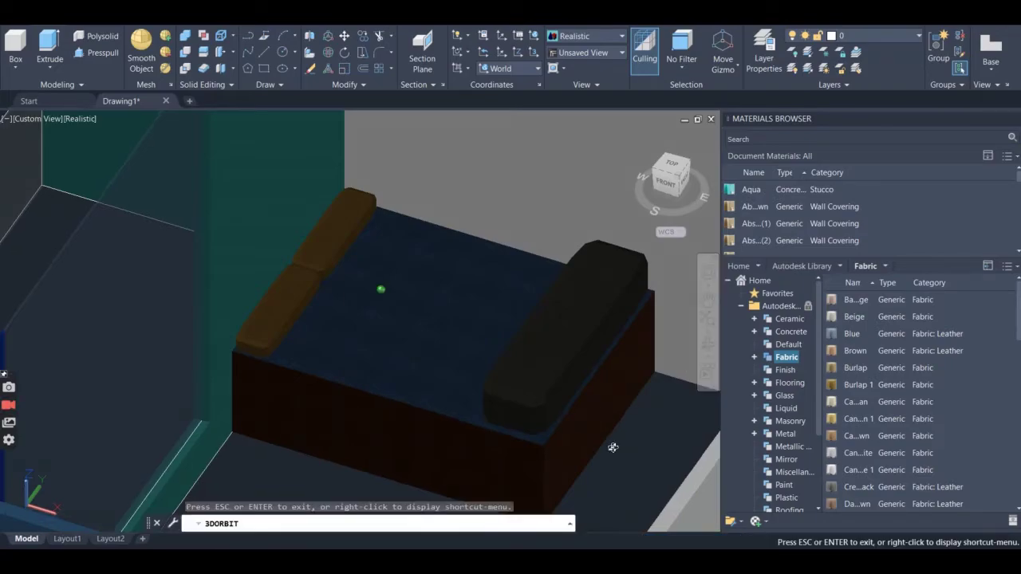
pyautogui.moveTo(609, 444); pyautogui.dragTo(525, 401)
pyautogui.scroll(-3, 526, 402)
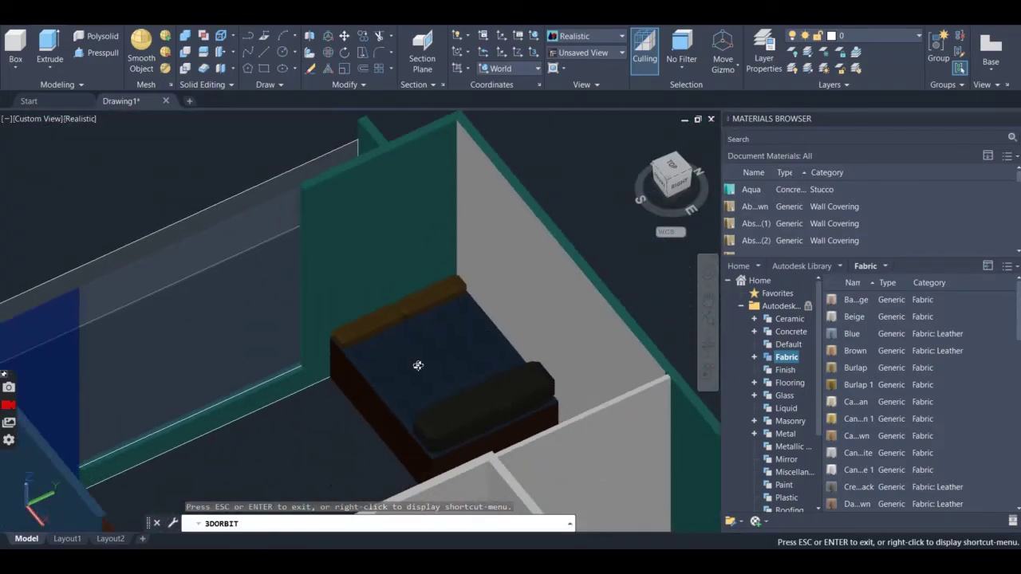
pyautogui.scroll(-3, 418, 366)
pyautogui.moveTo(344, 397); pyautogui.dragTo(615, 399)
pyautogui.scroll(-5, 502, 344)
pyautogui.moveTo(502, 343); pyautogui.dragTo(547, 354)
pyautogui.scroll(6, 639, 280)
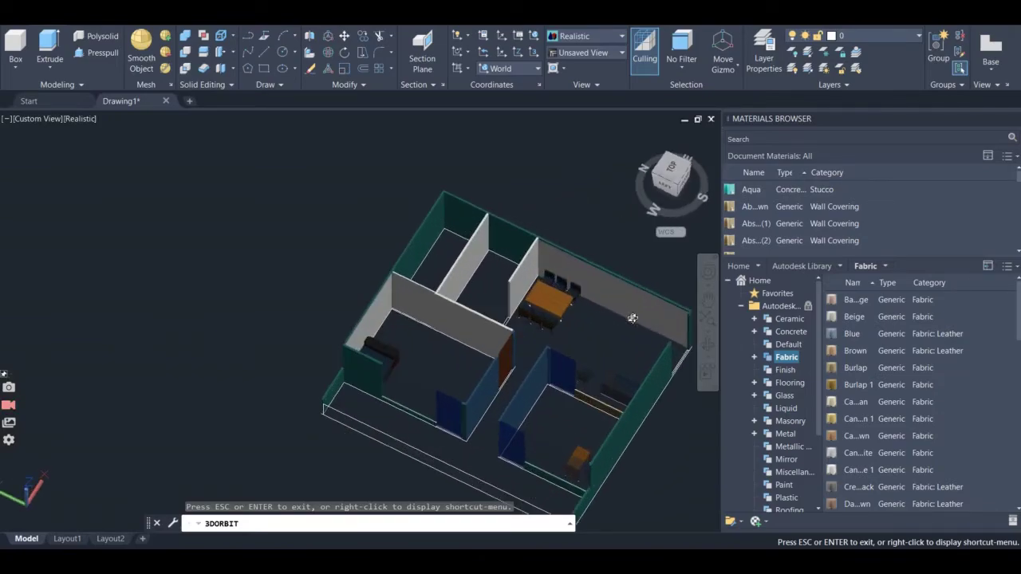
pyautogui.moveTo(622, 325); pyautogui.dragTo(587, 280)
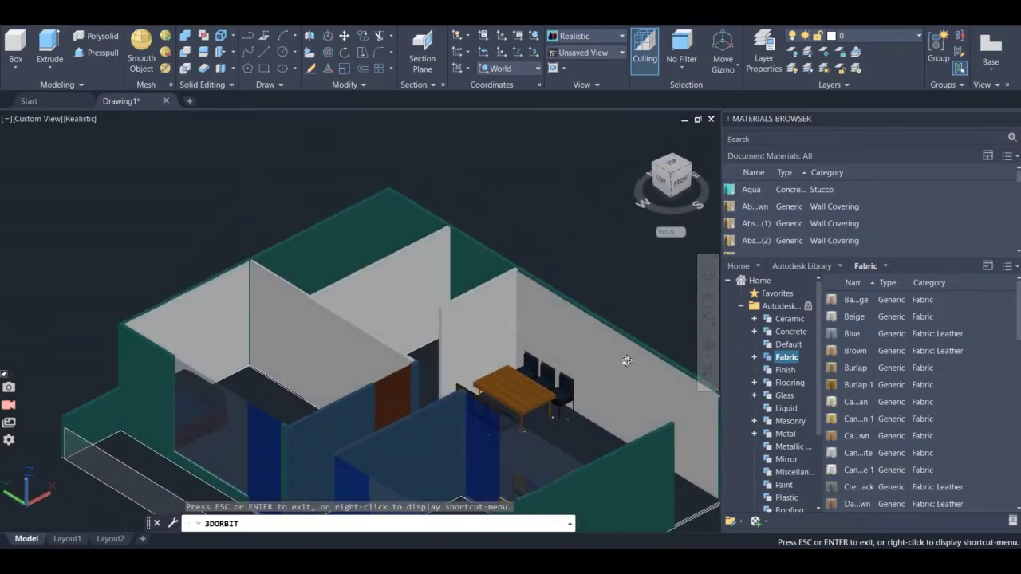
pyautogui.scroll(3, 626, 361)
pyautogui.press('Escape')
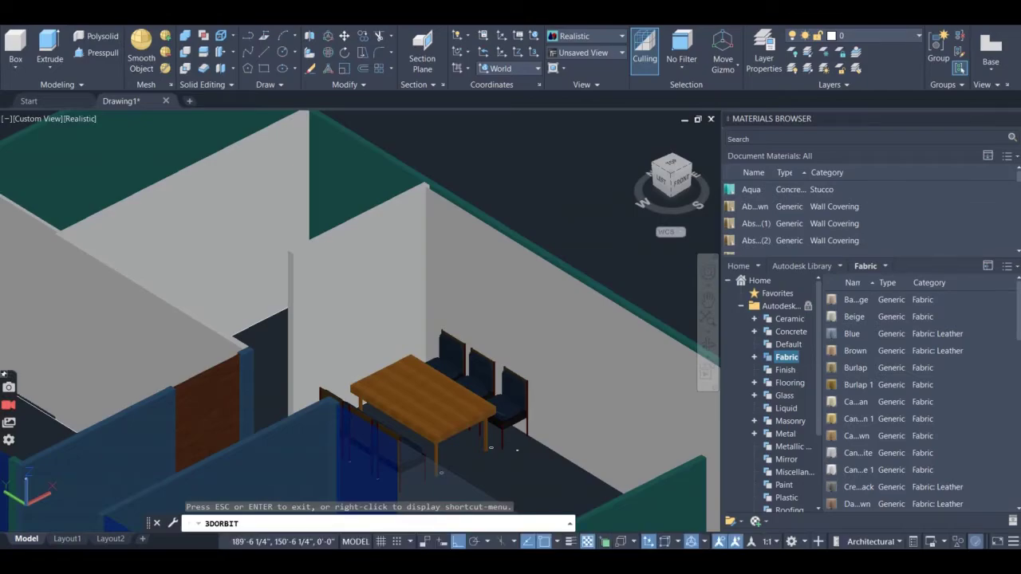
pyautogui.scroll(-3, 809, 473)
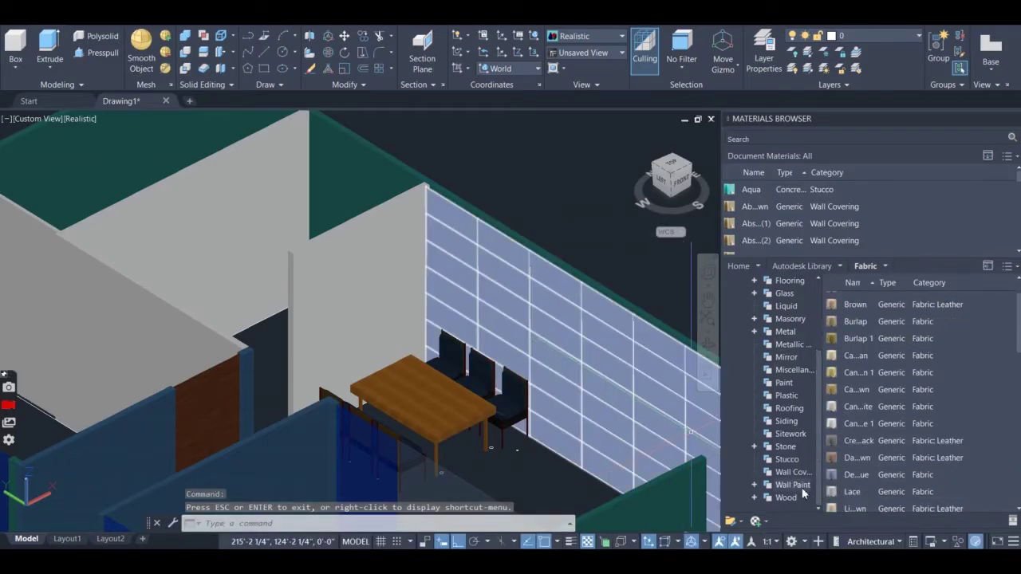
# - Cover both dining-area walls with the Tan wall covering, replacing a trial striped covering
pyautogui.click(794, 485)
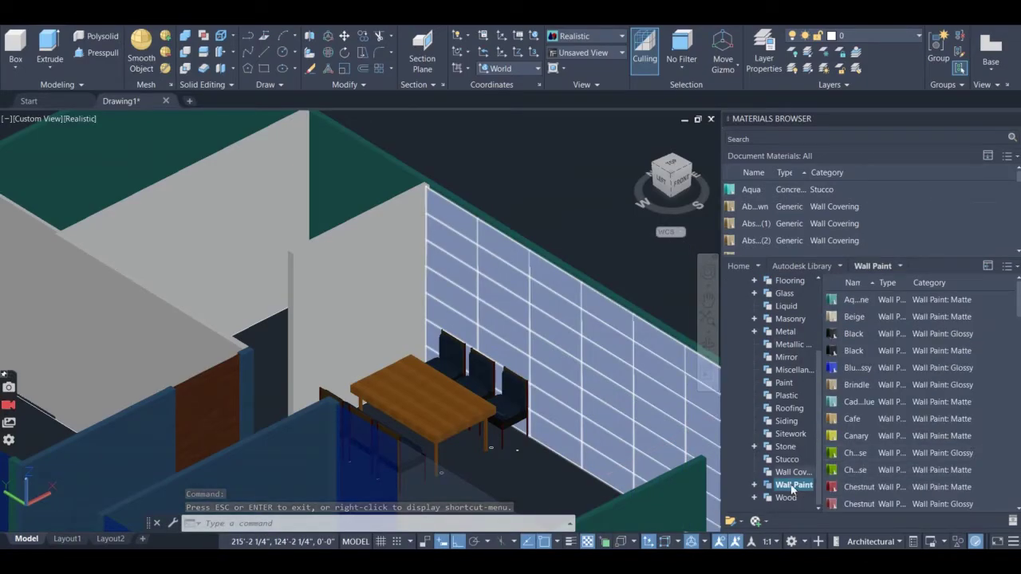
pyautogui.click(786, 473)
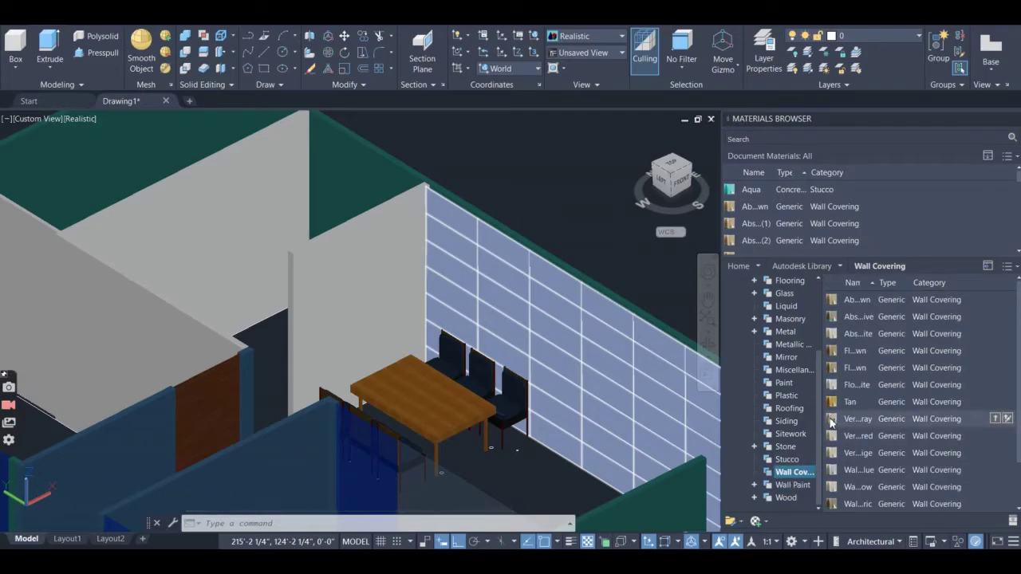
pyautogui.moveTo(627, 349); pyautogui.dragTo(627, 350)
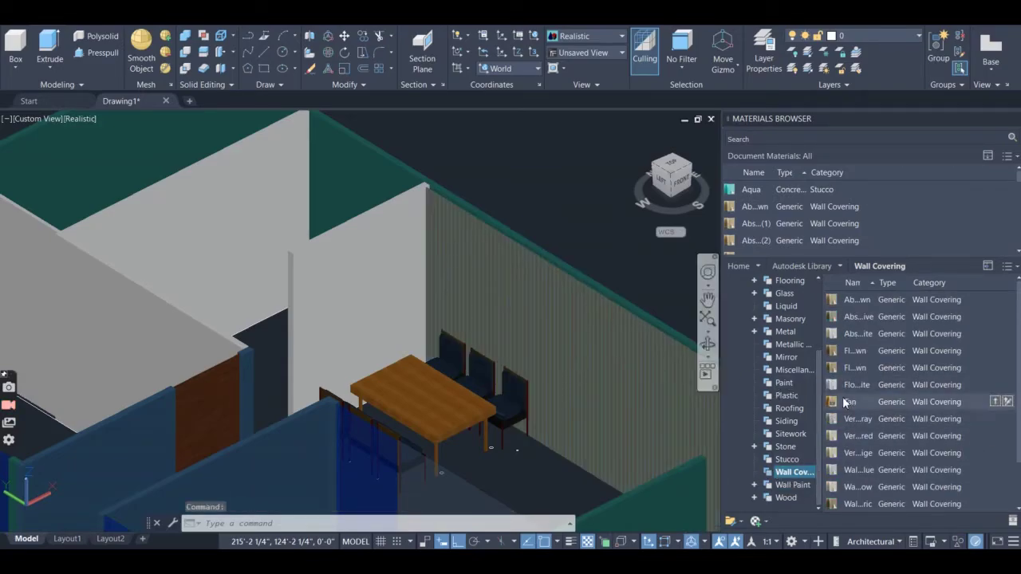
pyautogui.moveTo(837, 402); pyautogui.dragTo(519, 339)
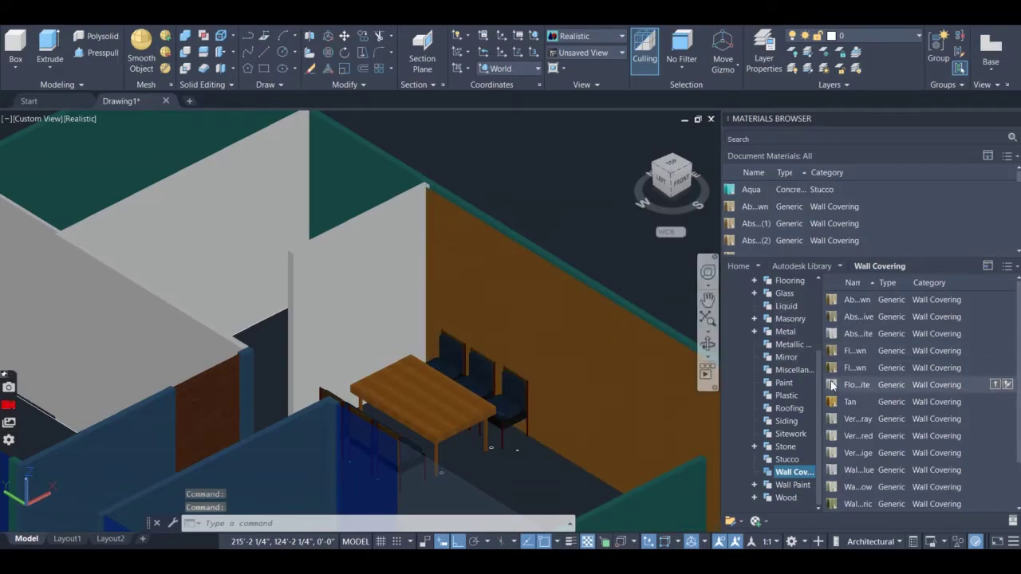
pyautogui.moveTo(837, 402); pyautogui.dragTo(452, 327)
pyautogui.moveTo(369, 284); pyautogui.dragTo(368, 285)
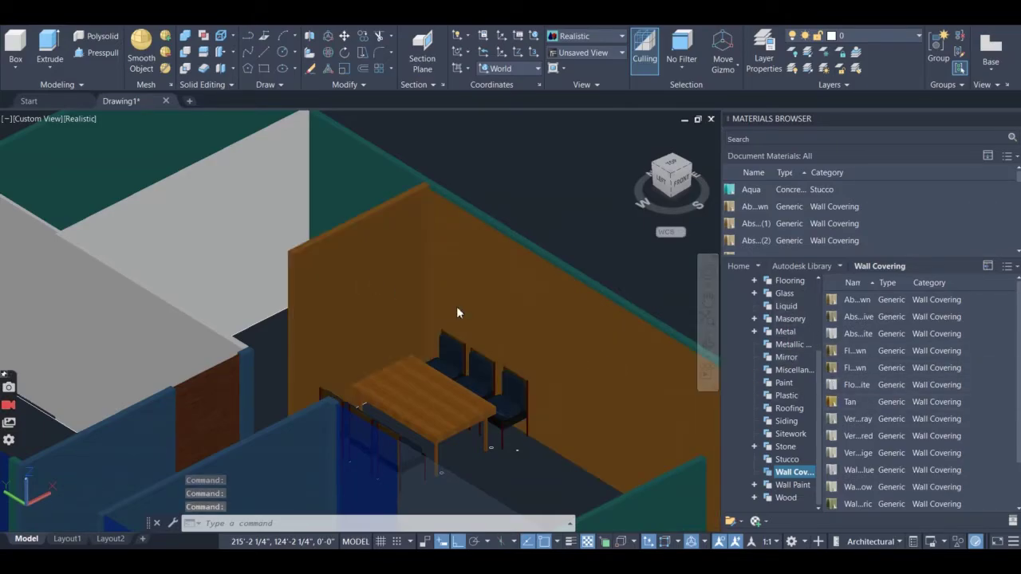
pyautogui.scroll(-5, 590, 375)
pyautogui.keyDown('shift'); pyautogui.moveTo(619, 388); pyautogui.dragTo(635, 361, button='middle'); pyautogui.keyUp('shift')
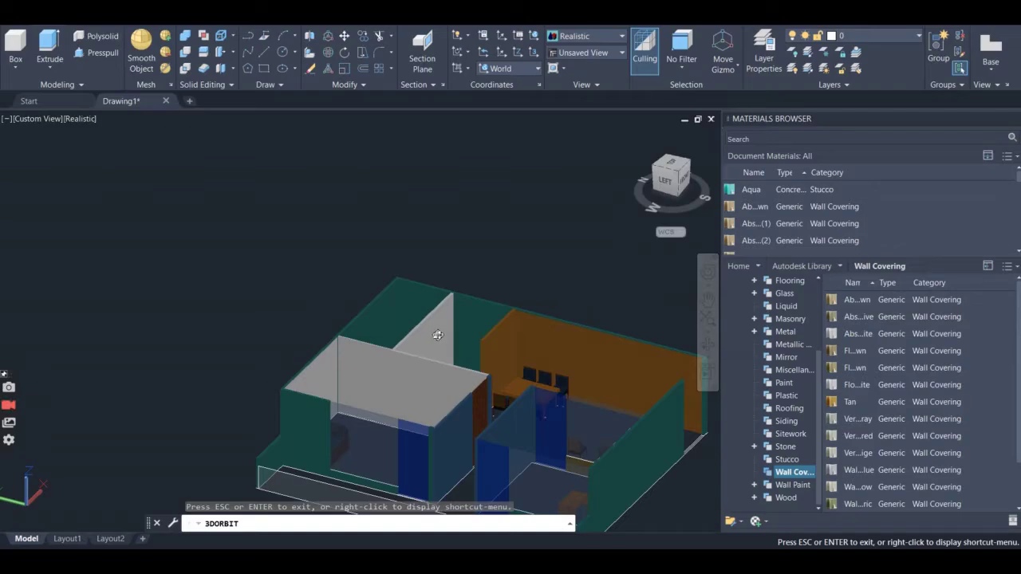
# - Apply Tan to the inner partition wall and a speckled wall covering to the grey wall top
pyautogui.press('Escape')
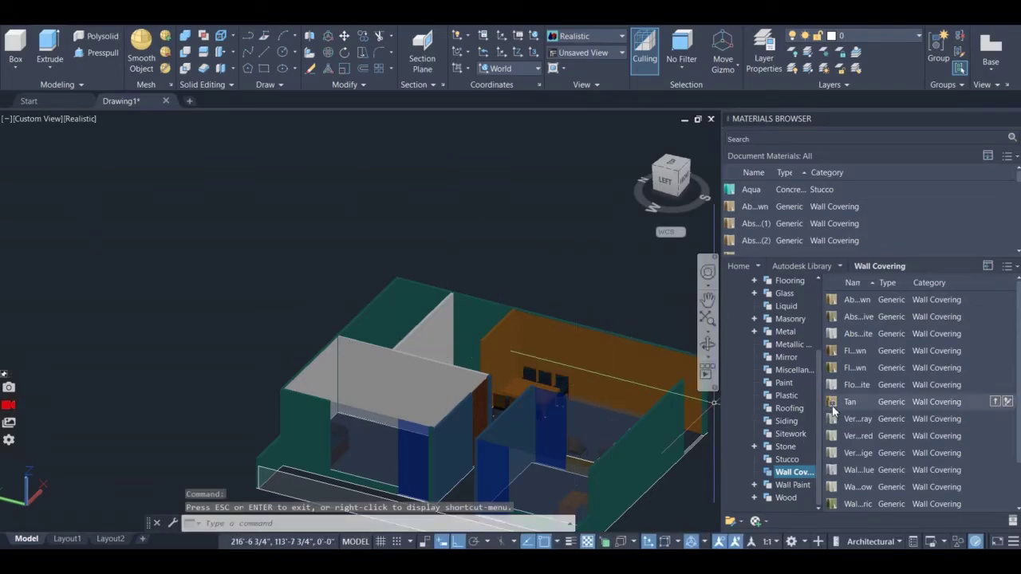
pyautogui.moveTo(834, 404); pyautogui.dragTo(730, 402)
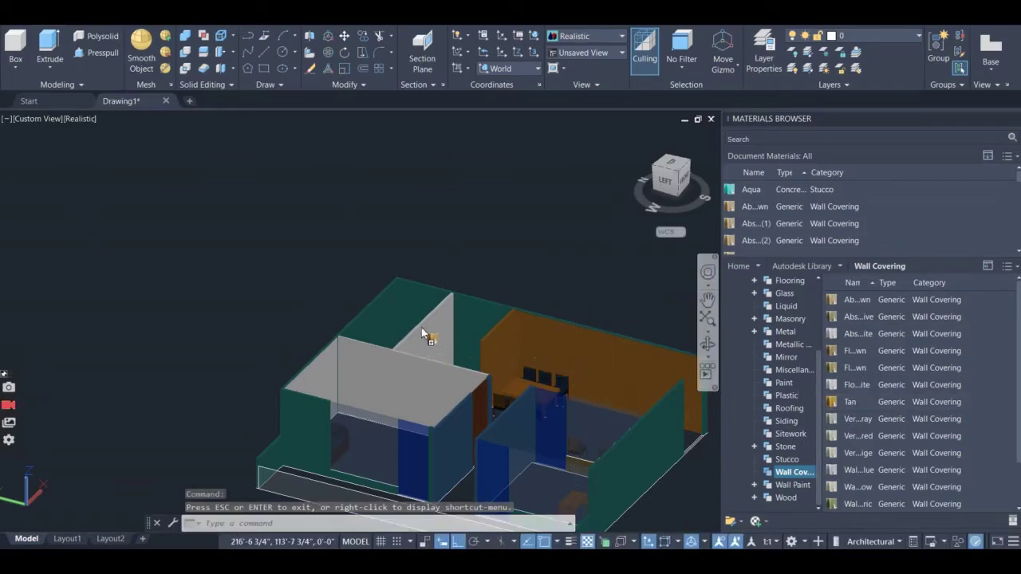
pyautogui.moveTo(422, 328); pyautogui.dragTo(422, 329)
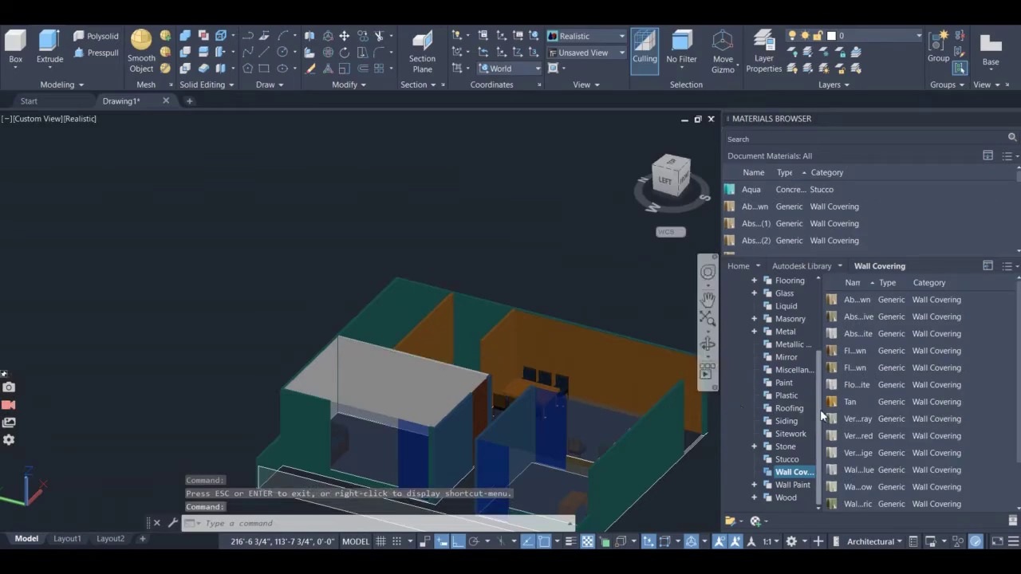
pyautogui.moveTo(832, 383); pyautogui.dragTo(759, 371)
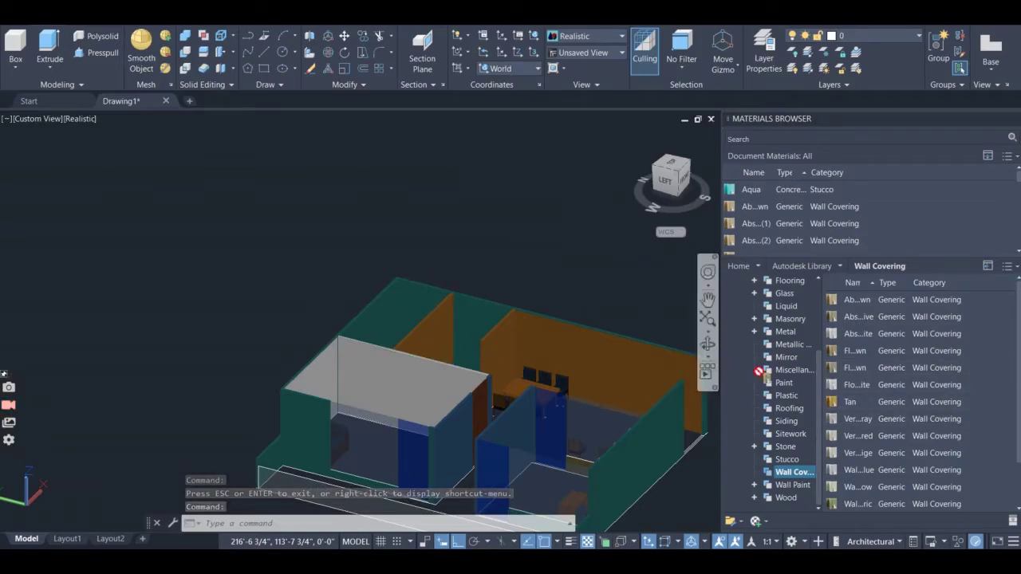
pyautogui.moveTo(401, 383); pyautogui.dragTo(401, 376)
# - Select the textured wall's front face, start moving it, then cancel the move
pyautogui.scroll(4, 401, 377)
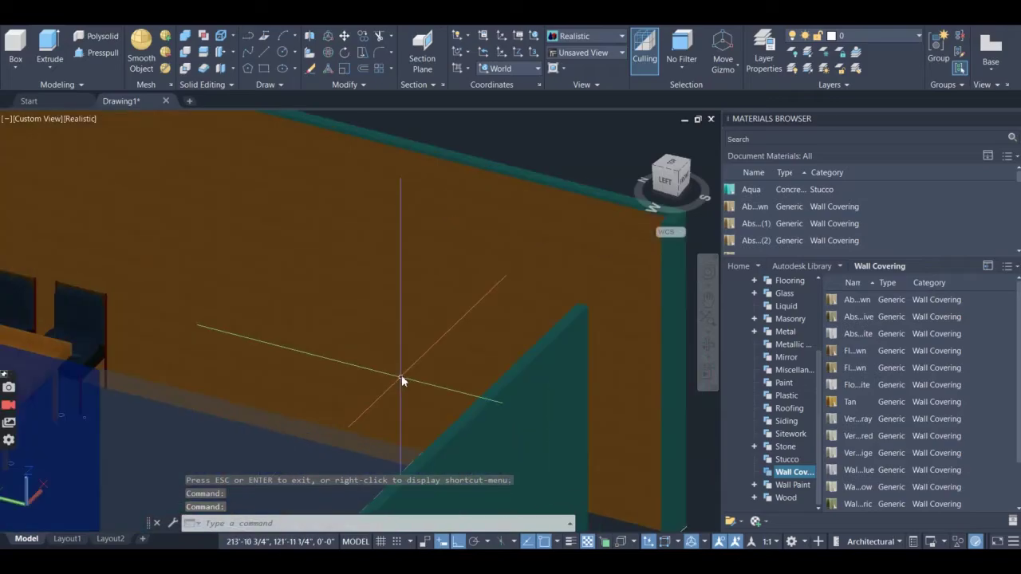
pyautogui.scroll(-6, 401, 376)
pyautogui.scroll(3, 203, 343)
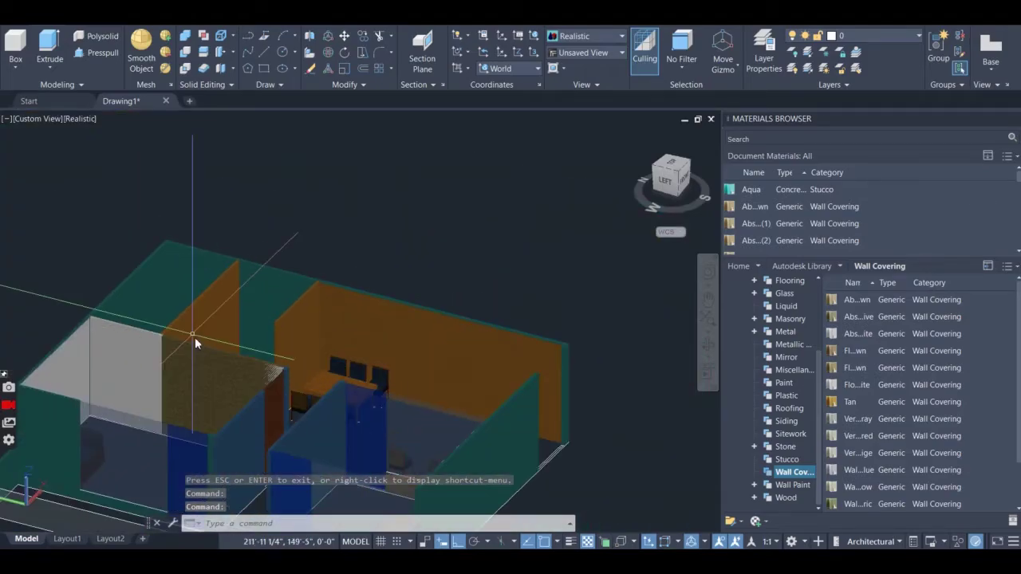
pyautogui.scroll(3, 198, 381)
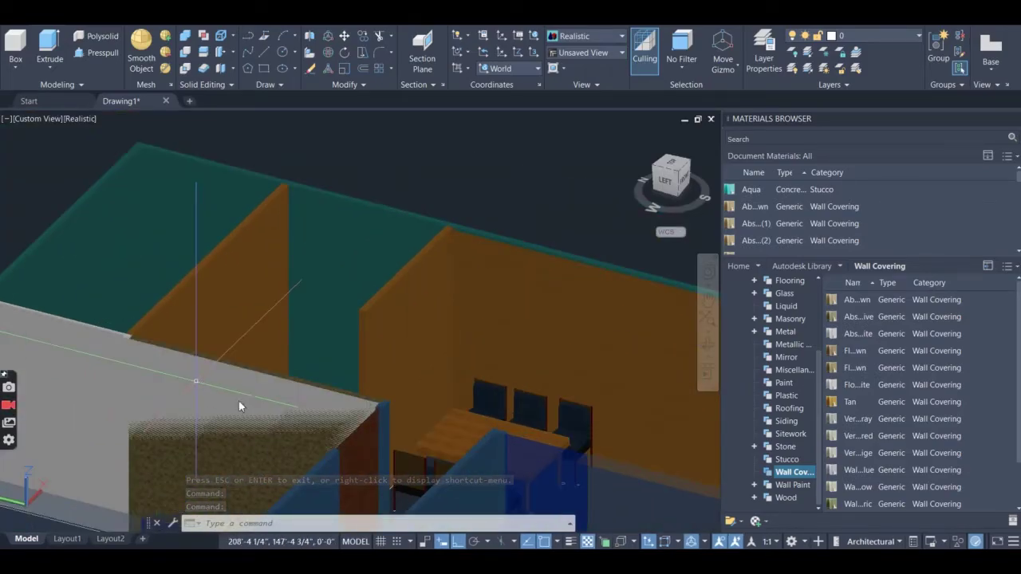
pyautogui.keyDown('ctrl'); pyautogui.click(236, 459); pyautogui.keyUp('ctrl')
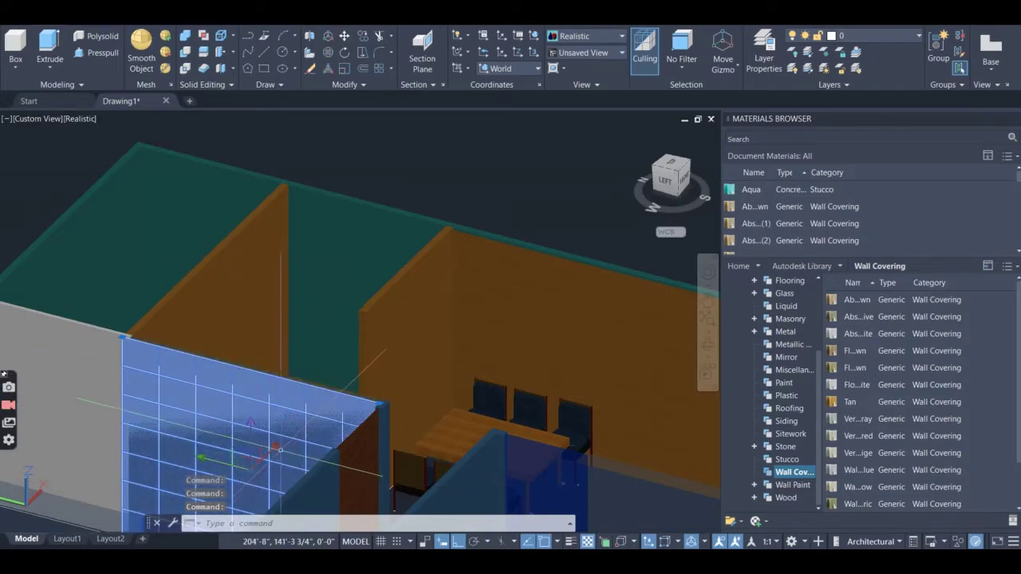
pyautogui.click(260, 461)
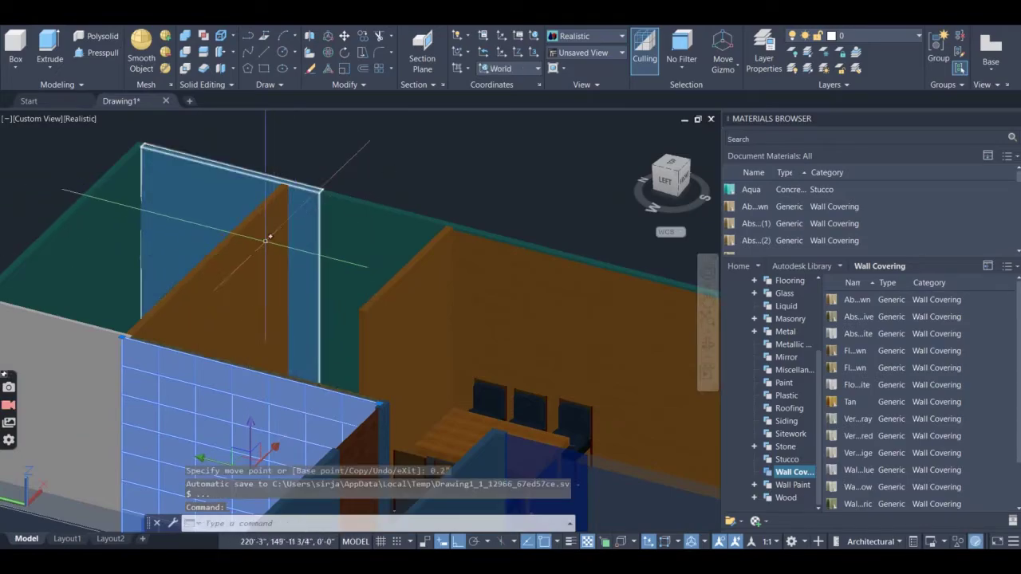
pyautogui.press('Escape')
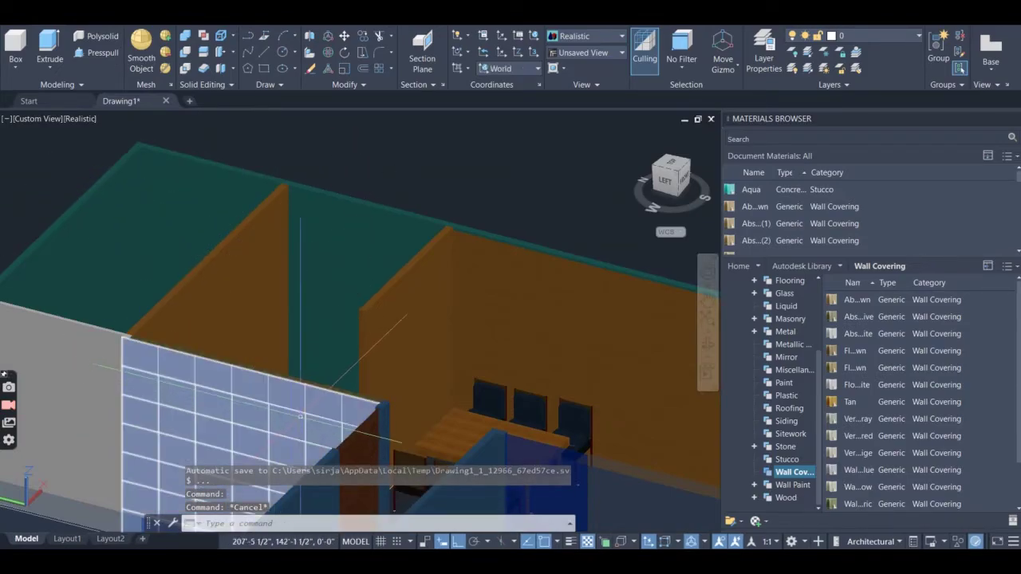
pyautogui.scroll(5, 341, 397)
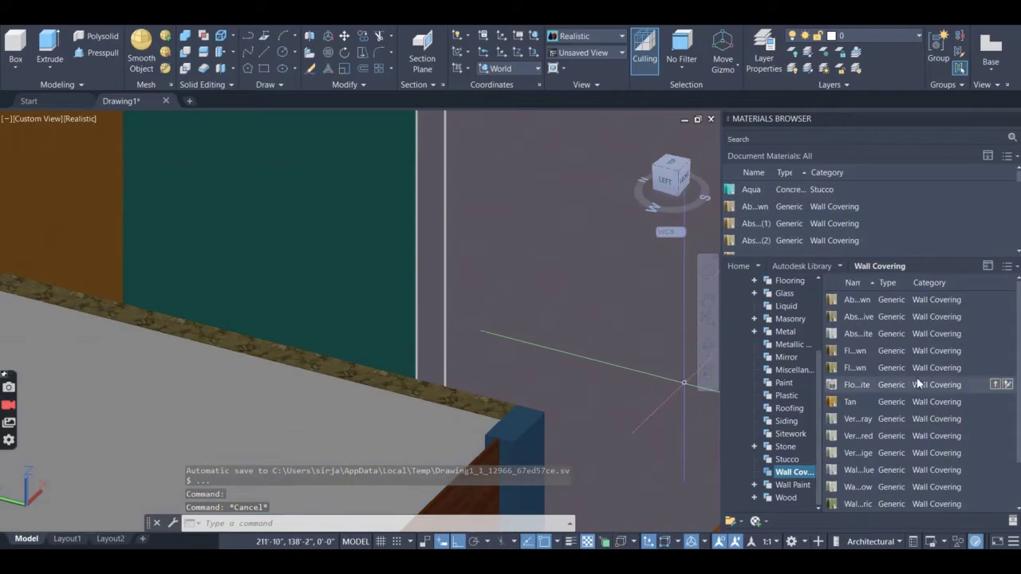
# - Give the wall top an aqua wall paint from the Wall Paint materials
pyautogui.click(813, 484)
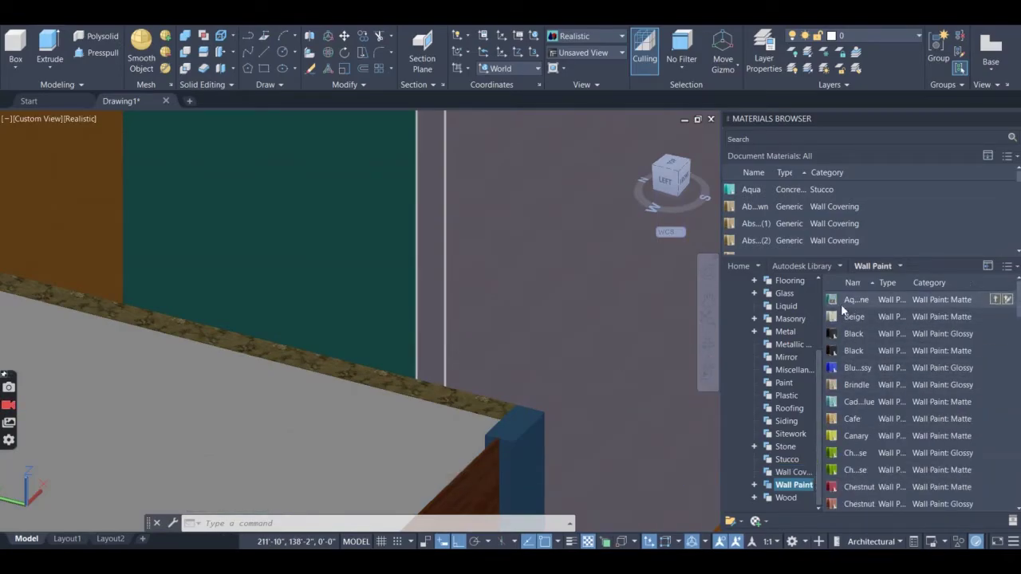
pyautogui.moveTo(832, 300); pyautogui.dragTo(631, 353)
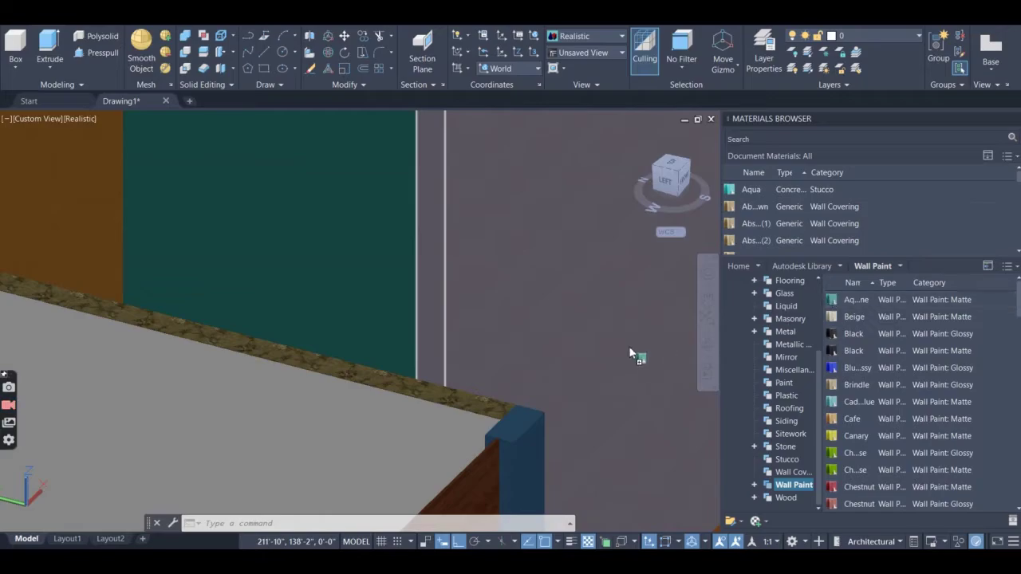
pyautogui.moveTo(474, 396); pyautogui.dragTo(474, 396)
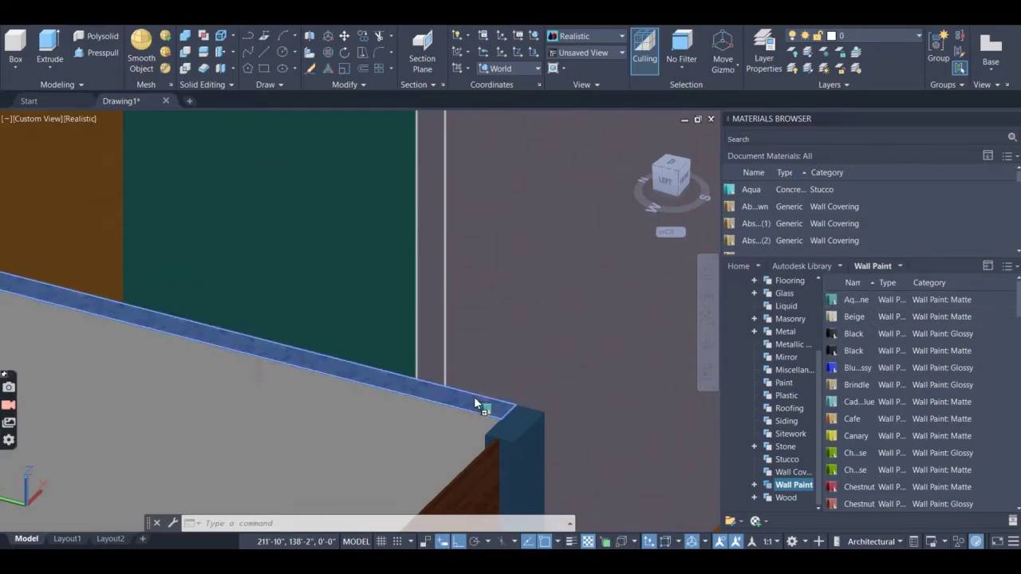
pyautogui.keyDown('shift'); pyautogui.moveTo(474, 396); pyautogui.dragTo(628, 417, button='middle'); pyautogui.keyUp('shift')
pyautogui.scroll(-2, 628, 422)
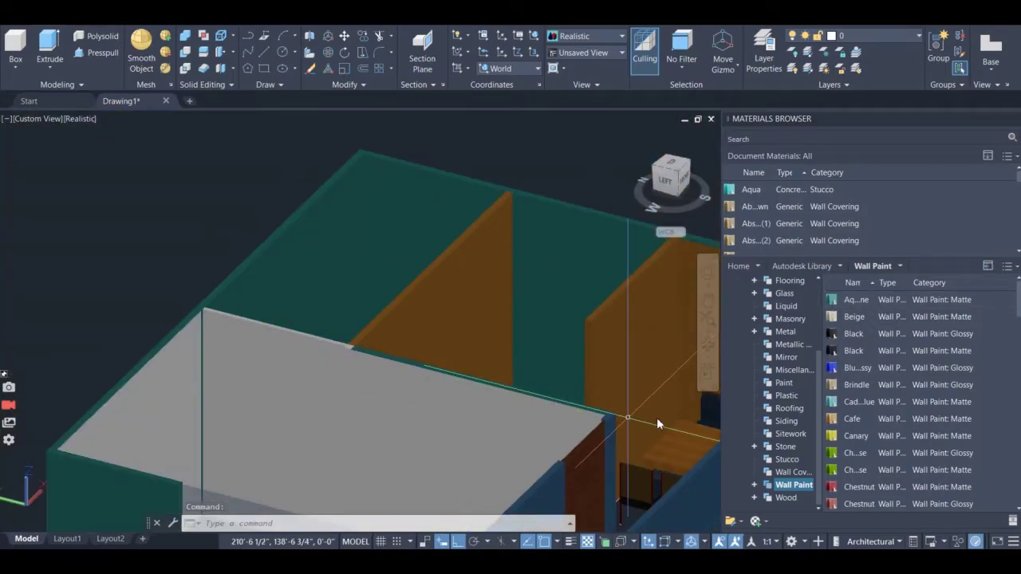
# - Apply the Tan wall covering to the remaining grey wall faces
pyautogui.click(787, 473)
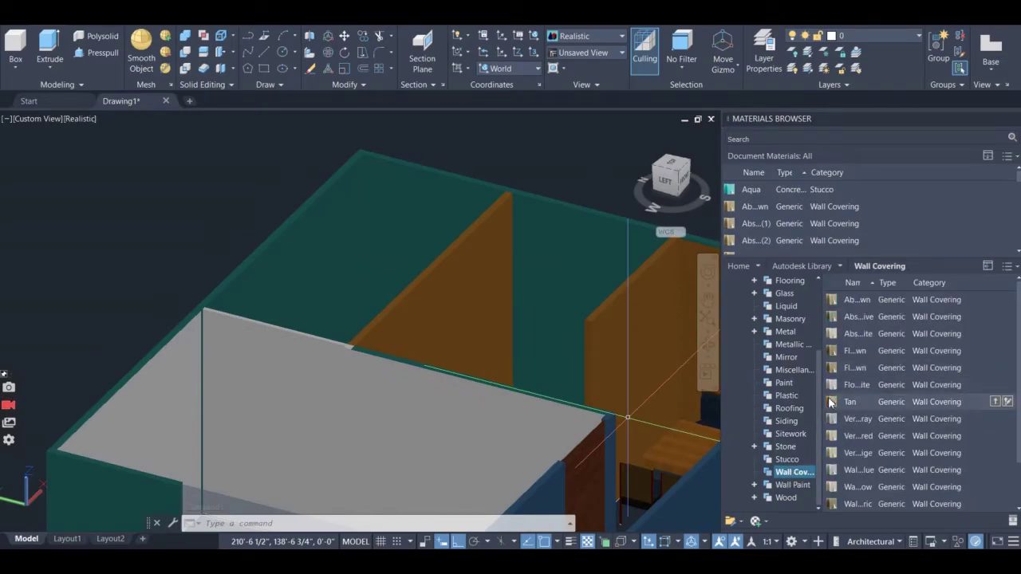
pyautogui.moveTo(279, 439); pyautogui.dragTo(334, 422)
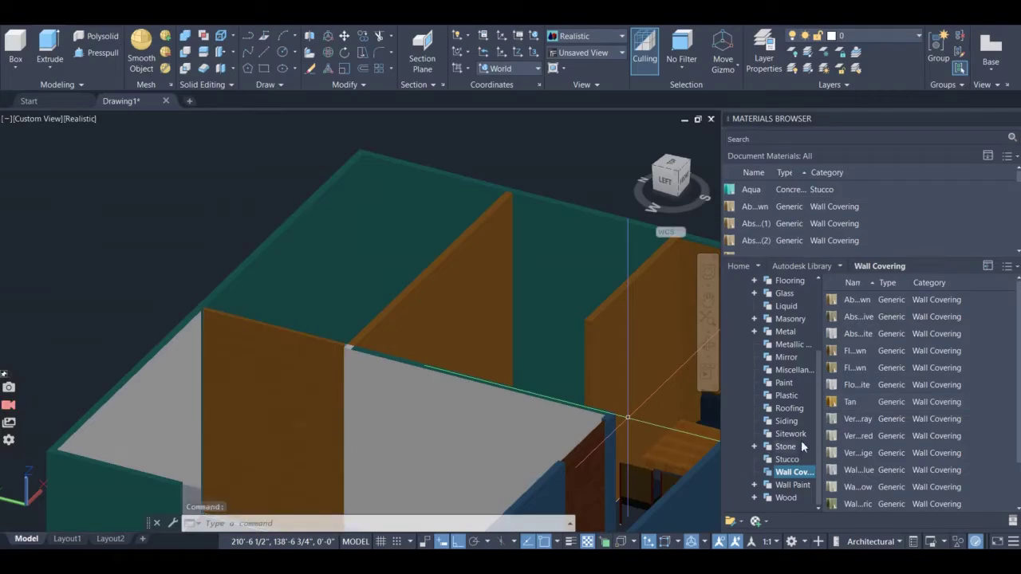
pyautogui.moveTo(834, 403); pyautogui.dragTo(458, 438)
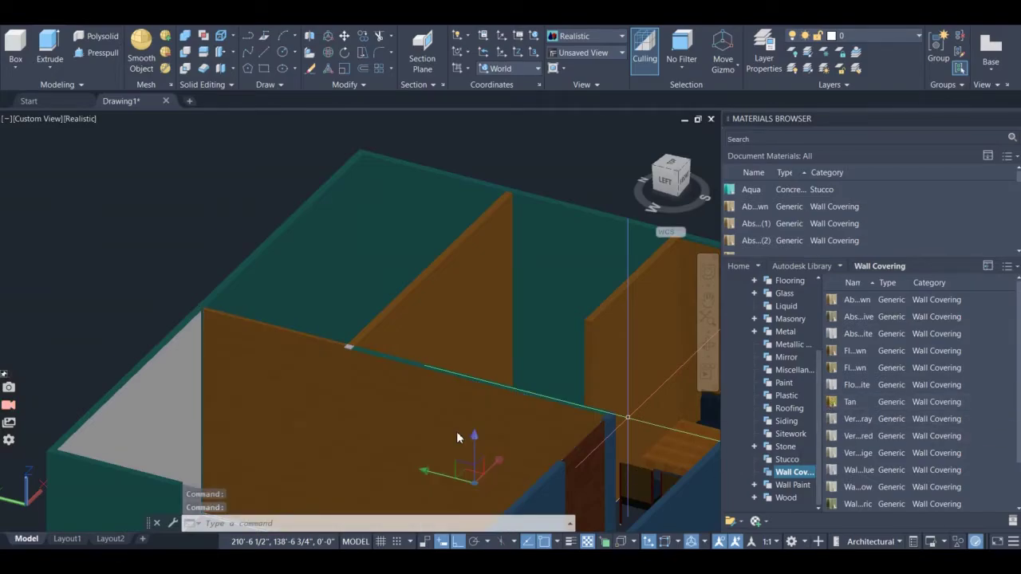
pyautogui.scroll(-4, 406, 386)
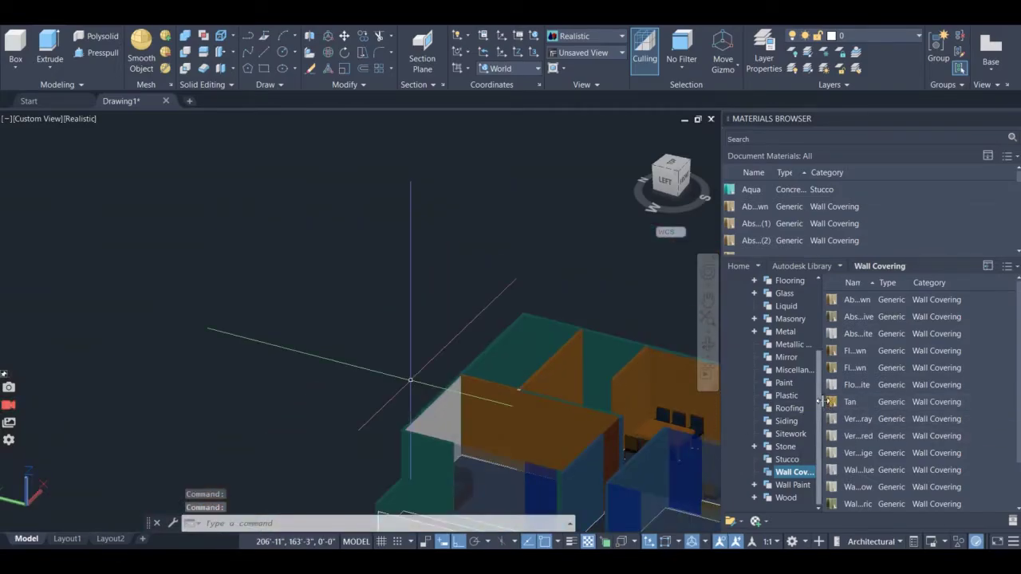
pyautogui.moveTo(832, 400); pyautogui.dragTo(590, 438)
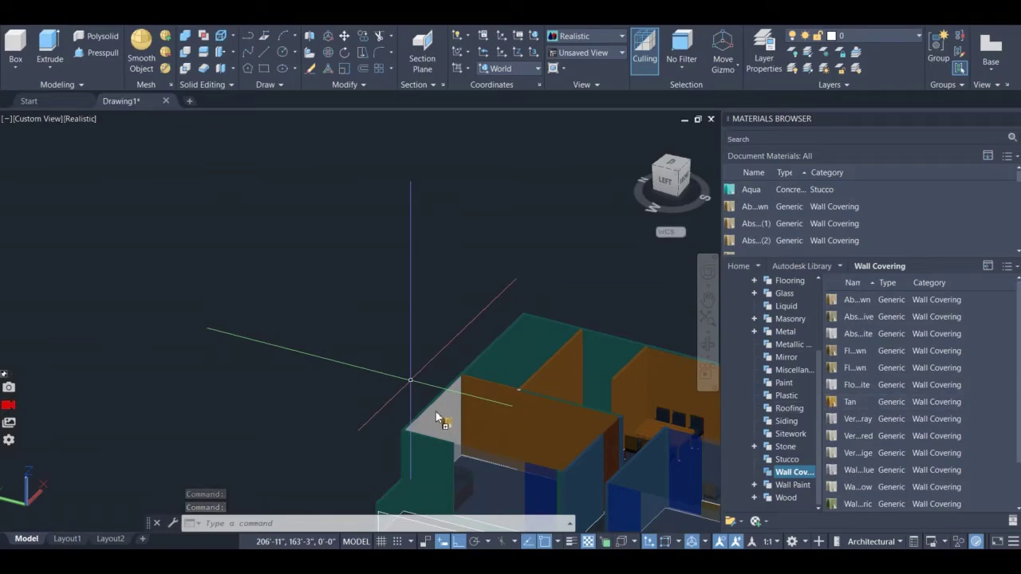
pyautogui.moveTo(438, 418); pyautogui.dragTo(439, 419)
pyautogui.scroll(-3, 446, 415)
pyautogui.scroll(5, 480, 406)
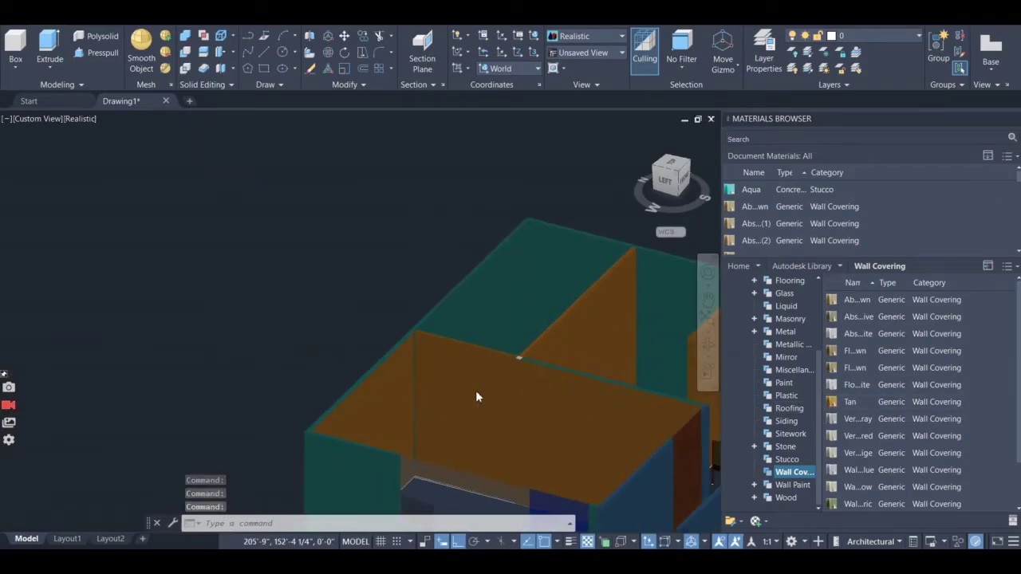
pyautogui.keyDown('shift'); pyautogui.moveTo(476, 391); pyautogui.dragTo(569, 391, button='middle'); pyautogui.keyUp('shift')
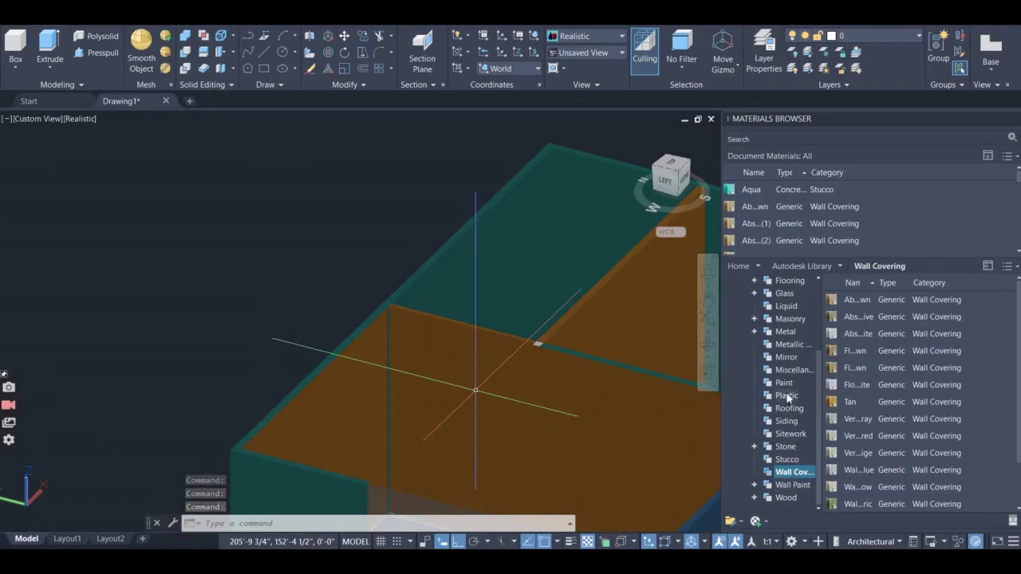
# - Apply a Glass library material to the orange wall face, making it transparent
pyautogui.click(786, 293)
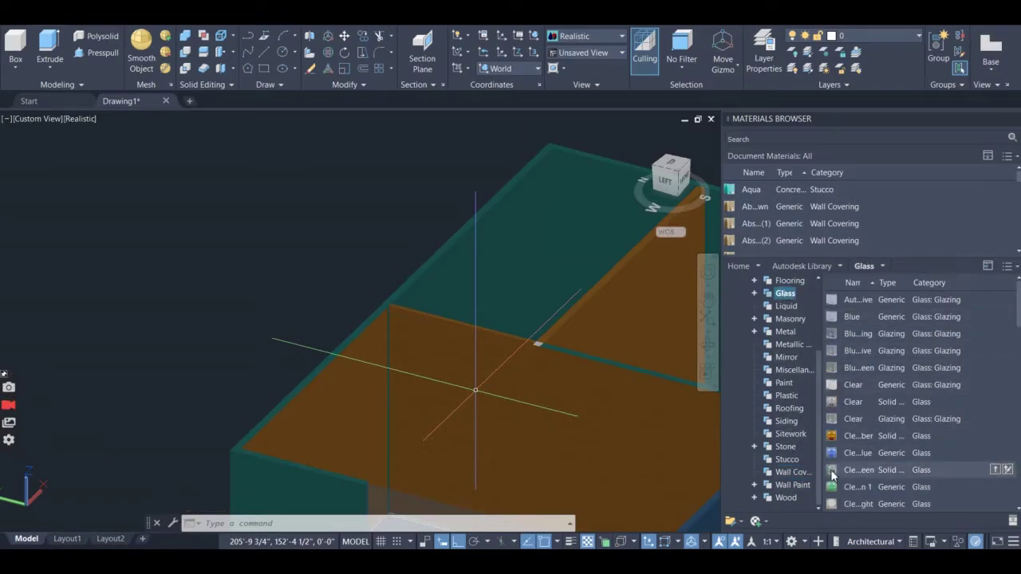
pyautogui.scroll(-5, 855, 469)
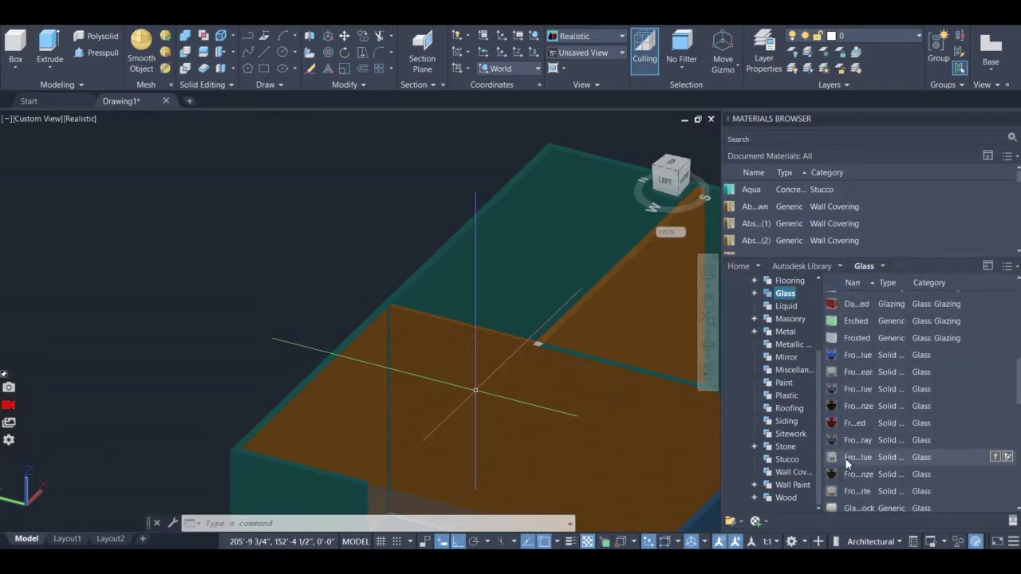
pyautogui.moveTo(849, 352); pyautogui.dragTo(477, 399)
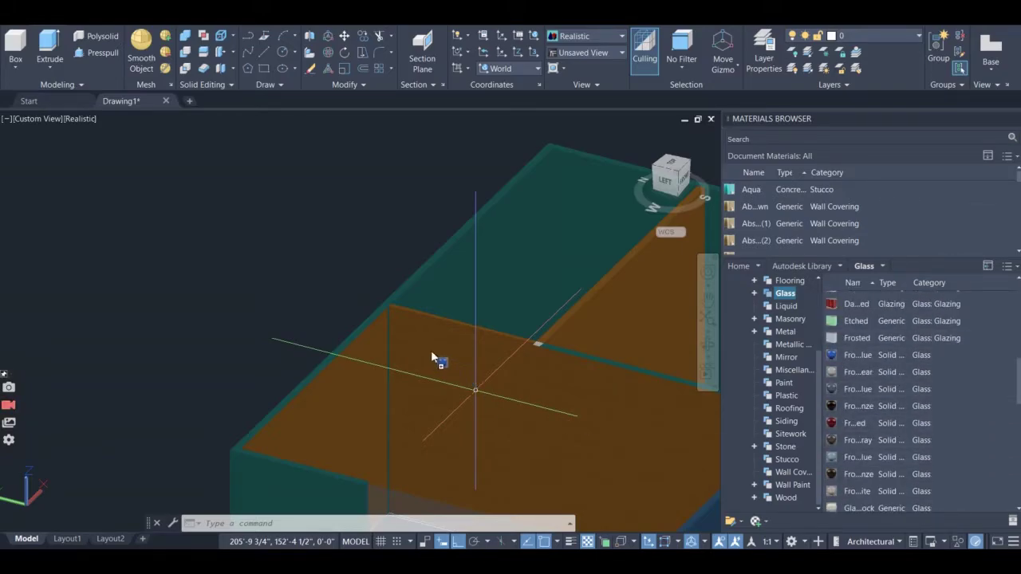
pyautogui.moveTo(431, 358); pyautogui.dragTo(431, 356)
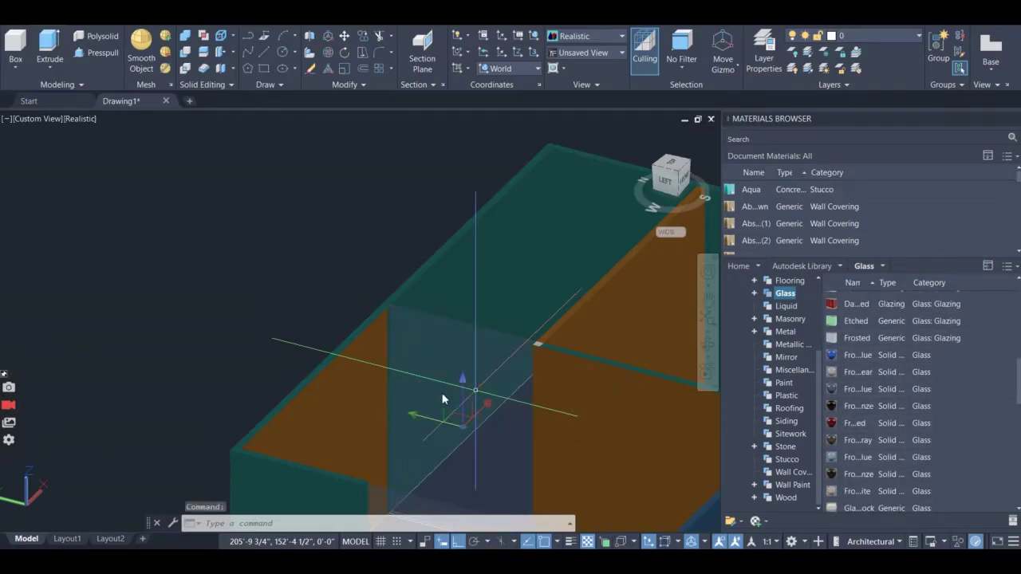
pyautogui.click(707, 349)
pyautogui.moveTo(456, 444); pyautogui.dragTo(60, 417)
pyautogui.scroll(-3, 461, 400)
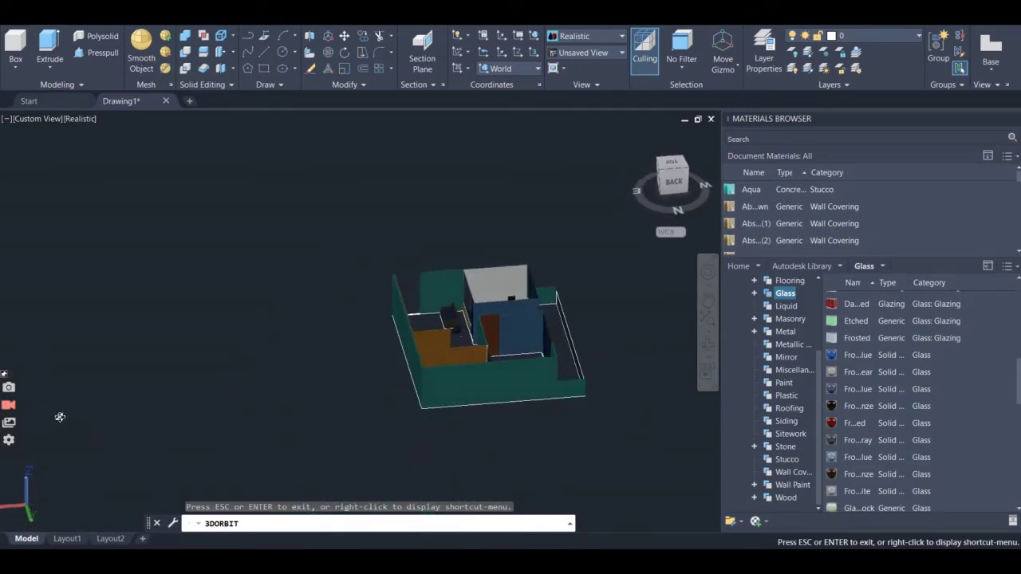
# - Paint the large light-grey wall Black using the Paint materials
pyautogui.scroll(10, 500, 289)
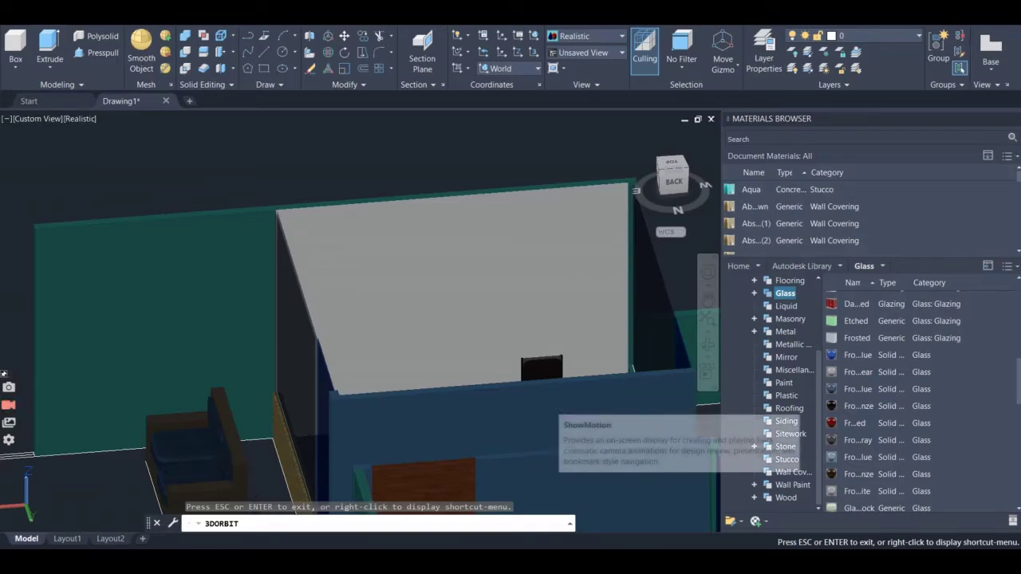
pyautogui.press('Escape')
pyautogui.click(782, 387)
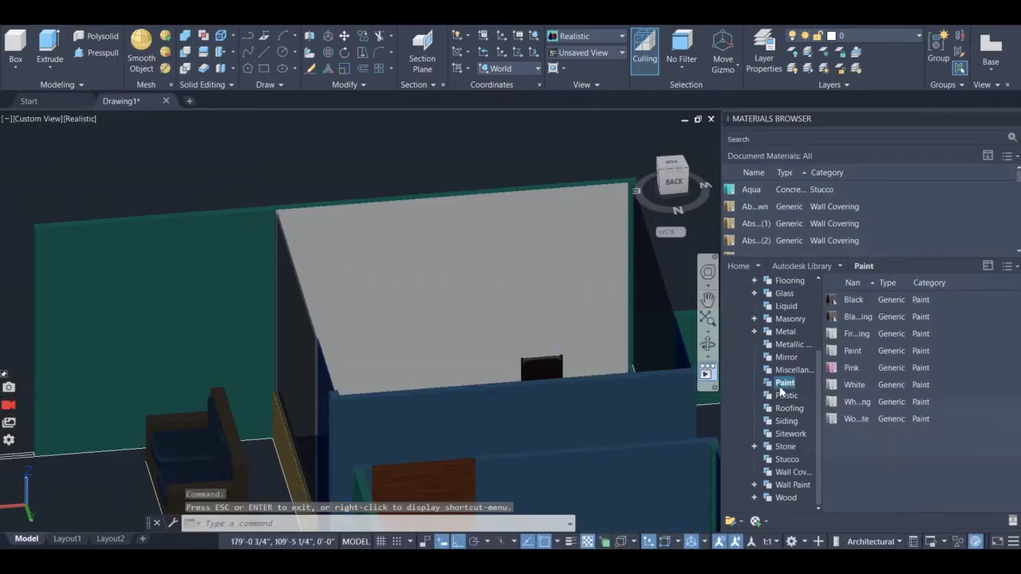
pyautogui.moveTo(855, 317); pyautogui.dragTo(504, 316)
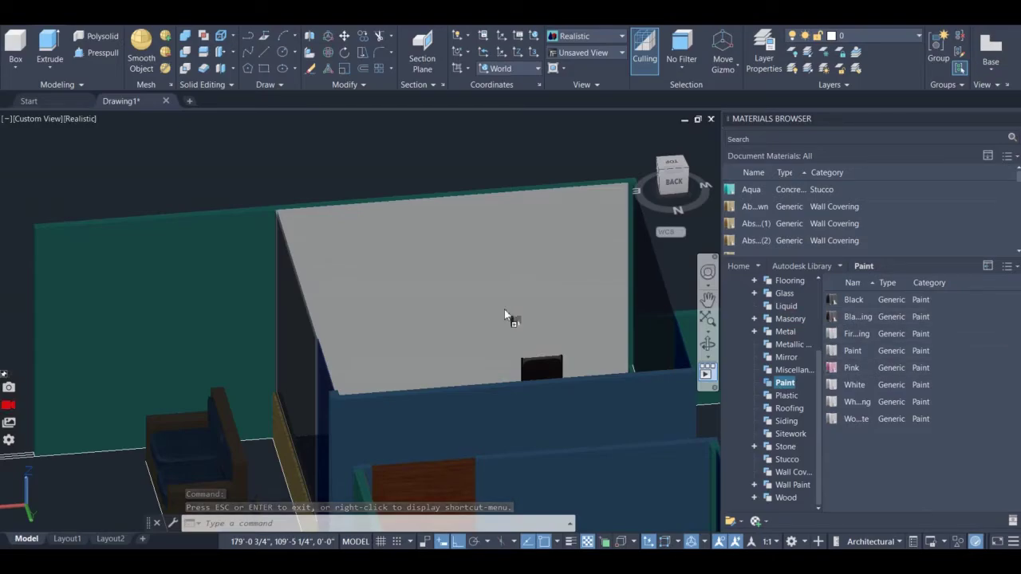
pyautogui.moveTo(430, 293); pyautogui.dragTo(430, 293)
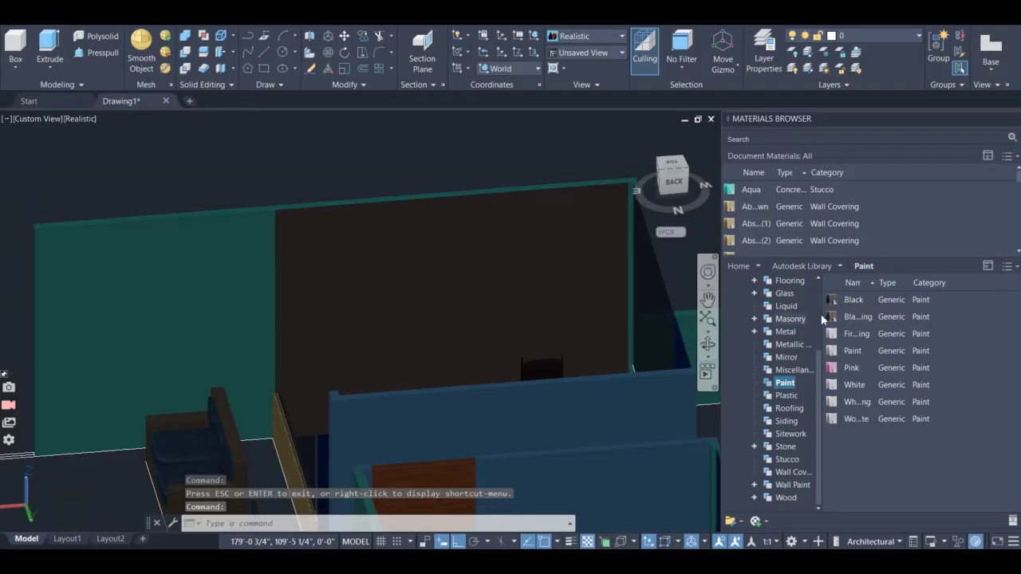
pyautogui.moveTo(833, 299); pyautogui.dragTo(454, 296)
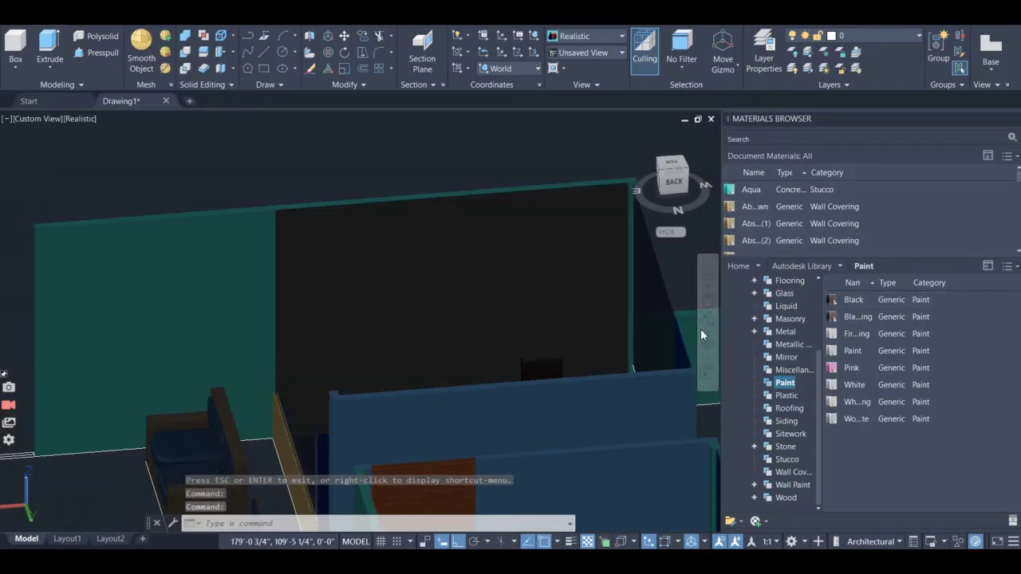
# - Try light grey, pink and white paints on the wall, ending with dark brown-black
pyautogui.moveTo(833, 316); pyautogui.dragTo(444, 296)
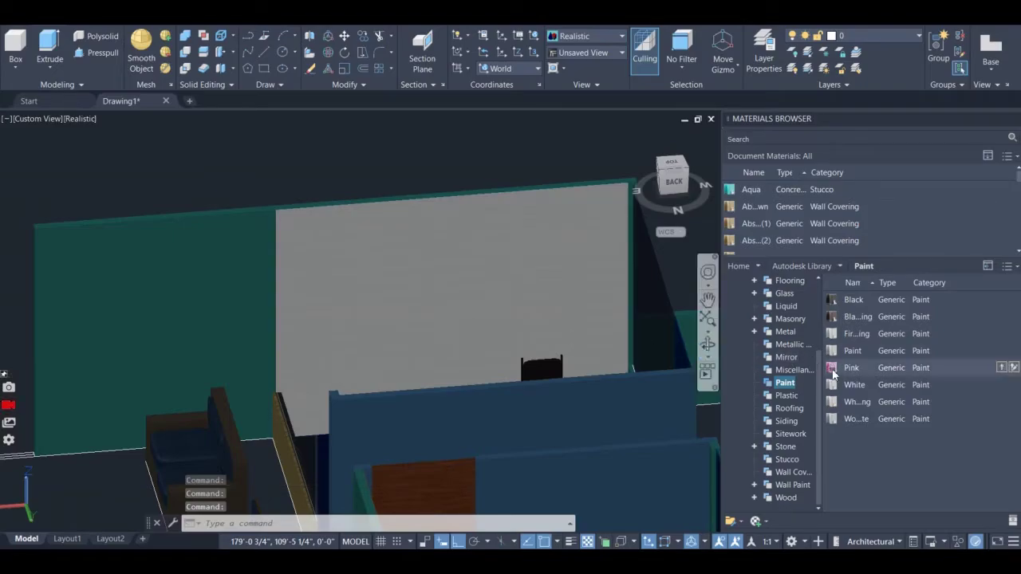
pyautogui.moveTo(833, 367); pyautogui.dragTo(766, 359)
pyautogui.moveTo(411, 294); pyautogui.dragTo(411, 295)
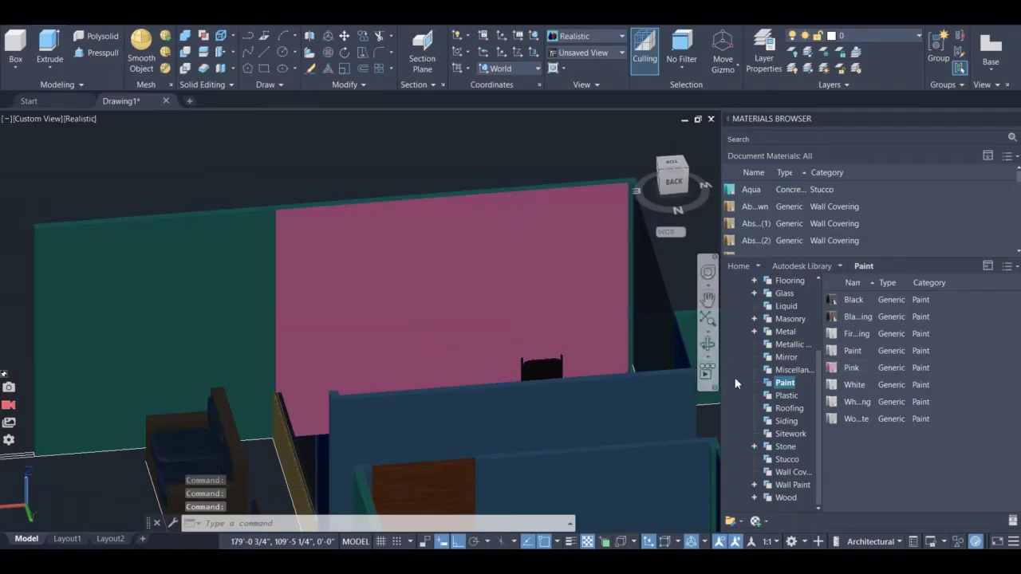
pyautogui.moveTo(830, 386); pyautogui.dragTo(787, 376)
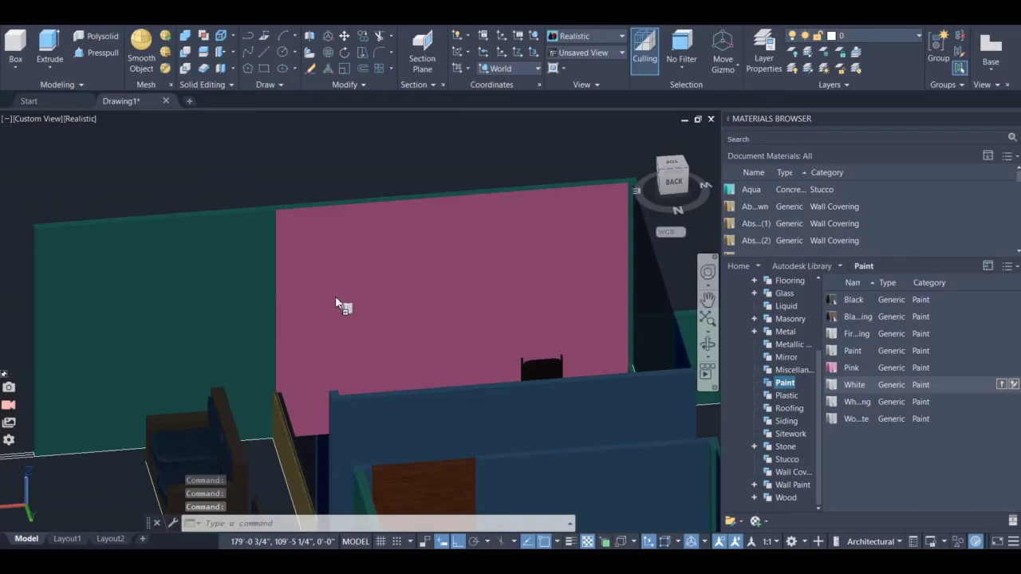
pyautogui.moveTo(336, 298); pyautogui.dragTo(343, 302)
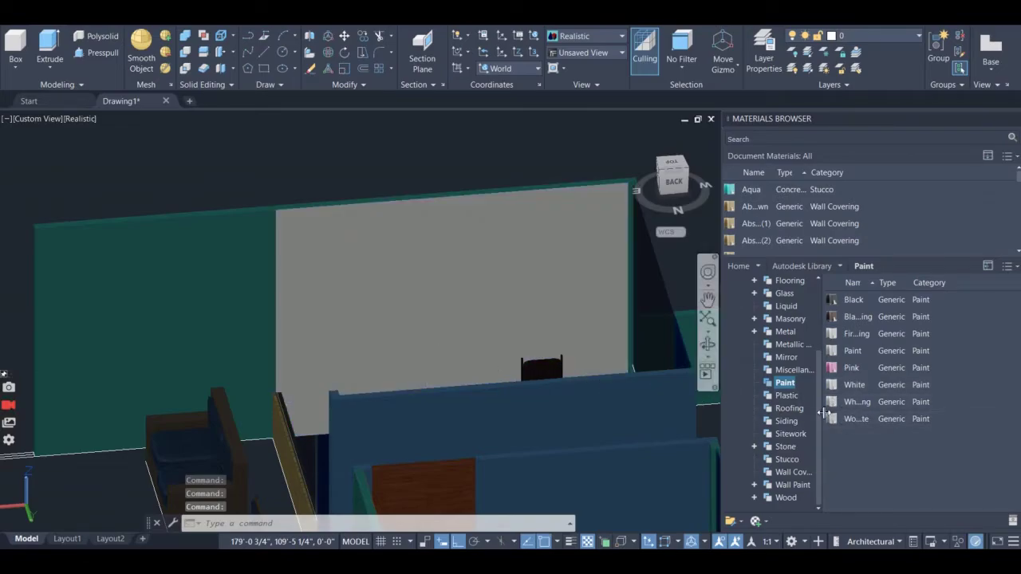
pyautogui.moveTo(854, 419); pyautogui.dragTo(586, 328)
pyautogui.moveTo(512, 294); pyautogui.dragTo(517, 297)
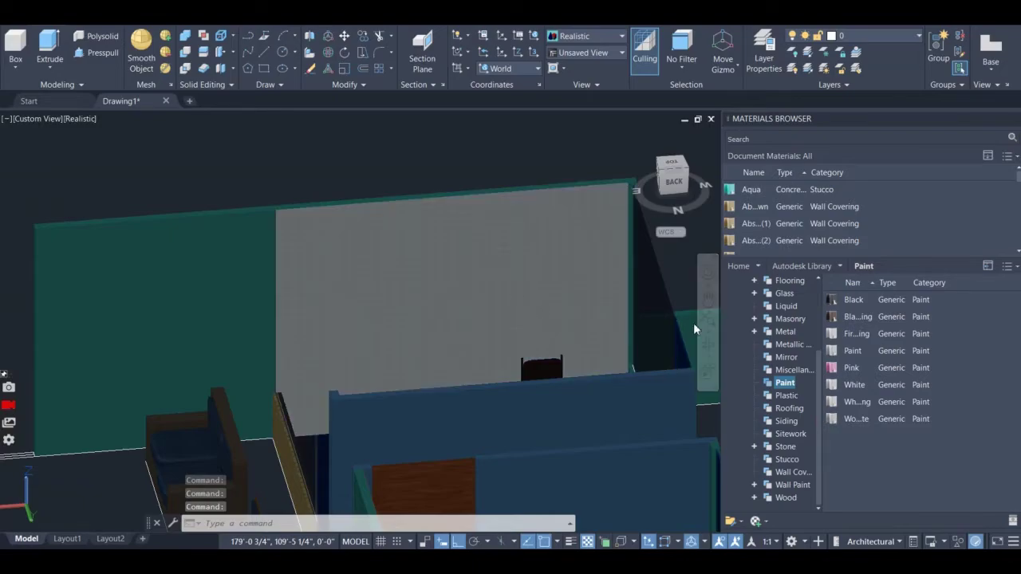
pyautogui.moveTo(837, 316); pyautogui.dragTo(603, 335)
pyautogui.moveTo(447, 289); pyautogui.dragTo(449, 292)
# - Orbit to a top-down view of the plan and zoom in on the living room sofa
pyautogui.click(707, 345)
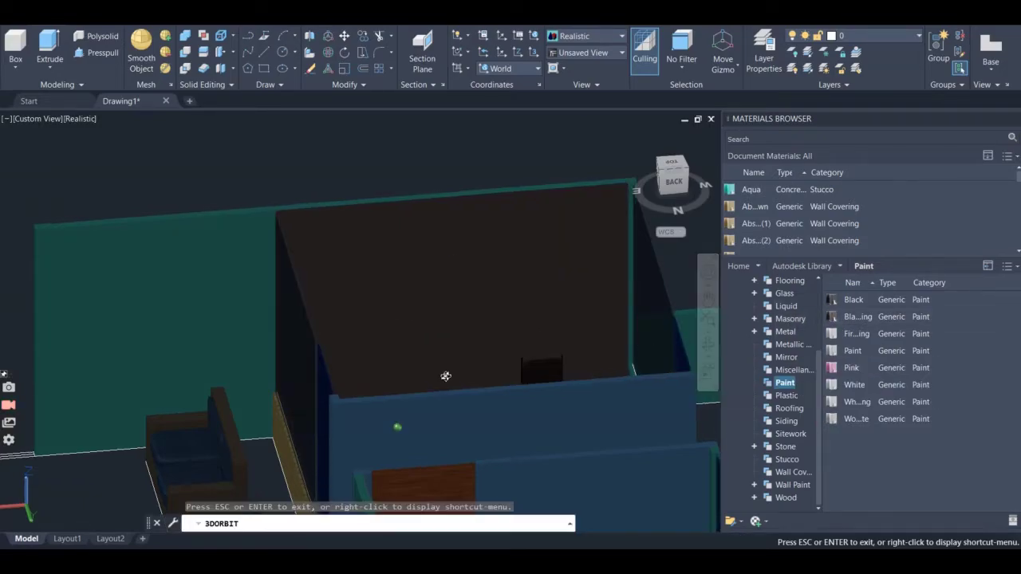
pyautogui.moveTo(445, 371)
pyautogui.mouseDown()
pyautogui.moveTo(489, 367)
pyautogui.moveTo(372, 342)
pyautogui.moveTo(440, 394)
pyautogui.moveTo(463, 397)
pyautogui.moveTo(435, 374)
pyautogui.moveTo(406, 378)
pyautogui.moveTo(440, 381)
pyautogui.mouseUp()
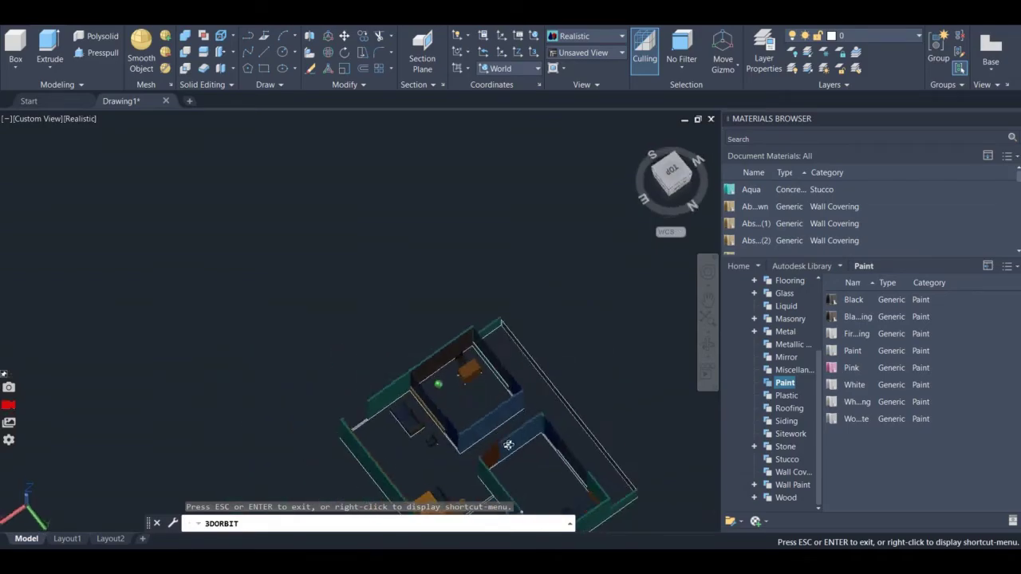
pyautogui.moveTo(508, 445); pyautogui.dragTo(471, 364)
pyautogui.scroll(5, 488, 376)
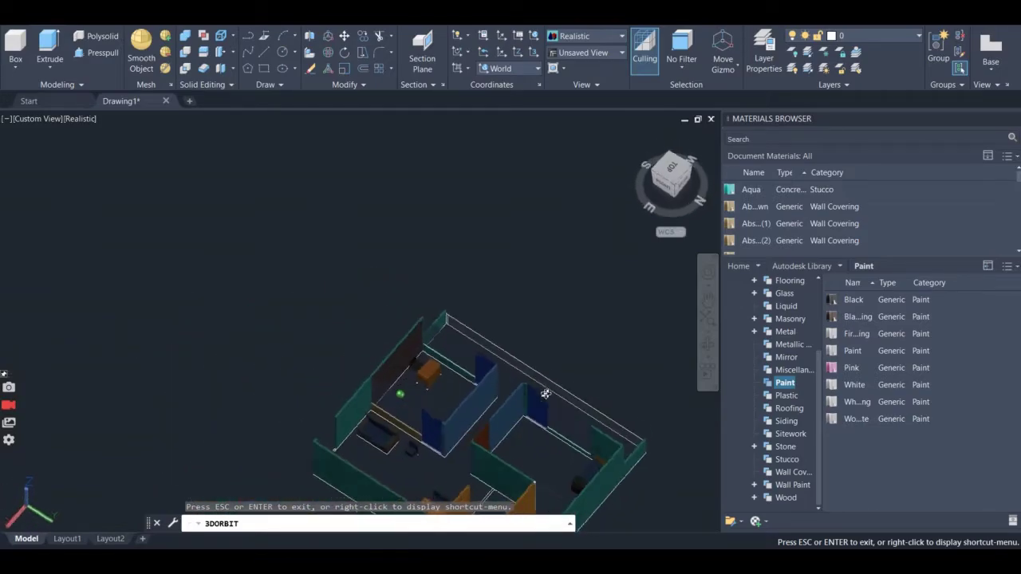
pyautogui.scroll(3, 544, 394)
pyautogui.moveTo(548, 391); pyautogui.dragTo(188, 335)
pyautogui.scroll(-3, 450, 362)
pyautogui.moveTo(412, 457); pyautogui.dragTo(441, 504)
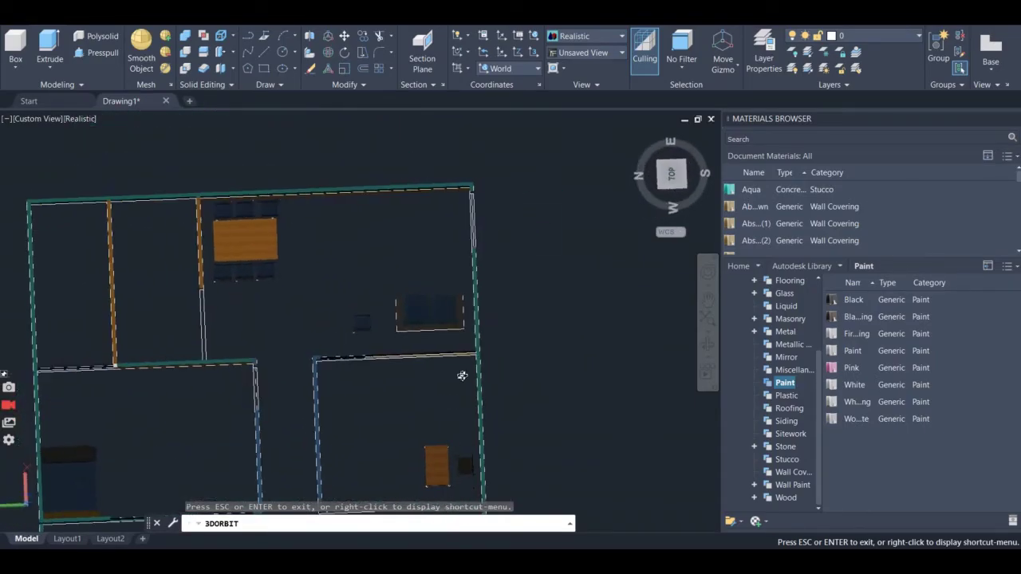
pyautogui.scroll(6, 482, 350)
pyautogui.press('Escape')
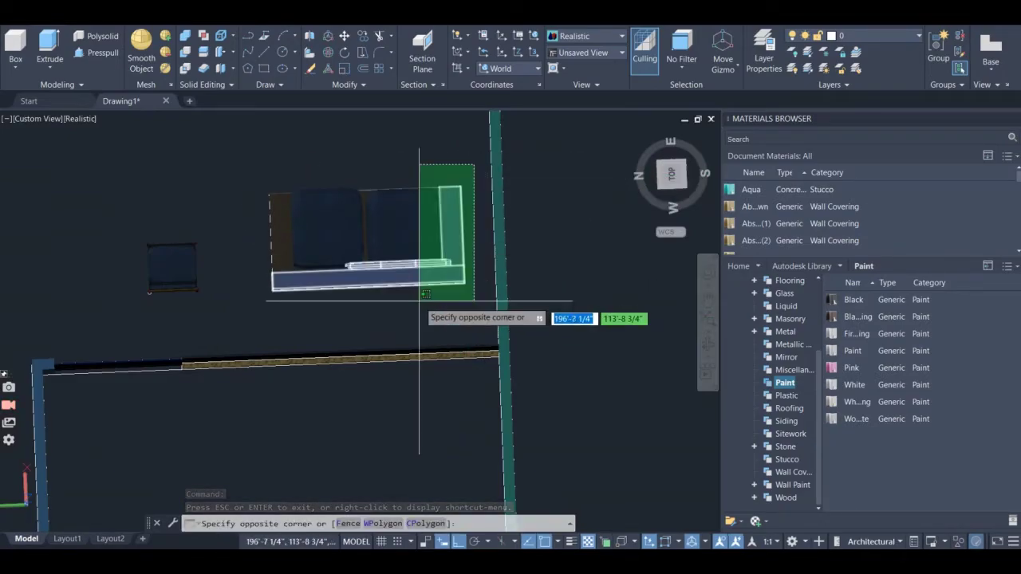
pyautogui.click(239, 302)
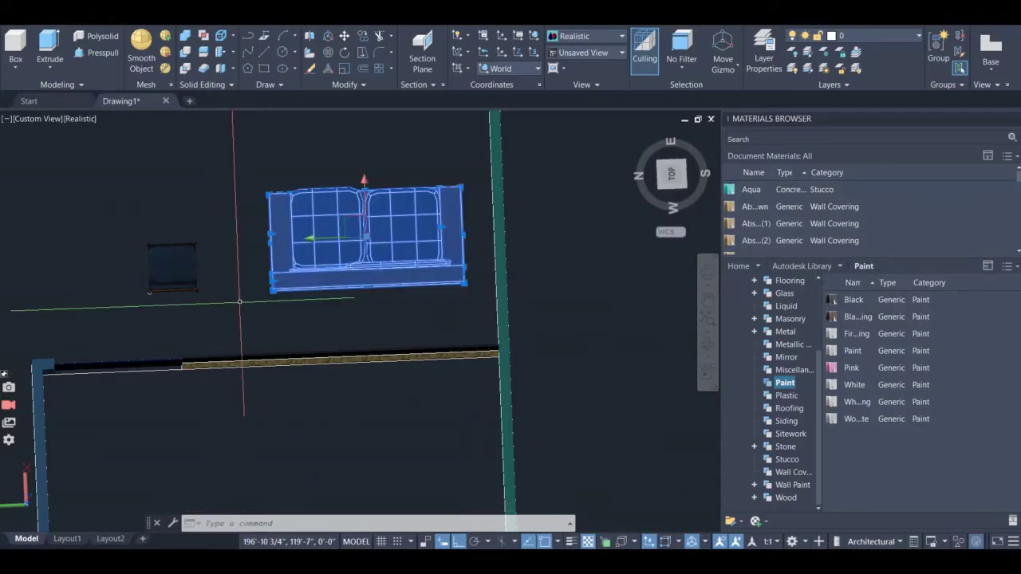
pyautogui.scroll(5, 355, 284)
pyautogui.scroll(-5, 354, 284)
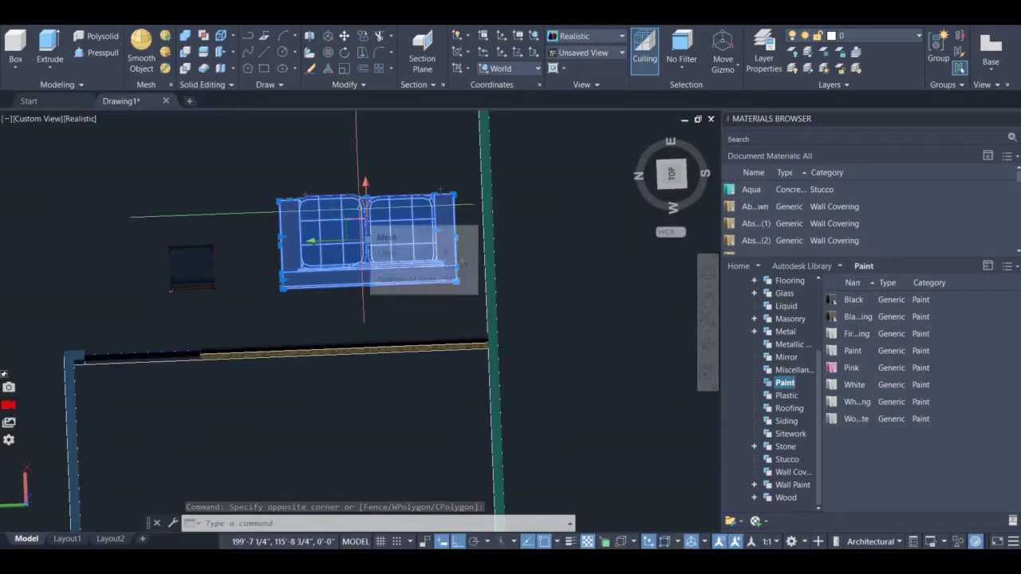
pyautogui.write('cp')
pyautogui.press('Return')
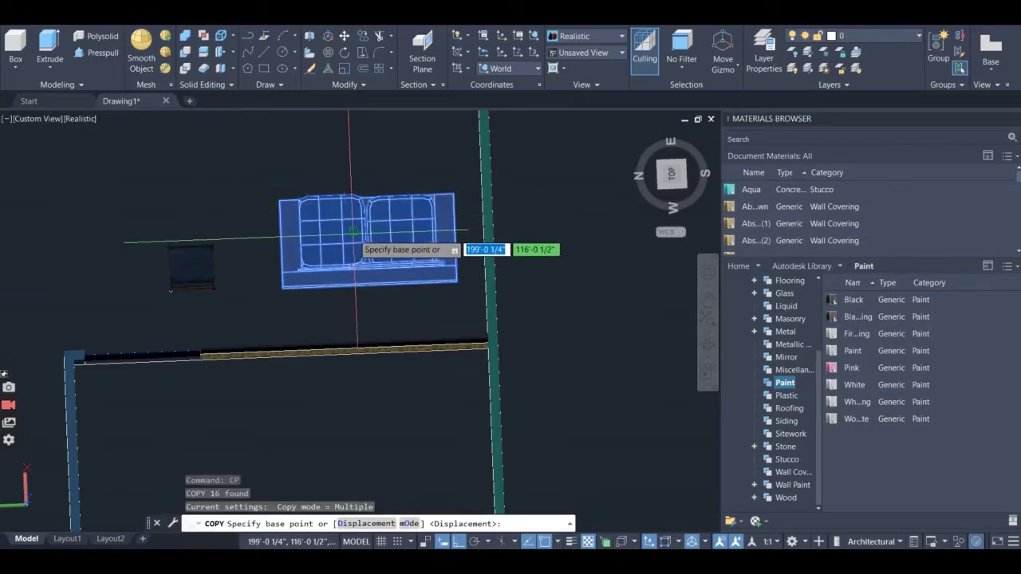
pyautogui.click(283, 287)
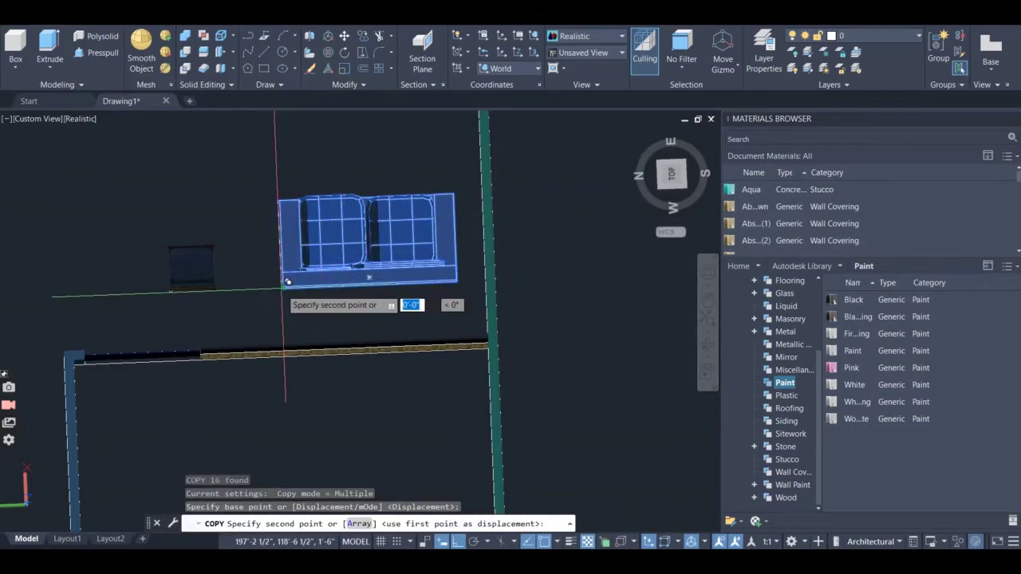
pyautogui.scroll(-5, 286, 299)
pyautogui.scroll(6, 285, 343)
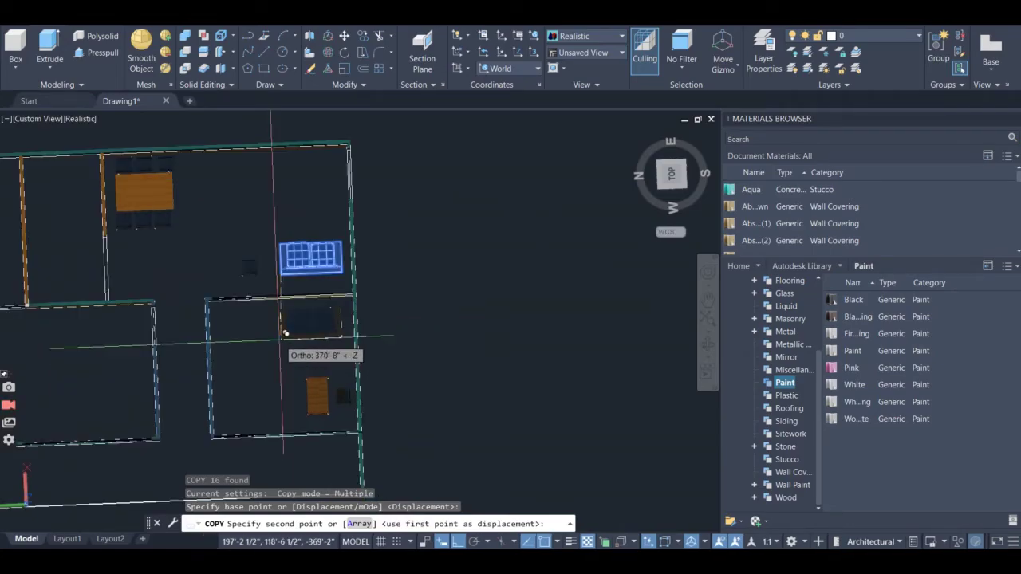
pyautogui.click(286, 333)
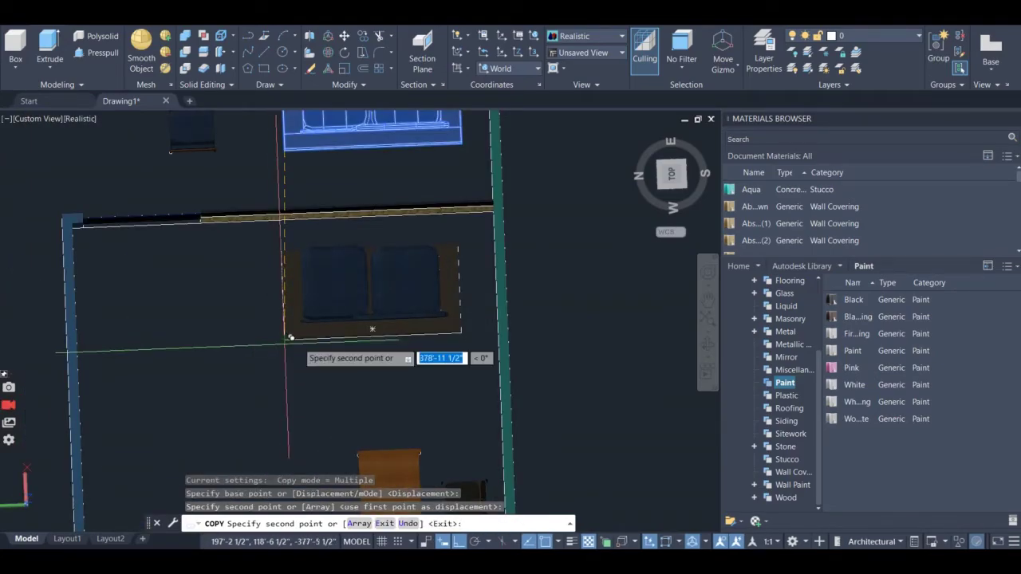
pyautogui.press('Return')
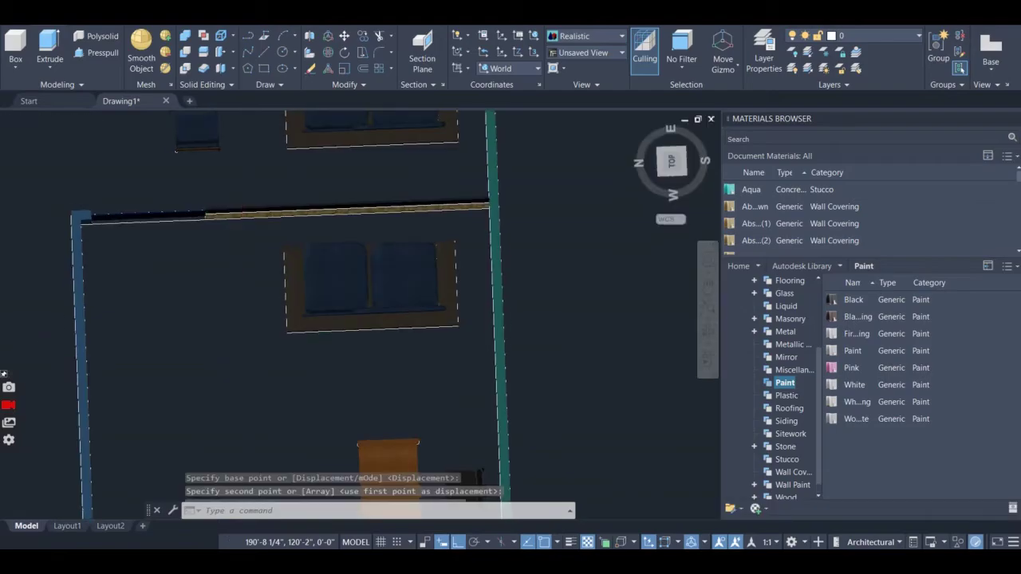
pyautogui.press('Escape')
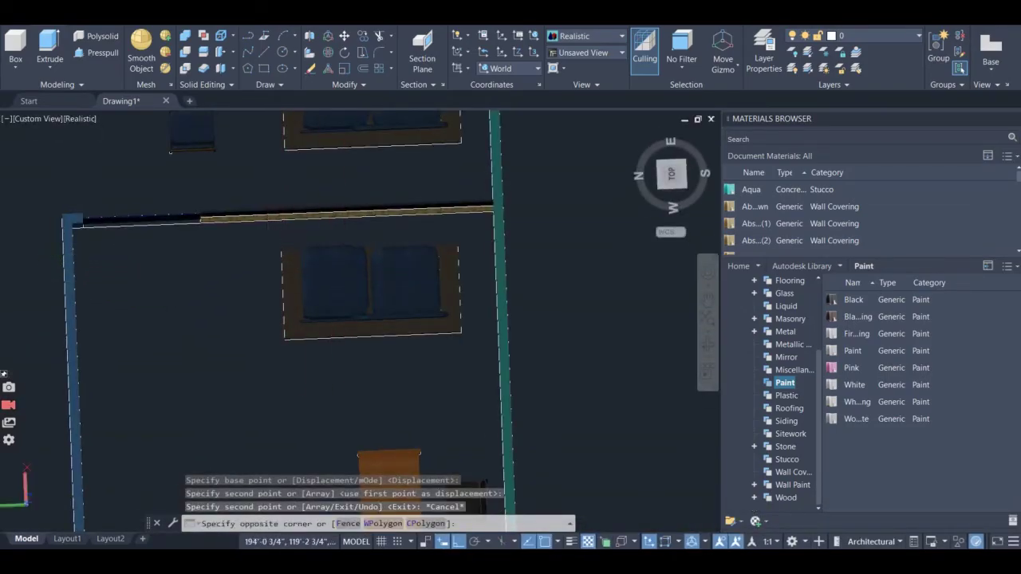
pyautogui.click(215, 323)
pyautogui.click(488, 234)
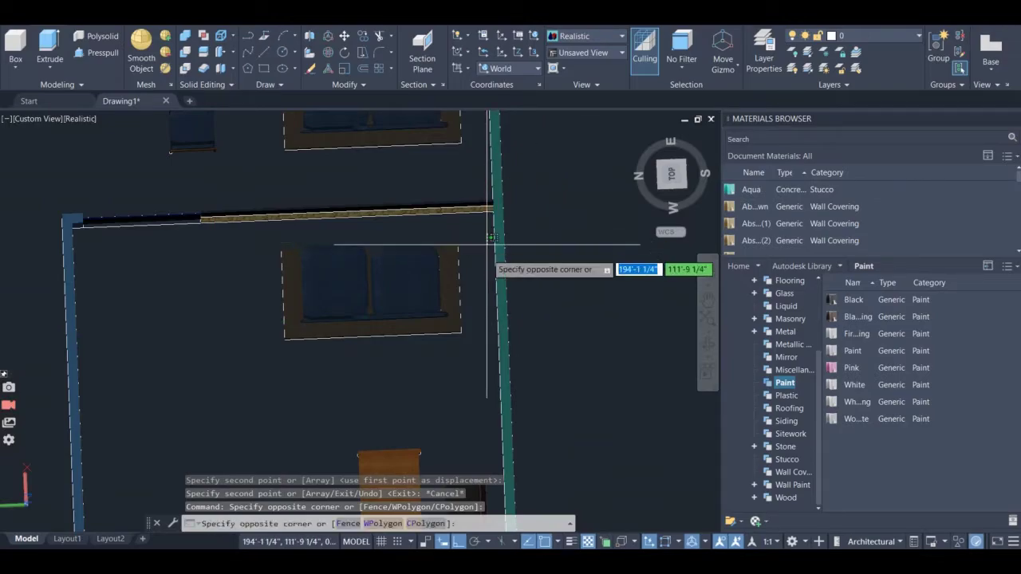
pyautogui.click(271, 341)
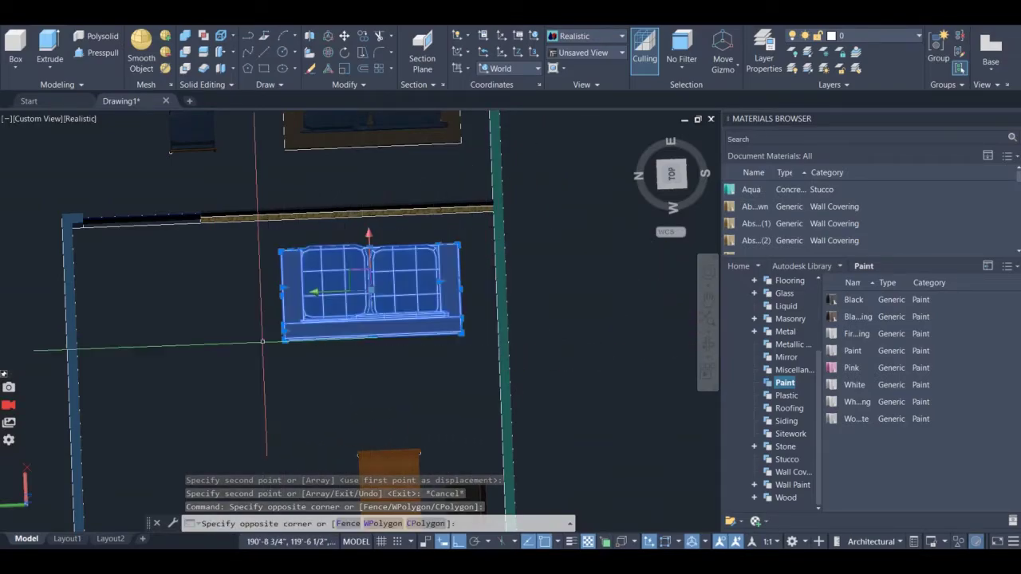
pyautogui.click(344, 53)
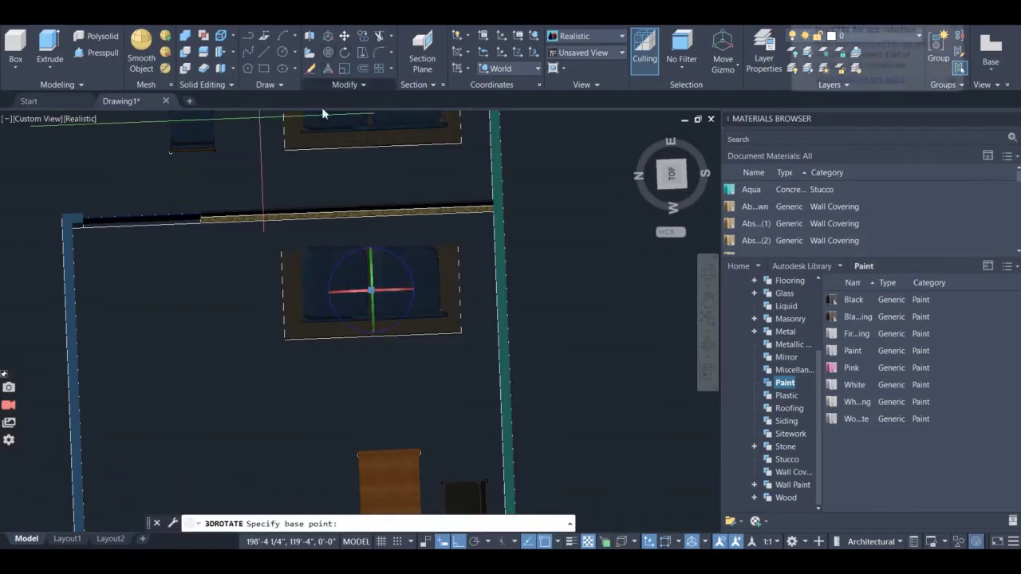
pyautogui.click(407, 314)
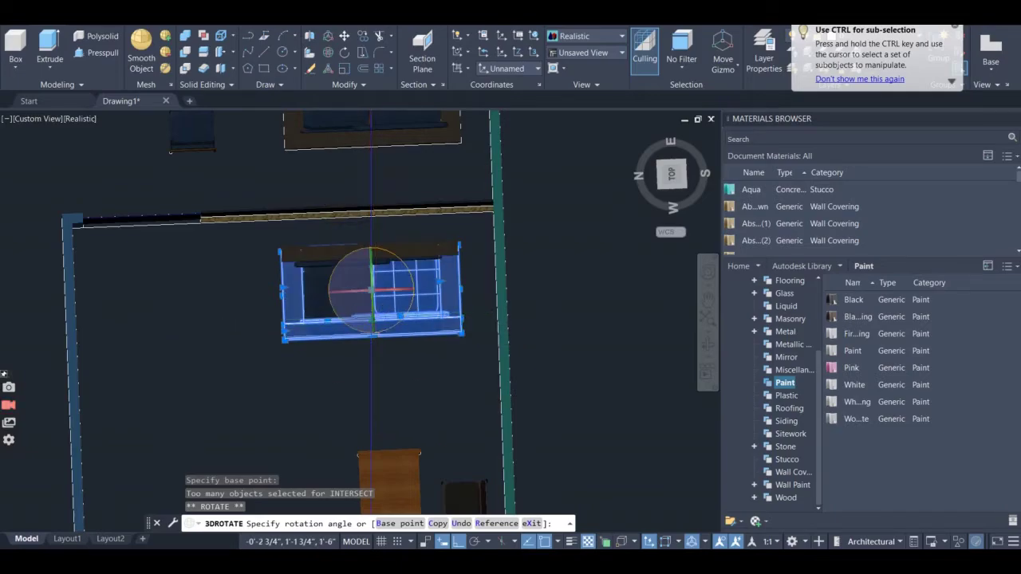
pyautogui.press('Escape')
pyautogui.press('Escape')
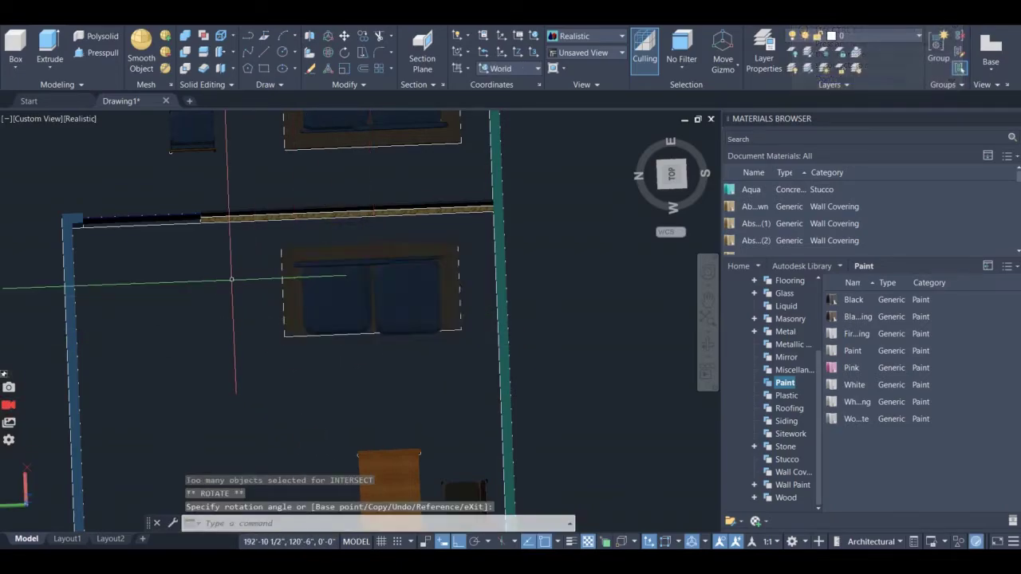
pyautogui.press('Escape')
# - Orbit the floor plan to a tilted angle showing the stray sofa outside the wall
pyautogui.click(708, 345)
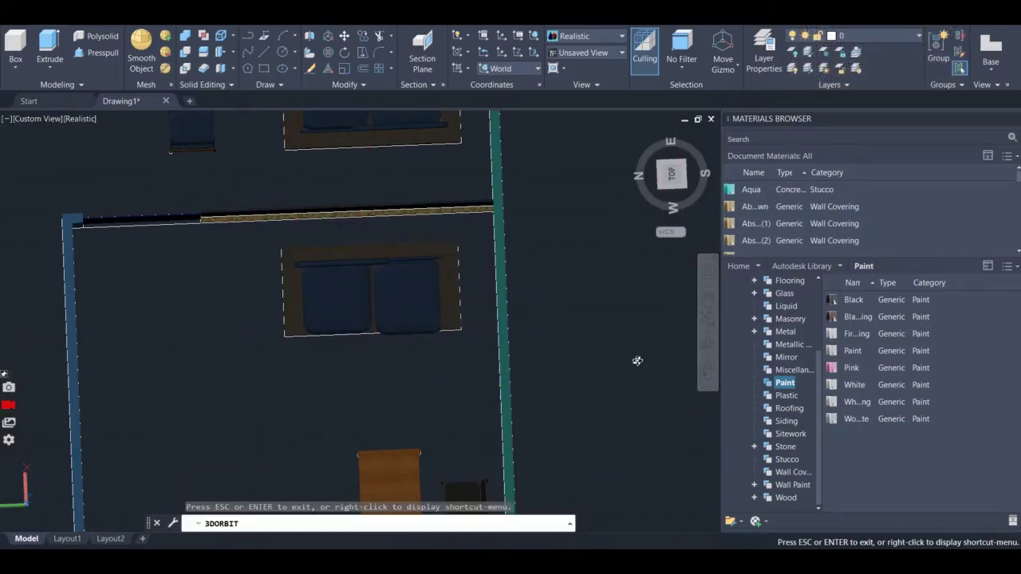
pyautogui.moveTo(636, 358); pyautogui.dragTo(456, 299)
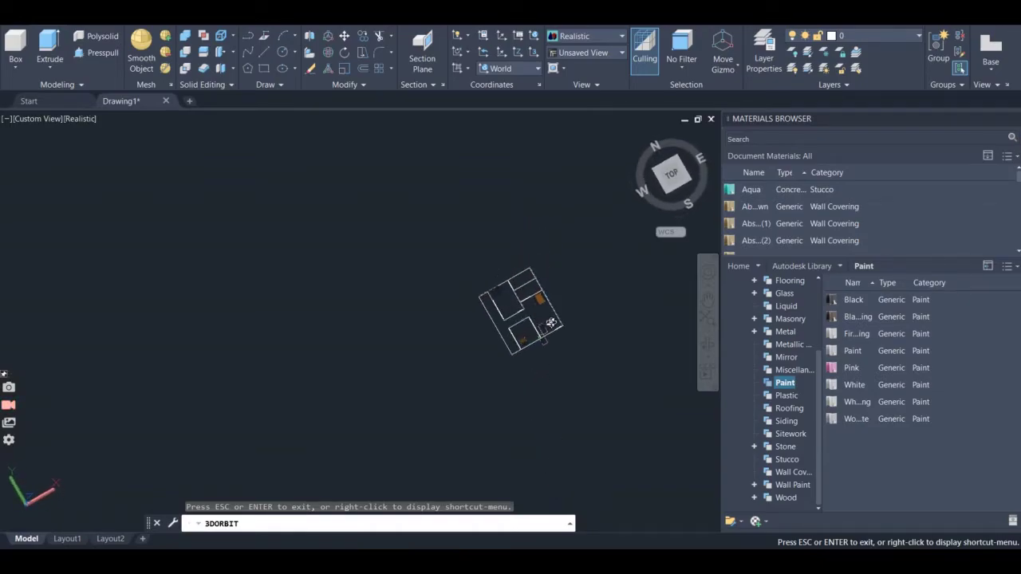
pyautogui.scroll(10, 550, 322)
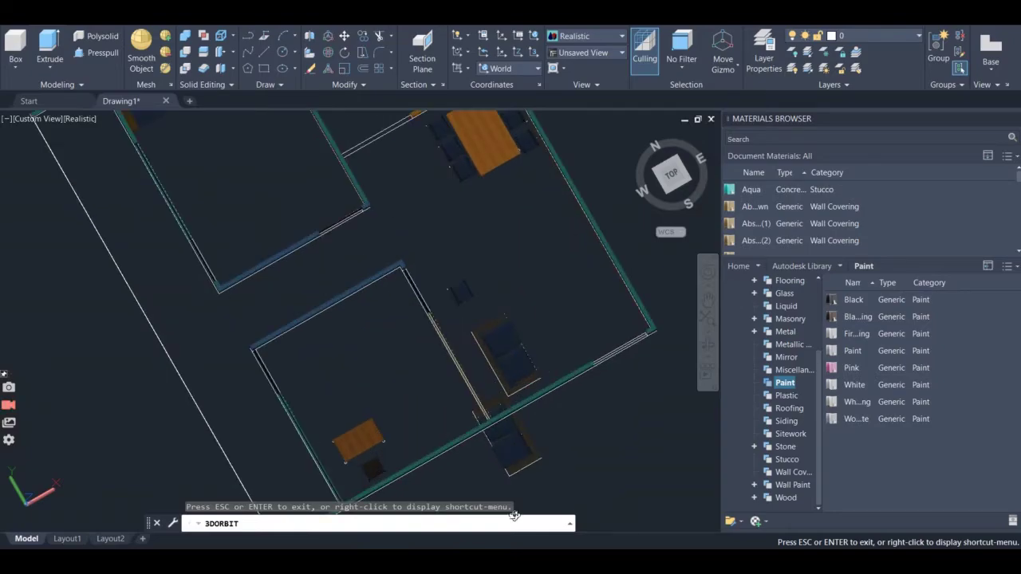
pyautogui.press('Escape')
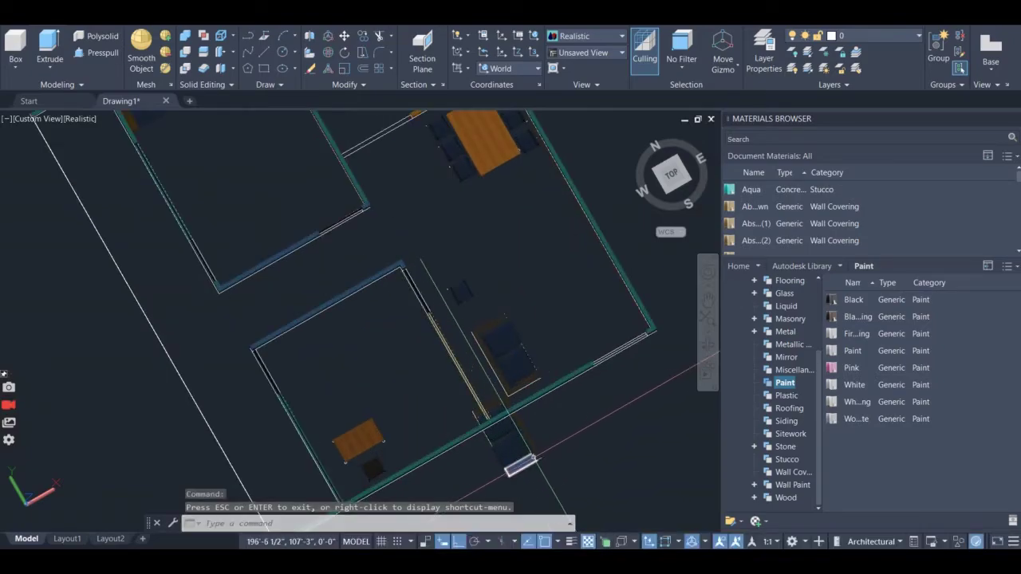
pyautogui.click(706, 349)
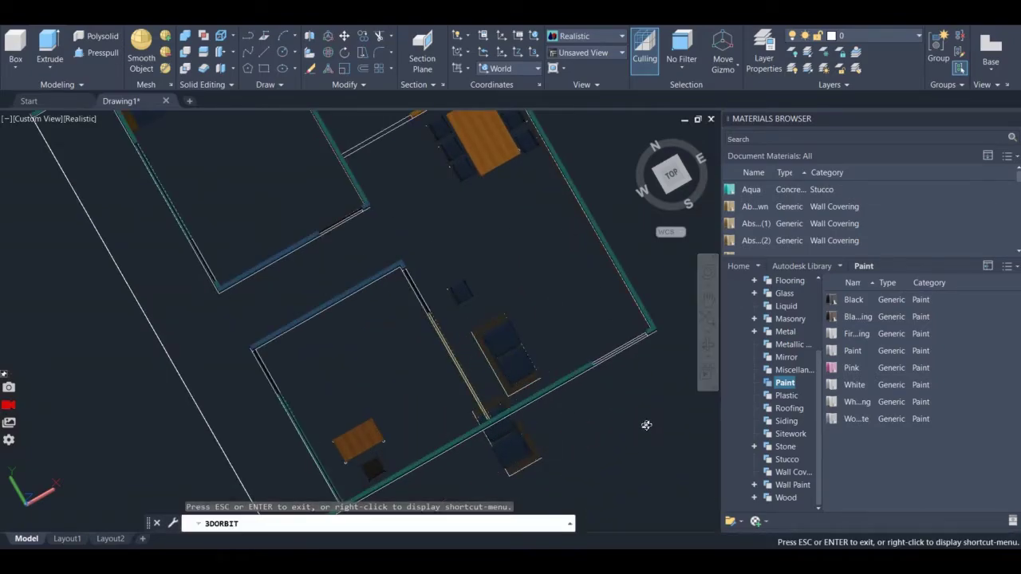
pyautogui.moveTo(646, 425); pyautogui.dragTo(646, 433)
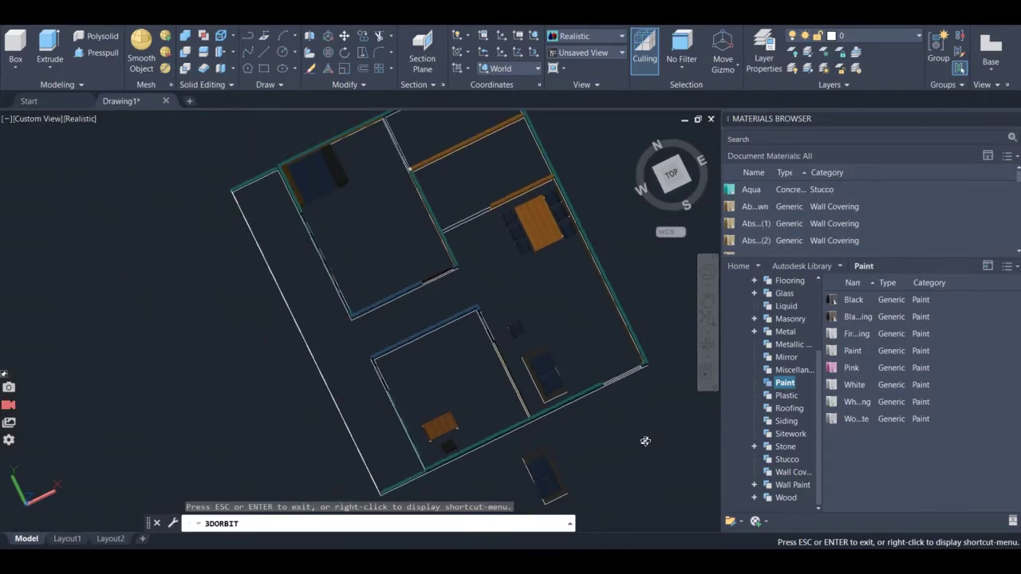
pyautogui.press('Escape')
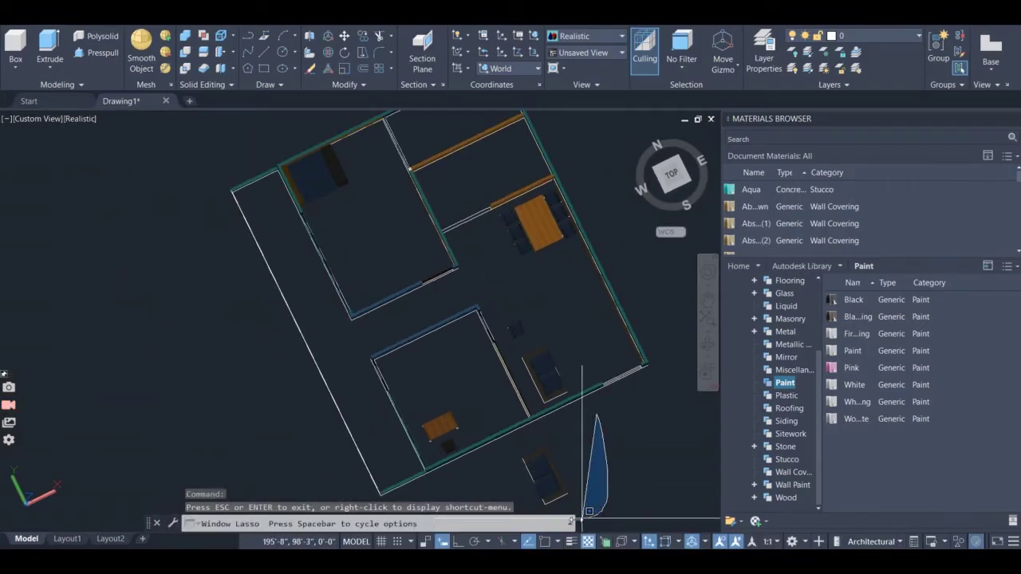
# - Erase the 16-object stray sofa copy, then orbit back to a top-down view
pyautogui.moveTo(516, 450); pyautogui.dragTo(519, 451)
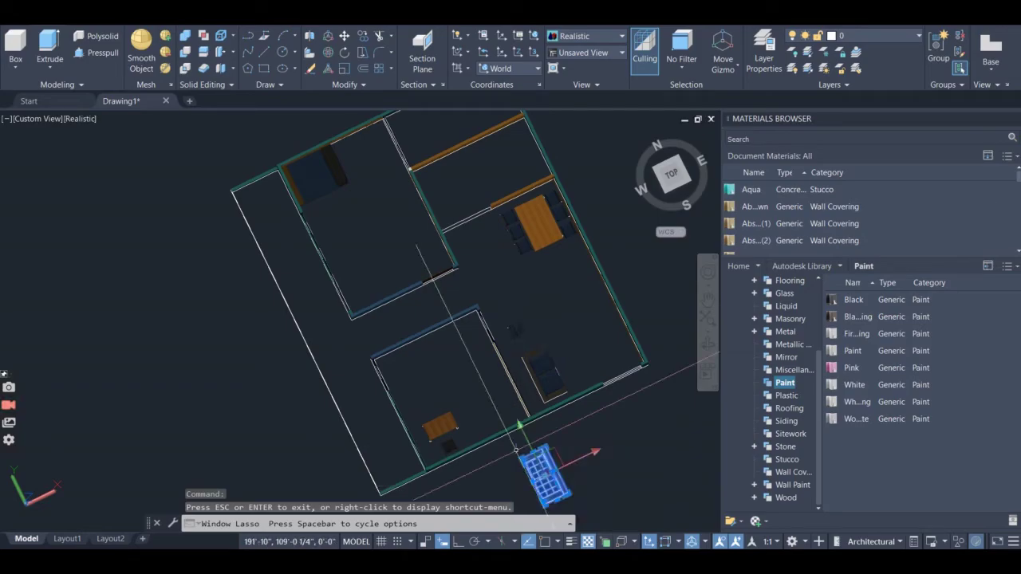
pyautogui.rightClick(641, 443)
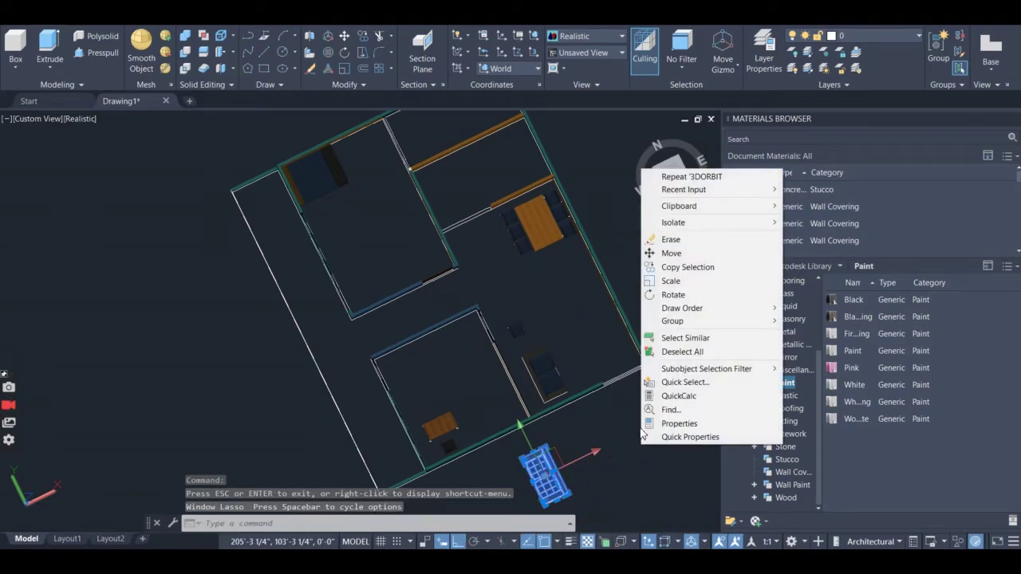
pyautogui.click(669, 239)
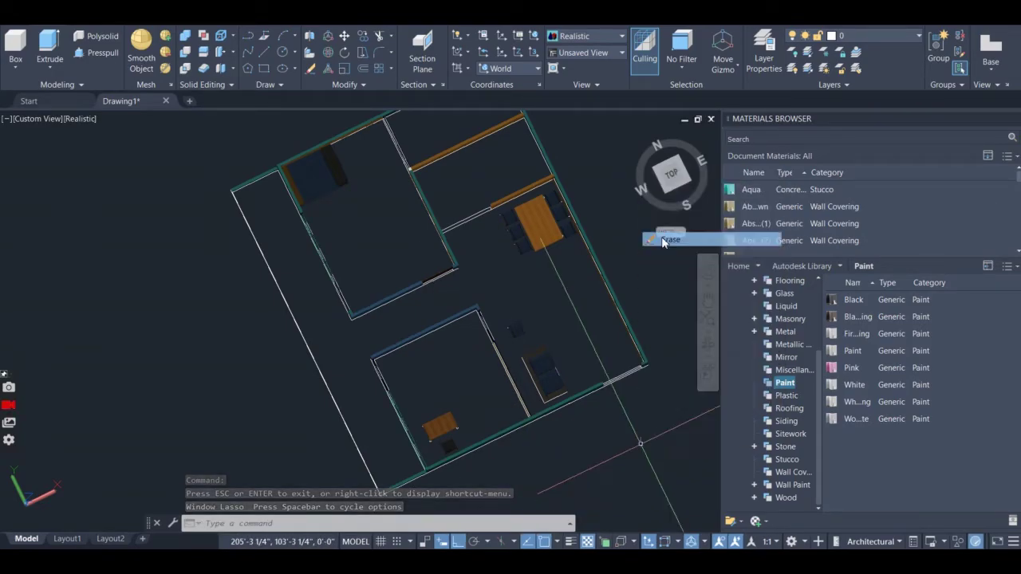
pyautogui.scroll(5, 638, 370)
pyautogui.scroll(-3, 588, 376)
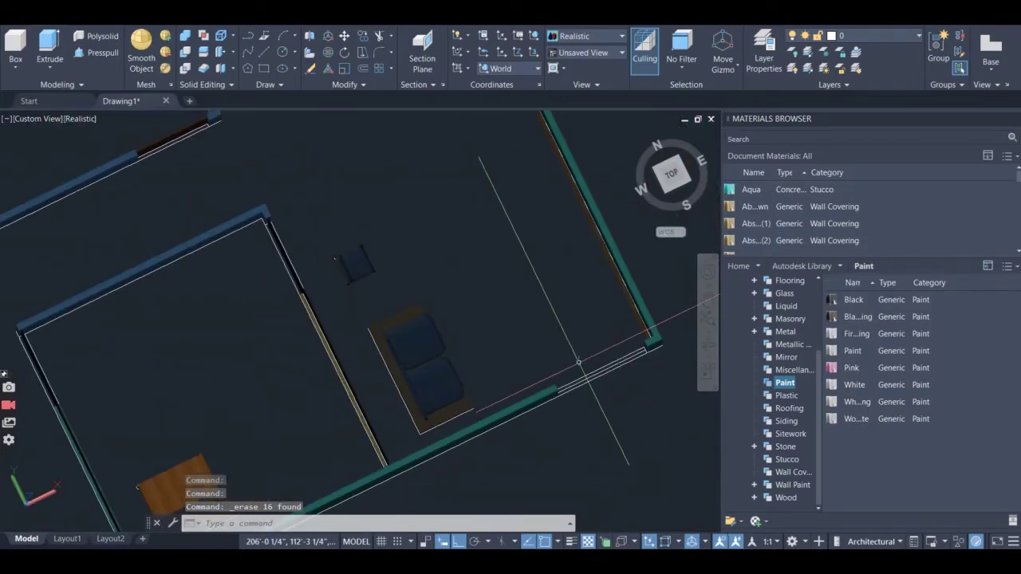
pyautogui.click(708, 343)
pyautogui.moveTo(583, 312); pyautogui.dragTo(381, 490)
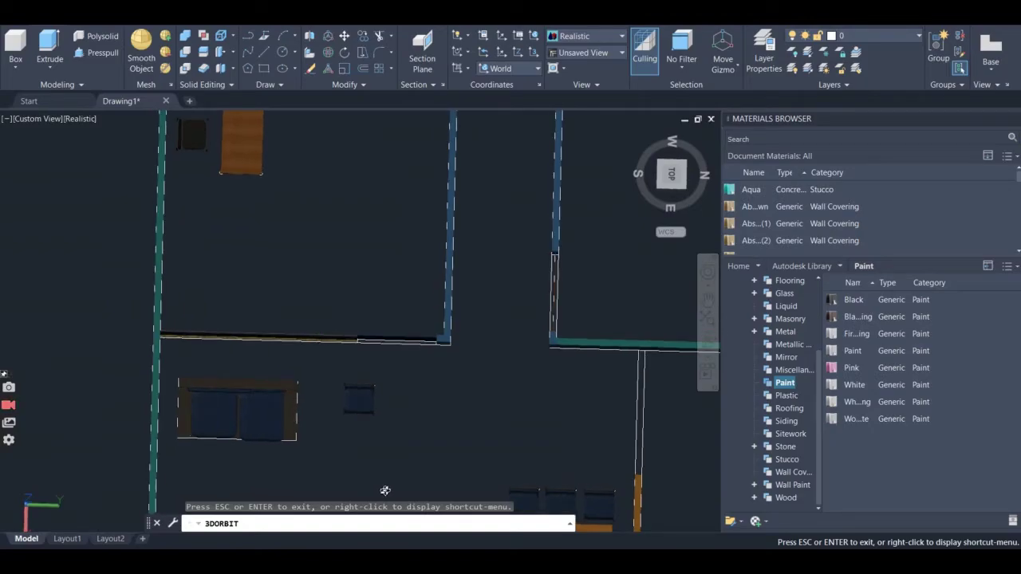
# - Copy the living-room sofa with CP into the room just above it, then orbit to a perspective view
pyautogui.press('Escape')
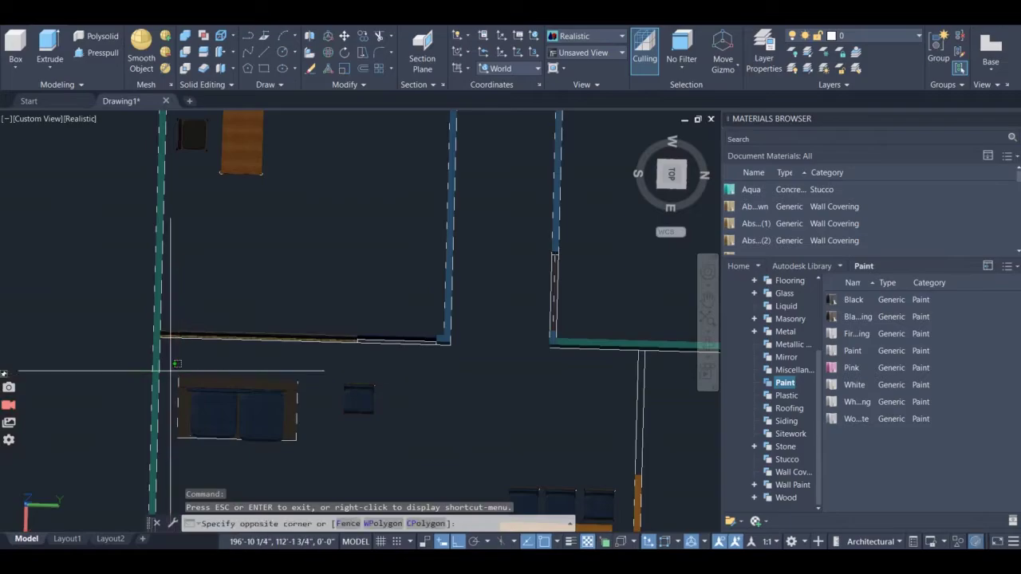
pyautogui.moveTo(171, 449)
pyautogui.mouseDown()
pyautogui.moveTo(189, 476)
pyautogui.moveTo(325, 470)
pyautogui.moveTo(338, 440)
pyautogui.moveTo(305, 368)
pyautogui.mouseUp()
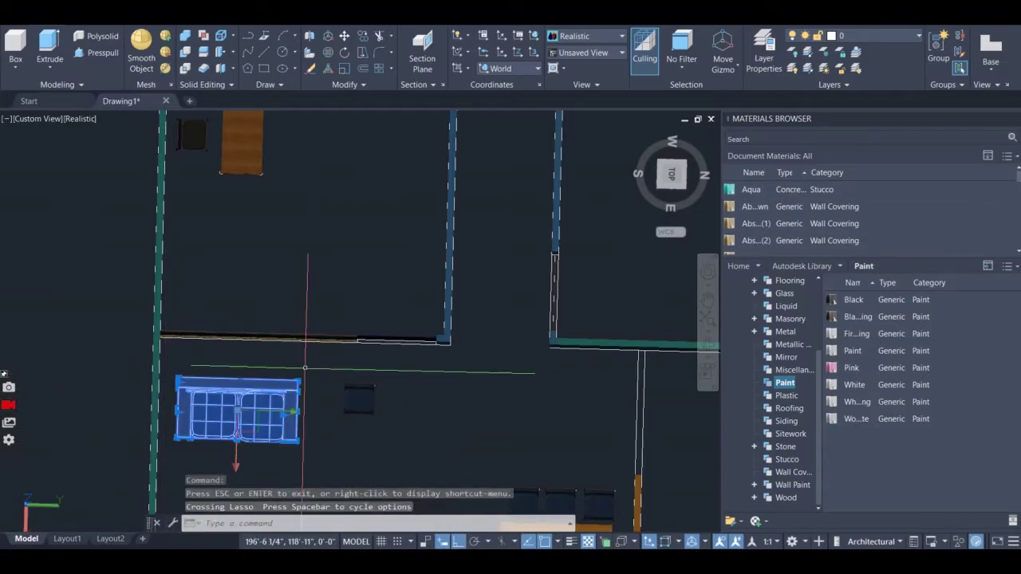
pyautogui.write('cp')
pyautogui.press('Return')
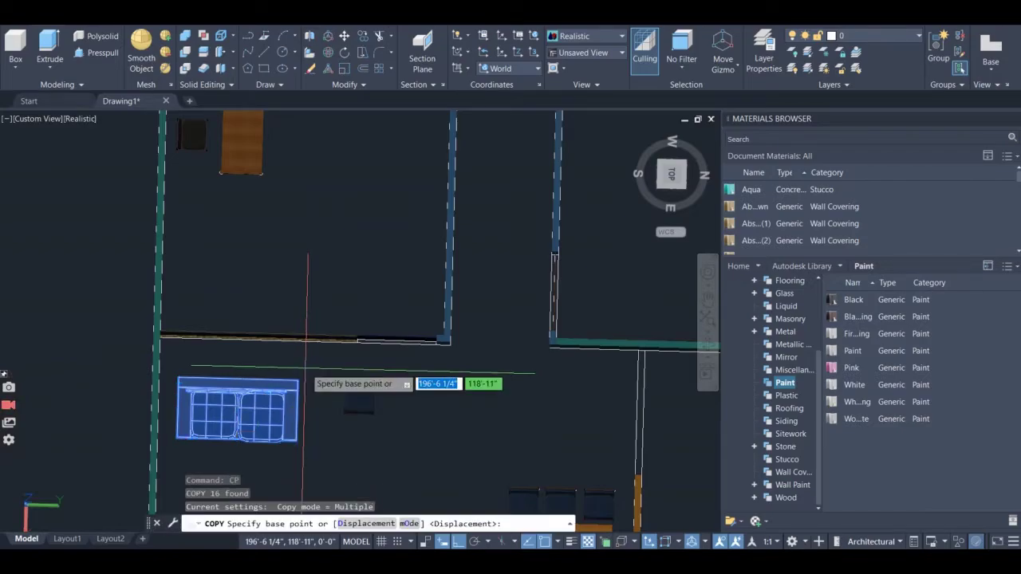
pyautogui.click(304, 375)
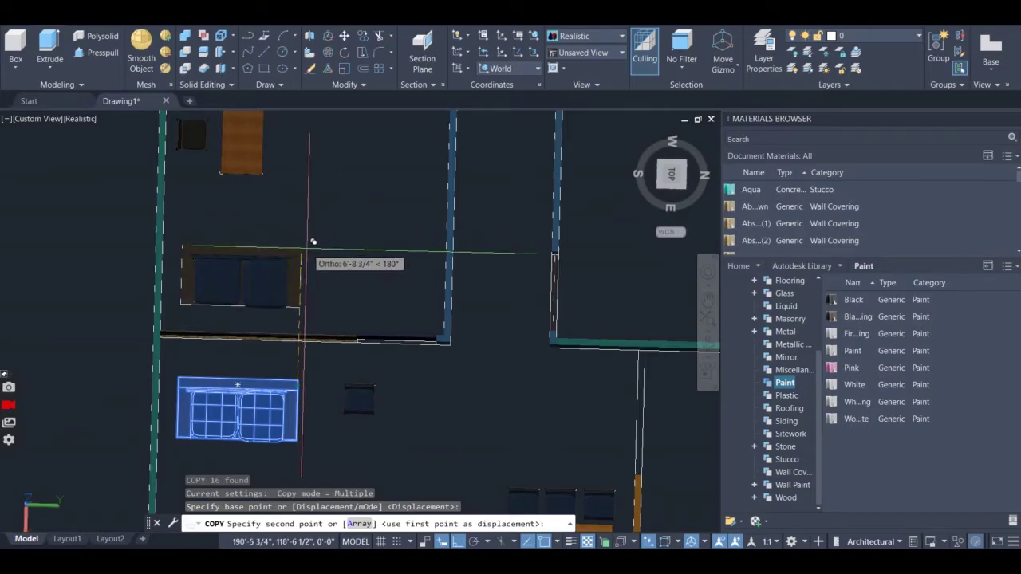
pyautogui.click(313, 242)
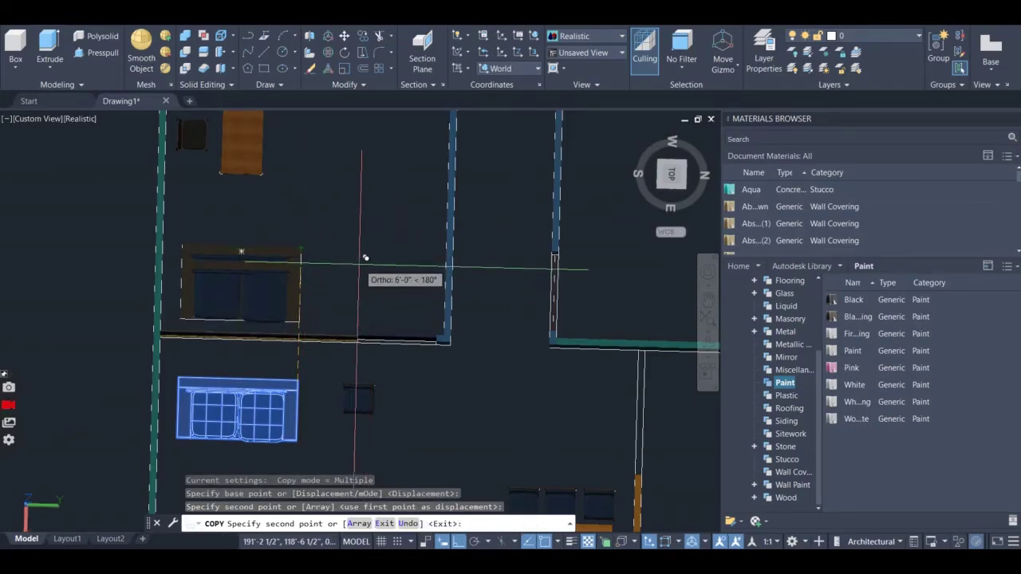
pyautogui.press('Escape')
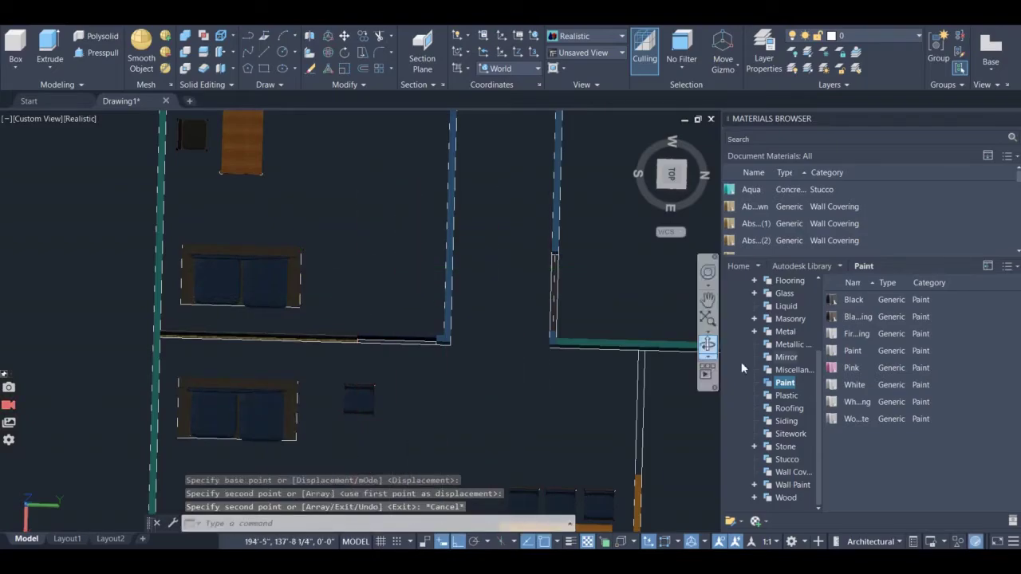
pyautogui.click(708, 344)
pyautogui.moveTo(540, 377); pyautogui.dragTo(402, 329)
pyautogui.press('Escape')
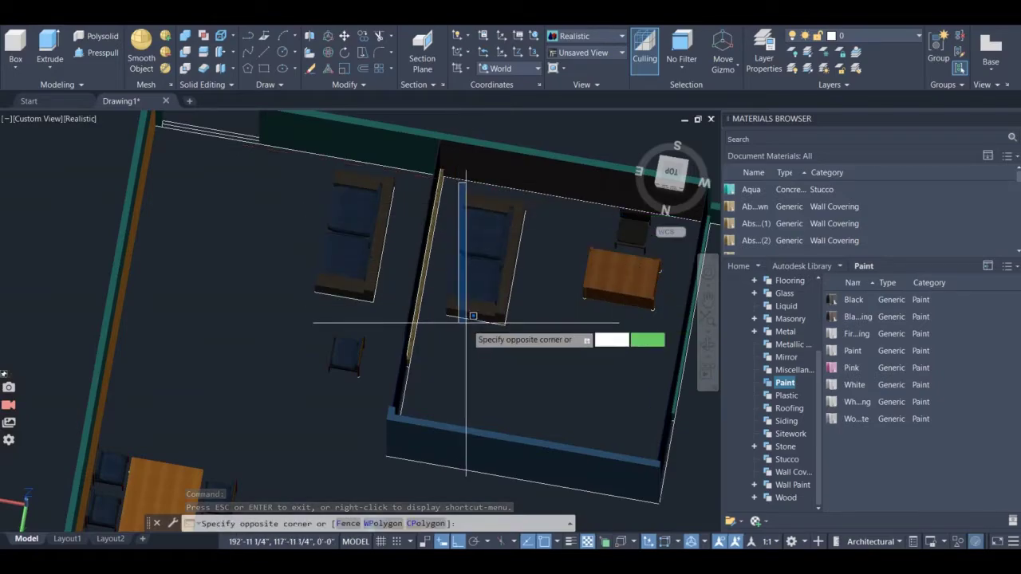
# - Rotate the copied sofa with 3D Rotate about a pivot on the sofa, then view the furnished rooms
pyautogui.press('Escape')
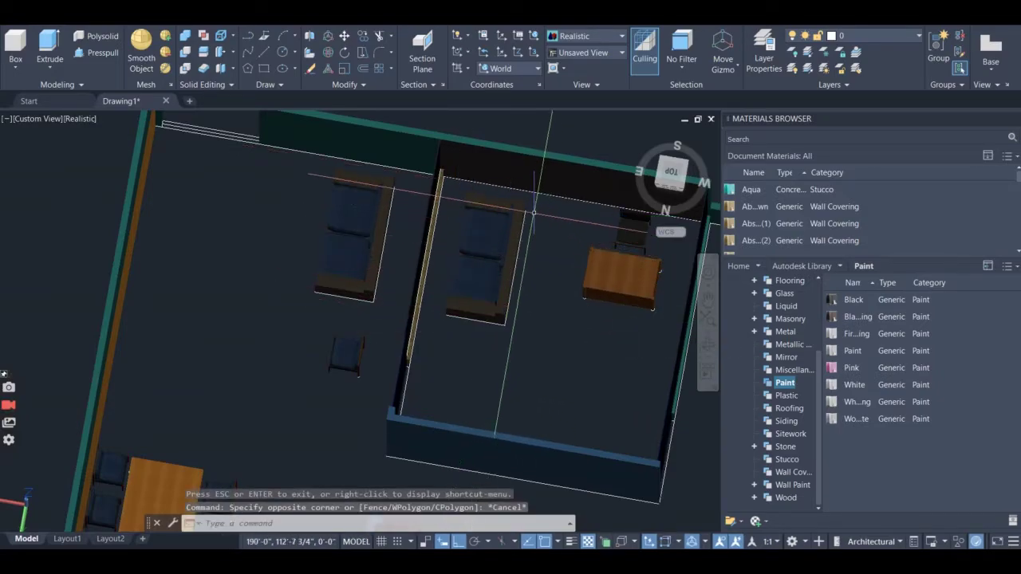
pyautogui.click(535, 195)
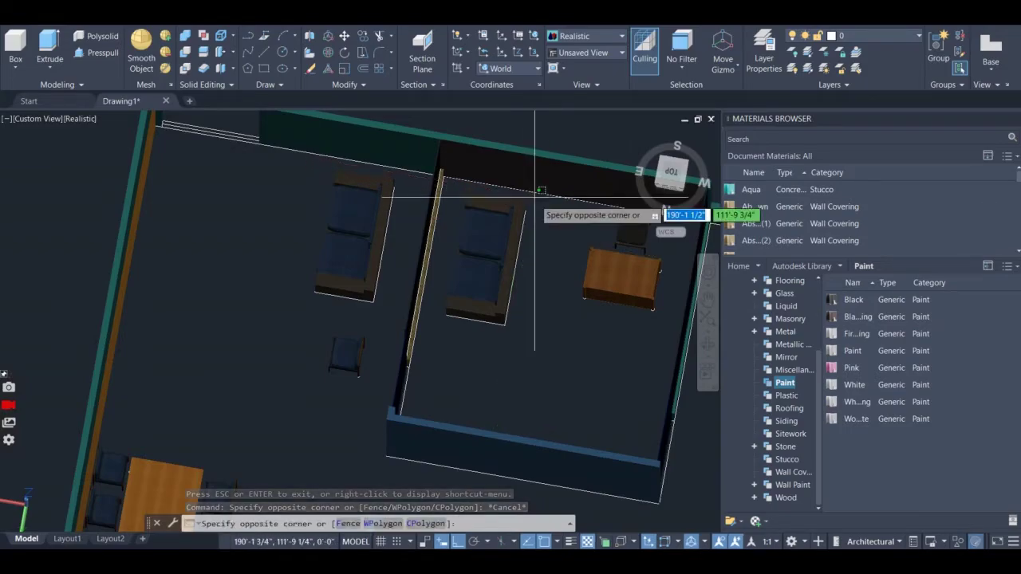
pyautogui.click(450, 325)
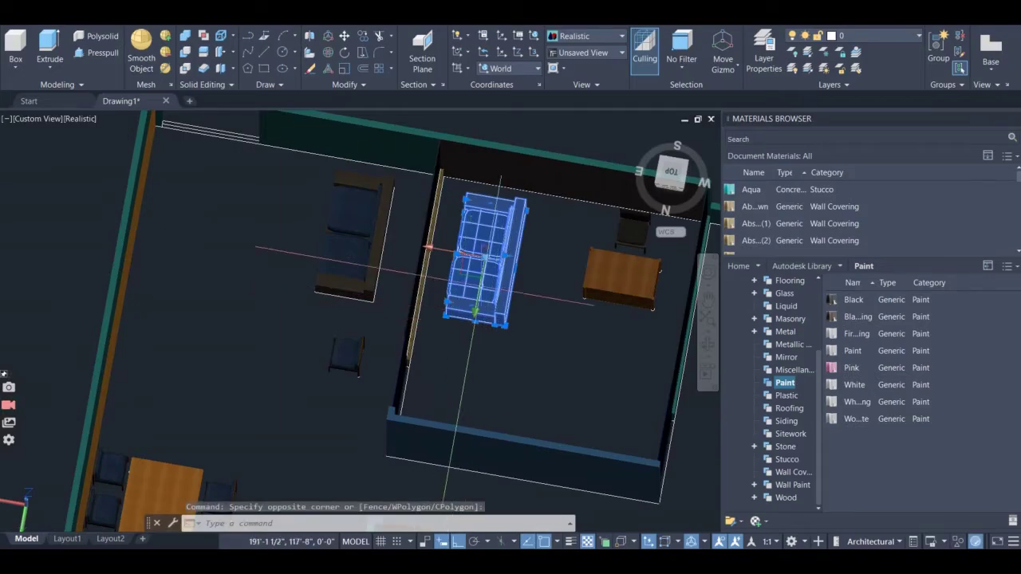
pyautogui.click(332, 52)
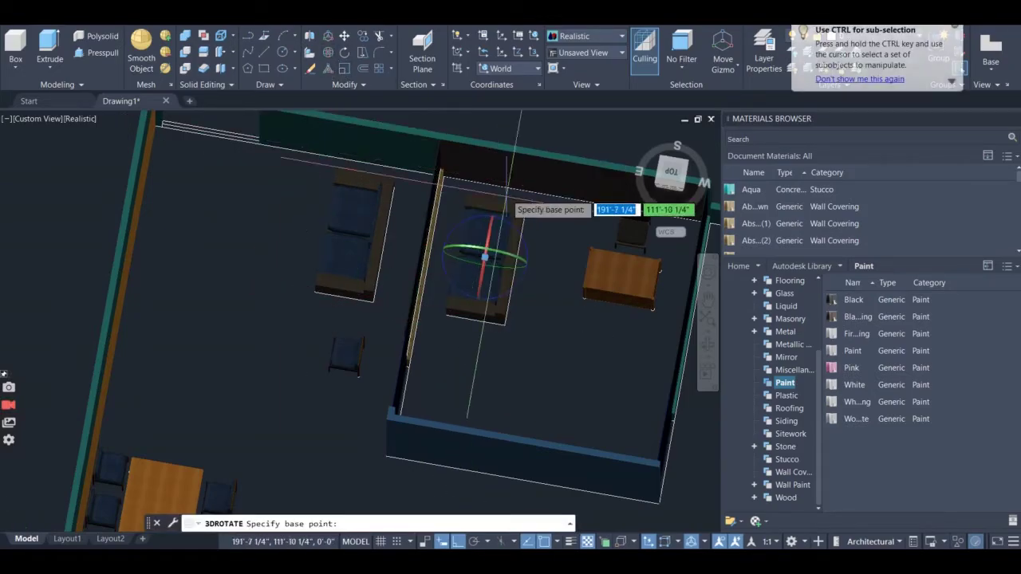
pyautogui.click(522, 276)
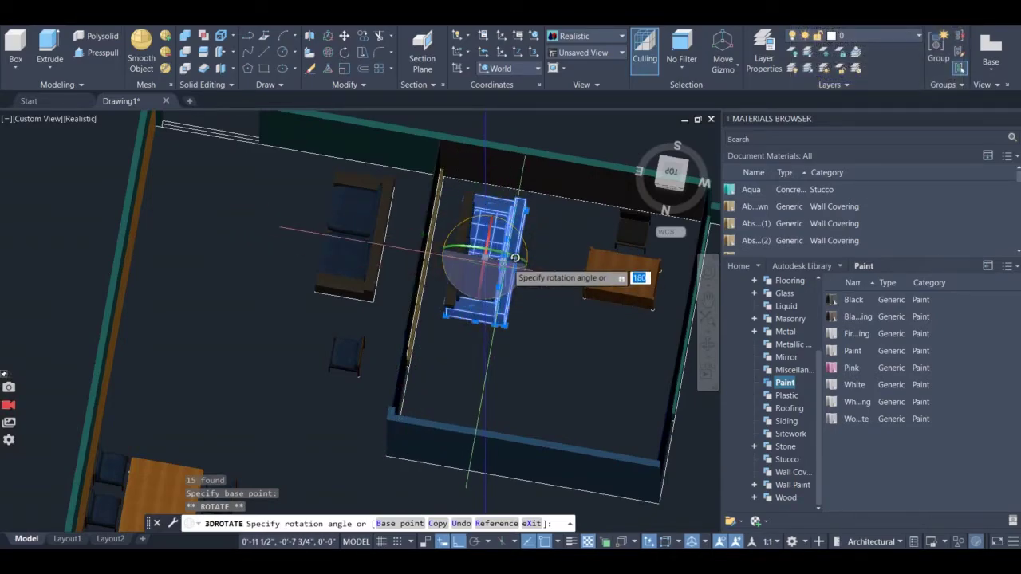
pyautogui.click(515, 248)
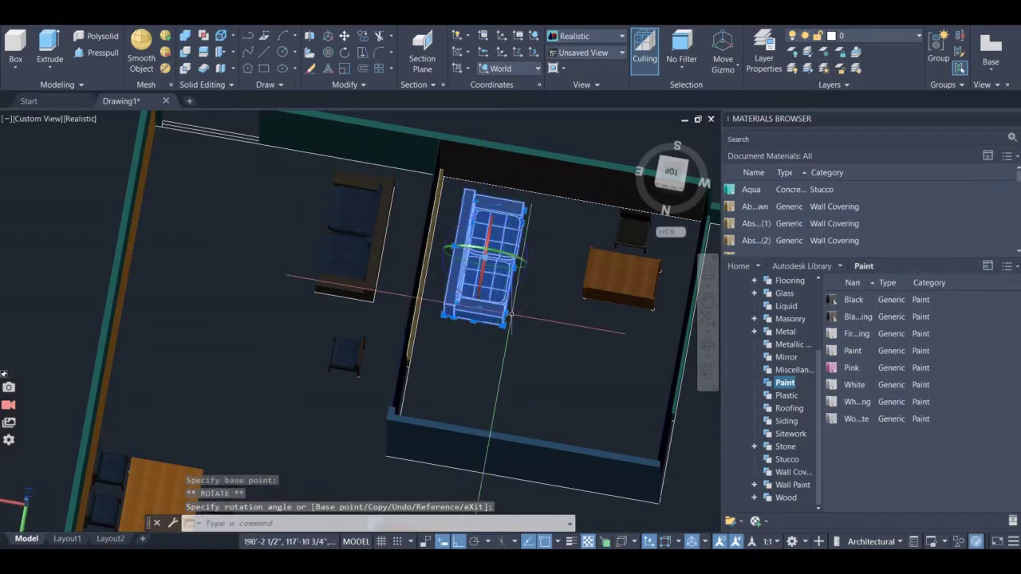
pyautogui.press('Escape')
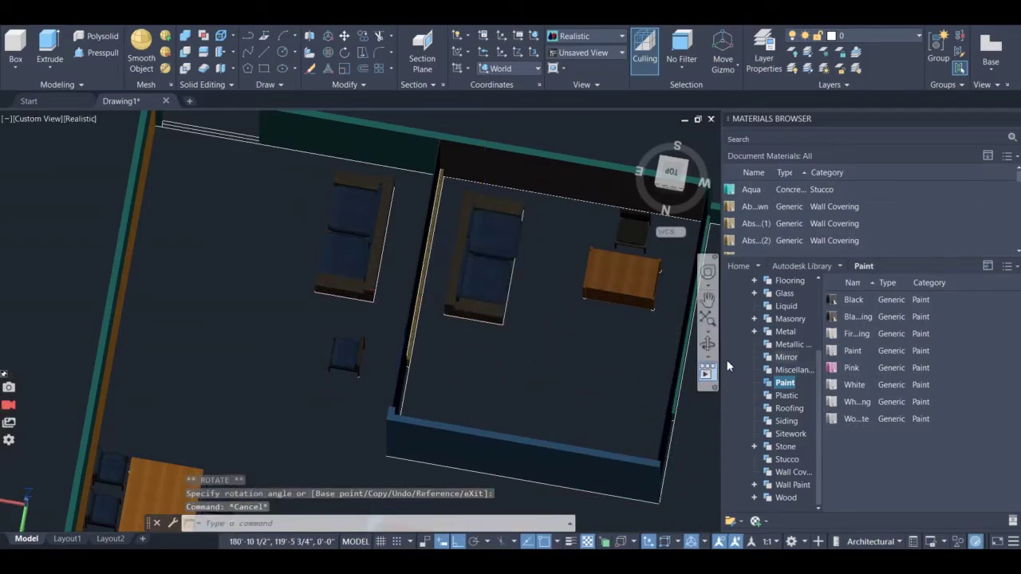
pyautogui.click(708, 349)
pyautogui.moveTo(582, 346); pyautogui.dragTo(354, 312)
# - Orbit around the house, then switch to the ViewCube's Right view
pyautogui.scroll(-2, 413, 323)
pyautogui.moveTo(423, 380)
pyautogui.mouseDown()
pyautogui.moveTo(497, 422)
pyautogui.moveTo(529, 376)
pyautogui.moveTo(415, 374)
pyautogui.mouseUp()
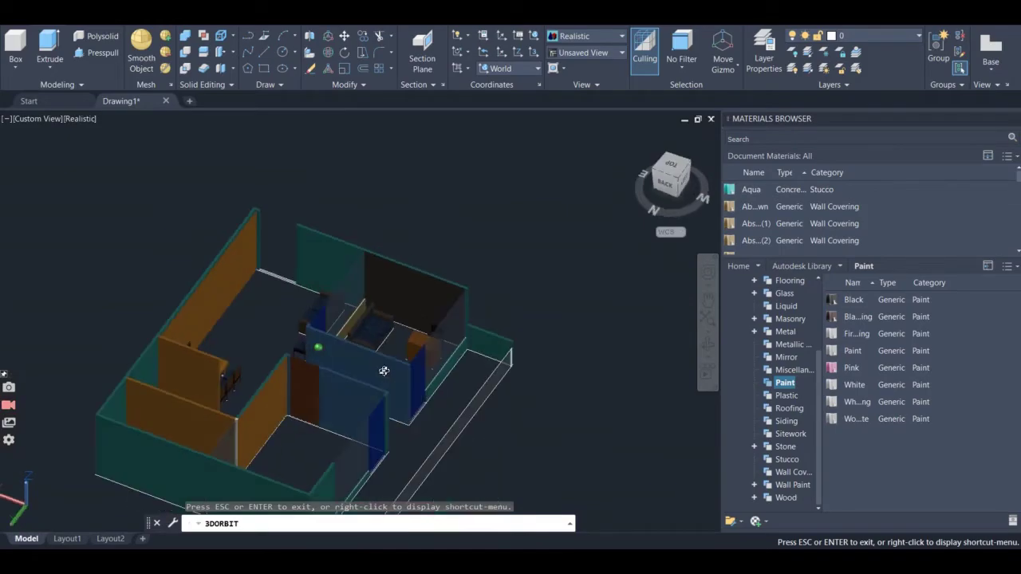
pyautogui.scroll(3, 432, 401)
pyautogui.moveTo(440, 412); pyautogui.dragTo(571, 381)
pyautogui.scroll(-2, 646, 400)
pyautogui.scroll(-2, 634, 388)
pyautogui.moveTo(606, 355); pyautogui.dragTo(586, 336)
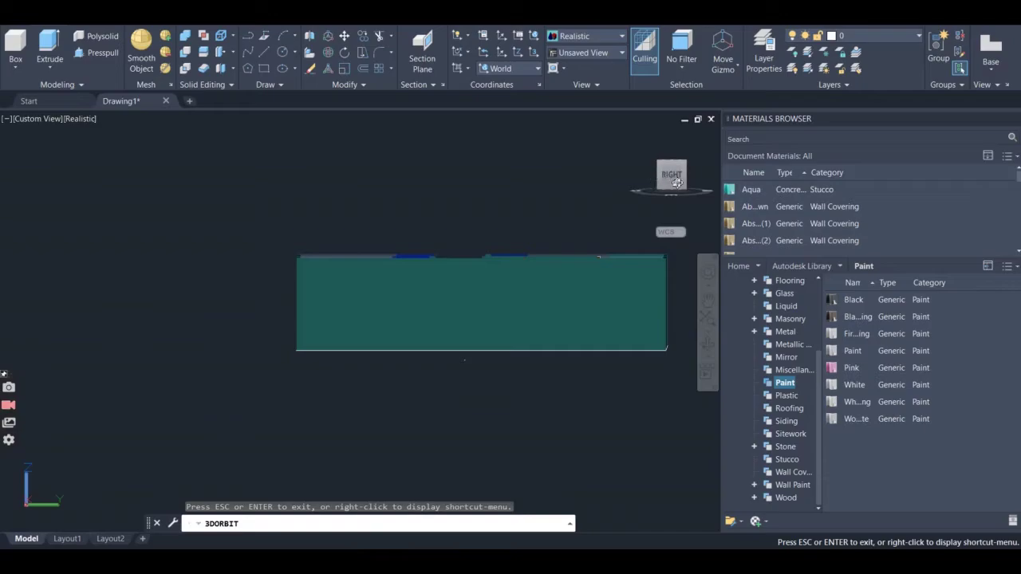
pyautogui.press('Escape')
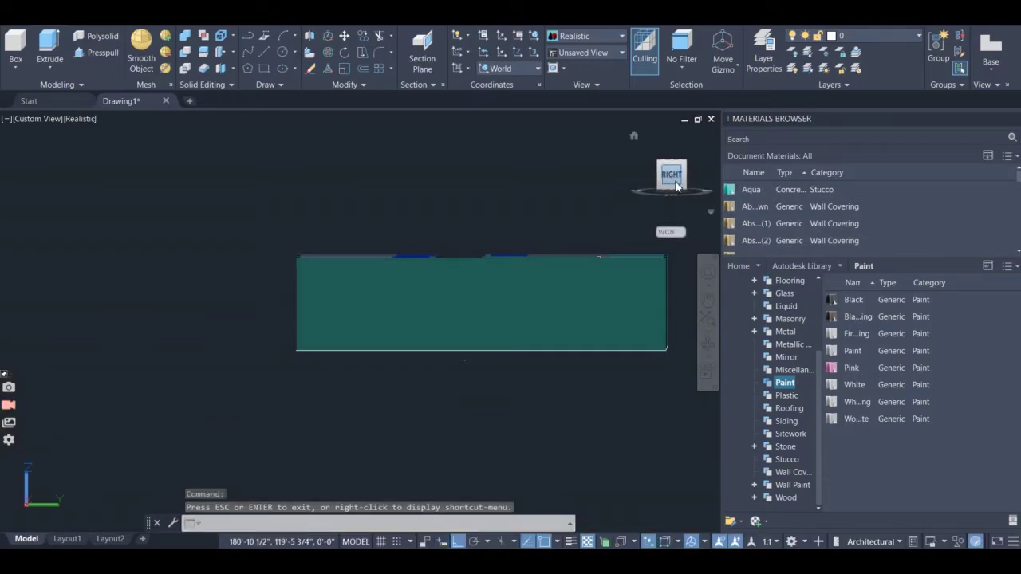
pyautogui.click(676, 182)
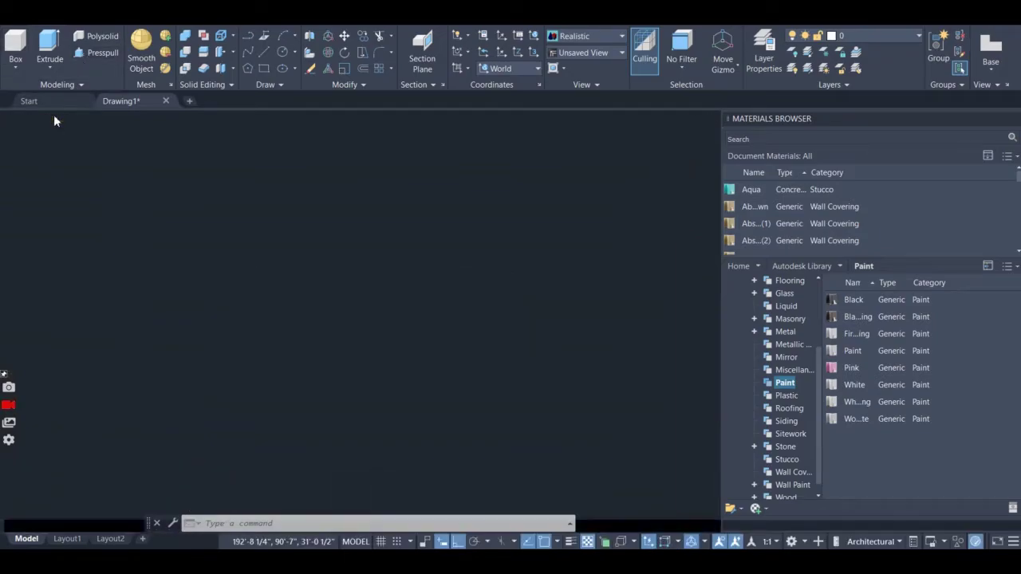
# - Set the visual style to 2D Wireframe and hide the 139 selected 3D objects via Isolate > Hide Objects
pyautogui.click(60, 118)
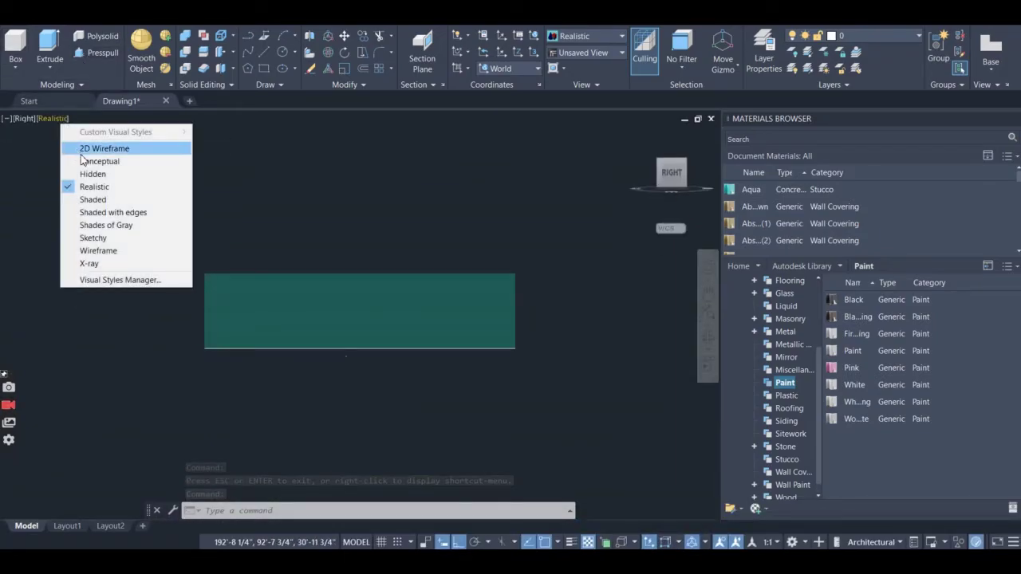
pyautogui.click(104, 149)
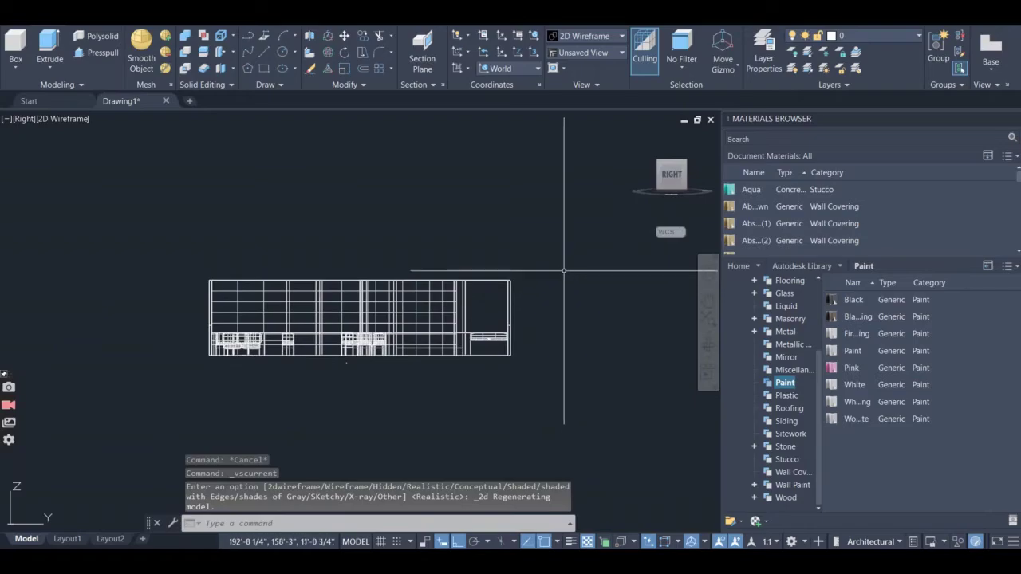
pyautogui.moveTo(562, 263)
pyautogui.mouseDown()
pyautogui.moveTo(554, 343)
pyautogui.moveTo(484, 340)
pyautogui.moveTo(478, 352)
pyautogui.moveTo(457, 339)
pyautogui.moveTo(329, 352)
pyautogui.moveTo(235, 332)
pyautogui.moveTo(210, 351)
pyautogui.moveTo(204, 277)
pyautogui.mouseUp()
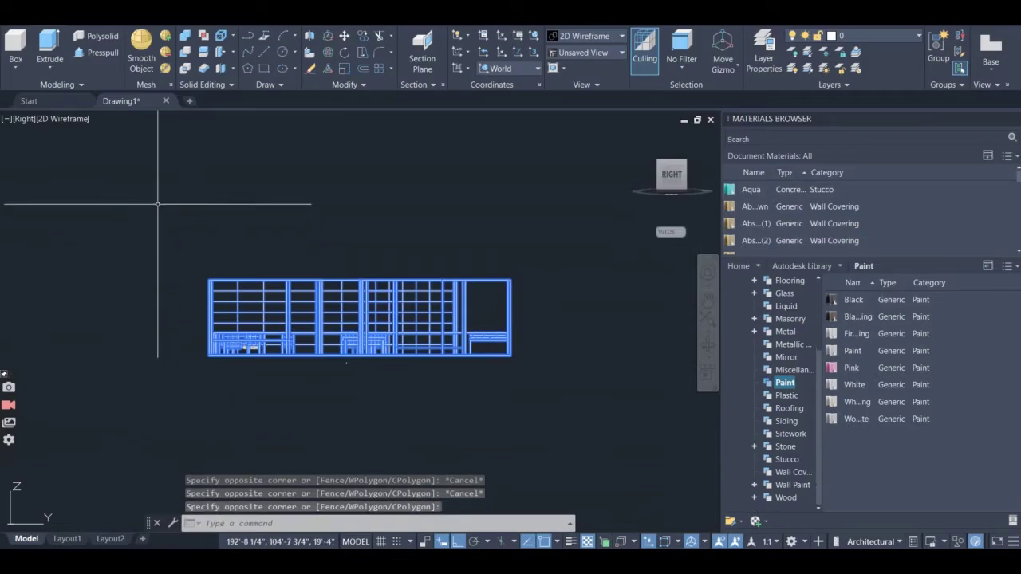
pyautogui.rightClick(148, 191)
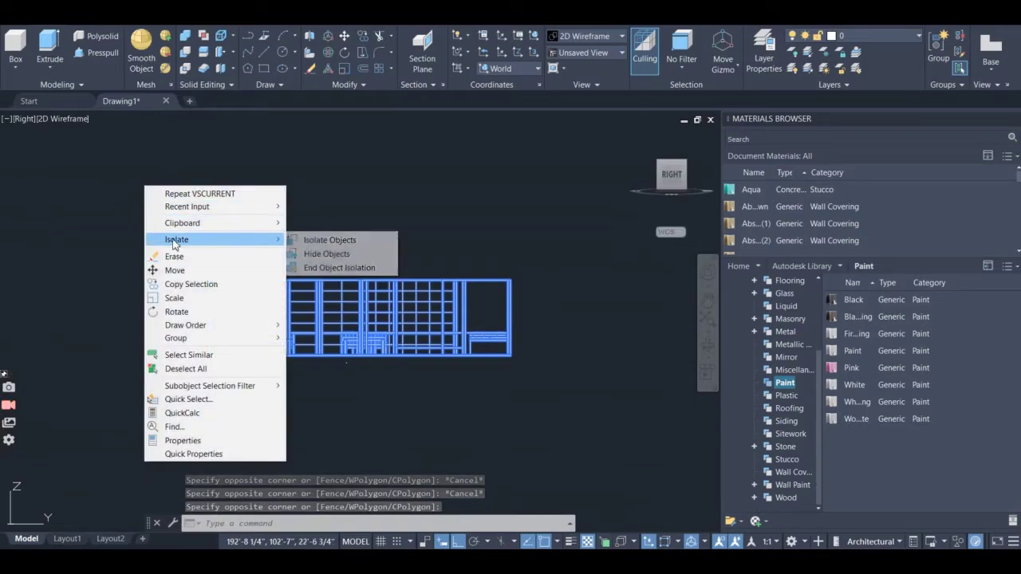
pyautogui.moveTo(273, 239)
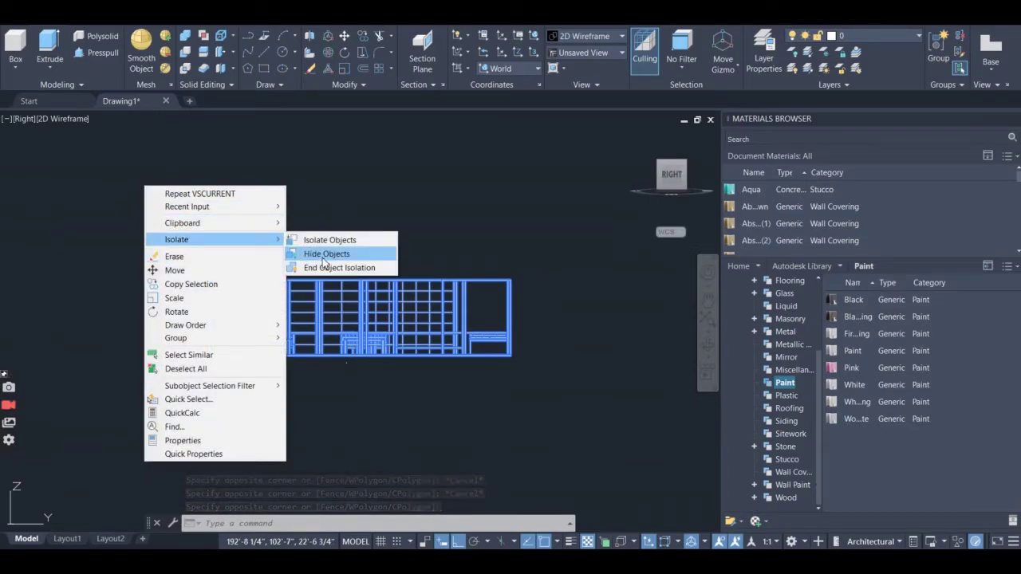
pyautogui.click(324, 256)
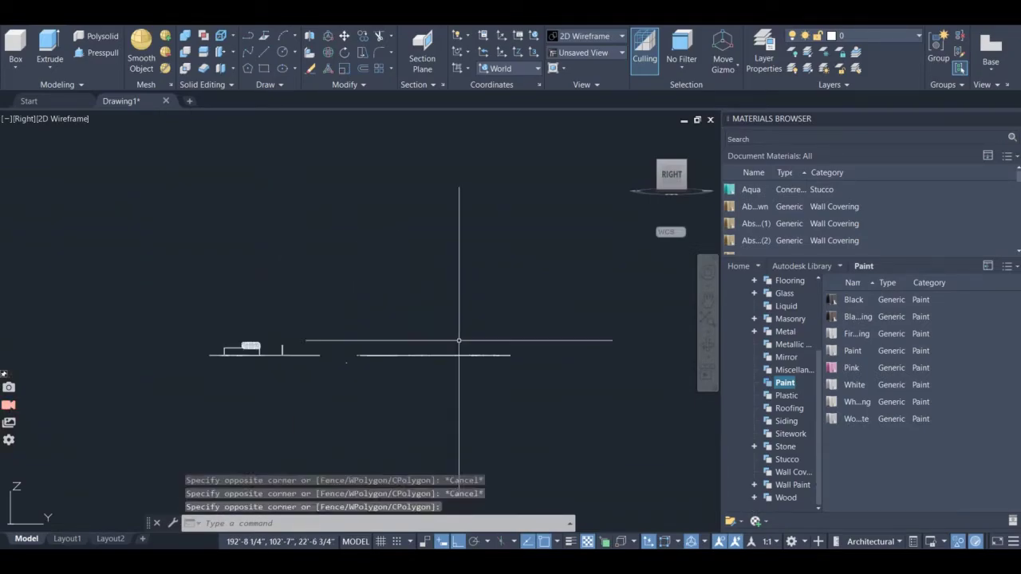
# - Orbit to look down on the leftovers and select the right-hand room walls and upper wall lines
pyautogui.click(708, 342)
pyautogui.moveTo(568, 326); pyautogui.dragTo(577, 485)
pyautogui.press('Escape')
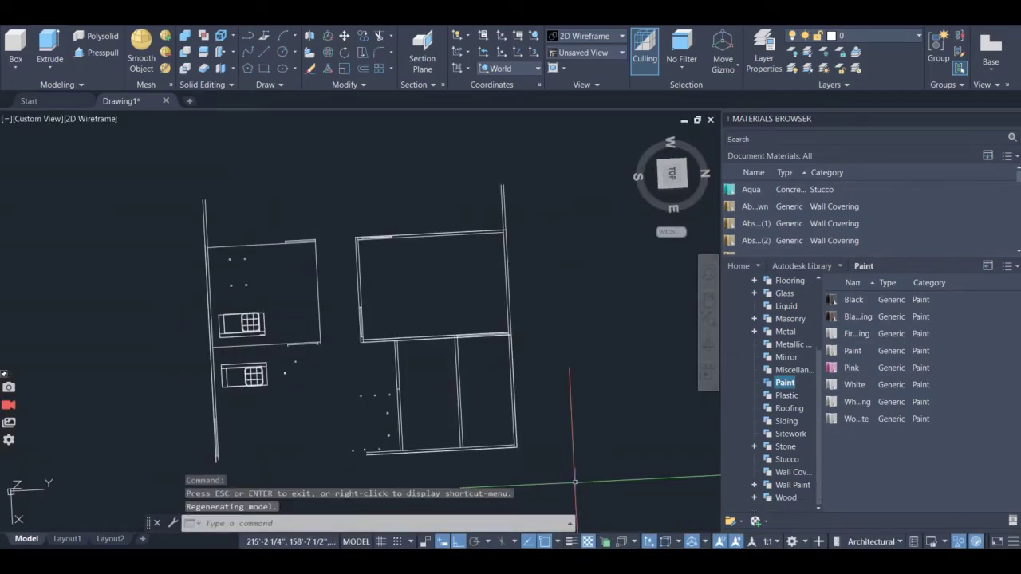
pyautogui.click(345, 199)
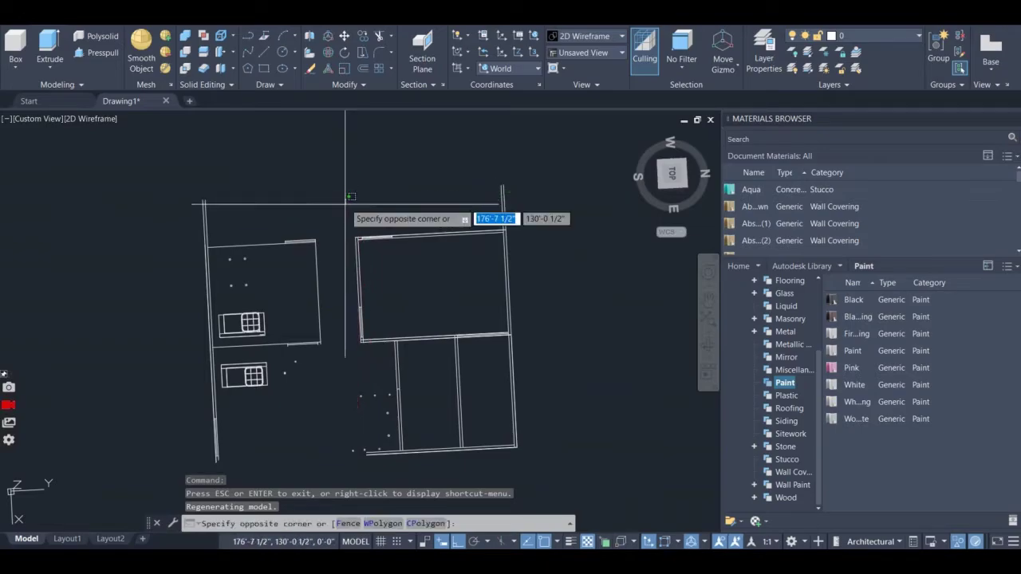
pyautogui.click(566, 451)
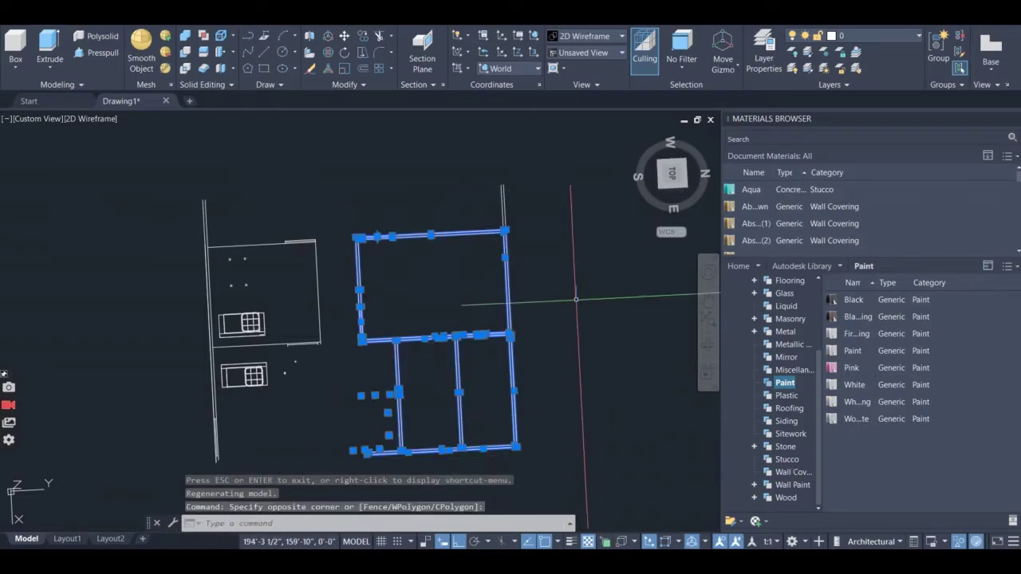
pyautogui.click(549, 168)
pyautogui.click(423, 215)
pyautogui.click(354, 230)
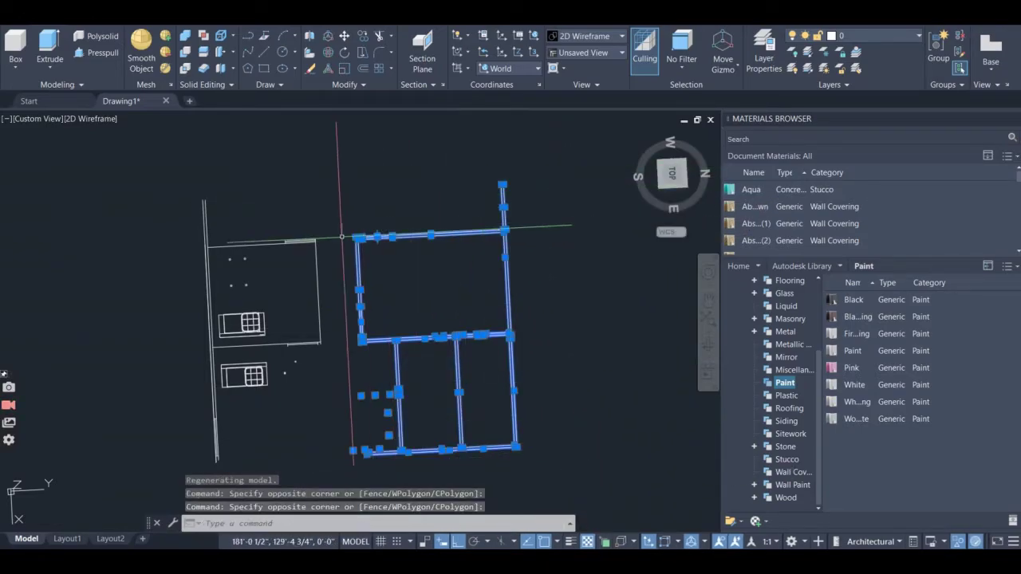
# - Add the left room's lines, loose wall lines and two small circles, then erase all 73 objects
pyautogui.moveTo(331, 238); pyautogui.dragTo(329, 343)
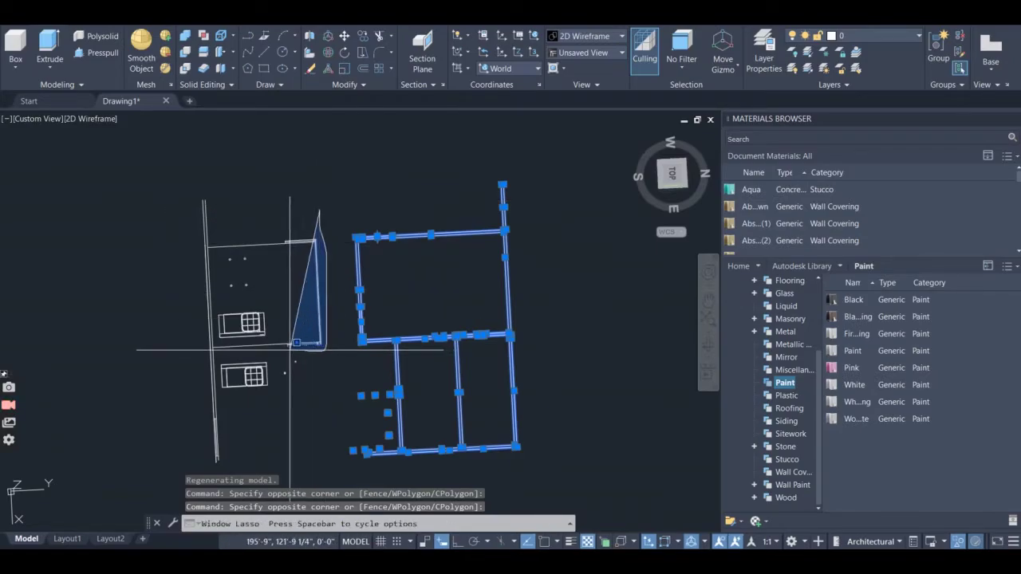
pyautogui.moveTo(293, 294); pyautogui.dragTo(275, 233)
pyautogui.moveTo(221, 266)
pyautogui.mouseDown()
pyautogui.moveTo(184, 214)
pyautogui.moveTo(239, 307)
pyautogui.moveTo(206, 228)
pyautogui.mouseUp()
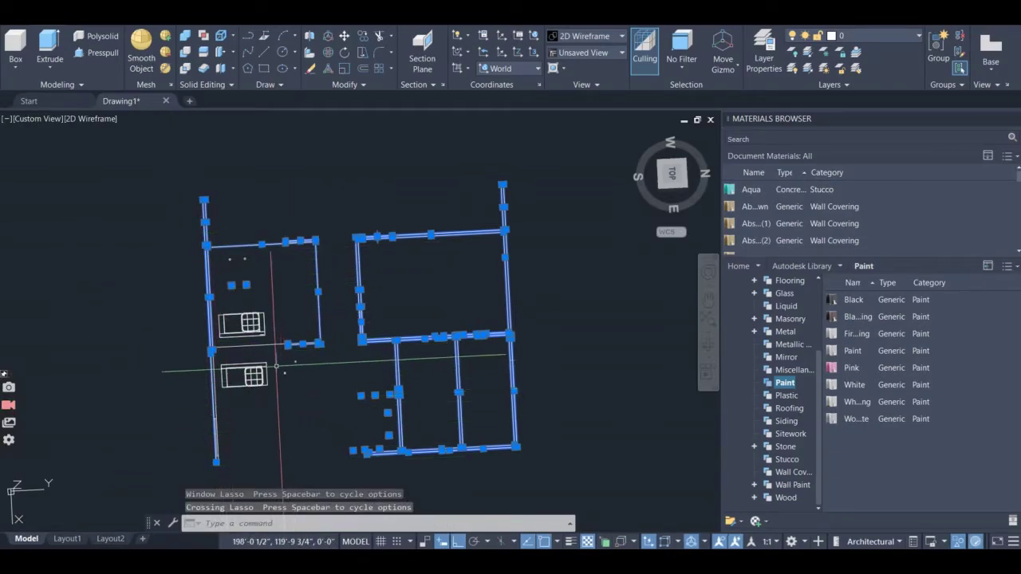
pyautogui.moveTo(276, 367); pyautogui.dragTo(294, 386)
pyautogui.scroll(6, 294, 385)
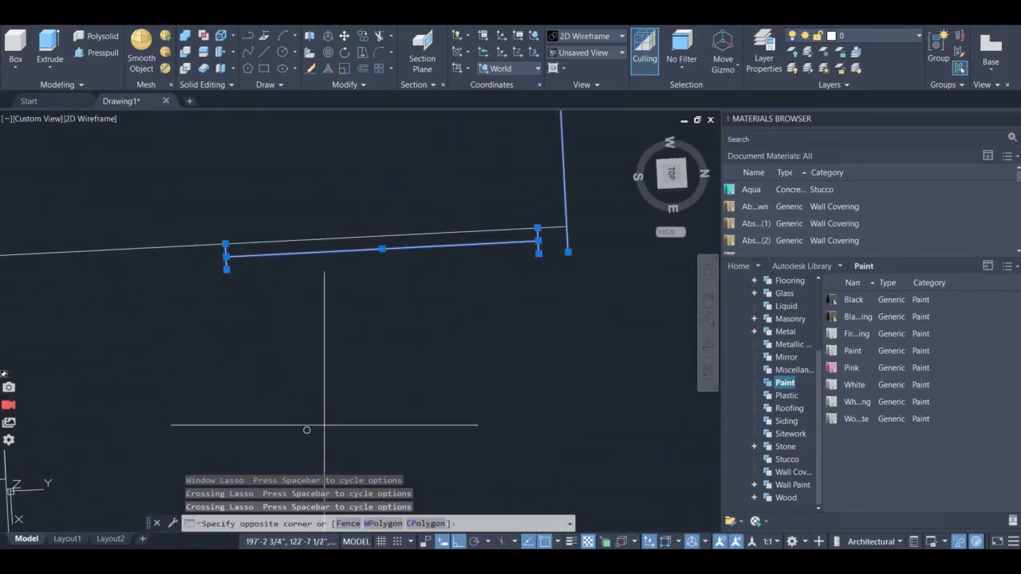
pyautogui.moveTo(324, 424)
pyautogui.mouseDown()
pyautogui.moveTo(298, 439)
pyautogui.moveTo(292, 418)
pyautogui.mouseUp()
pyautogui.scroll(-5, 292, 417)
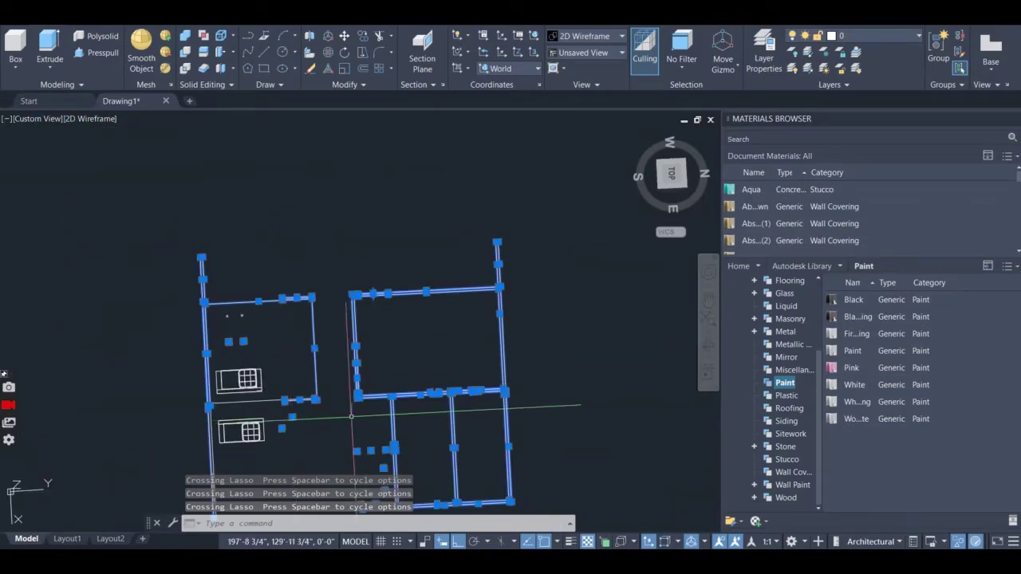
pyautogui.scroll(-3, 351, 417)
pyautogui.scroll(7, 365, 405)
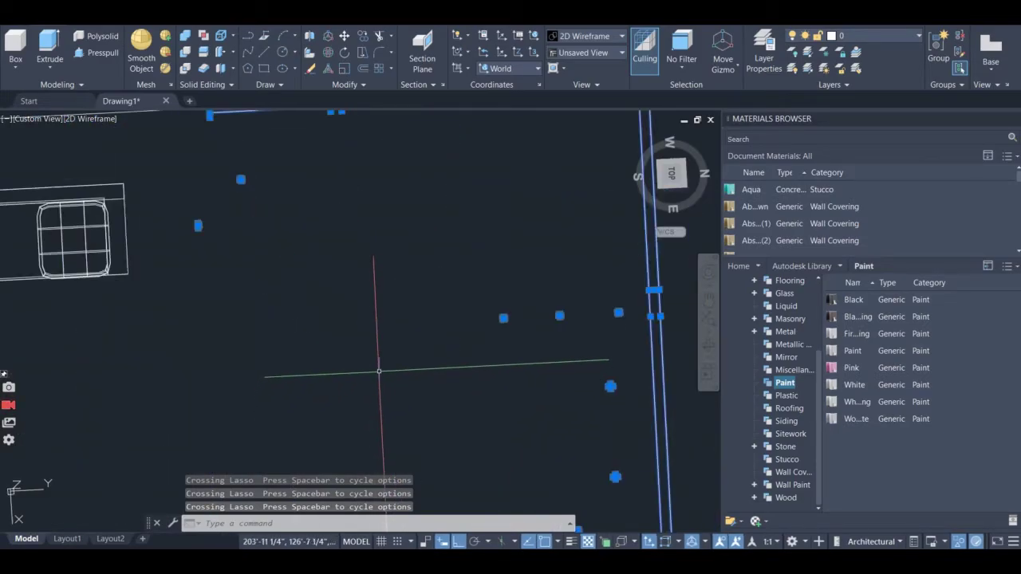
pyautogui.scroll(-4, 379, 371)
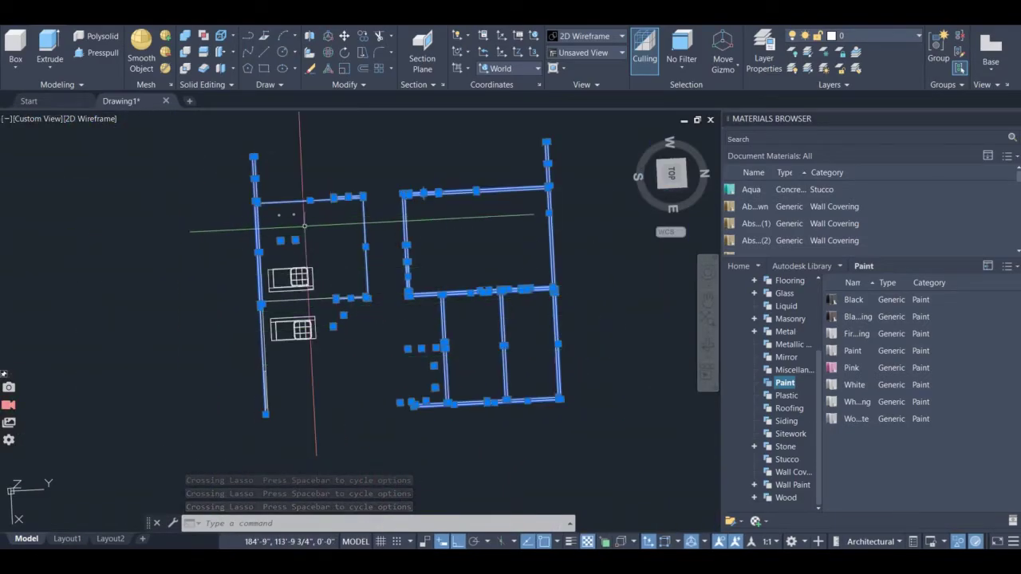
pyautogui.scroll(5, 296, 205)
pyautogui.moveTo(303, 223)
pyautogui.mouseDown()
pyautogui.moveTo(262, 263)
pyautogui.moveTo(221, 246)
pyautogui.moveTo(209, 227)
pyautogui.mouseUp()
pyautogui.rightClick(208, 222)
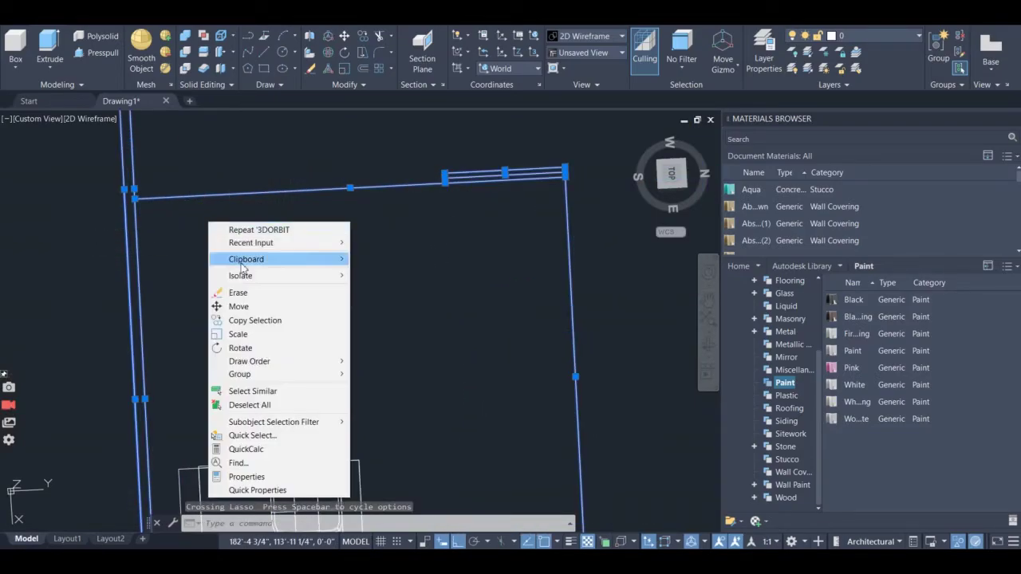
pyautogui.click(240, 294)
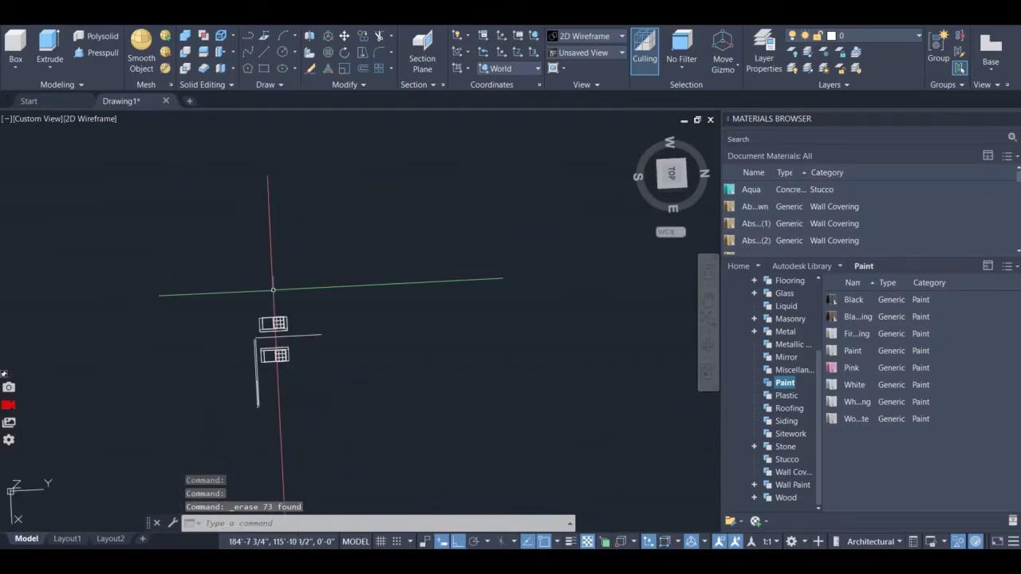
# - End Object Isolation to bring back the 139 hidden apartment objects
pyautogui.rightClick(257, 248)
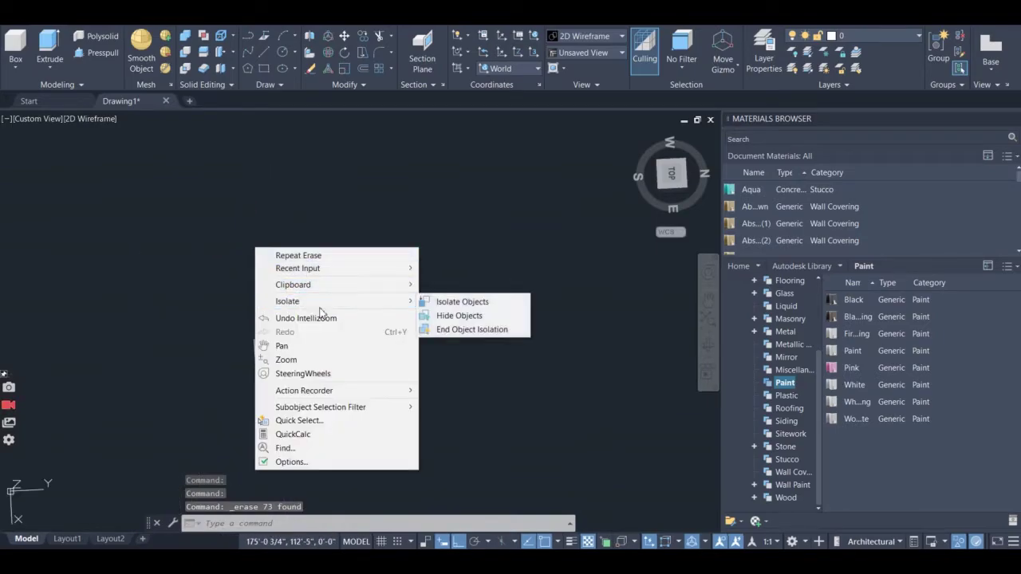
pyautogui.moveTo(407, 307)
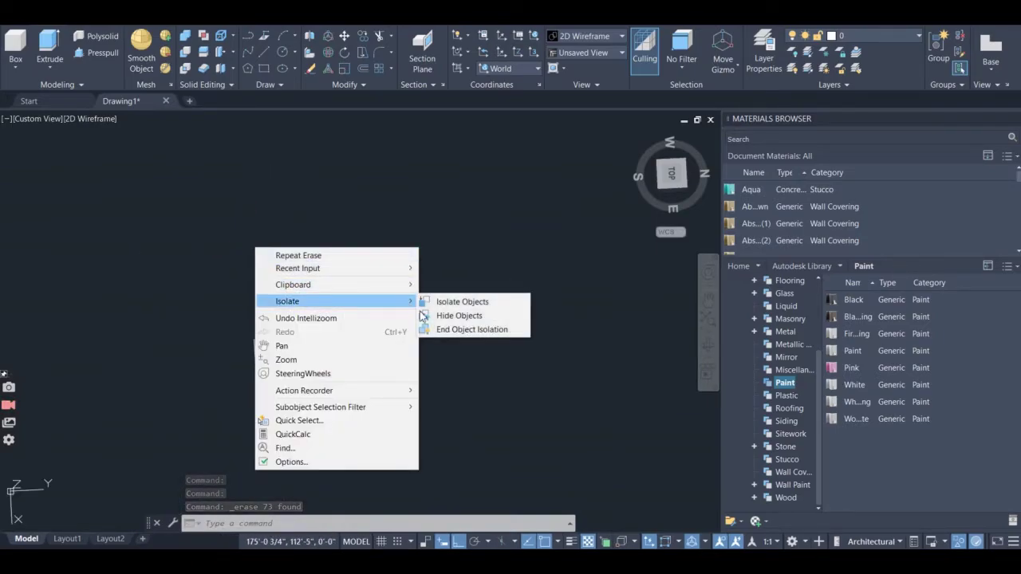
pyautogui.click(440, 332)
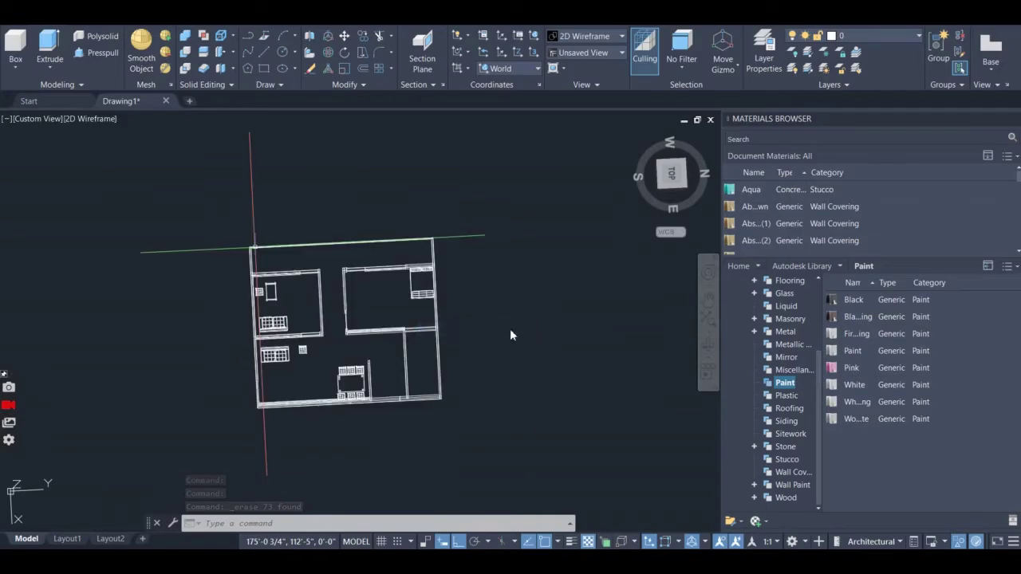
# - Switch the visual style to Realistic and orbit around the shaded sofa, chairs and table
pyautogui.click(708, 347)
pyautogui.moveTo(543, 370); pyautogui.dragTo(519, 303)
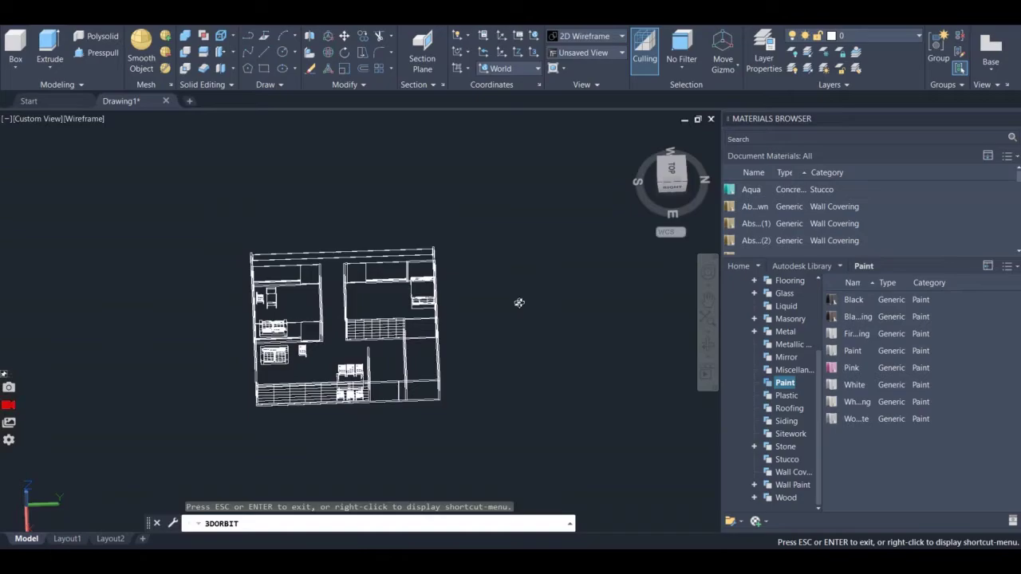
pyautogui.press('Escape')
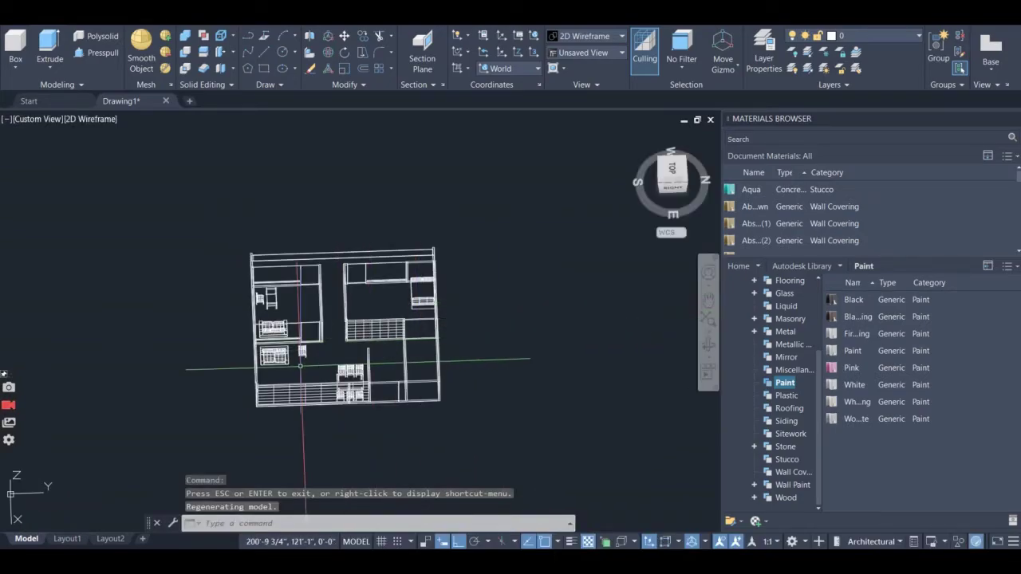
pyautogui.scroll(10, 300, 367)
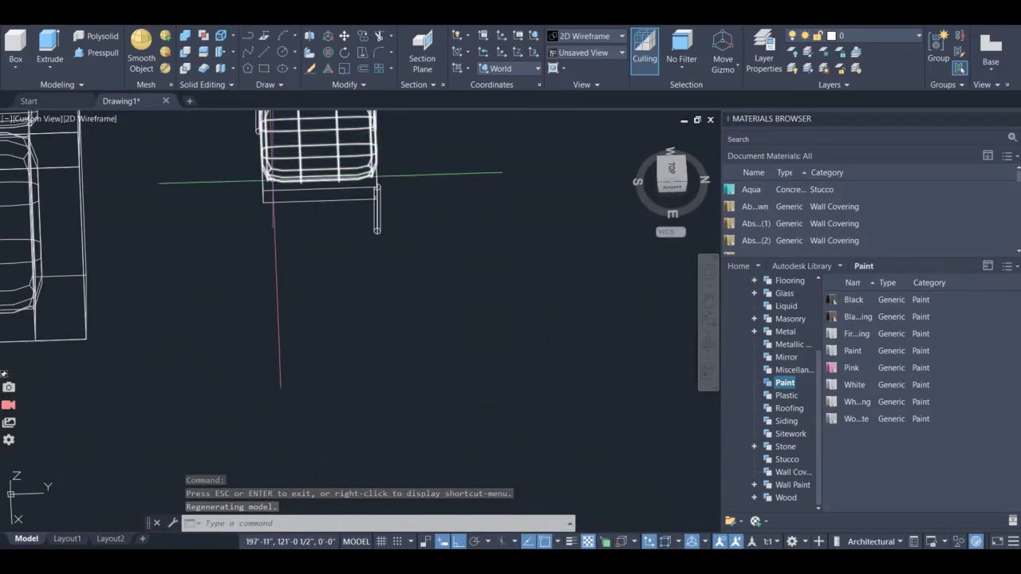
pyautogui.scroll(-5, 275, 179)
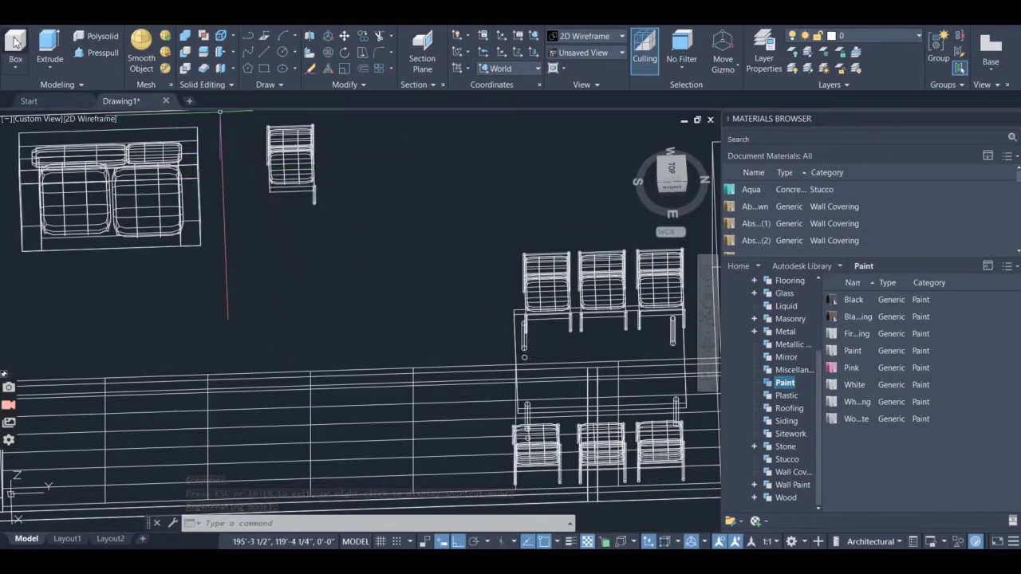
pyautogui.click(96, 121)
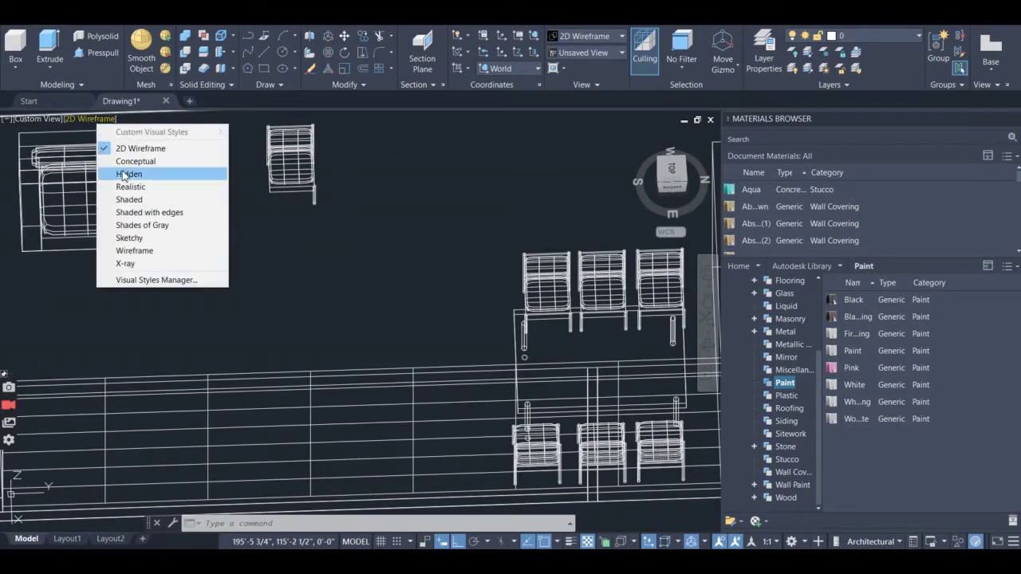
pyautogui.click(135, 188)
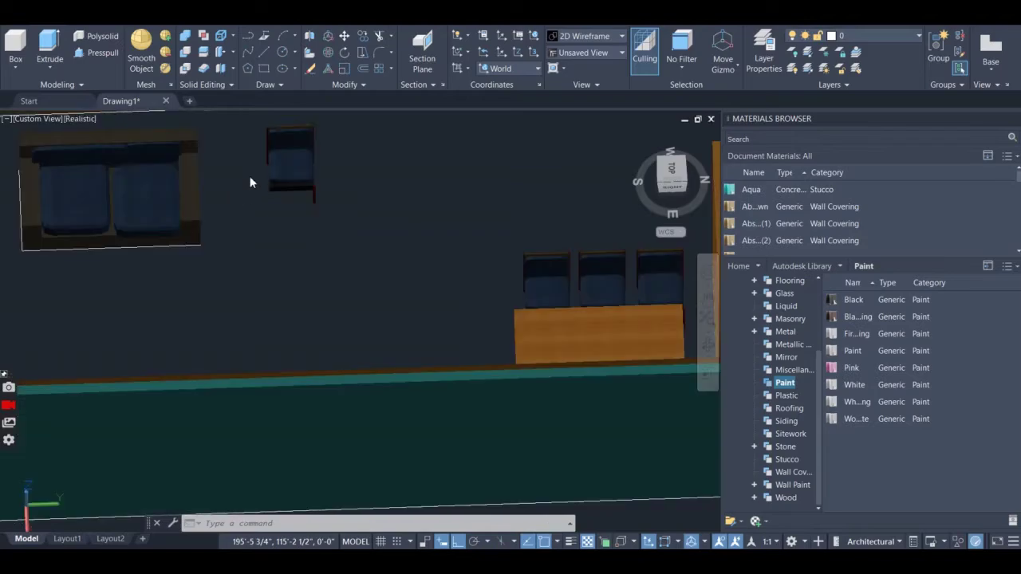
pyautogui.scroll(2, 228, 152)
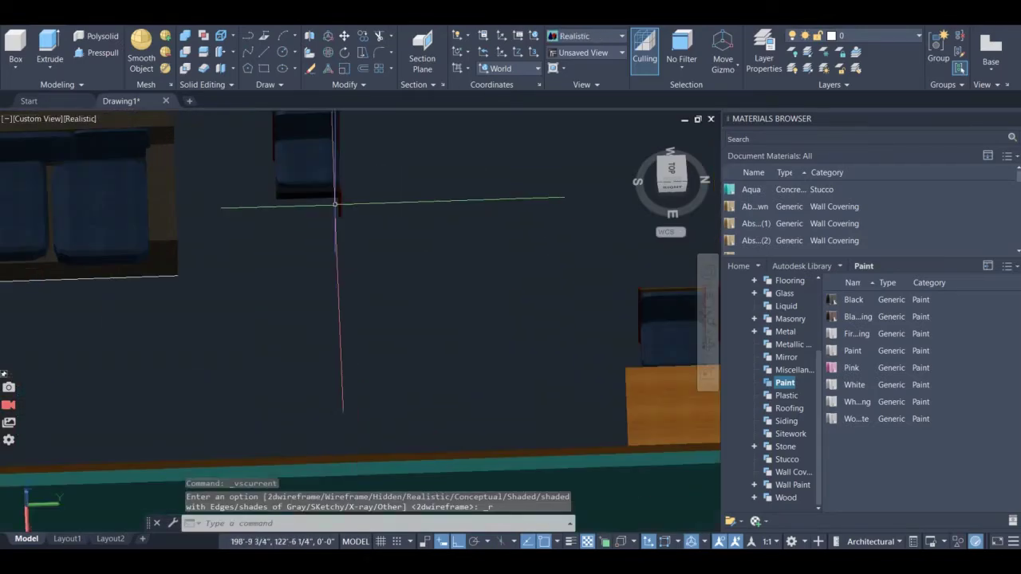
pyautogui.scroll(3, 344, 215)
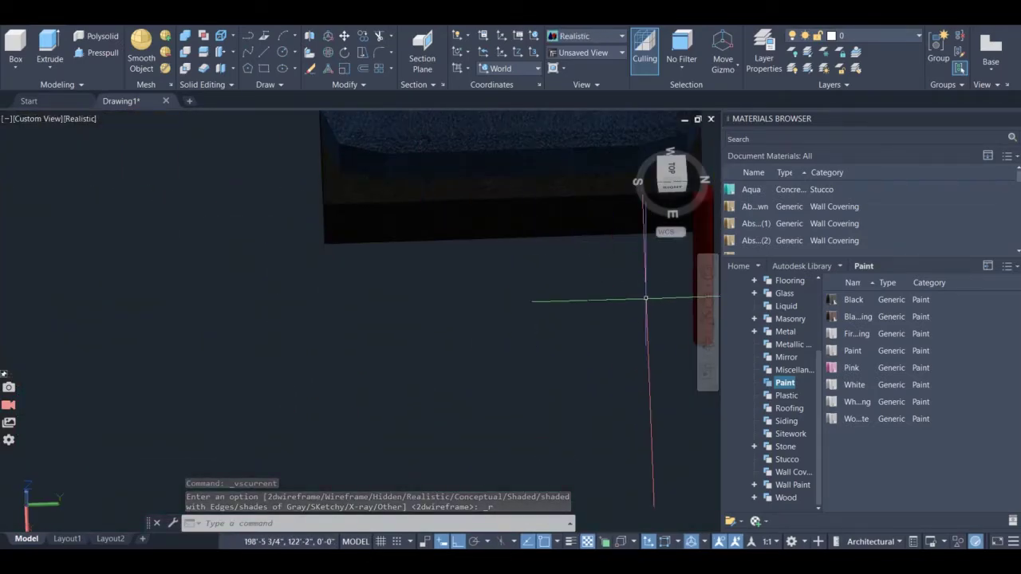
pyautogui.click(708, 350)
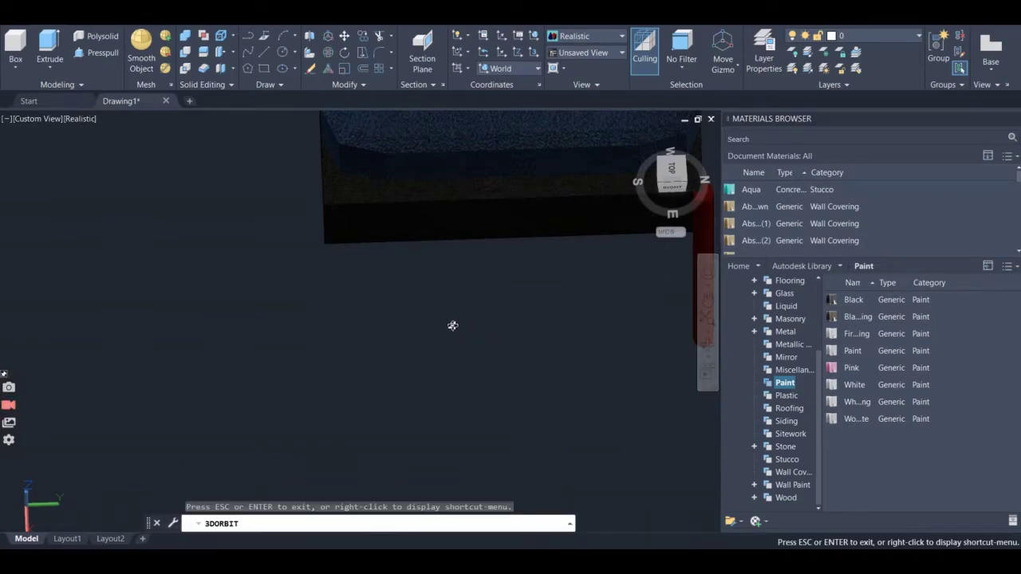
pyautogui.moveTo(453, 325); pyautogui.dragTo(481, 230)
# - Copy the red chair leg with CP from its top to the chair's other corner
pyautogui.press('Escape')
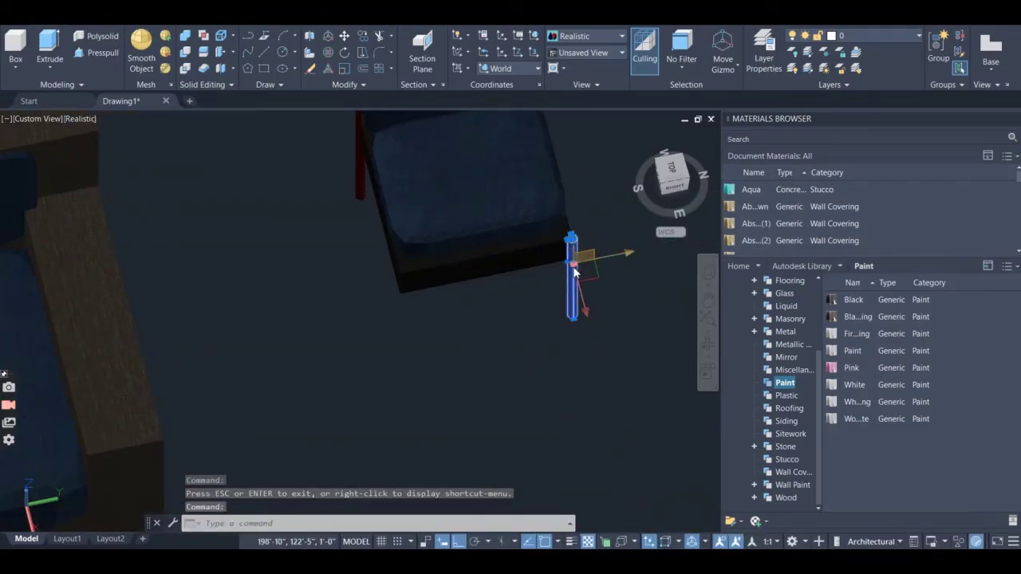
pyautogui.write('c')
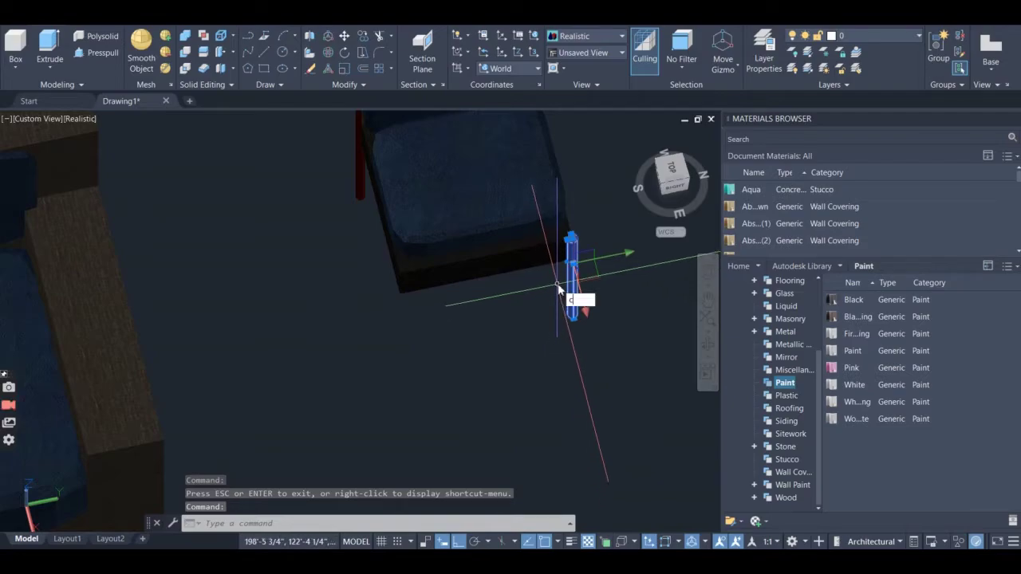
pyautogui.write('p')
pyautogui.press('Return')
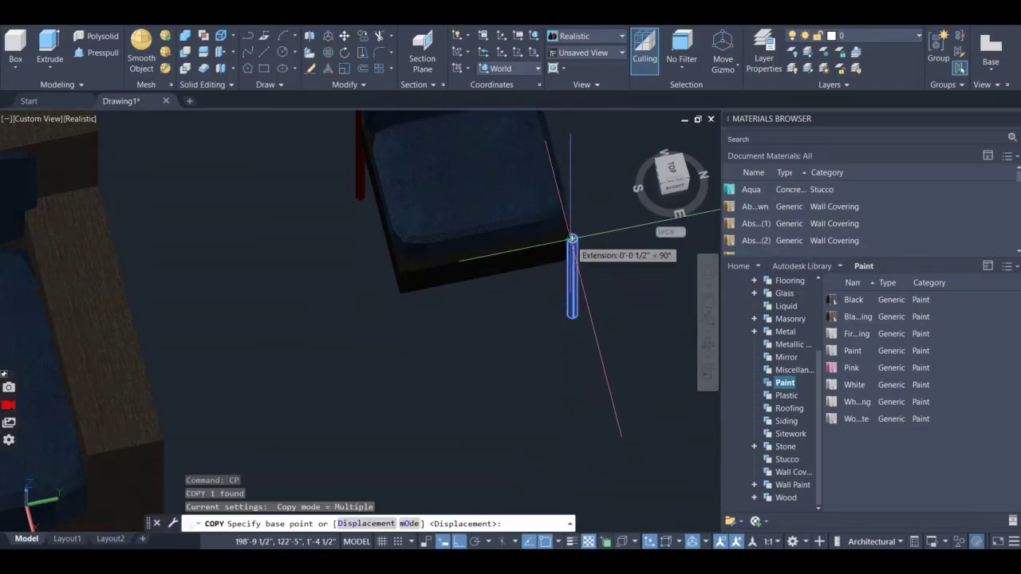
pyautogui.click(571, 240)
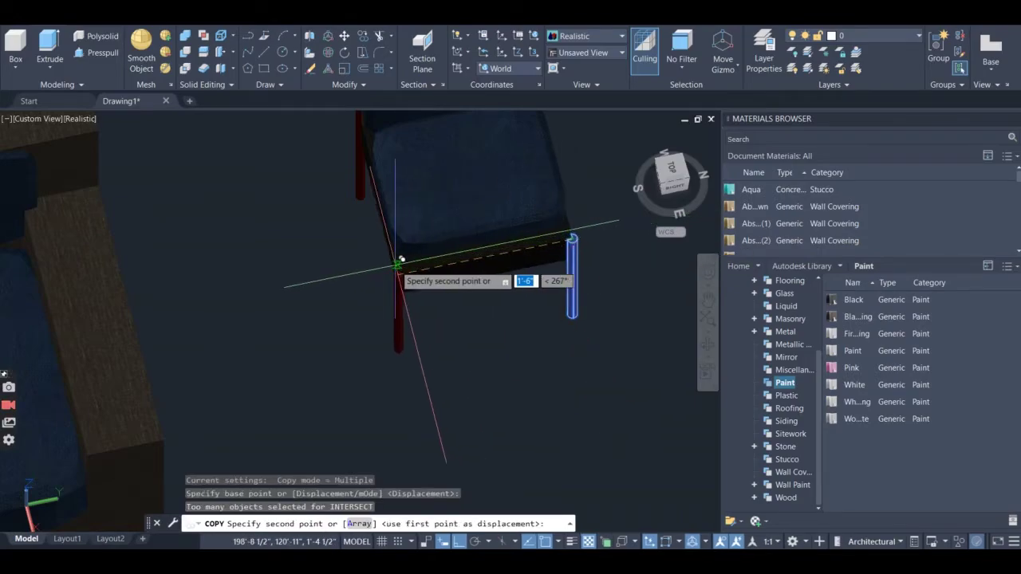
pyautogui.scroll(5, 413, 264)
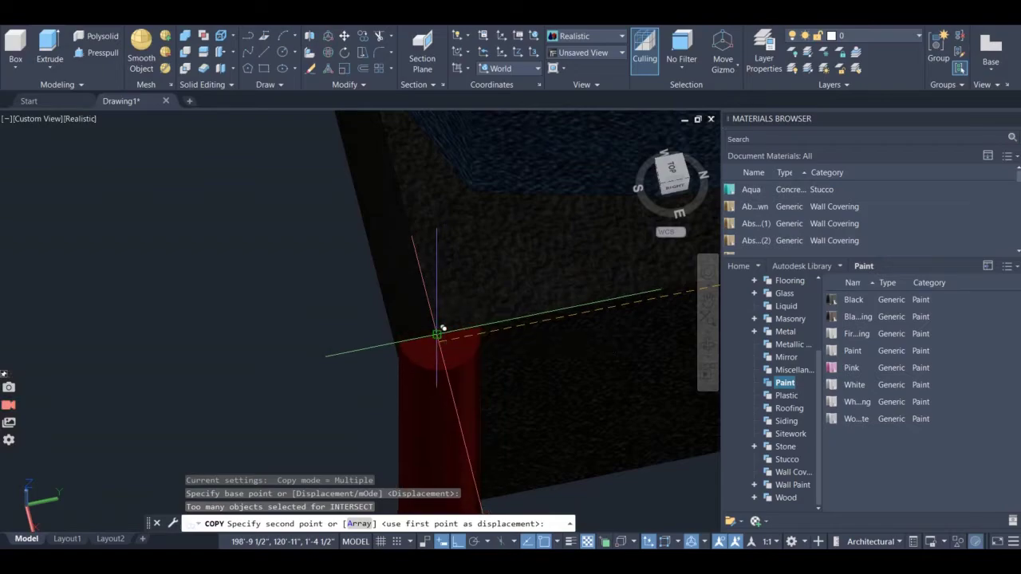
pyautogui.click(434, 351)
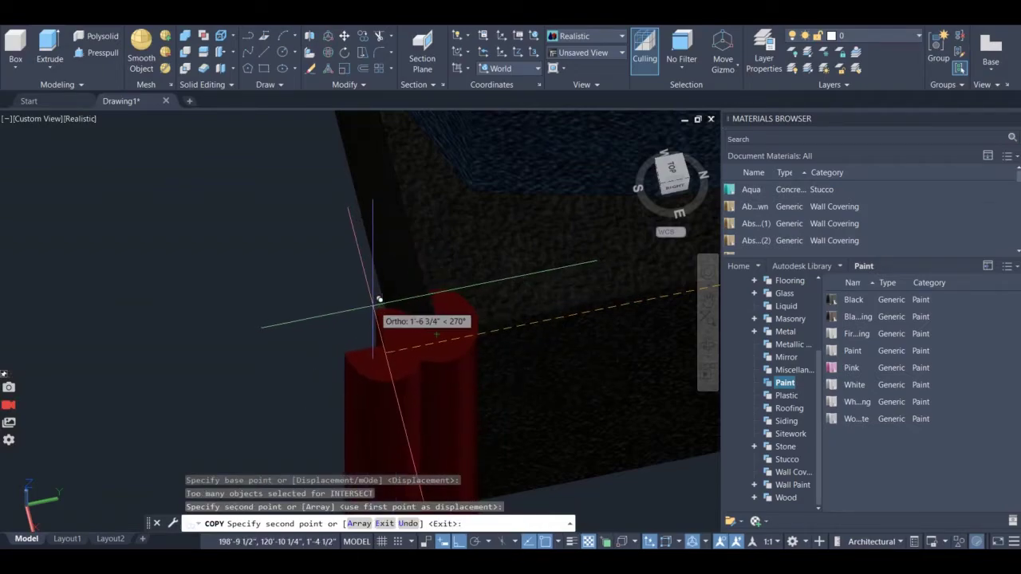
pyautogui.scroll(2, 377, 308)
pyautogui.press('Escape')
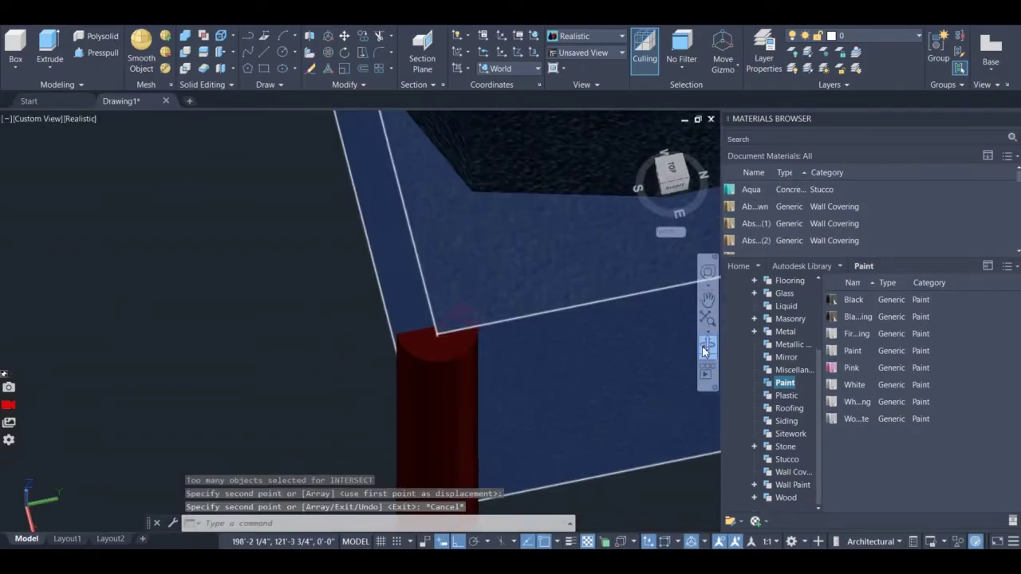
# - Press-pull the quarter-circle area beside the leg into one small extrusion
pyautogui.click(706, 349)
pyautogui.moveTo(372, 368); pyautogui.dragTo(557, 366)
pyautogui.moveTo(518, 404); pyautogui.dragTo(503, 407)
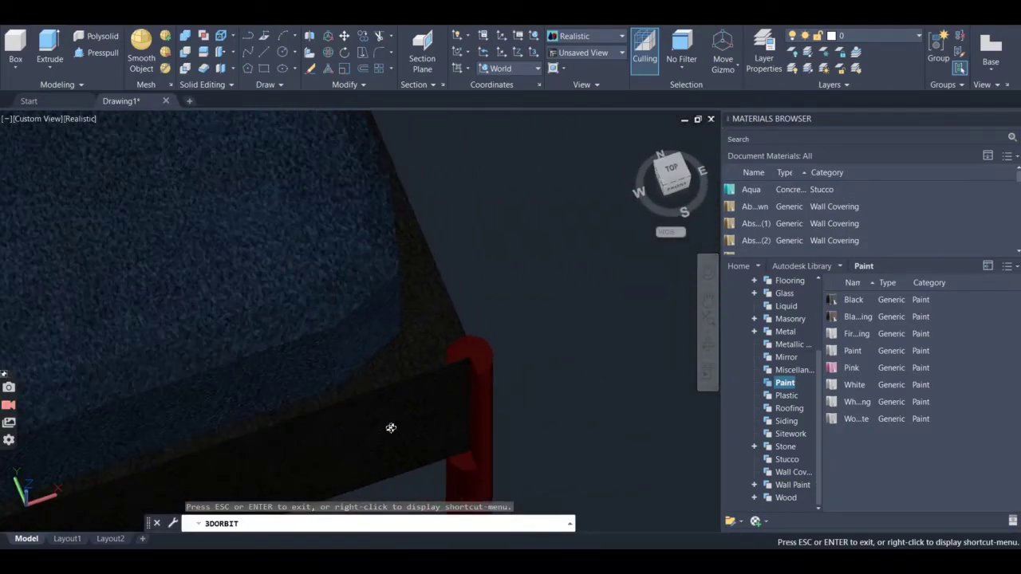
pyautogui.press('Escape')
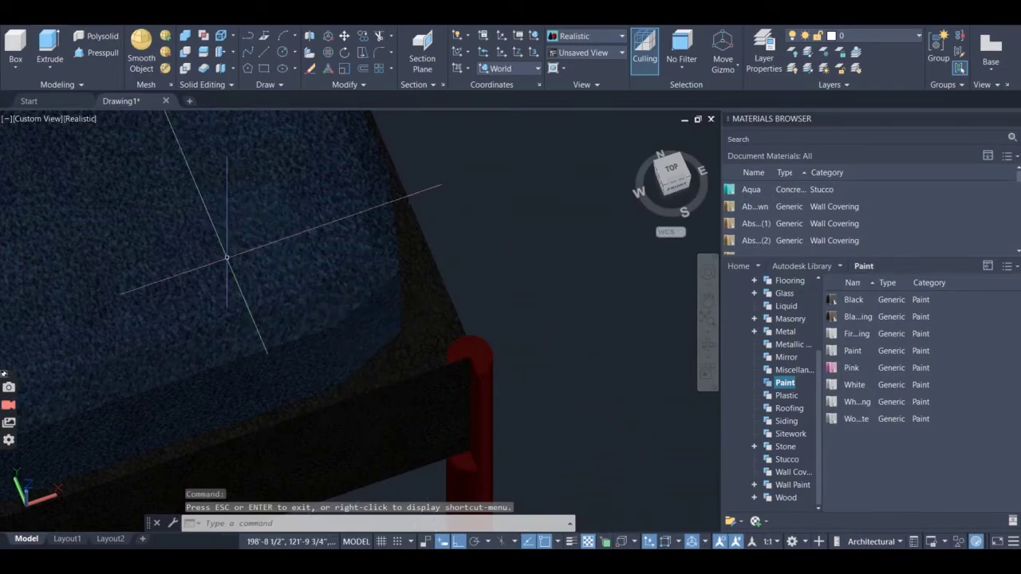
pyautogui.click(98, 53)
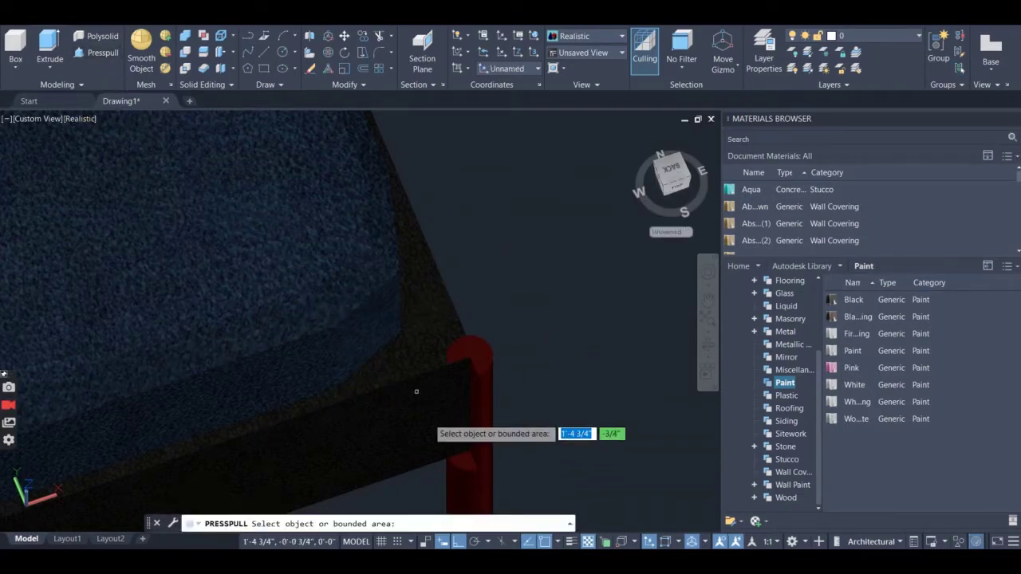
pyautogui.click(462, 462)
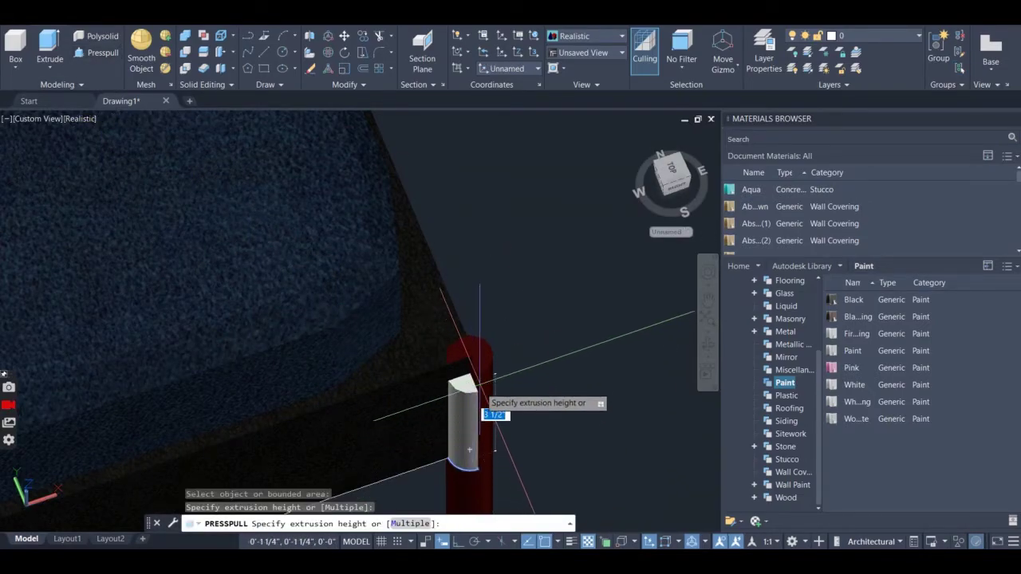
pyautogui.scroll(5, 473, 365)
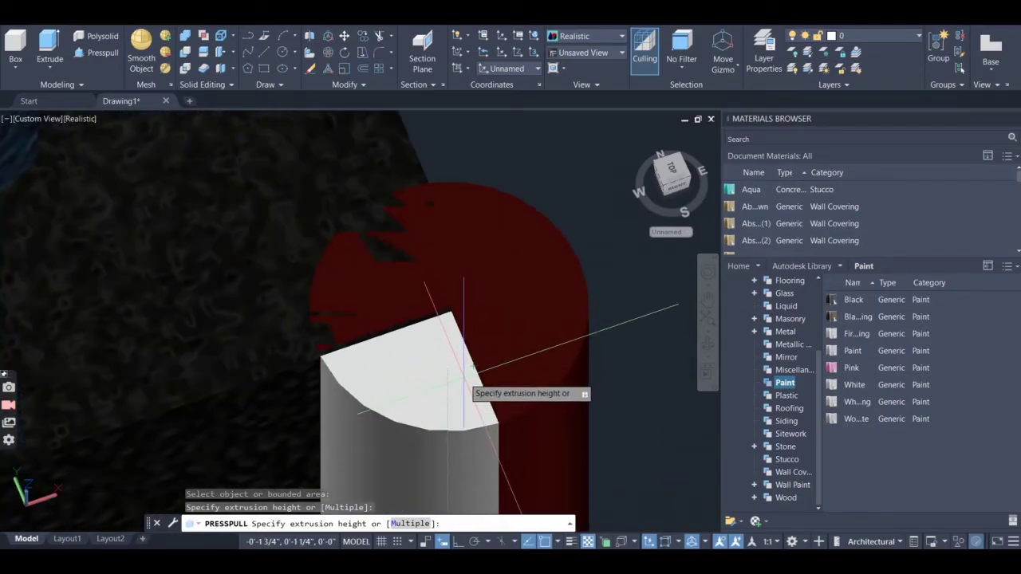
pyautogui.click(487, 397)
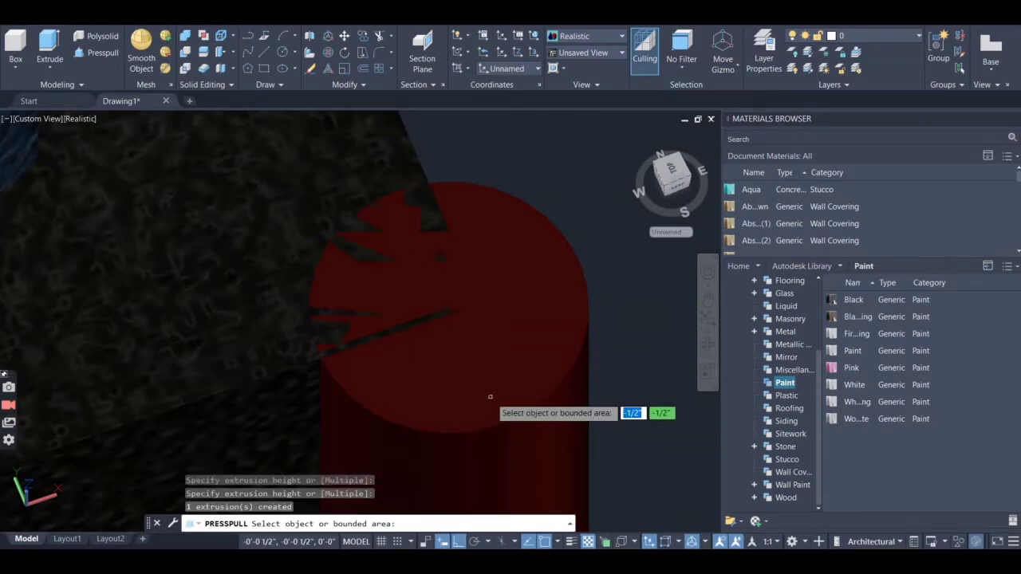
pyautogui.scroll(-2, 412, 390)
pyautogui.press('Return')
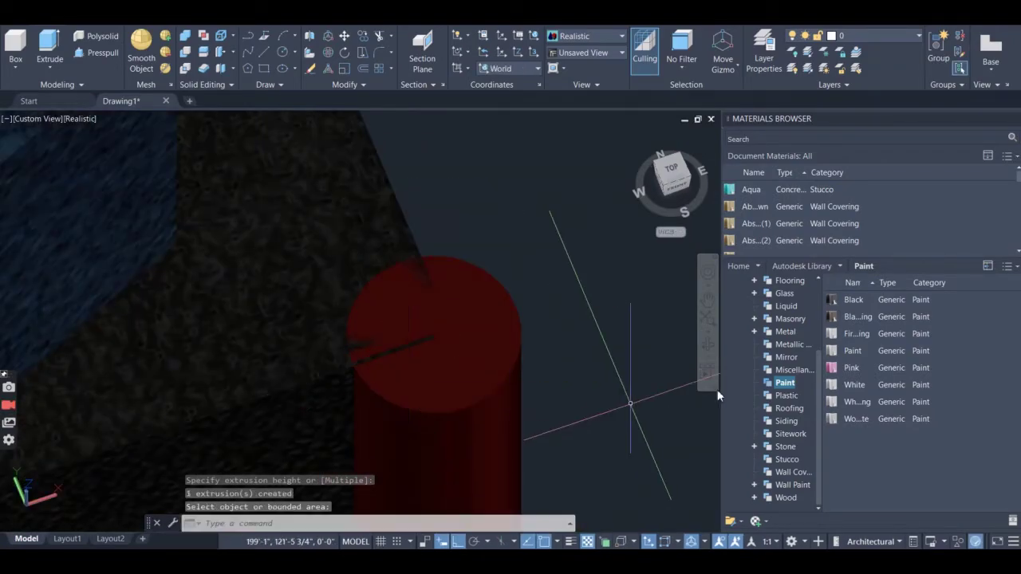
# - Orbit the model to look down on the furniture
pyautogui.keyDown('shift'); pyautogui.moveTo(627, 406); pyautogui.dragTo(472, 322, button='middle'); pyautogui.keyUp('shift')
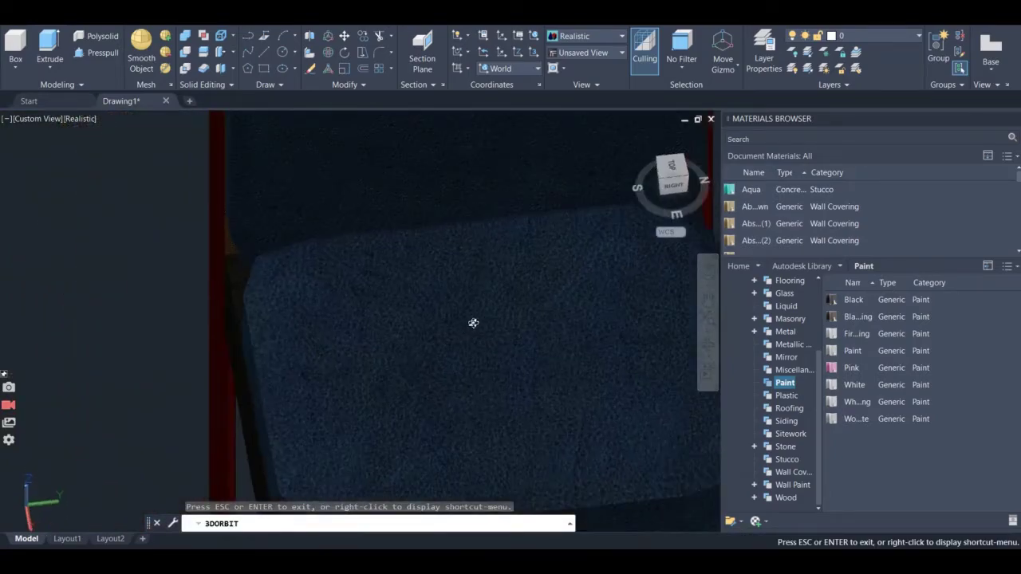
pyautogui.scroll(-5, 482, 335)
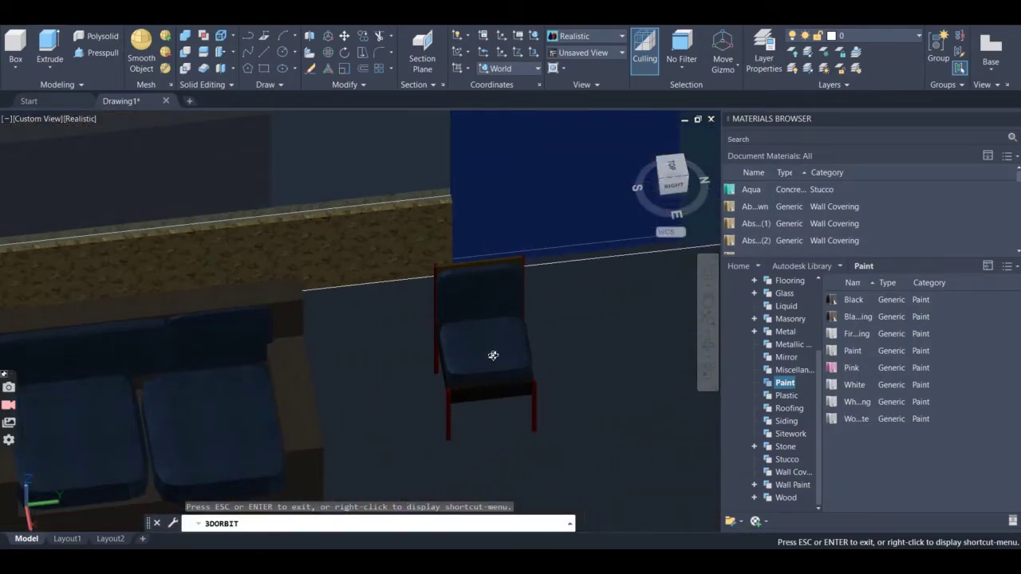
pyautogui.keyDown('shift'); pyautogui.moveTo(493, 355); pyautogui.dragTo(396, 69, button='middle'); pyautogui.keyUp('shift')
pyautogui.scroll(-3, 490, 358)
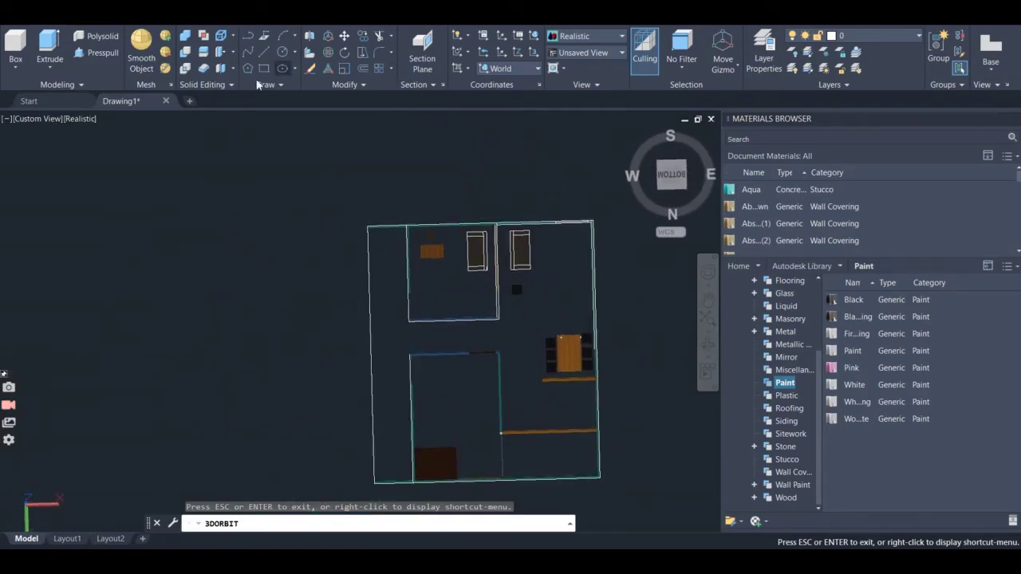
# - Draw a slab box from the room corner to the opposite corner, after cancelling a first attempt
pyautogui.click(16, 44)
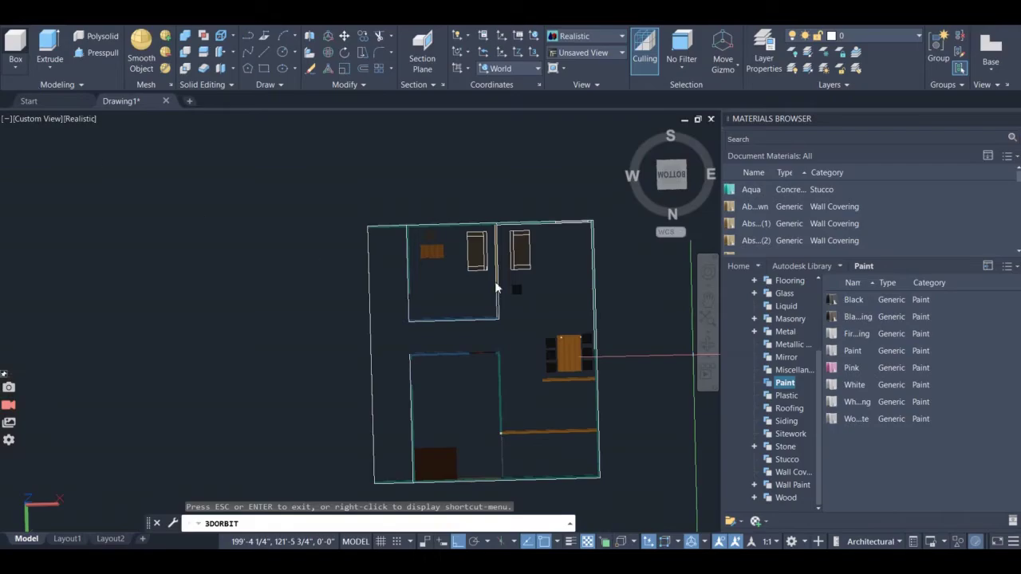
pyautogui.scroll(5, 319, 293)
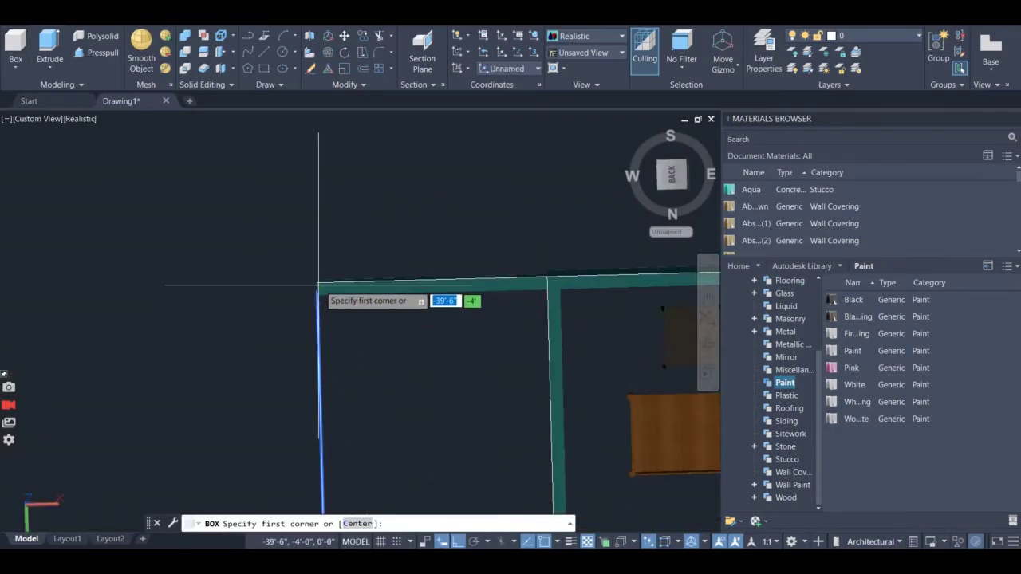
pyautogui.click(317, 280)
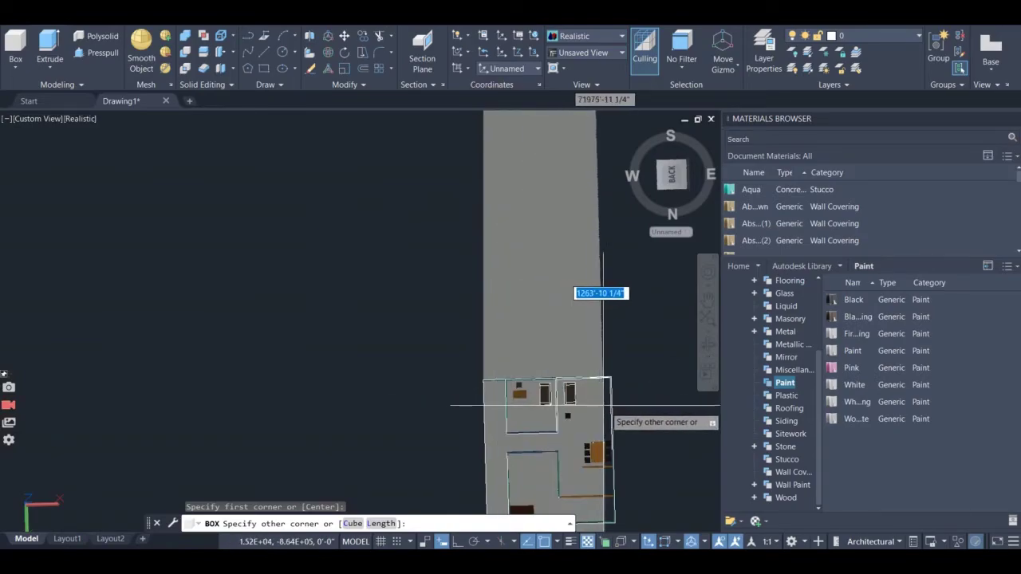
pyautogui.scroll(5, 605, 409)
pyautogui.scroll(-4, 601, 409)
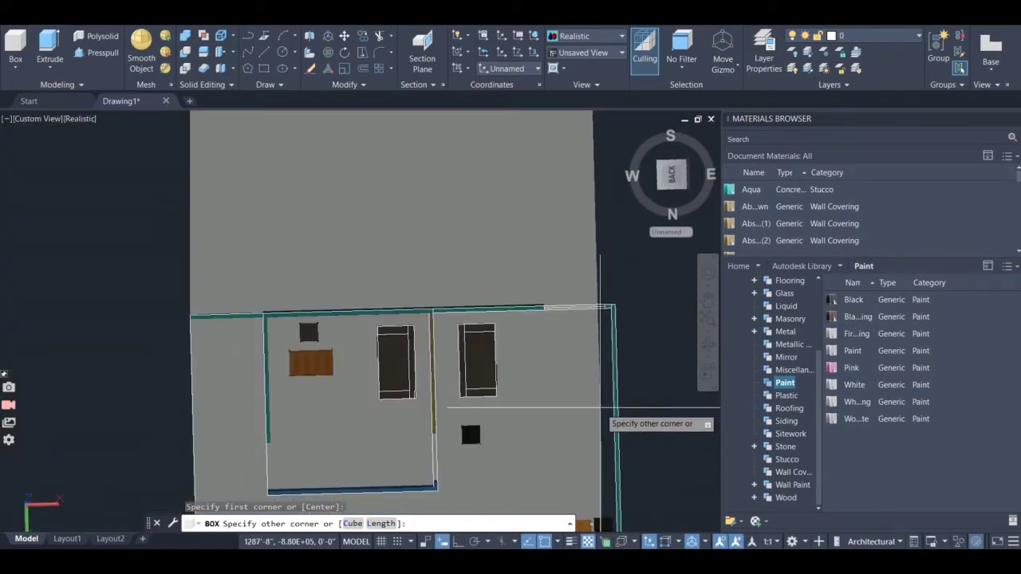
pyautogui.scroll(-5, 599, 409)
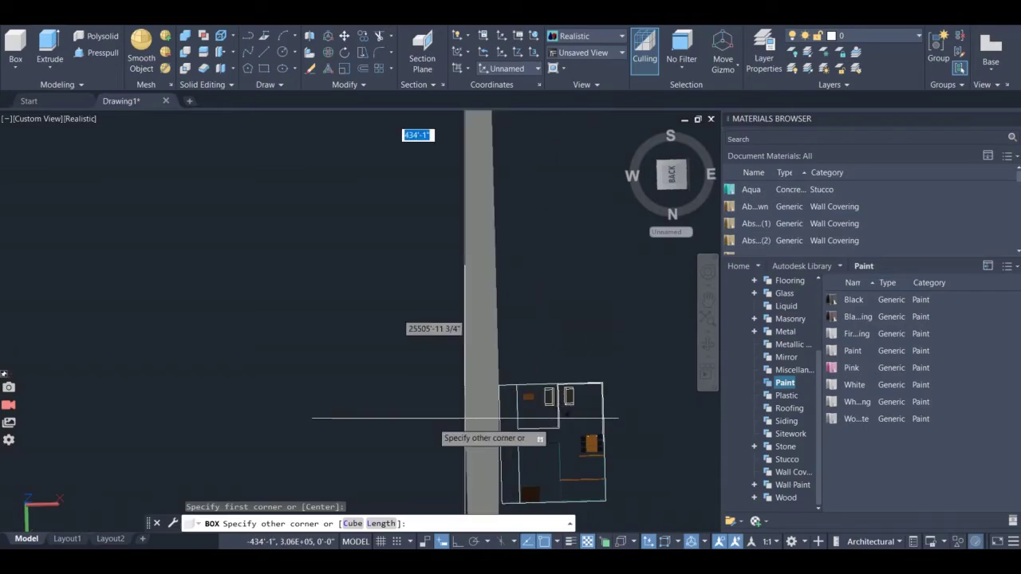
pyautogui.press('Escape')
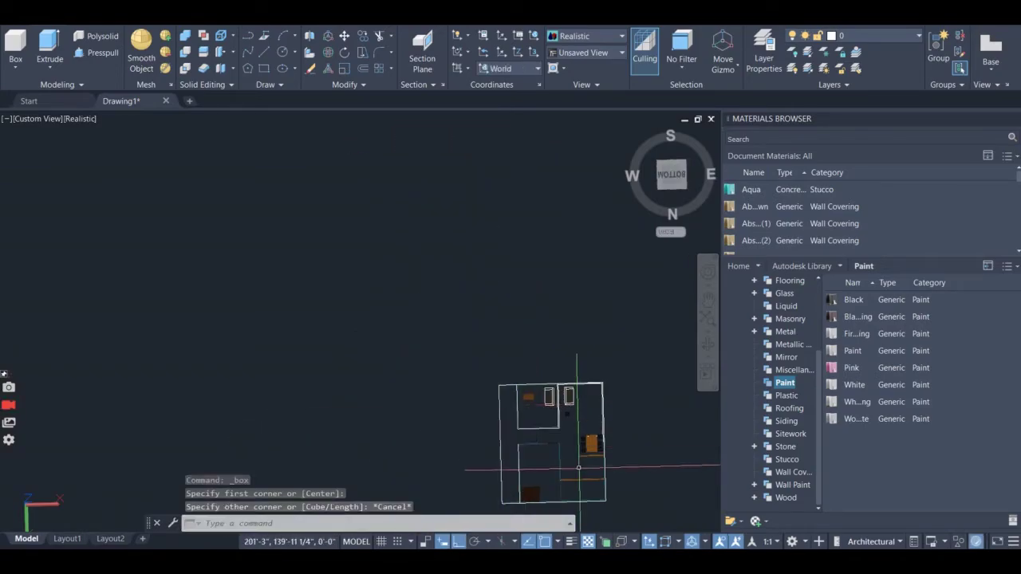
pyautogui.click(16, 42)
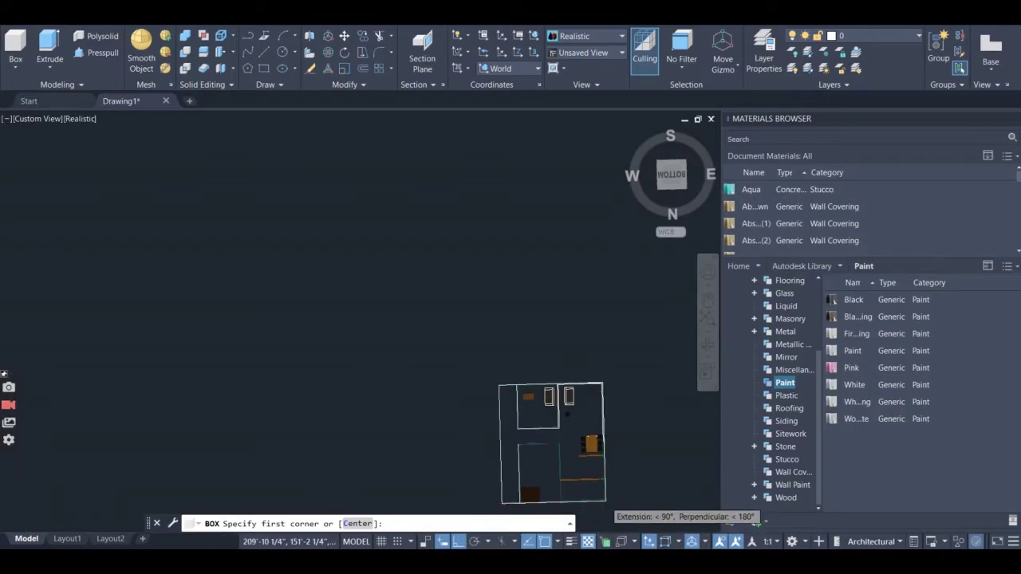
pyautogui.scroll(5, 605, 502)
pyautogui.click(604, 505)
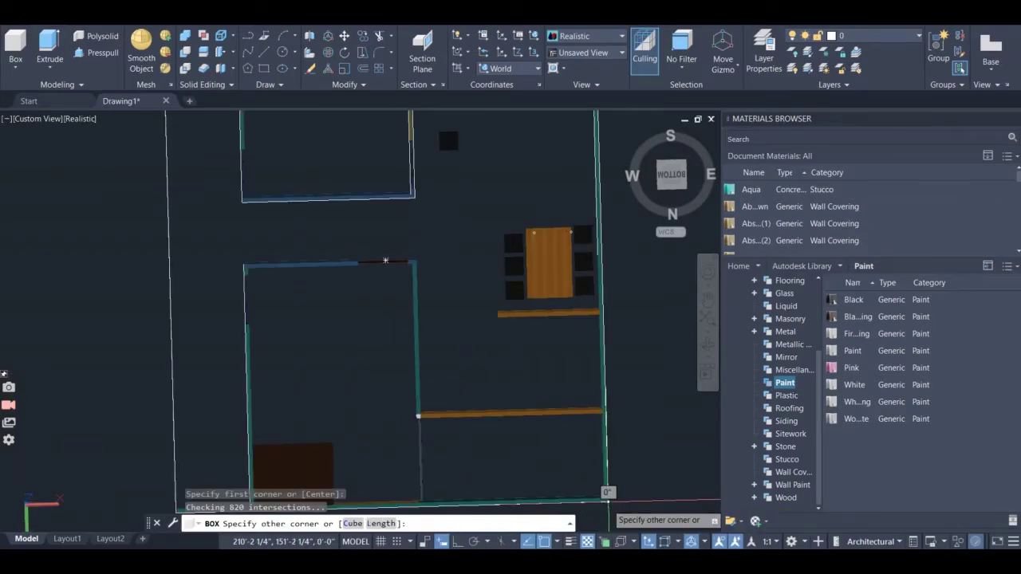
pyautogui.scroll(-3, 304, 216)
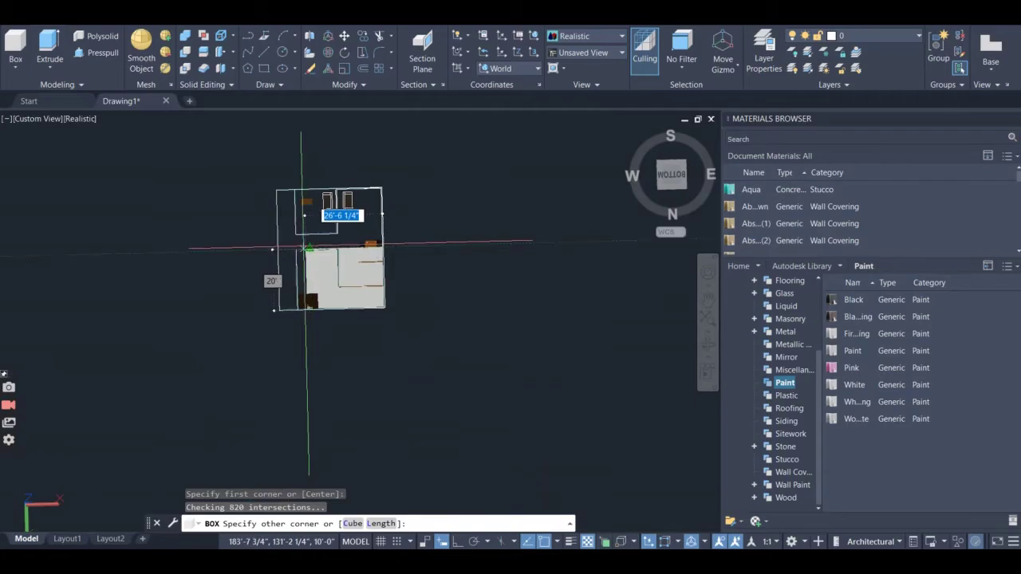
pyautogui.scroll(5, 269, 152)
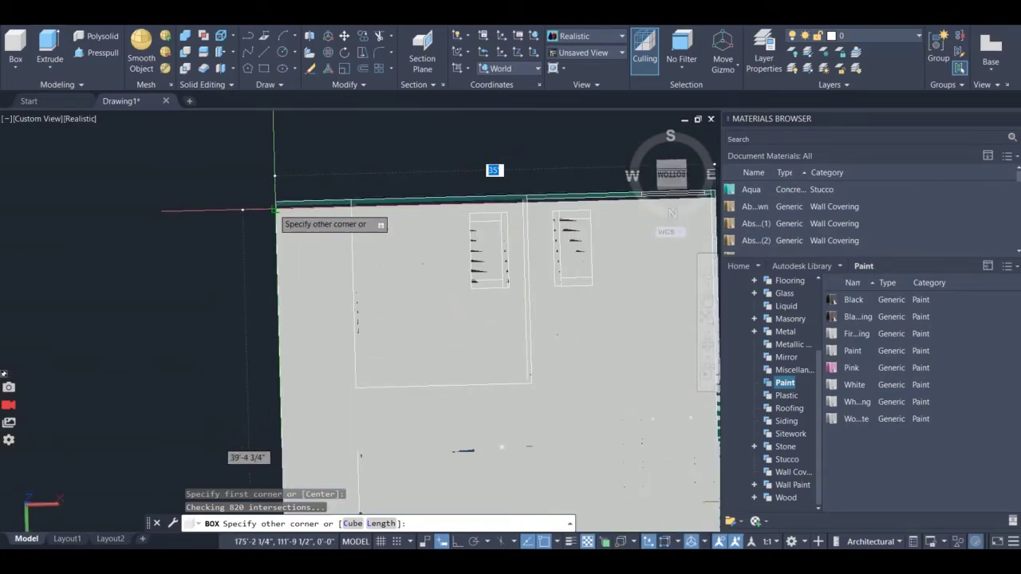
pyautogui.click(279, 223)
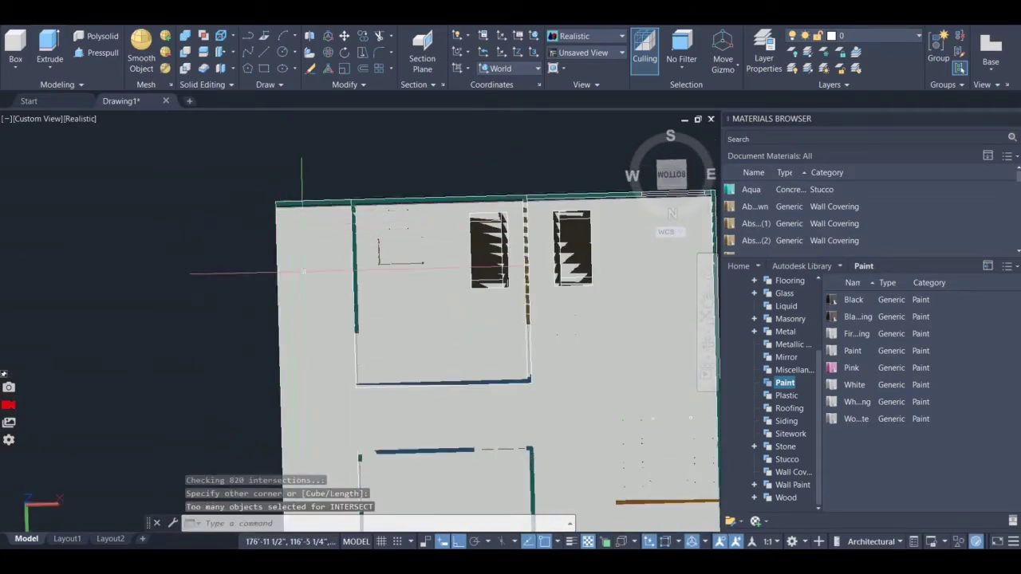
# - Erase the apartment's large floor slab and orbit to look into the rooms
pyautogui.click(707, 345)
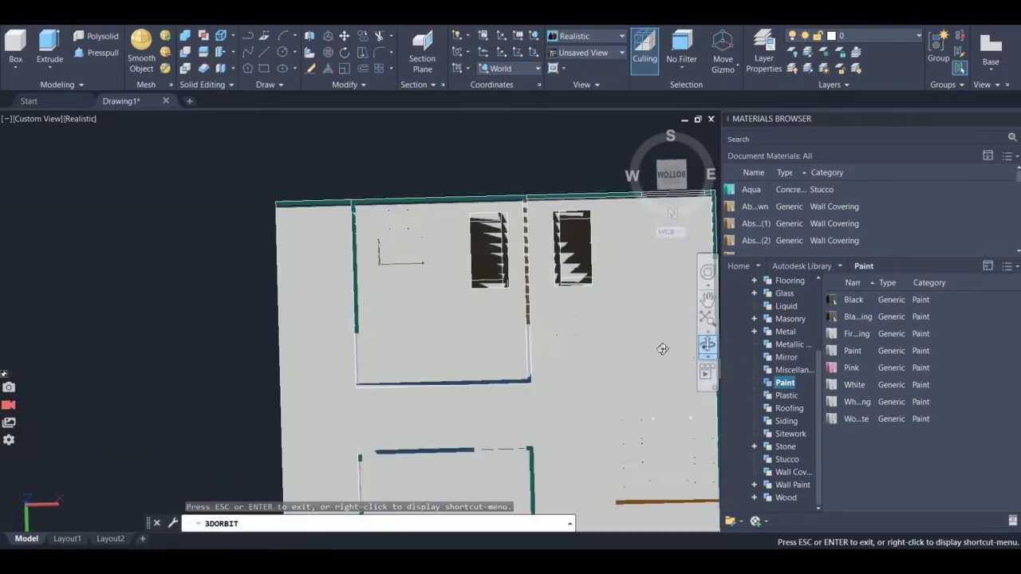
pyautogui.moveTo(559, 359); pyautogui.dragTo(543, 287)
pyautogui.moveTo(566, 339); pyautogui.dragTo(542, 427)
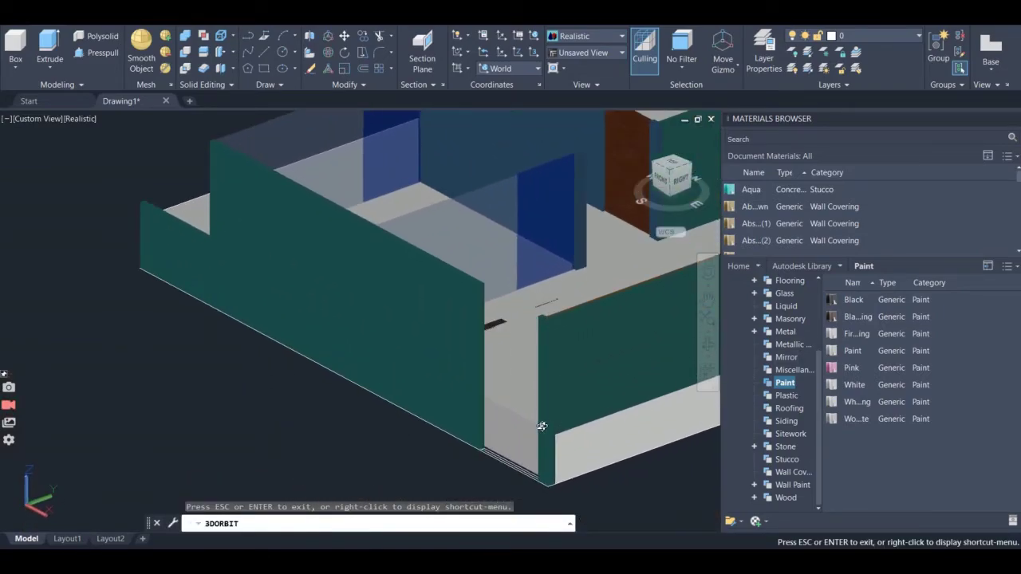
pyautogui.press('Escape')
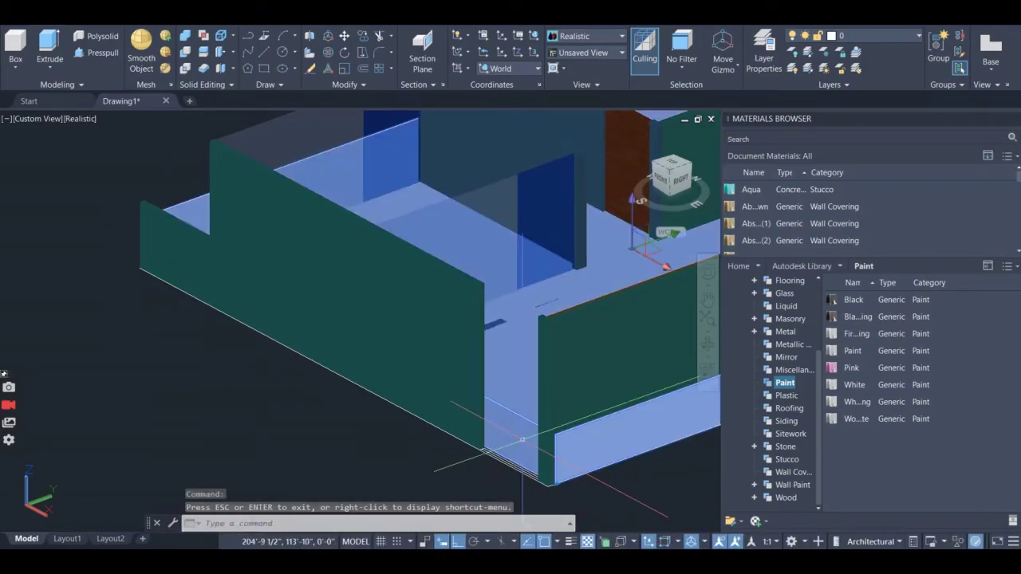
pyautogui.rightClick(224, 365)
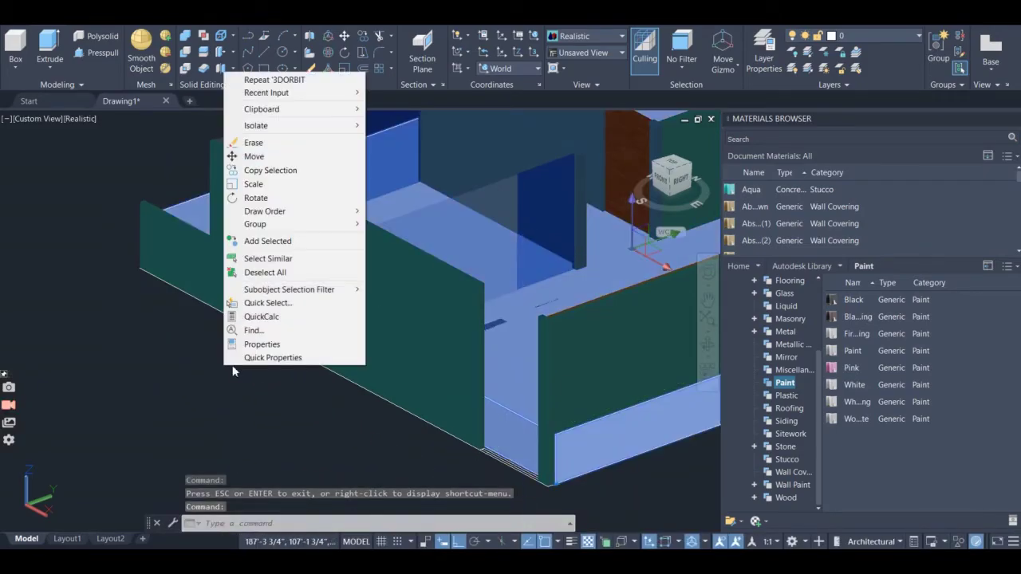
pyautogui.click(289, 148)
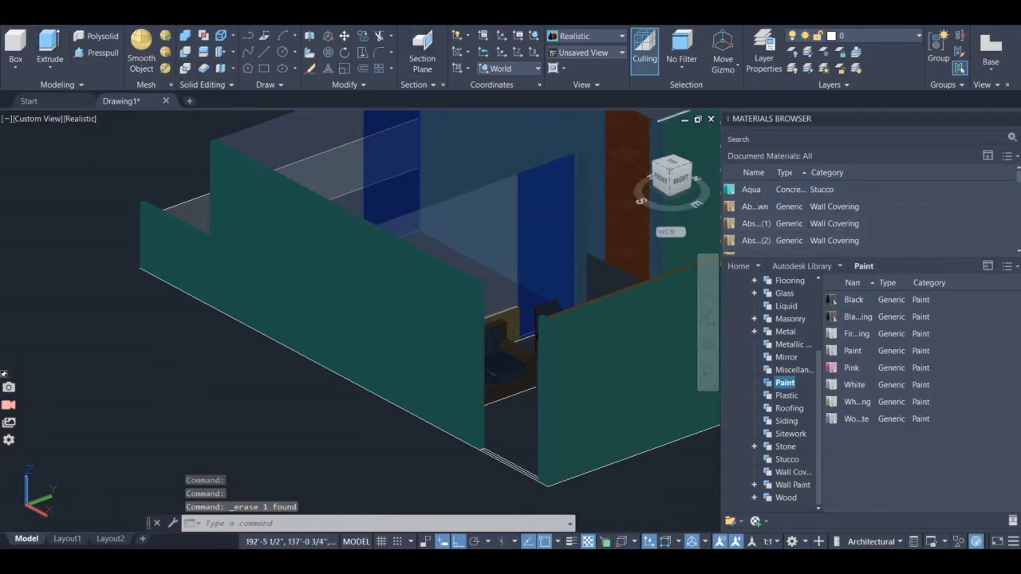
pyautogui.click(708, 345)
pyautogui.moveTo(435, 426); pyautogui.dragTo(540, 114)
pyautogui.scroll(-4, 497, 221)
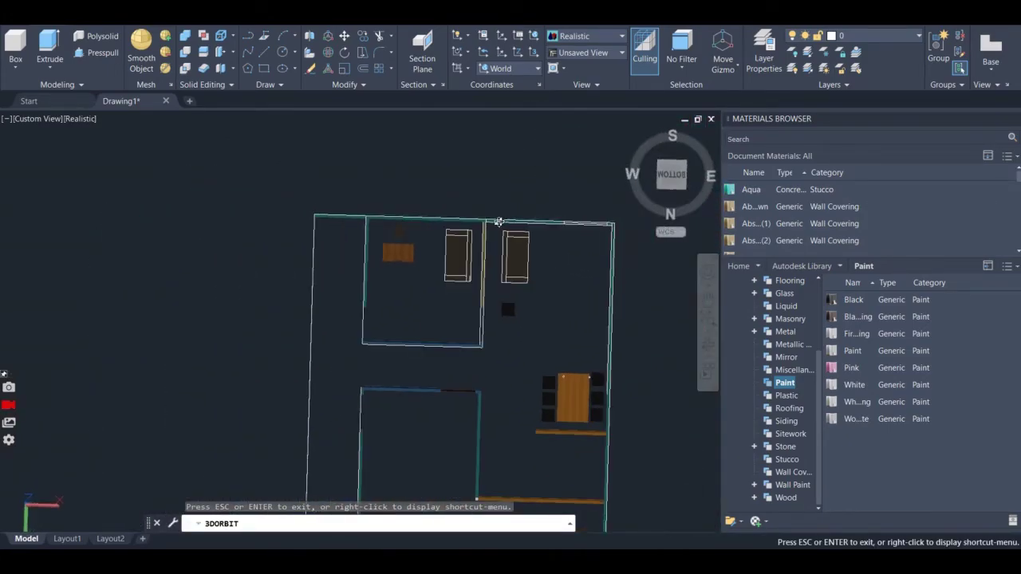
# - Orbit the view straight onto the floor plan
pyautogui.moveTo(497, 222); pyautogui.dragTo(488, 222)
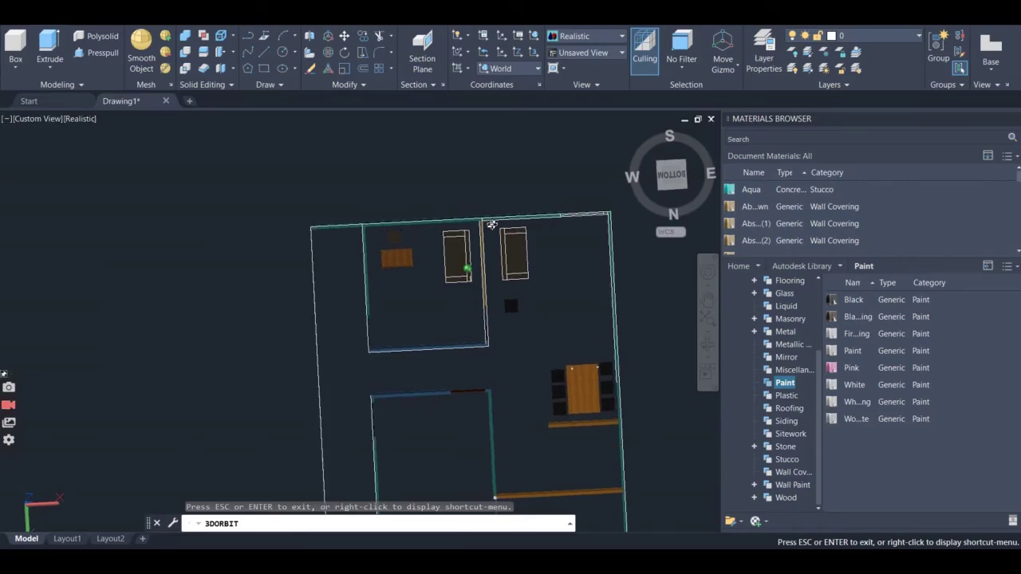
pyautogui.moveTo(492, 225); pyautogui.dragTo(485, 322)
pyautogui.scroll(-2, 490, 228)
pyautogui.scroll(2, 487, 322)
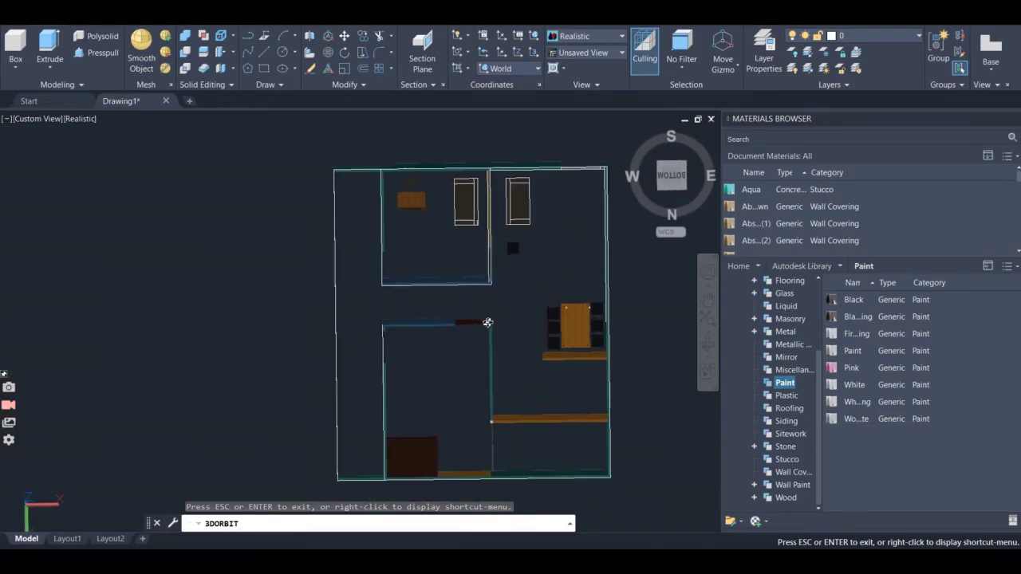
pyautogui.press('Escape')
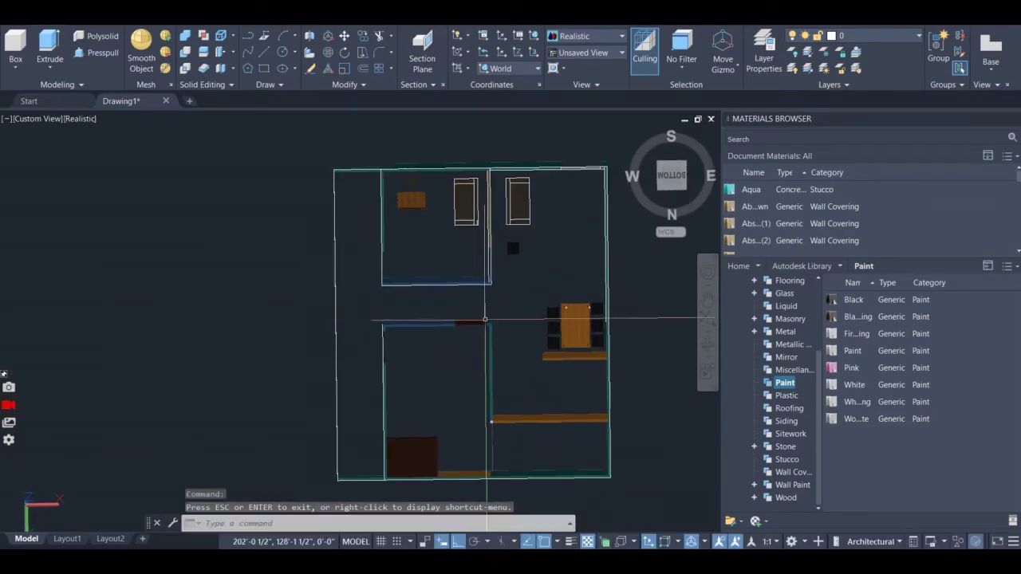
# - Draw a BOX slab from the plan's top-left corner to the far wall corner, then tilt the view in 3D
pyautogui.click(18, 44)
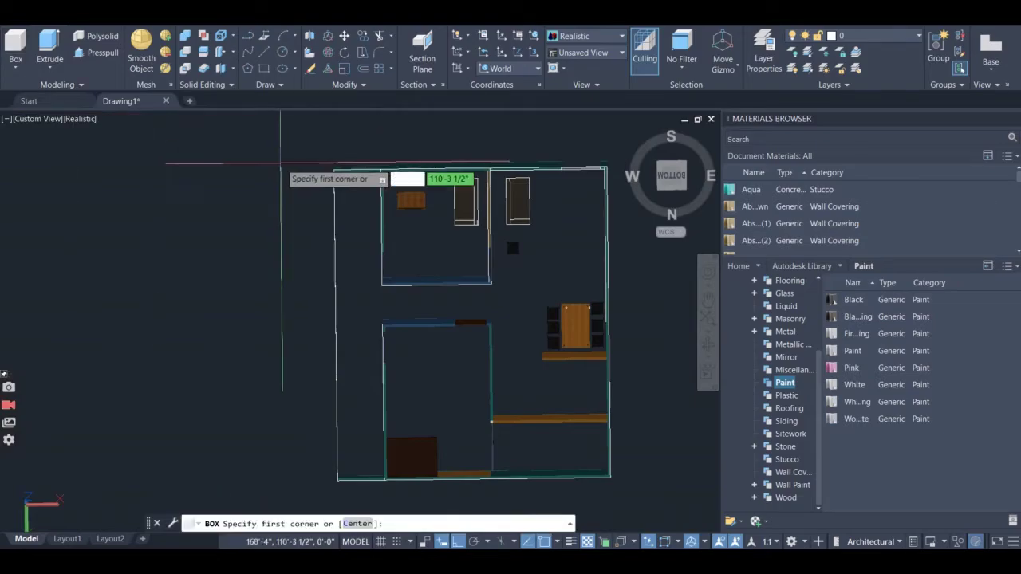
pyautogui.click(336, 169)
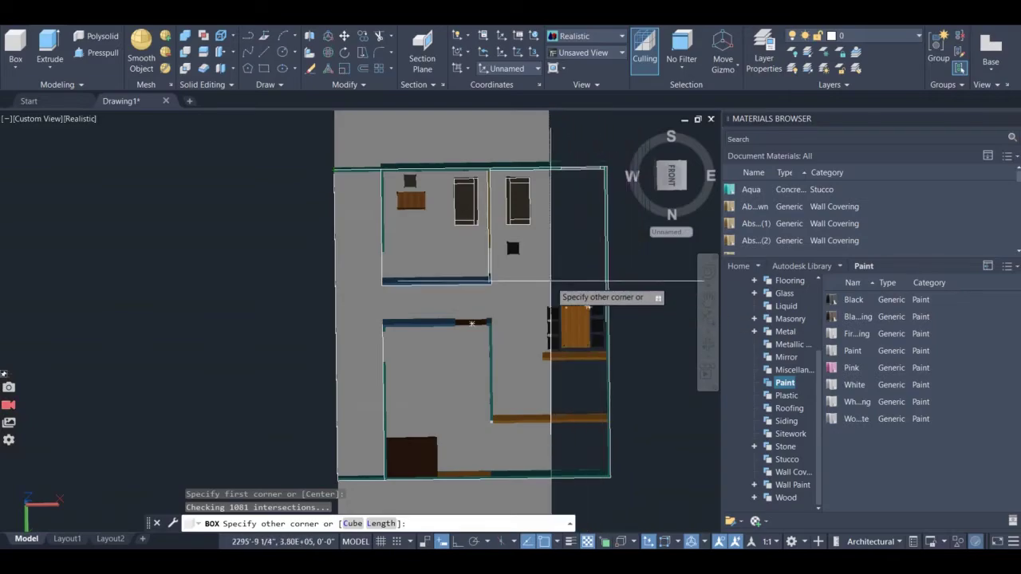
pyautogui.scroll(-4, 532, 272)
pyautogui.scroll(-3, 533, 280)
pyautogui.scroll(3, 533, 285)
pyautogui.scroll(-3, 531, 285)
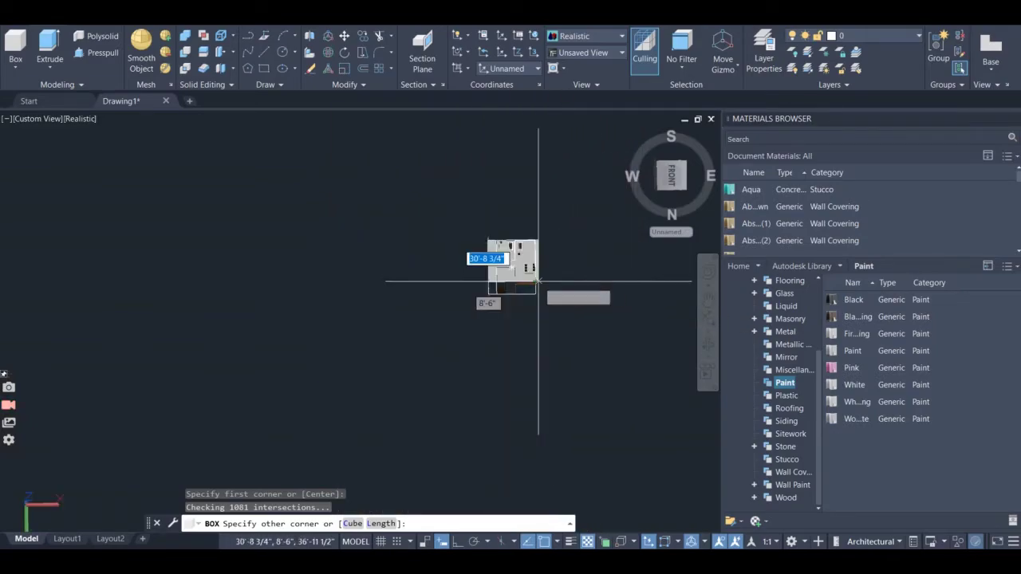
pyautogui.scroll(3, 533, 283)
pyautogui.scroll(5, 534, 281)
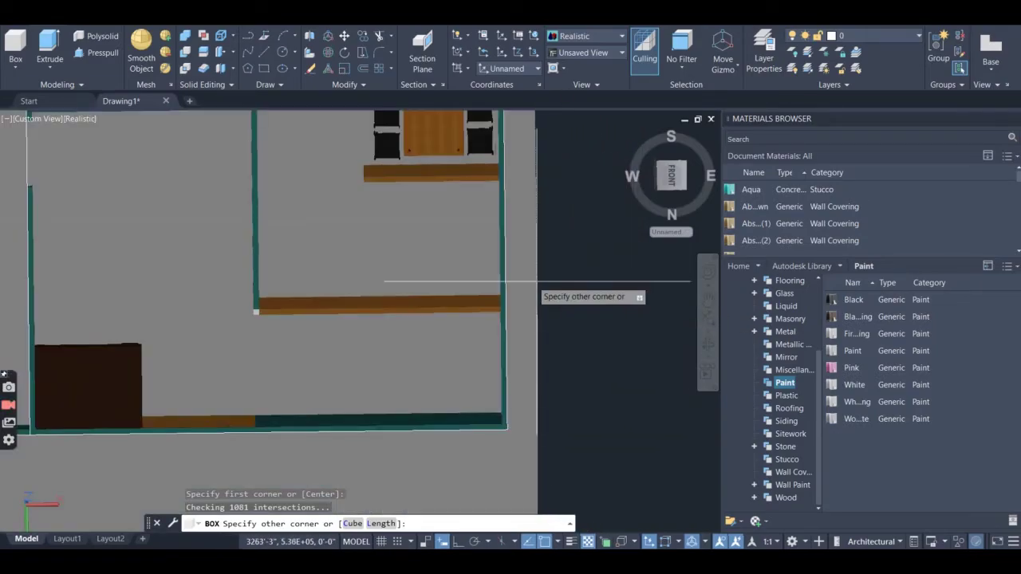
pyautogui.scroll(-5, 505, 263)
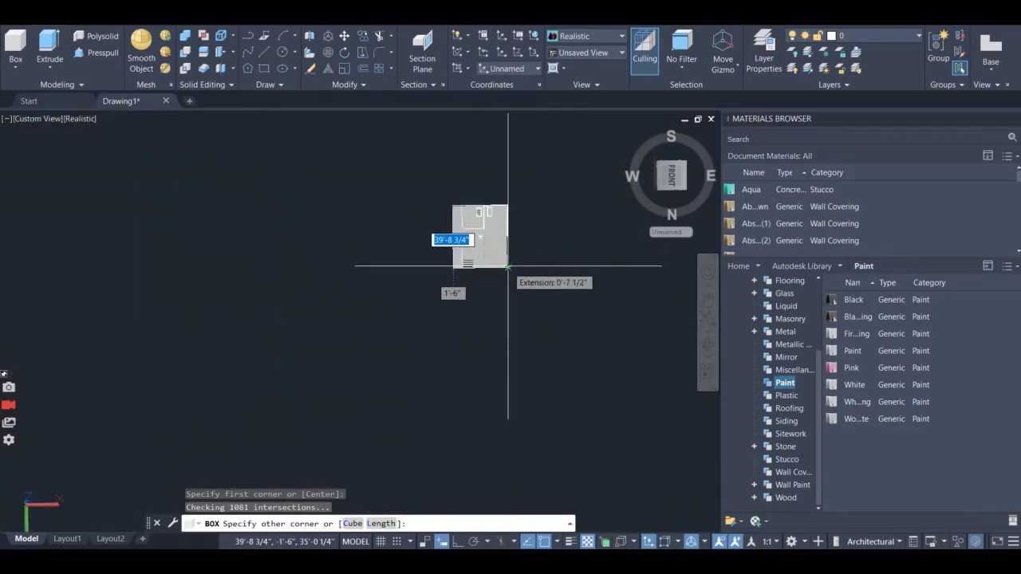
pyautogui.scroll(4, 508, 265)
pyautogui.scroll(-2, 507, 265)
pyautogui.scroll(4, 508, 268)
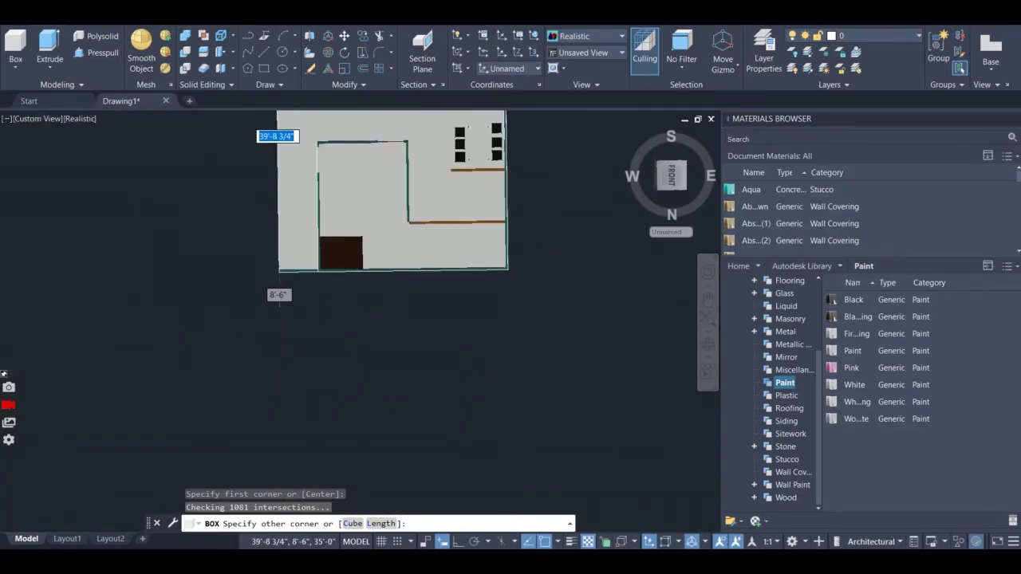
pyautogui.scroll(3, 507, 270)
pyautogui.scroll(2, 507, 271)
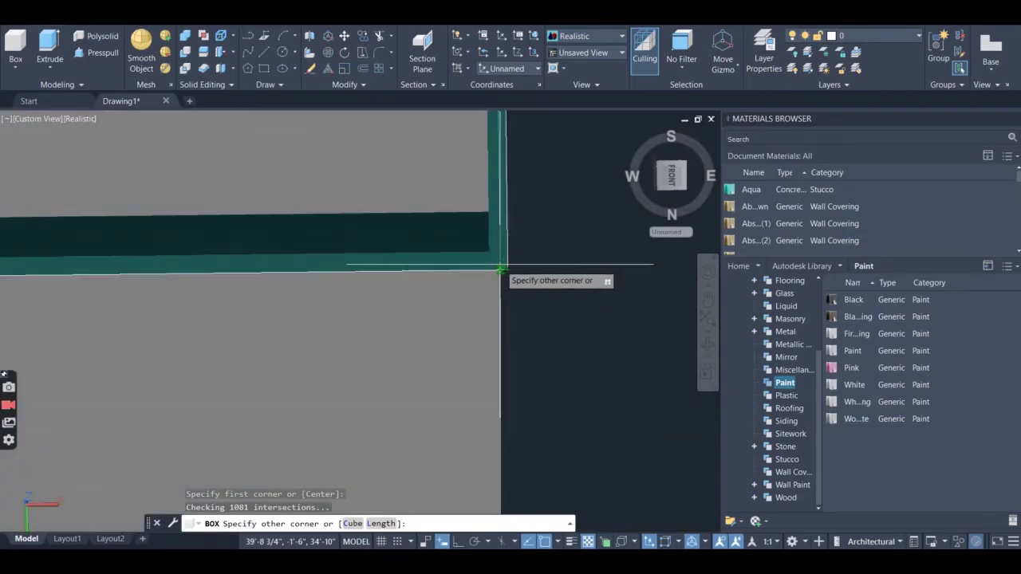
pyautogui.click(507, 271)
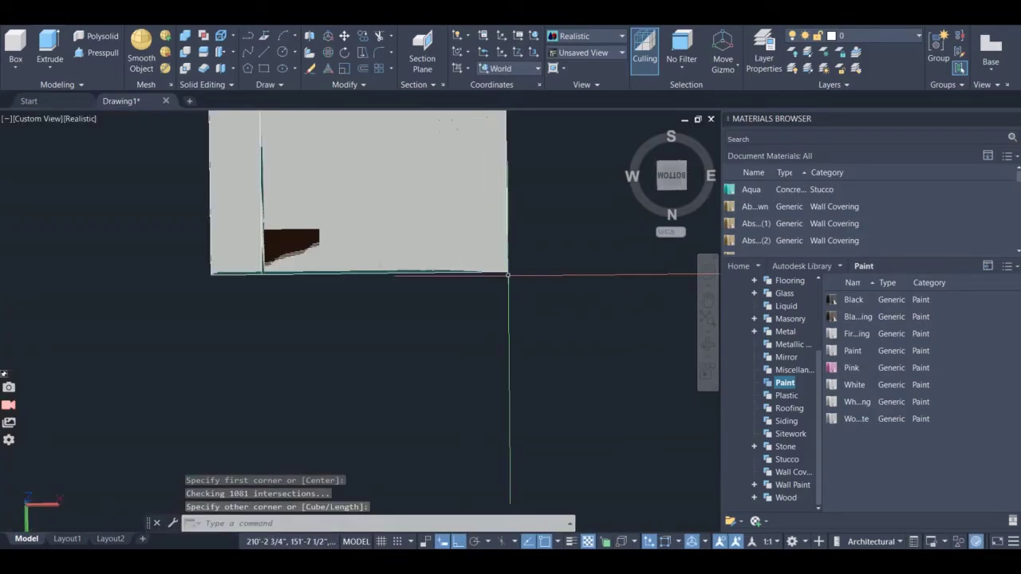
pyautogui.scroll(-5, 471, 252)
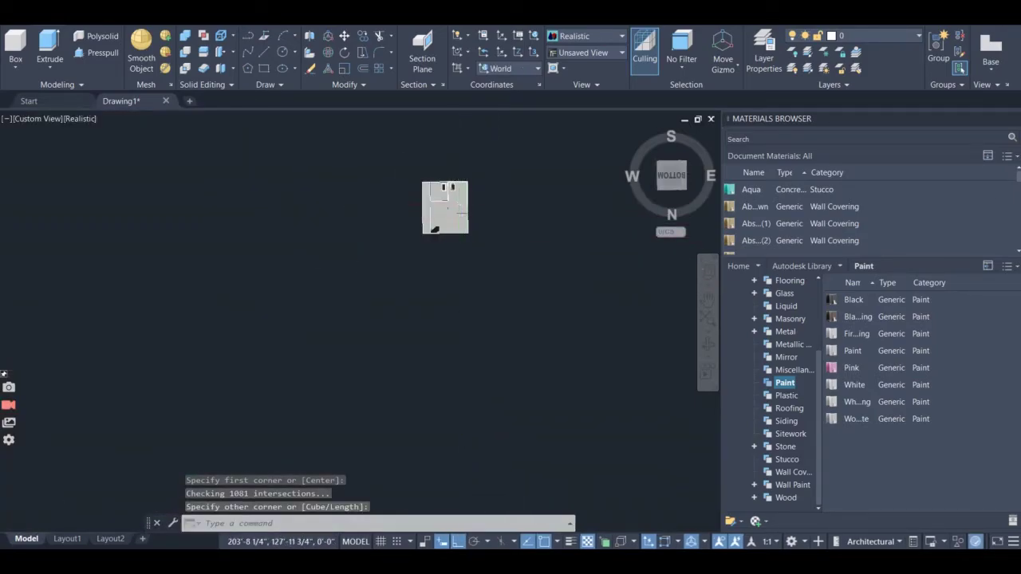
pyautogui.scroll(6, 460, 211)
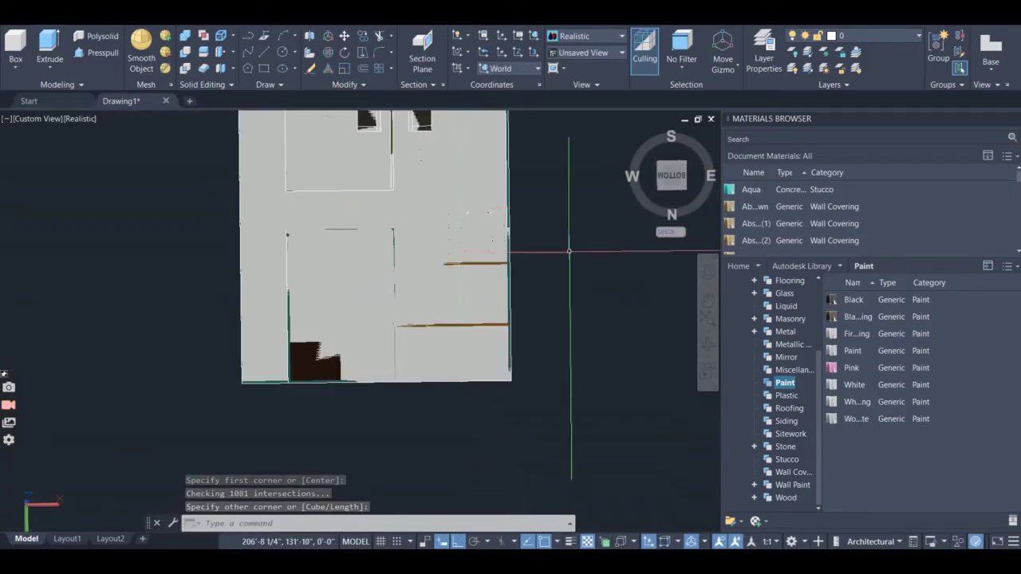
pyautogui.click(706, 345)
pyautogui.moveTo(639, 431); pyautogui.dragTo(529, 449)
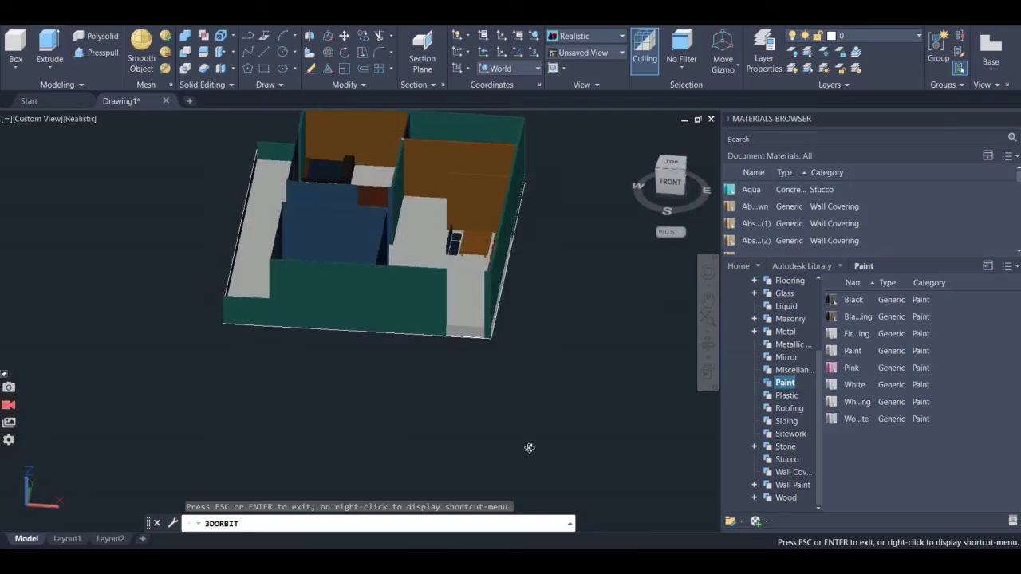
# - Erase the floor slab box from beneath the apartment
pyautogui.scroll(3, 491, 374)
pyautogui.press('Escape')
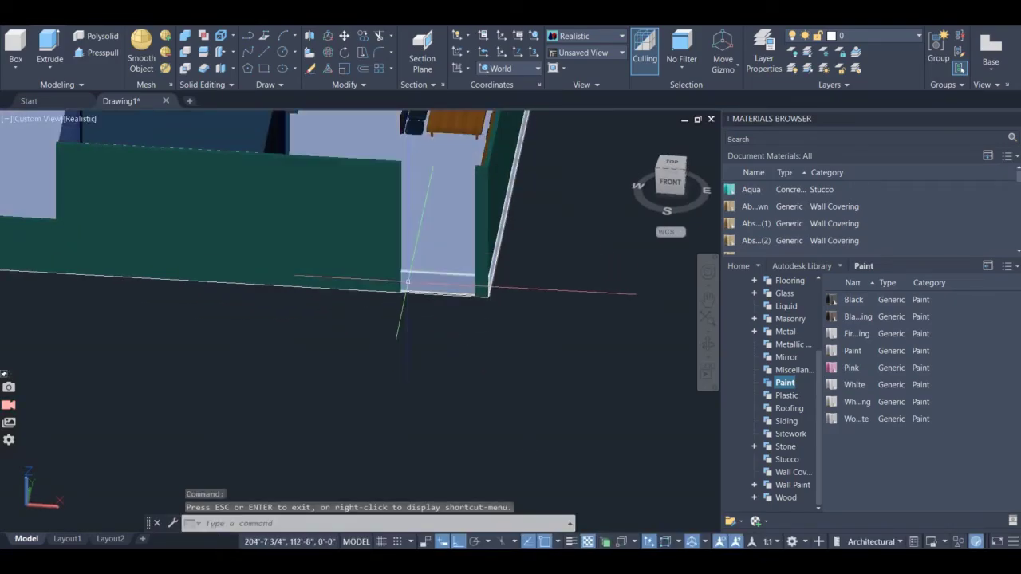
pyautogui.rightClick(402, 411)
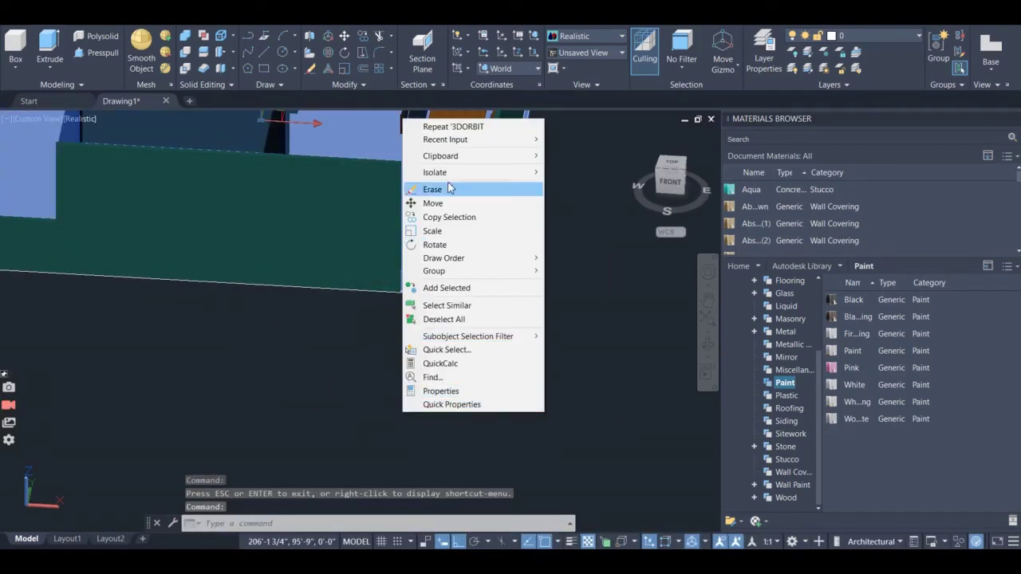
pyautogui.click(448, 191)
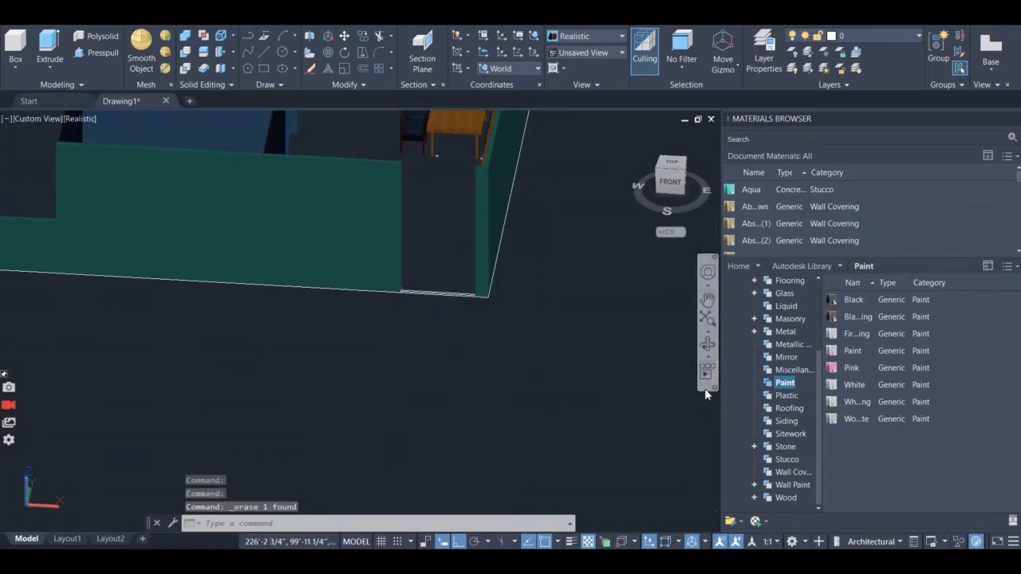
# - Orbit to a bottom view and erase two stray vertical wall edges
pyautogui.click(706, 343)
pyautogui.moveTo(512, 399); pyautogui.dragTo(324, 196)
pyautogui.scroll(10, 217, 209)
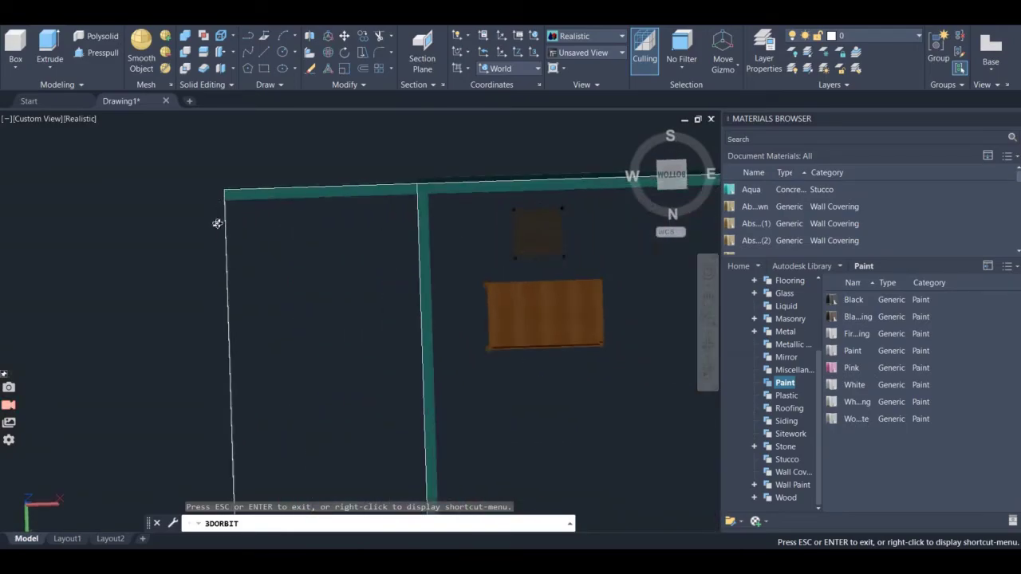
pyautogui.scroll(3, 224, 234)
pyautogui.press('Escape')
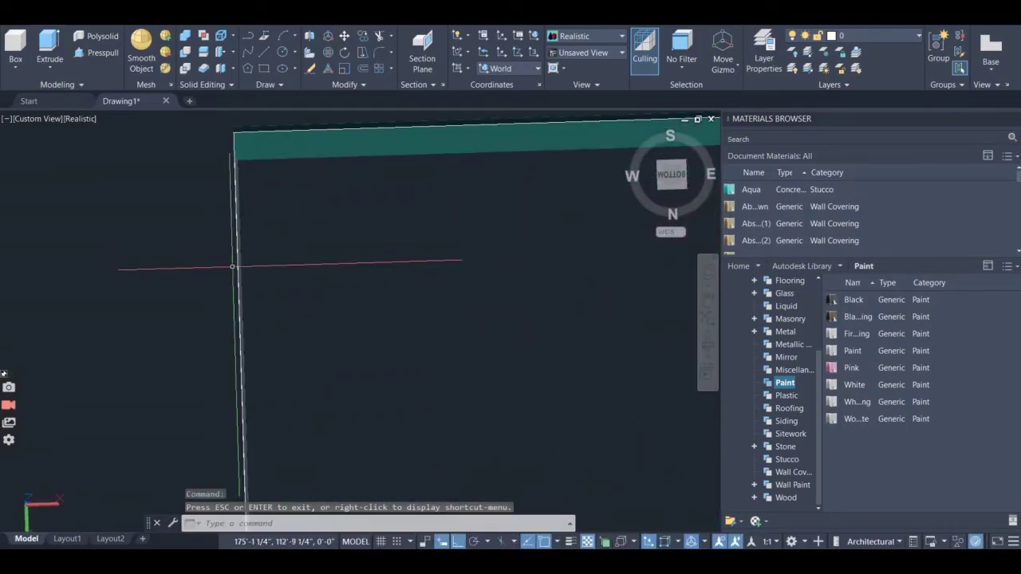
pyautogui.click(237, 246)
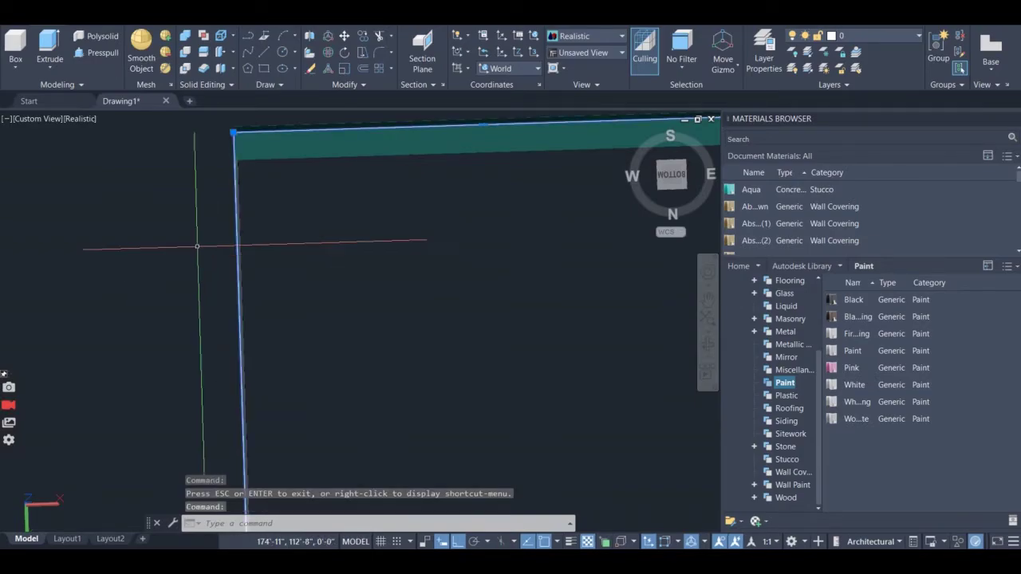
pyautogui.rightClick(169, 231)
pyautogui.click(201, 319)
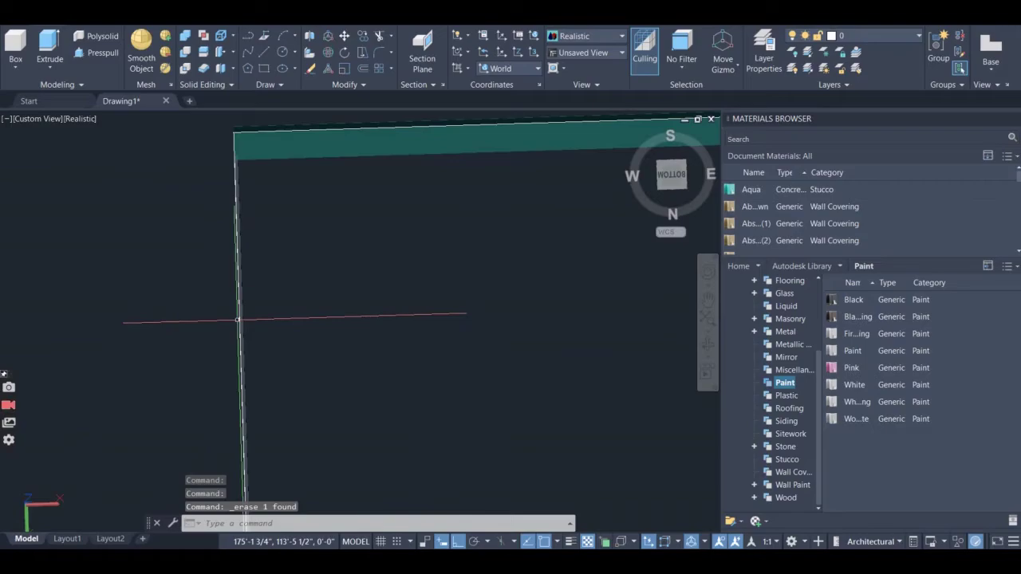
pyautogui.click(239, 326)
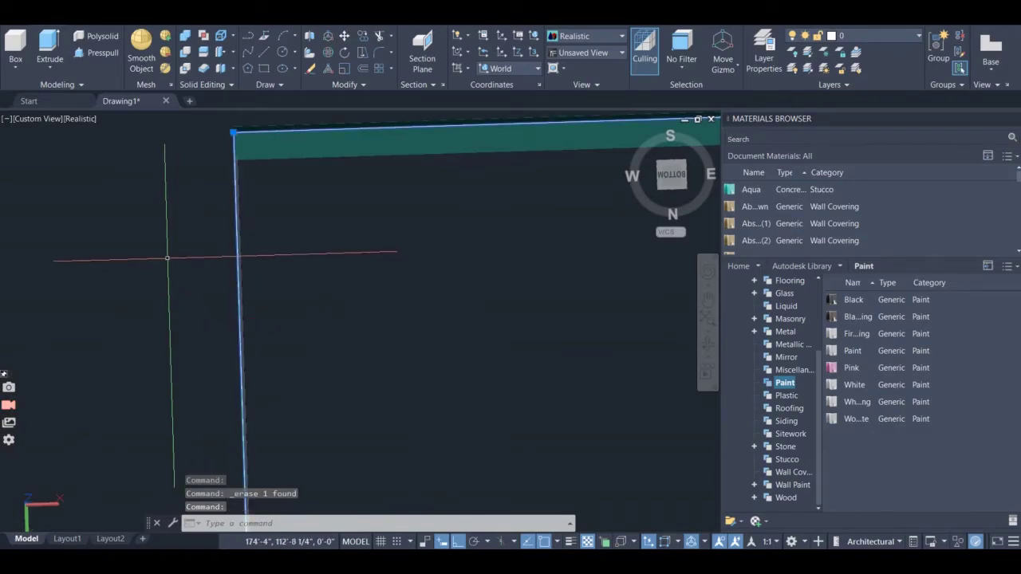
pyautogui.rightClick(169, 241)
pyautogui.click(196, 328)
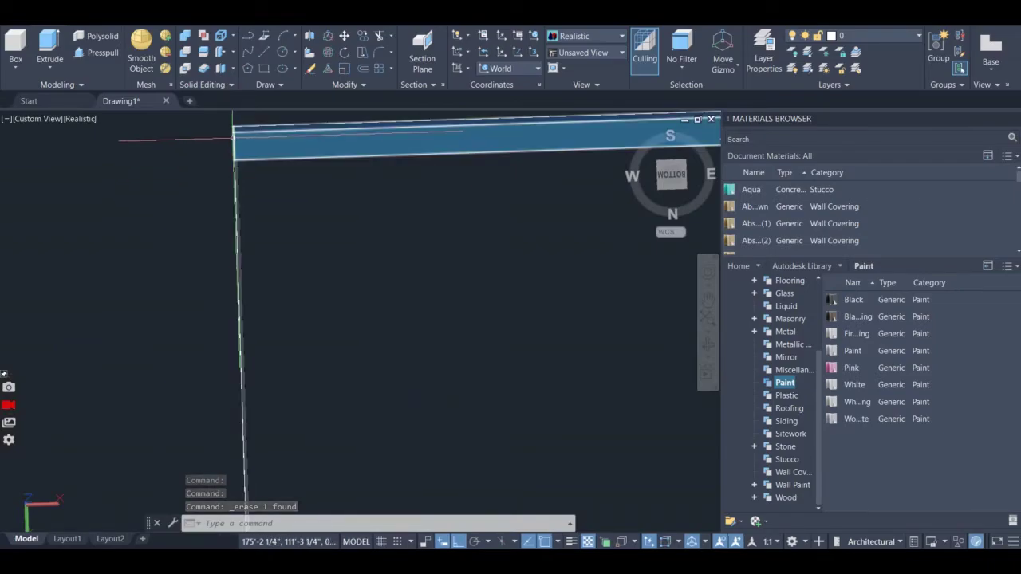
# - Undo the last erase to restore the second wall piece
pyautogui.hotkey('ctrl', 'z')
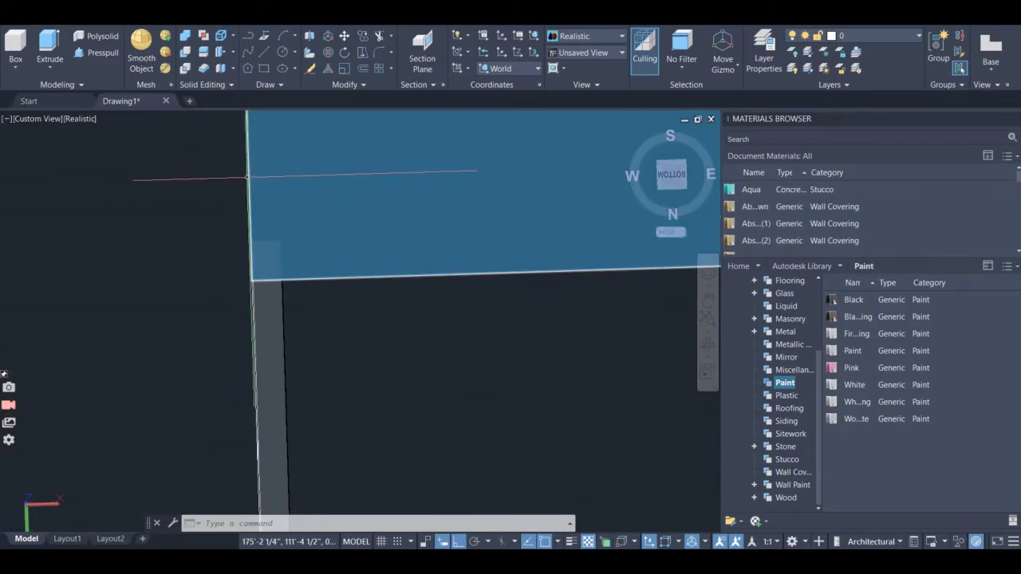
pyautogui.scroll(5, 244, 188)
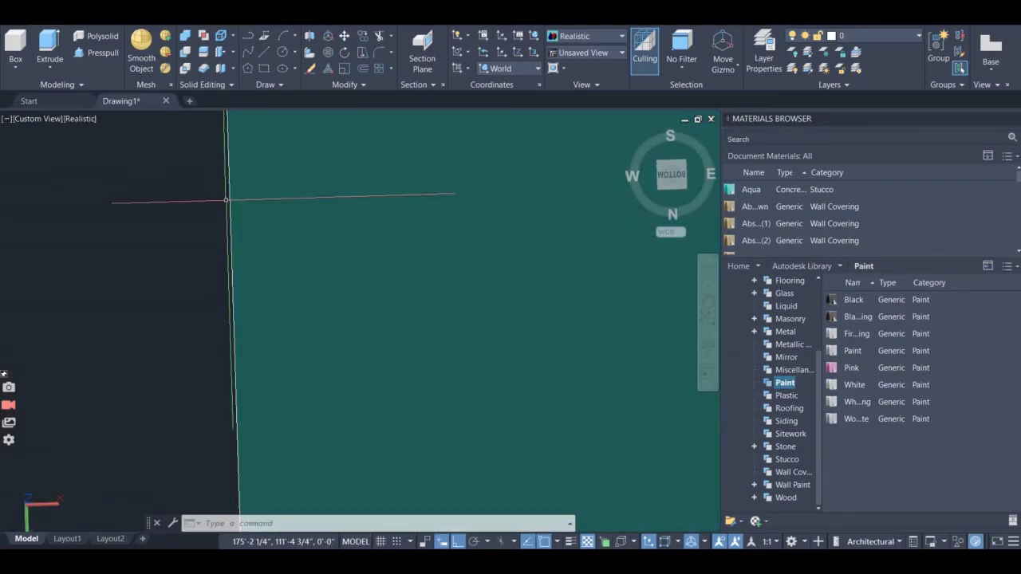
pyautogui.scroll(-5, 256, 250)
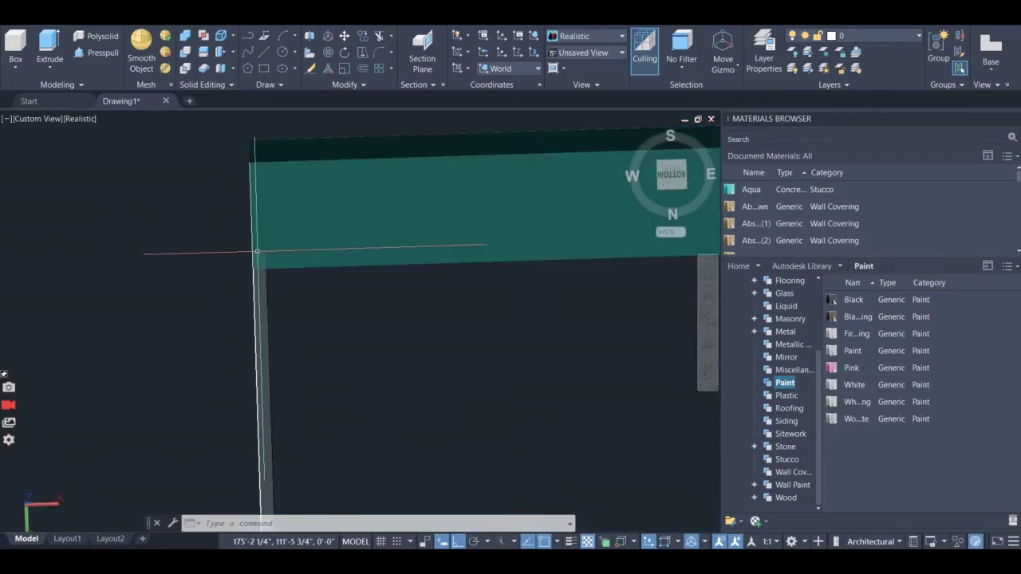
pyautogui.scroll(5, 387, 195)
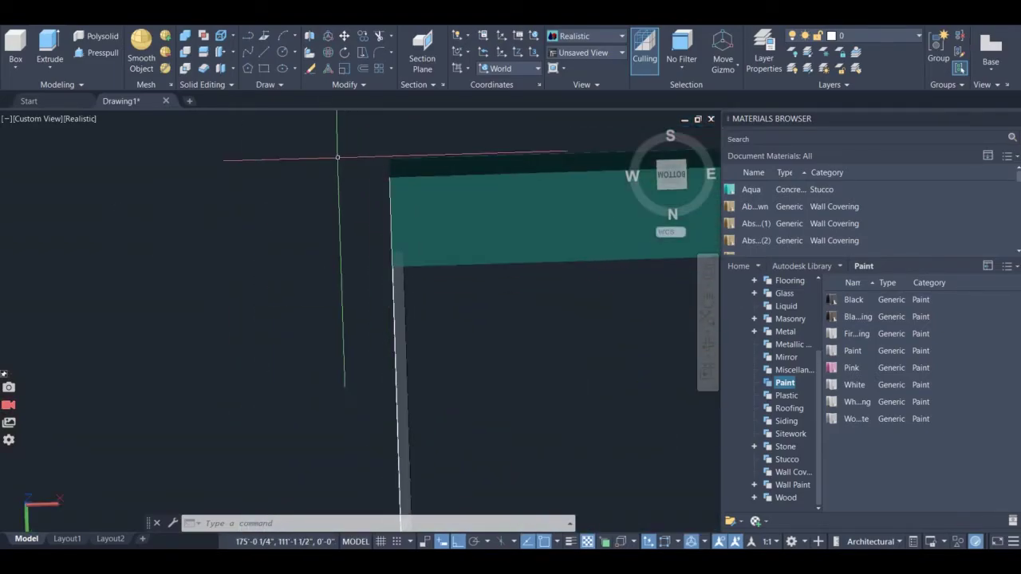
# - Draw the slab box with its far corner at the wall corner and 5' height
pyautogui.click(15, 47)
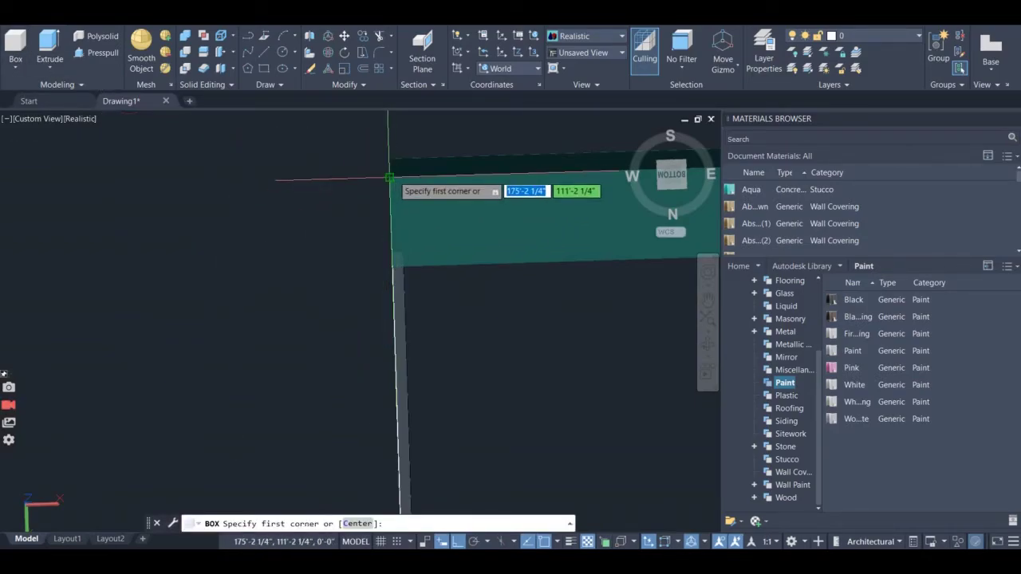
pyautogui.scroll(-8, 391, 176)
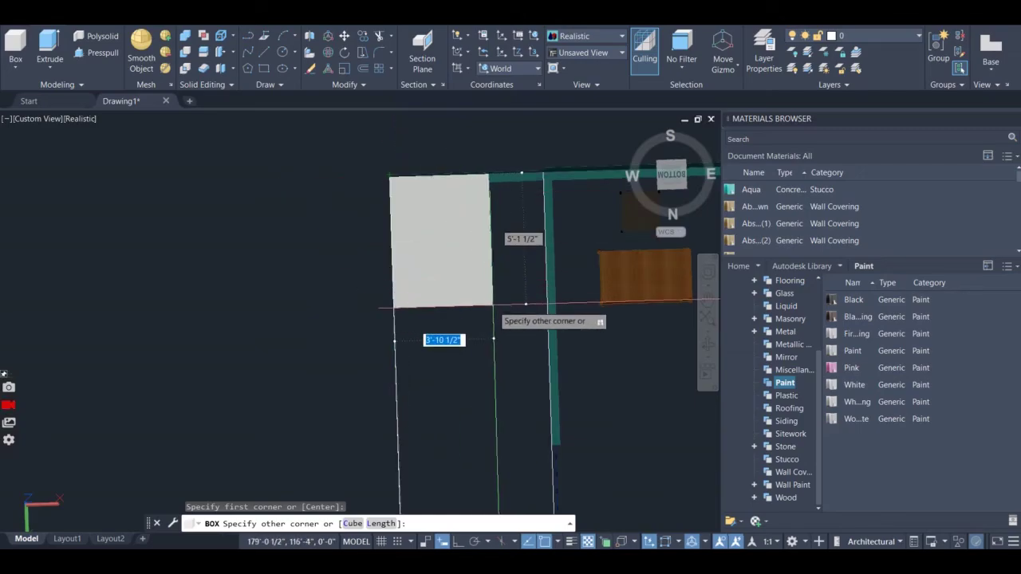
pyautogui.scroll(8, 485, 302)
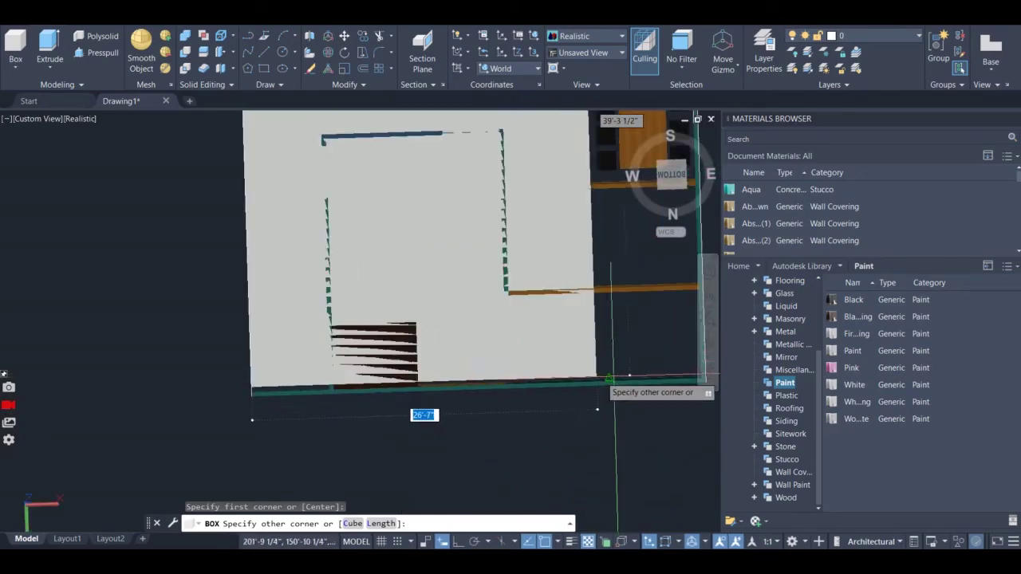
pyautogui.scroll(-3, 637, 378)
pyautogui.scroll(6, 636, 377)
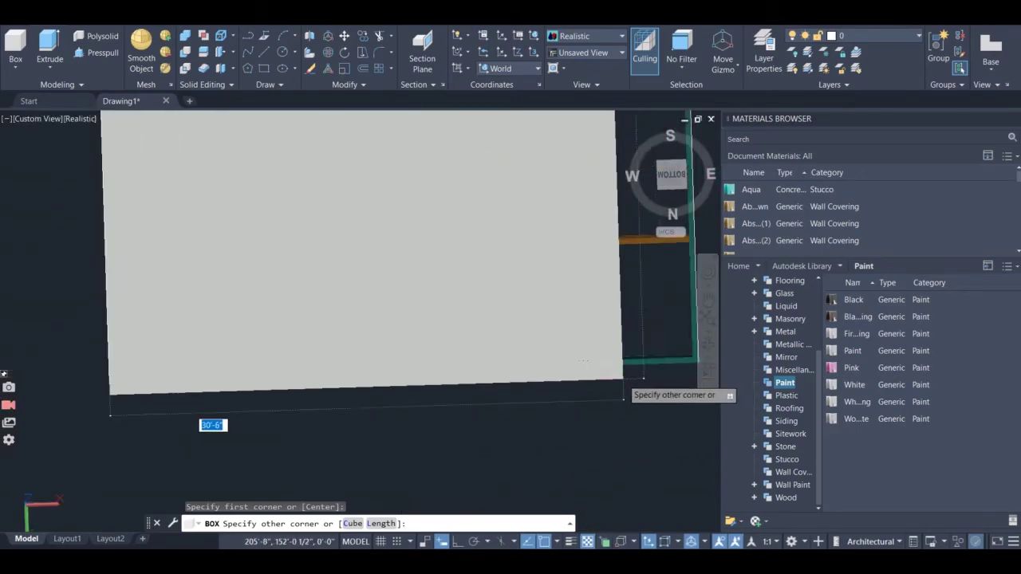
pyautogui.scroll(-5, 633, 376)
pyautogui.scroll(8, 633, 375)
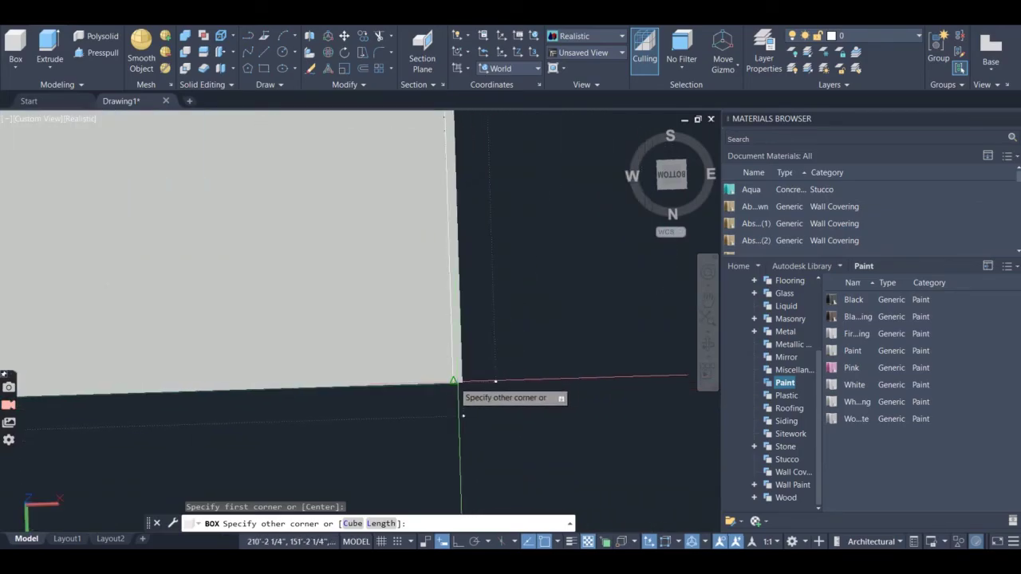
pyautogui.moveTo(445, 414); pyautogui.dragTo(513, 433, button='middle')
pyautogui.click(515, 404)
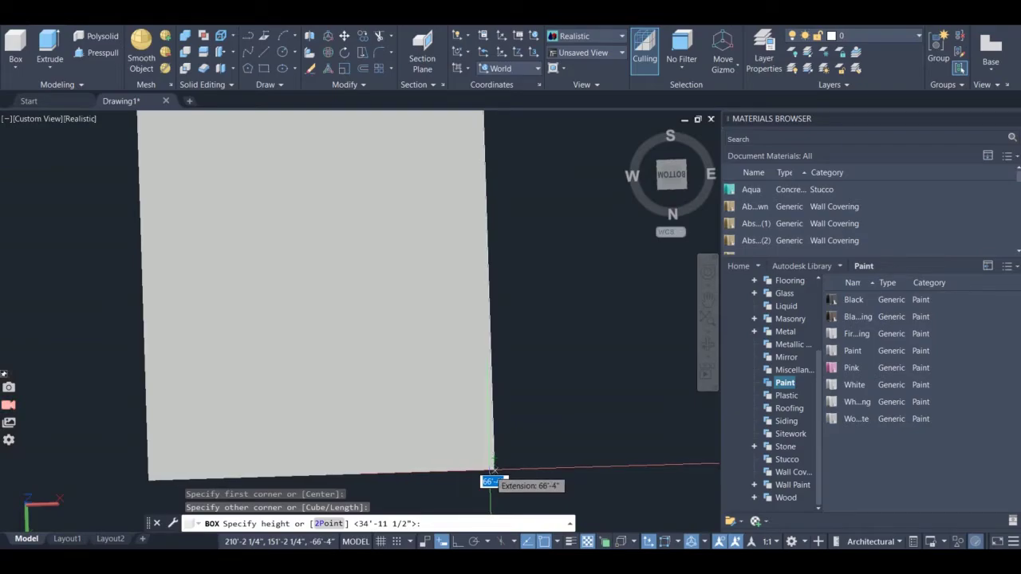
pyautogui.write("5'")
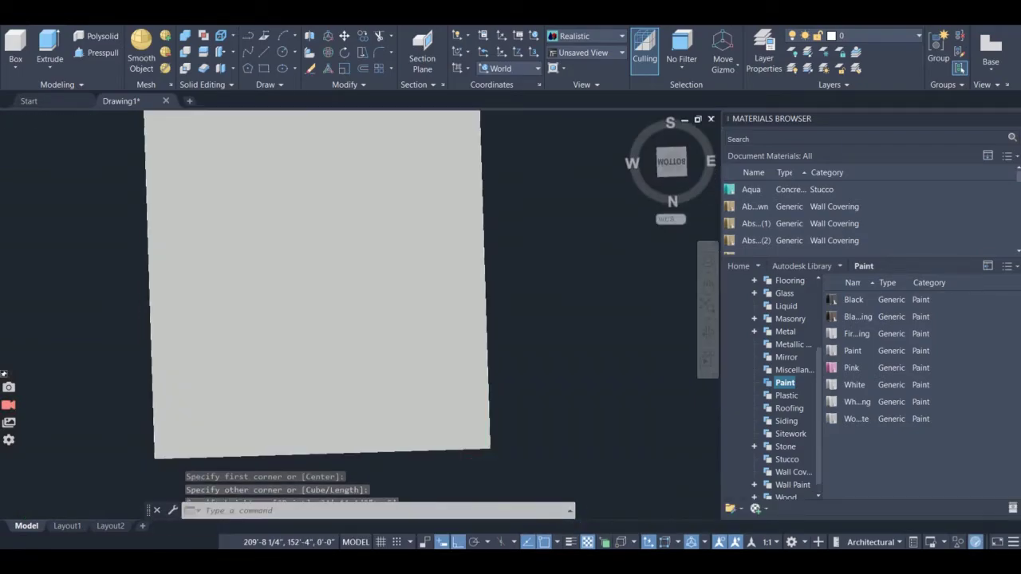
pyautogui.press('Return')
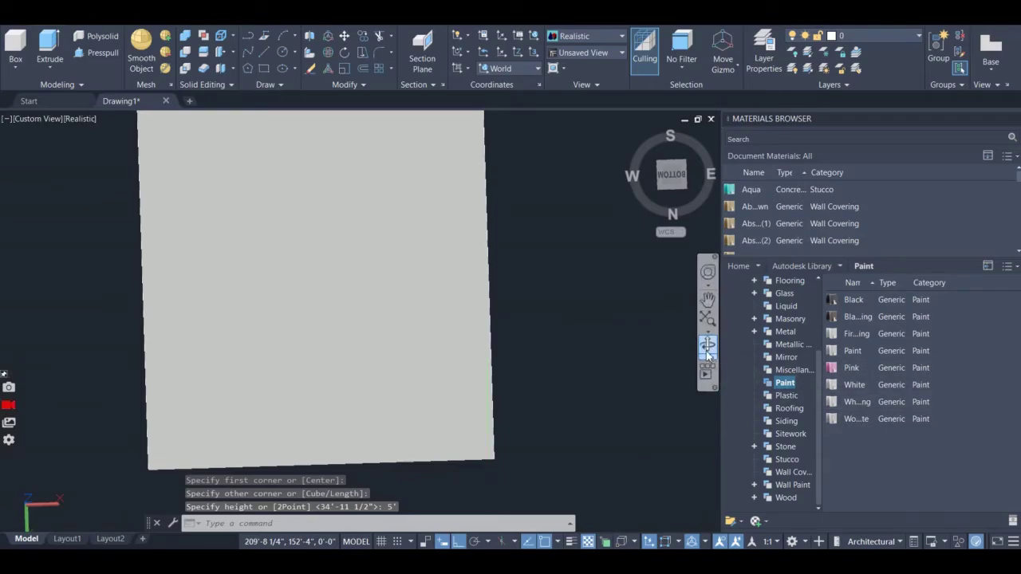
pyautogui.click(706, 346)
# - Orbit from the underside to an oblique overhead view of the apartment on its slab
pyautogui.moveTo(604, 360); pyautogui.dragTo(399, 295)
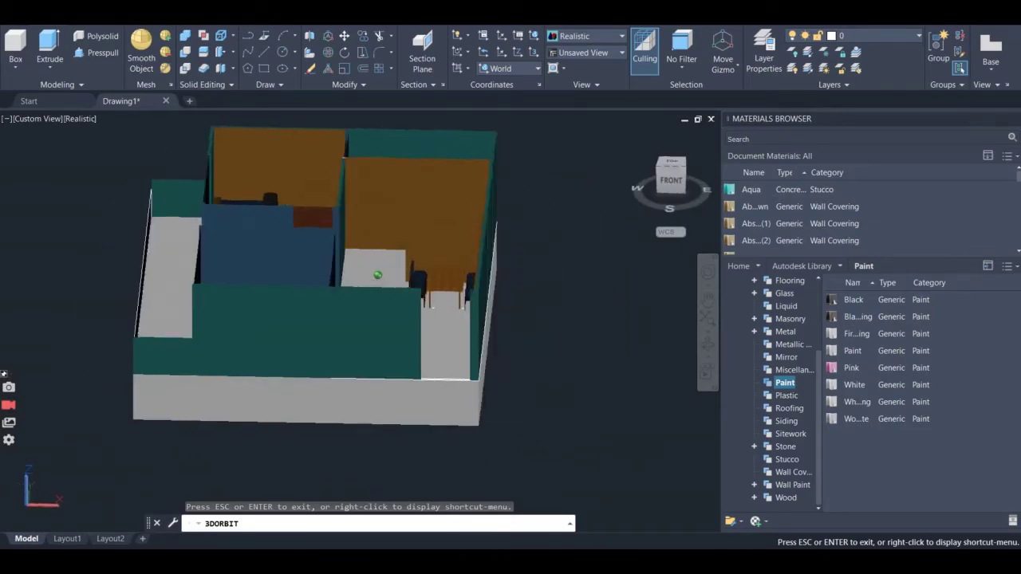
pyautogui.scroll(-1, 421, 377)
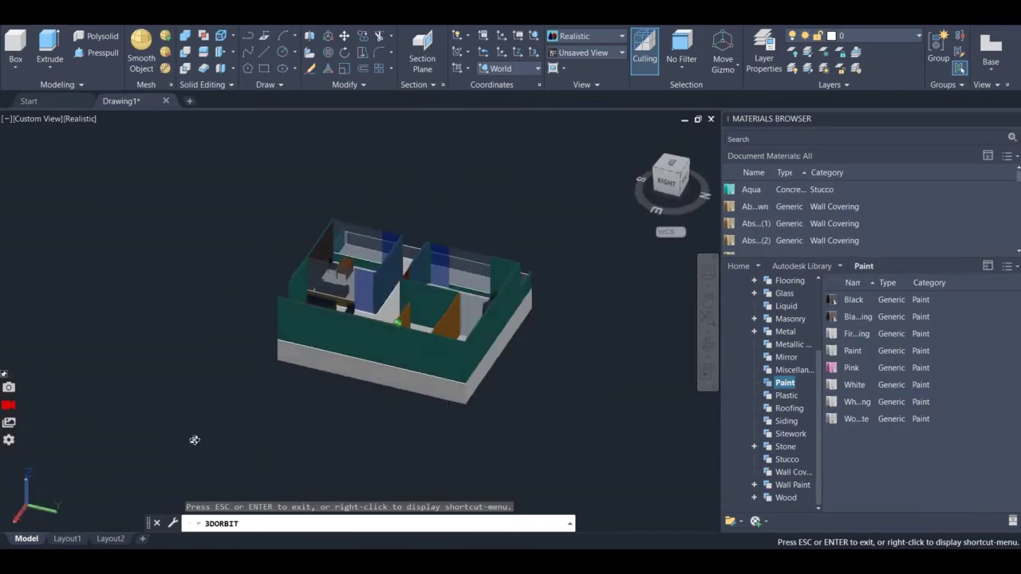
pyautogui.scroll(3, 415, 352)
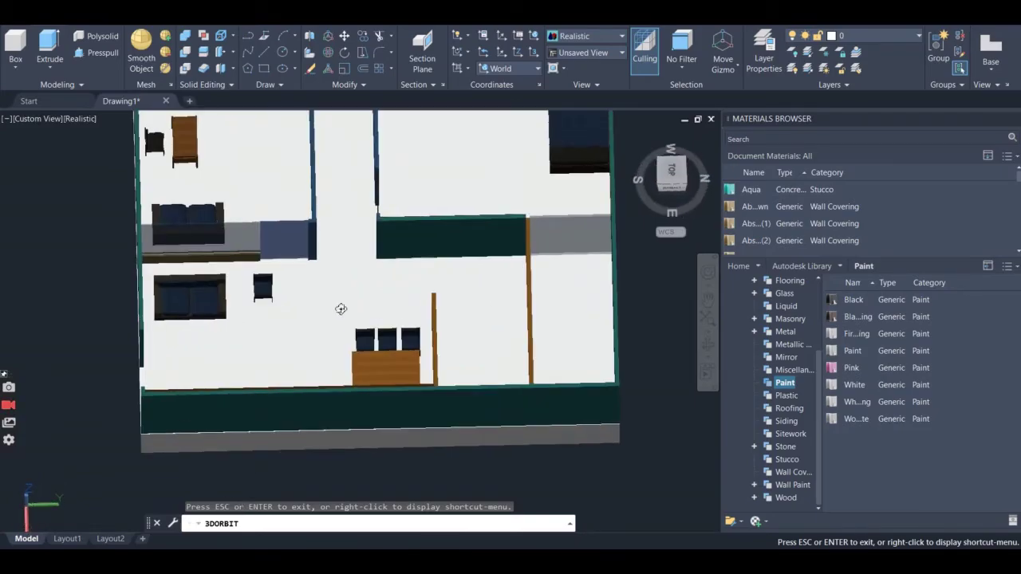
pyautogui.moveTo(340, 308); pyautogui.dragTo(238, 341)
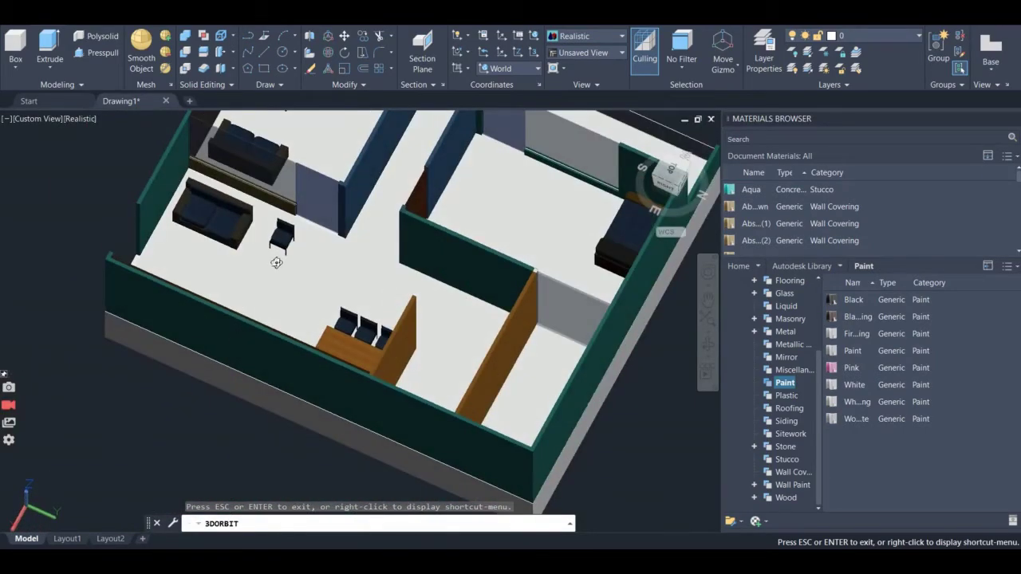
pyautogui.moveTo(276, 262); pyautogui.dragTo(227, 323)
pyautogui.moveTo(256, 287); pyautogui.dragTo(269, 223)
pyautogui.scroll(-3, 276, 244)
pyautogui.moveTo(301, 175); pyautogui.dragTo(238, 133)
pyautogui.scroll(3, 317, 145)
pyautogui.scroll(4, 317, 145)
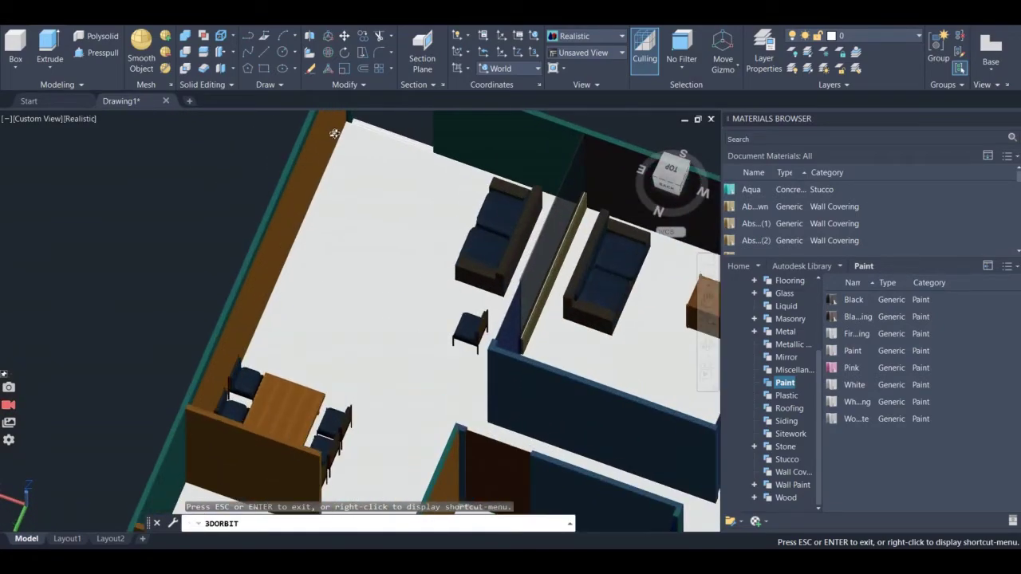
pyautogui.scroll(-2, 336, 135)
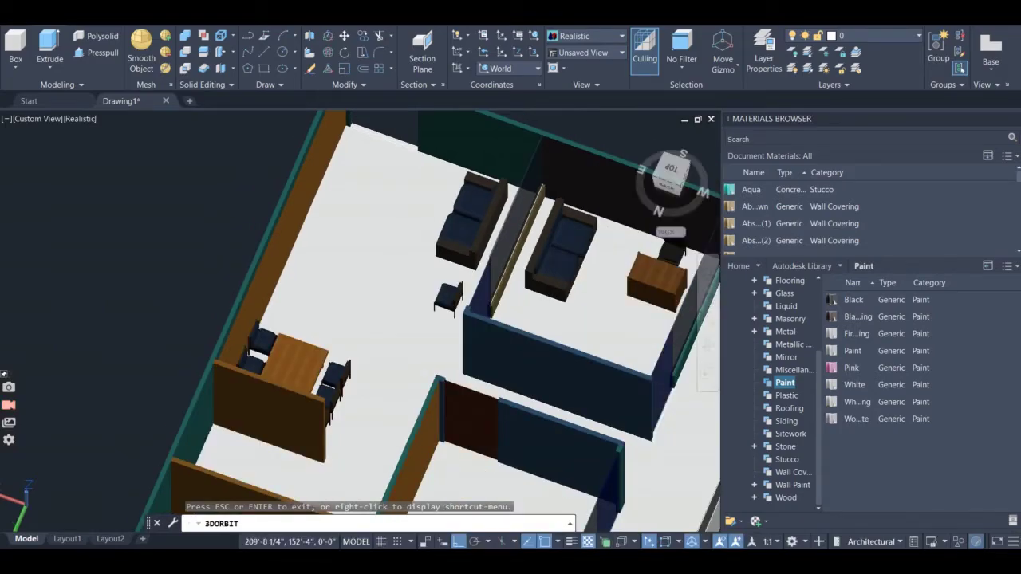
# - Draw a 0.5-high box between two opposite corners of the living room floor
pyautogui.press('Escape')
pyautogui.click(16, 44)
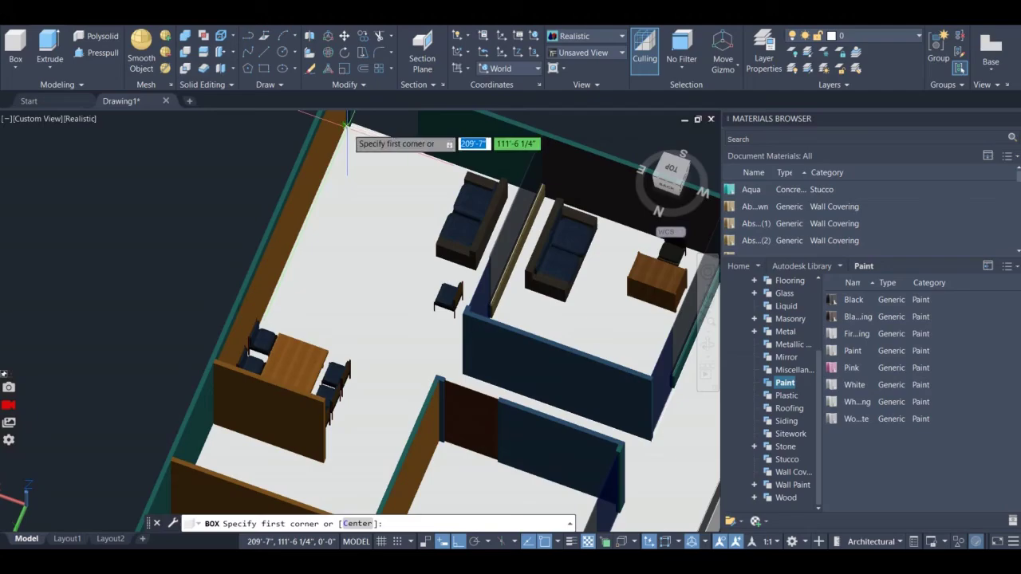
pyautogui.click(383, 182)
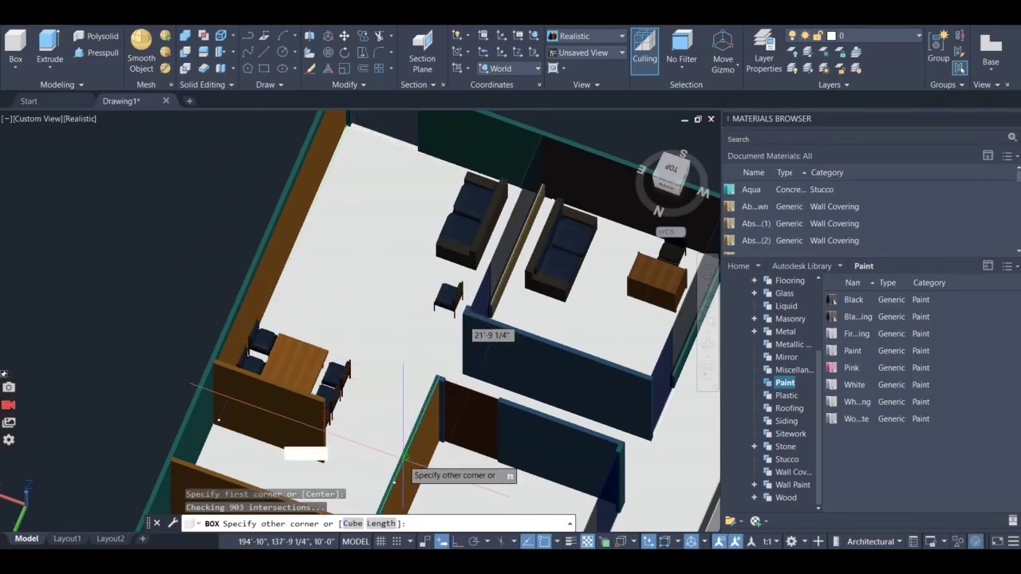
pyautogui.scroll(-5, 369, 511)
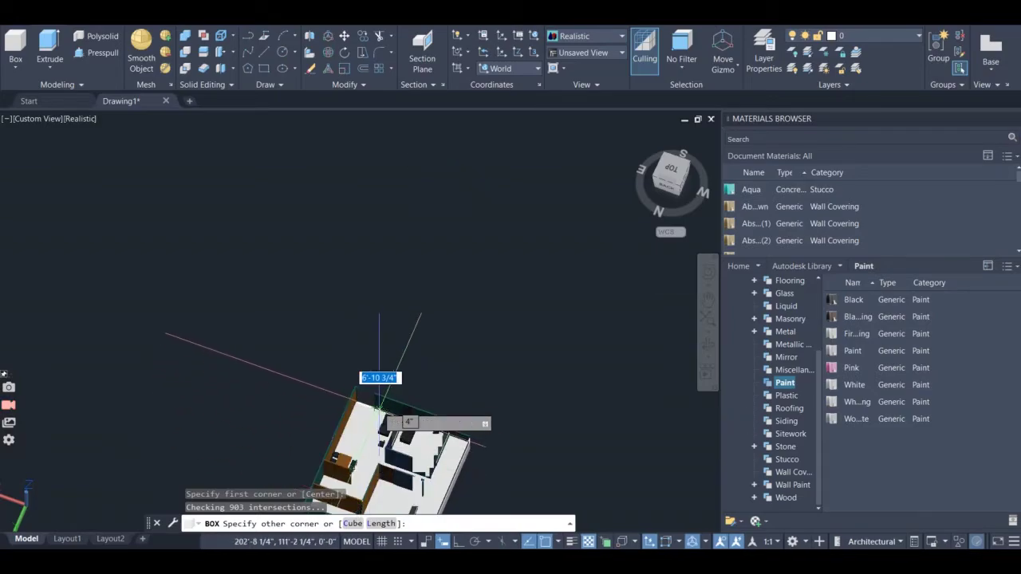
pyautogui.scroll(10, 369, 510)
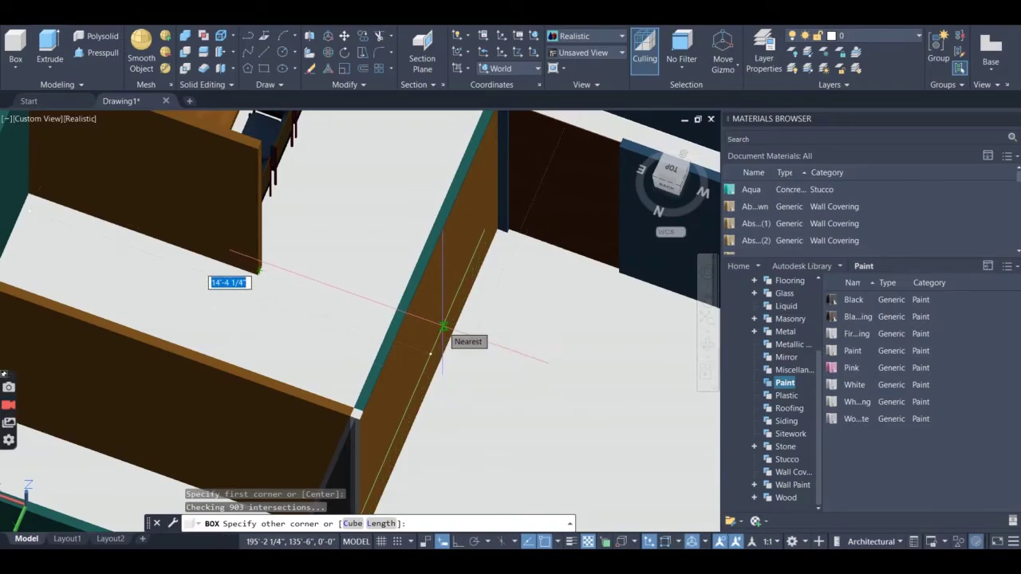
pyautogui.click(443, 325)
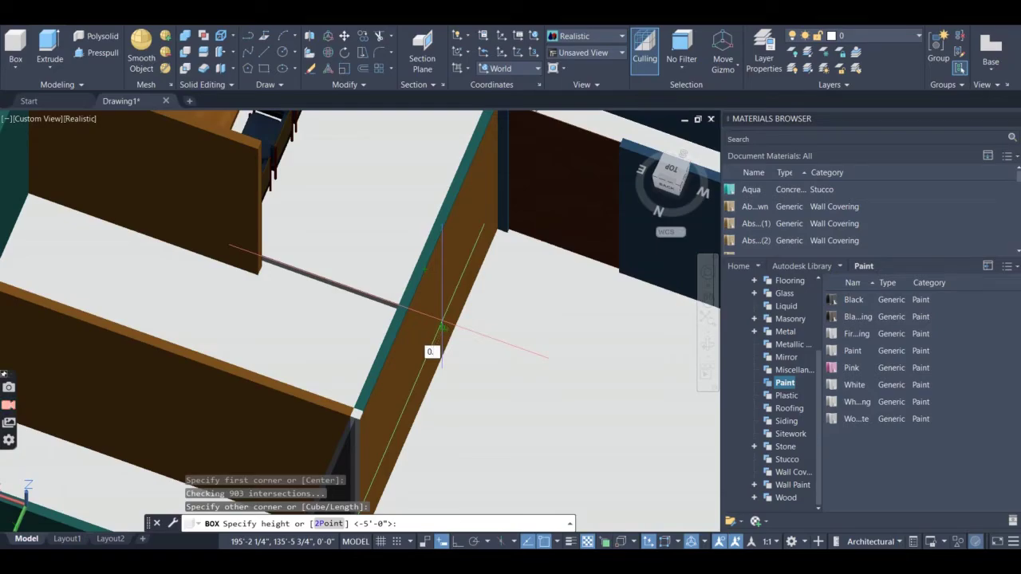
pyautogui.write('0.5')
pyautogui.press('Return')
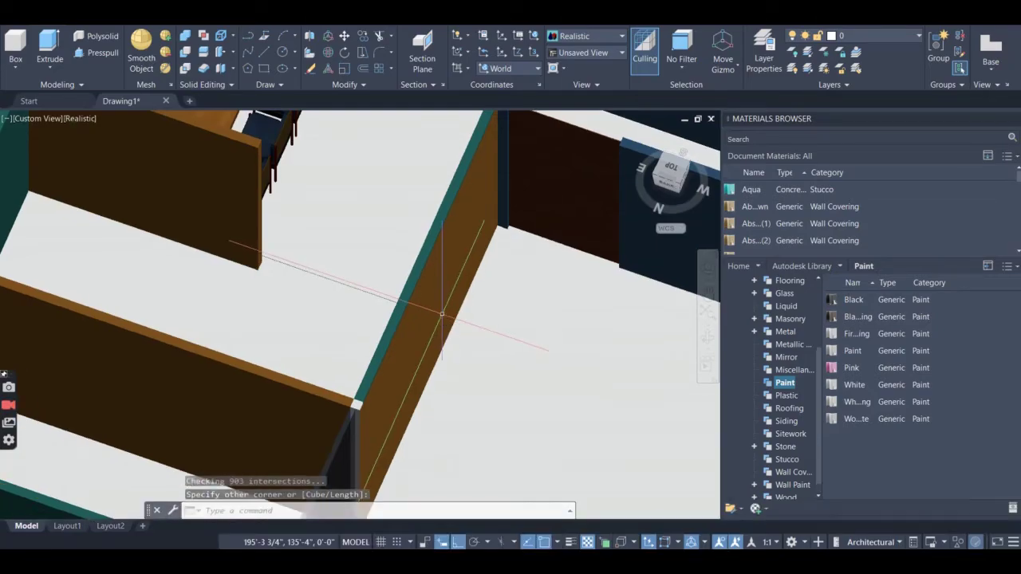
pyautogui.click(709, 351)
# - Orbit and zoom to show the new floor box with the table, chairs and sofas
pyautogui.moveTo(524, 364); pyautogui.dragTo(430, 265)
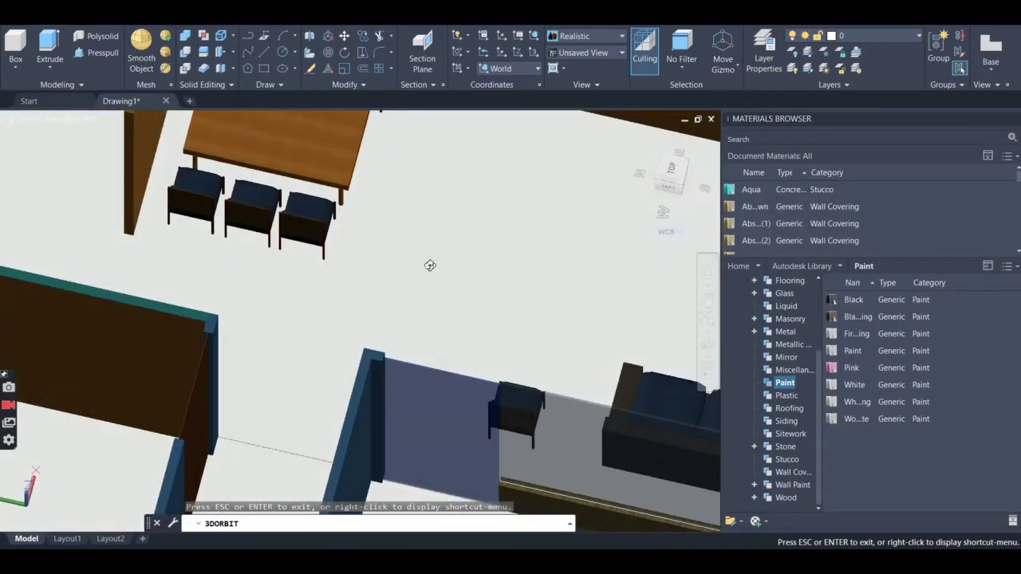
pyautogui.press('Escape')
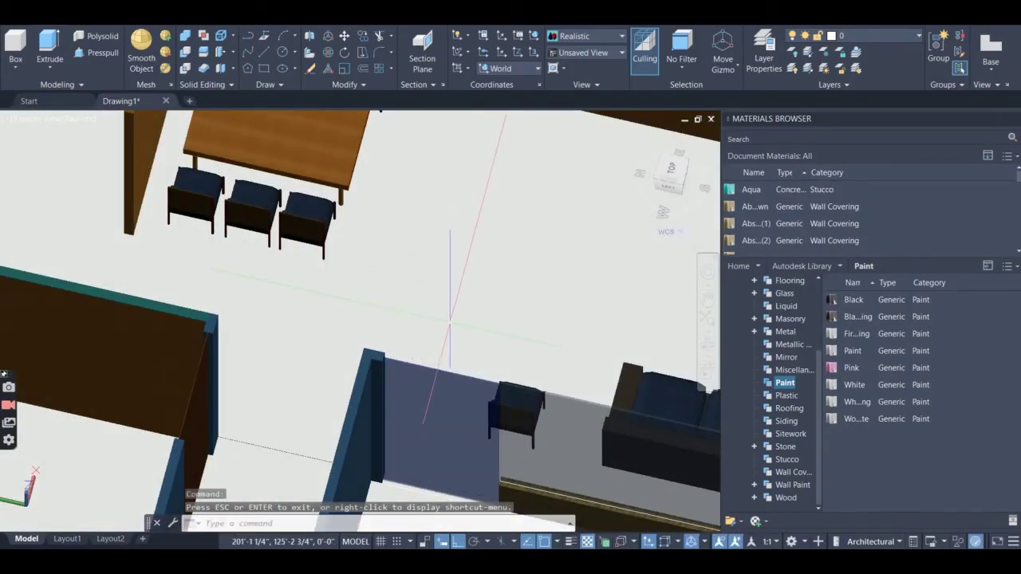
pyautogui.scroll(-3, 453, 235)
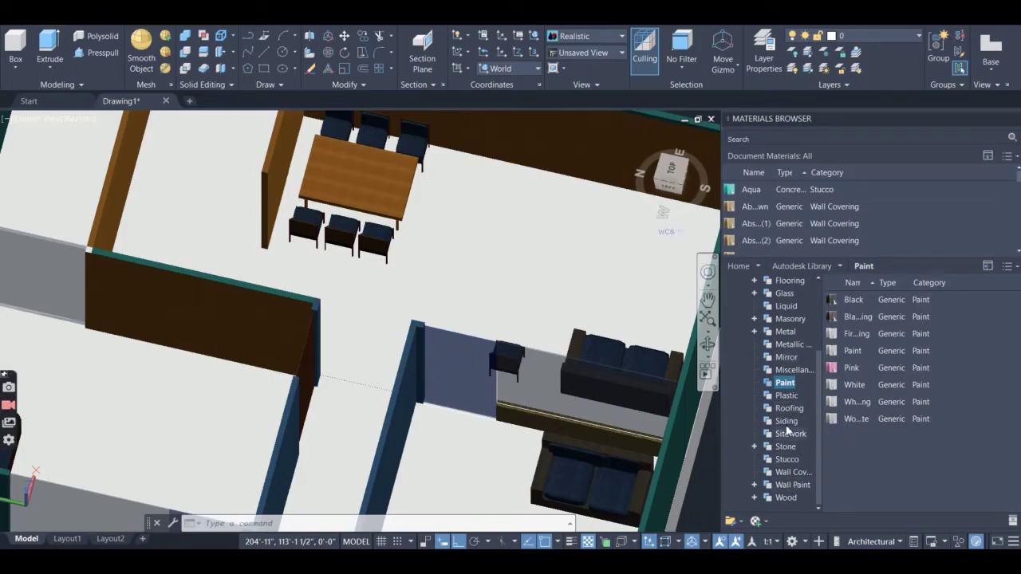
pyautogui.scroll(3, 786, 385)
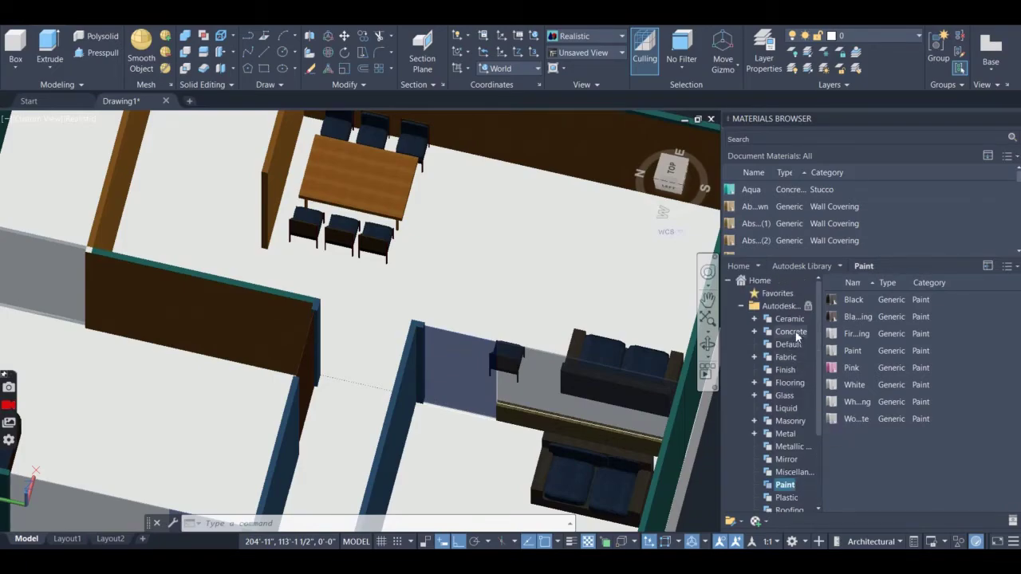
# - Apply a dark wood plank material from the Flooring library to the living room slab
pyautogui.click(789, 384)
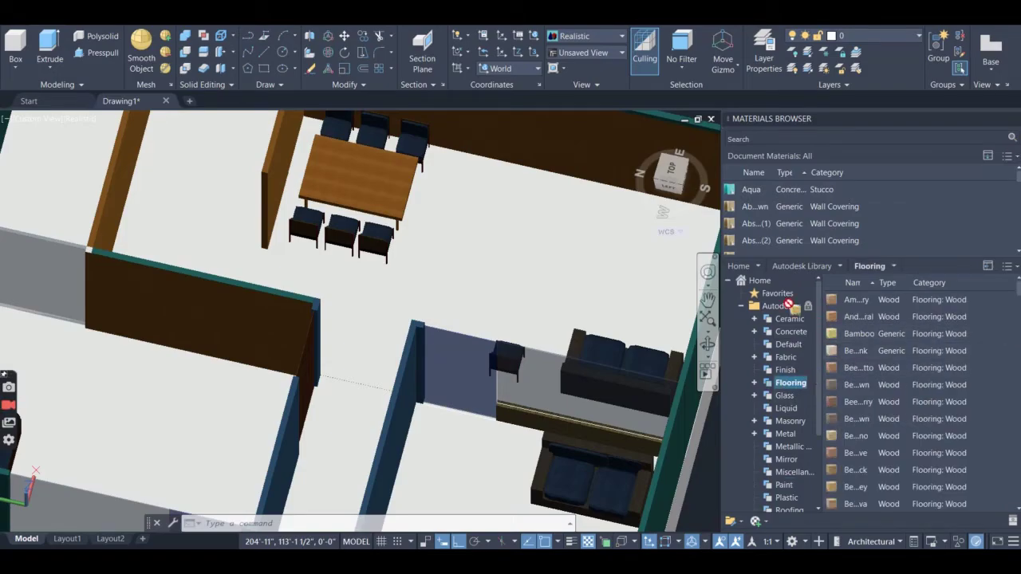
pyautogui.click(550, 248)
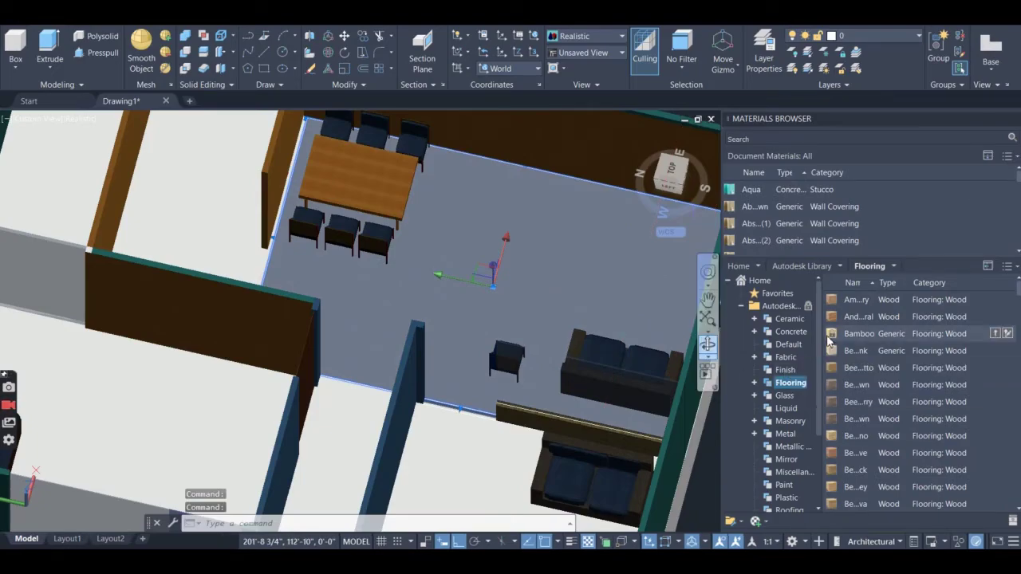
pyautogui.moveTo(506, 279); pyautogui.dragTo(506, 275)
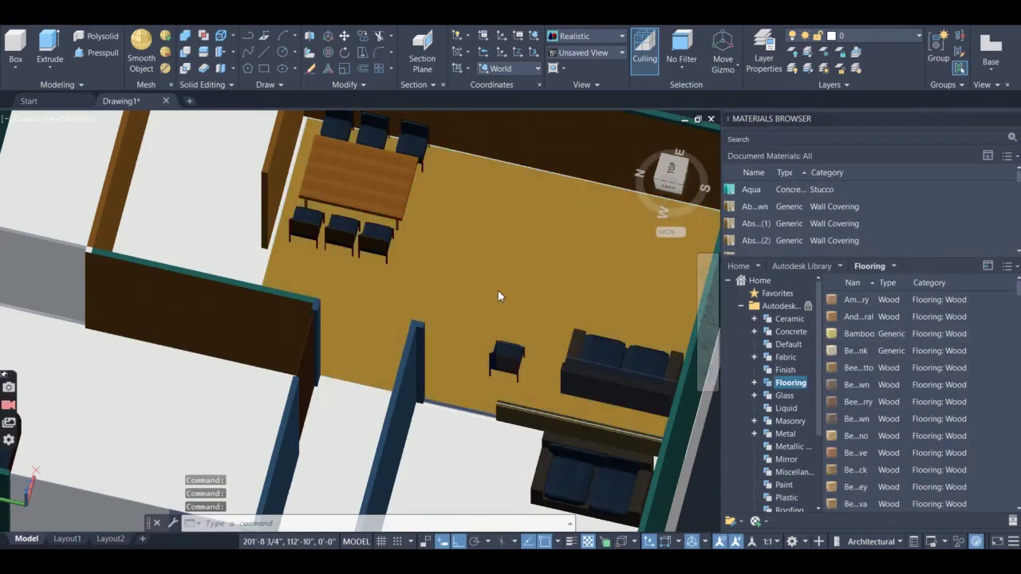
pyautogui.scroll(3, 460, 296)
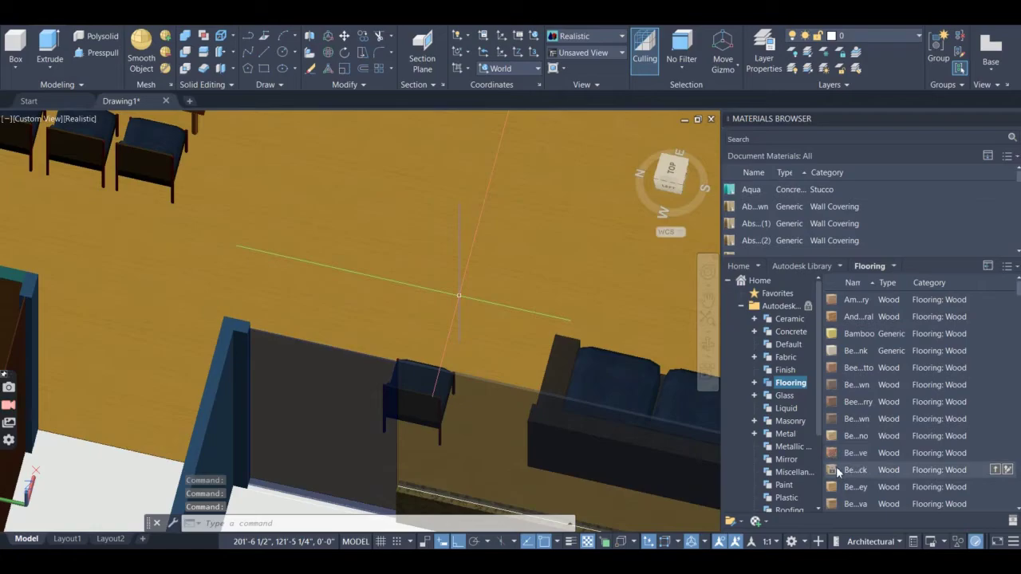
pyautogui.moveTo(798, 441); pyautogui.dragTo(493, 250)
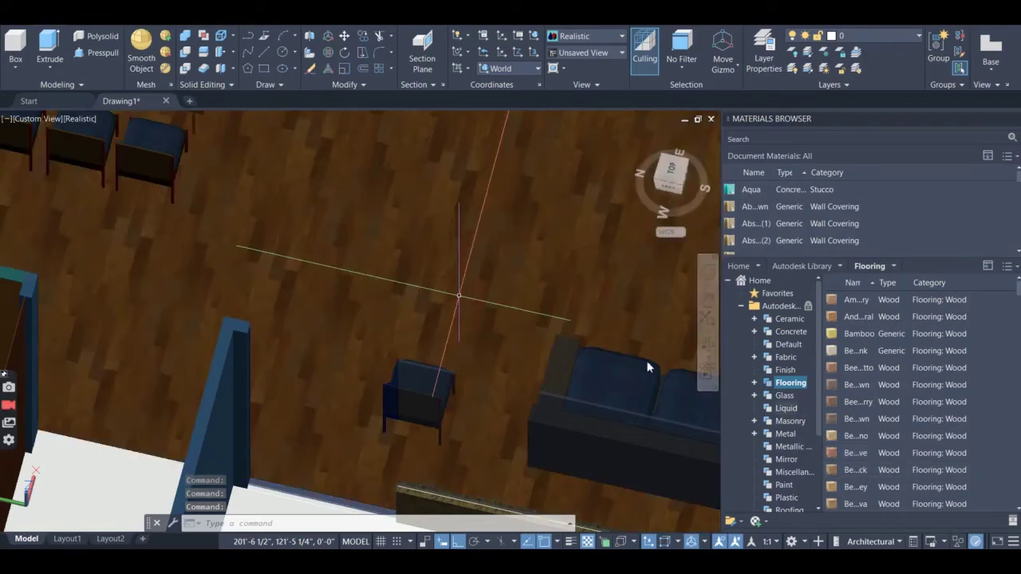
pyautogui.scroll(-5, 356, 281)
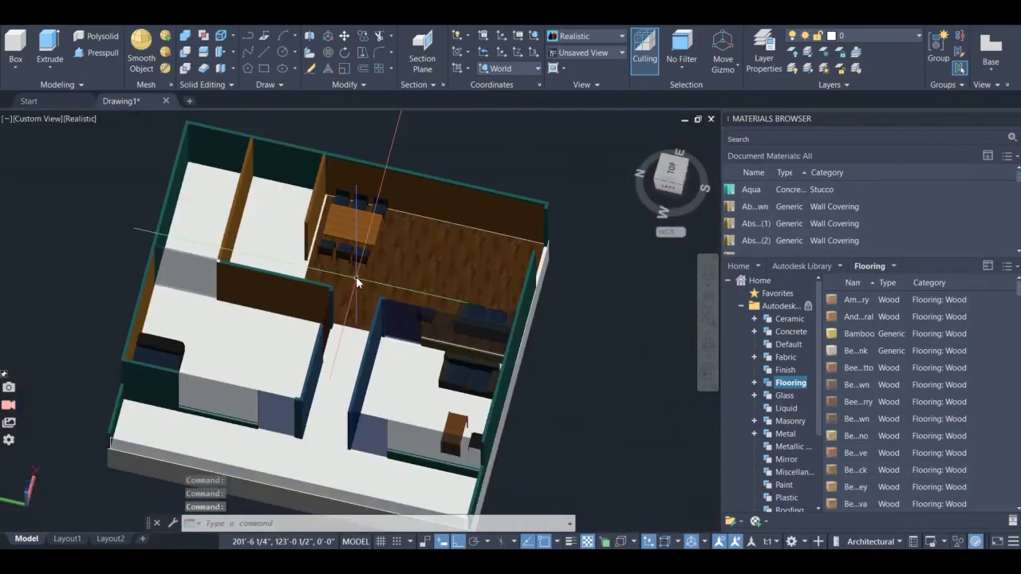
pyautogui.click(706, 351)
# - Orbit to a near-top view and zoom in on the room with the brown armchair
pyautogui.moveTo(415, 319); pyautogui.dragTo(587, 522)
pyautogui.moveTo(596, 502); pyautogui.dragTo(295, 535)
pyautogui.scroll(10, 357, 212)
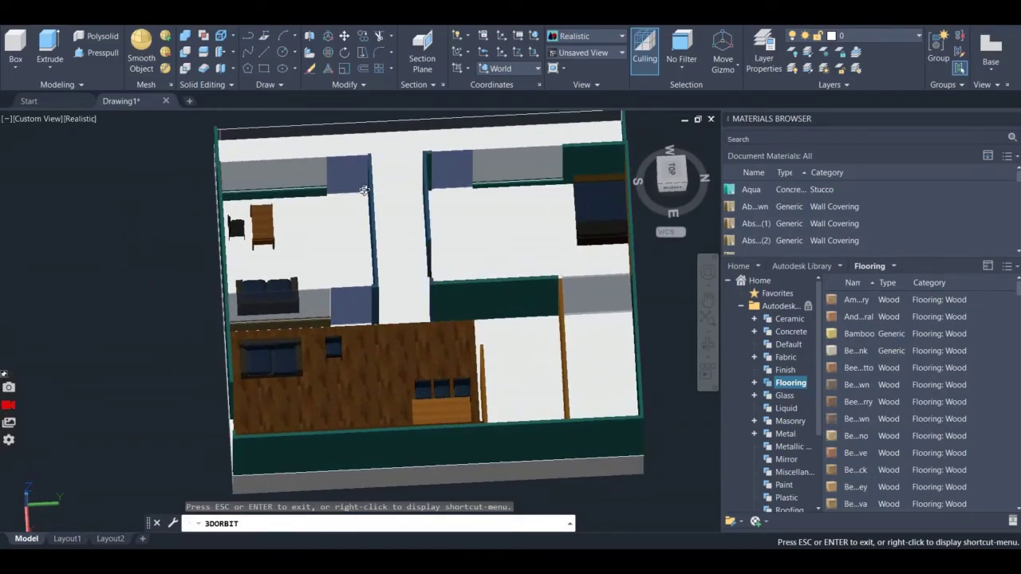
pyautogui.press('Escape')
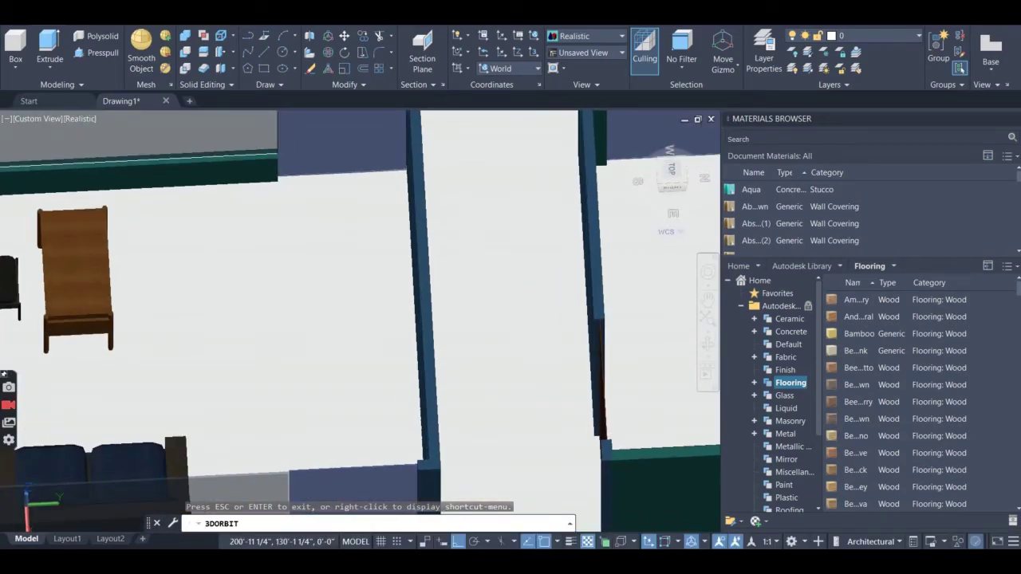
# - Start a new box with its first corner on the floor beside the living room
pyautogui.click(10, 47)
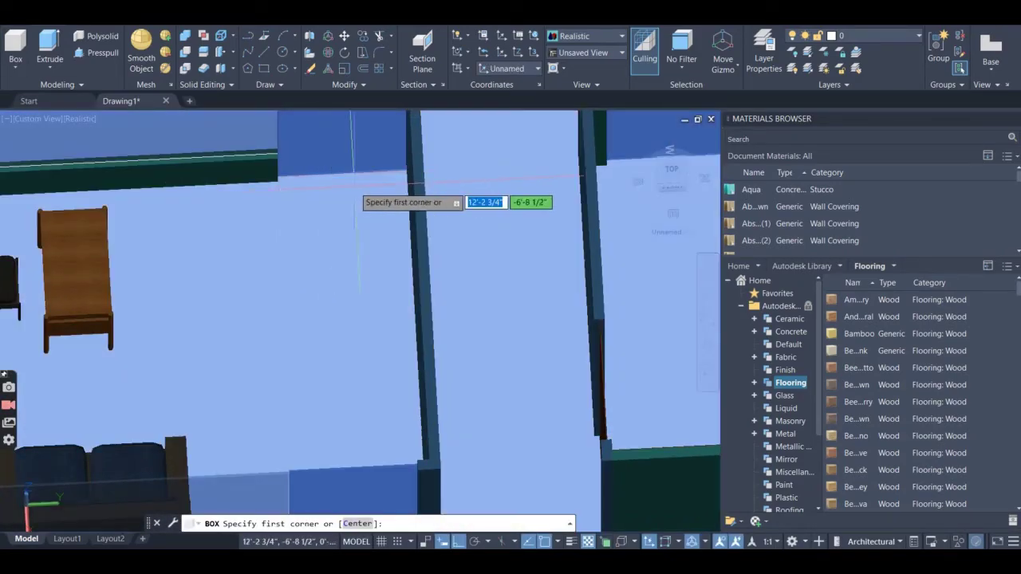
pyautogui.click(406, 170)
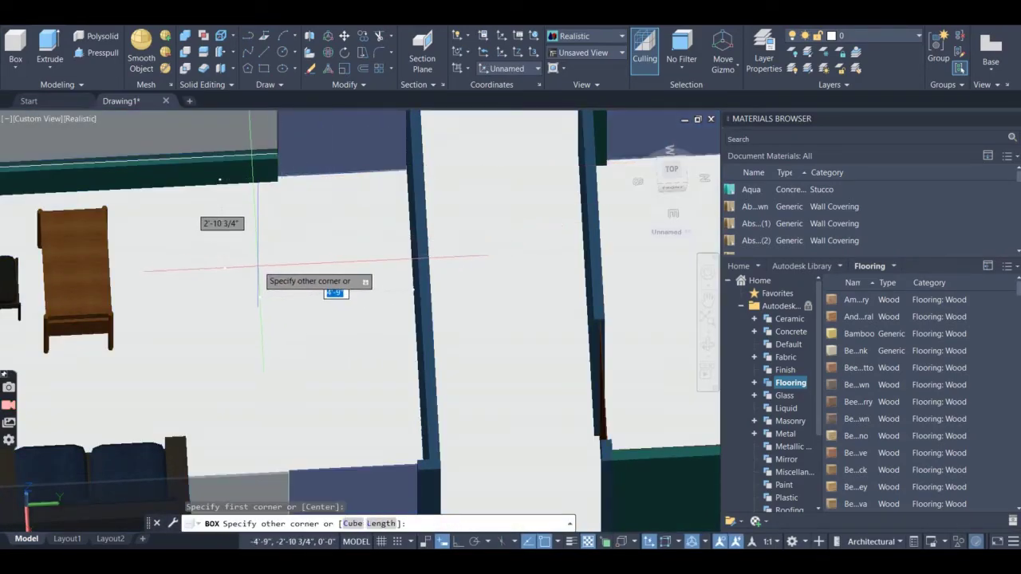
pyautogui.scroll(-6, 255, 287)
pyautogui.scroll(8, 231, 297)
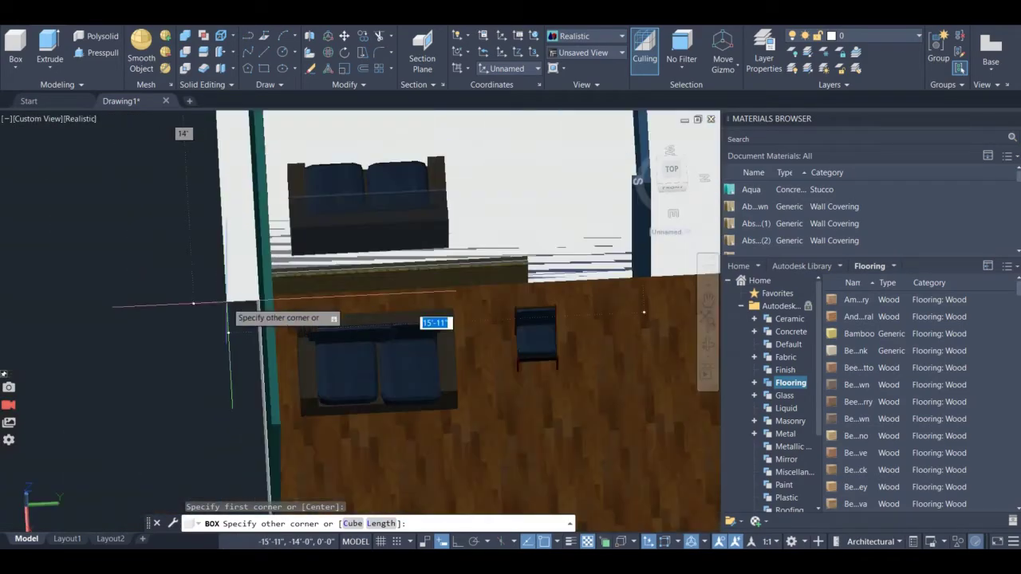
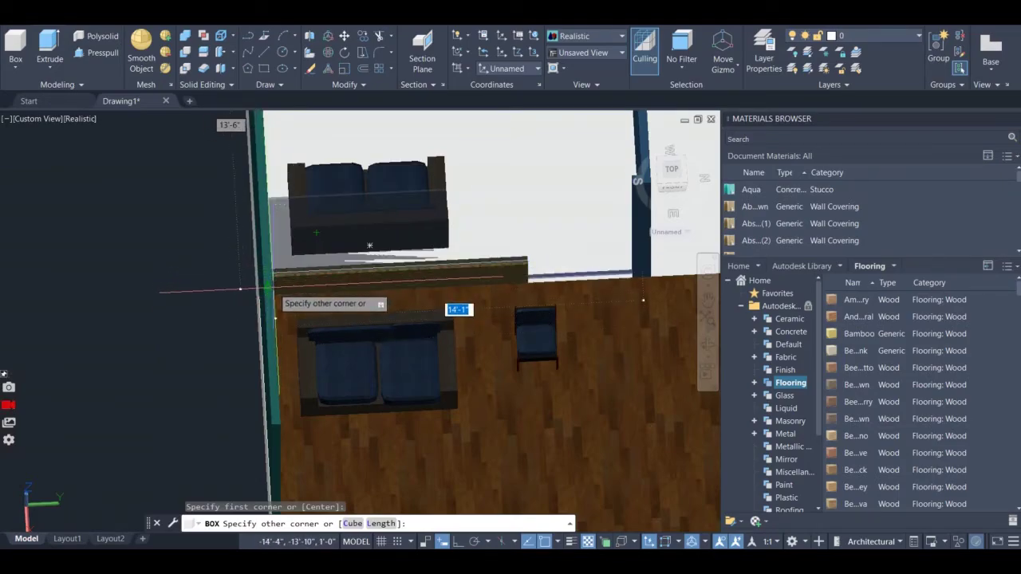
# - Cancel the unfinished box and clear any pending command
pyautogui.scroll(-5, 276, 294)
pyautogui.press('Escape')
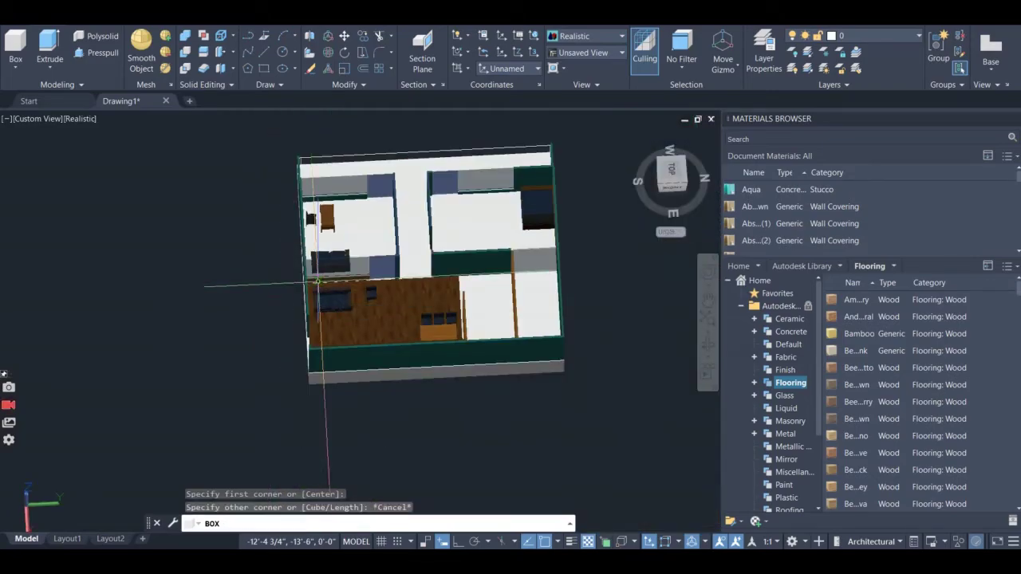
pyautogui.press('Escape')
pyautogui.scroll(8, 316, 243)
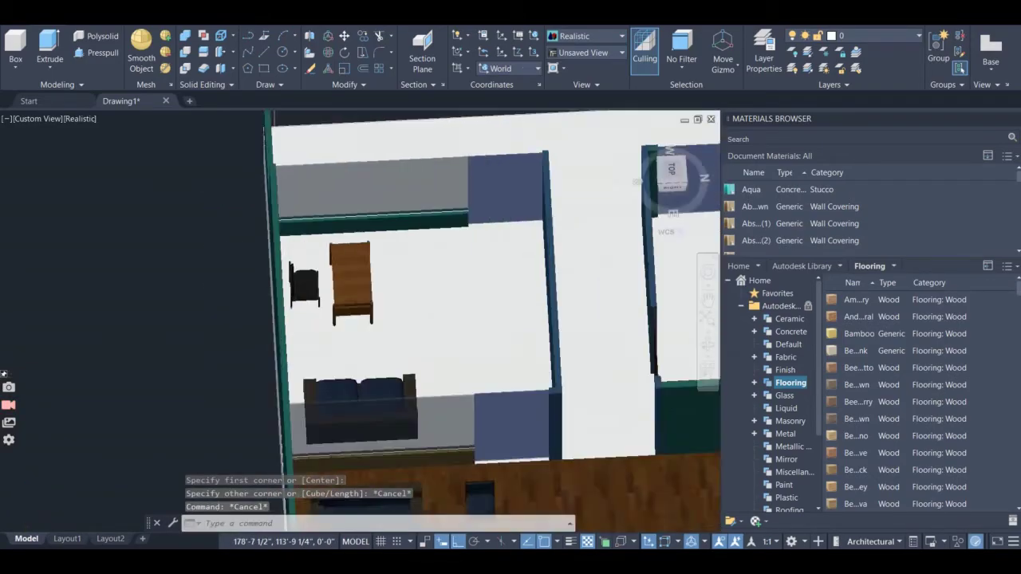
# - Draw a 0.5-inch-high floor box from the sofa room's wall corner
pyautogui.press('Return')
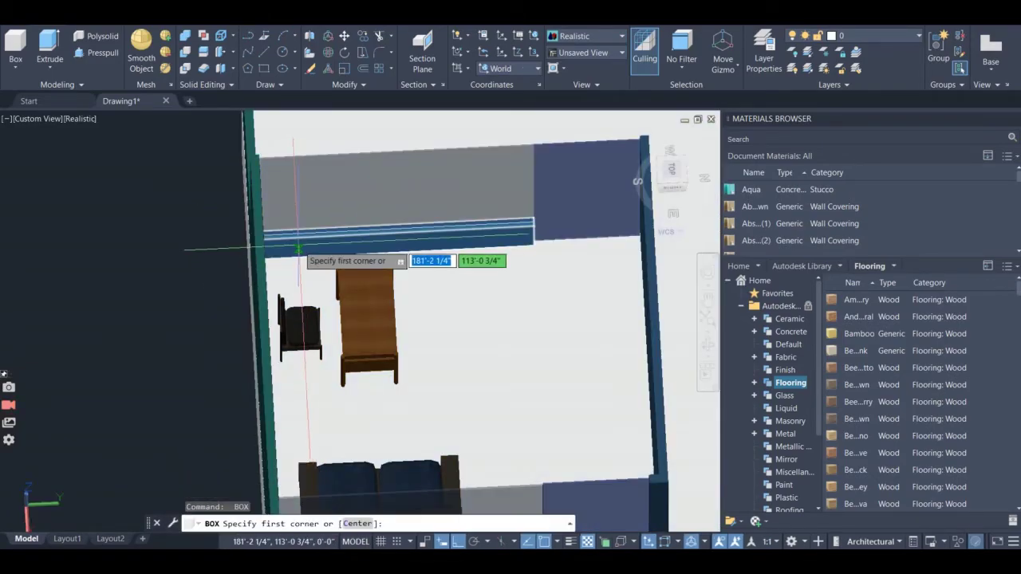
pyautogui.click(258, 260)
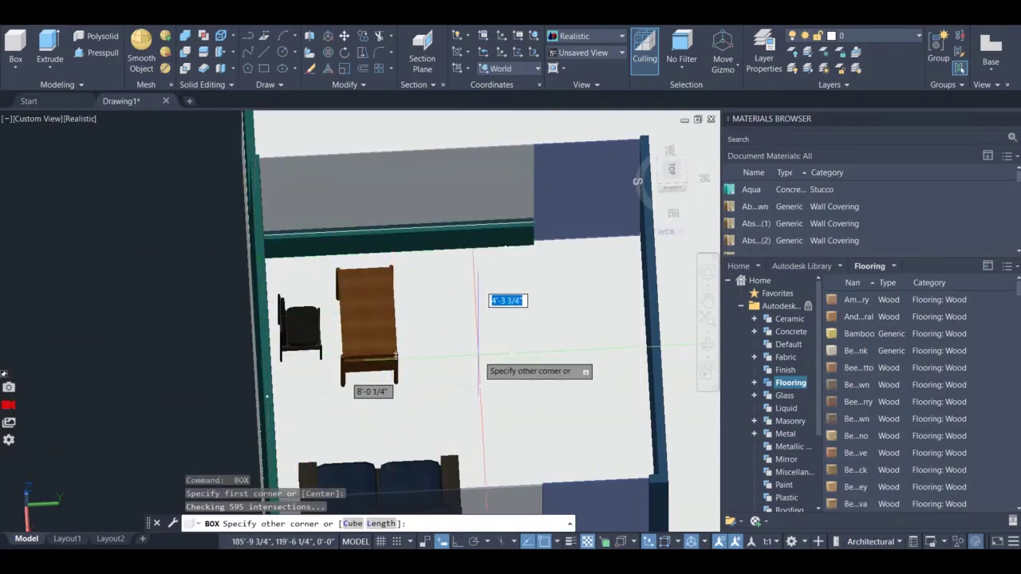
pyautogui.scroll(-3, 476, 374)
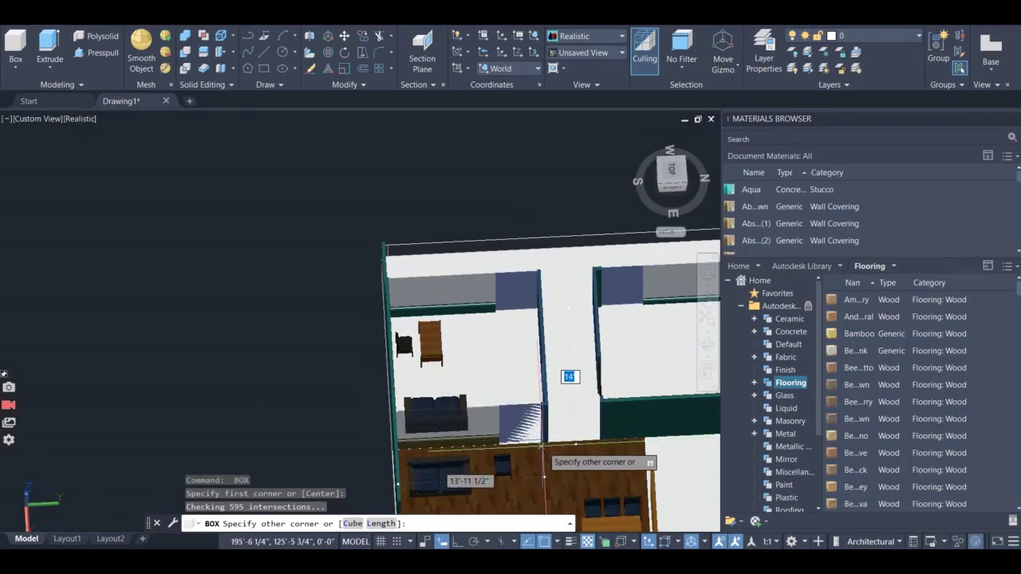
pyautogui.scroll(3, 549, 474)
pyautogui.scroll(2, 549, 474)
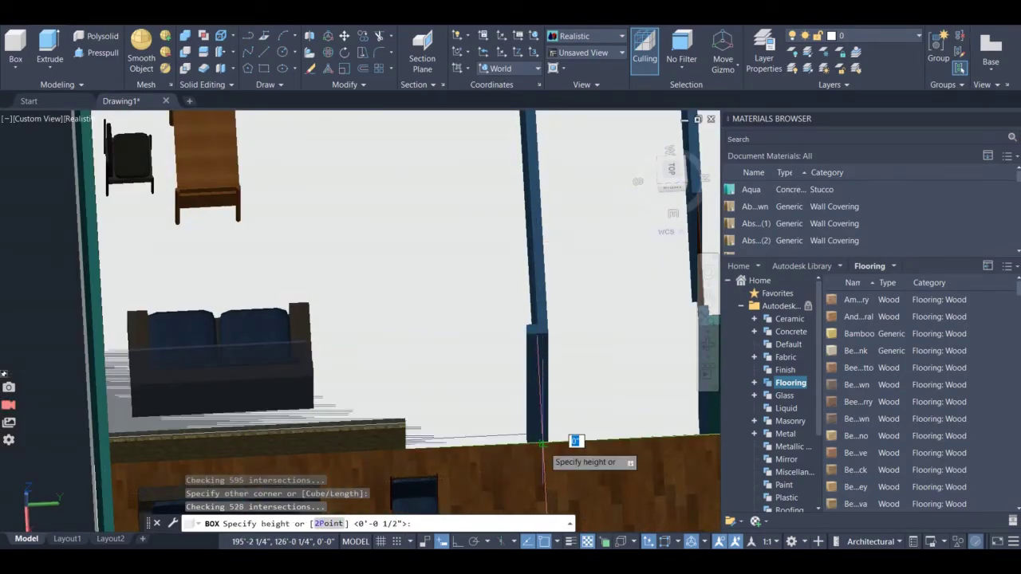
pyautogui.scroll(-2, 542, 444)
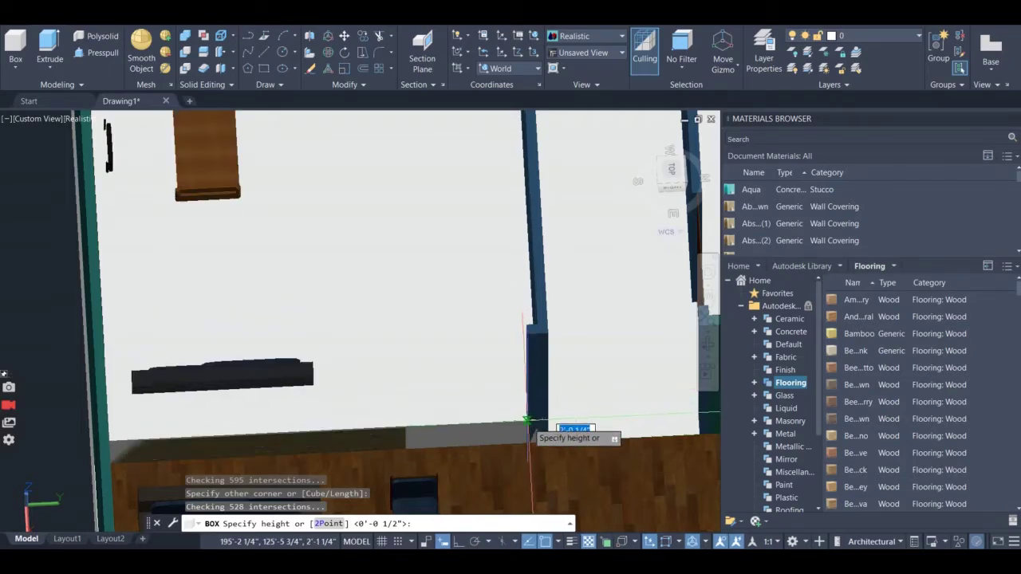
pyautogui.scroll(1, 526, 438)
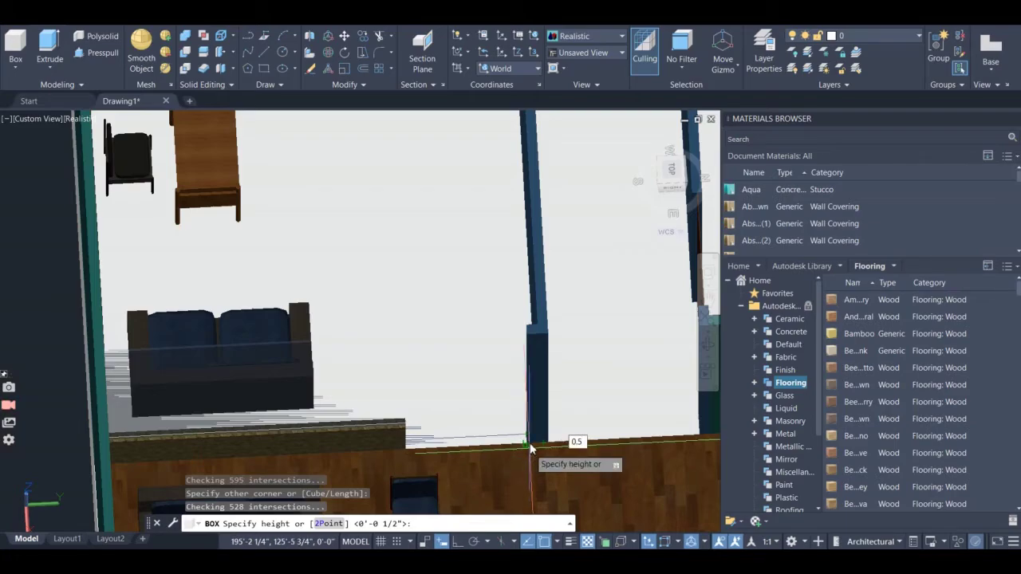
pyautogui.scroll(-5, 530, 449)
pyautogui.press('Return')
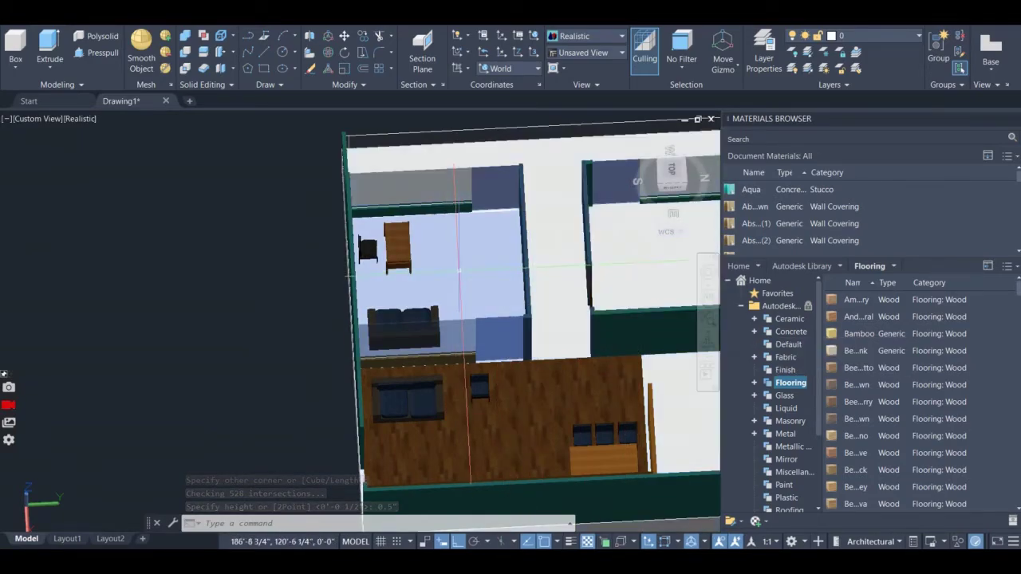
pyautogui.click(708, 344)
# - Orbit the house to an overhead view, then briefly select and deselect the house solid
pyautogui.moveTo(264, 269); pyautogui.dragTo(468, 409)
pyautogui.moveTo(457, 452); pyautogui.dragTo(561, 503)
pyautogui.scroll(5, 535, 447)
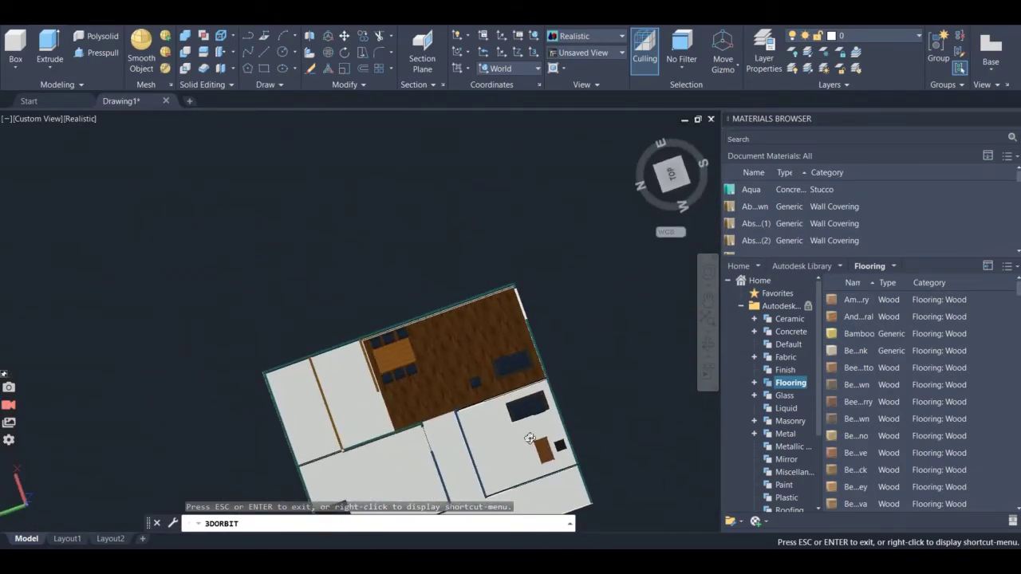
pyautogui.press('Escape')
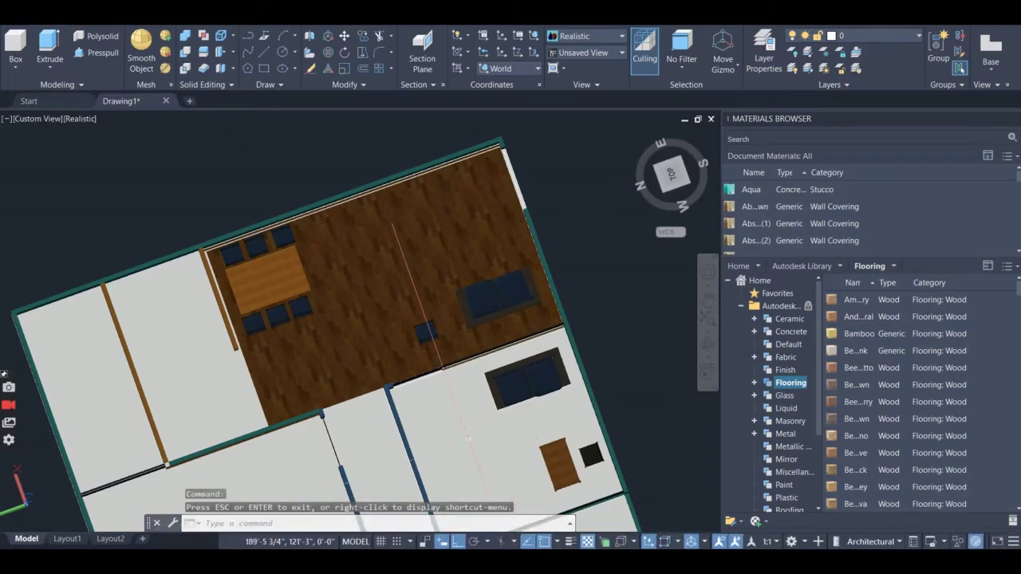
pyautogui.scroll(-5, 450, 407)
pyautogui.scroll(8, 446, 399)
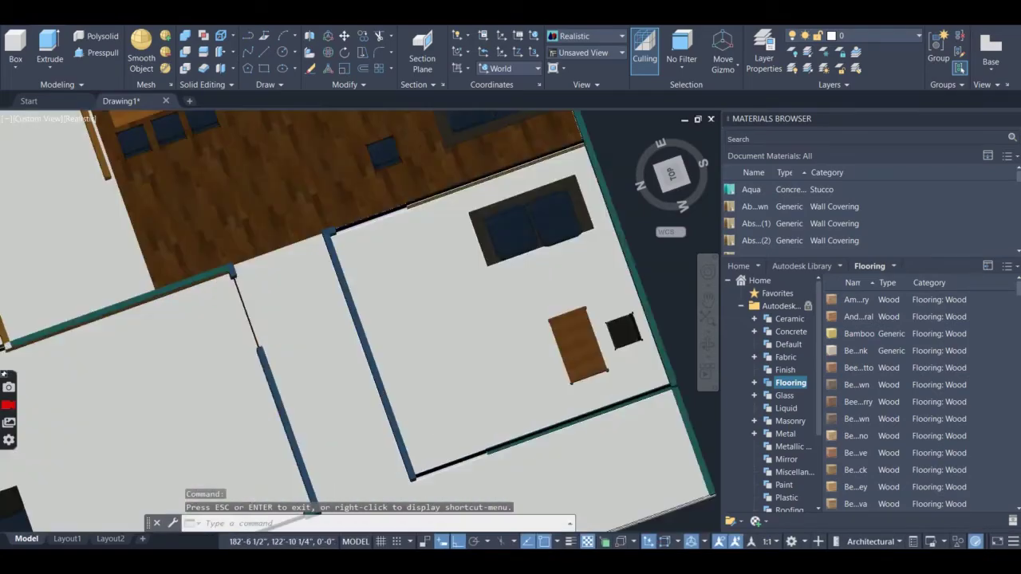
pyautogui.scroll(-8, 466, 318)
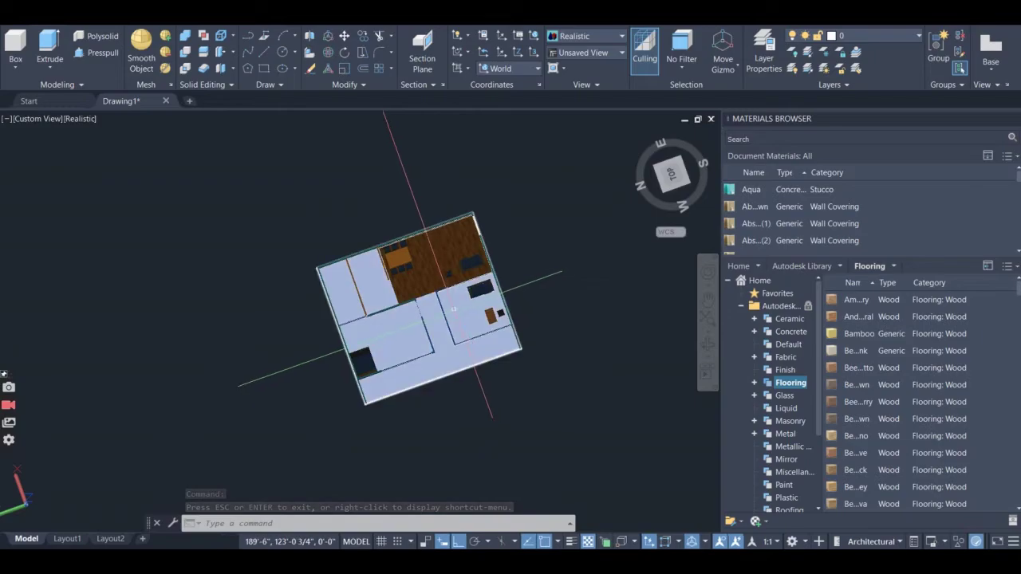
pyautogui.click(468, 340)
pyautogui.scroll(8, 467, 339)
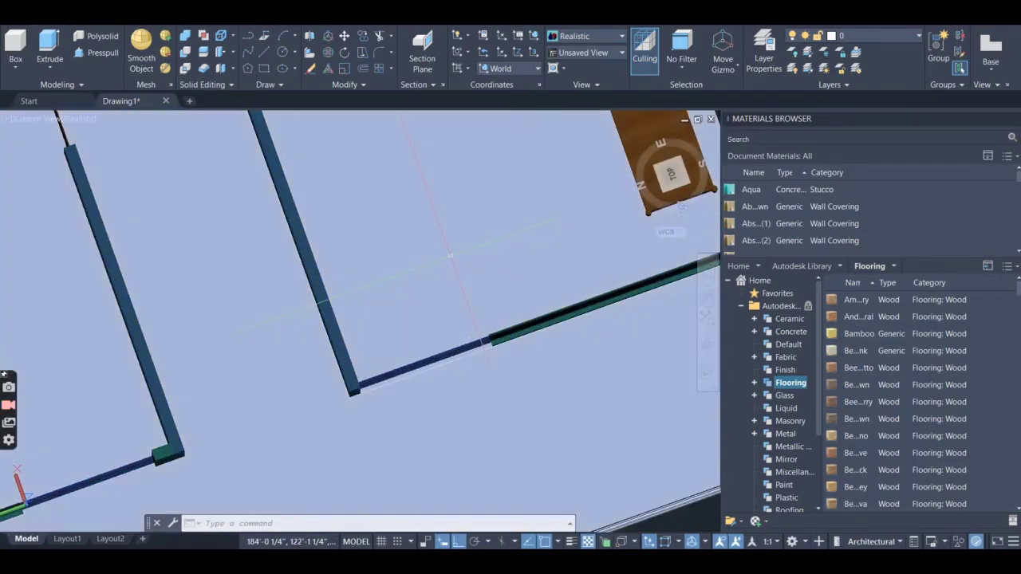
pyautogui.scroll(-7, 451, 264)
pyautogui.scroll(5, 451, 264)
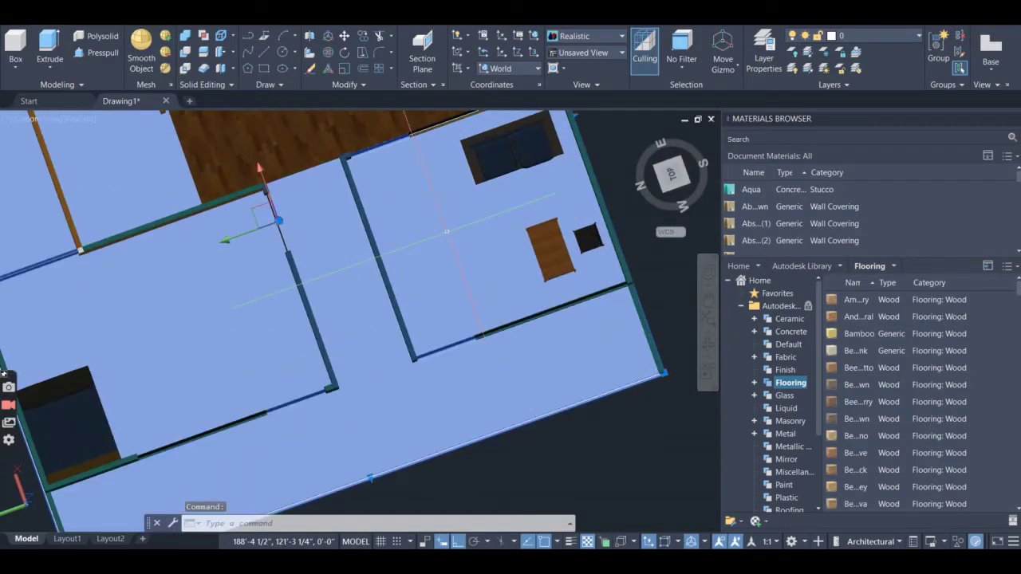
pyautogui.press('Escape')
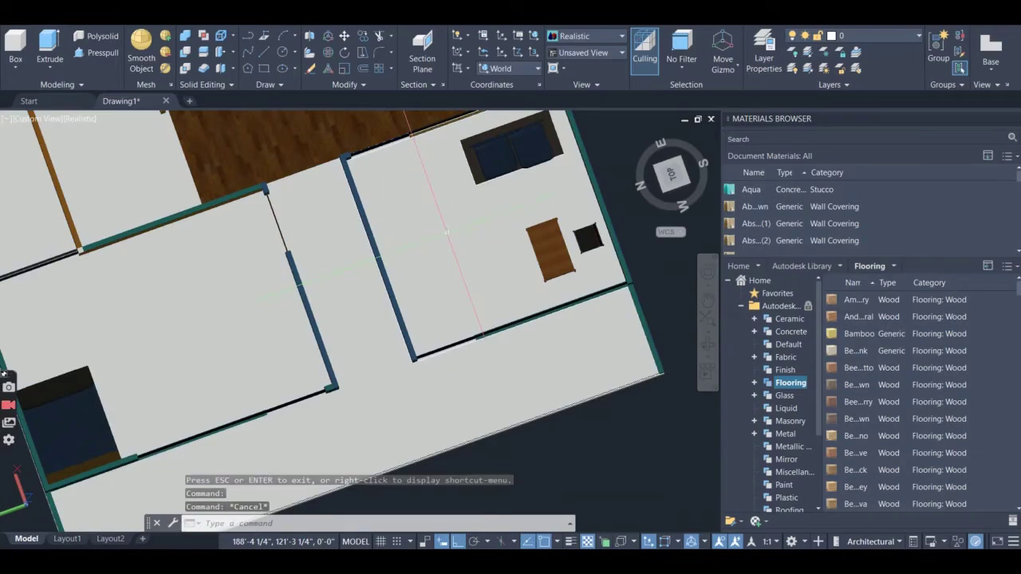
# - Orbit to a perspective side view and then a near top-down view into the rooms
pyautogui.click(707, 345)
pyautogui.moveTo(707, 344); pyautogui.dragTo(309, 328)
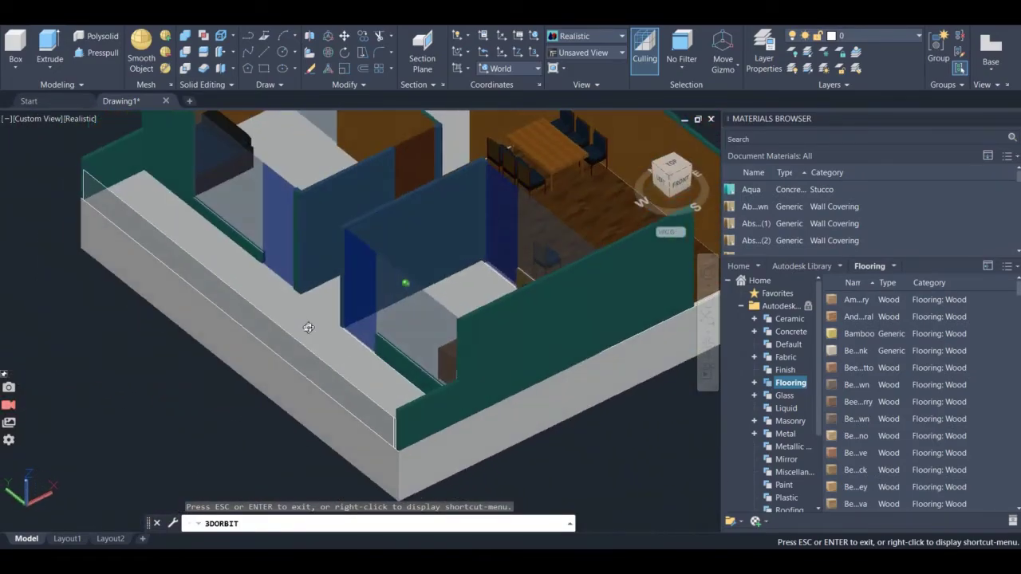
pyautogui.scroll(-5, 498, 266)
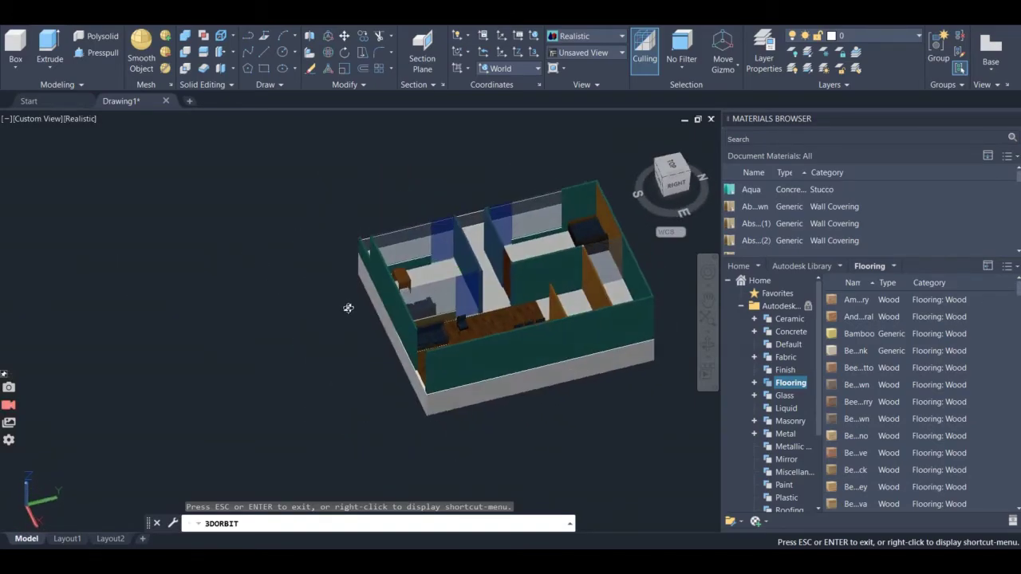
pyautogui.moveTo(347, 308); pyautogui.dragTo(163, 339)
pyautogui.scroll(5, 518, 176)
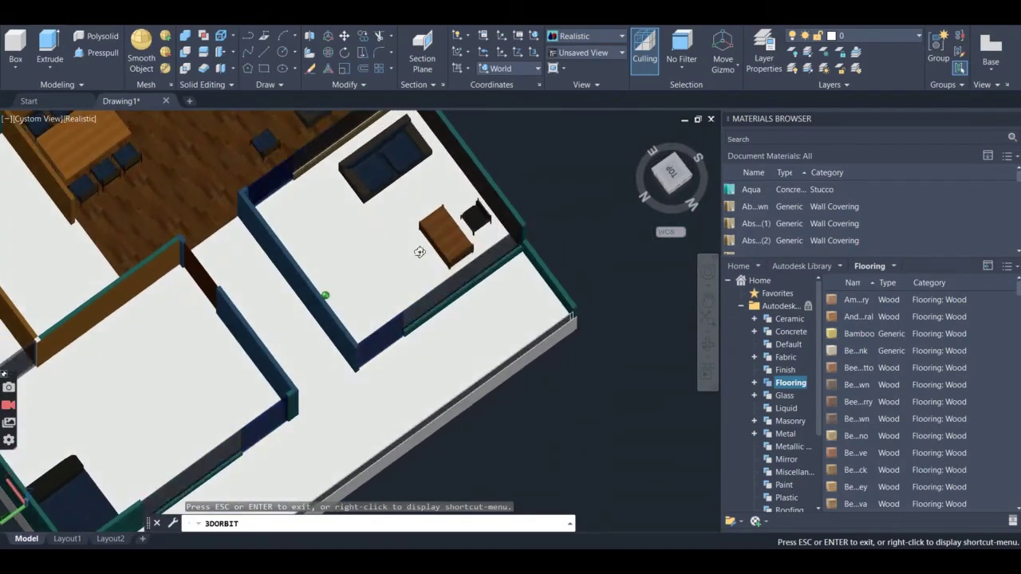
pyautogui.moveTo(459, 240); pyautogui.dragTo(278, 352)
pyautogui.scroll(2, 281, 245)
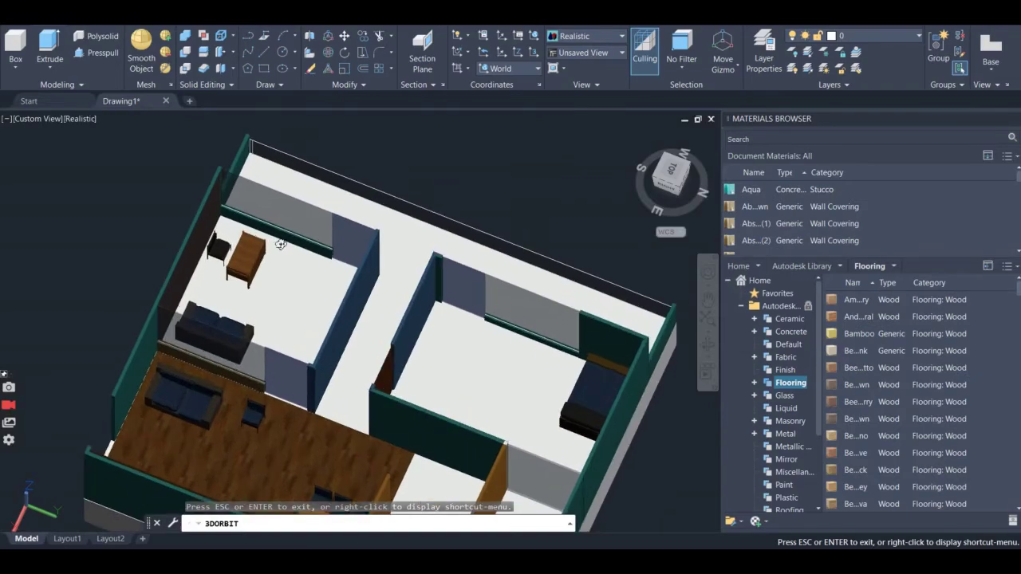
pyautogui.press('Escape')
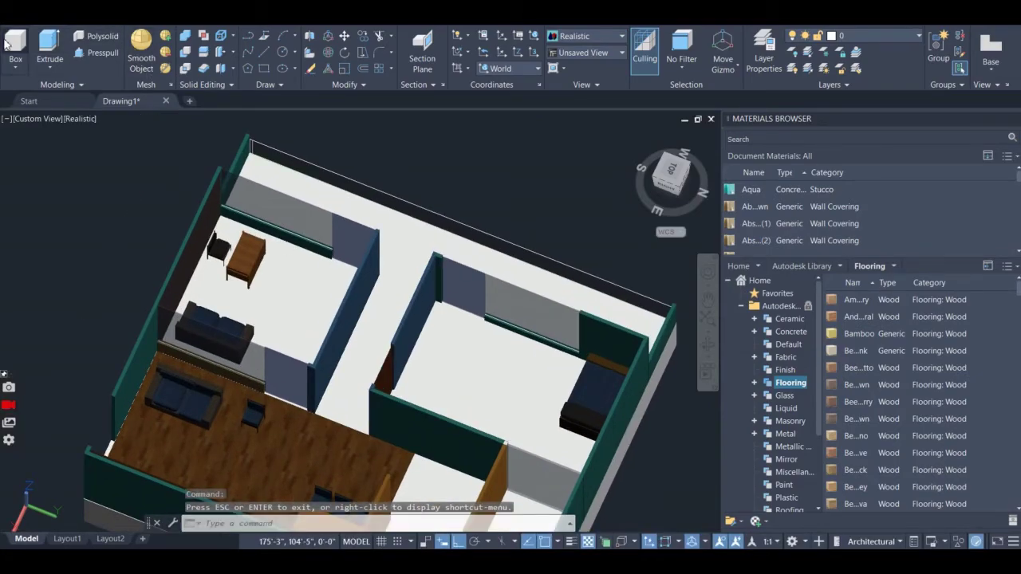
# - Box the room floor from corner to opposite corner and drag a wood flooring swatch onto it
pyautogui.click(6, 43)
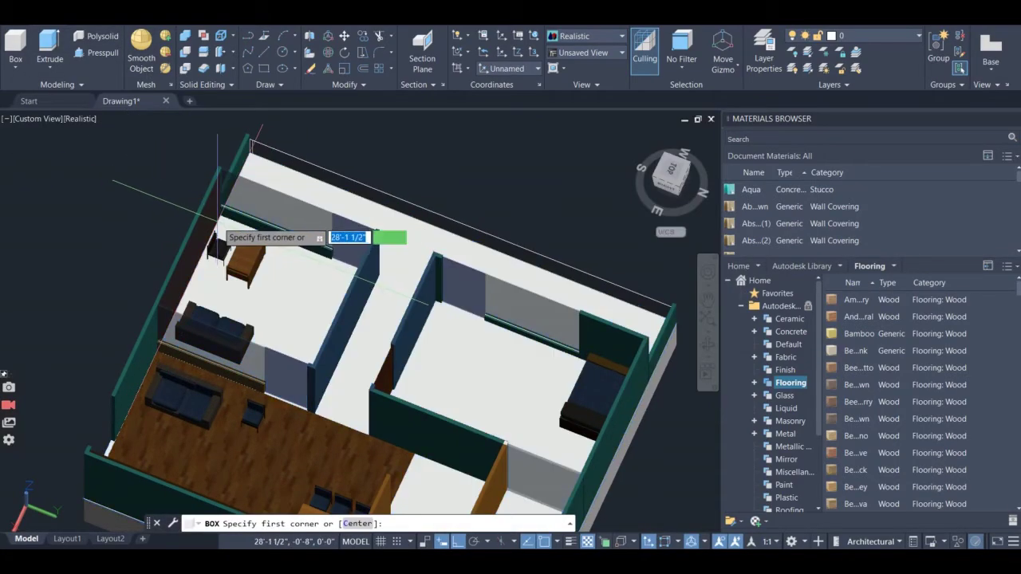
pyautogui.click(221, 216)
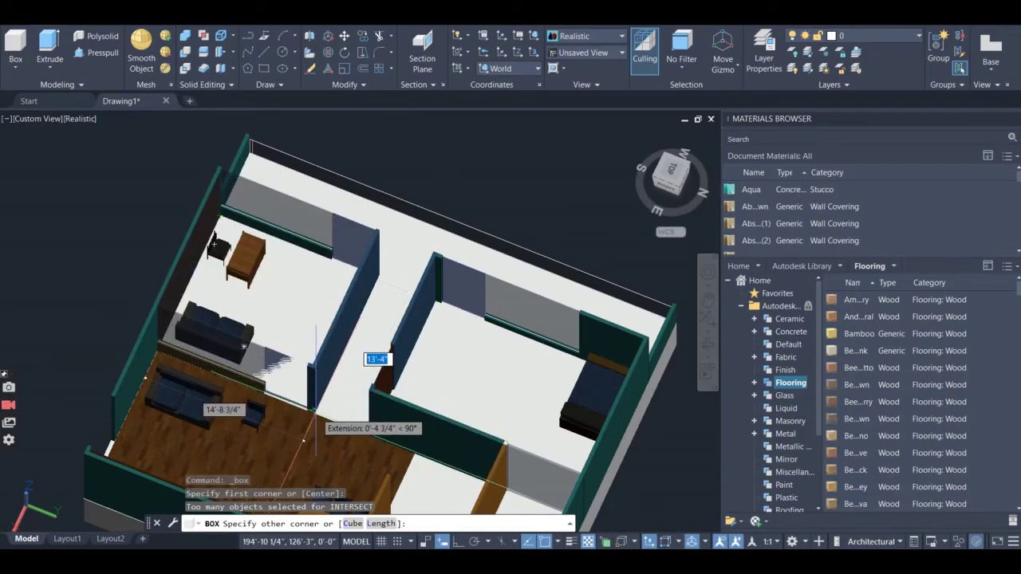
pyautogui.click(316, 413)
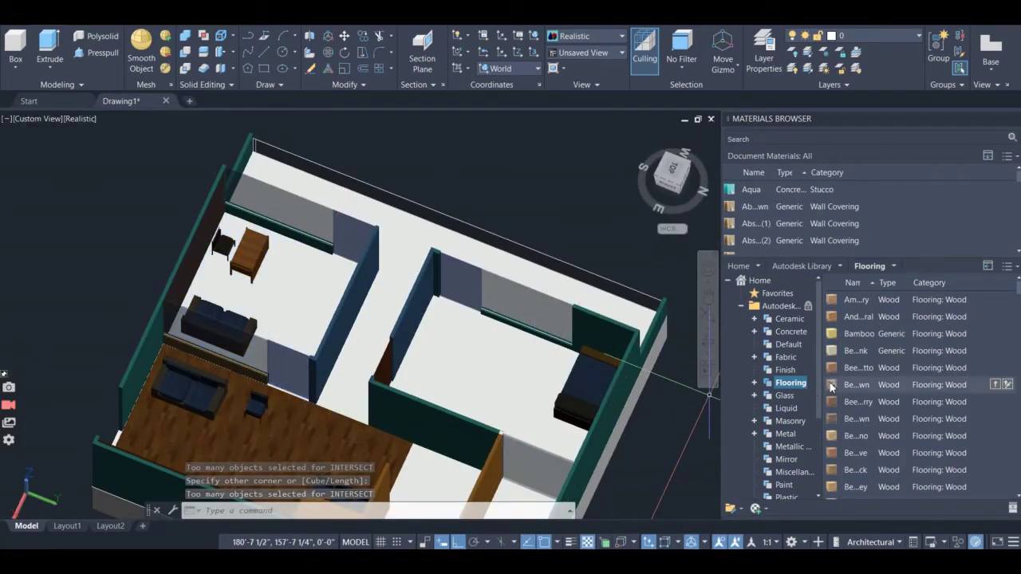
pyautogui.moveTo(315, 286); pyautogui.dragTo(311, 327)
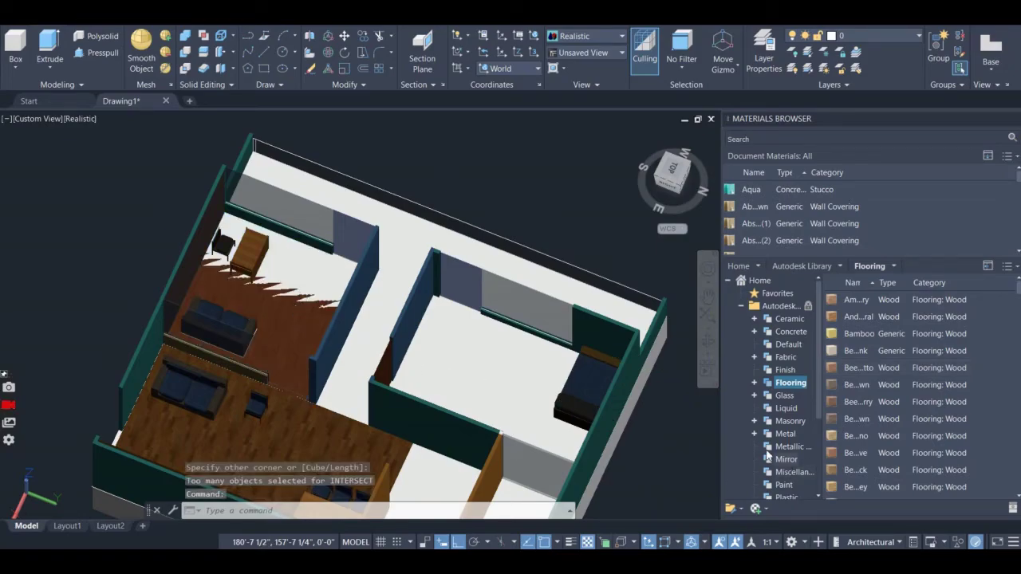
# - Move the sofa room's floor slab 0.2 inch using its grip, then deselect it
pyautogui.click(300, 342)
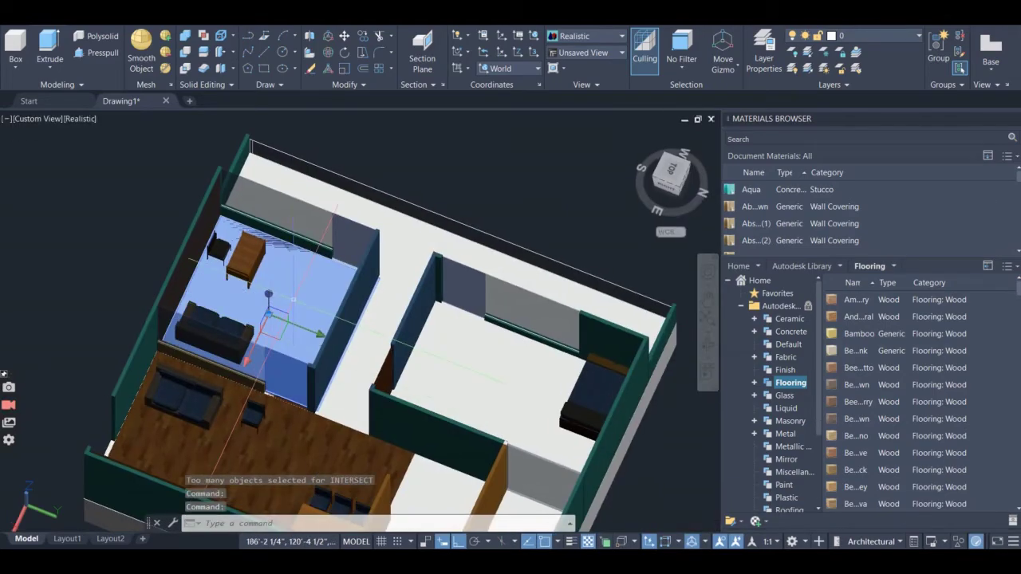
pyautogui.click(277, 304)
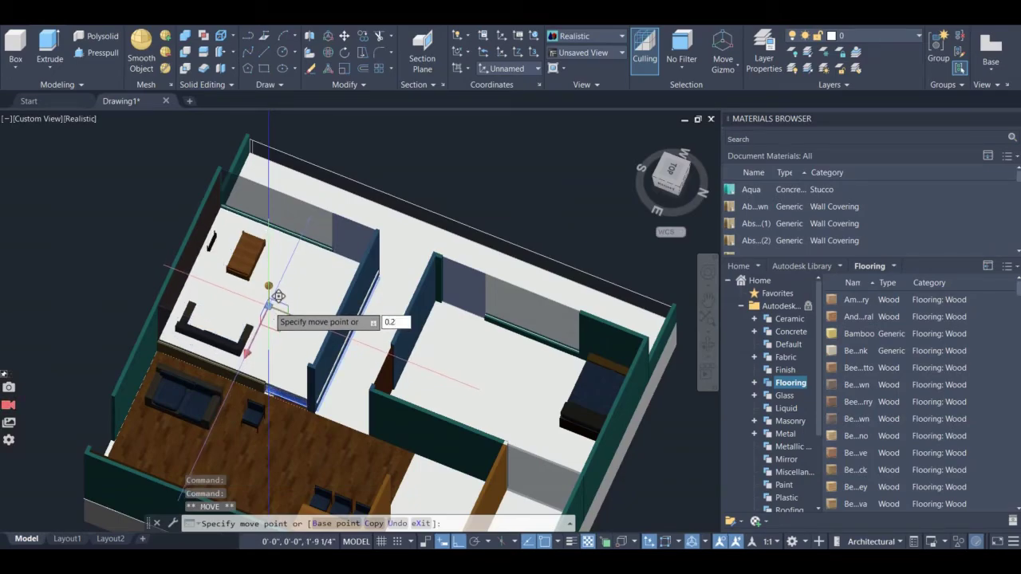
pyautogui.press('Return')
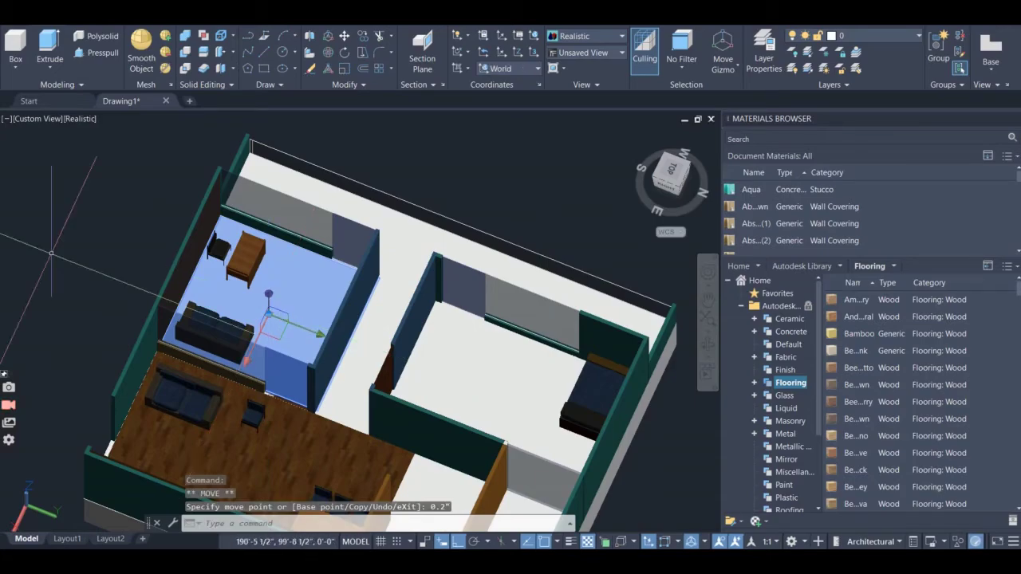
pyautogui.press('Escape')
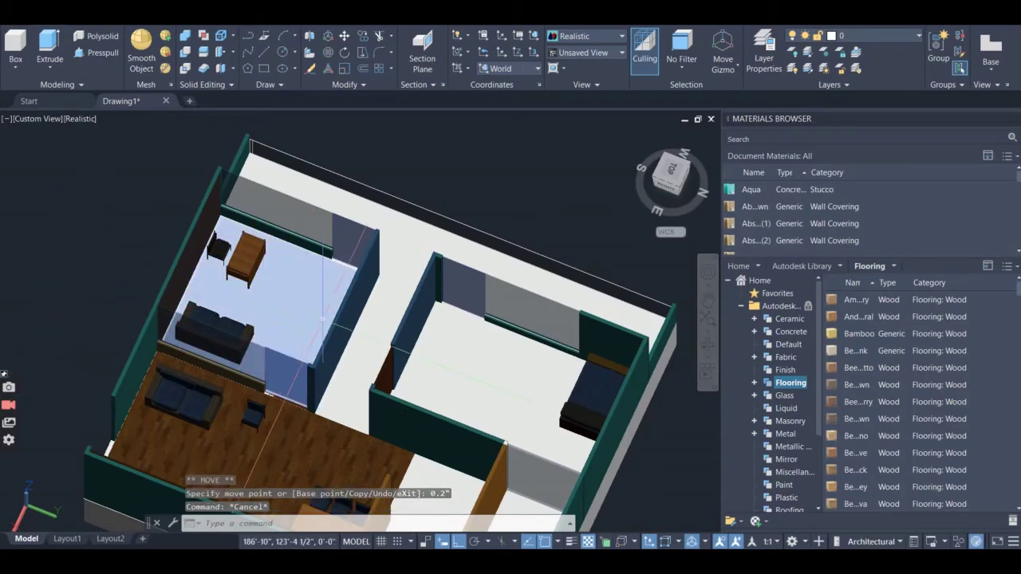
pyautogui.click(316, 311)
pyautogui.scroll(3, 295, 311)
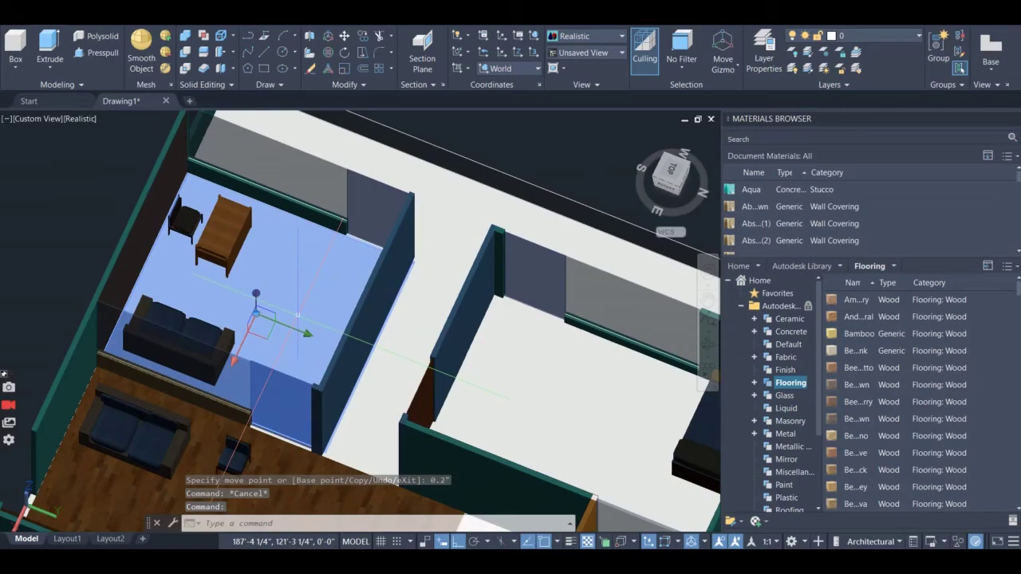
pyautogui.scroll(-4, 295, 311)
pyautogui.press('Escape')
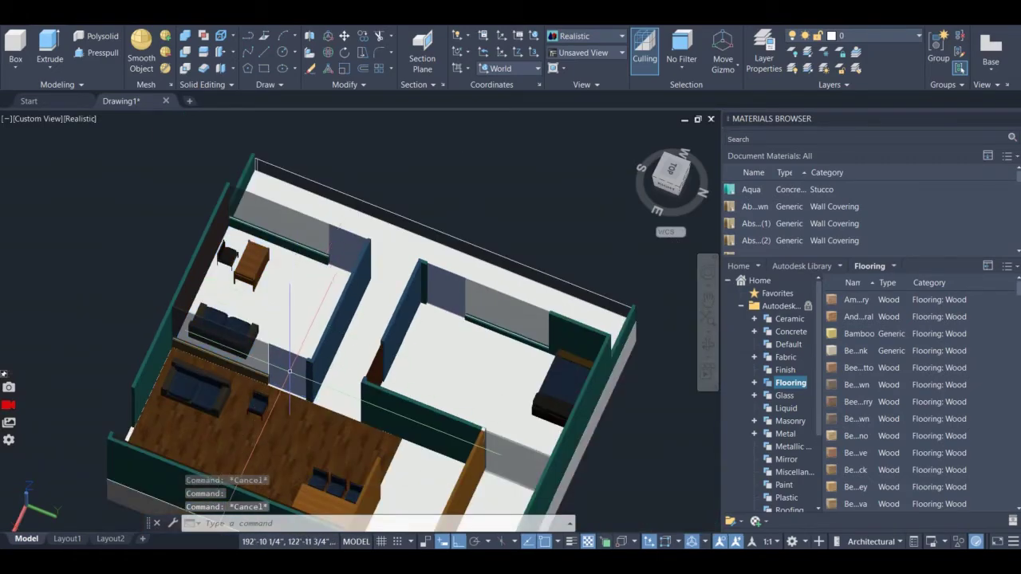
# - Apply a dark wood flooring material to the small room's floor slab, orbiting before and after
pyautogui.click(707, 347)
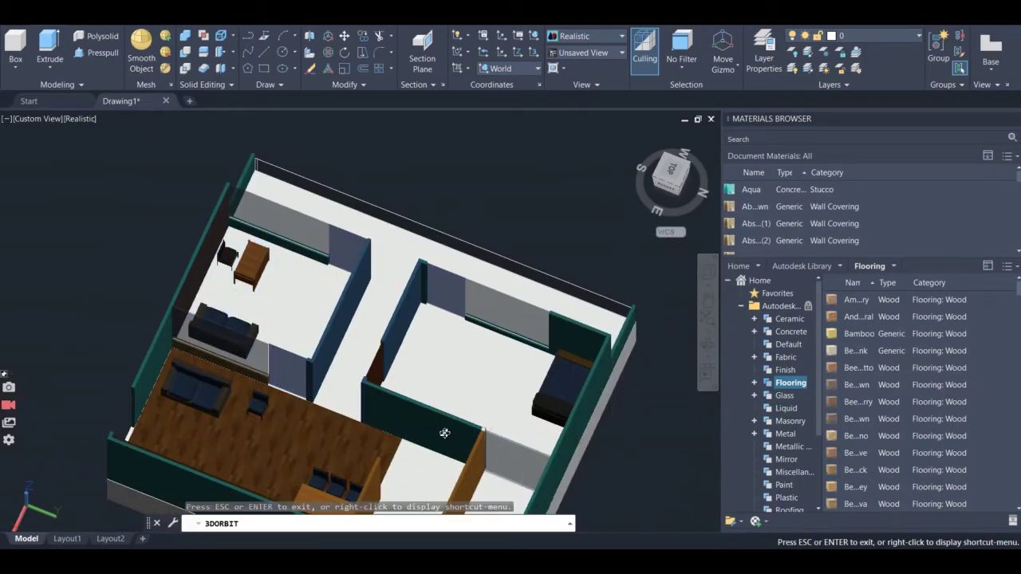
pyautogui.moveTo(383, 367); pyautogui.dragTo(281, 439)
pyautogui.press('Escape')
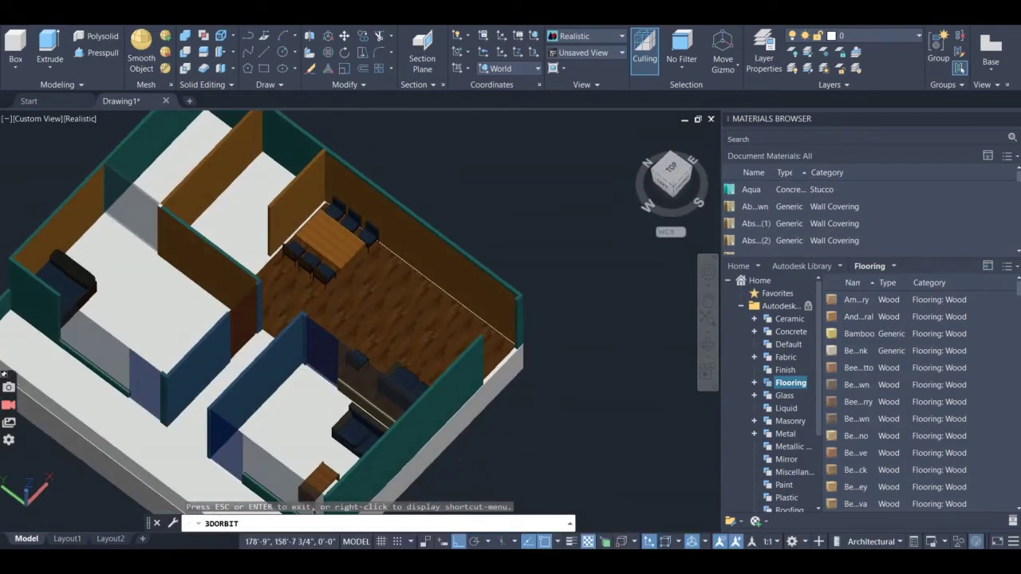
pyautogui.click(315, 422)
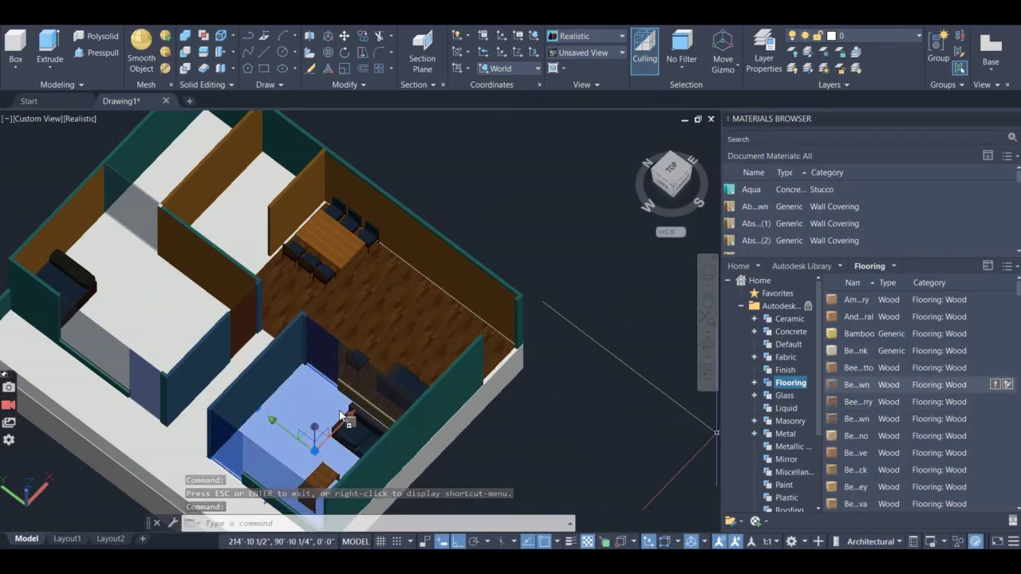
pyautogui.moveTo(303, 413); pyautogui.dragTo(296, 404)
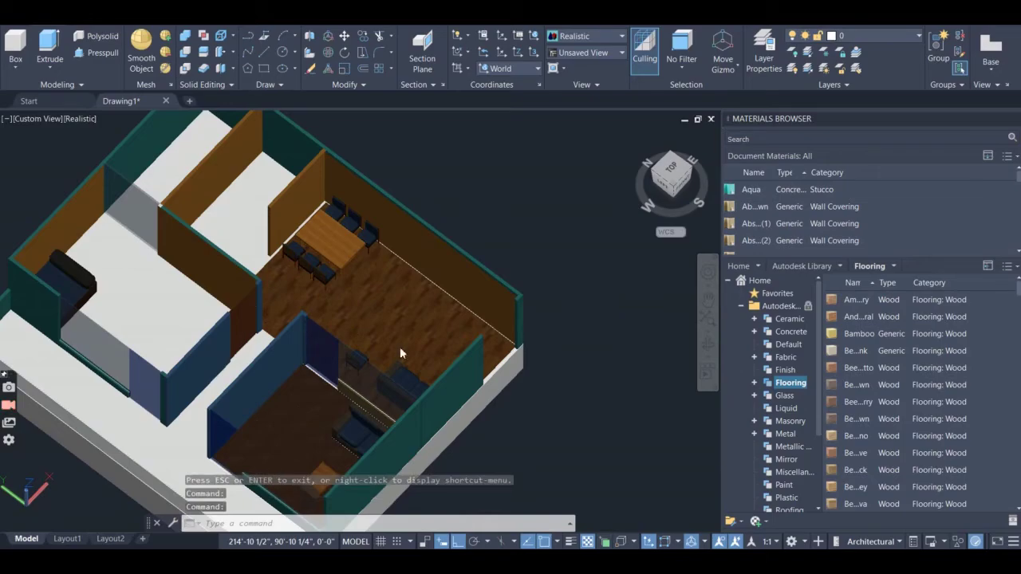
pyautogui.click(707, 348)
pyautogui.moveTo(588, 412); pyautogui.dragTo(519, 404)
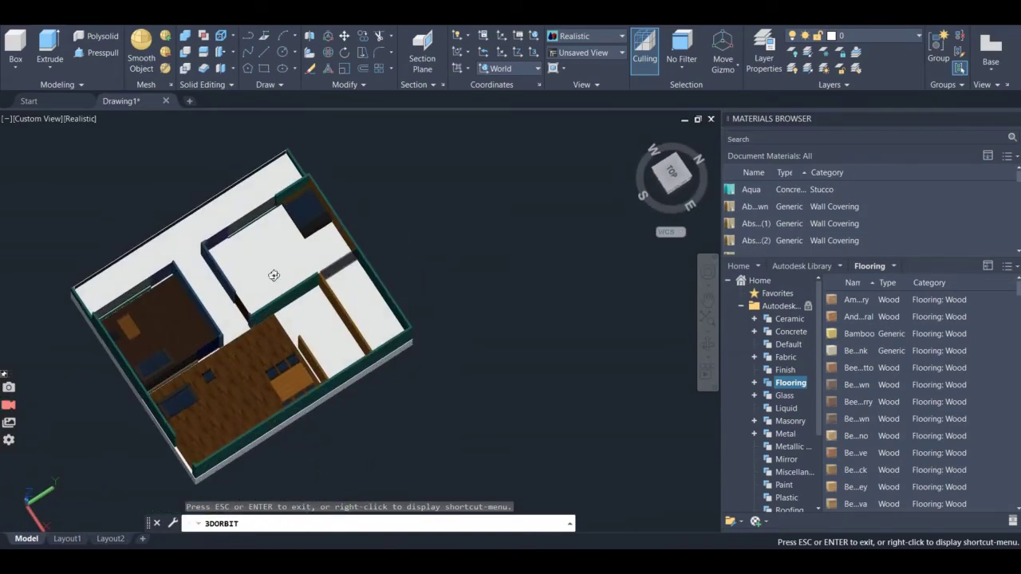
# - Tilt and rotate the view to look down into the white-floored bedroom
pyautogui.moveTo(274, 275); pyautogui.dragTo(230, 308)
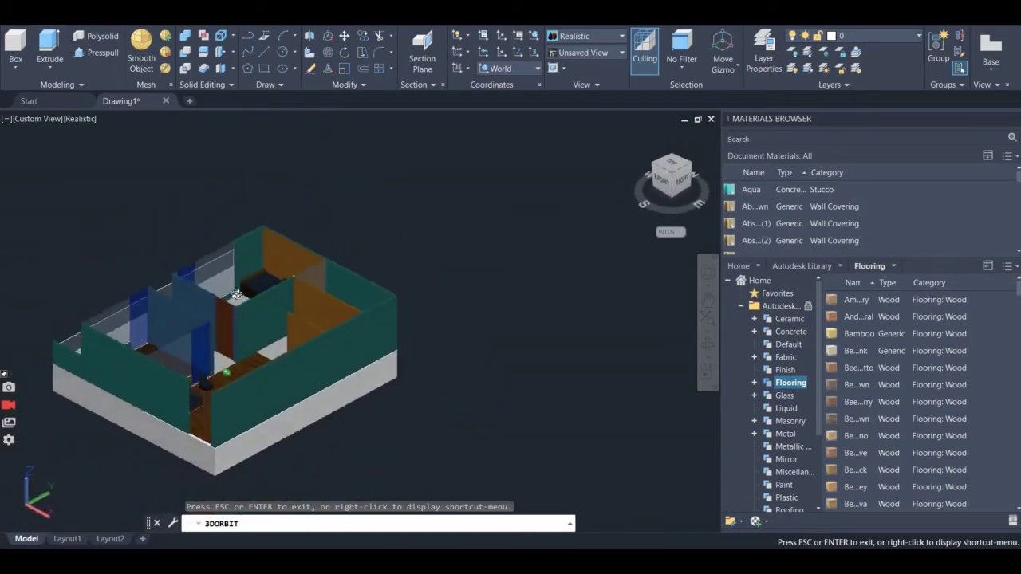
pyautogui.moveTo(319, 320); pyautogui.dragTo(572, 396)
pyautogui.moveTo(653, 398); pyautogui.dragTo(782, 498)
pyautogui.scroll(5, 322, 298)
pyautogui.moveTo(266, 275); pyautogui.dragTo(232, 288)
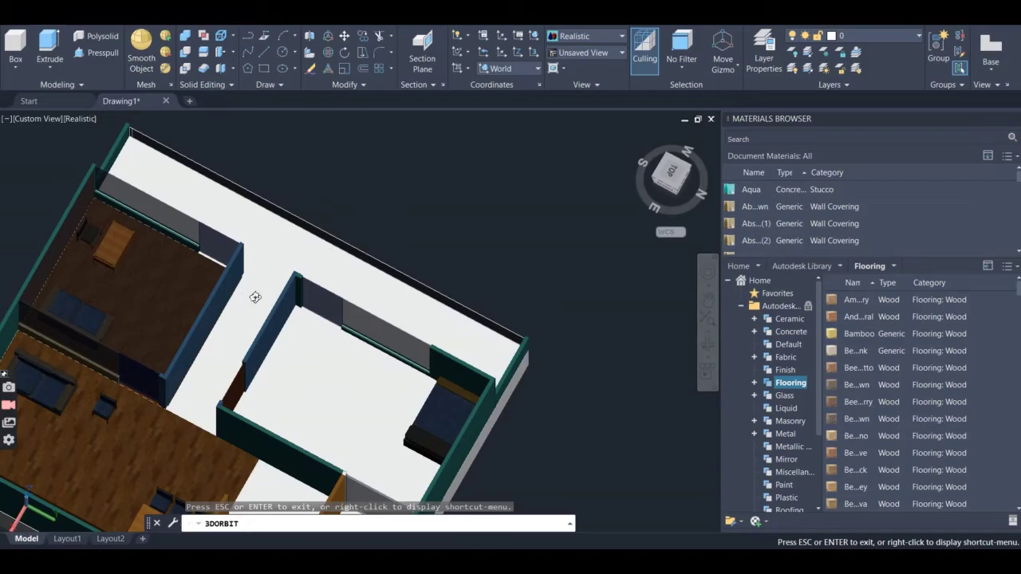
pyautogui.press('Escape')
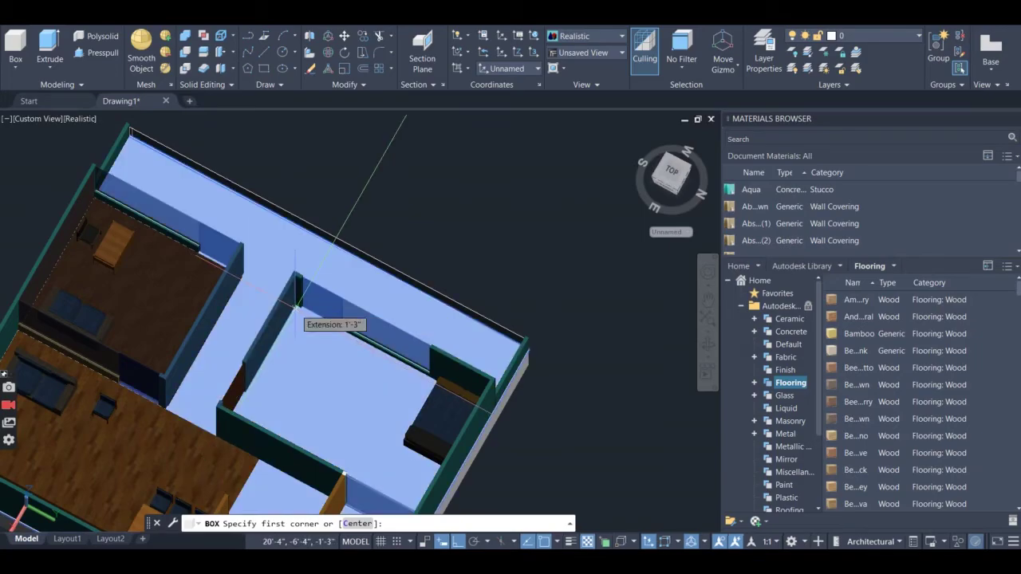
# - Box a 0.5-high slab between the bedroom's wall corners, then orbit to a top-down view
pyautogui.scroll(4, 297, 303)
pyautogui.click(297, 296)
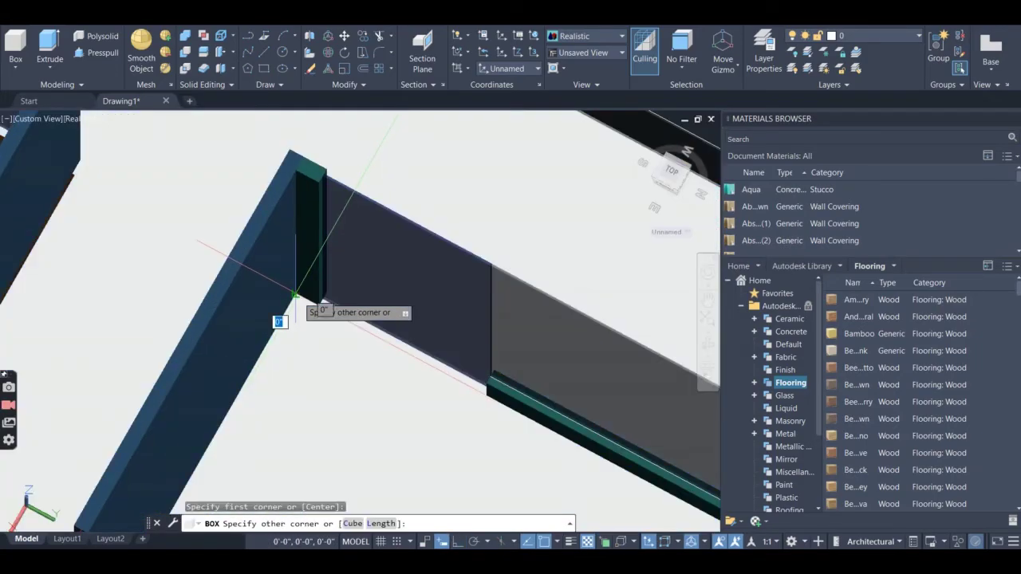
pyautogui.scroll(-4, 393, 409)
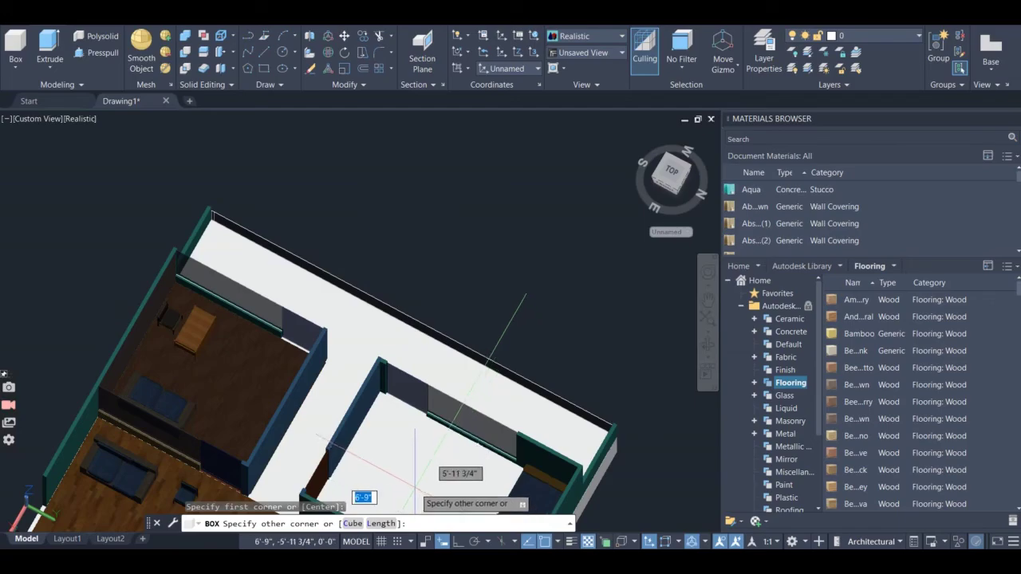
pyautogui.scroll(-5, 414, 482)
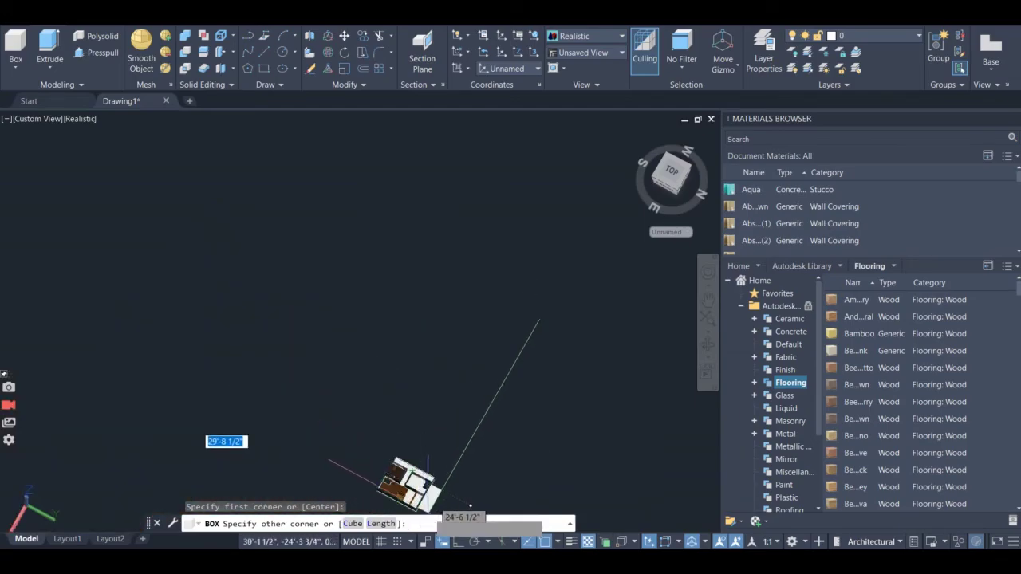
pyautogui.scroll(6, 468, 454)
pyautogui.scroll(-2, 467, 455)
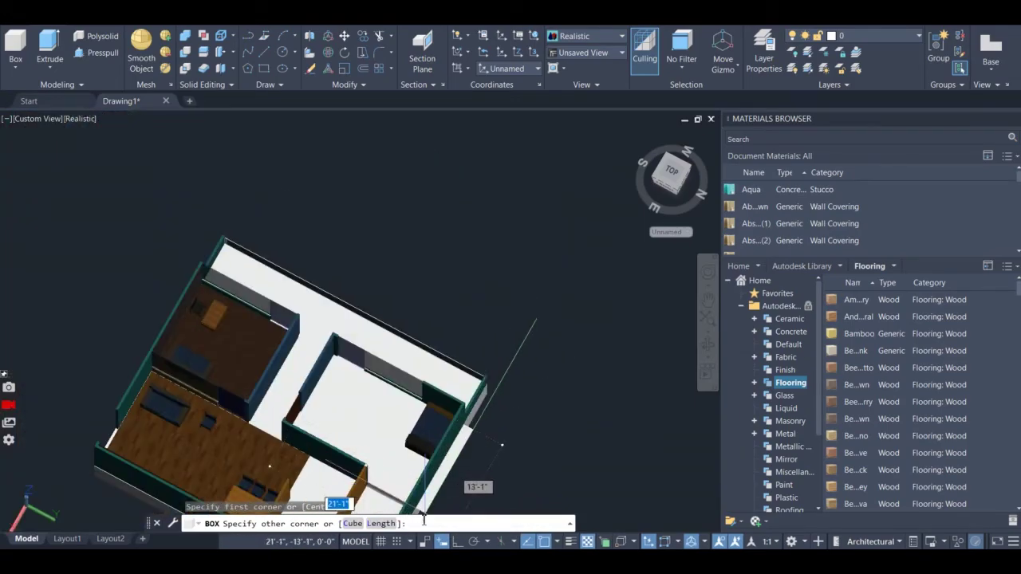
pyautogui.scroll(4, 391, 478)
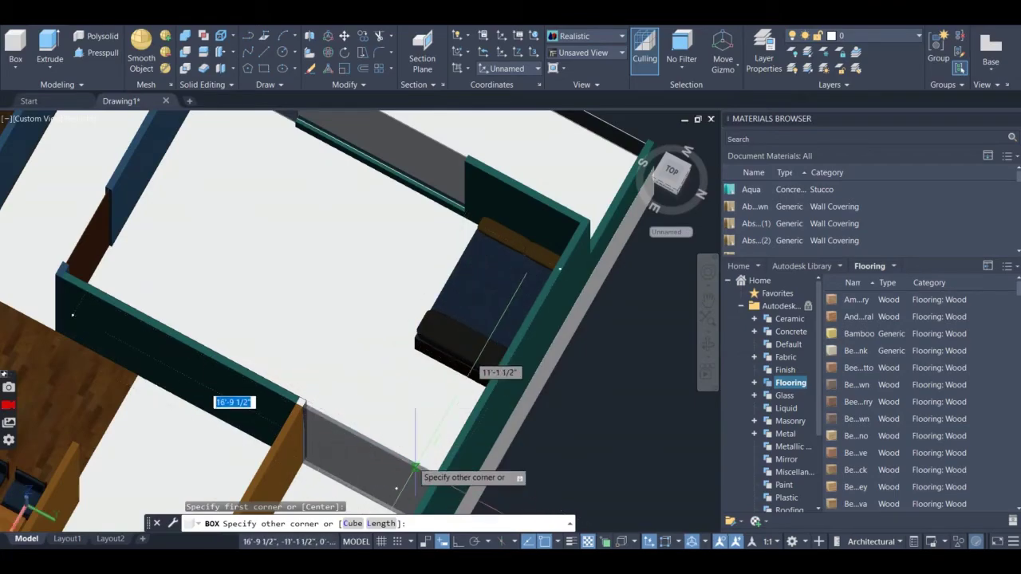
pyautogui.scroll(-5, 445, 510)
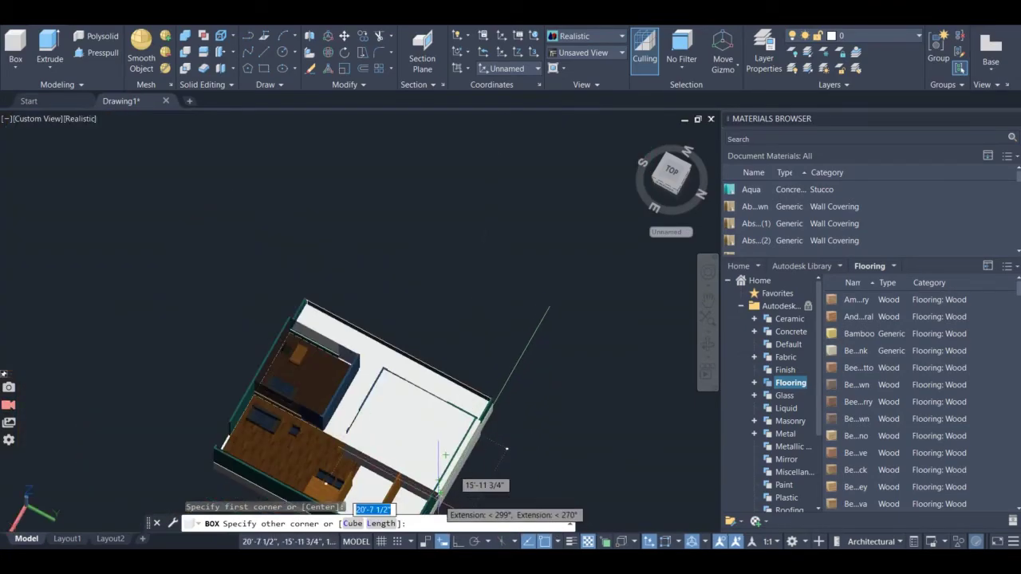
pyautogui.scroll(6, 438, 485)
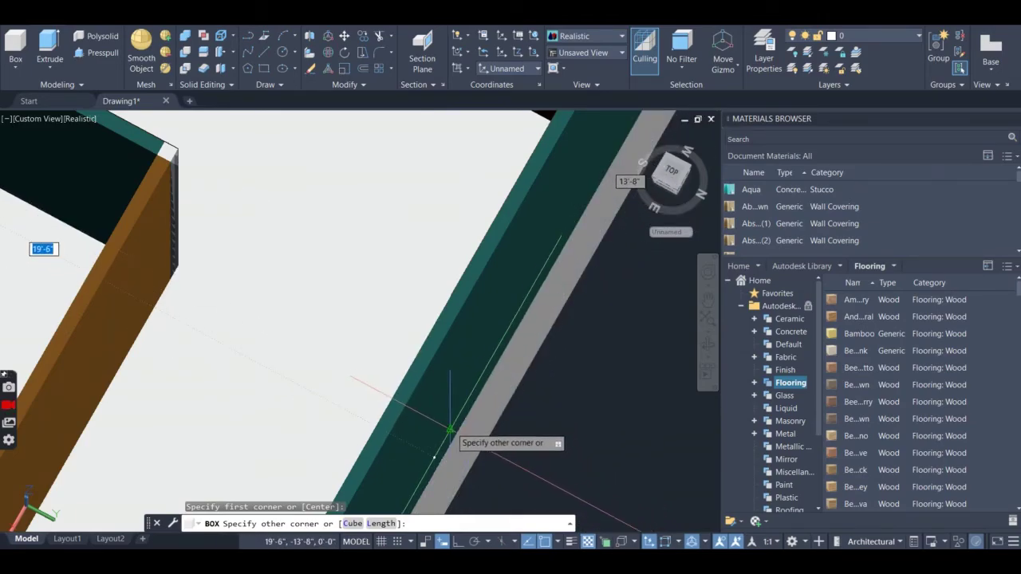
pyautogui.click(451, 431)
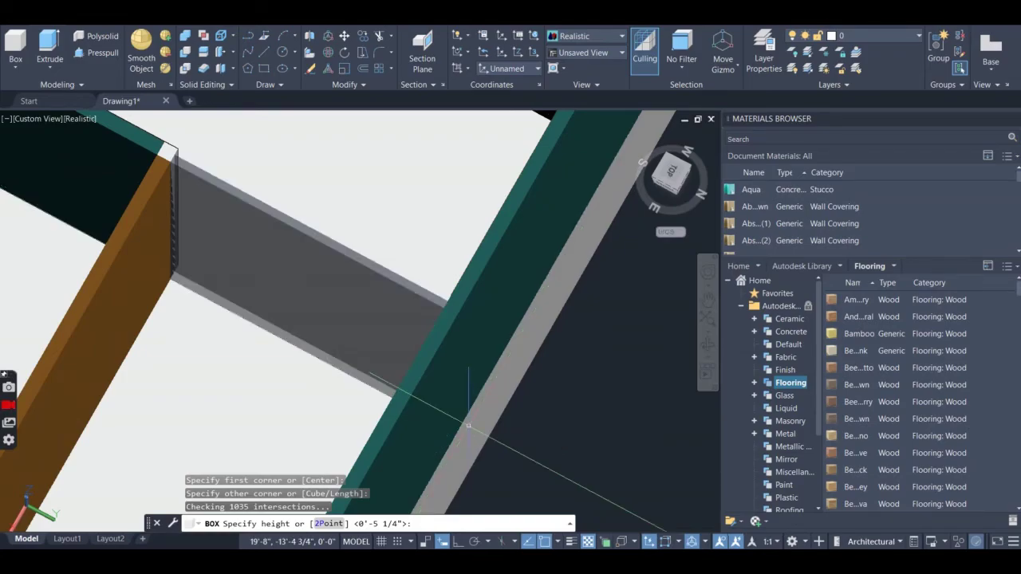
pyautogui.scroll(-5, 468, 425)
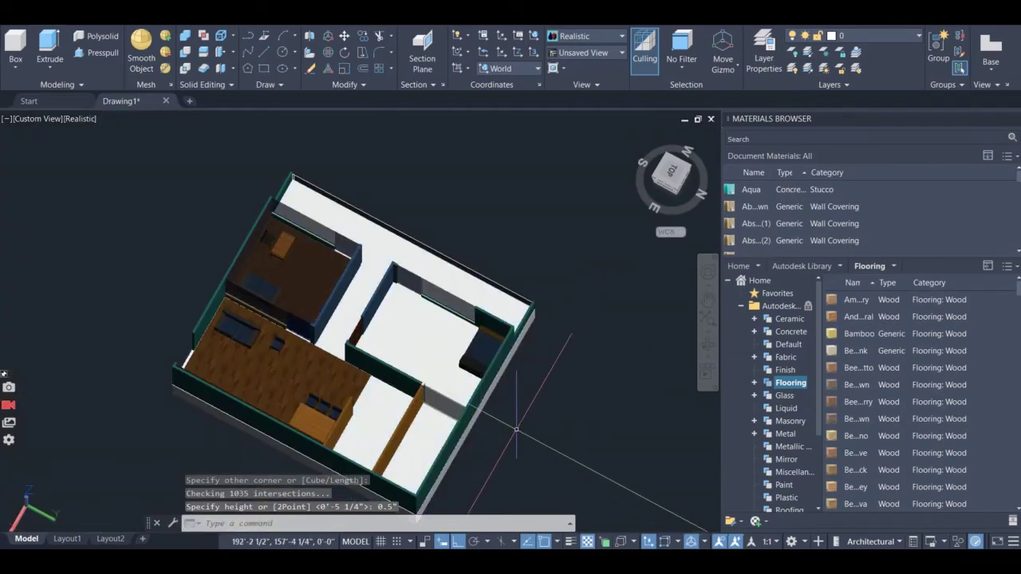
pyautogui.click(708, 348)
pyautogui.moveTo(479, 335); pyautogui.dragTo(246, 415)
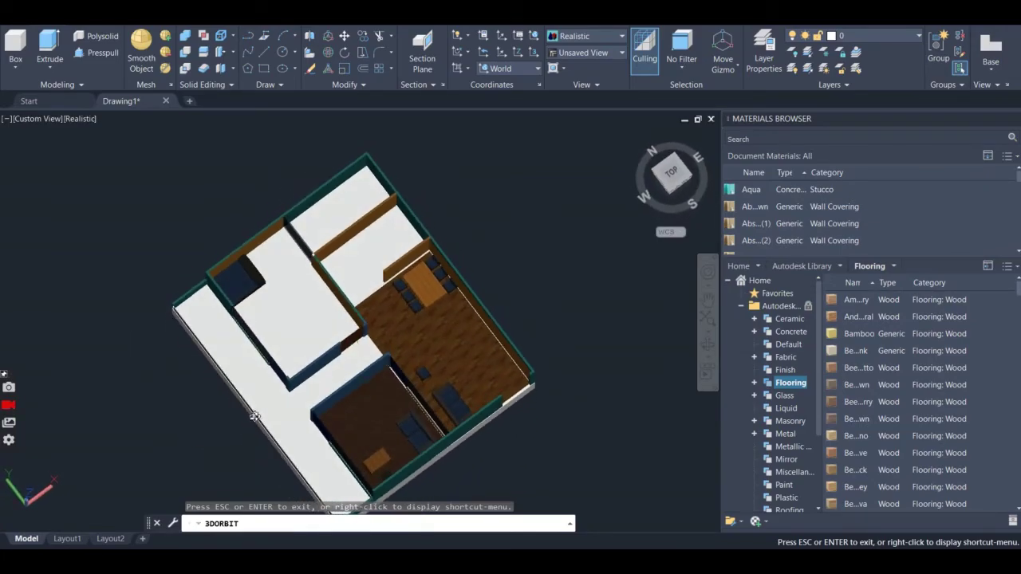
# - Drag a wood flooring material onto the bedroom floor slab
pyautogui.press('Escape')
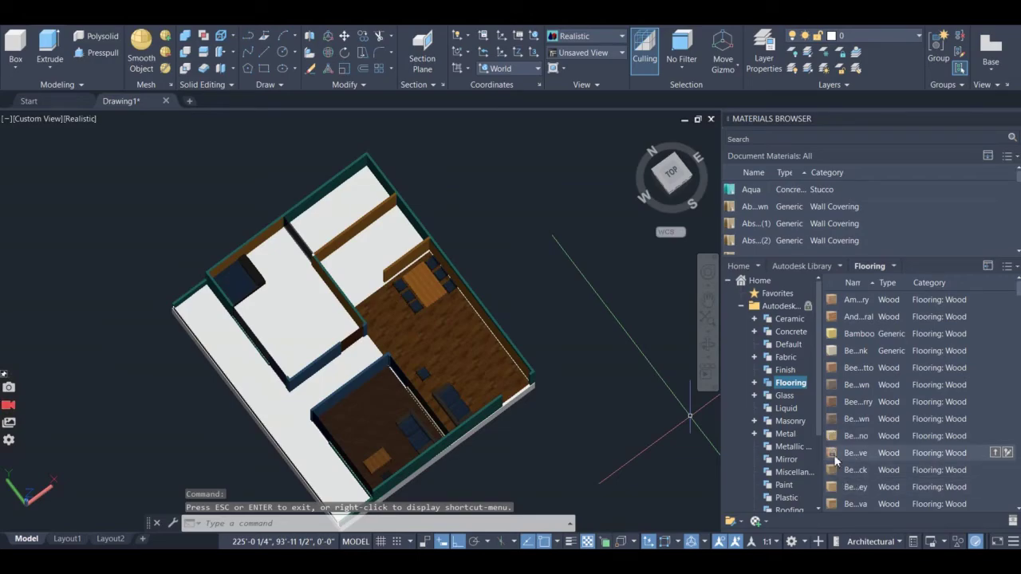
pyautogui.scroll(-5, 835, 460)
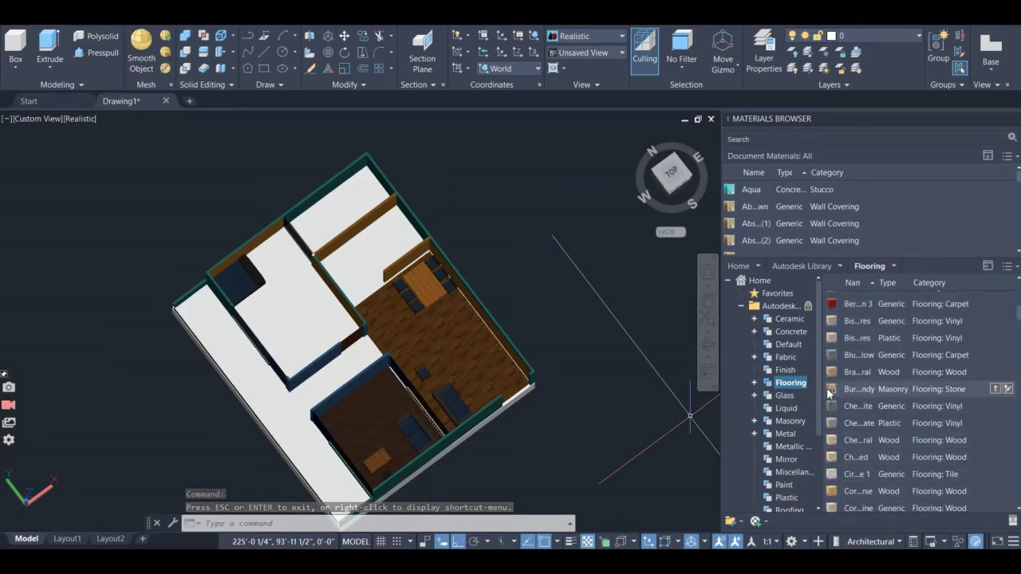
pyautogui.moveTo(303, 309); pyautogui.dragTo(296, 310)
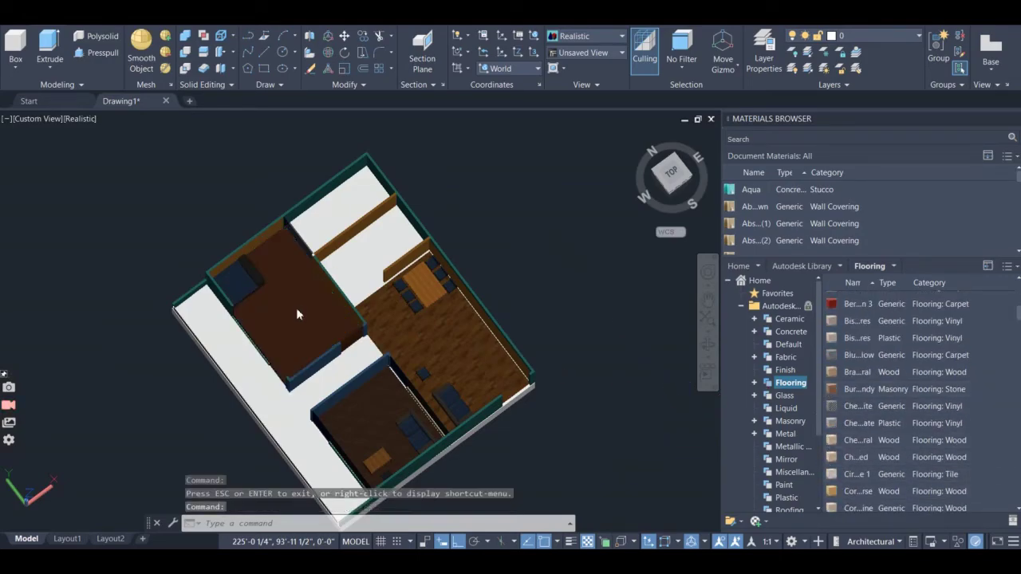
pyautogui.scroll(6, 295, 309)
pyautogui.scroll(-3, 485, 323)
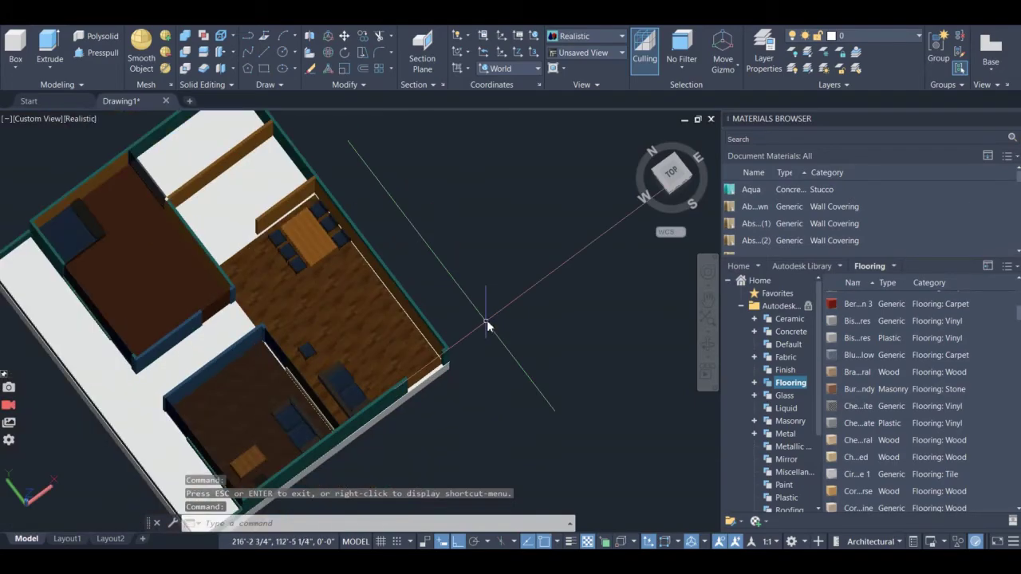
# - Orbit to a perspective view and apply a brown flooring material to the remaining white floor
pyautogui.click(708, 344)
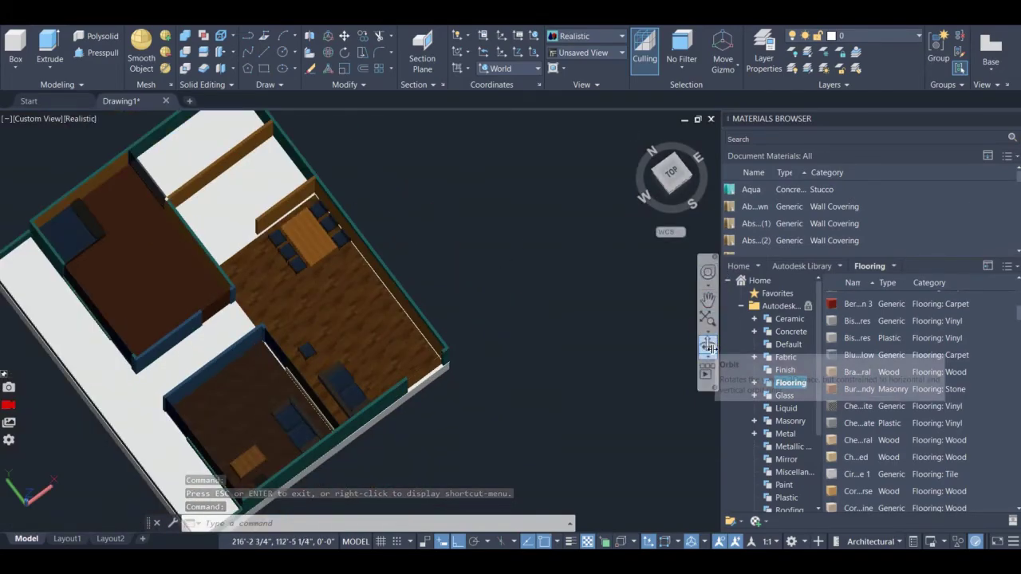
pyautogui.moveTo(153, 387); pyautogui.dragTo(205, 371)
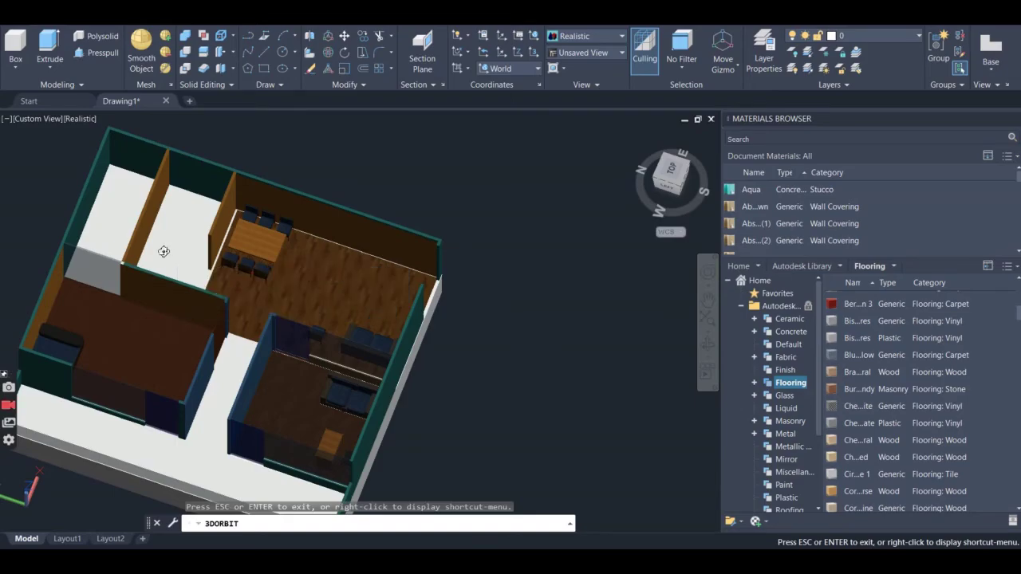
pyautogui.press('Escape')
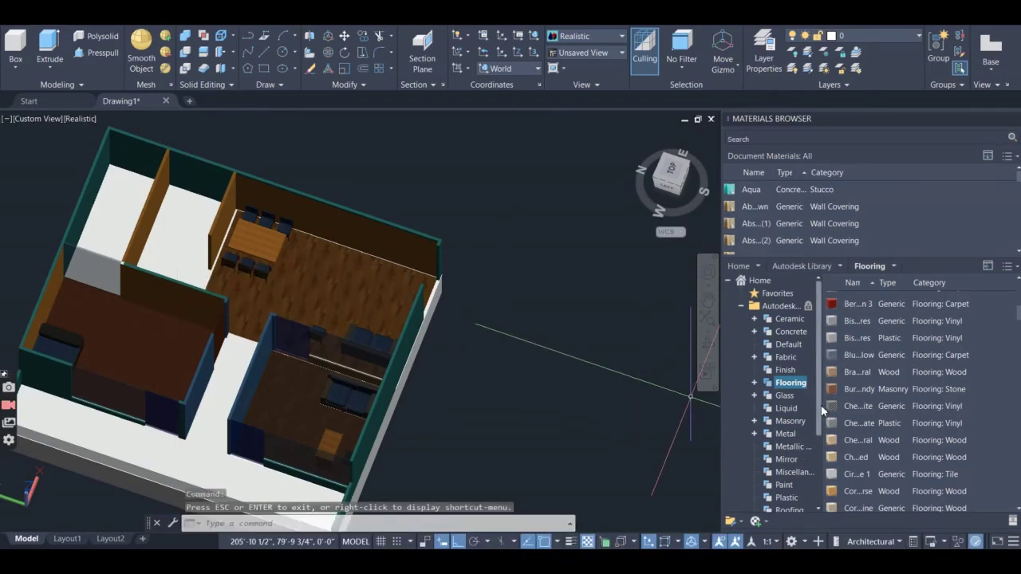
pyautogui.moveTo(191, 230); pyautogui.dragTo(159, 228)
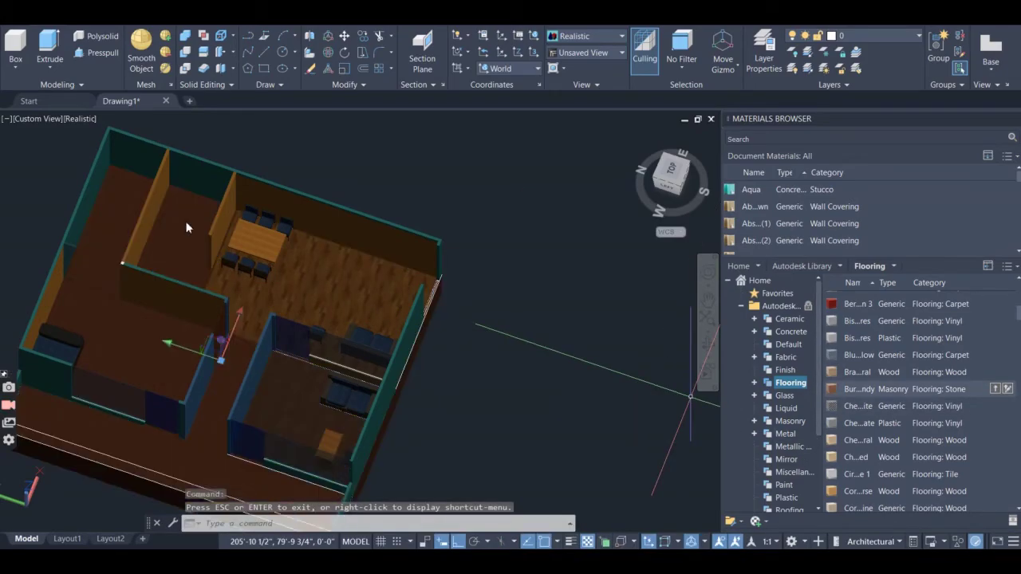
pyautogui.press('Escape')
# - Apply a dark olive flooring material from the Flooring library to the floor around the rooms
pyautogui.scroll(3, 157, 240)
pyautogui.scroll(-4, 175, 246)
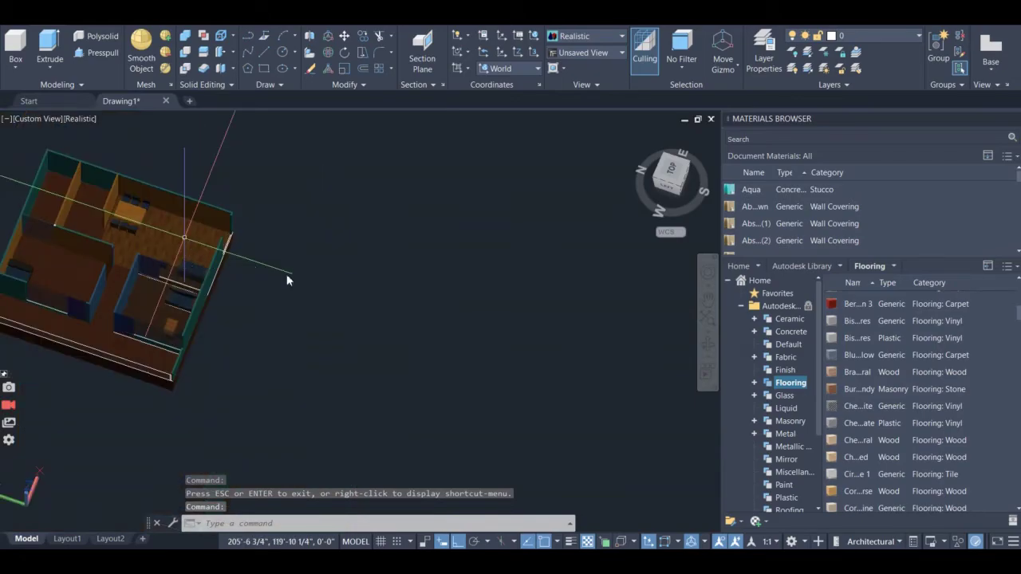
pyautogui.scroll(-8, 830, 479)
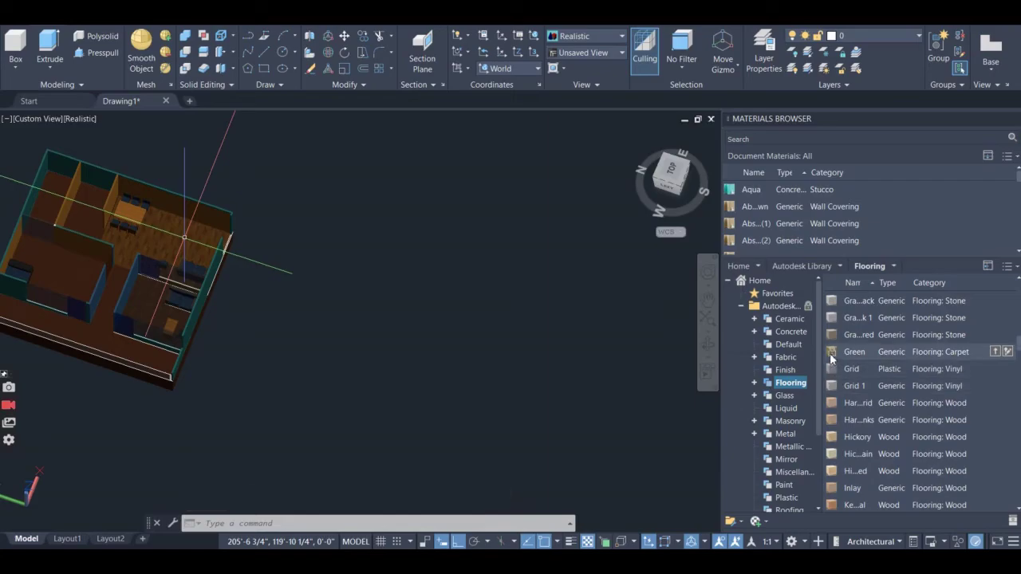
pyautogui.moveTo(91, 324); pyautogui.dragTo(91, 325)
pyautogui.scroll(3, 90, 326)
pyautogui.scroll(-3, 404, 315)
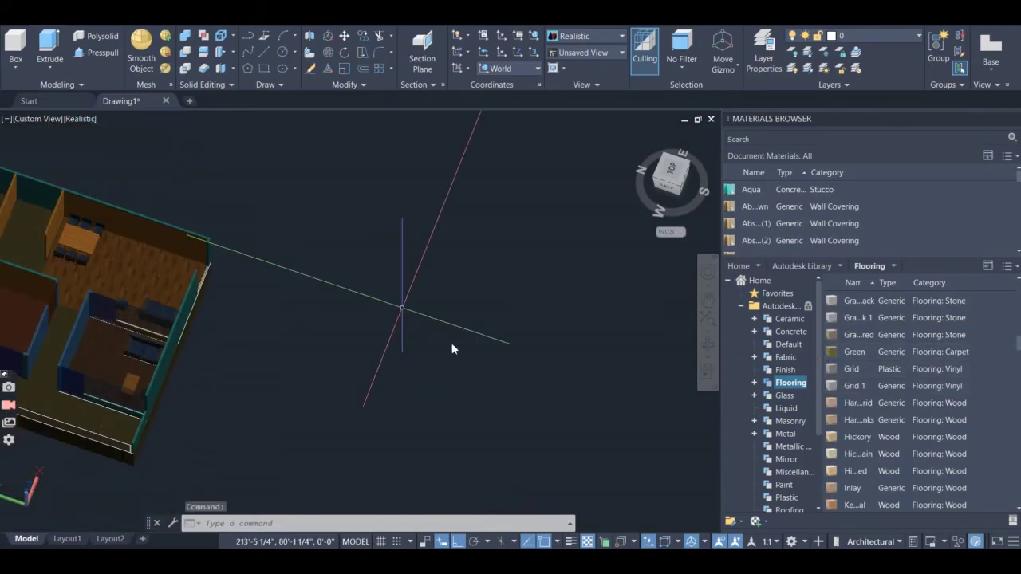
# - Orbit the house to view it from the left side and toward the back
pyautogui.click(706, 350)
pyautogui.moveTo(223, 426); pyautogui.dragTo(106, 412)
pyautogui.scroll(6, 129, 408)
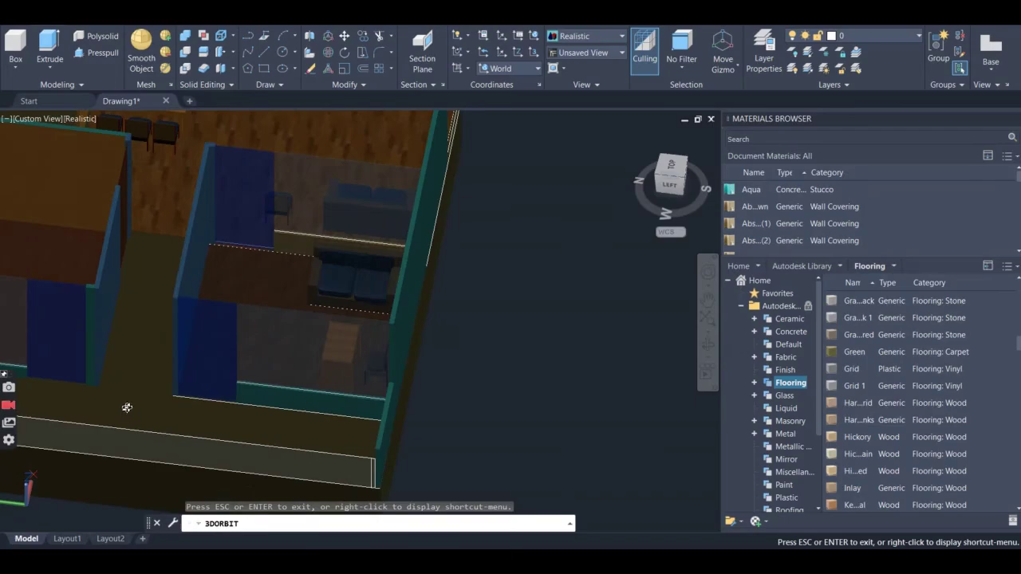
pyautogui.scroll(3, 129, 407)
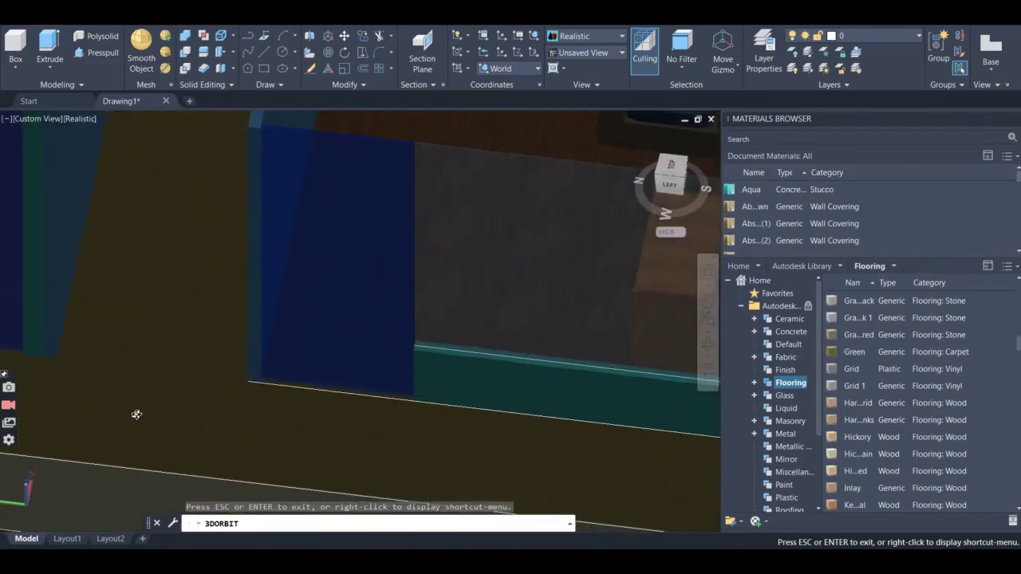
pyautogui.scroll(-5, 130, 406)
pyautogui.moveTo(131, 404); pyautogui.dragTo(398, 384)
pyautogui.press('Escape')
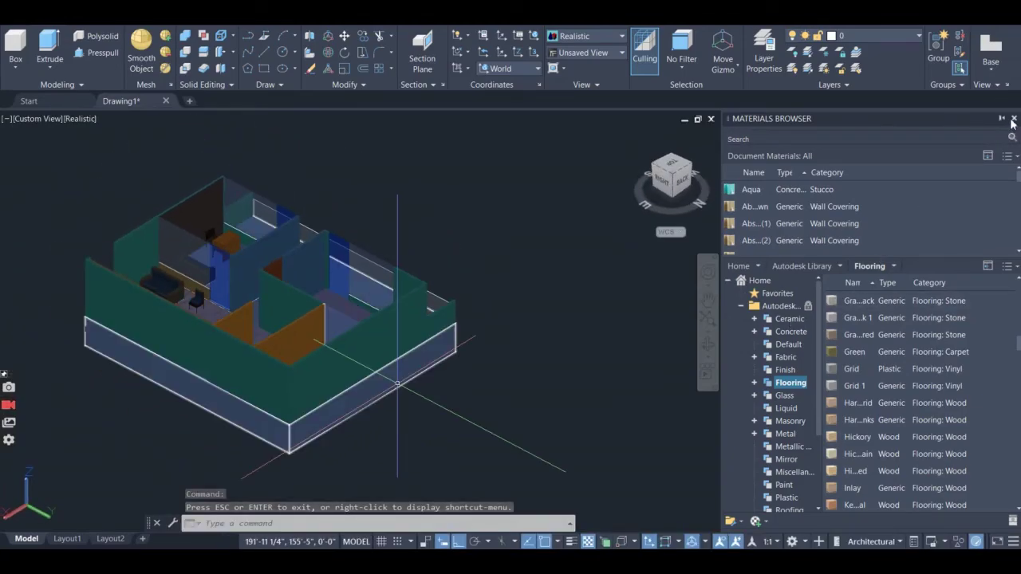
# - Close the materials library and free-orbit the house to a near-top view
pyautogui.click(1014, 118)
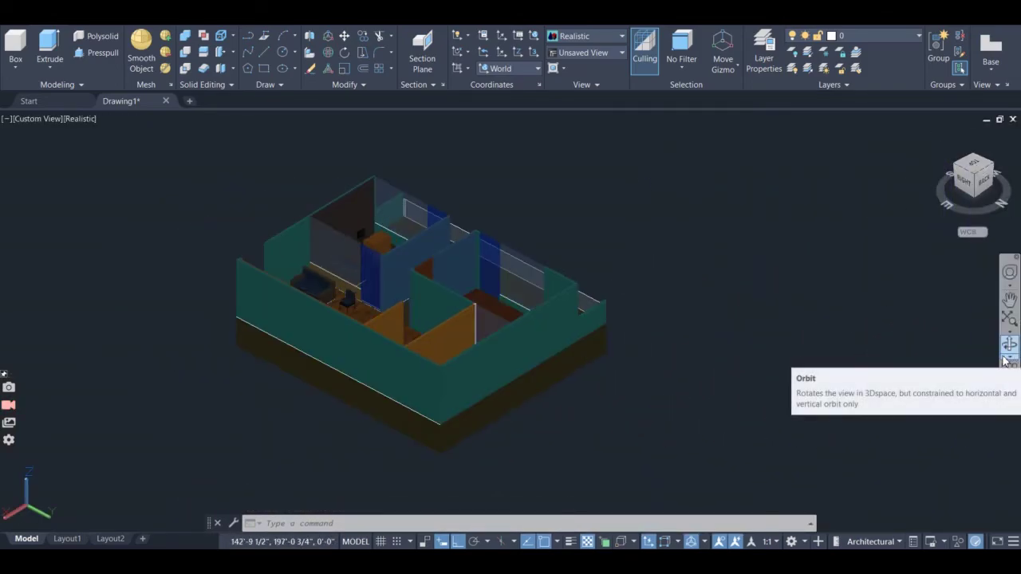
pyautogui.moveTo(723, 398); pyautogui.dragTo(689, 504)
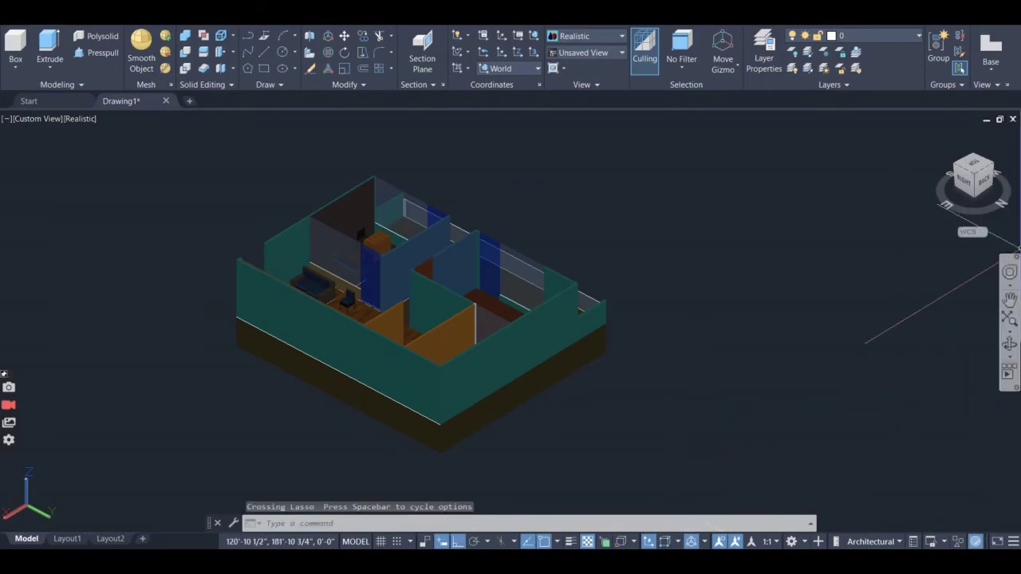
pyautogui.click(1010, 347)
pyautogui.moveTo(700, 381); pyautogui.dragTo(210, 431)
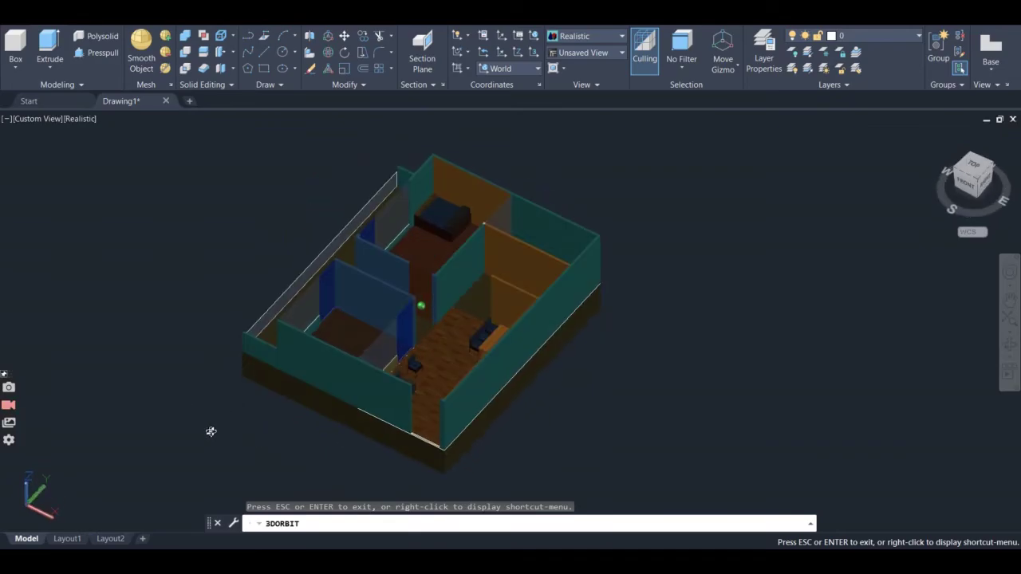
pyautogui.scroll(3, 335, 379)
pyautogui.scroll(5, 351, 366)
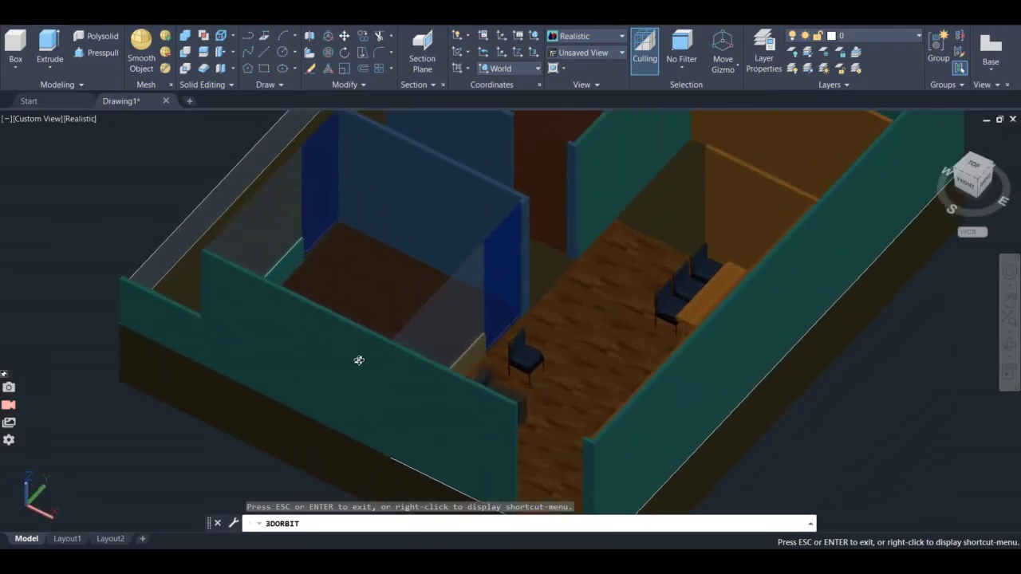
# - Orbit and zoom to a new angle, then to a top-down view of the house
pyautogui.moveTo(388, 382); pyautogui.dragTo(473, 361)
pyautogui.scroll(-3, 479, 364)
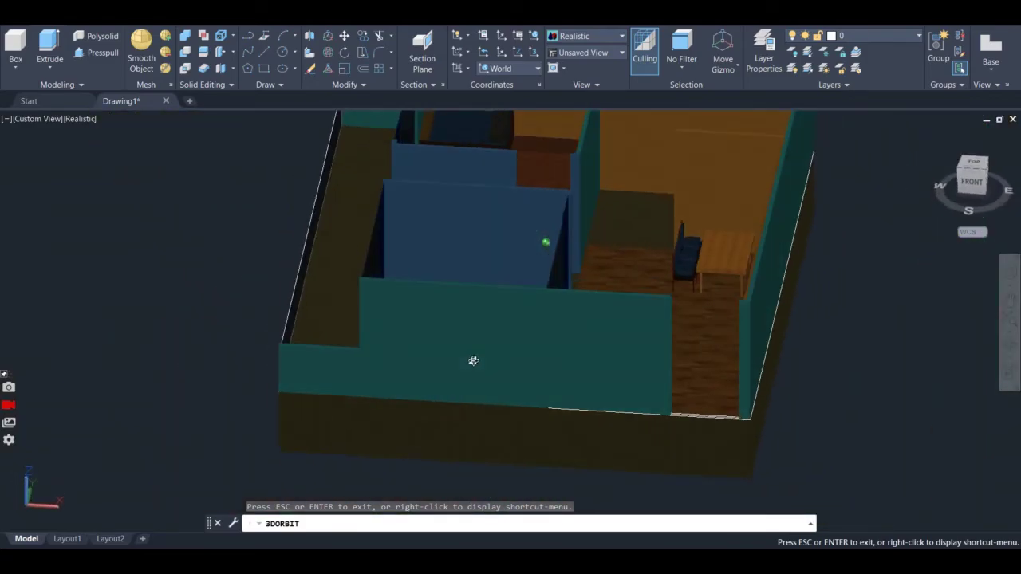
pyautogui.scroll(4, 713, 276)
pyautogui.scroll(-4, 713, 287)
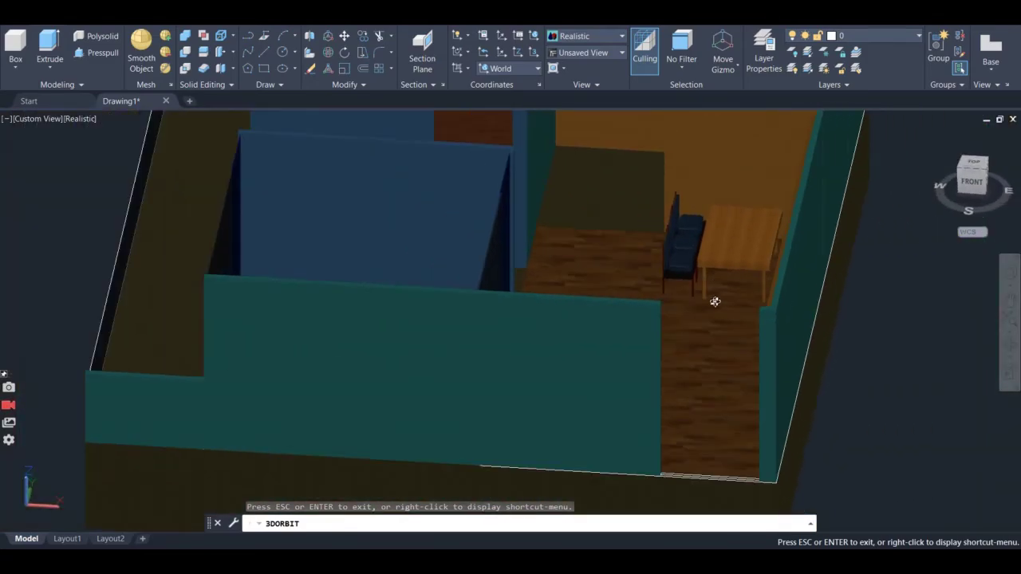
pyautogui.moveTo(683, 336); pyautogui.dragTo(67, 403)
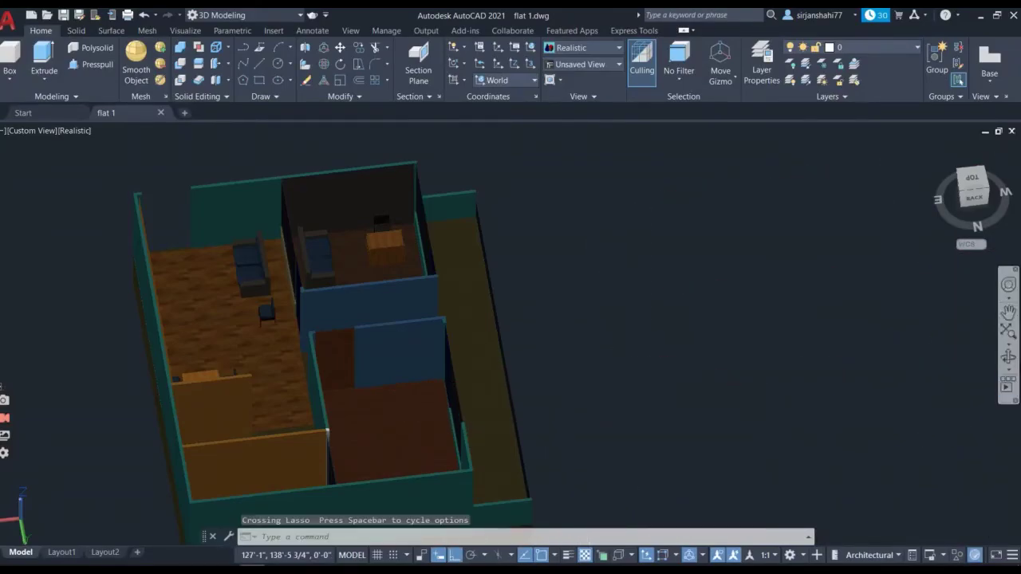
# - Orbit the flat through side, angled-top and low front views, zooming onto the chairs and table
pyautogui.click(1011, 360)
pyautogui.moveTo(699, 340); pyautogui.dragTo(478, 317)
pyautogui.scroll(6, 376, 394)
pyautogui.scroll(-5, 538, 328)
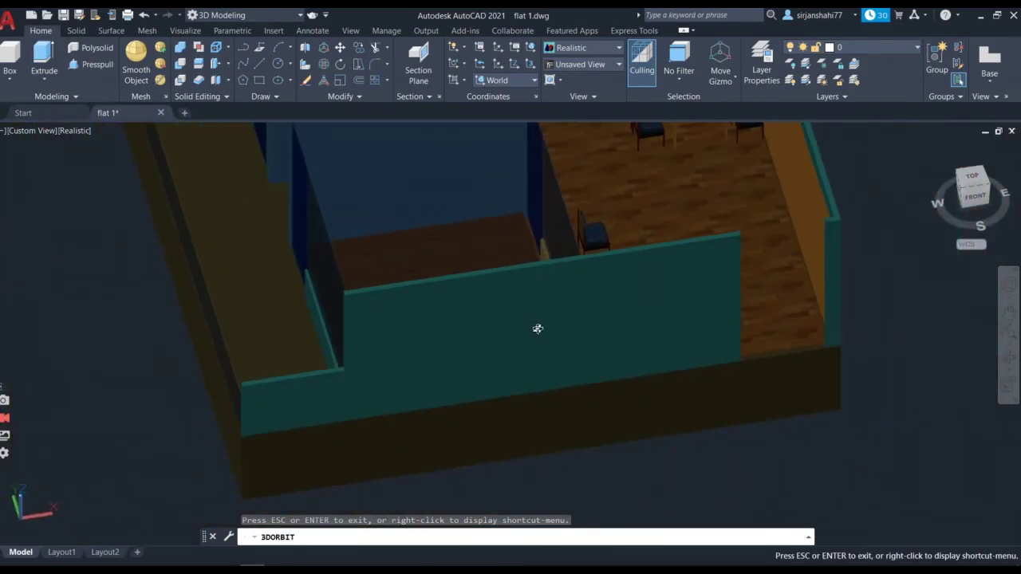
pyautogui.moveTo(538, 328); pyautogui.dragTo(725, 153)
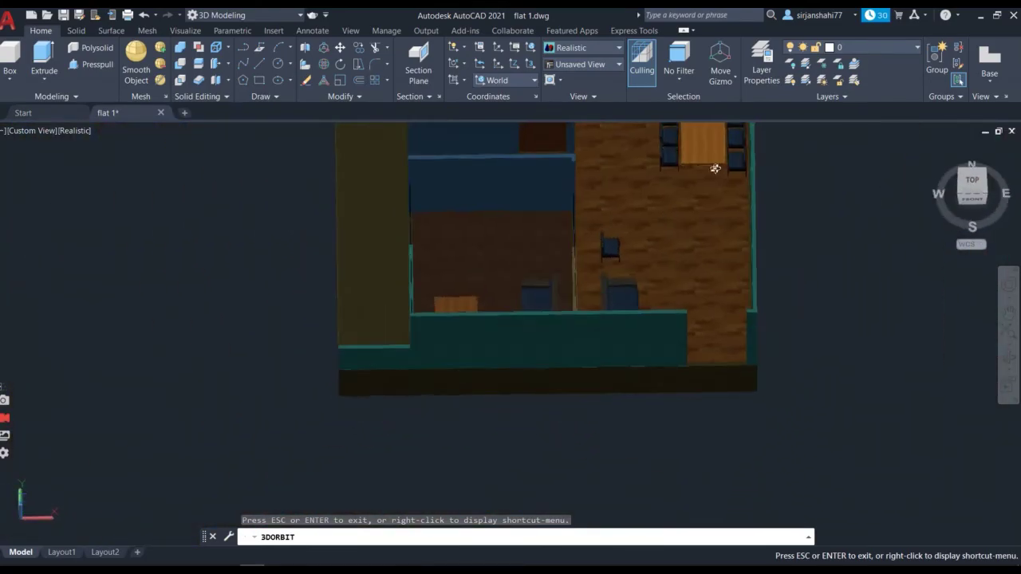
pyautogui.scroll(5, 731, 151)
pyautogui.moveTo(690, 237); pyautogui.dragTo(686, 232)
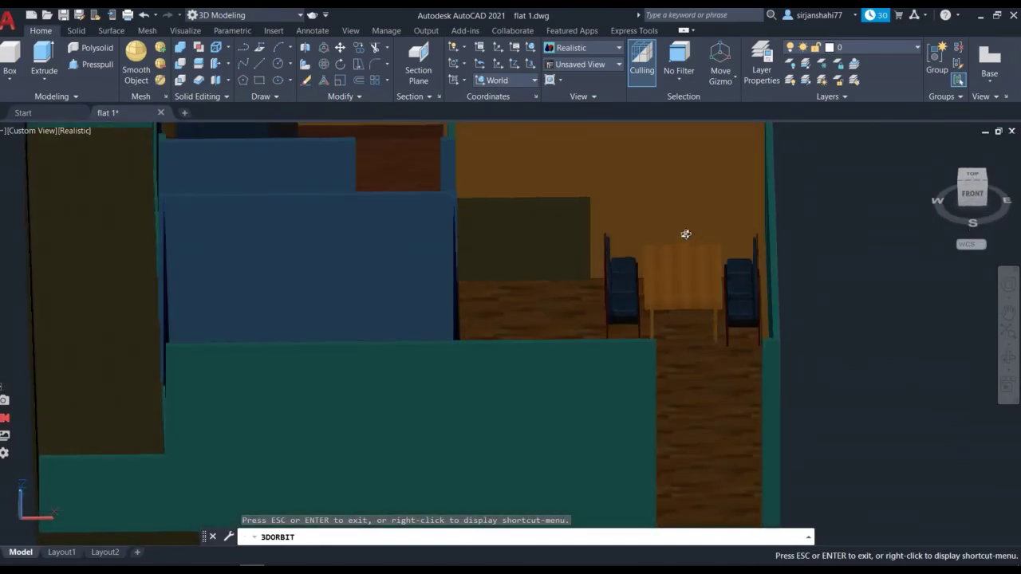
pyautogui.scroll(5, 692, 246)
pyautogui.scroll(5, 549, 355)
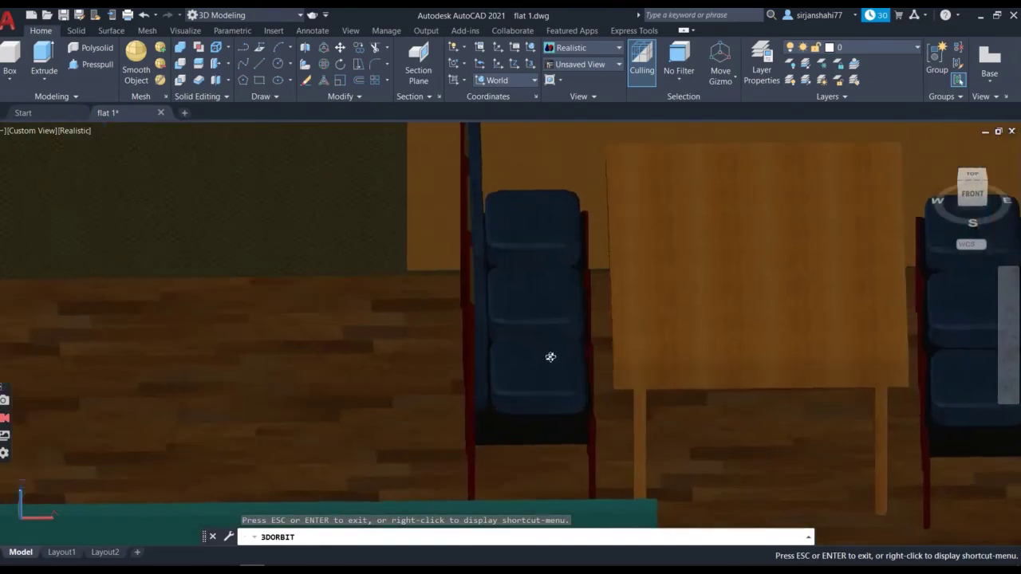
pyautogui.scroll(3, 551, 357)
pyautogui.moveTo(551, 357); pyautogui.dragTo(282, 296)
pyautogui.scroll(-5, 471, 415)
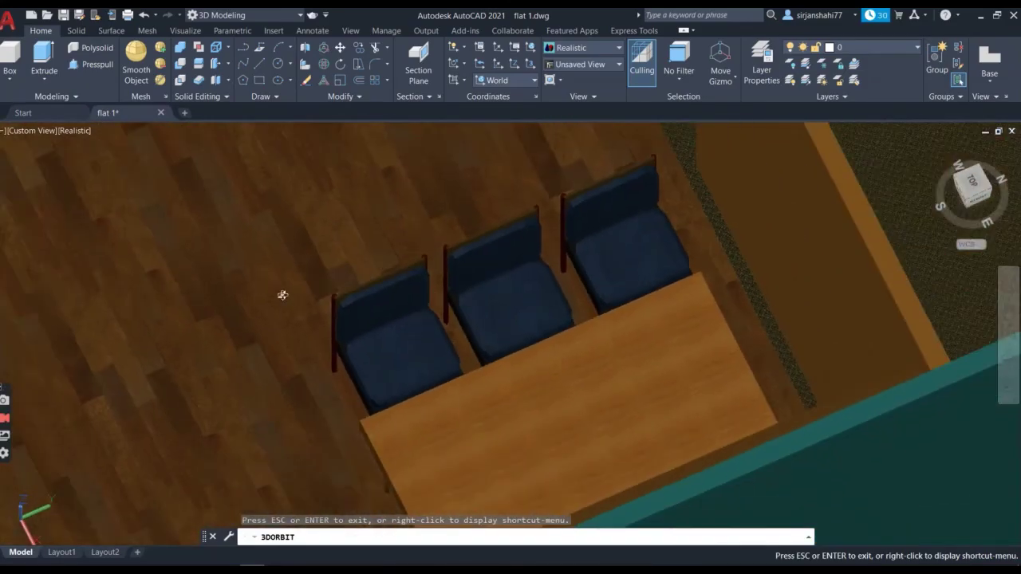
pyautogui.scroll(-3, 486, 296)
# - Orbit to side, low-wall, rear and near top-down views of the furnished room, then end orbiting
pyautogui.moveTo(486, 296); pyautogui.dragTo(49, 336)
pyautogui.scroll(-2, 353, 200)
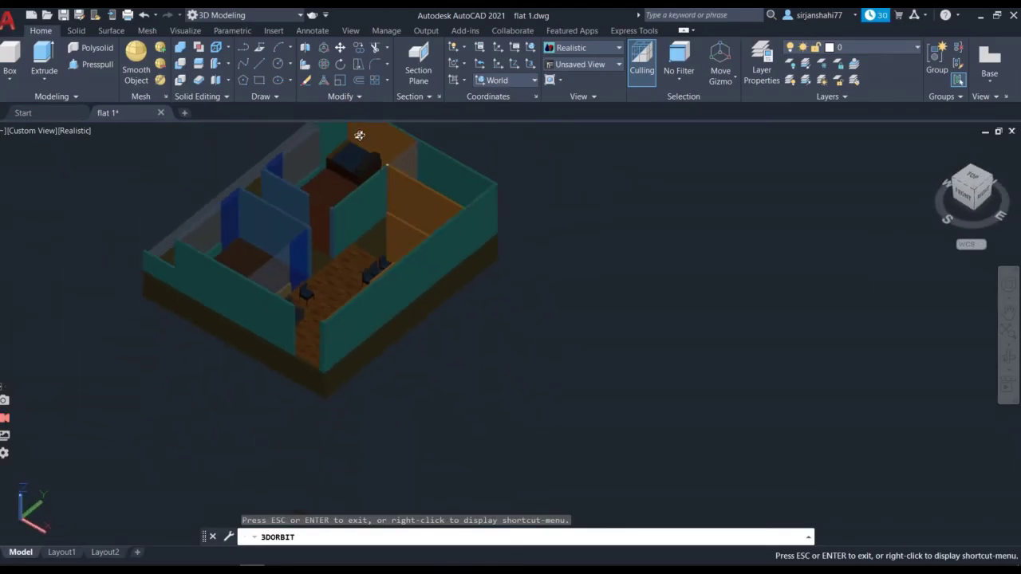
pyautogui.scroll(5, 358, 136)
pyautogui.scroll(5, 357, 163)
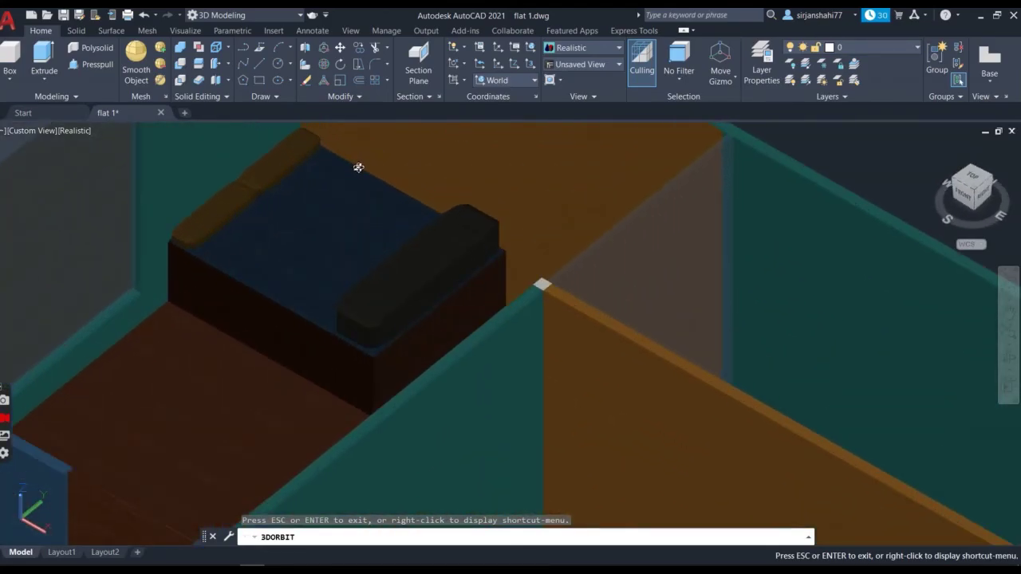
pyautogui.scroll(-5, 358, 234)
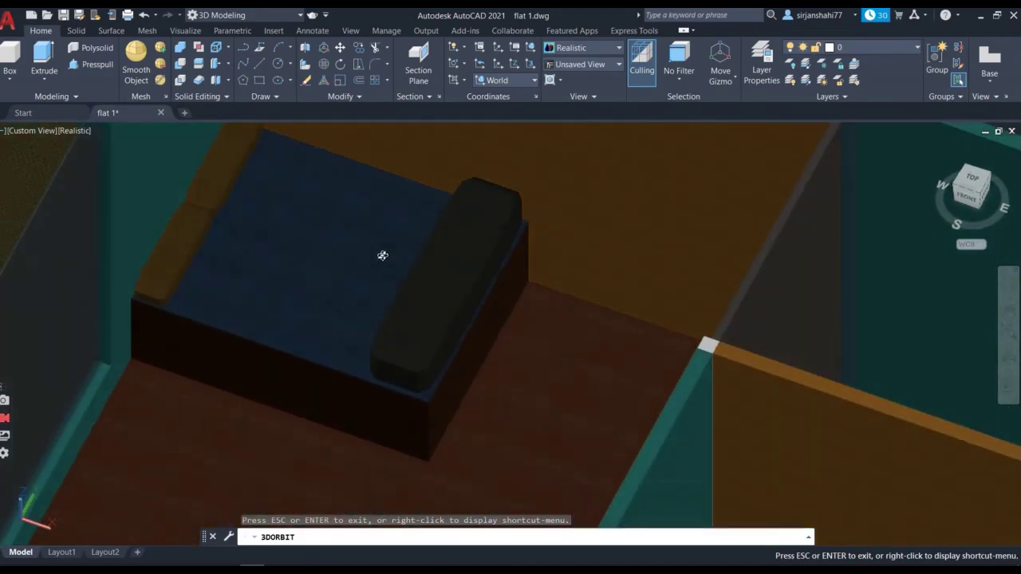
pyautogui.scroll(-2, 353, 272)
pyautogui.moveTo(330, 278); pyautogui.dragTo(729, 158)
pyautogui.scroll(-2, 721, 159)
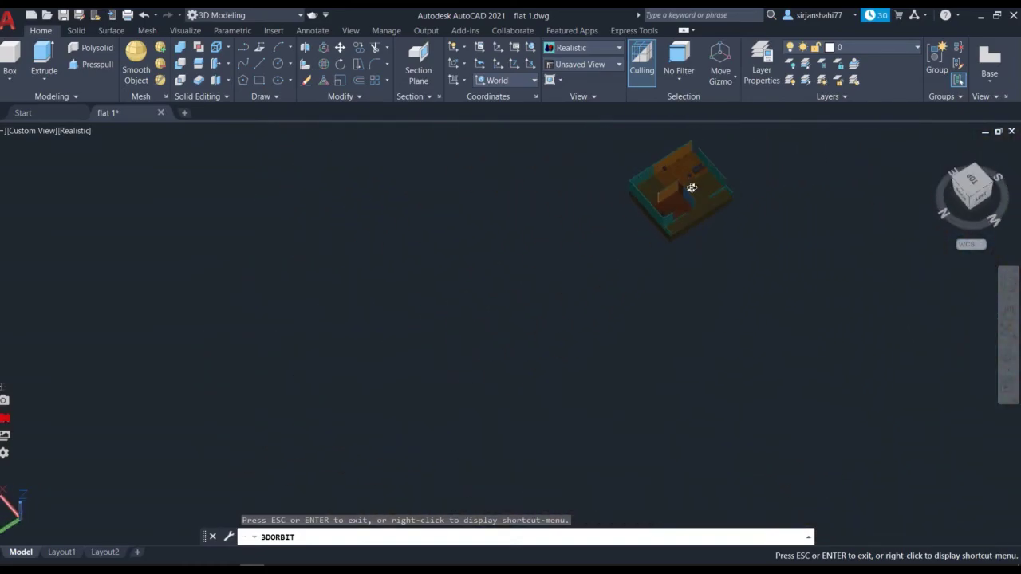
pyautogui.scroll(5, 702, 179)
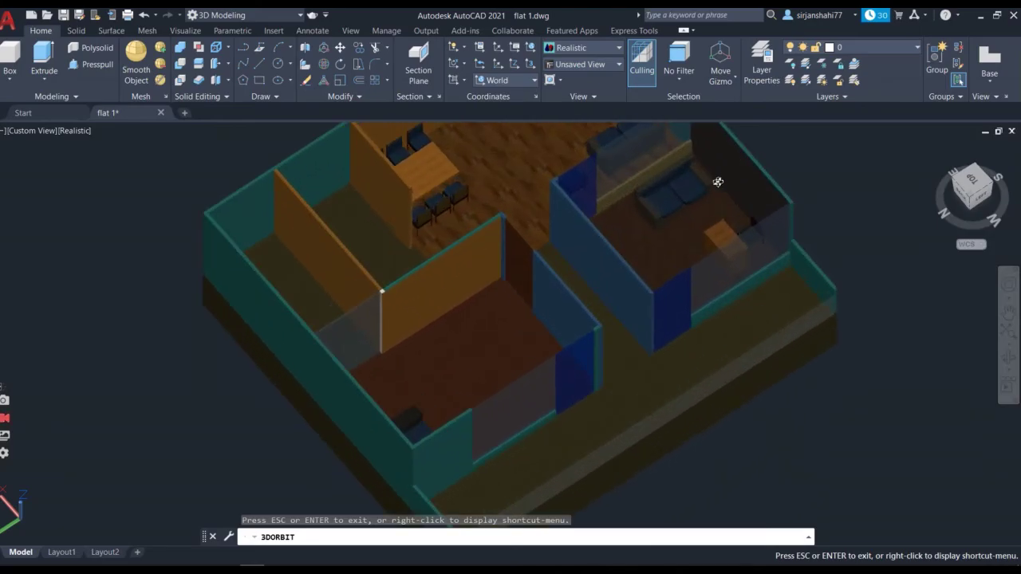
pyautogui.moveTo(677, 240); pyautogui.dragTo(699, 225)
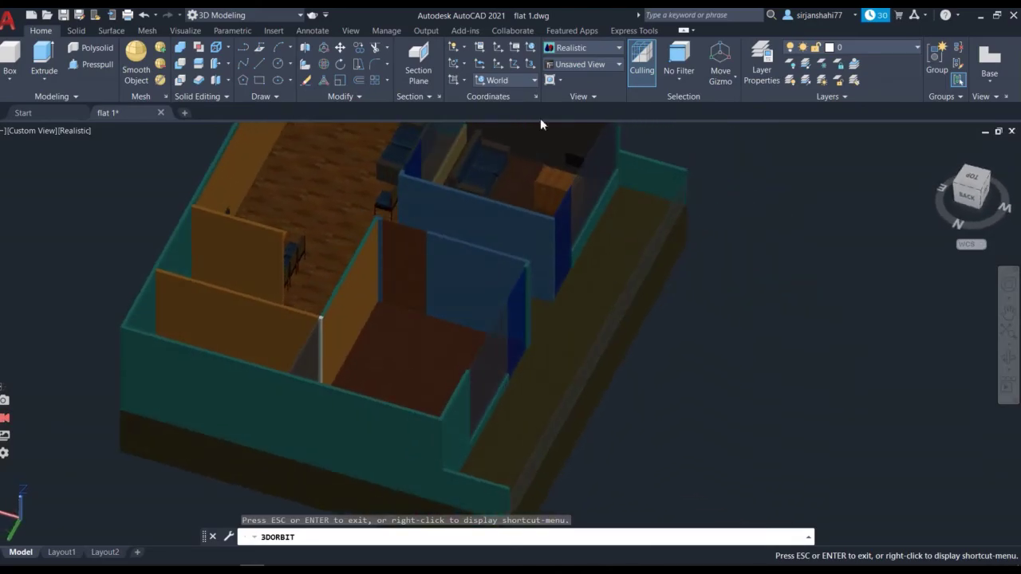
pyautogui.scroll(5, 568, 133)
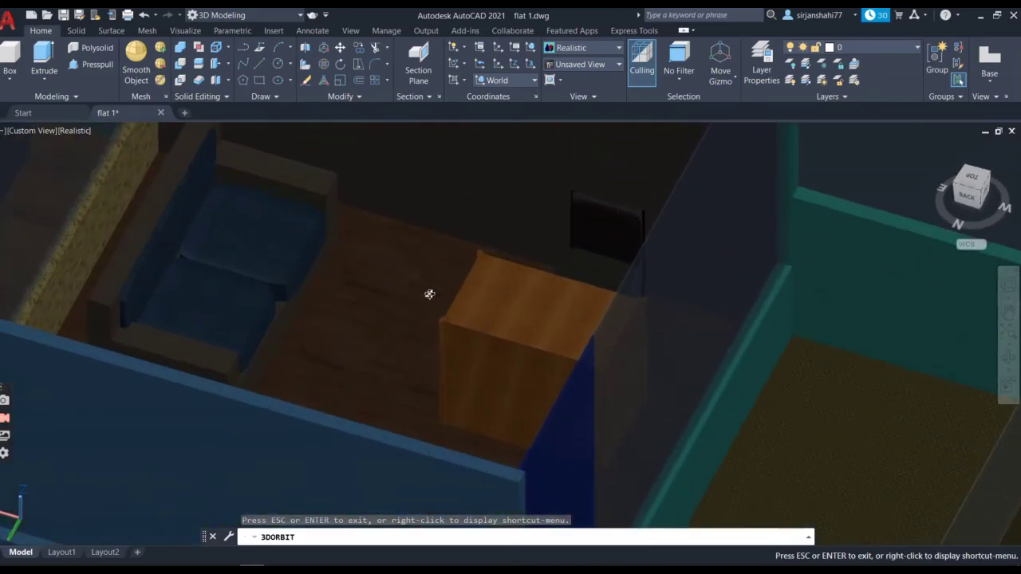
pyautogui.moveTo(429, 295); pyautogui.dragTo(456, 313)
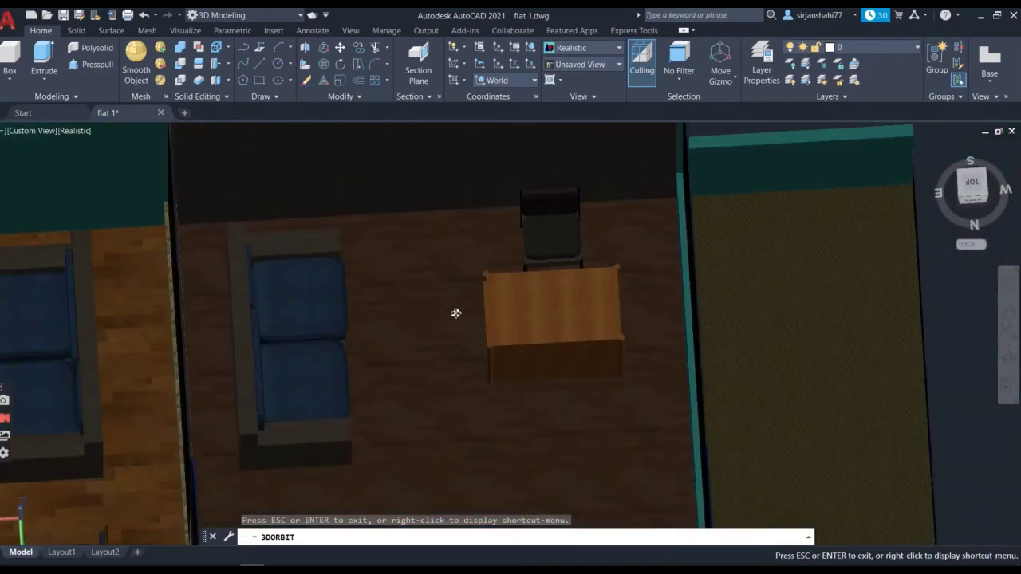
pyautogui.scroll(-2, 455, 312)
pyautogui.press('Escape')
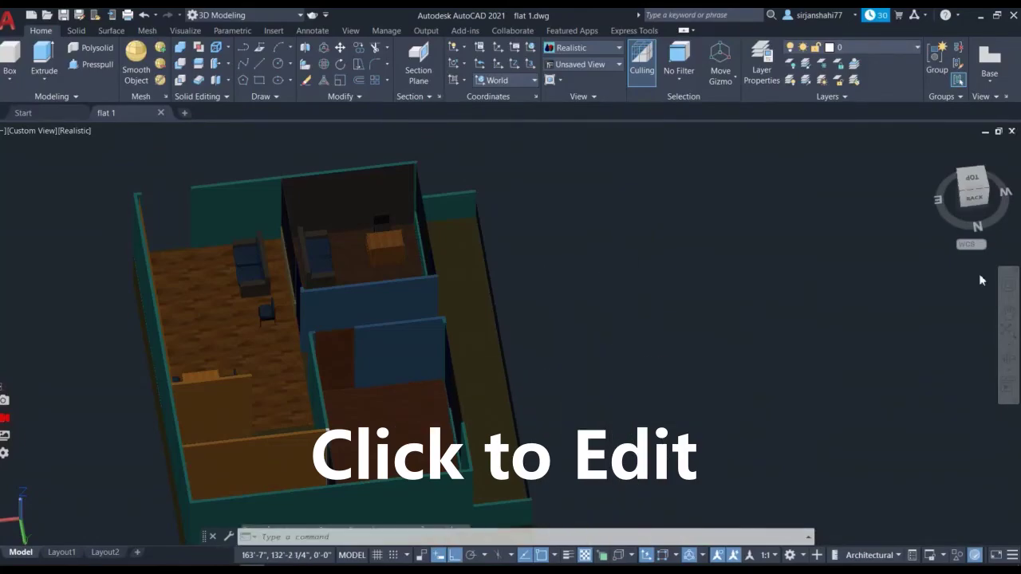
# - Orbit the flat to oblique and near-top views of the wood-floored rooms
pyautogui.click(1010, 356)
pyautogui.moveTo(679, 343); pyautogui.dragTo(521, 336)
pyautogui.moveTo(568, 303); pyautogui.dragTo(506, 283)
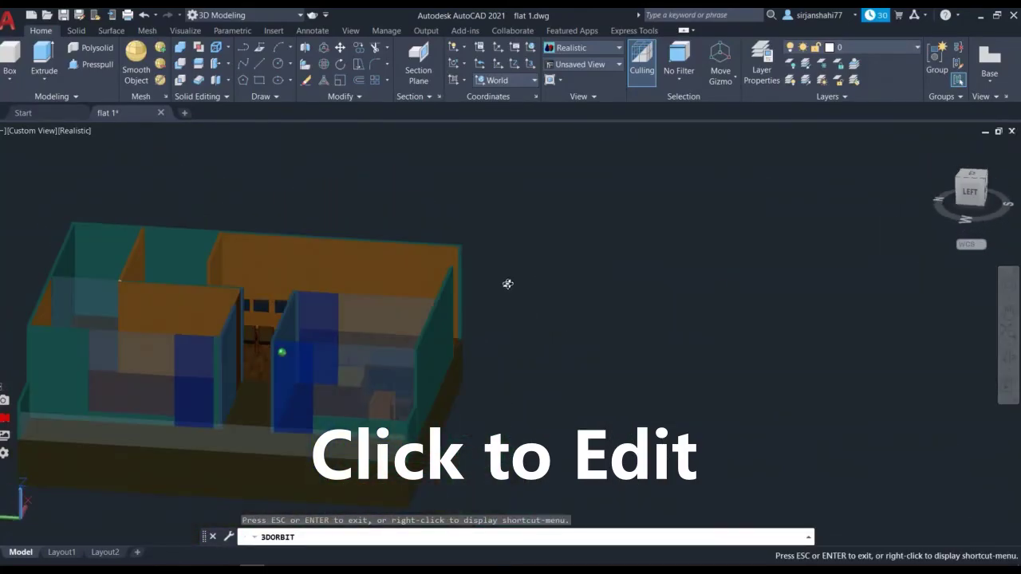
pyautogui.scroll(-5, 303, 392)
pyautogui.scroll(10, 429, 399)
pyautogui.moveTo(303, 391); pyautogui.dragTo(460, 347)
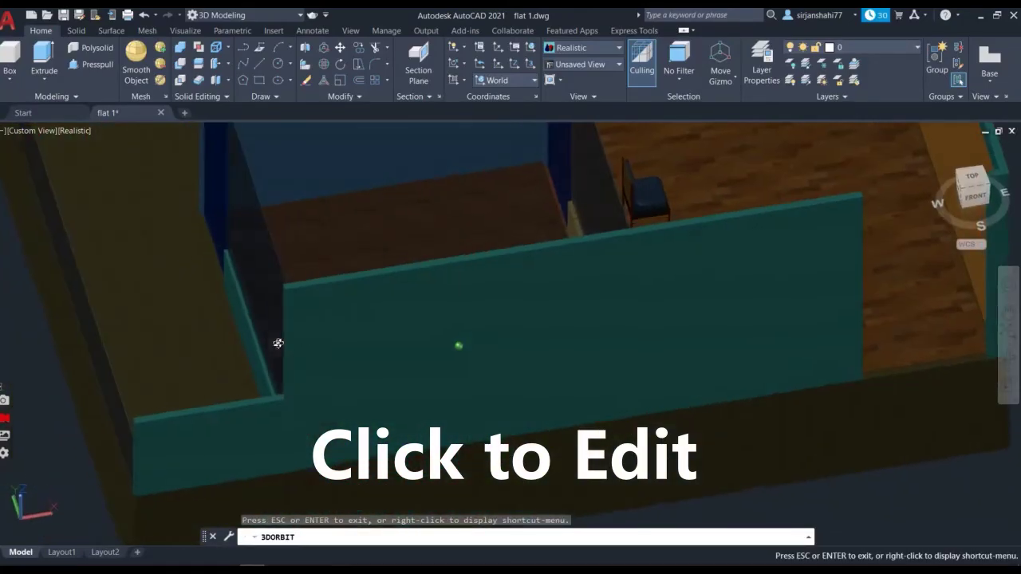
pyautogui.scroll(-3, 588, 290)
pyautogui.moveTo(588, 289); pyautogui.dragTo(733, 148)
pyautogui.scroll(5, 733, 147)
pyautogui.scroll(6, 684, 232)
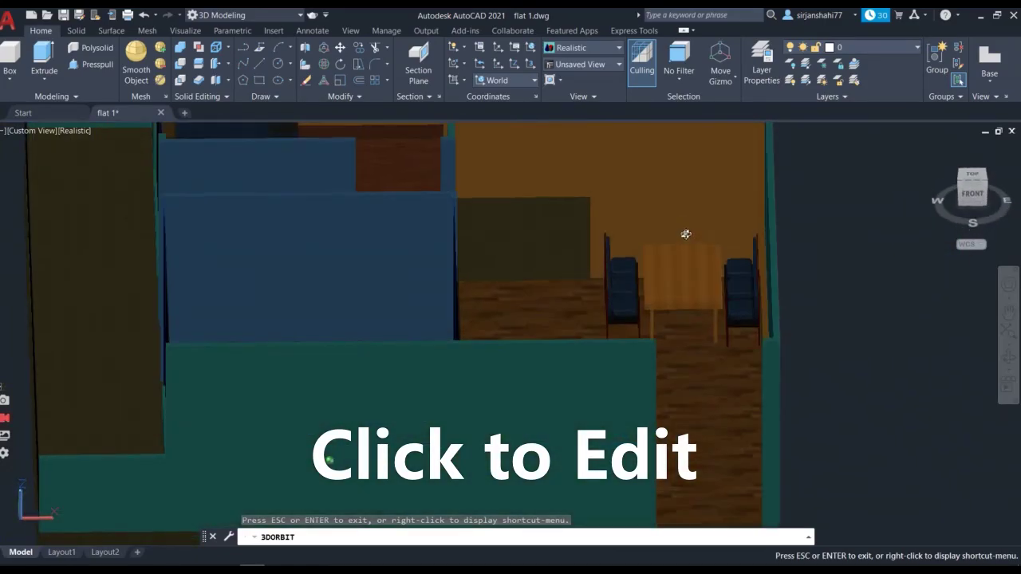
# - Orbit close around the chairs and table, then finish looking straight down on the sofa room
pyautogui.moveTo(686, 260); pyautogui.dragTo(513, 355)
pyautogui.scroll(-6, 514, 355)
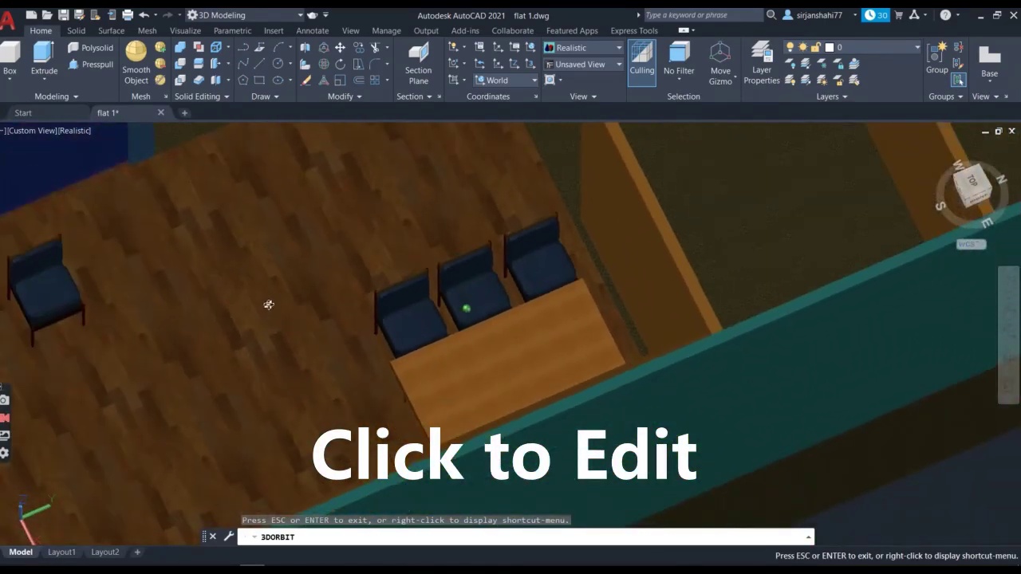
pyautogui.moveTo(269, 301); pyautogui.dragTo(386, 264)
pyautogui.scroll(4, 386, 264)
pyautogui.scroll(-4, 386, 264)
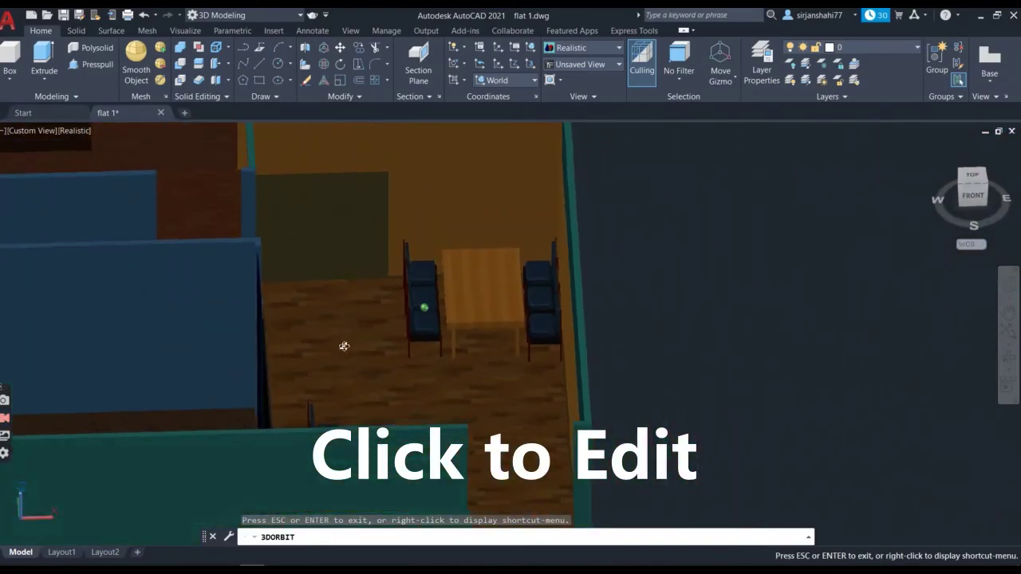
pyautogui.moveTo(342, 346); pyautogui.dragTo(62, 317)
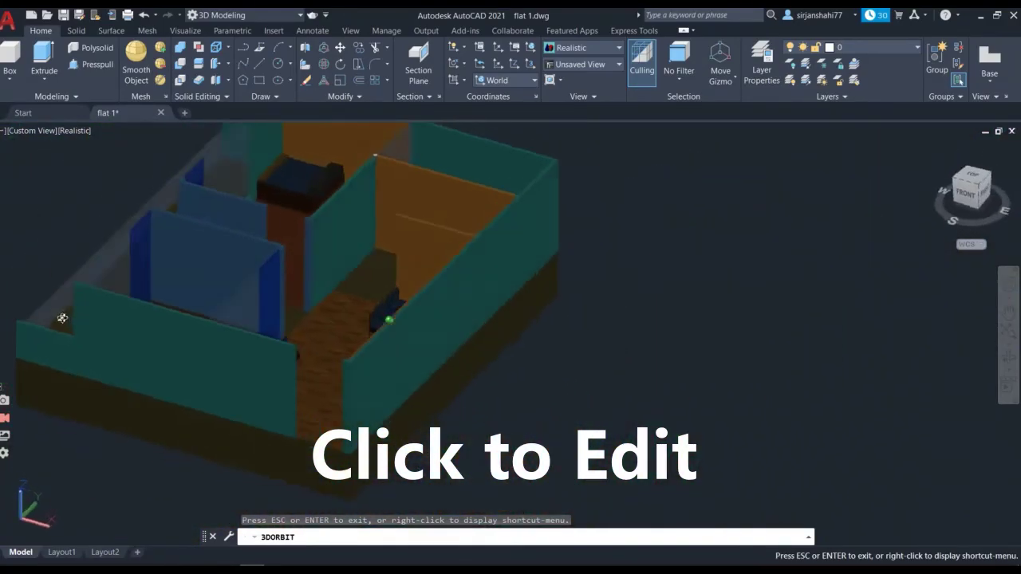
pyautogui.scroll(6, 359, 194)
pyautogui.scroll(-5, 358, 167)
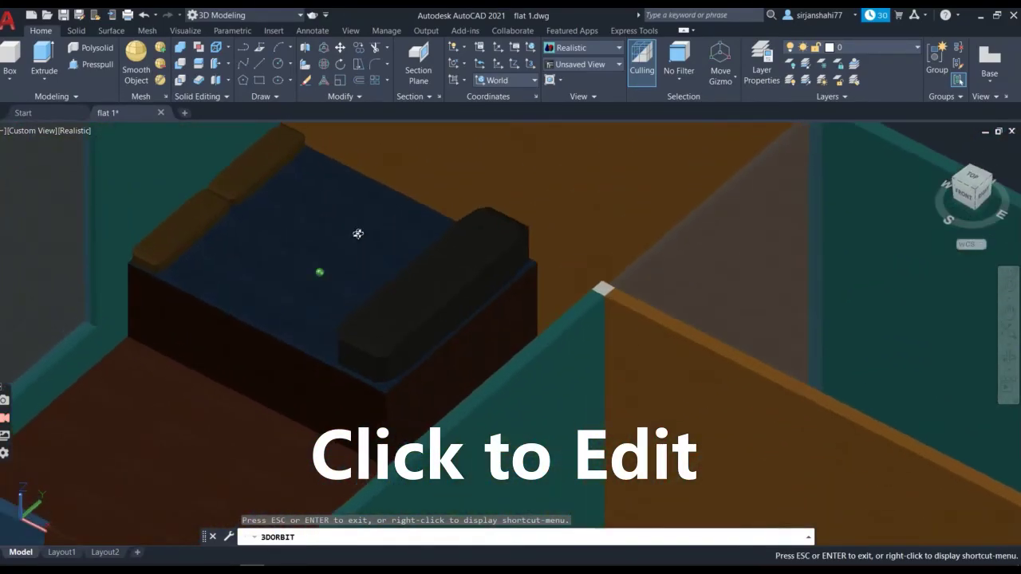
pyautogui.moveTo(333, 283); pyautogui.dragTo(661, 244)
pyautogui.scroll(-6, 742, 262)
pyautogui.scroll(10, 713, 163)
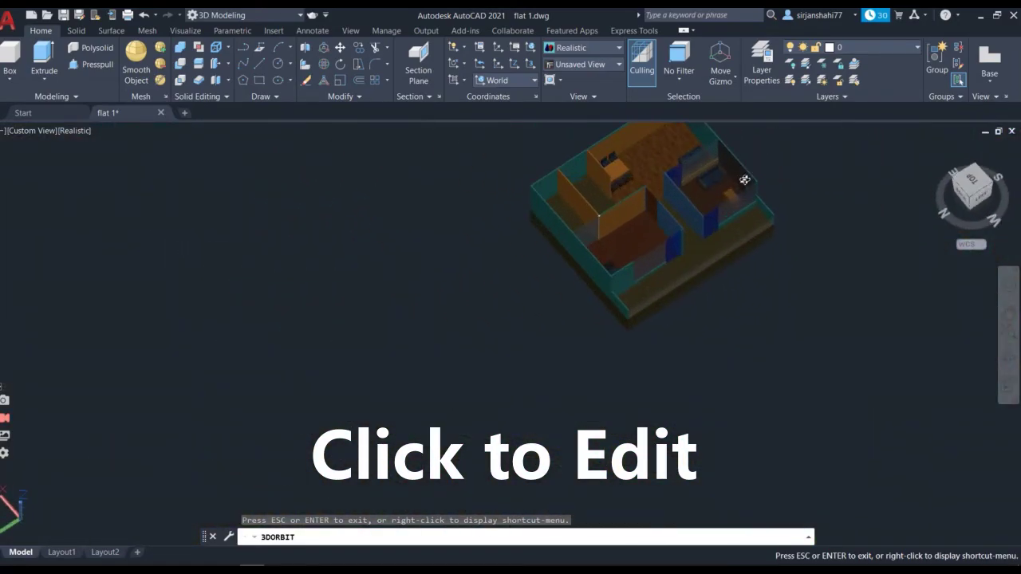
pyautogui.scroll(4, 565, 134)
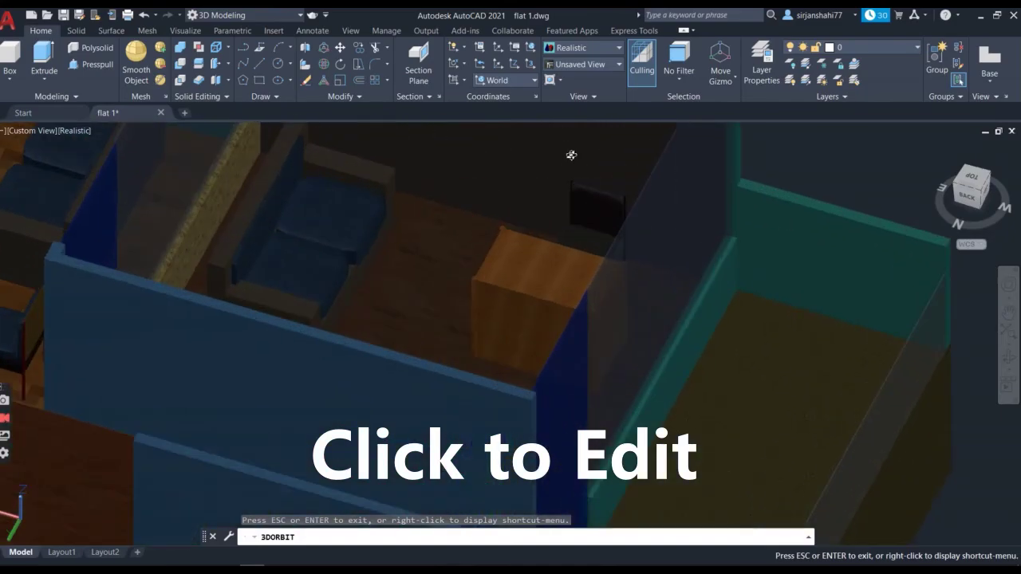
pyautogui.moveTo(570, 155); pyautogui.dragTo(453, 306)
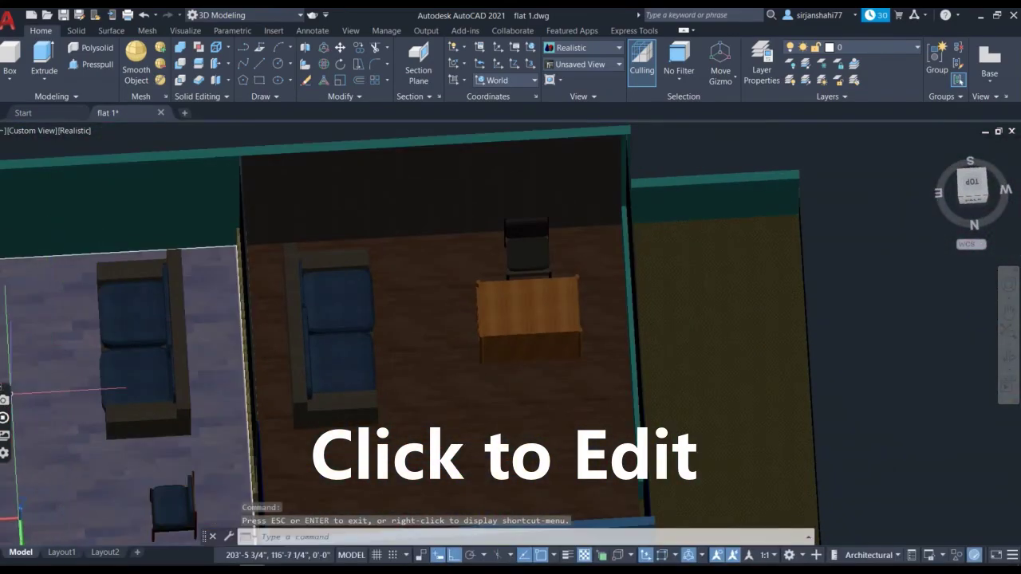